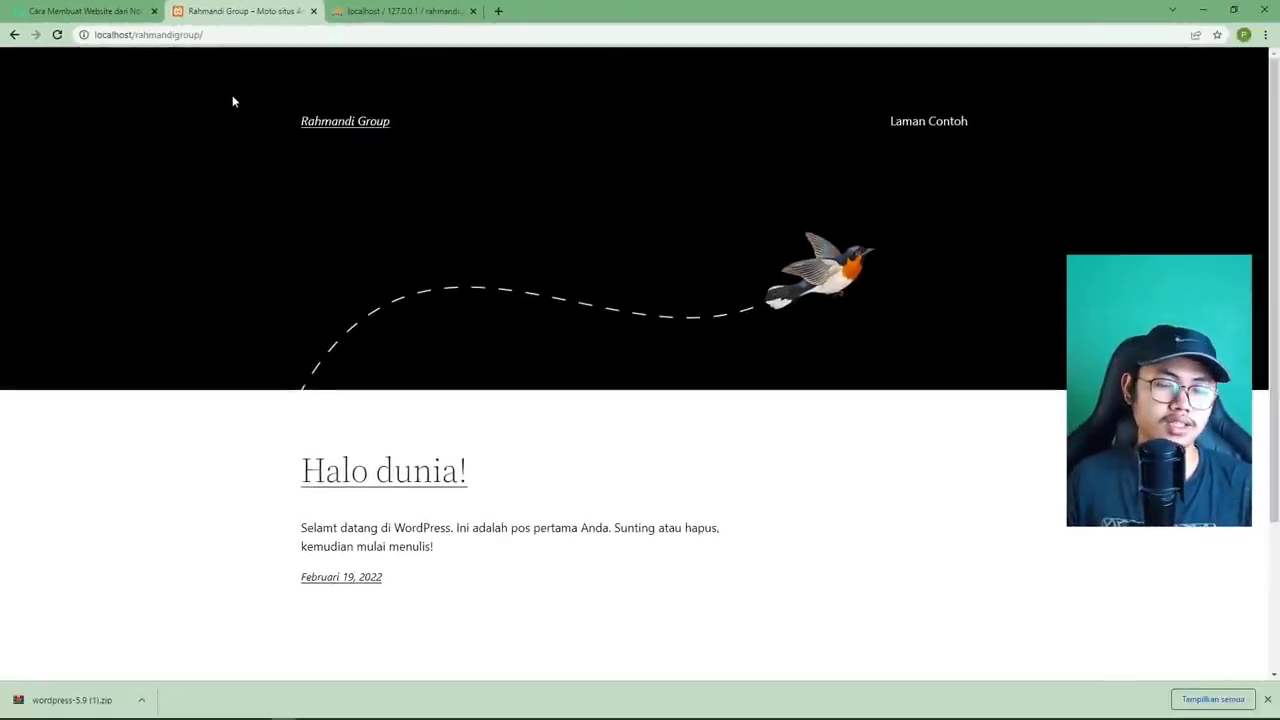
Close Chrome's download bar over the Rahmandi Group front page showing 'Halo dunia!'.
{"action": "scroll", "coordinate": [232, 101], "scroll_direction": "down", "scroll_amount": 2}
{"action": "scroll", "coordinate": [267, 166], "scroll_direction": "up", "scroll_amount": 1}
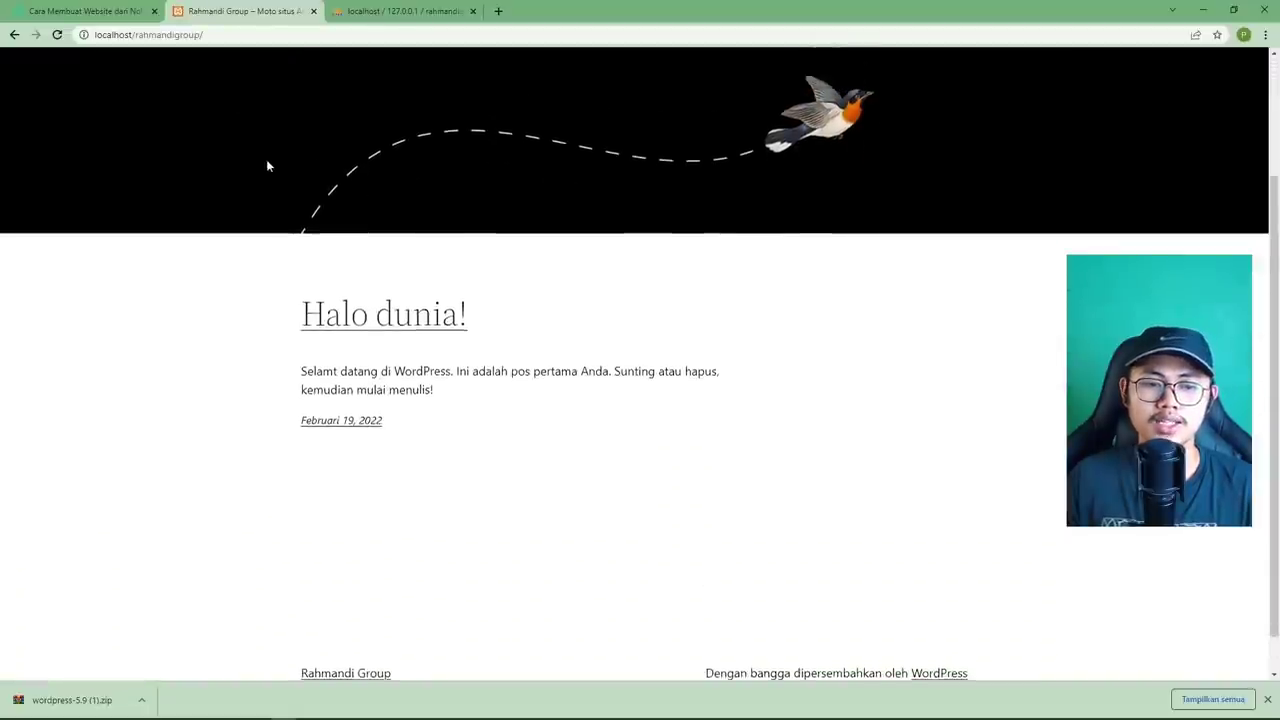
{"action": "scroll", "coordinate": [267, 166], "scroll_direction": "up", "scroll_amount": 2}
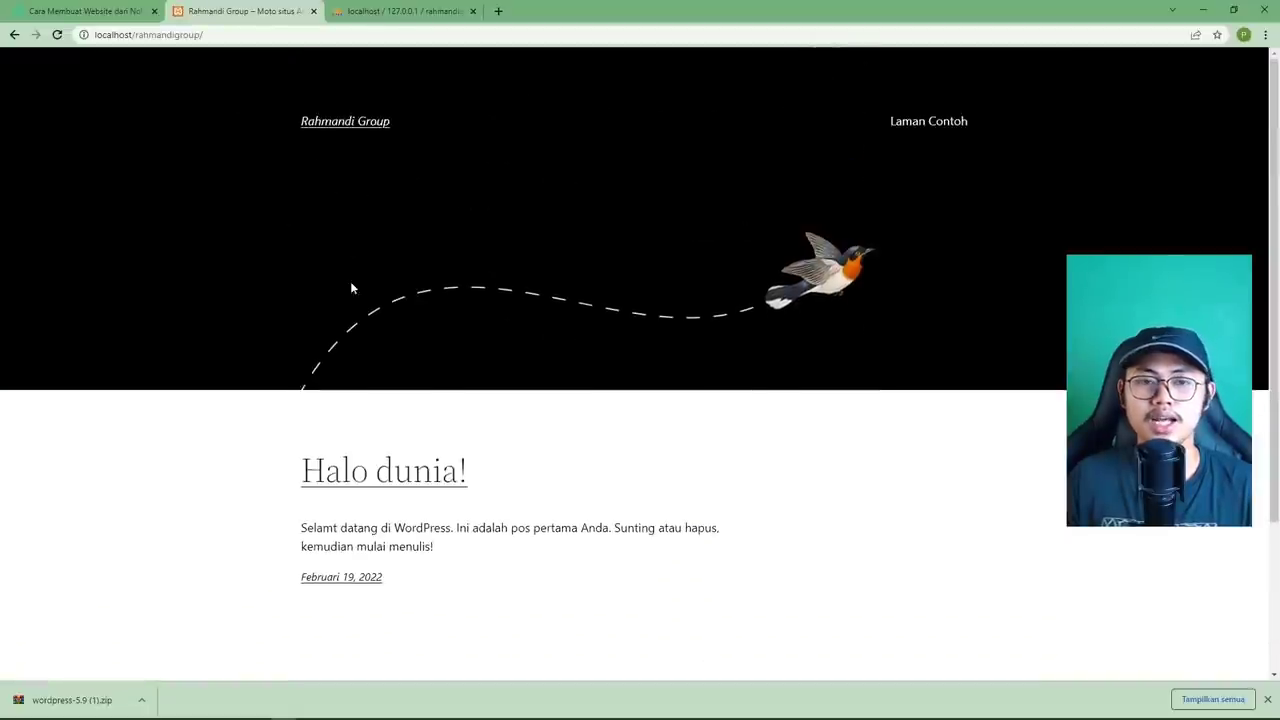
{"action": "left_click", "coordinate": [1266, 699]}
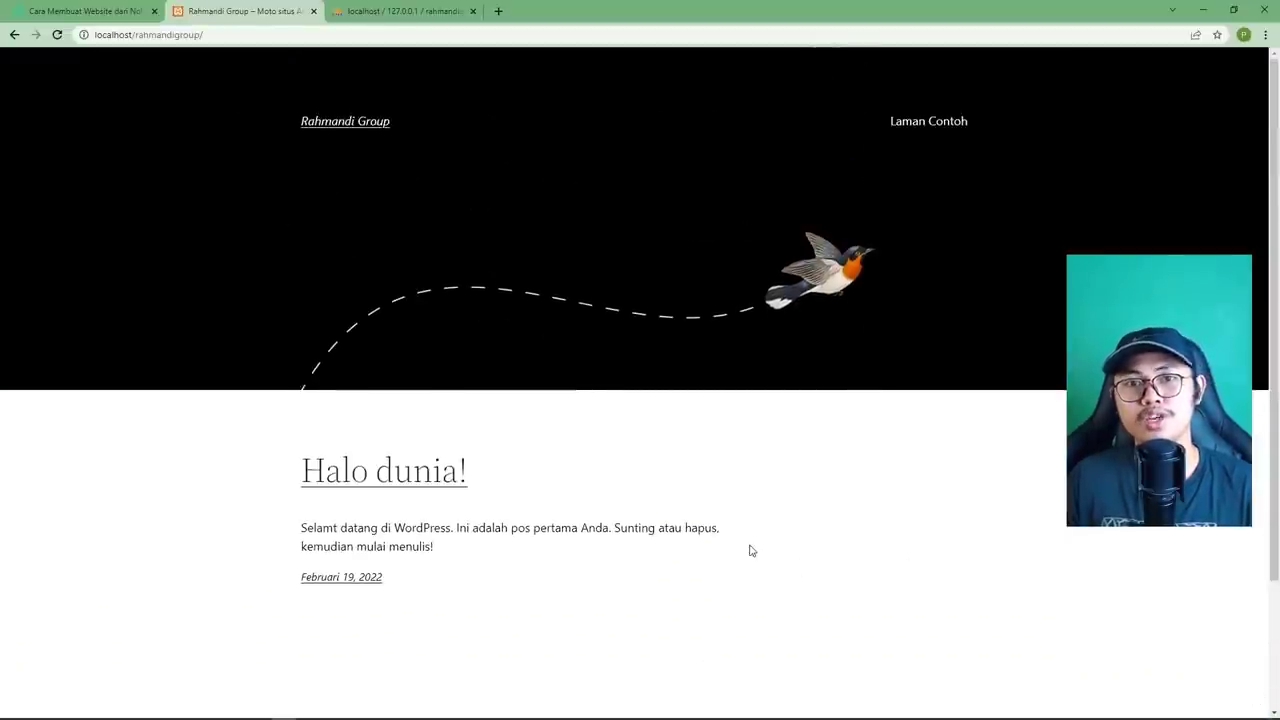
{"action": "scroll", "coordinate": [636, 518], "scroll_direction": "down", "scroll_amount": 2}
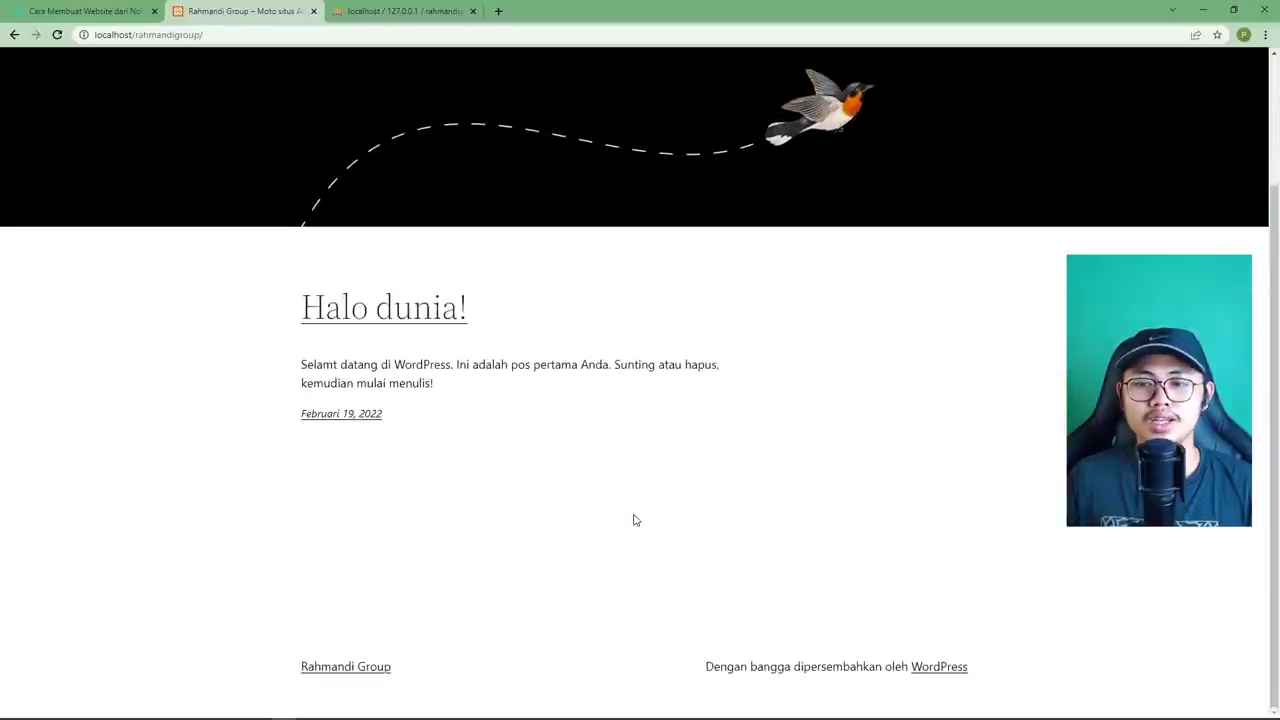
{"action": "scroll", "coordinate": [634, 517], "scroll_direction": "up", "scroll_amount": 2}
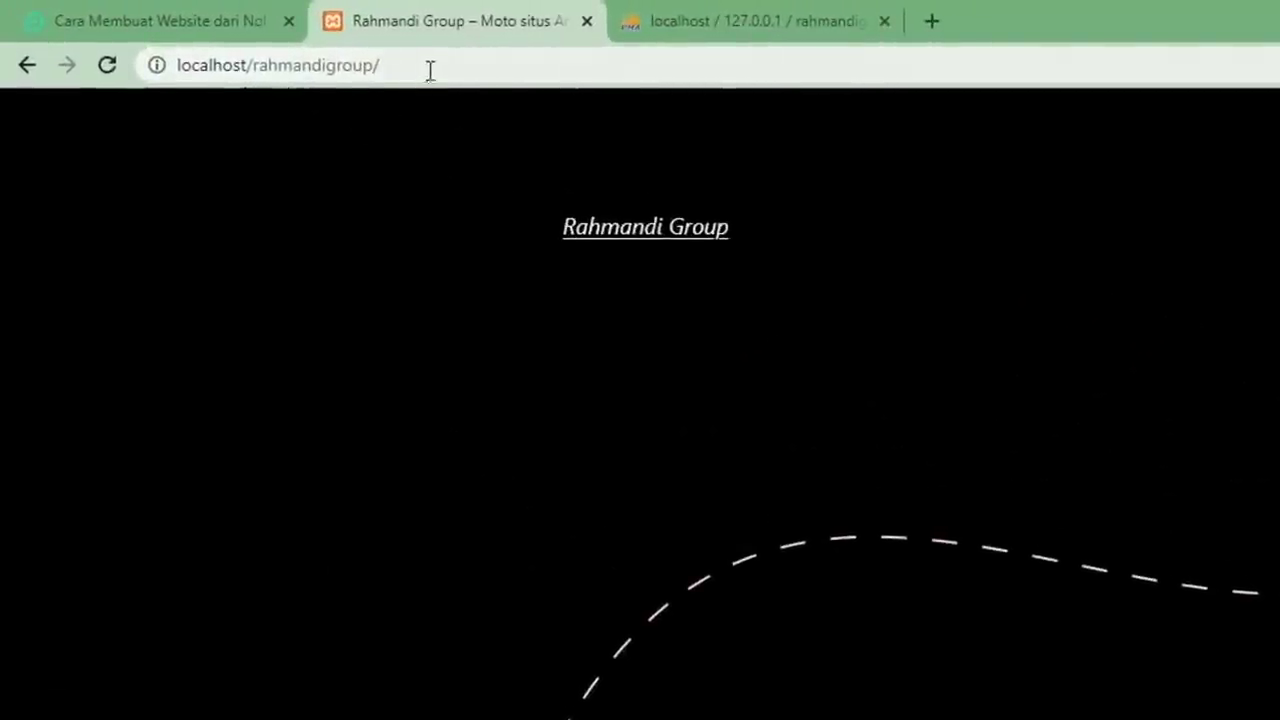
Load the site's wp-admin login page by appending wp-admin to the URL.
{"action": "left_click", "coordinate": [493, 65]}
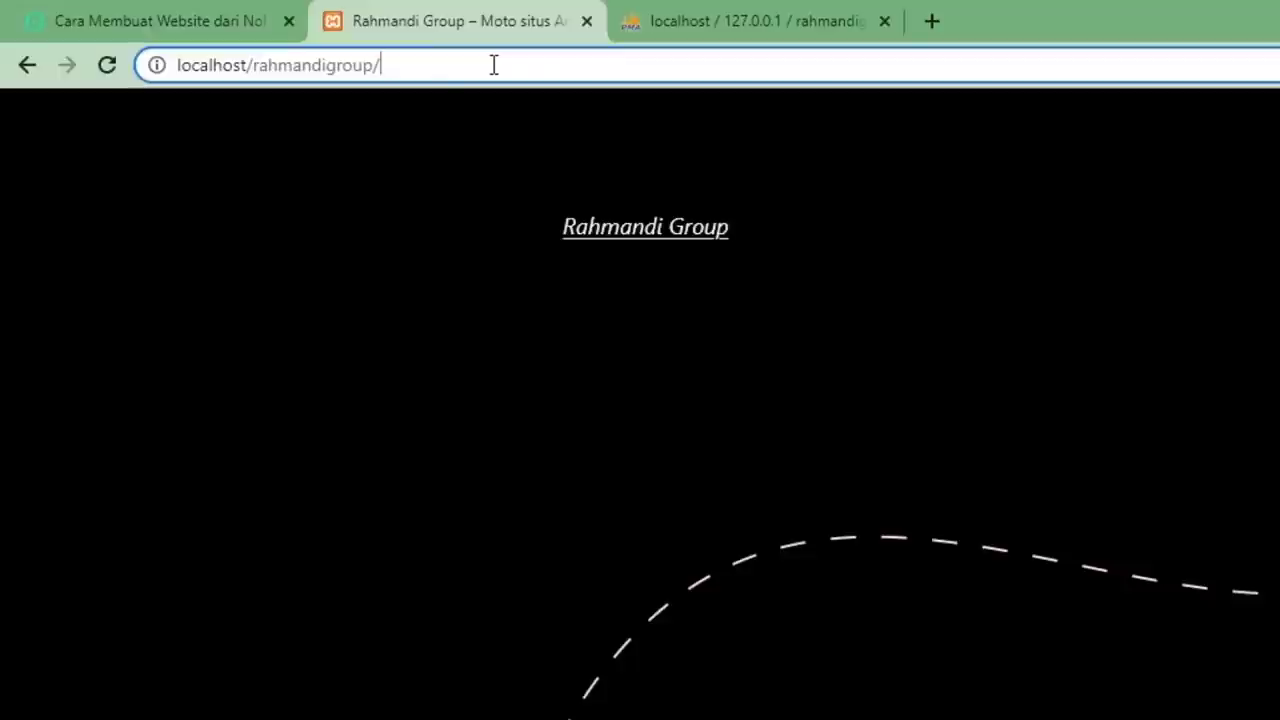
{"action": "type", "text": "wp"}
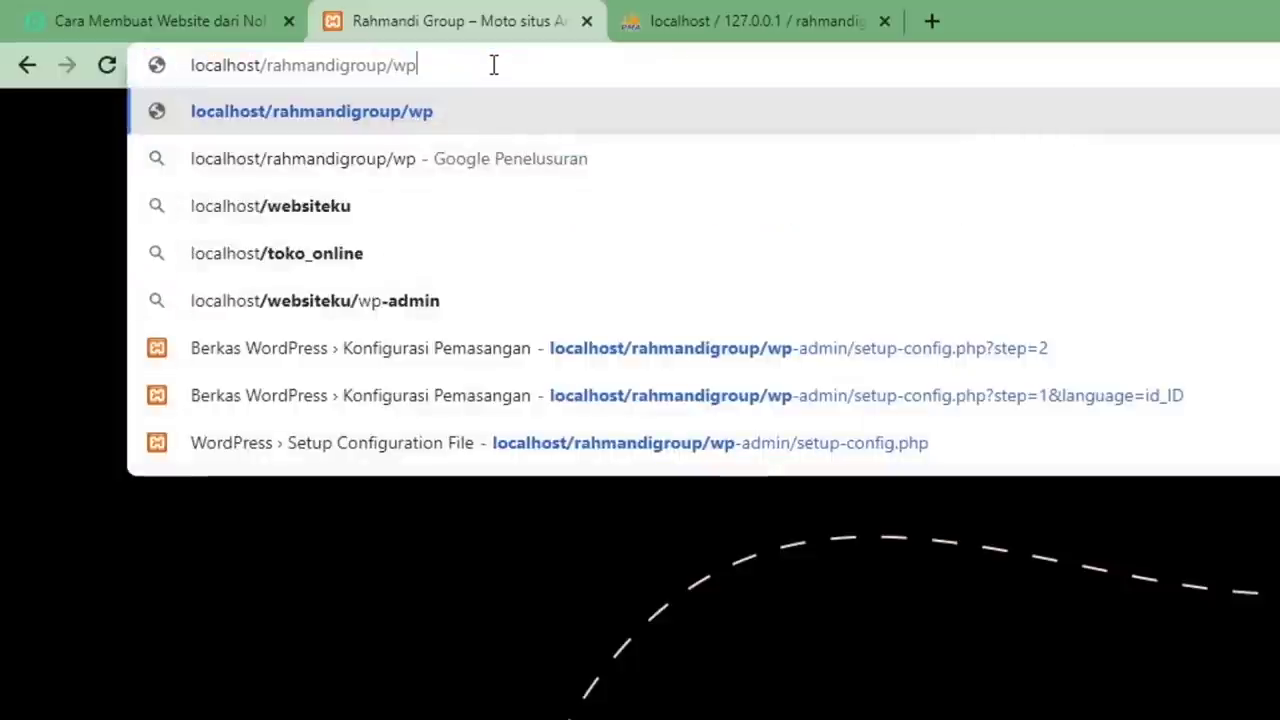
{"action": "type", "text": "-admin"}
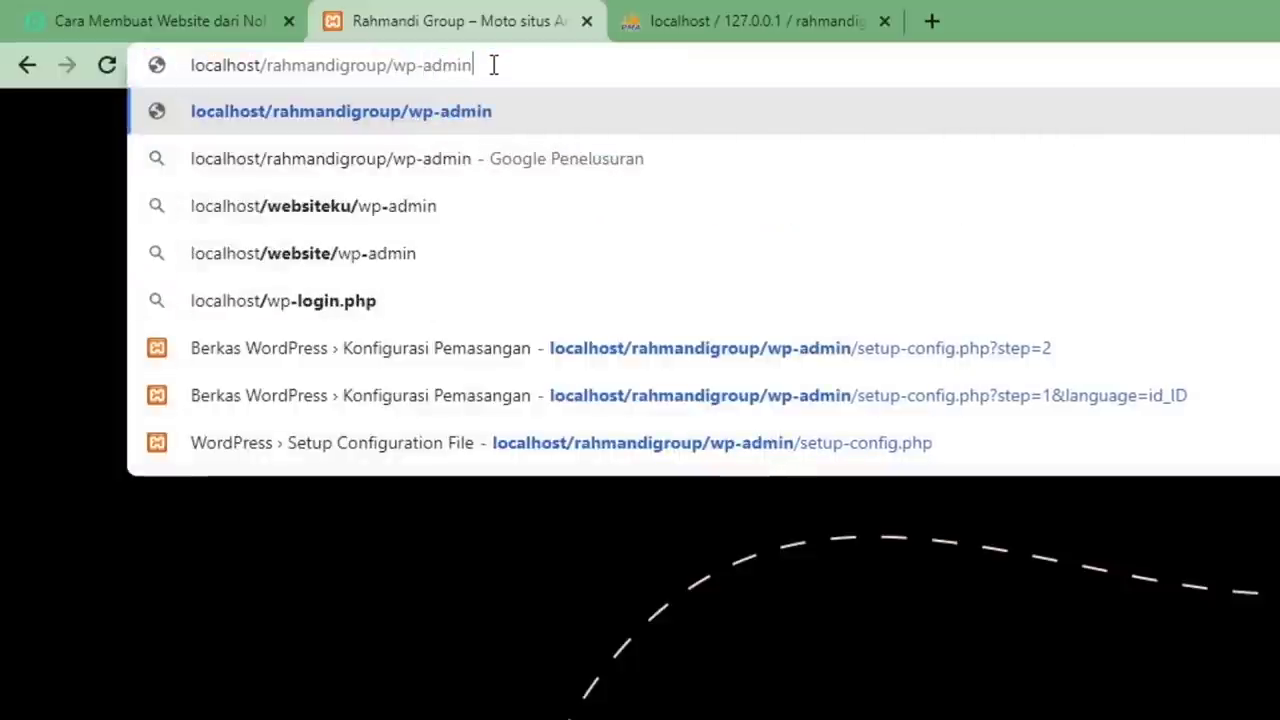
{"action": "key", "text": "Return"}
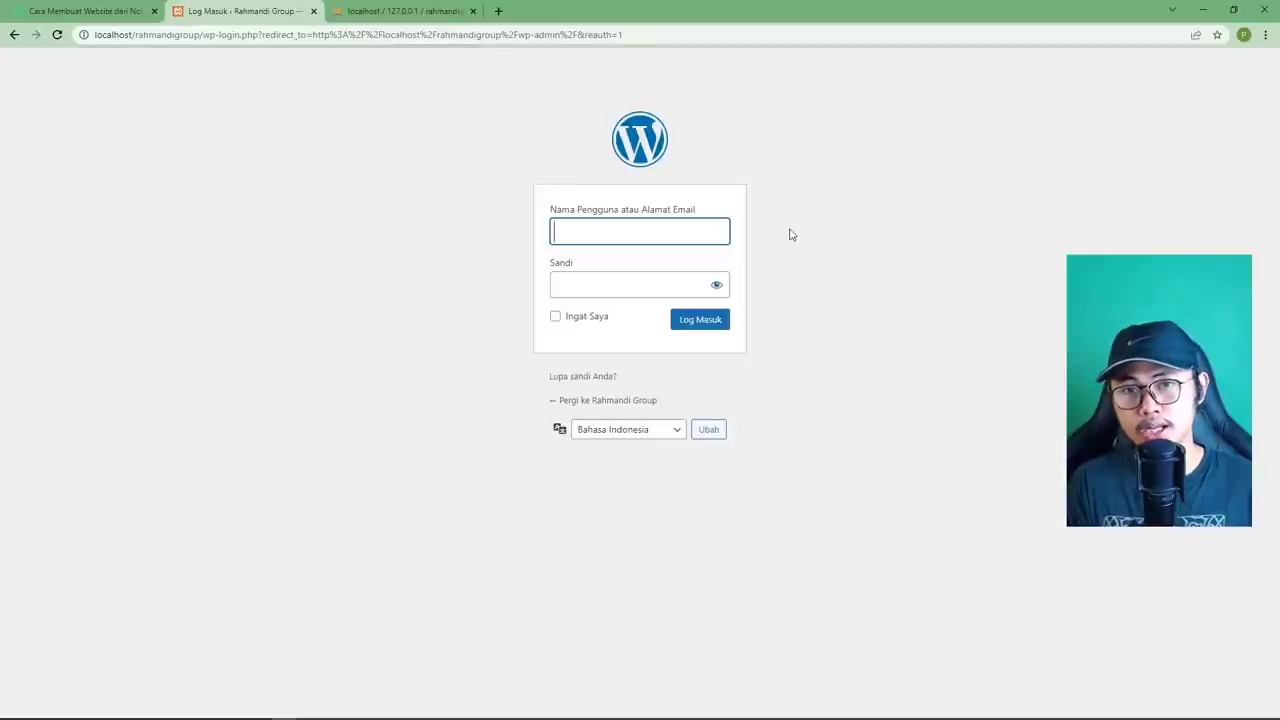
Log in with the administrator username and password, checking the password via the eye icon.
{"action": "type", "text": "admin"}
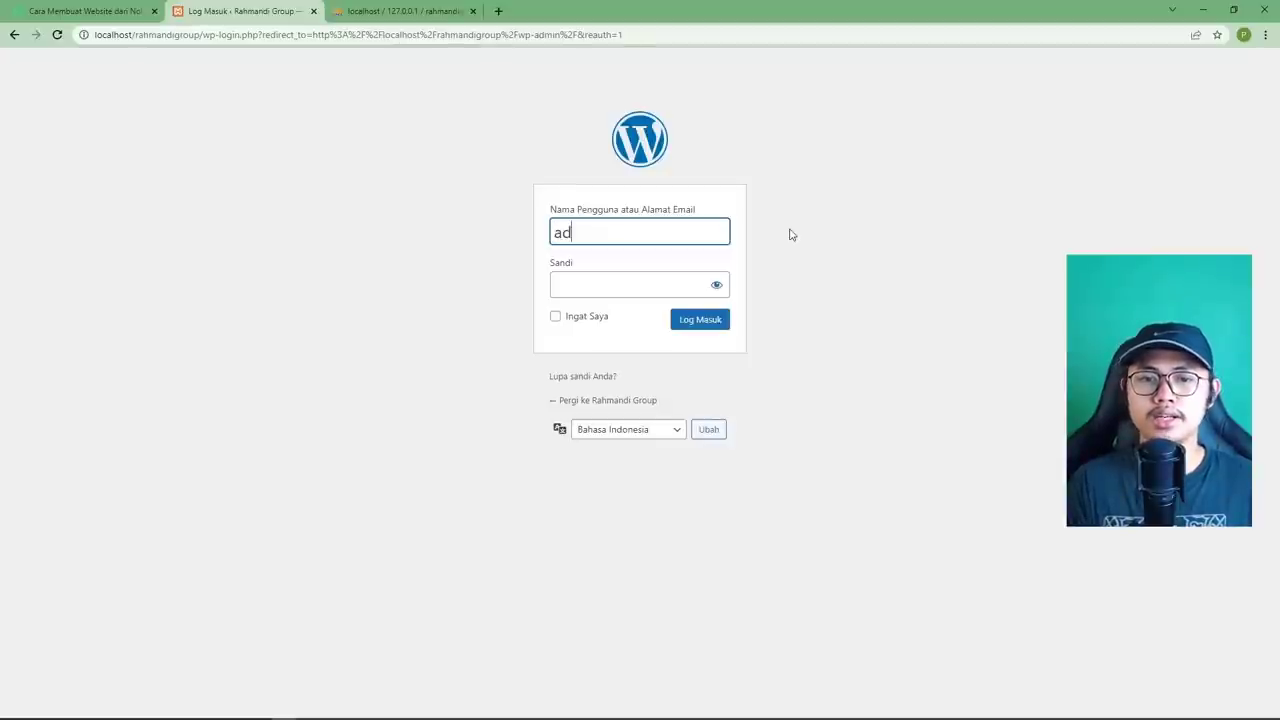
{"action": "key", "text": "Tab"}
{"action": "type", "text": "admin"}
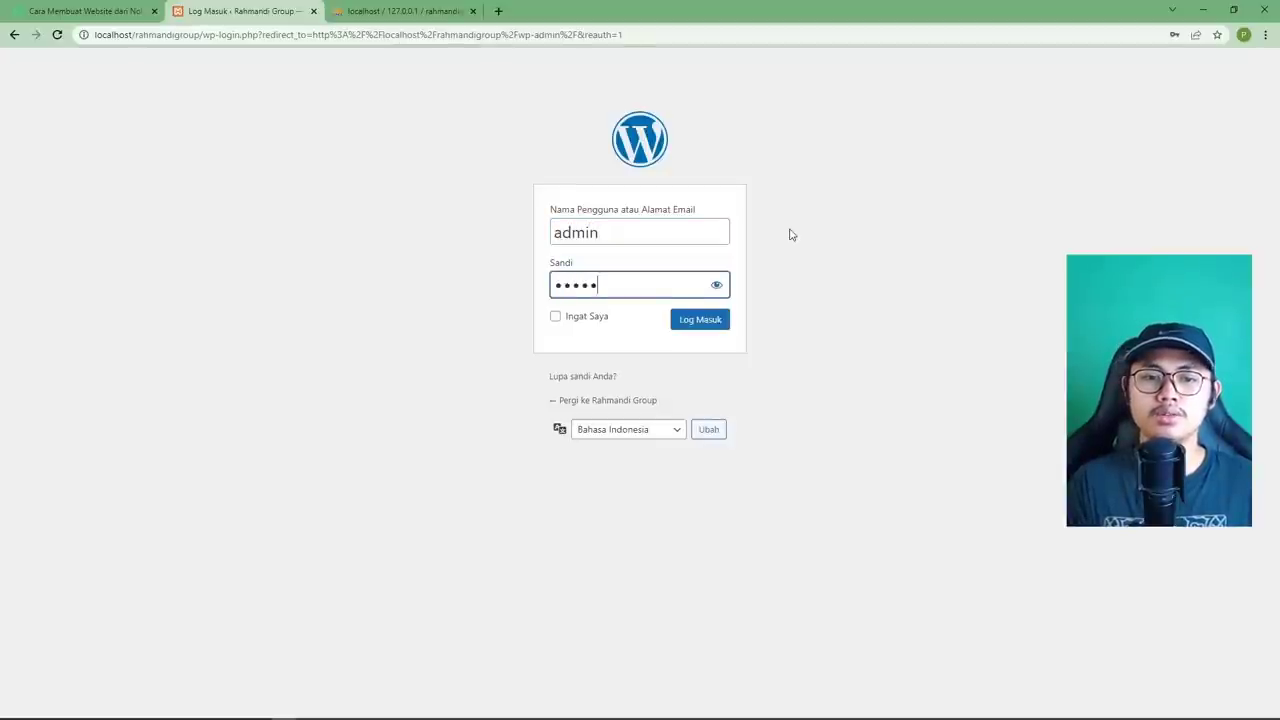
{"action": "type", "text": "123"}
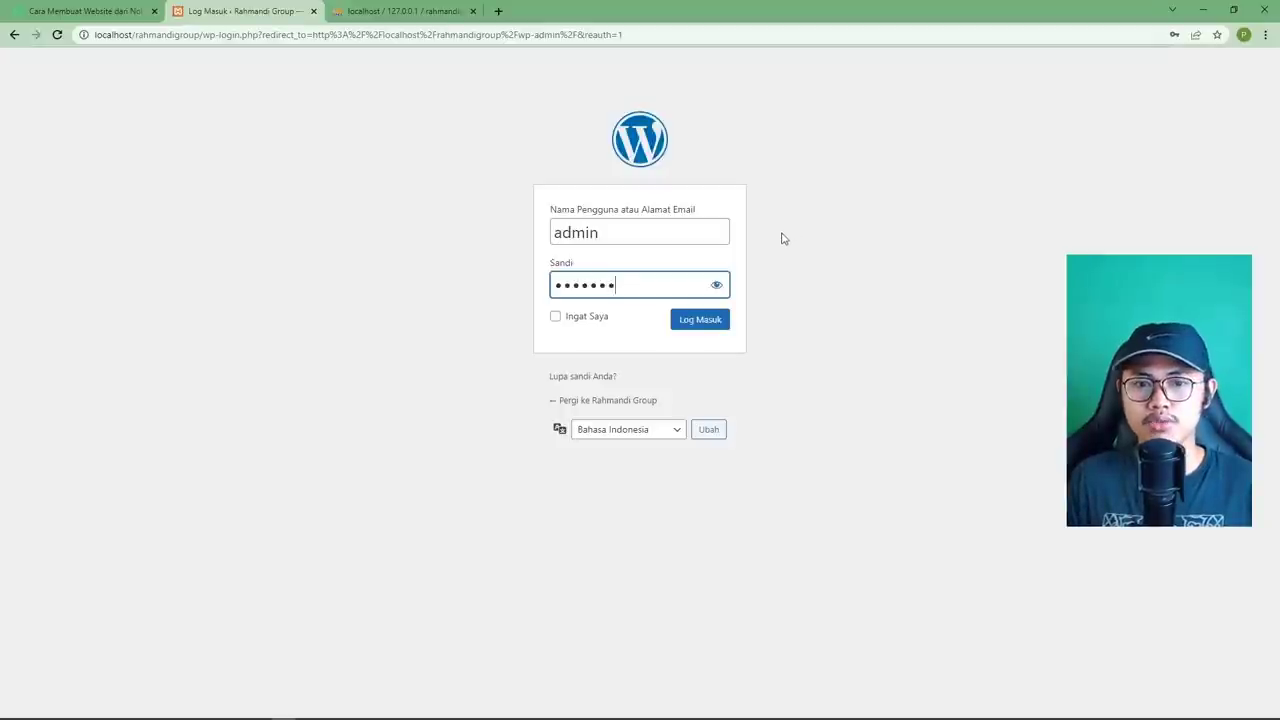
{"action": "left_click", "coordinate": [716, 286]}
{"action": "left_click", "coordinate": [716, 286]}
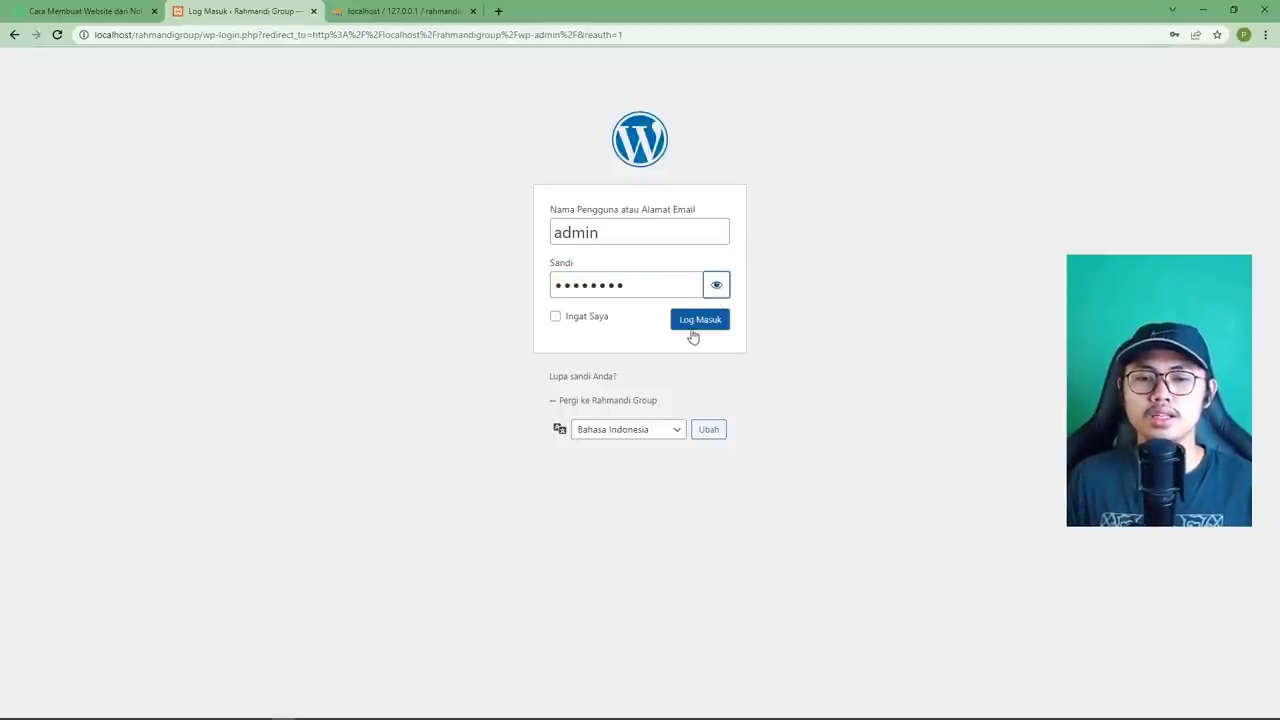
{"action": "left_click", "coordinate": [694, 326]}
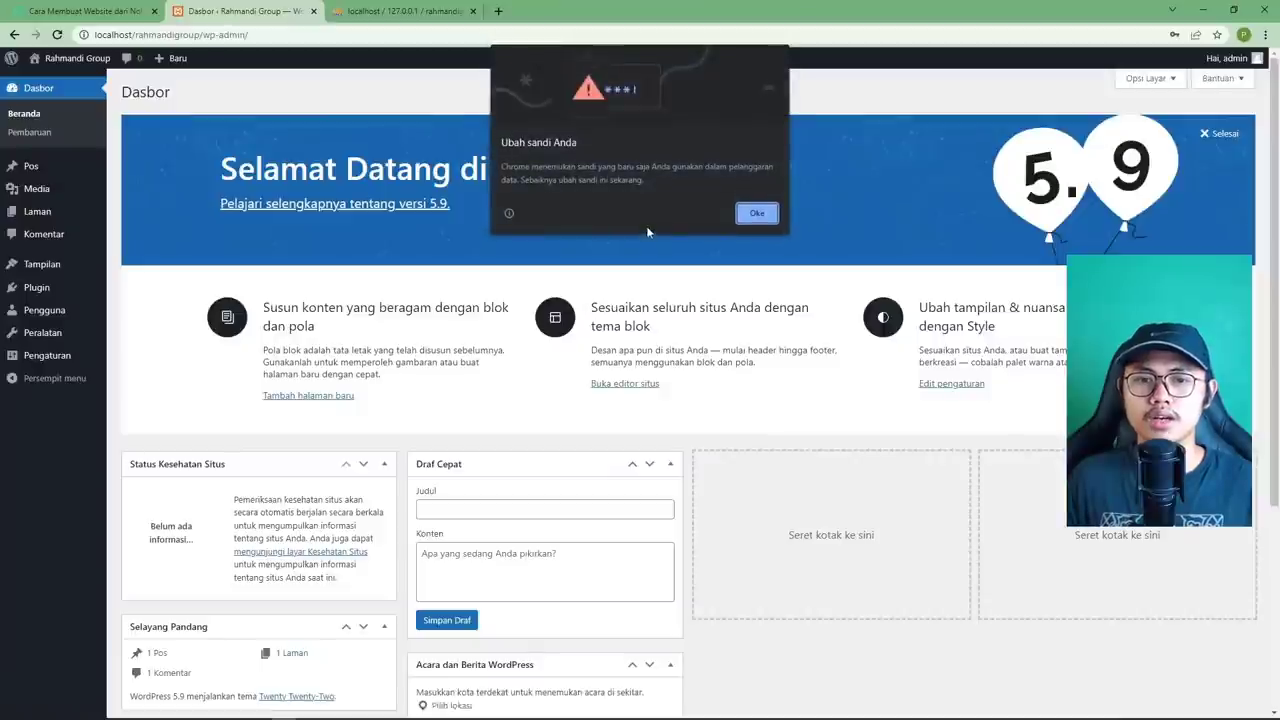
Dismiss Chrome's password breach warning and choose 'Jangan pernah' to never save the password.
{"action": "left_click", "coordinate": [757, 213]}
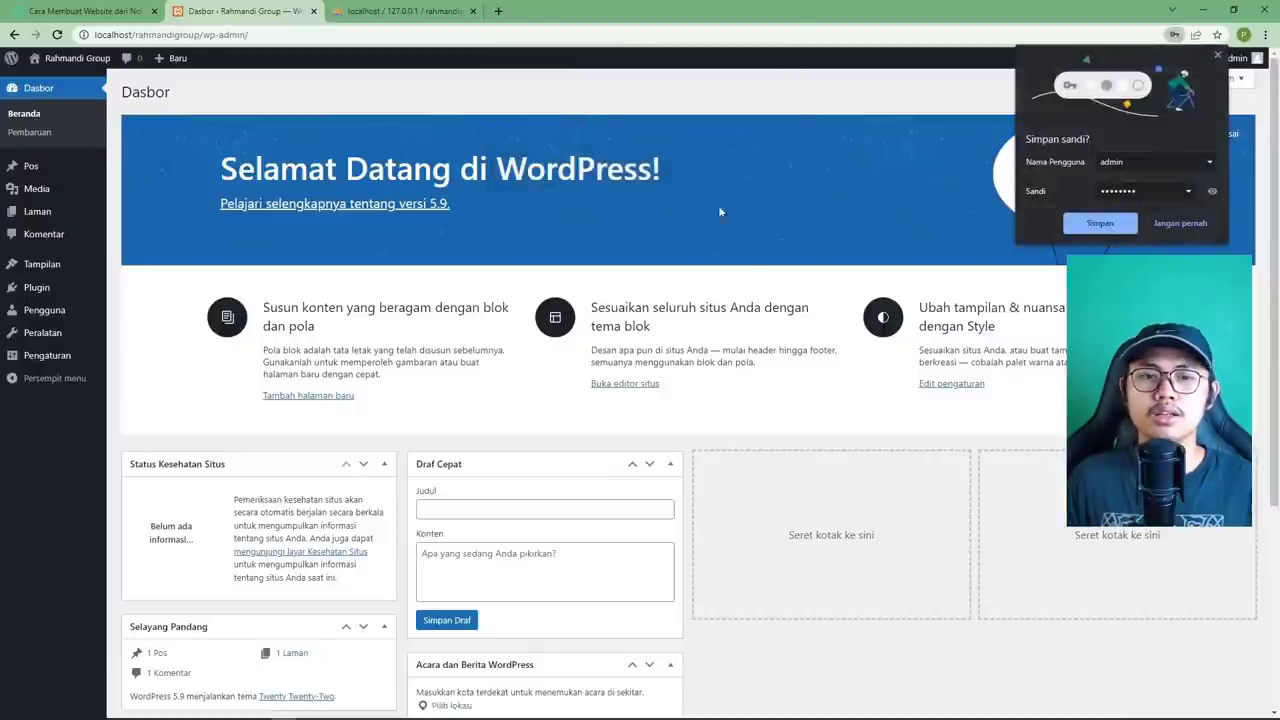
{"action": "left_click", "coordinate": [1165, 228]}
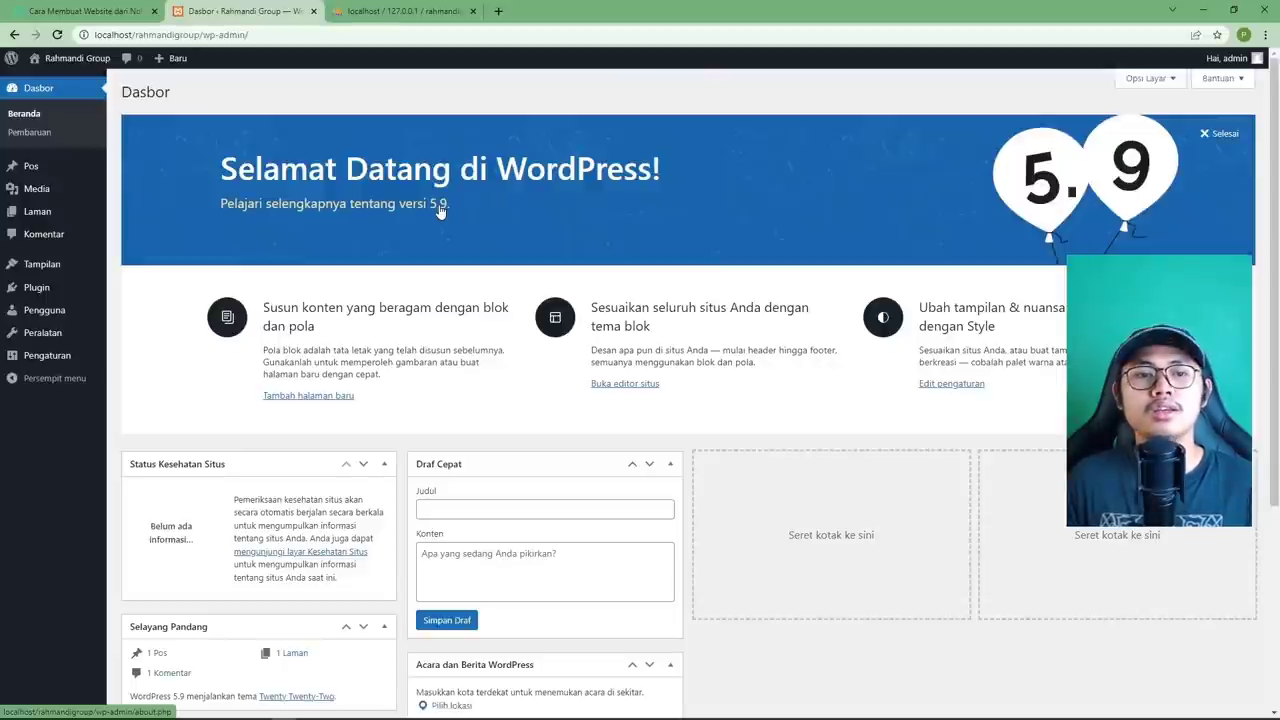
{"action": "left_click", "coordinate": [440, 207]}
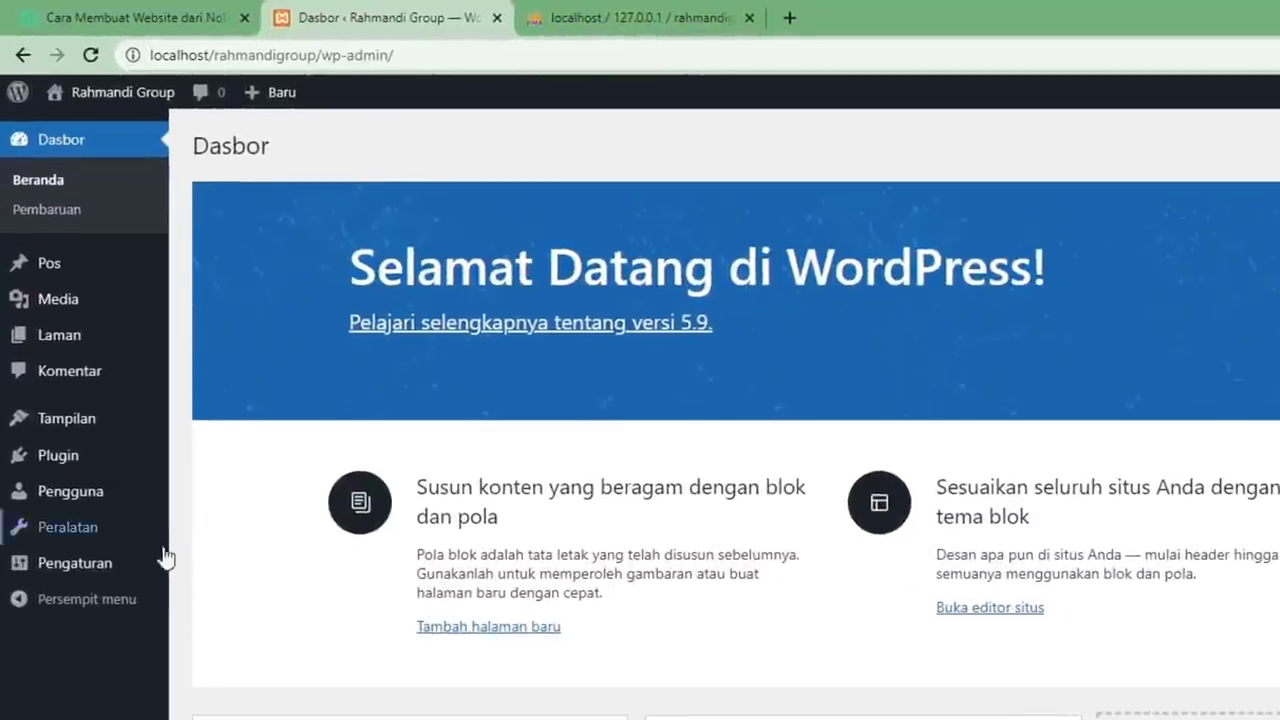
{"action": "mouse_move", "coordinate": [143, 568]}
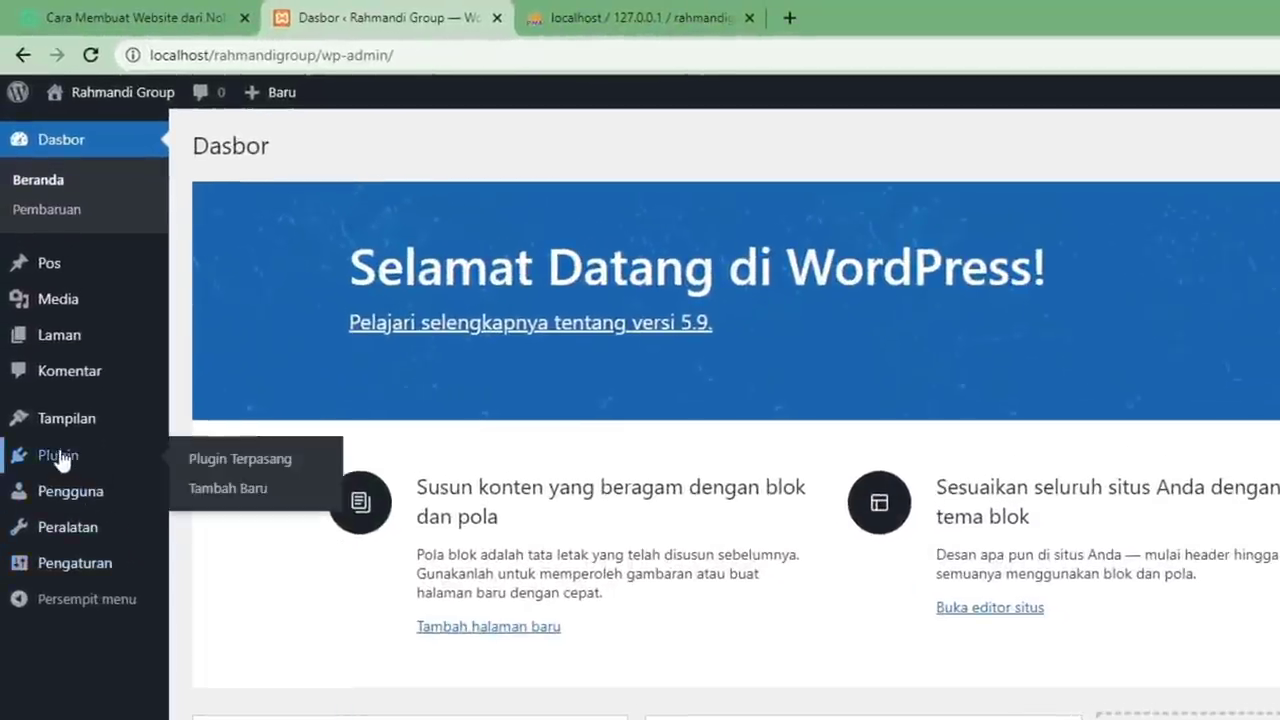
{"action": "mouse_move", "coordinate": [90, 500]}
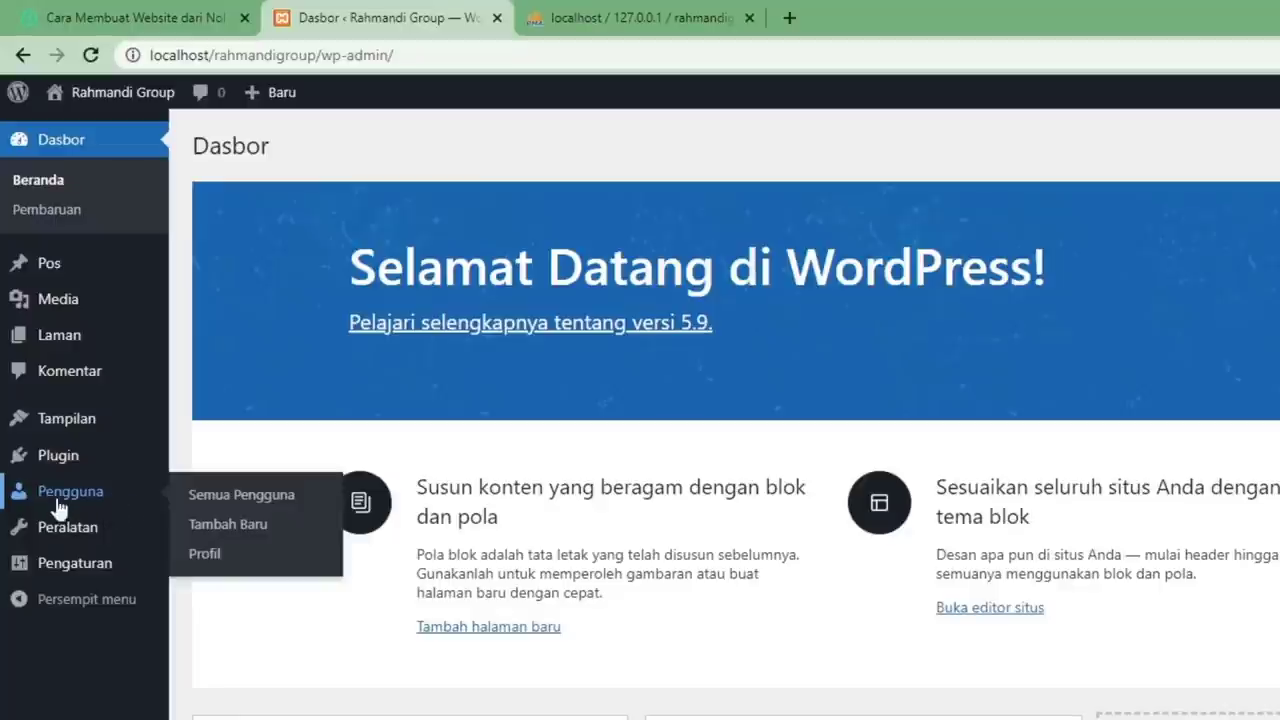
Open the admin user's Profil page under Pengguna.
{"action": "left_click", "coordinate": [201, 570]}
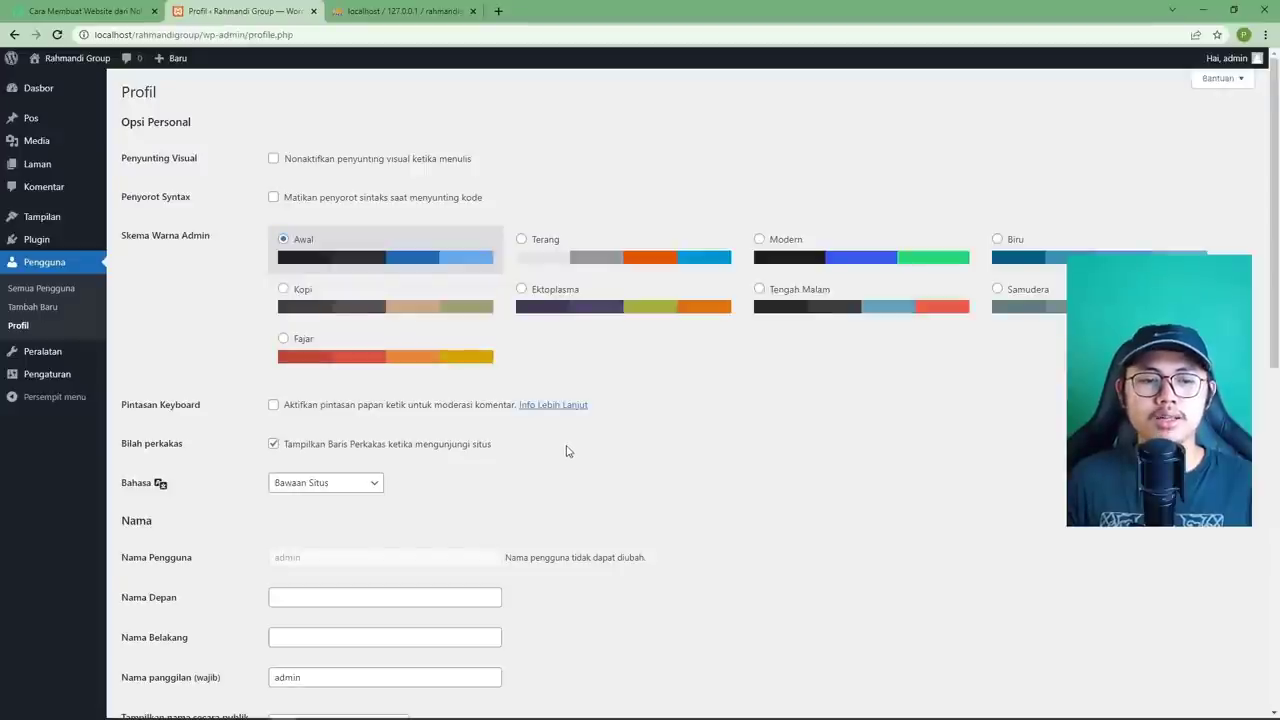
{"action": "scroll", "coordinate": [566, 451], "scroll_direction": "down", "scroll_amount": 3}
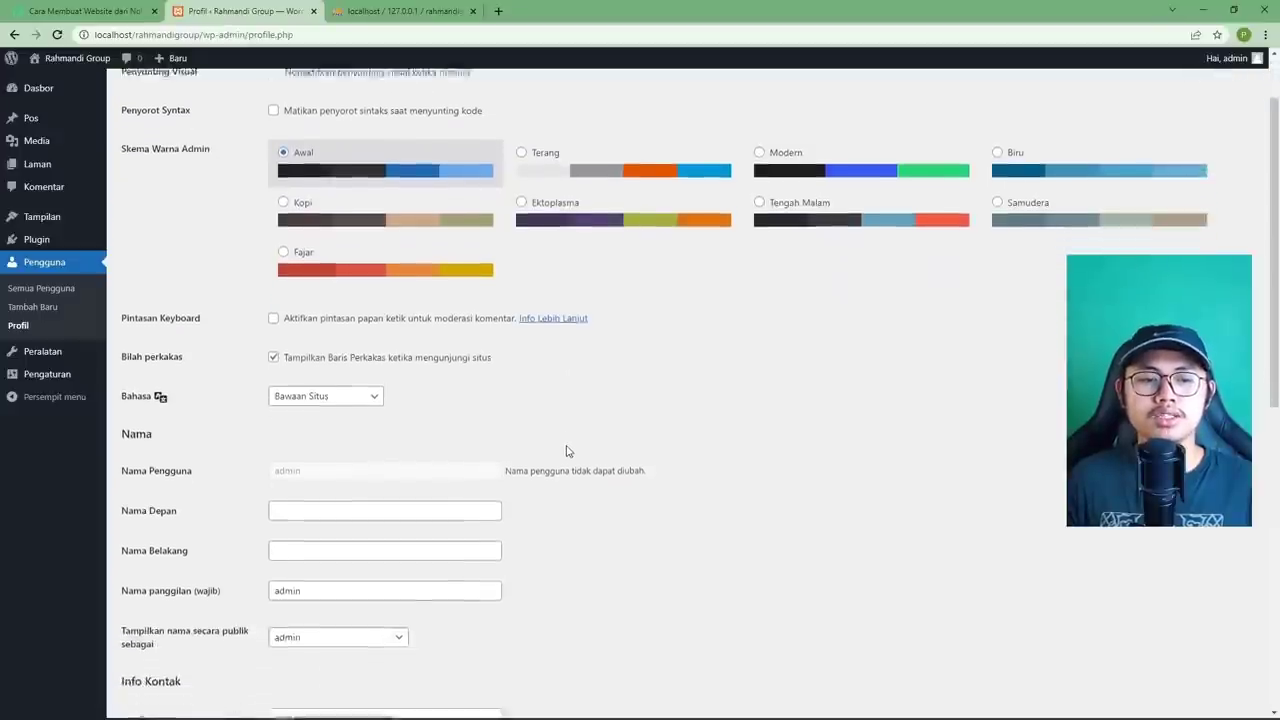
{"action": "scroll", "coordinate": [566, 451], "scroll_direction": "up", "scroll_amount": 3}
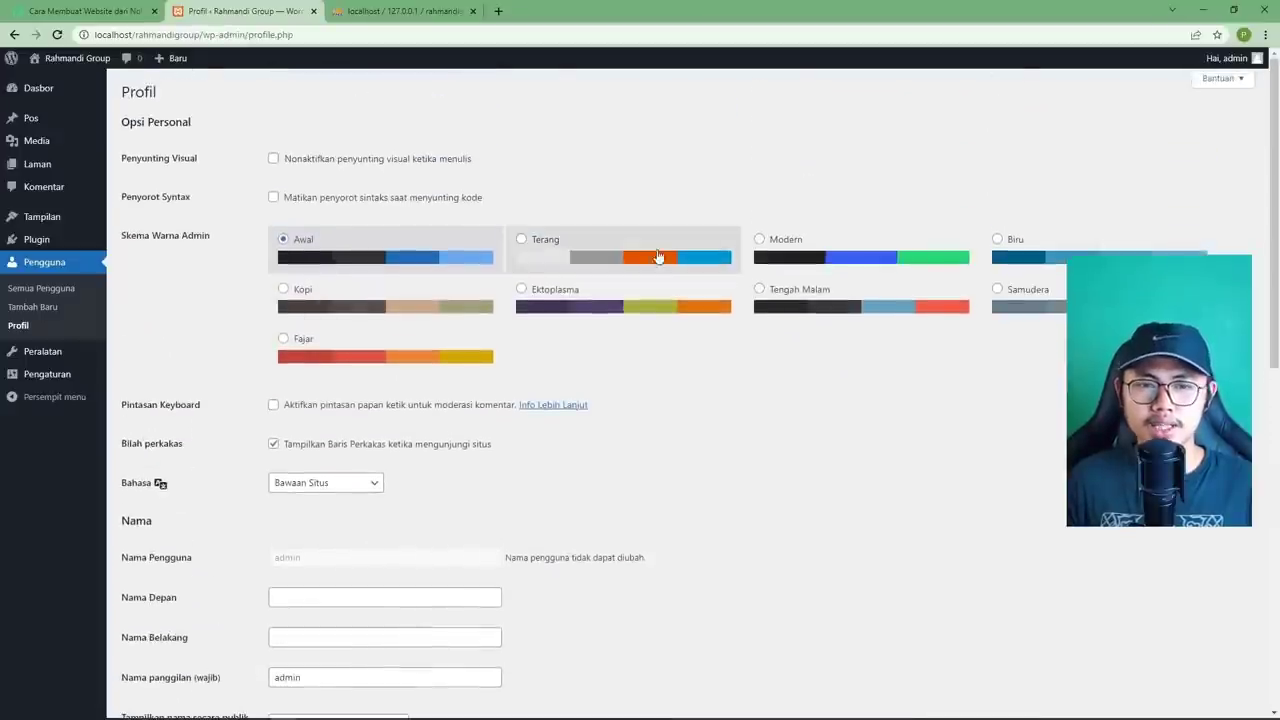
Try the Terang, Modern, Biru, Samudera, Ektoplasma, Kopi and Fajar colour schemes, then reselect Awal.
{"action": "left_click", "coordinate": [648, 256]}
{"action": "left_click", "coordinate": [972, 260]}
{"action": "left_click", "coordinate": [1005, 258]}
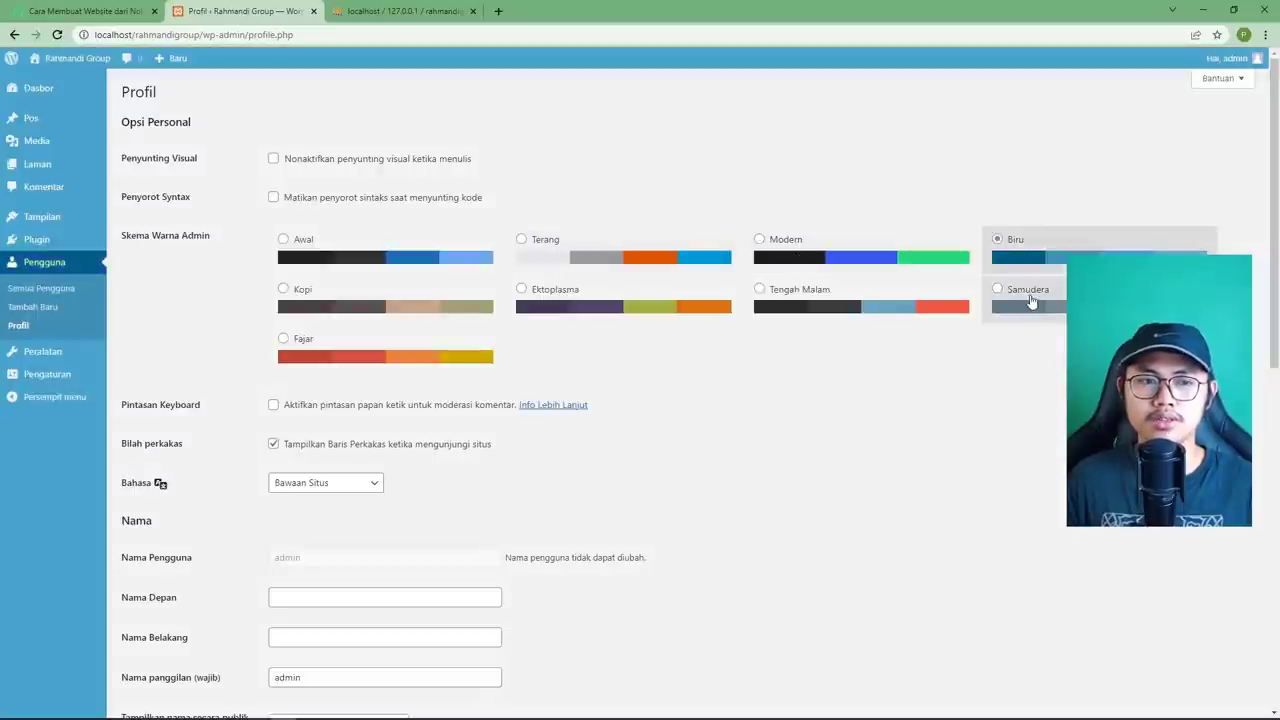
{"action": "left_click", "coordinate": [1025, 302]}
{"action": "left_click", "coordinate": [640, 305]}
{"action": "left_click", "coordinate": [392, 305]}
{"action": "left_click", "coordinate": [376, 361]}
{"action": "left_click", "coordinate": [317, 253]}
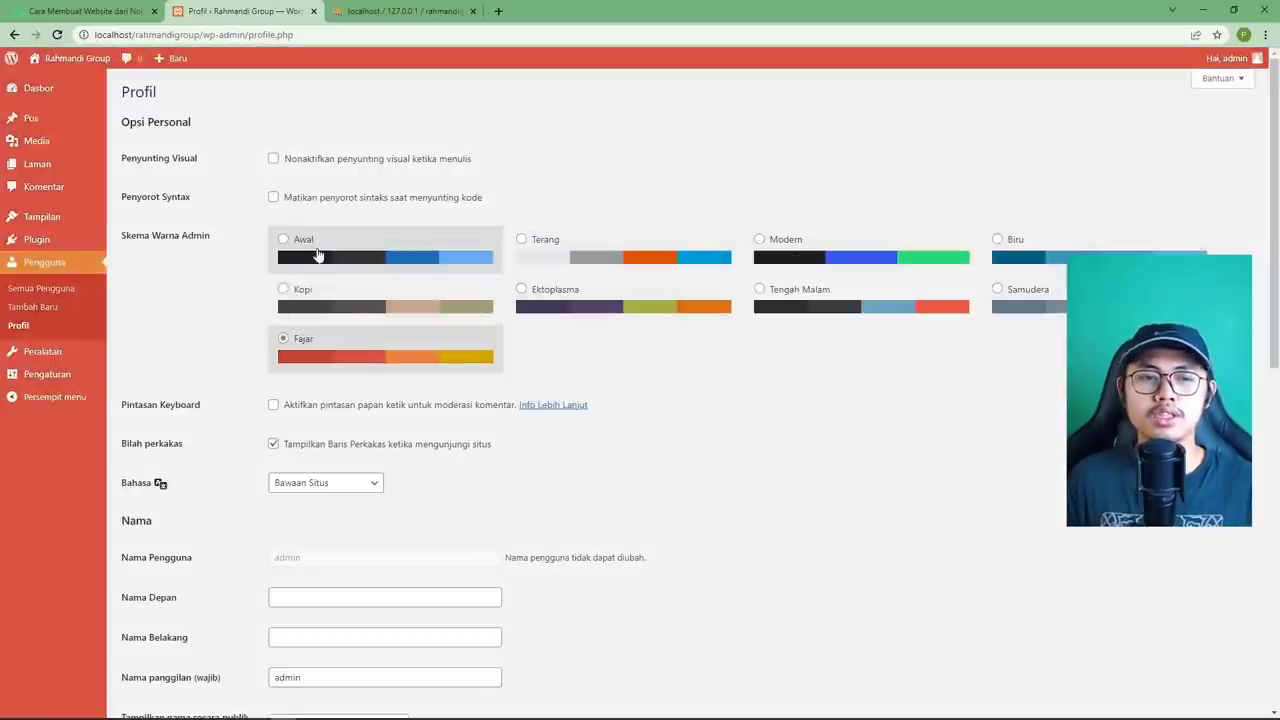
{"action": "scroll", "coordinate": [561, 380], "scroll_direction": "down", "scroll_amount": 2}
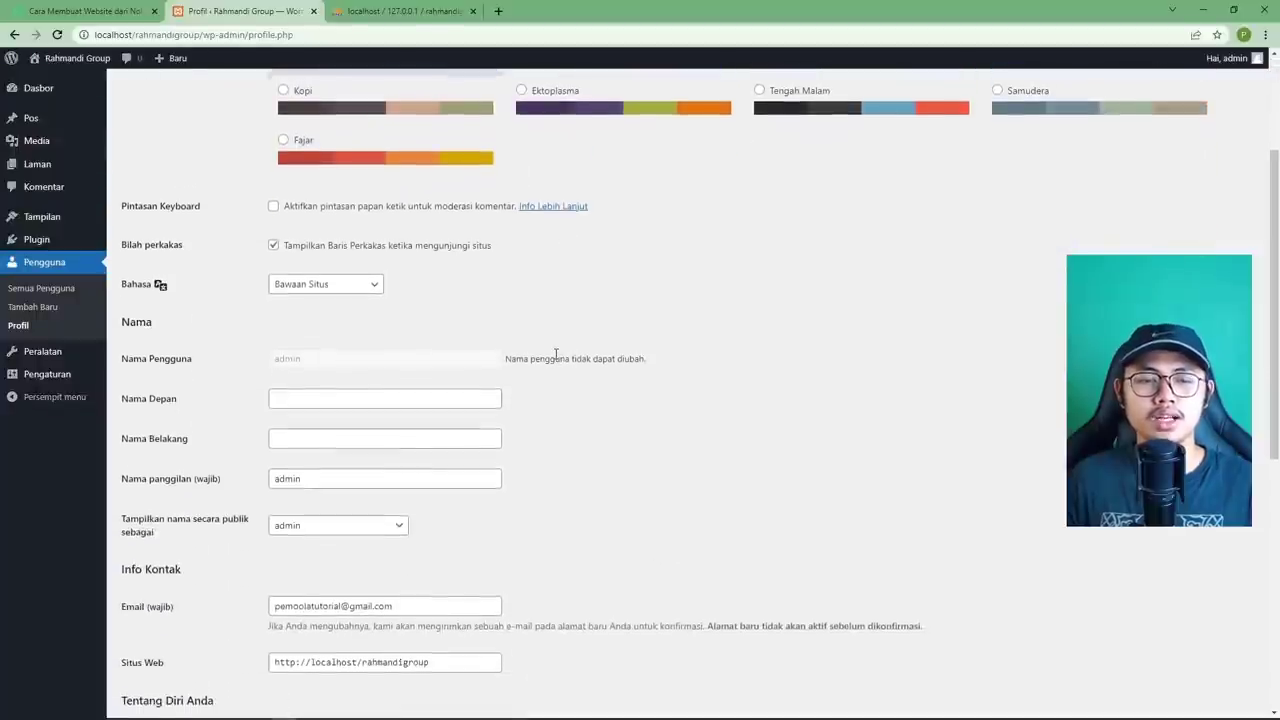
{"action": "scroll", "coordinate": [558, 360], "scroll_direction": "down", "scroll_amount": 2}
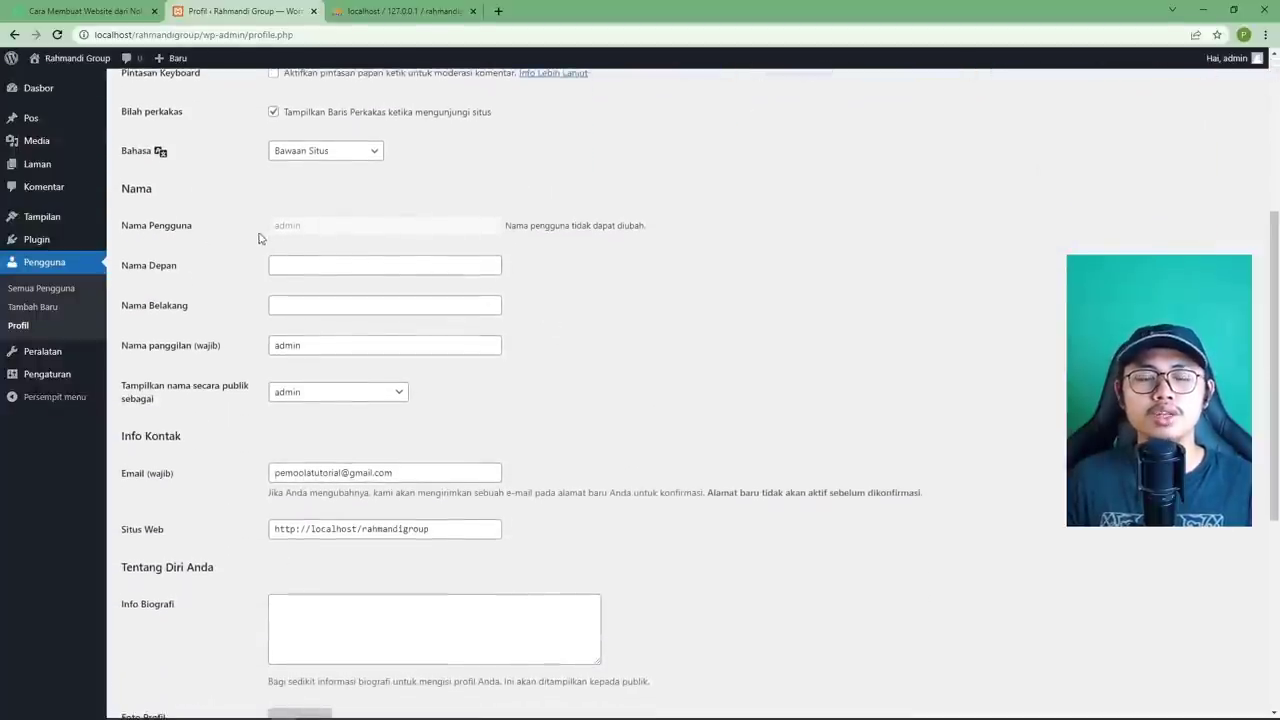
{"action": "left_click_drag", "start_coordinate": [307, 235], "coordinate": [272, 226]}
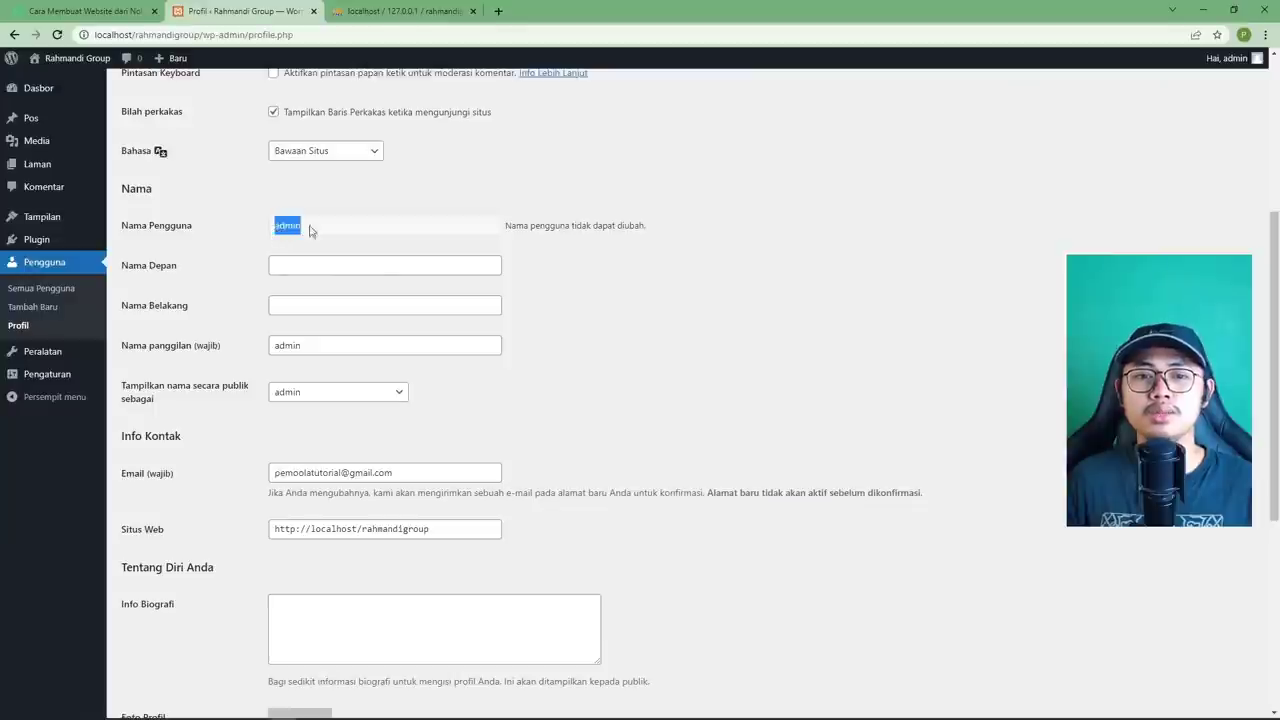
{"action": "left_click", "coordinate": [309, 229]}
{"action": "scroll", "coordinate": [209, 346], "scroll_direction": "down", "scroll_amount": 1}
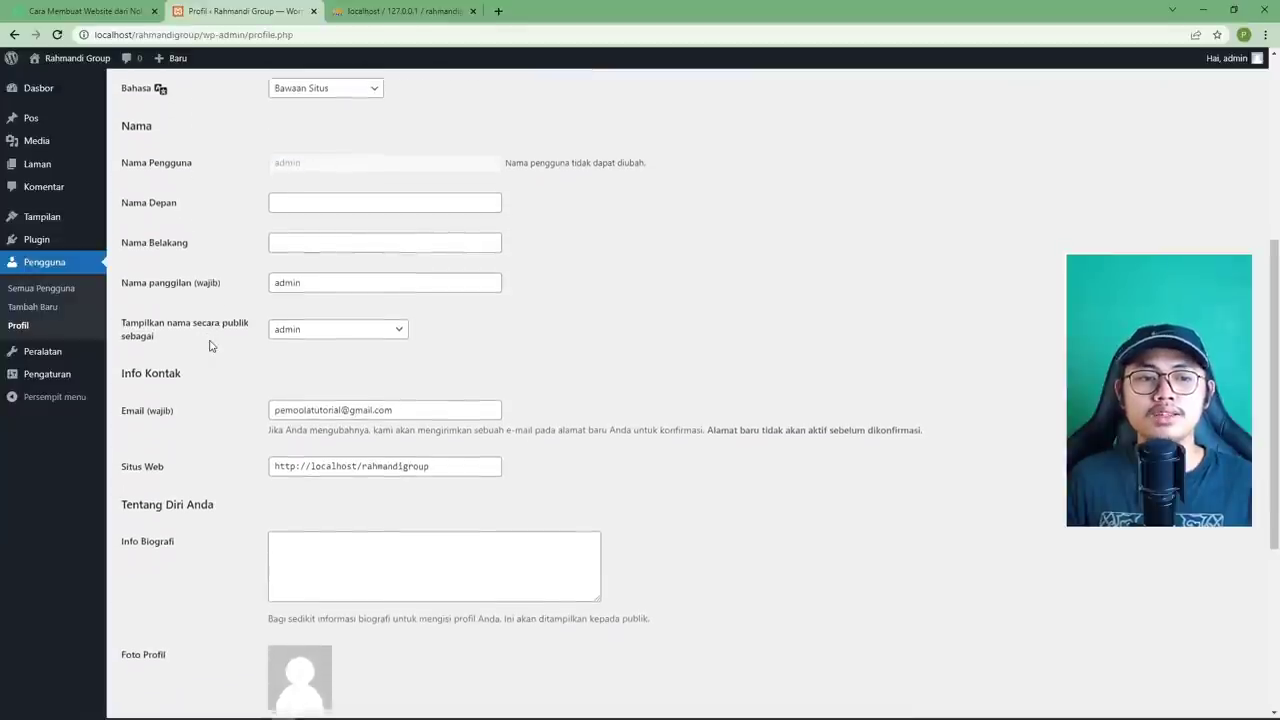
{"action": "scroll", "coordinate": [215, 355], "scroll_direction": "up", "scroll_amount": 1}
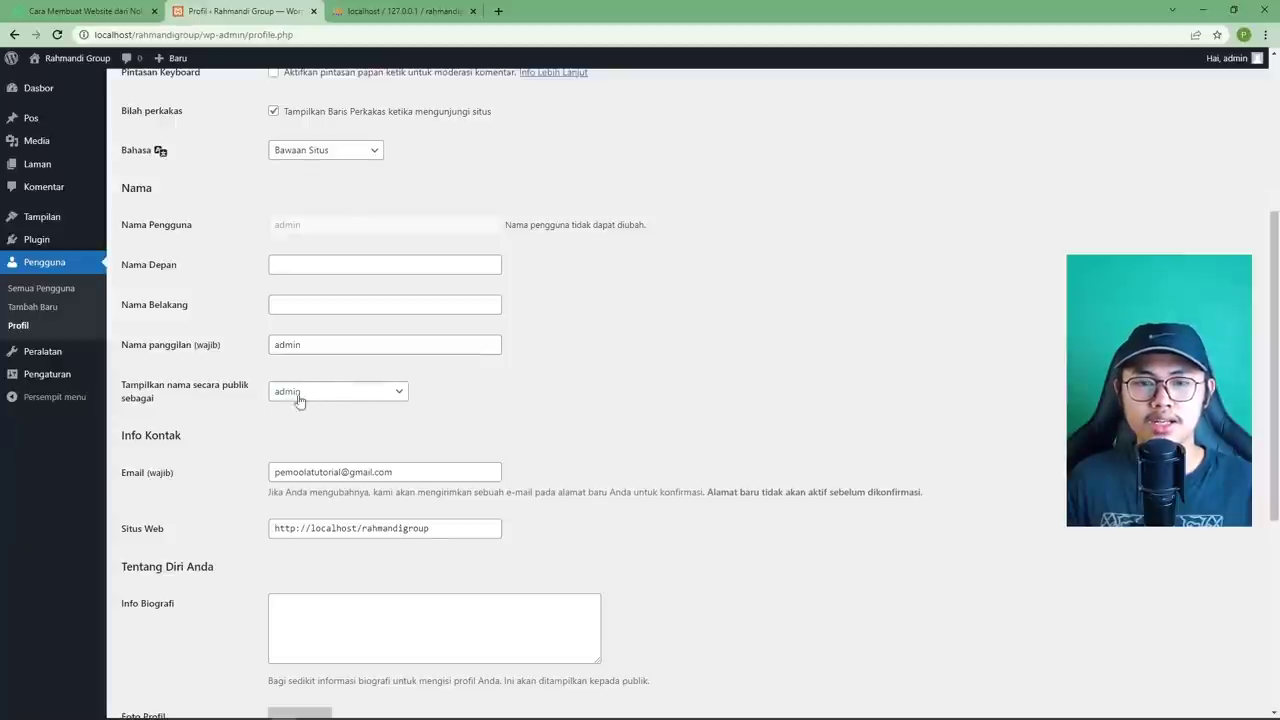
{"action": "left_click", "coordinate": [345, 400]}
{"action": "left_click", "coordinate": [398, 402]}
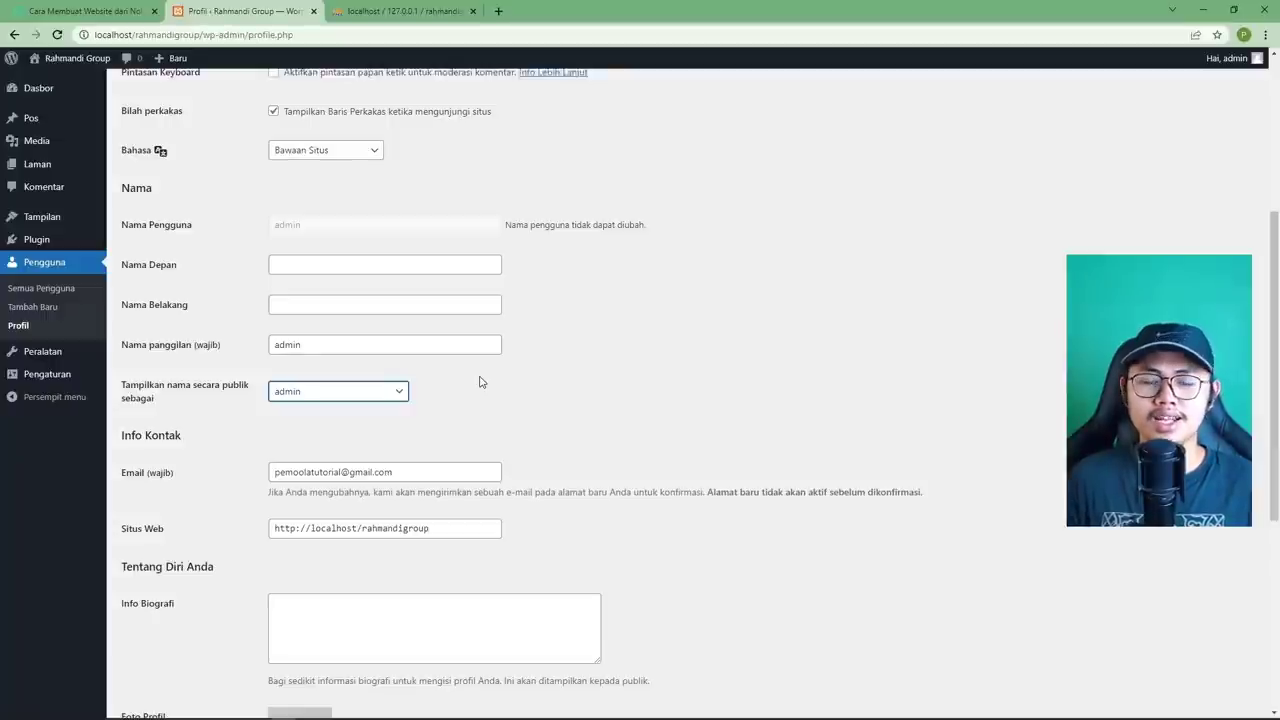
{"action": "left_click", "coordinate": [330, 392]}
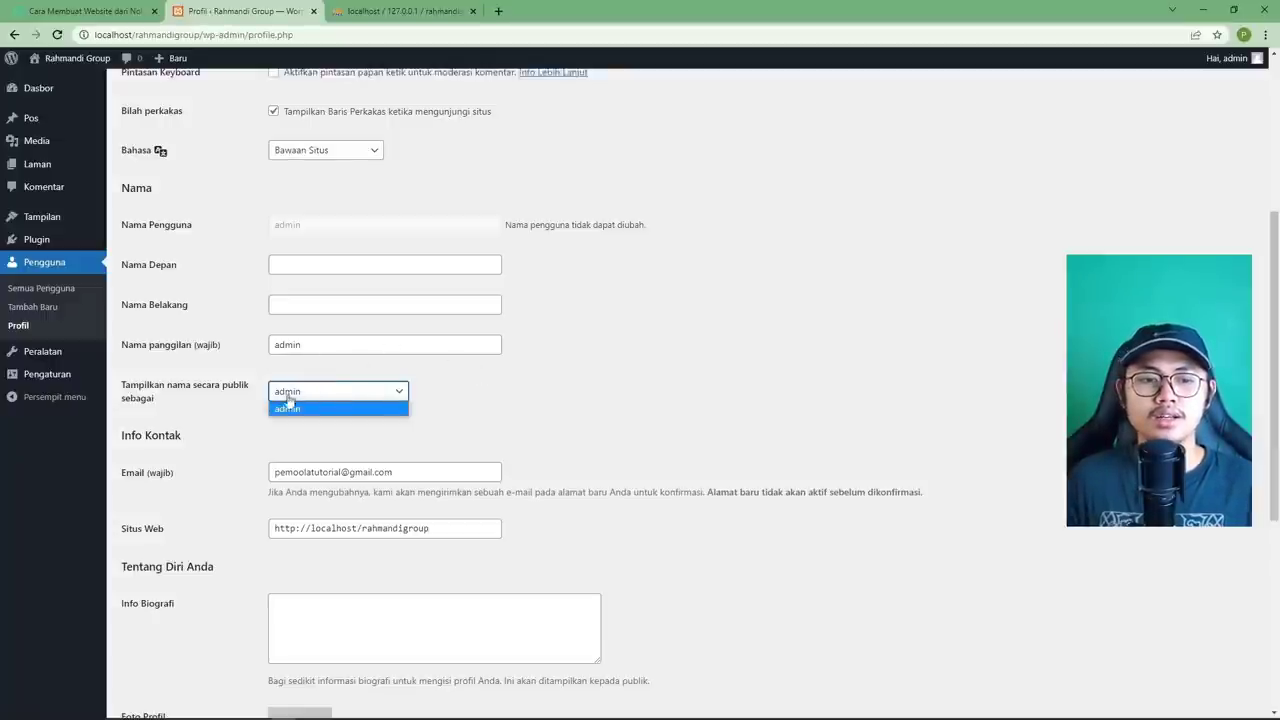
{"action": "left_click", "coordinate": [324, 395]}
{"action": "left_click", "coordinate": [316, 395]}
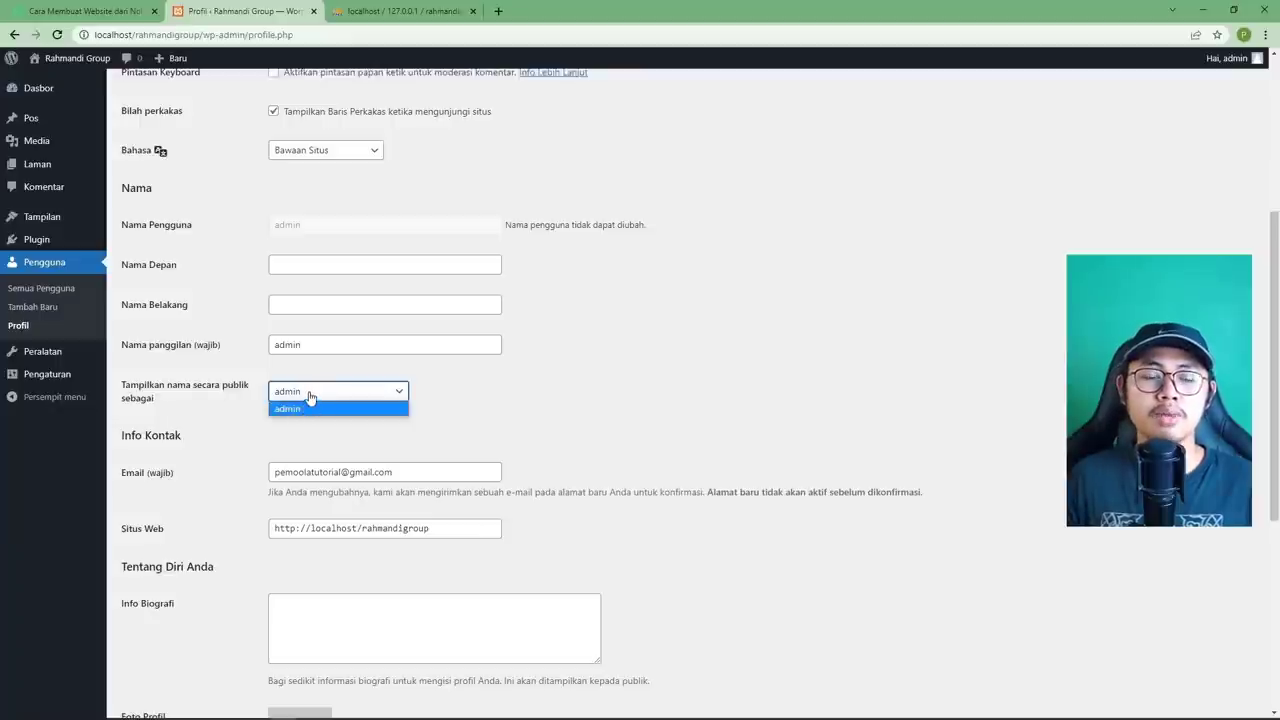
{"action": "left_click", "coordinate": [310, 395]}
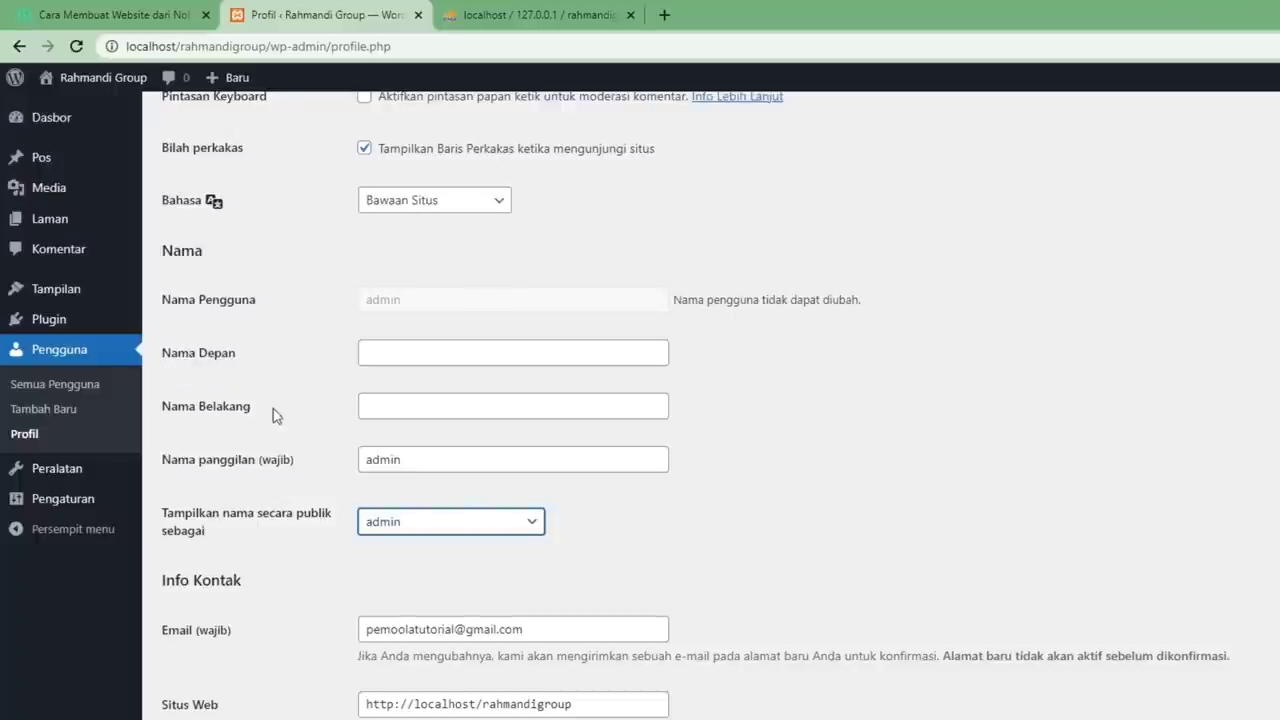
Enter first name Rahmandi, last name Group, and display the name publicly as 'Rahmandi Group'.
{"action": "left_click", "coordinate": [369, 353]}
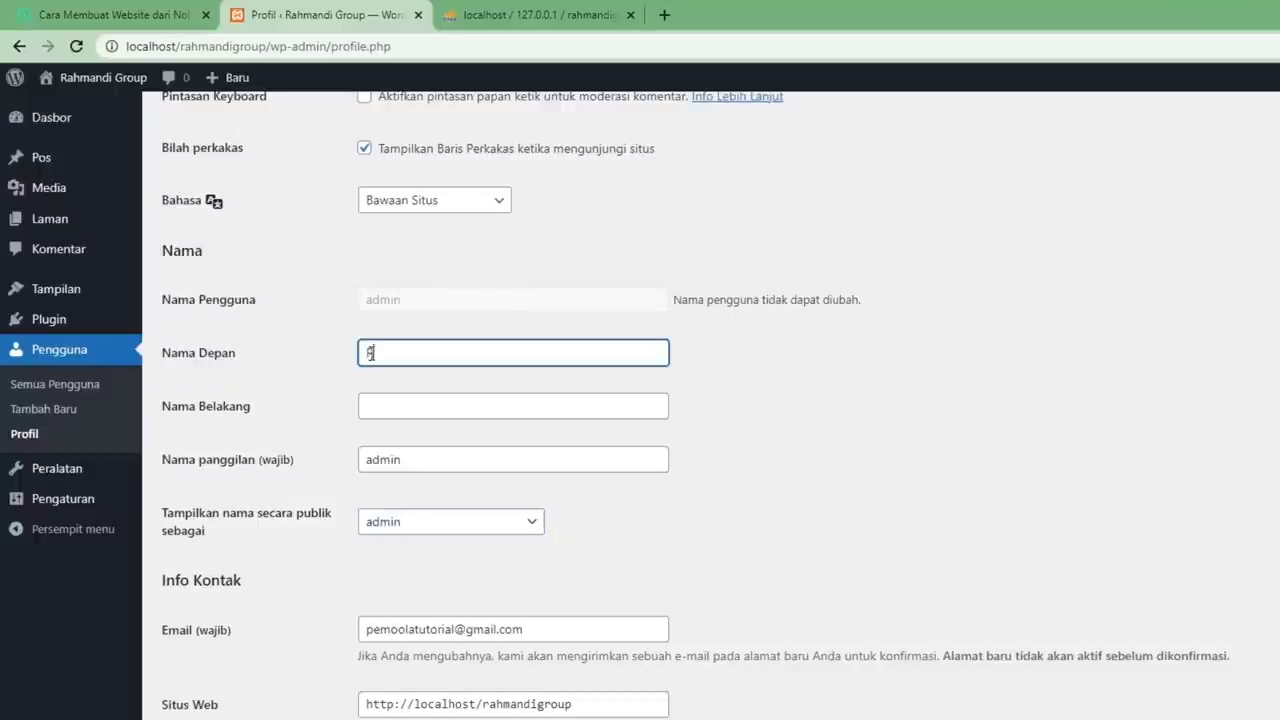
{"action": "type", "text": "Rahmandi"}
{"action": "left_click", "coordinate": [431, 400]}
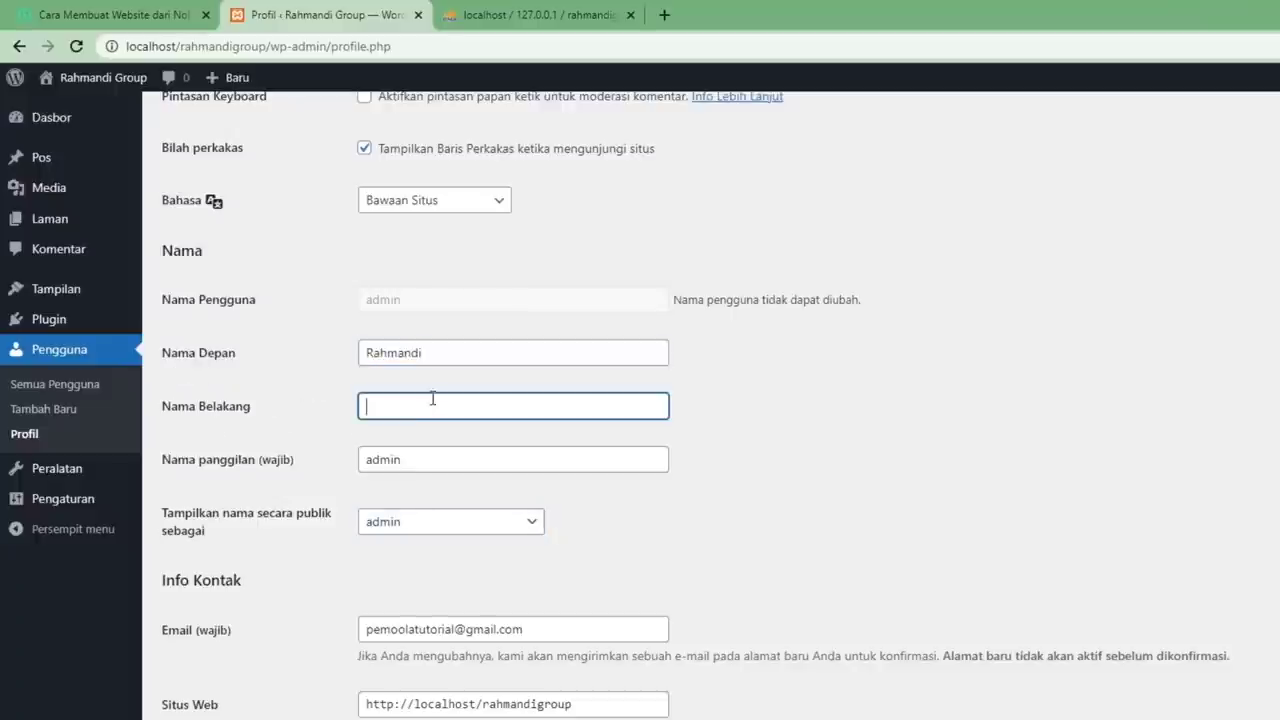
{"action": "type", "text": "Group"}
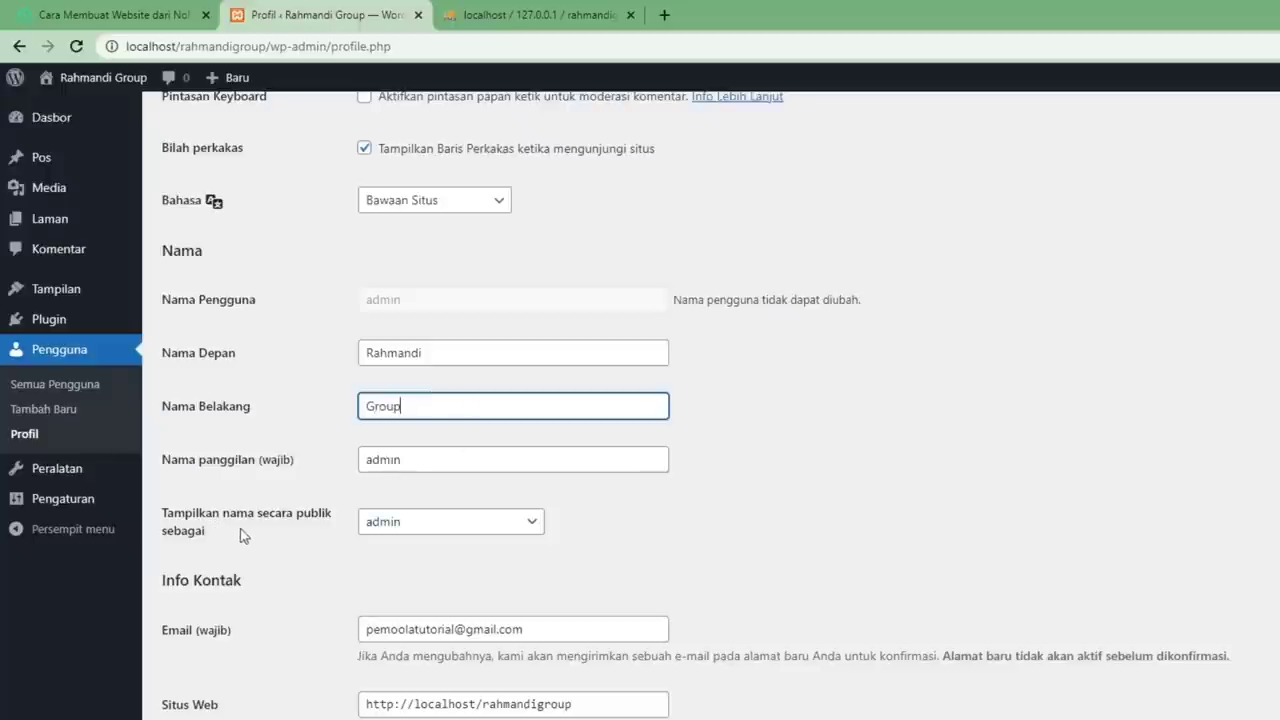
{"action": "left_click", "coordinate": [483, 530]}
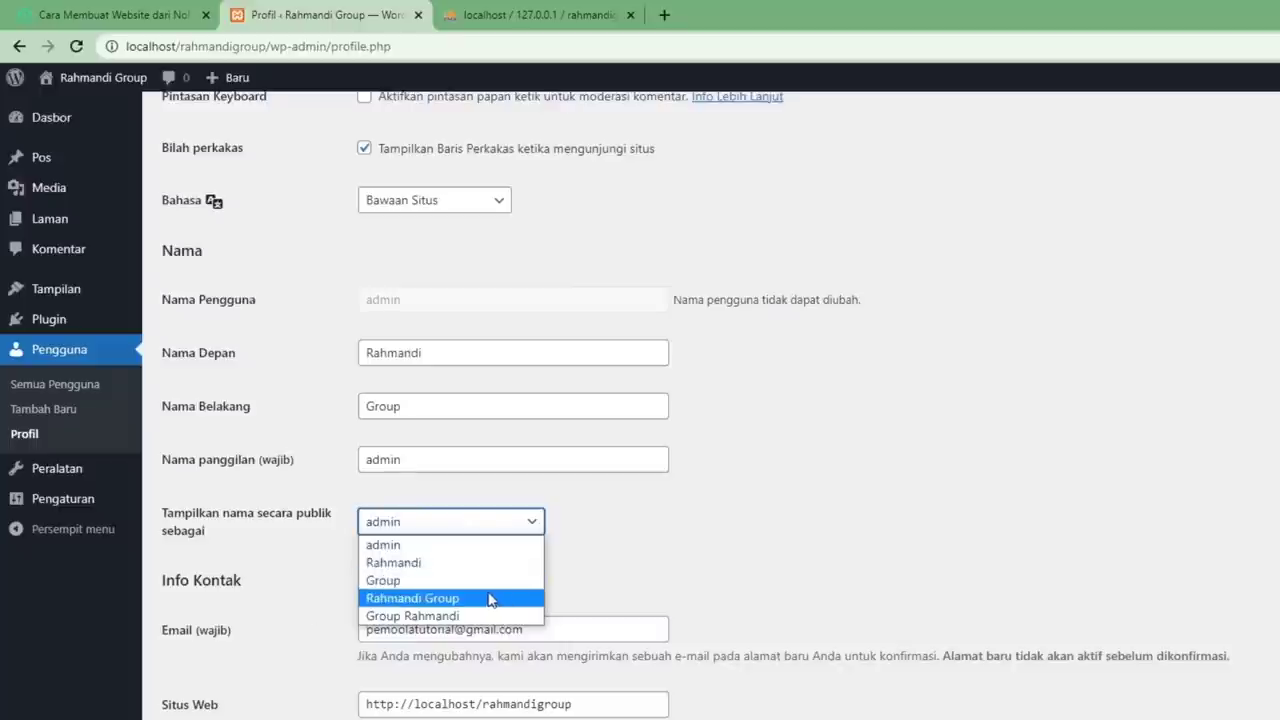
{"action": "left_click", "coordinate": [428, 598]}
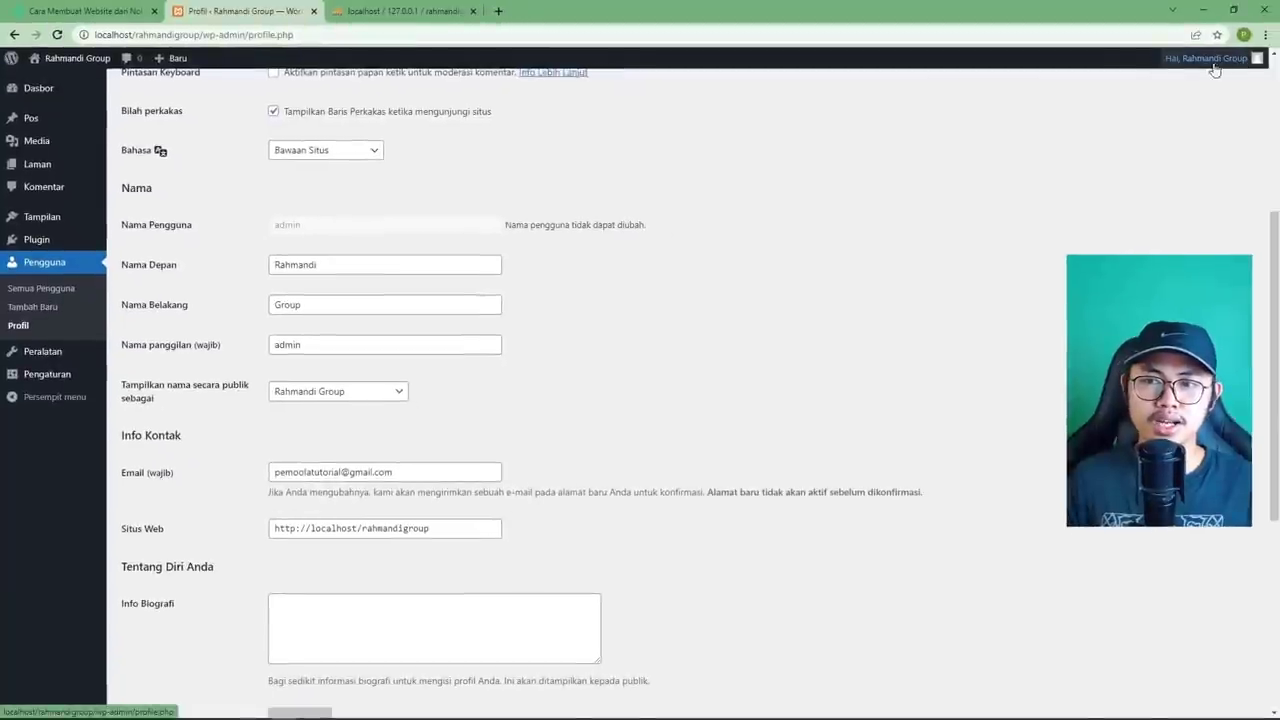
{"action": "mouse_move", "coordinate": [1213, 66]}
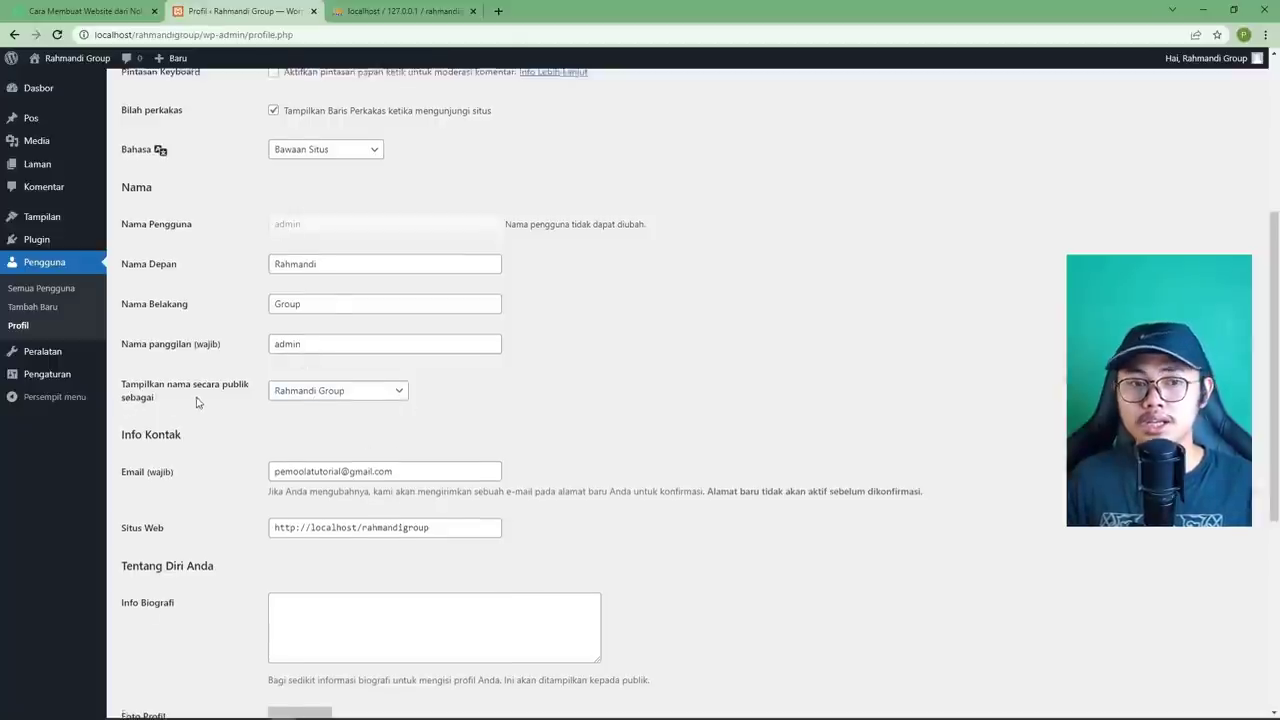
Review the profile's email address and website fields without changing them.
{"action": "scroll", "coordinate": [196, 402], "scroll_direction": "down", "scroll_amount": 2}
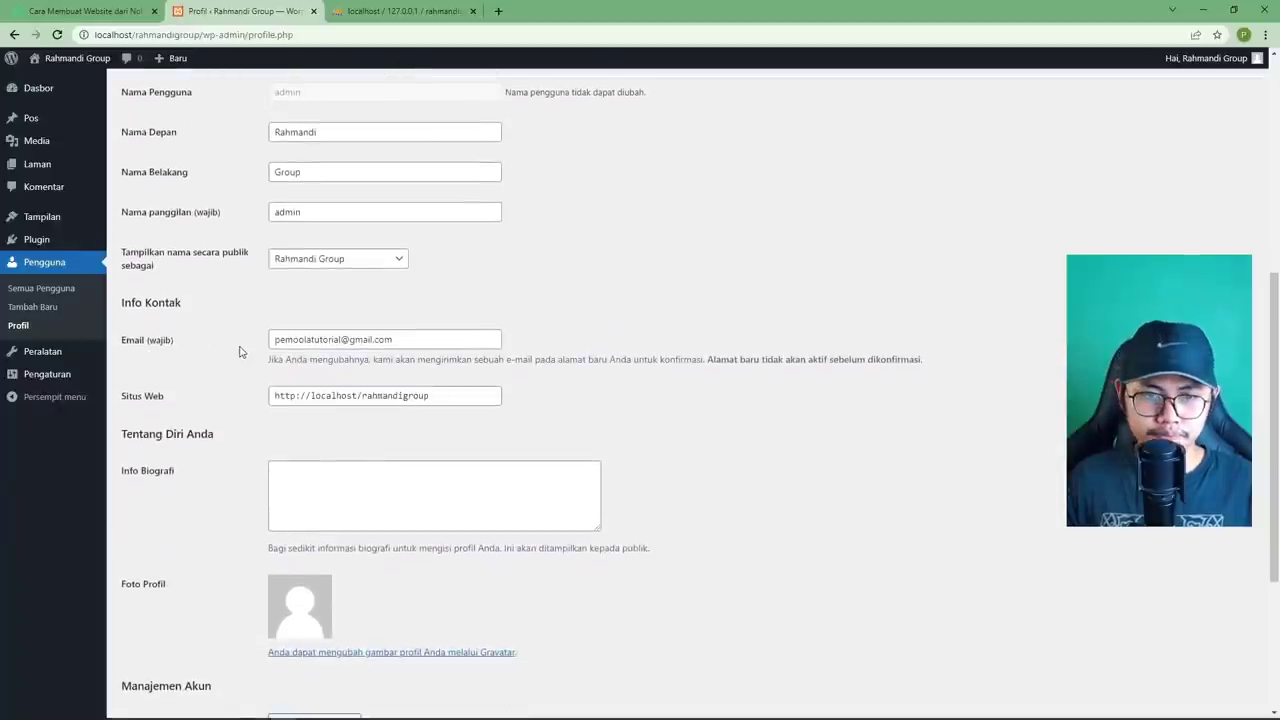
{"action": "left_click_drag", "start_coordinate": [405, 342], "coordinate": [270, 339]}
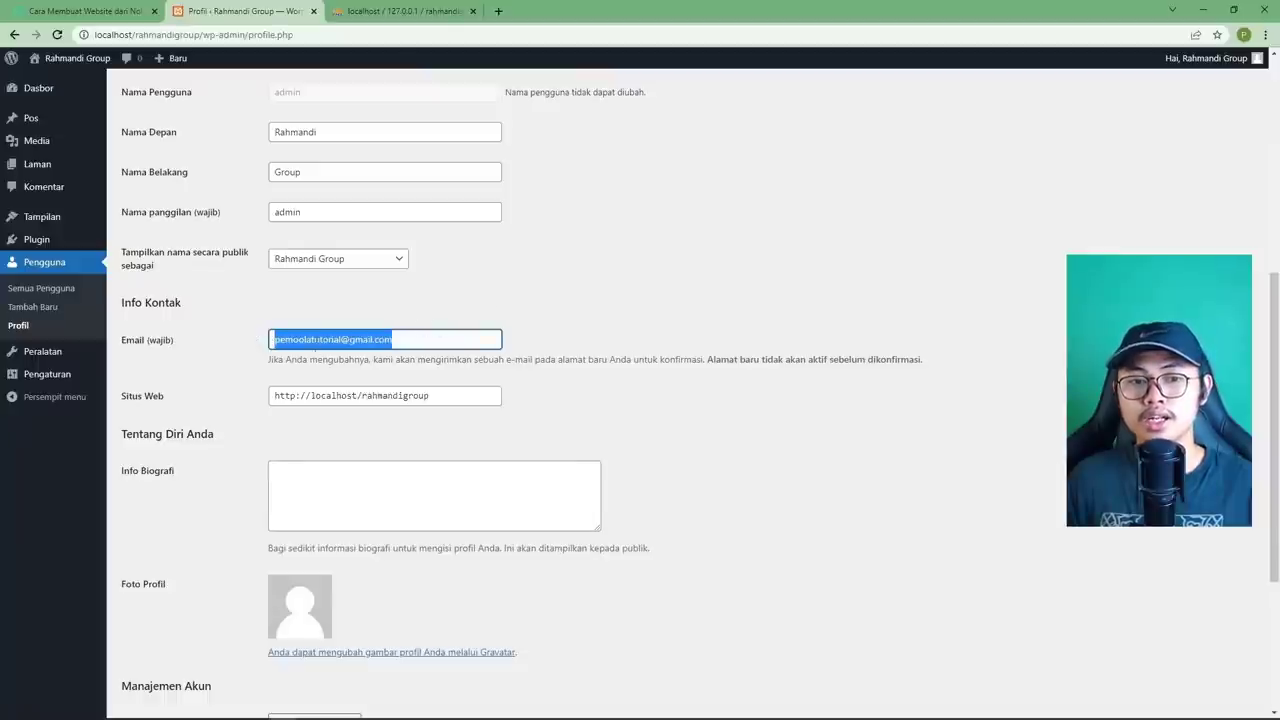
{"action": "left_click", "coordinate": [327, 340]}
{"action": "left_click_drag", "start_coordinate": [392, 340], "coordinate": [268, 340]}
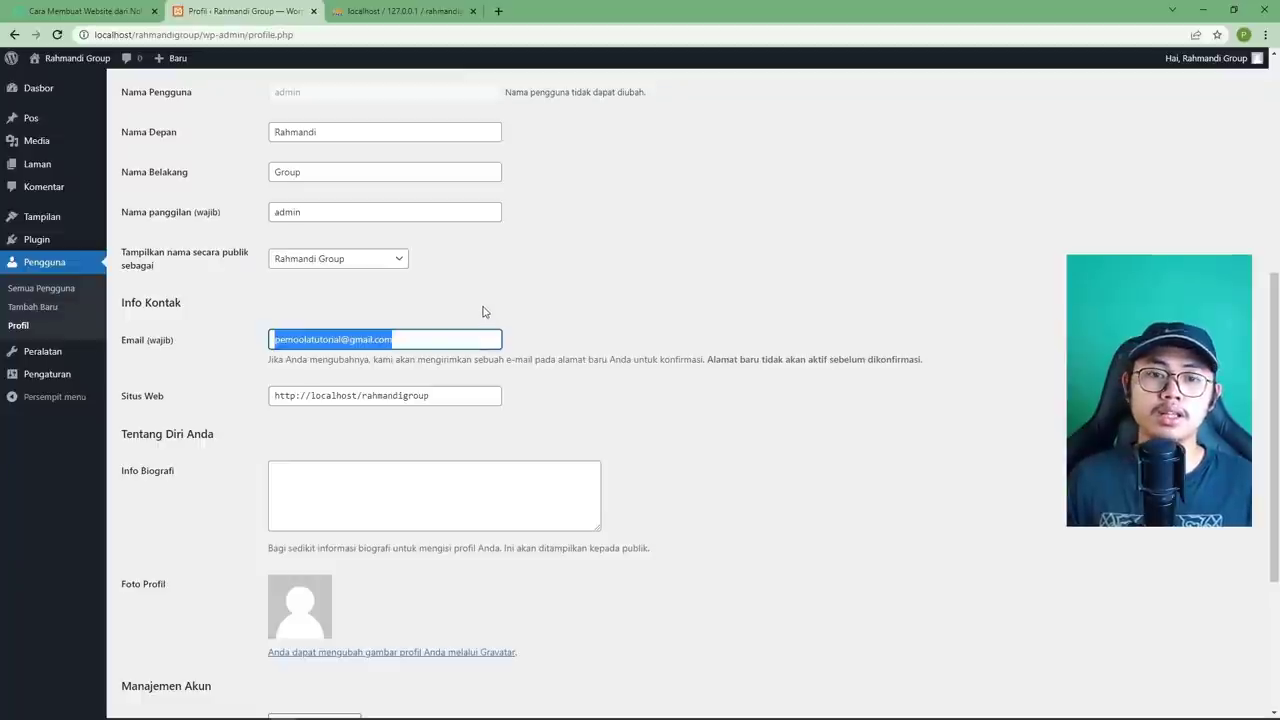
{"action": "left_click_drag", "start_coordinate": [267, 359], "coordinate": [706, 358]}
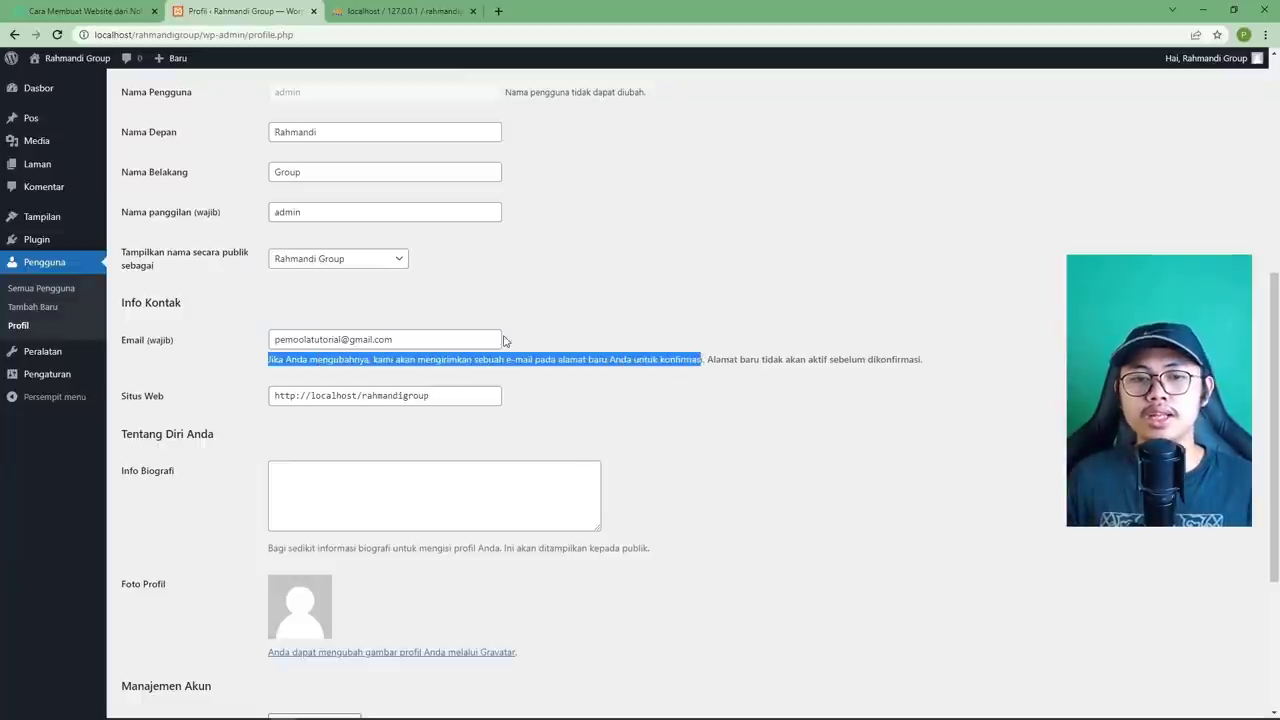
{"action": "left_click", "coordinate": [578, 340]}
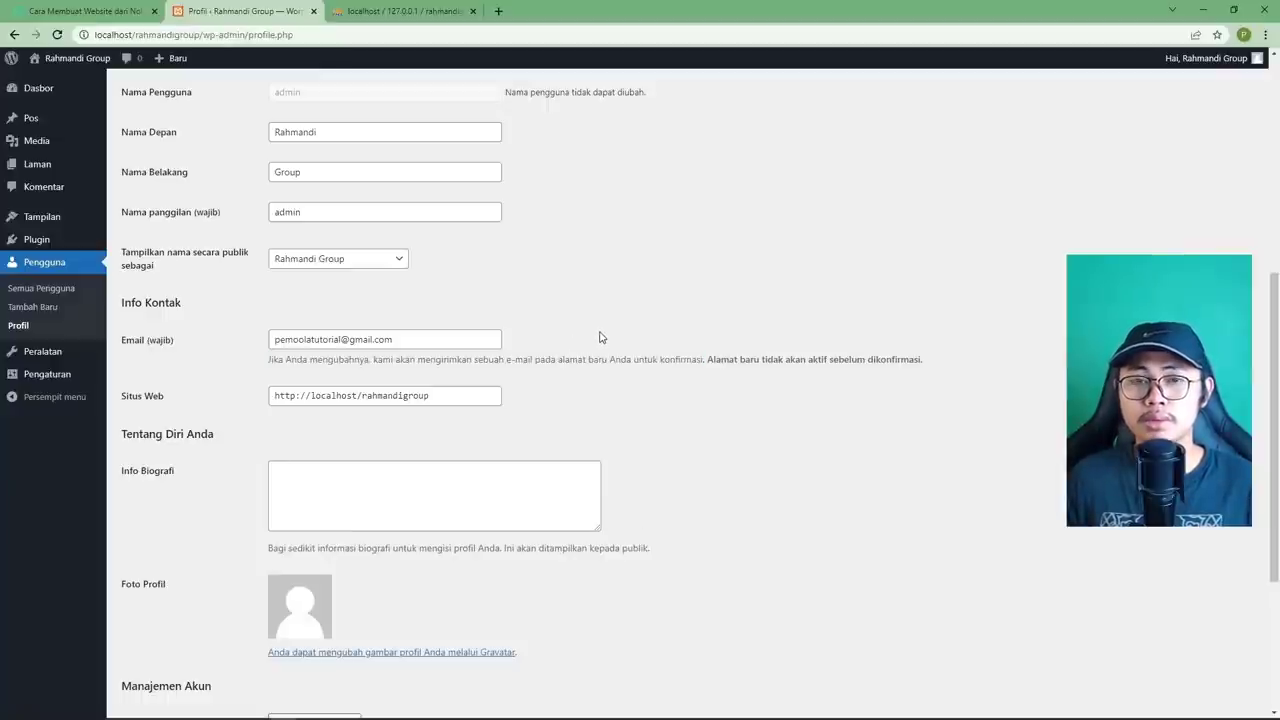
{"action": "triple_click", "coordinate": [484, 339]}
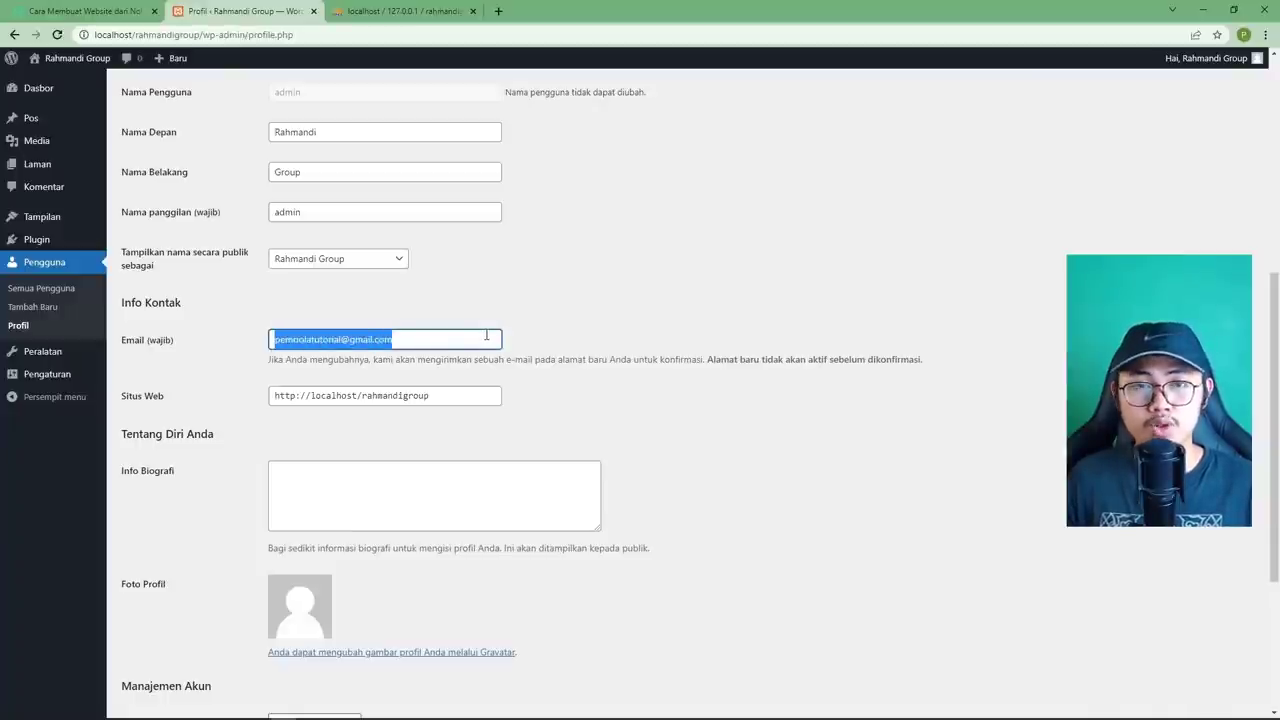
{"action": "left_click", "coordinate": [538, 339]}
{"action": "scroll", "coordinate": [545, 338], "scroll_direction": "down", "scroll_amount": 2}
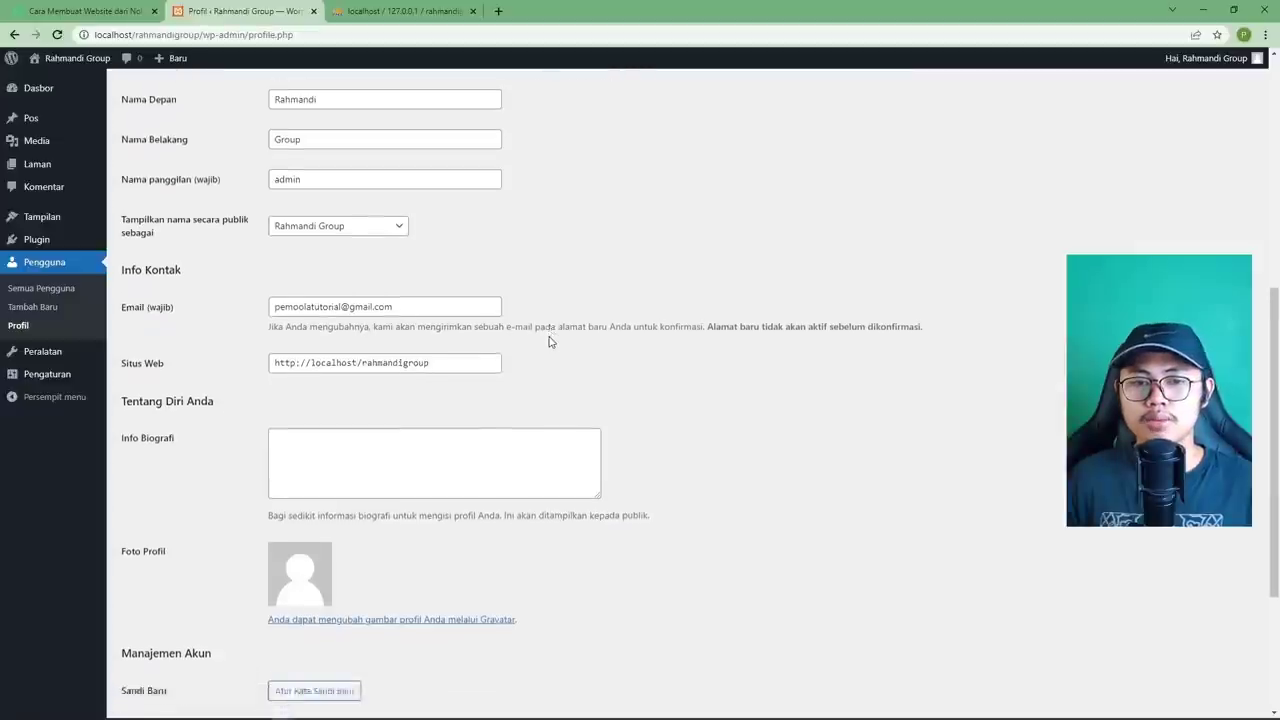
{"action": "scroll", "coordinate": [549, 341], "scroll_direction": "up", "scroll_amount": 2}
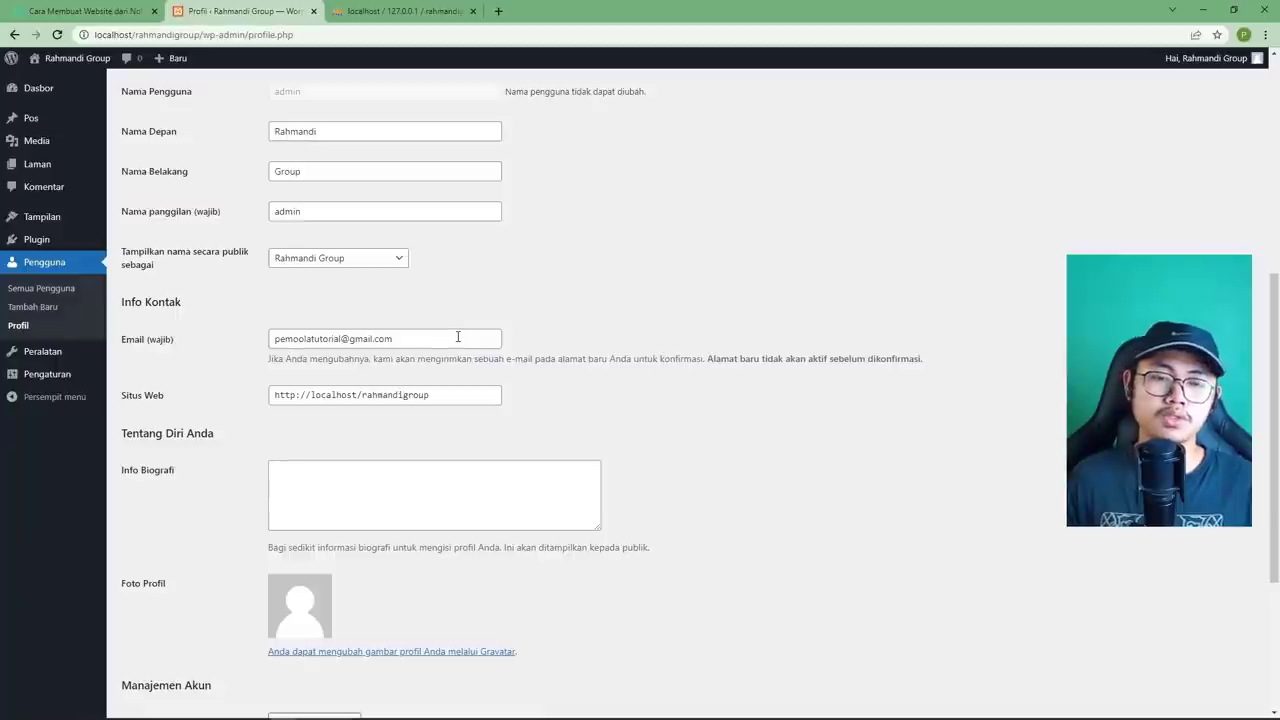
{"action": "scroll", "coordinate": [460, 330], "scroll_direction": "down", "scroll_amount": 3}
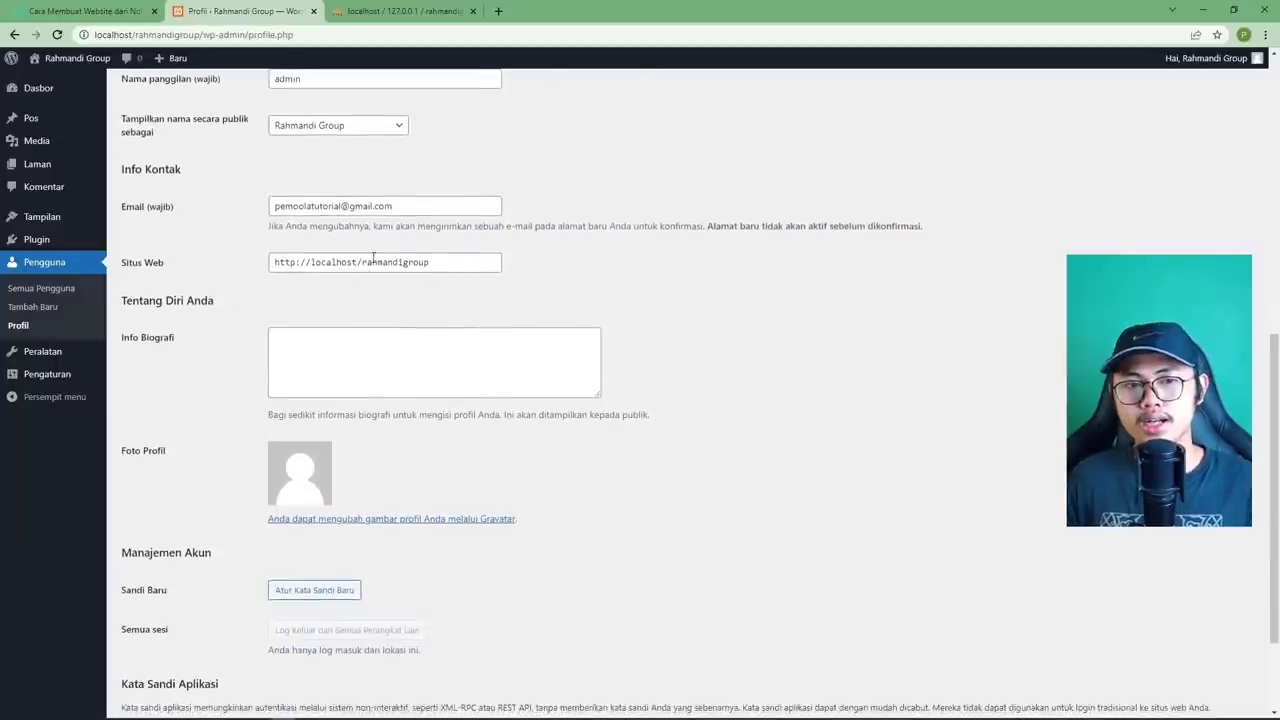
{"action": "left_click", "coordinate": [460, 260]}
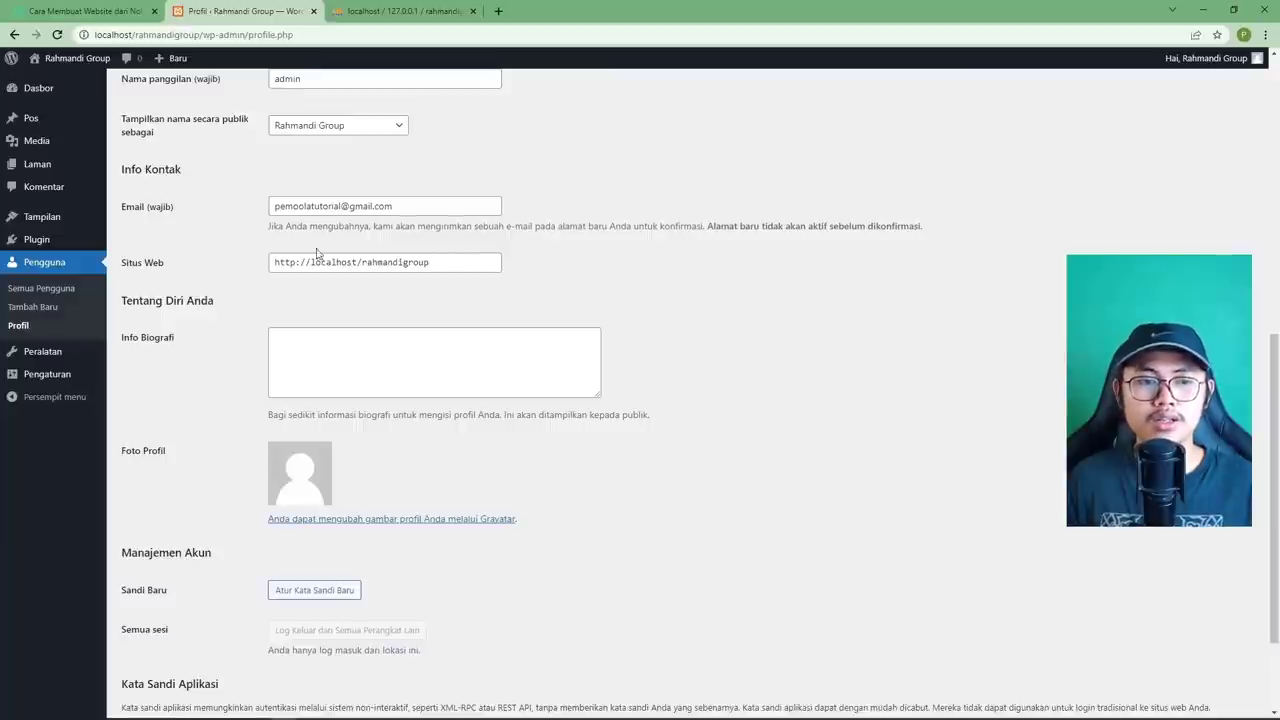
{"action": "scroll", "coordinate": [220, 264], "scroll_direction": "down", "scroll_amount": 3}
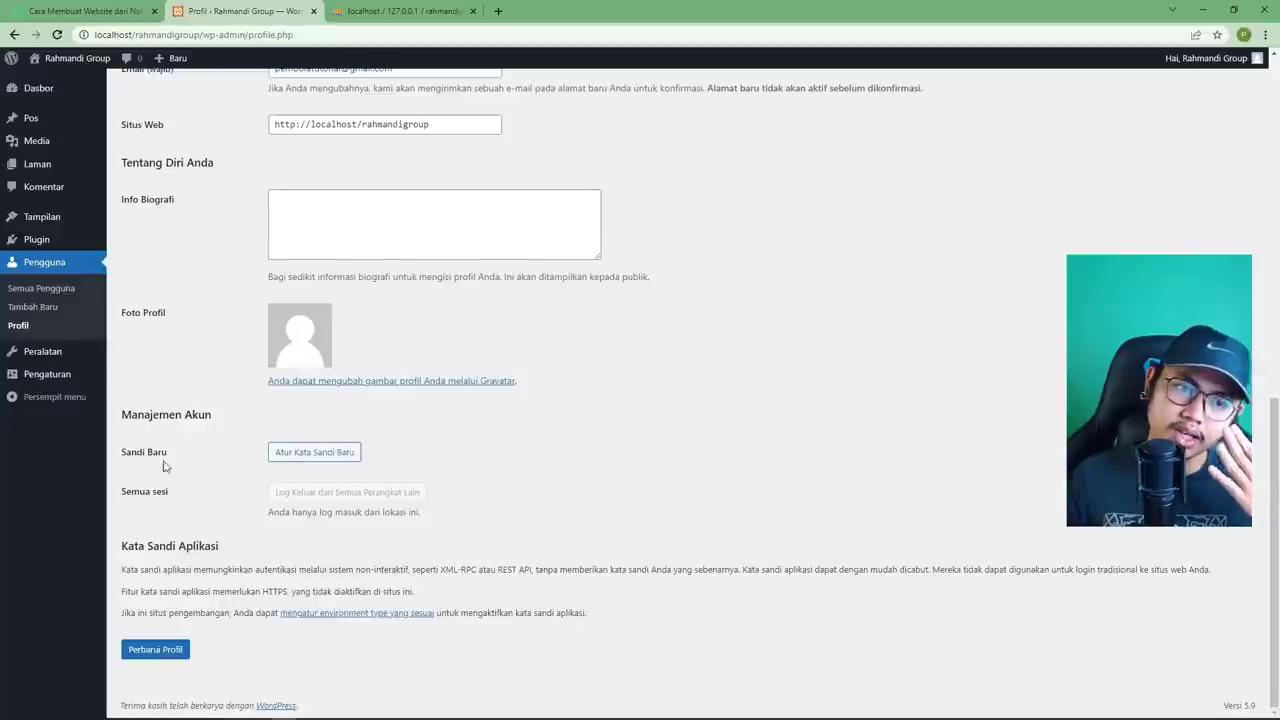
Start setting a new account password, then delete it and cancel the password change.
{"action": "left_click", "coordinate": [330, 457]}
{"action": "left_click_drag", "start_coordinate": [434, 478], "coordinate": [240, 485]}
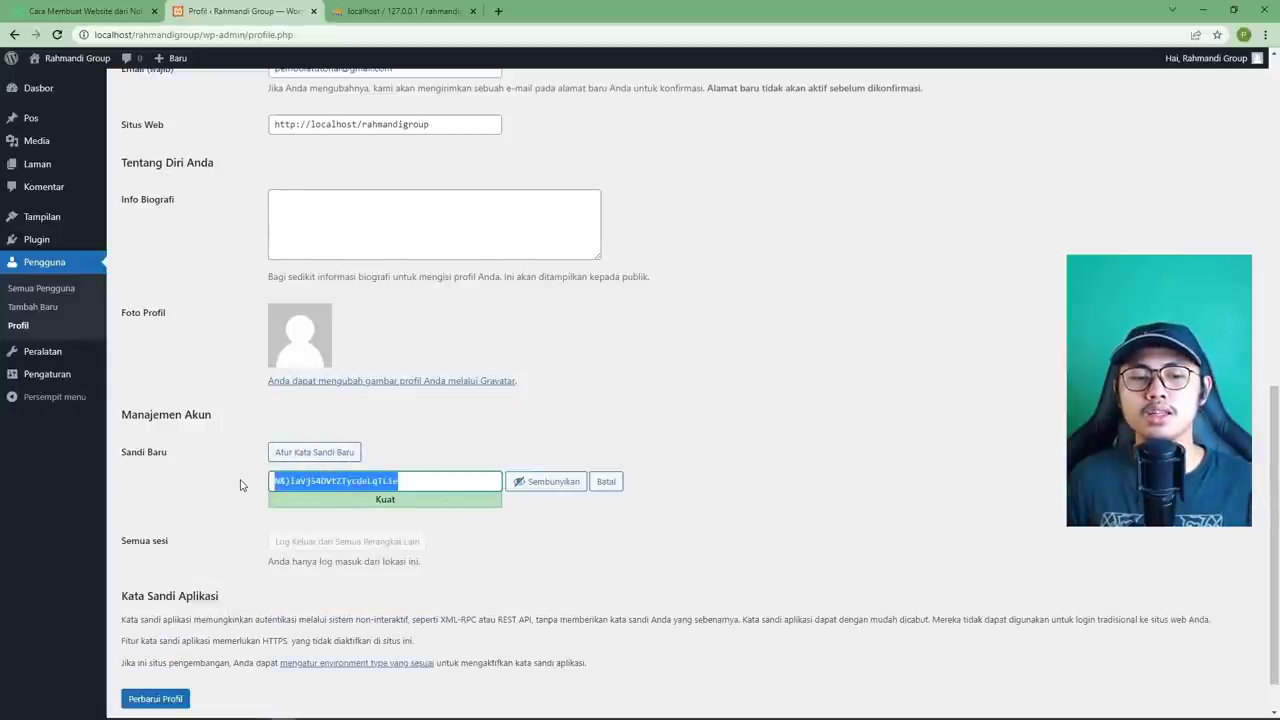
{"action": "type", "text": "sandibaru"}
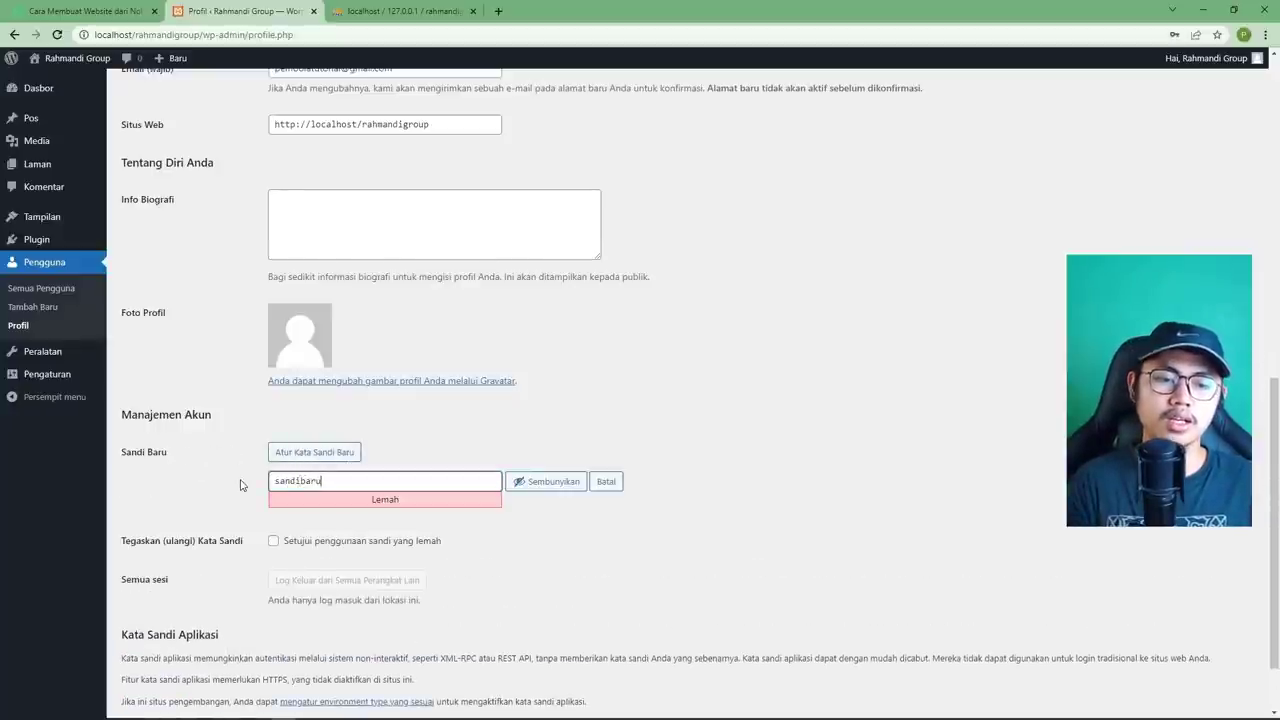
{"action": "type", "text": "nya!!!"}
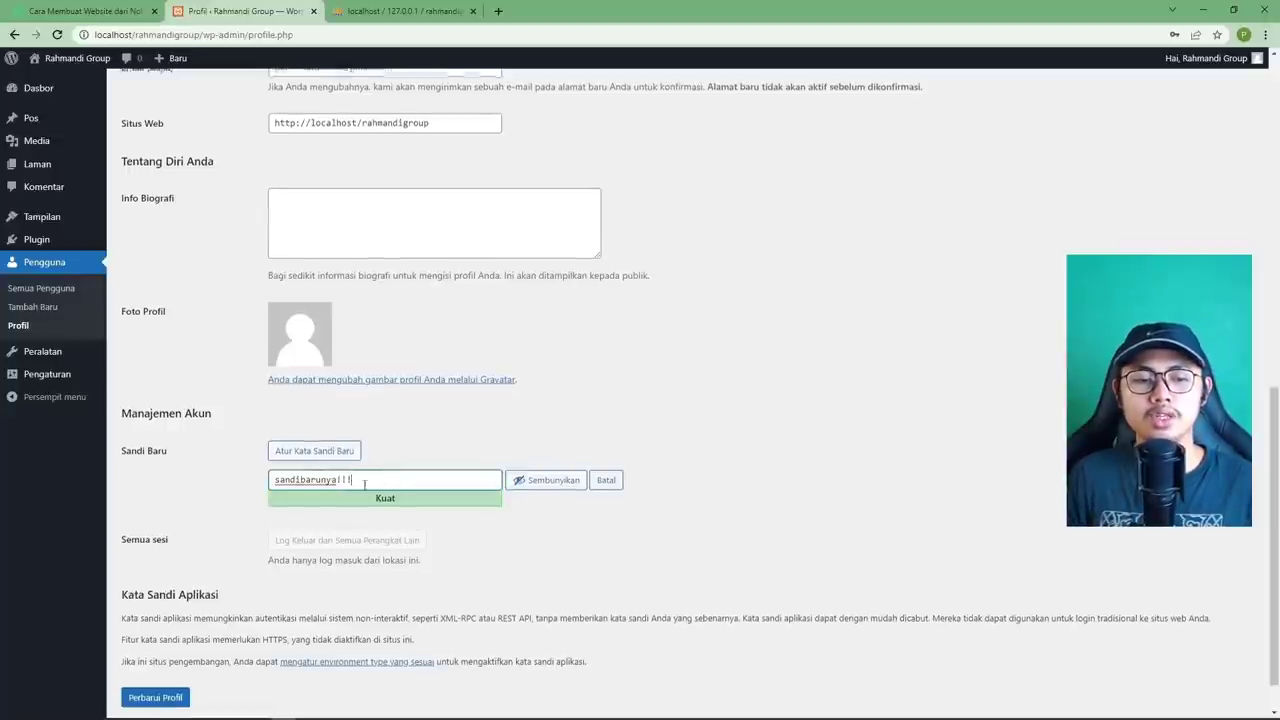
{"action": "scroll", "coordinate": [360, 475], "scroll_direction": "down", "scroll_amount": 1}
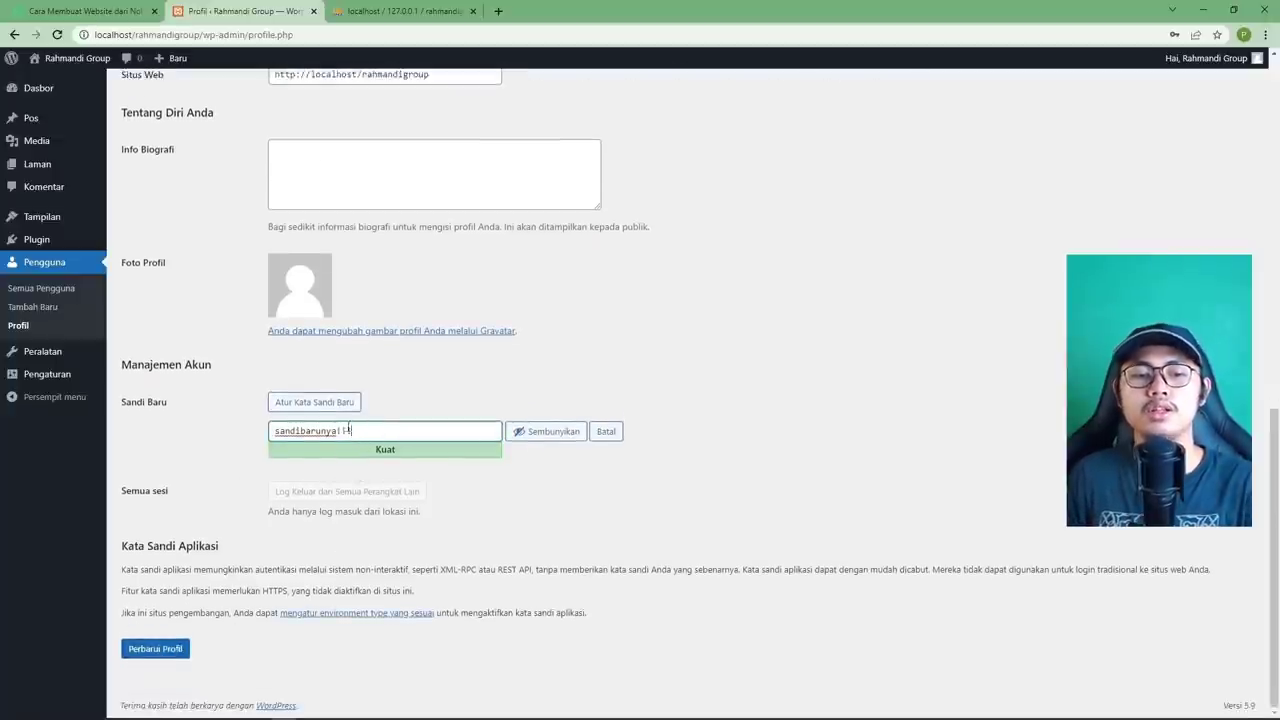
{"action": "left_click_drag", "start_coordinate": [350, 430], "coordinate": [214, 431]}
{"action": "key", "text": "BackSpace"}
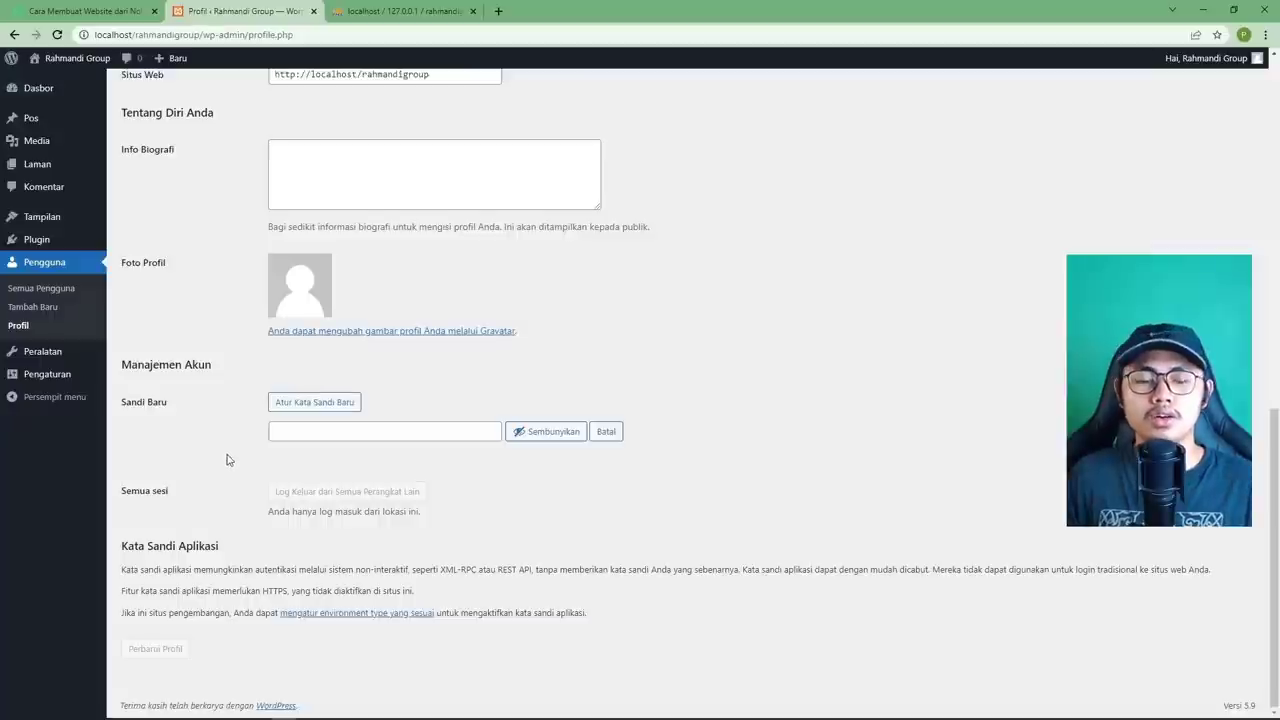
{"action": "scroll", "coordinate": [226, 458], "scroll_direction": "up", "scroll_amount": 10}
{"action": "scroll", "coordinate": [228, 460], "scroll_direction": "down", "scroll_amount": 10}
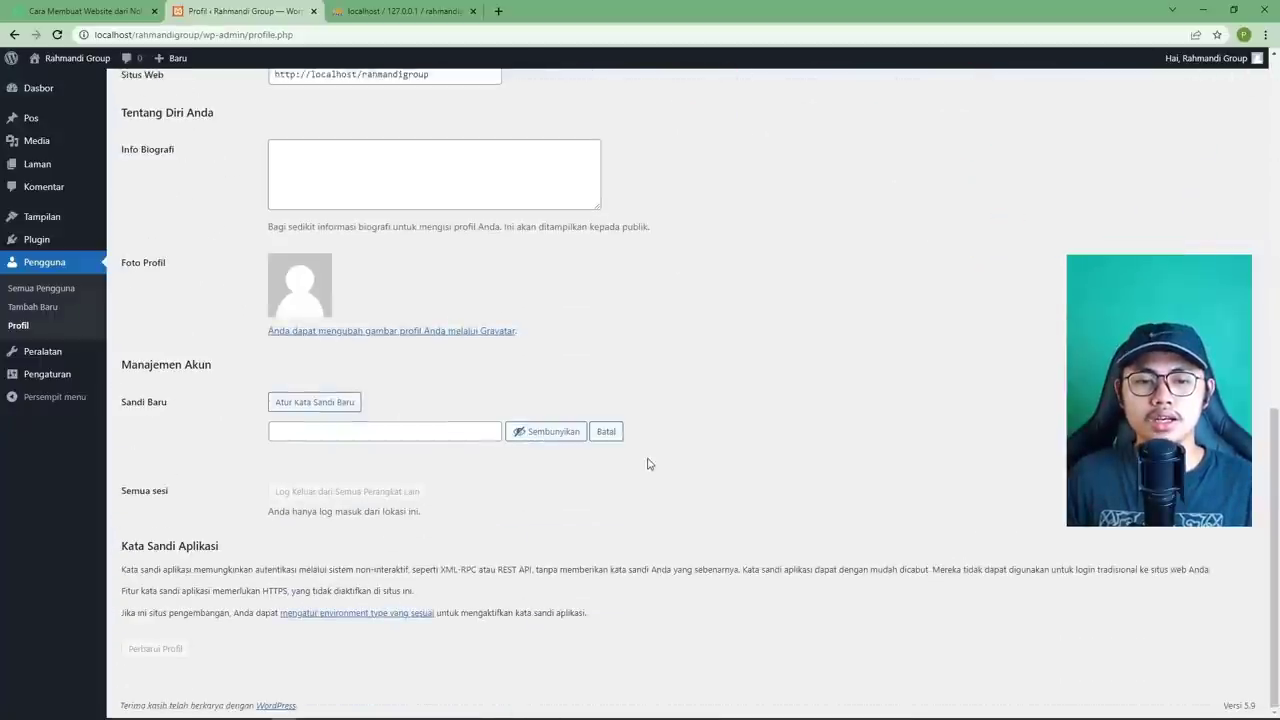
{"action": "left_click", "coordinate": [608, 435]}
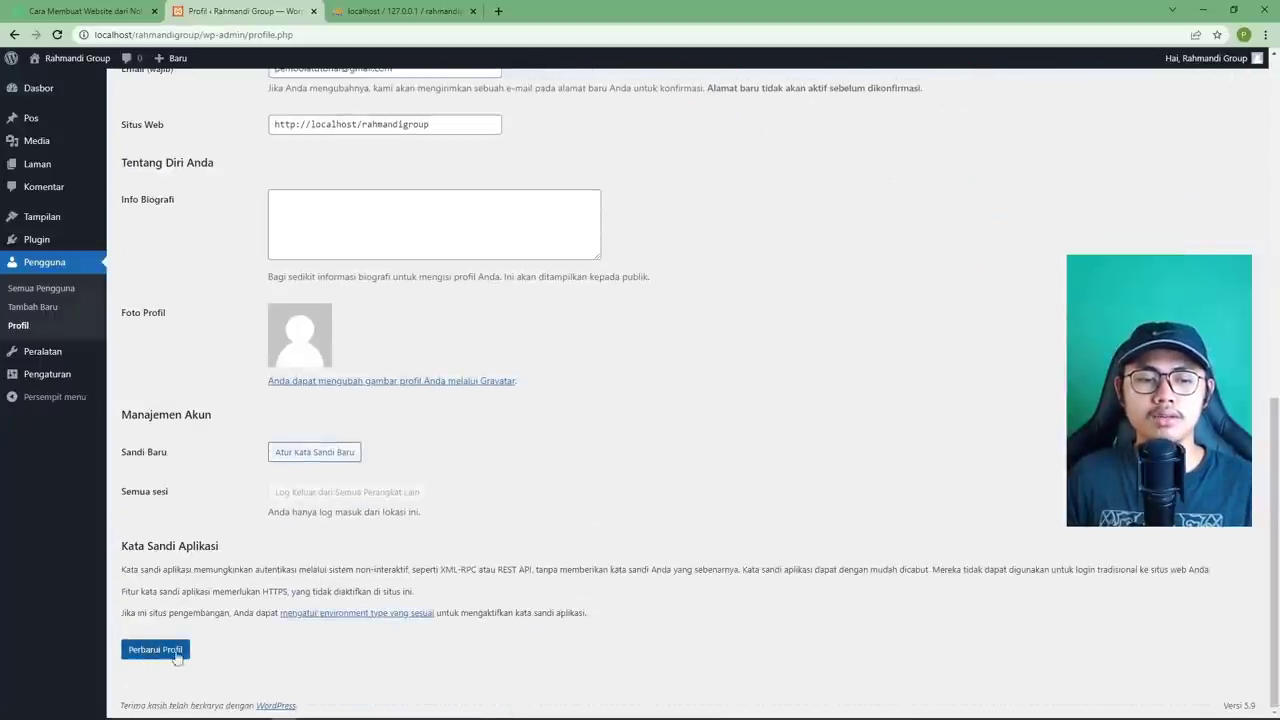
Save the profile with Perbarui Profil.
{"action": "scroll", "coordinate": [223, 609], "scroll_direction": "up", "scroll_amount": 5}
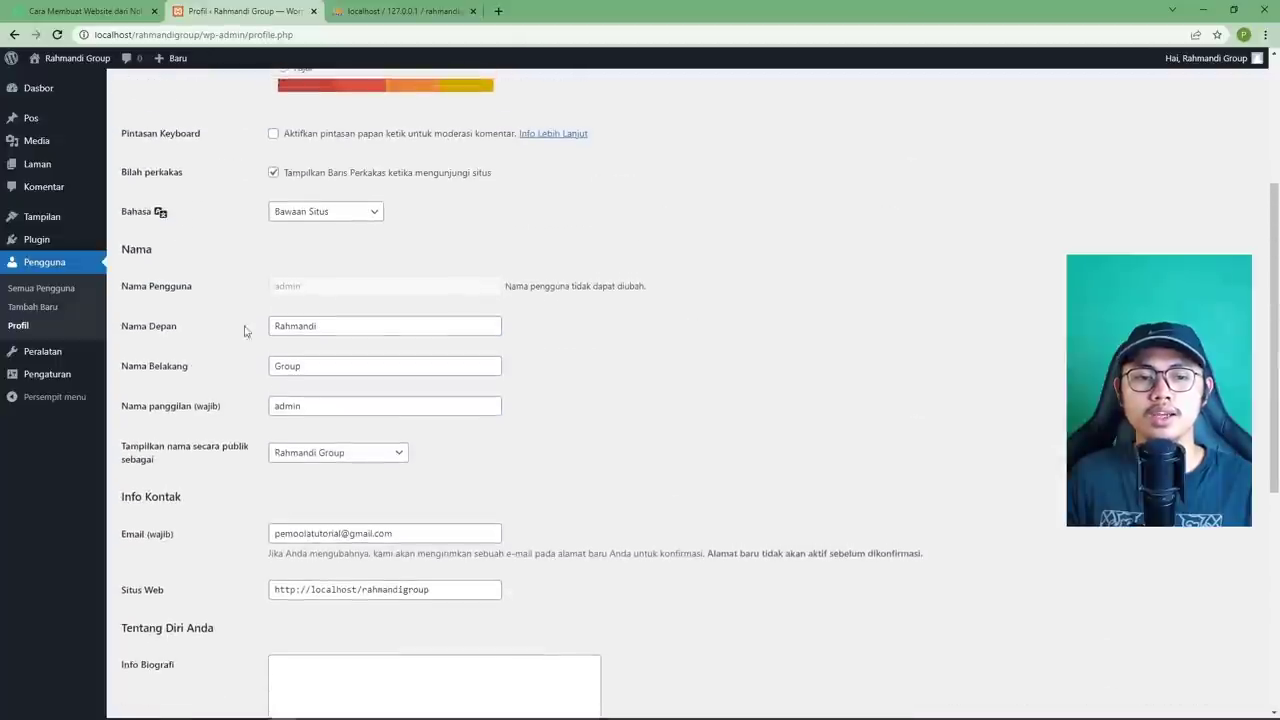
{"action": "scroll", "coordinate": [250, 395], "scroll_direction": "down", "scroll_amount": 5}
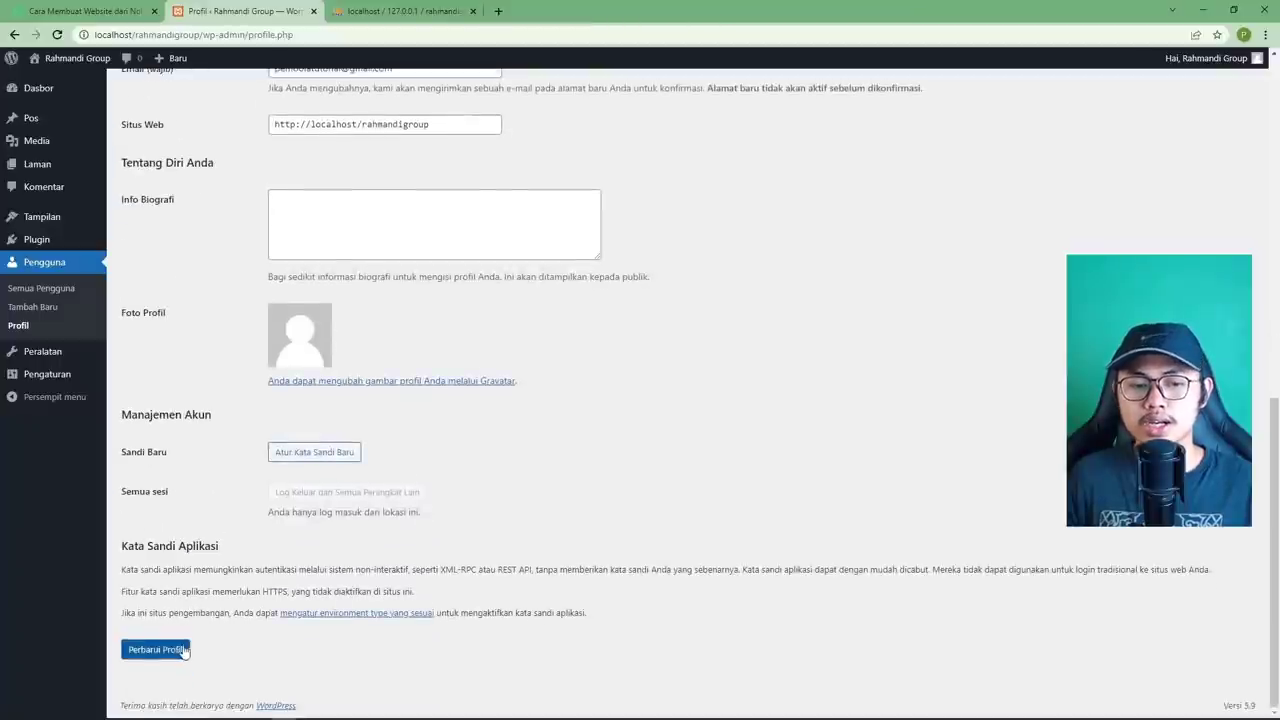
{"action": "left_click", "coordinate": [165, 652]}
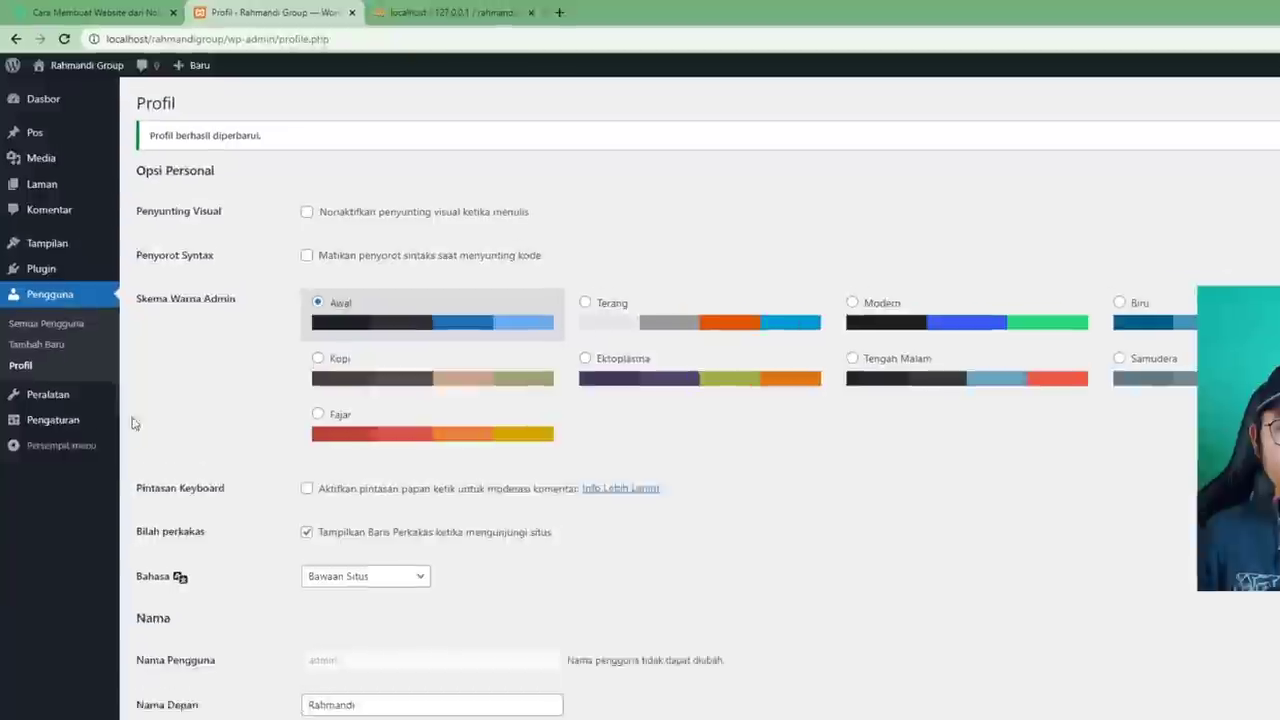
In Pengaturan > Umum, briefly add 'Kece' to the site title, then remove it.
{"action": "mouse_move", "coordinate": [68, 380]}
{"action": "left_click", "coordinate": [180, 508]}
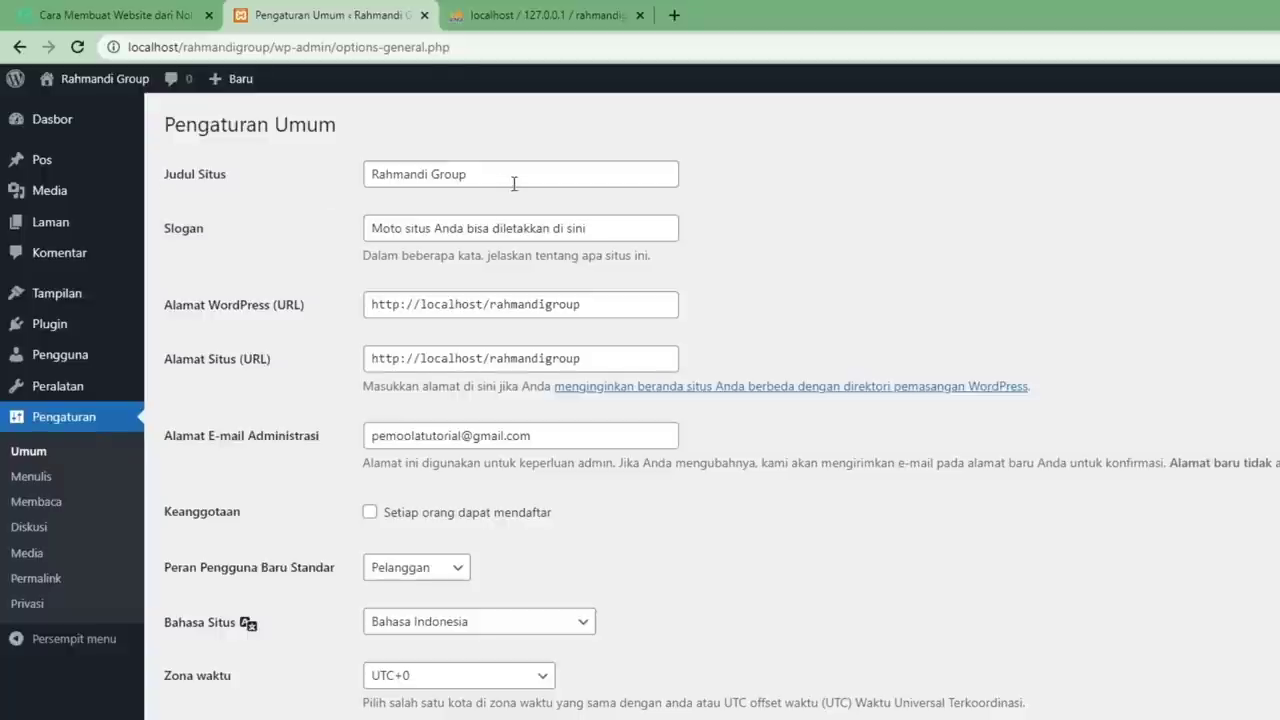
{"action": "left_click_drag", "start_coordinate": [517, 181], "coordinate": [369, 176]}
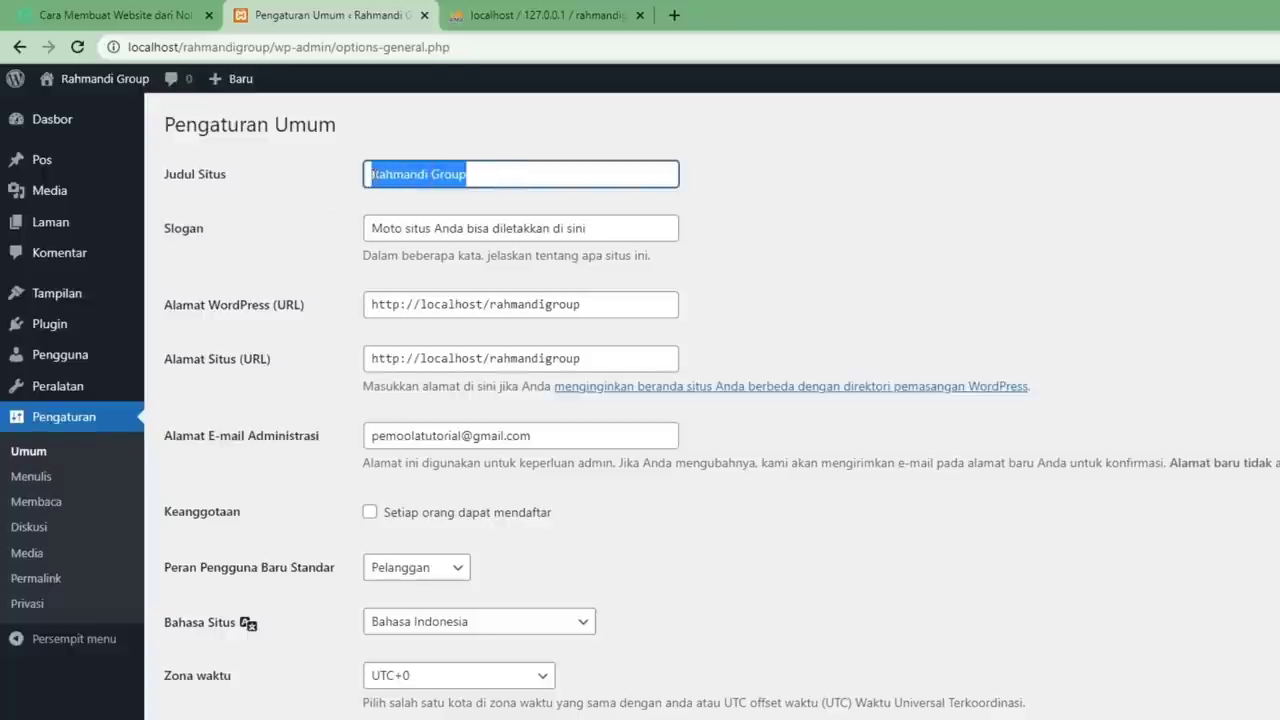
{"action": "left_click", "coordinate": [502, 176]}
{"action": "type", "text": "Kece"}
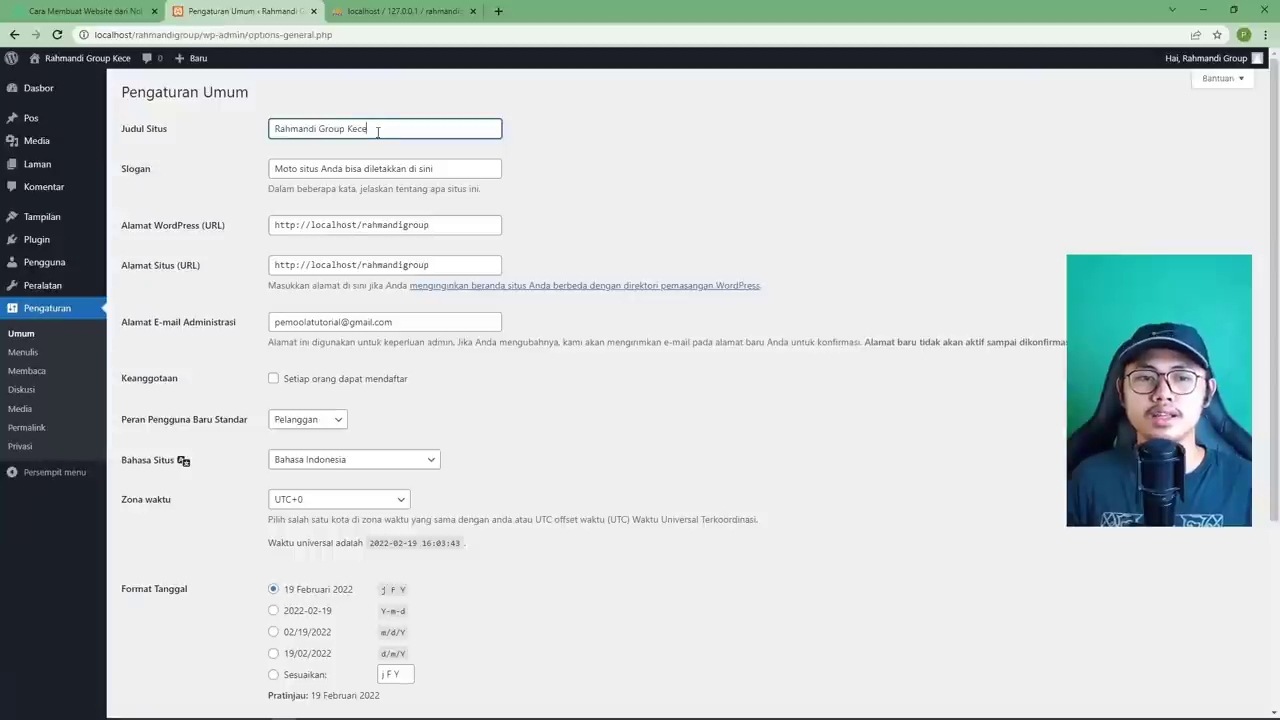
{"action": "double_click", "coordinate": [500, 175]}
{"action": "key", "text": "BackSpace"}
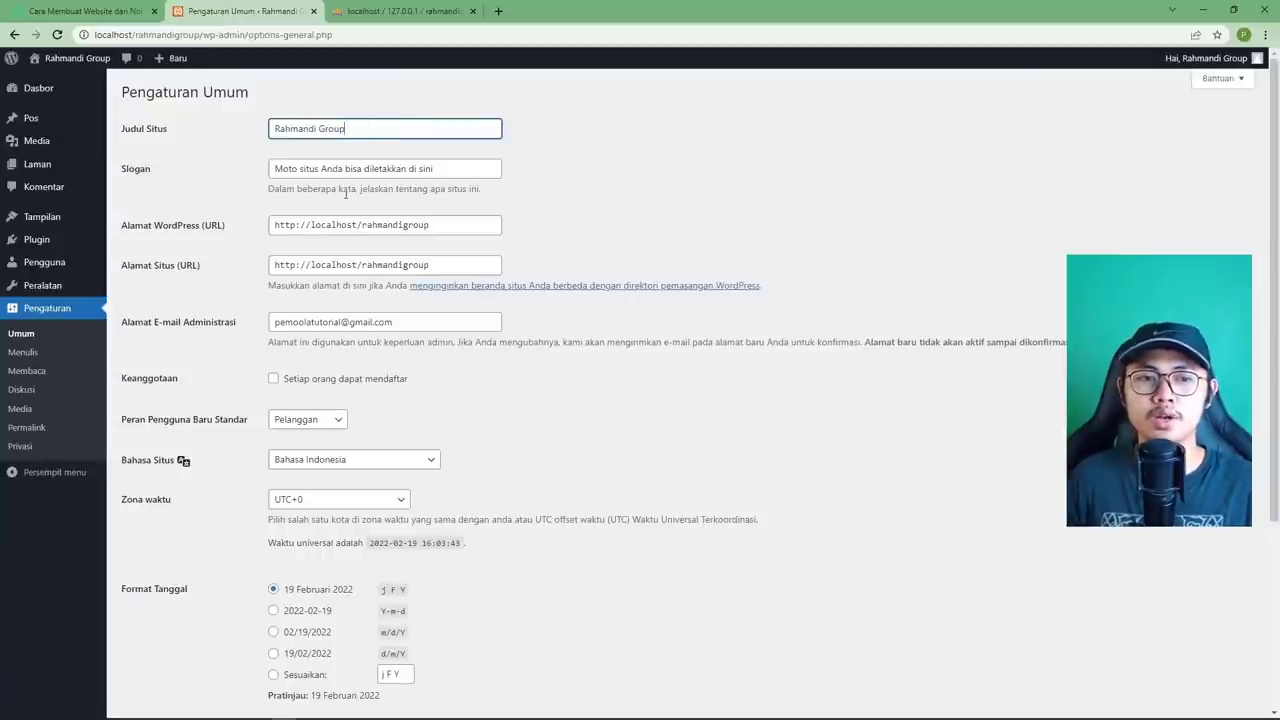
Replace the Slogan with 'Perusahaan termantep di indo'.
{"action": "left_click_drag", "start_coordinate": [450, 168], "coordinate": [249, 169]}
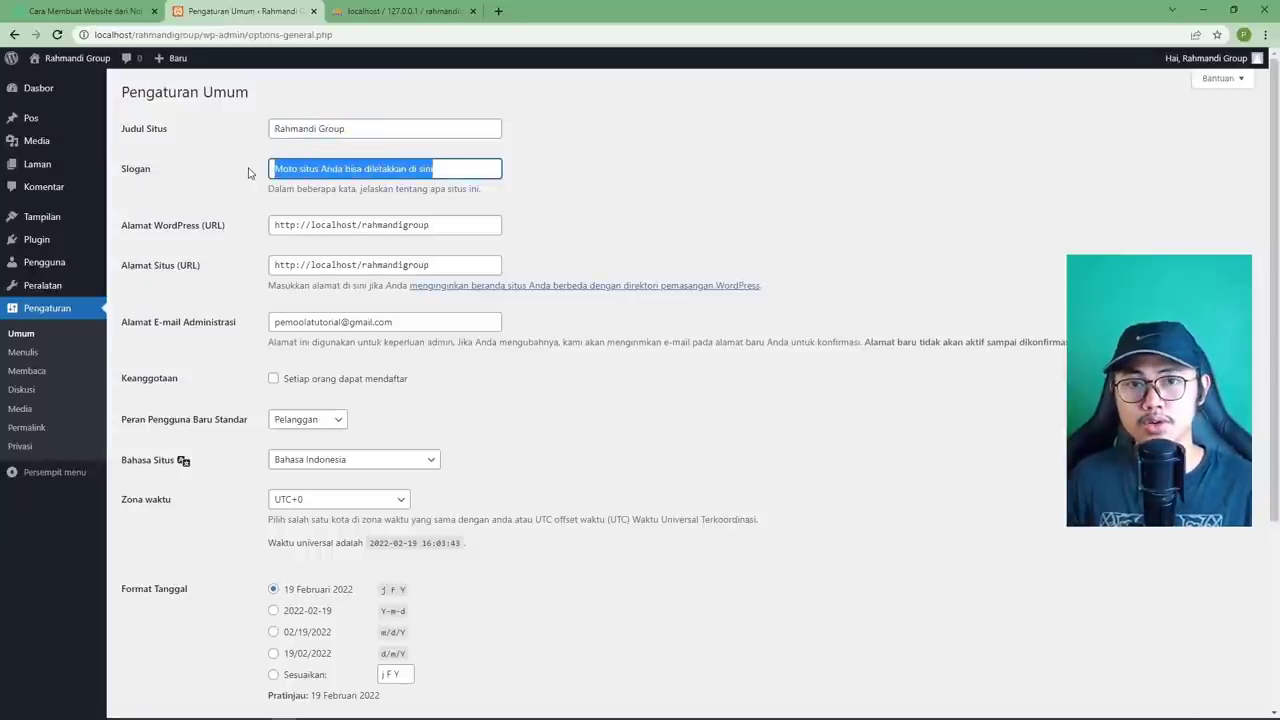
{"action": "type", "text": "P"}
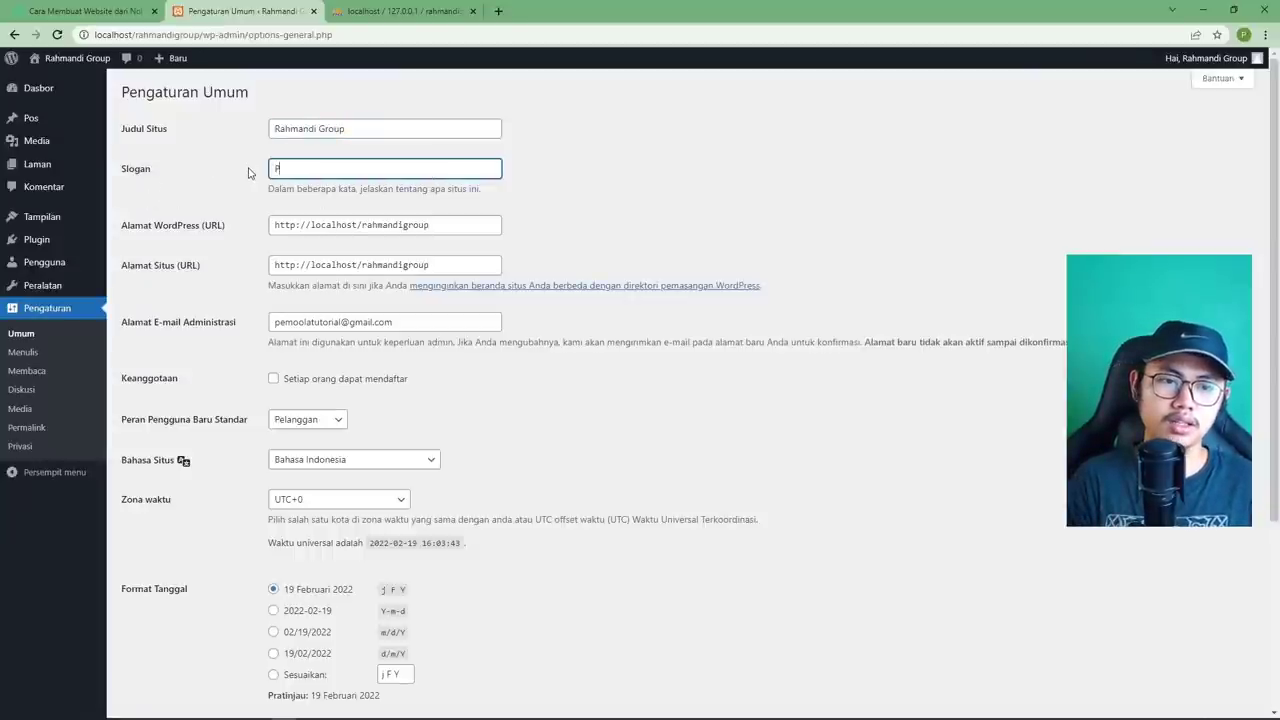
{"action": "type", "text": "erusahaan te"}
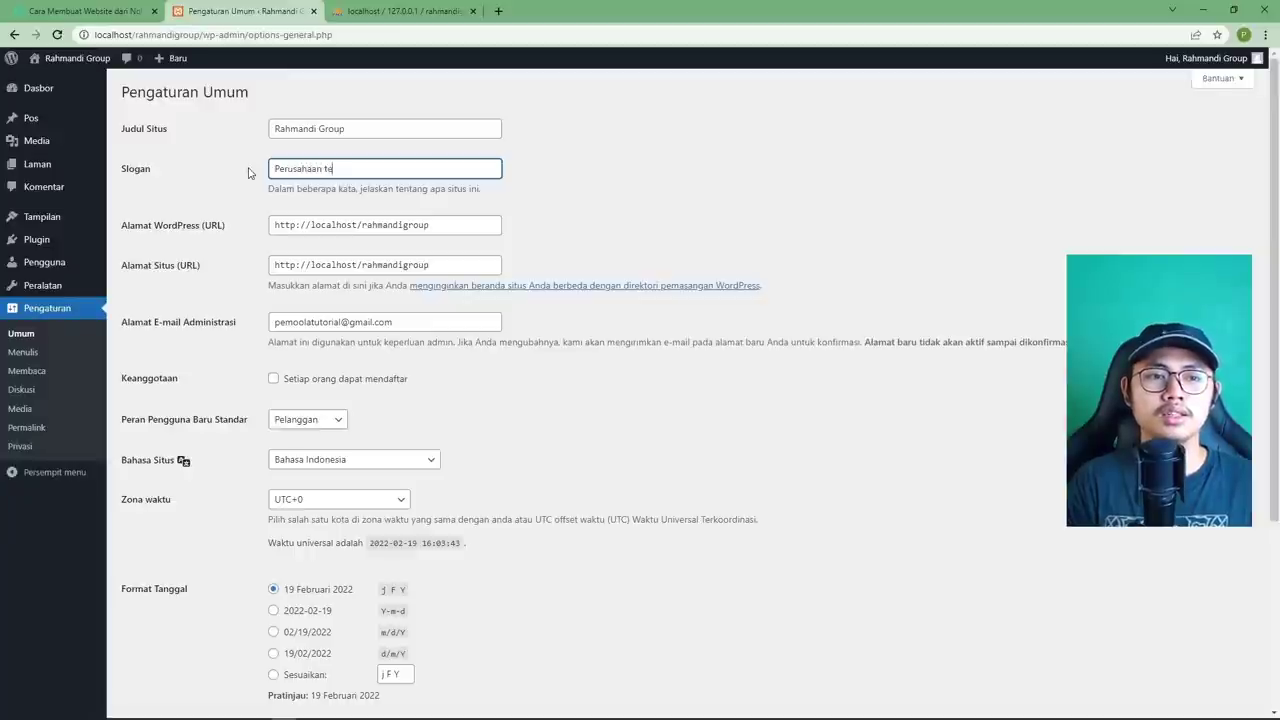
{"action": "type", "text": "rmantep di indo"}
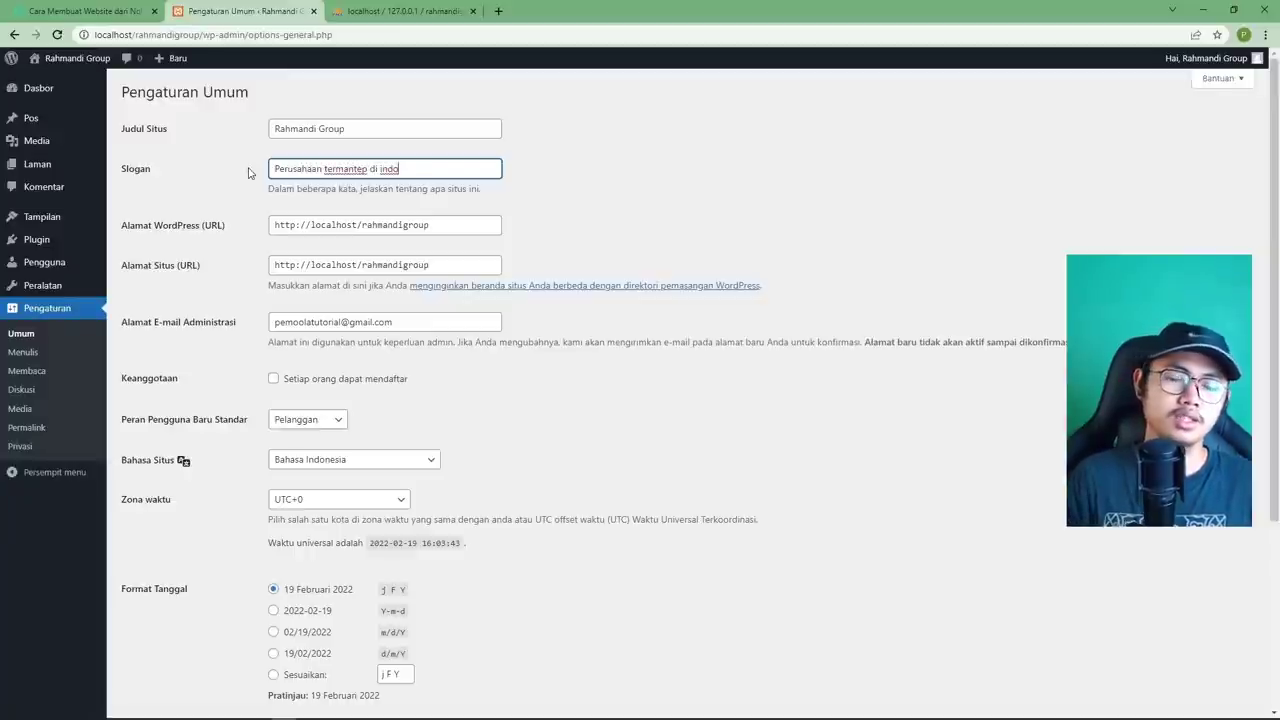
{"action": "double_click", "coordinate": [341, 171]}
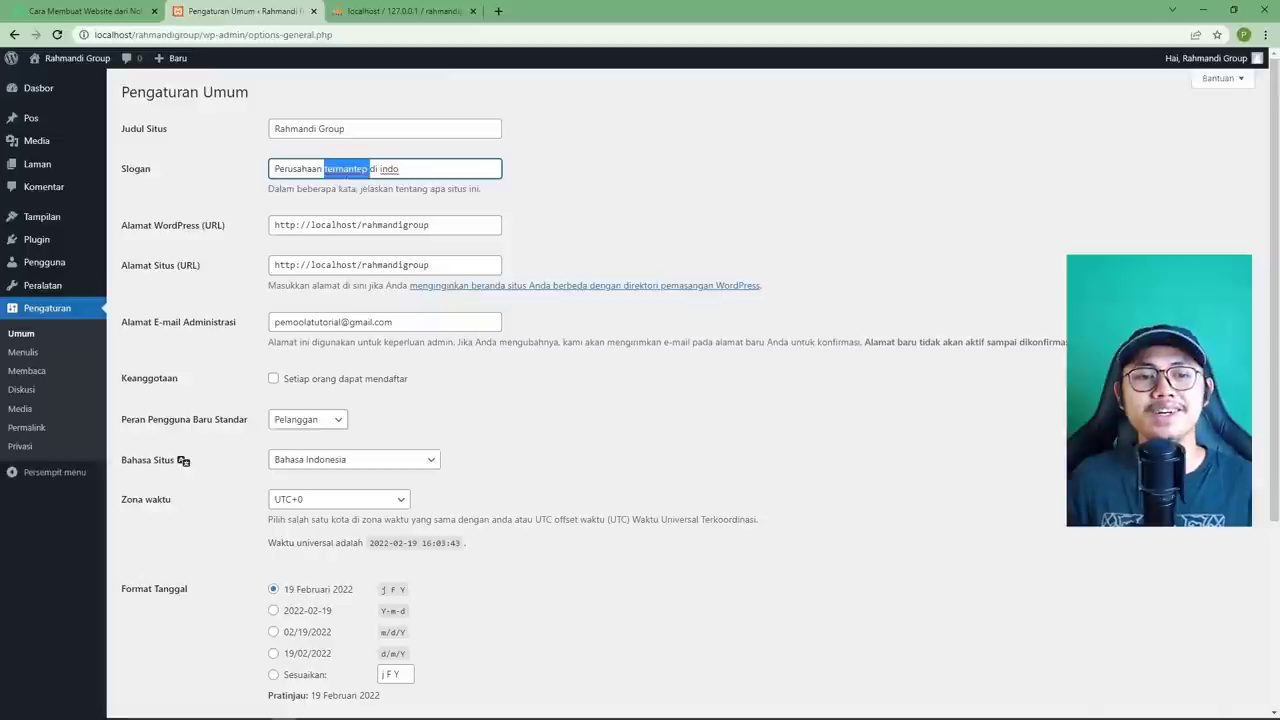
{"action": "left_click", "coordinate": [544, 235]}
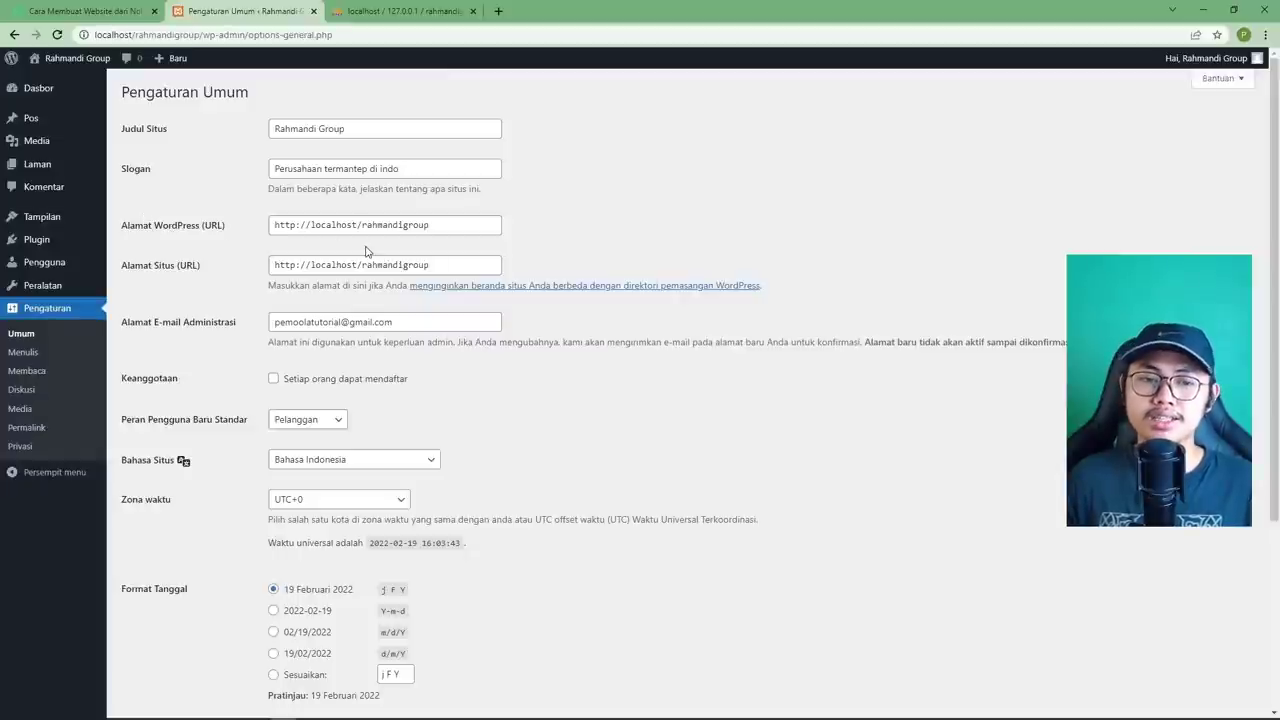
Review the WordPress address, site address and admin e-mail fields without editing them.
{"action": "left_click_drag", "start_coordinate": [121, 128], "coordinate": [237, 235]}
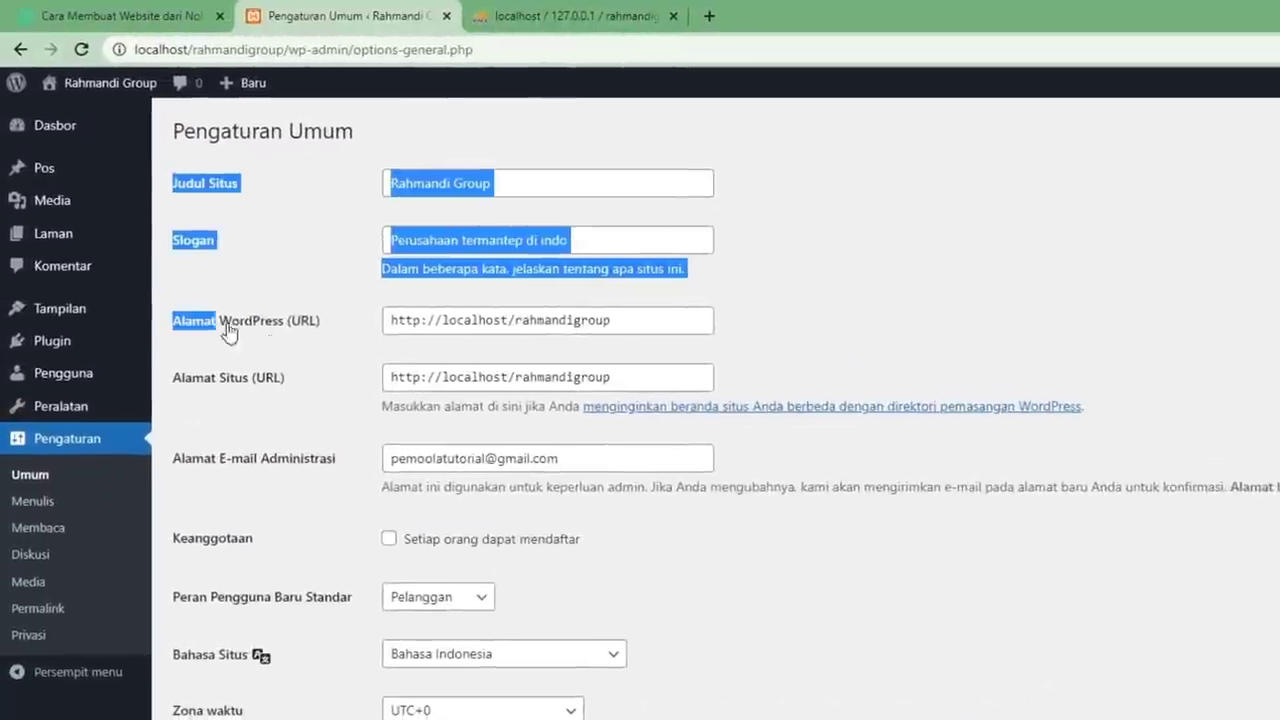
{"action": "left_click_drag", "start_coordinate": [339, 337], "coordinate": [172, 387]}
{"action": "triple_click", "coordinate": [176, 389]}
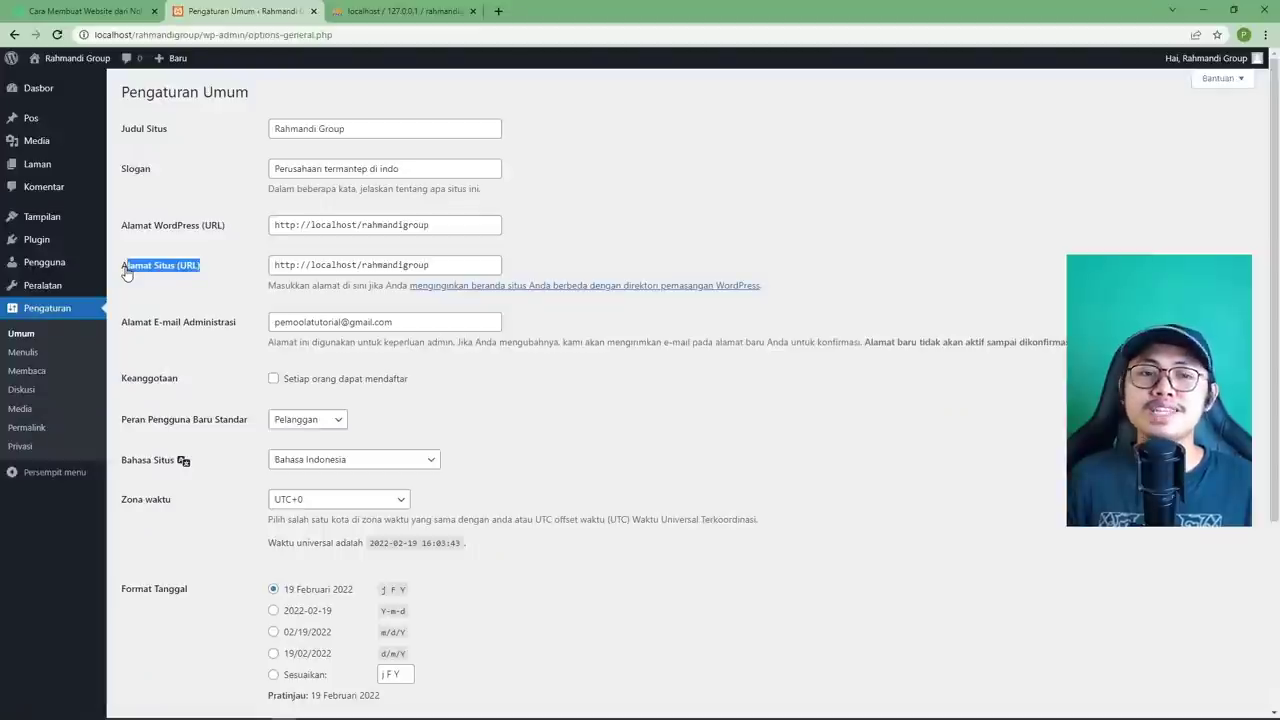
{"action": "left_click_drag", "start_coordinate": [125, 266], "coordinate": [124, 240]}
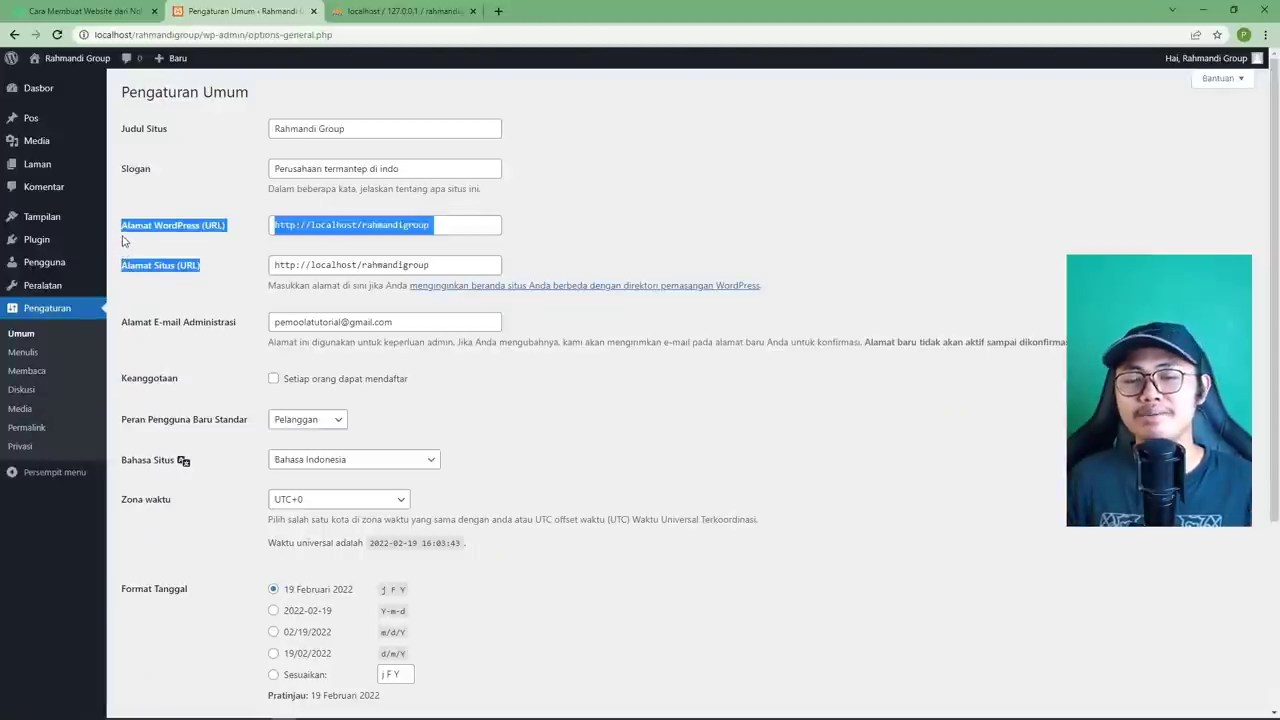
{"action": "left_click", "coordinate": [225, 269]}
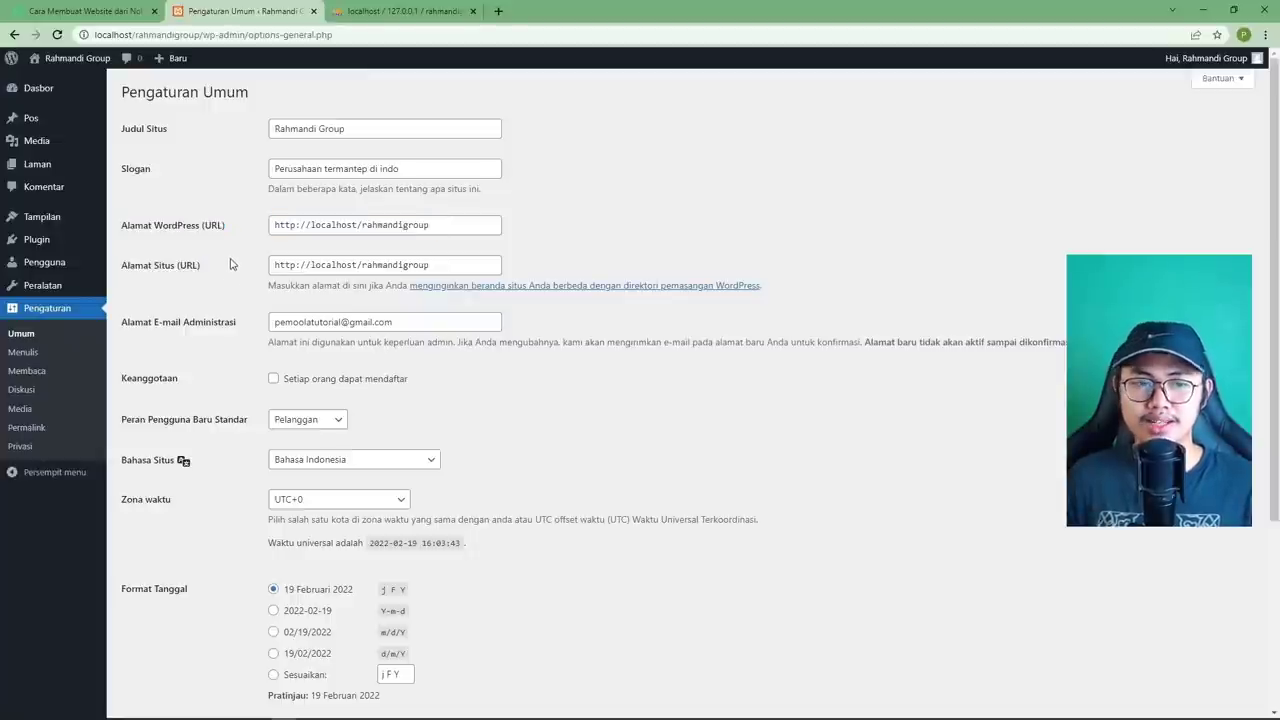
{"action": "scroll", "coordinate": [236, 260], "scroll_direction": "down", "scroll_amount": 1}
{"action": "scroll", "coordinate": [243, 266], "scroll_direction": "up", "scroll_amount": 1}
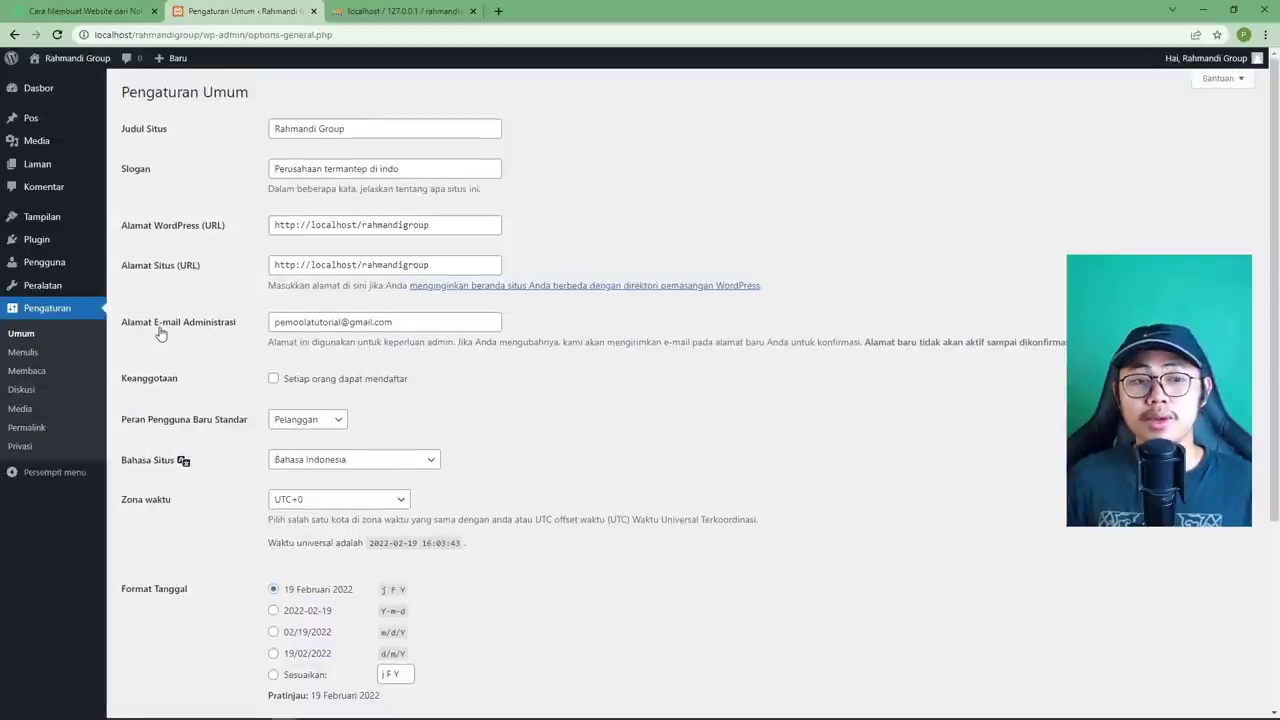
{"action": "left_click_drag", "start_coordinate": [404, 325], "coordinate": [270, 323]}
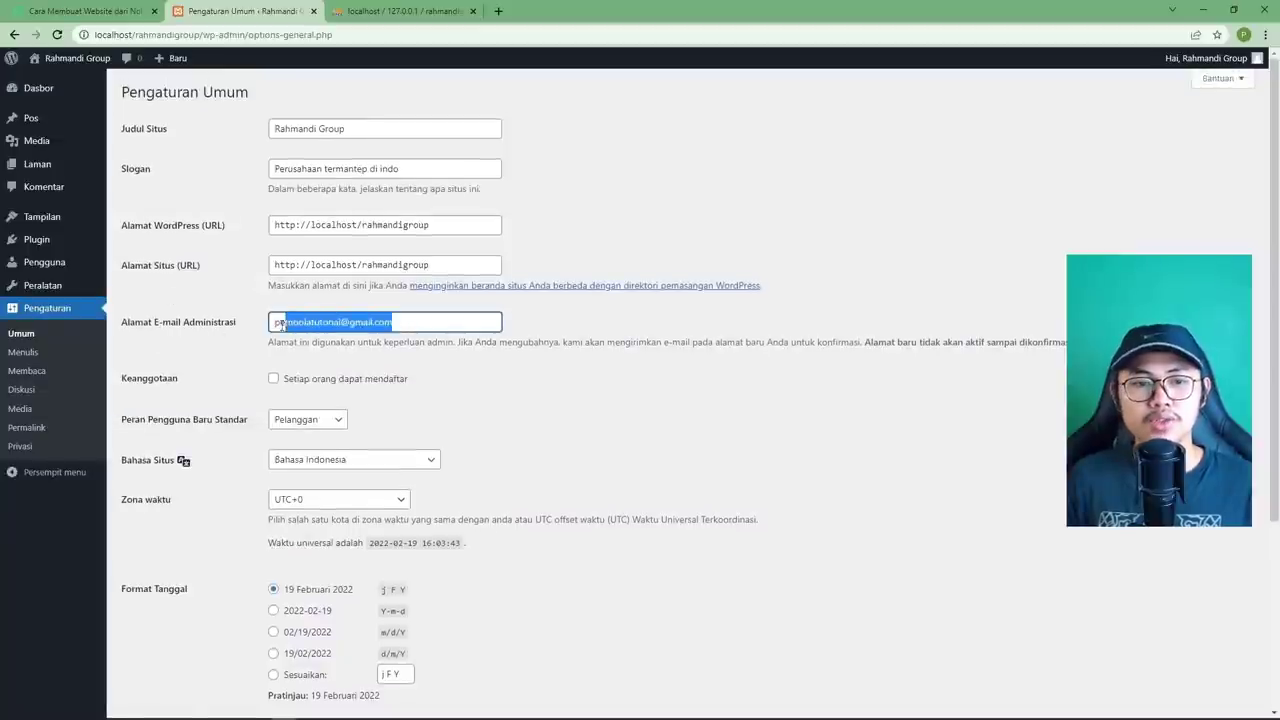
{"action": "left_click", "coordinate": [551, 343]}
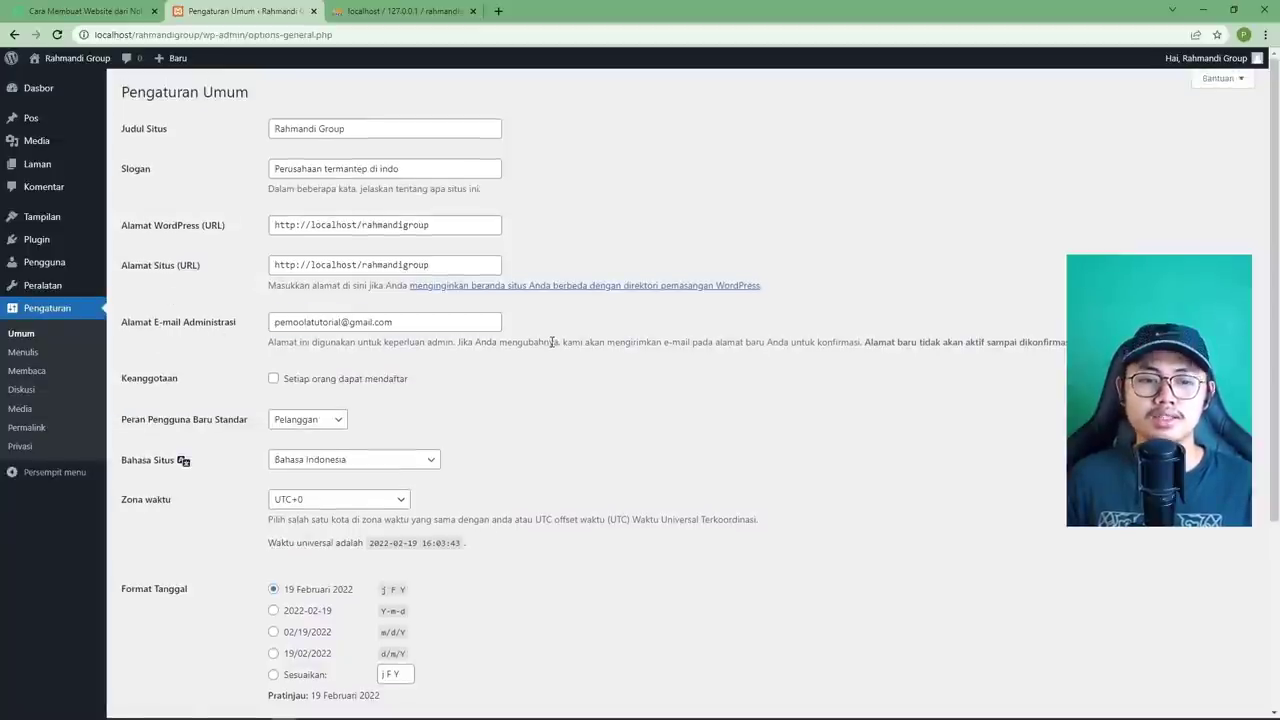
{"action": "scroll", "coordinate": [551, 342], "scroll_direction": "down", "scroll_amount": 3}
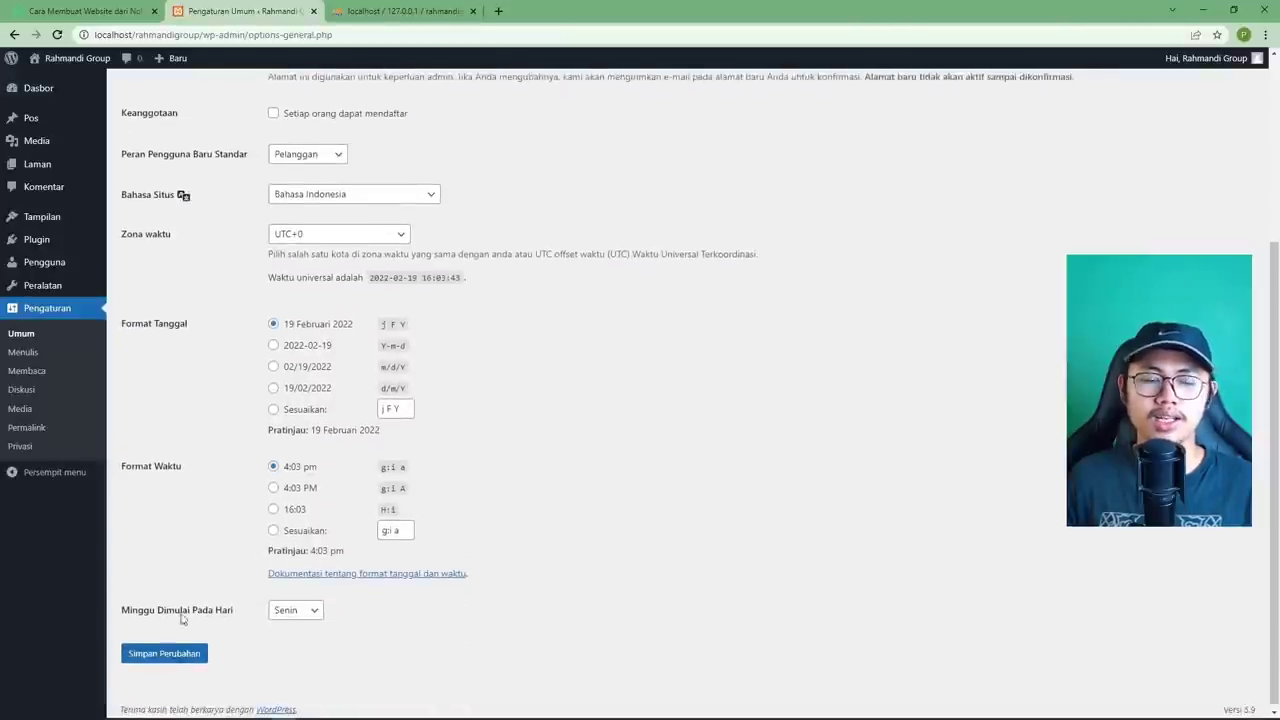
Keep the site language as Bahasa Indonesia and save the general settings.
{"action": "left_click", "coordinate": [314, 195]}
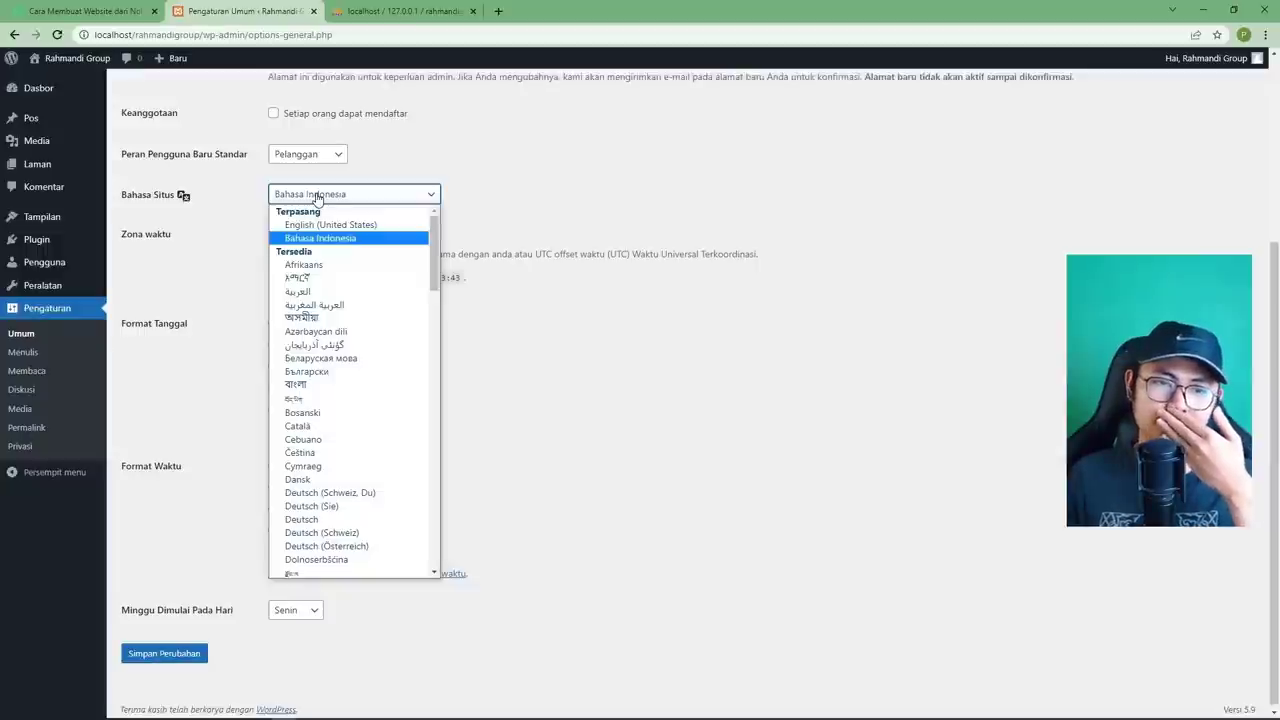
{"action": "left_click", "coordinate": [316, 196]}
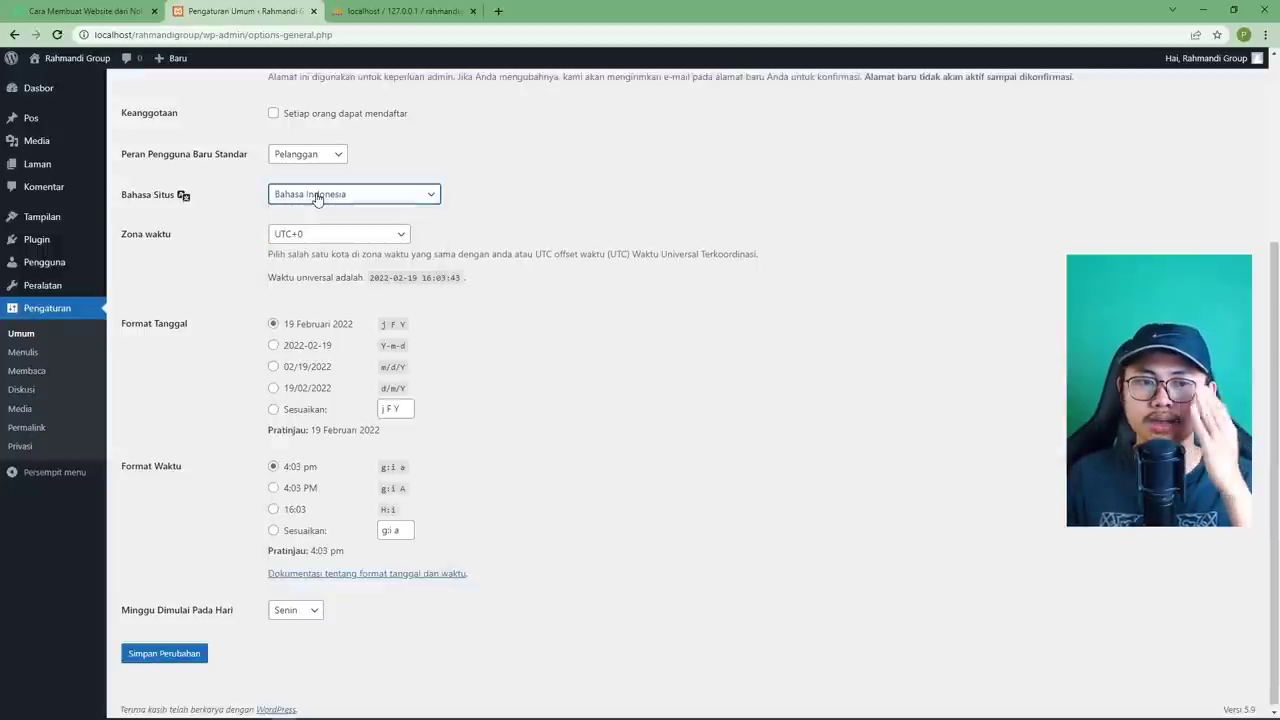
{"action": "left_click", "coordinate": [188, 660]}
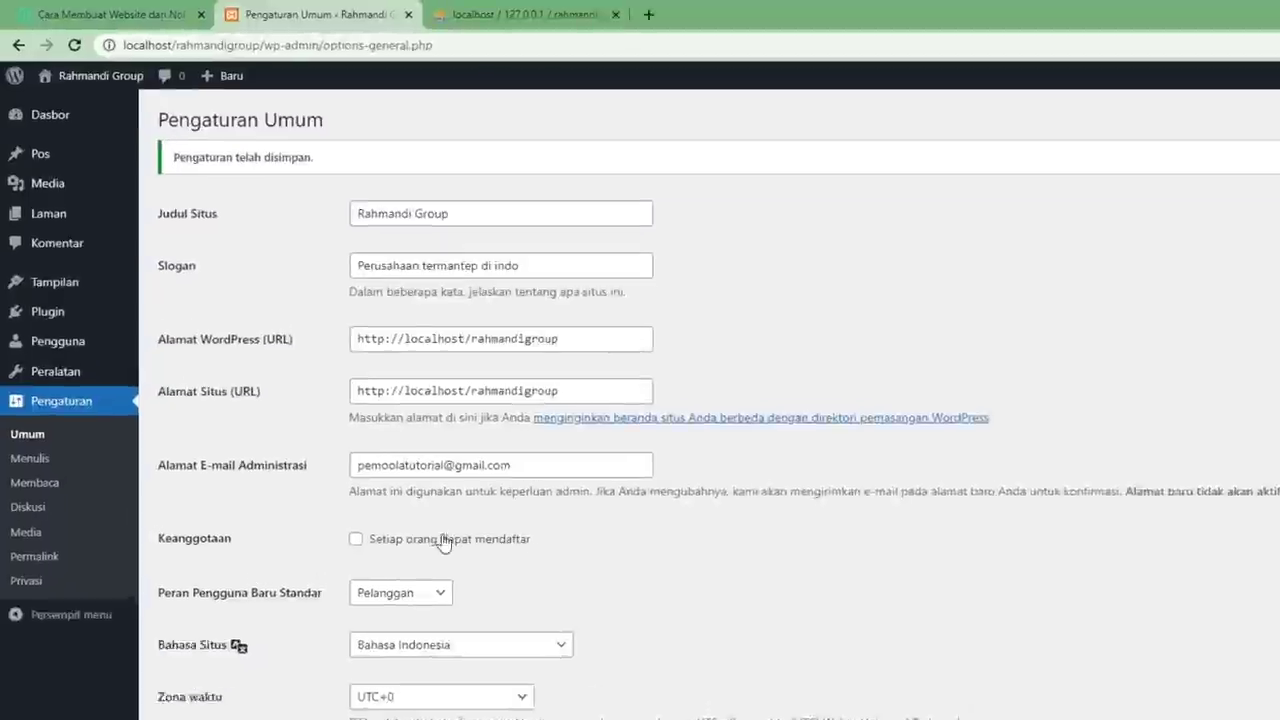
Open Pengaturan > Permalink and examine the example URL structures.
{"action": "left_click", "coordinate": [37, 600]}
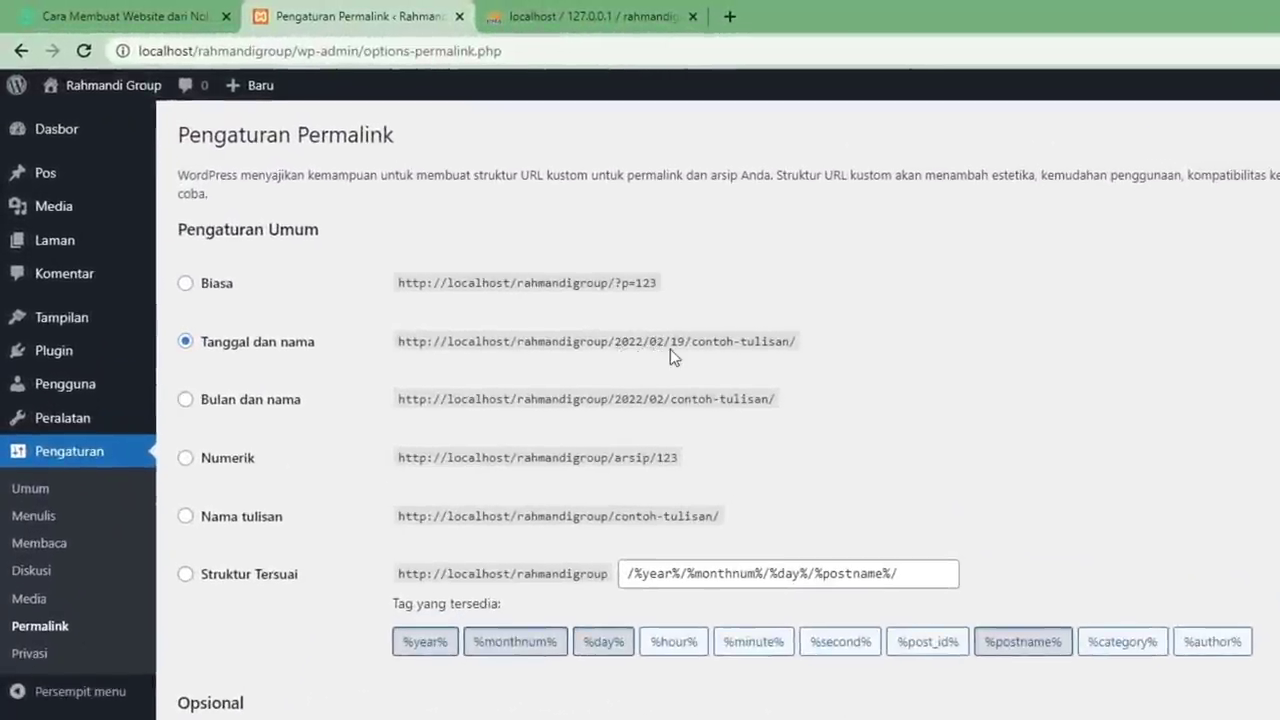
{"action": "triple_click", "coordinate": [754, 344]}
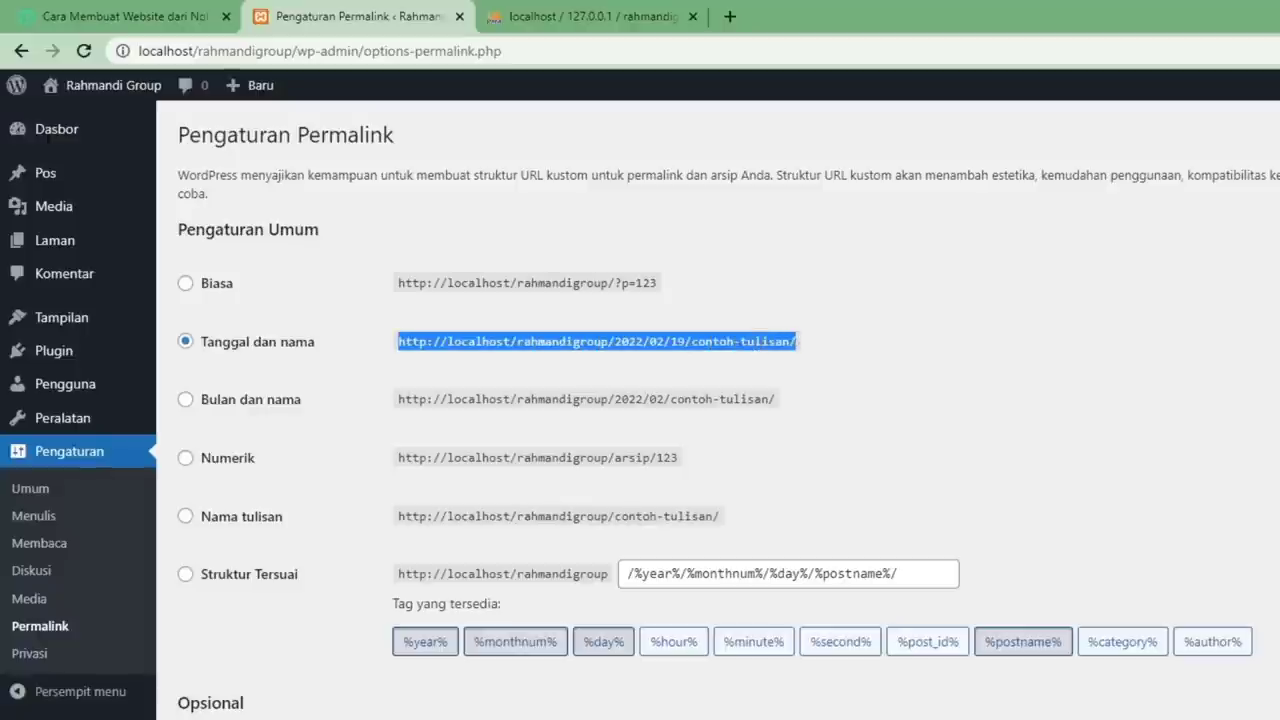
{"action": "double_click", "coordinate": [754, 344]}
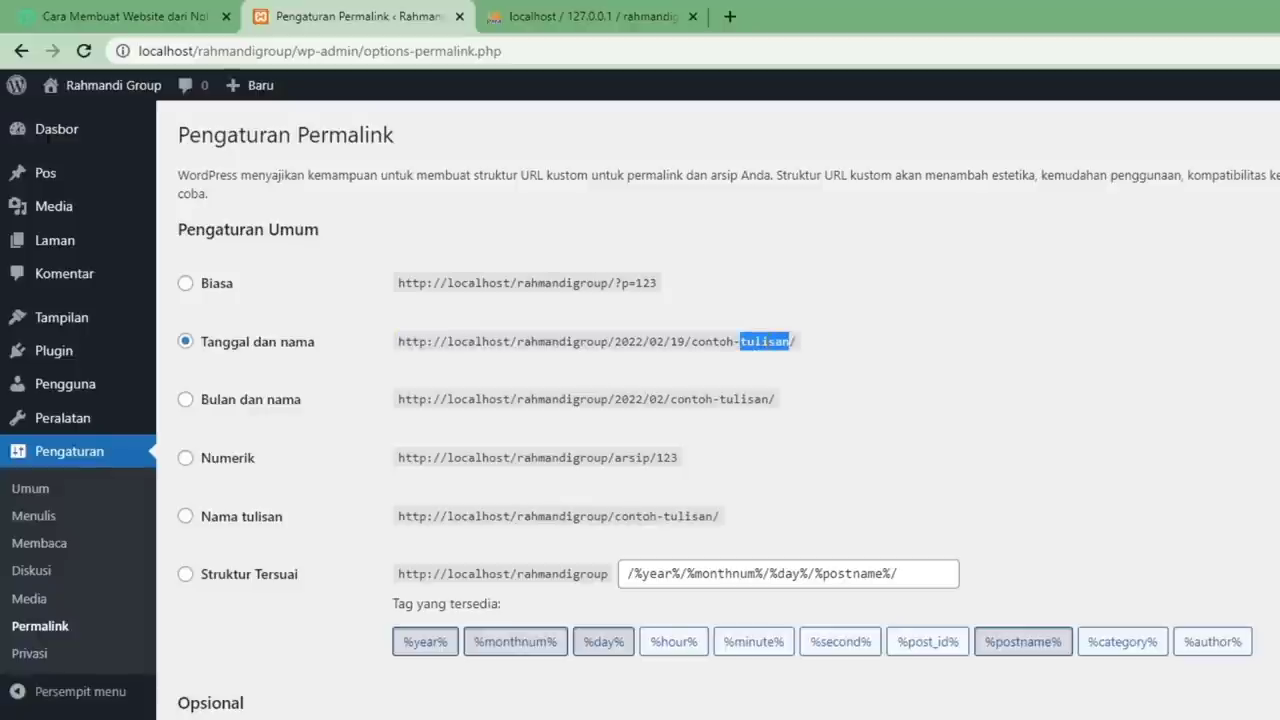
{"action": "left_click", "coordinate": [787, 356]}
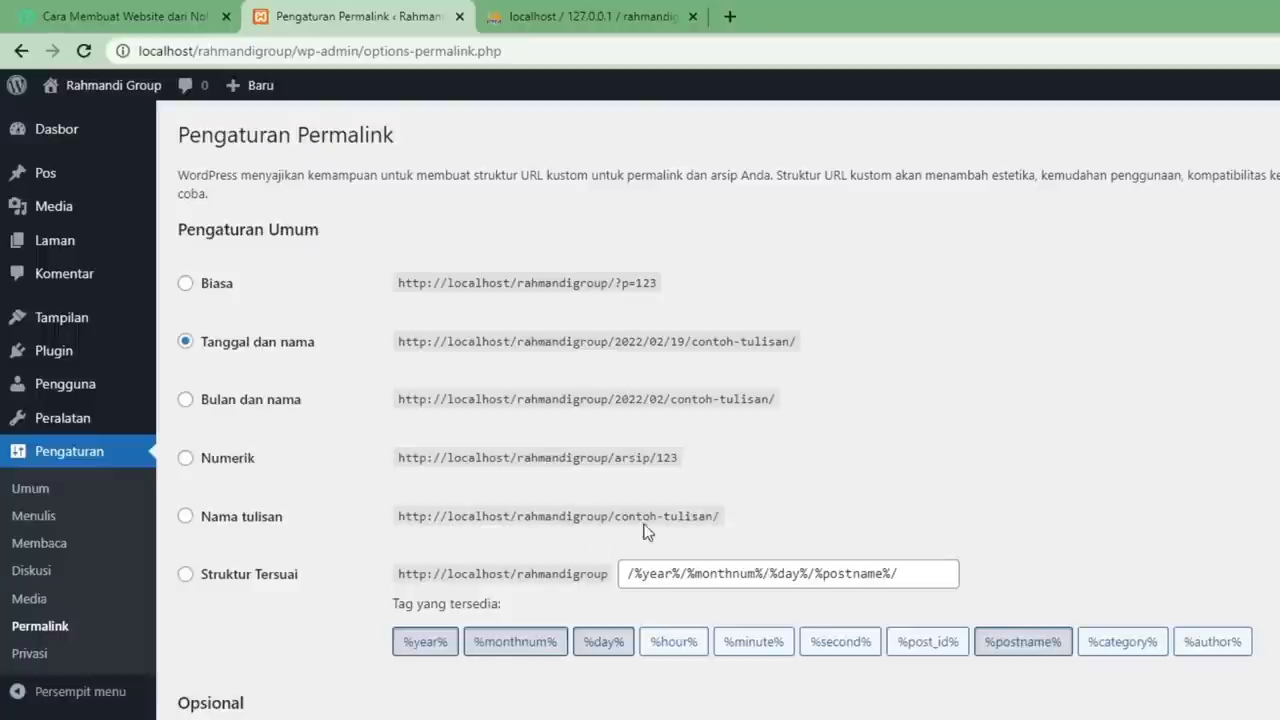
{"action": "left_click_drag", "start_coordinate": [609, 516], "coordinate": [720, 516]}
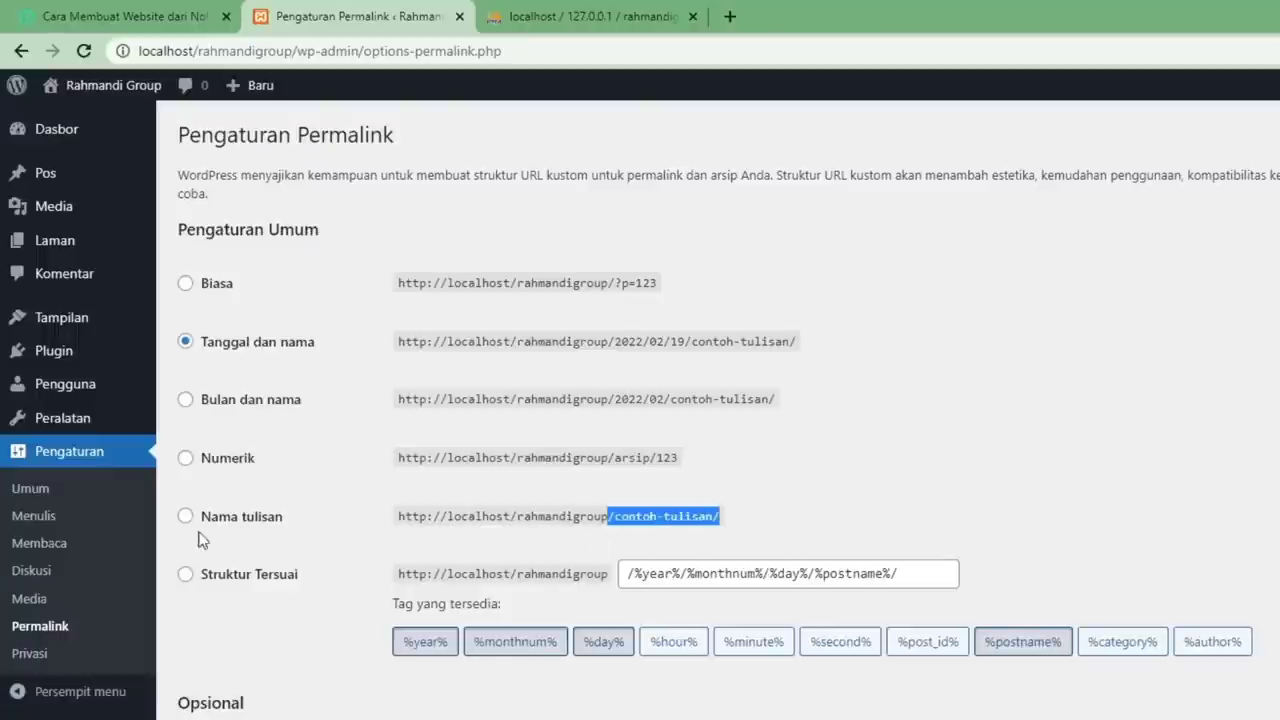
Select and save the Nama tulisan (/%postname%/) structure, then close the phpMyAdmin tab.
{"action": "left_click", "coordinate": [240, 520]}
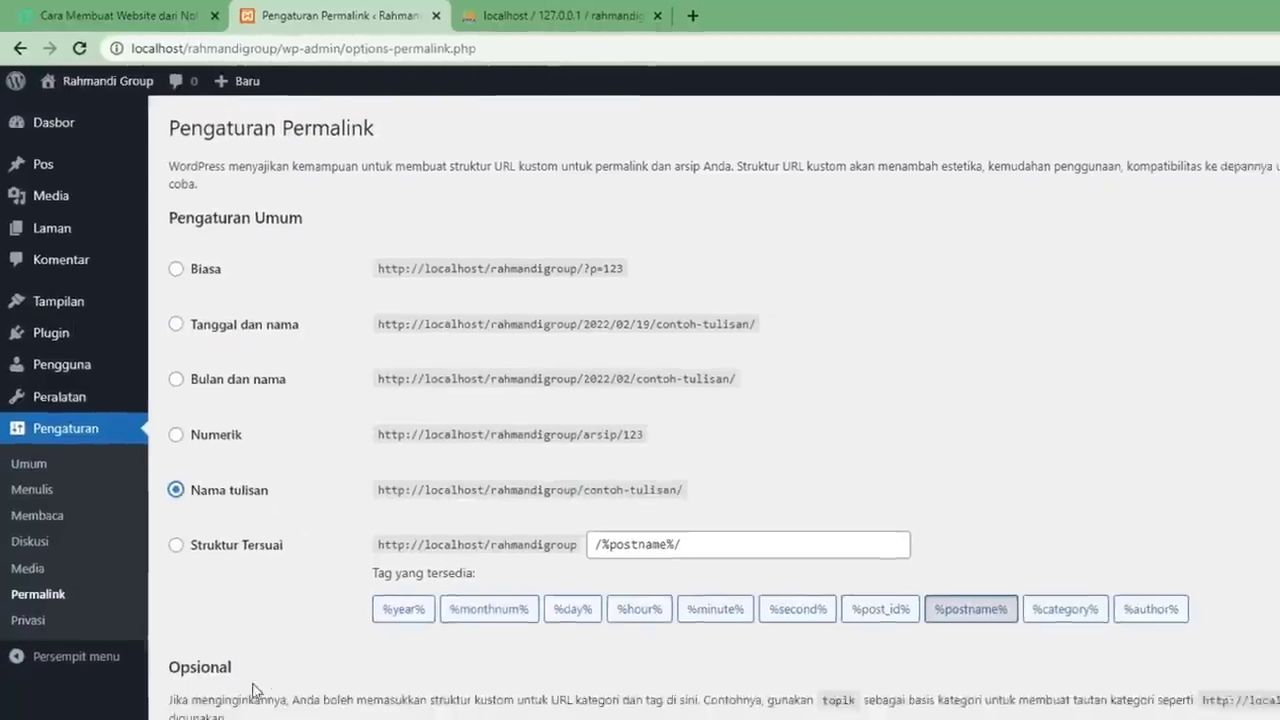
{"action": "left_click", "coordinate": [172, 665]}
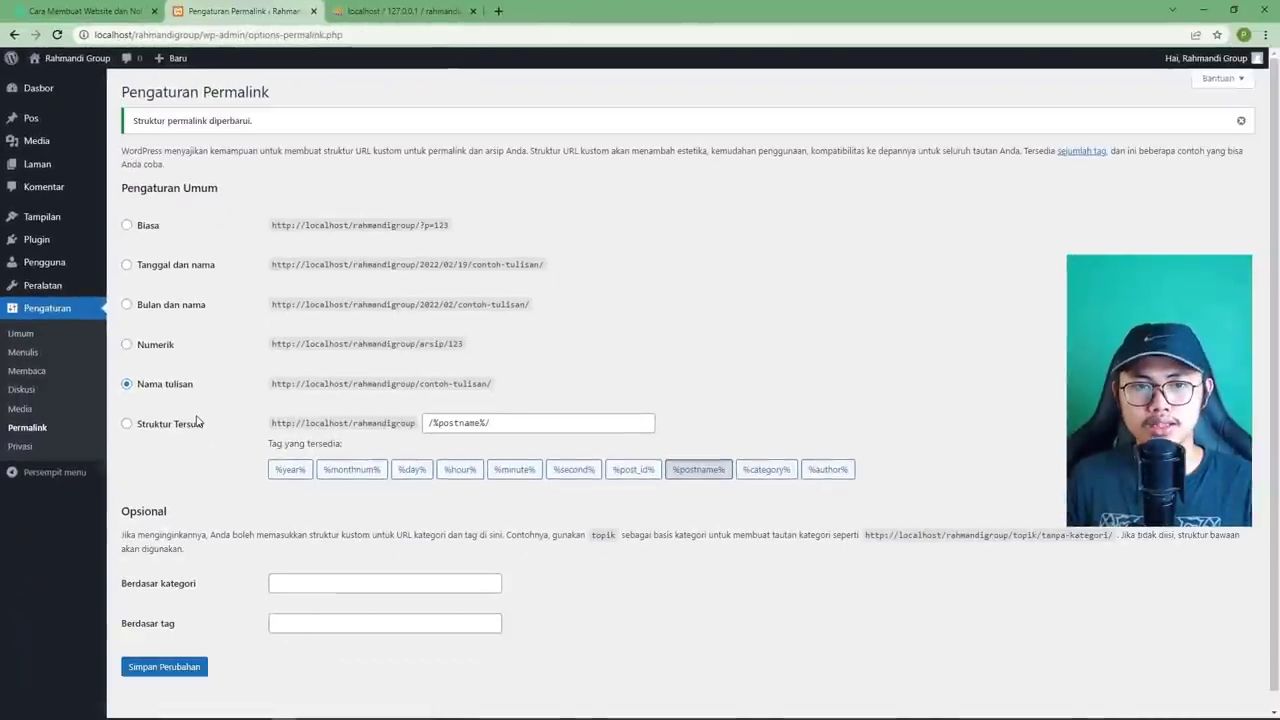
{"action": "scroll", "coordinate": [196, 418], "scroll_direction": "down", "scroll_amount": 1}
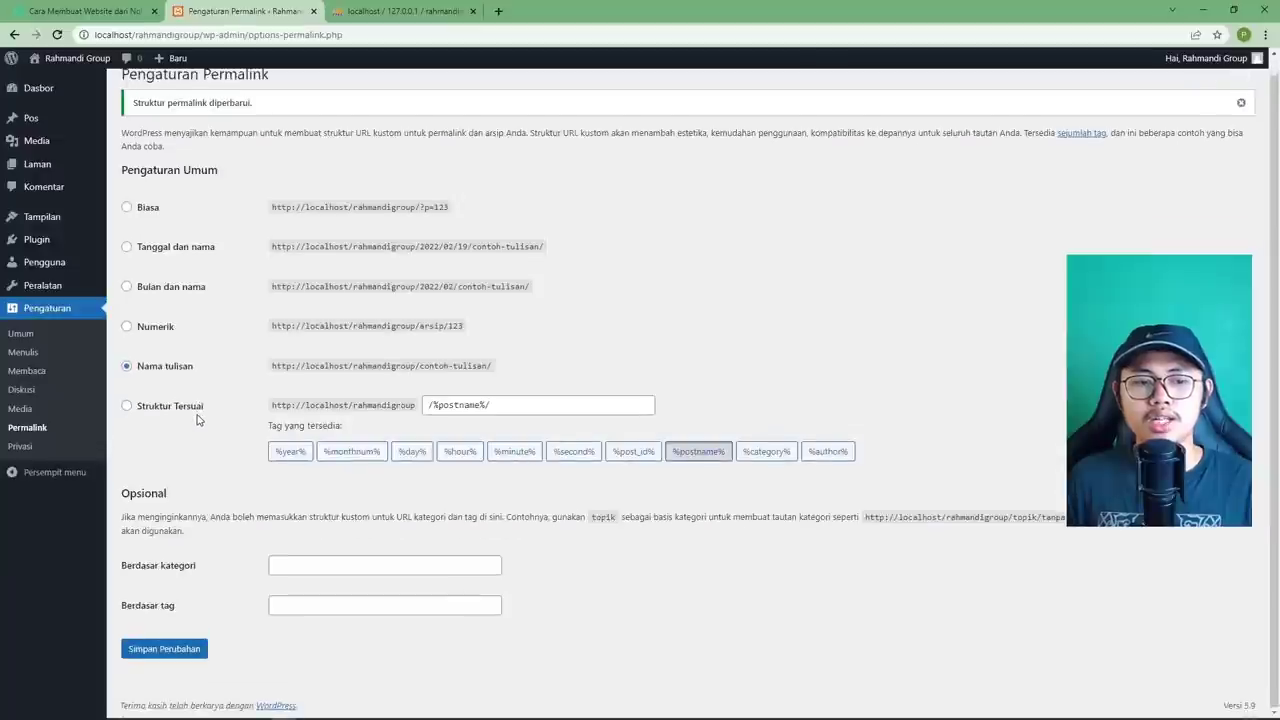
{"action": "scroll", "coordinate": [196, 418], "scroll_direction": "up", "scroll_amount": 1}
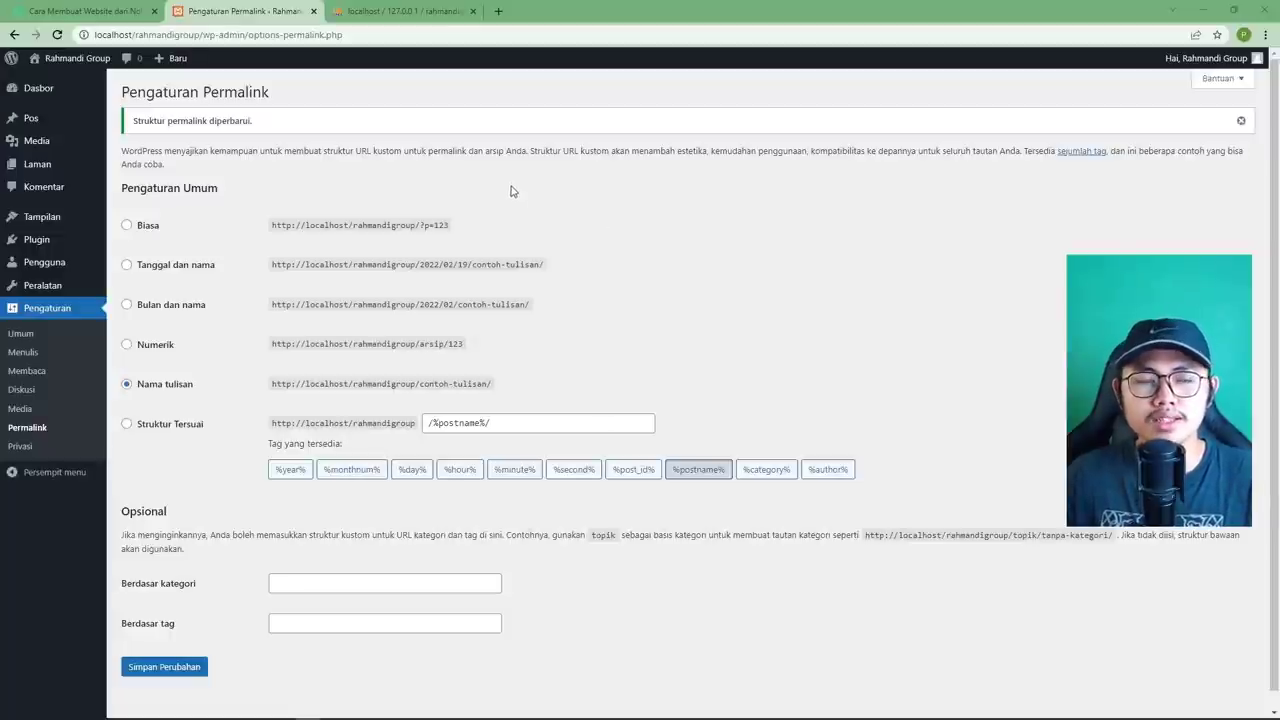
{"action": "left_click", "coordinate": [456, 20]}
{"action": "left_click", "coordinate": [472, 11]}
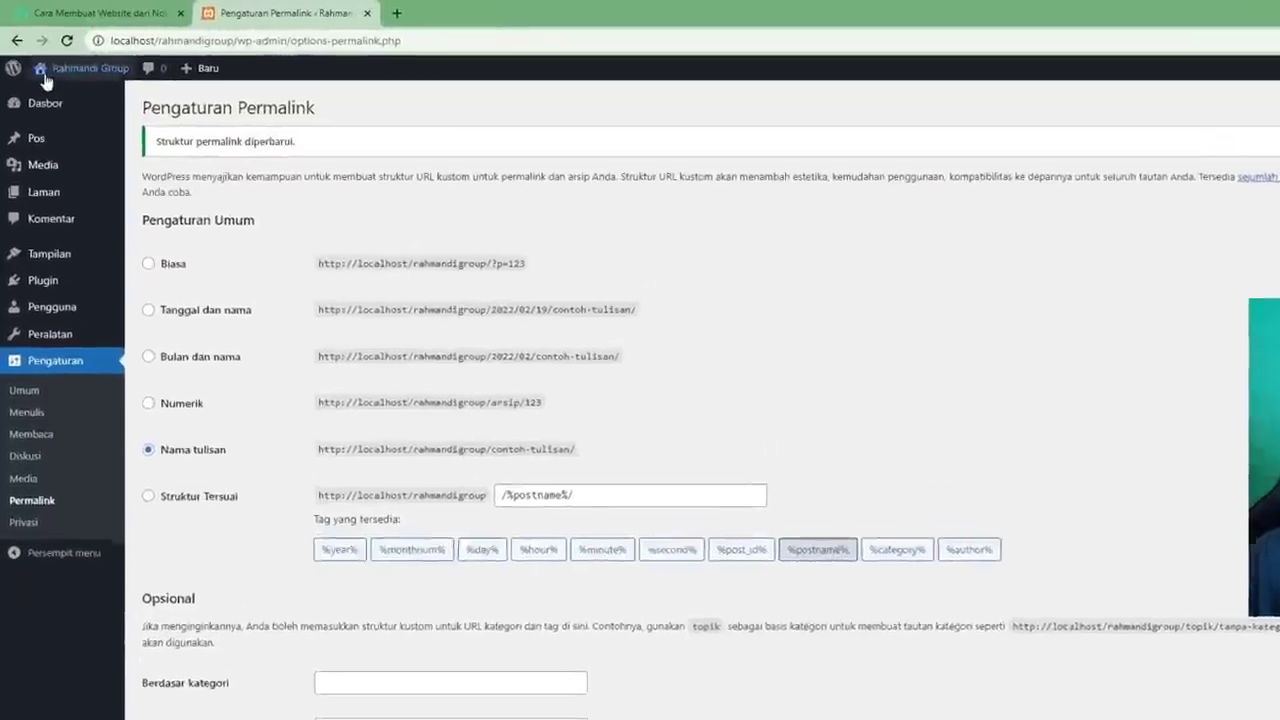
Open Kunjungi Situs in a new tab, check the front page, then return to Pengaturan Permalink.
{"action": "mouse_move", "coordinate": [63, 64]}
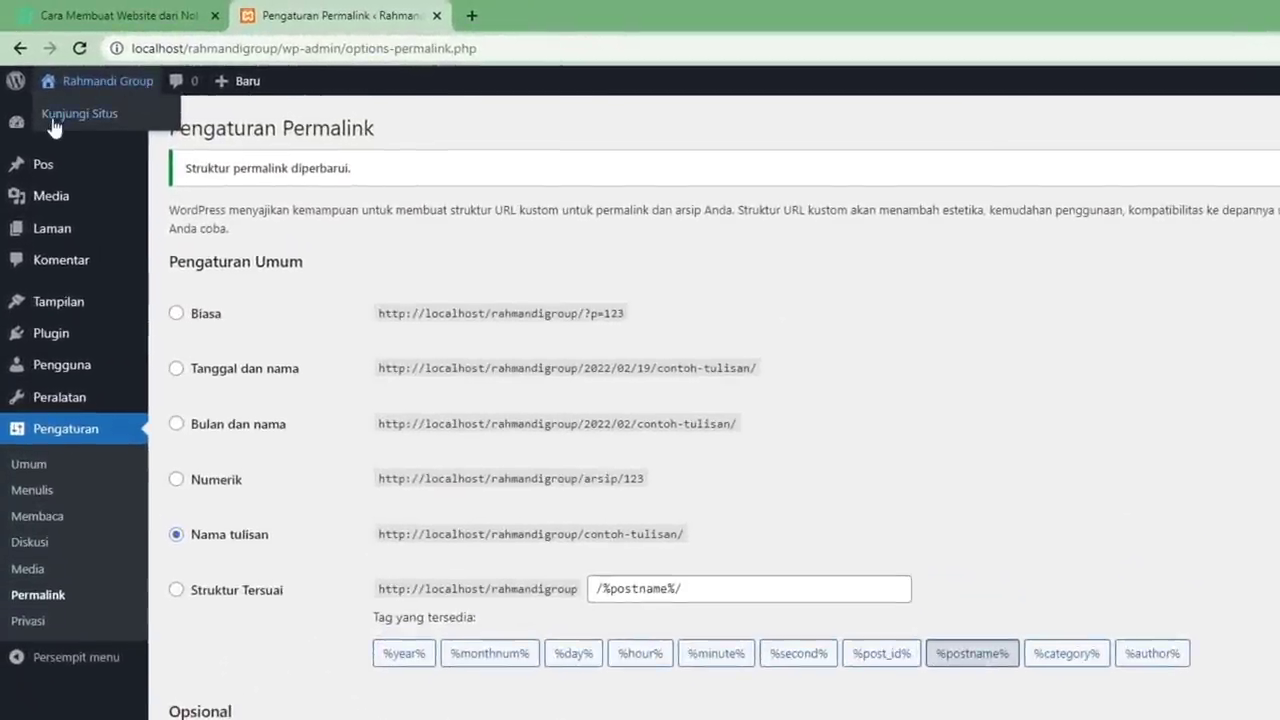
{"action": "right_click", "coordinate": [92, 117]}
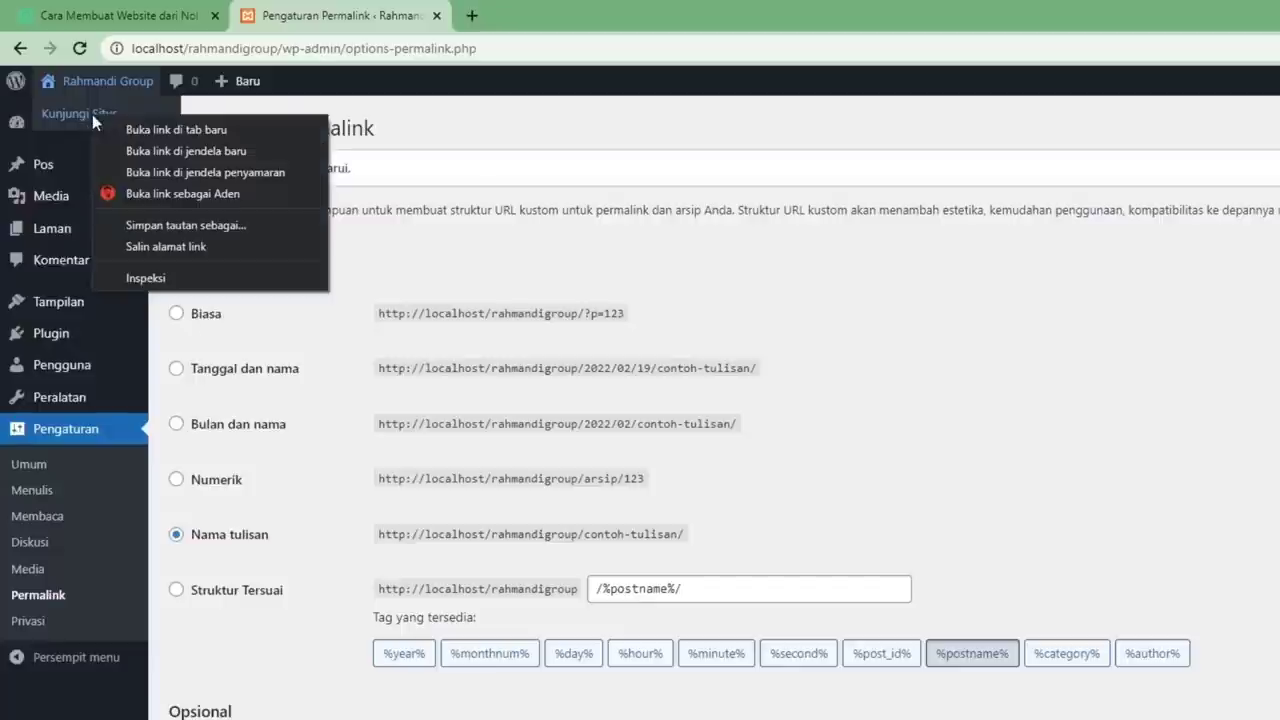
{"action": "left_click", "coordinate": [164, 131]}
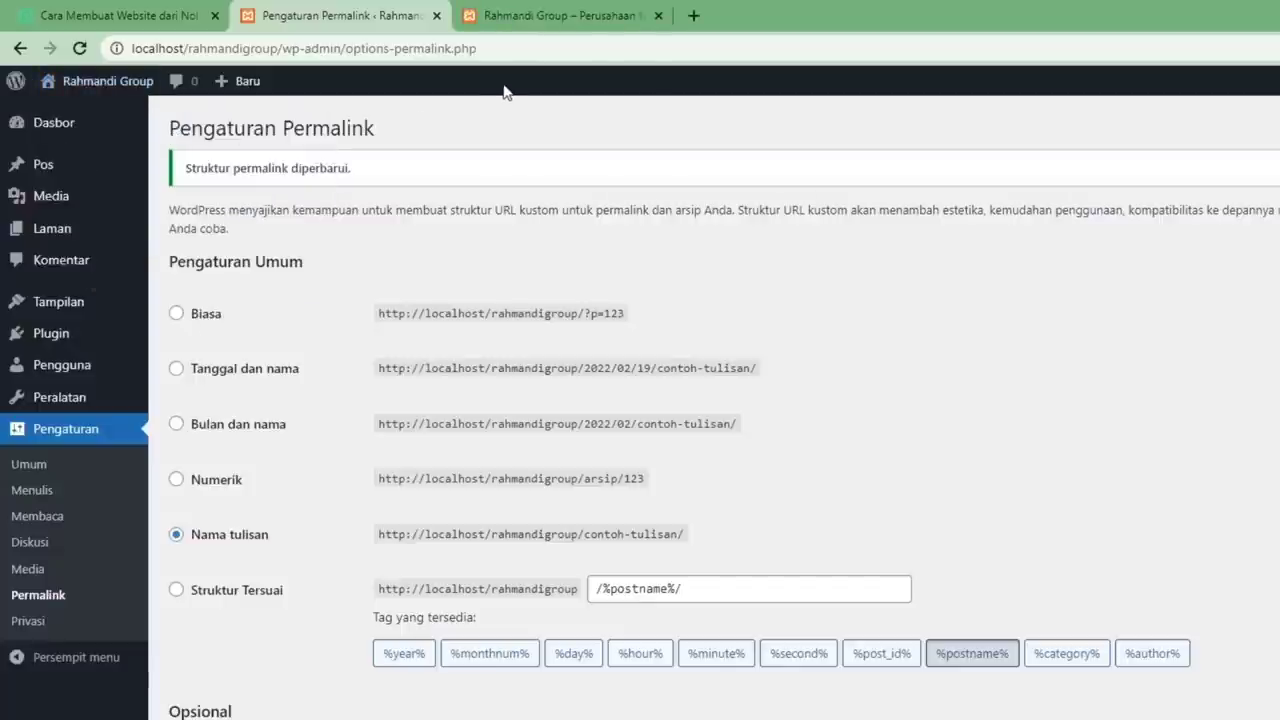
{"action": "left_click", "coordinate": [509, 18]}
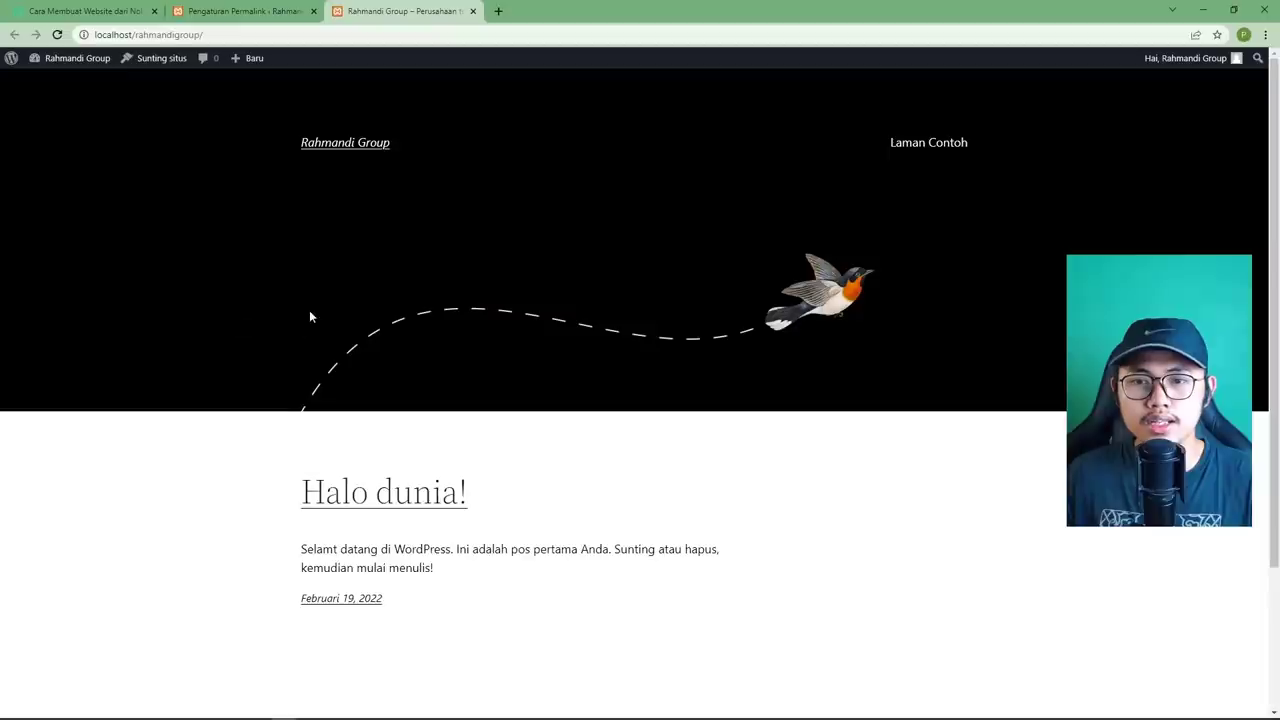
{"action": "scroll", "coordinate": [431, 441], "scroll_direction": "down", "scroll_amount": 2}
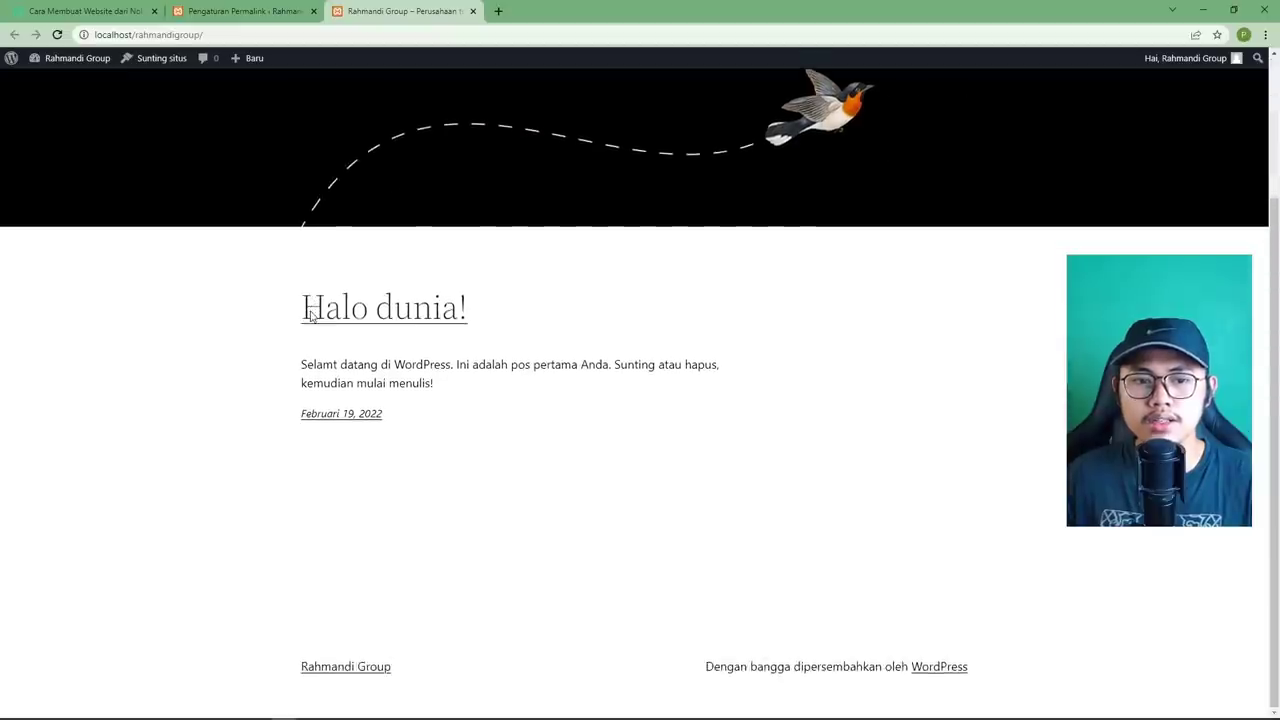
{"action": "scroll", "coordinate": [431, 441], "scroll_direction": "up", "scroll_amount": 2}
{"action": "left_click", "coordinate": [245, 12]}
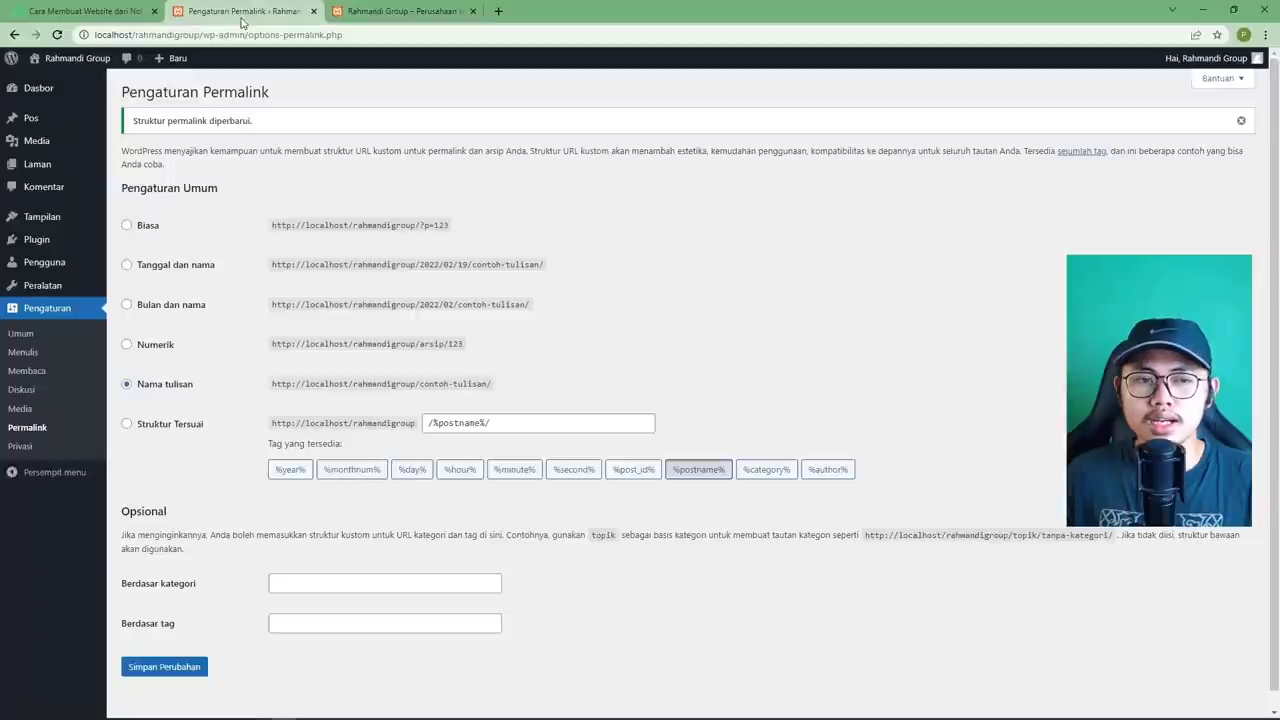
{"action": "left_click", "coordinate": [359, 14]}
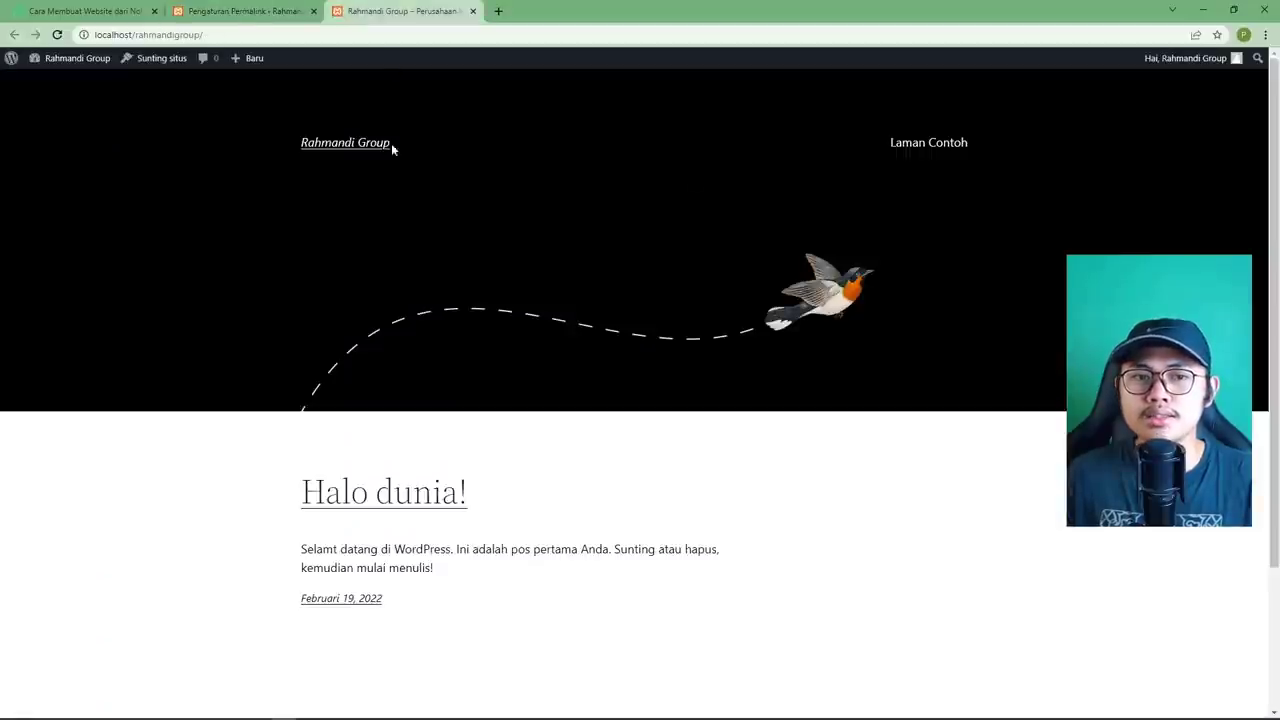
{"action": "left_click", "coordinate": [255, 13]}
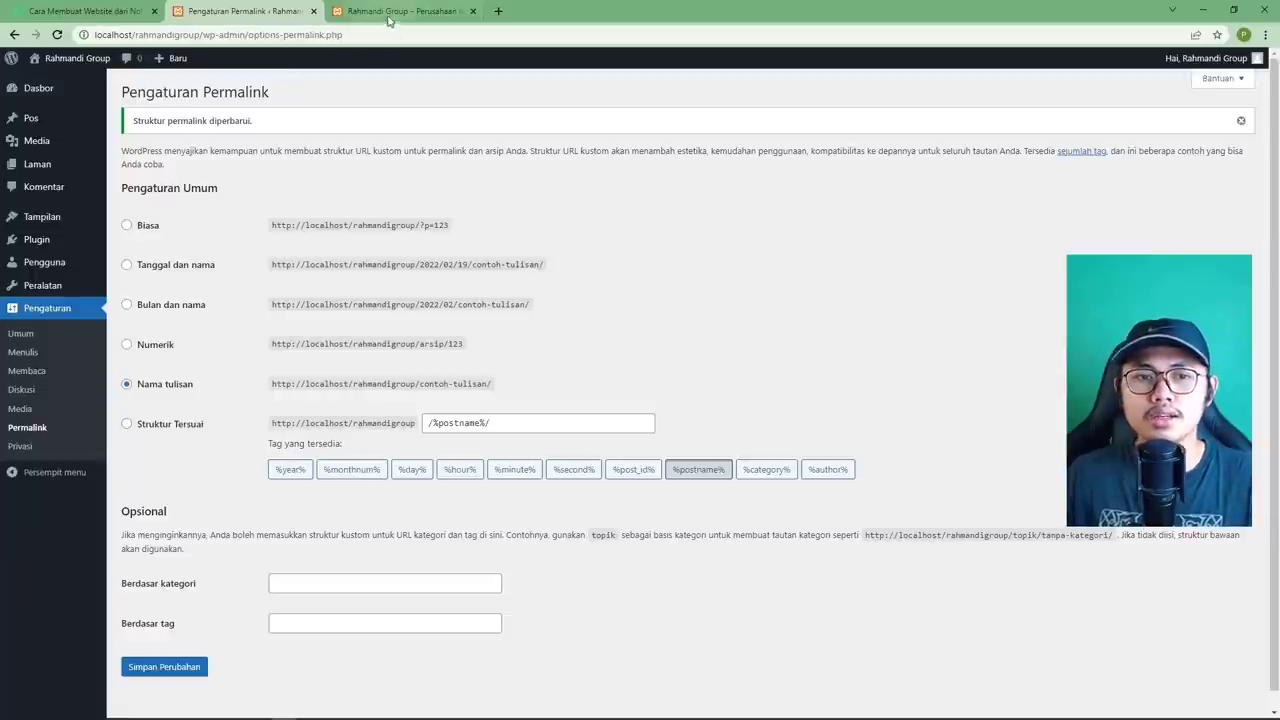
From the Semua Laman page list, start a new blank page in the block editor.
{"action": "mouse_move", "coordinate": [57, 165]}
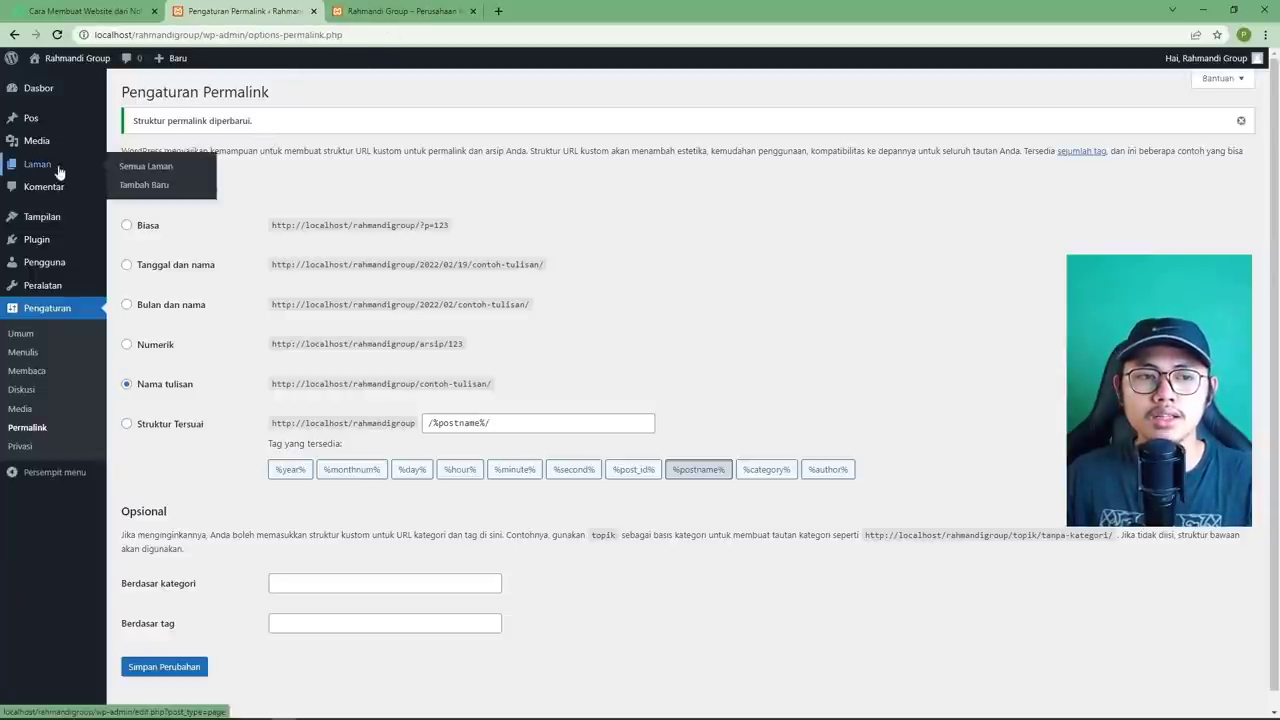
{"action": "left_click", "coordinate": [163, 170]}
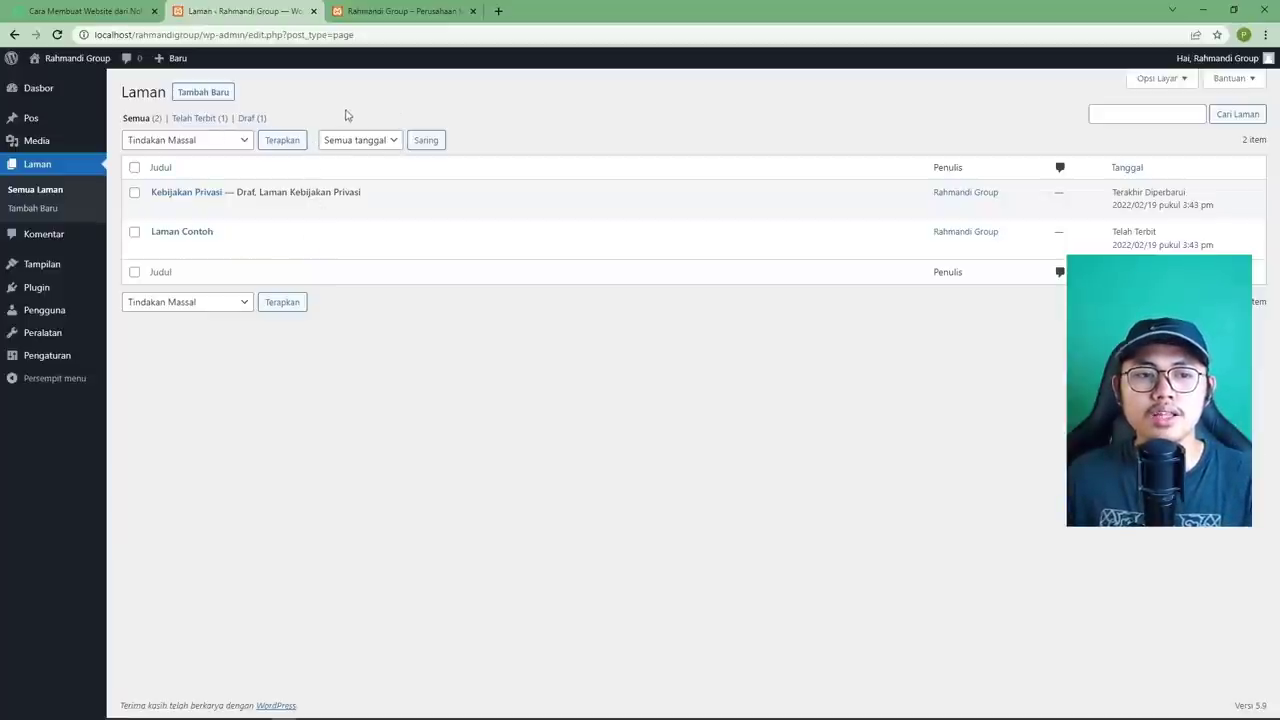
{"action": "left_click", "coordinate": [207, 99]}
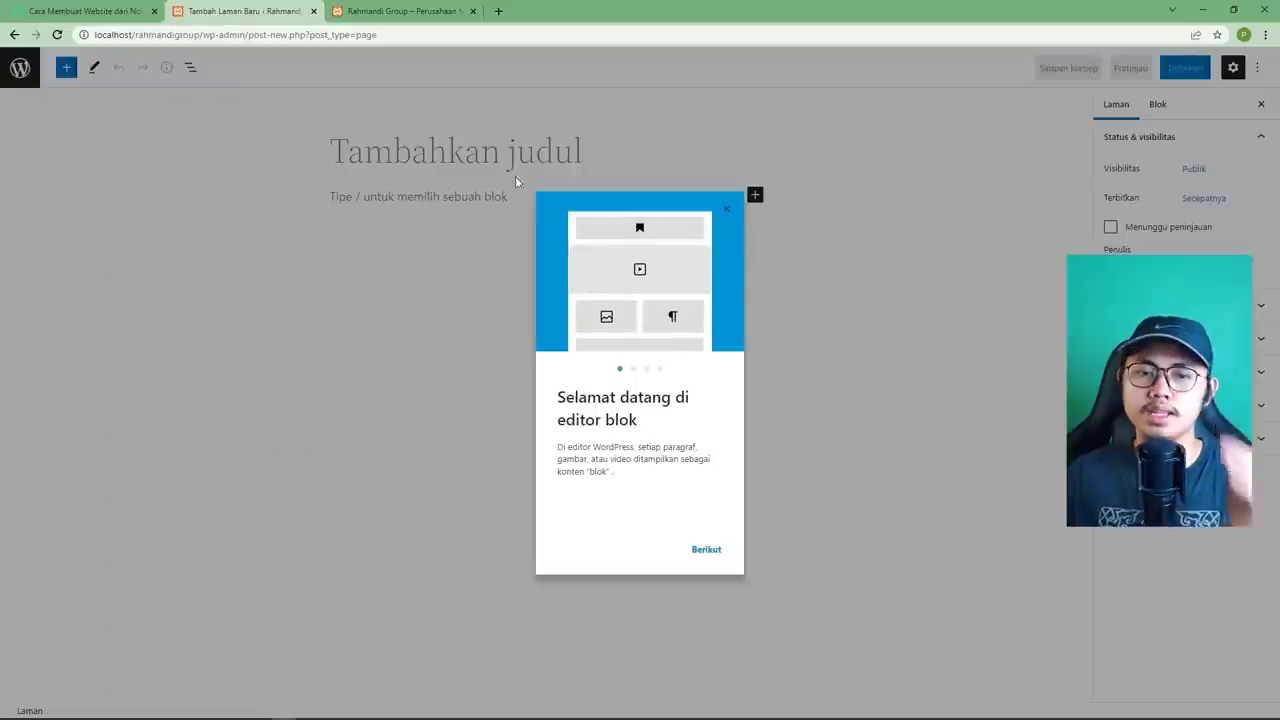
Dismiss the block editor welcome guide and title the new page 'Home'.
{"action": "left_click", "coordinate": [725, 209]}
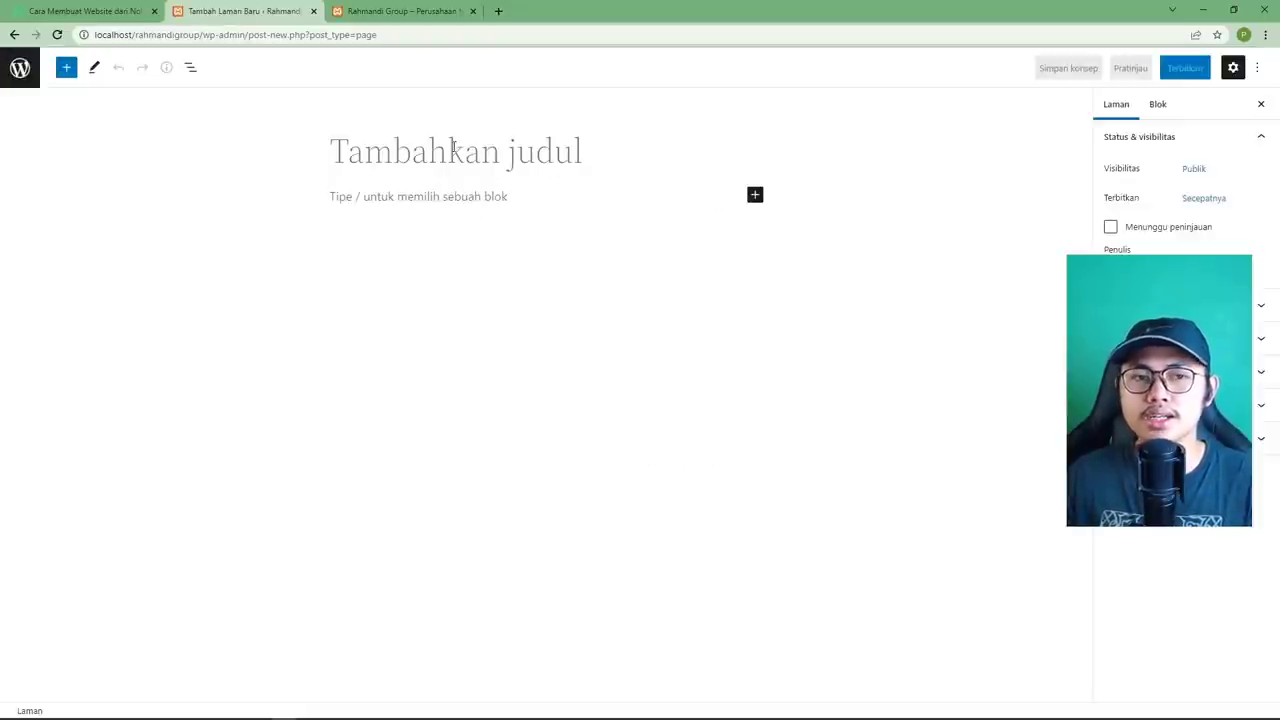
{"action": "left_click", "coordinate": [489, 150]}
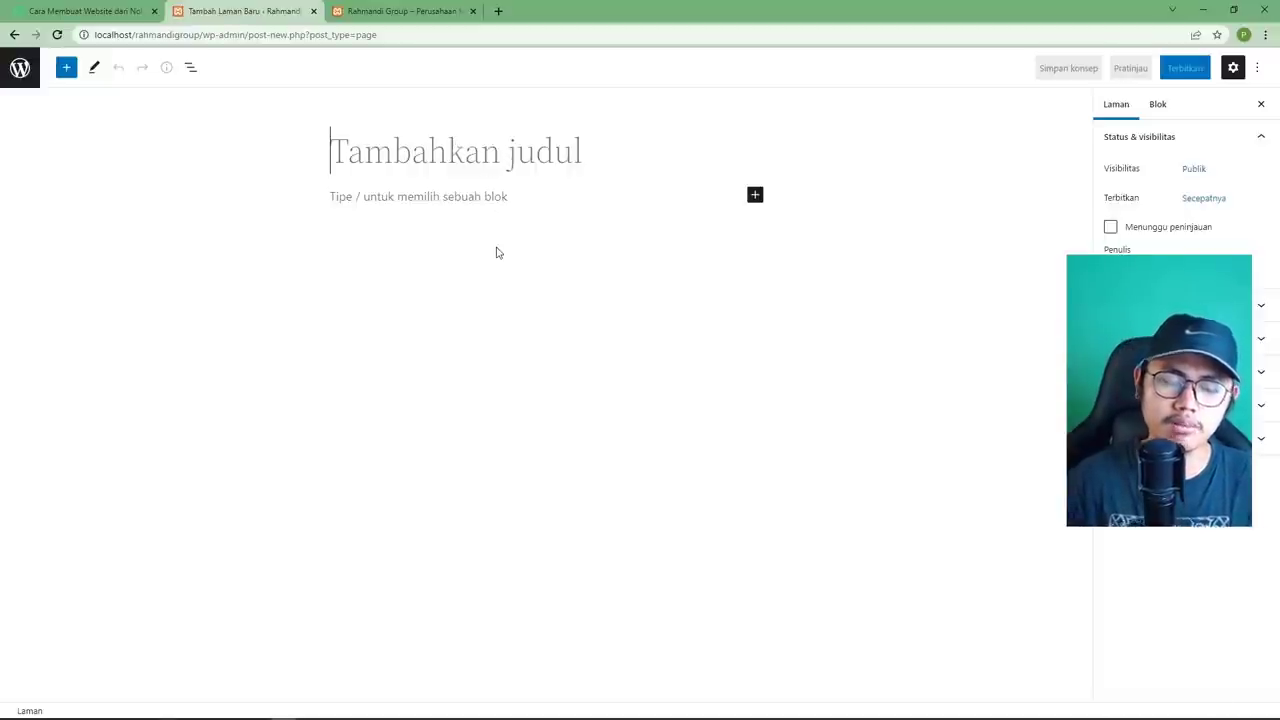
{"action": "type", "text": "Home"}
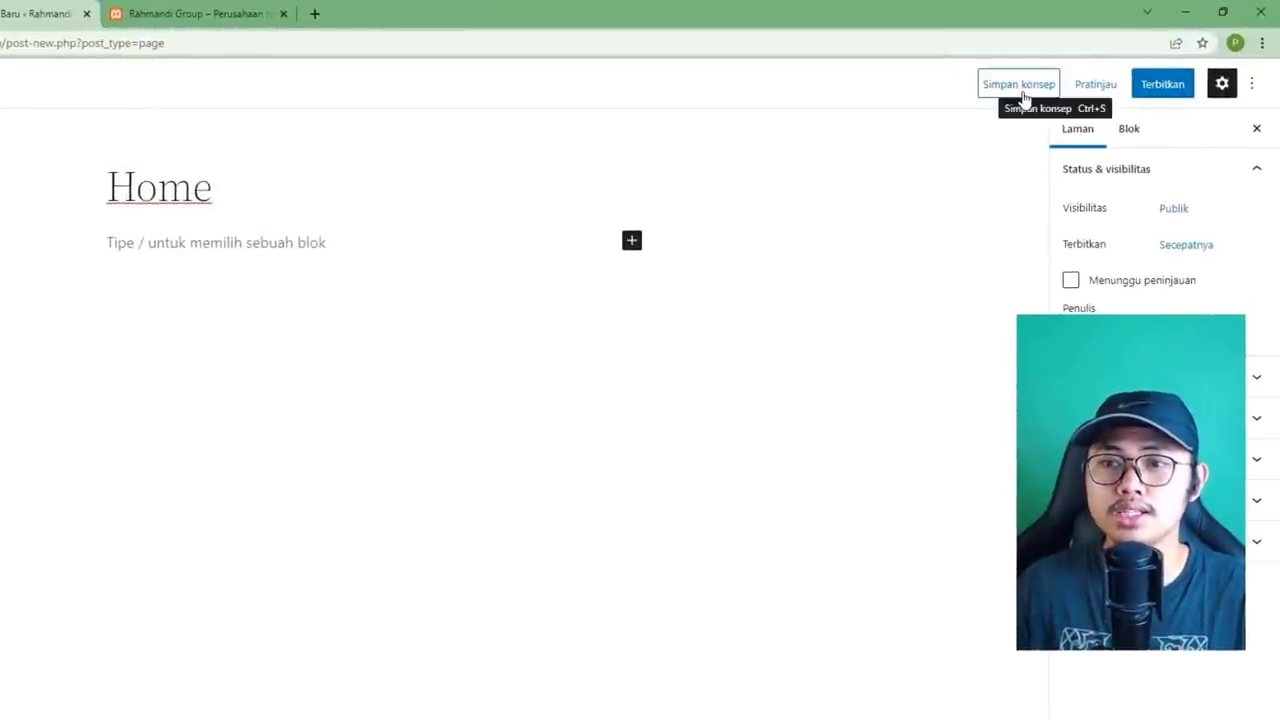
Publish the Home page and open the live page in a new browser tab.
{"action": "left_click", "coordinate": [1166, 94]}
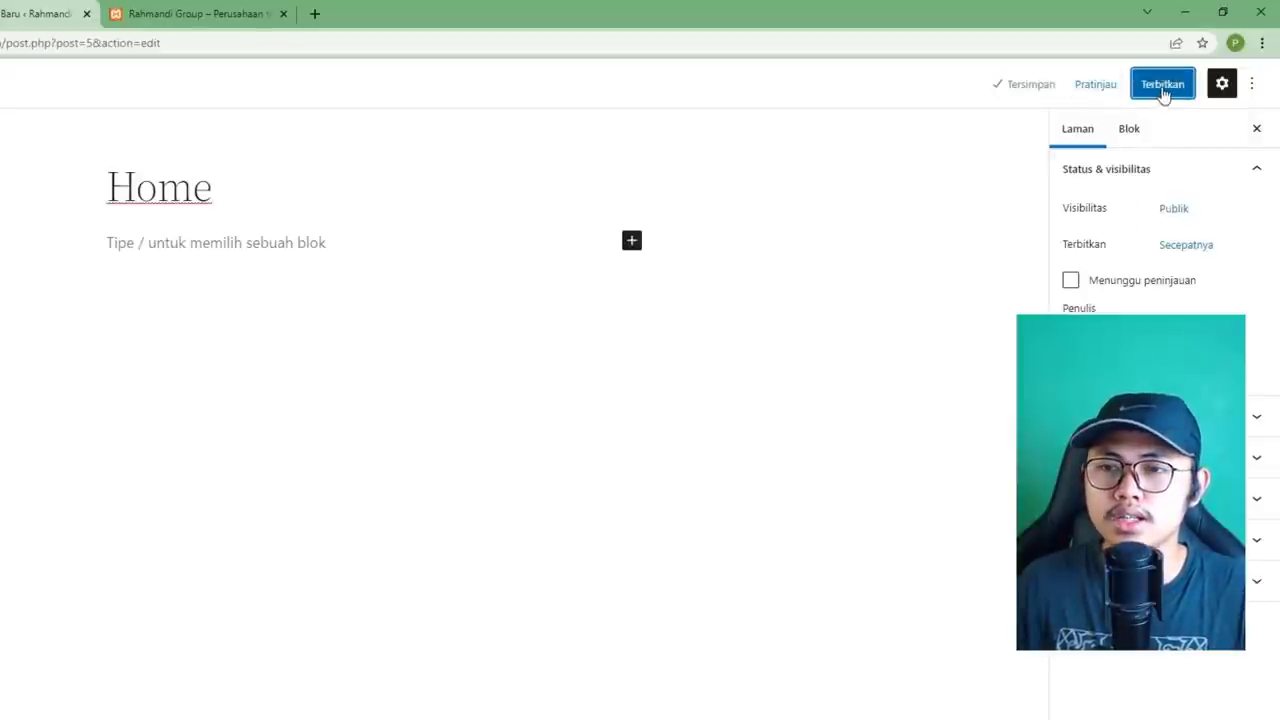
{"action": "left_click", "coordinate": [1162, 93]}
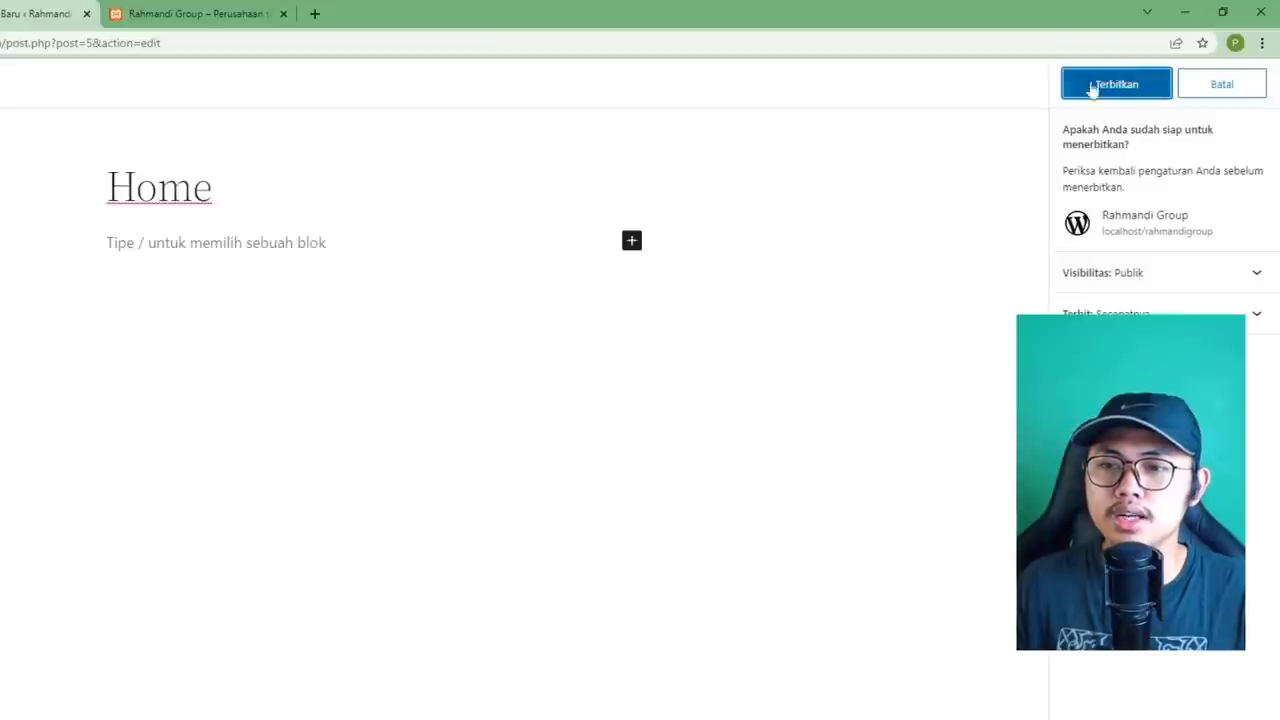
{"action": "left_click", "coordinate": [1125, 90]}
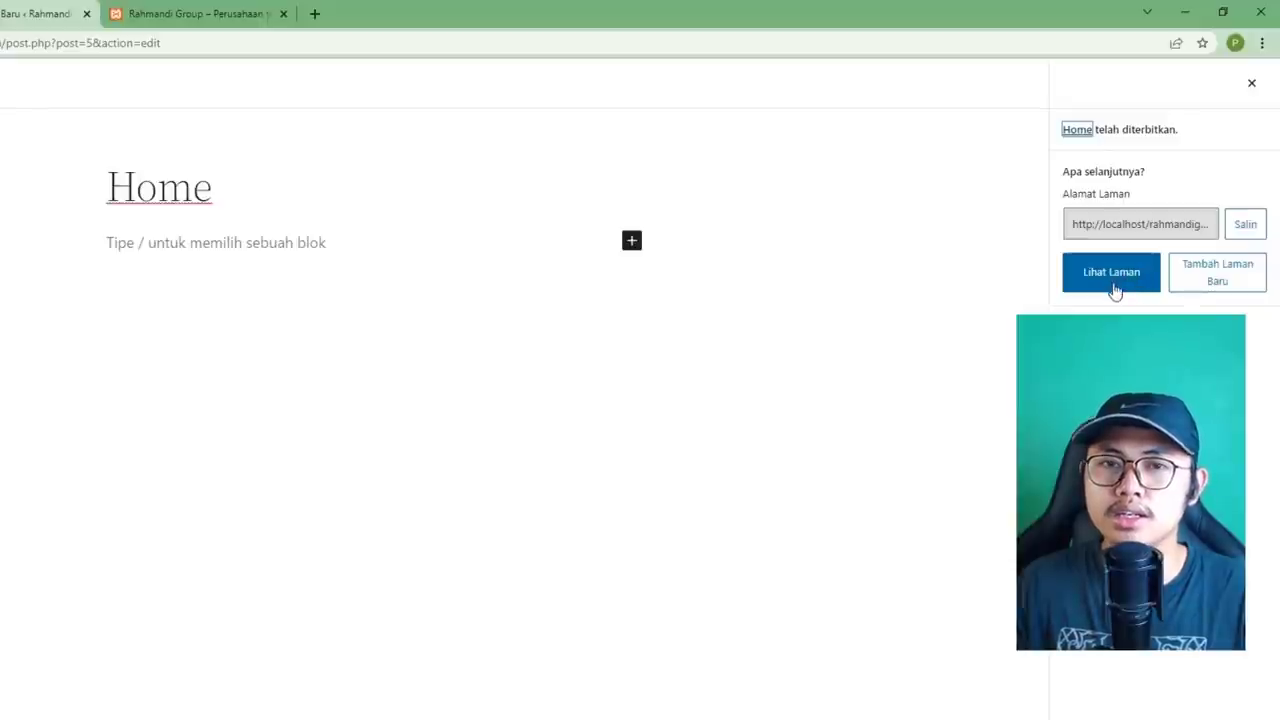
{"action": "right_click", "coordinate": [1110, 282]}
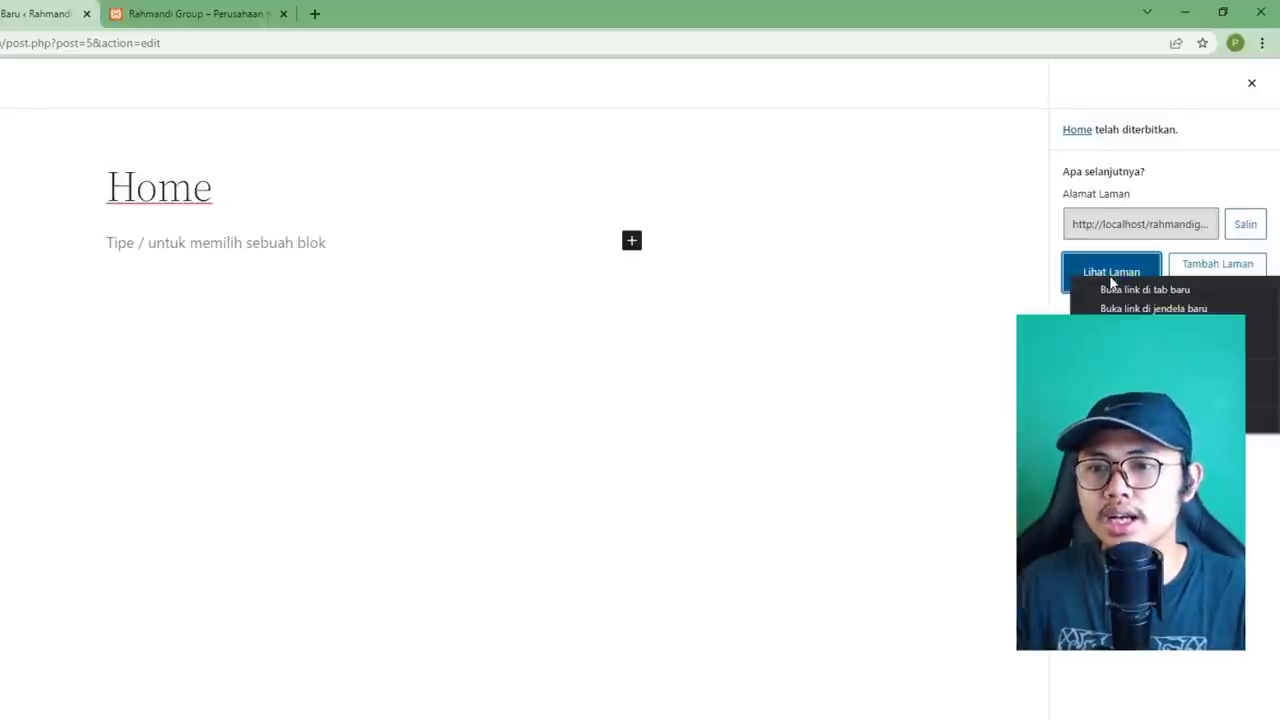
{"action": "left_click", "coordinate": [1166, 291]}
Review the live Home – Rahmandi Group tab, close it, and return to the page editor.
{"action": "left_click", "coordinate": [369, 13]}
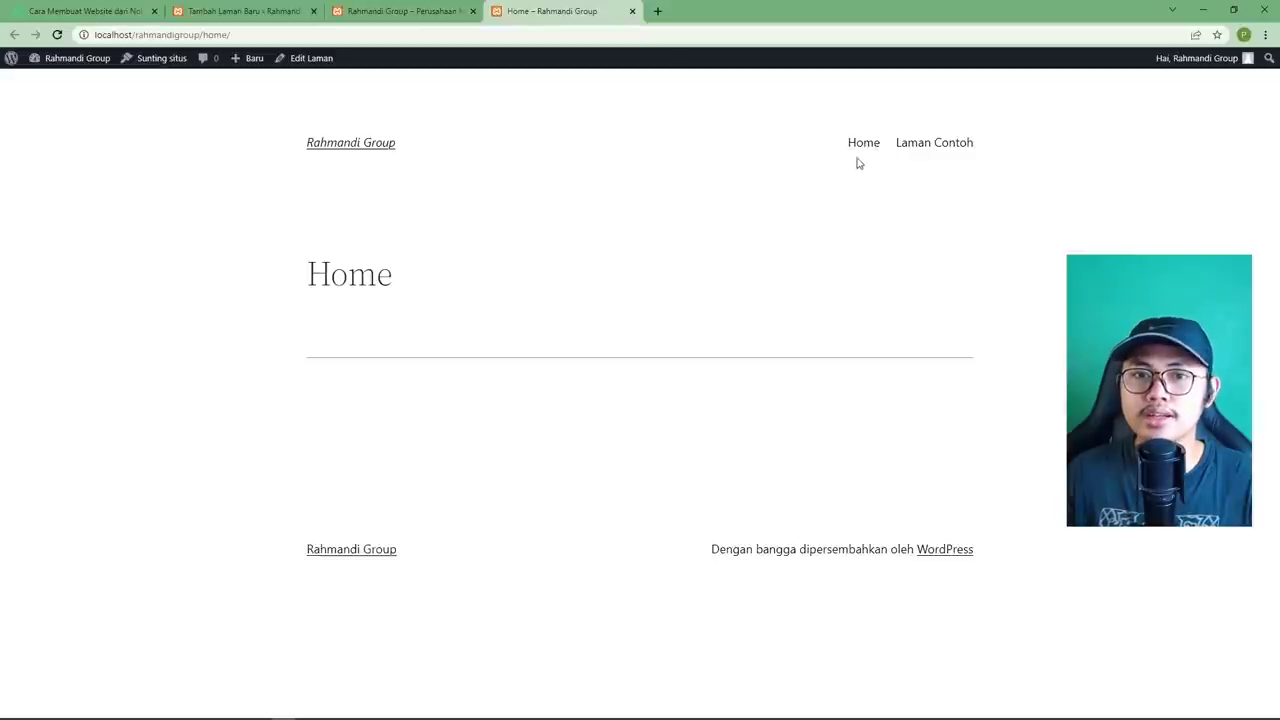
{"action": "left_click", "coordinate": [632, 12]}
{"action": "left_click", "coordinate": [260, 14]}
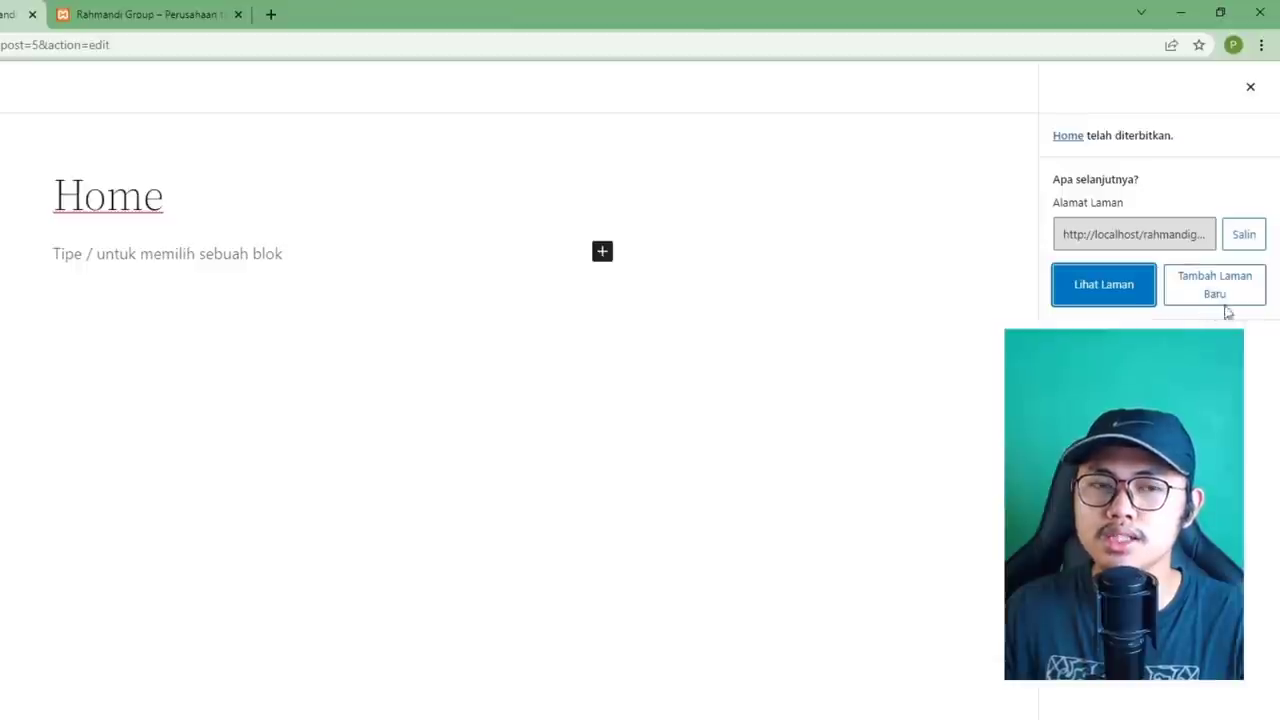
Create and publish a page titled 'Produk', then open another blank page.
{"action": "left_click", "coordinate": [1217, 294]}
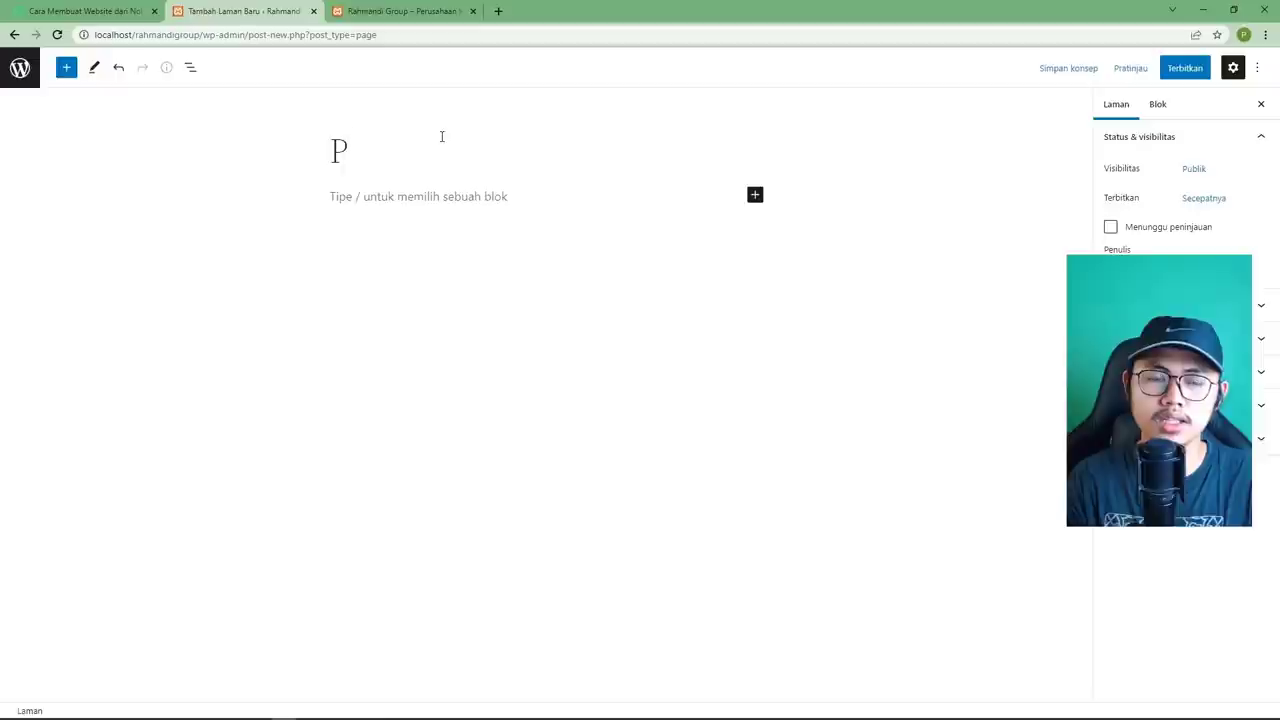
{"action": "type", "text": "roduk"}
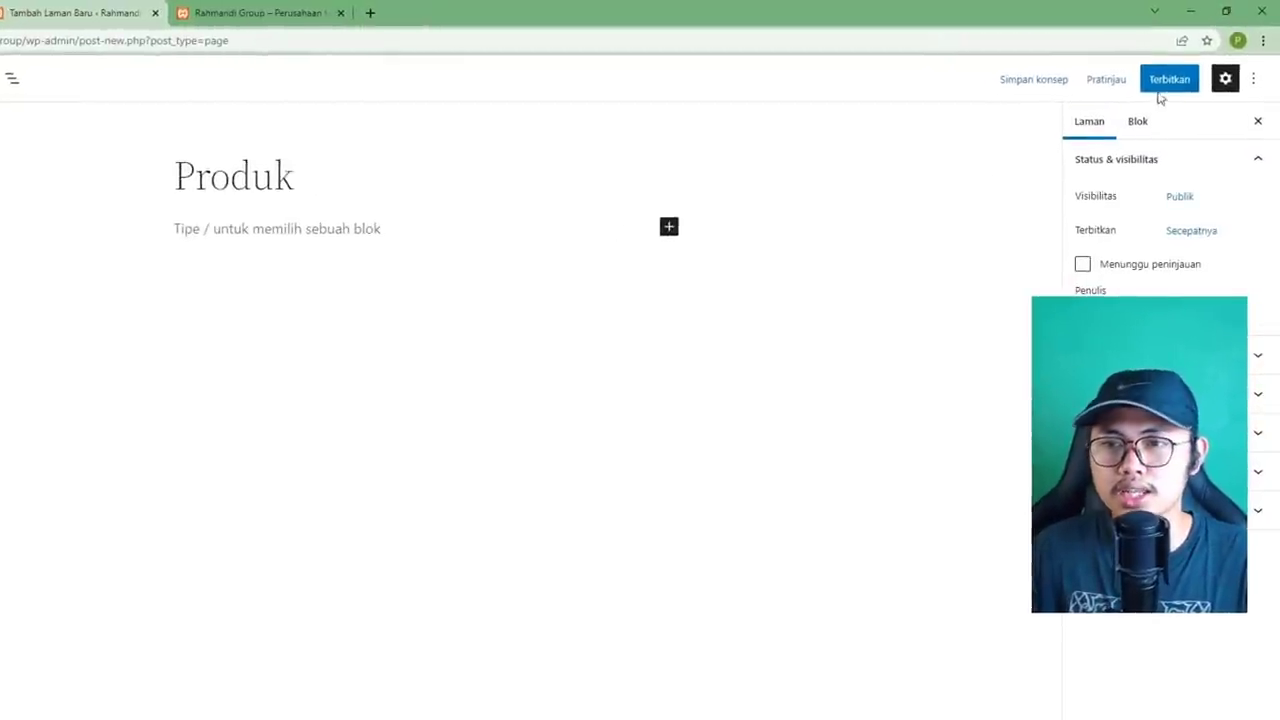
{"action": "left_click", "coordinate": [1160, 92]}
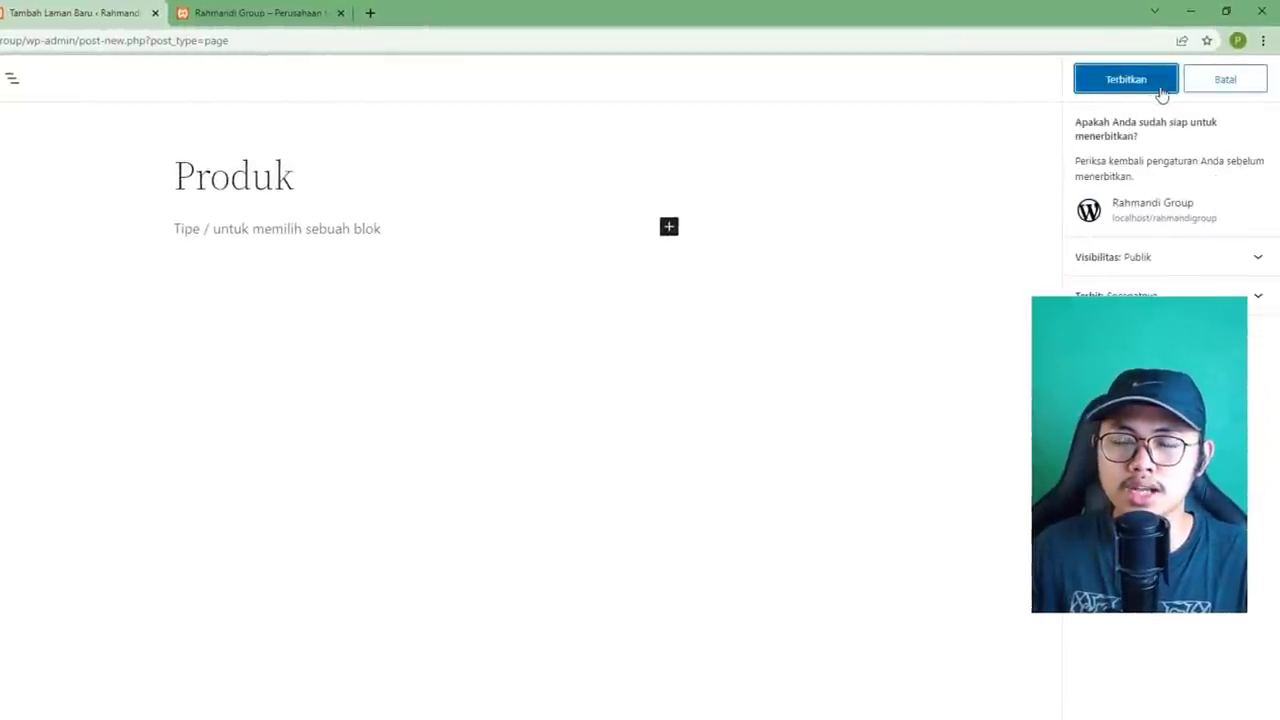
{"action": "left_click", "coordinate": [1150, 90]}
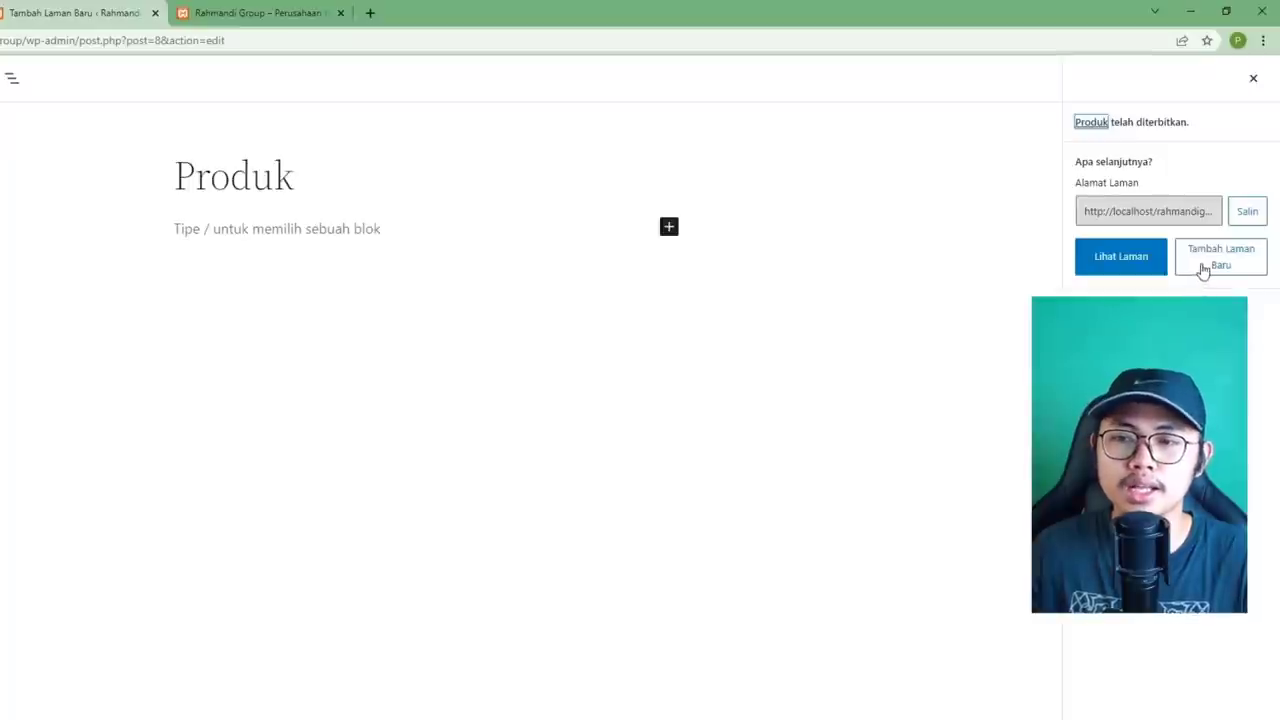
{"action": "left_click", "coordinate": [1201, 272]}
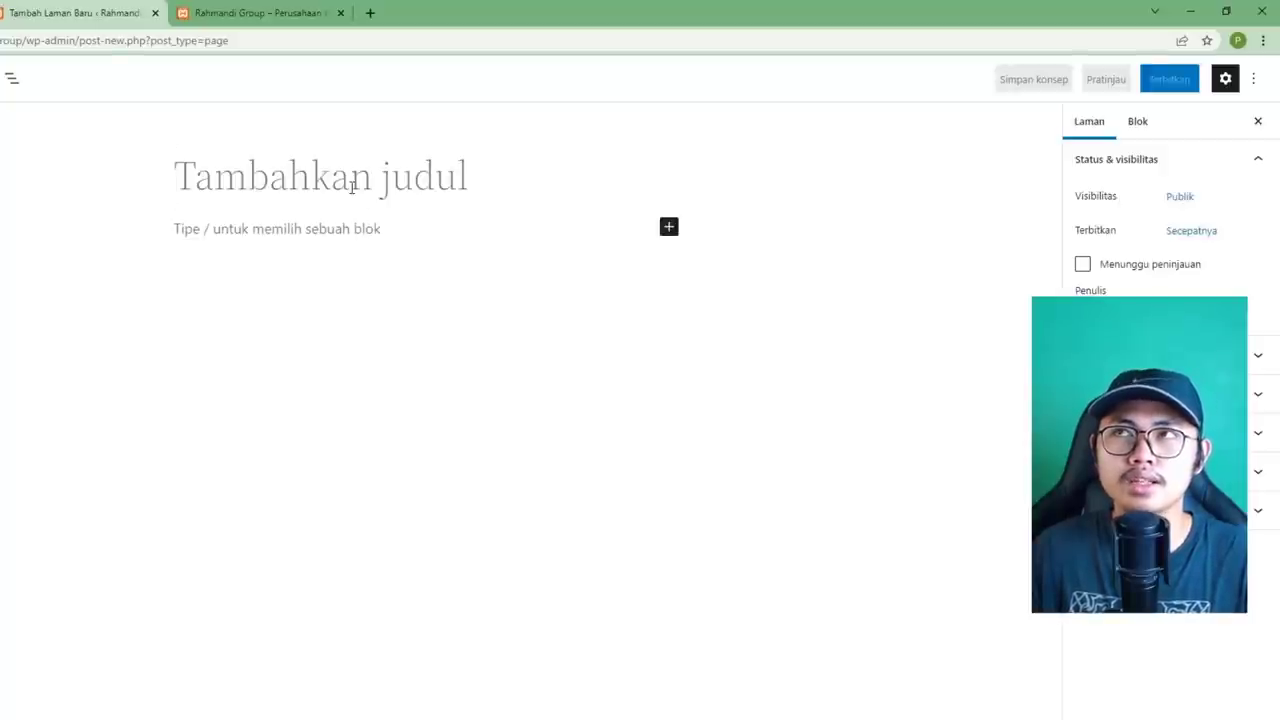
Publish a page titled 'Blog', then open a fresh blank page from the post-publish panel.
{"action": "type", "text": "Bl"}
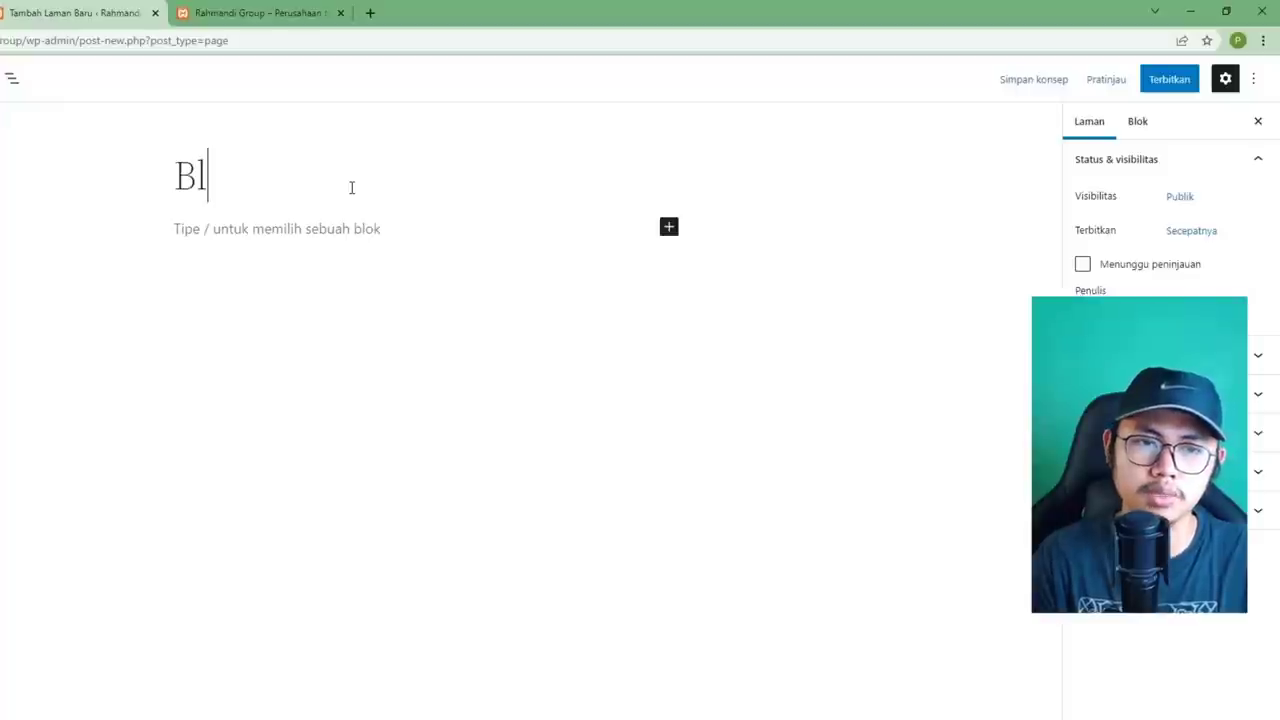
{"action": "type", "text": "og"}
{"action": "key", "text": "Return"}
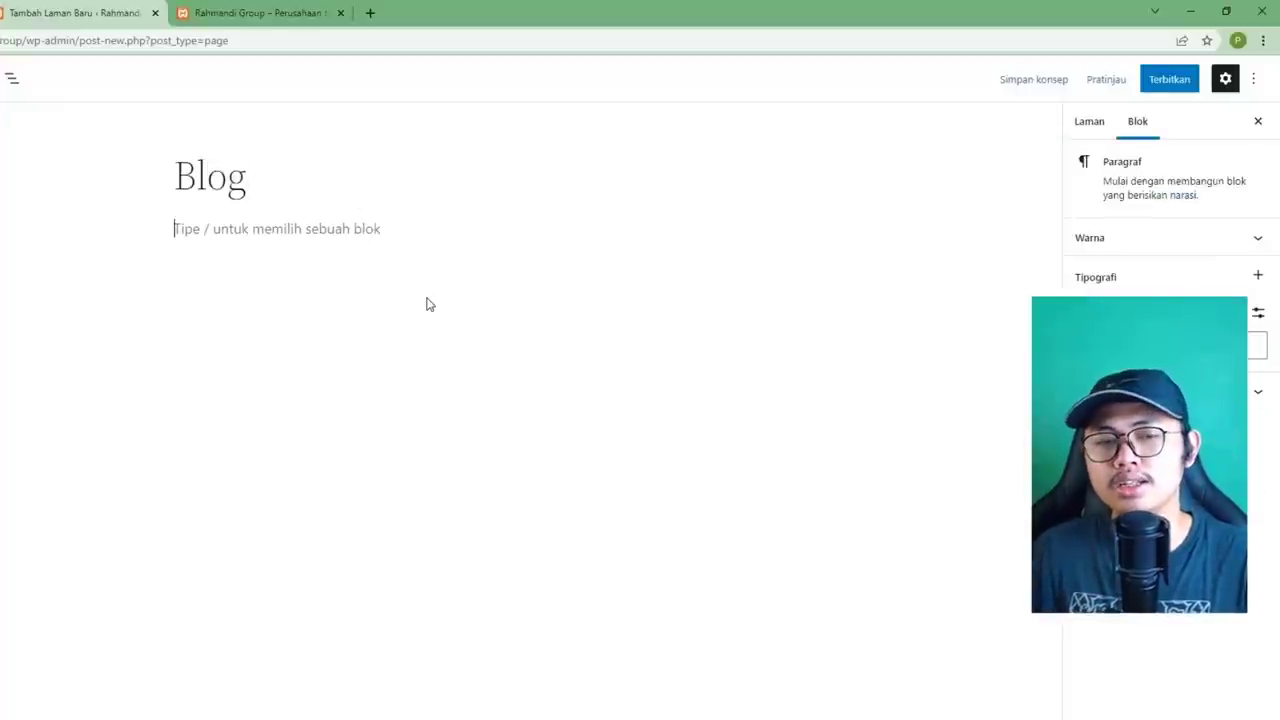
{"action": "left_click", "coordinate": [298, 186]}
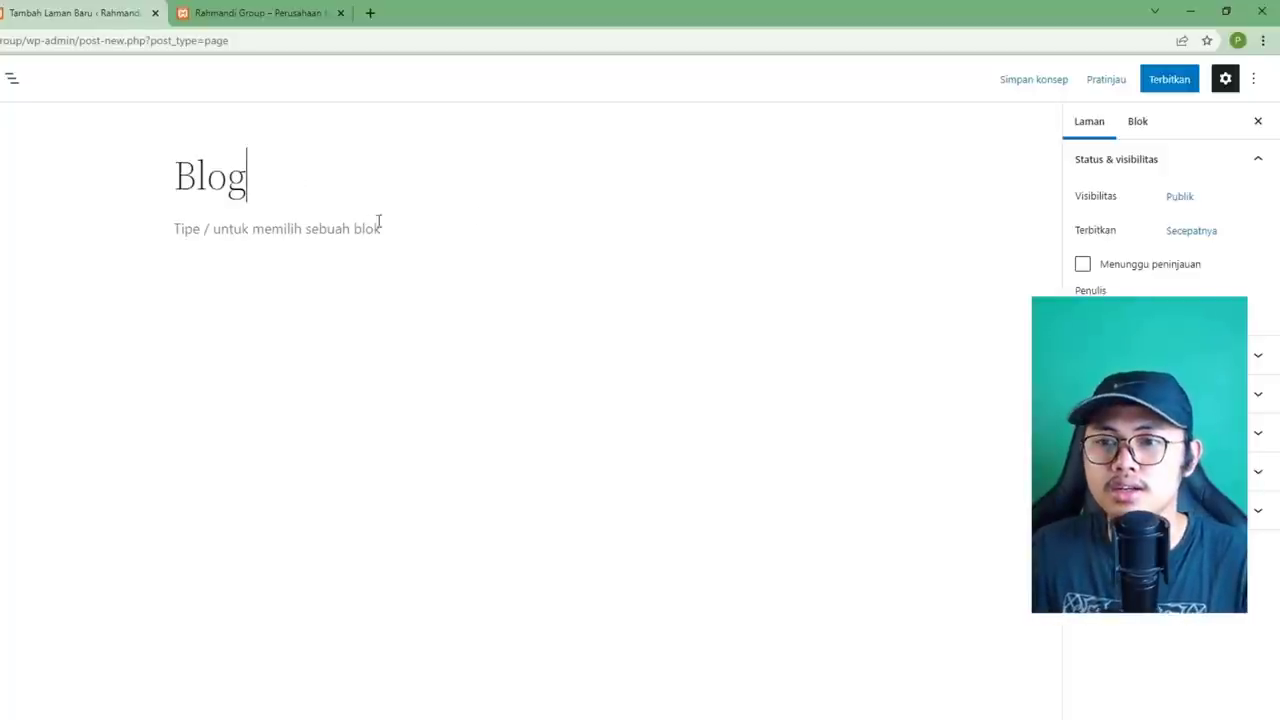
{"action": "left_click", "coordinate": [1166, 84]}
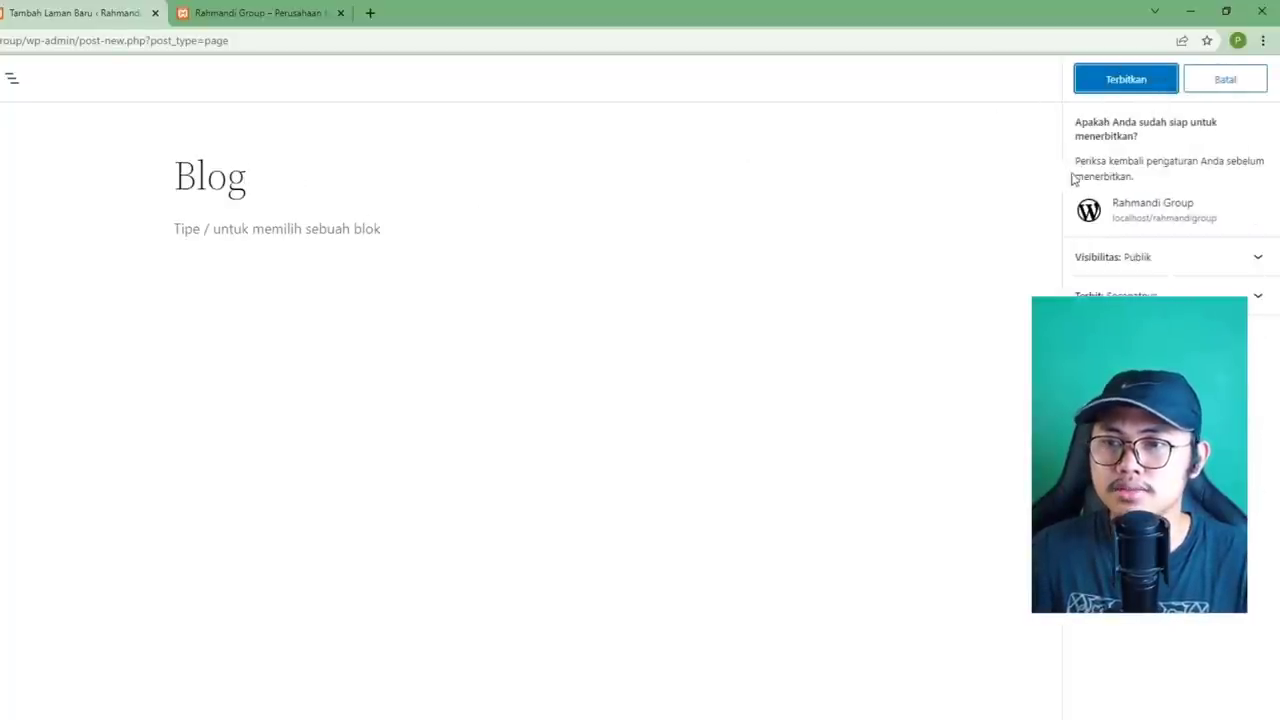
{"action": "left_click", "coordinate": [1126, 89]}
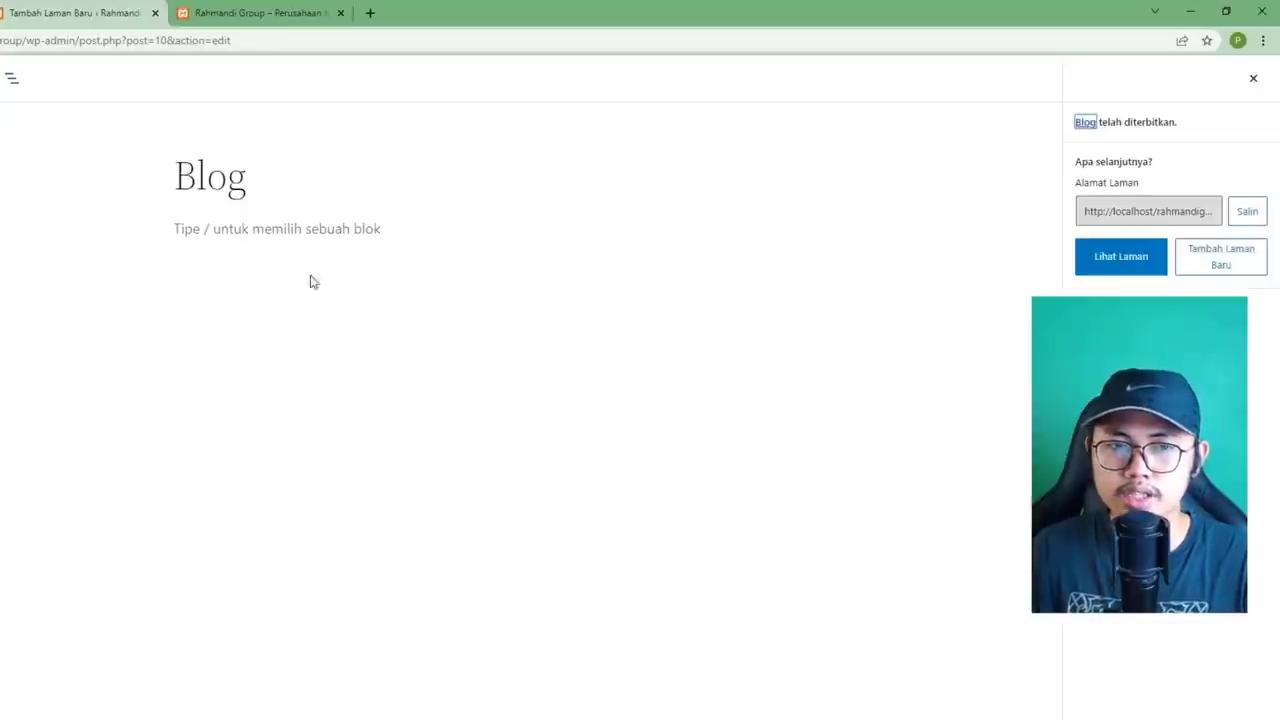
{"action": "left_click", "coordinate": [1215, 268]}
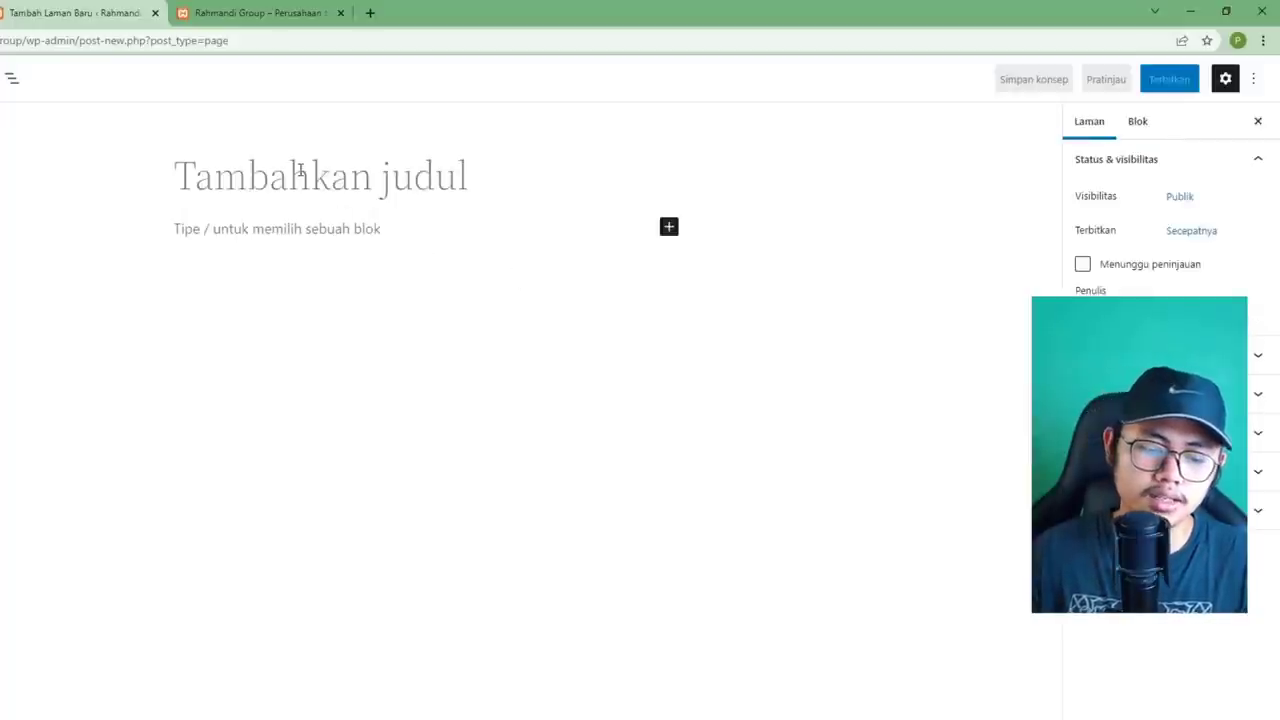
Publish a page titled 'Tentang Kami', then open yet another blank page.
{"action": "left_click", "coordinate": [300, 172]}
{"action": "type", "text": "Tentan"}
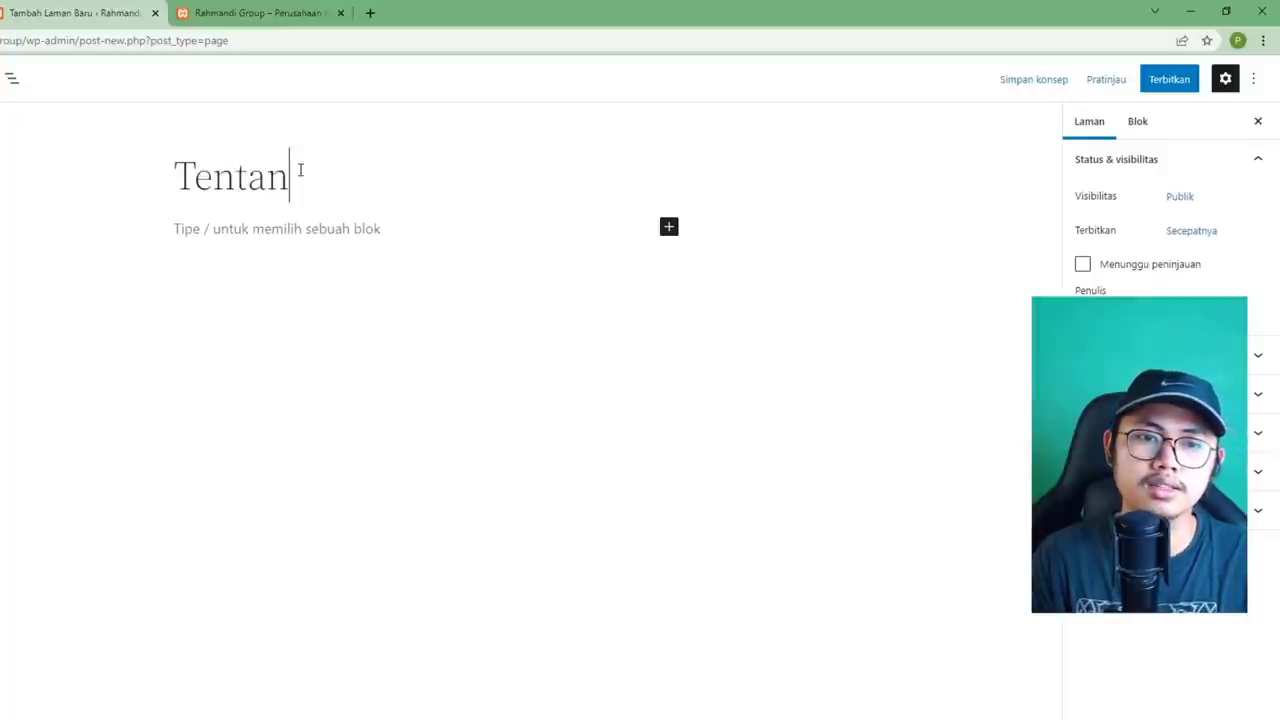
{"action": "type", "text": "g Kami"}
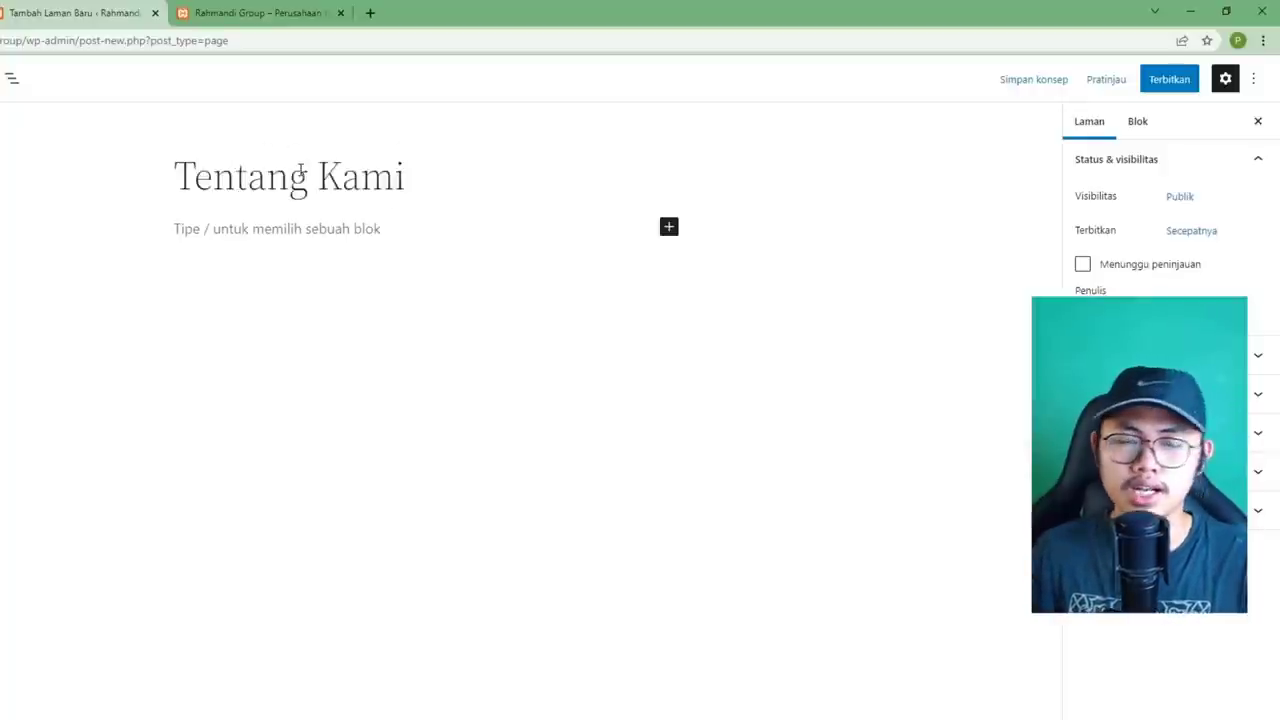
{"action": "key", "text": "Return"}
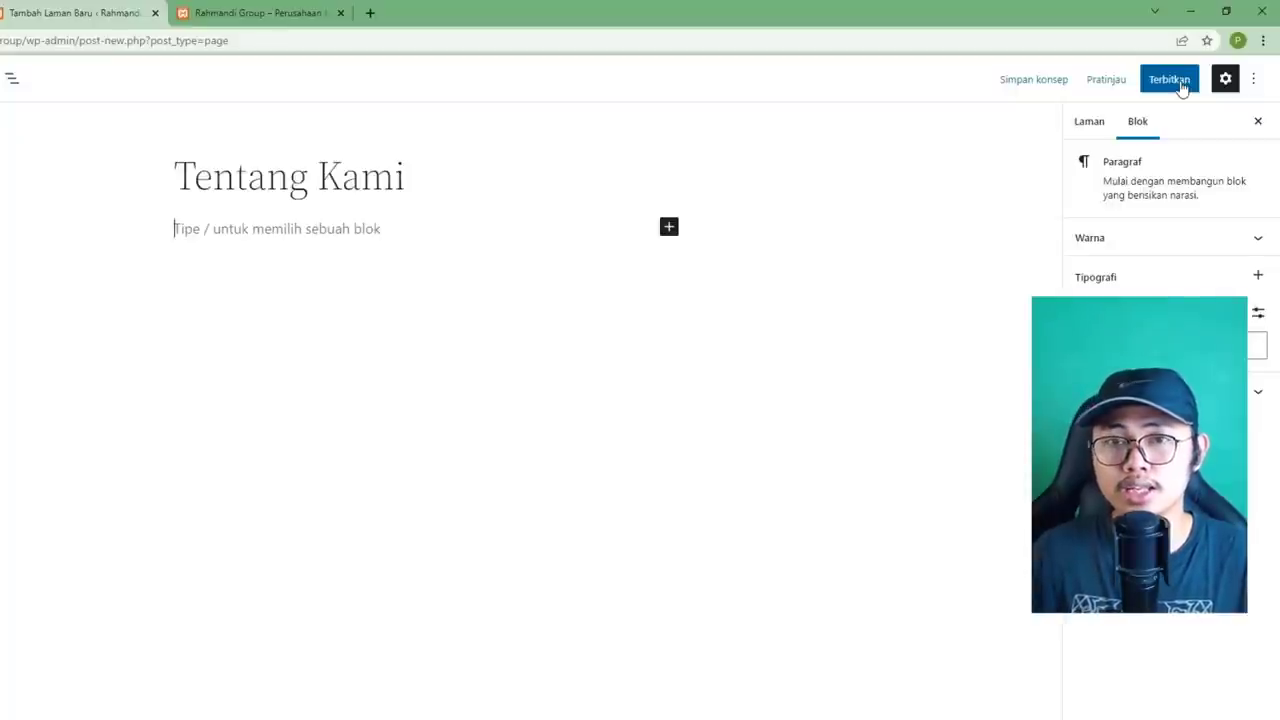
{"action": "left_click", "coordinate": [1181, 88]}
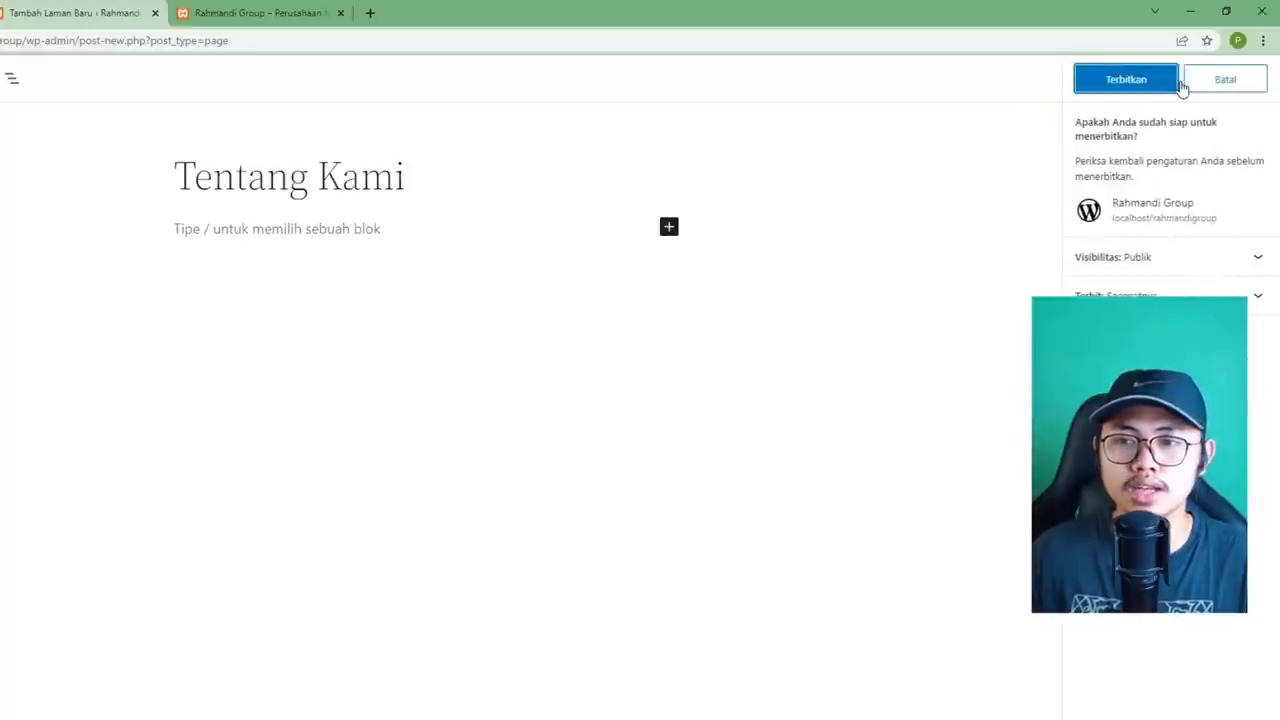
{"action": "left_click", "coordinate": [1123, 87]}
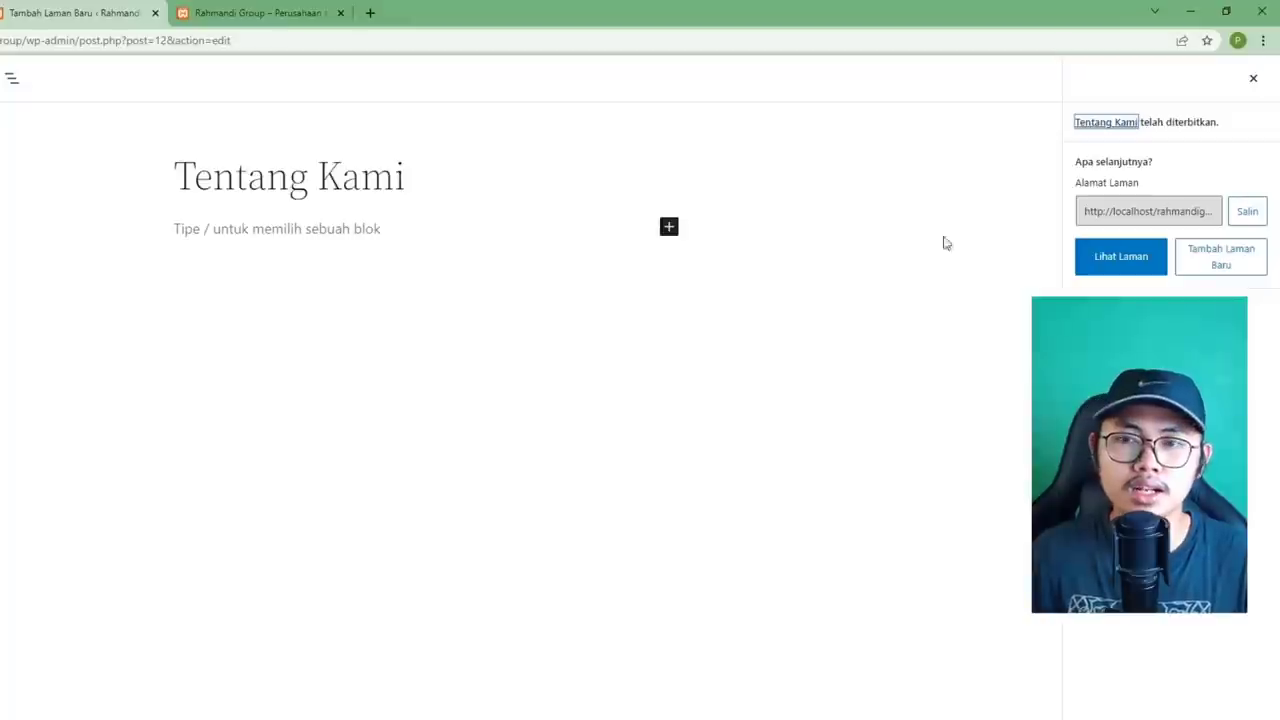
{"action": "left_click", "coordinate": [1202, 269]}
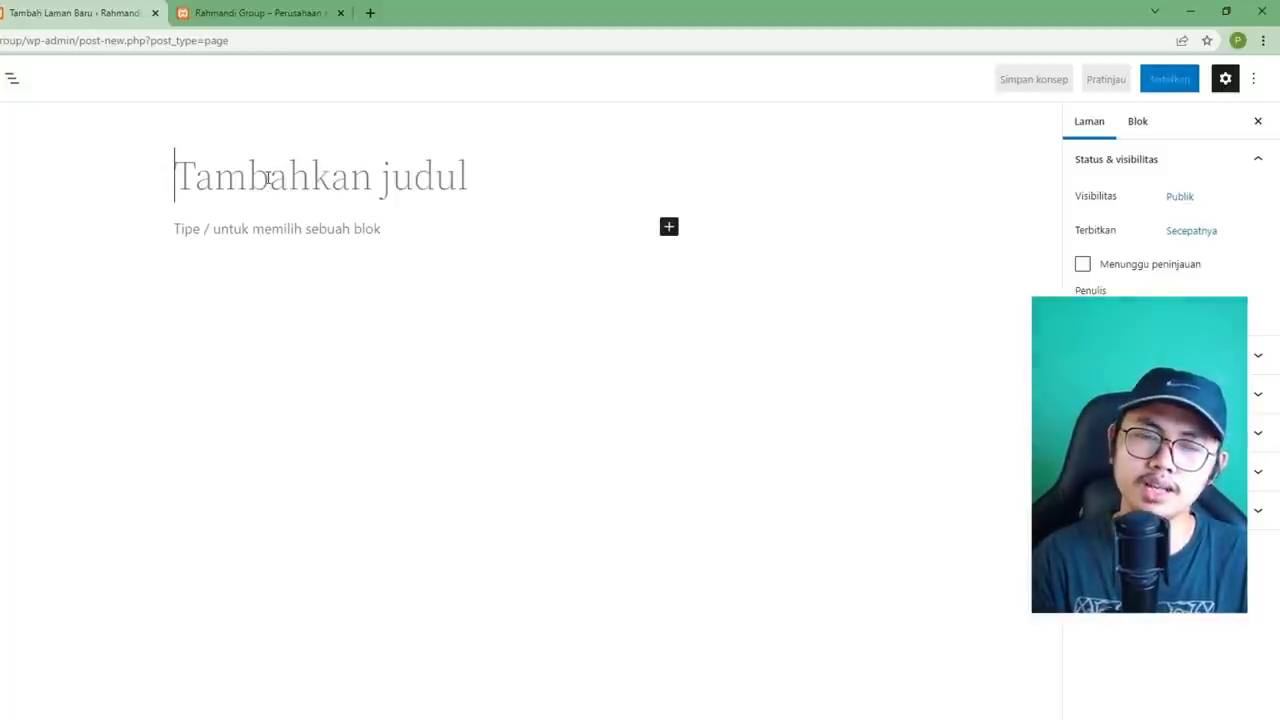
Publish a page titled 'Kontak', then switch to the Rahmandi Group front-page tab.
{"action": "type", "text": "Kontak"}
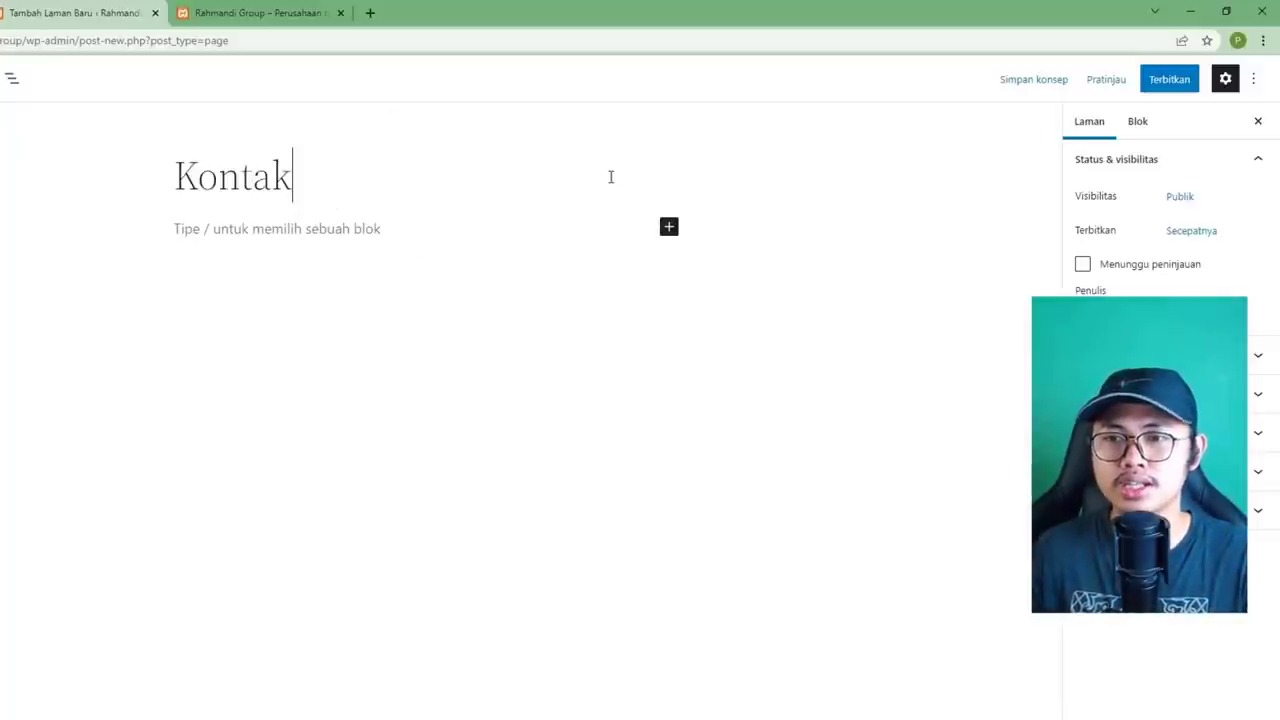
{"action": "left_click", "coordinate": [1155, 86]}
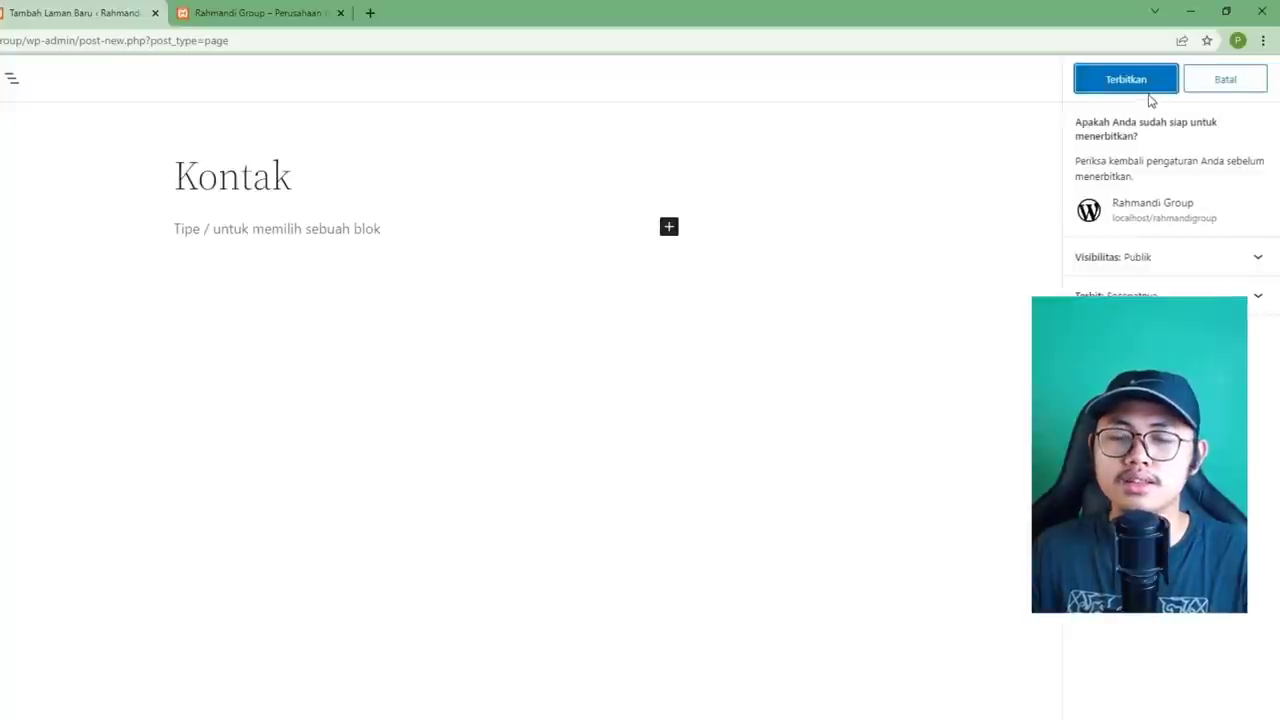
{"action": "left_click", "coordinate": [1137, 89]}
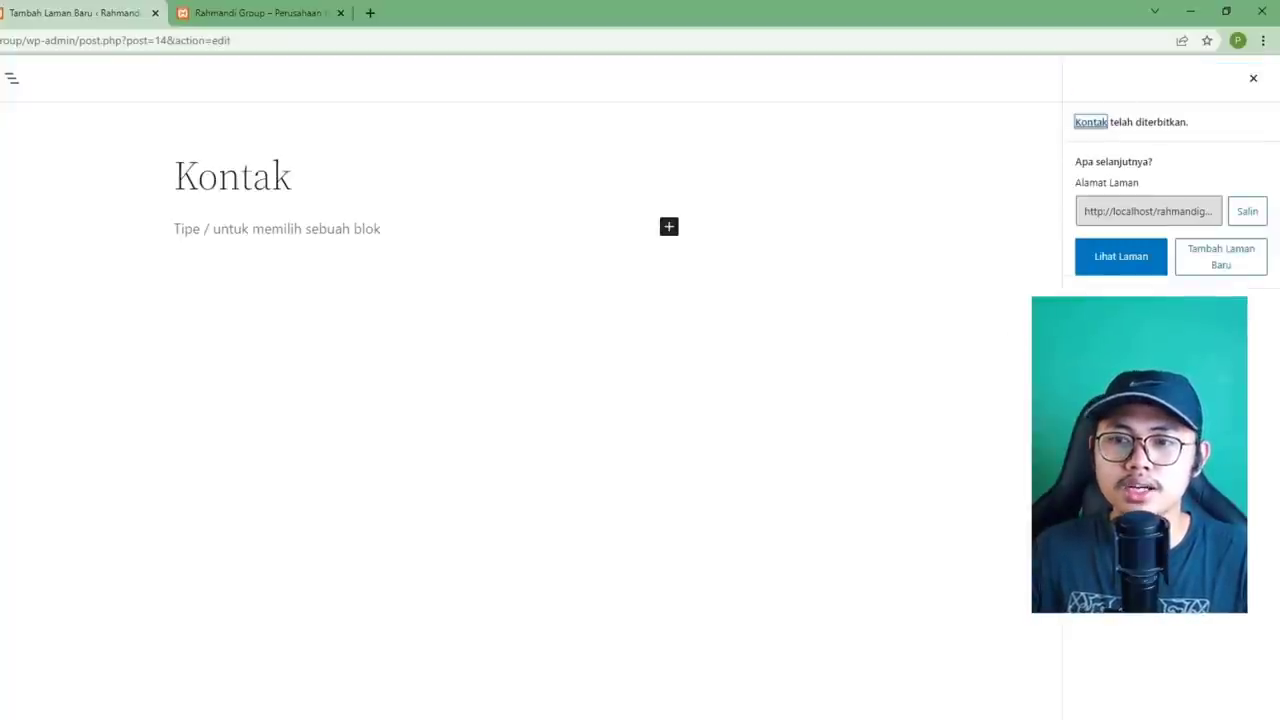
{"action": "left_click", "coordinate": [266, 13]}
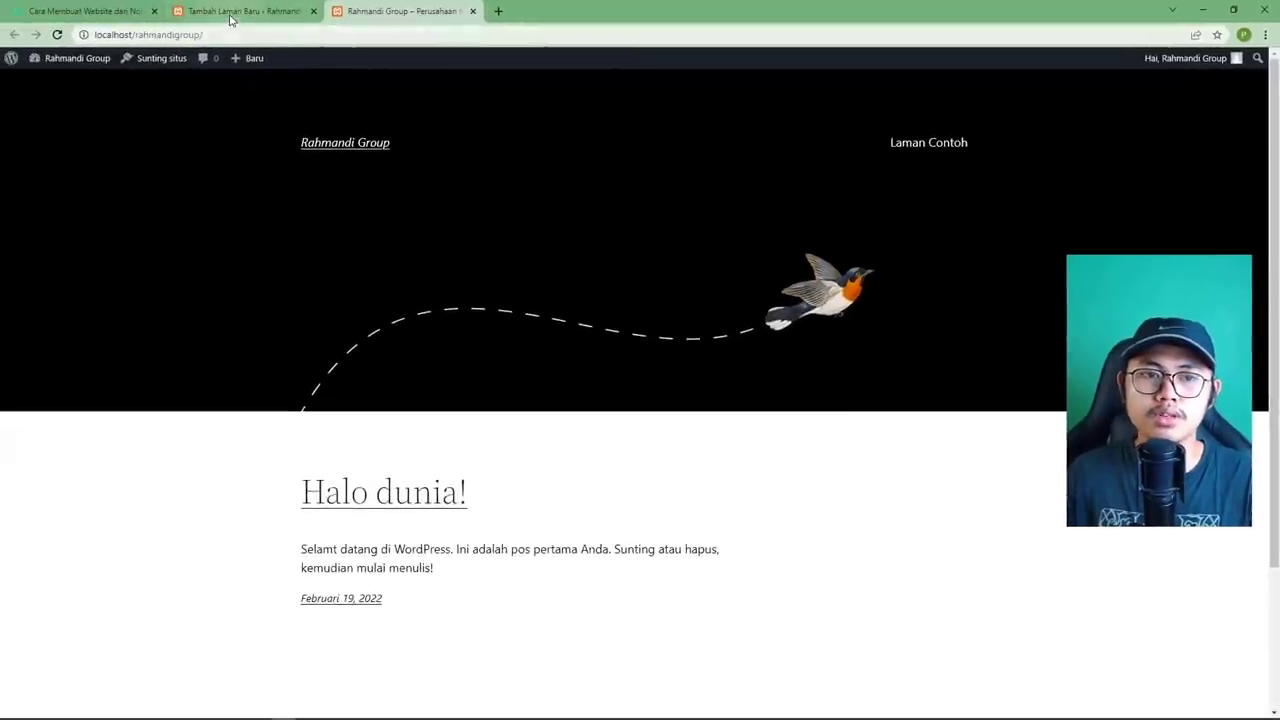
Open the published Kontak page in a new browser tab.
{"action": "left_click", "coordinate": [232, 13]}
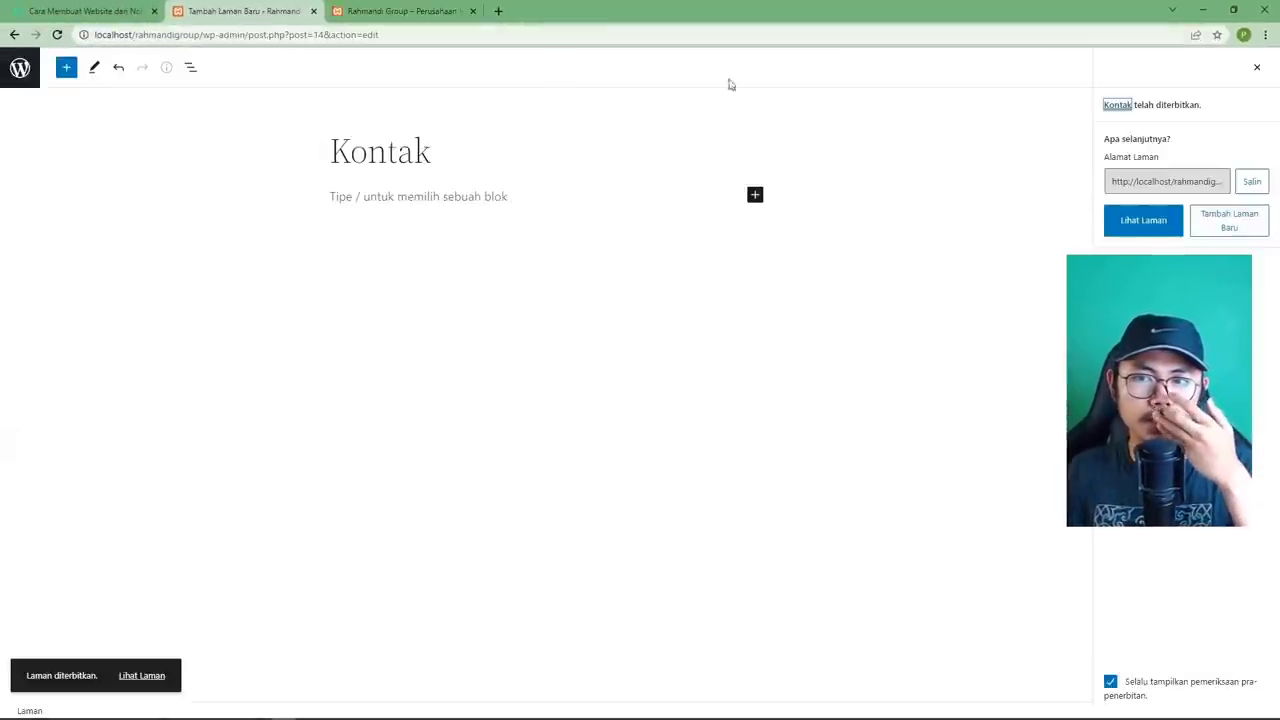
{"action": "right_click", "coordinate": [1147, 229]}
{"action": "left_click", "coordinate": [1175, 237]}
{"action": "left_click", "coordinate": [534, 12]}
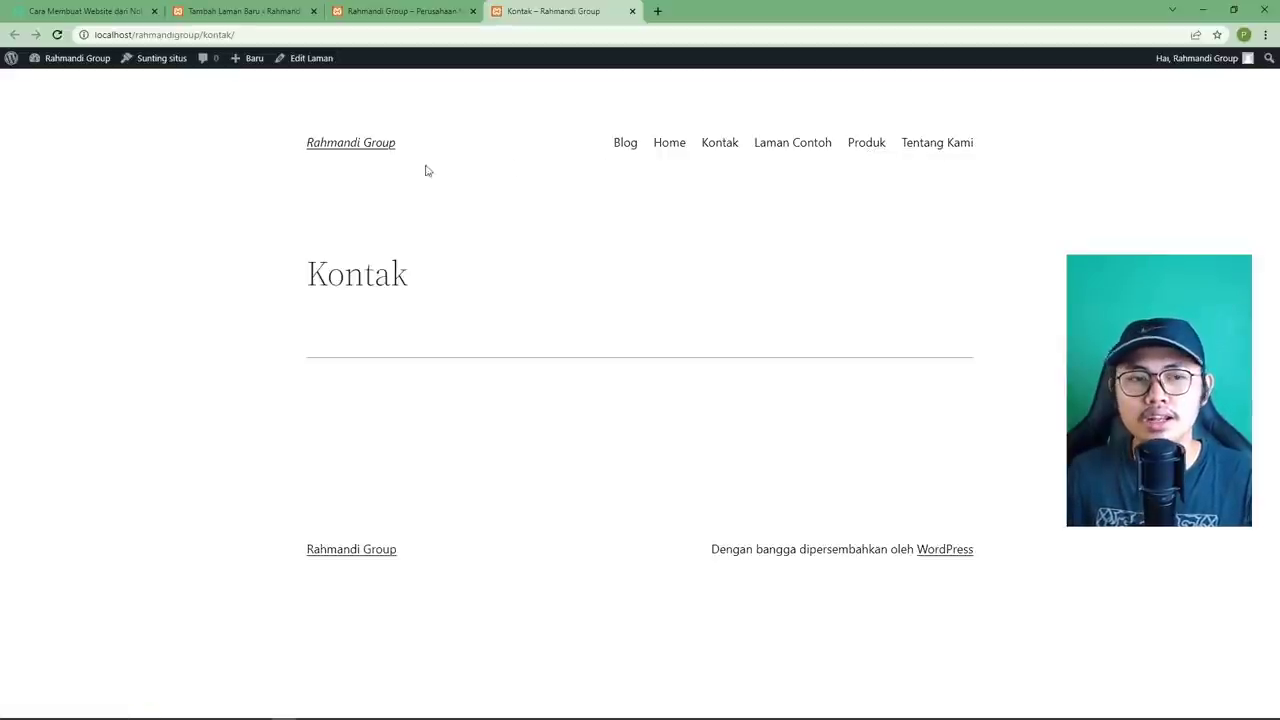
Load the homepage and compare its menu (Blog, Home, Kontak, Produk, Tentang Kami) with the older tab.
{"action": "left_click", "coordinate": [385, 155]}
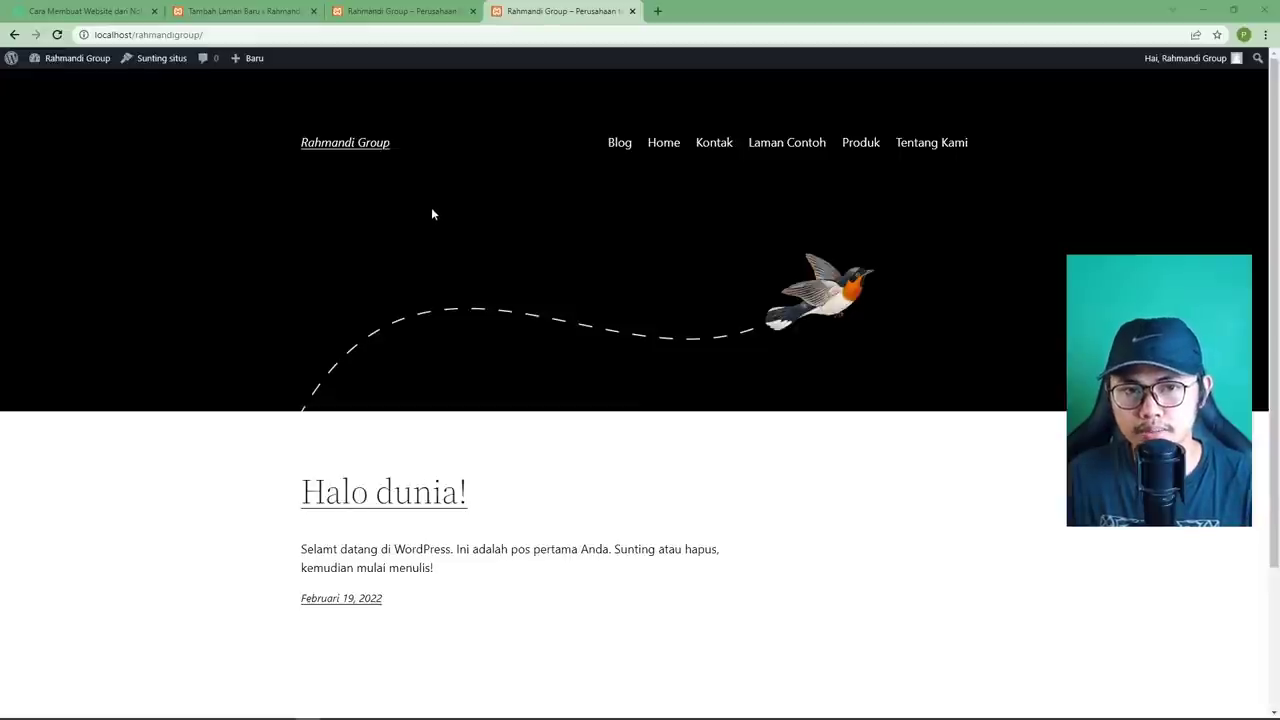
{"action": "left_click", "coordinate": [406, 14]}
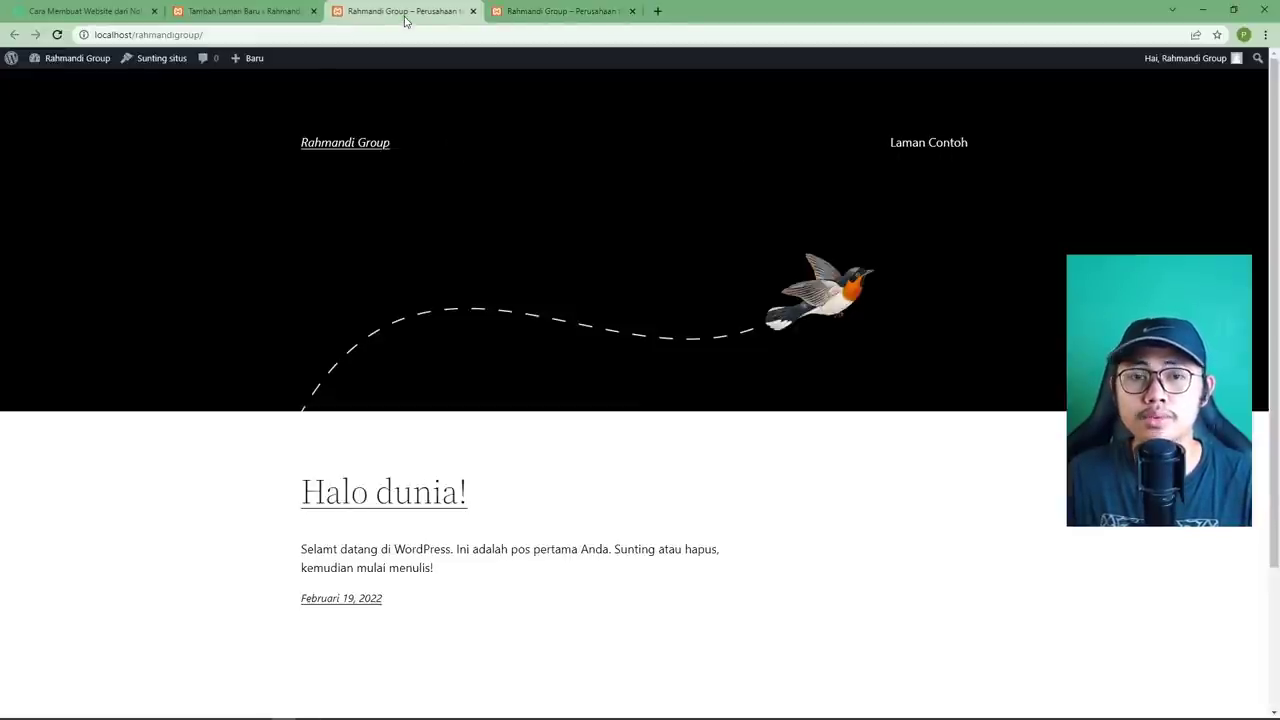
{"action": "left_click", "coordinate": [545, 11]}
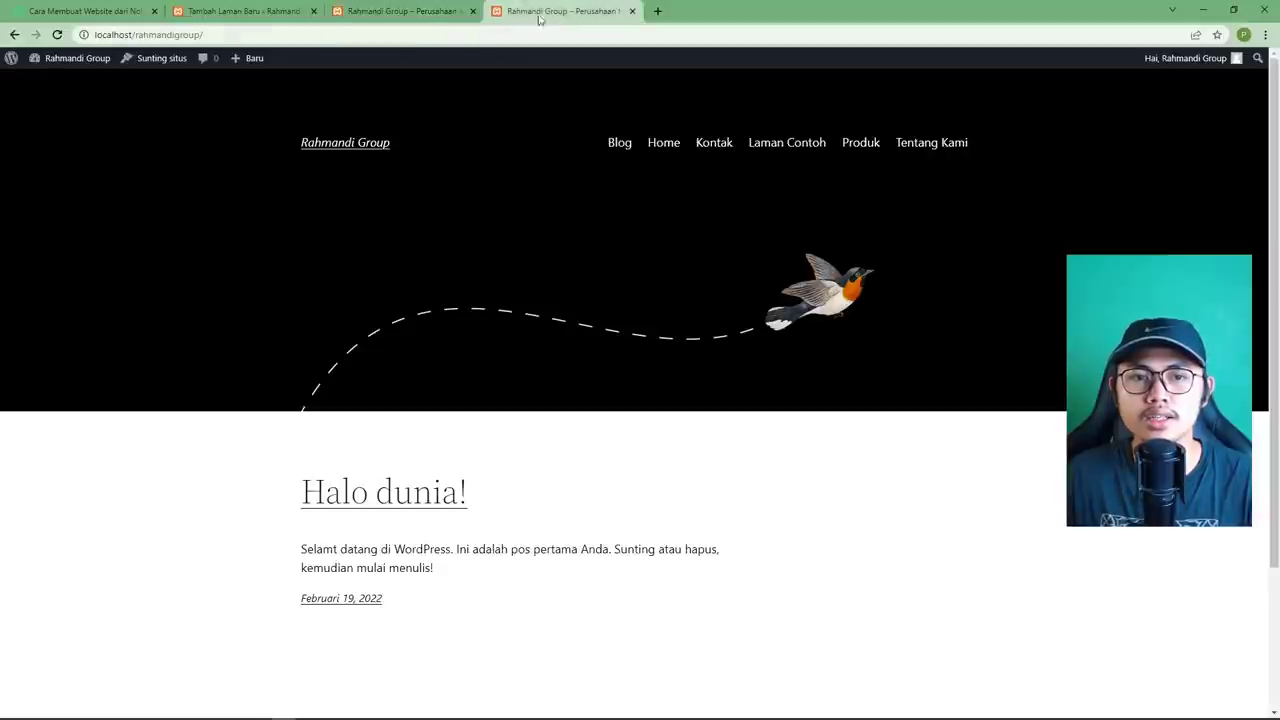
{"action": "left_click", "coordinate": [430, 11]}
{"action": "left_click", "coordinate": [545, 11]}
{"action": "left_click", "coordinate": [430, 11]}
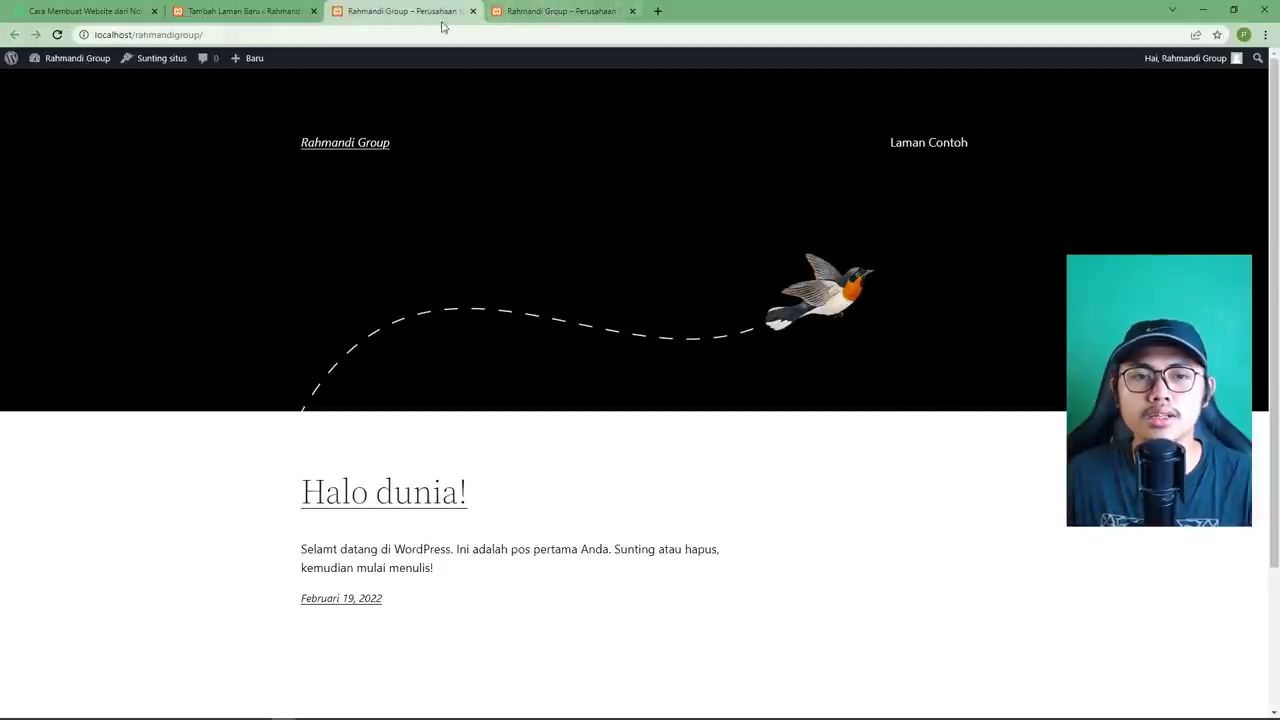
{"action": "mouse_move", "coordinate": [103, 69]}
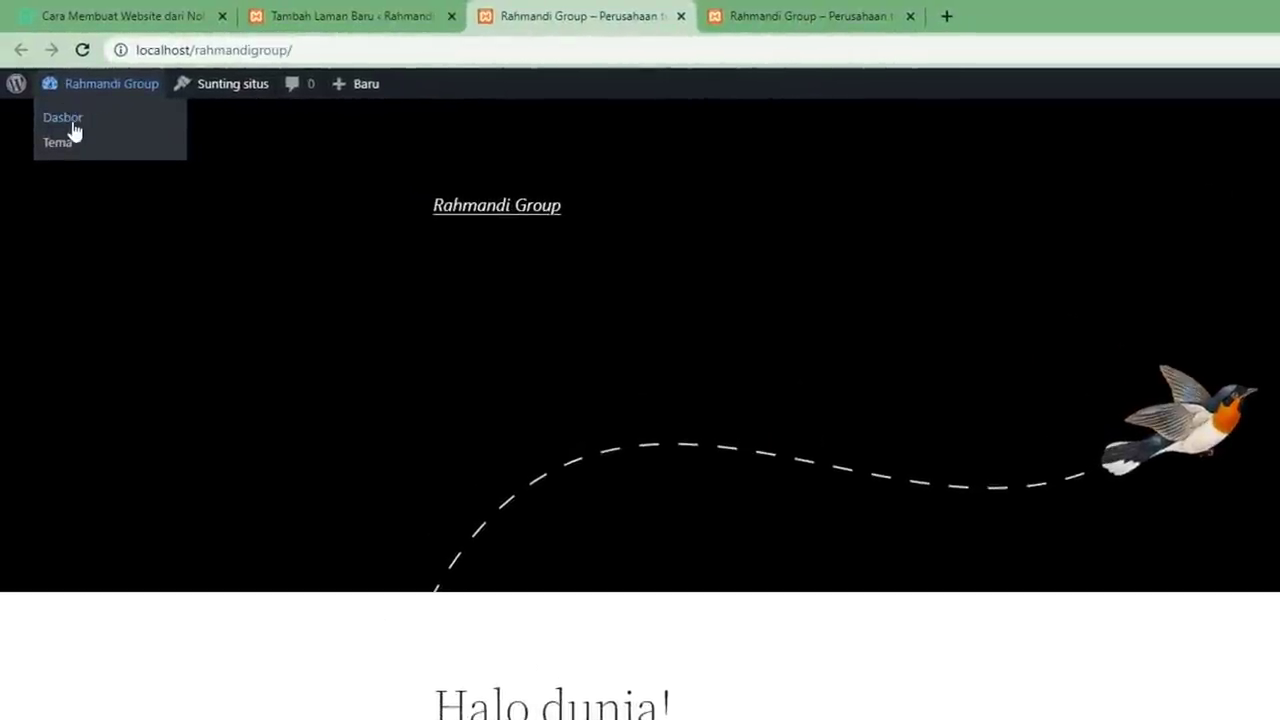
Go from the site to the admin Dasbor and the installed Tema page.
{"action": "left_click", "coordinate": [70, 120]}
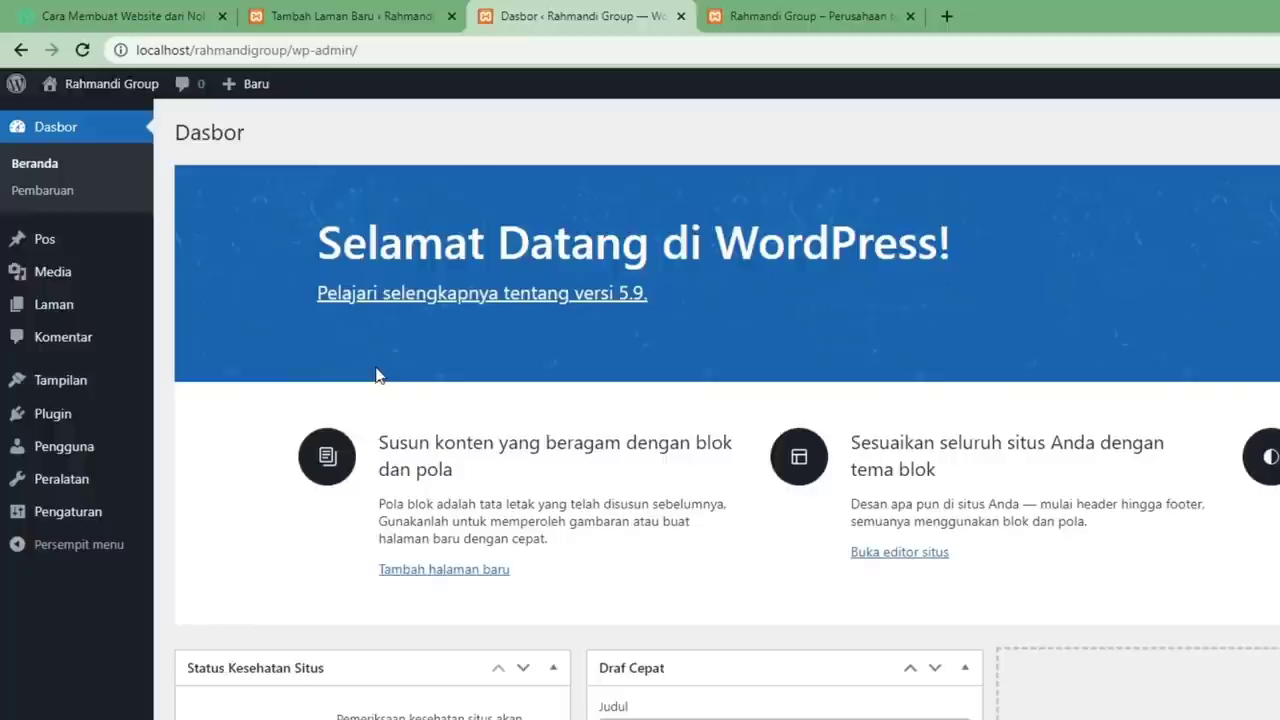
{"action": "mouse_move", "coordinate": [80, 388]}
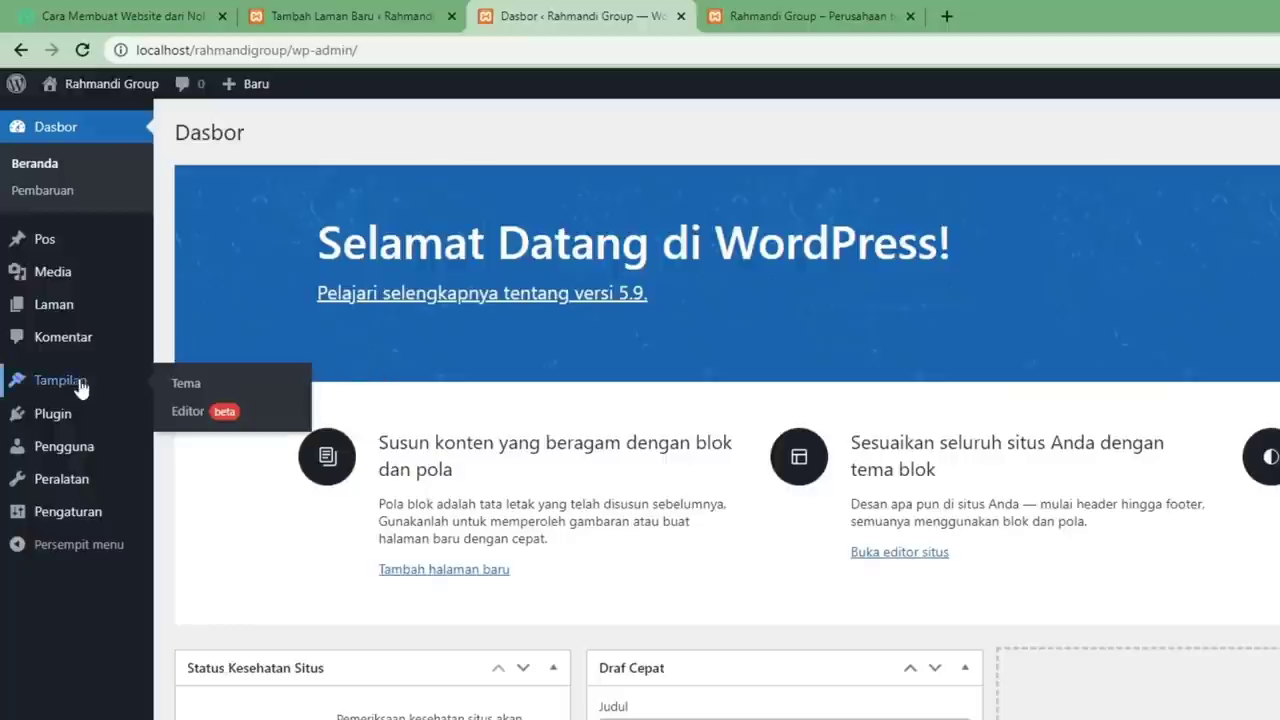
{"action": "left_click", "coordinate": [186, 383]}
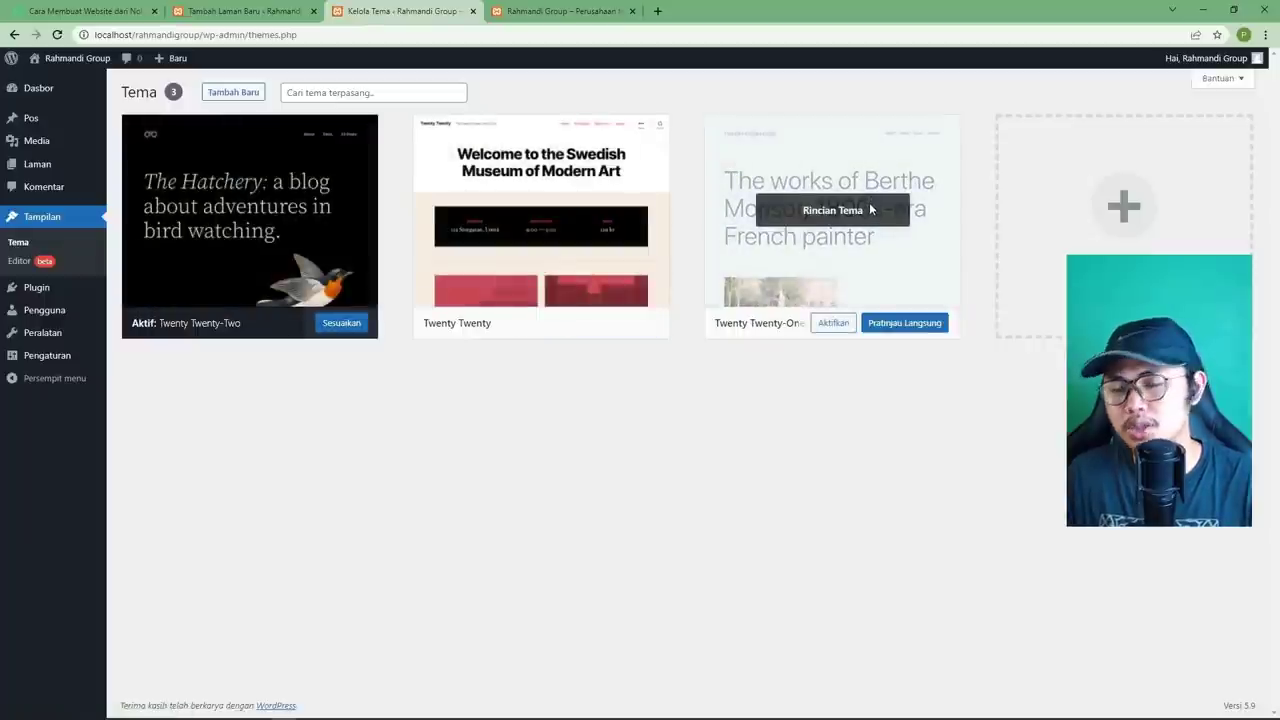
Check the Twenty Twenty theme details, then open the Tambah Baru themes page.
{"action": "left_click", "coordinate": [547, 214]}
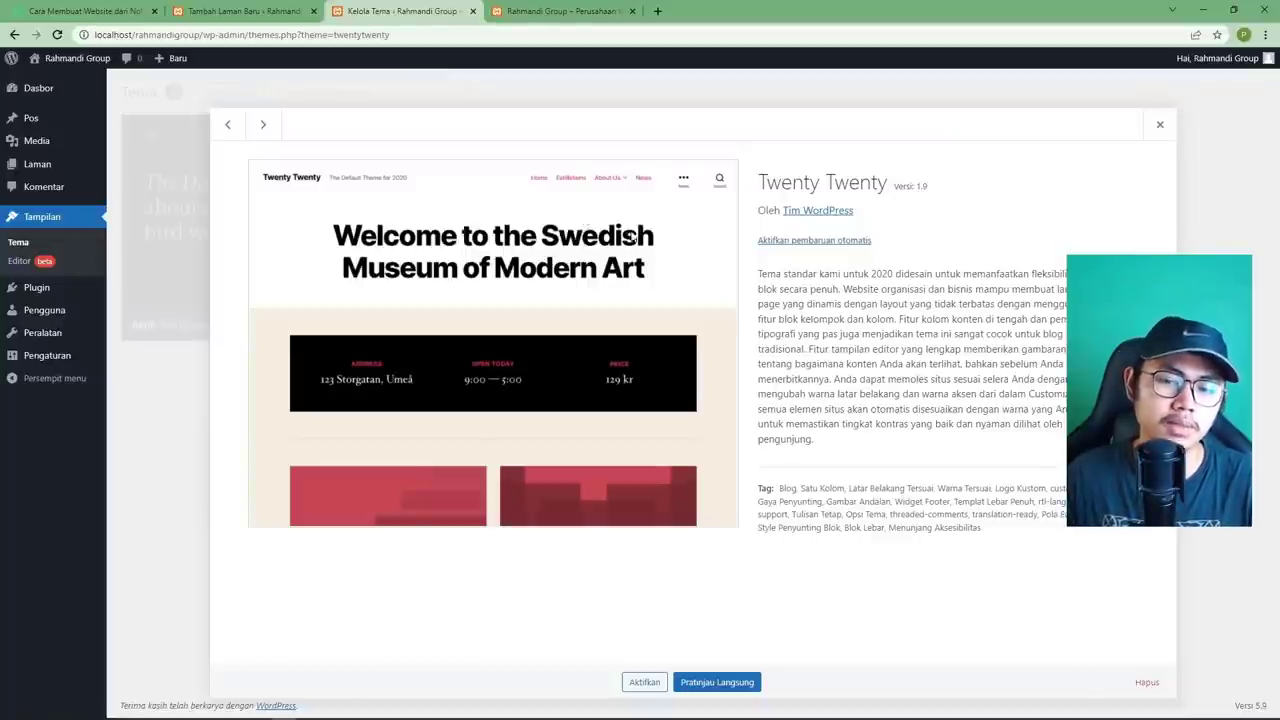
{"action": "left_click", "coordinate": [1159, 125]}
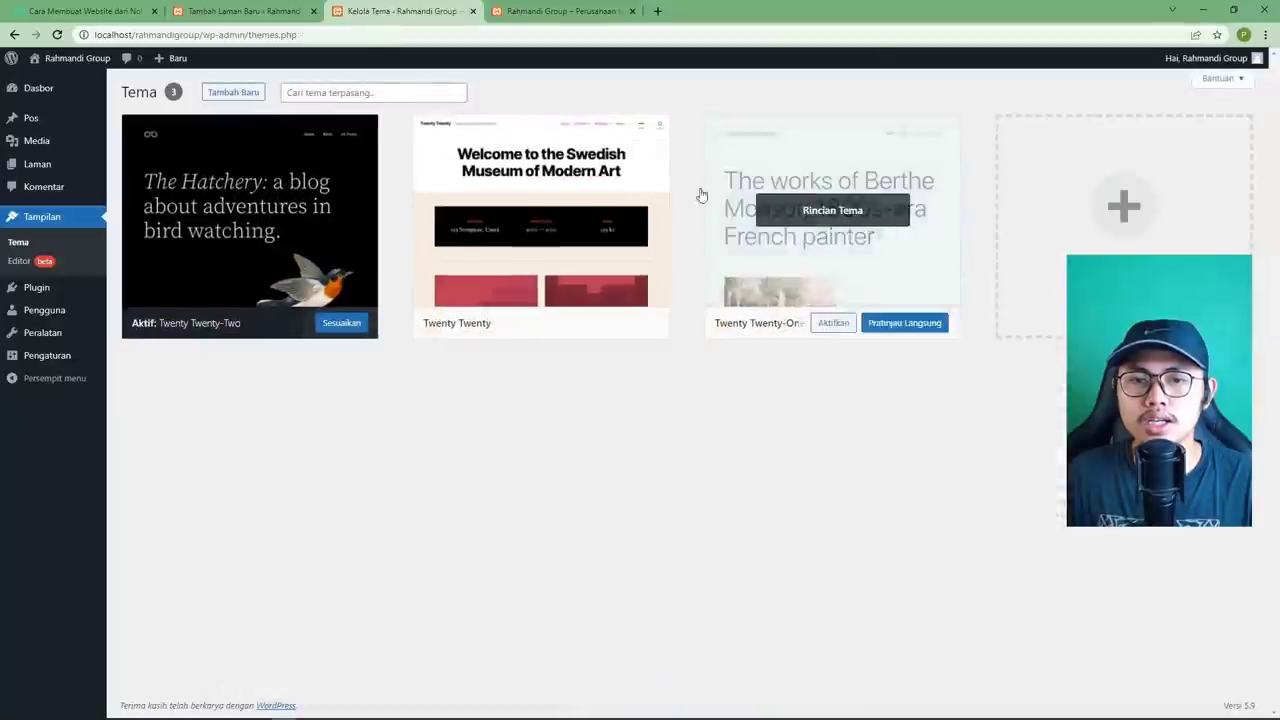
{"action": "left_click", "coordinate": [250, 93]}
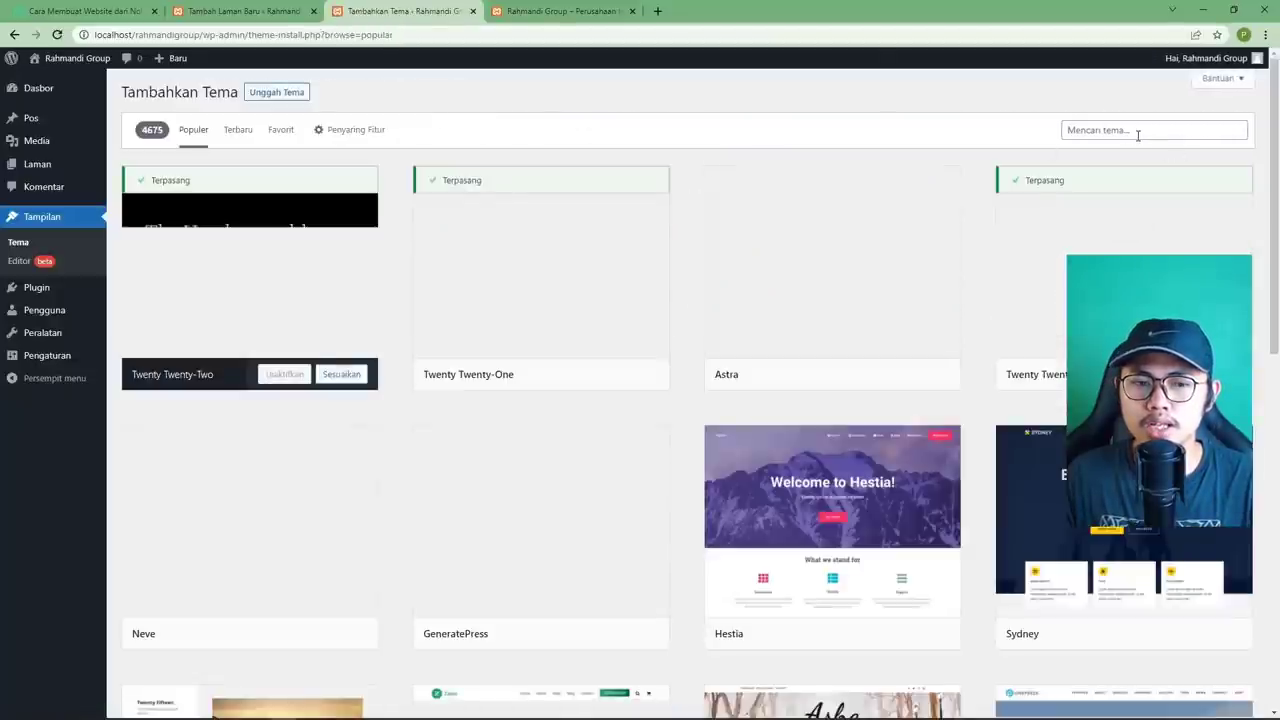
Search the theme directory for 'astra', then install and activate the Astra theme.
{"action": "left_click", "coordinate": [1140, 132]}
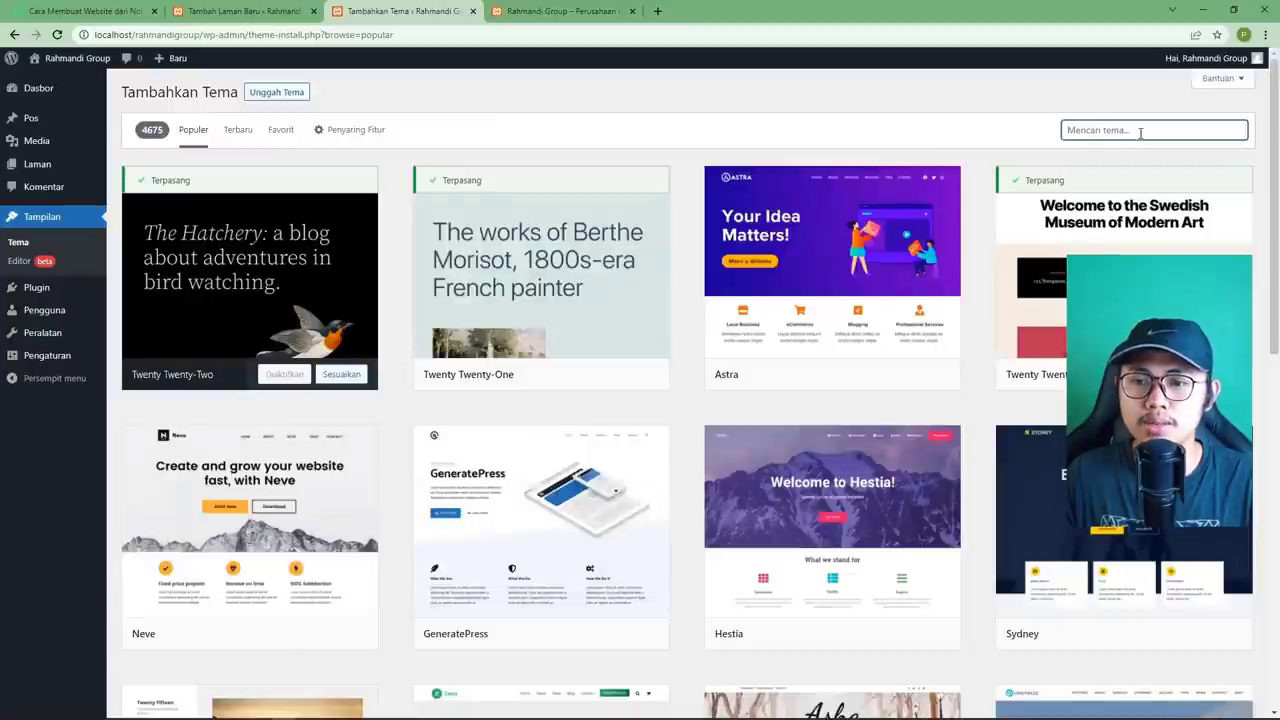
{"action": "mouse_move", "coordinate": [845, 280]}
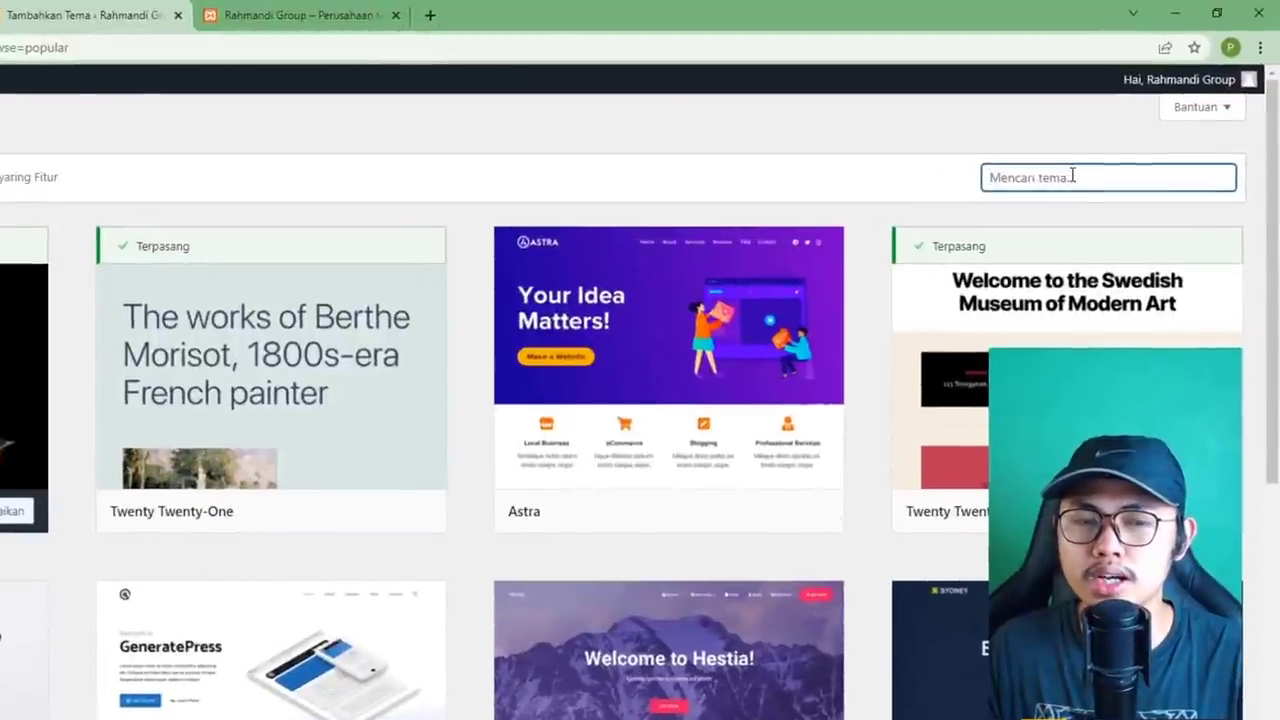
{"action": "type", "text": "astra"}
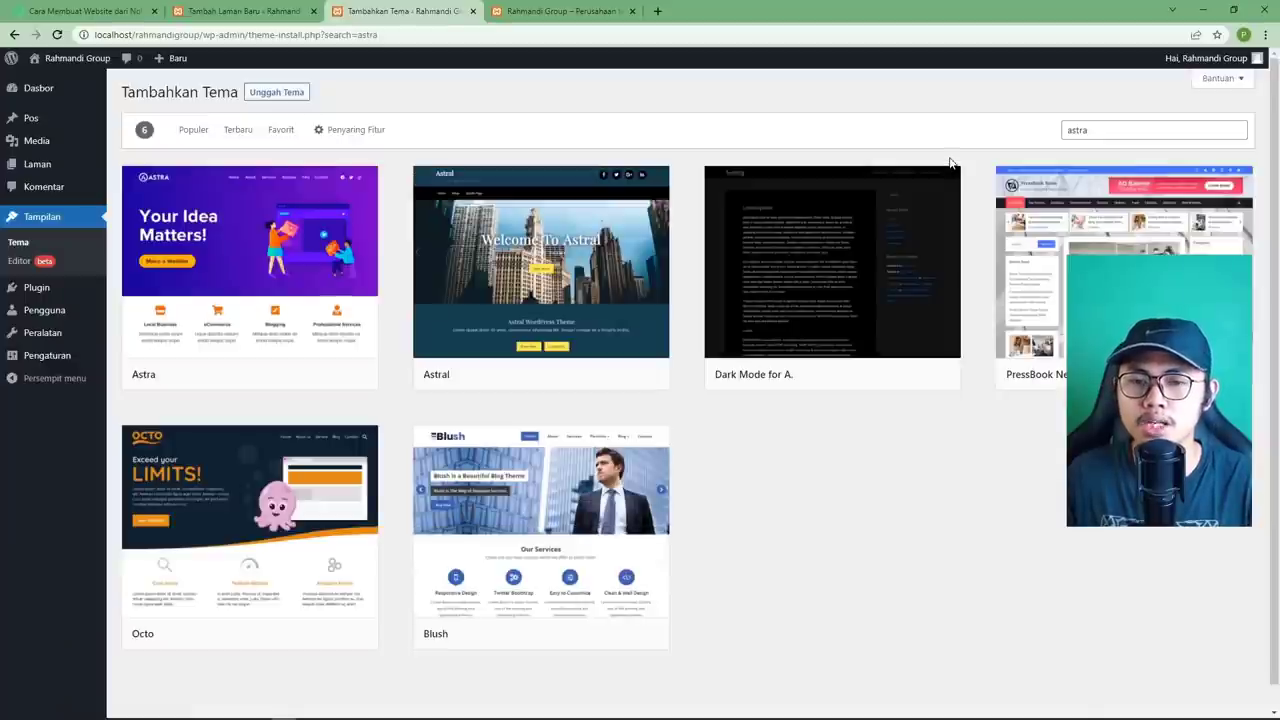
{"action": "mouse_move", "coordinate": [170, 298]}
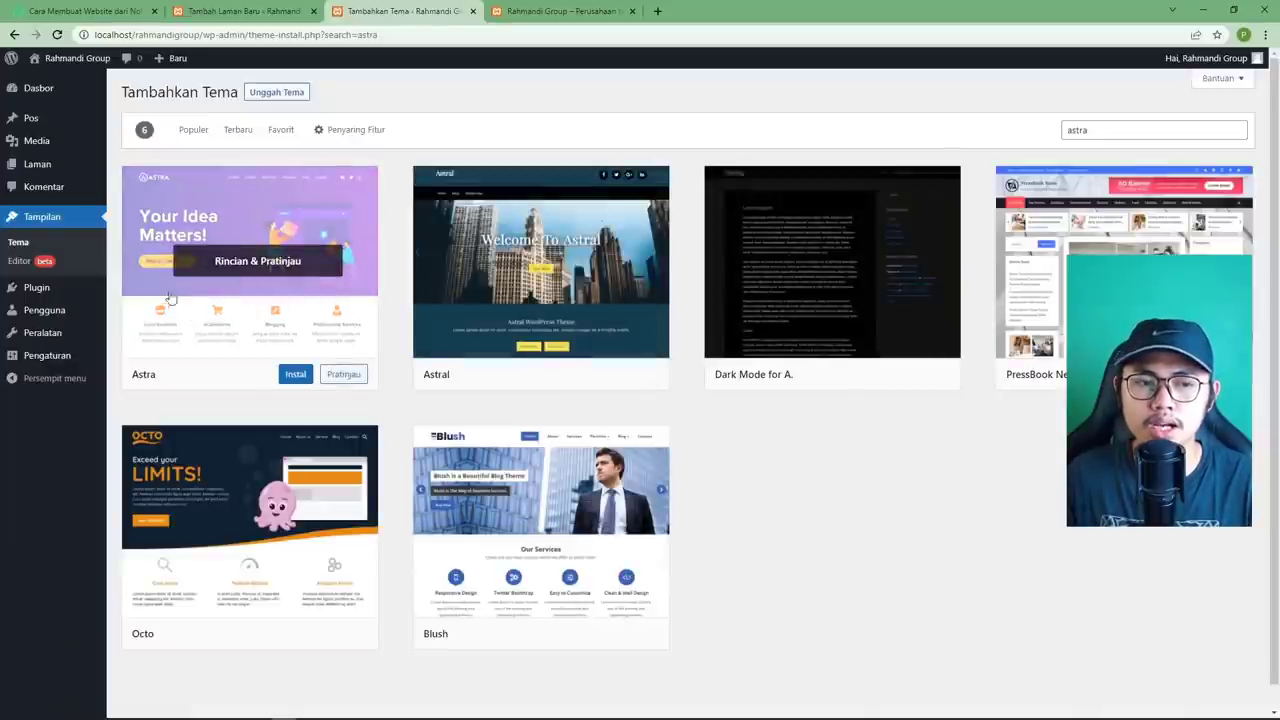
{"action": "left_click", "coordinate": [295, 378]}
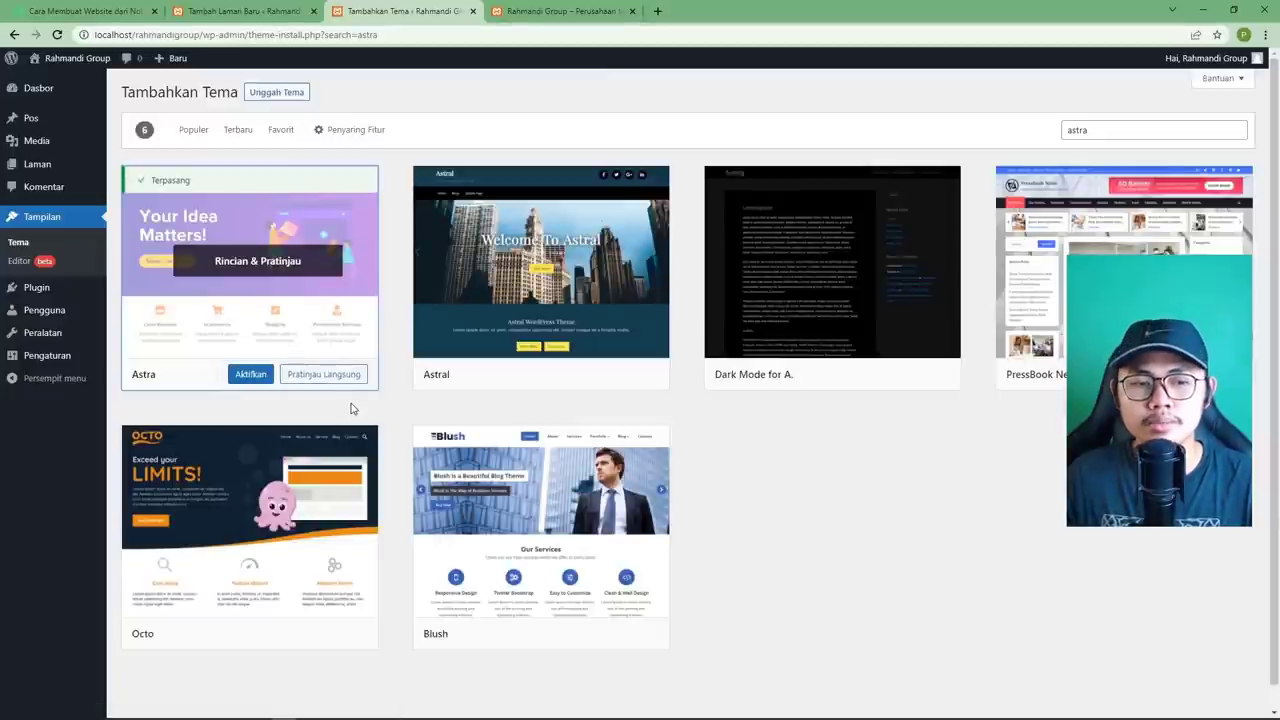
{"action": "left_click", "coordinate": [252, 383]}
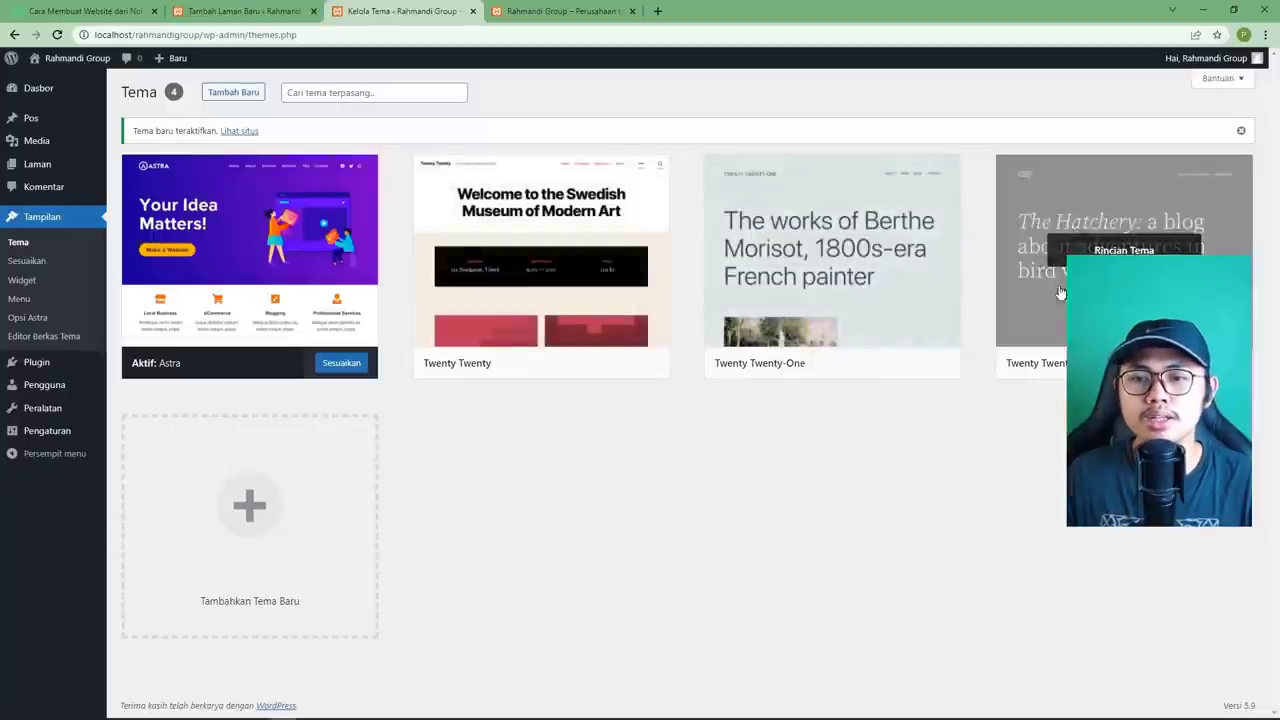
Delete Twenty Twenty-One, Twenty Twenty-Two and Twenty Twenty from their Theme Details, confirming each.
{"action": "mouse_move", "coordinate": [580, 267]}
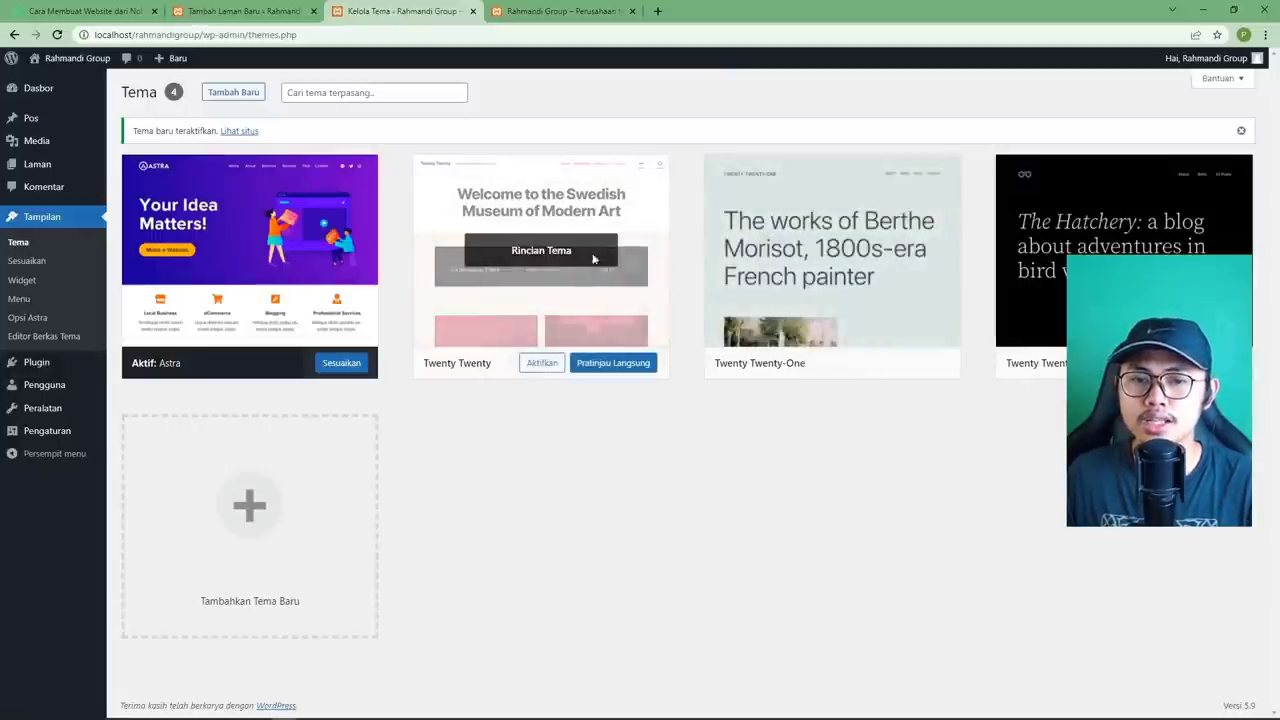
{"action": "left_click", "coordinate": [808, 256]}
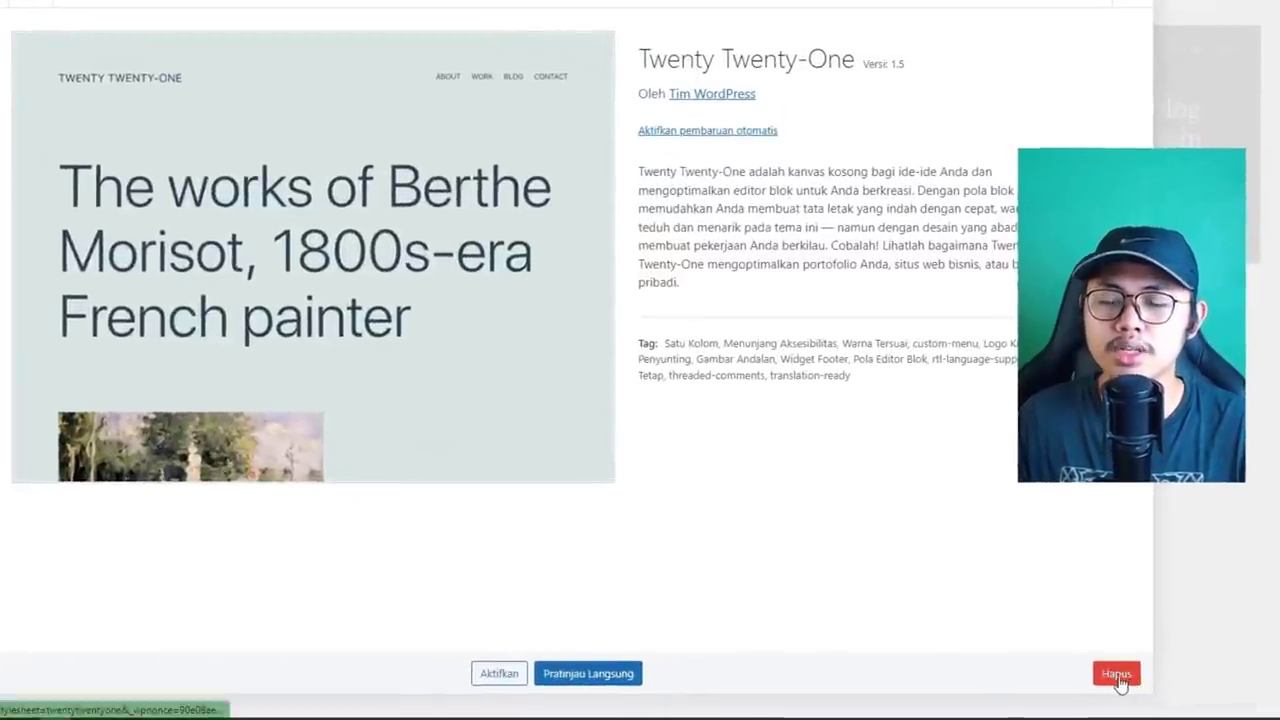
{"action": "left_click", "coordinate": [1117, 675]}
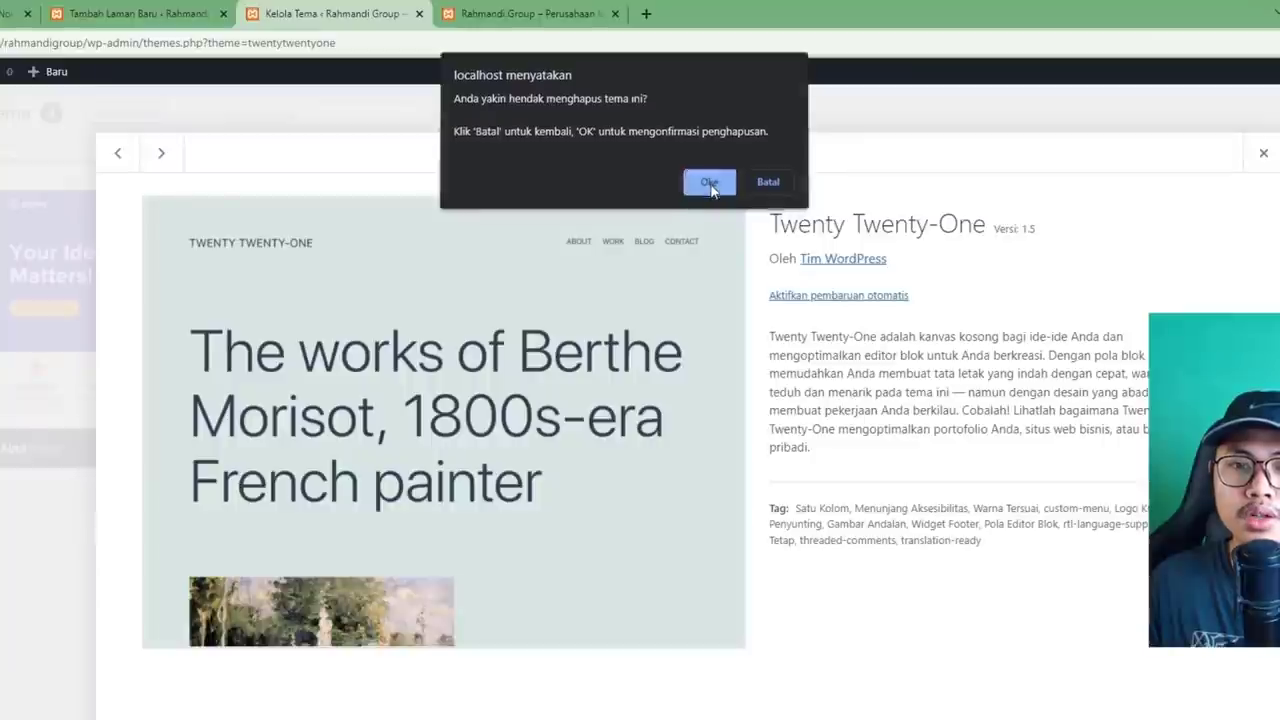
{"action": "left_click", "coordinate": [709, 185]}
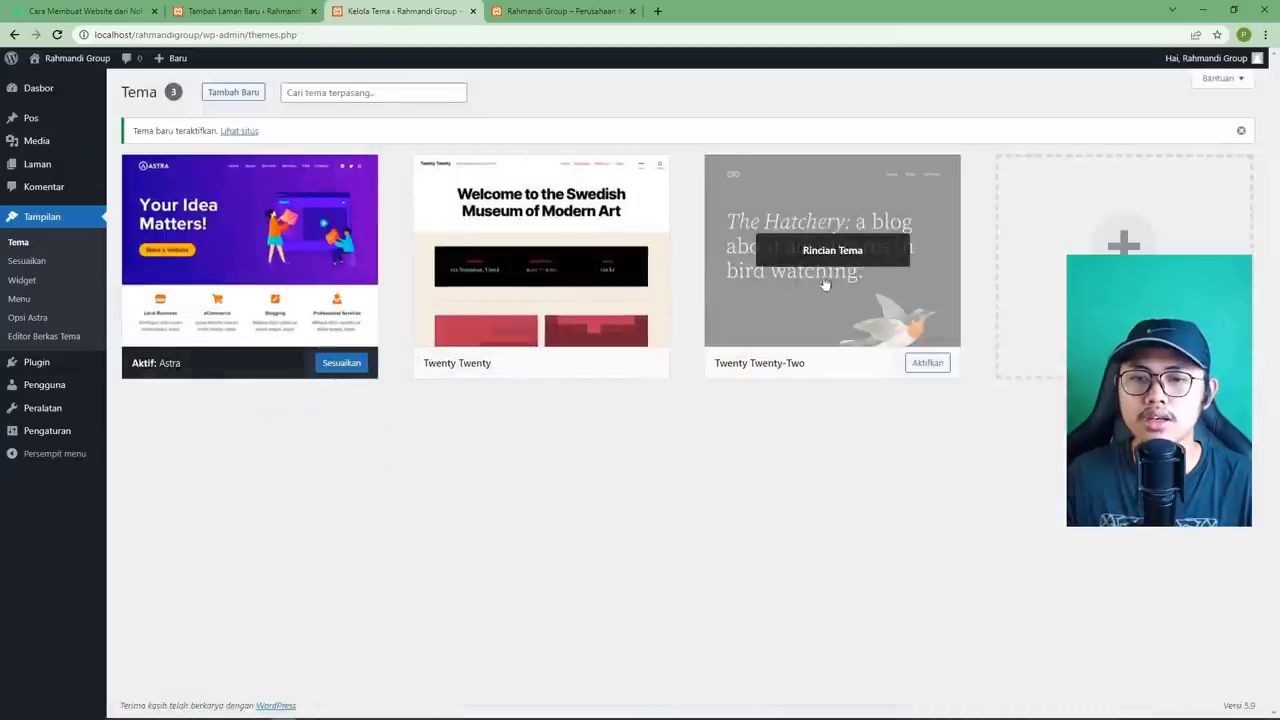
{"action": "left_click", "coordinate": [847, 253]}
{"action": "left_click", "coordinate": [1142, 684]}
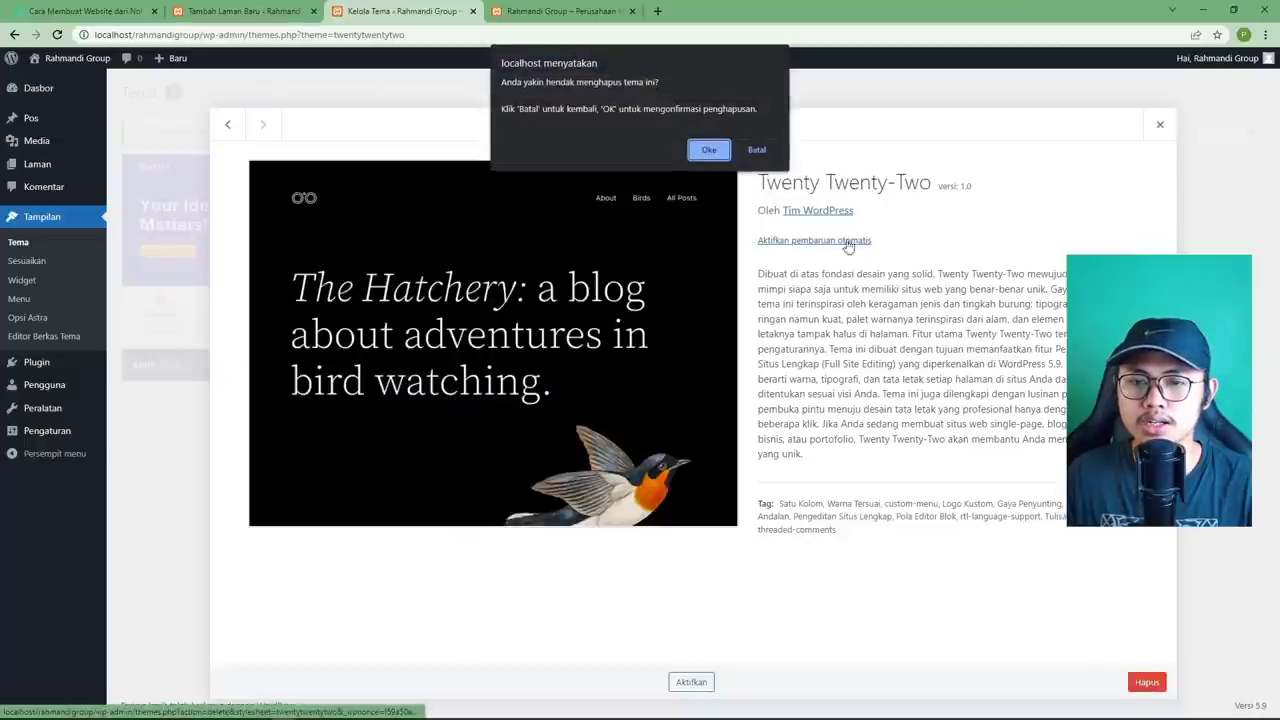
{"action": "left_click", "coordinate": [710, 151]}
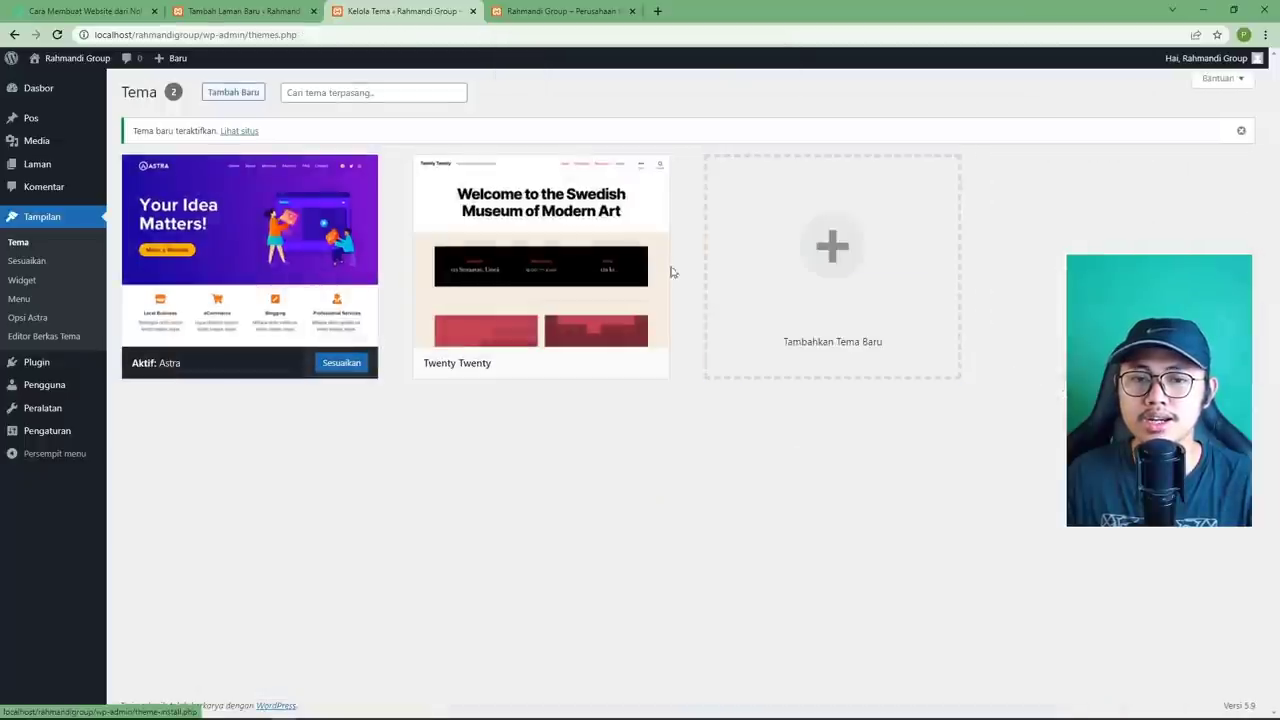
{"action": "left_click", "coordinate": [561, 268]}
{"action": "left_click", "coordinate": [1142, 682]}
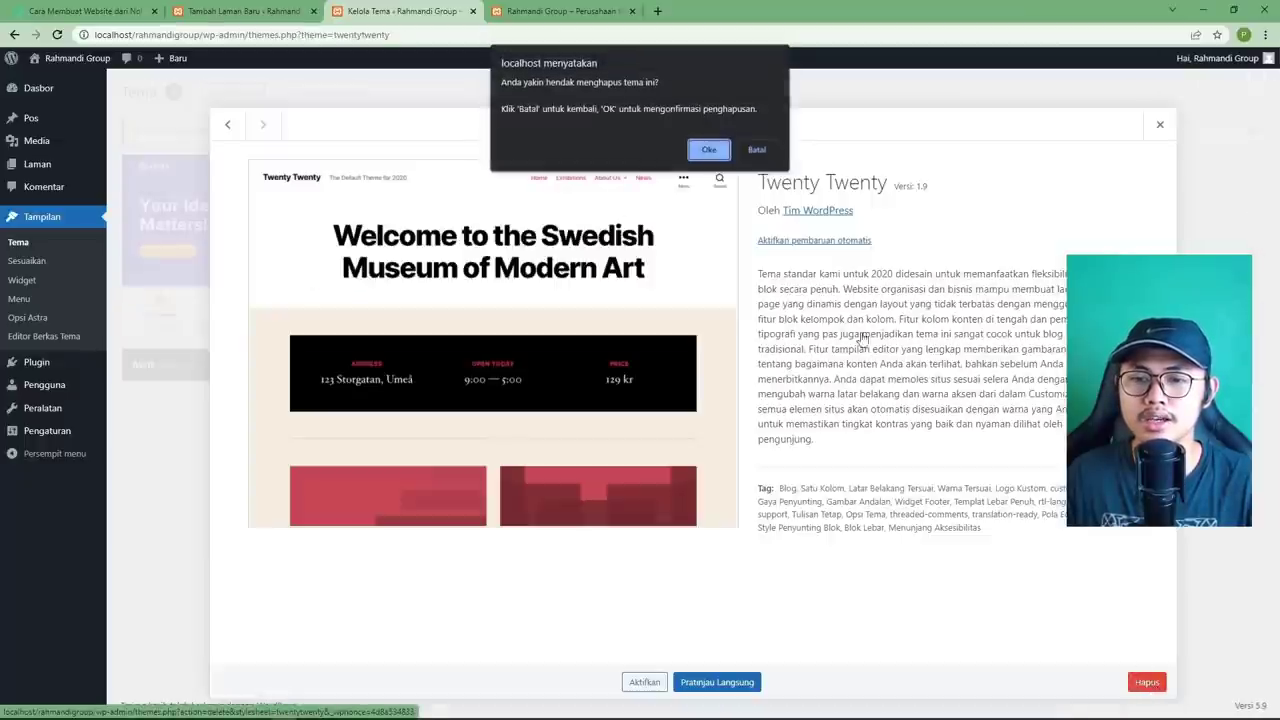
{"action": "left_click", "coordinate": [706, 151]}
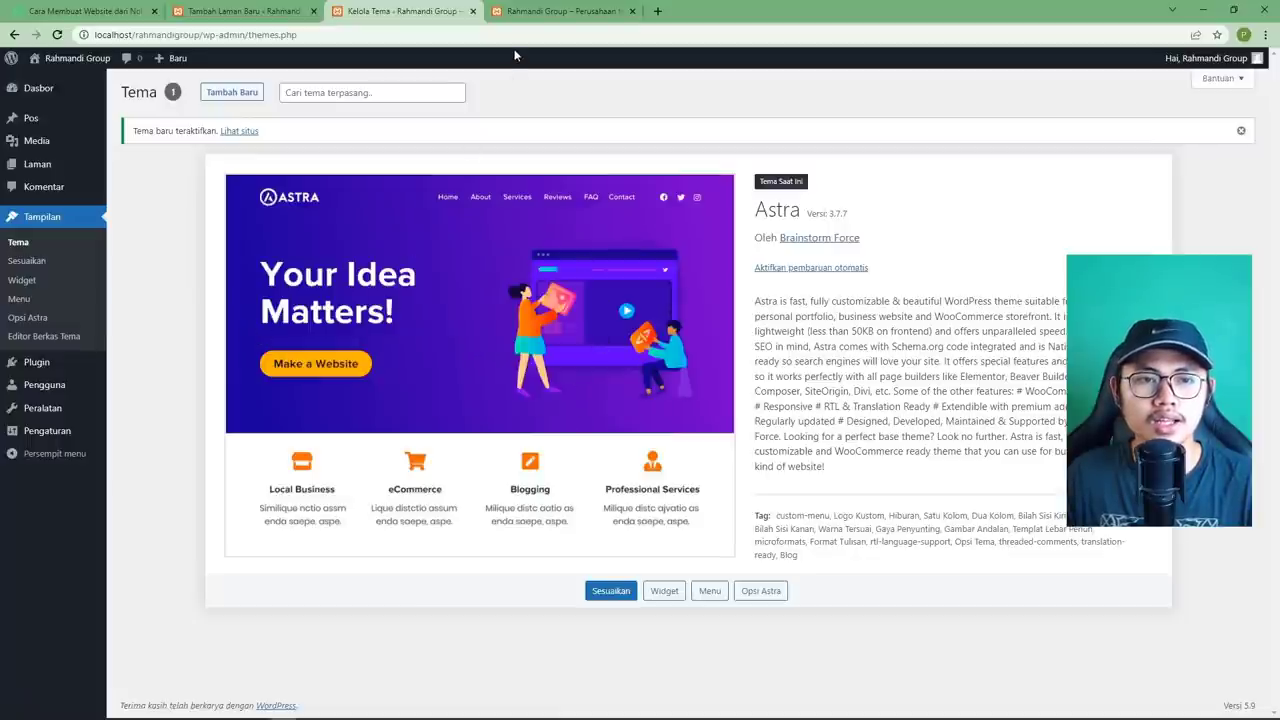
{"action": "left_click", "coordinate": [516, 14]}
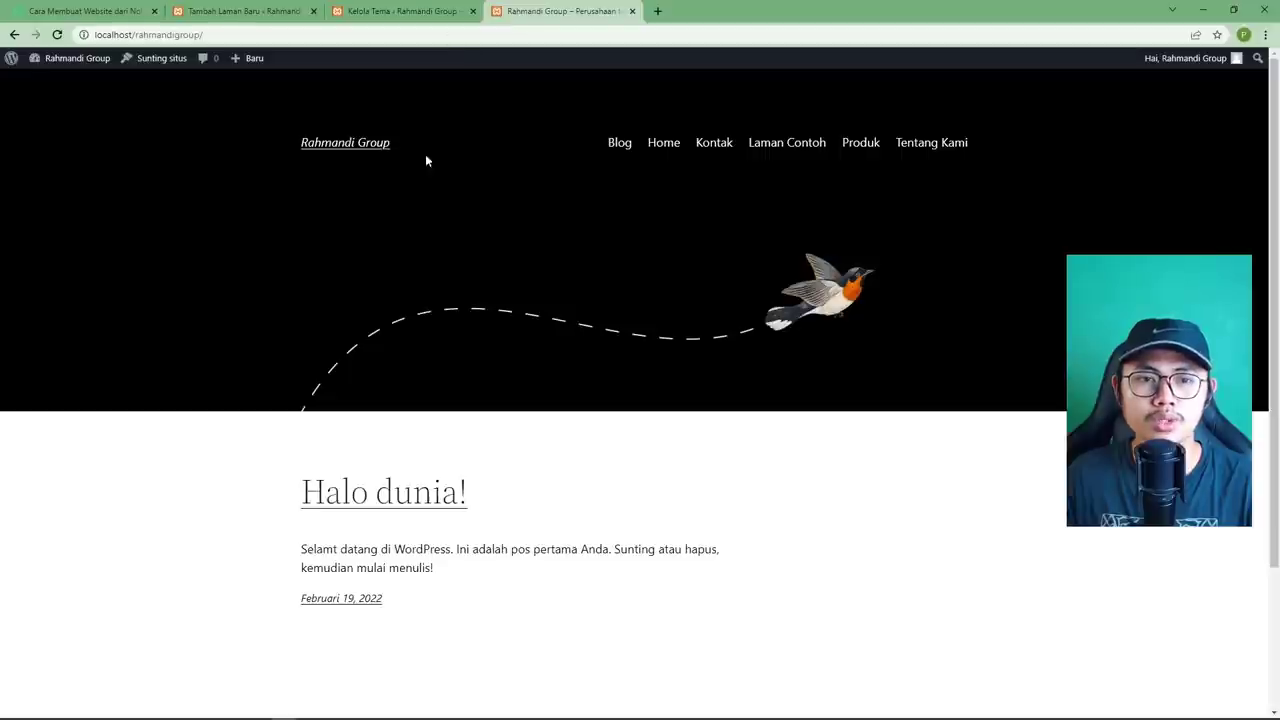
Reload the live site and scroll through its new Astra look.
{"action": "left_click", "coordinate": [57, 36]}
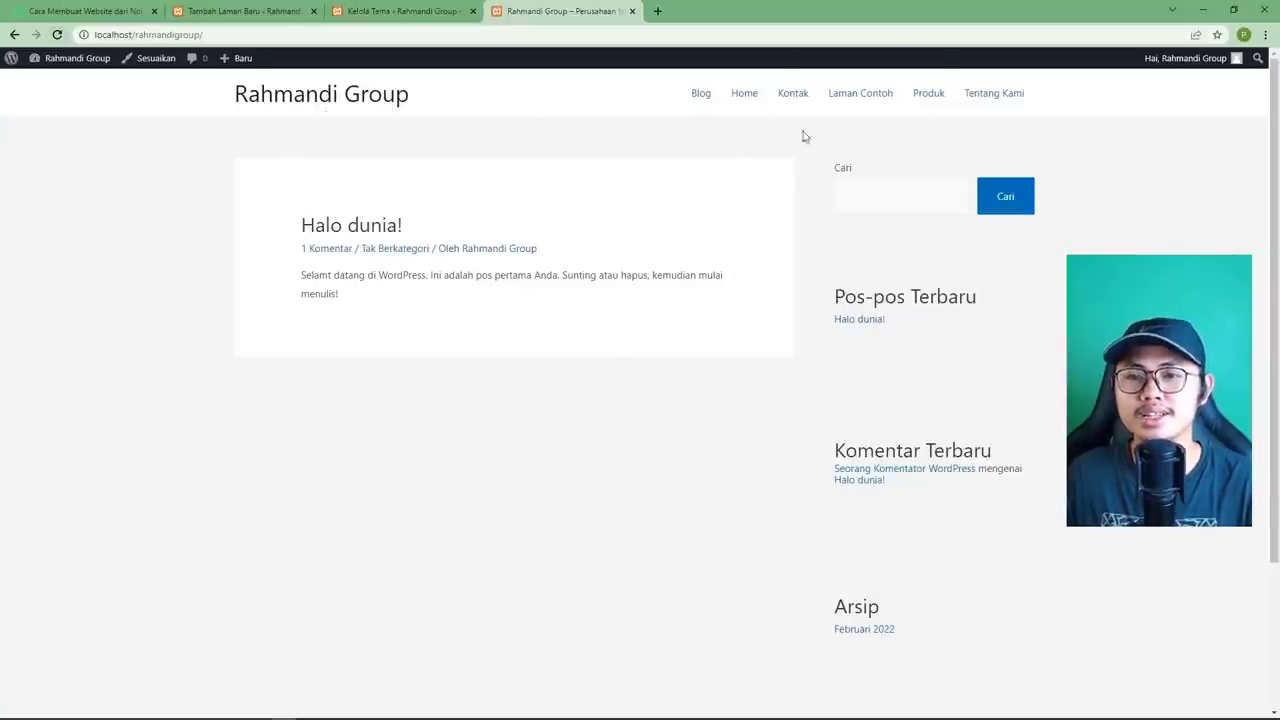
{"action": "scroll", "coordinate": [1077, 240], "scroll_direction": "down", "scroll_amount": 3}
{"action": "scroll", "coordinate": [1079, 240], "scroll_direction": "up", "scroll_amount": 3}
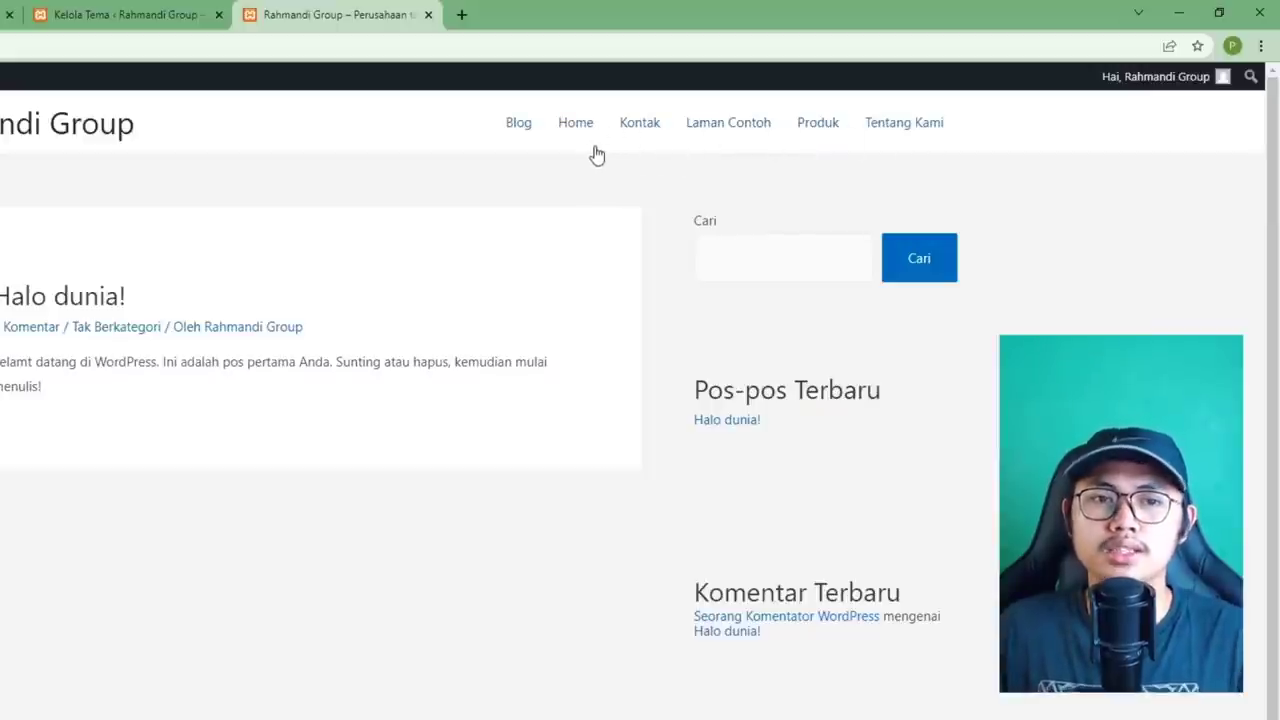
Close the Kontak page editor tab.
{"action": "left_click", "coordinate": [502, 28]}
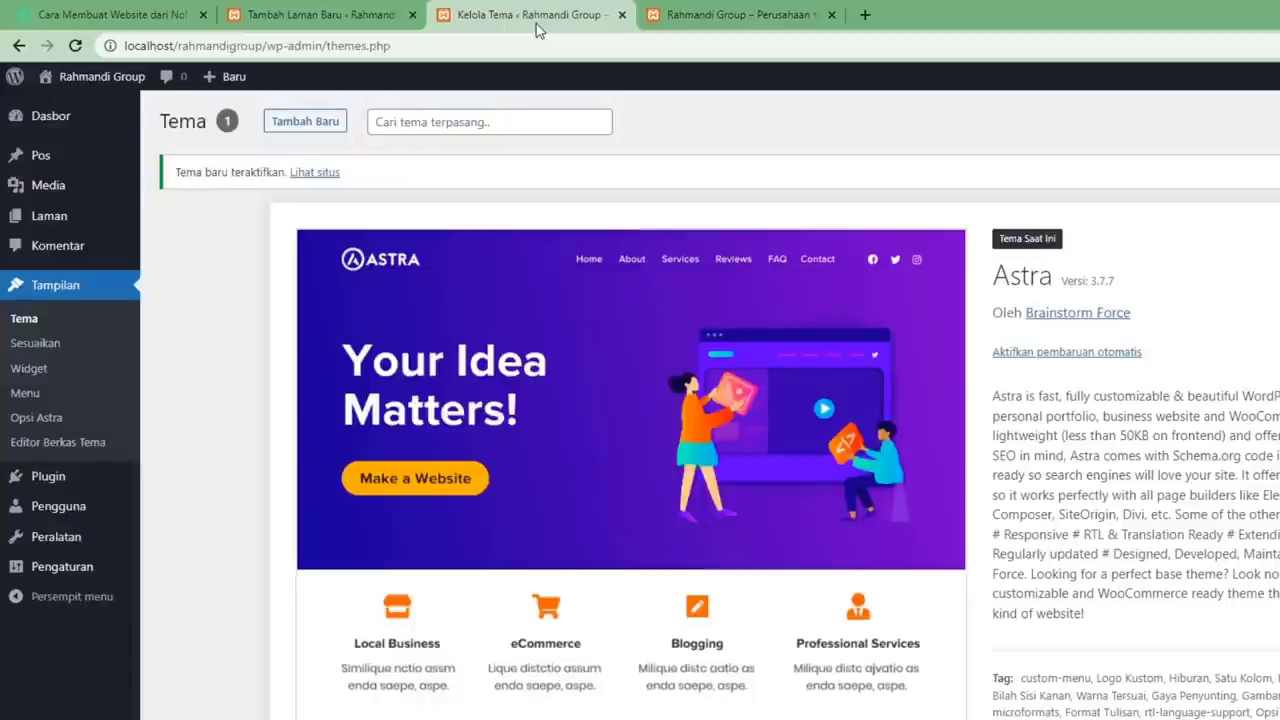
{"action": "left_click", "coordinate": [305, 17]}
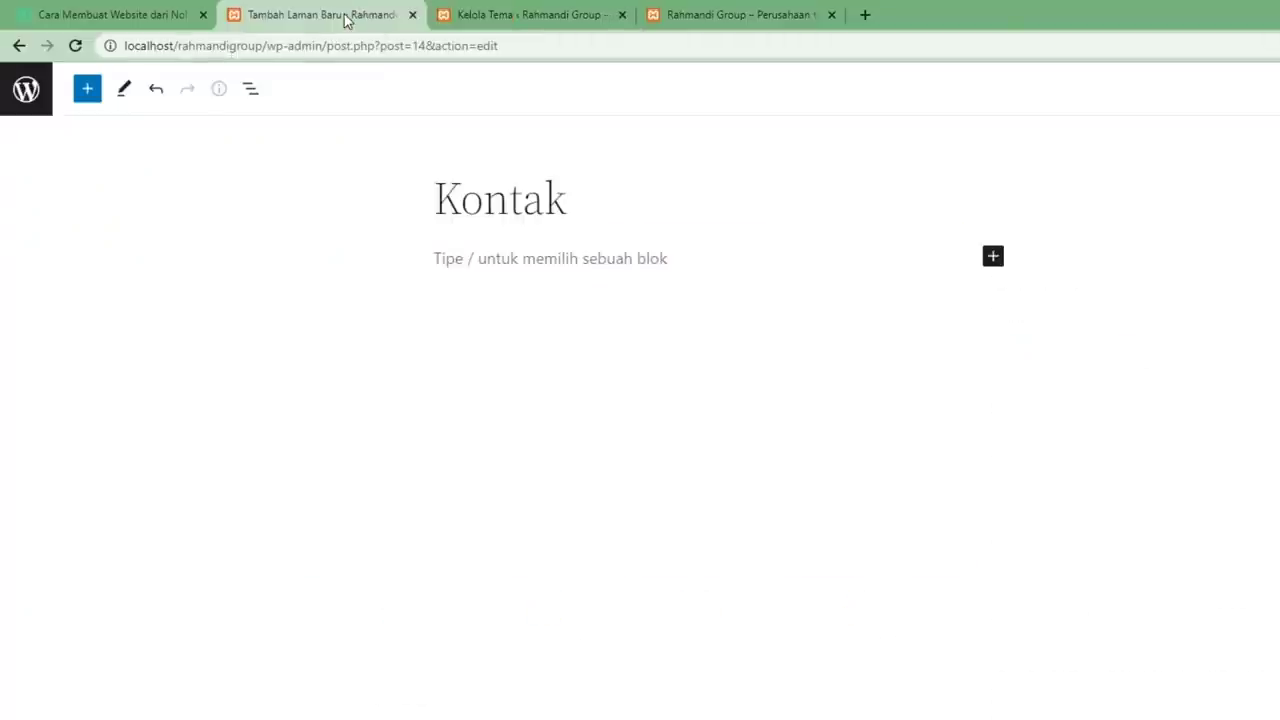
{"action": "left_click", "coordinate": [412, 14]}
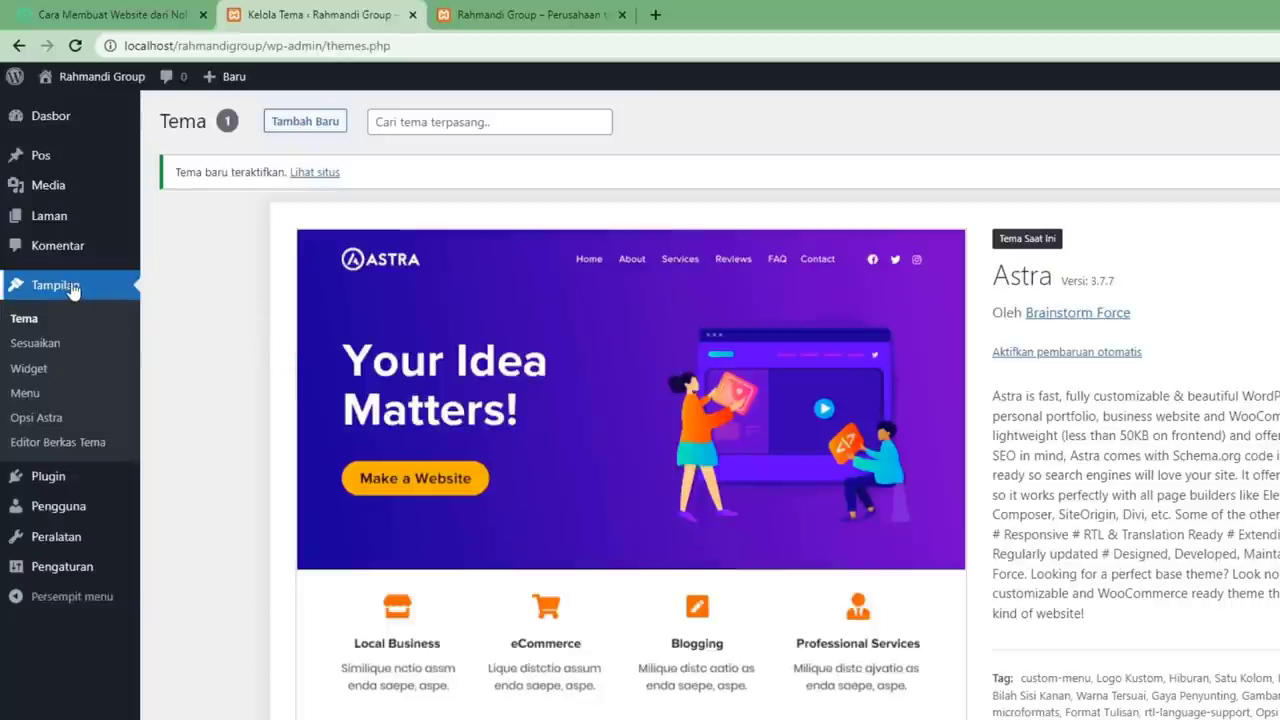
Create 'Menu Utama' with the Menu Utama and Menu Off-Canvas locations ticked.
{"action": "left_click", "coordinate": [22, 396]}
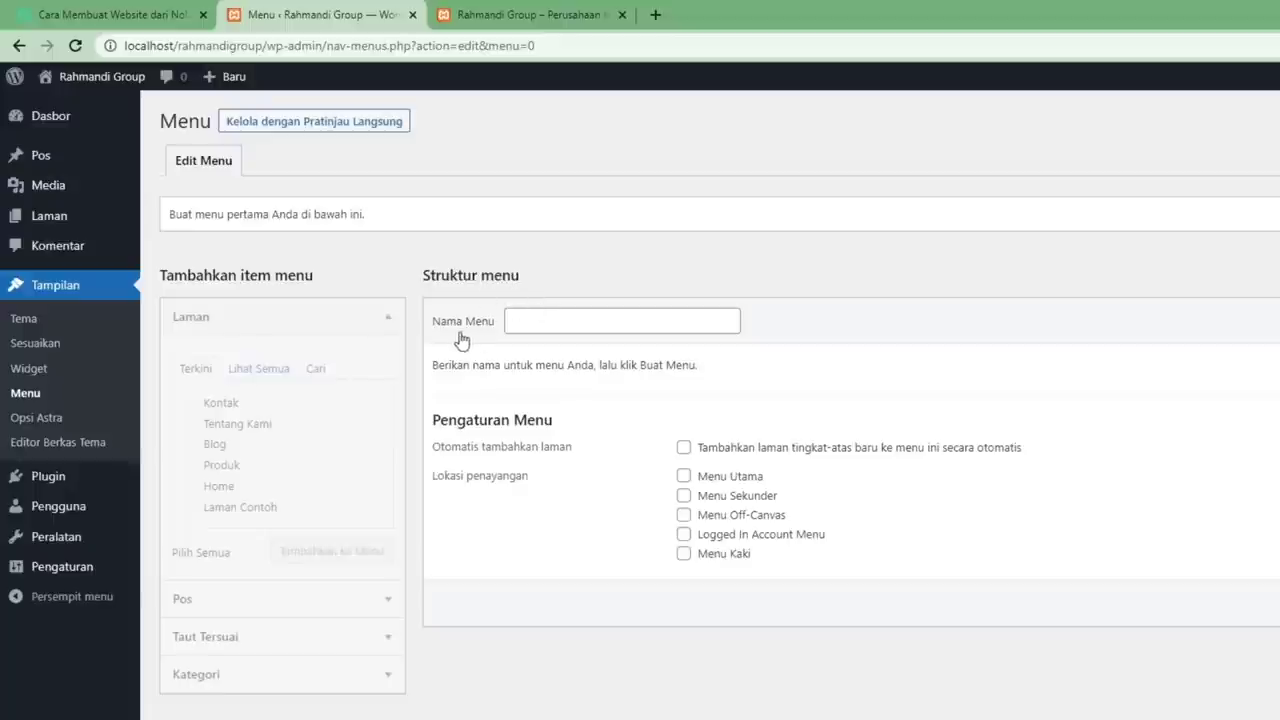
{"action": "left_click", "coordinate": [576, 325]}
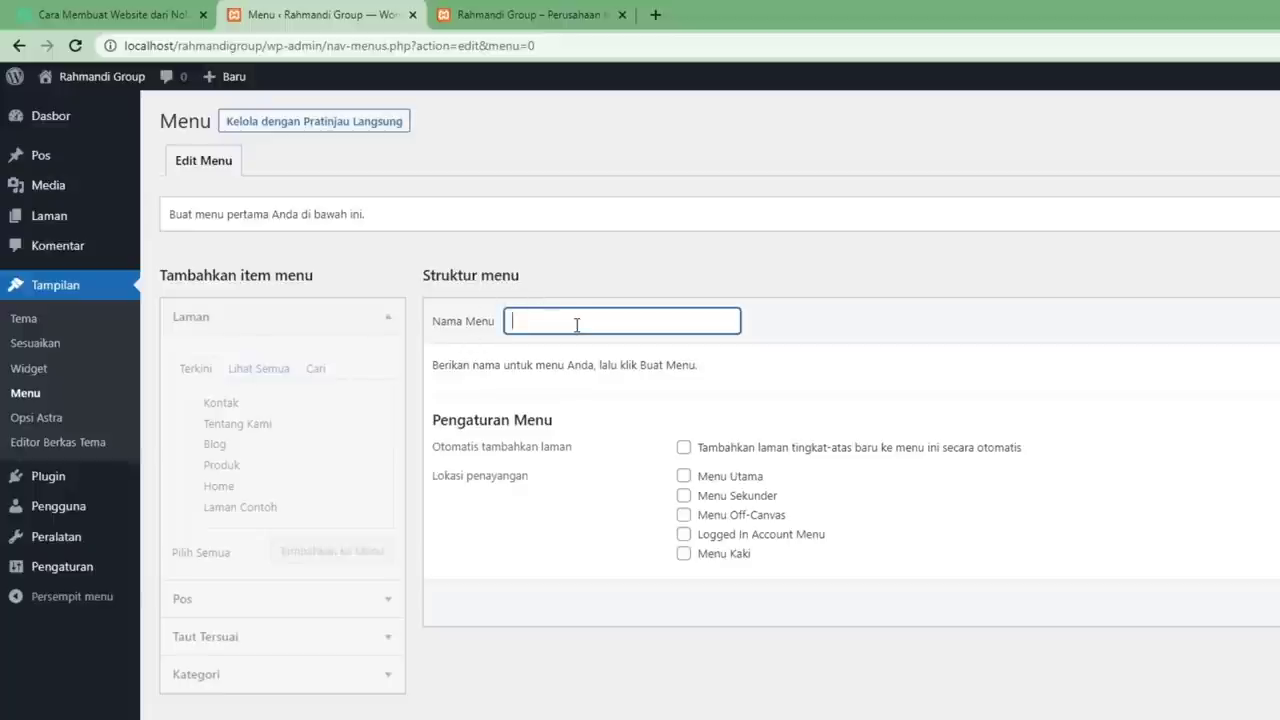
{"action": "type", "text": "Menu Utama"}
{"action": "left_click", "coordinate": [612, 428]}
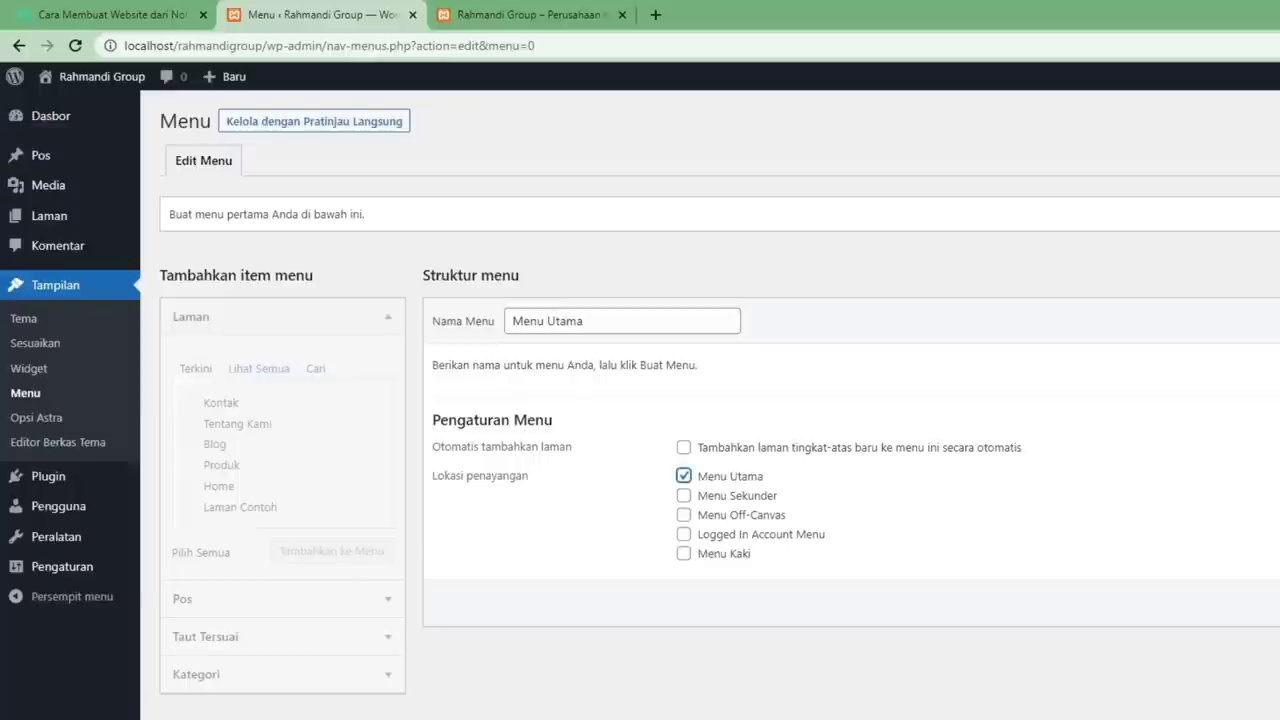
{"action": "left_click", "coordinate": [742, 516]}
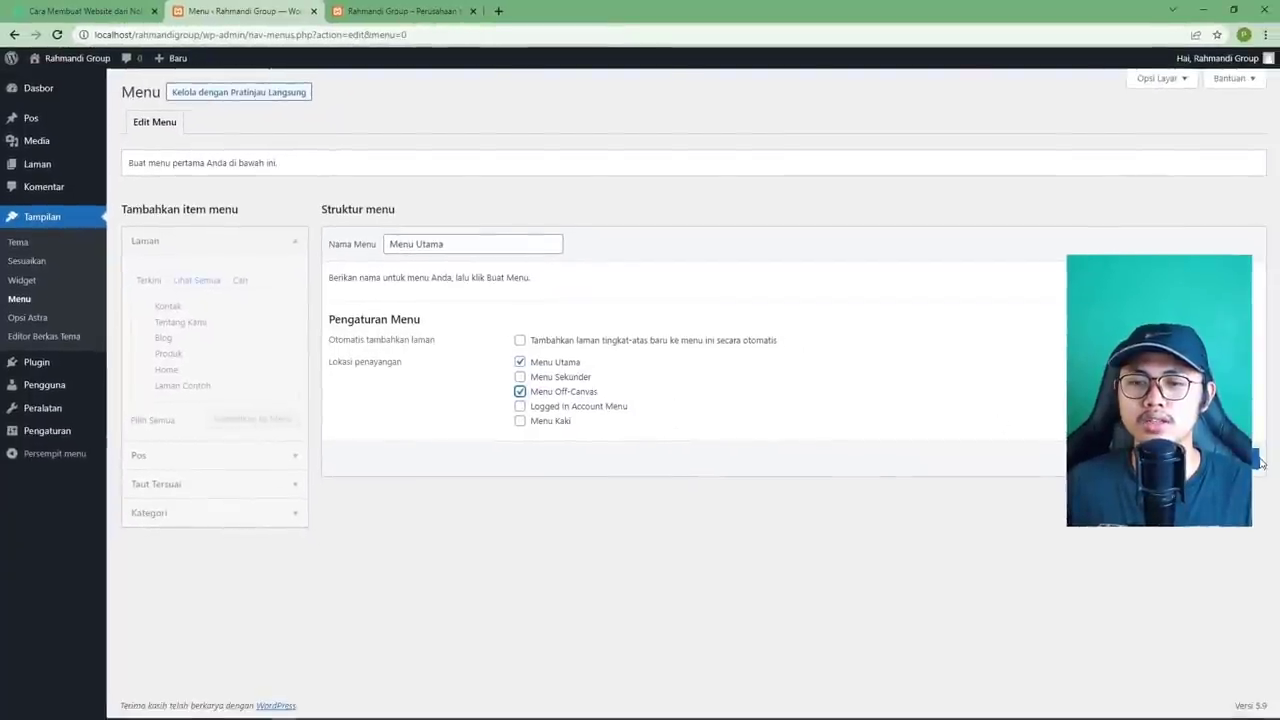
{"action": "left_click", "coordinate": [1225, 458]}
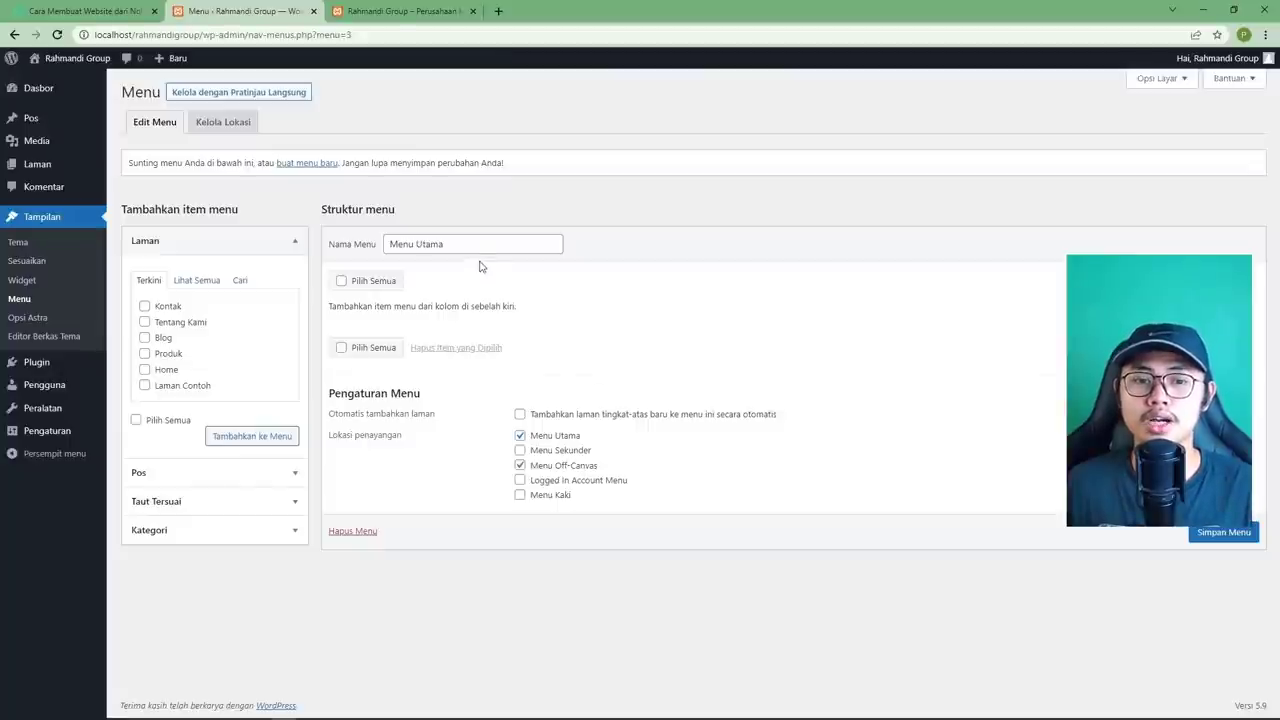
{"action": "left_click", "coordinate": [398, 11]}
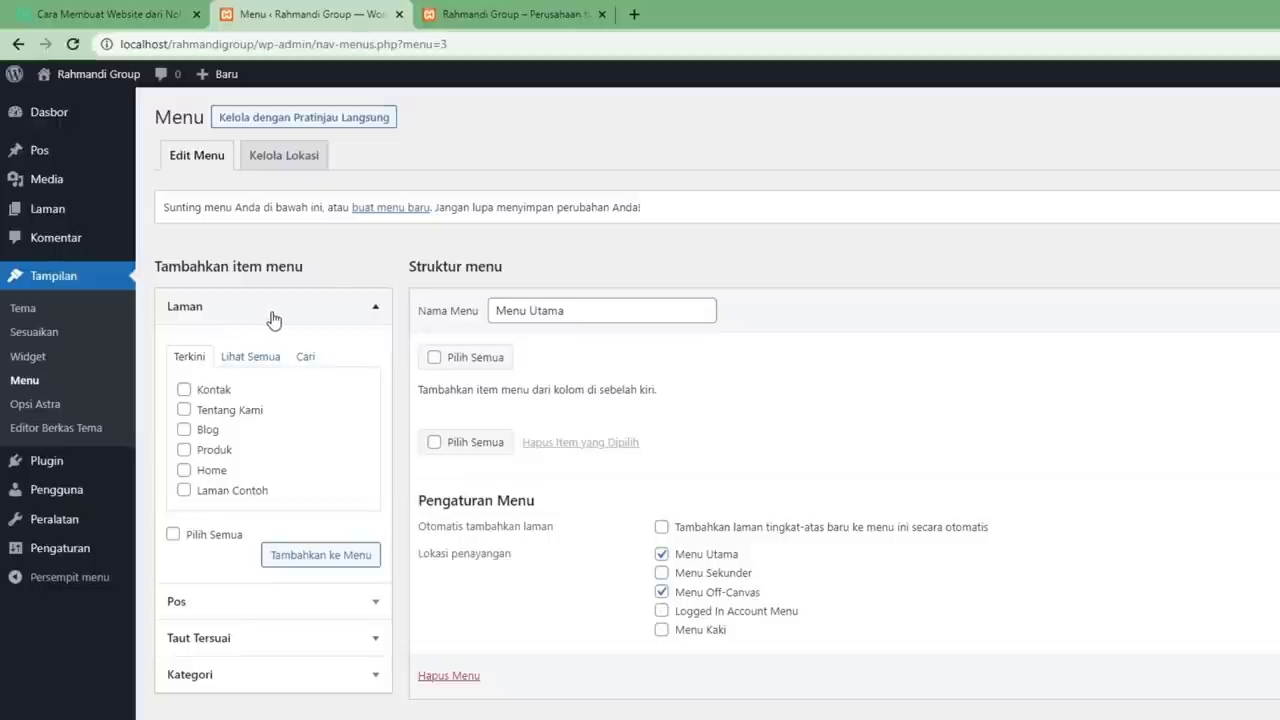
{"action": "left_click", "coordinate": [294, 603]}
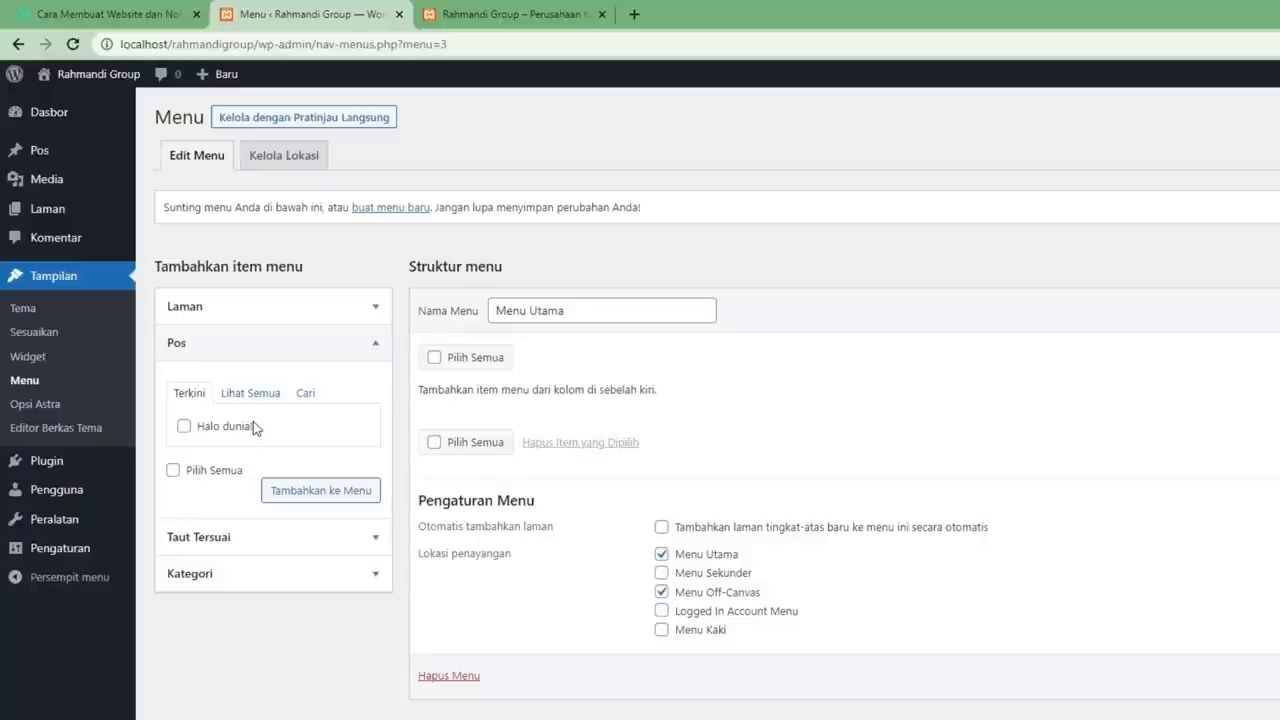
{"action": "left_click", "coordinate": [286, 538]}
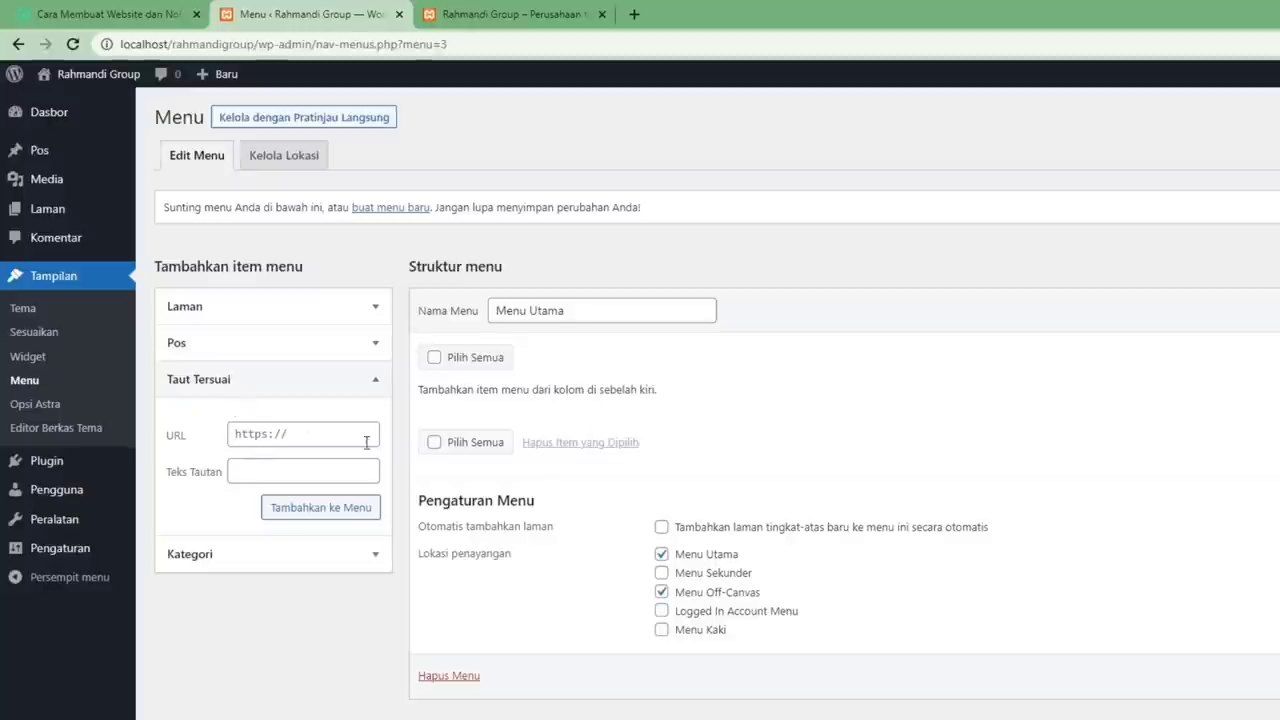
{"action": "left_click", "coordinate": [262, 553]}
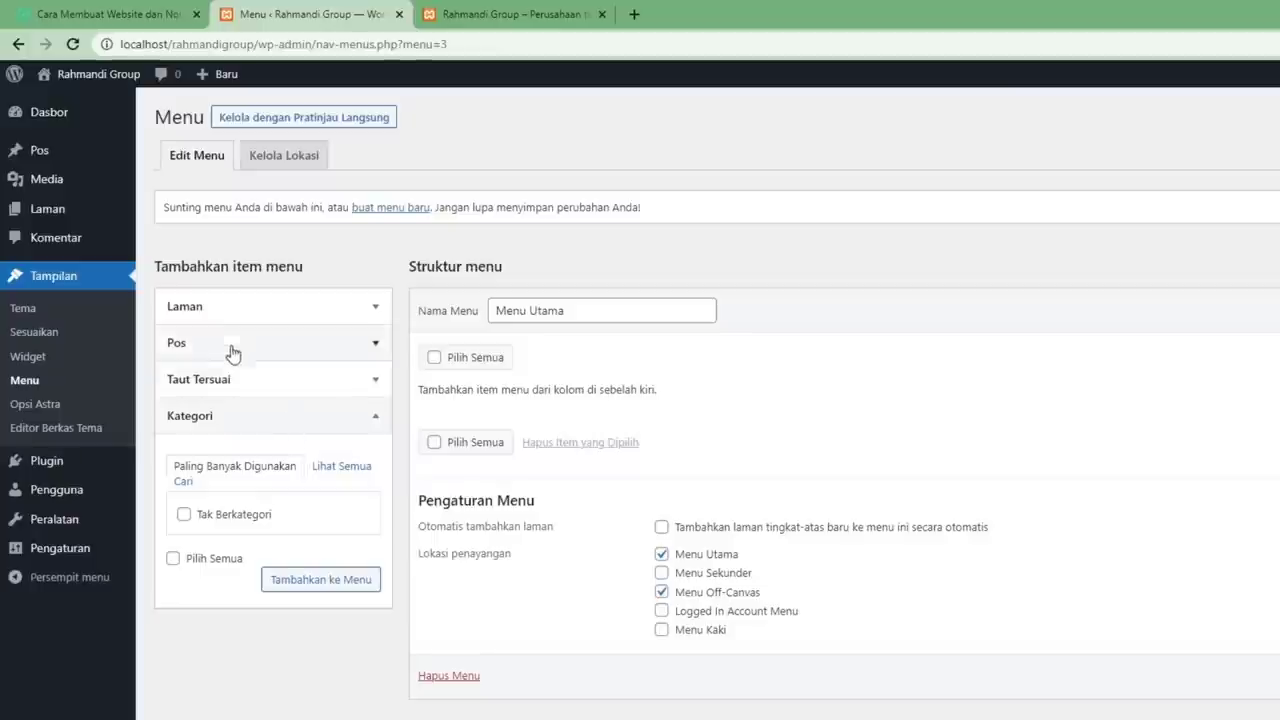
{"action": "left_click", "coordinate": [212, 306]}
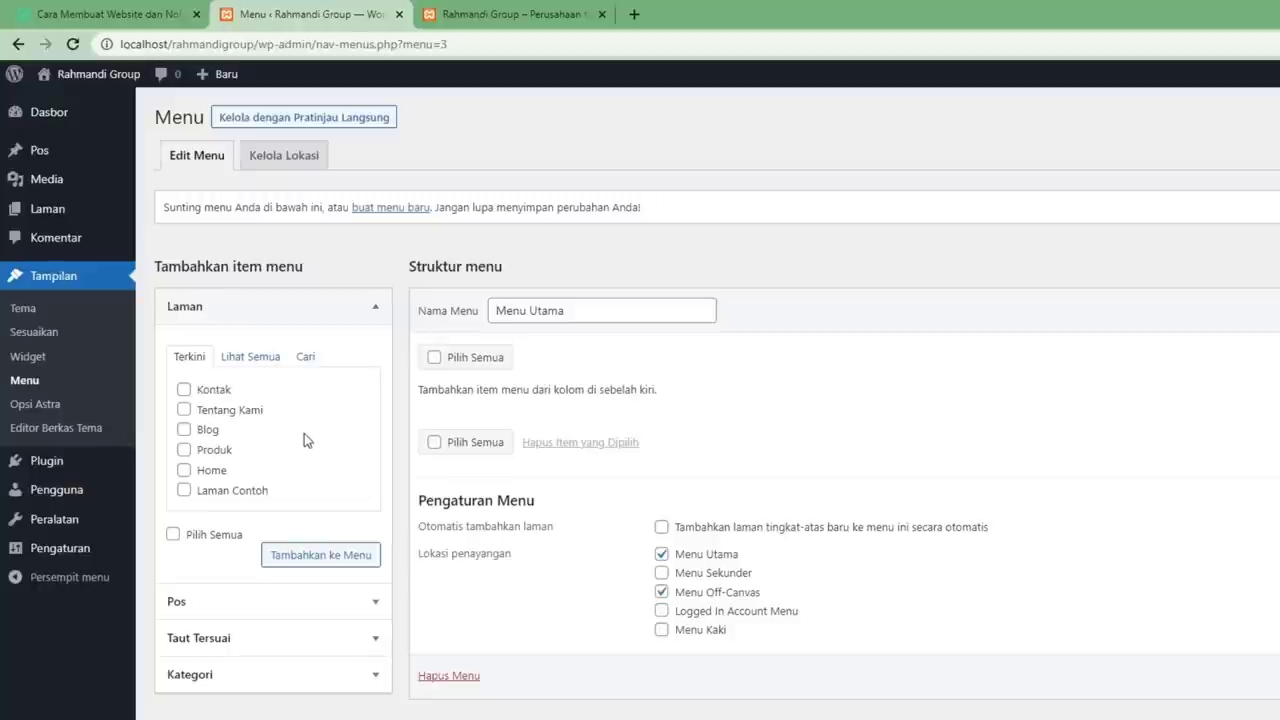
Add the Home, Produk, Blog, Tentang Kami and Kontak pages to the menu.
{"action": "left_click", "coordinate": [210, 471]}
{"action": "left_click", "coordinate": [184, 450]}
{"action": "left_click", "coordinate": [184, 429]}
{"action": "left_click", "coordinate": [184, 409]}
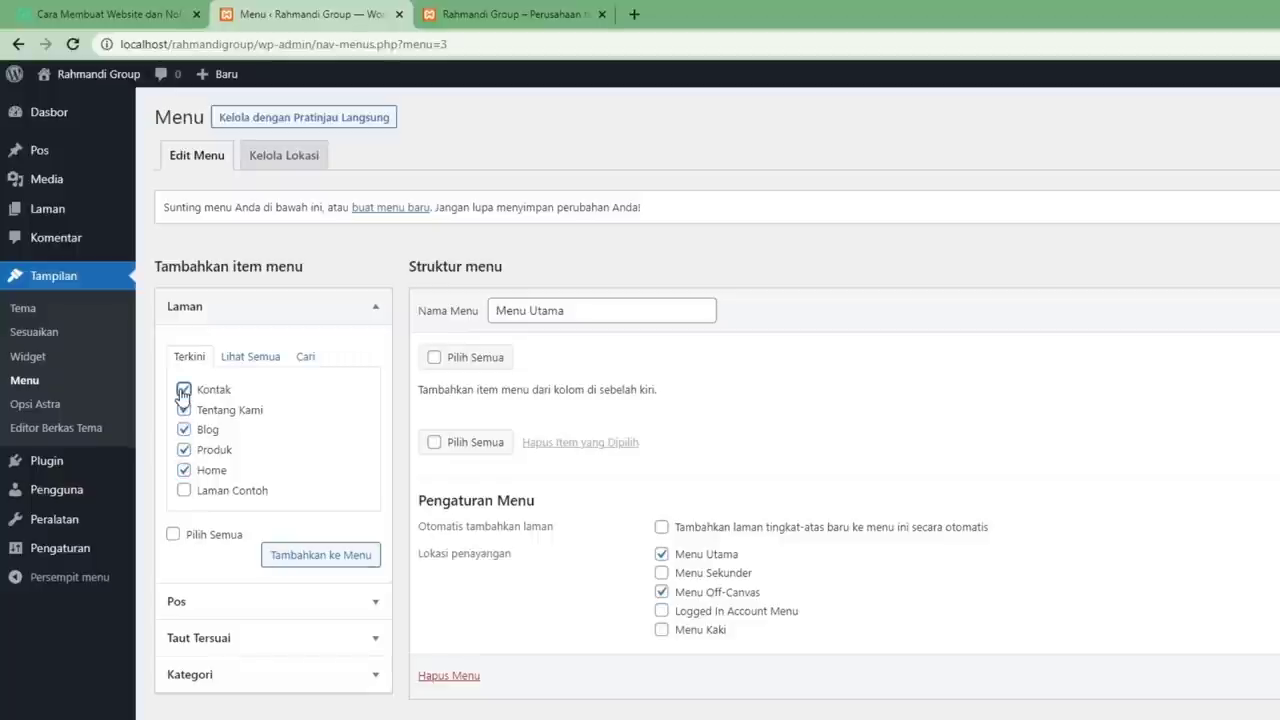
{"action": "left_click", "coordinate": [184, 389]}
{"action": "left_click", "coordinate": [330, 556]}
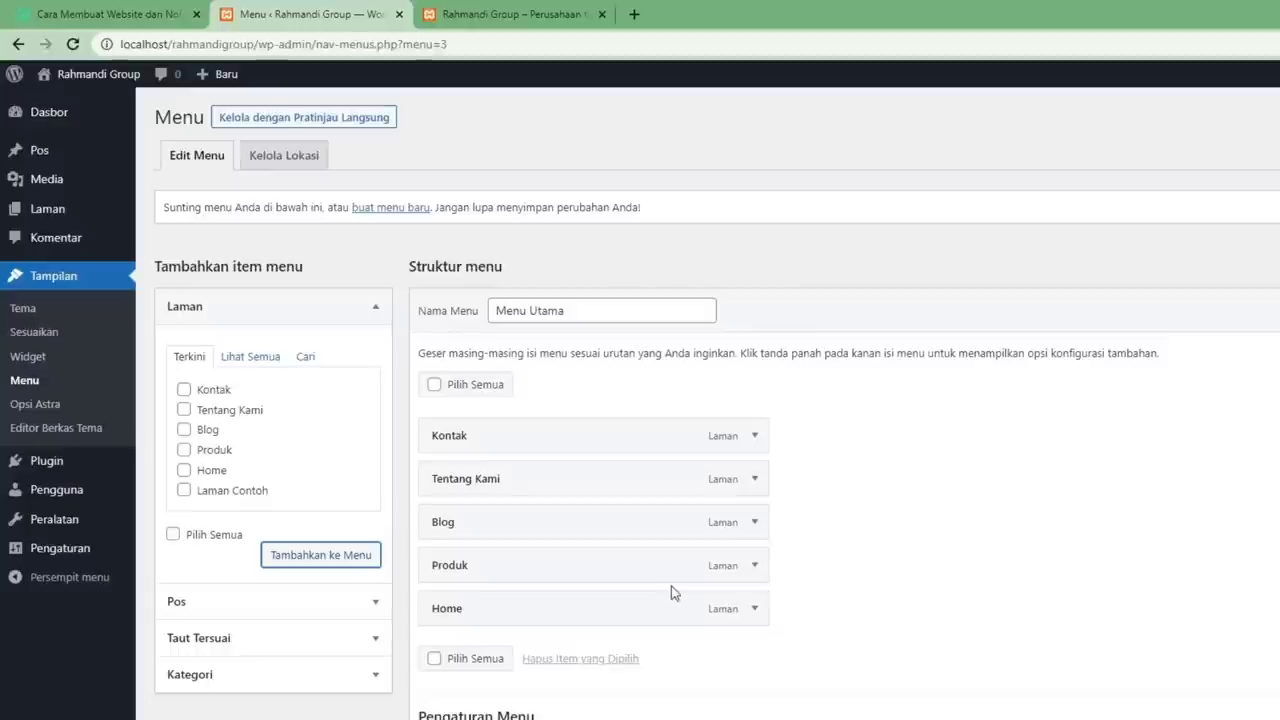
Drag the items into the order Home, Produk, Blog, Tentang Kami, Kontak.
{"action": "left_click_drag", "start_coordinate": [495, 440], "coordinate": [494, 606]}
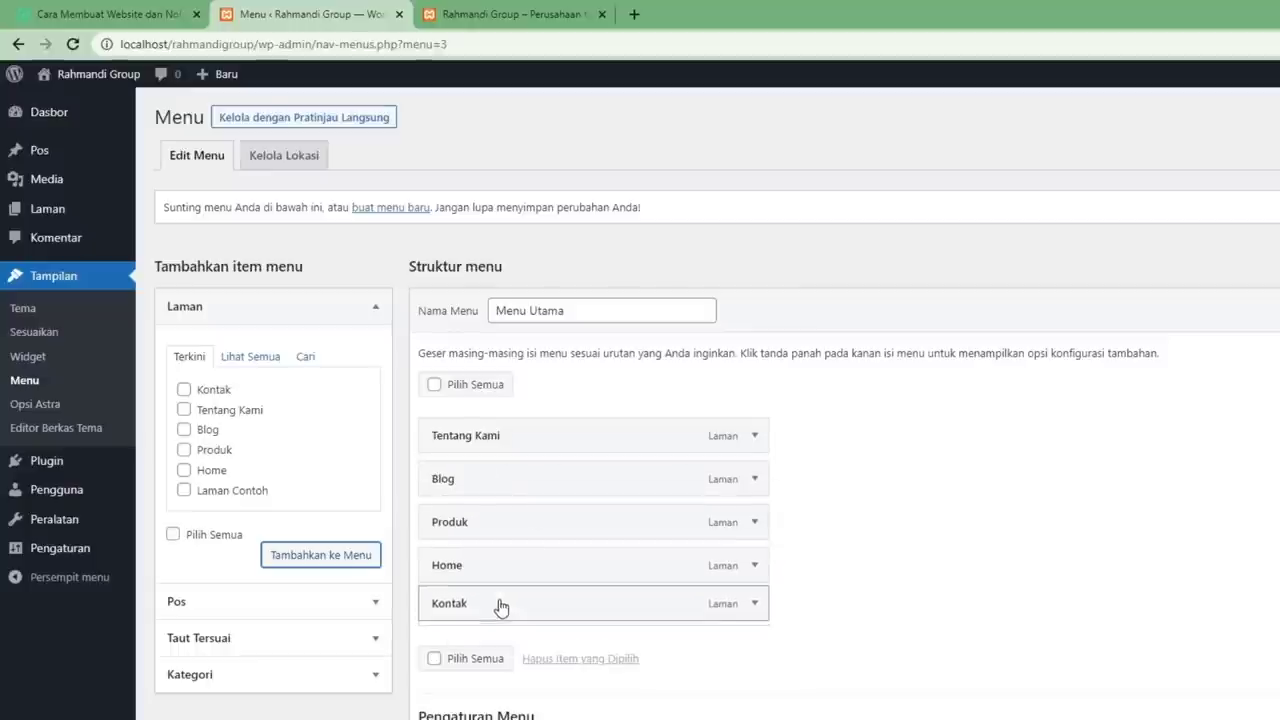
{"action": "left_click_drag", "start_coordinate": [482, 435], "coordinate": [471, 606]}
{"action": "left_click_drag", "start_coordinate": [455, 433], "coordinate": [475, 480]}
{"action": "left_click_drag", "start_coordinate": [485, 605], "coordinate": [480, 529]}
{"action": "left_click_drag", "start_coordinate": [471, 577], "coordinate": [472, 610]}
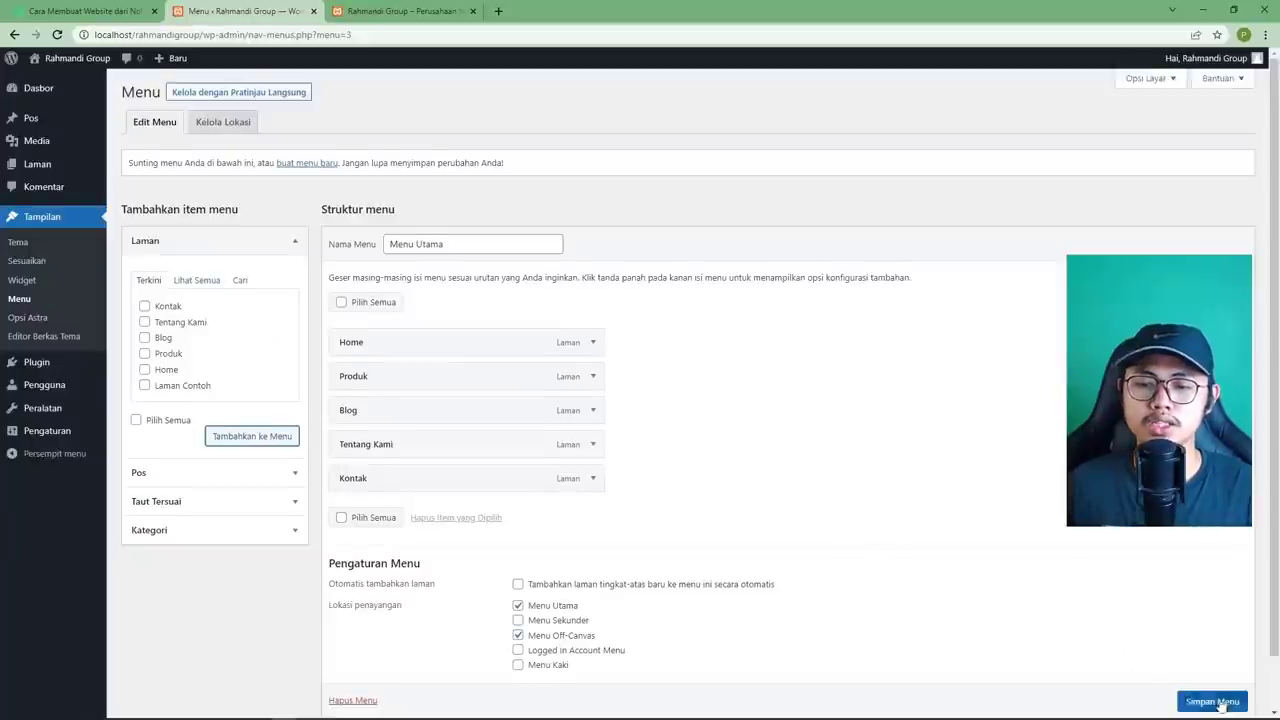
Save Menu Utama and reload the live site to see the new navigation.
{"action": "left_click", "coordinate": [1213, 702]}
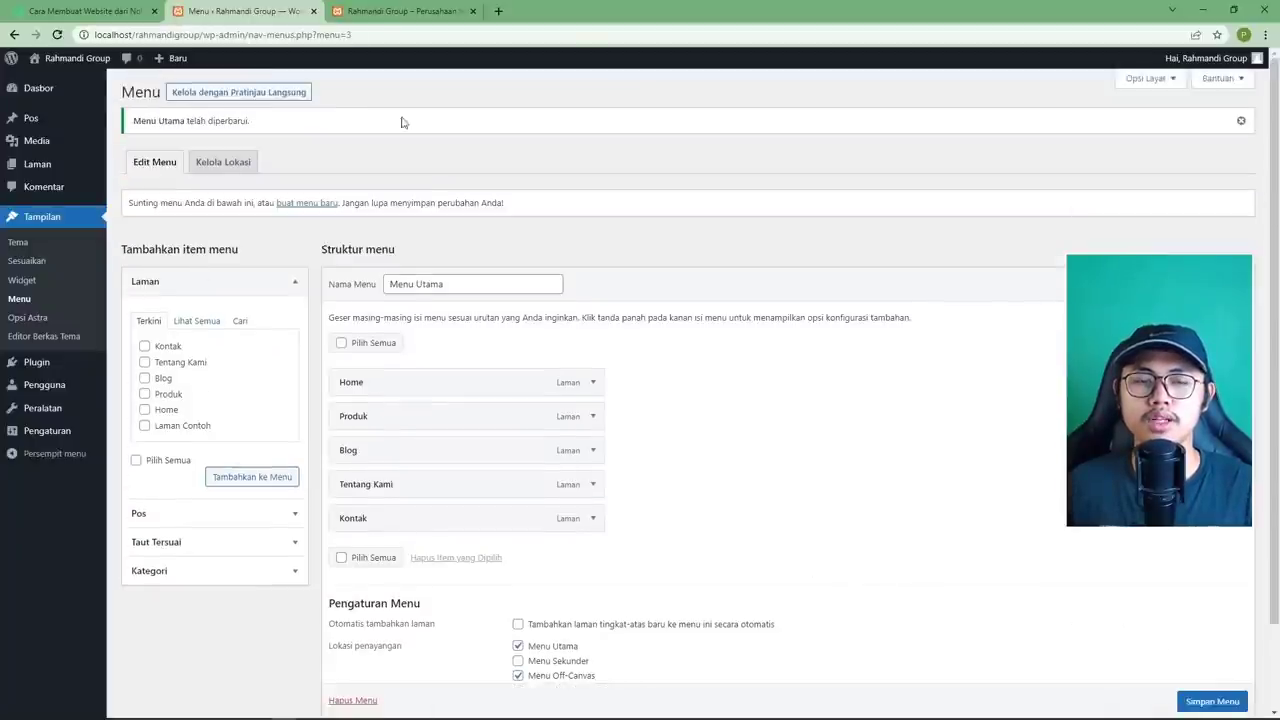
{"action": "left_click", "coordinate": [365, 13]}
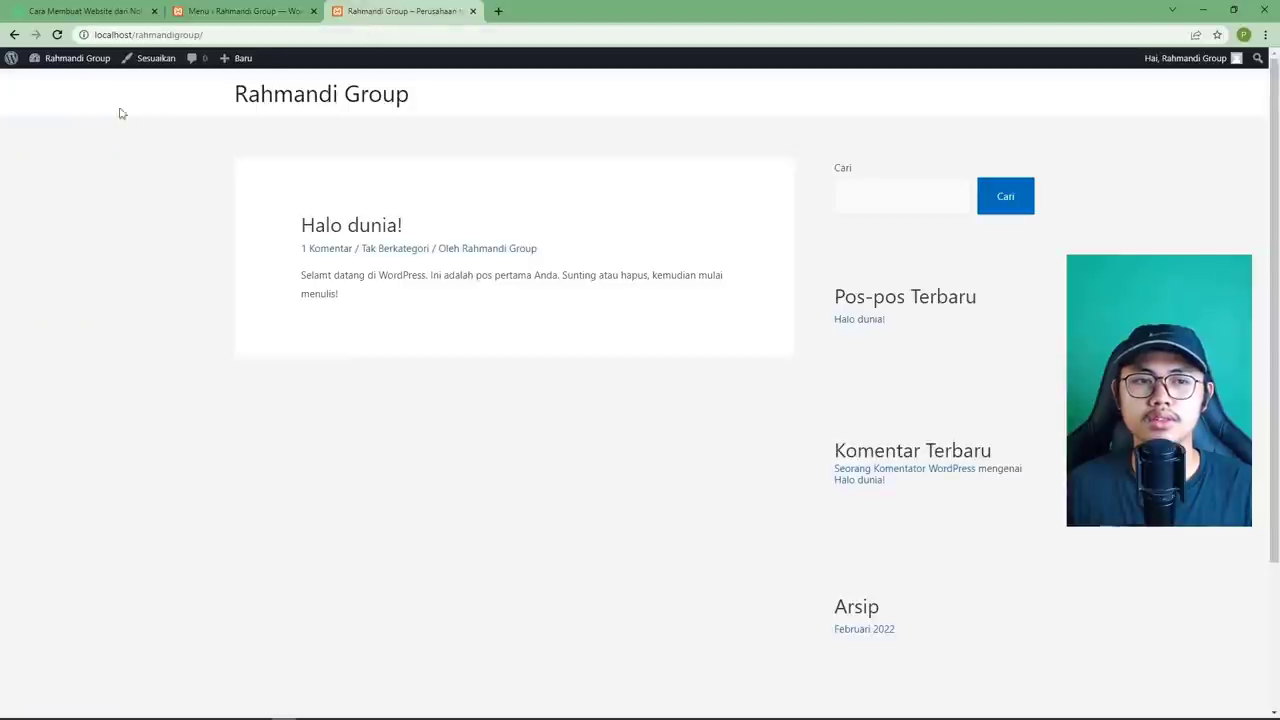
{"action": "left_click", "coordinate": [58, 35]}
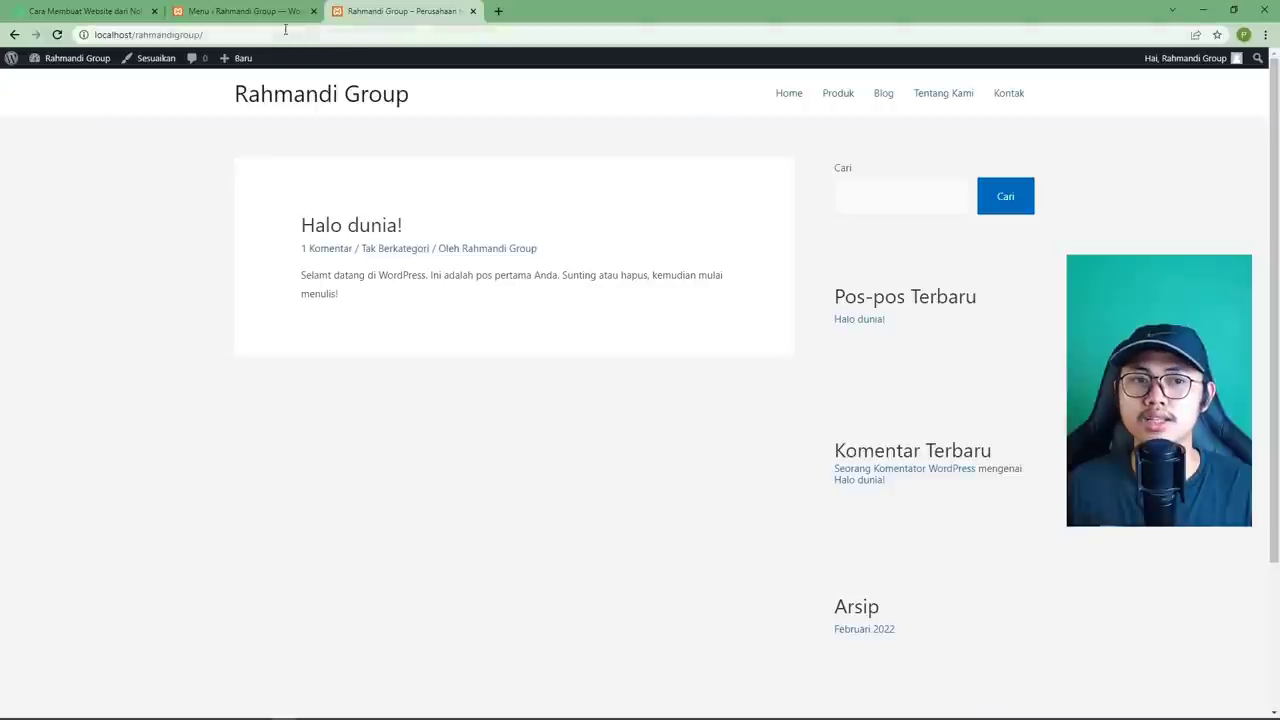
Expand the Custom Links (Taut Tersuai) box in the menu editor.
{"action": "left_click", "coordinate": [283, 14]}
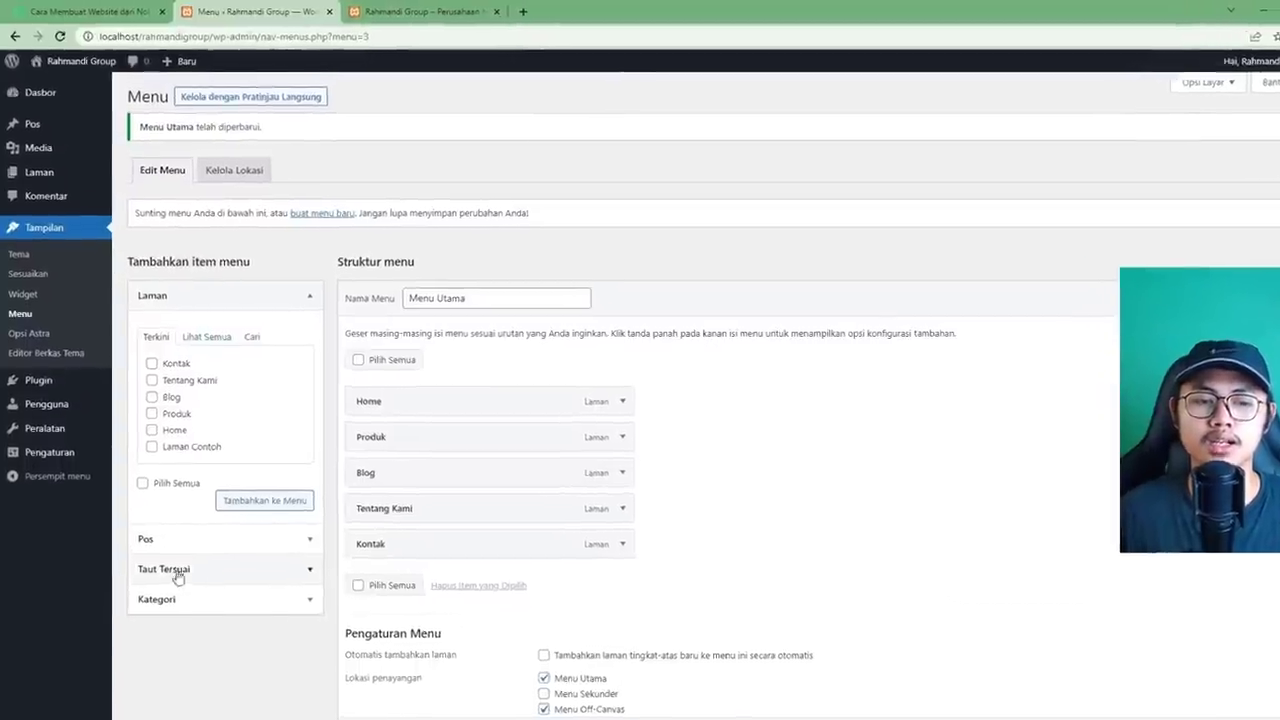
{"action": "left_click", "coordinate": [200, 541]}
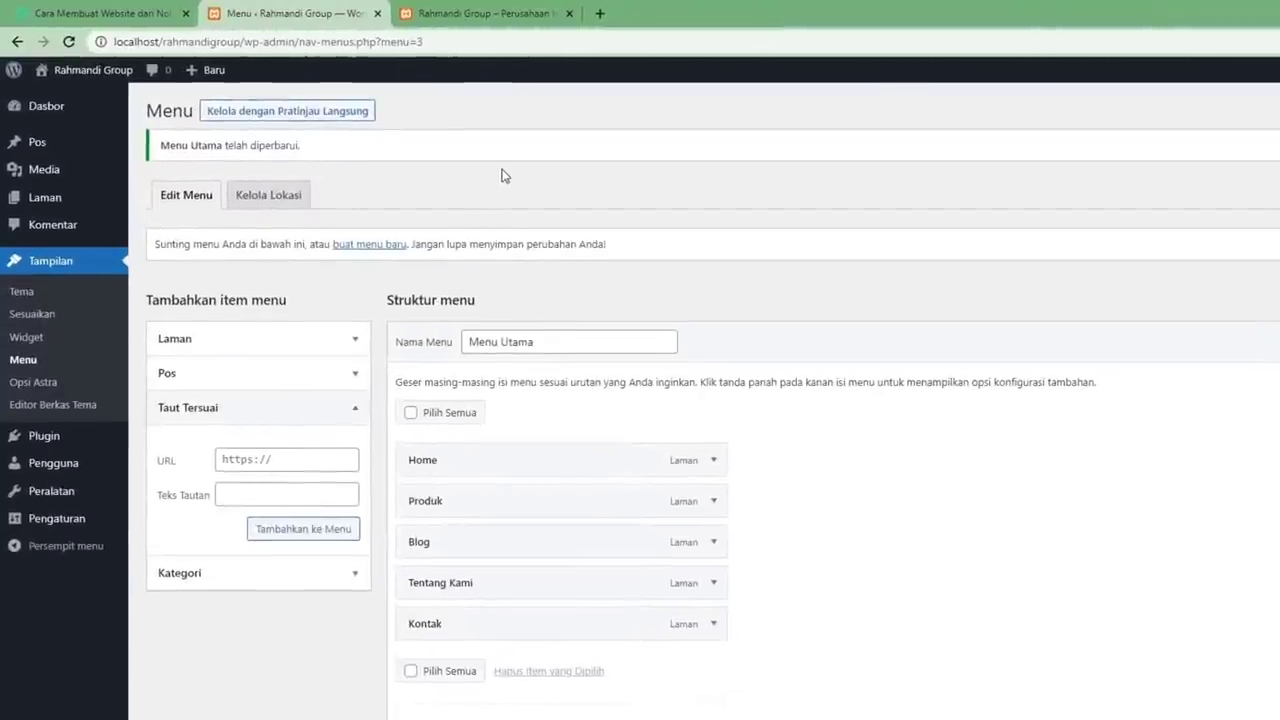
{"action": "left_click", "coordinate": [486, 13]}
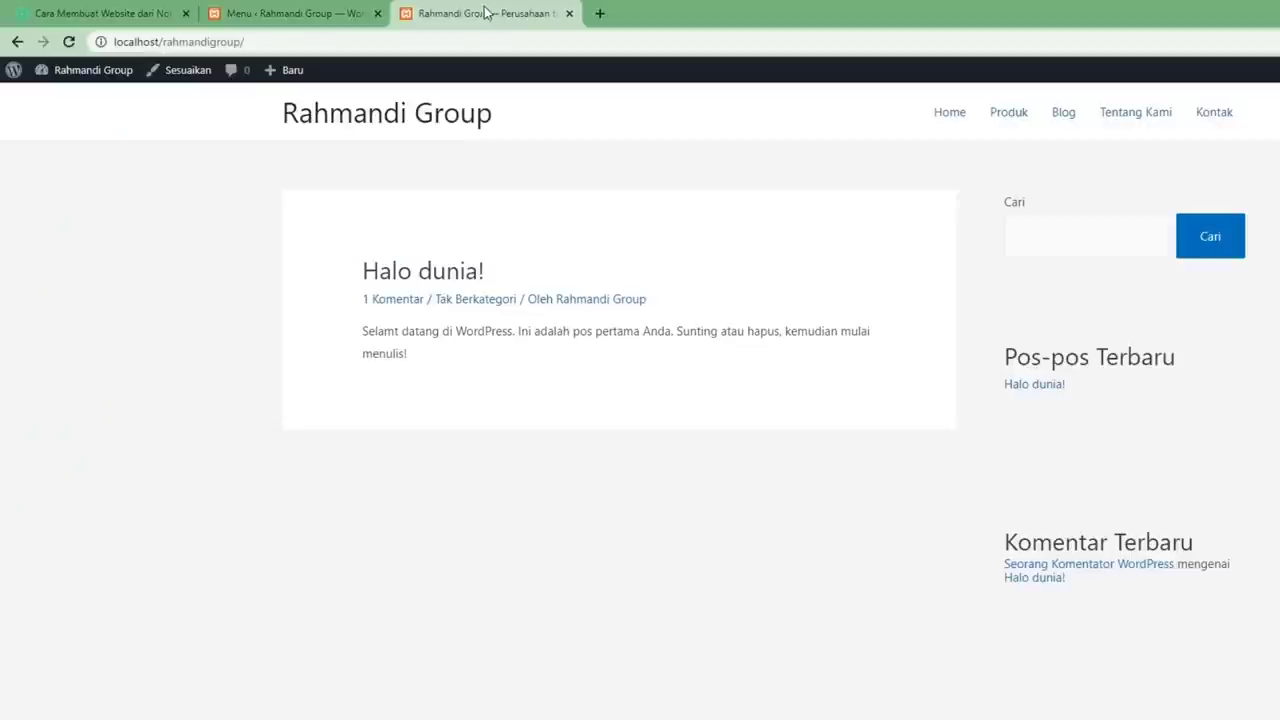
{"action": "left_click", "coordinate": [317, 27]}
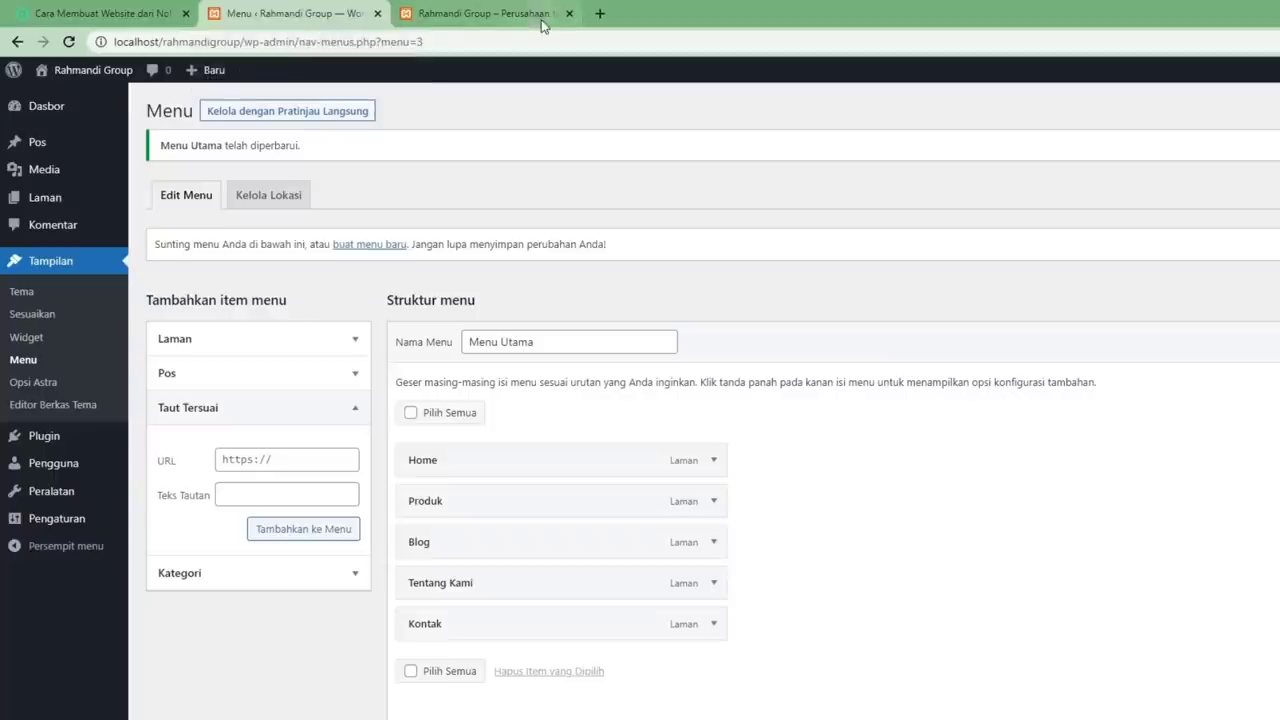
Copy the pemoola tutorial page URL and paste it into the custom link URL field.
{"action": "left_click", "coordinate": [165, 14]}
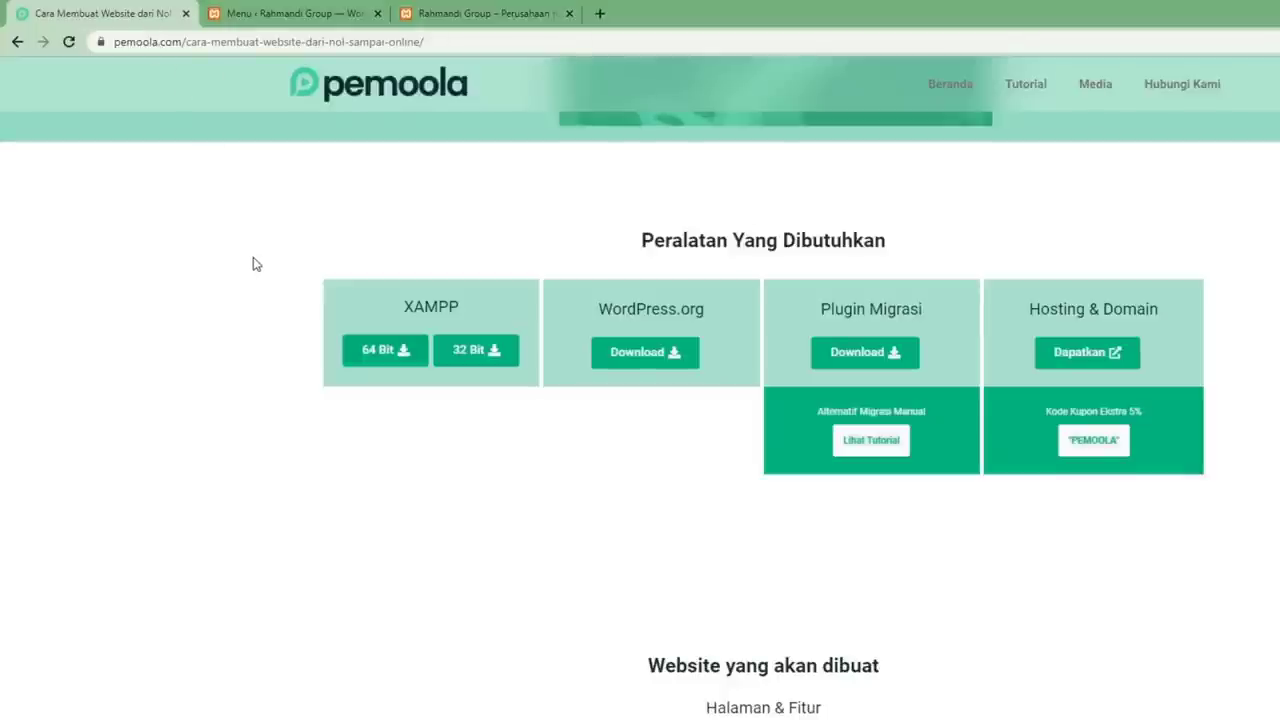
{"action": "left_click", "coordinate": [260, 41]}
{"action": "right_click", "coordinate": [262, 42]}
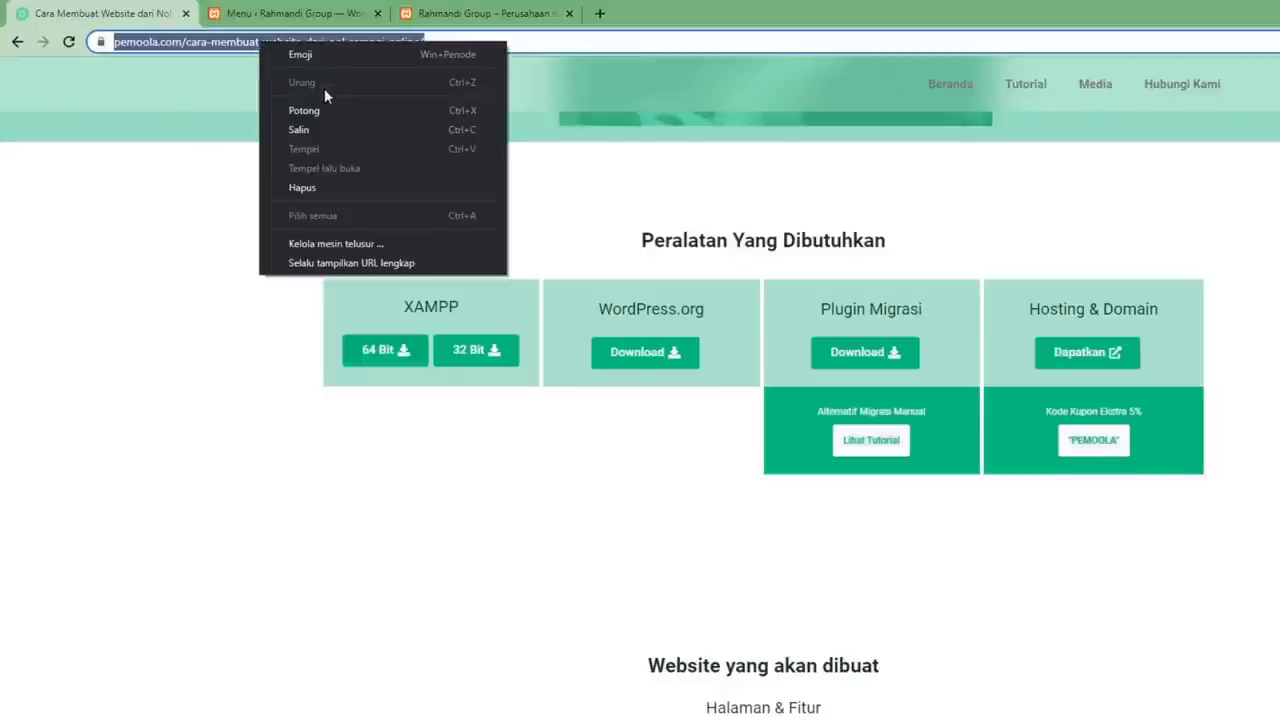
{"action": "left_click", "coordinate": [336, 130]}
{"action": "left_click", "coordinate": [446, 14]}
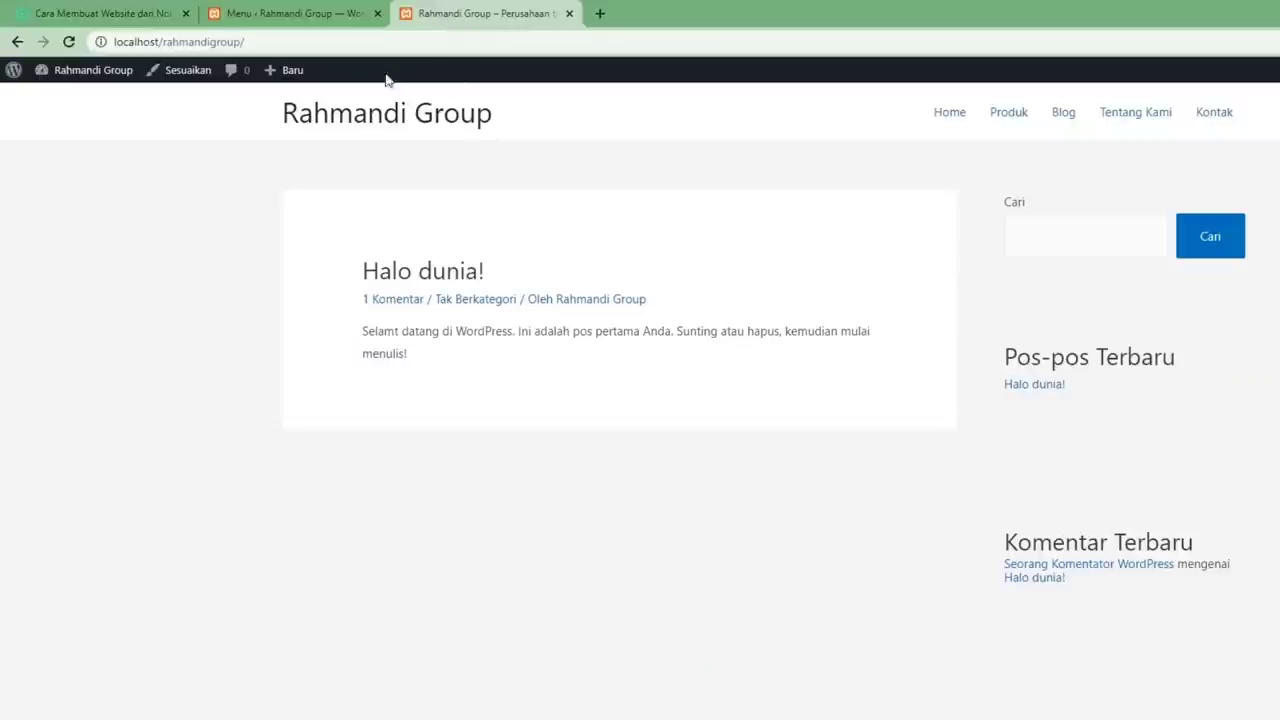
{"action": "left_click", "coordinate": [296, 14]}
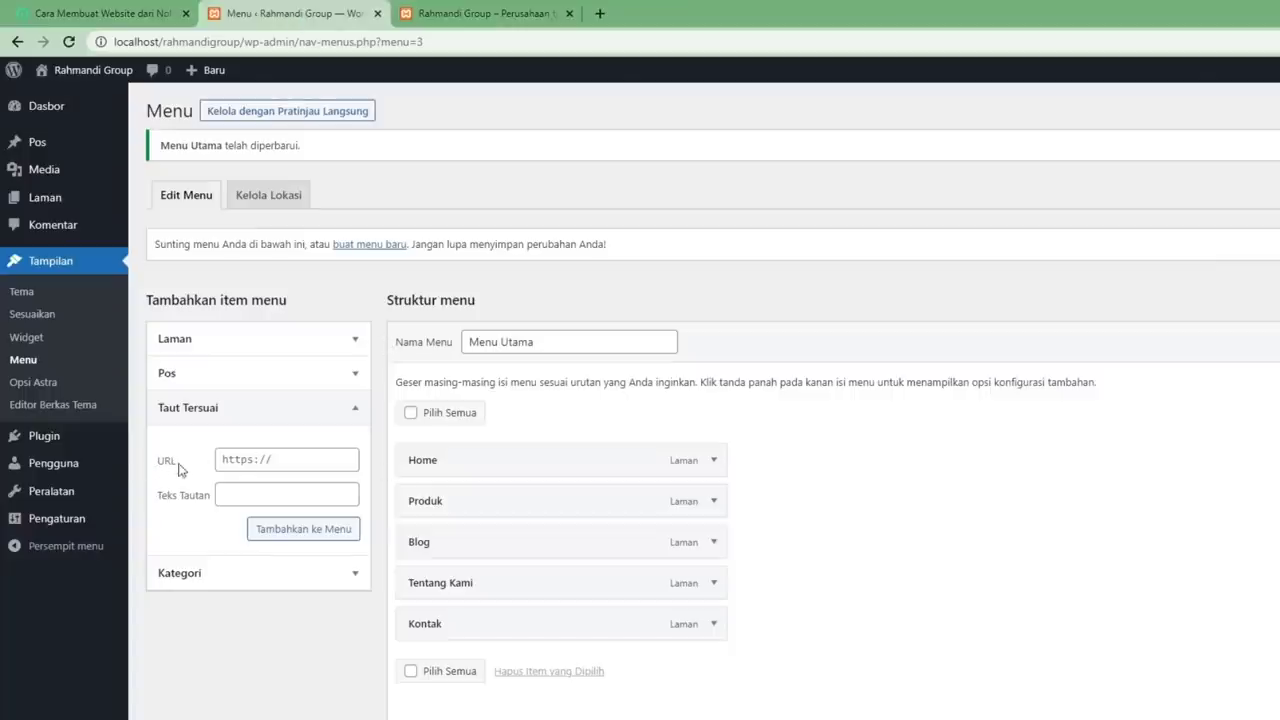
{"action": "triple_click", "coordinate": [260, 461]}
{"action": "right_click", "coordinate": [258, 456]}
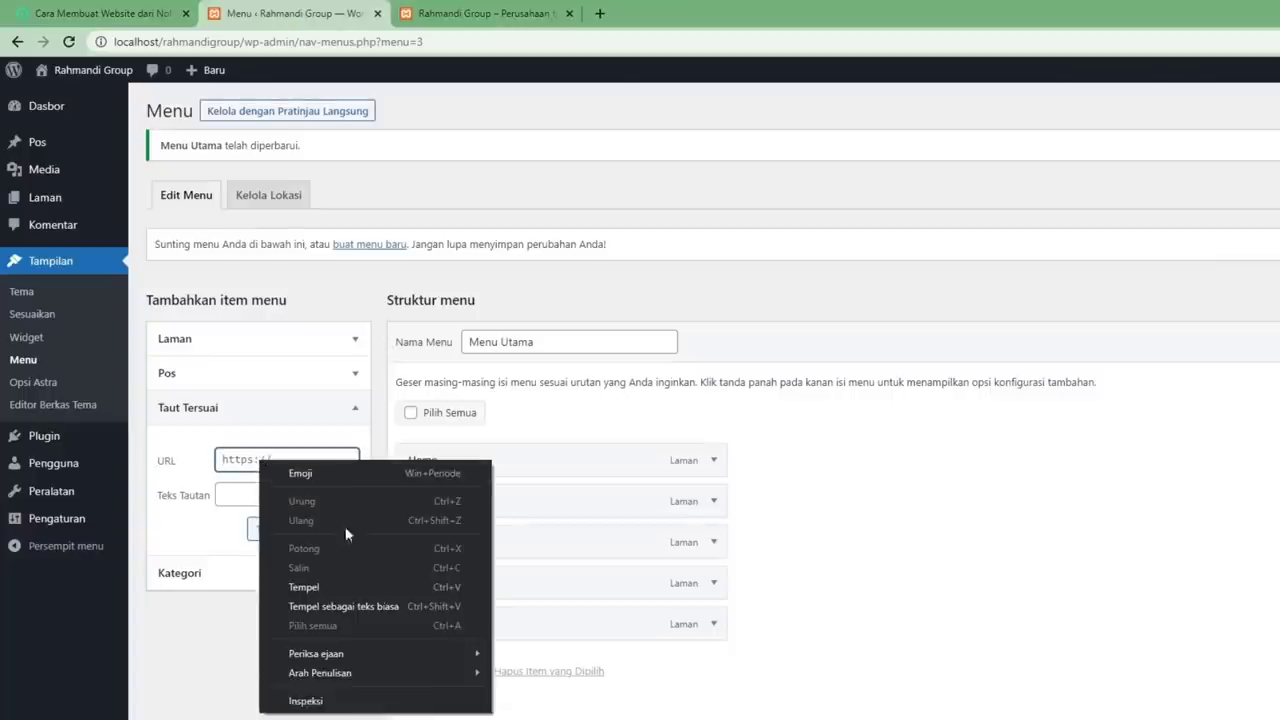
{"action": "left_click", "coordinate": [300, 586]}
Add the link with text 'Partner' to Menu Utama and save the menu.
{"action": "left_click_drag", "start_coordinate": [350, 461], "coordinate": [145, 466]}
{"action": "left_click", "coordinate": [277, 458]}
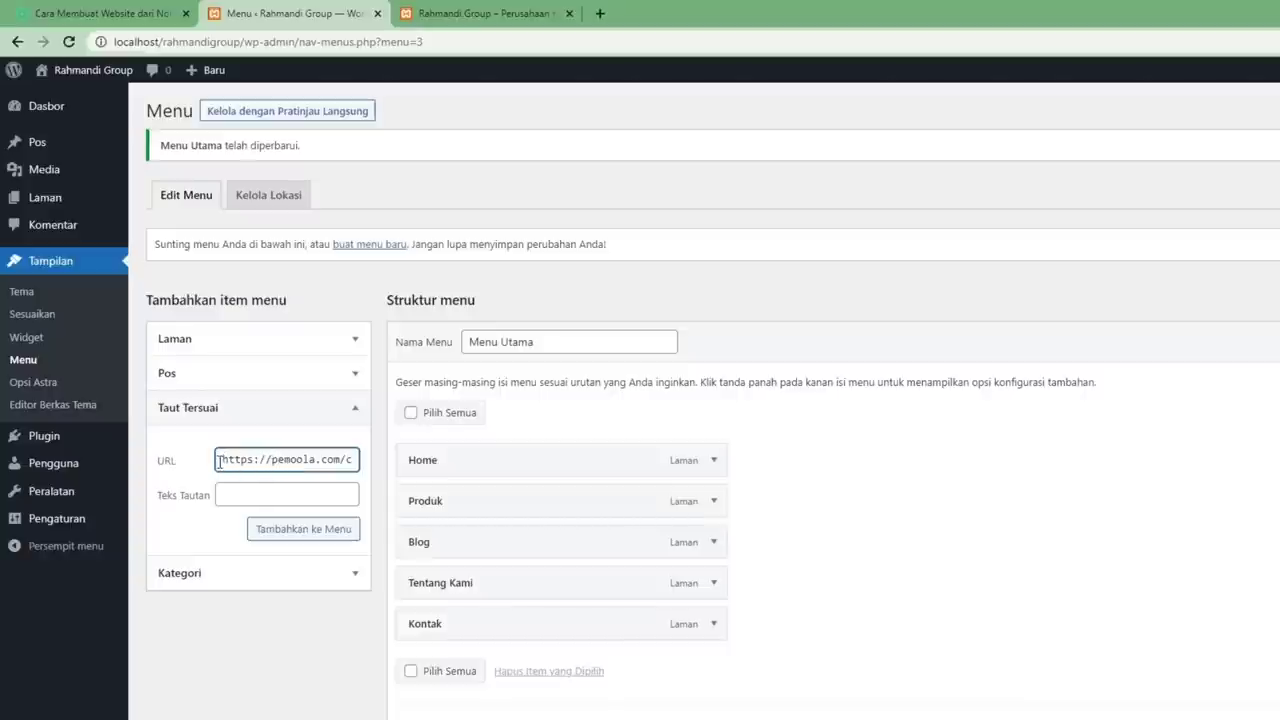
{"action": "left_click_drag", "start_coordinate": [220, 461], "coordinate": [271, 461]}
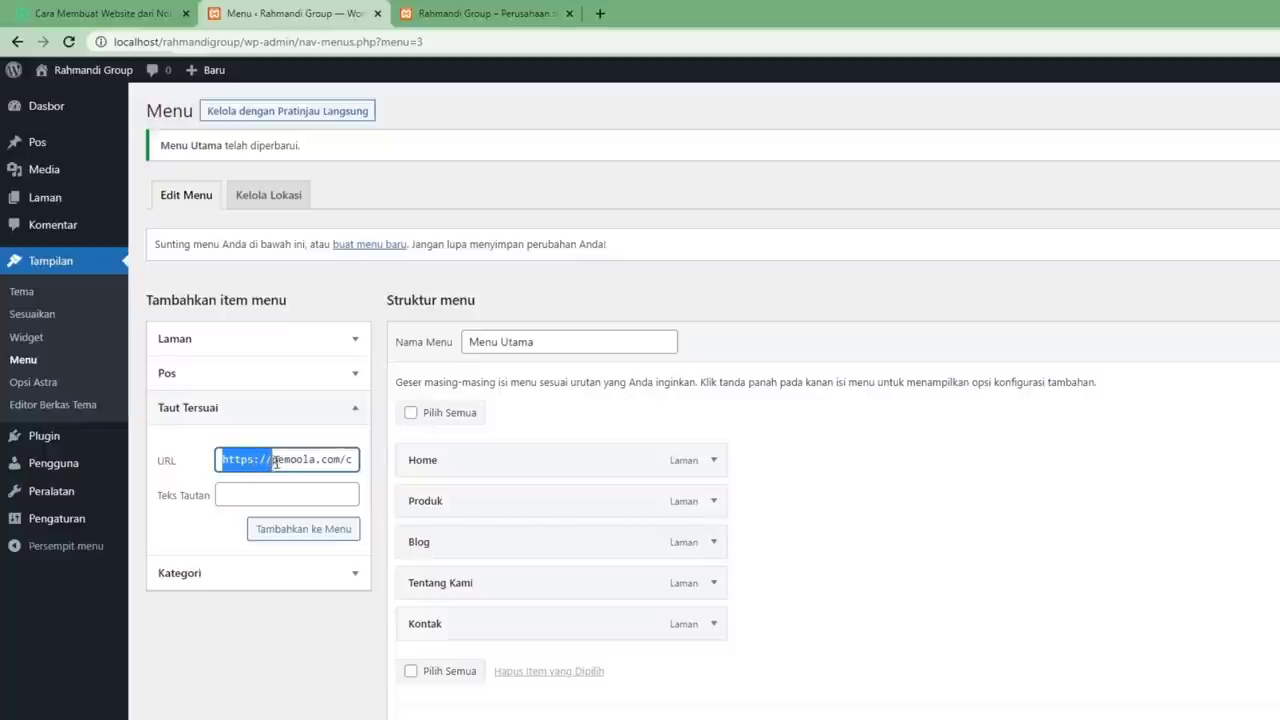
{"action": "left_click", "coordinate": [285, 460]}
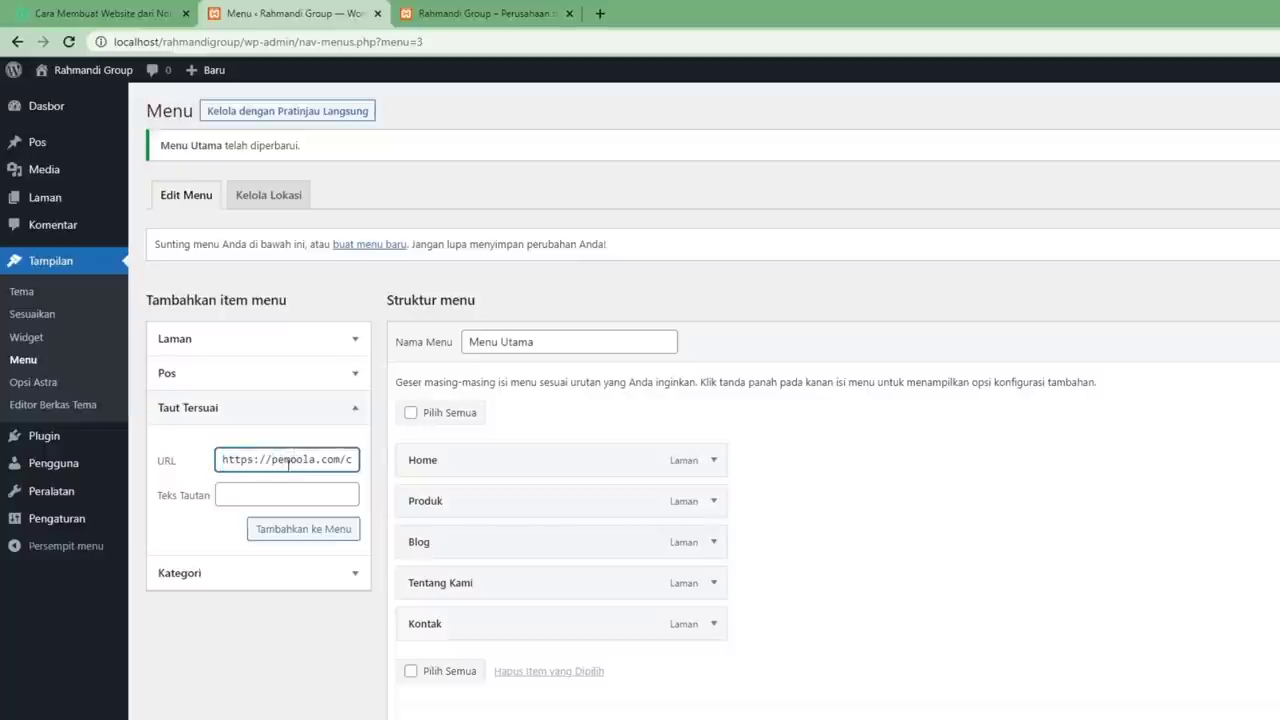
{"action": "left_click_drag", "start_coordinate": [271, 461], "coordinate": [210, 468]}
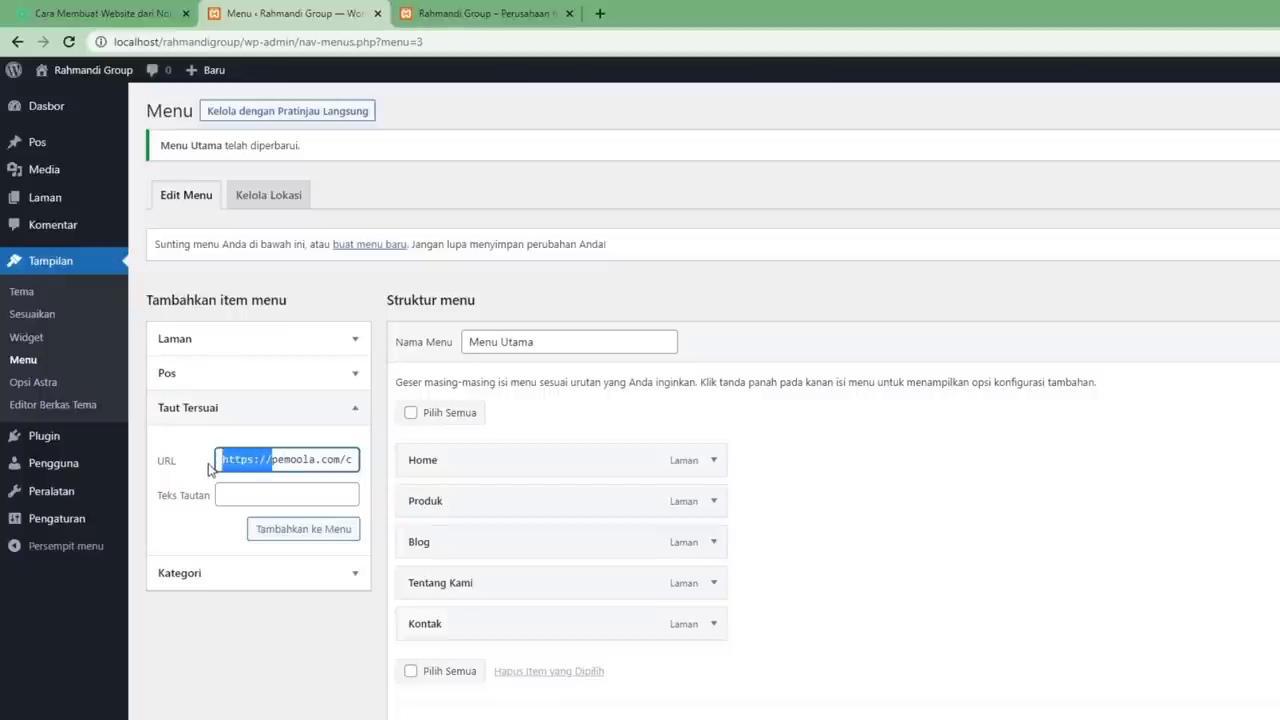
{"action": "left_click", "coordinate": [284, 459]}
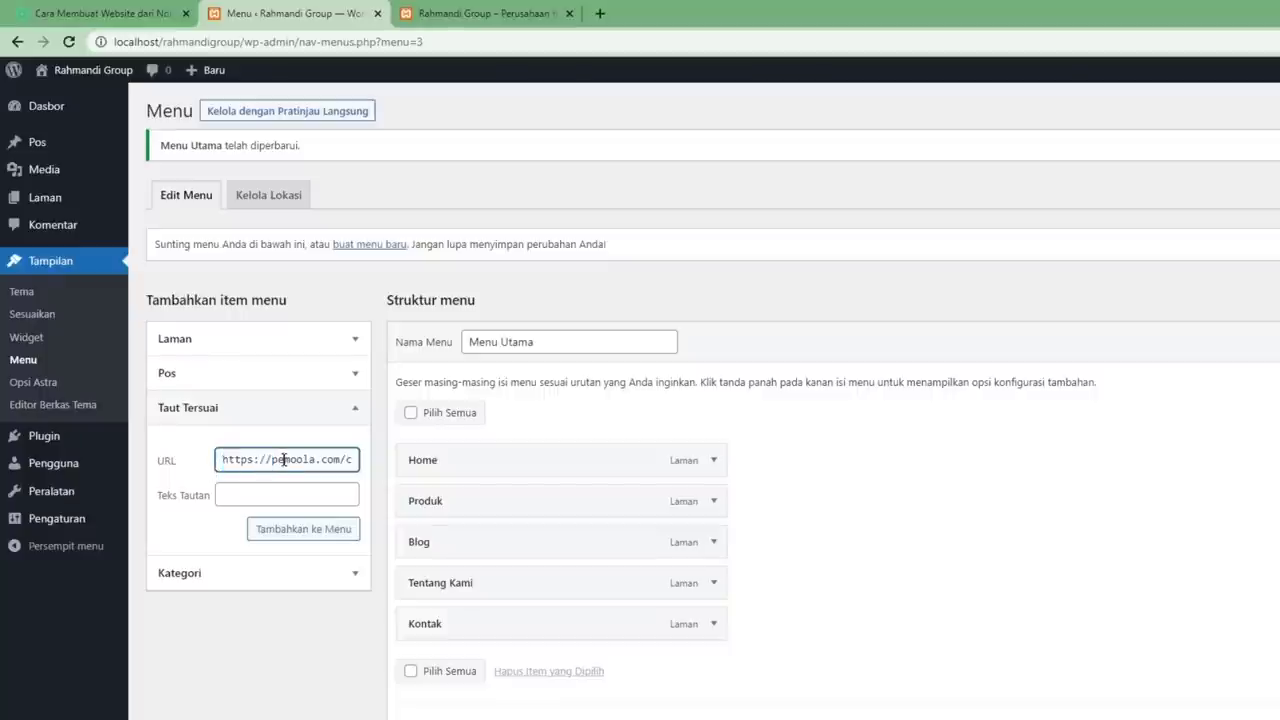
{"action": "left_click", "coordinate": [241, 494]}
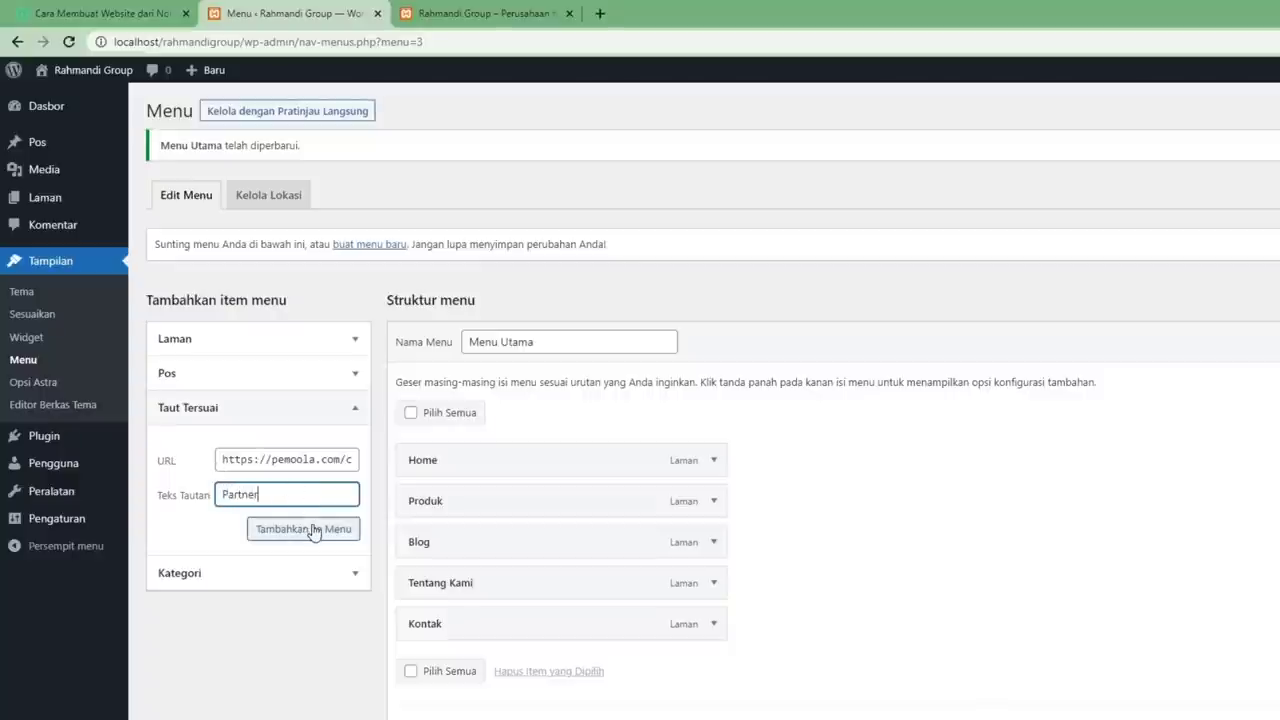
{"action": "left_click", "coordinate": [345, 529]}
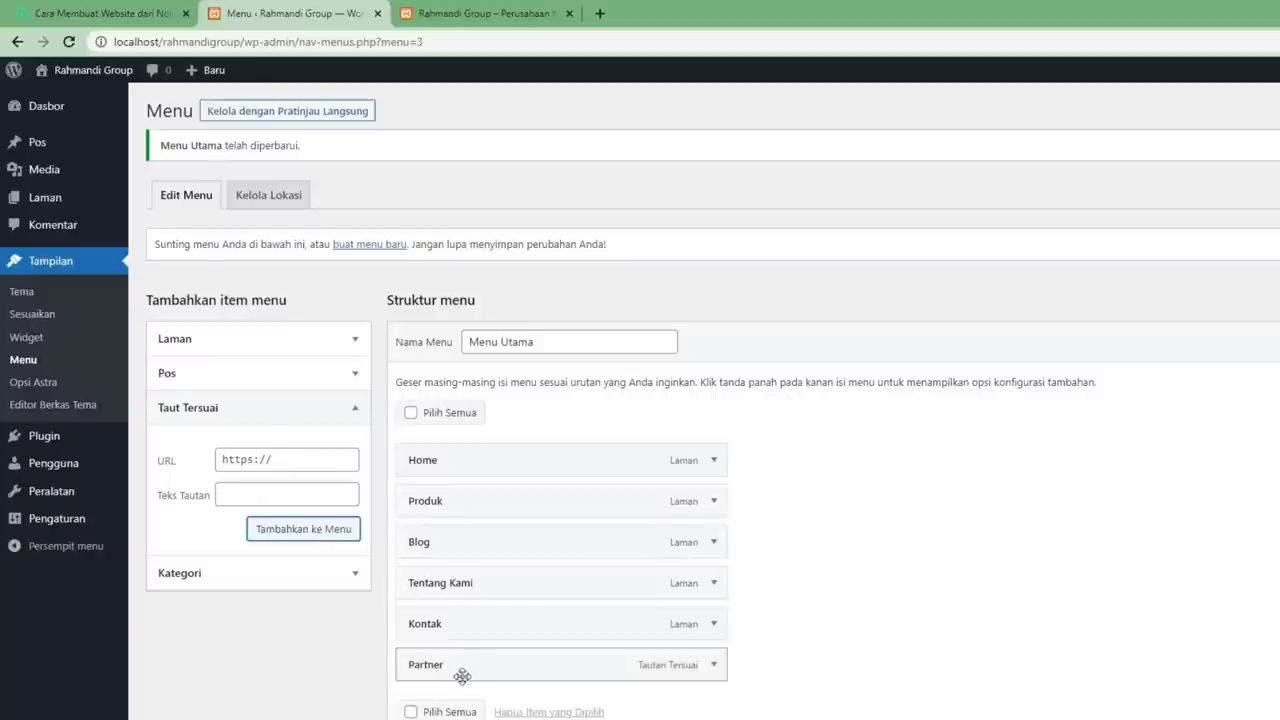
{"action": "left_click", "coordinate": [1212, 701]}
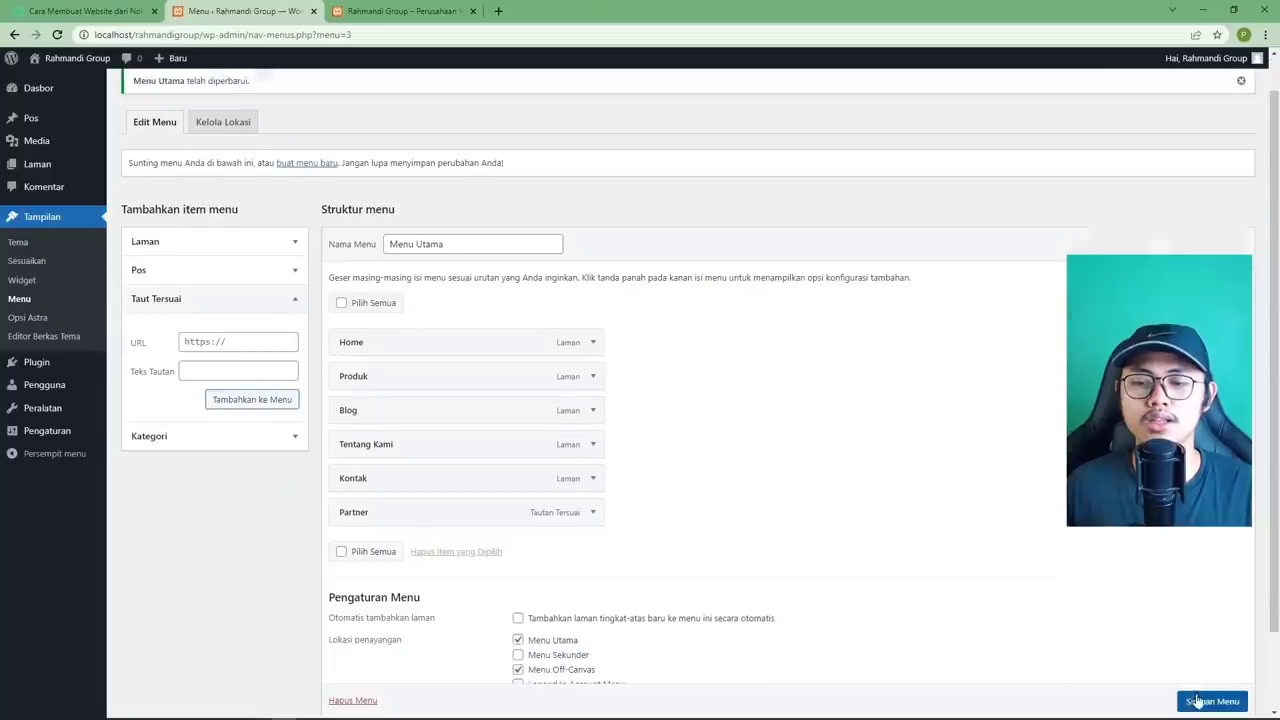
{"action": "left_click", "coordinate": [400, 14]}
Reload the live site, follow the Partner link, then go back.
{"action": "left_click", "coordinate": [58, 35]}
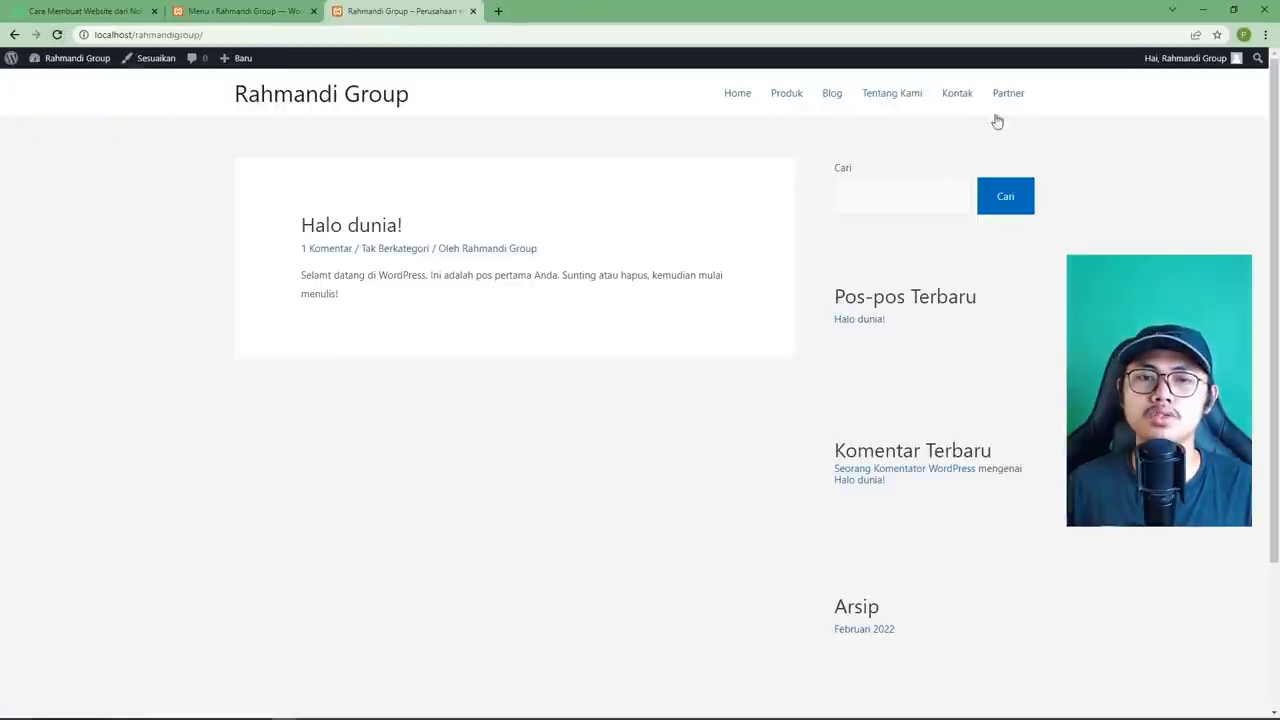
{"action": "left_click", "coordinate": [1010, 95]}
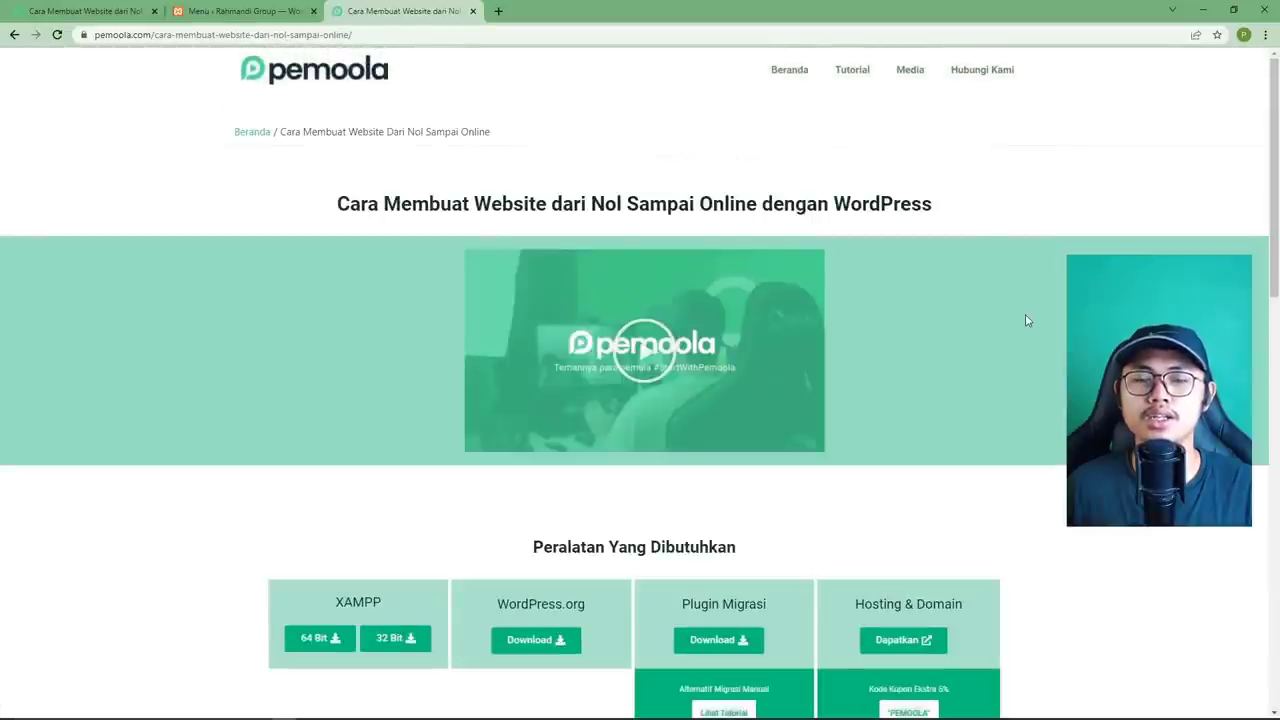
{"action": "scroll", "coordinate": [955, 450], "scroll_direction": "down", "scroll_amount": 3}
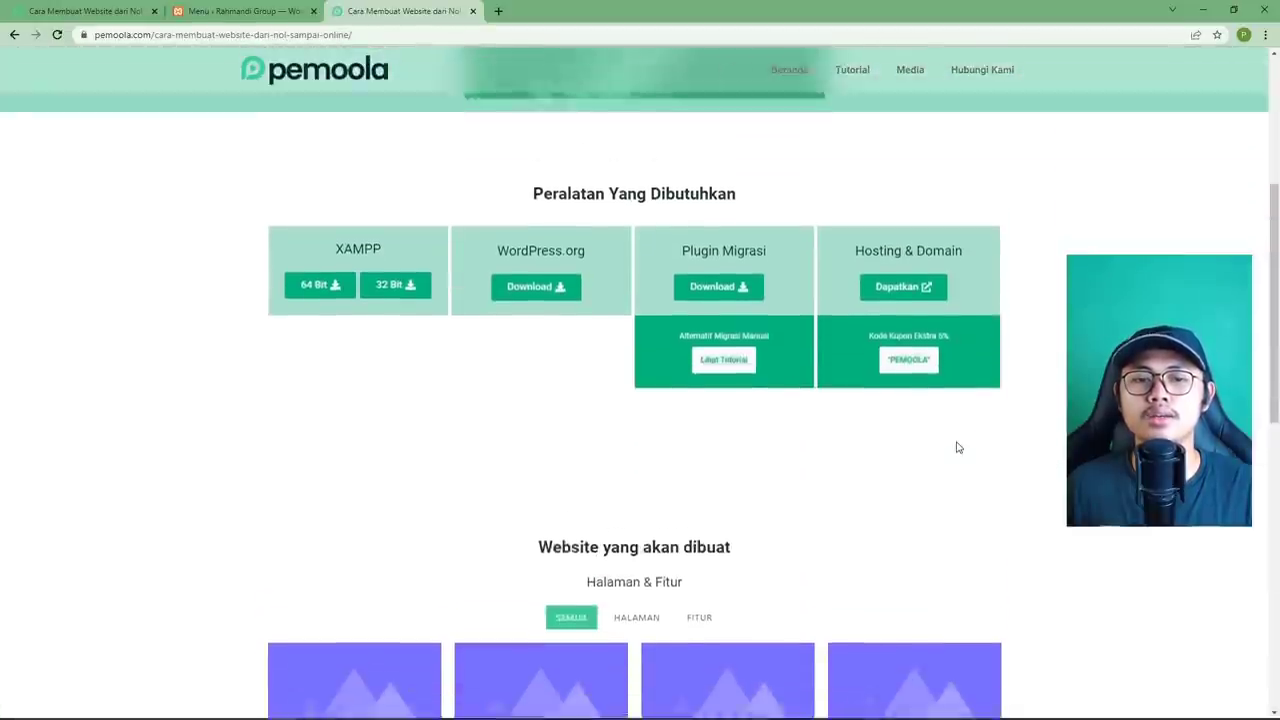
{"action": "scroll", "coordinate": [957, 400], "scroll_direction": "up", "scroll_amount": 3}
{"action": "key", "text": "alt+Left"}
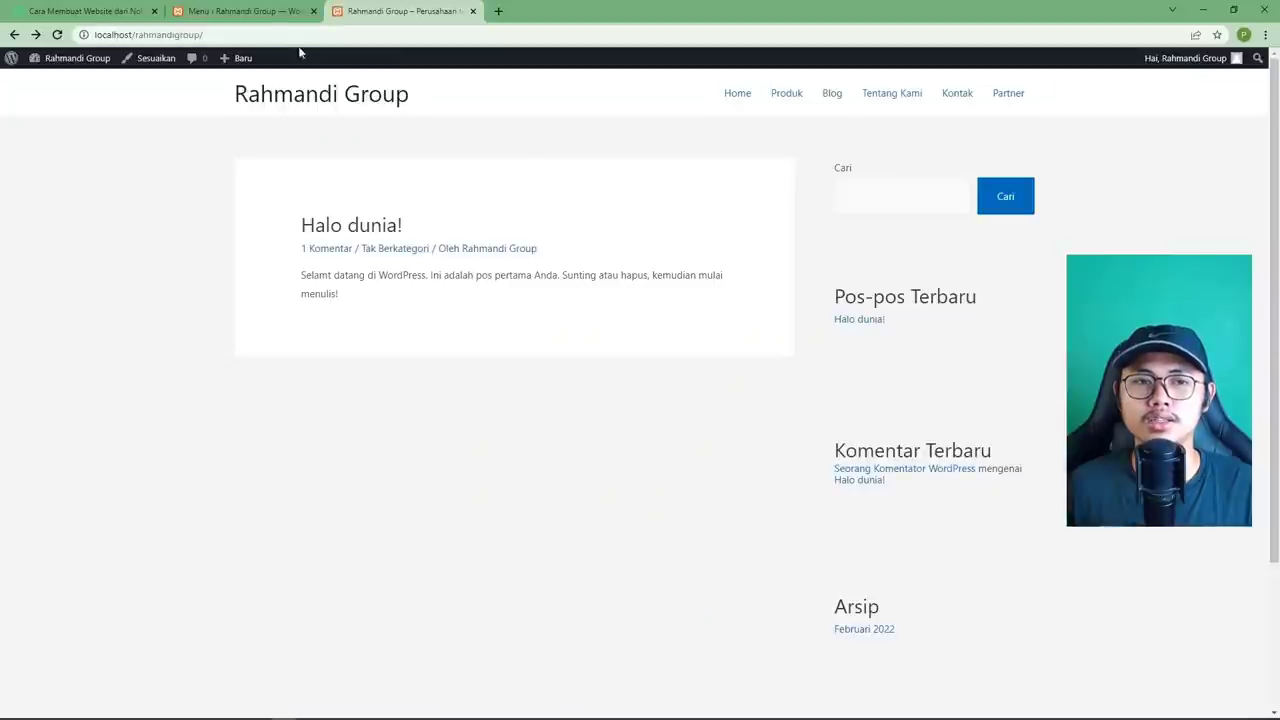
Remove the Partner item from Menu Utama and save the menu.
{"action": "left_click", "coordinate": [245, 11]}
{"action": "left_click", "coordinate": [592, 553]}
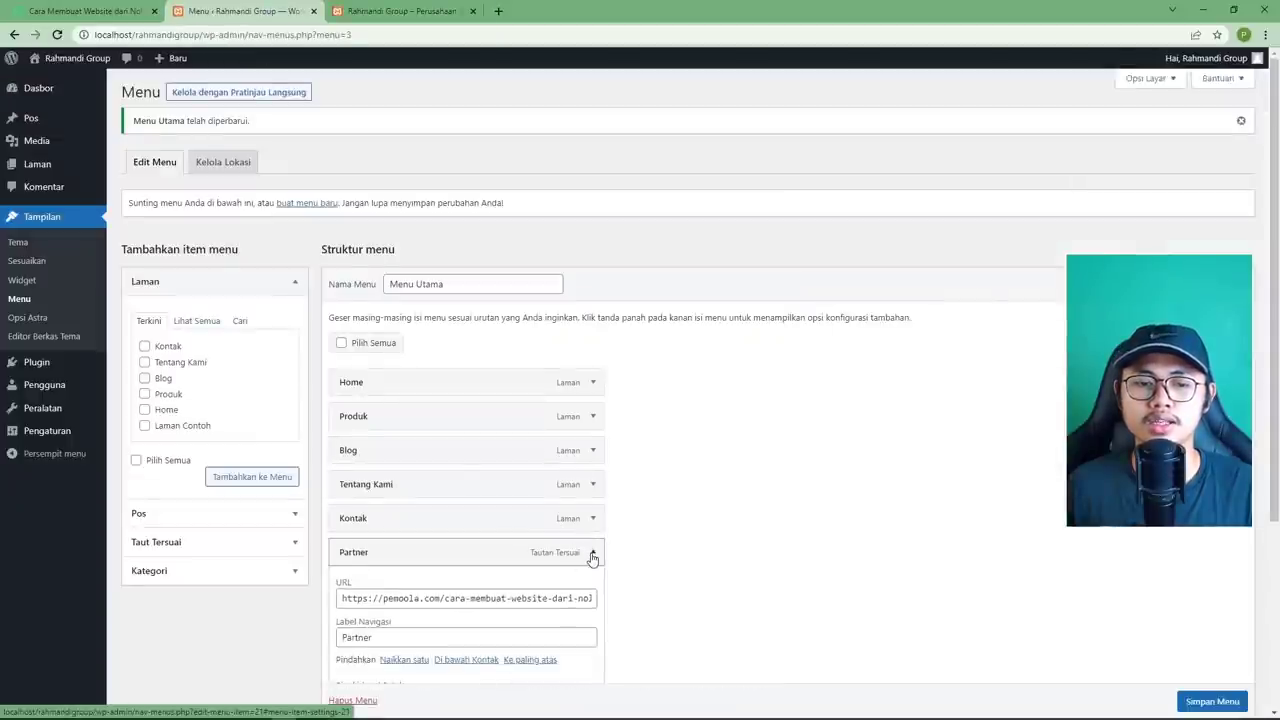
{"action": "scroll", "coordinate": [486, 526], "scroll_direction": "down", "scroll_amount": 3}
{"action": "left_click", "coordinate": [356, 486]}
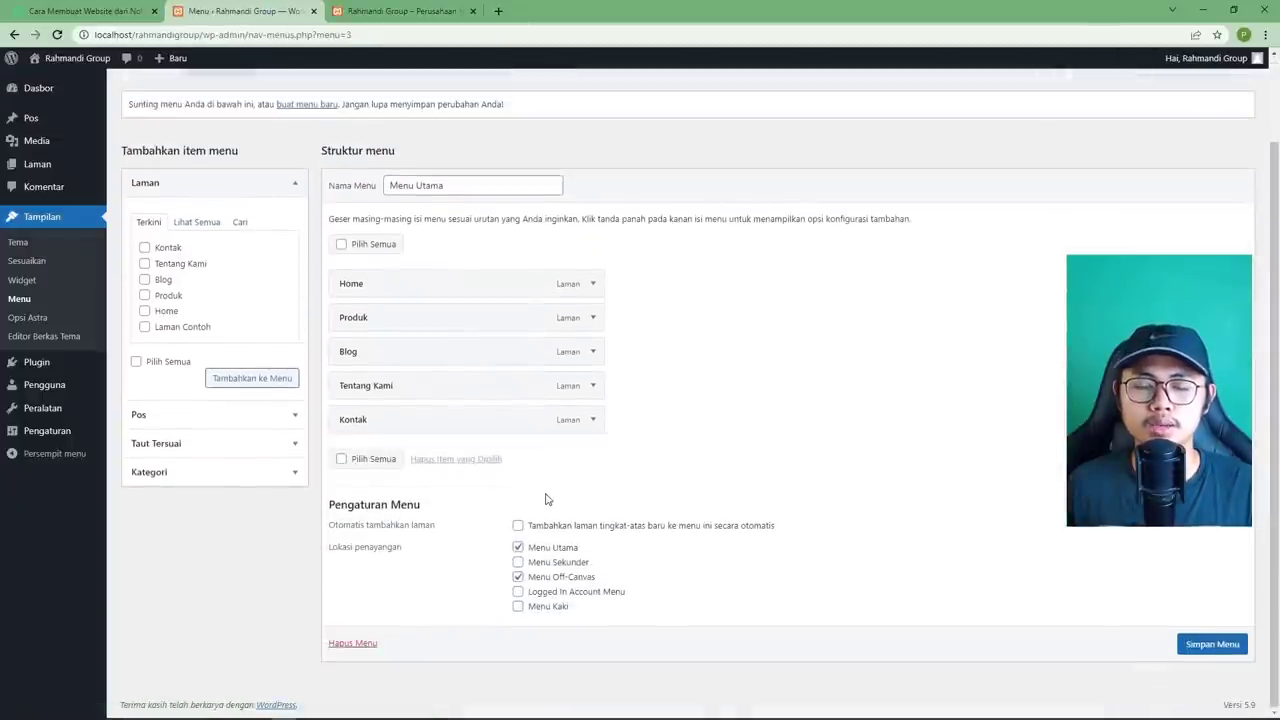
{"action": "left_click", "coordinate": [1212, 644]}
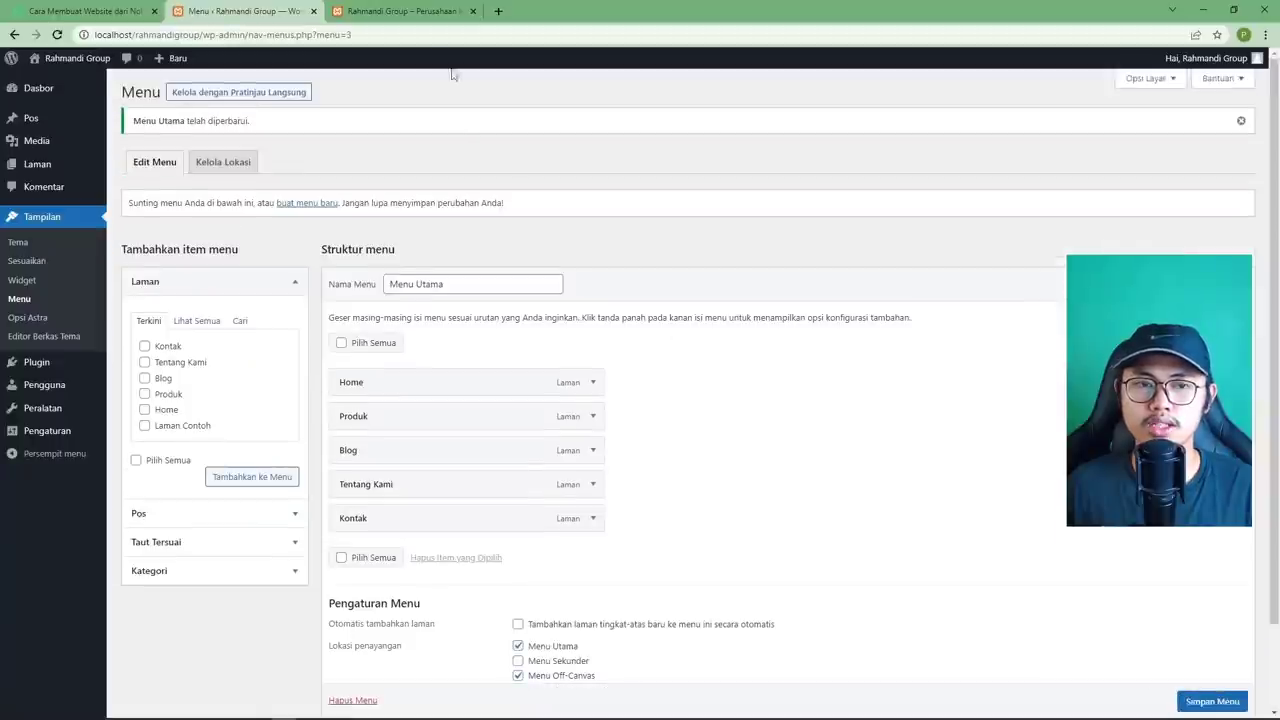
Reload the live site, browse Tentang Kami, Kontak and Home, then return to Menus admin.
{"action": "left_click", "coordinate": [410, 12]}
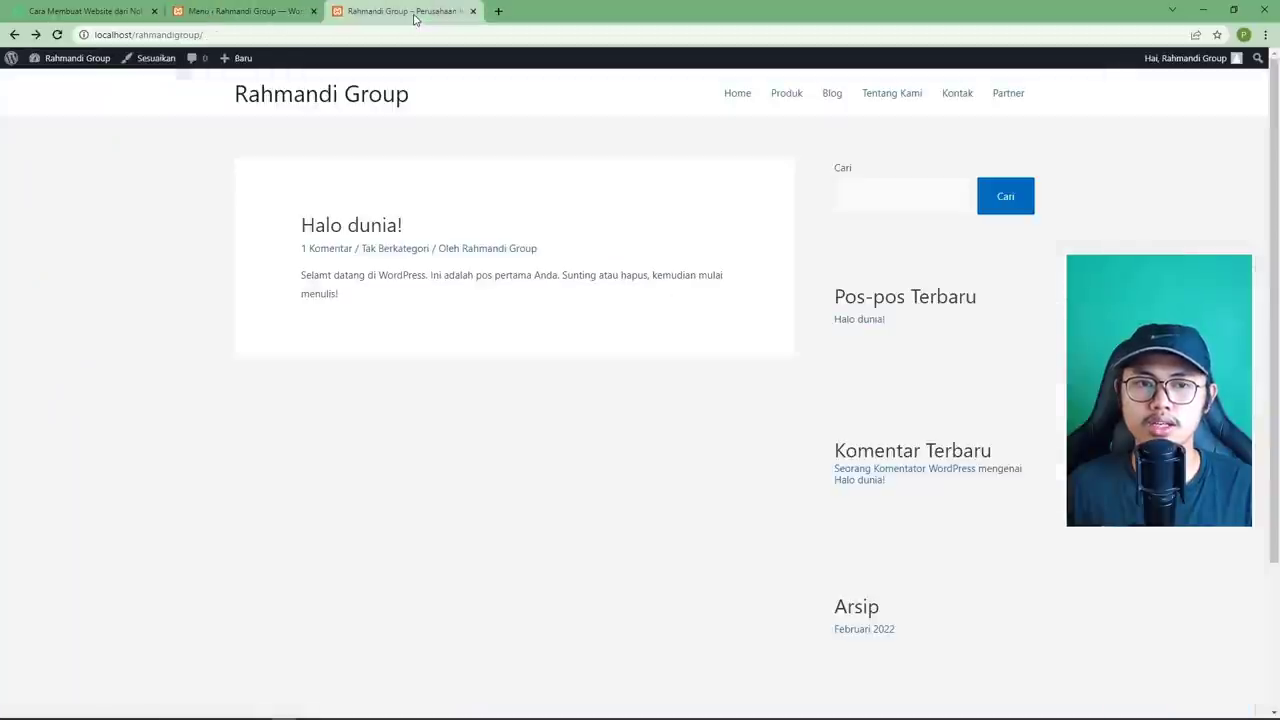
{"action": "left_click", "coordinate": [57, 34]}
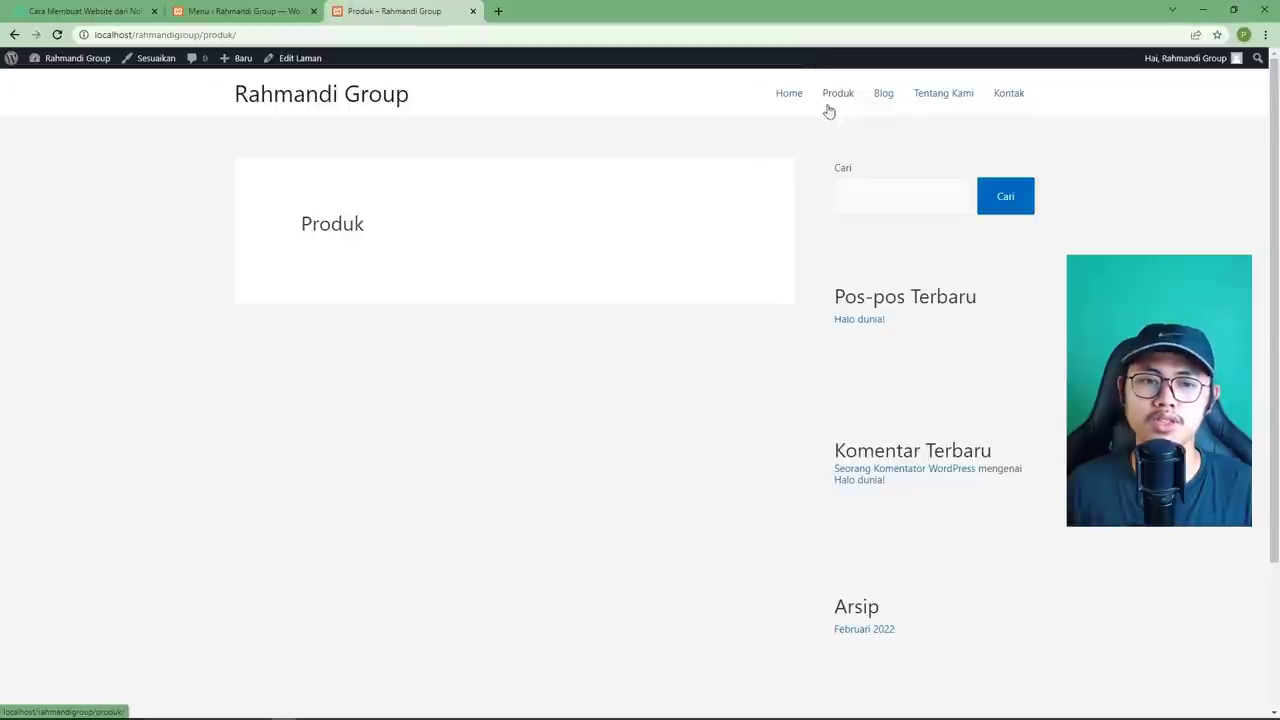
{"action": "left_click", "coordinate": [926, 104]}
{"action": "left_click", "coordinate": [995, 108]}
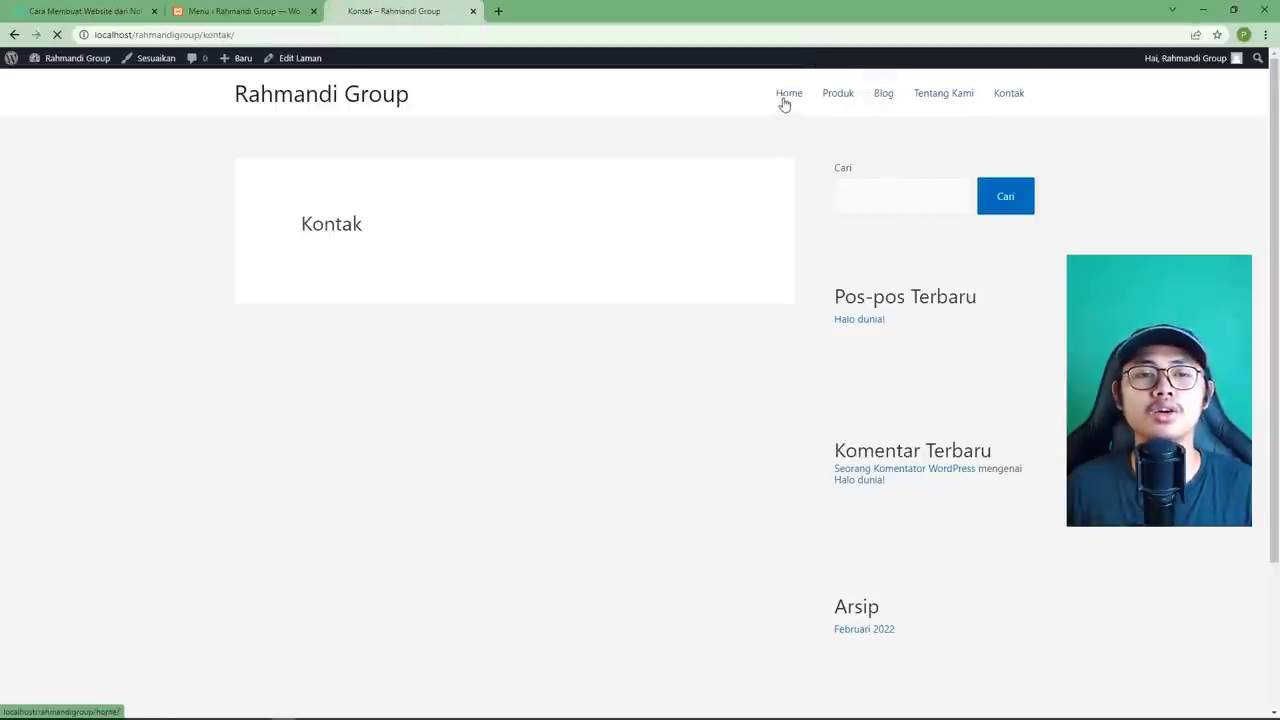
{"action": "left_click", "coordinate": [785, 102]}
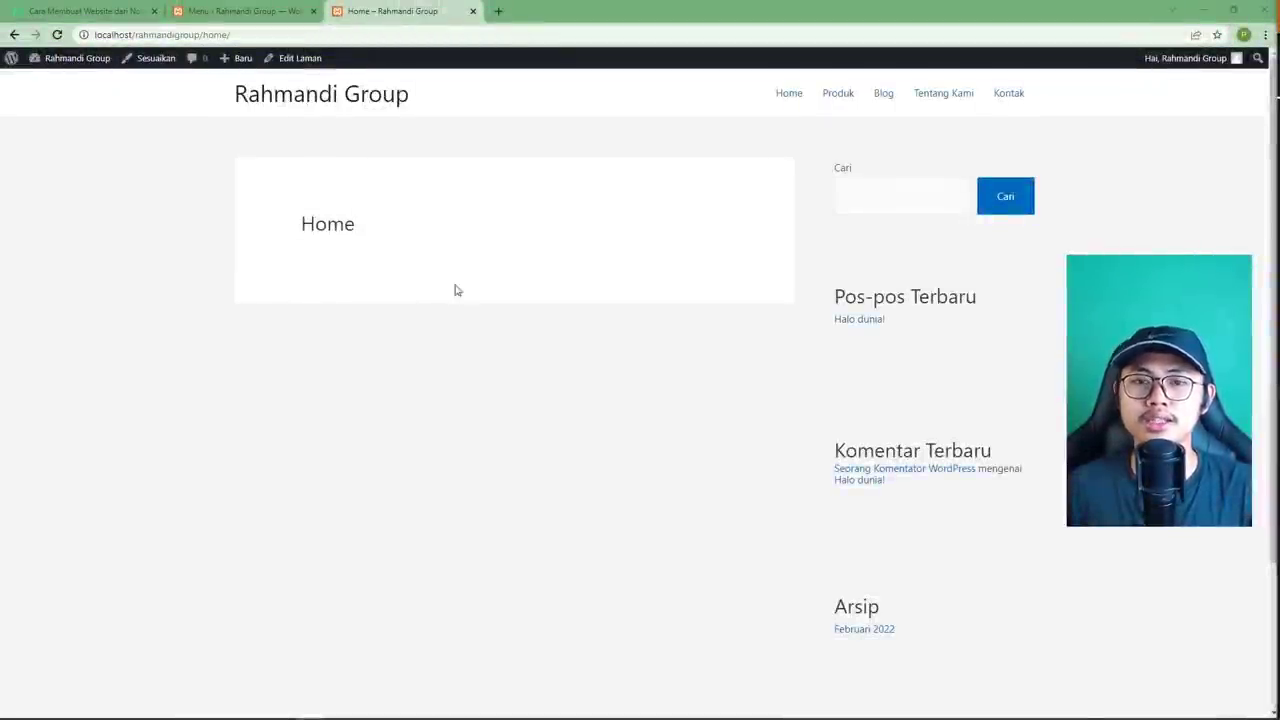
{"action": "left_click", "coordinate": [230, 22]}
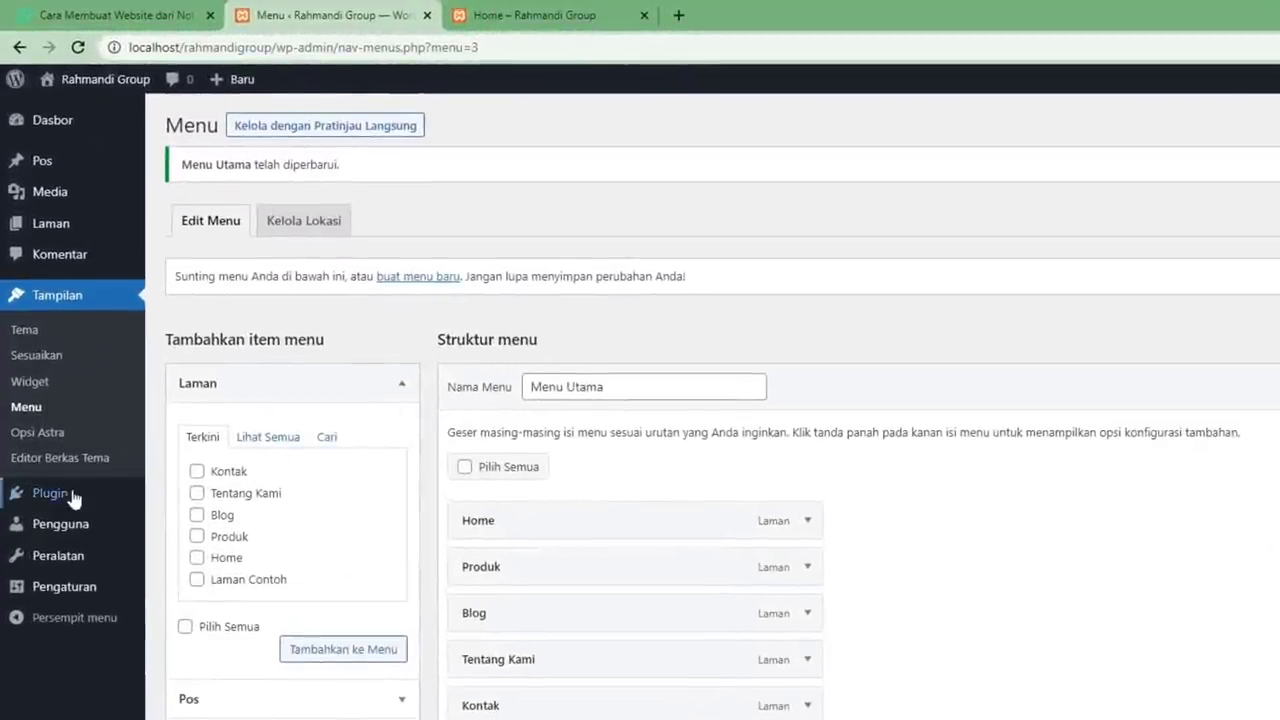
Search plugins for 'elementor', then install and activate Elementor Website Builder.
{"action": "mouse_move", "coordinate": [70, 495]}
{"action": "left_click", "coordinate": [200, 532]}
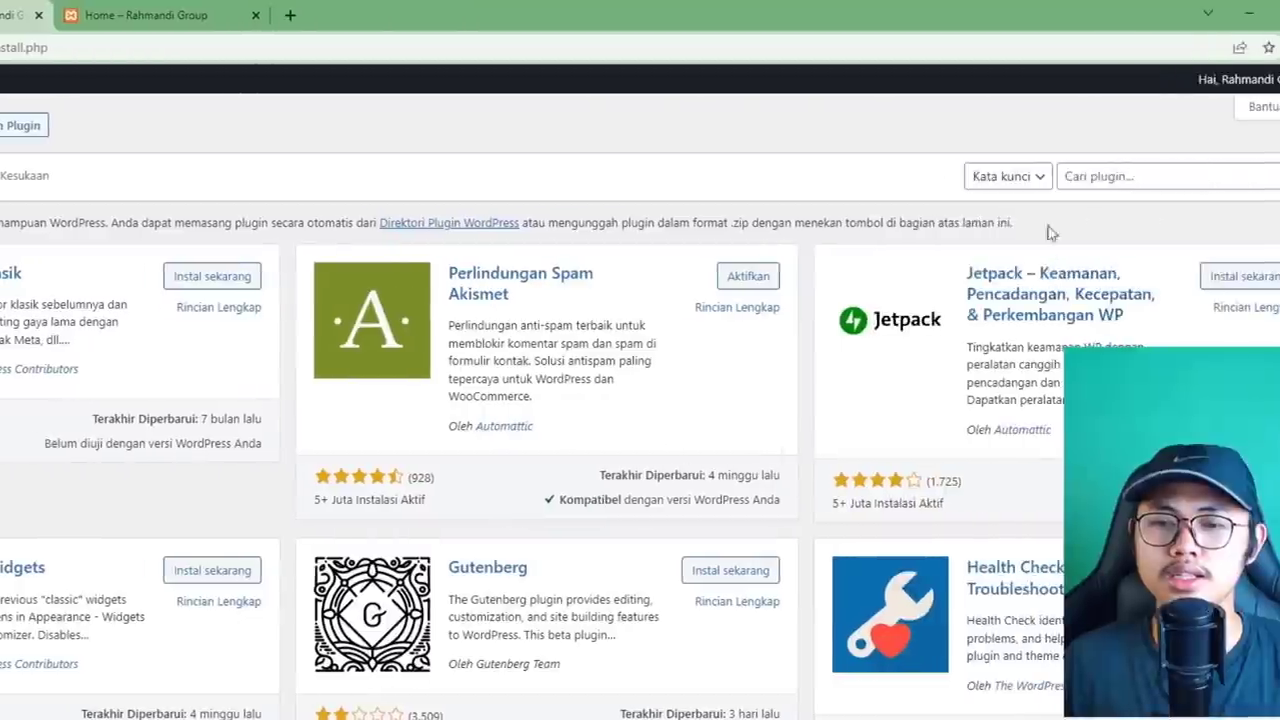
{"action": "left_click", "coordinate": [1066, 176]}
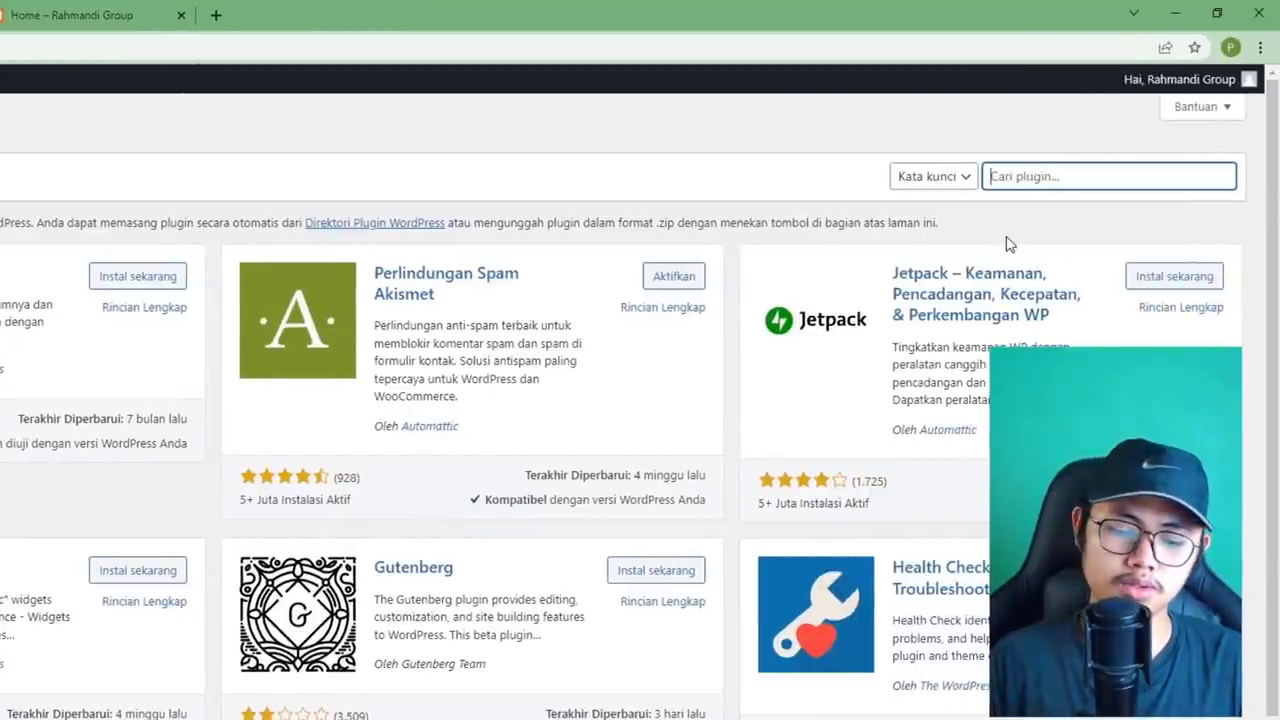
{"action": "type", "text": "elementor"}
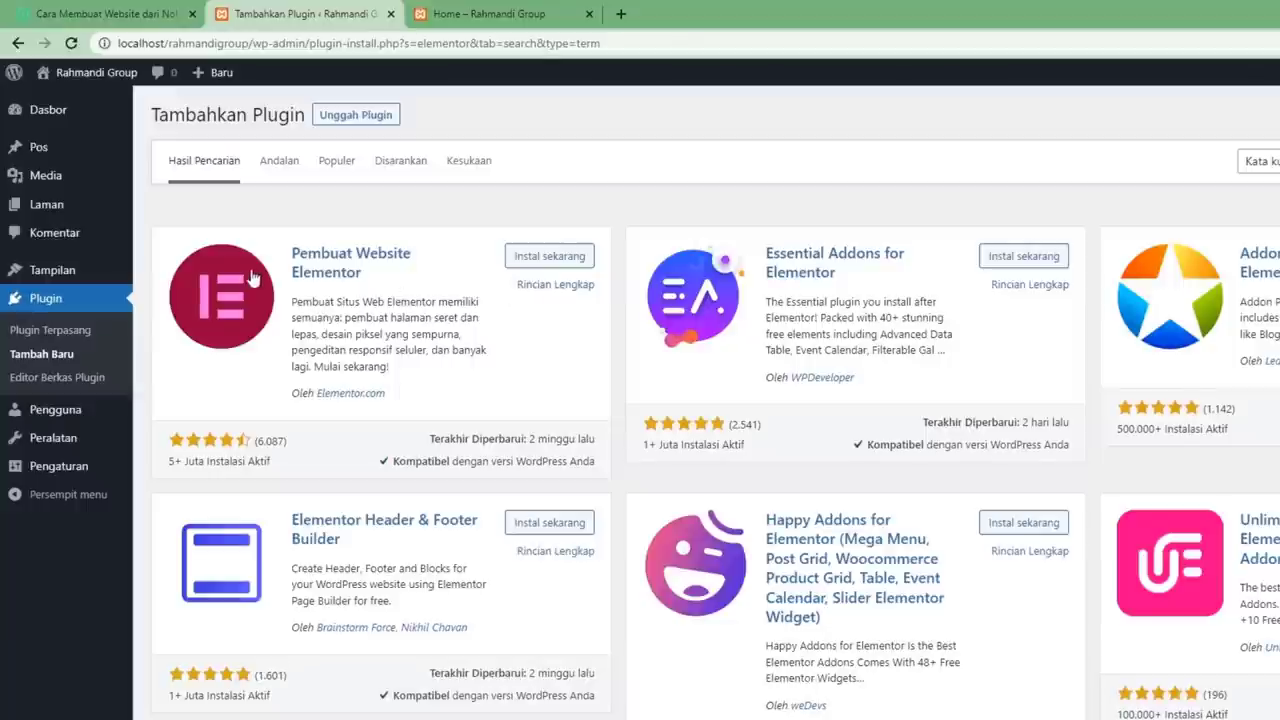
{"action": "left_click", "coordinate": [550, 256]}
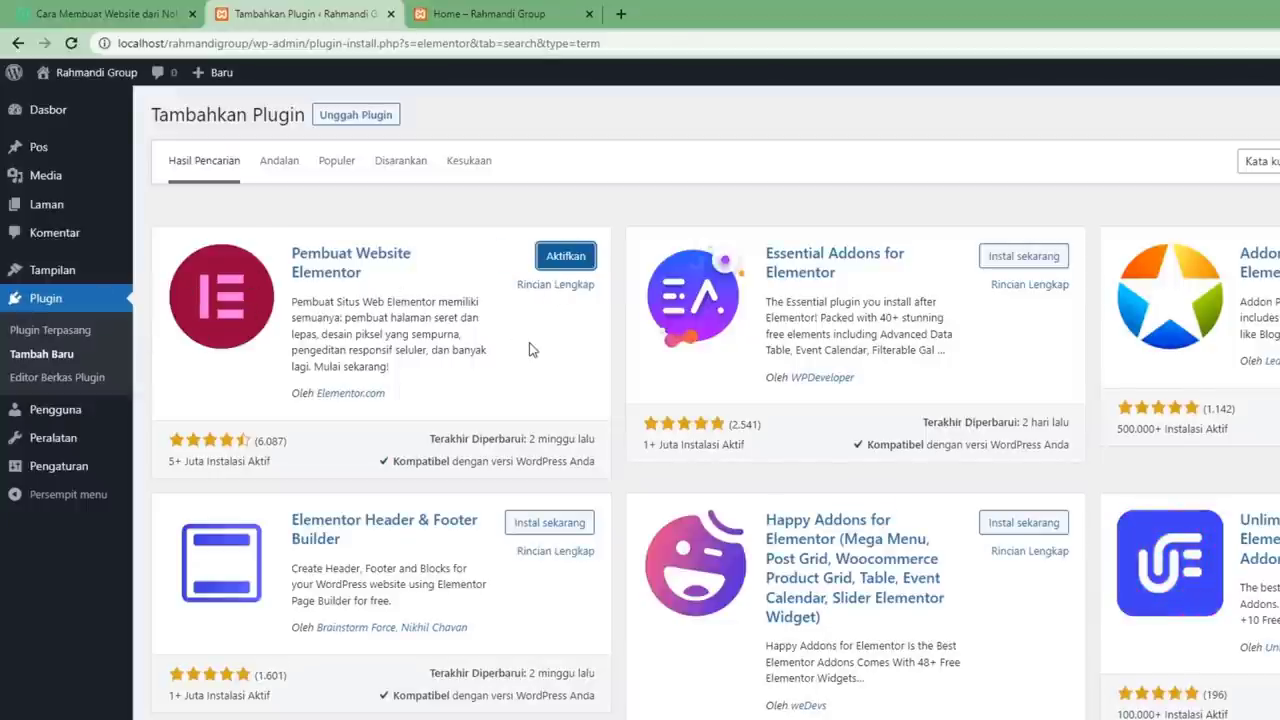
{"action": "left_click", "coordinate": [565, 256]}
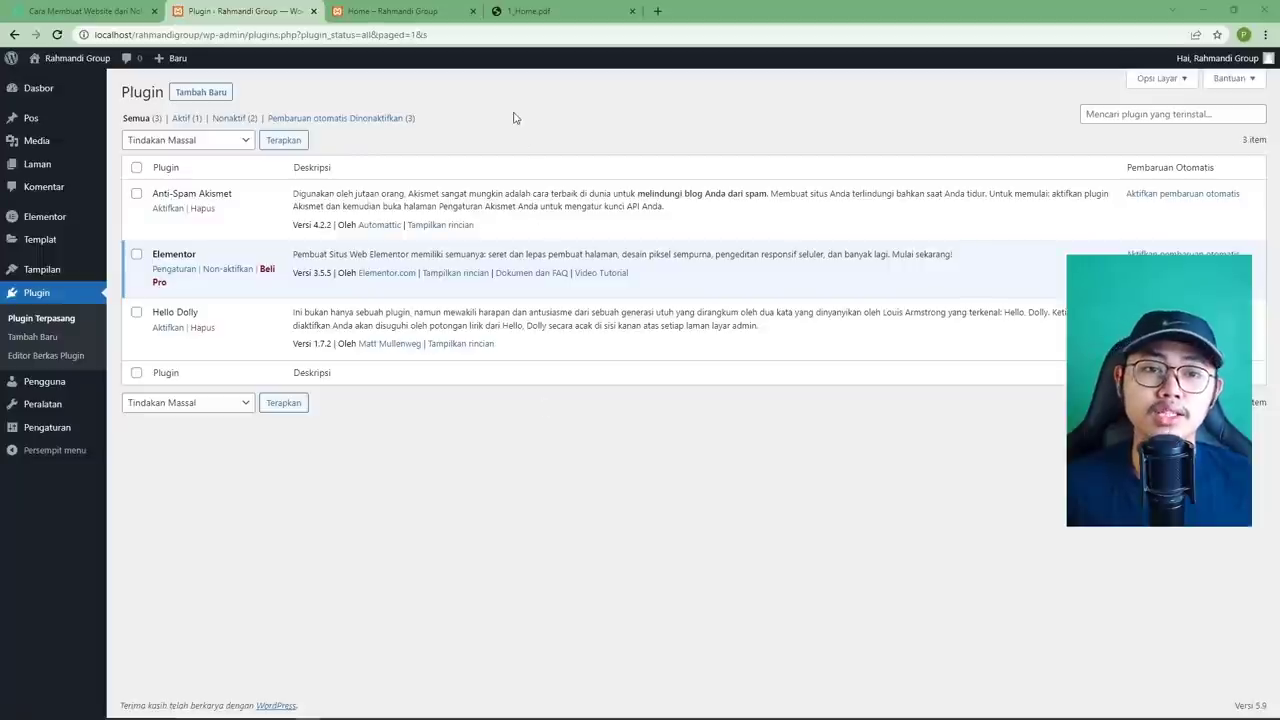
Scroll through all three pages of the 1_Home.pdf mockup and back to the top.
{"action": "left_click", "coordinate": [522, 14]}
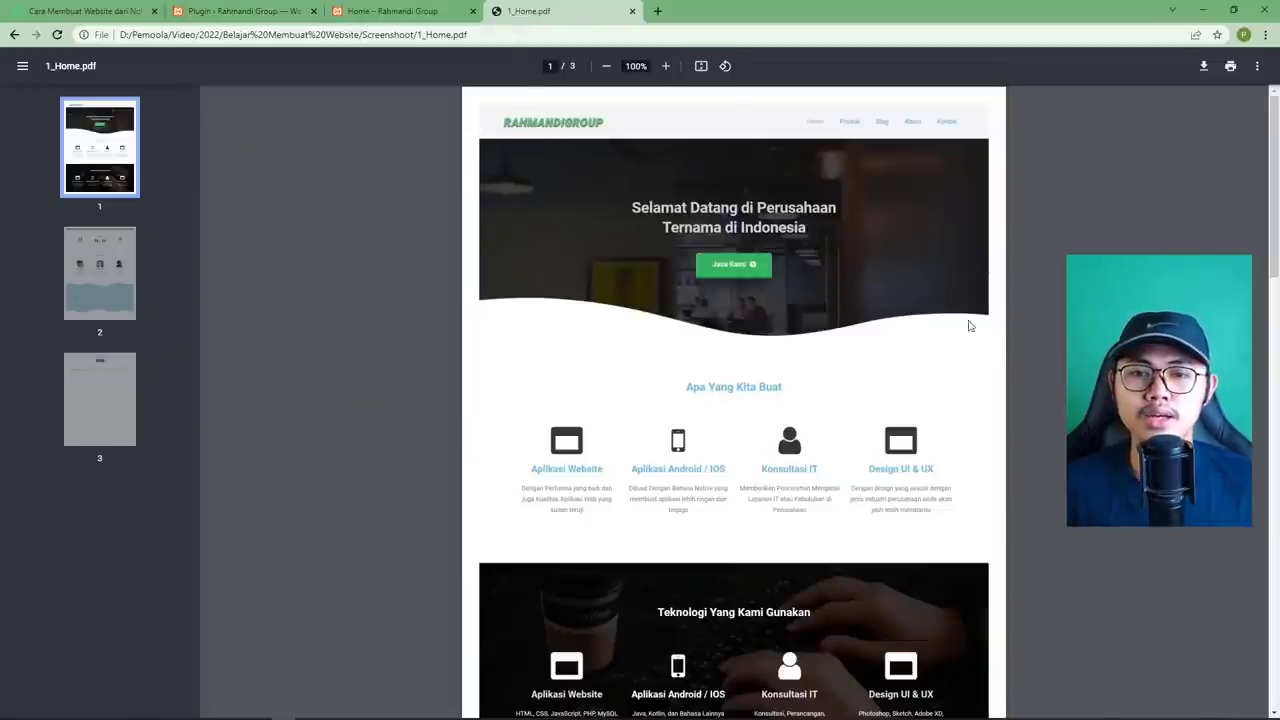
{"action": "scroll", "coordinate": [474, 274], "scroll_direction": "down", "scroll_amount": 3}
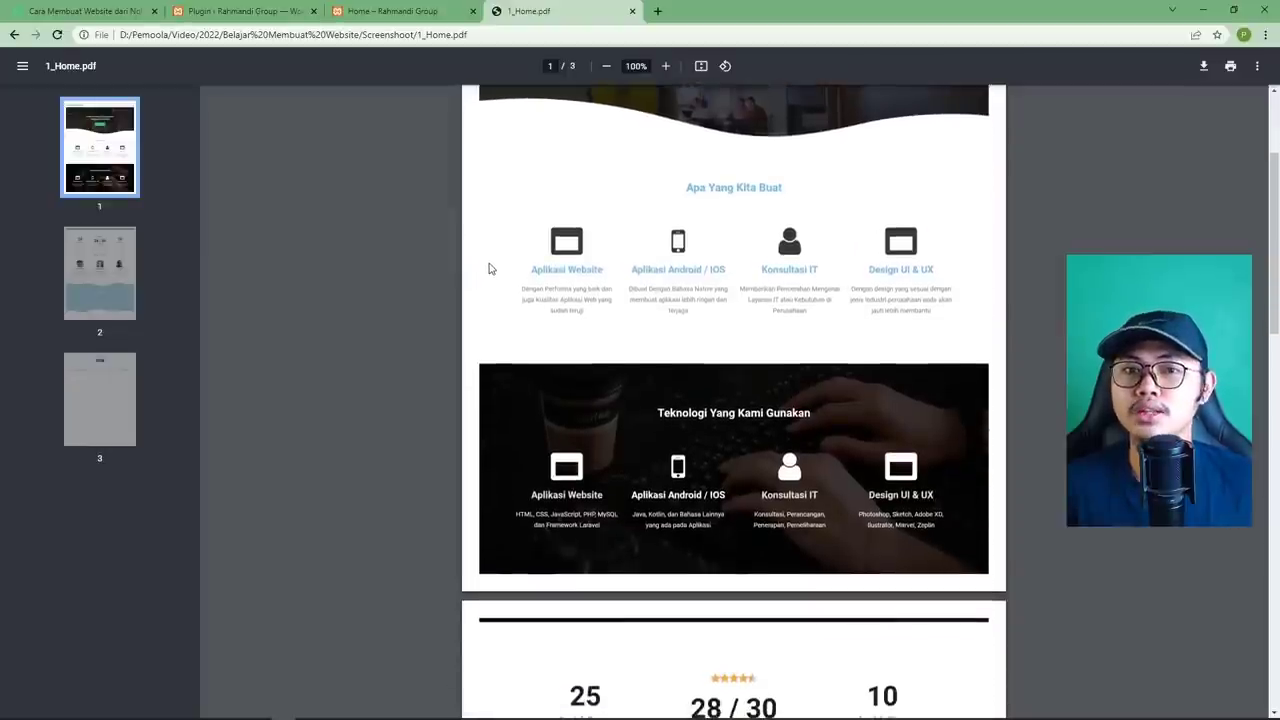
{"action": "scroll", "coordinate": [490, 268], "scroll_direction": "up", "scroll_amount": 3}
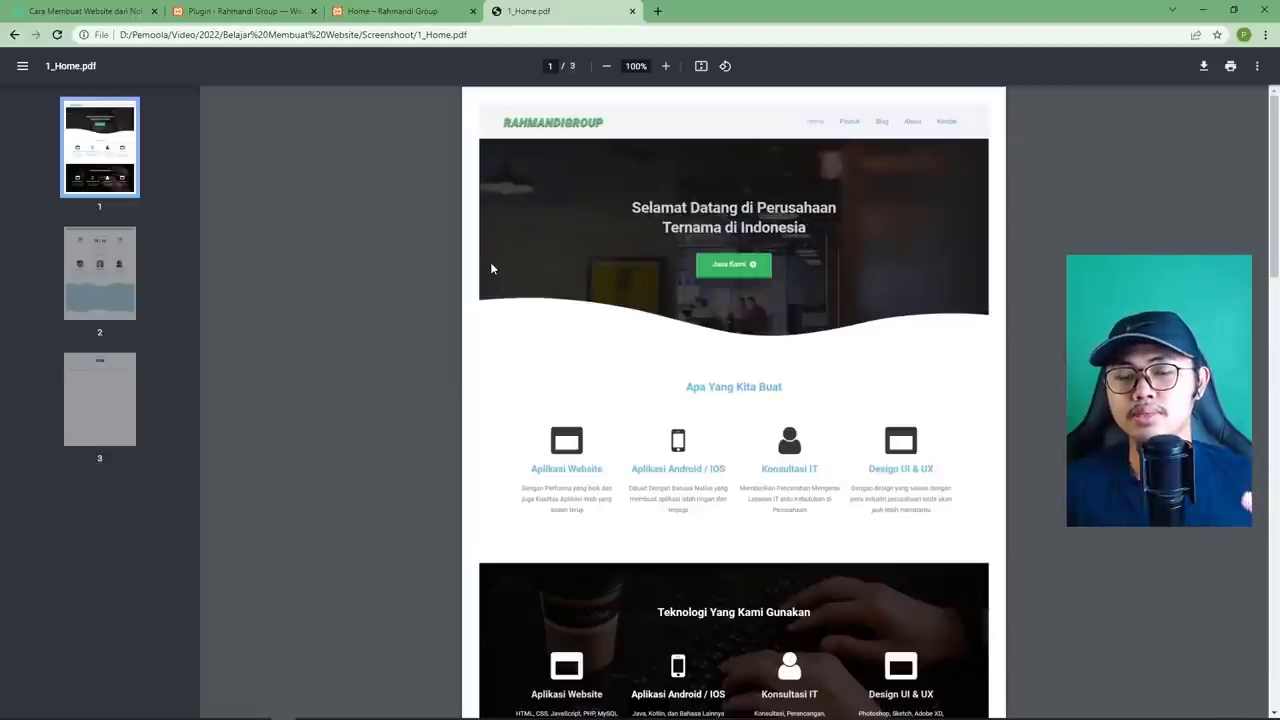
{"action": "scroll", "coordinate": [525, 276], "scroll_direction": "down", "scroll_amount": 3}
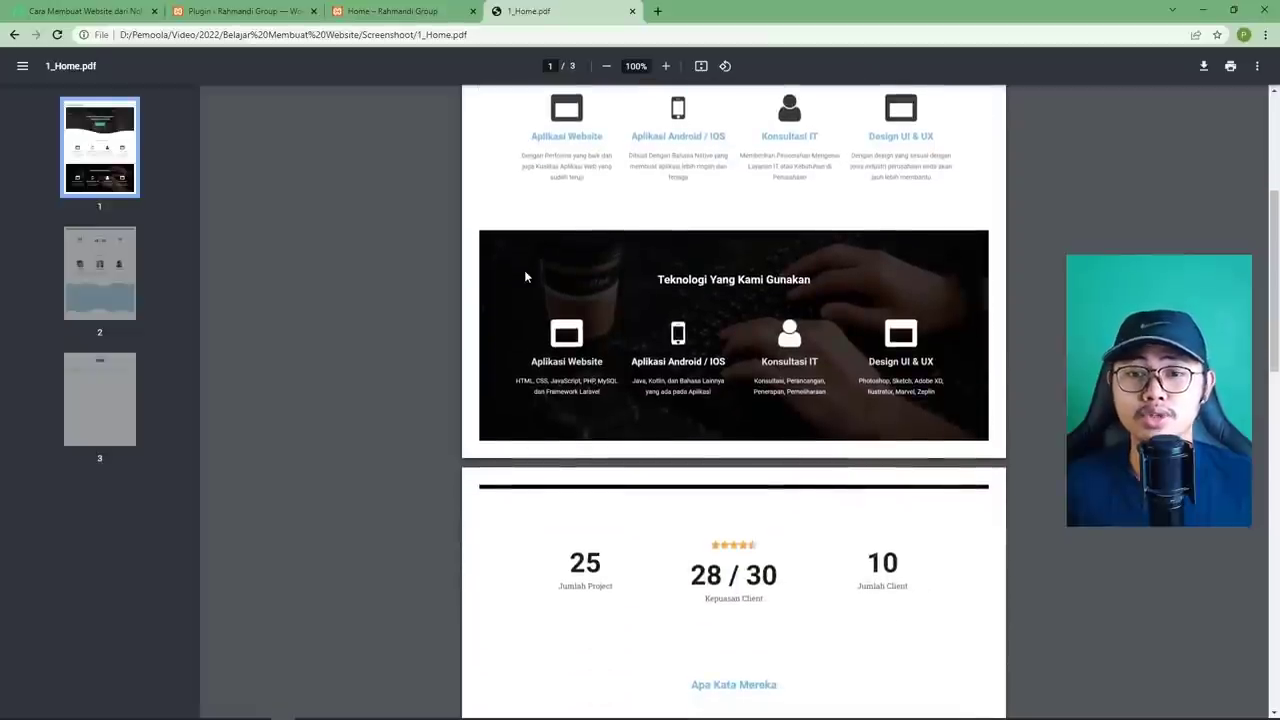
{"action": "scroll", "coordinate": [525, 276], "scroll_direction": "up", "scroll_amount": 1}
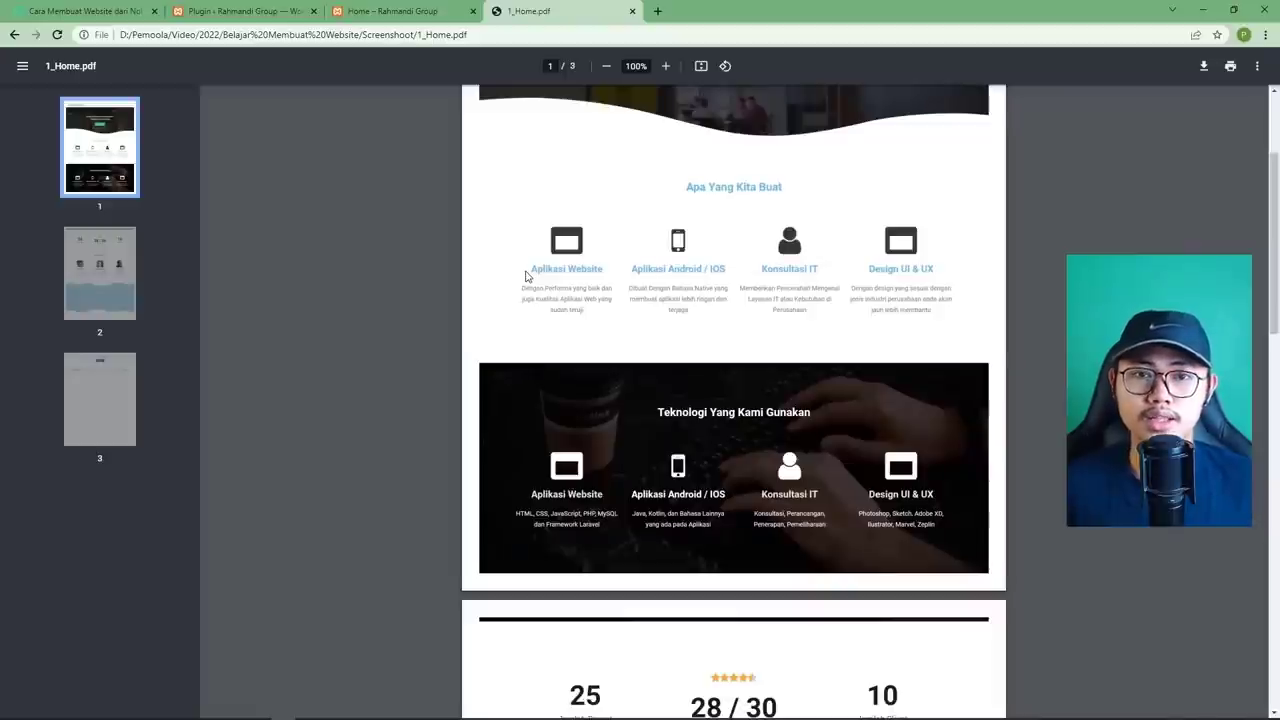
{"action": "scroll", "coordinate": [530, 271], "scroll_direction": "down", "scroll_amount": 1}
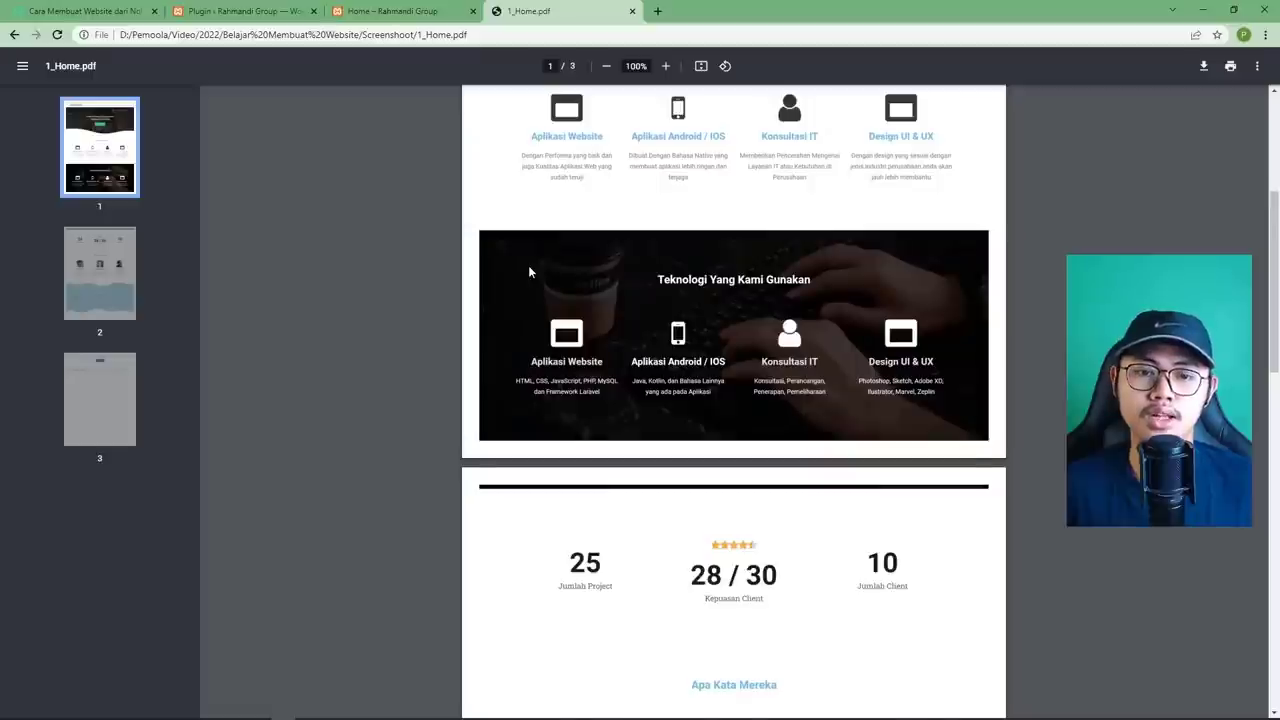
{"action": "scroll", "coordinate": [528, 271], "scroll_direction": "down", "scroll_amount": 2}
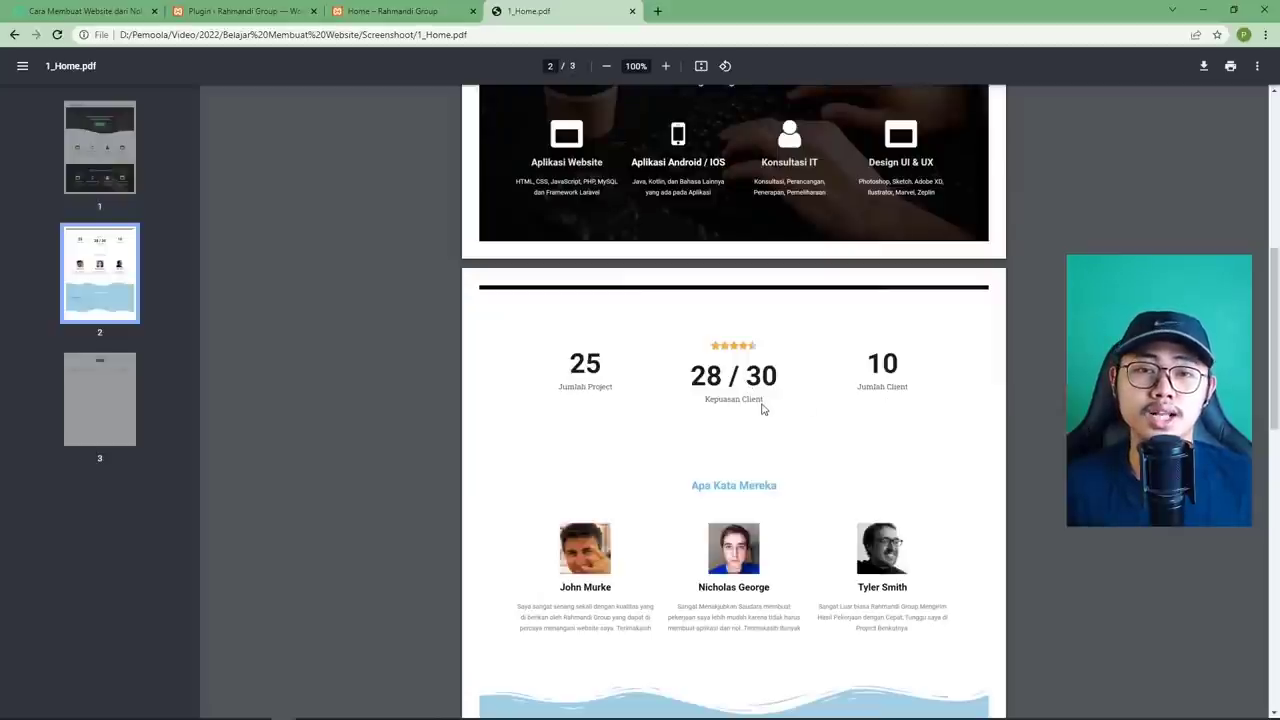
{"action": "scroll", "coordinate": [762, 408], "scroll_direction": "down", "scroll_amount": 2}
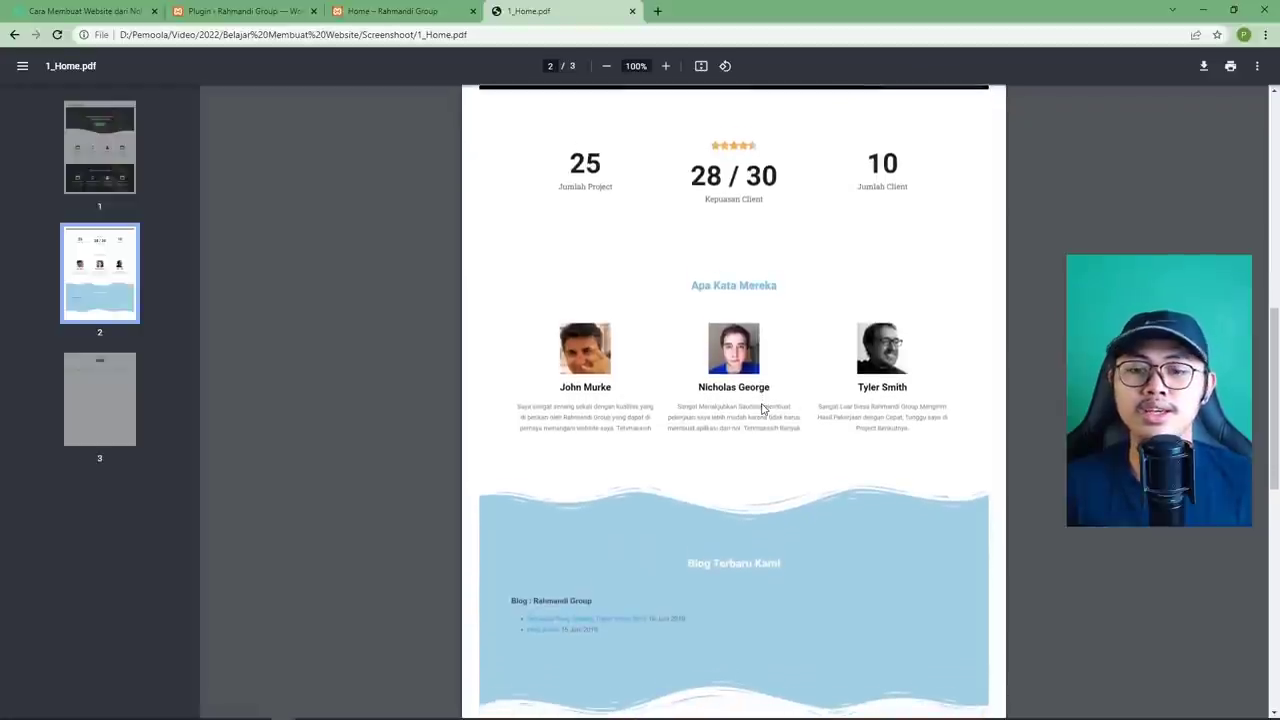
{"action": "scroll", "coordinate": [762, 408], "scroll_direction": "down", "scroll_amount": 3}
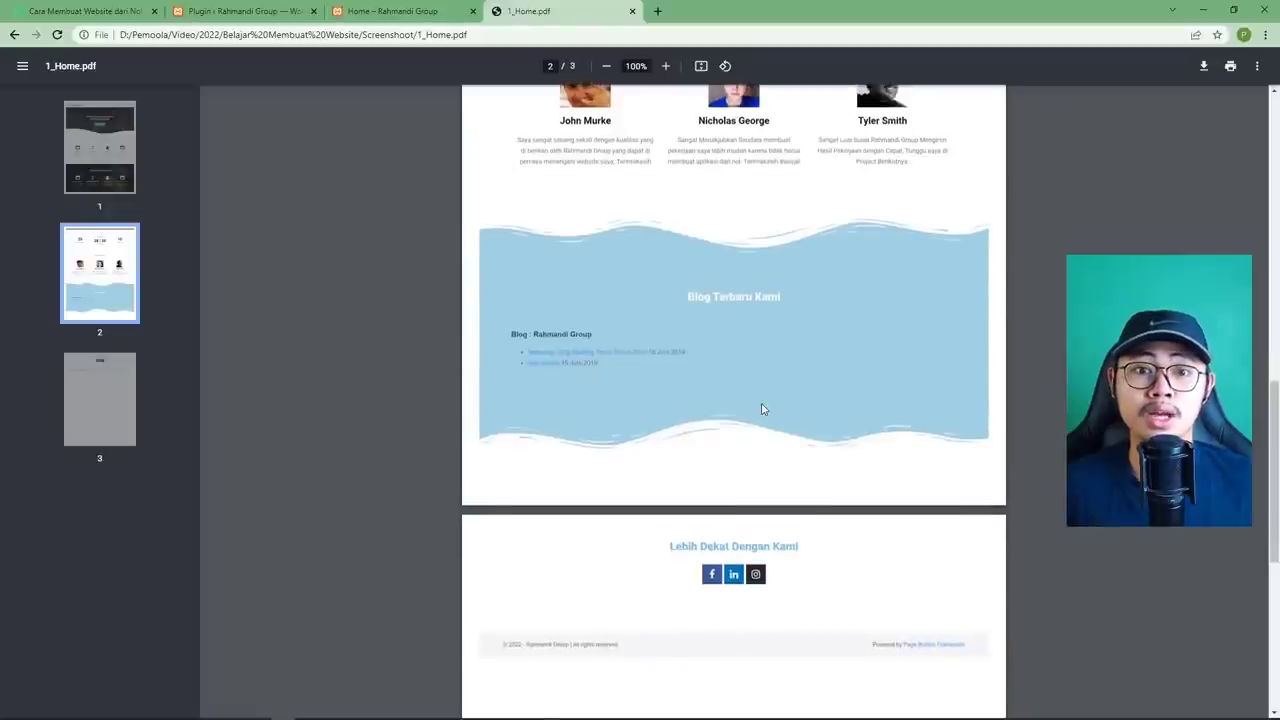
{"action": "scroll", "coordinate": [762, 408], "scroll_direction": "down", "scroll_amount": 1}
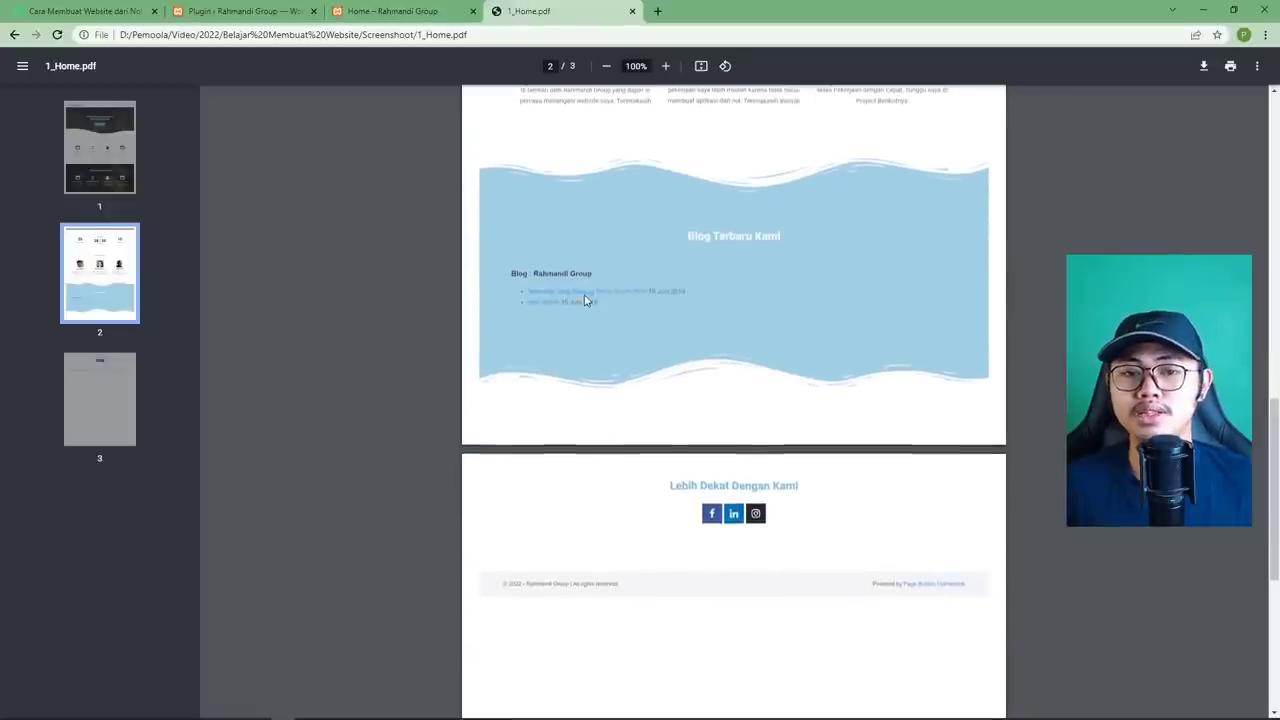
{"action": "scroll", "coordinate": [590, 303], "scroll_direction": "down", "scroll_amount": 2}
{"action": "scroll", "coordinate": [591, 304], "scroll_direction": "up", "scroll_amount": 1}
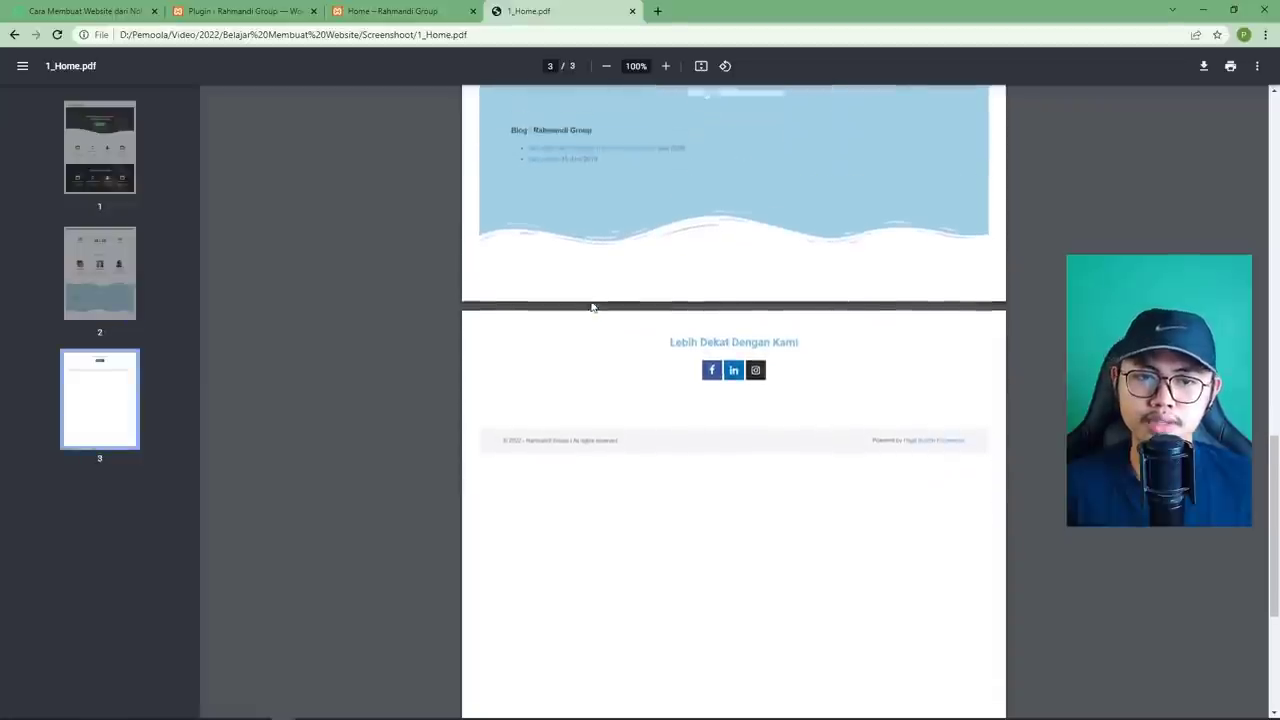
{"action": "scroll", "coordinate": [591, 305], "scroll_direction": "down", "scroll_amount": 2}
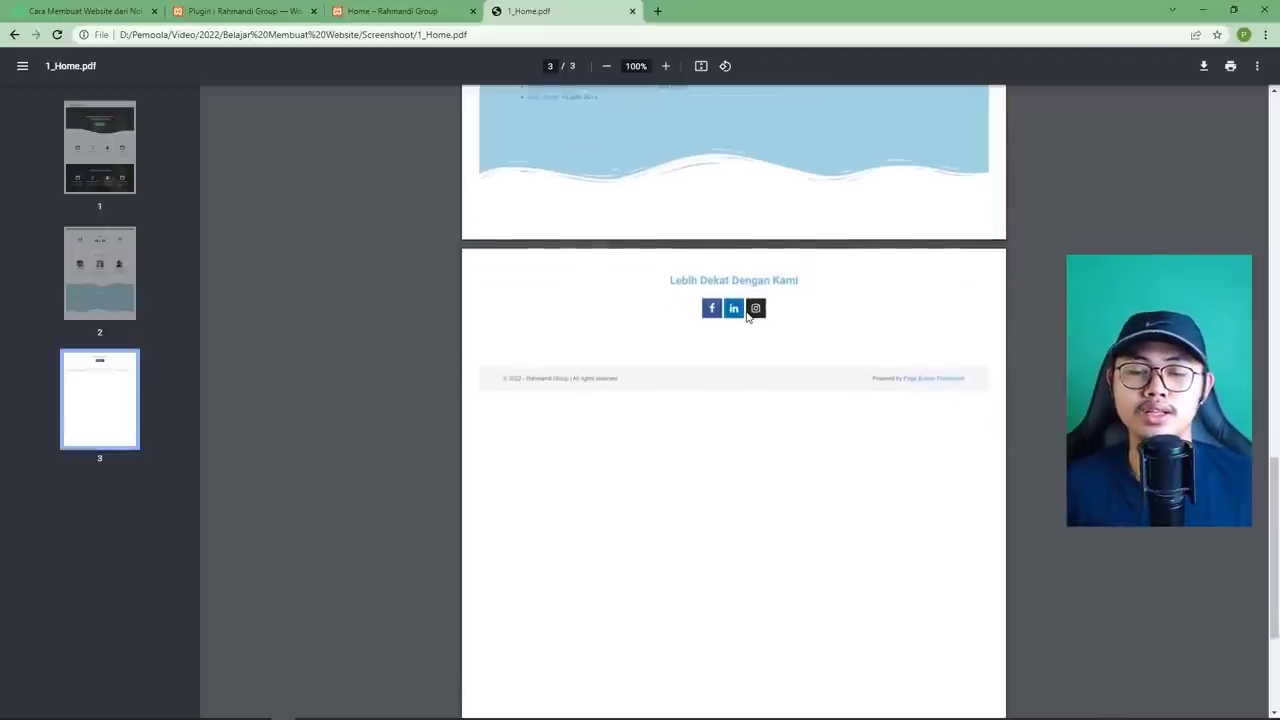
{"action": "scroll", "coordinate": [748, 317], "scroll_direction": "up", "scroll_amount": 15}
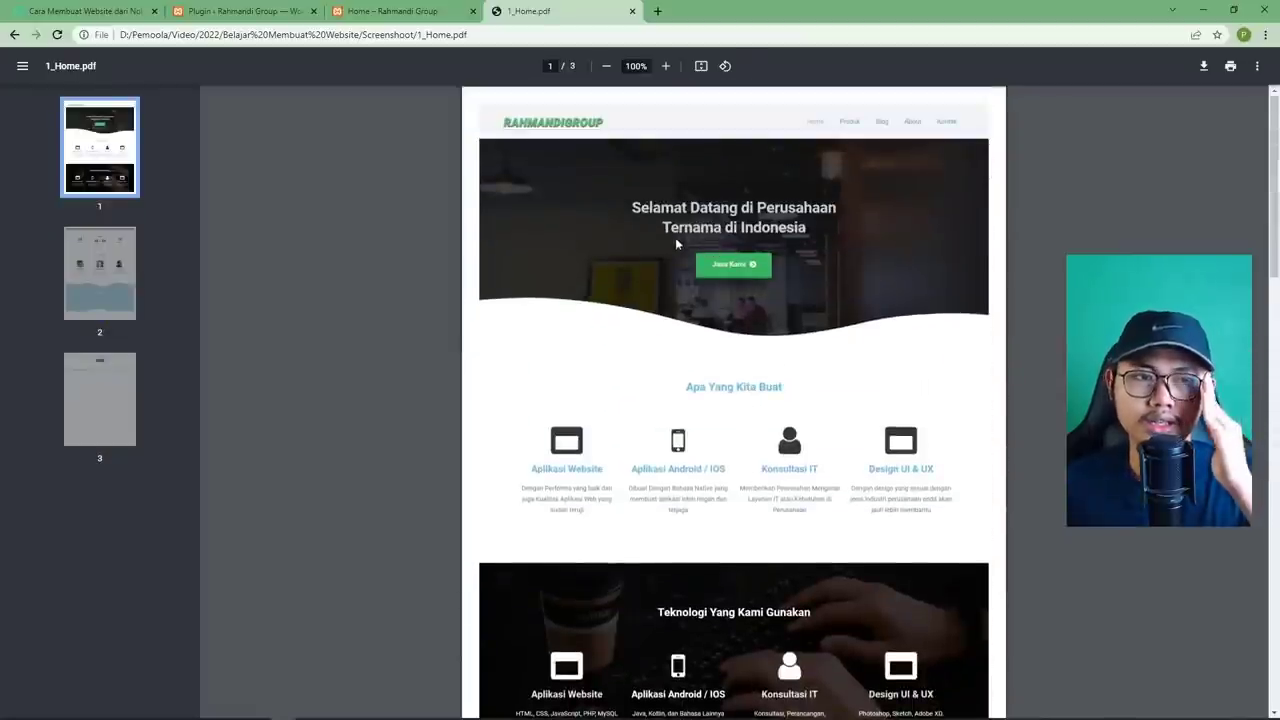
Back in WordPress, open the Home page from All Pages in the block editor.
{"action": "left_click", "coordinate": [245, 11]}
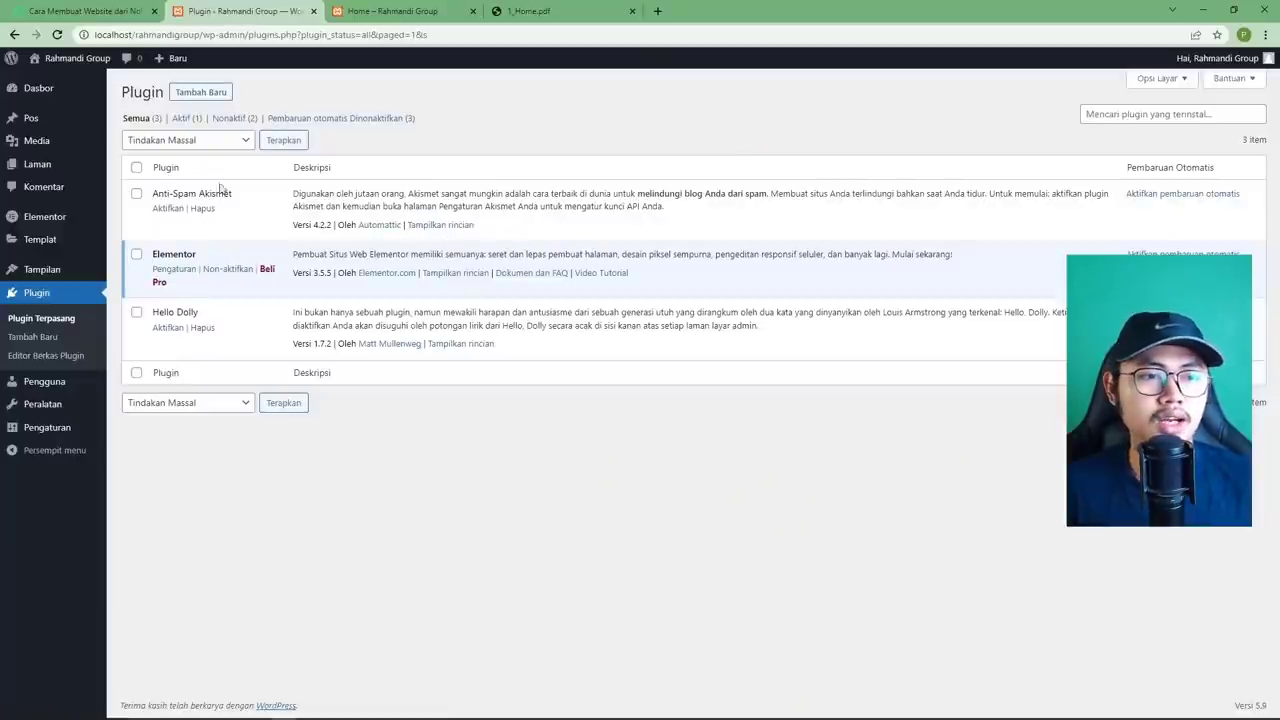
{"action": "mouse_move", "coordinate": [43, 167]}
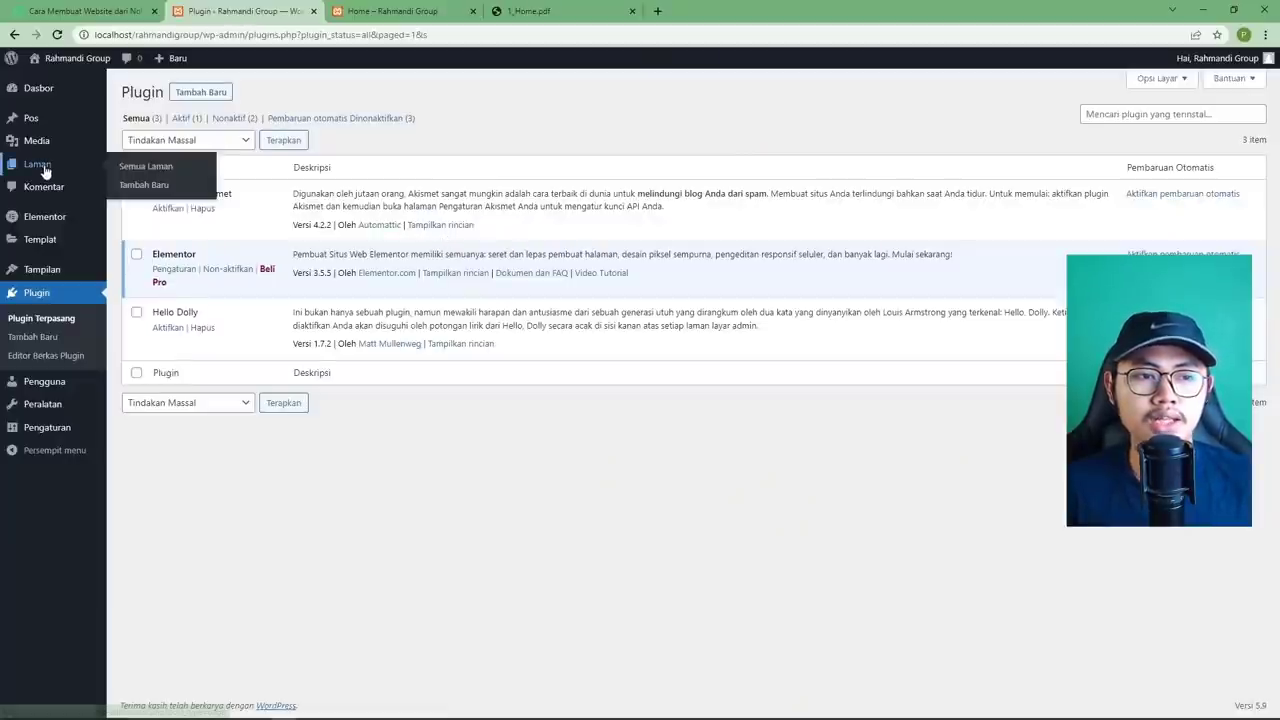
{"action": "left_click", "coordinate": [149, 175]}
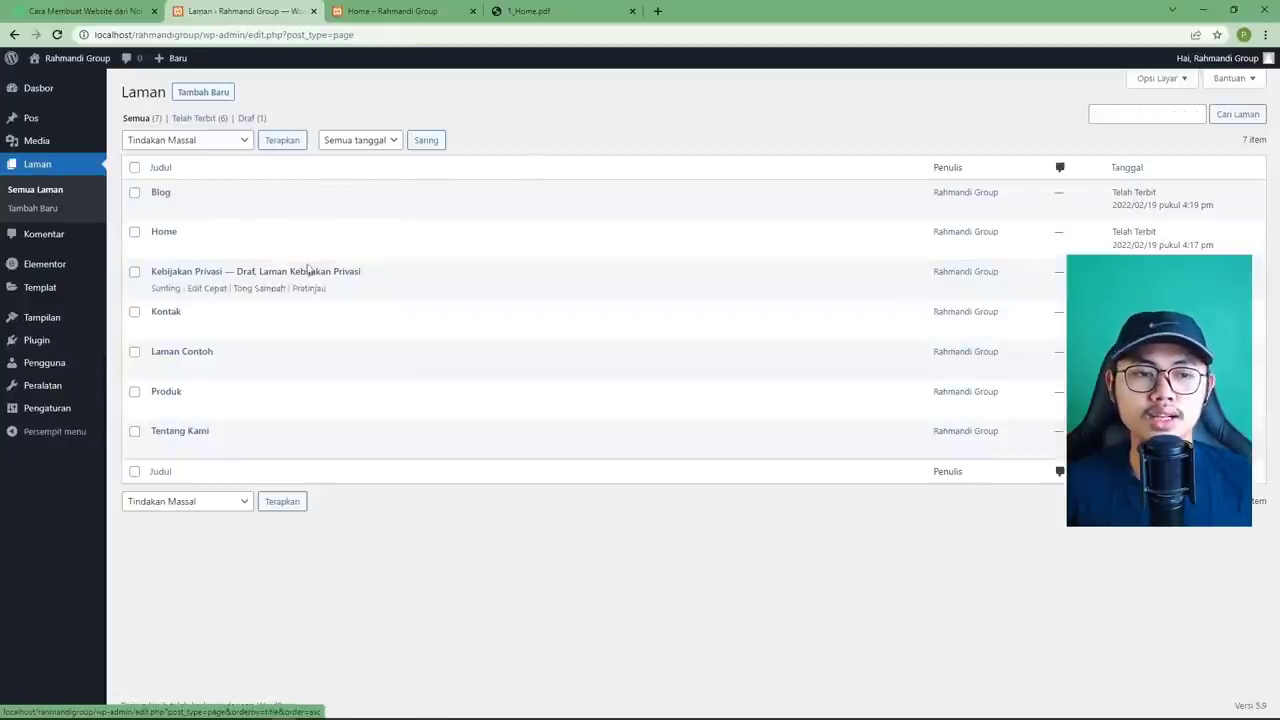
{"action": "mouse_move", "coordinate": [172, 238]}
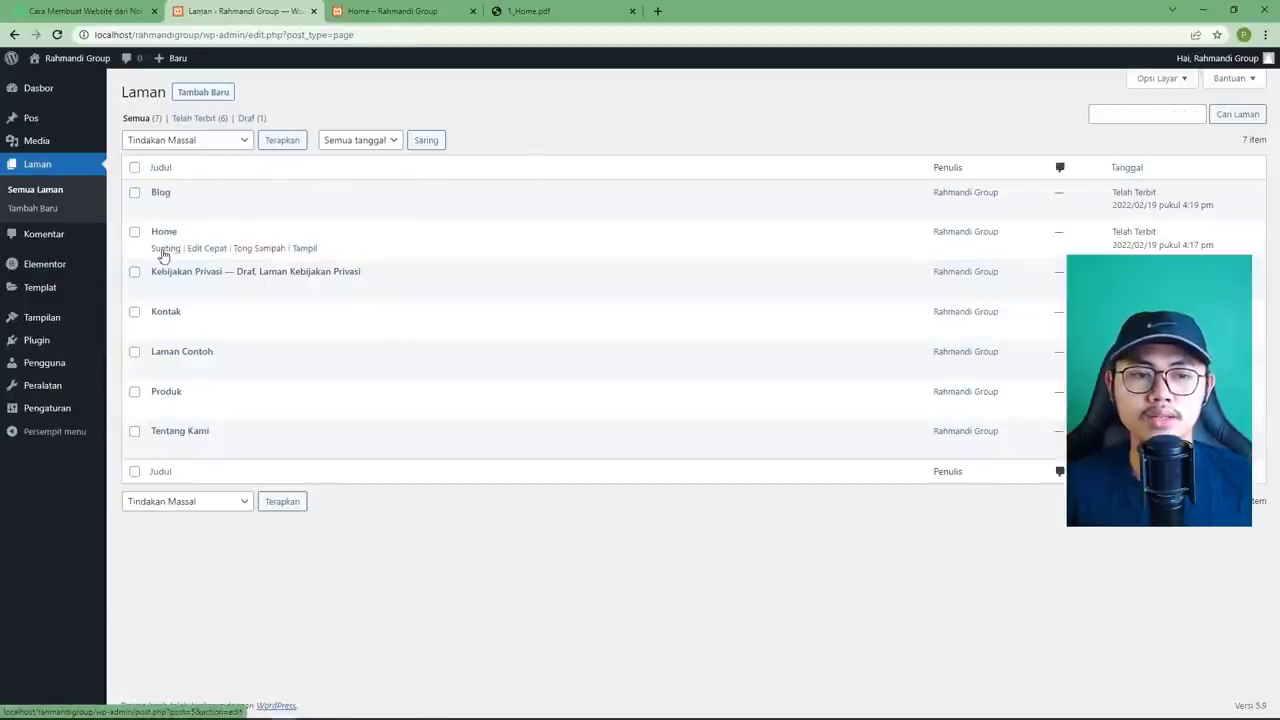
{"action": "left_click", "coordinate": [166, 248]}
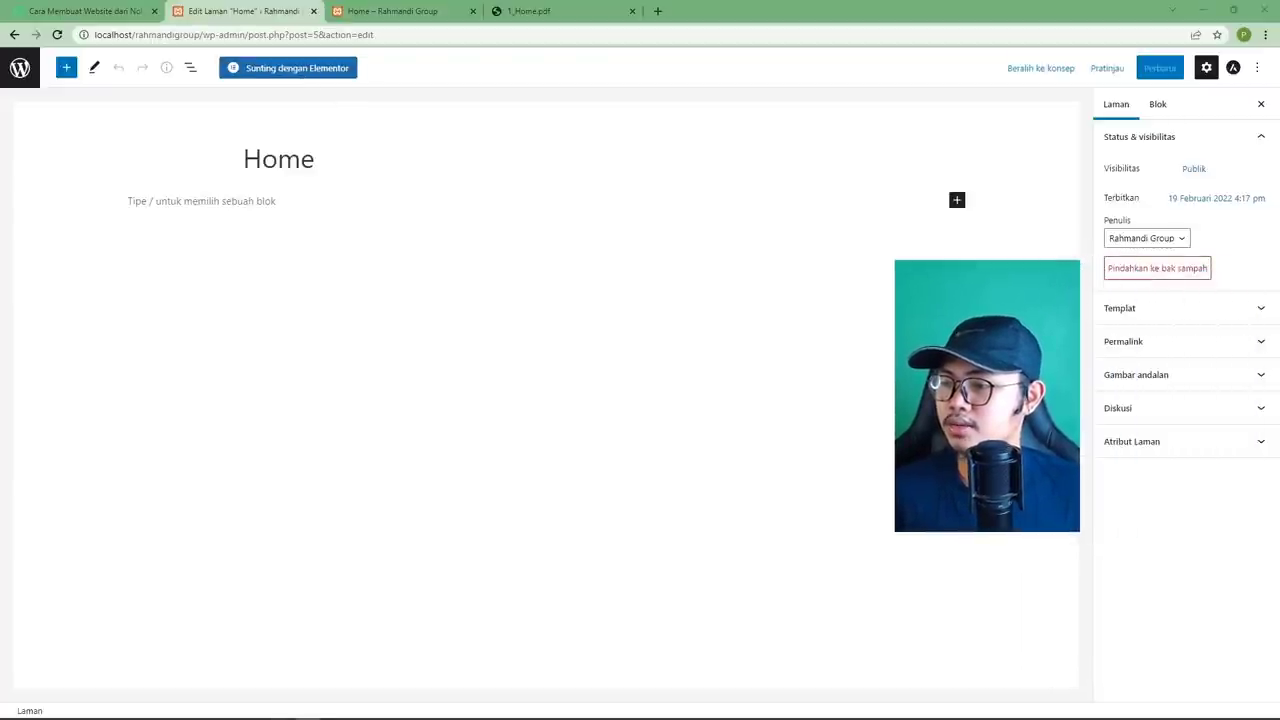
Apply the Elementor Lebar Penuh template to Home, update the page, and launch Elementor.
{"action": "left_click", "coordinate": [1174, 311]}
{"action": "left_click", "coordinate": [1133, 340]}
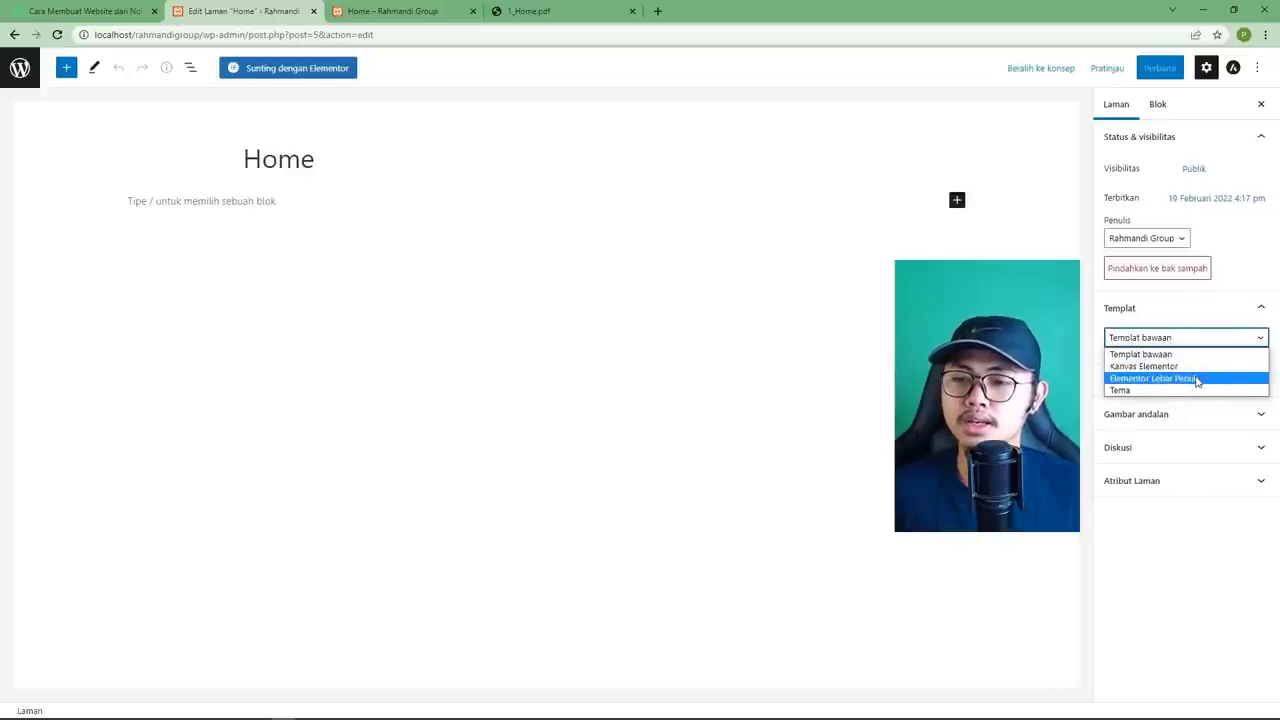
{"action": "left_click", "coordinate": [1197, 379]}
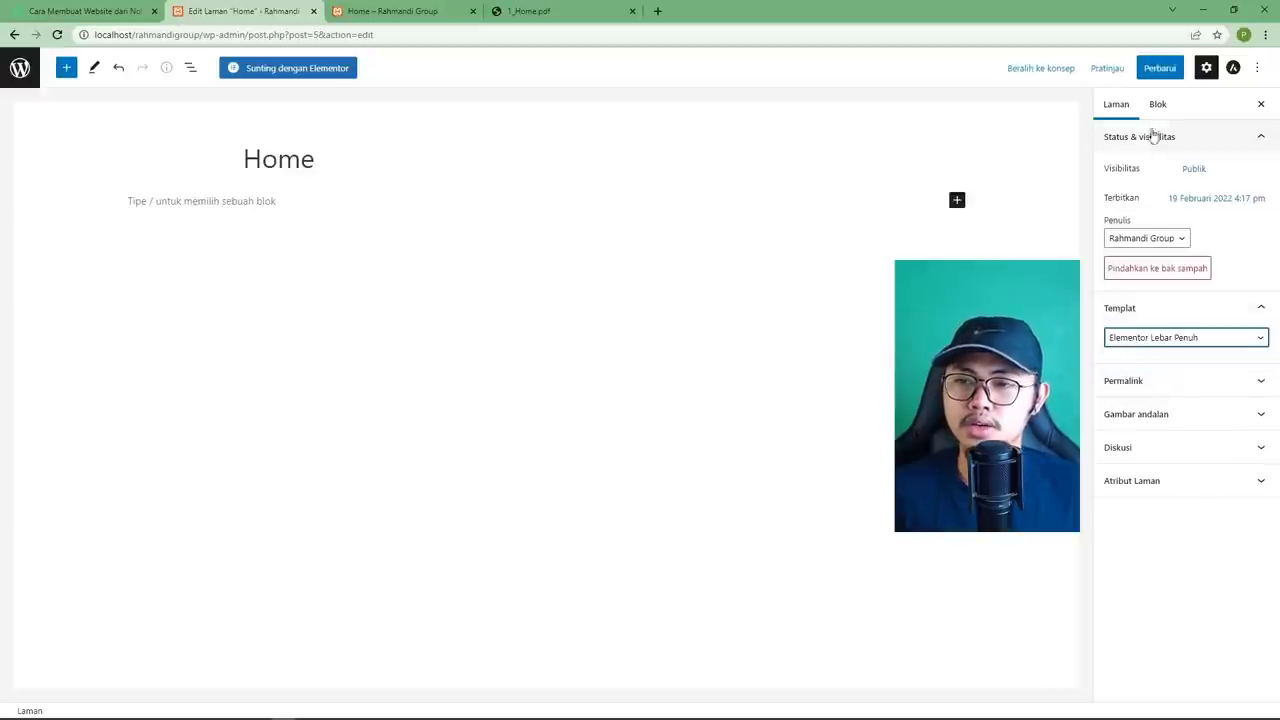
{"action": "left_click", "coordinate": [1158, 68]}
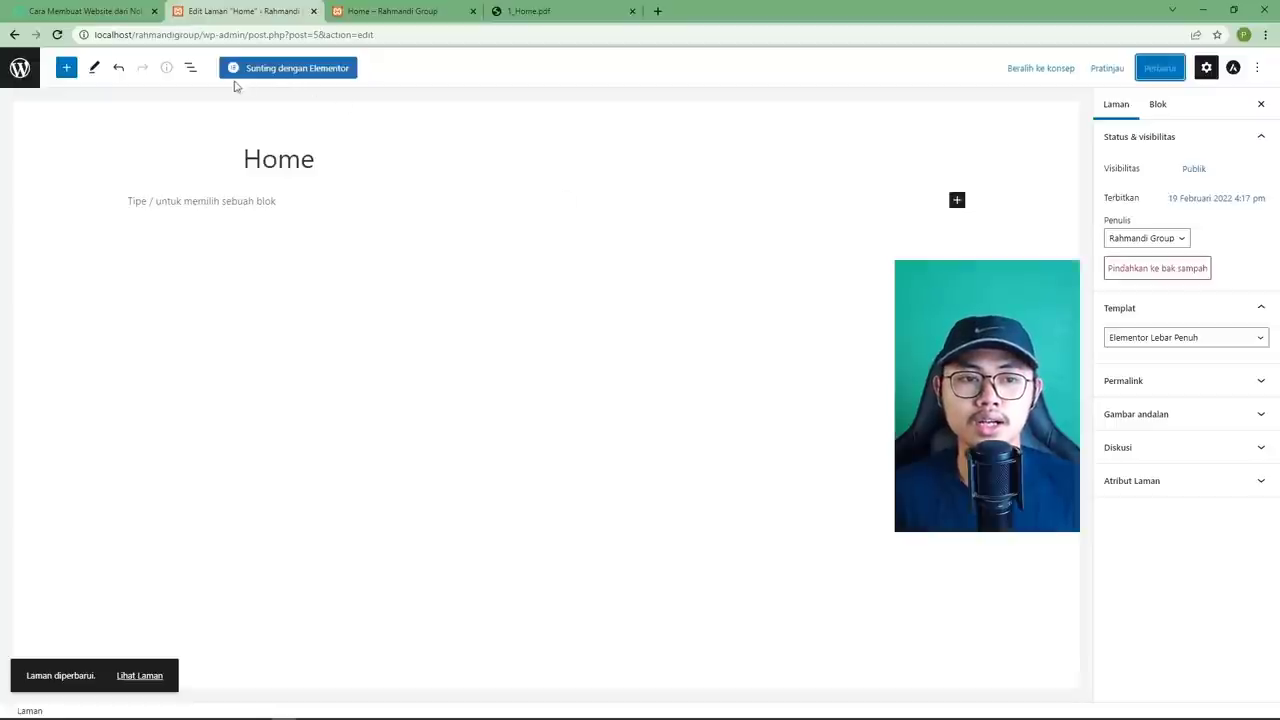
{"action": "left_click", "coordinate": [300, 72]}
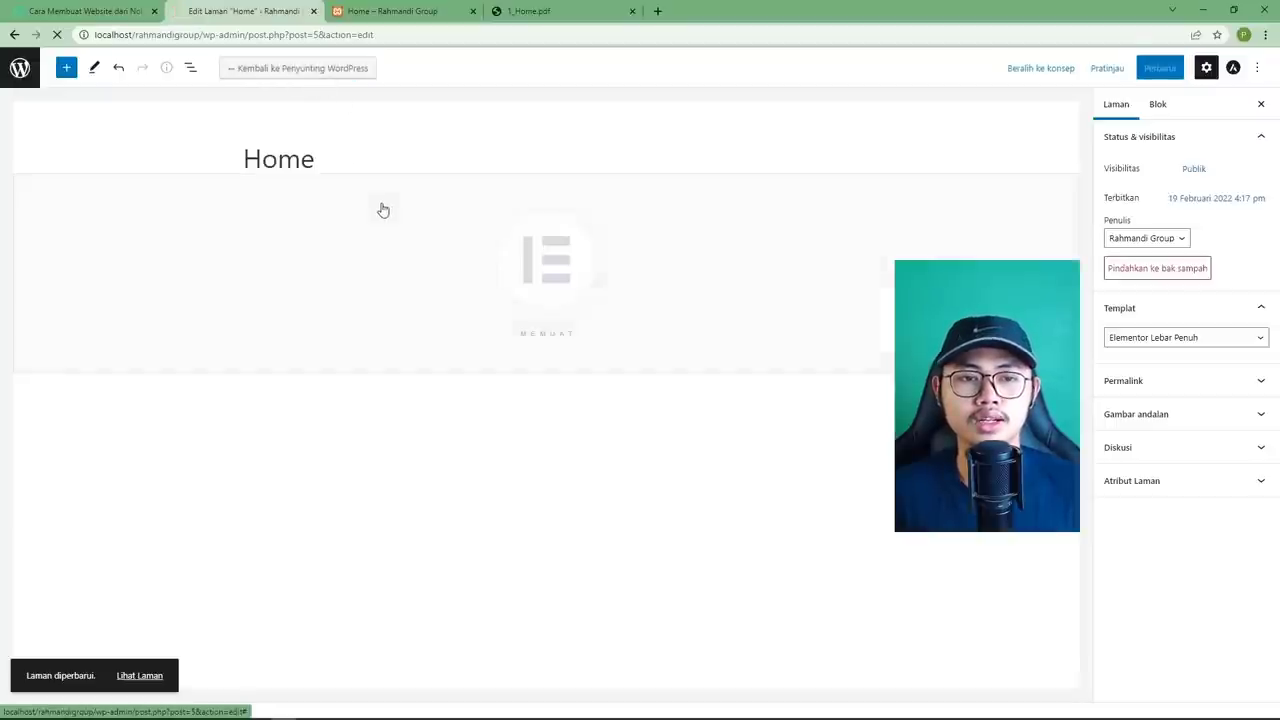
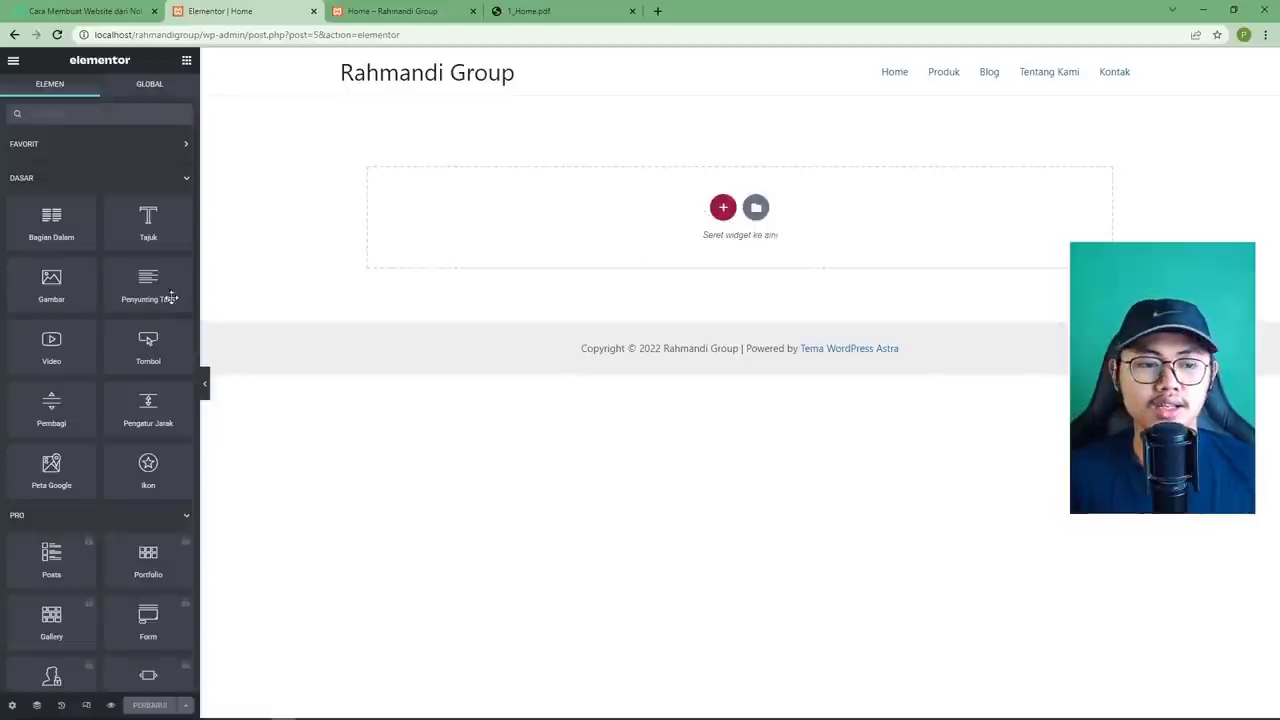
Switch between the empty Elementor editor and the 1_Home.pdf mockup, ending on the PDF.
{"action": "scroll", "coordinate": [172, 311], "scroll_direction": "down", "scroll_amount": 1}
{"action": "scroll", "coordinate": [172, 311], "scroll_direction": "up", "scroll_amount": 1}
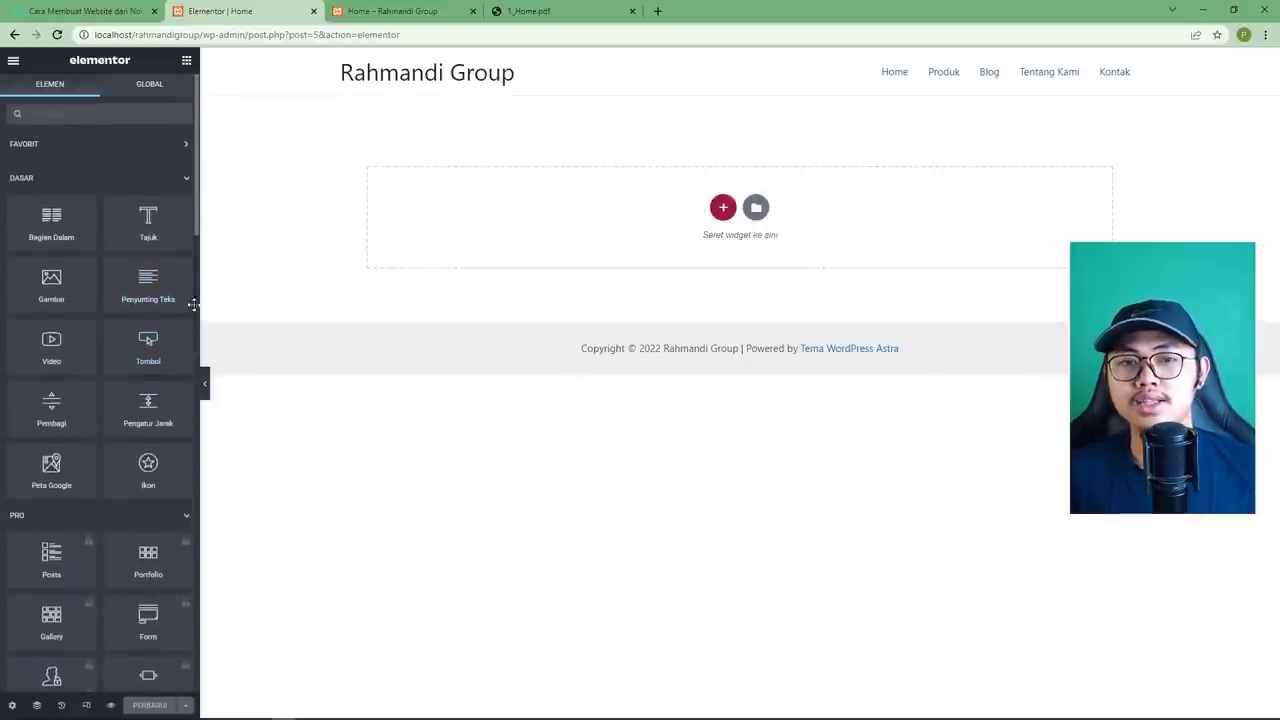
{"action": "left_click", "coordinate": [515, 13]}
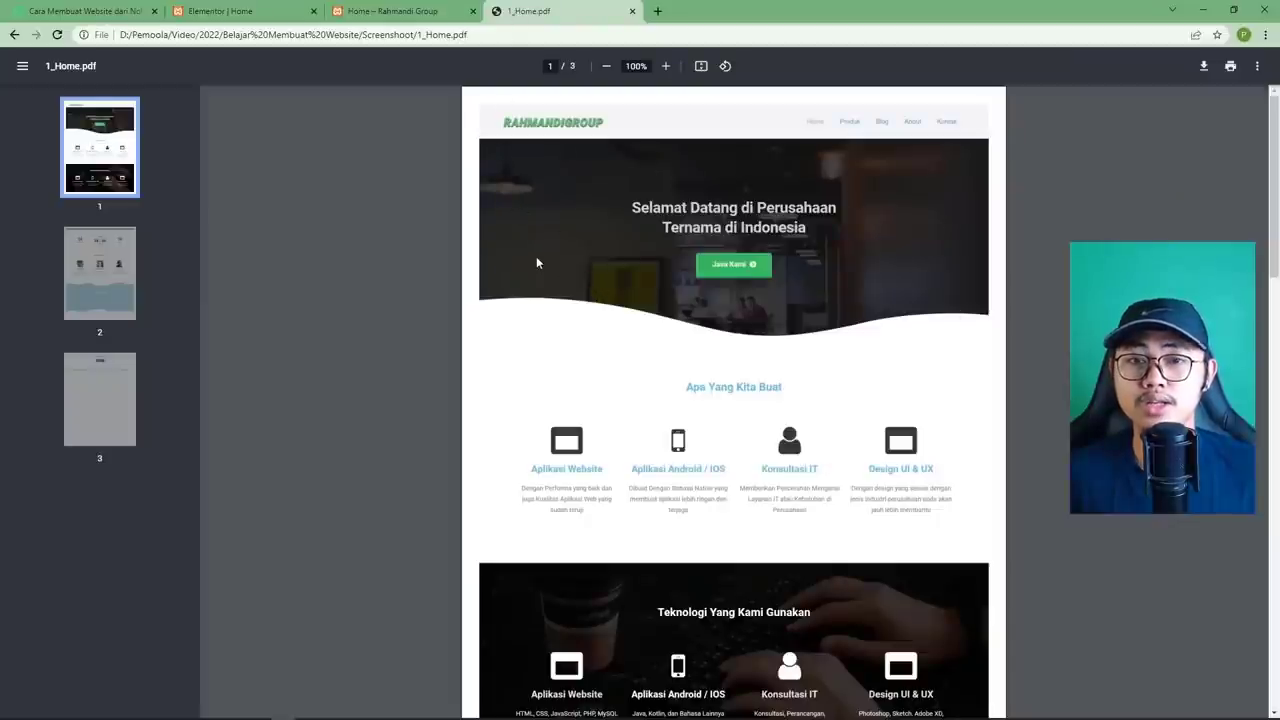
{"action": "left_click", "coordinate": [240, 12]}
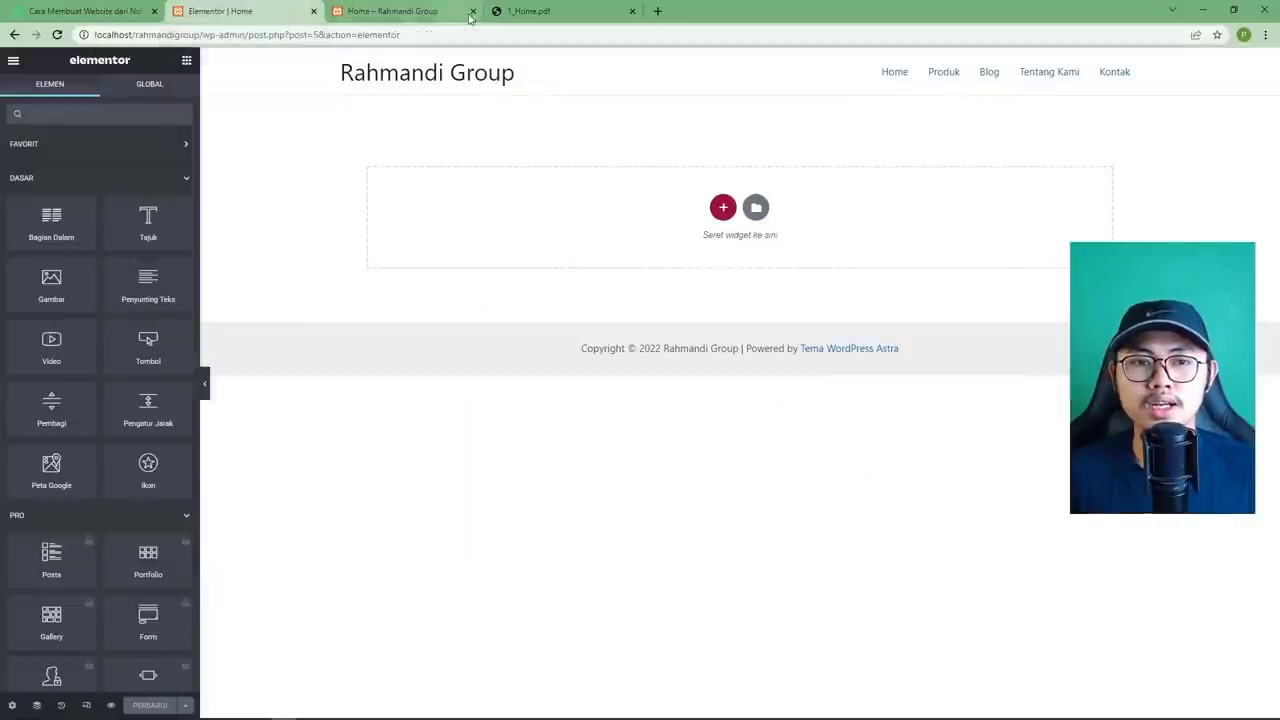
{"action": "left_click", "coordinate": [560, 17]}
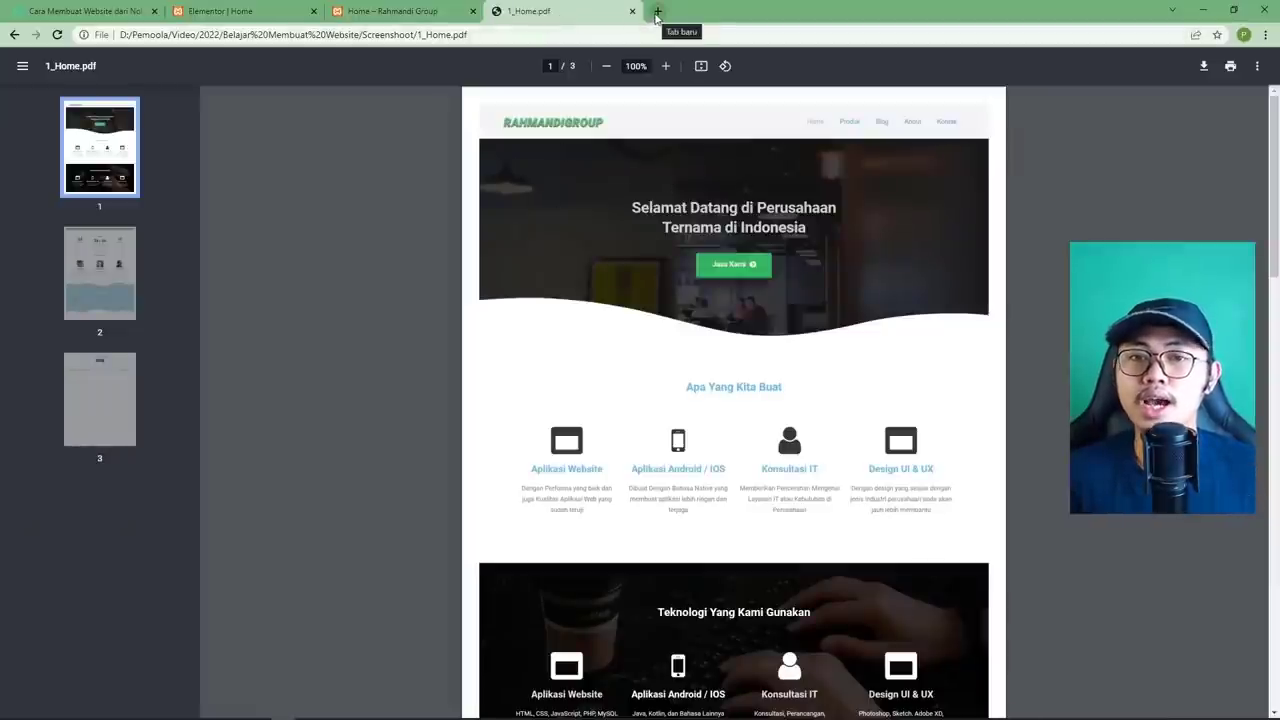
Search pexels.com for 'company' photos in a new tab.
{"action": "left_click", "coordinate": [657, 12]}
{"action": "type", "text": "p"}
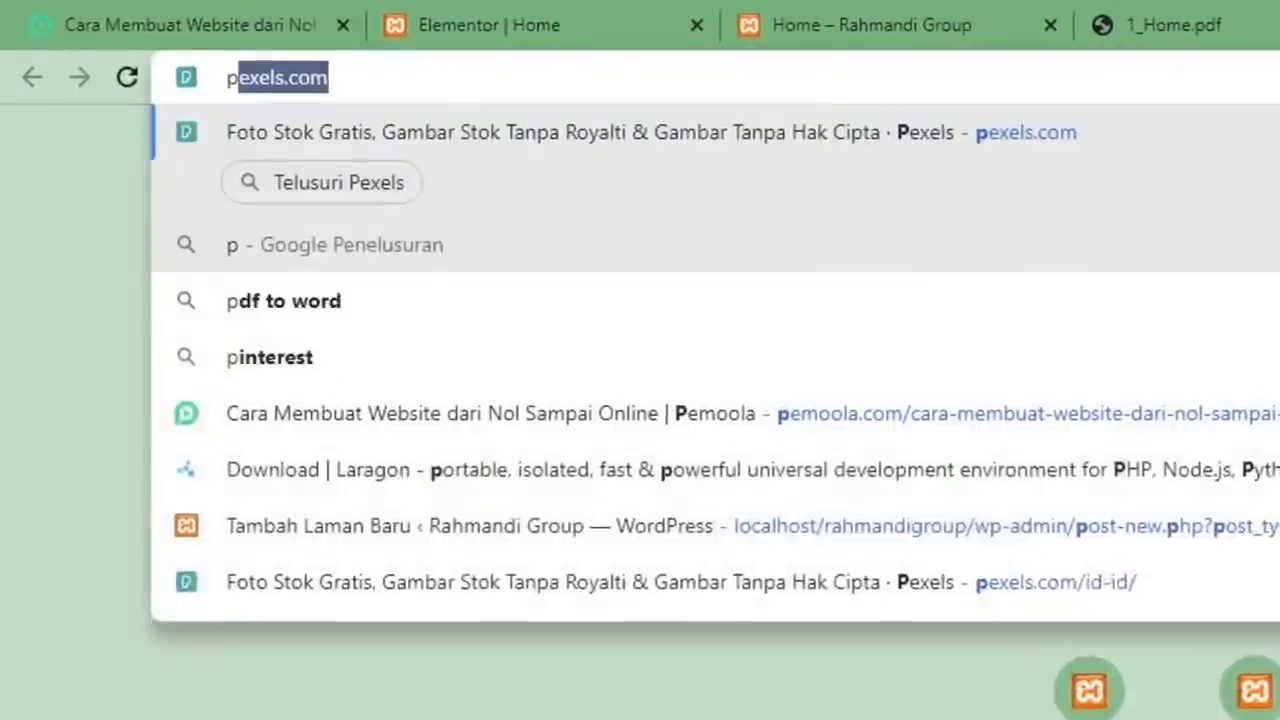
{"action": "type", "text": "exe"}
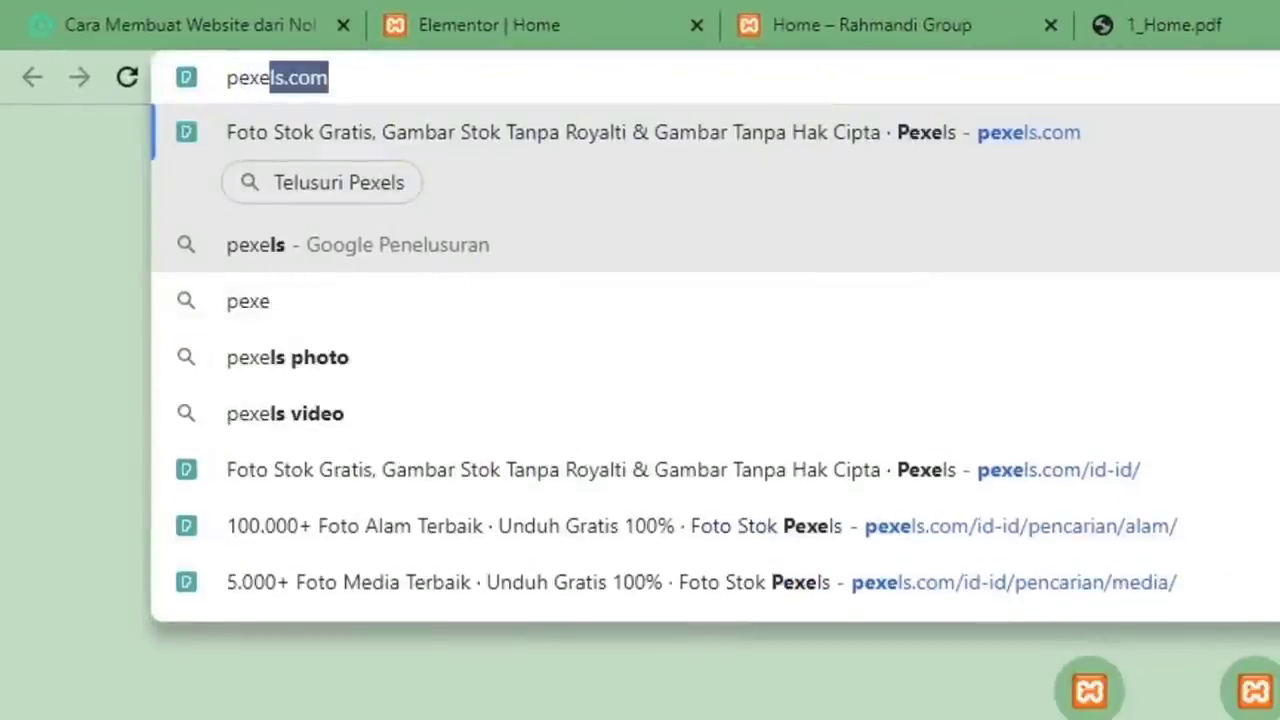
{"action": "type", "text": "ls.com"}
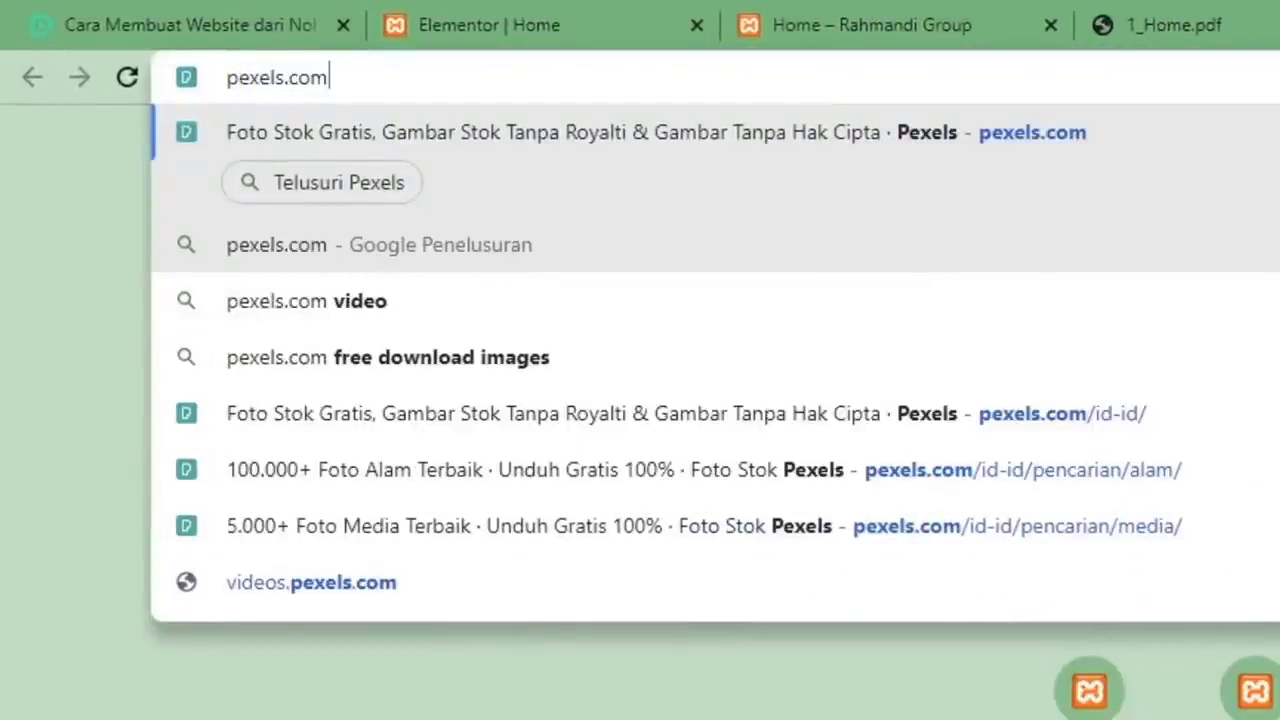
{"action": "key", "text": "Return"}
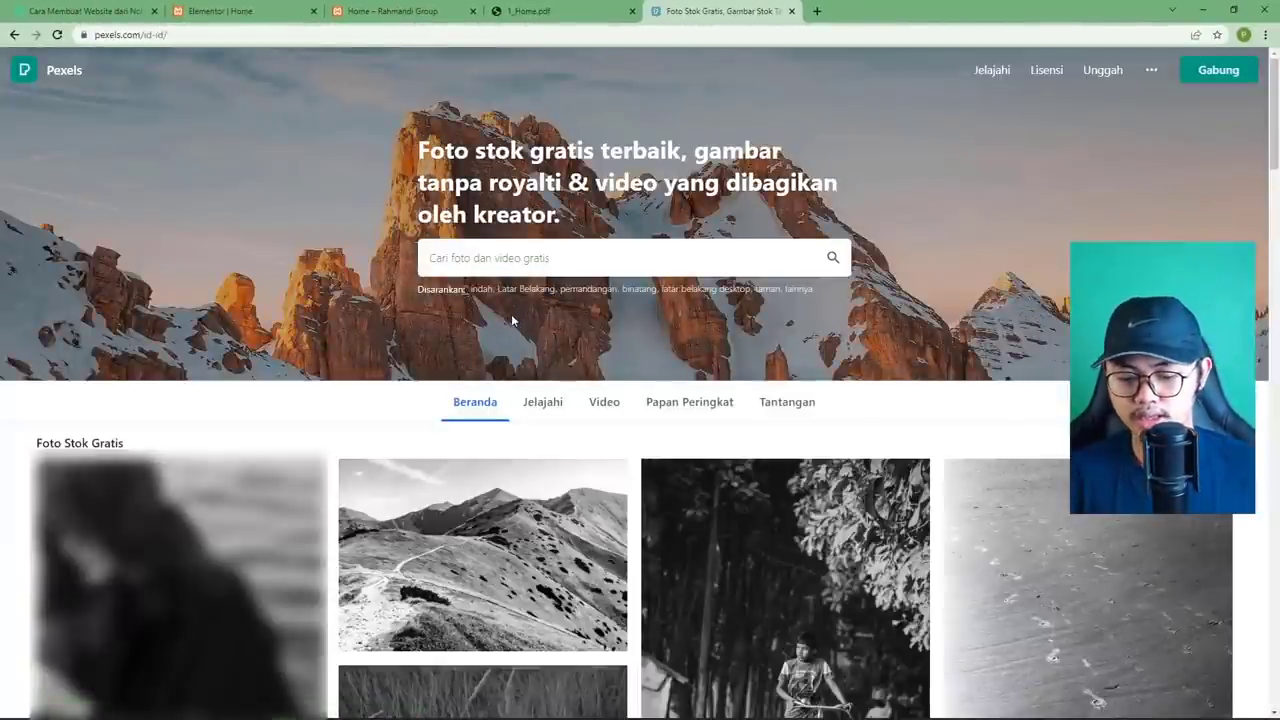
{"action": "type", "text": "company"}
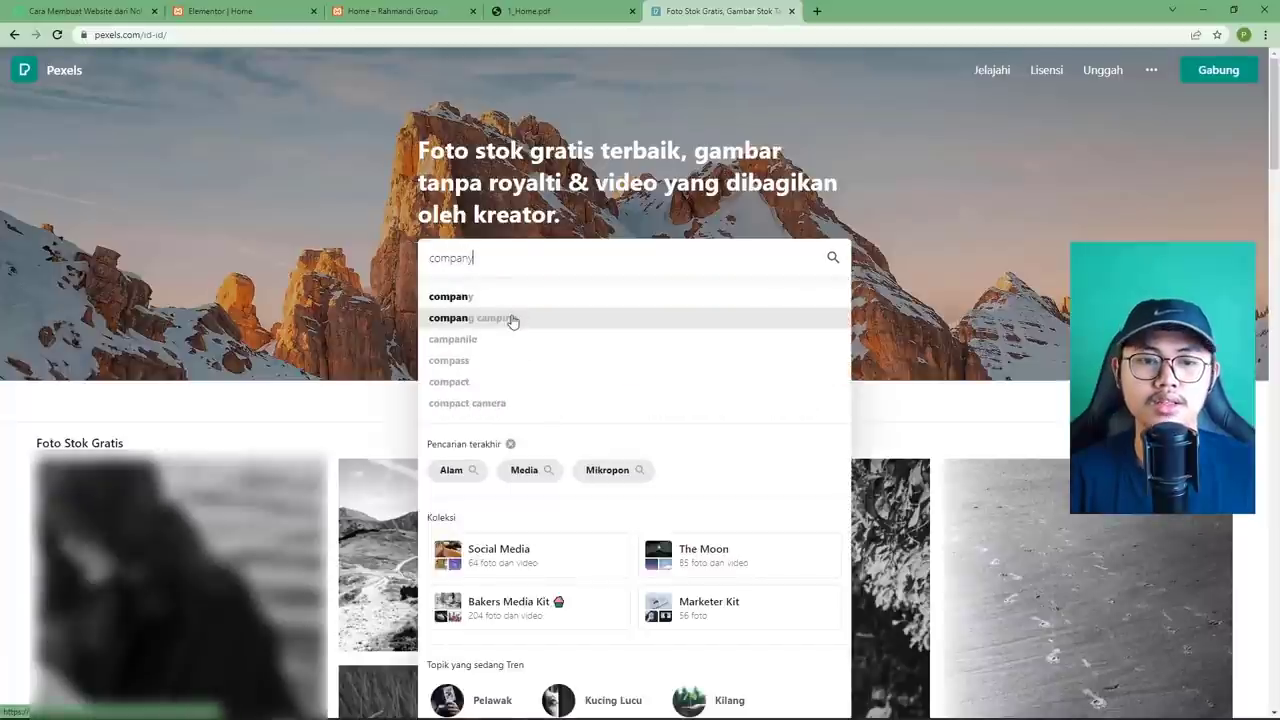
{"action": "key", "text": "Return"}
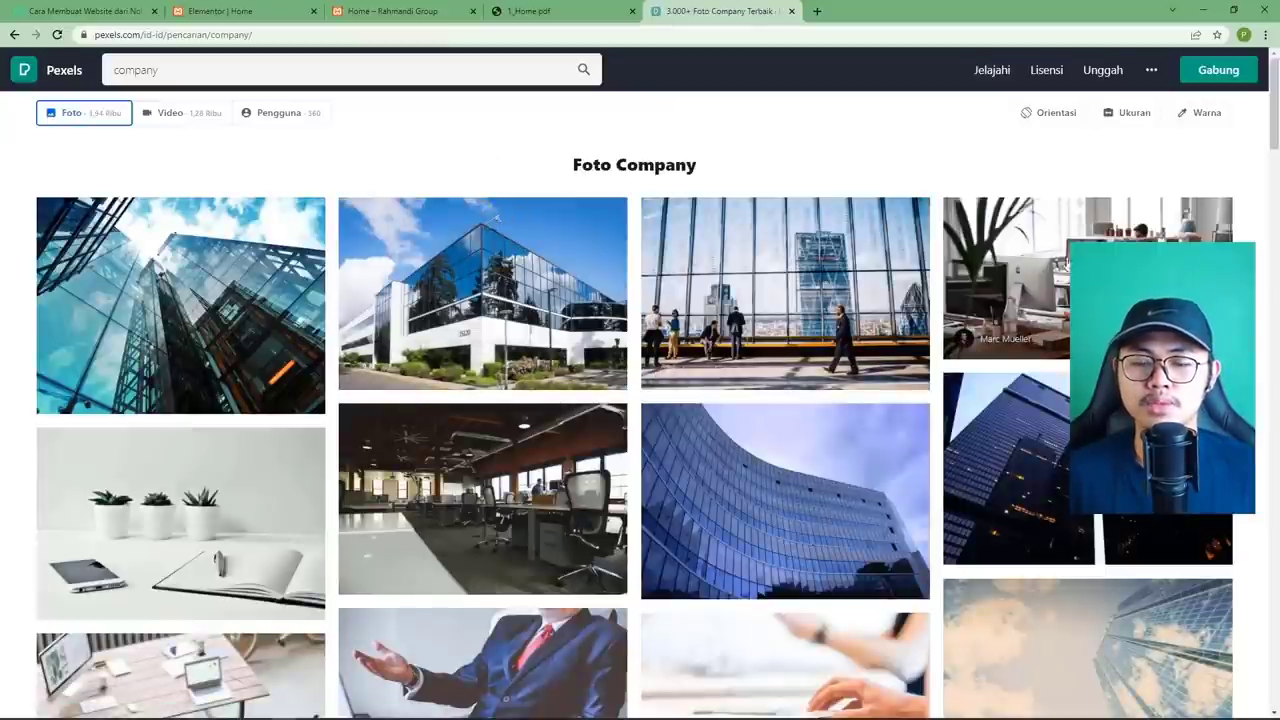
Compare the company photo results against the mockup's hero background.
{"action": "left_click", "coordinate": [575, 12]}
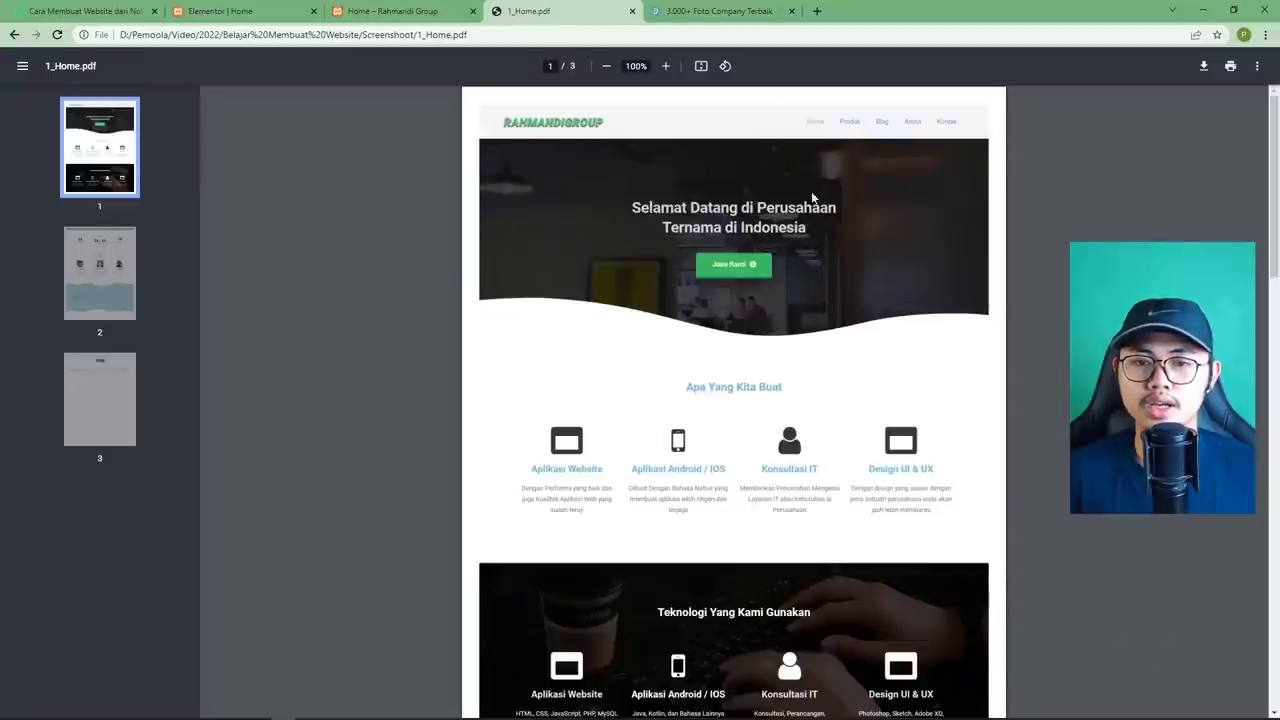
{"action": "left_click", "coordinate": [700, 11]}
{"action": "scroll", "coordinate": [670, 287], "scroll_direction": "down", "scroll_amount": 5}
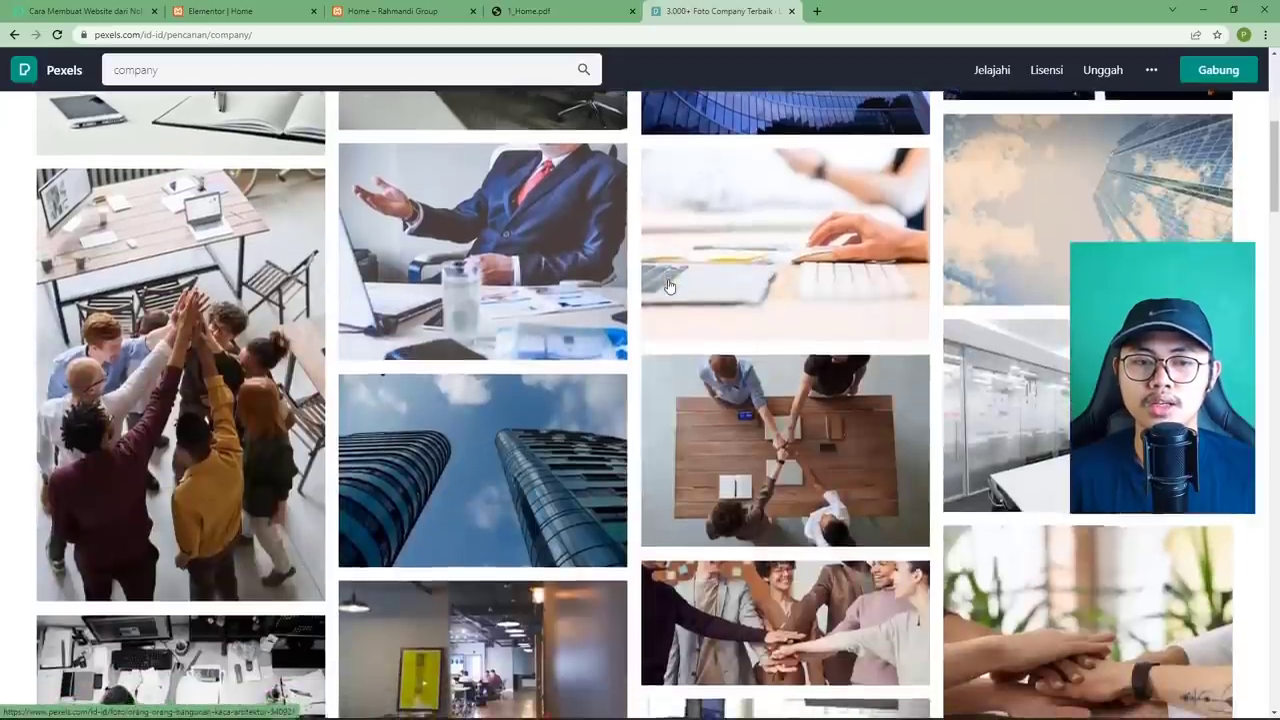
{"action": "scroll", "coordinate": [670, 287], "scroll_direction": "down", "scroll_amount": 3}
{"action": "left_click", "coordinate": [538, 12]}
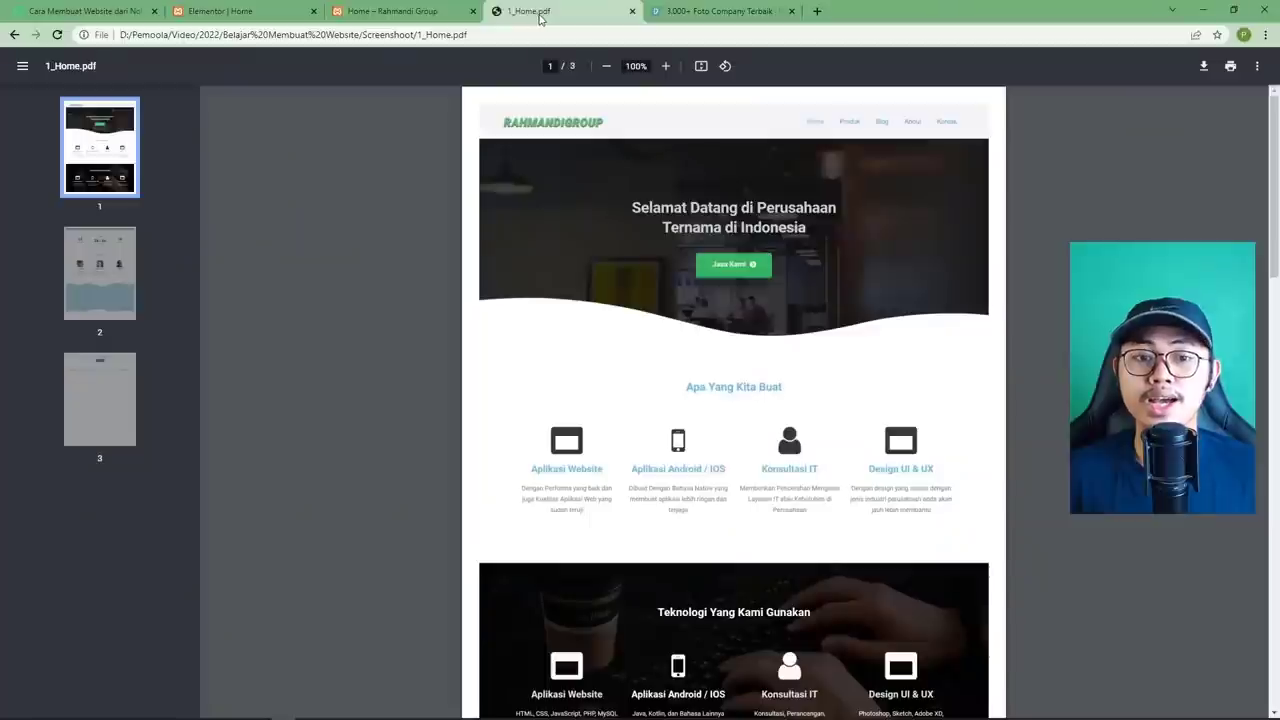
{"action": "left_click", "coordinate": [700, 11]}
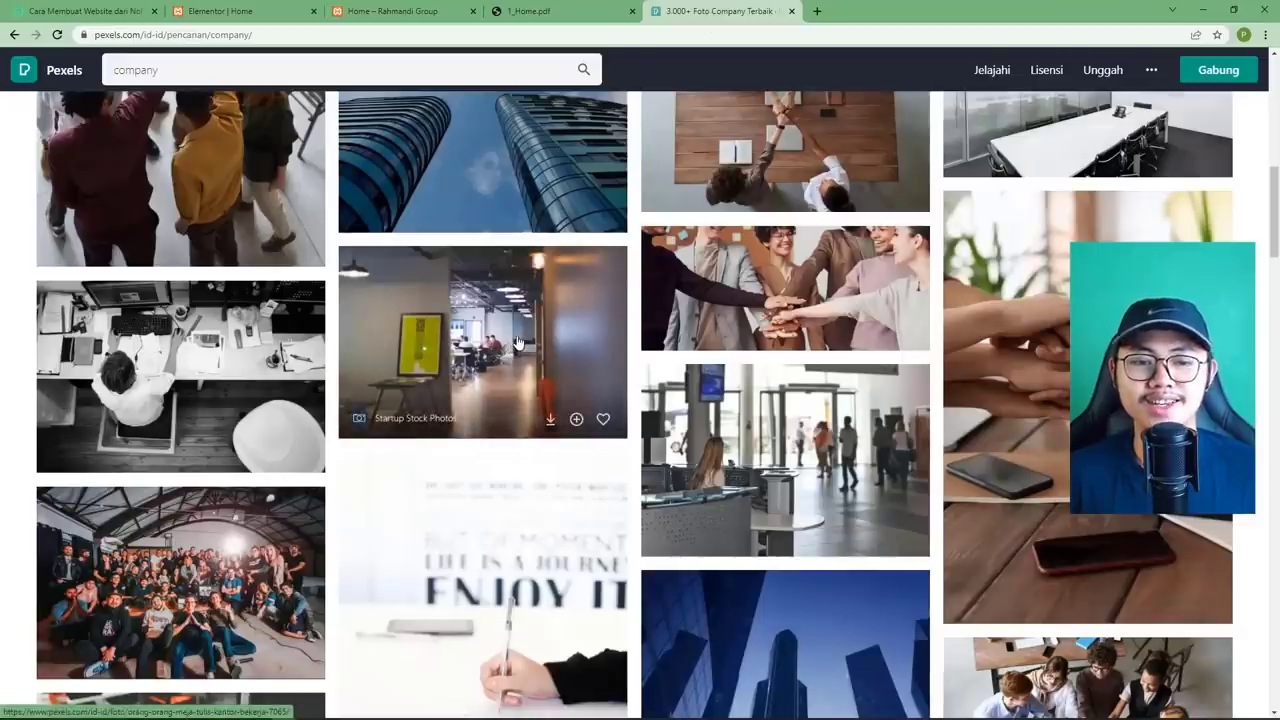
Download the office corridor photo at the medium 1280 x 853 size.
{"action": "left_click", "coordinate": [518, 343]}
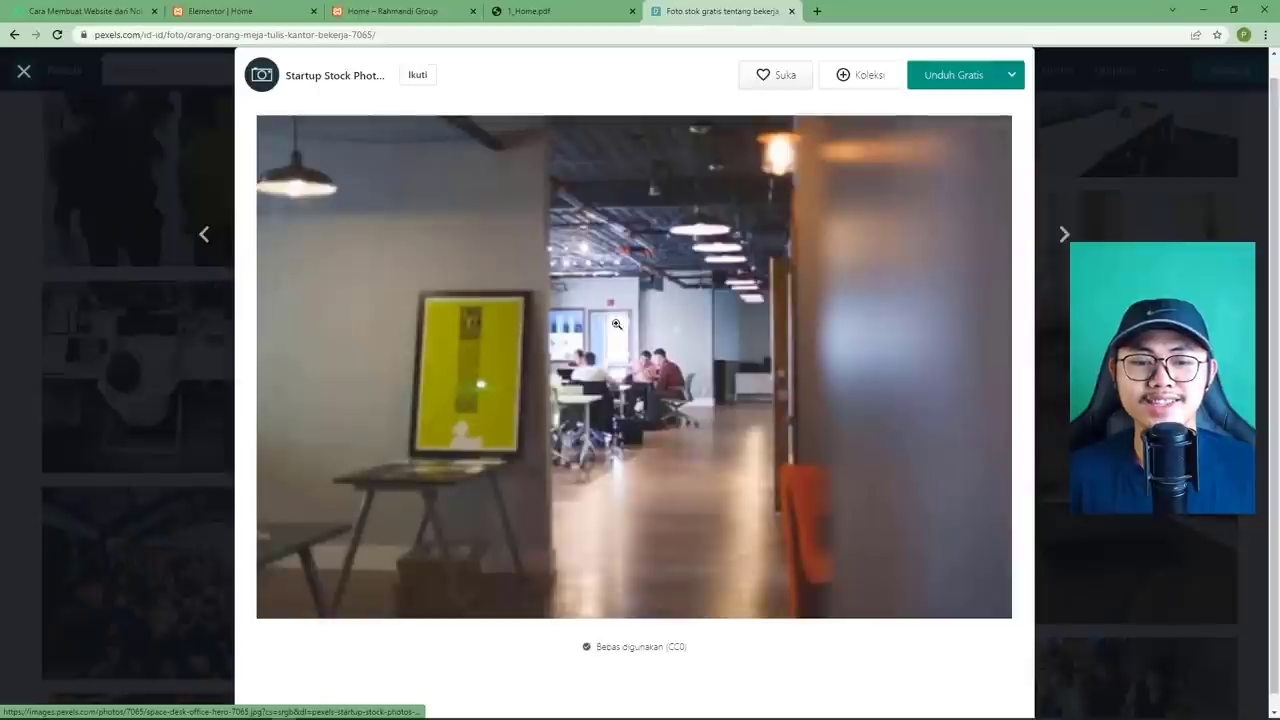
{"action": "left_click", "coordinate": [1011, 75]}
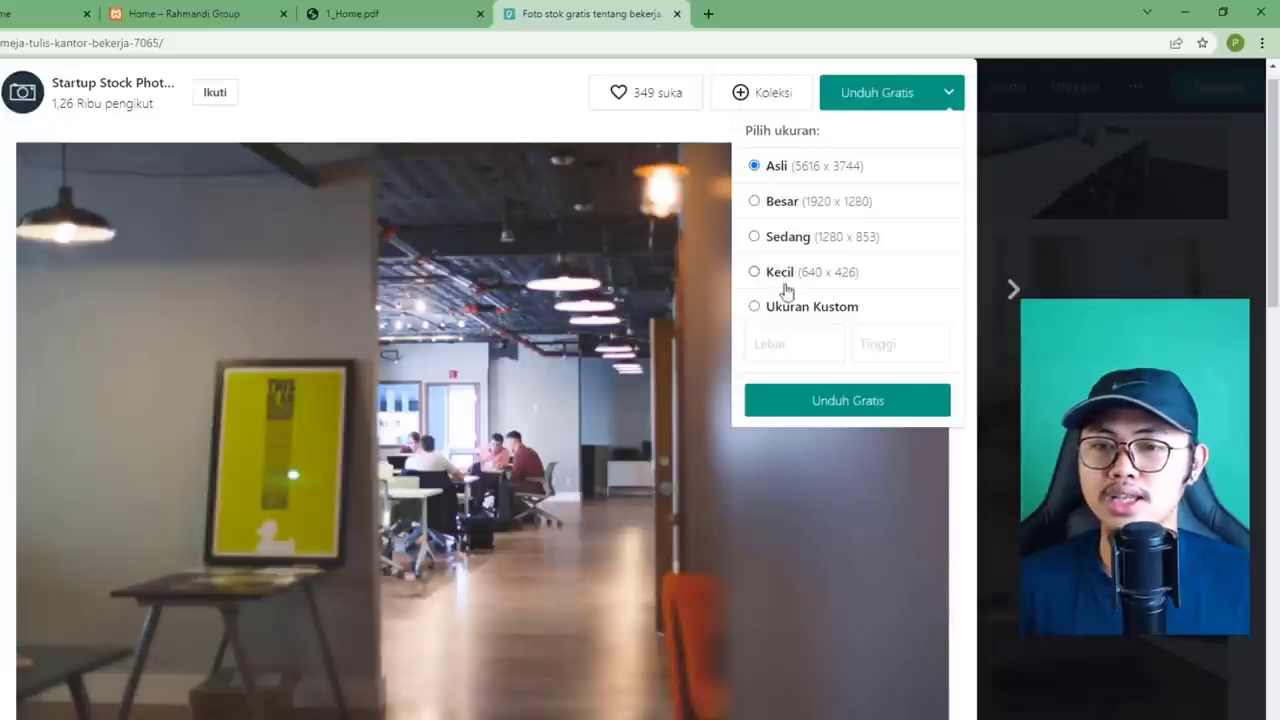
{"action": "left_click", "coordinate": [788, 238]}
{"action": "left_click", "coordinate": [874, 405]}
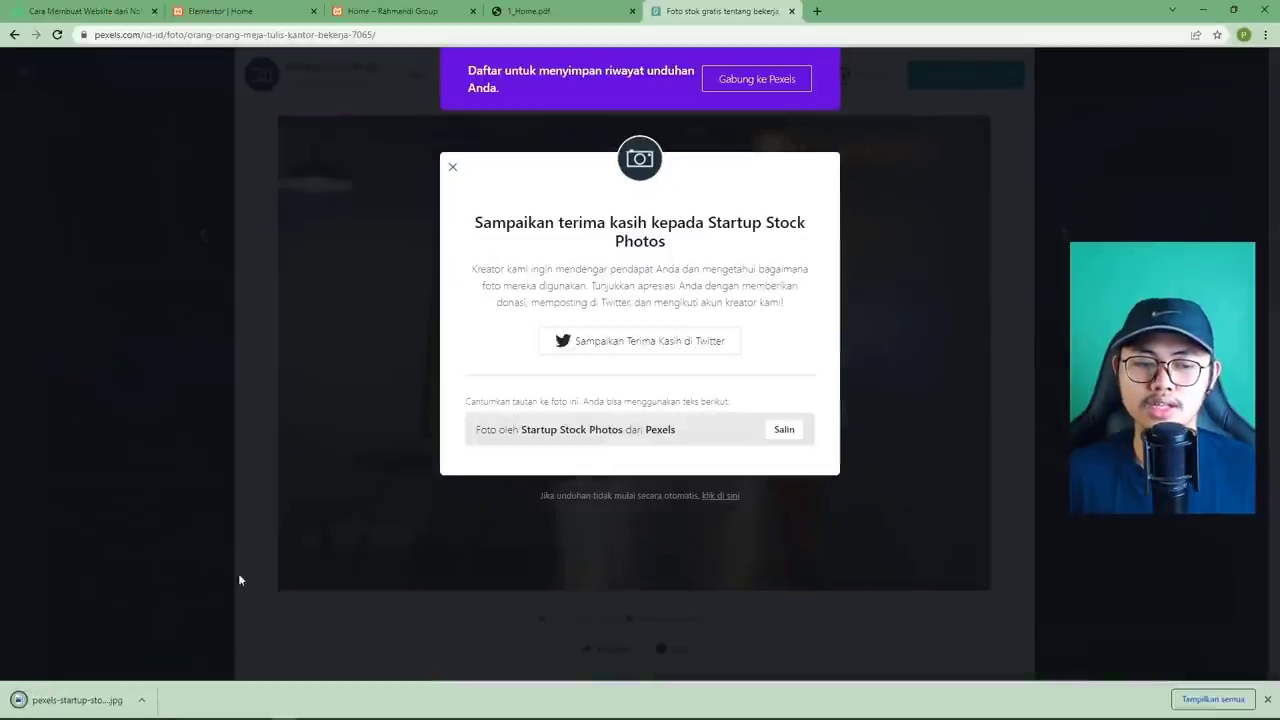
{"action": "left_click", "coordinate": [903, 222]}
{"action": "left_click", "coordinate": [414, 14]}
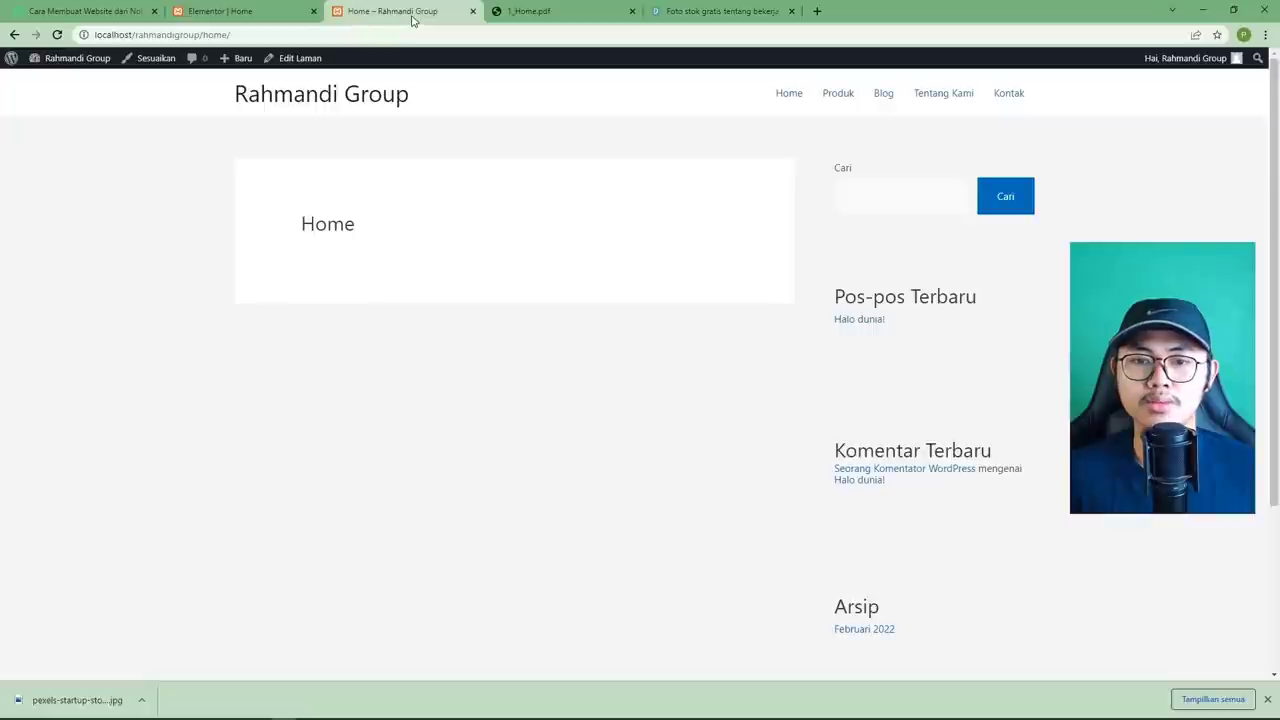
Review the 1_Home.pdf hero design, then go back to the Elementor Home editor.
{"action": "left_click", "coordinate": [242, 14]}
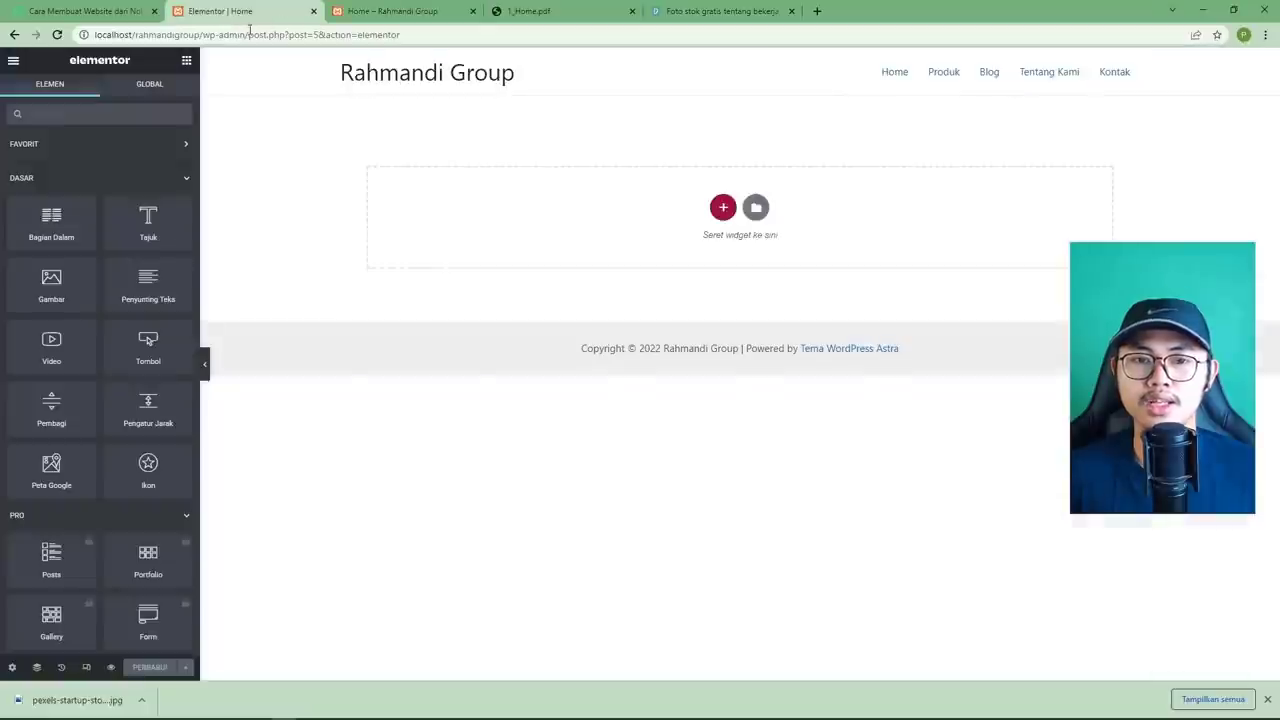
{"action": "left_click", "coordinate": [509, 17]}
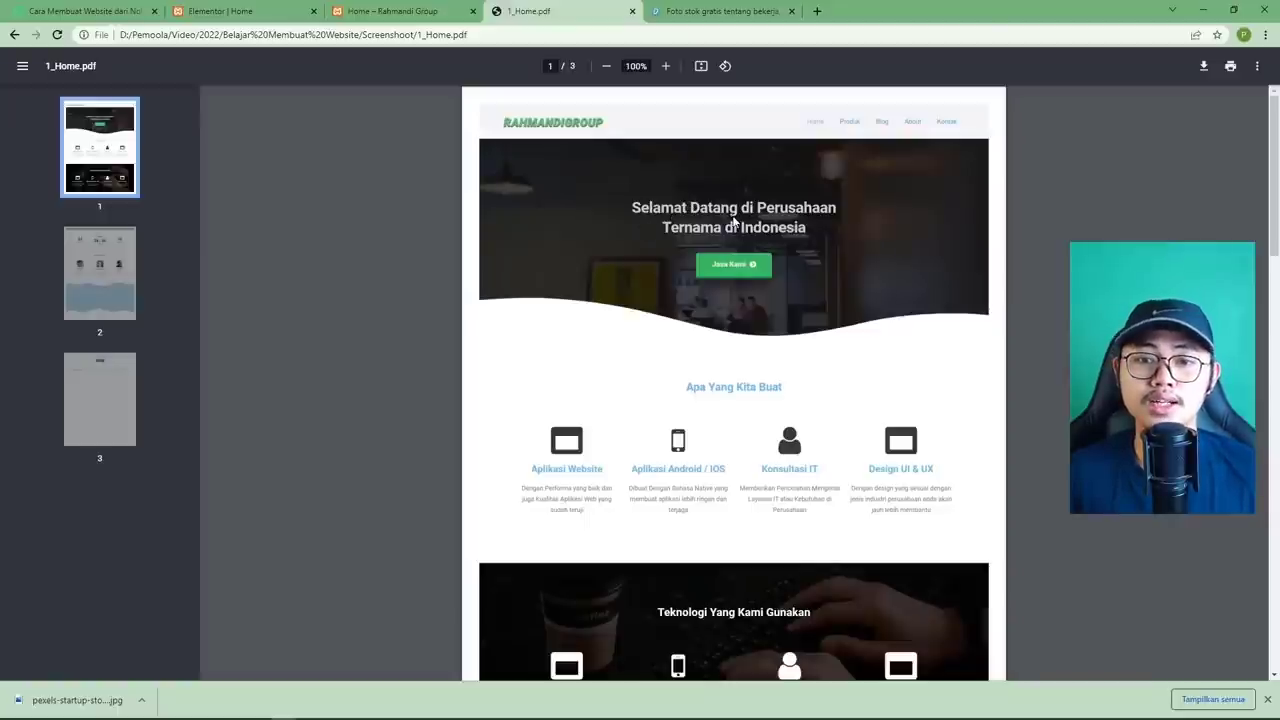
{"action": "left_click", "coordinate": [283, 12]}
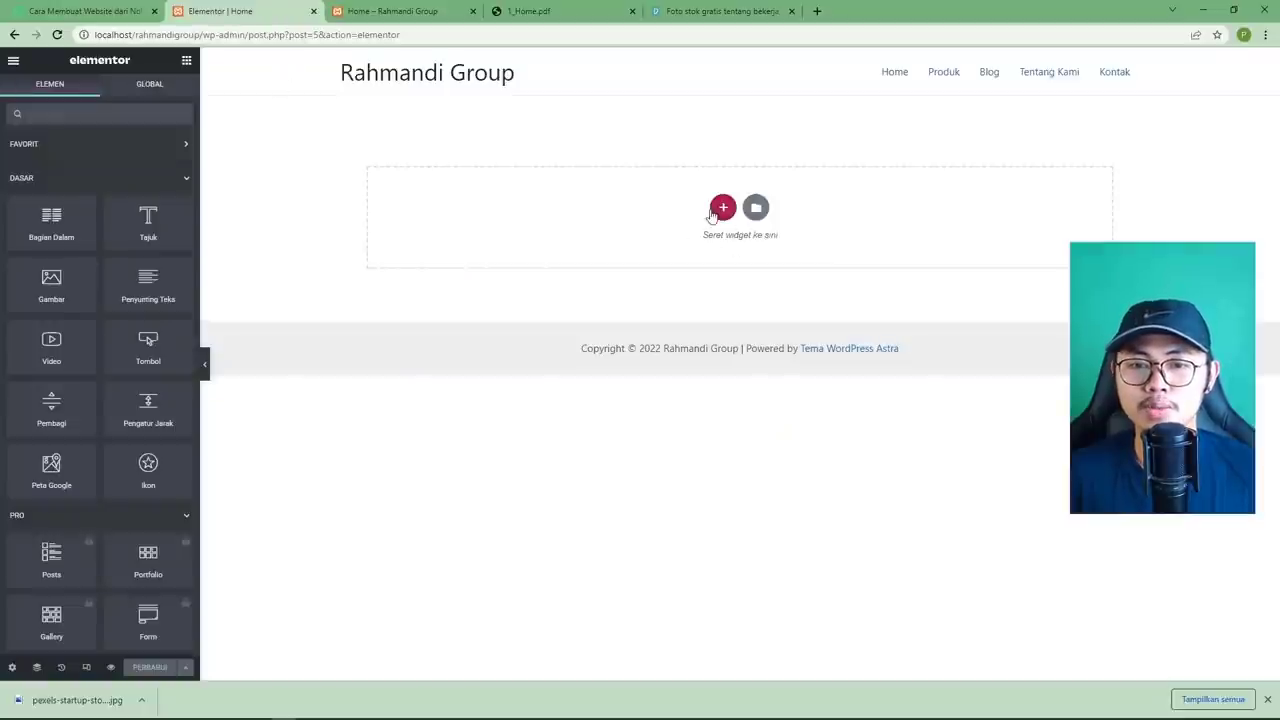
Add a single-column section at the top and drop a Heading widget into it.
{"action": "left_click", "coordinate": [723, 207]}
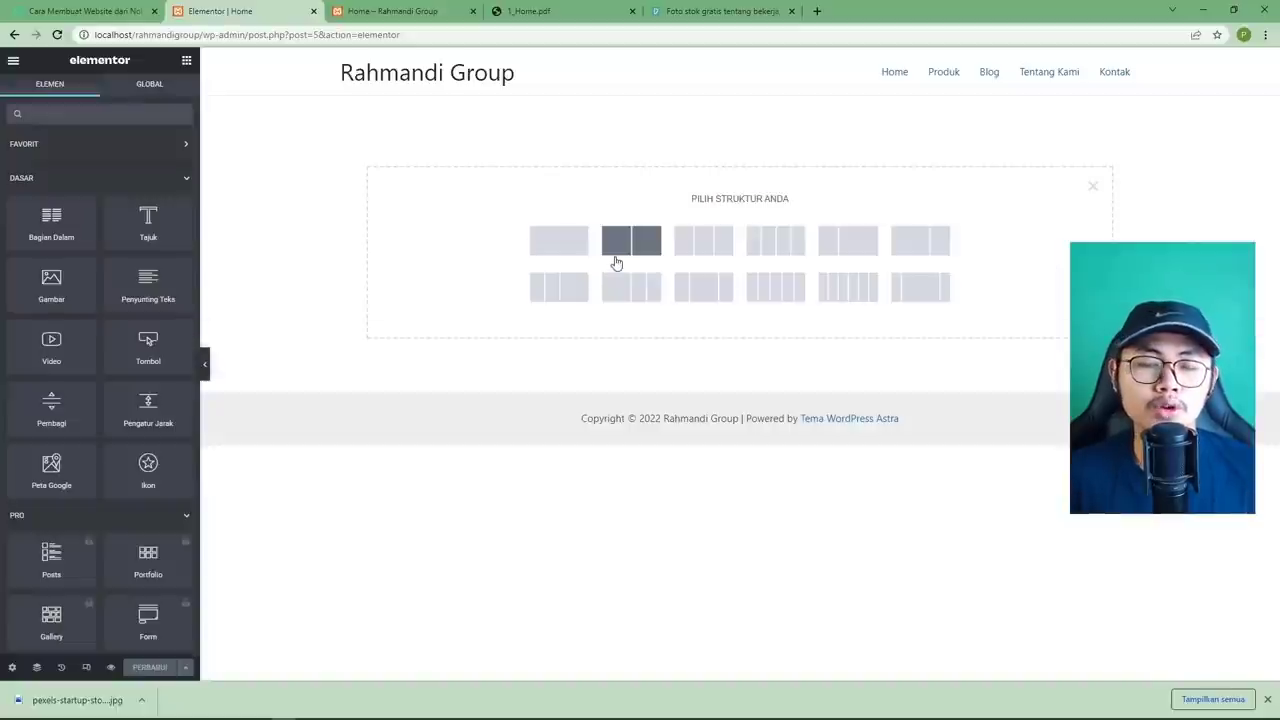
{"action": "left_click", "coordinate": [566, 240]}
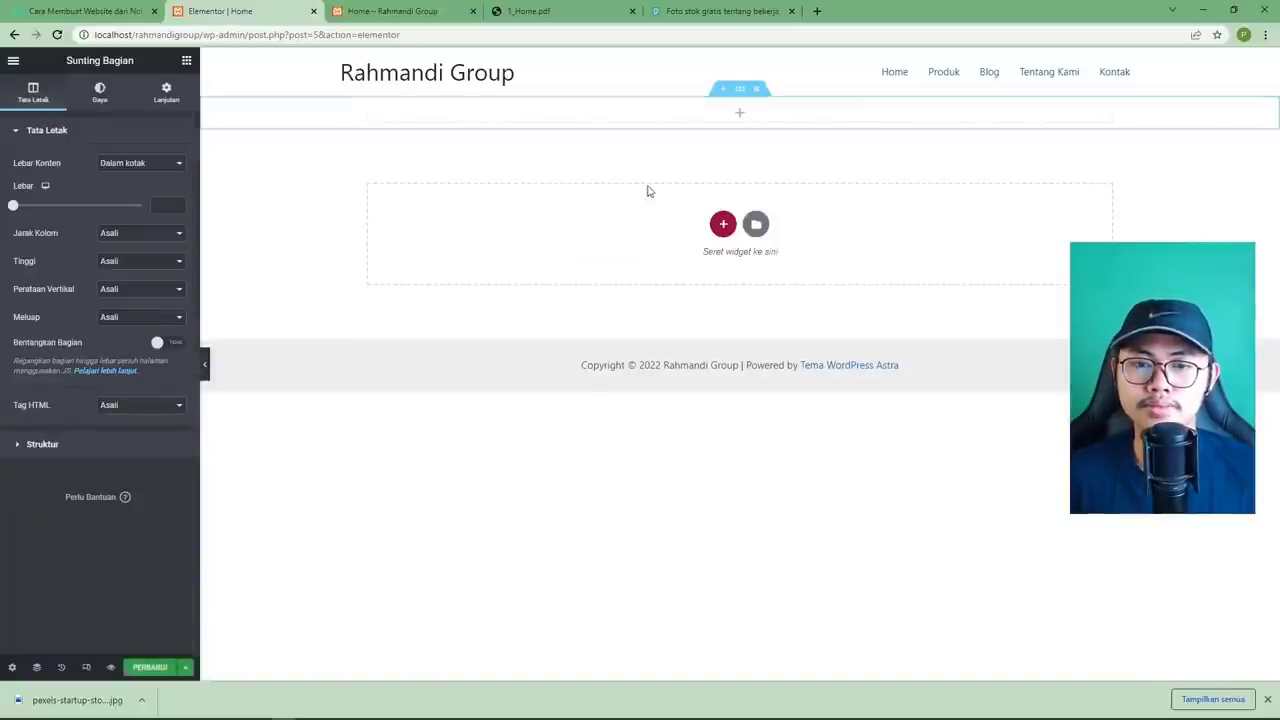
{"action": "left_click", "coordinate": [740, 117]}
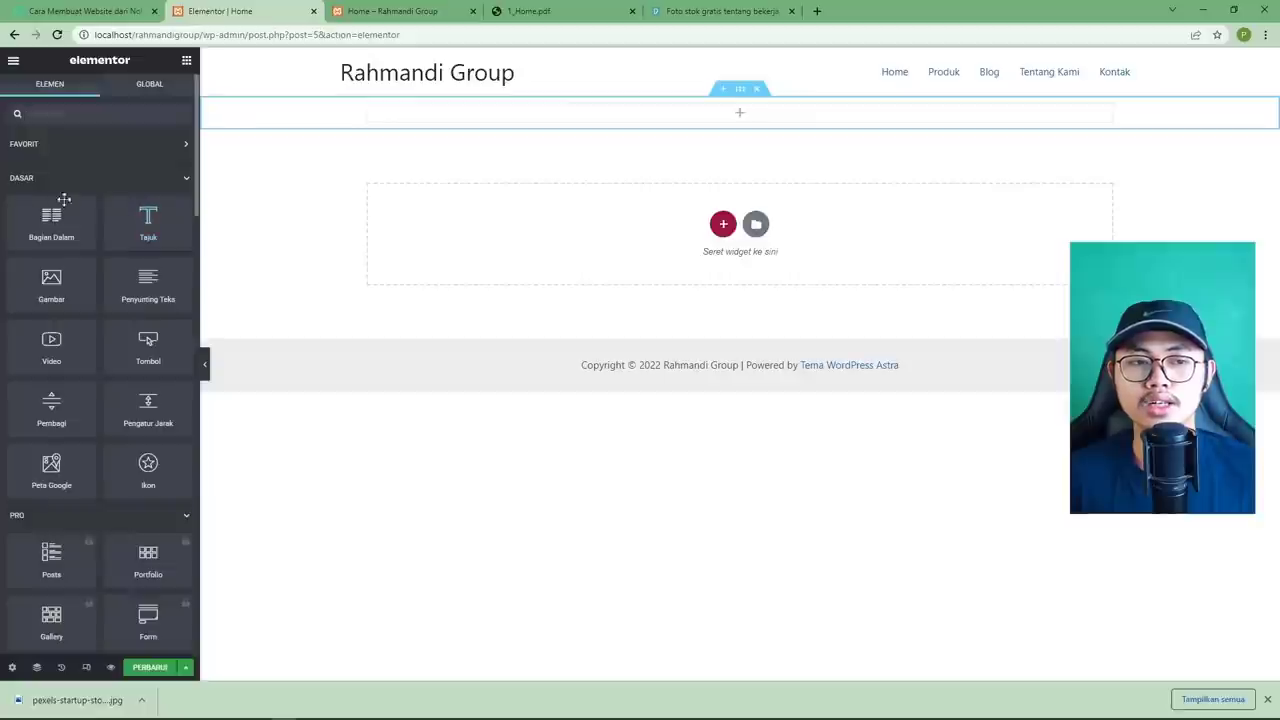
{"action": "left_click_drag", "start_coordinate": [147, 231], "coordinate": [727, 118]}
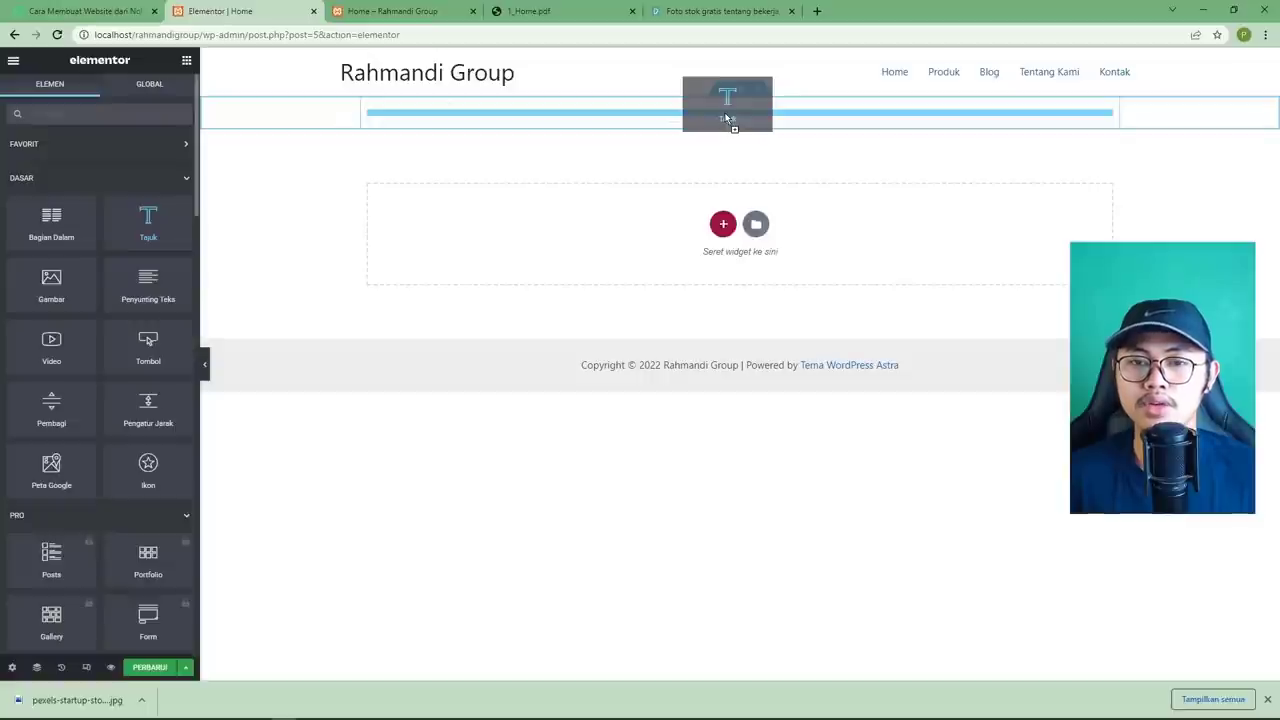
{"action": "mouse_move", "coordinate": [727, 118]}
{"action": "left_mouse_down"}
{"action": "mouse_move", "coordinate": [735, 145]}
{"action": "mouse_move", "coordinate": [729, 120]}
{"action": "left_mouse_up"}
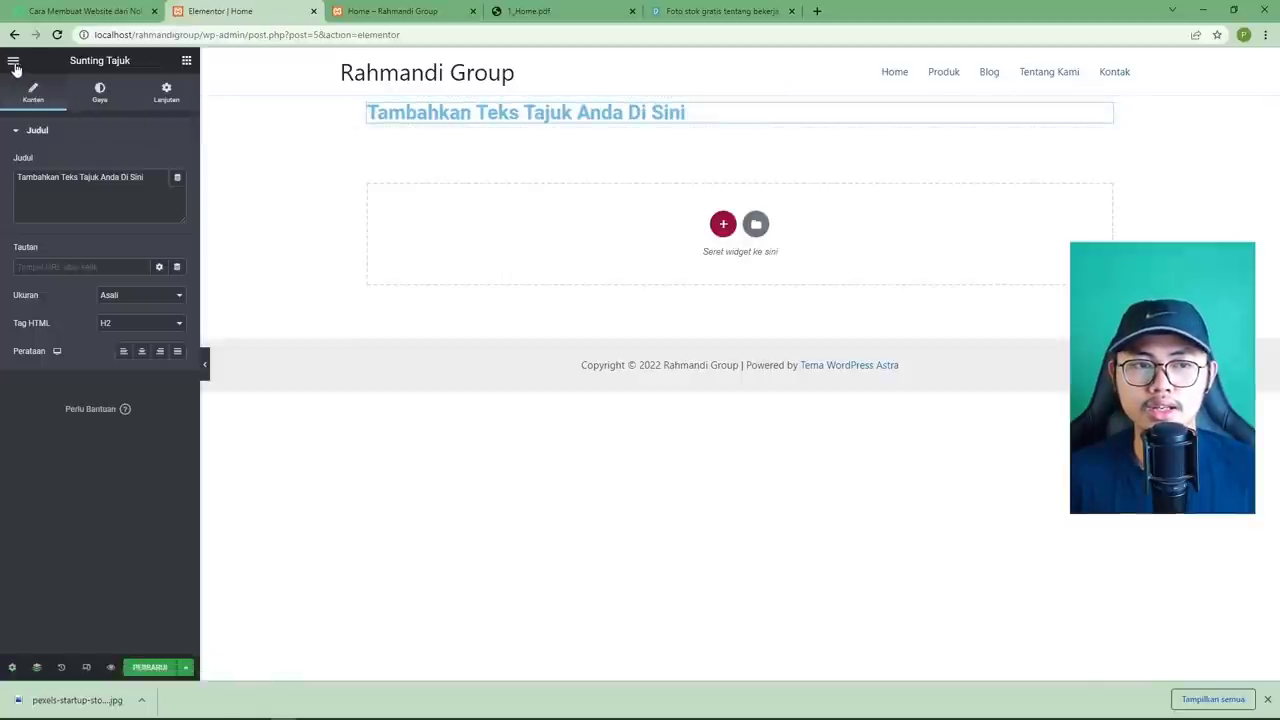
Drag a Button widget under the heading, checking the mockup's hero layout.
{"action": "left_click", "coordinate": [186, 61]}
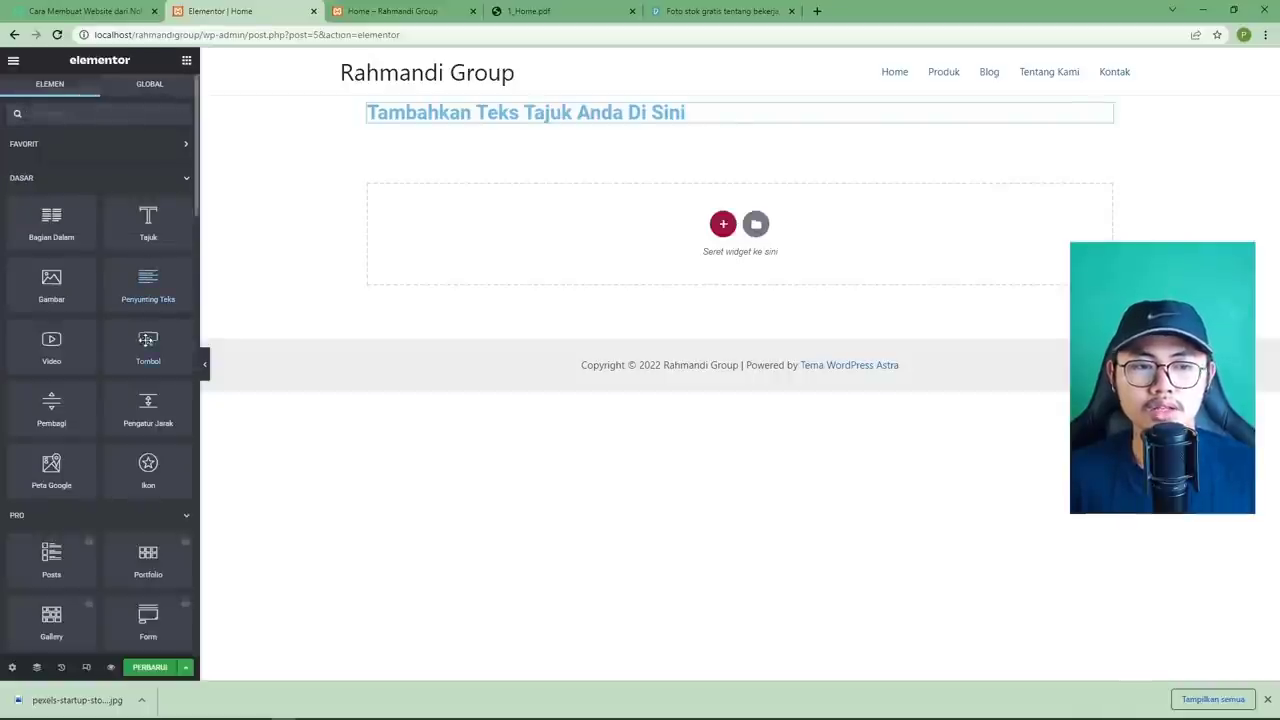
{"action": "left_click_drag", "start_coordinate": [150, 350], "coordinate": [445, 120]}
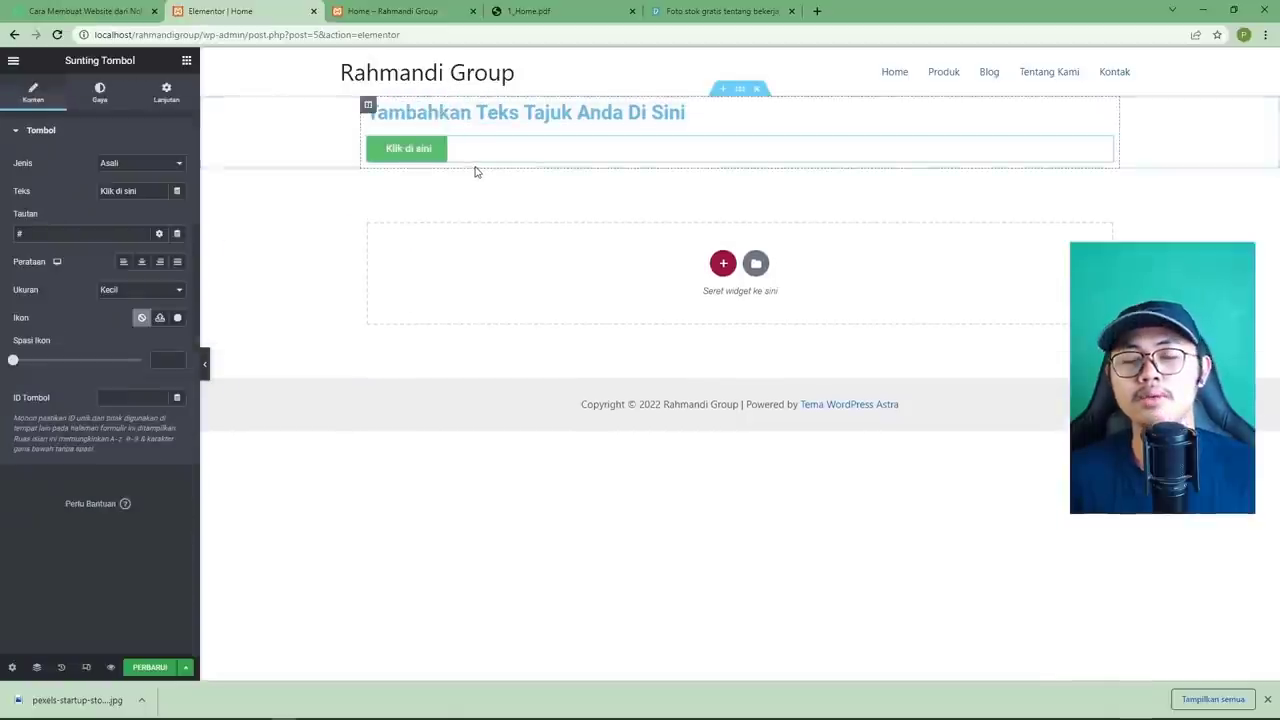
{"action": "left_click", "coordinate": [525, 11]}
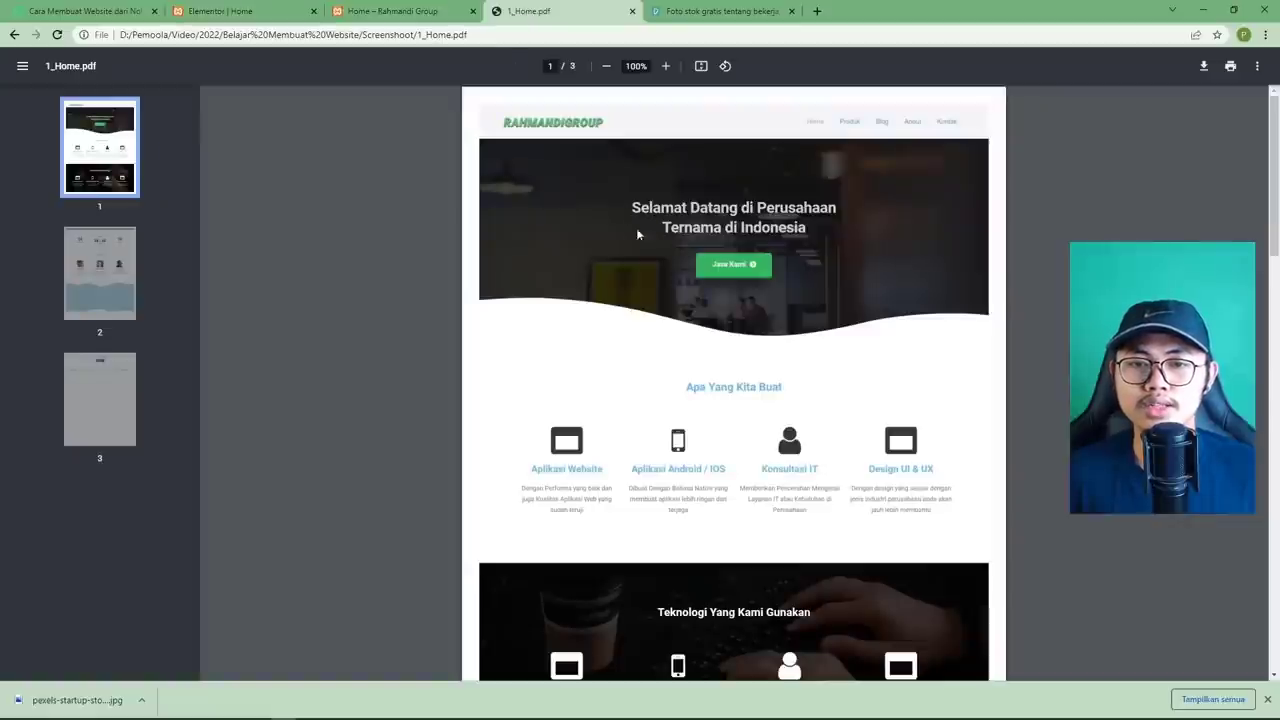
{"action": "left_click", "coordinate": [264, 14]}
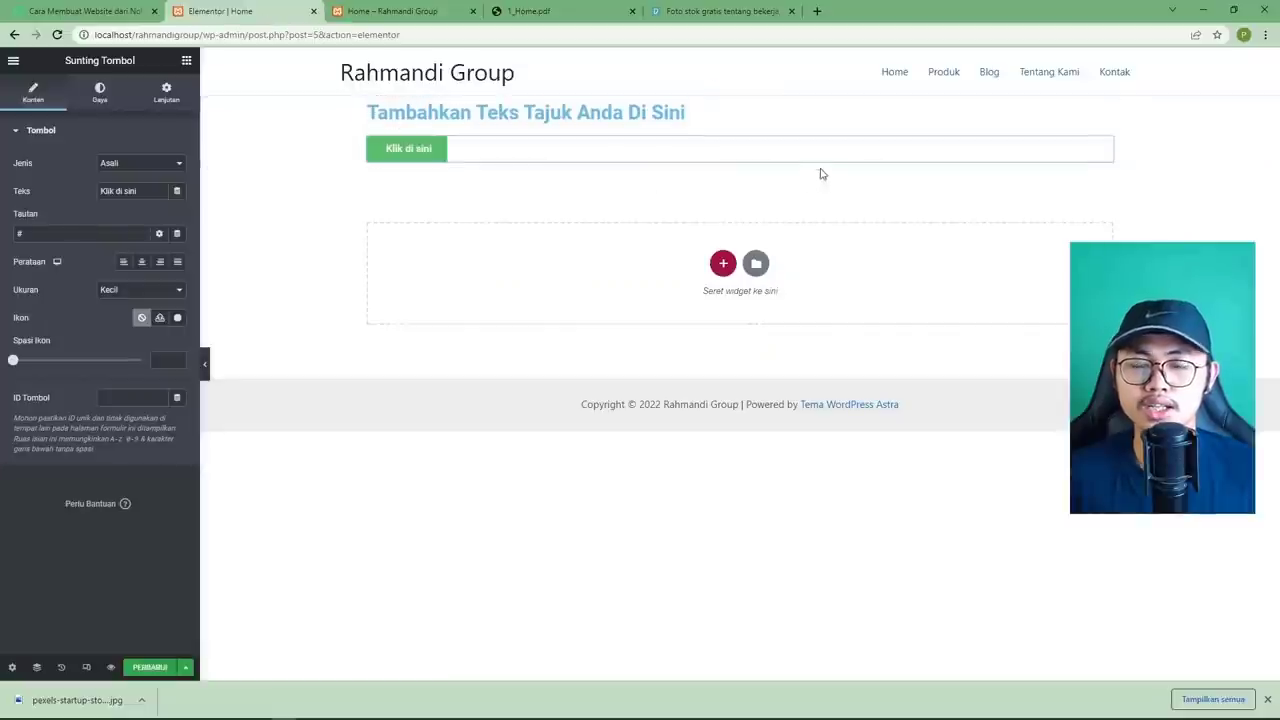
{"action": "left_click", "coordinate": [652, 111]}
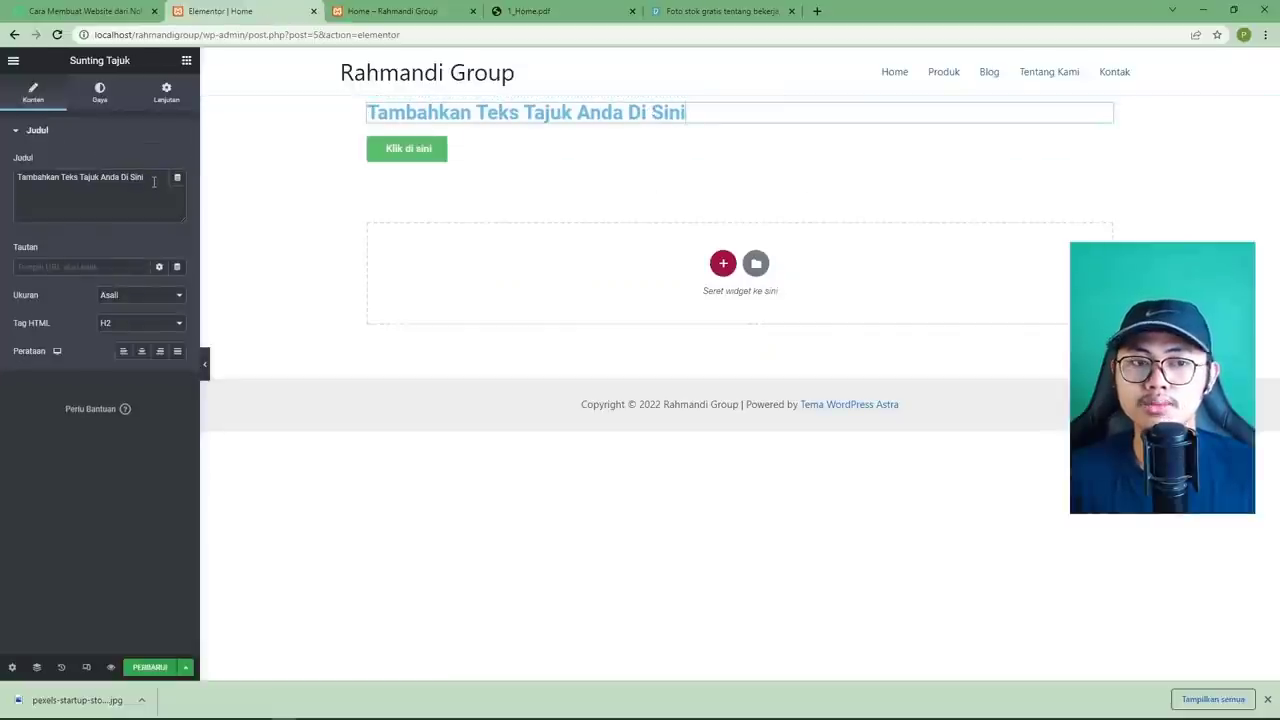
Change the heading text to 'Selamat Datang di Perusahaan Ternama di Indonesia'.
{"action": "left_click_drag", "start_coordinate": [153, 181], "coordinate": [12, 185]}
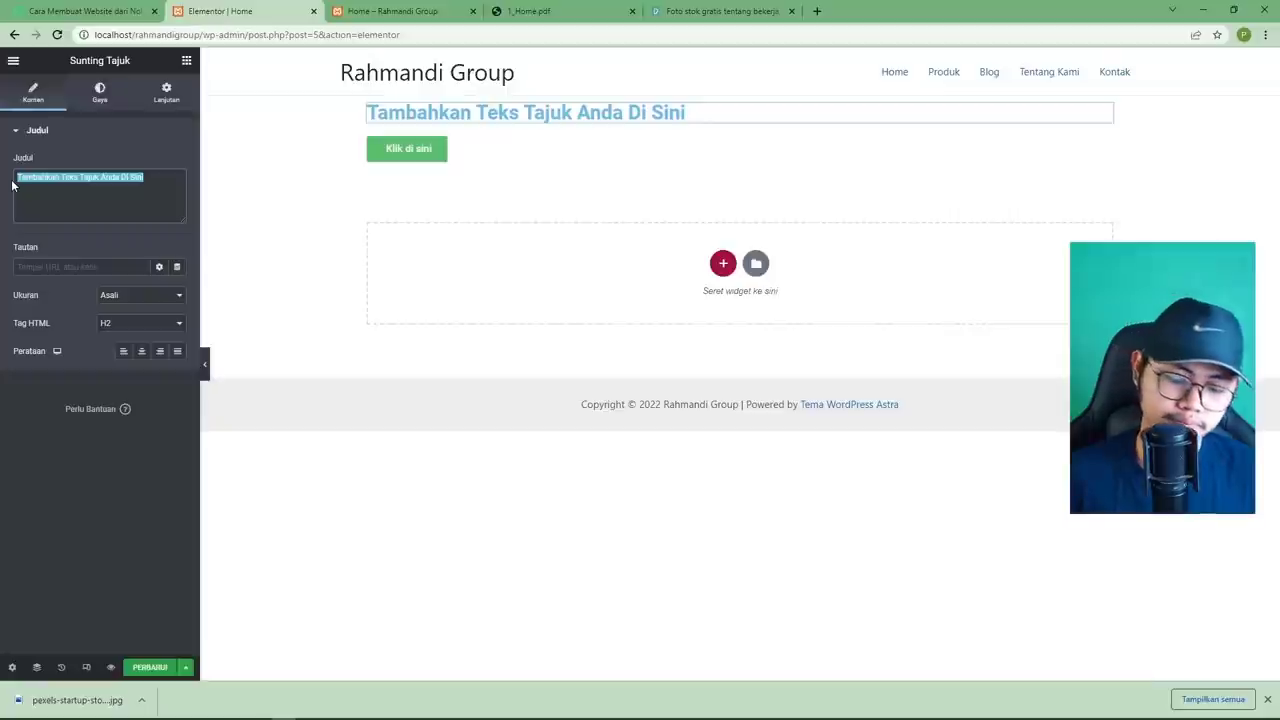
{"action": "type", "text": "Se"}
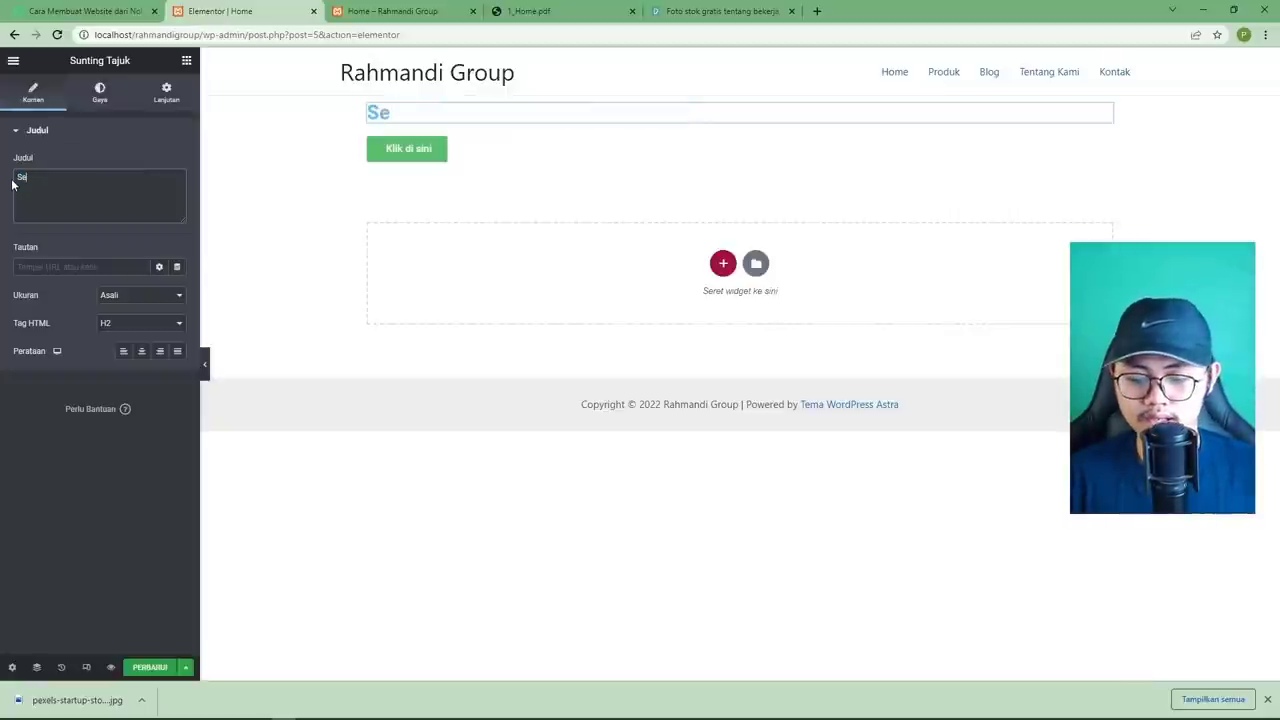
{"action": "type", "text": "lamat Da"}
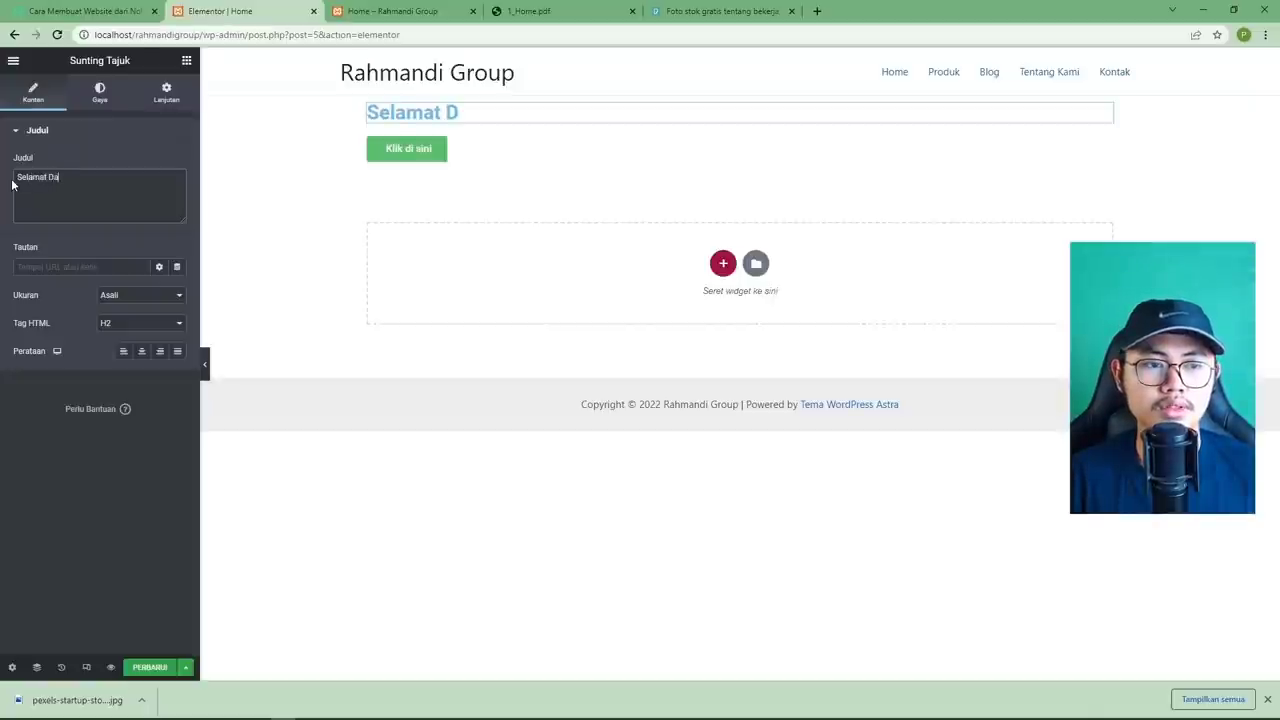
{"action": "type", "text": "tang di Perusahaa"}
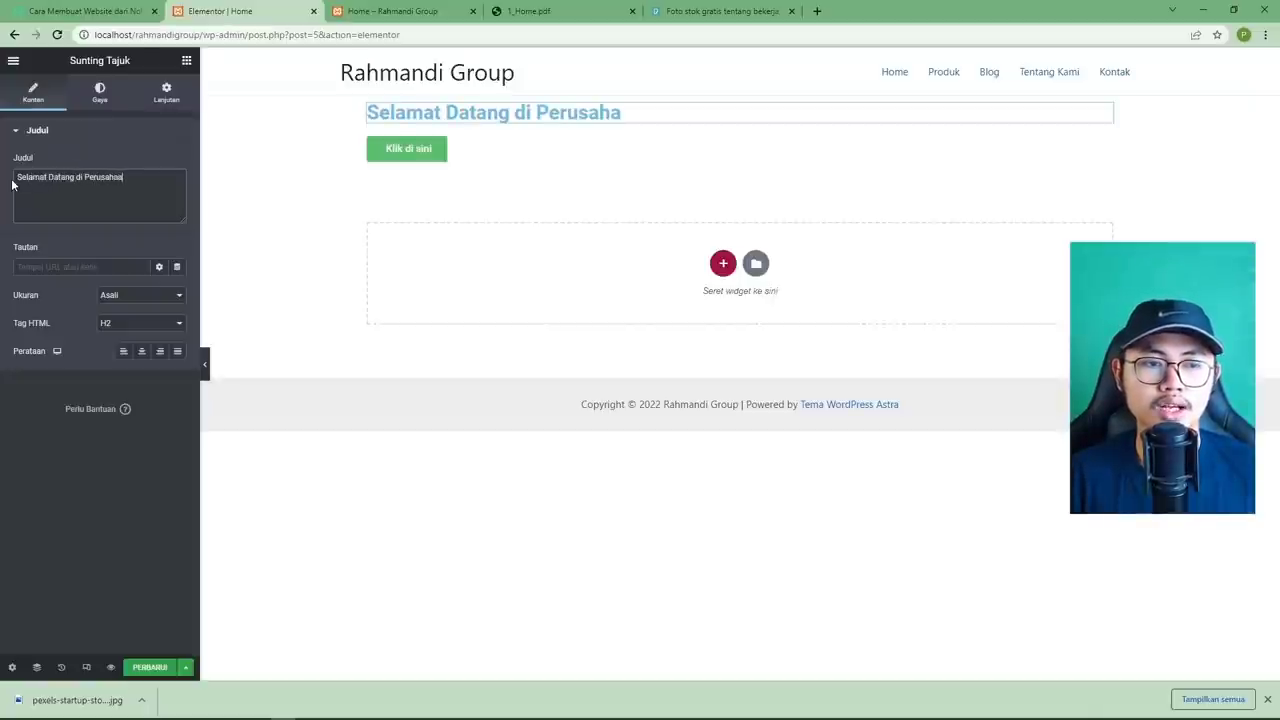
{"action": "type", "text": "n Ternama "}
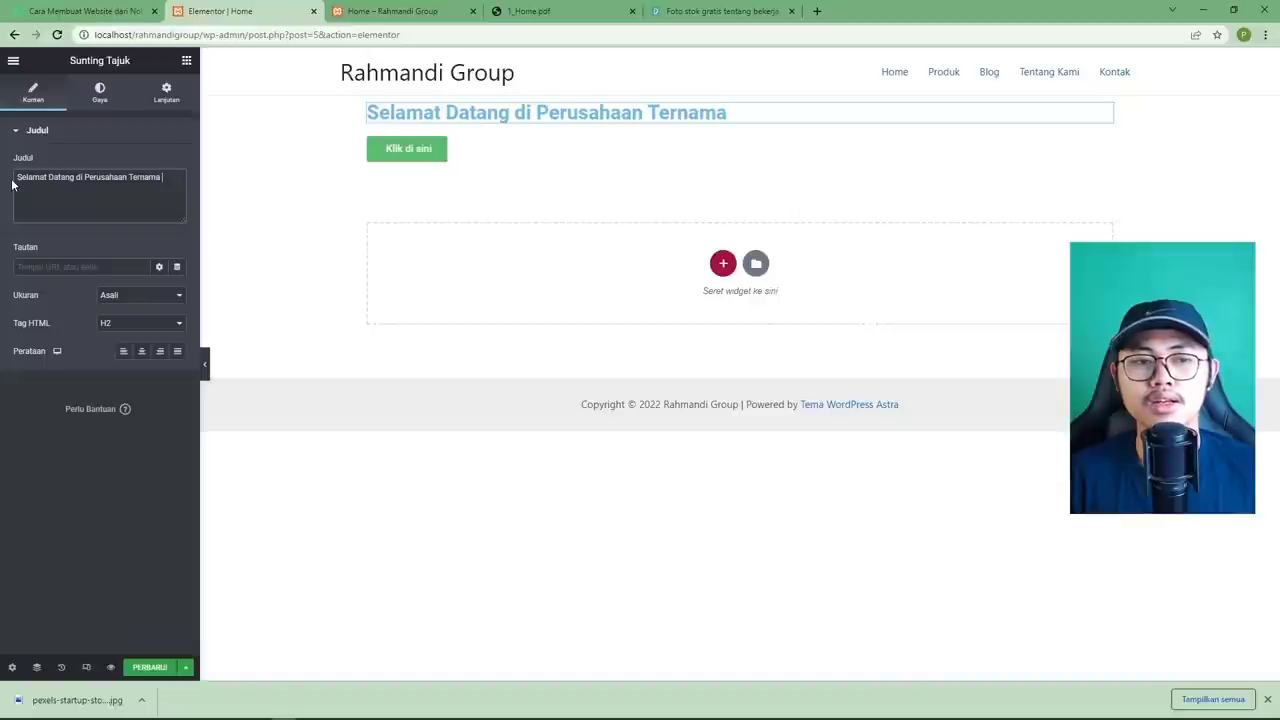
{"action": "type", "text": "di inDON"}
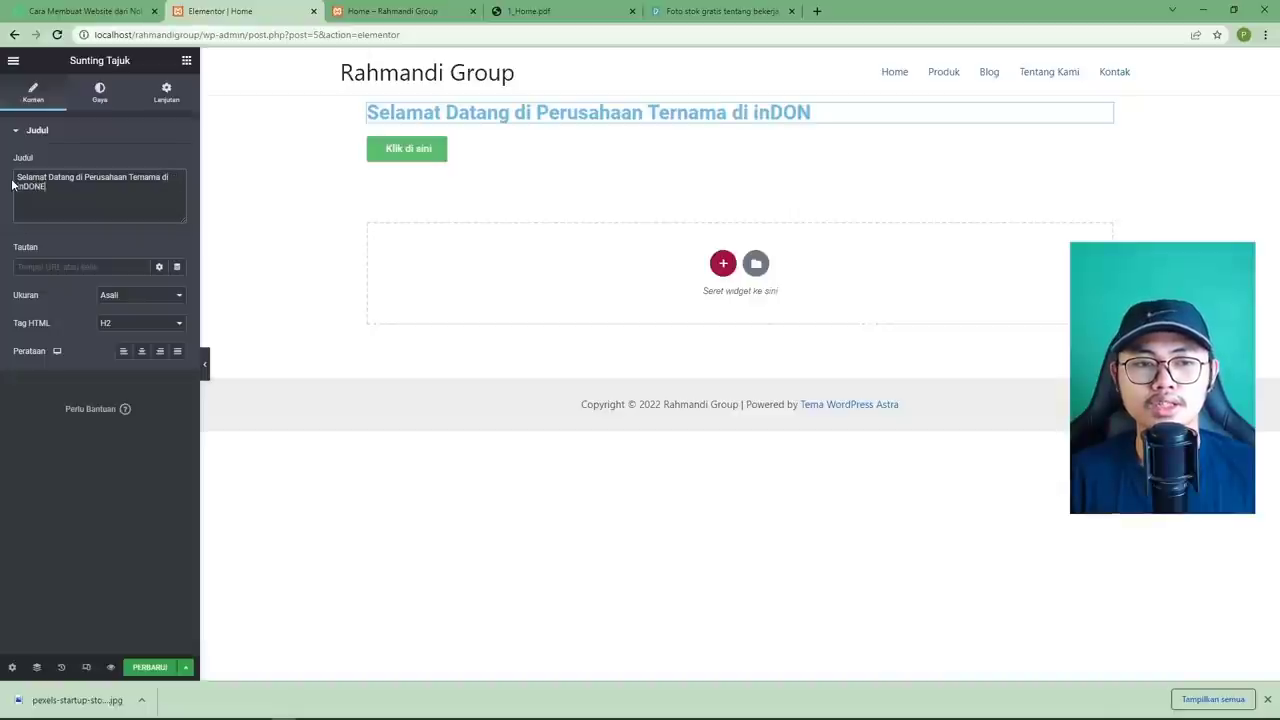
{"action": "key", "text": "BackSpace"}
{"action": "key", "text": "BackSpace"}
{"action": "key", "text": "BackSpace"}
{"action": "key", "text": "BackSpace"}
{"action": "type", "text": "ndonesia"}
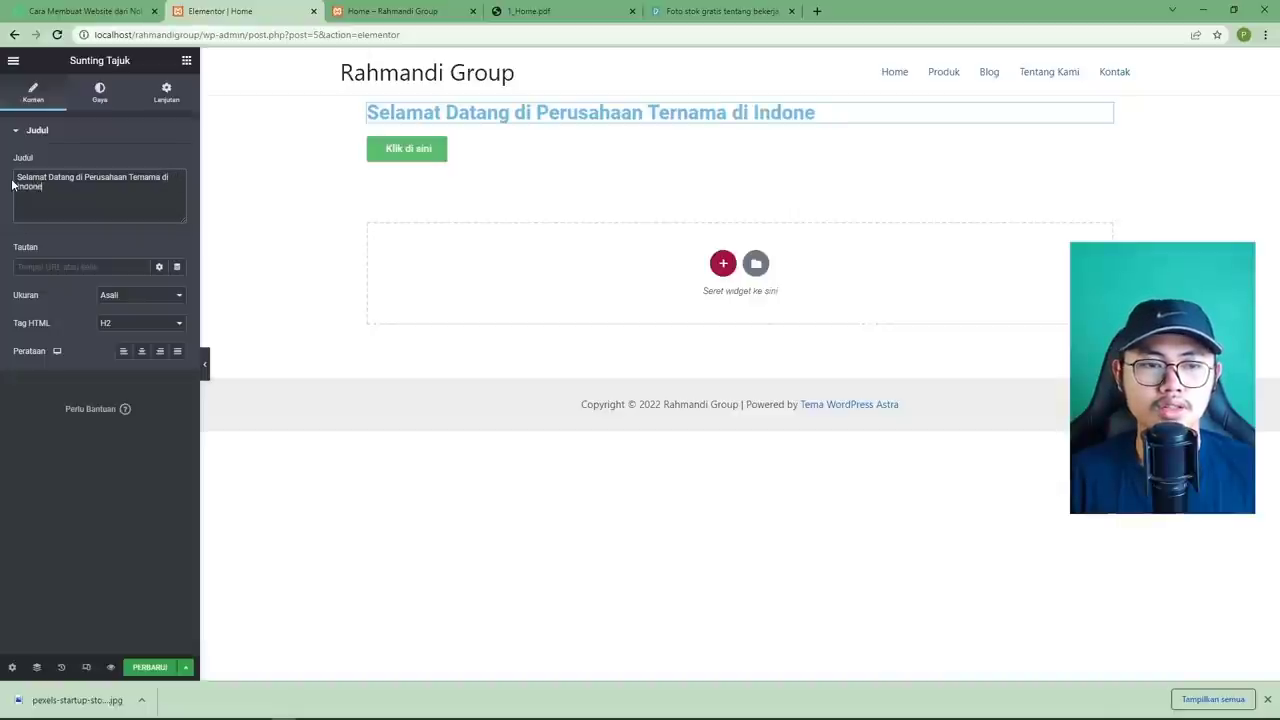
{"action": "left_click", "coordinate": [502, 17]}
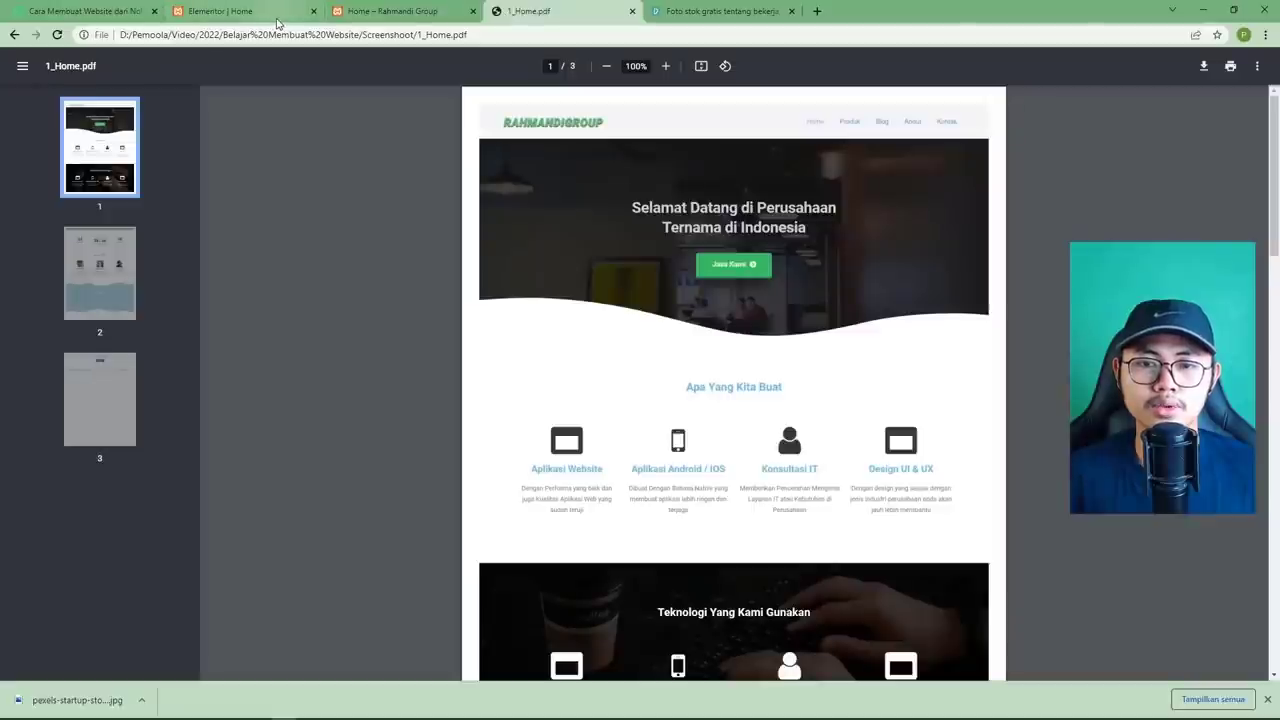
{"action": "left_click", "coordinate": [277, 17]}
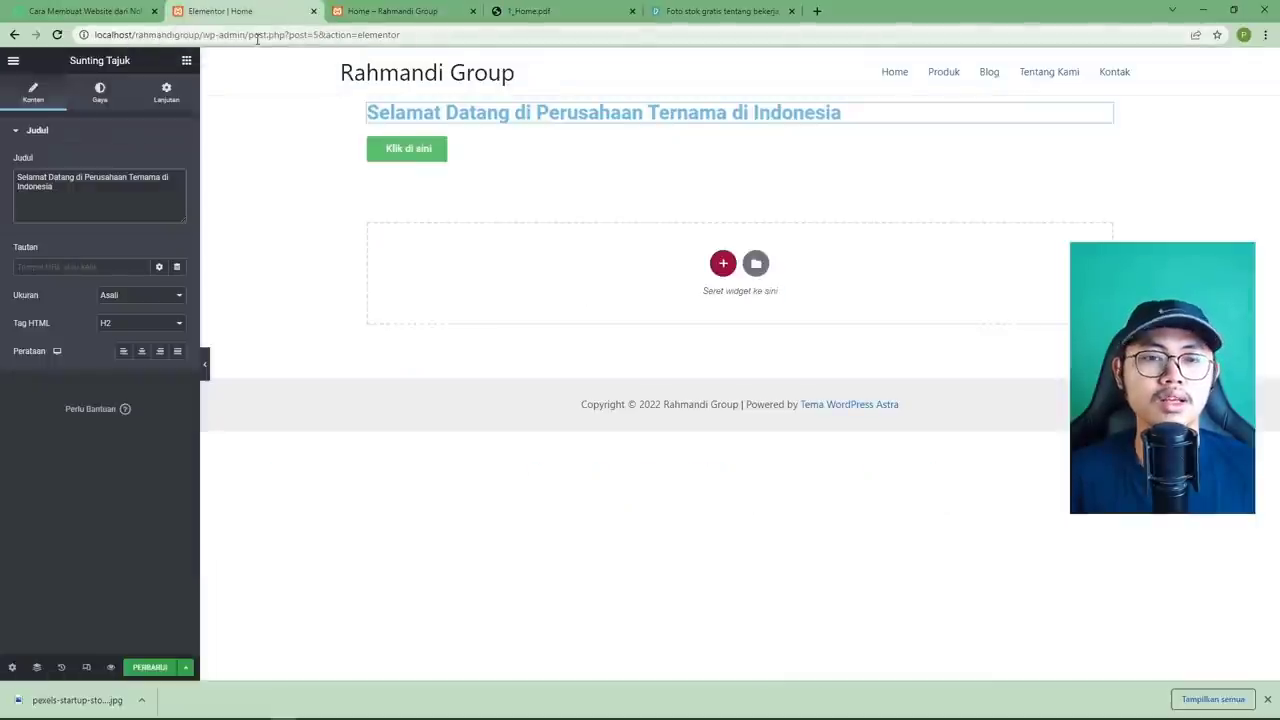
{"action": "left_click", "coordinate": [406, 12]}
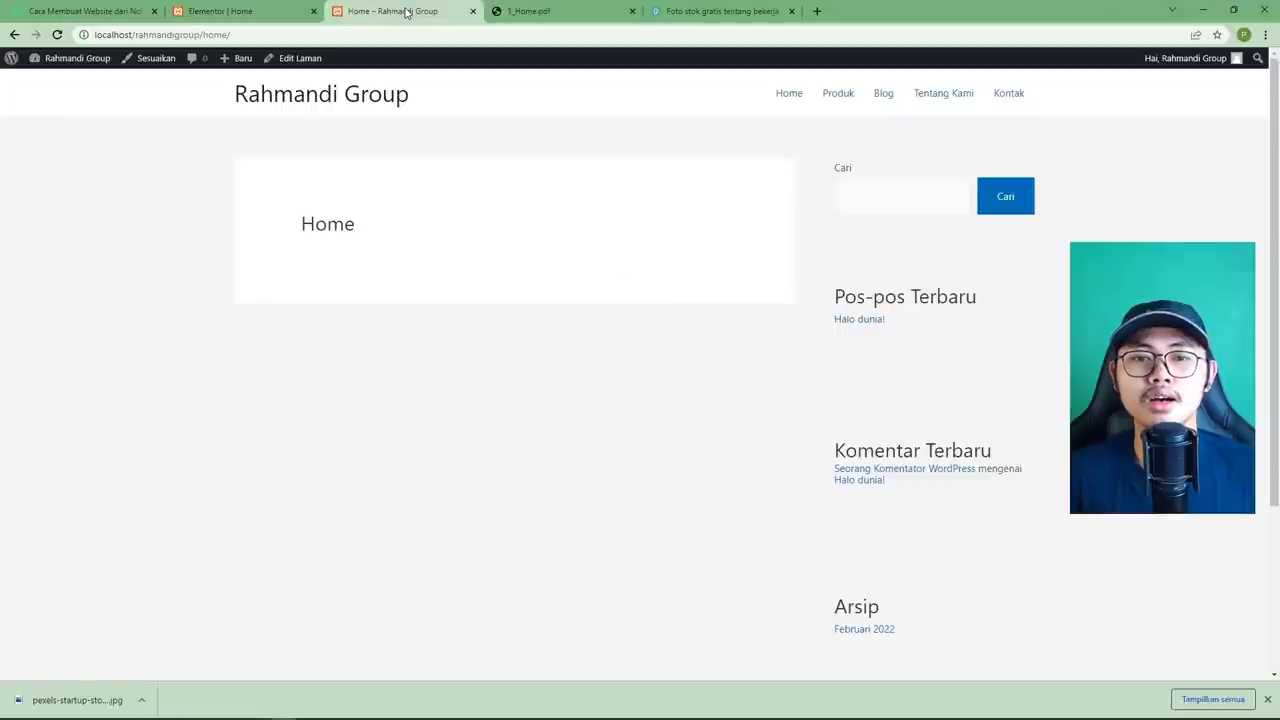
{"action": "left_click", "coordinate": [530, 12]}
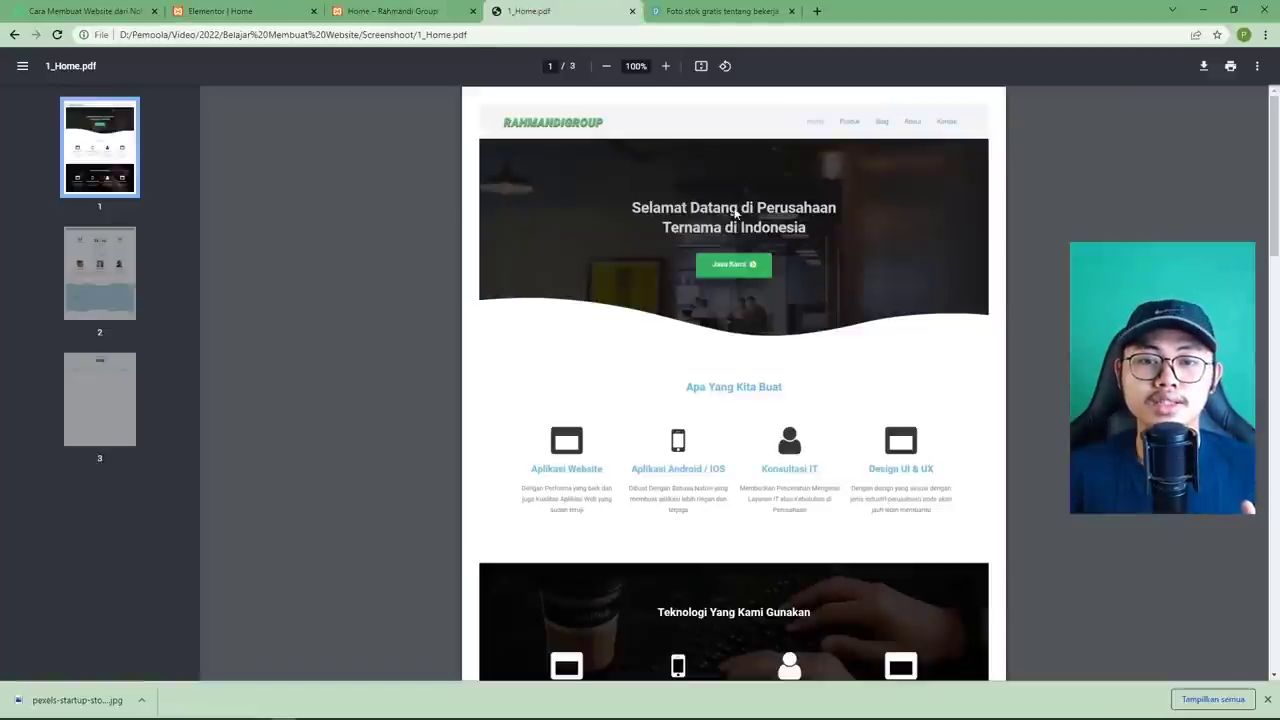
{"action": "left_click", "coordinate": [228, 12]}
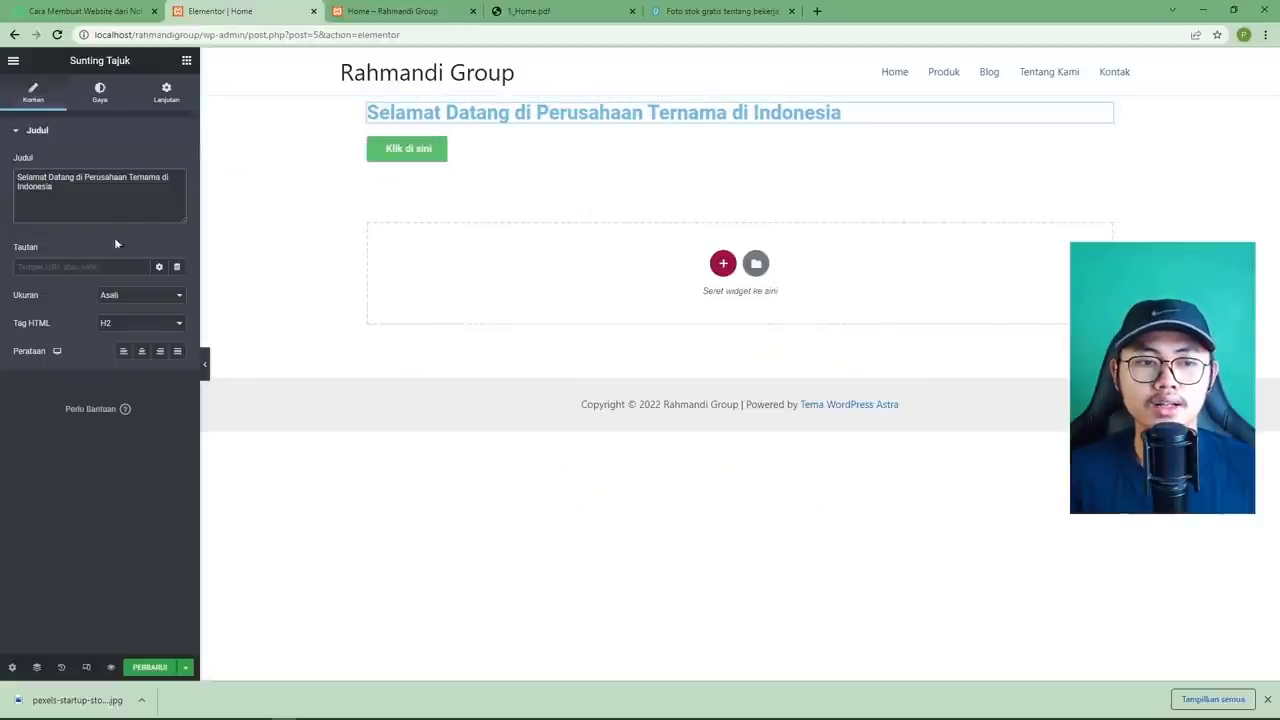
Centre-align the heading and compare it with the mockup.
{"action": "left_click", "coordinate": [142, 352]}
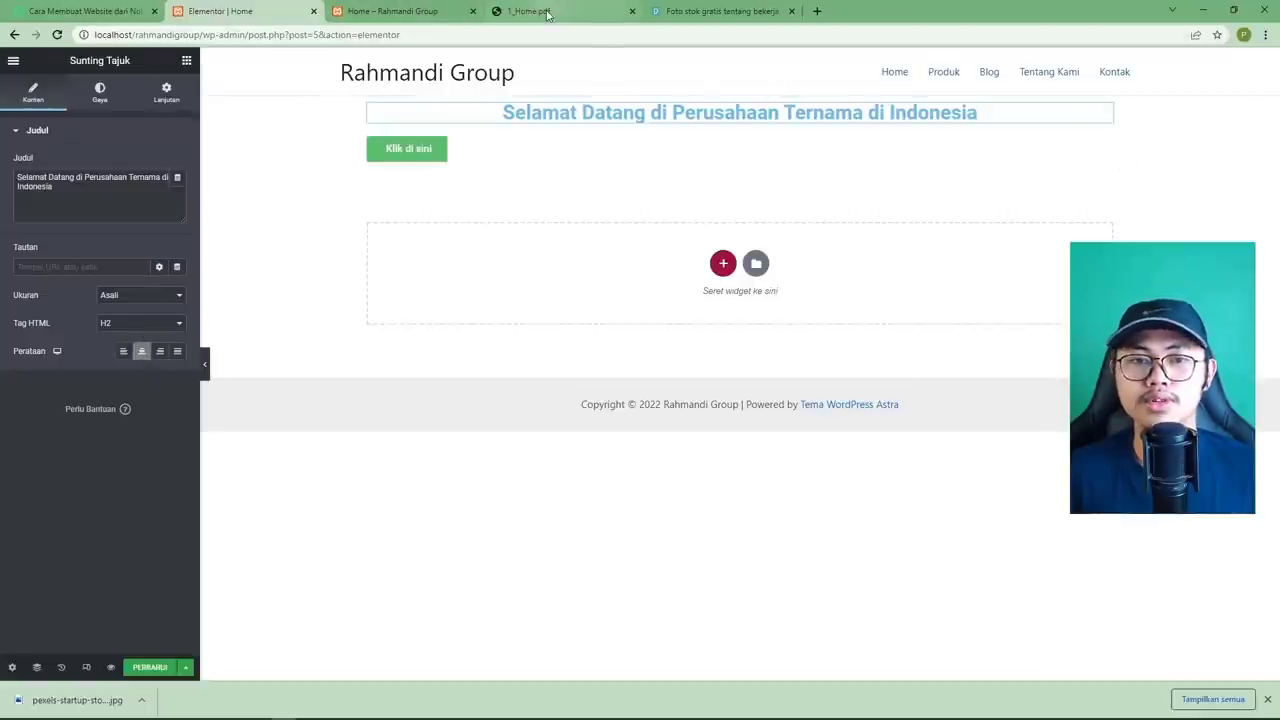
{"action": "left_click", "coordinate": [547, 14]}
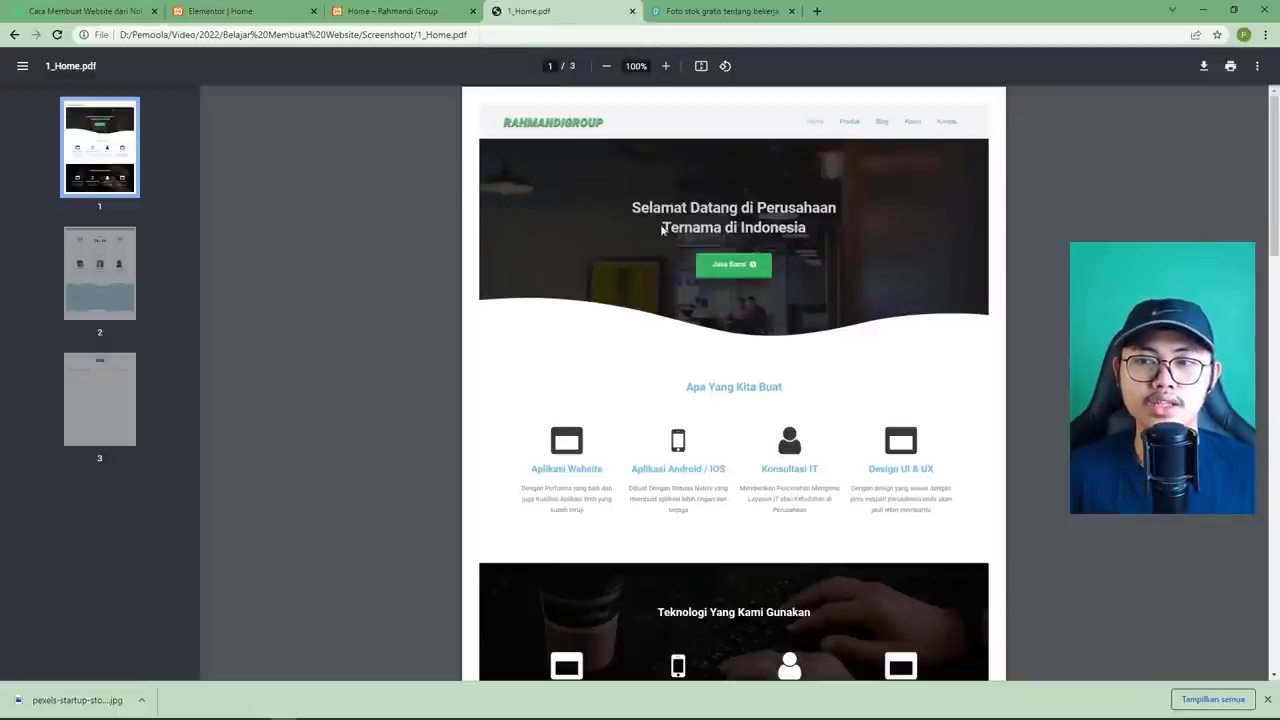
{"action": "left_click", "coordinate": [220, 11]}
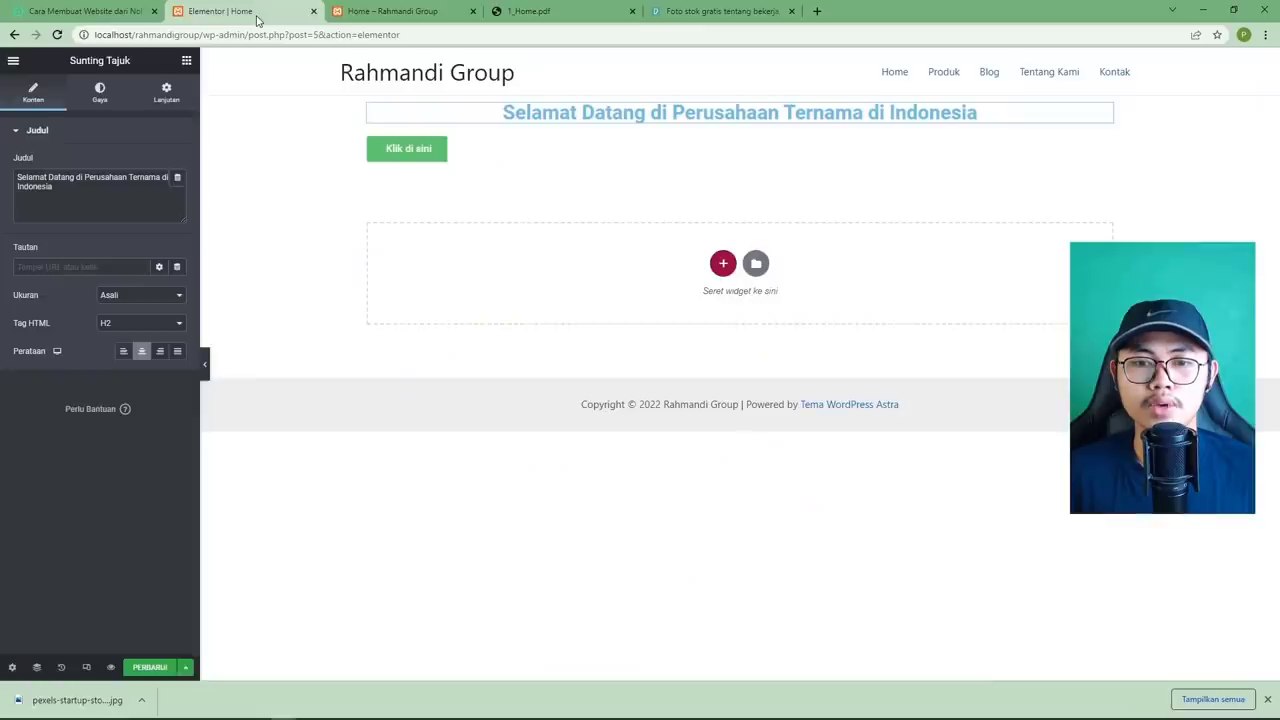
{"action": "left_click", "coordinate": [486, 153]}
Replace the button's 'Klik di sini' text with 'Jasa Kami'.
{"action": "left_click", "coordinate": [153, 191]}
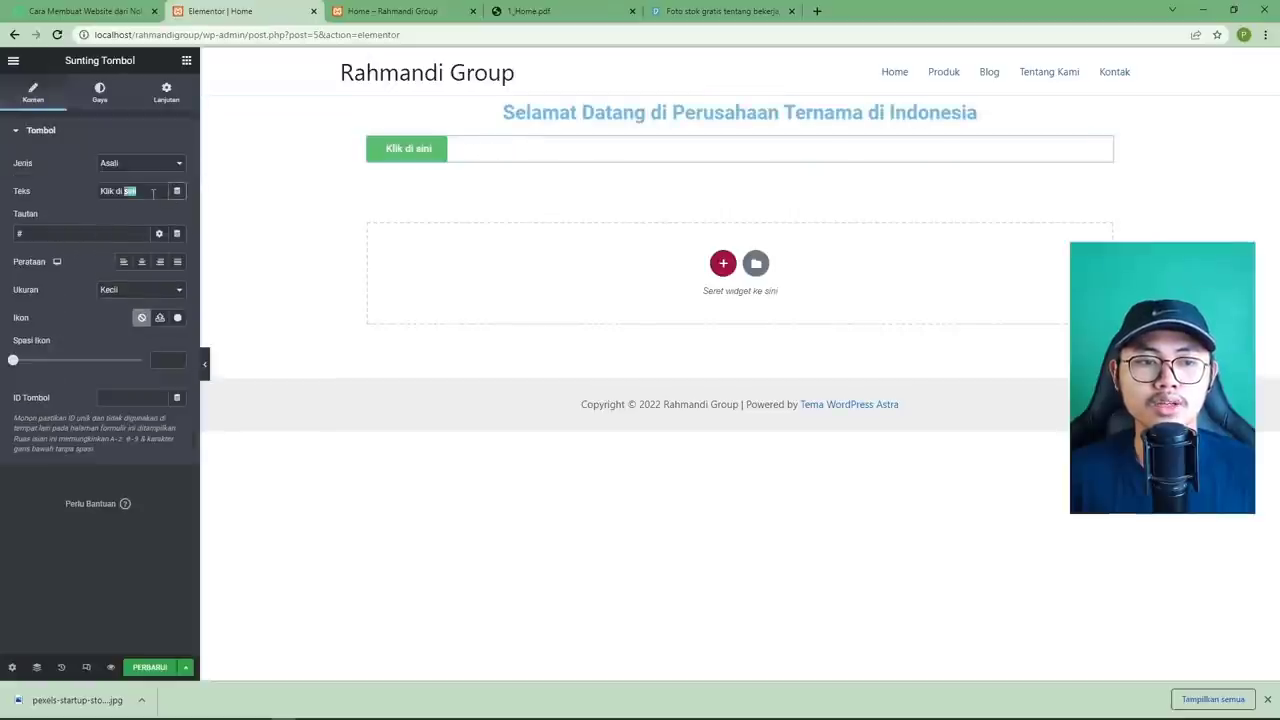
{"action": "key", "text": "ctrl+a"}
{"action": "type", "text": "Jasa"}
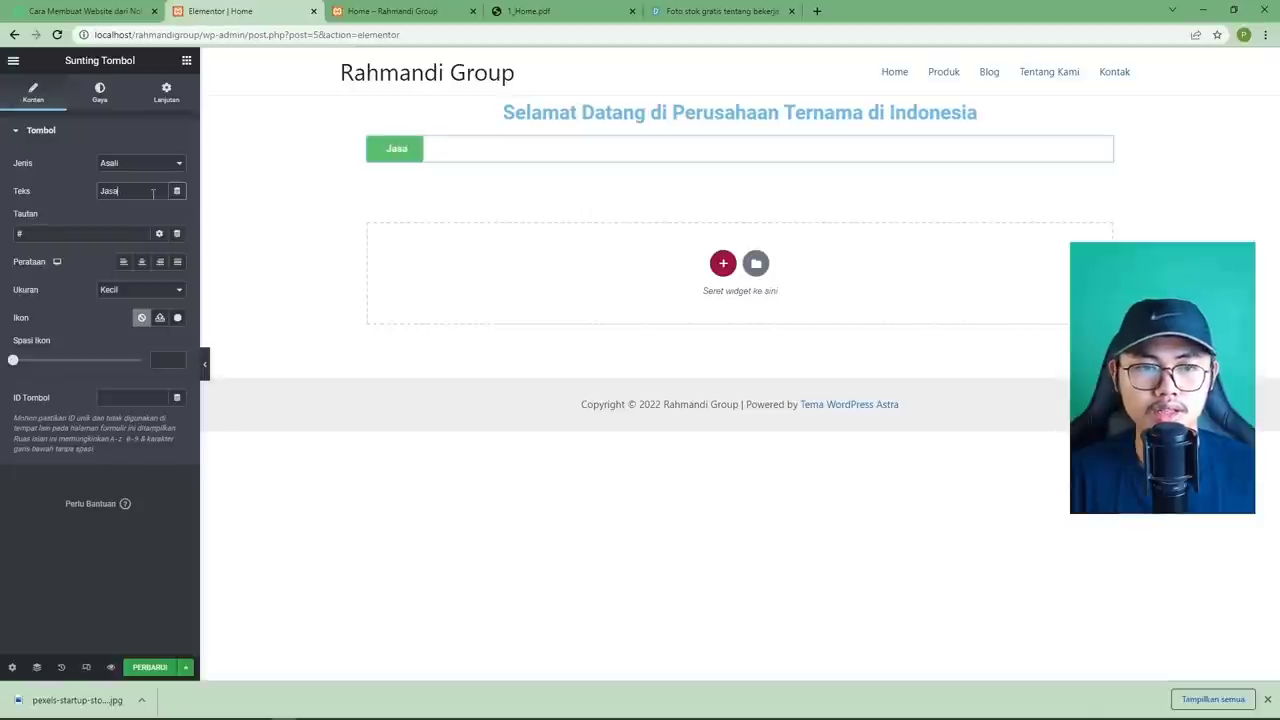
{"action": "type", "text": " Kami"}
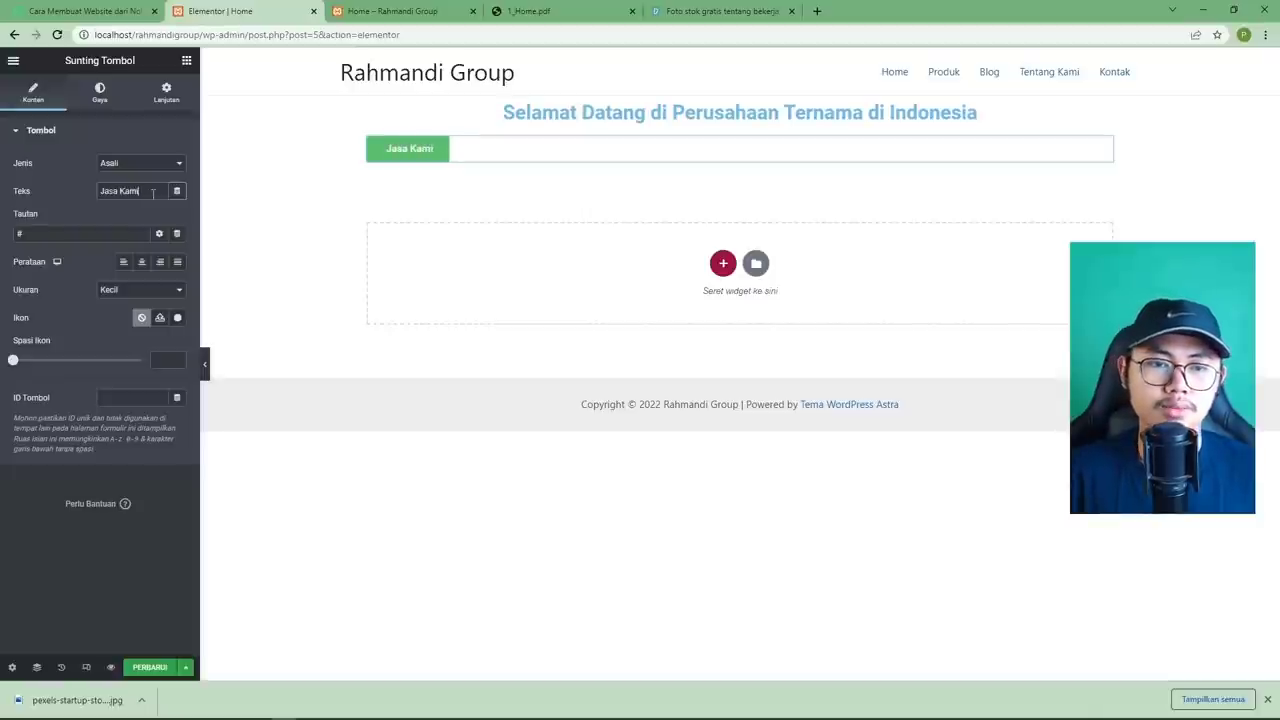
{"action": "left_click", "coordinate": [522, 12]}
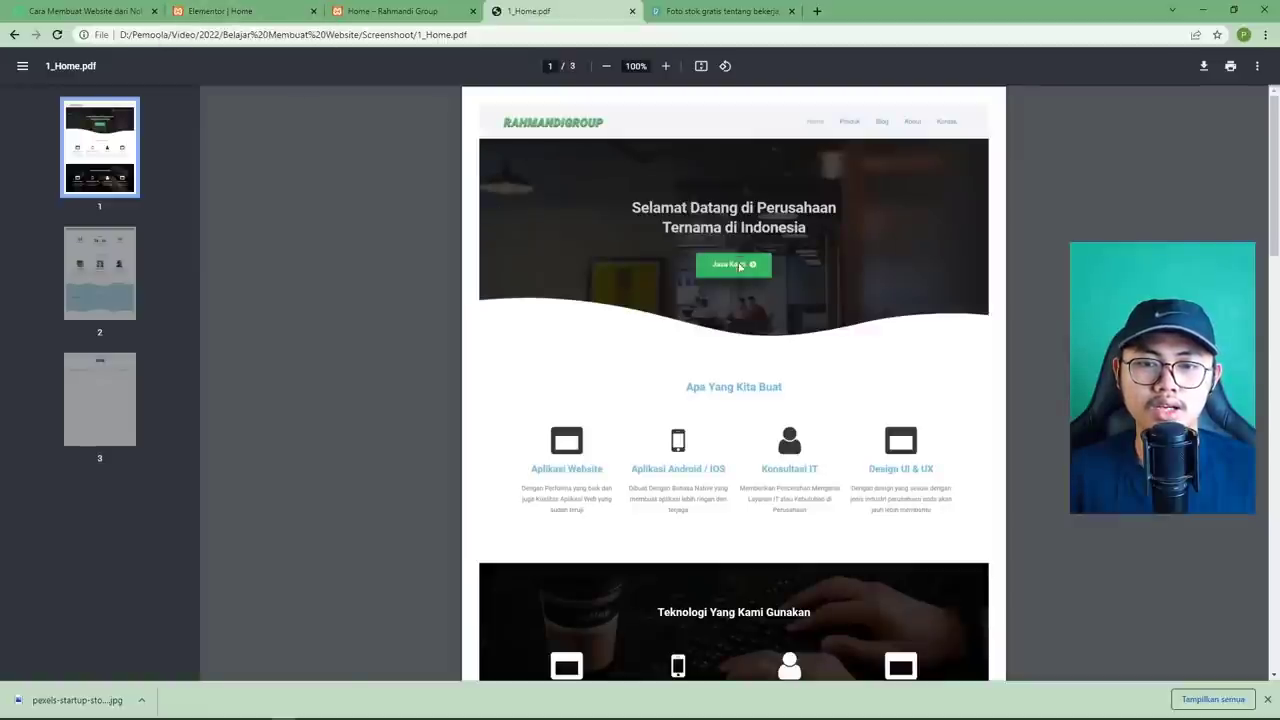
{"action": "left_click", "coordinate": [260, 20]}
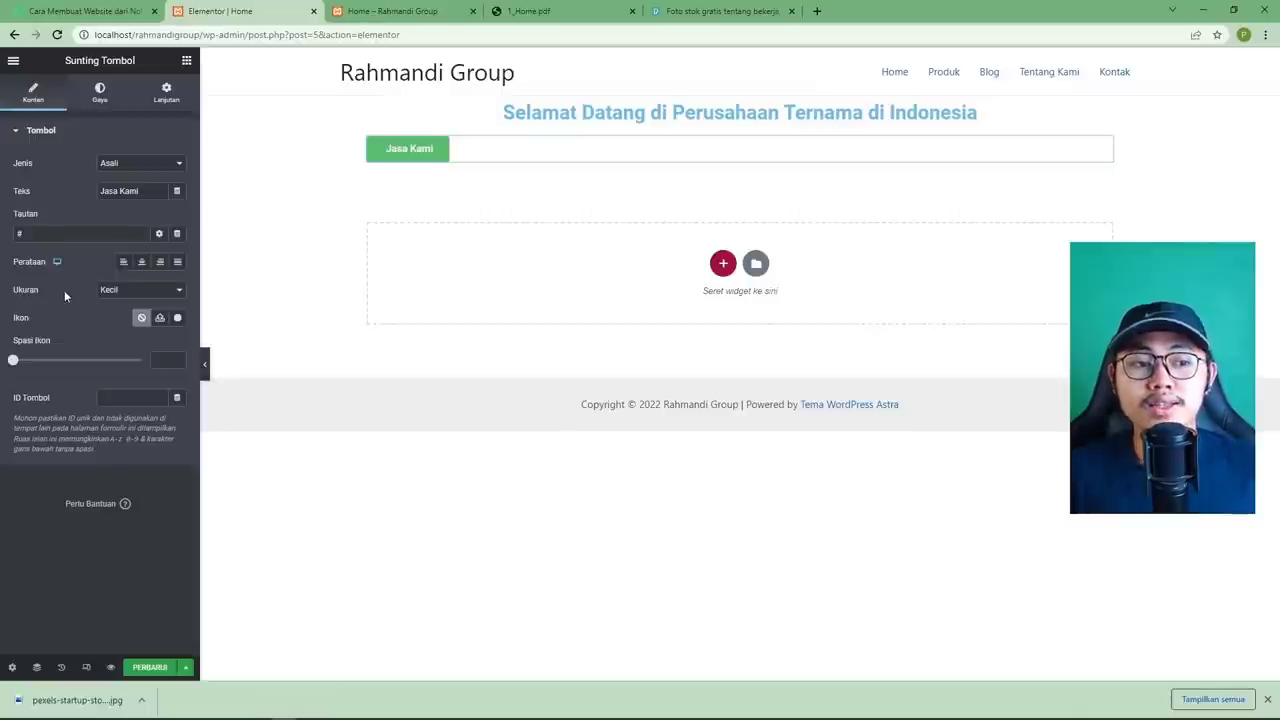
Insert the chevron-circle-right icon from the icon library into the button.
{"action": "left_click", "coordinate": [176, 318]}
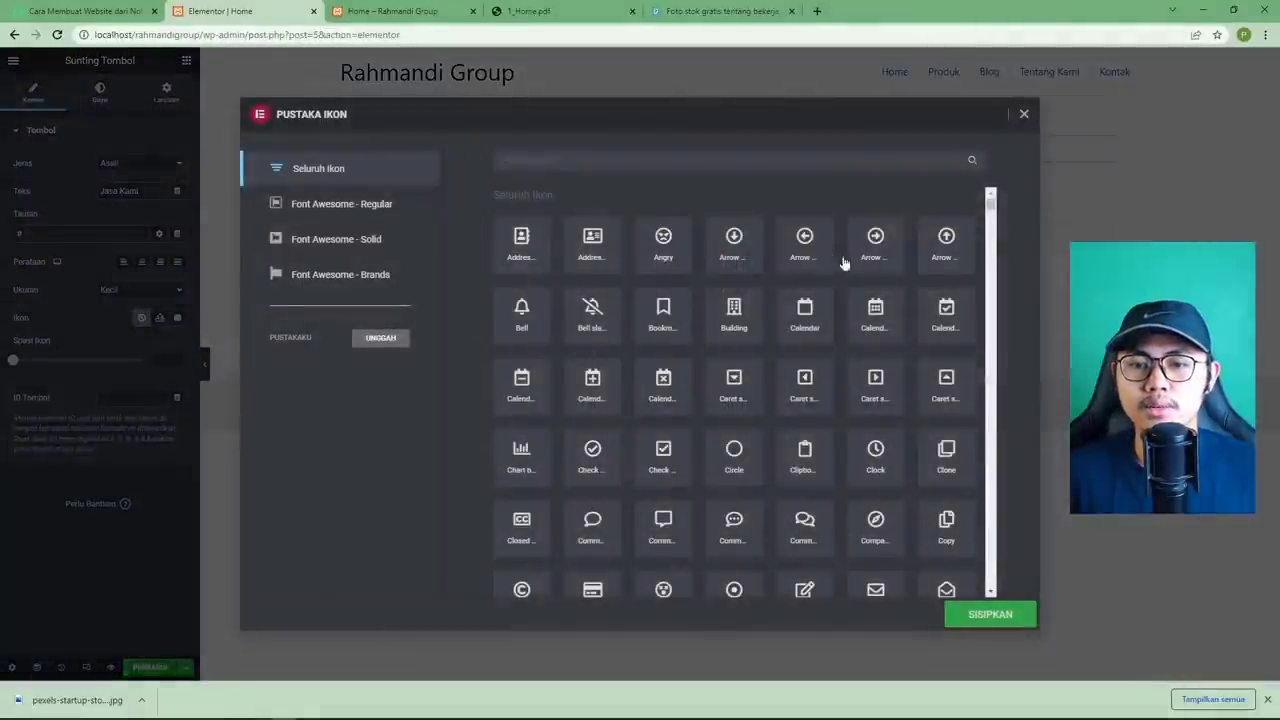
{"action": "left_click", "coordinate": [528, 12]}
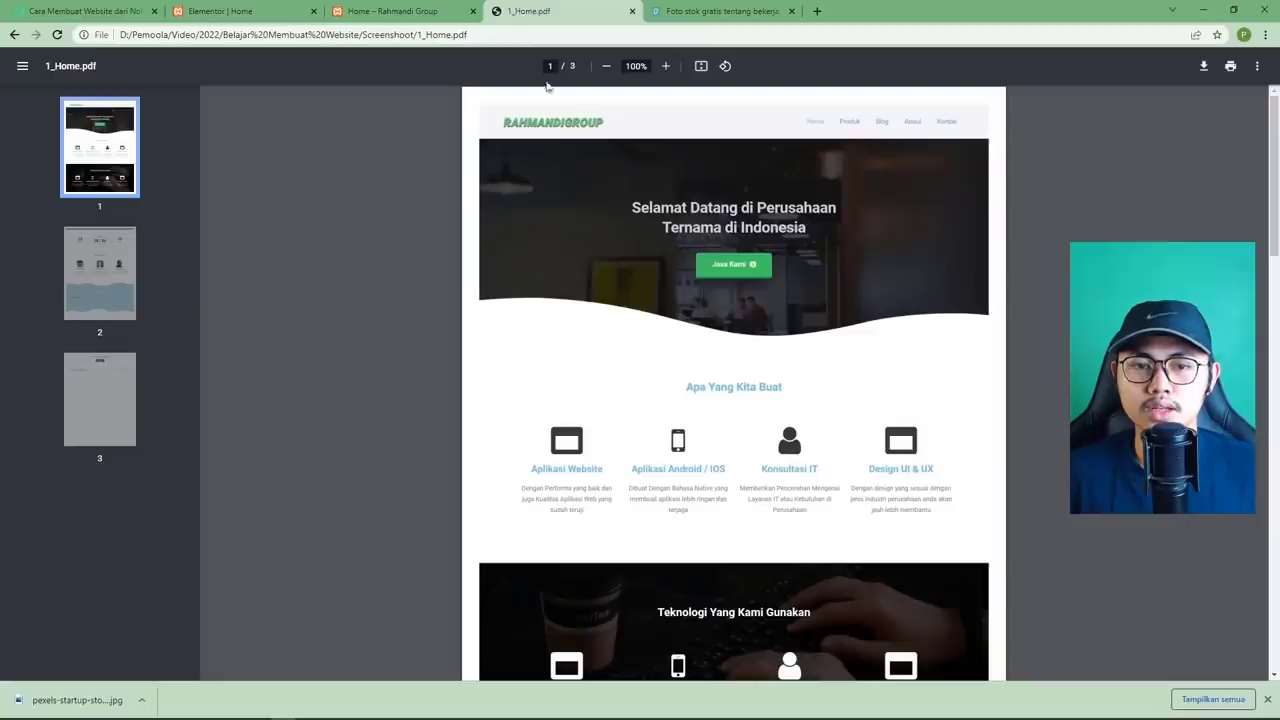
{"action": "left_click", "coordinate": [247, 20]}
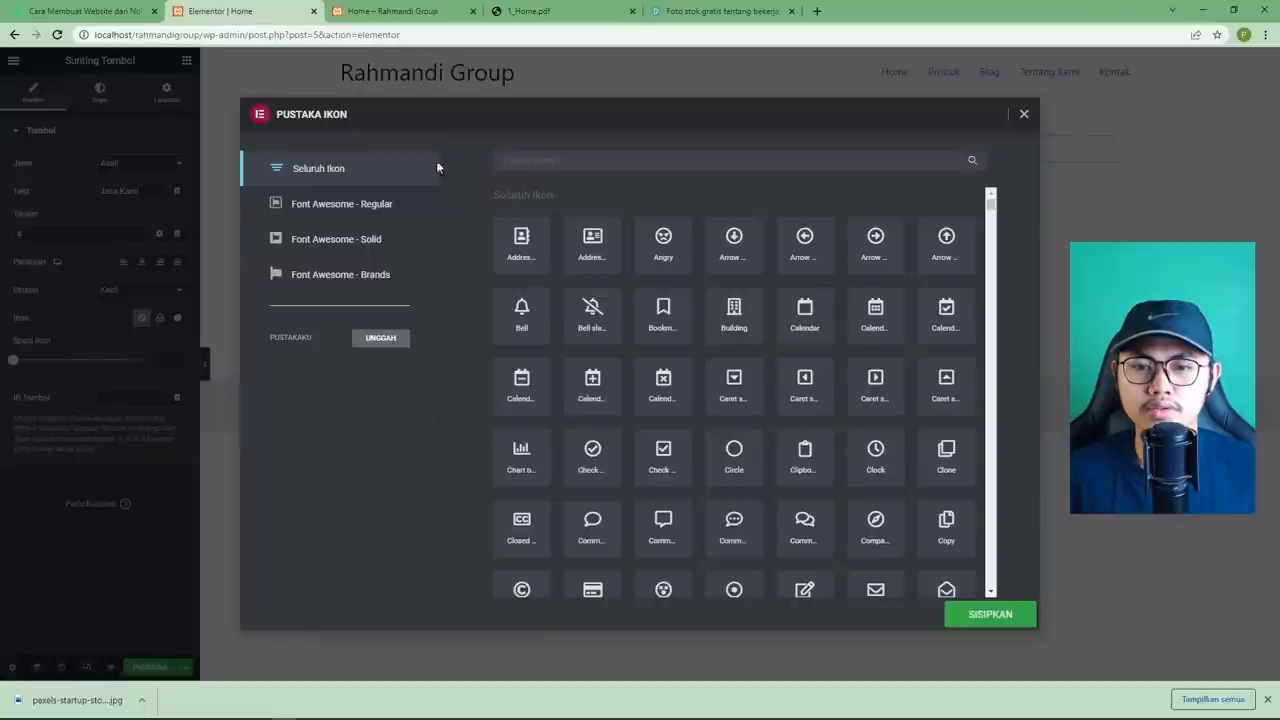
{"action": "type", "text": "d"}
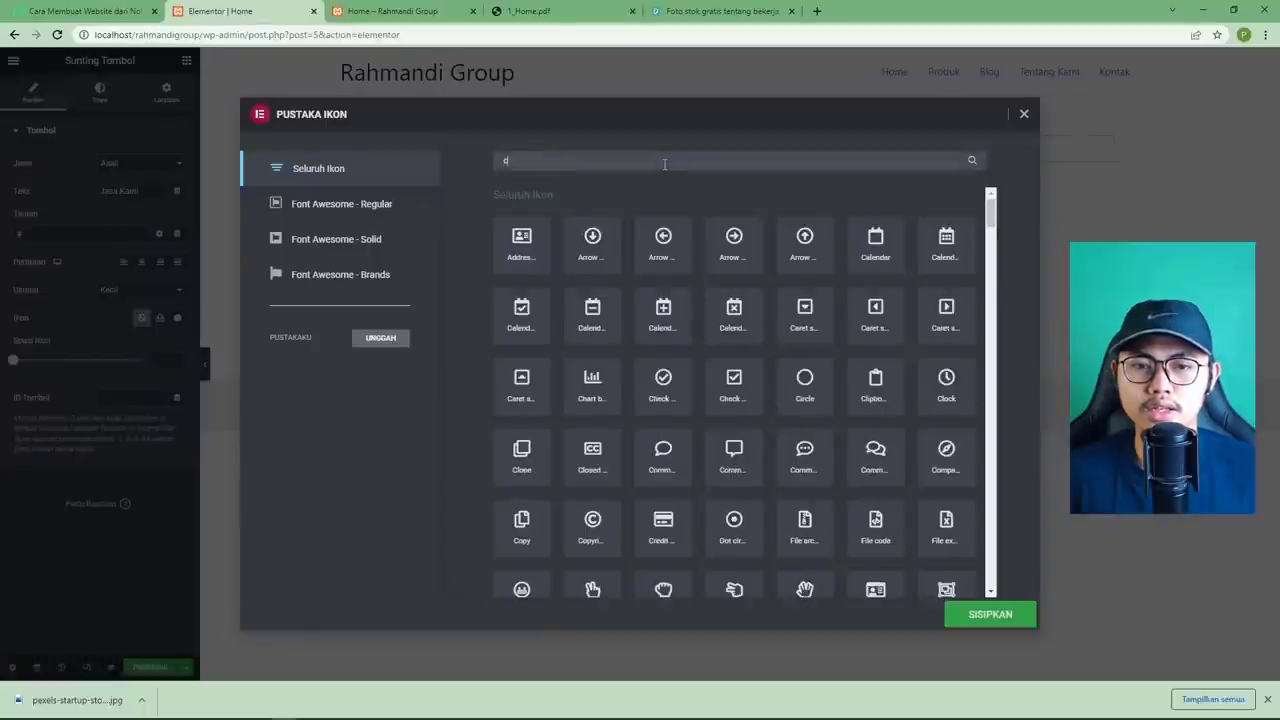
{"action": "type", "text": "he"}
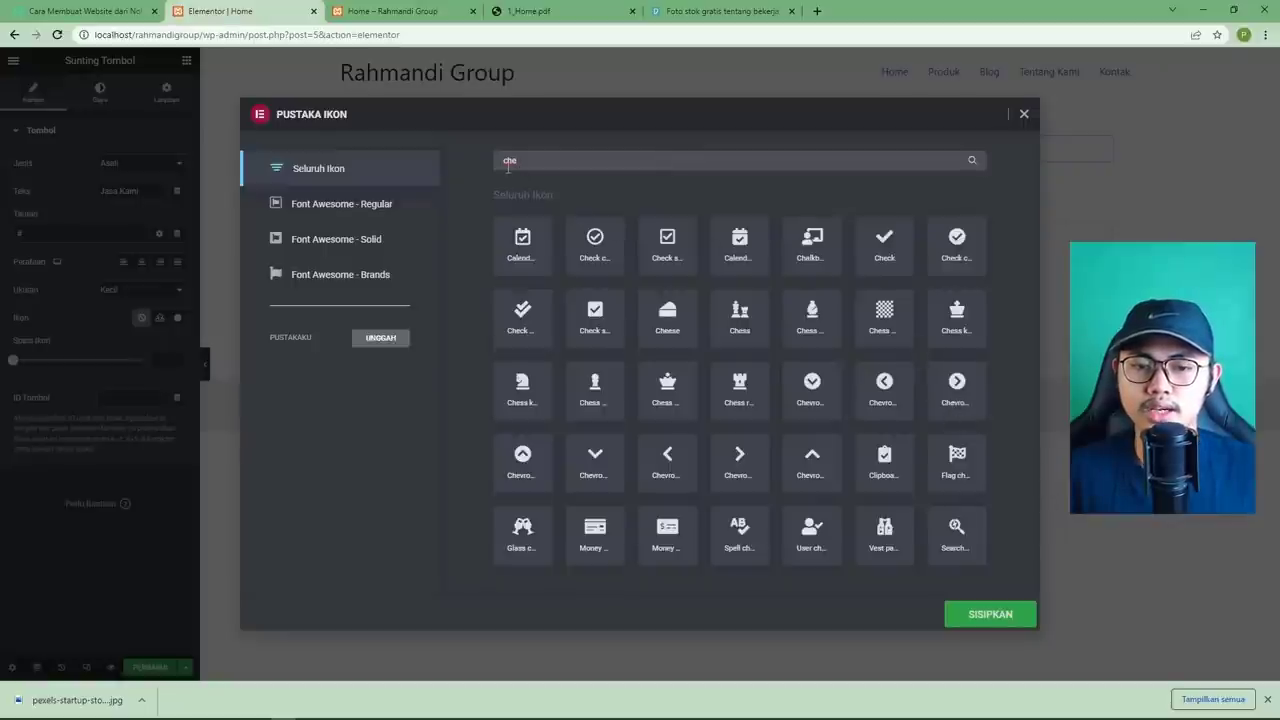
{"action": "left_click", "coordinate": [957, 388]}
{"action": "left_click", "coordinate": [988, 612]}
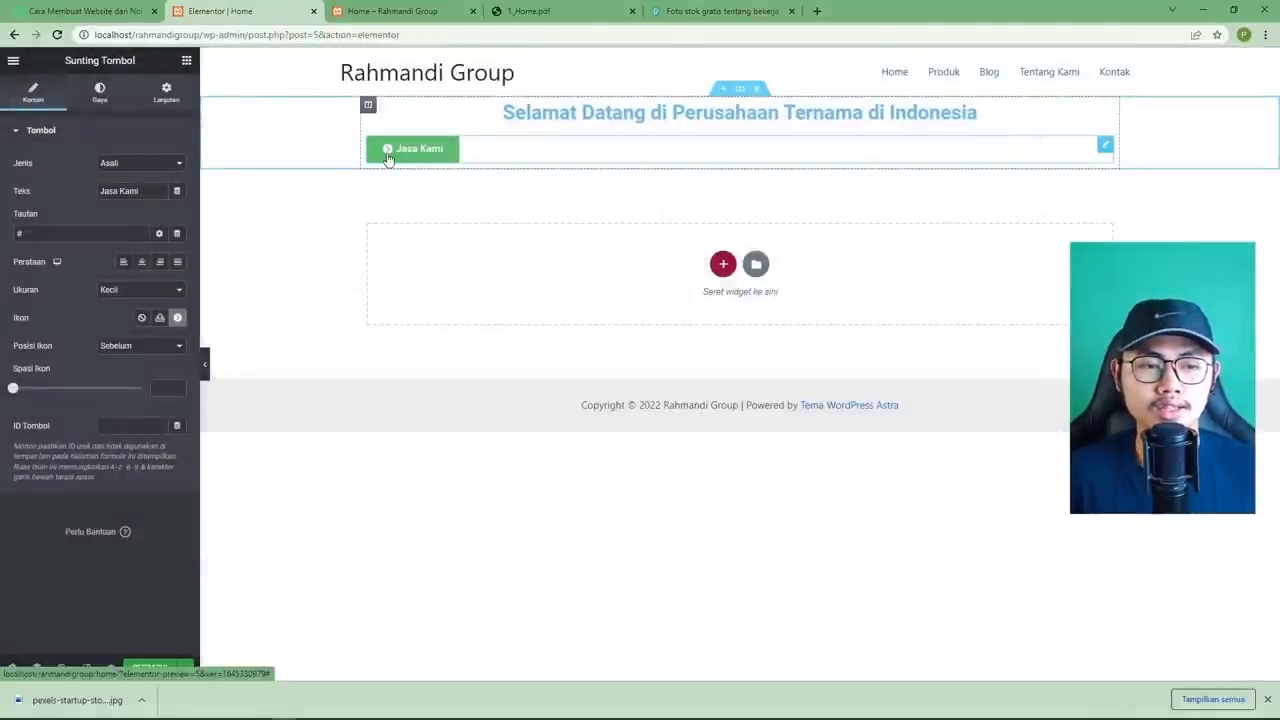
Position the icon after the label with spacing 7, and centre the Jasa Kami button.
{"action": "left_click", "coordinate": [126, 346]}
{"action": "left_click", "coordinate": [138, 365]}
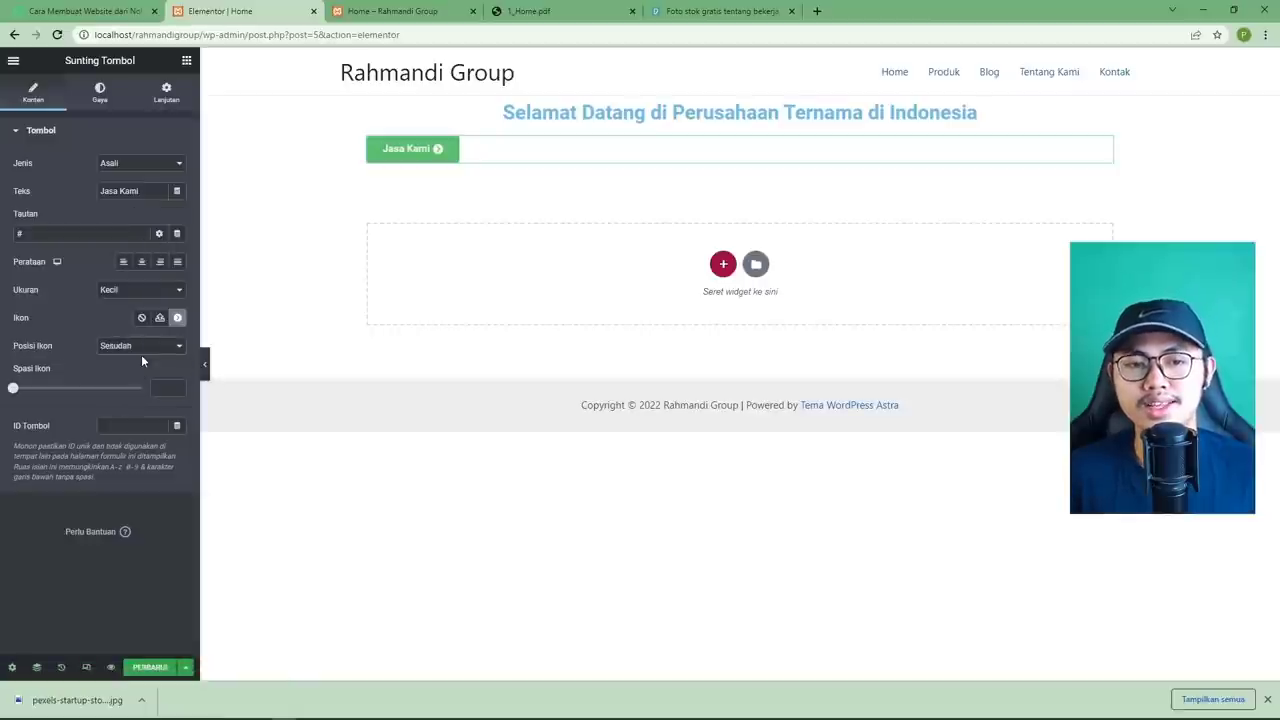
{"action": "left_click", "coordinate": [500, 14]}
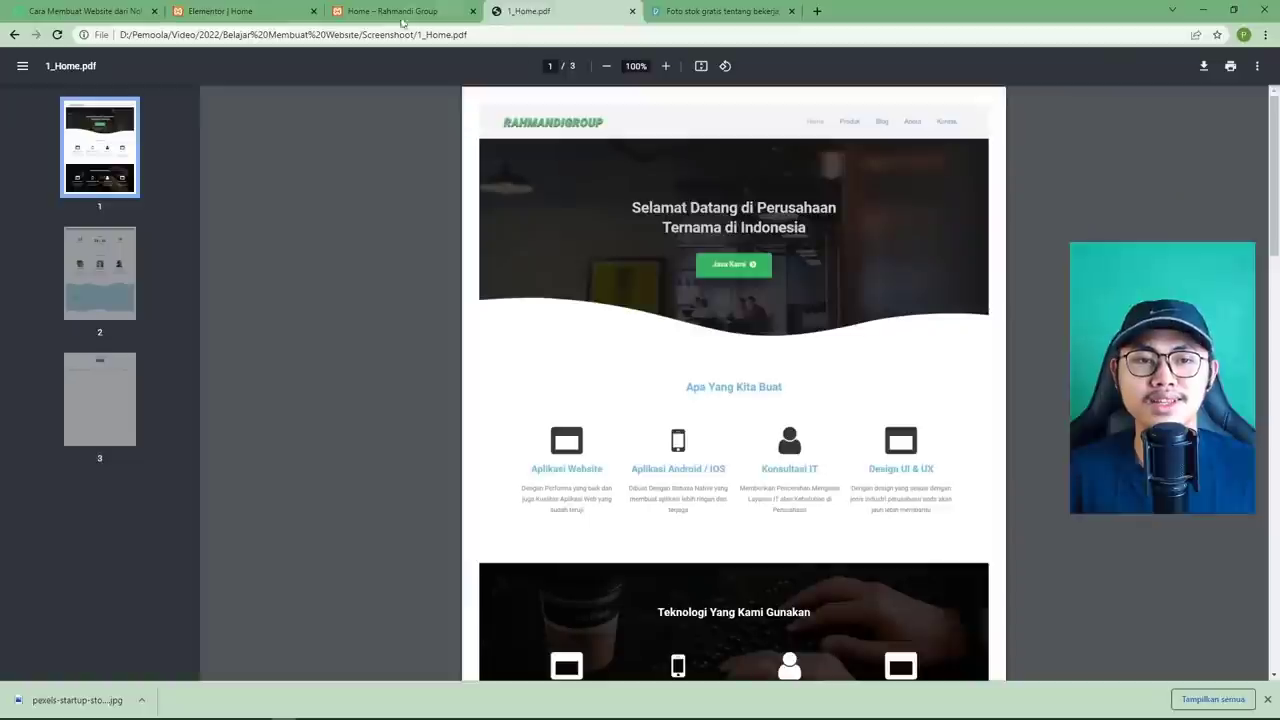
{"action": "left_click", "coordinate": [265, 22]}
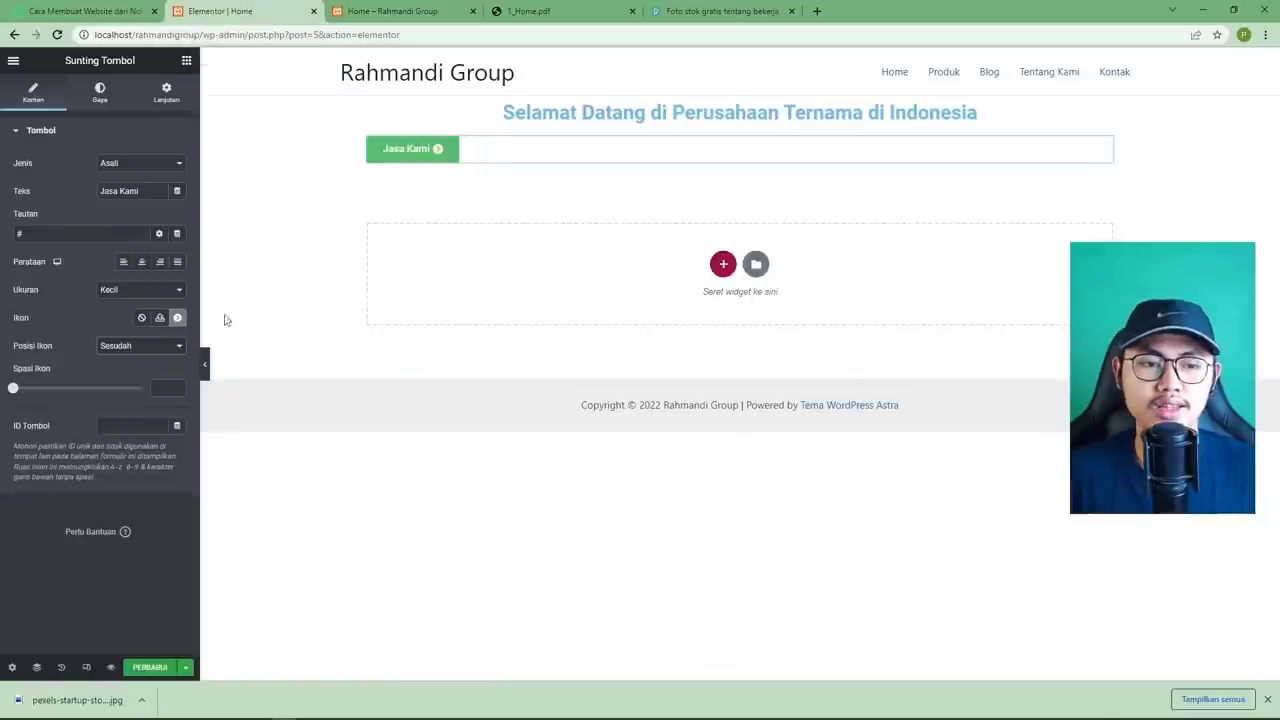
{"action": "left_click_drag", "start_coordinate": [13, 390], "coordinate": [31, 393]}
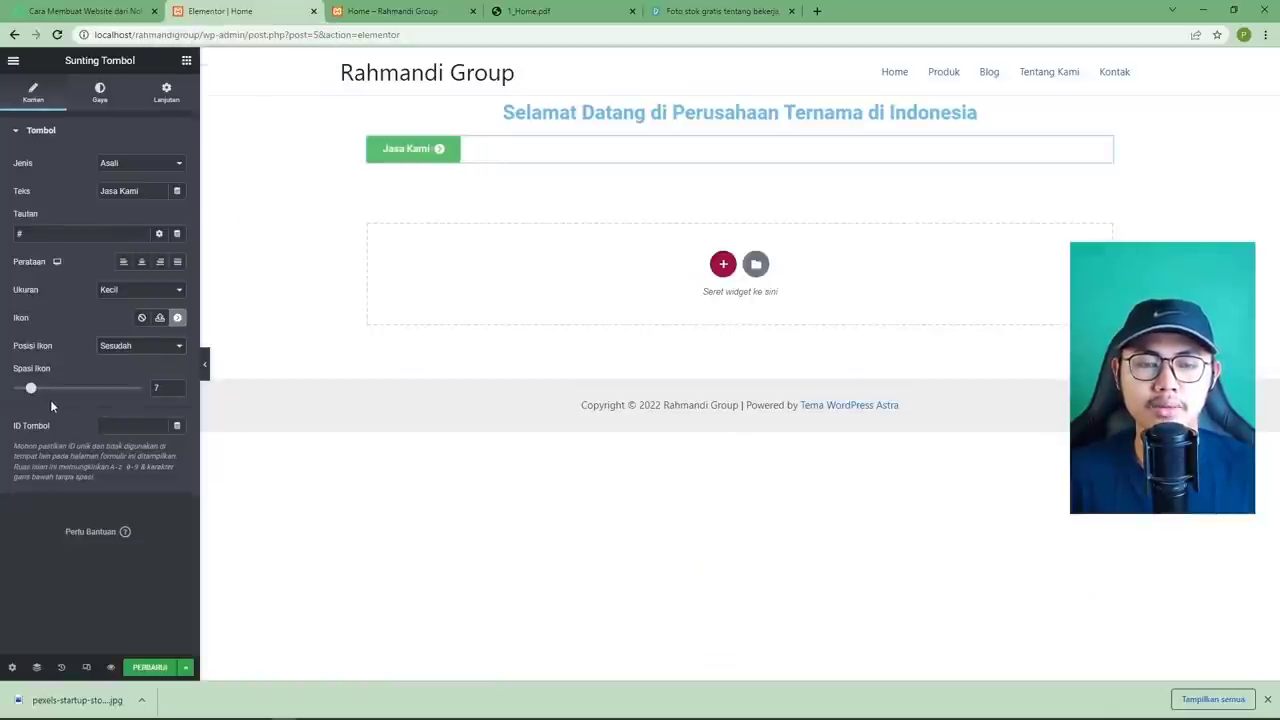
{"action": "left_click", "coordinate": [533, 14]}
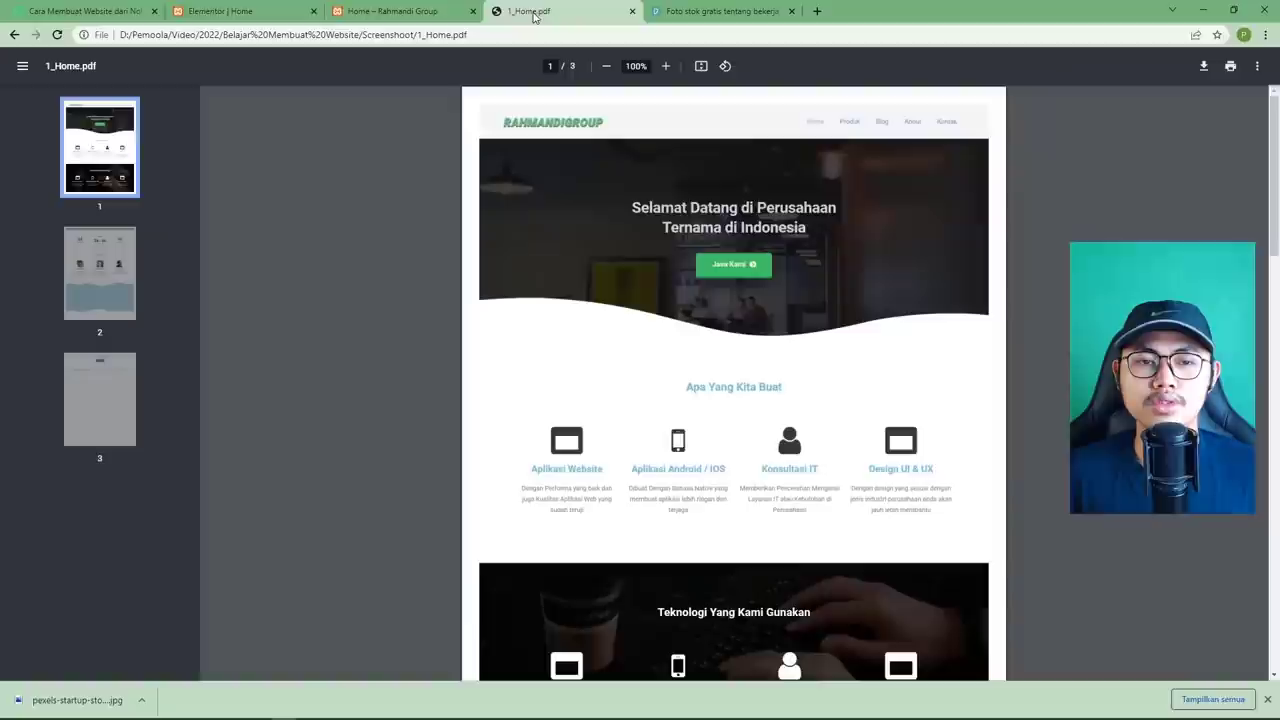
{"action": "left_click", "coordinate": [259, 20]}
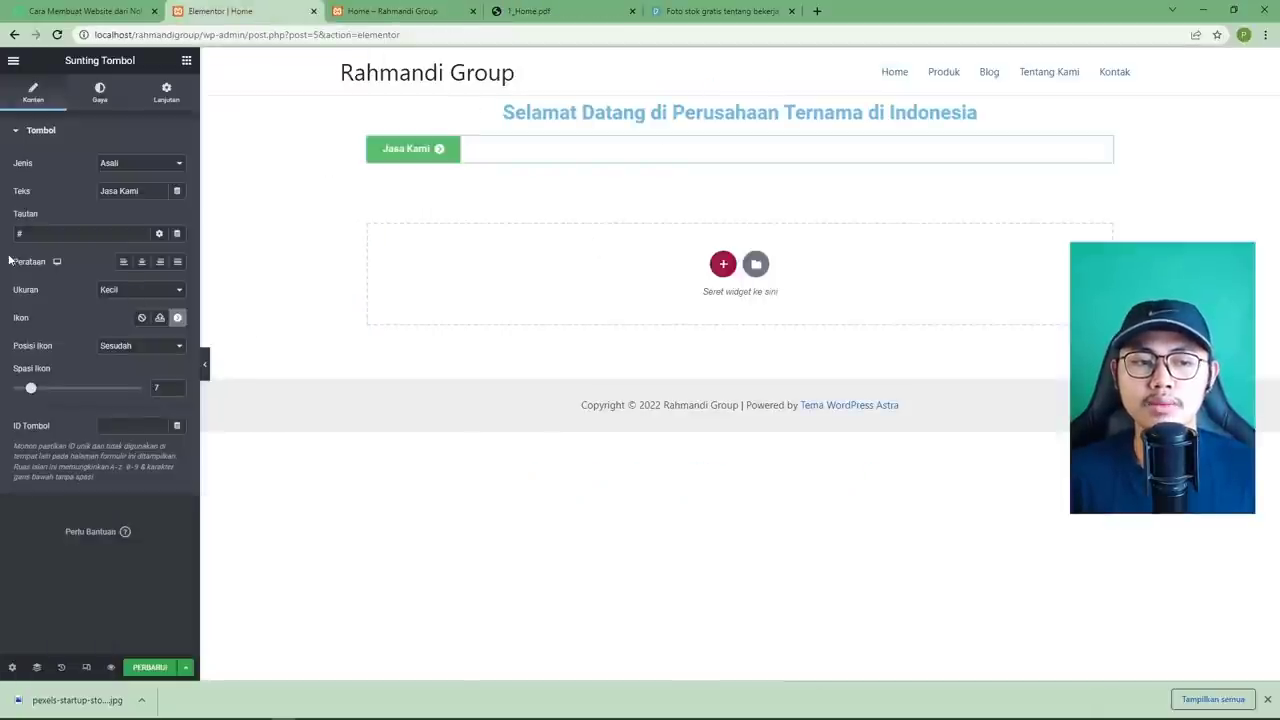
{"action": "left_click", "coordinate": [142, 264]}
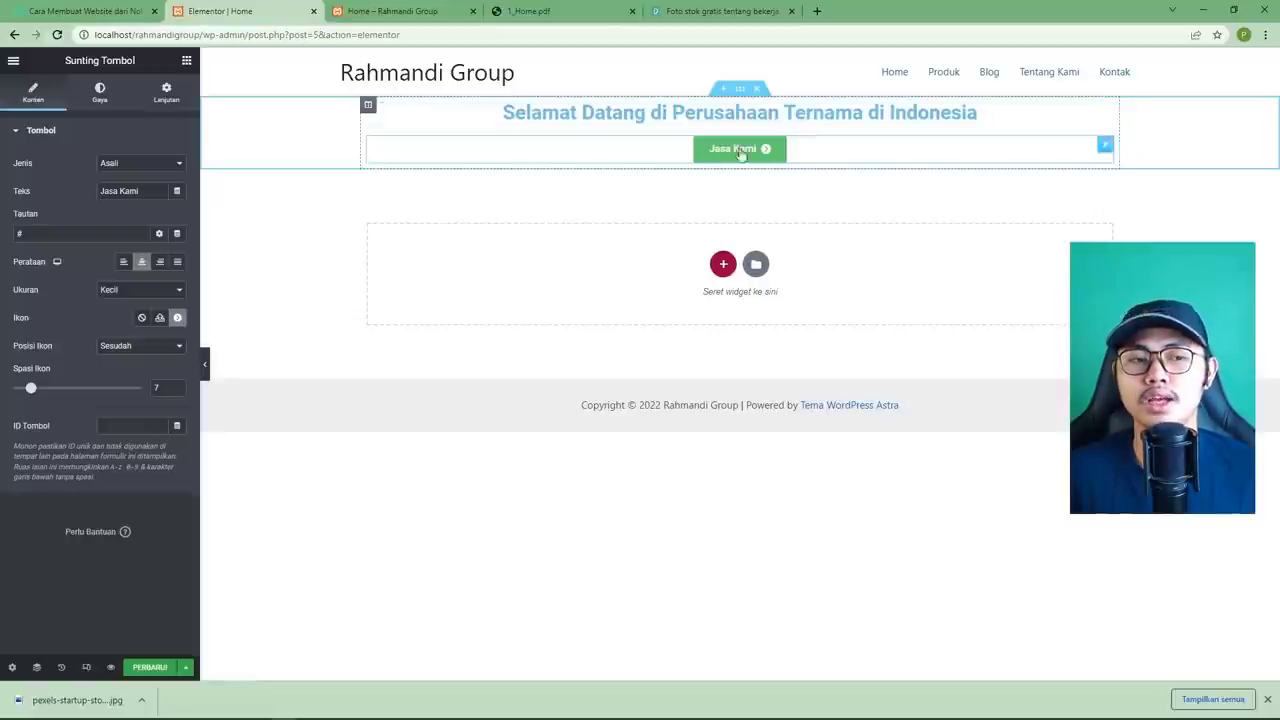
Replace the button link '#' with /produk and save with PERBARUI.
{"action": "double_click", "coordinate": [36, 238]}
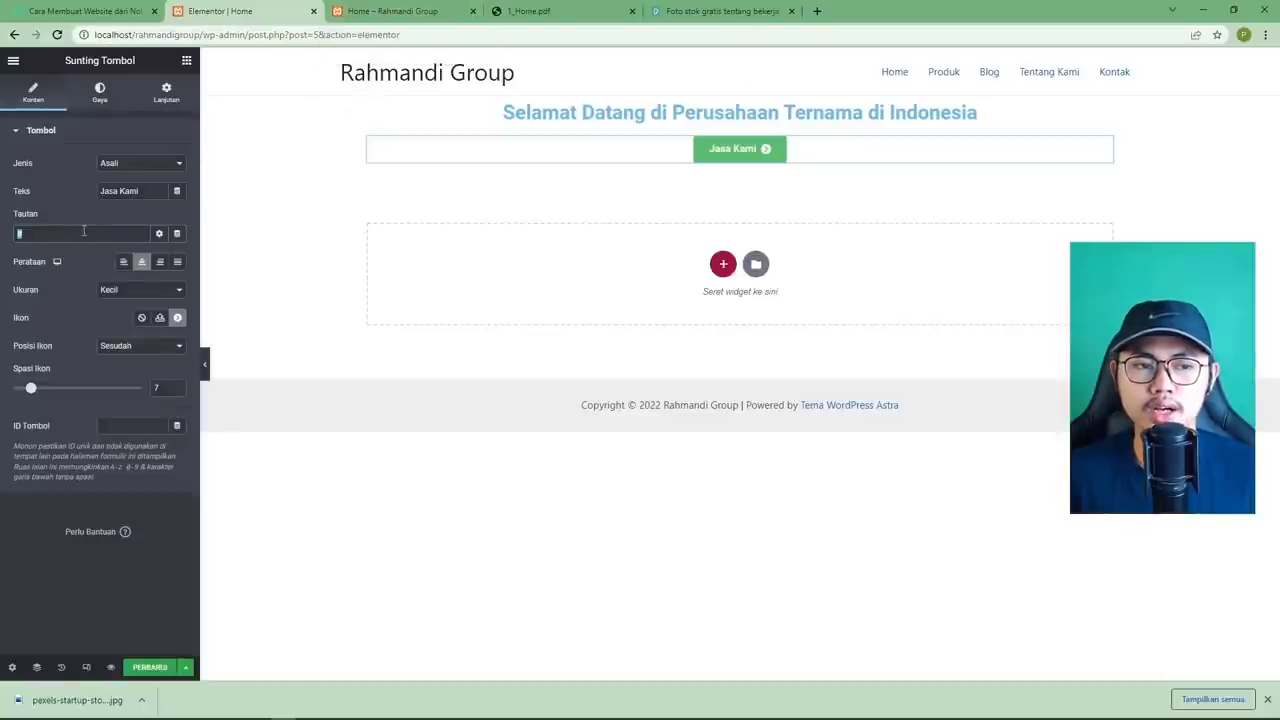
{"action": "key", "text": "BackSpace"}
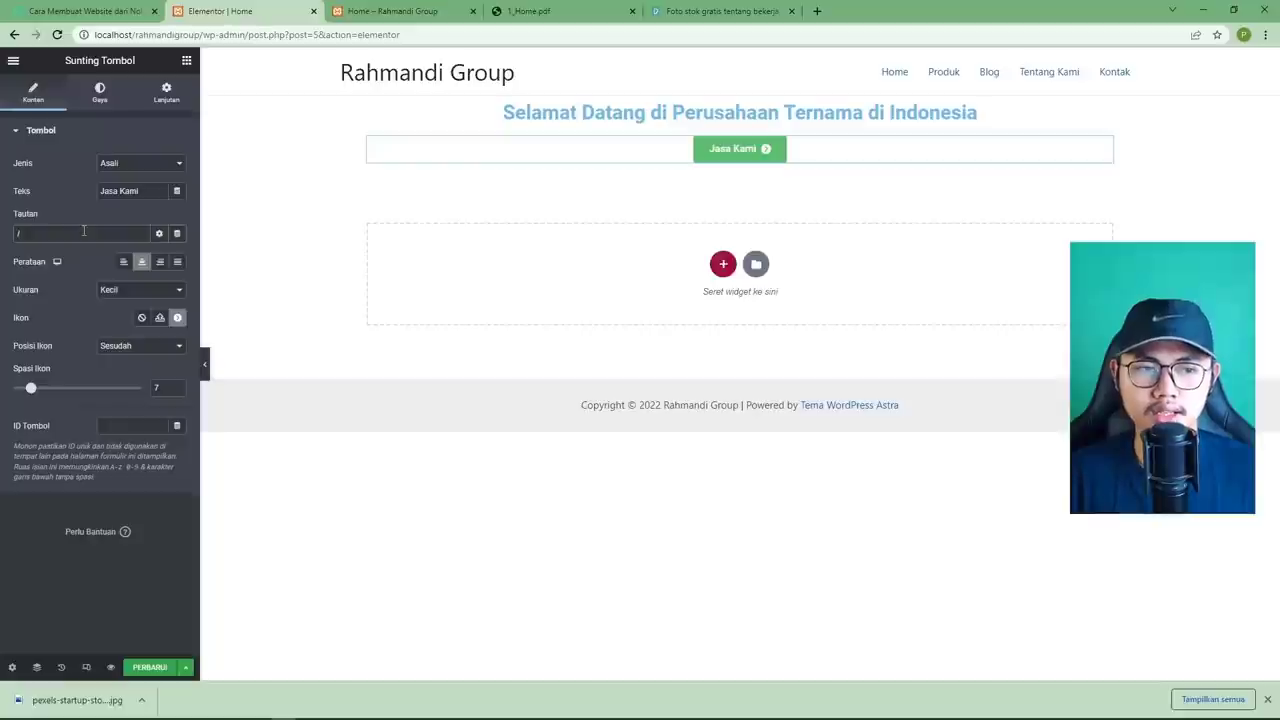
{"action": "type", "text": "/produk"}
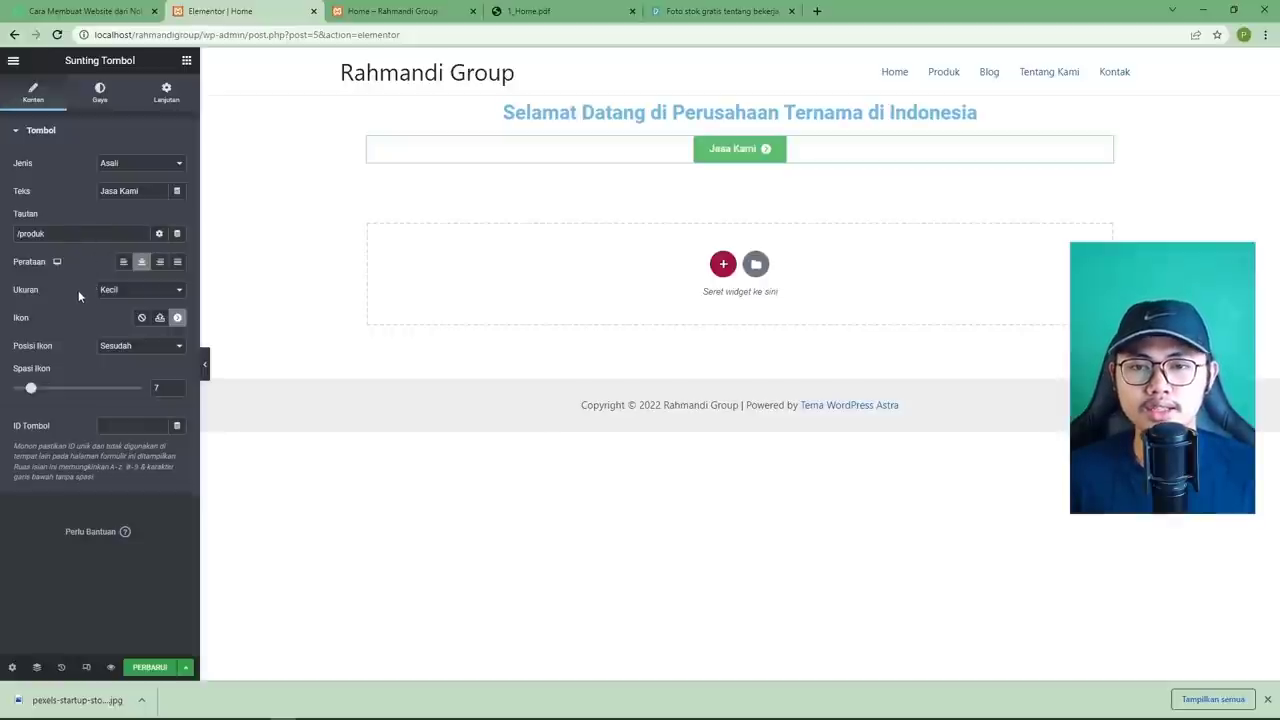
{"action": "left_click", "coordinate": [149, 667]}
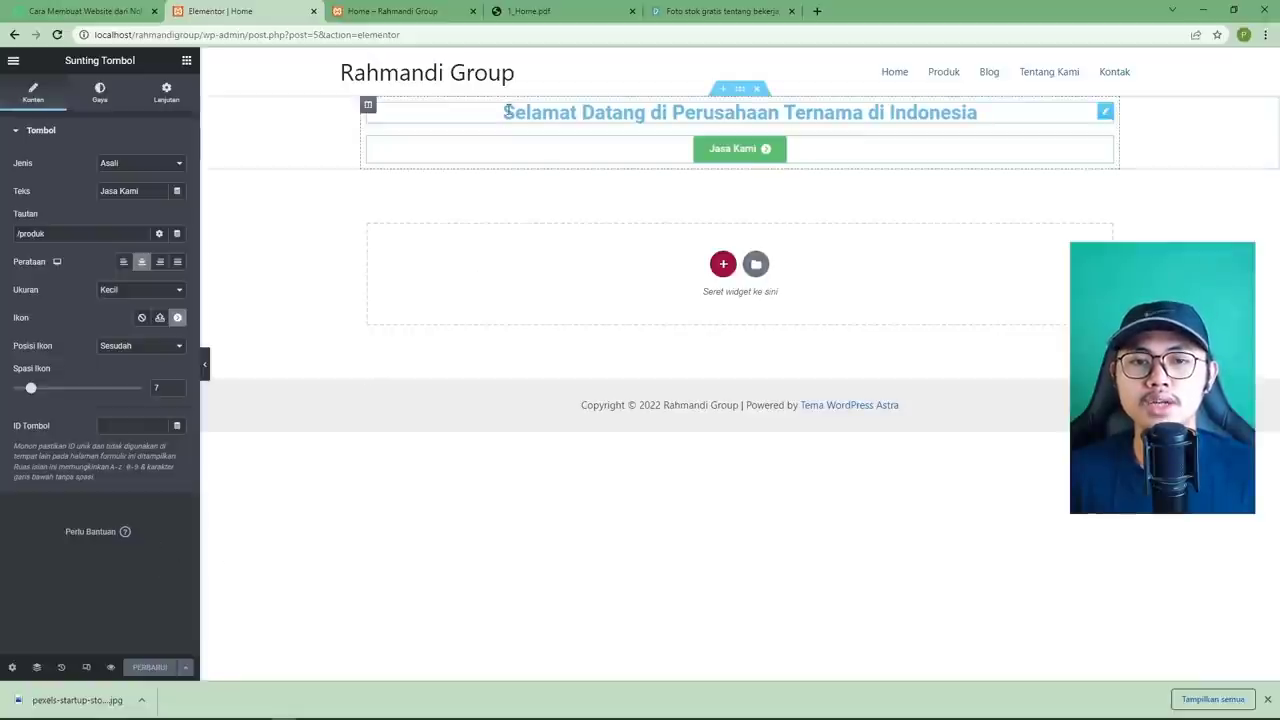
Compare the saved page against the 1_Home.pdf mockup.
{"action": "left_click", "coordinate": [540, 11]}
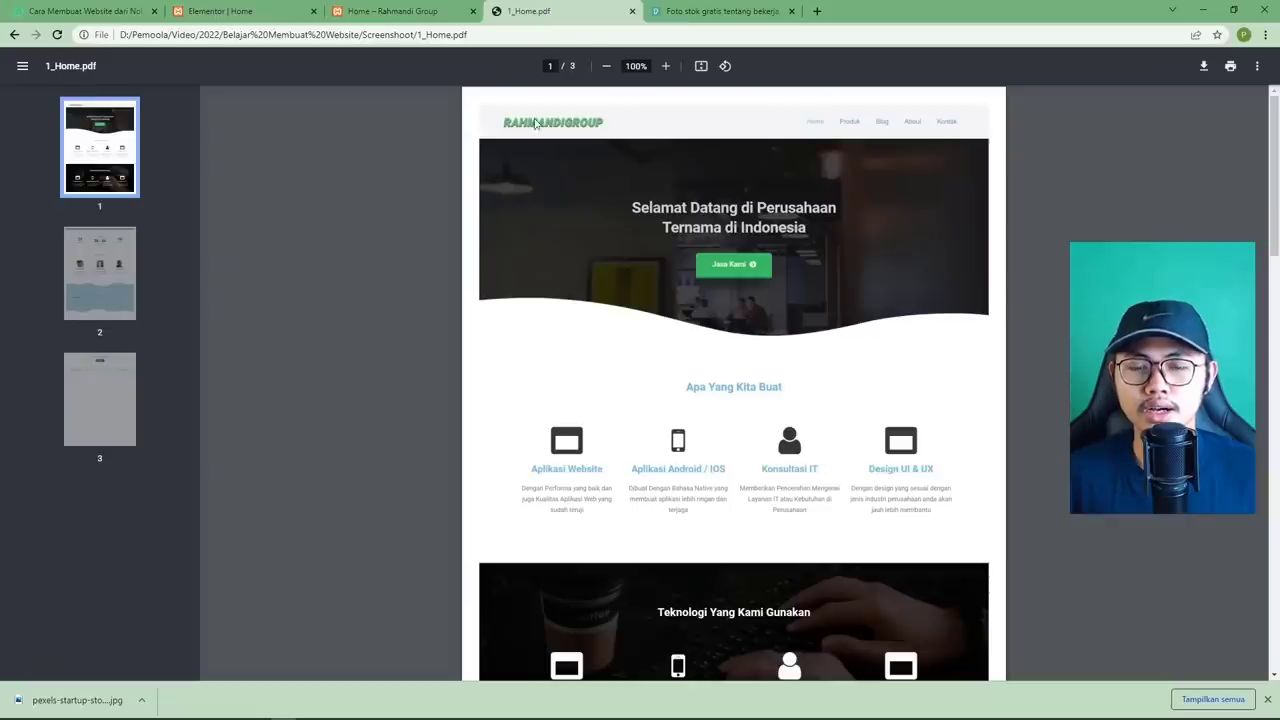
{"action": "left_click", "coordinate": [232, 16]}
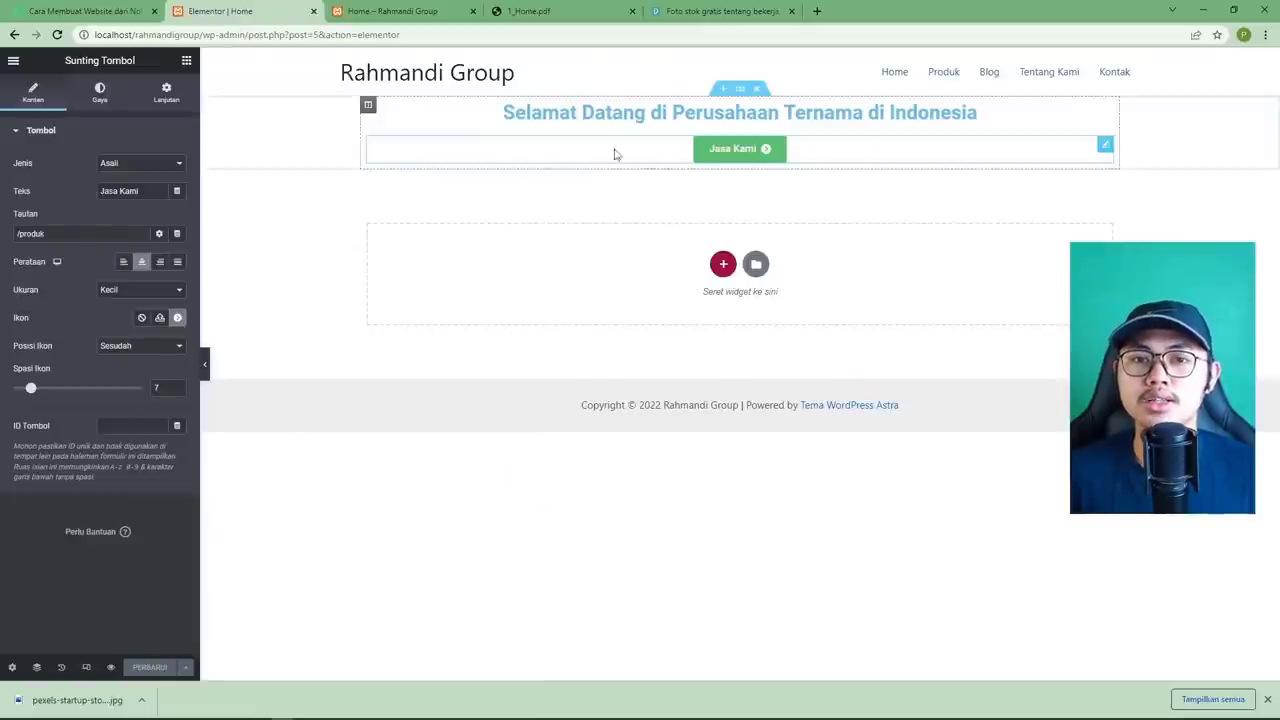
{"action": "left_click", "coordinate": [514, 13]}
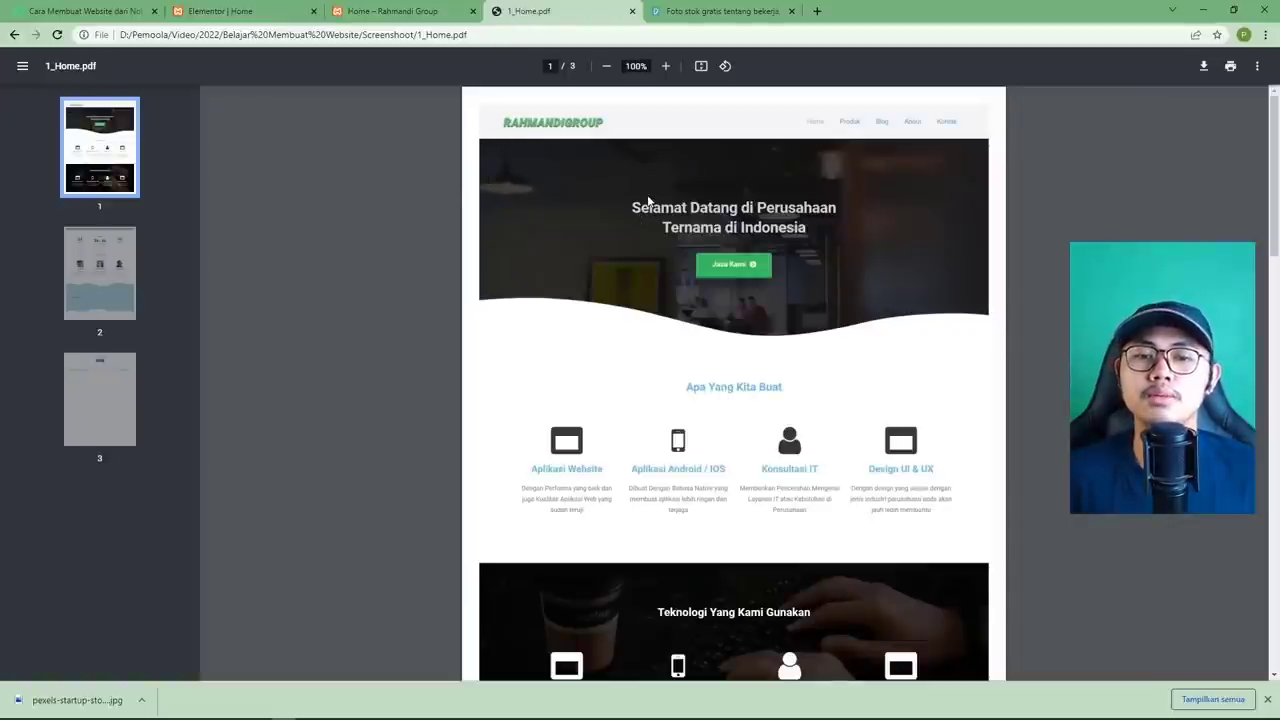
{"action": "left_click", "coordinate": [265, 18]}
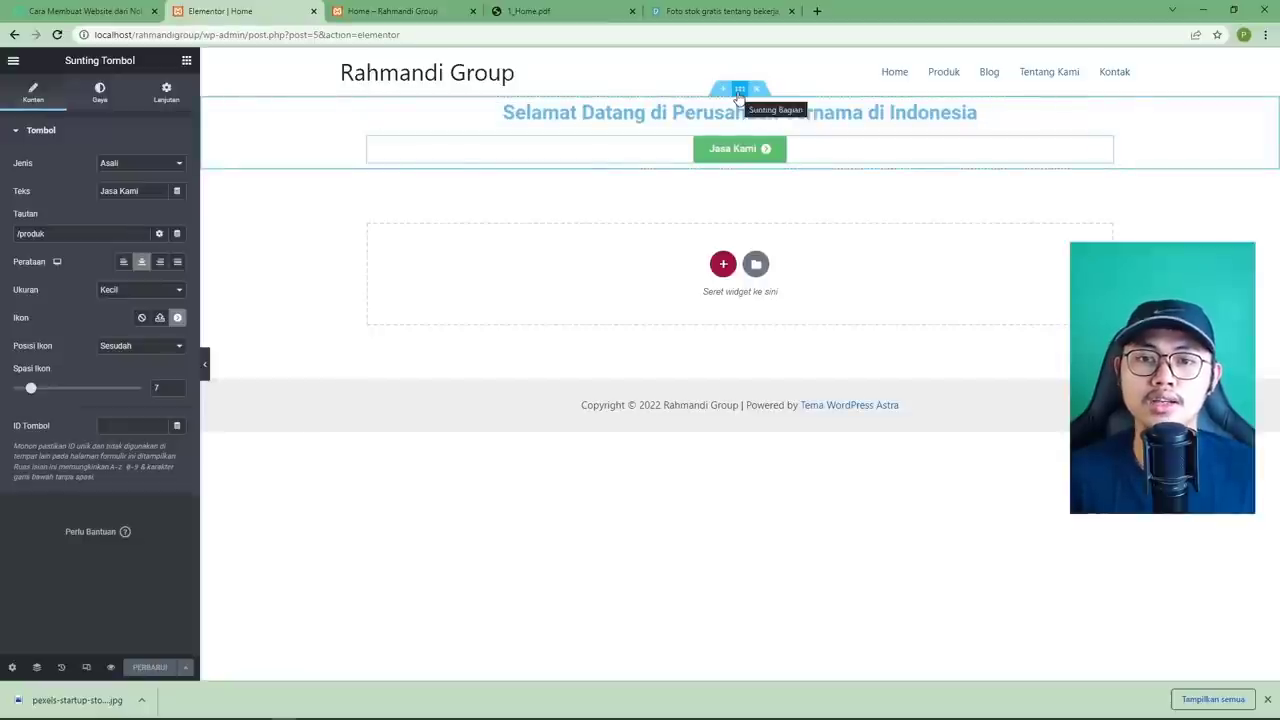
Set the hero section's Classic background image to the uploaded office interior photo.
{"action": "left_click", "coordinate": [741, 91]}
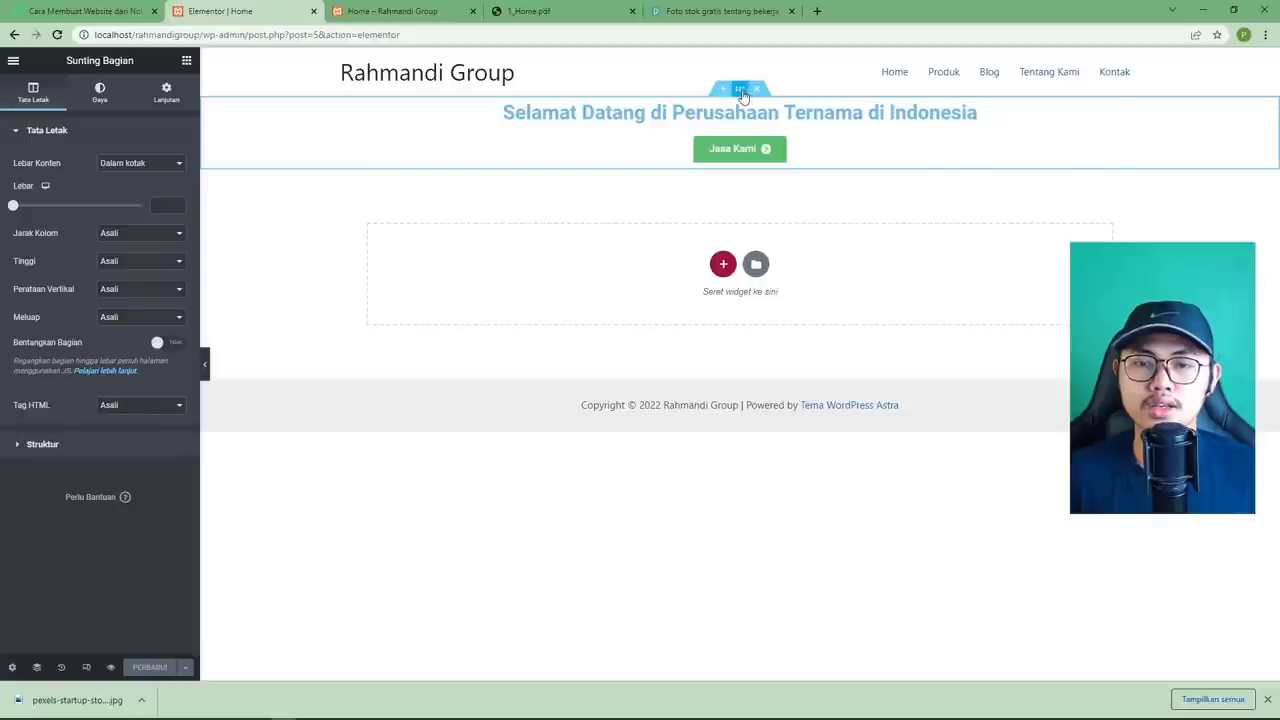
{"action": "left_click", "coordinate": [100, 94]}
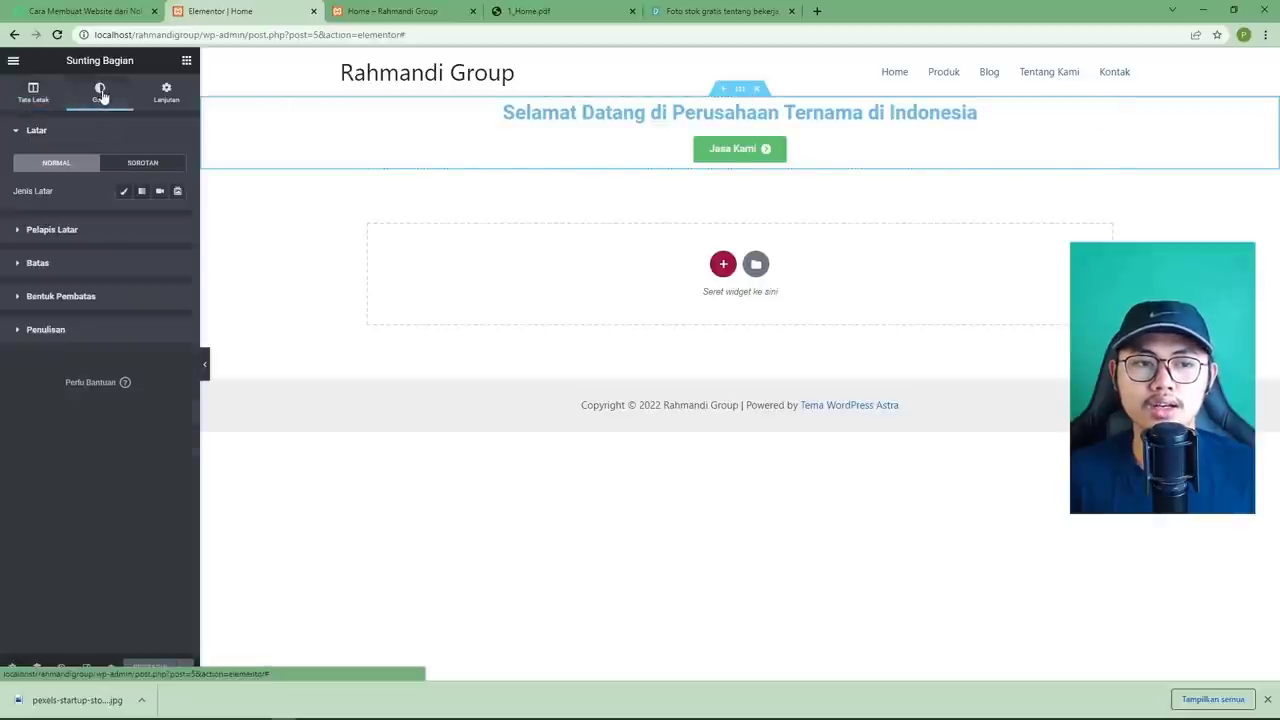
{"action": "left_click", "coordinate": [125, 191]}
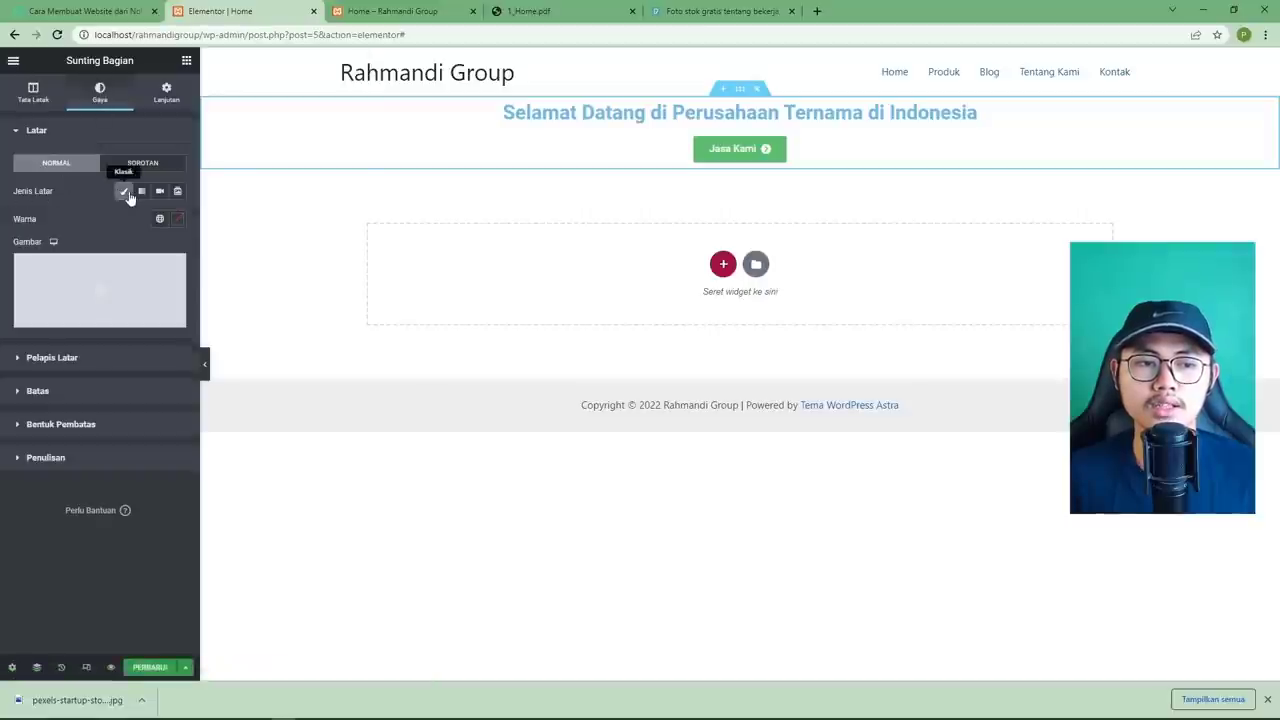
{"action": "left_click", "coordinate": [43, 287]}
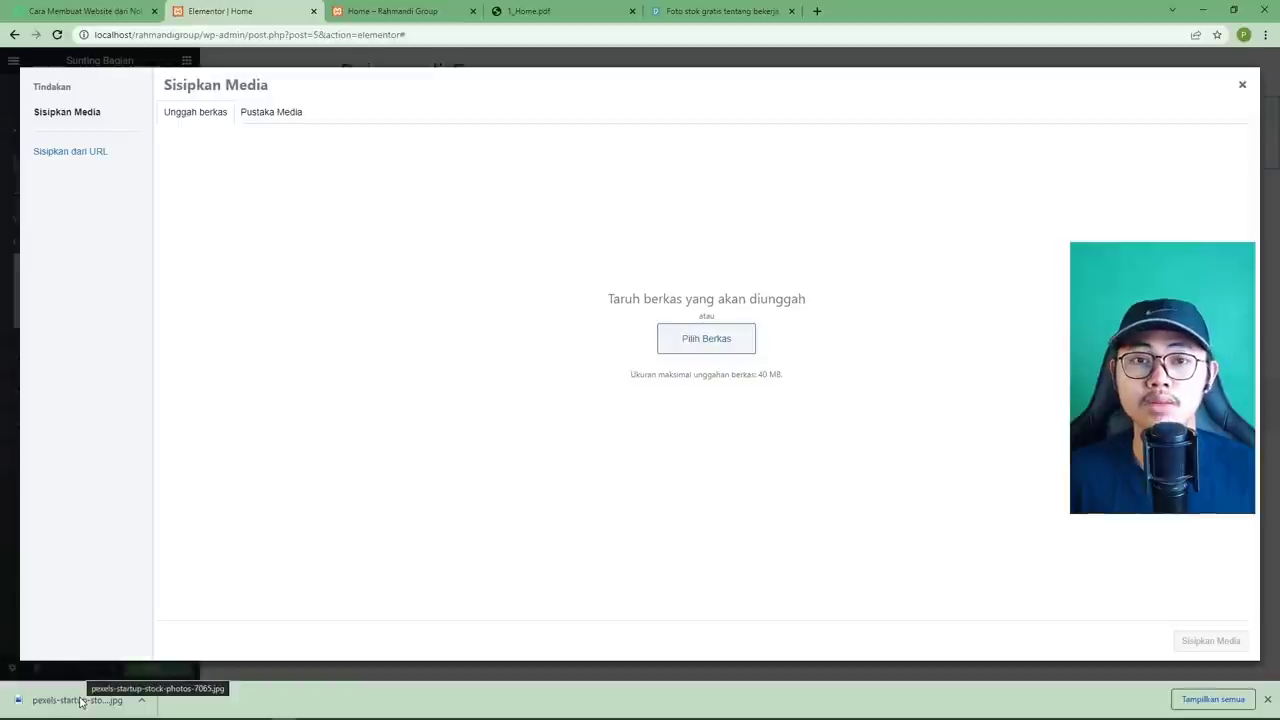
{"action": "left_click_drag", "start_coordinate": [70, 700], "coordinate": [715, 379]}
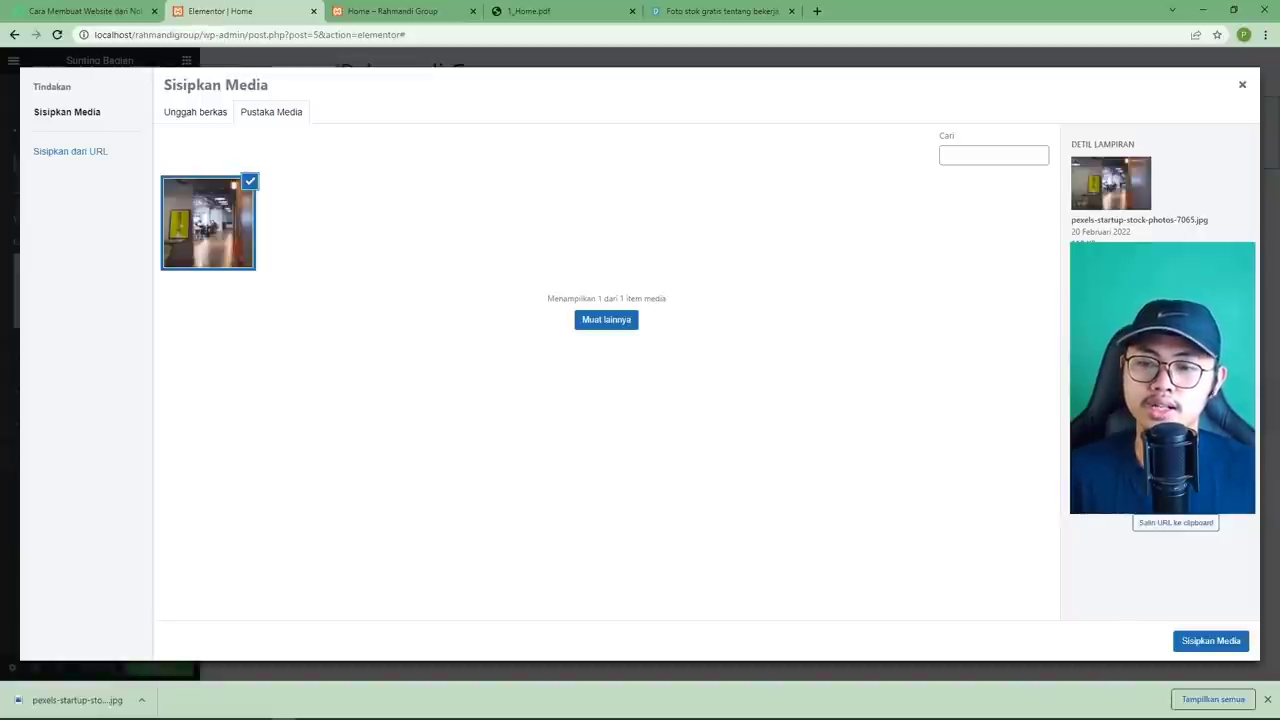
{"action": "left_click", "coordinate": [1208, 643]}
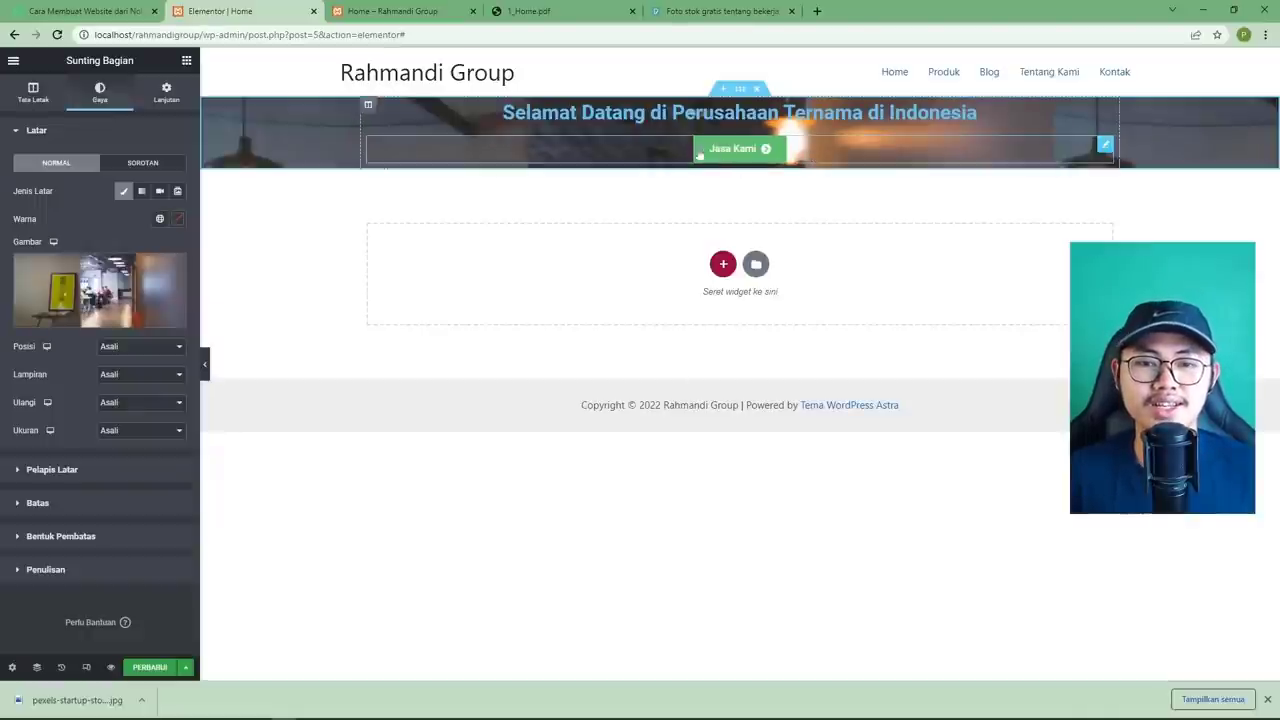
Set the hero section's height to Minimum Height with a value of 500.
{"action": "left_click", "coordinate": [524, 12]}
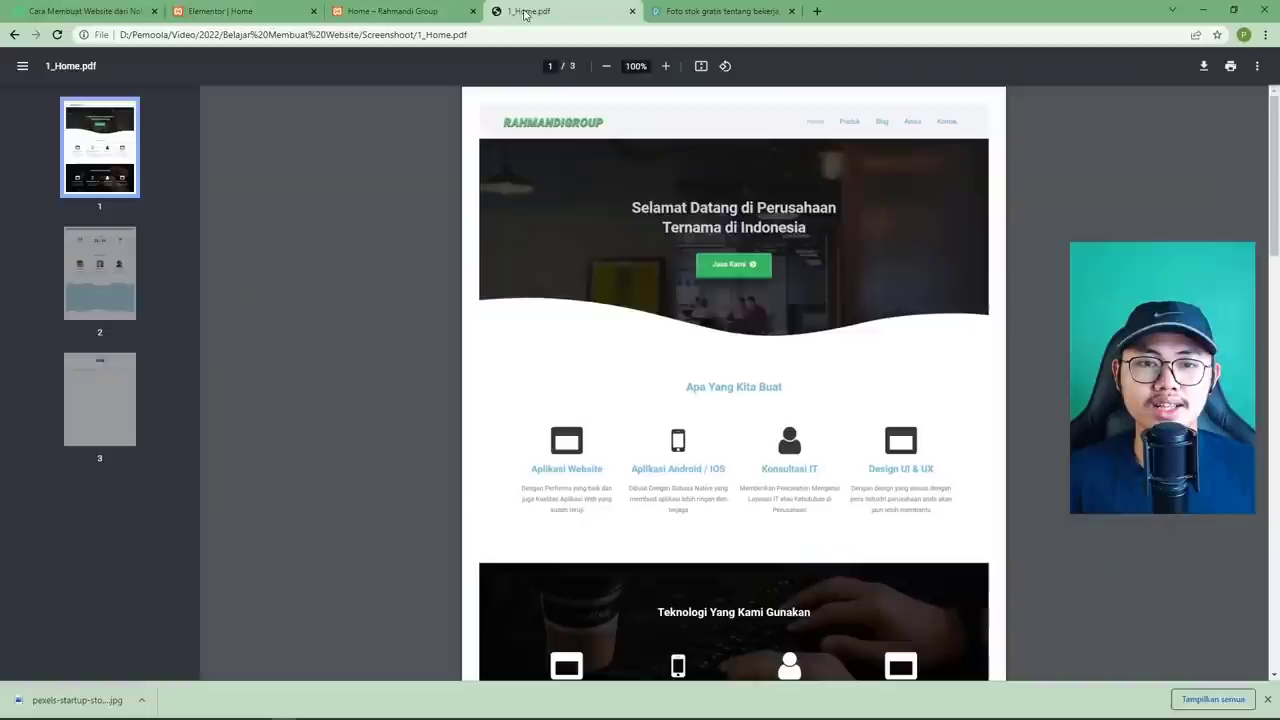
{"action": "left_click", "coordinate": [230, 12]}
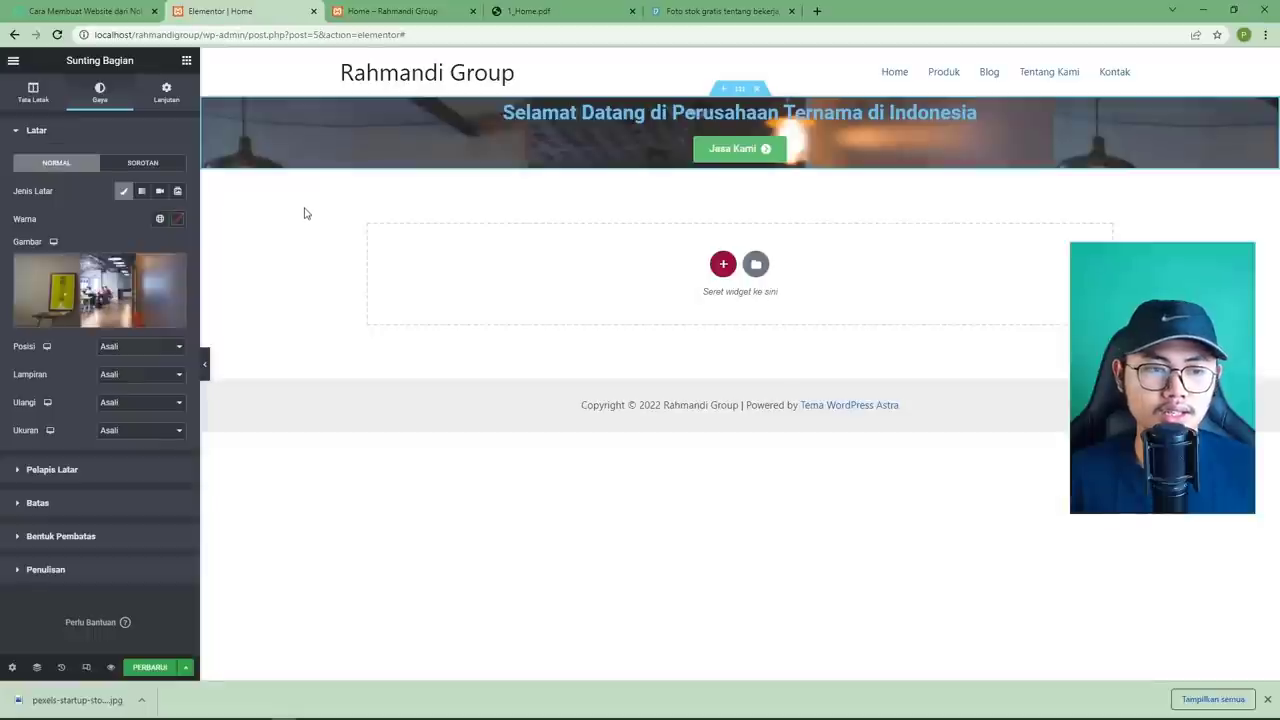
{"action": "left_click", "coordinate": [36, 97]}
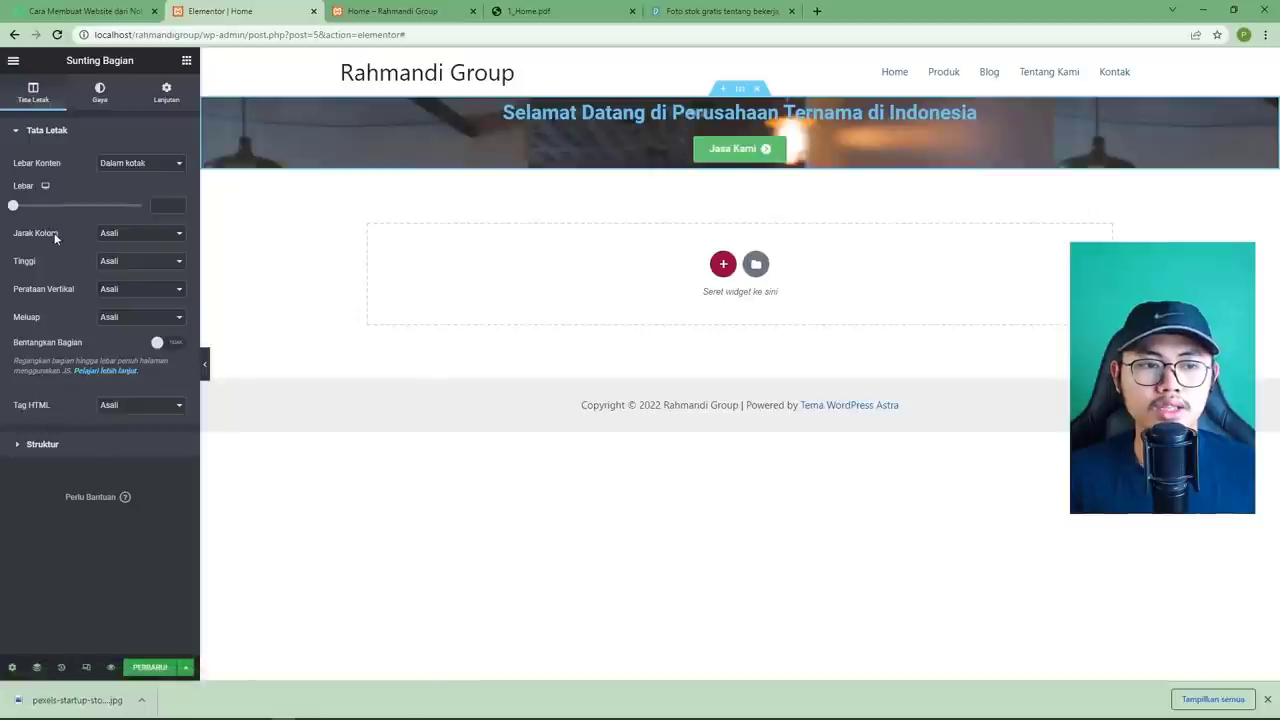
{"action": "left_click", "coordinate": [118, 264]}
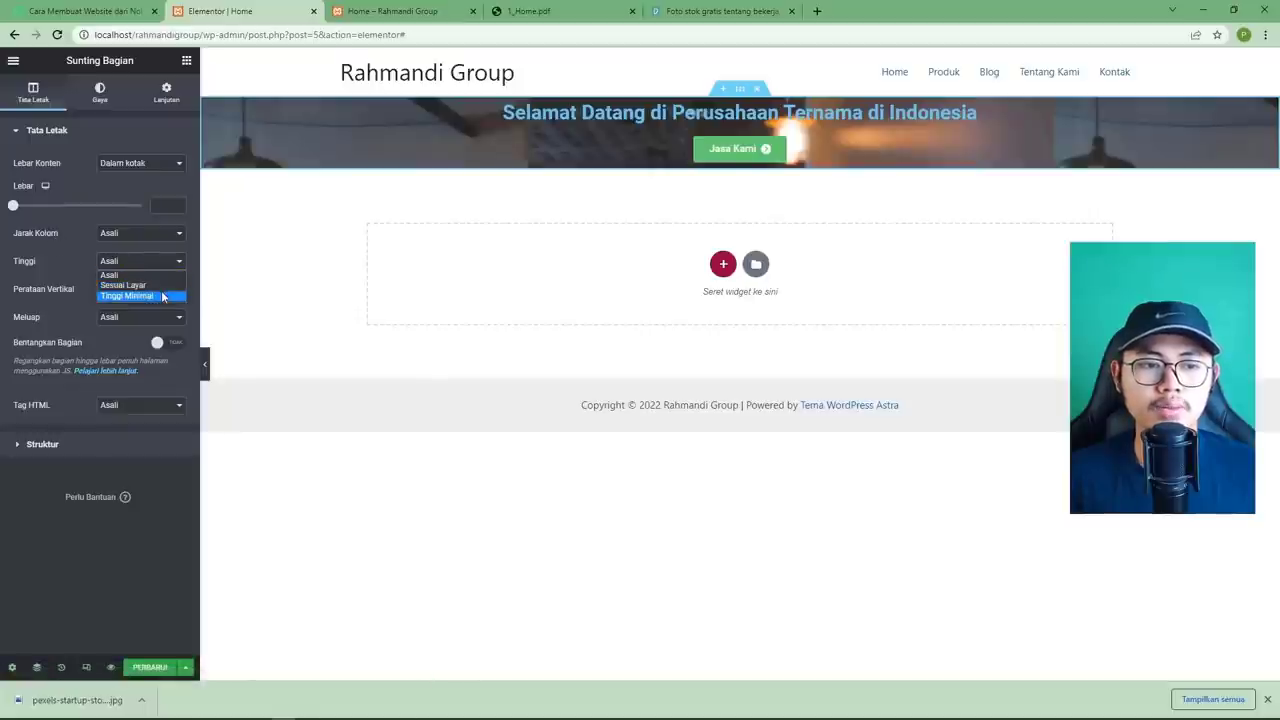
{"action": "left_click", "coordinate": [163, 297]}
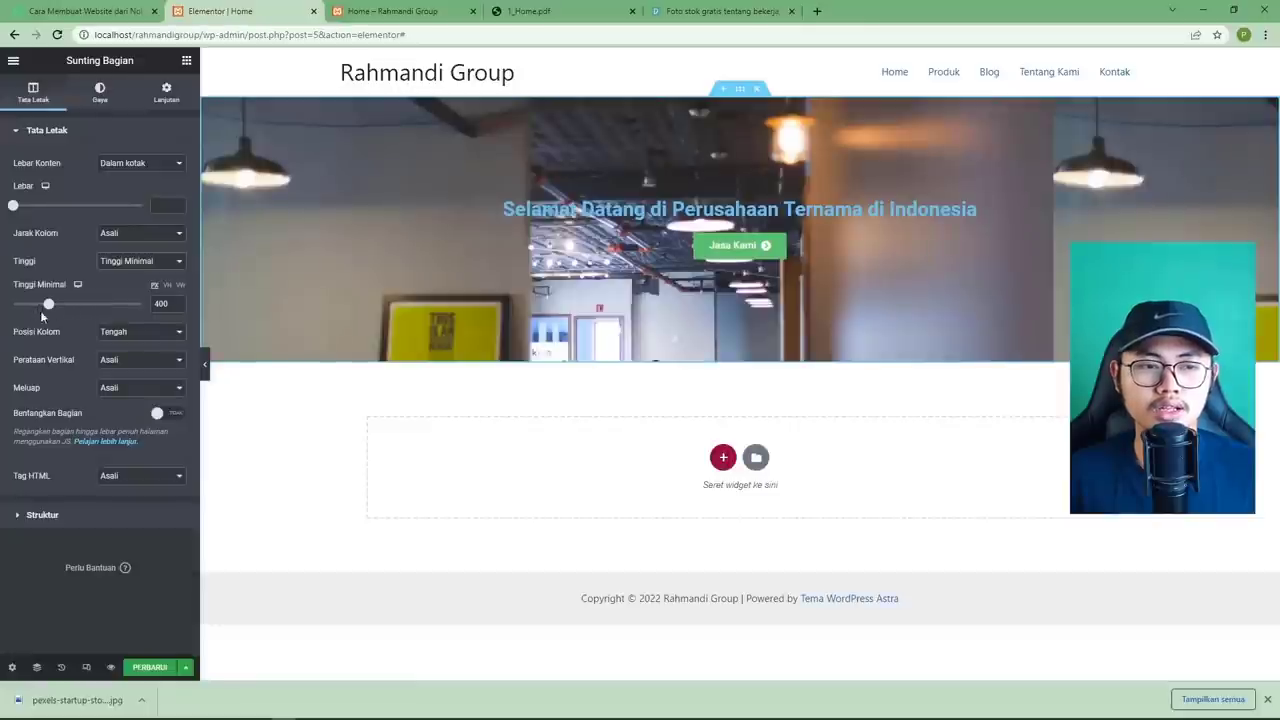
{"action": "left_click_drag", "start_coordinate": [48, 304], "coordinate": [56, 309]}
{"action": "double_click", "coordinate": [163, 304]}
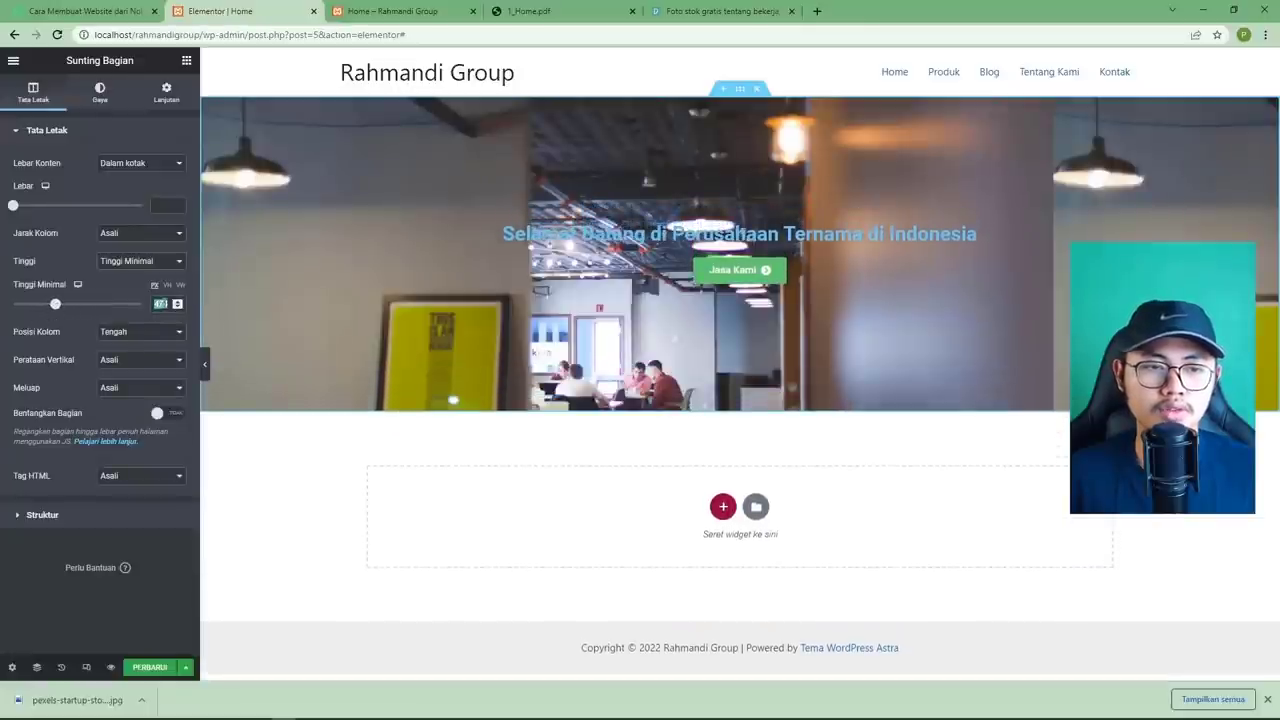
{"action": "type", "text": "900"}
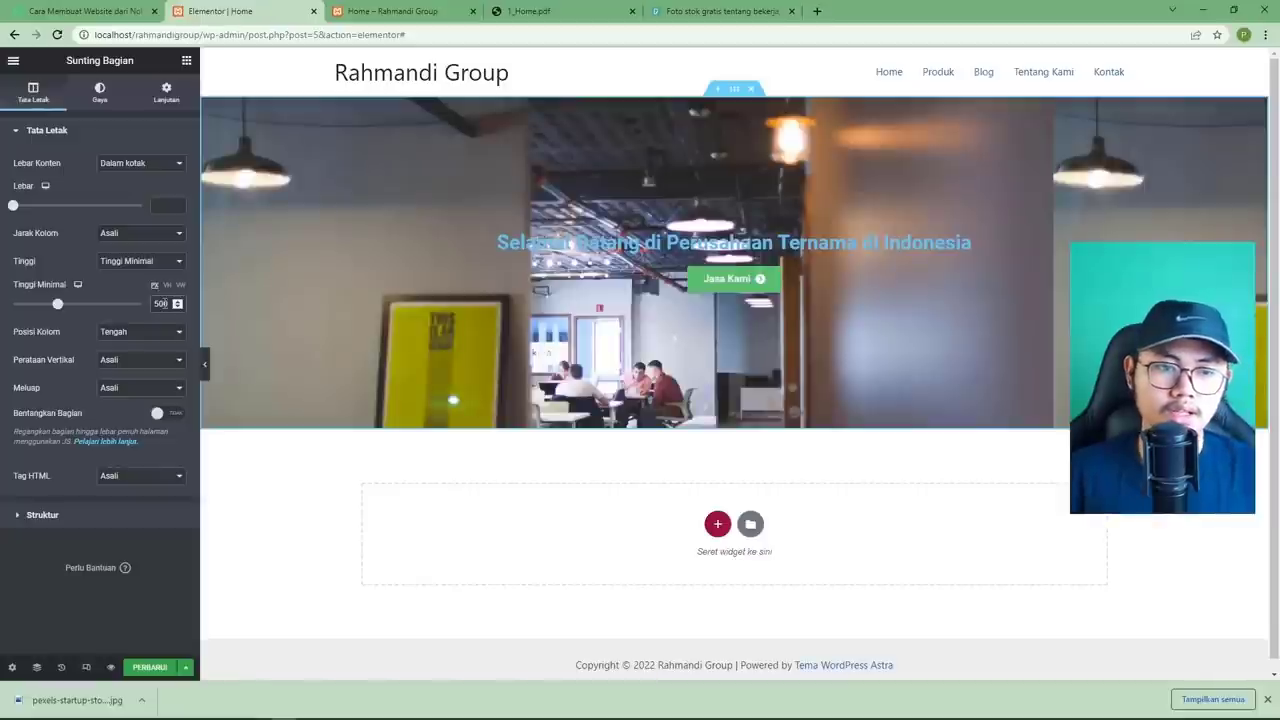
{"action": "left_click", "coordinate": [136, 264]}
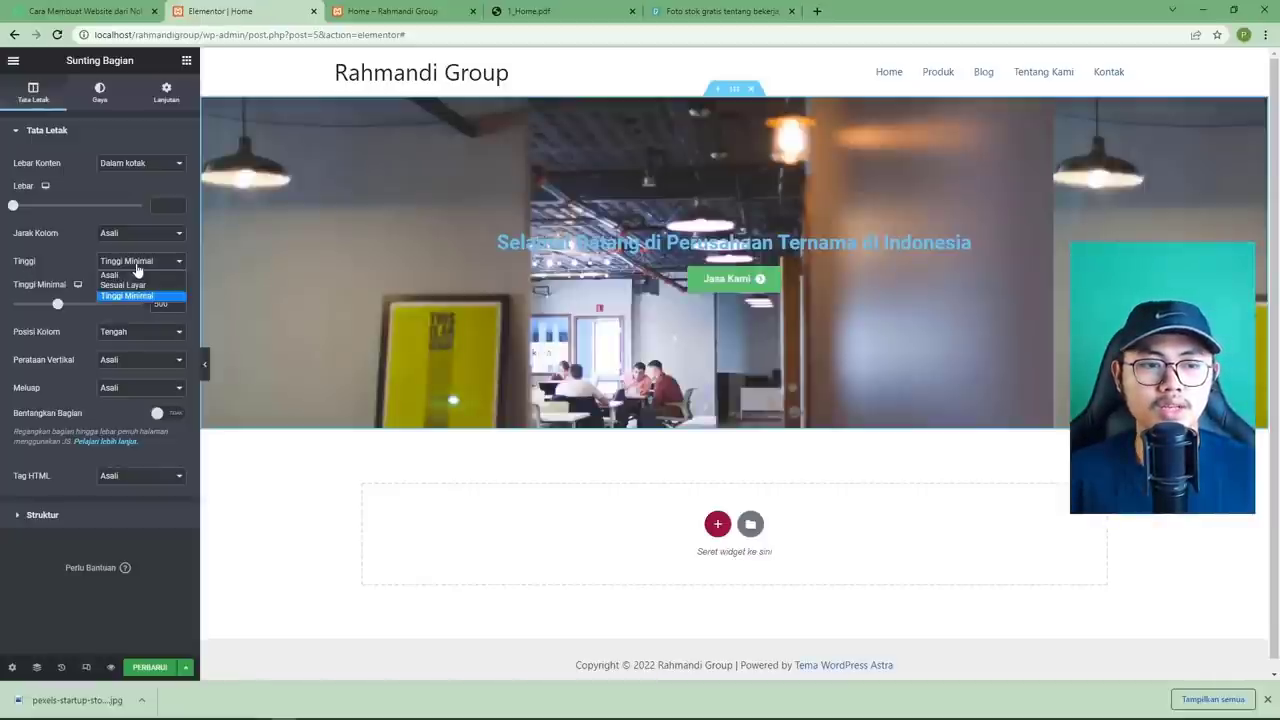
{"action": "left_click", "coordinate": [137, 270]}
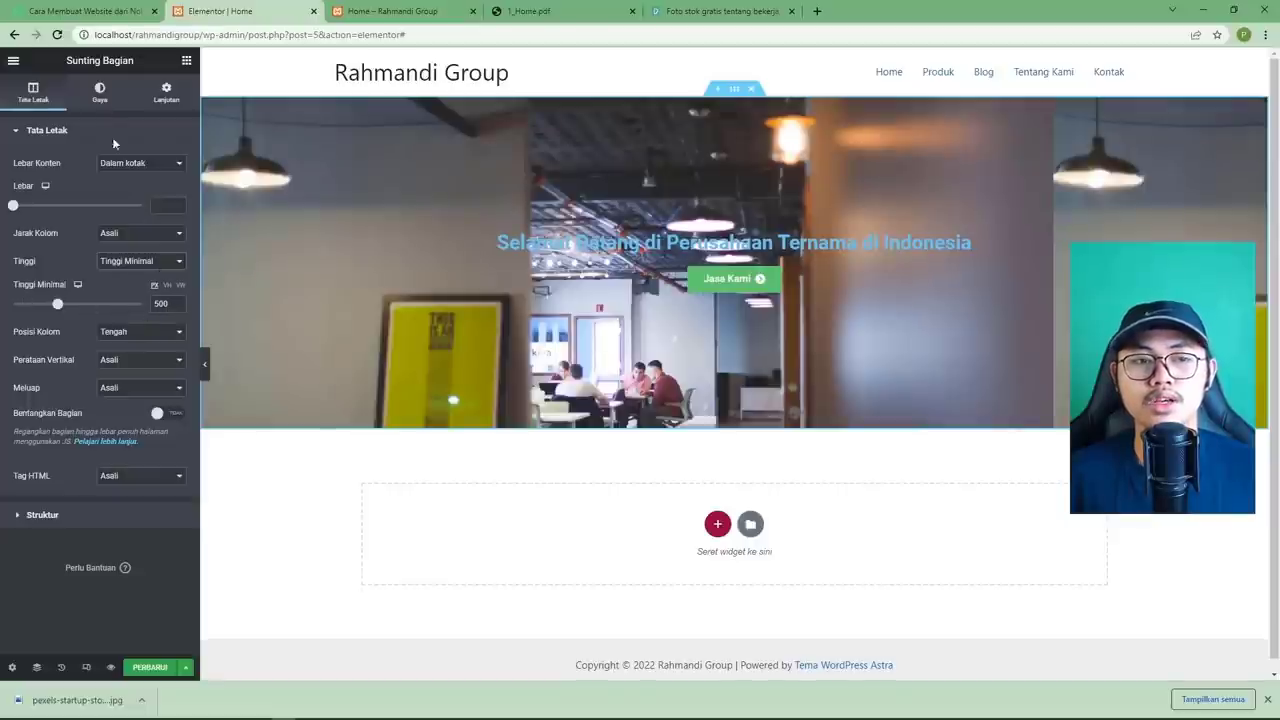
{"action": "left_click", "coordinate": [104, 100]}
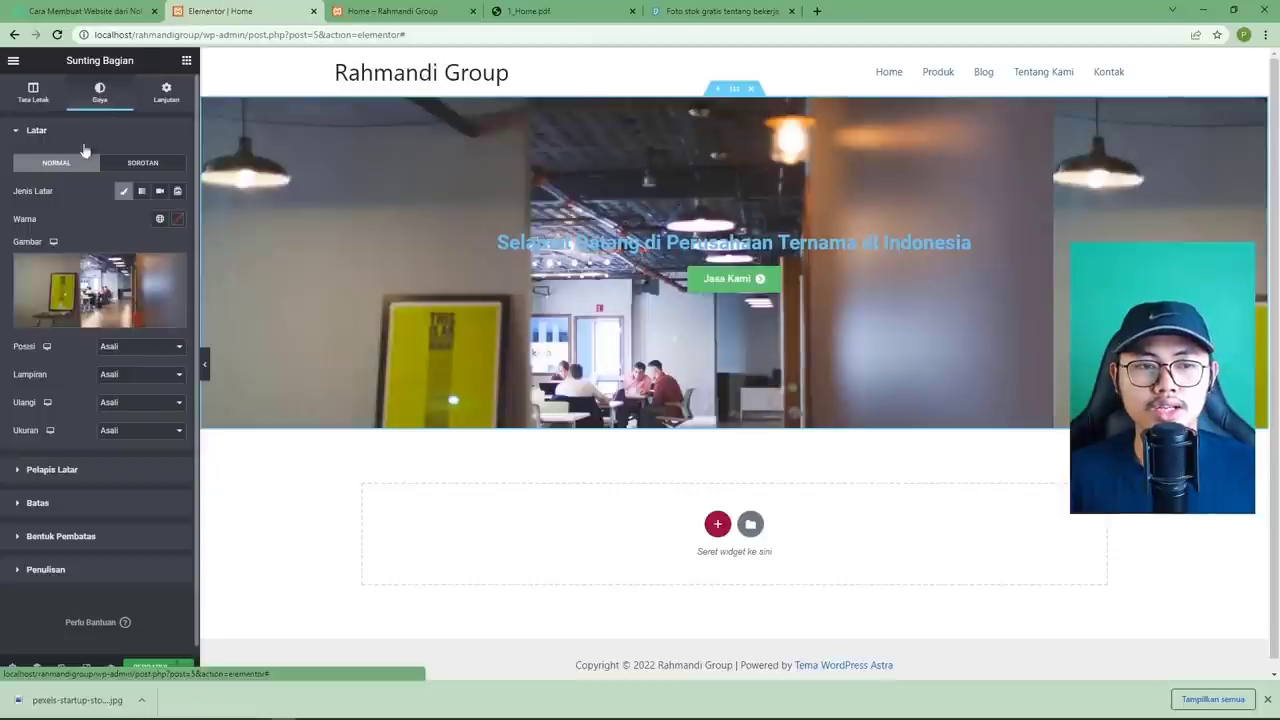
{"action": "mouse_move", "coordinate": [100, 288]}
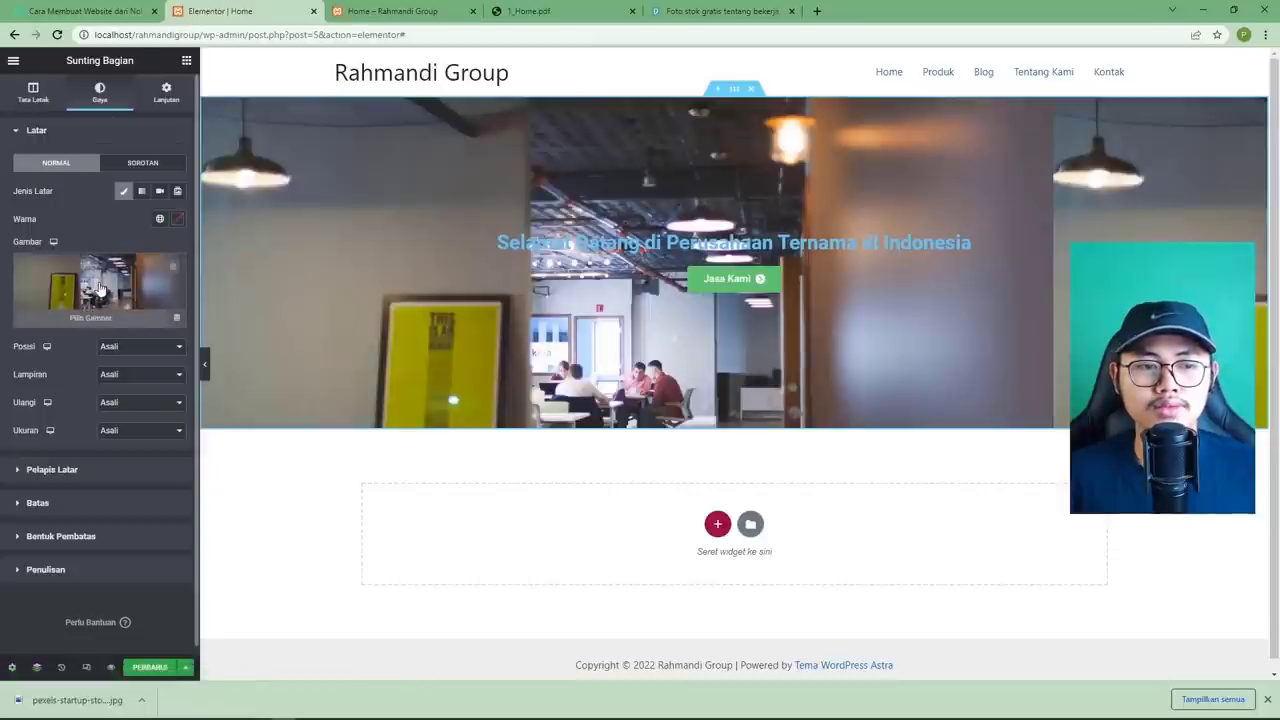
{"action": "left_click", "coordinate": [93, 470]}
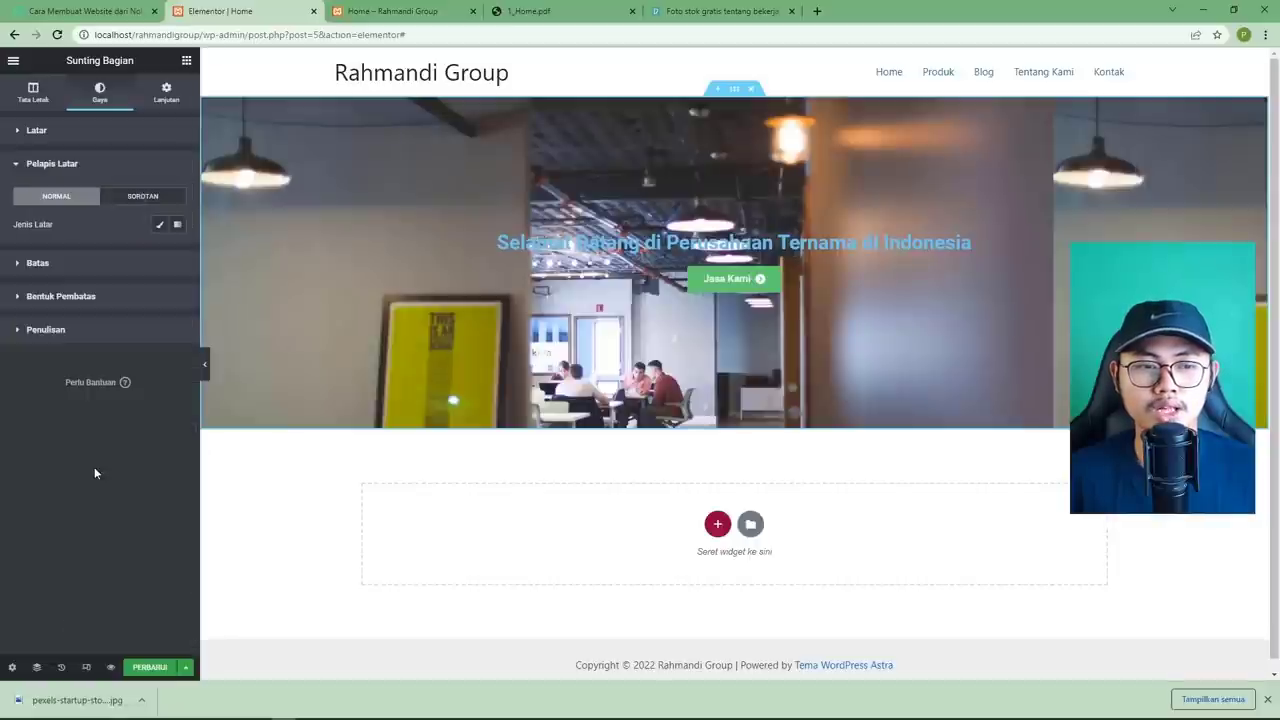
{"action": "left_click", "coordinate": [159, 224]}
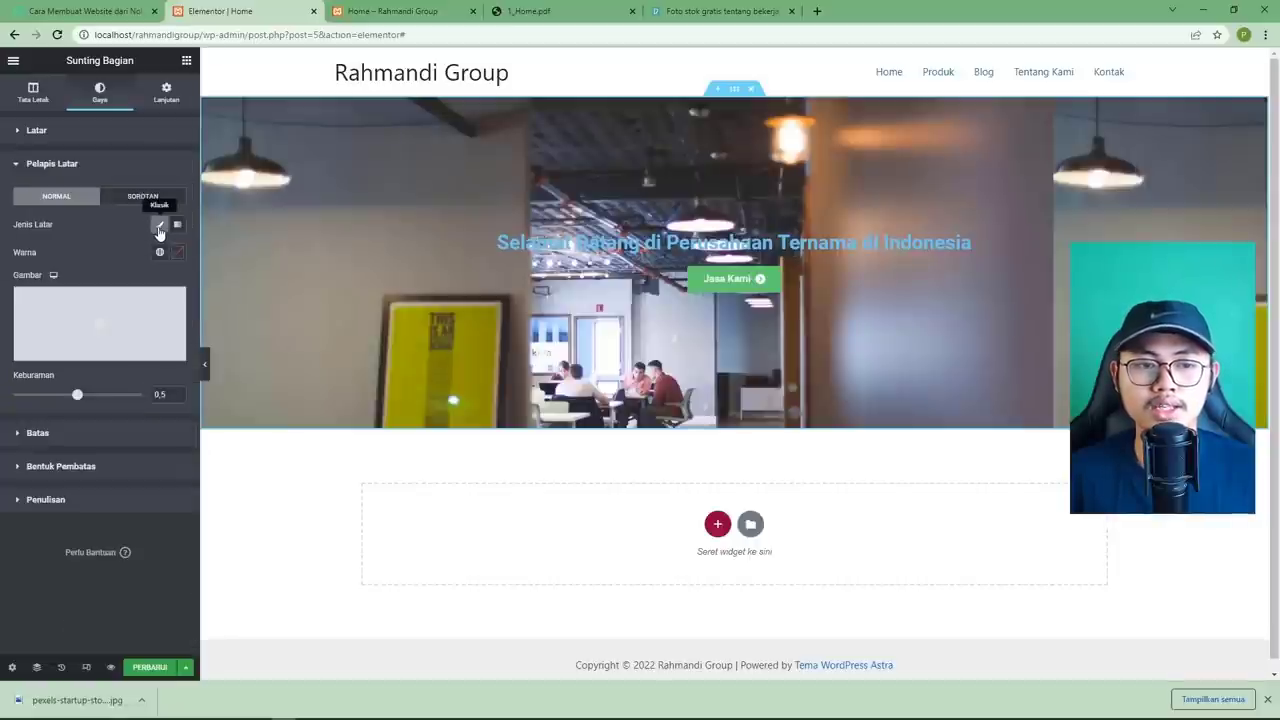
{"action": "left_click", "coordinate": [177, 252]}
{"action": "left_click_drag", "start_coordinate": [50, 342], "coordinate": [22, 423]}
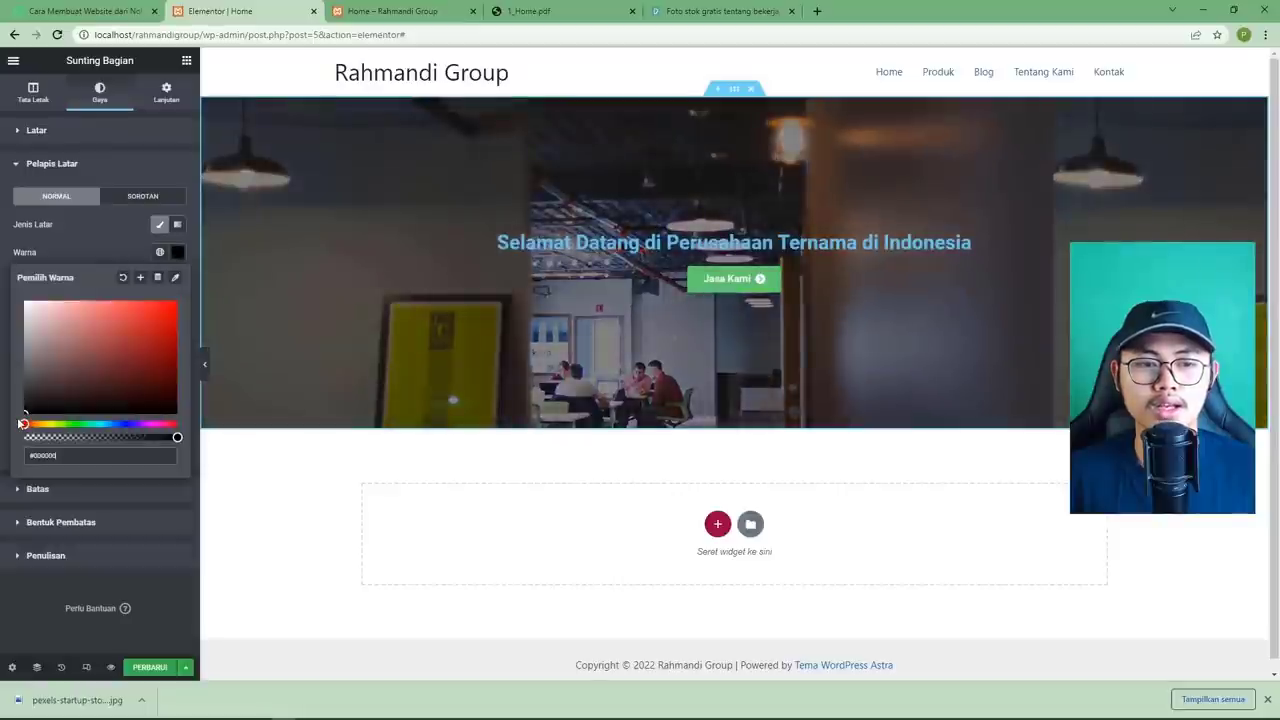
{"action": "left_click", "coordinate": [163, 577]}
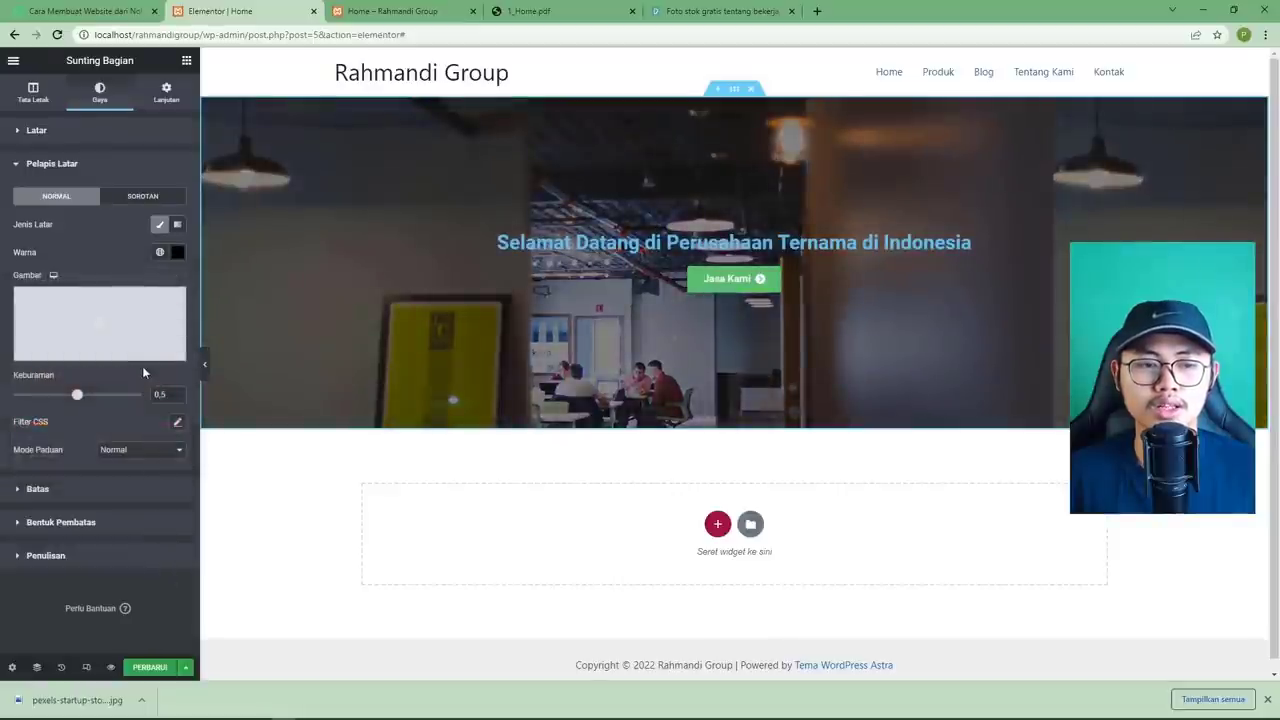
{"action": "left_click_drag", "start_coordinate": [77, 394], "coordinate": [103, 397]}
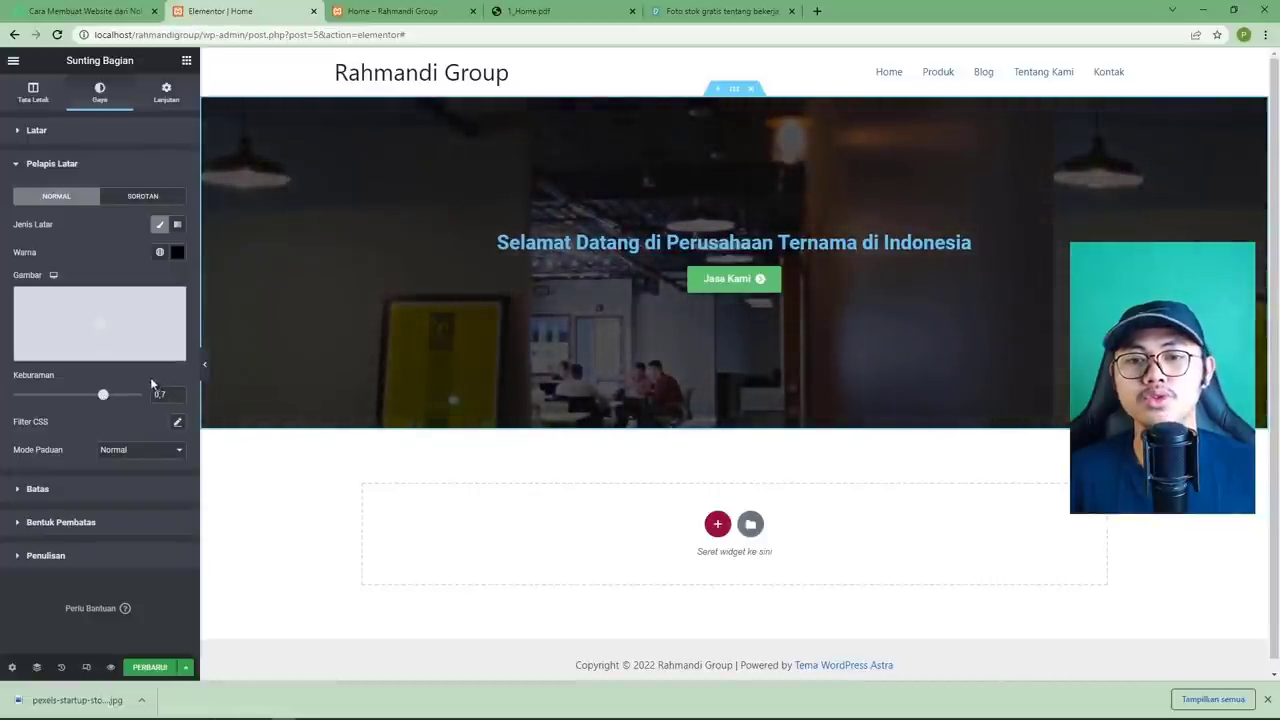
{"action": "left_click", "coordinate": [515, 11]}
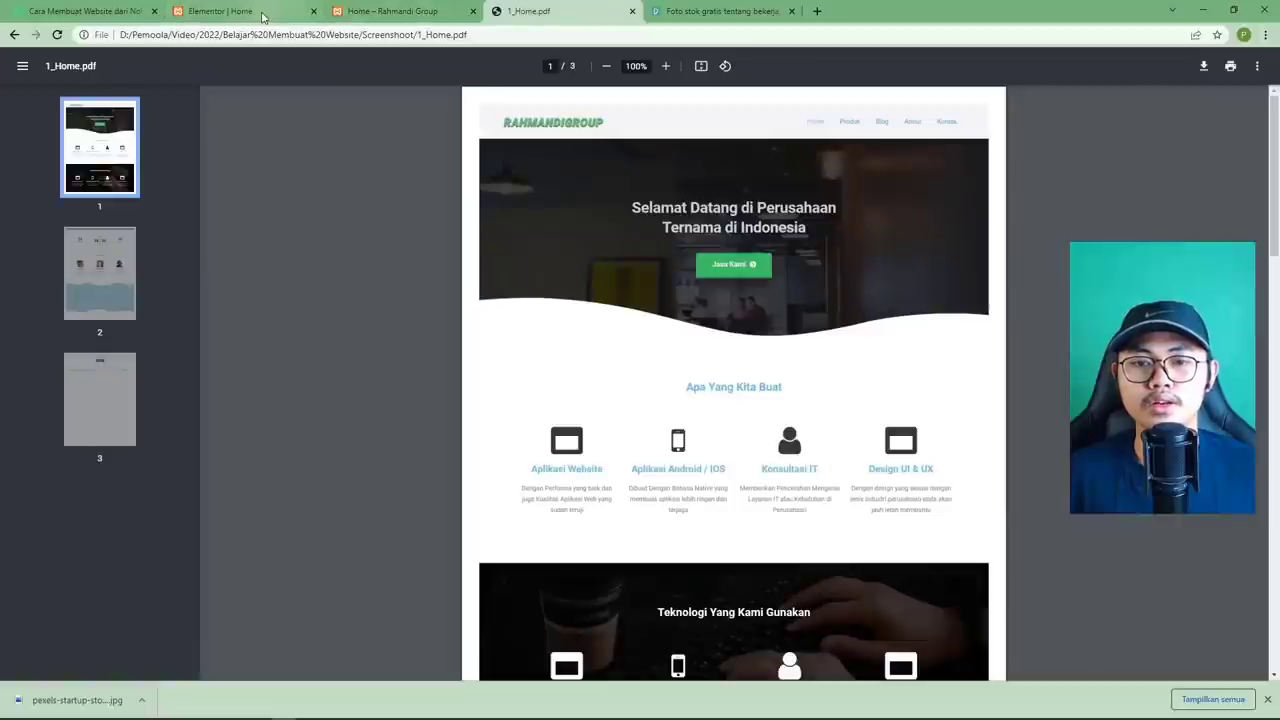
{"action": "left_click", "coordinate": [262, 17]}
{"action": "left_click", "coordinate": [515, 11]}
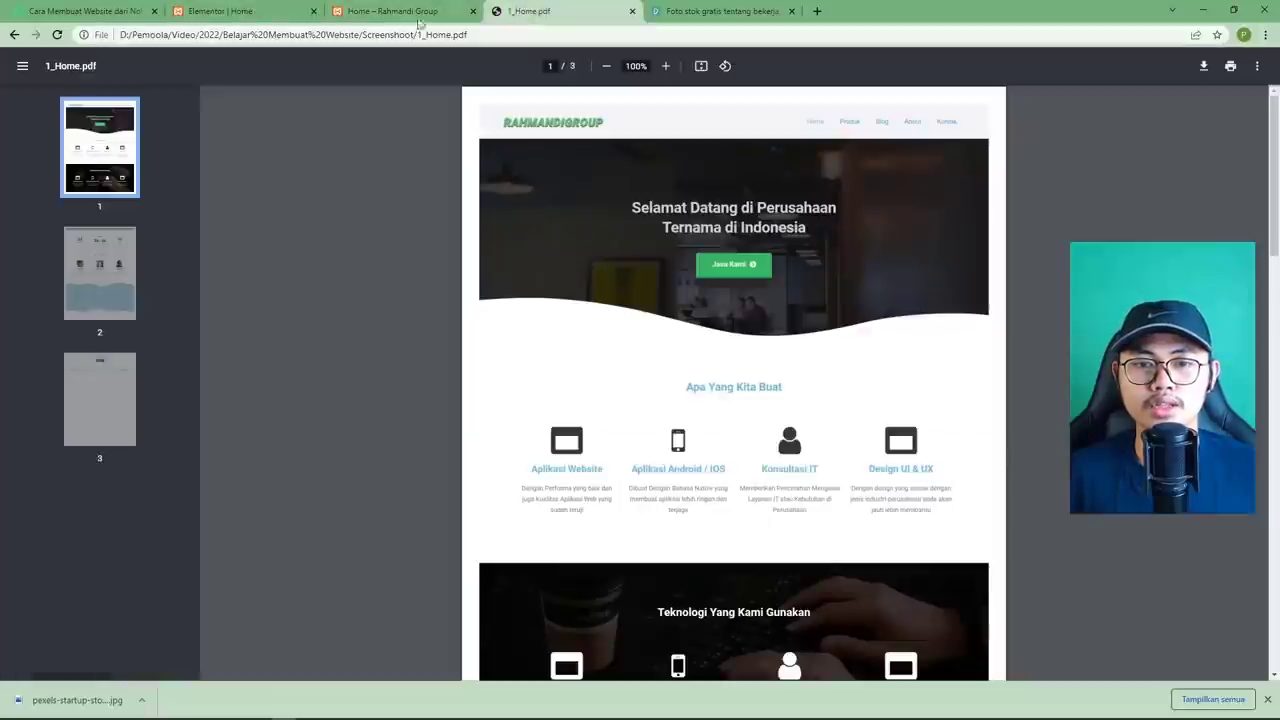
{"action": "left_click", "coordinate": [283, 18]}
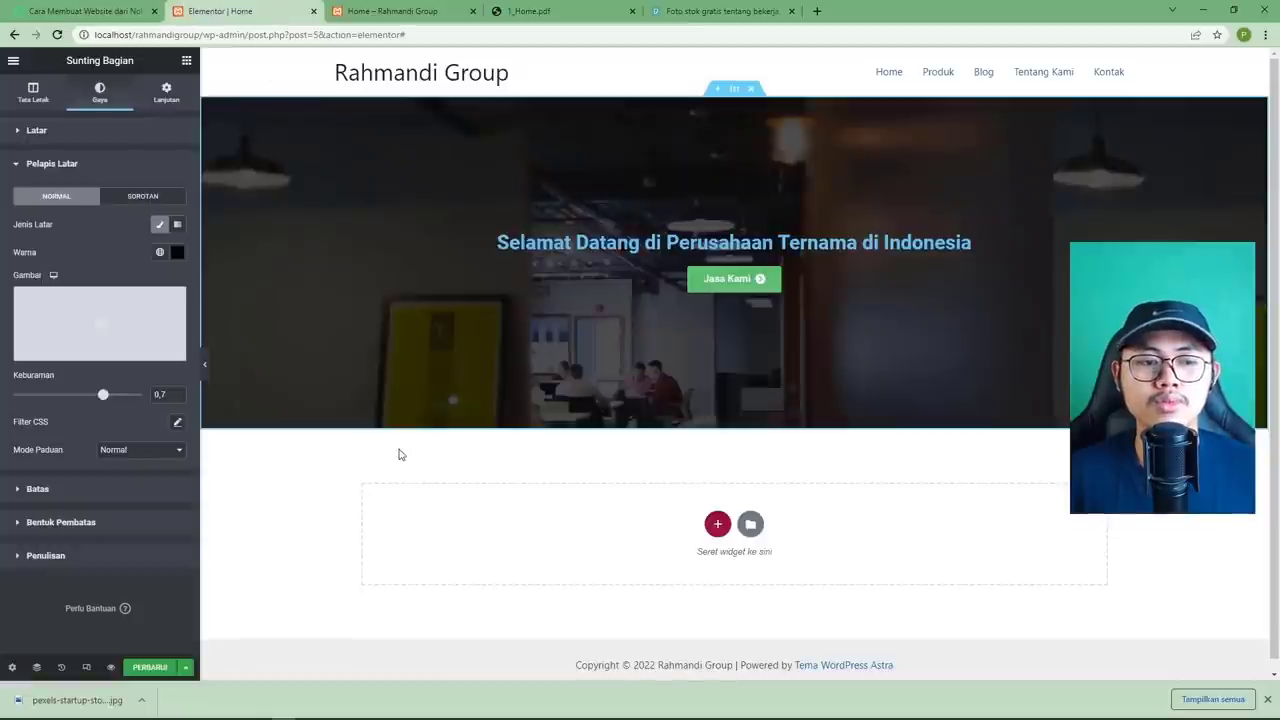
Add a bottom shape divider to the hero section using the Wave (Gelombang) shape.
{"action": "left_click", "coordinate": [75, 522]}
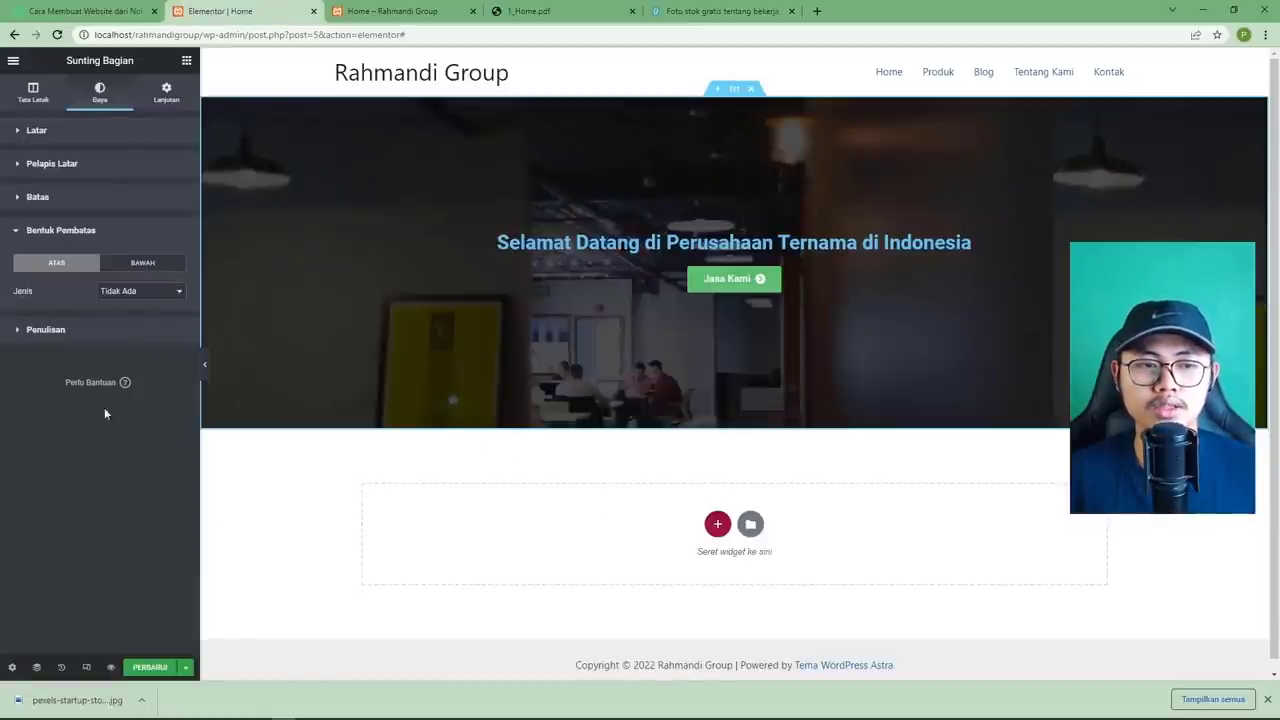
{"action": "left_click", "coordinate": [148, 264]}
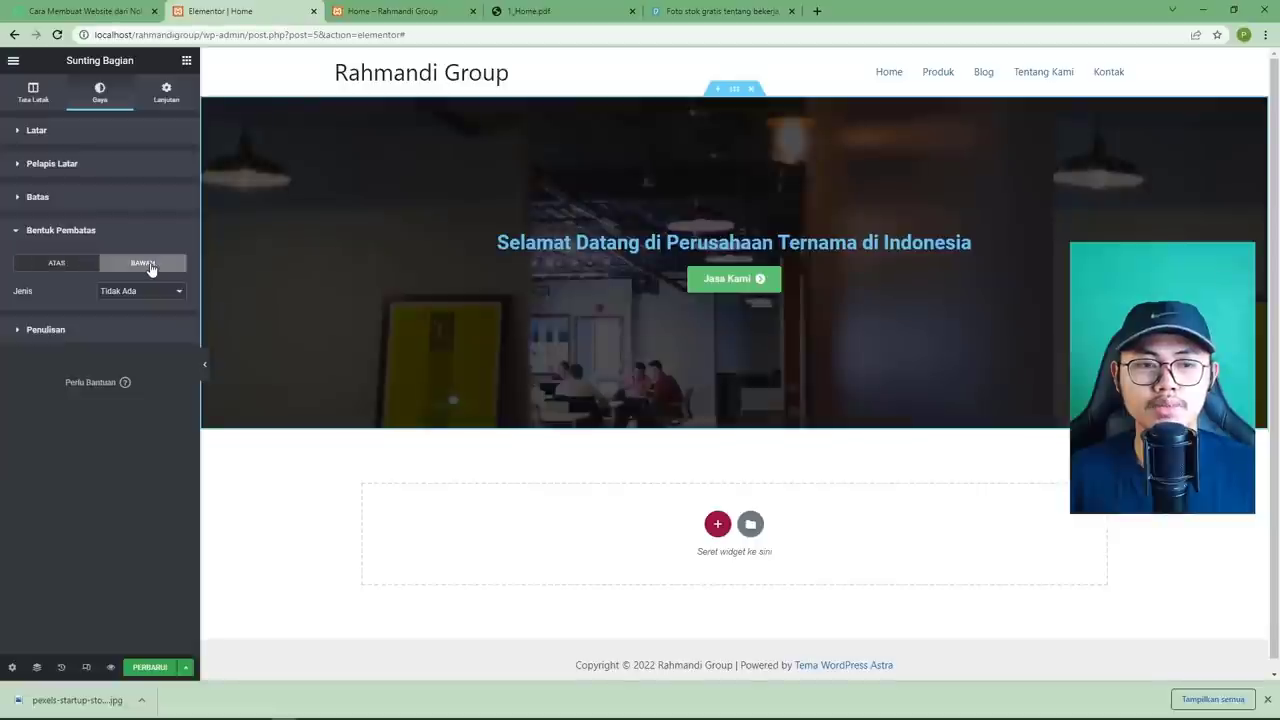
{"action": "left_click", "coordinate": [106, 292]}
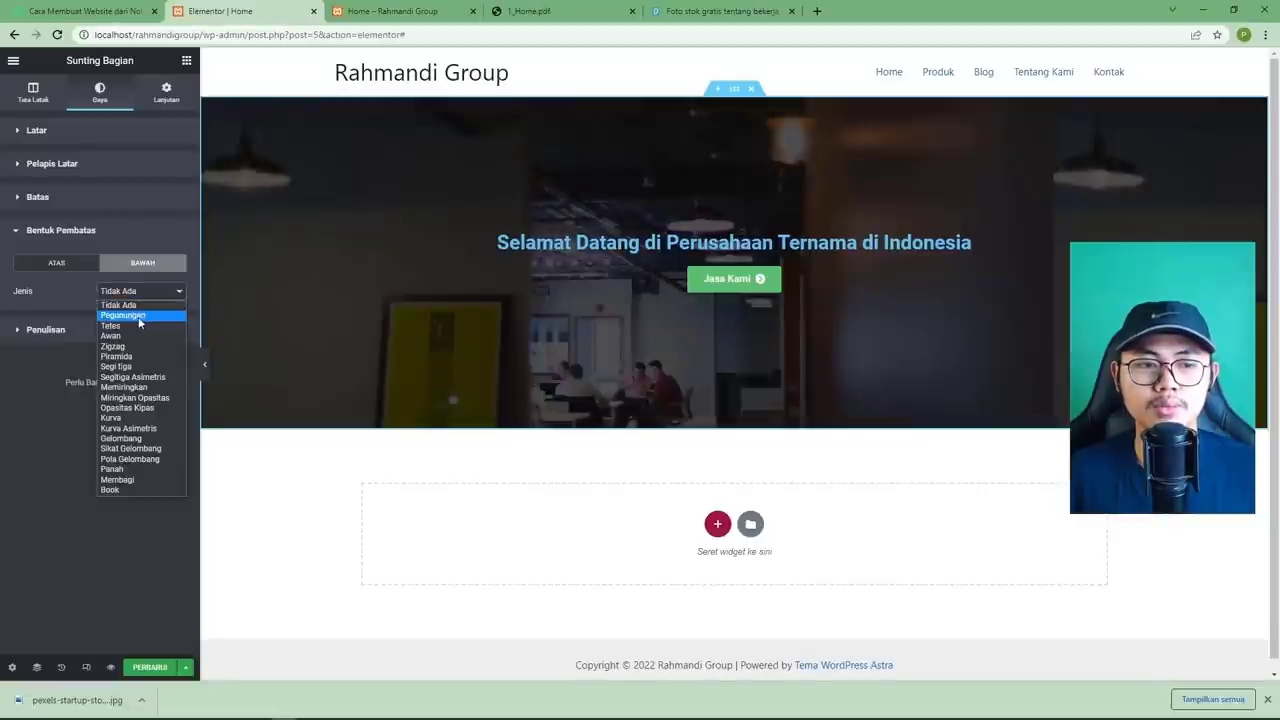
{"action": "left_click", "coordinate": [139, 316]}
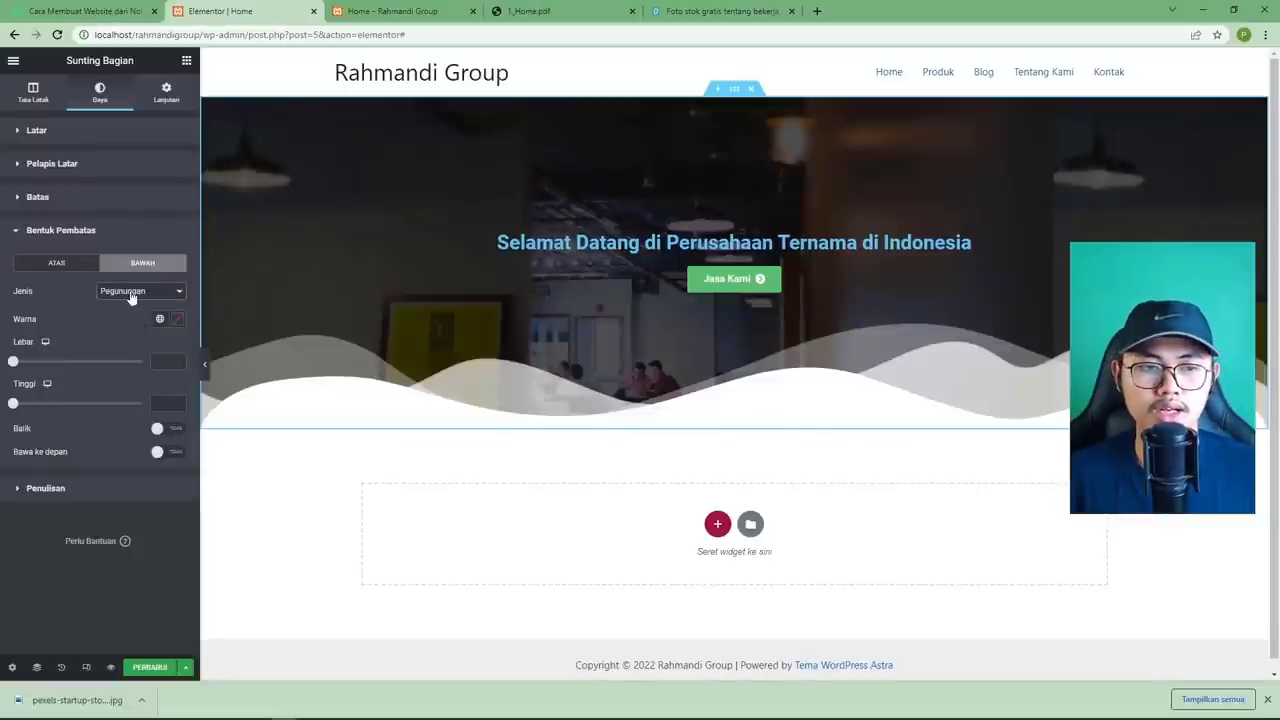
{"action": "left_click", "coordinate": [133, 291]}
{"action": "left_click", "coordinate": [130, 324]}
{"action": "key", "text": "Down"}
{"action": "key", "text": "Down"}
{"action": "key", "text": "Down"}
{"action": "key", "text": "Down"}
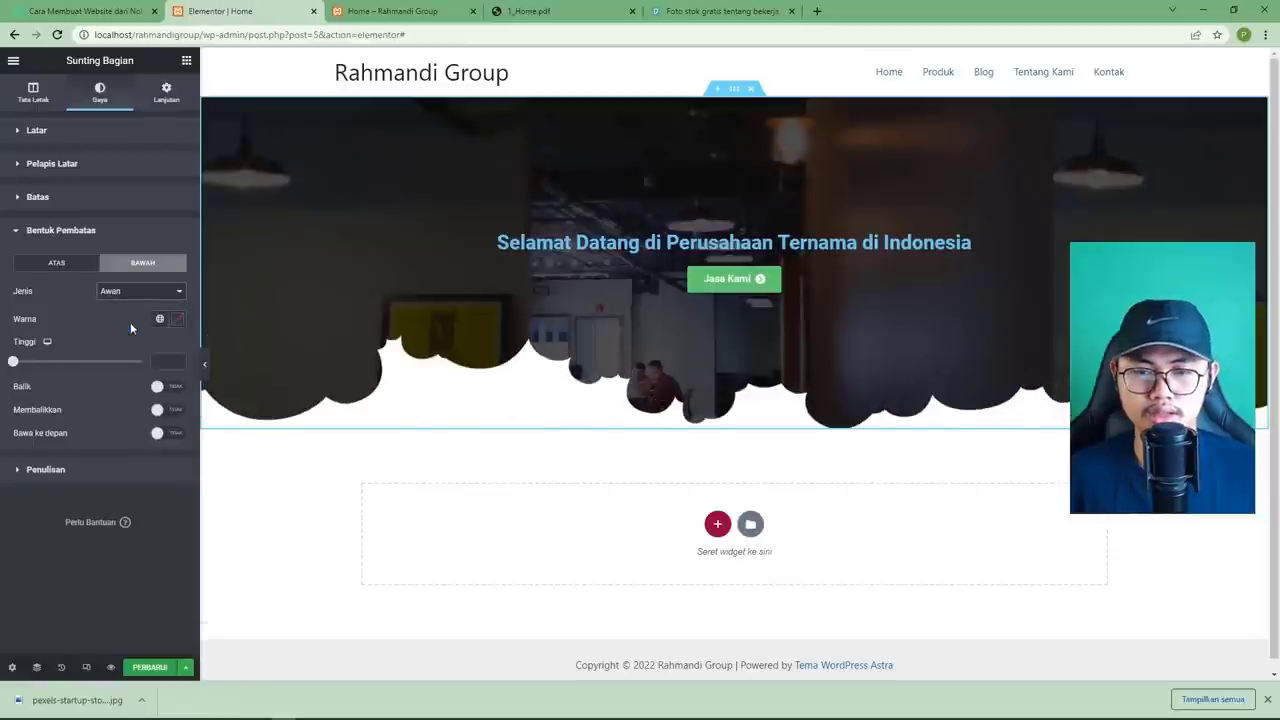
{"action": "key", "text": "Down"}
{"action": "key", "text": "Down"}
{"action": "key", "text": "Down"}
{"action": "key", "text": "Down"}
{"action": "key", "text": "Down"}
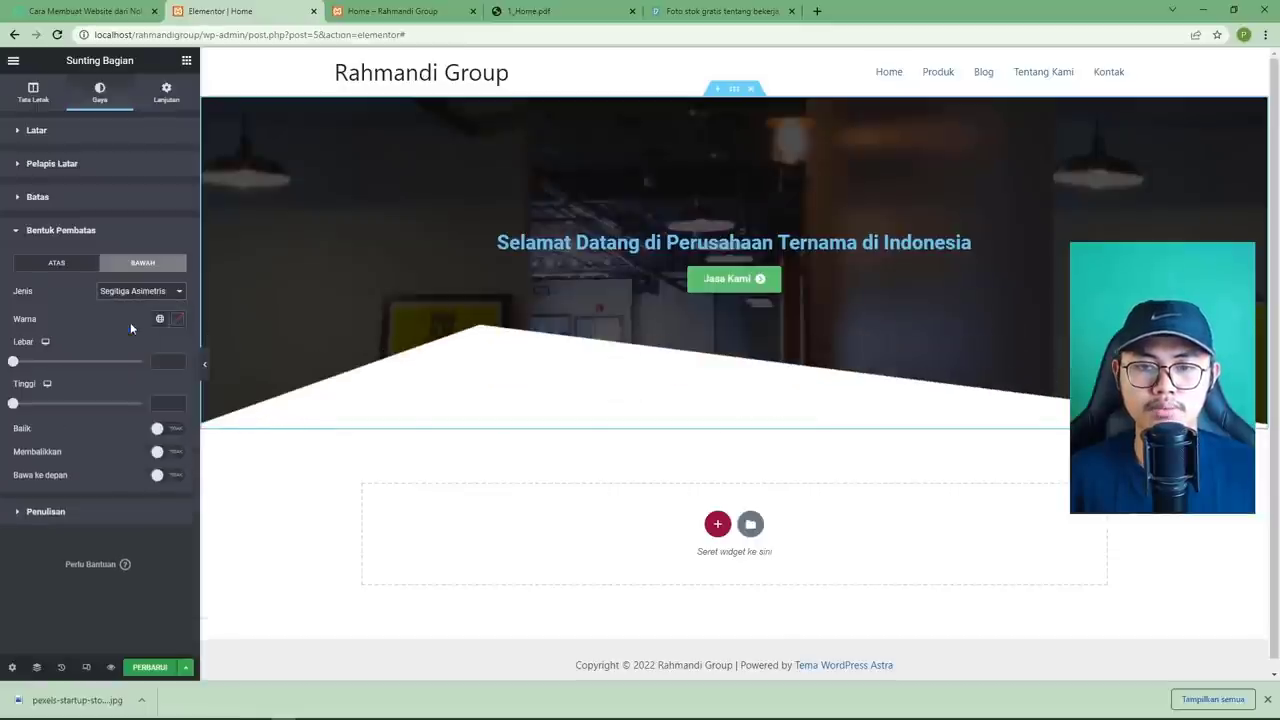
{"action": "key", "text": "Down"}
{"action": "key", "text": "Down"}
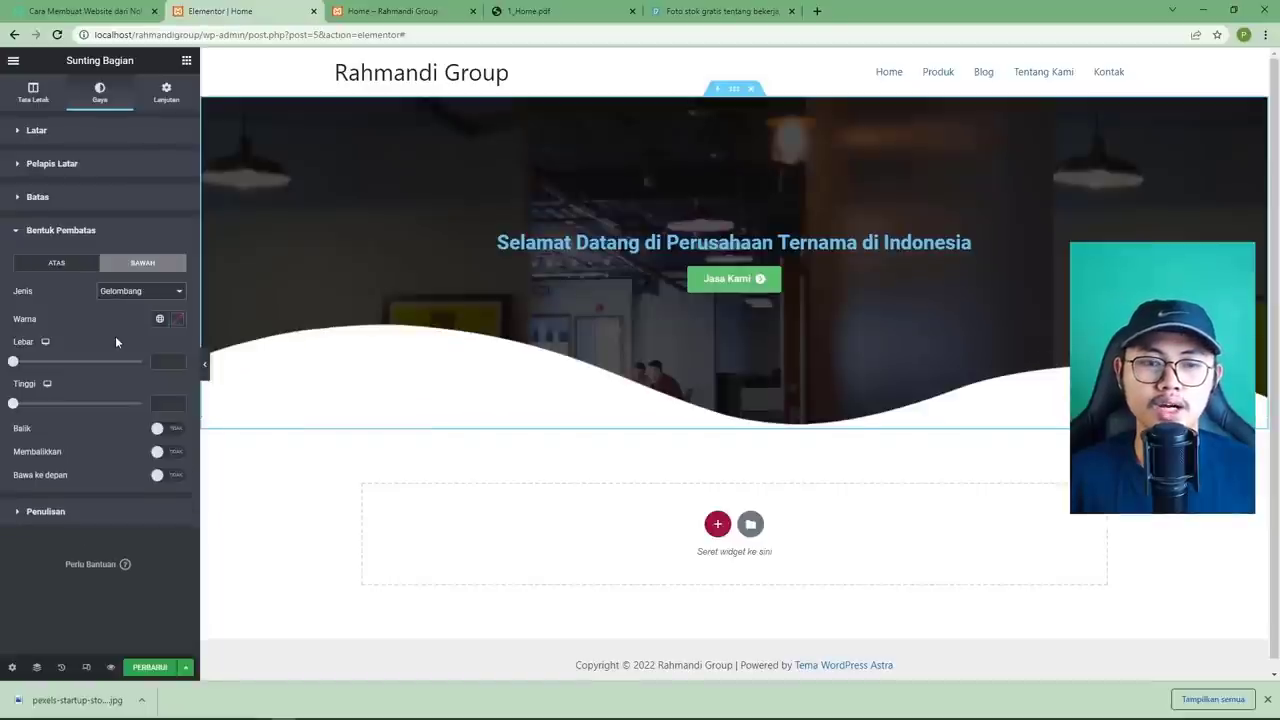
Make the bottom wave divider 83 high.
{"action": "left_click", "coordinate": [530, 11]}
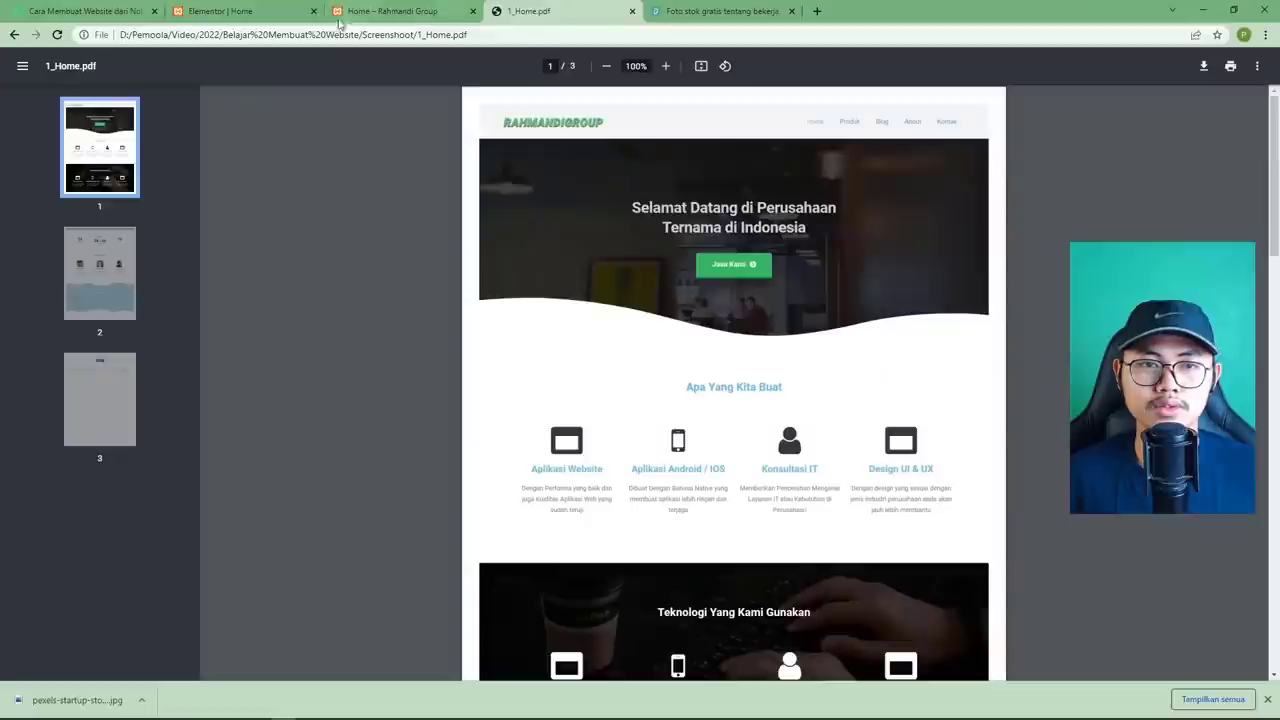
{"action": "left_click", "coordinate": [279, 19]}
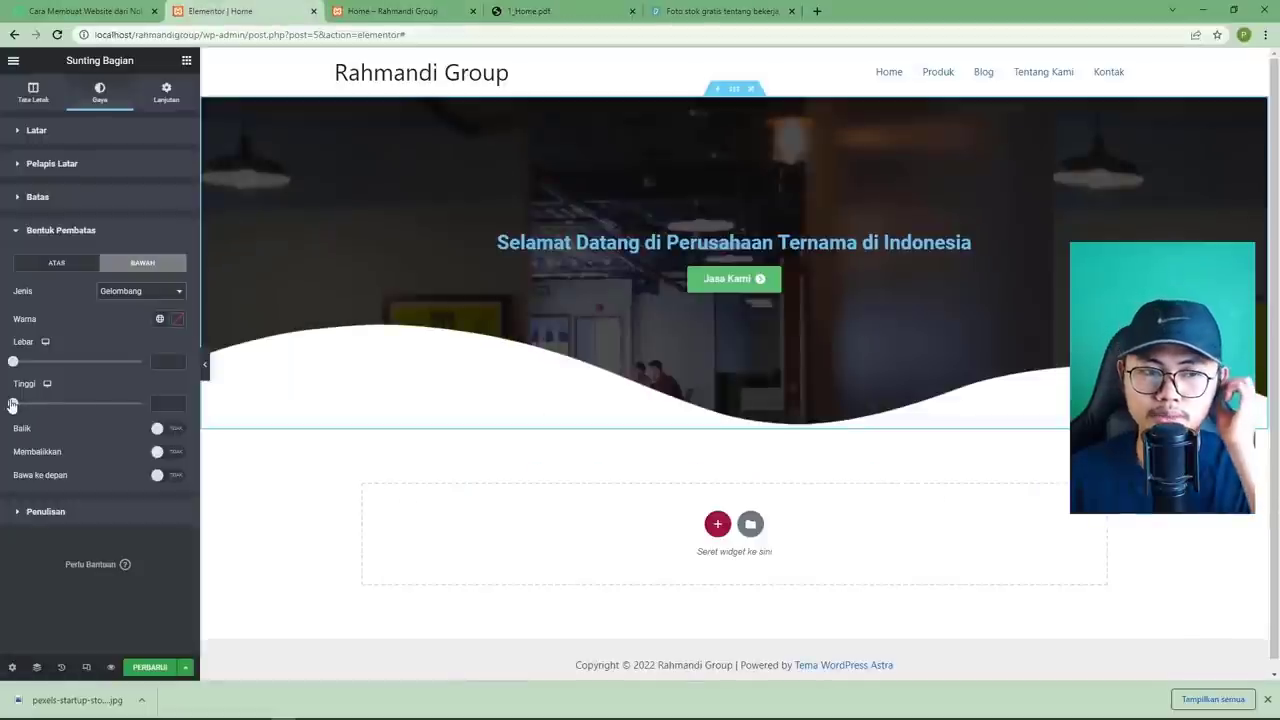
{"action": "left_click_drag", "start_coordinate": [12, 404], "coordinate": [36, 407]}
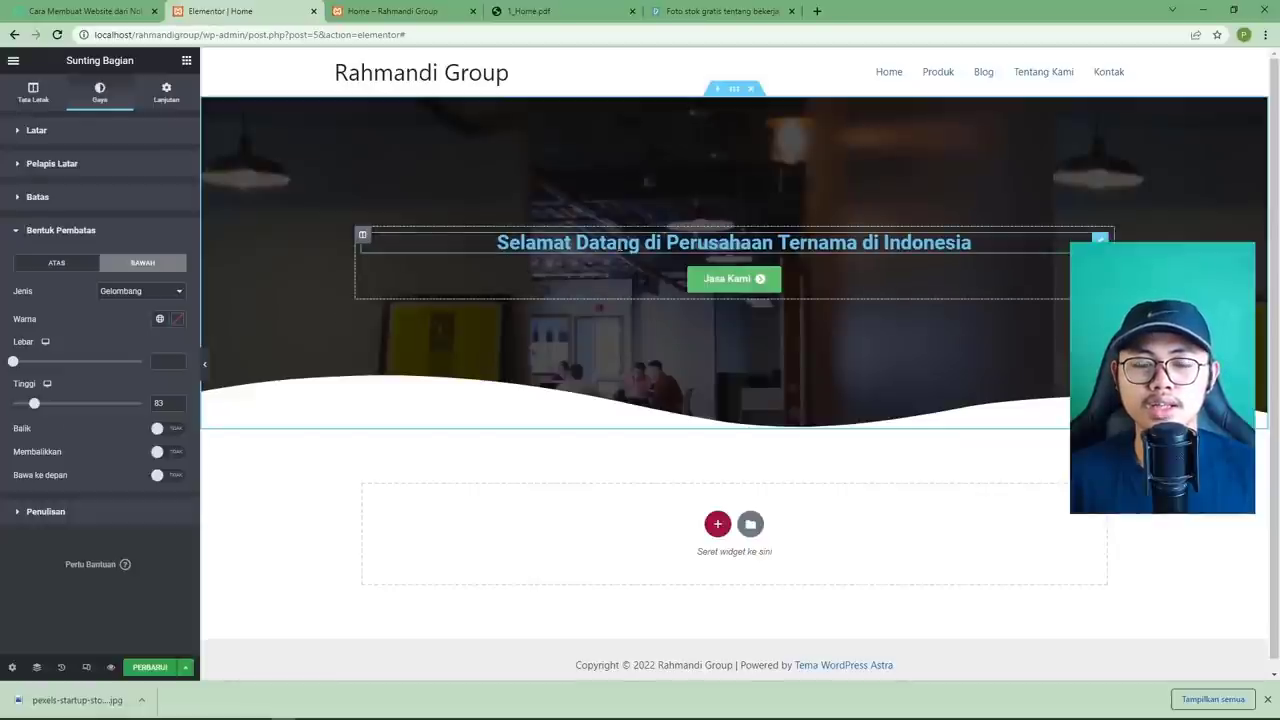
{"action": "left_click", "coordinate": [706, 239]}
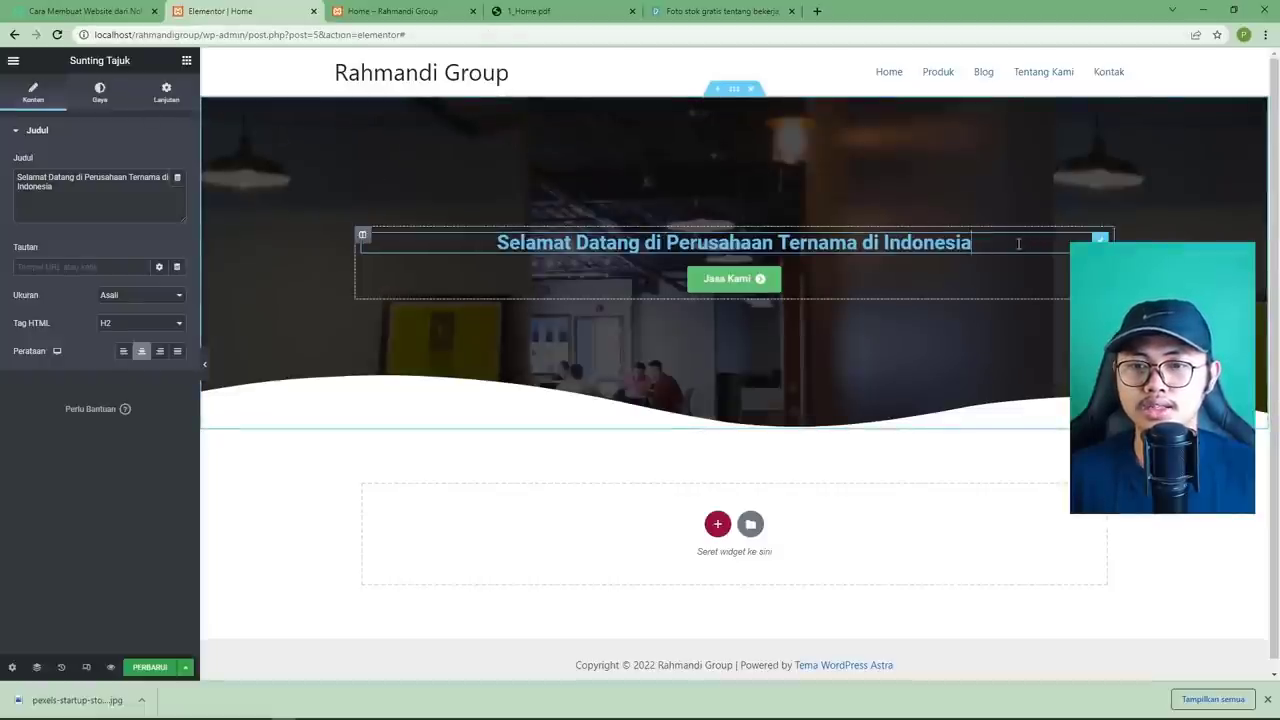
Change the hero heading's text colour to white (#FFFFFF).
{"action": "left_click", "coordinate": [100, 104]}
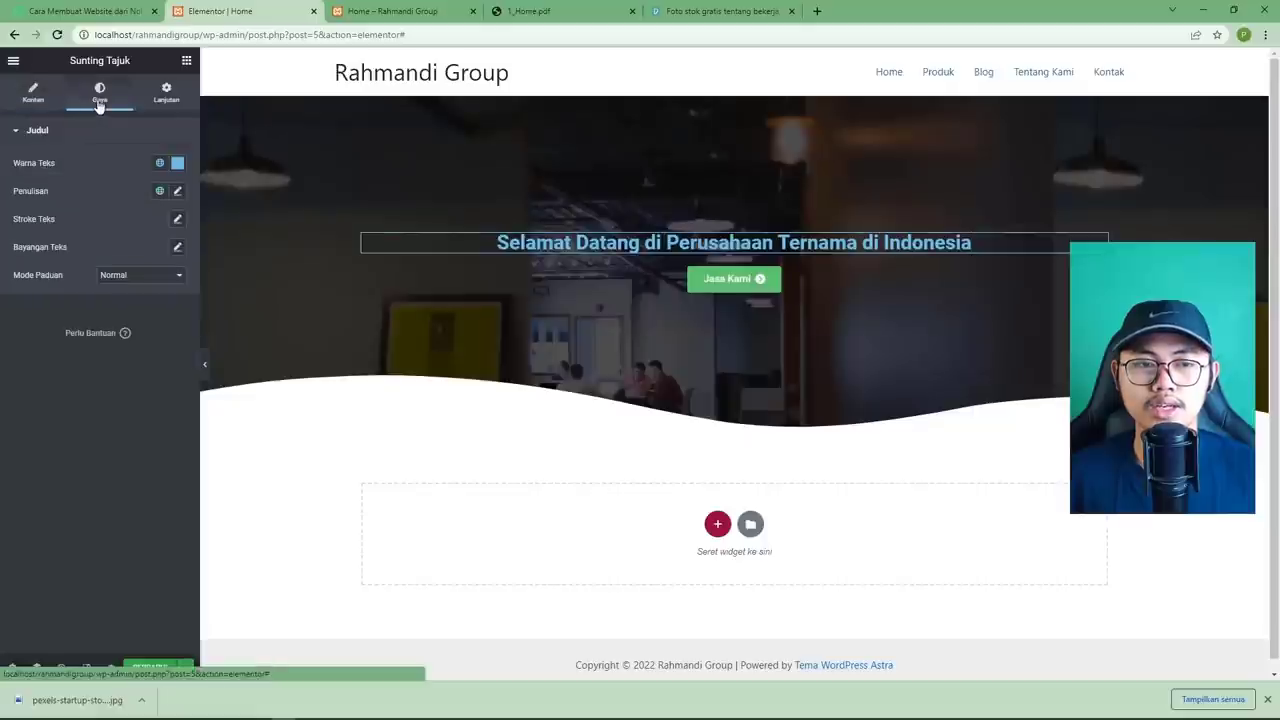
{"action": "left_click", "coordinate": [177, 162]}
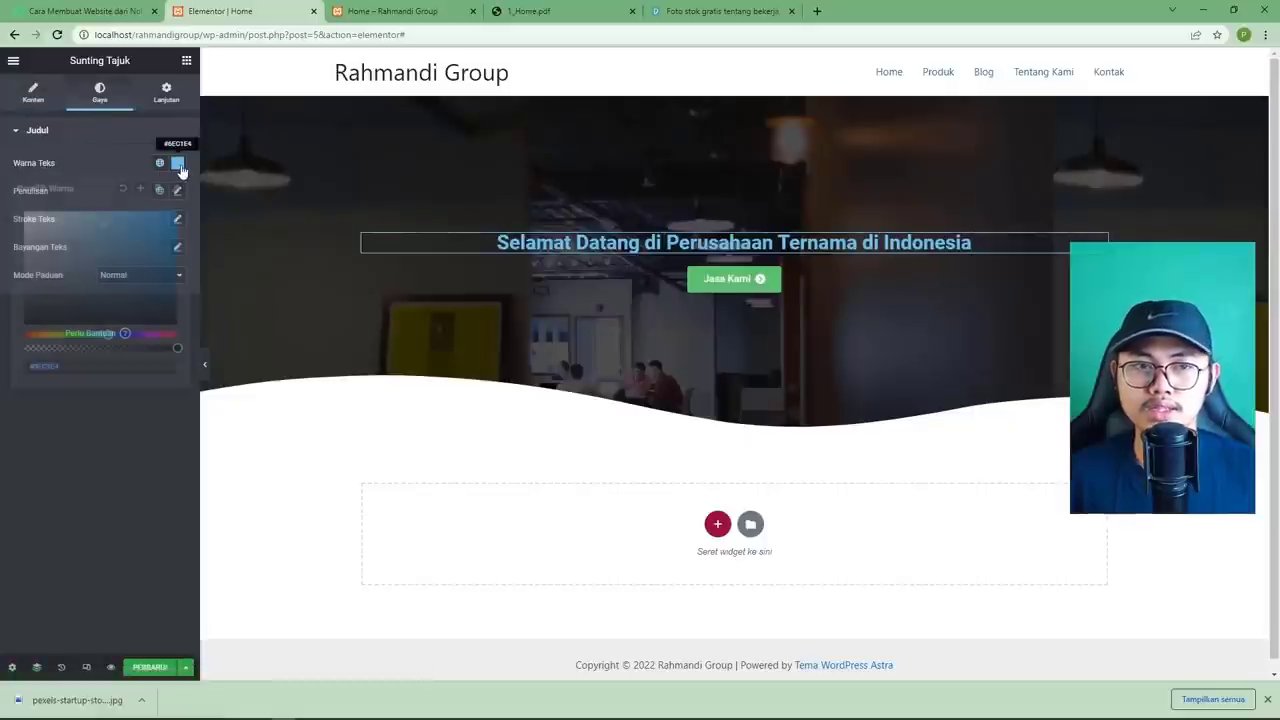
{"action": "left_click_drag", "start_coordinate": [82, 235], "coordinate": [6, 208]}
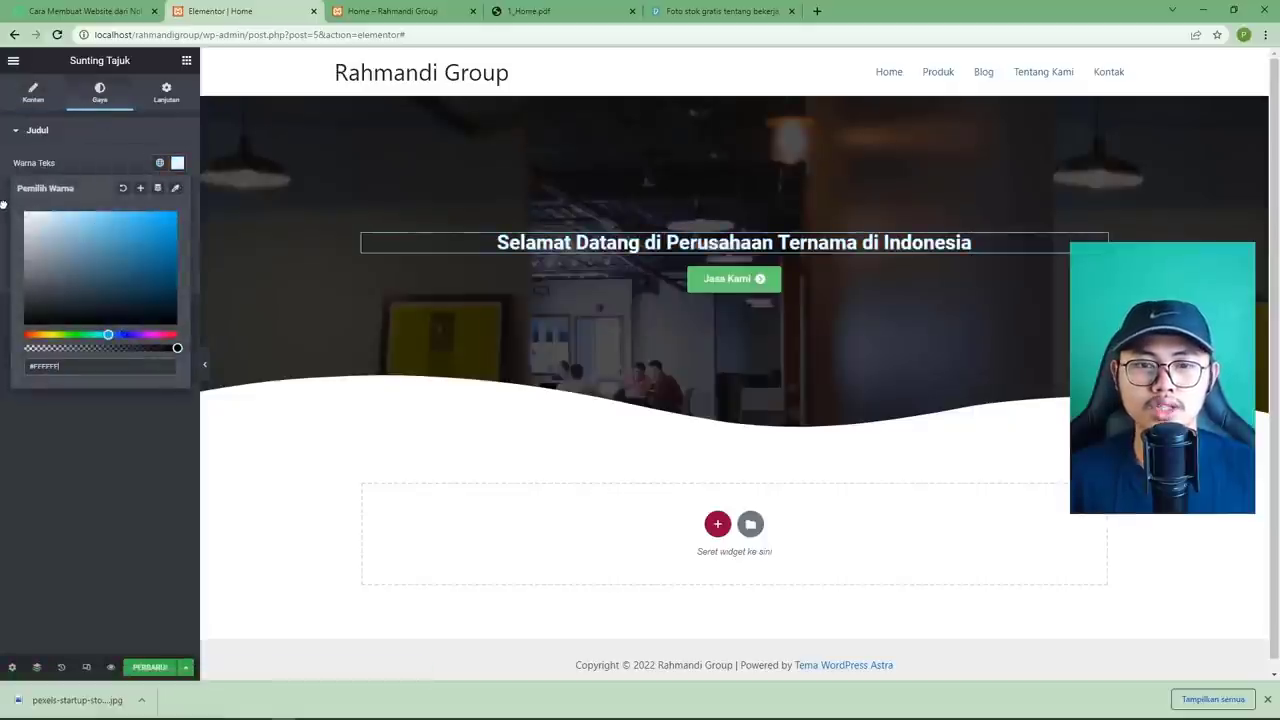
{"action": "left_click", "coordinate": [116, 417]}
{"action": "left_click", "coordinate": [523, 18]}
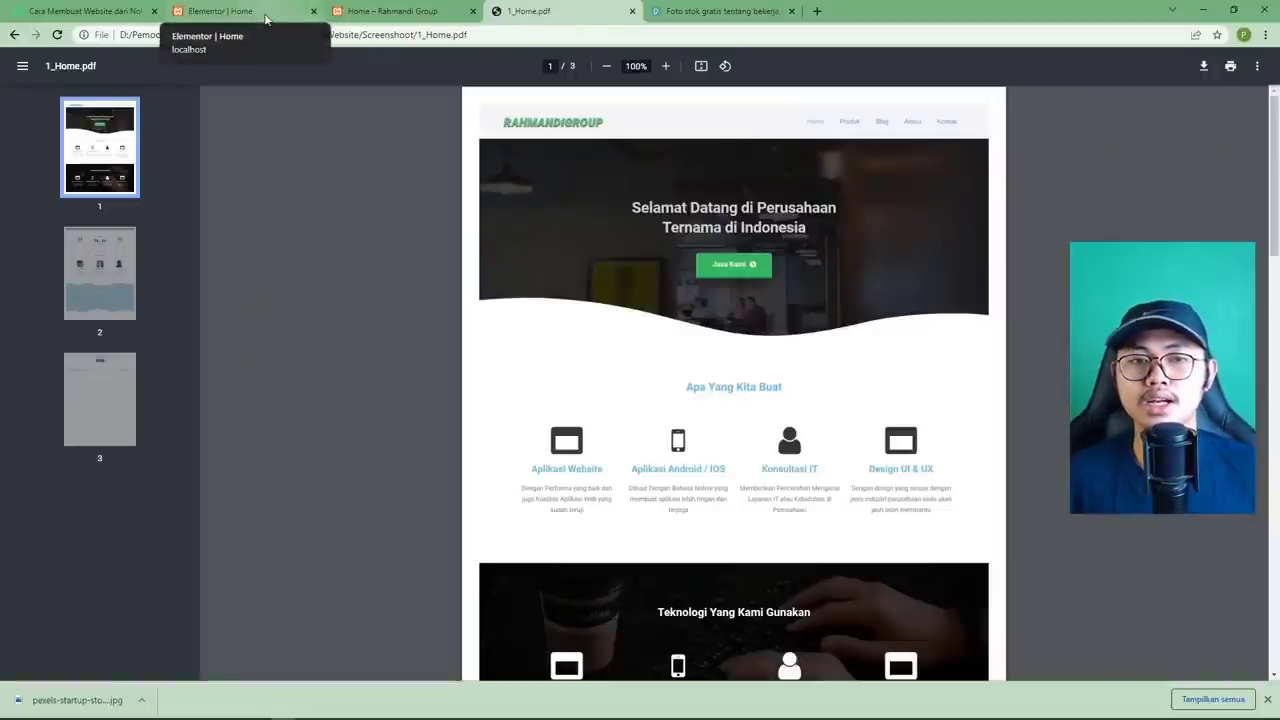
{"action": "left_click", "coordinate": [266, 18]}
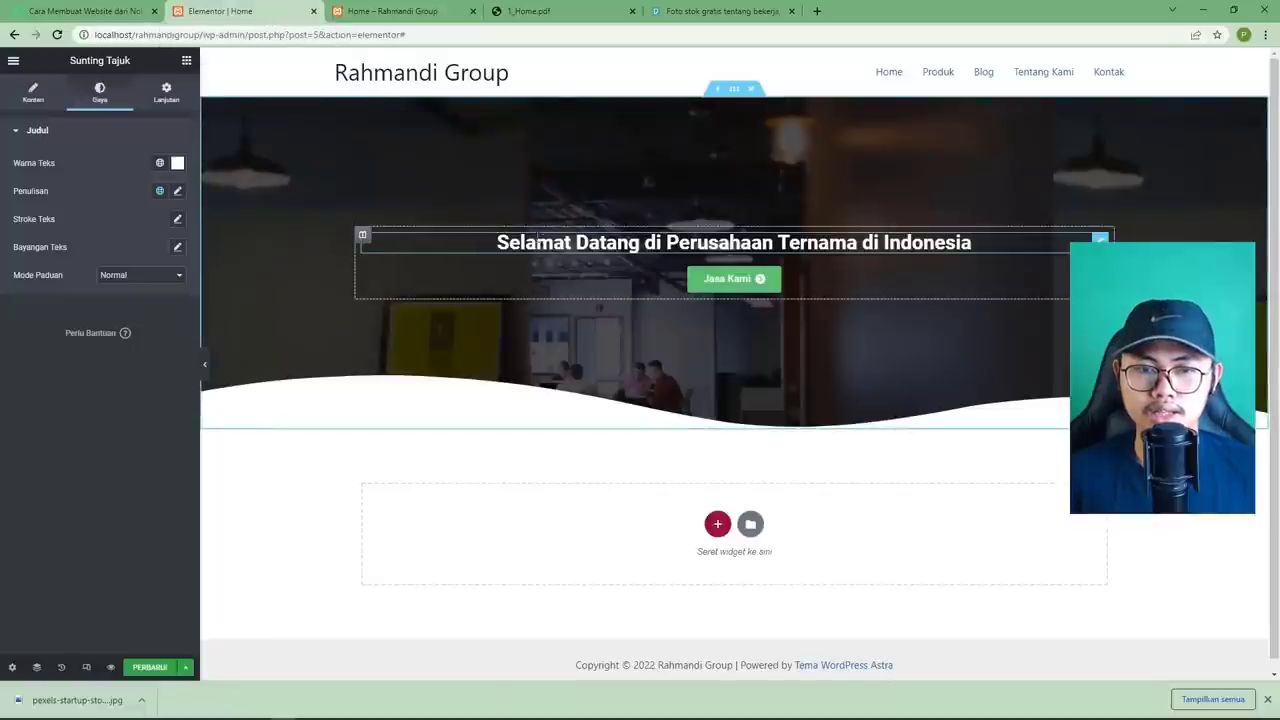
{"action": "left_click", "coordinate": [736, 90]}
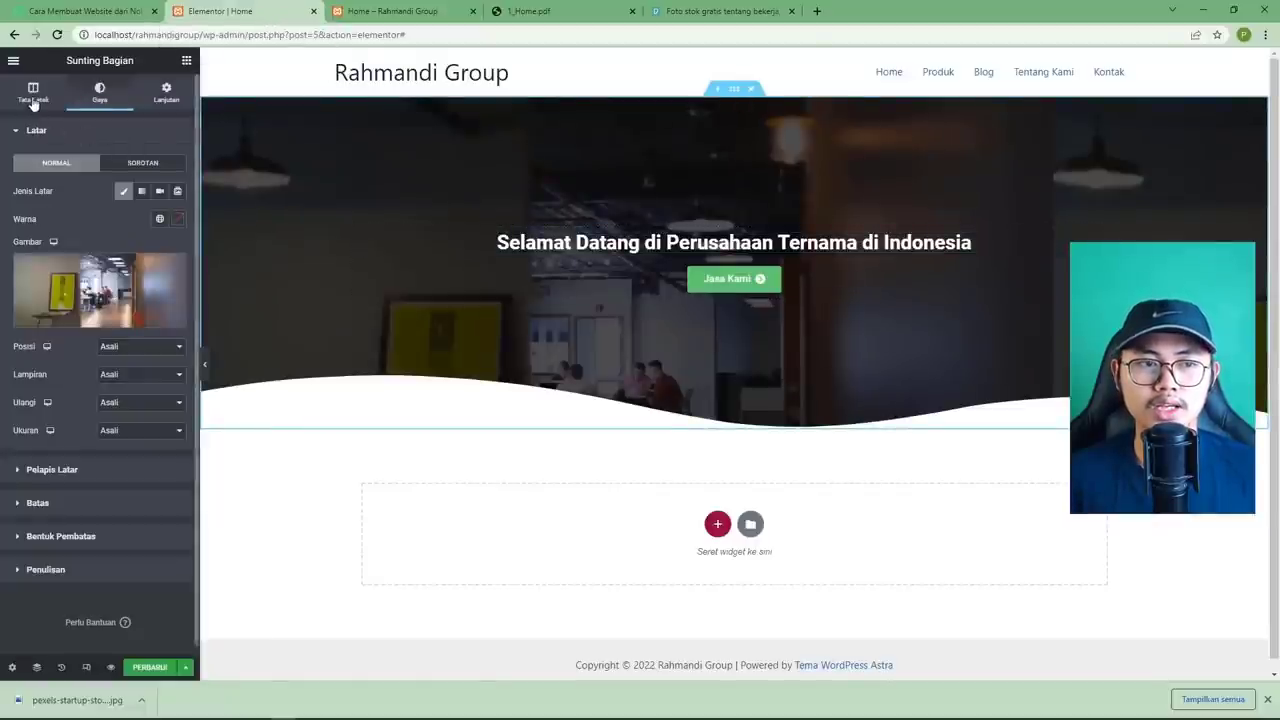
Set the hero section's boxed content width to 530 in its Layout settings.
{"action": "left_click", "coordinate": [33, 95]}
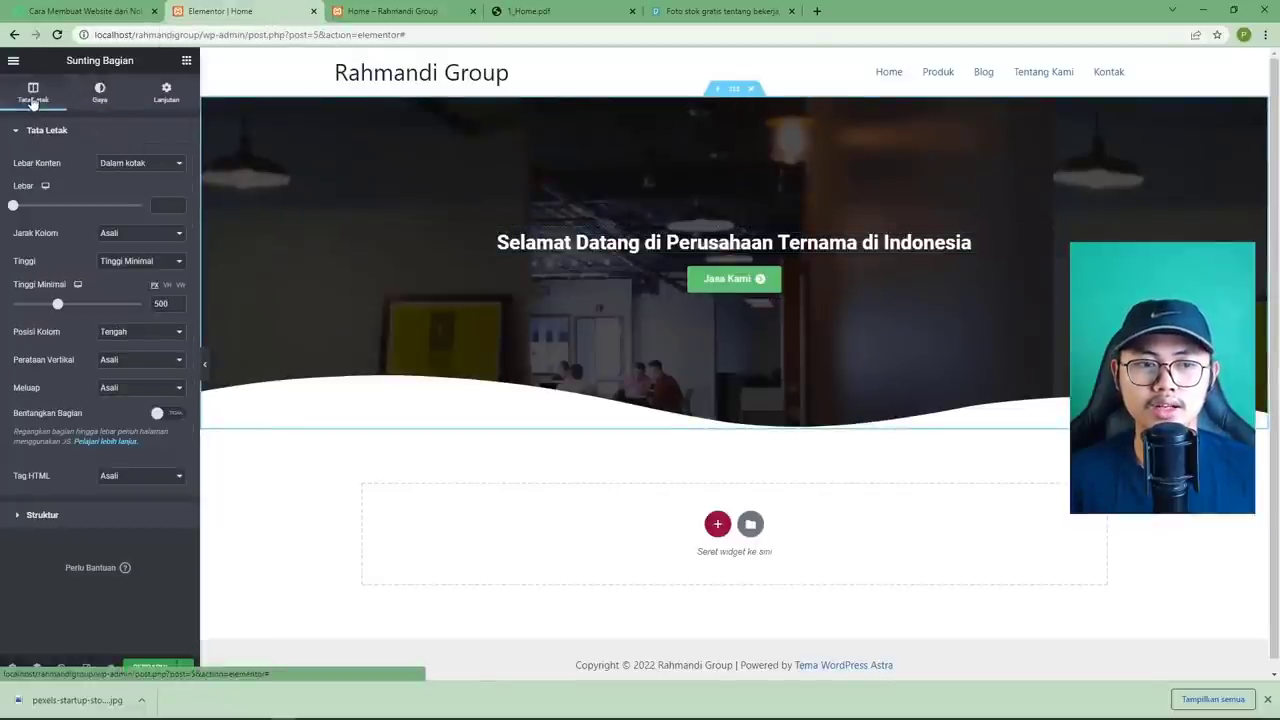
{"action": "left_click", "coordinate": [14, 206]}
{"action": "mouse_move", "coordinate": [14, 206]}
{"action": "left_mouse_down"}
{"action": "mouse_move", "coordinate": [46, 207]}
{"action": "mouse_move", "coordinate": [15, 207]}
{"action": "left_mouse_up"}
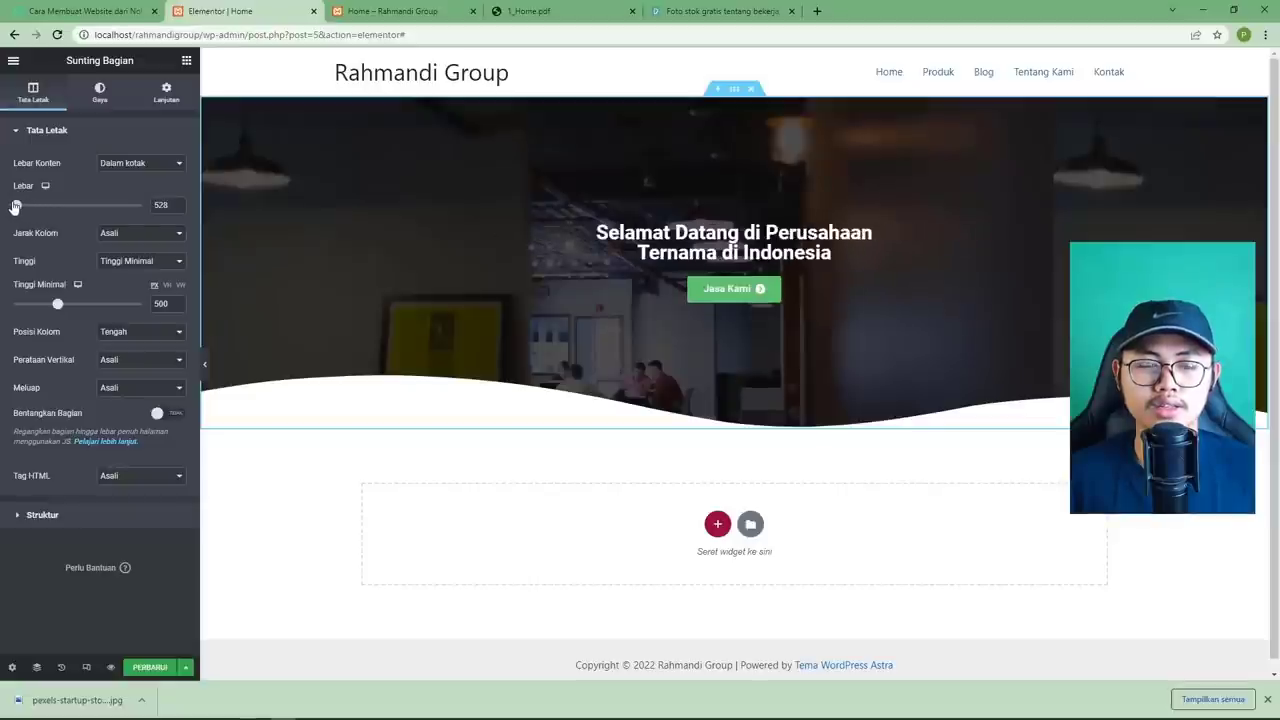
{"action": "double_click", "coordinate": [160, 205]}
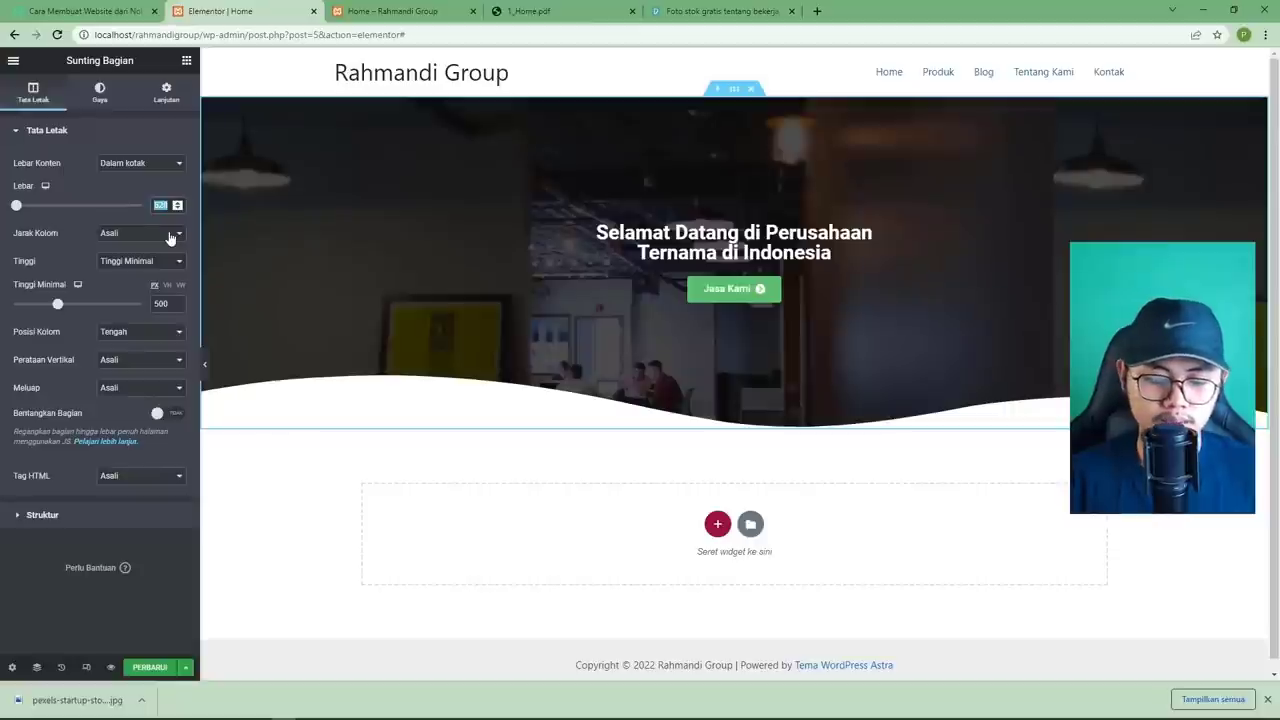
{"action": "type", "text": "530"}
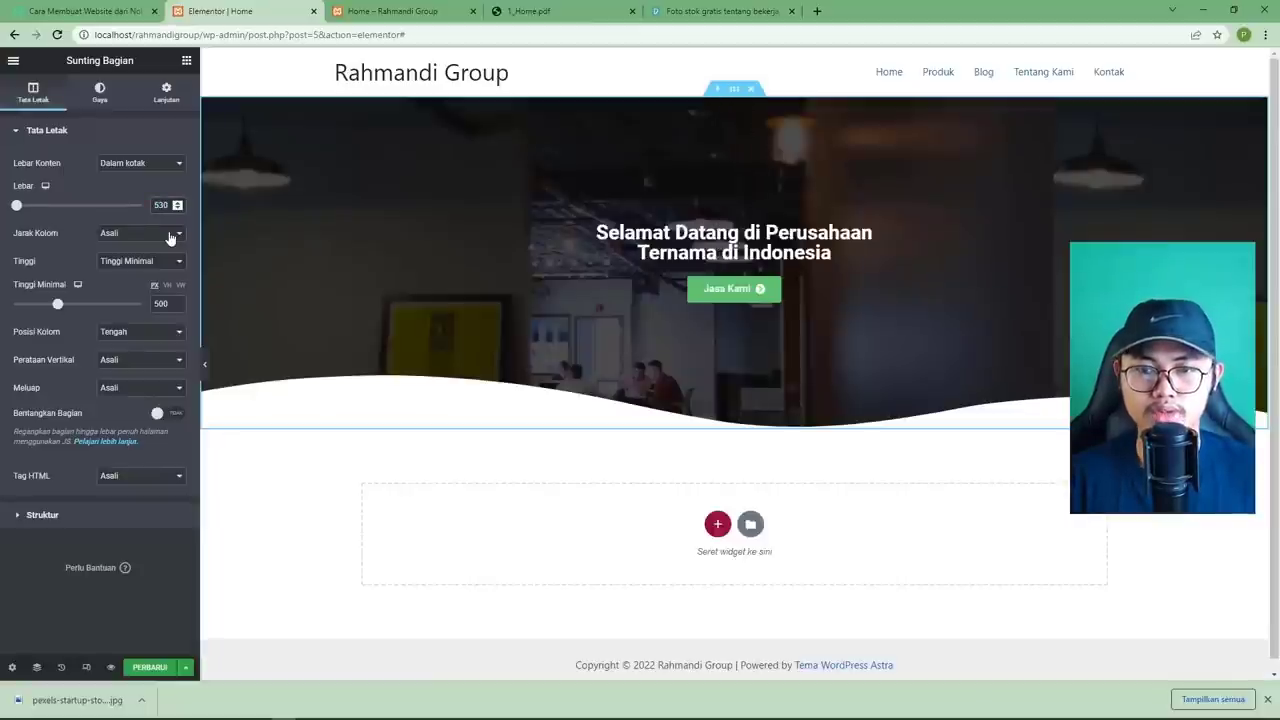
{"action": "left_click", "coordinate": [174, 564]}
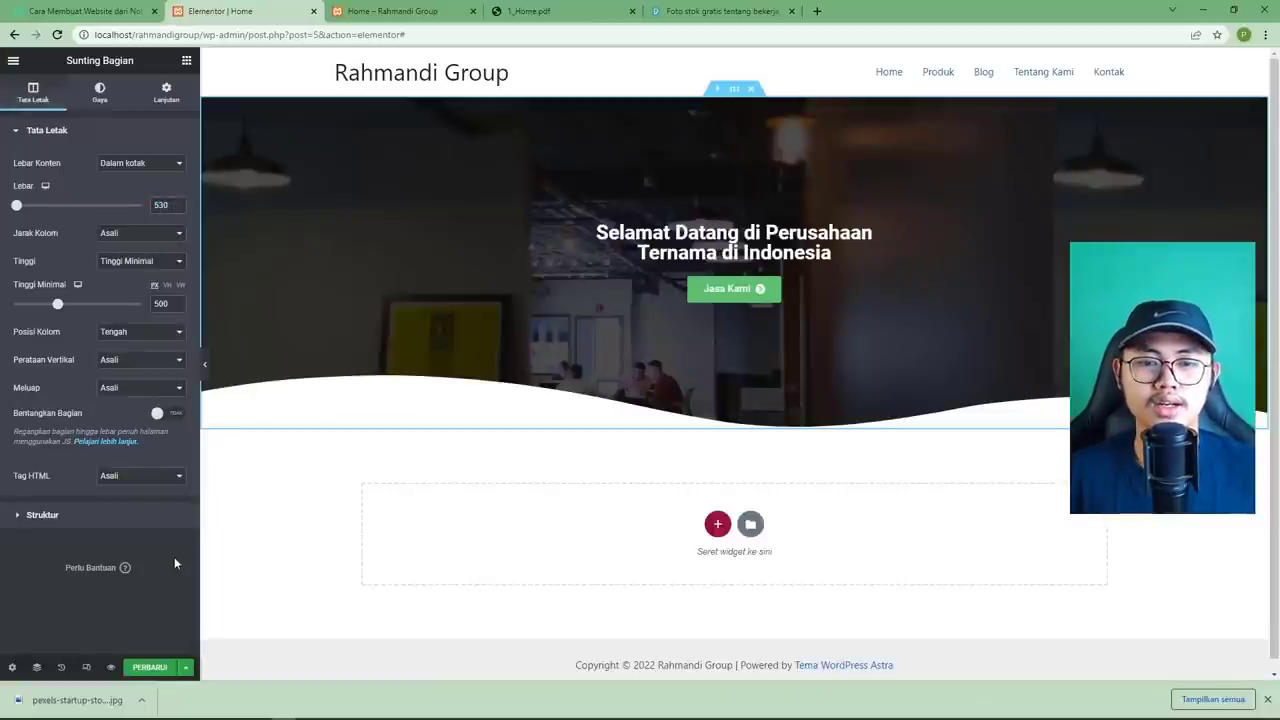
Give the hero heading a typography line height of 40.
{"action": "left_click", "coordinate": [525, 11]}
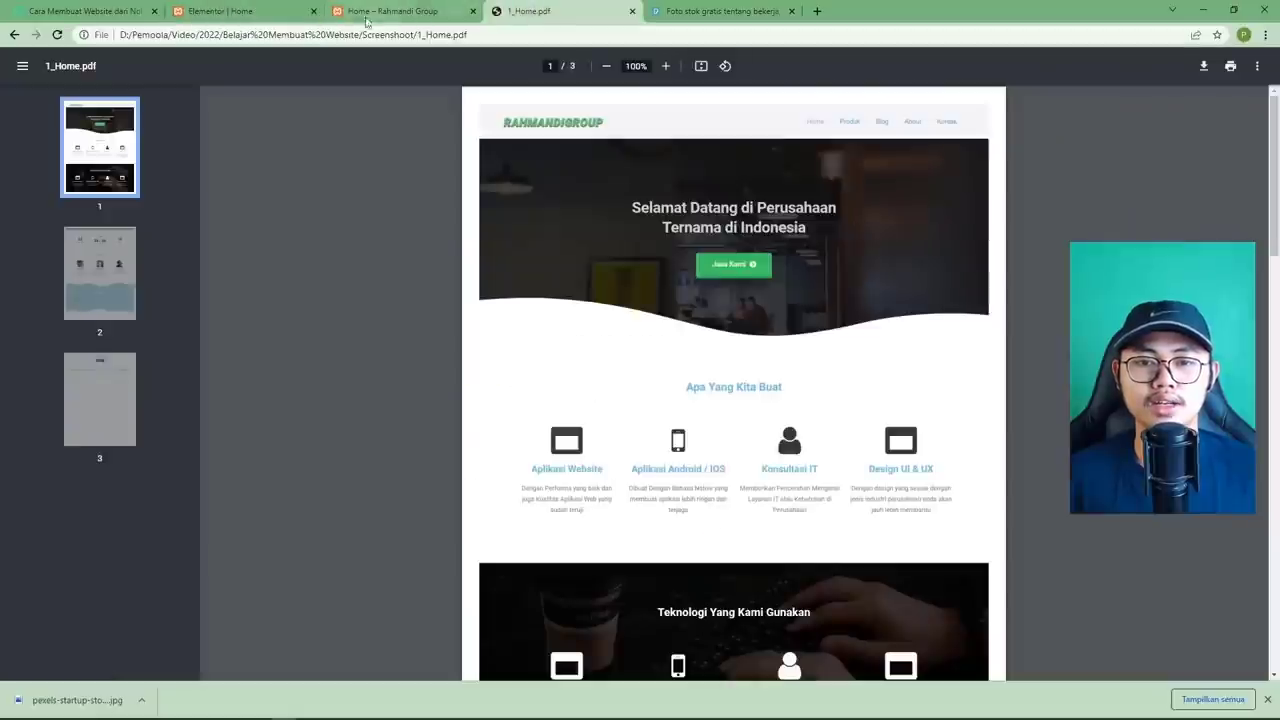
{"action": "left_click", "coordinate": [246, 14]}
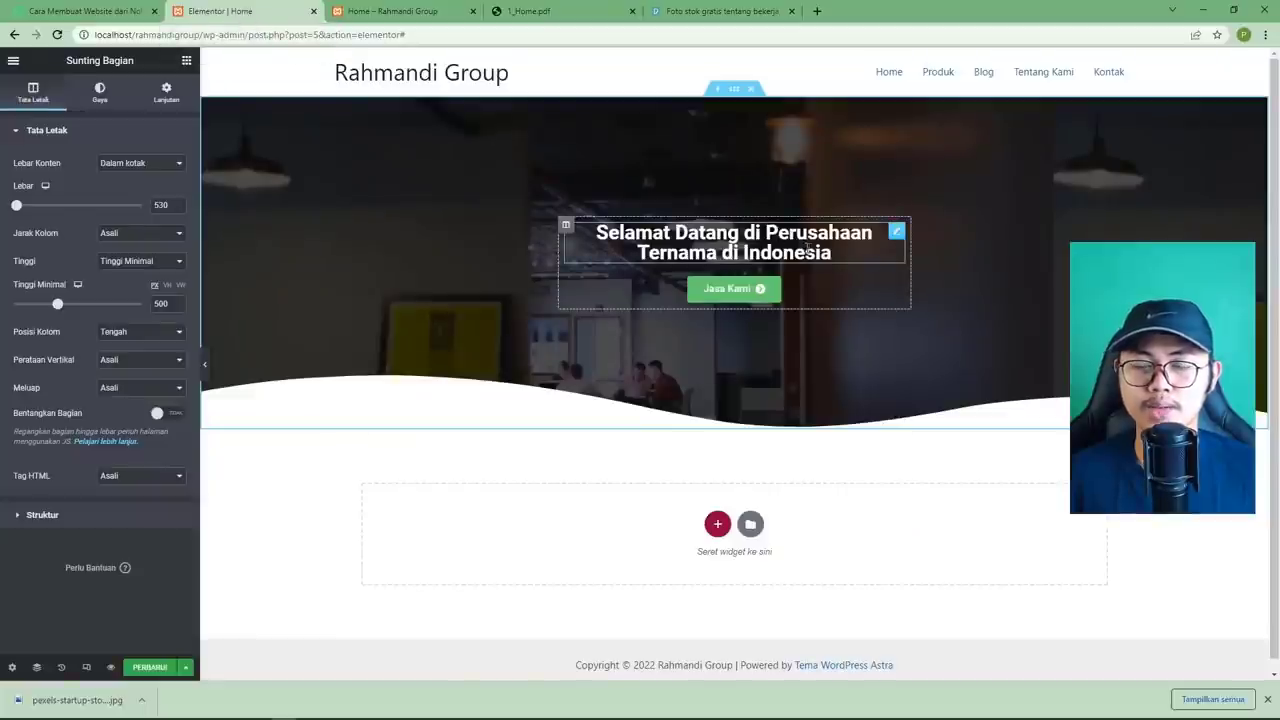
{"action": "left_click", "coordinate": [894, 234]}
{"action": "left_click", "coordinate": [180, 192]}
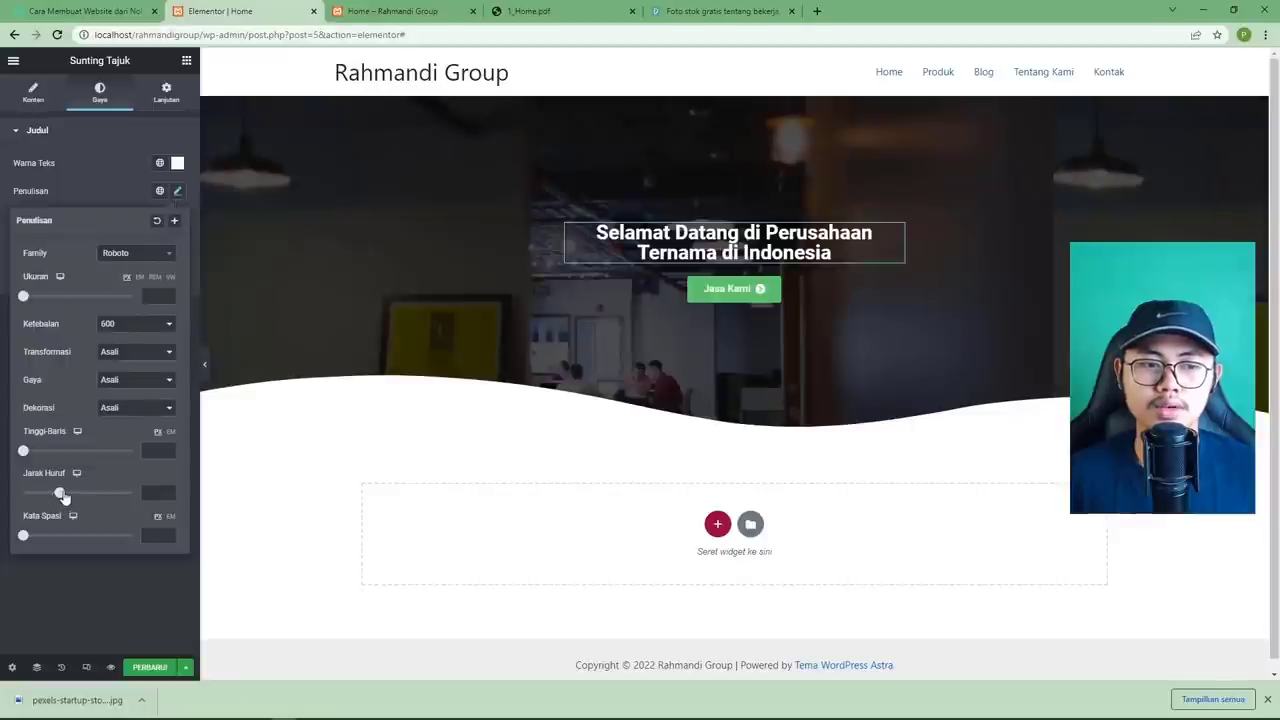
{"action": "left_click_drag", "start_coordinate": [23, 453], "coordinate": [66, 455]}
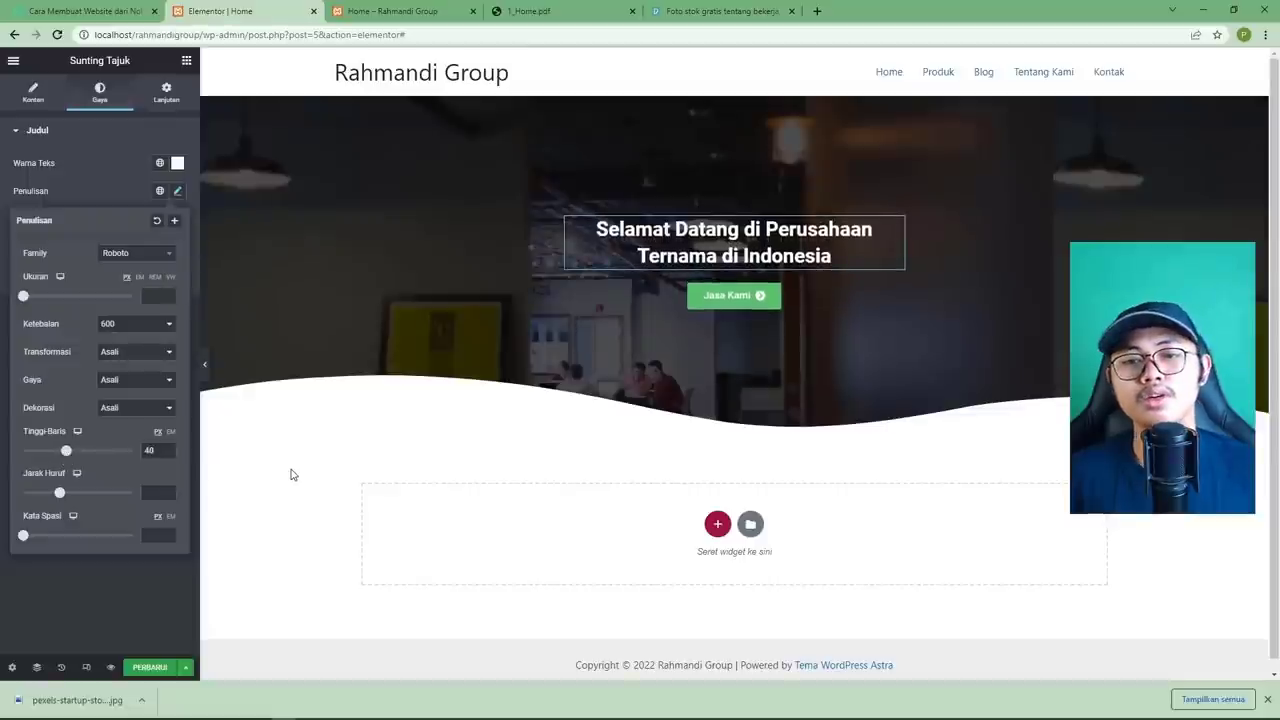
Save the page with Perbarui and check it against the reference PDF.
{"action": "left_click", "coordinate": [150, 666]}
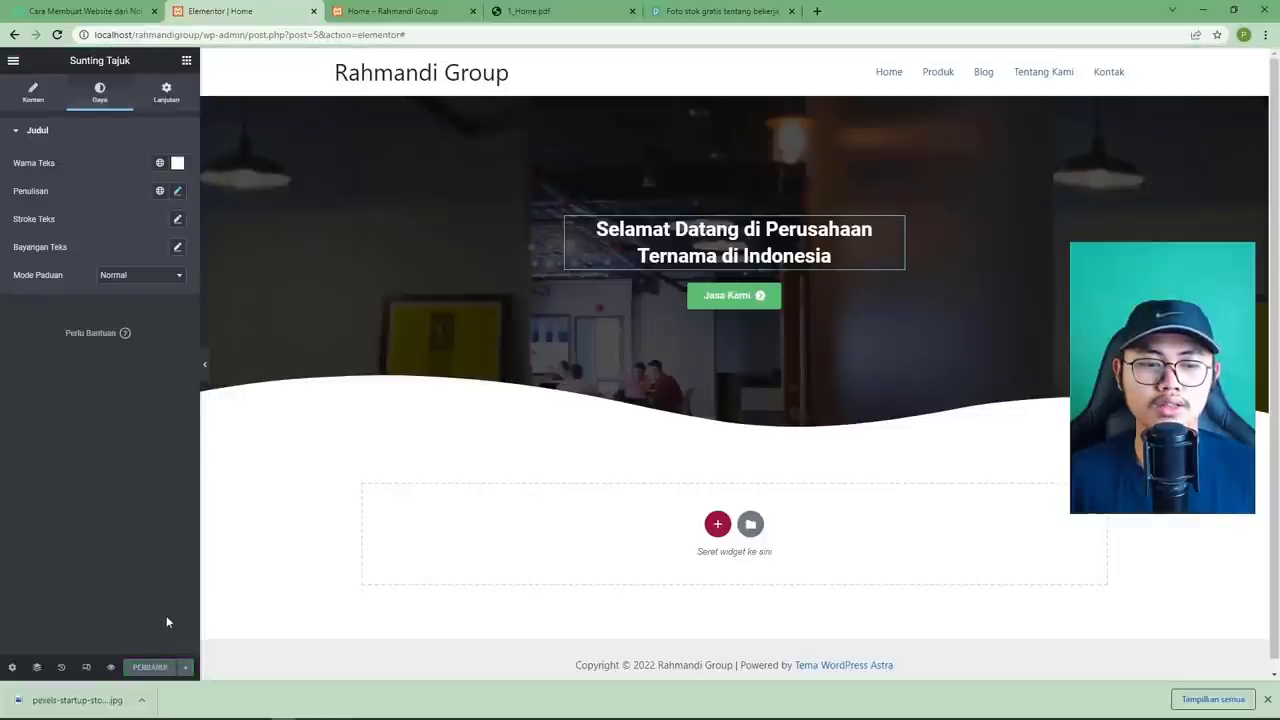
{"action": "left_click", "coordinate": [530, 14]}
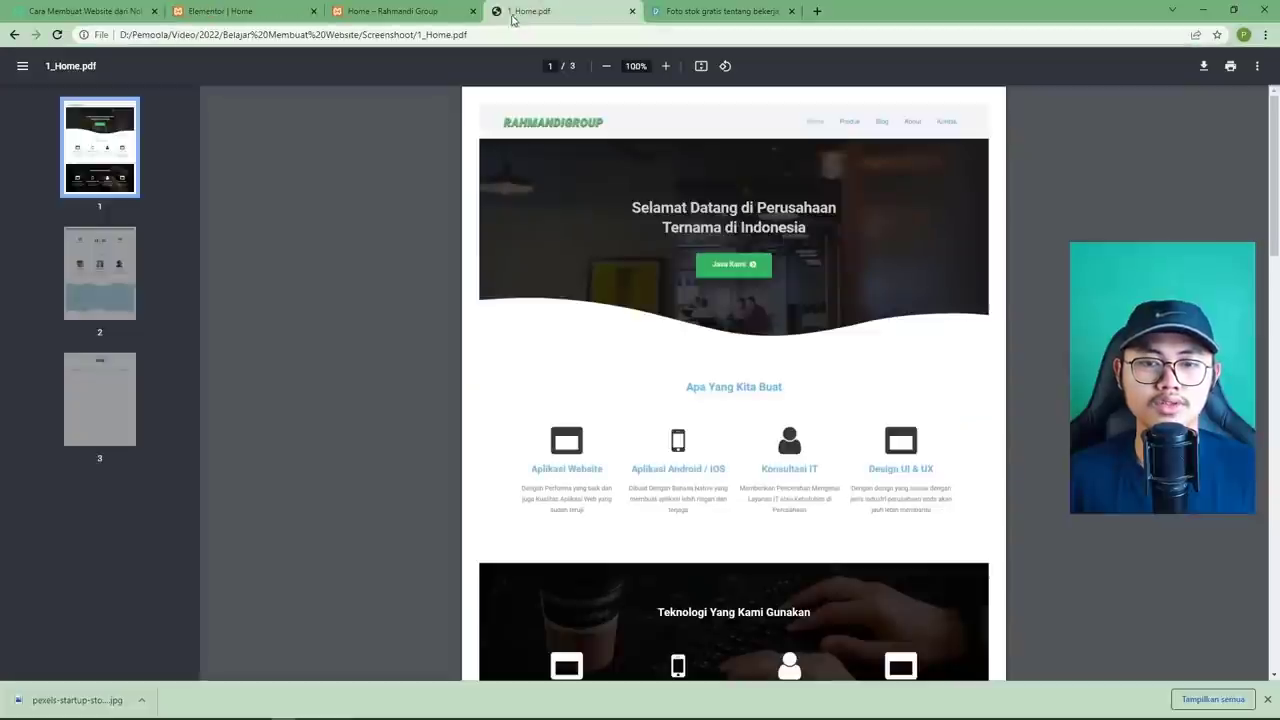
{"action": "left_click", "coordinate": [220, 12]}
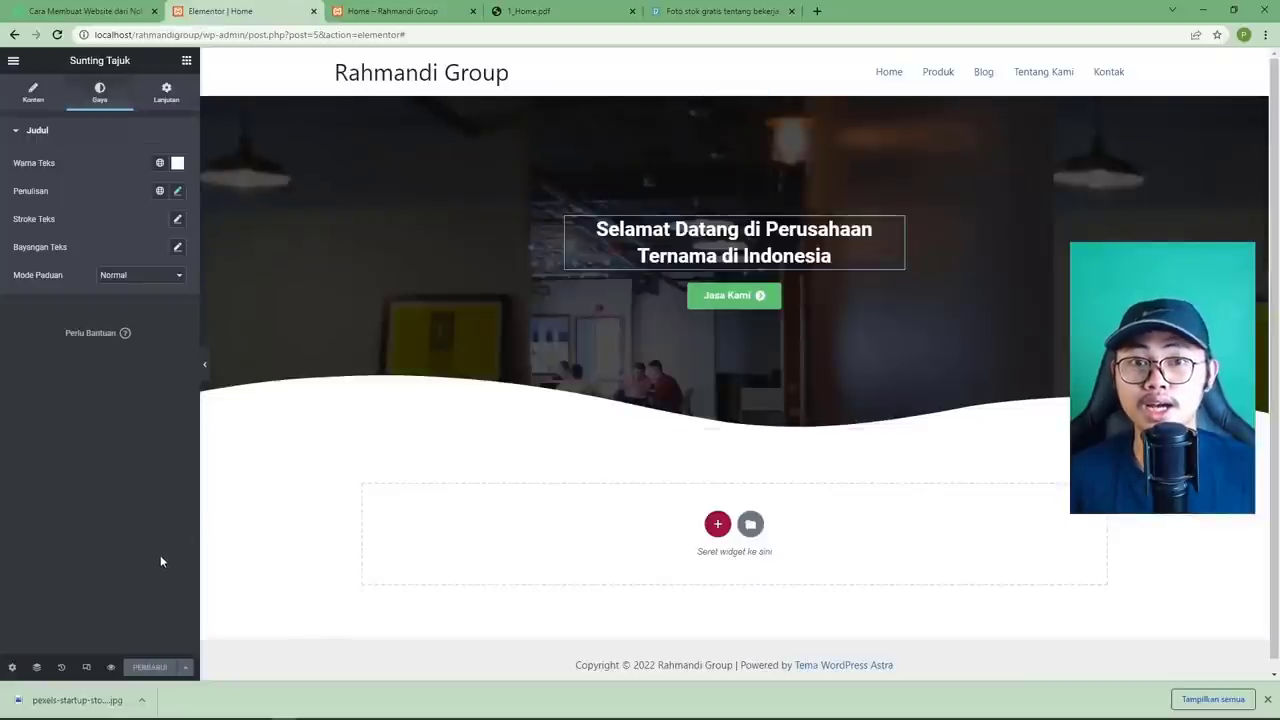
Preview the live page in a new tab and compare it with the reference PDF.
{"action": "left_click", "coordinate": [111, 668]}
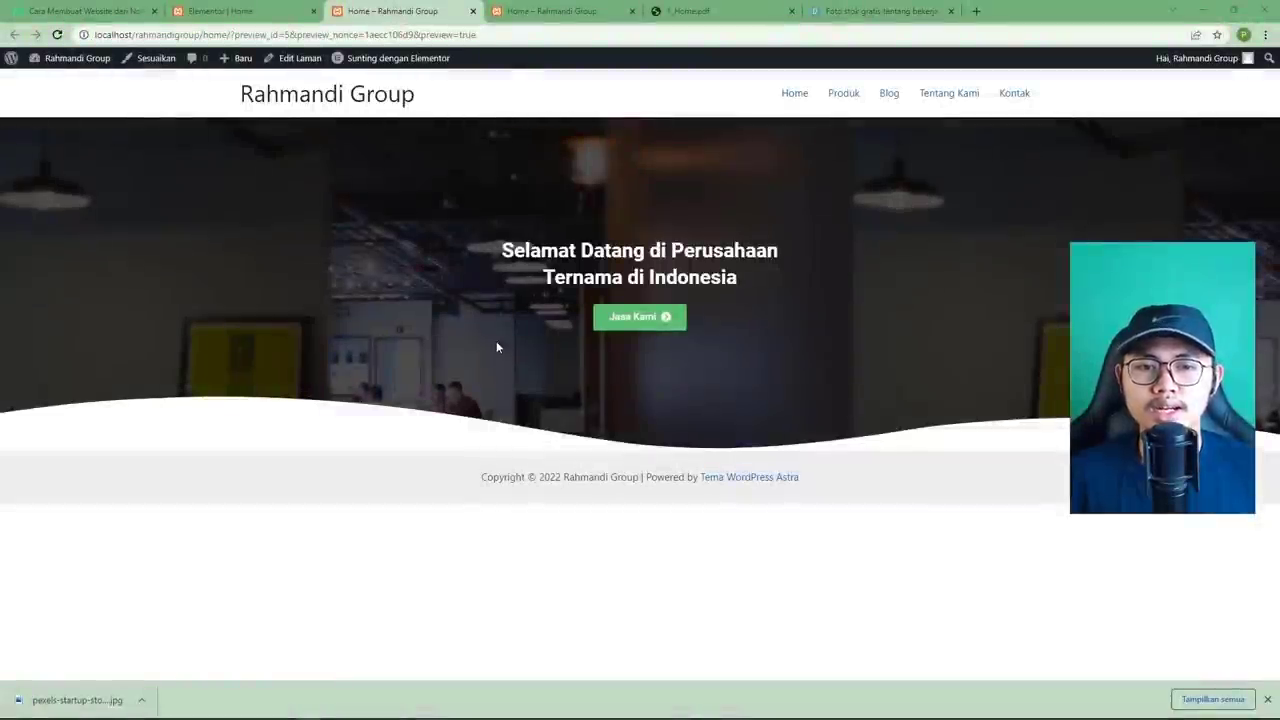
{"action": "left_click", "coordinate": [697, 13]}
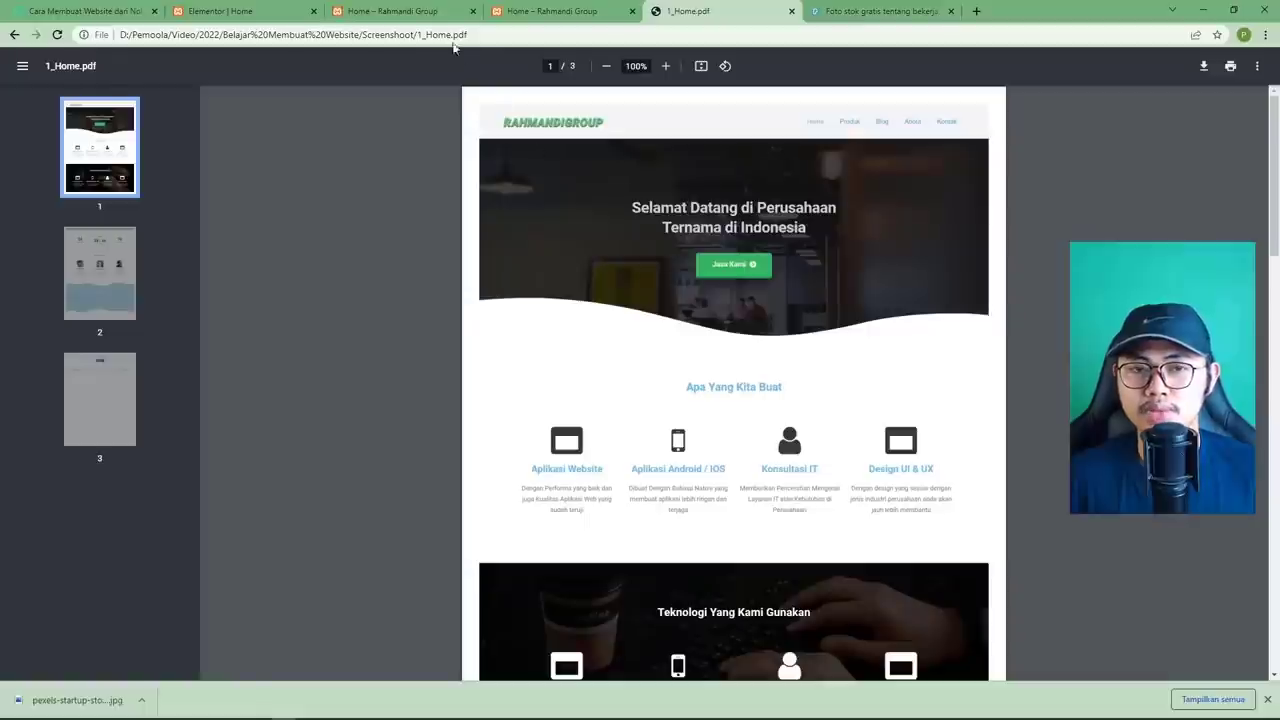
{"action": "left_click", "coordinate": [417, 22]}
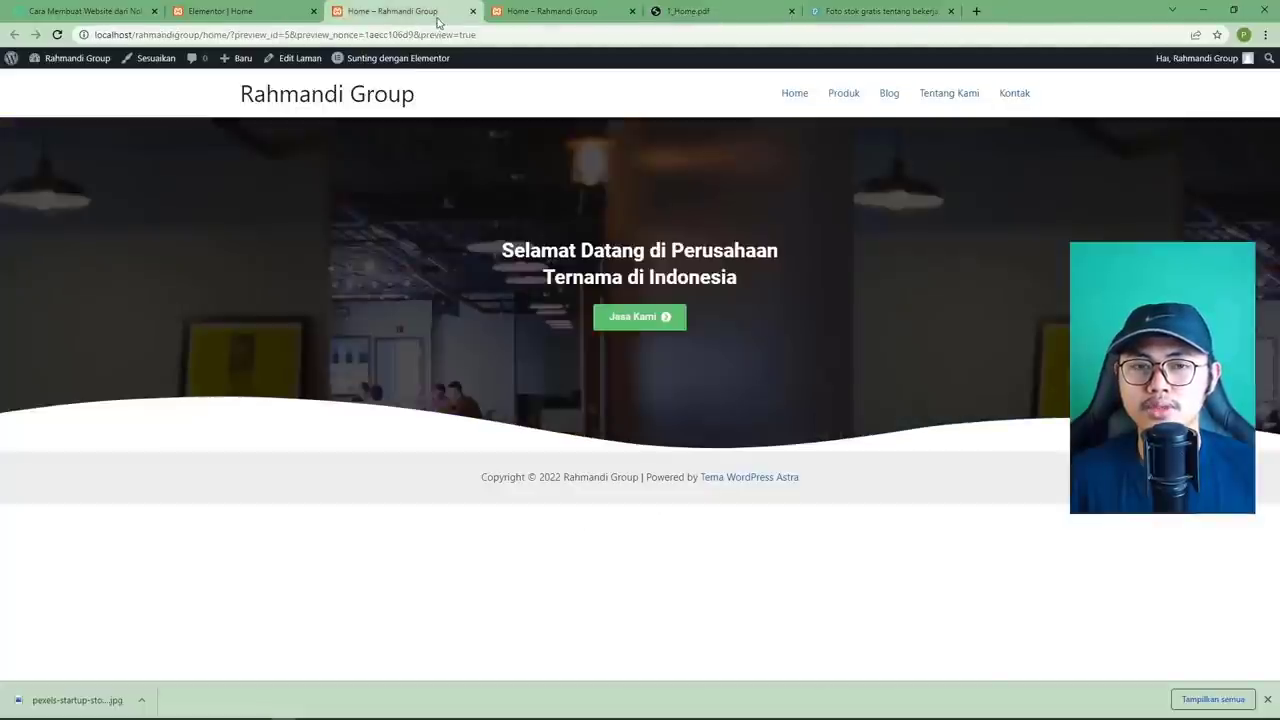
{"action": "left_click", "coordinate": [288, 17]}
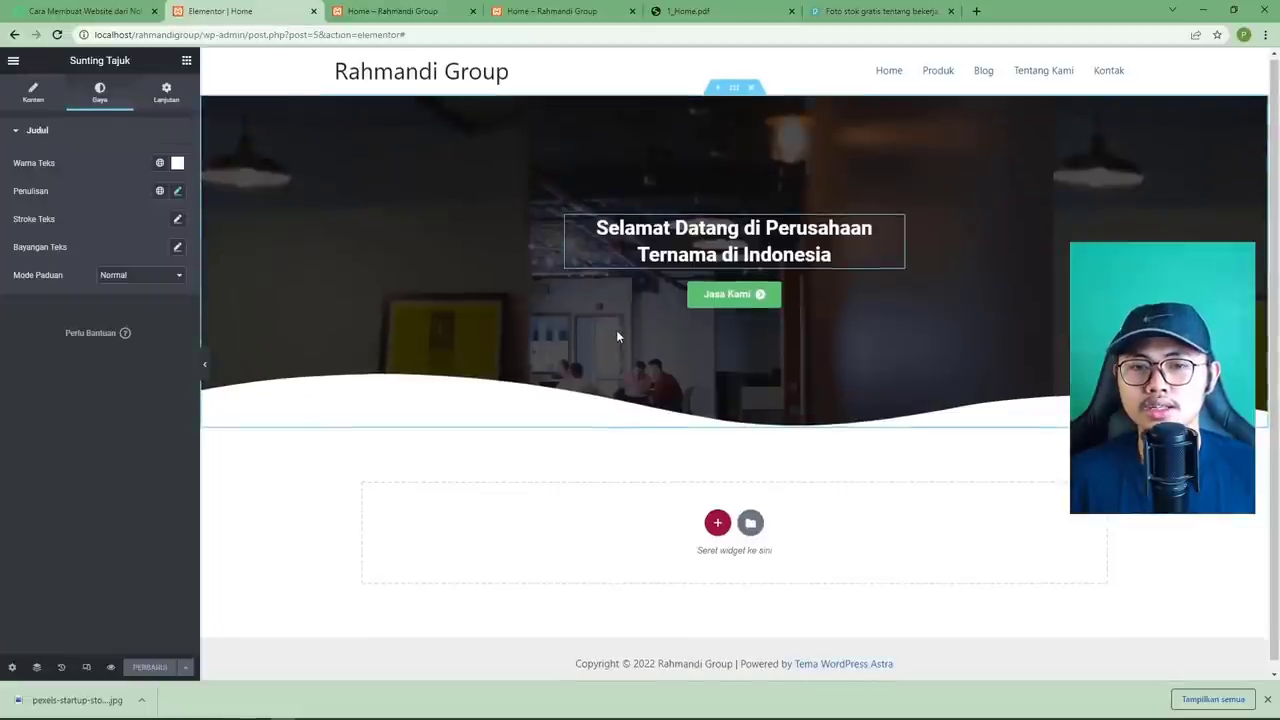
Add a one-column section below the hero and place an inner section inside it.
{"action": "scroll", "coordinate": [617, 334], "scroll_direction": "down", "scroll_amount": 1}
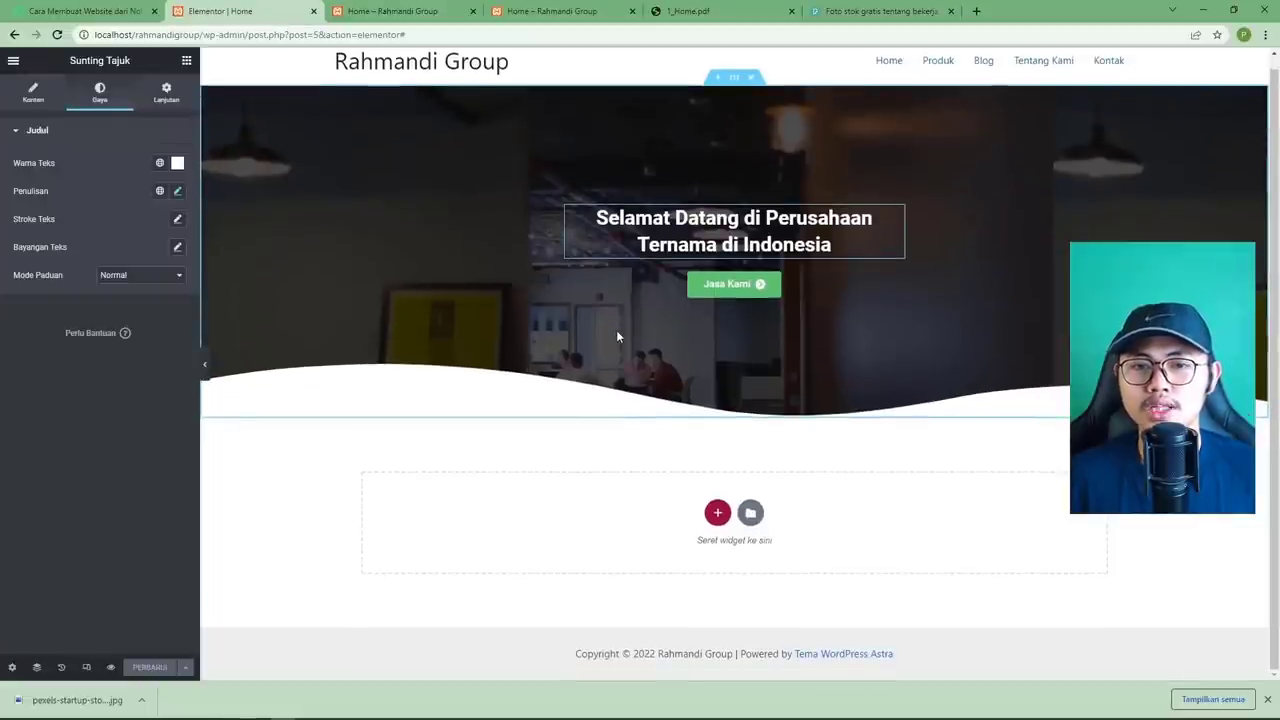
{"action": "left_click", "coordinate": [717, 512]}
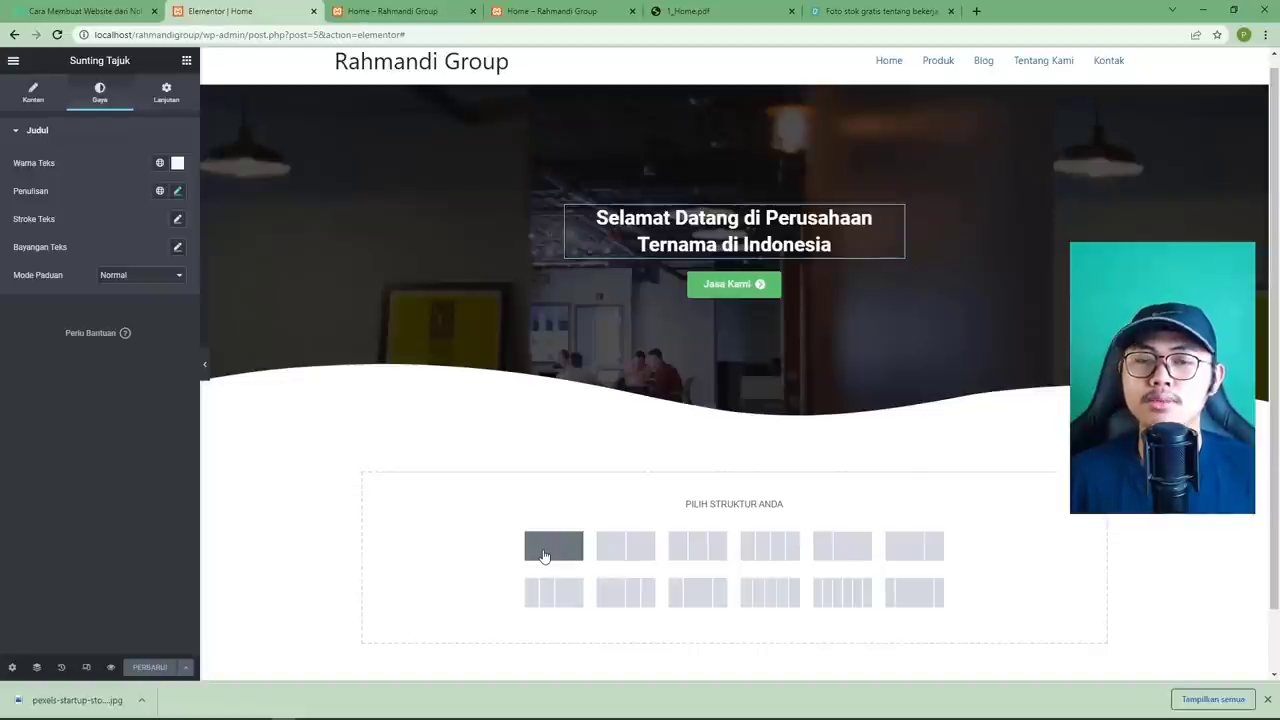
{"action": "left_click", "coordinate": [544, 556]}
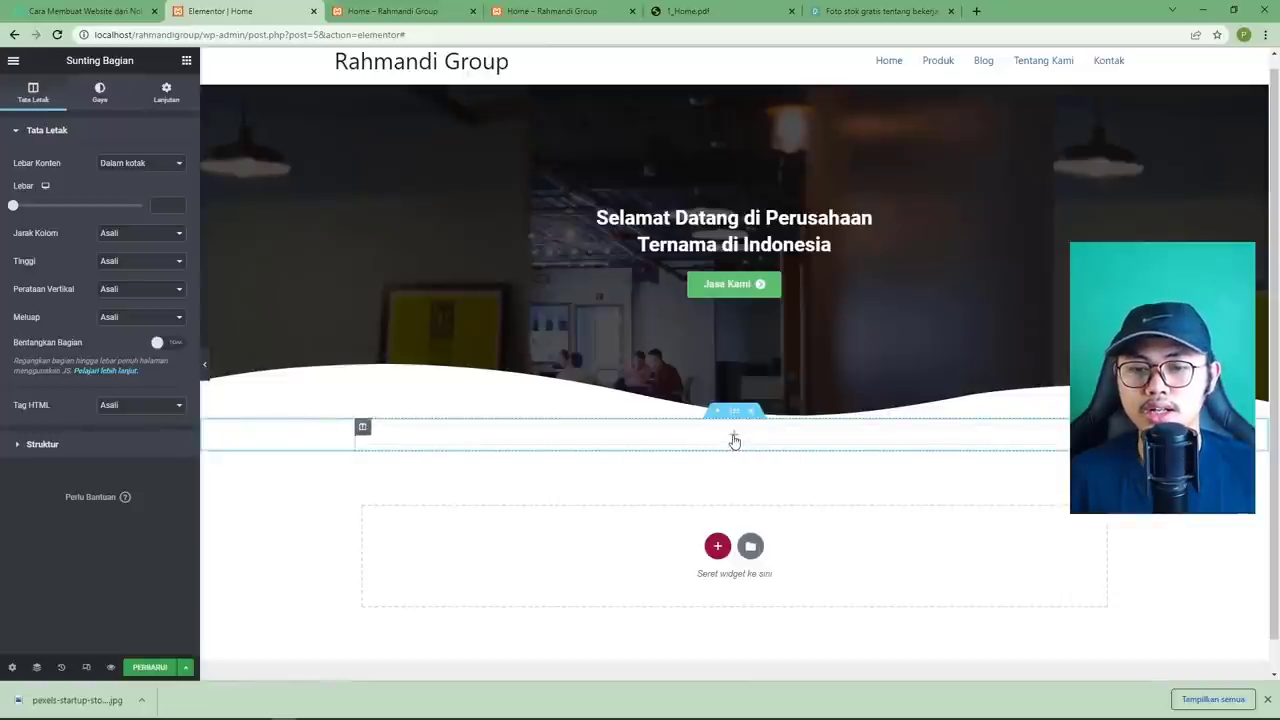
{"action": "left_click", "coordinate": [734, 441]}
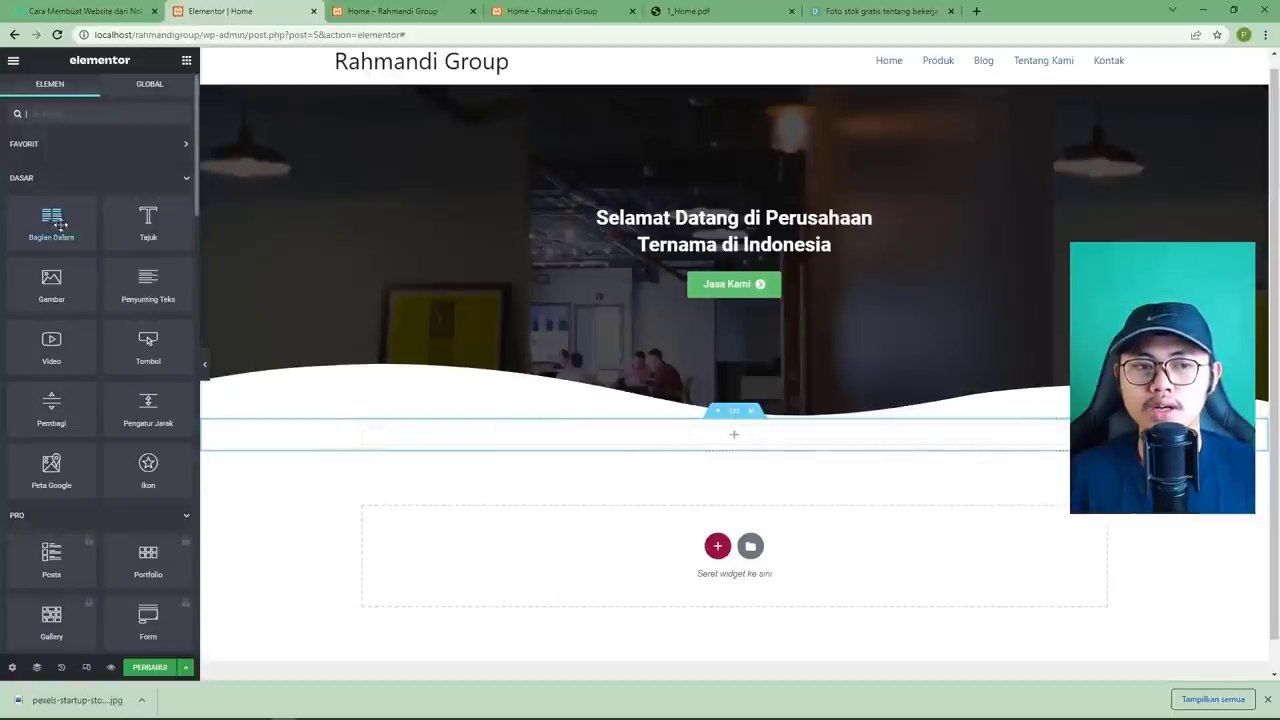
{"action": "left_click_drag", "start_coordinate": [52, 224], "coordinate": [630, 440]}
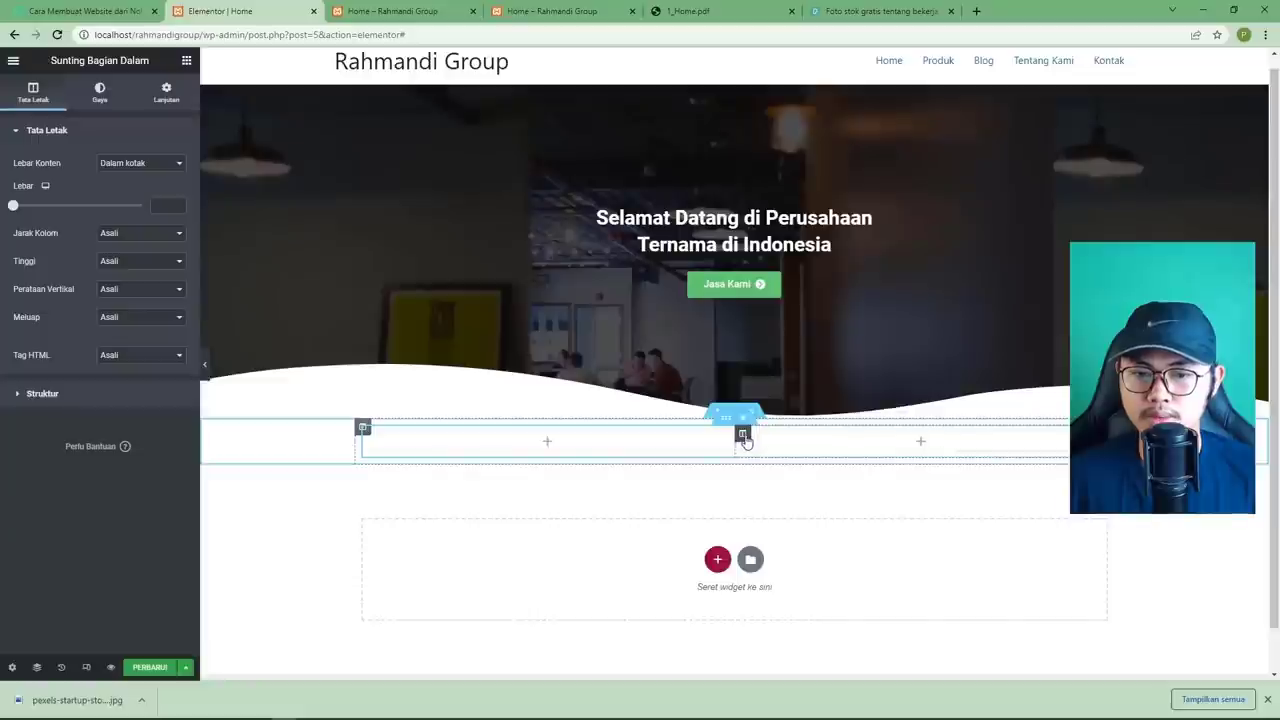
Duplicate the inner section's columns twice so the row has four columns.
{"action": "right_click", "coordinate": [744, 442]}
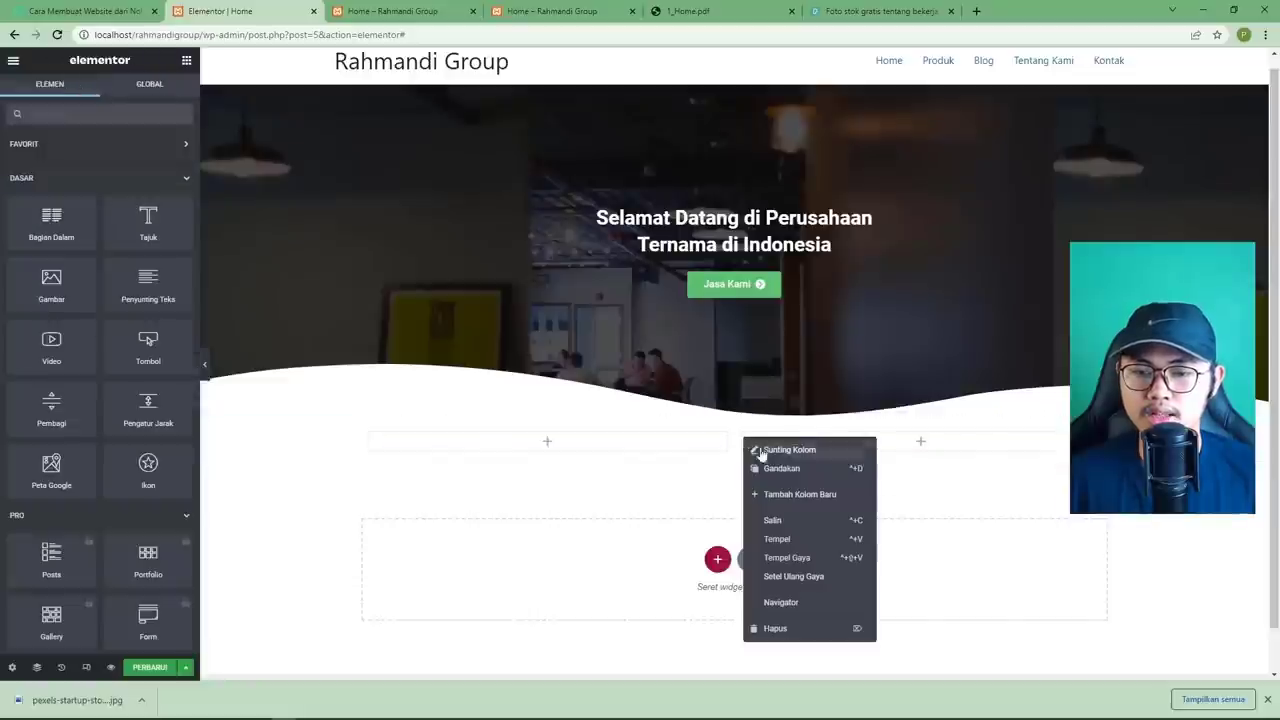
{"action": "left_click", "coordinate": [773, 466]}
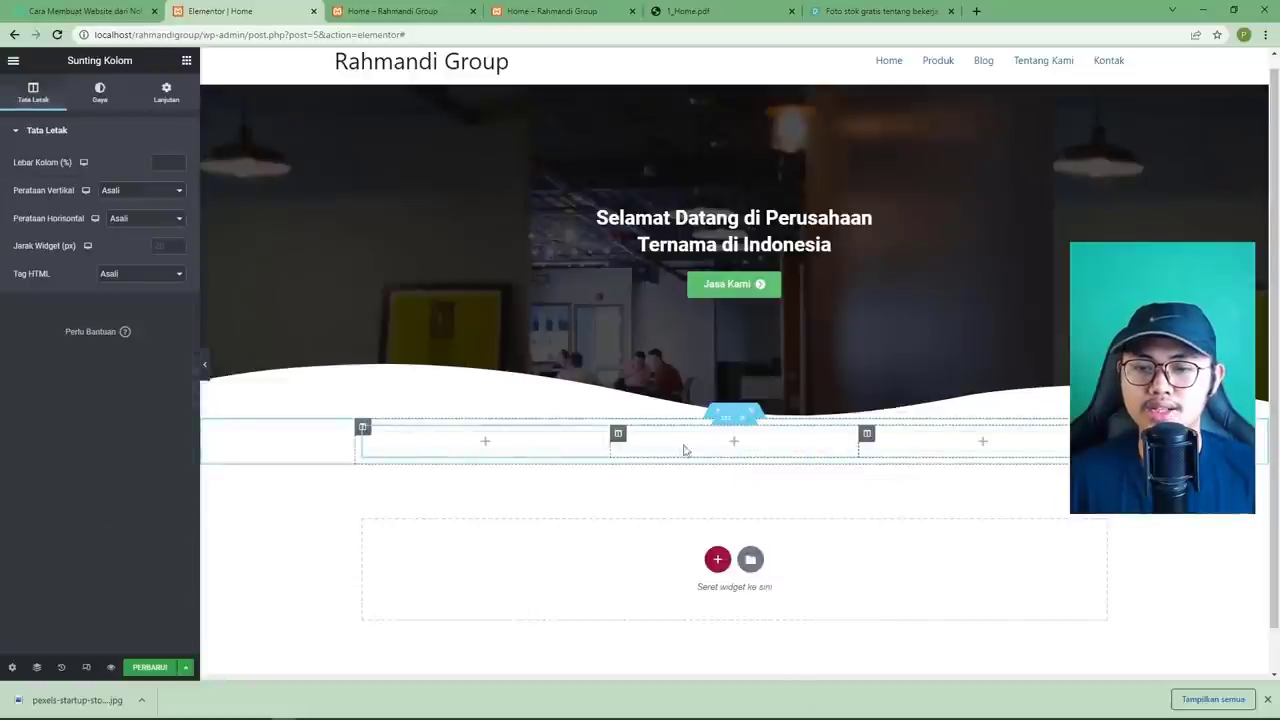
{"action": "right_click", "coordinate": [866, 437]}
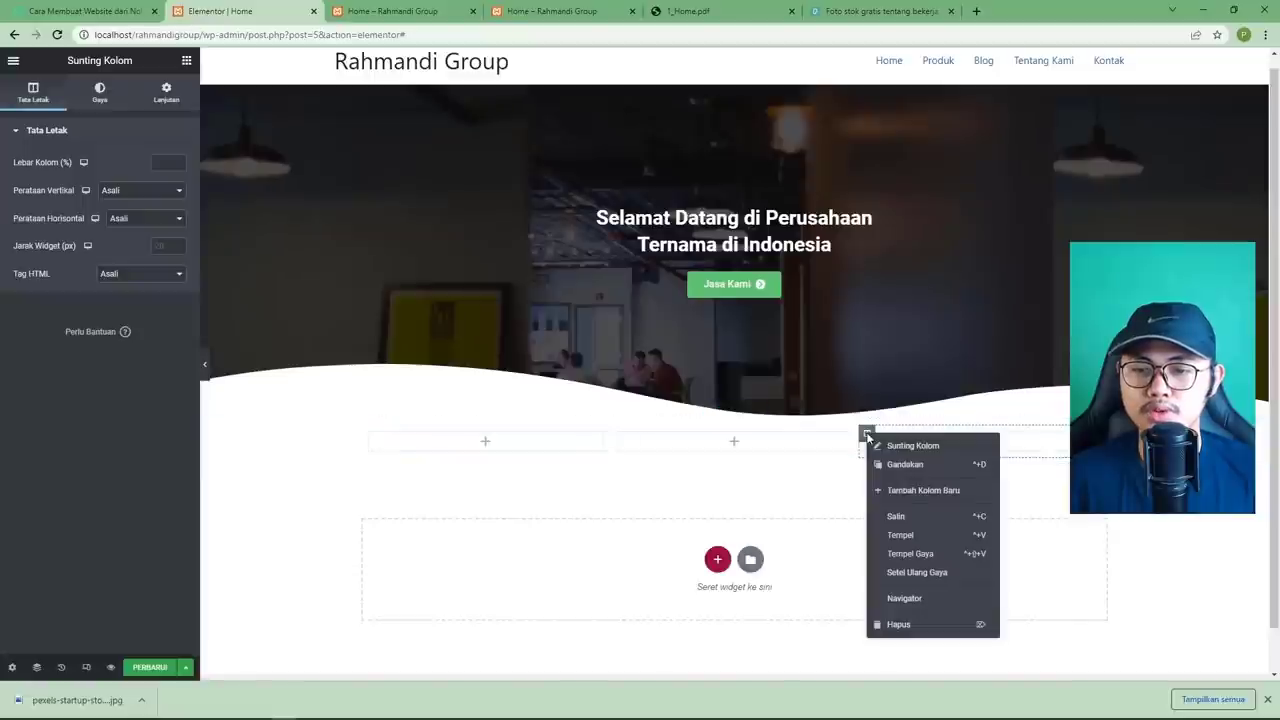
{"action": "left_click", "coordinate": [886, 463]}
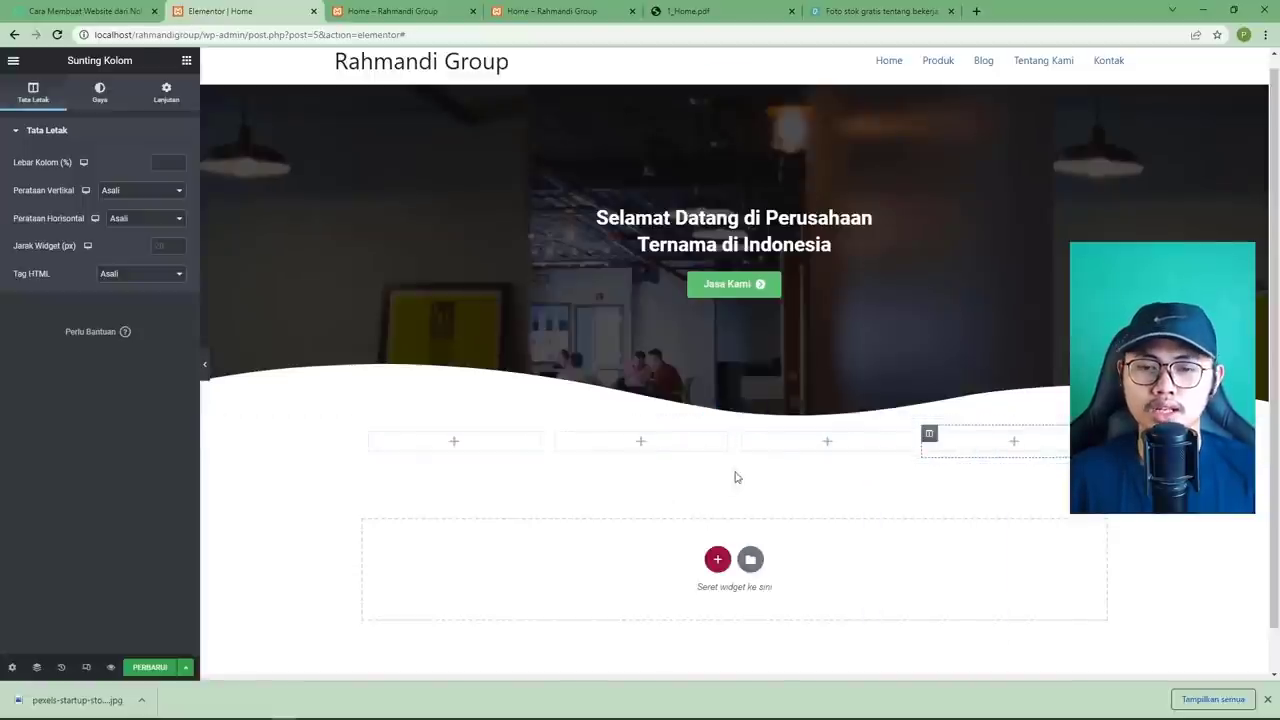
{"action": "left_click", "coordinate": [680, 14]}
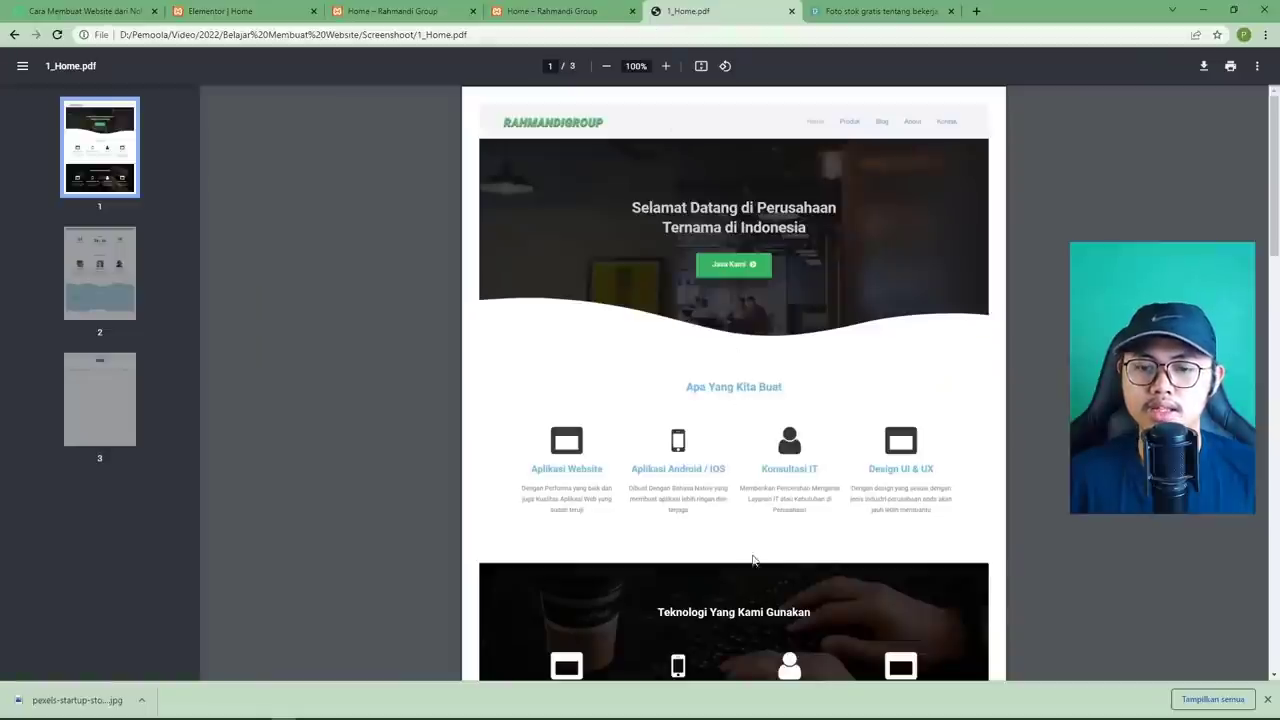
{"action": "left_click", "coordinate": [259, 16]}
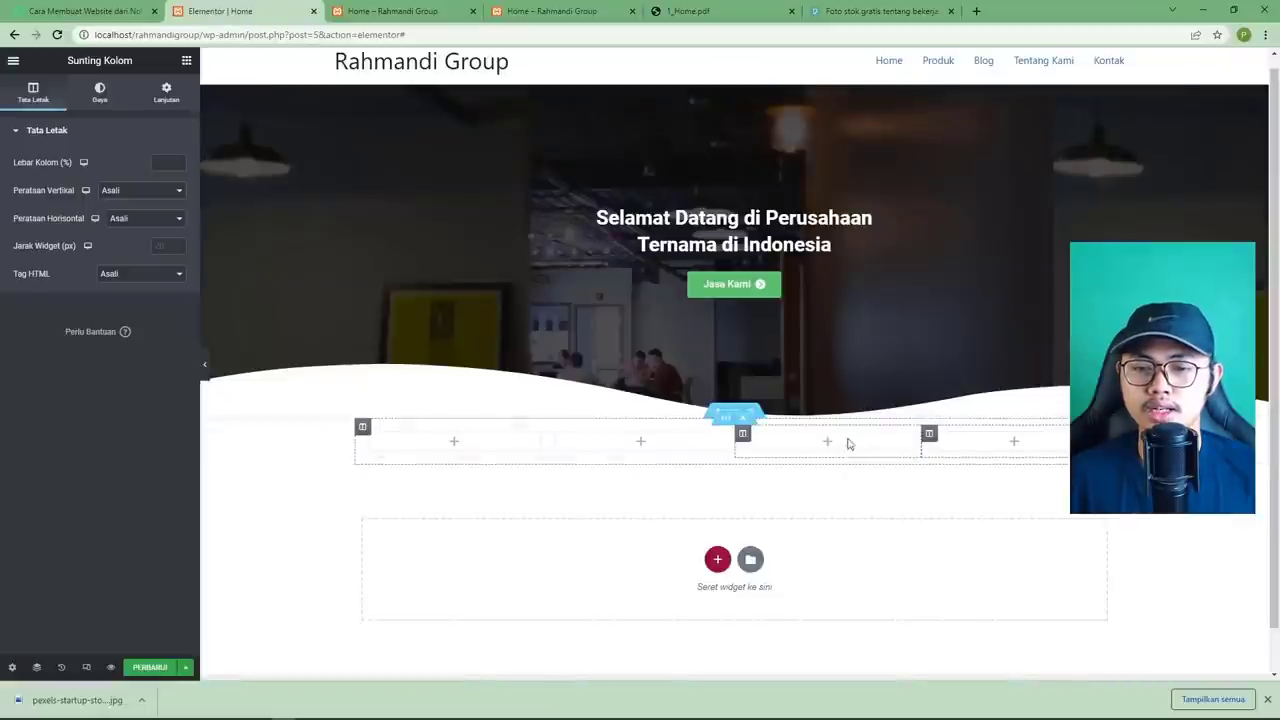
Show the Margin and Padding fields on the four-column section's Lanjutan tab.
{"action": "left_click", "coordinate": [735, 411]}
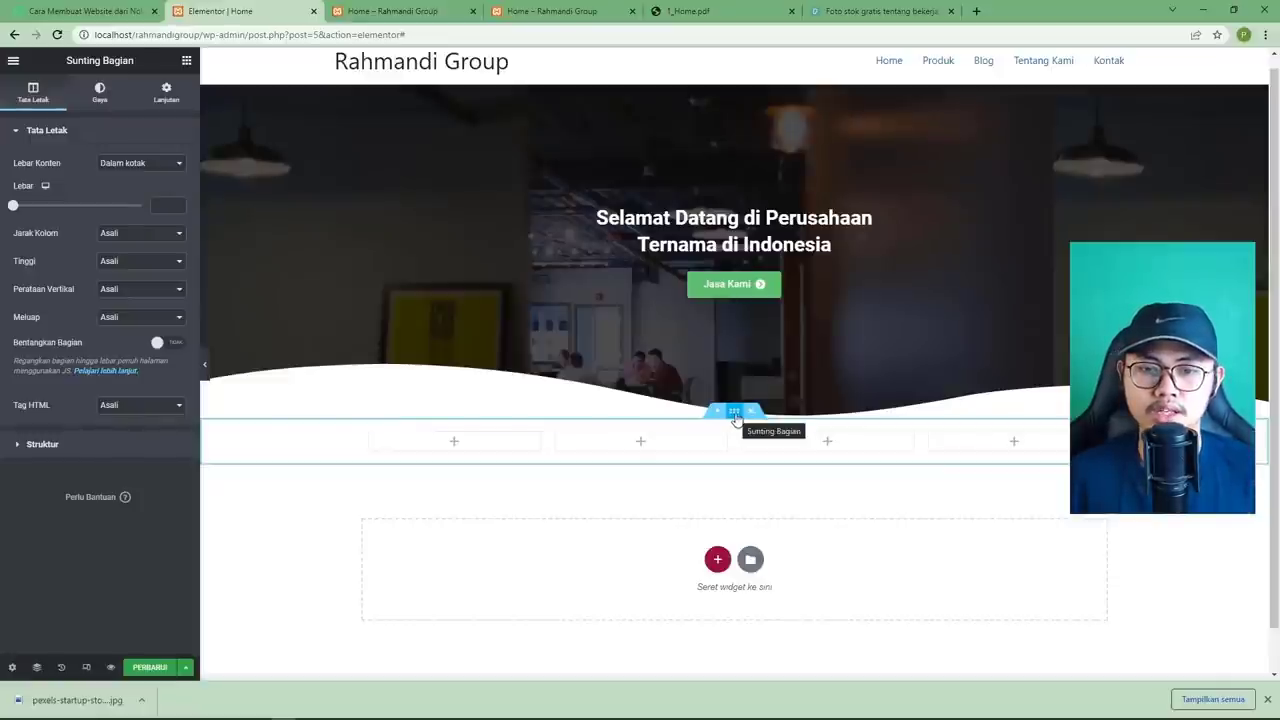
{"action": "left_click", "coordinate": [99, 95]}
{"action": "left_click", "coordinate": [166, 93]}
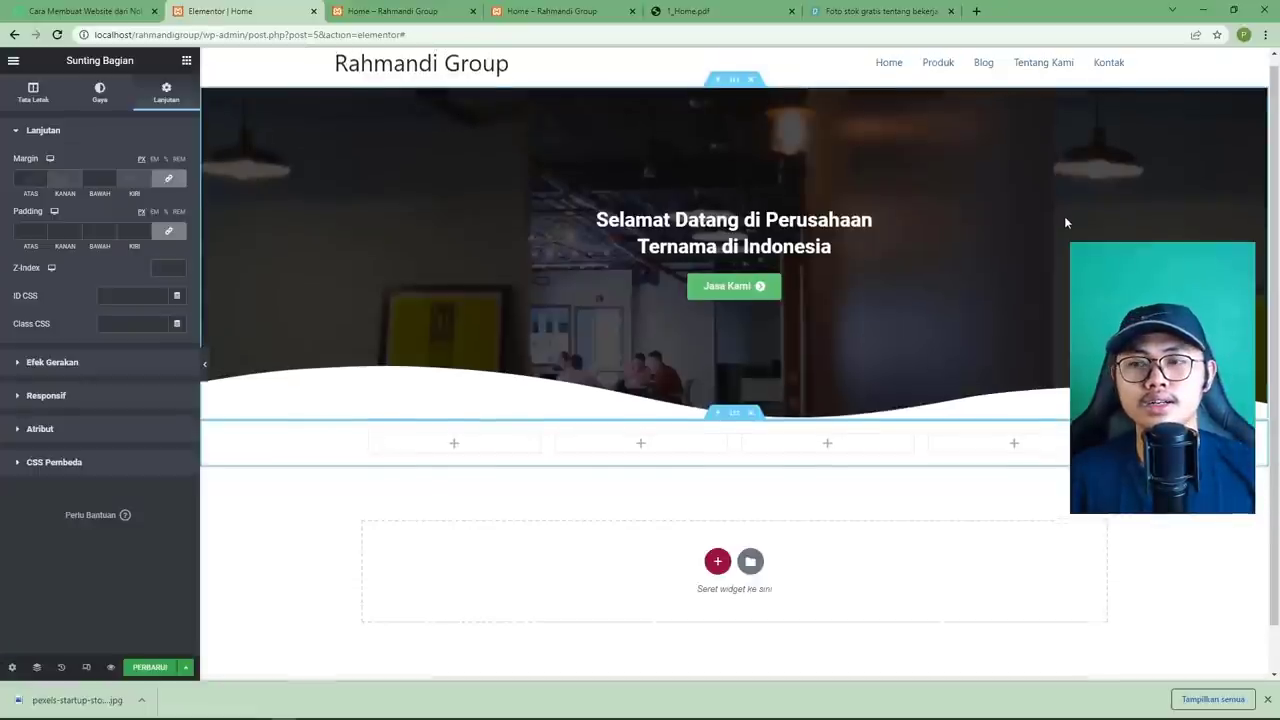
{"action": "scroll", "coordinate": [1064, 216], "scroll_direction": "up", "scroll_amount": 1}
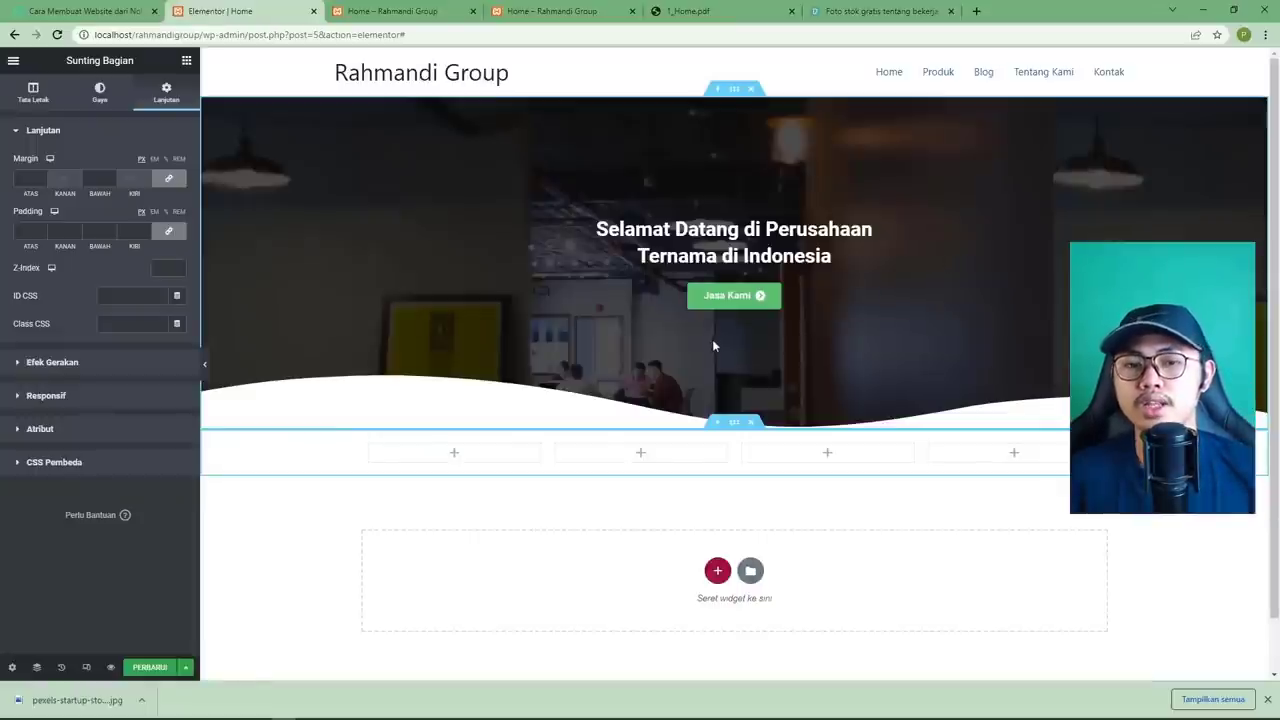
{"action": "mouse_move", "coordinate": [572, 458]}
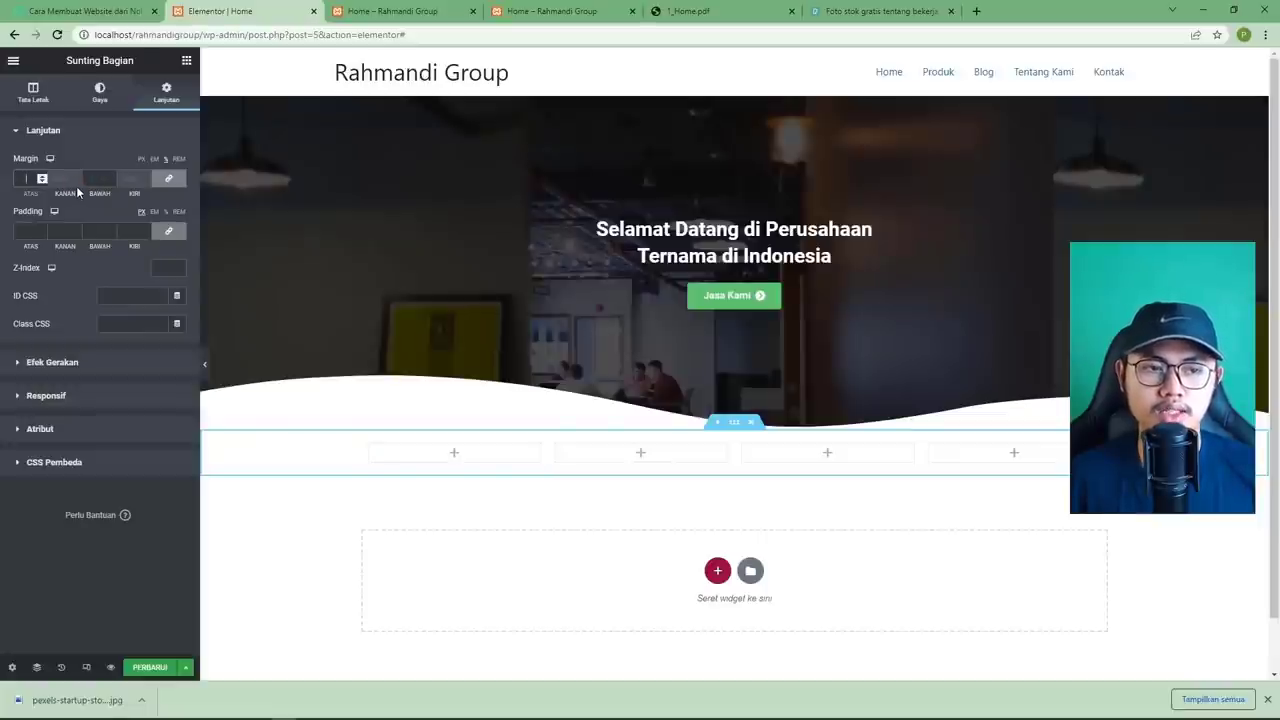
Enter a margin of 5 for the four-column section and save the page.
{"action": "type", "text": "5"}
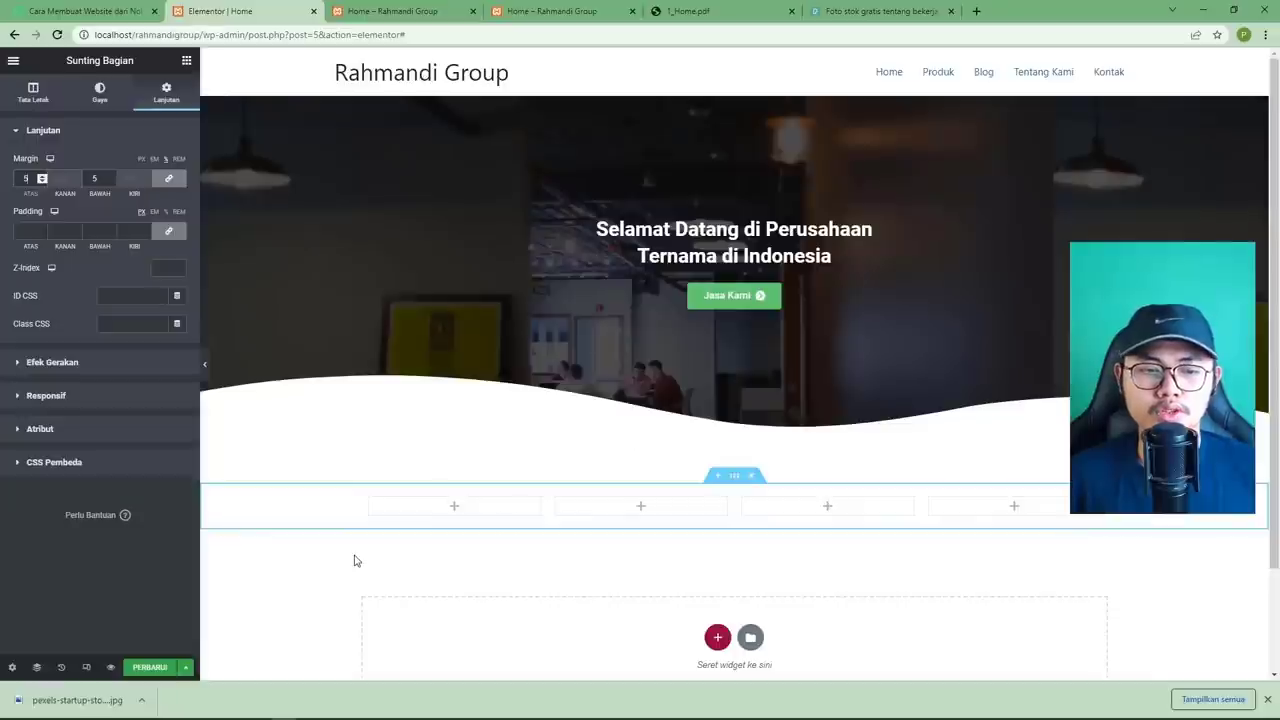
{"action": "left_click", "coordinate": [152, 667]}
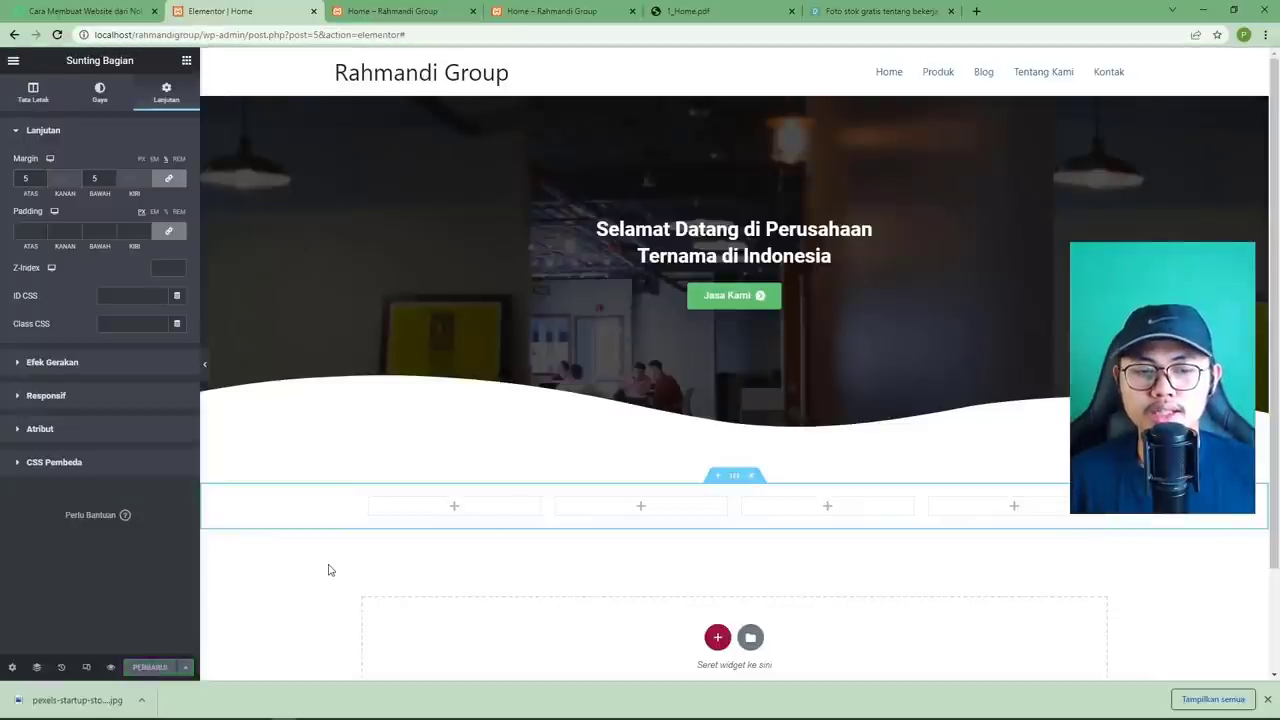
{"action": "left_click", "coordinate": [680, 12]}
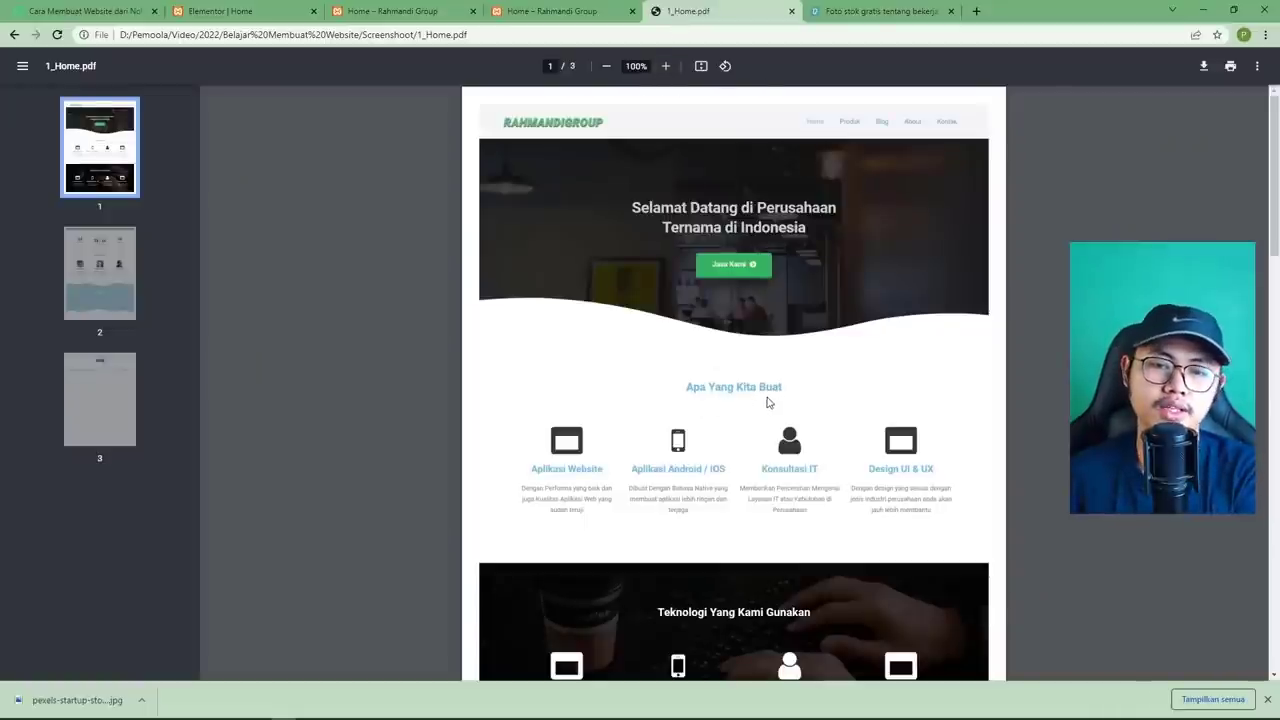
{"action": "left_click", "coordinate": [262, 14]}
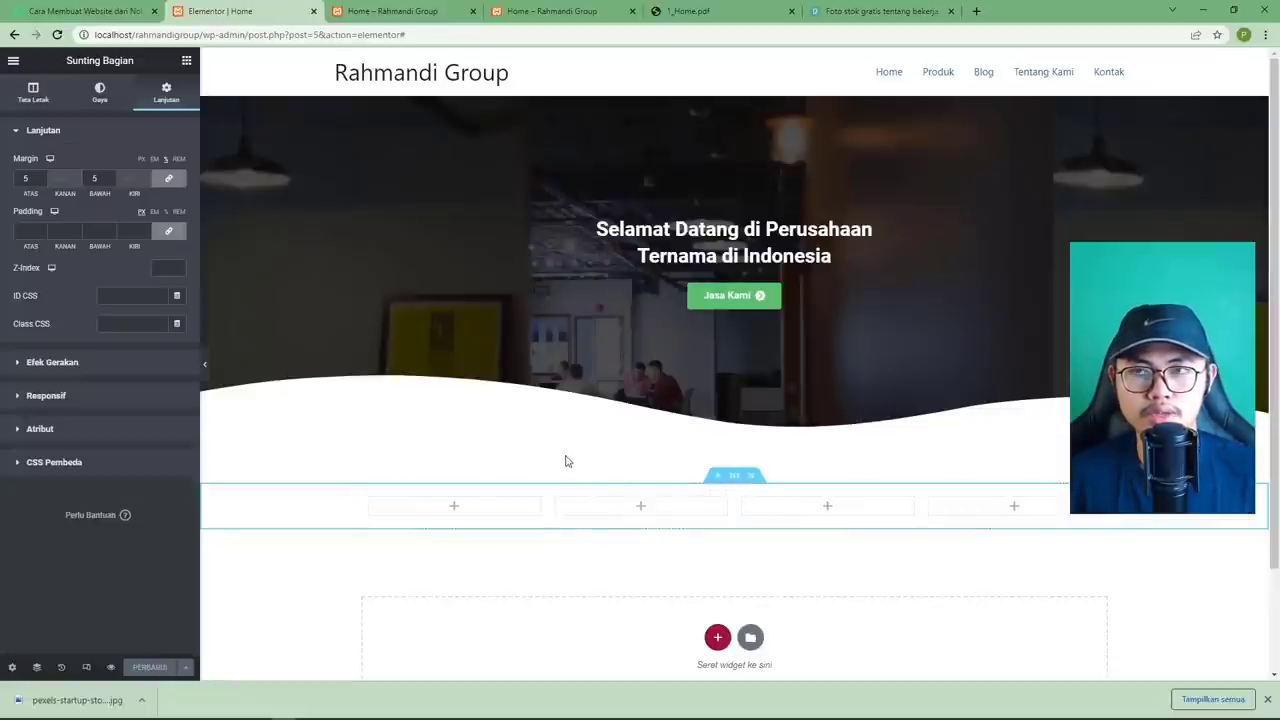
Drag a heading widget into the section above the four columns.
{"action": "left_click", "coordinate": [186, 62]}
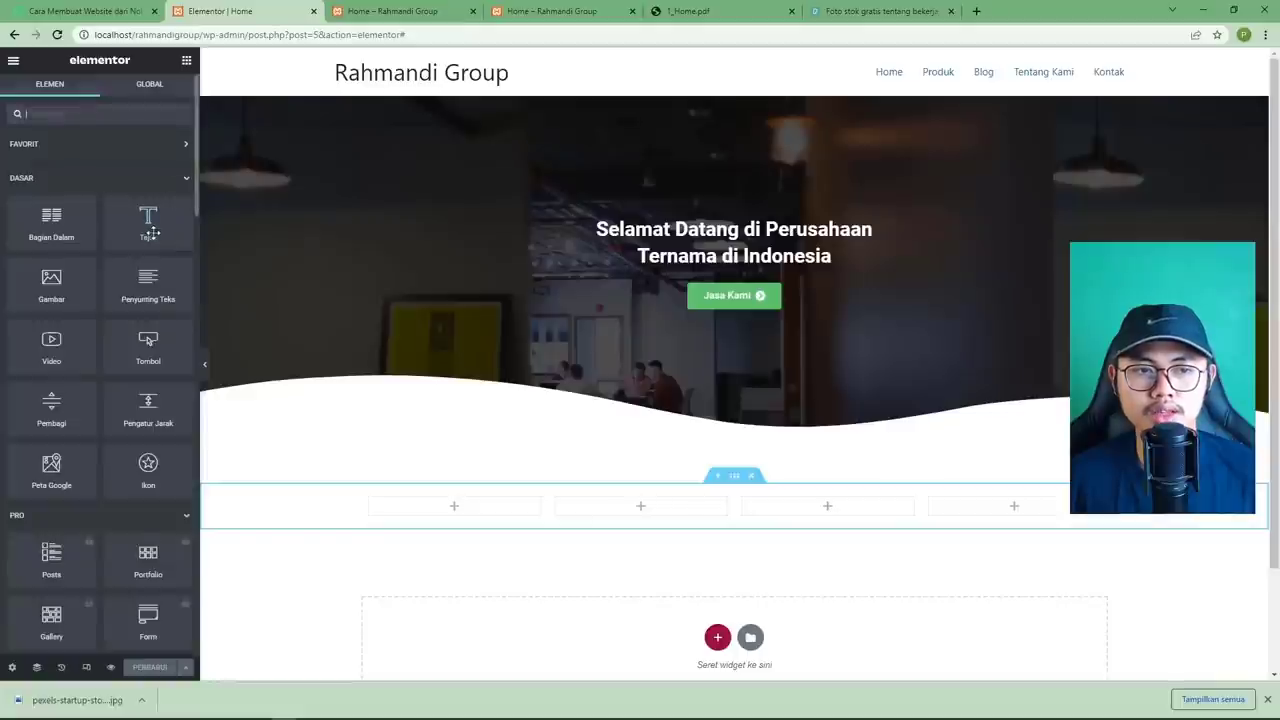
{"action": "left_click_drag", "start_coordinate": [147, 222], "coordinate": [710, 496]}
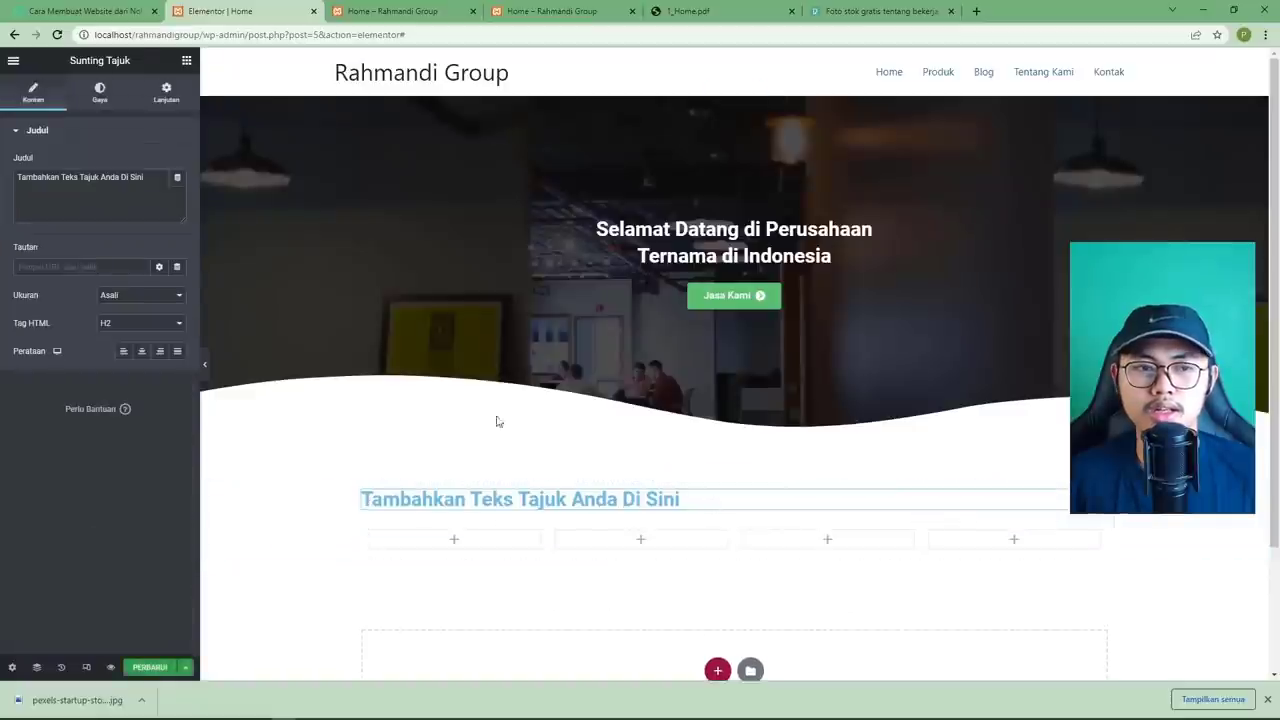
{"action": "left_click", "coordinate": [687, 14]}
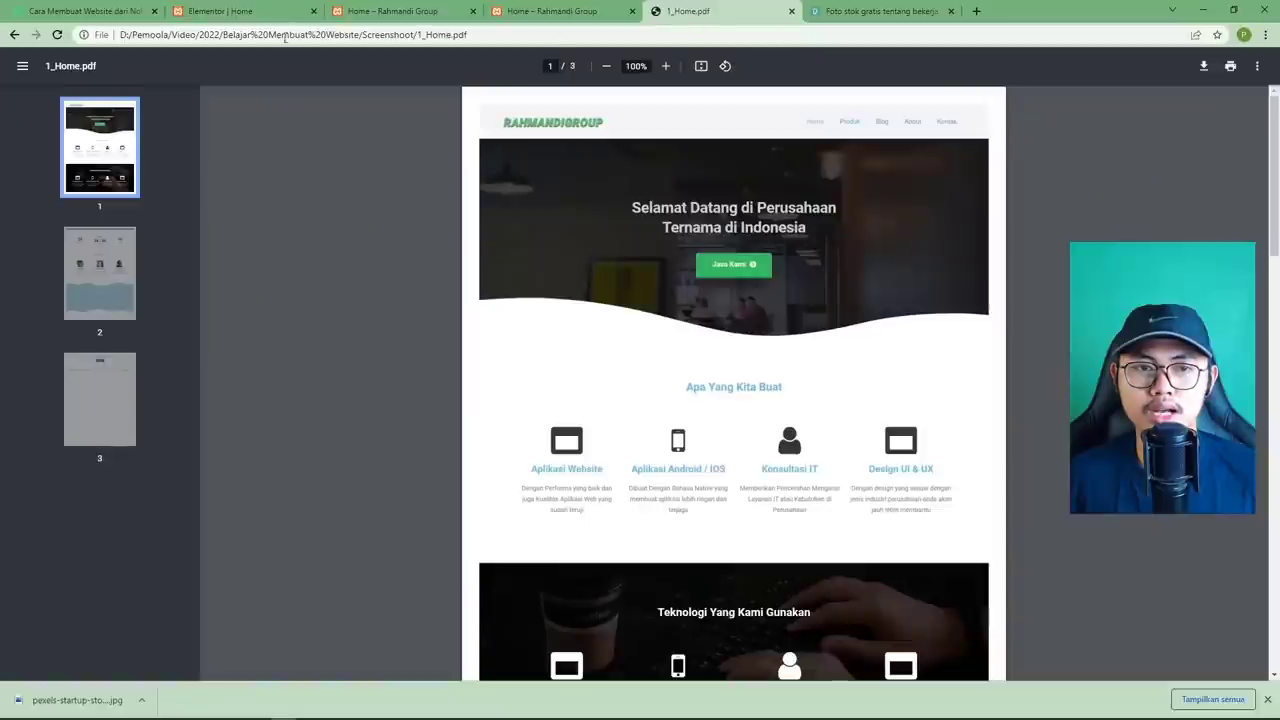
{"action": "left_click", "coordinate": [221, 14]}
Change the heading text to 'Apa Yang Kita Buat' and centre-align it.
{"action": "left_click", "coordinate": [139, 197]}
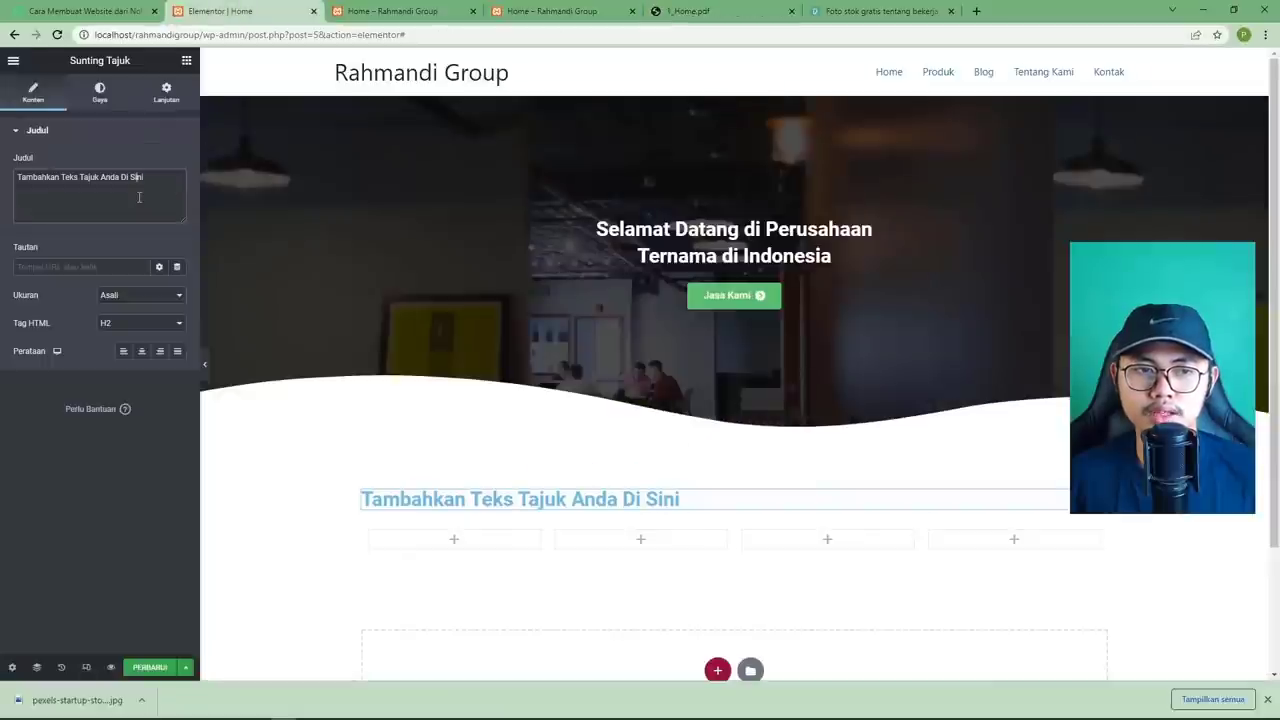
{"action": "key", "text": "ctrl+a"}
{"action": "type", "text": "Apa "}
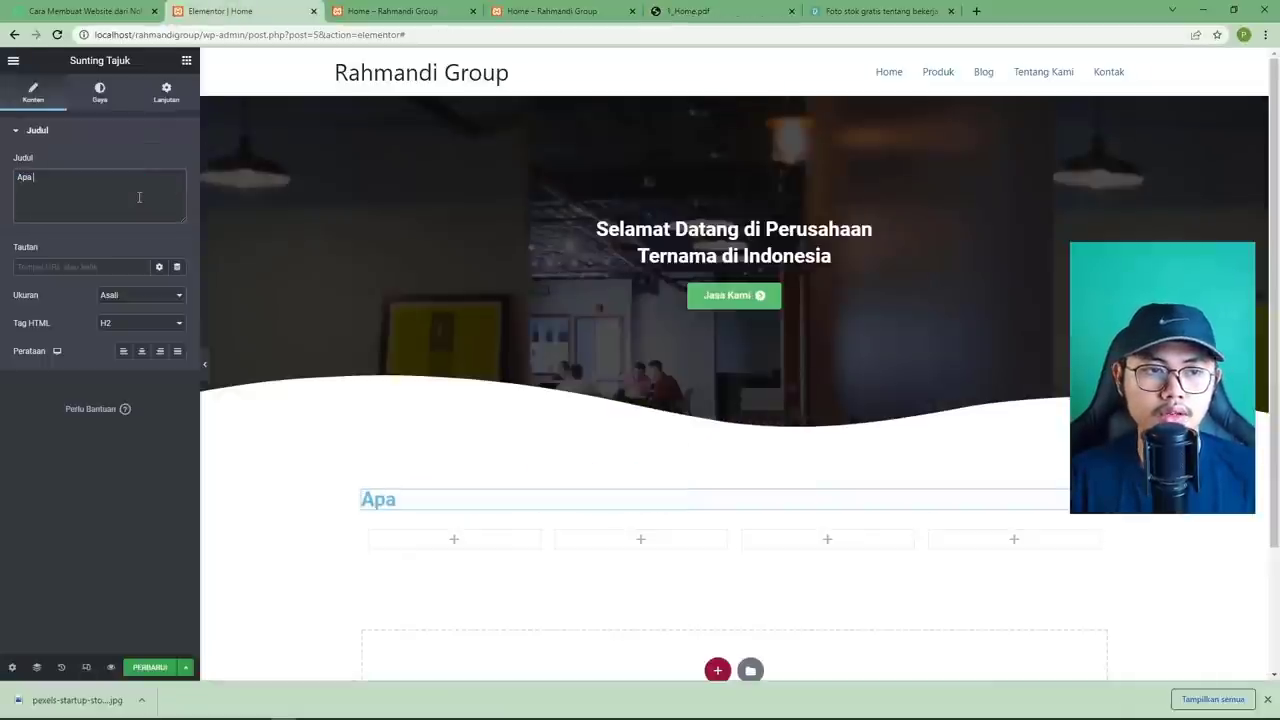
{"action": "type", "text": "Yang Kita Bu"}
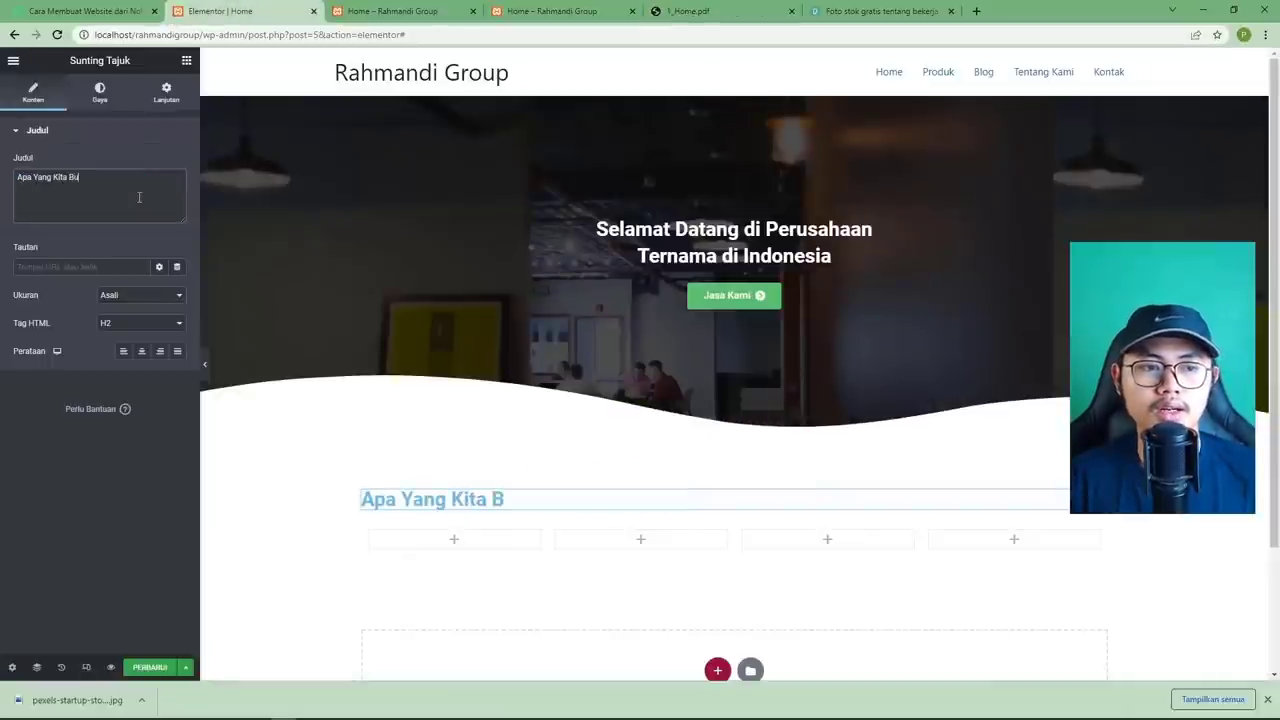
{"action": "type", "text": "at"}
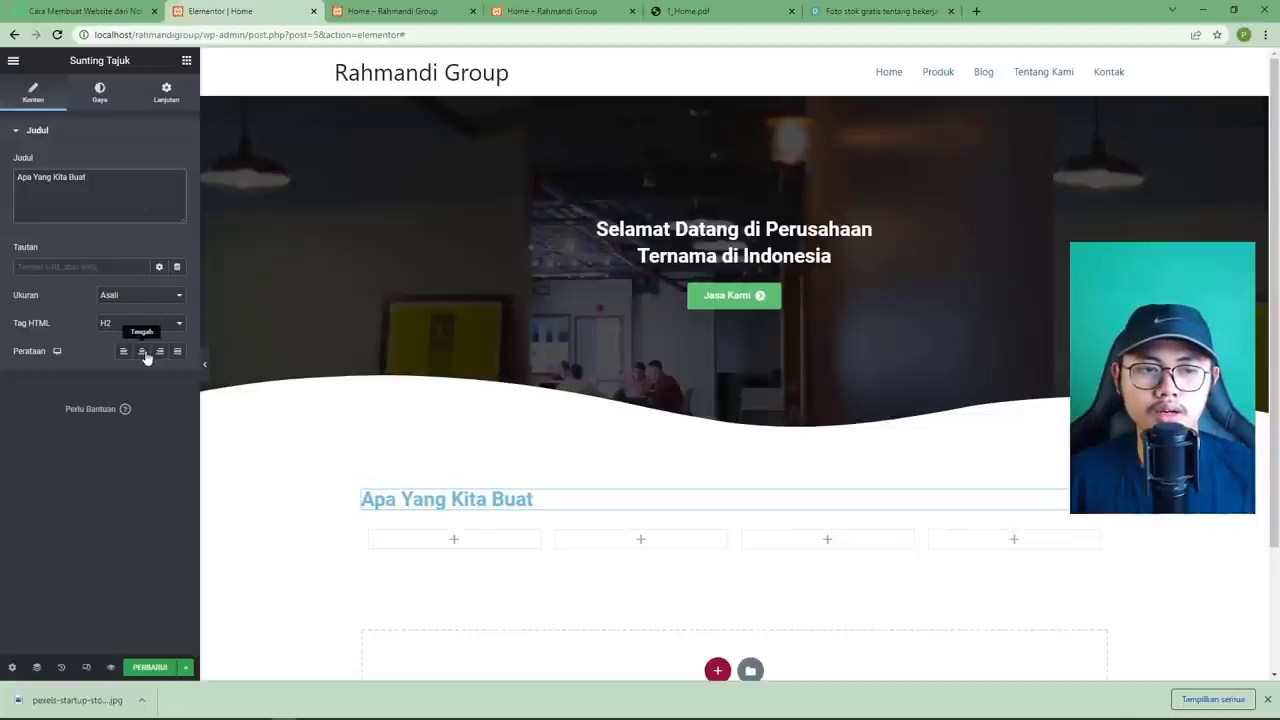
{"action": "left_click", "coordinate": [145, 356]}
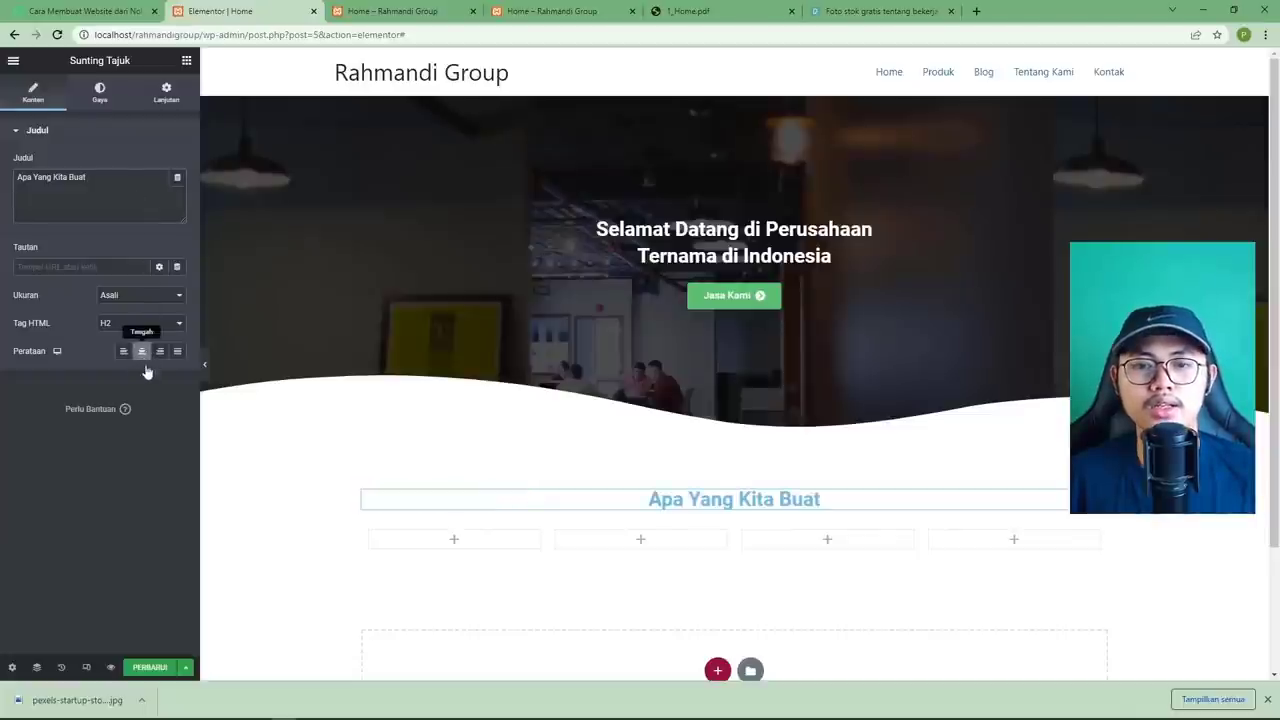
{"action": "left_click", "coordinate": [706, 10]}
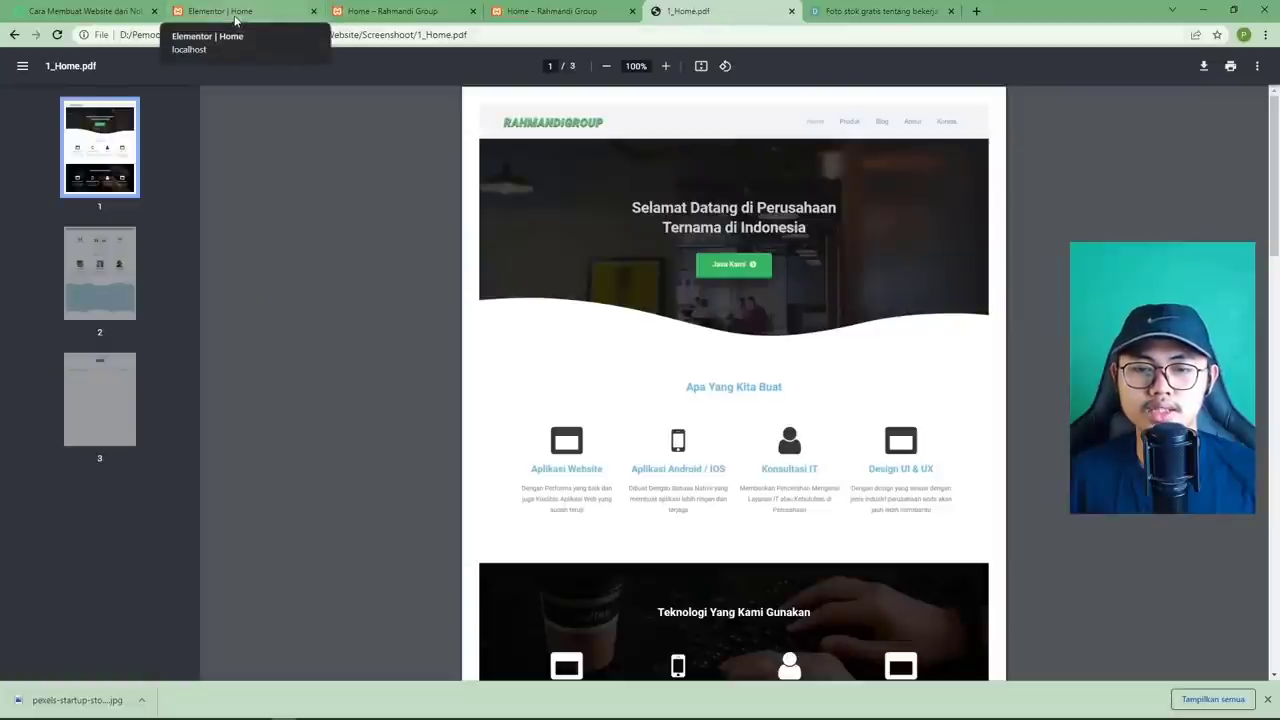
{"action": "left_click", "coordinate": [234, 20]}
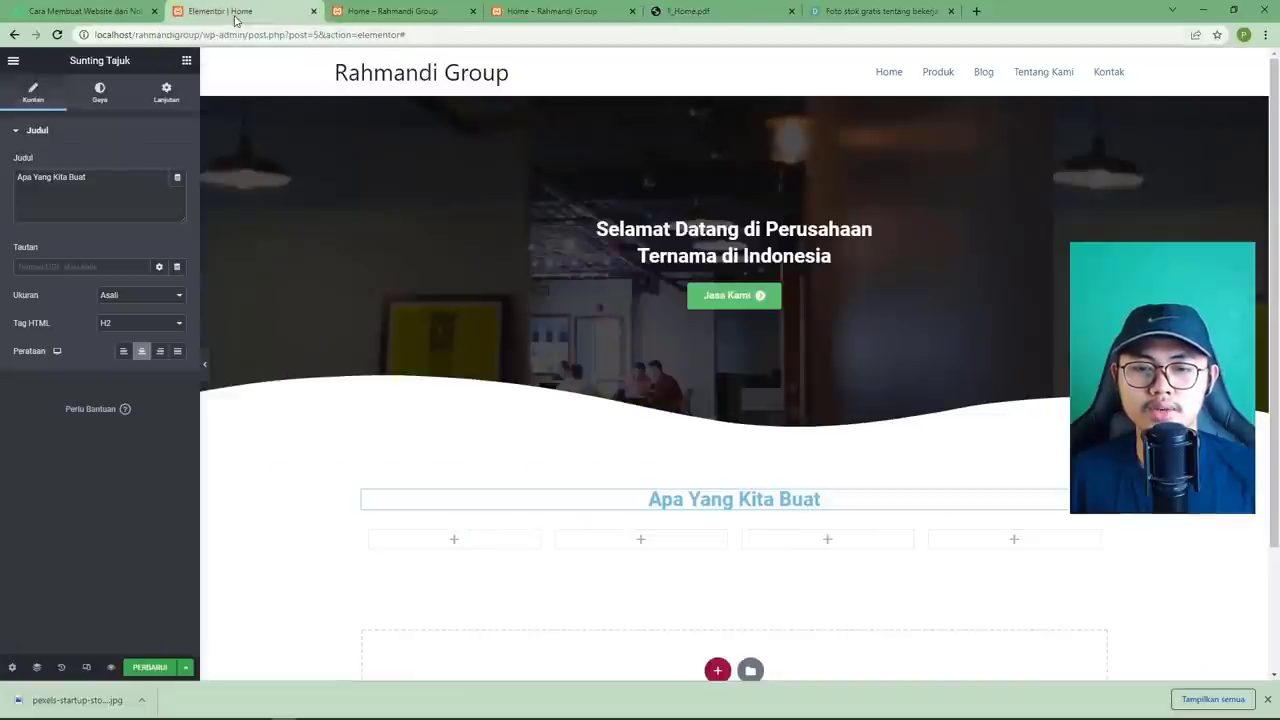
Unlink the heading's margins and set its bottom margin to 3.
{"action": "left_click", "coordinate": [167, 100]}
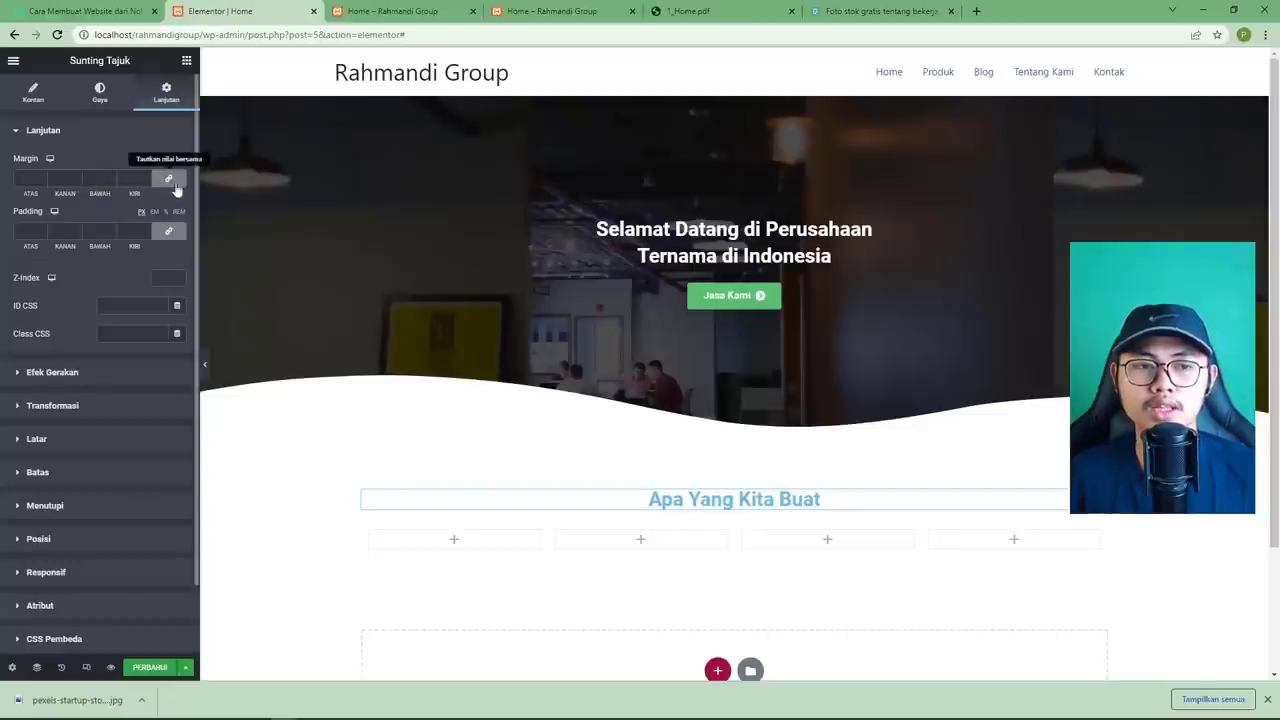
{"action": "left_click", "coordinate": [169, 180]}
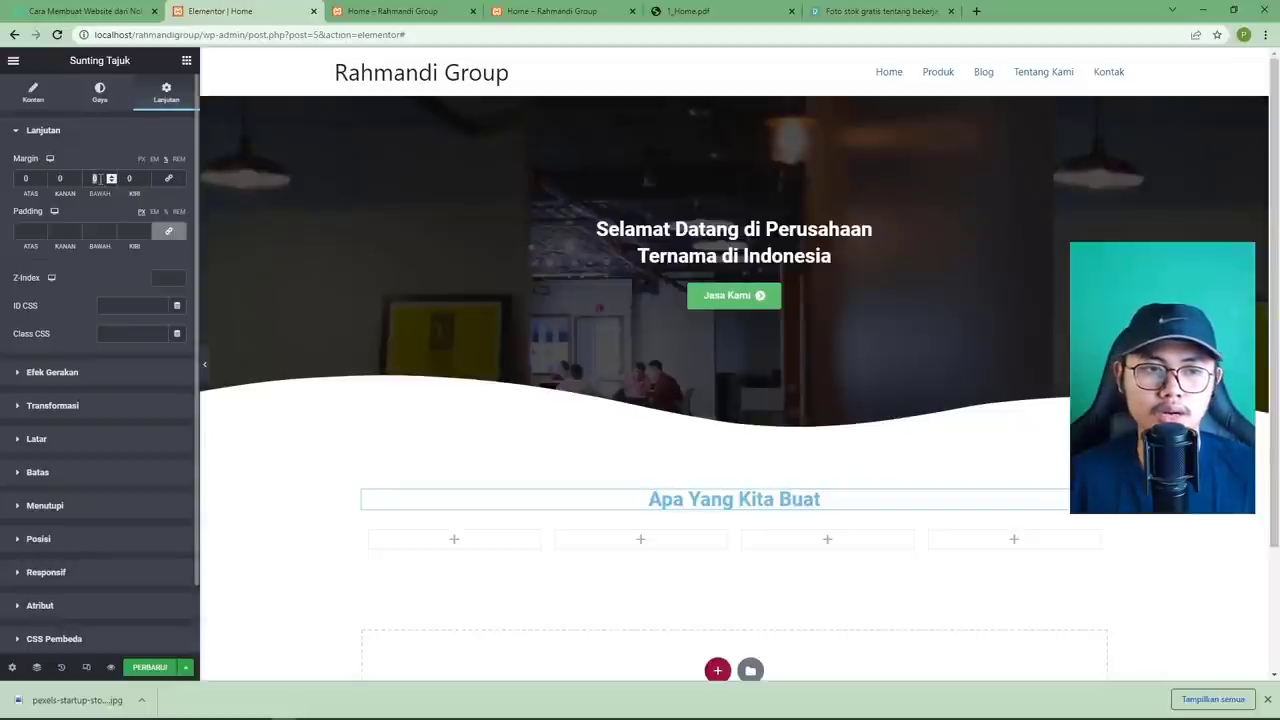
{"action": "type", "text": "3"}
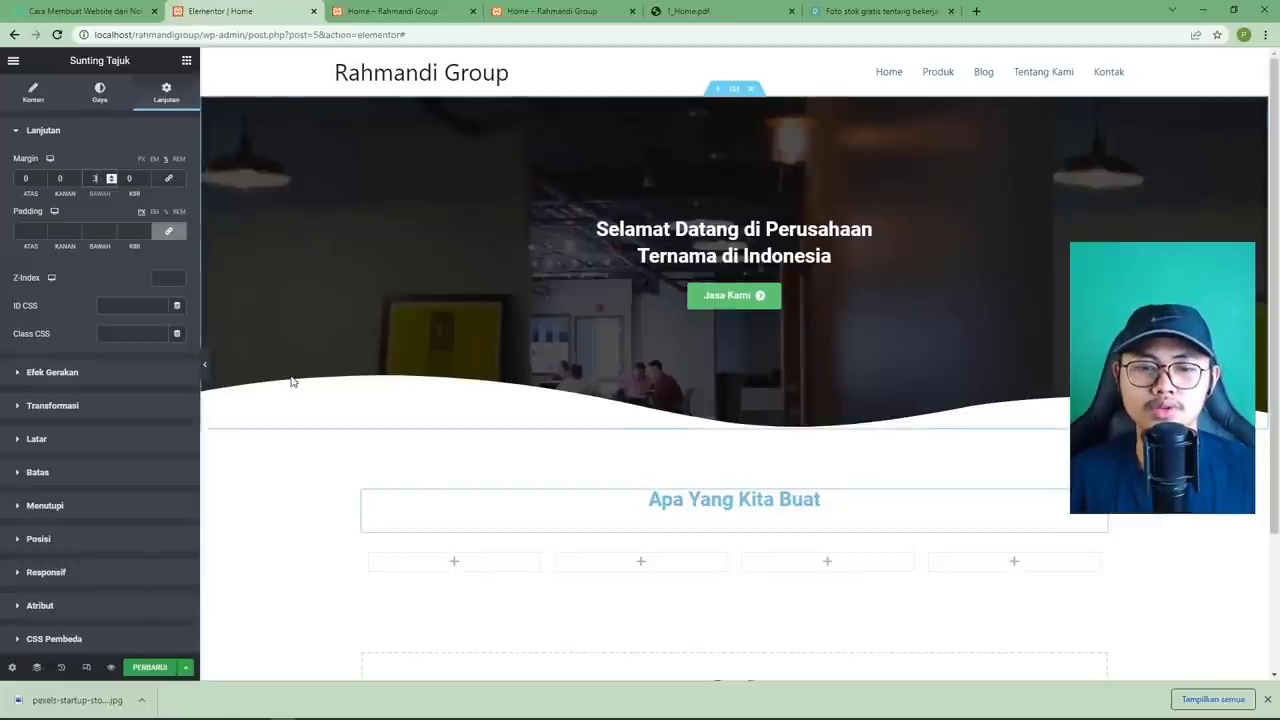
{"action": "scroll", "coordinate": [294, 380], "scroll_direction": "down", "scroll_amount": 1}
{"action": "left_click", "coordinate": [150, 667]}
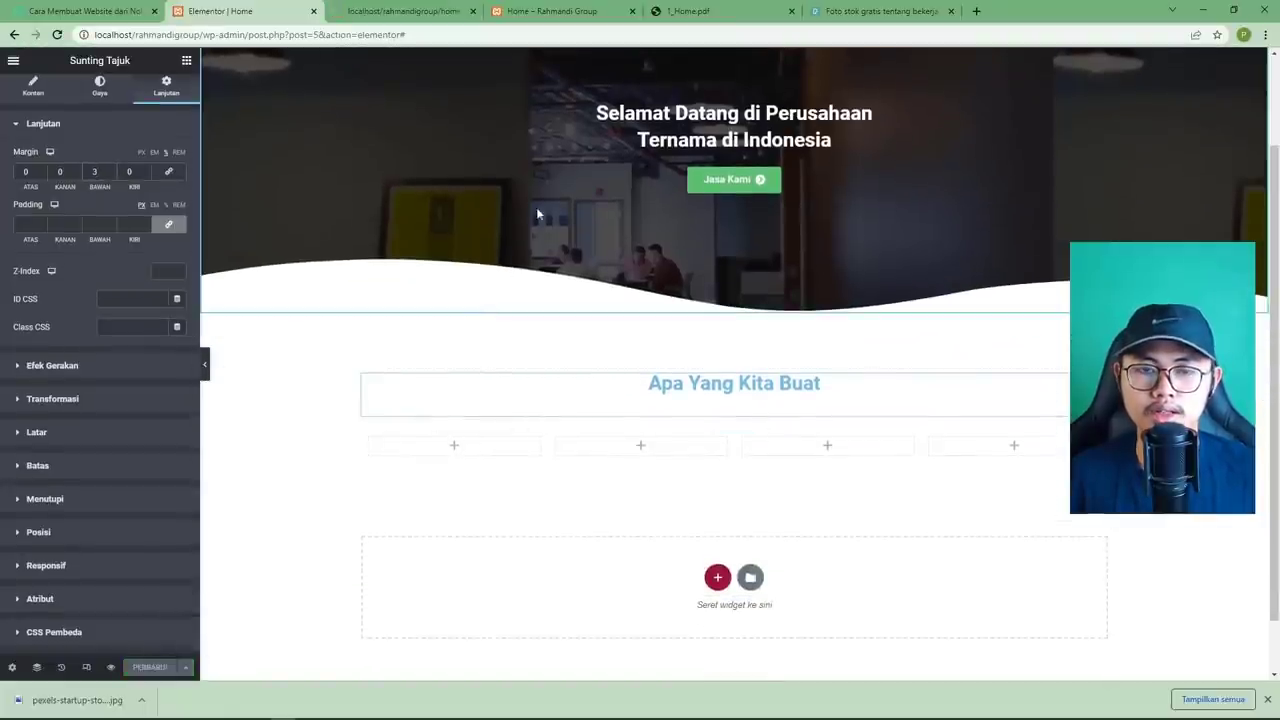
Check the design PDF, then open the widget panel for the first empty column.
{"action": "left_click", "coordinate": [673, 18]}
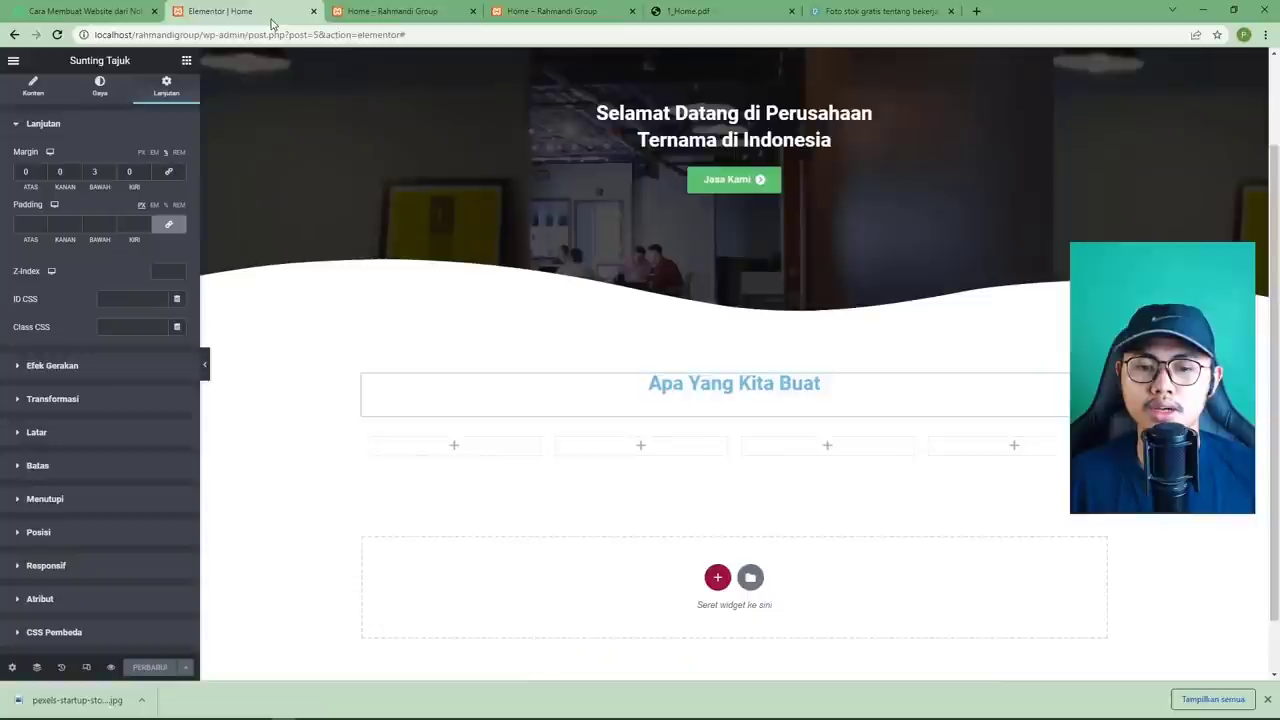
{"action": "left_click", "coordinate": [215, 12]}
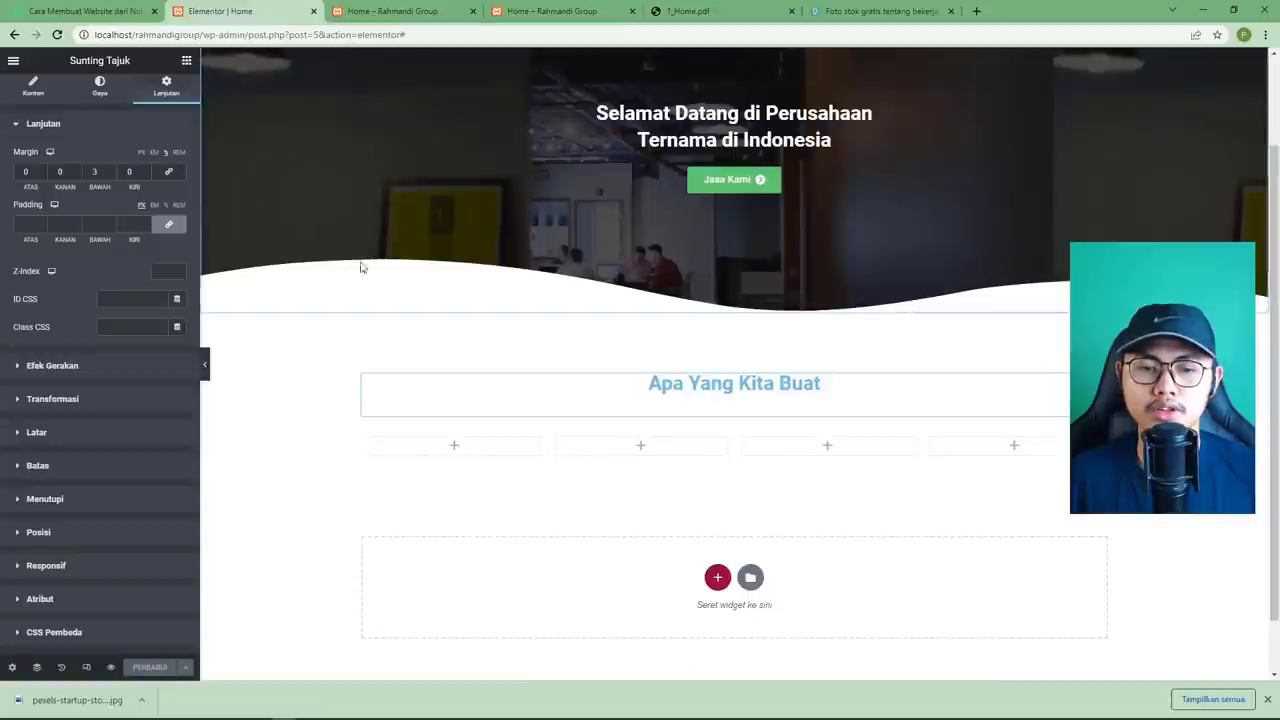
{"action": "left_click", "coordinate": [454, 446]}
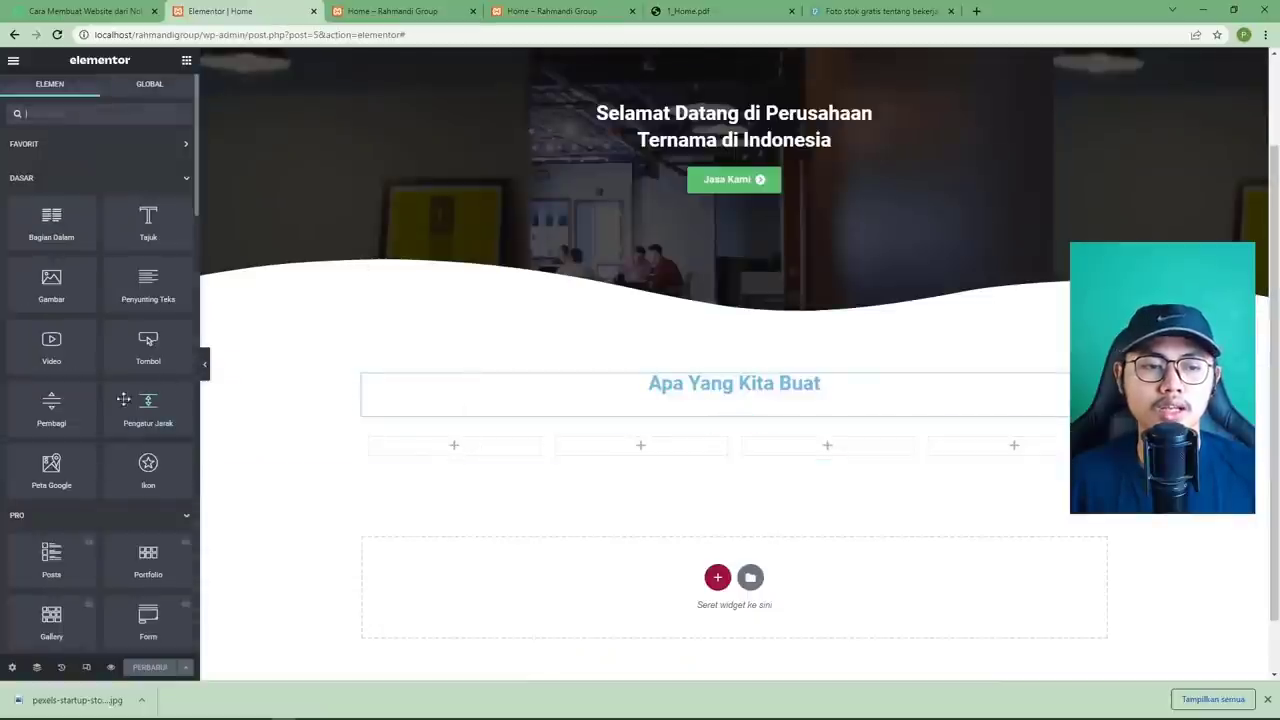
Place a star Icon Box in the first column, keeping its default icon.
{"action": "scroll", "coordinate": [120, 384], "scroll_direction": "down", "scroll_amount": 1}
{"action": "scroll", "coordinate": [120, 384], "scroll_direction": "down", "scroll_amount": 10}
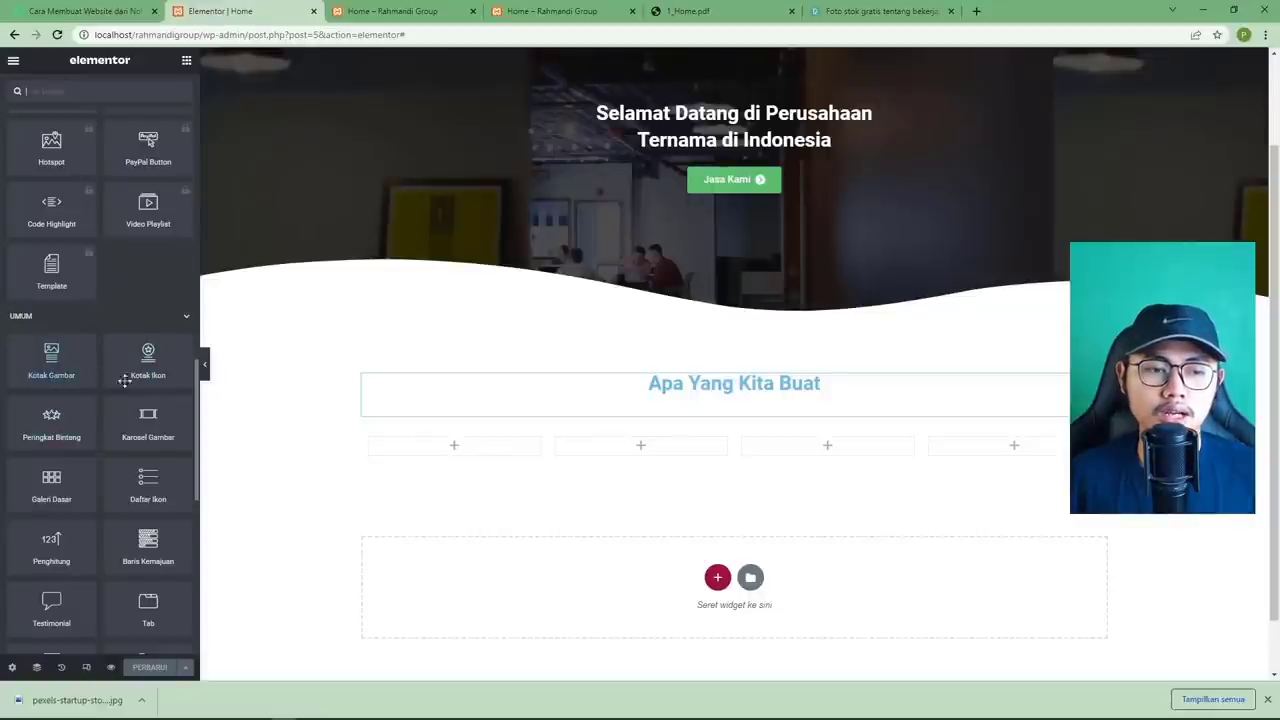
{"action": "left_click_drag", "start_coordinate": [135, 375], "coordinate": [405, 459]}
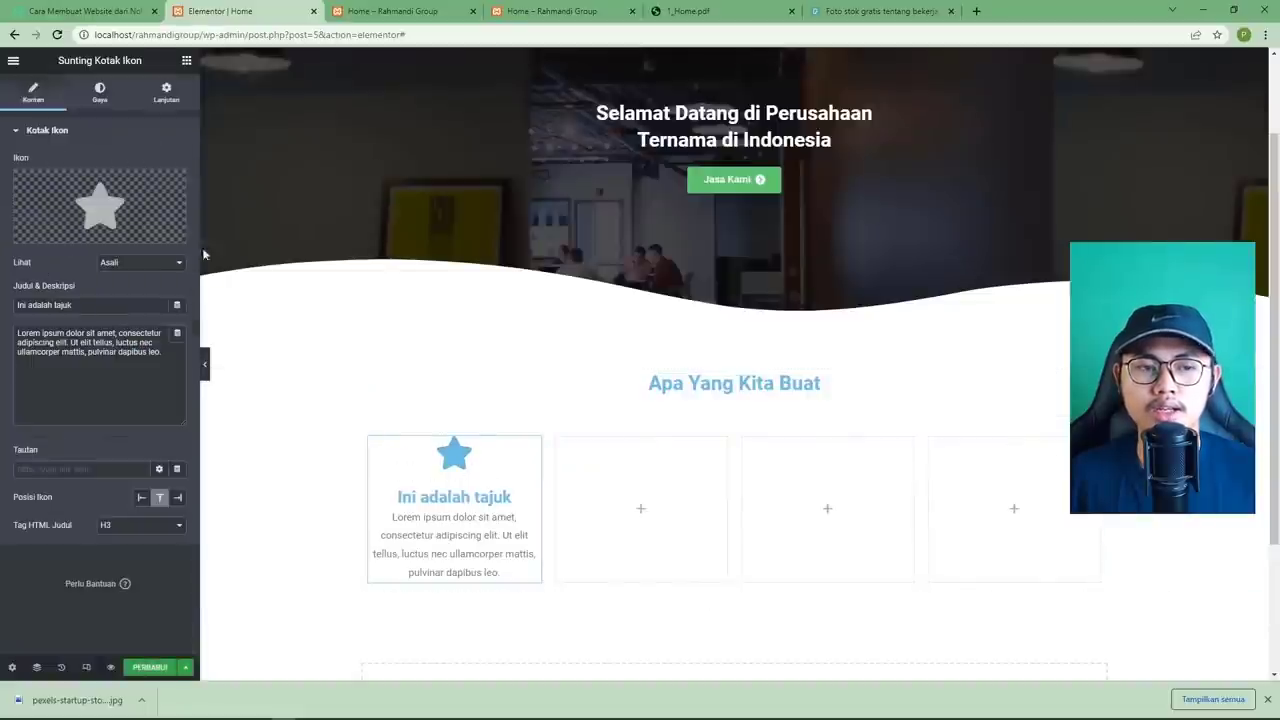
{"action": "left_click", "coordinate": [116, 201]}
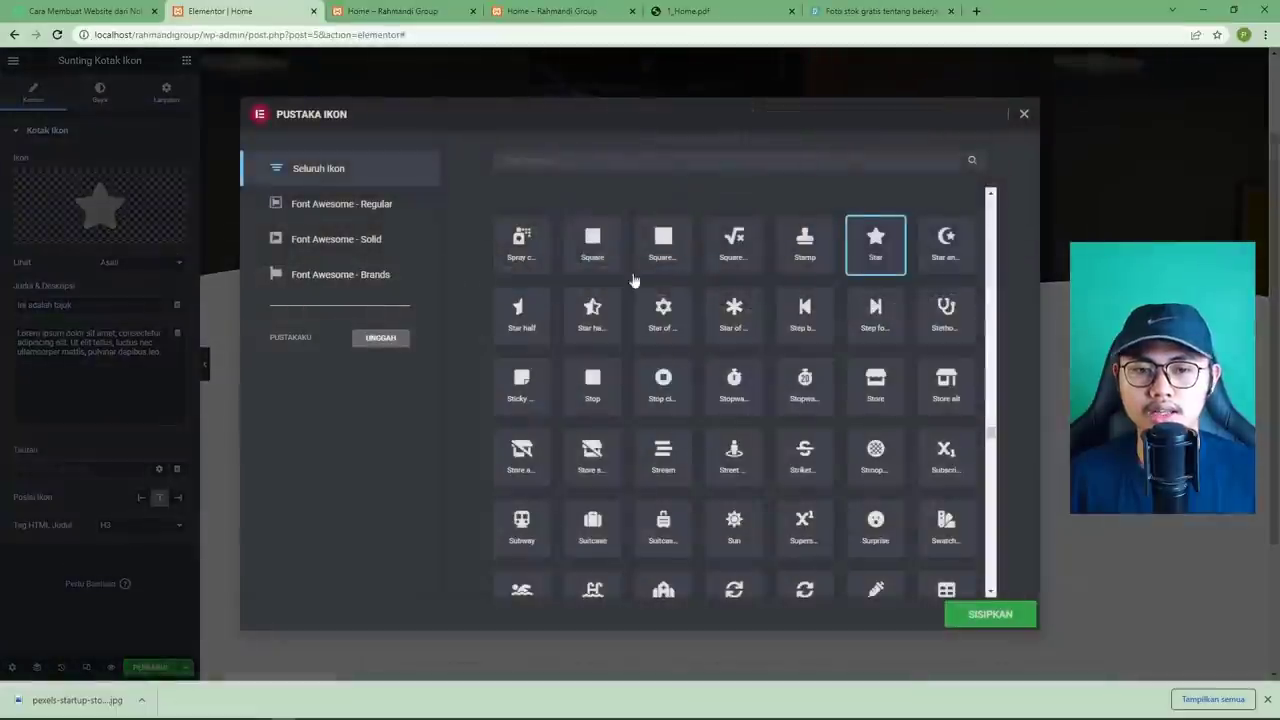
{"action": "left_click", "coordinate": [1020, 115]}
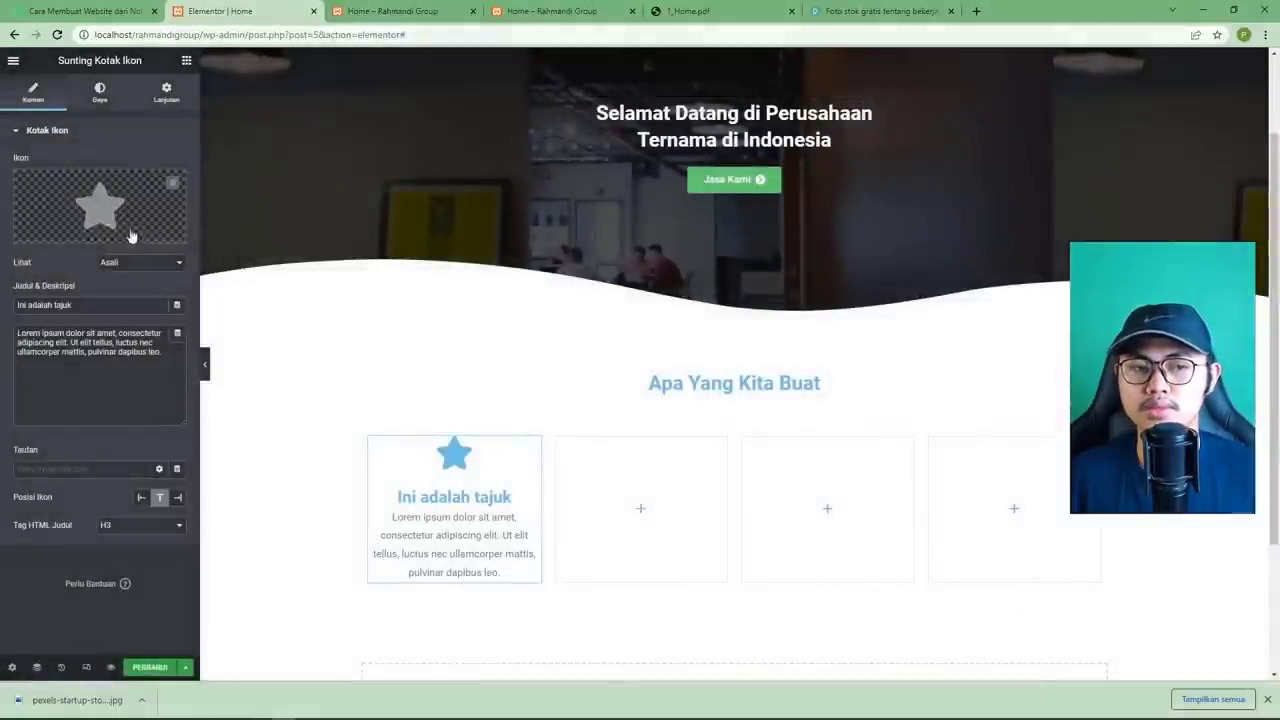
Place an Image Box widget in the second column.
{"action": "mouse_move", "coordinate": [60, 236]}
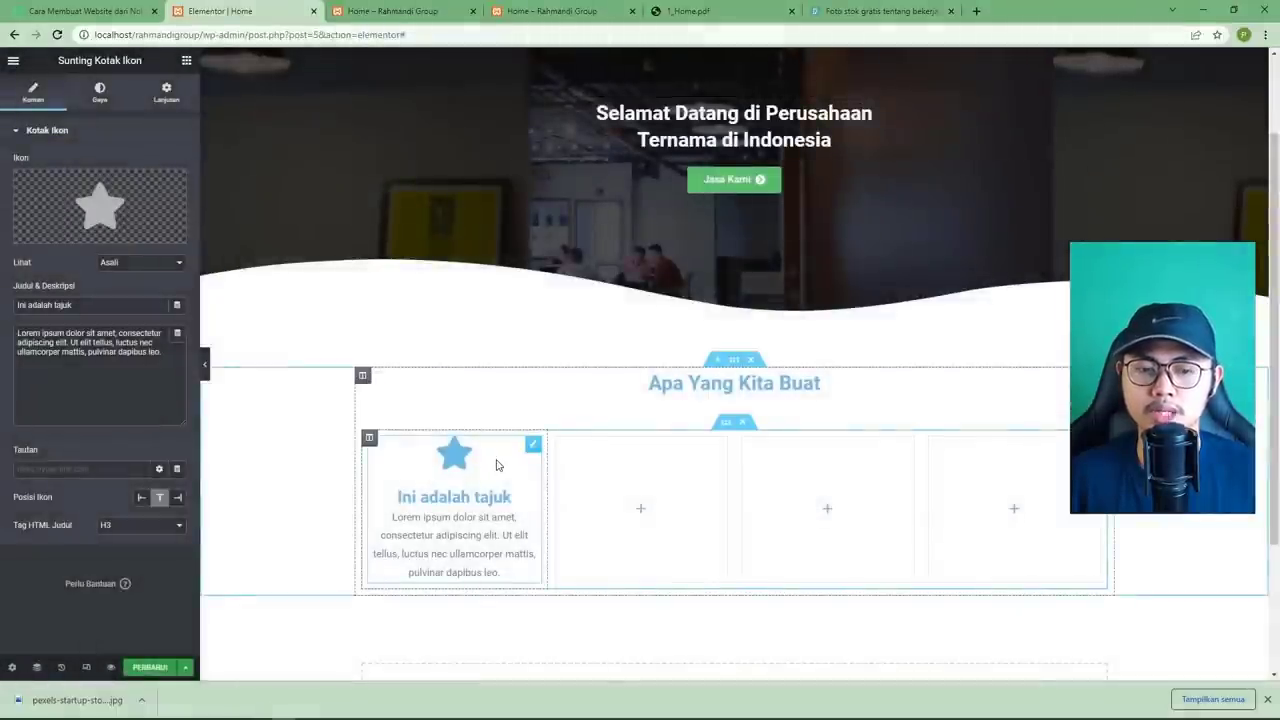
{"action": "left_click", "coordinate": [640, 512]}
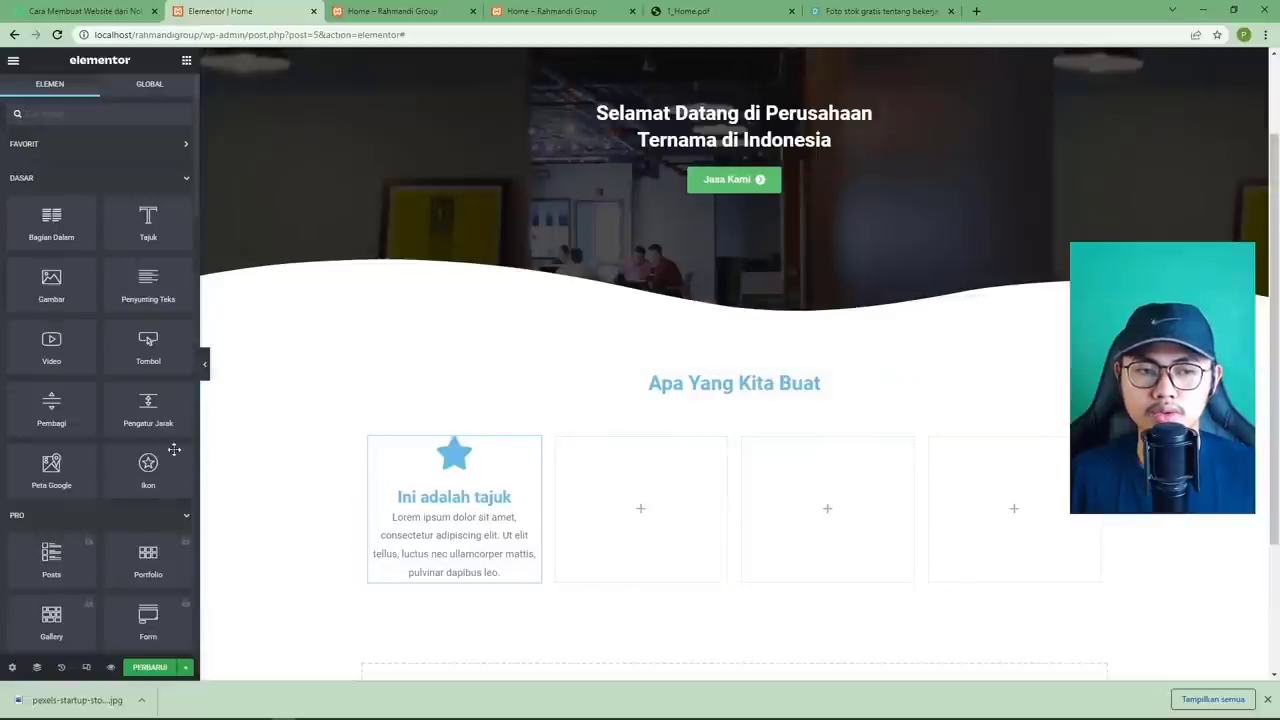
{"action": "scroll", "coordinate": [160, 458], "scroll_direction": "down", "scroll_amount": 15}
{"action": "scroll", "coordinate": [160, 456], "scroll_direction": "down", "scroll_amount": 1}
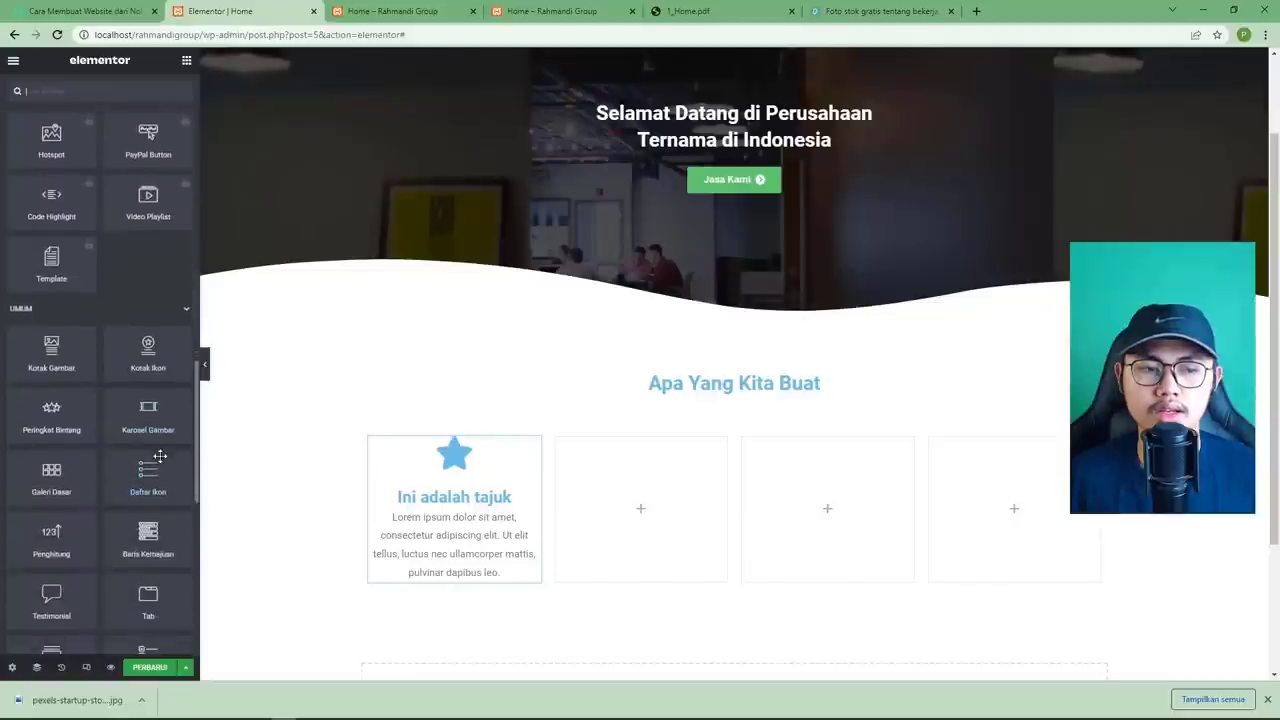
{"action": "left_click_drag", "start_coordinate": [44, 356], "coordinate": [630, 492]}
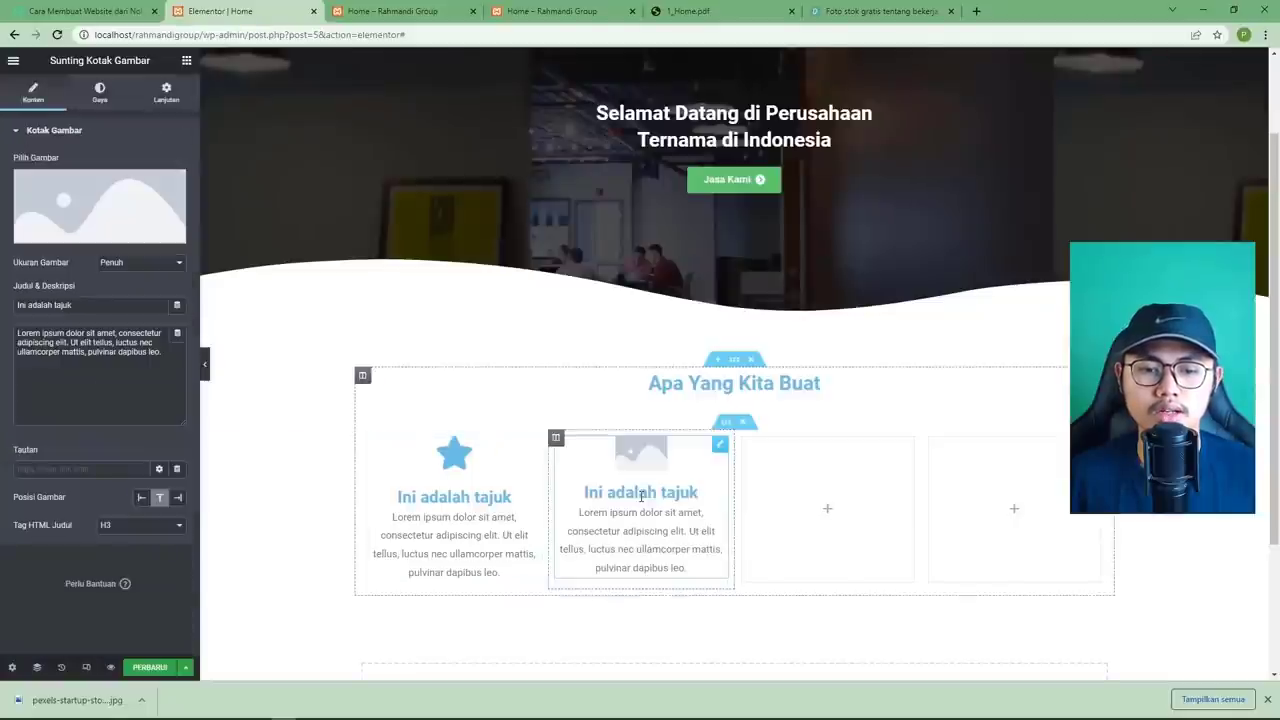
Browse the media library for an office photo, closing it without inserting.
{"action": "left_click", "coordinate": [85, 196]}
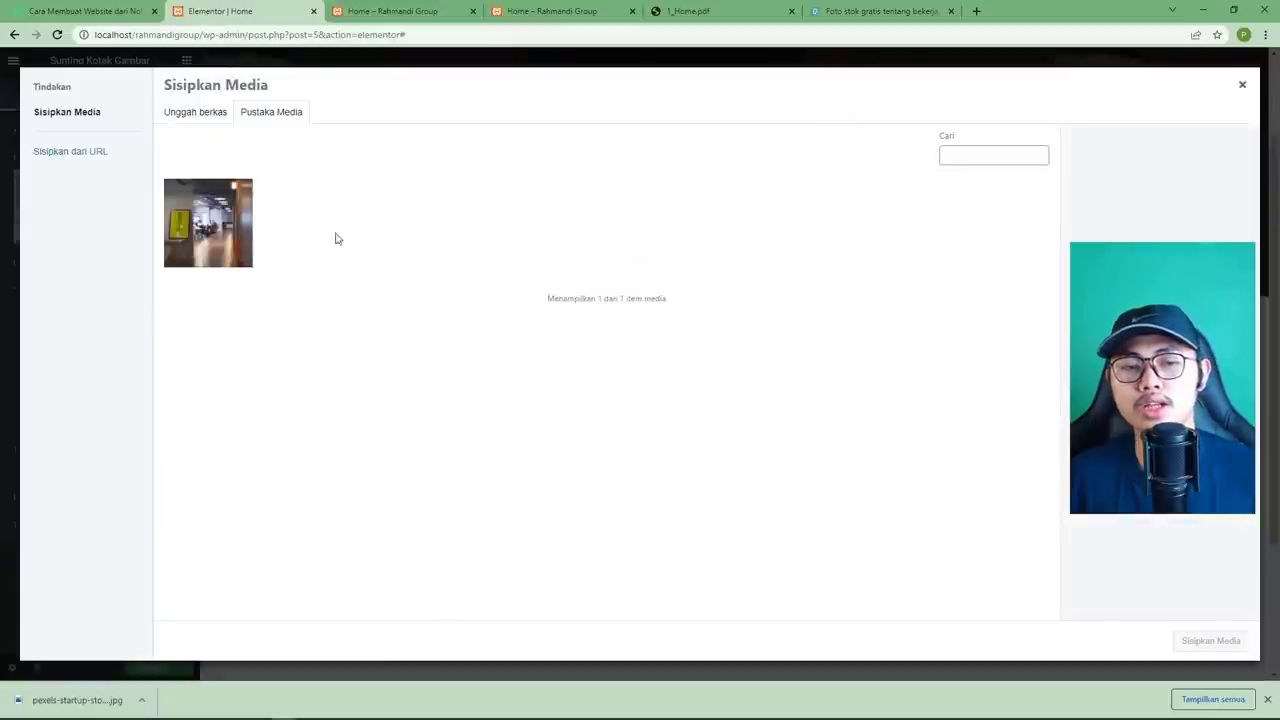
{"action": "left_click", "coordinate": [215, 222]}
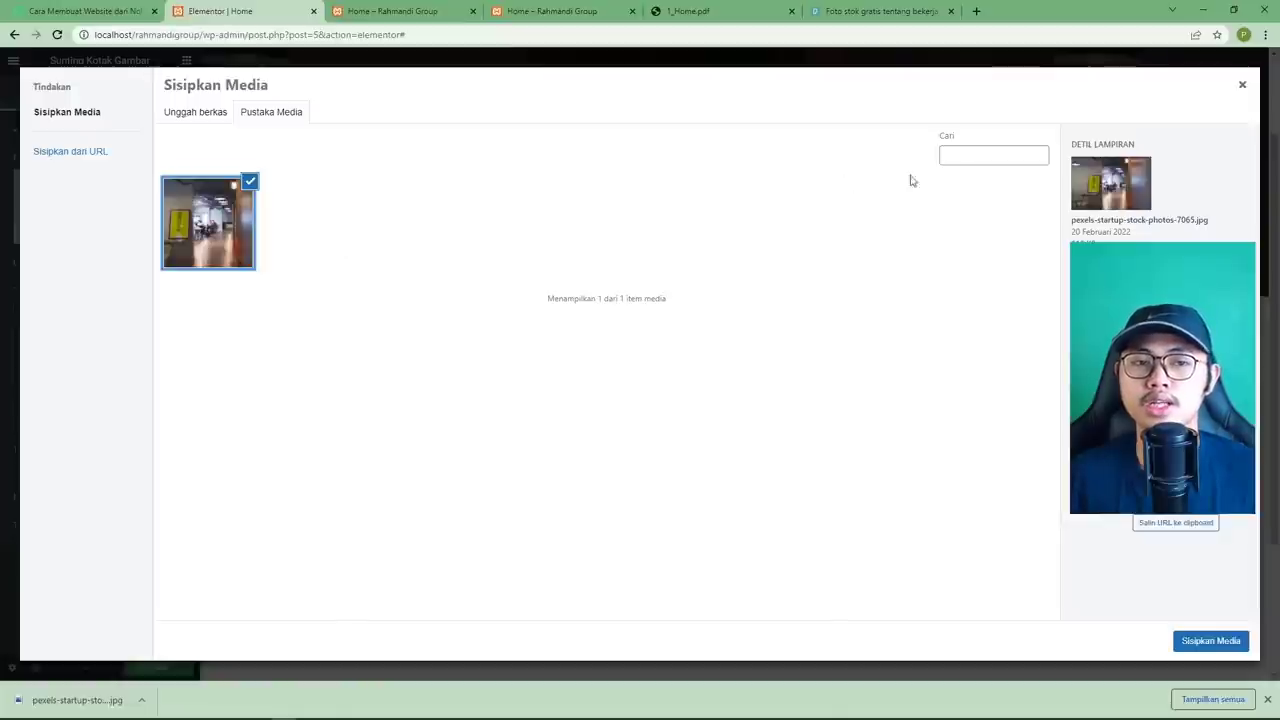
{"action": "left_click", "coordinate": [1242, 85]}
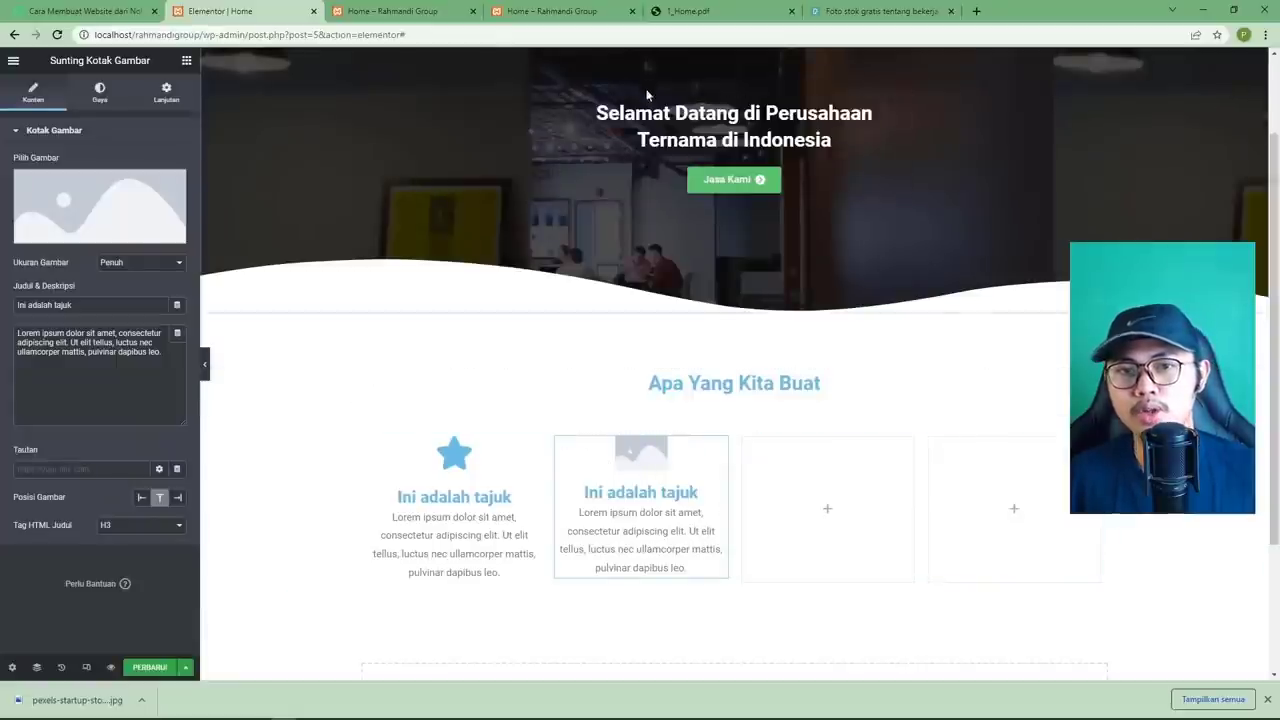
{"action": "left_click", "coordinate": [686, 14]}
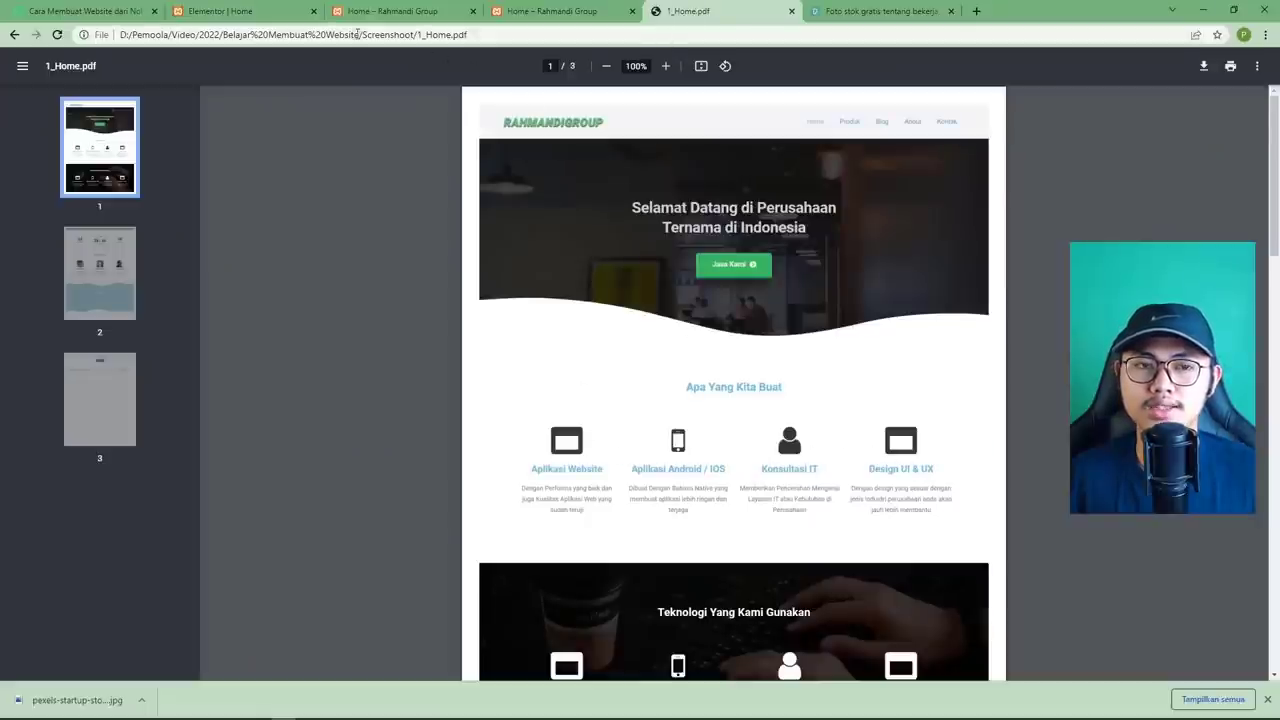
{"action": "left_click", "coordinate": [240, 12]}
Delete the Image Box from the second column and select the star icon box.
{"action": "right_click", "coordinate": [718, 459]}
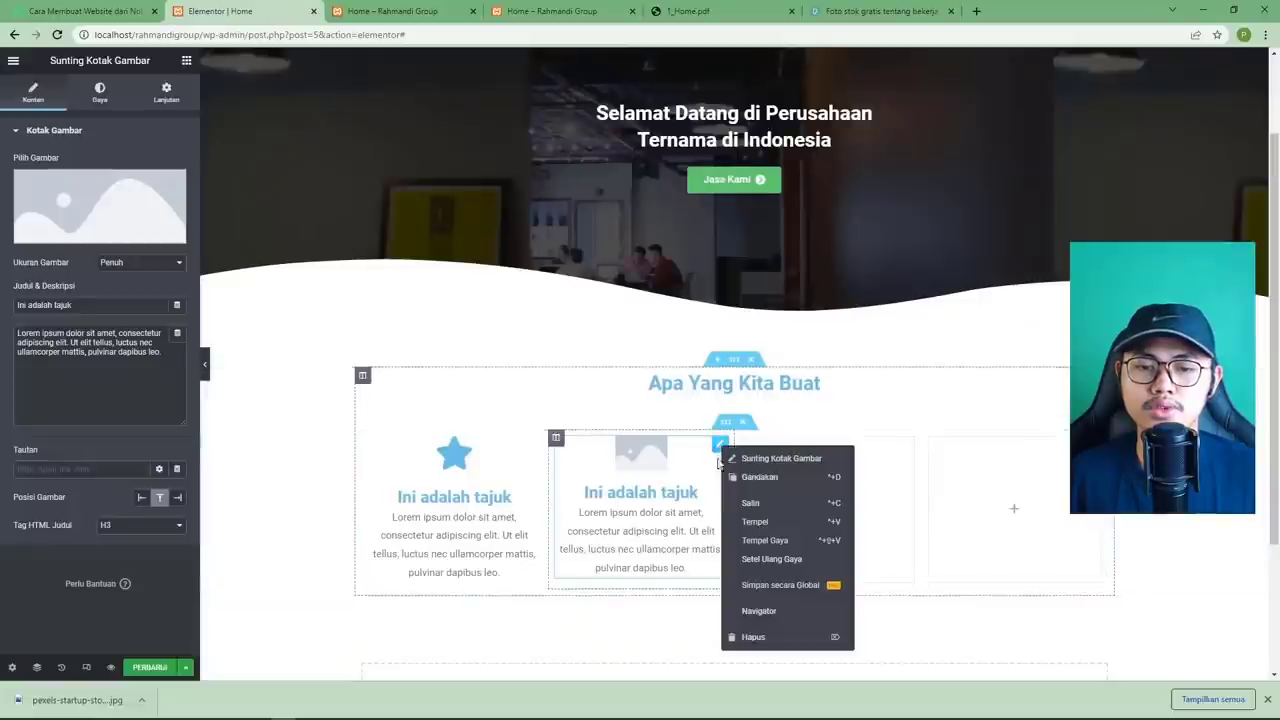
{"action": "left_click", "coordinate": [754, 637]}
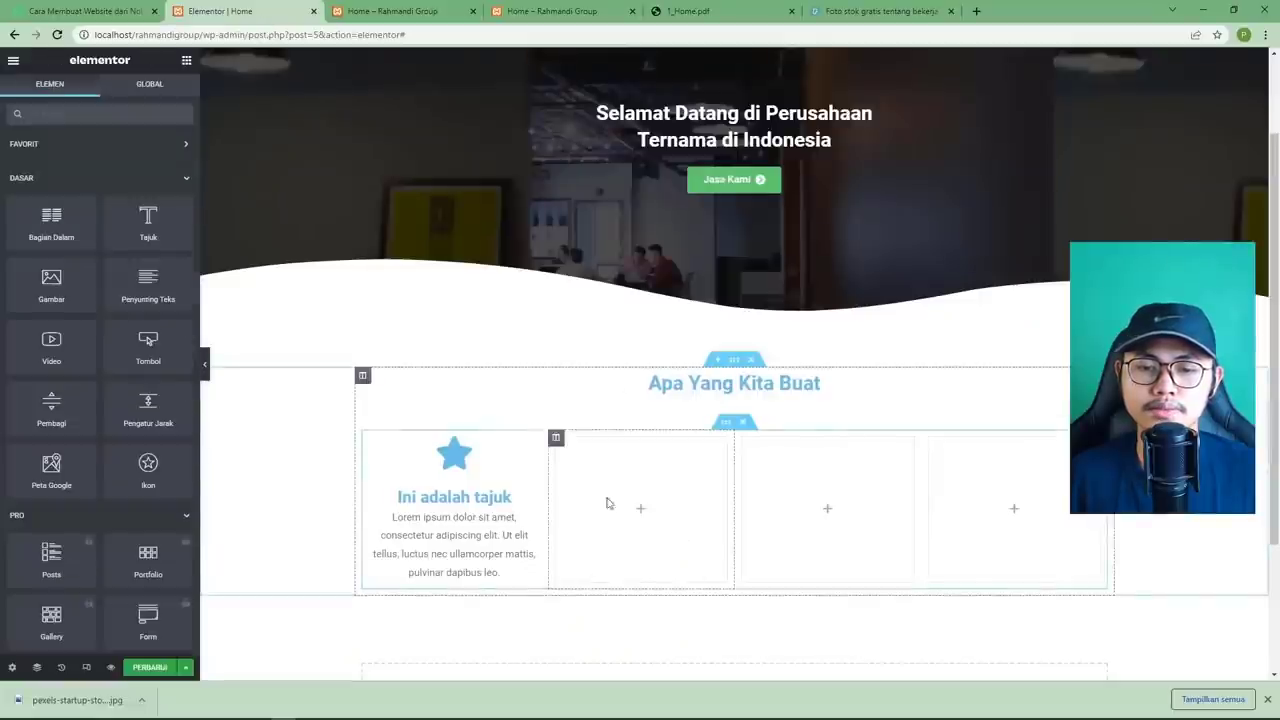
{"action": "left_click", "coordinate": [533, 445]}
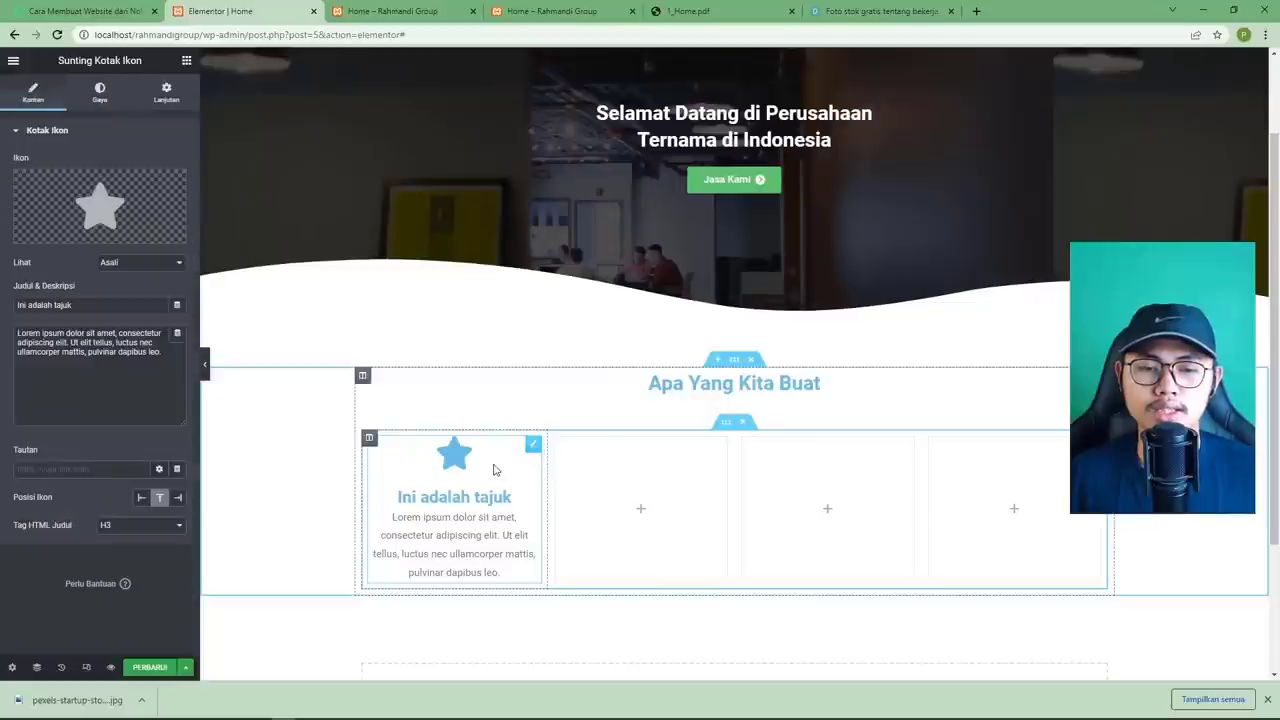
Swap the first icon box's star for the Window icon from the Icon Library.
{"action": "left_click", "coordinate": [690, 11]}
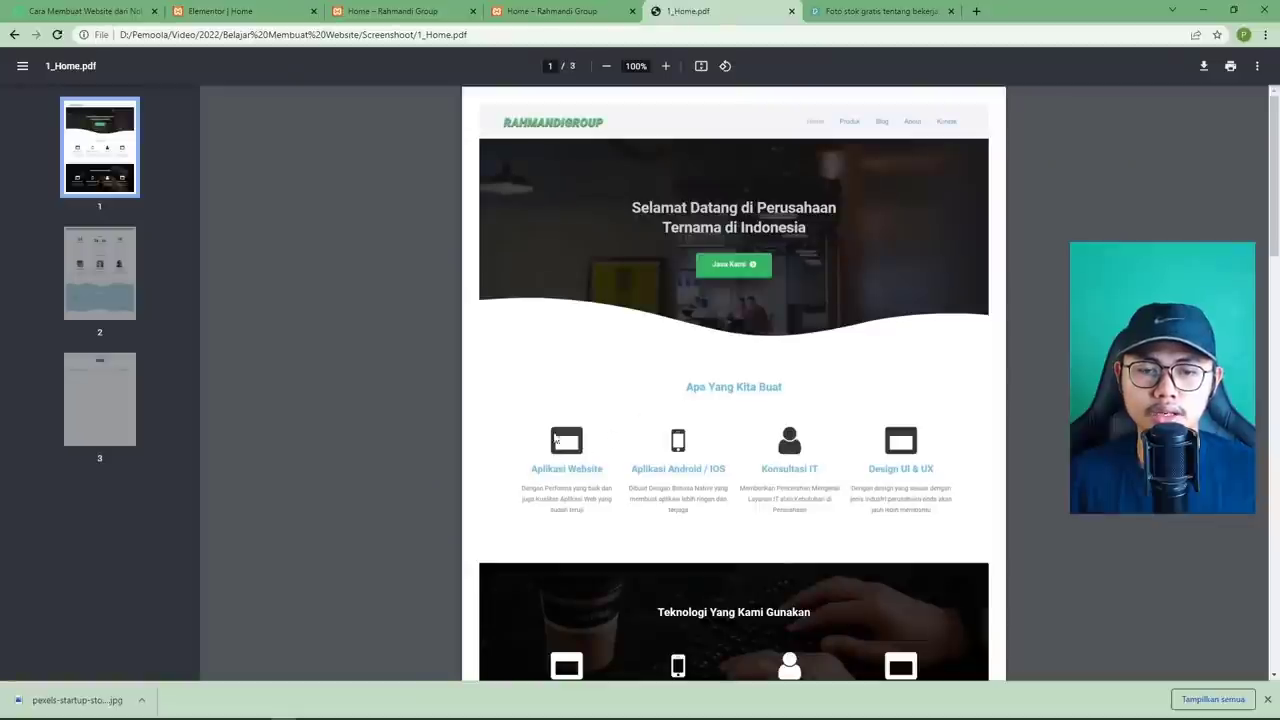
{"action": "left_click", "coordinate": [240, 11]}
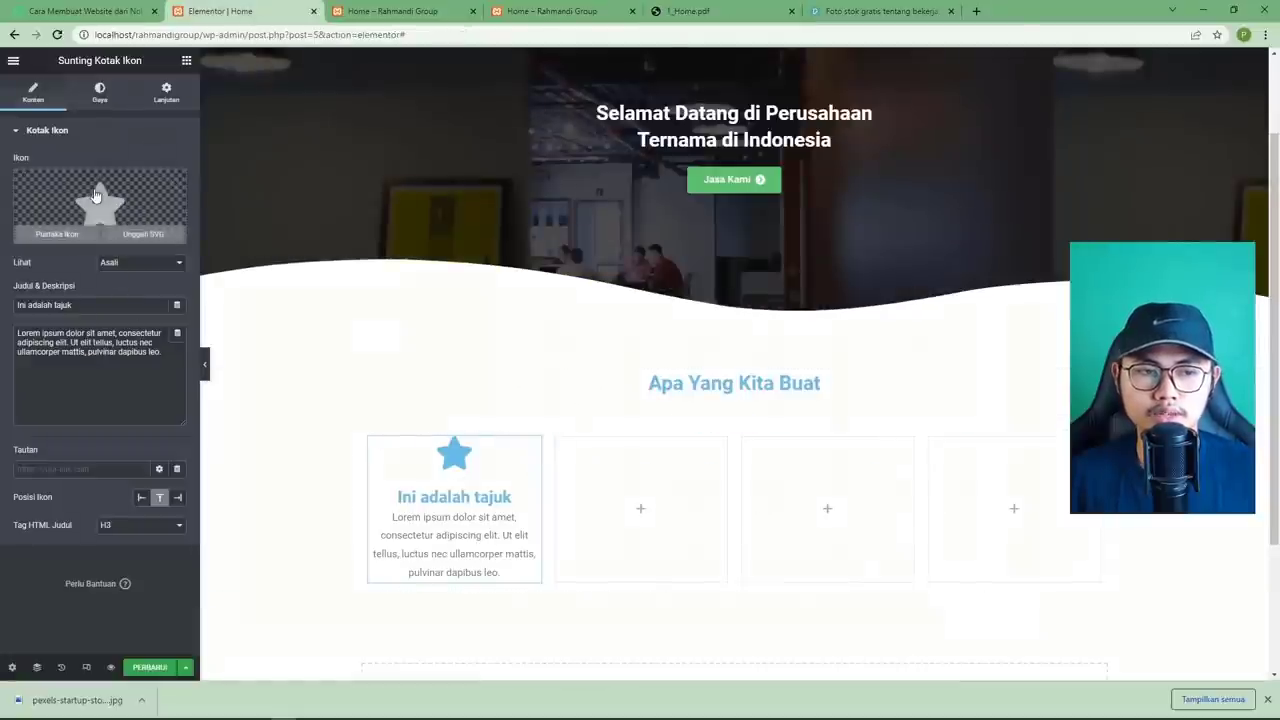
{"action": "left_click", "coordinate": [95, 195]}
{"action": "left_click", "coordinate": [641, 156]}
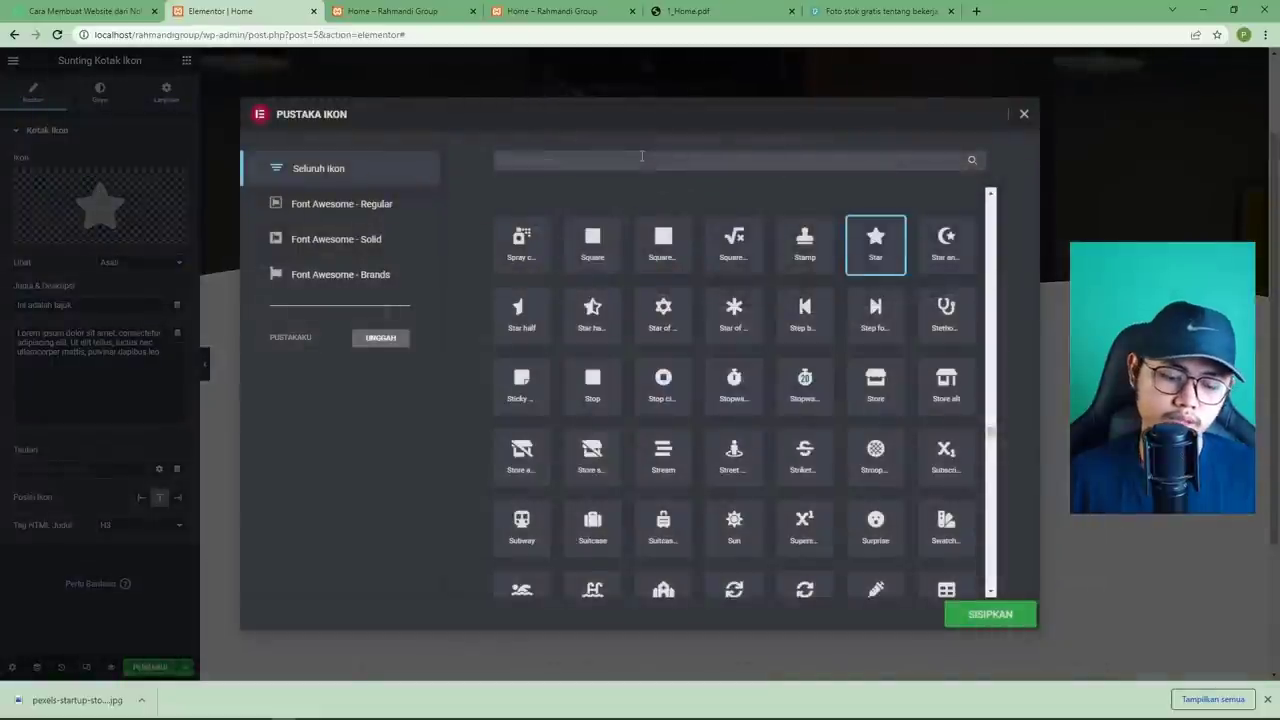
{"action": "type", "text": "we"}
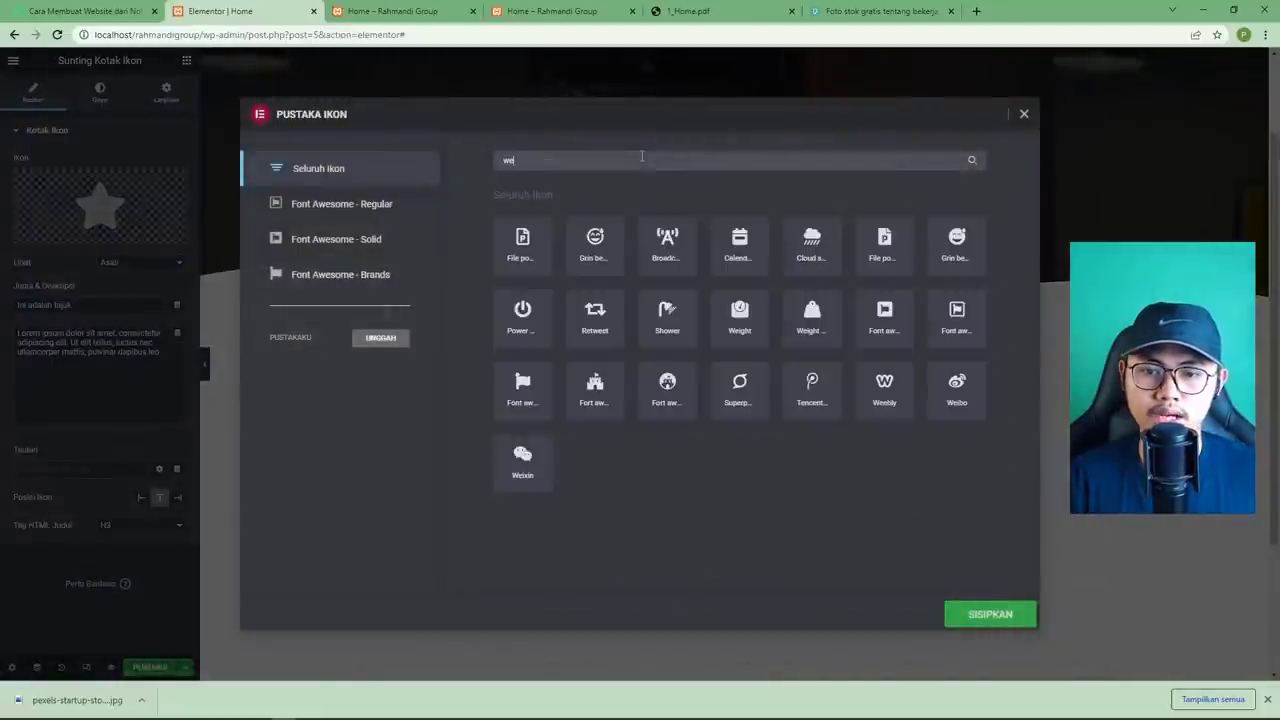
{"action": "key", "text": "BackSpace"}
{"action": "key", "text": "BackSpace"}
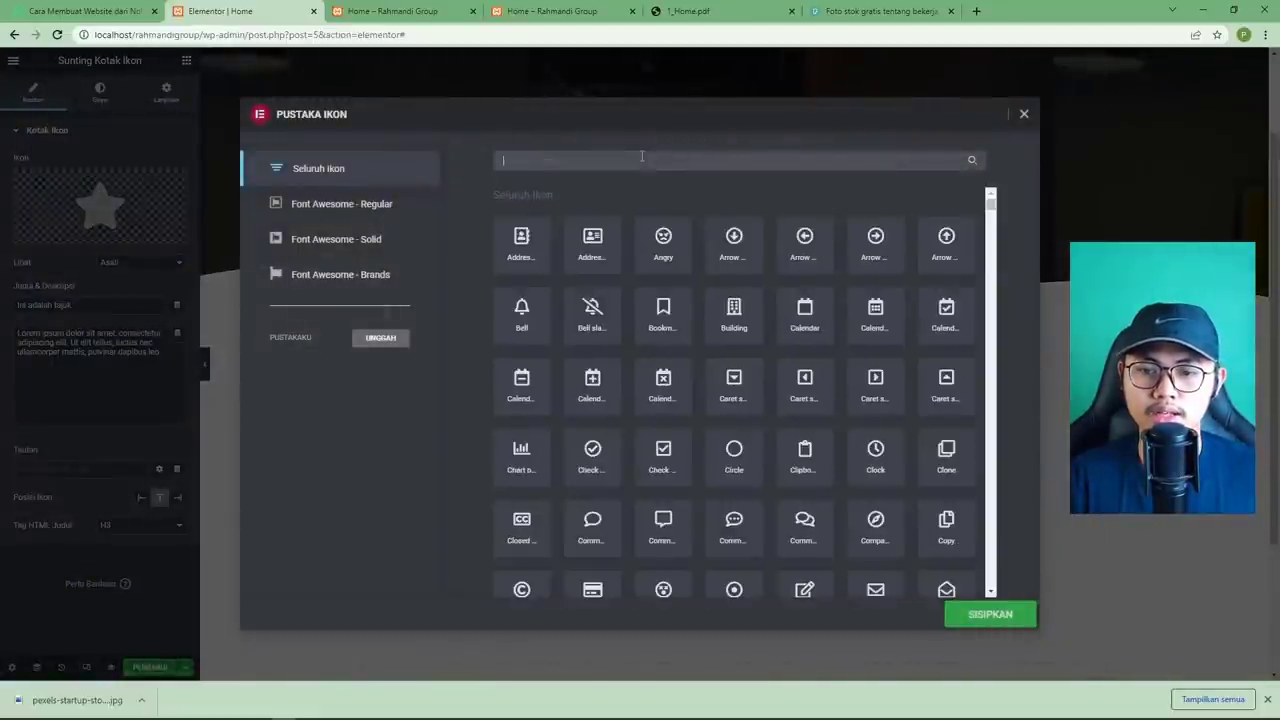
{"action": "scroll", "coordinate": [740, 400], "scroll_direction": "down", "scroll_amount": 15}
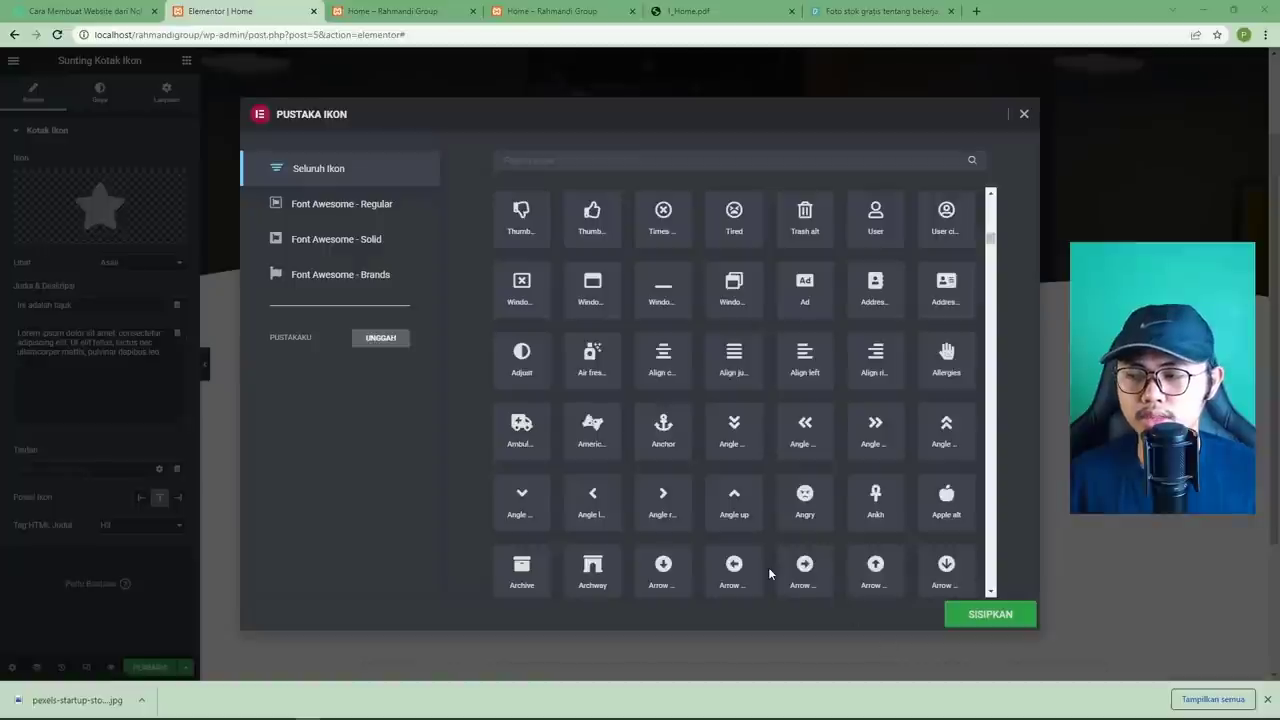
{"action": "left_click", "coordinate": [592, 290]}
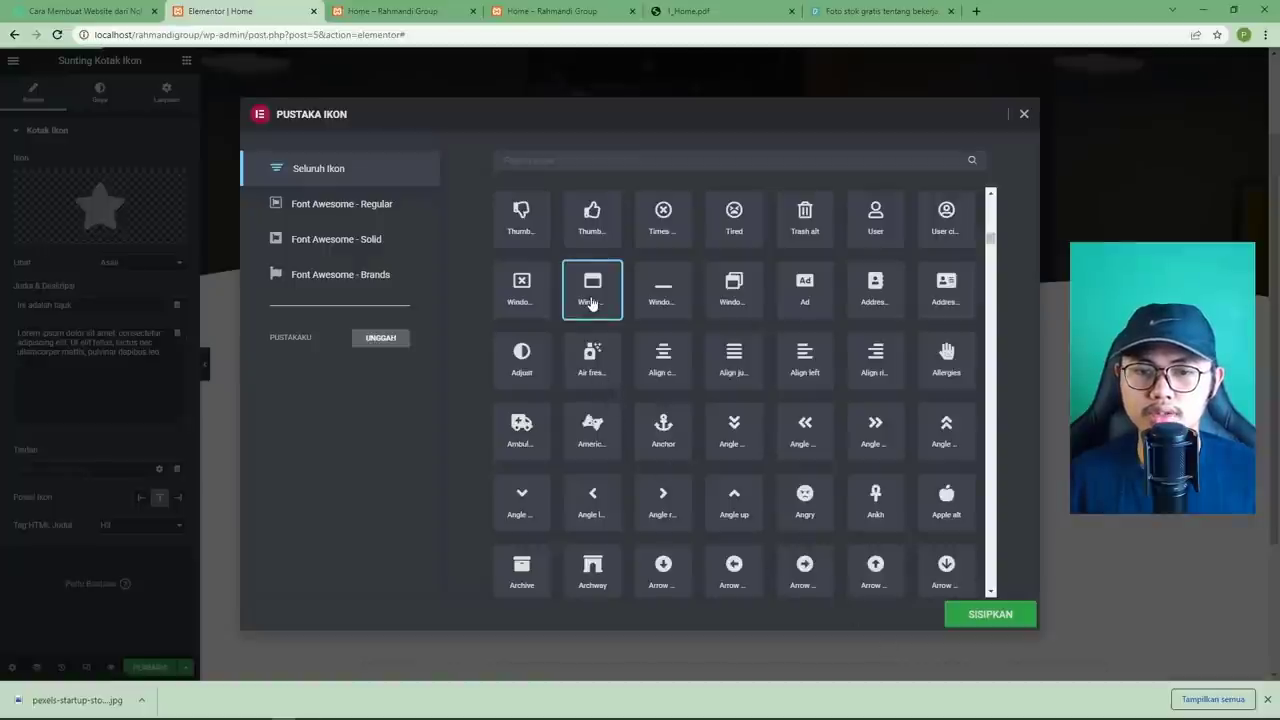
{"action": "left_click", "coordinate": [986, 615]}
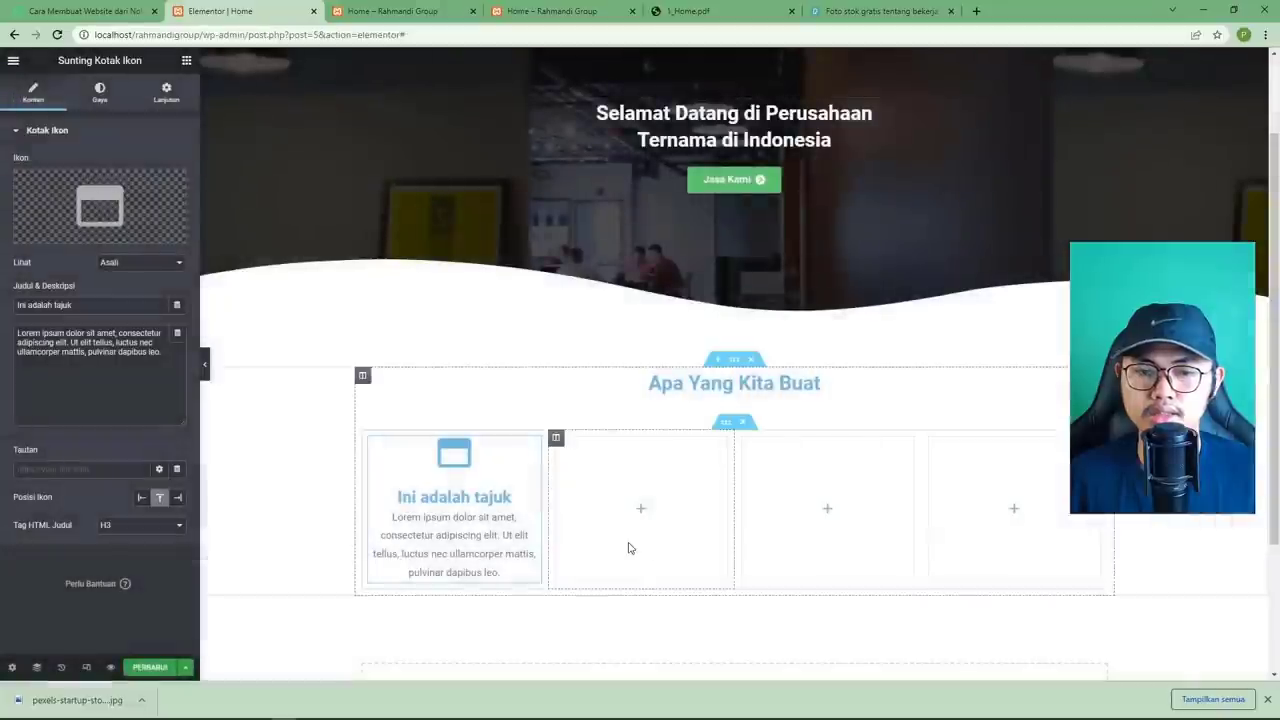
Retitle the first icon box 'Aplikasi Website'.
{"action": "left_click", "coordinate": [690, 11]}
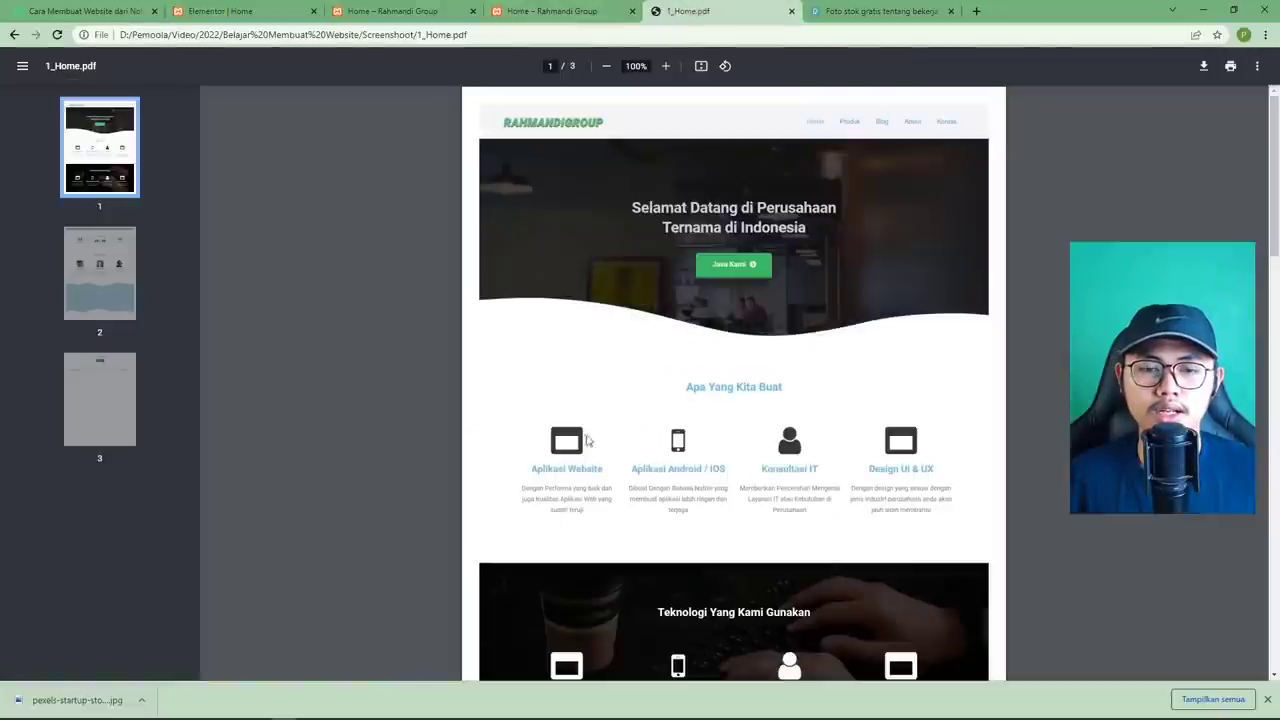
{"action": "left_click", "coordinate": [281, 22]}
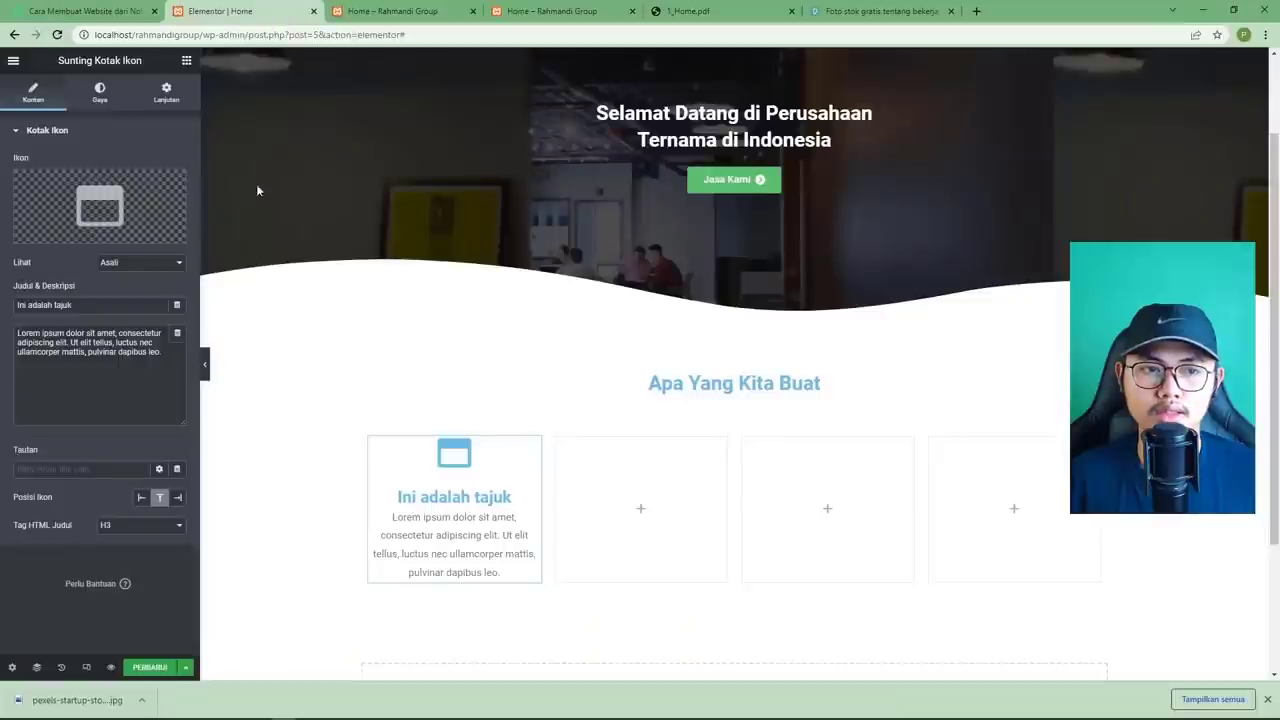
{"action": "triple_click", "coordinate": [86, 304]}
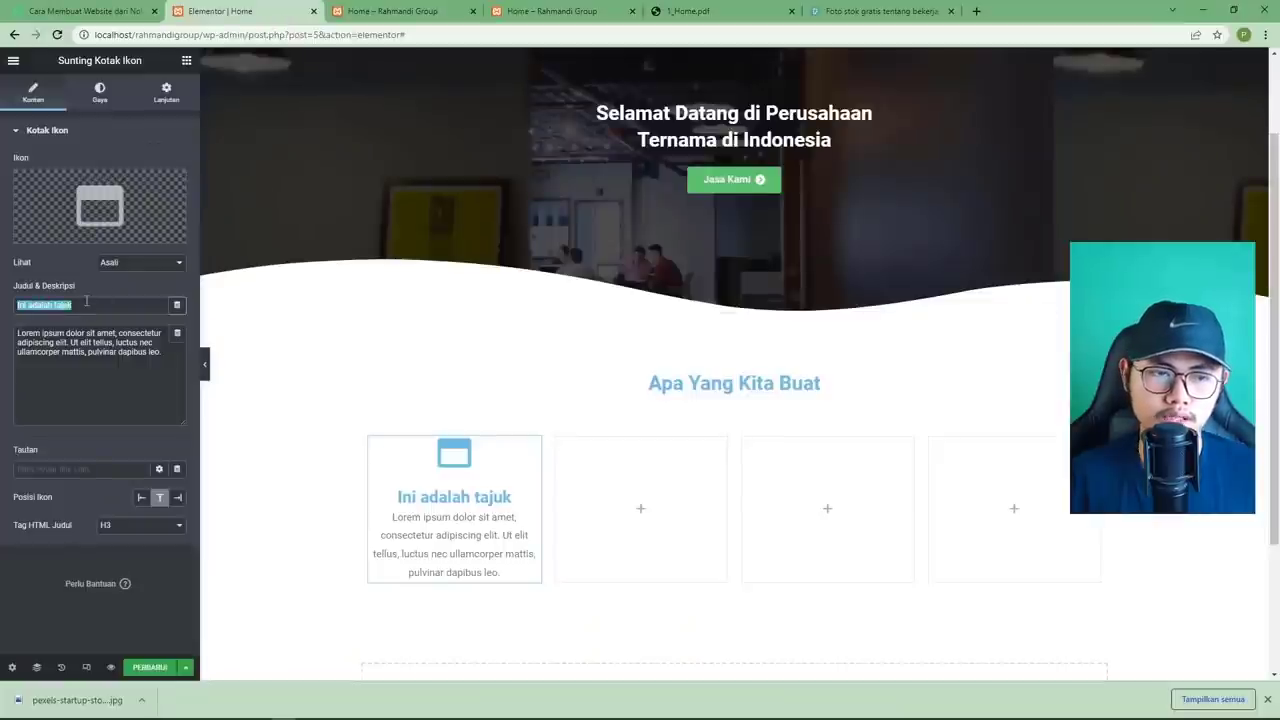
{"action": "type", "text": "Aplikasi"}
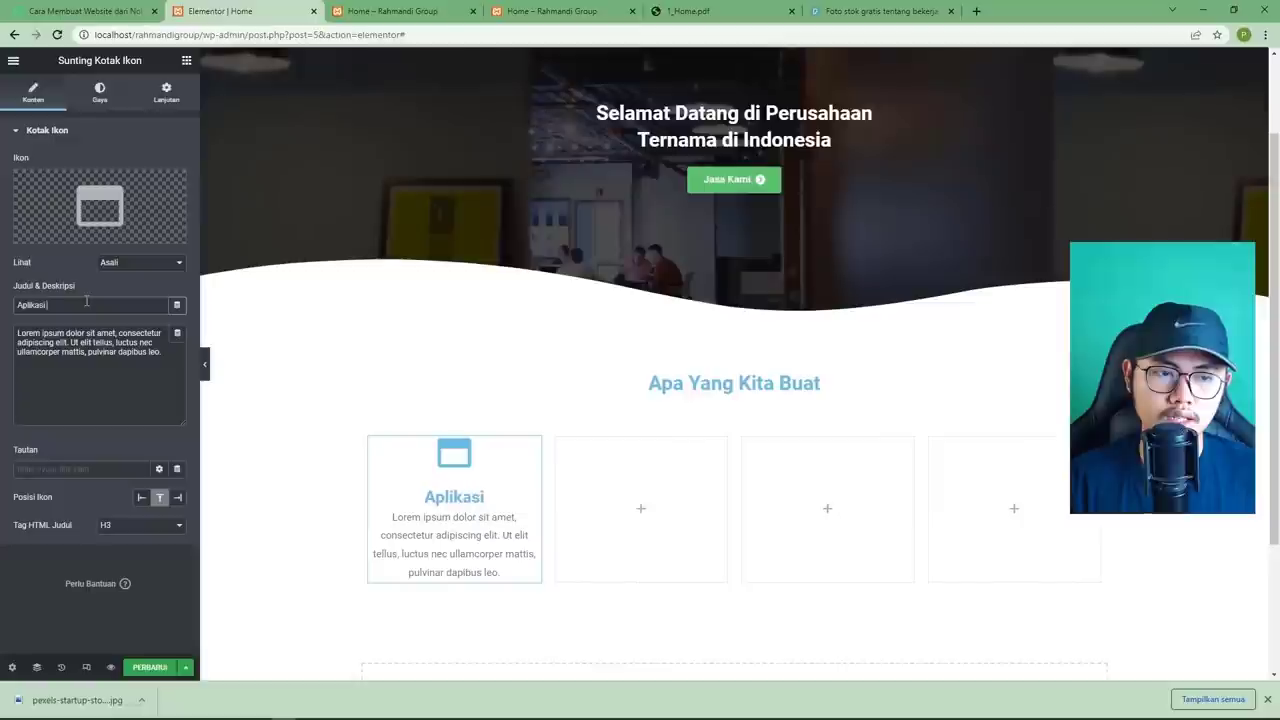
{"action": "type", "text": " Website"}
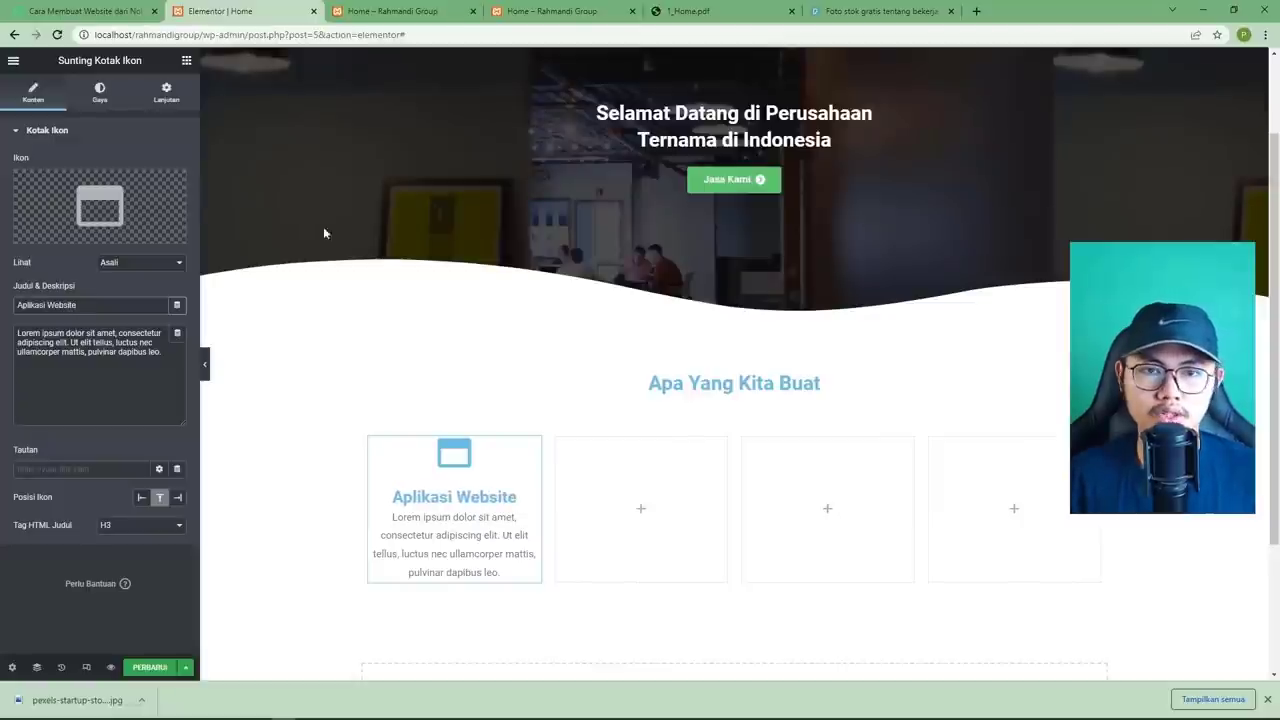
Paste the mockup's description about good performance and tested application quality.
{"action": "left_click", "coordinate": [676, 12]}
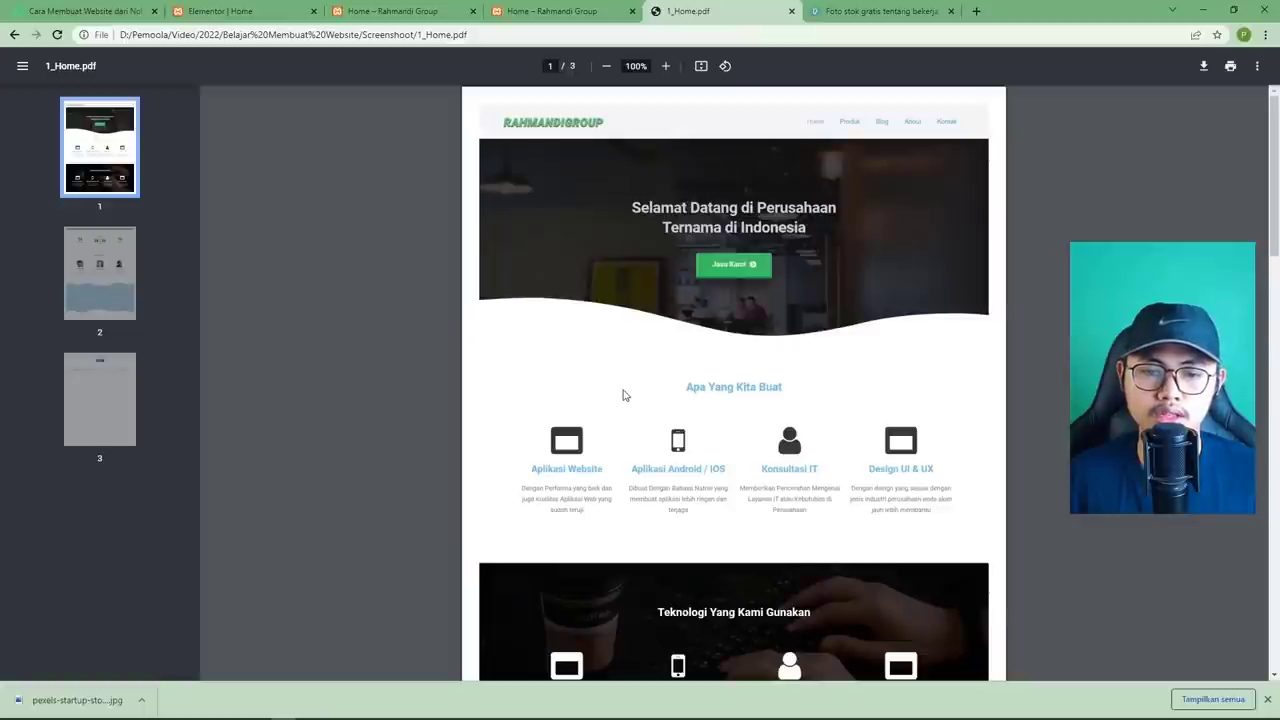
{"action": "left_click", "coordinate": [260, 14]}
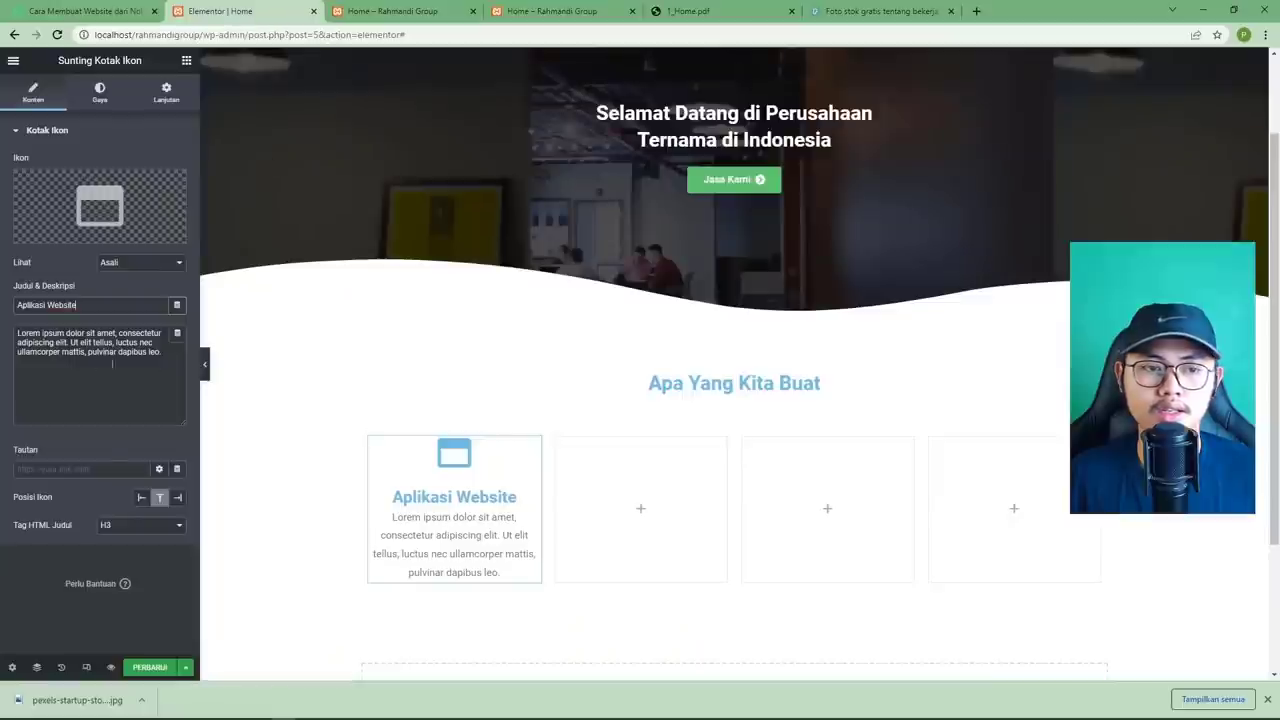
{"action": "key", "text": "ctrl+a"}
{"action": "type", "text": "Dengan performa yang baik dan juga kualitas aplikasi yang sudah teruji"}
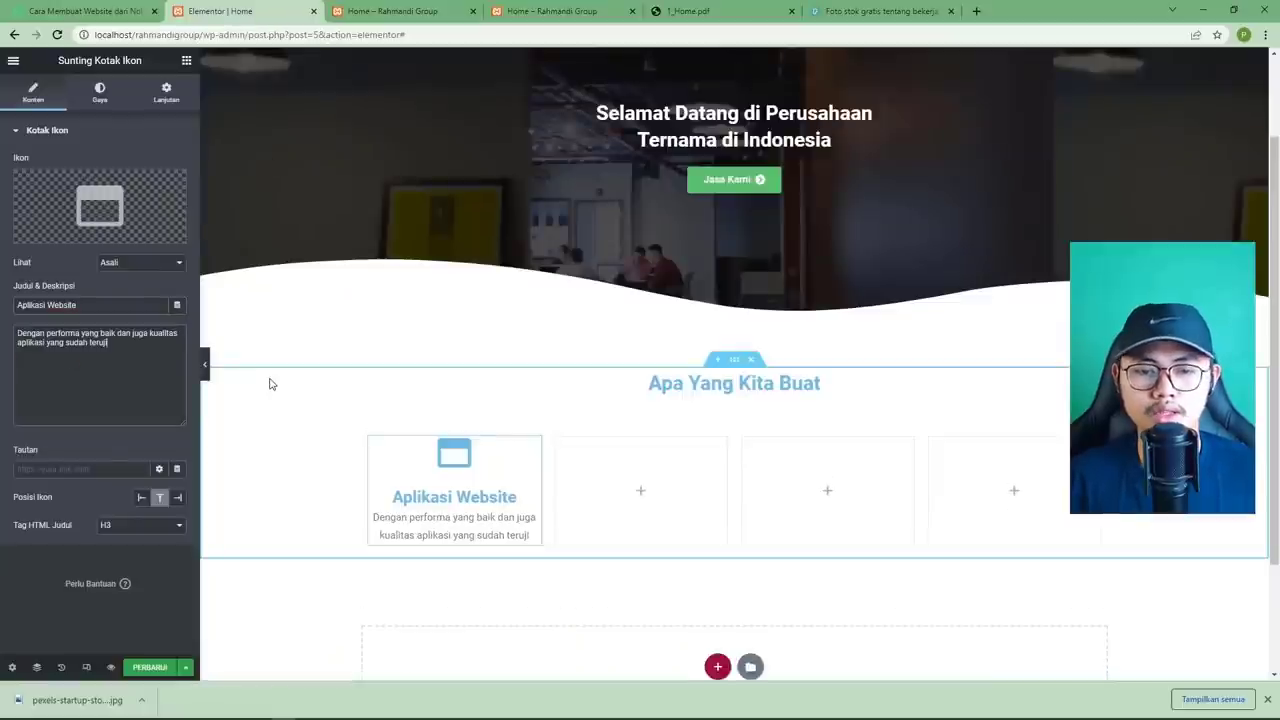
{"action": "left_click", "coordinate": [681, 14]}
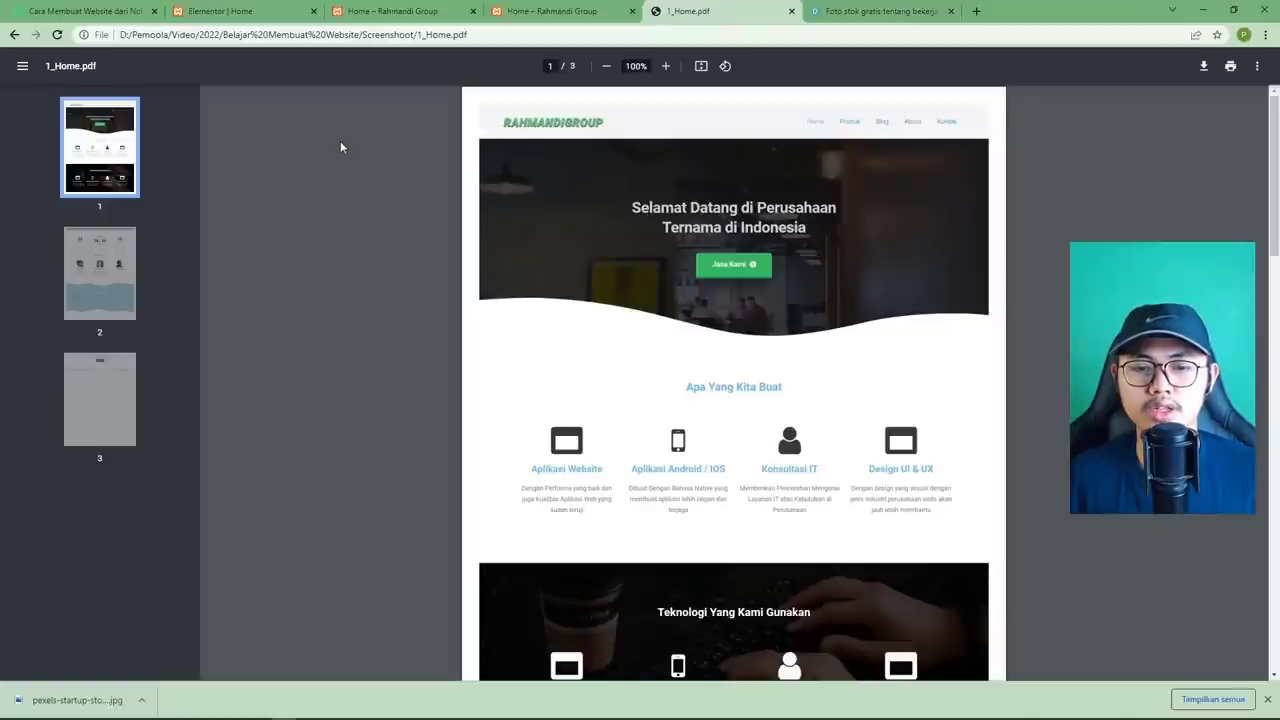
{"action": "left_click", "coordinate": [253, 14]}
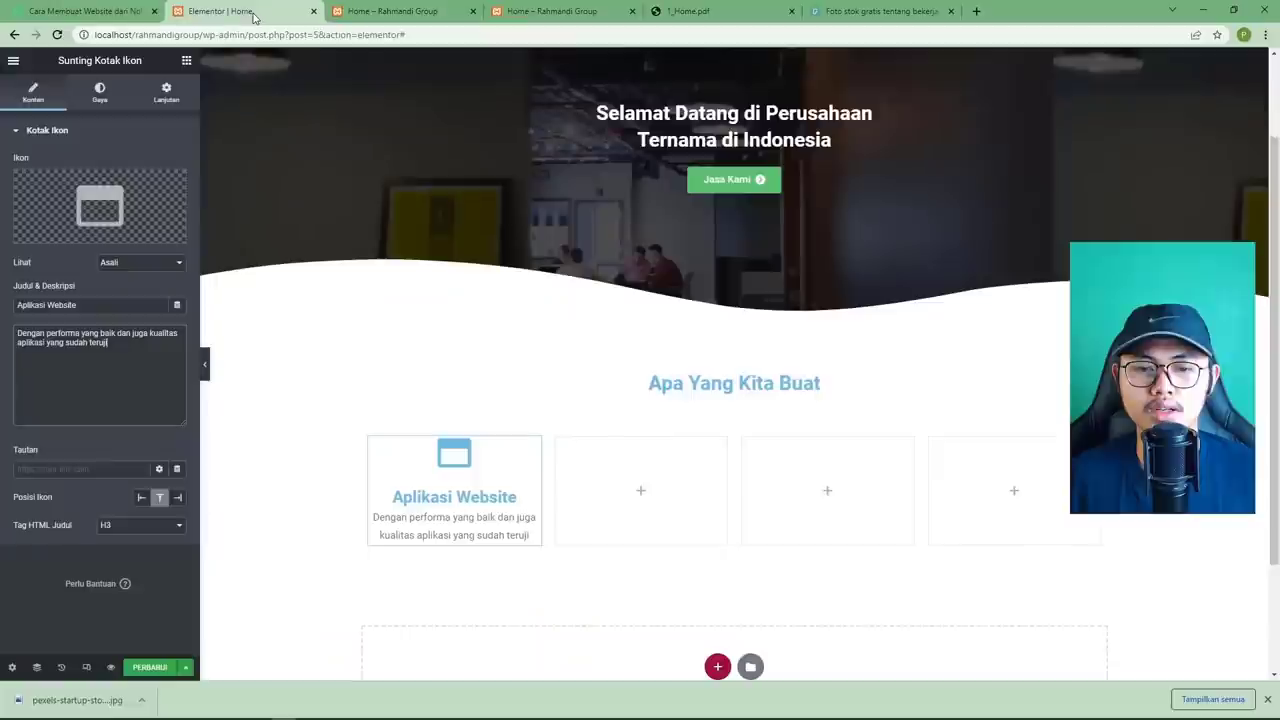
Set the icon's primary colour to near-black #1E1E1E.
{"action": "left_click", "coordinate": [100, 95]}
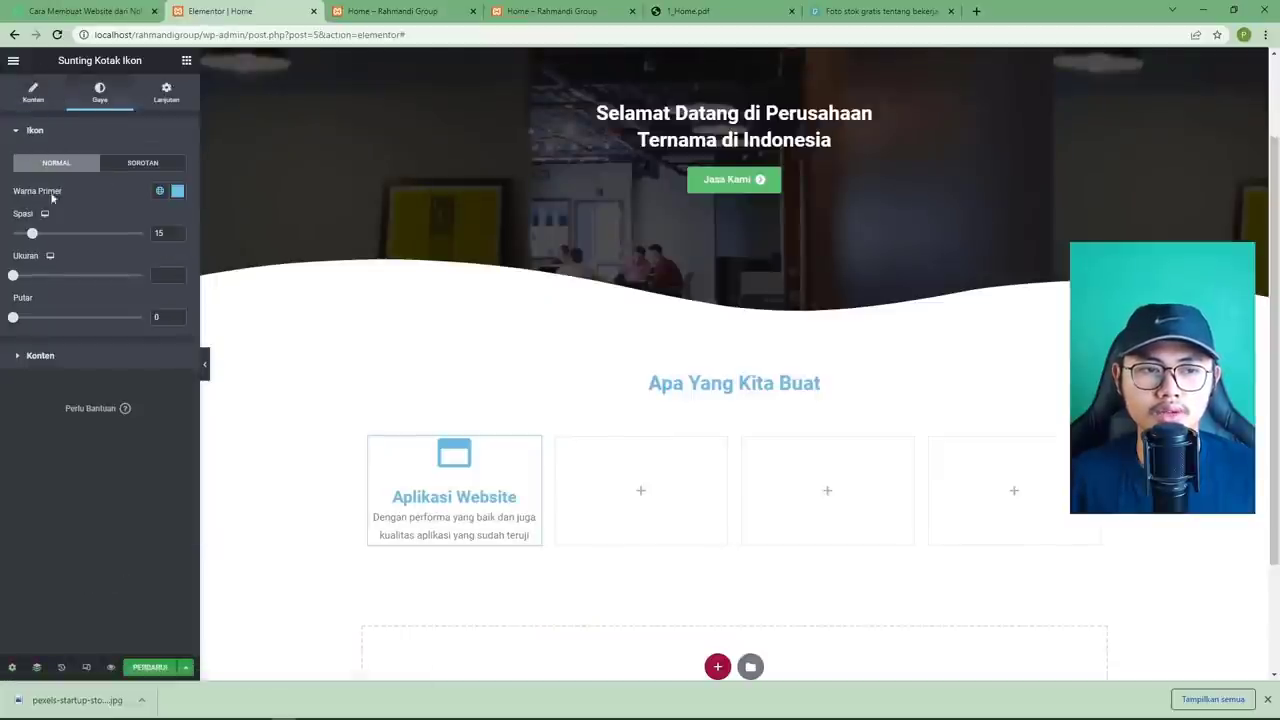
{"action": "left_click", "coordinate": [177, 191]}
{"action": "left_click", "coordinate": [24, 340]}
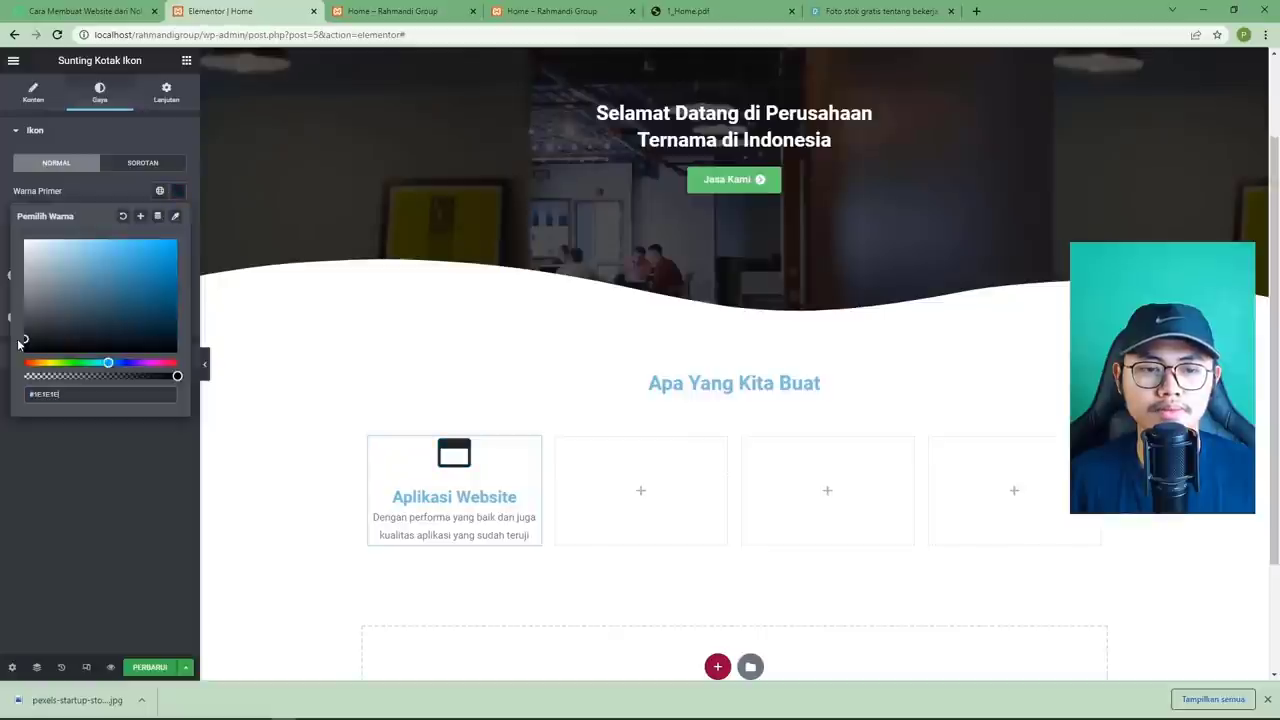
{"action": "left_click", "coordinate": [101, 437]}
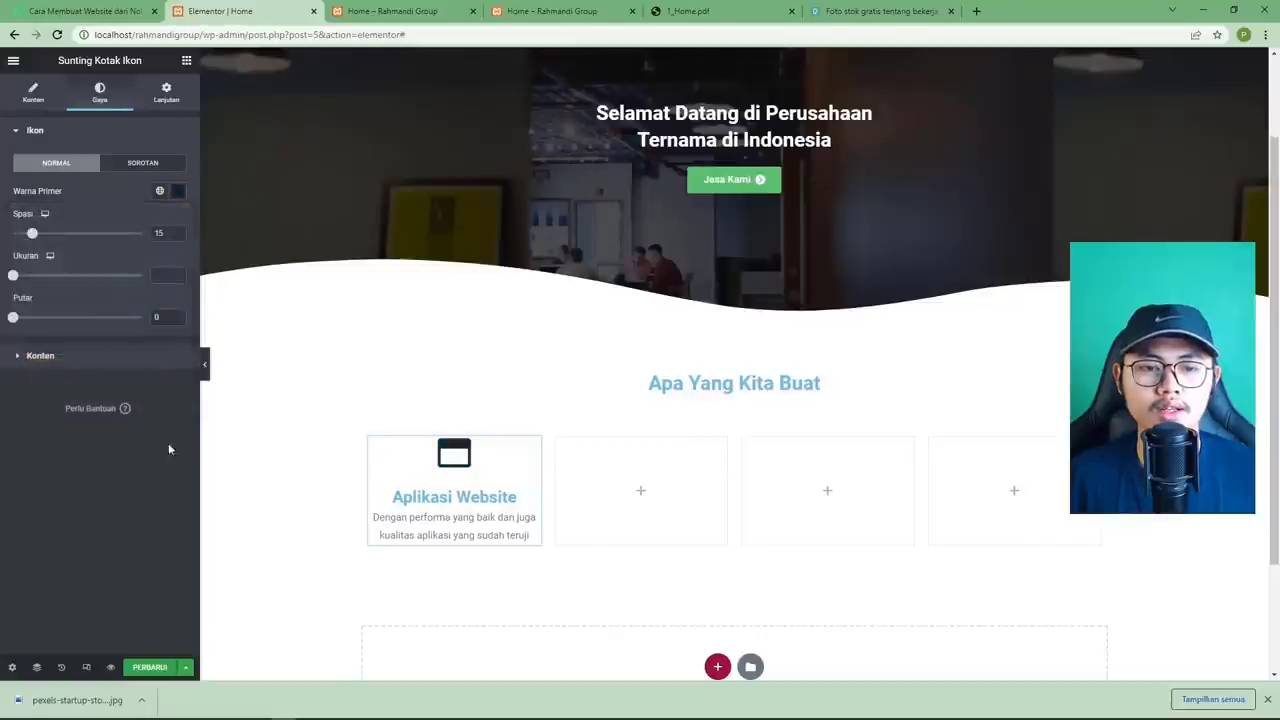
{"action": "left_click", "coordinate": [676, 12]}
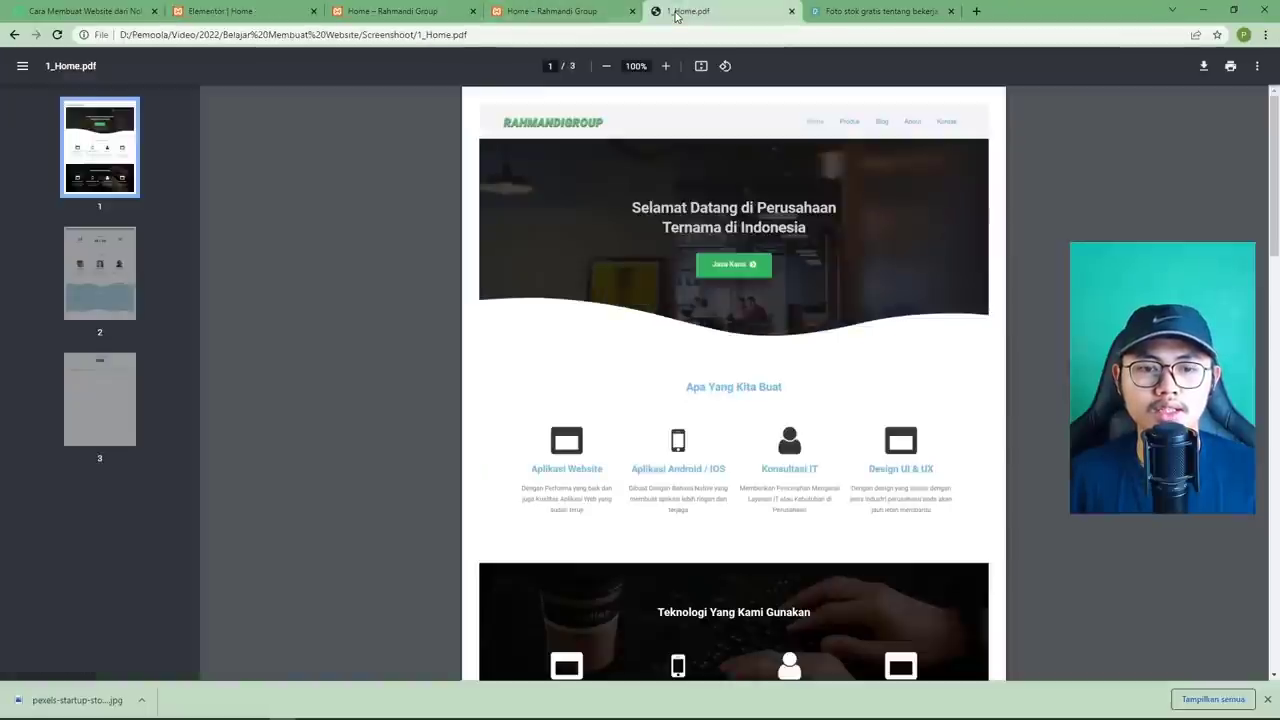
{"action": "left_click", "coordinate": [222, 11]}
Set the icon spacing to 0 and shrink the icon size to 47.
{"action": "left_click_drag", "start_coordinate": [32, 233], "coordinate": [2, 237]}
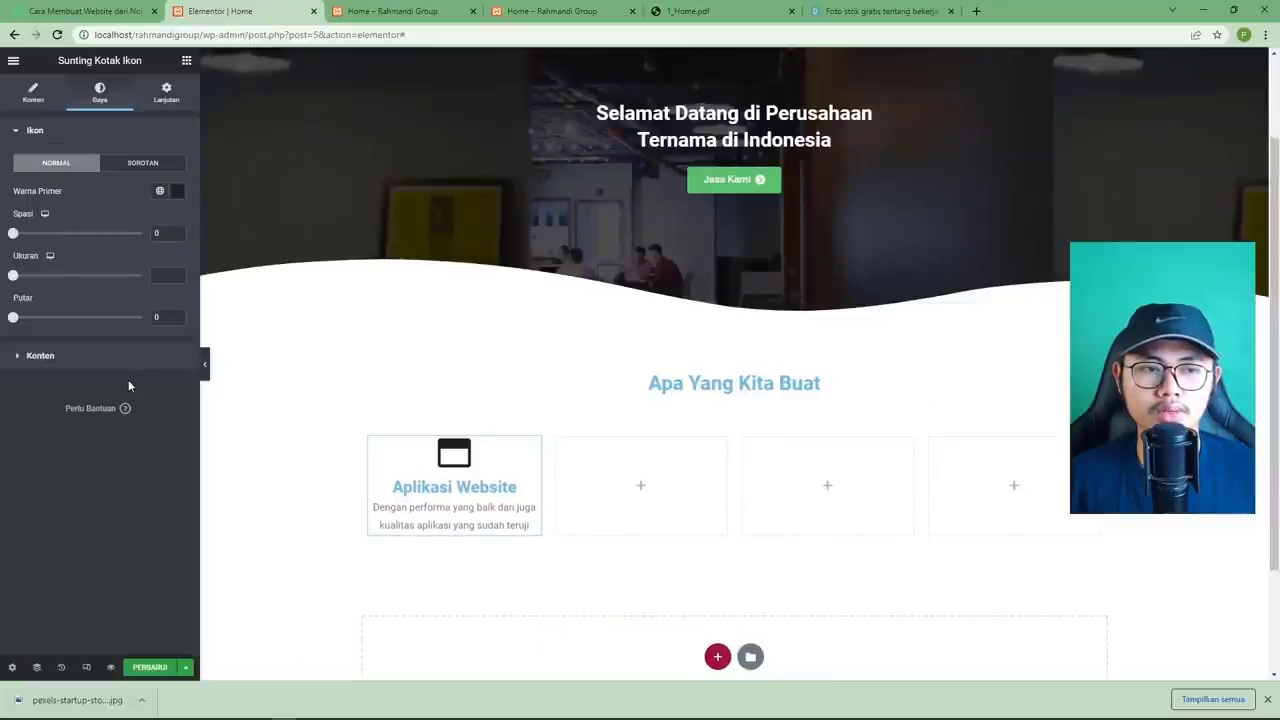
{"action": "left_click_drag", "start_coordinate": [14, 277], "coordinate": [32, 280]}
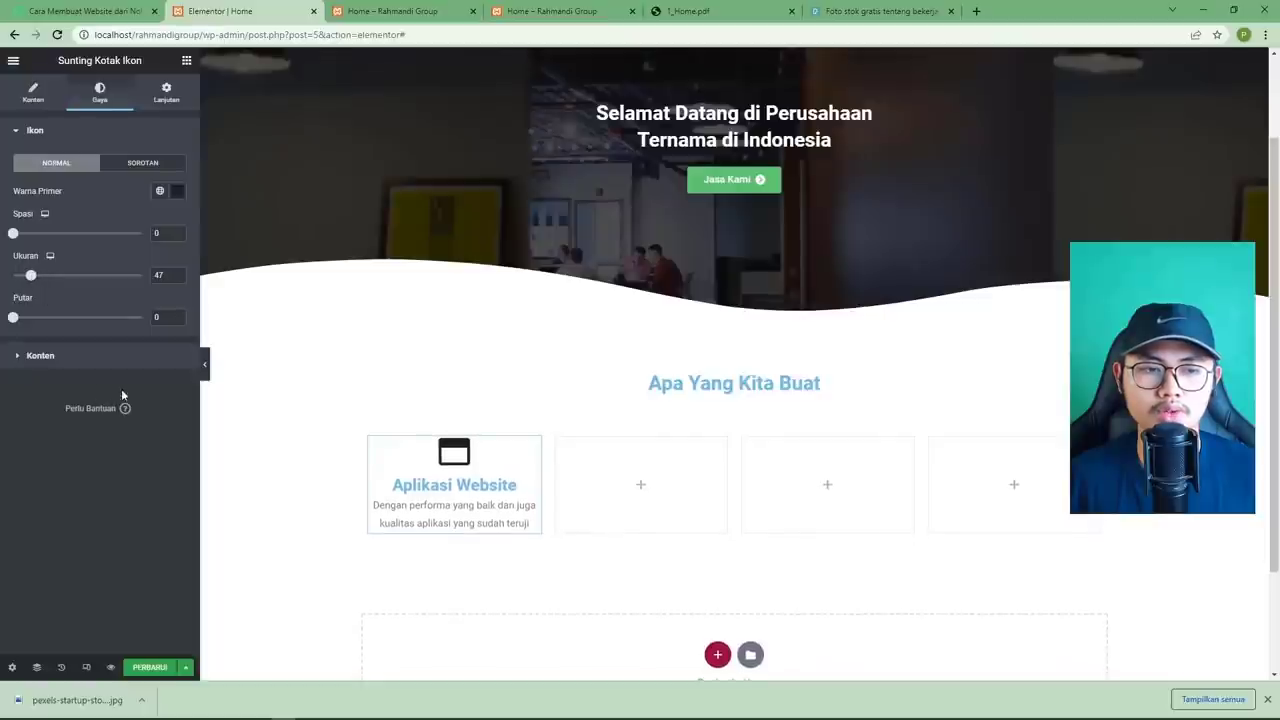
{"action": "left_click", "coordinate": [71, 360]}
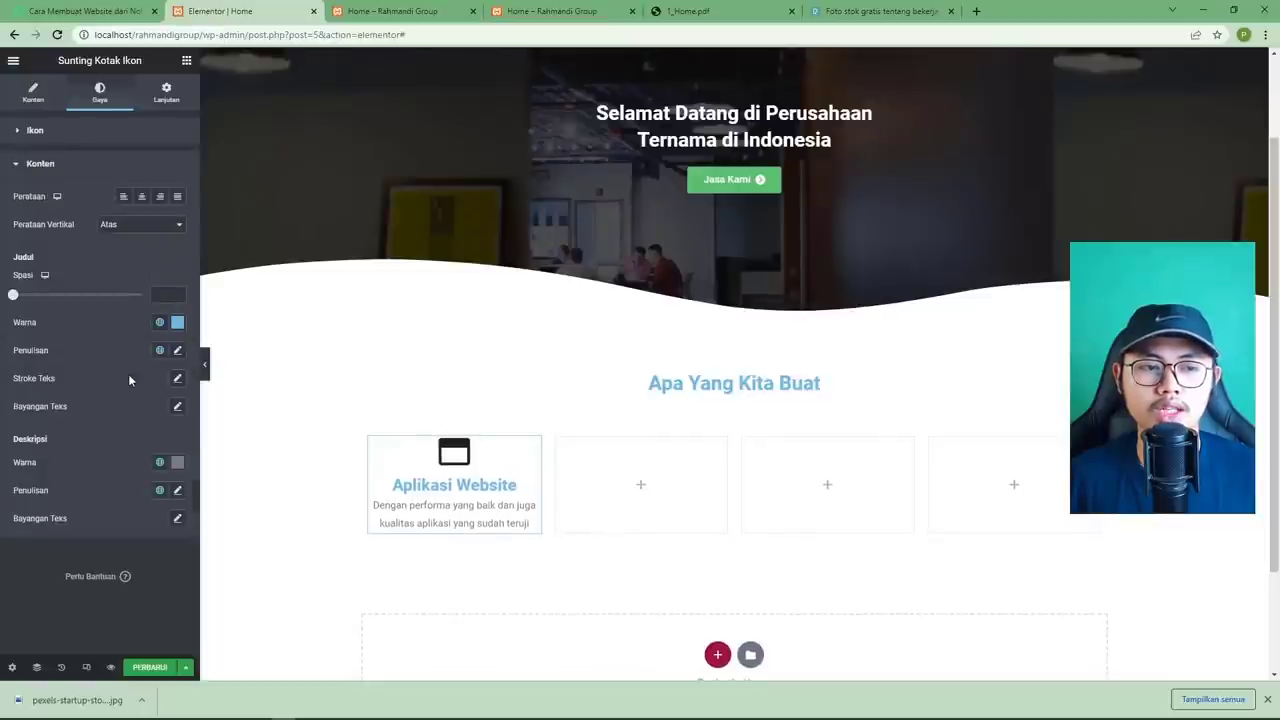
Set the title spacing to 10 and reduce the Aplikasi Website title's font size.
{"action": "left_click", "coordinate": [720, 11]}
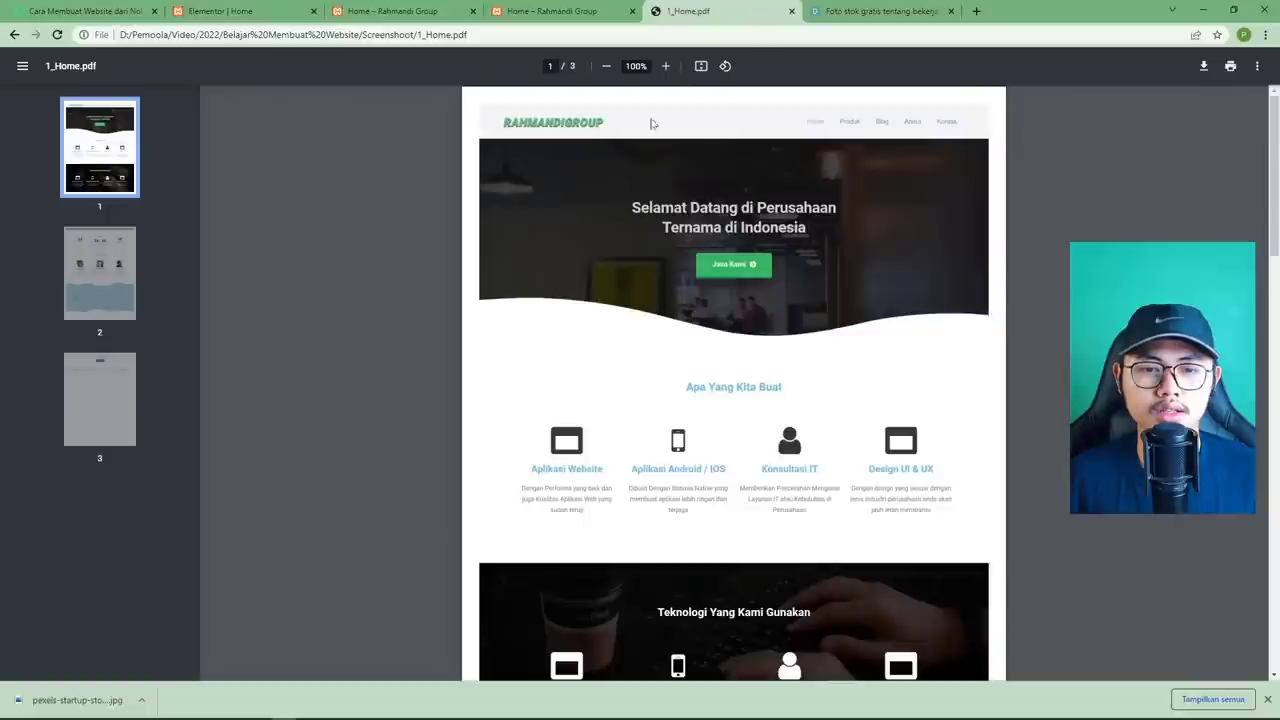
{"action": "left_click", "coordinate": [264, 13]}
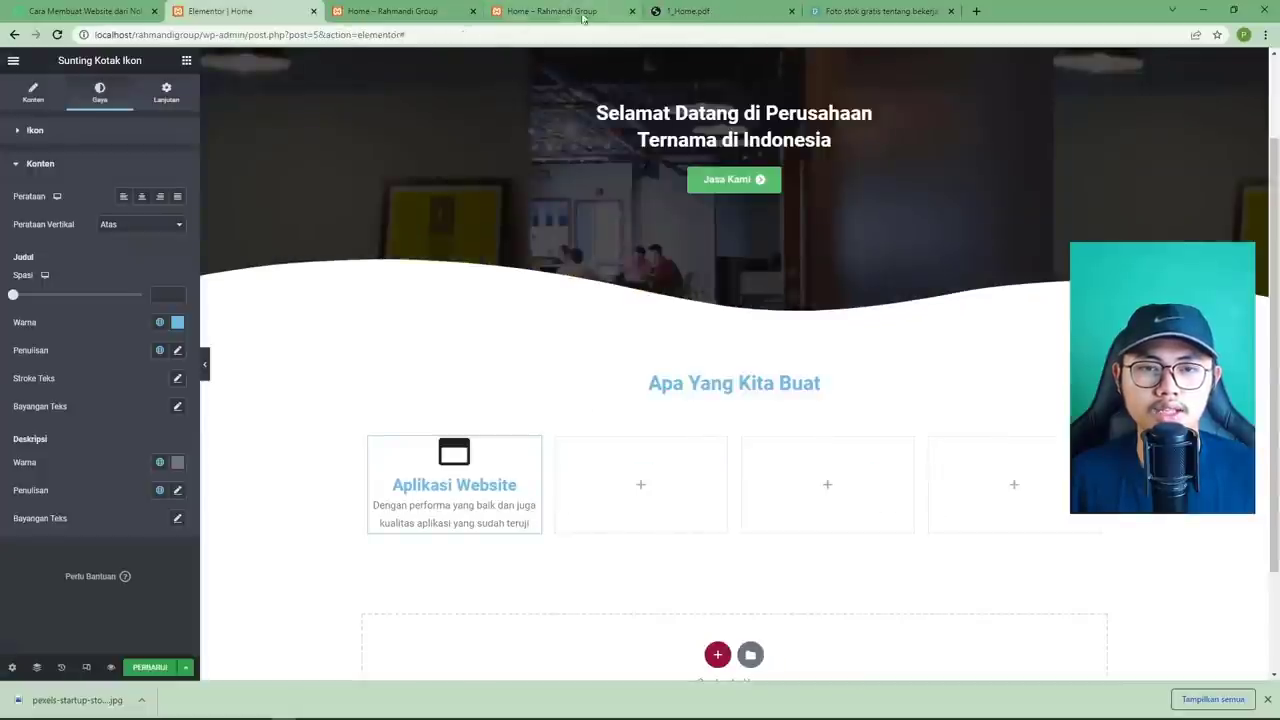
{"action": "left_click", "coordinate": [730, 10]}
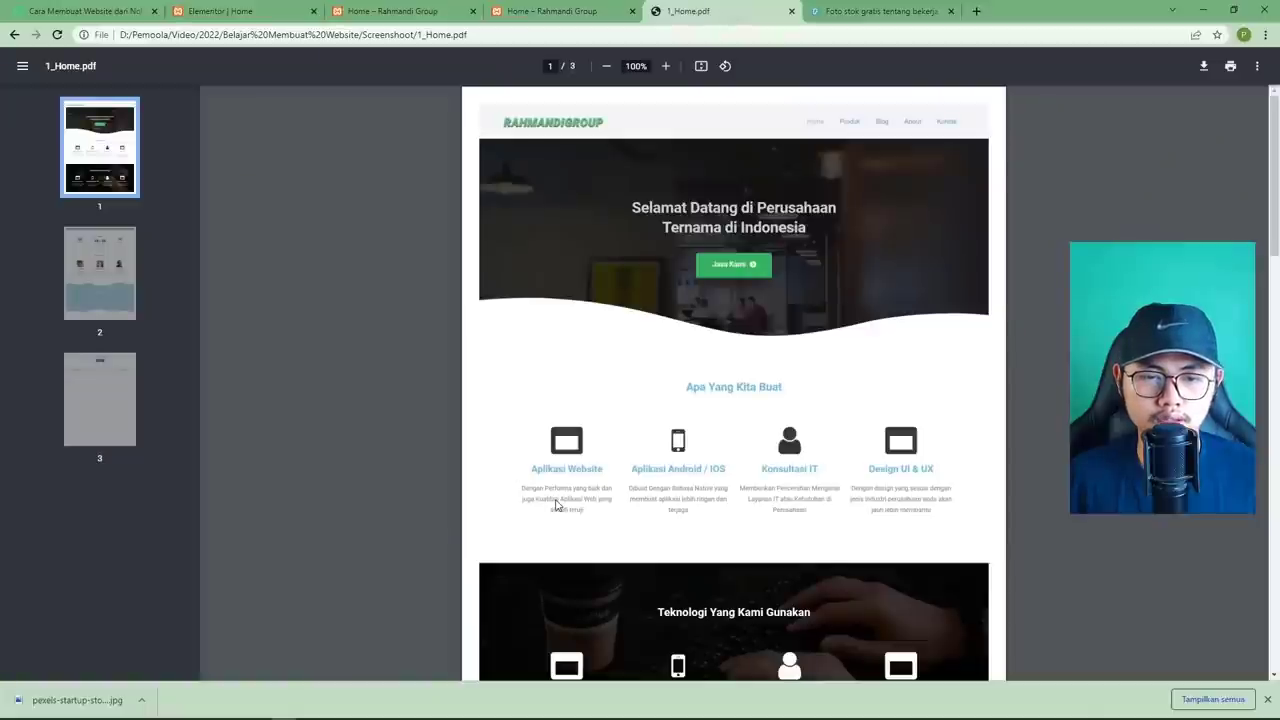
{"action": "left_click", "coordinate": [276, 20]}
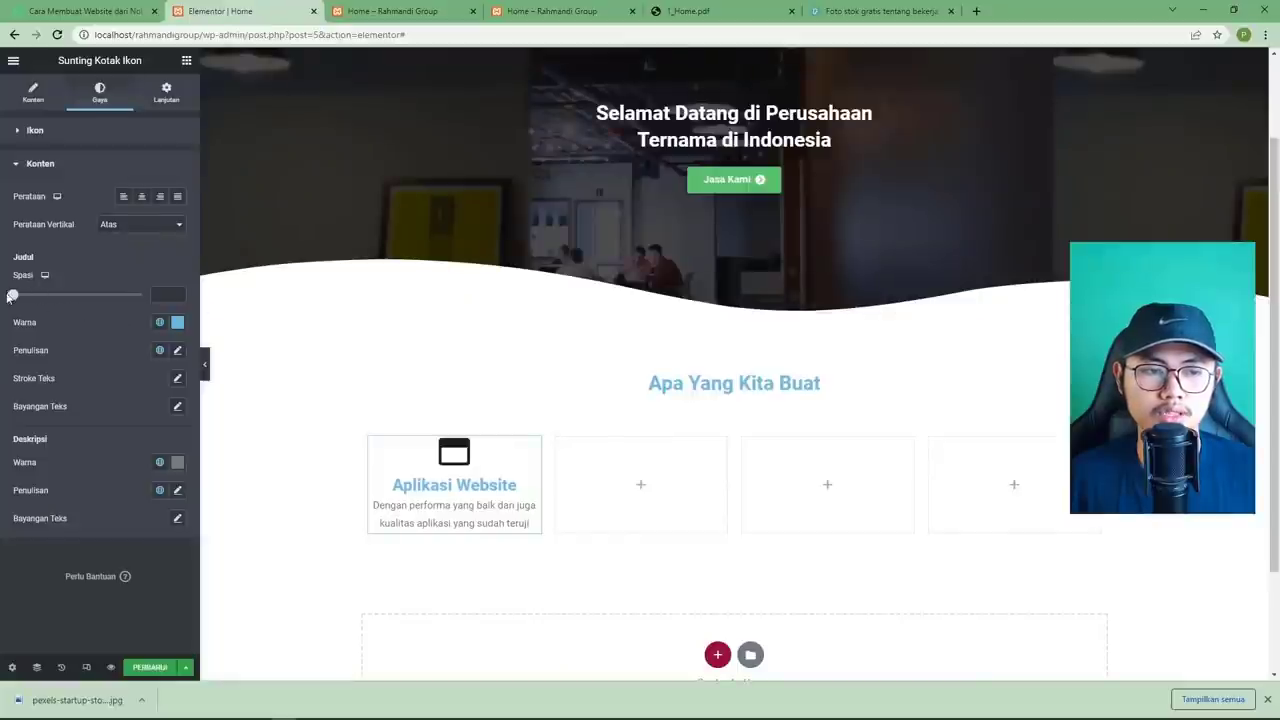
{"action": "left_click_drag", "start_coordinate": [13, 300], "coordinate": [26, 302]}
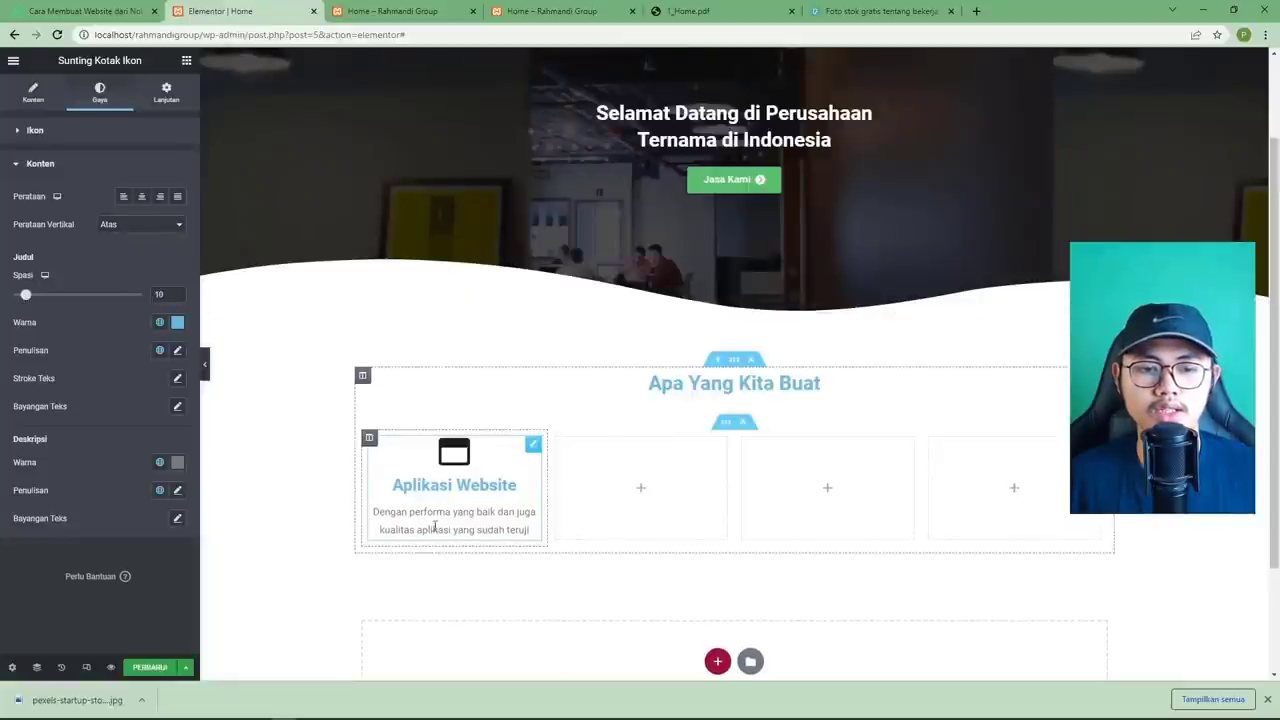
{"action": "left_click", "coordinate": [177, 350]}
{"action": "left_click_drag", "start_coordinate": [23, 456], "coordinate": [33, 456]}
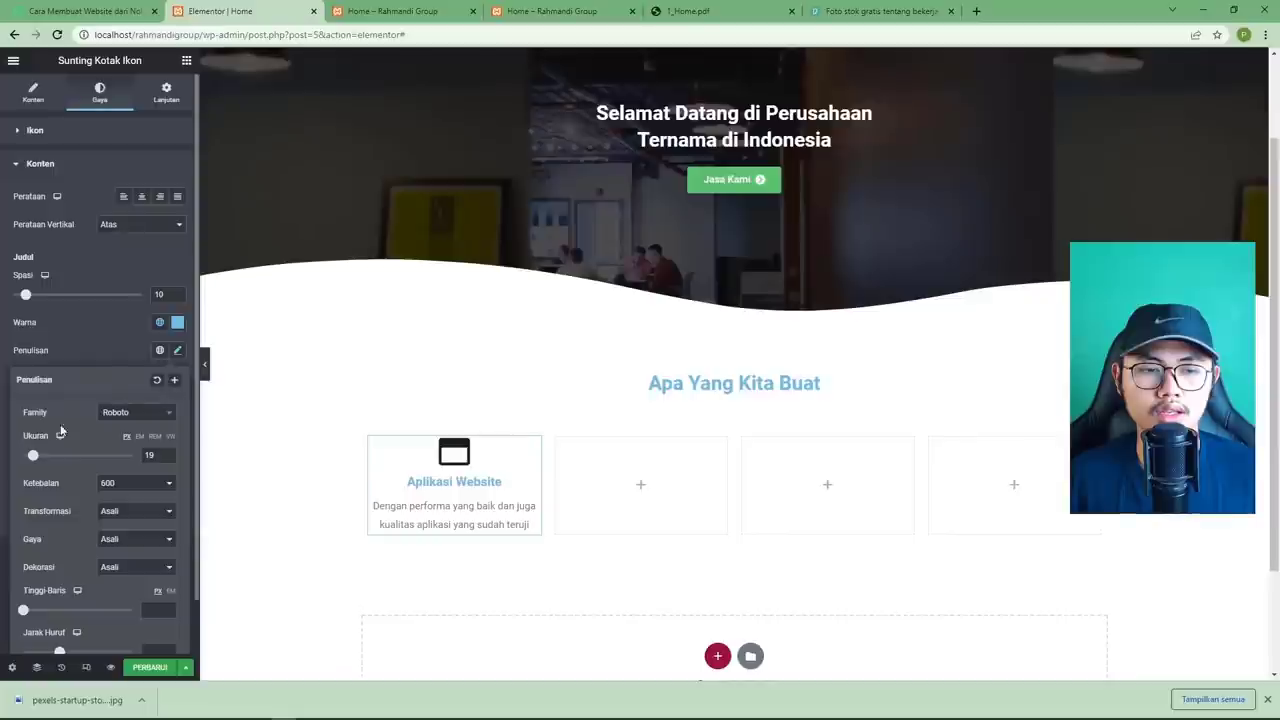
{"action": "left_click", "coordinate": [107, 351]}
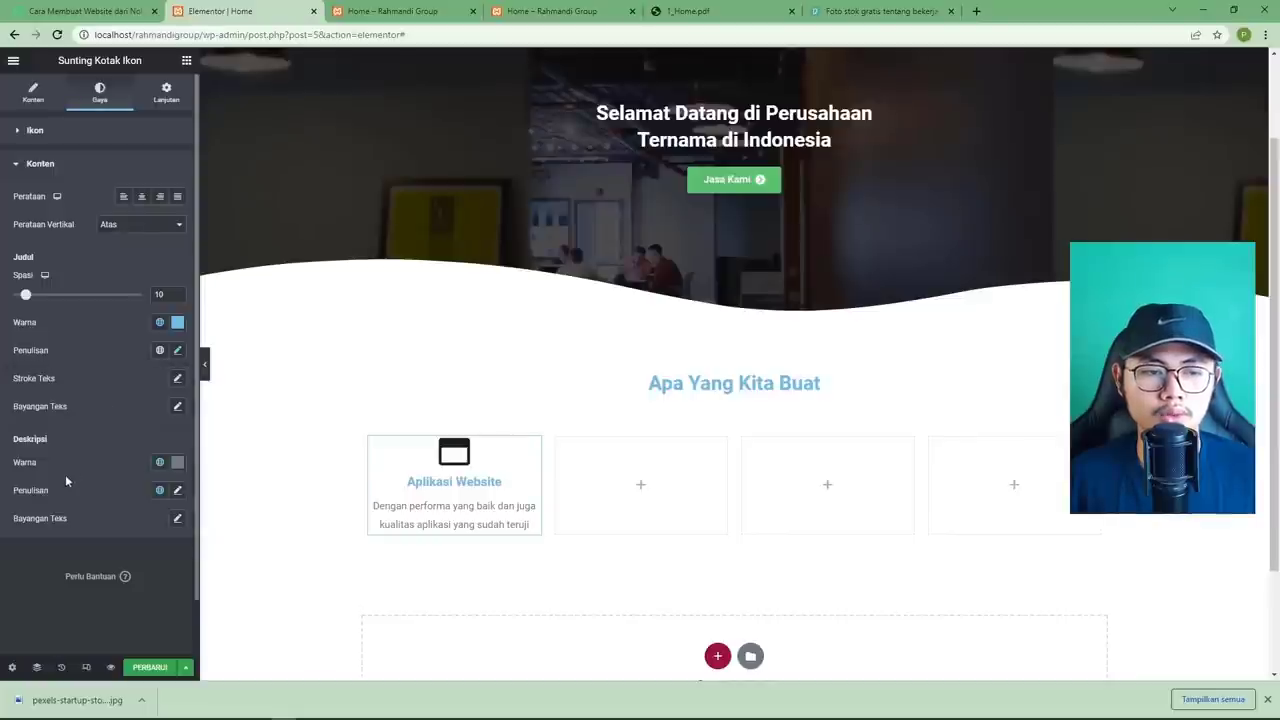
Set the description font size to 12 and update the page.
{"action": "left_click", "coordinate": [178, 492]}
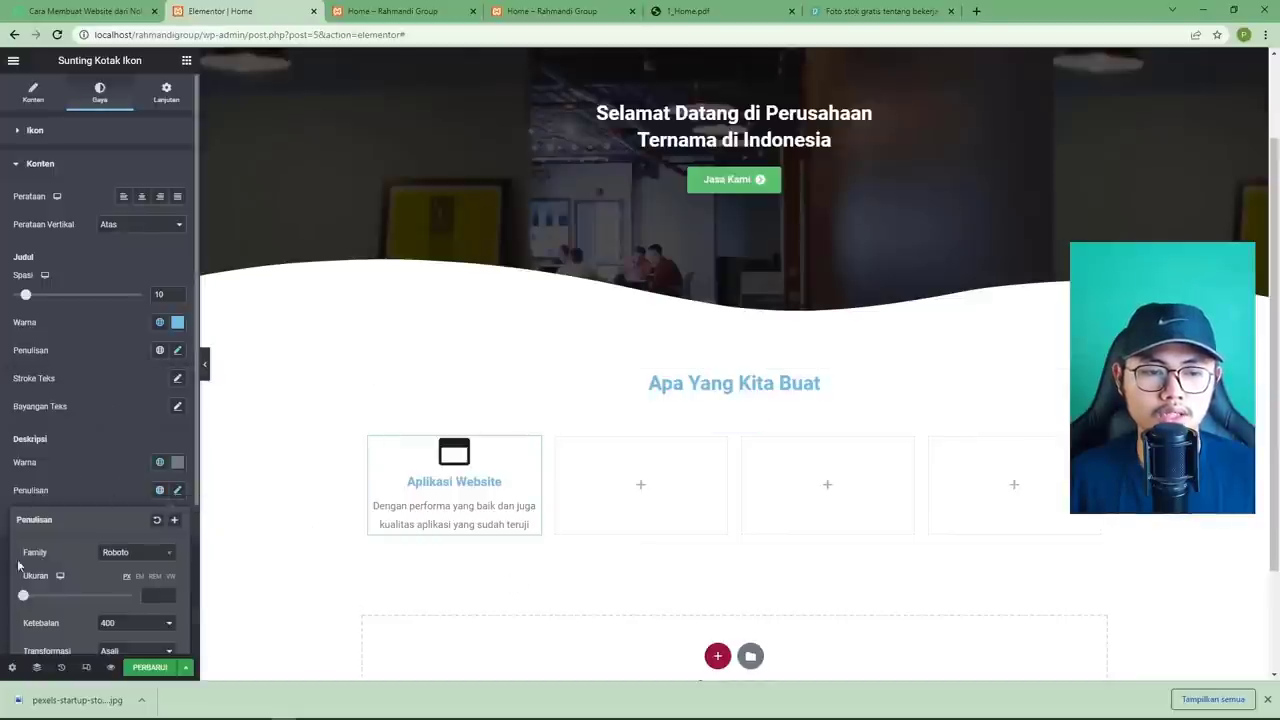
{"action": "left_click_drag", "start_coordinate": [26, 597], "coordinate": [30, 597]}
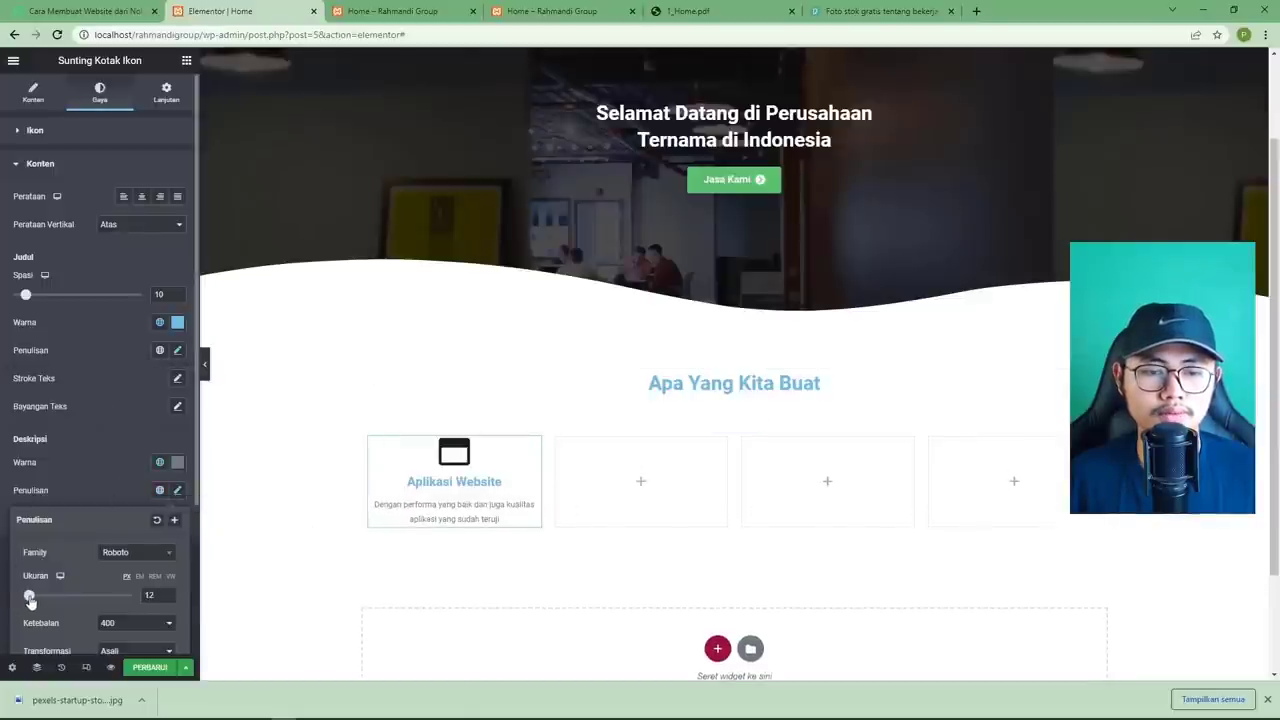
{"action": "left_click", "coordinate": [104, 488]}
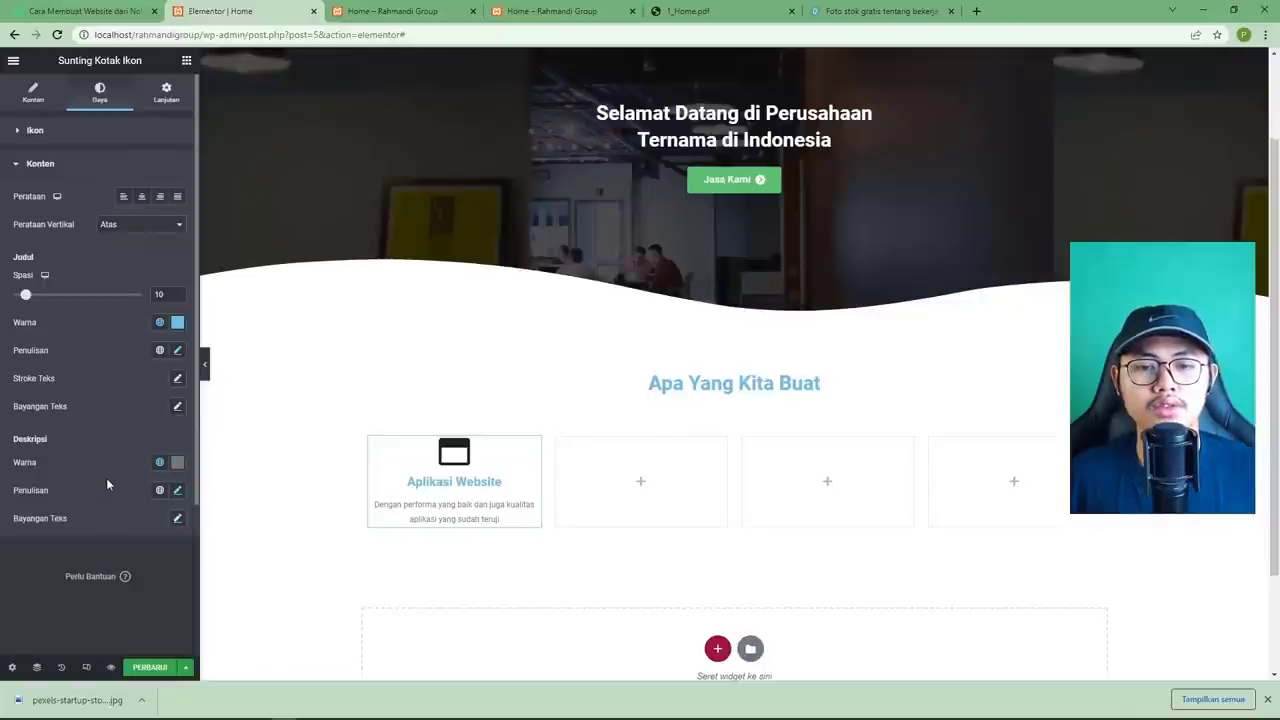
{"action": "left_click", "coordinate": [150, 667]}
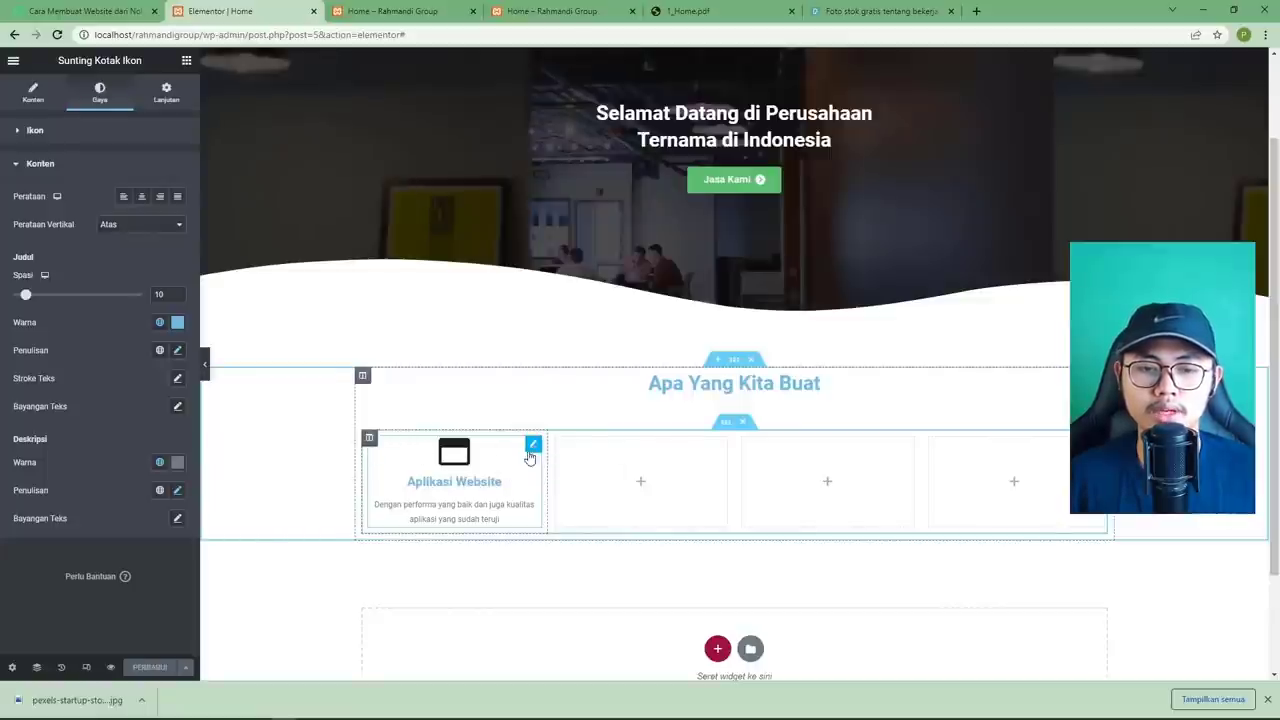
Copy the Aplikasi Website box and paste it into the second, third and fourth columns.
{"action": "right_click", "coordinate": [532, 452]}
{"action": "left_click", "coordinate": [586, 505]}
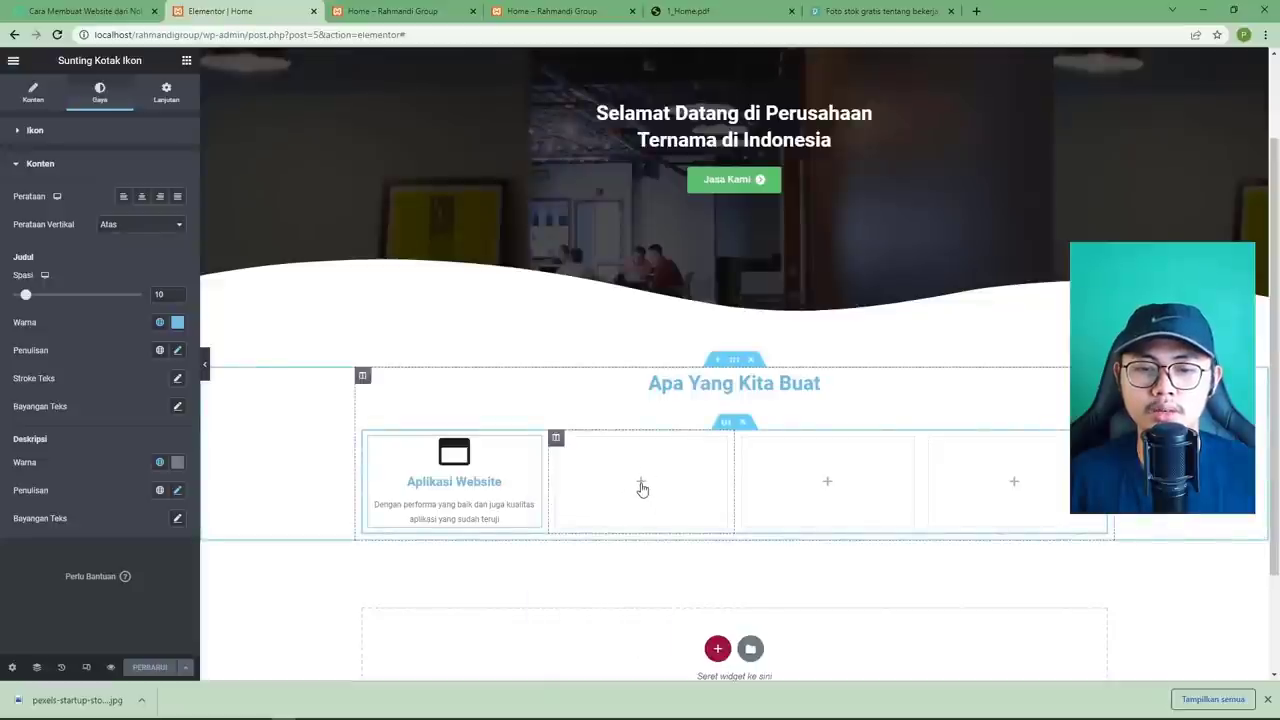
{"action": "right_click", "coordinate": [642, 488]}
{"action": "left_click", "coordinate": [697, 578]}
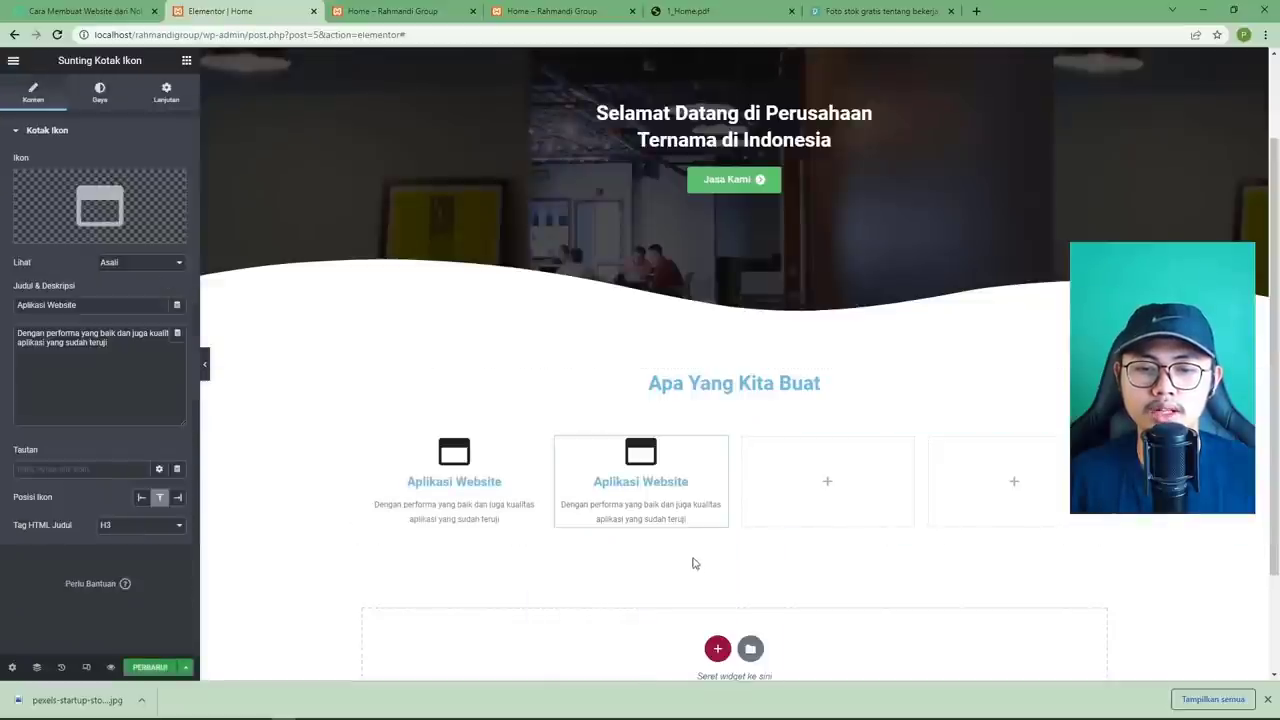
{"action": "right_click", "coordinate": [796, 474]}
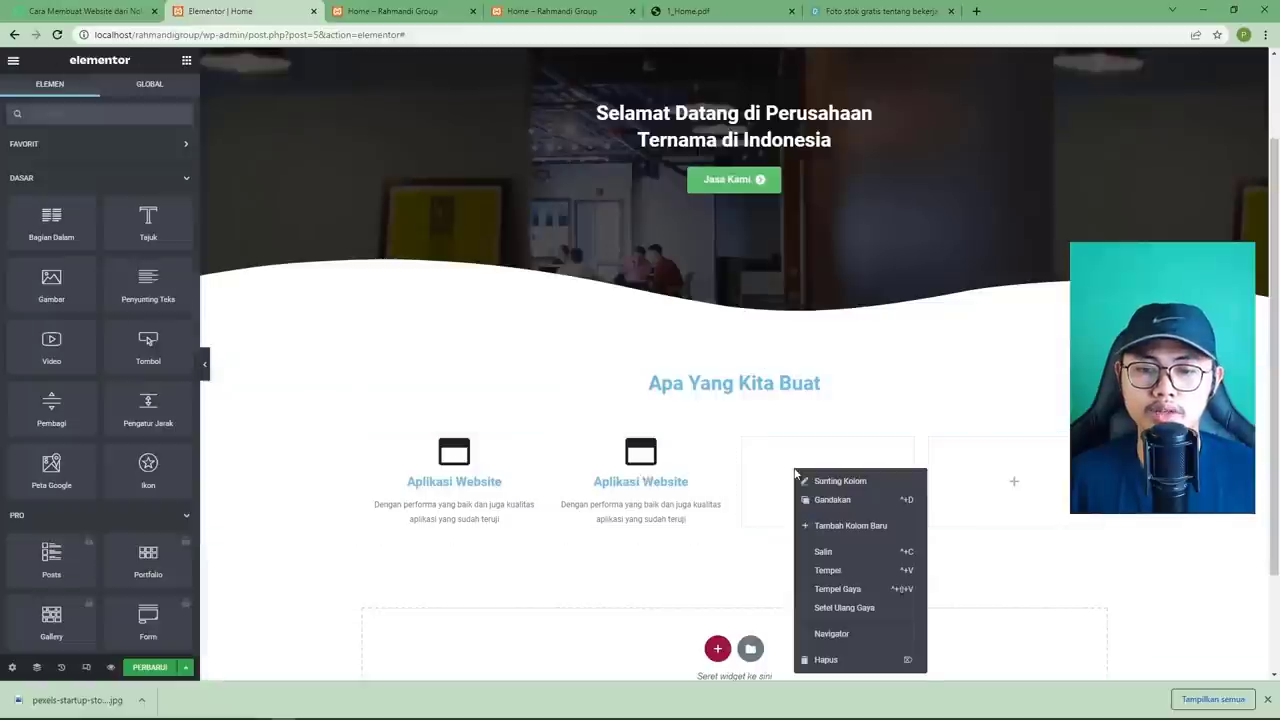
{"action": "left_click", "coordinate": [845, 573]}
{"action": "right_click", "coordinate": [1005, 470]}
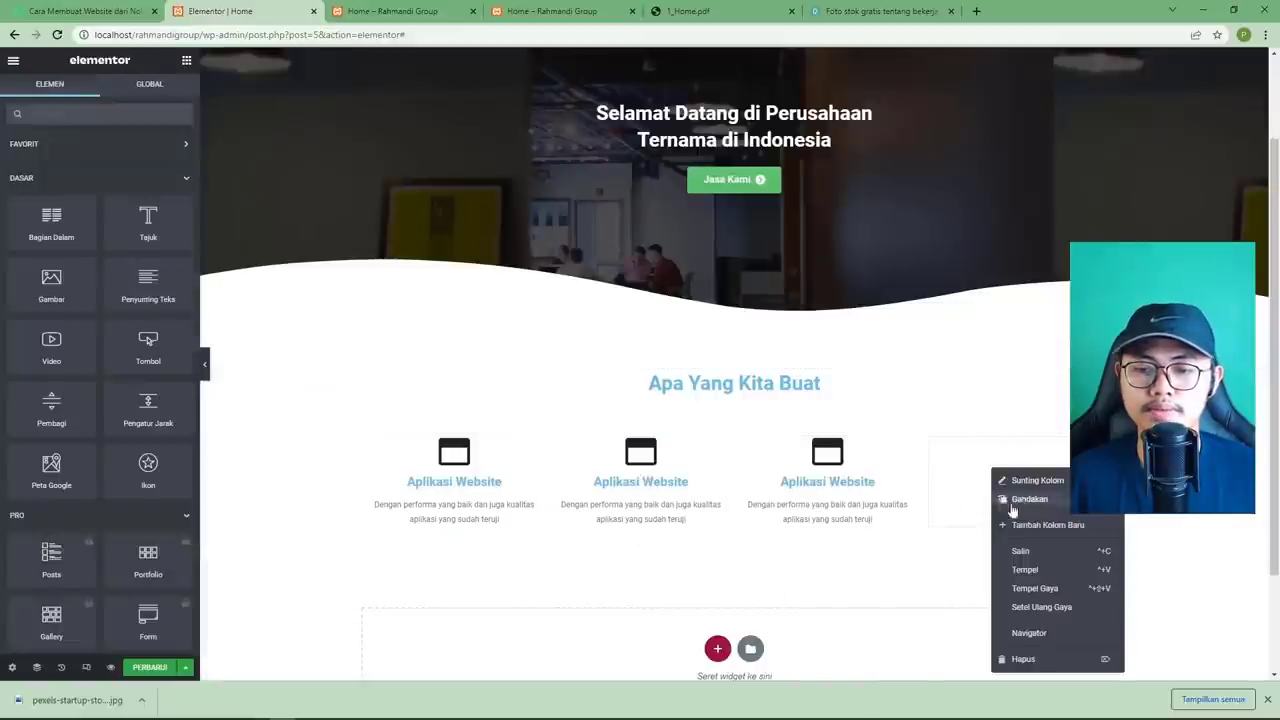
{"action": "left_click", "coordinate": [1030, 568]}
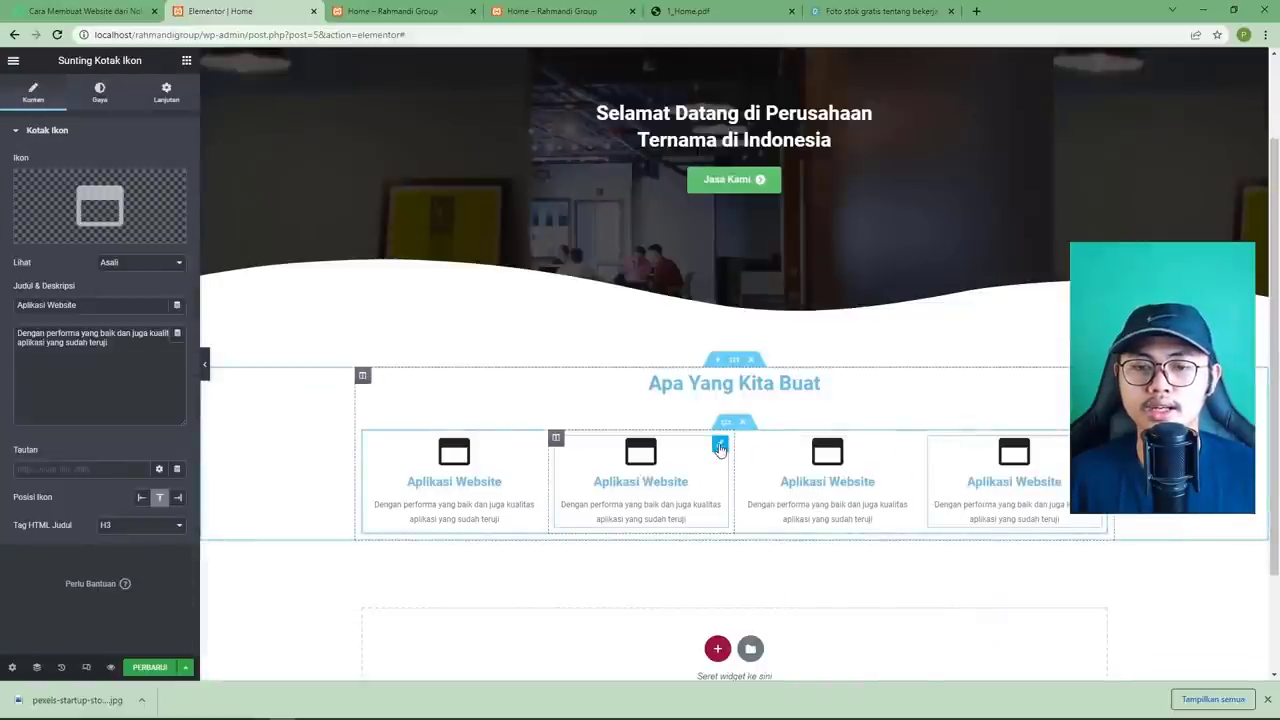
{"action": "left_click", "coordinate": [690, 11]}
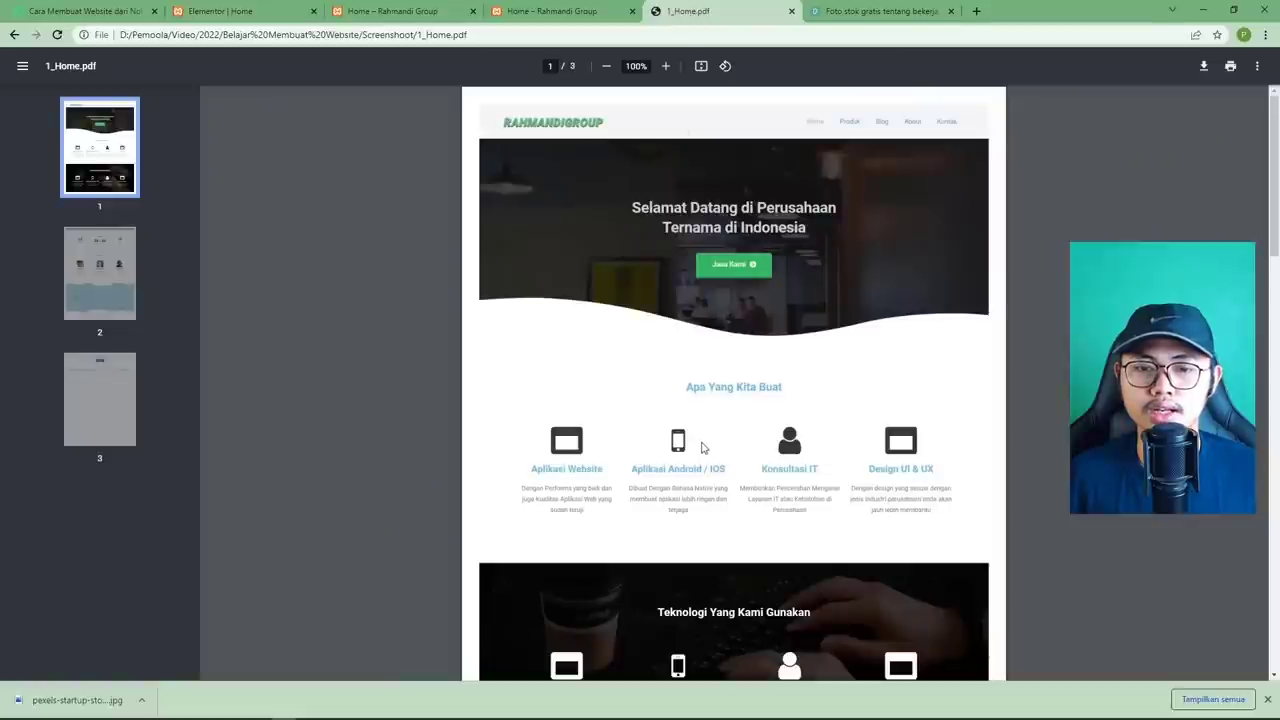
Retitle the second box 'Aplikasi Android / IOS' and give it the Mobile icon.
{"action": "left_click", "coordinate": [220, 11]}
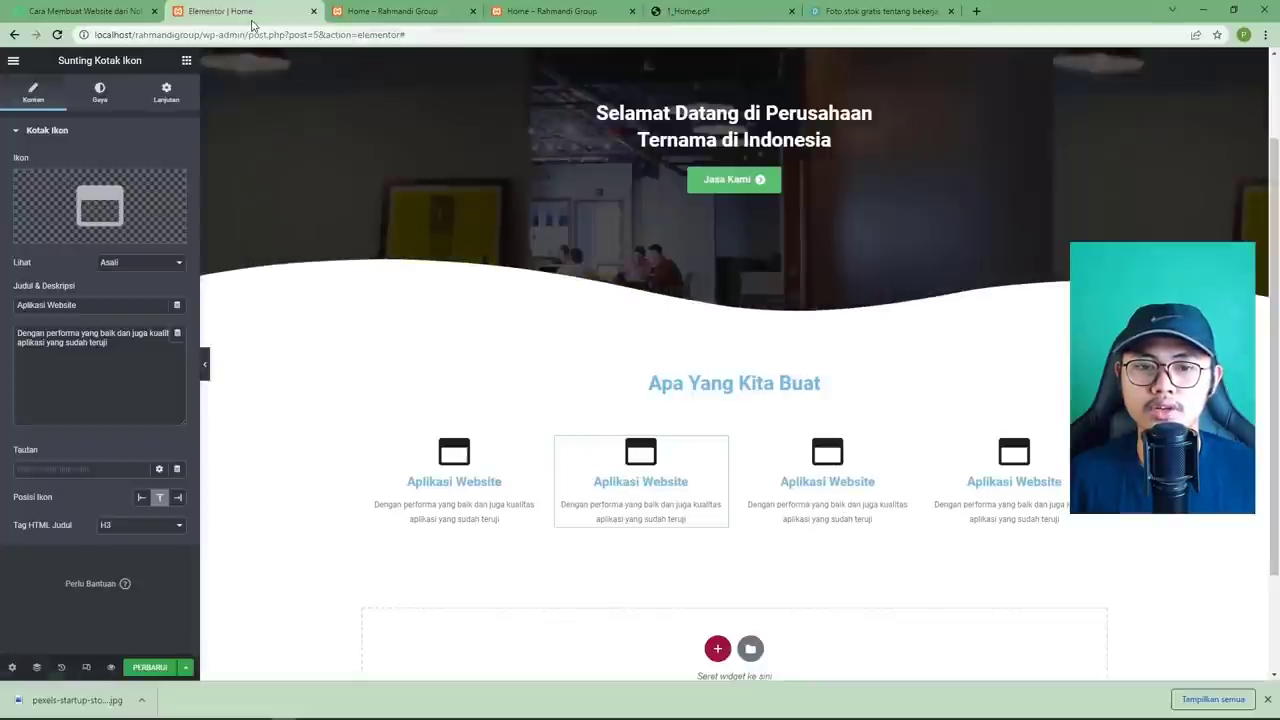
{"action": "double_click", "coordinate": [96, 305]}
{"action": "type", "text": "Android / IOS"}
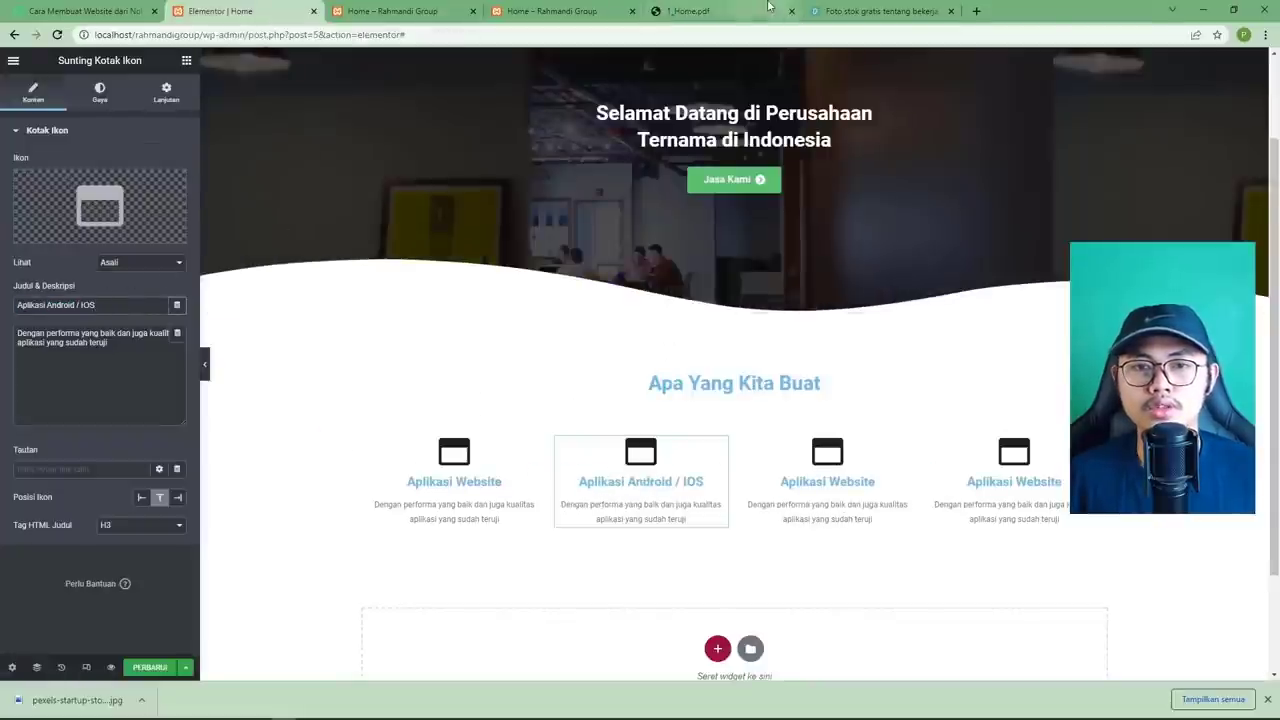
{"action": "left_click", "coordinate": [755, 11]}
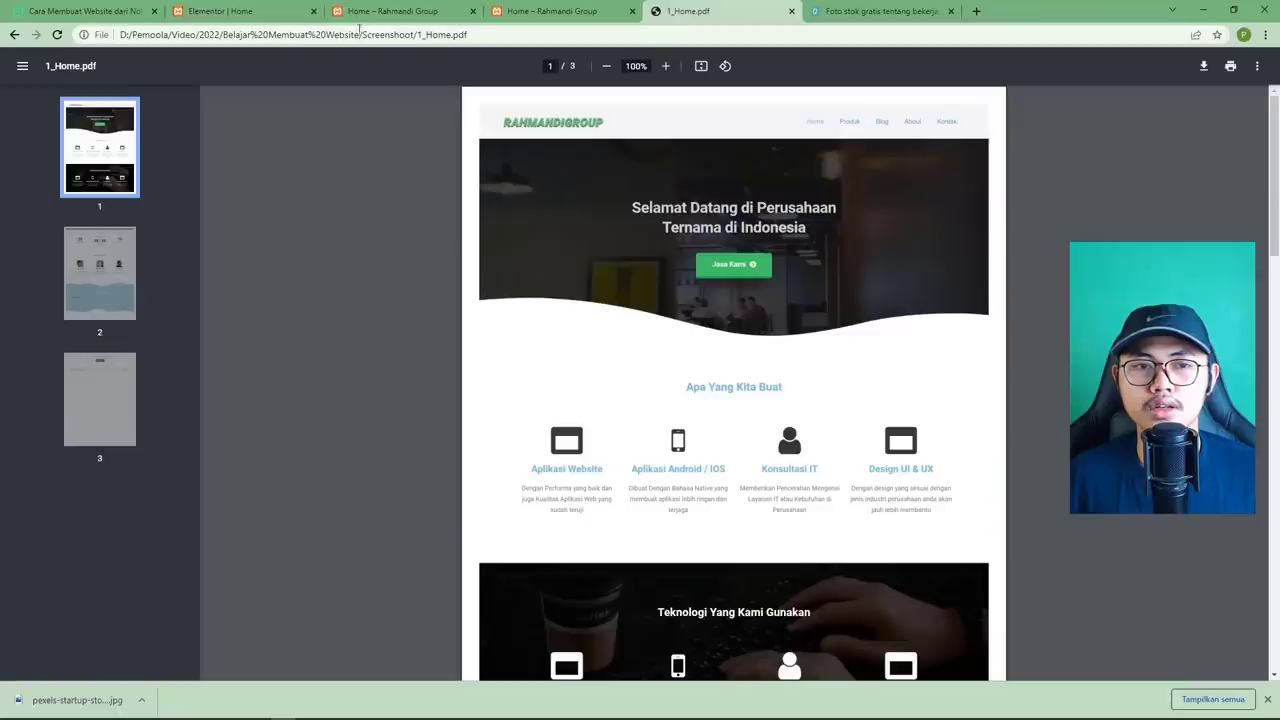
{"action": "left_click", "coordinate": [250, 14]}
{"action": "left_click", "coordinate": [129, 206]}
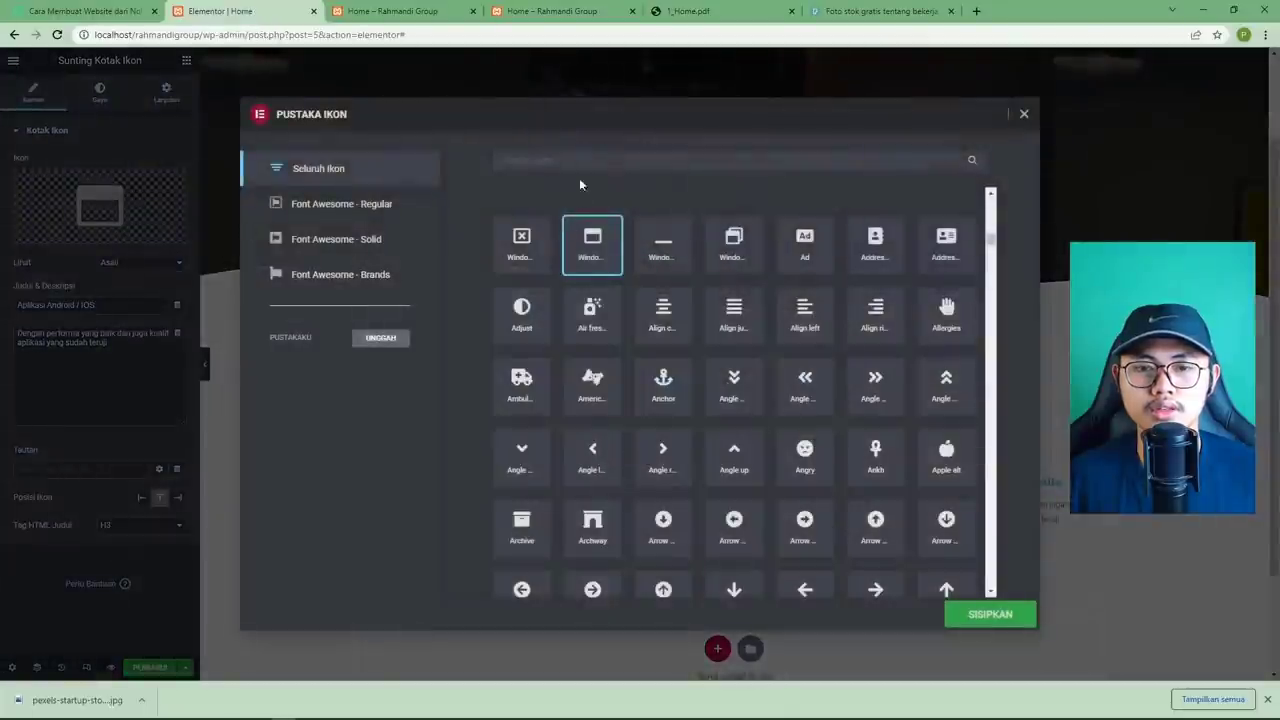
{"action": "scroll", "coordinate": [691, 425], "scroll_direction": "down", "scroll_amount": 15}
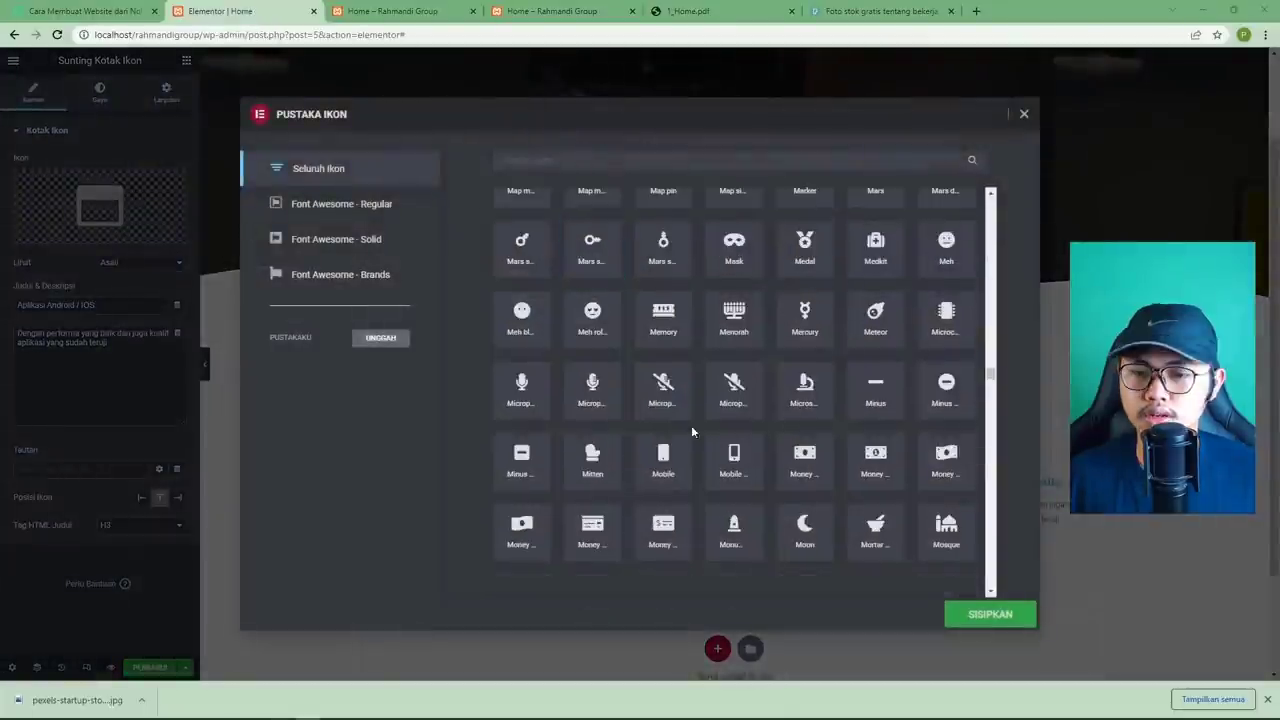
{"action": "left_click", "coordinate": [731, 478]}
{"action": "left_click", "coordinate": [968, 614]}
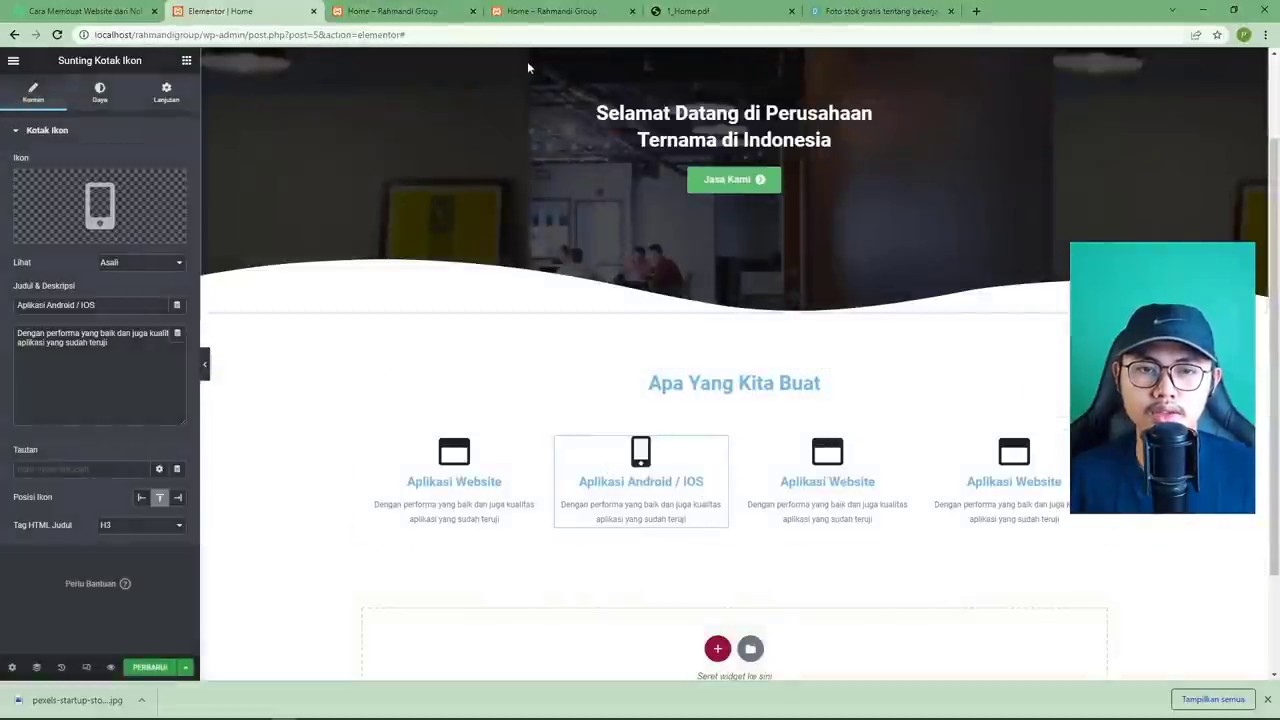
{"action": "left_click", "coordinate": [682, 12]}
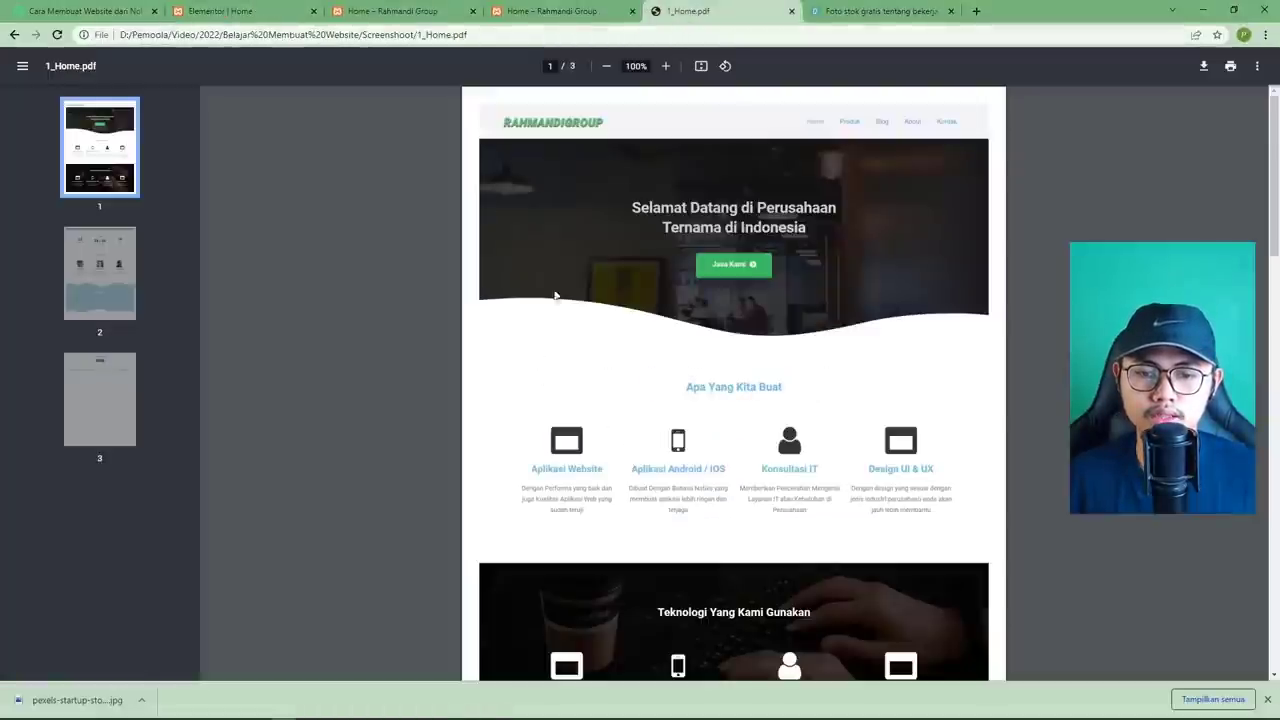
{"action": "left_click", "coordinate": [265, 11]}
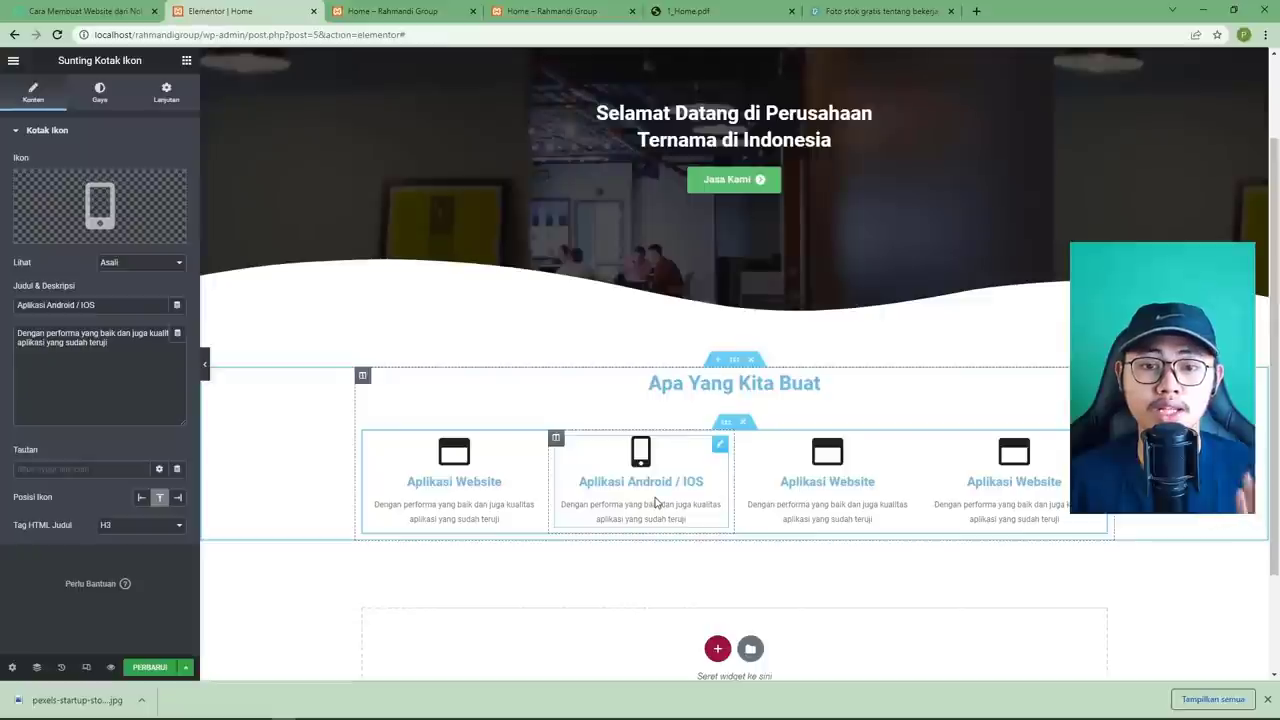
Give the third service box the User icon from the Icon Library.
{"action": "left_click", "coordinate": [851, 487]}
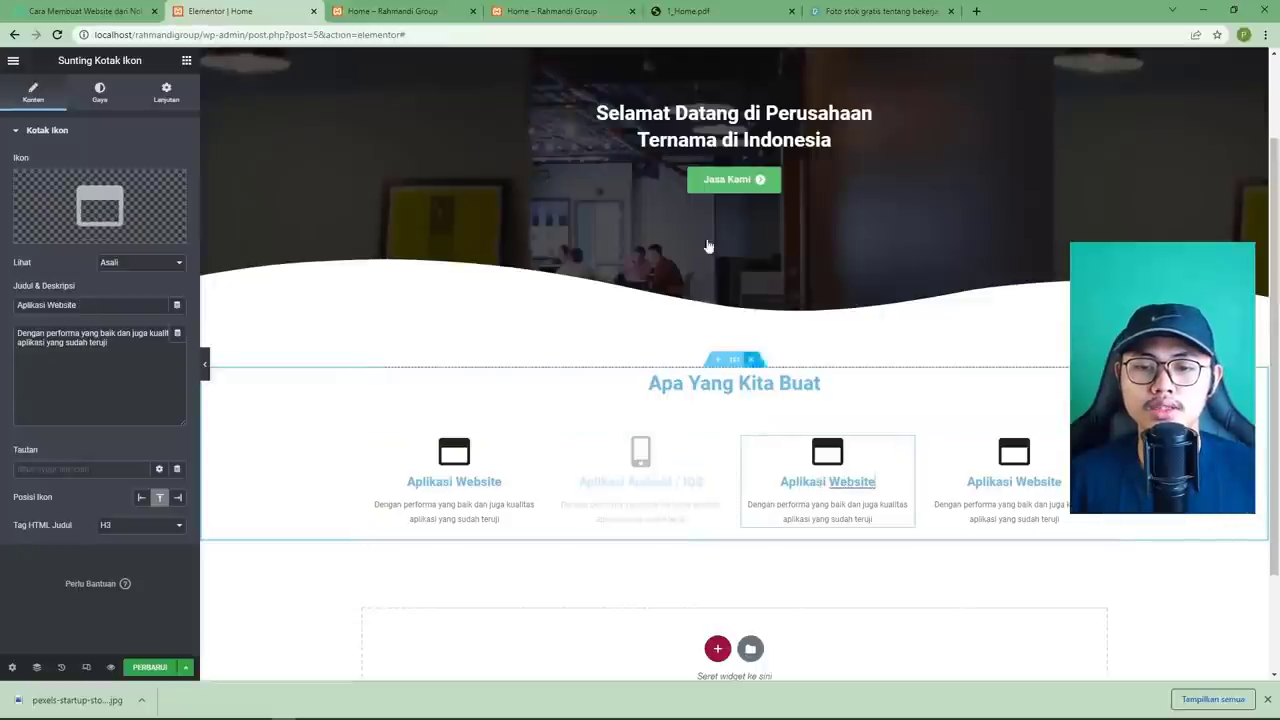
{"action": "left_click", "coordinate": [668, 16]}
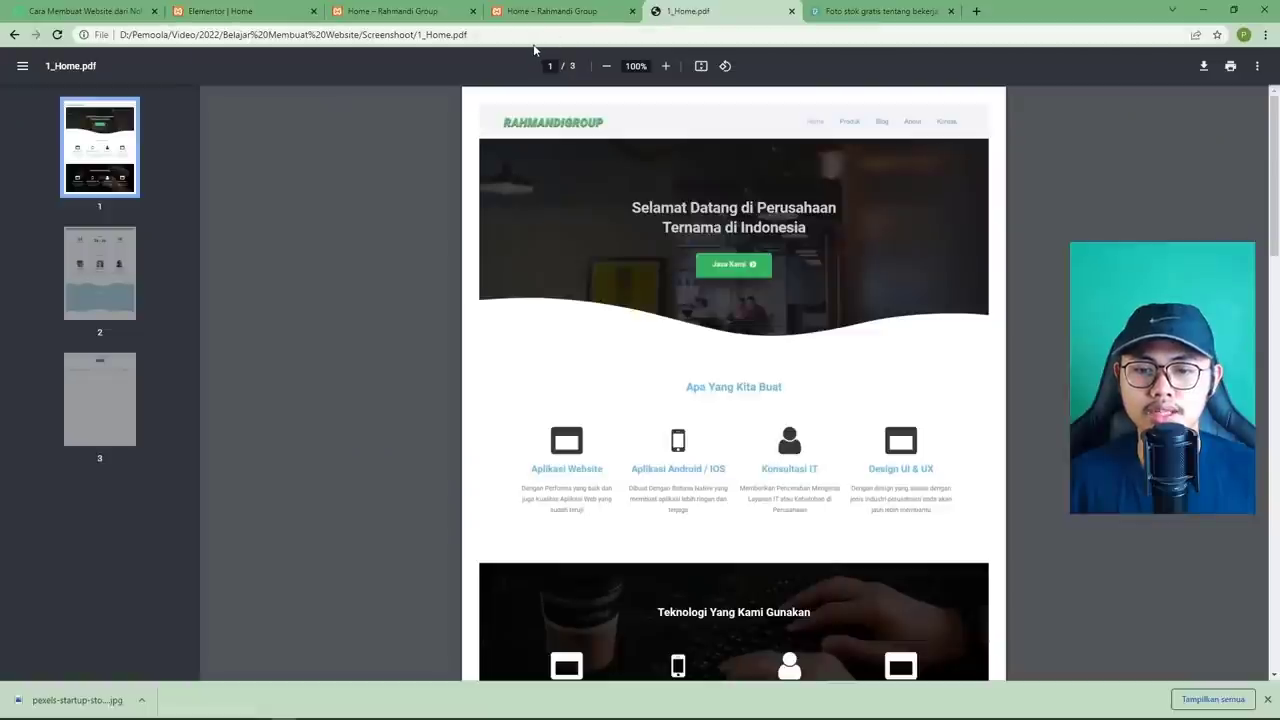
{"action": "left_click", "coordinate": [290, 13]}
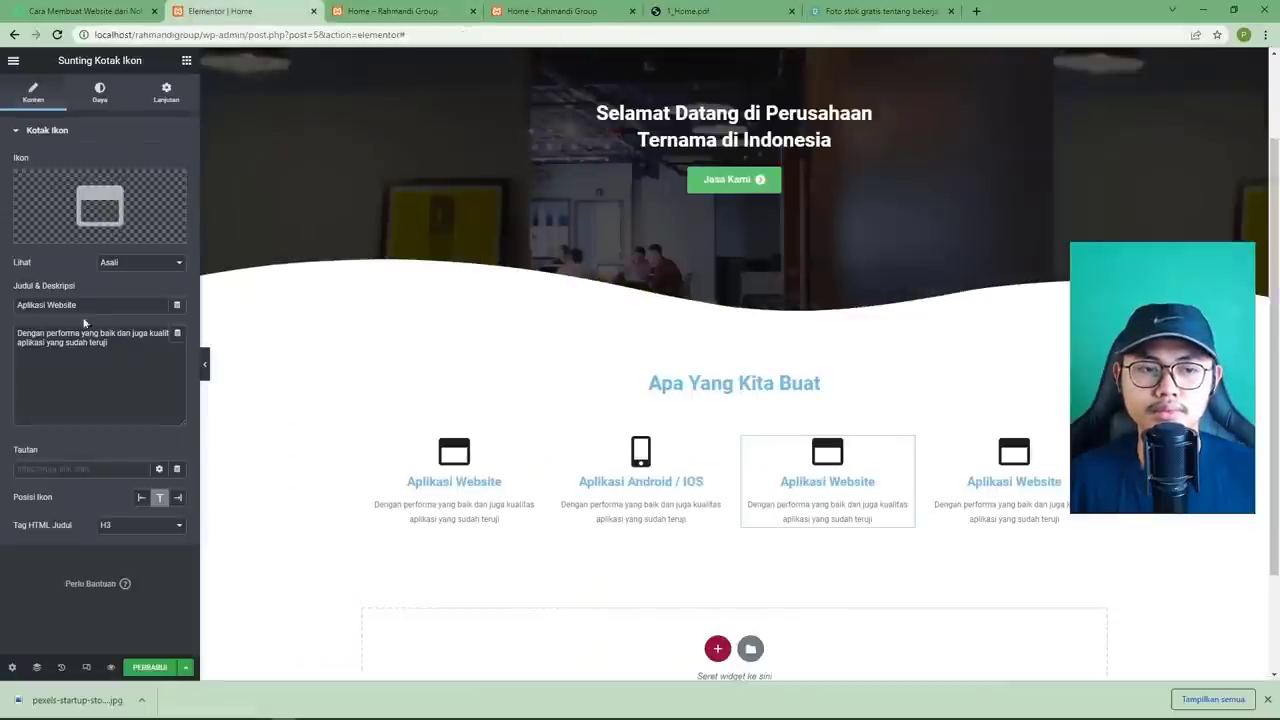
{"action": "left_click", "coordinate": [98, 205]}
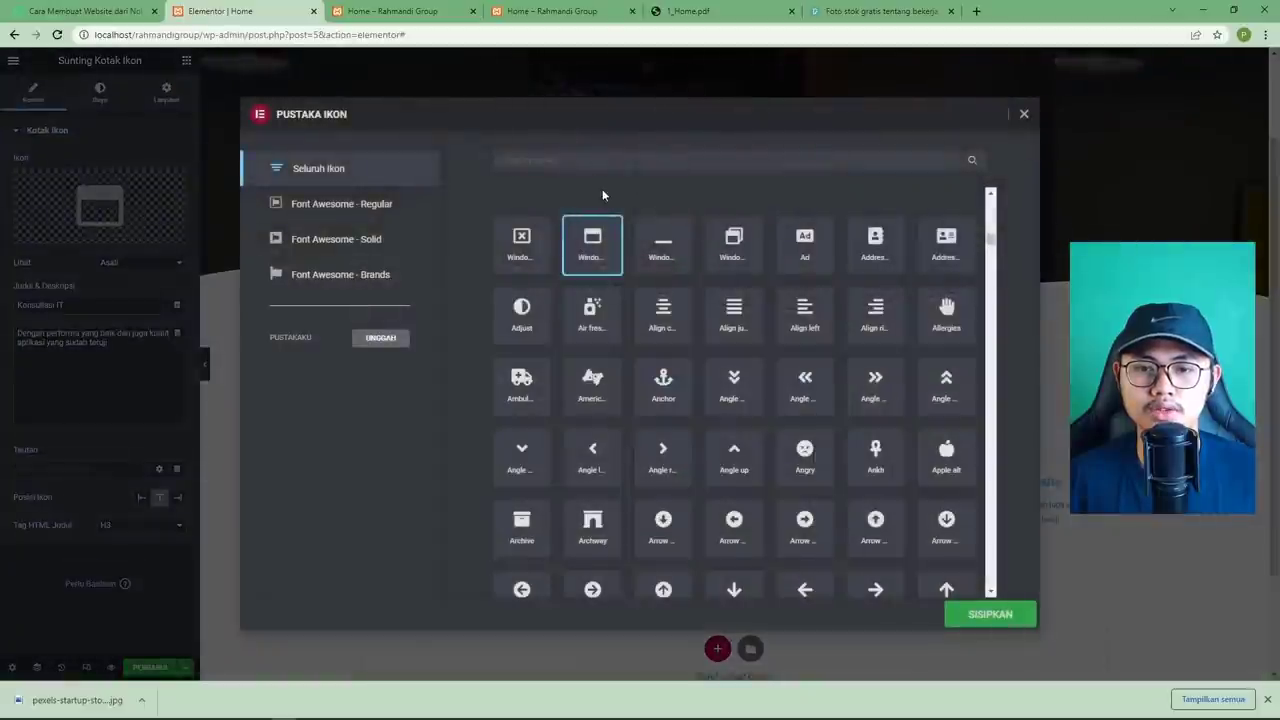
{"action": "left_click_drag", "start_coordinate": [990, 220], "coordinate": [988, 445]}
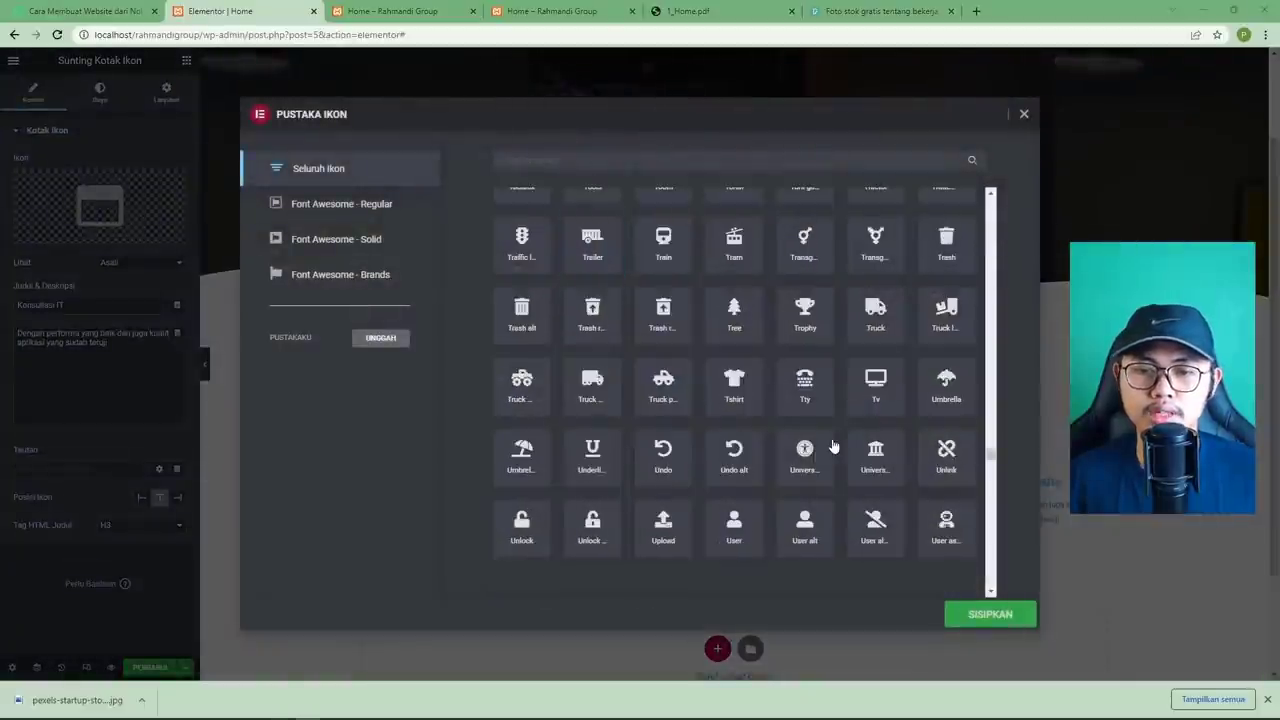
{"action": "left_click", "coordinate": [727, 545]}
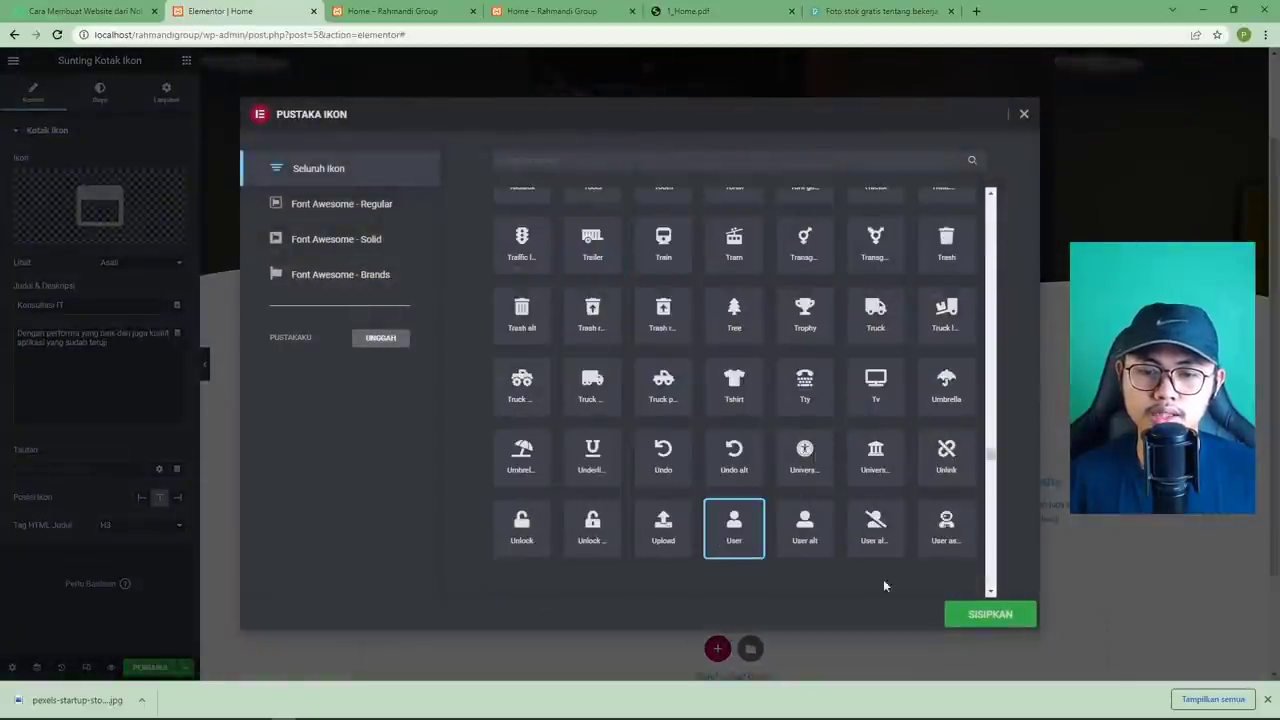
{"action": "left_click", "coordinate": [1000, 616]}
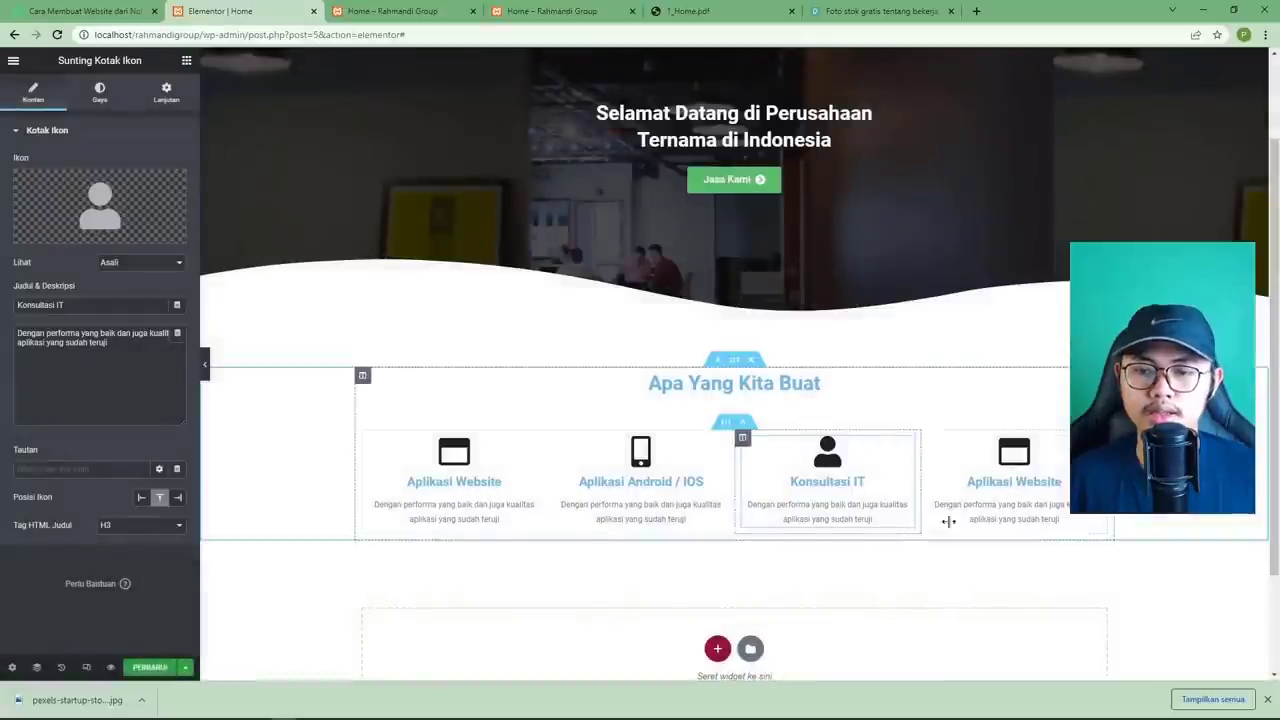
{"action": "left_click", "coordinate": [699, 14]}
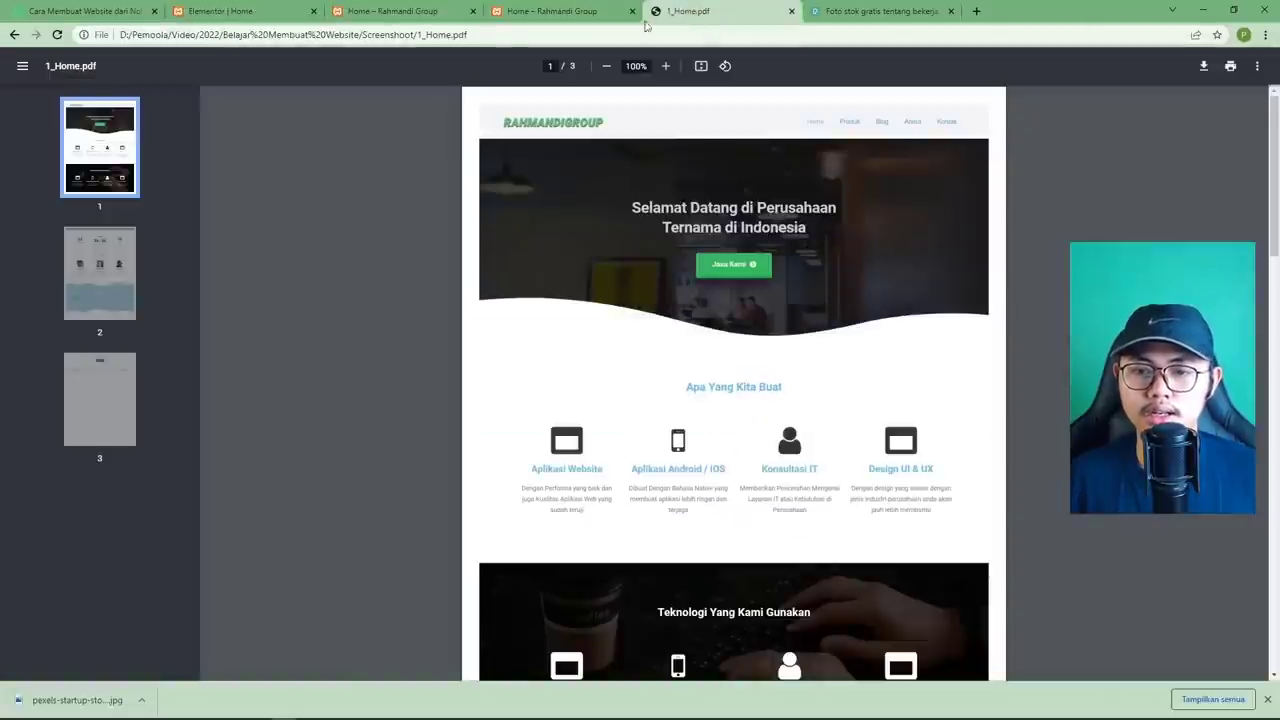
{"action": "left_click", "coordinate": [270, 20]}
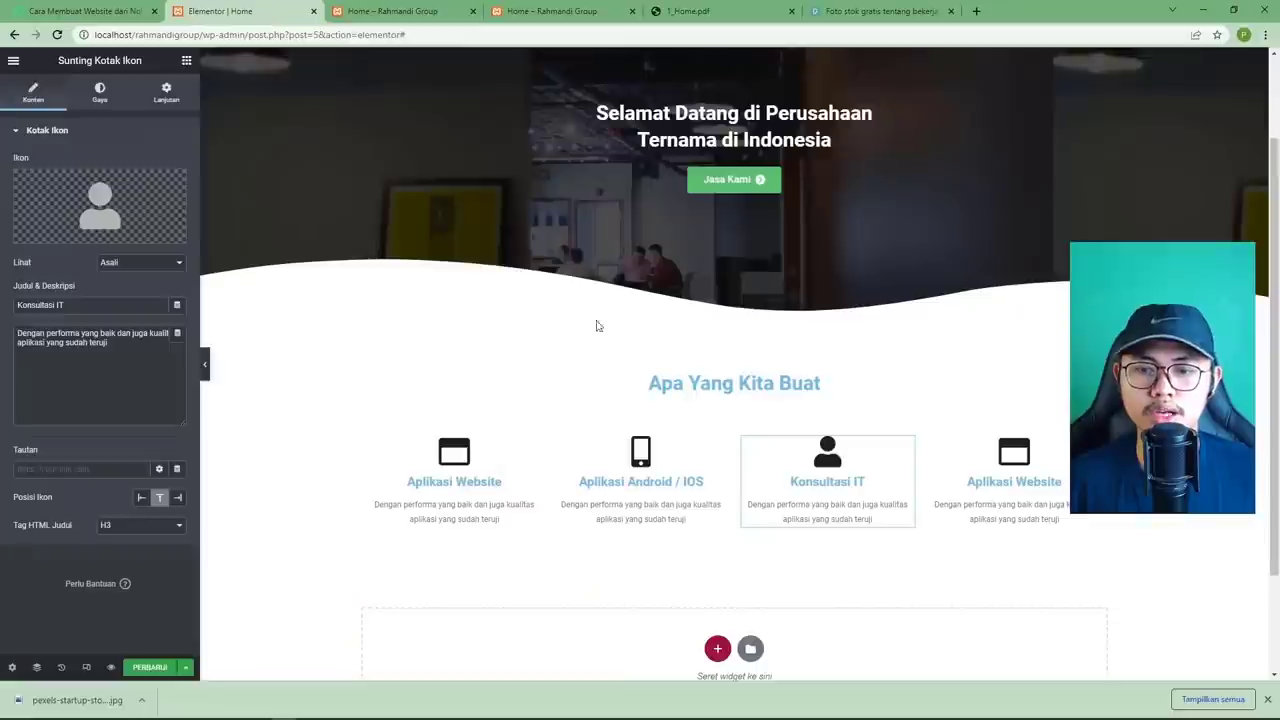
Retitle the fourth service box 'Design UI & UX'.
{"action": "left_click", "coordinate": [1098, 522]}
{"action": "triple_click", "coordinate": [80, 305]}
{"action": "type", "text": "Design UI"}
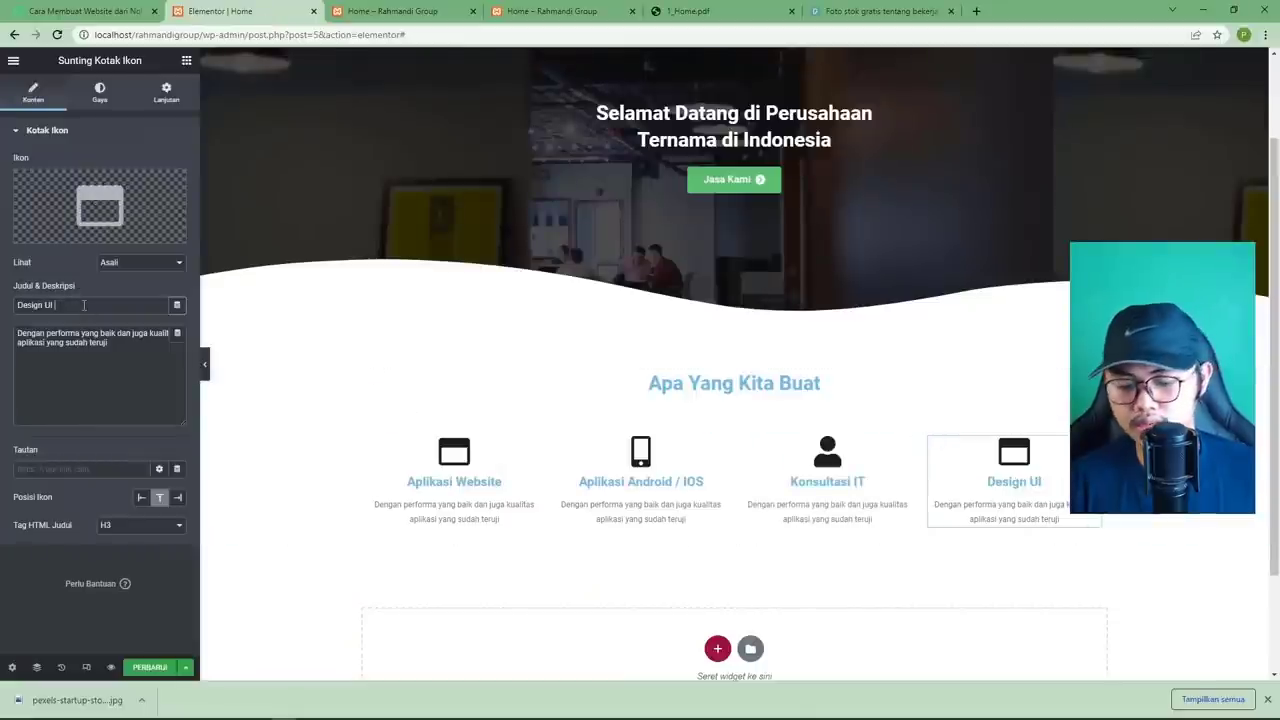
{"action": "type", "text": " & UX"}
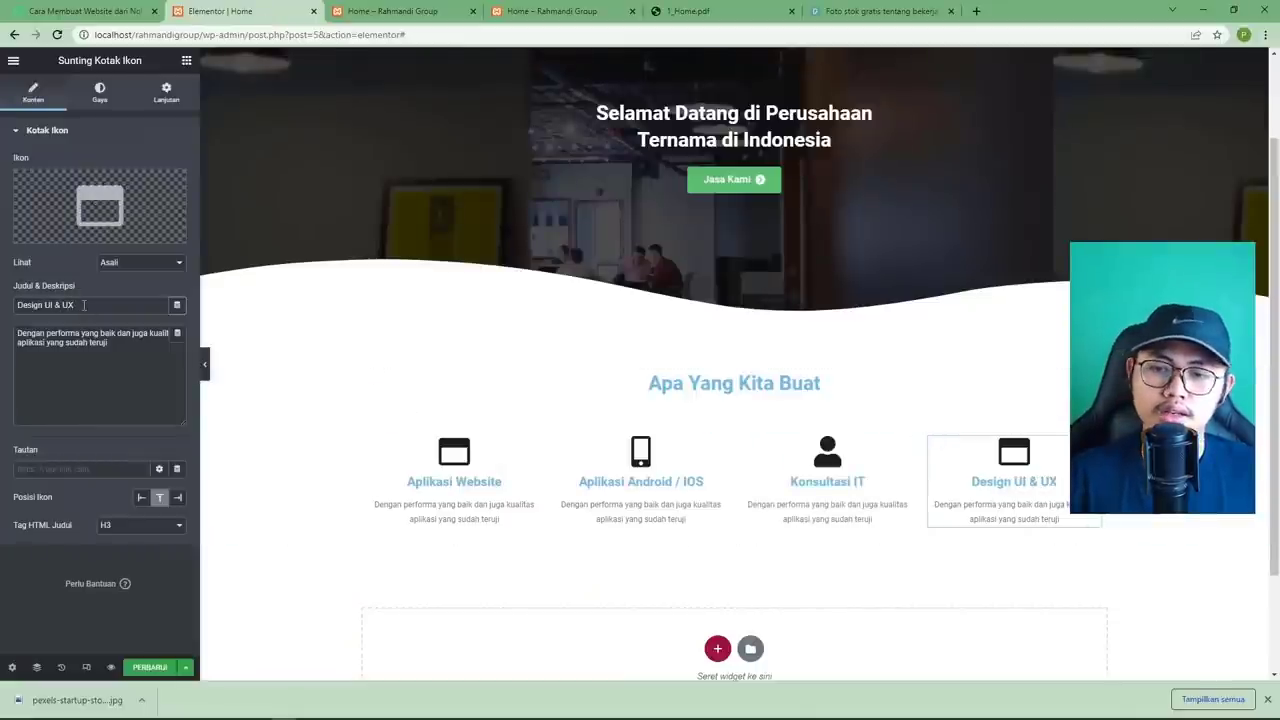
{"action": "mouse_move", "coordinate": [85, 196]}
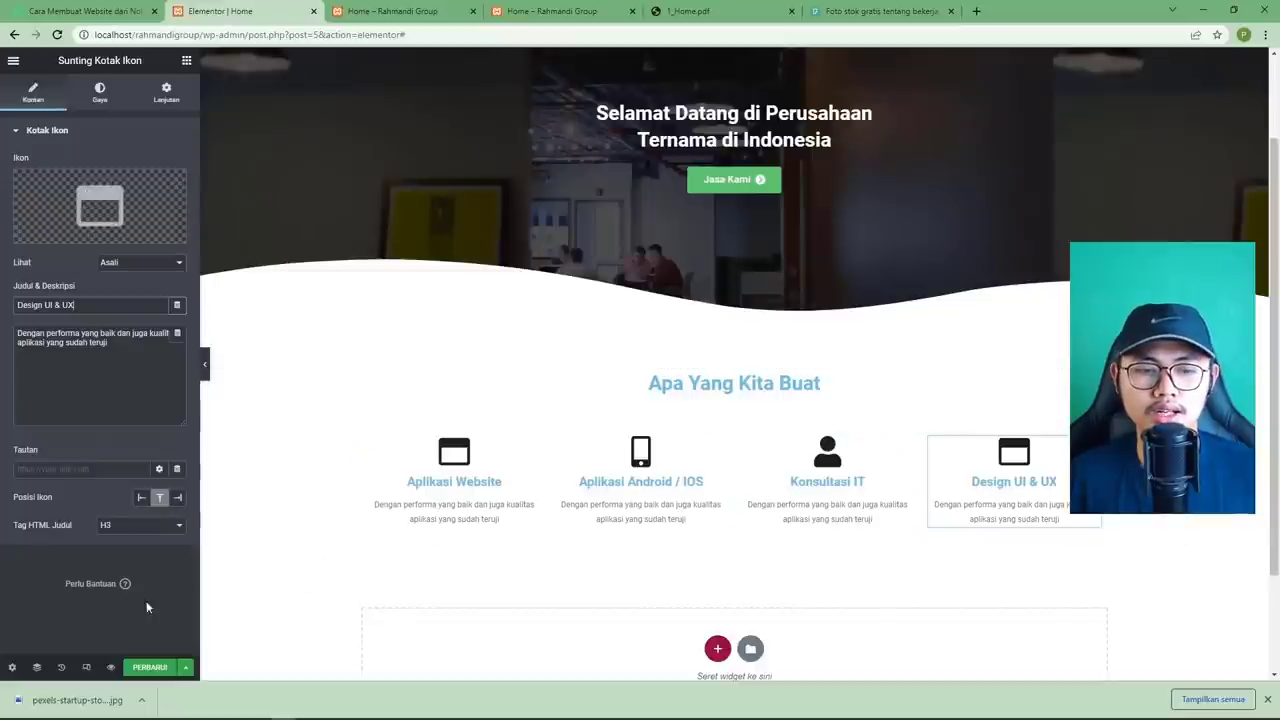
Save the Elementor page with PERBARUI and compare it with the 1_Home.pdf mockup.
{"action": "left_click", "coordinate": [149, 667]}
{"action": "scroll", "coordinate": [450, 300], "scroll_direction": "down", "scroll_amount": 1}
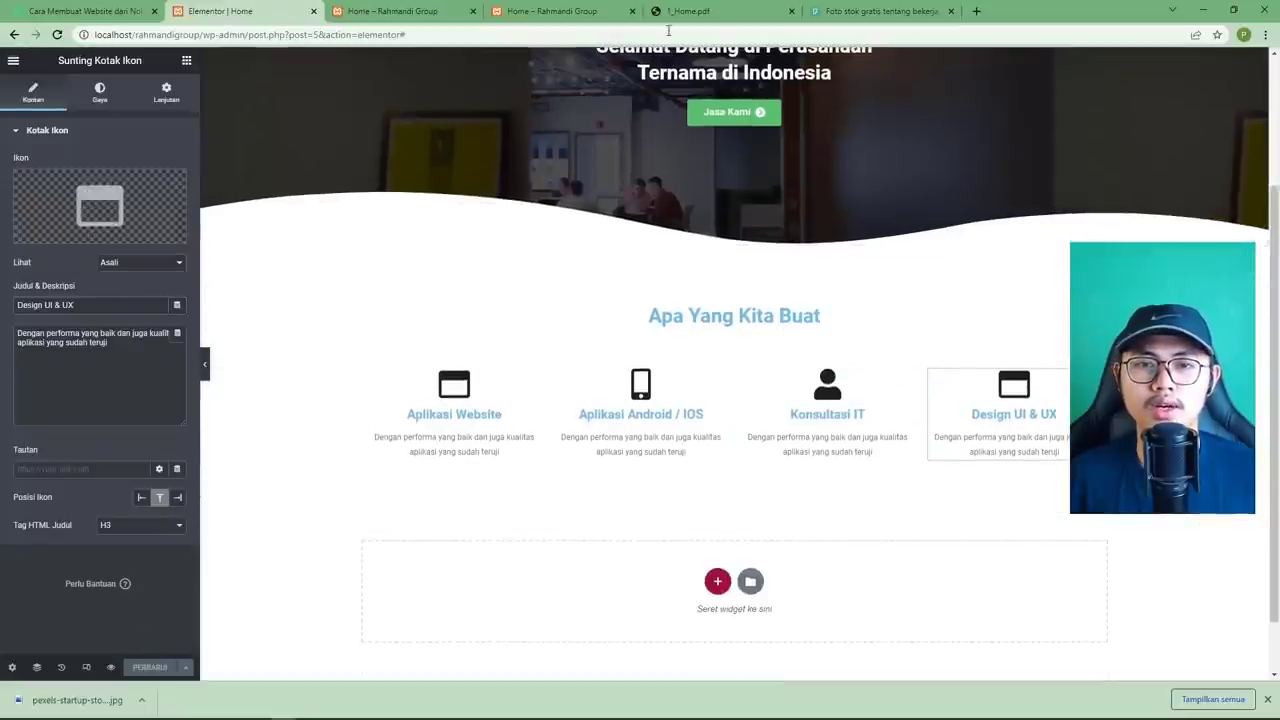
{"action": "left_click", "coordinate": [686, 11]}
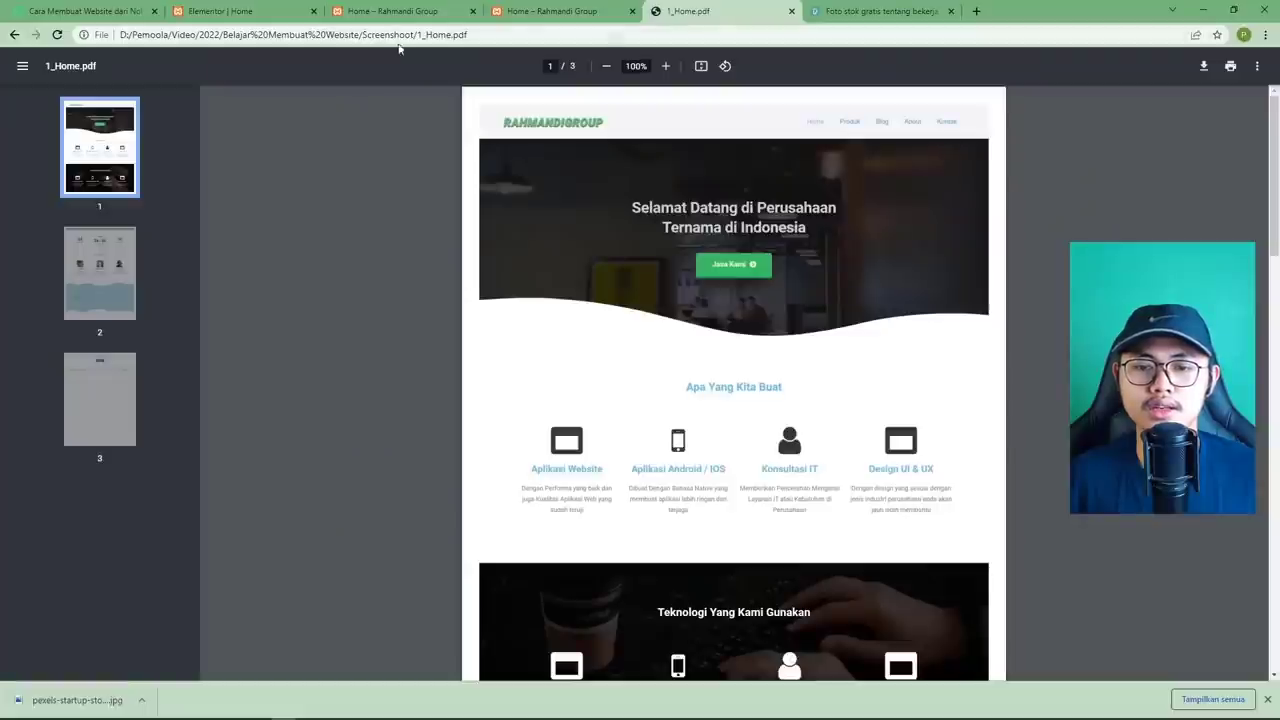
Bring the 1_Home.pdf mockup back up at its dark Teknologi Yang Kami Gunakan section.
{"action": "left_click", "coordinate": [278, 19]}
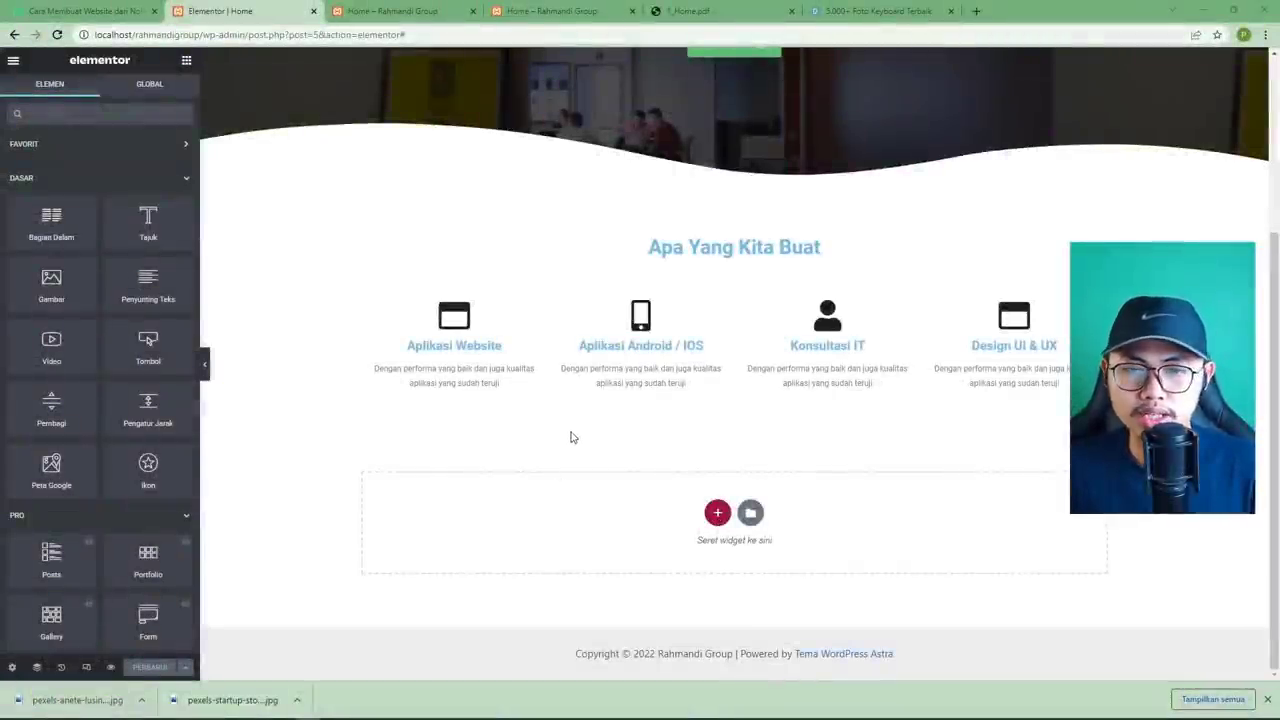
{"action": "left_click", "coordinate": [673, 16]}
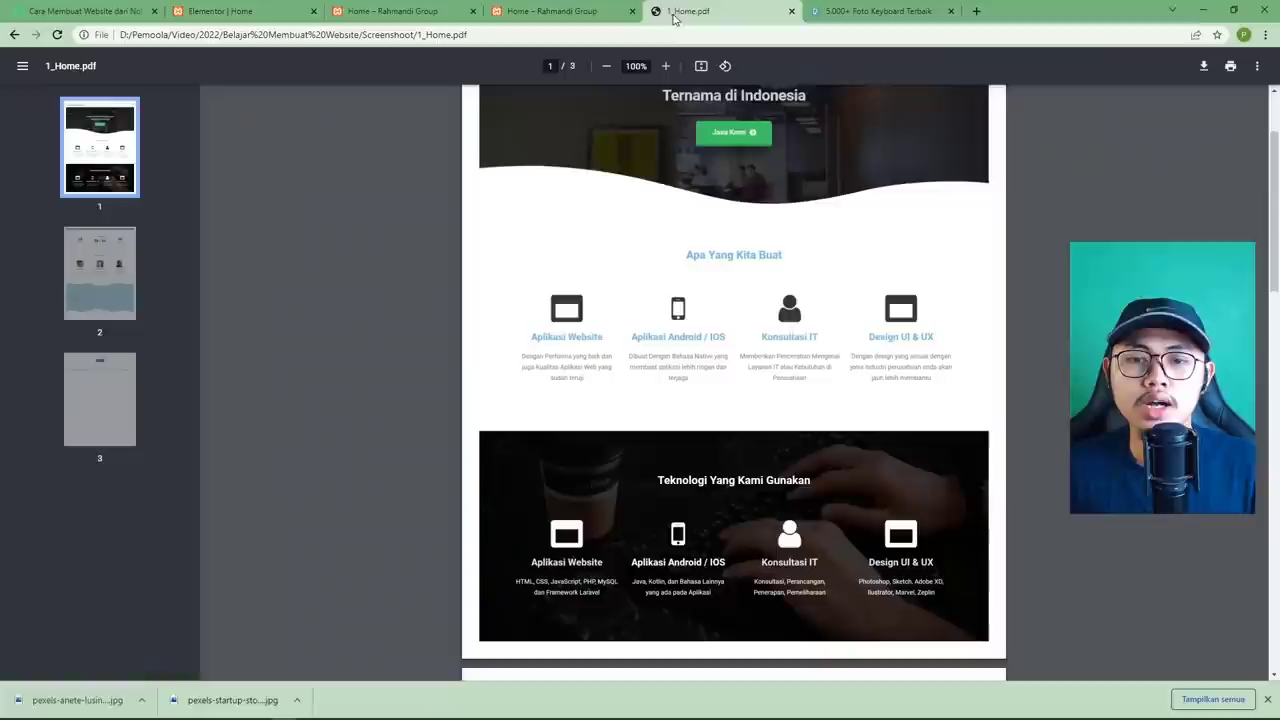
{"action": "scroll", "coordinate": [619, 294], "scroll_direction": "down", "scroll_amount": 2}
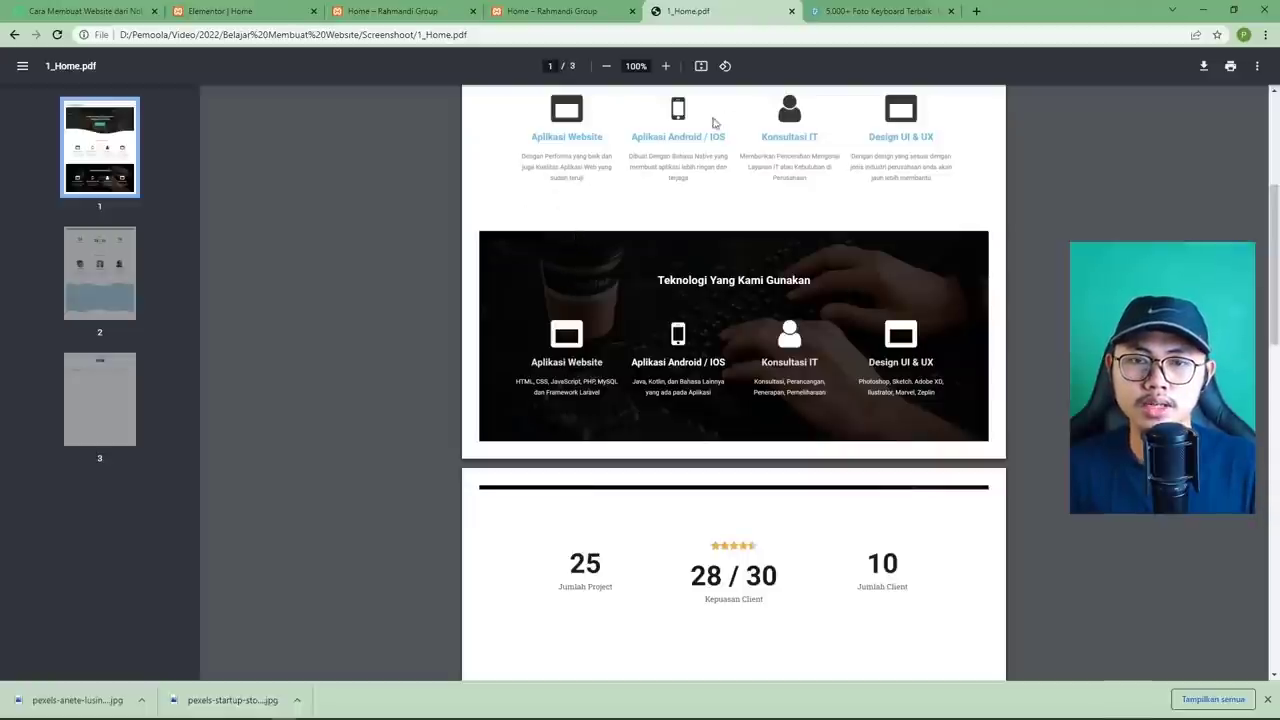
Inspect the dark Pexels keyboard photo and its Unduh Gratis sizes, then return to Elementor.
{"action": "left_click", "coordinate": [832, 16]}
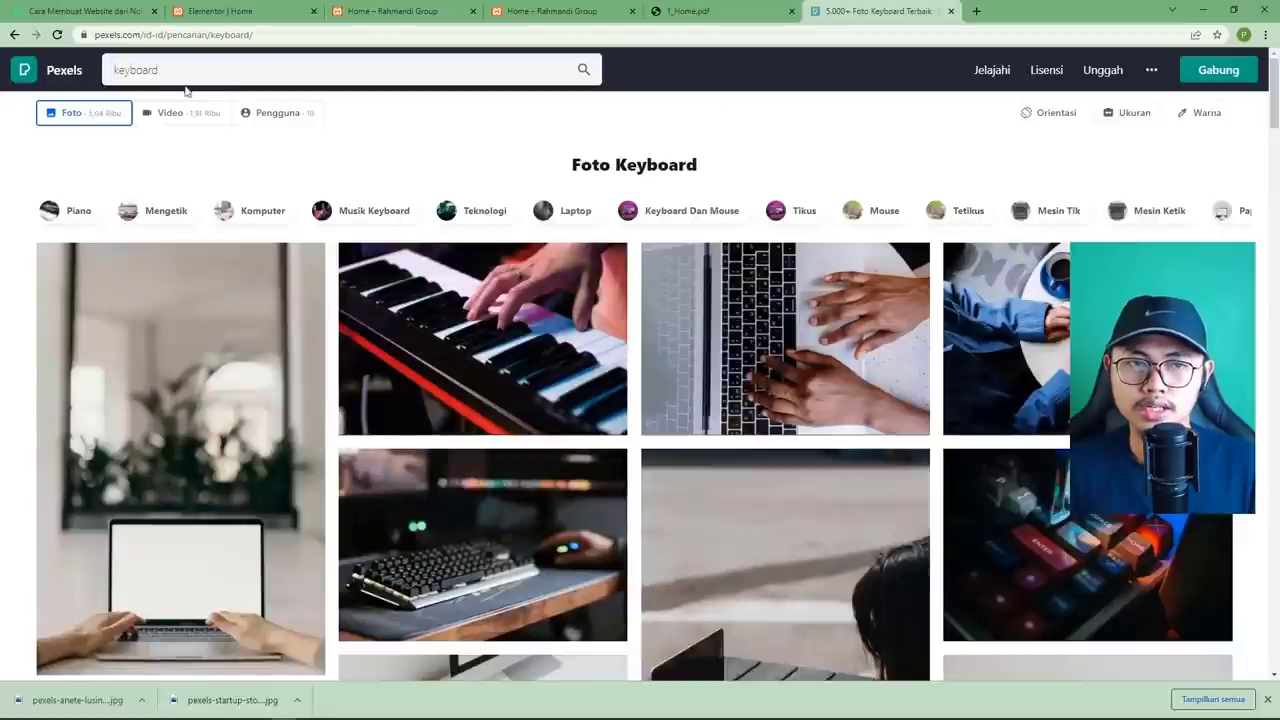
{"action": "scroll", "coordinate": [466, 258], "scroll_direction": "down", "scroll_amount": 2}
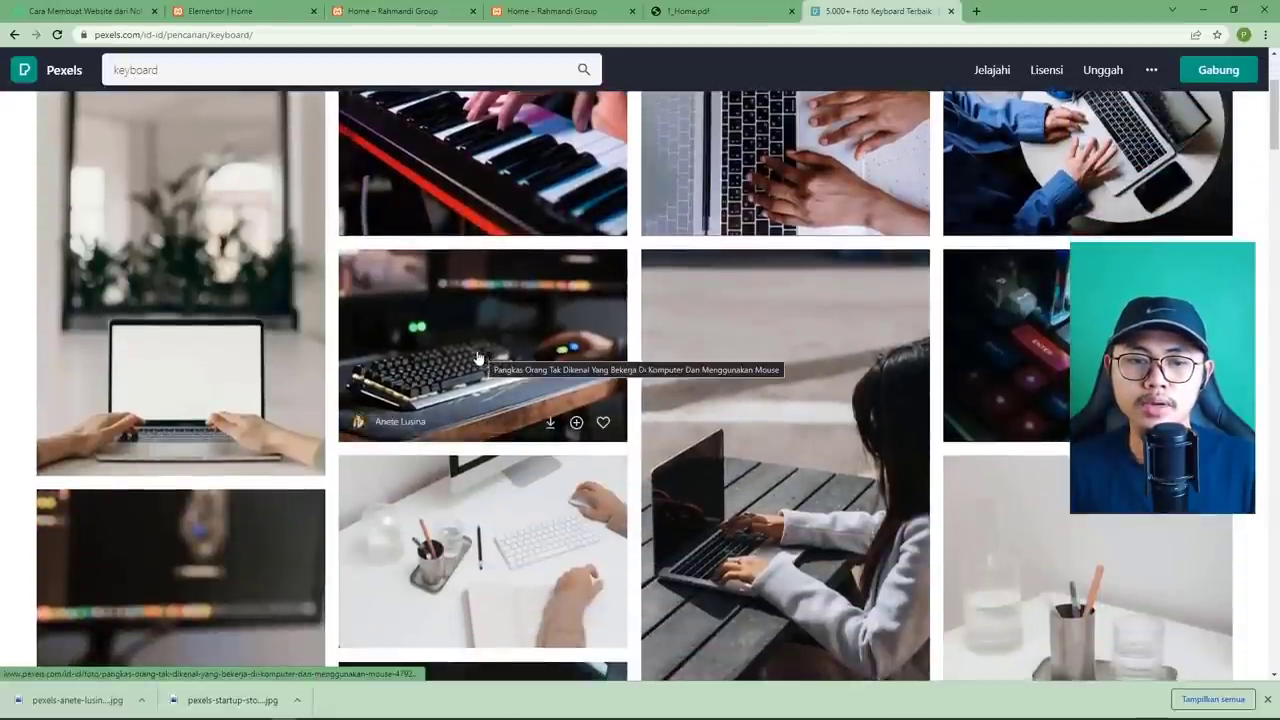
{"action": "left_click", "coordinate": [497, 357]}
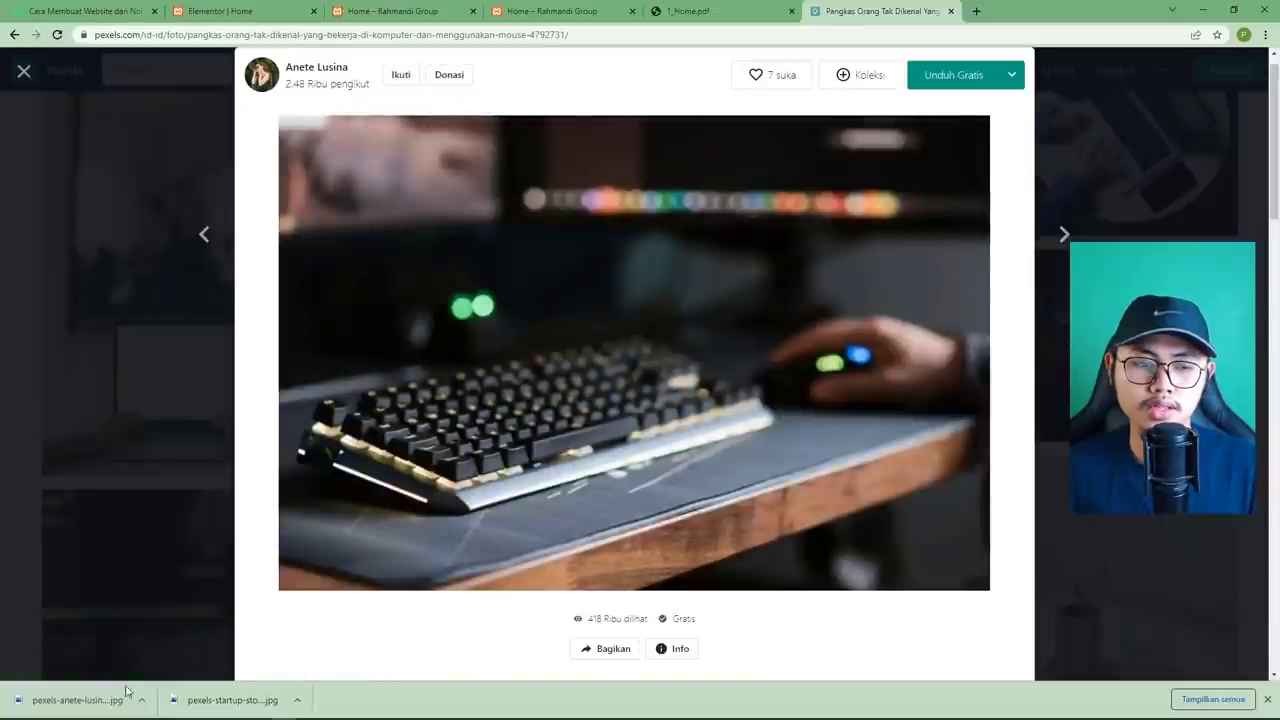
{"action": "left_click", "coordinate": [1011, 75]}
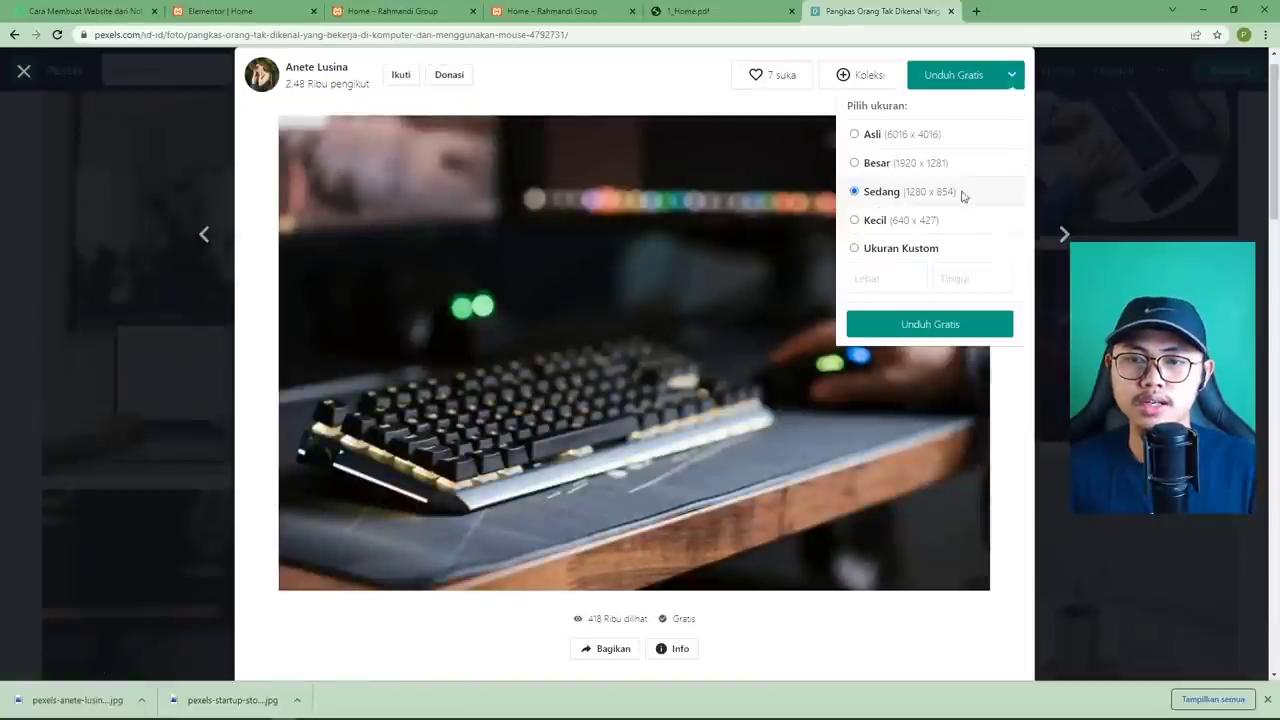
{"action": "key", "text": "Escape"}
{"action": "left_click", "coordinate": [269, 17]}
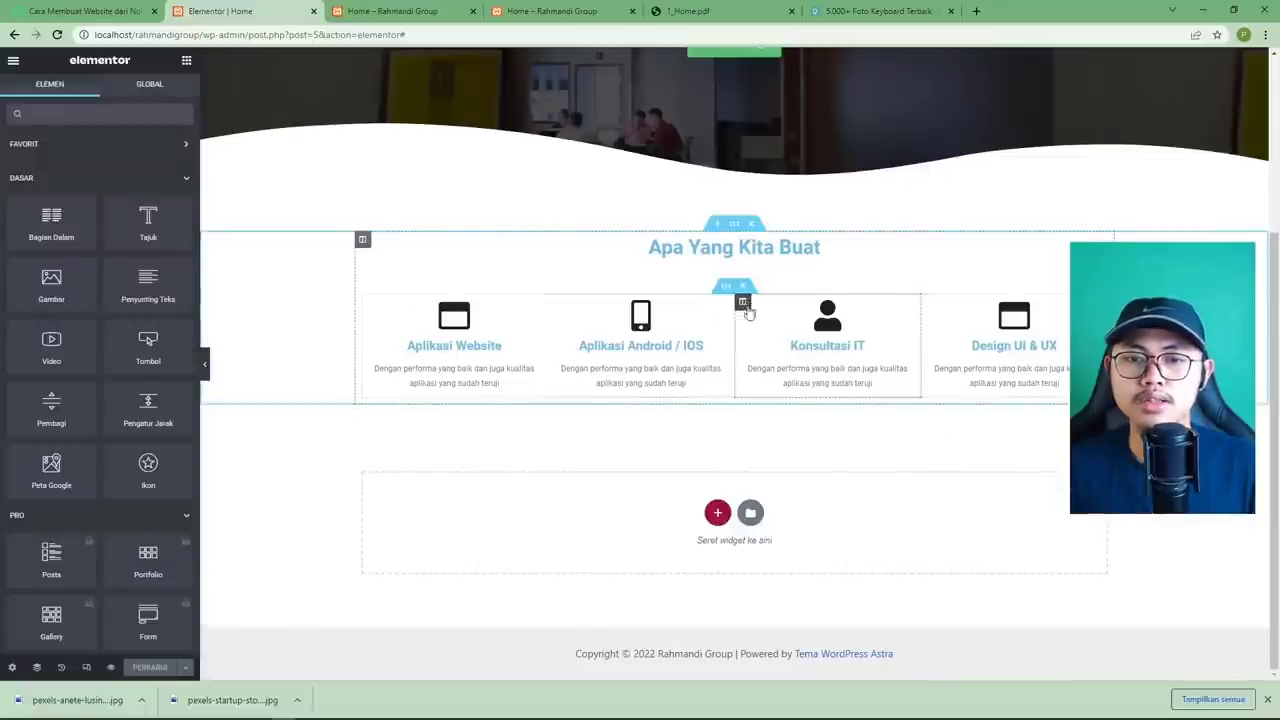
Duplicate the Apa Yang Kita Buat section and open the media library for its background image.
{"action": "right_click", "coordinate": [735, 229]}
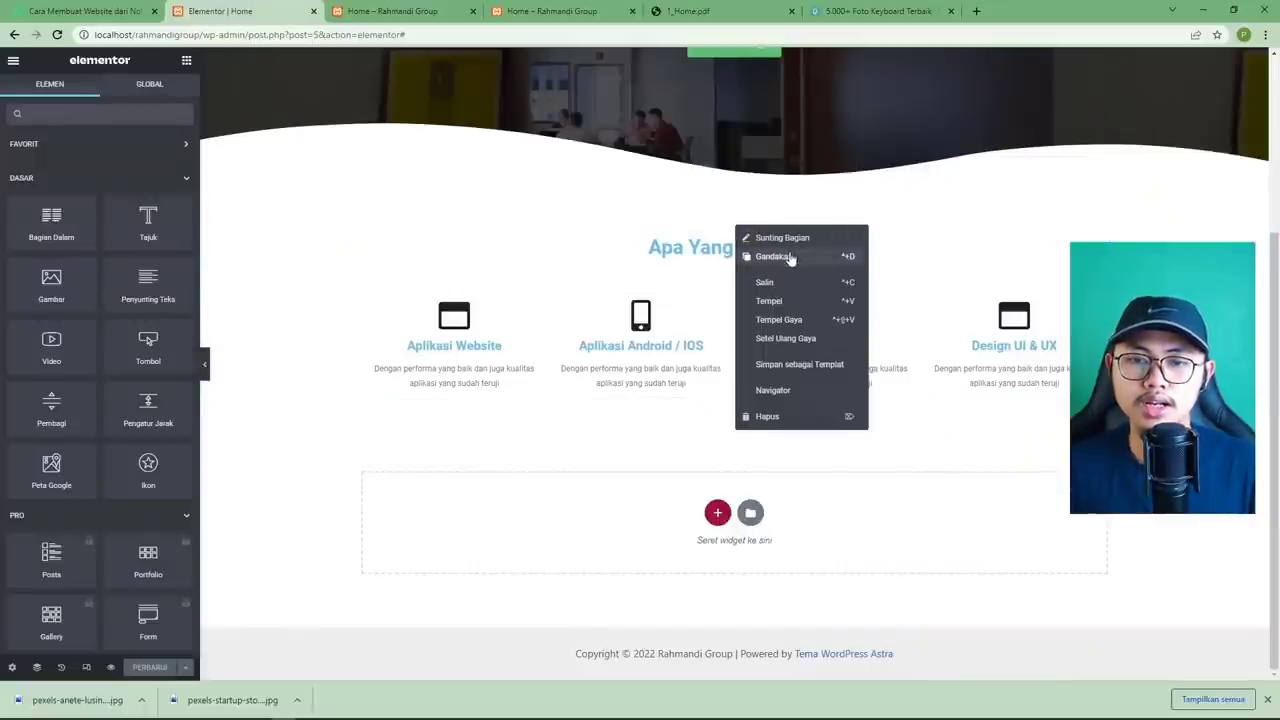
{"action": "left_click", "coordinate": [765, 255]}
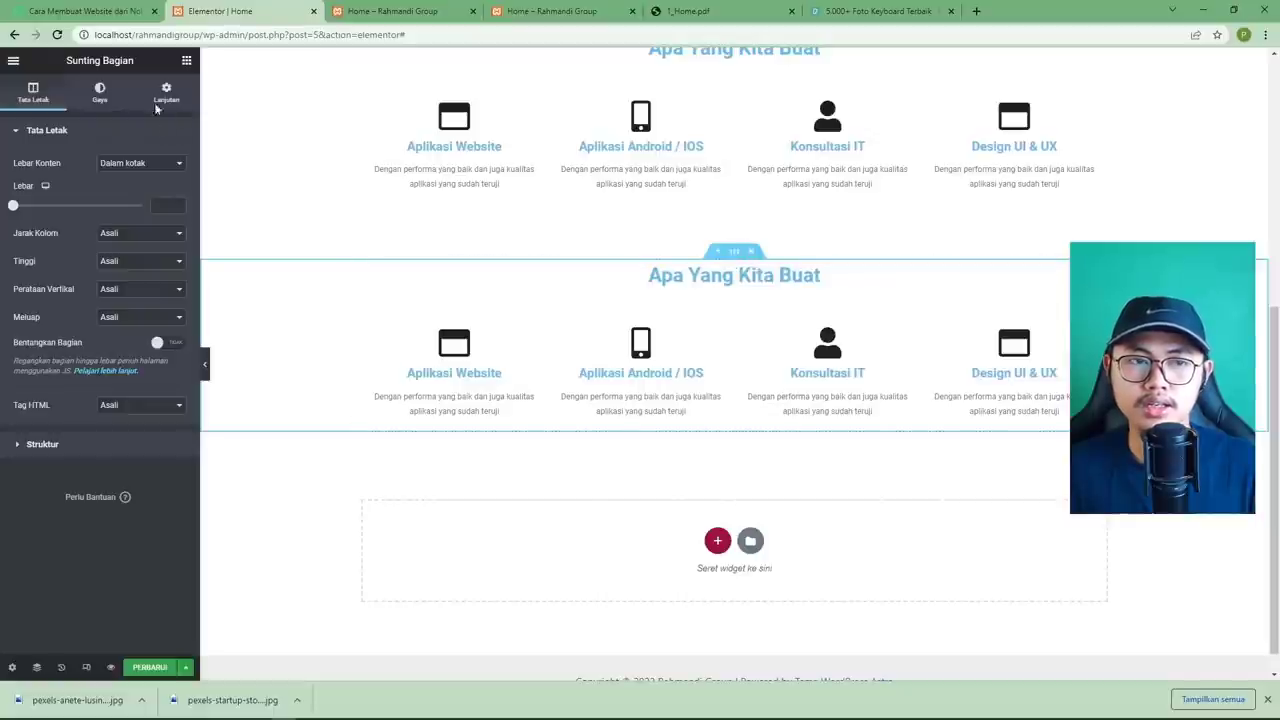
{"action": "left_click", "coordinate": [101, 93]}
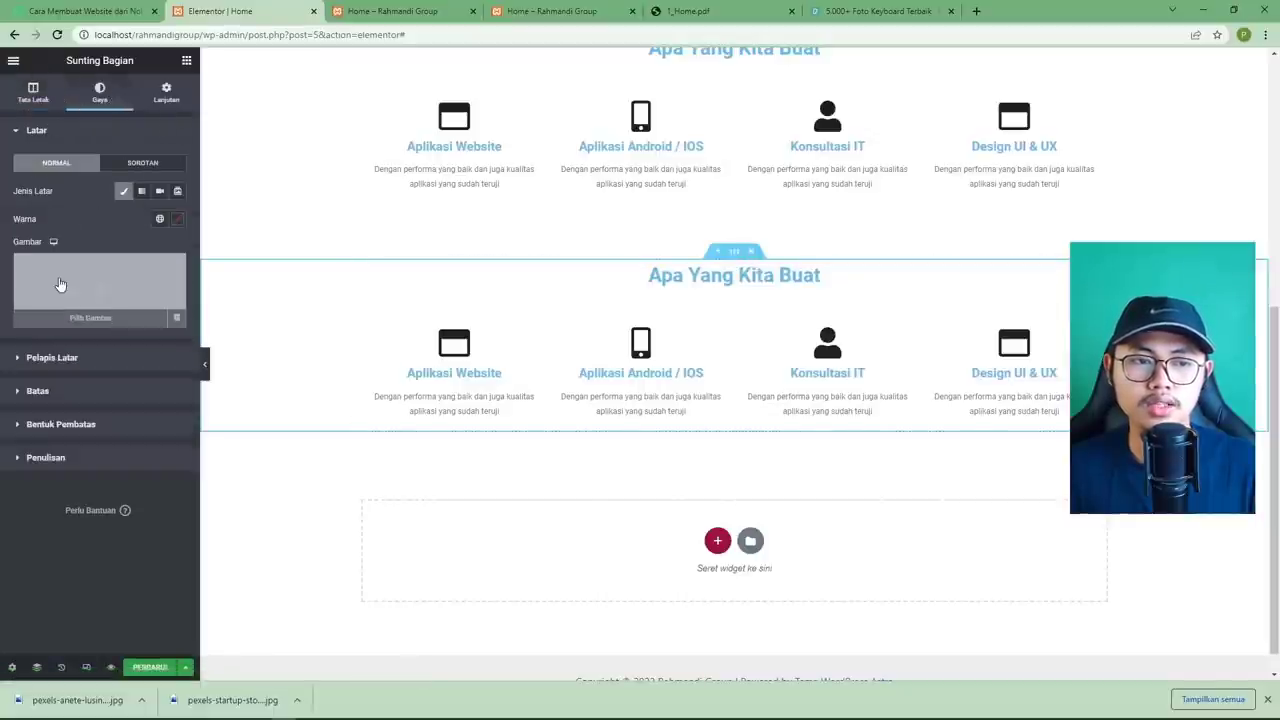
{"action": "left_click", "coordinate": [59, 284]}
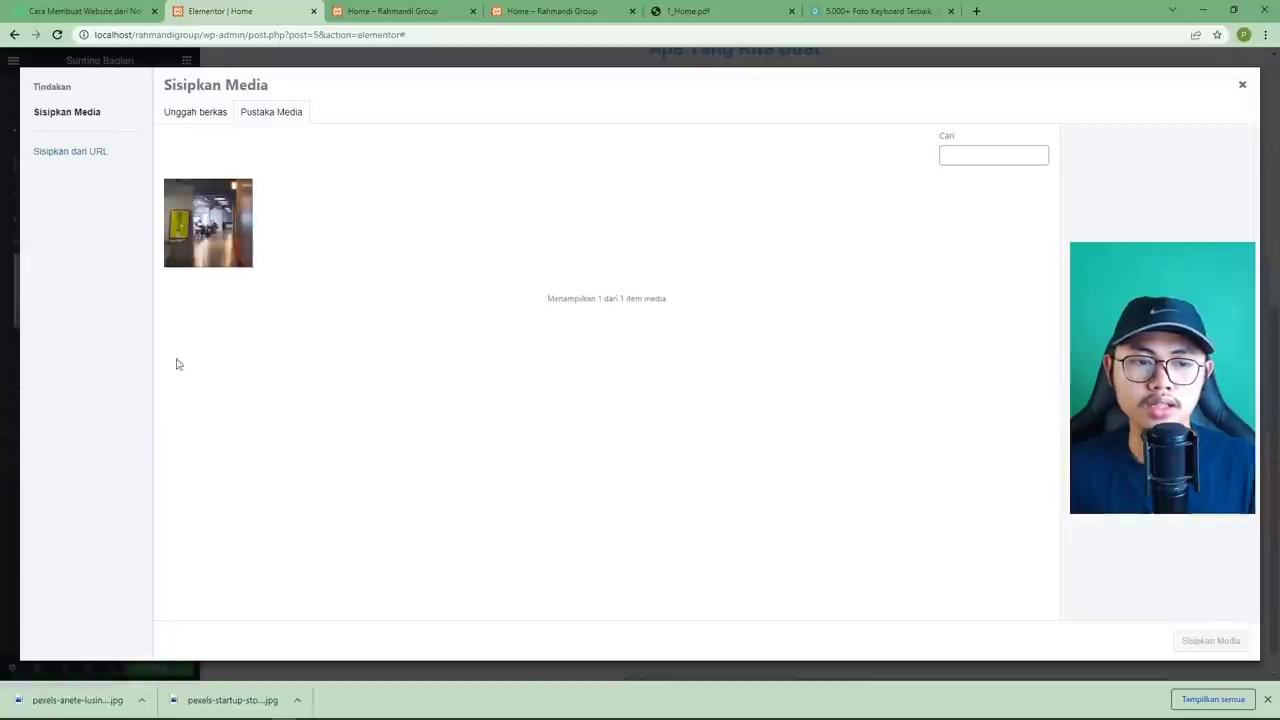
Upload pexels-anete-lusina-4792731.jpg with alt text 'Teknologi Yang Kami Gurakan' and insert it as background.
{"action": "left_click", "coordinate": [186, 114]}
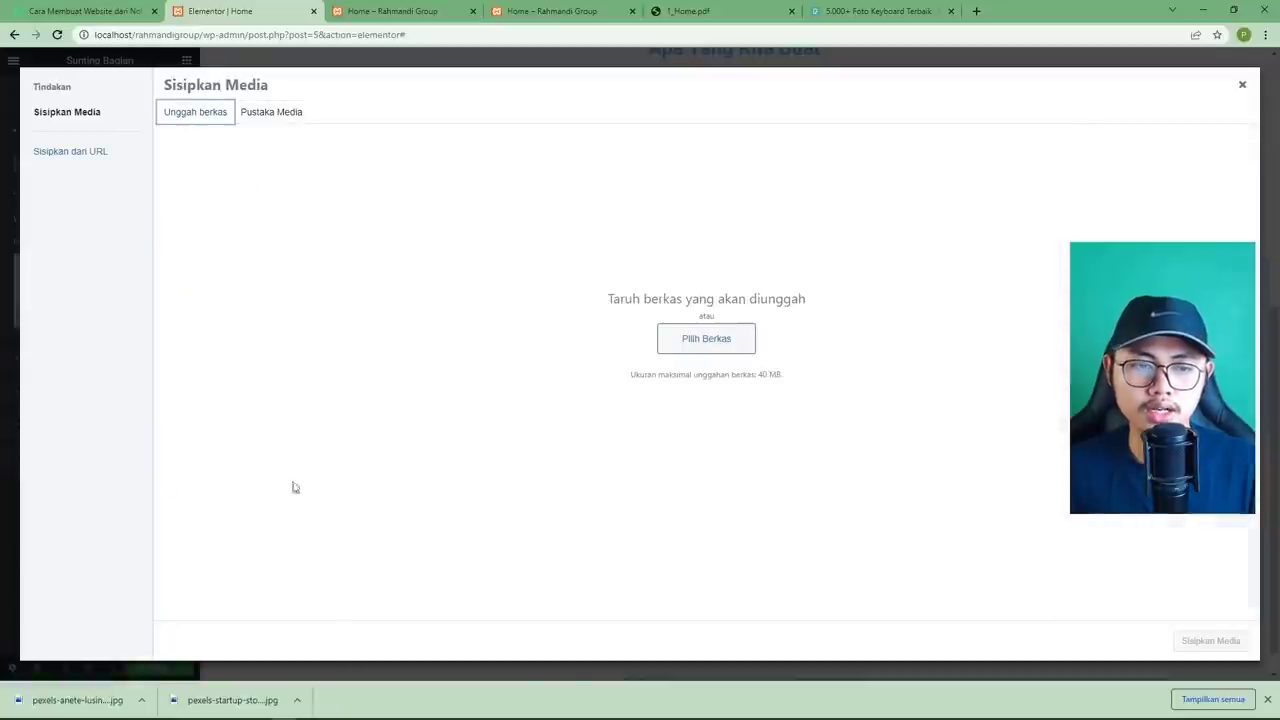
{"action": "left_click_drag", "start_coordinate": [97, 699], "coordinate": [508, 350]}
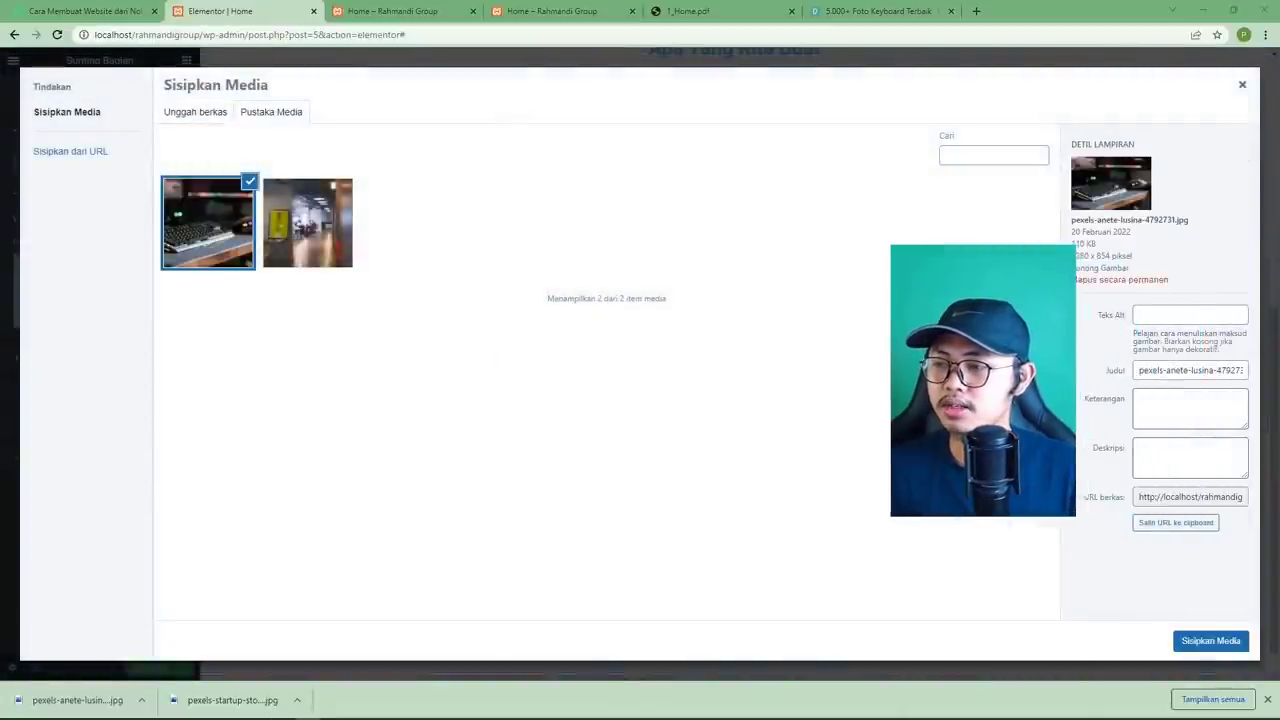
{"action": "left_click", "coordinate": [1172, 317]}
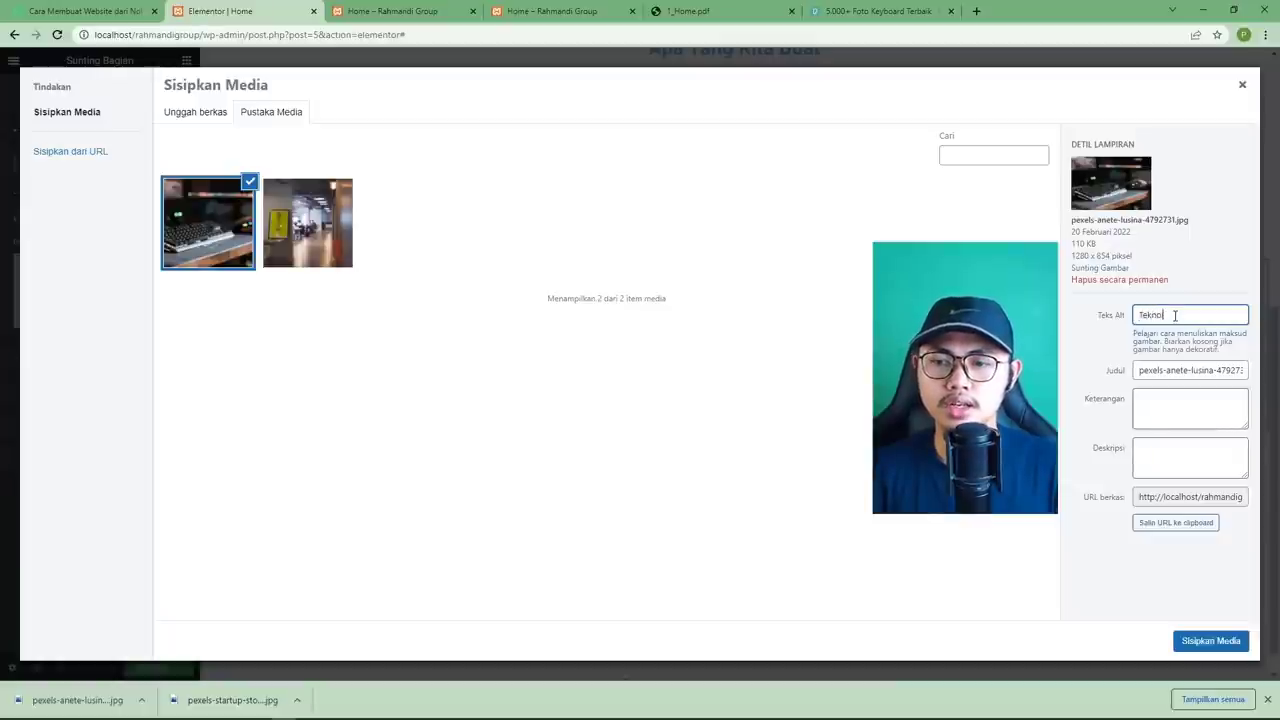
{"action": "type", "text": "Teknologi Yang Kami"}
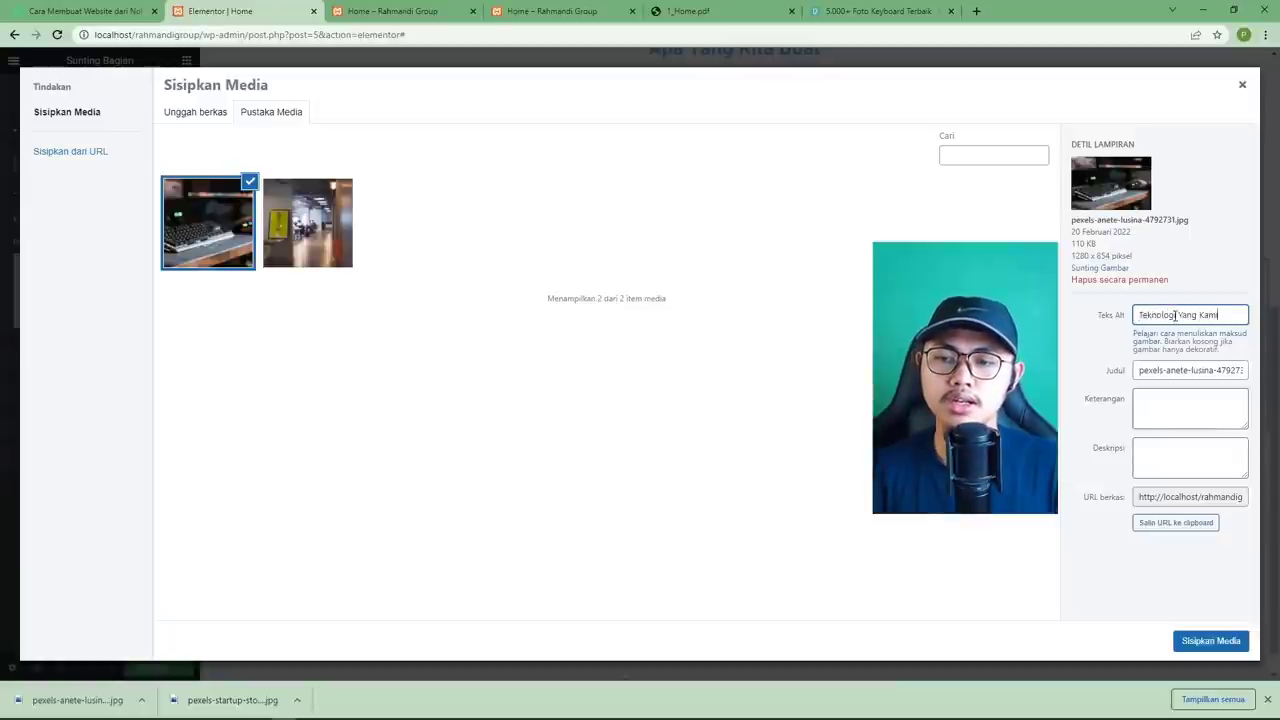
{"action": "type", "text": " Gur"}
{"action": "type", "text": "akan"}
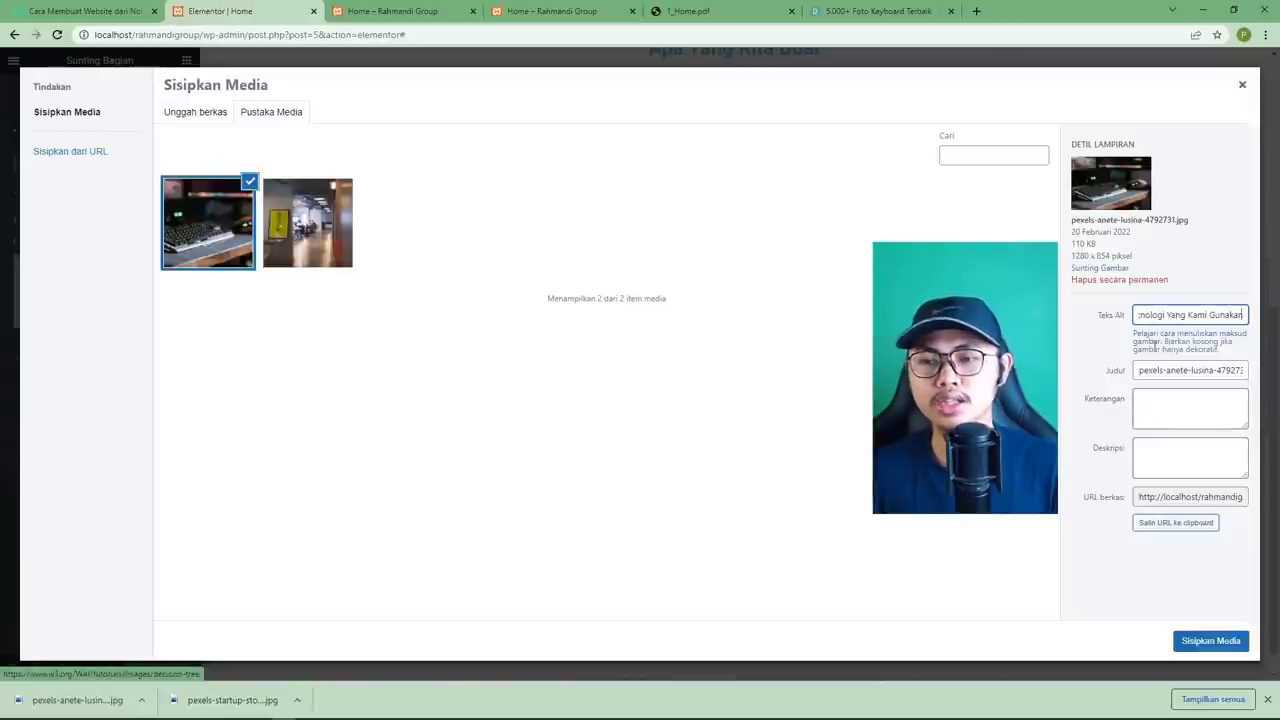
{"action": "left_click", "coordinate": [1206, 640]}
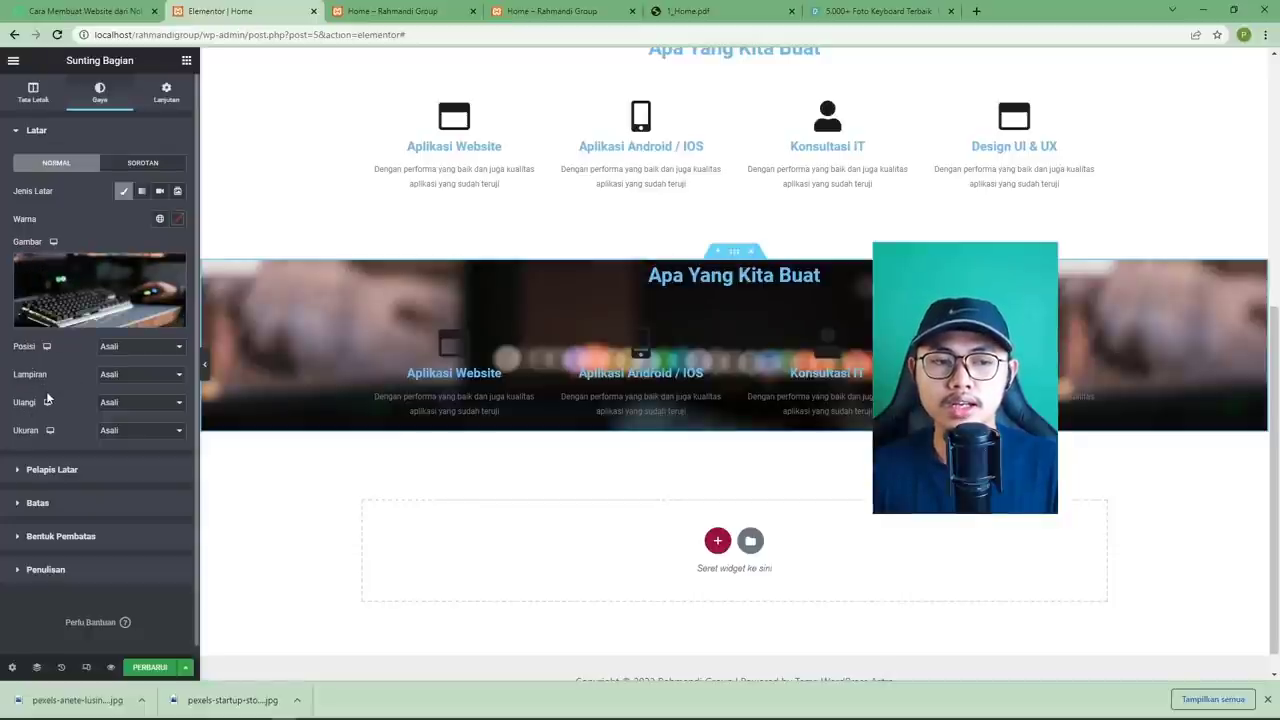
Set the keyboard background to Cover size, No-repeat, and Bottom Center position.
{"action": "left_click", "coordinate": [115, 432]}
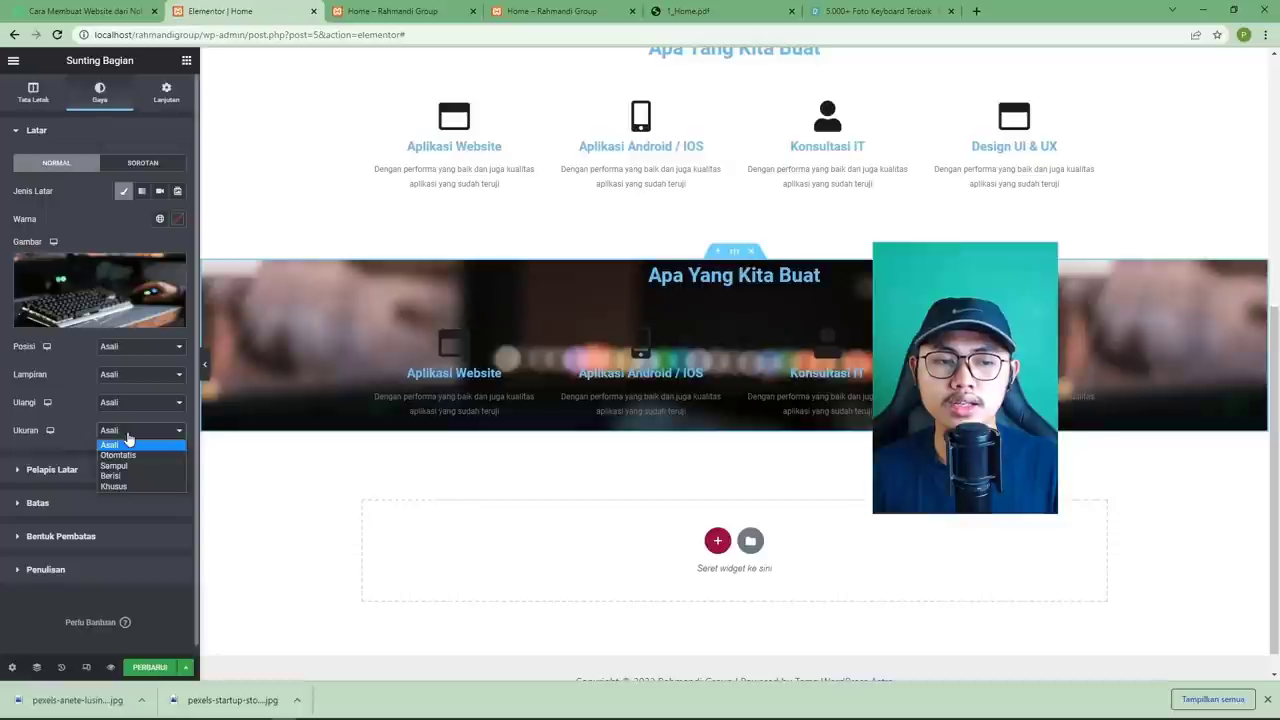
{"action": "left_click", "coordinate": [114, 465]}
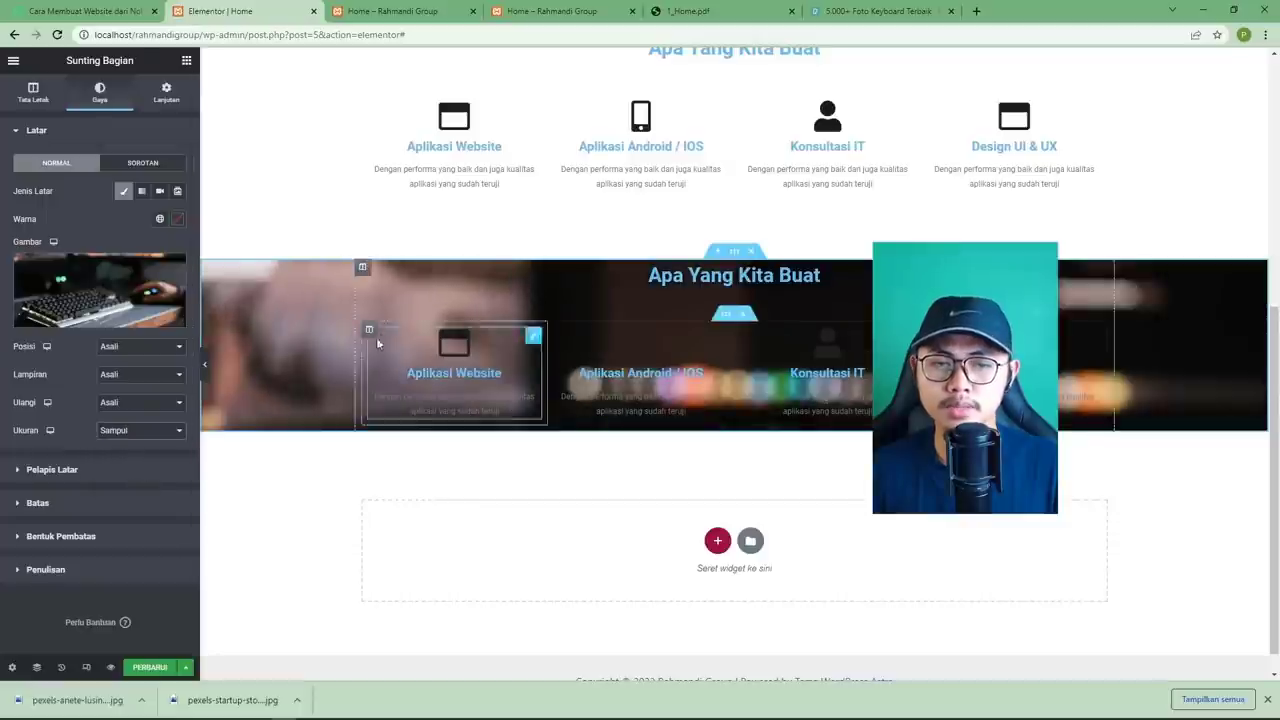
{"action": "left_click", "coordinate": [100, 401]}
{"action": "left_click", "coordinate": [155, 428]}
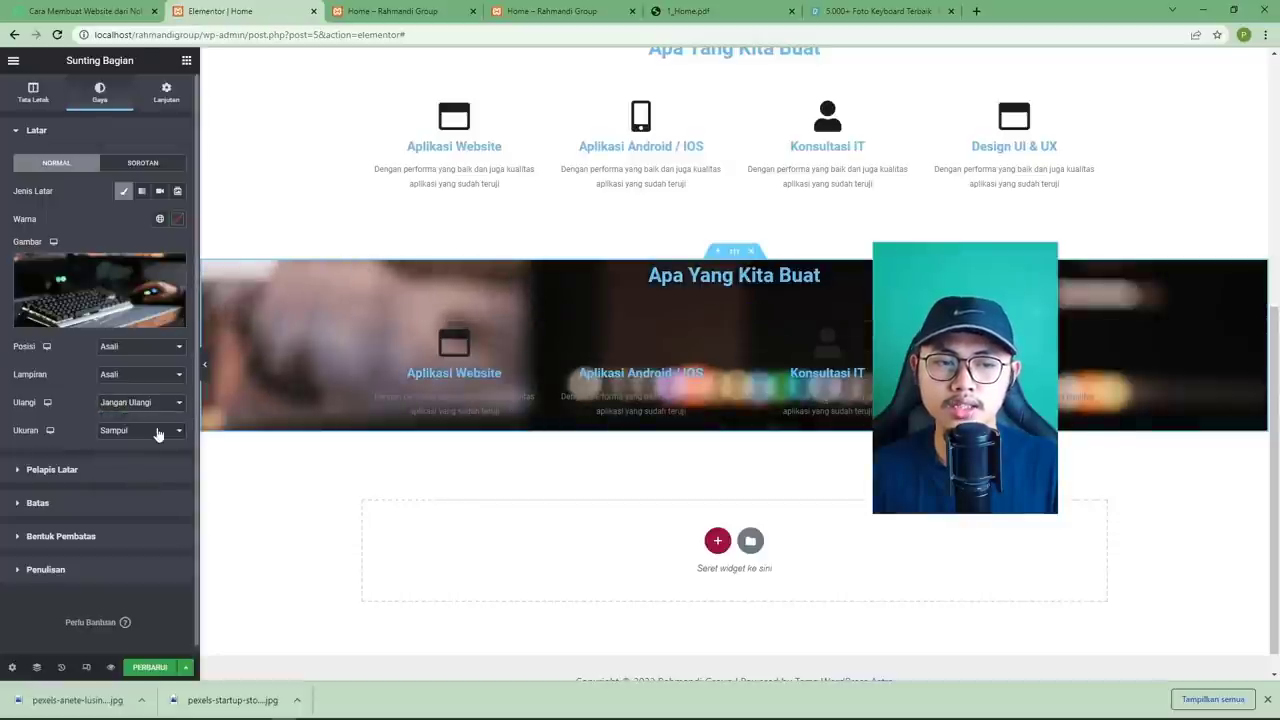
{"action": "scroll", "coordinate": [423, 366], "scroll_direction": "down", "scroll_amount": 1}
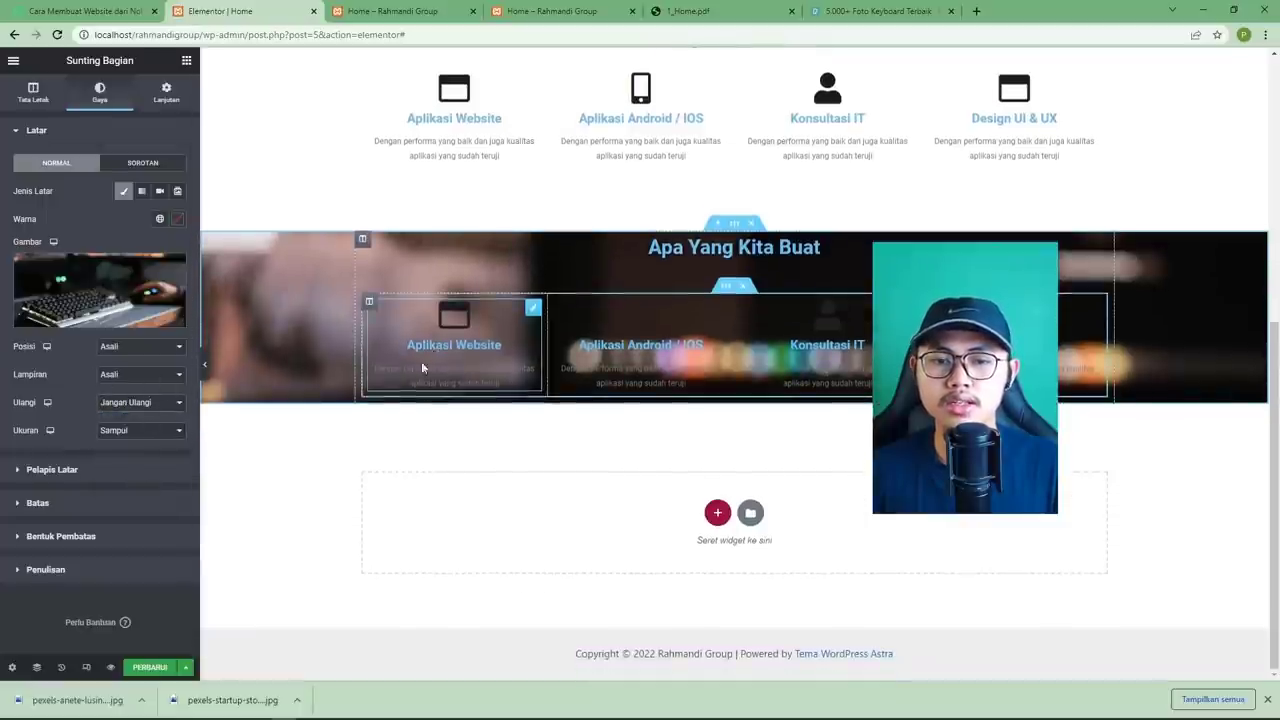
{"action": "scroll", "coordinate": [400, 385], "scroll_direction": "up", "scroll_amount": 1}
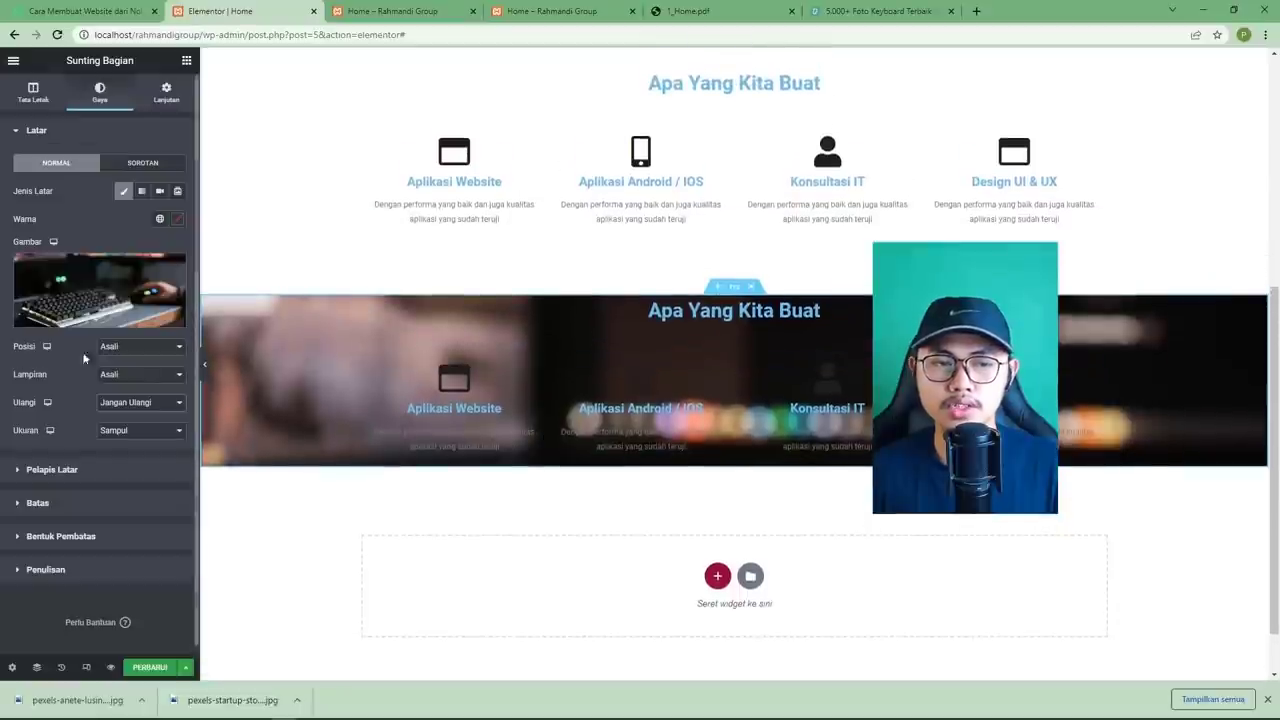
{"action": "left_click", "coordinate": [138, 346]}
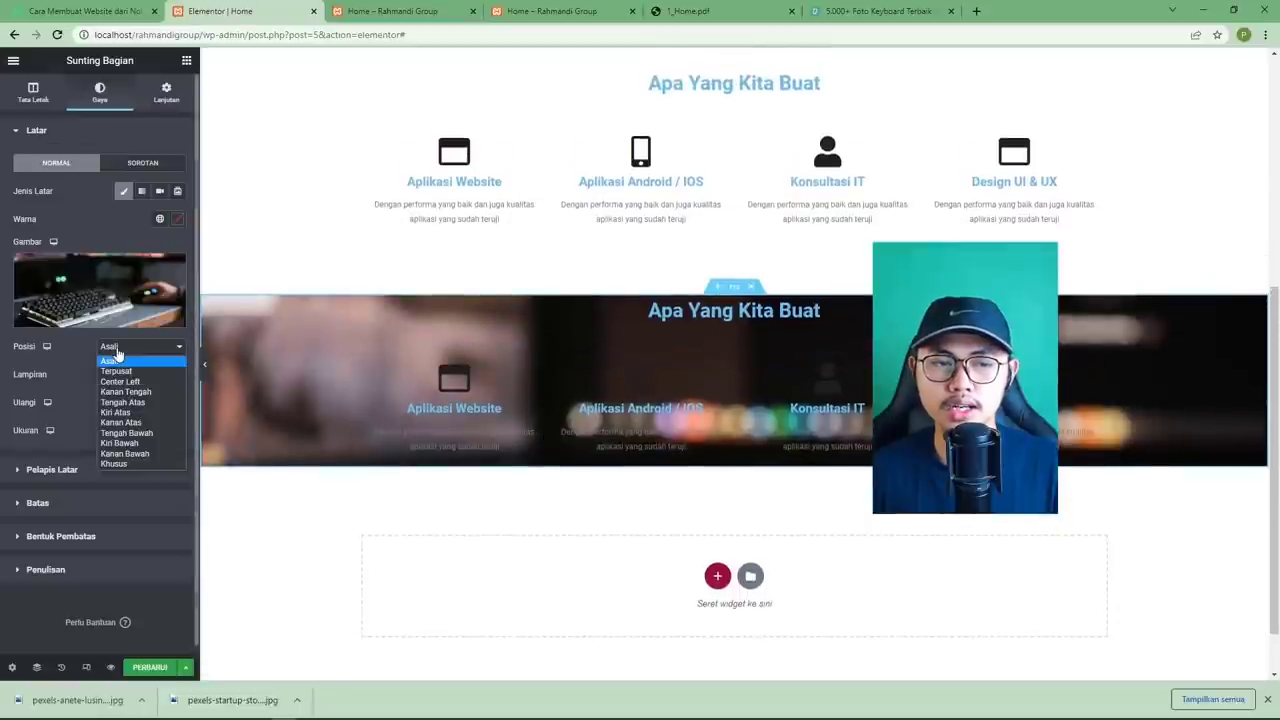
{"action": "left_click", "coordinate": [156, 433]}
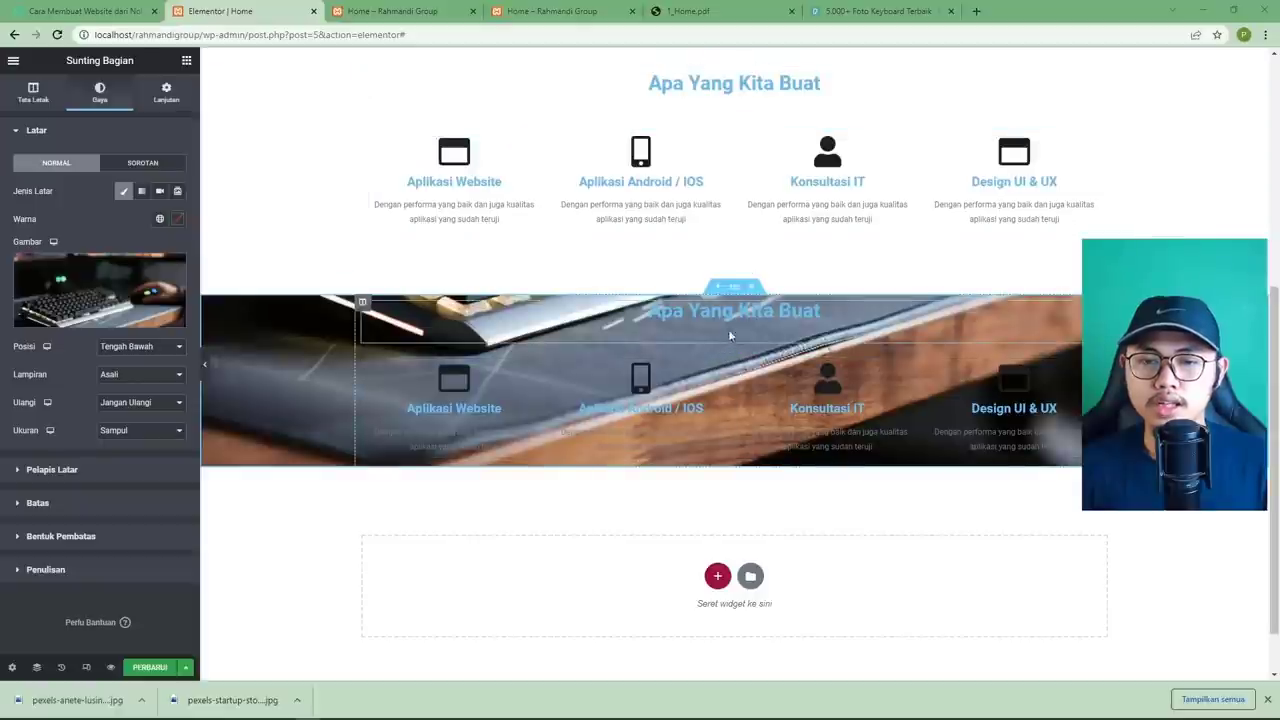
{"action": "left_click", "coordinate": [815, 311]}
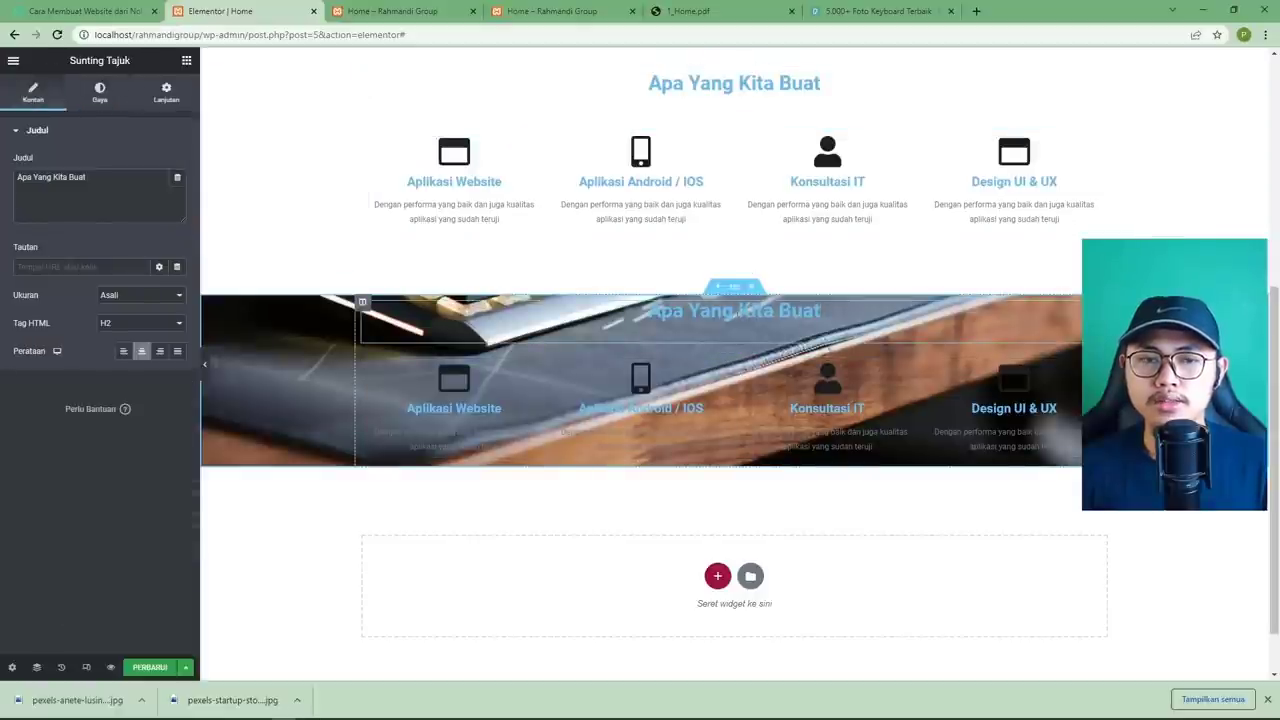
Change the duplicated section's heading to 'Teknologi Yang Kami Gunakan'.
{"action": "left_click", "coordinate": [688, 12]}
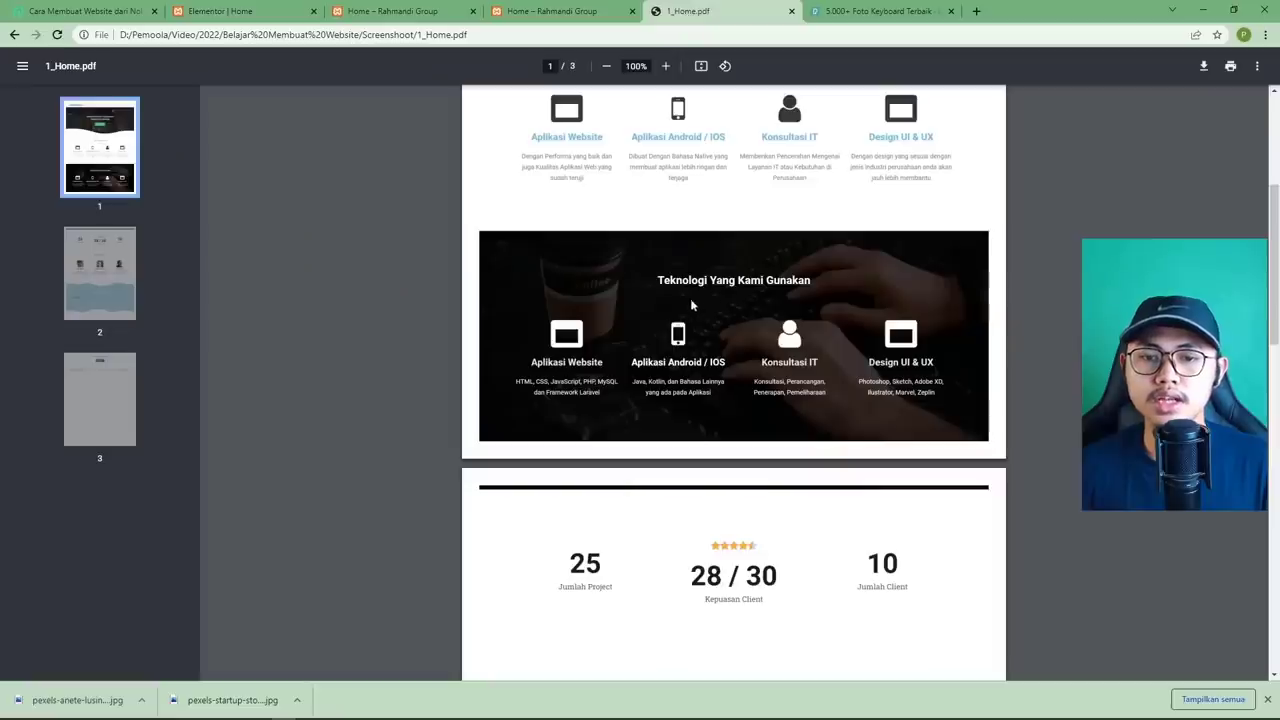
{"action": "left_click", "coordinate": [222, 12]}
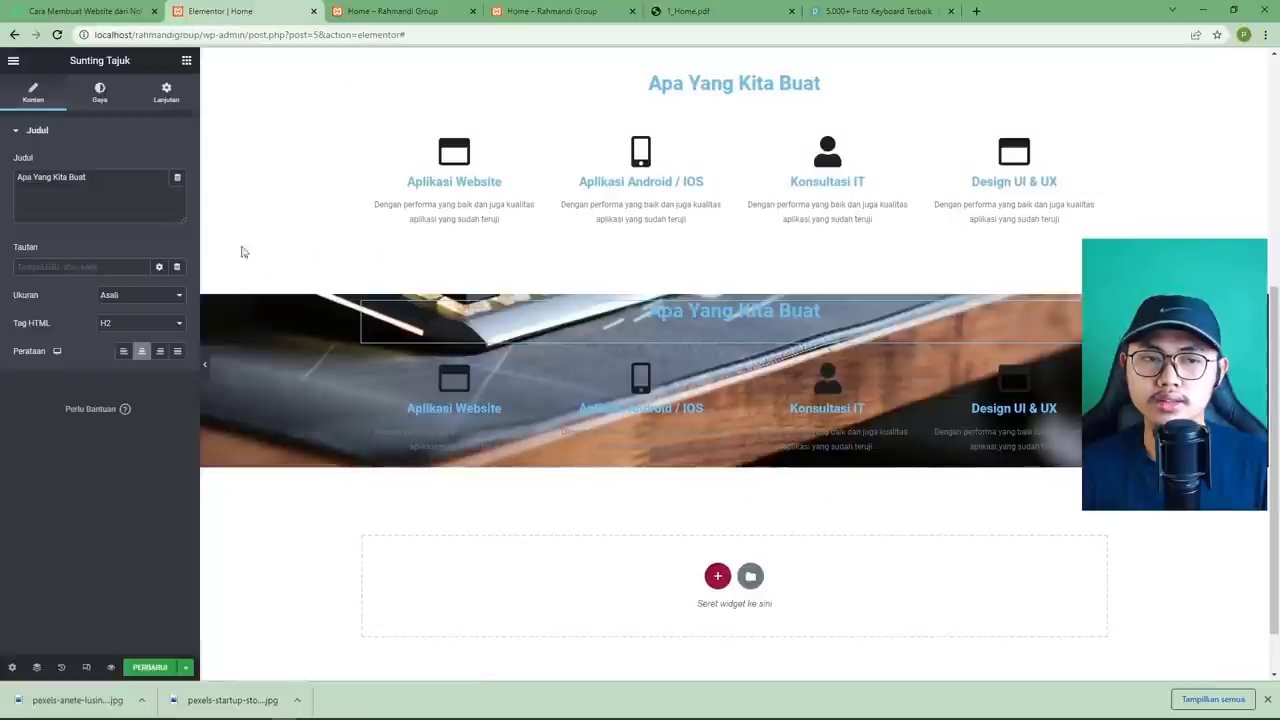
{"action": "triple_click", "coordinate": [103, 177]}
{"action": "type", "text": "Teknologi Yang Kami Gunakan"}
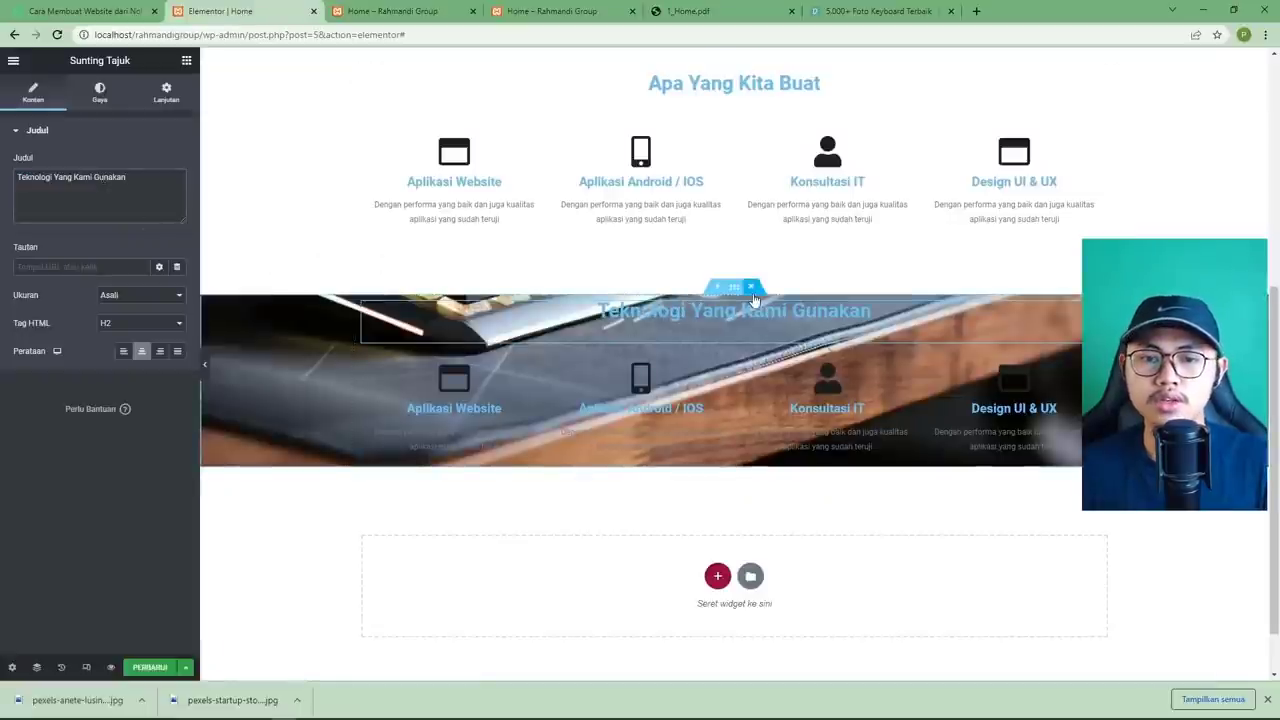
Add a Classic black background overlay at about 0.7 opacity to darken the keyboard photo.
{"action": "left_click", "coordinate": [734, 287]}
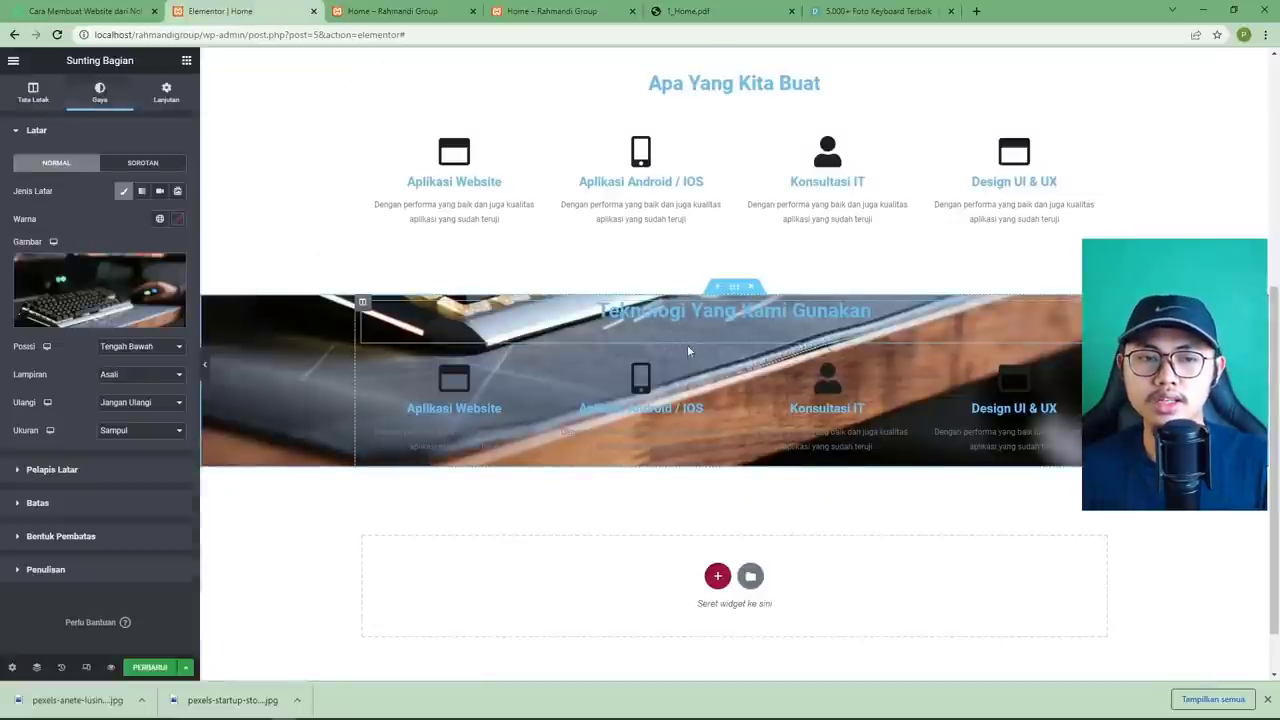
{"action": "scroll", "coordinate": [678, 363], "scroll_direction": "up", "scroll_amount": 4}
{"action": "scroll", "coordinate": [678, 363], "scroll_direction": "down", "scroll_amount": 4}
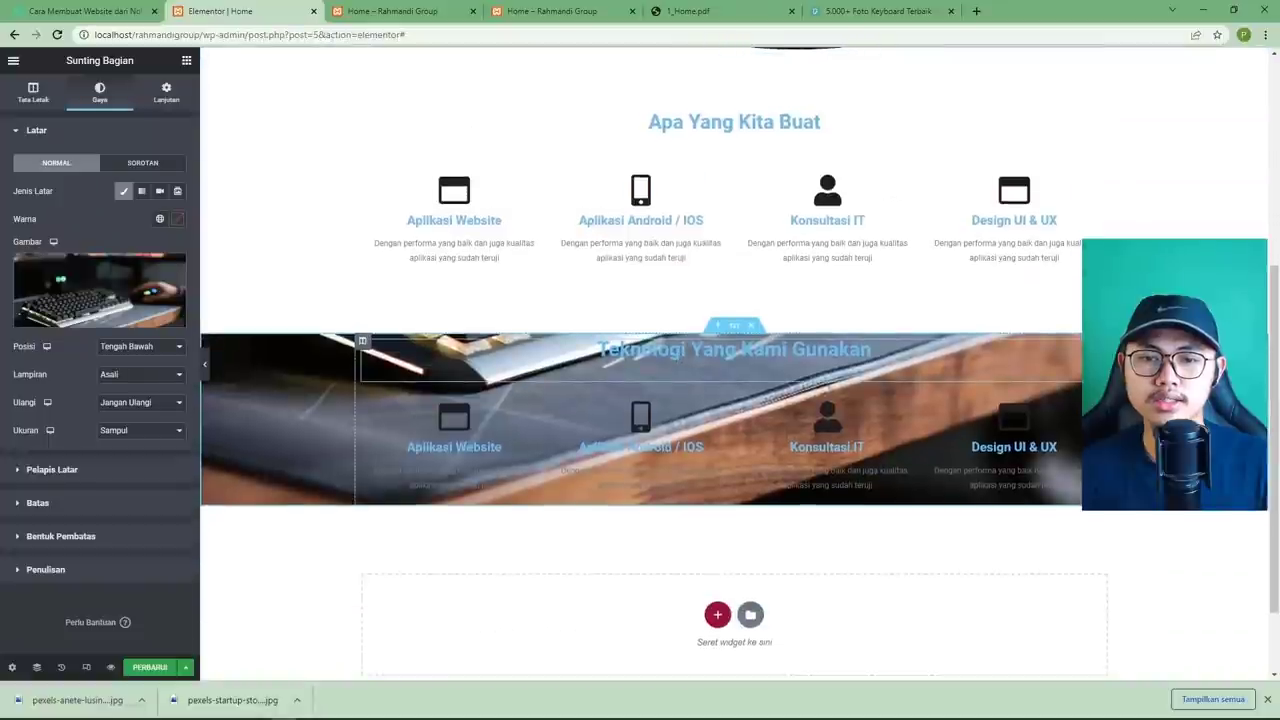
{"action": "left_click", "coordinate": [67, 470]}
{"action": "left_click", "coordinate": [160, 224]}
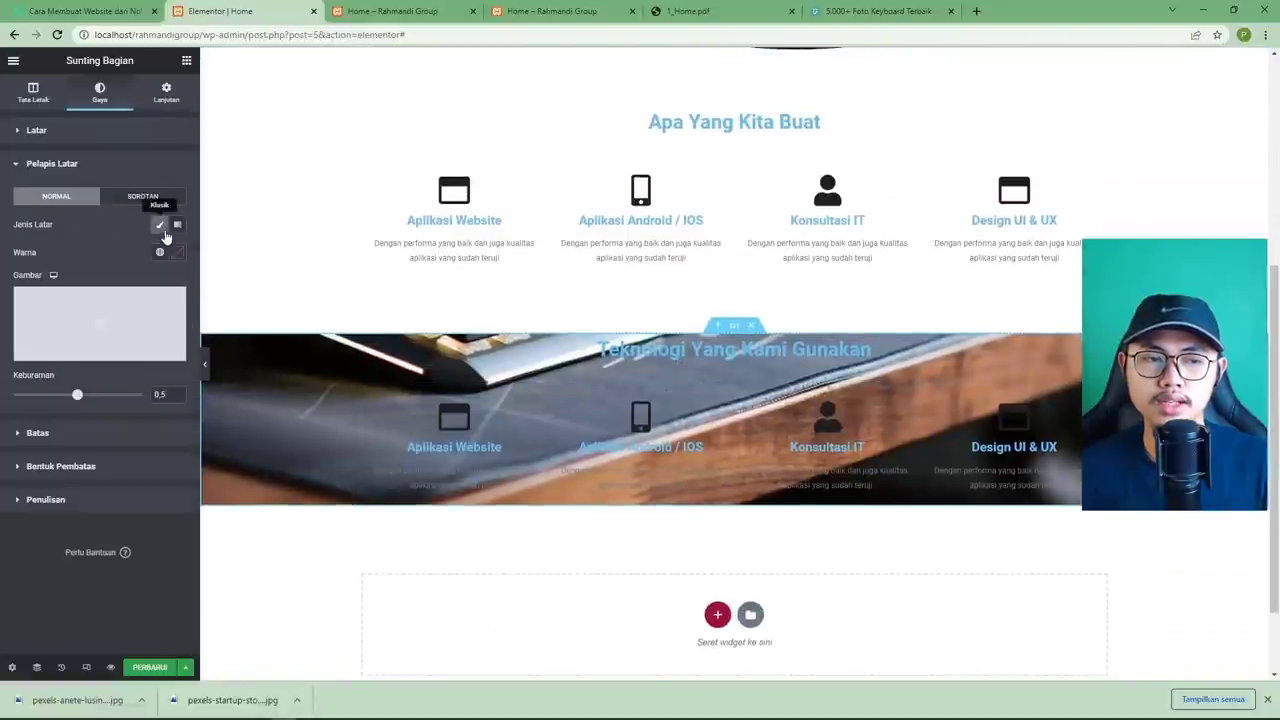
{"action": "left_click", "coordinate": [178, 254]}
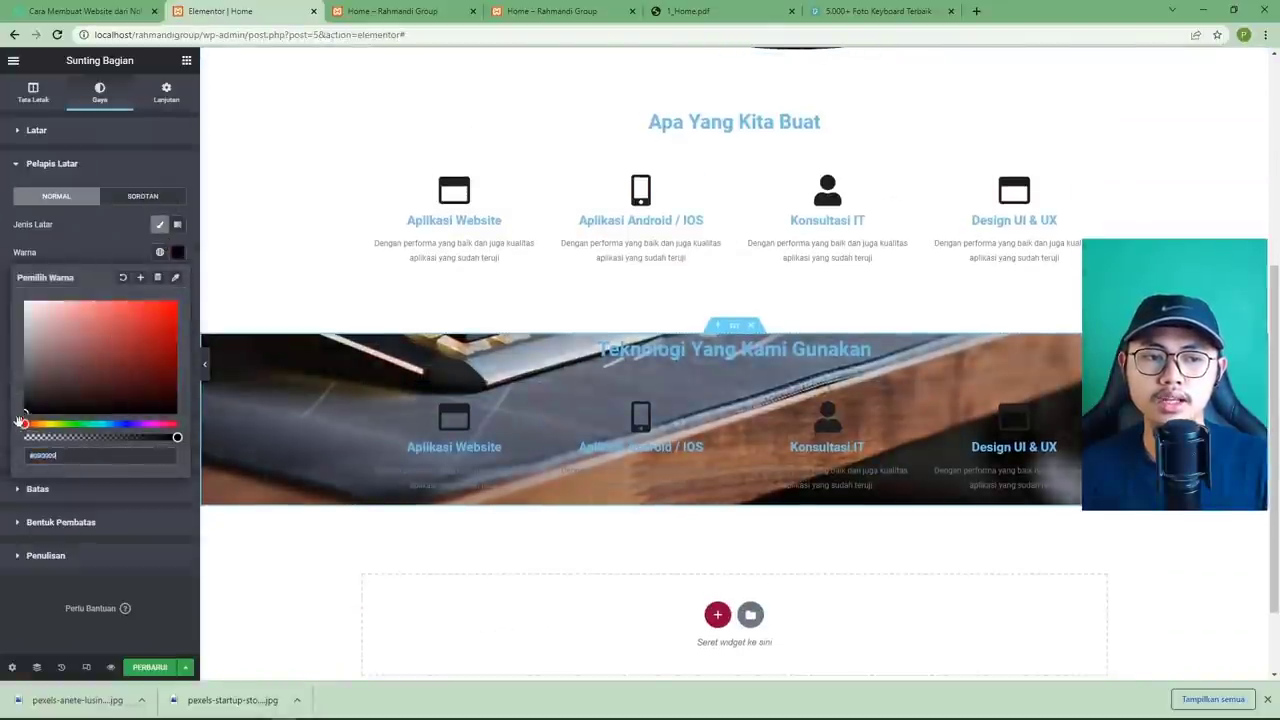
{"action": "left_click", "coordinate": [161, 551]}
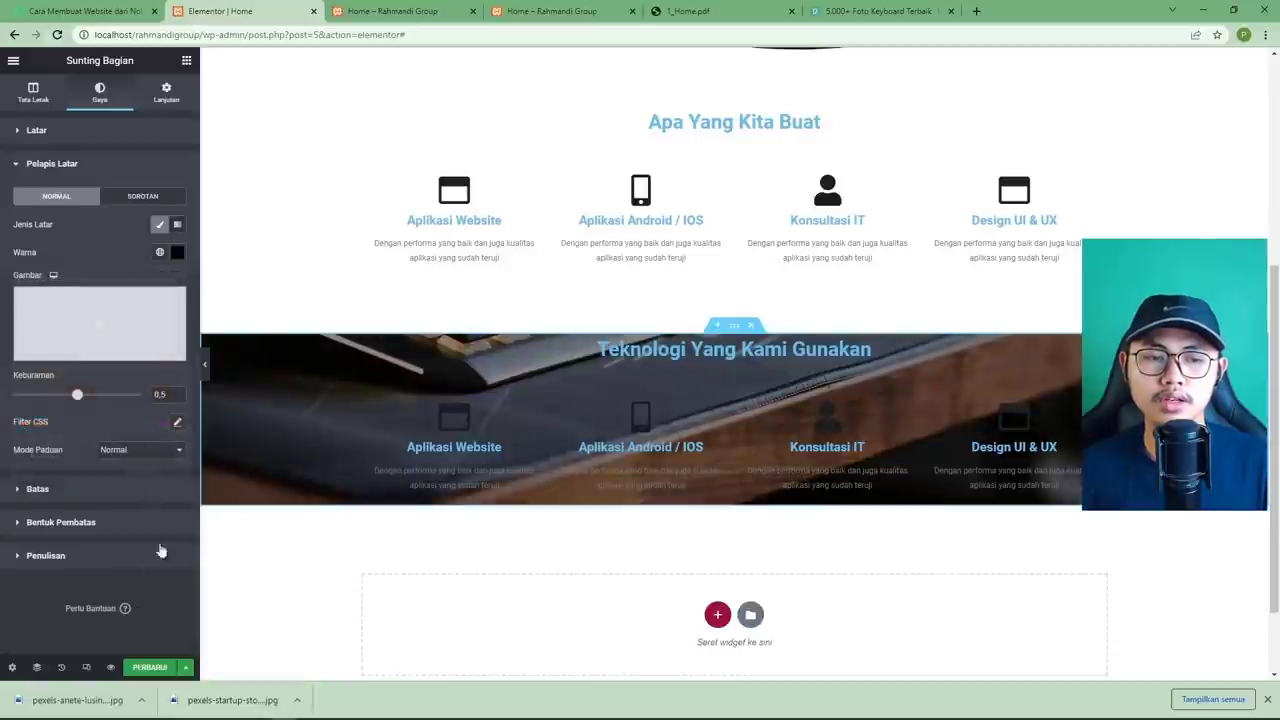
{"action": "left_click_drag", "start_coordinate": [79, 398], "coordinate": [105, 401]}
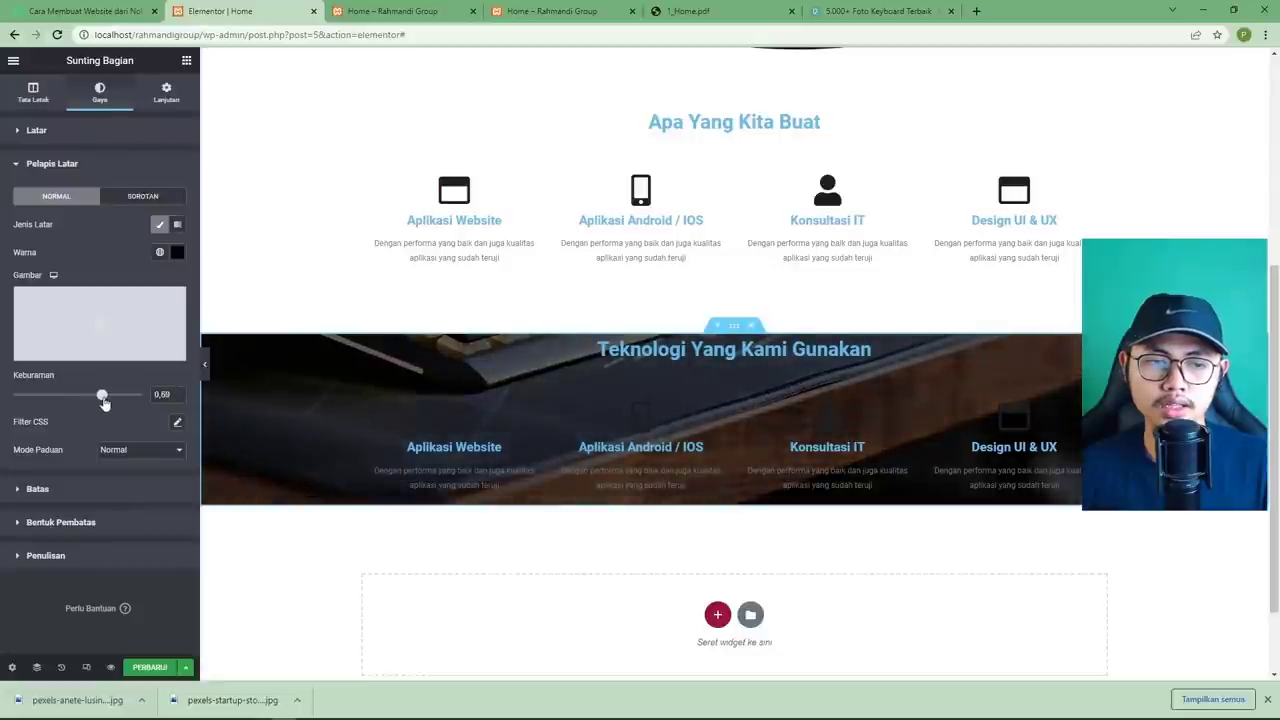
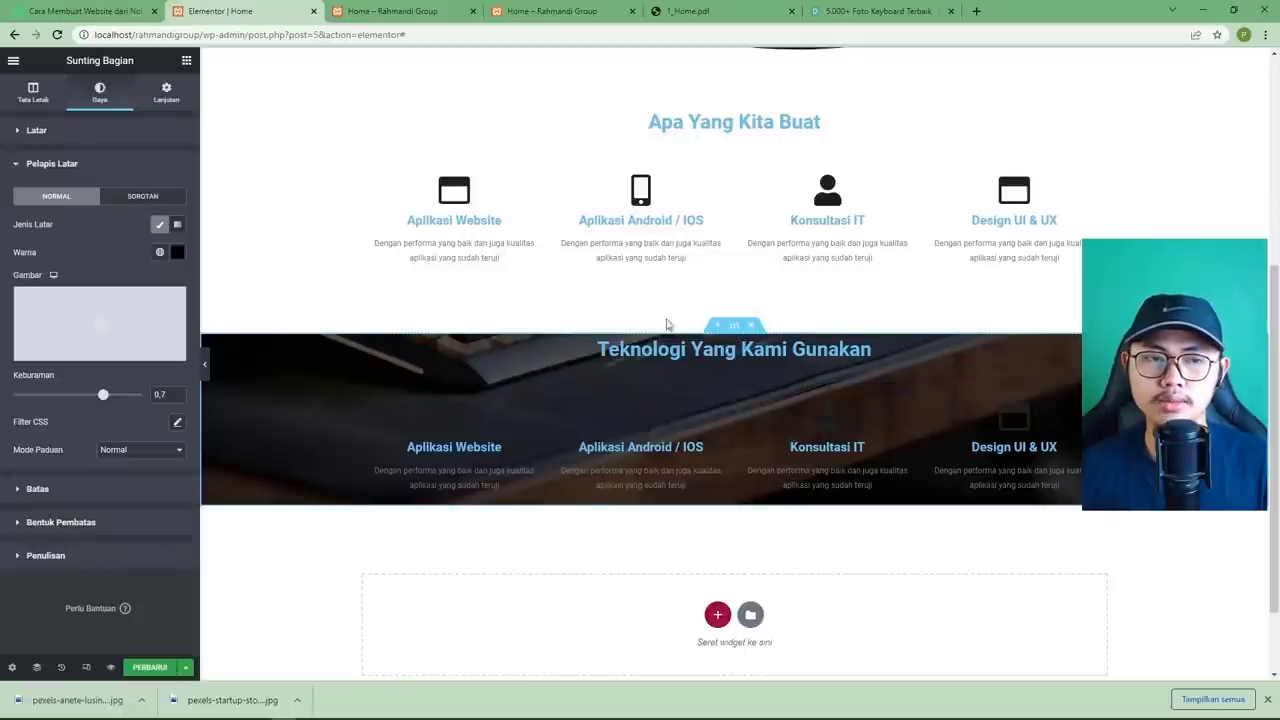
Unlink the section's padding, set top and bottom to 50, and save the page.
{"action": "left_click", "coordinate": [166, 94]}
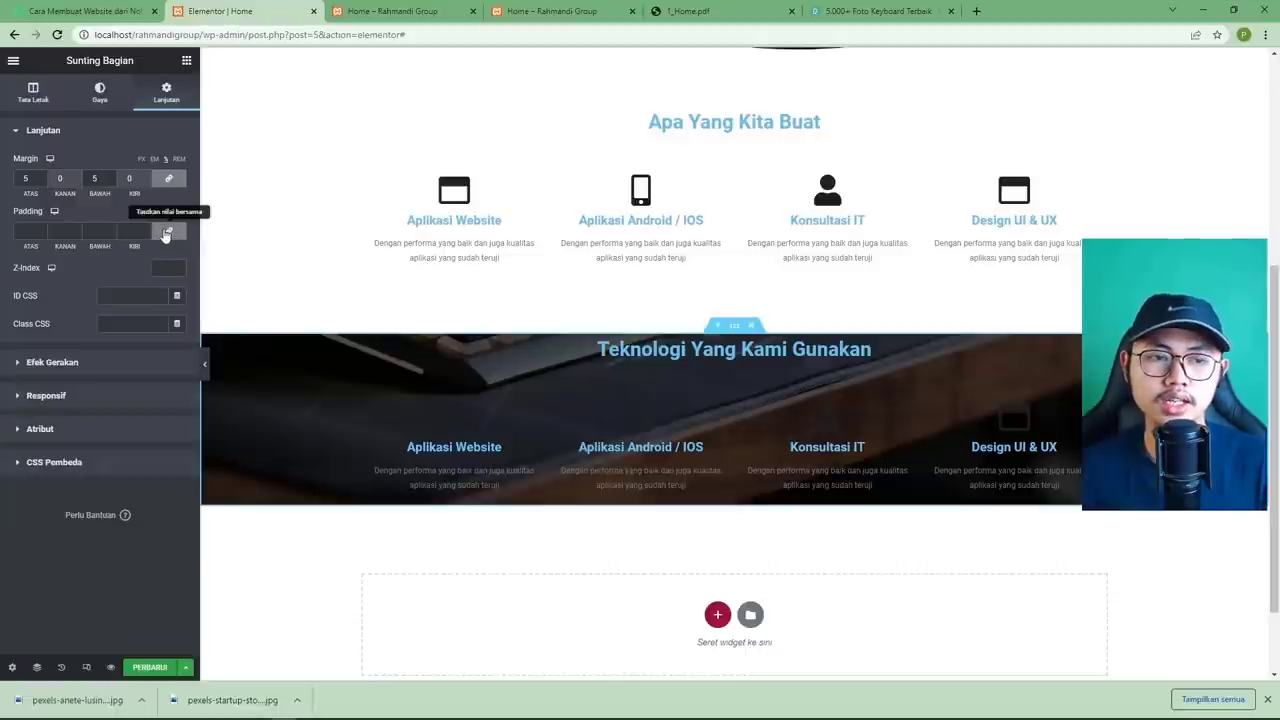
{"action": "left_click", "coordinate": [167, 233]}
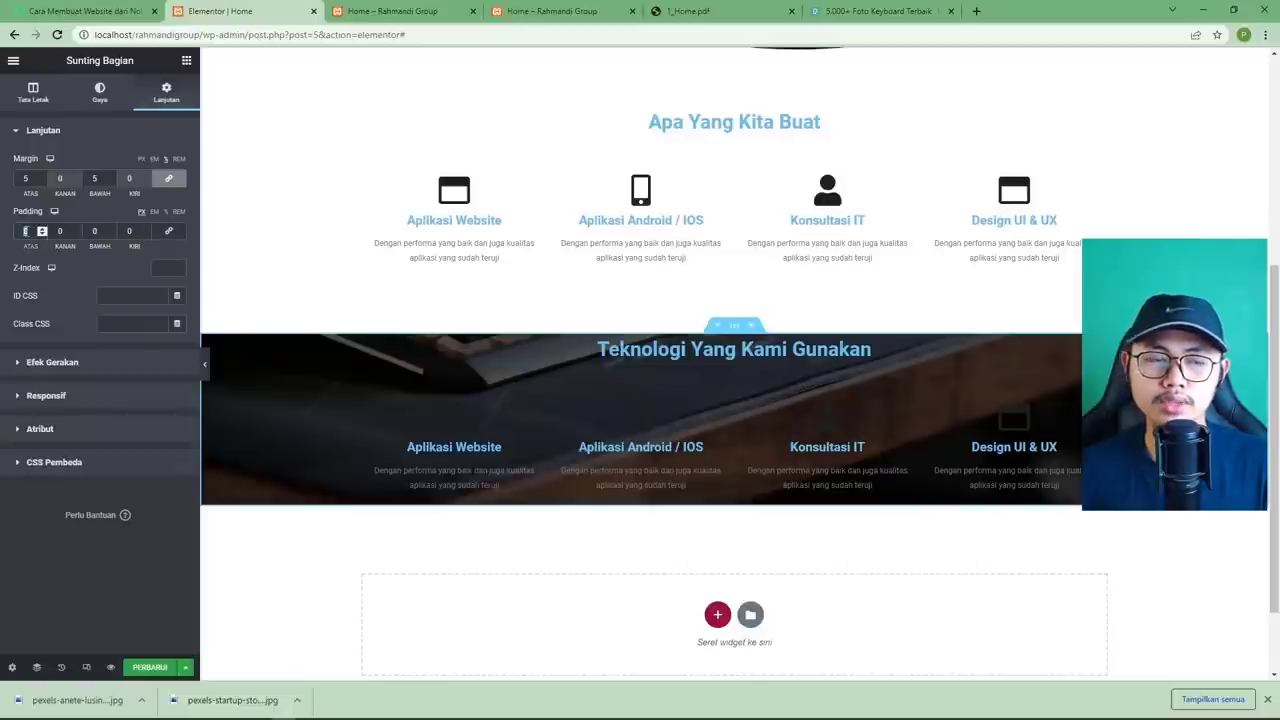
{"action": "type", "text": "50"}
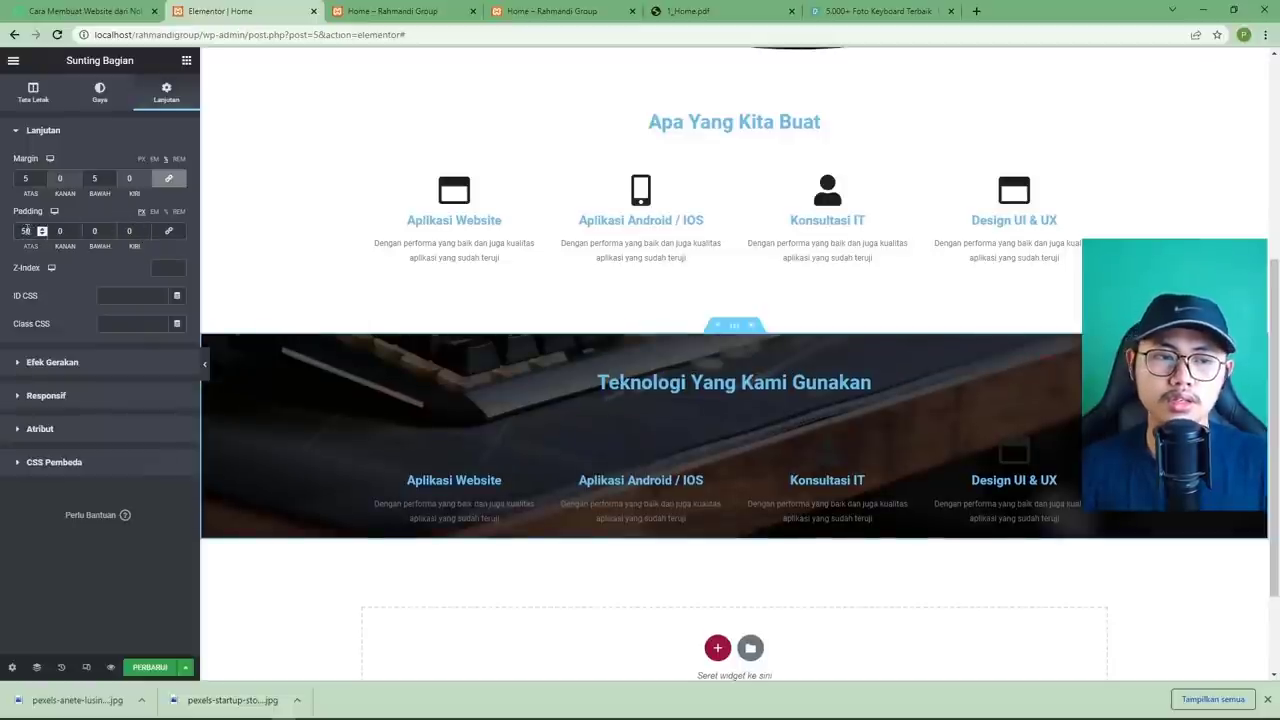
{"action": "left_click", "coordinate": [94, 231]}
{"action": "type", "text": "50"}
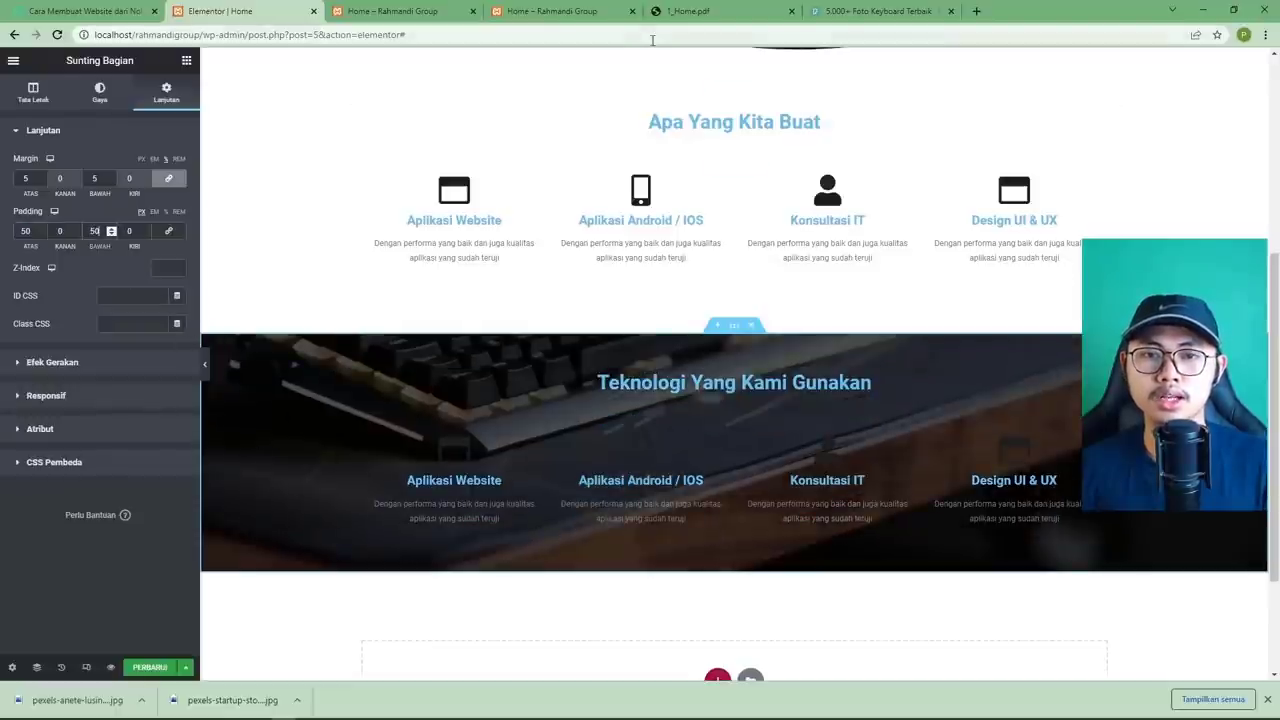
{"action": "left_click", "coordinate": [681, 12]}
{"action": "left_click", "coordinate": [267, 10]}
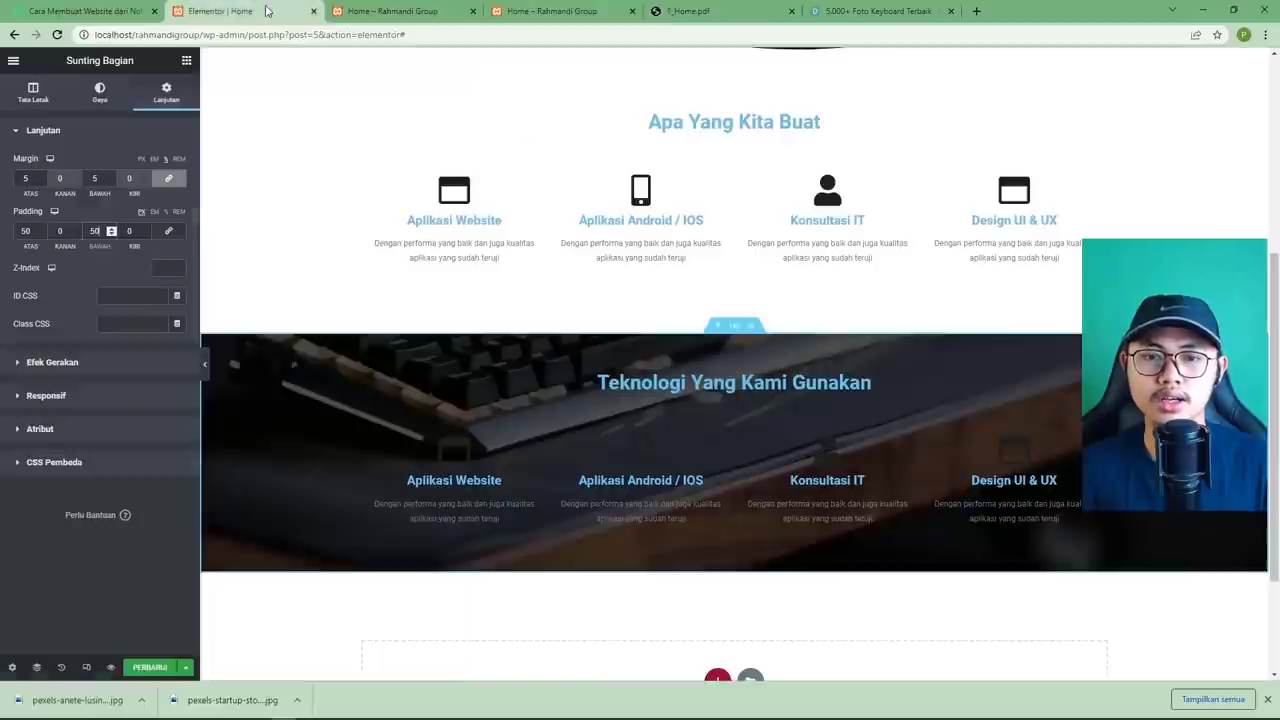
{"action": "left_click", "coordinate": [150, 667]}
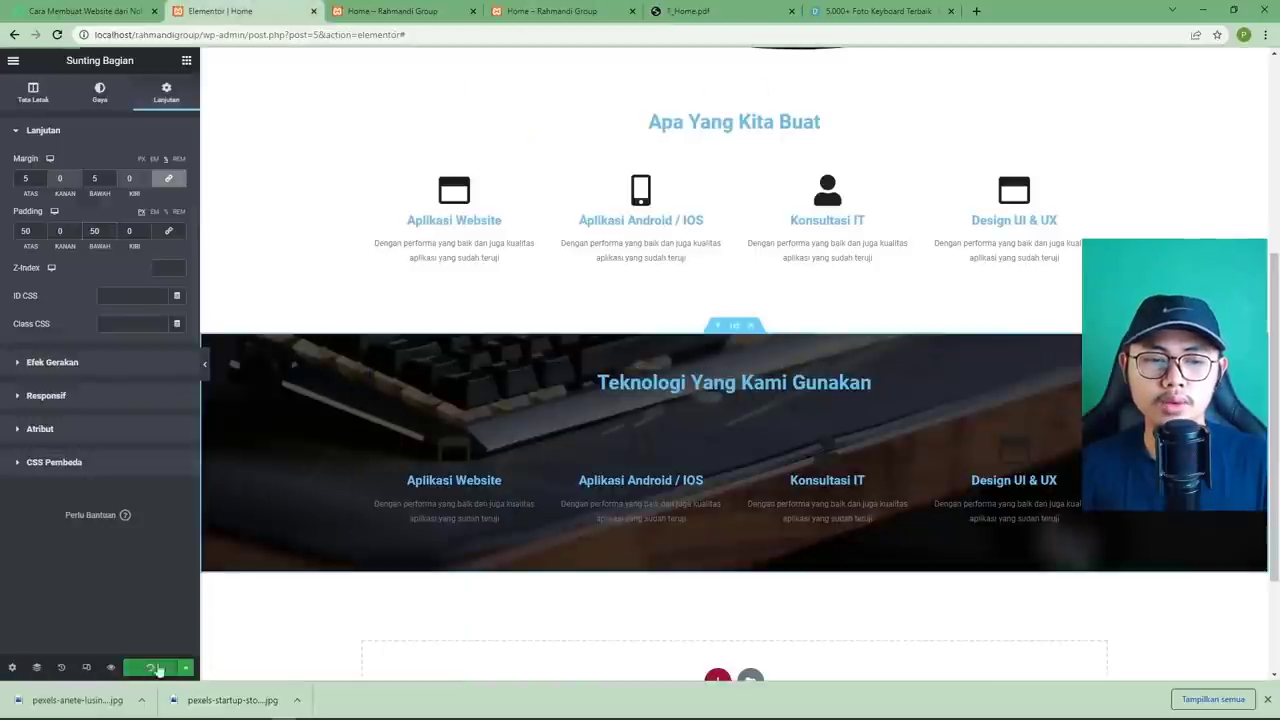
Set the Teknologi Yang Kami Gunakan heading text colour to #FFFFFF.
{"action": "left_click", "coordinate": [647, 383]}
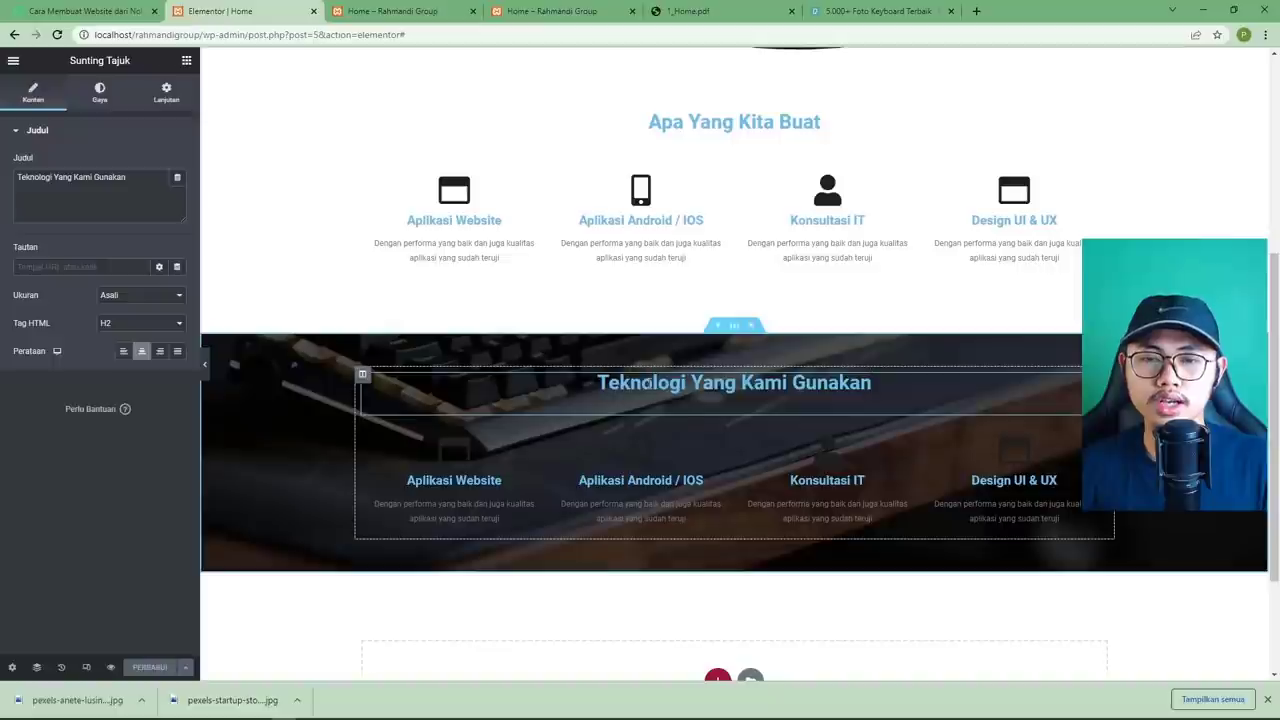
{"action": "left_click", "coordinate": [99, 93]}
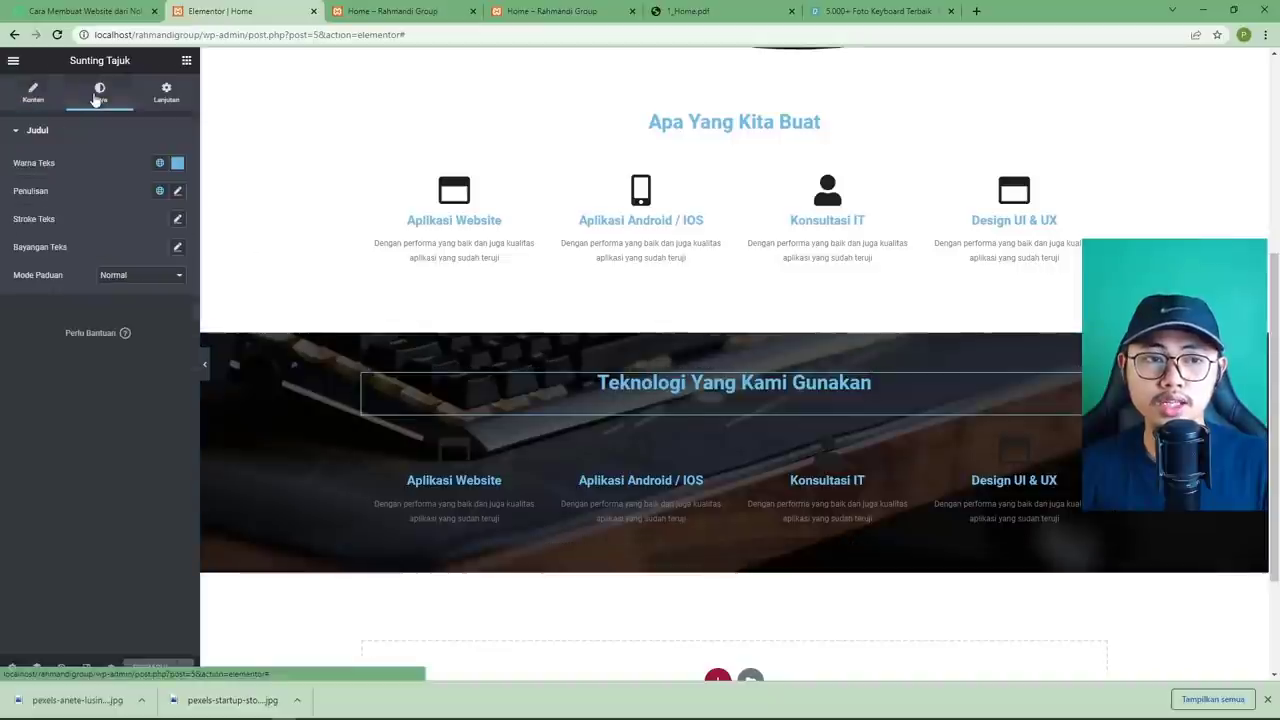
{"action": "left_click", "coordinate": [177, 164]}
{"action": "type", "text": "#FFFFFF"}
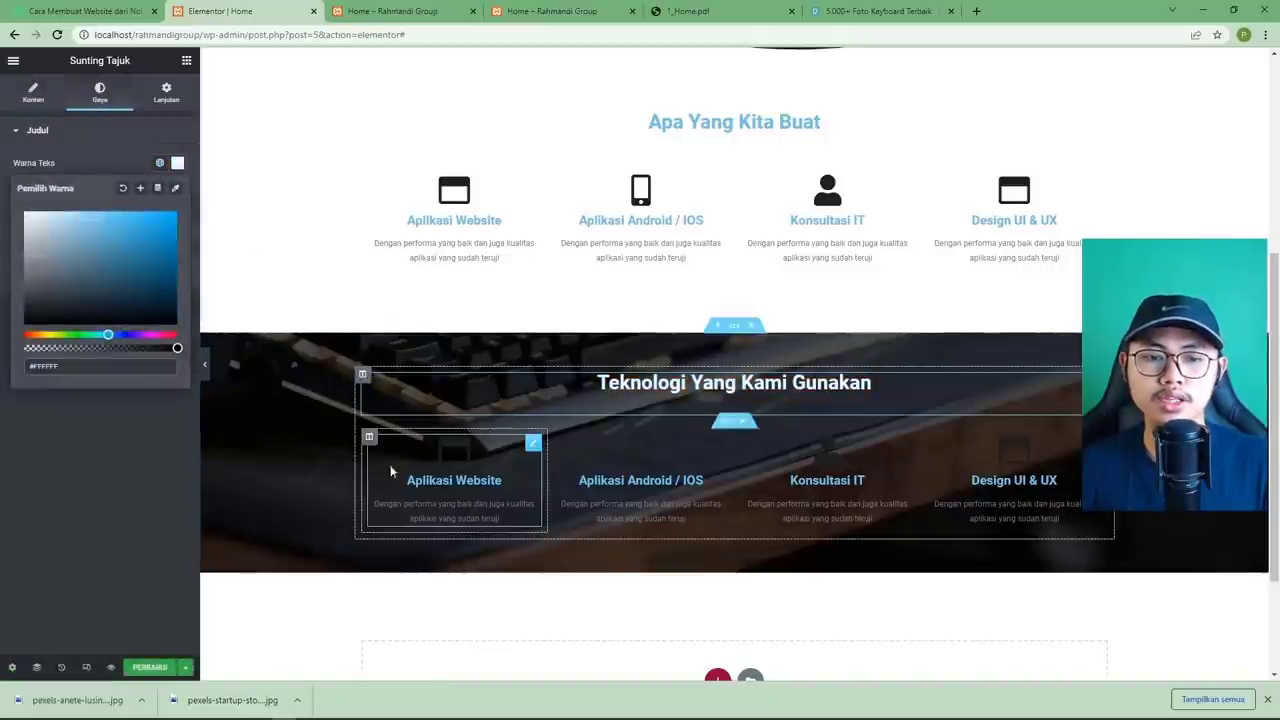
Make the Aplikasi Website icon box's primary icon colour white.
{"action": "left_click", "coordinate": [495, 467]}
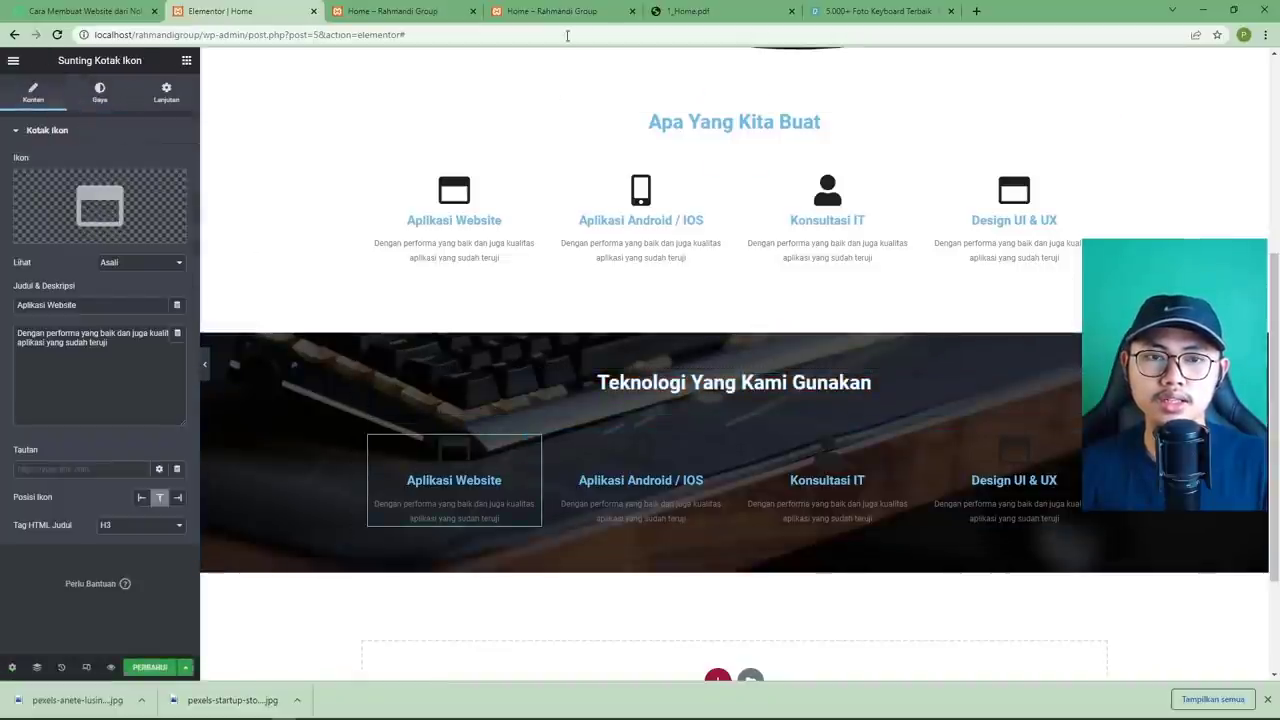
{"action": "left_click", "coordinate": [676, 14]}
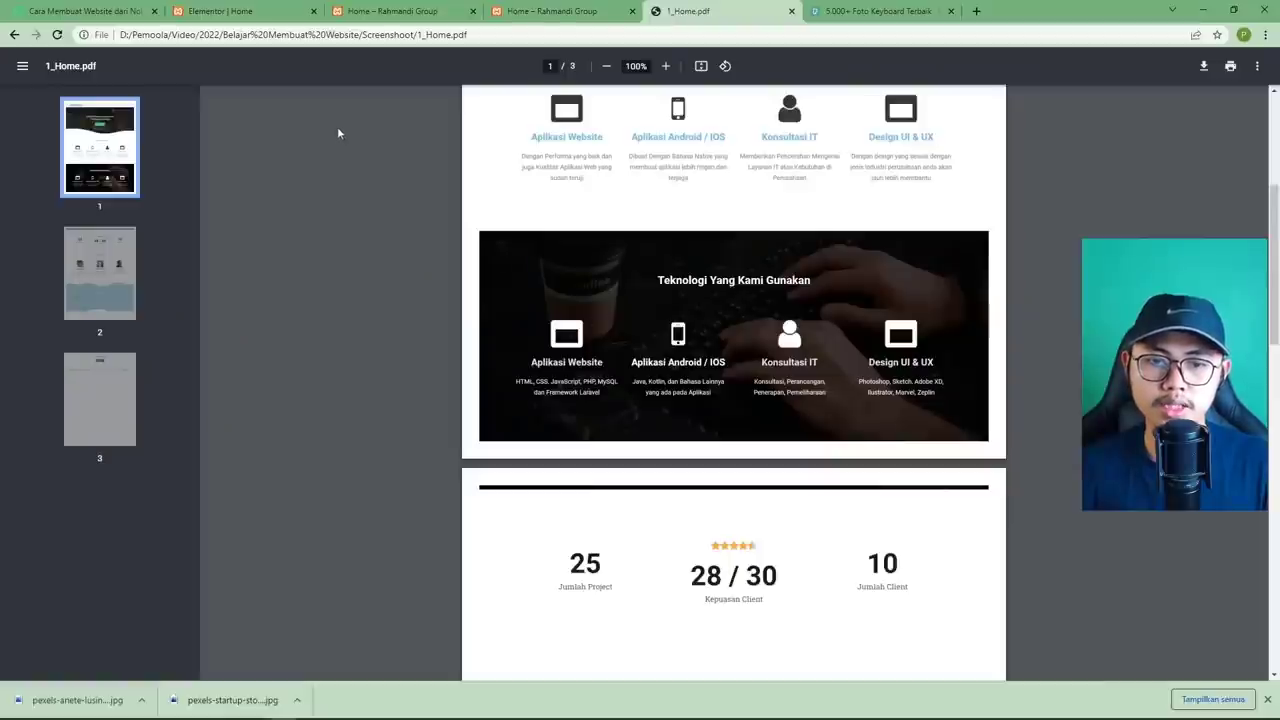
{"action": "left_click", "coordinate": [220, 11]}
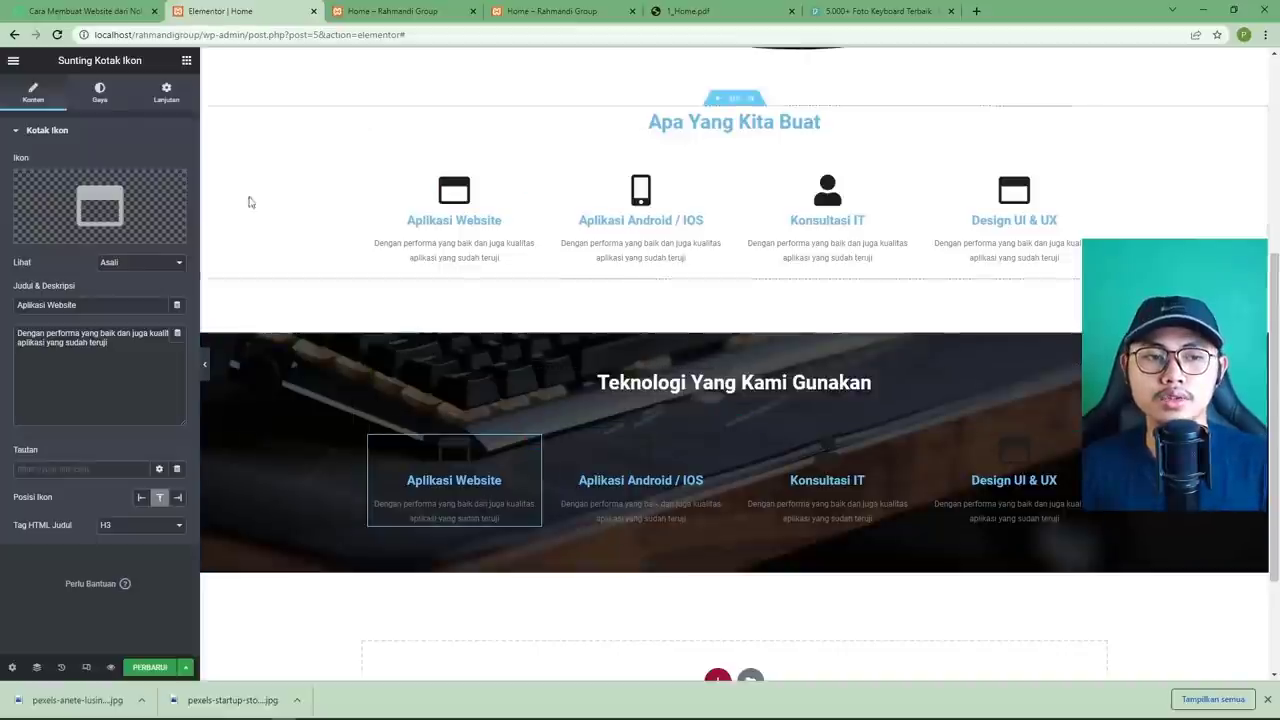
{"action": "left_click", "coordinate": [103, 100]}
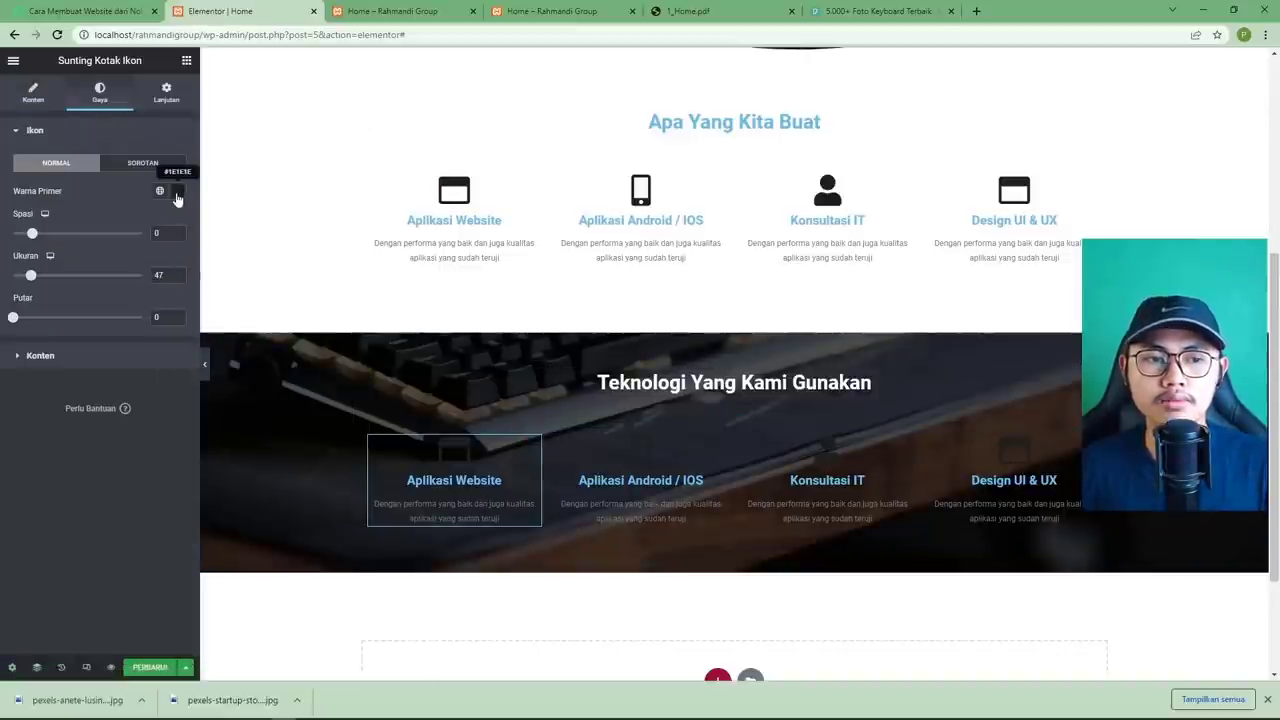
{"action": "left_click", "coordinate": [176, 191]}
{"action": "left_click", "coordinate": [26, 242]}
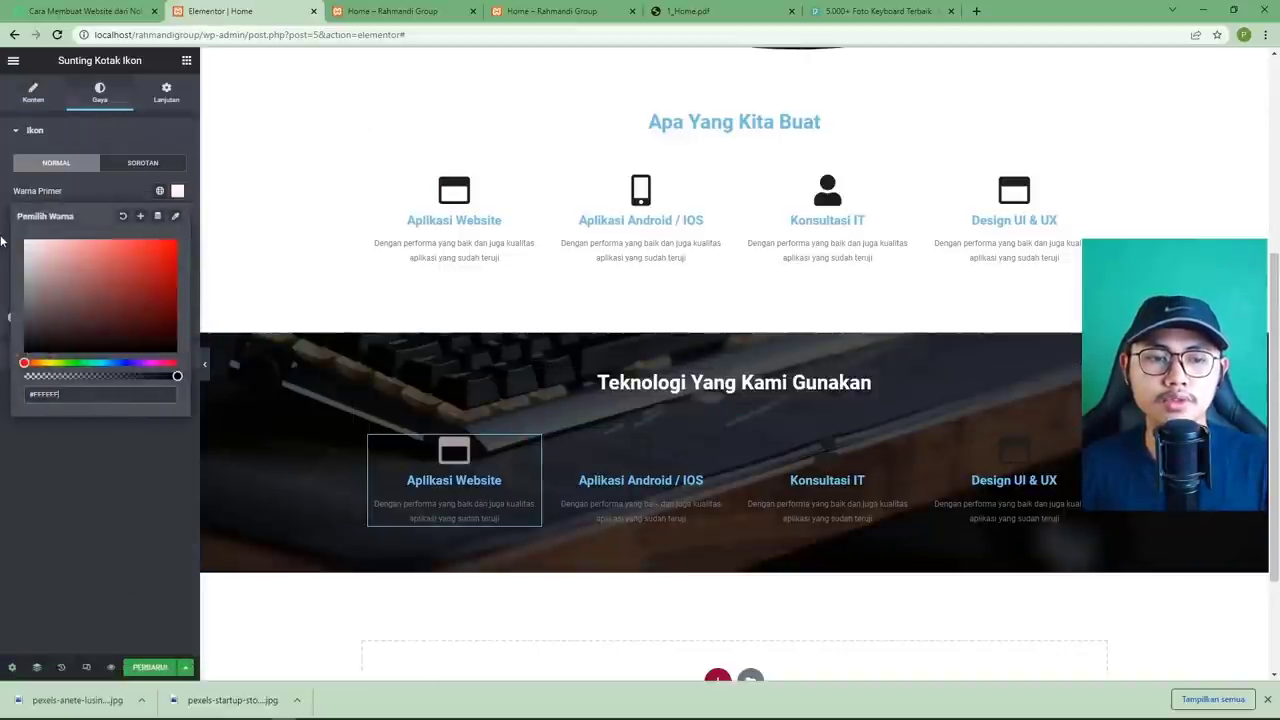
{"action": "left_click", "coordinate": [107, 494]}
Make the Aplikasi Website title and description colours white.
{"action": "left_click", "coordinate": [95, 358]}
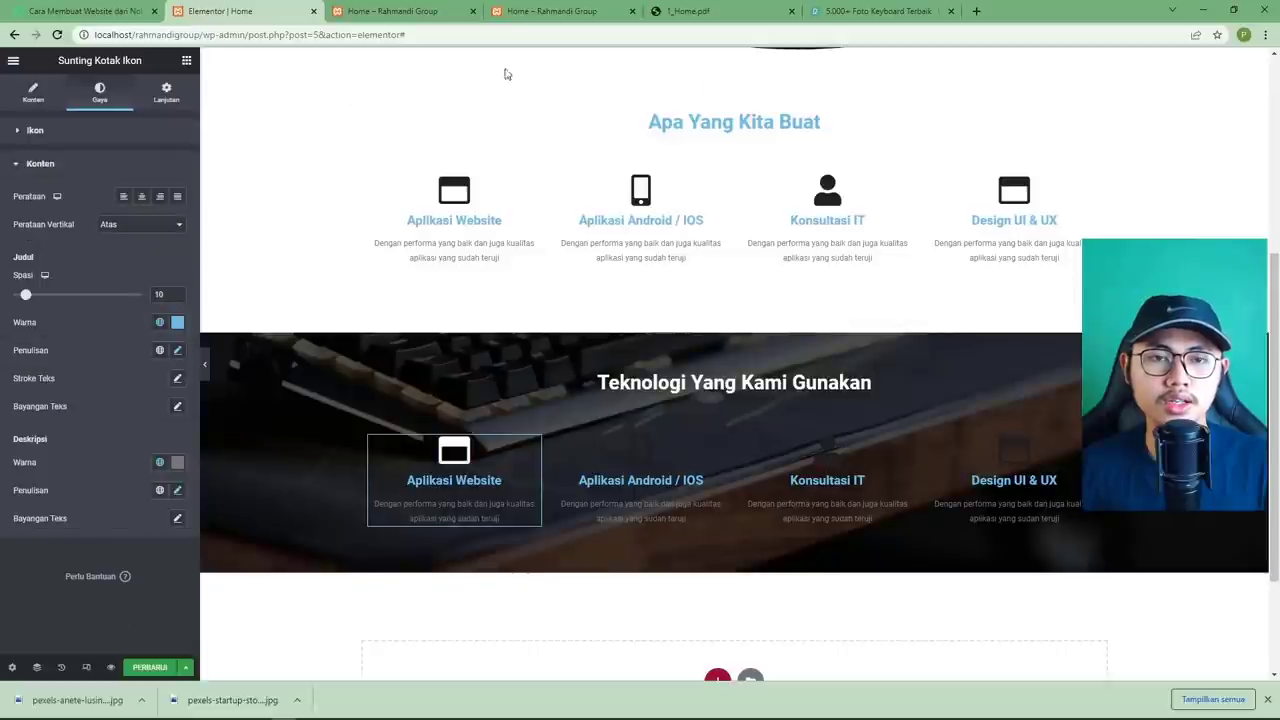
{"action": "left_click", "coordinate": [705, 11]}
{"action": "left_click", "coordinate": [280, 12]}
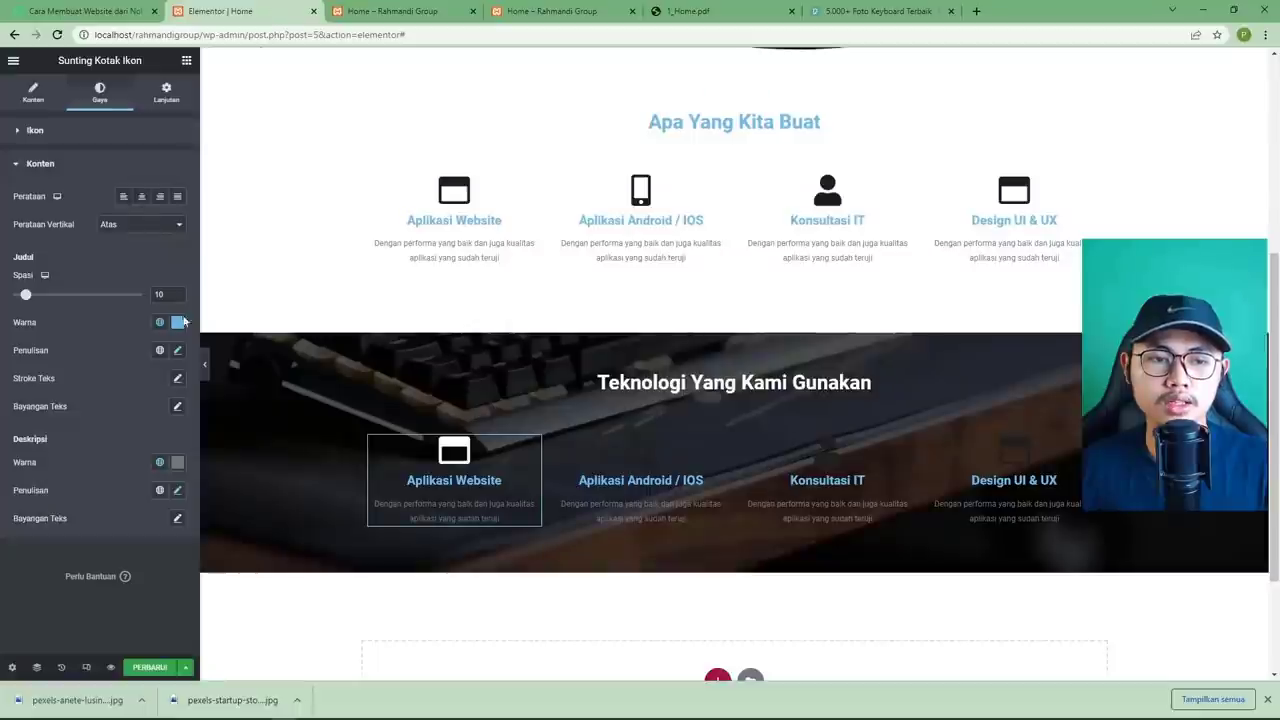
{"action": "left_click", "coordinate": [183, 321]}
{"action": "left_click_drag", "start_coordinate": [30, 378], "coordinate": [2, 364]}
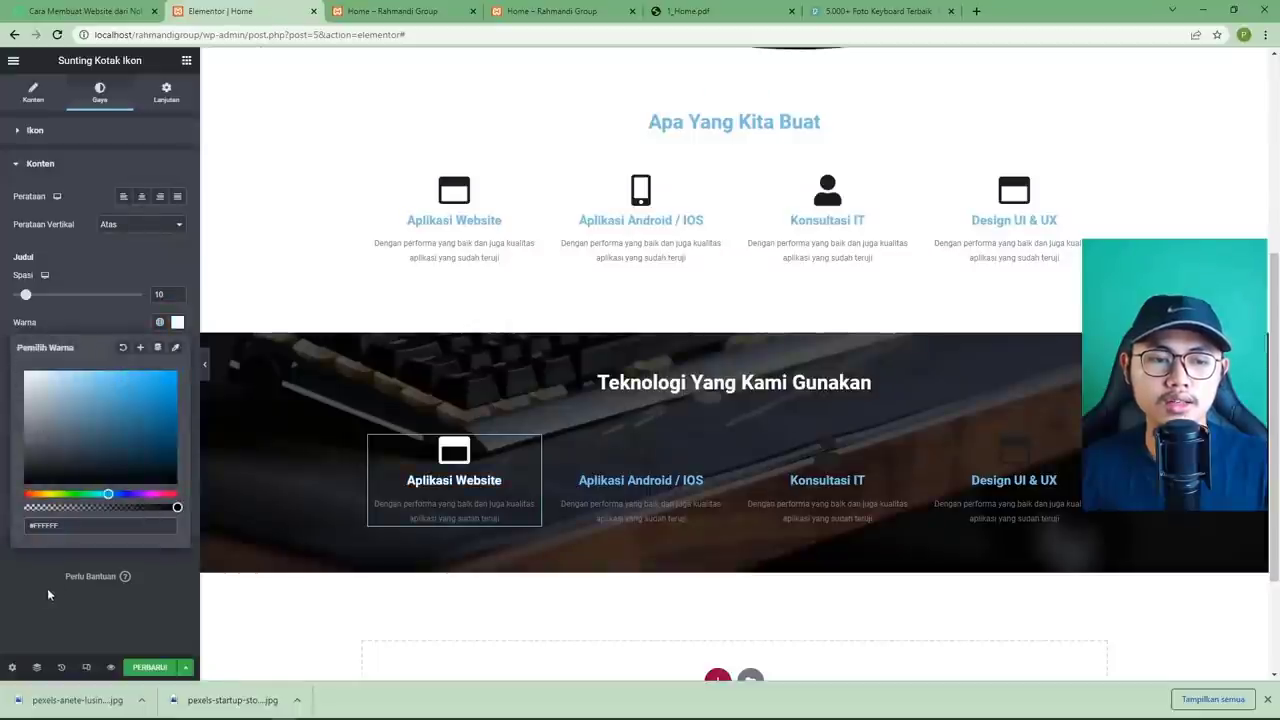
{"action": "left_click", "coordinate": [48, 595]}
{"action": "left_click", "coordinate": [177, 462]}
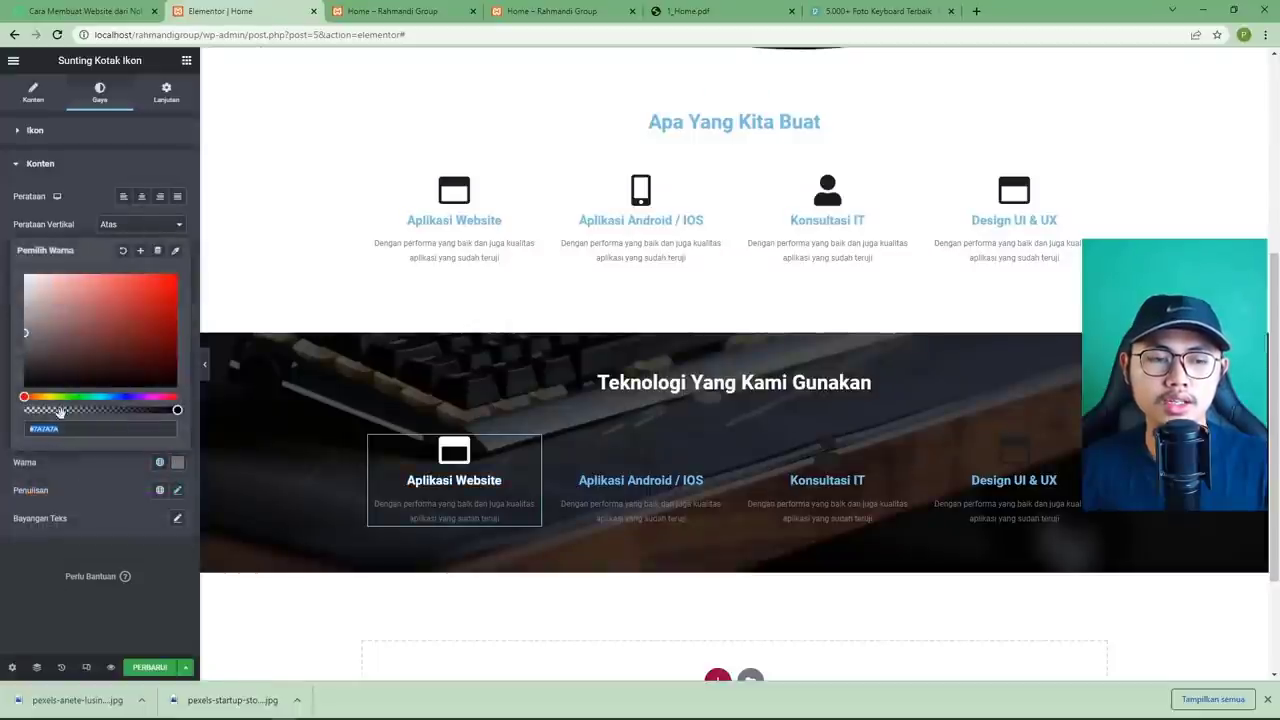
{"action": "left_click_drag", "start_coordinate": [62, 315], "coordinate": [4, 268]}
{"action": "left_click", "coordinate": [49, 580]}
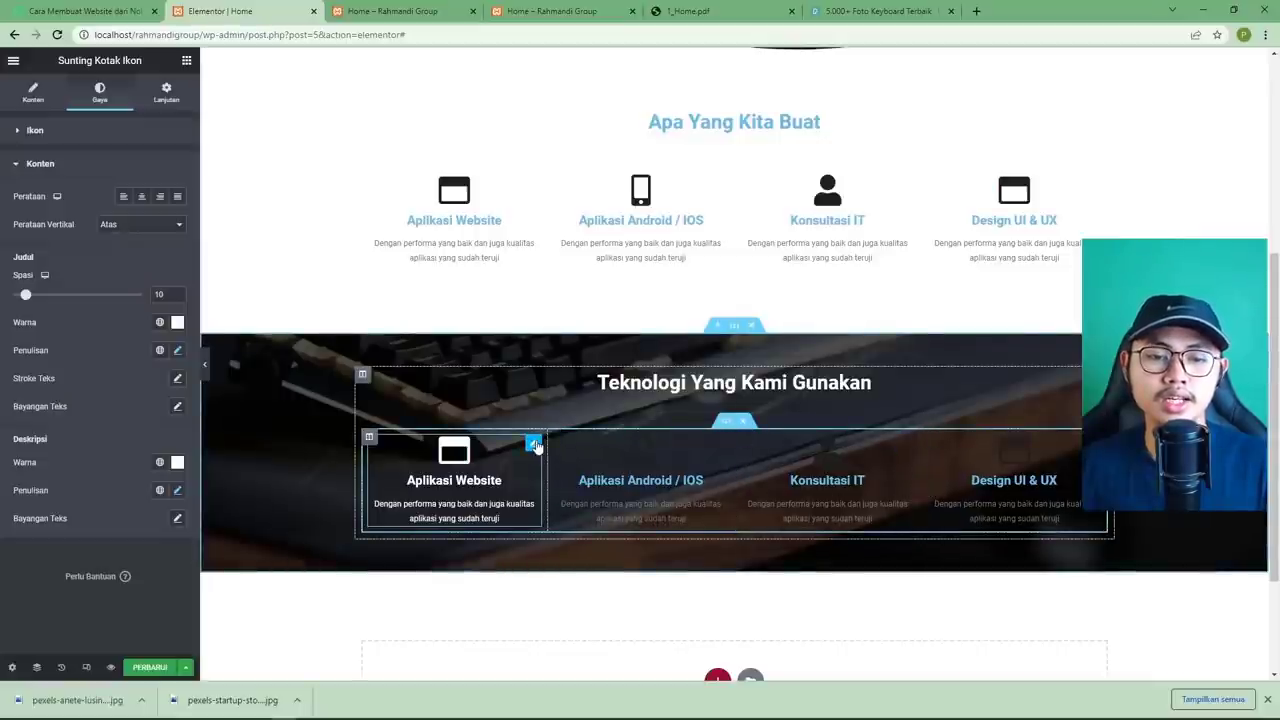
Copy Aplikasi Website's style onto the Aplikasi Android / IOS, Konsultasi IT and Design UI & UX boxes.
{"action": "right_click", "coordinate": [537, 448]}
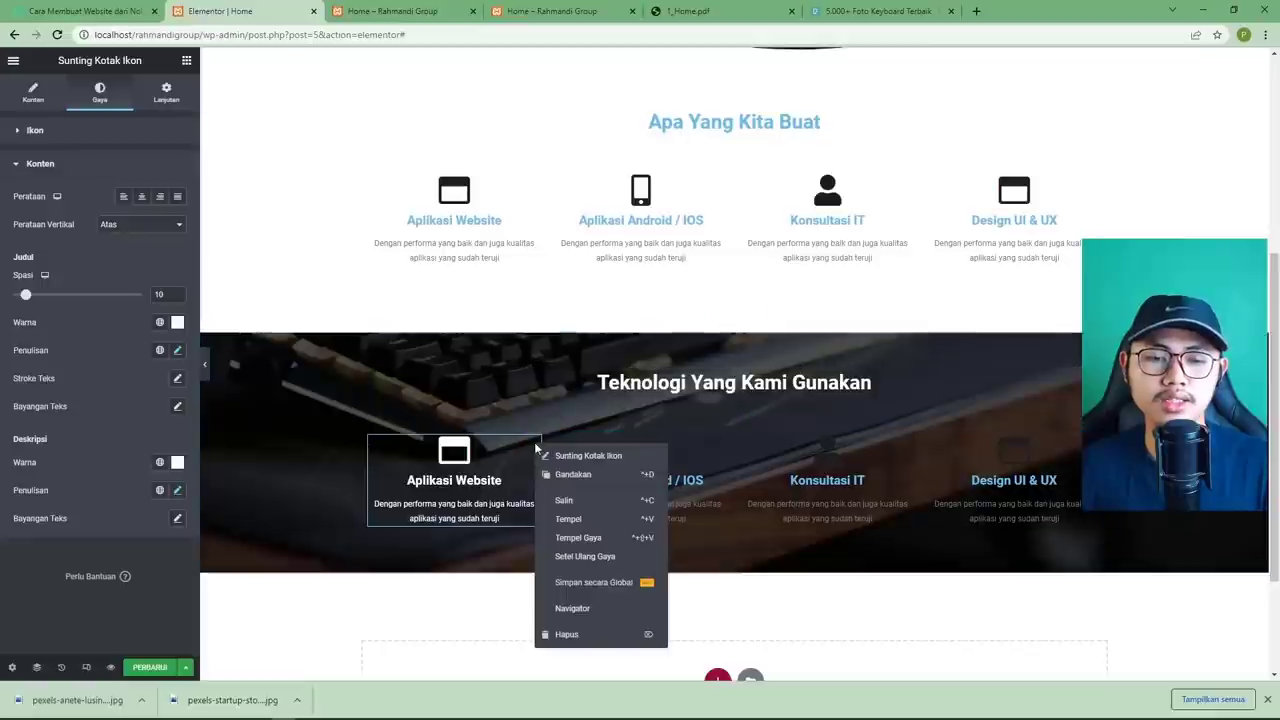
{"action": "left_click", "coordinate": [564, 500]}
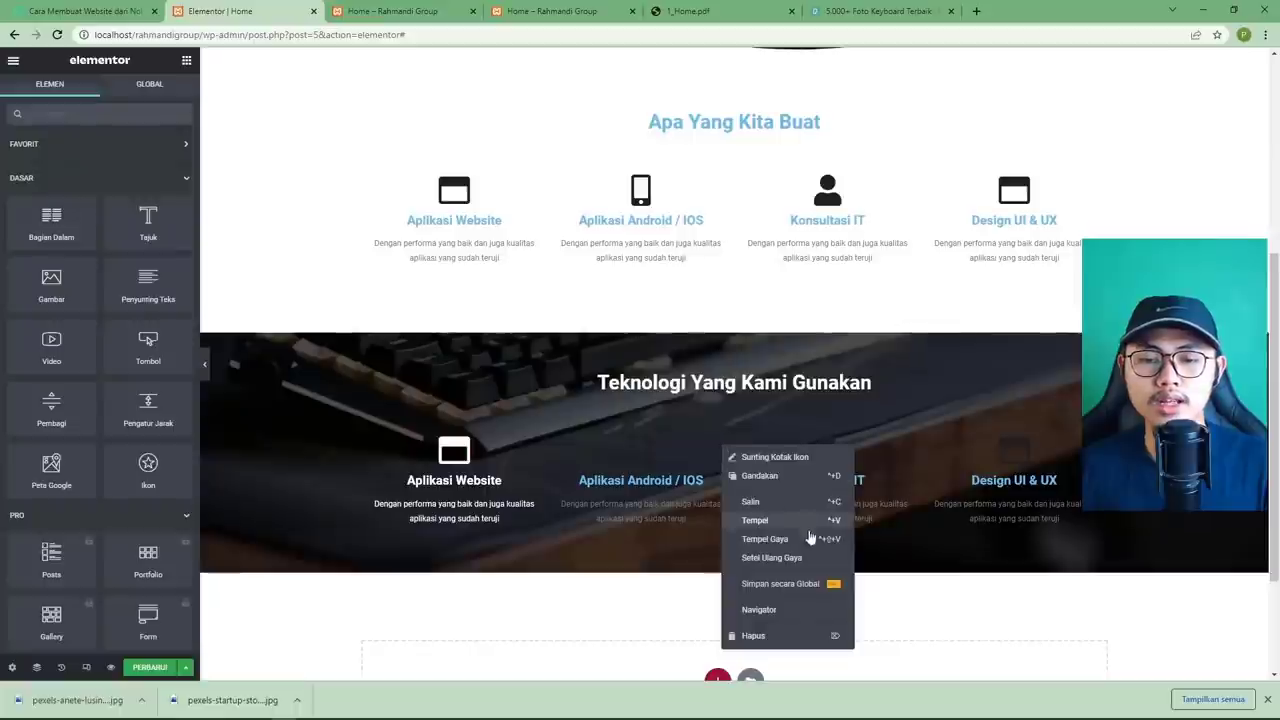
{"action": "left_click", "coordinate": [795, 545]}
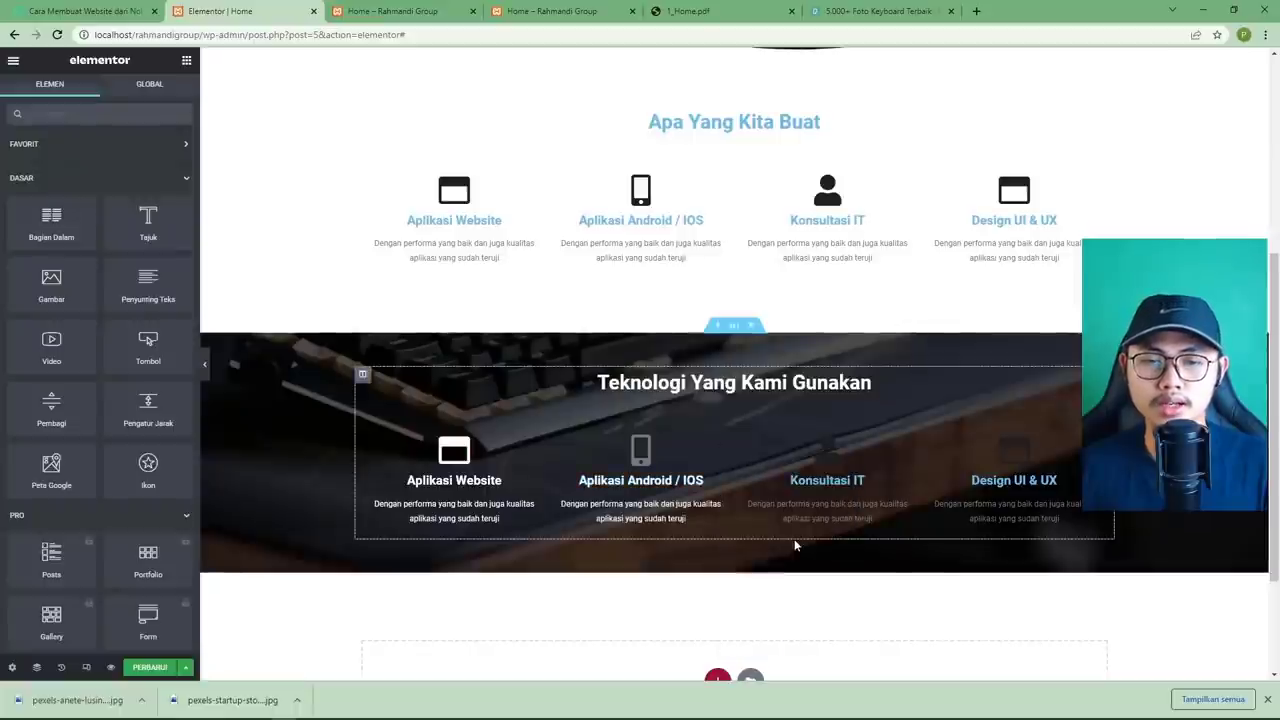
{"action": "right_click", "coordinate": [913, 463]}
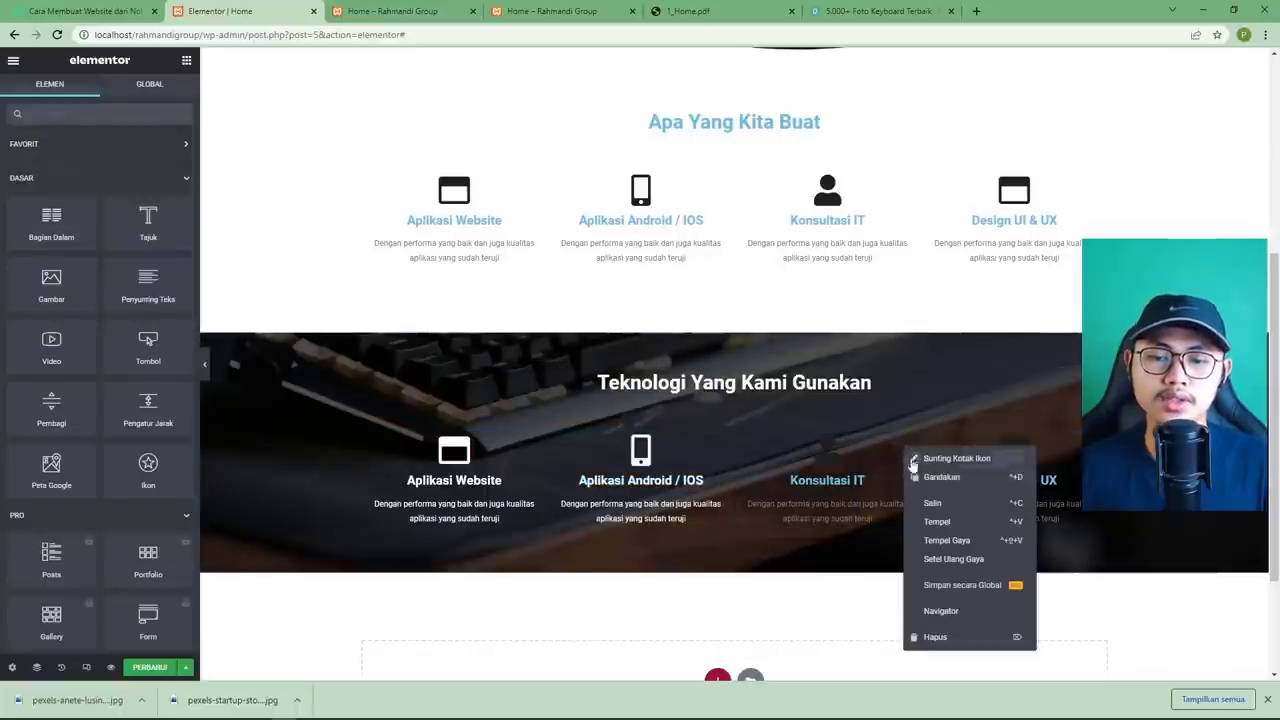
{"action": "left_click", "coordinate": [947, 540]}
{"action": "right_click", "coordinate": [1103, 459]}
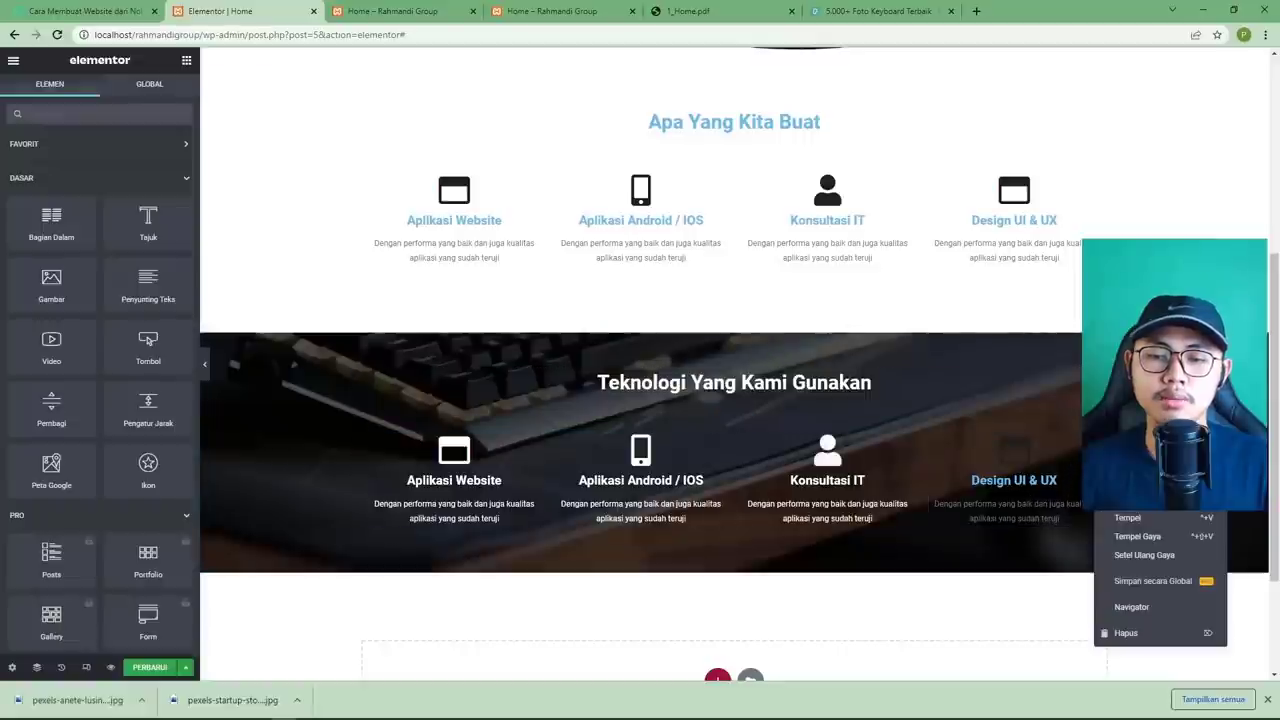
{"action": "left_click", "coordinate": [1138, 536]}
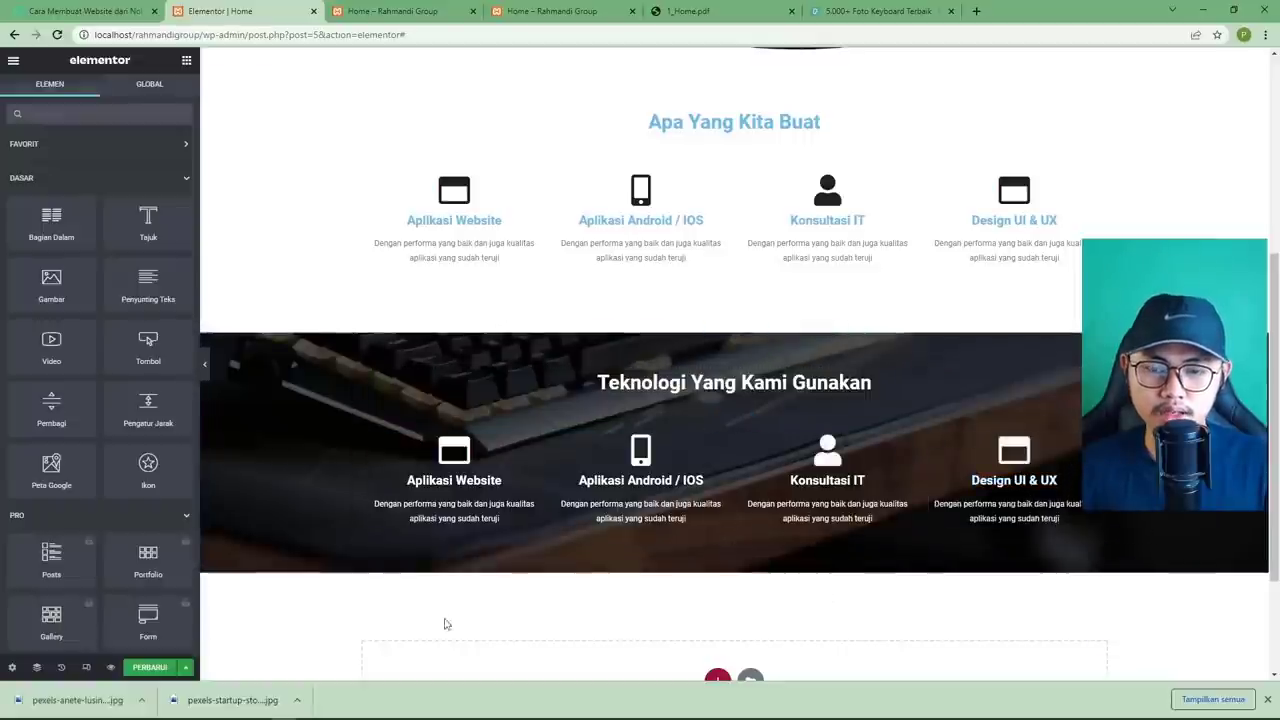
Save the page with Ctrl+S.
{"action": "scroll", "coordinate": [345, 572], "scroll_direction": "down", "scroll_amount": 2}
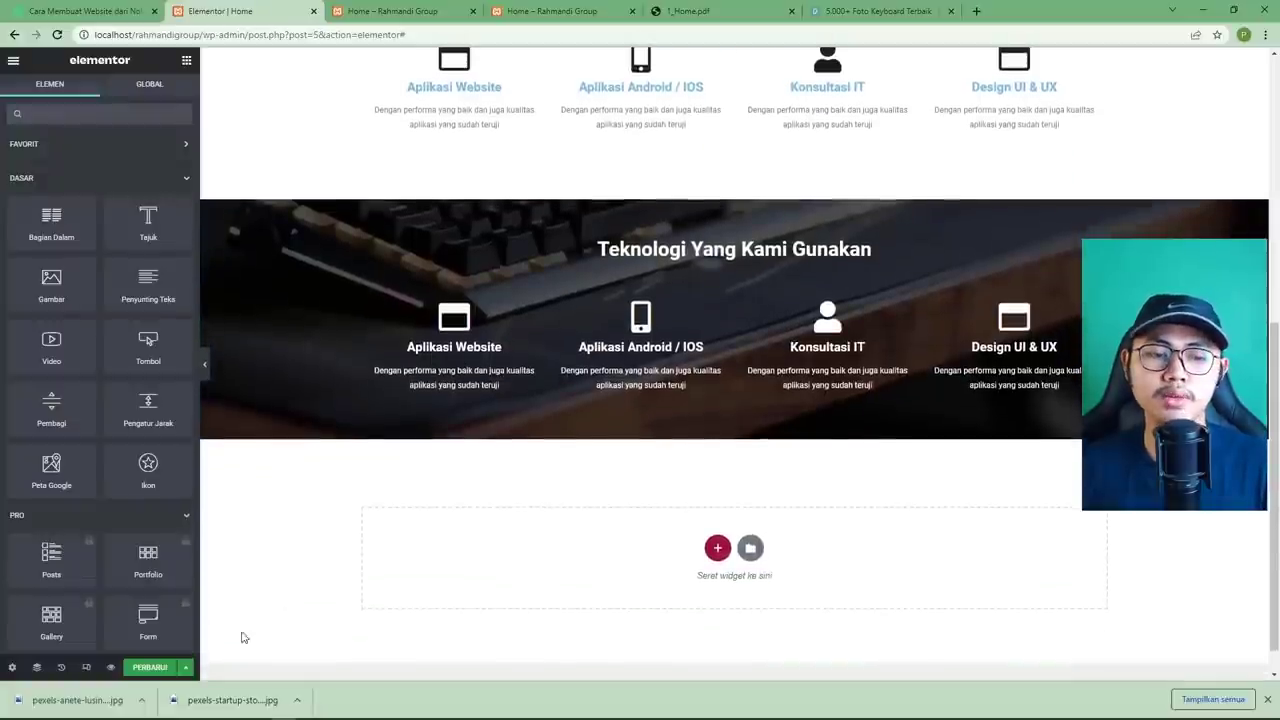
{"action": "key", "text": "ctrl+s"}
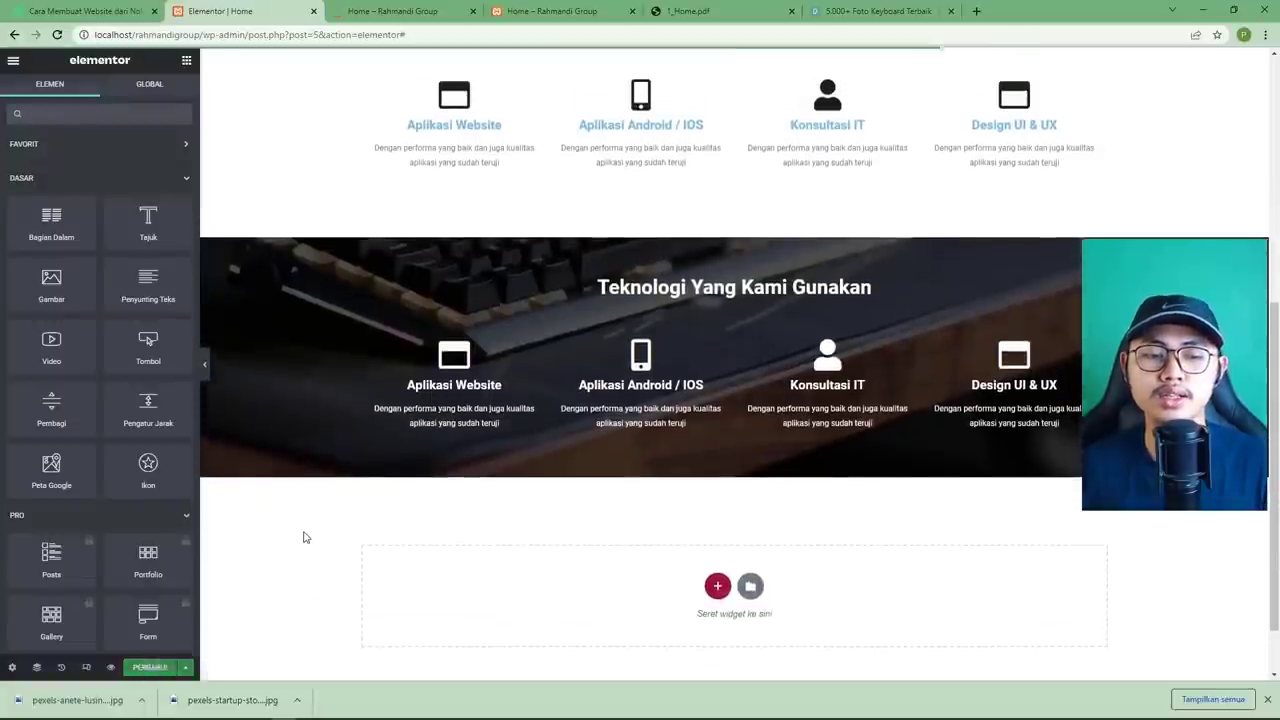
{"action": "scroll", "coordinate": [310, 530], "scroll_direction": "up", "scroll_amount": 1}
Scroll through the live homepage preview, then view 1_Home.pdf page 2's stats and testimonials.
{"action": "left_click", "coordinate": [414, 20]}
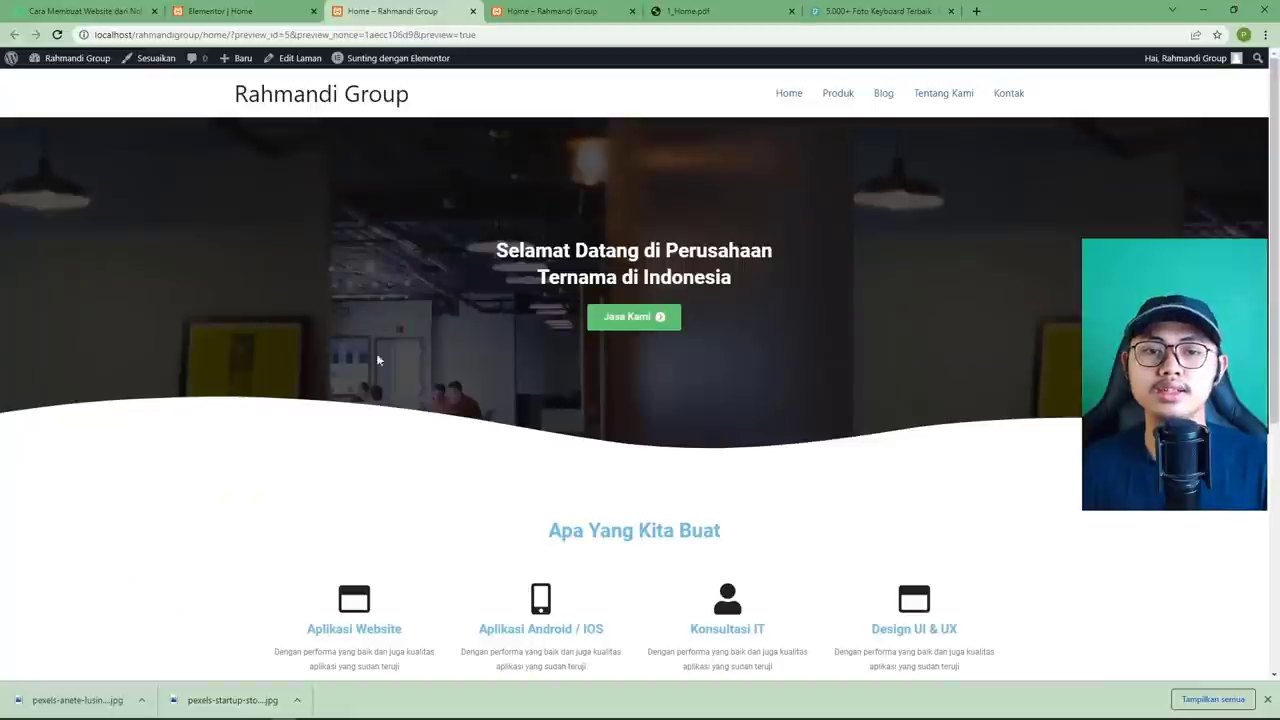
{"action": "scroll", "coordinate": [397, 403], "scroll_direction": "down", "scroll_amount": 3}
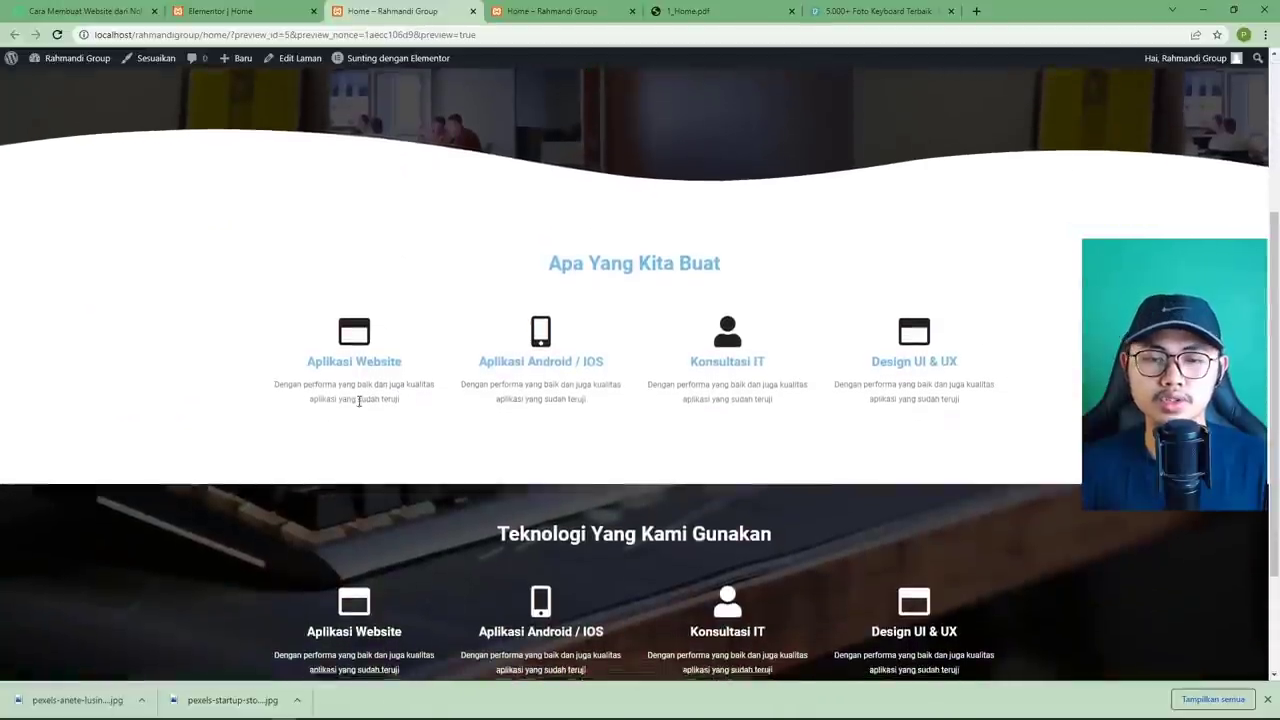
{"action": "scroll", "coordinate": [620, 400], "scroll_direction": "down", "scroll_amount": 2}
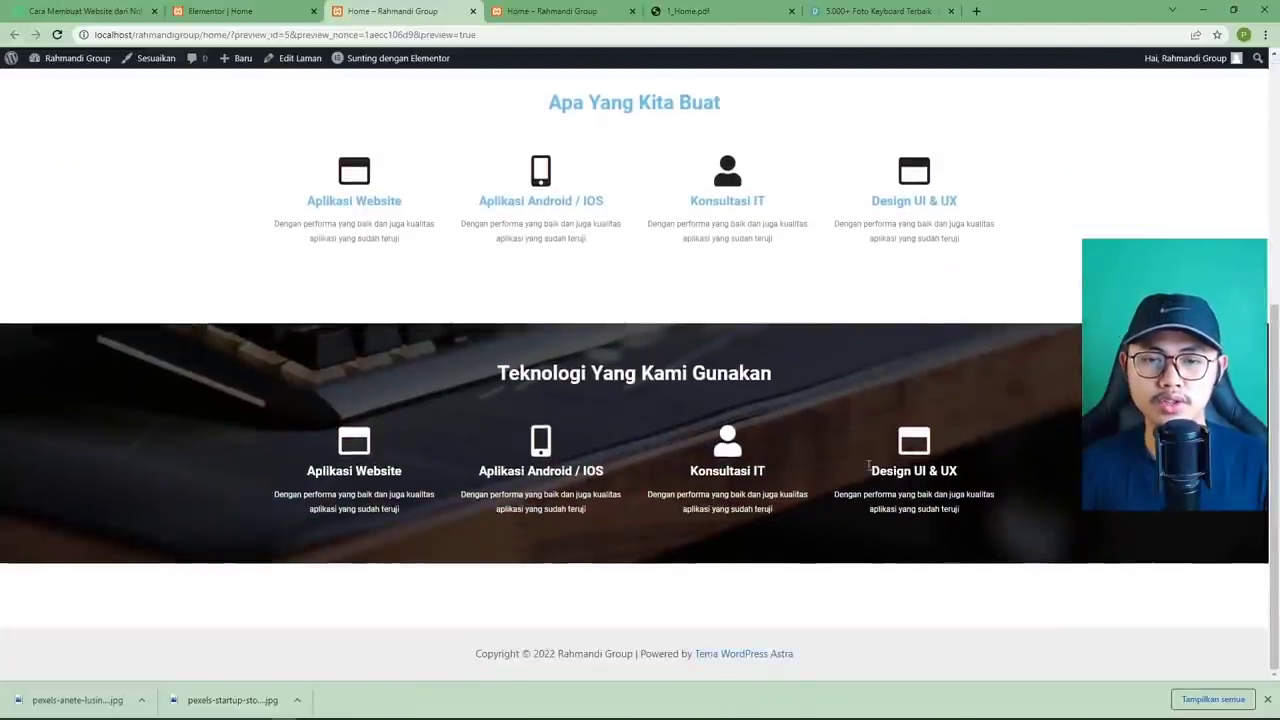
{"action": "scroll", "coordinate": [846, 470], "scroll_direction": "up", "scroll_amount": 2}
{"action": "scroll", "coordinate": [846, 470], "scroll_direction": "down", "scroll_amount": 2}
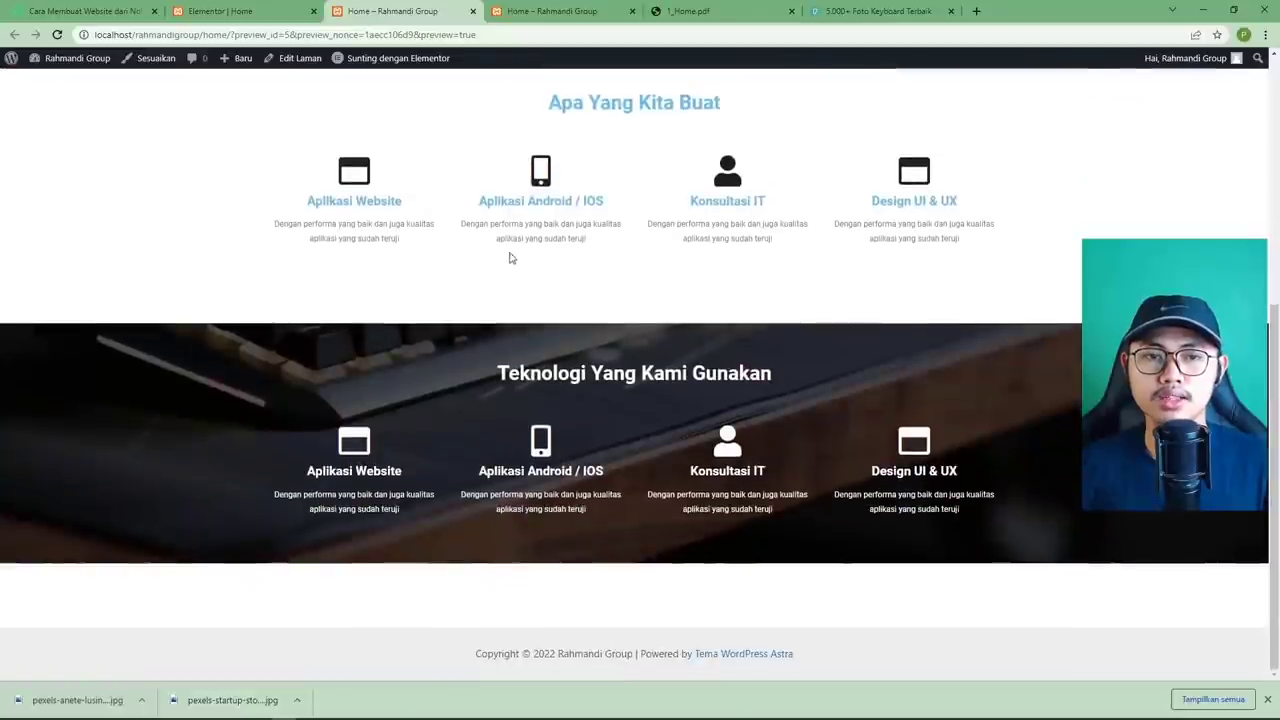
{"action": "scroll", "coordinate": [512, 260], "scroll_direction": "up", "scroll_amount": 5}
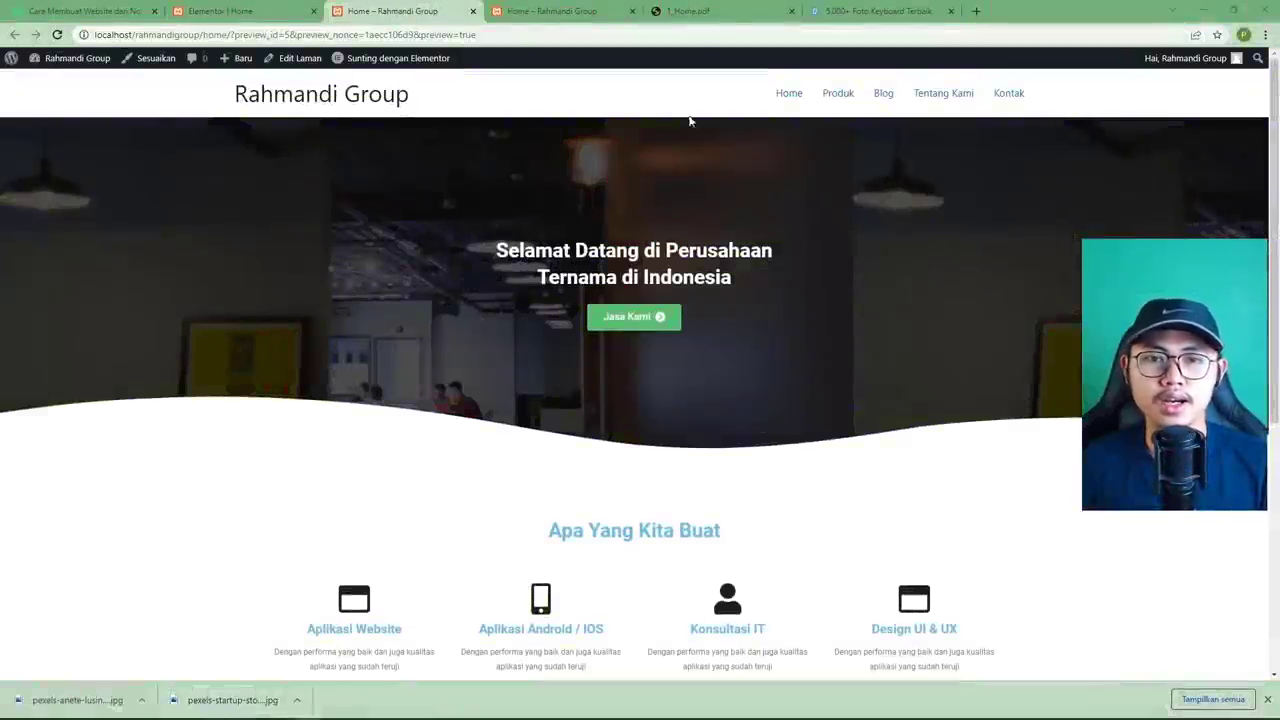
{"action": "left_click", "coordinate": [700, 11]}
{"action": "scroll", "coordinate": [550, 310], "scroll_direction": "down", "scroll_amount": 3}
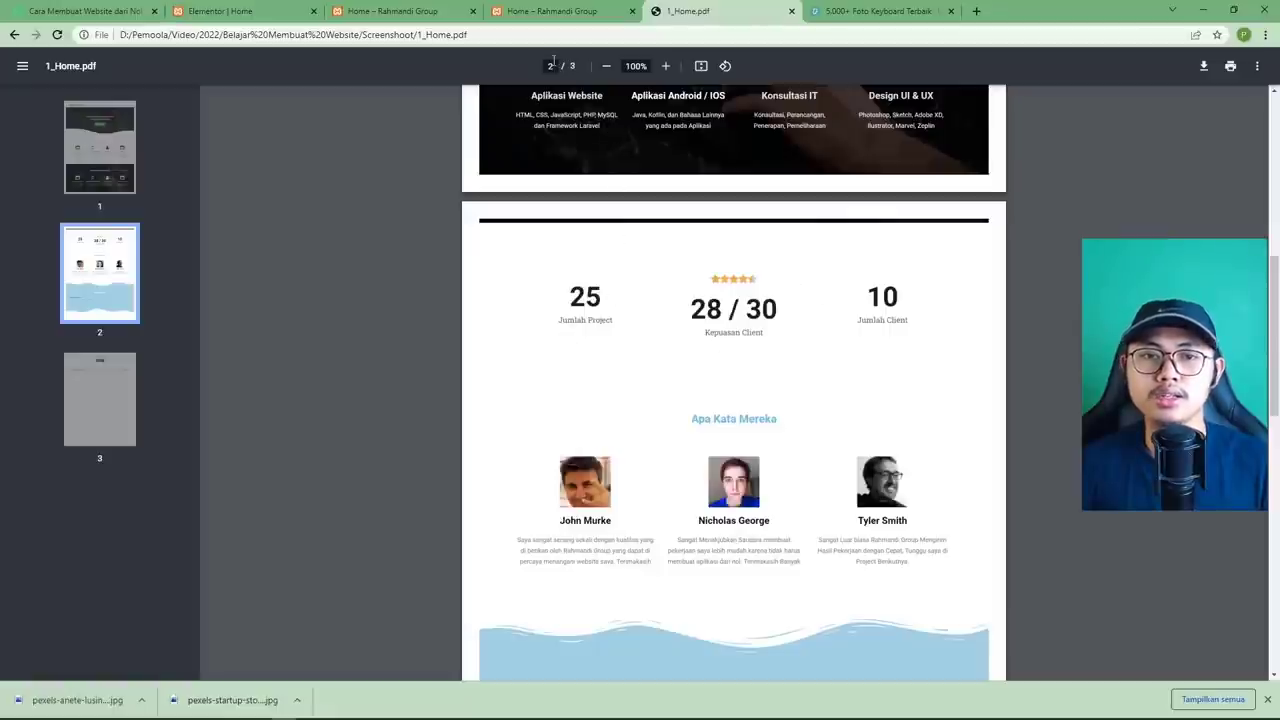
Add a new single-column section at the bottom of the page.
{"action": "left_click", "coordinate": [270, 15]}
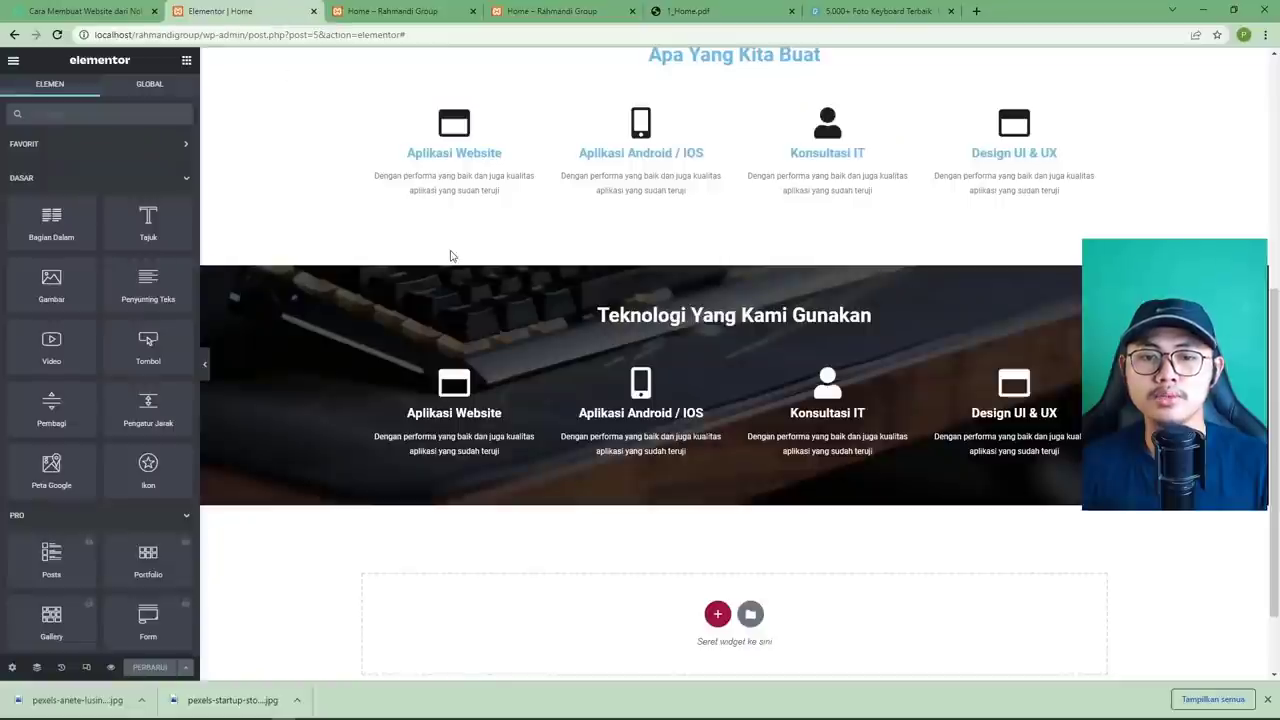
{"action": "scroll", "coordinate": [450, 256], "scroll_direction": "down", "scroll_amount": 1}
{"action": "left_click", "coordinate": [689, 14]}
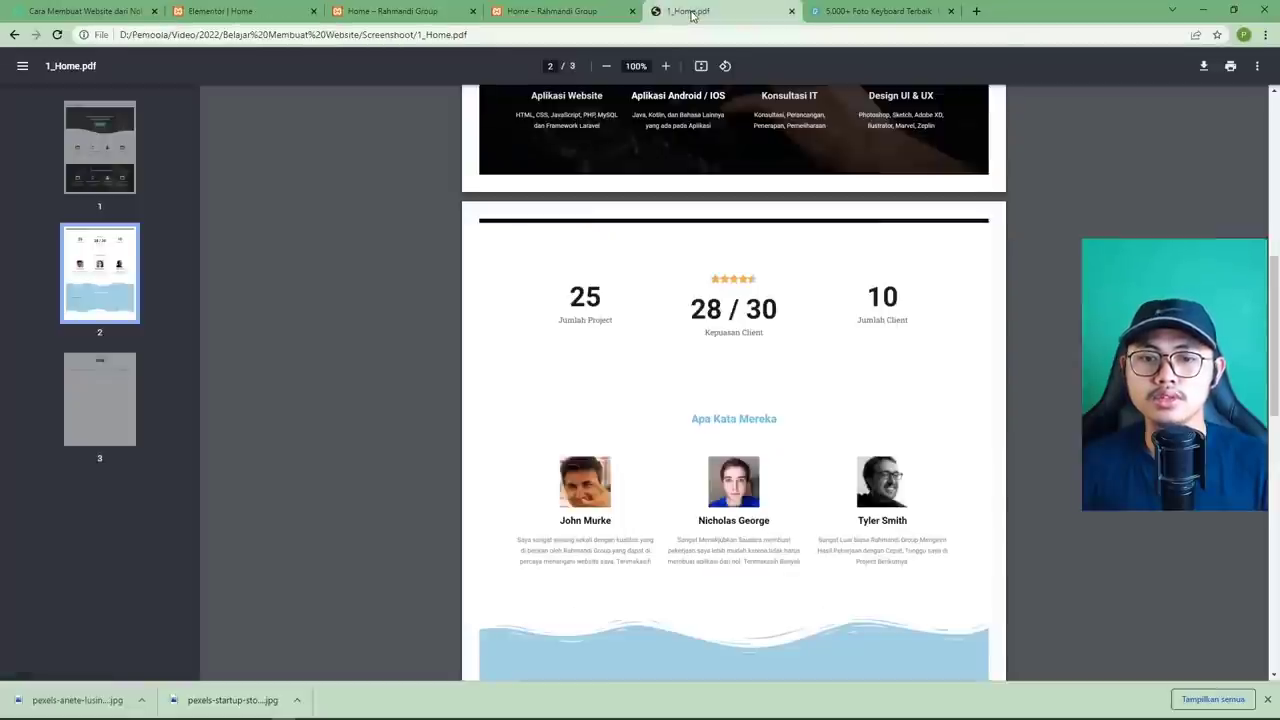
{"action": "left_click", "coordinate": [250, 11]}
{"action": "scroll", "coordinate": [717, 520], "scroll_direction": "down", "scroll_amount": 1}
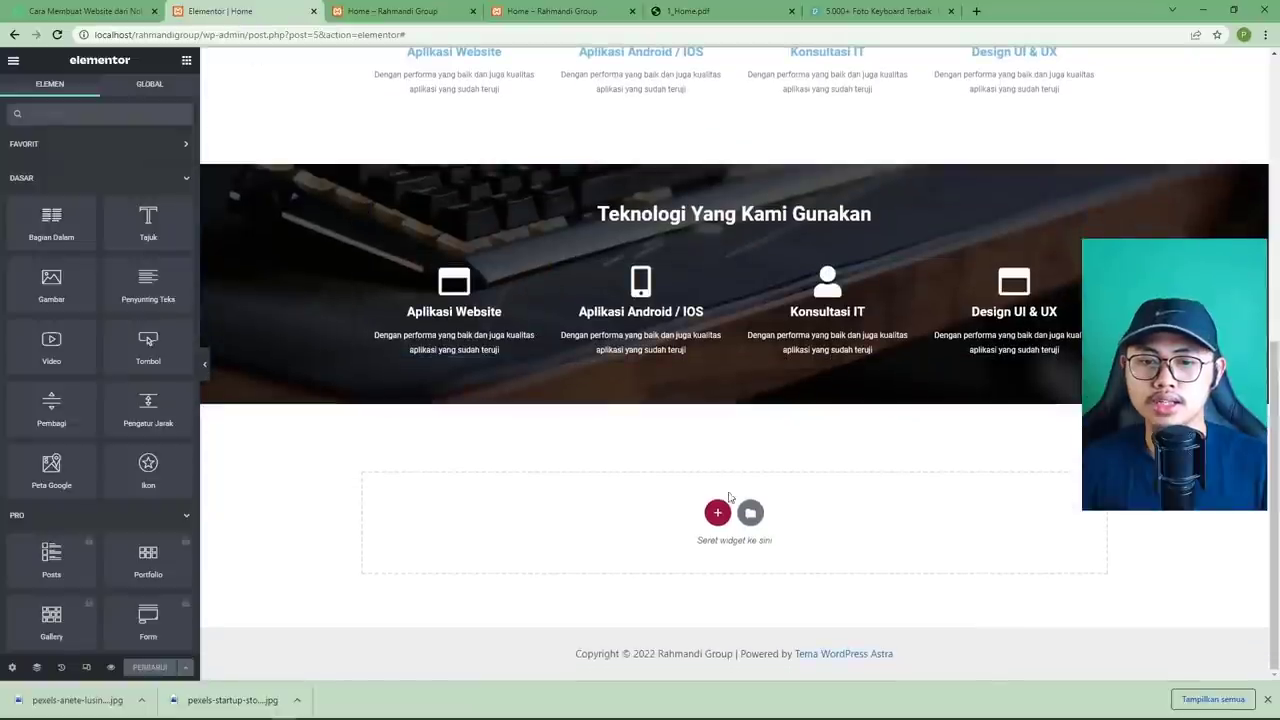
{"action": "left_click", "coordinate": [717, 514]}
{"action": "left_click", "coordinate": [558, 540]}
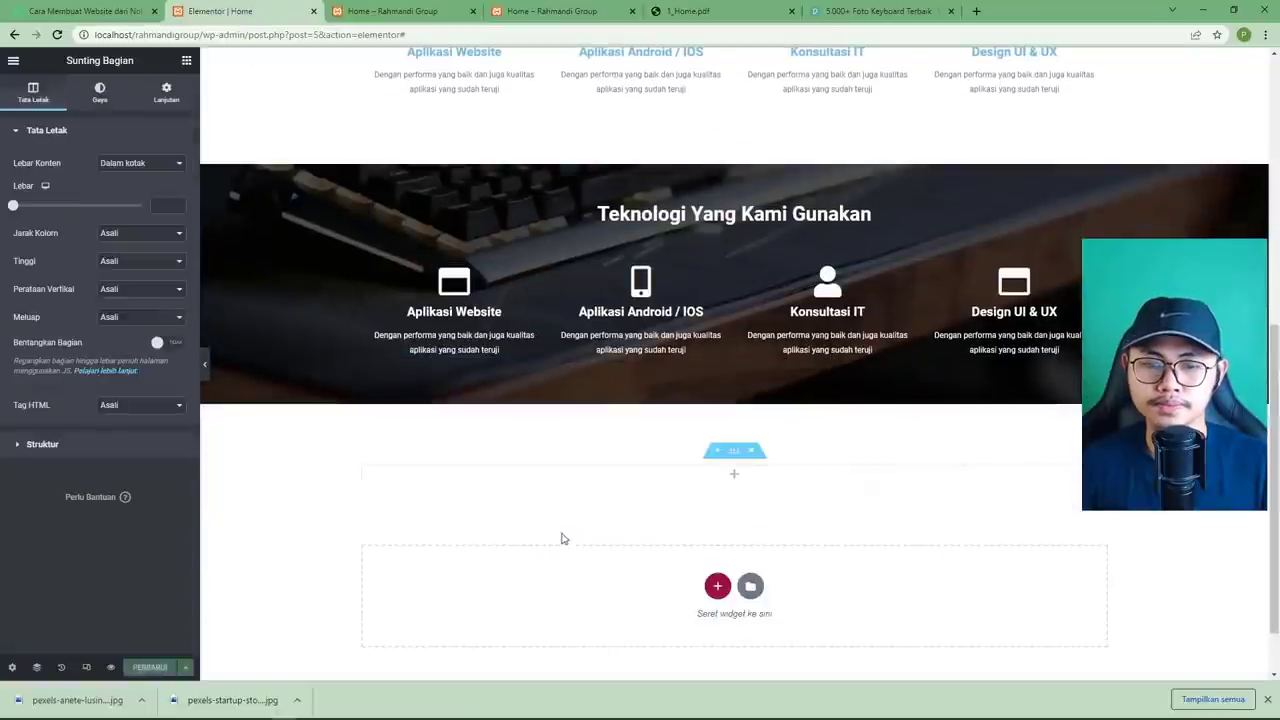
Place an inner section in the new column and duplicate a column to make three columns.
{"action": "left_click", "coordinate": [734, 474]}
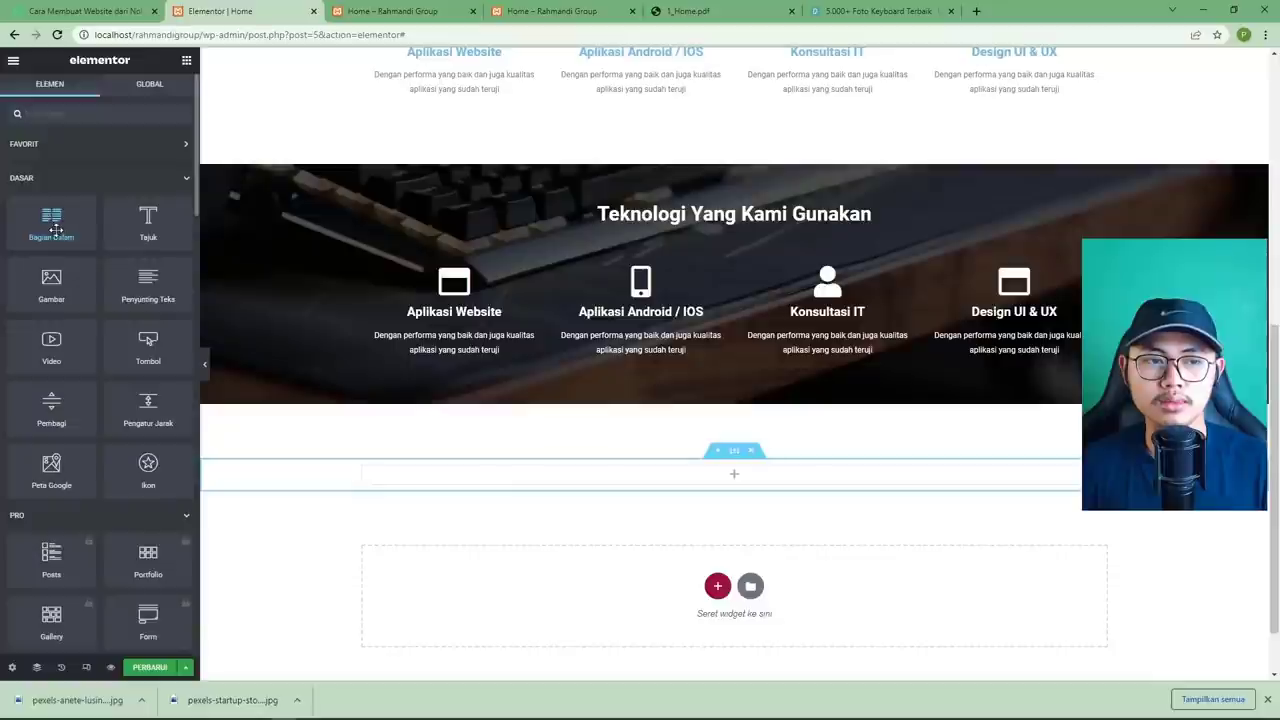
{"action": "left_click_drag", "start_coordinate": [51, 228], "coordinate": [643, 476]}
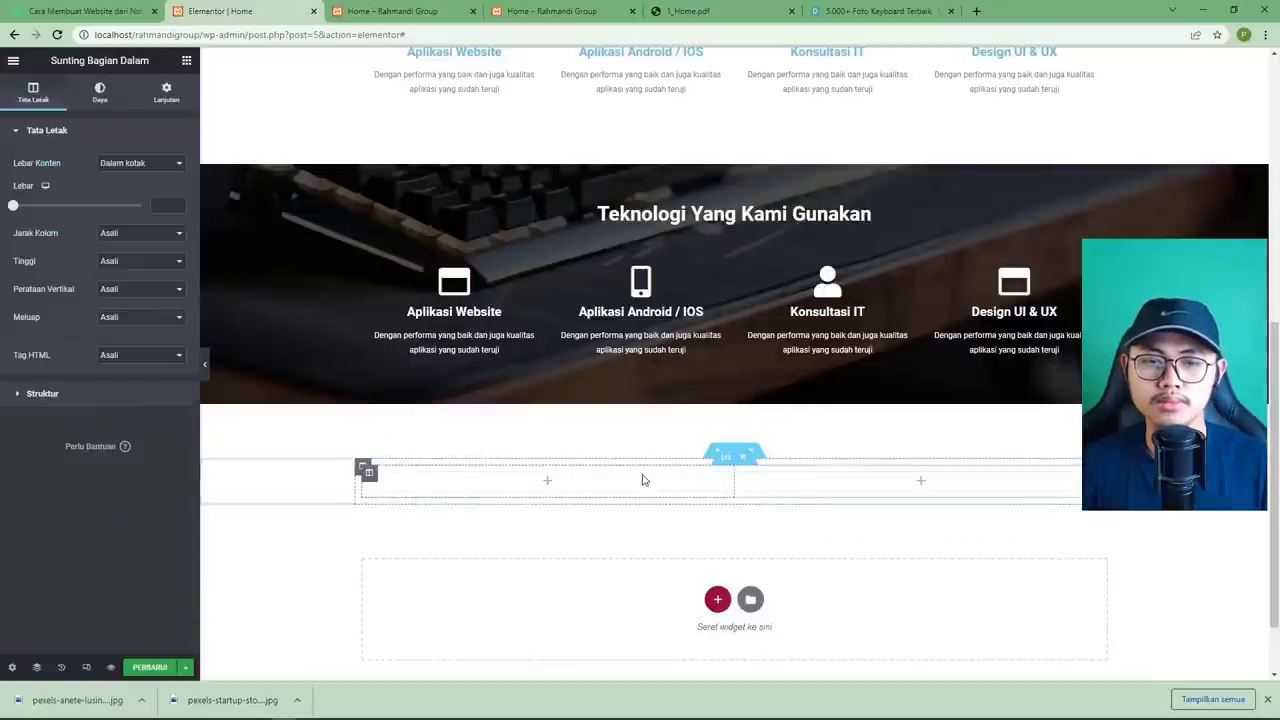
{"action": "right_click", "coordinate": [742, 474]}
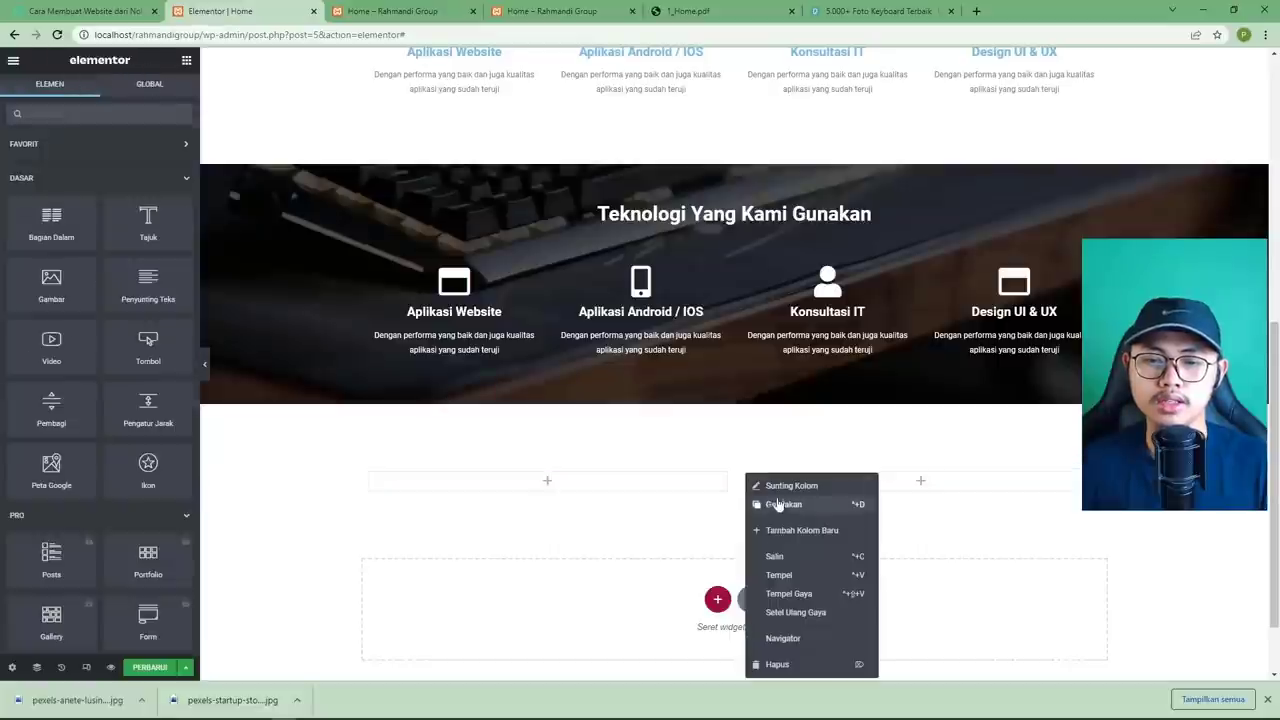
{"action": "left_click", "coordinate": [778, 504]}
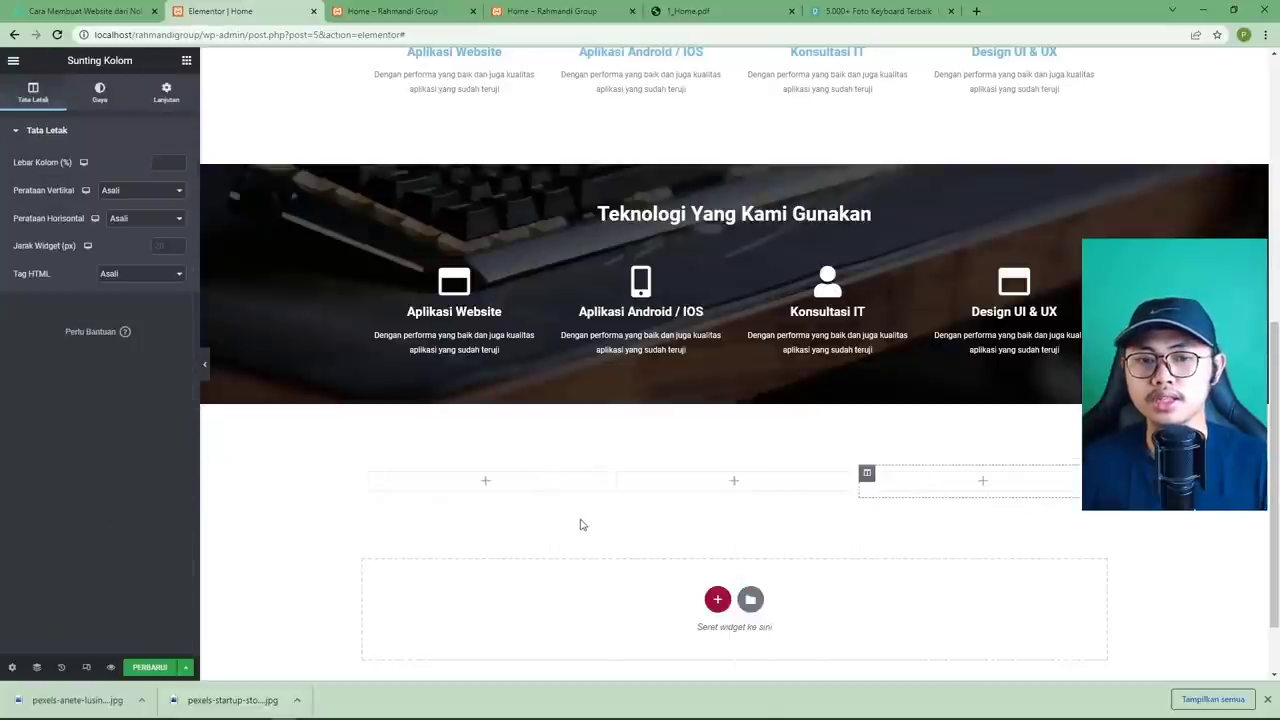
{"action": "left_click", "coordinate": [688, 11]}
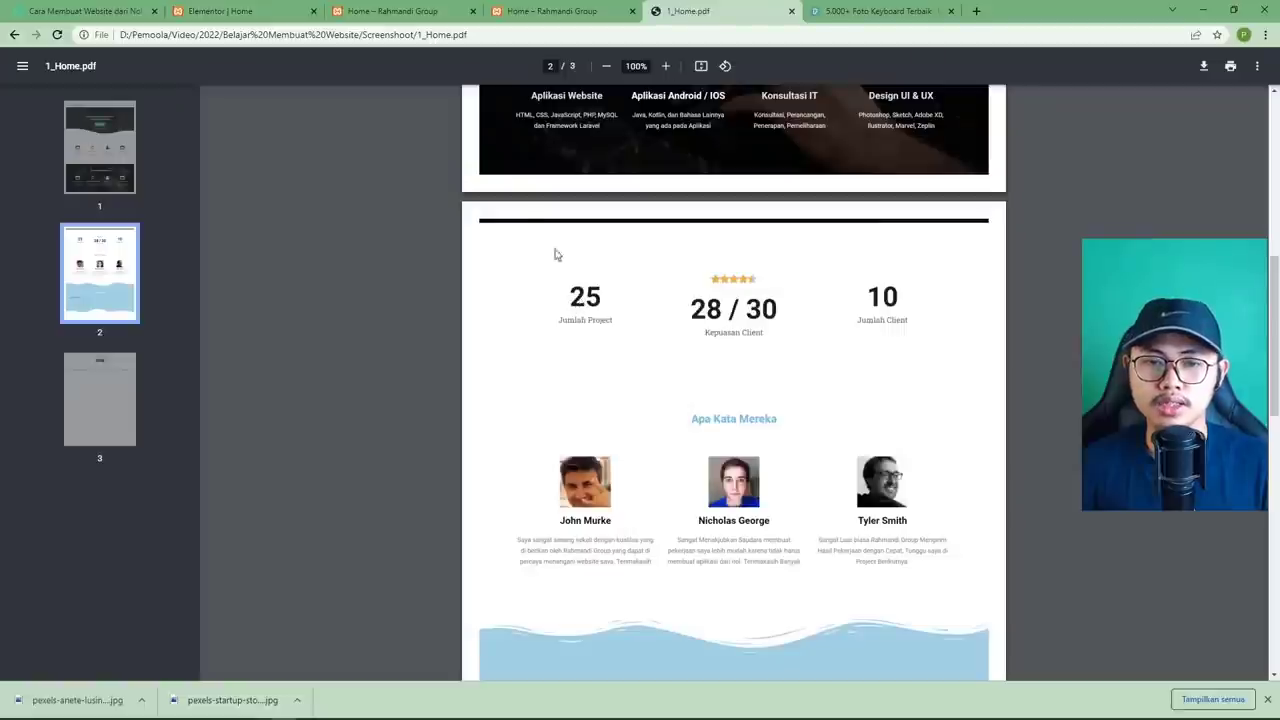
{"action": "left_click", "coordinate": [268, 12]}
Drop a Penghitung counter widget, found by searching 'count', into the first column.
{"action": "left_click", "coordinate": [486, 484]}
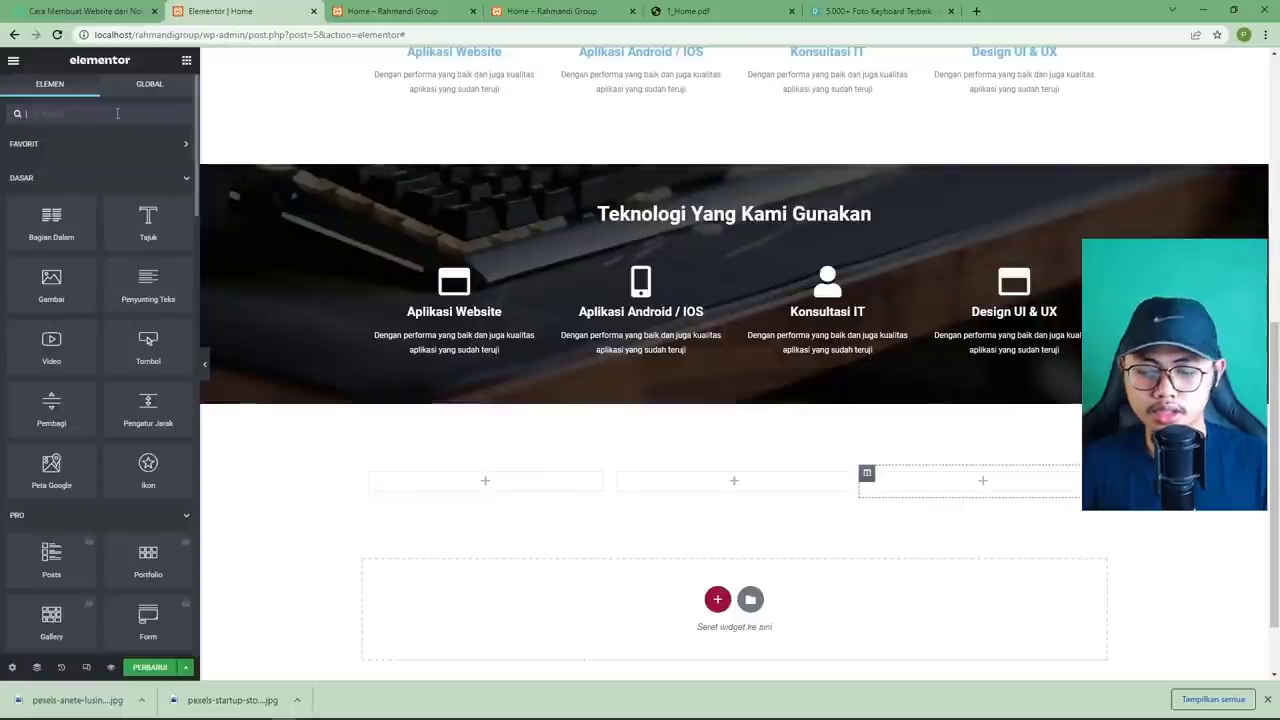
{"action": "type", "text": "count"}
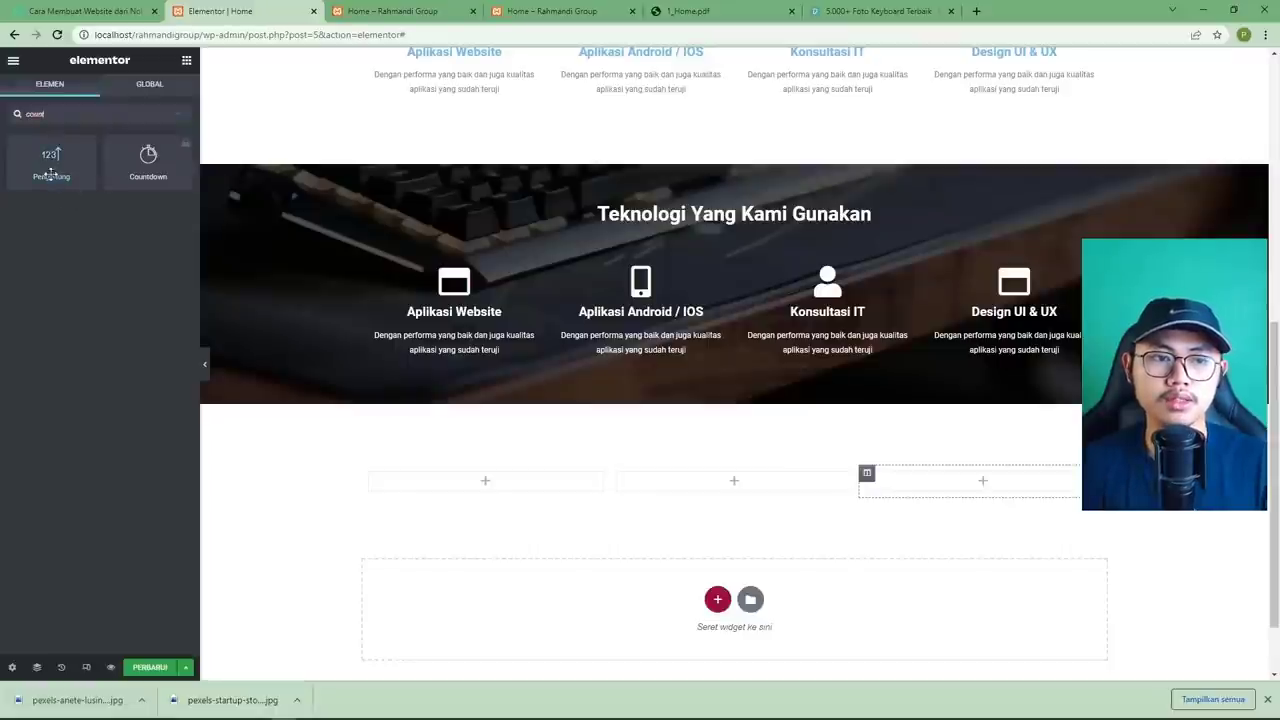
{"action": "left_click_drag", "start_coordinate": [58, 180], "coordinate": [427, 486]}
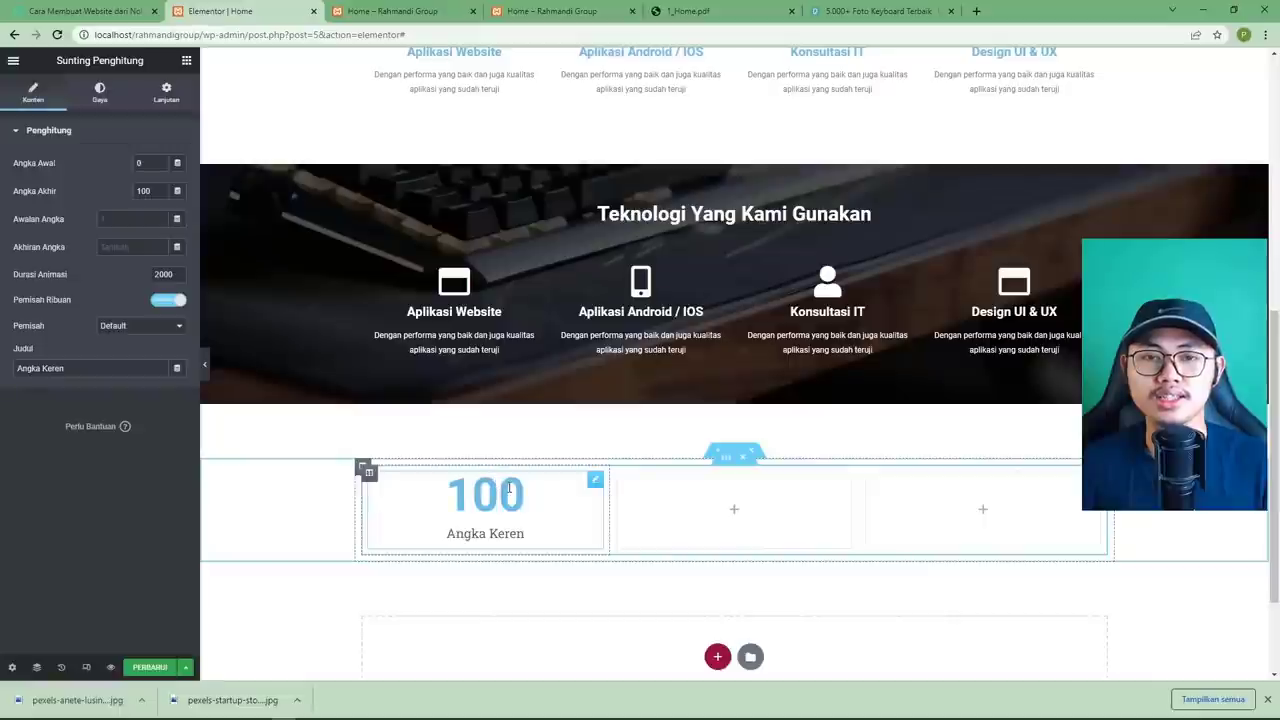
{"action": "left_click", "coordinate": [690, 11]}
{"action": "left_click", "coordinate": [222, 11]}
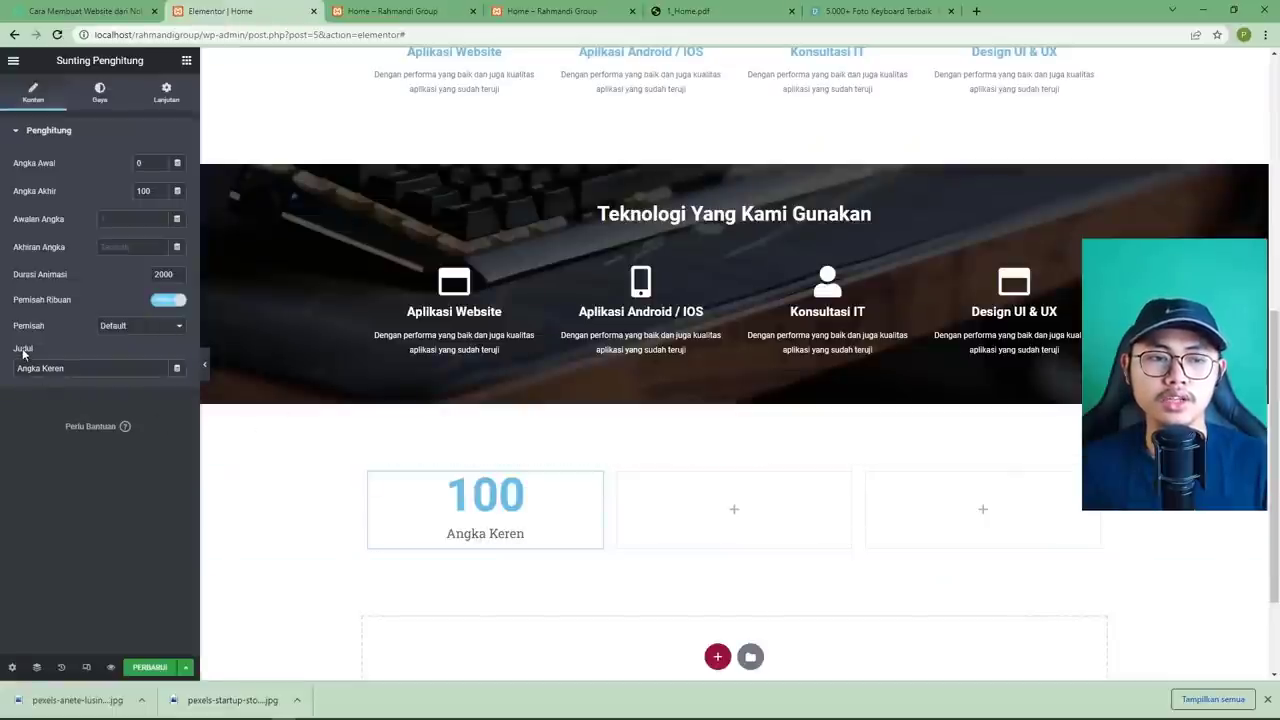
Title the counter Jumlah Project with ending number 20 and starting number 0.
{"action": "left_click_drag", "start_coordinate": [79, 369], "coordinate": [9, 373]}
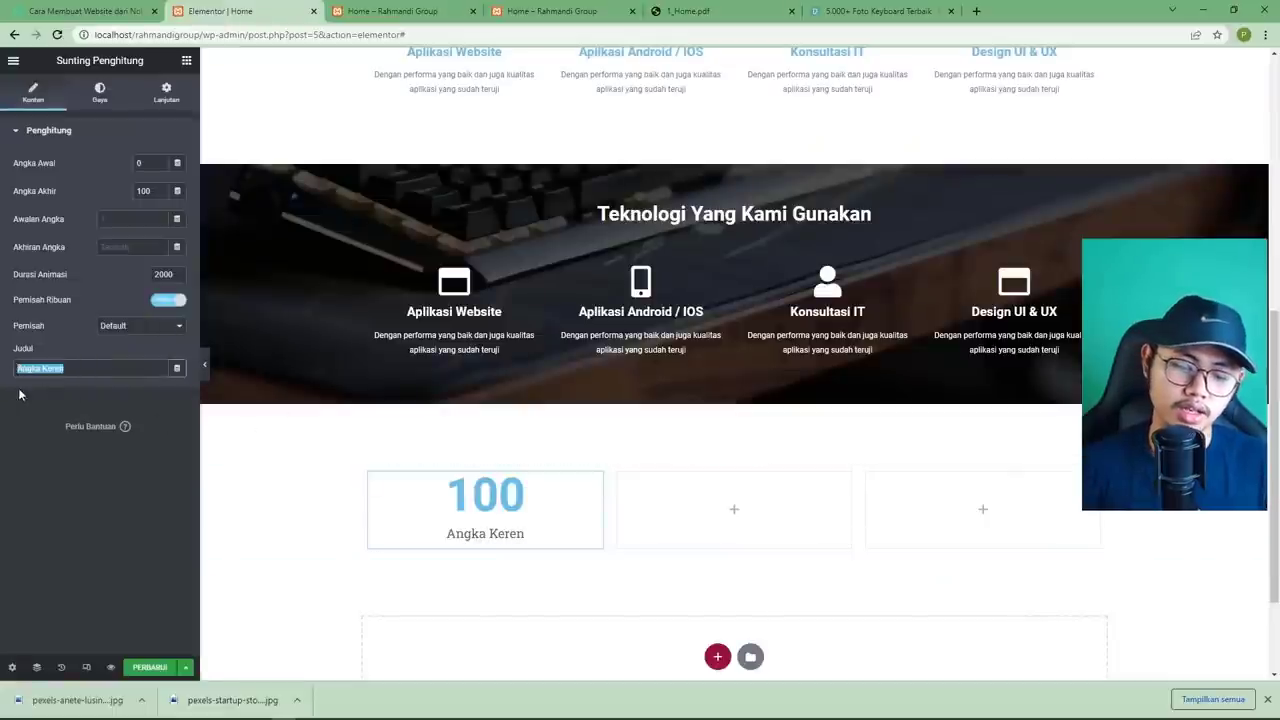
{"action": "type", "text": "Jumlah Project"}
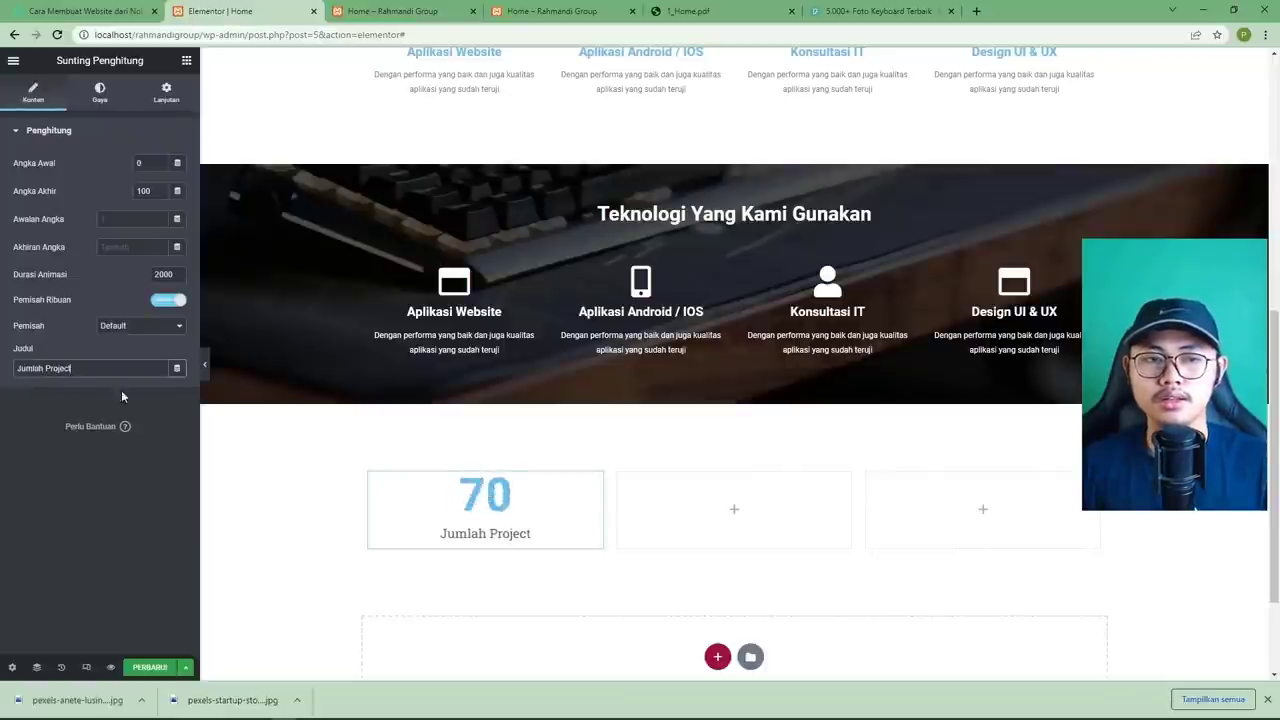
{"action": "double_click", "coordinate": [144, 192]}
{"action": "type", "text": "20"}
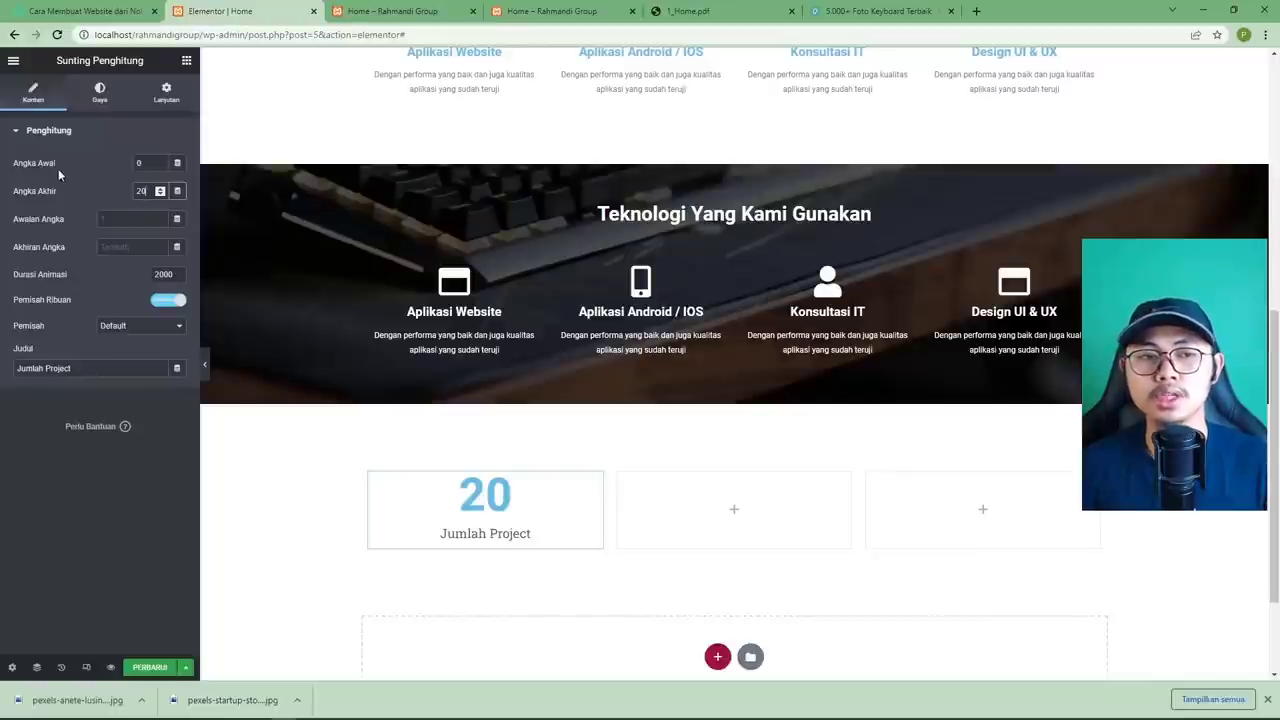
{"action": "double_click", "coordinate": [141, 165]}
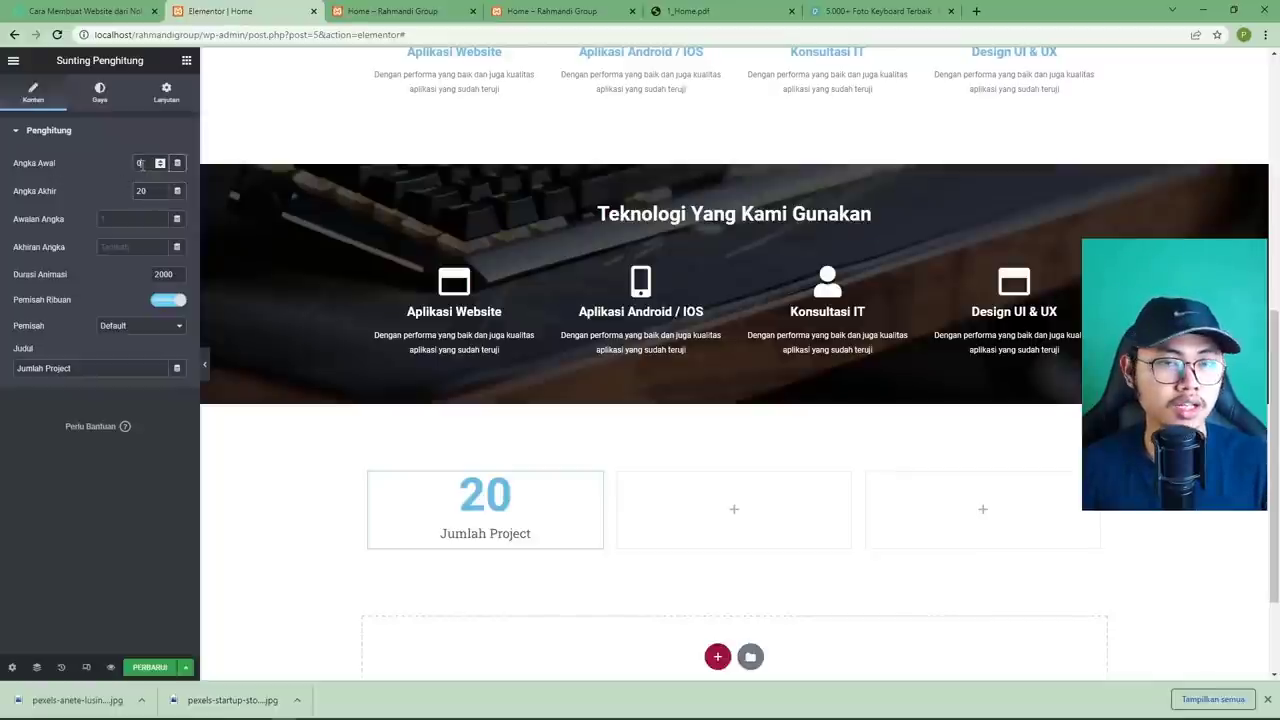
{"action": "type", "text": "1000"}
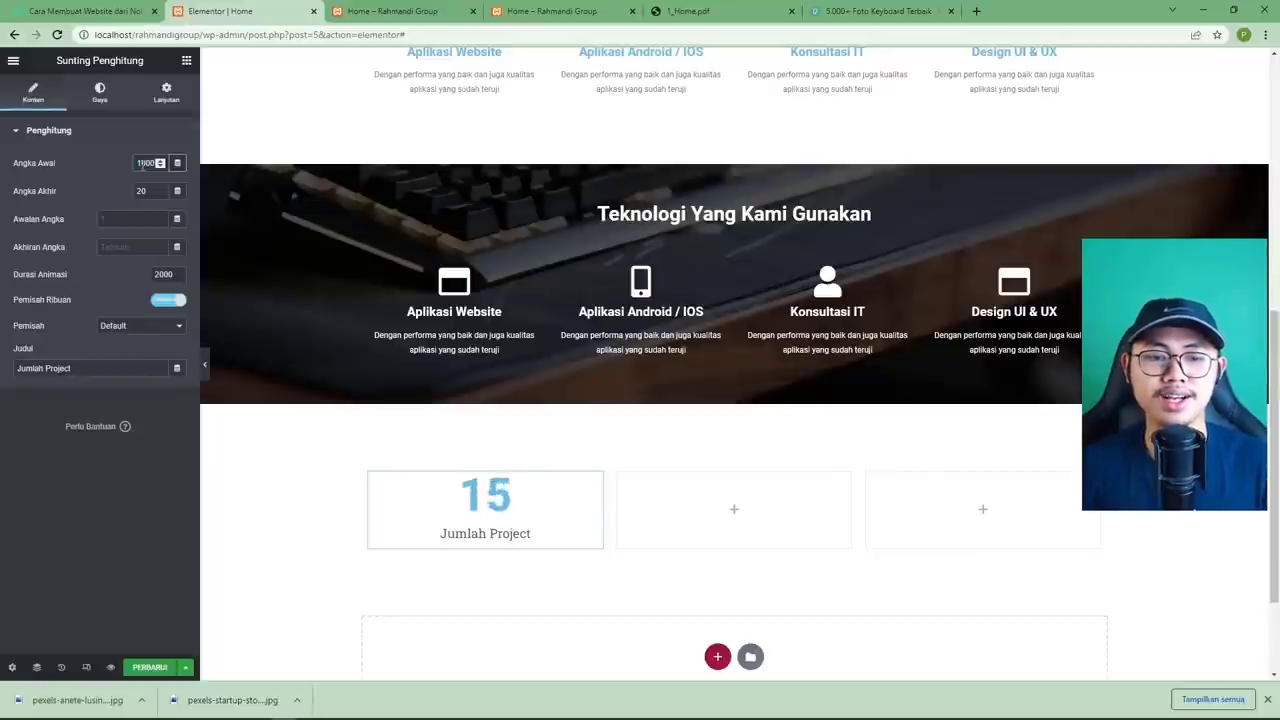
{"action": "double_click", "coordinate": [142, 163]}
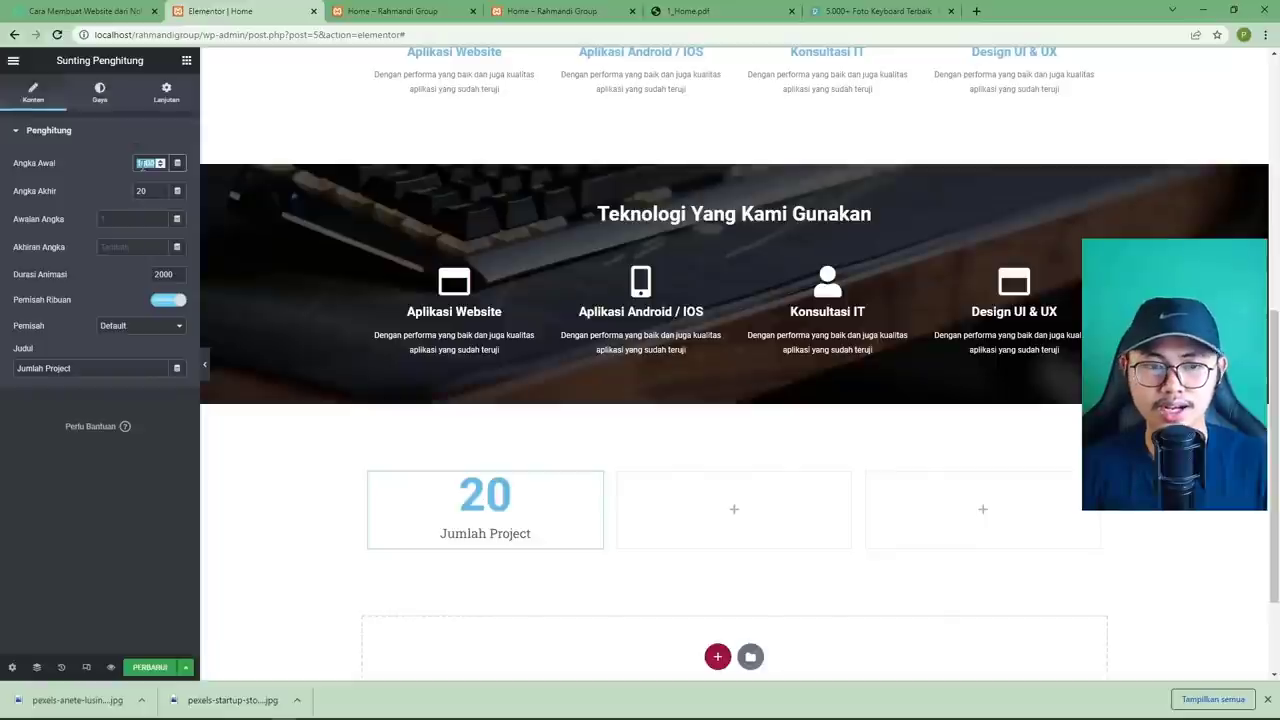
{"action": "type", "text": "5"}
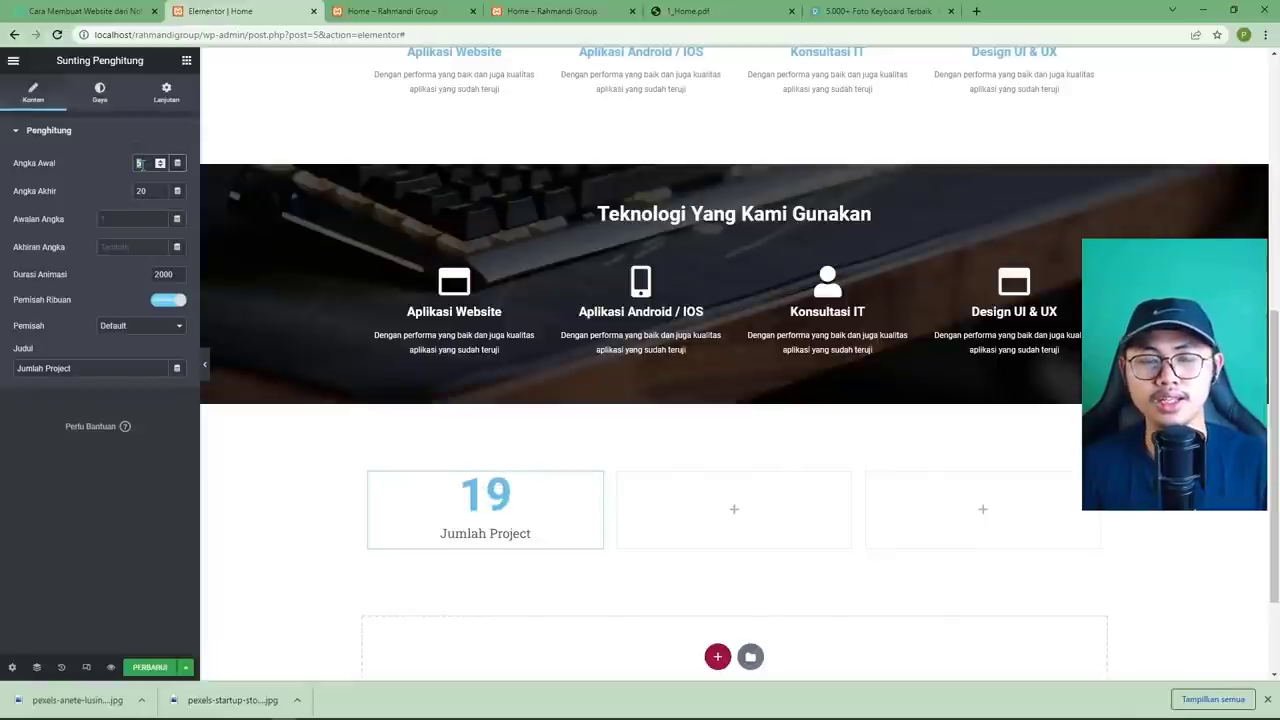
{"action": "key", "text": "BackSpace"}
{"action": "type", "text": "0"}
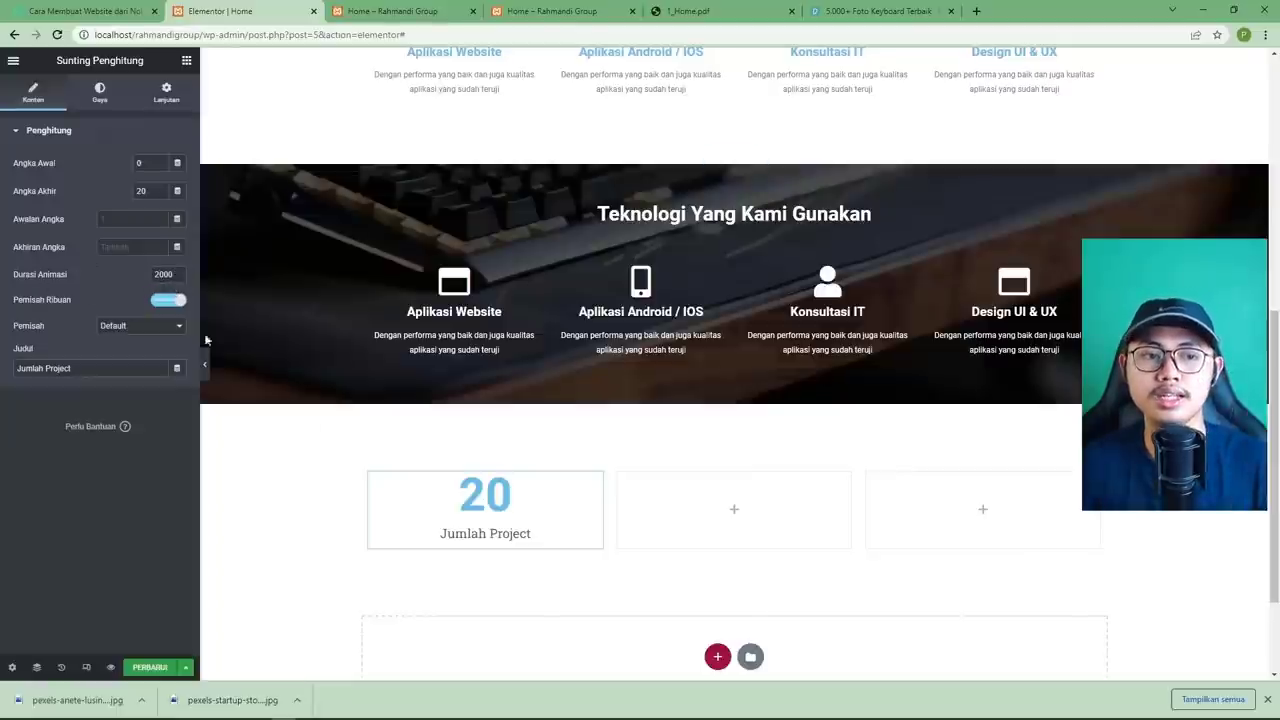
Keep the counter's animation duration at 2000 and thousands separator at Default.
{"action": "left_click_drag", "start_coordinate": [166, 272], "coordinate": [134, 274]}
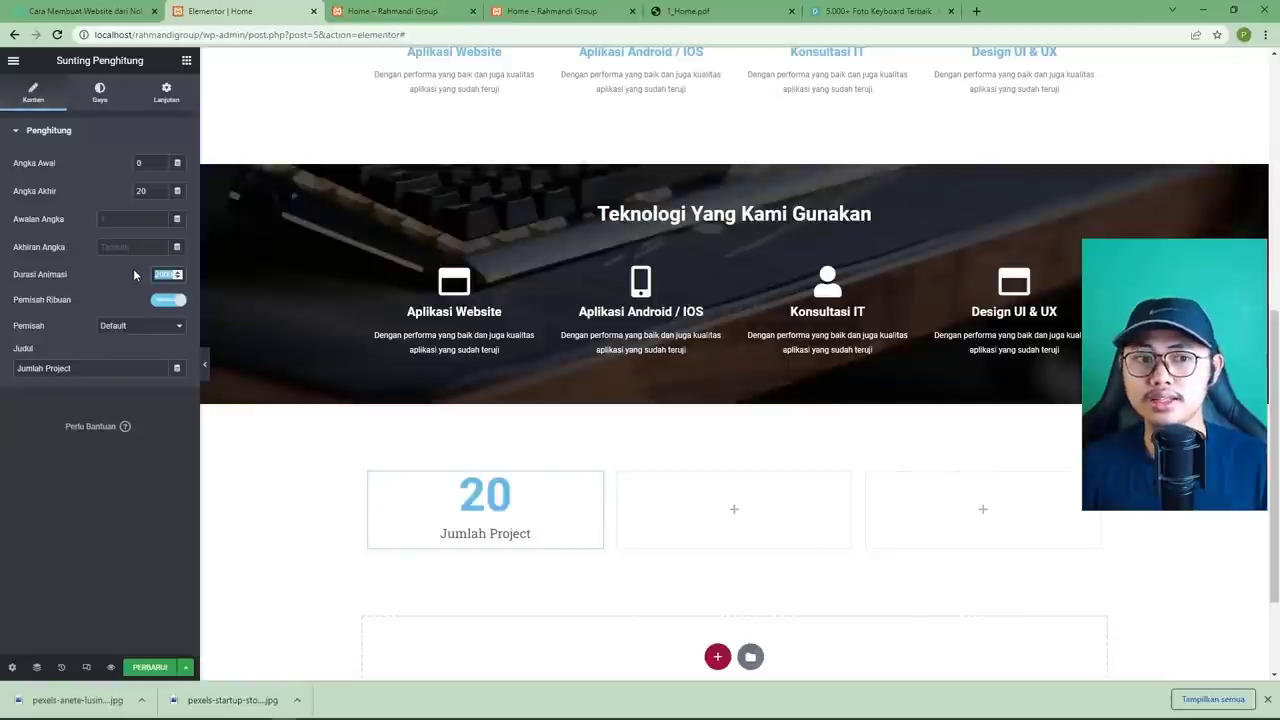
{"action": "type", "text": "5000"}
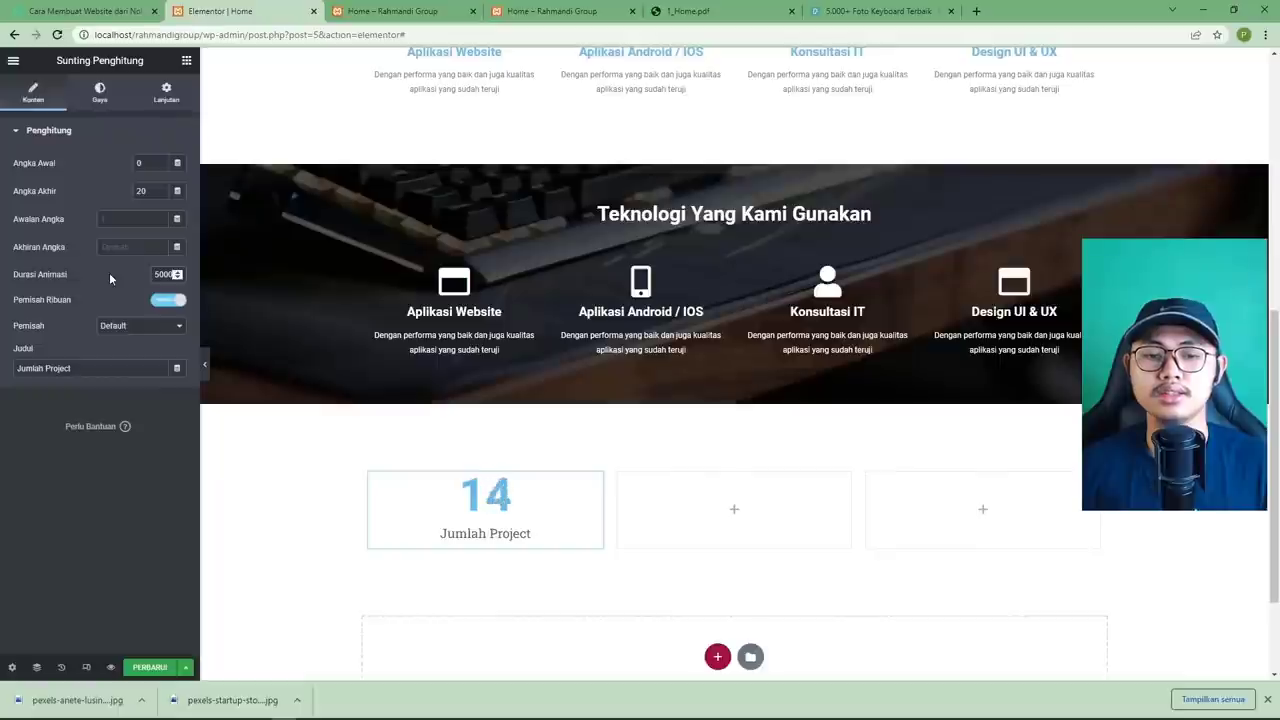
{"action": "double_click", "coordinate": [158, 274]}
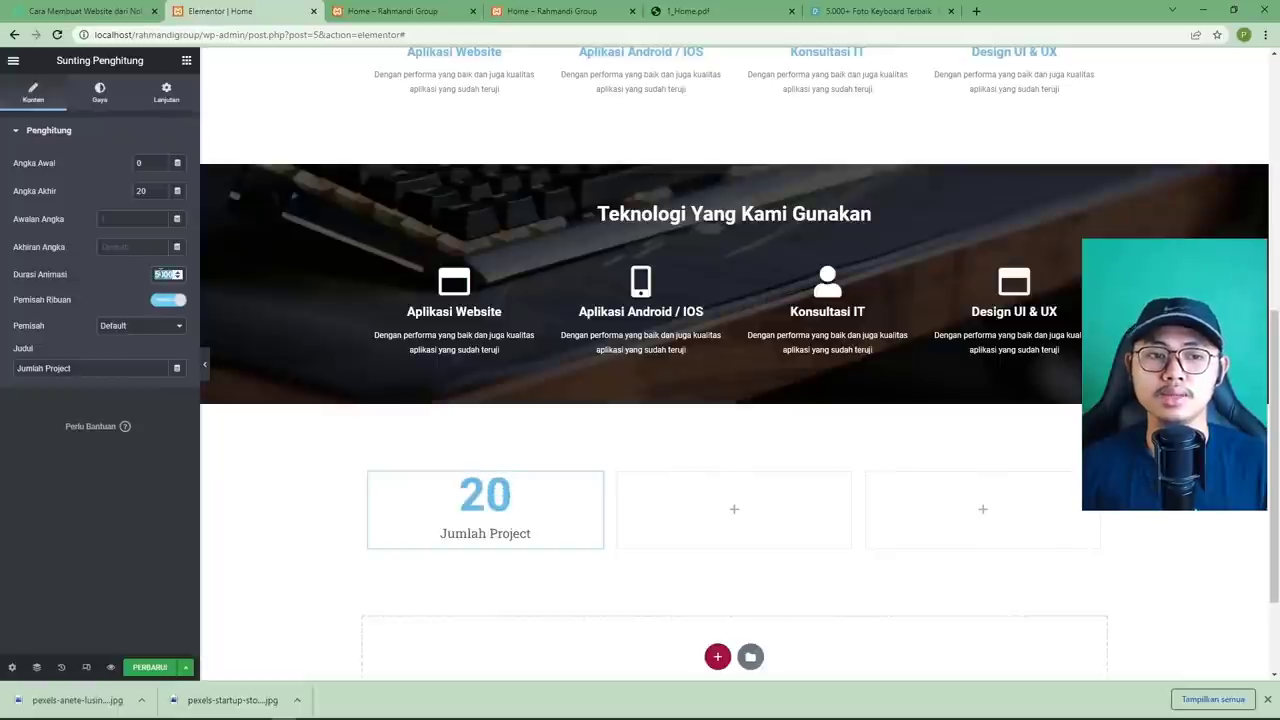
{"action": "type", "text": "2000"}
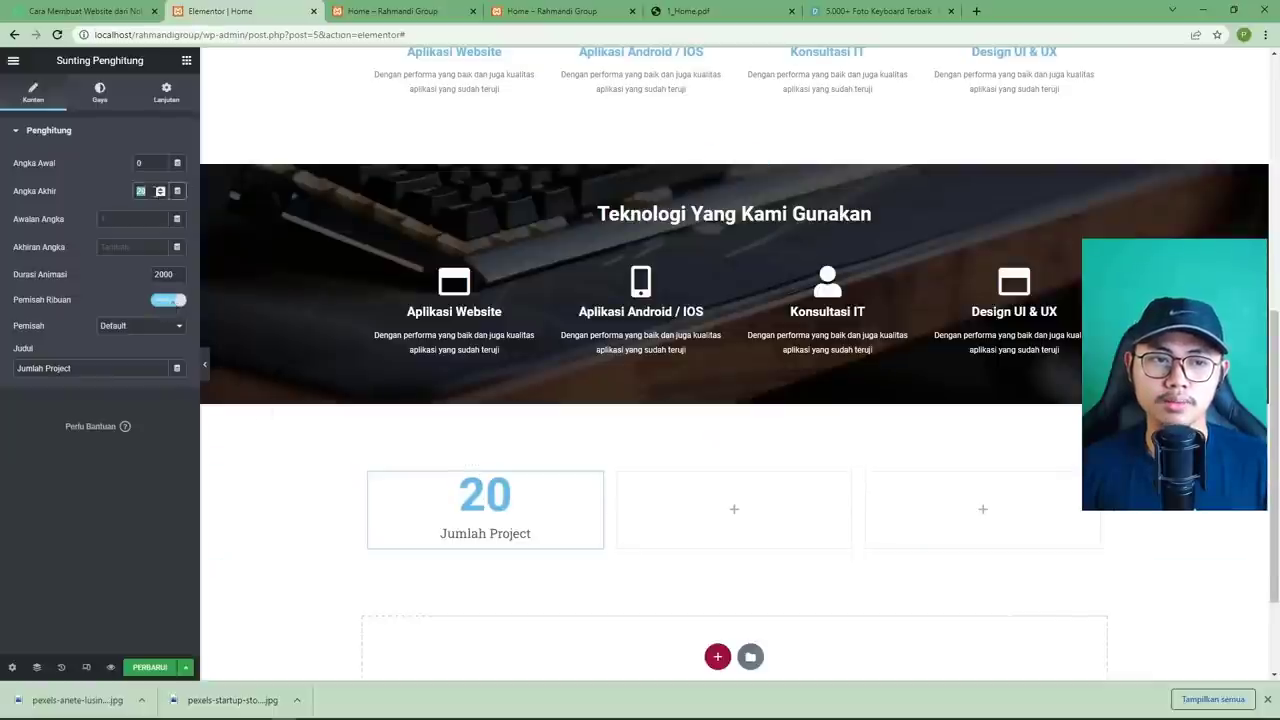
{"action": "type", "text": "1000"}
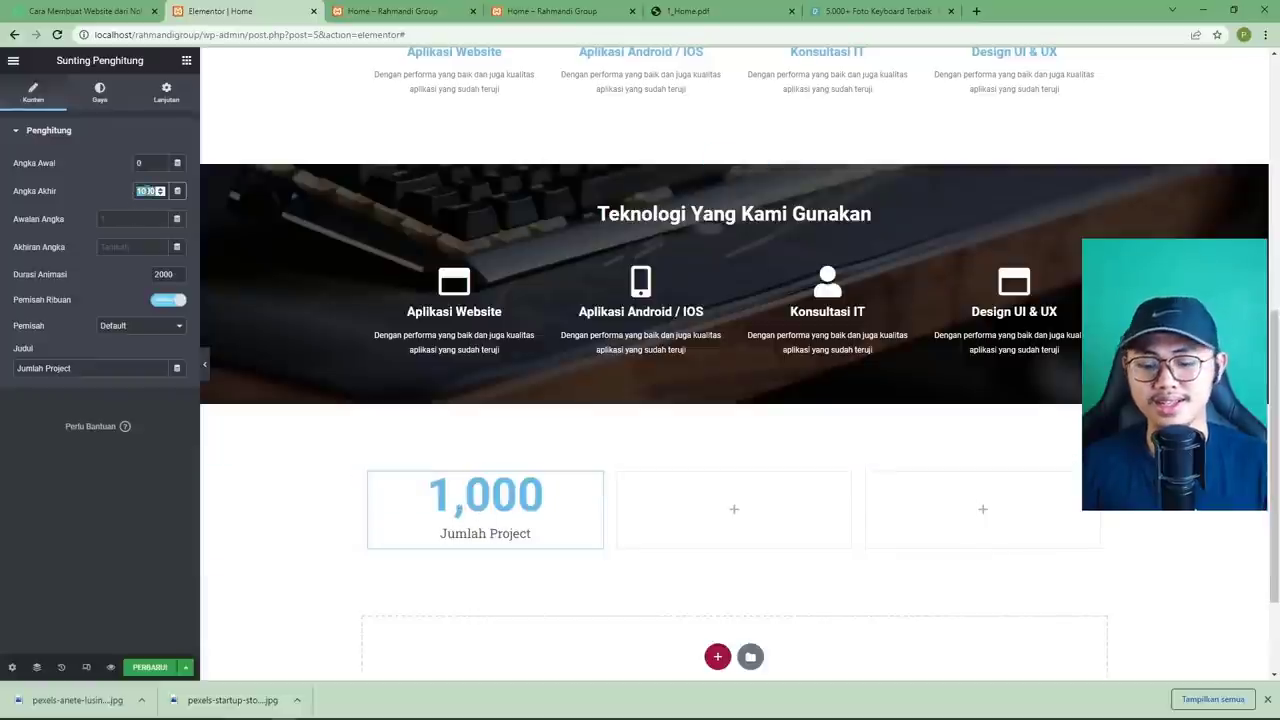
{"action": "type", "text": "20"}
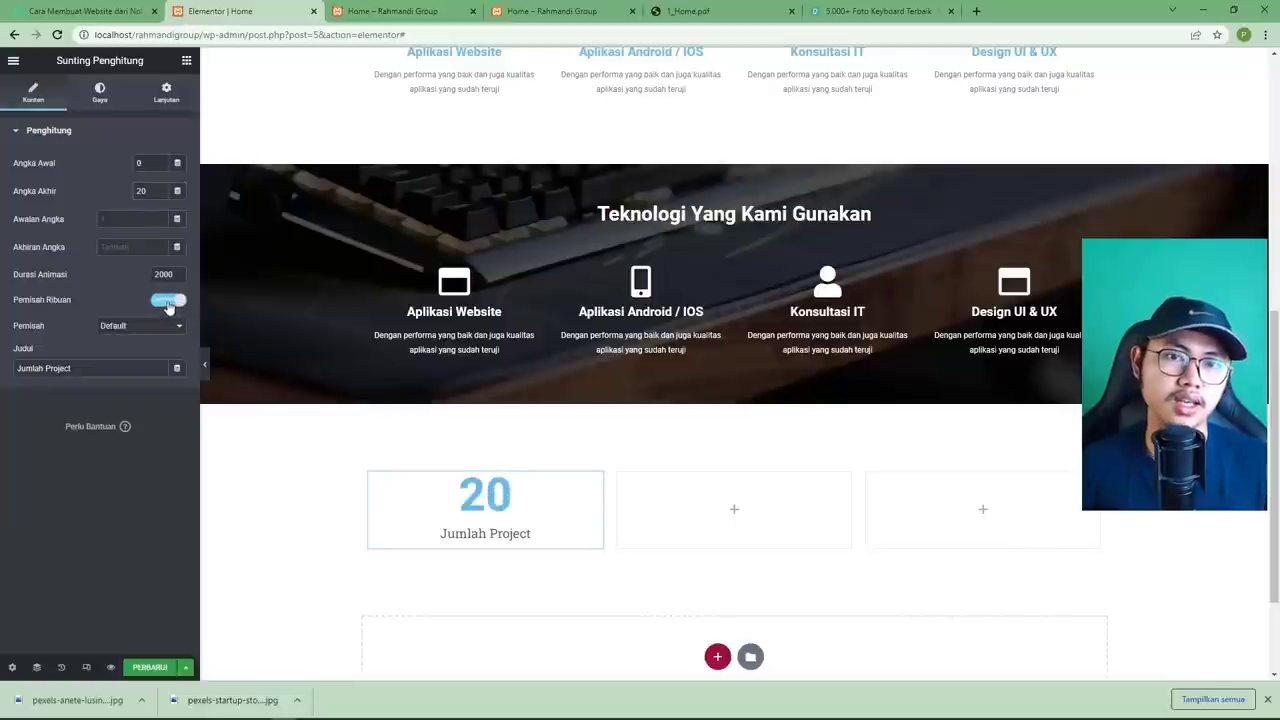
{"action": "left_click", "coordinate": [126, 327]}
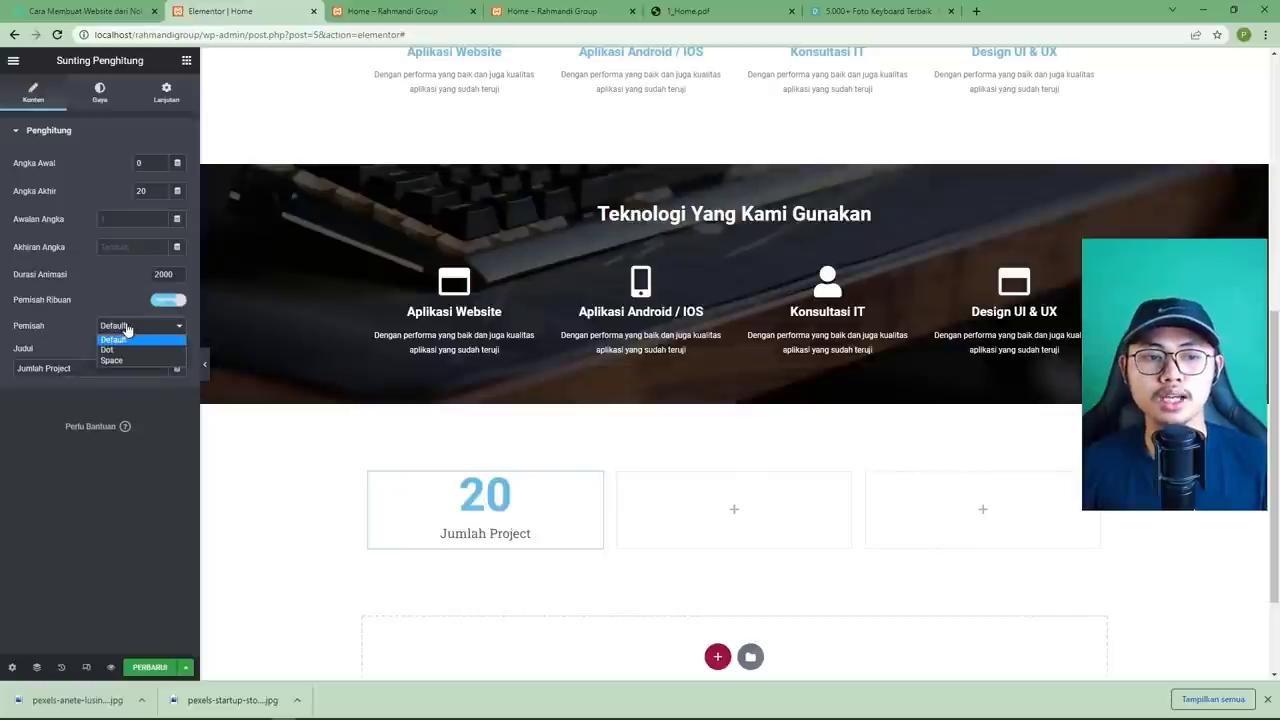
{"action": "left_click", "coordinate": [127, 336]}
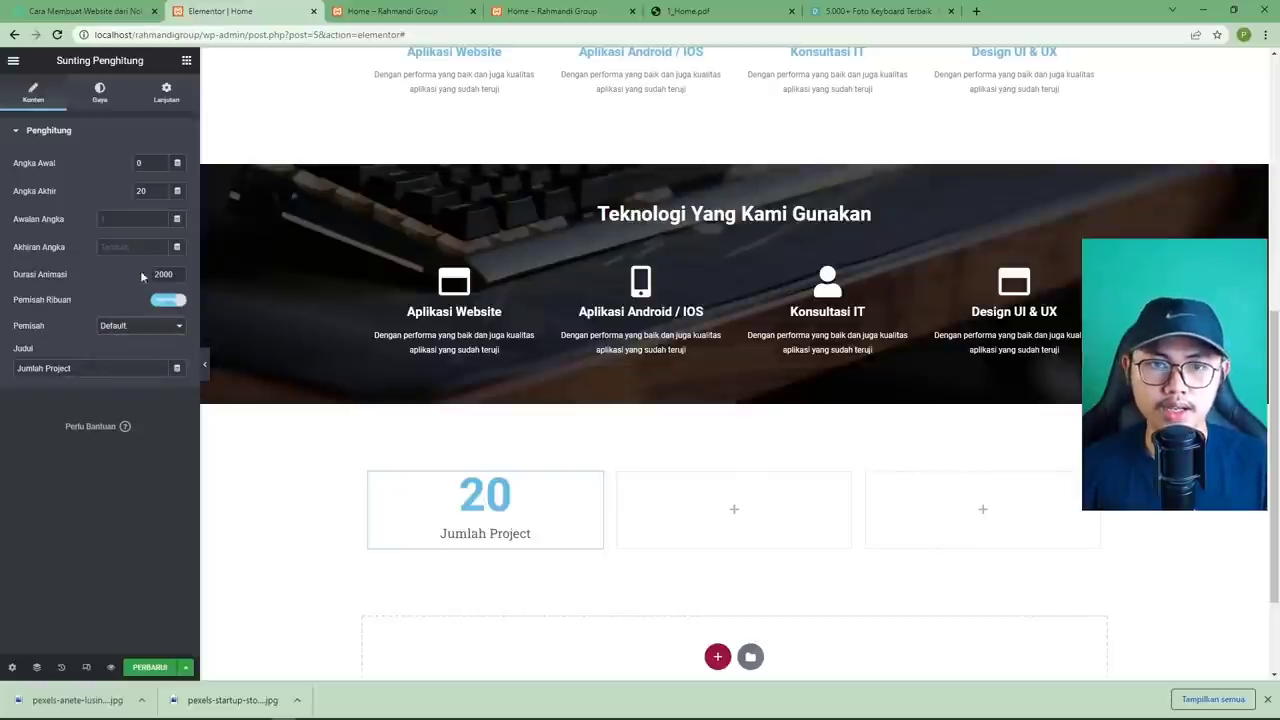
{"action": "left_click", "coordinate": [667, 16]}
{"action": "left_click", "coordinate": [208, 14]}
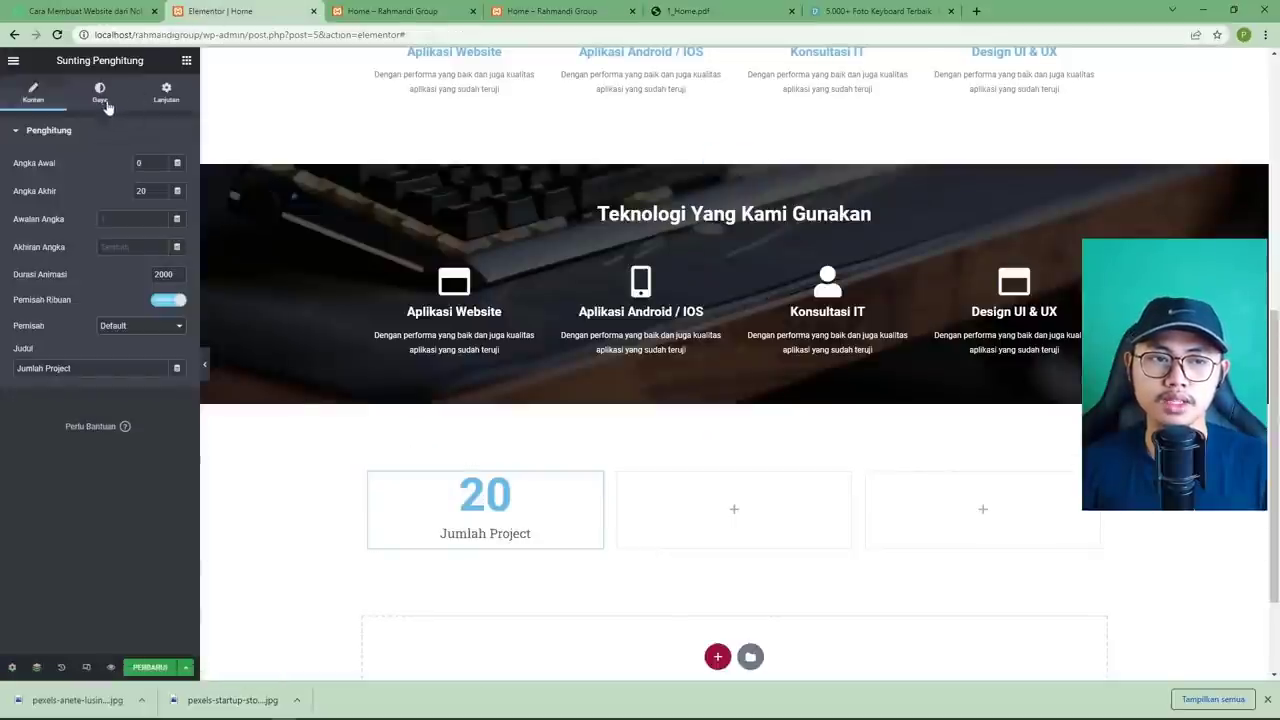
Make the counter number black with typography size 54.
{"action": "left_click", "coordinate": [100, 95]}
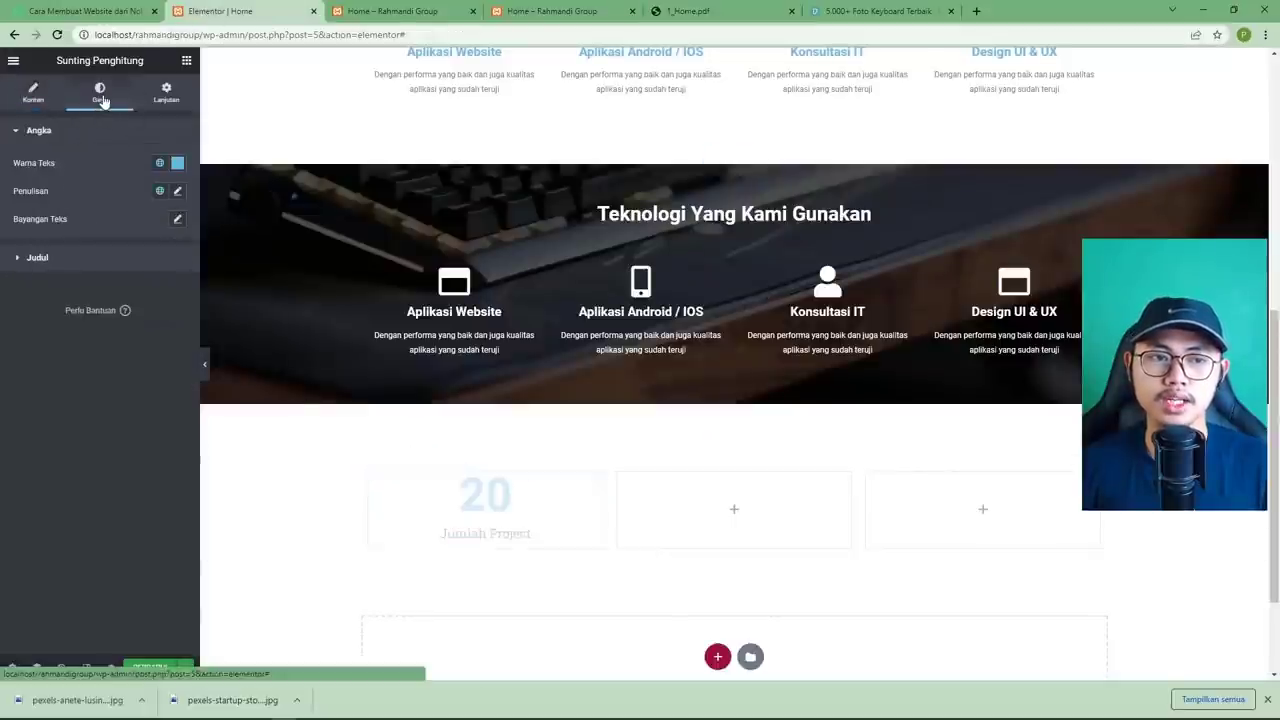
{"action": "left_click", "coordinate": [177, 163]}
{"action": "left_click_drag", "start_coordinate": [71, 280], "coordinate": [21, 331]}
{"action": "left_click", "coordinate": [98, 470]}
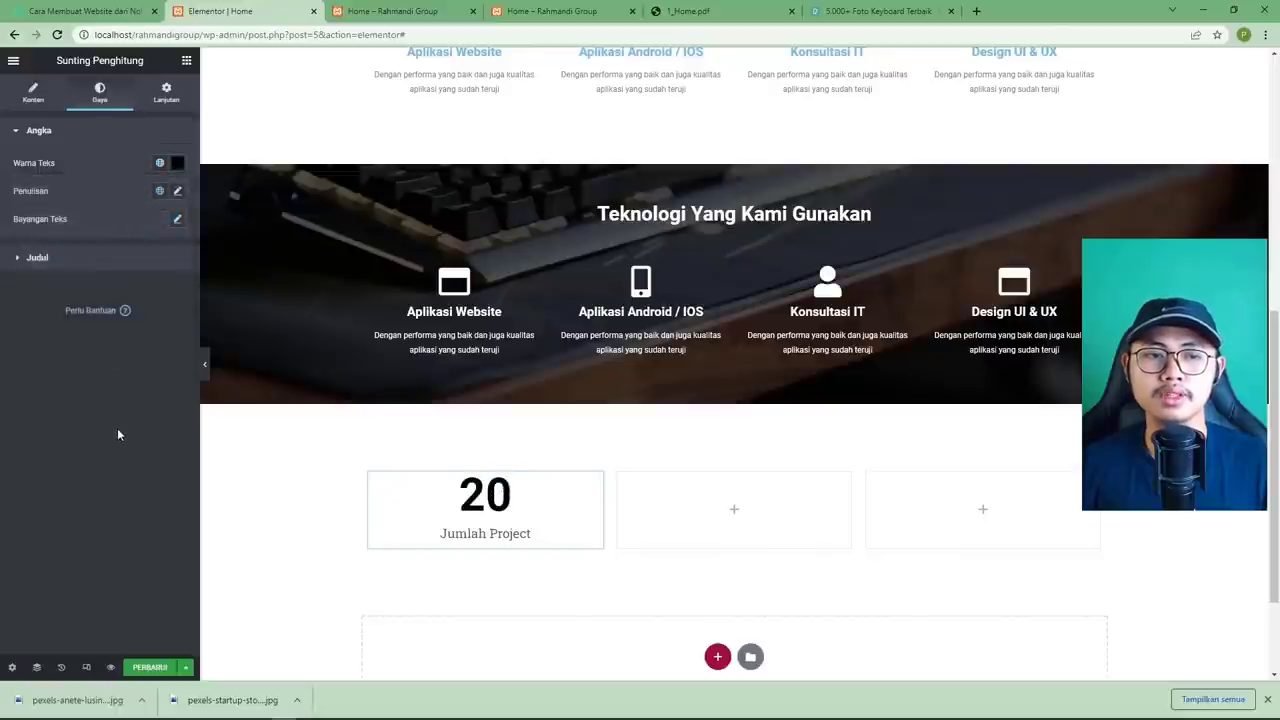
{"action": "left_click", "coordinate": [687, 12]}
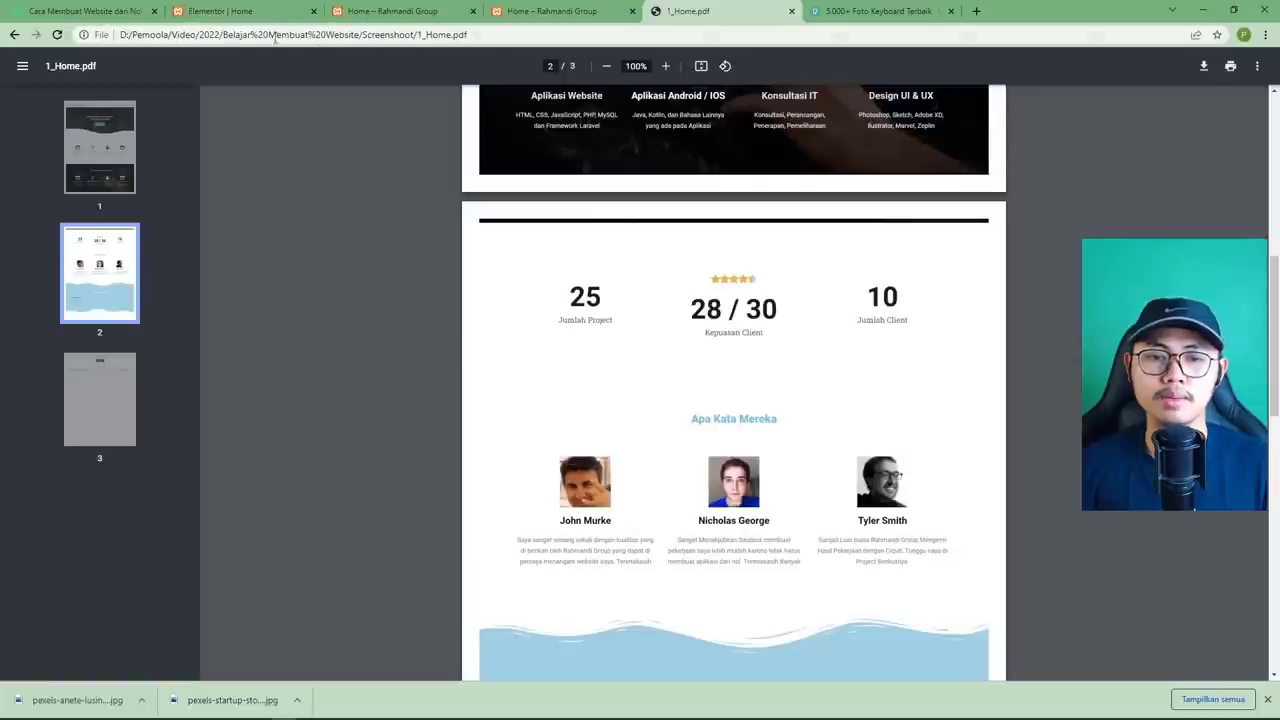
{"action": "left_click", "coordinate": [220, 12]}
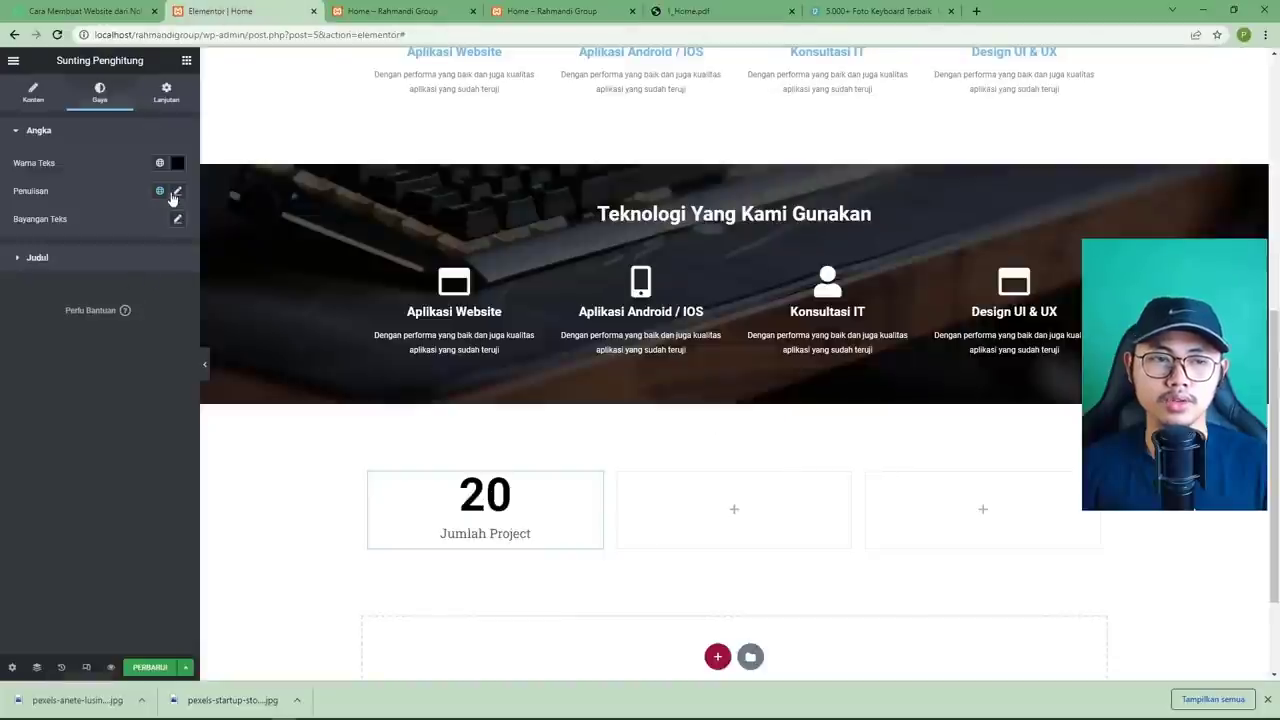
{"action": "left_click", "coordinate": [177, 191]}
{"action": "left_click_drag", "start_coordinate": [22, 300], "coordinate": [52, 298]}
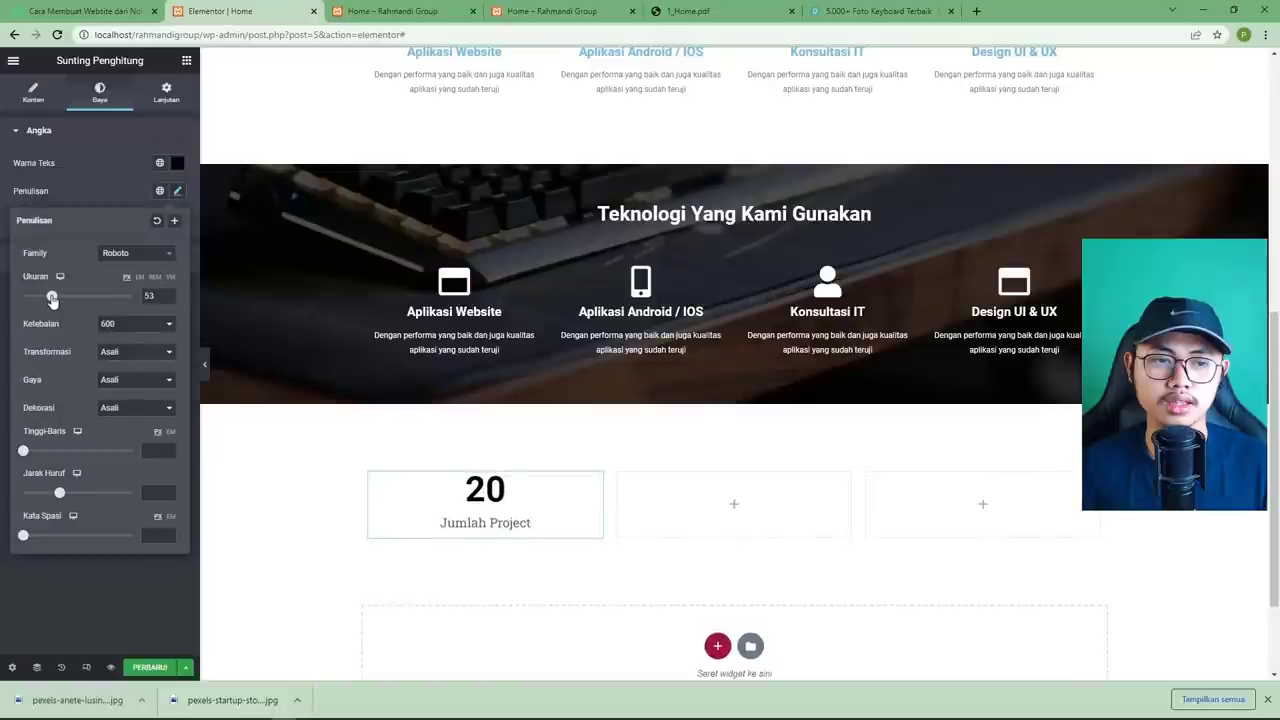
{"action": "left_click", "coordinate": [141, 572]}
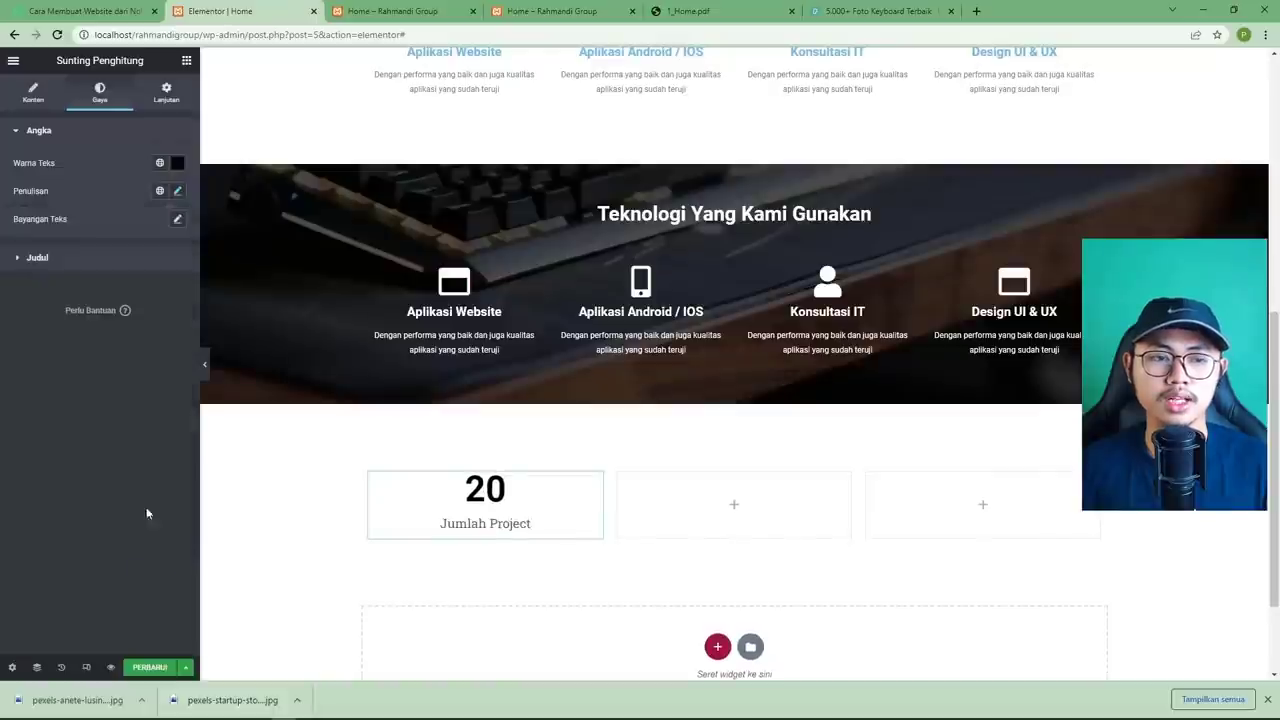
Set the Jumlah Project title typography size to 17 and save the page.
{"action": "left_click", "coordinate": [79, 262]}
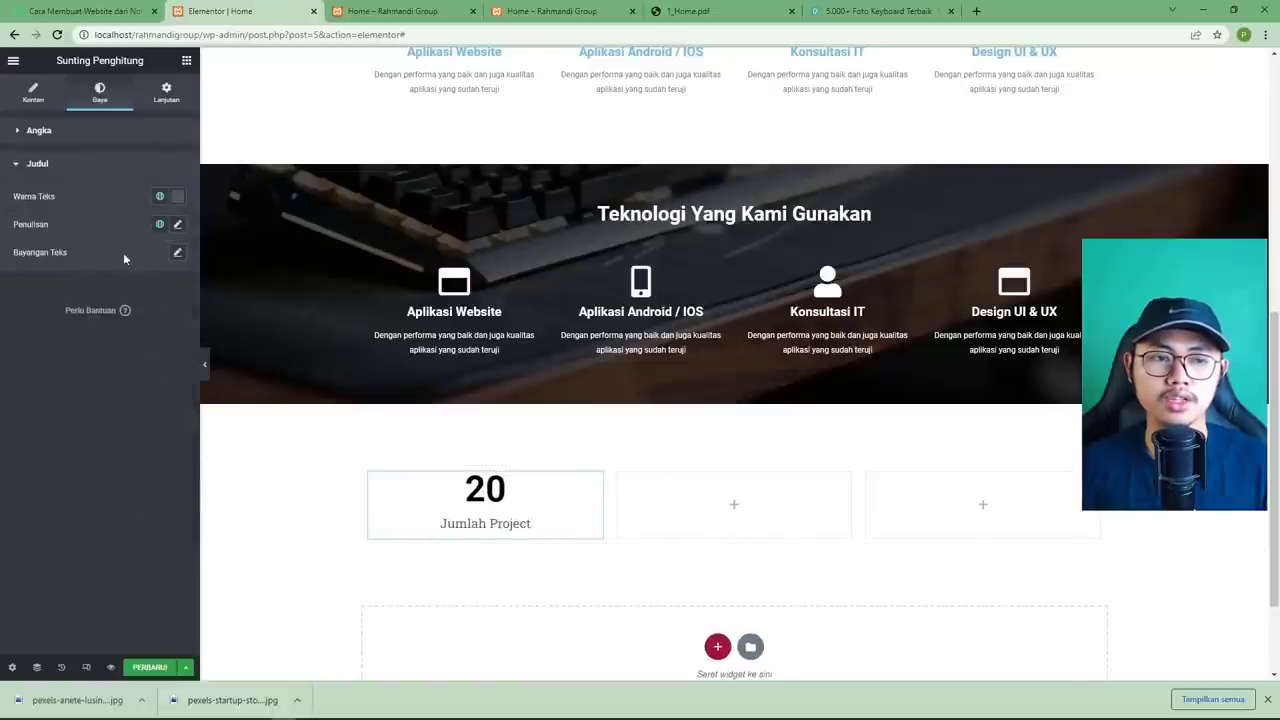
{"action": "left_click", "coordinate": [179, 229]}
{"action": "left_click_drag", "start_coordinate": [28, 333], "coordinate": [33, 338]}
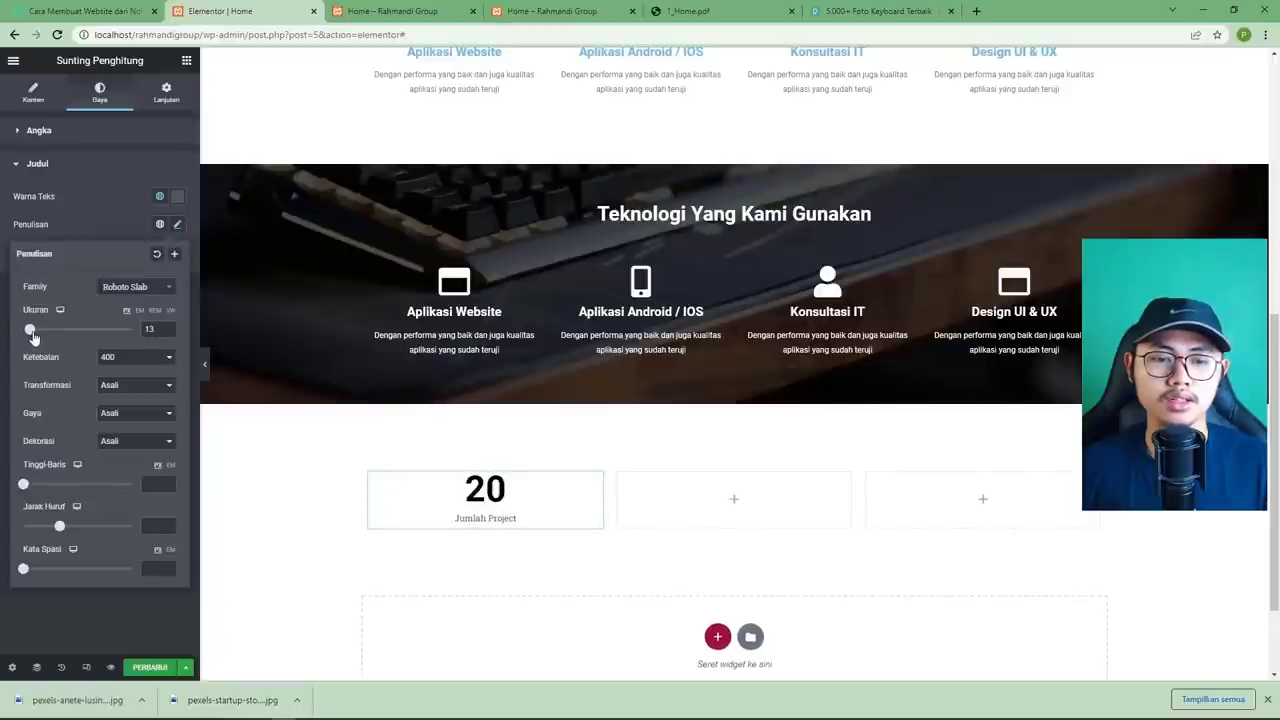
{"action": "left_click", "coordinate": [137, 597]}
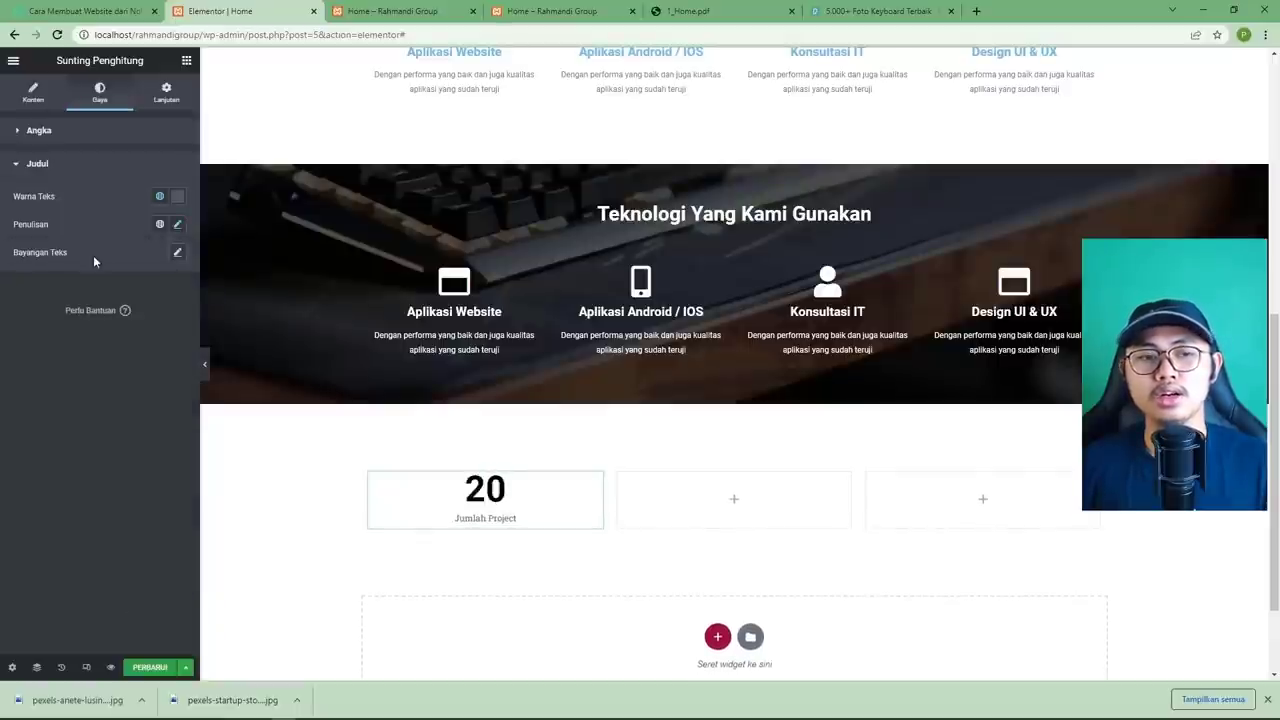
{"action": "left_click", "coordinate": [177, 229]}
{"action": "left_click_drag", "start_coordinate": [44, 330], "coordinate": [32, 334]}
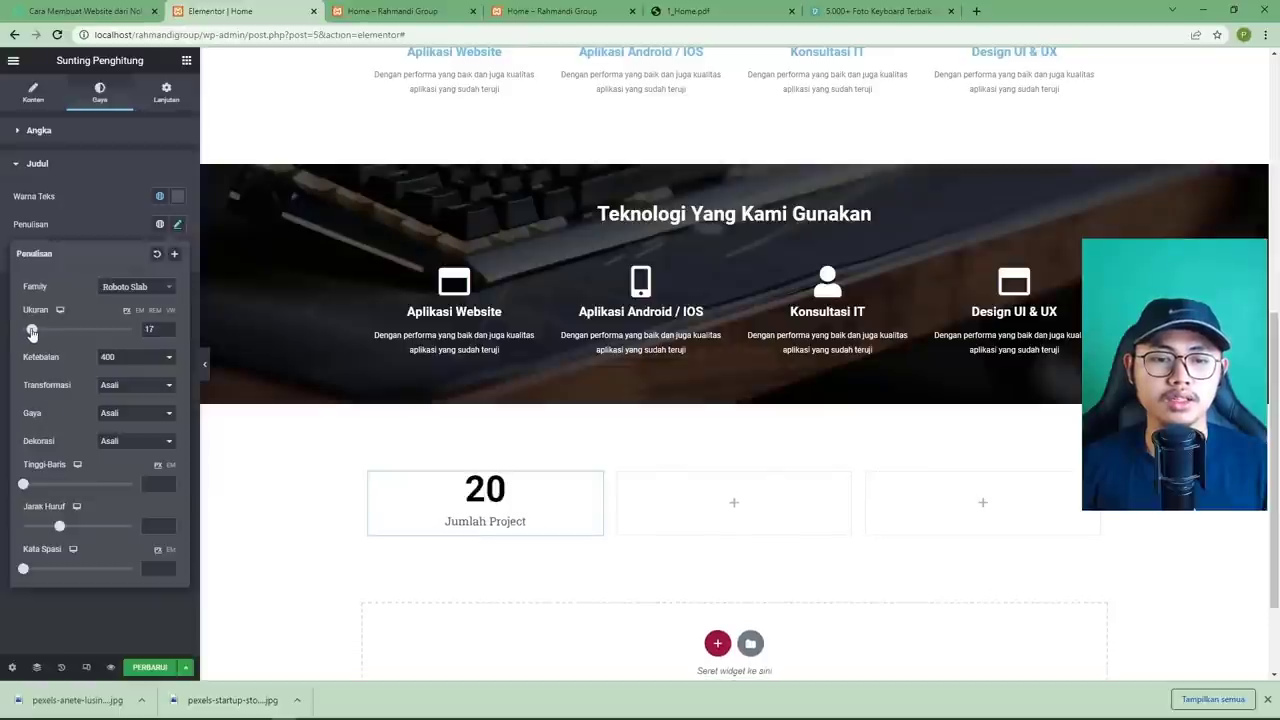
{"action": "left_click", "coordinate": [143, 612]}
{"action": "left_click", "coordinate": [150, 667]}
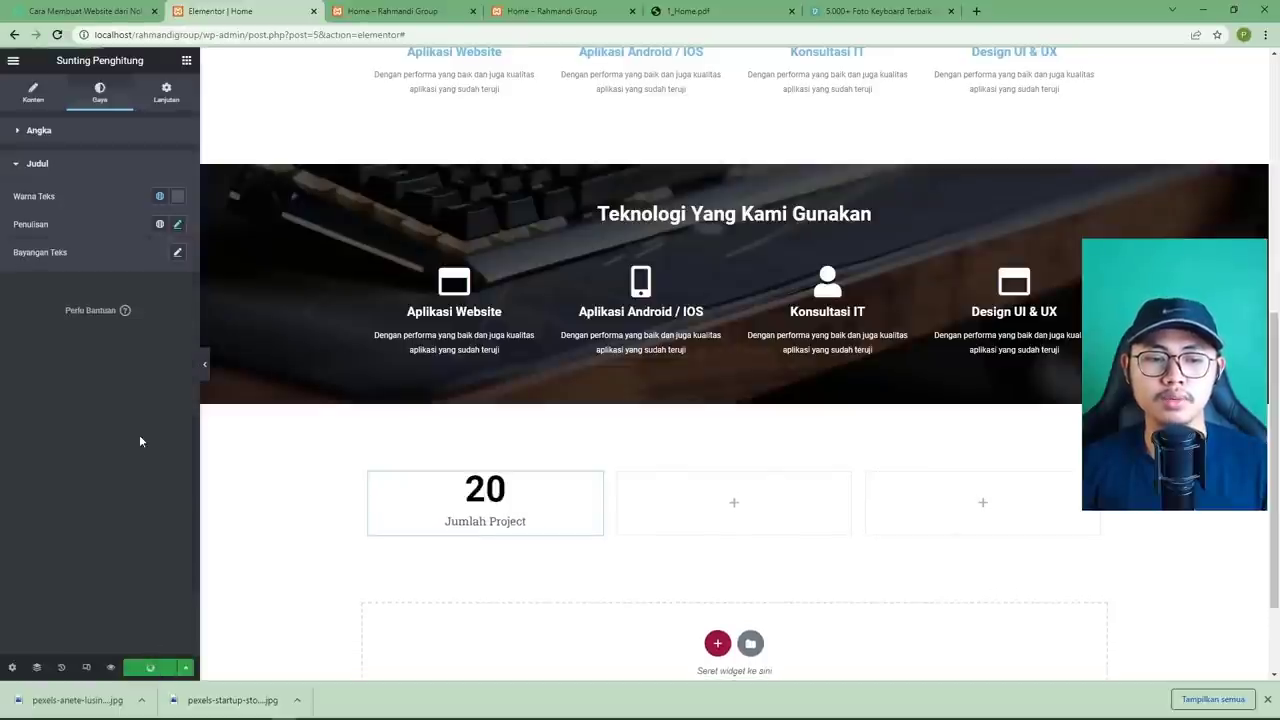
{"action": "left_click", "coordinate": [729, 9]}
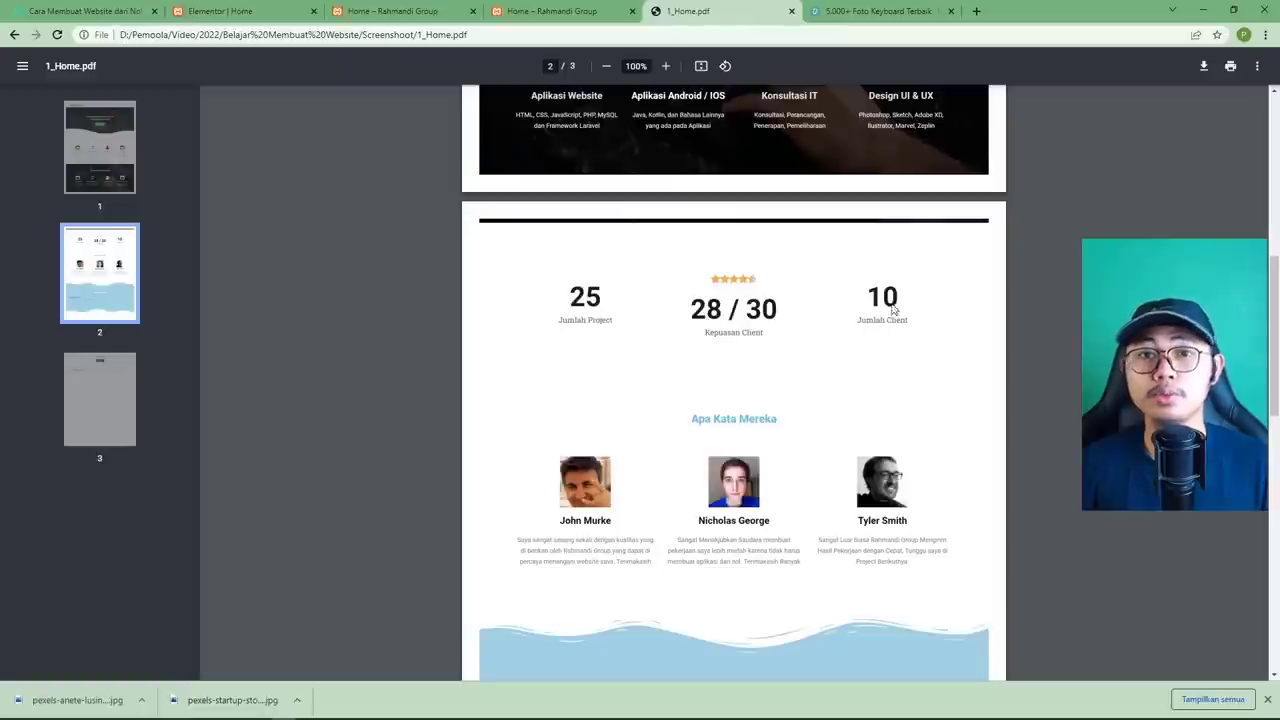
{"action": "left_click", "coordinate": [250, 14]}
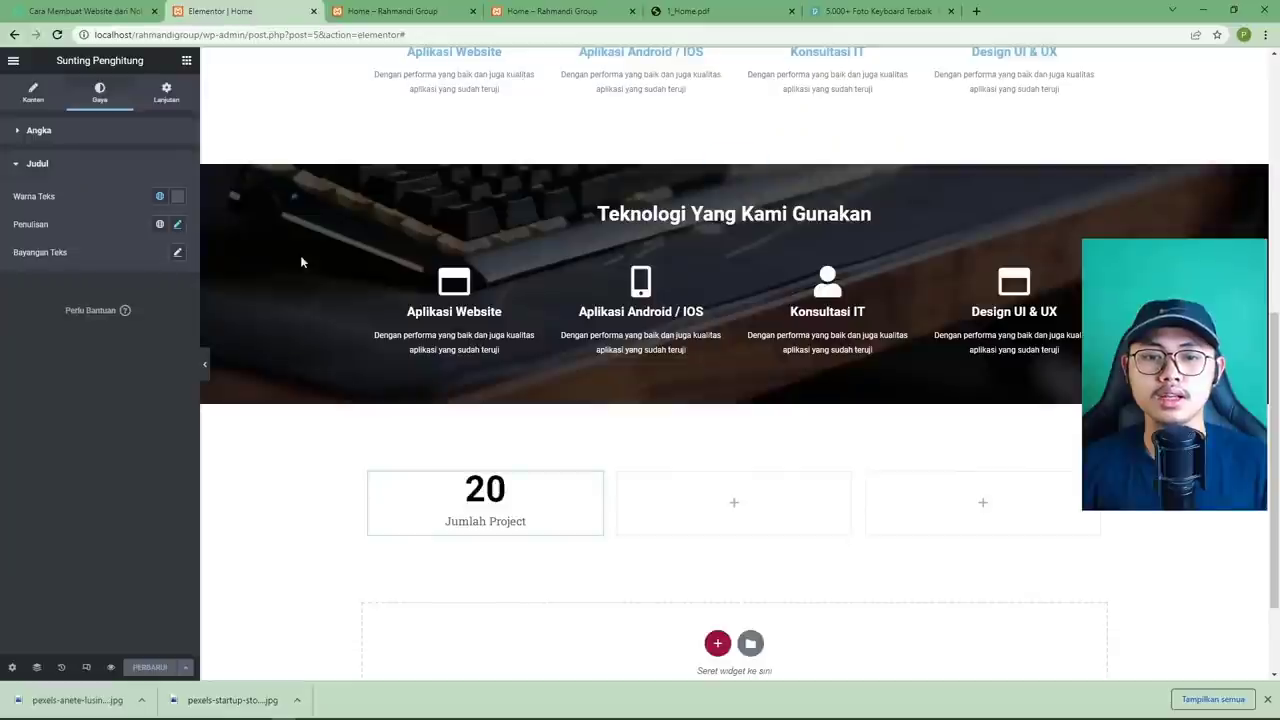
Paste a copy of the counter into the third column as Jumlah Client, ending at 10.
{"action": "right_click", "coordinate": [597, 482]}
{"action": "left_click", "coordinate": [654, 533]}
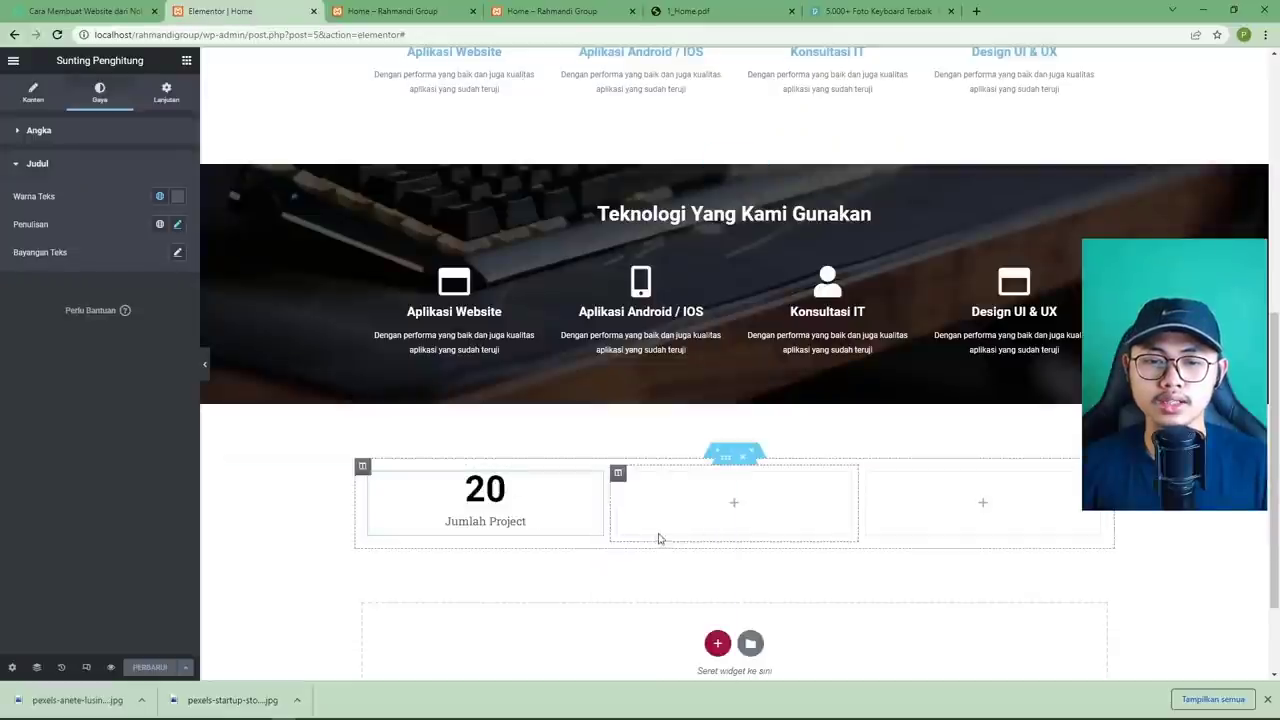
{"action": "right_click", "coordinate": [924, 496]}
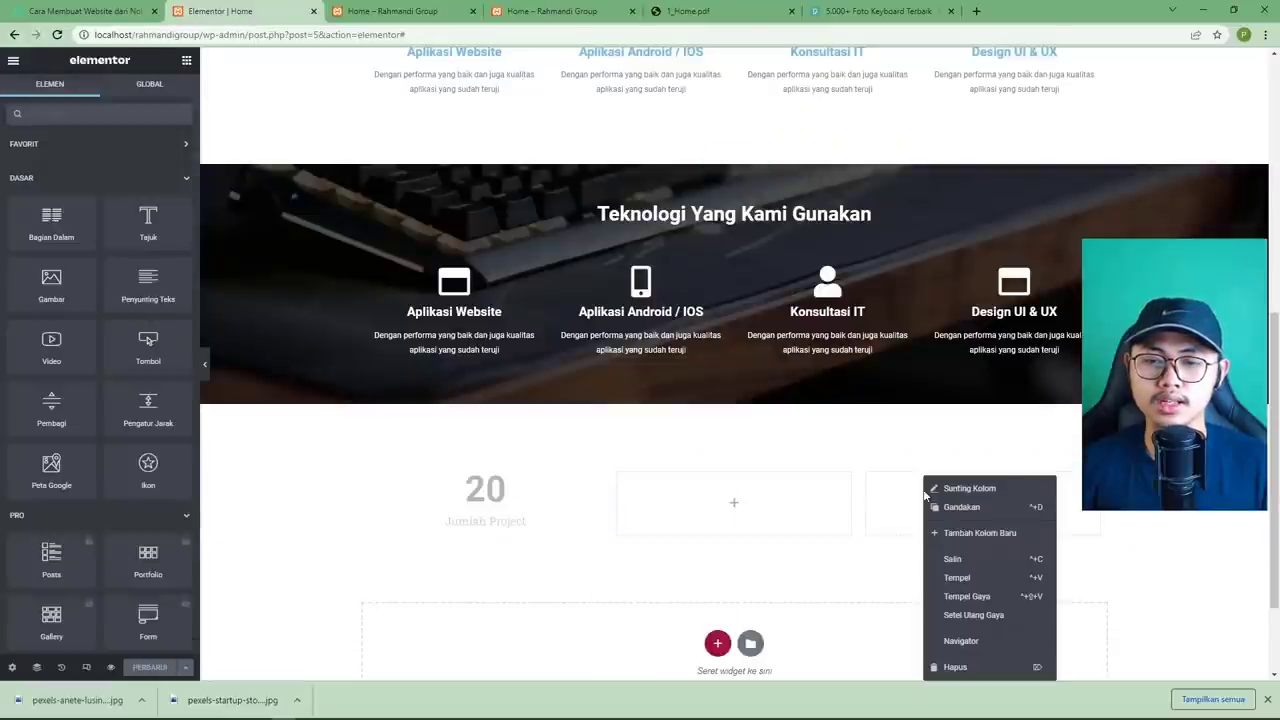
{"action": "left_click", "coordinate": [957, 578]}
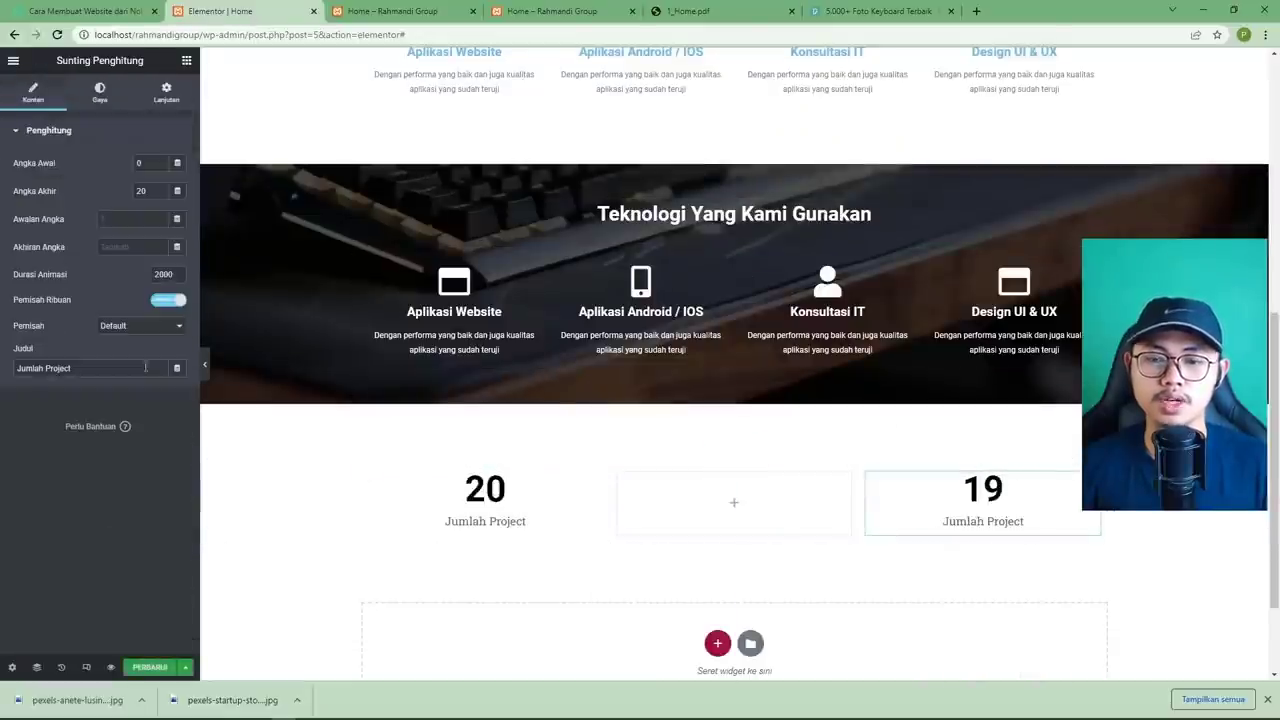
{"action": "double_click", "coordinate": [104, 364]}
{"action": "type", "text": "C"}
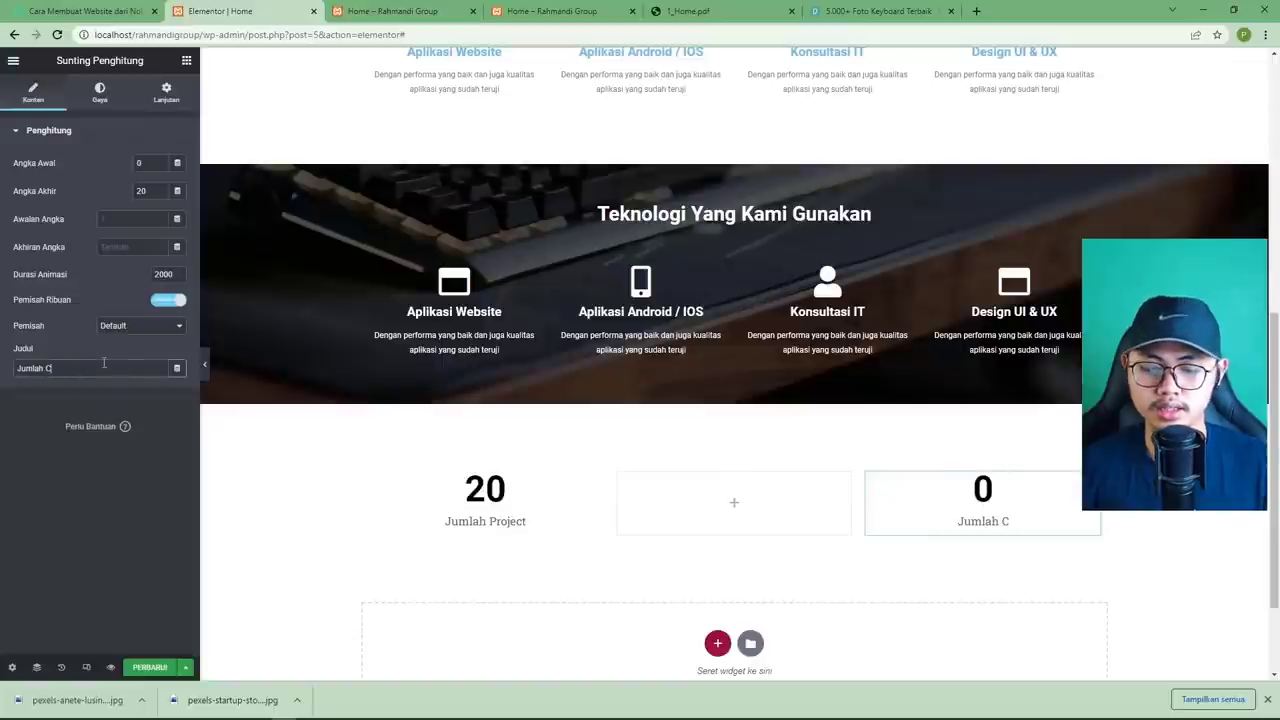
{"action": "type", "text": "lient"}
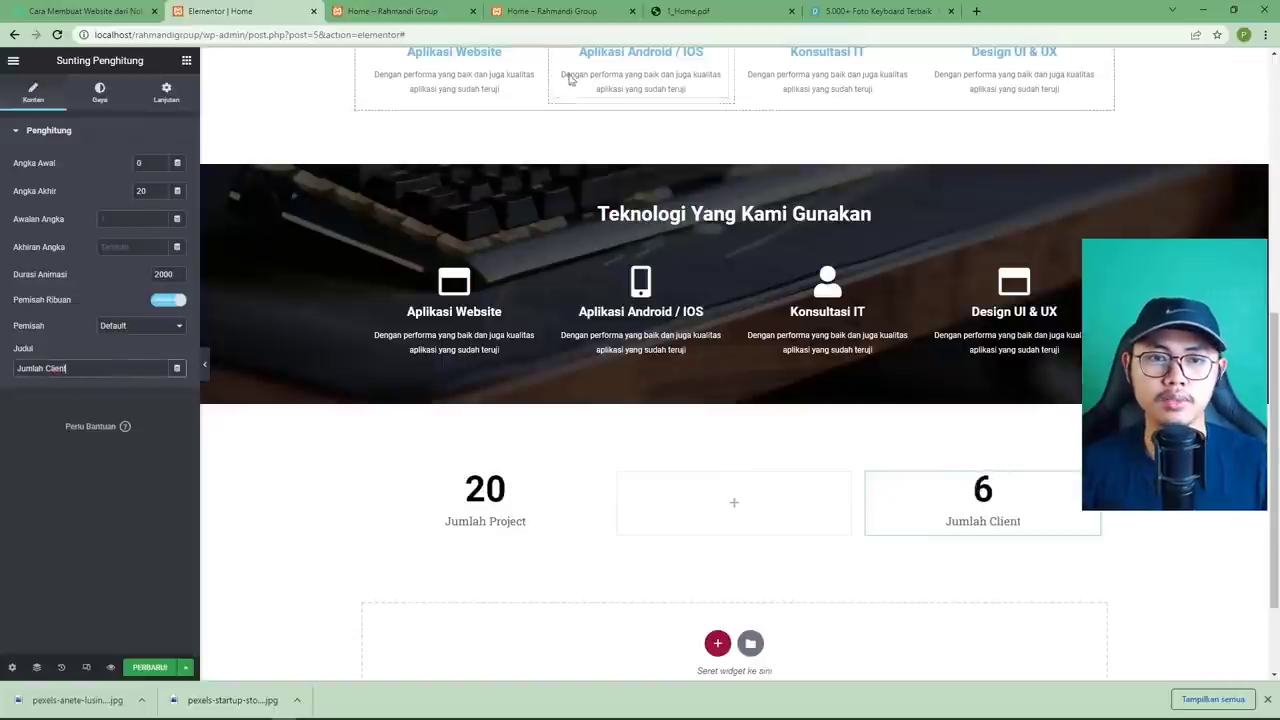
{"action": "left_click", "coordinate": [700, 11]}
{"action": "left_click", "coordinate": [252, 11]}
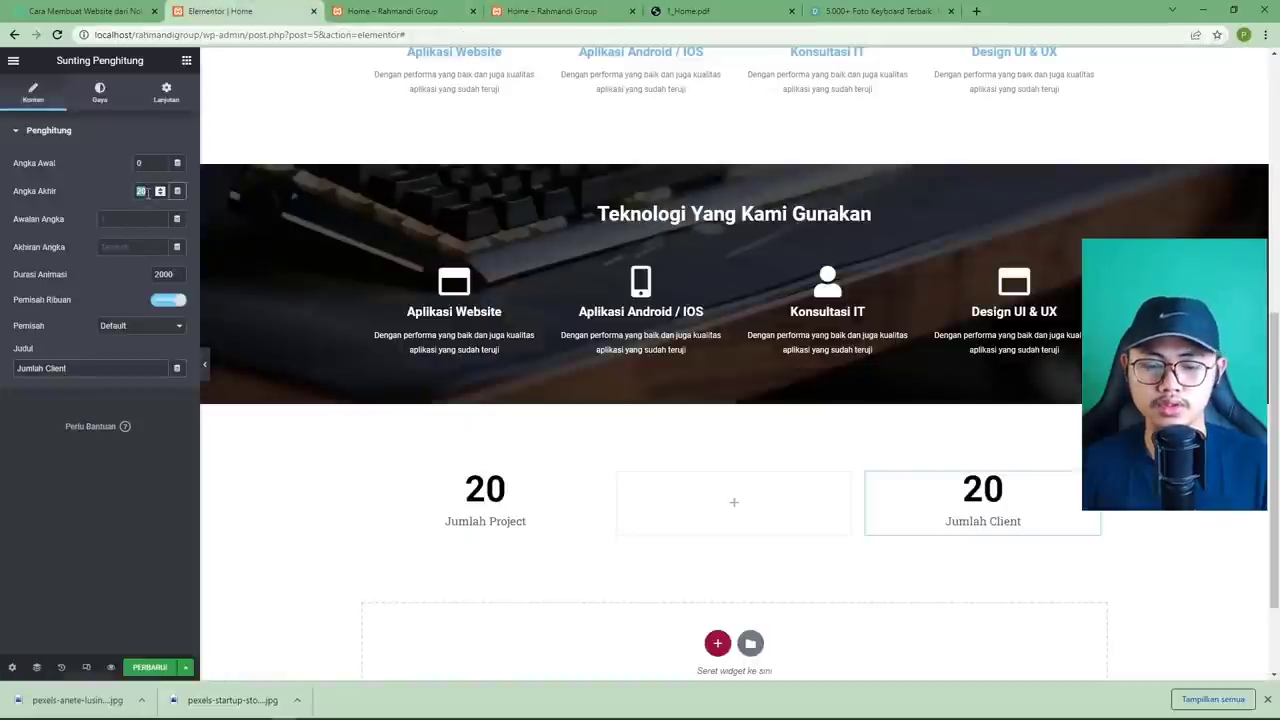
{"action": "type", "text": "10"}
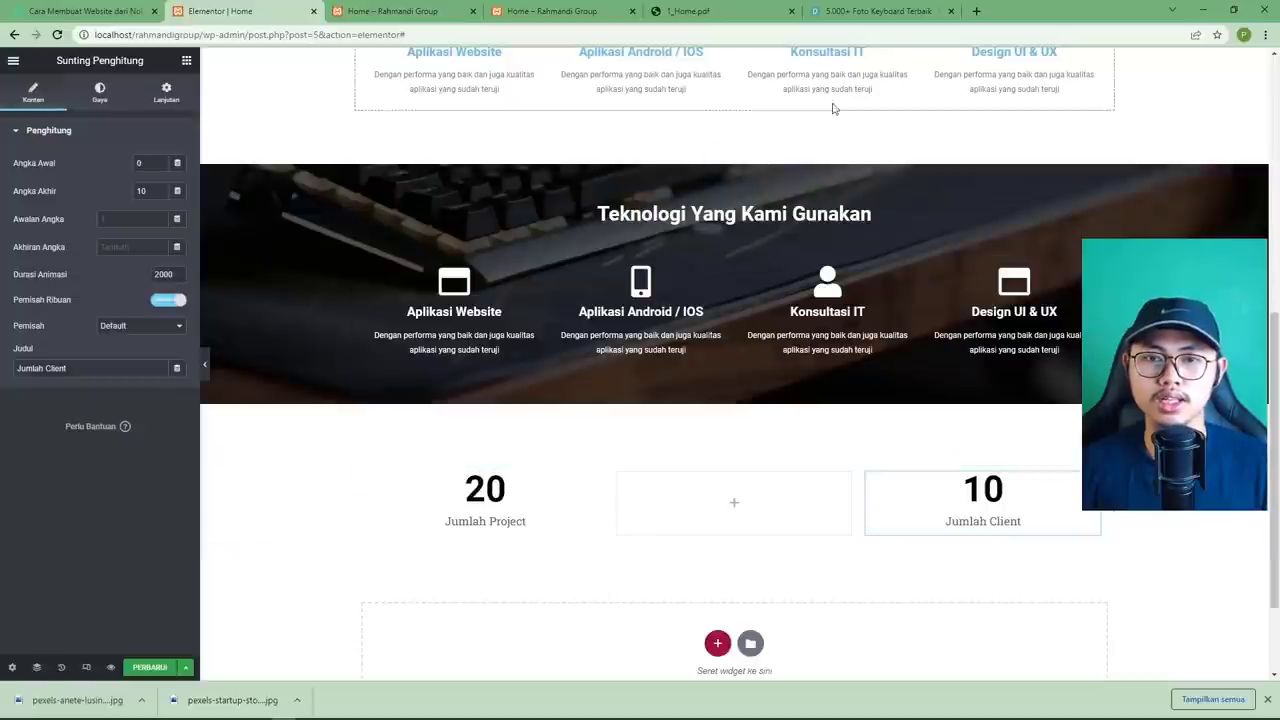
{"action": "left_click", "coordinate": [700, 20]}
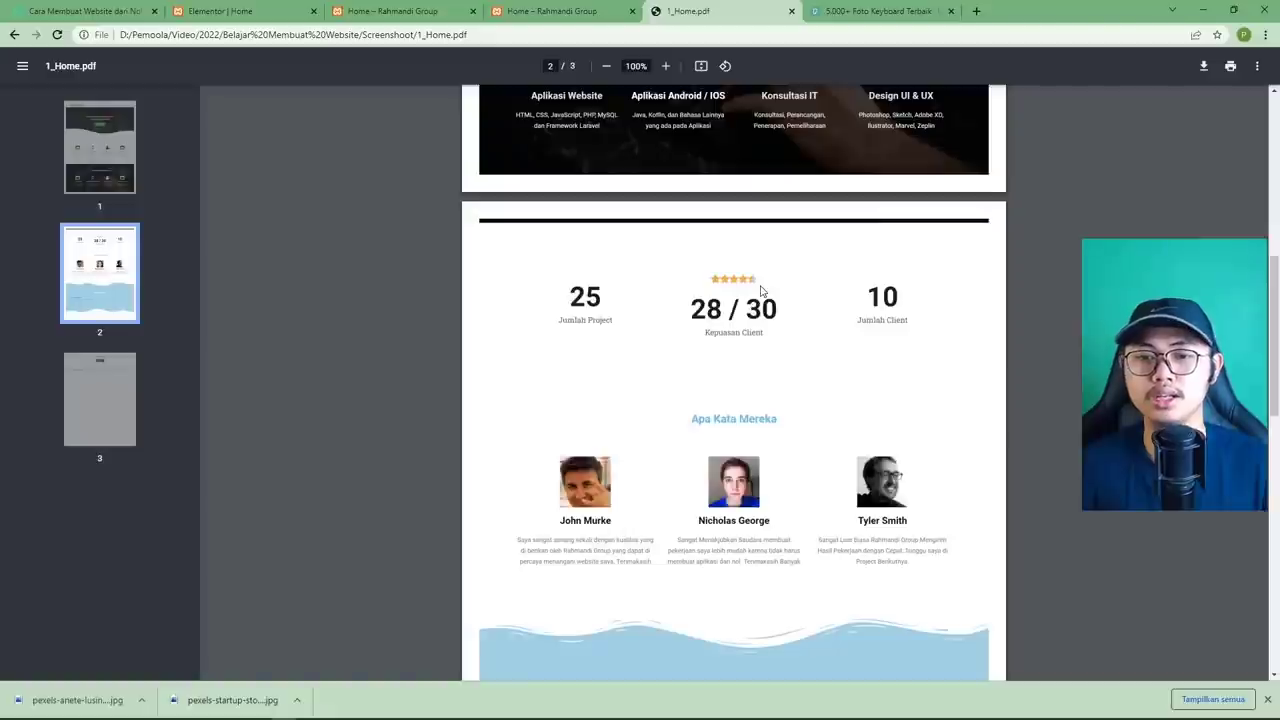
Paste a copy of the Jumlah Project counter into the middle column, titled Kepuasan Client.
{"action": "left_click", "coordinate": [243, 17]}
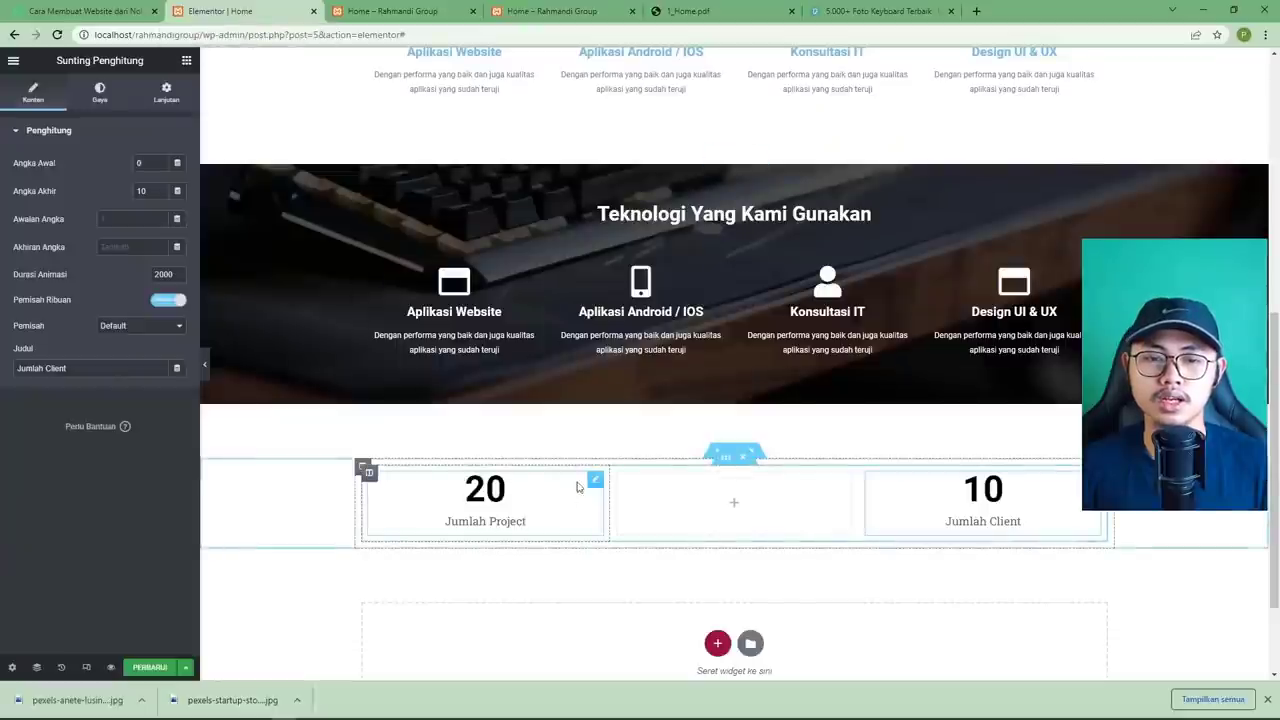
{"action": "right_click", "coordinate": [594, 481]}
{"action": "left_click", "coordinate": [706, 491]}
{"action": "right_click", "coordinate": [707, 479]}
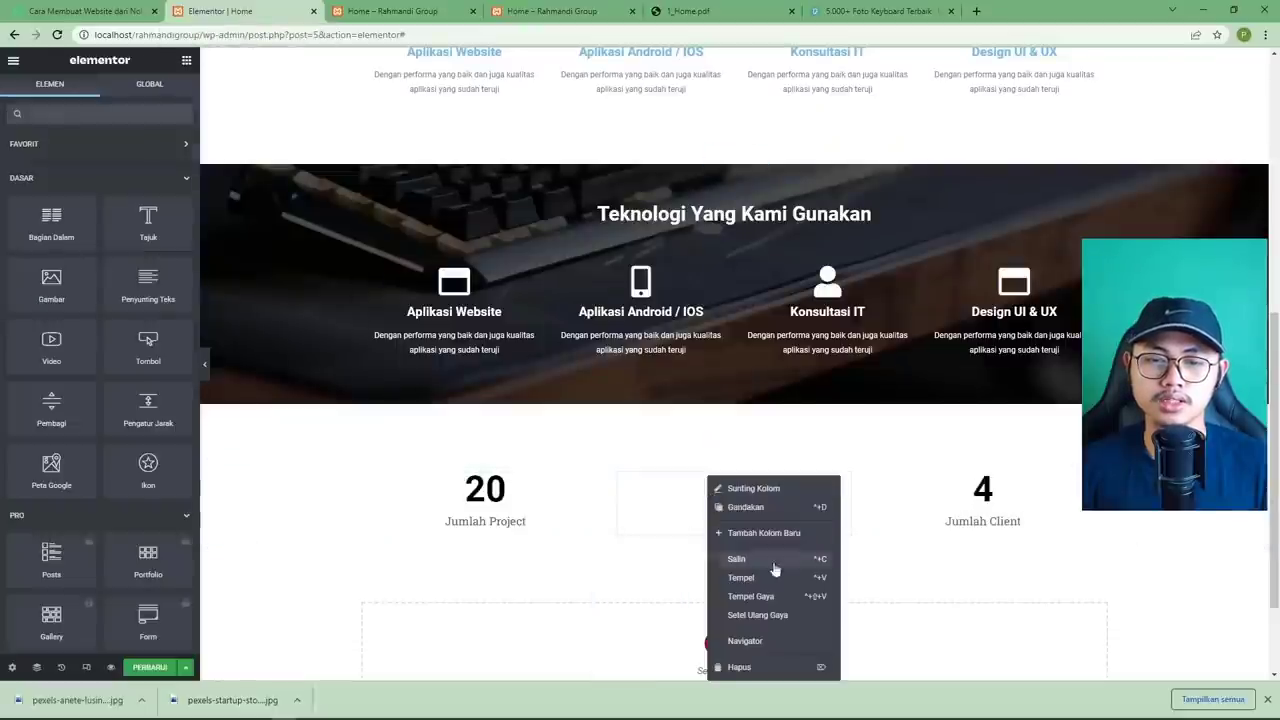
{"action": "left_click", "coordinate": [776, 577]}
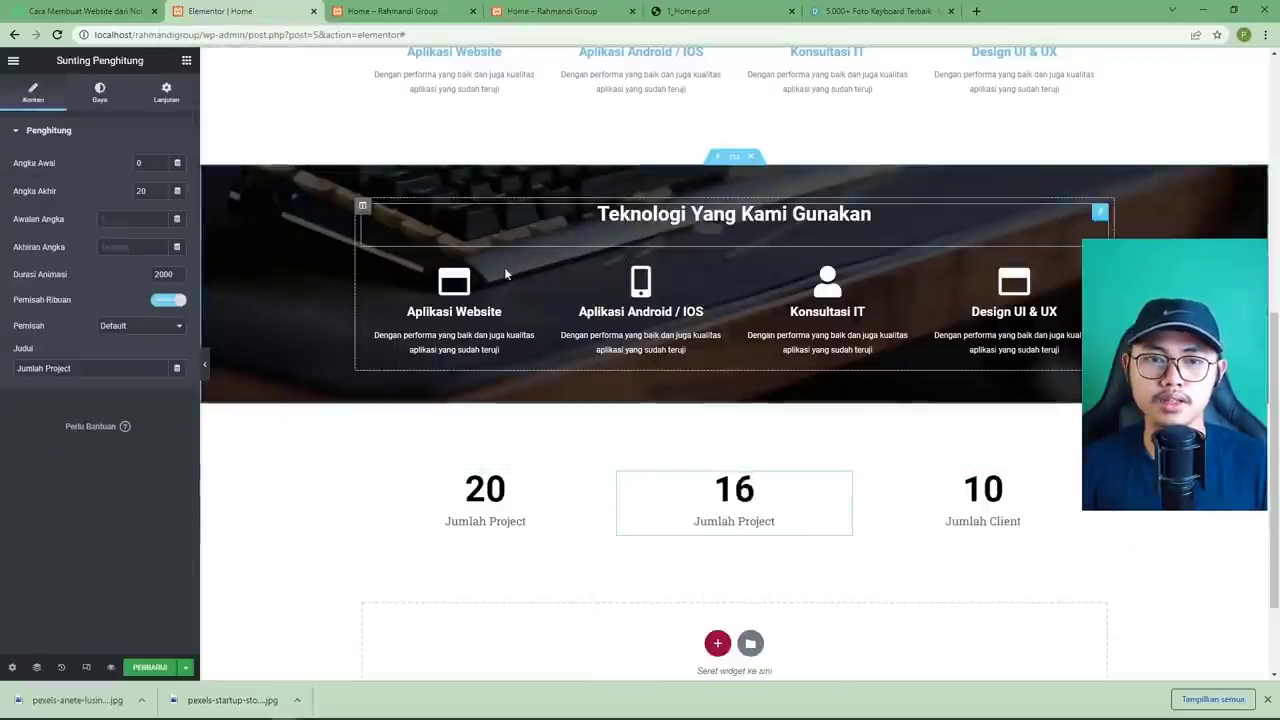
{"action": "triple_click", "coordinate": [110, 368]}
{"action": "type", "text": "K"}
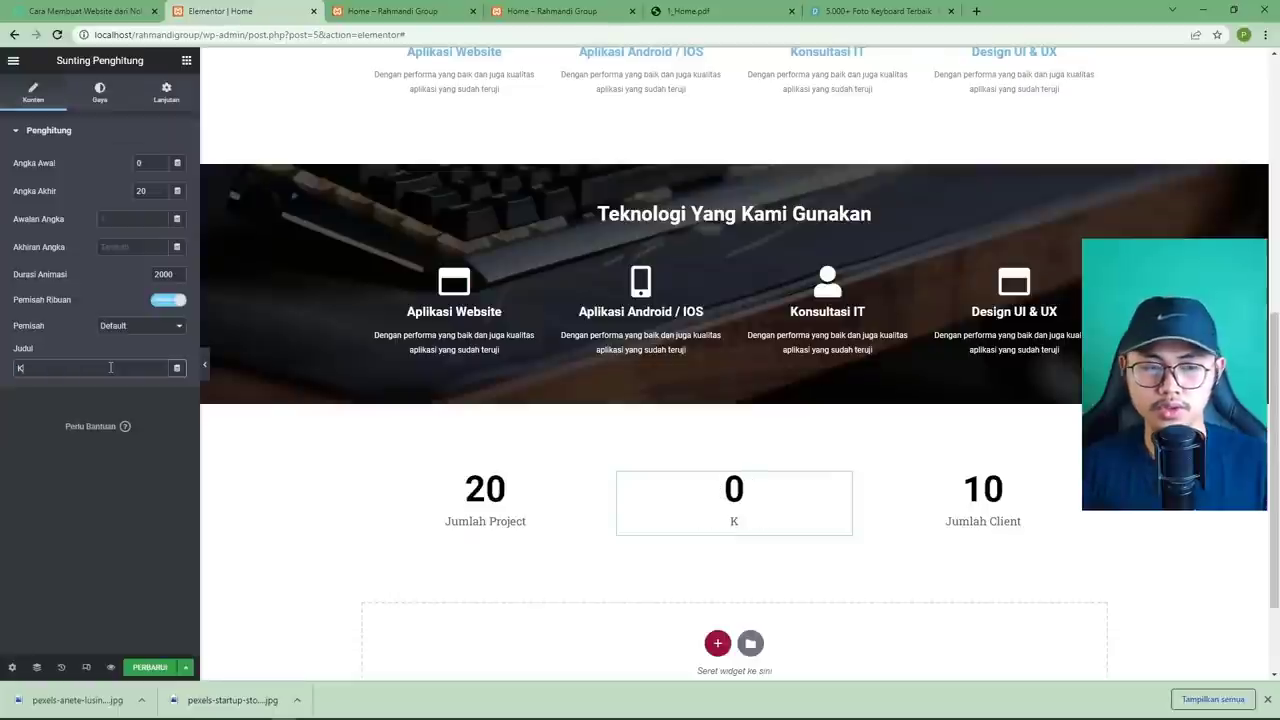
{"action": "type", "text": "epuasan C"}
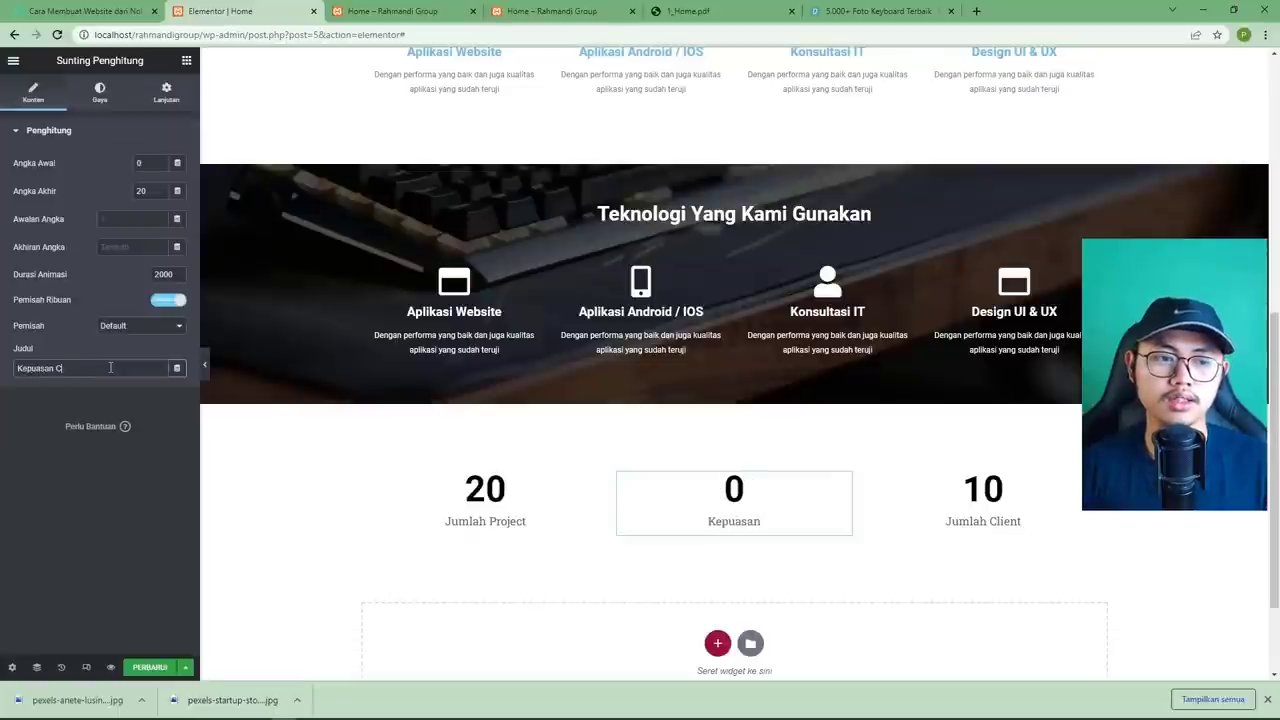
{"action": "type", "text": "lient"}
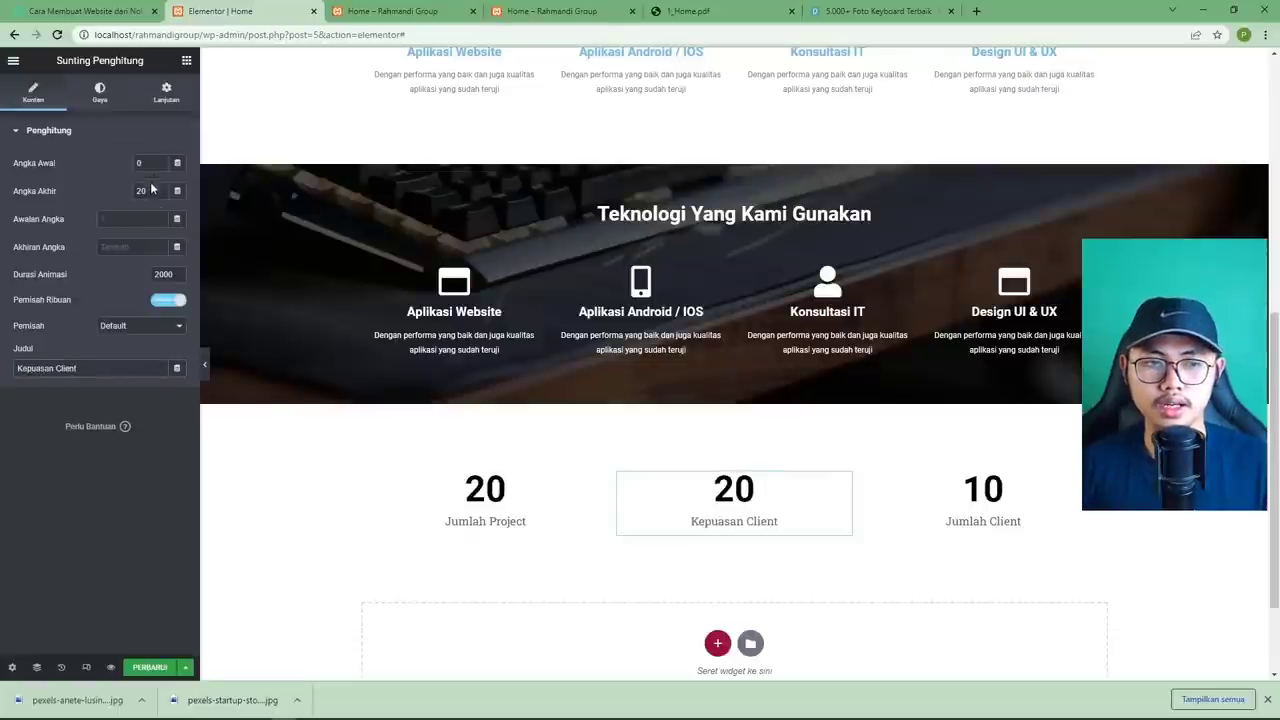
Try the counter with ending number 30 and a '28 /' prefix.
{"action": "double_click", "coordinate": [150, 189]}
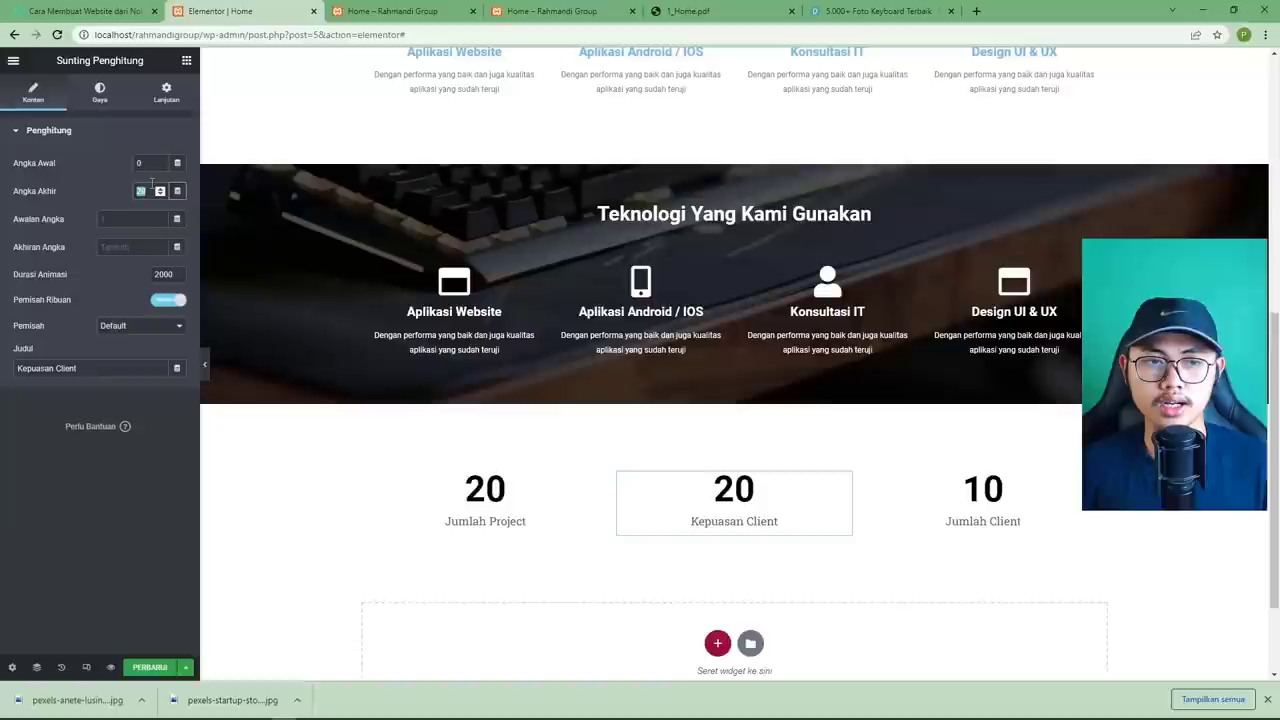
{"action": "left_click", "coordinate": [662, 16]}
{"action": "left_click", "coordinate": [278, 12]}
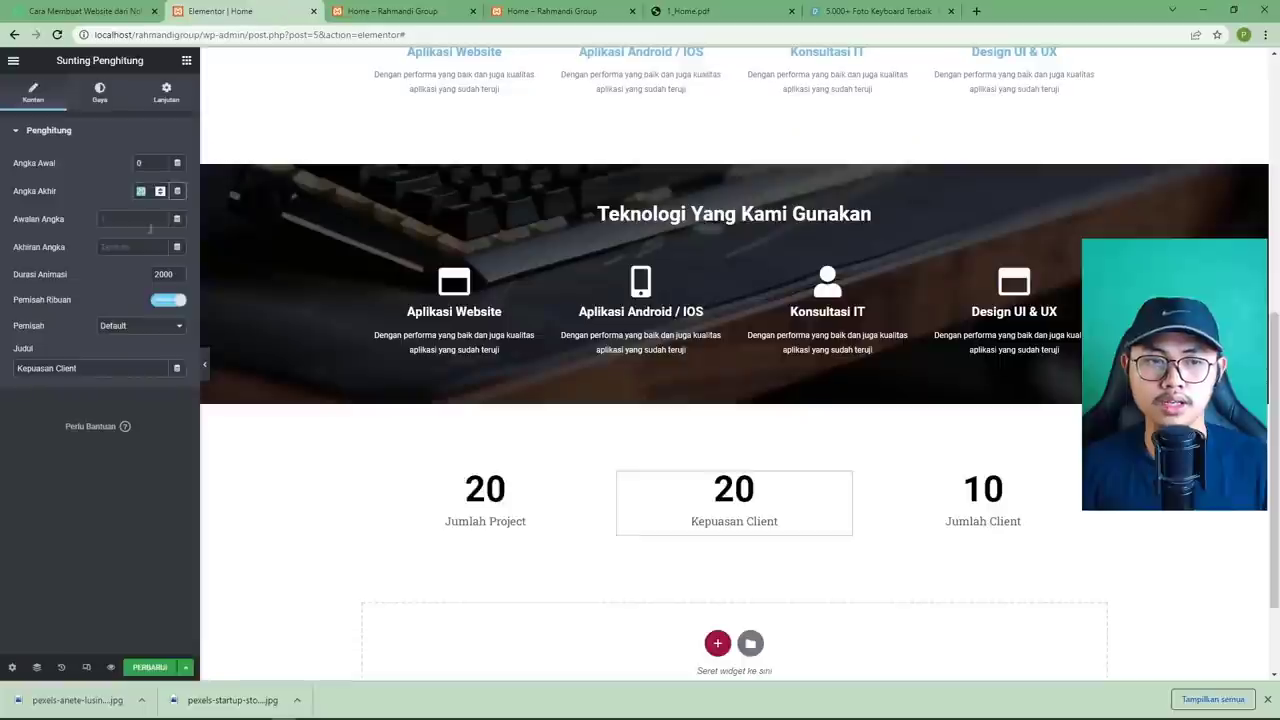
{"action": "type", "text": "30"}
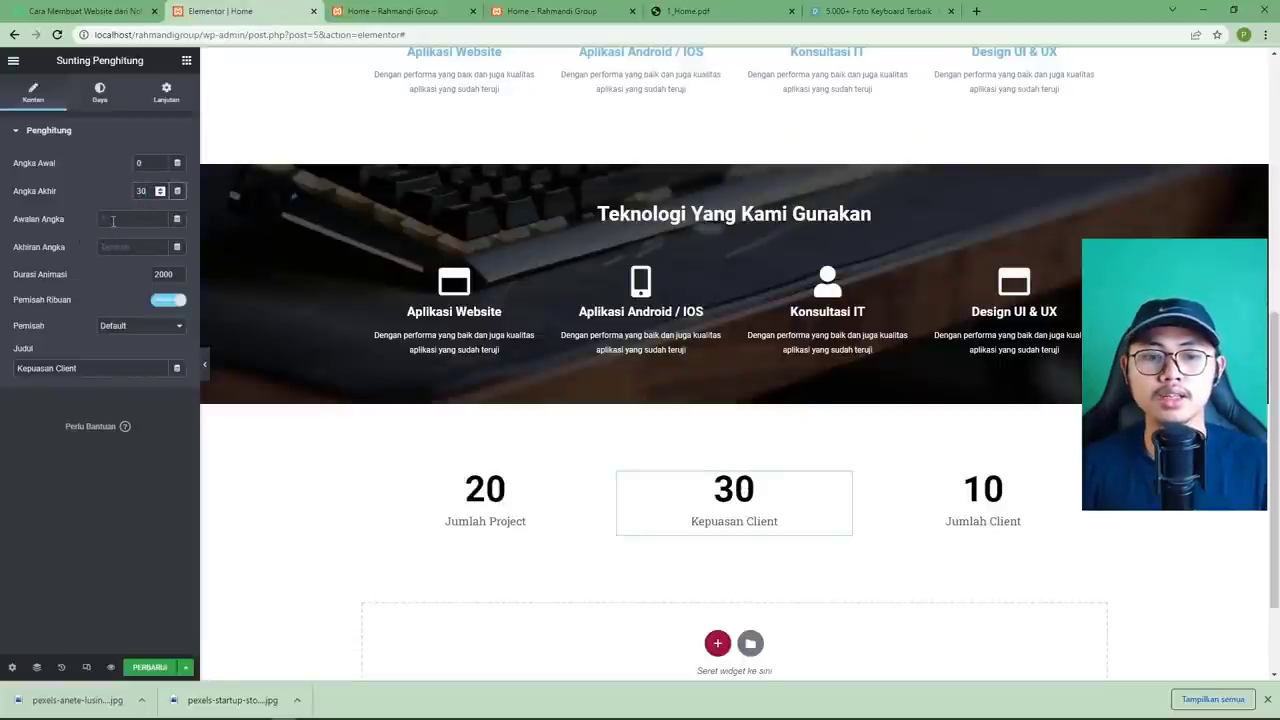
{"action": "left_click", "coordinate": [118, 218]}
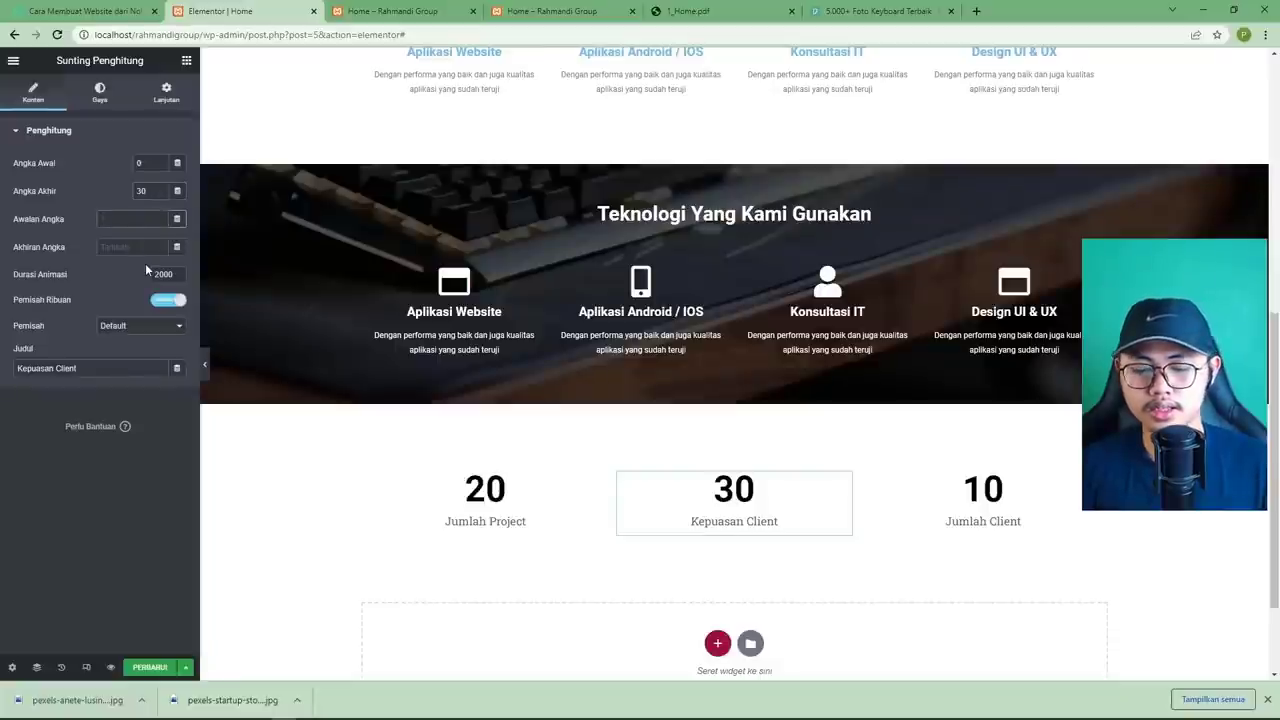
{"action": "type", "text": "28"}
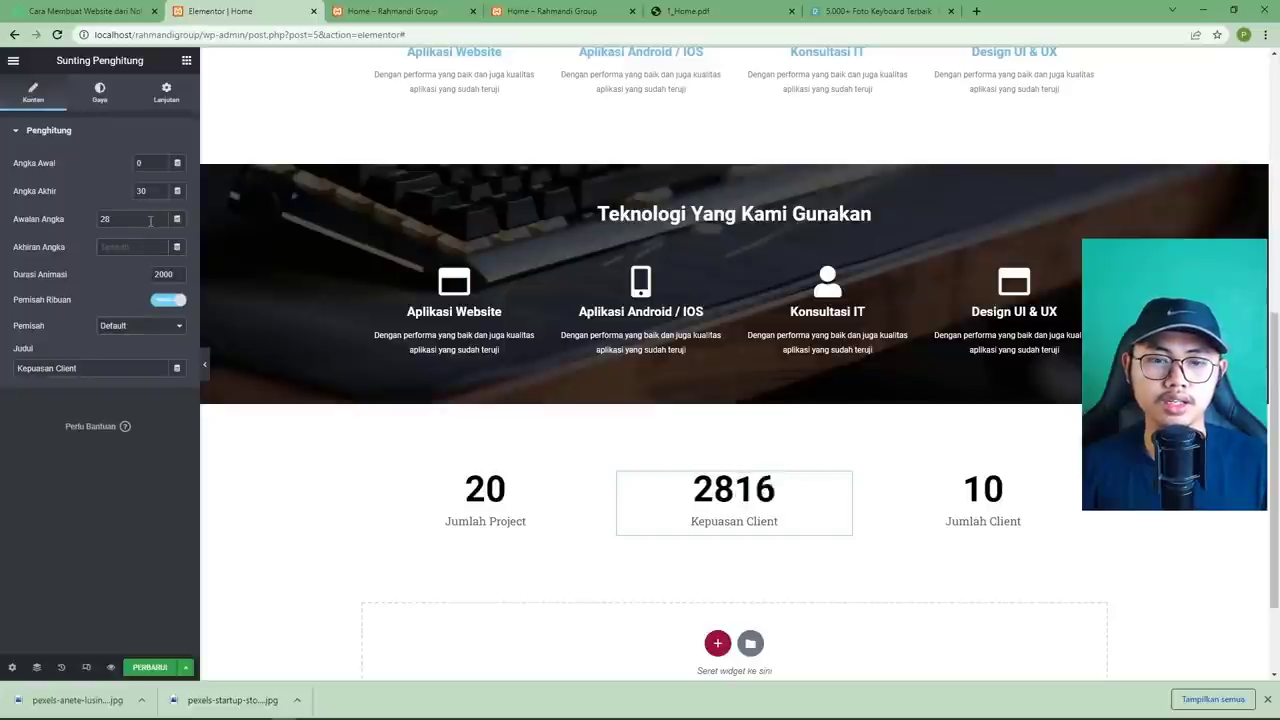
{"action": "left_click", "coordinate": [150, 219]}
{"action": "type", "text": "/"}
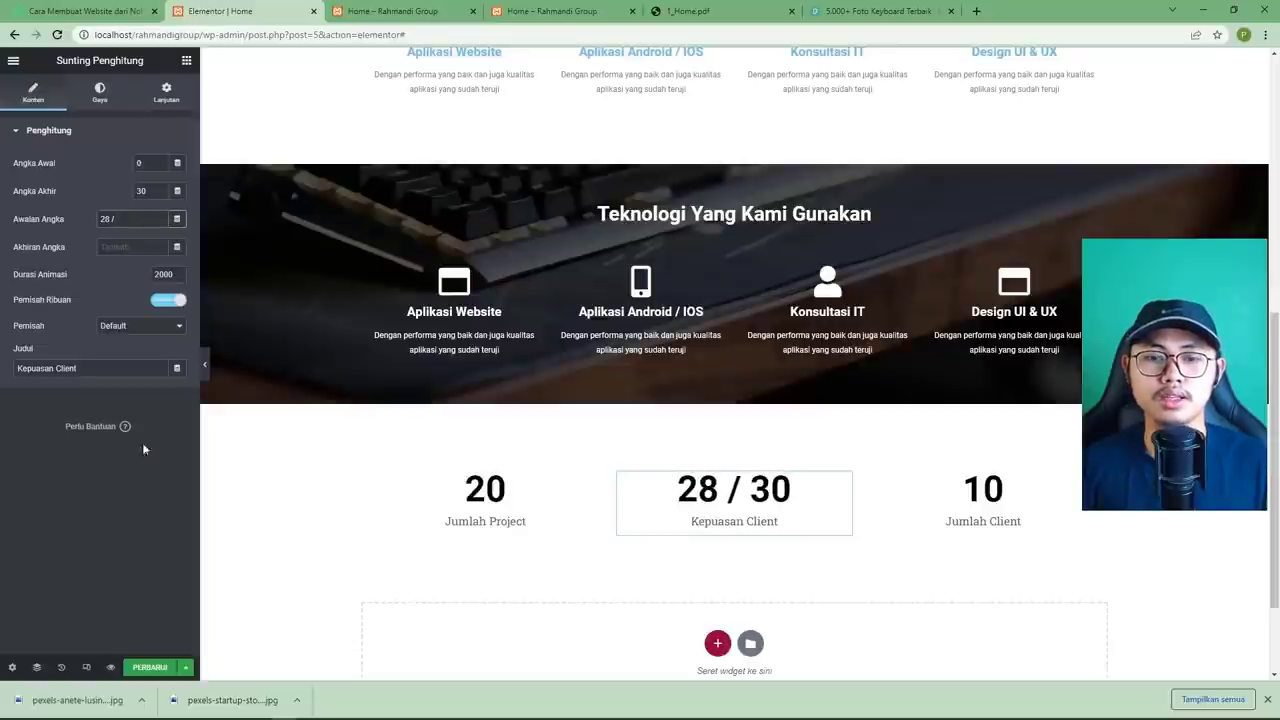
Set ending number 28, clear the prefix, and make the suffix ' / 30'.
{"action": "left_click", "coordinate": [148, 190]}
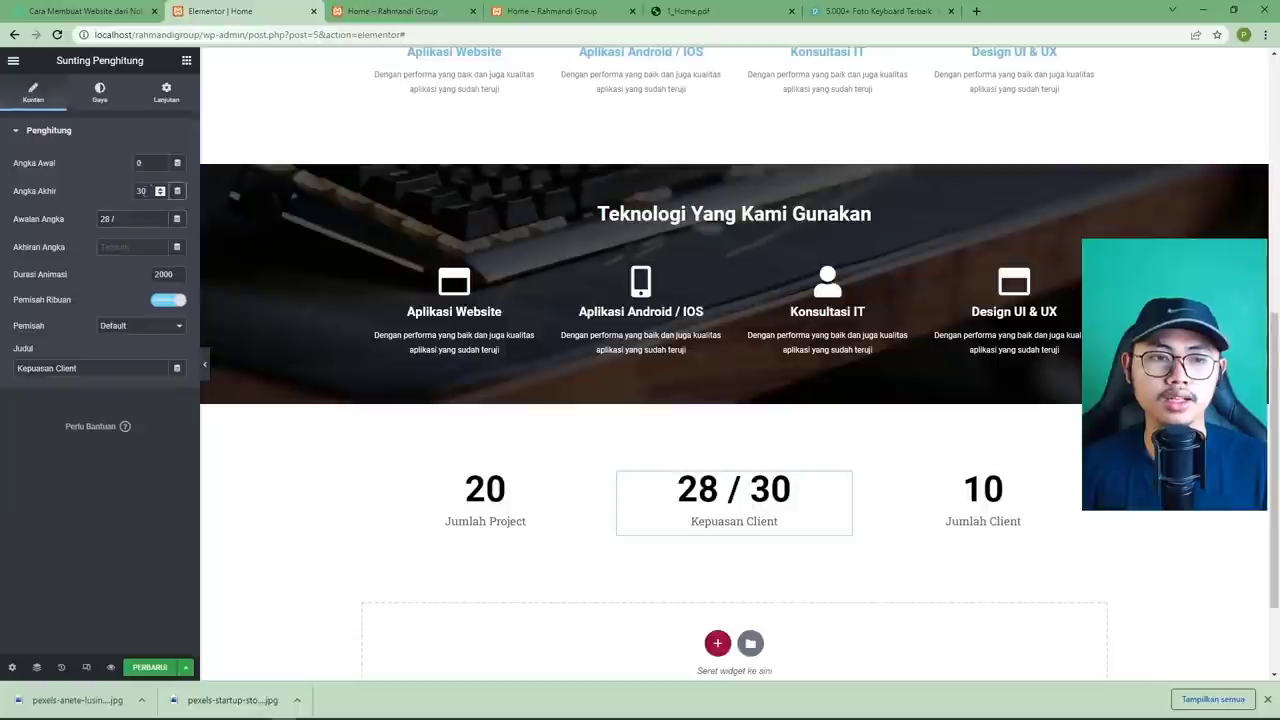
{"action": "type", "text": "28"}
{"action": "key", "text": "Tab"}
{"action": "key", "text": "ctrl+c"}
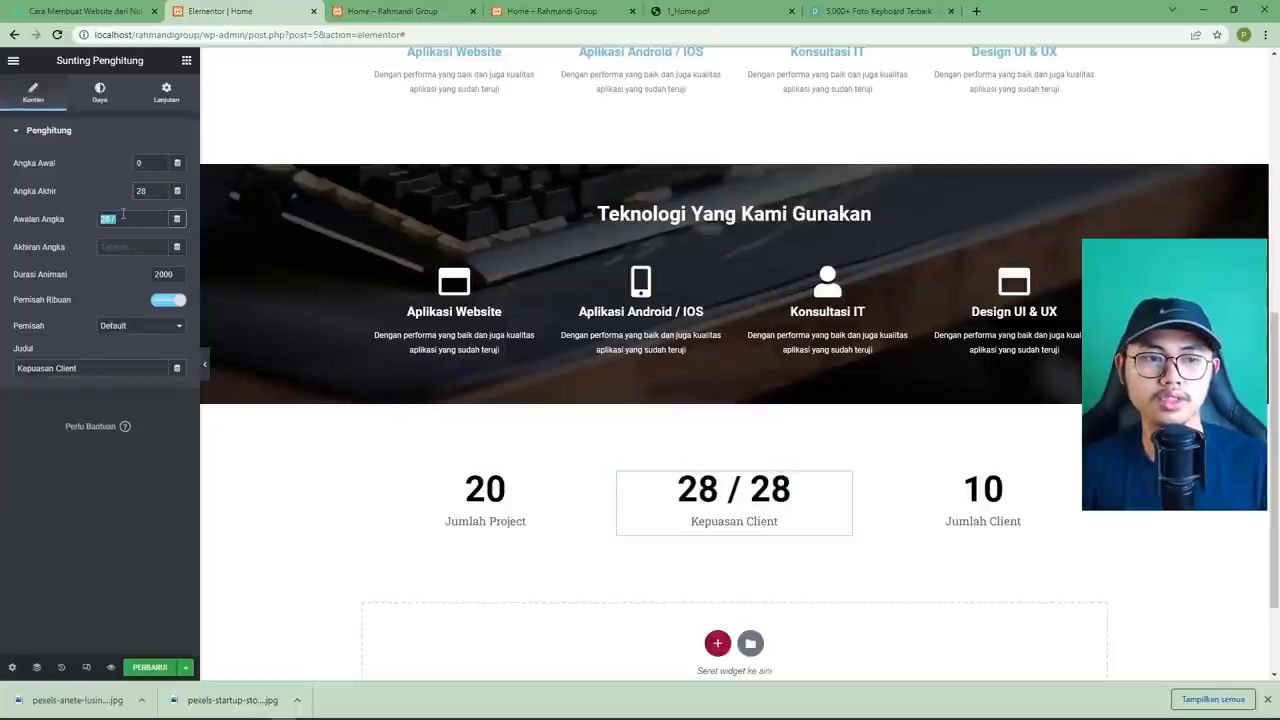
{"action": "key", "text": "BackSpace"}
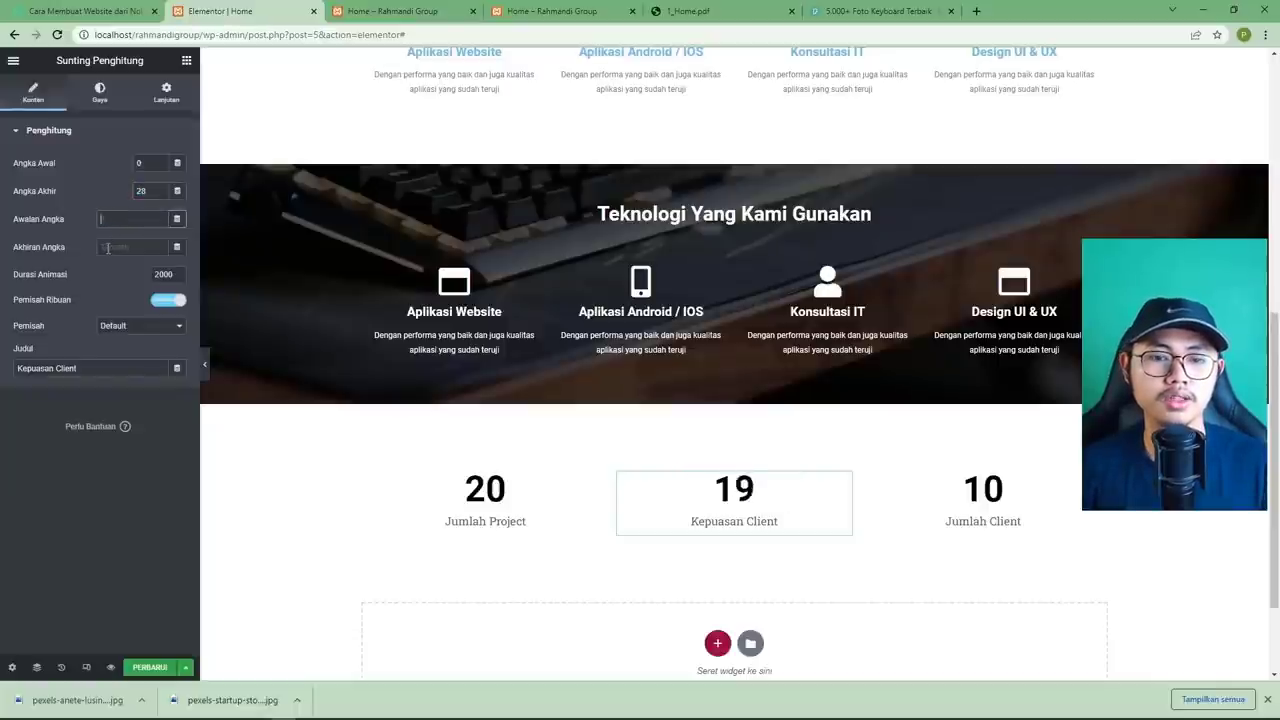
{"action": "left_click", "coordinate": [116, 246]}
{"action": "key", "text": "ctrl+v"}
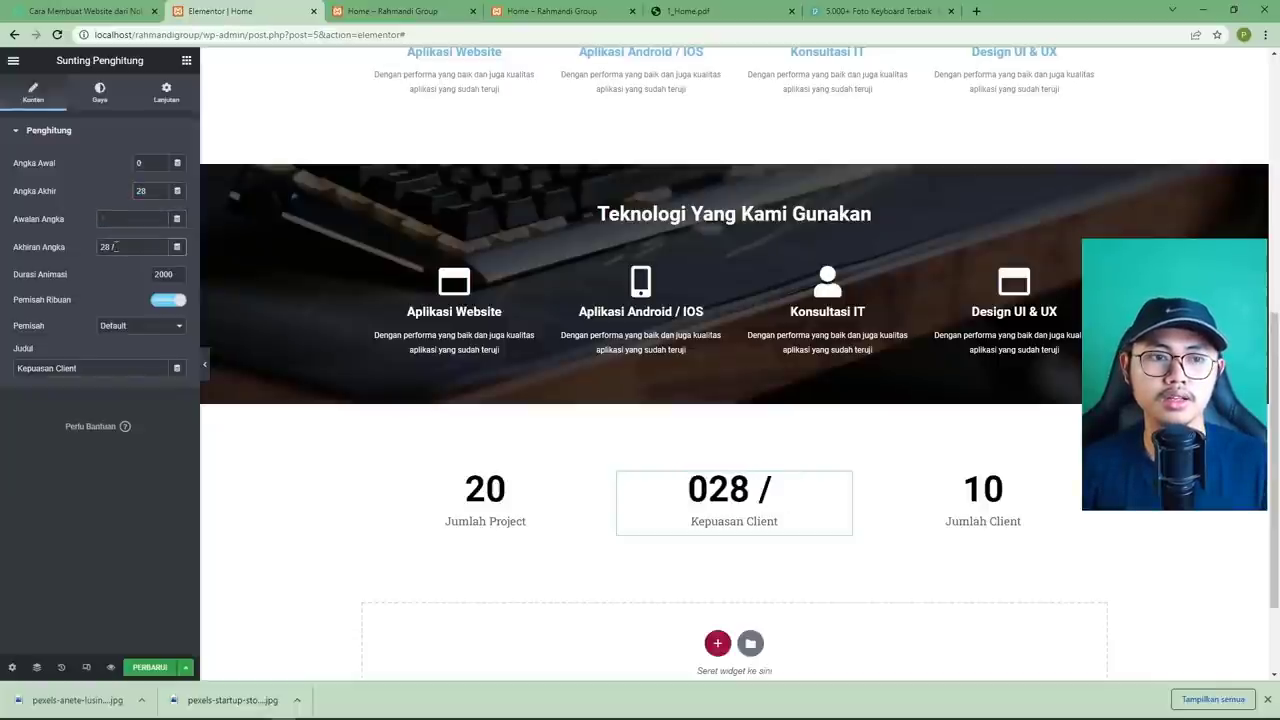
{"action": "key", "text": "BackSpace"}
{"action": "key", "text": "BackSpace"}
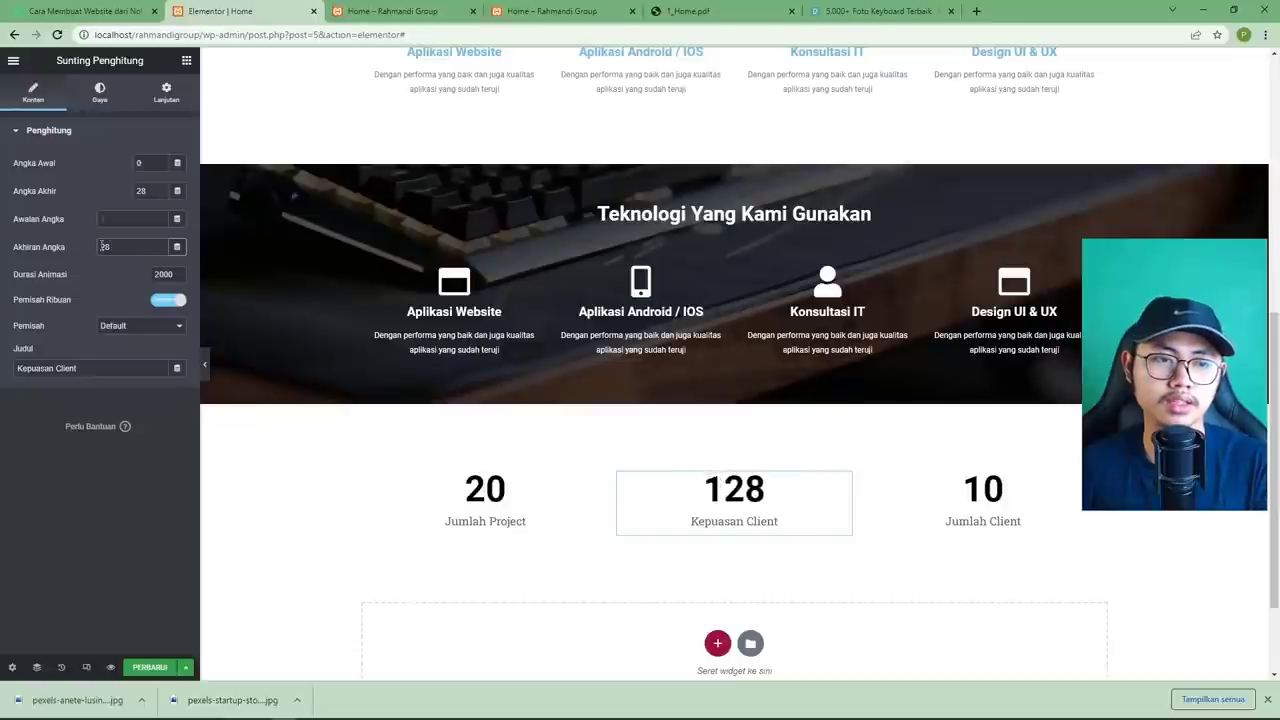
{"action": "key", "text": "Home"}
{"action": "type", "text": "/"}
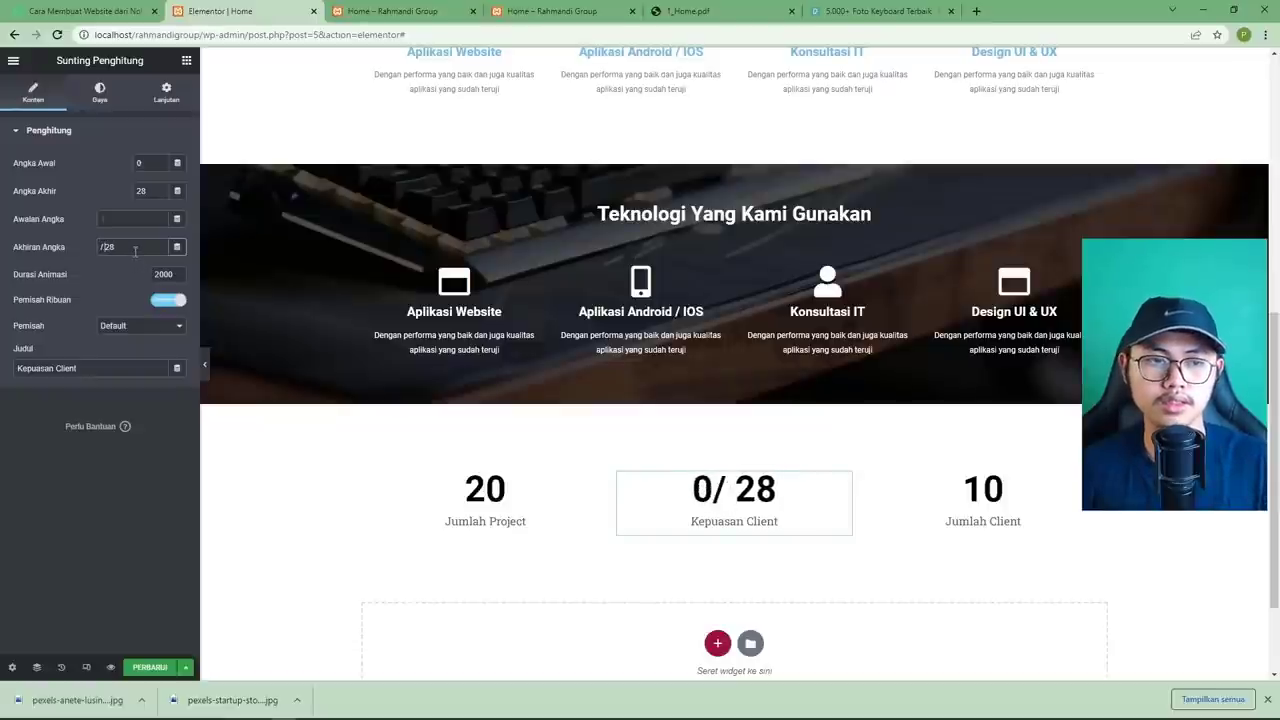
{"action": "key", "text": "shift+End"}
{"action": "type", "text": "30"}
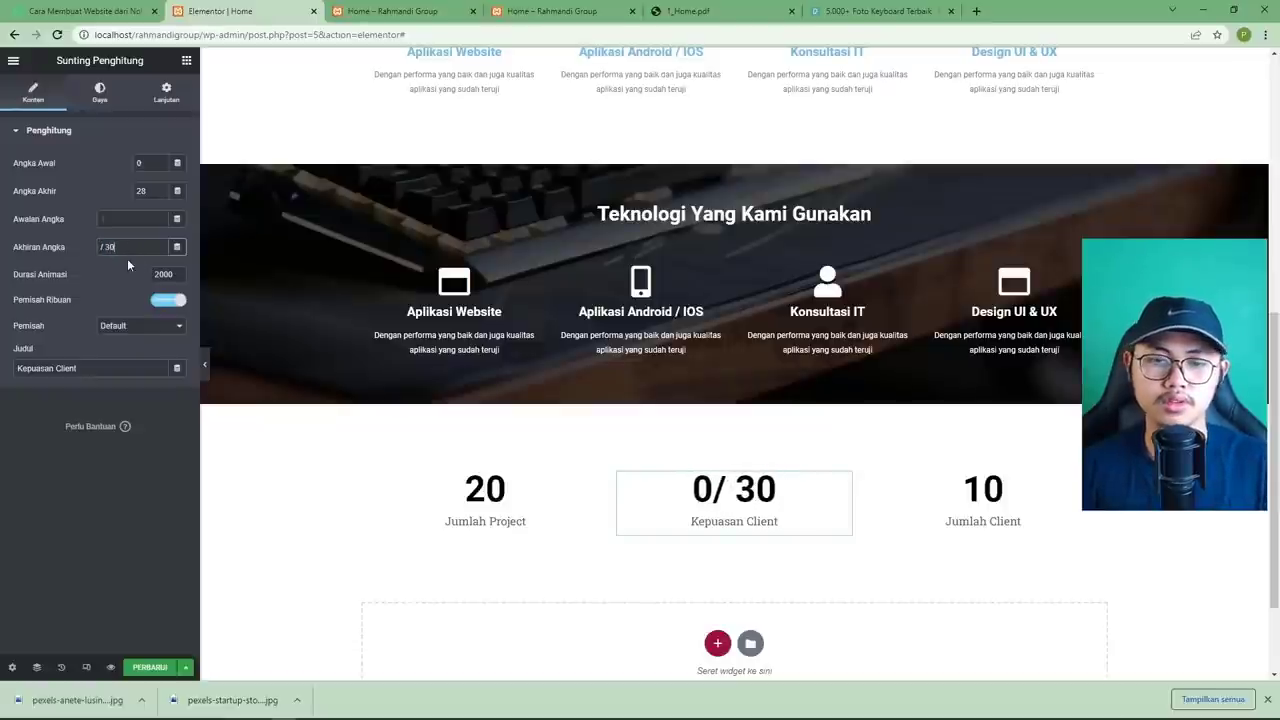
{"action": "key", "text": "Home"}
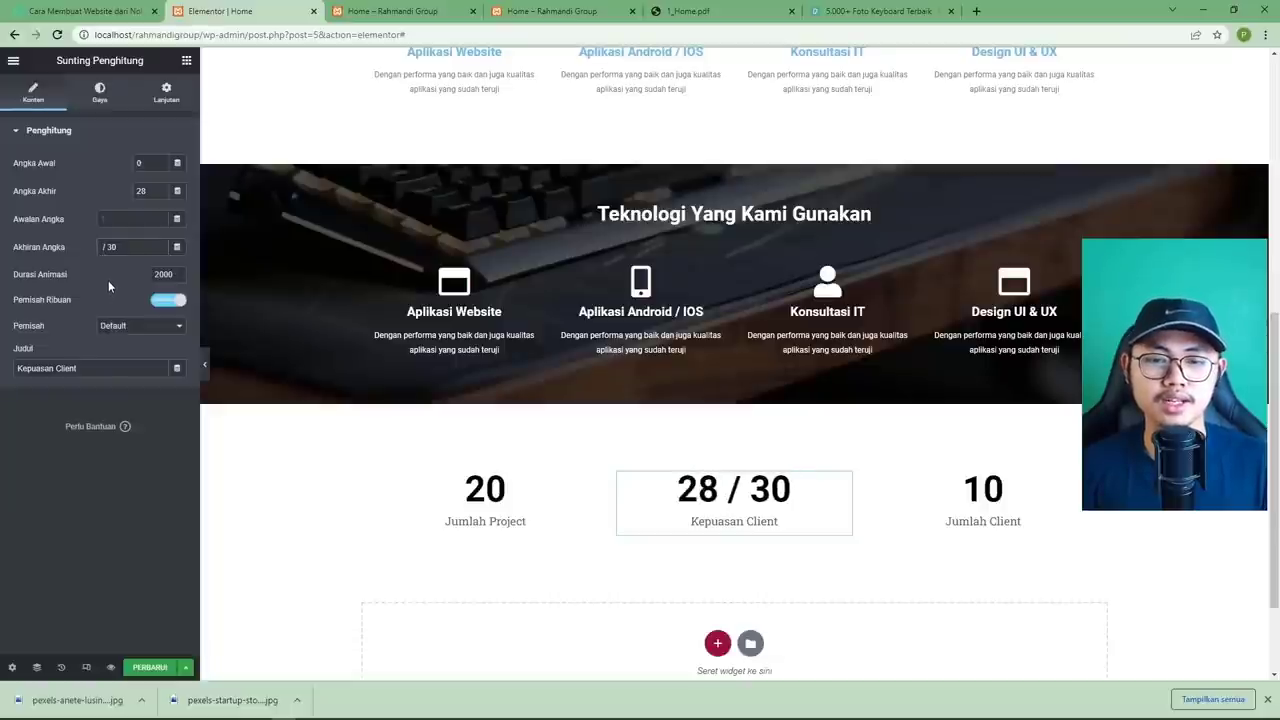
Save the page and compare the stats section with the PDF mockup.
{"action": "left_click", "coordinate": [150, 667]}
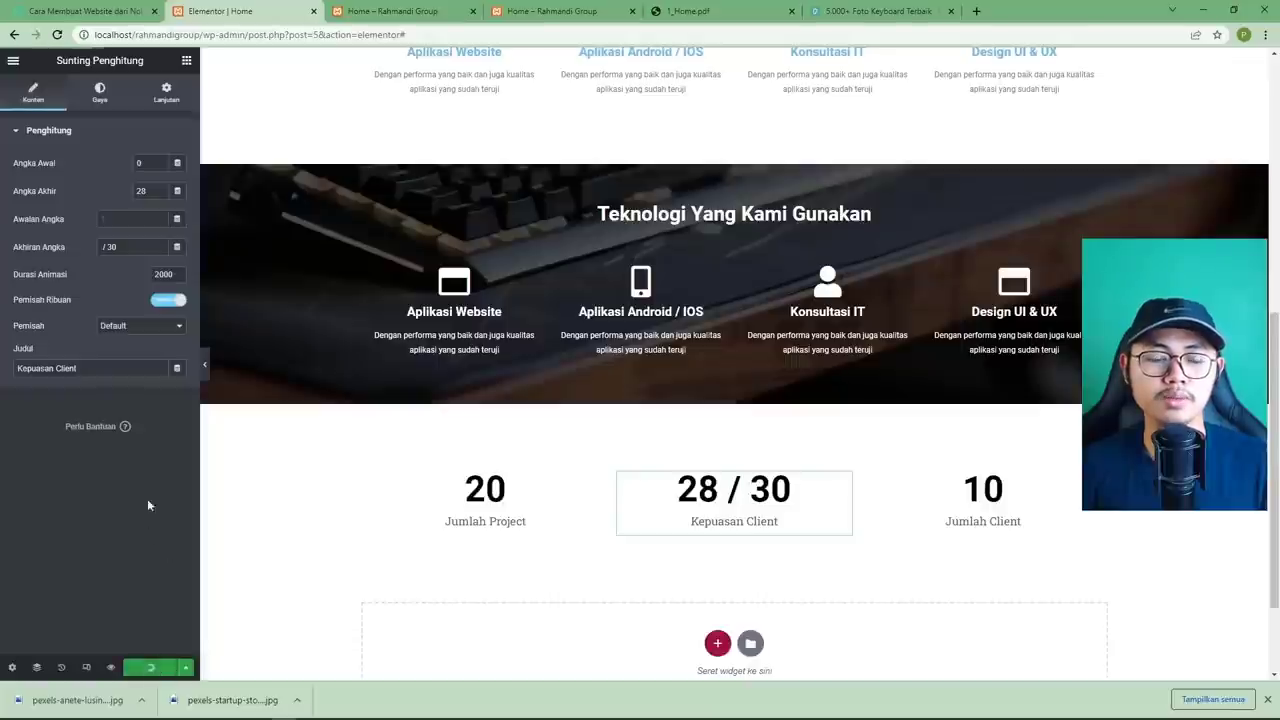
{"action": "left_click", "coordinate": [683, 12]}
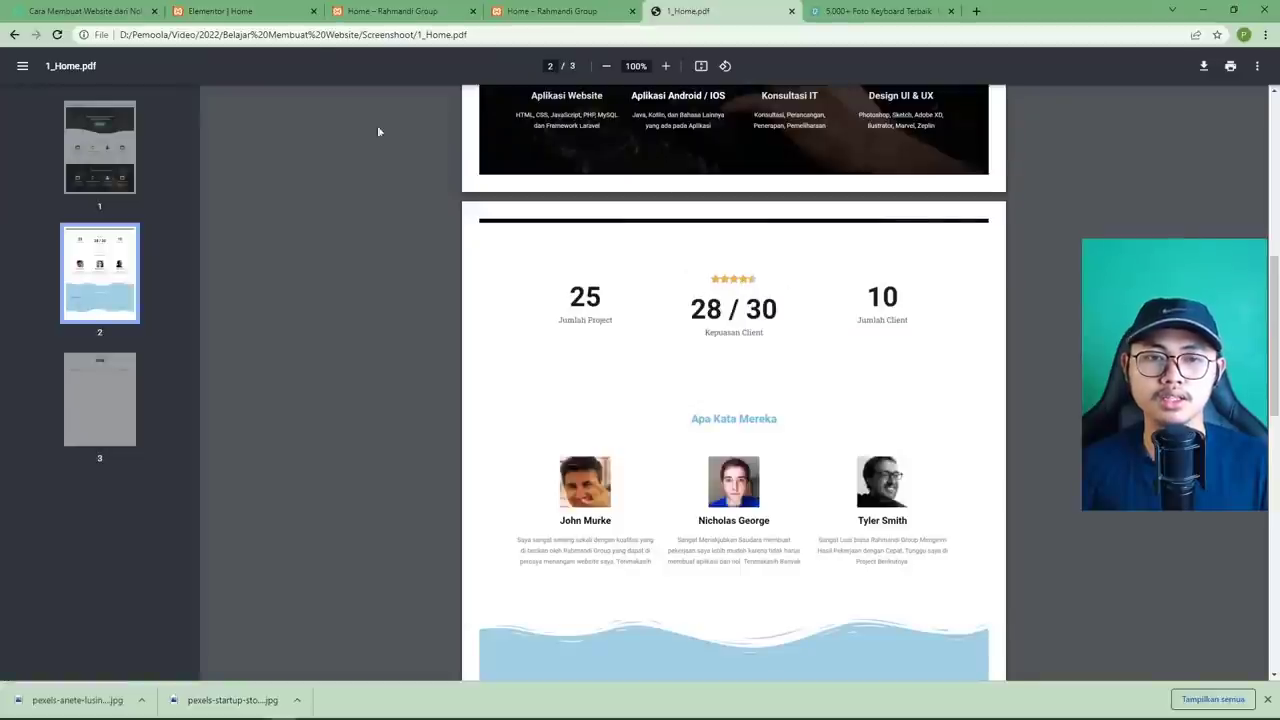
{"action": "left_click", "coordinate": [218, 11]}
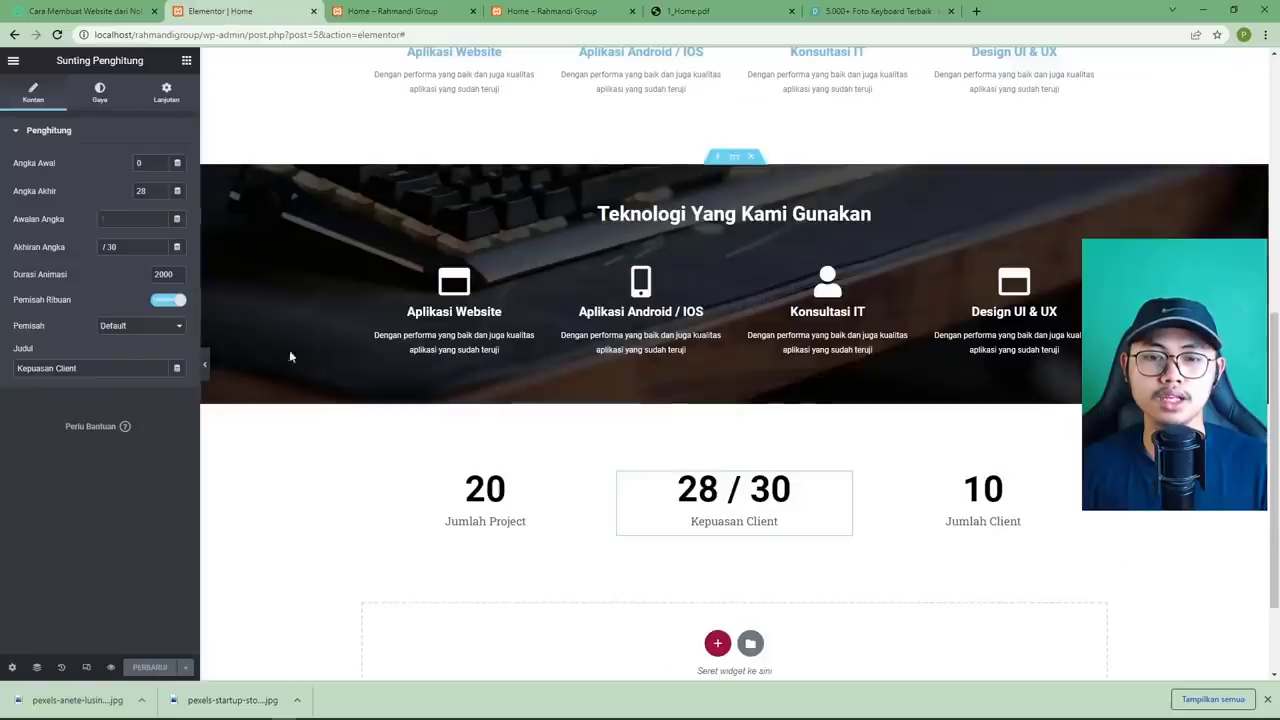
Add a centred Star Rating widget above the Kepuasan Client counter, rating 4.5 on a 0-5 scale.
{"action": "left_click", "coordinate": [186, 61]}
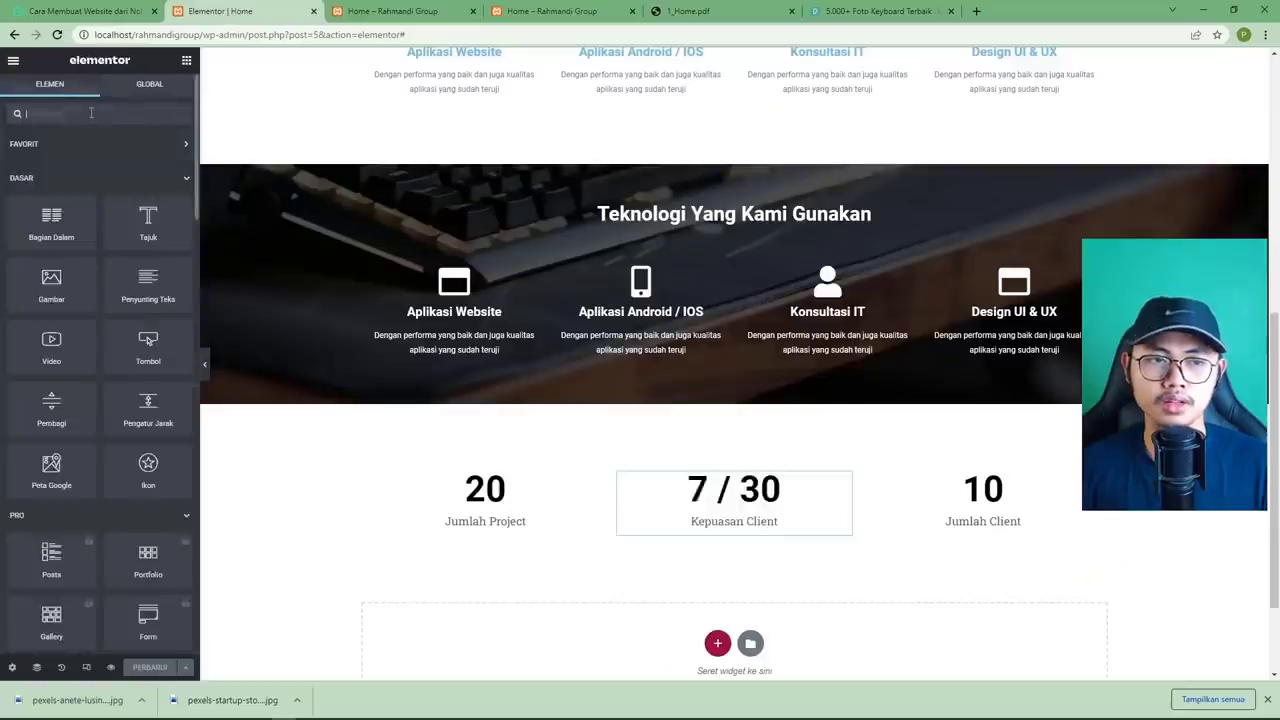
{"action": "type", "text": "rating"}
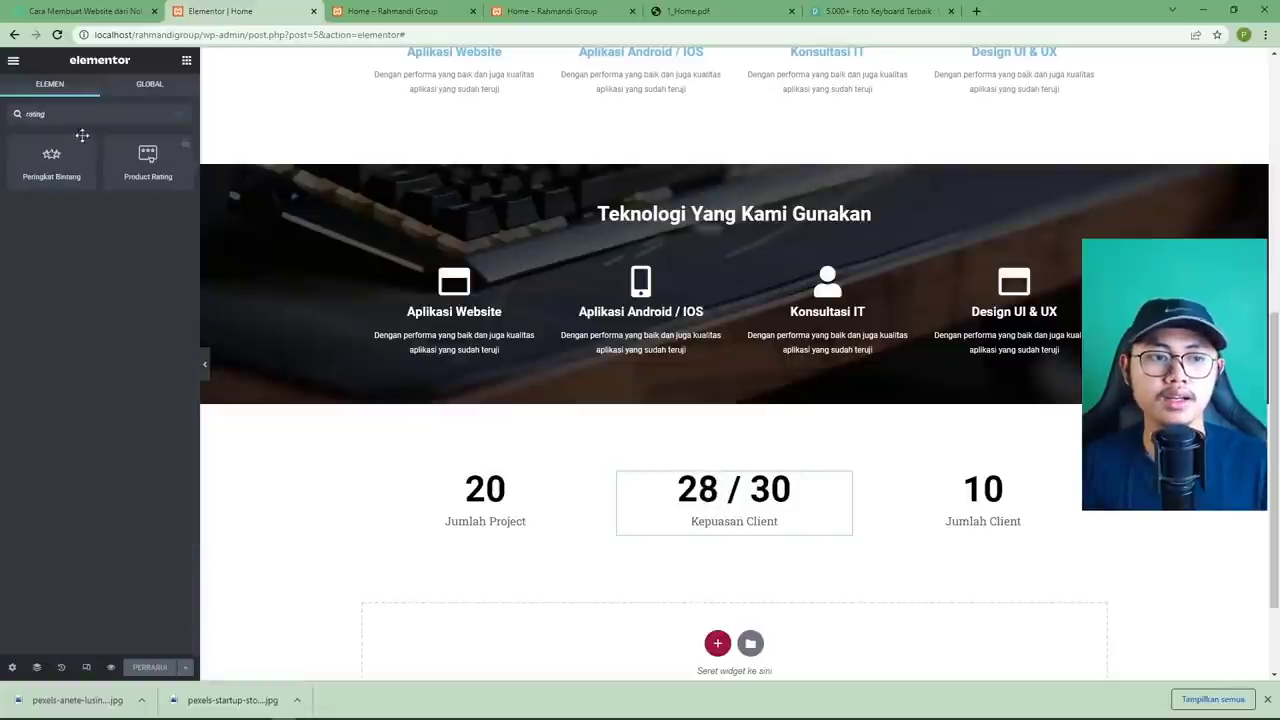
{"action": "left_click_drag", "start_coordinate": [46, 173], "coordinate": [680, 482]}
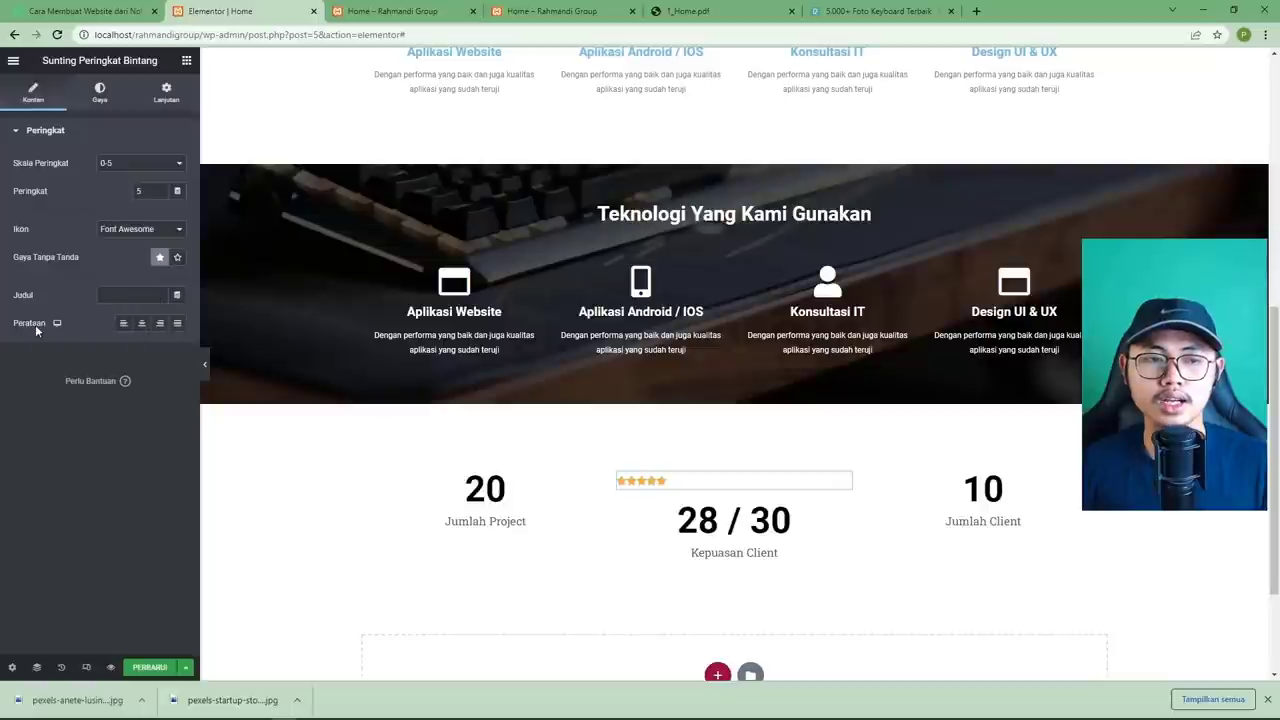
{"action": "left_click", "coordinate": [141, 323]}
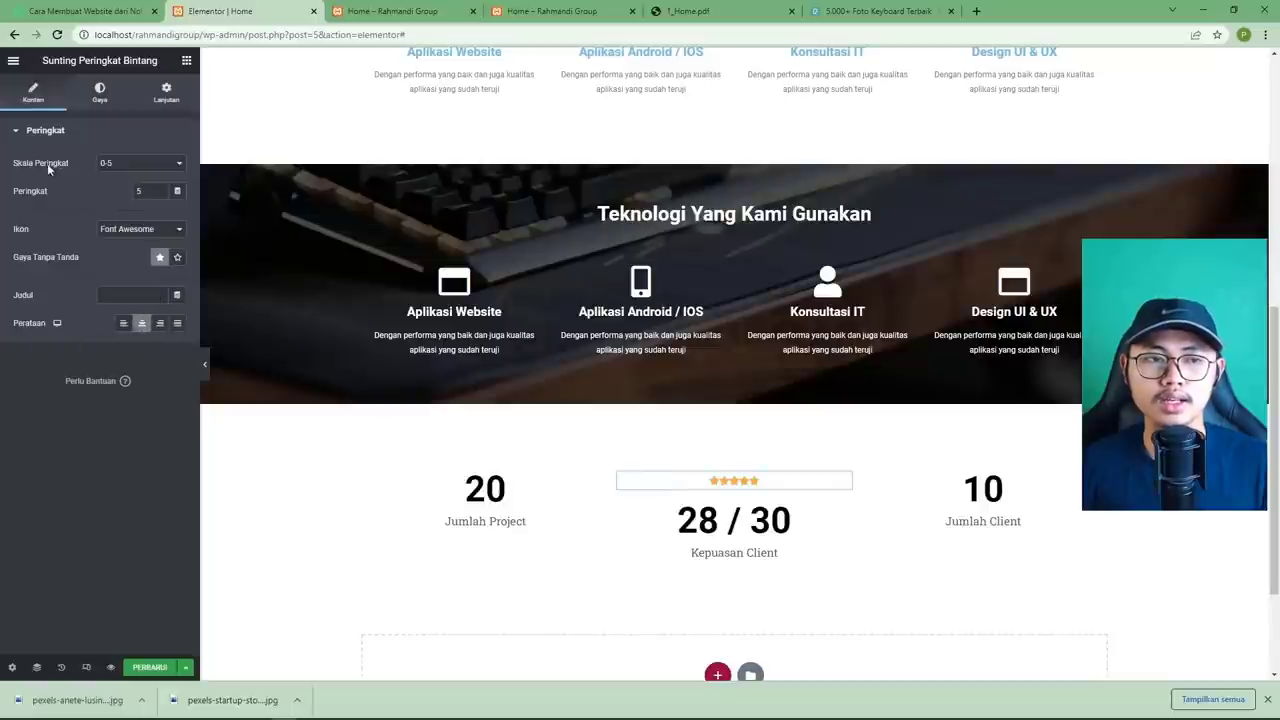
{"action": "left_click", "coordinate": [122, 164]}
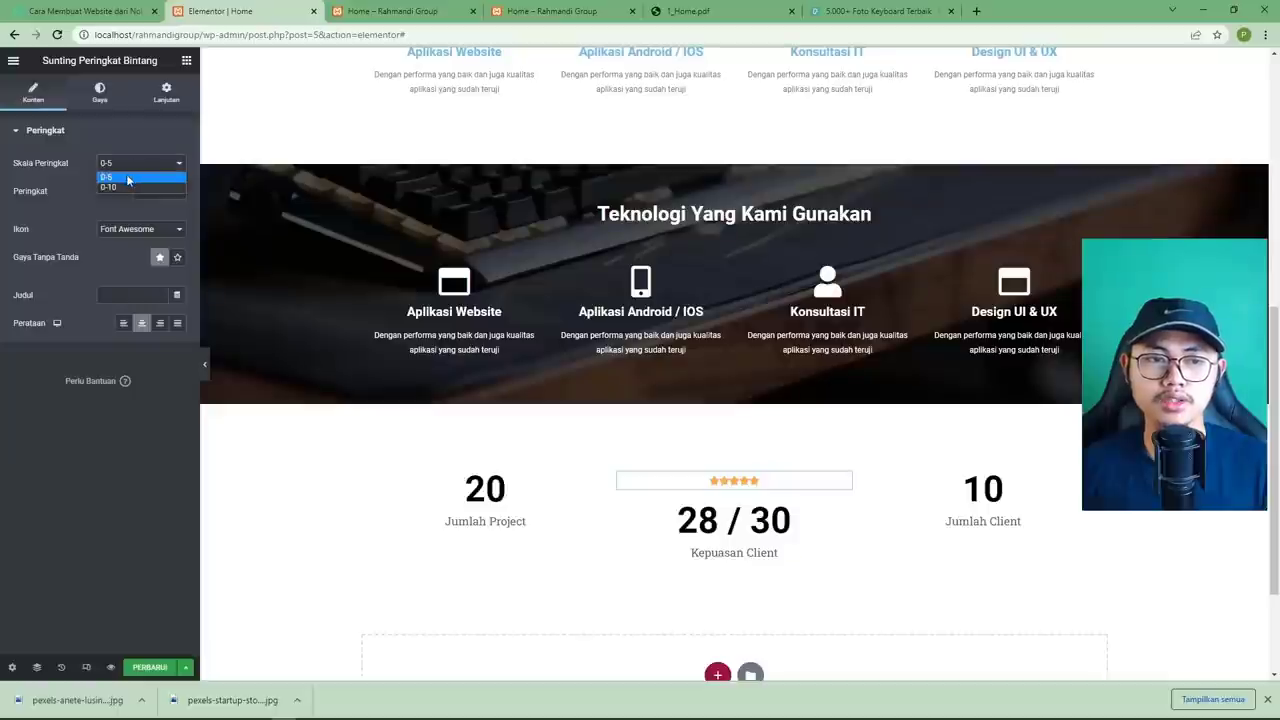
{"action": "left_click", "coordinate": [127, 178]}
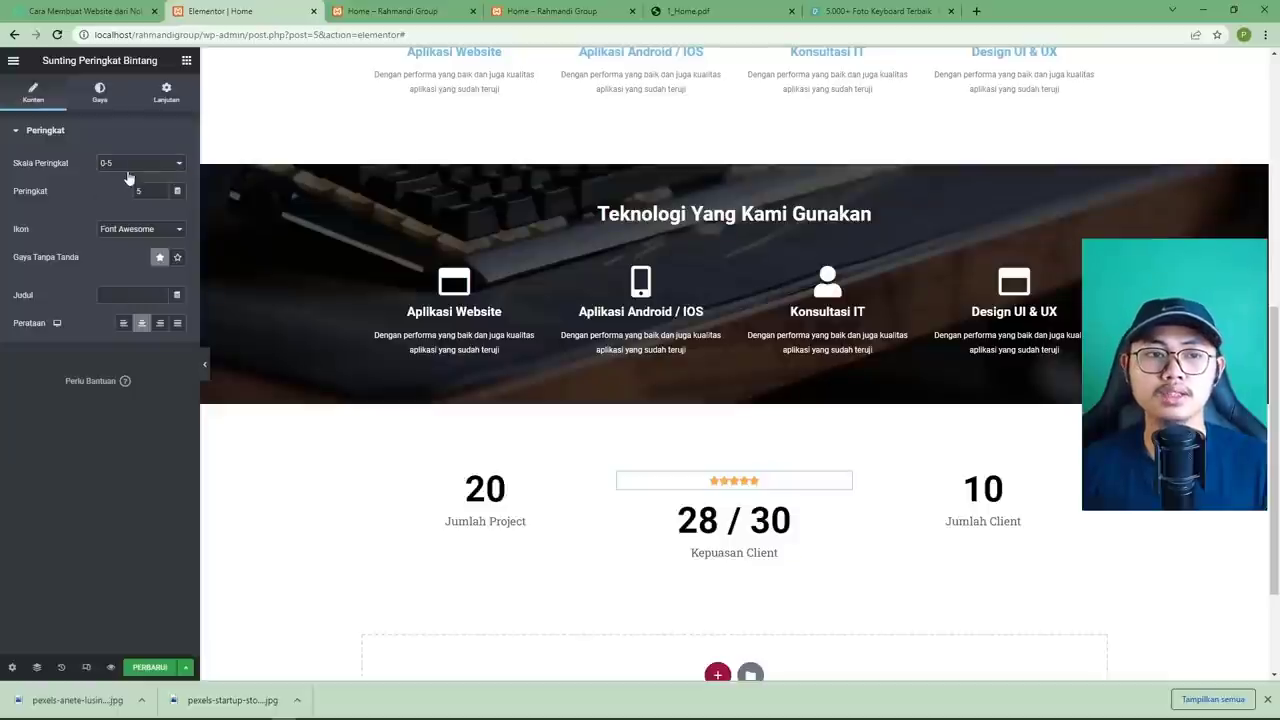
{"action": "left_click", "coordinate": [142, 192]}
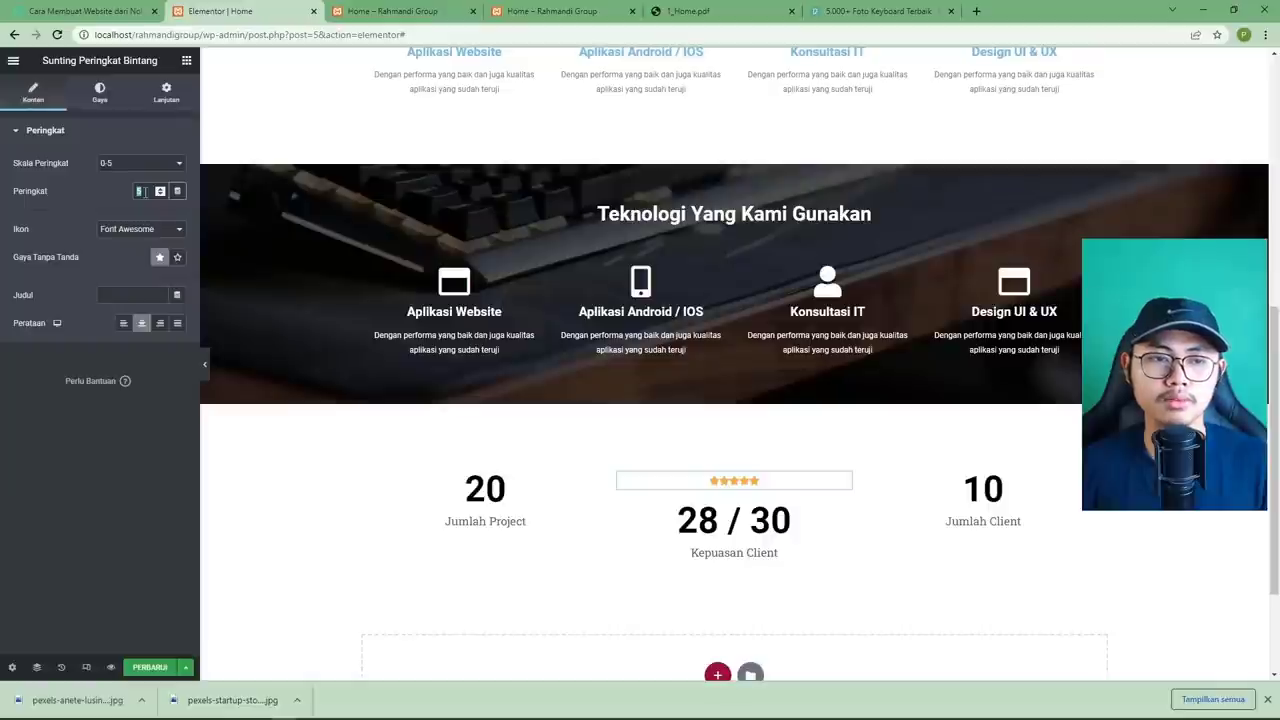
{"action": "type", "text": "4.5"}
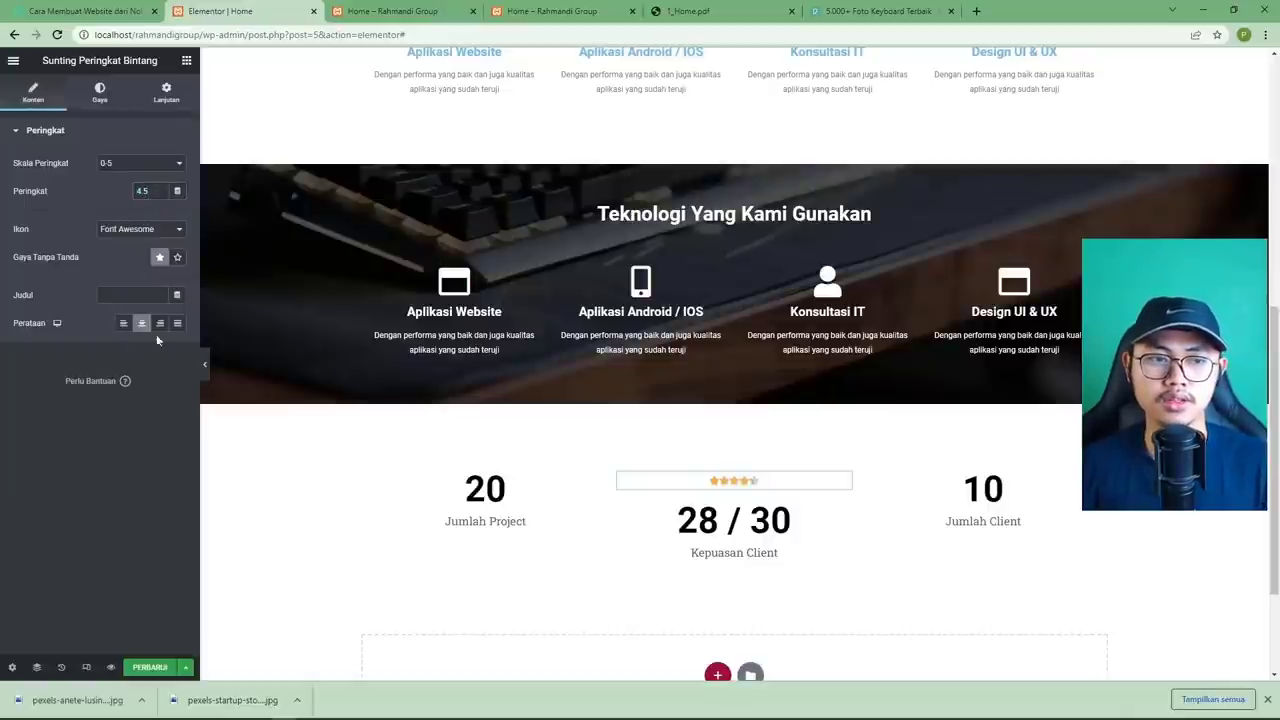
Keep Font Awesome star icons and check the rating against the PDF mockup.
{"action": "left_click", "coordinate": [142, 229]}
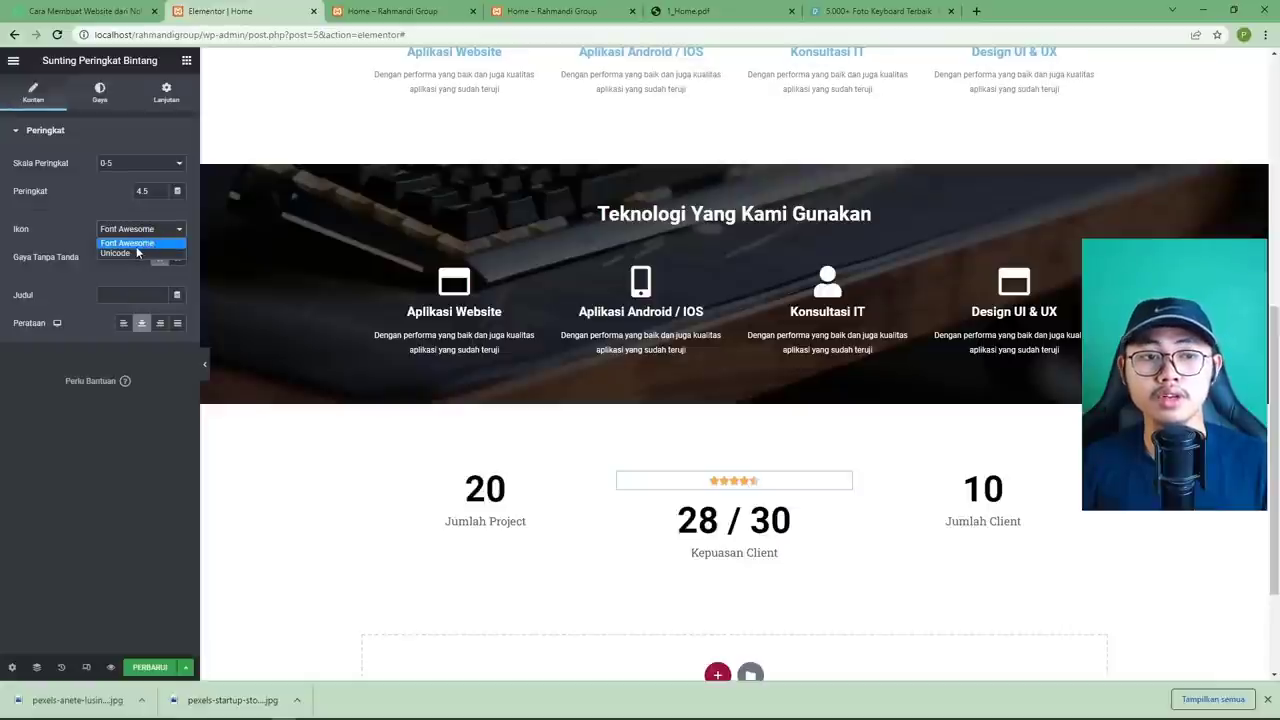
{"action": "left_click", "coordinate": [136, 251]}
{"action": "left_click", "coordinate": [136, 237]}
{"action": "left_click", "coordinate": [137, 243]}
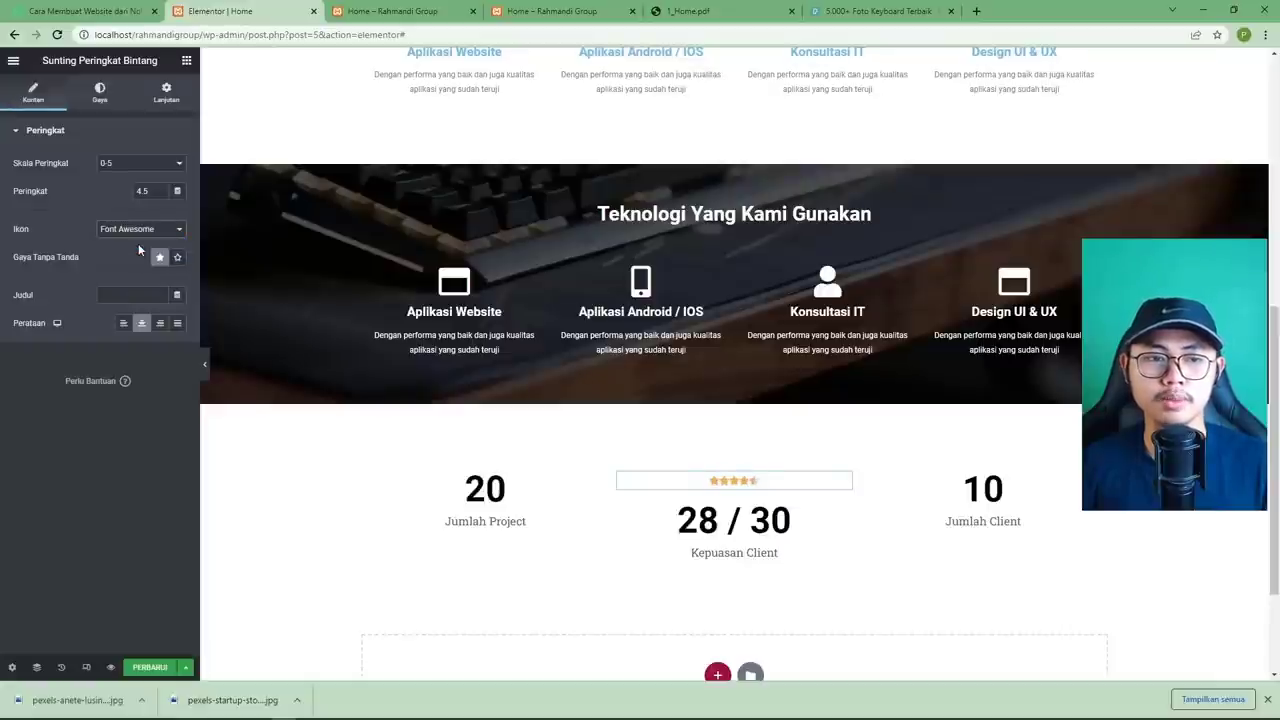
{"action": "left_click", "coordinate": [676, 10]}
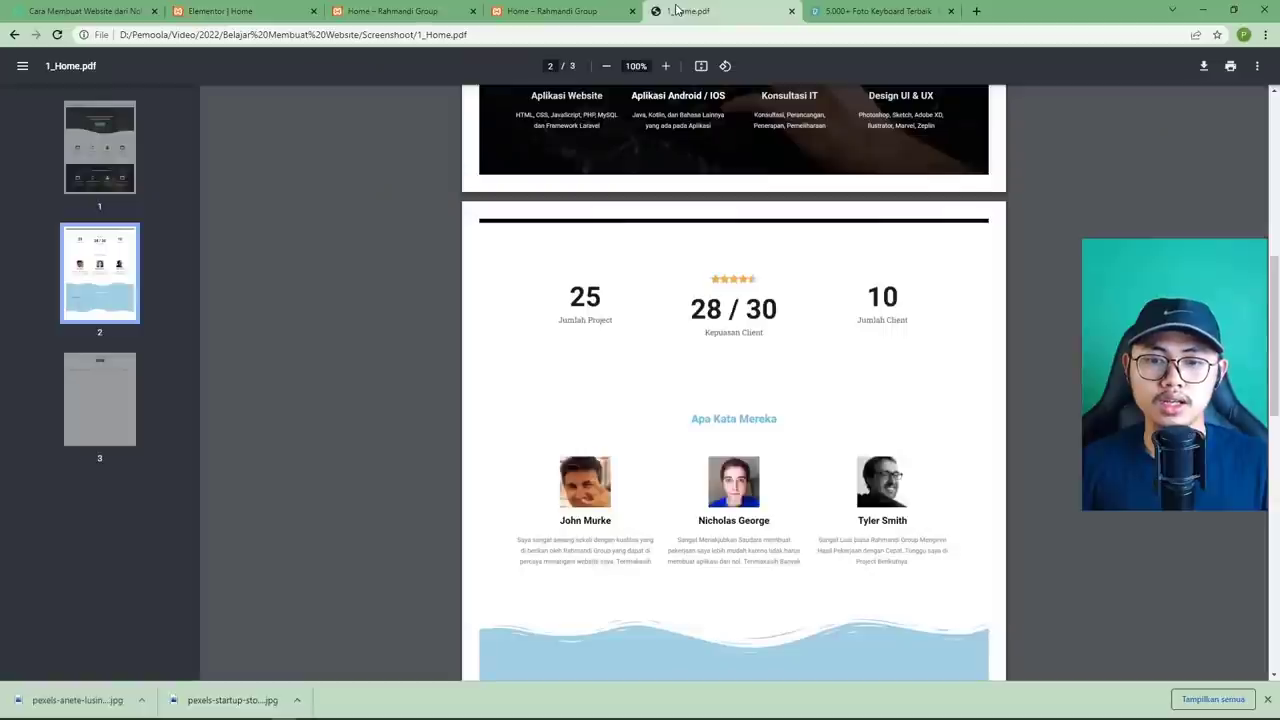
{"action": "left_click", "coordinate": [251, 14]}
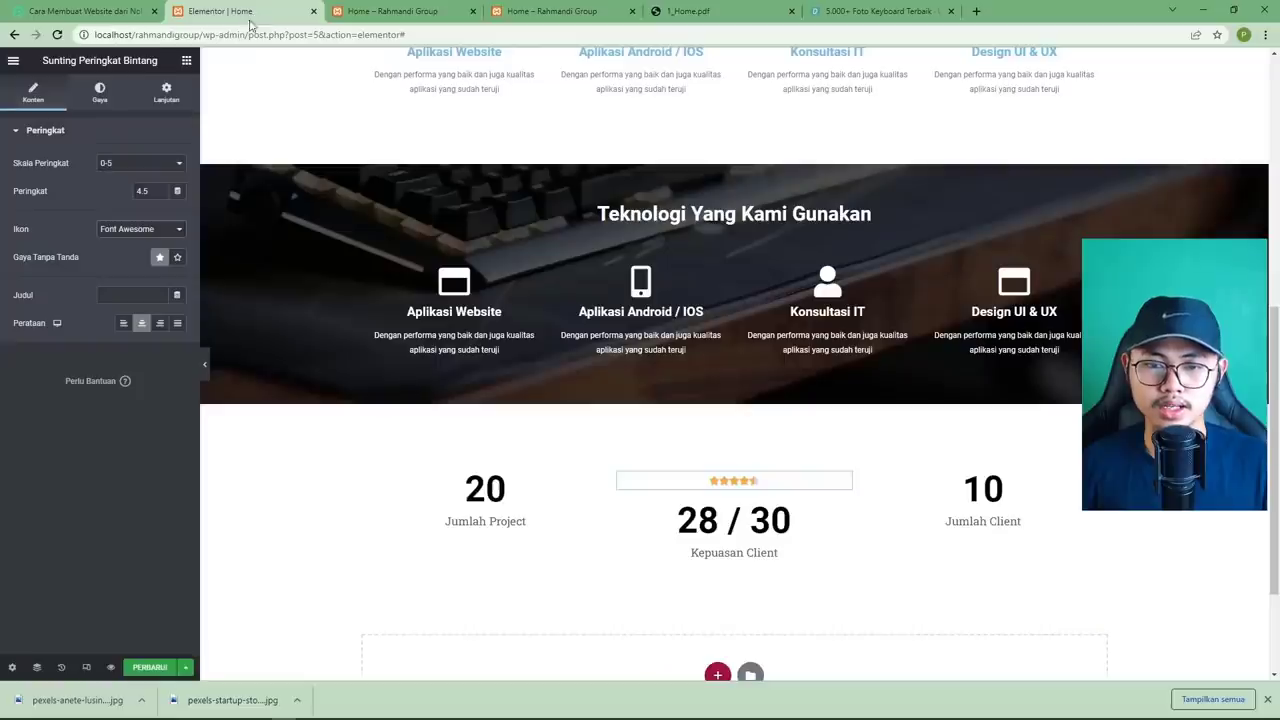
{"action": "left_click", "coordinate": [676, 14]}
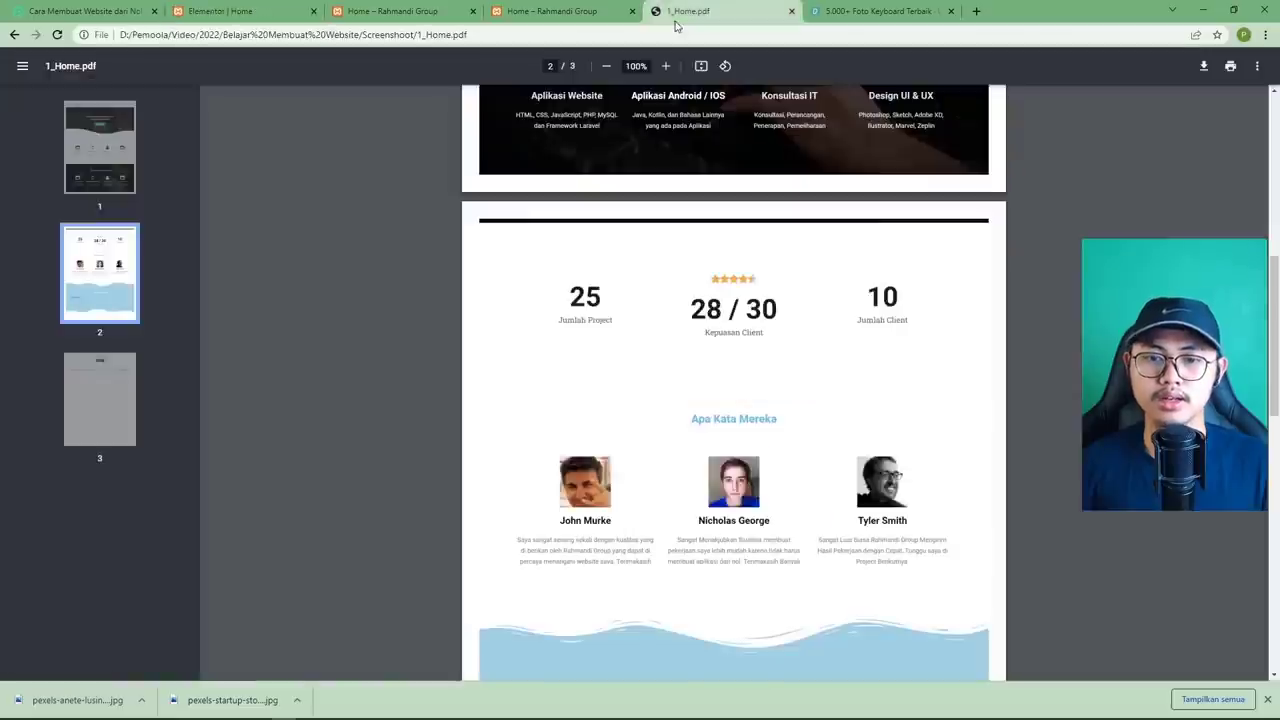
{"action": "left_click", "coordinate": [251, 12]}
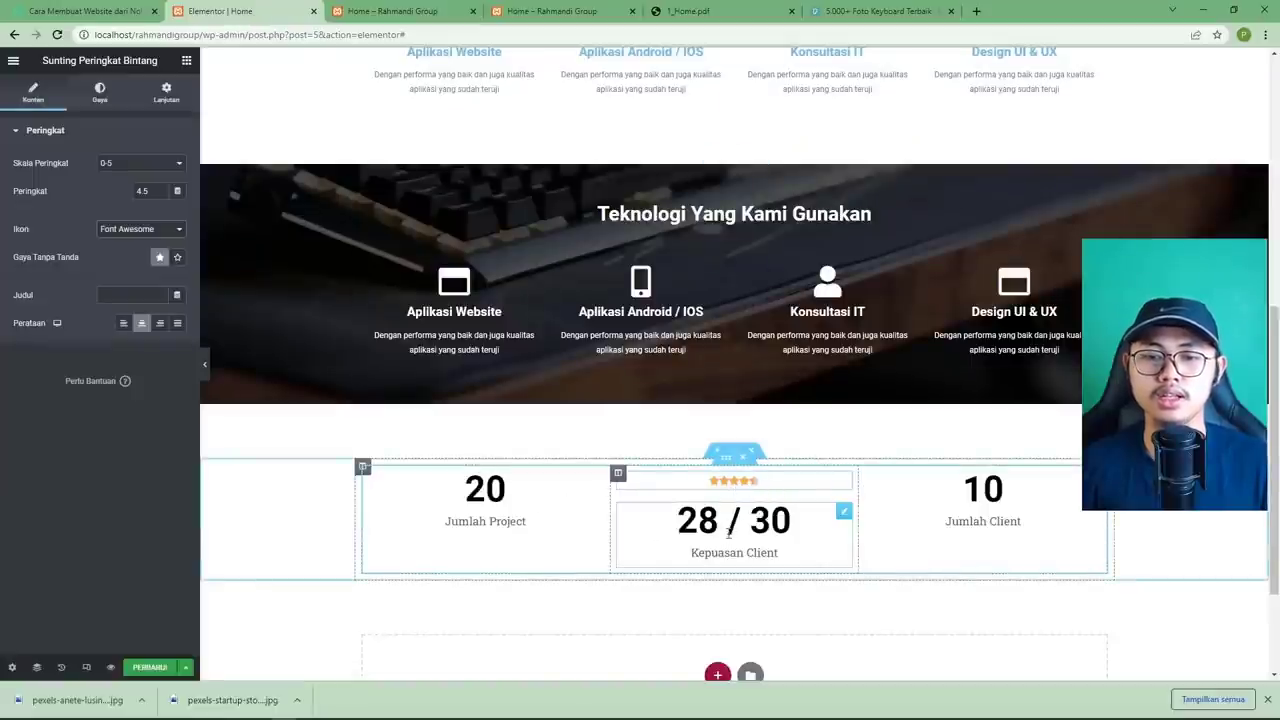
{"action": "left_click", "coordinate": [734, 453]}
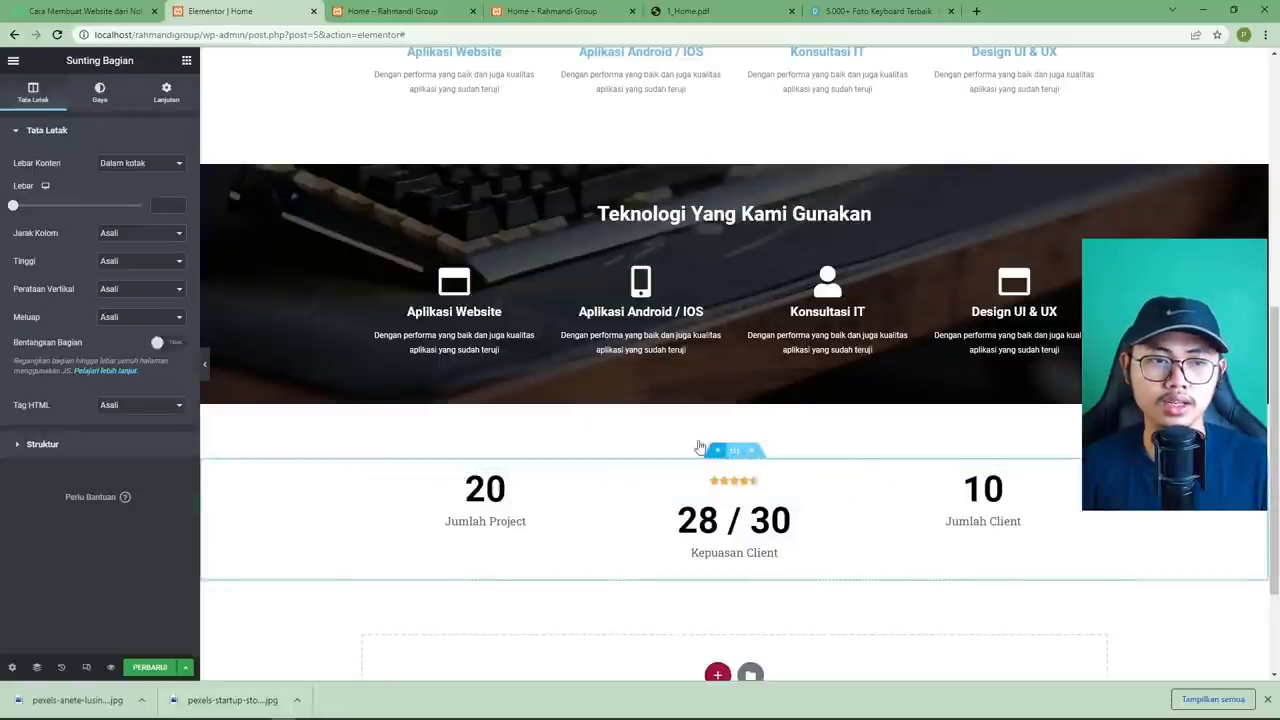
Vertically centre the stats section, centre the middle column both ways, and save.
{"action": "left_click", "coordinate": [115, 288]}
{"action": "left_click", "coordinate": [135, 314]}
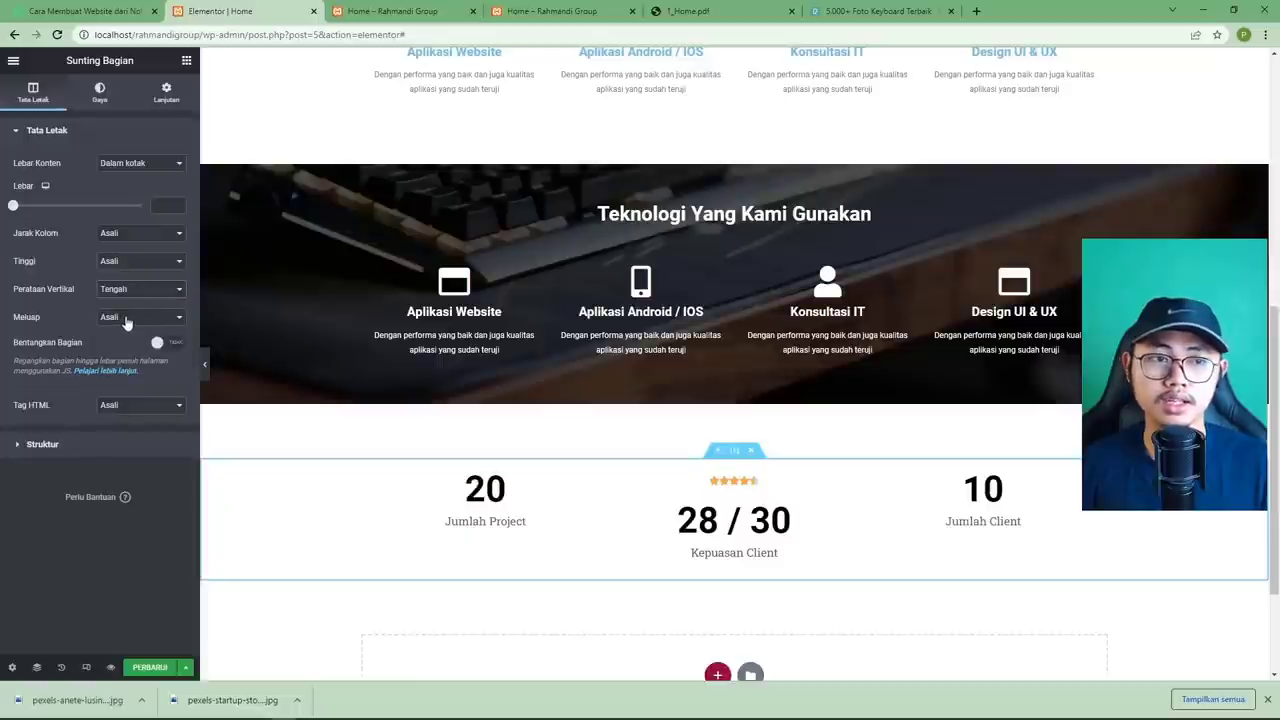
{"action": "left_click", "coordinate": [364, 468]}
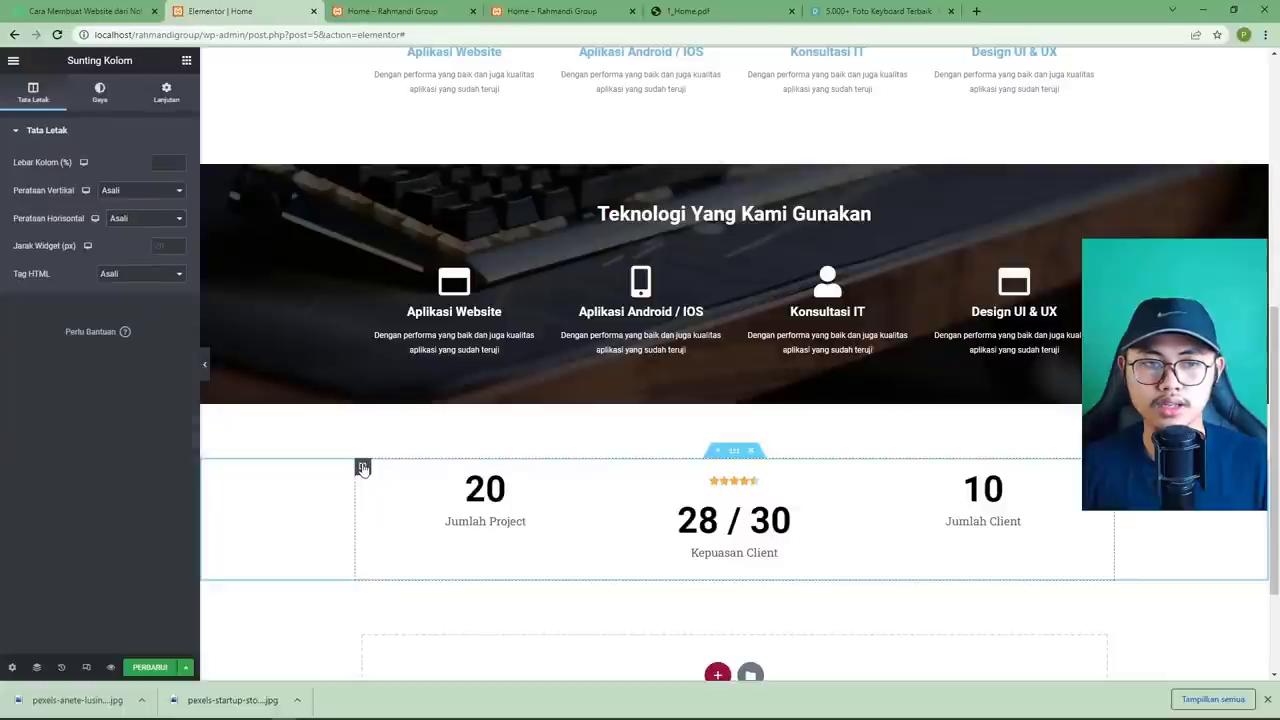
{"action": "left_click", "coordinate": [735, 453]}
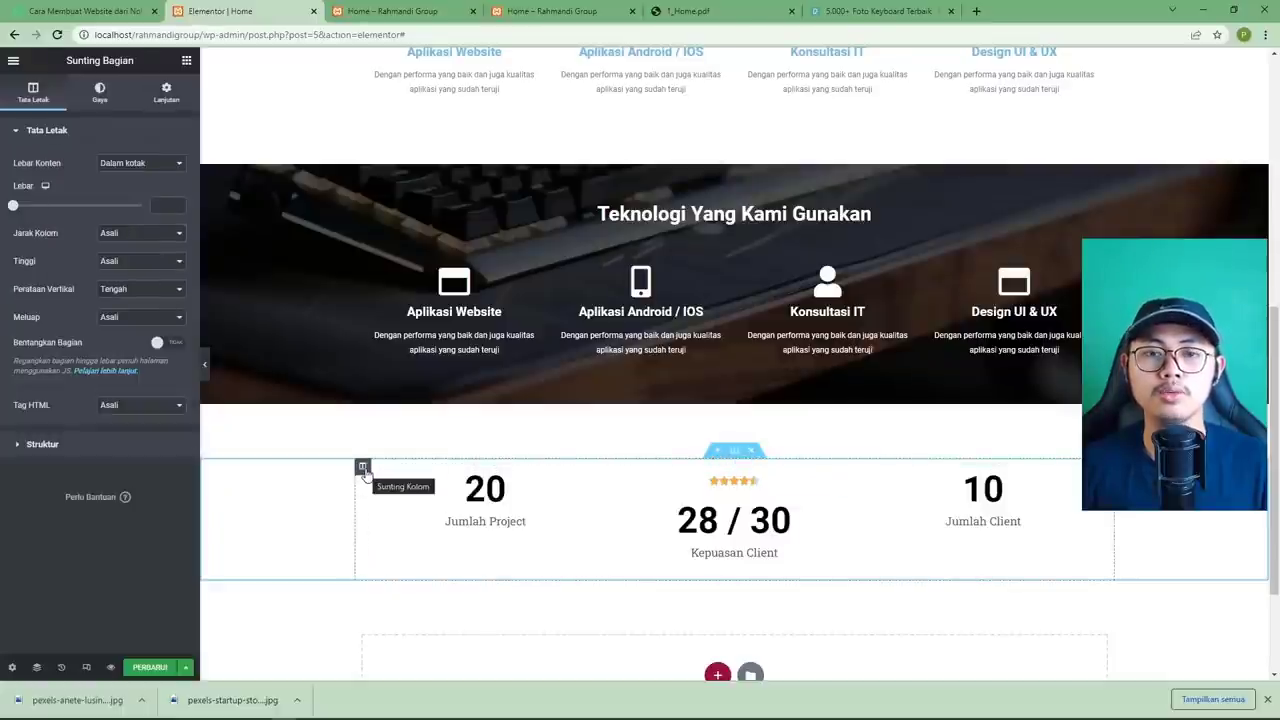
{"action": "left_click", "coordinate": [363, 467]}
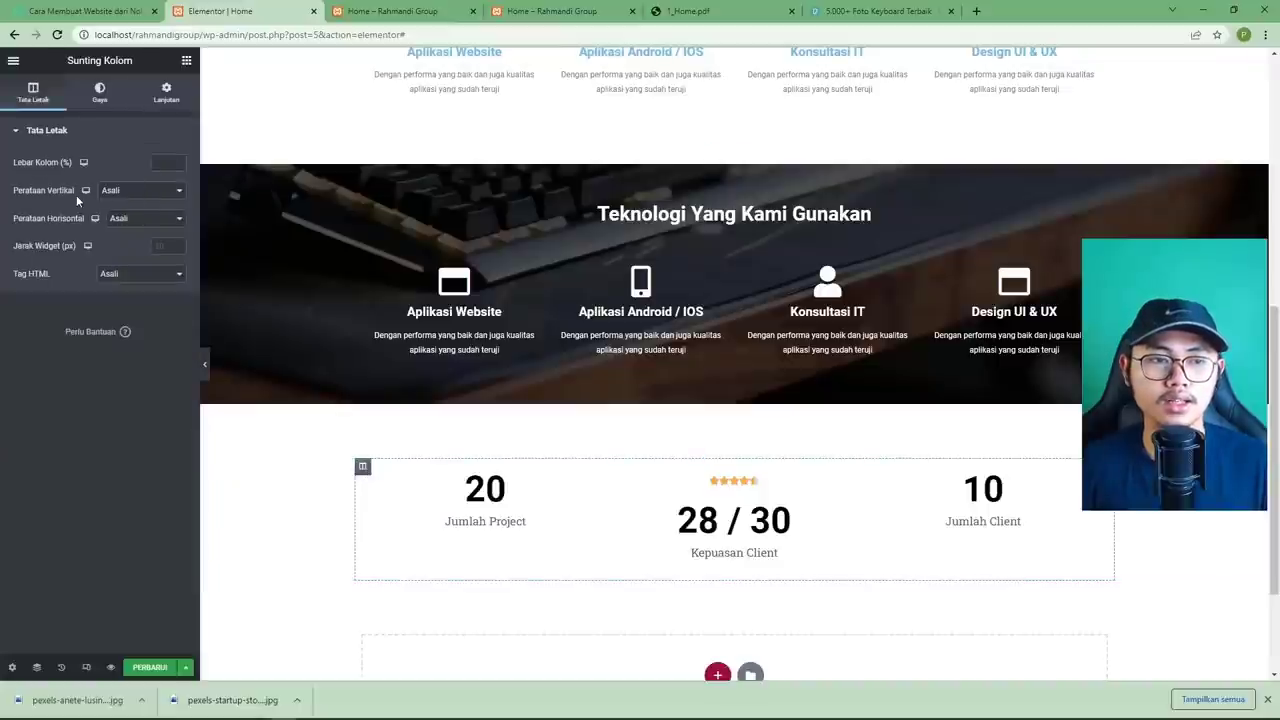
{"action": "left_click", "coordinate": [120, 190]}
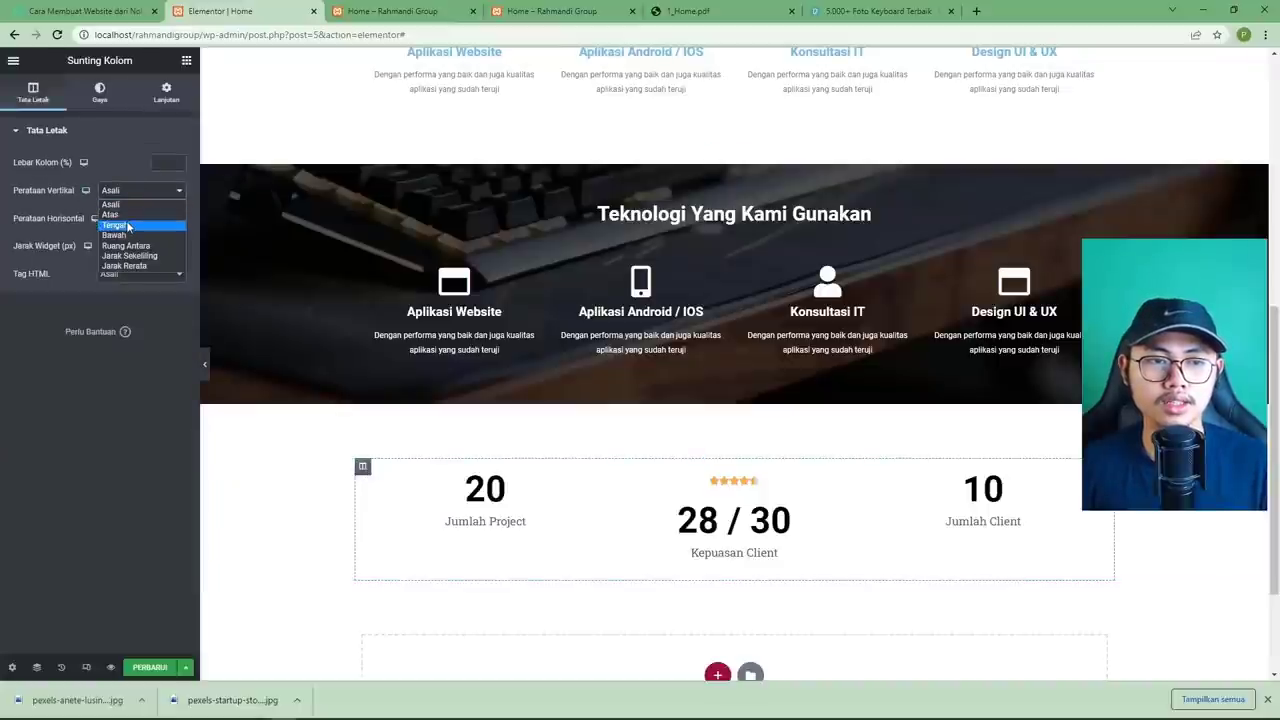
{"action": "left_click", "coordinate": [127, 226]}
{"action": "left_click", "coordinate": [140, 219]}
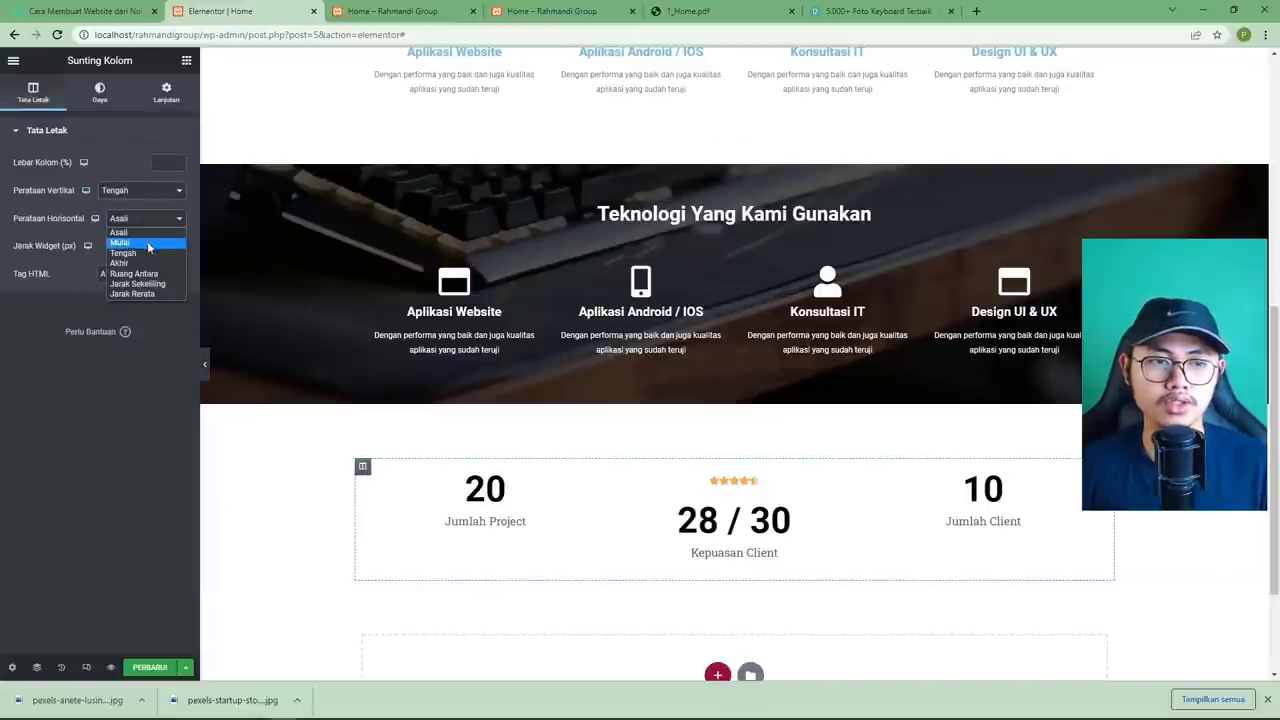
{"action": "left_click", "coordinate": [149, 253]}
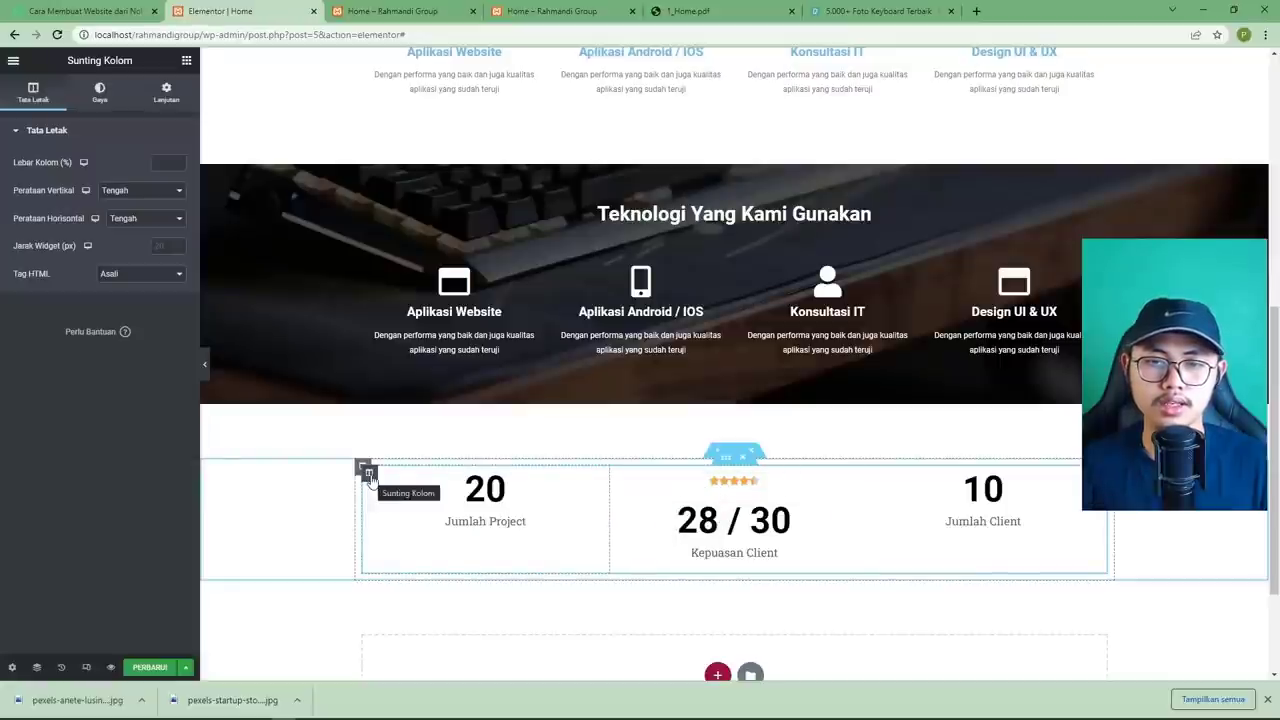
{"action": "left_click", "coordinate": [153, 662]}
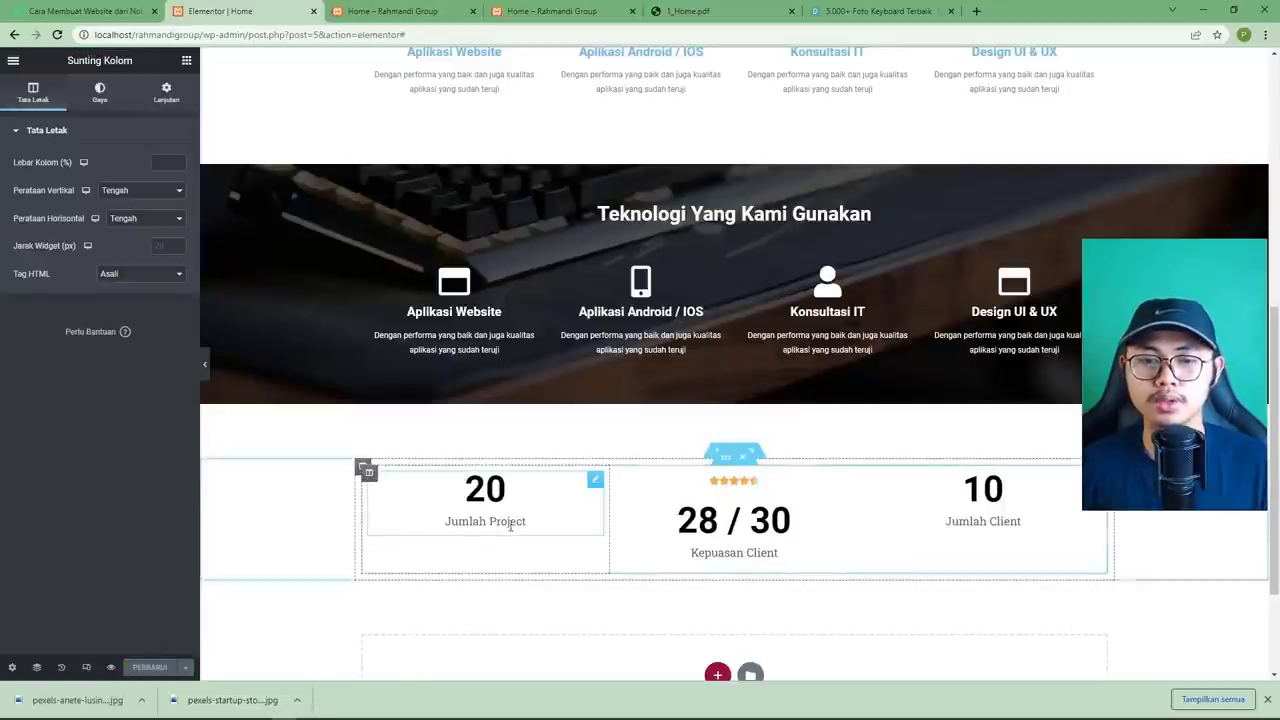
Vertically centre the 20 Jumlah Project and 10 Jumlah Client columns, save, and open the preview.
{"action": "left_click", "coordinate": [369, 474]}
{"action": "left_click", "coordinate": [126, 190]}
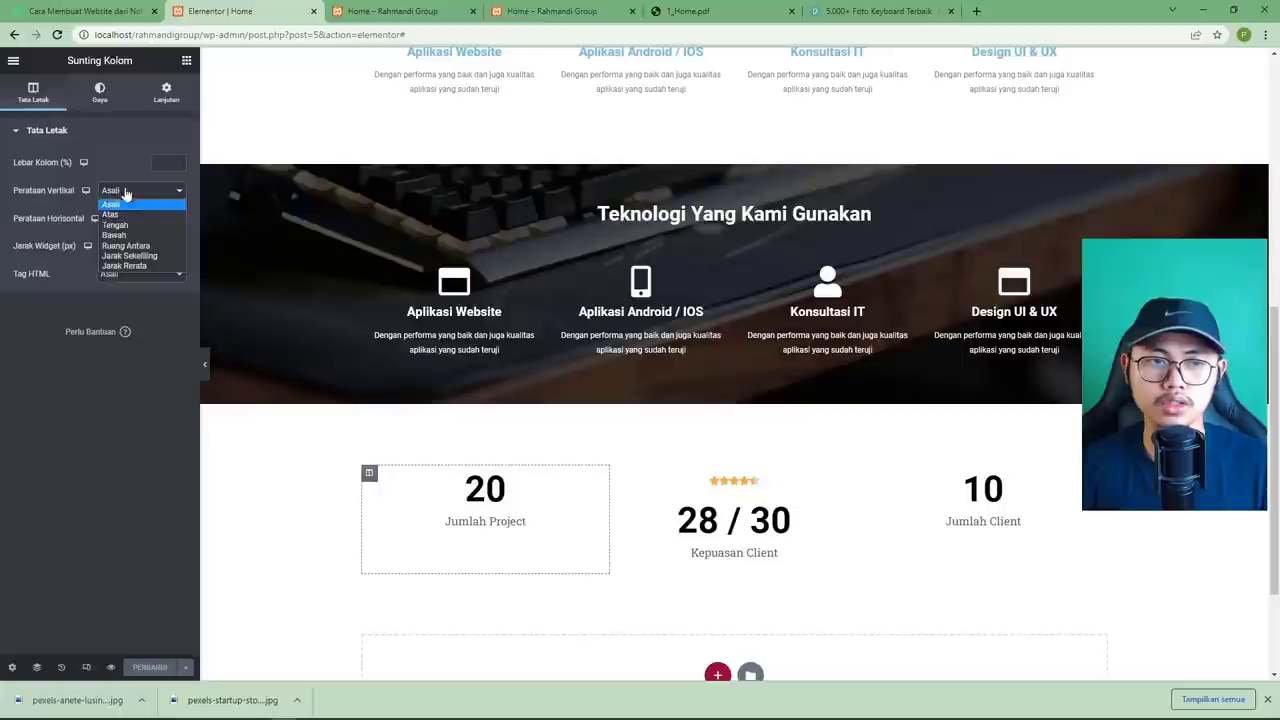
{"action": "left_click", "coordinate": [140, 223]}
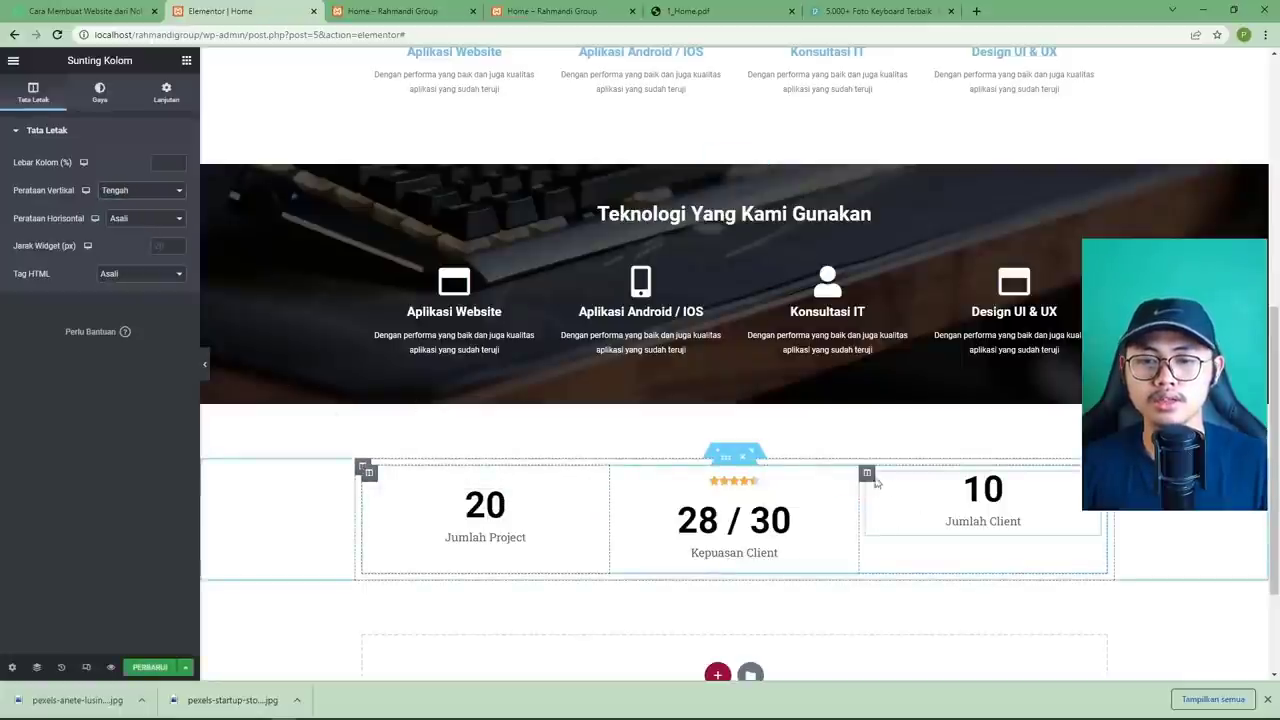
{"action": "left_click", "coordinate": [868, 475]}
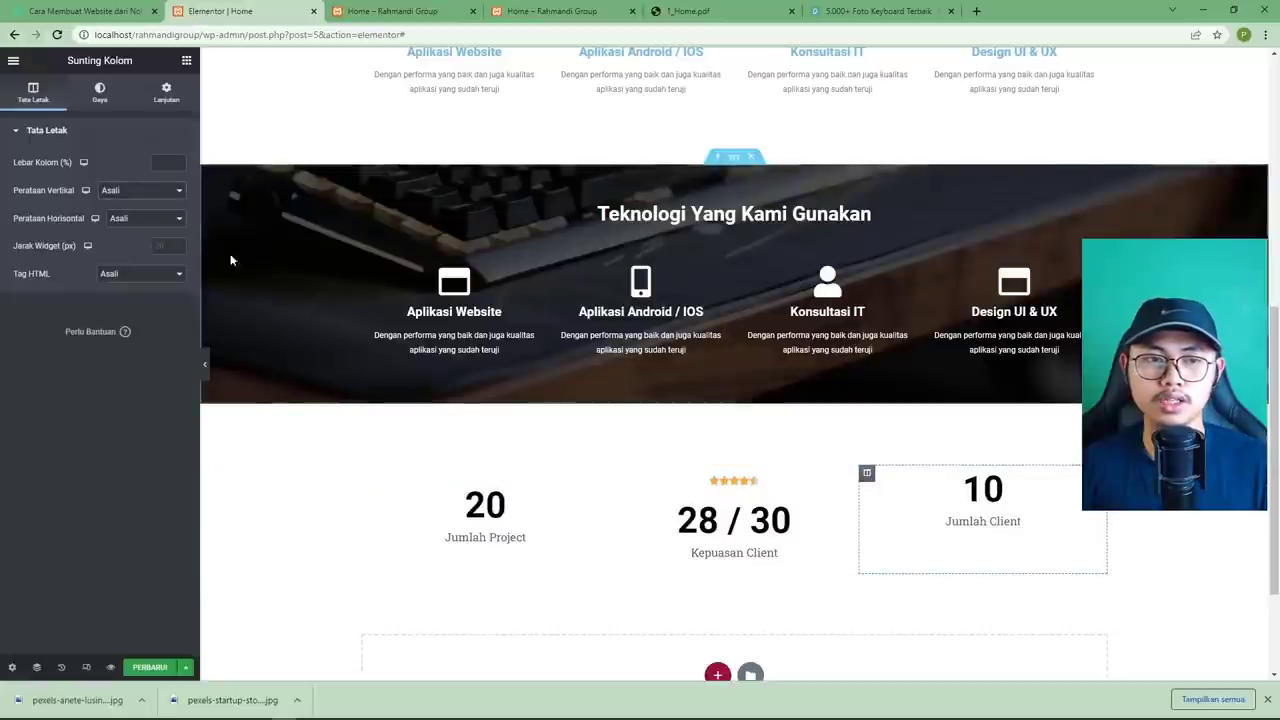
{"action": "left_click", "coordinate": [150, 191]}
{"action": "left_click", "coordinate": [136, 225]}
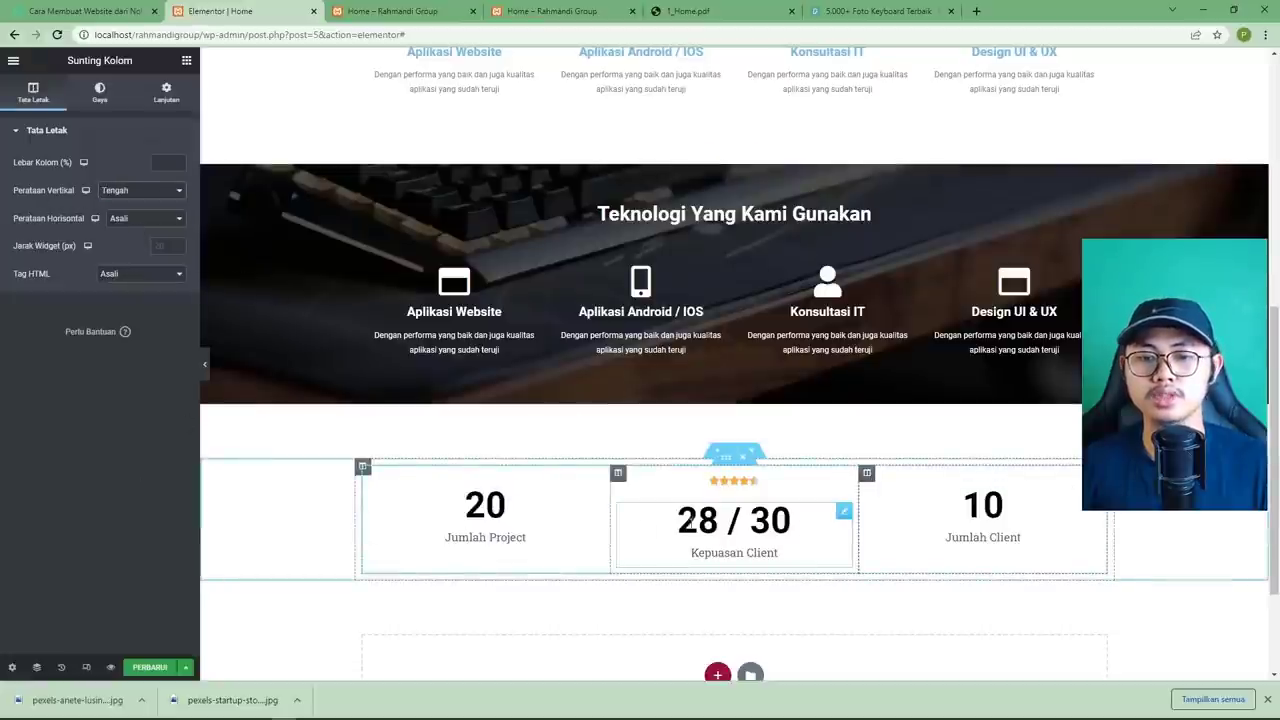
{"action": "left_click", "coordinate": [150, 666]}
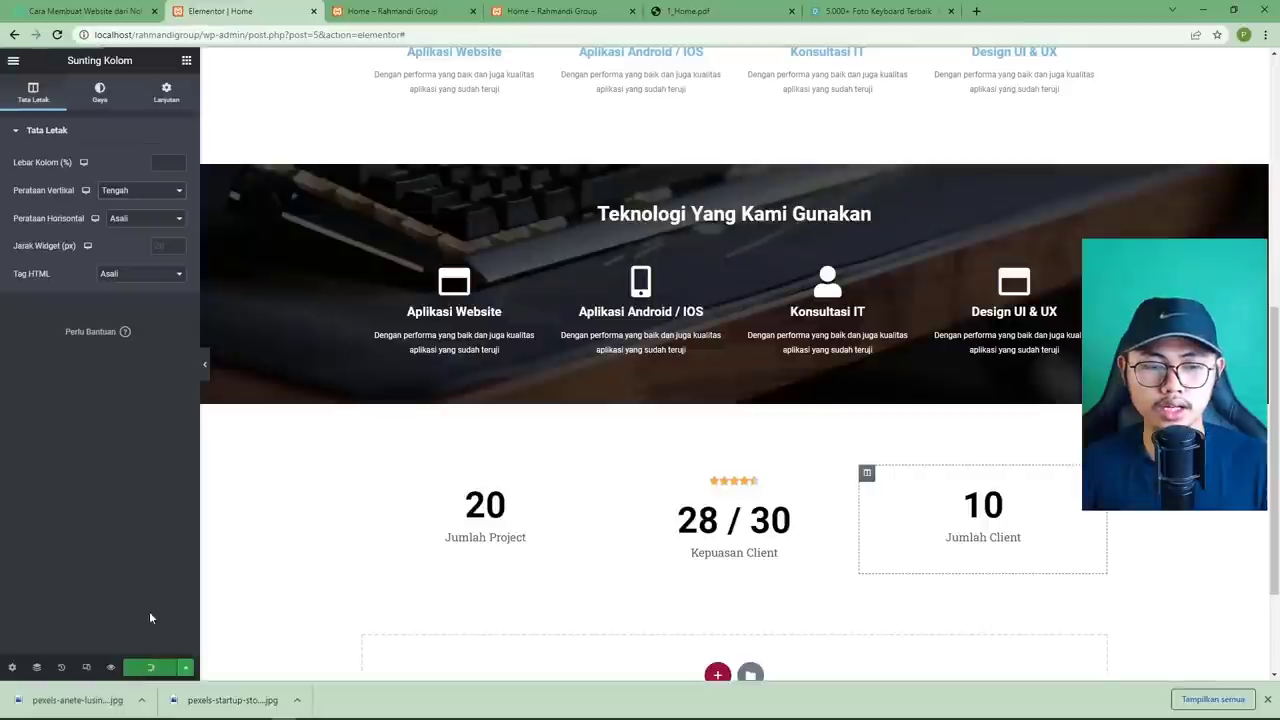
{"action": "left_click", "coordinate": [400, 12]}
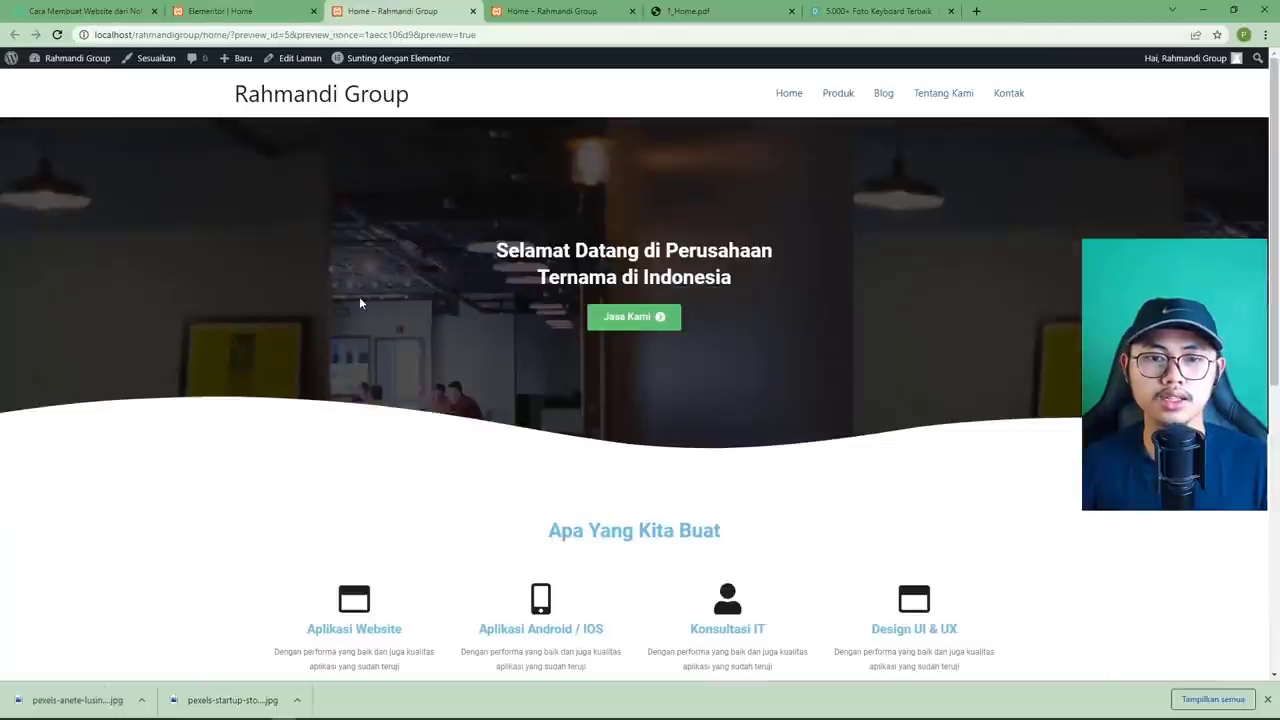
Scroll the live preview to the 20, 28 / 30 and 10 counters, then view the PDF mockup.
{"action": "scroll", "coordinate": [367, 312], "scroll_direction": "down", "scroll_amount": 5}
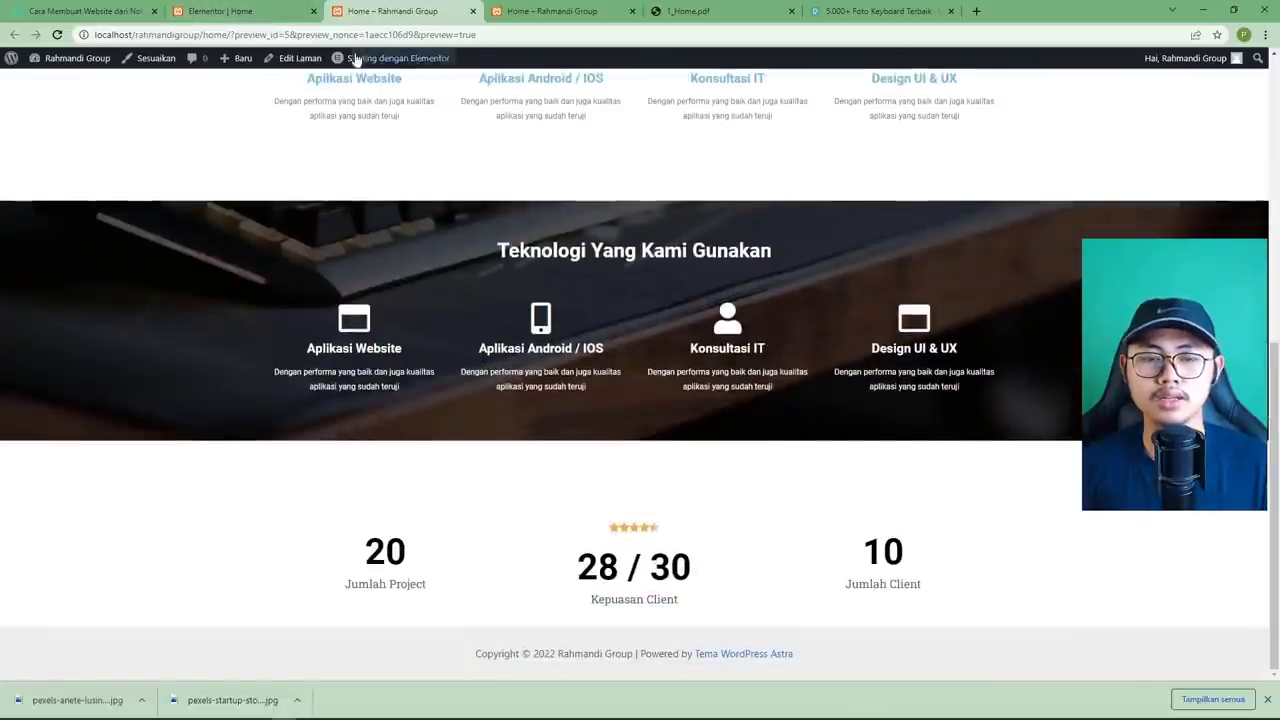
{"action": "left_click", "coordinate": [220, 11]}
{"action": "left_click", "coordinate": [688, 11]}
Give the stats section a linked top and bottom margin of 5 and save.
{"action": "scroll", "coordinate": [686, 431], "scroll_direction": "down", "scroll_amount": 1}
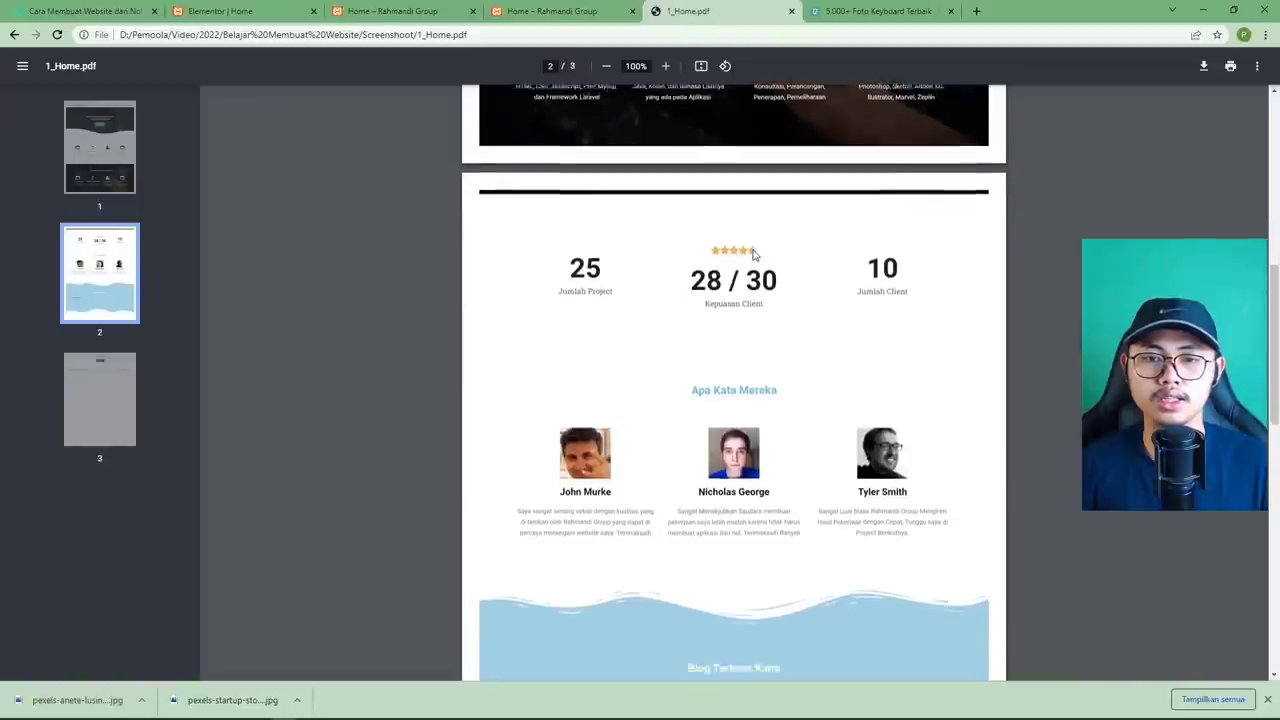
{"action": "left_click", "coordinate": [226, 14]}
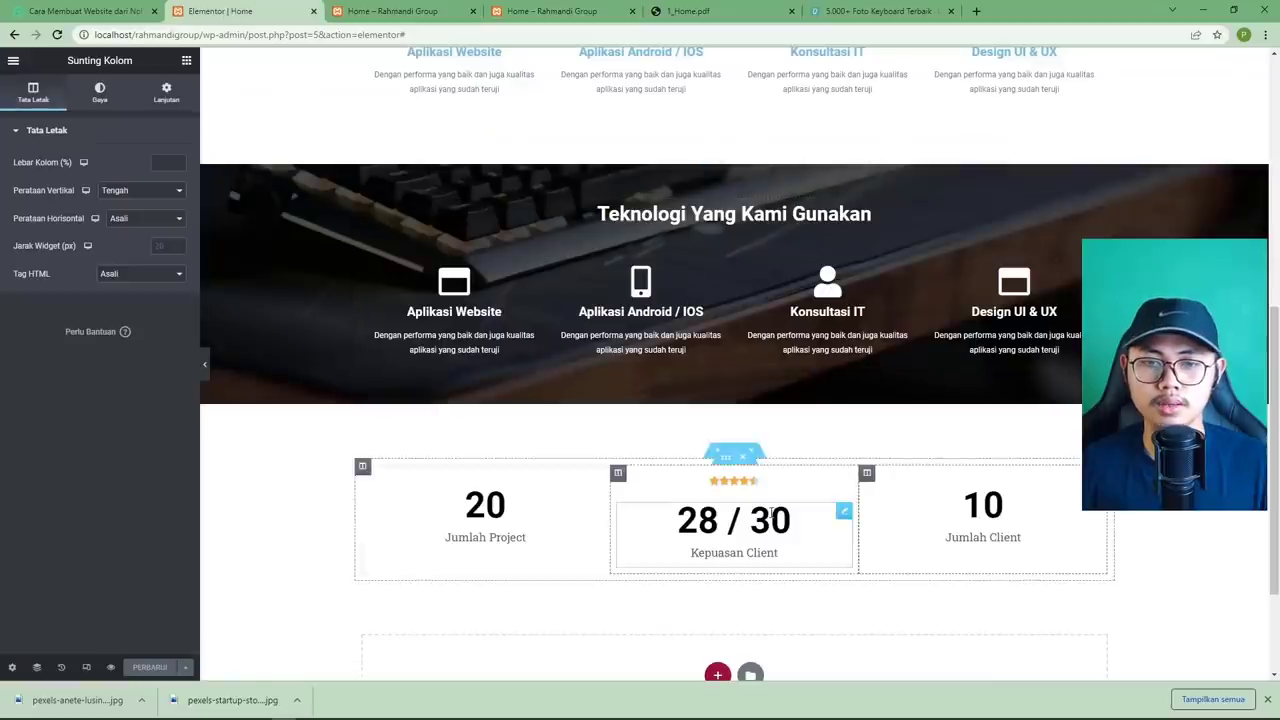
{"action": "left_click", "coordinate": [735, 453]}
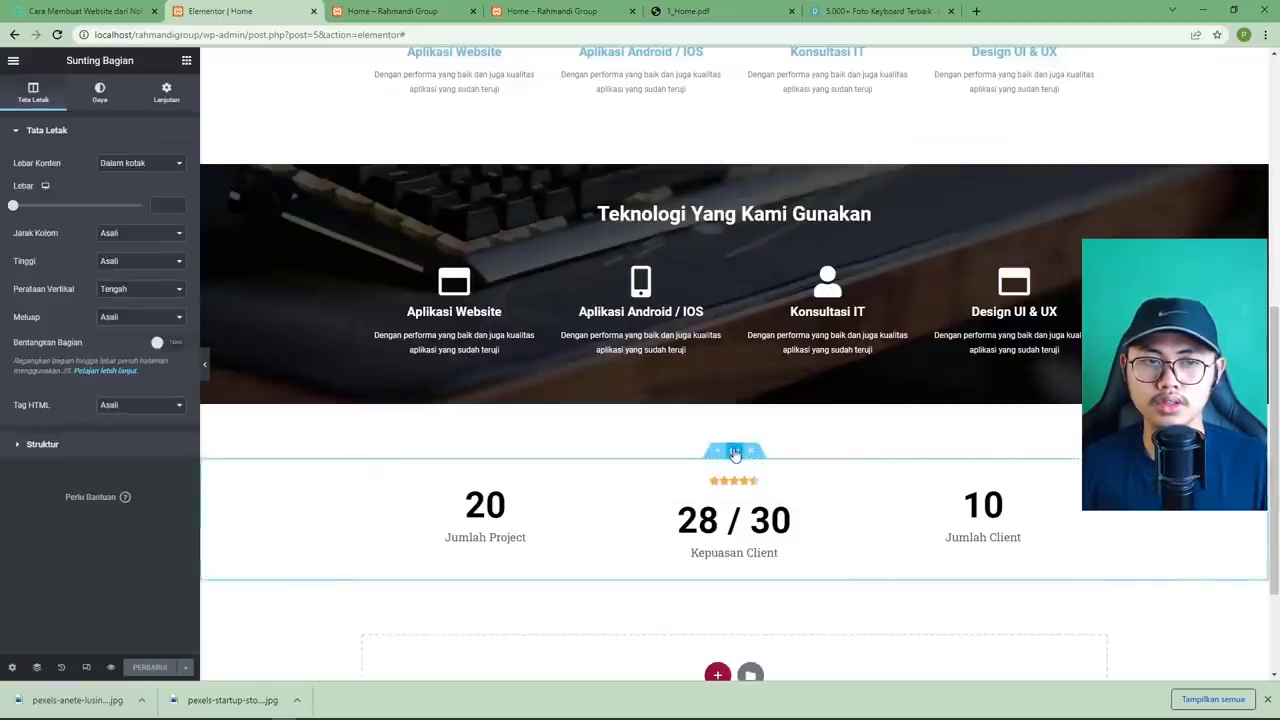
{"action": "left_click", "coordinate": [158, 100]}
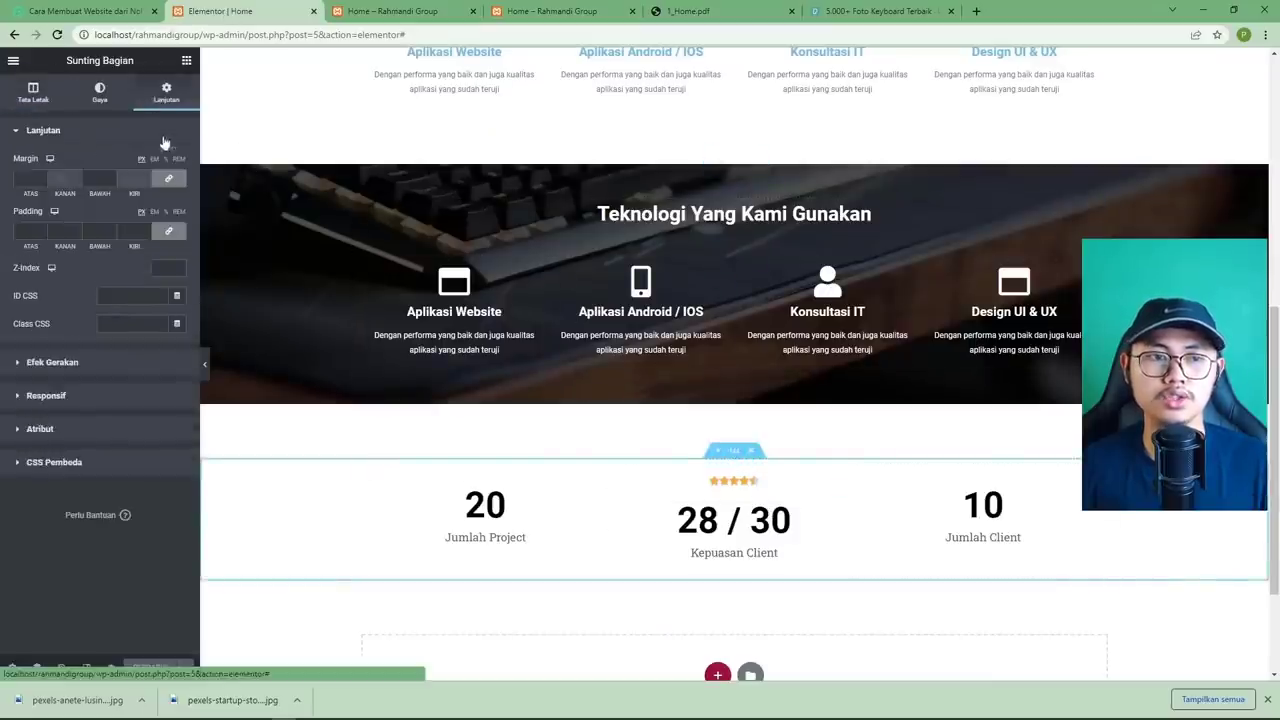
{"action": "left_click", "coordinate": [27, 178]}
{"action": "type", "text": "5"}
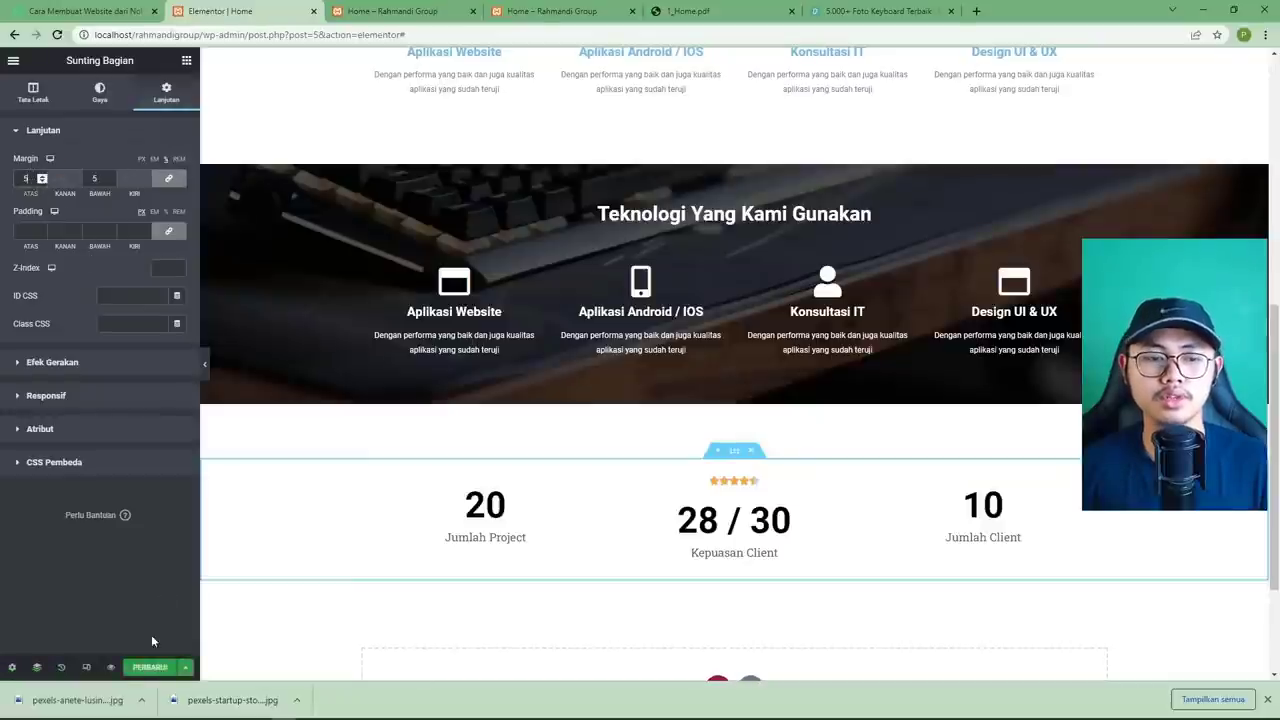
{"action": "left_click", "coordinate": [150, 667]}
Check the spaced-out counters in the live preview, then return to the 1_Home.pdf mockup.
{"action": "left_click", "coordinate": [395, 11]}
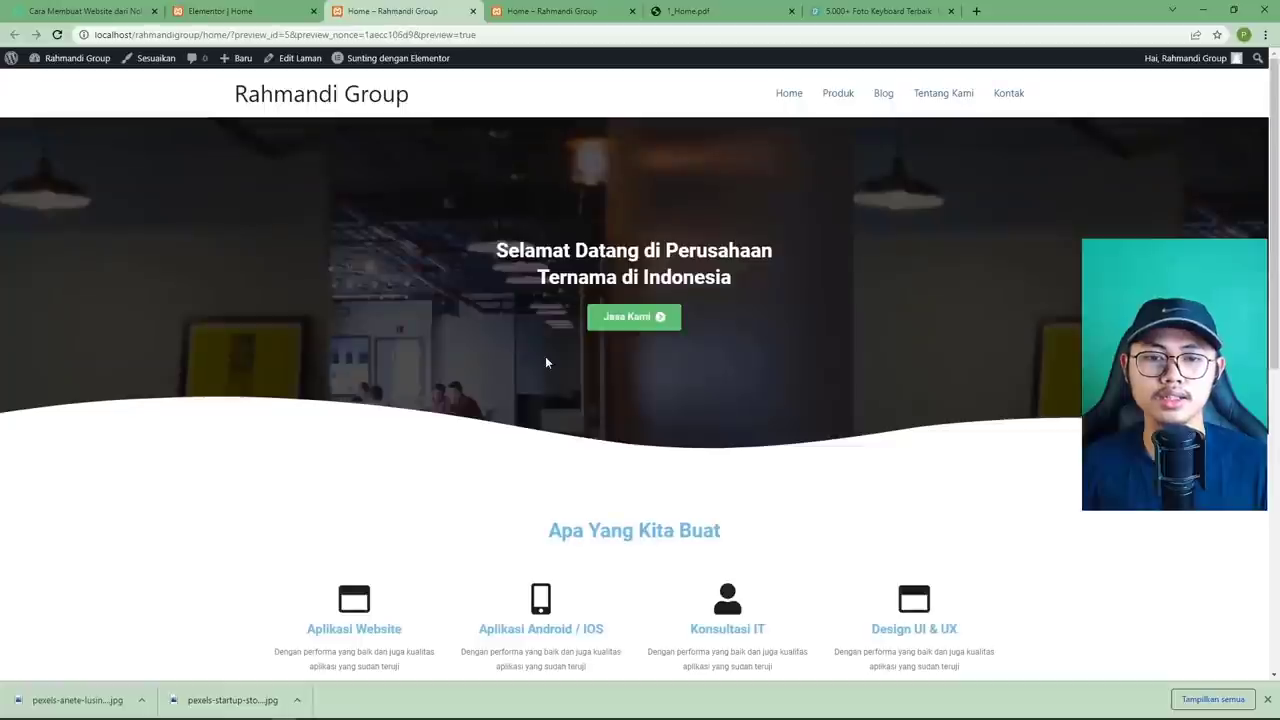
{"action": "scroll", "coordinate": [546, 362], "scroll_direction": "down", "scroll_amount": 10}
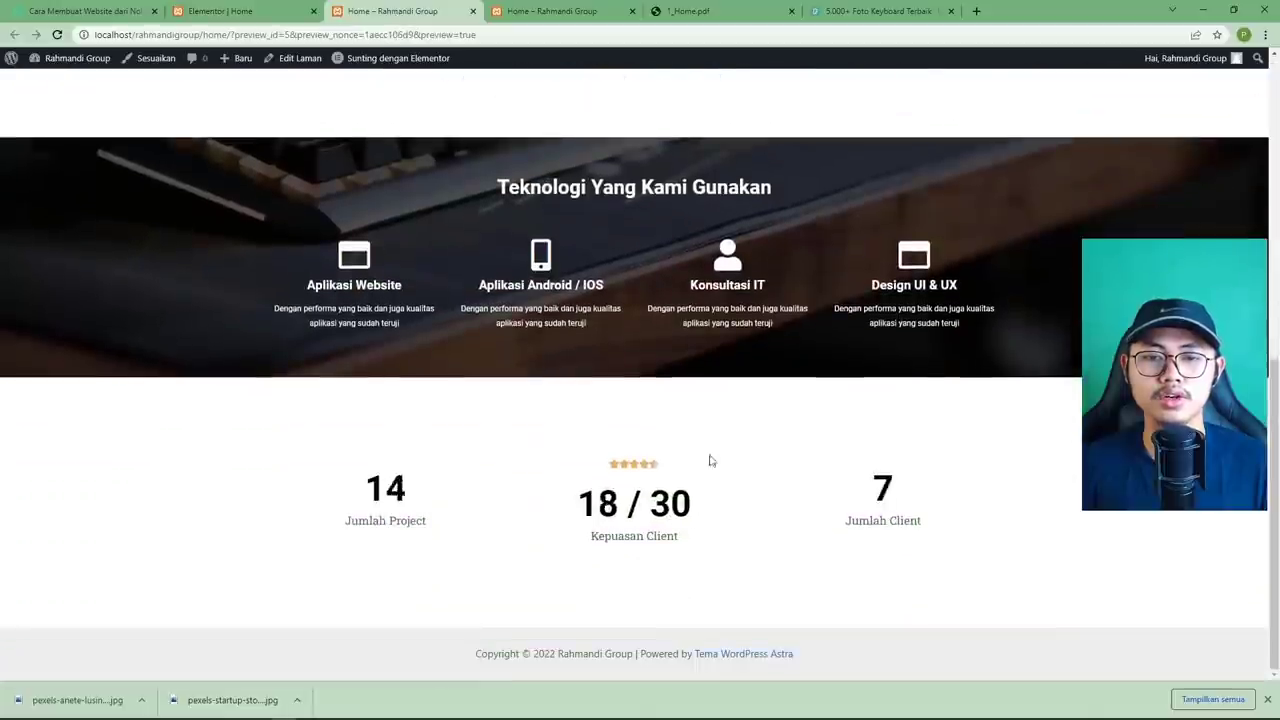
{"action": "left_click", "coordinate": [704, 18]}
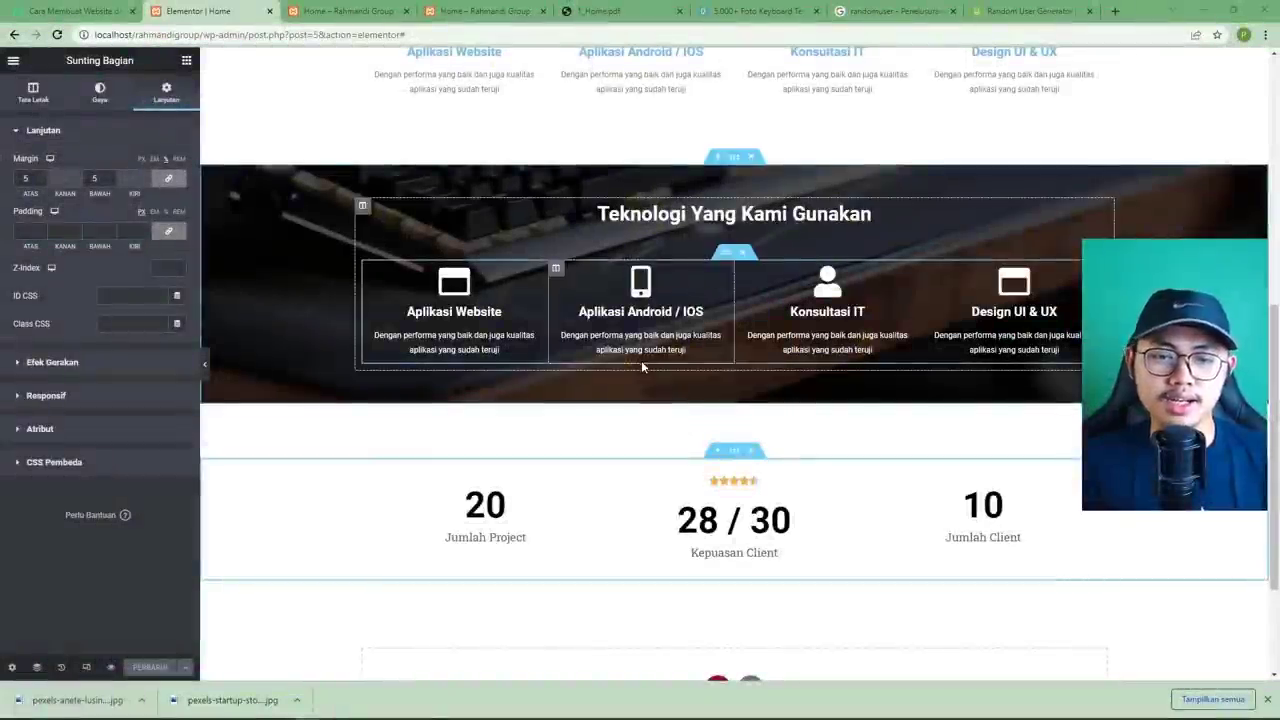
Review the mockup's testimonial section, then go to the Google results for 'randomuser'.
{"action": "scroll", "coordinate": [641, 360], "scroll_direction": "down", "scroll_amount": 2}
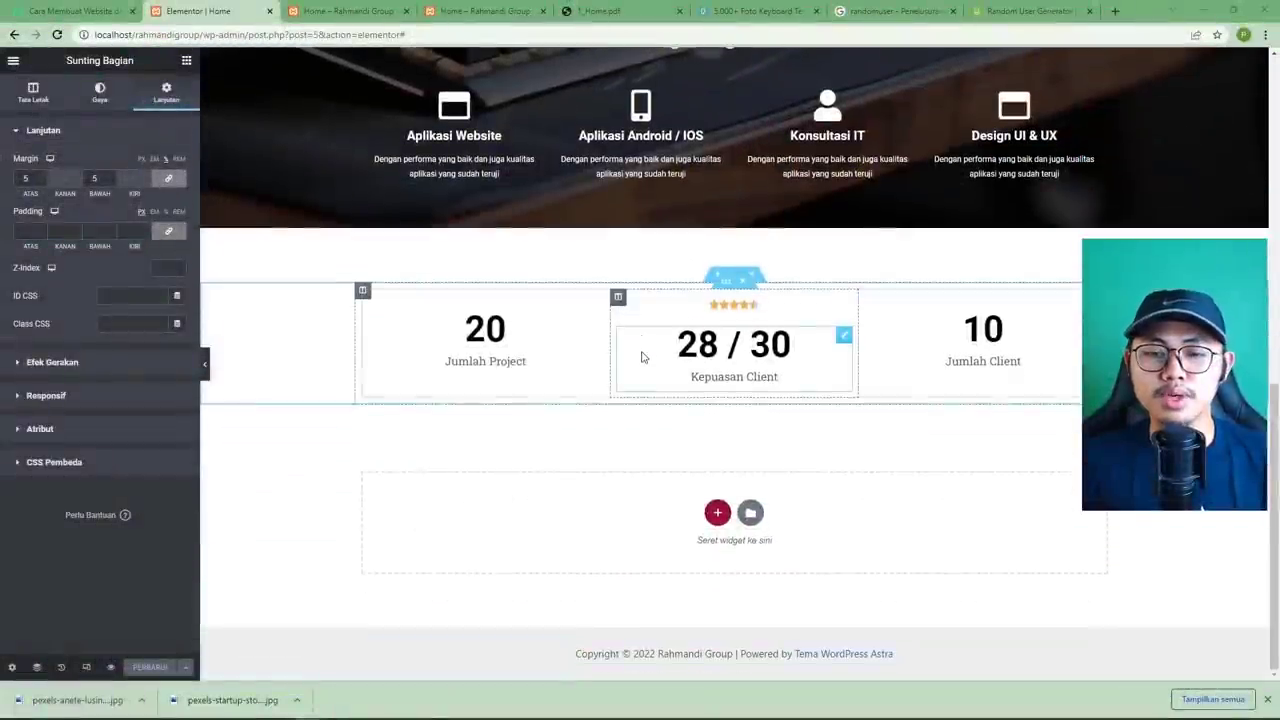
{"action": "left_click", "coordinate": [598, 11]}
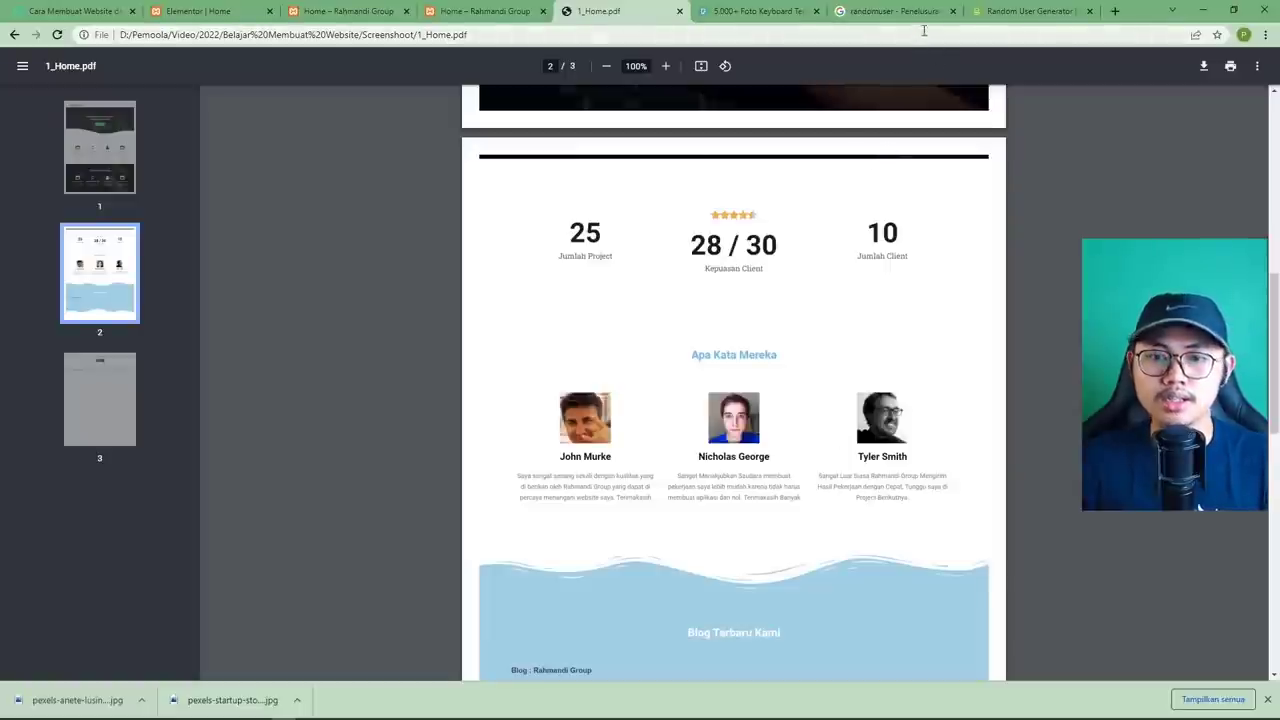
{"action": "left_click", "coordinate": [866, 16]}
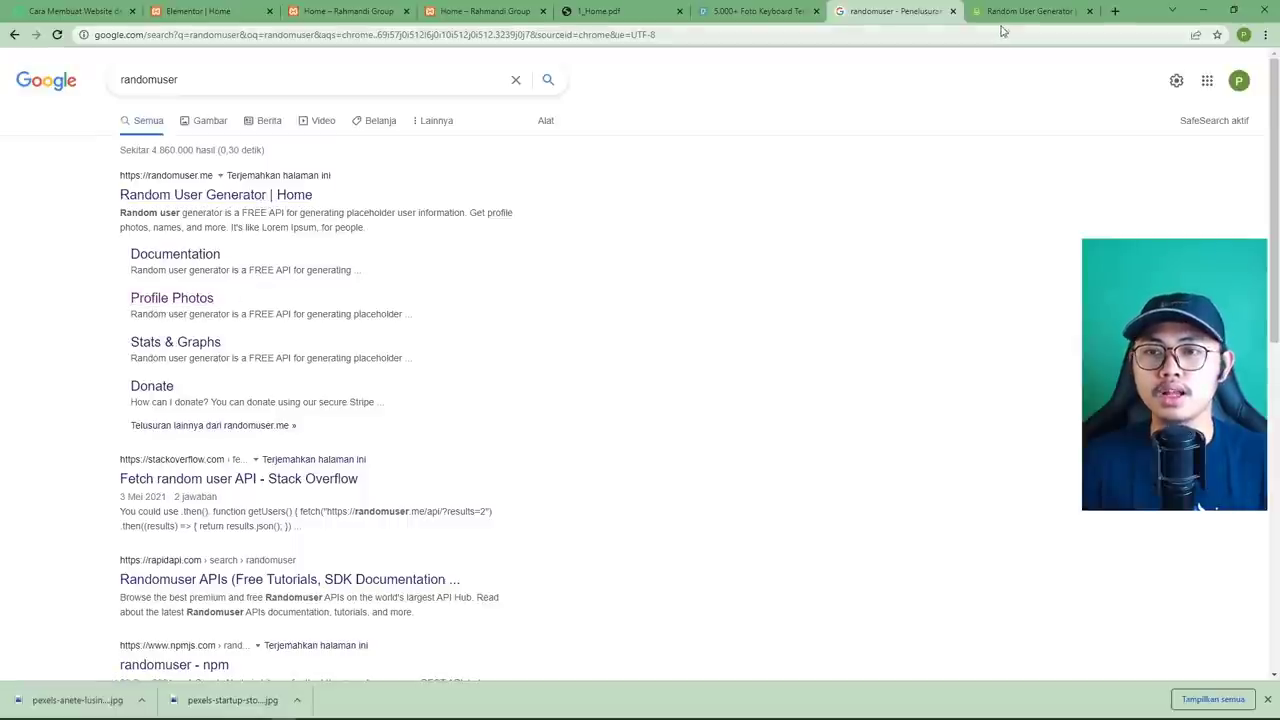
Save the first randomuser.me portrait as foto1.jpg.
{"action": "key", "text": "ctrl+Tab"}
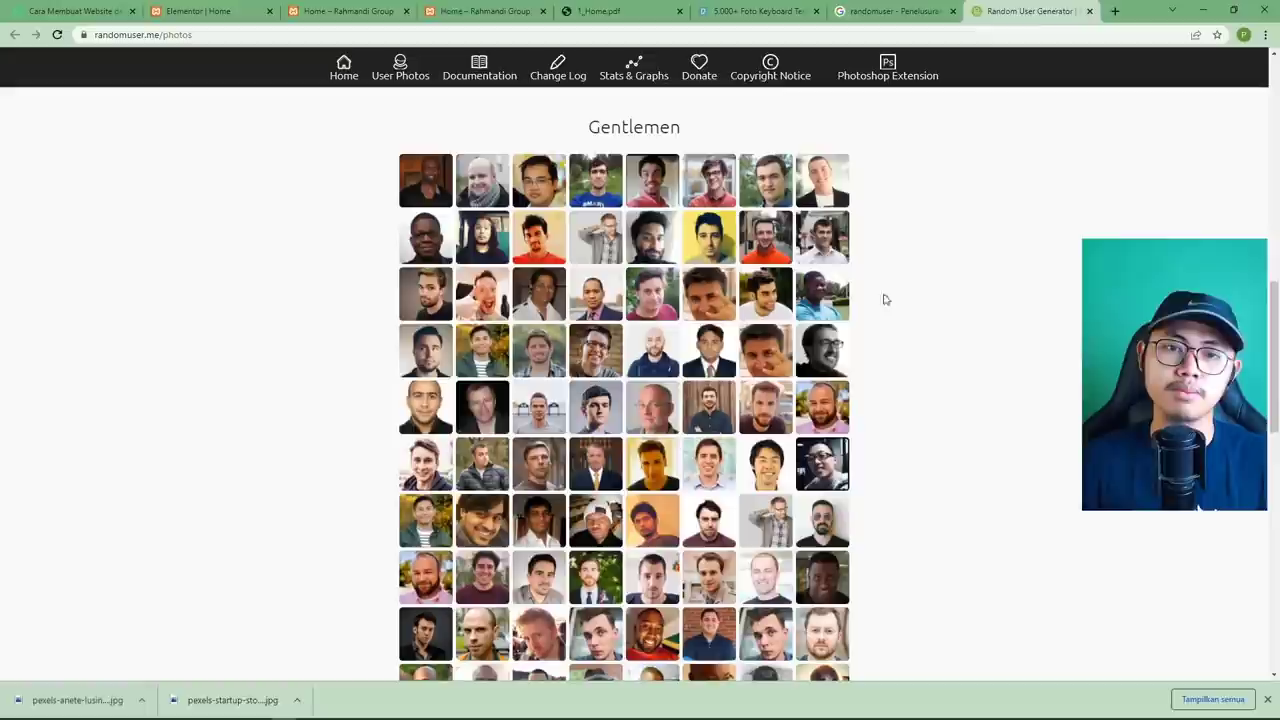
{"action": "double_click", "coordinate": [637, 127]}
{"action": "left_click", "coordinate": [951, 297]}
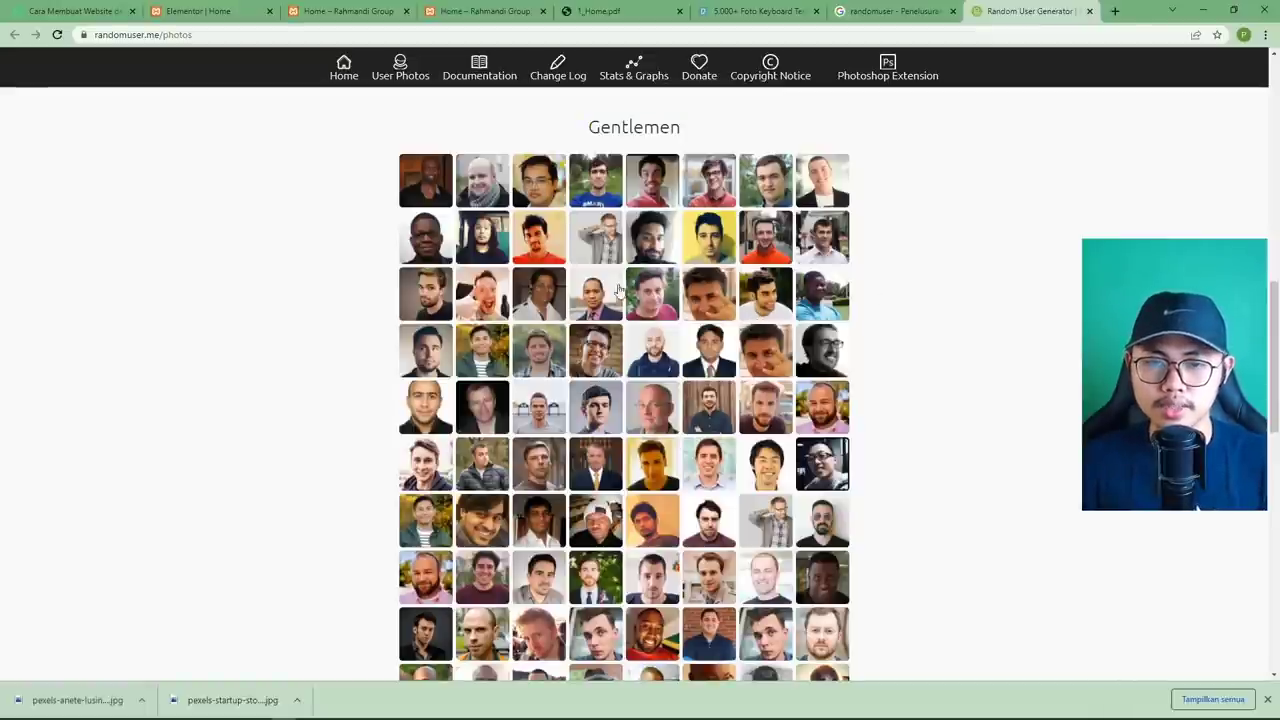
{"action": "left_click", "coordinate": [650, 355]}
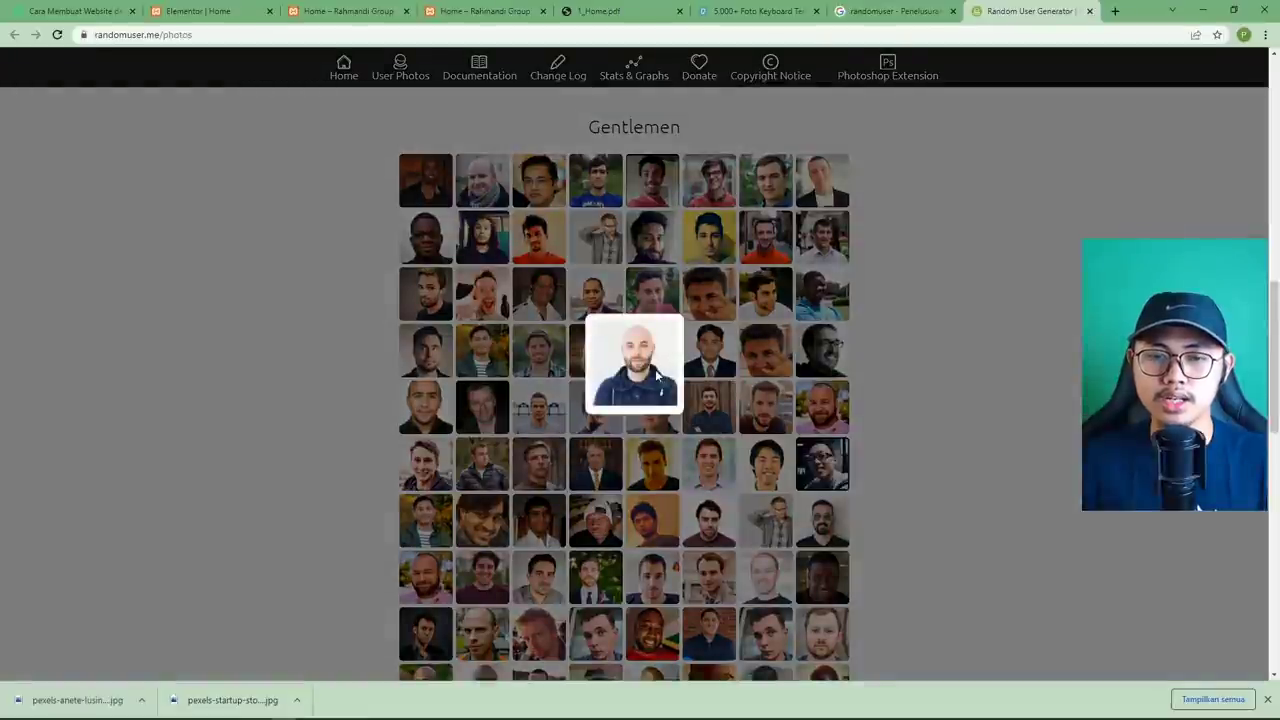
{"action": "right_click", "coordinate": [648, 357]}
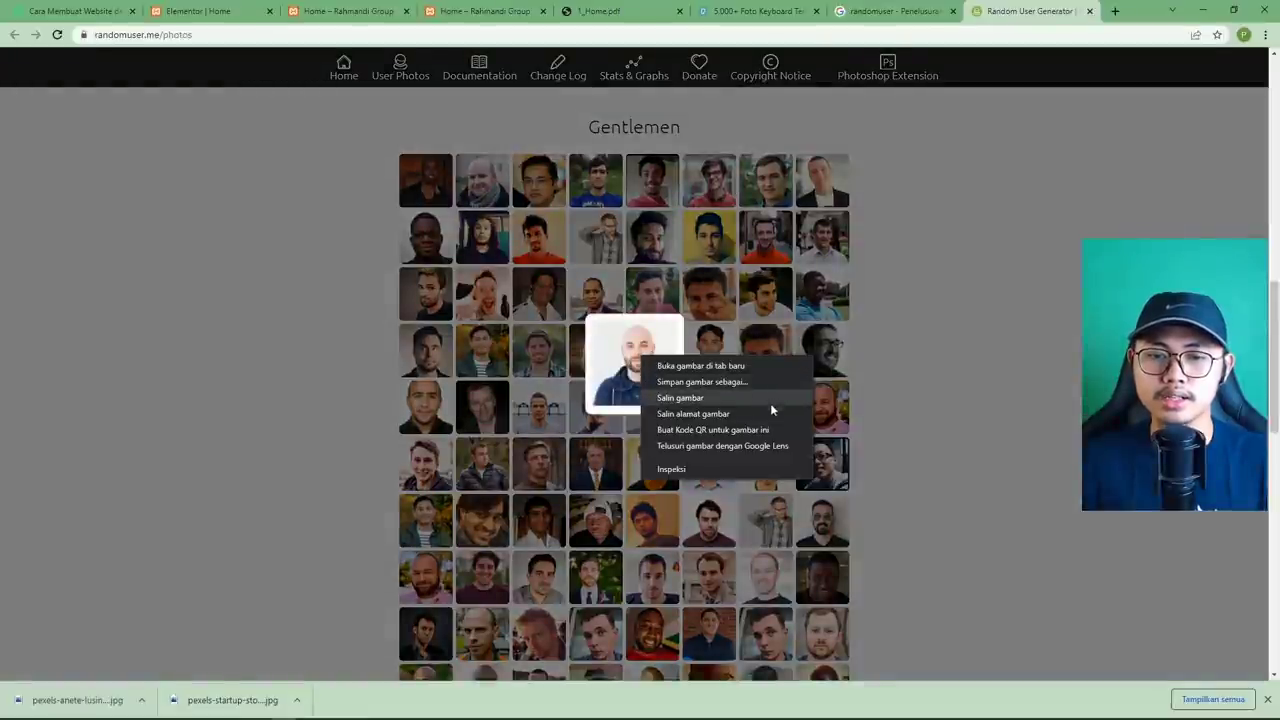
{"action": "left_click", "coordinate": [707, 384]}
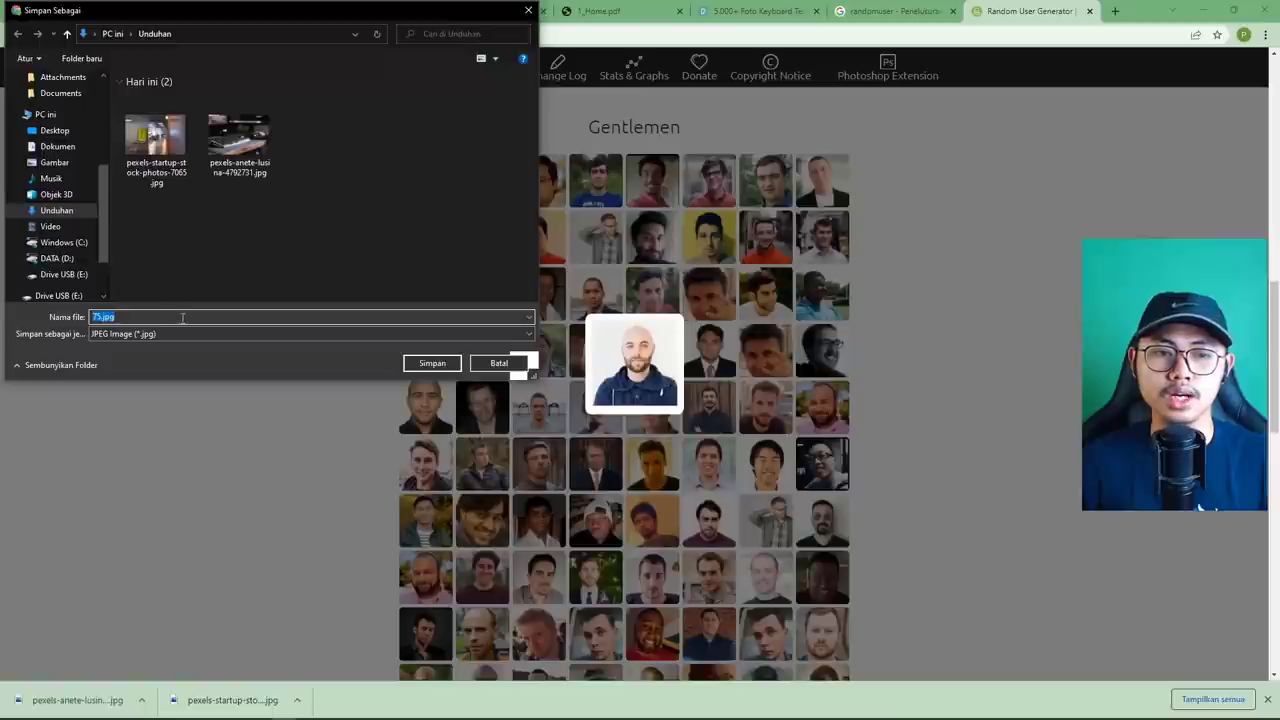
{"action": "type", "text": "p"}
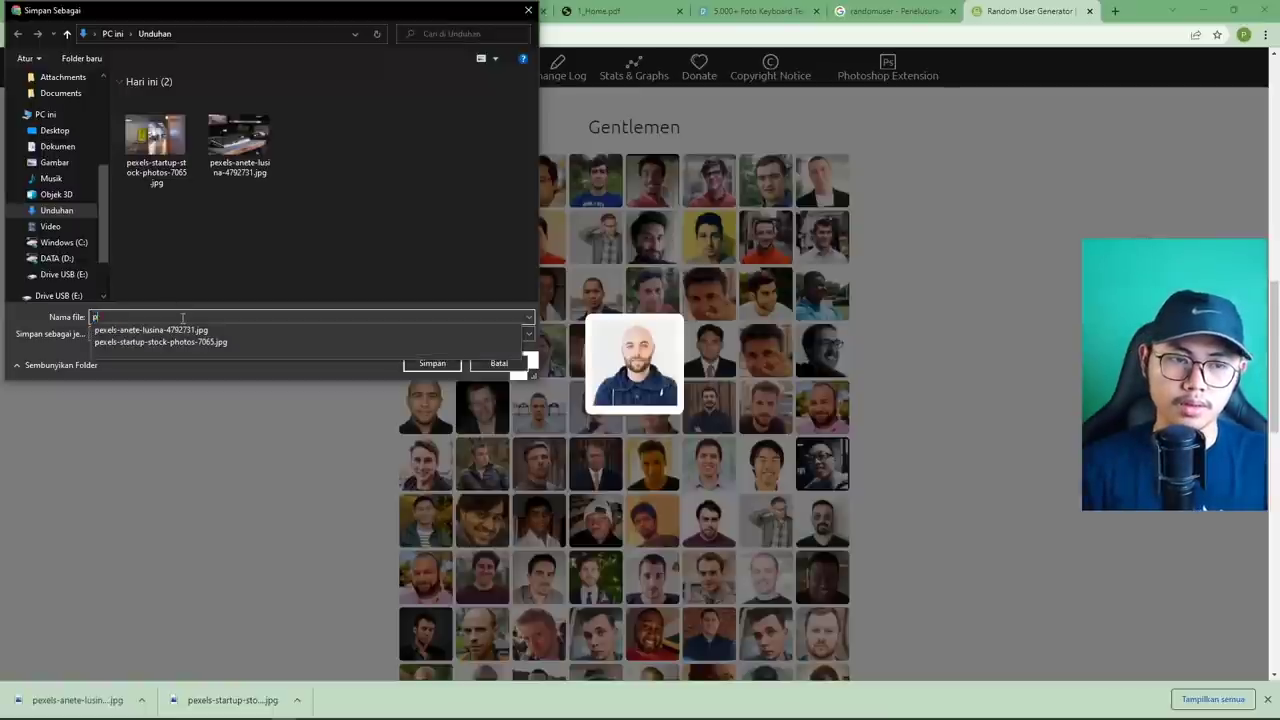
{"action": "key", "text": "BackSpace"}
{"action": "type", "text": "foto1"}
{"action": "key", "text": "Return"}
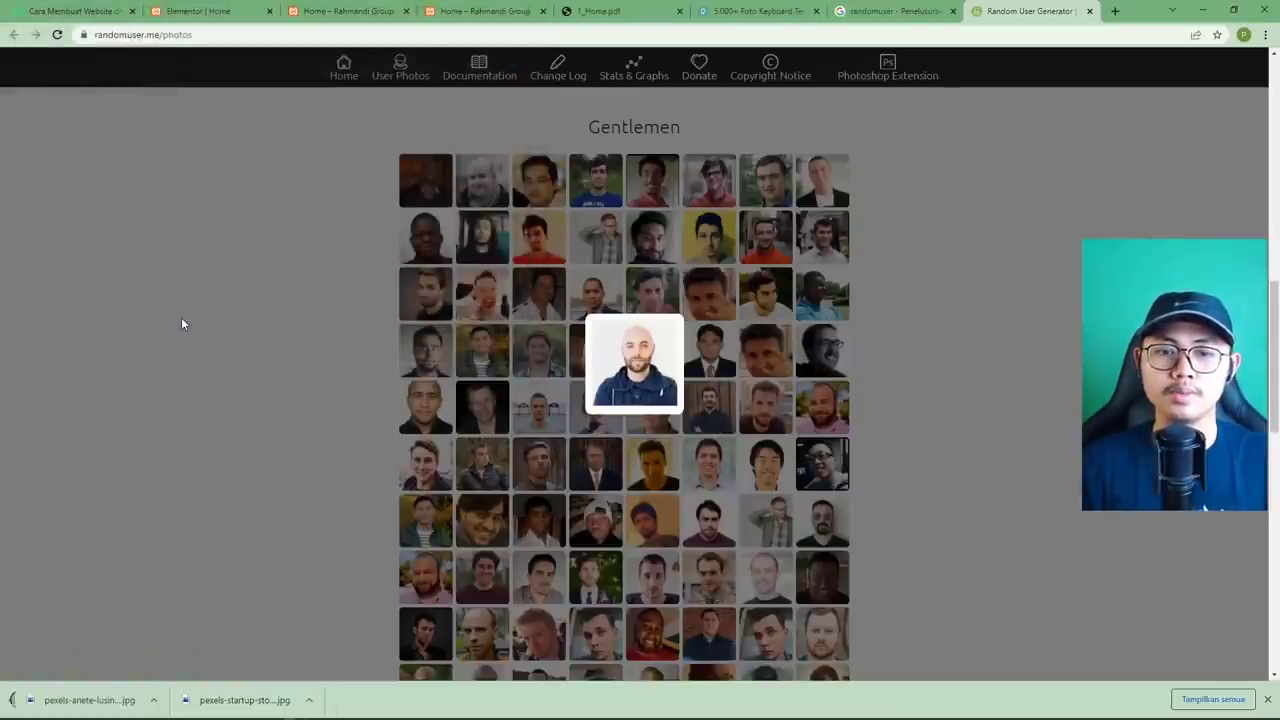
{"action": "left_click", "coordinate": [391, 366]}
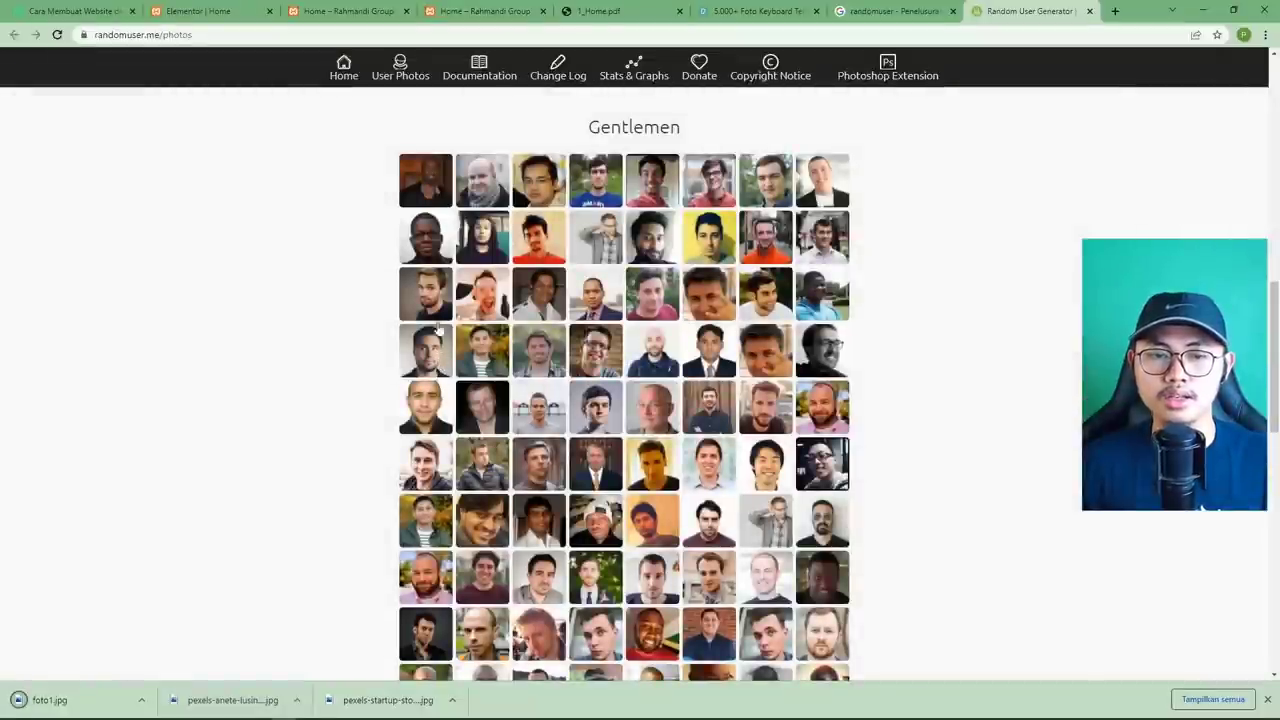
Save the open-mouthed man's portrait as foto2.jpg.
{"action": "left_click", "coordinate": [500, 300]}
{"action": "right_click", "coordinate": [644, 362]}
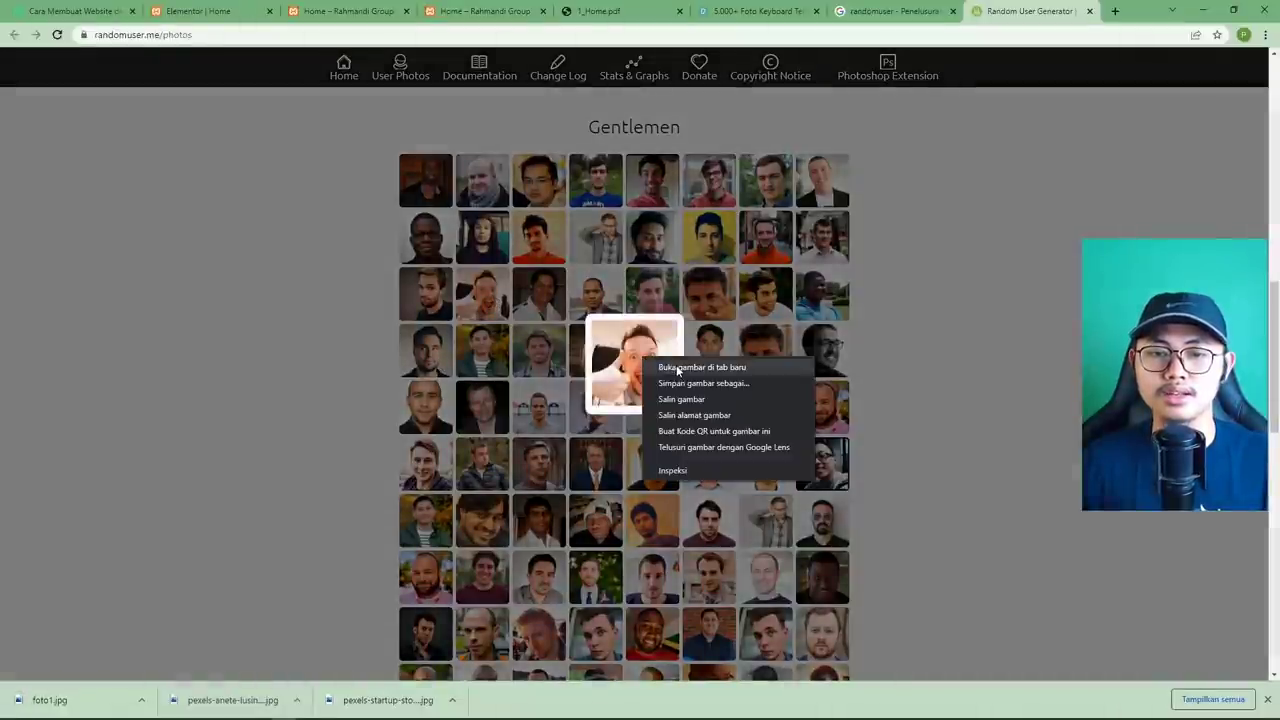
{"action": "left_click", "coordinate": [690, 384]}
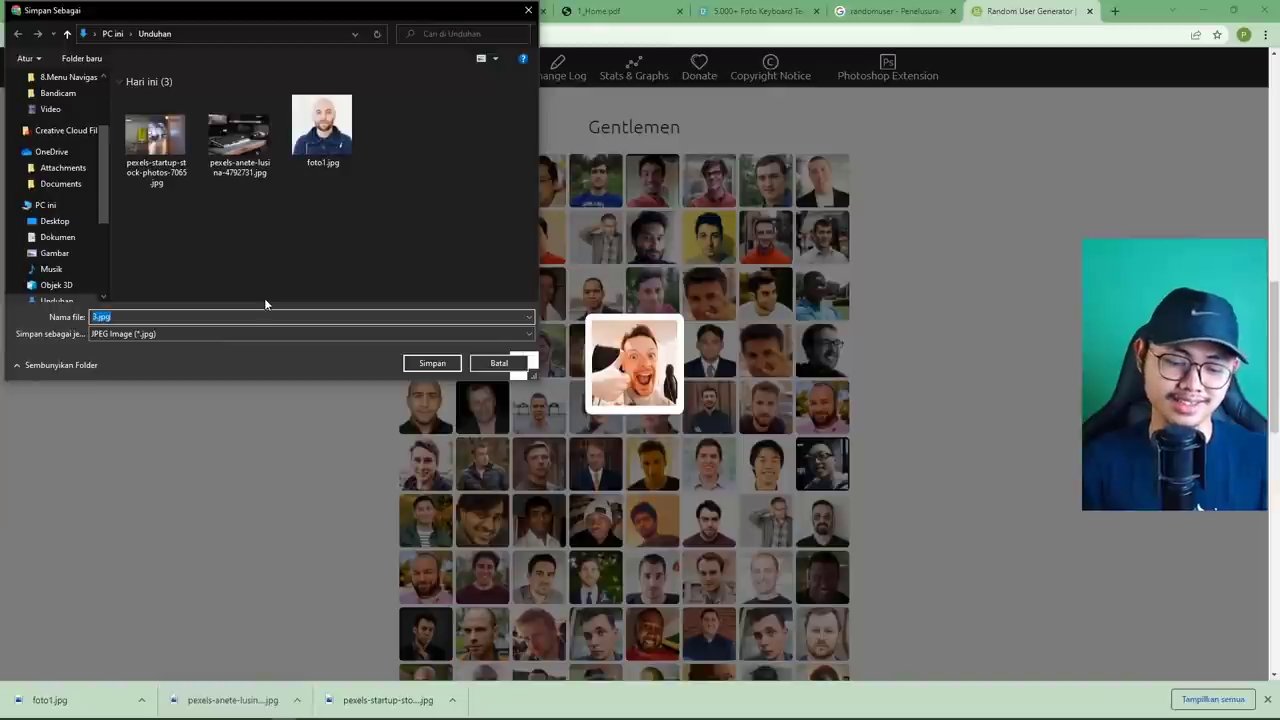
{"action": "type", "text": "foto2"}
{"action": "key", "text": "Return"}
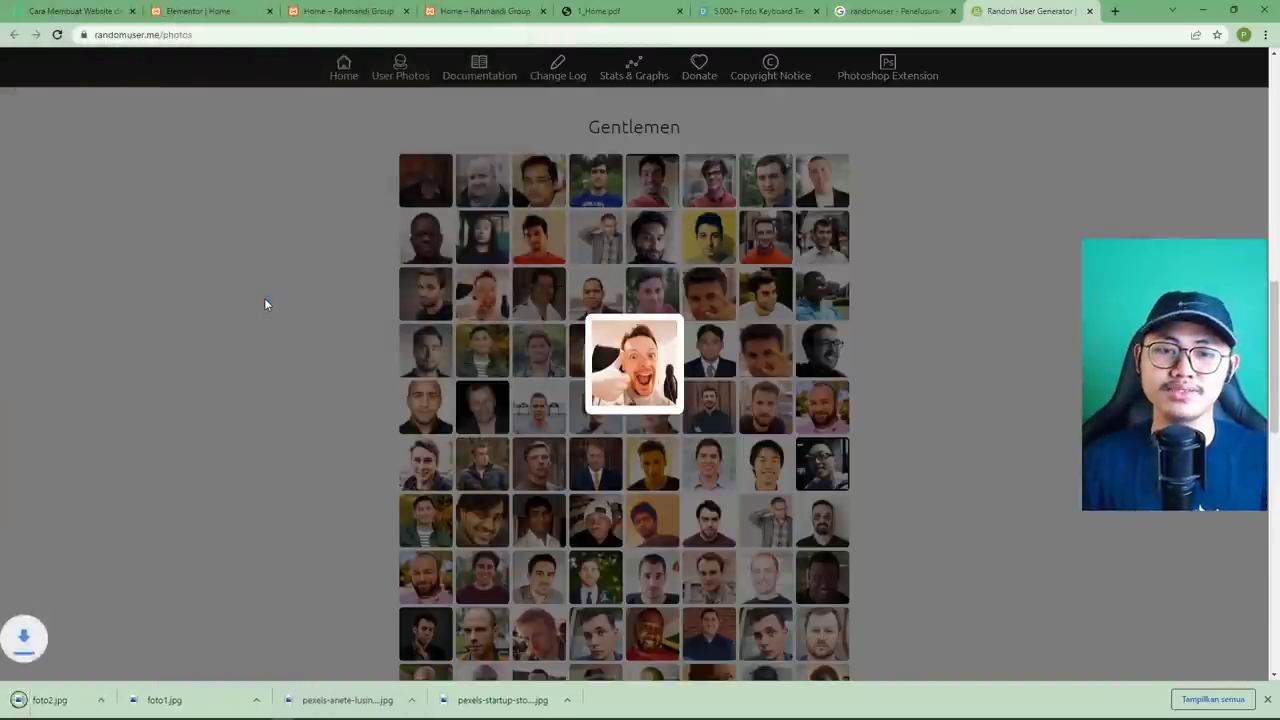
{"action": "left_click", "coordinate": [284, 346]}
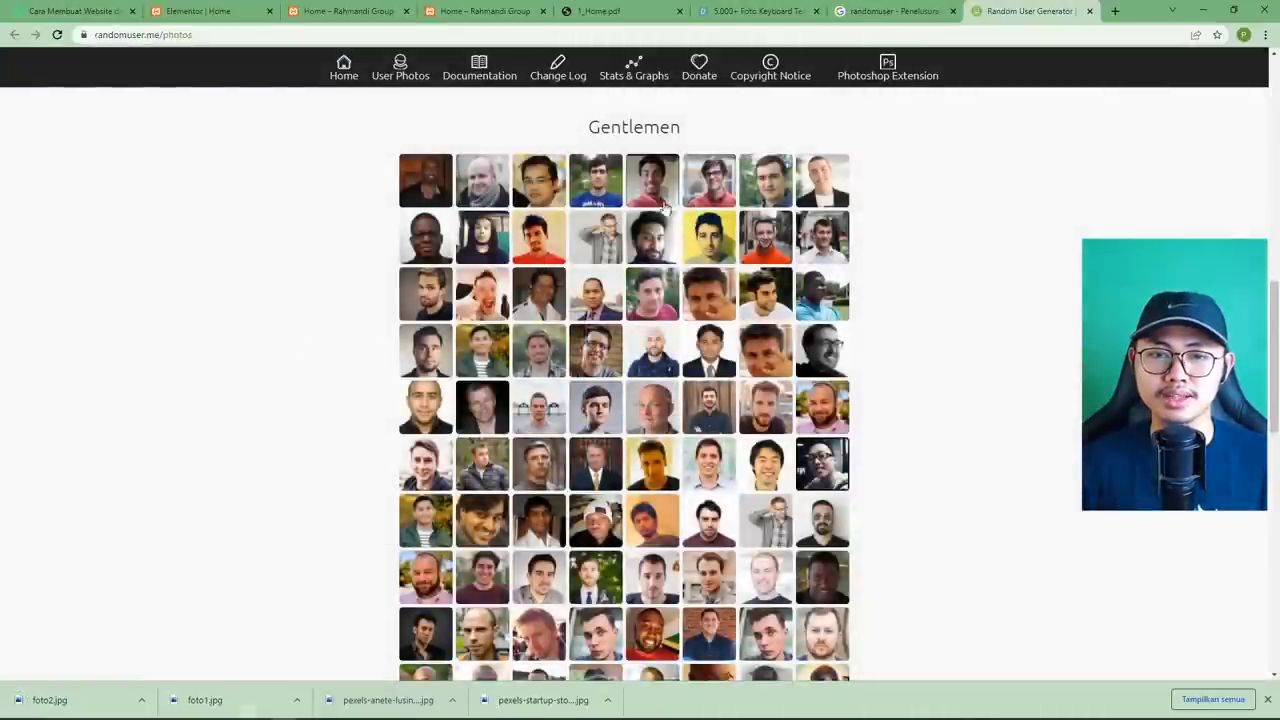
Save the red-shirted man's portrait as foto3.jpg and return to the Elementor editor.
{"action": "left_click", "coordinate": [658, 200]}
{"action": "right_click", "coordinate": [657, 361]}
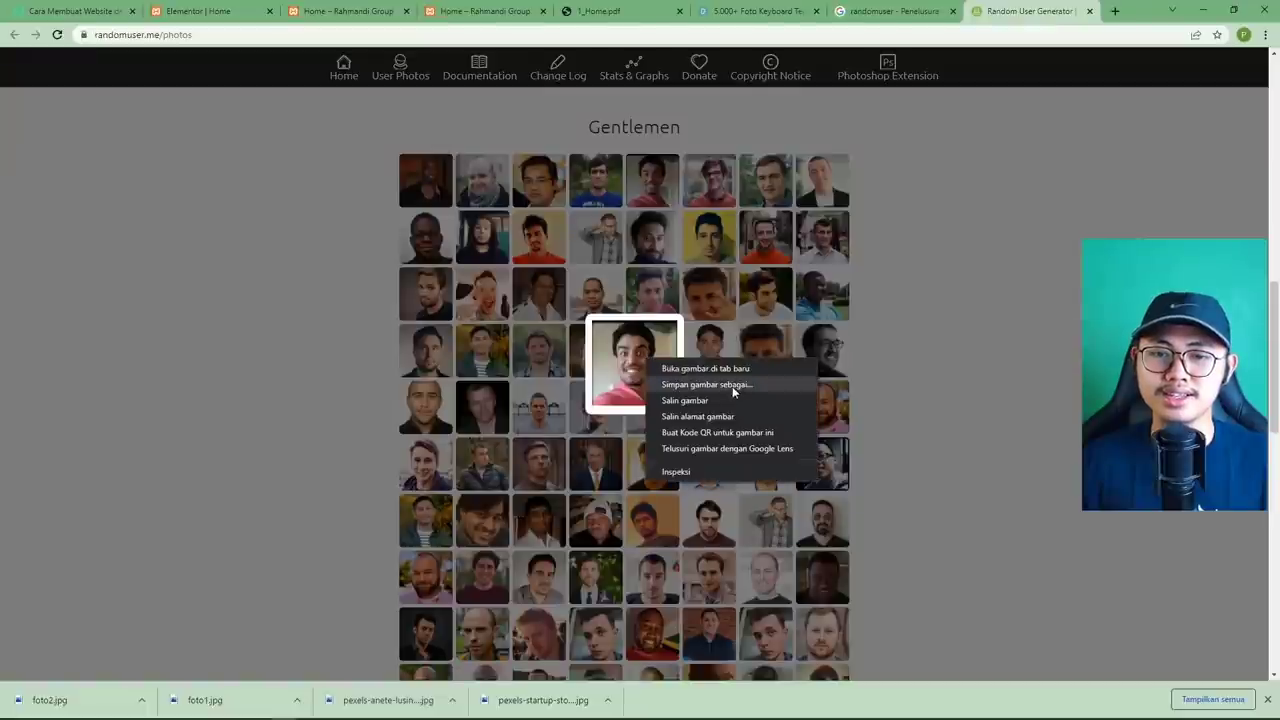
{"action": "left_click", "coordinate": [745, 384]}
{"action": "type", "text": "foto3"}
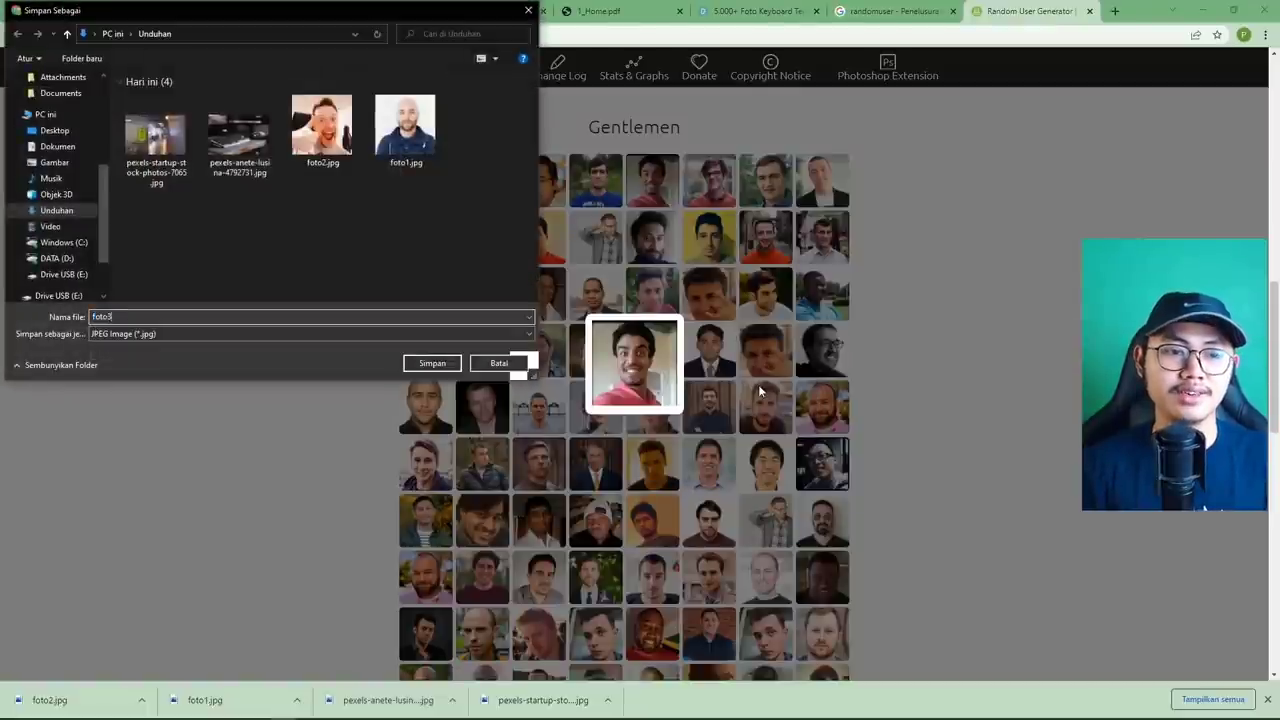
{"action": "key", "text": "Return"}
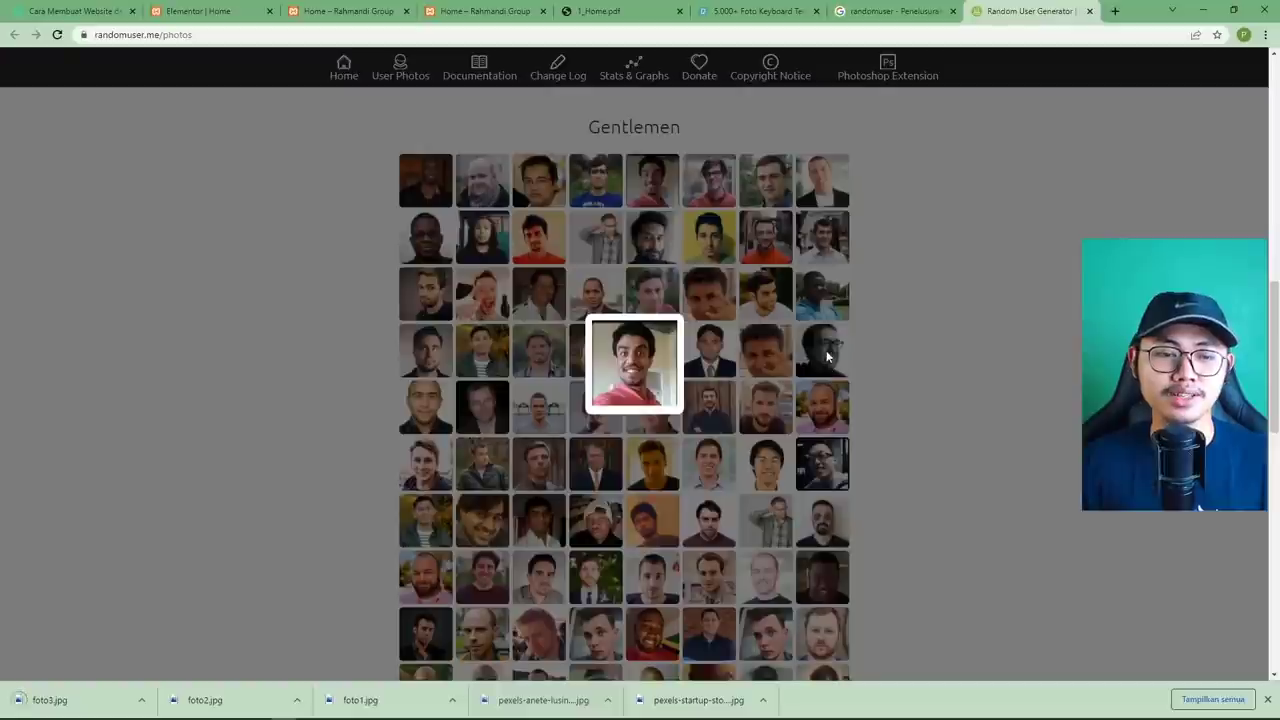
{"action": "left_click", "coordinate": [890, 270]}
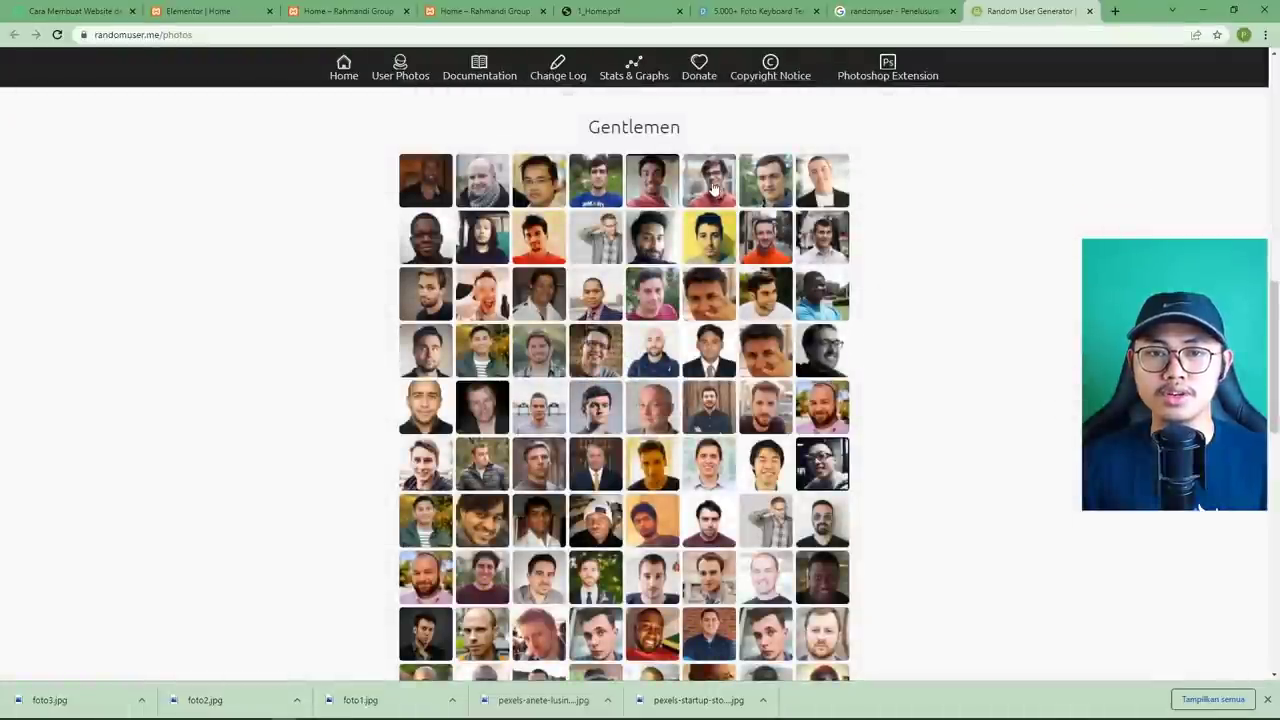
{"action": "left_click", "coordinate": [572, 14]}
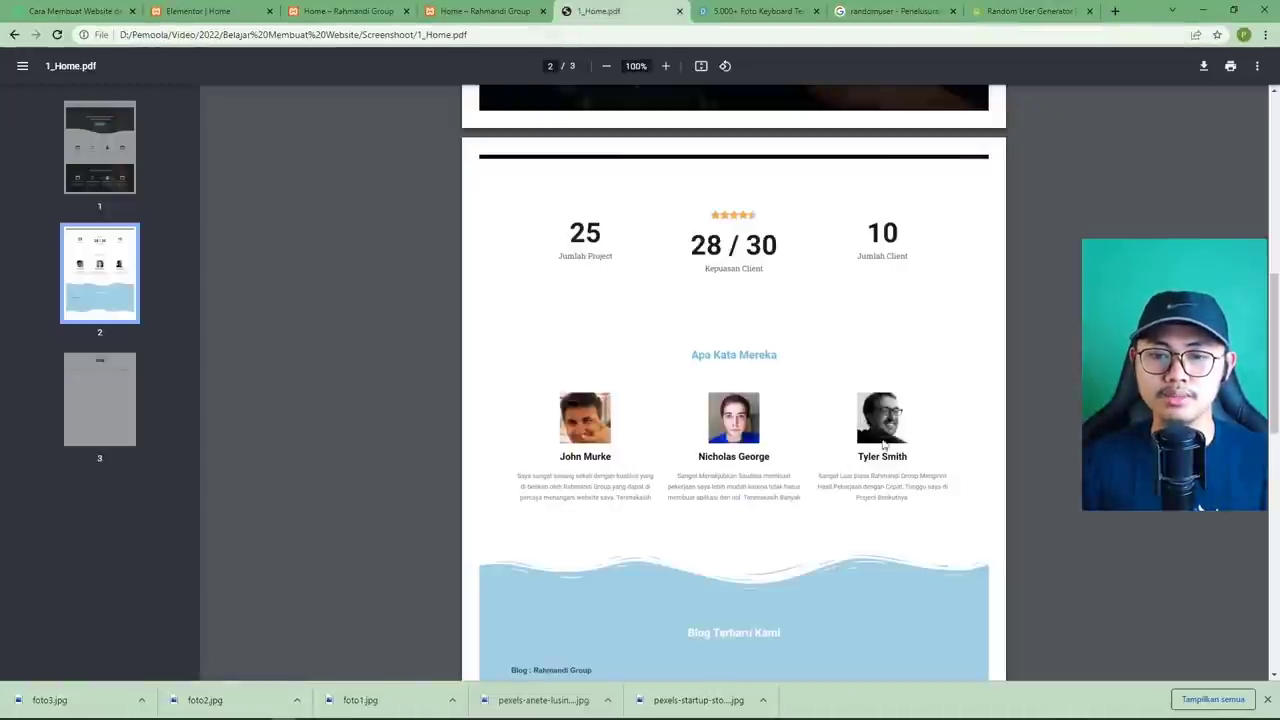
{"action": "left_click", "coordinate": [235, 12]}
Copy the Apa Yang Kita Buat section and paste it into the empty section below the counters.
{"action": "scroll", "coordinate": [660, 381], "scroll_direction": "up", "scroll_amount": 5}
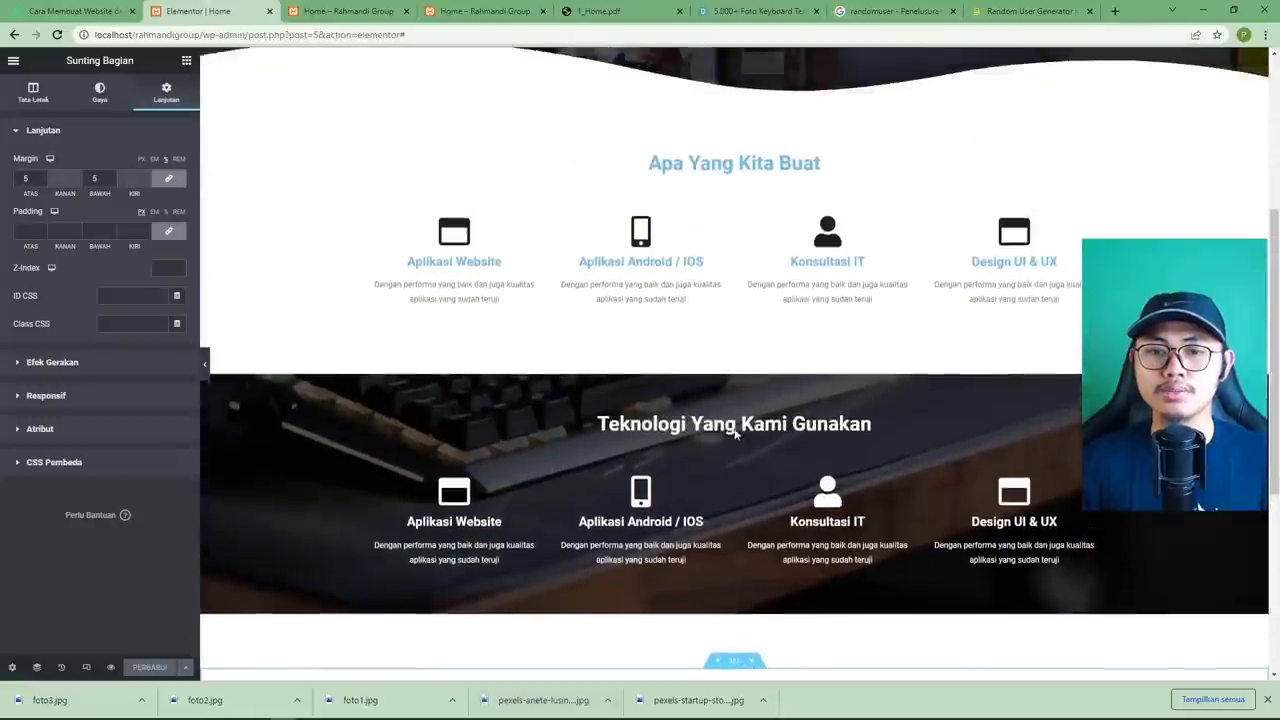
{"action": "right_click", "coordinate": [735, 160]}
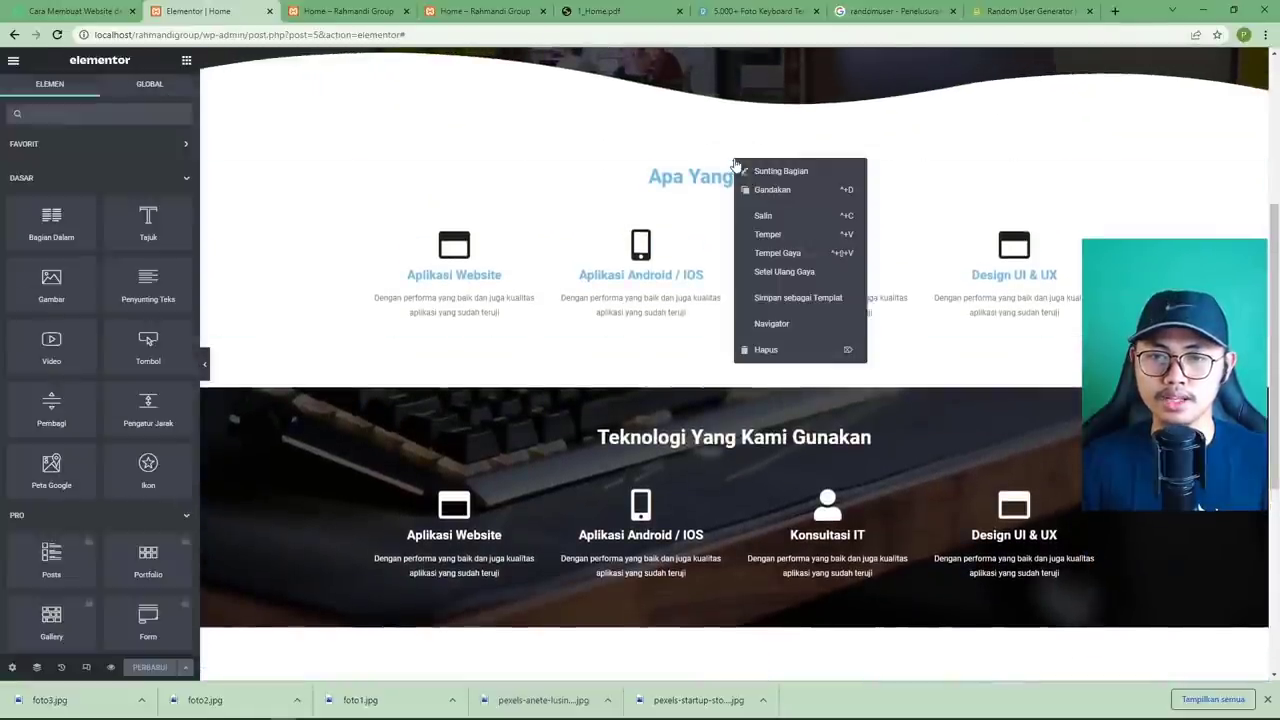
{"action": "left_click", "coordinate": [766, 216]}
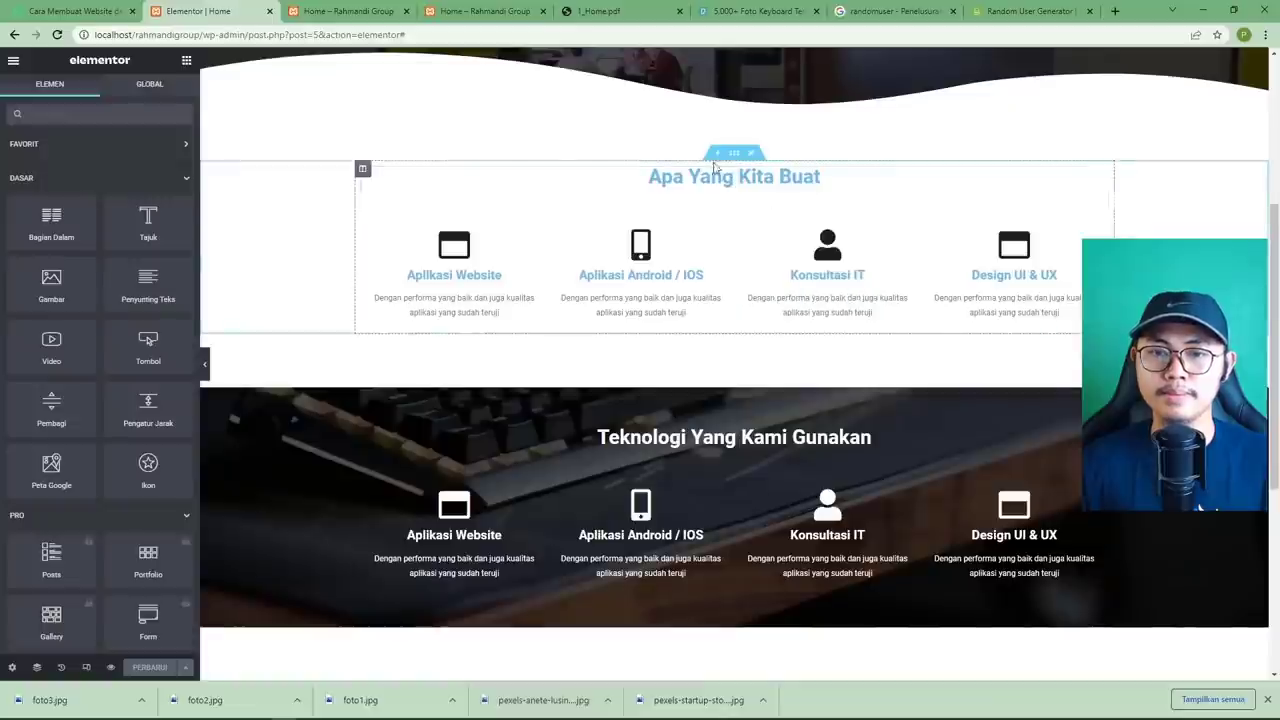
{"action": "right_click", "coordinate": [731, 157]}
{"action": "left_click", "coordinate": [763, 225]}
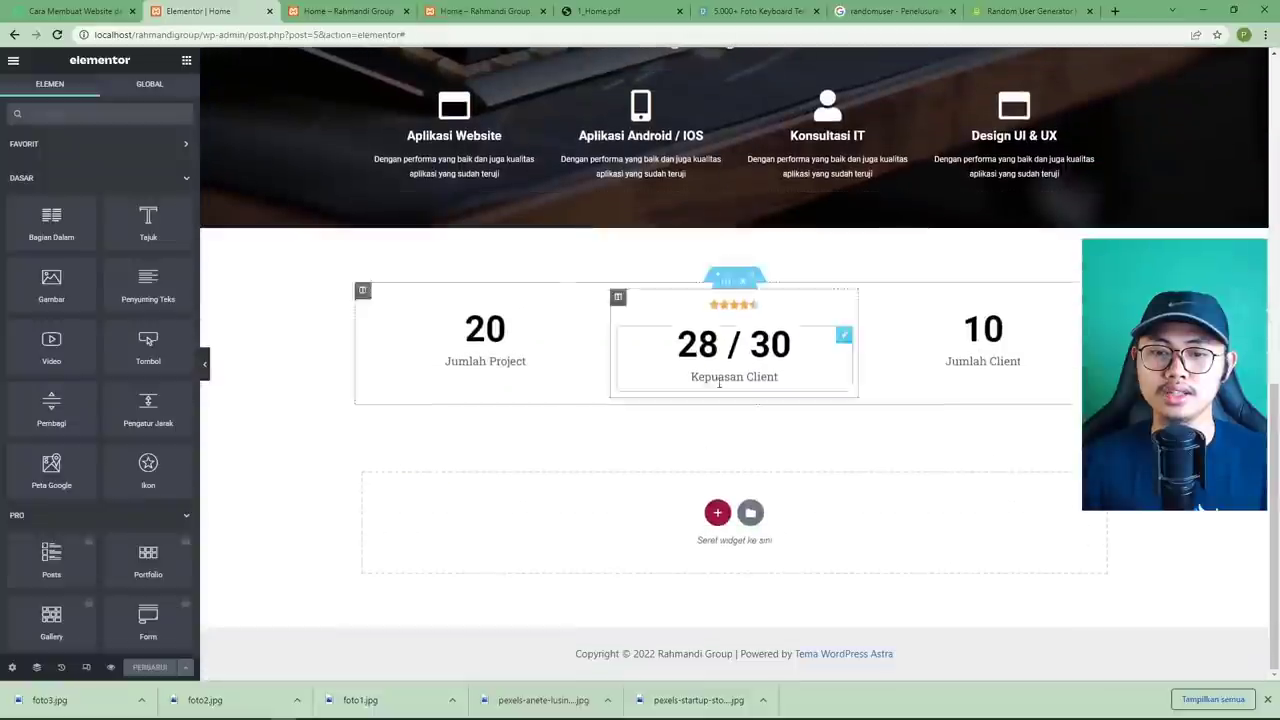
{"action": "right_click", "coordinate": [645, 486]}
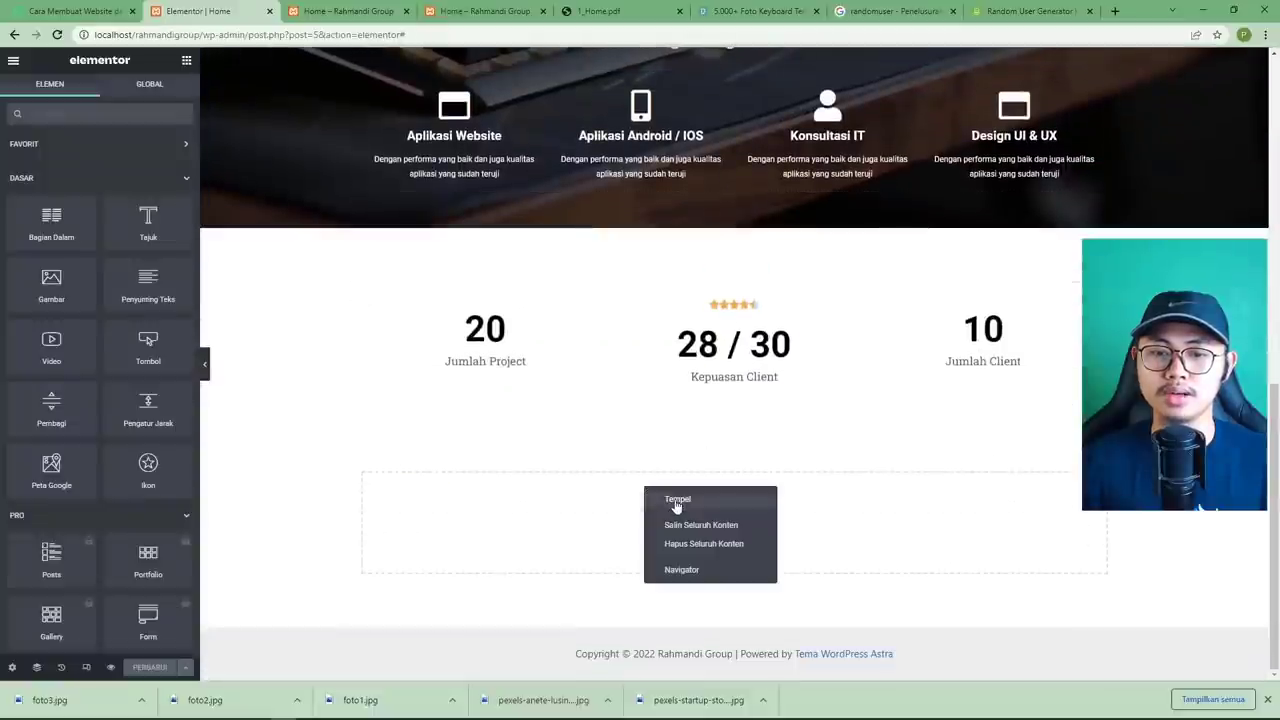
{"action": "left_click", "coordinate": [670, 501]}
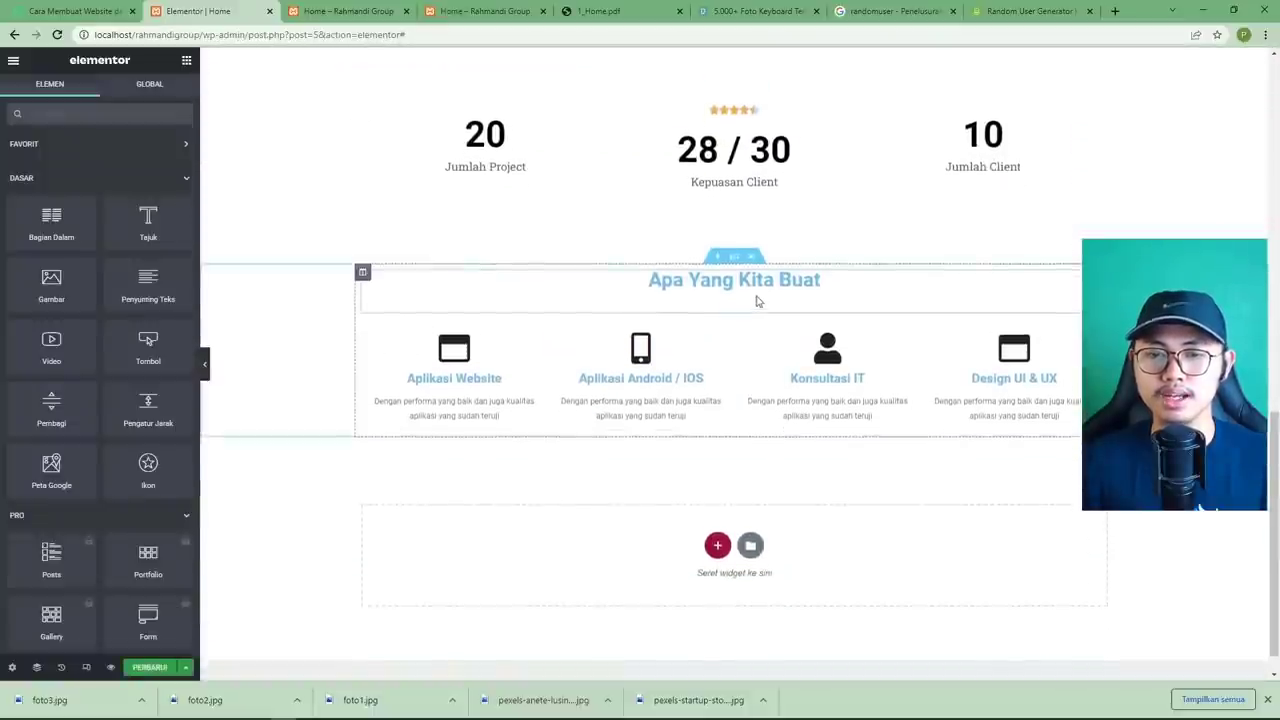
{"action": "left_click", "coordinate": [757, 290]}
Change the pasted section's heading to 'Apa Kata Mereka'.
{"action": "triple_click", "coordinate": [100, 215]}
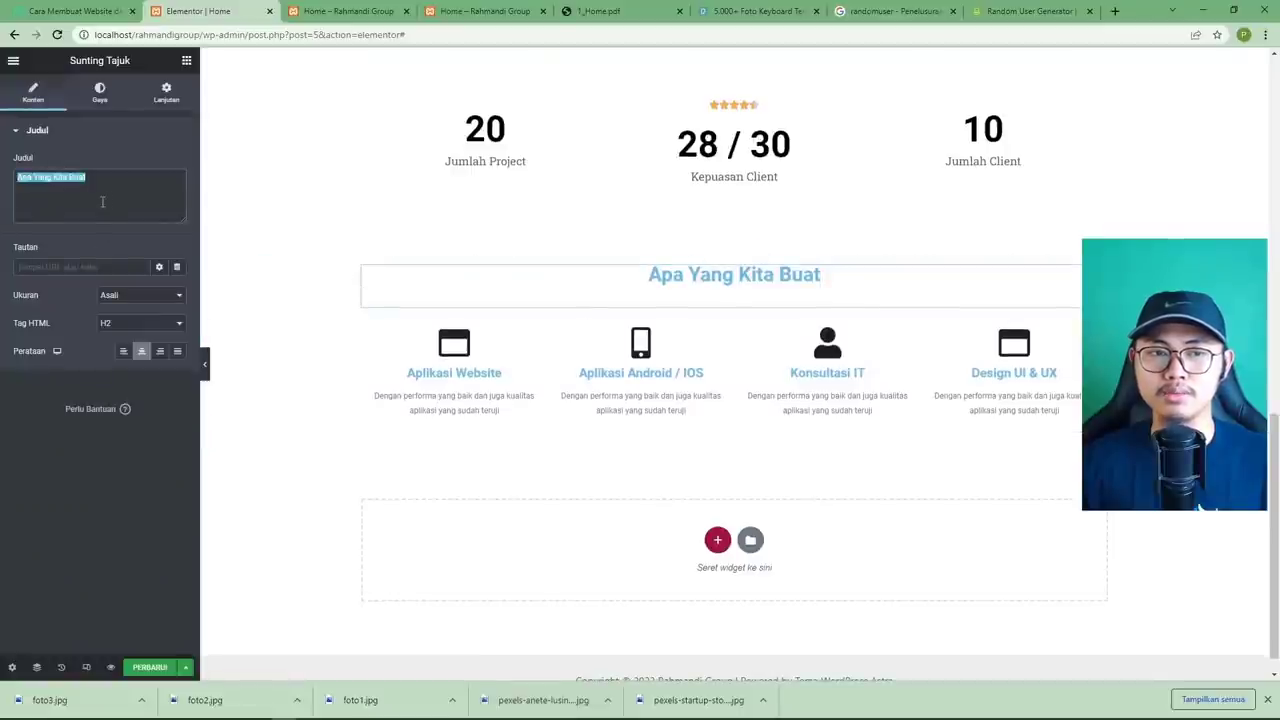
{"action": "left_click", "coordinate": [576, 10]}
{"action": "left_click", "coordinate": [200, 10]}
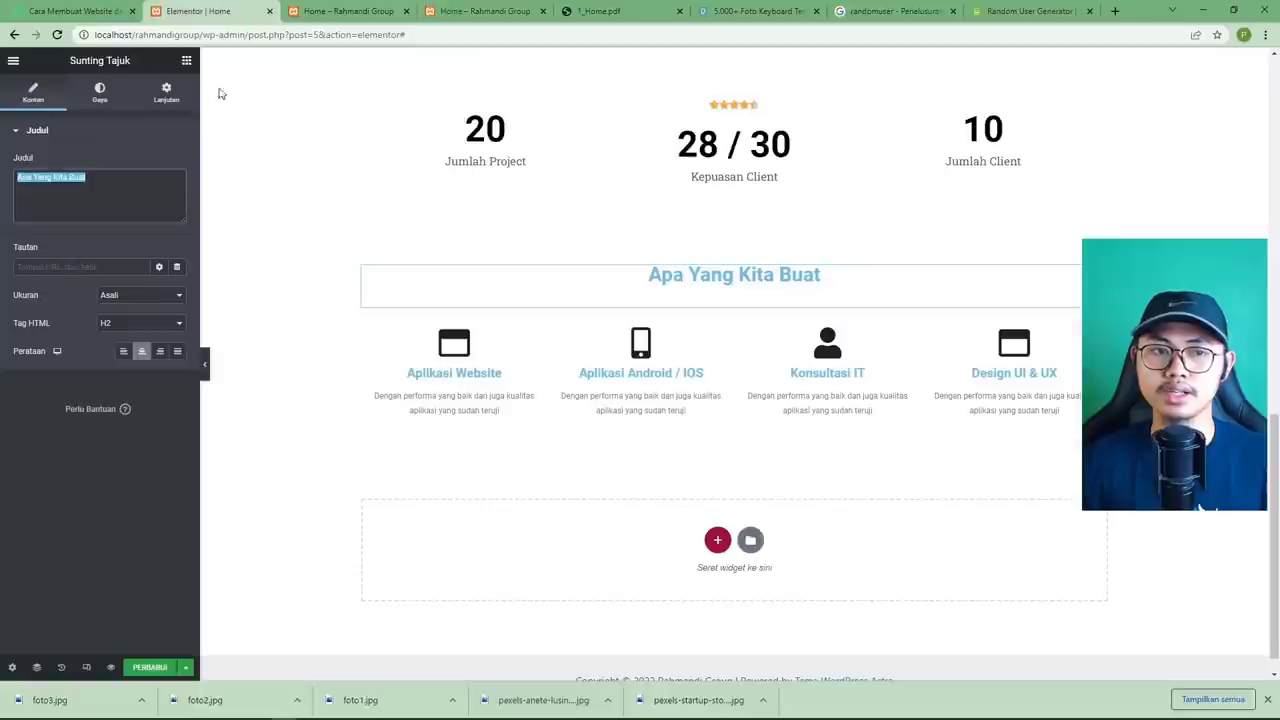
{"action": "type", "text": "Apa Kata Mereka"}
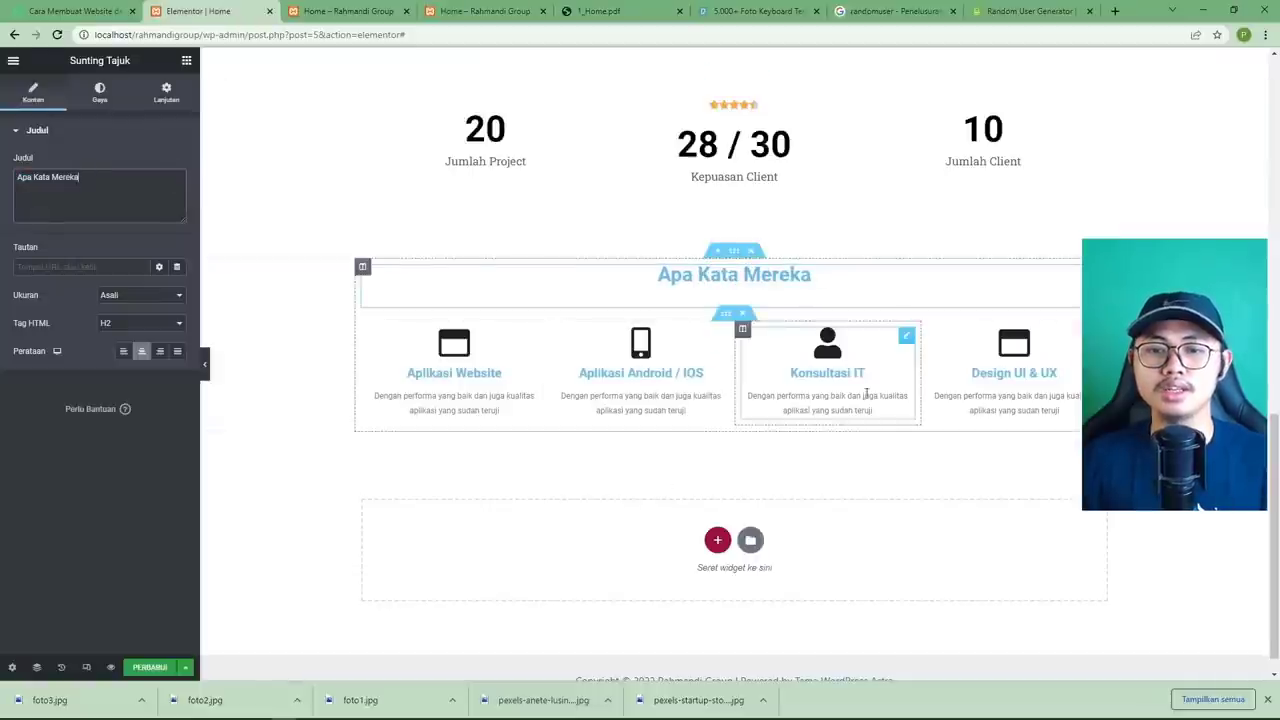
Delete the pasted section's fourth column.
{"action": "right_click", "coordinate": [929, 331]}
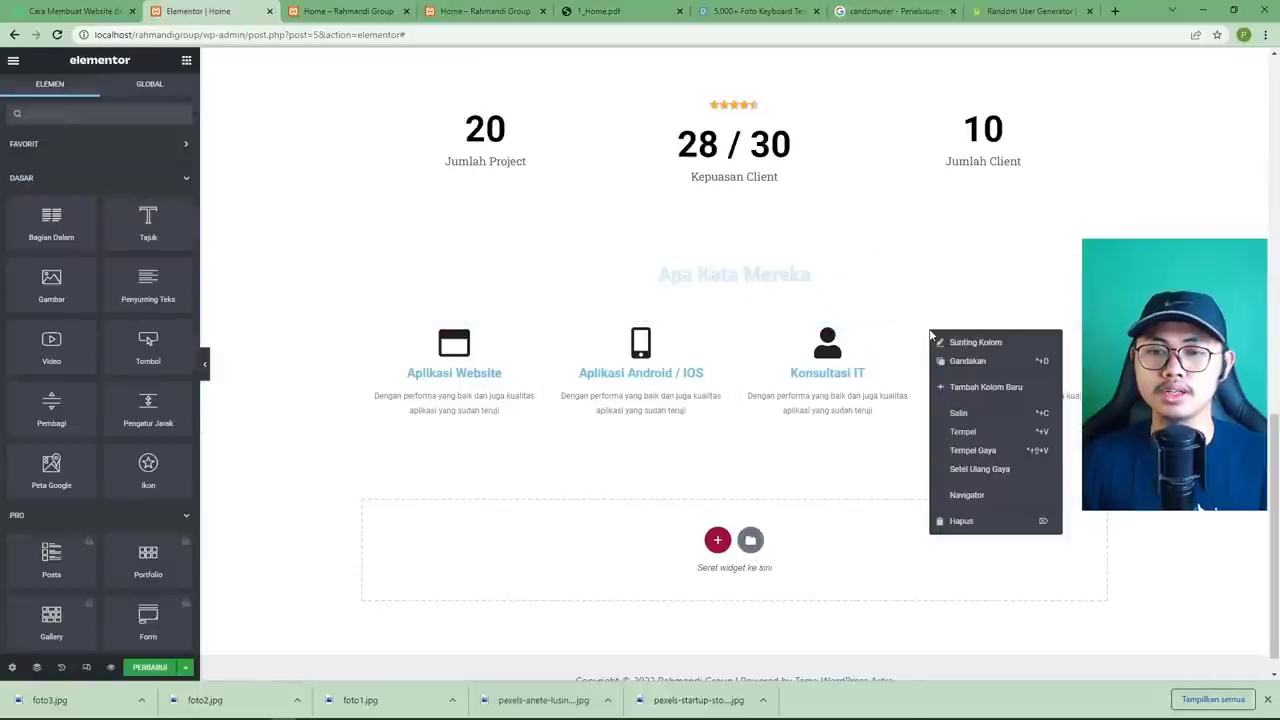
{"action": "left_click", "coordinate": [975, 521]}
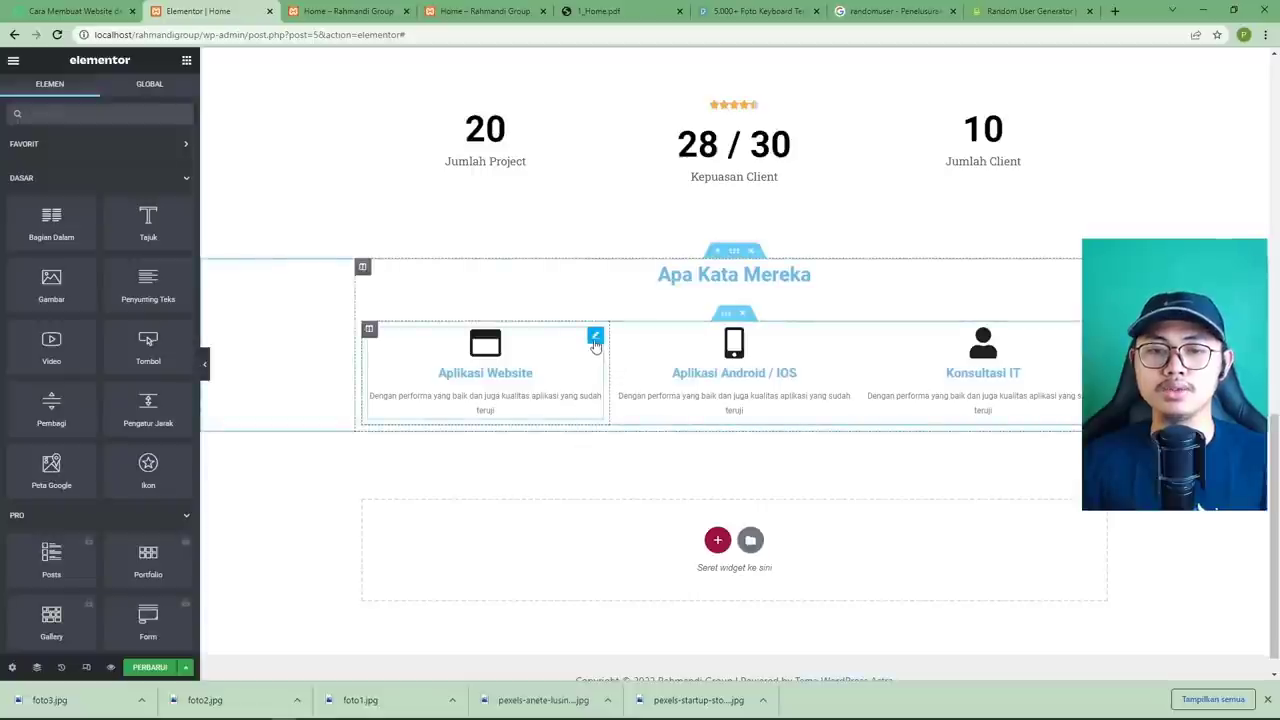
{"action": "left_click", "coordinate": [595, 336]}
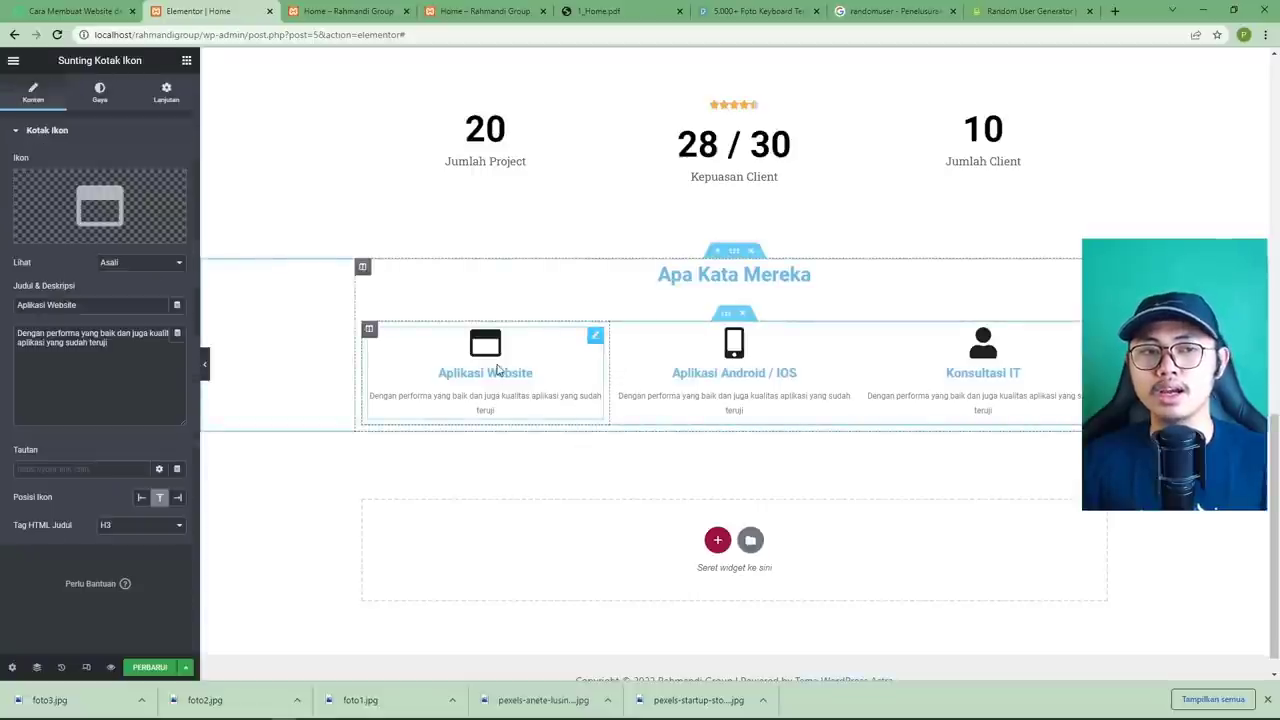
{"action": "left_click", "coordinate": [13, 60]}
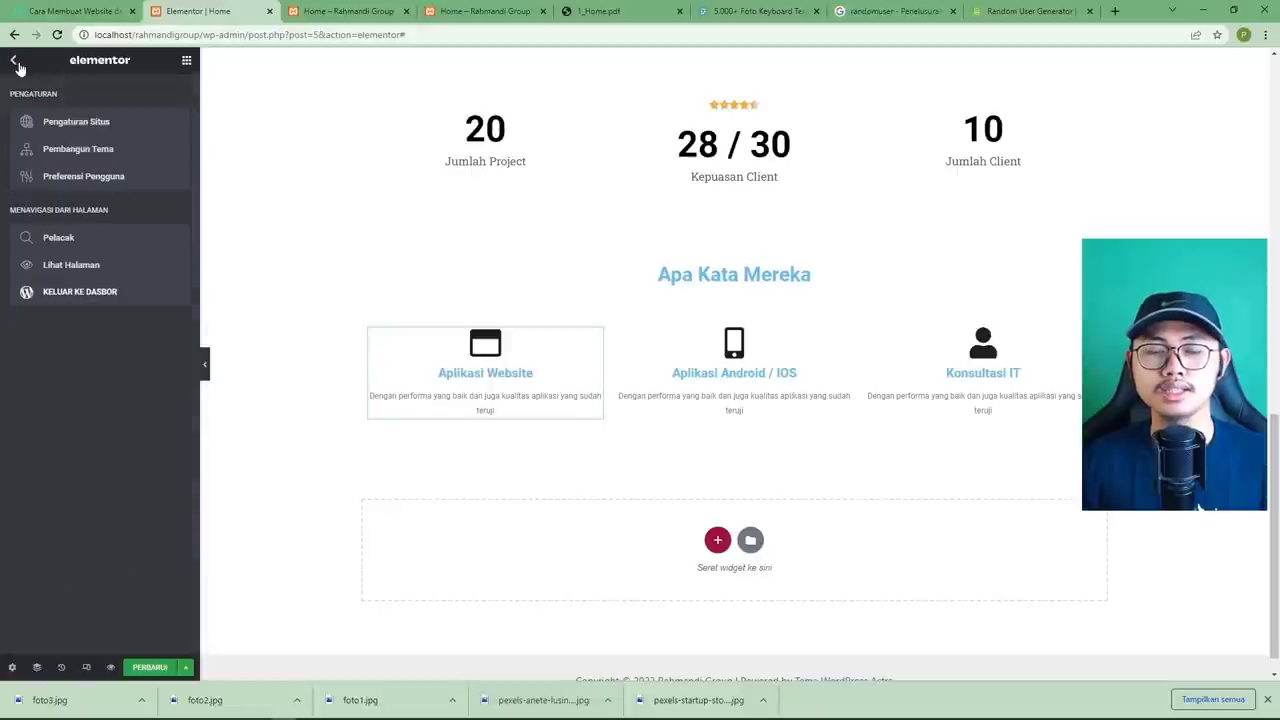
{"action": "left_click", "coordinate": [13, 60]}
{"action": "scroll", "coordinate": [81, 279], "scroll_direction": "down", "scroll_amount": 12}
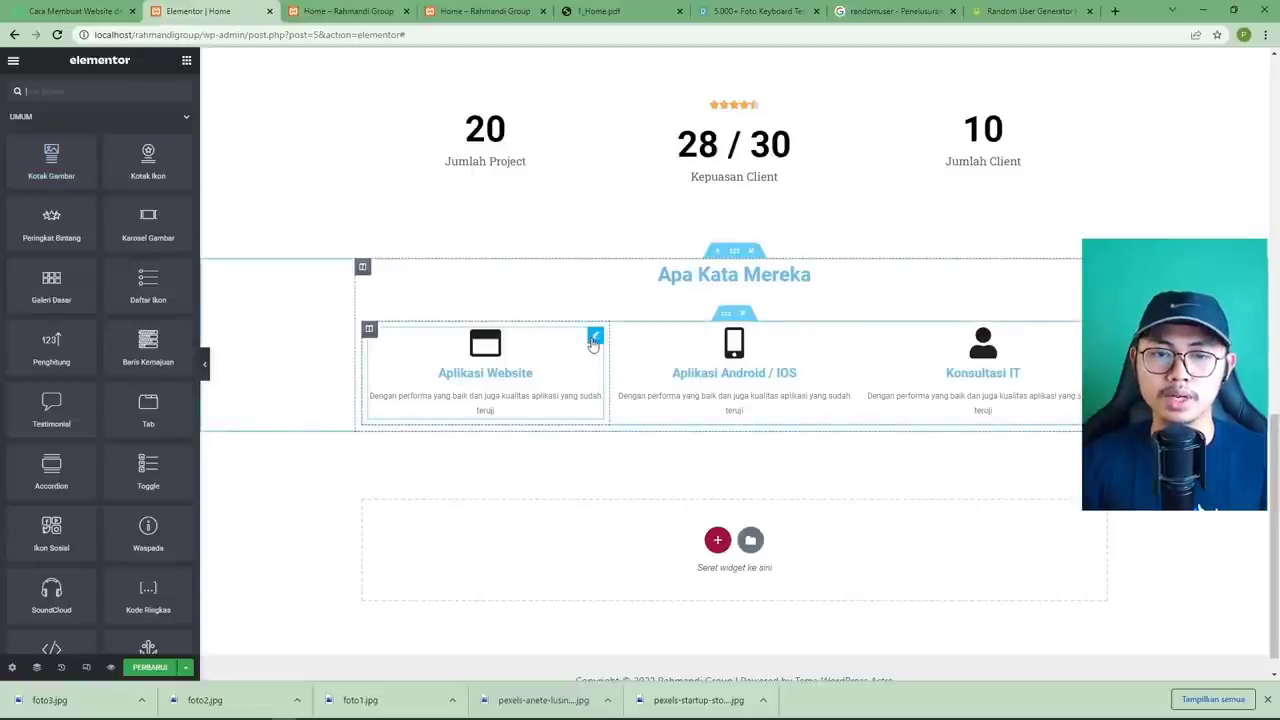
Delete the Aplikasi Website, Aplikasi Android / IOS and Konsultasi IT icon boxes.
{"action": "right_click", "coordinate": [592, 342]}
{"action": "left_click", "coordinate": [634, 530]}
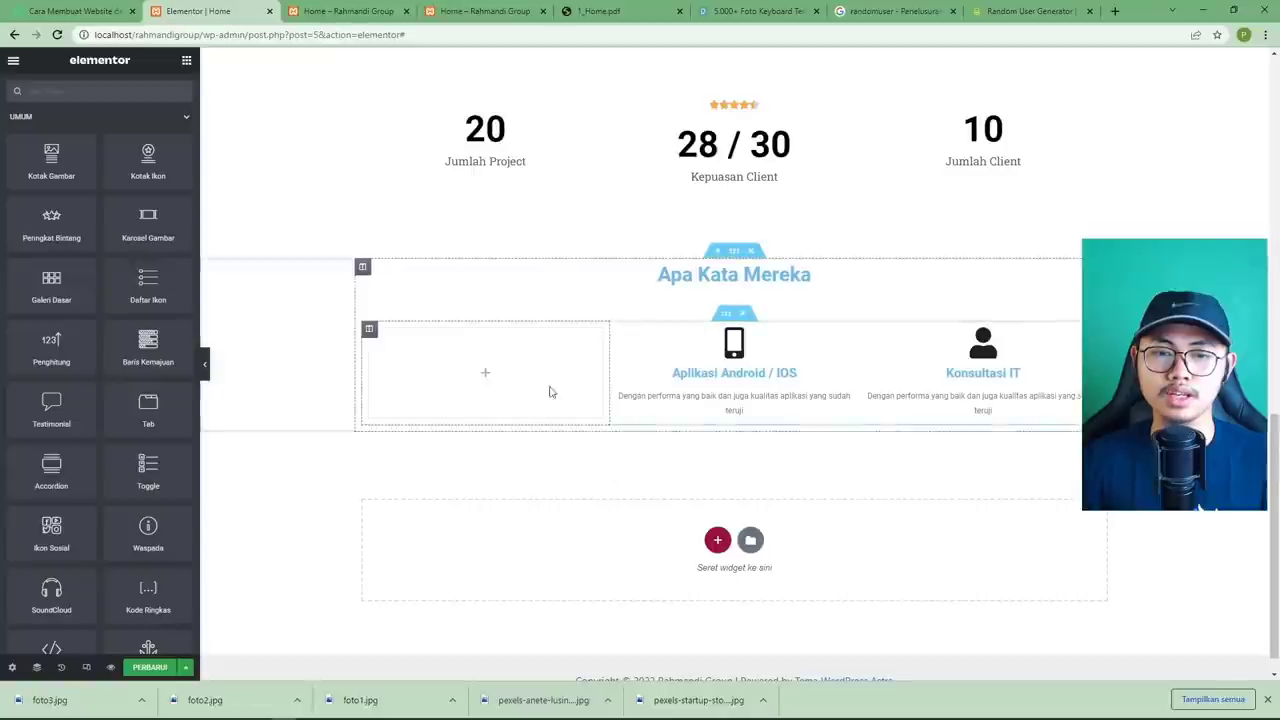
{"action": "right_click", "coordinate": [843, 343]}
{"action": "left_click", "coordinate": [883, 531]}
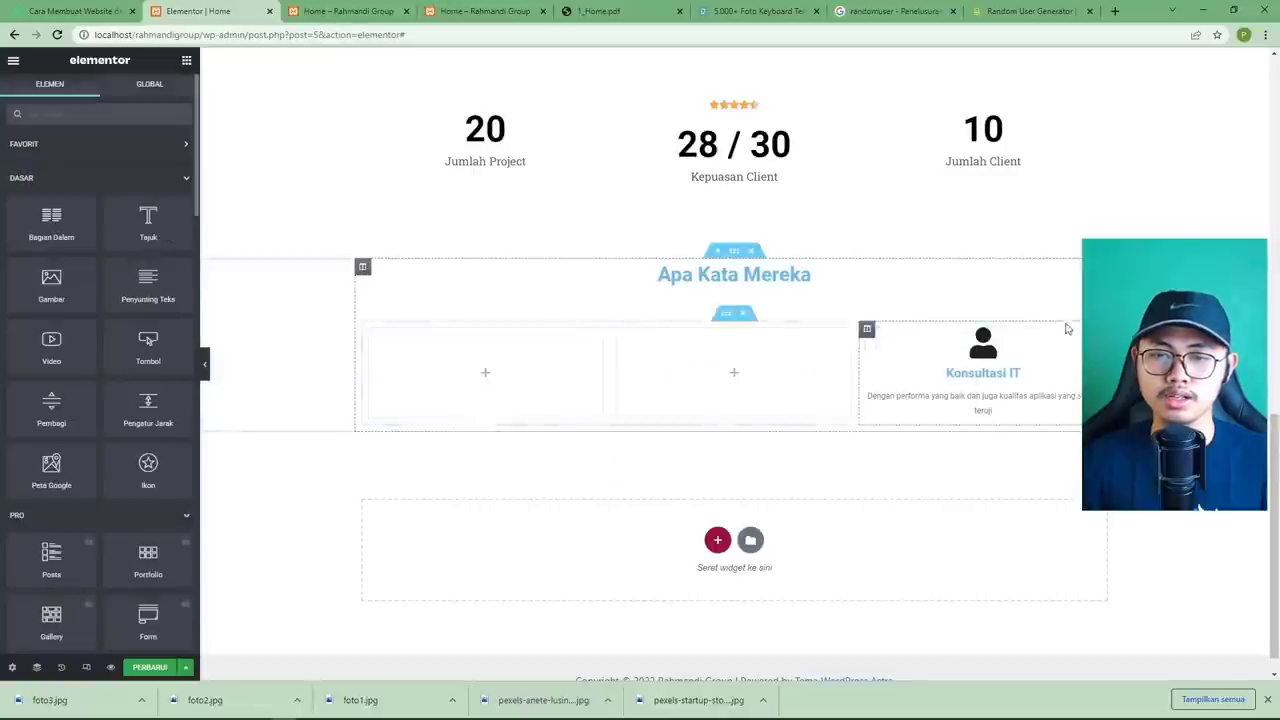
{"action": "right_click", "coordinate": [1075, 335]}
{"action": "left_click", "coordinate": [1125, 524]}
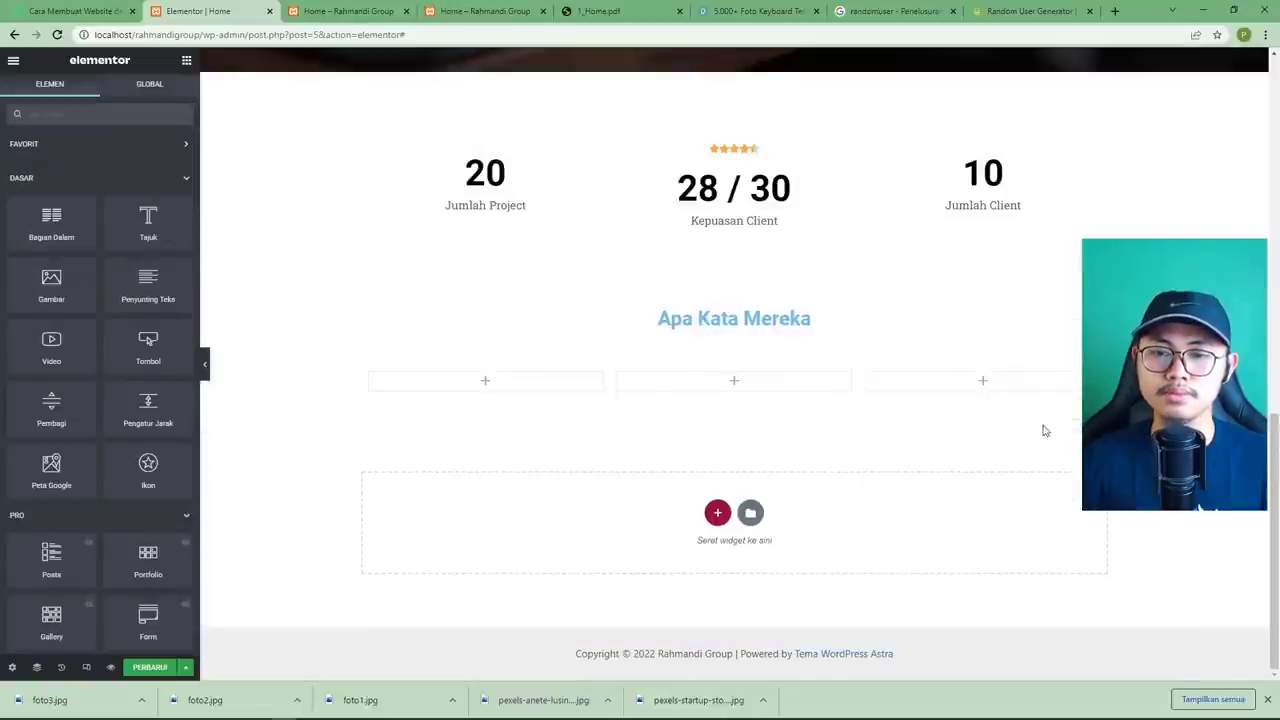
{"action": "scroll", "coordinate": [104, 356], "scroll_direction": "down", "scroll_amount": 10}
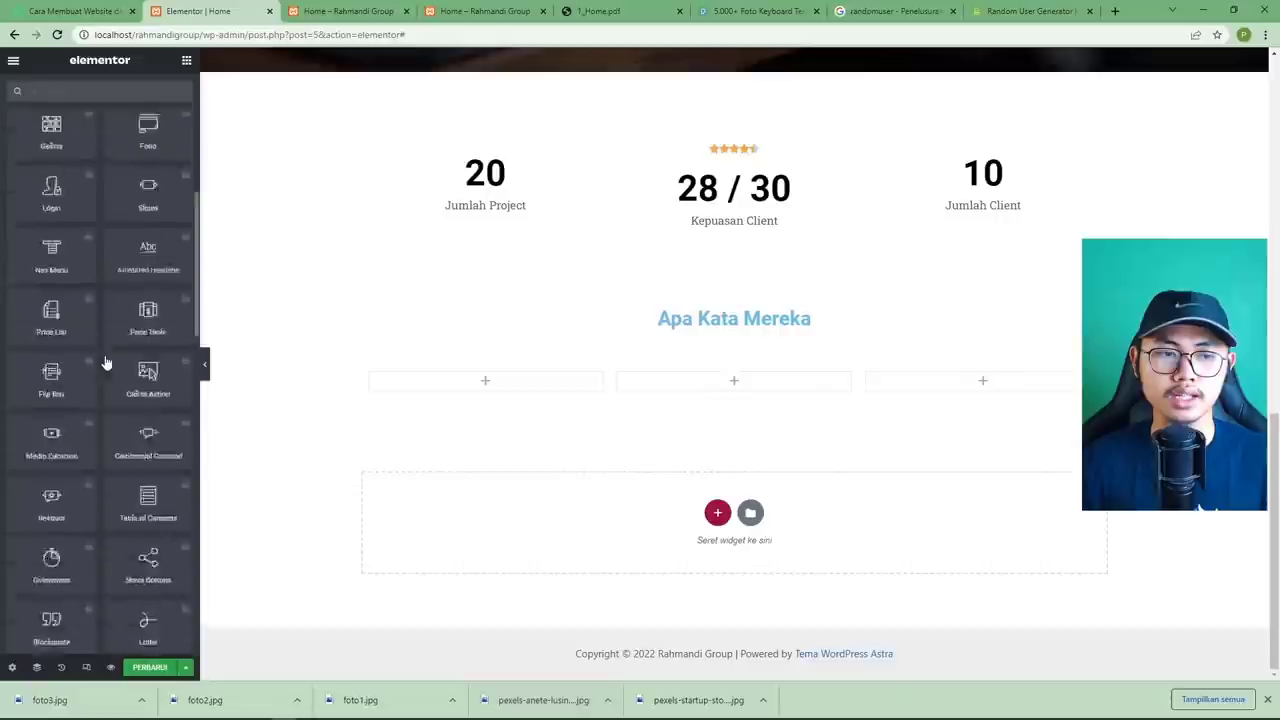
{"action": "scroll", "coordinate": [105, 358], "scroll_direction": "down", "scroll_amount": 1}
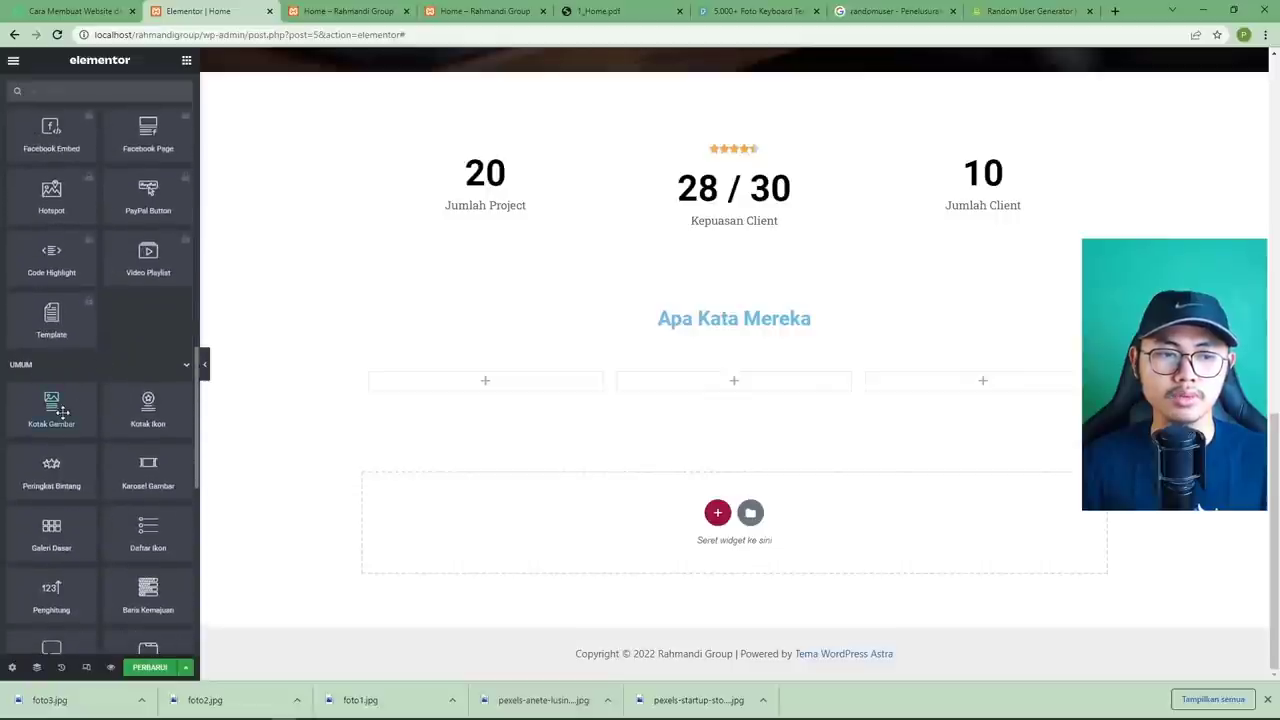
Add an Image Box to the first column, upload foto1–foto3.jpg, and insert the bald man's photo.
{"action": "left_click_drag", "start_coordinate": [50, 405], "coordinate": [451, 375]}
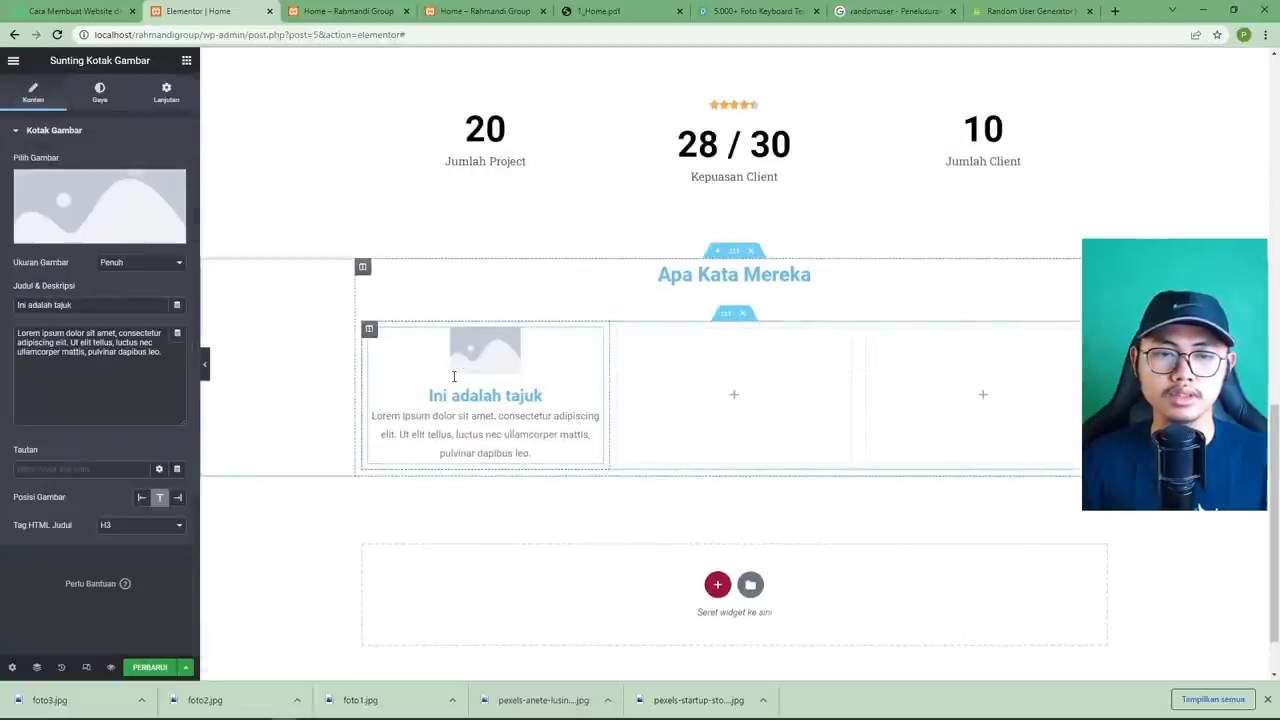
{"action": "left_click", "coordinate": [88, 203]}
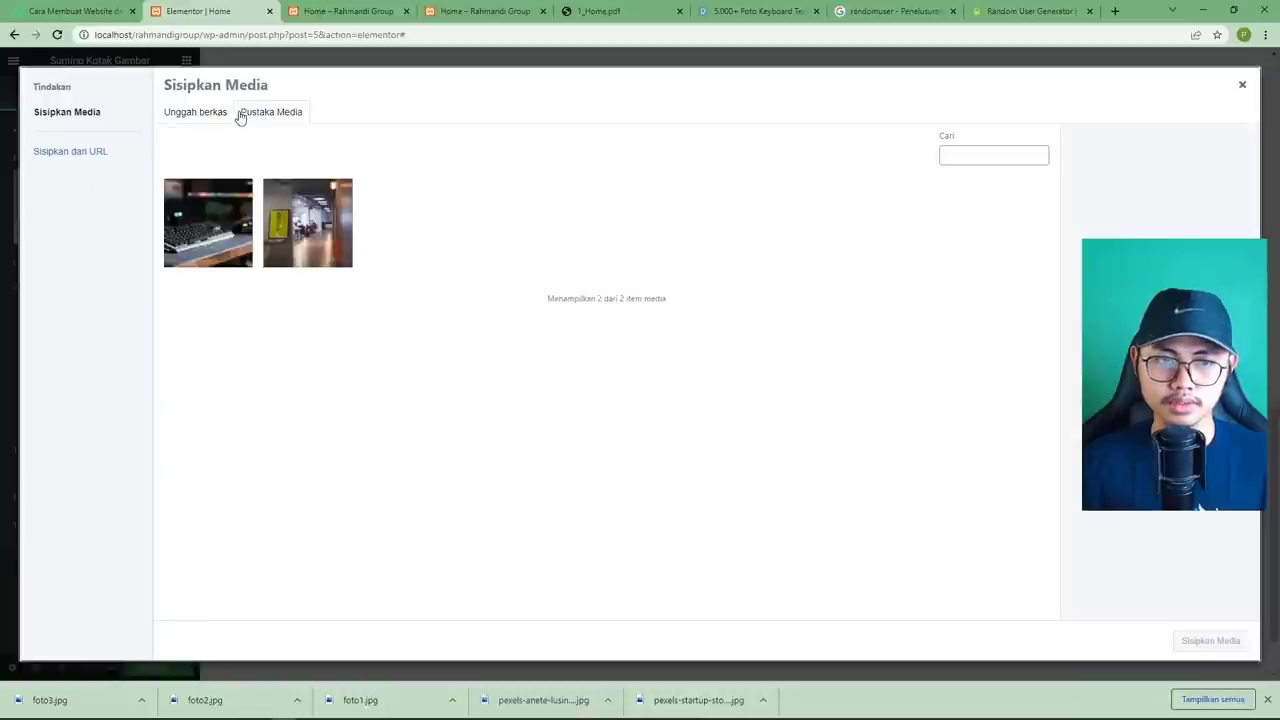
{"action": "left_click", "coordinate": [190, 112]}
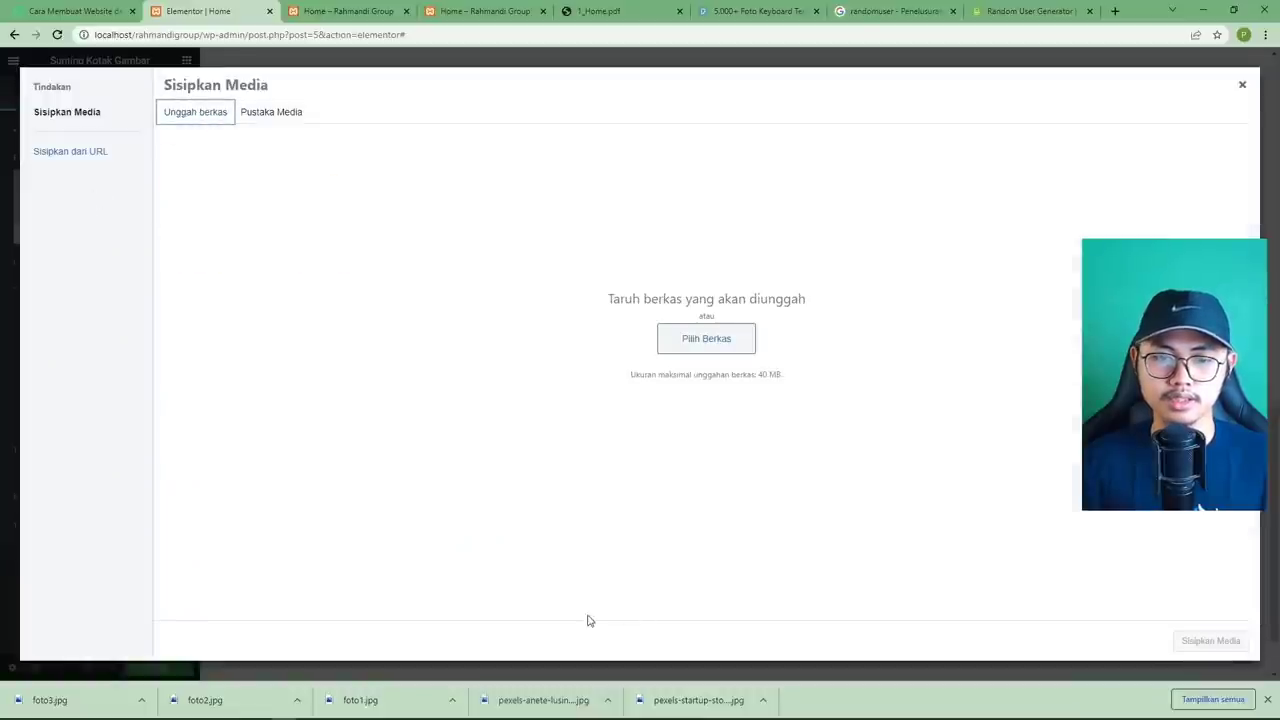
{"action": "left_click_drag", "start_coordinate": [398, 686], "coordinate": [575, 390]}
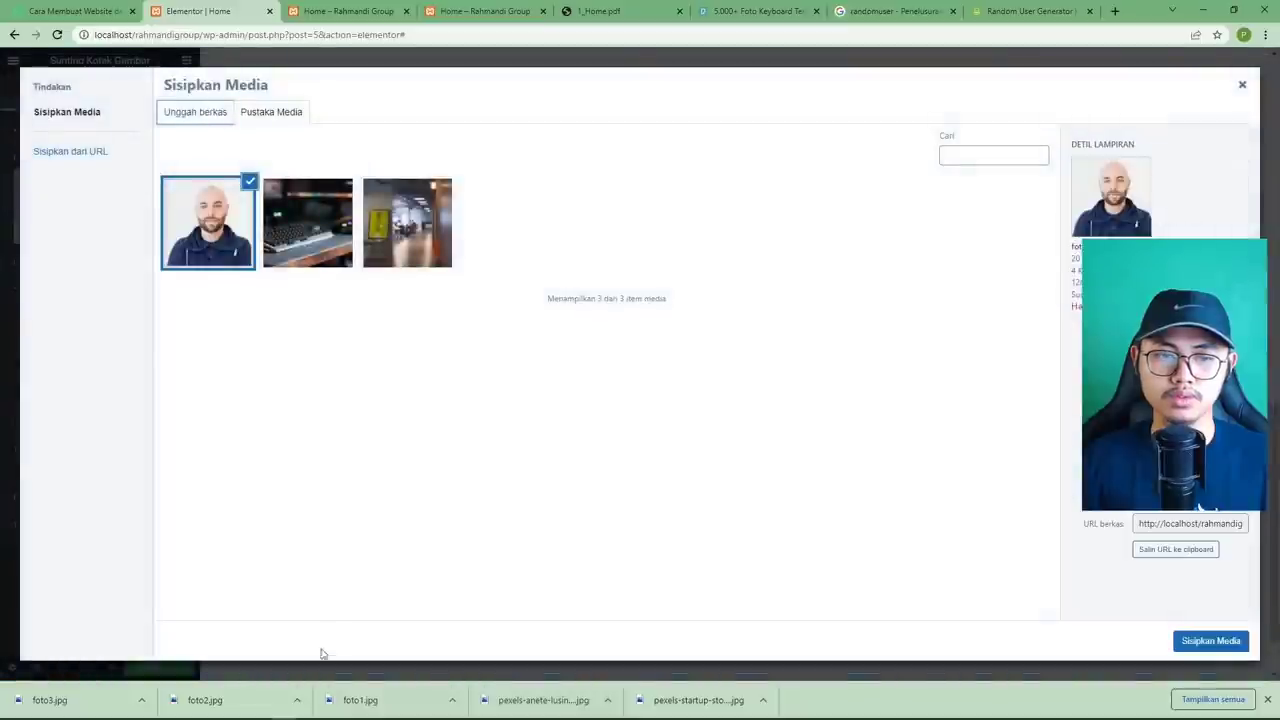
{"action": "left_click_drag", "start_coordinate": [263, 706], "coordinate": [500, 451]}
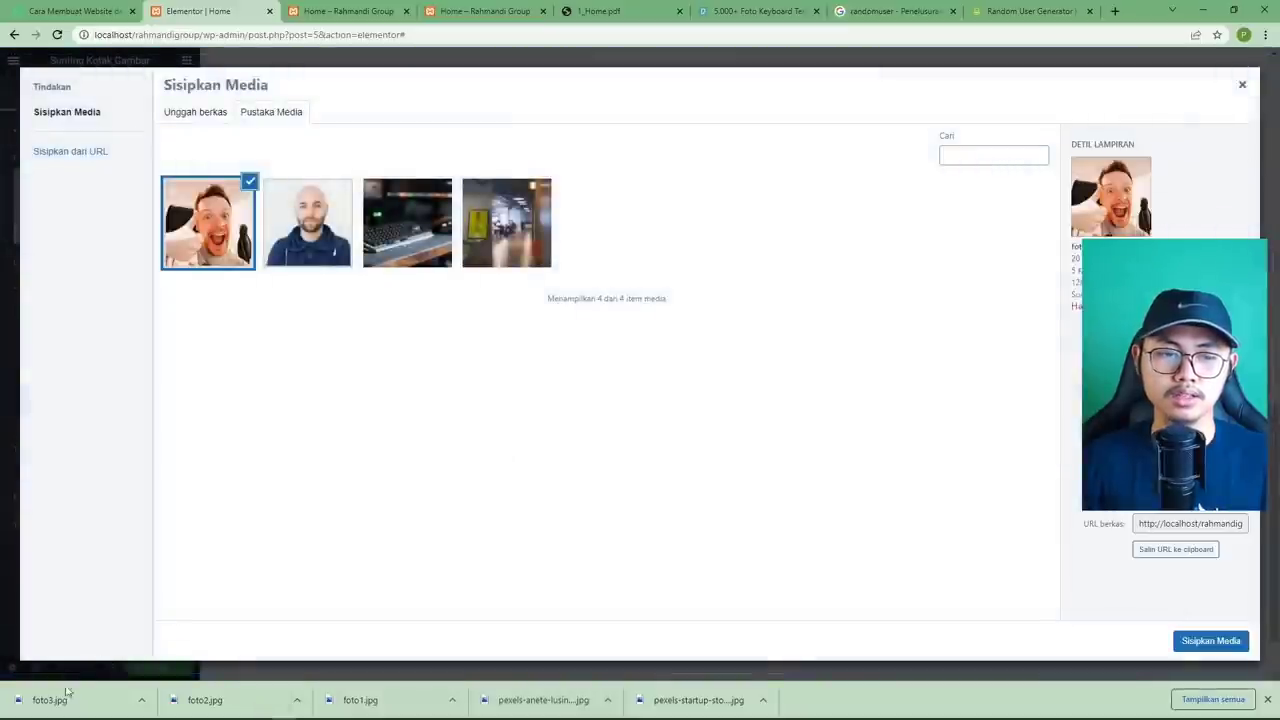
{"action": "left_click_drag", "start_coordinate": [63, 694], "coordinate": [369, 486]}
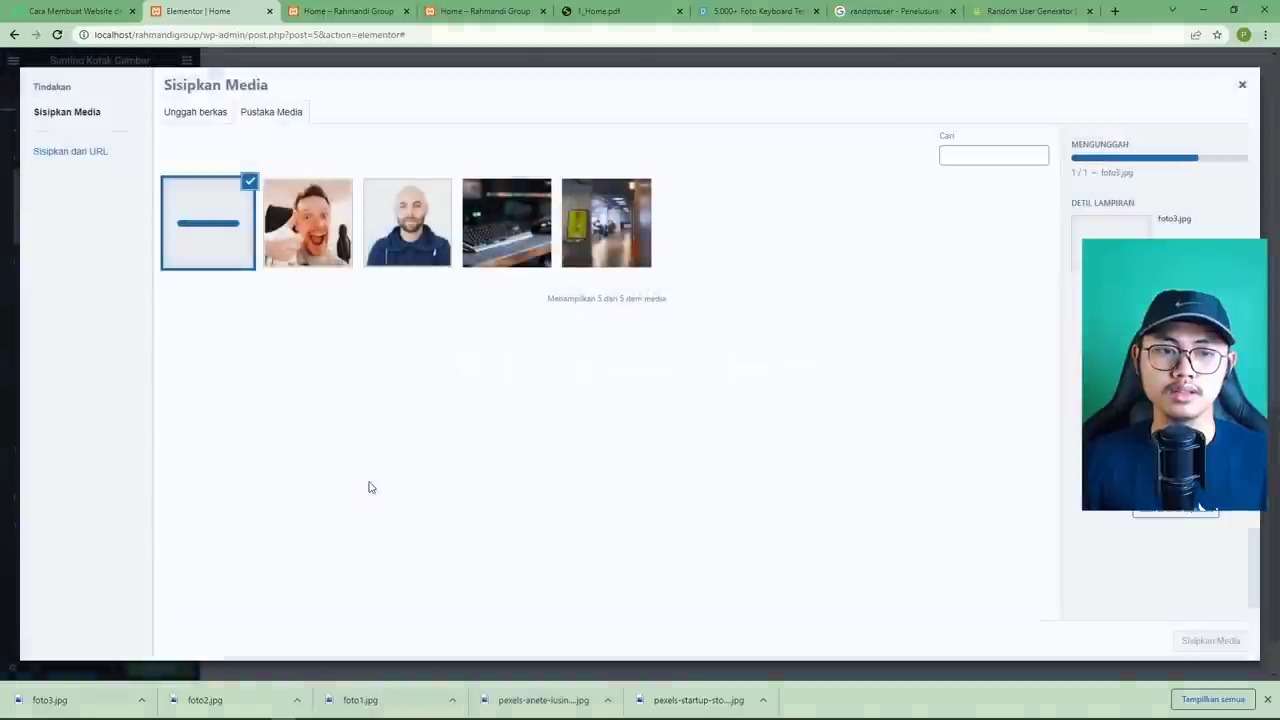
{"action": "left_click", "coordinate": [420, 235]}
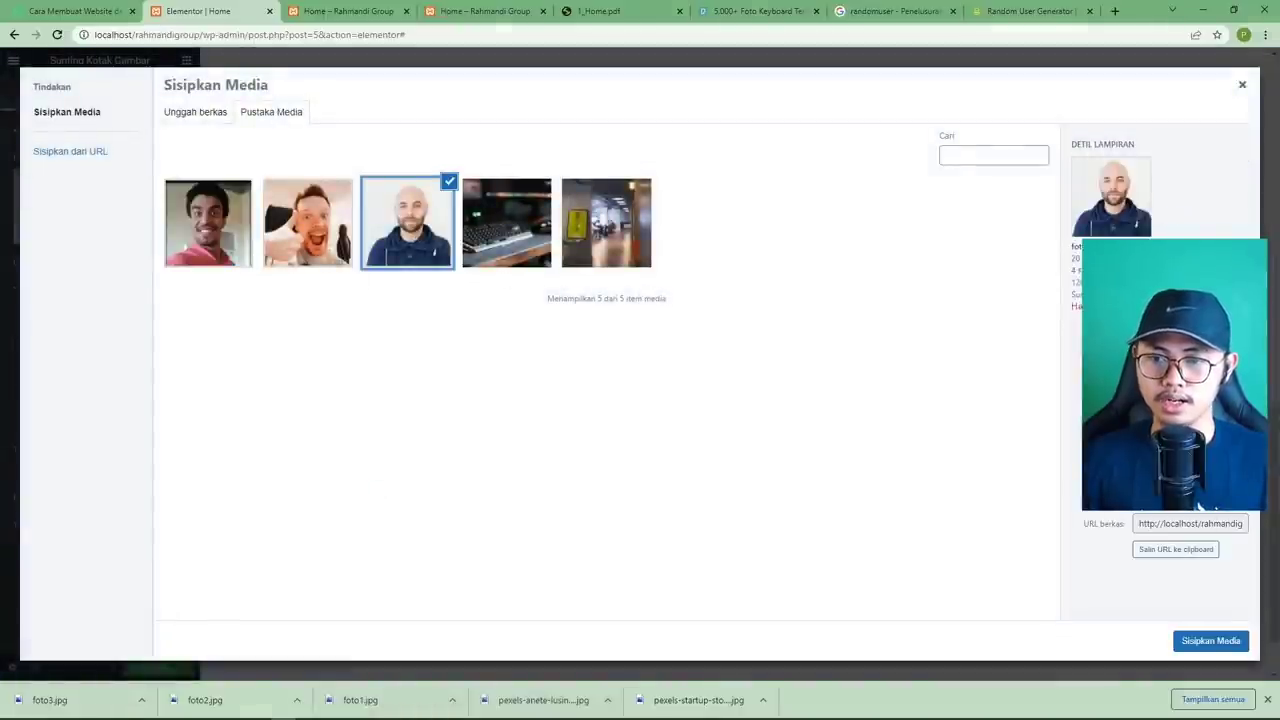
{"action": "left_click", "coordinate": [1210, 641]}
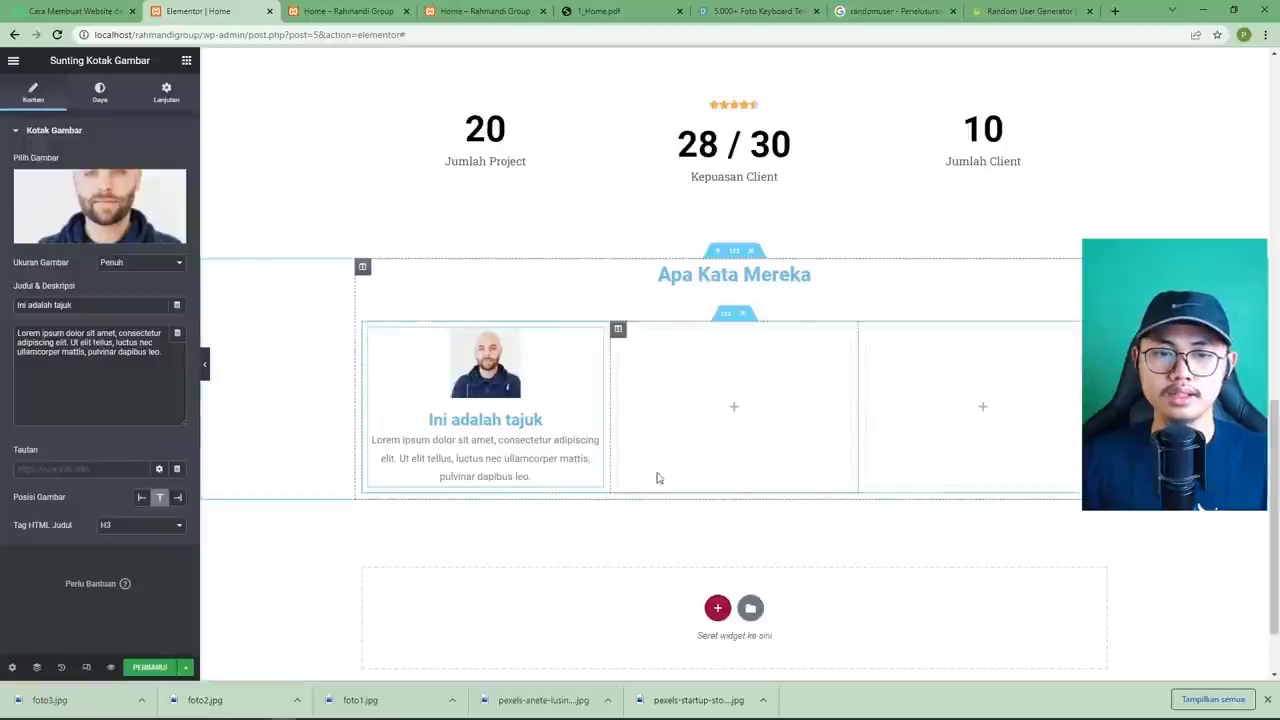
{"action": "left_click", "coordinate": [617, 11]}
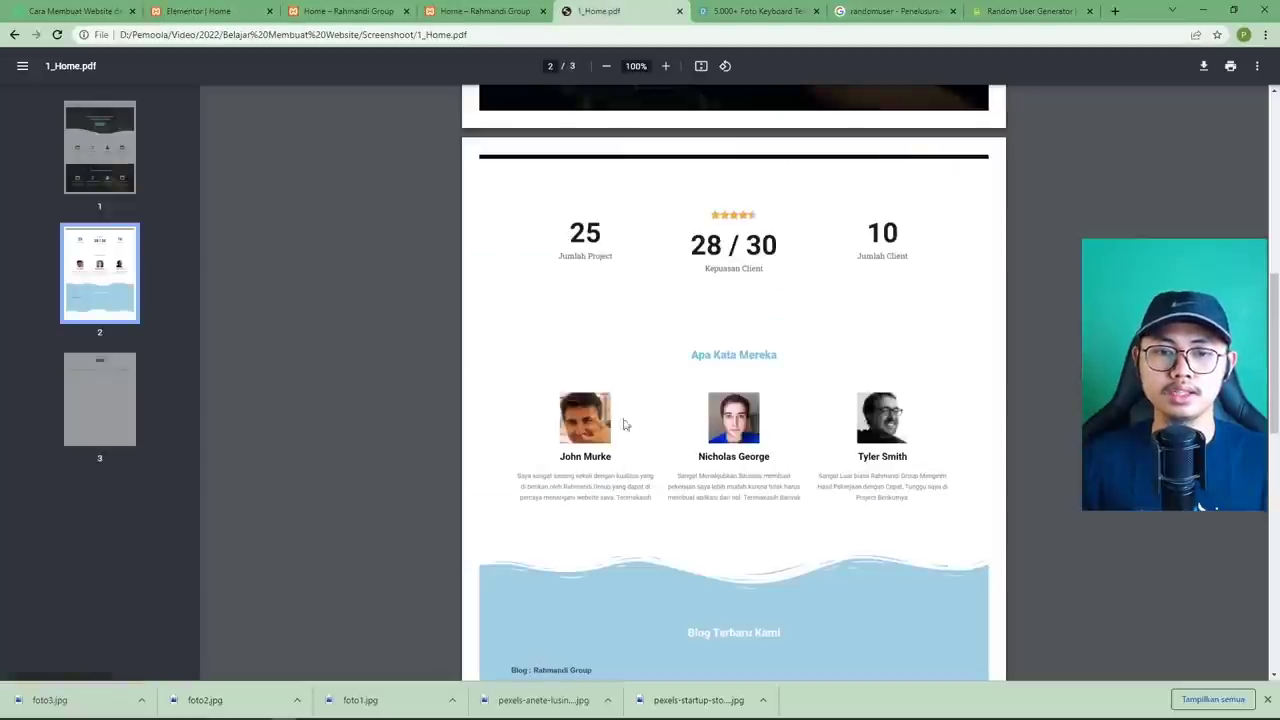
{"action": "left_click", "coordinate": [197, 12]}
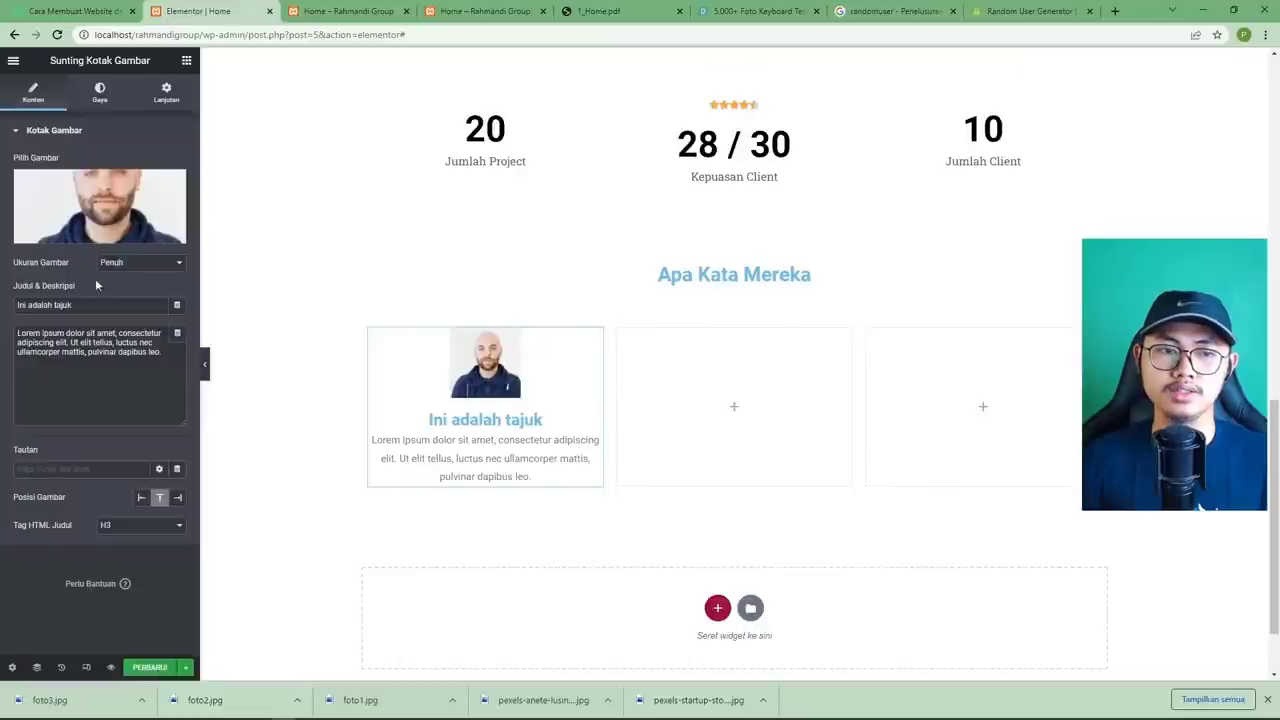
{"action": "key", "text": "ctrl+a"}
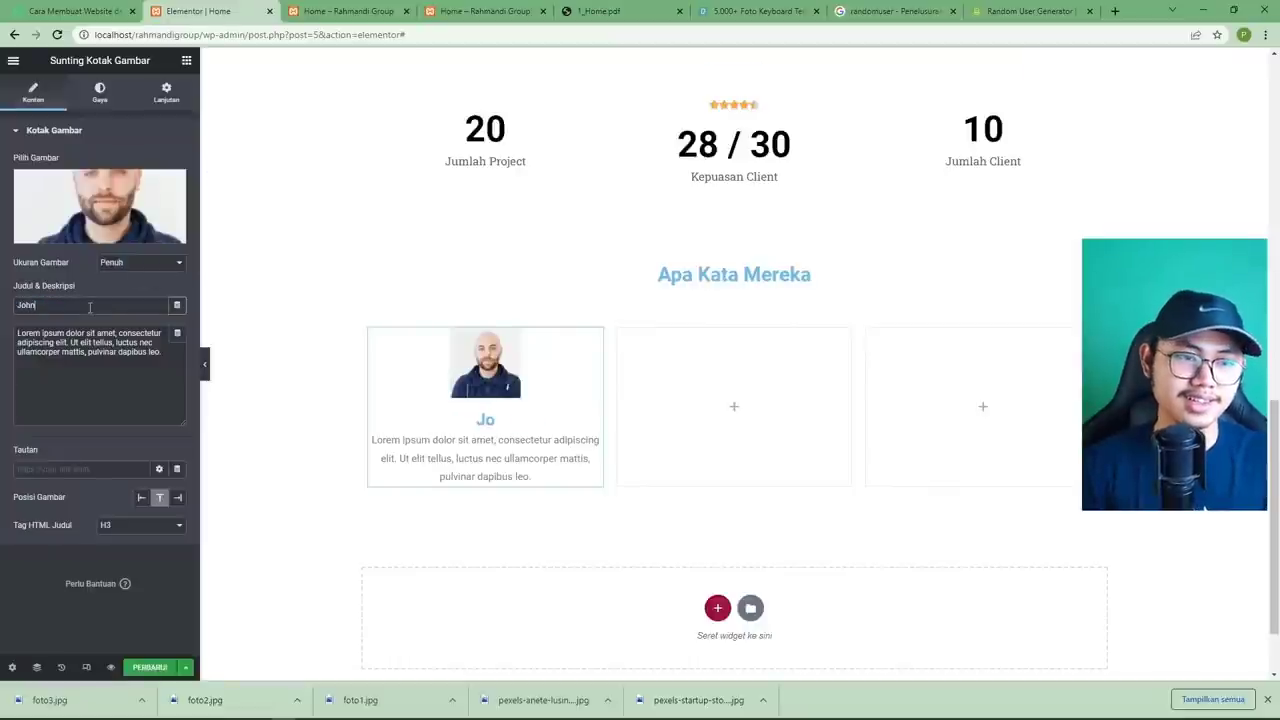
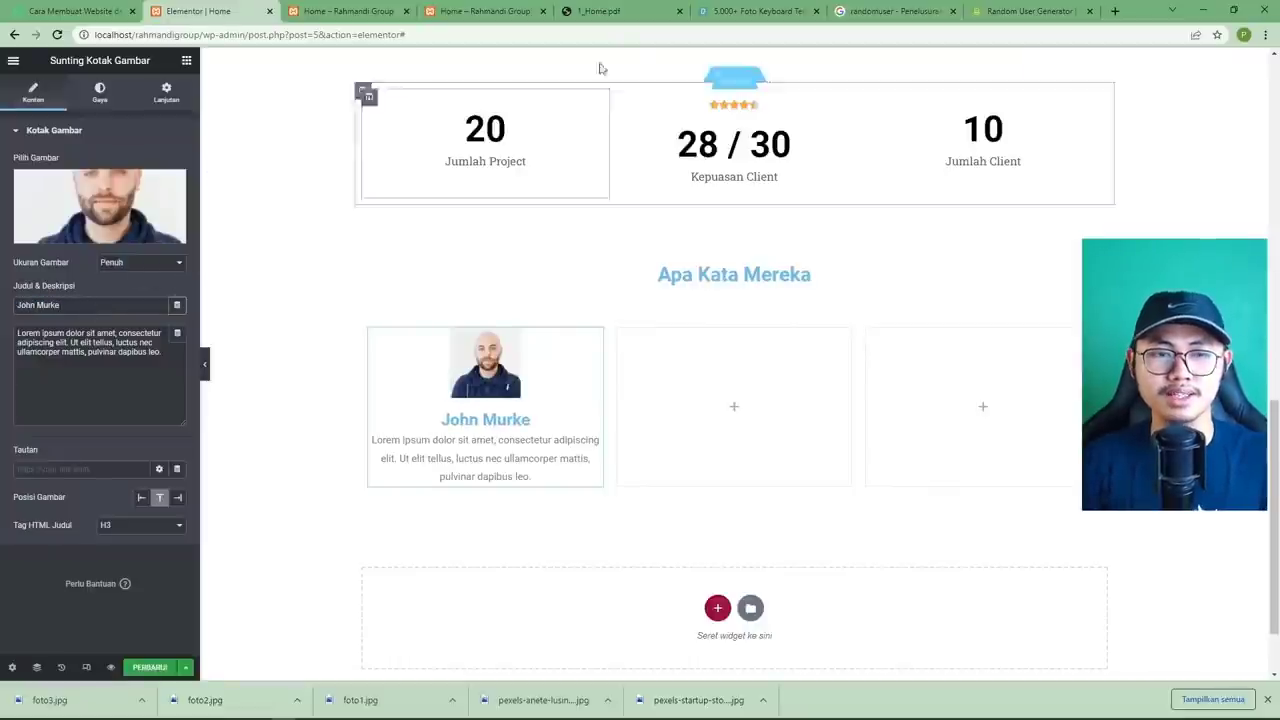
Recheck the mockup's client name and testimonial text, leaving the placeholder description unchanged.
{"action": "left_click", "coordinate": [632, 13]}
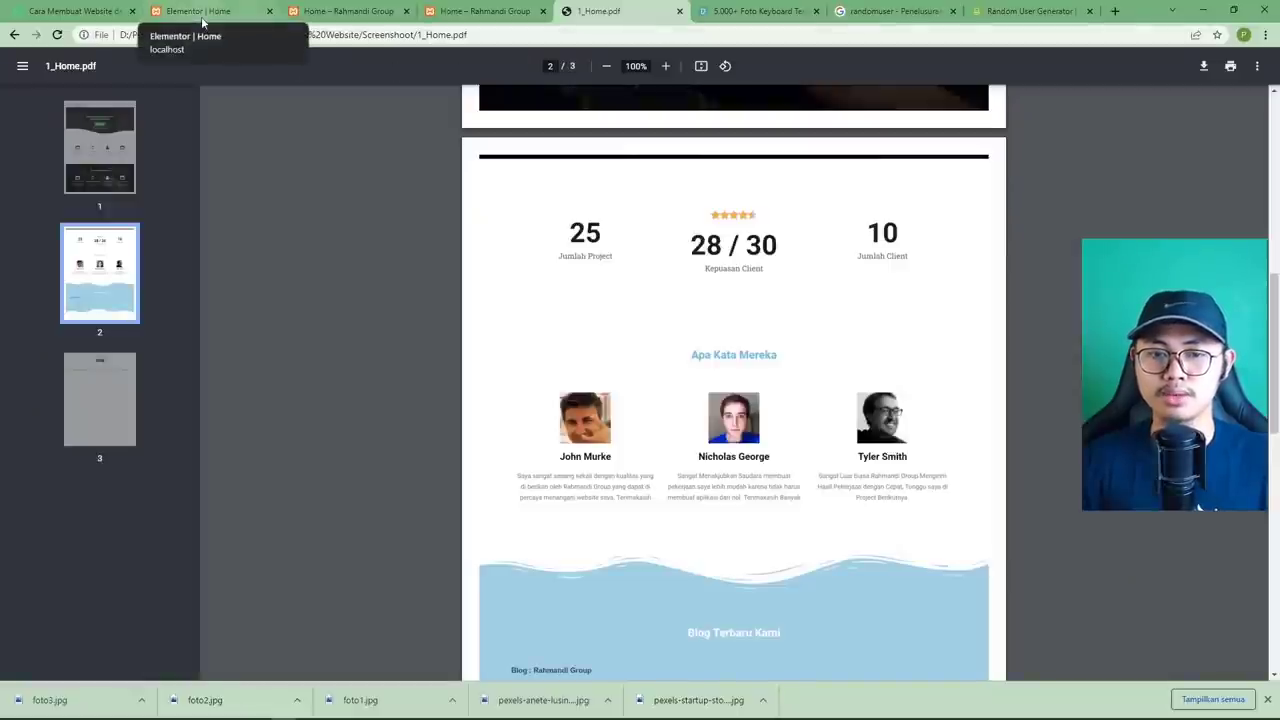
{"action": "left_click", "coordinate": [203, 16]}
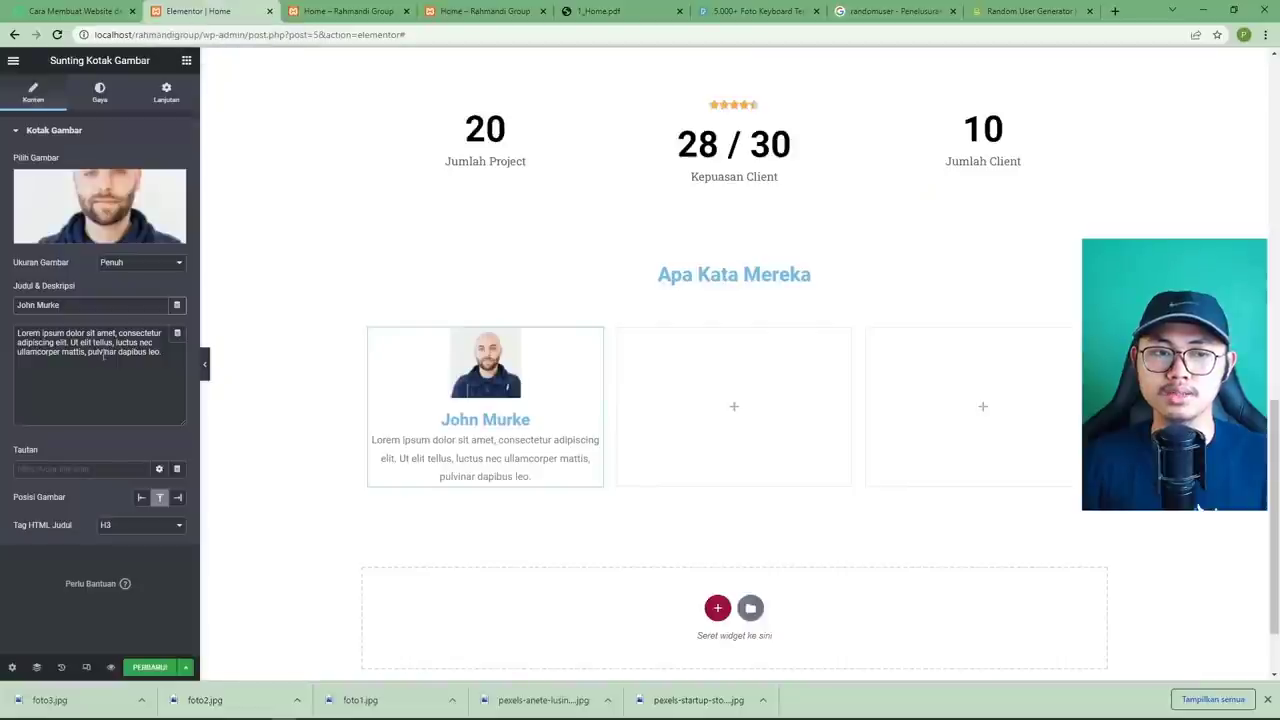
{"action": "key", "text": "ctrl+a"}
{"action": "left_click", "coordinate": [174, 364]}
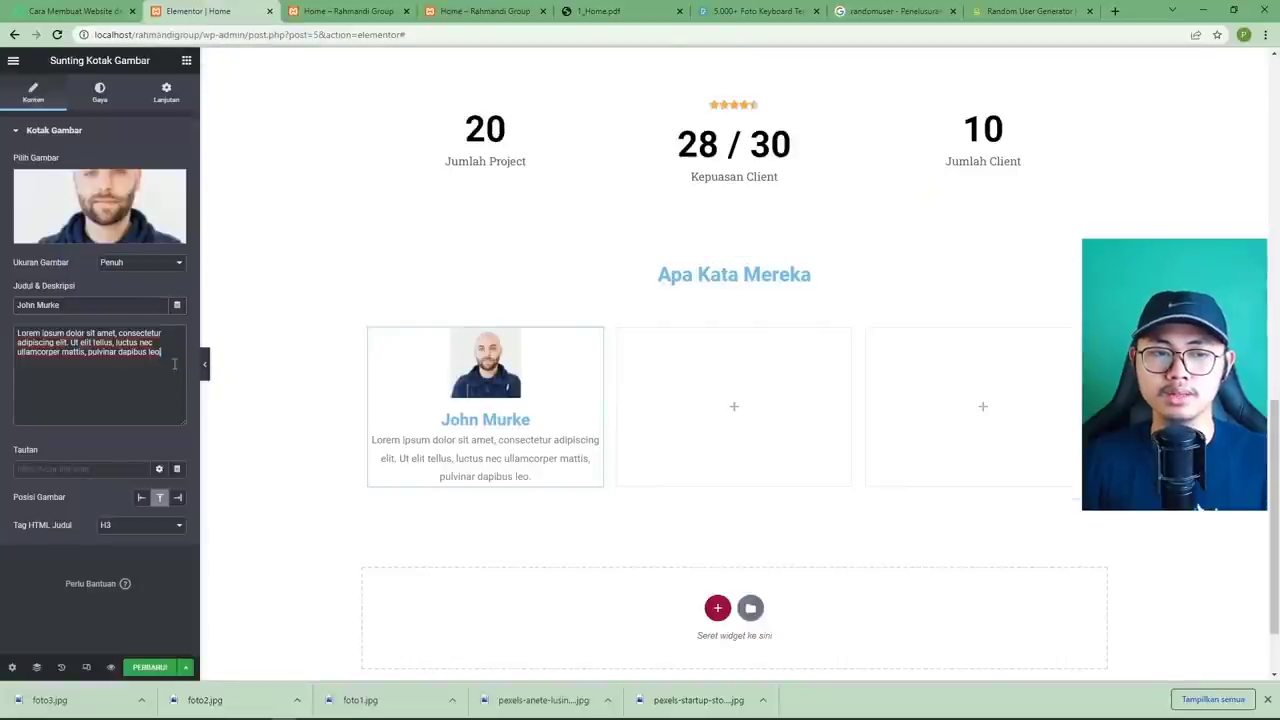
{"action": "key", "text": "ctrl+a"}
{"action": "left_click", "coordinate": [130, 358]}
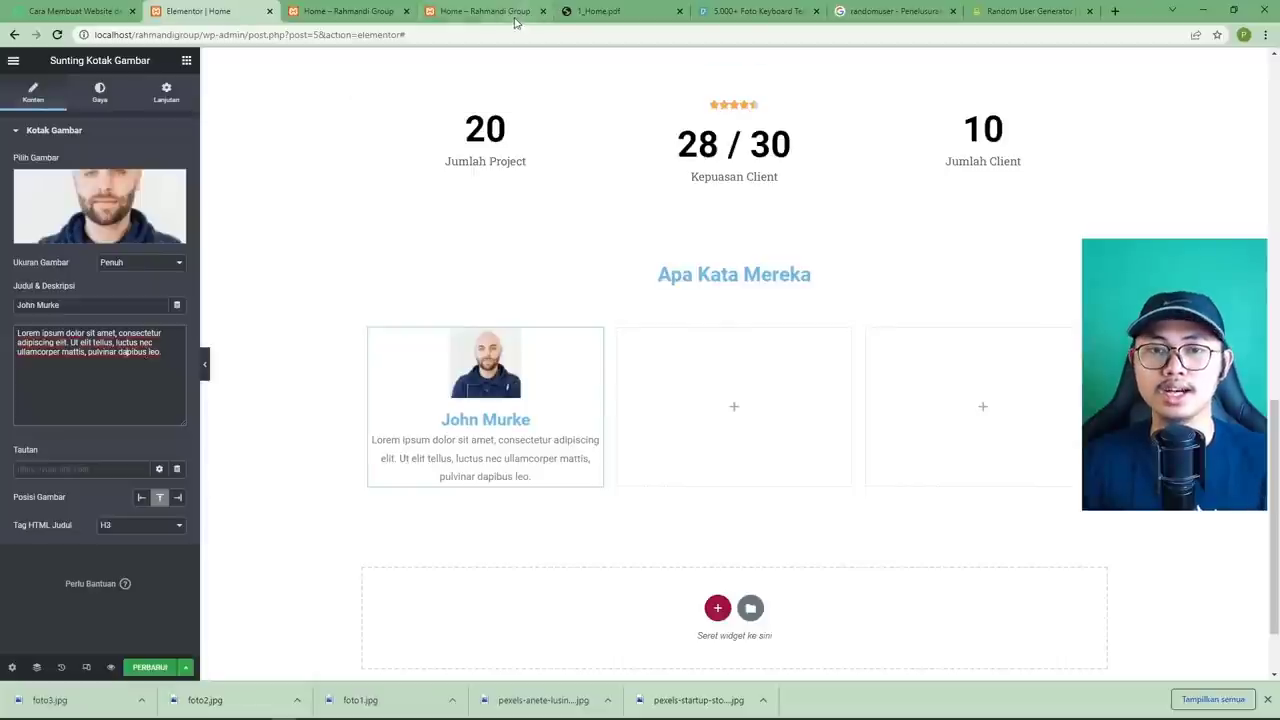
{"action": "left_click", "coordinate": [600, 11]}
{"action": "left_click", "coordinate": [201, 12]}
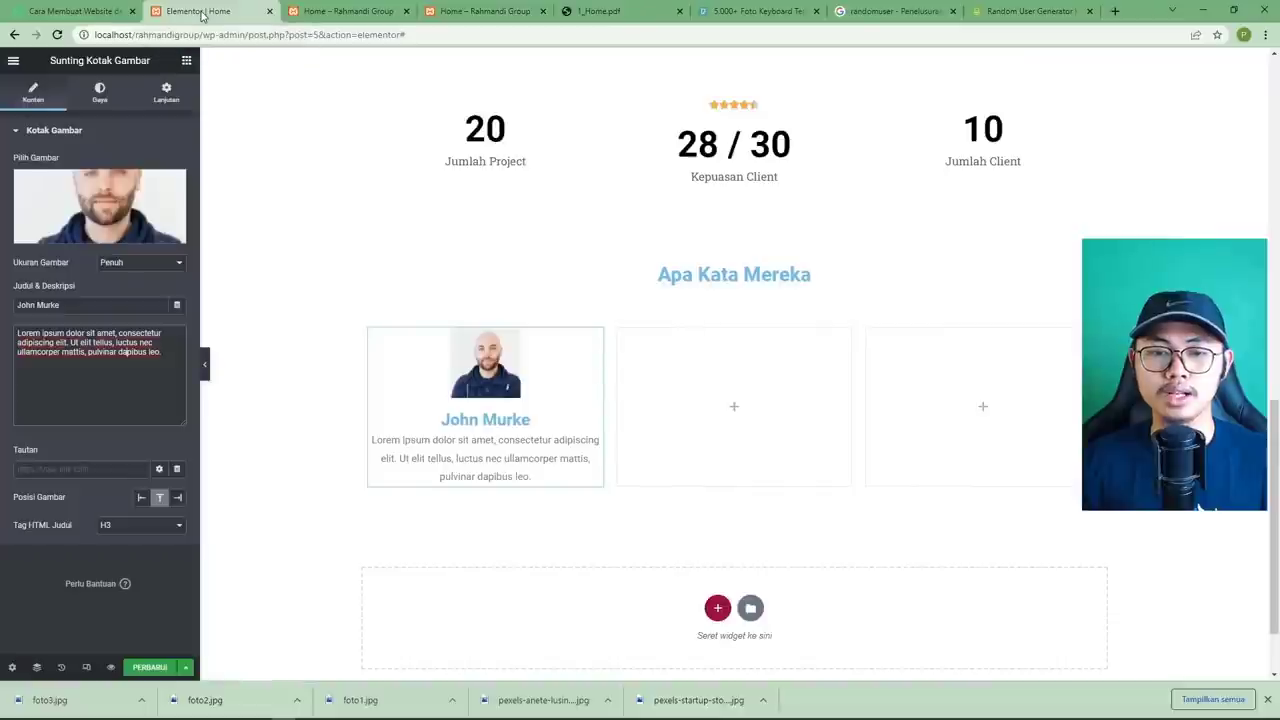
In the image box's style settings, make the testimonial heading colour black (#000000).
{"action": "left_click", "coordinate": [99, 98]}
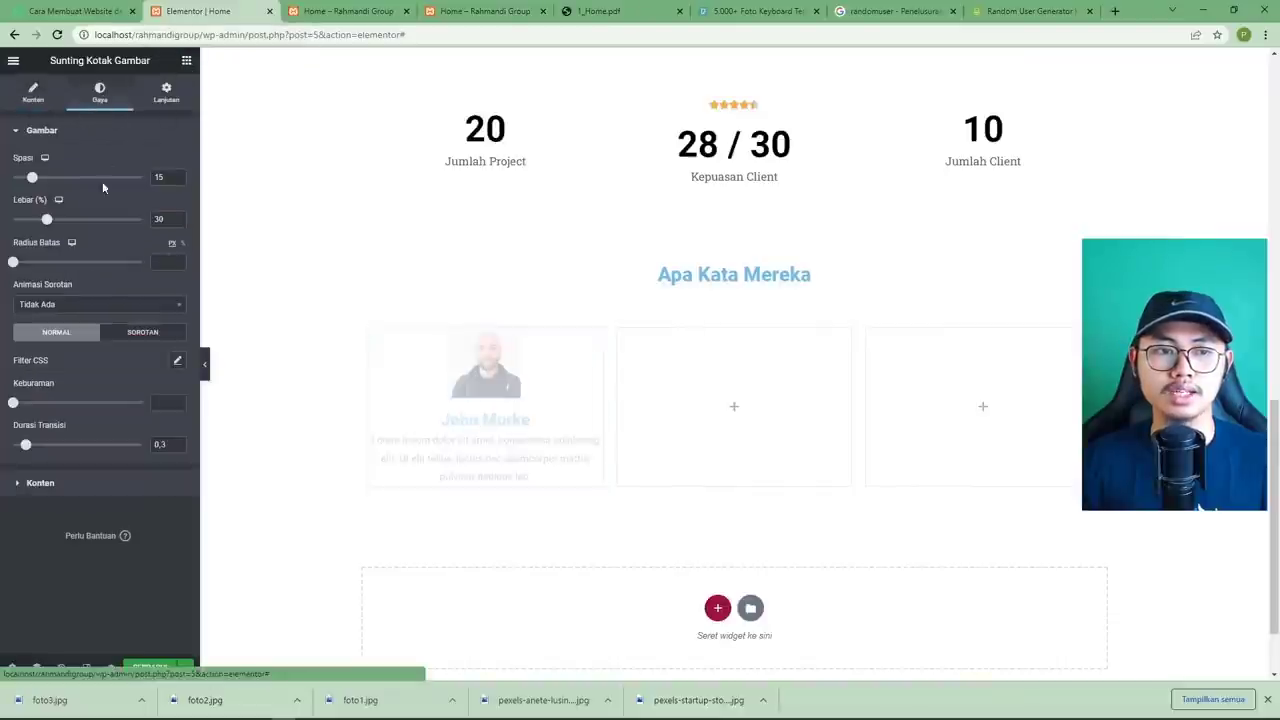
{"action": "left_click", "coordinate": [605, 11]}
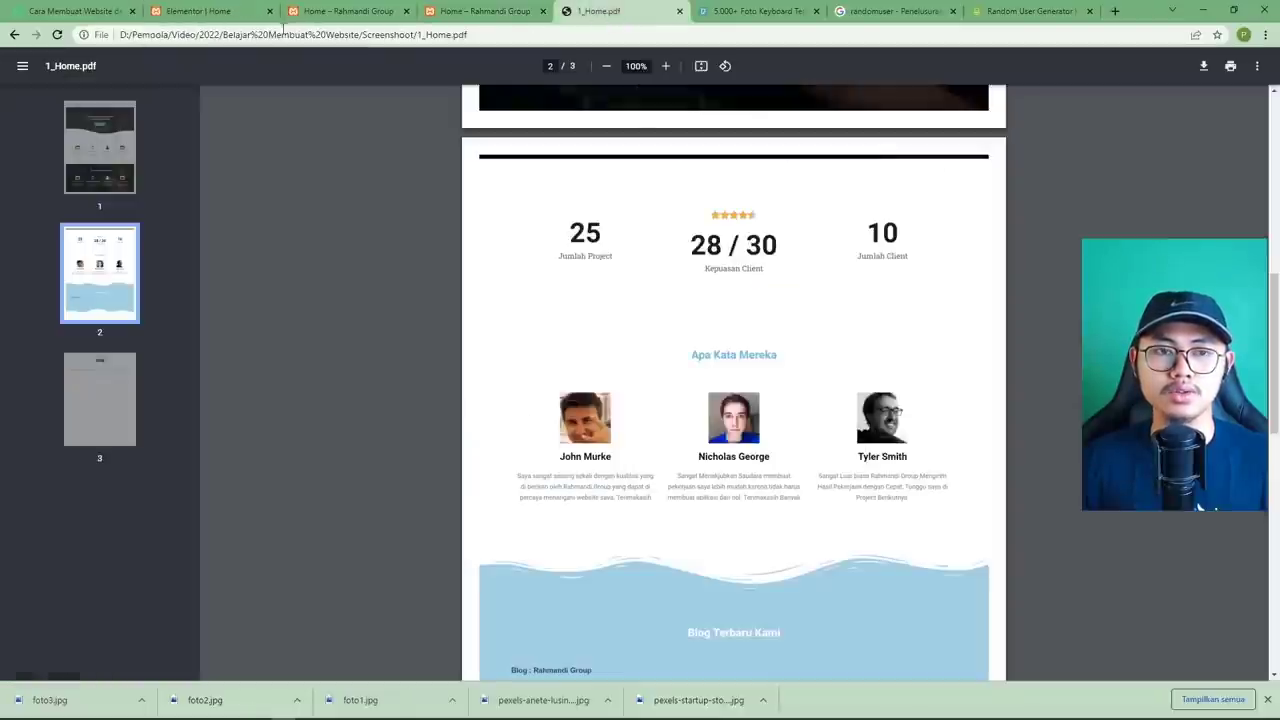
{"action": "left_click", "coordinate": [193, 14]}
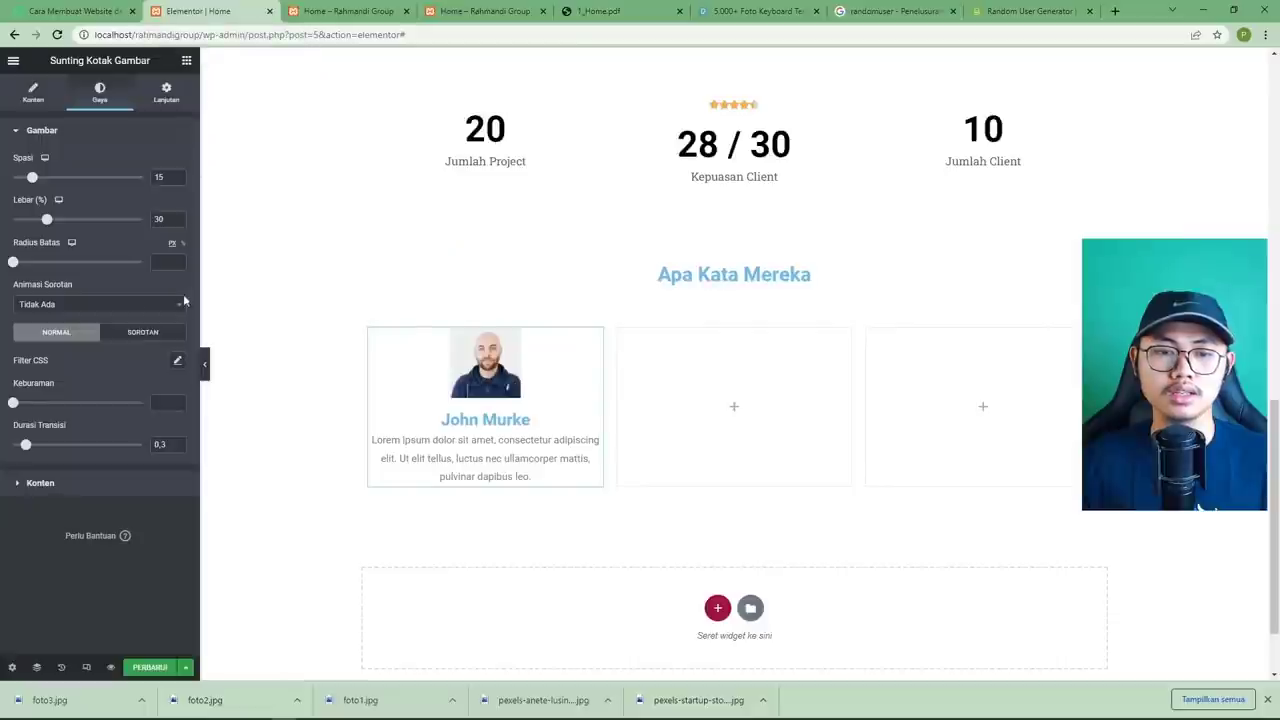
{"action": "left_click", "coordinate": [41, 483]}
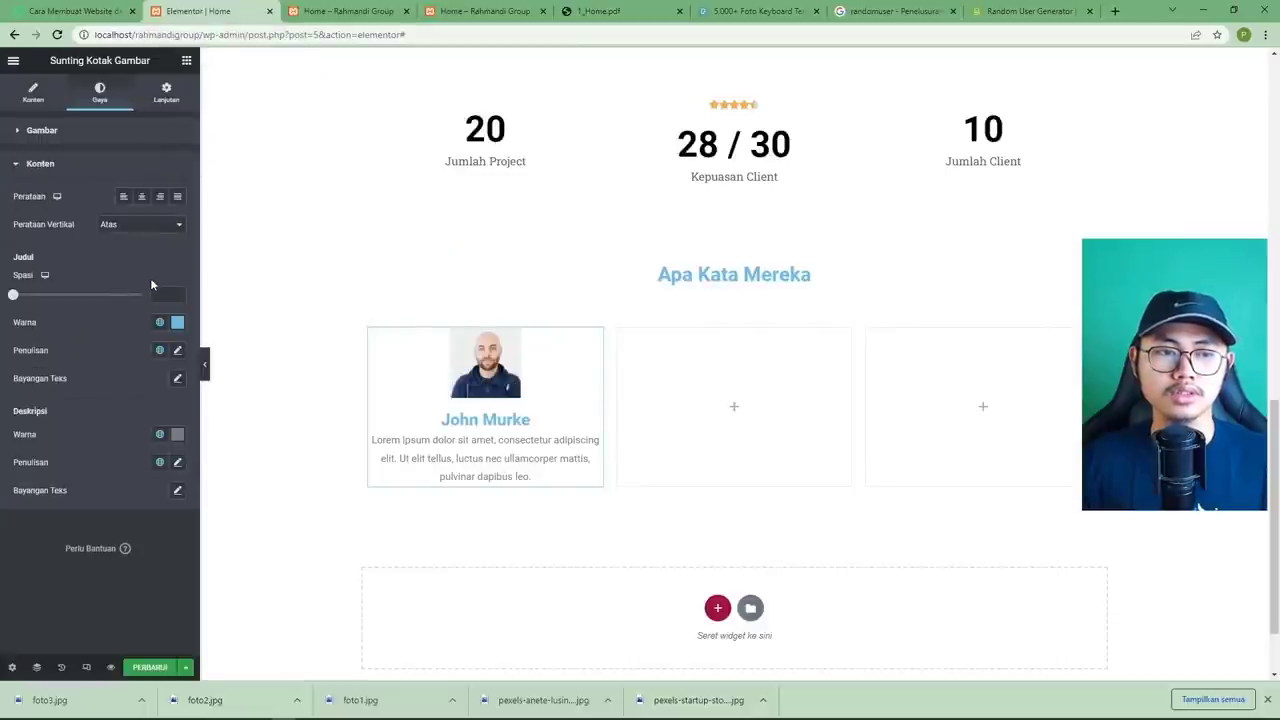
{"action": "left_click", "coordinate": [177, 322]}
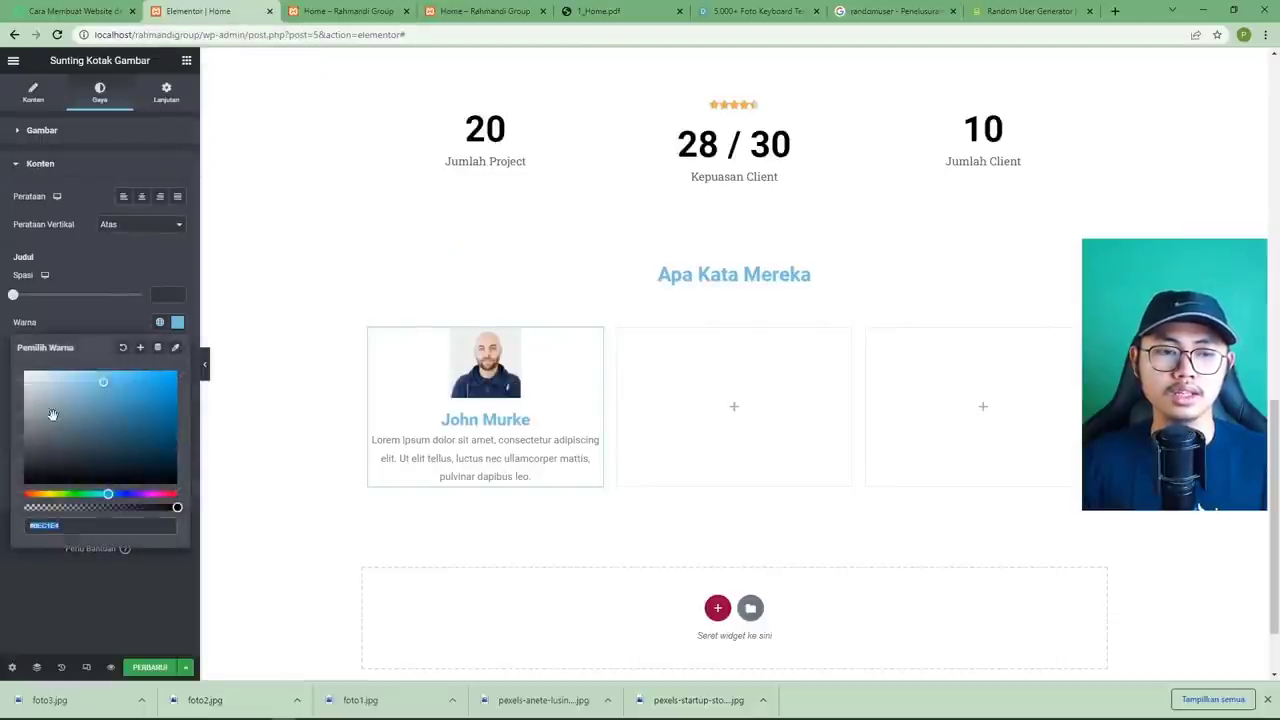
{"action": "left_click_drag", "start_coordinate": [53, 414], "coordinate": [18, 489]}
{"action": "key", "text": "Escape"}
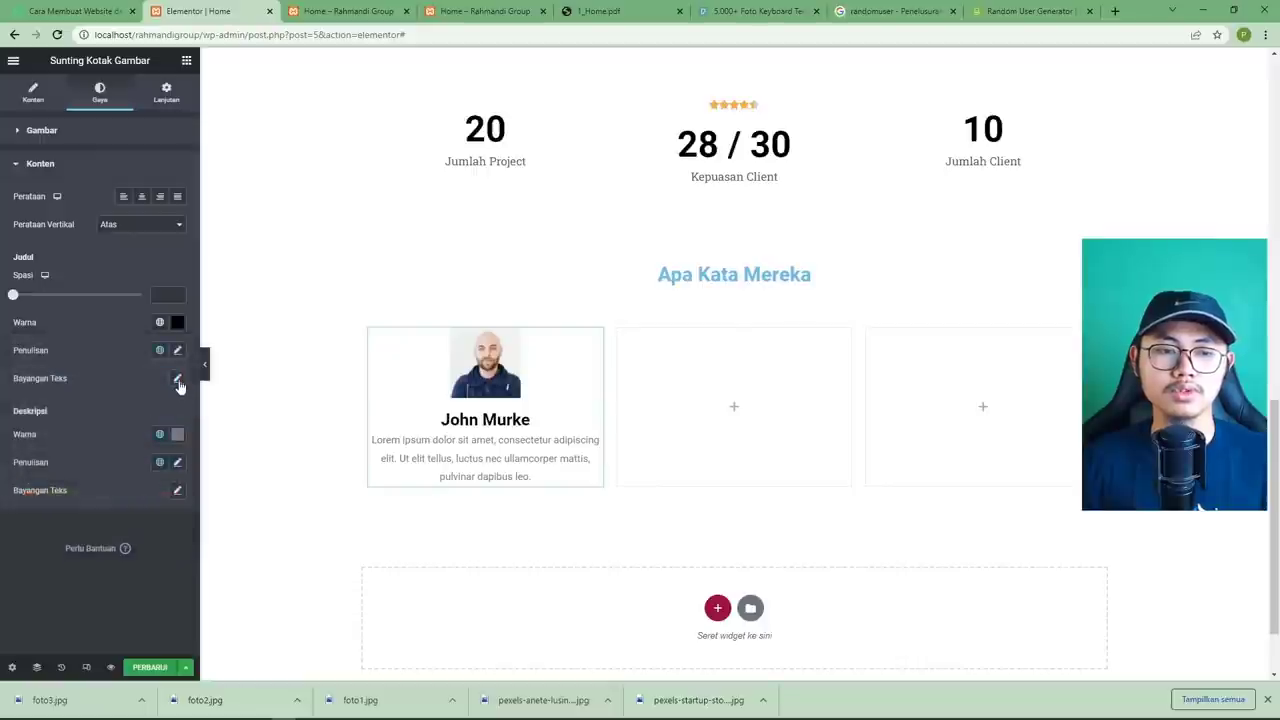
Set the heading font size to 18 with spacing 8 below, and the description size to 12.
{"action": "left_click", "coordinate": [177, 350]}
{"action": "left_click_drag", "start_coordinate": [20, 458], "coordinate": [31, 458]}
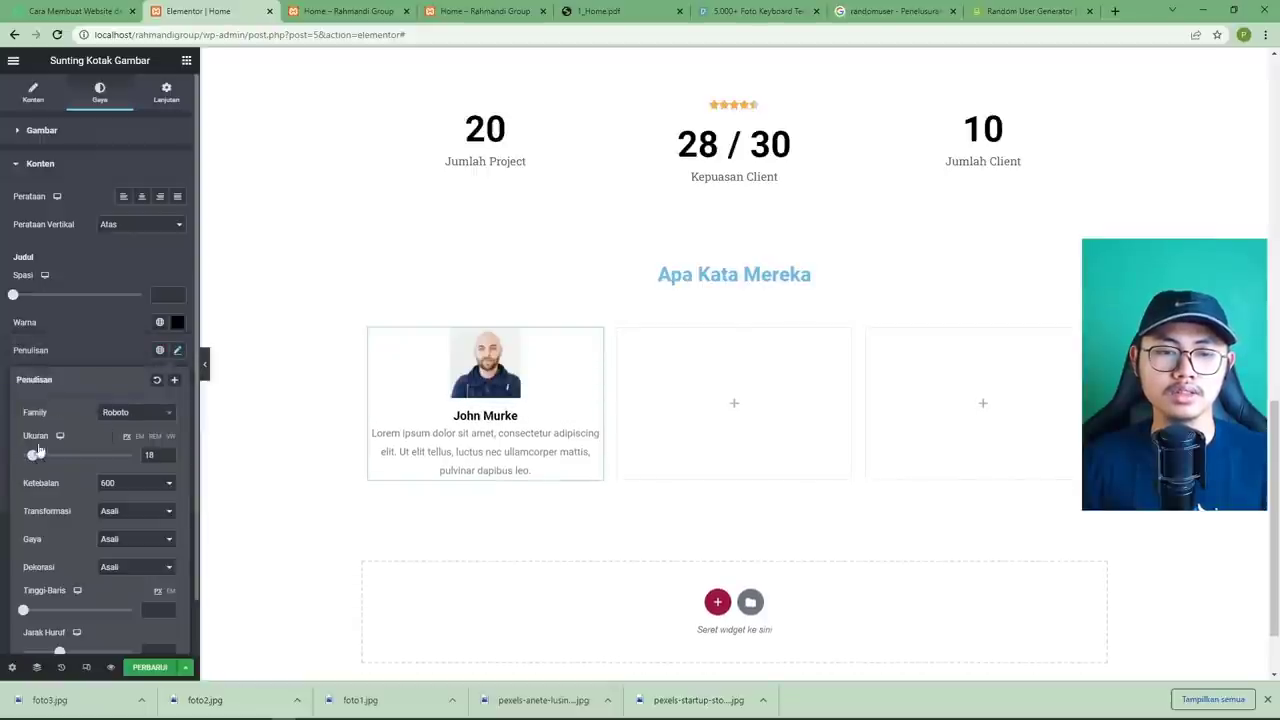
{"action": "left_click", "coordinate": [102, 343]}
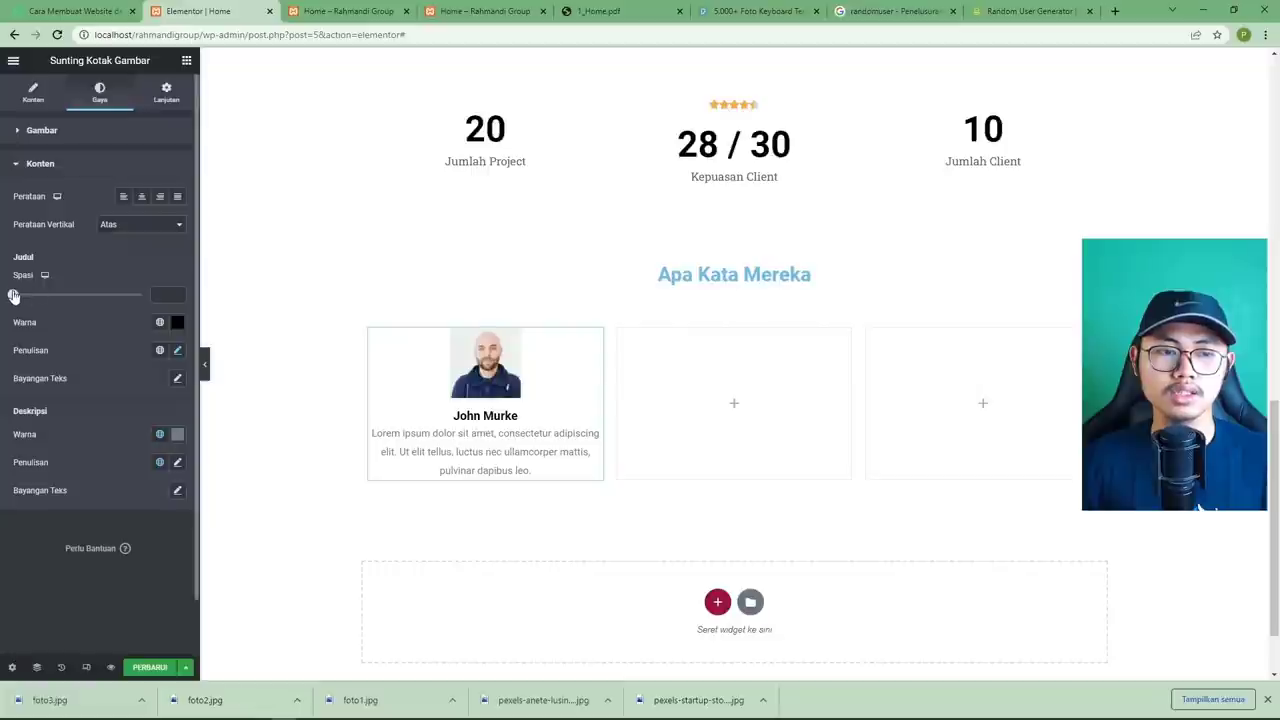
{"action": "left_click_drag", "start_coordinate": [13, 296], "coordinate": [25, 301]}
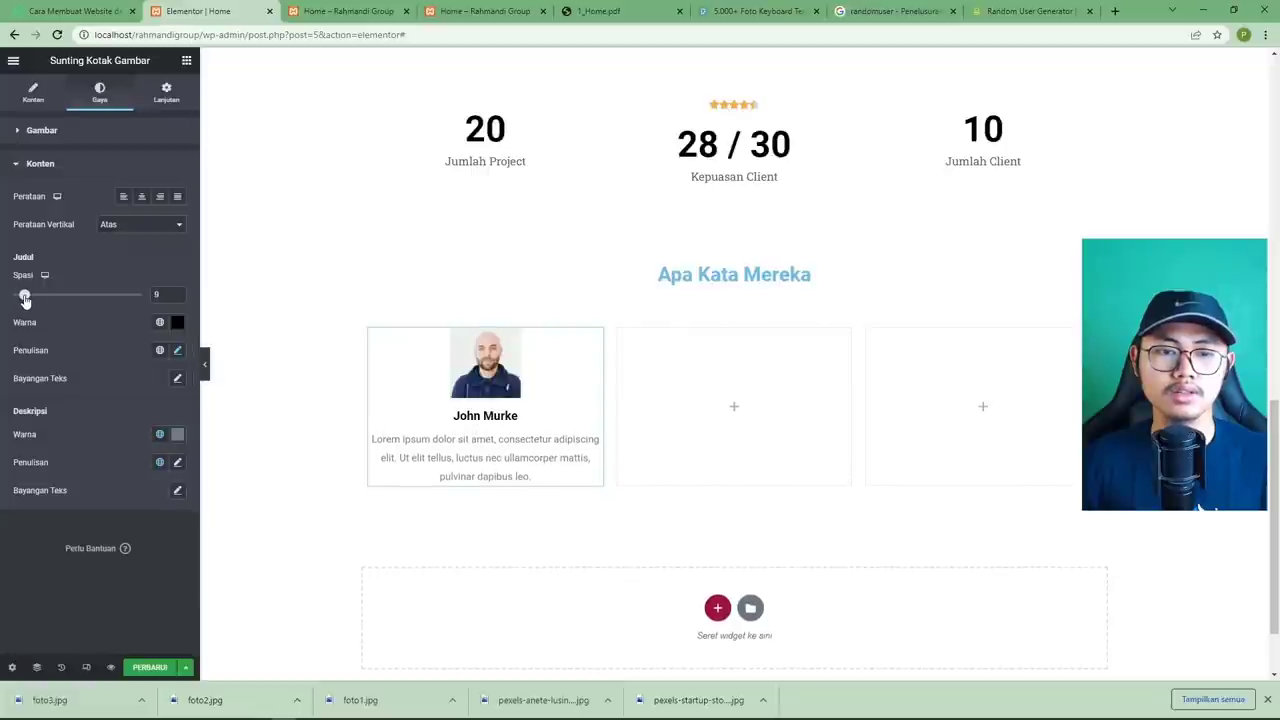
{"action": "left_click", "coordinate": [177, 465]}
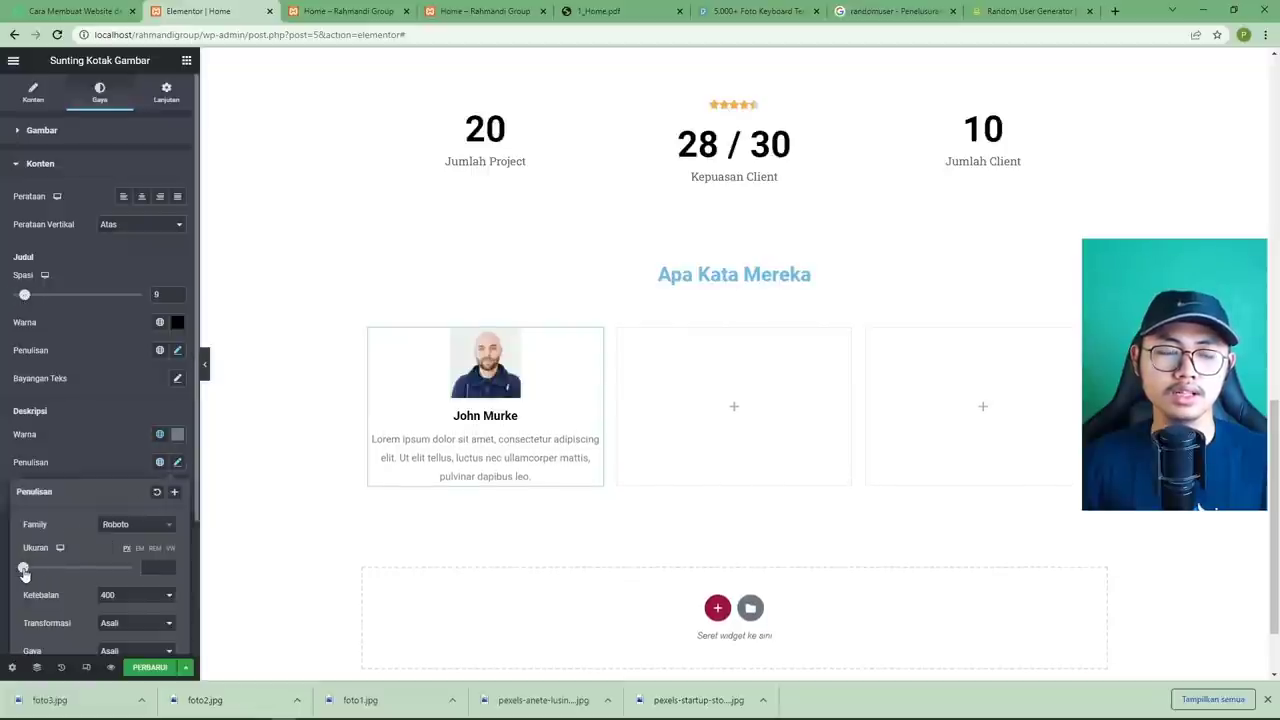
{"action": "left_click_drag", "start_coordinate": [24, 572], "coordinate": [30, 575]}
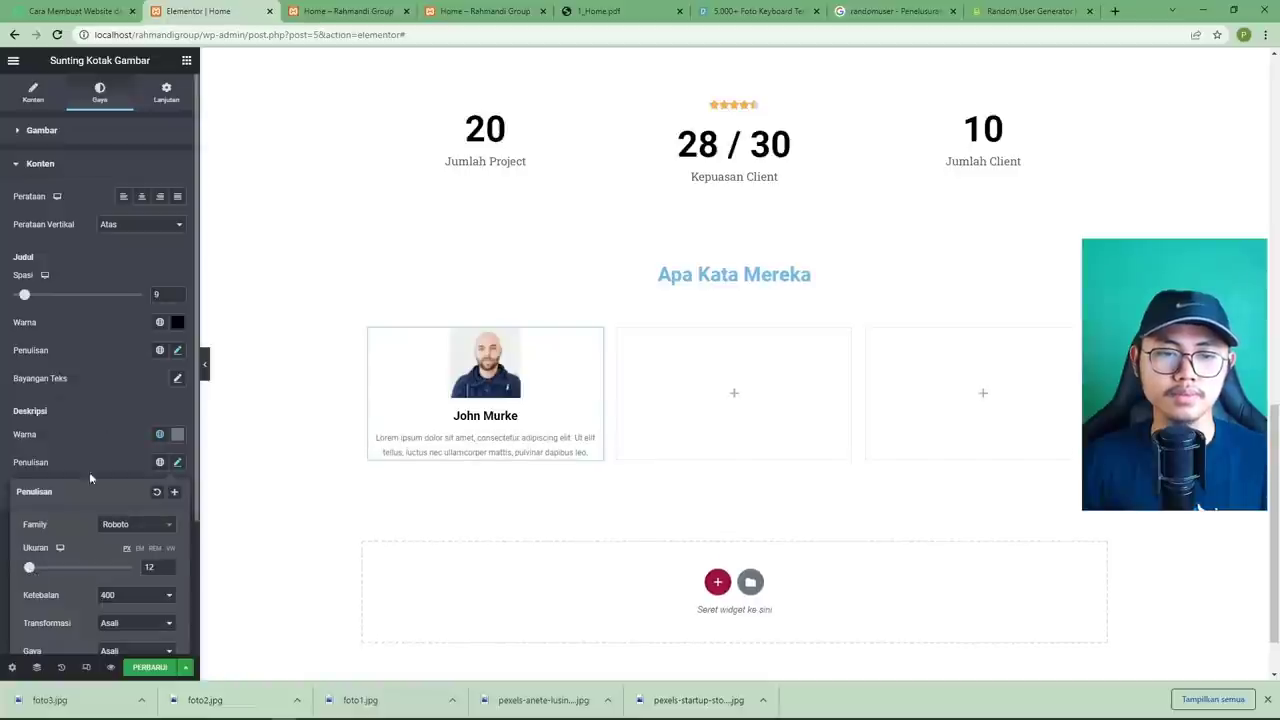
{"action": "left_click", "coordinate": [106, 443]}
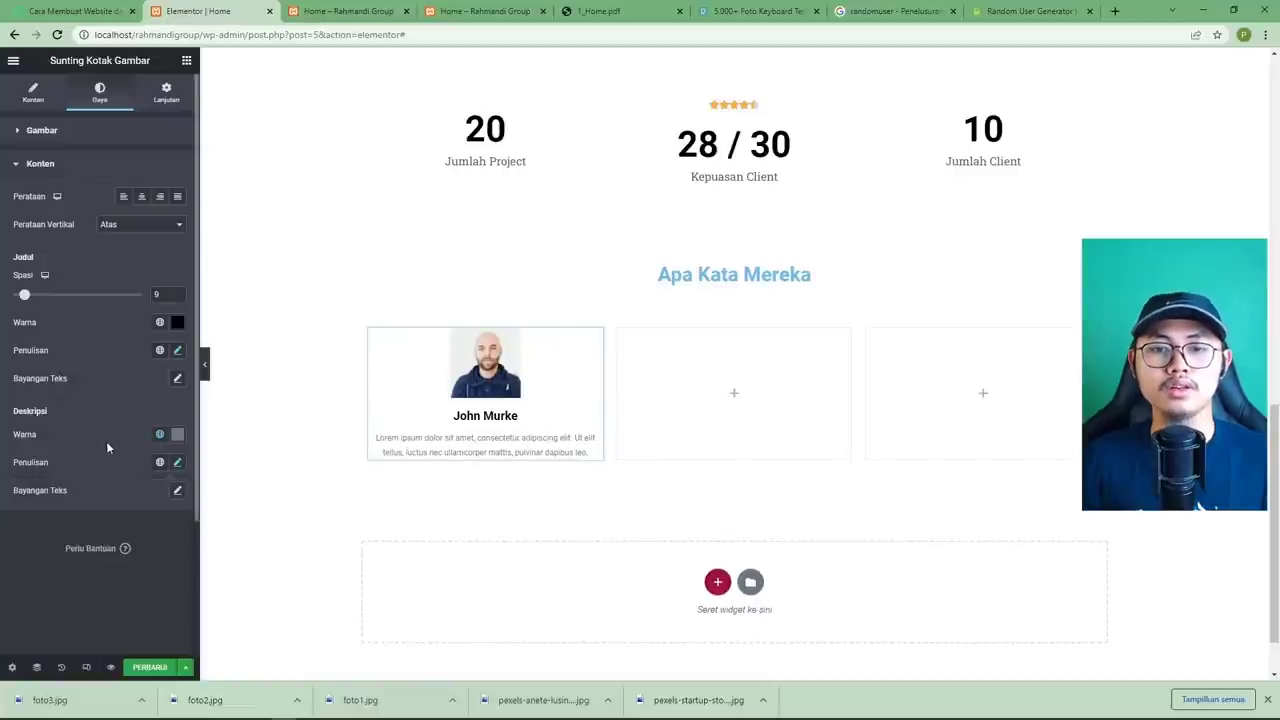
{"action": "right_click", "coordinate": [594, 340]}
{"action": "left_click", "coordinate": [623, 393]}
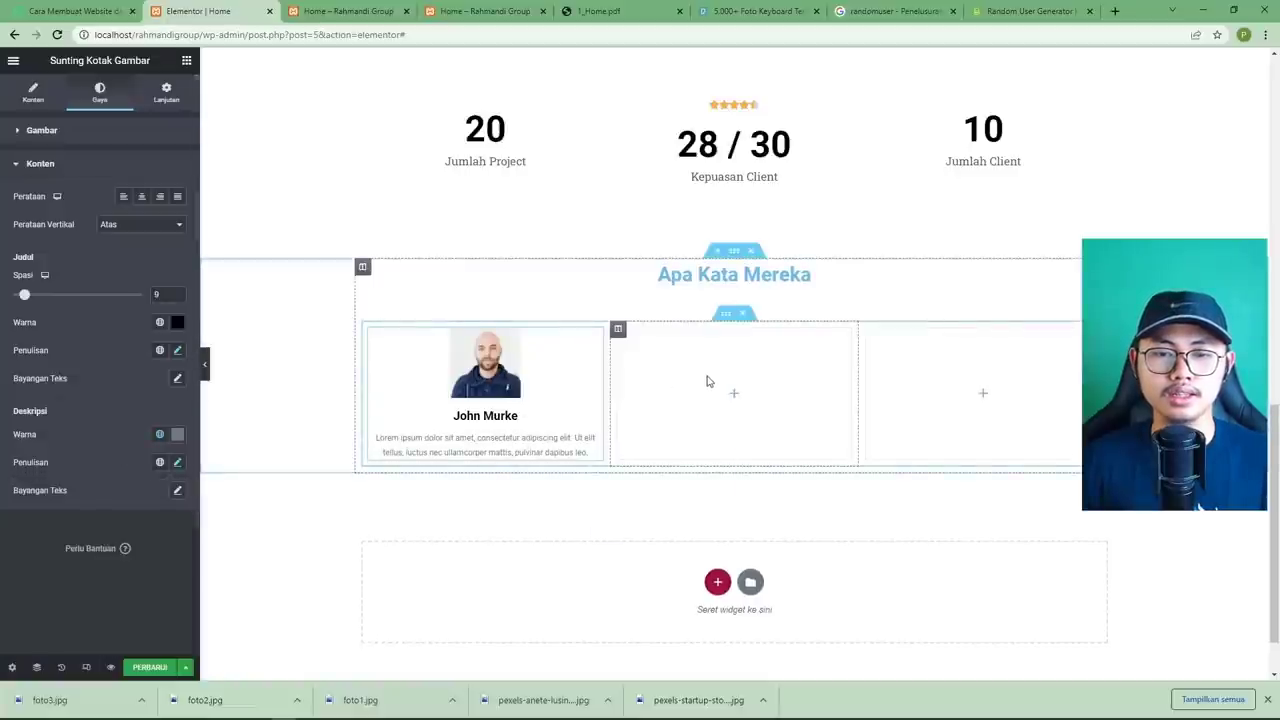
{"action": "right_click", "coordinate": [708, 377]}
{"action": "left_click", "coordinate": [760, 478]}
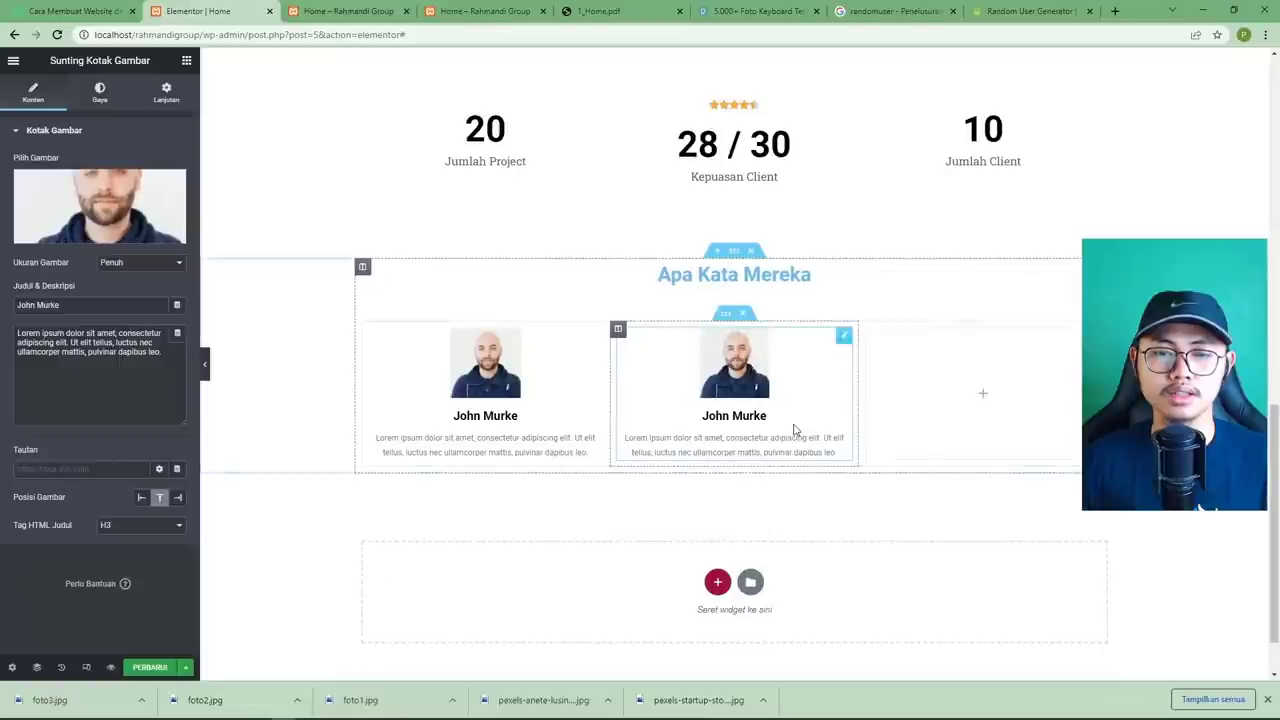
{"action": "right_click", "coordinate": [947, 389]}
{"action": "left_click", "coordinate": [995, 488]}
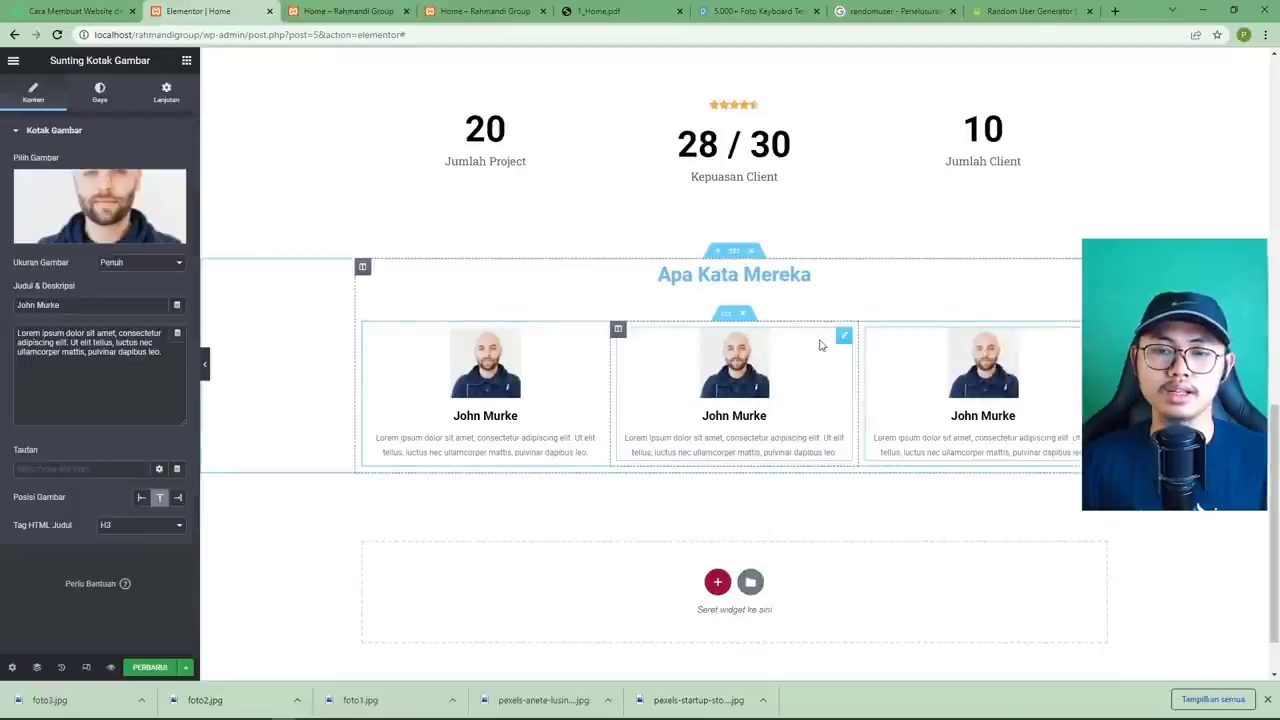
{"action": "left_click", "coordinate": [845, 338]}
{"action": "left_click", "coordinate": [100, 205]}
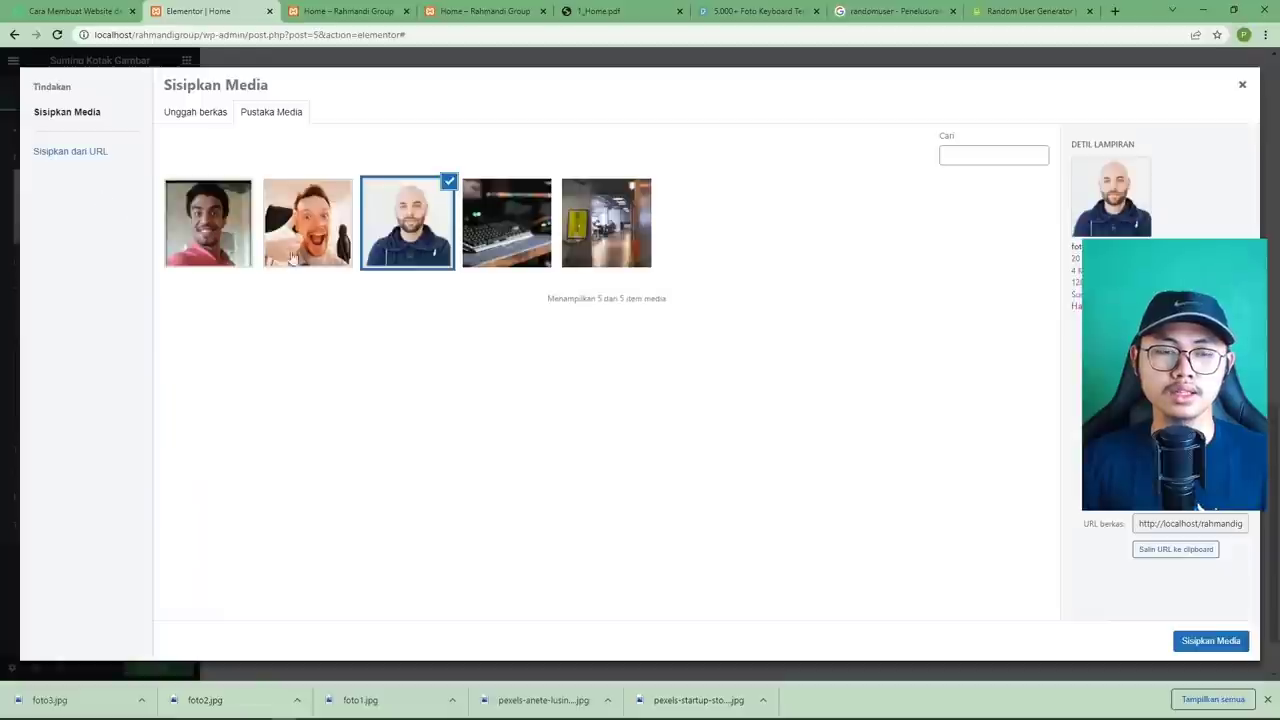
{"action": "left_click", "coordinate": [312, 238]}
{"action": "left_click", "coordinate": [1203, 640]}
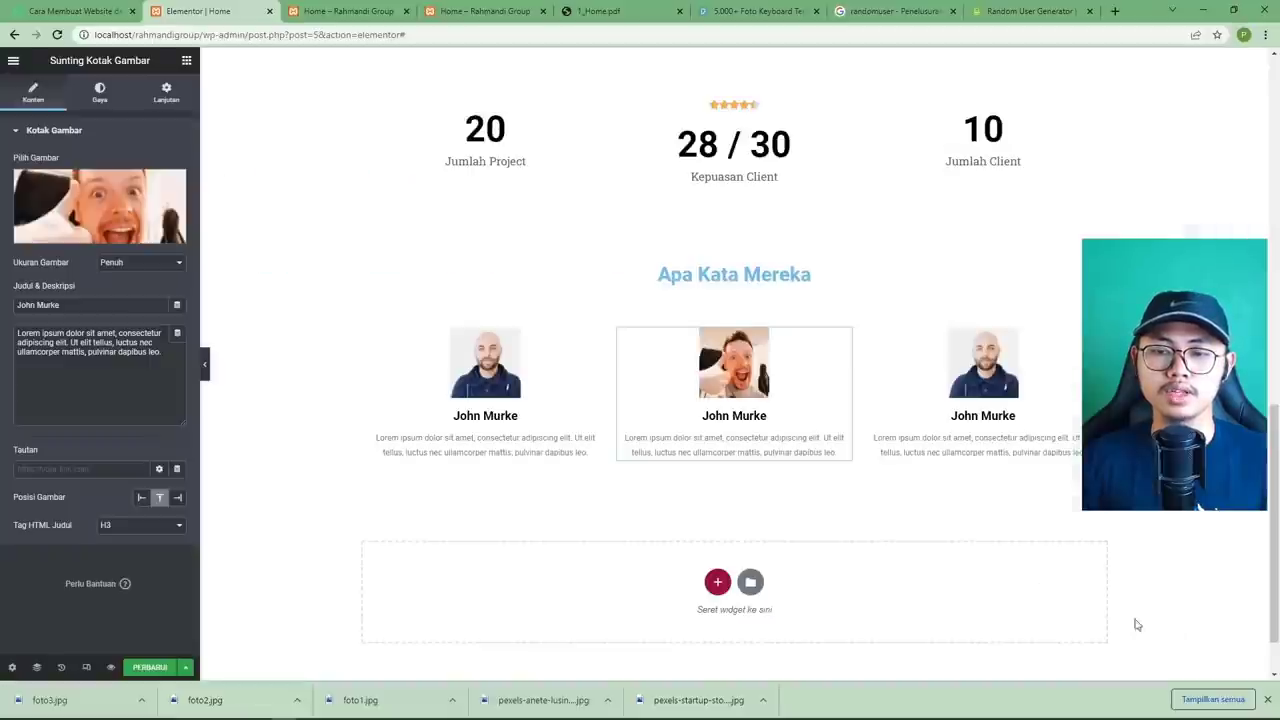
{"action": "left_click", "coordinate": [600, 11]}
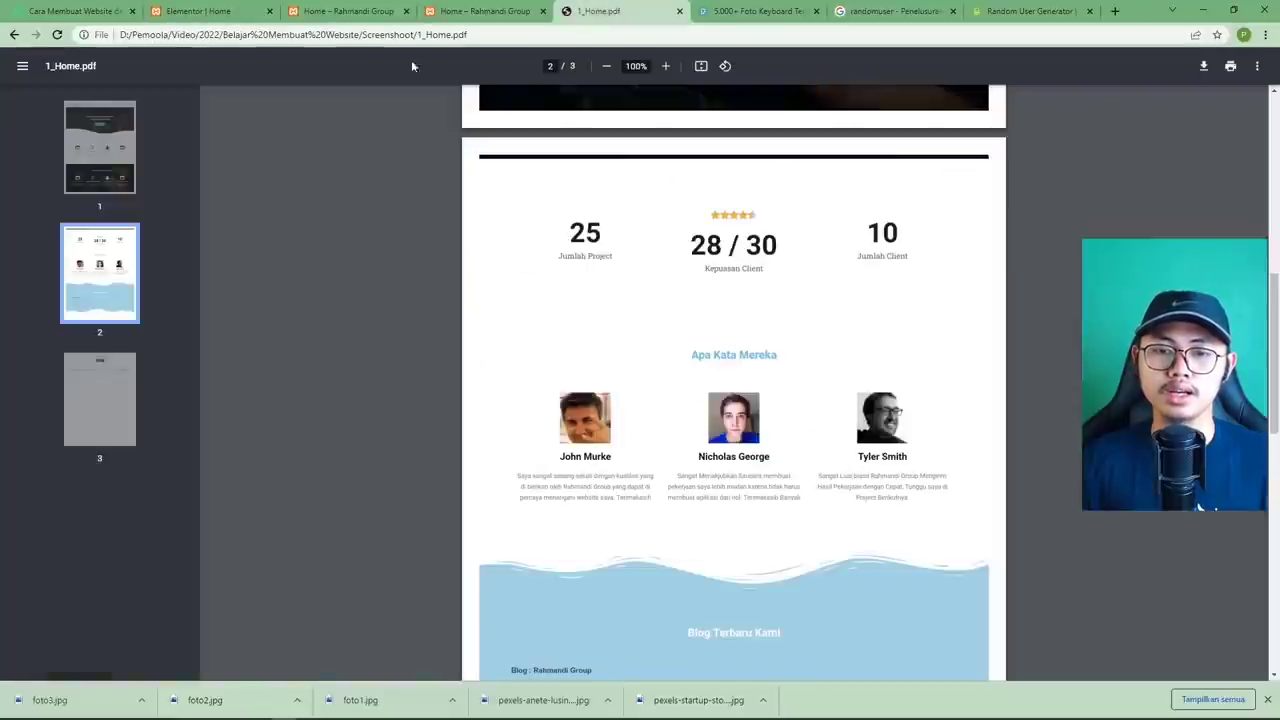
{"action": "left_click", "coordinate": [222, 18]}
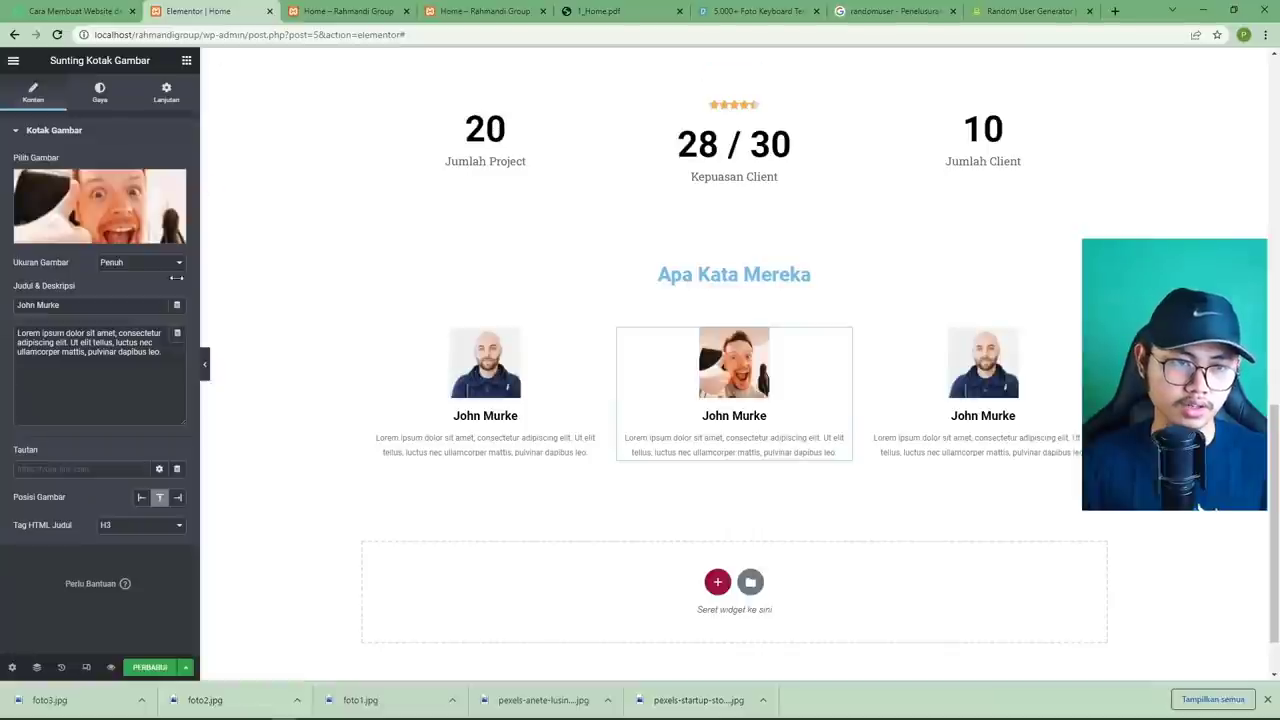
{"action": "triple_click", "coordinate": [118, 303]}
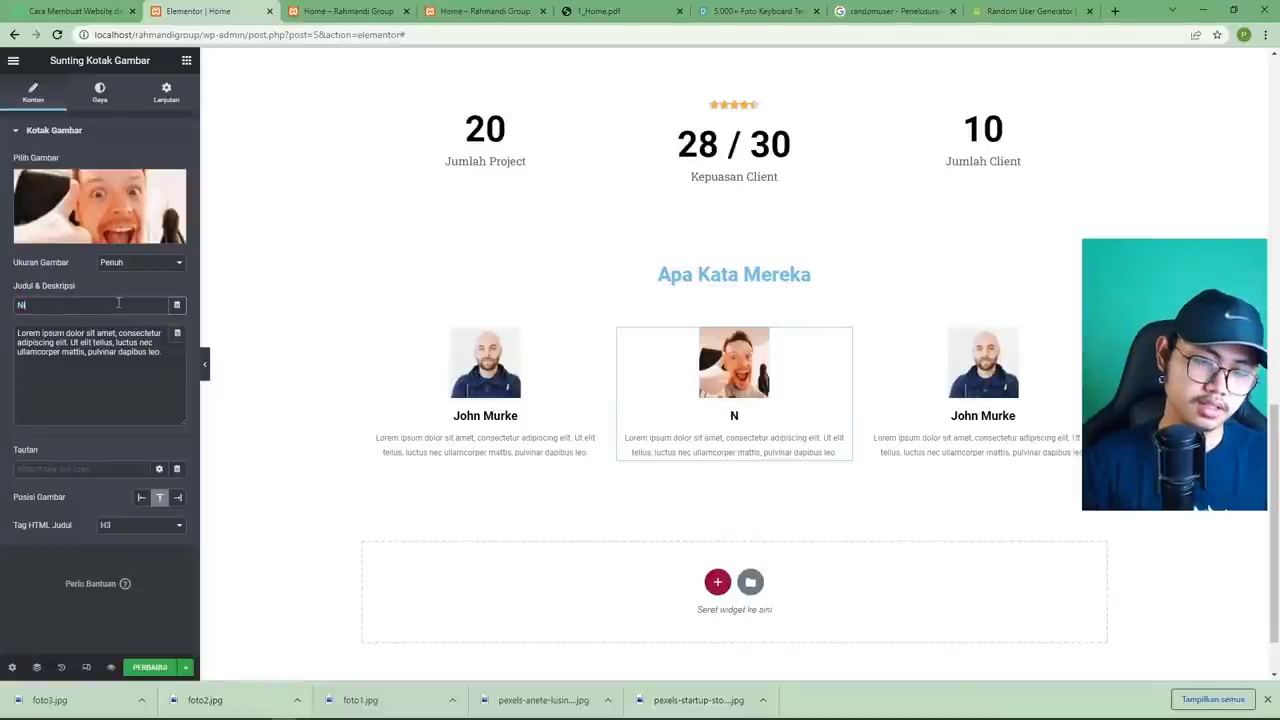
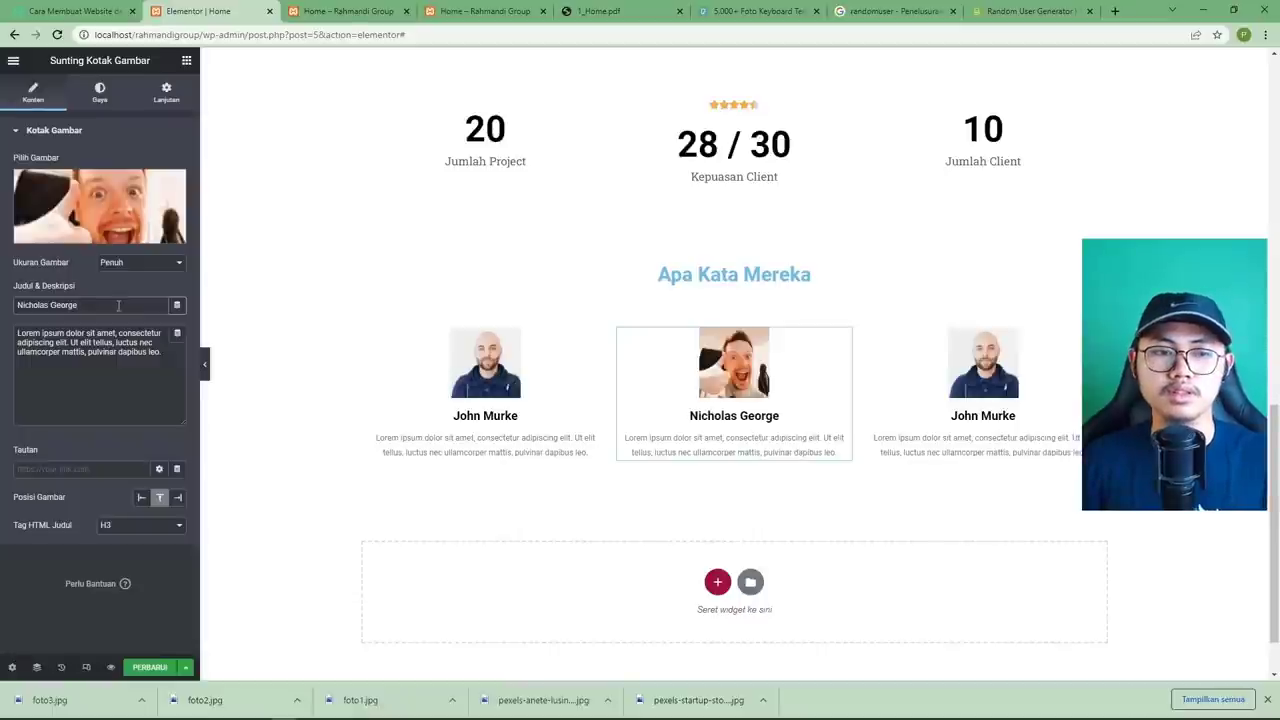
{"action": "left_click", "coordinate": [943, 371]}
{"action": "left_click", "coordinate": [100, 200]}
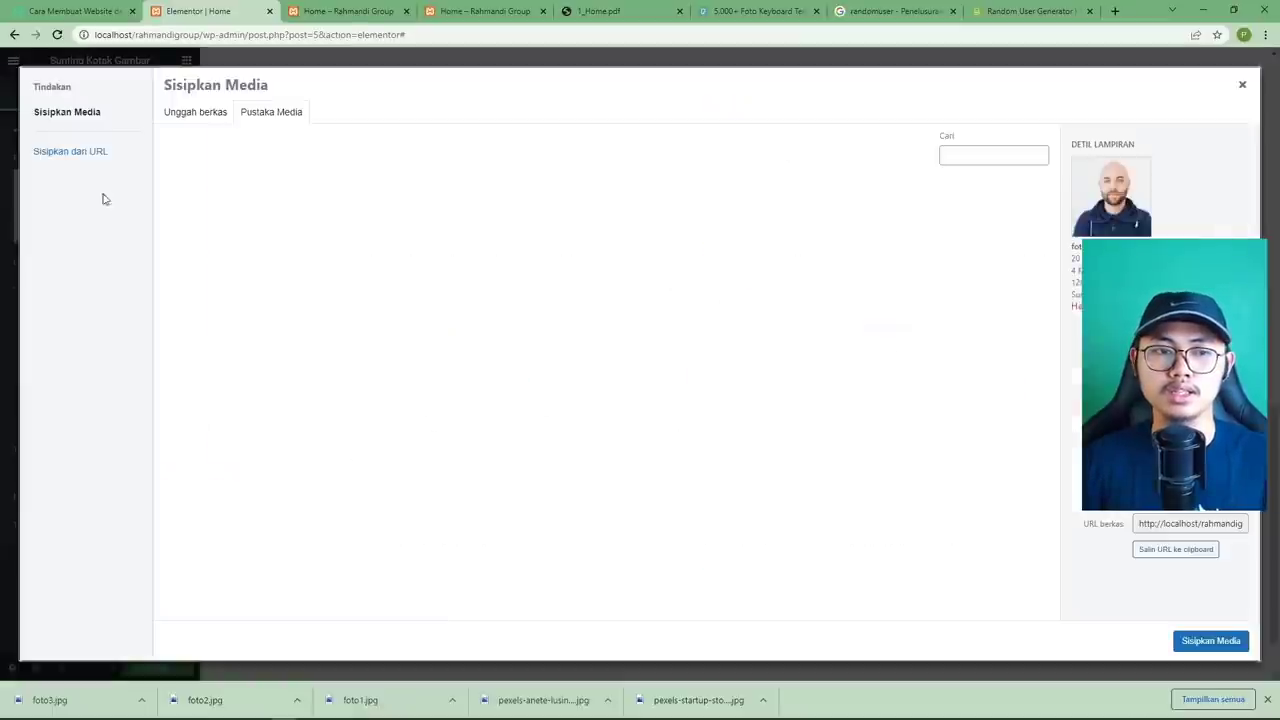
{"action": "left_click", "coordinate": [205, 220]}
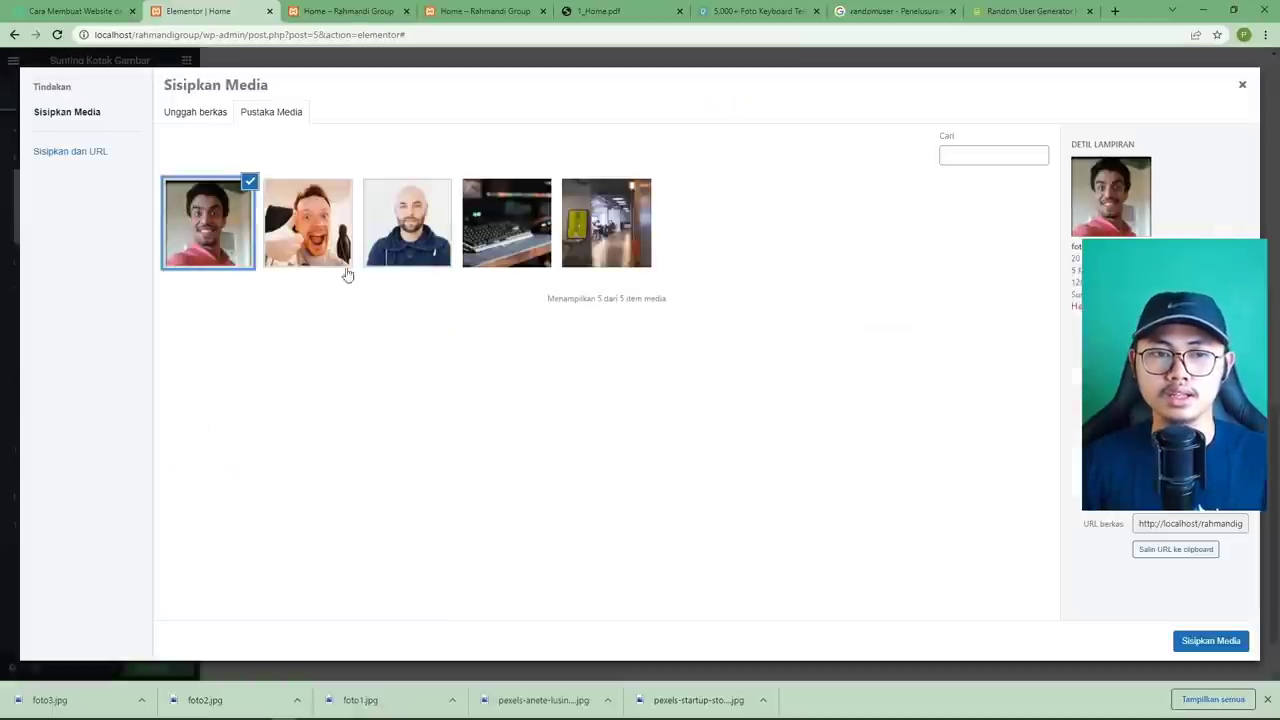
{"action": "left_click", "coordinate": [1210, 640]}
{"action": "left_click", "coordinate": [618, 12]}
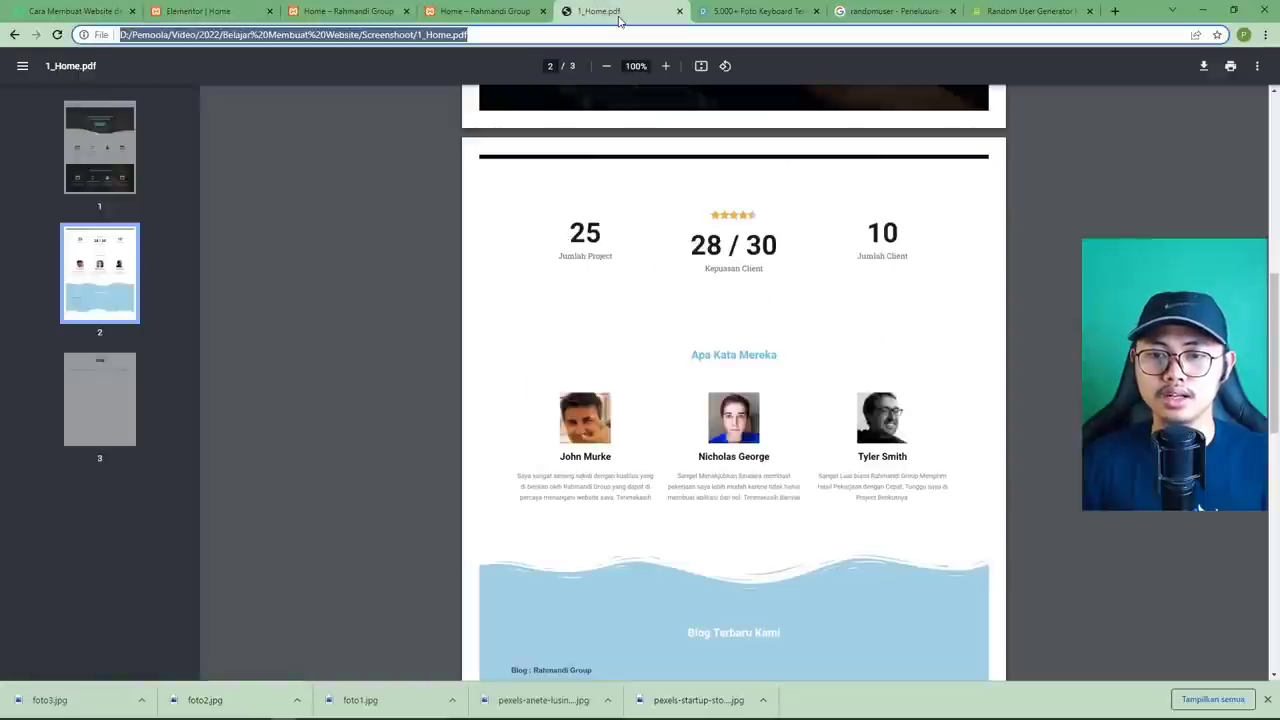
{"action": "left_click", "coordinate": [198, 11]}
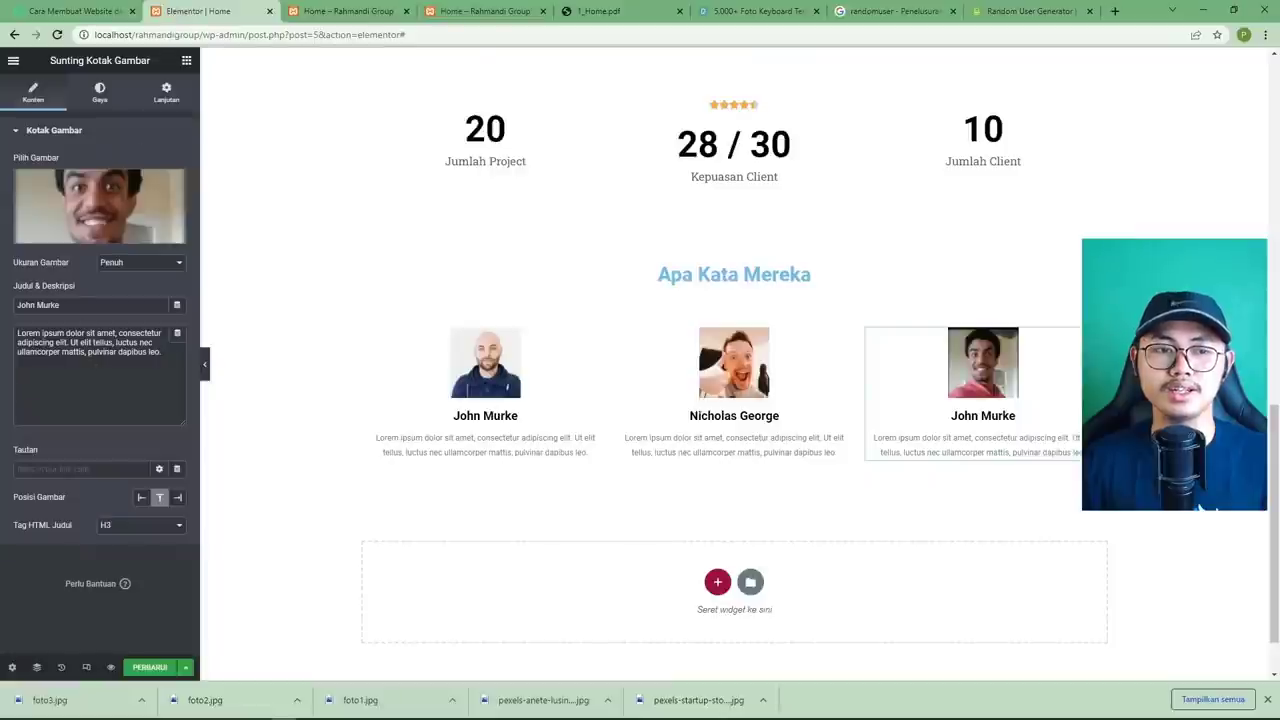
{"action": "triple_click", "coordinate": [76, 305]}
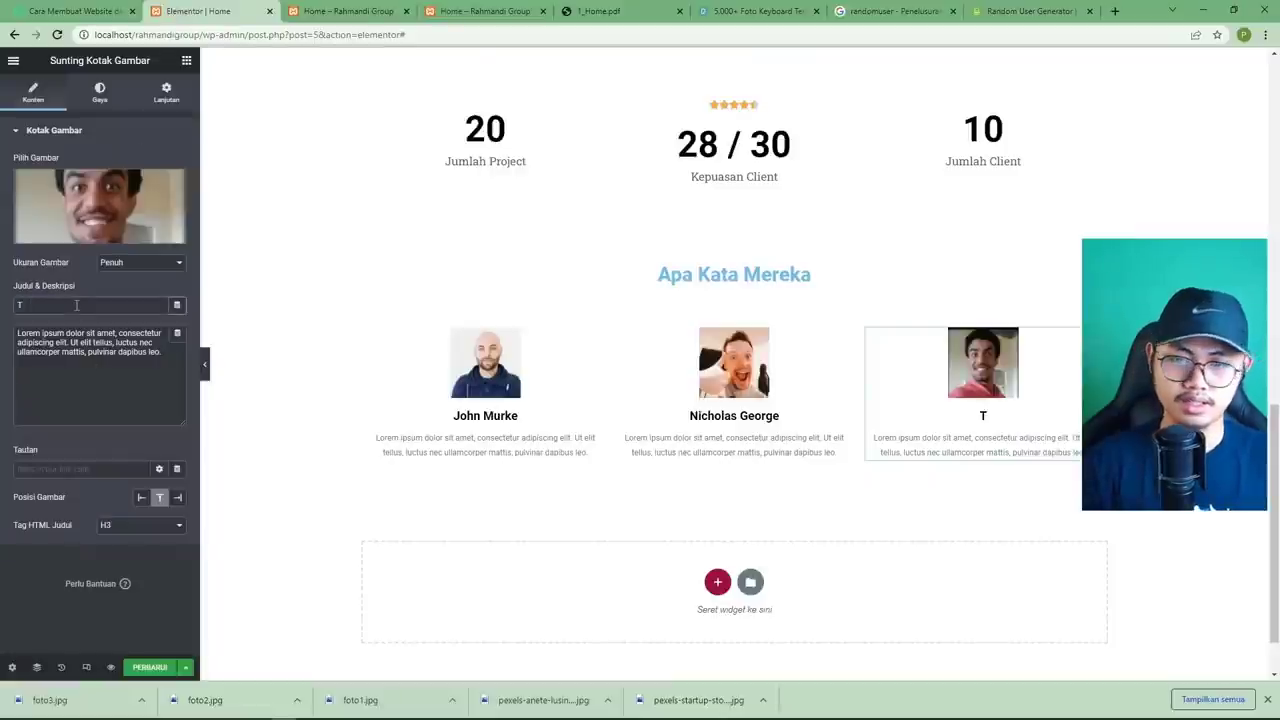
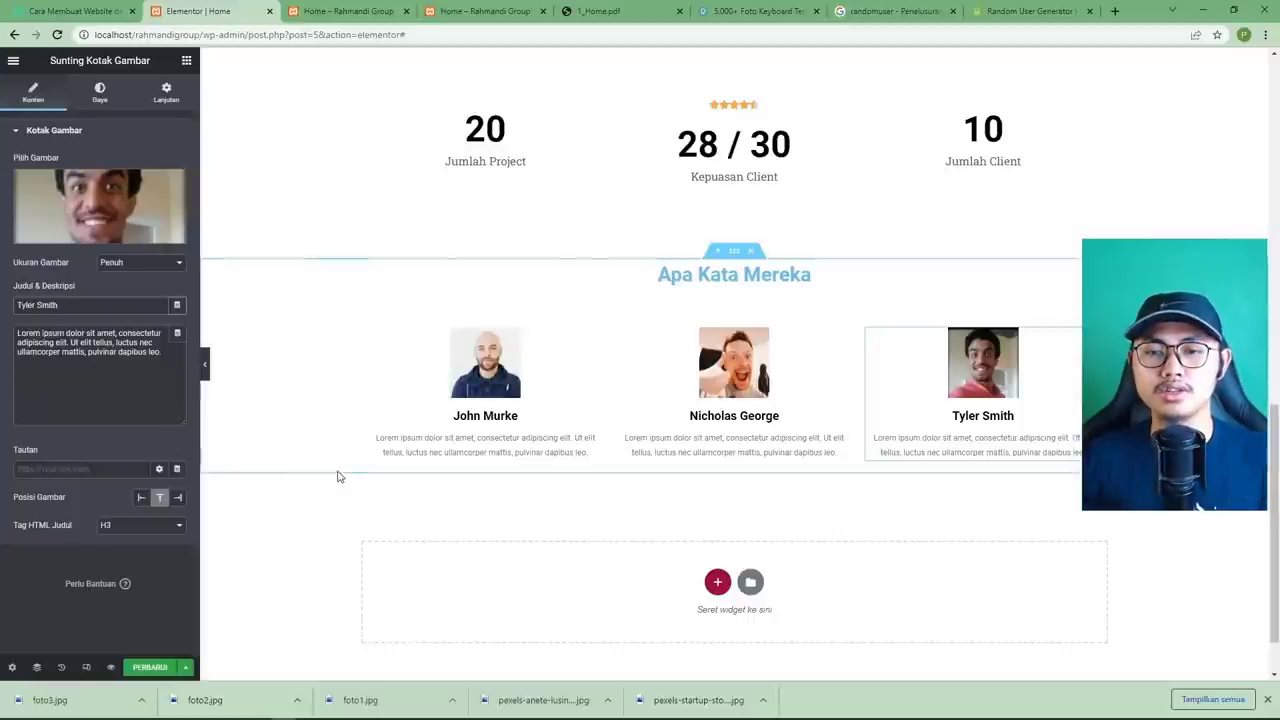
{"action": "left_click", "coordinate": [150, 667]}
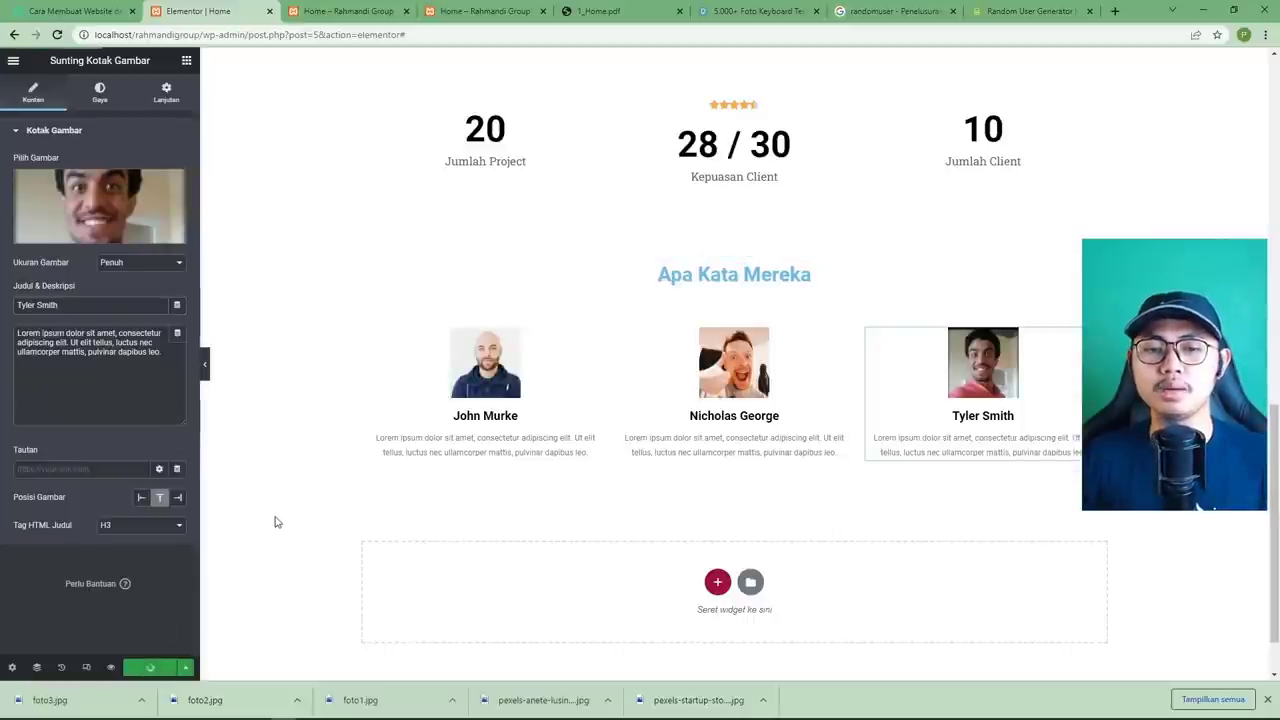
Compare the testimonial section's spacing with the PDF mockup.
{"action": "scroll", "coordinate": [303, 509], "scroll_direction": "up", "scroll_amount": 1}
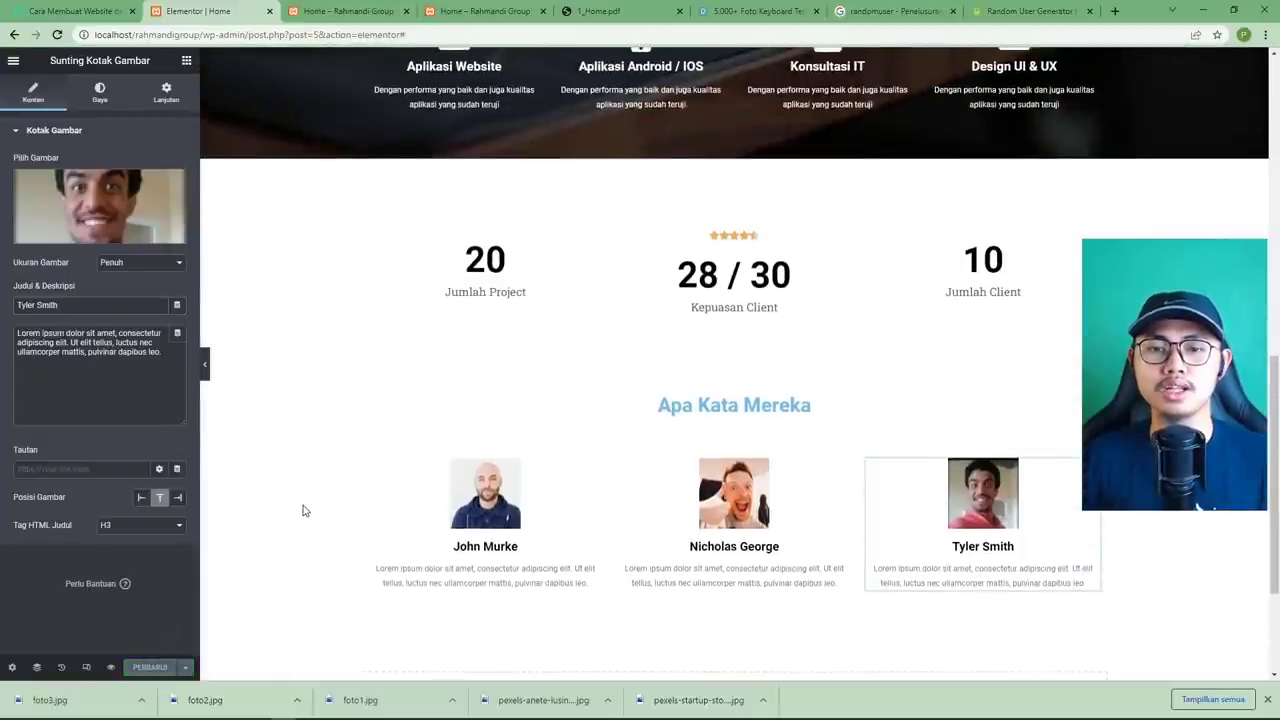
{"action": "left_click", "coordinate": [592, 13]}
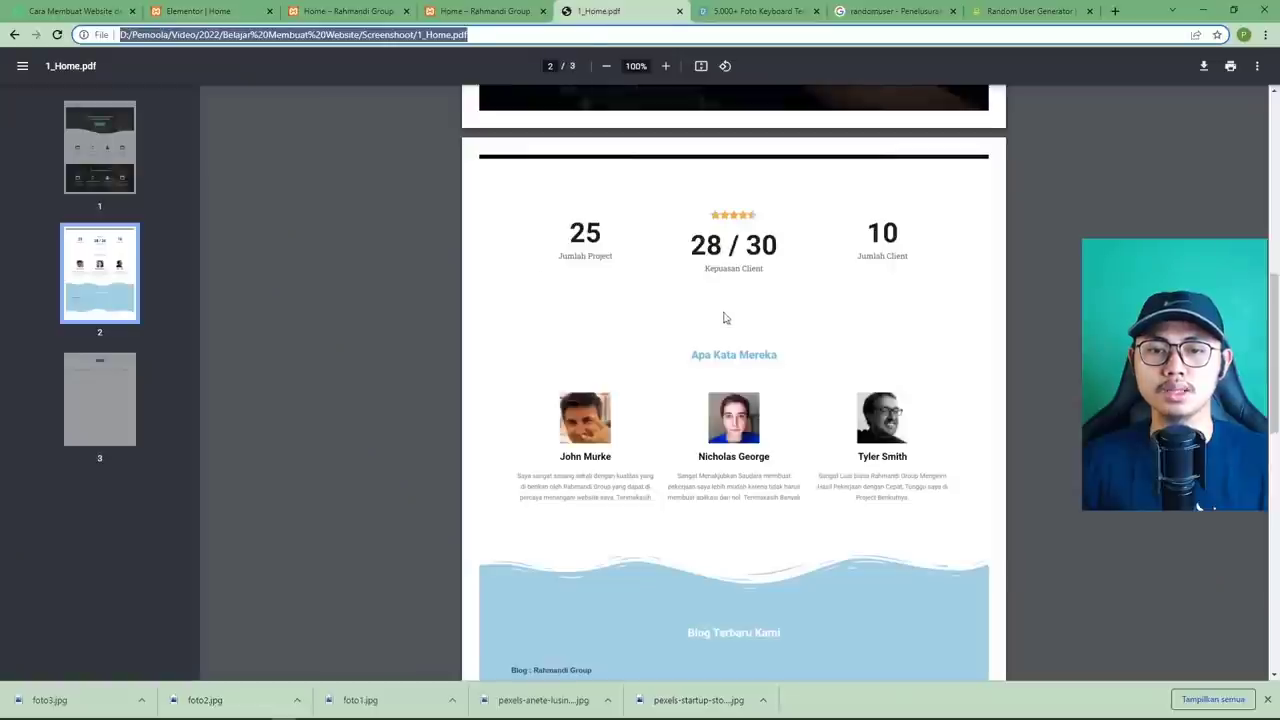
{"action": "scroll", "coordinate": [727, 330], "scroll_direction": "up", "scroll_amount": 1}
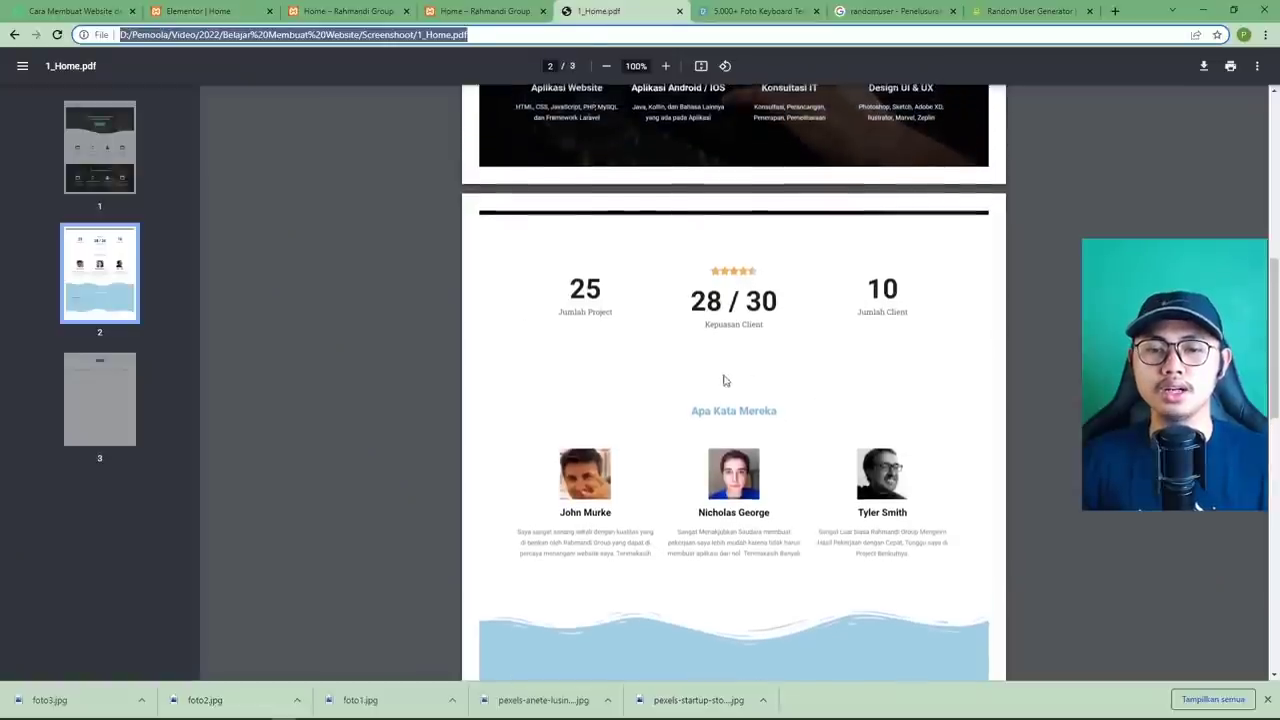
{"action": "scroll", "coordinate": [780, 523], "scroll_direction": "up", "scroll_amount": 2}
{"action": "scroll", "coordinate": [780, 520], "scroll_direction": "down", "scroll_amount": 1}
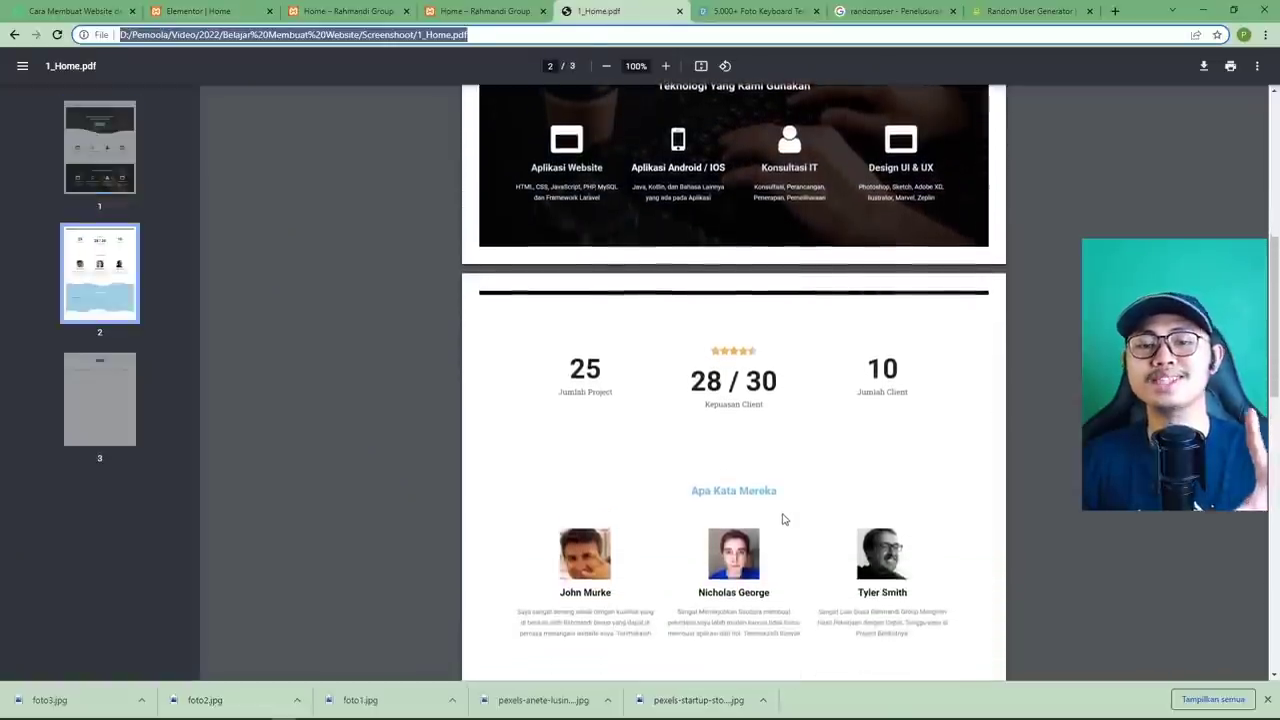
{"action": "scroll", "coordinate": [780, 509], "scroll_direction": "up", "scroll_amount": 3}
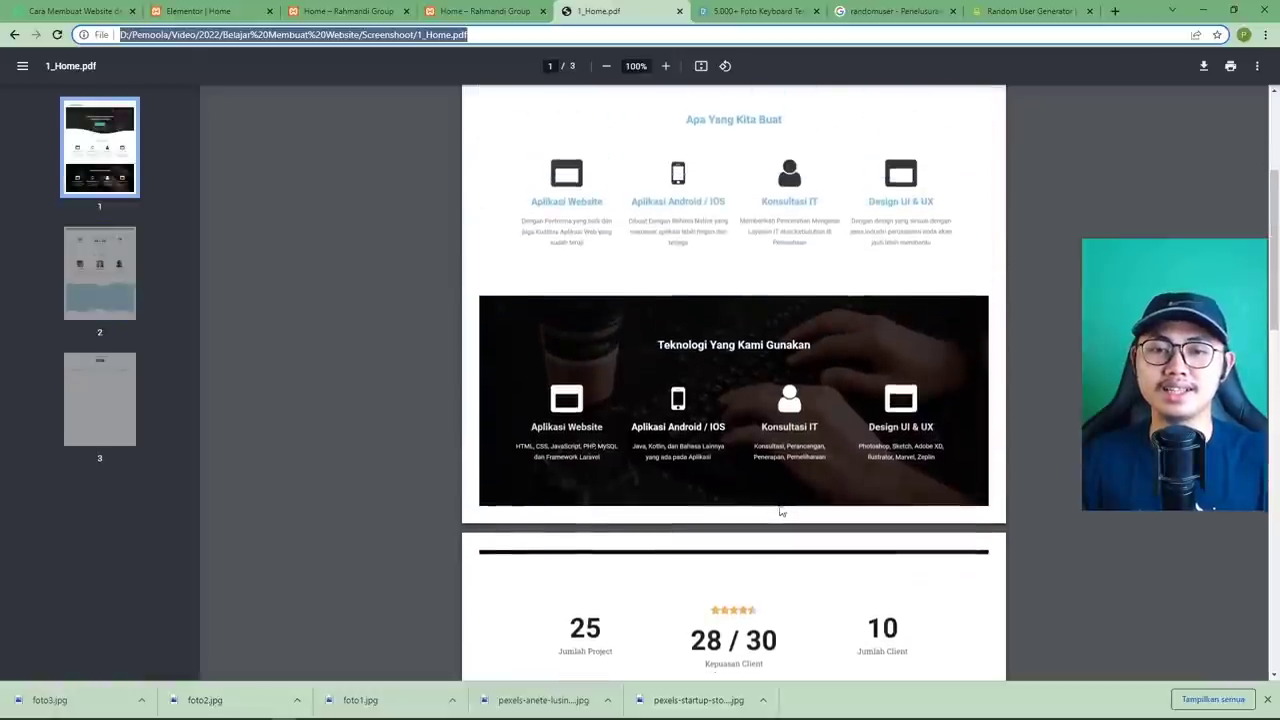
{"action": "scroll", "coordinate": [780, 509], "scroll_direction": "down", "scroll_amount": 3}
{"action": "left_click", "coordinate": [190, 11]}
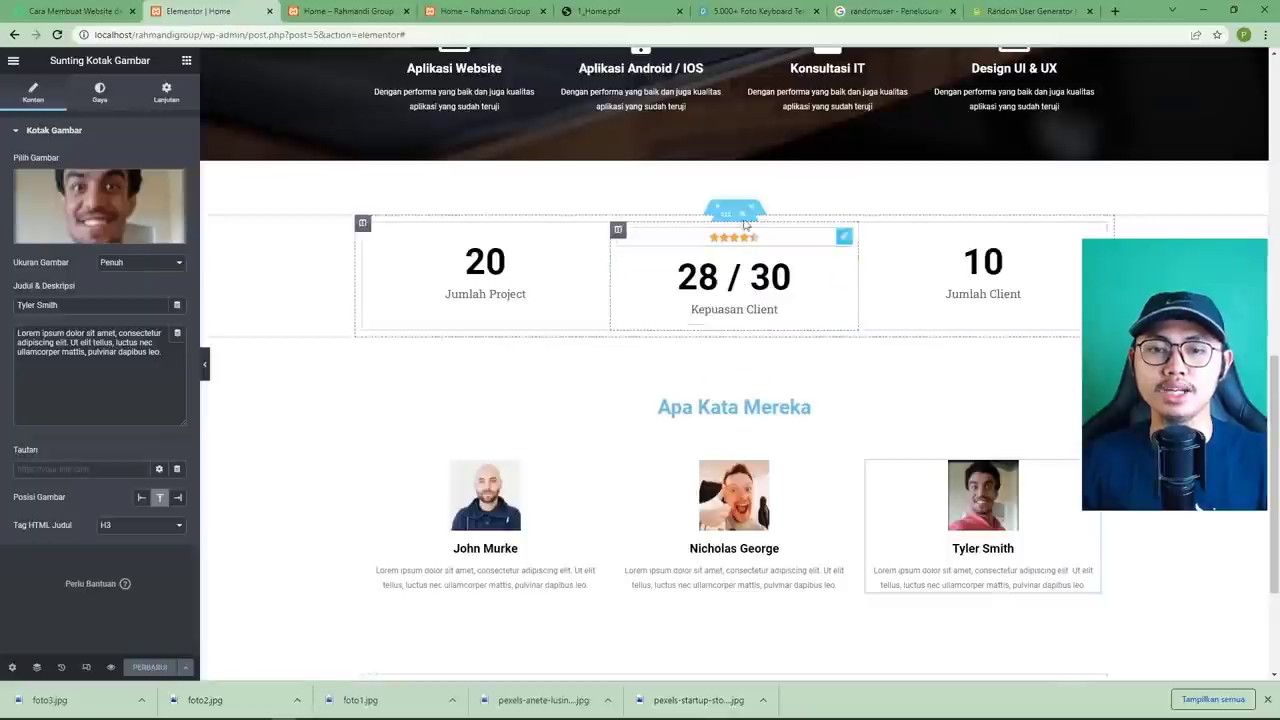
Unlink the section's padding, set top and bottom to 5, and save the page.
{"action": "left_click", "coordinate": [734, 383]}
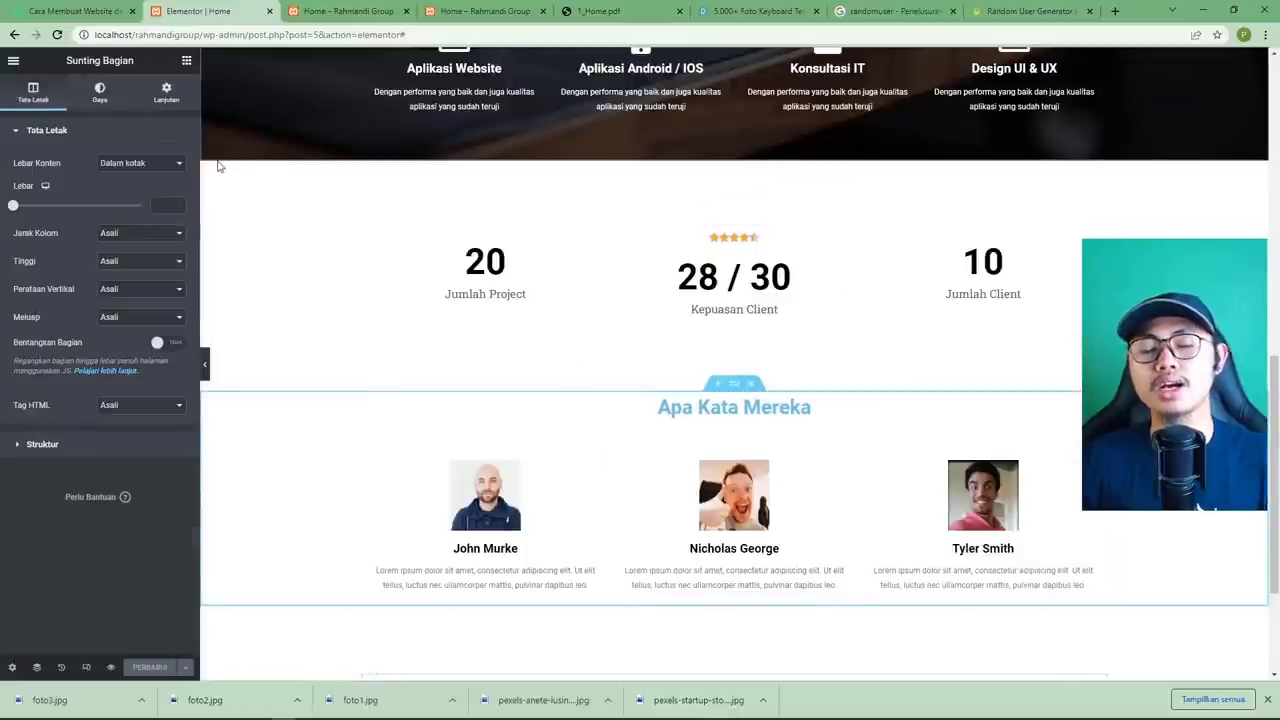
{"action": "left_click", "coordinate": [166, 93]}
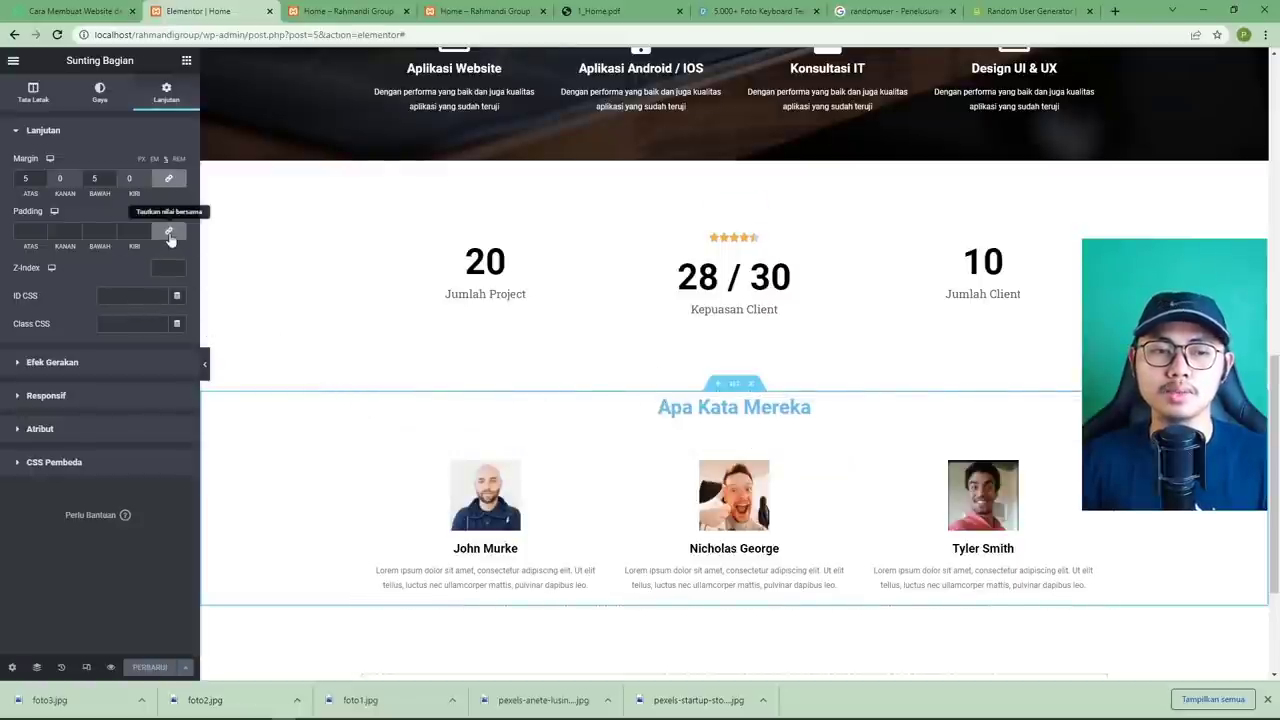
{"action": "scroll", "coordinate": [757, 363], "scroll_direction": "up", "scroll_amount": 1}
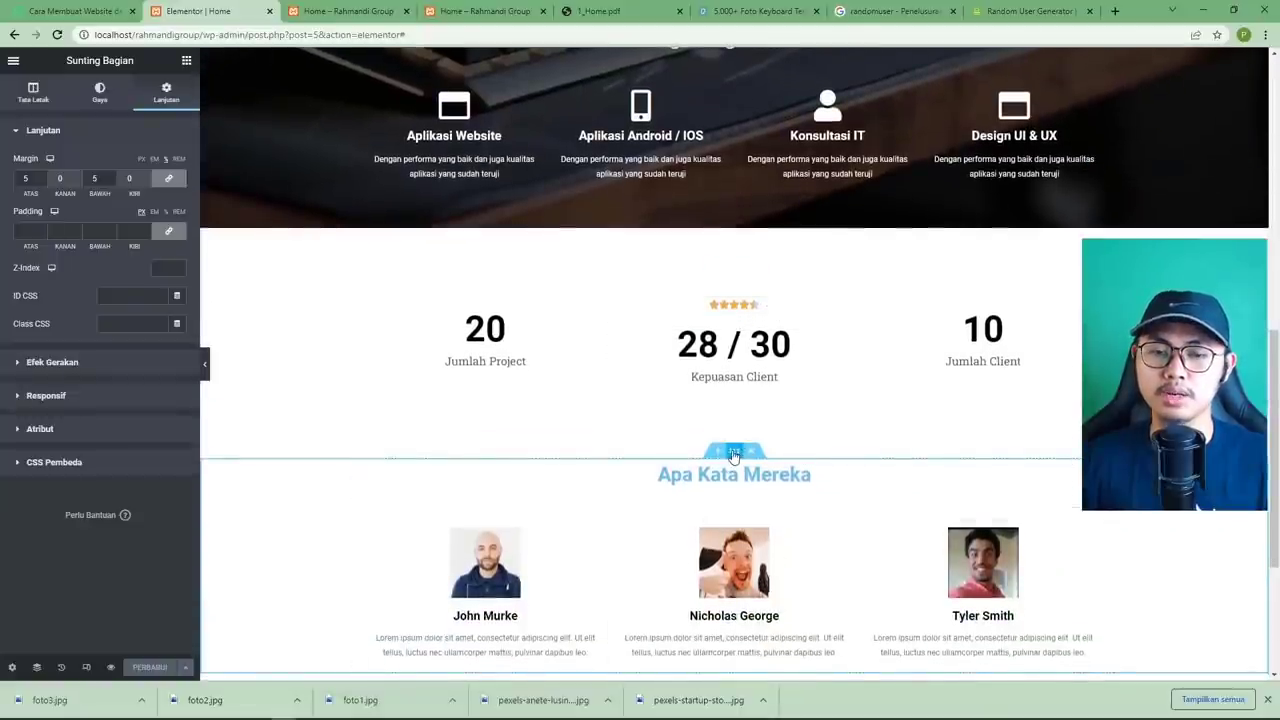
{"action": "scroll", "coordinate": [738, 446], "scroll_direction": "down", "scroll_amount": 3}
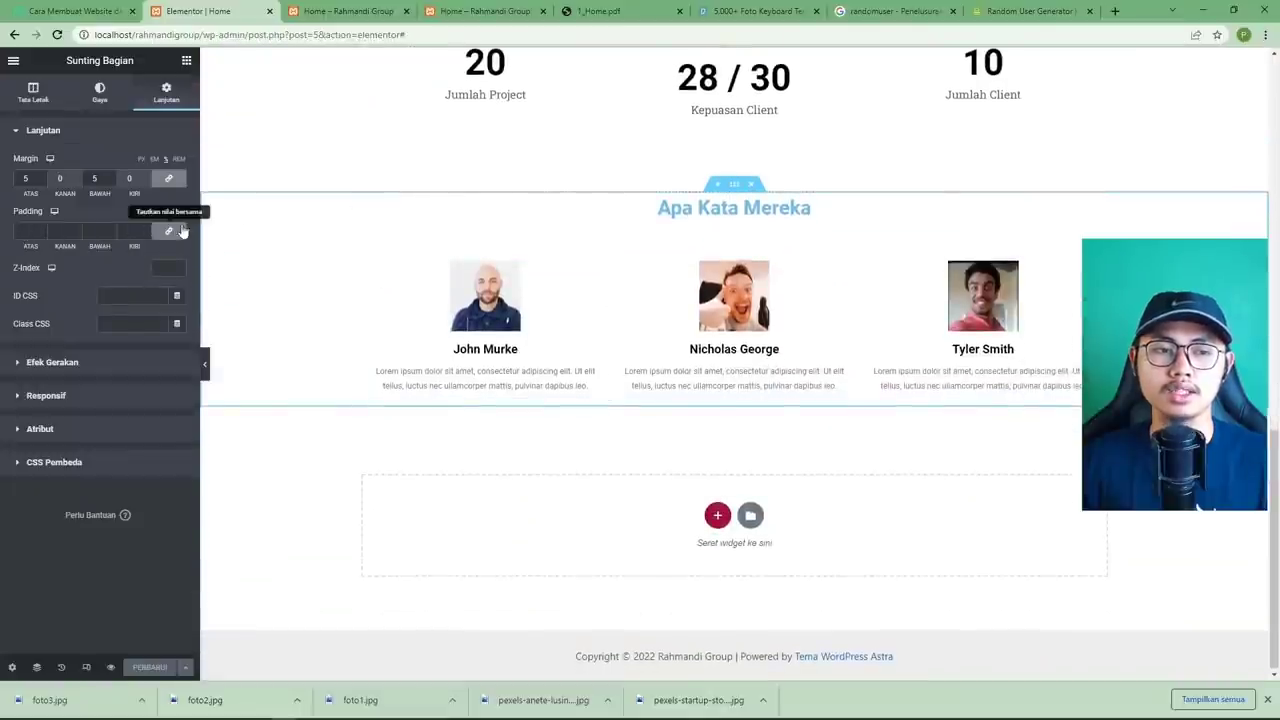
{"action": "left_click", "coordinate": [170, 233]}
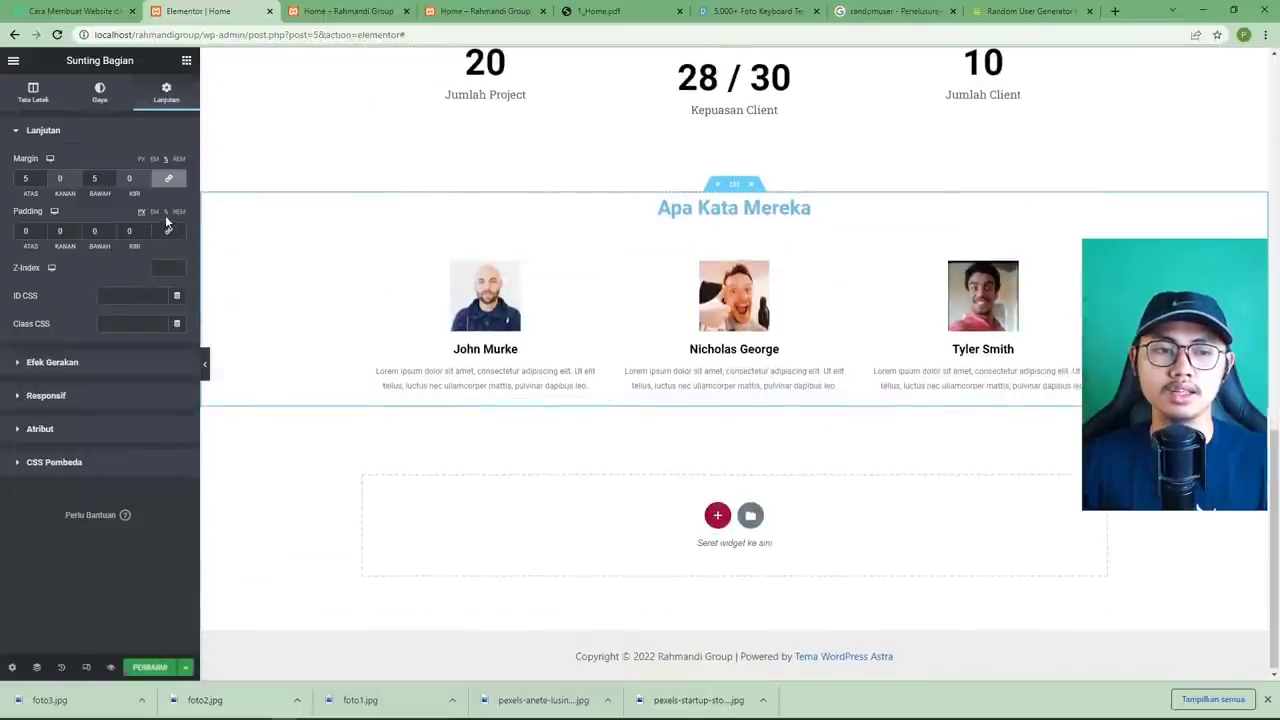
{"action": "left_click", "coordinate": [18, 232]}
{"action": "type", "text": "5"}
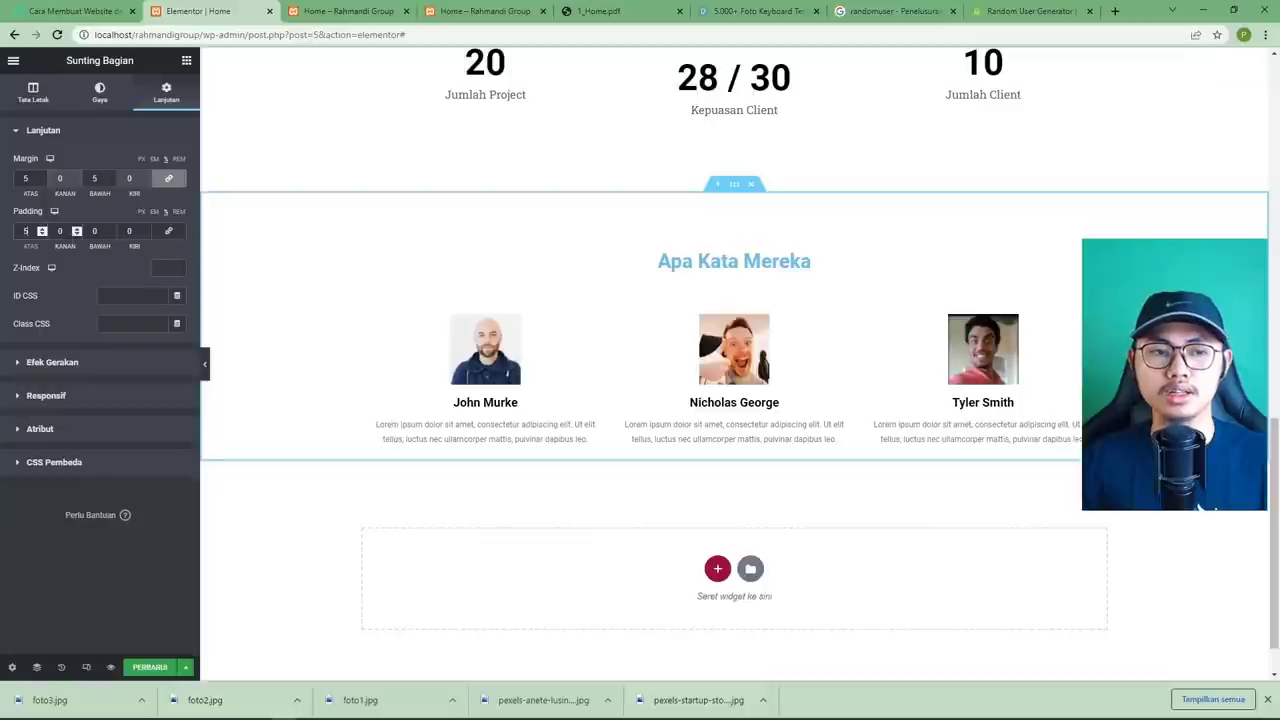
{"action": "left_click", "coordinate": [95, 231]}
{"action": "type", "text": "5"}
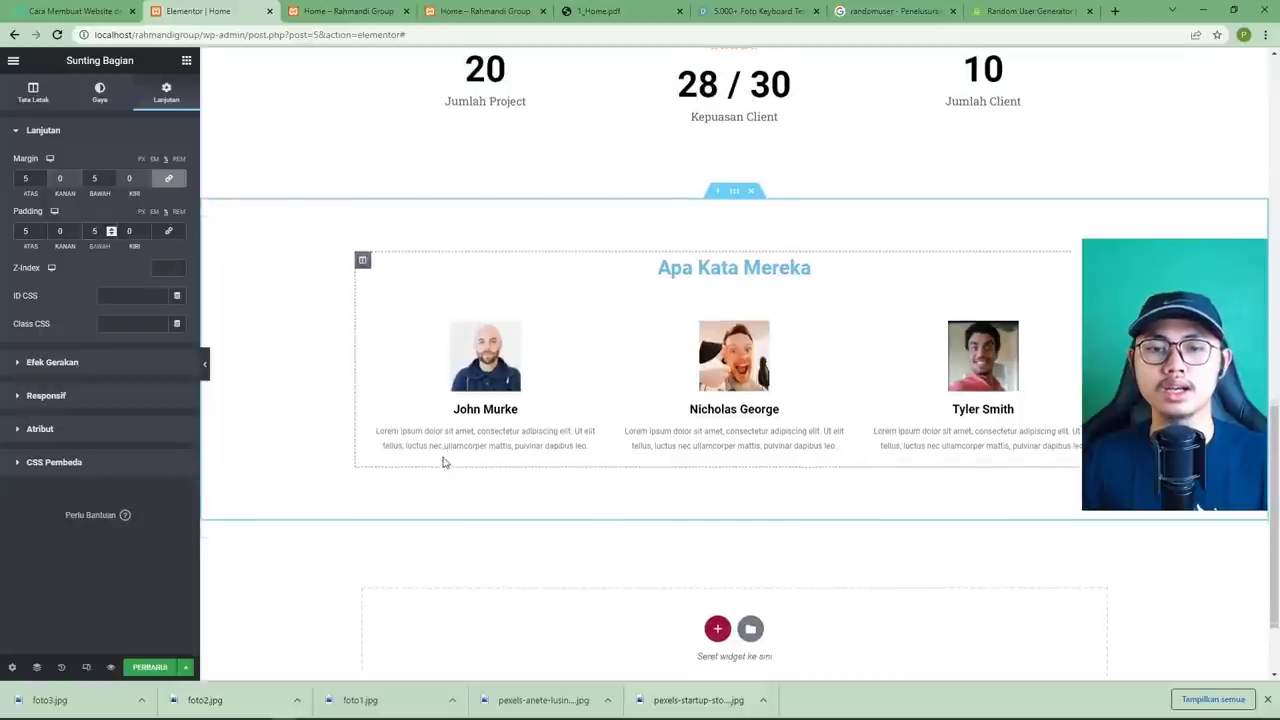
{"action": "scroll", "coordinate": [406, 414], "scroll_direction": "up", "scroll_amount": 2}
{"action": "scroll", "coordinate": [429, 394], "scroll_direction": "down", "scroll_amount": 1}
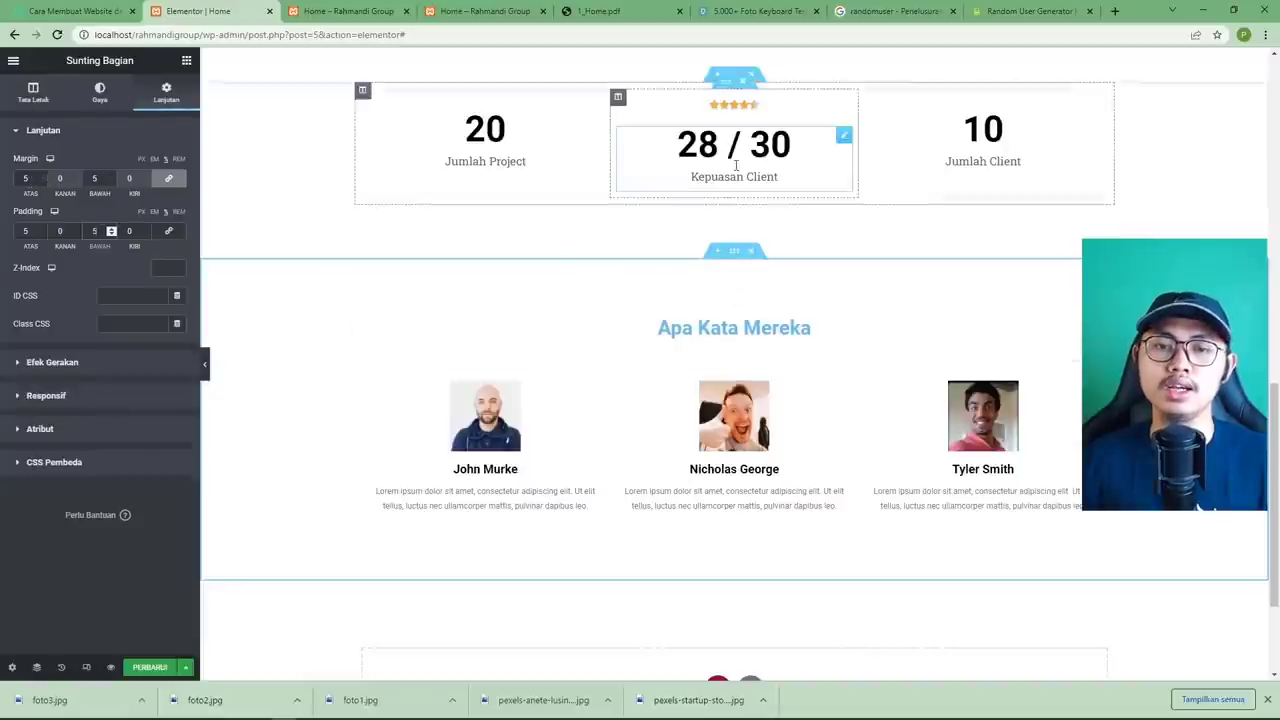
{"action": "scroll", "coordinate": [745, 252], "scroll_direction": "up", "scroll_amount": 1}
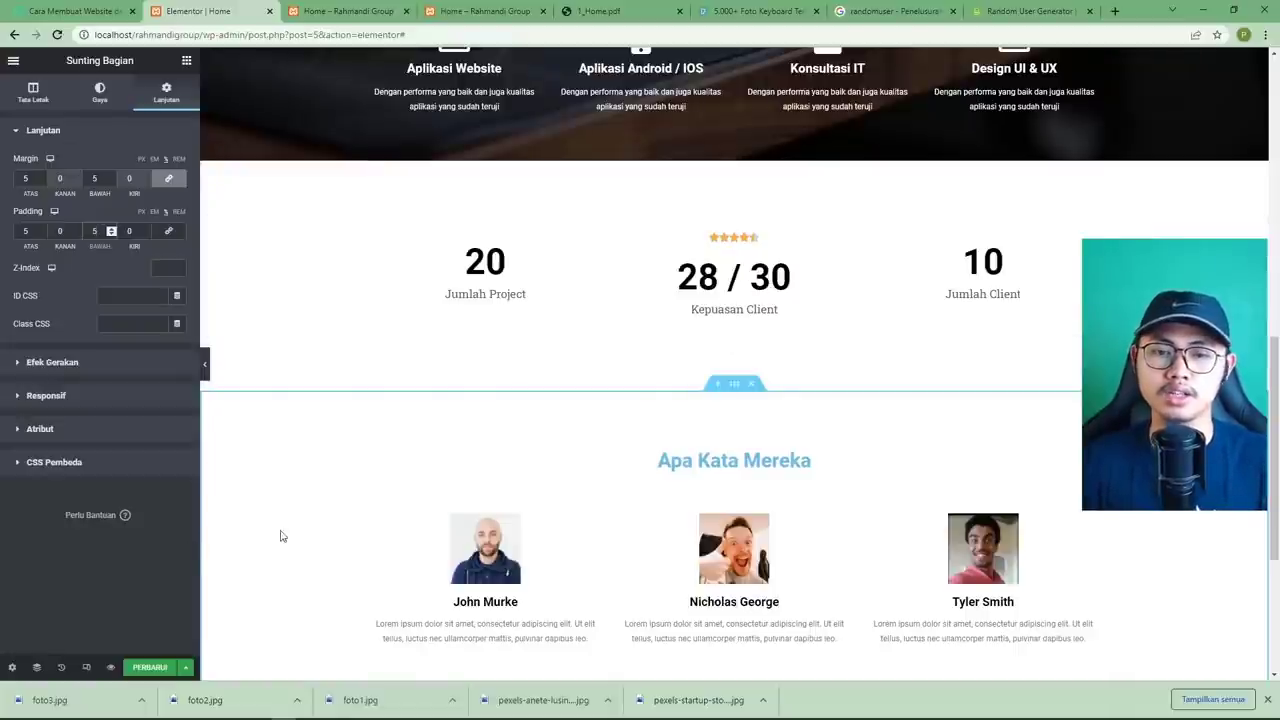
{"action": "scroll", "coordinate": [280, 535], "scroll_direction": "down", "scroll_amount": 2}
{"action": "left_click", "coordinate": [165, 667]}
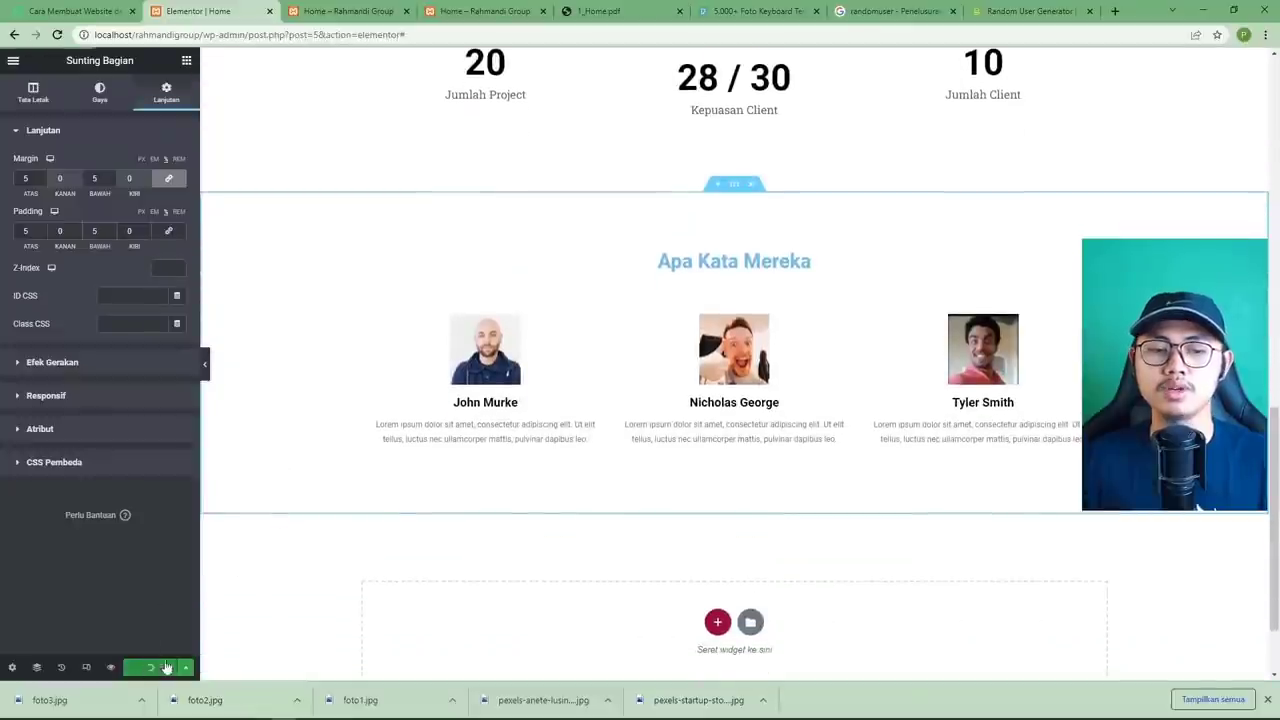
Look over the homepage preview and the mockup's Blog Terbaru Kami section, then return to the editor.
{"action": "left_click", "coordinate": [345, 11]}
{"action": "scroll", "coordinate": [397, 343], "scroll_direction": "down", "scroll_amount": 3}
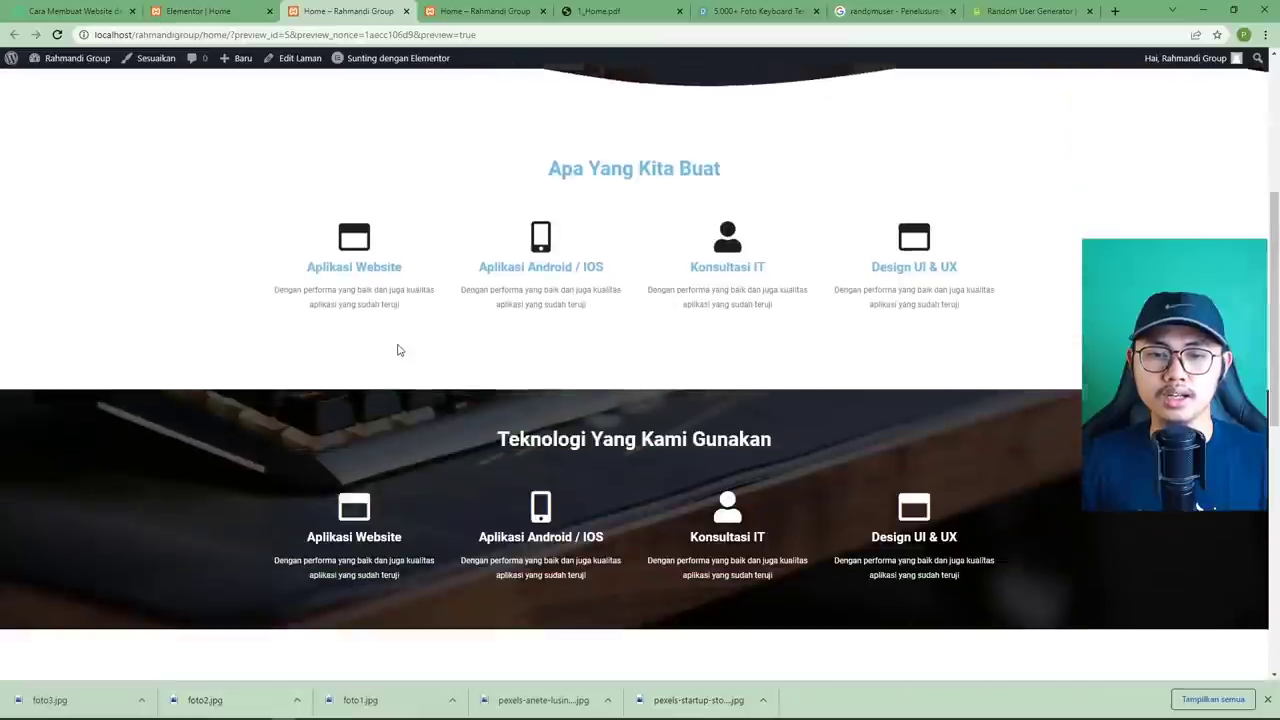
{"action": "scroll", "coordinate": [397, 350], "scroll_direction": "down", "scroll_amount": 10}
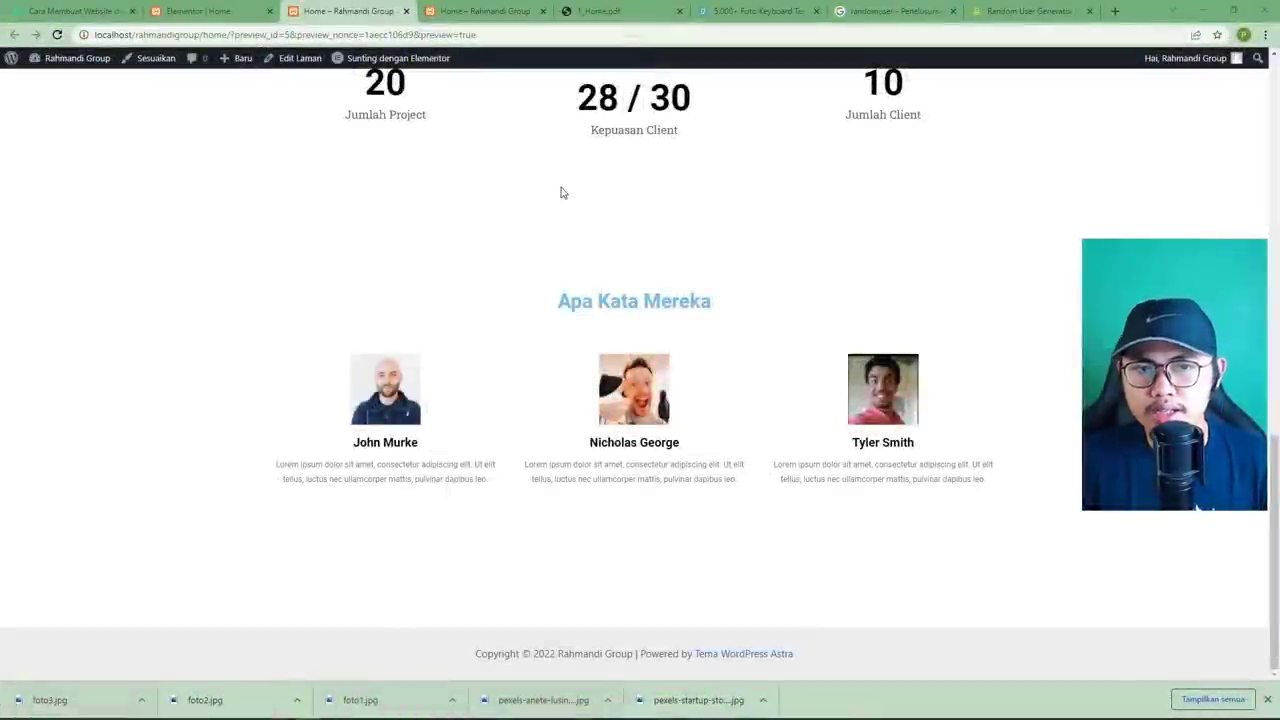
{"action": "left_click", "coordinate": [595, 11]}
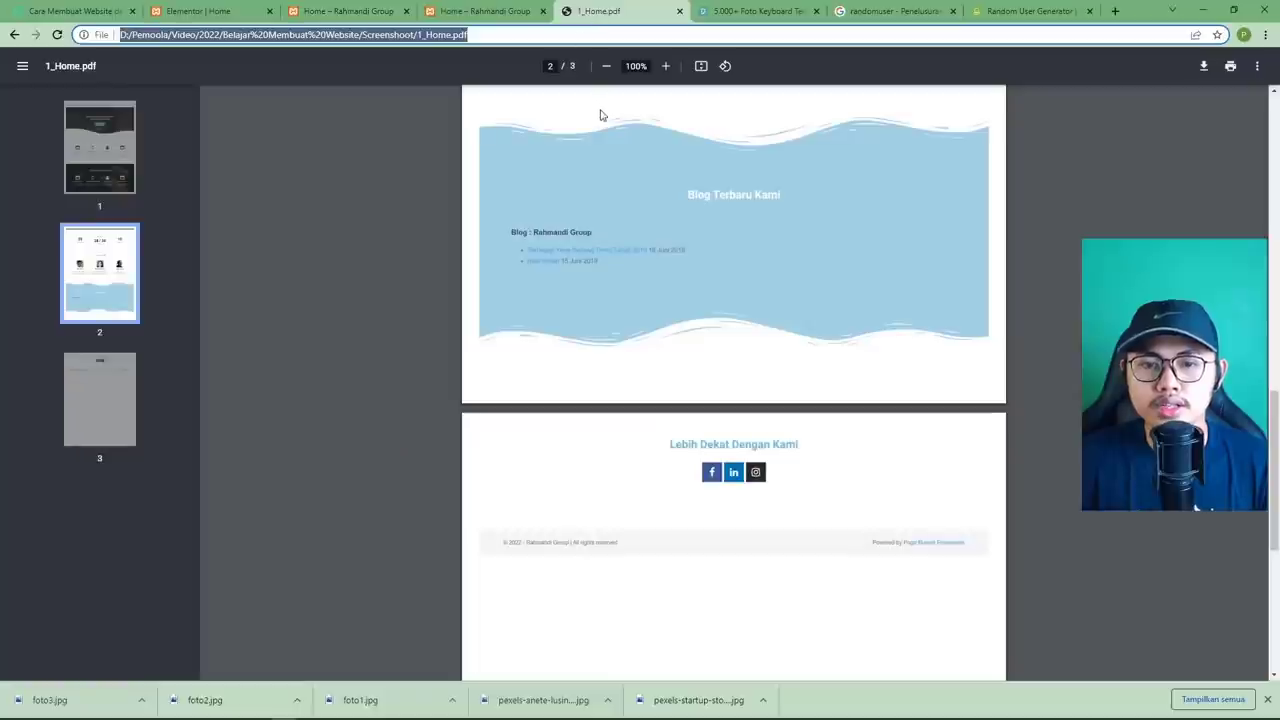
{"action": "scroll", "coordinate": [594, 206], "scroll_direction": "up", "scroll_amount": 1}
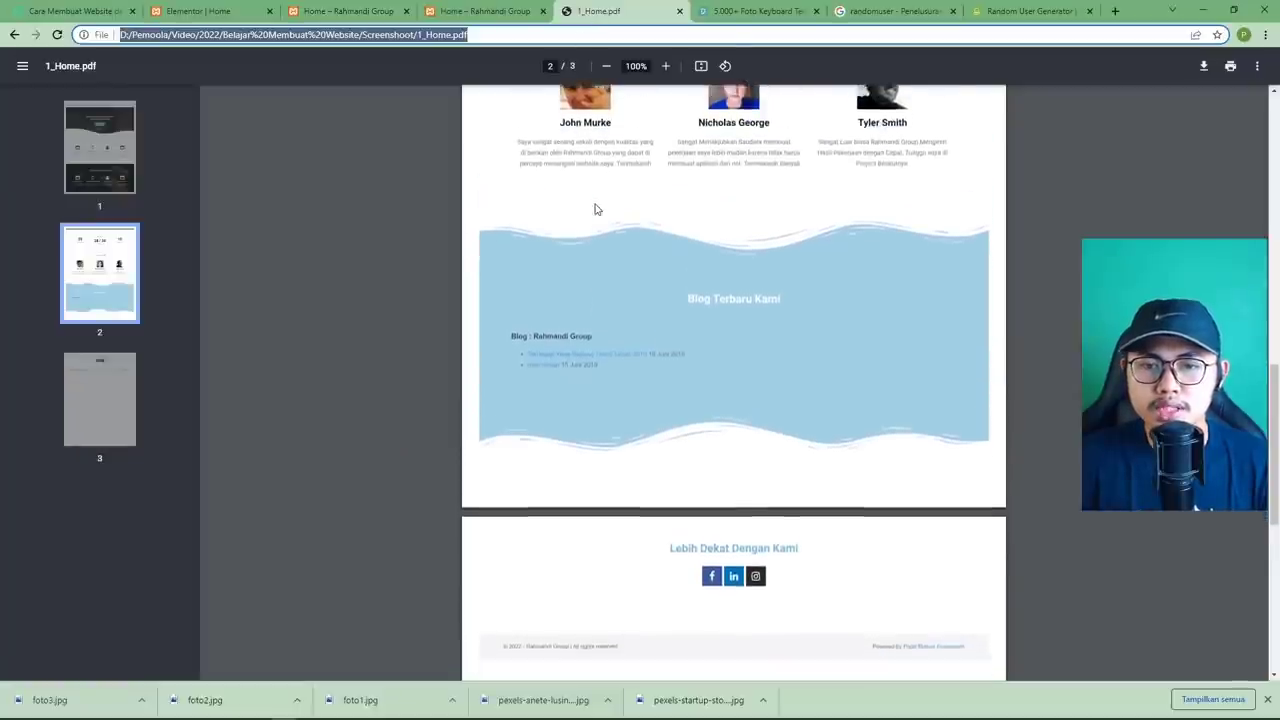
{"action": "scroll", "coordinate": [602, 237], "scroll_direction": "down", "scroll_amount": 1}
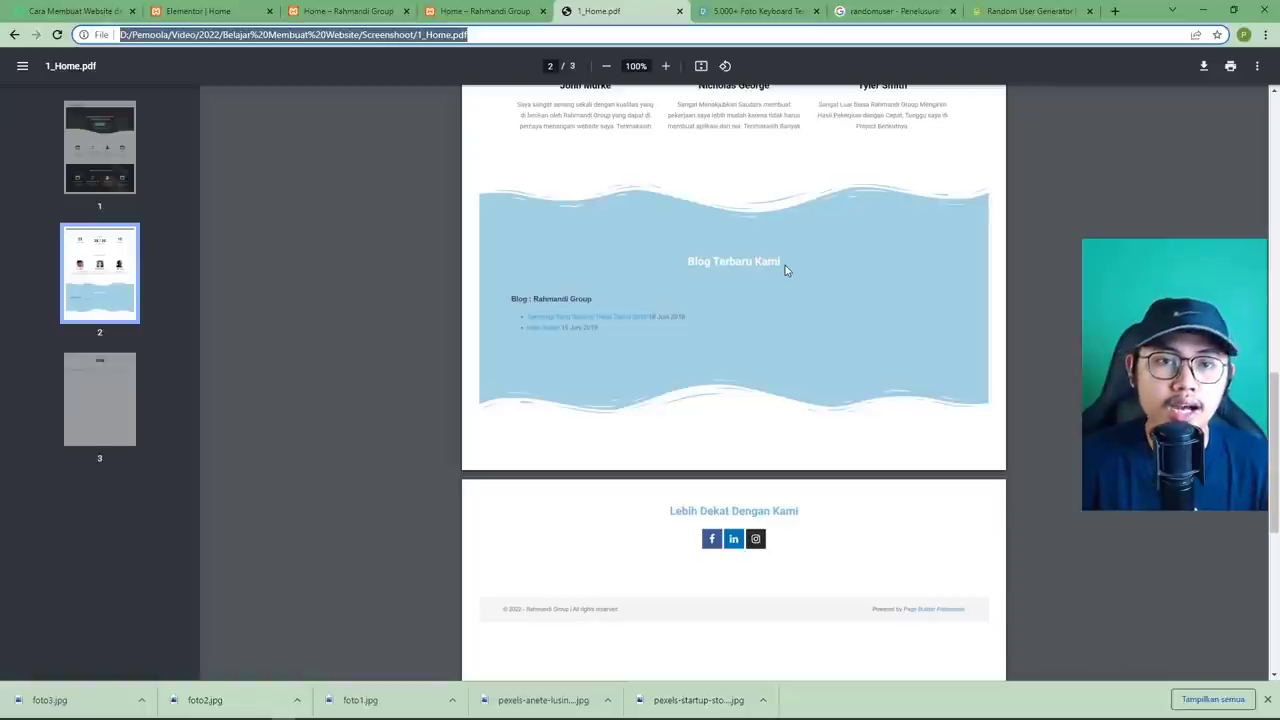
{"action": "left_click", "coordinate": [215, 12]}
{"action": "scroll", "coordinate": [400, 231], "scroll_direction": "down", "scroll_amount": 2}
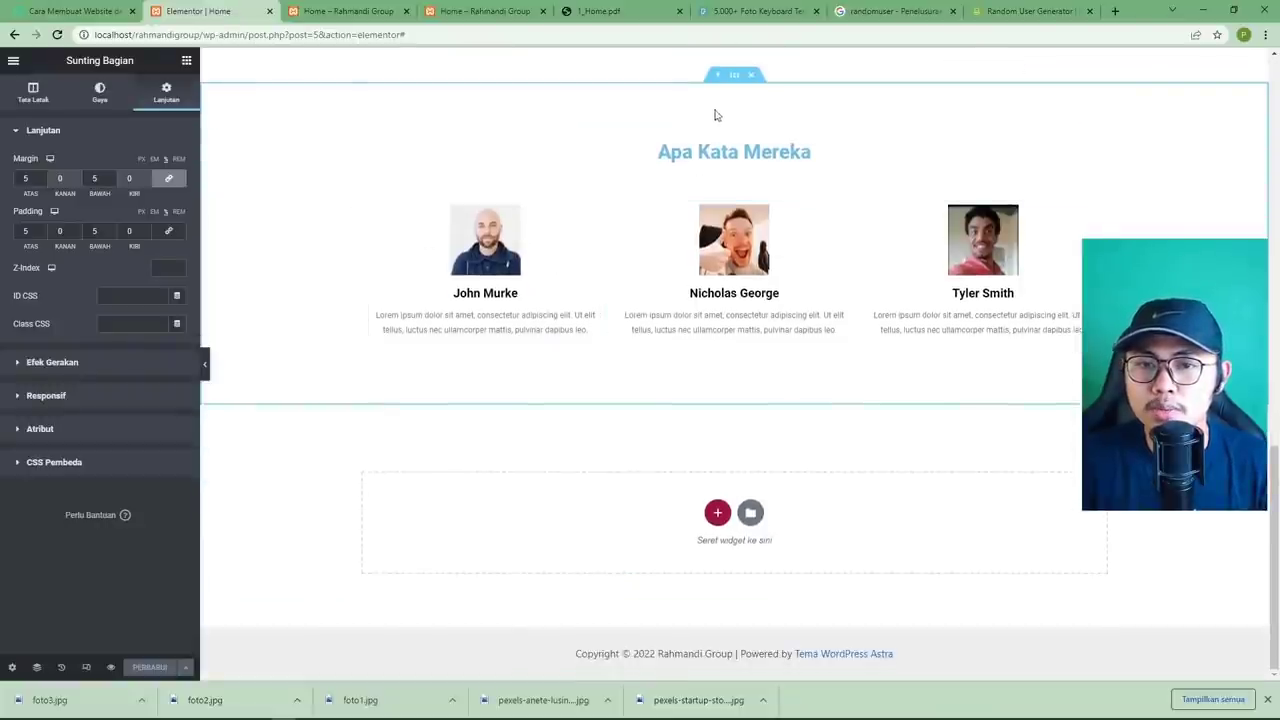
Copy the testimonial section, paste it below, and delete the copy's testimonial columns.
{"action": "right_click", "coordinate": [734, 76]}
{"action": "left_click", "coordinate": [763, 136]}
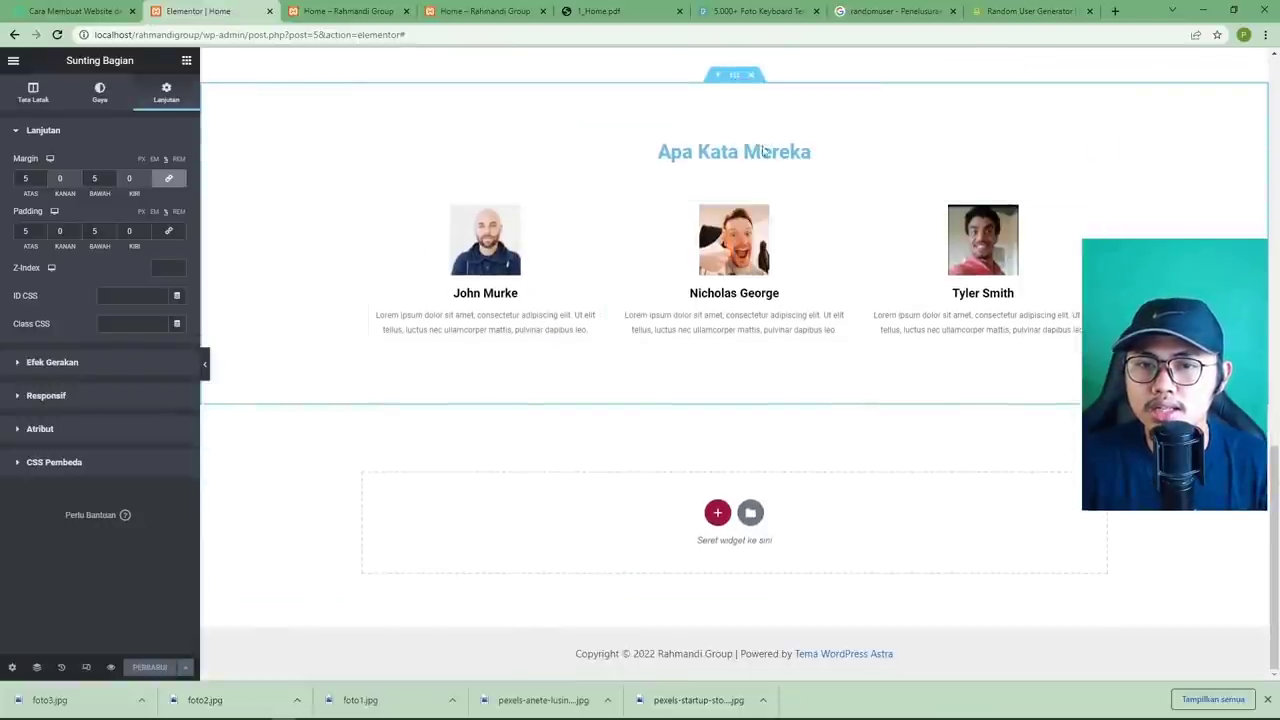
{"action": "right_click", "coordinate": [646, 503]}
{"action": "left_click", "coordinate": [657, 513]}
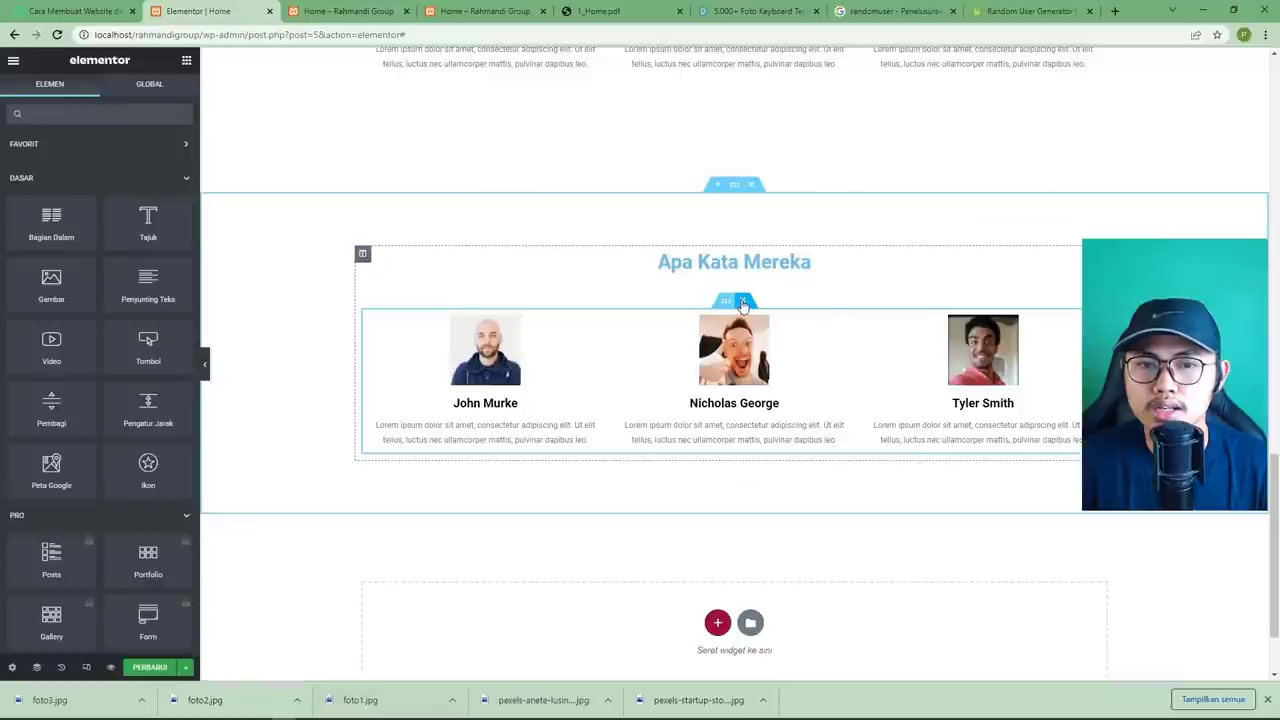
{"action": "left_click", "coordinate": [744, 302]}
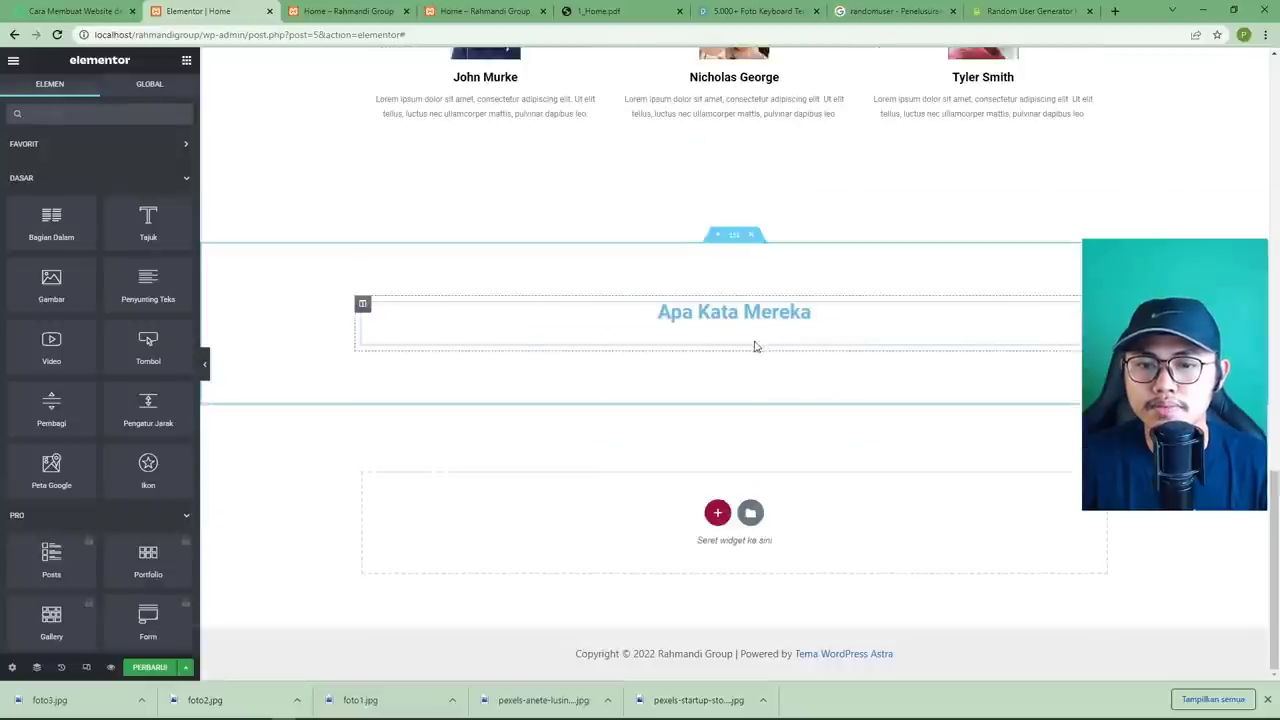
Change the copied heading from 'Apa Kata Mereka' to 'Blog Terbaru Kami' per the mockup.
{"action": "left_click", "coordinate": [597, 18]}
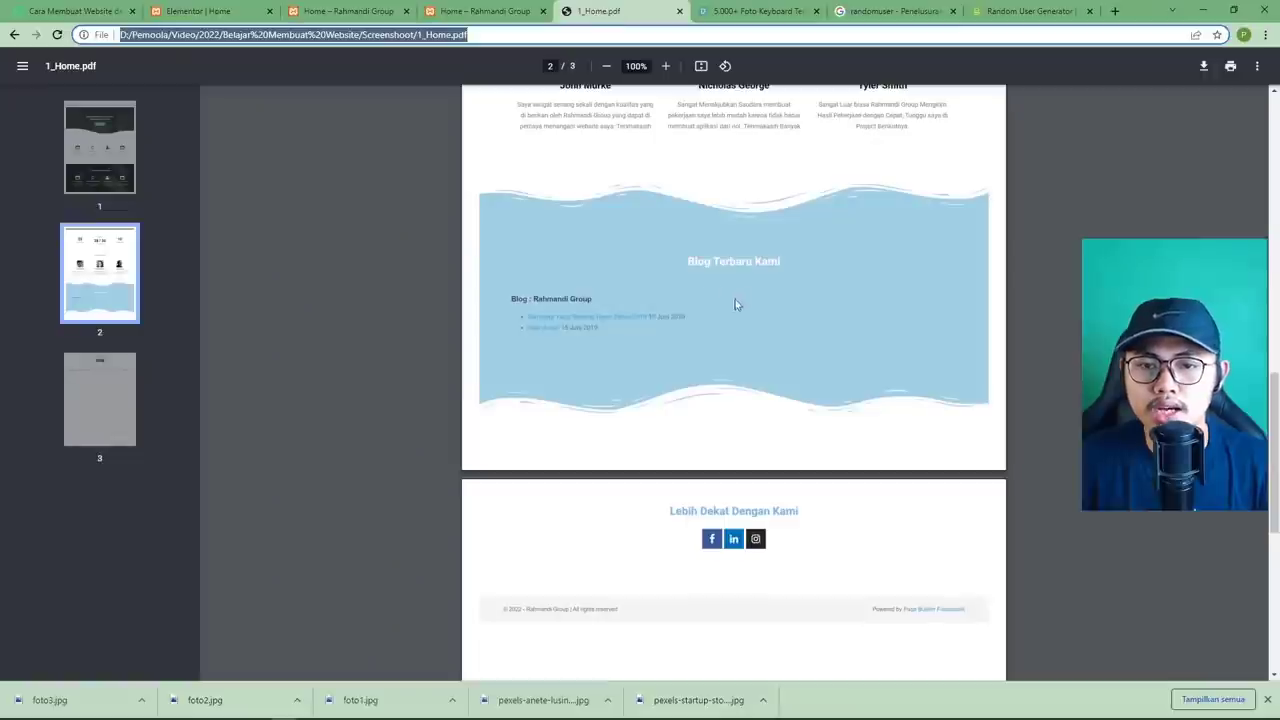
{"action": "left_click", "coordinate": [205, 11]}
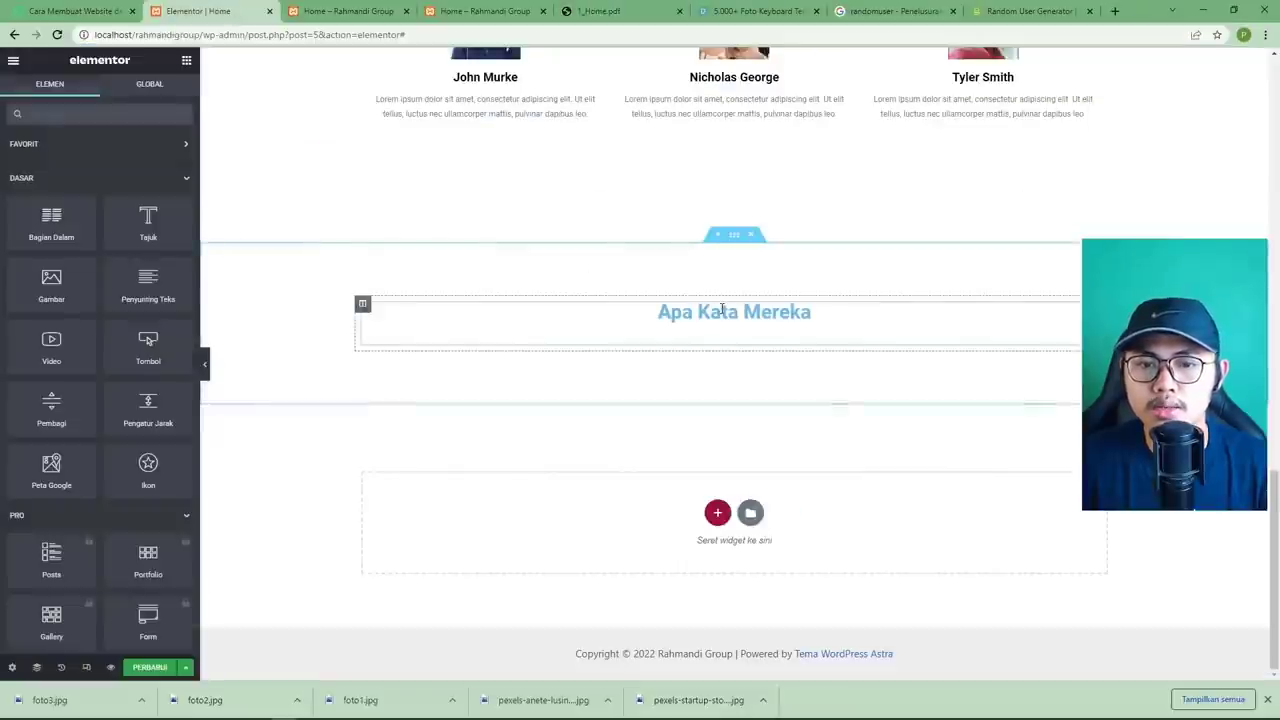
{"action": "left_click", "coordinate": [616, 300]}
{"action": "triple_click", "coordinate": [126, 178]}
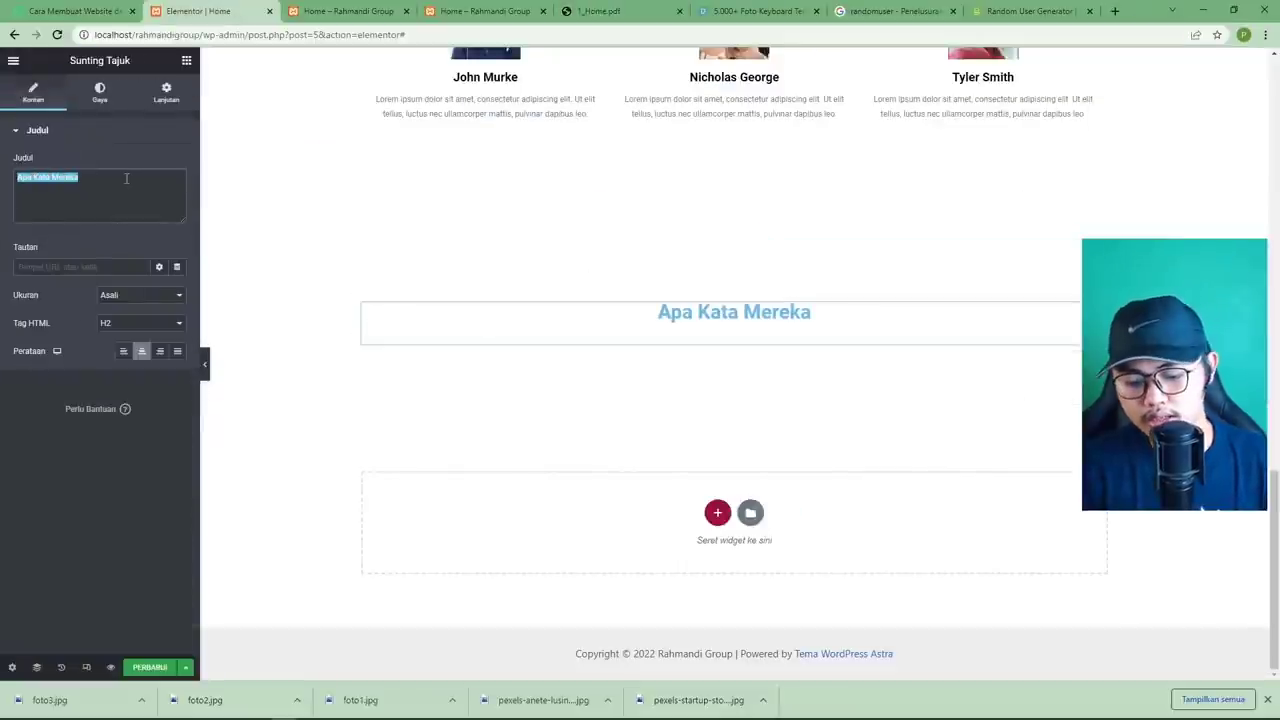
{"action": "type", "text": "Blog Terbaru Kami"}
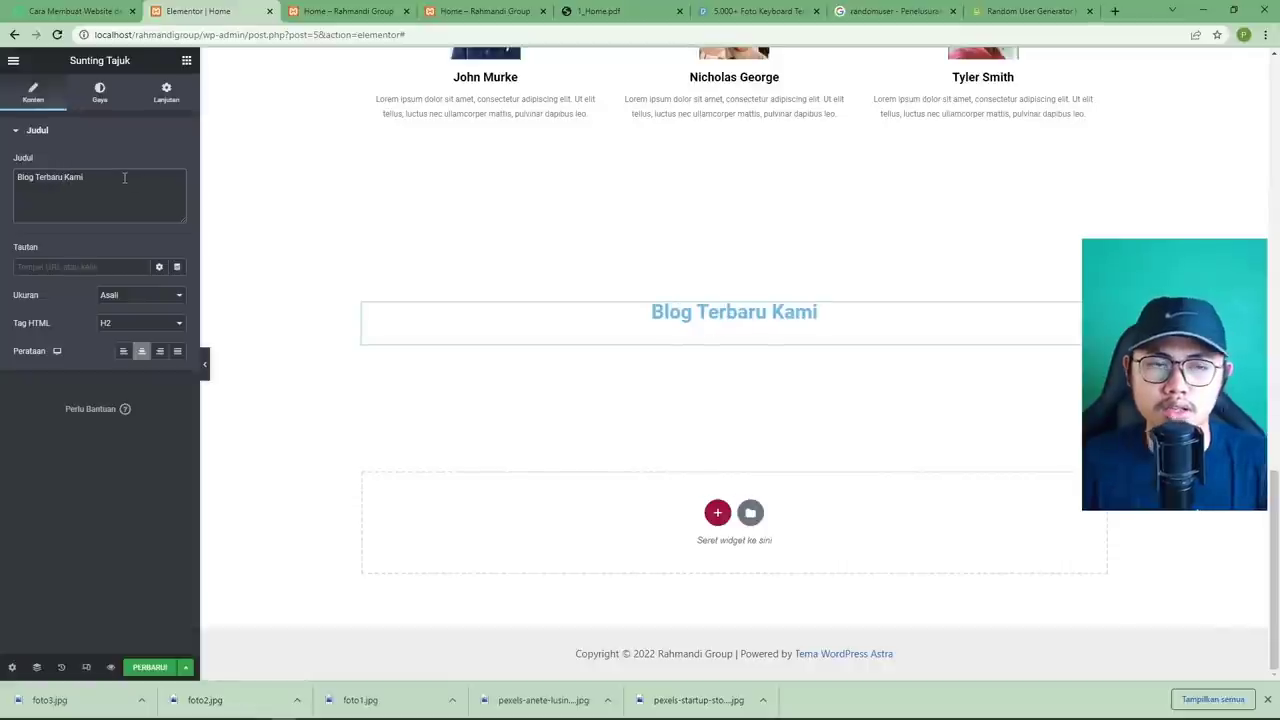
{"action": "left_click", "coordinate": [640, 12]}
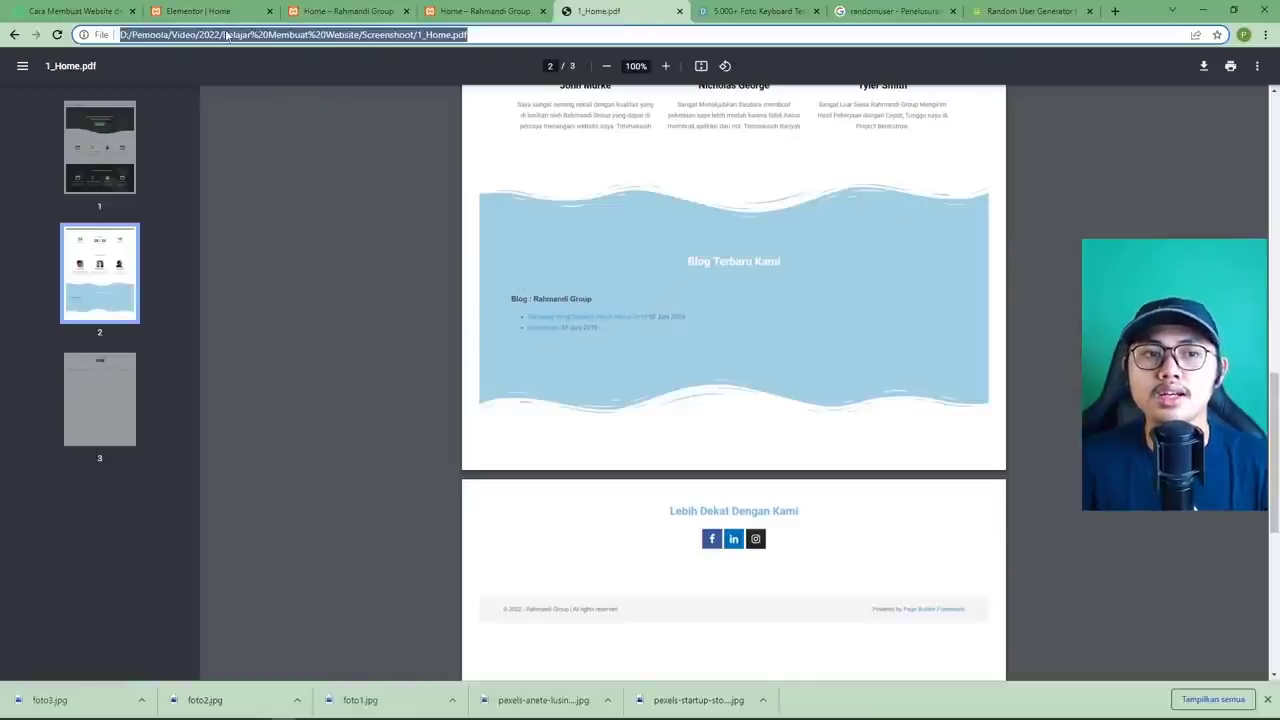
{"action": "left_click", "coordinate": [200, 12]}
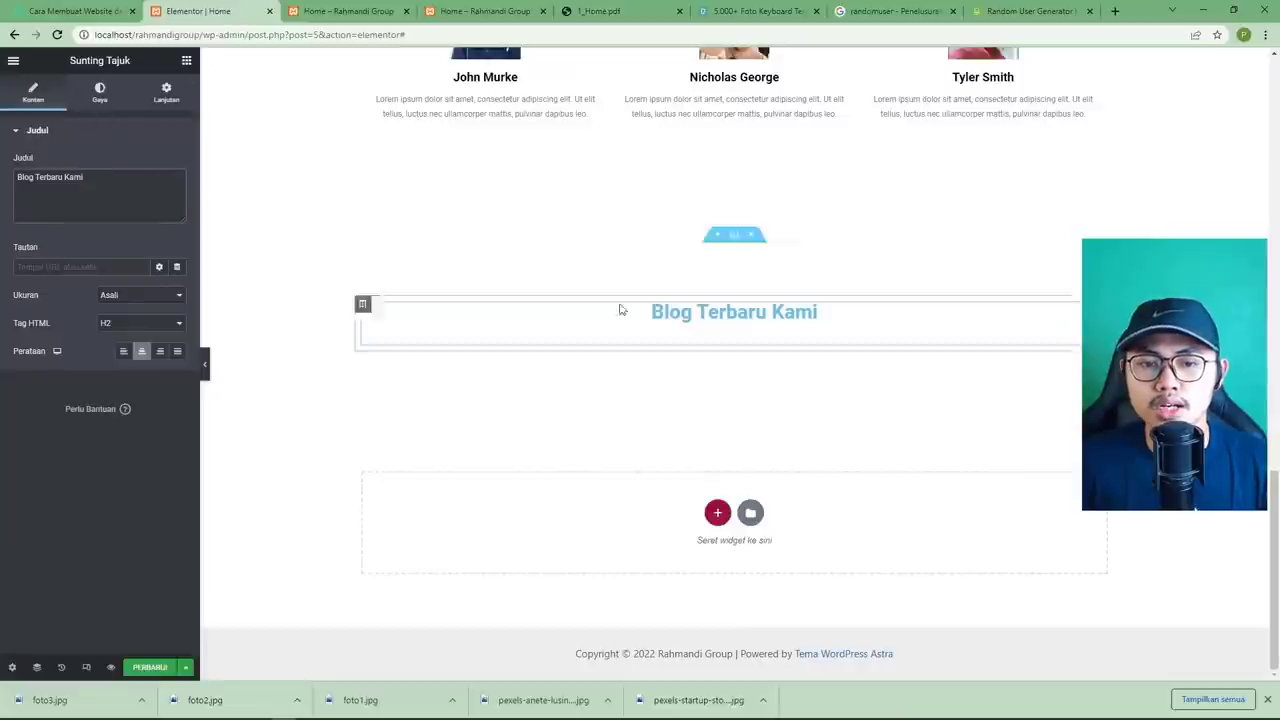
{"action": "left_click", "coordinate": [187, 62]}
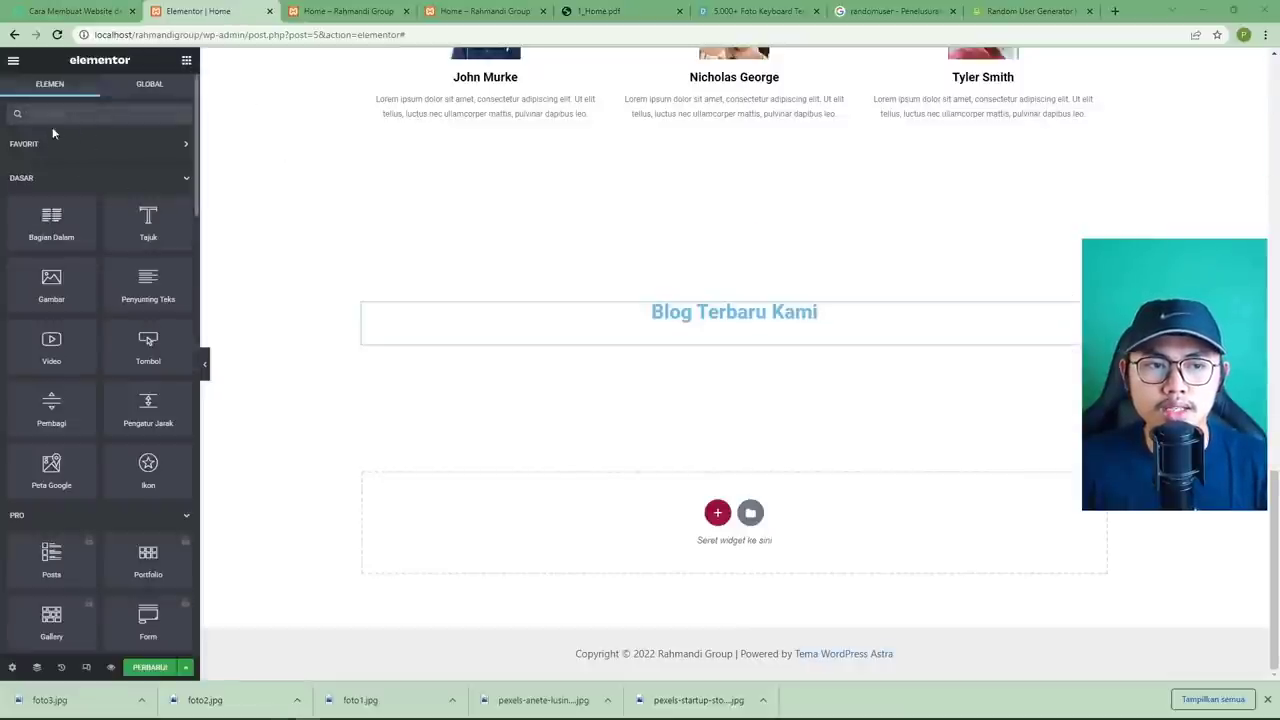
Drag the Pos-pos Terbaru widget from the WordPress group under the Blog Terbaru Kami heading.
{"action": "scroll", "coordinate": [81, 246], "scroll_direction": "down", "scroll_amount": 2}
{"action": "scroll", "coordinate": [81, 253], "scroll_direction": "up", "scroll_amount": 2}
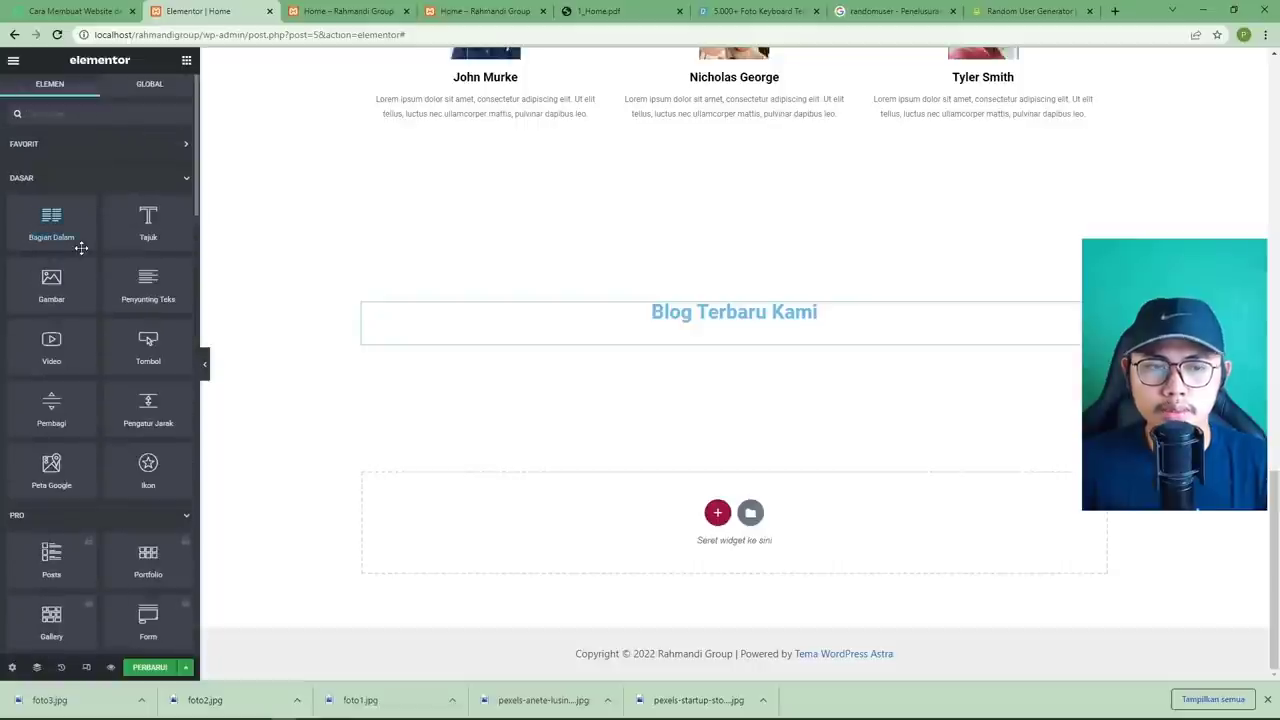
{"action": "type", "text": "pos"}
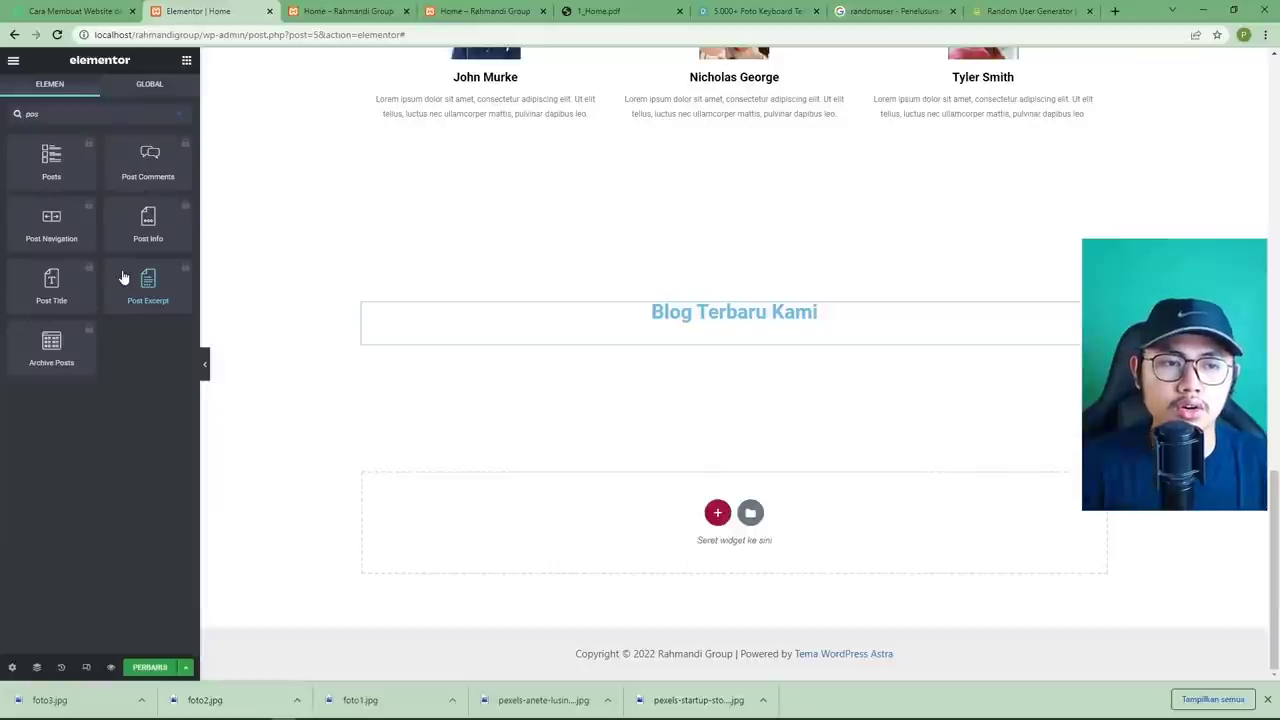
{"action": "key", "text": "BackSpace"}
{"action": "key", "text": "BackSpace"}
{"action": "key", "text": "BackSpace"}
{"action": "scroll", "coordinate": [122, 271], "scroll_direction": "down", "scroll_amount": 15}
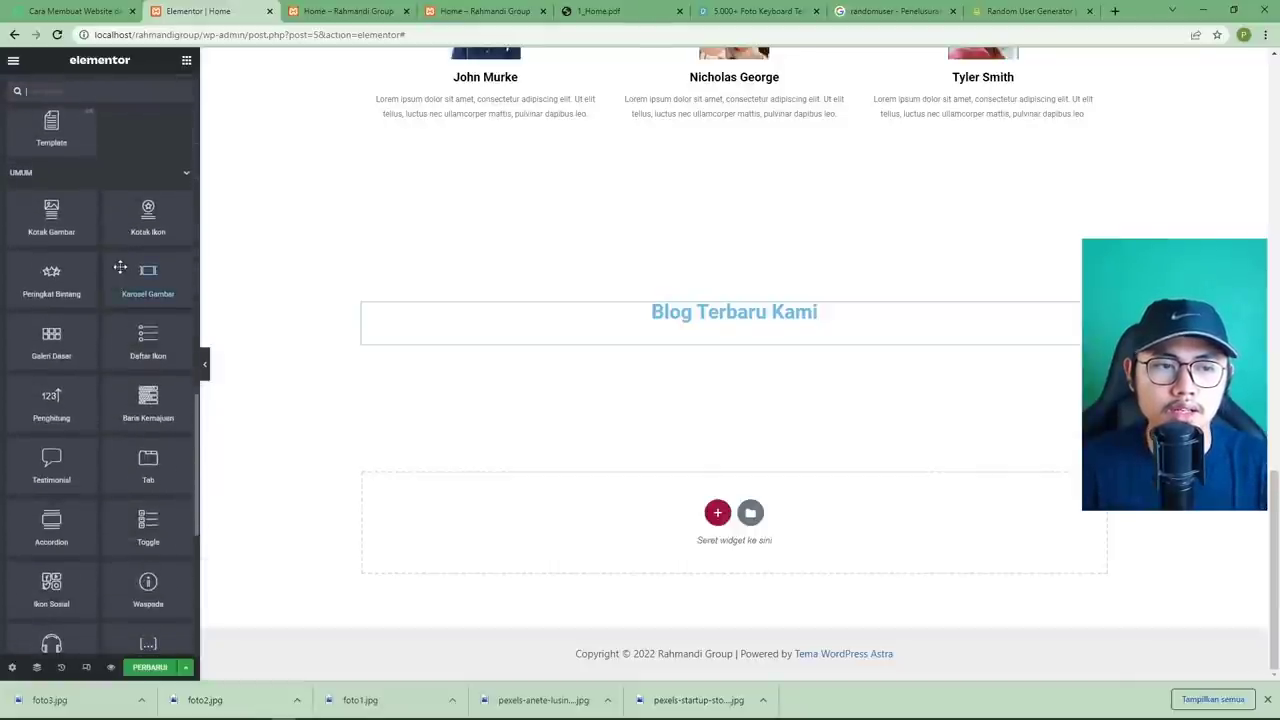
{"action": "scroll", "coordinate": [121, 282], "scroll_direction": "down", "scroll_amount": 5}
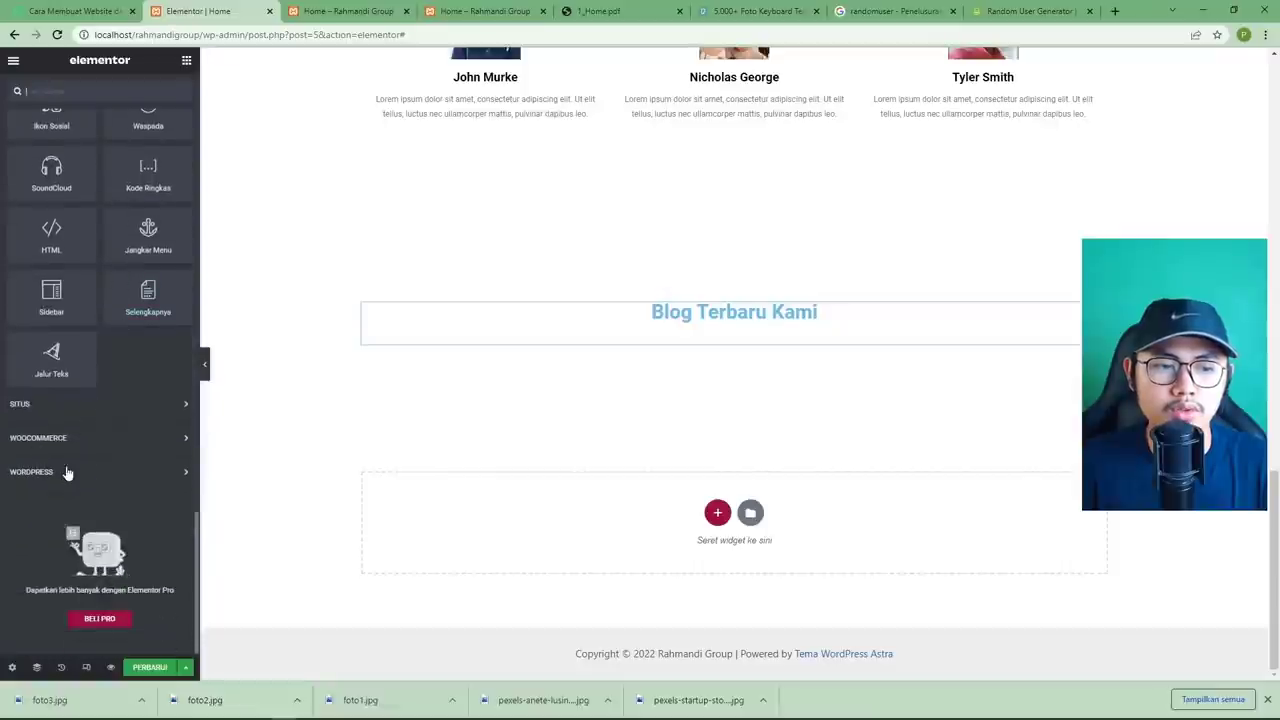
{"action": "left_click", "coordinate": [66, 471]}
{"action": "scroll", "coordinate": [60, 300], "scroll_direction": "down", "scroll_amount": 2}
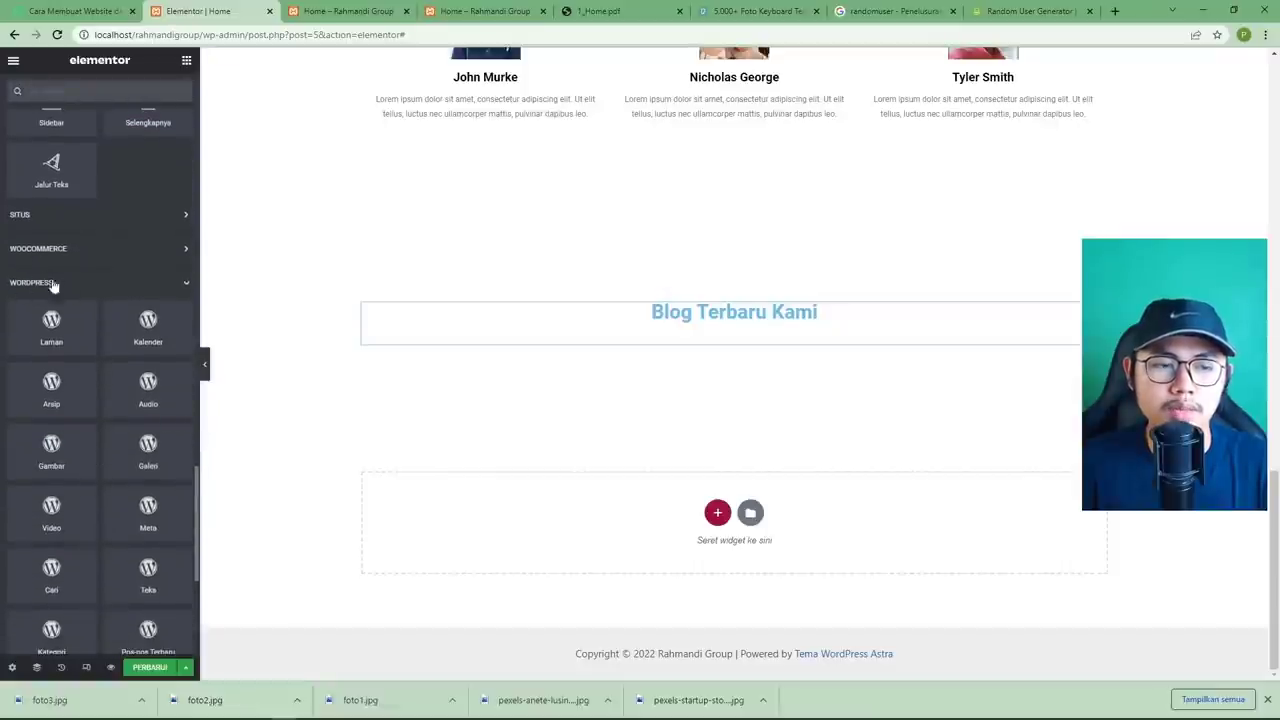
{"action": "scroll", "coordinate": [101, 288], "scroll_direction": "down", "scroll_amount": 3}
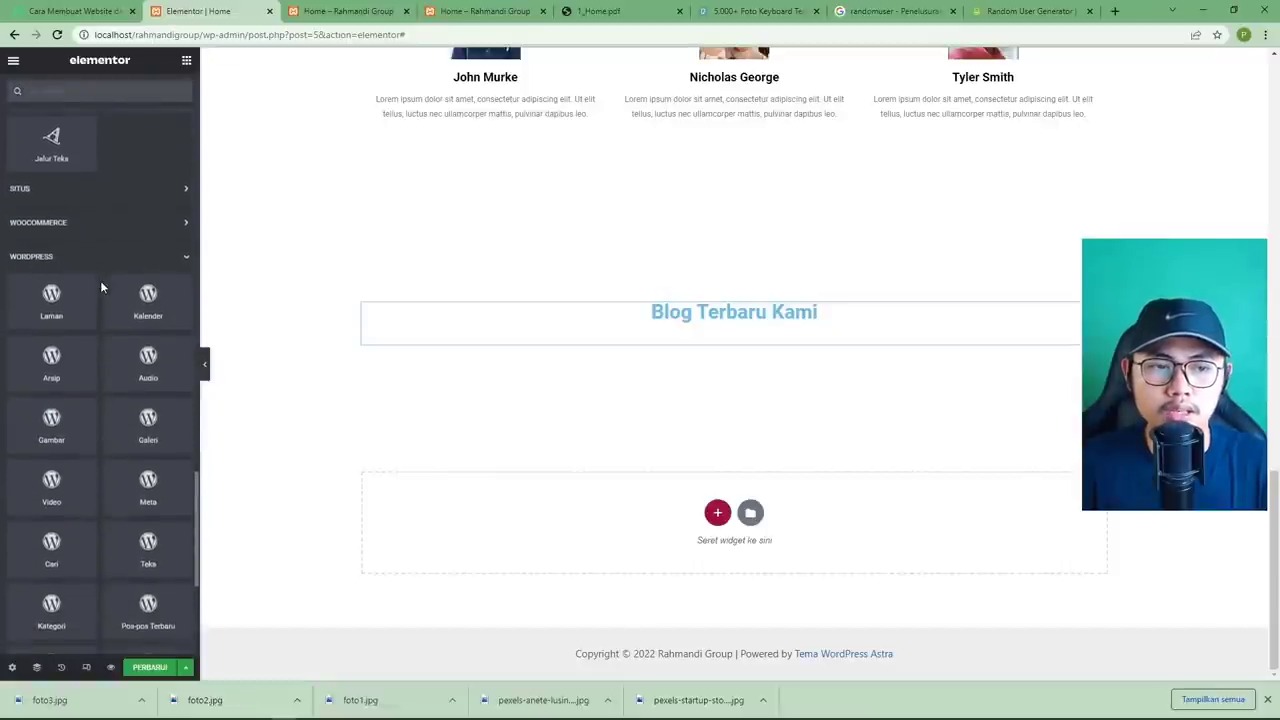
{"action": "scroll", "coordinate": [101, 288], "scroll_direction": "down", "scroll_amount": 1}
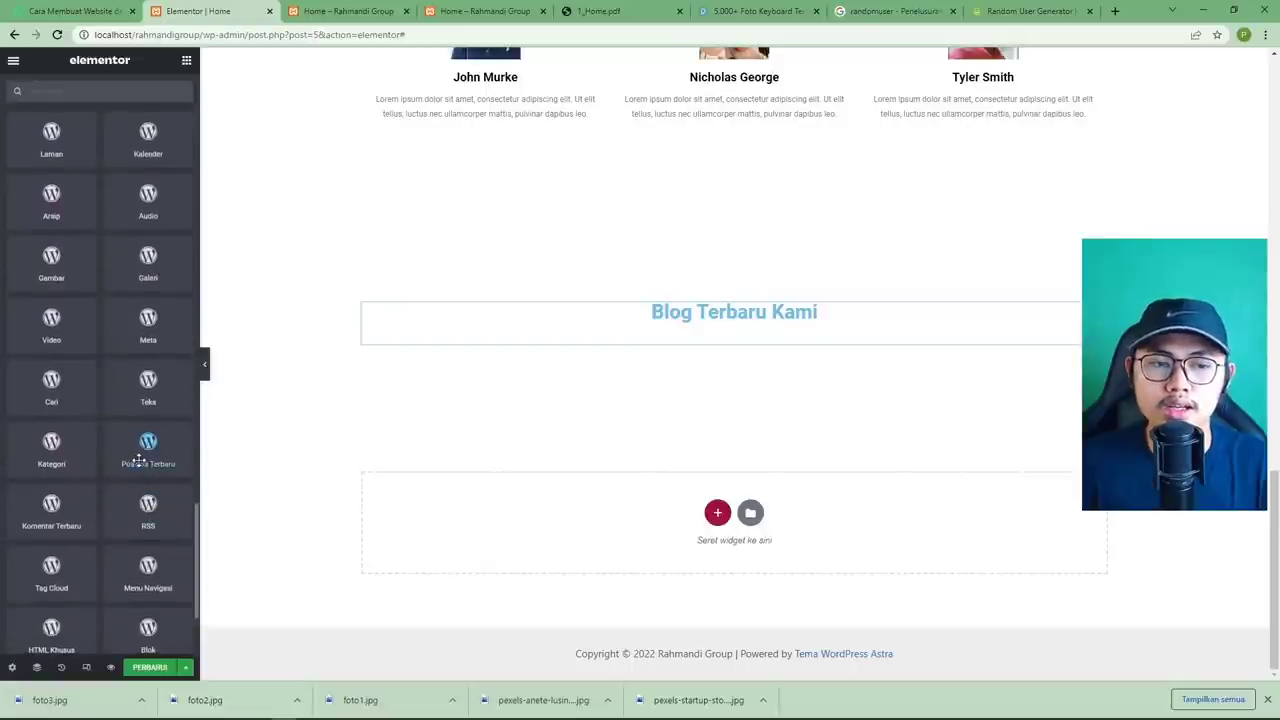
{"action": "left_click_drag", "start_coordinate": [150, 470], "coordinate": [690, 340]}
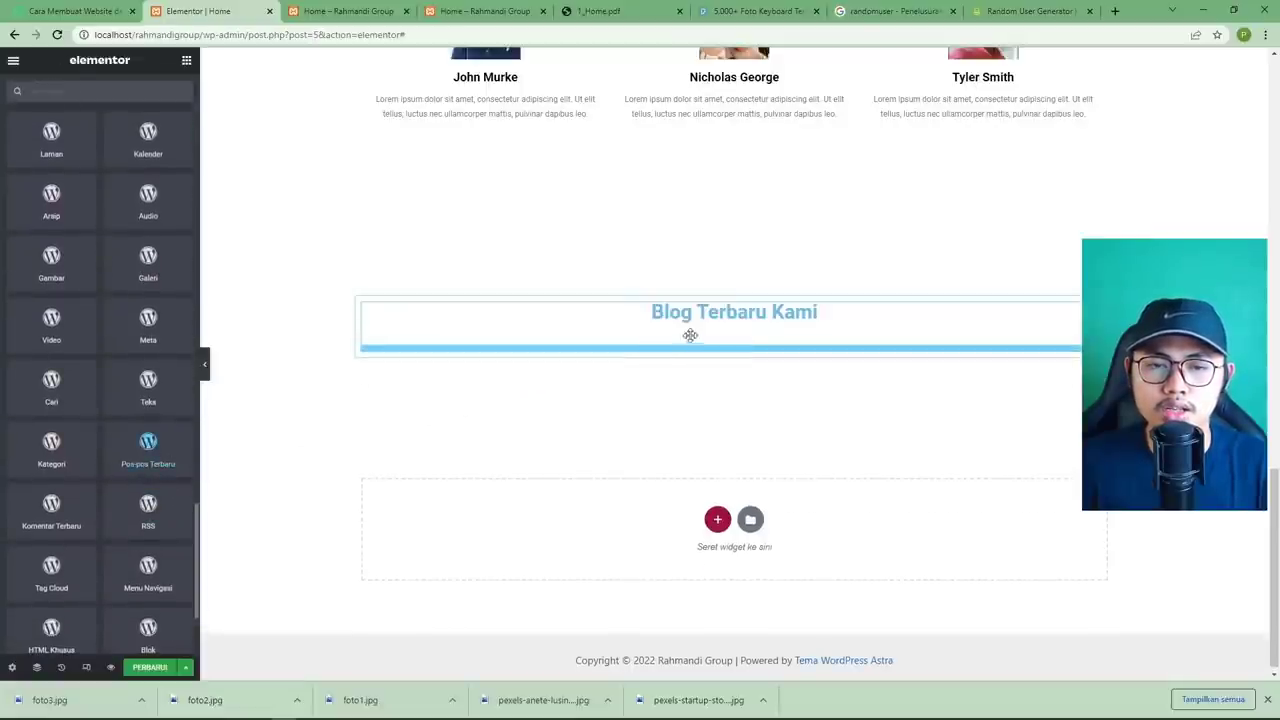
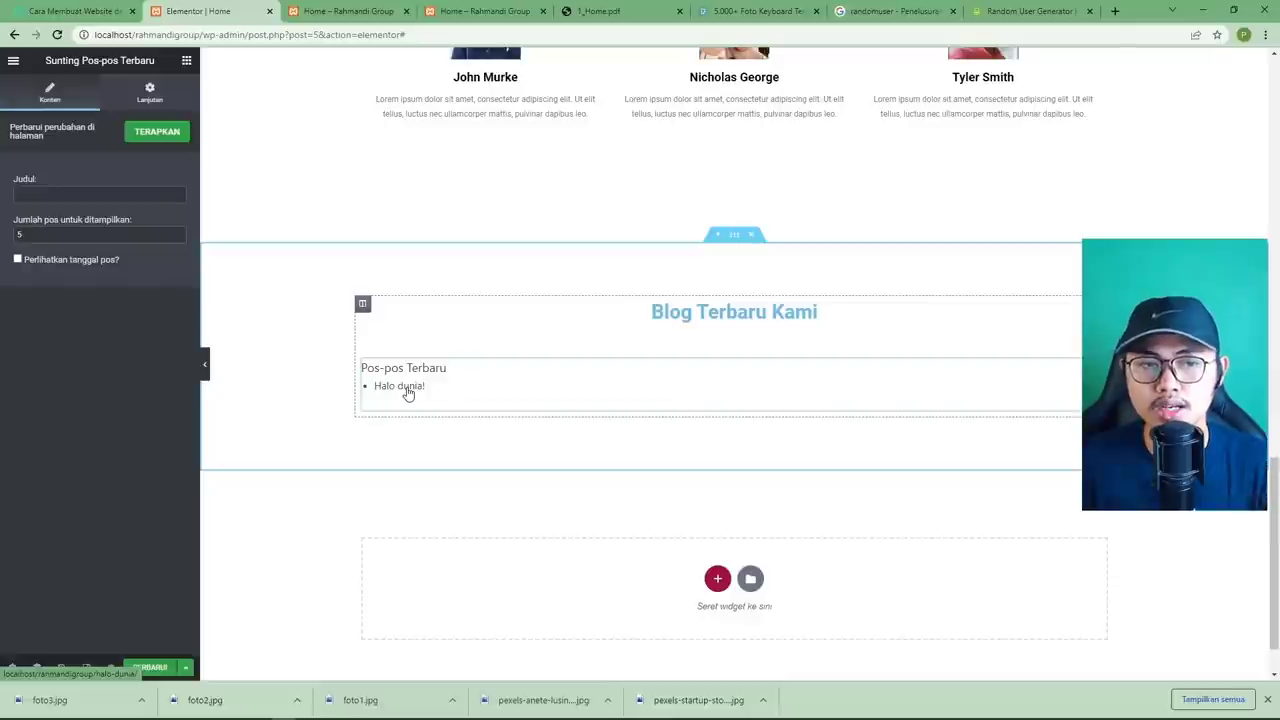
Title the Pos-pos Terbaru widget 'Blog: Rahmandi Group'.
{"action": "double_click", "coordinate": [37, 236]}
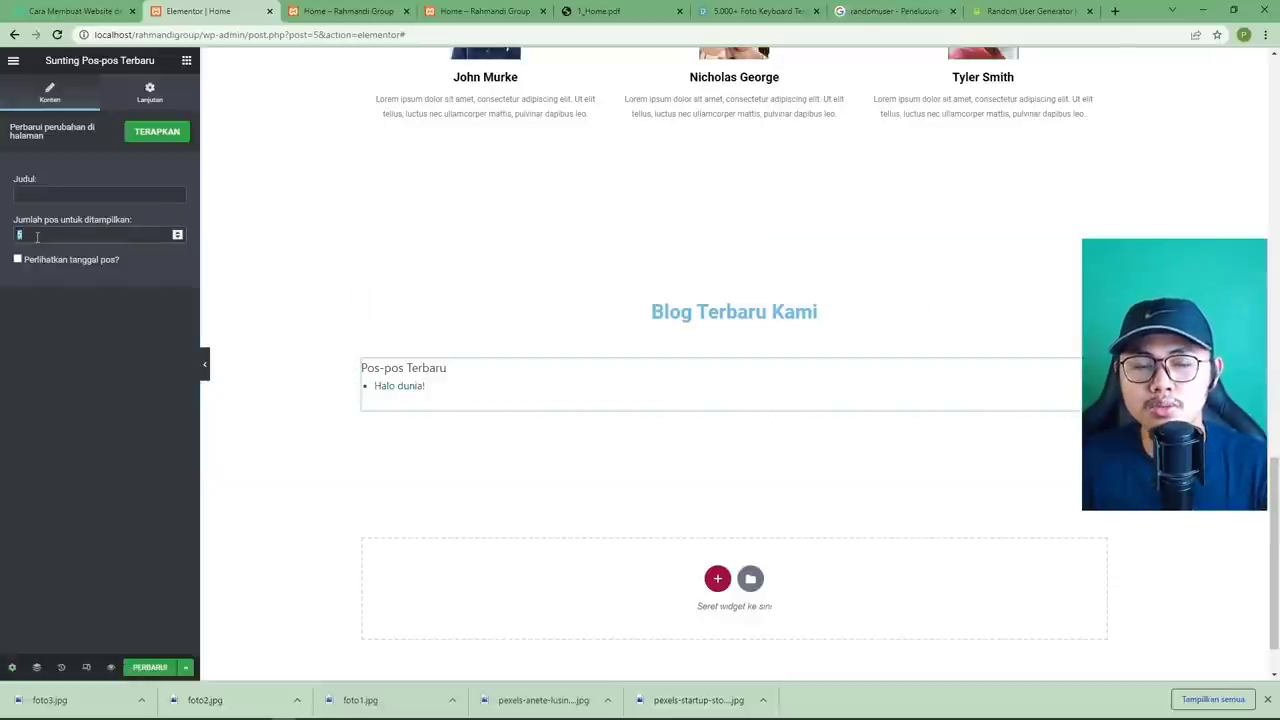
{"action": "left_click", "coordinate": [48, 235]}
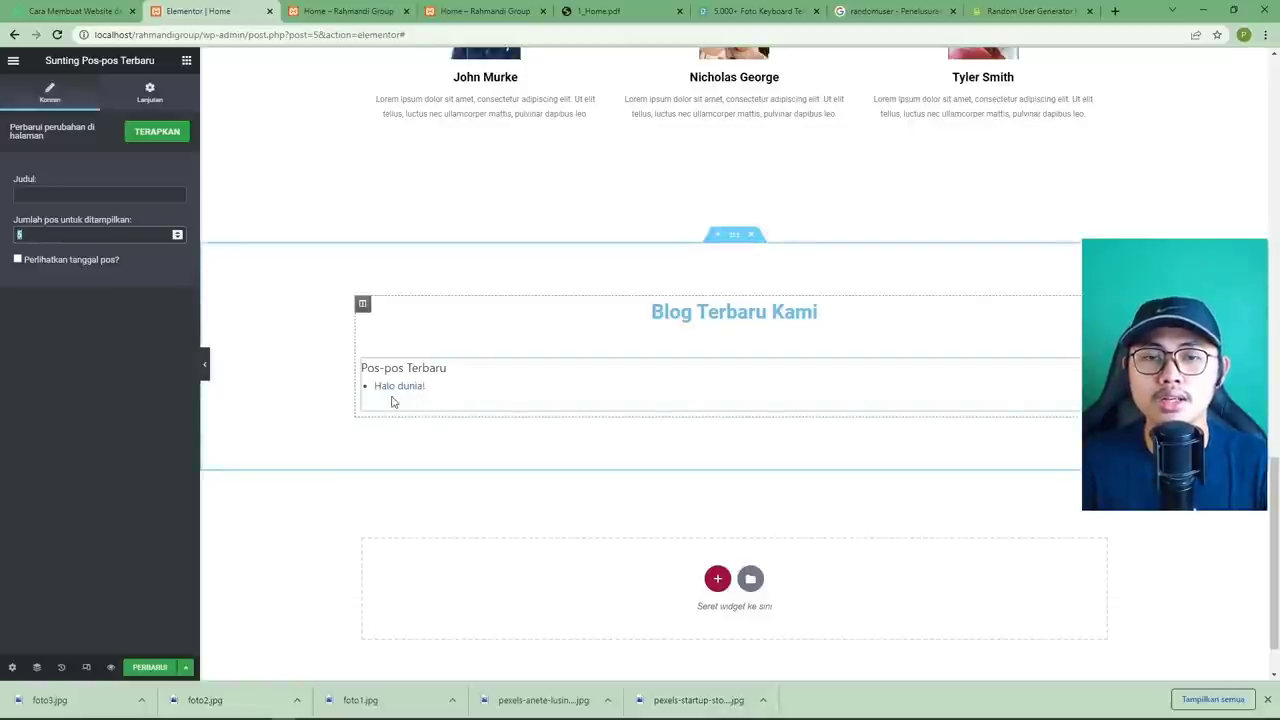
{"action": "left_click", "coordinate": [55, 194]}
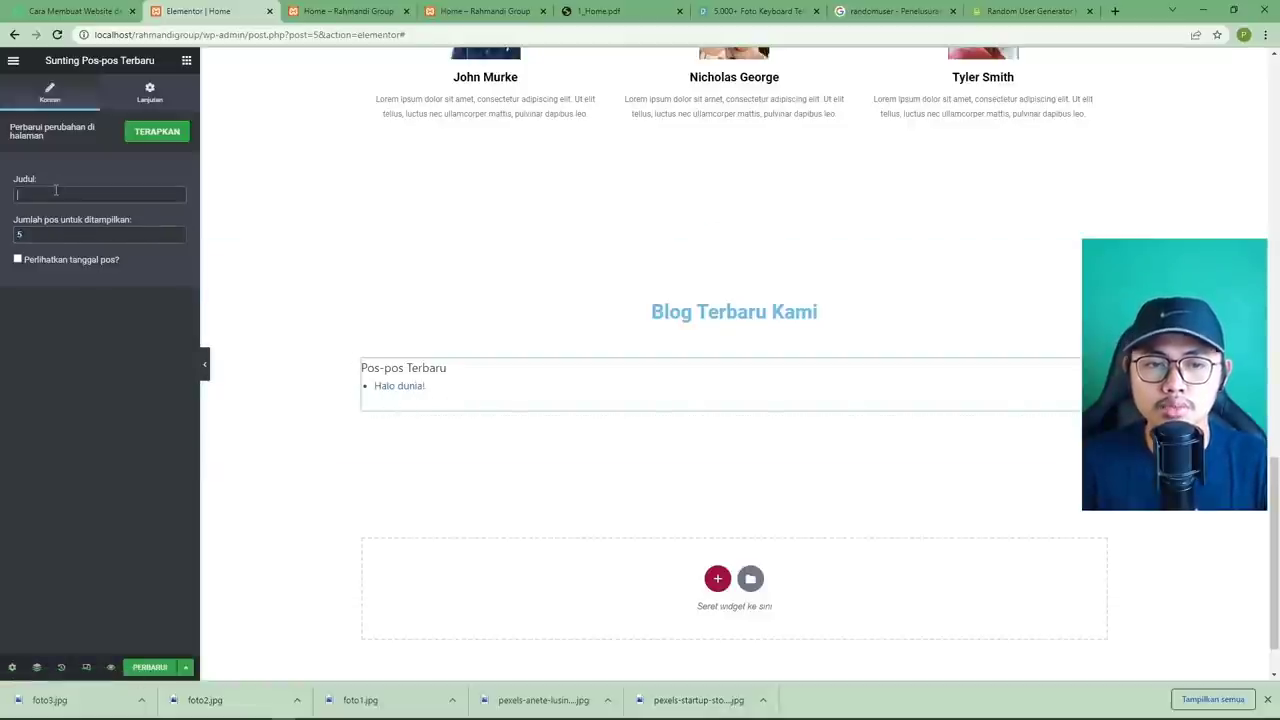
{"action": "left_click", "coordinate": [585, 11]}
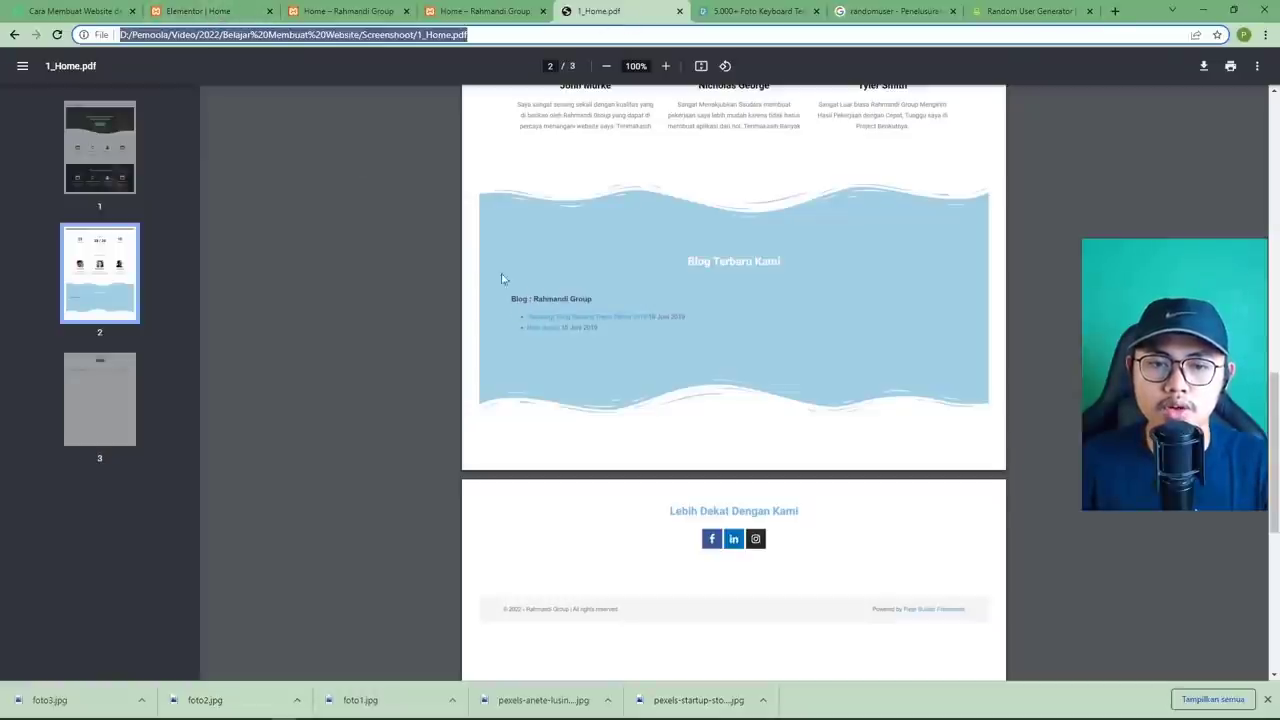
{"action": "left_click", "coordinate": [198, 11]}
{"action": "left_click", "coordinate": [71, 197]}
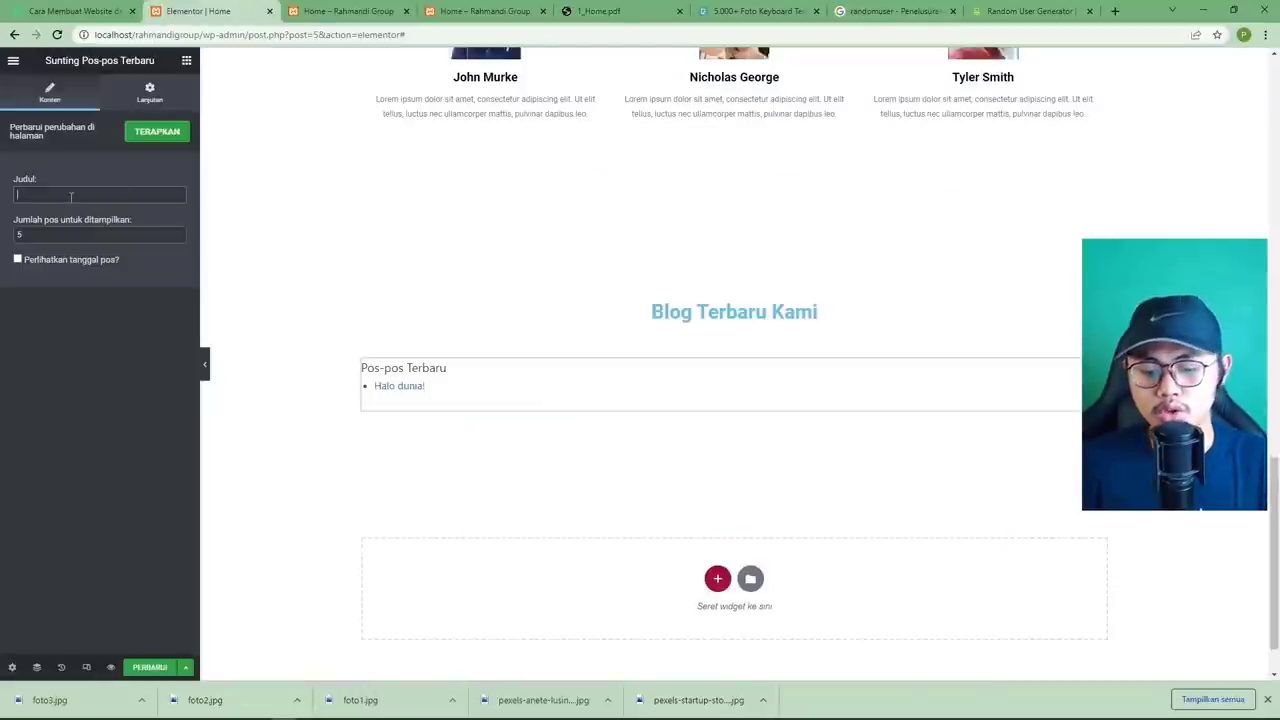
{"action": "type", "text": "B"}
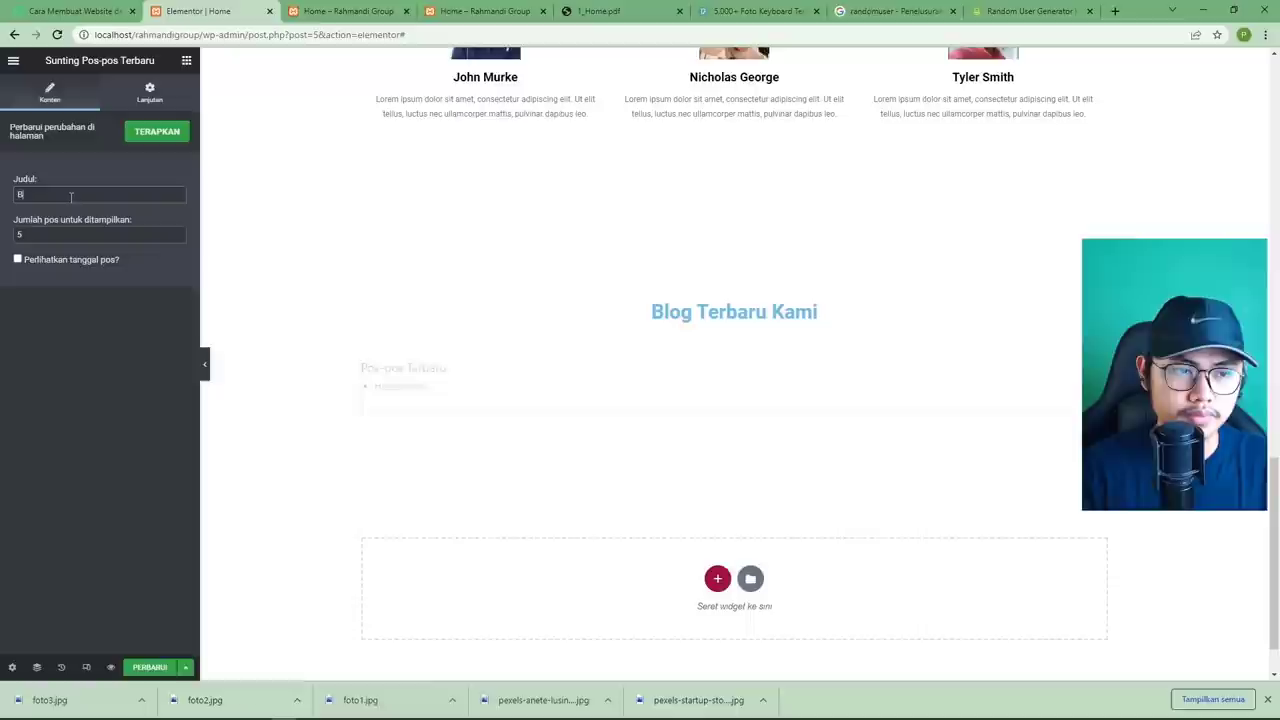
{"action": "type", "text": "log: Rahm"}
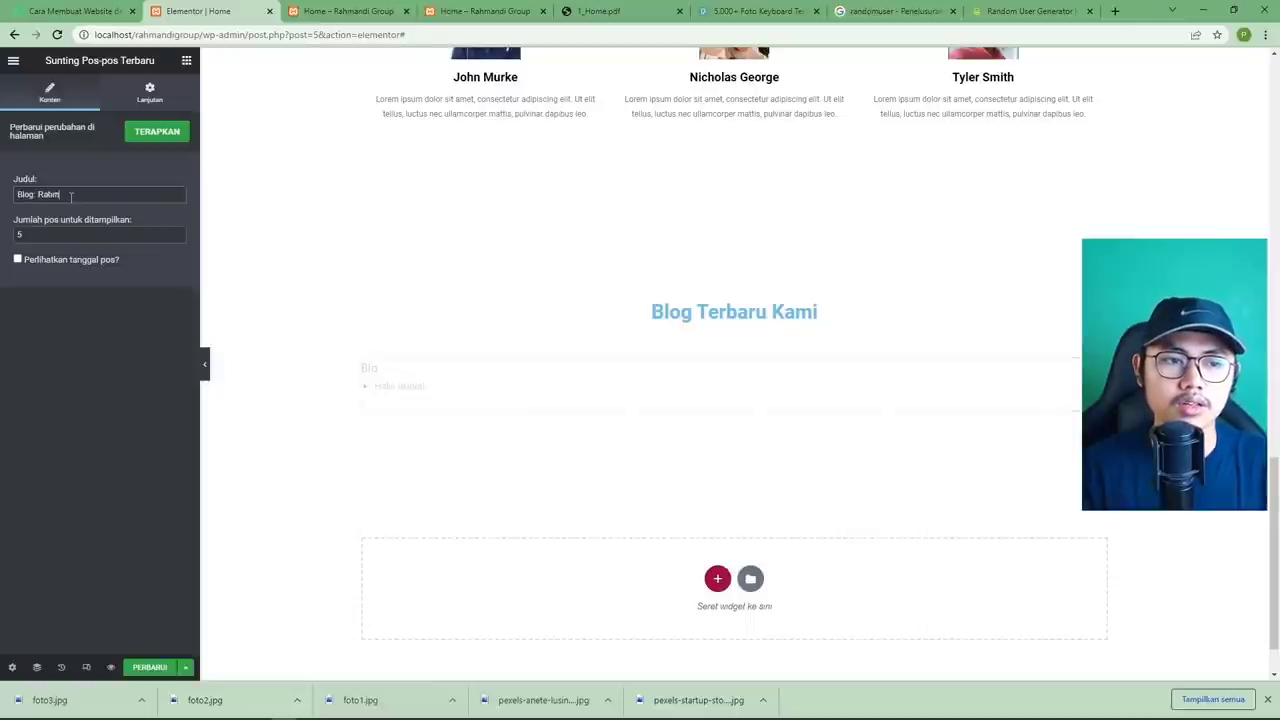
{"action": "type", "text": "andi Group"}
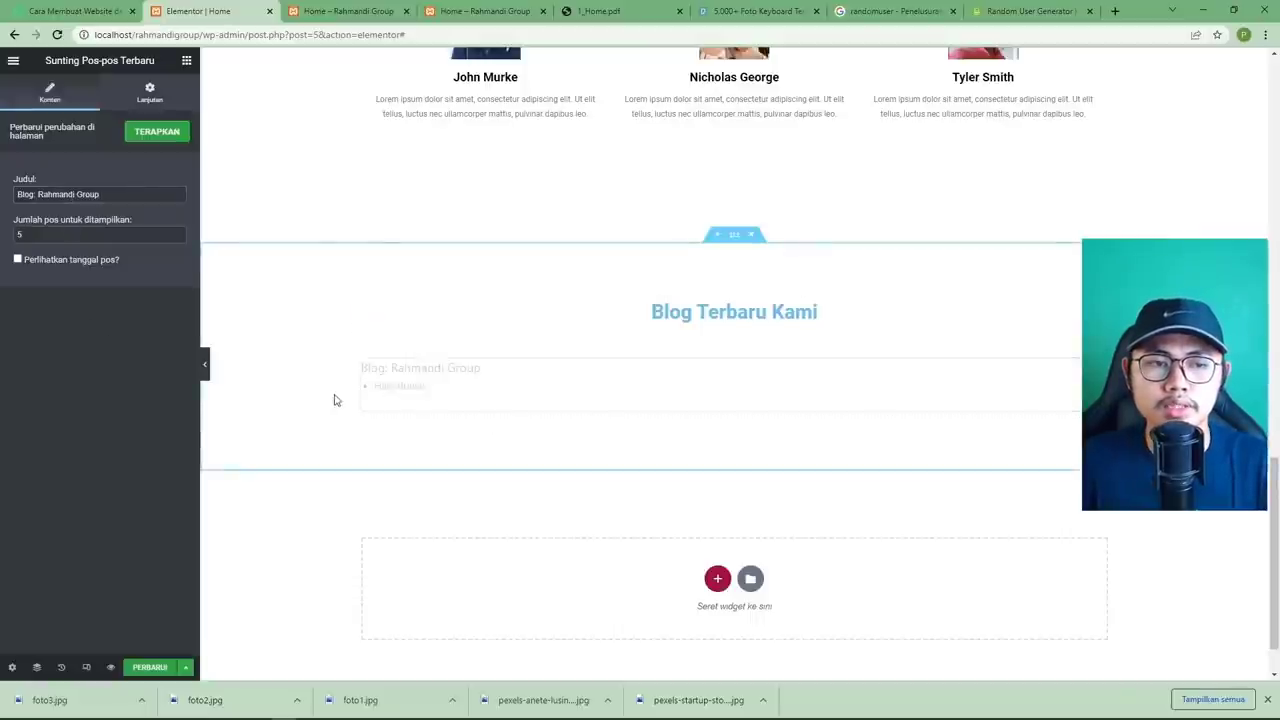
Tick 'Perlihatkan tanggal pos?' so each post shows its publish date.
{"action": "left_click", "coordinate": [32, 262]}
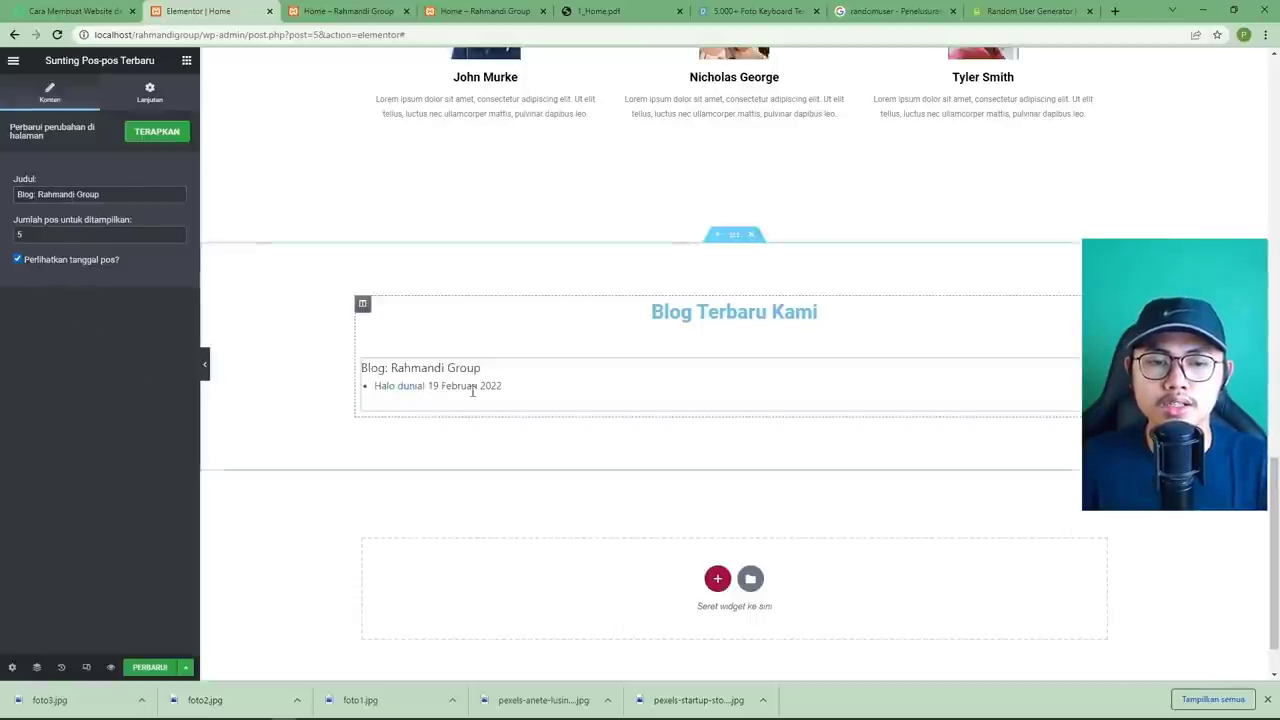
{"action": "left_click", "coordinate": [610, 11]}
{"action": "left_click", "coordinate": [231, 20]}
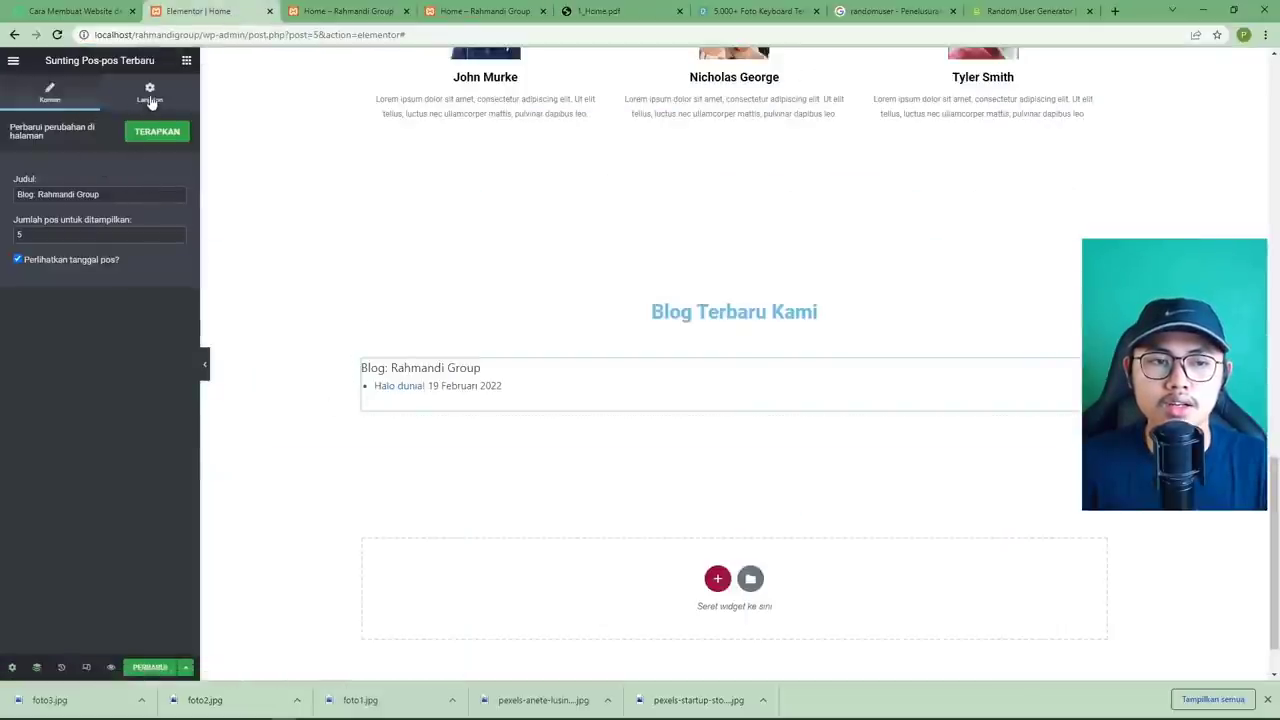
{"action": "left_click", "coordinate": [150, 102]}
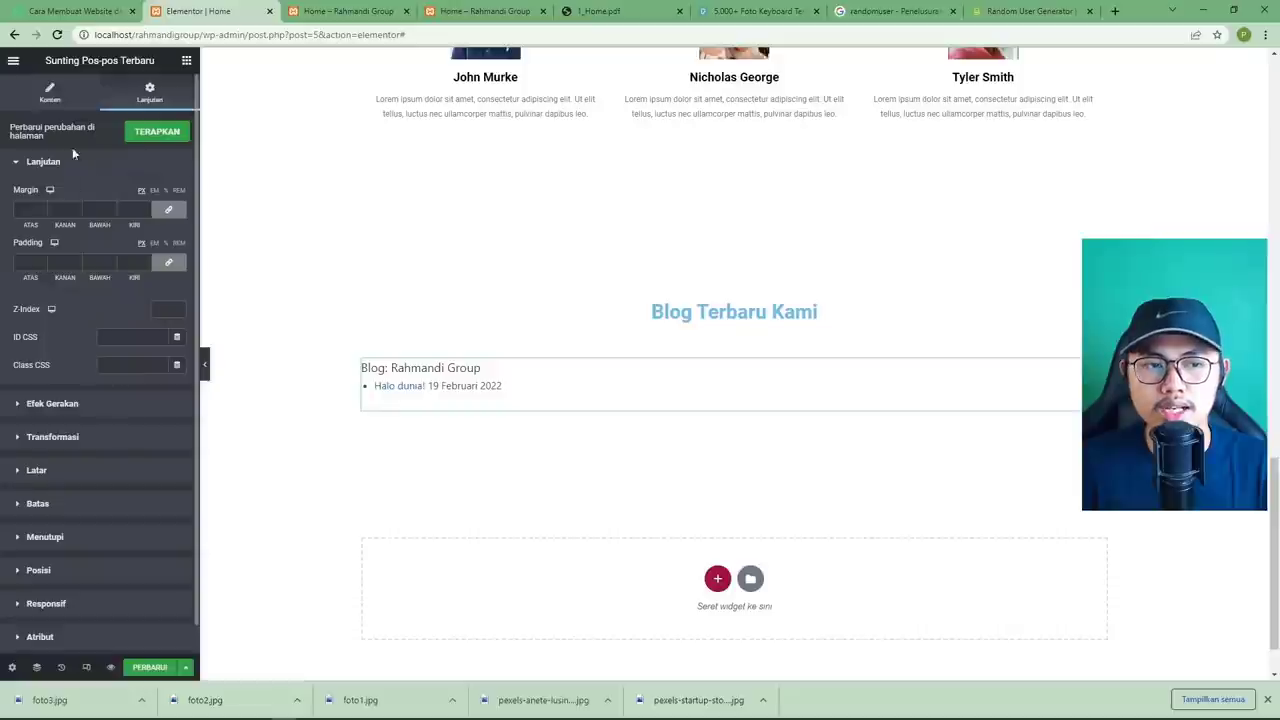
{"action": "left_click", "coordinate": [58, 95]}
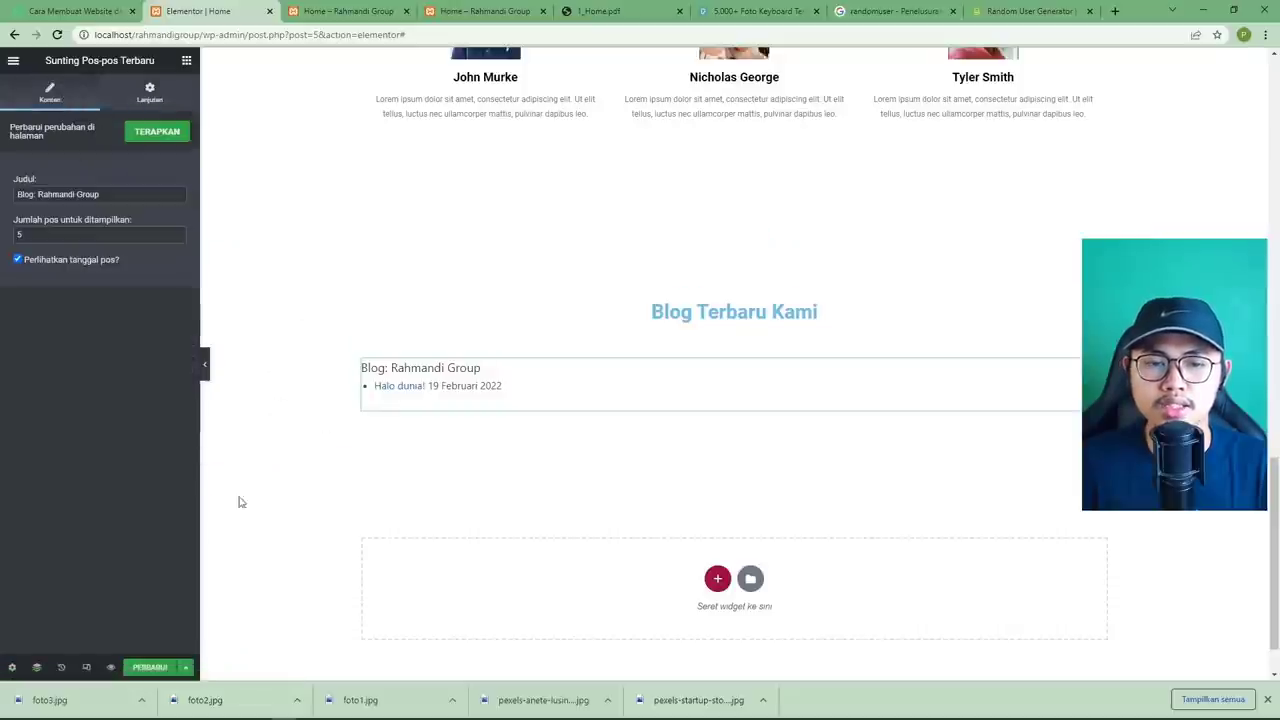
Save the page changes with PERBARUI.
{"action": "left_click", "coordinate": [594, 12]}
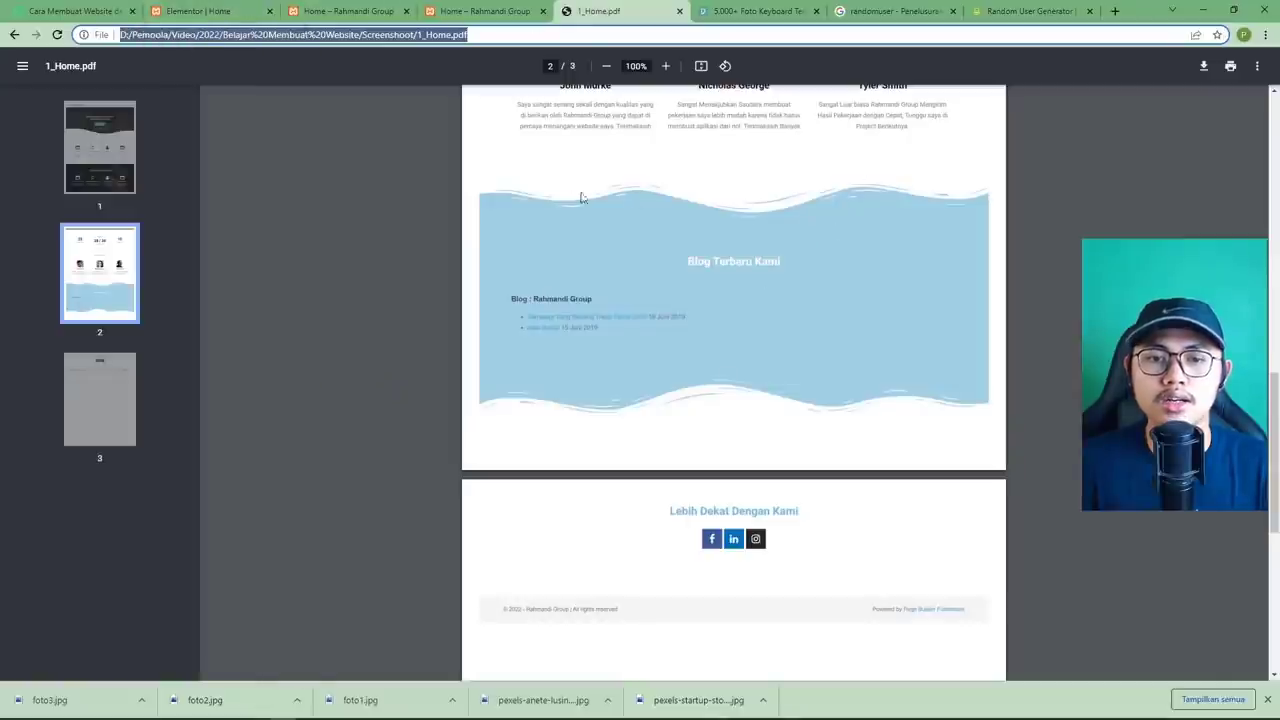
{"action": "left_click", "coordinate": [205, 11]}
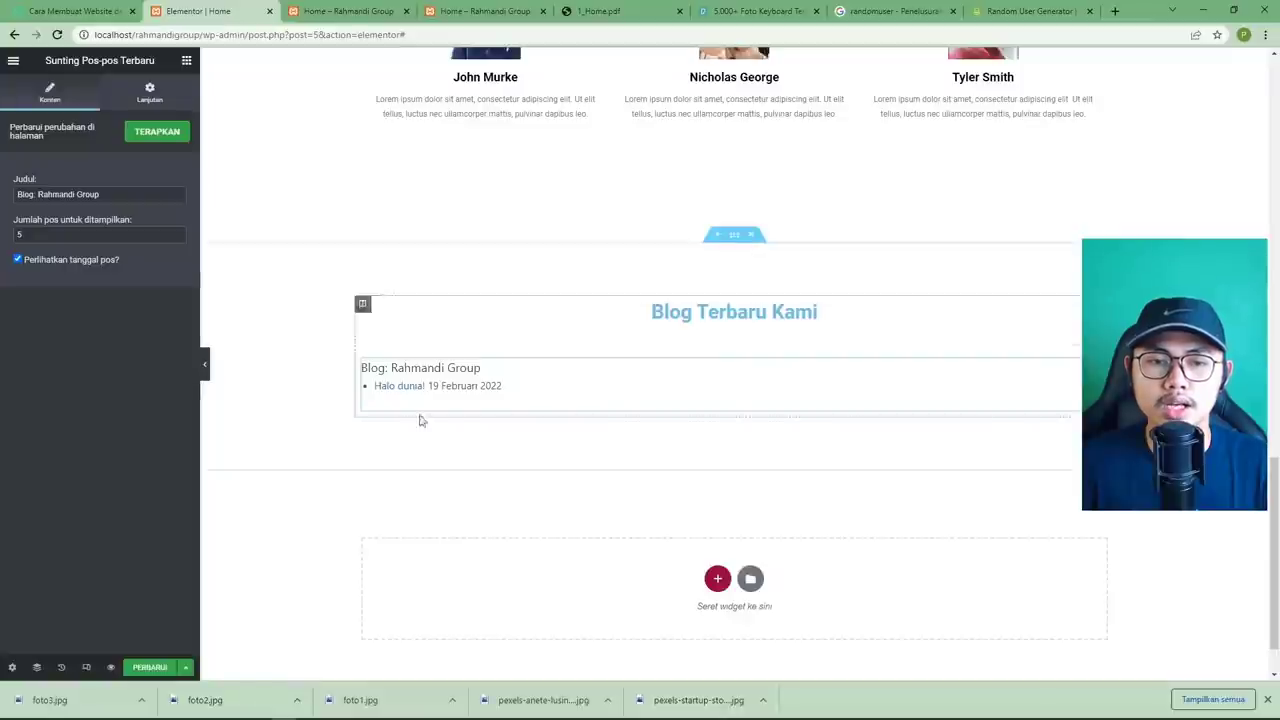
{"action": "left_click", "coordinate": [150, 667]}
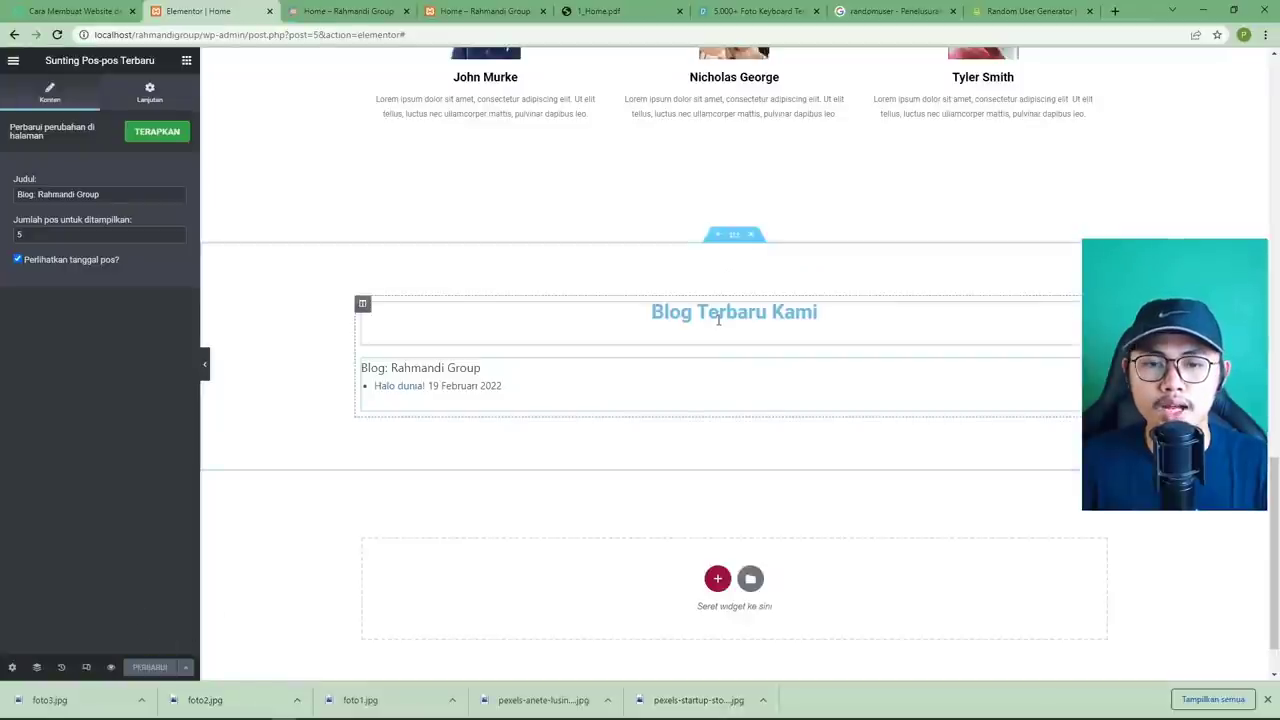
{"action": "left_click", "coordinate": [598, 11]}
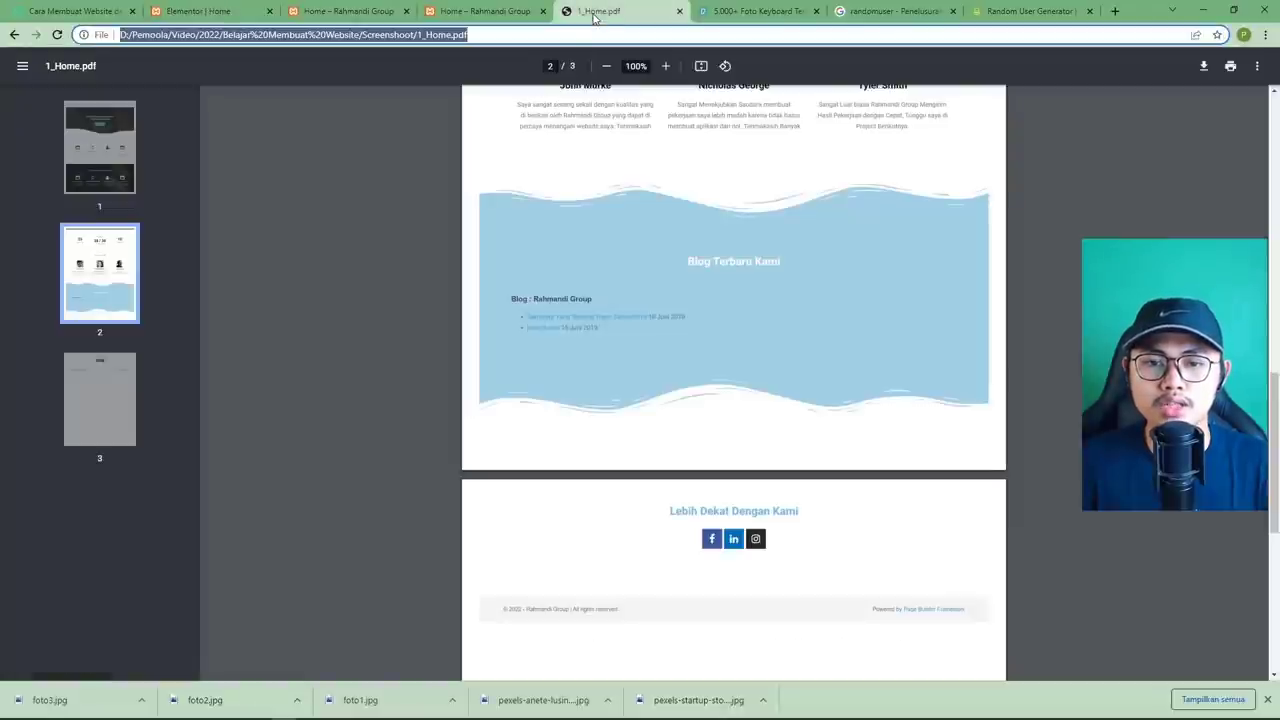
{"action": "left_click", "coordinate": [208, 12]}
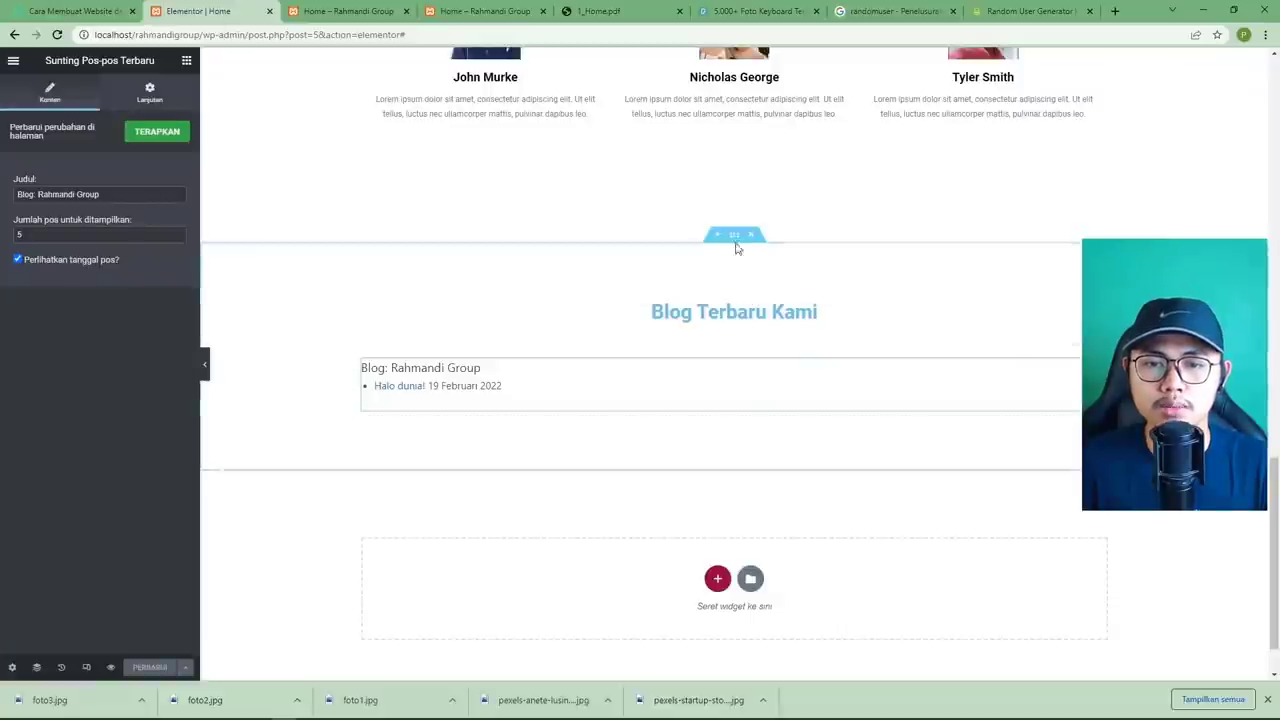
Give the Blog Terbaru Kami section a classic light sky-blue background.
{"action": "left_click", "coordinate": [735, 236]}
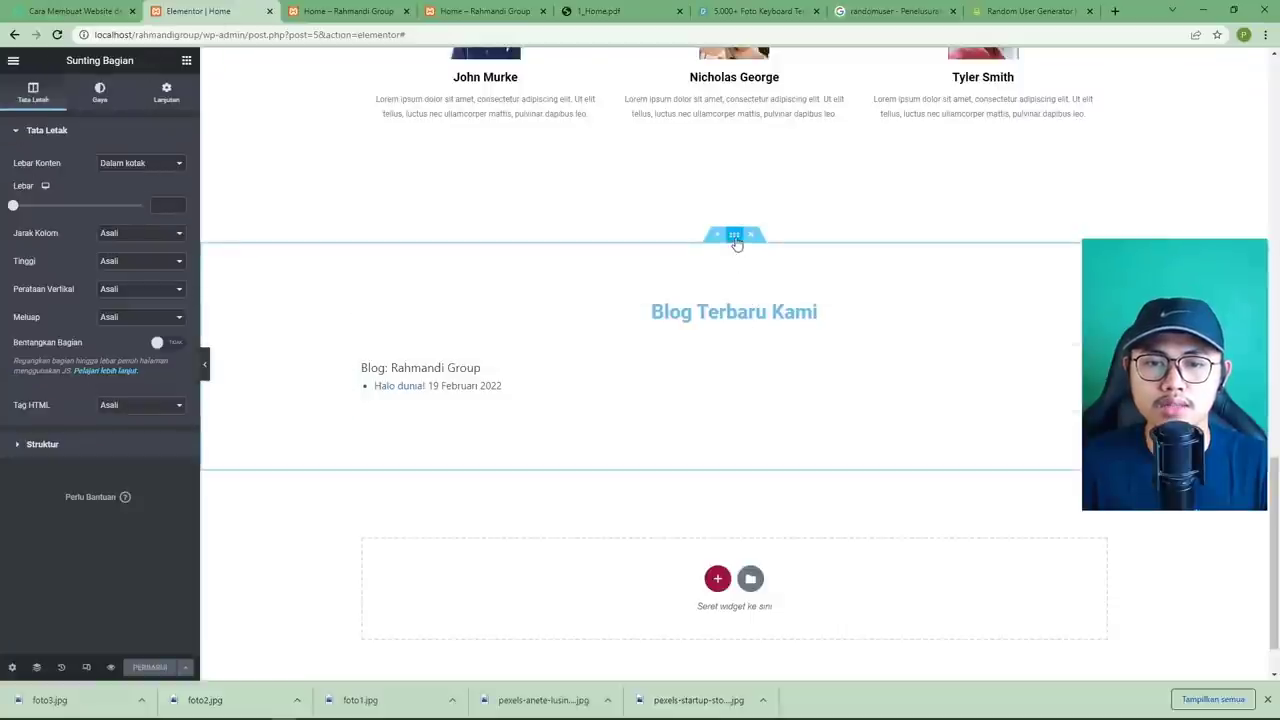
{"action": "left_click", "coordinate": [101, 95]}
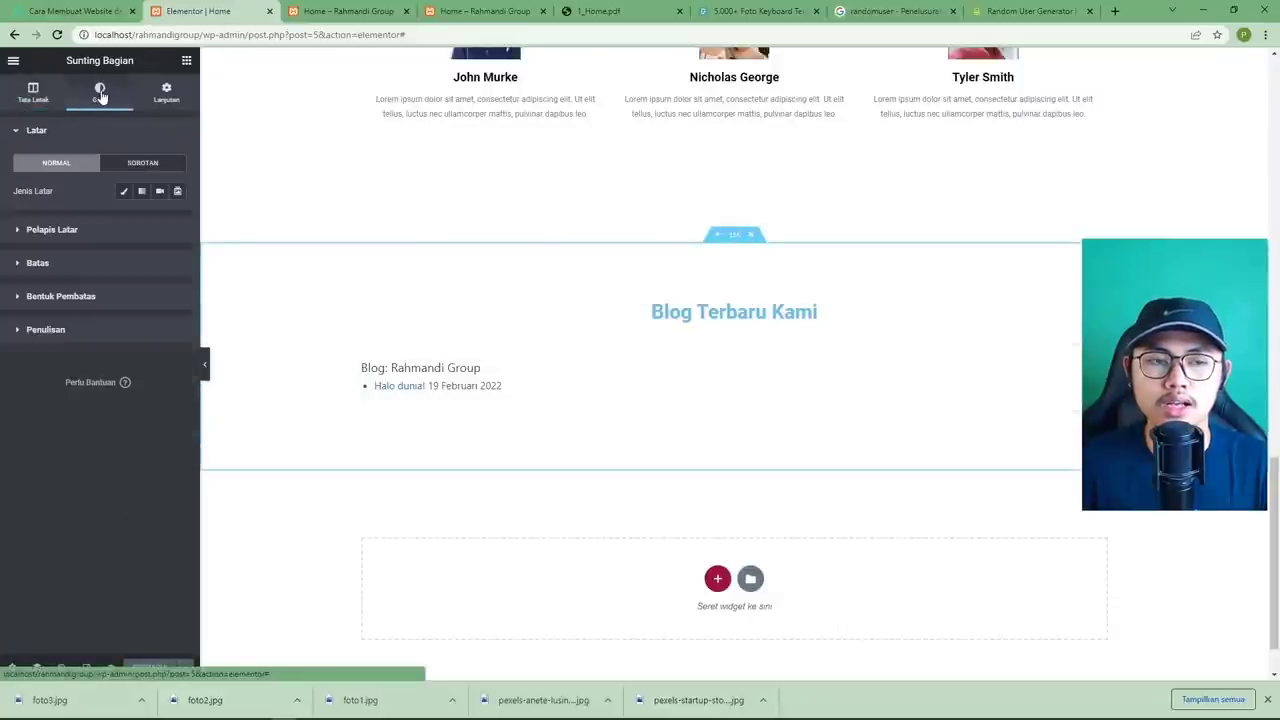
{"action": "left_click", "coordinate": [124, 195]}
{"action": "left_click", "coordinate": [177, 219]}
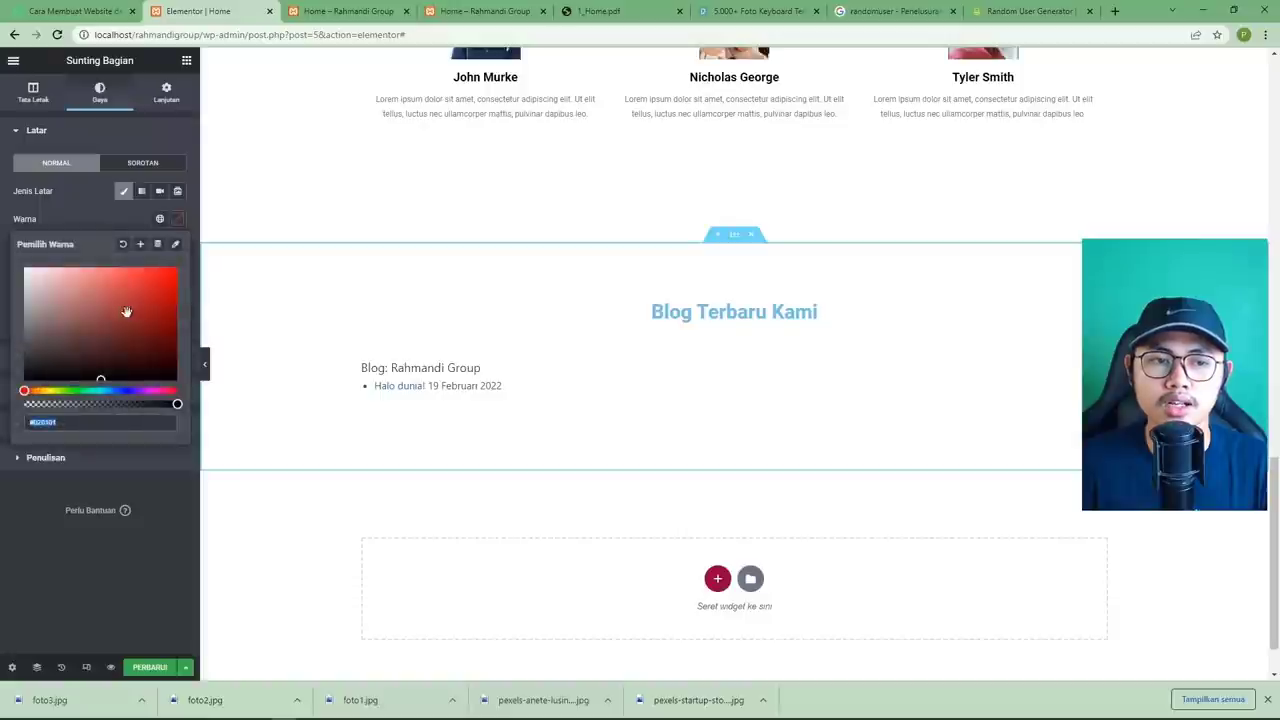
{"action": "left_click_drag", "start_coordinate": [91, 389], "coordinate": [105, 389]}
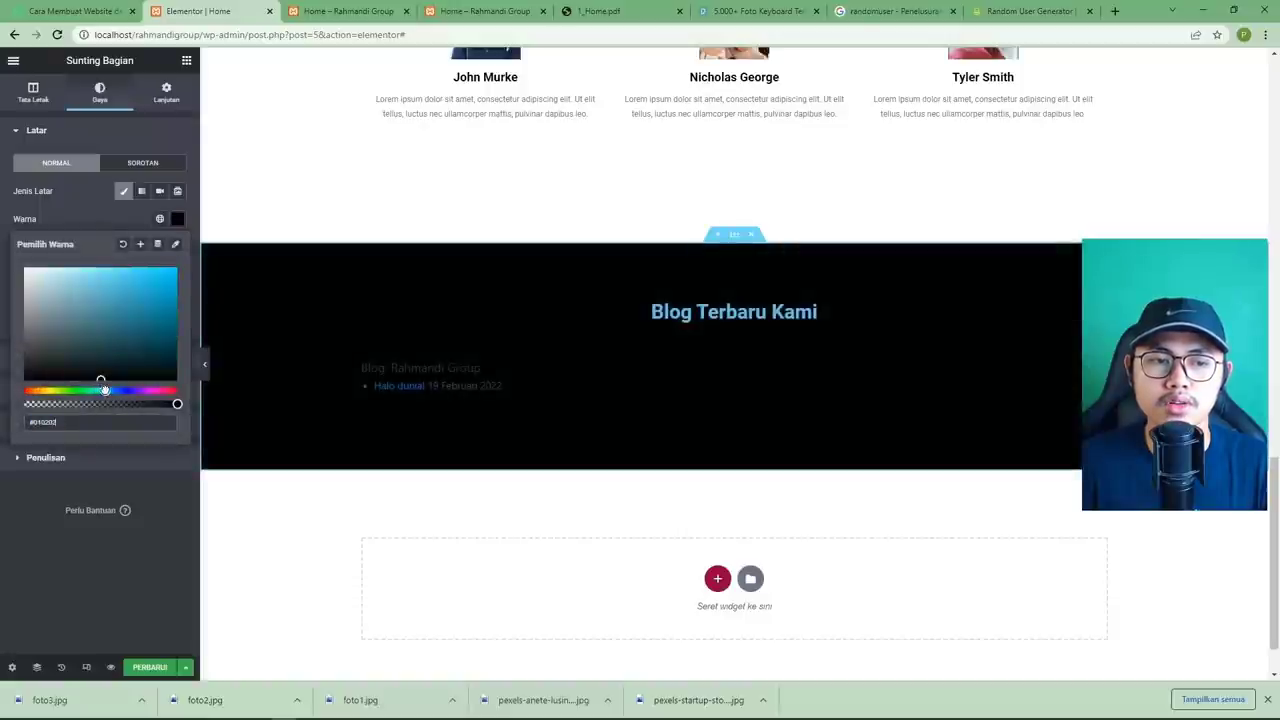
{"action": "left_click_drag", "start_coordinate": [118, 318], "coordinate": [100, 270]}
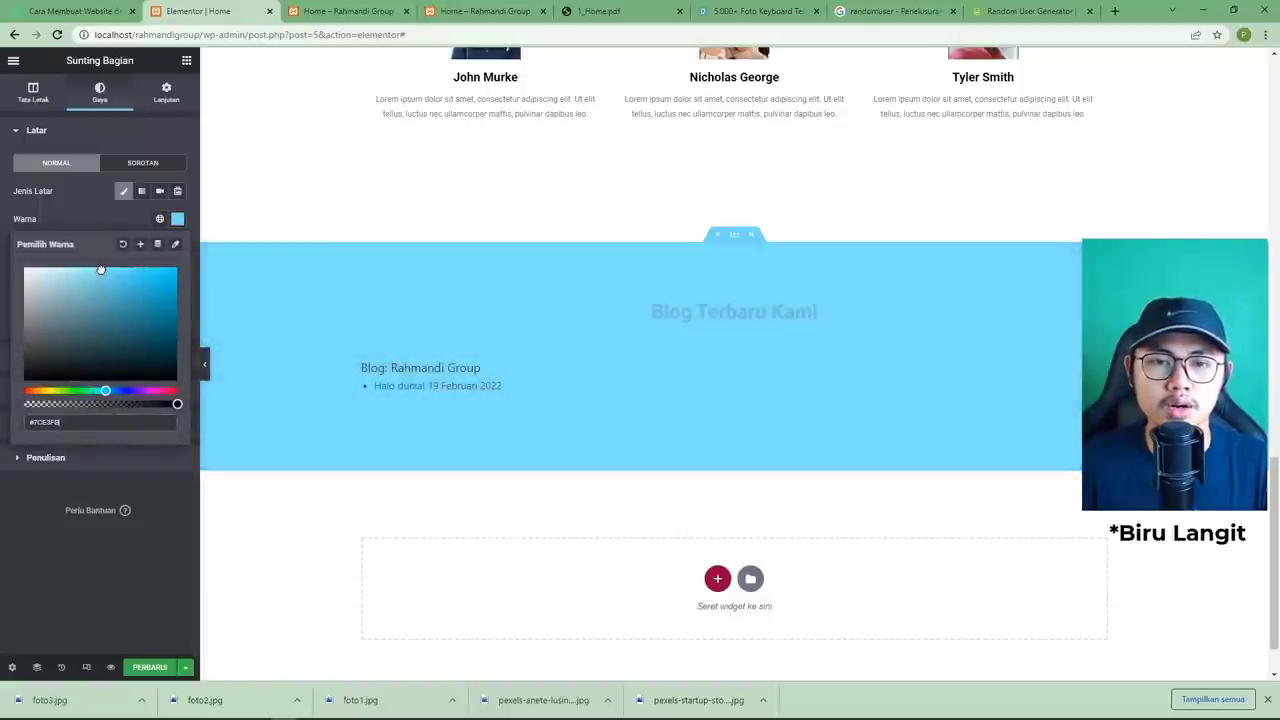
{"action": "left_click_drag", "start_coordinate": [109, 388], "coordinate": [109, 390]}
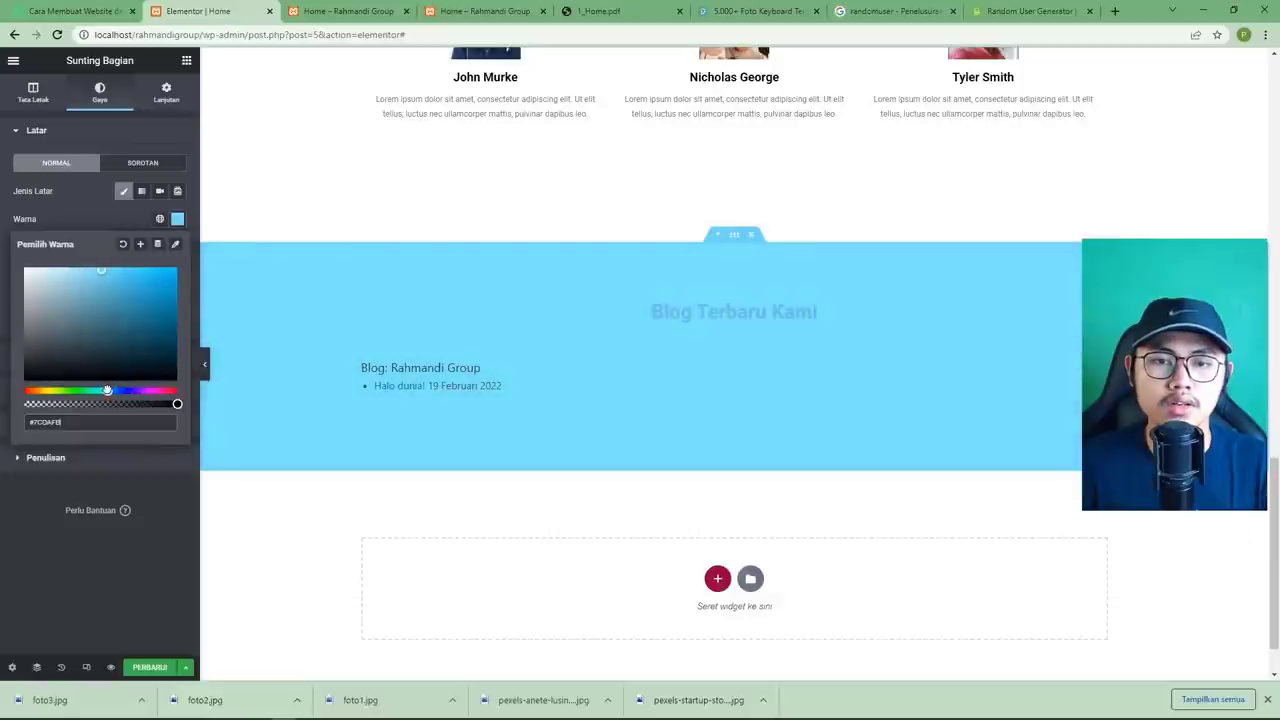
{"action": "left_click_drag", "start_coordinate": [105, 273], "coordinate": [89, 268]}
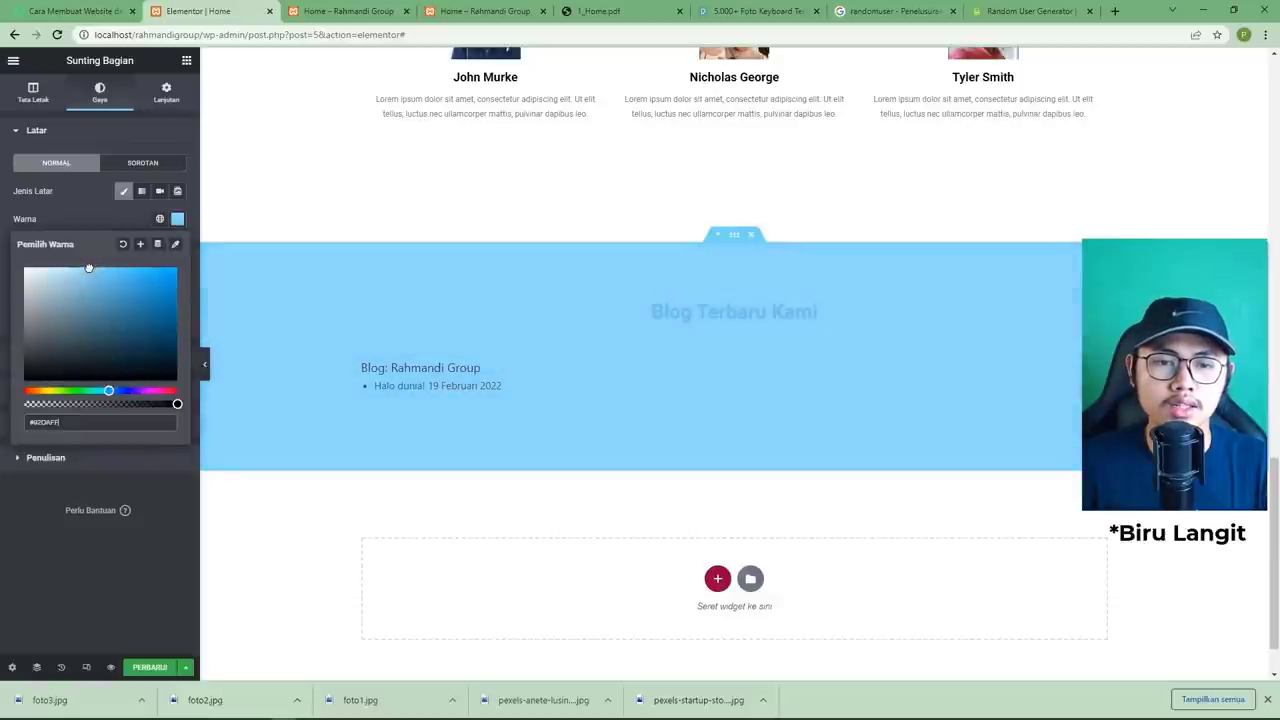
{"action": "left_click", "coordinate": [153, 501]}
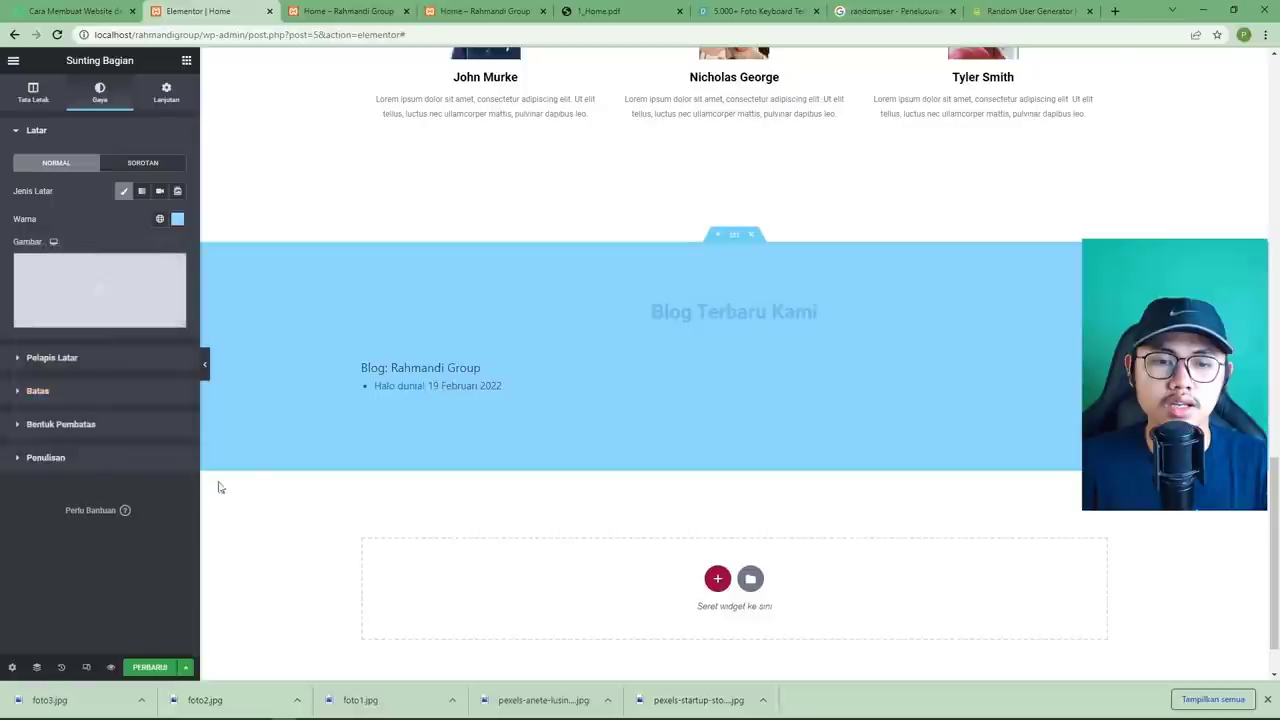
Make the Blog Terbaru Kami heading text white.
{"action": "left_click", "coordinate": [703, 313]}
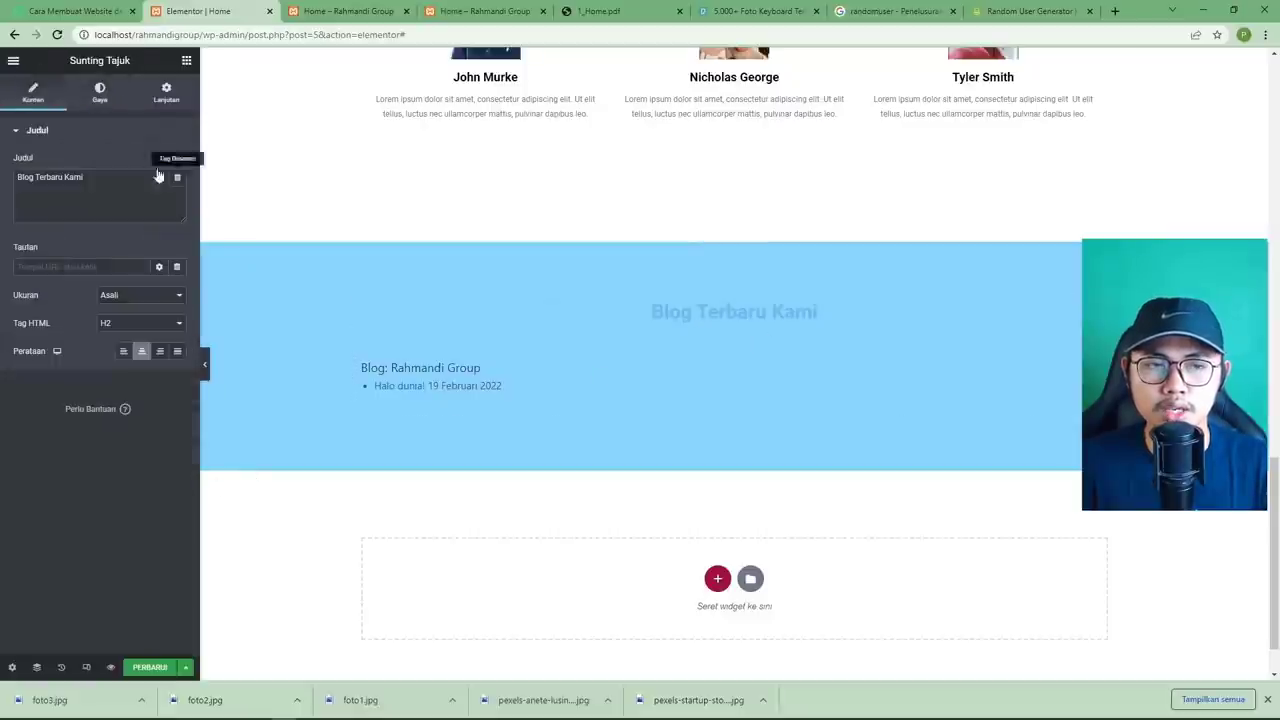
{"action": "left_click", "coordinate": [102, 94]}
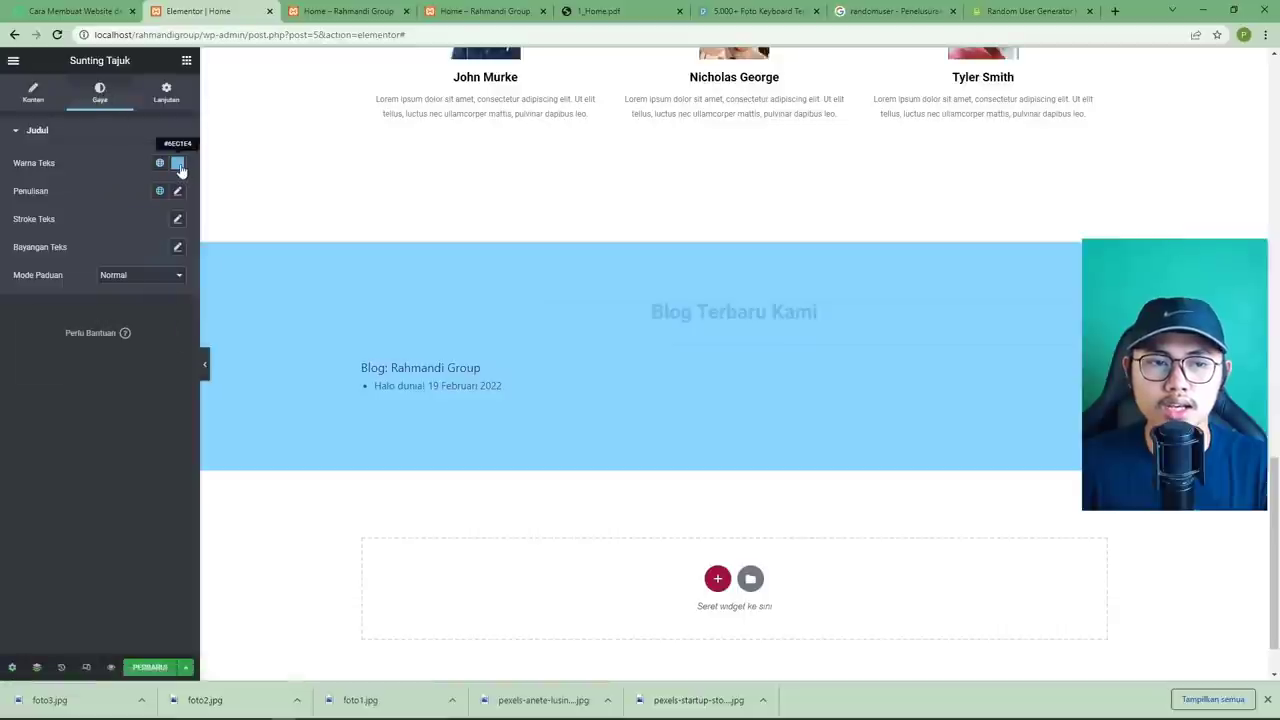
{"action": "left_click", "coordinate": [177, 162]}
{"action": "left_click_drag", "start_coordinate": [70, 240], "coordinate": [2, 198]}
{"action": "left_click", "coordinate": [100, 455]}
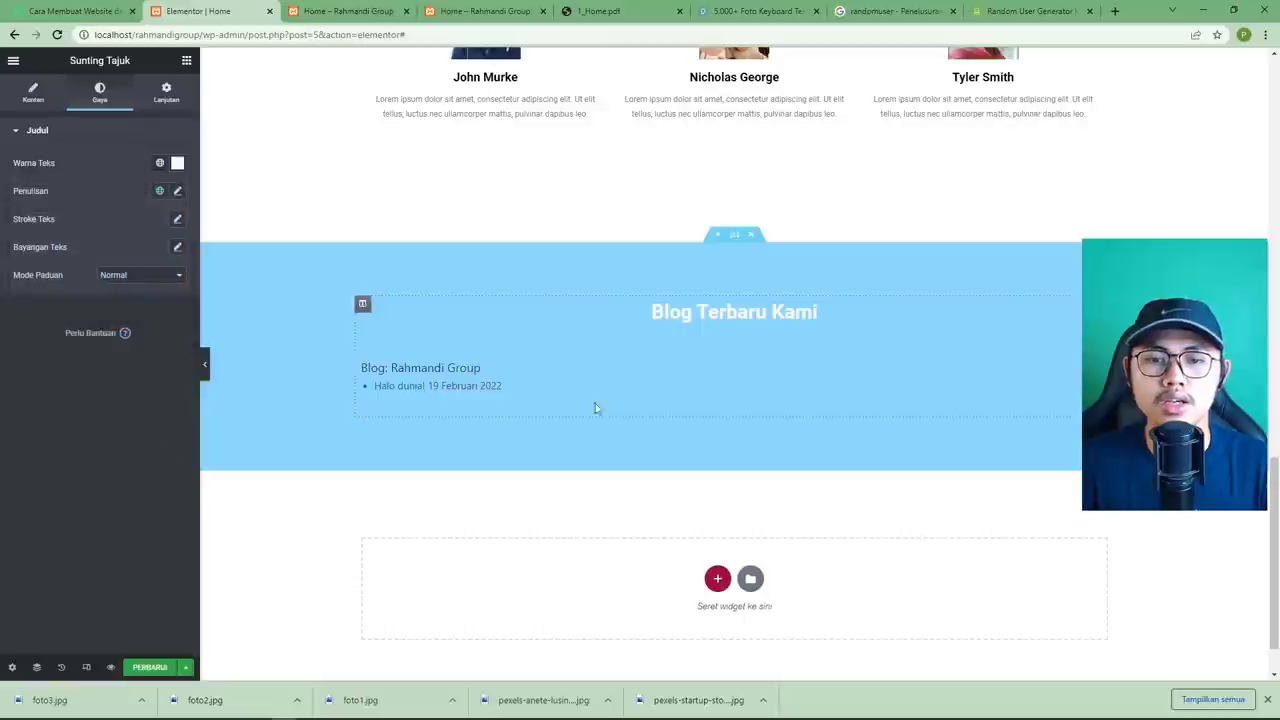
Add a brushed-wave (Sikat Gelombang) top shape divider with height 54.
{"action": "left_click", "coordinate": [742, 238]}
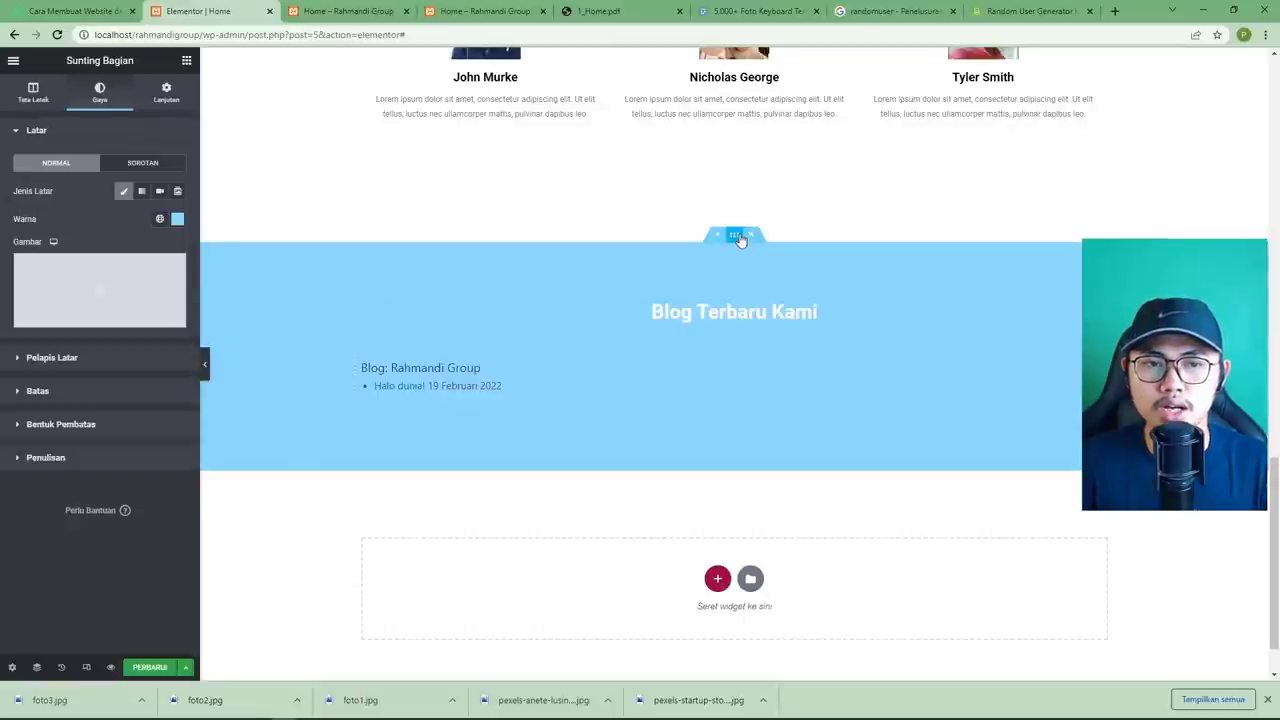
{"action": "left_click", "coordinate": [600, 12]}
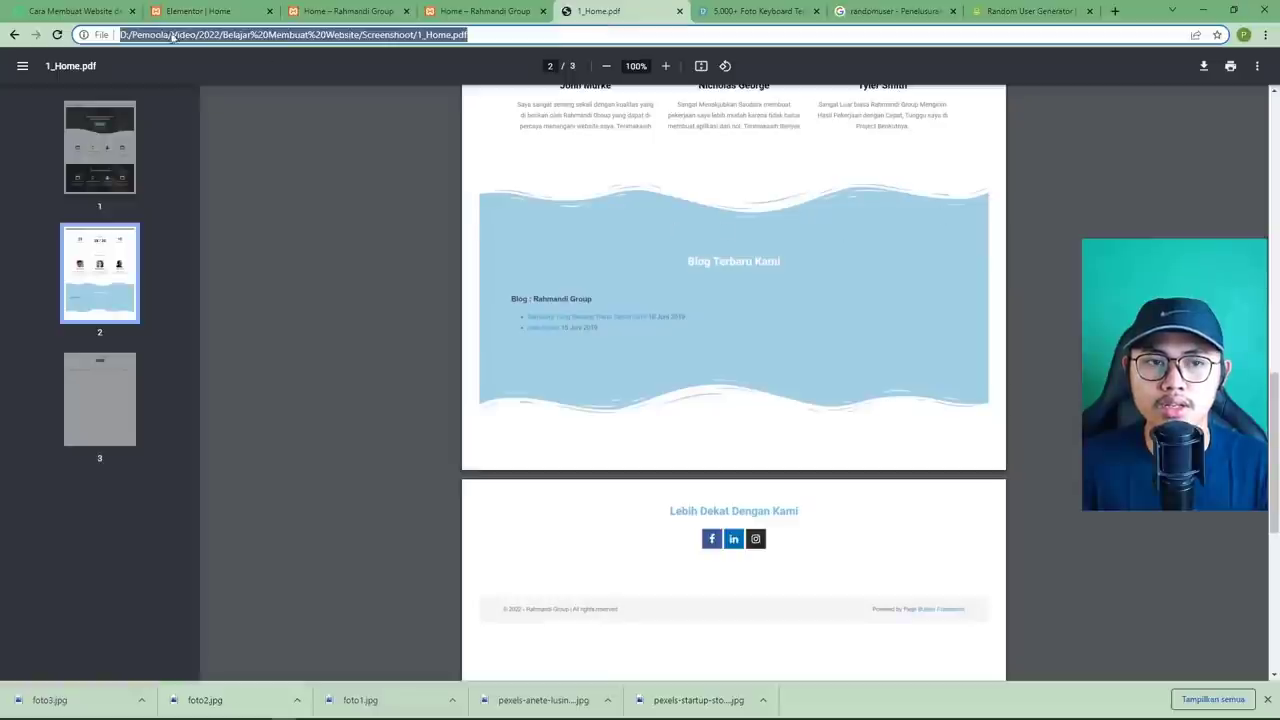
{"action": "left_click", "coordinate": [205, 11]}
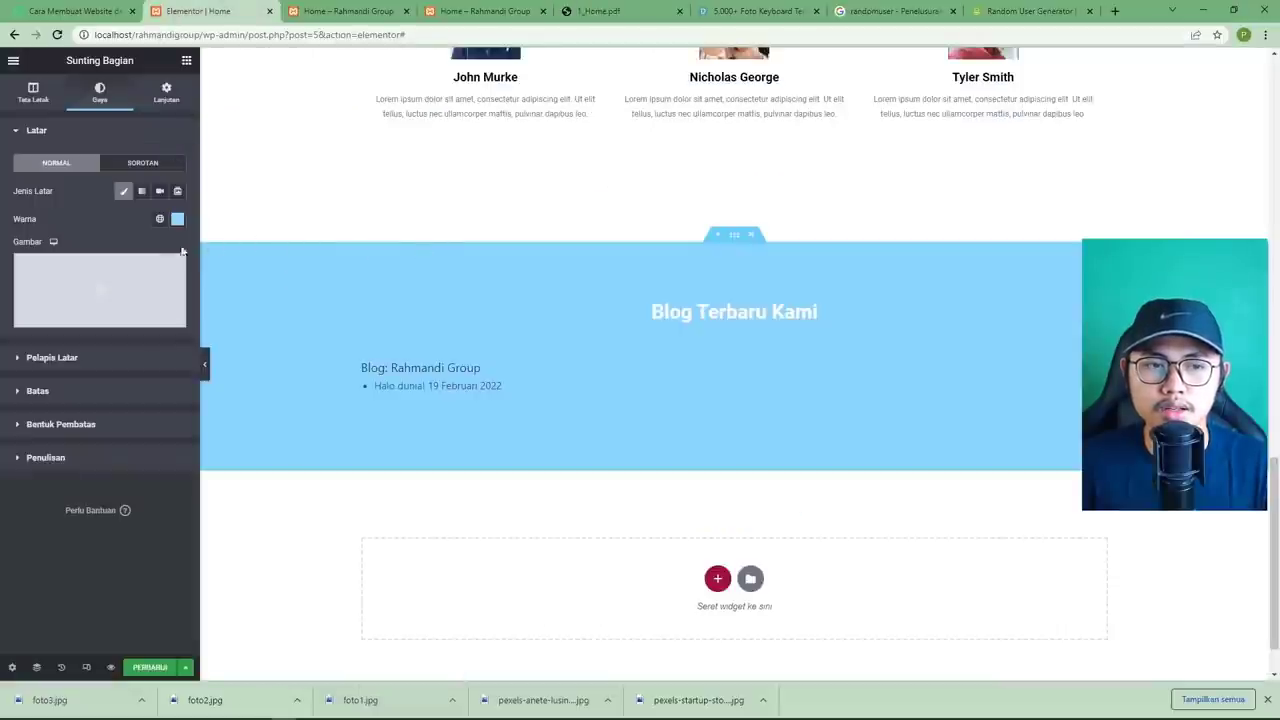
{"action": "left_click", "coordinate": [67, 426]}
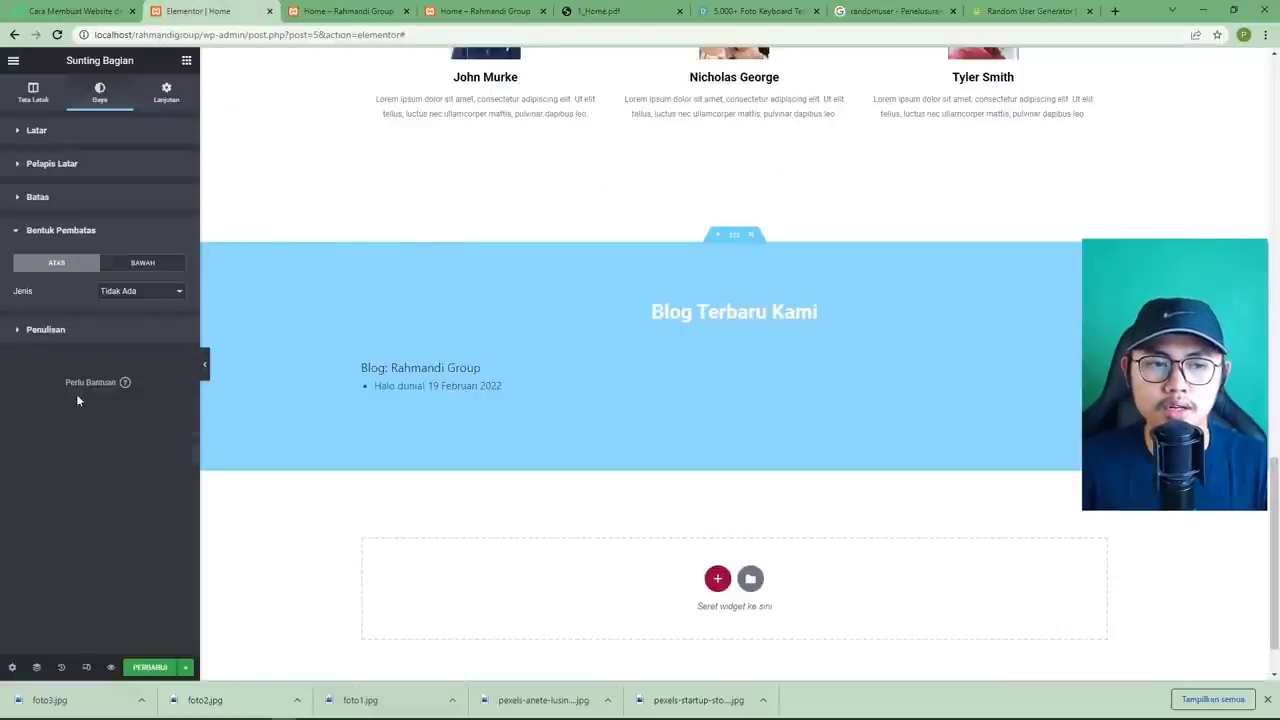
{"action": "left_click", "coordinate": [118, 293]}
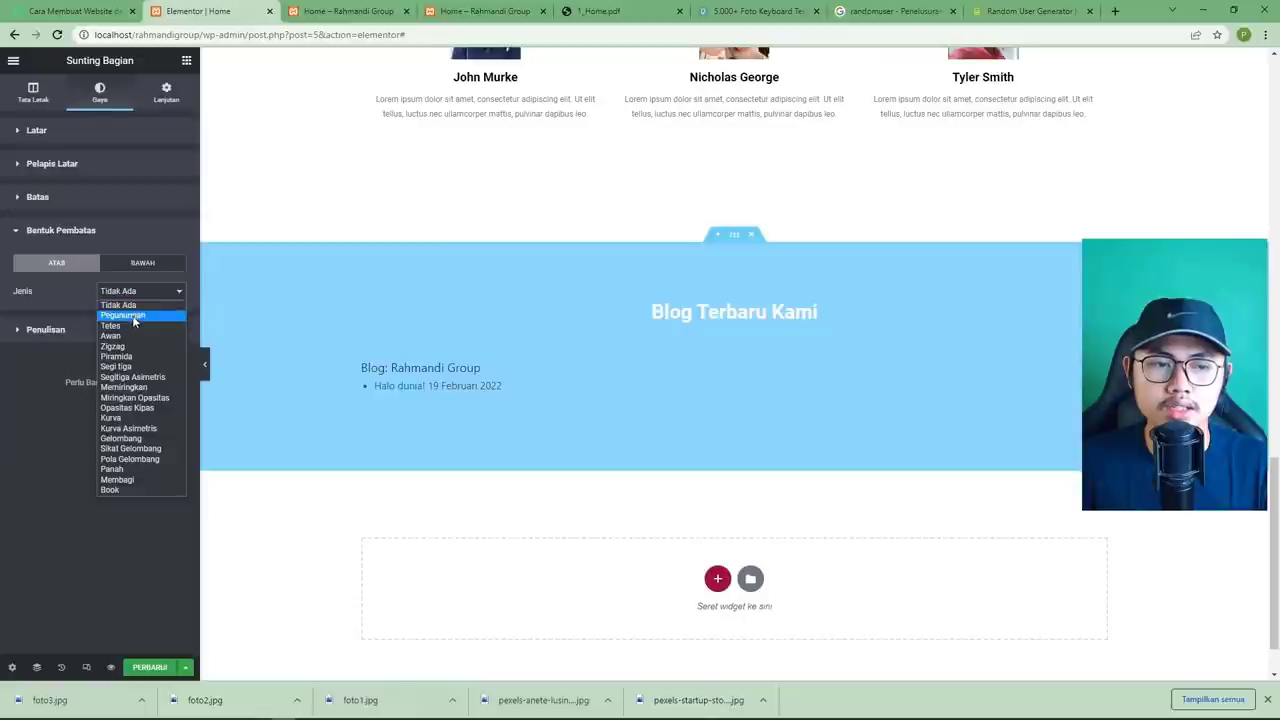
{"action": "left_click", "coordinate": [119, 325]}
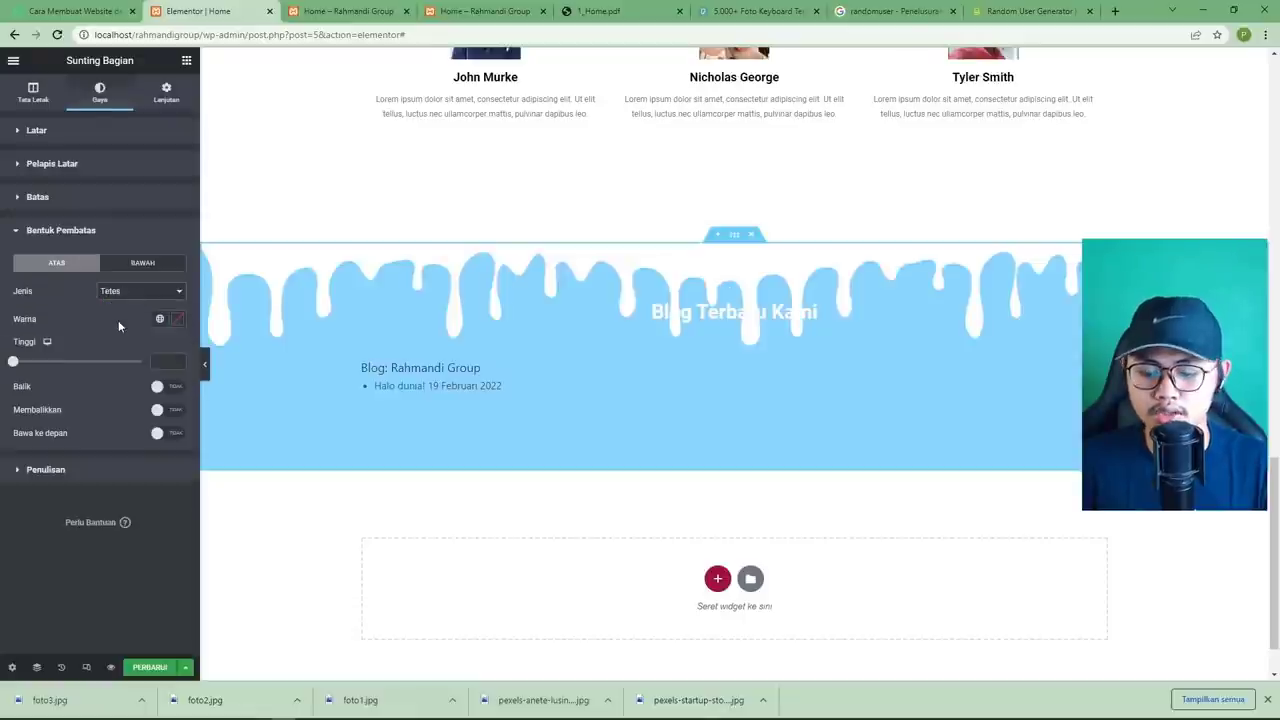
{"action": "key", "text": "s"}
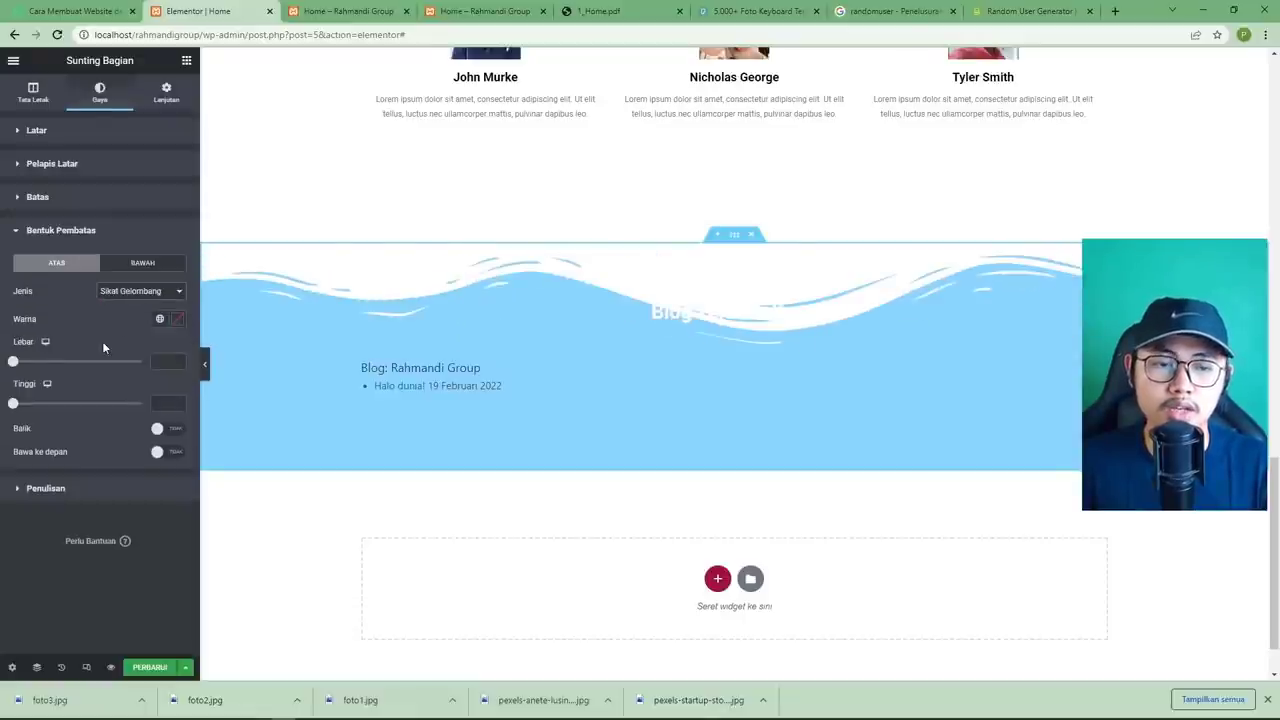
{"action": "left_click_drag", "start_coordinate": [11, 410], "coordinate": [27, 411]}
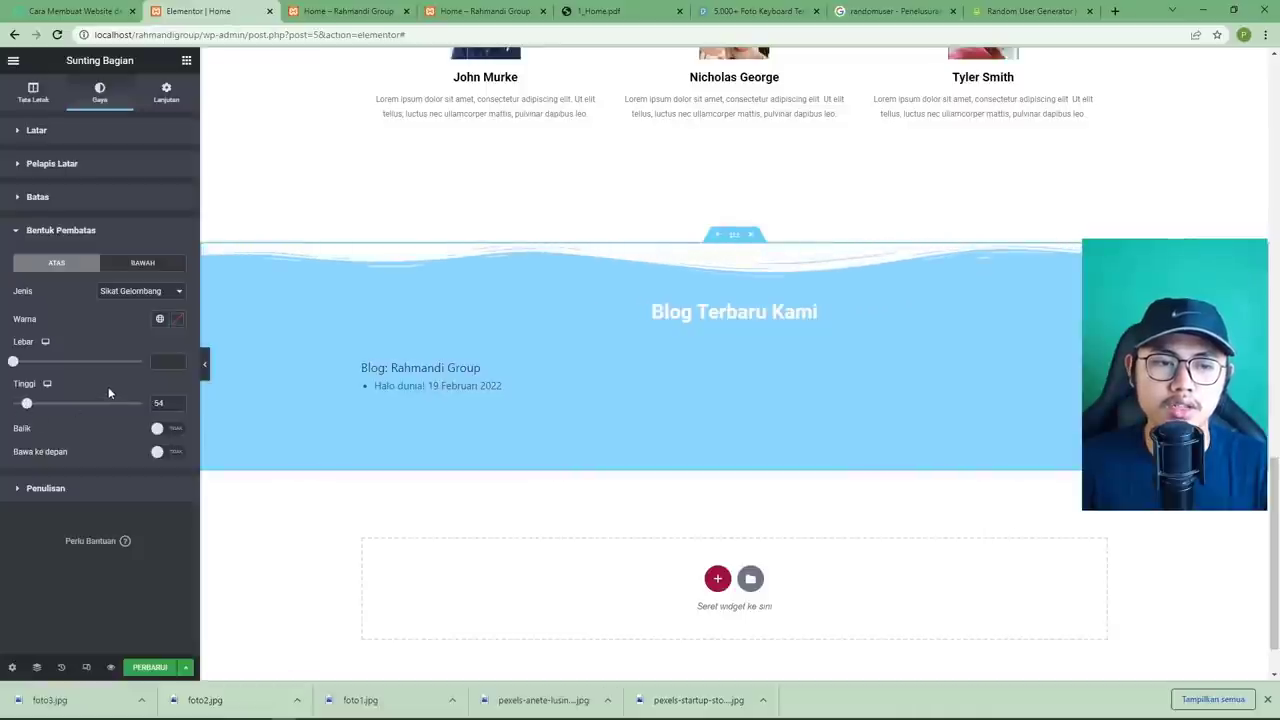
Add a brushed-wave bottom shape divider with height 59.
{"action": "left_click", "coordinate": [113, 266]}
{"action": "left_click", "coordinate": [128, 292]}
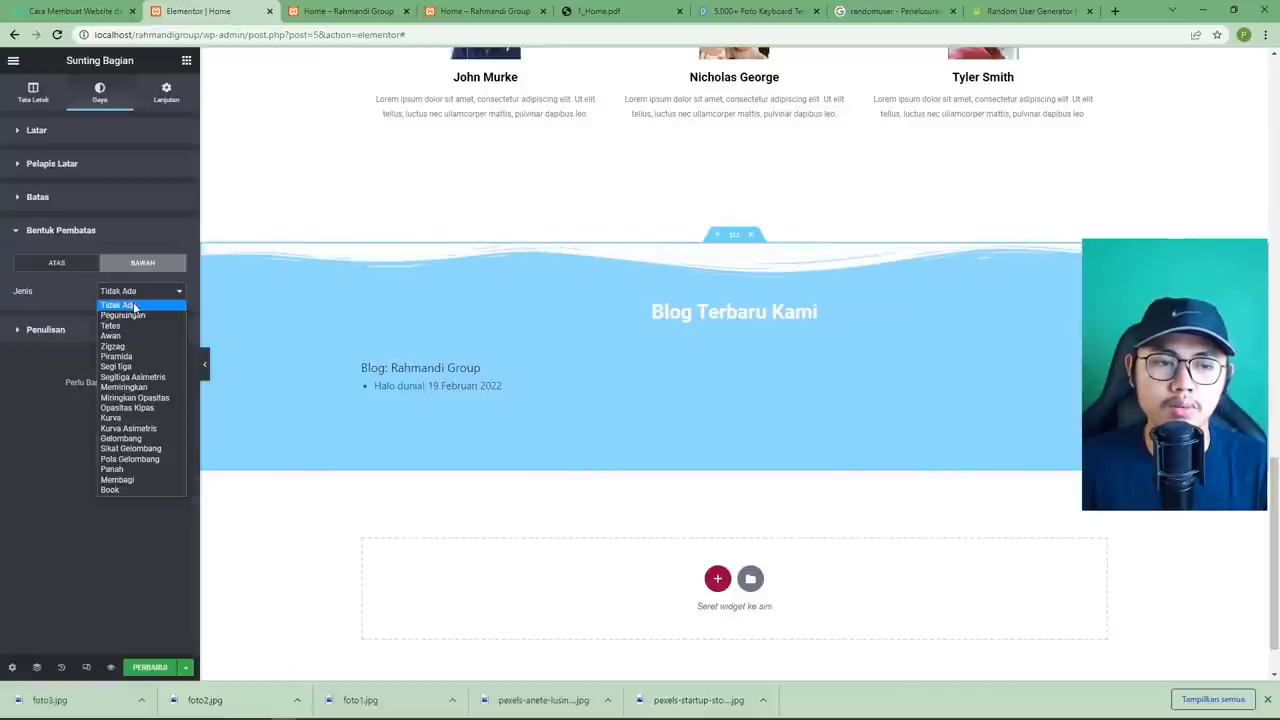
{"action": "left_click", "coordinate": [140, 449]}
{"action": "left_click_drag", "start_coordinate": [10, 404], "coordinate": [27, 411]}
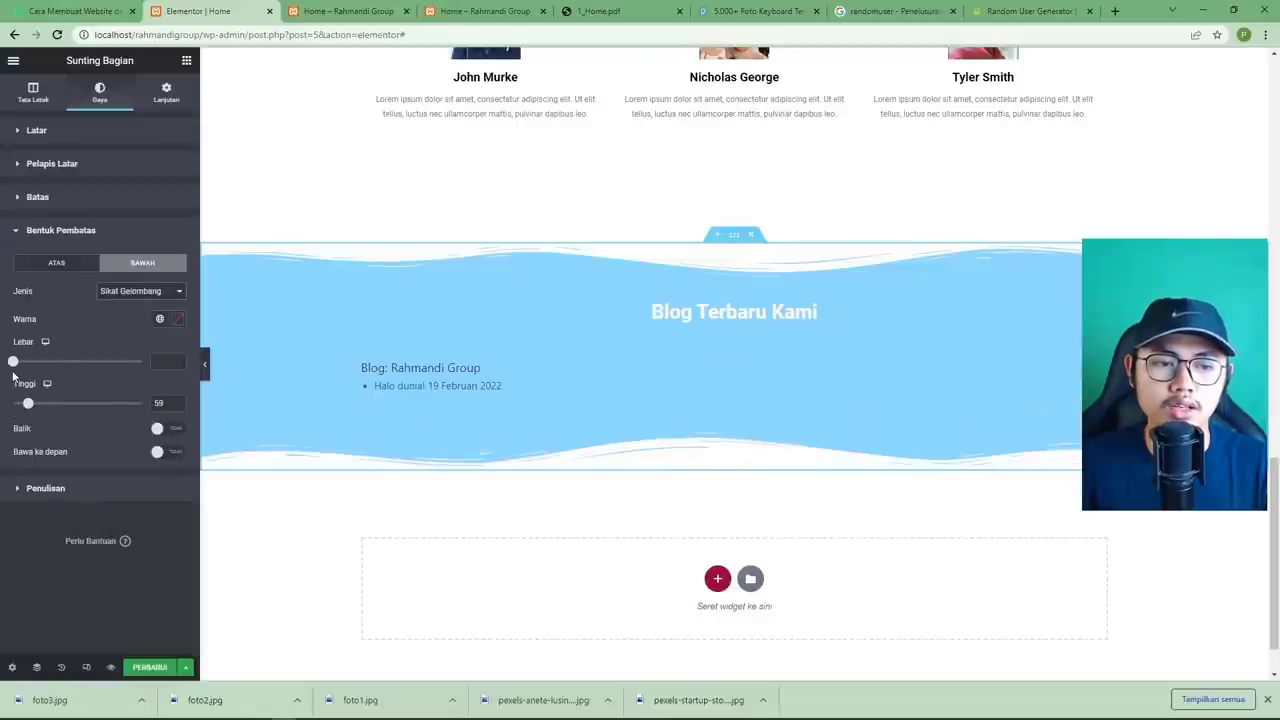
Set the section's layout height to Tinggi Minimal.
{"action": "left_click", "coordinate": [575, 11]}
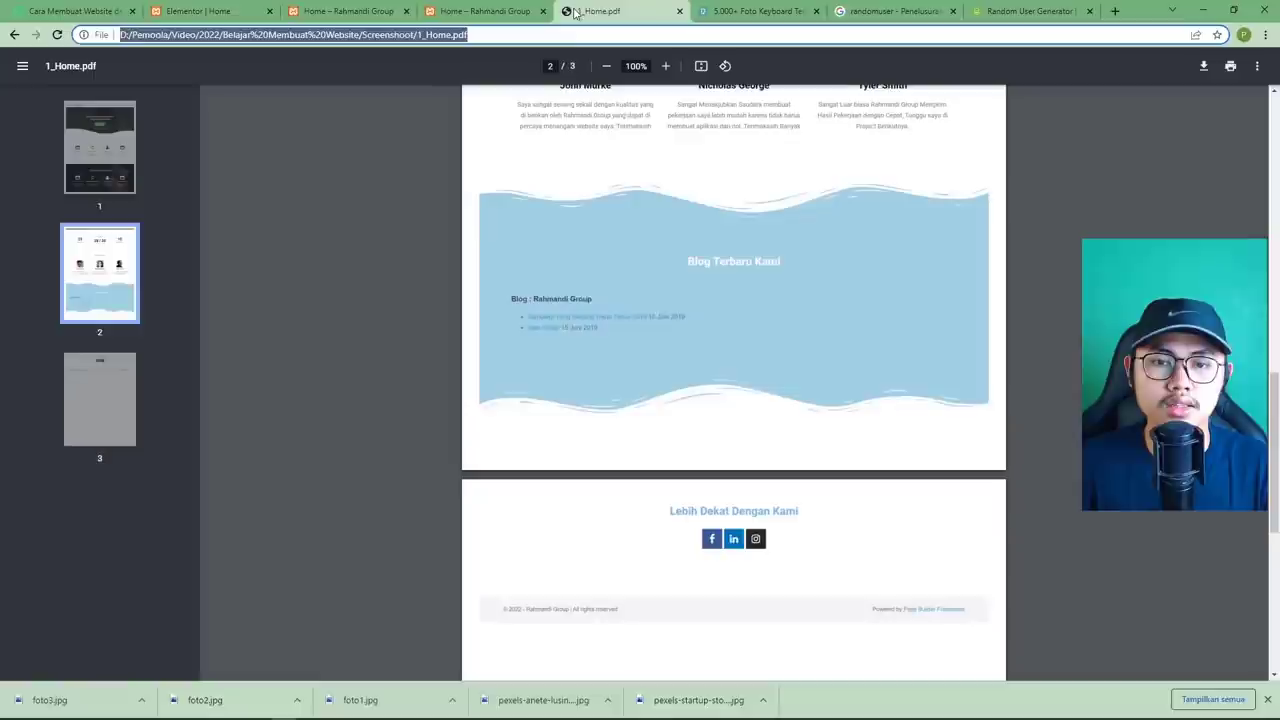
{"action": "left_click", "coordinate": [238, 12]}
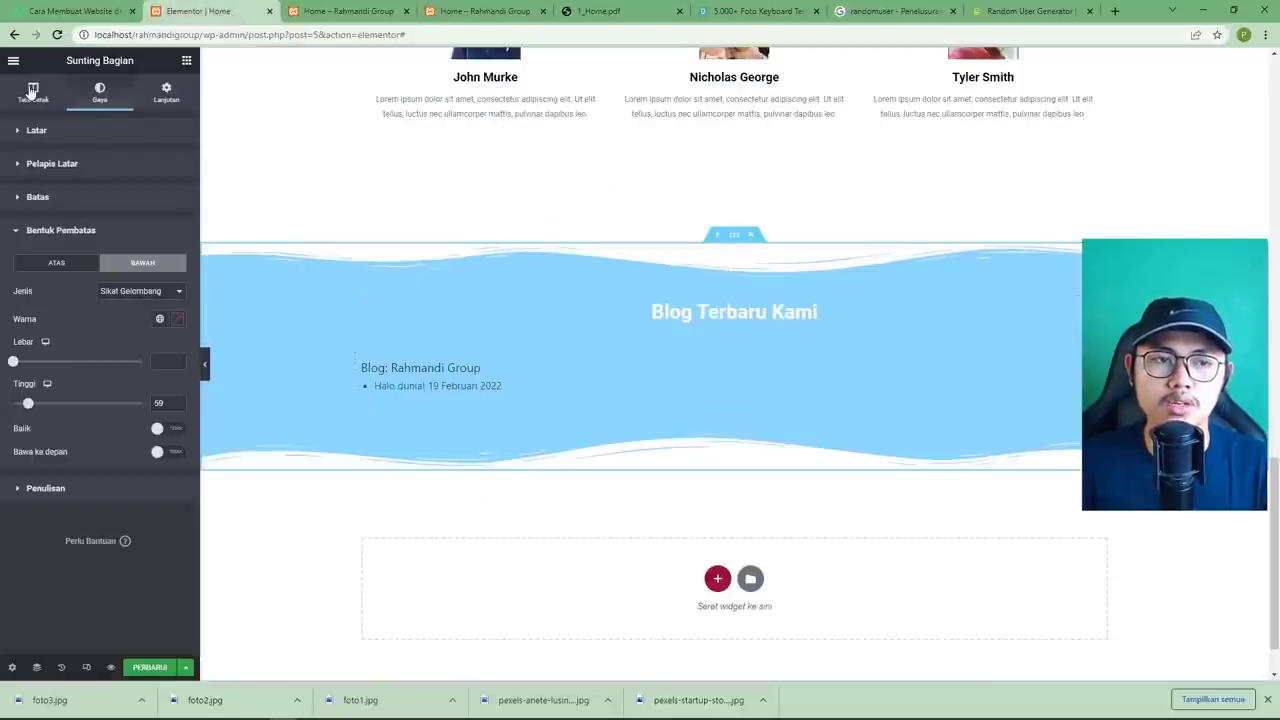
{"action": "left_click", "coordinate": [33, 93]}
{"action": "left_click", "coordinate": [140, 261]}
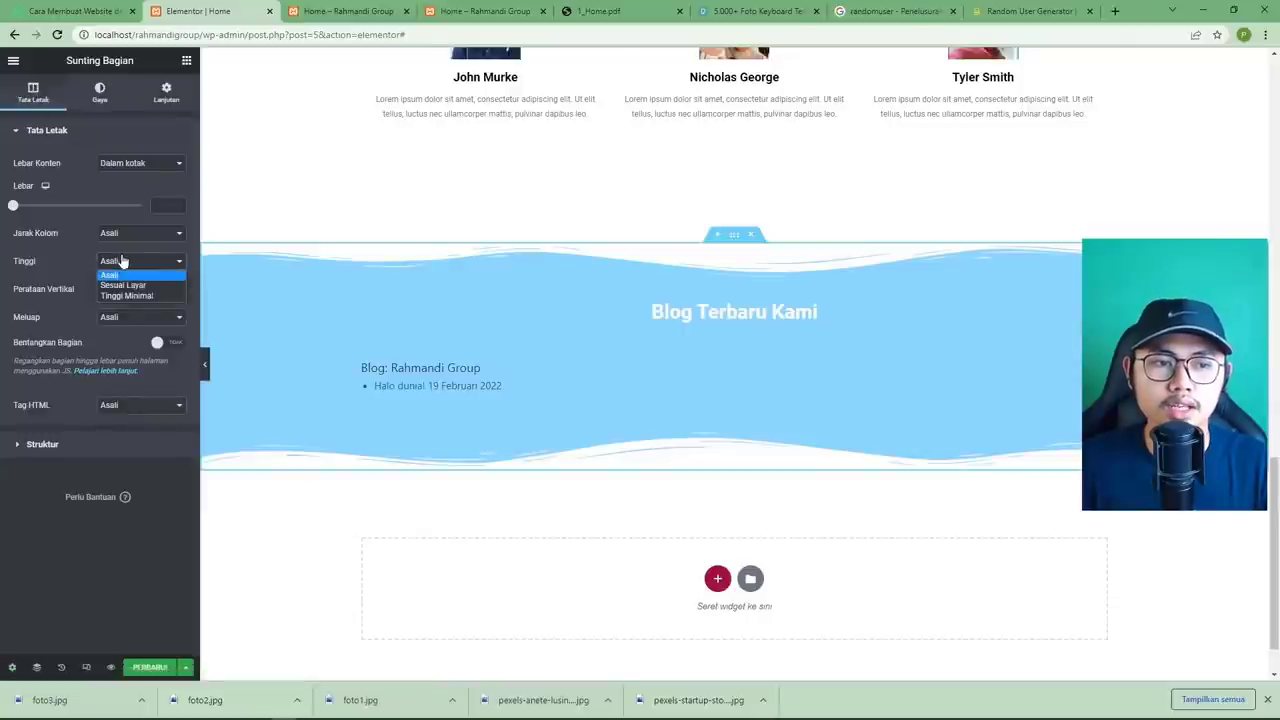
{"action": "left_click", "coordinate": [140, 296]}
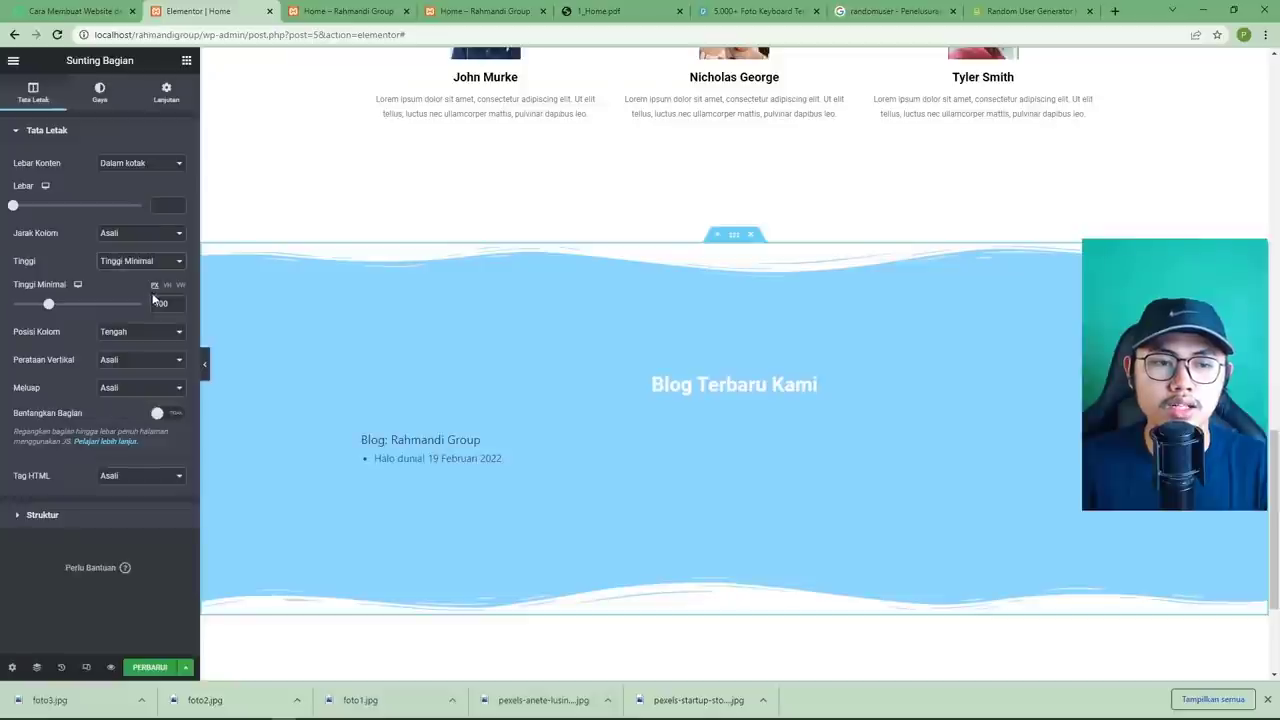
Enter 300 as the blog section's minimum height and save with PERBARUI.
{"action": "double_click", "coordinate": [157, 303]}
{"action": "key", "text": "BackSpace"}
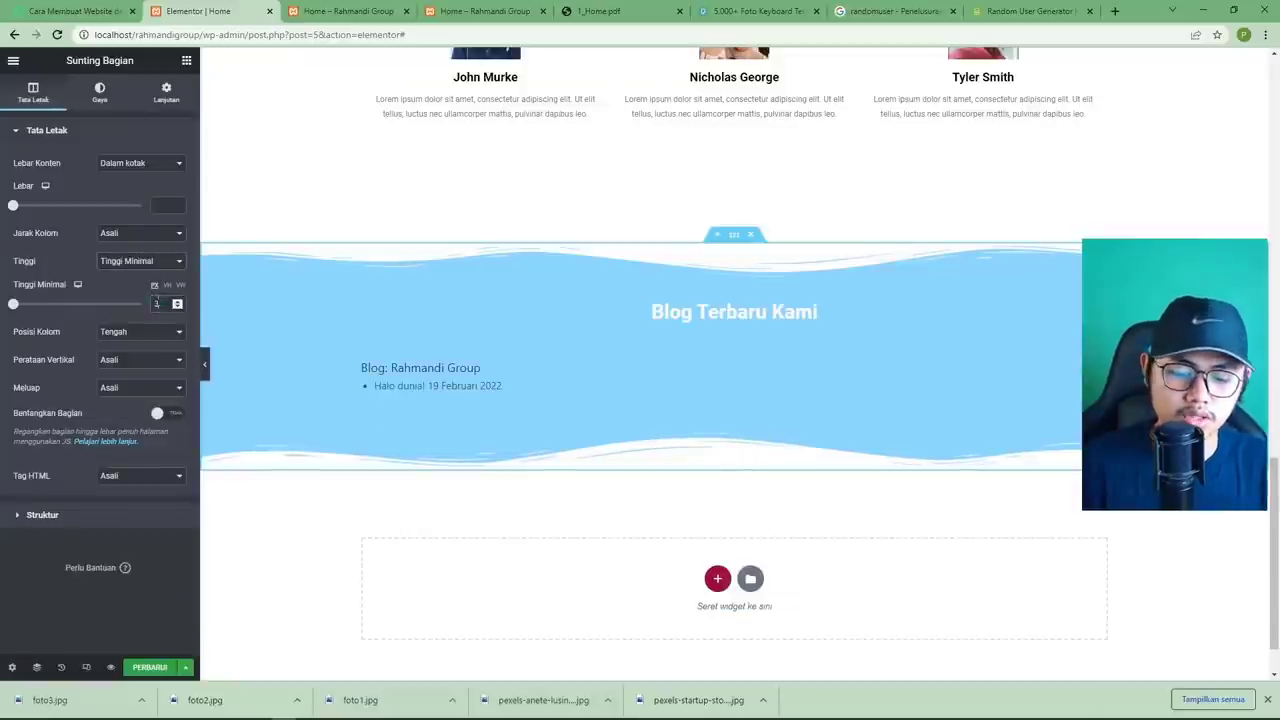
{"action": "type", "text": "350"}
{"action": "key", "text": "BackSpace"}
{"action": "key", "text": "BackSpace"}
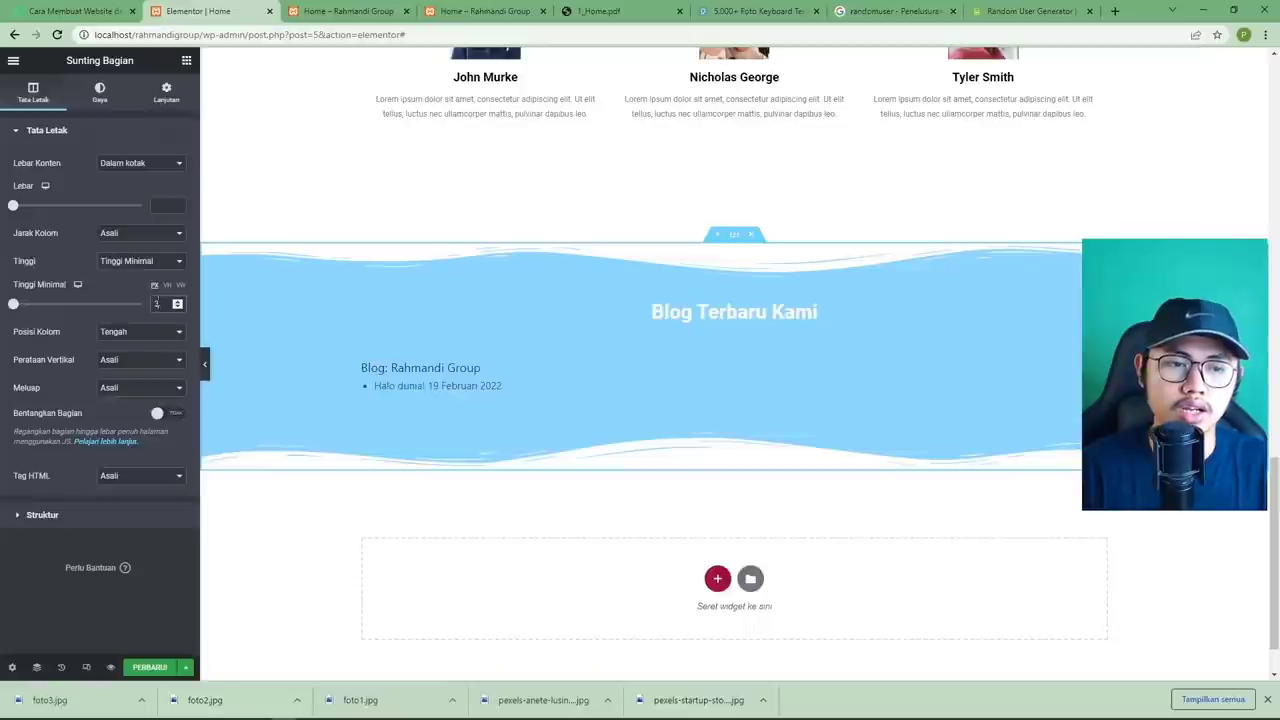
{"action": "type", "text": "00"}
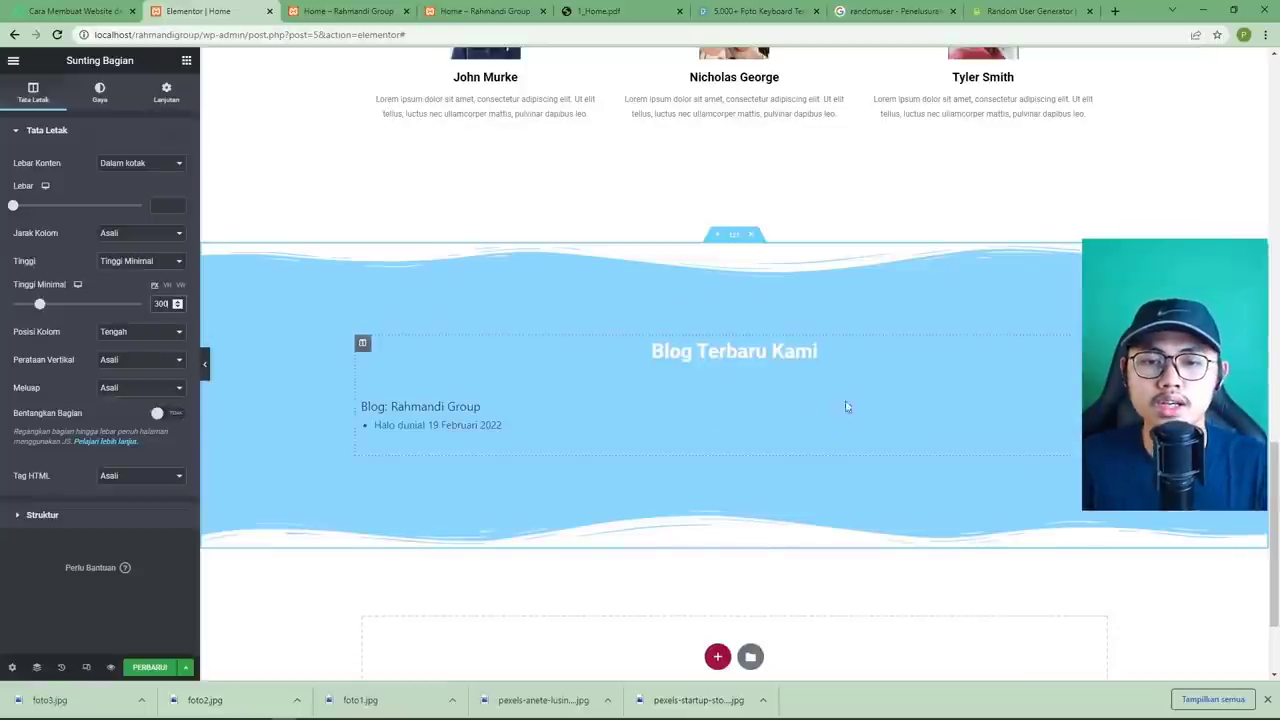
{"action": "left_click", "coordinate": [150, 667]}
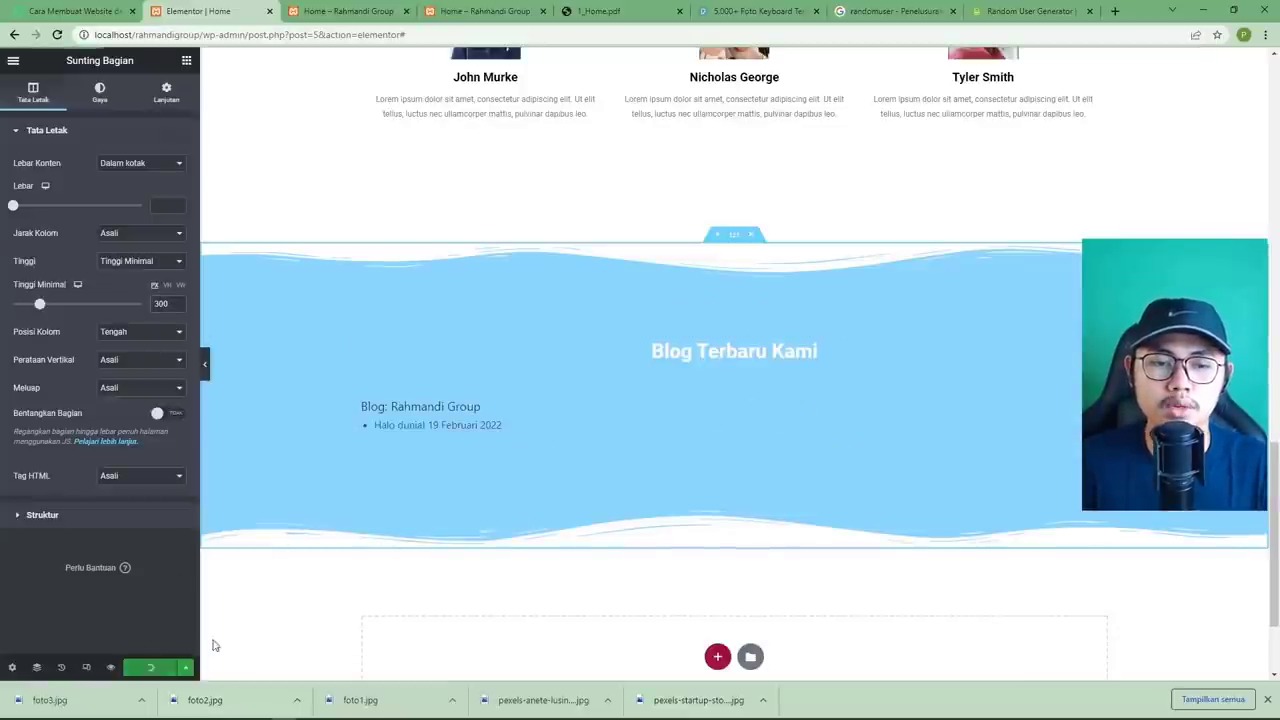
In the Home page preview, scroll to Blog Terbaru Kami, open Halo dunia!, and go back.
{"action": "left_click", "coordinate": [323, 12]}
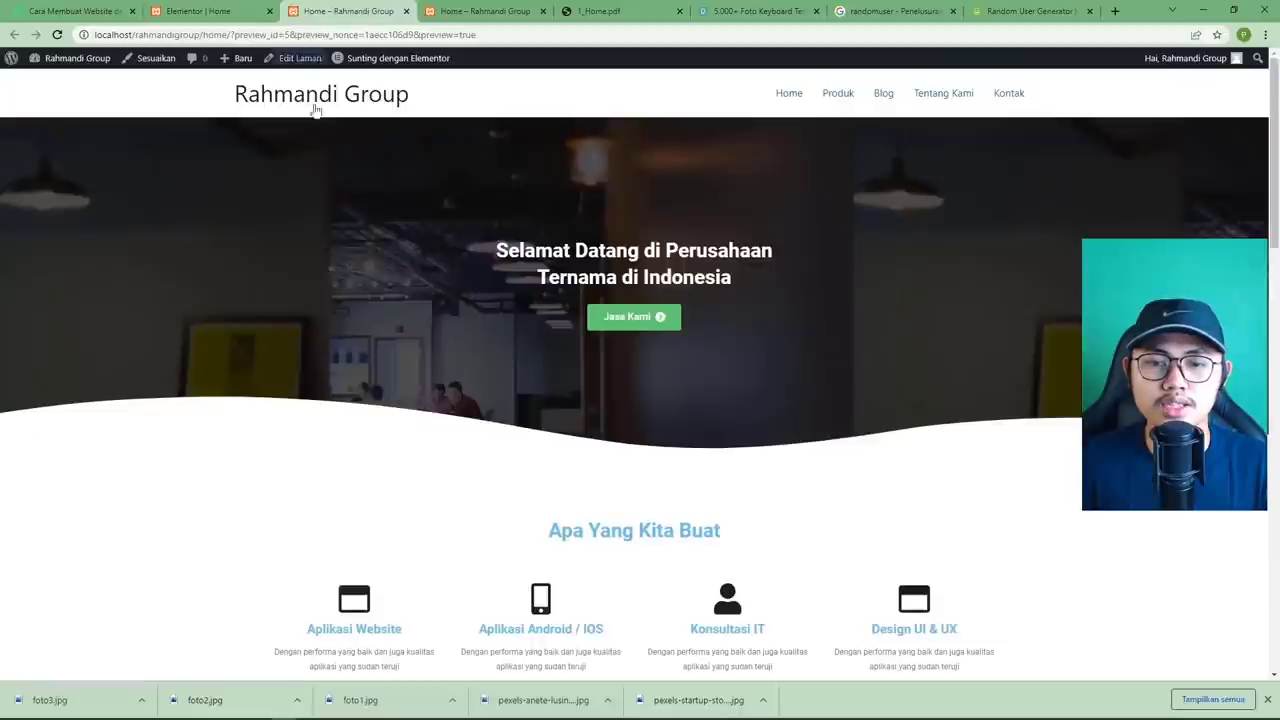
{"action": "scroll", "coordinate": [361, 320], "scroll_direction": "down", "scroll_amount": 5}
{"action": "scroll", "coordinate": [363, 326], "scroll_direction": "down", "scroll_amount": 10}
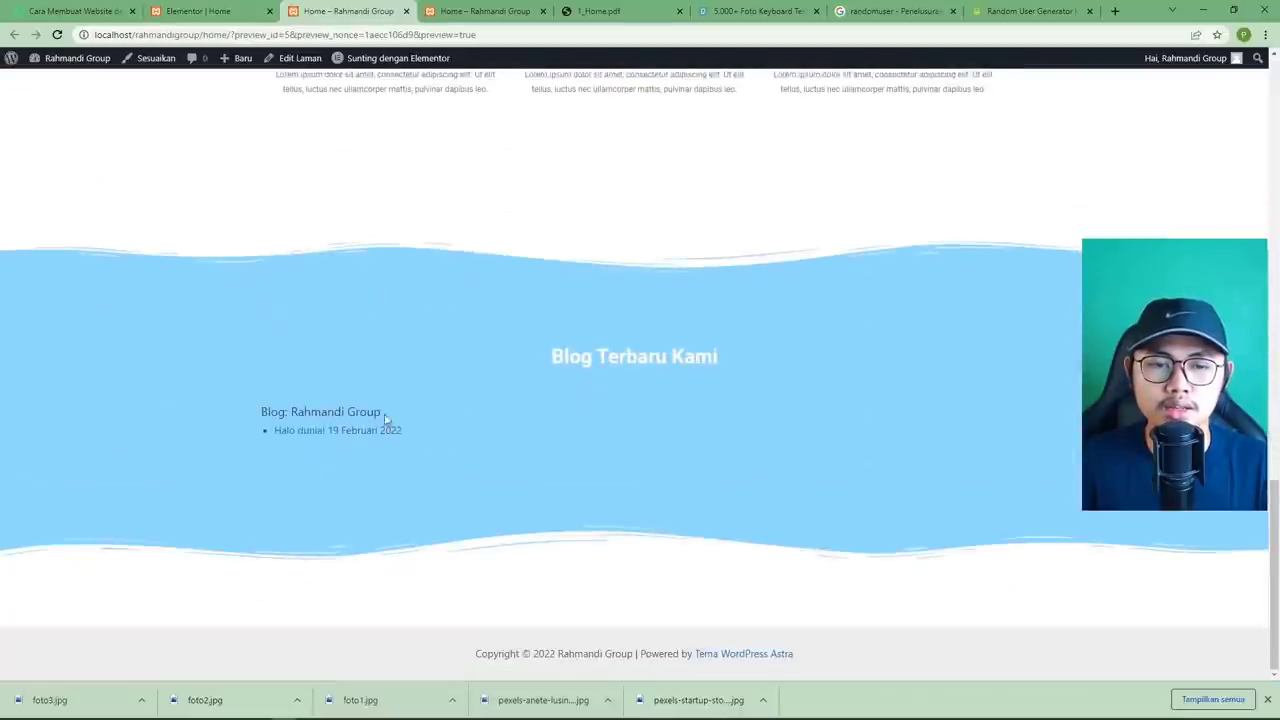
{"action": "left_click", "coordinate": [302, 436]}
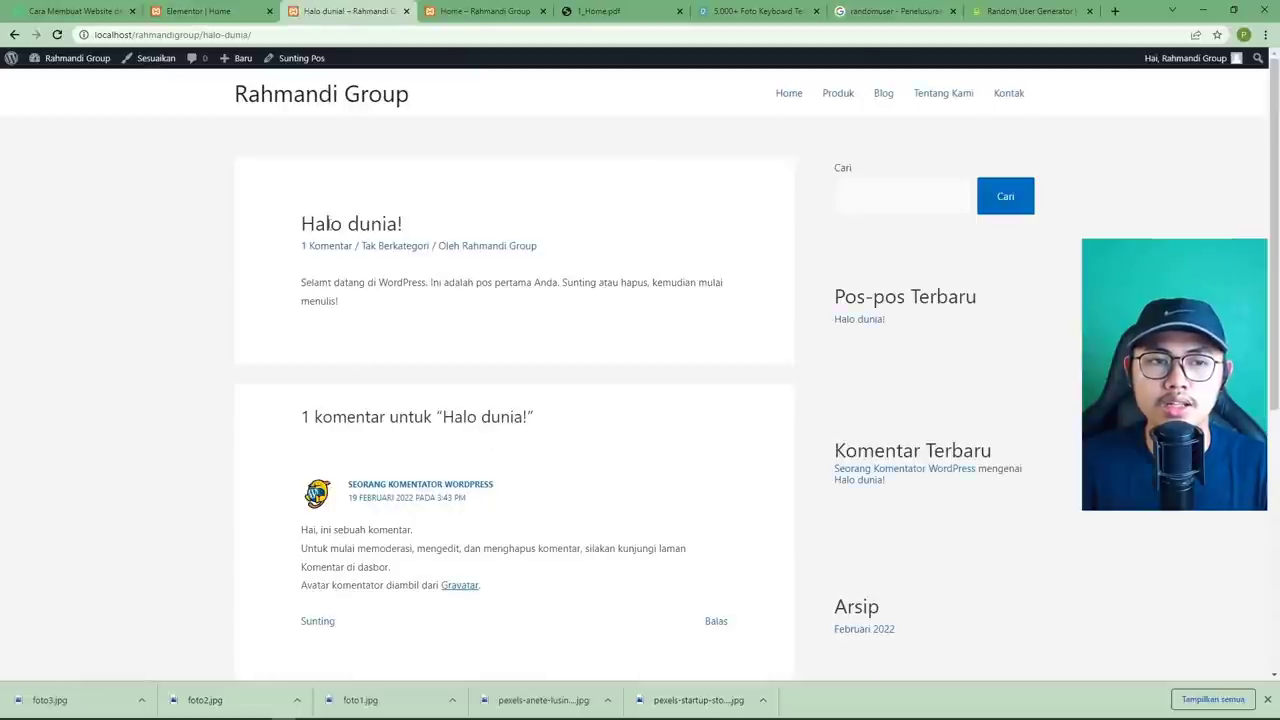
{"action": "scroll", "coordinate": [403, 374], "scroll_direction": "down", "scroll_amount": 5}
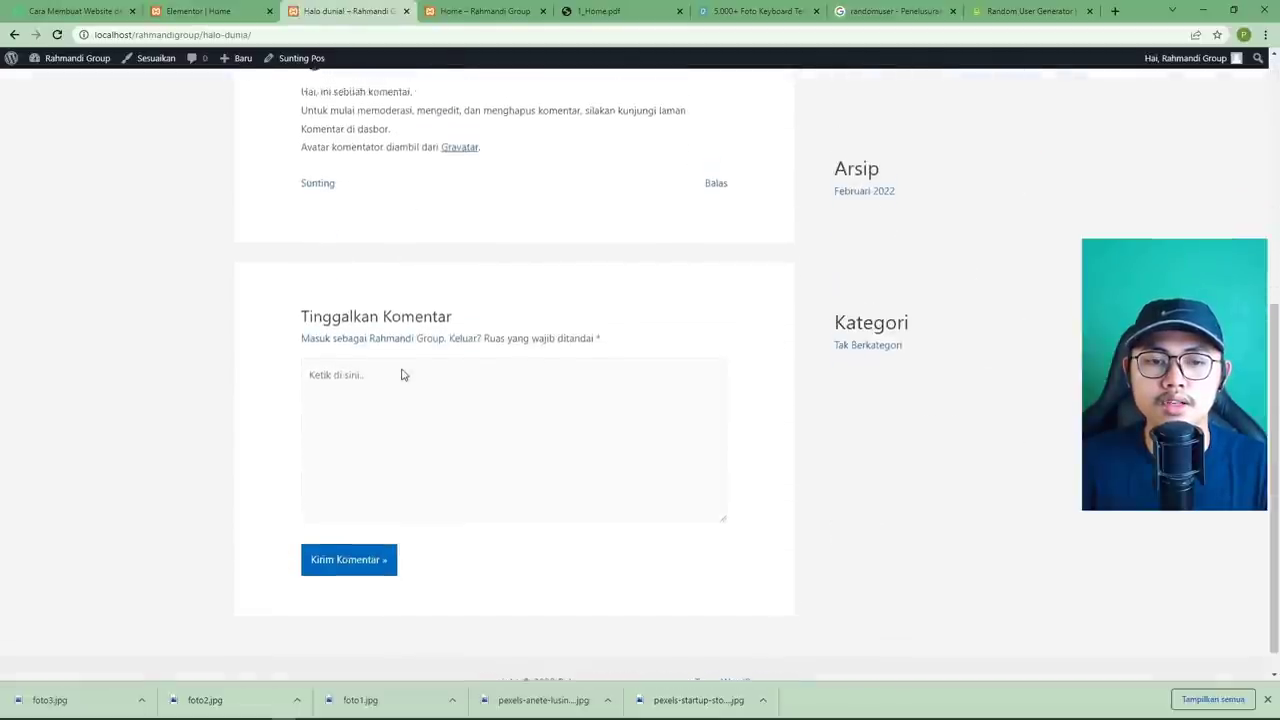
{"action": "scroll", "coordinate": [403, 374], "scroll_direction": "up", "scroll_amount": 5}
{"action": "scroll", "coordinate": [403, 374], "scroll_direction": "down", "scroll_amount": 5}
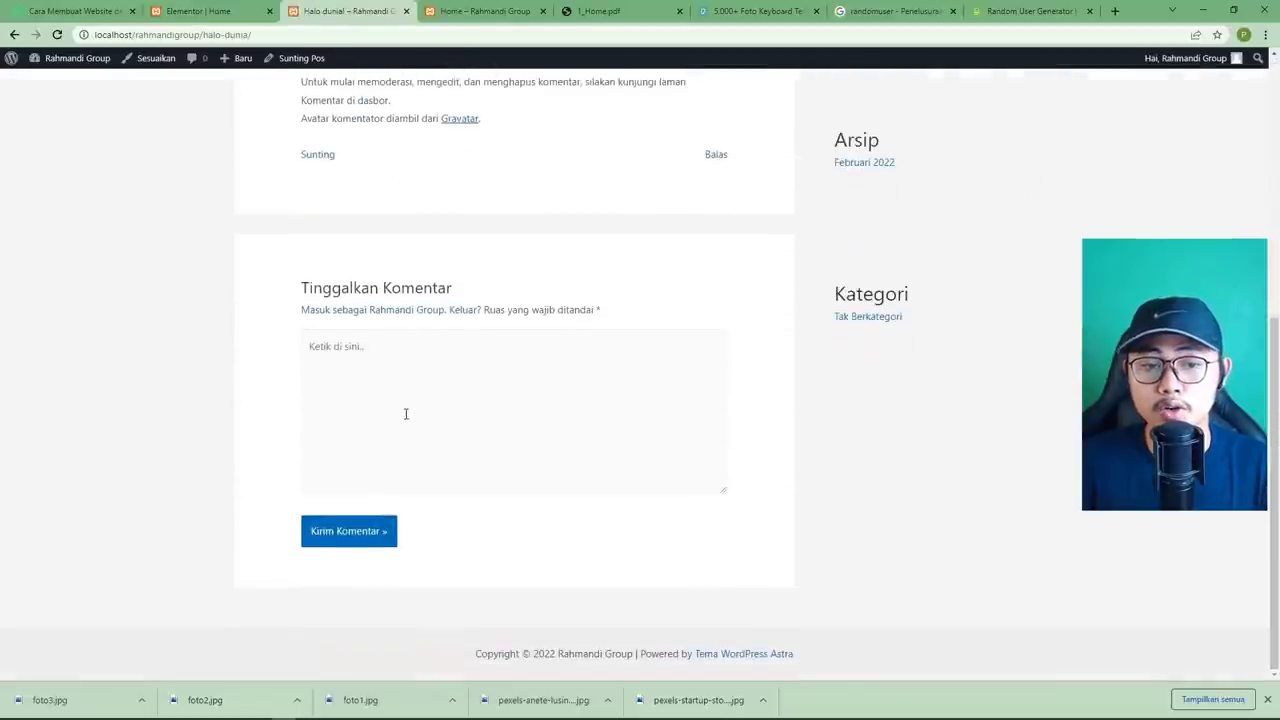
{"action": "scroll", "coordinate": [403, 411], "scroll_direction": "up", "scroll_amount": 5}
{"action": "key", "text": "alt+Left"}
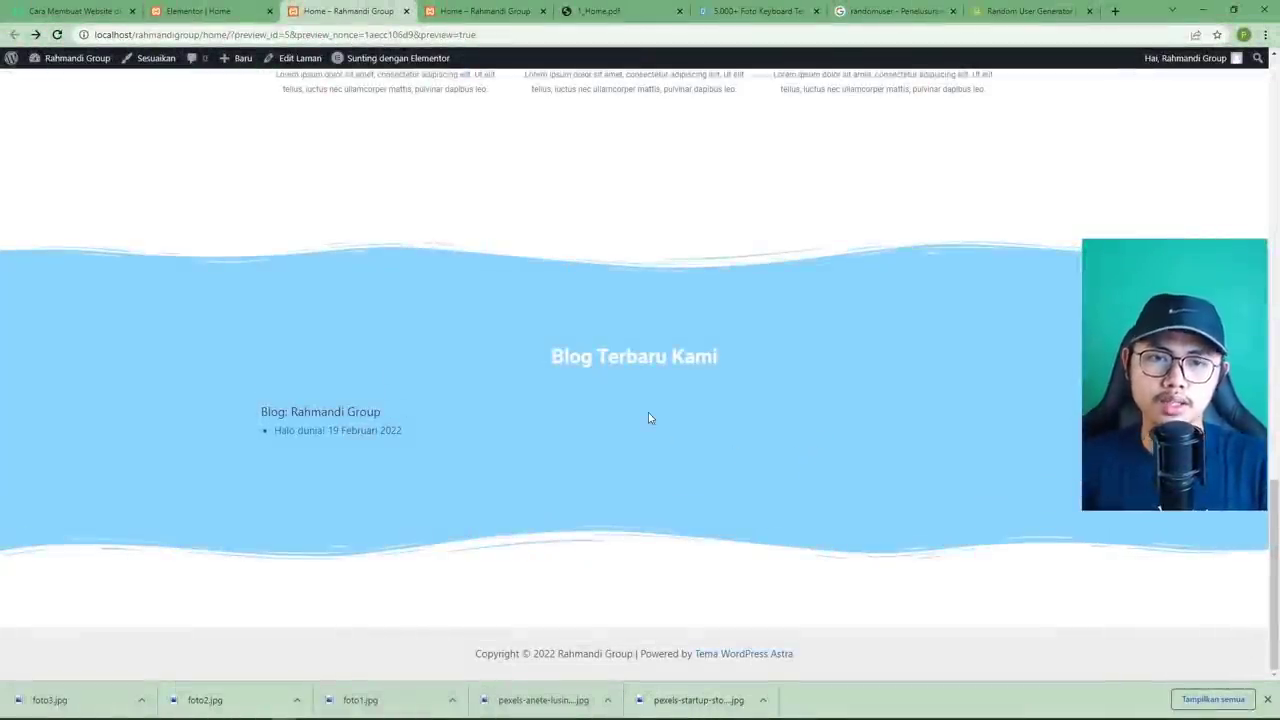
Compare the page with the reference PDF, then switch to the other Home tab.
{"action": "left_click", "coordinate": [620, 14]}
{"action": "scroll", "coordinate": [601, 309], "scroll_direction": "down", "scroll_amount": 2}
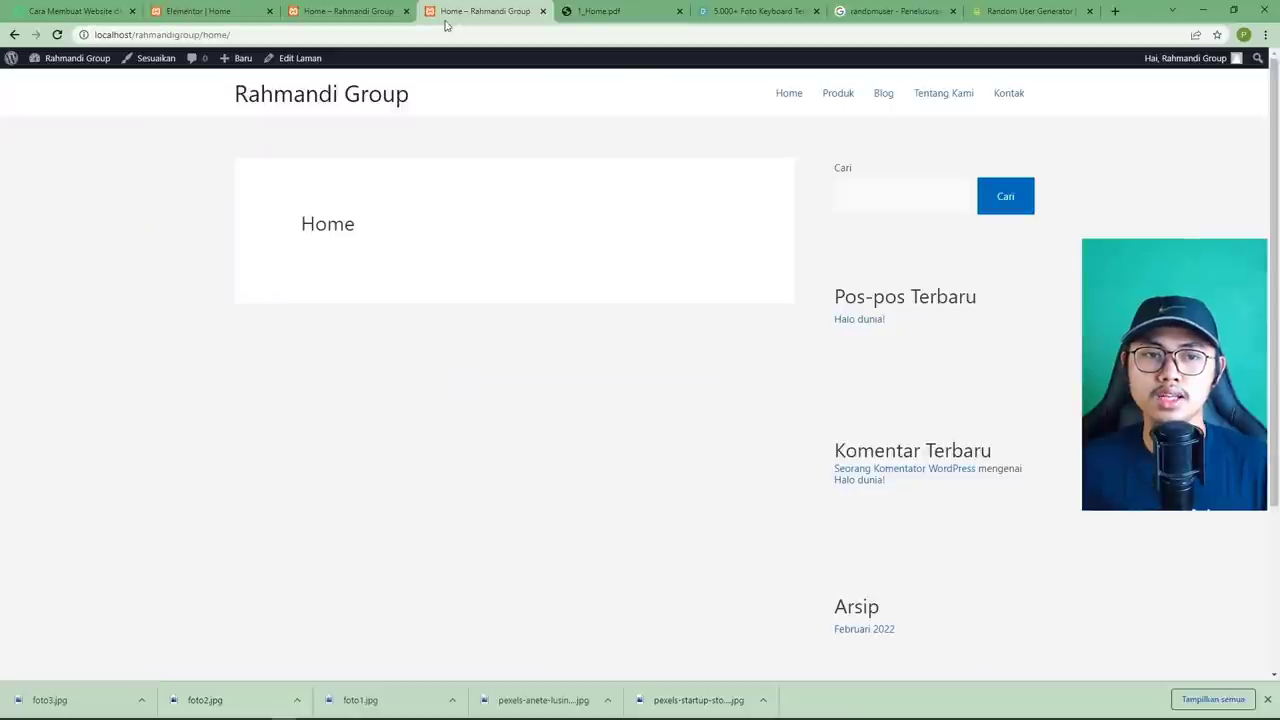
{"action": "left_click", "coordinate": [340, 11]}
Add a single-column section below the blog area with a margin of 5.
{"action": "left_click", "coordinate": [210, 11]}
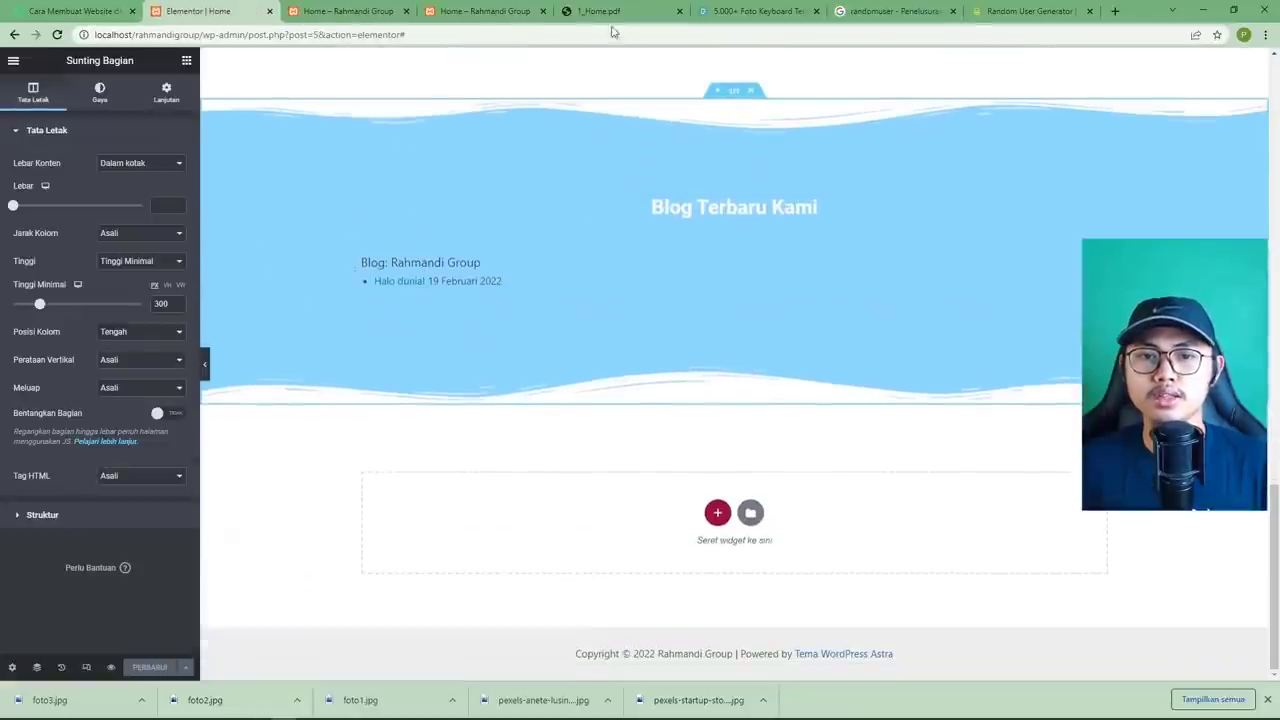
{"action": "left_click", "coordinate": [612, 12]}
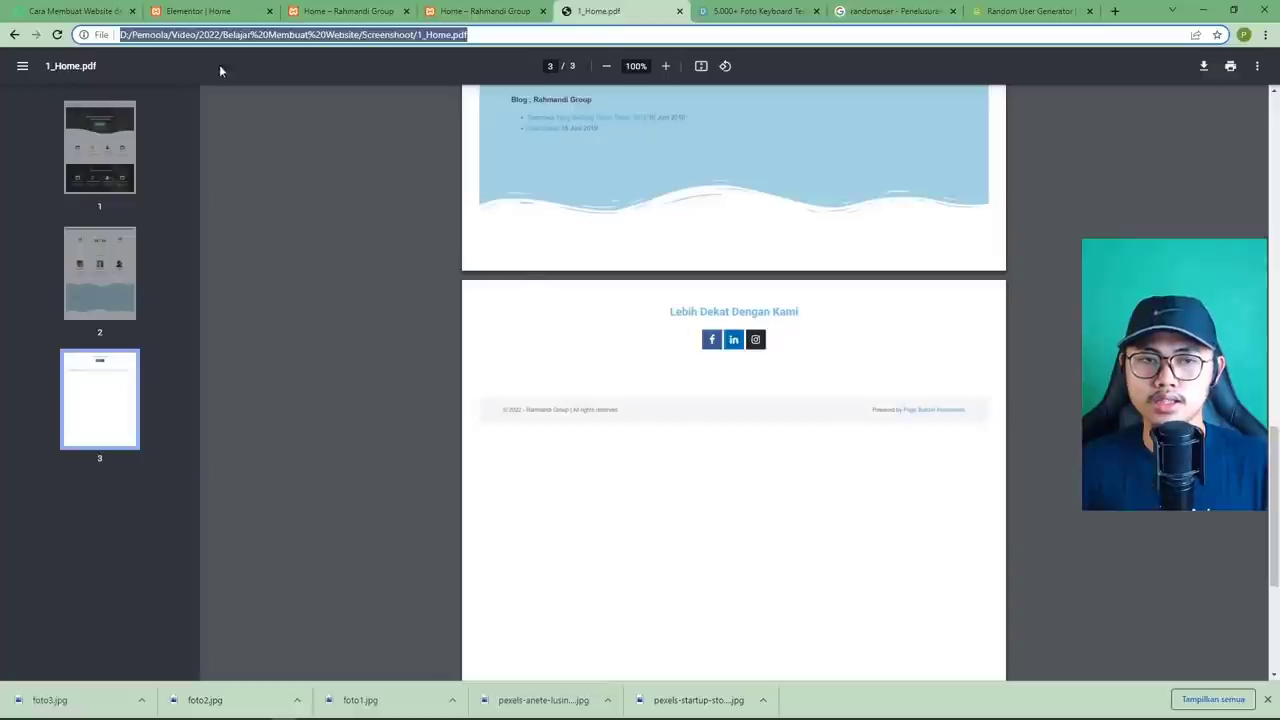
{"action": "left_click", "coordinate": [200, 11]}
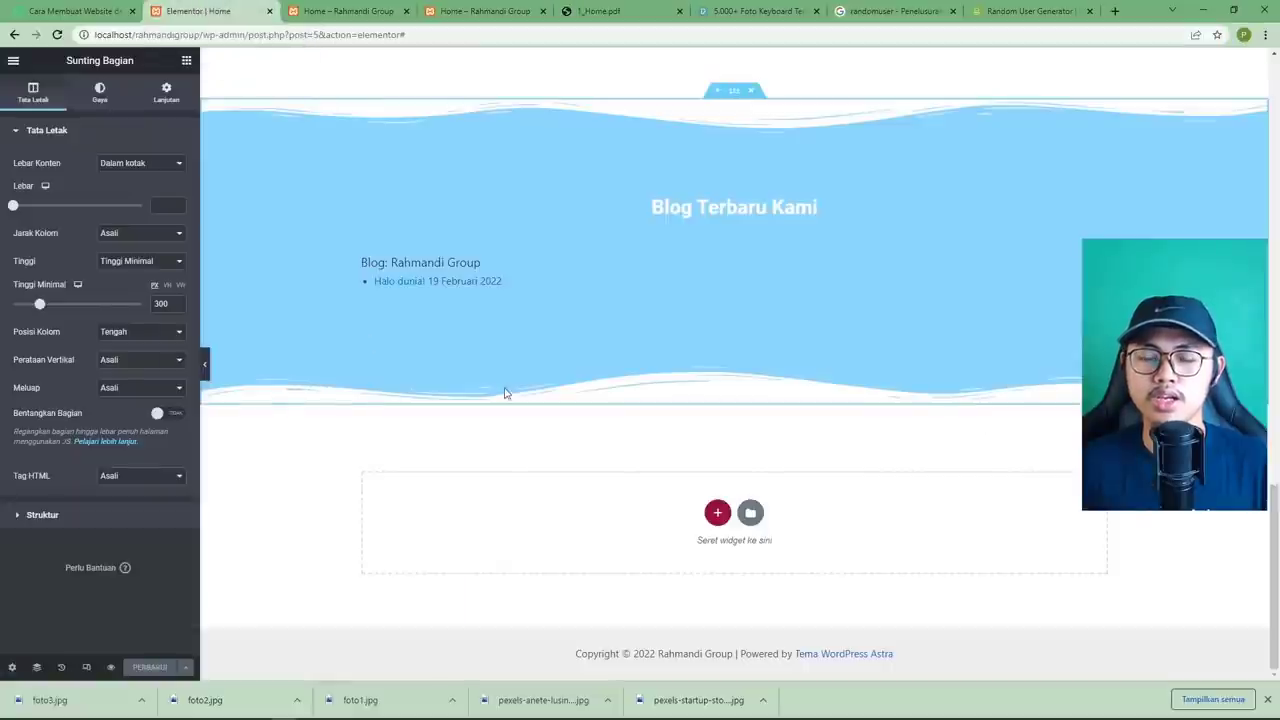
{"action": "left_click", "coordinate": [717, 512]}
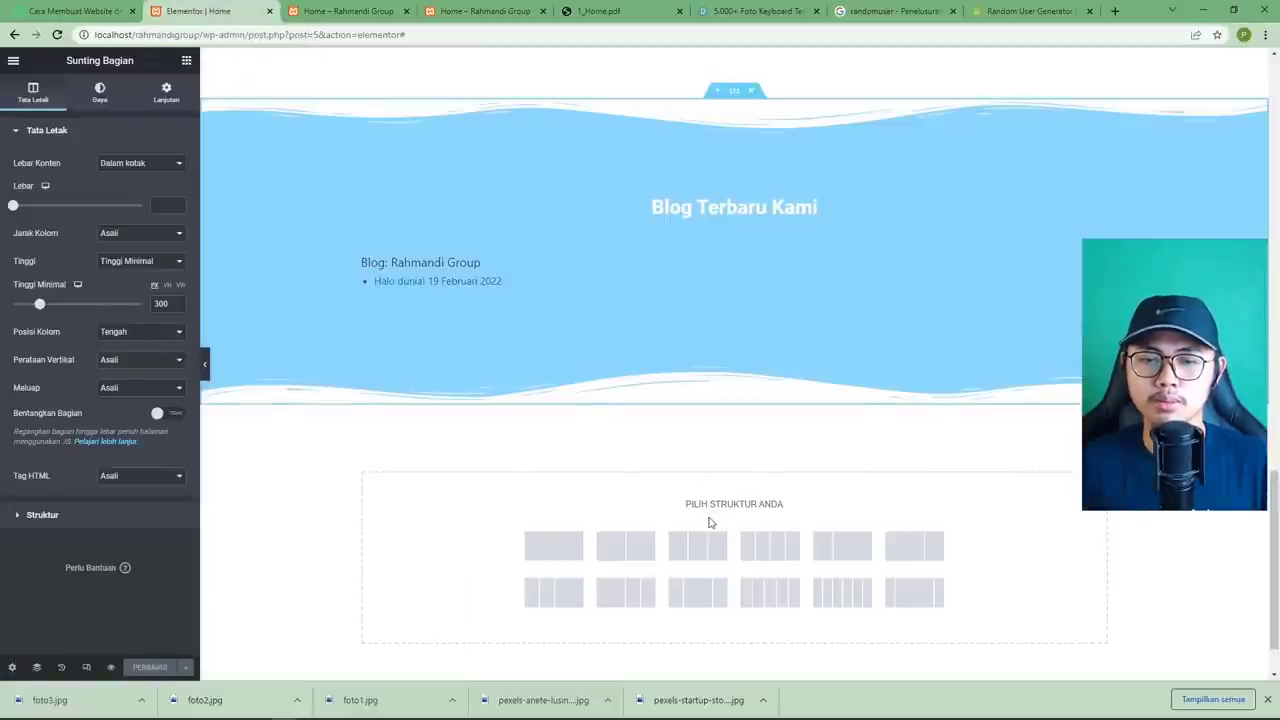
{"action": "left_click", "coordinate": [570, 540]}
{"action": "scroll", "coordinate": [520, 475], "scroll_direction": "down", "scroll_amount": 1}
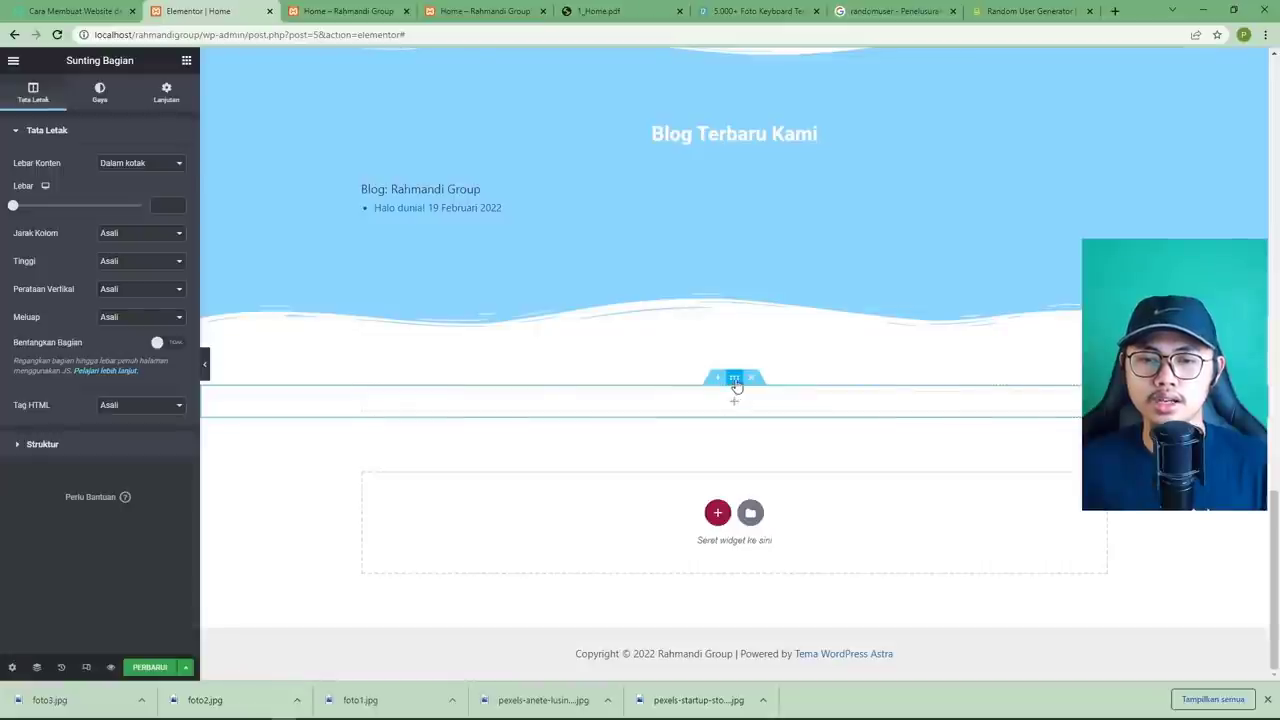
{"action": "left_click", "coordinate": [145, 93]}
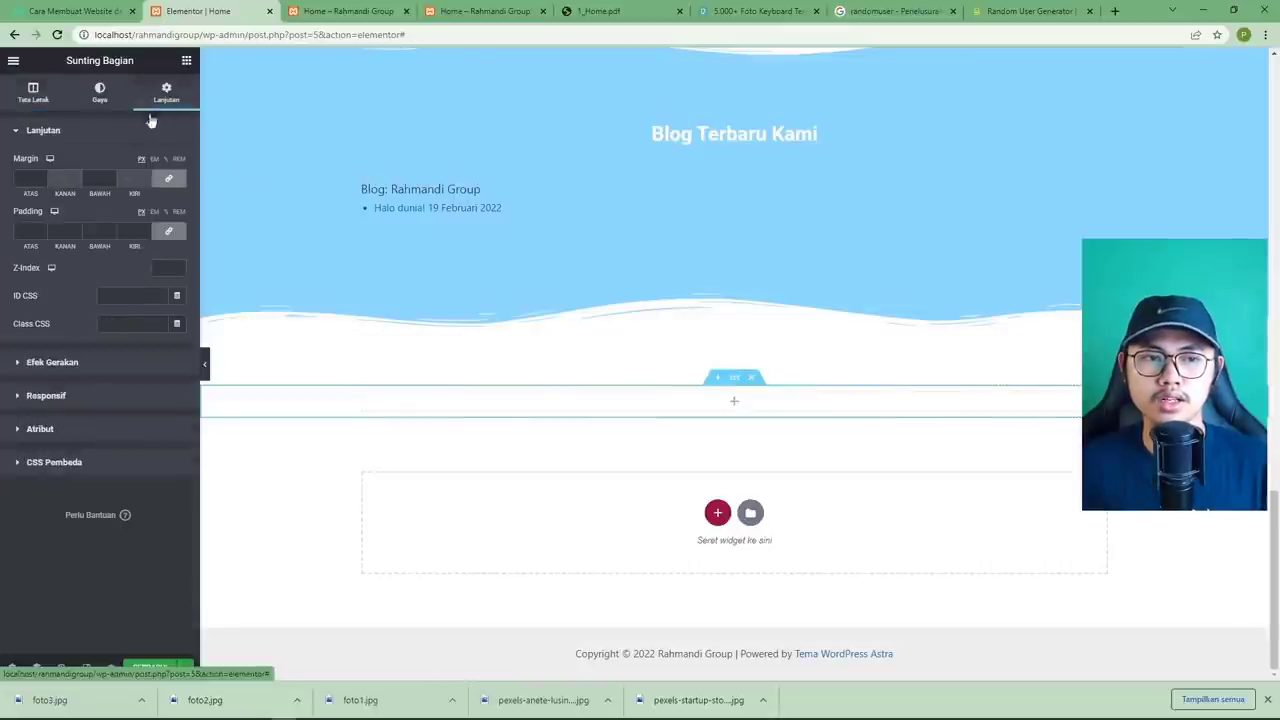
{"action": "left_click", "coordinate": [25, 179]}
{"action": "type", "text": "5"}
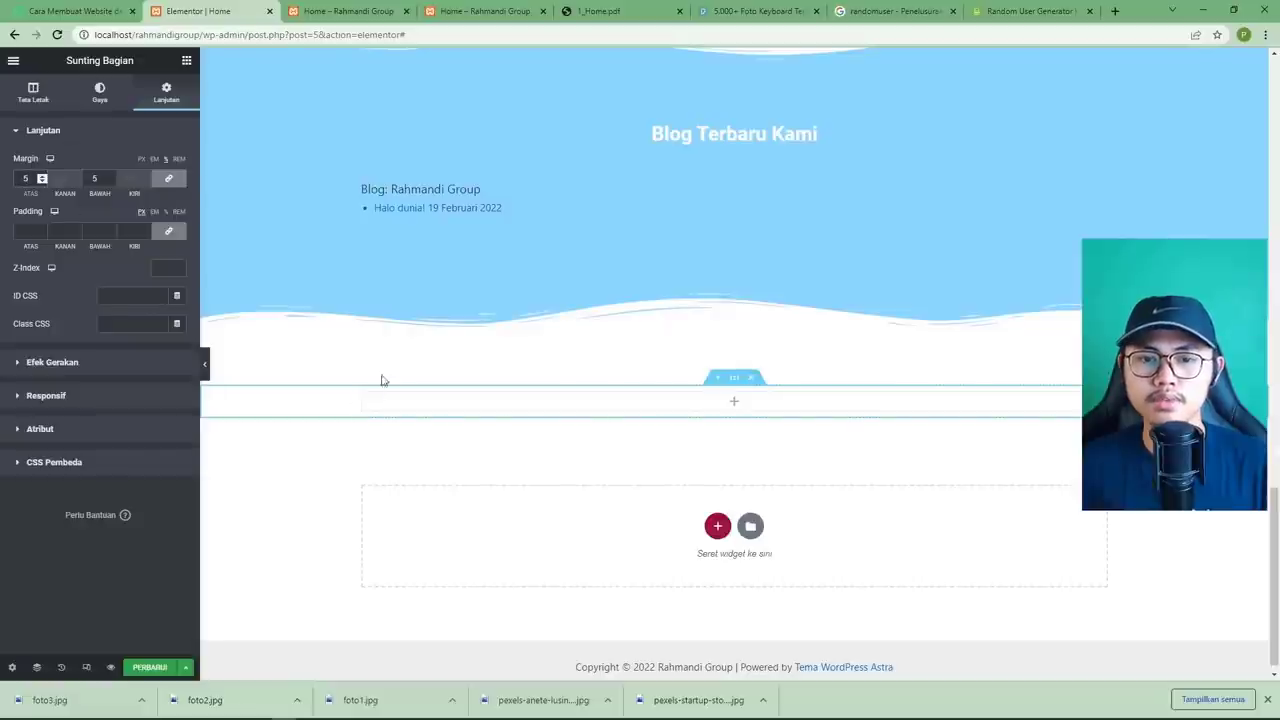
Place a heading reading 'Lebih Dekat Dengan Kami' in it, centre-aligned.
{"action": "left_click", "coordinate": [733, 403]}
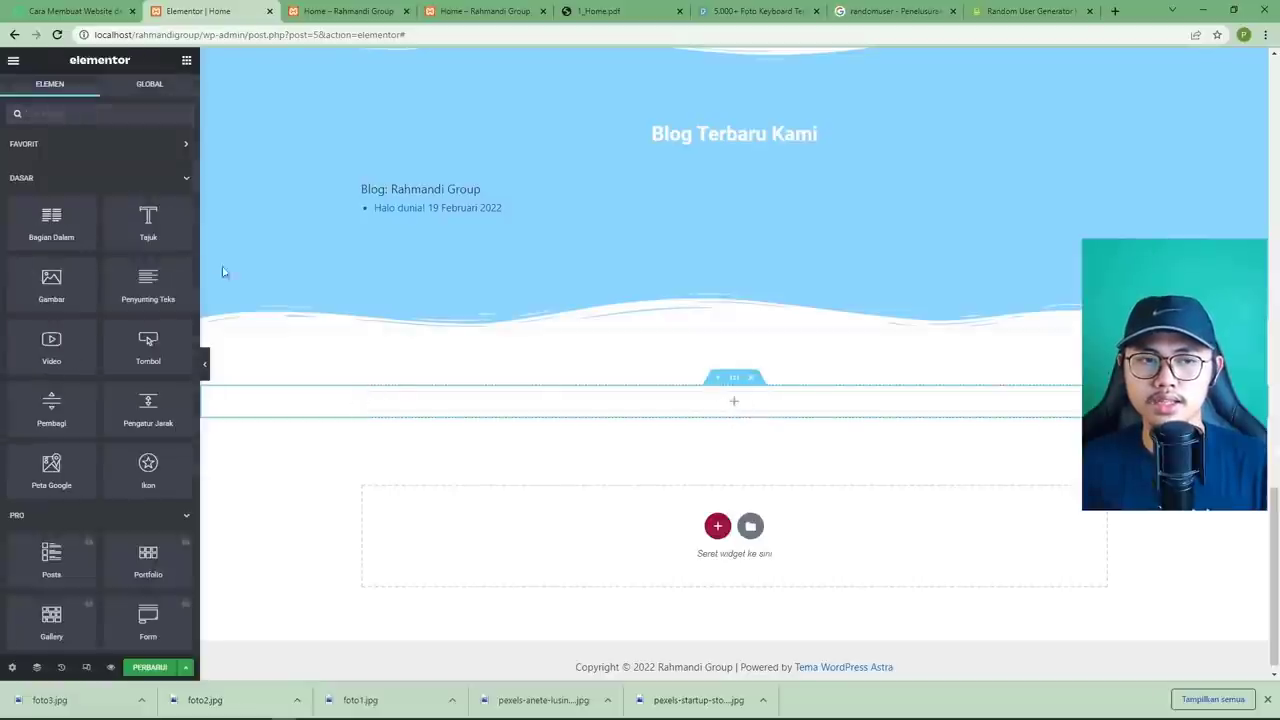
{"action": "left_click_drag", "start_coordinate": [148, 222], "coordinate": [703, 403]}
{"action": "left_click", "coordinate": [598, 12]}
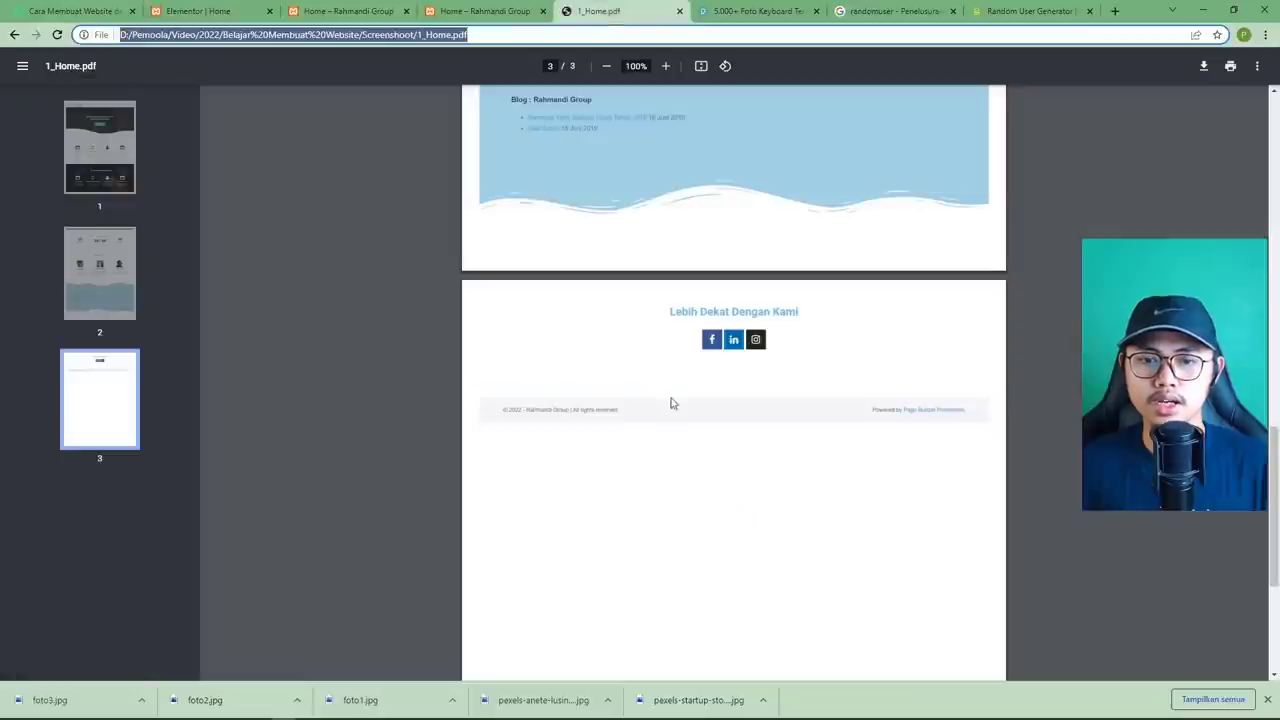
{"action": "left_click", "coordinate": [223, 16]}
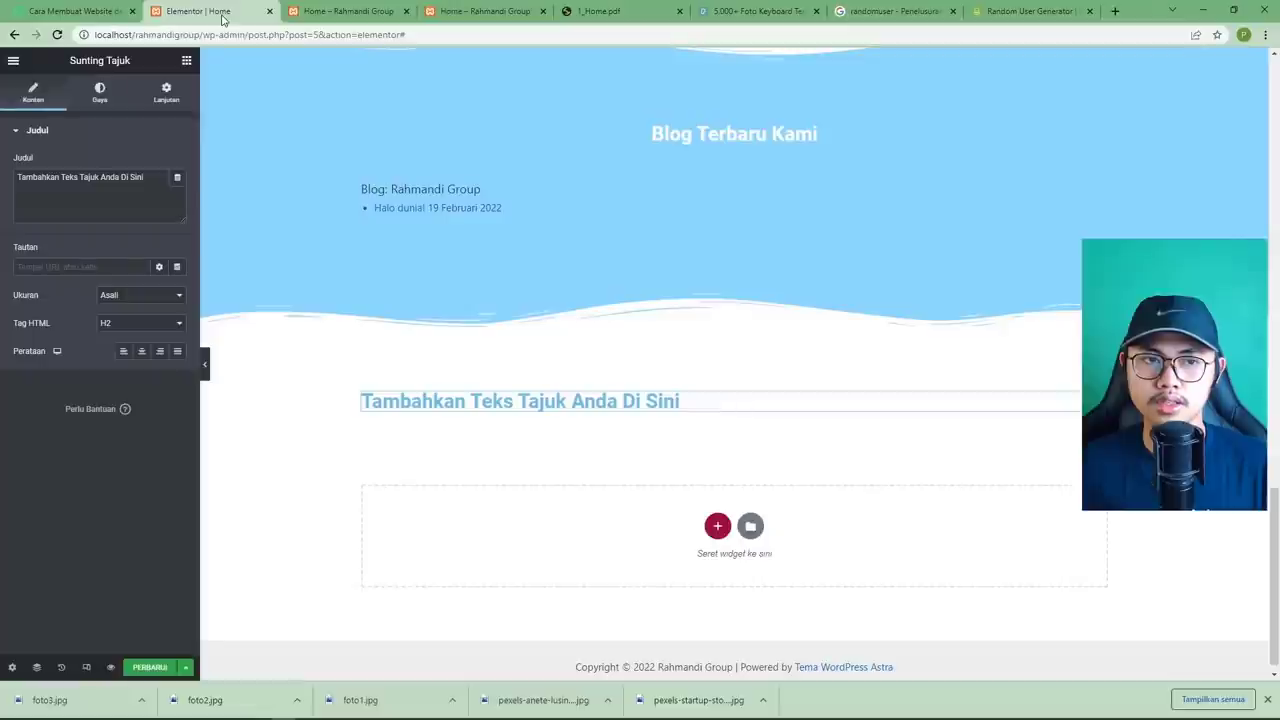
{"action": "triple_click", "coordinate": [82, 200]}
{"action": "type", "text": "Lebih Dekat Dengan Kami"}
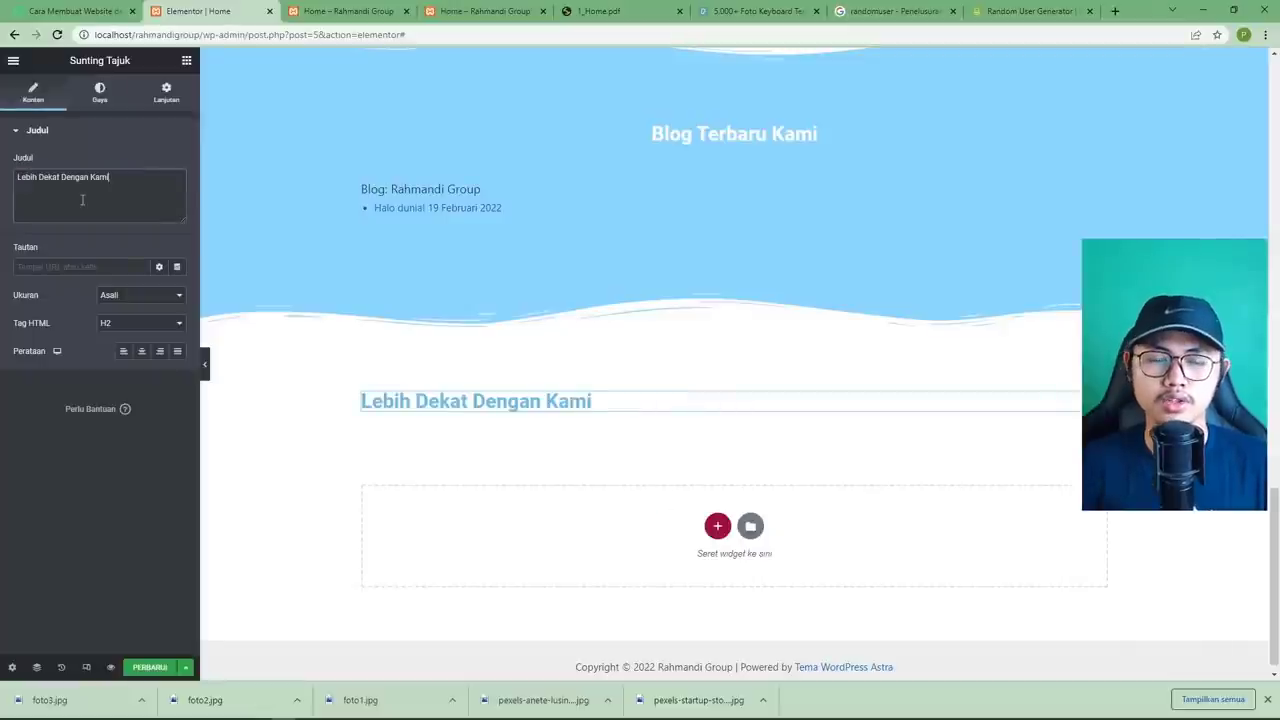
{"action": "left_click", "coordinate": [141, 350]}
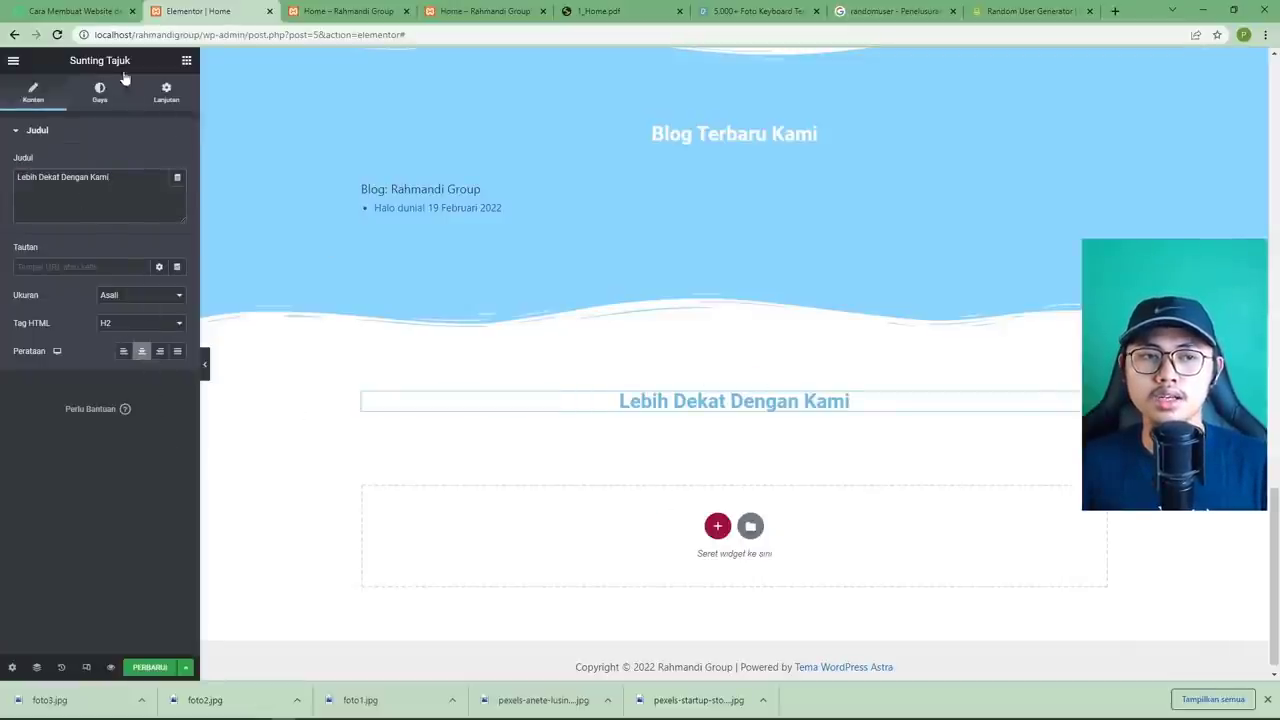
{"action": "left_click", "coordinate": [186, 60]}
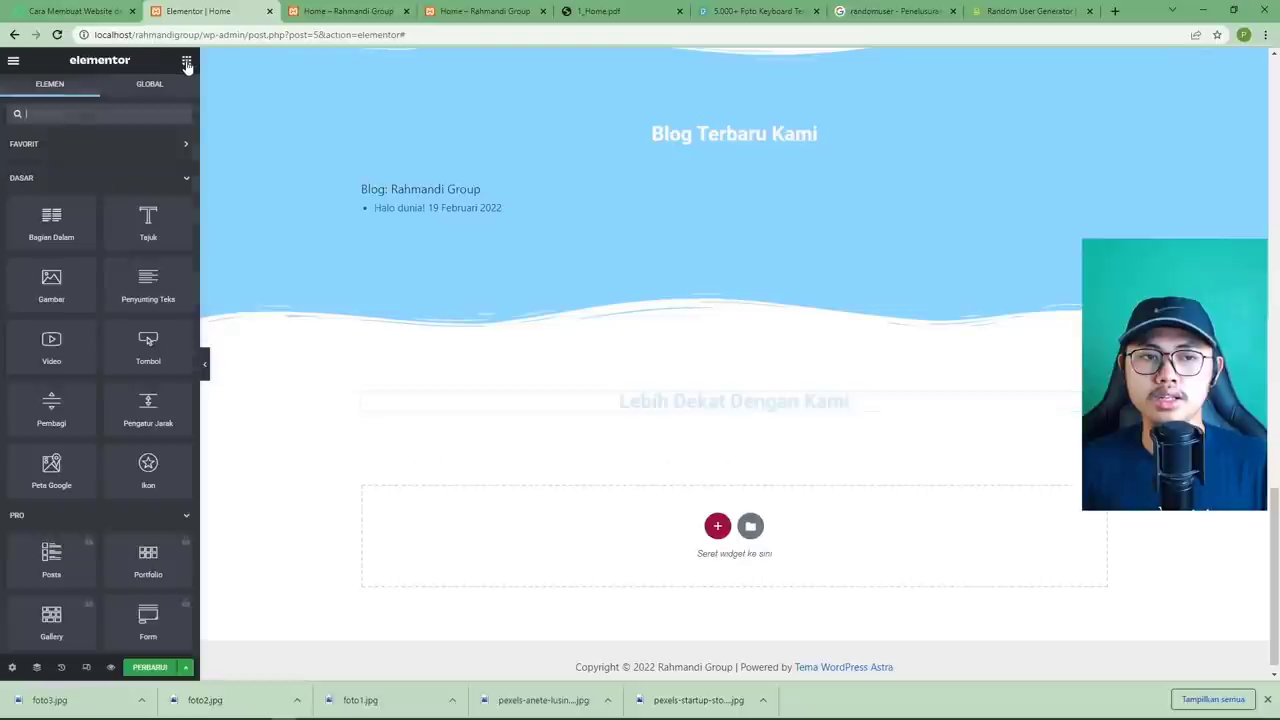
Add a Social Icons widget under the Lebih Dekat Dengan Kami heading.
{"action": "left_click", "coordinate": [109, 112]}
{"action": "type", "text": "so"}
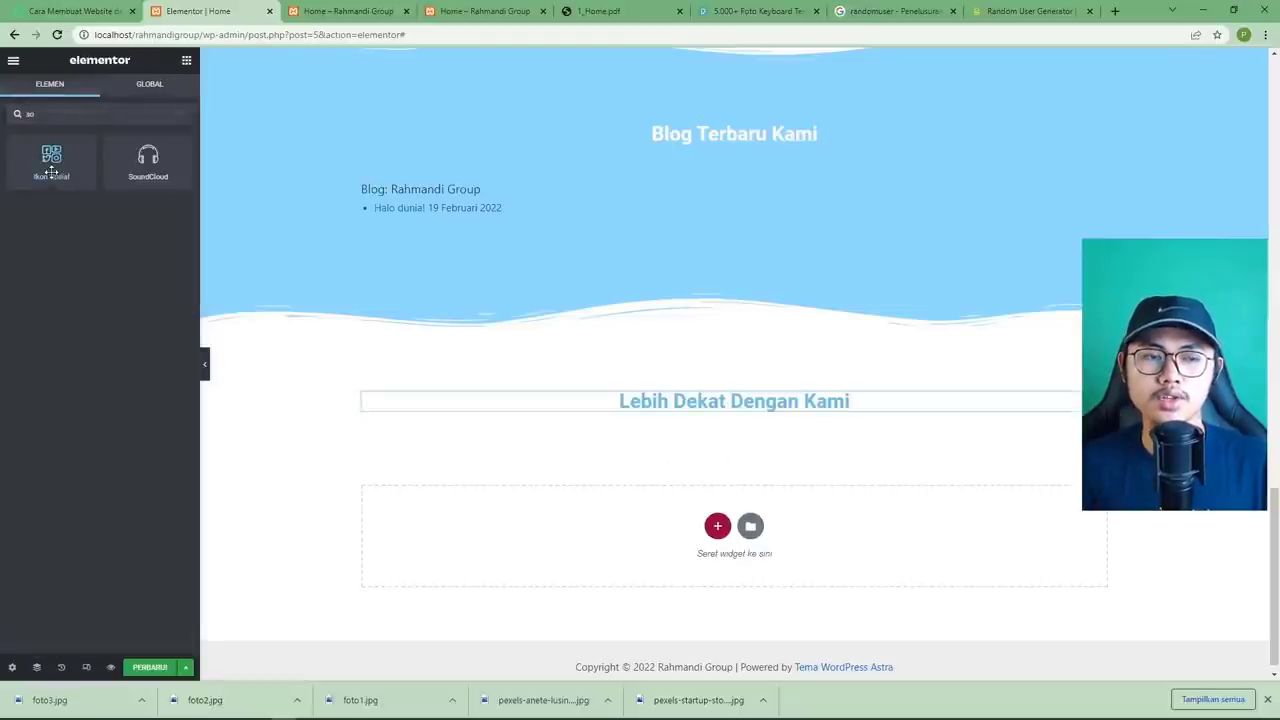
{"action": "left_click_drag", "start_coordinate": [57, 178], "coordinate": [680, 417]}
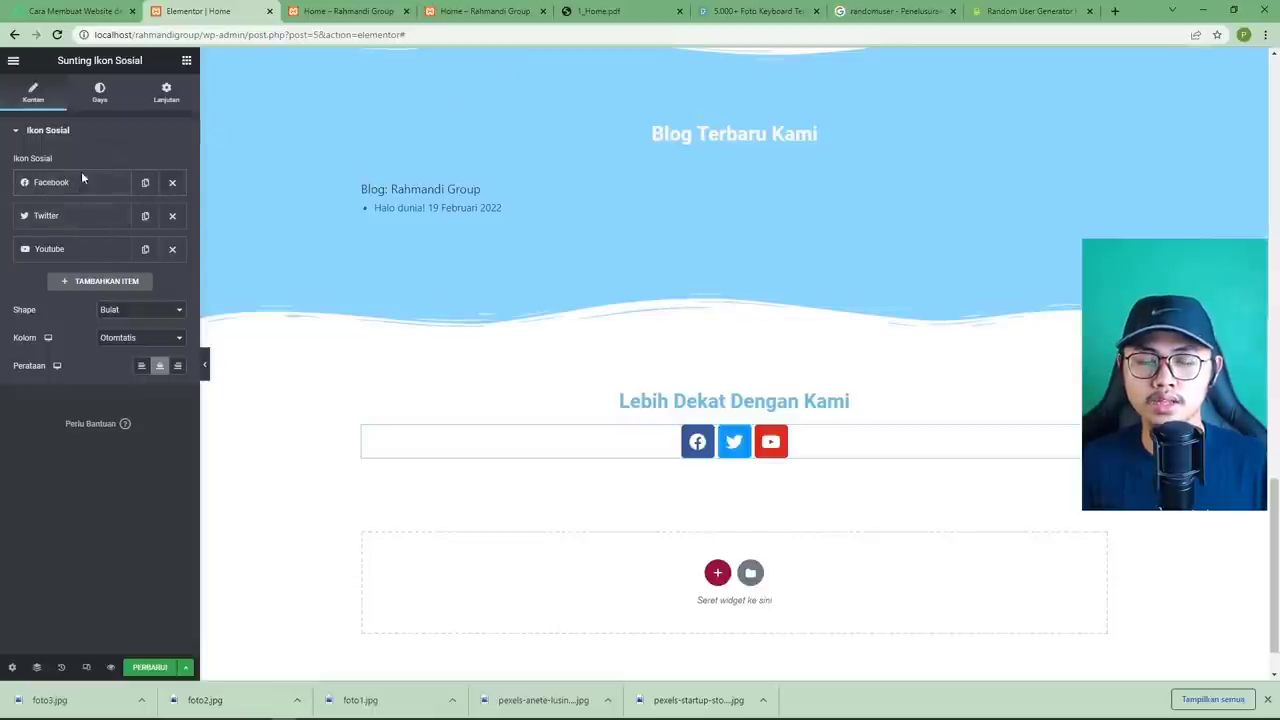
Try adding a fourth icon, then remove the extra WordPress icon, keeping Facebook, Twitter, Youtube.
{"action": "left_click", "coordinate": [97, 287]}
{"action": "left_click", "coordinate": [112, 348]}
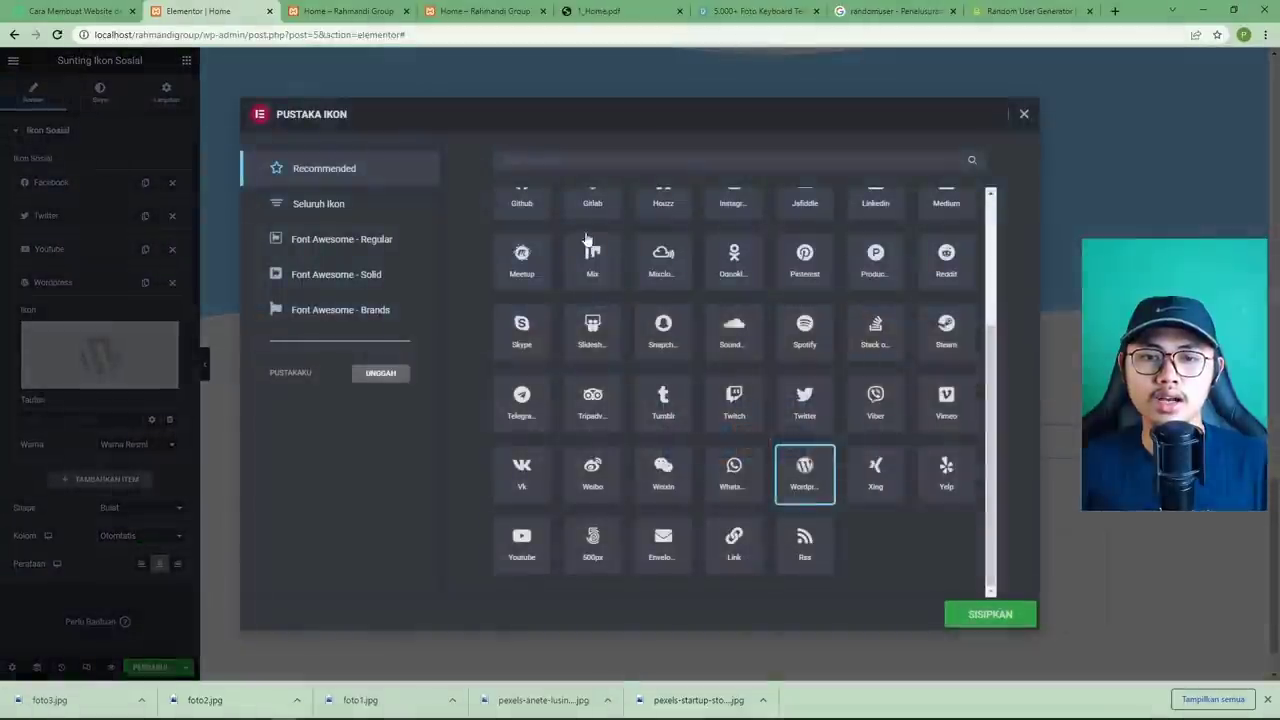
{"action": "left_click", "coordinate": [582, 162]}
{"action": "type", "text": "face"}
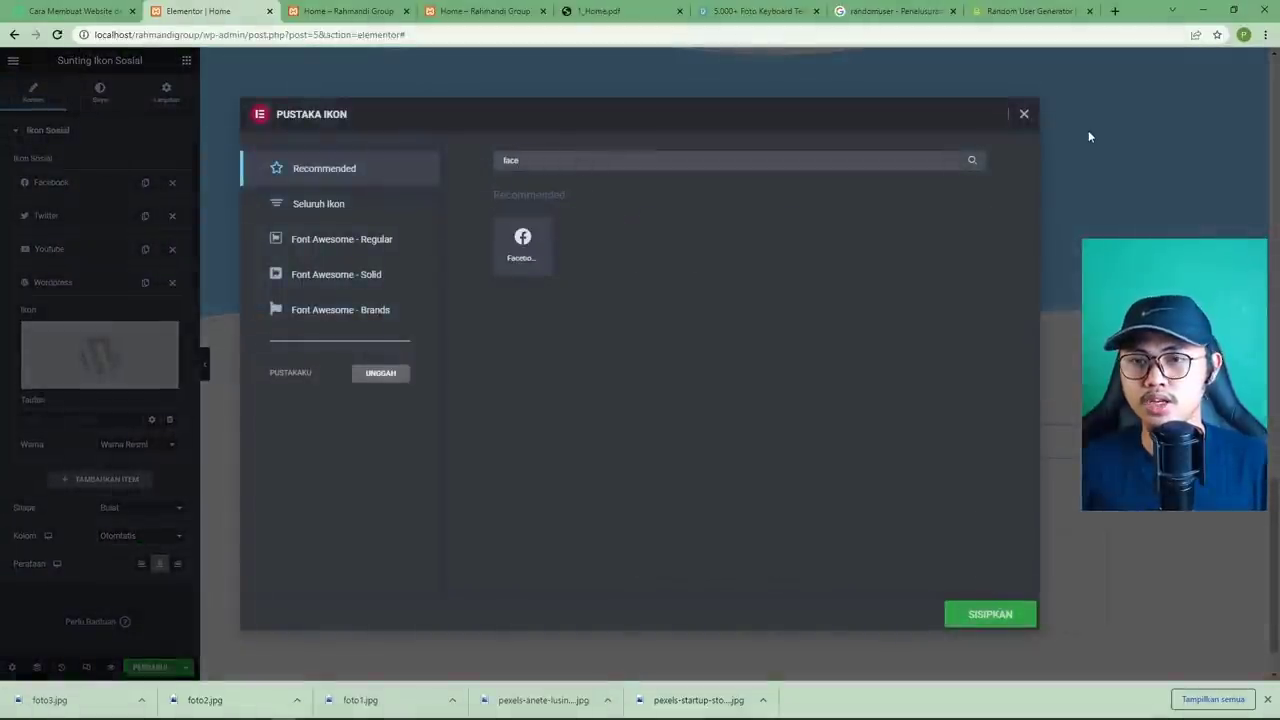
{"action": "left_click", "coordinate": [1024, 114]}
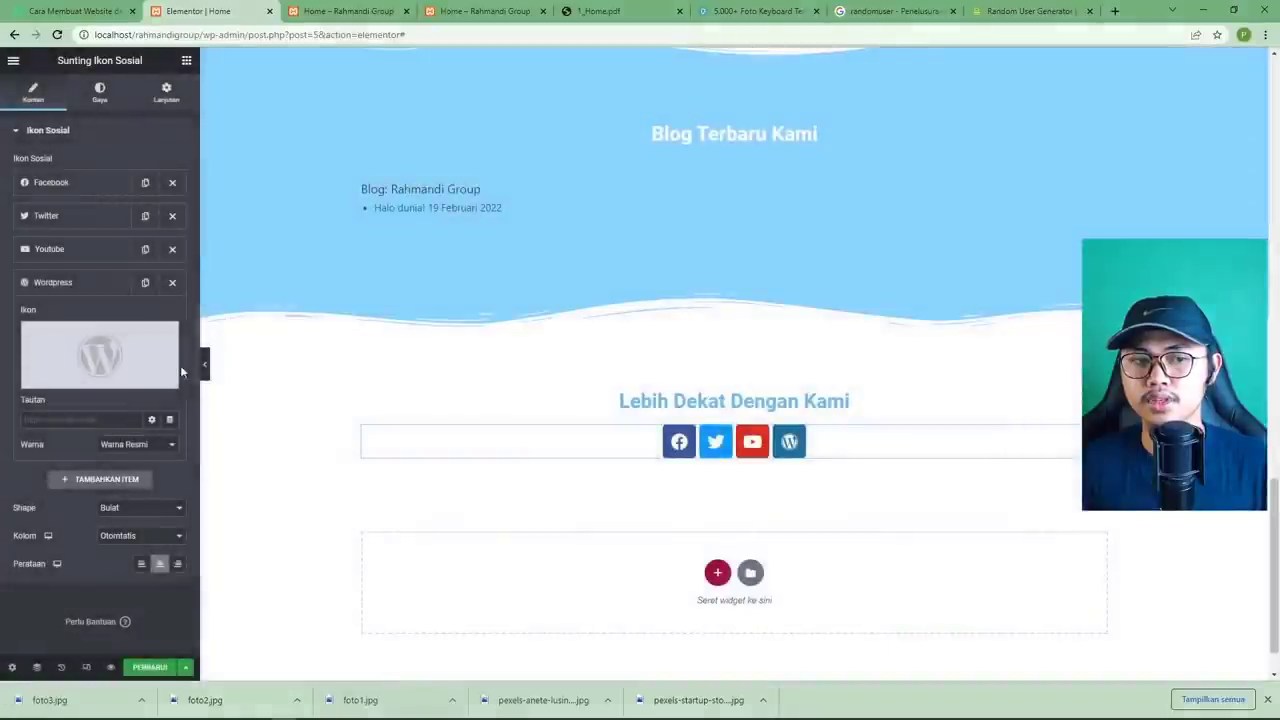
{"action": "left_click", "coordinate": [92, 421]}
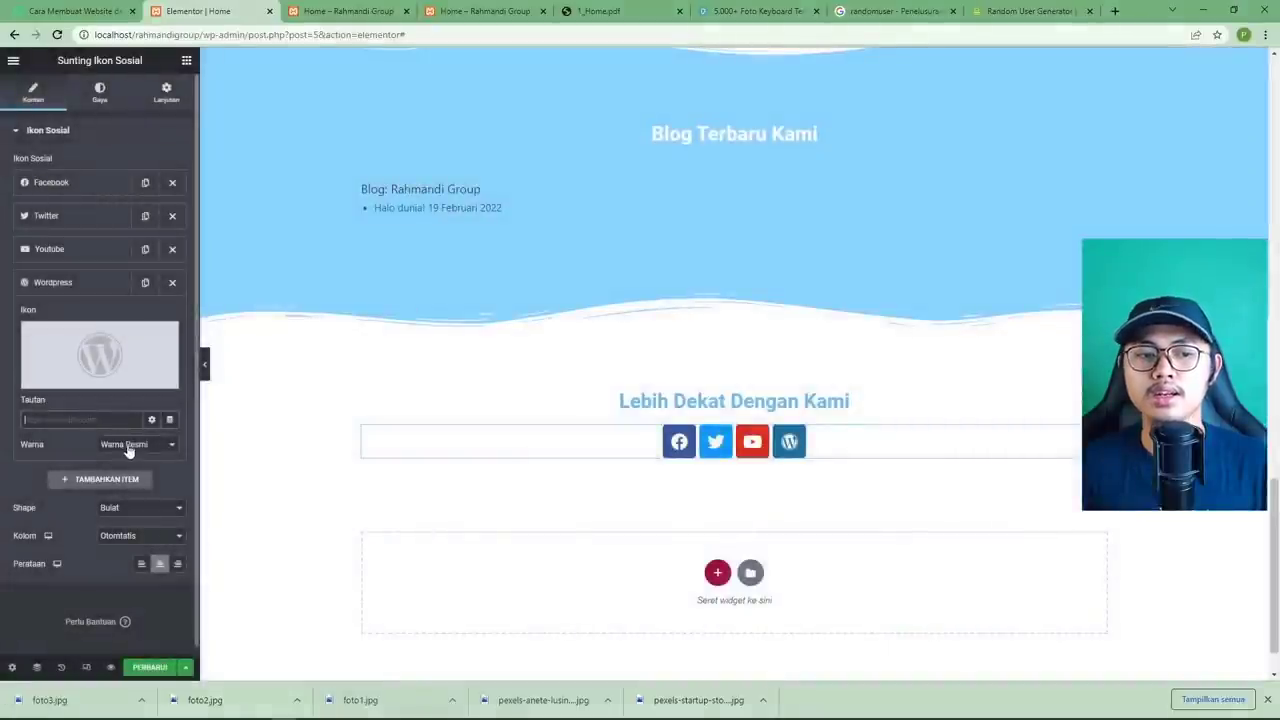
{"action": "left_click", "coordinate": [126, 446]}
{"action": "left_click", "coordinate": [140, 470]}
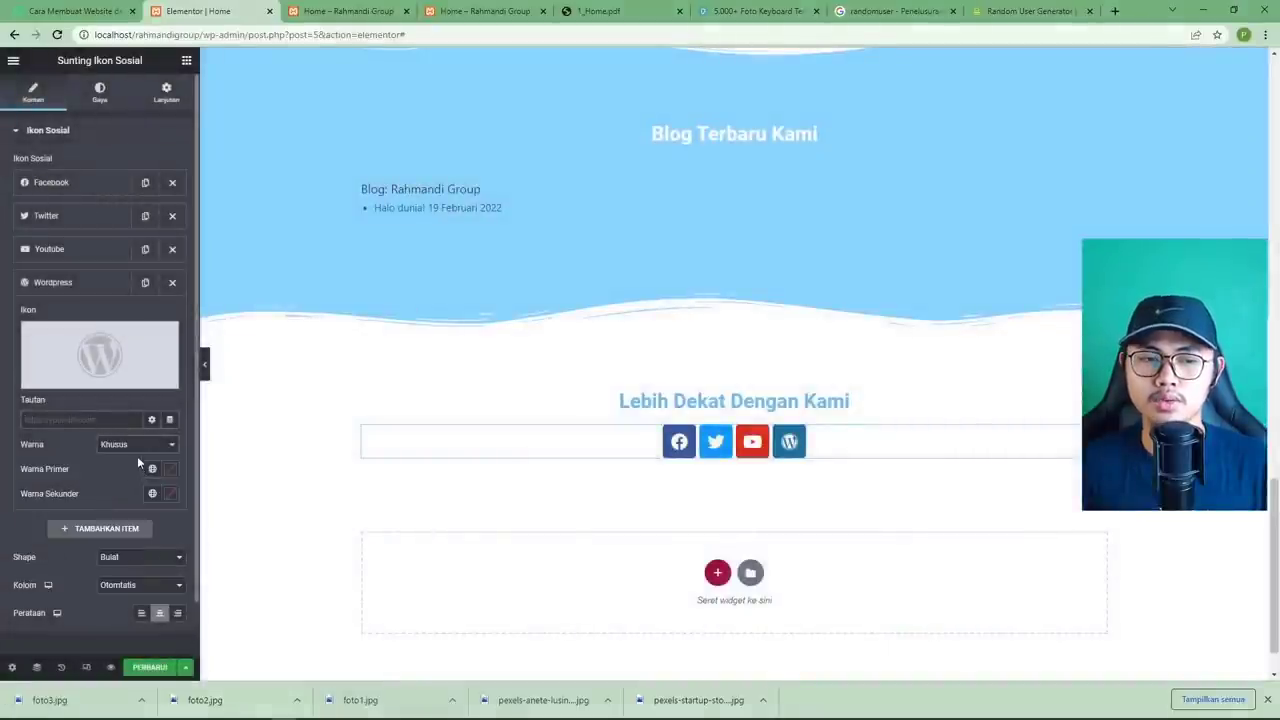
{"action": "left_click", "coordinate": [137, 447]}
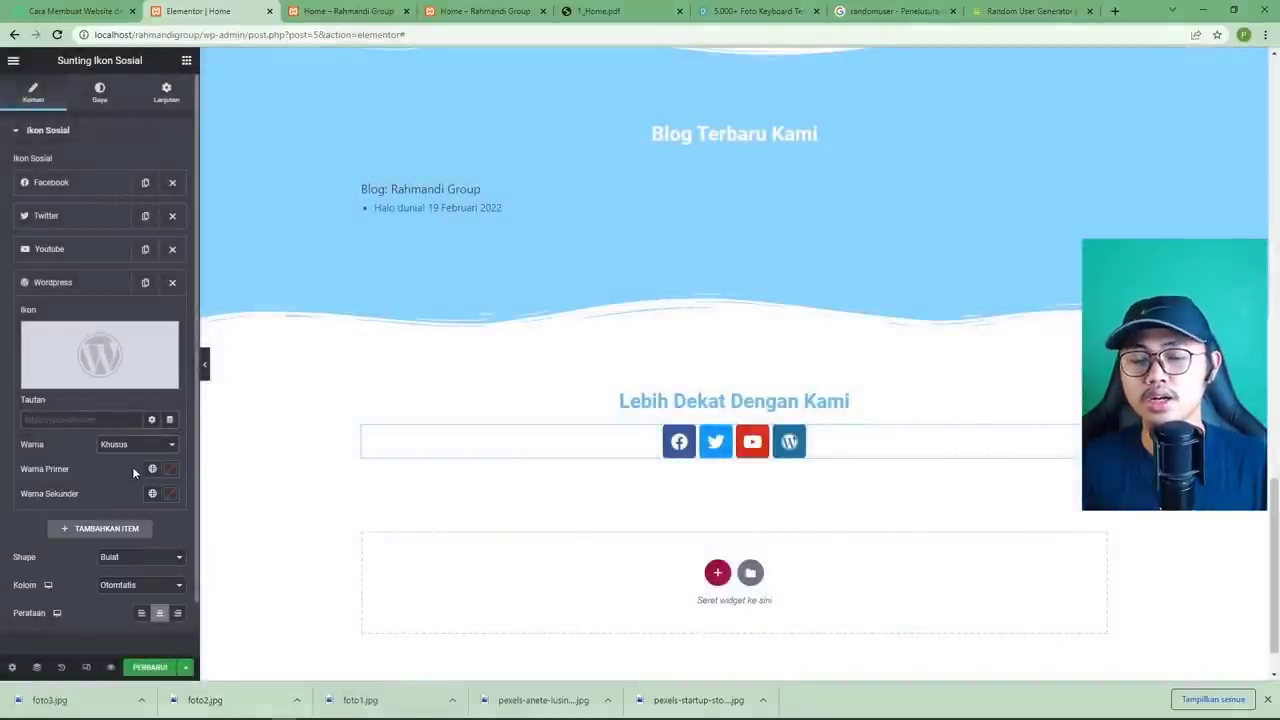
{"action": "left_click", "coordinate": [128, 458]}
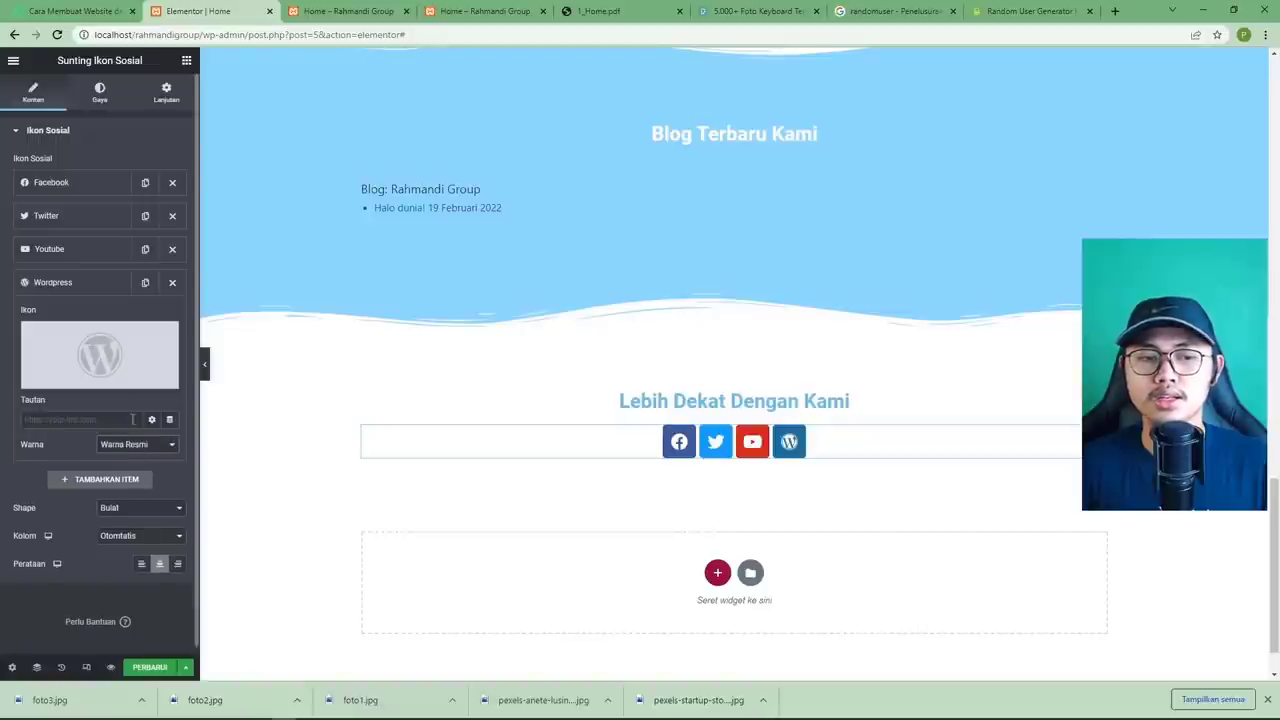
{"action": "left_click", "coordinate": [173, 283]}
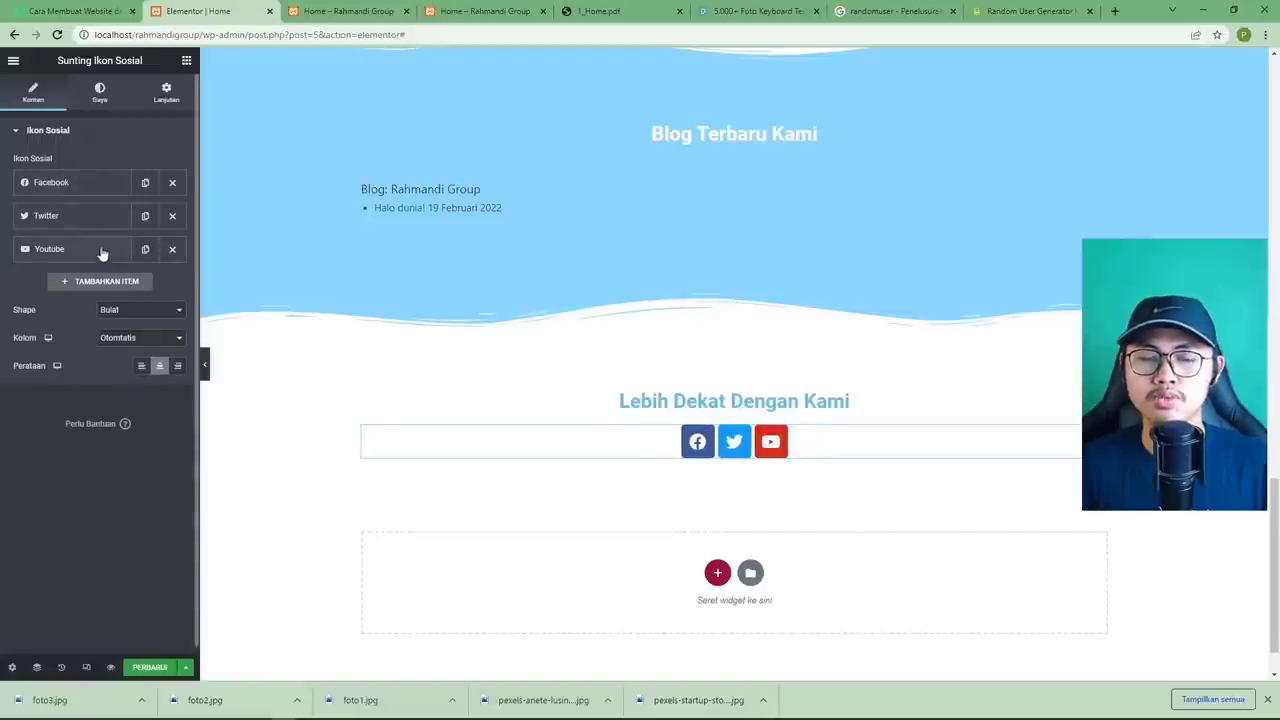
Review the Facebook icon's link and set the icon shape to square (Segi-empat).
{"action": "left_click", "coordinate": [86, 182]}
{"action": "left_click", "coordinate": [85, 319]}
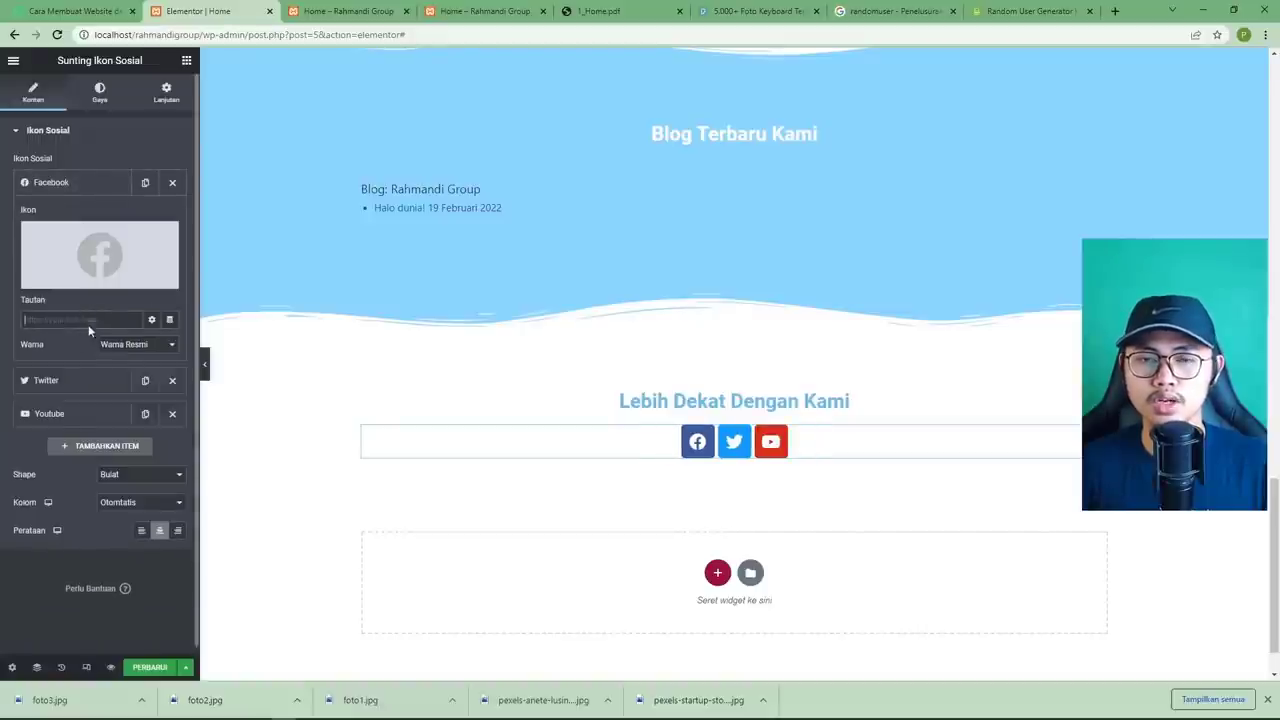
{"action": "mouse_move", "coordinate": [99, 291]}
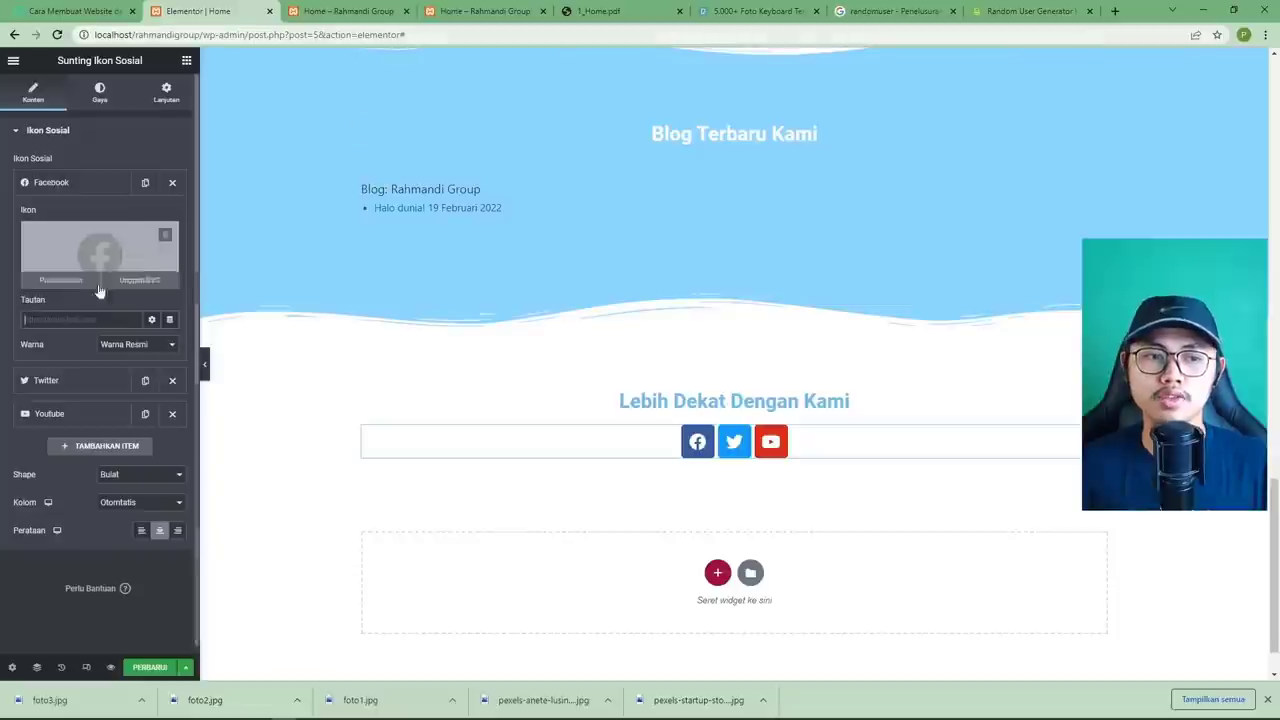
{"action": "left_click", "coordinate": [93, 187]}
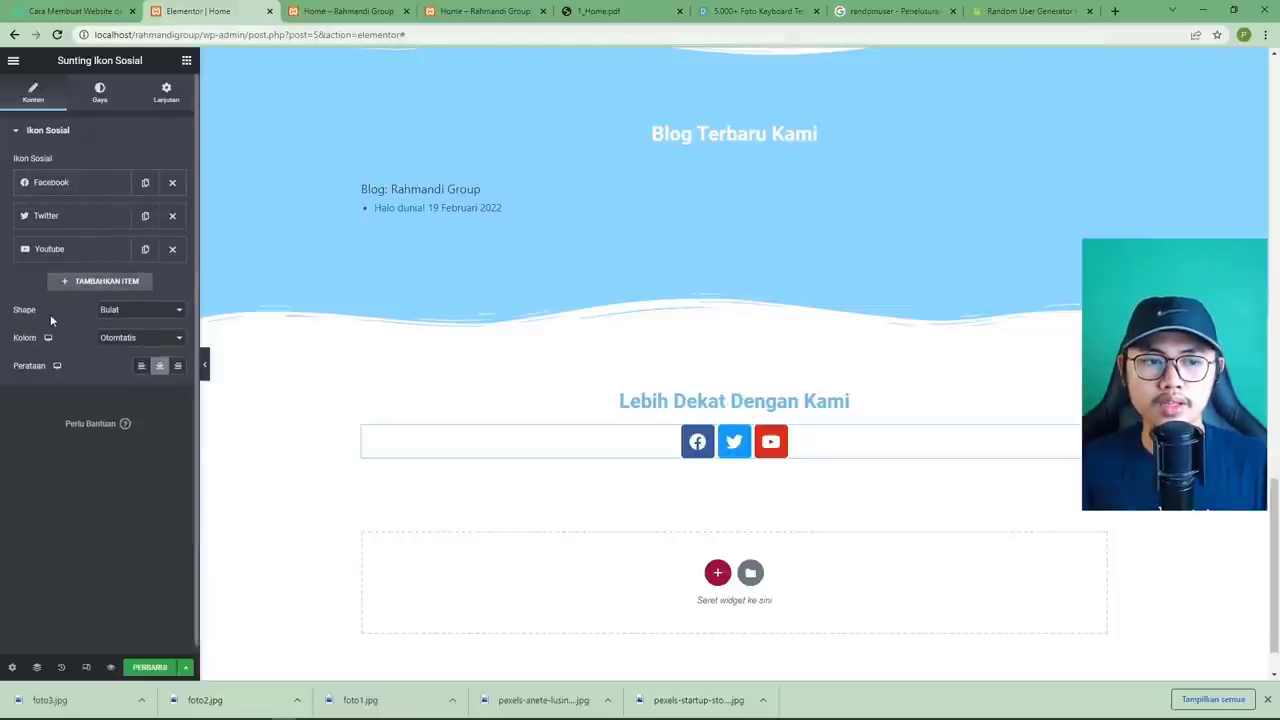
{"action": "left_click", "coordinate": [124, 312]}
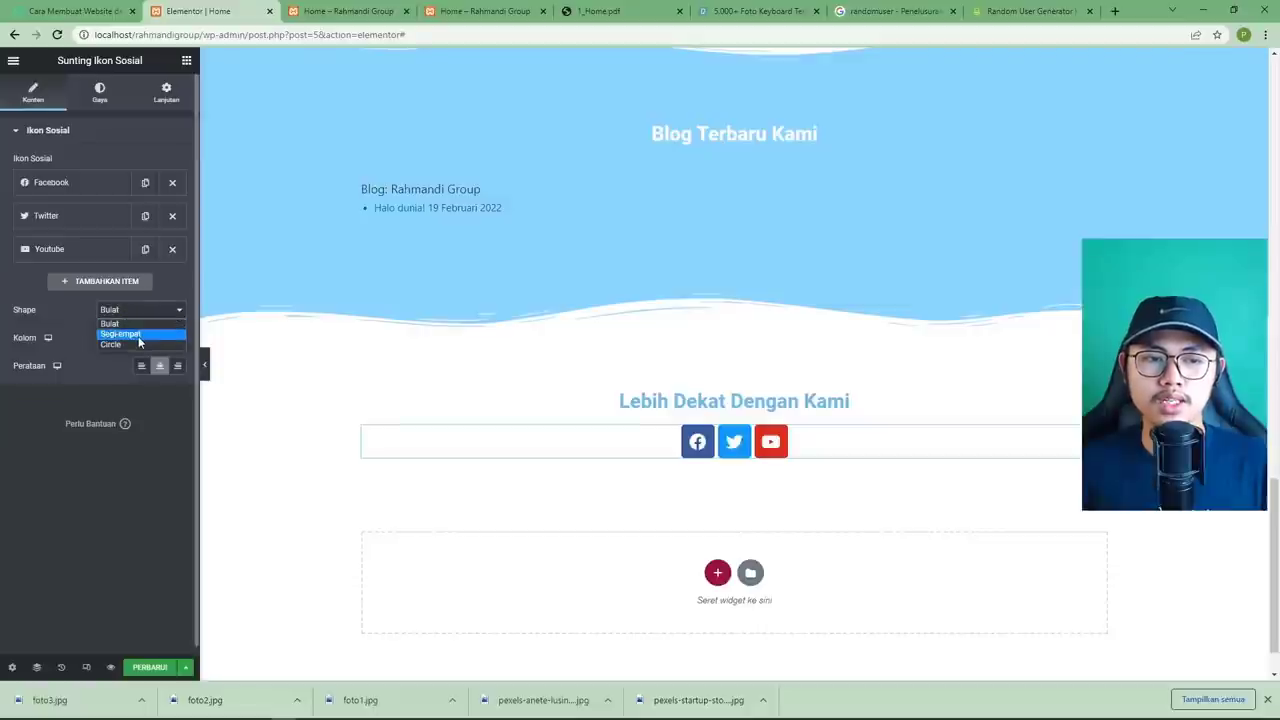
{"action": "left_click", "coordinate": [129, 346]}
{"action": "left_click", "coordinate": [131, 312]}
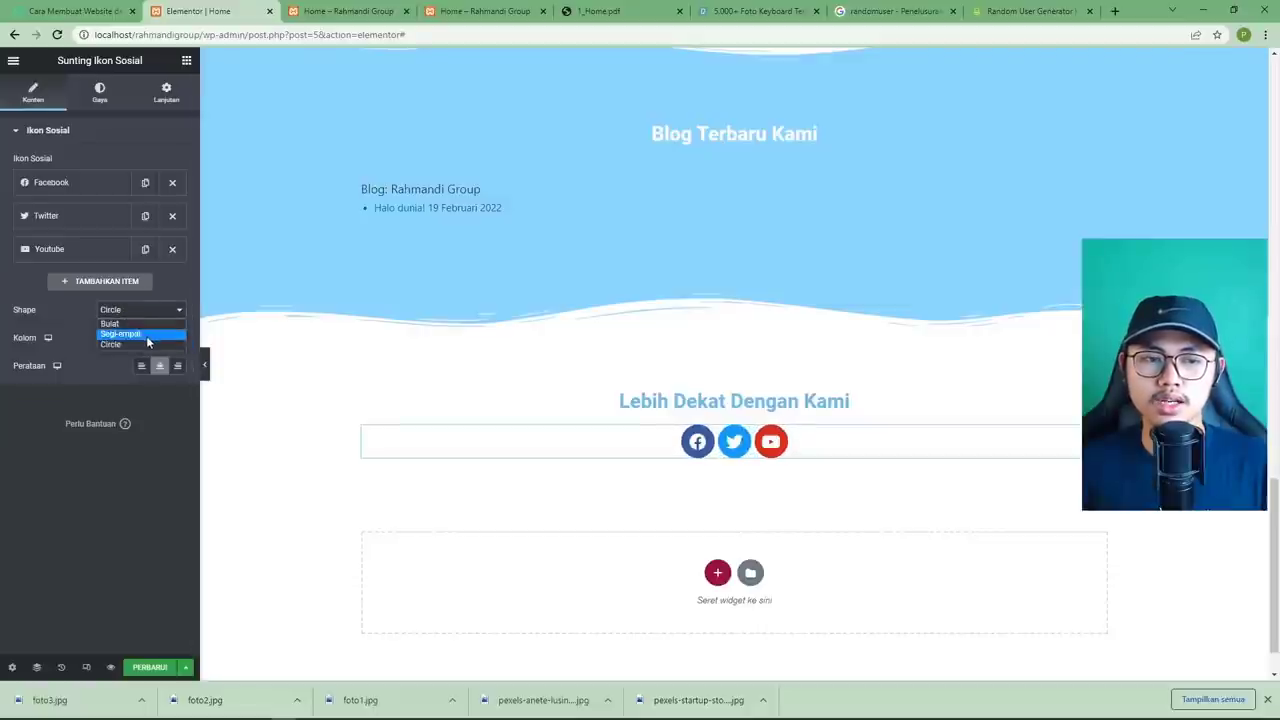
{"action": "left_click", "coordinate": [146, 334]}
{"action": "left_click", "coordinate": [143, 312]}
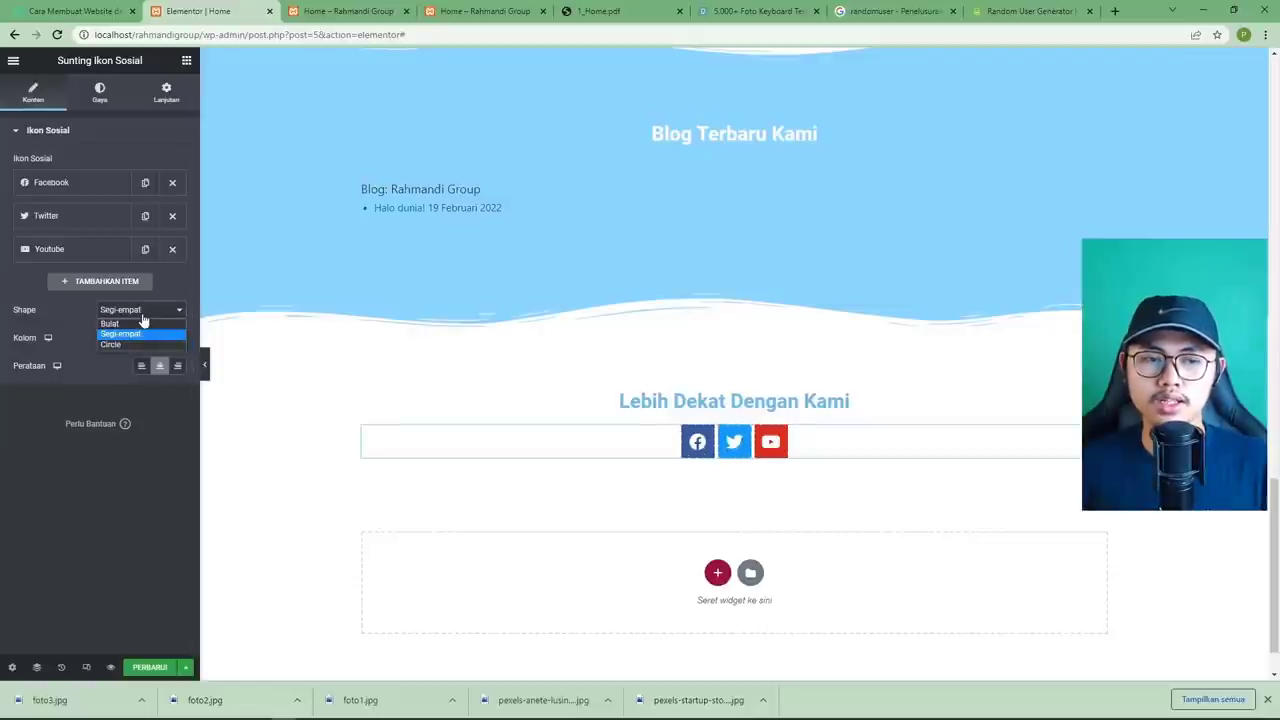
{"action": "left_click", "coordinate": [600, 11]}
{"action": "left_click", "coordinate": [215, 11]}
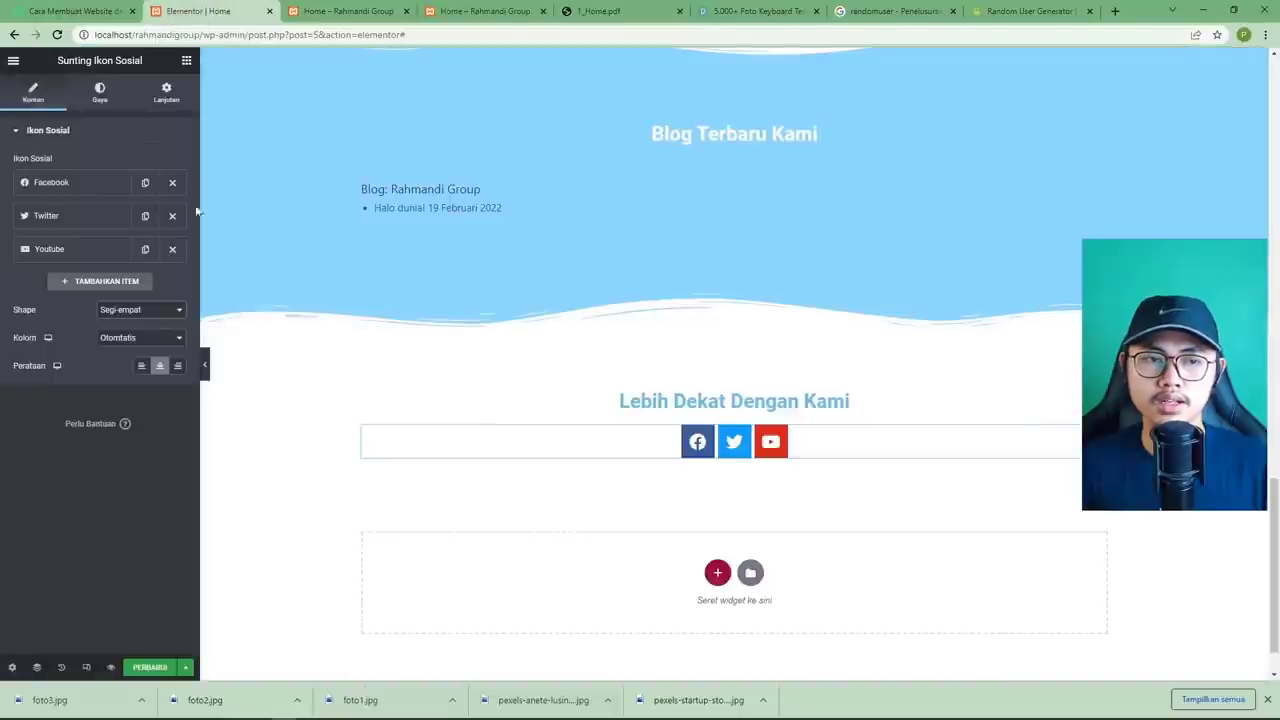
Set the icon columns to Otomatis for a single row and save with Ctrl+S.
{"action": "left_click", "coordinate": [137, 337]}
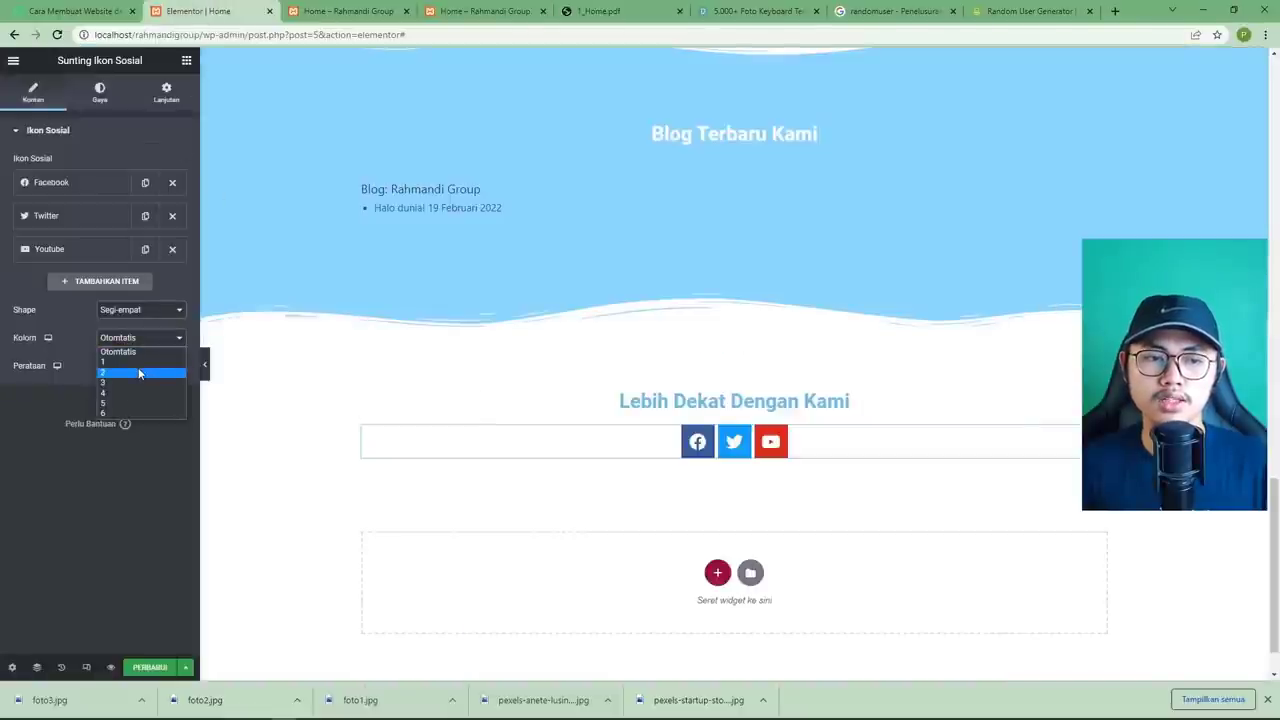
{"action": "left_click", "coordinate": [139, 373]}
{"action": "left_click", "coordinate": [130, 342]}
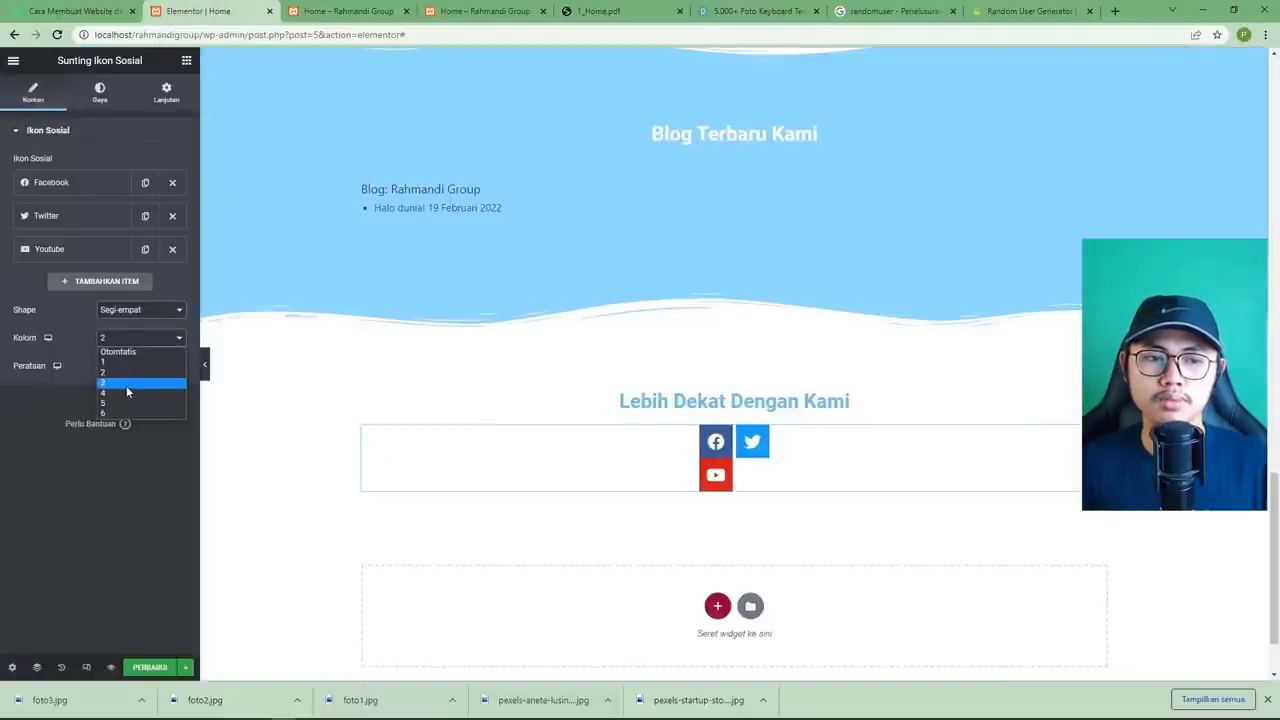
{"action": "left_click", "coordinate": [122, 362]}
{"action": "left_click", "coordinate": [124, 343]}
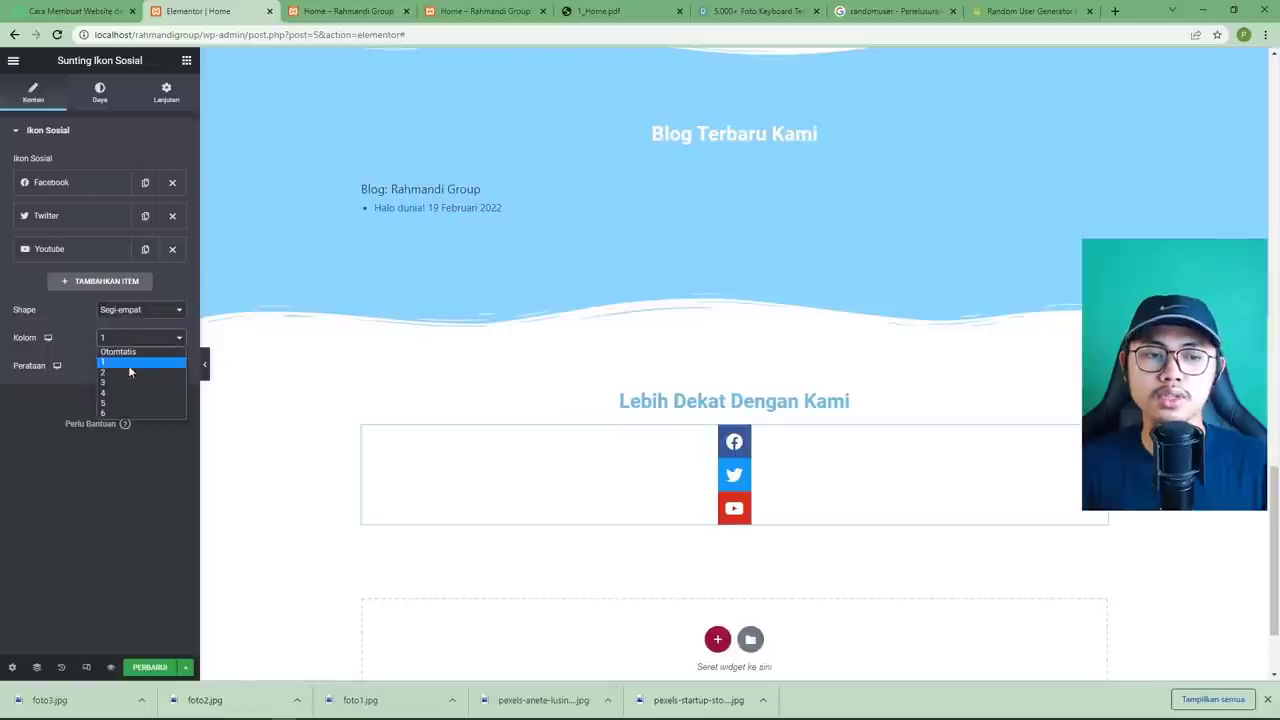
{"action": "left_click", "coordinate": [126, 349]}
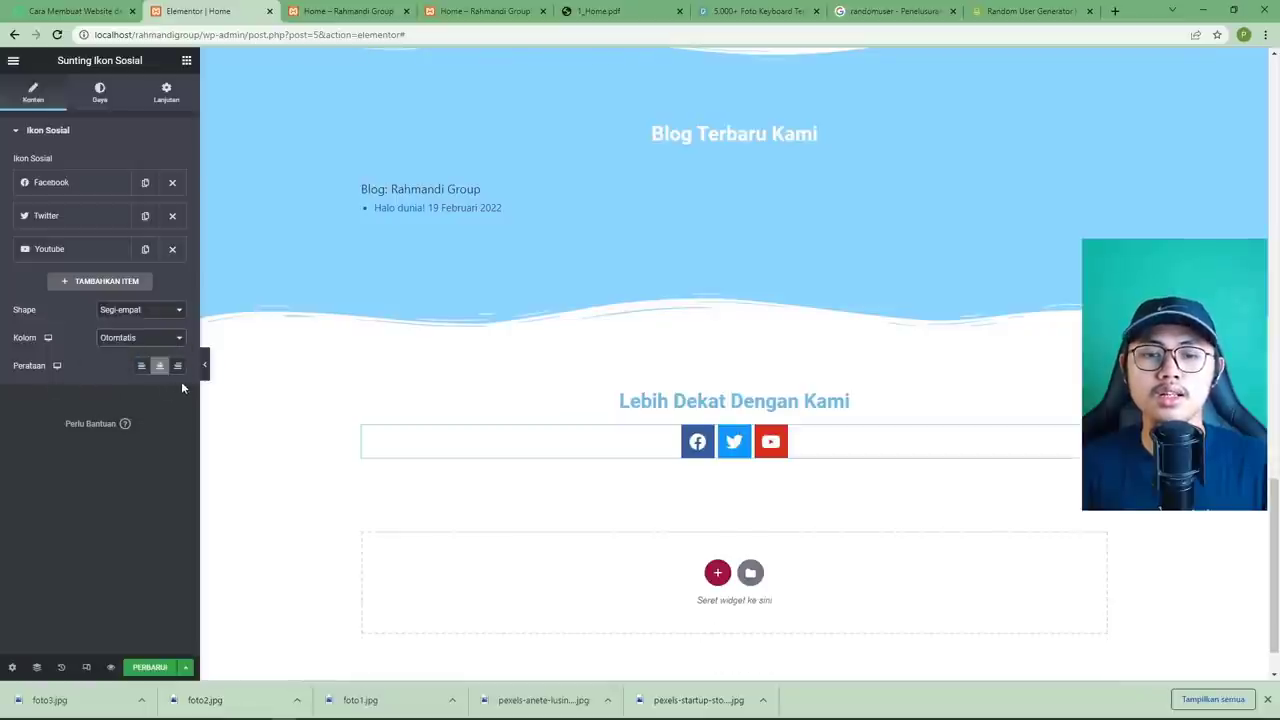
{"action": "key", "text": "ctrl+s"}
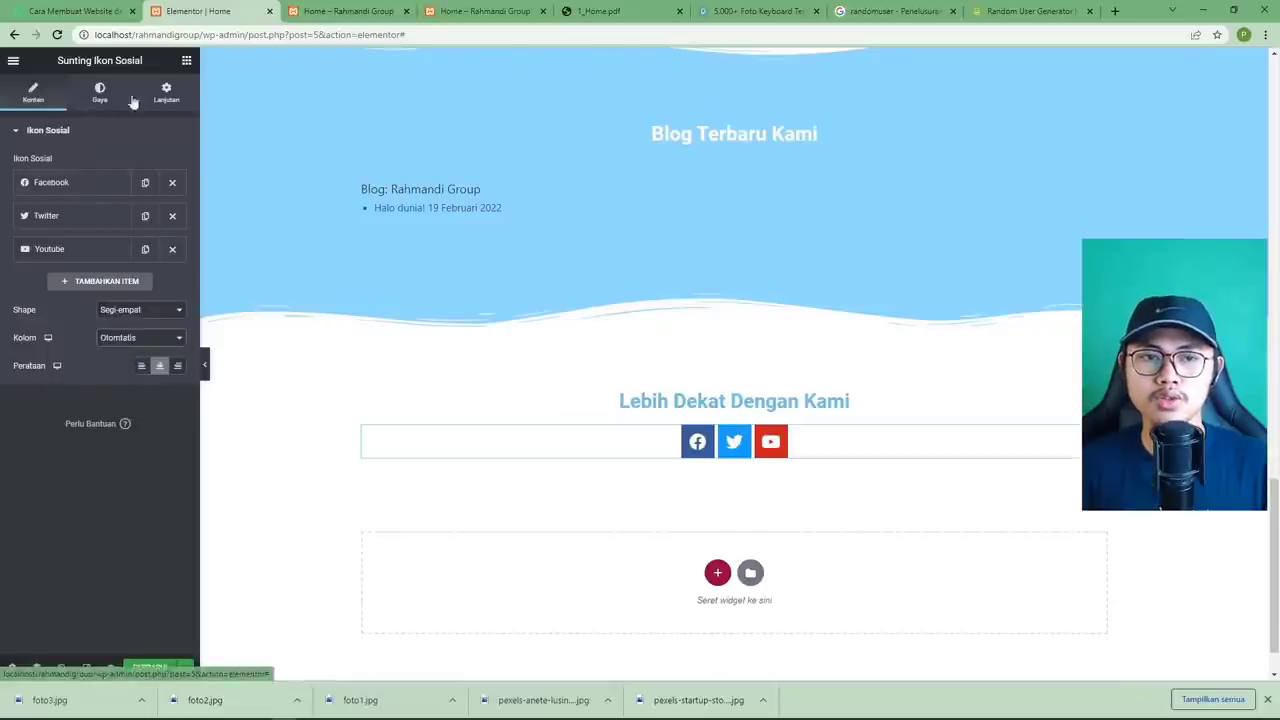
{"action": "left_click", "coordinate": [587, 11]}
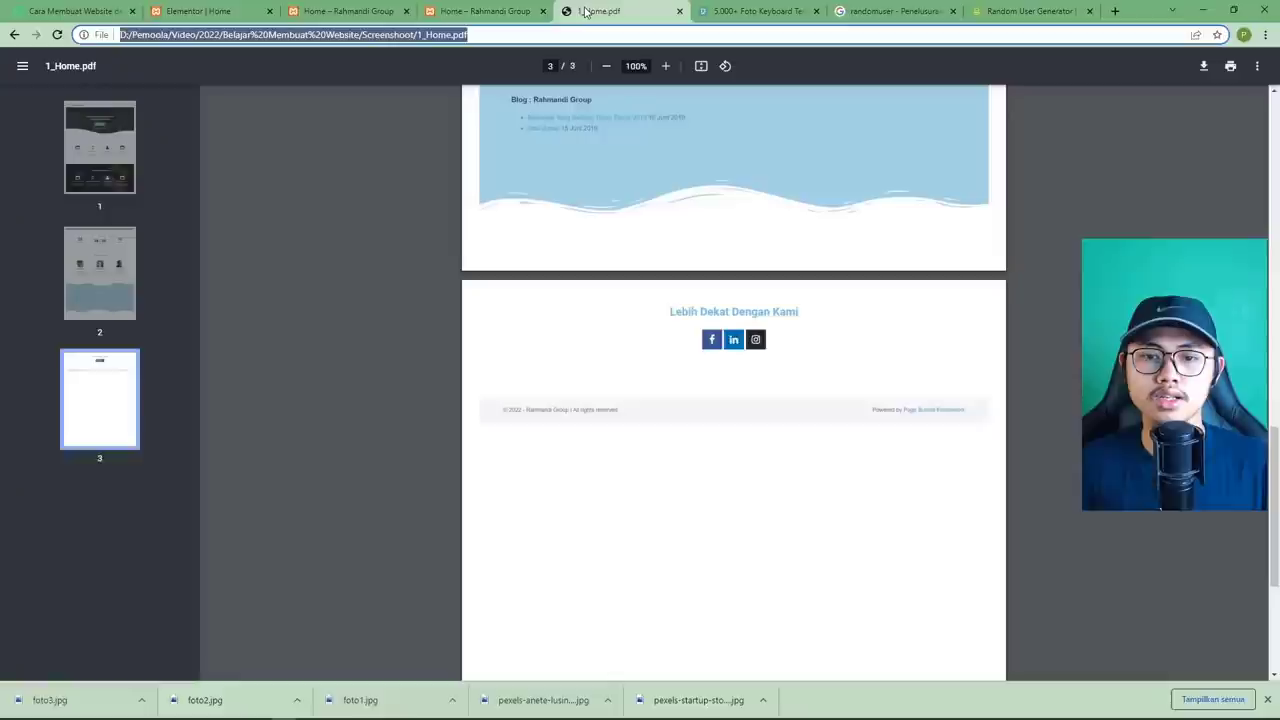
{"action": "left_click", "coordinate": [199, 11]}
Try a custom green icon colour, then revert the icons to Warna Resmi.
{"action": "left_click", "coordinate": [100, 92]}
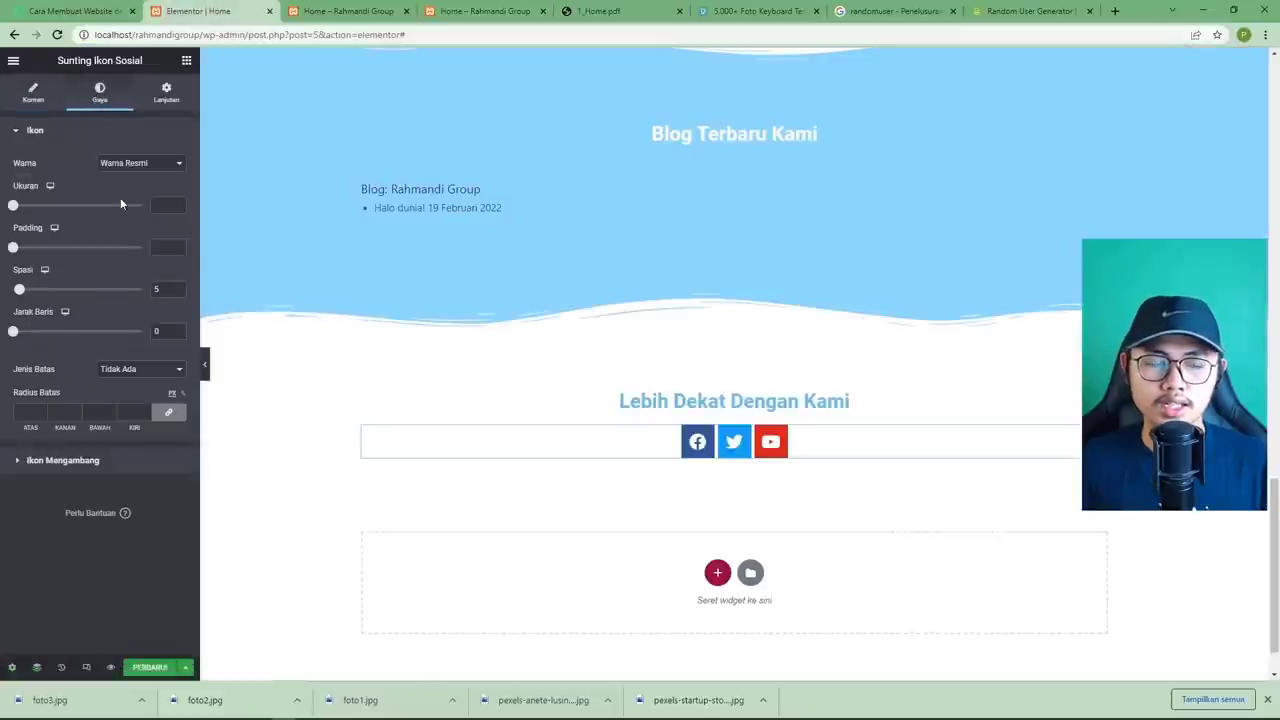
{"action": "left_click", "coordinate": [134, 166]}
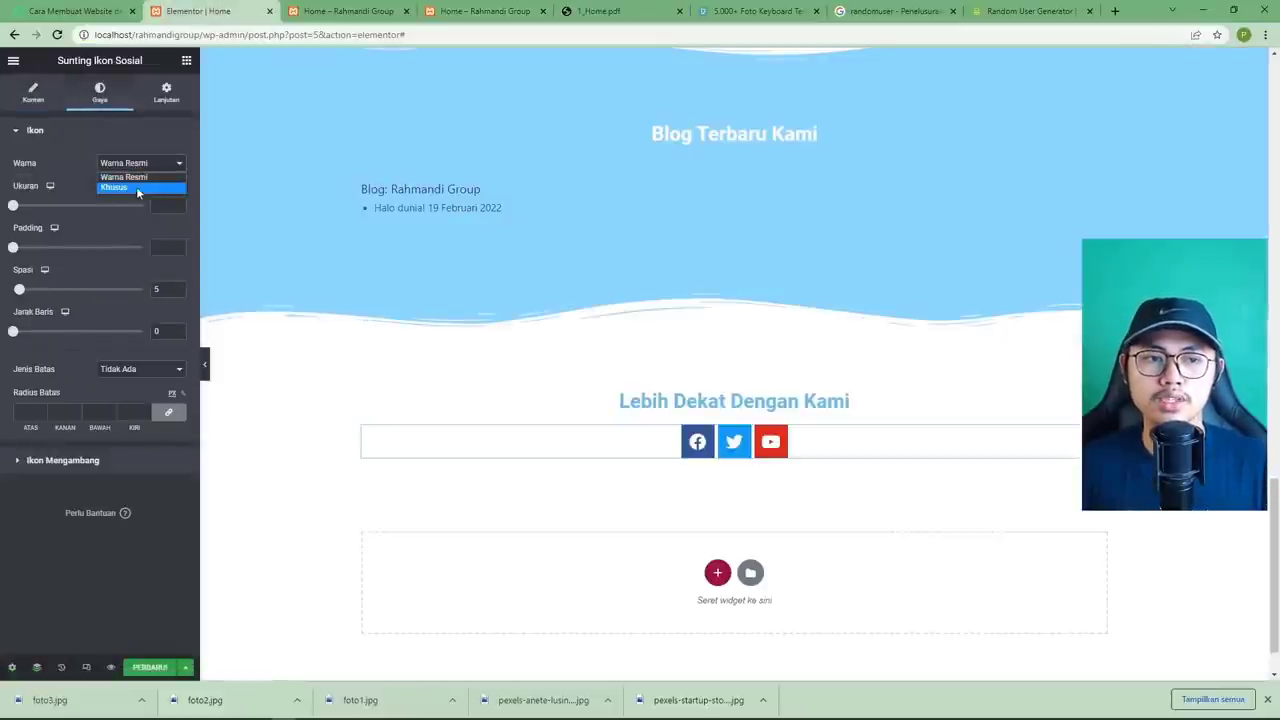
{"action": "left_click", "coordinate": [136, 186]}
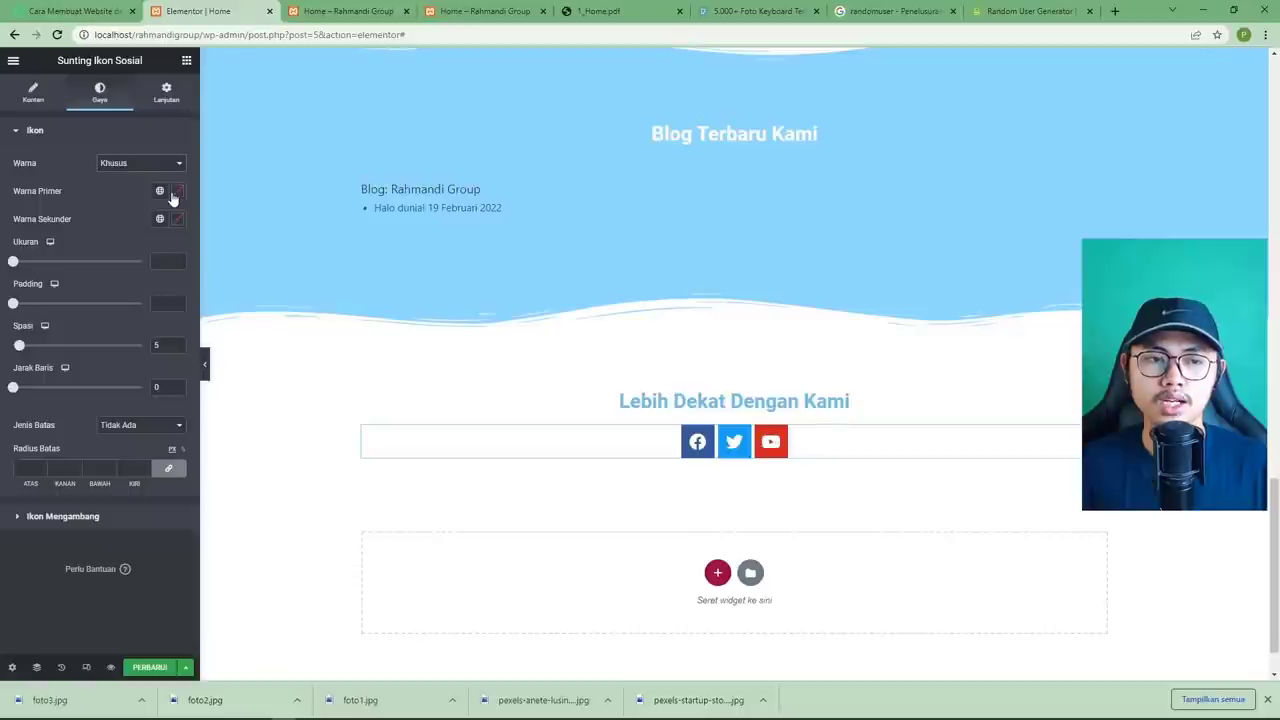
{"action": "left_click", "coordinate": [176, 192]}
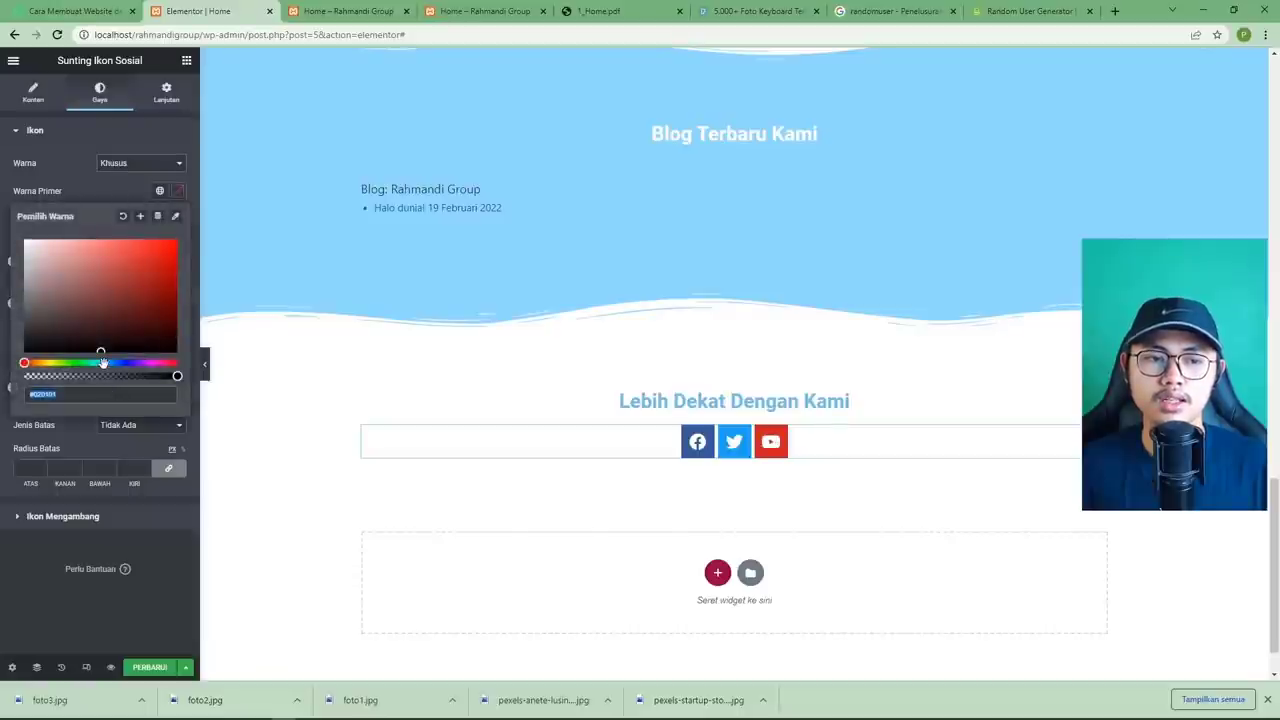
{"action": "left_click_drag", "start_coordinate": [103, 362], "coordinate": [84, 362]}
{"action": "mouse_move", "coordinate": [88, 284]}
{"action": "left_mouse_down"}
{"action": "mouse_move", "coordinate": [117, 246]}
{"action": "mouse_move", "coordinate": [104, 283]}
{"action": "left_mouse_up"}
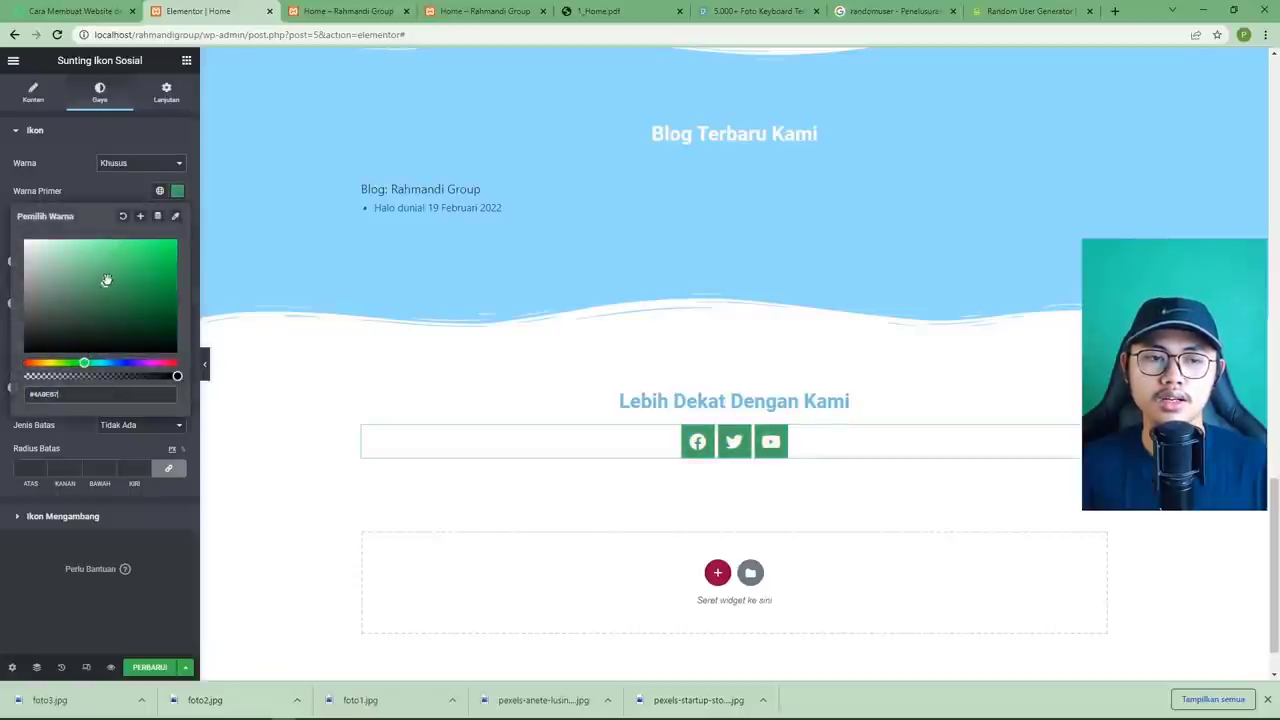
{"action": "left_click", "coordinate": [168, 210]}
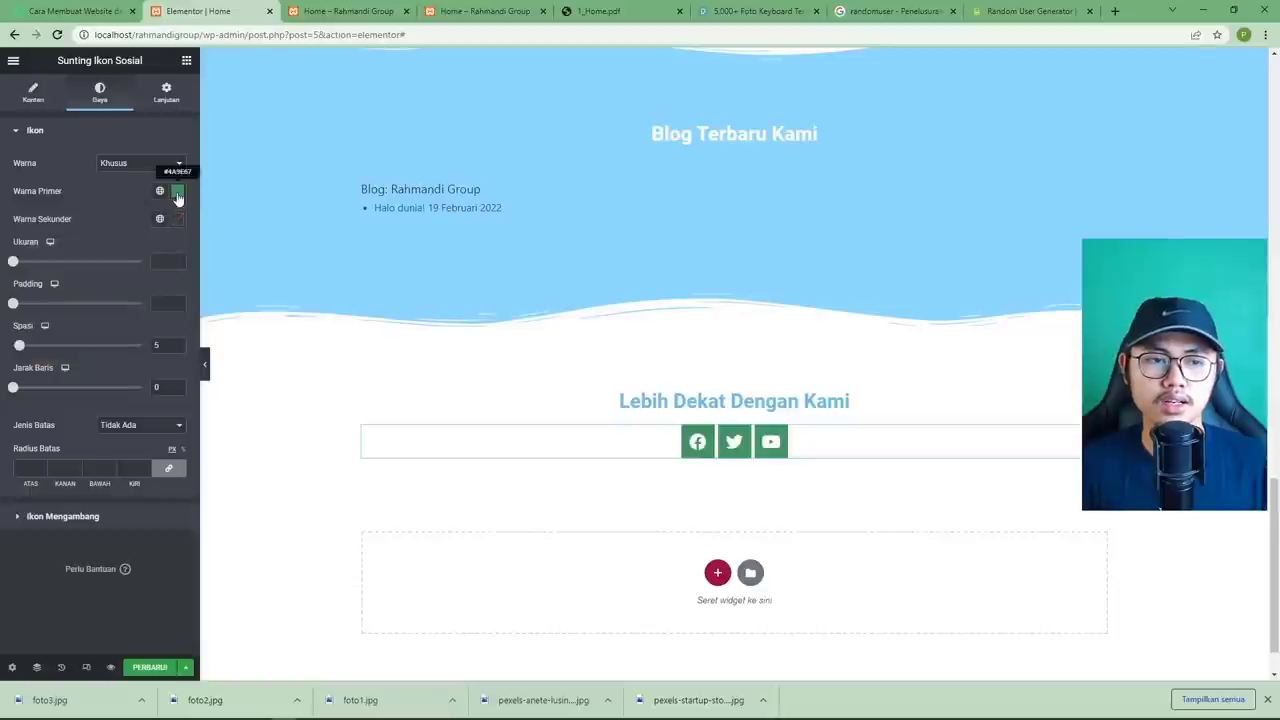
{"action": "left_click", "coordinate": [165, 164]}
{"action": "left_click", "coordinate": [146, 182]}
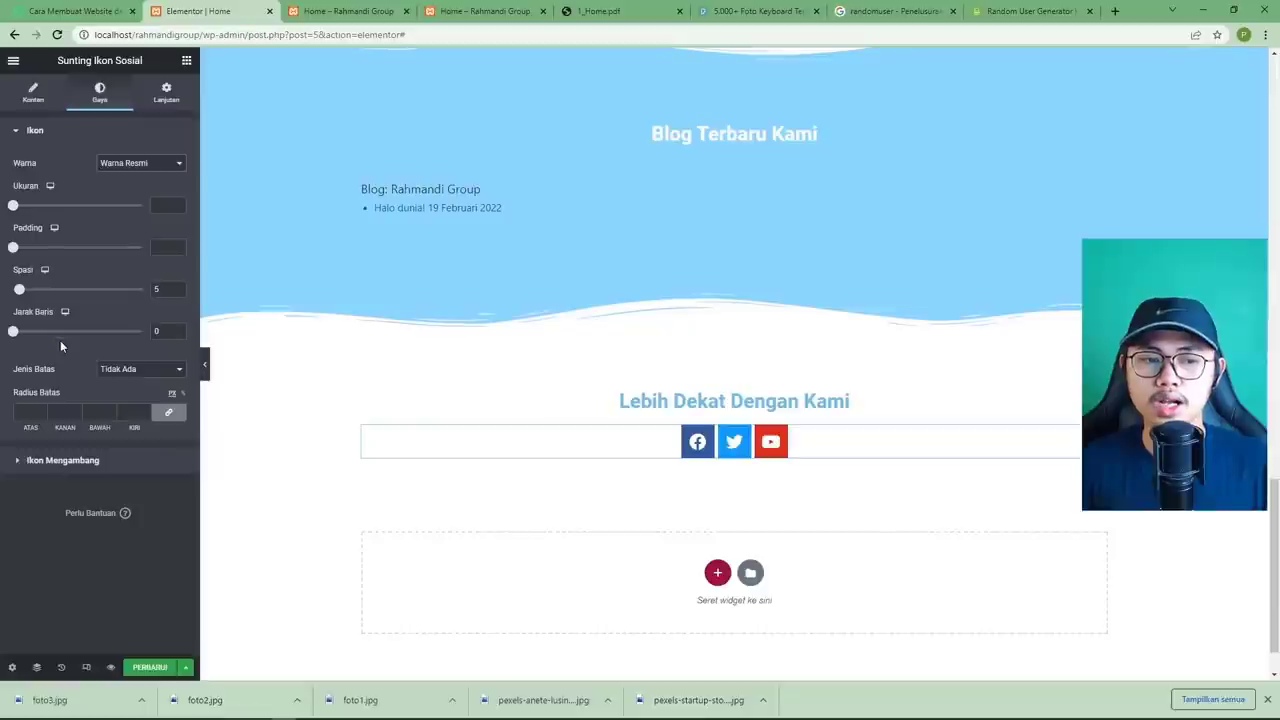
Try the Shrink hover animation on the icons, then clear it to none.
{"action": "left_click", "coordinate": [92, 460]}
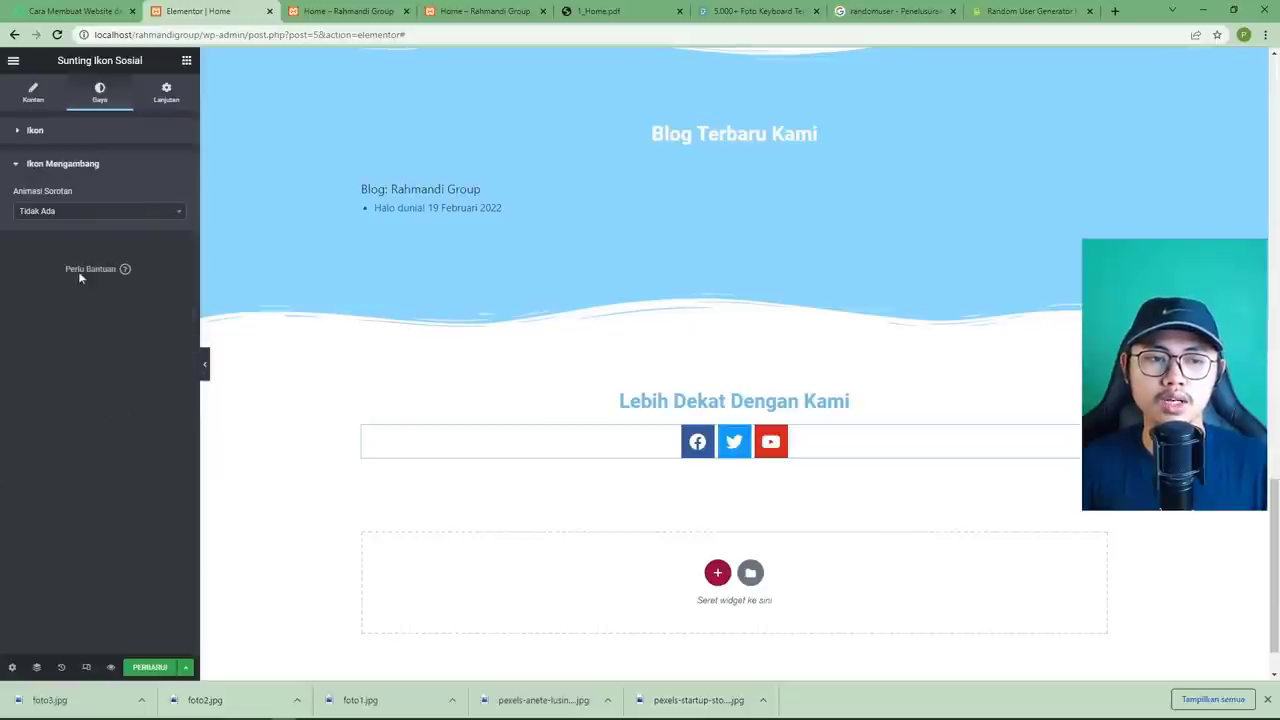
{"action": "left_click", "coordinate": [67, 212]}
{"action": "left_click", "coordinate": [67, 214]}
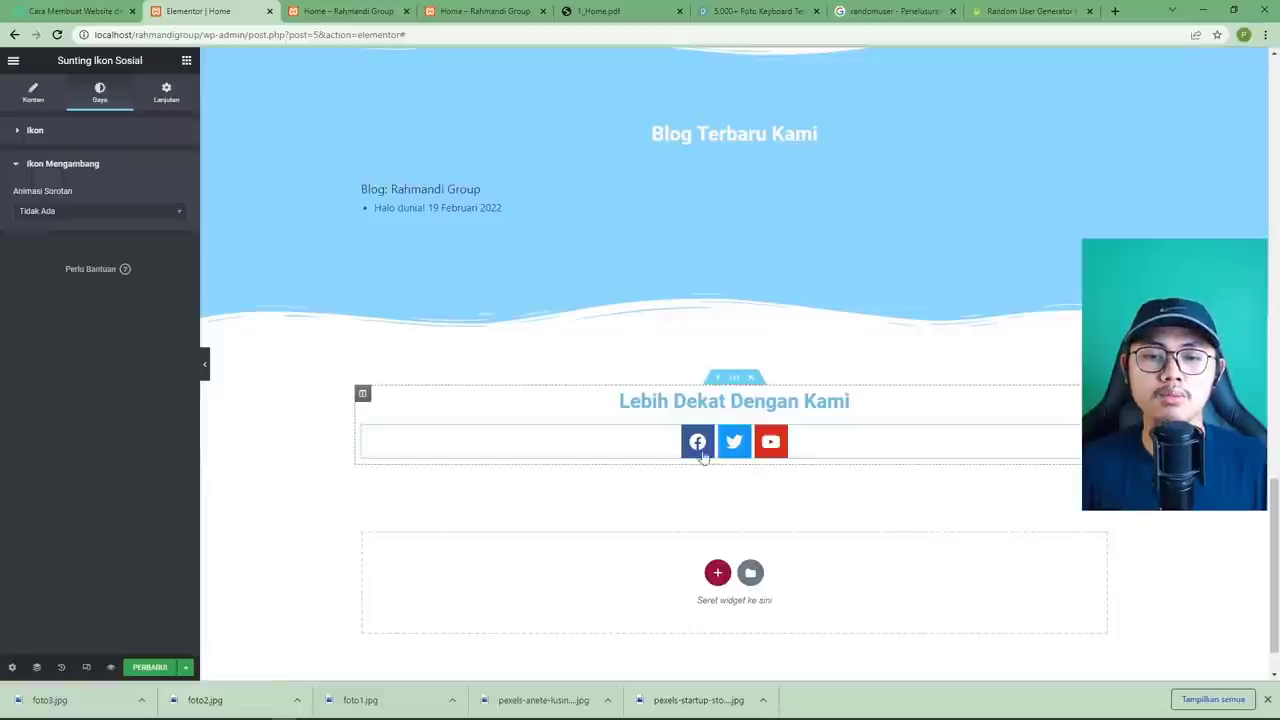
{"action": "left_click", "coordinate": [63, 214]}
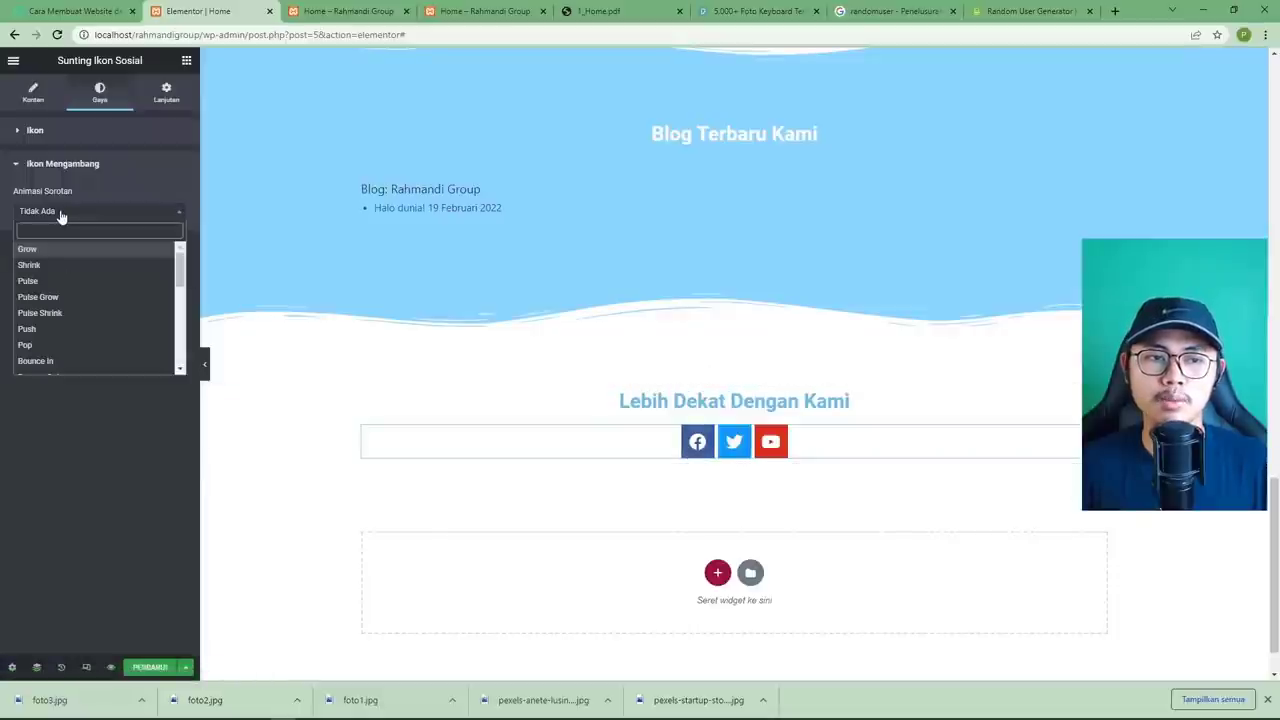
{"action": "left_click", "coordinate": [62, 266]}
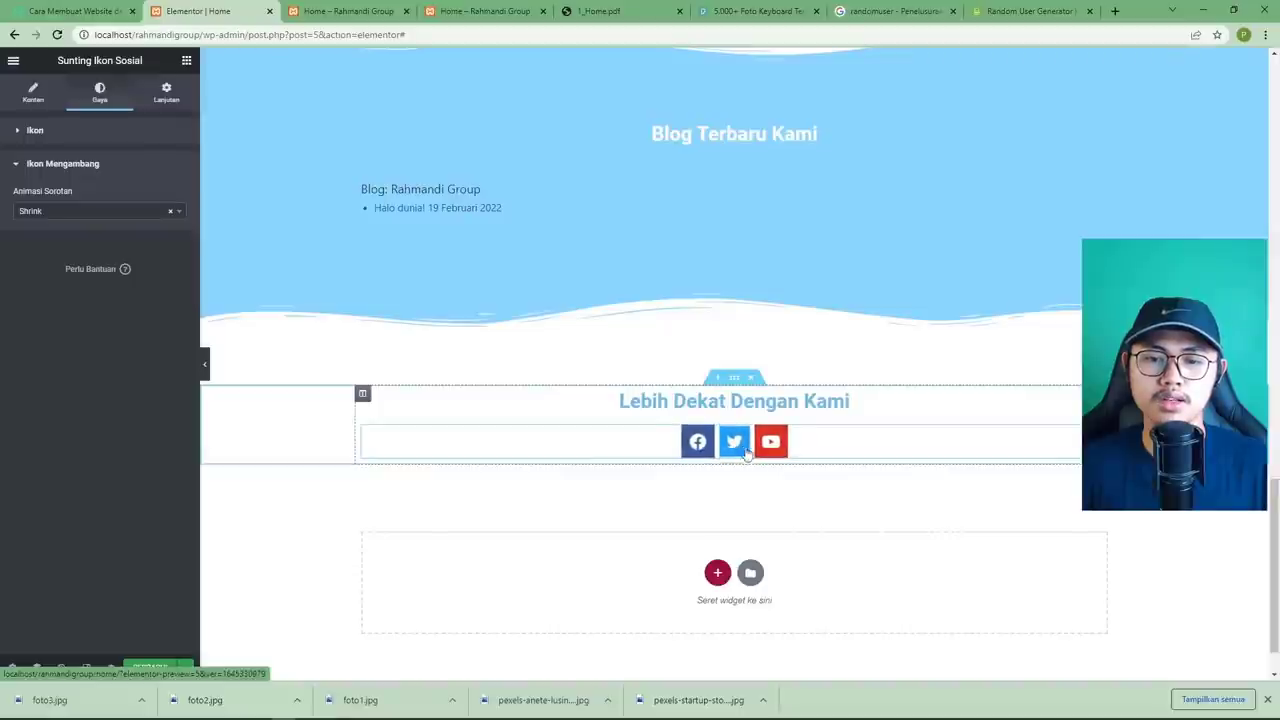
{"action": "left_click", "coordinate": [68, 213]}
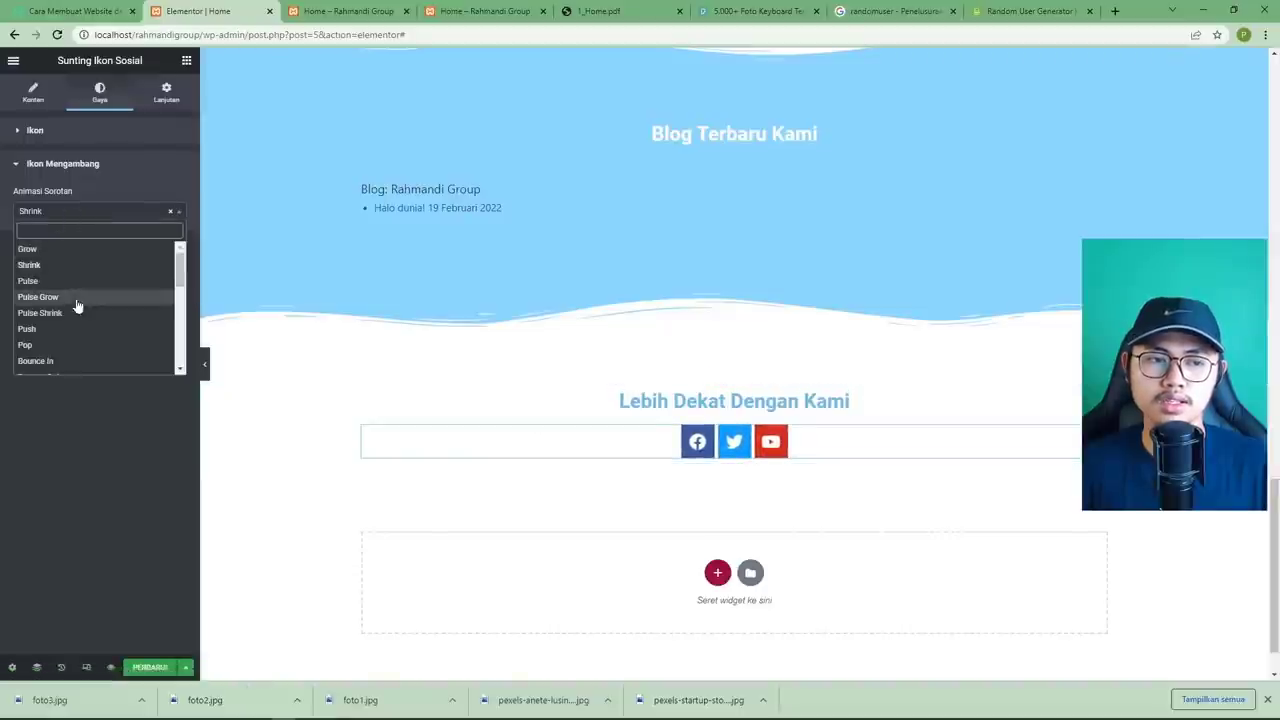
{"action": "left_click", "coordinate": [171, 213]}
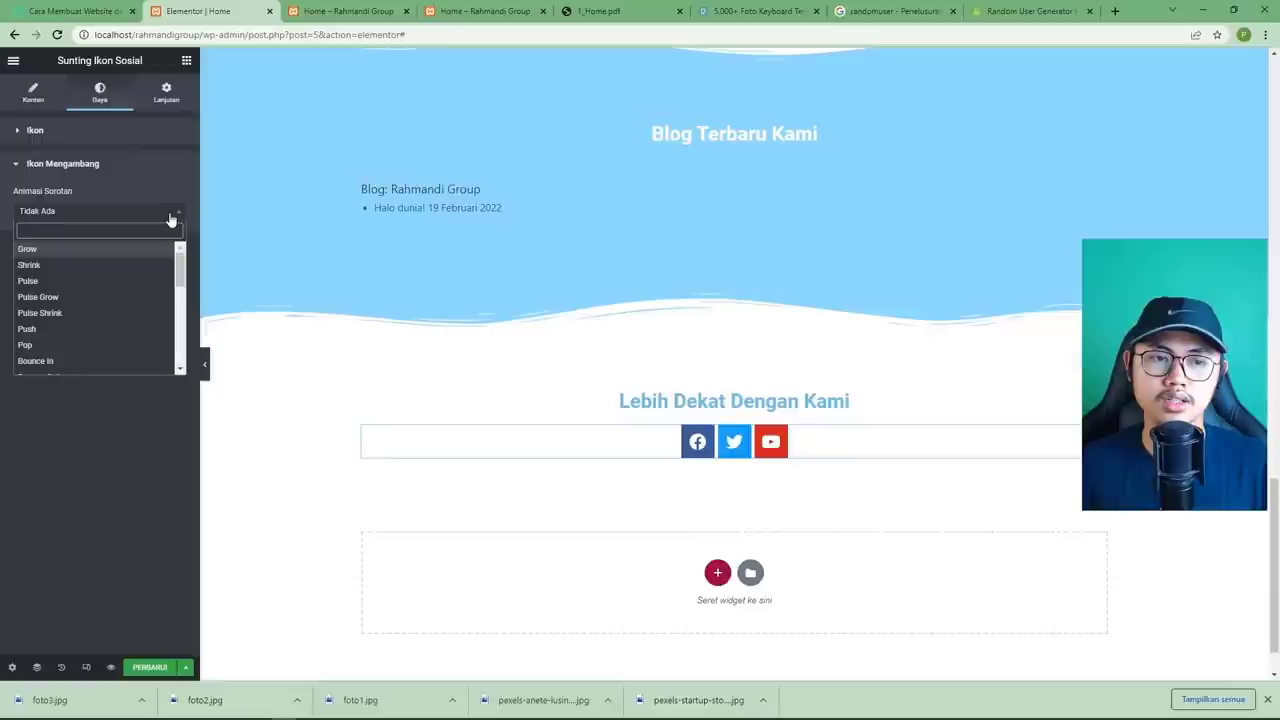
{"action": "left_click", "coordinate": [90, 421]}
Save the page changes and scroll through the updated homepage.
{"action": "left_click", "coordinate": [158, 664]}
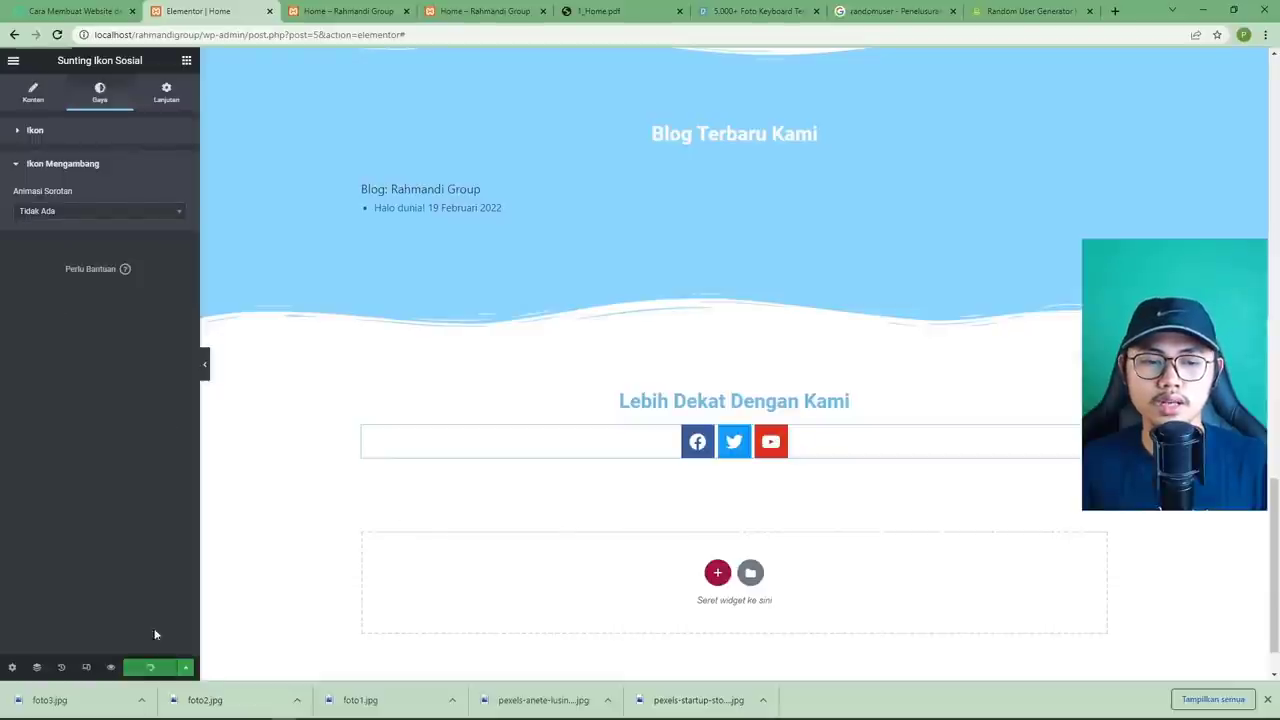
{"action": "left_click", "coordinate": [336, 13]}
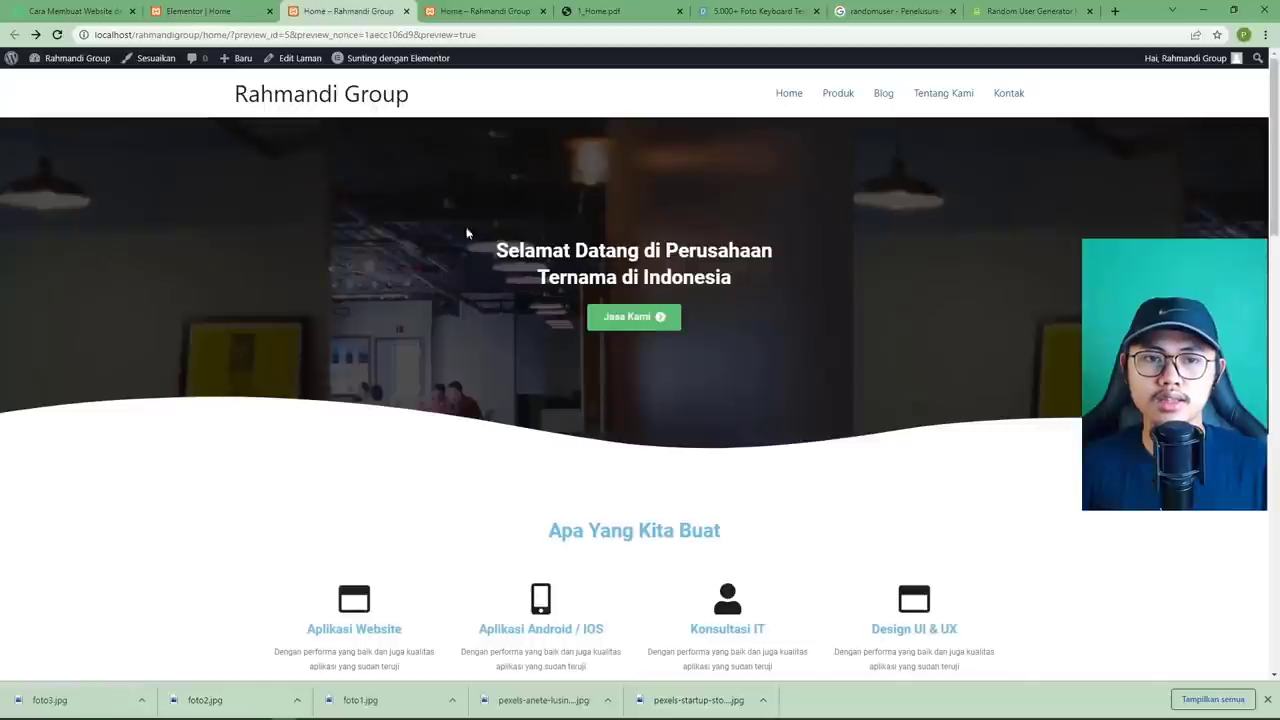
{"action": "scroll", "coordinate": [507, 302], "scroll_direction": "down", "scroll_amount": 15}
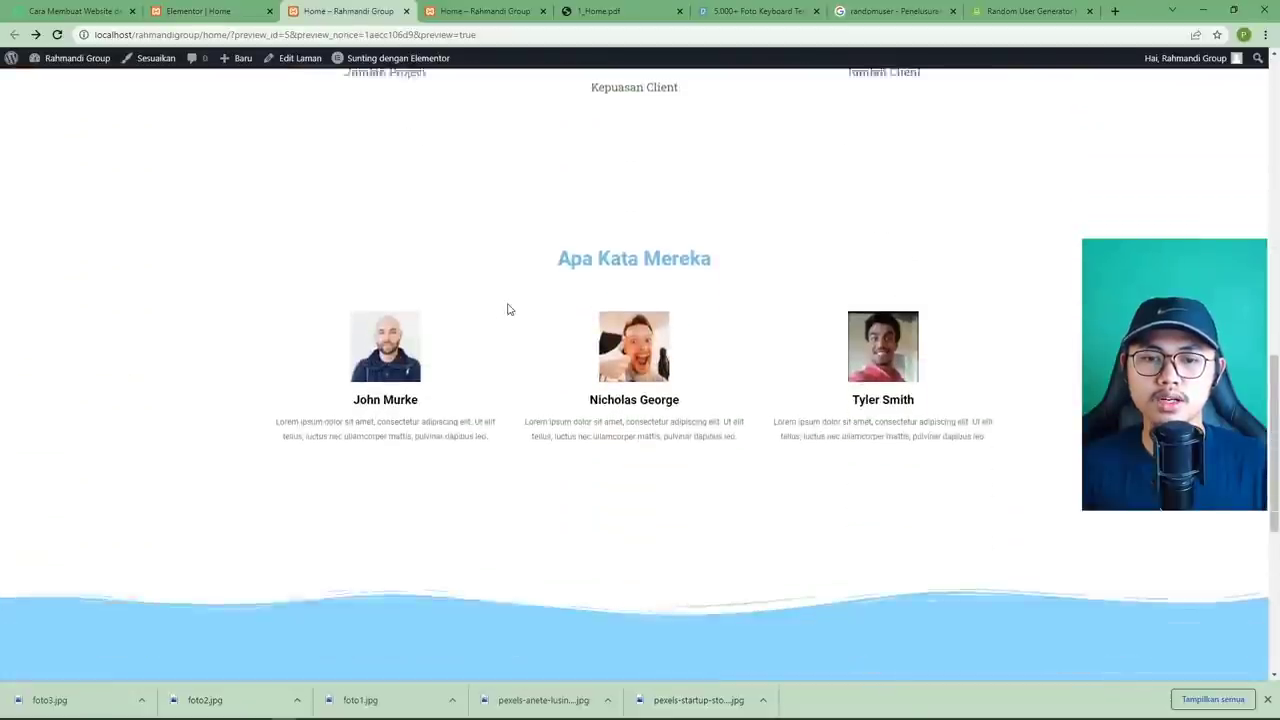
{"action": "scroll", "coordinate": [507, 309], "scroll_direction": "down", "scroll_amount": 3}
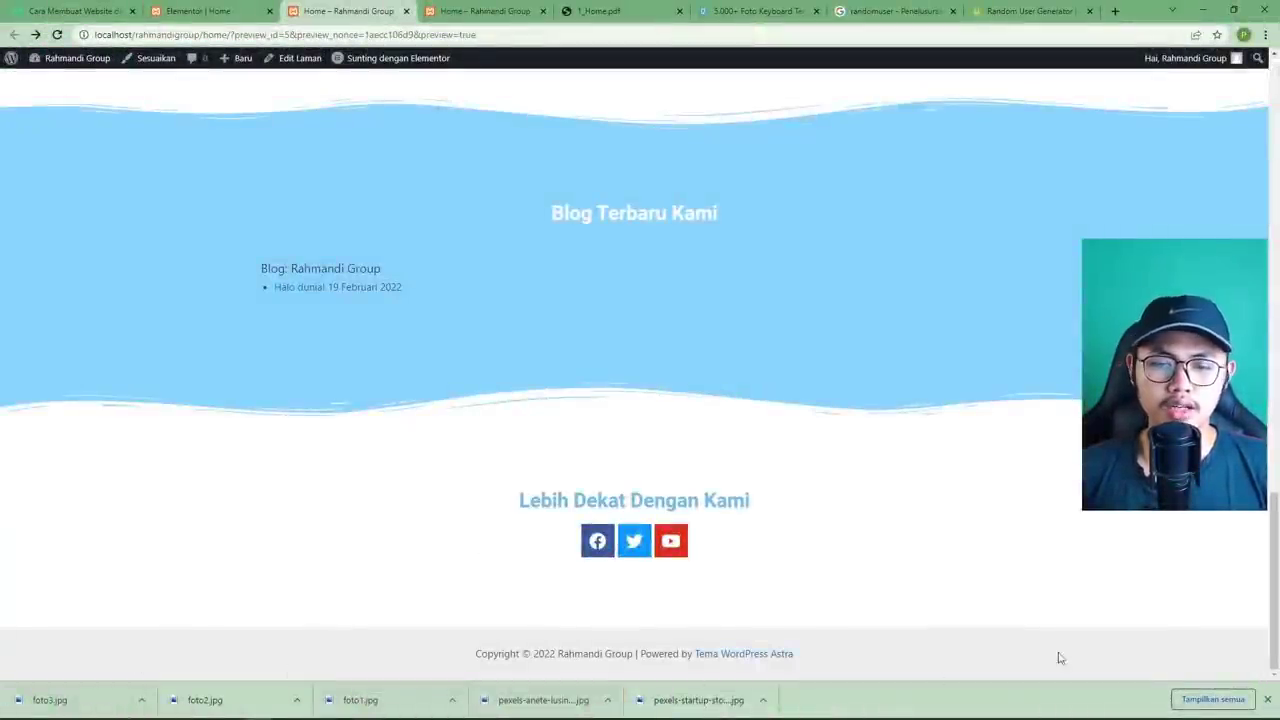
Close the downloads bar and the Random User, Google search, Pexels and 1_Home.pdf tabs.
{"action": "left_click", "coordinate": [1267, 697]}
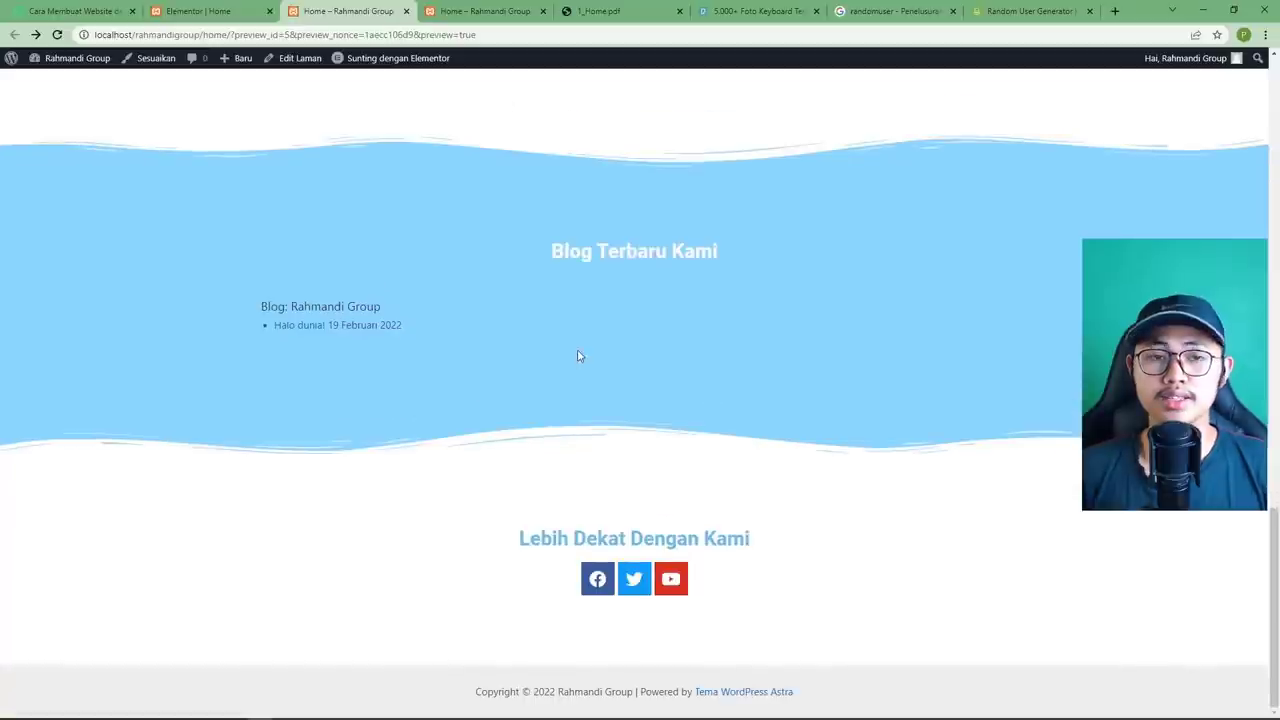
{"action": "left_click", "coordinate": [1025, 11]}
{"action": "left_click", "coordinate": [1089, 11]}
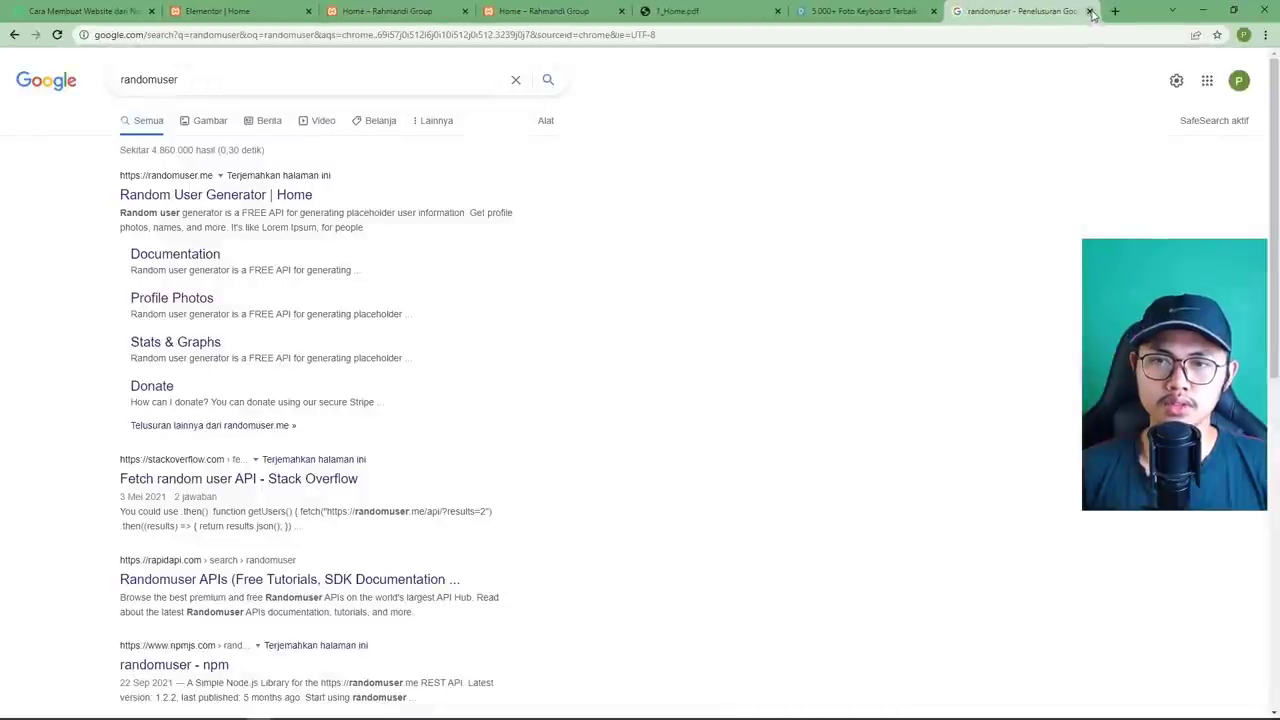
{"action": "left_click", "coordinate": [1089, 11]}
{"action": "left_click", "coordinate": [951, 11]}
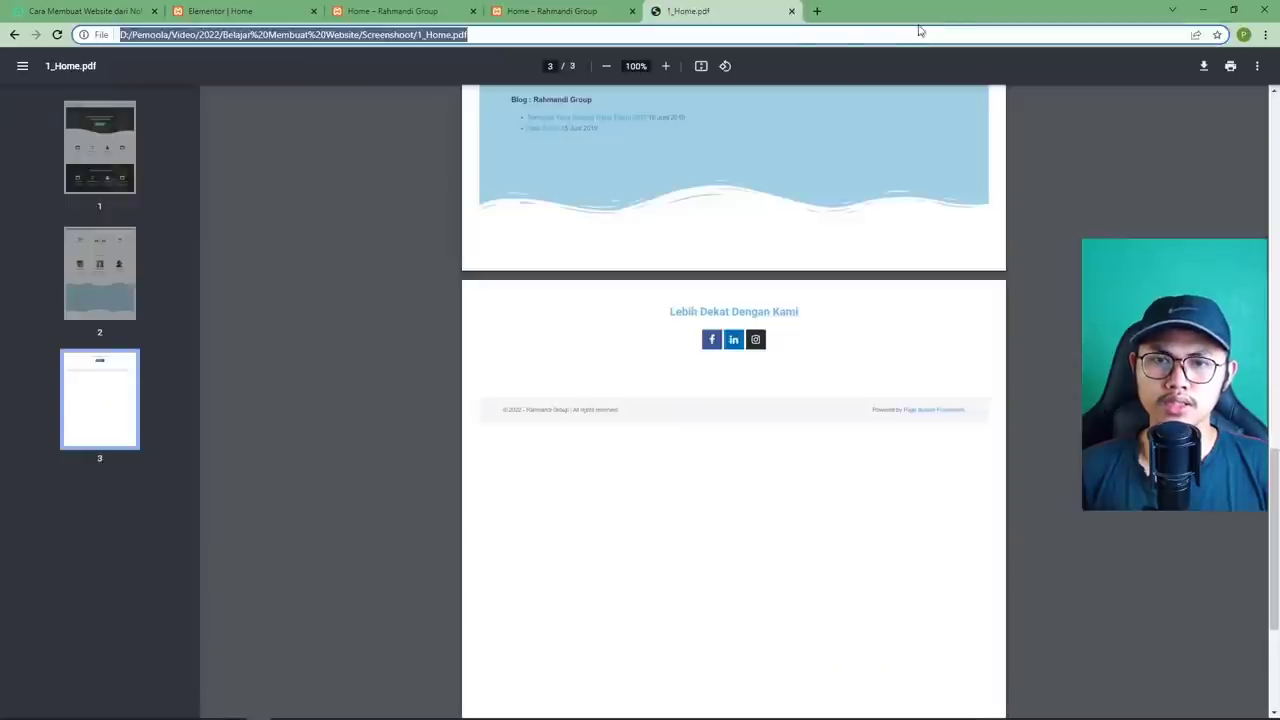
{"action": "left_click", "coordinate": [791, 11]}
Return to the homepage view and scroll back to its top.
{"action": "left_click", "coordinate": [415, 12]}
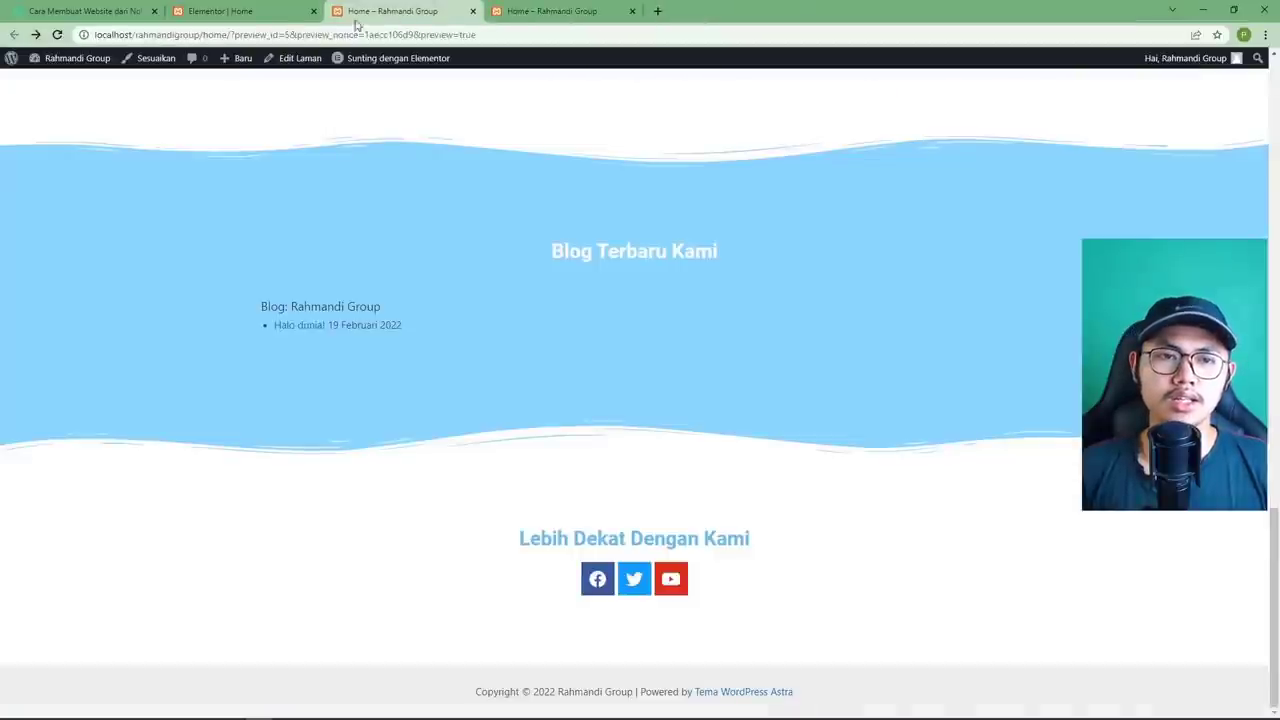
{"action": "scroll", "coordinate": [500, 294], "scroll_direction": "up", "scroll_amount": 20}
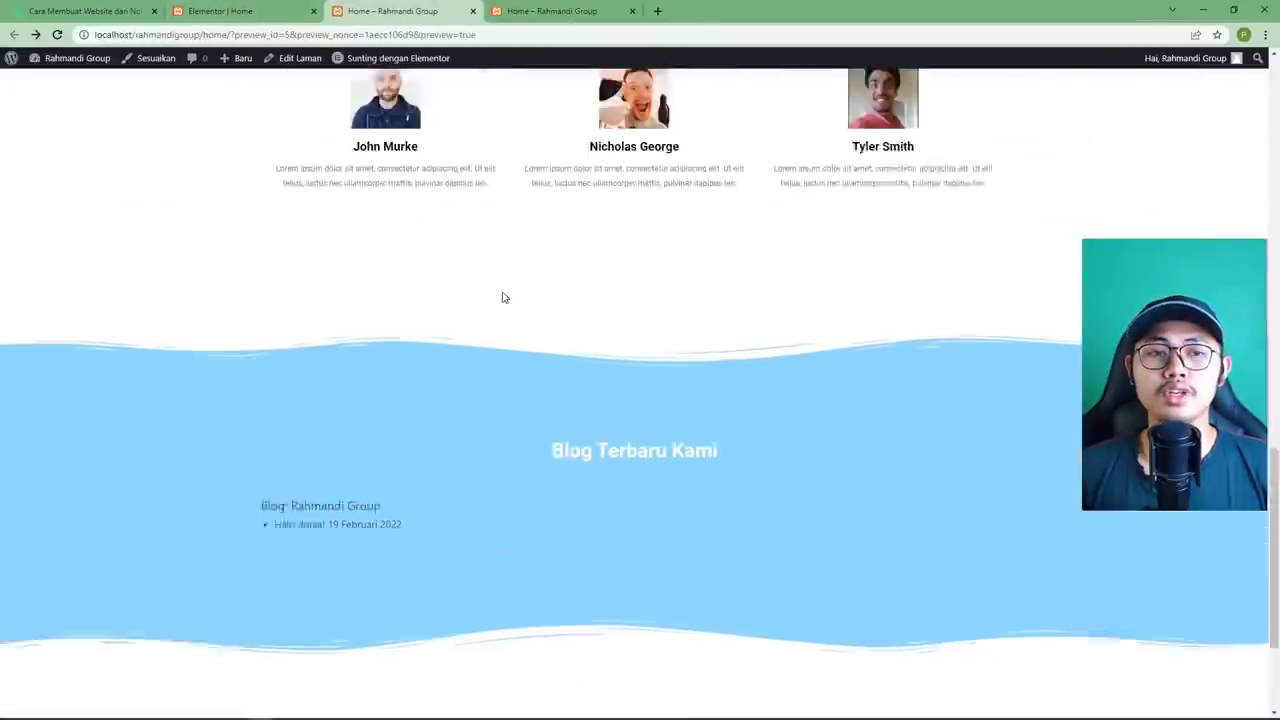
{"action": "scroll", "coordinate": [504, 297], "scroll_direction": "up", "scroll_amount": 2}
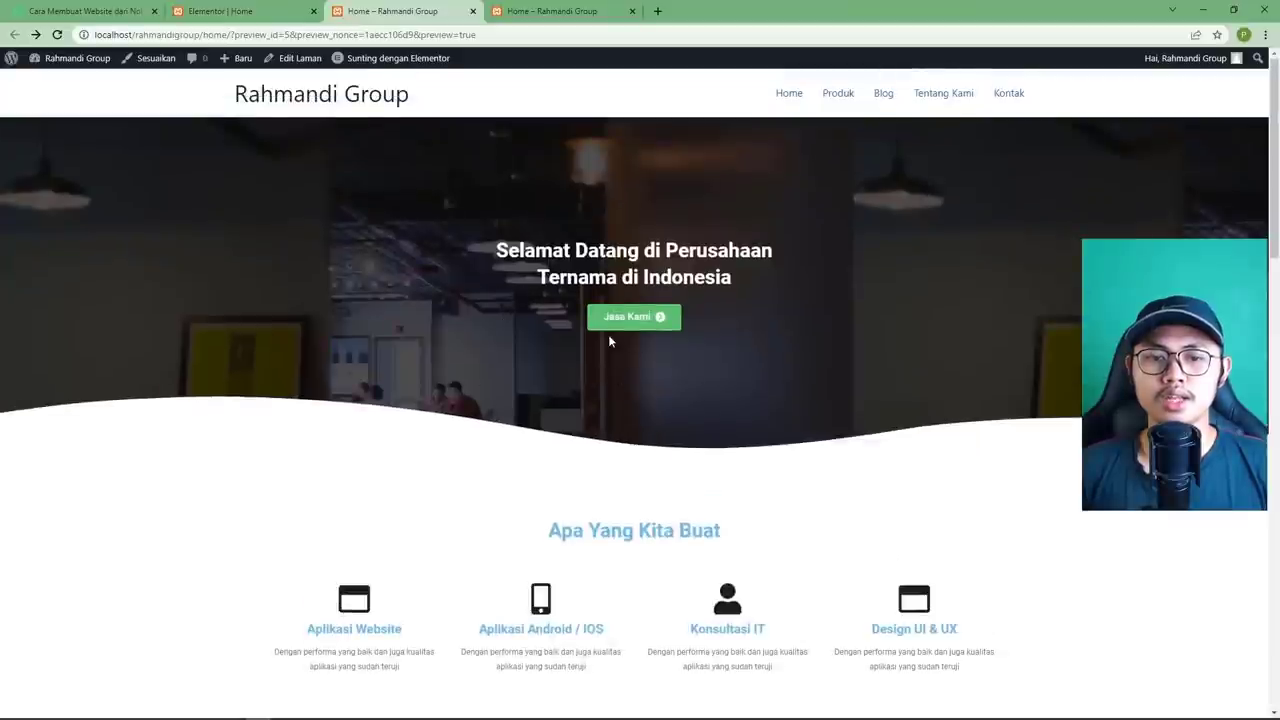
{"action": "scroll", "coordinate": [609, 341], "scroll_direction": "down", "scroll_amount": 20}
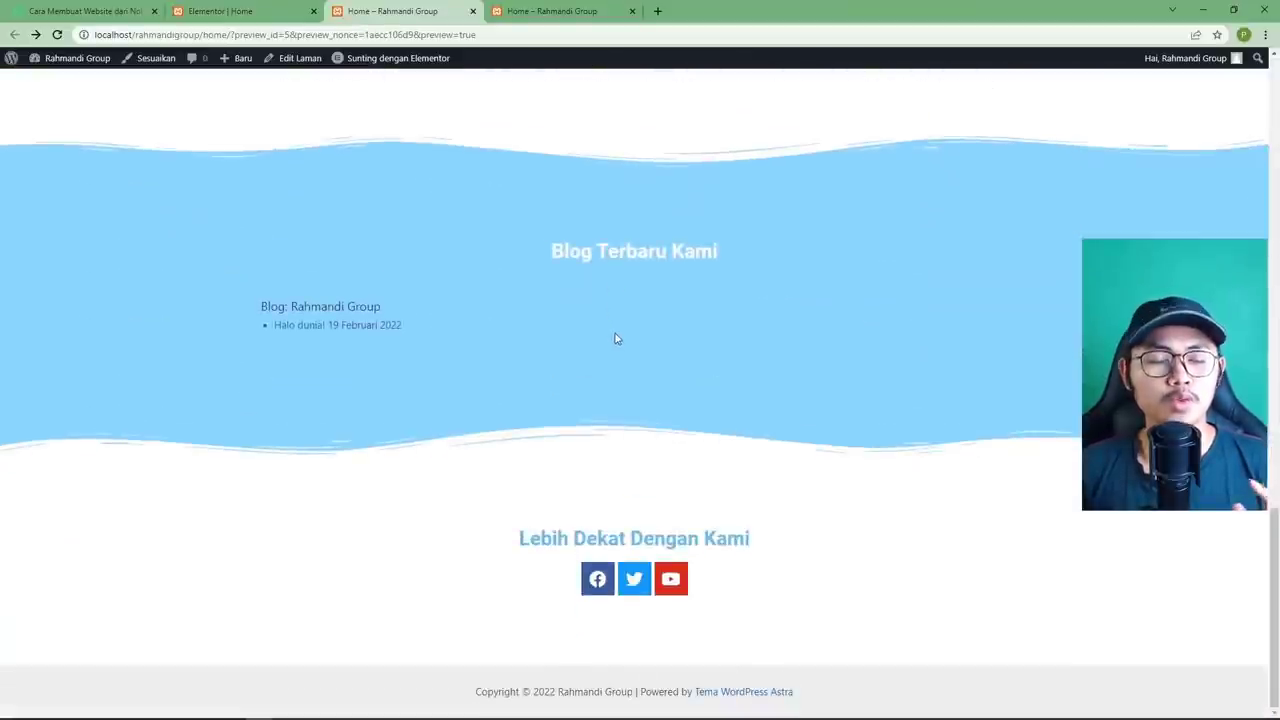
{"action": "scroll", "coordinate": [615, 338], "scroll_direction": "up", "scroll_amount": 20}
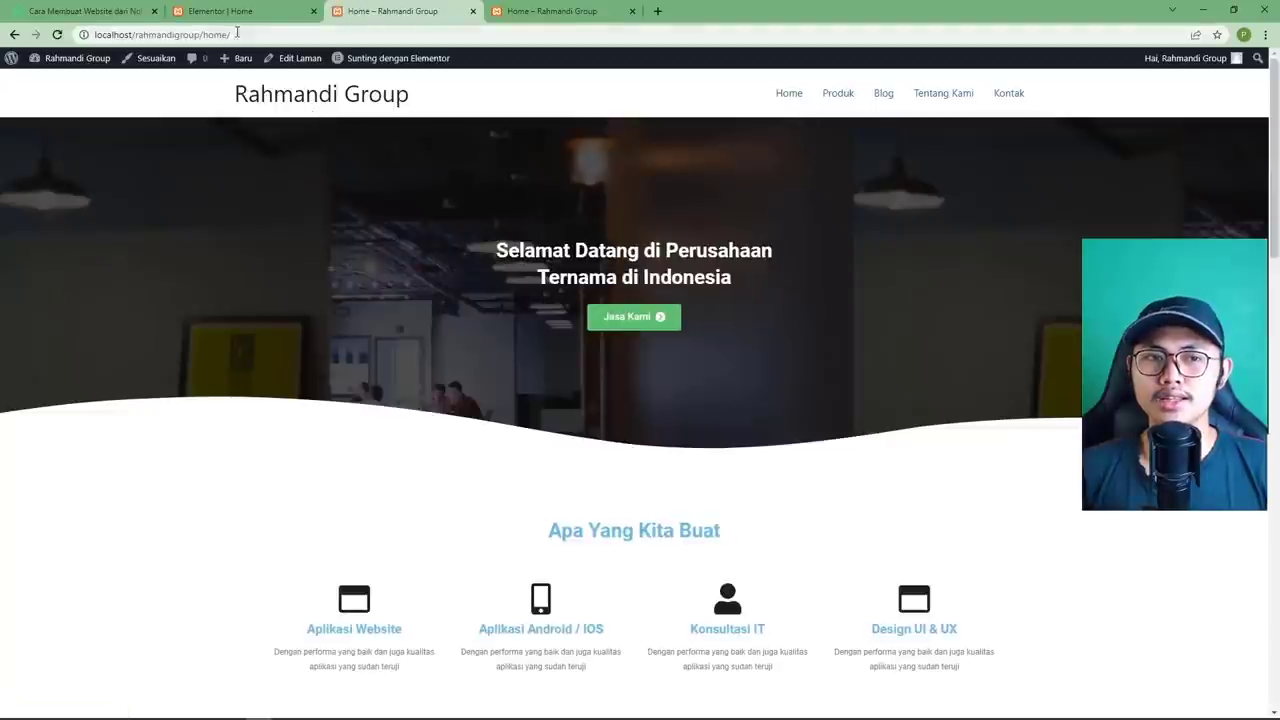
Add '.com' after rahmandigroup in the address and load the home URL.
{"action": "left_click_drag", "start_coordinate": [237, 34], "coordinate": [135, 35]}
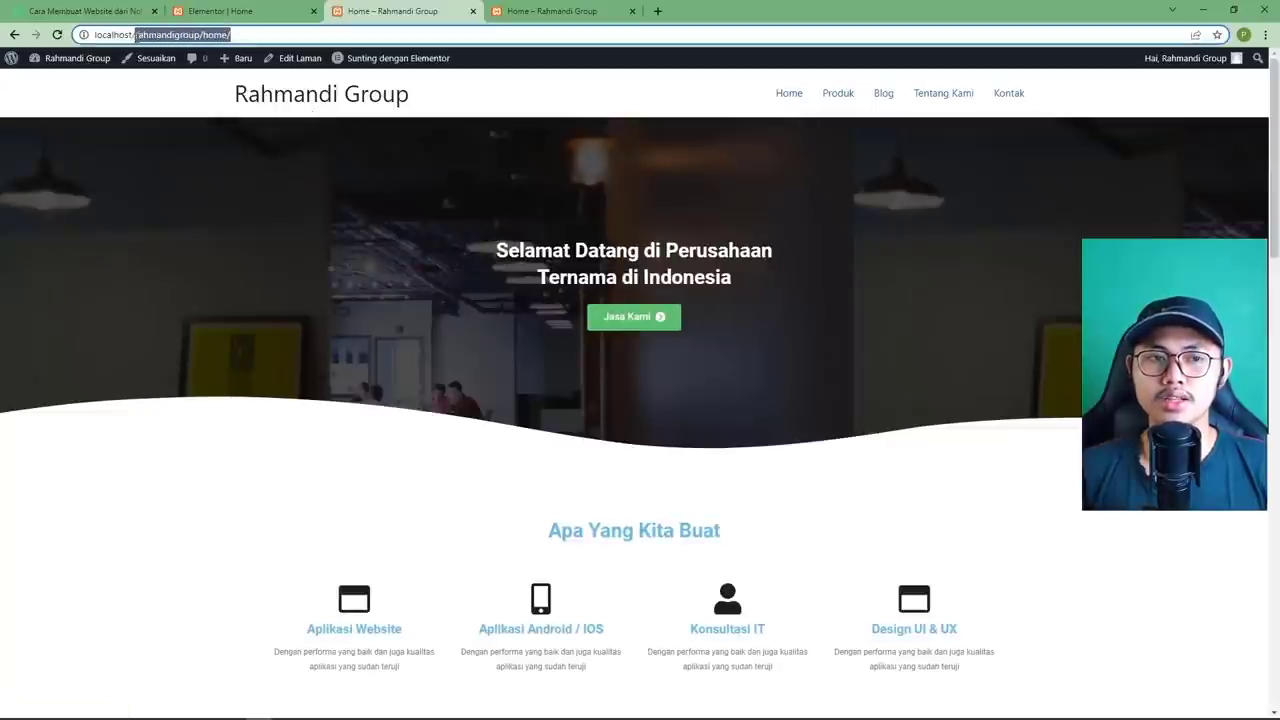
{"action": "left_click", "coordinate": [234, 34]}
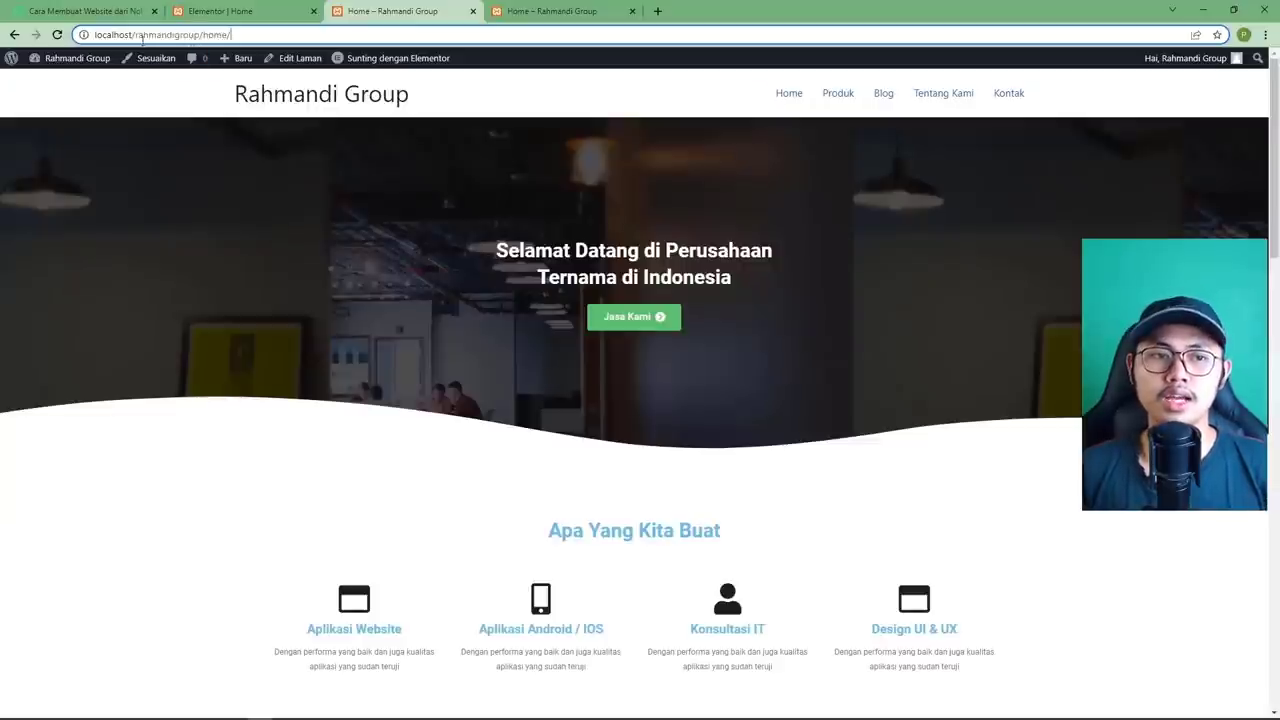
{"action": "left_click_drag", "start_coordinate": [137, 34], "coordinate": [190, 34]}
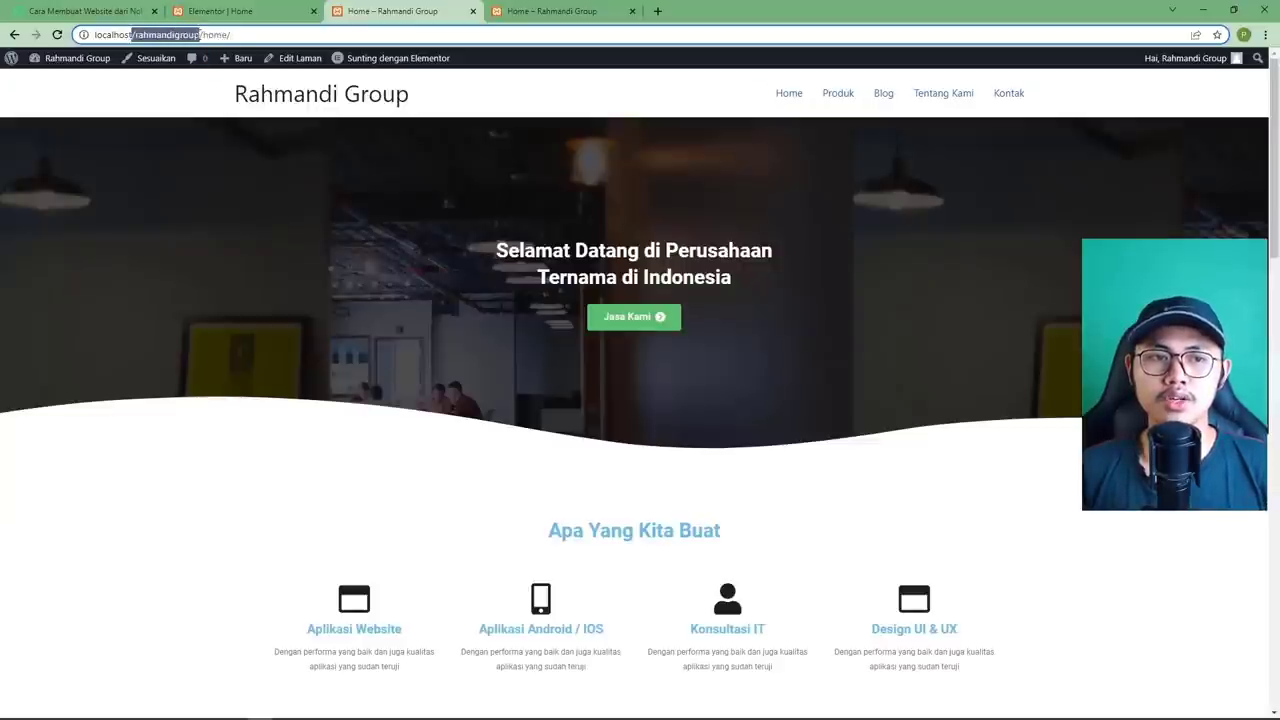
{"action": "left_click", "coordinate": [201, 36]}
{"action": "mouse_move", "coordinate": [245, 60]}
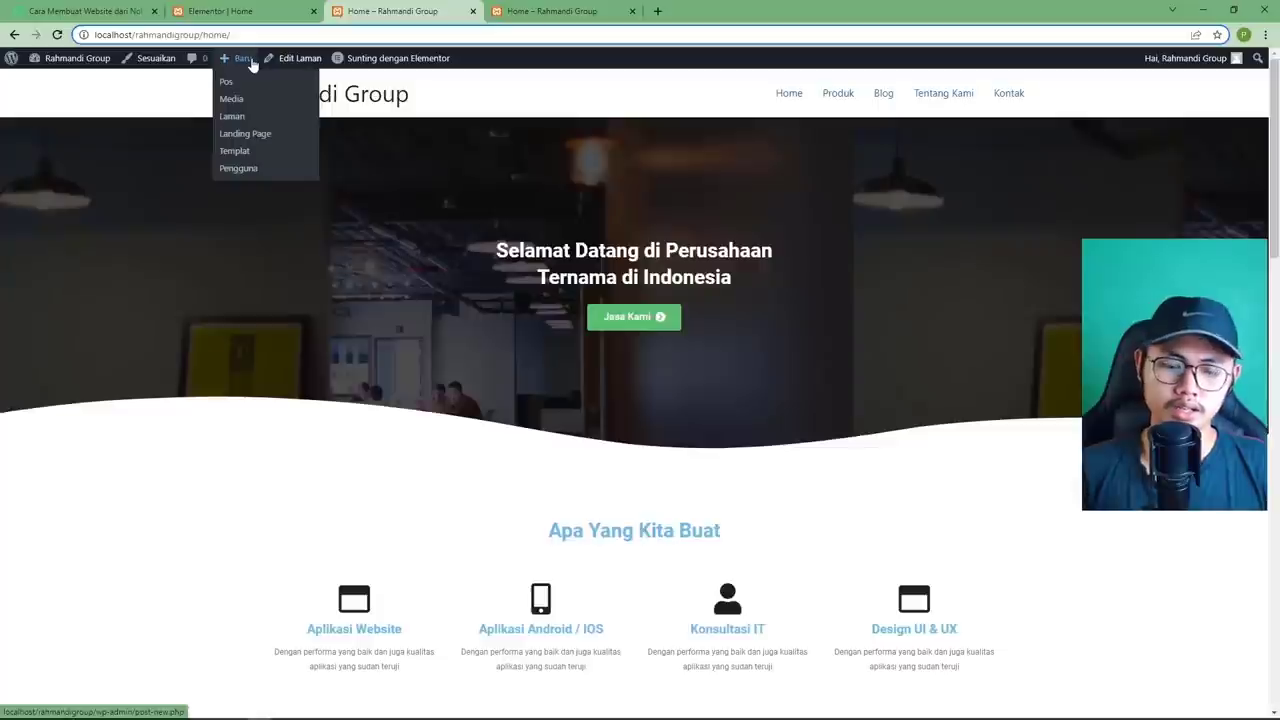
{"action": "type", "text": ".com"}
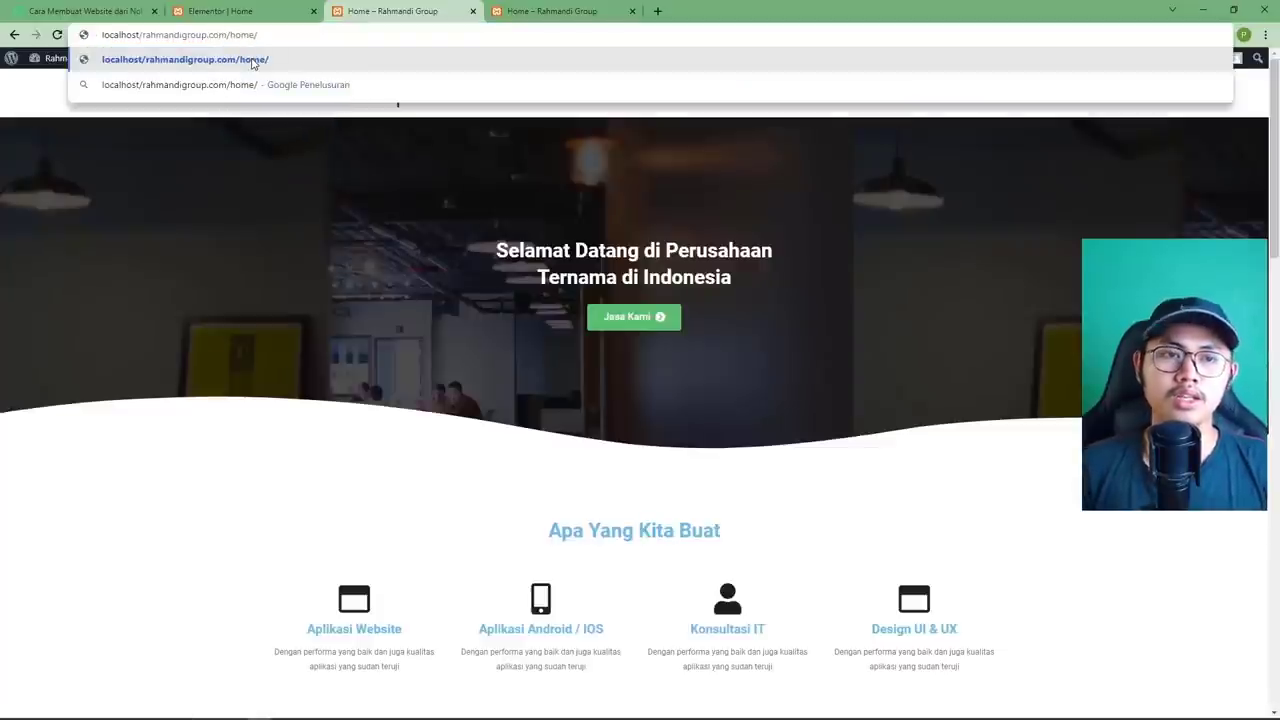
{"action": "key", "text": "Return"}
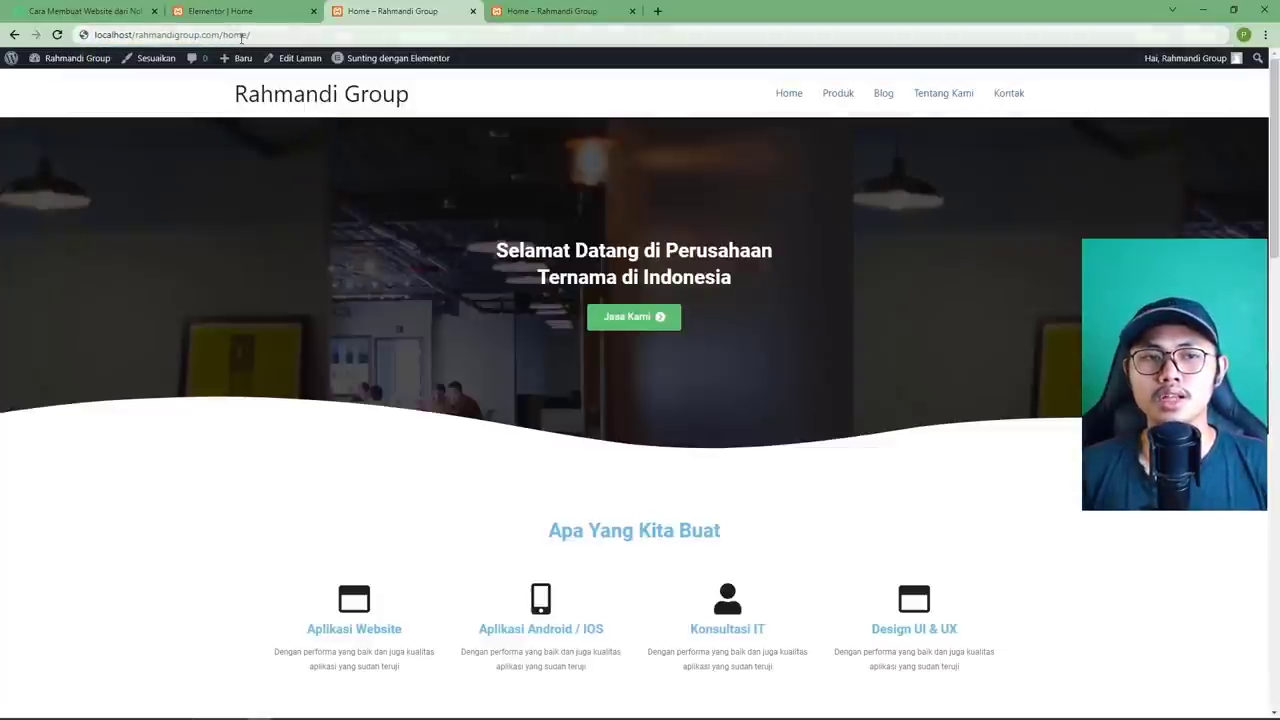
Delete 'home/' from the address and load localhost/rahmandigroup.com/, which returns 404.
{"action": "left_click_drag", "start_coordinate": [249, 34], "coordinate": [222, 34]}
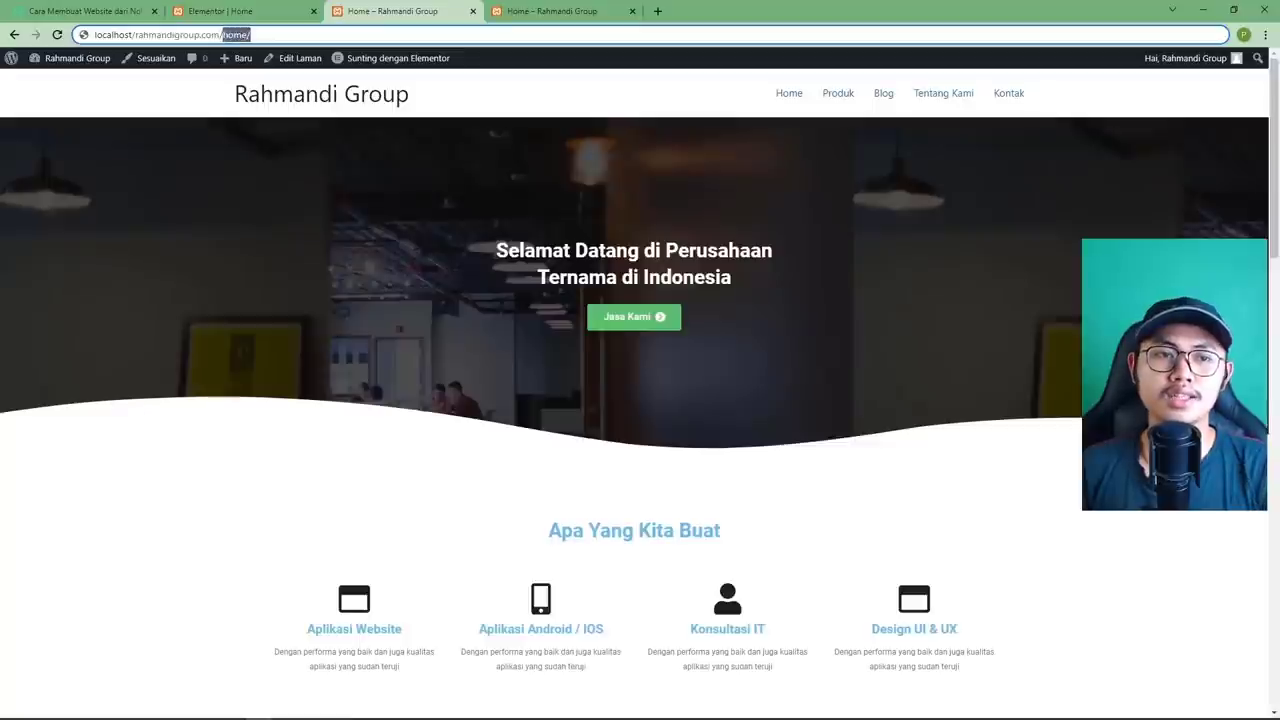
{"action": "key", "text": "BackSpace"}
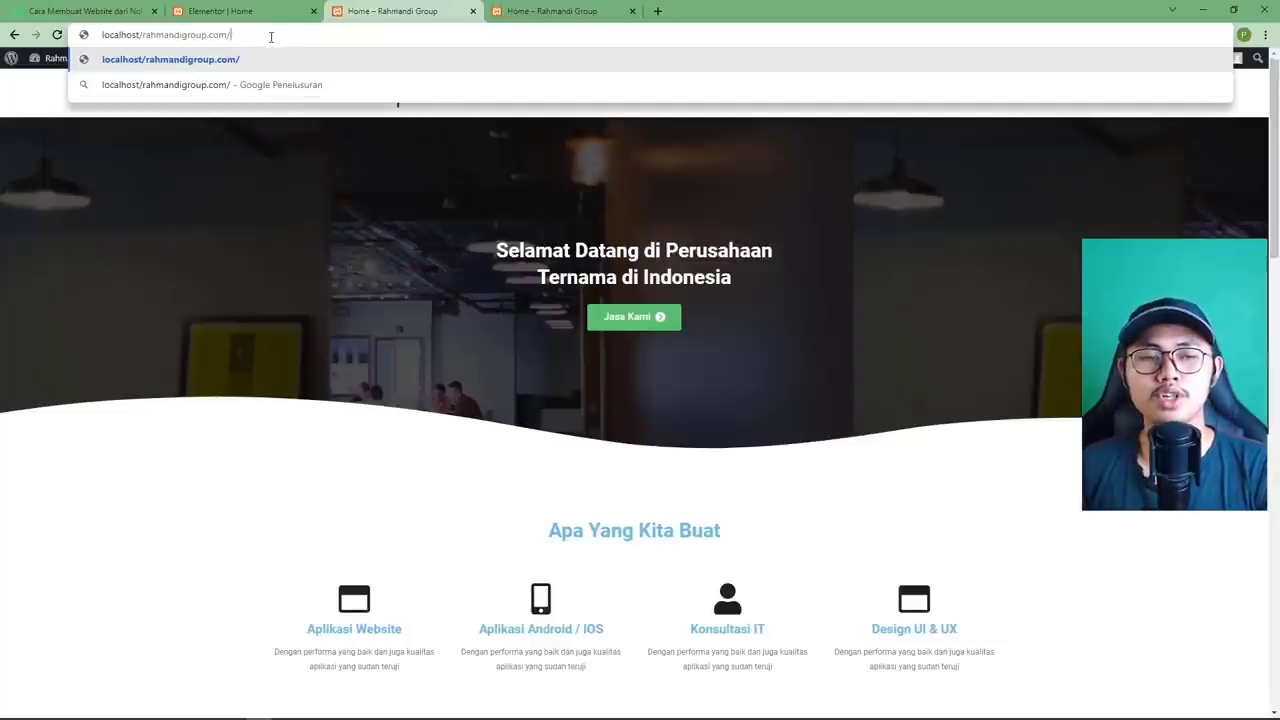
{"action": "key", "text": "Return"}
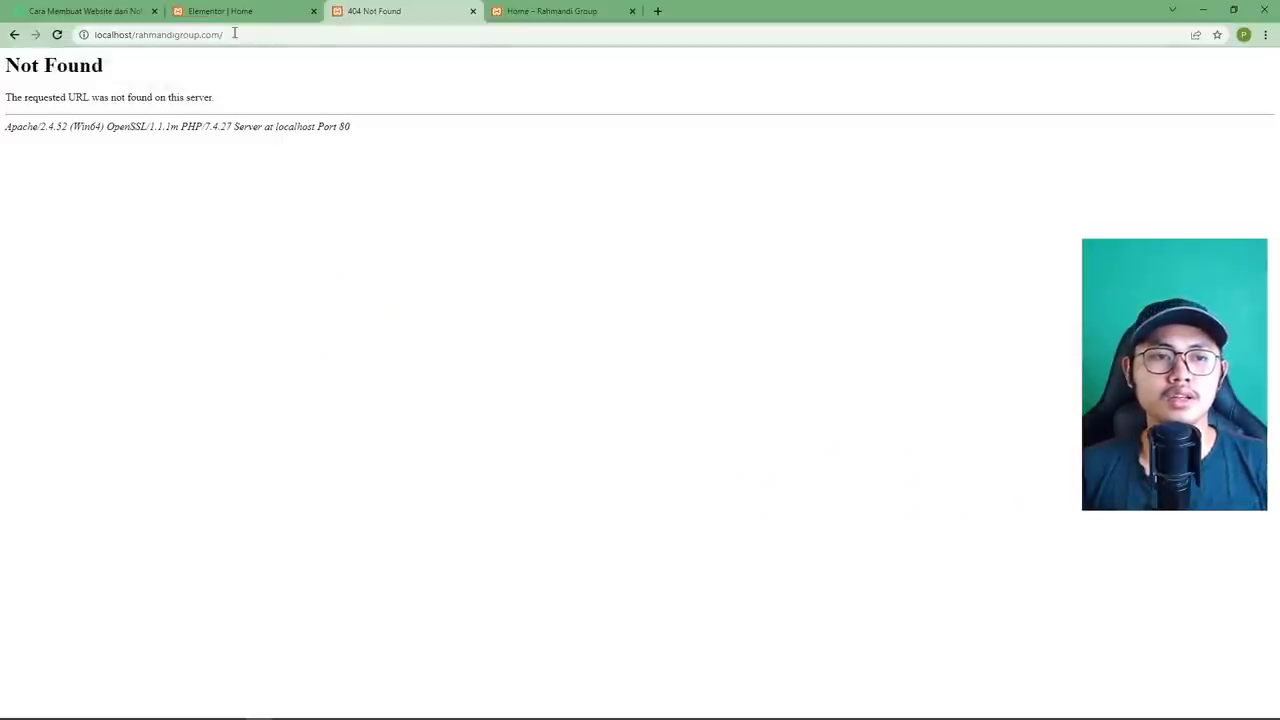
Load localhost/rahmandigroup/ by replacing '.com/' with '/', then go to the admin Dasbor.
{"action": "left_click_drag", "start_coordinate": [234, 34], "coordinate": [202, 36]}
{"action": "type", "text": "/"}
{"action": "key", "text": "Return"}
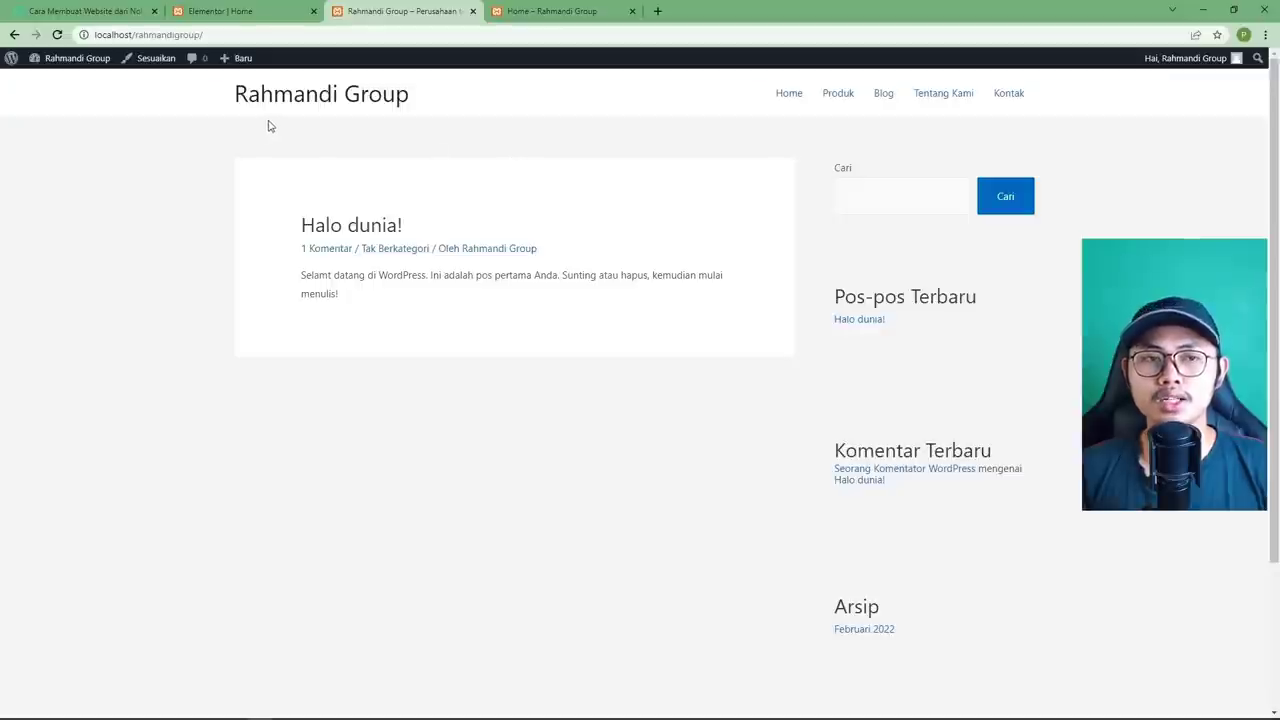
{"action": "mouse_move", "coordinate": [75, 62]}
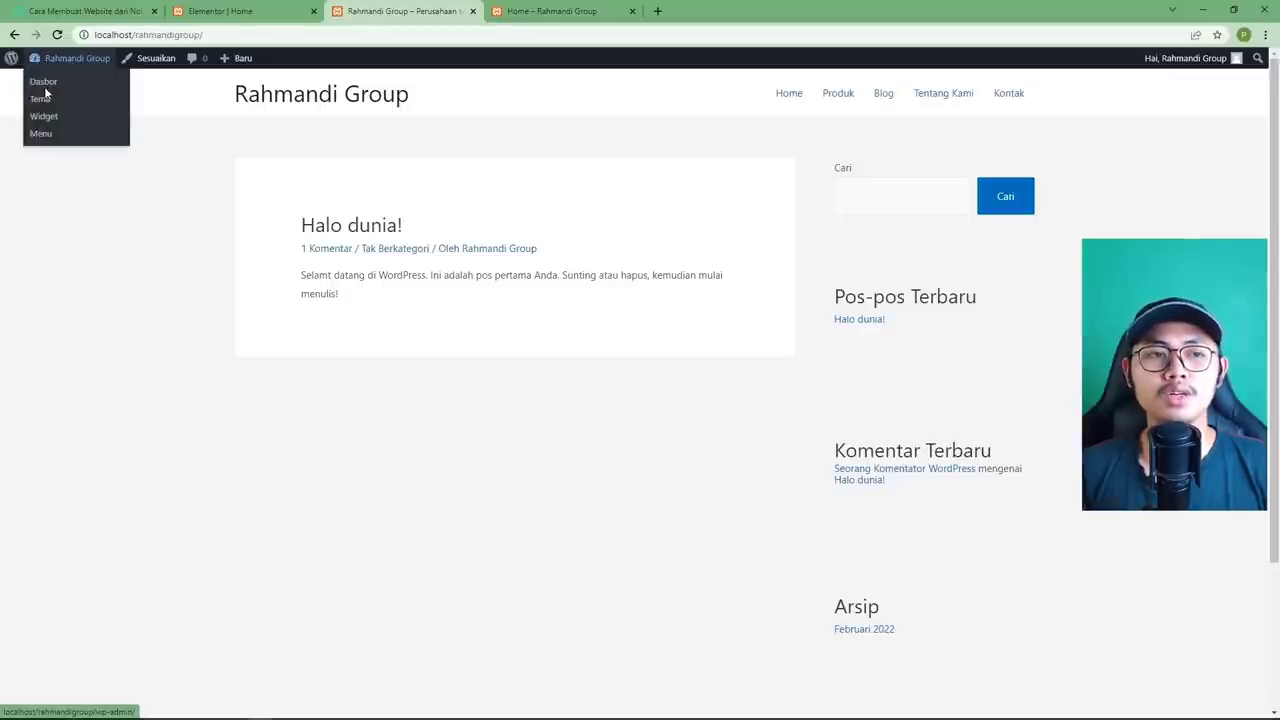
{"action": "left_click", "coordinate": [50, 90]}
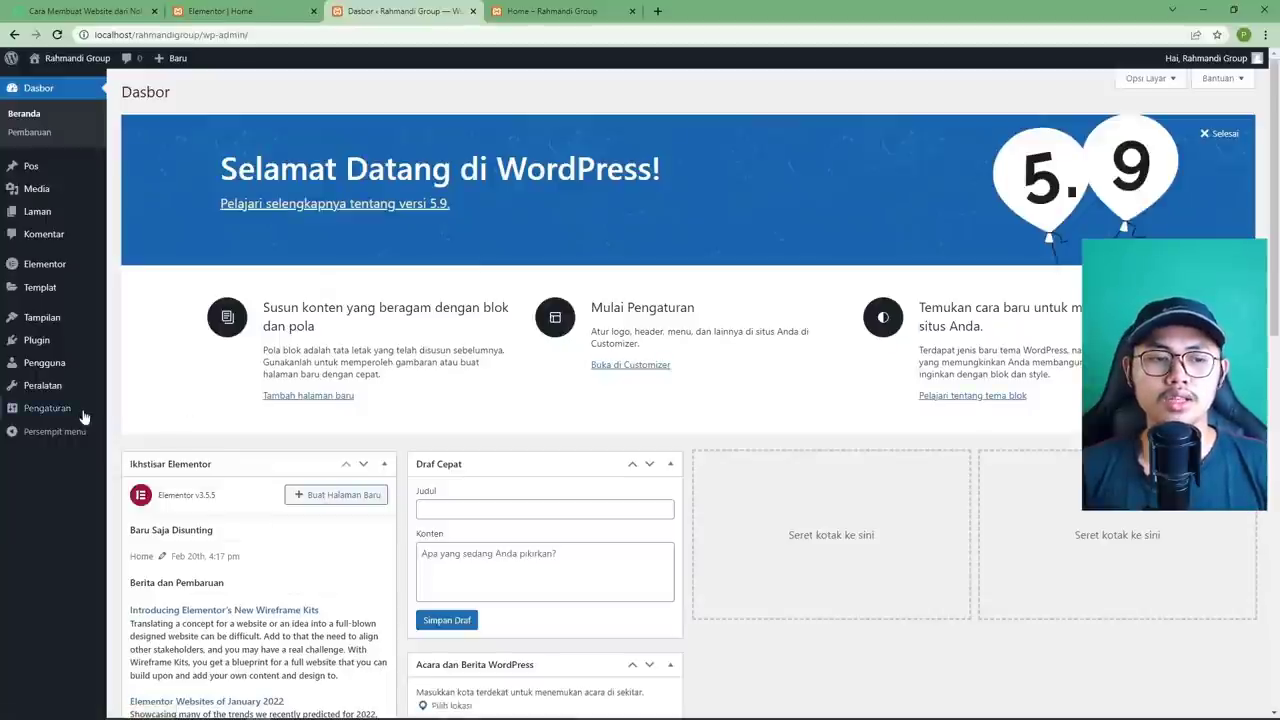
In Pengaturan > Membaca, set a static front page with Beranda as Home and save.
{"action": "mouse_move", "coordinate": [46, 410]}
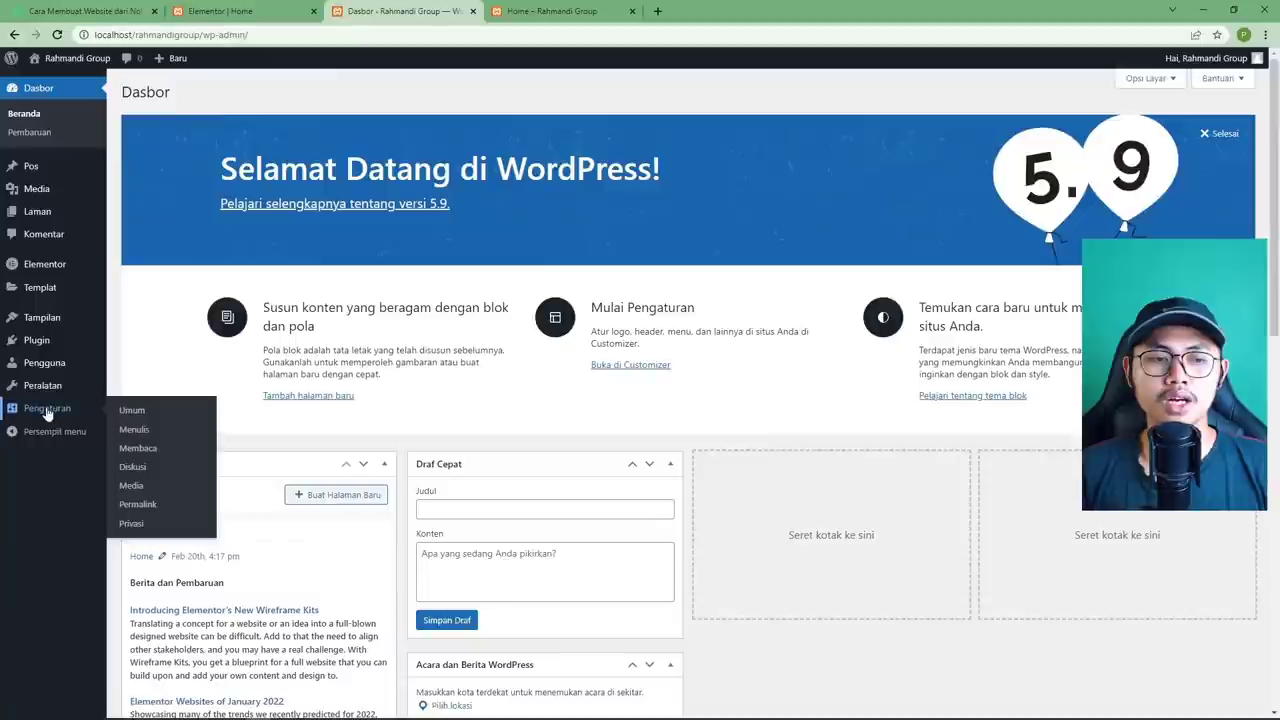
{"action": "left_click", "coordinate": [136, 415]}
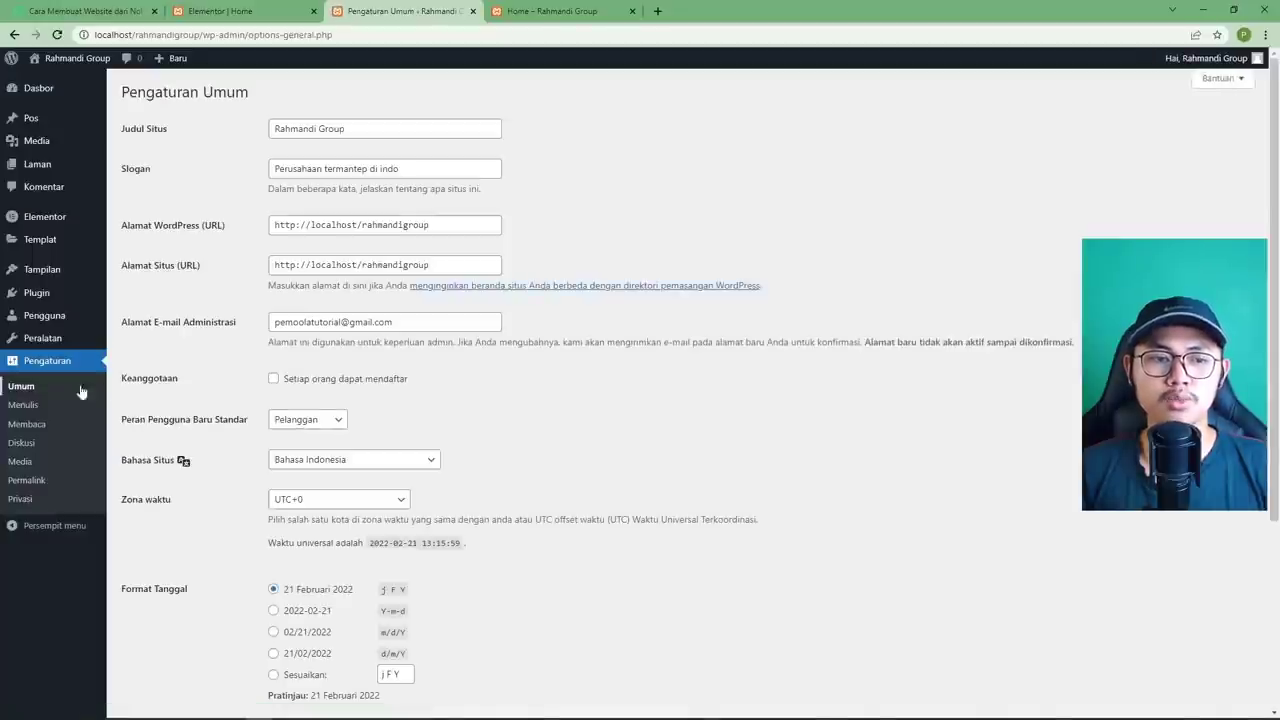
{"action": "left_click", "coordinate": [37, 426]}
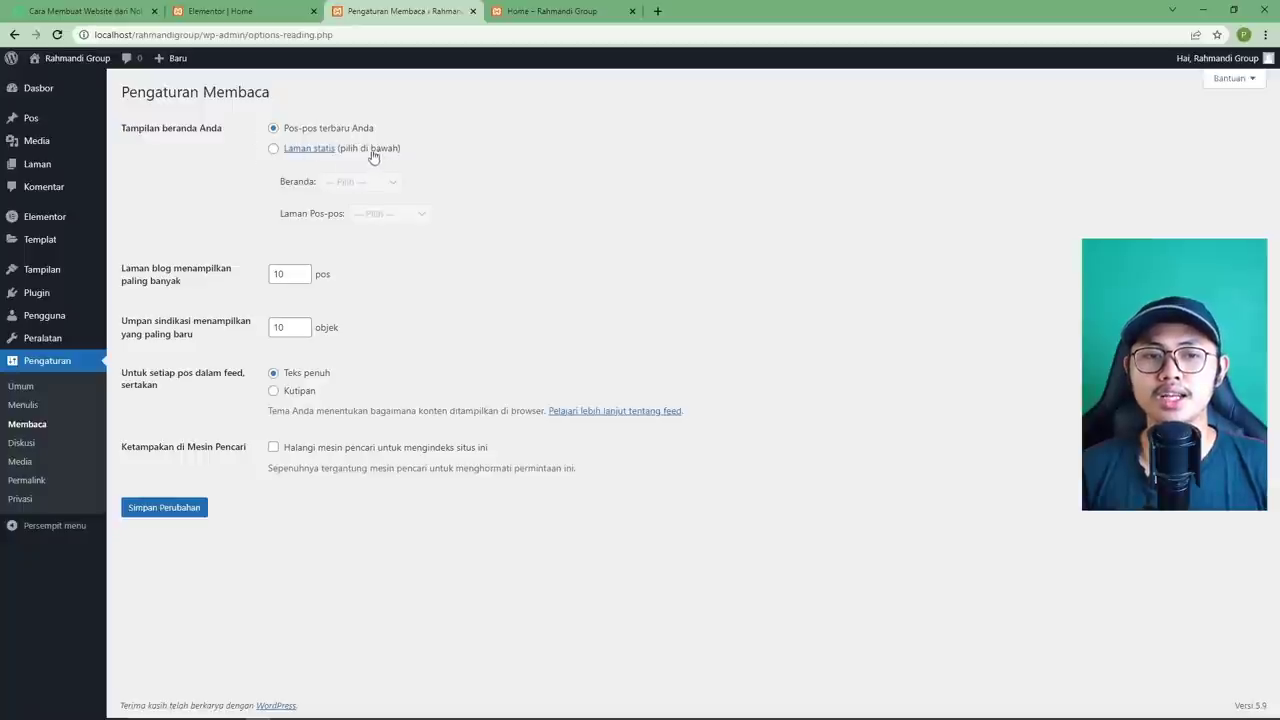
{"action": "left_click", "coordinate": [273, 148]}
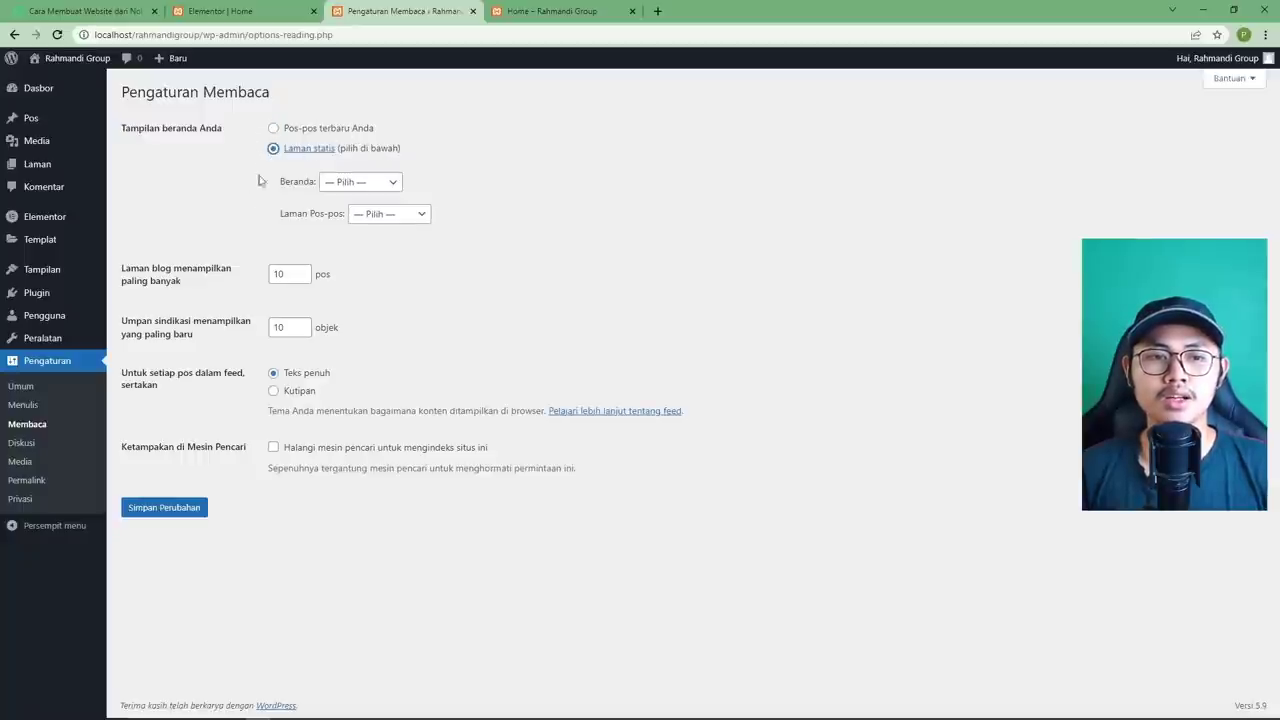
{"action": "left_click", "coordinate": [372, 188]}
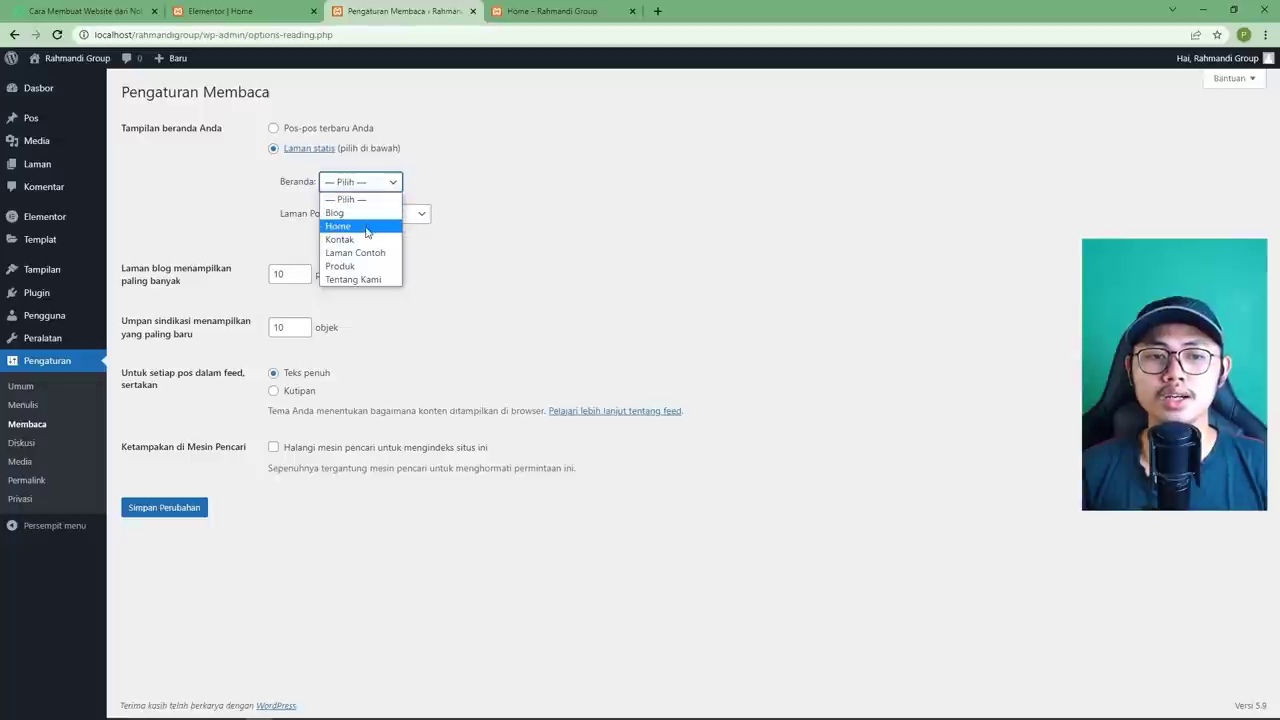
{"action": "left_click", "coordinate": [366, 232]}
{"action": "left_click", "coordinate": [354, 189]}
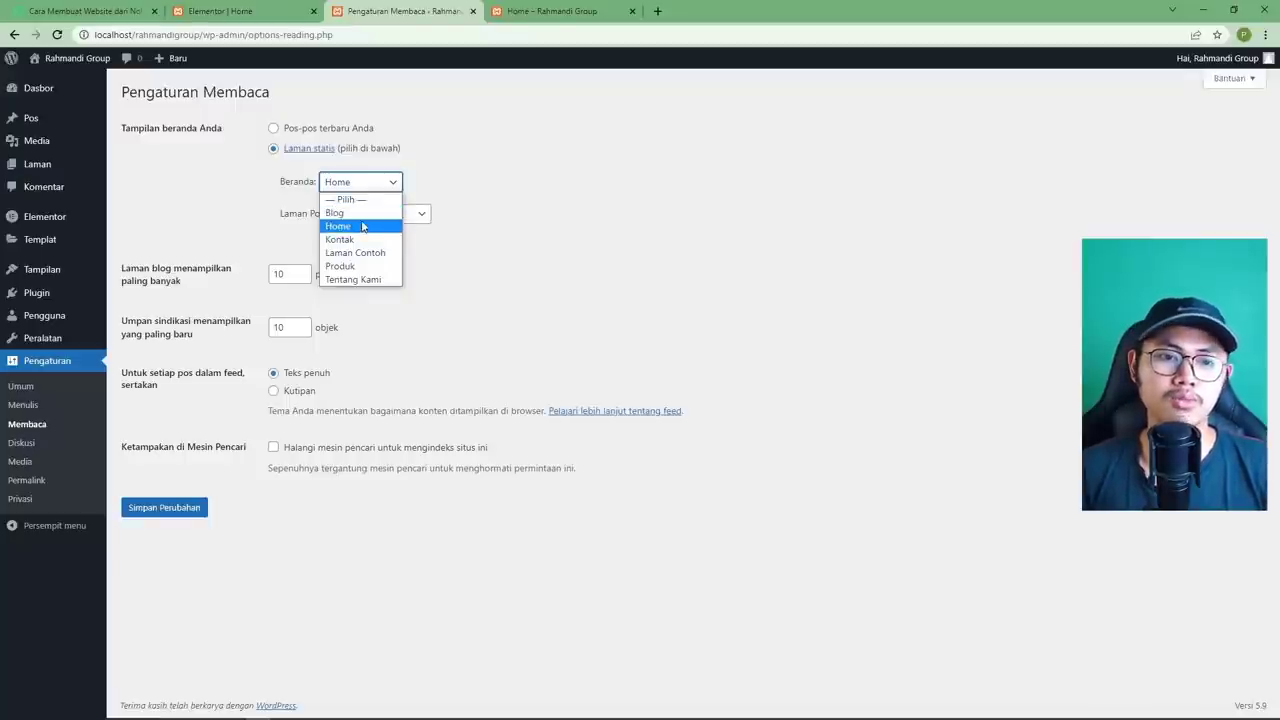
{"action": "left_click", "coordinate": [362, 226]}
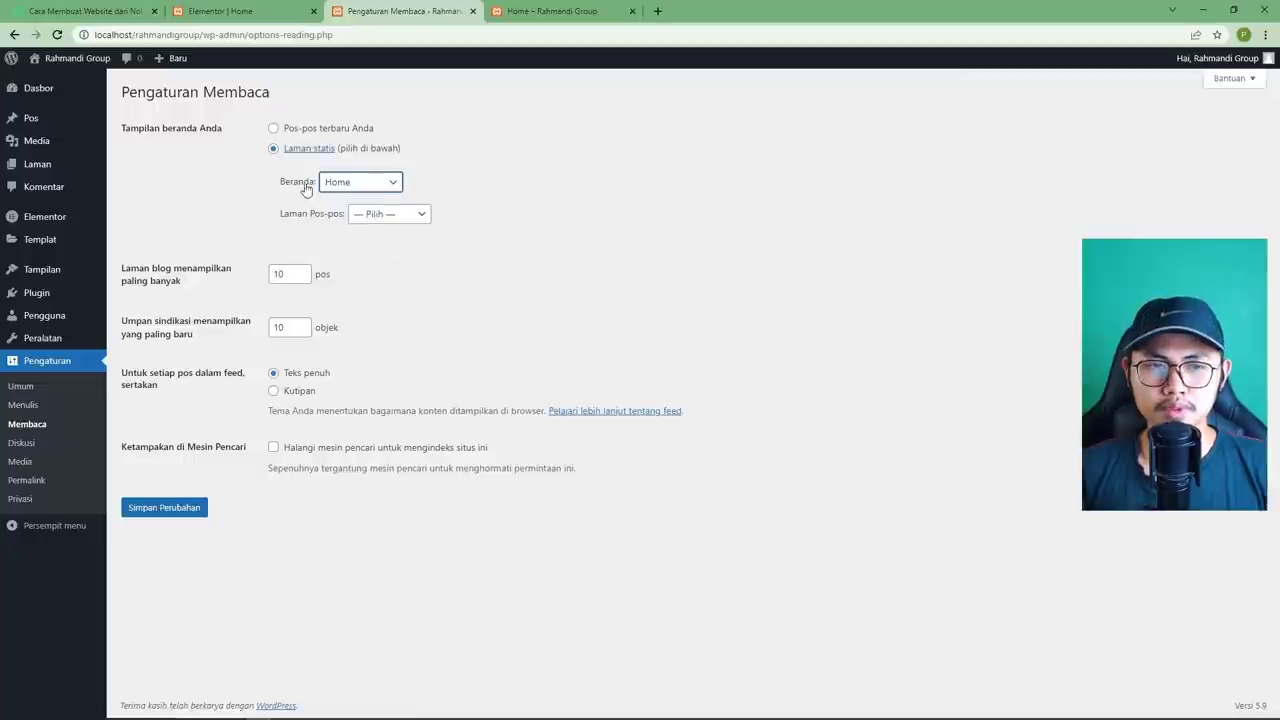
{"action": "left_click", "coordinate": [170, 511]}
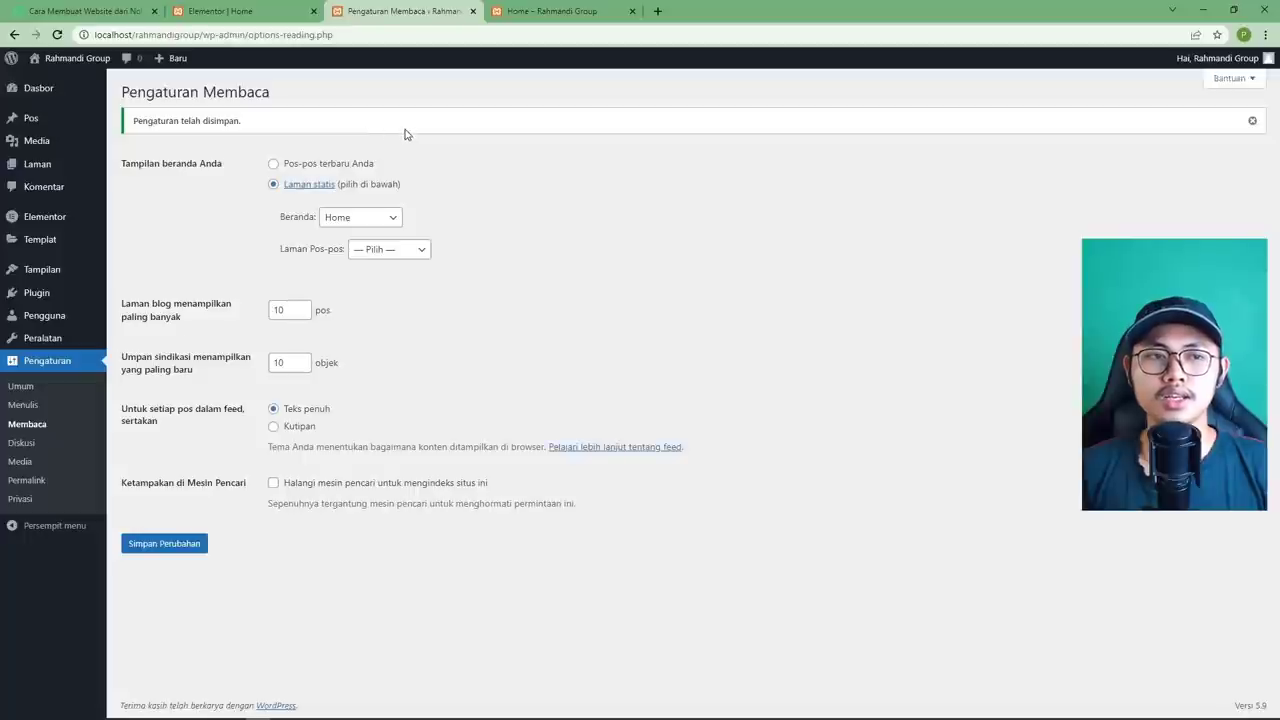
Open the live site from Kunjungi Situs in a new tab.
{"action": "mouse_move", "coordinate": [84, 58]}
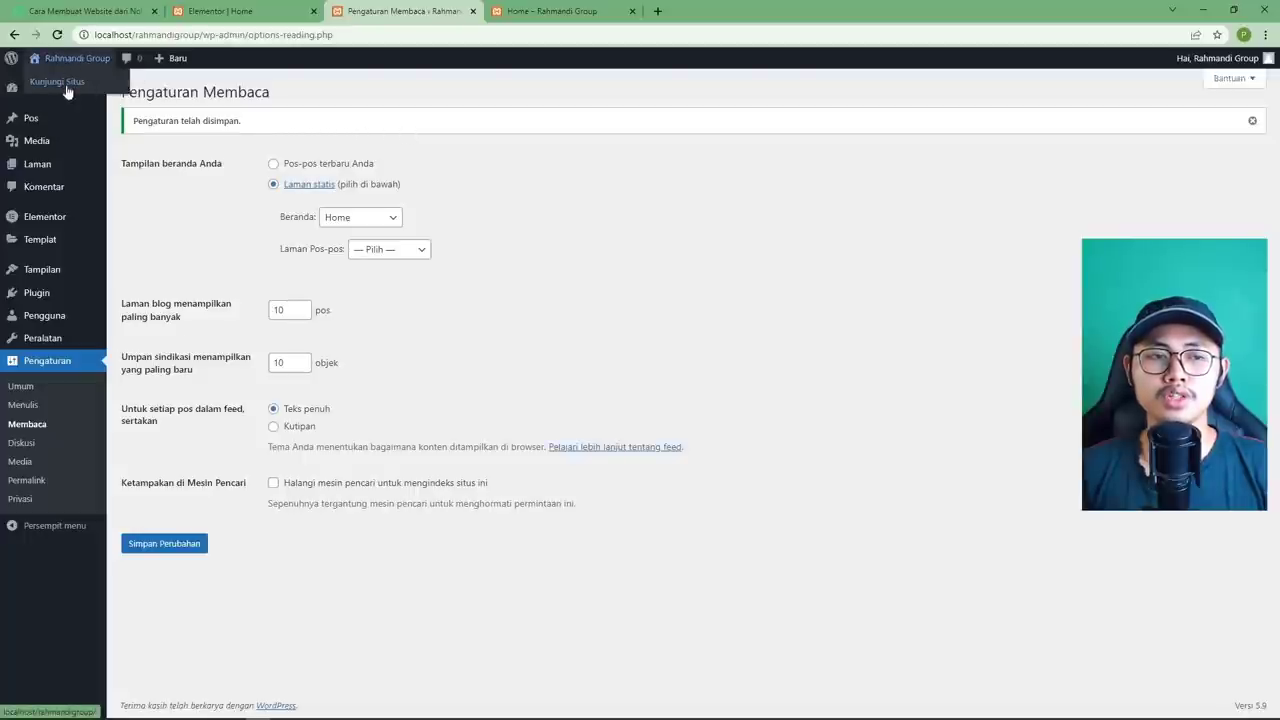
{"action": "right_click", "coordinate": [66, 92]}
{"action": "left_click", "coordinate": [123, 97]}
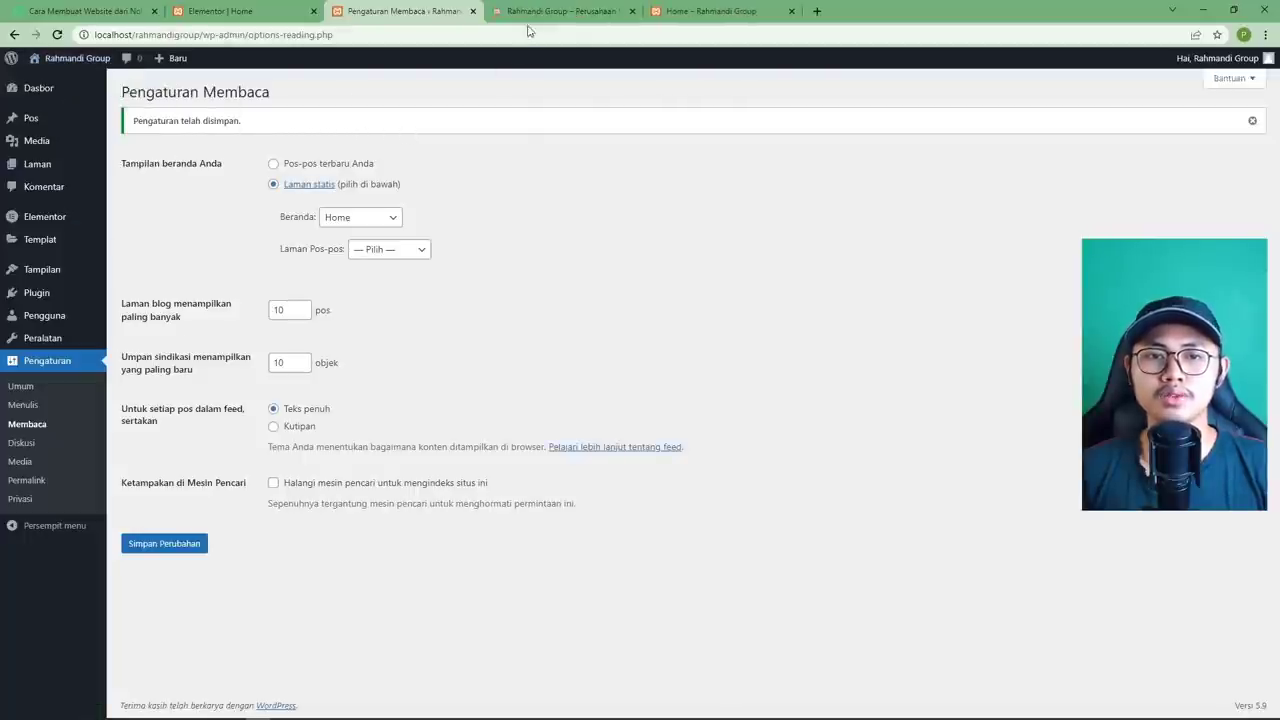
Switch to the new site tab and scroll through the homepage.
{"action": "left_click", "coordinate": [560, 11]}
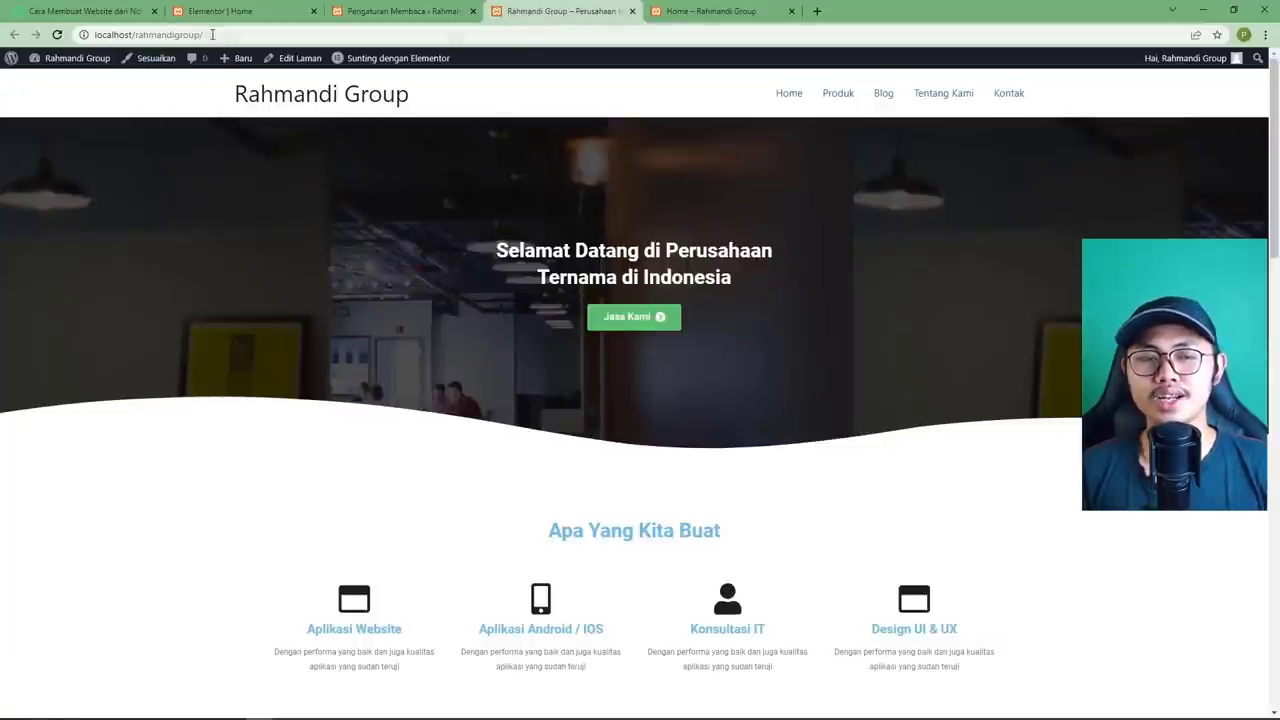
{"action": "left_click_drag", "start_coordinate": [212, 34], "coordinate": [132, 35]}
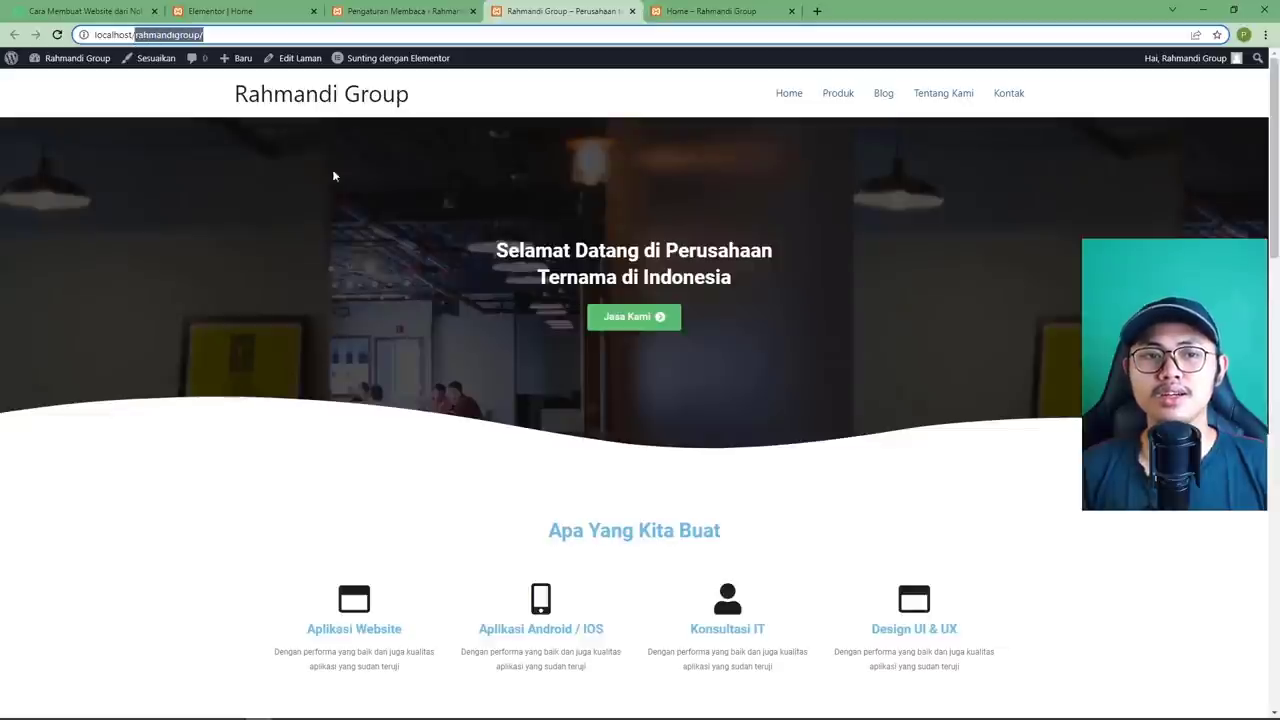
{"action": "left_click", "coordinate": [416, 196]}
{"action": "scroll", "coordinate": [466, 369], "scroll_direction": "down", "scroll_amount": 14}
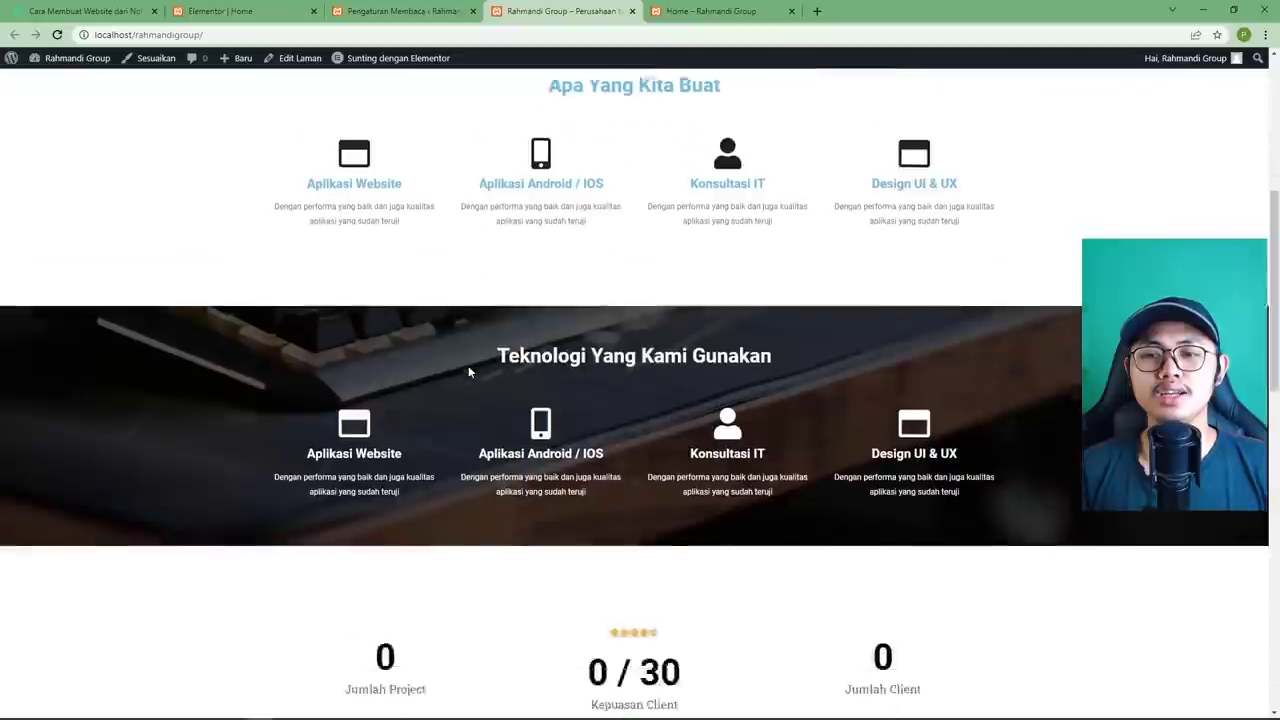
{"action": "scroll", "coordinate": [466, 366], "scroll_direction": "down", "scroll_amount": 2}
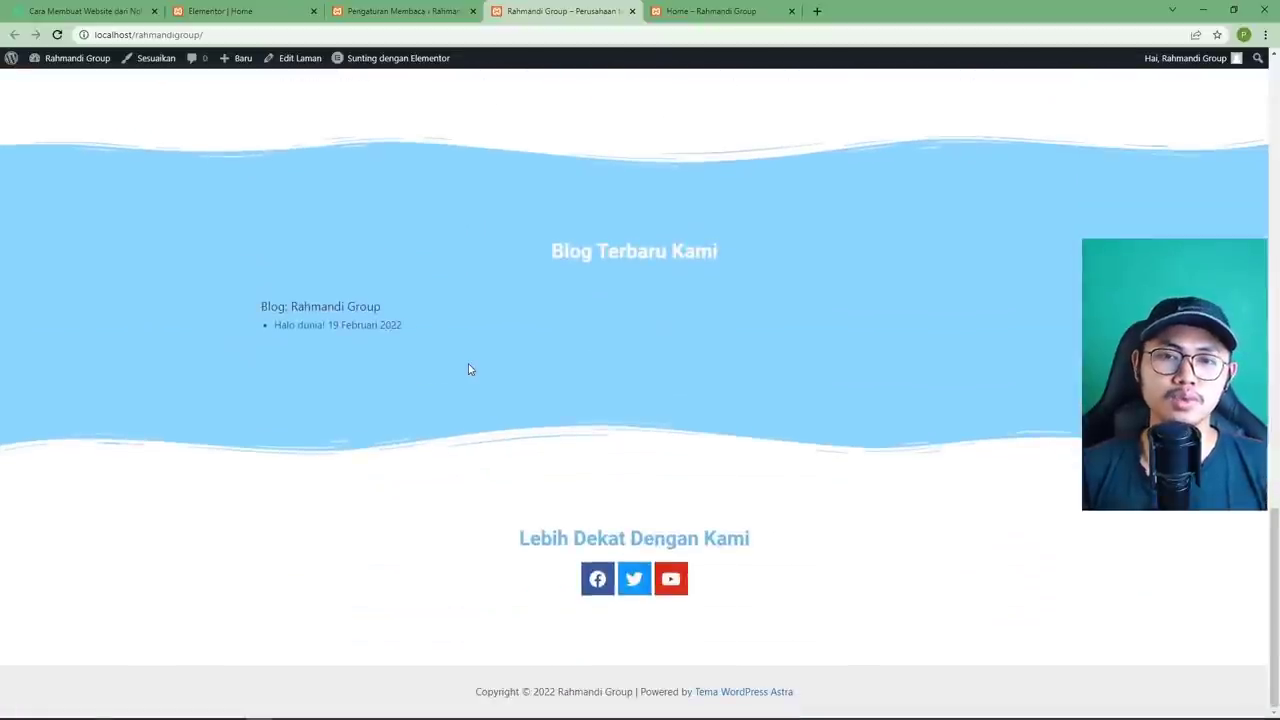
{"action": "scroll", "coordinate": [466, 366], "scroll_direction": "up", "scroll_amount": 20}
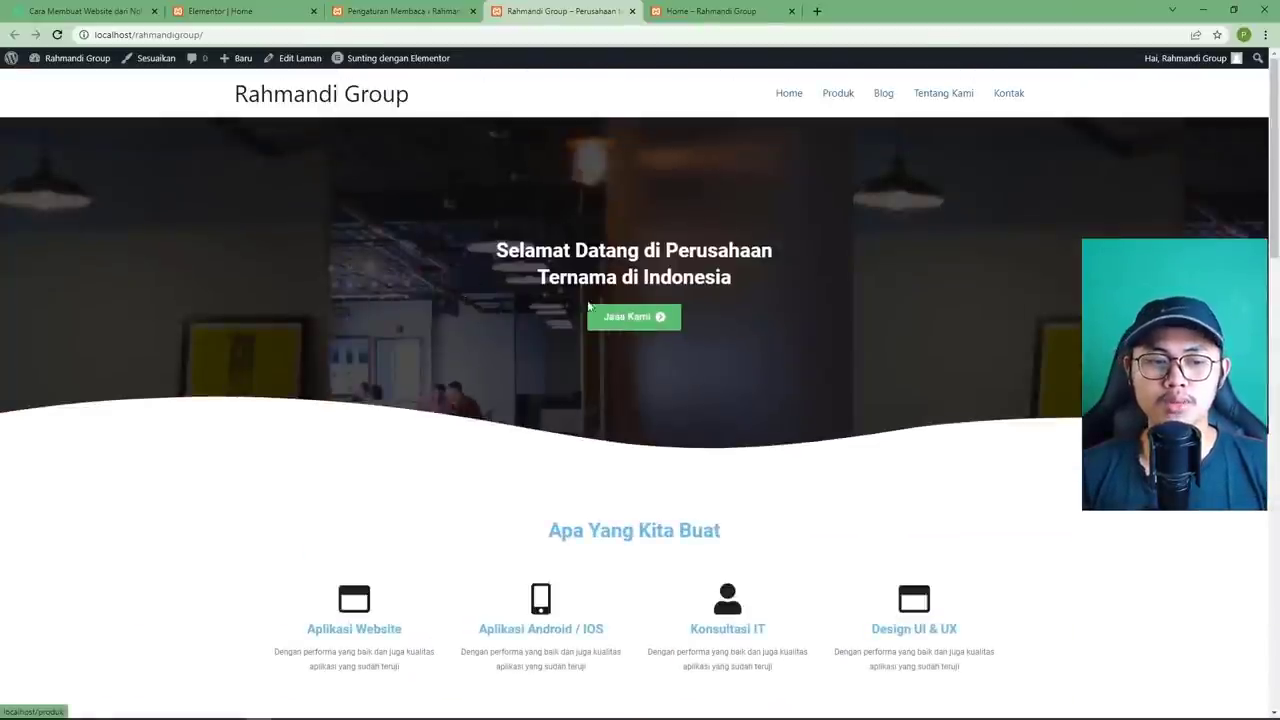
Test the Jasa Kami button twice, finding a 404 at localhost/produk, and go back.
{"action": "left_click", "coordinate": [643, 325]}
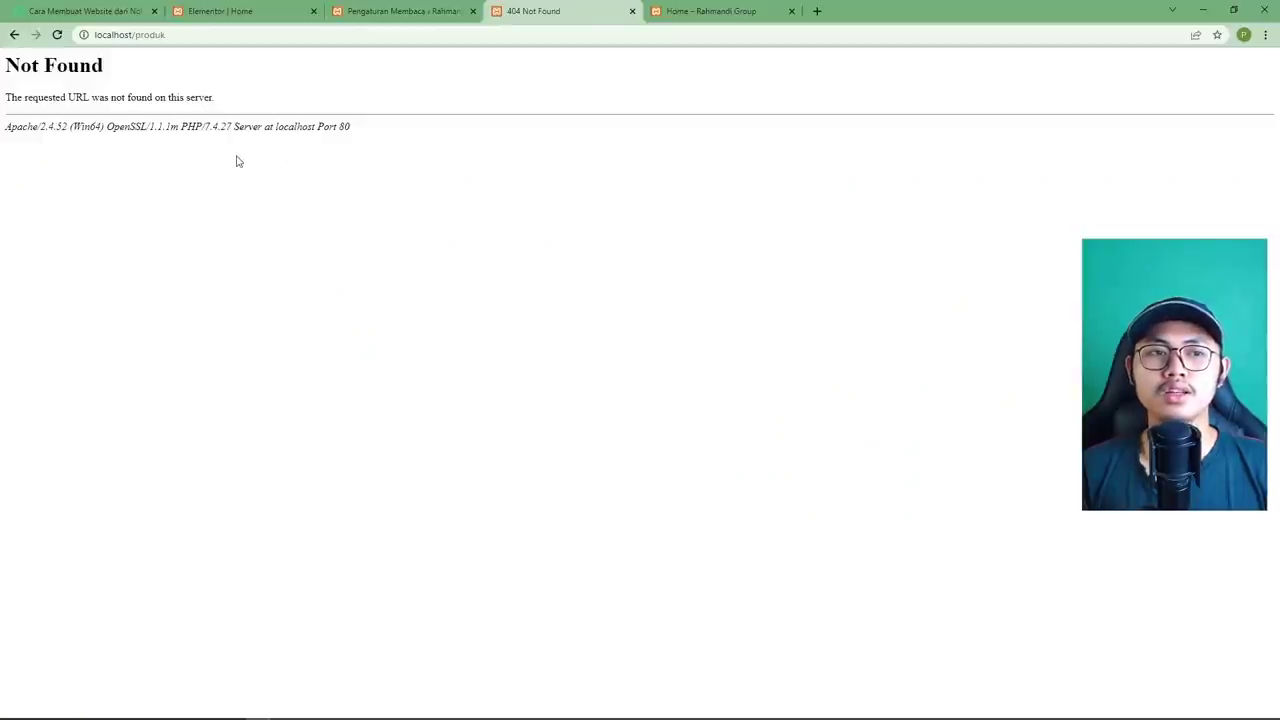
{"action": "key", "text": "alt+Left"}
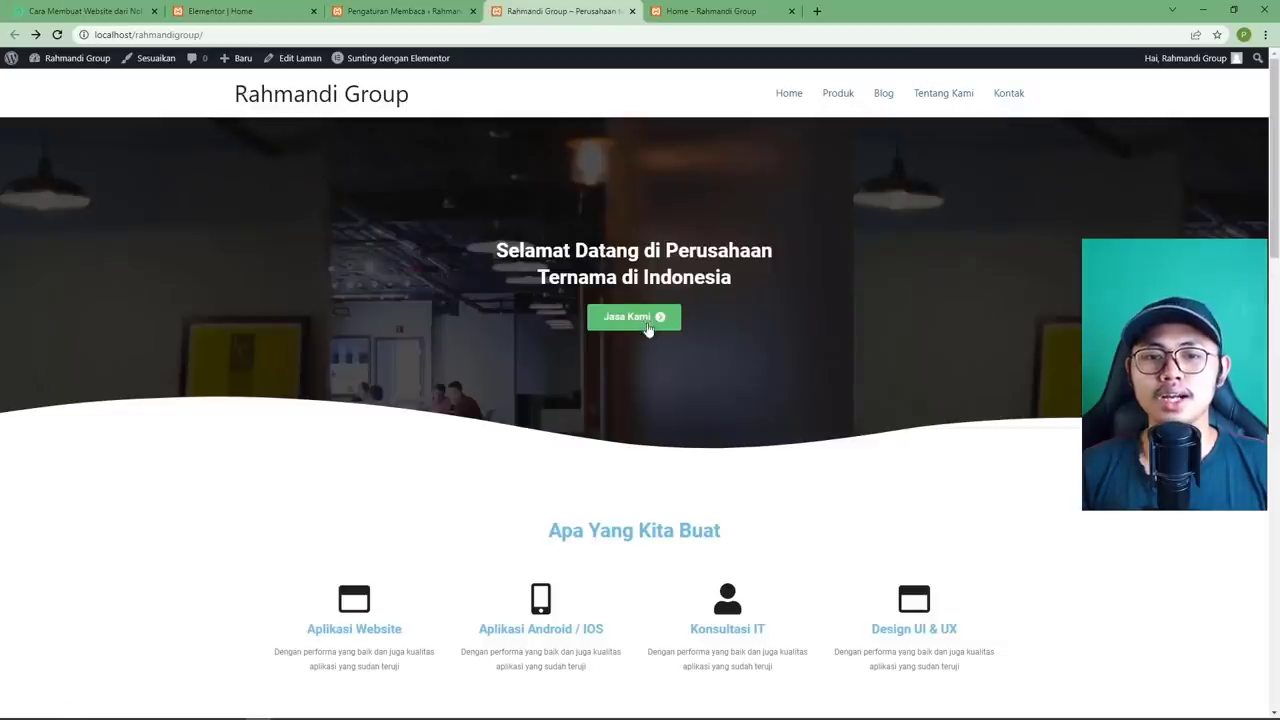
{"action": "left_click", "coordinate": [641, 316]}
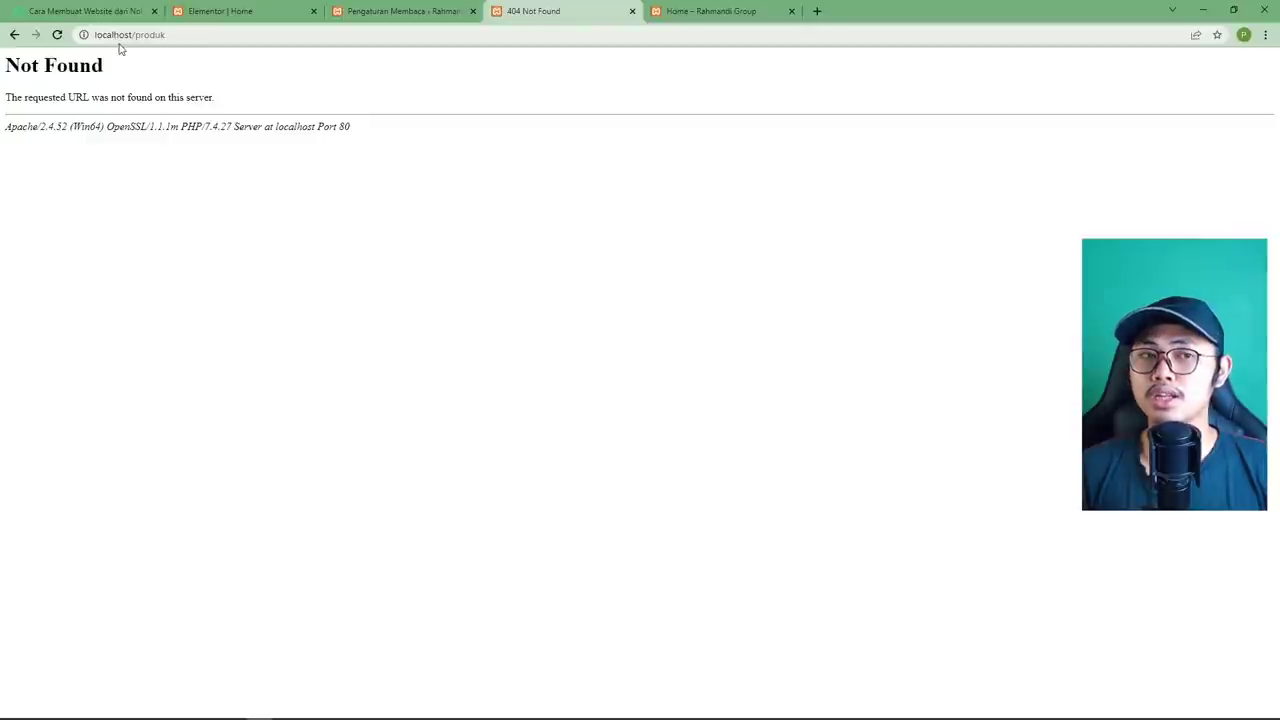
{"action": "double_click", "coordinate": [121, 36]}
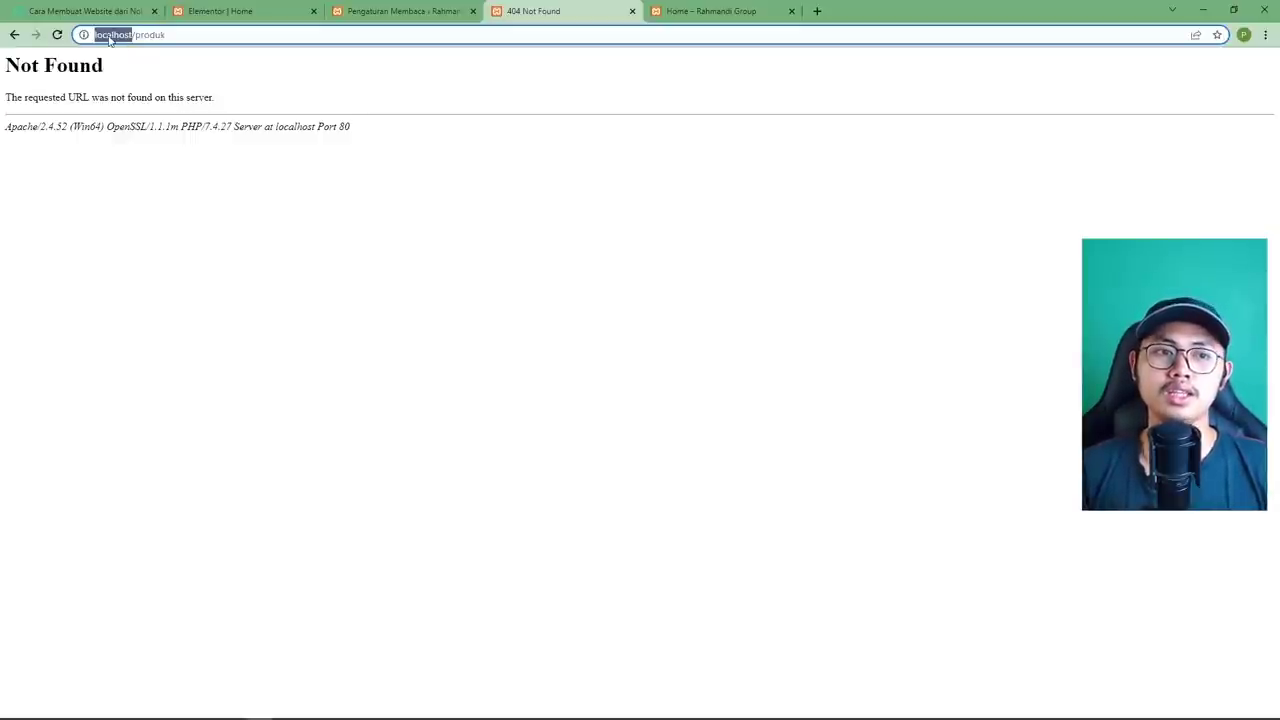
{"action": "left_click", "coordinate": [172, 77]}
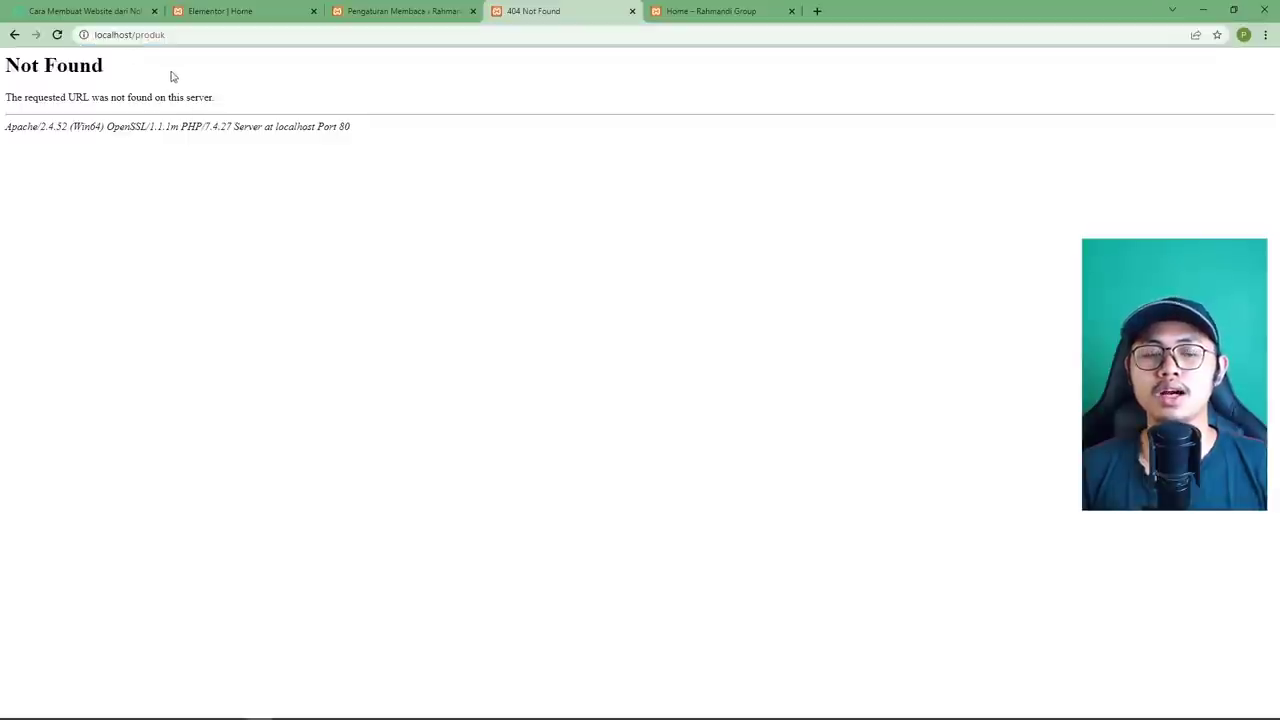
{"action": "key", "text": "alt+Left"}
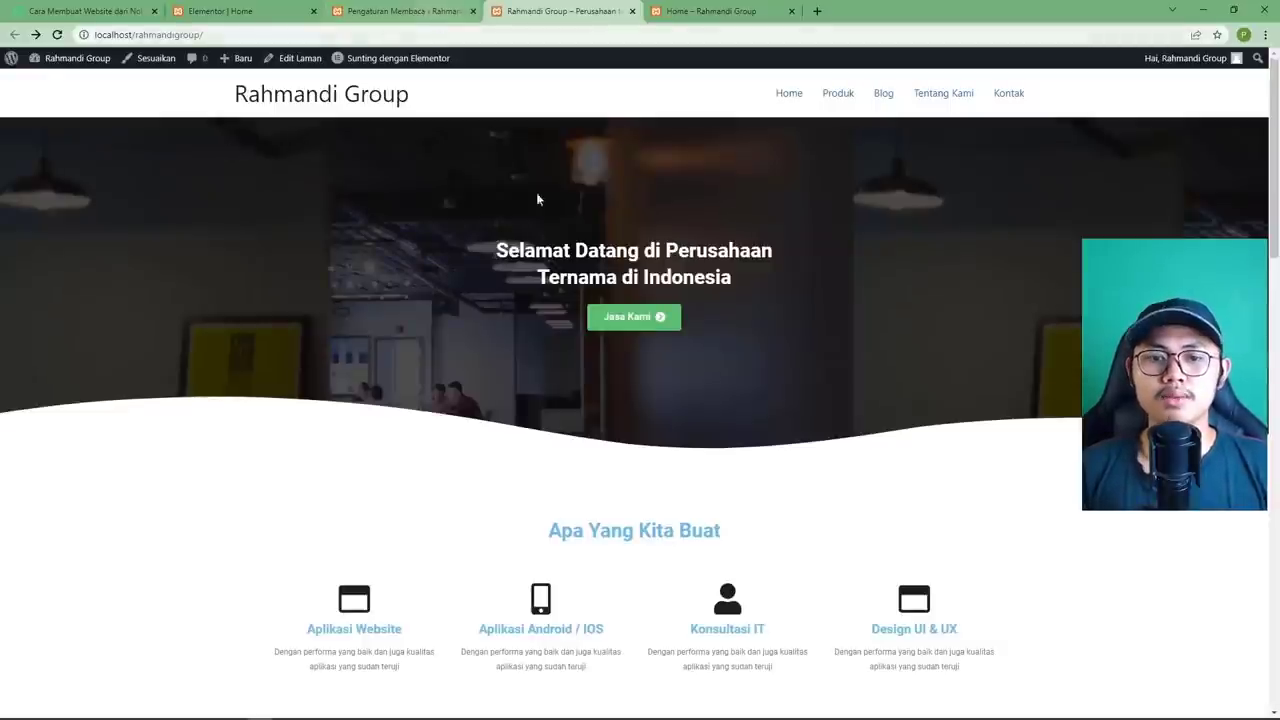
{"action": "scroll", "coordinate": [551, 246], "scroll_direction": "down", "scroll_amount": 3}
{"action": "scroll", "coordinate": [551, 246], "scroll_direction": "down", "scroll_amount": 4}
{"action": "scroll", "coordinate": [561, 228], "scroll_direction": "up", "scroll_amount": 7}
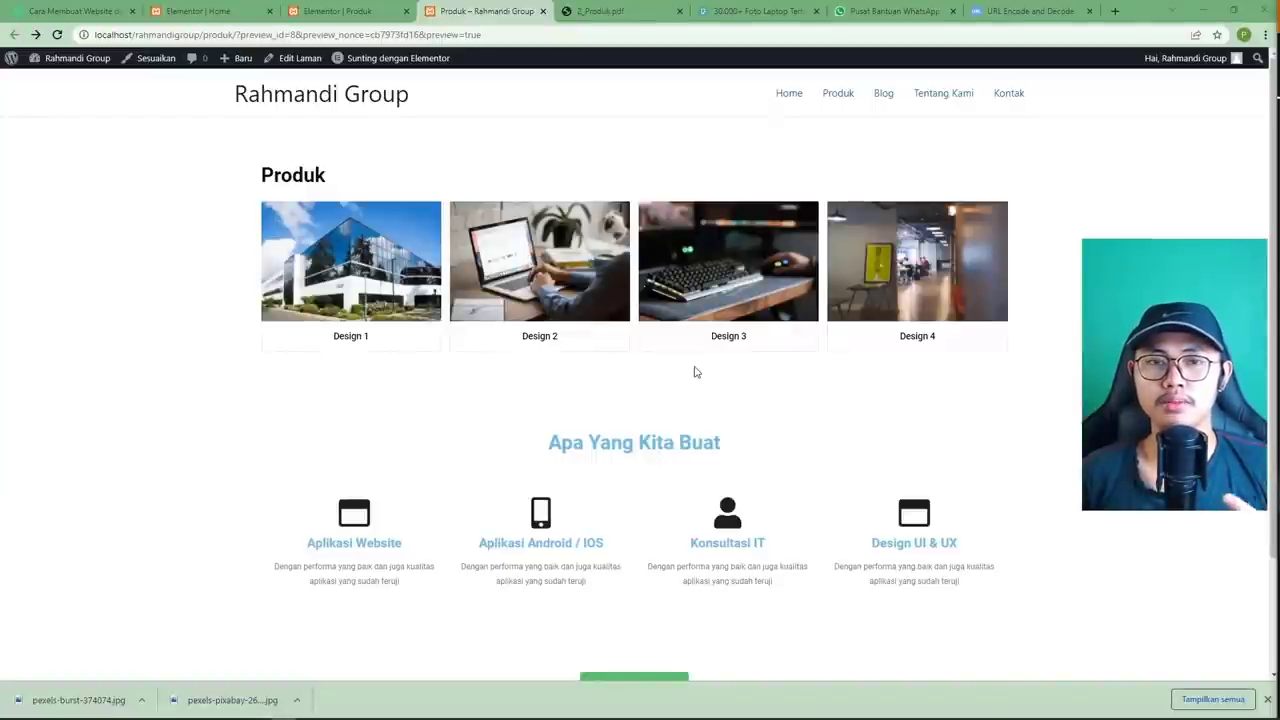
Scroll the Produk page preview, then open it in the block editor via Edit Laman.
{"action": "scroll", "coordinate": [686, 370], "scroll_direction": "down", "scroll_amount": 2}
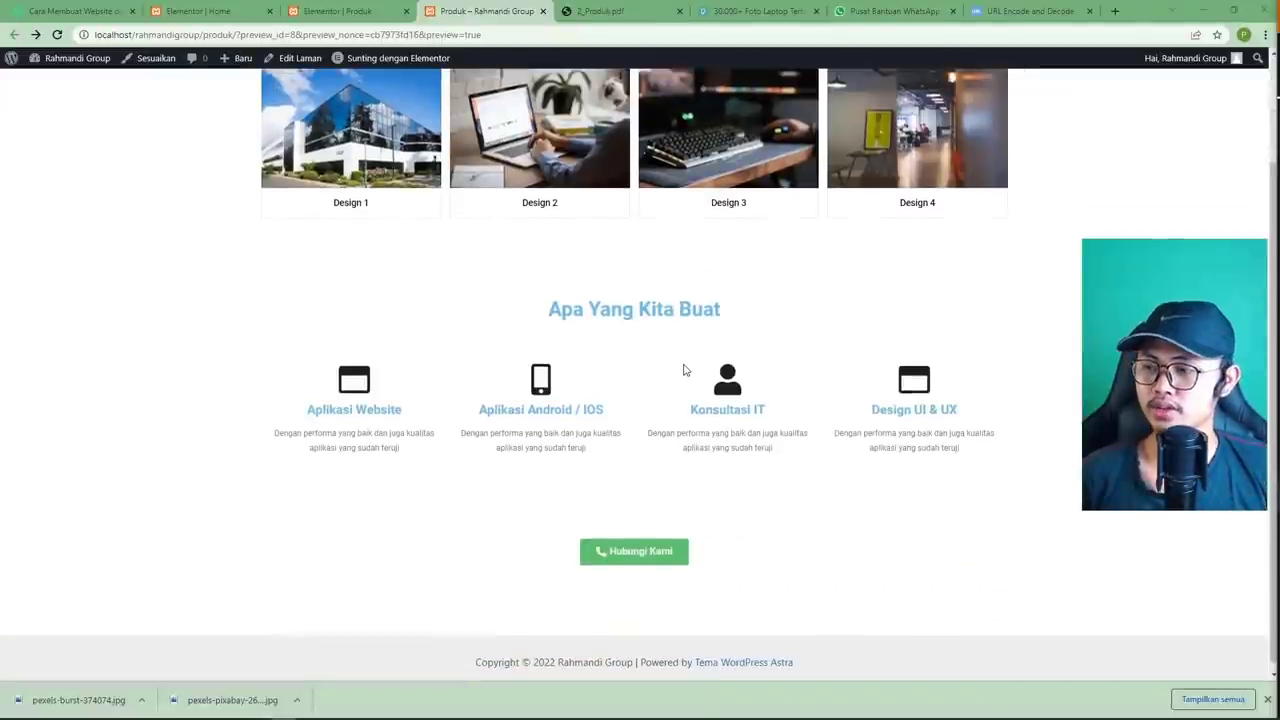
{"action": "scroll", "coordinate": [685, 370], "scroll_direction": "up", "scroll_amount": 2}
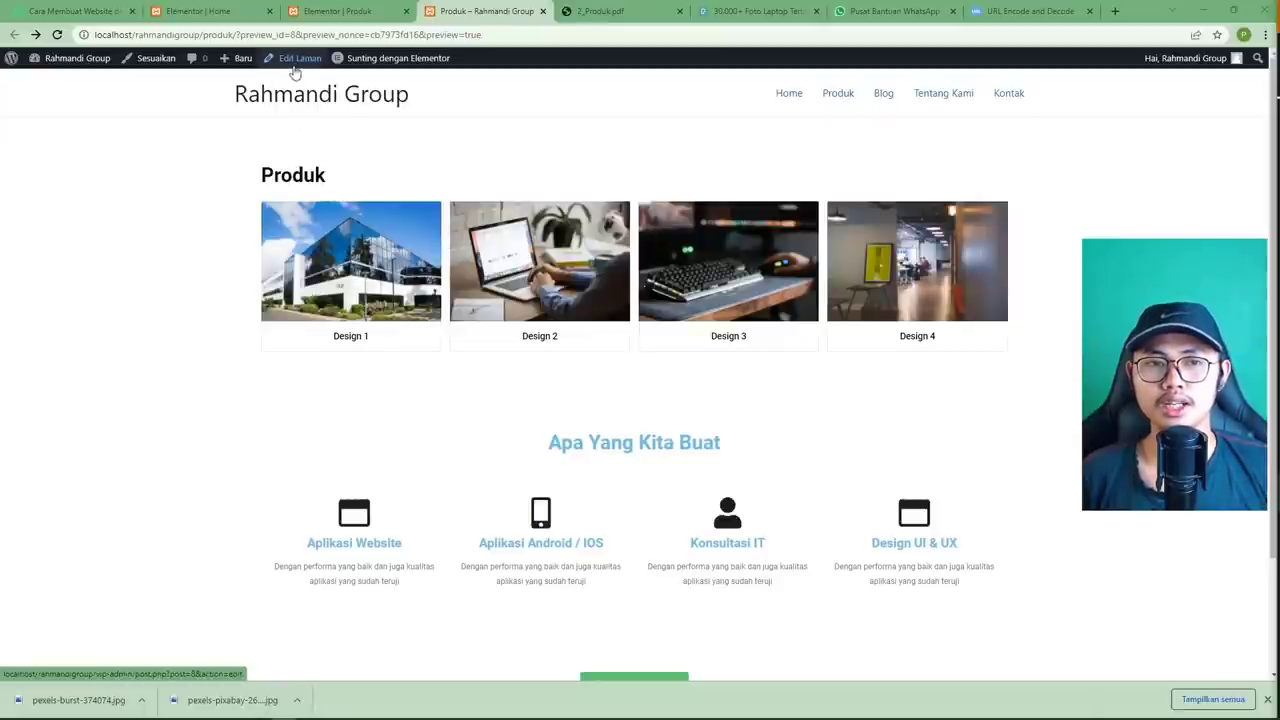
{"action": "left_click", "coordinate": [294, 70]}
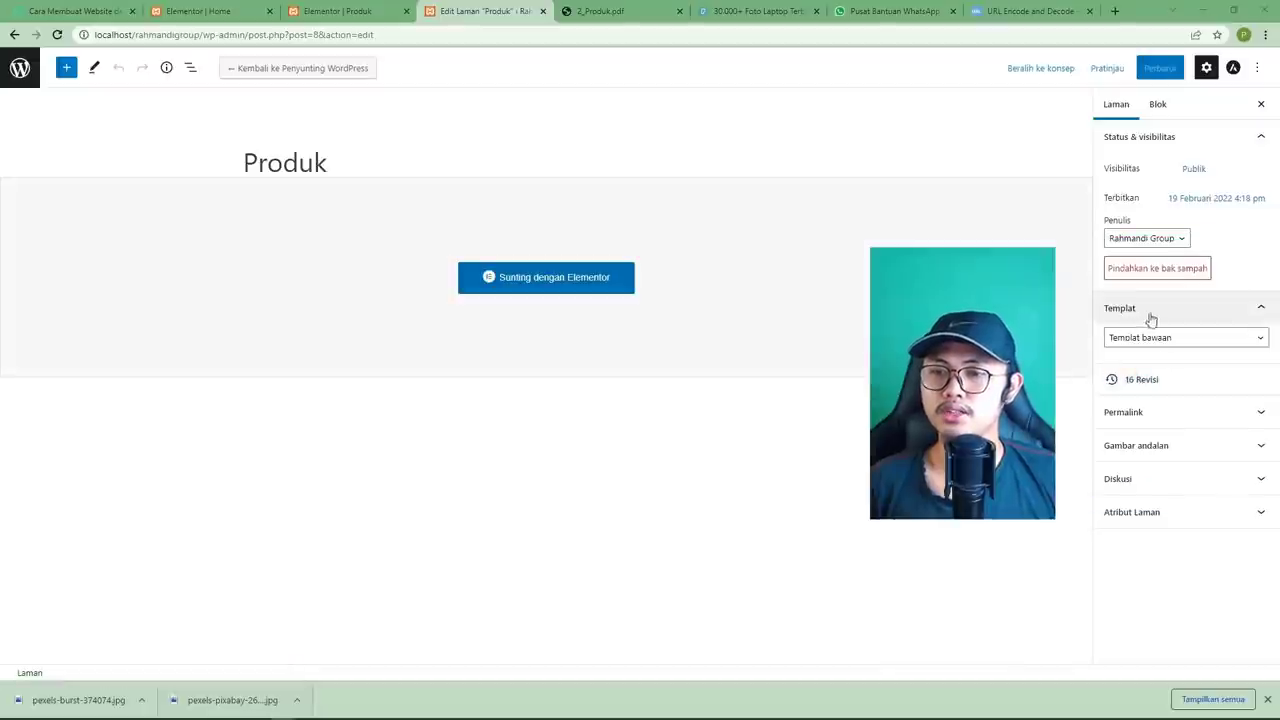
Give the Produk page the Elementor Lebar Penuh template and save it with Ctrl+S.
{"action": "left_click", "coordinate": [1140, 338]}
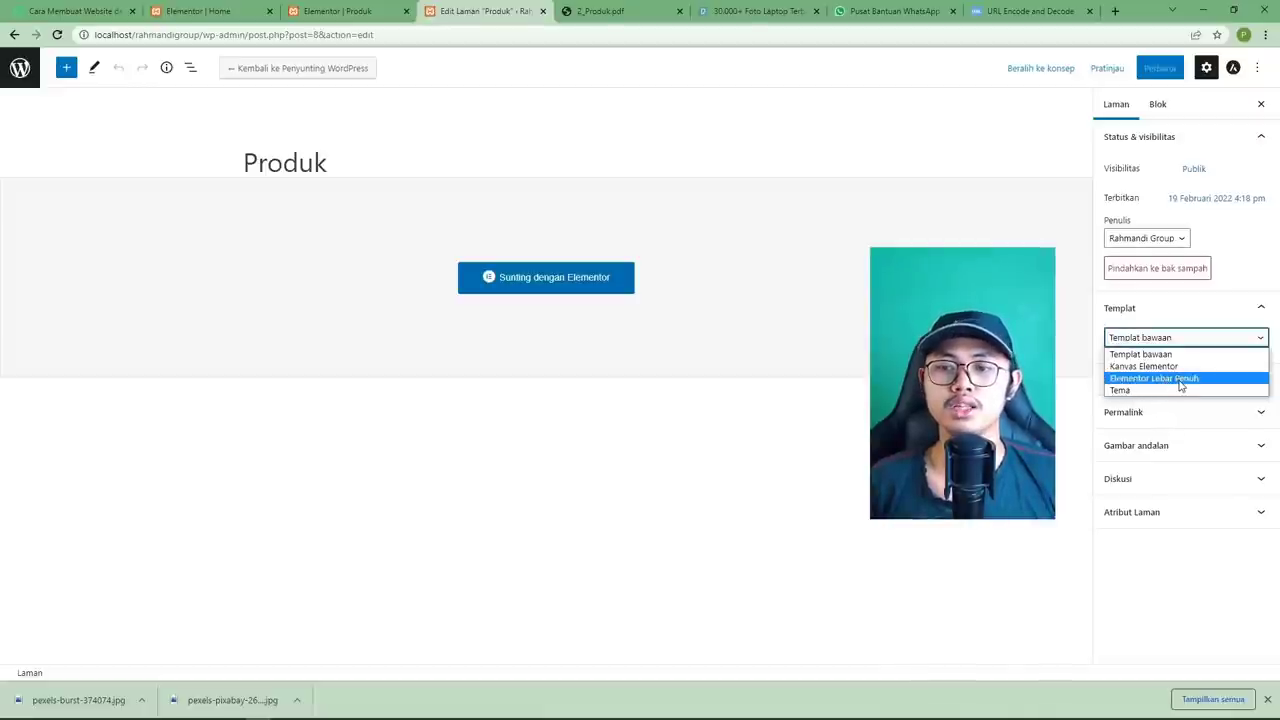
{"action": "left_click", "coordinate": [1181, 379]}
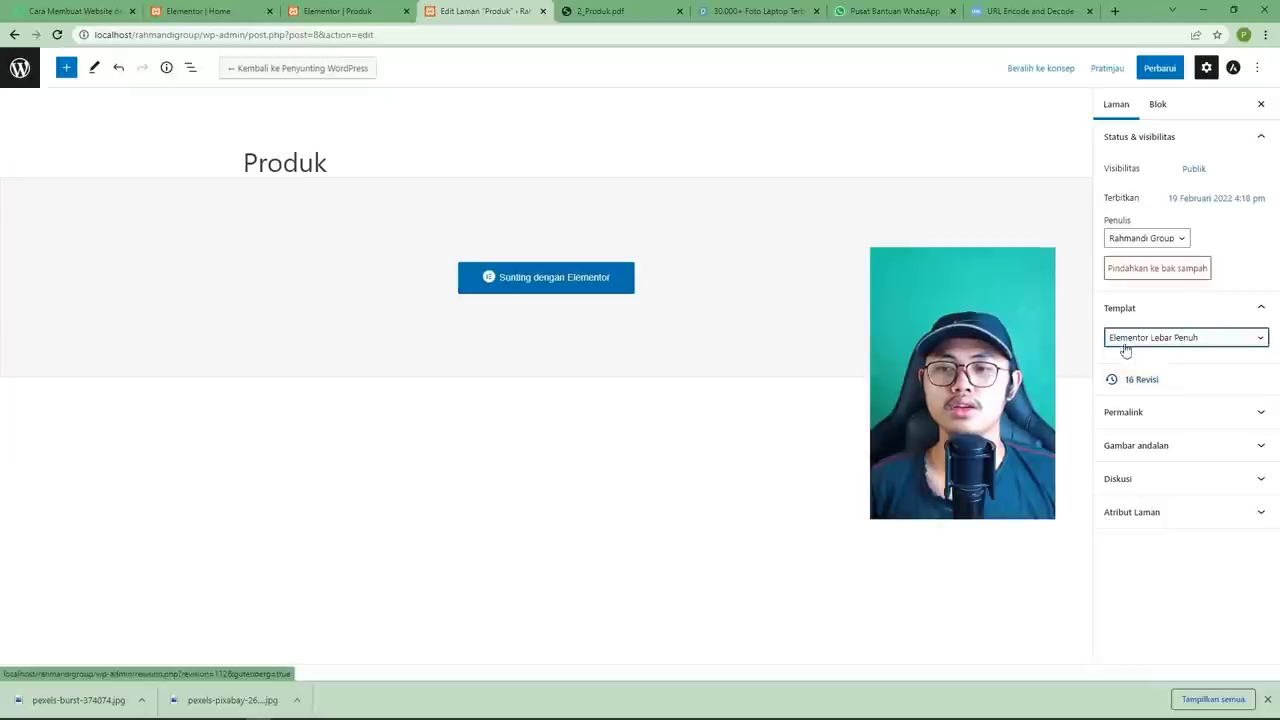
{"action": "left_click", "coordinate": [1174, 347]}
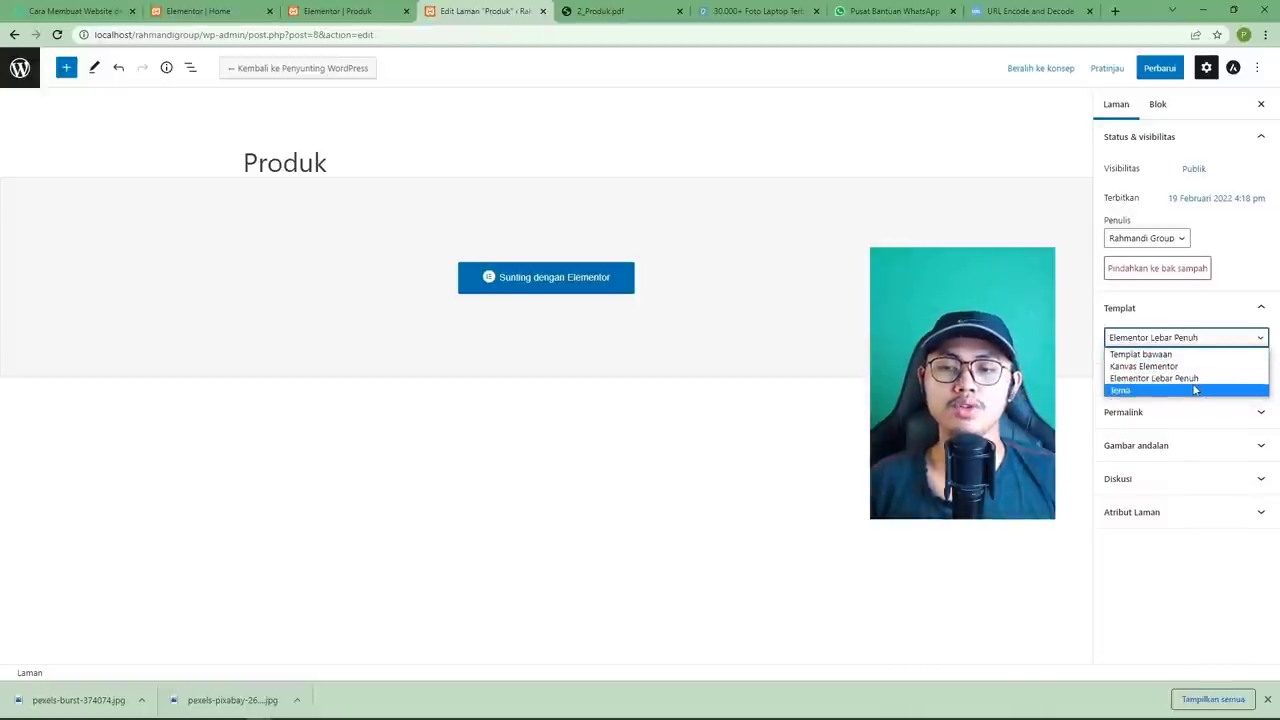
{"action": "left_click", "coordinate": [1188, 380]}
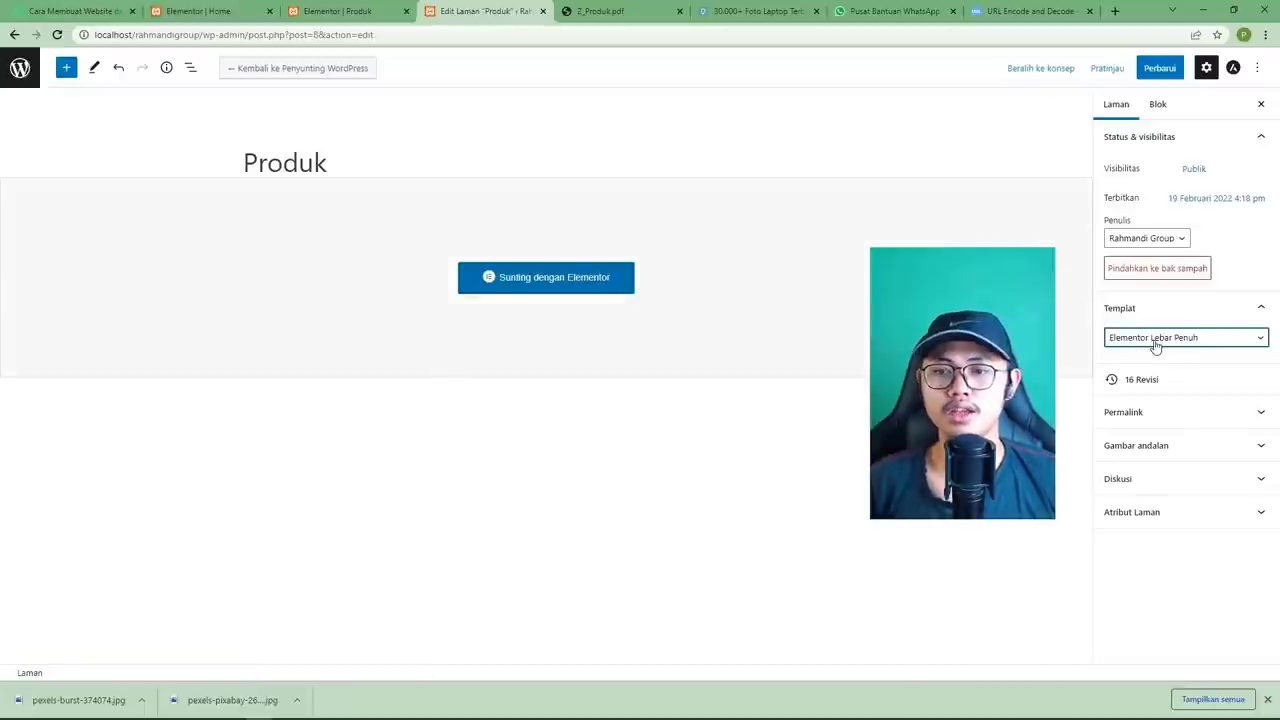
{"action": "key", "text": "ctrl+s"}
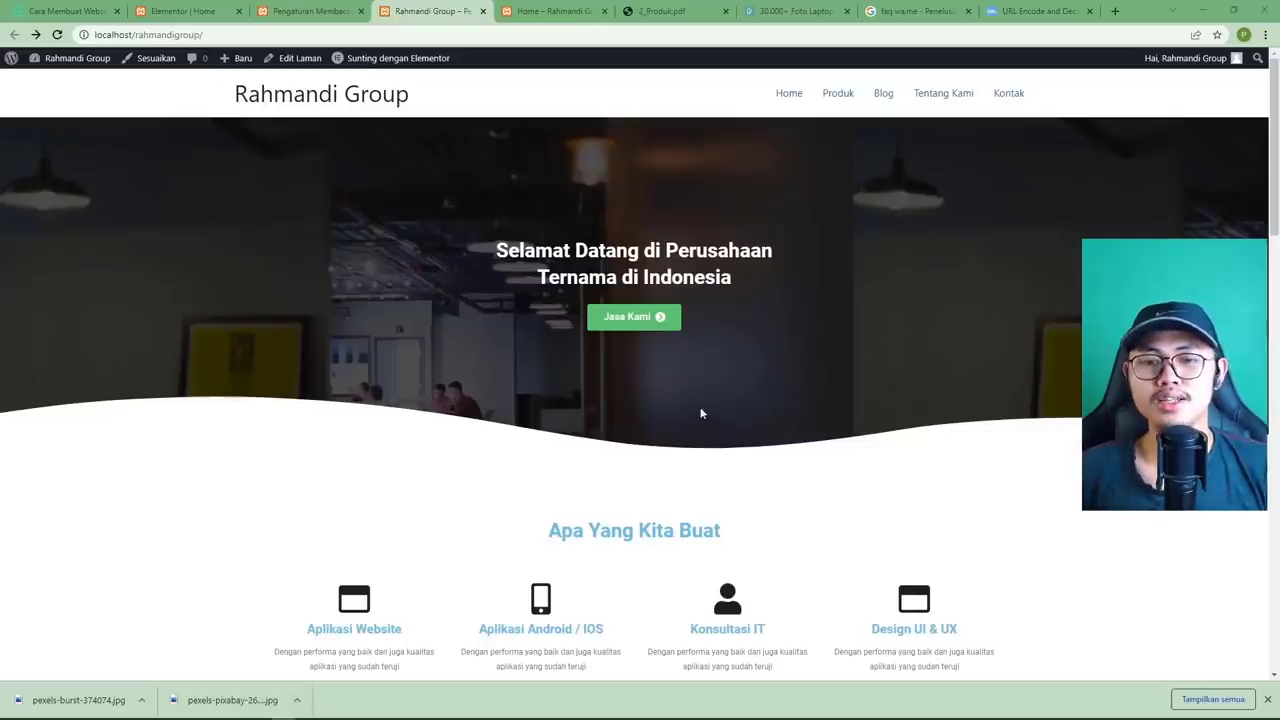
Scroll the homepage, then bring up the 2_Produk.pdf mockup tab.
{"action": "scroll", "coordinate": [714, 363], "scroll_direction": "down", "scroll_amount": 5}
{"action": "scroll", "coordinate": [714, 363], "scroll_direction": "up", "scroll_amount": 3}
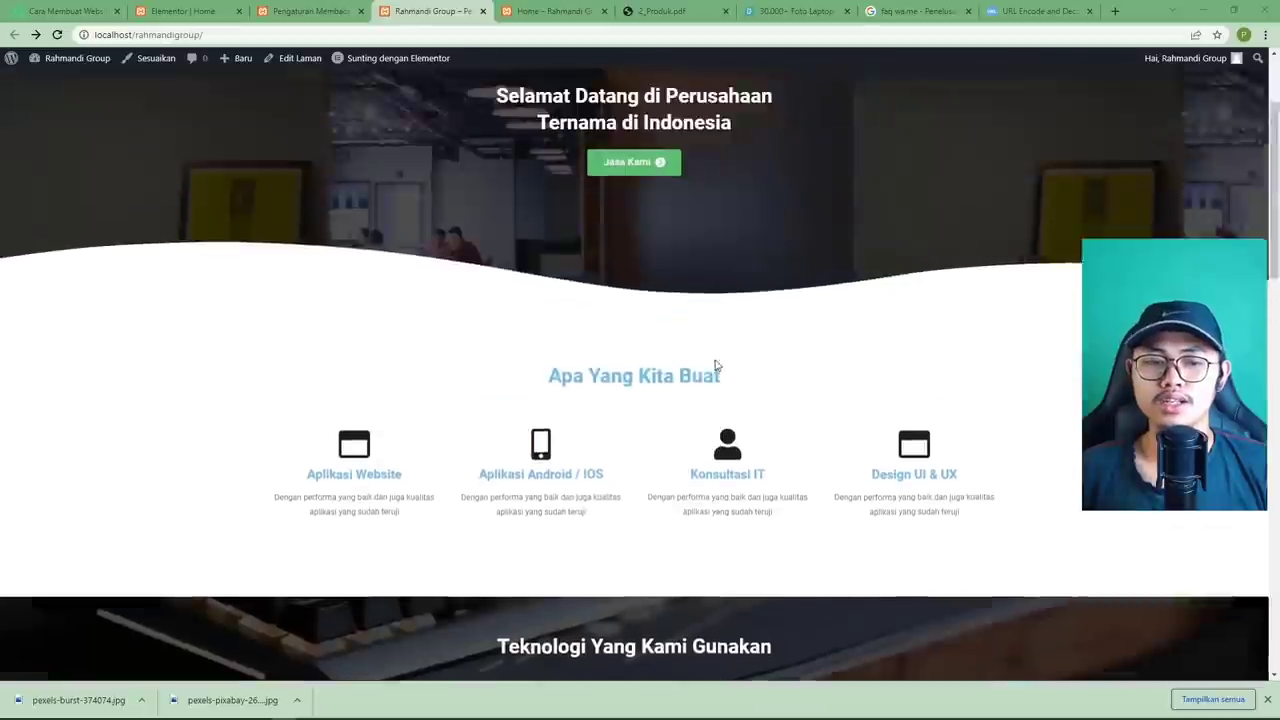
{"action": "scroll", "coordinate": [714, 363], "scroll_direction": "up", "scroll_amount": 3}
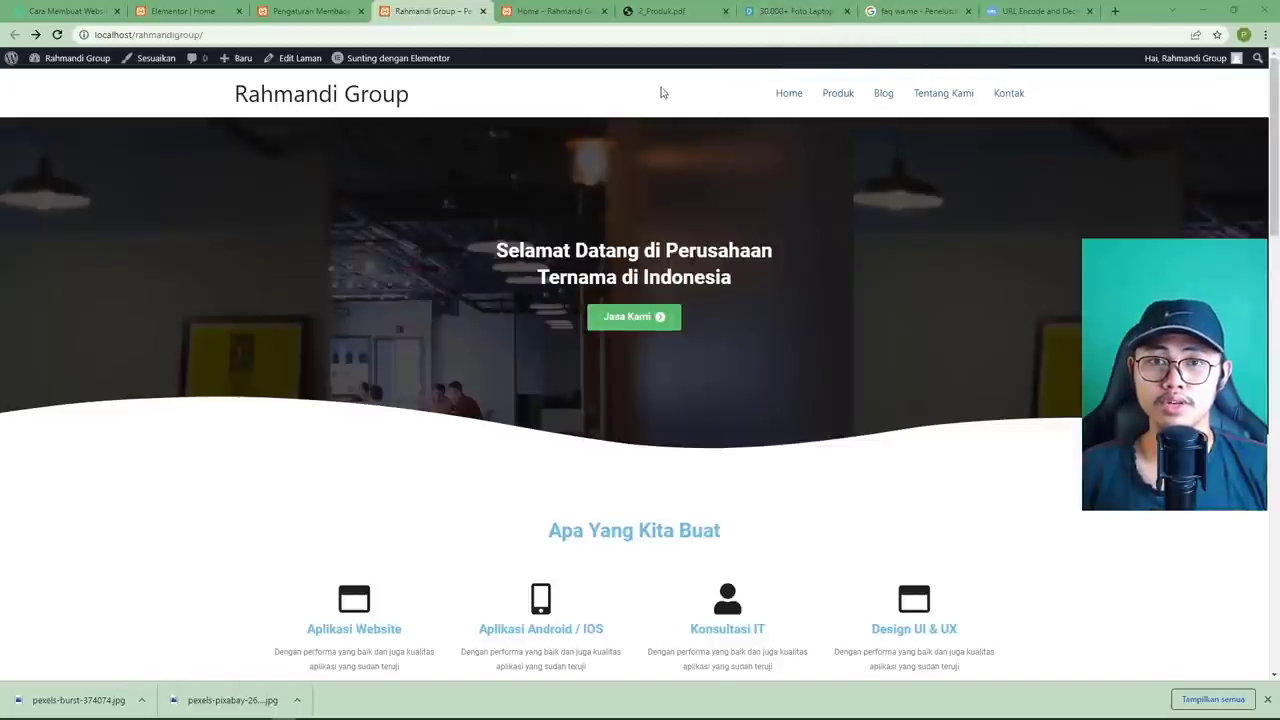
{"action": "left_click", "coordinate": [655, 12]}
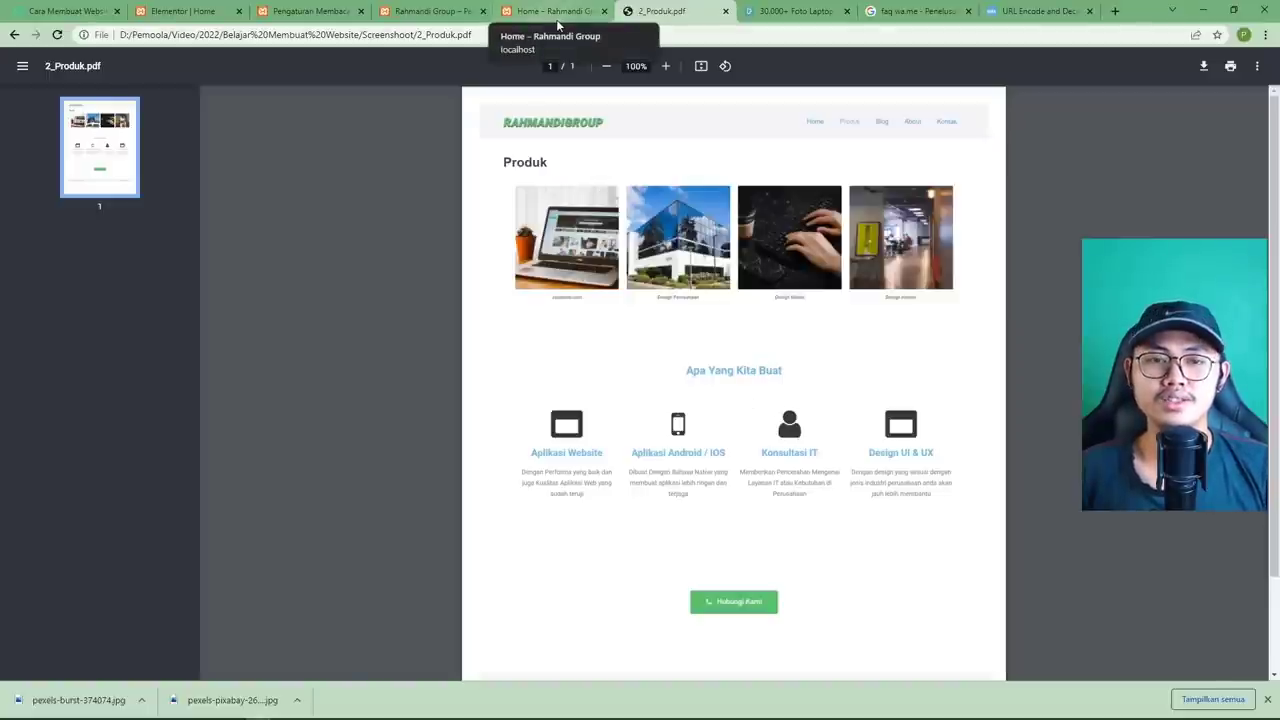
Close the leftover Home, reading settings and Elementor Home editor tabs.
{"action": "left_click", "coordinate": [558, 22]}
{"action": "left_click", "coordinate": [449, 20]}
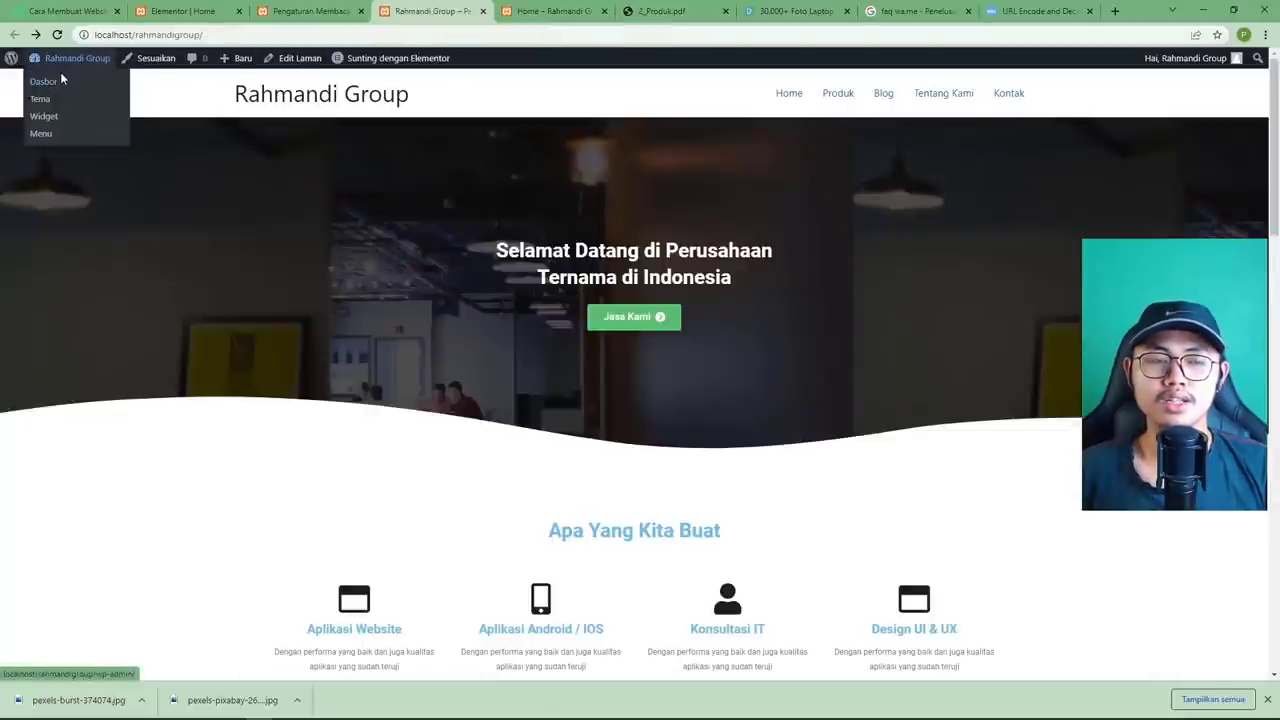
{"action": "left_click", "coordinate": [61, 79]}
{"action": "left_click", "coordinate": [580, 20]}
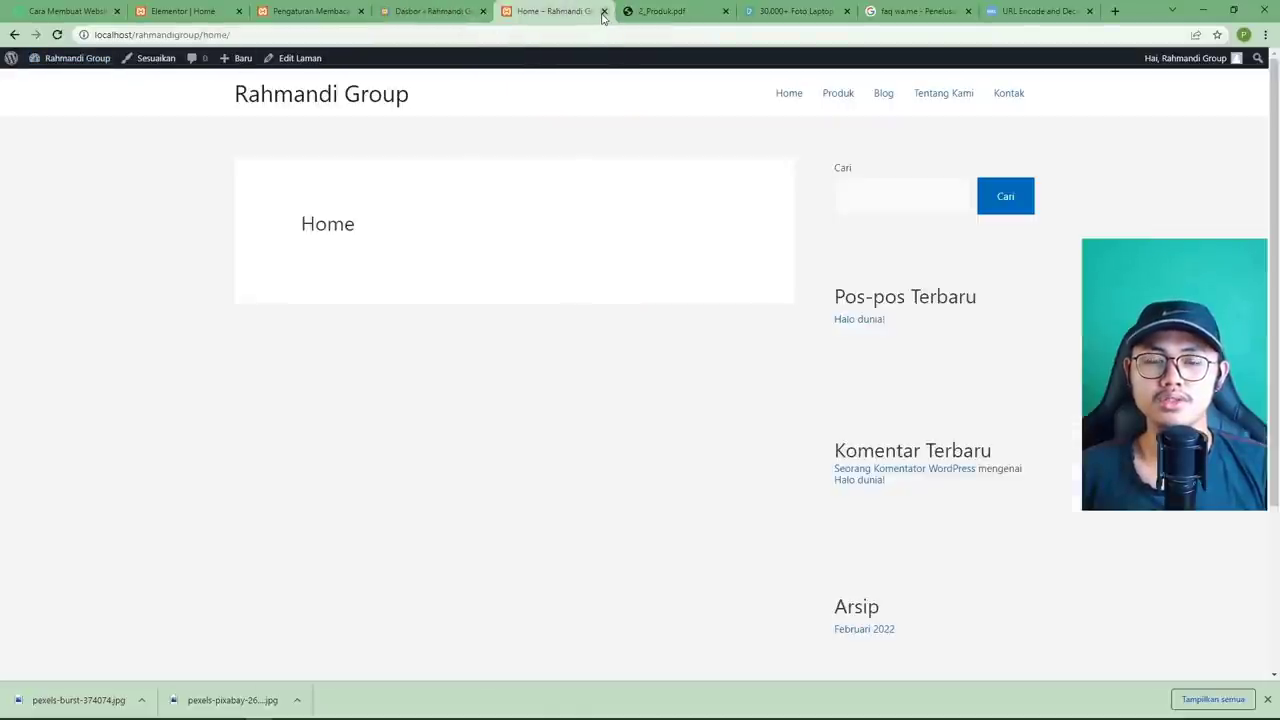
{"action": "left_click", "coordinate": [603, 11]}
{"action": "left_click", "coordinate": [315, 20]}
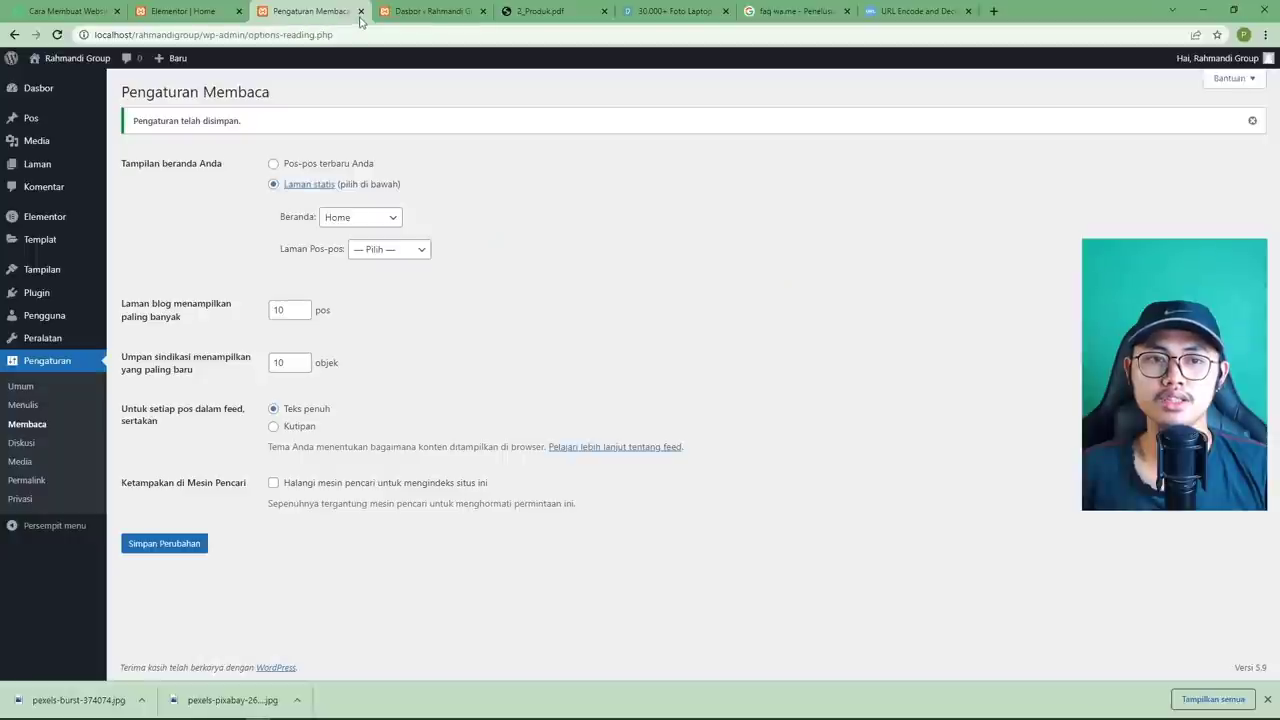
{"action": "left_click", "coordinate": [361, 11]}
{"action": "left_click", "coordinate": [205, 15]}
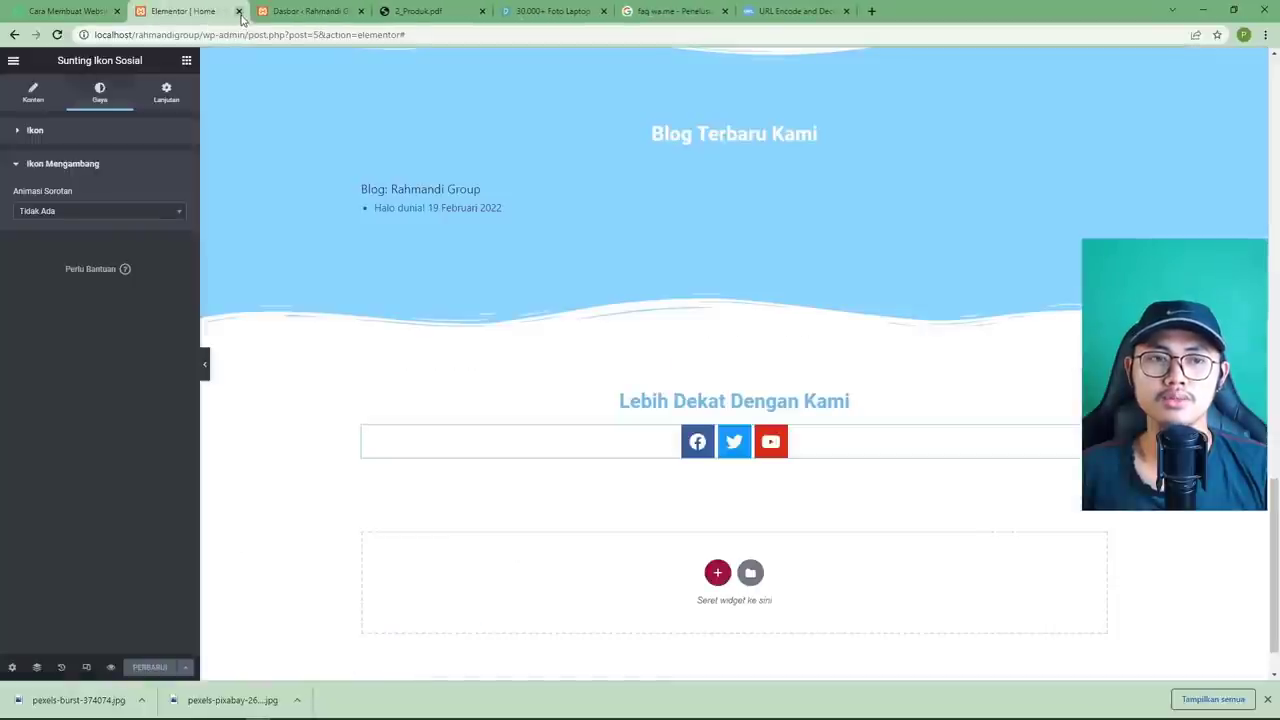
{"action": "left_click", "coordinate": [238, 11]}
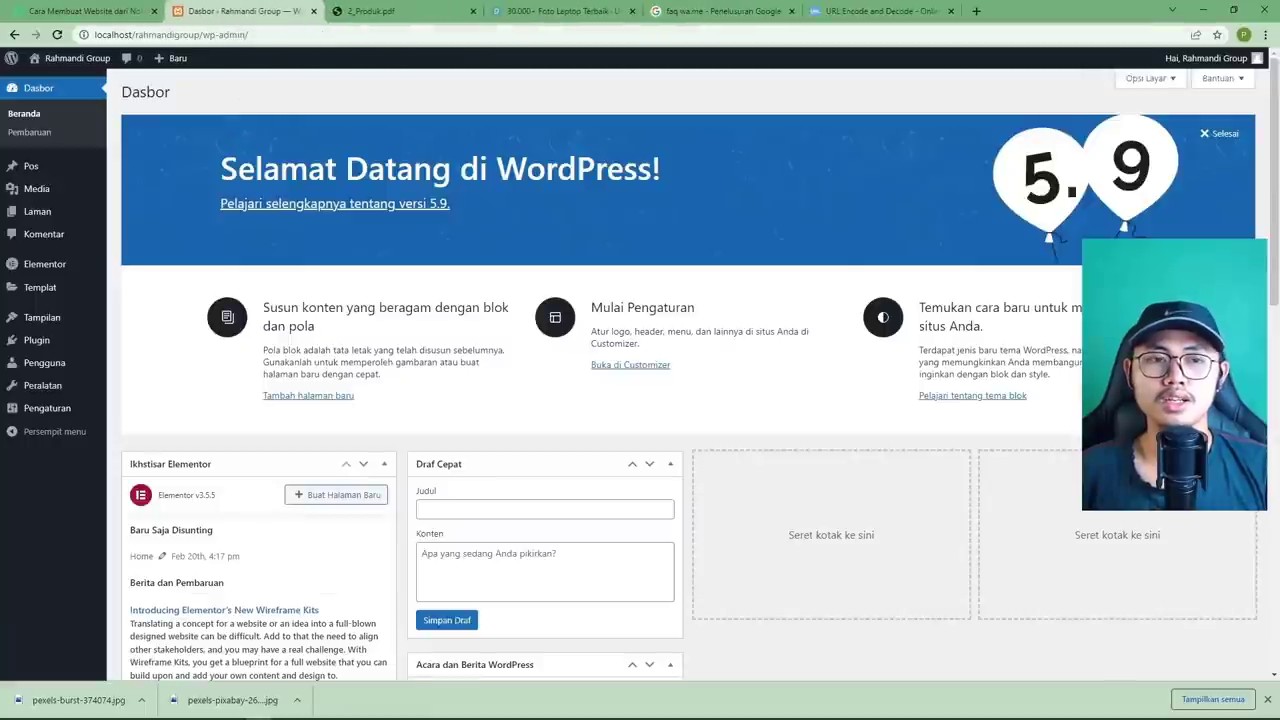
List all pages via Laman > Semua Laman and bring up the Kunjungi Situs link menu.
{"action": "mouse_move", "coordinate": [49, 212]}
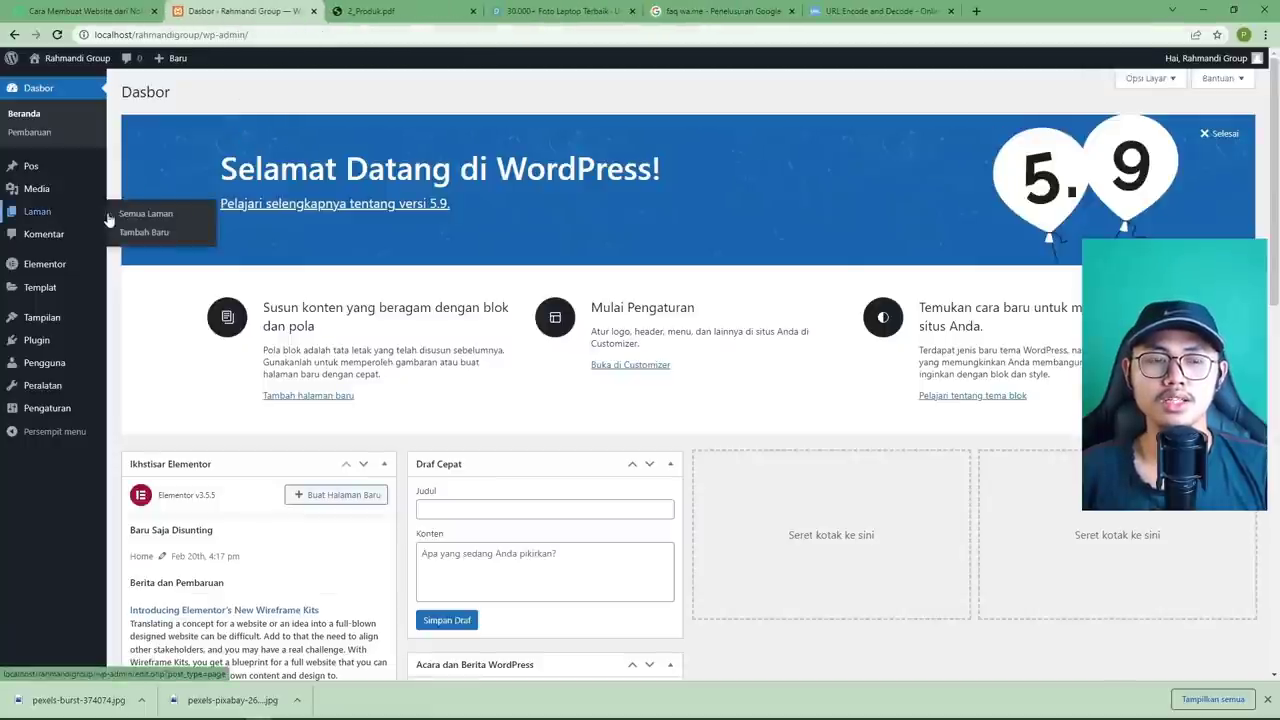
{"action": "left_click", "coordinate": [140, 216]}
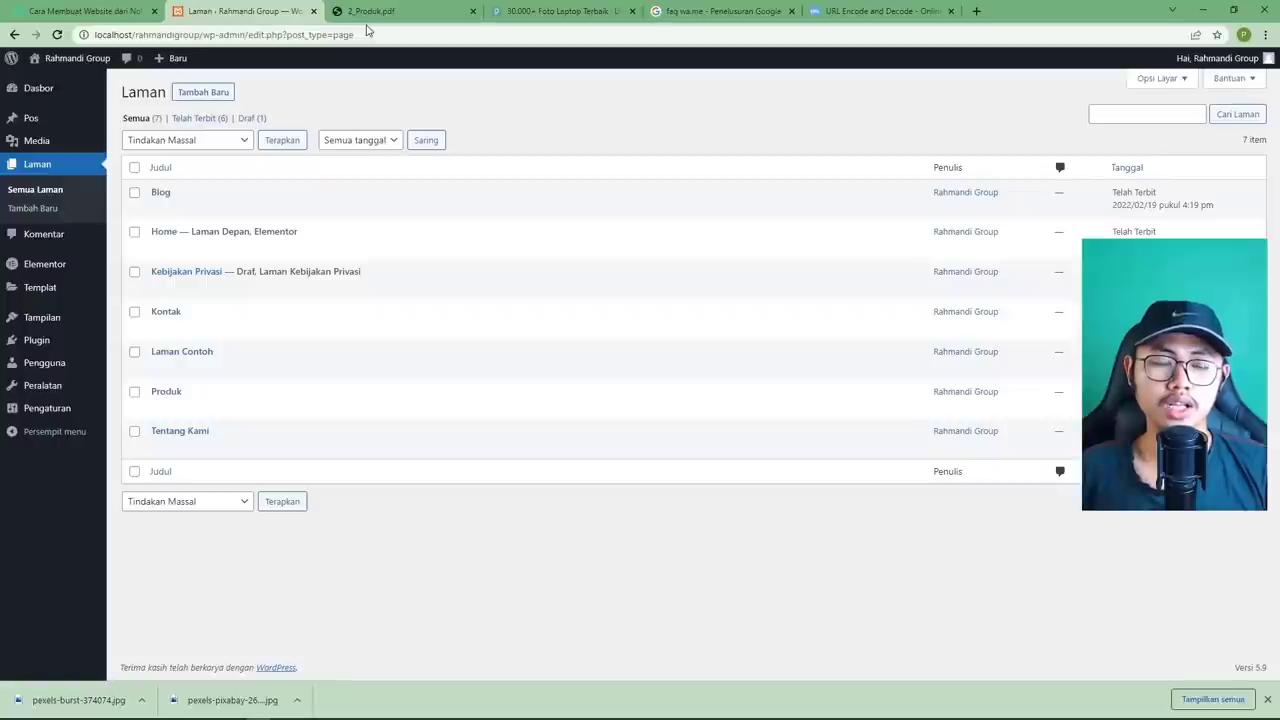
{"action": "mouse_move", "coordinate": [72, 63]}
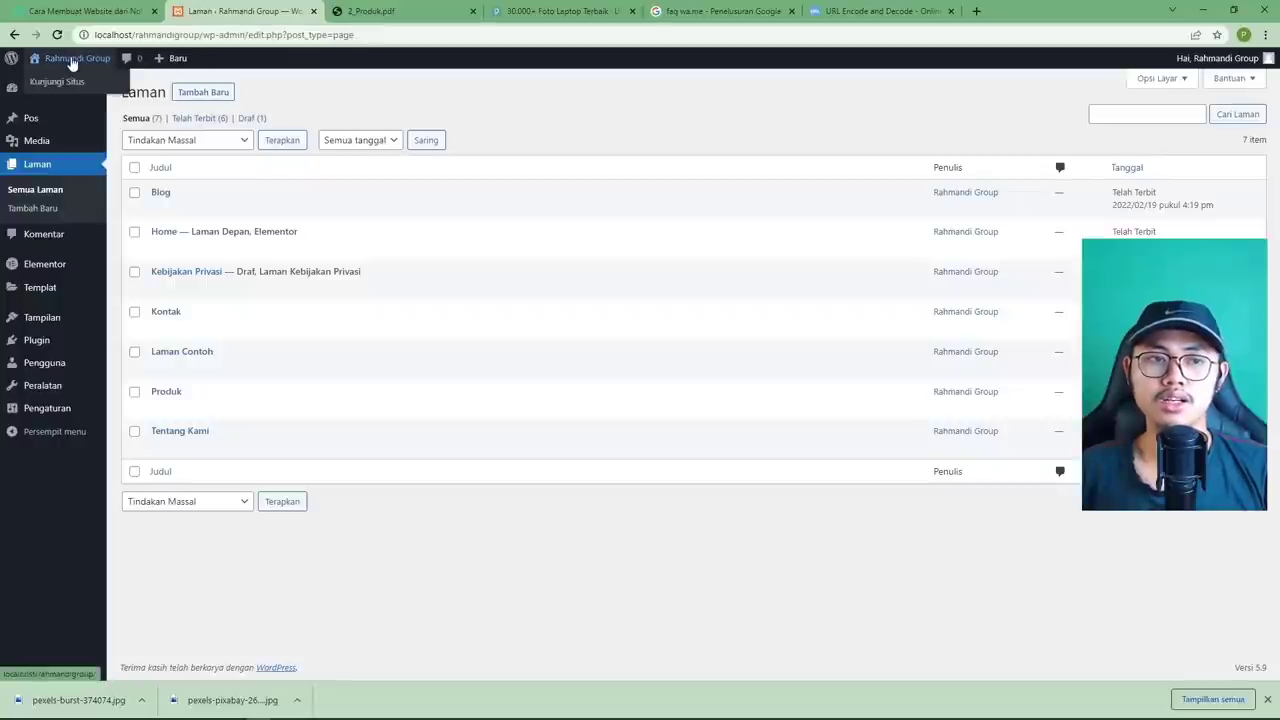
{"action": "right_click", "coordinate": [58, 83]}
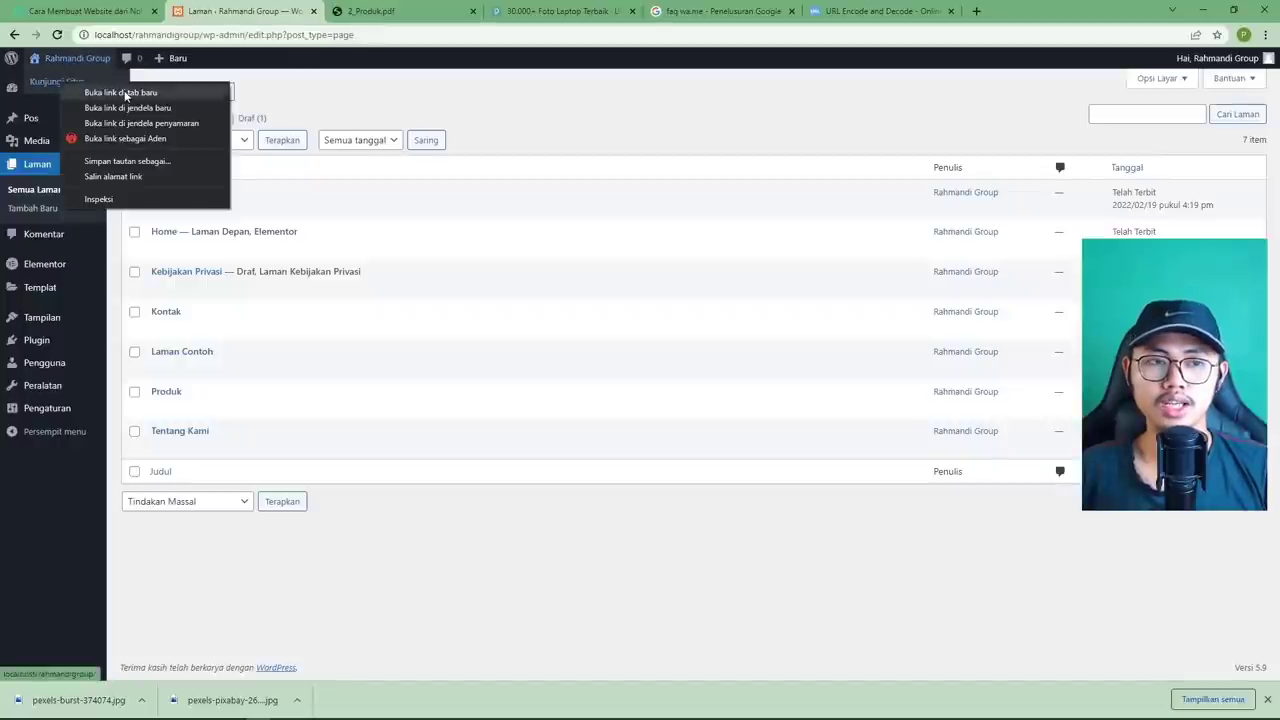
Open the site in a new tab, go to Produk, and edit it with Edit Laman.
{"action": "left_click", "coordinate": [125, 95]}
{"action": "left_click", "coordinate": [395, 11]}
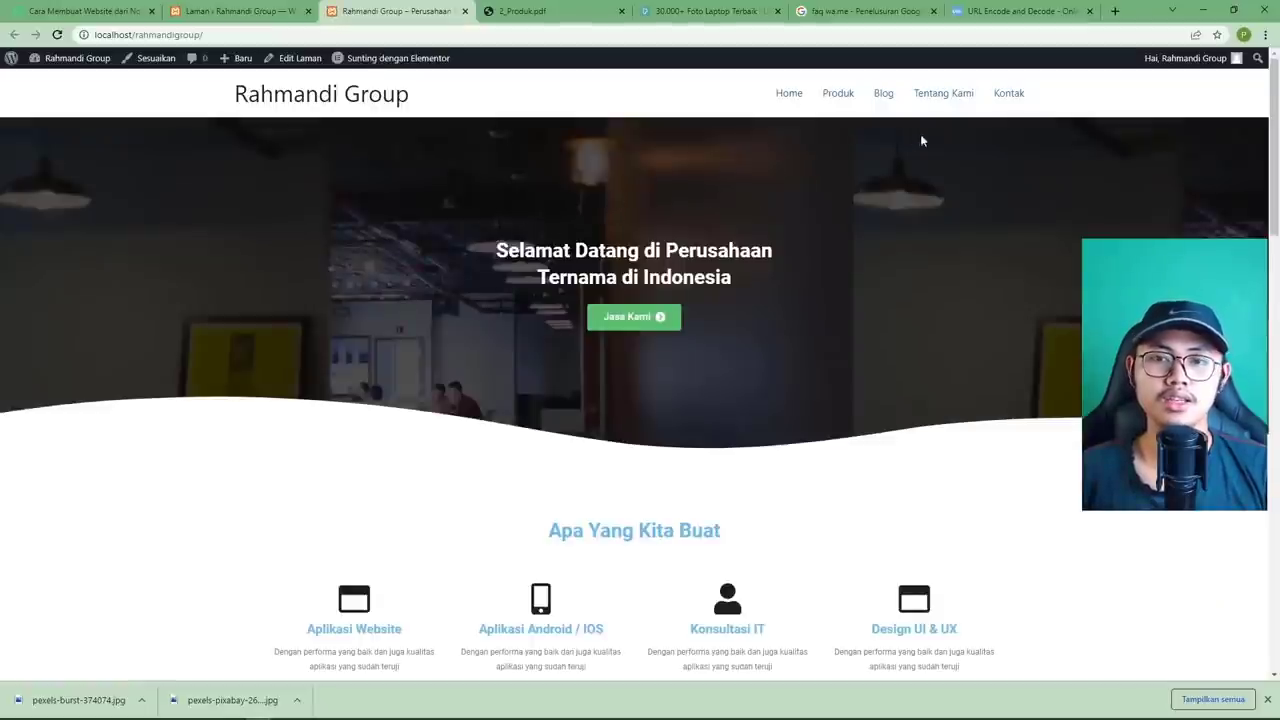
{"action": "left_click", "coordinate": [836, 98]}
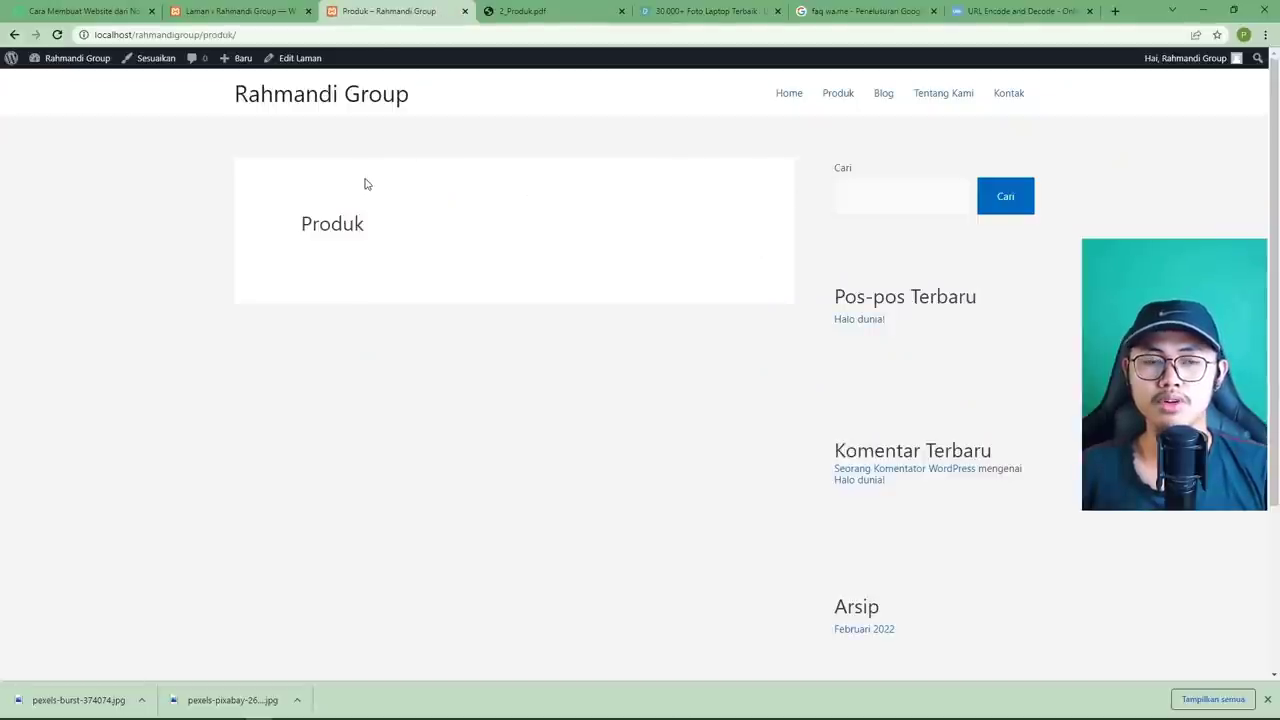
{"action": "left_click", "coordinate": [308, 60]}
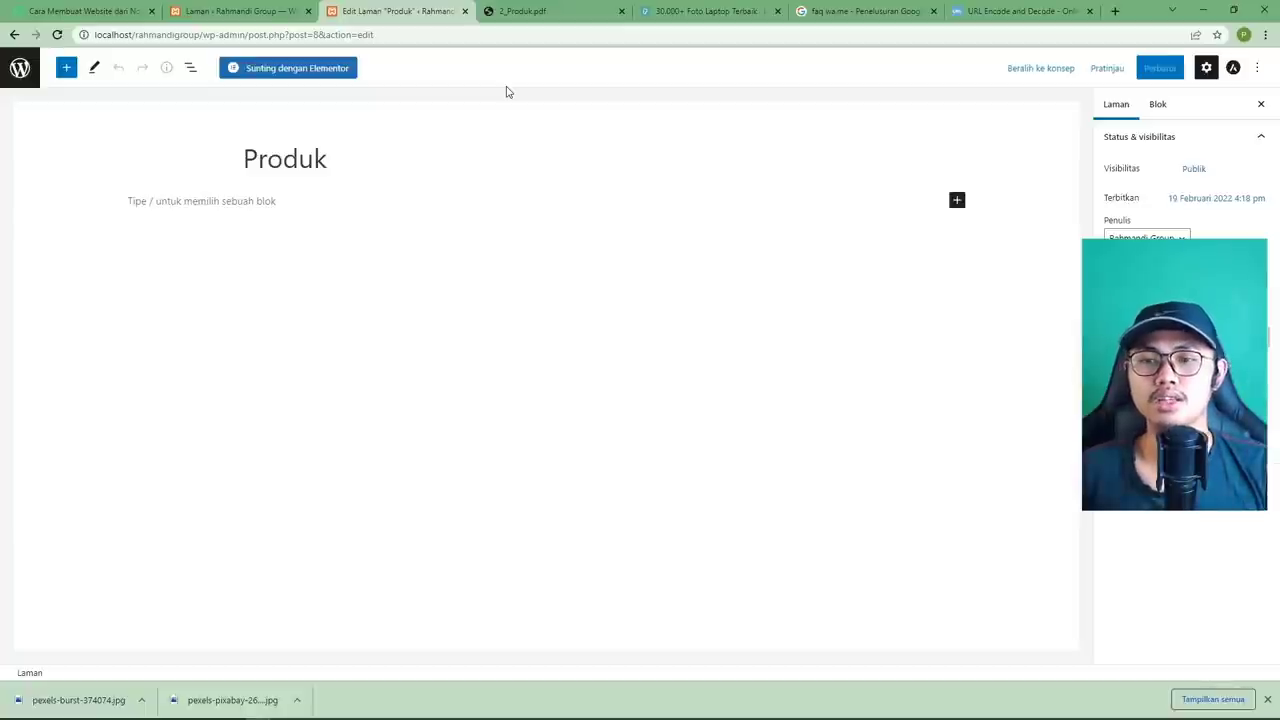
Edit the Produk page in Elementor and add a one-column section containing a heading widget.
{"action": "left_click", "coordinate": [339, 70]}
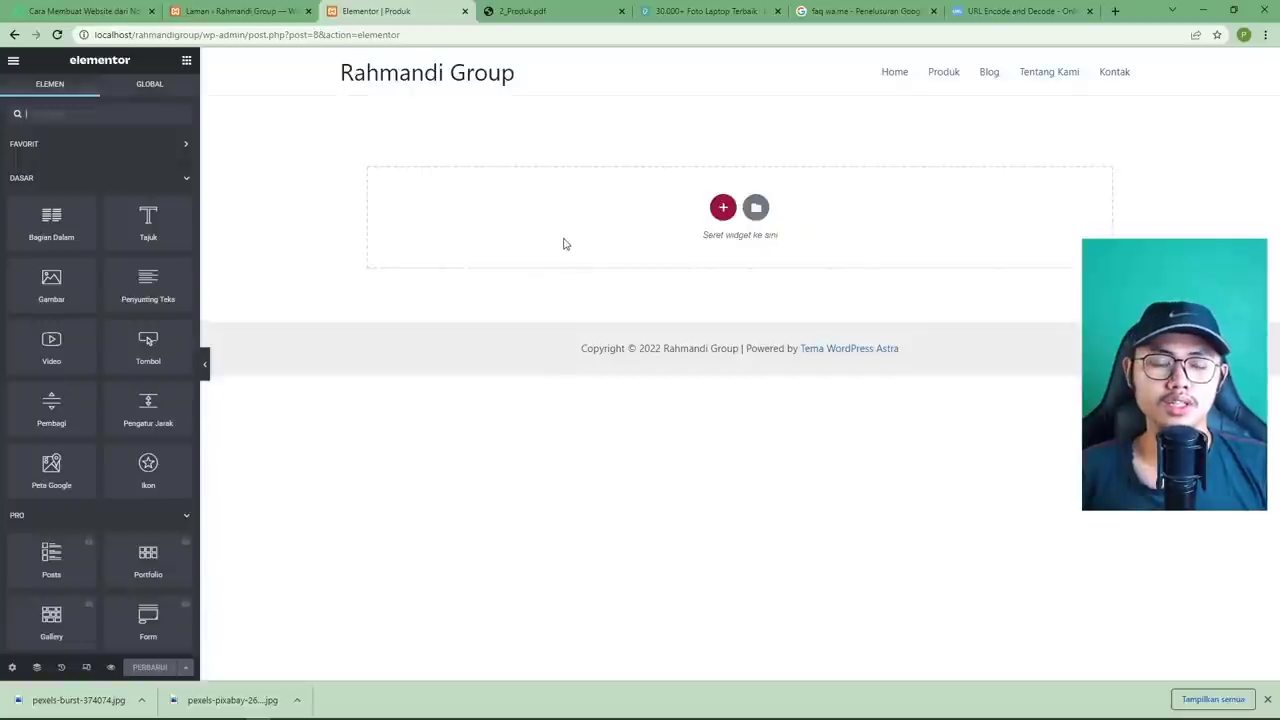
{"action": "left_click", "coordinate": [520, 14]}
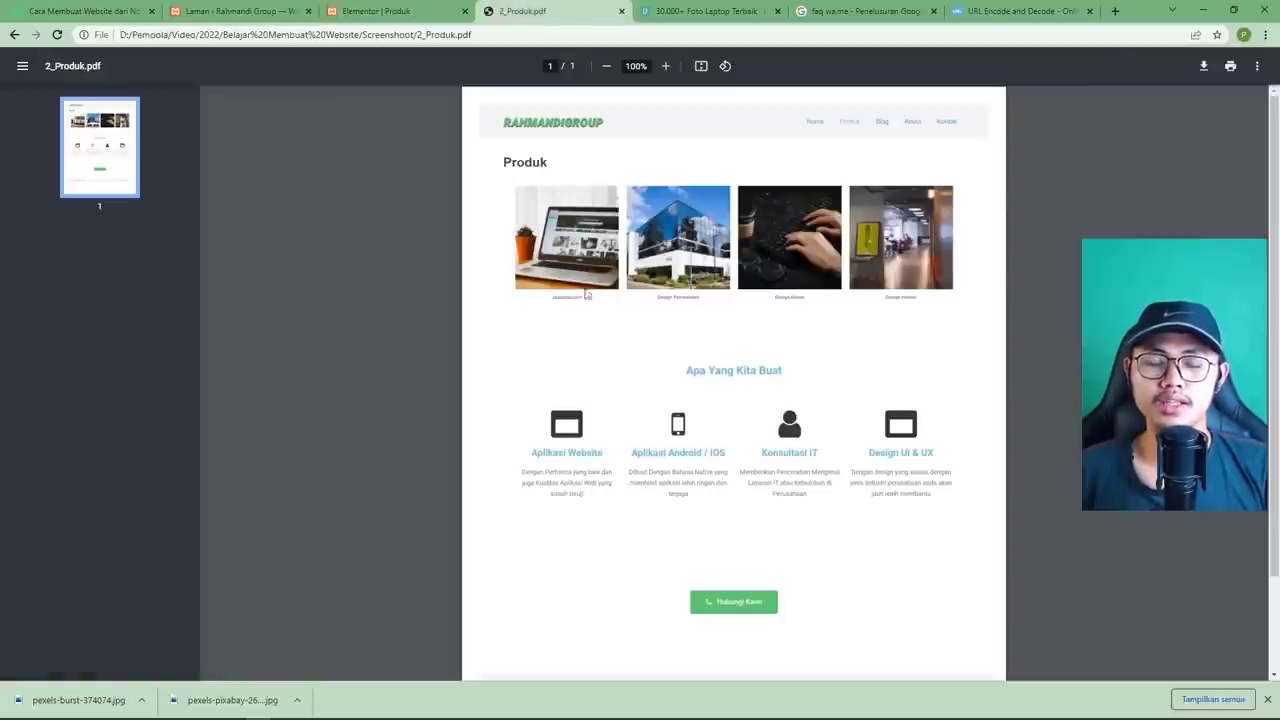
{"action": "left_click", "coordinate": [385, 20]}
{"action": "left_click", "coordinate": [721, 207]}
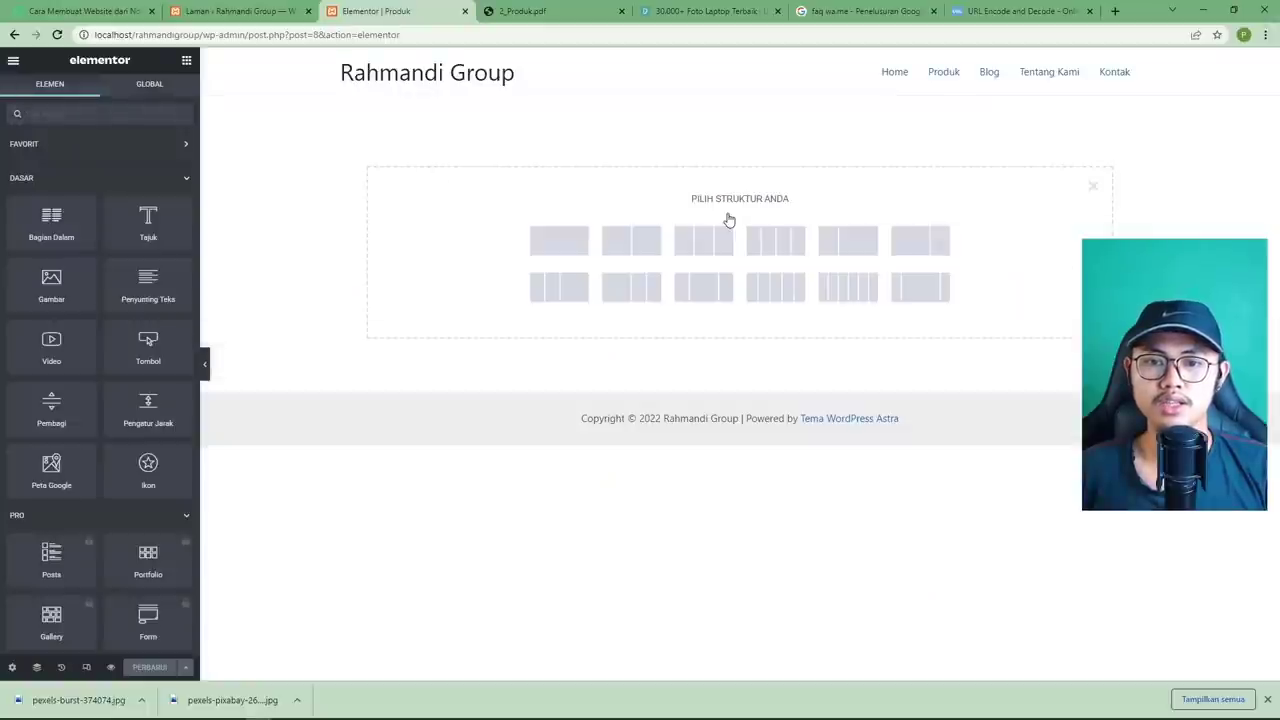
{"action": "left_click", "coordinate": [562, 240]}
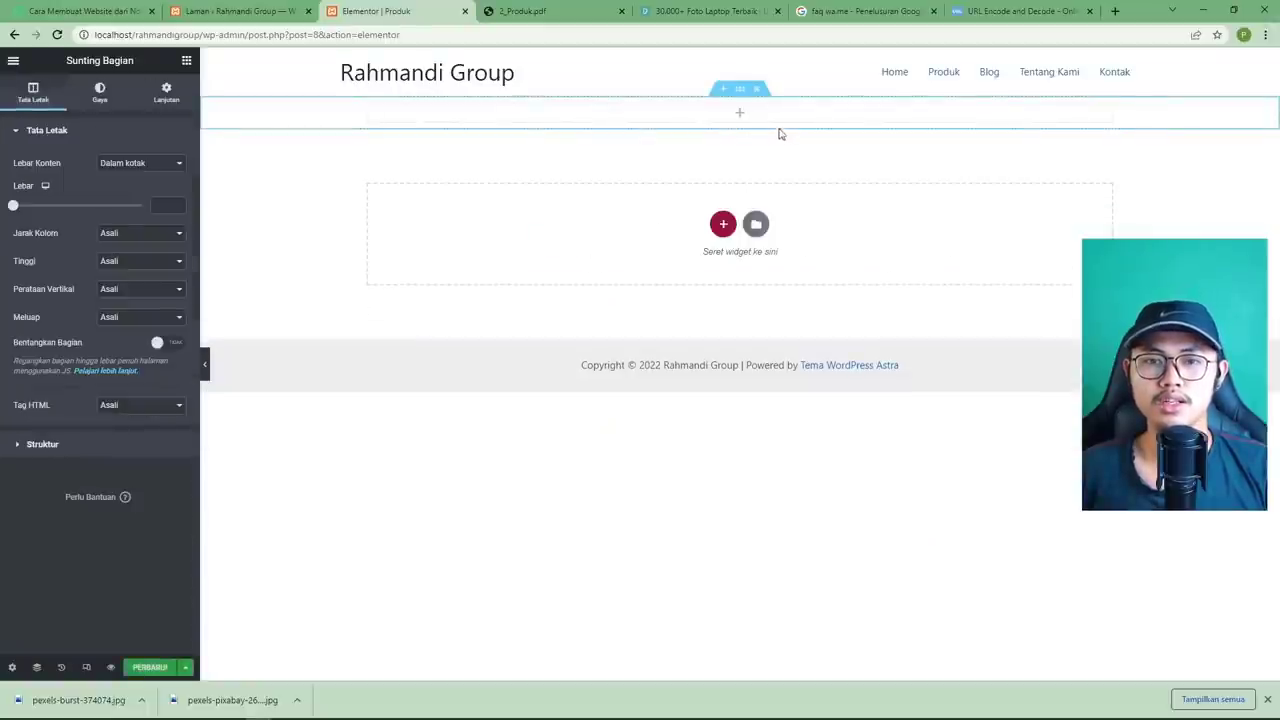
{"action": "left_click", "coordinate": [740, 114]}
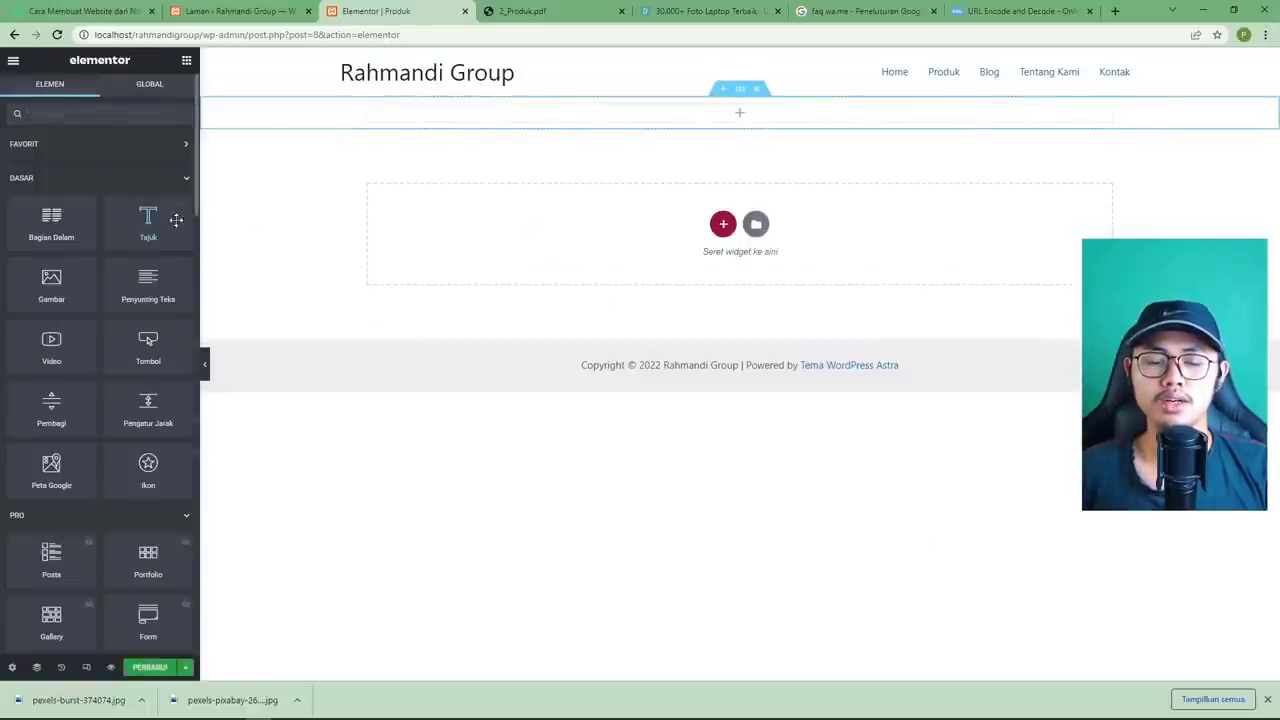
{"action": "left_click_drag", "start_coordinate": [176, 220], "coordinate": [665, 114]}
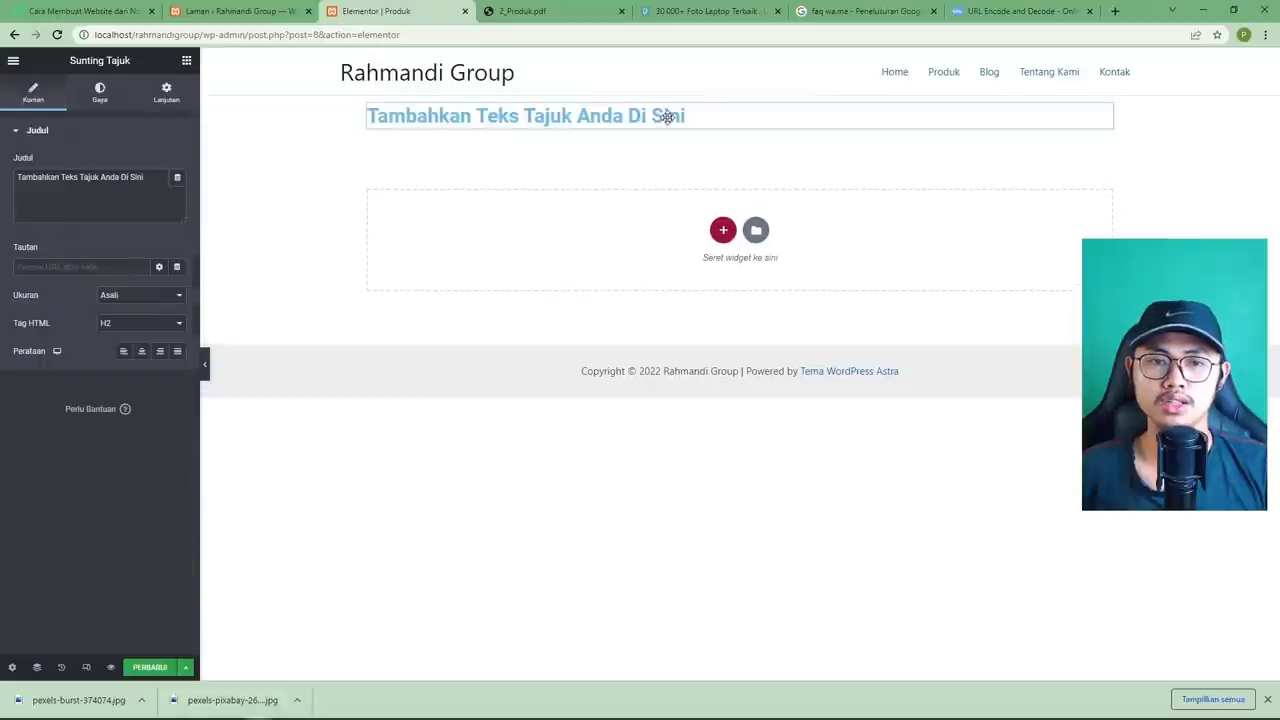
Change the heading text to 'Produk' and colour it near-black #0c0c0c.
{"action": "triple_click", "coordinate": [164, 188]}
{"action": "type", "text": "Produk"}
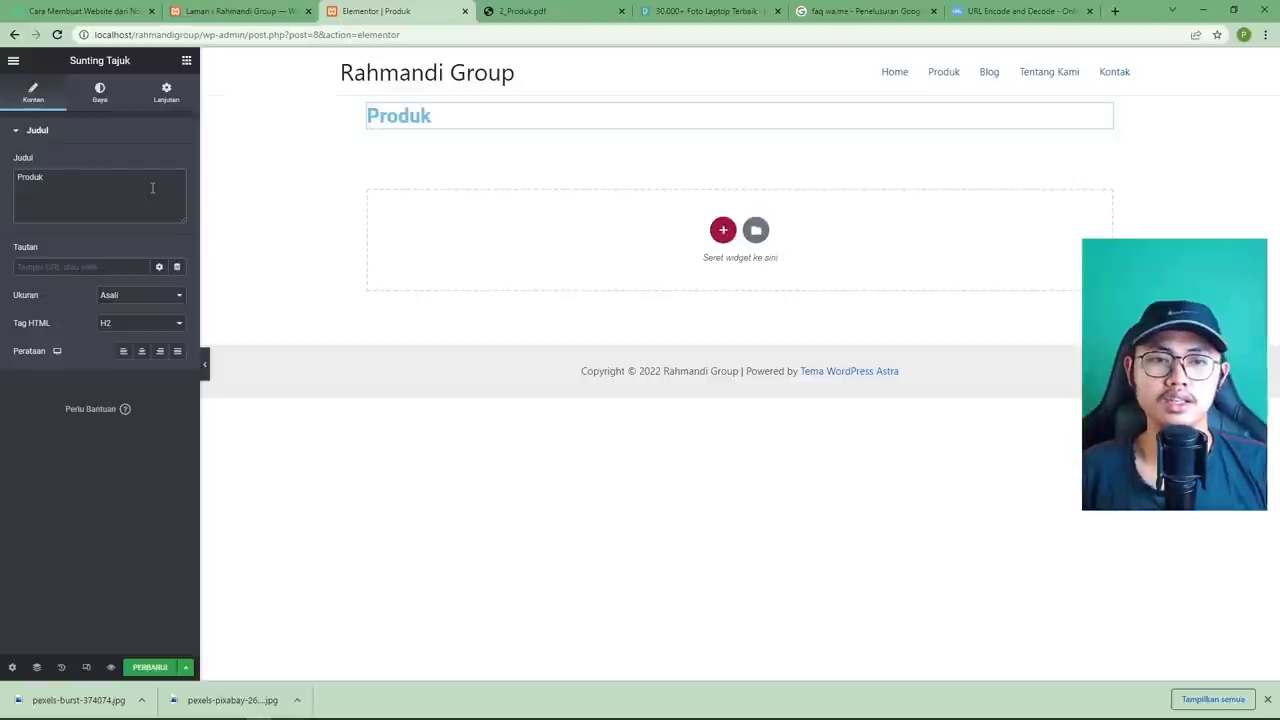
{"action": "left_click", "coordinate": [106, 97]}
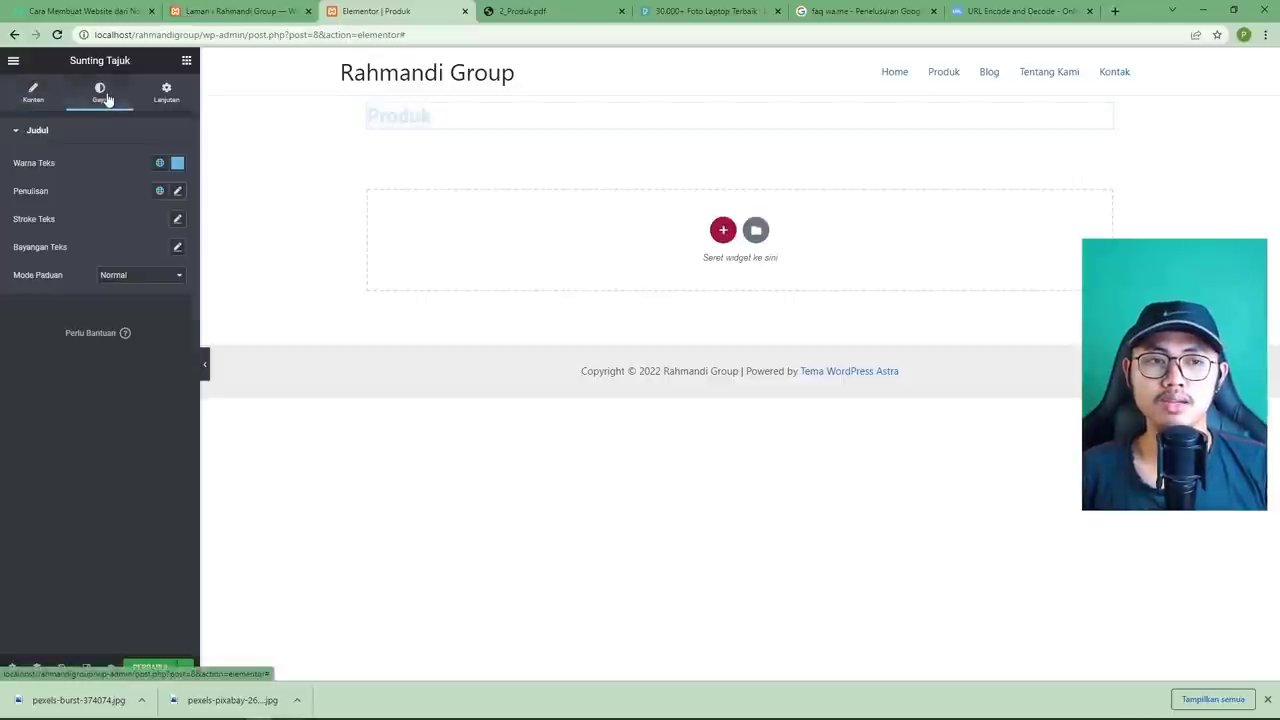
{"action": "left_click", "coordinate": [177, 162]}
{"action": "left_click_drag", "start_coordinate": [70, 280], "coordinate": [2, 323]}
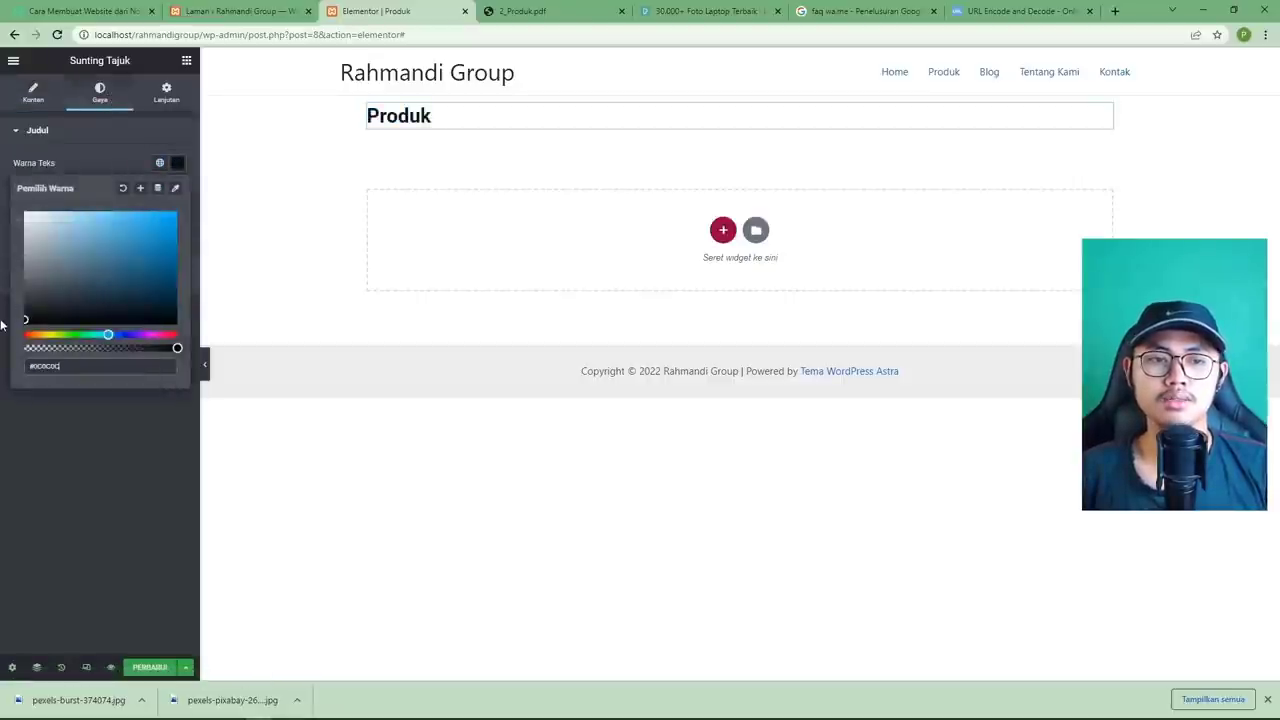
{"action": "left_click", "coordinate": [57, 400]}
{"action": "left_click", "coordinate": [515, 11]}
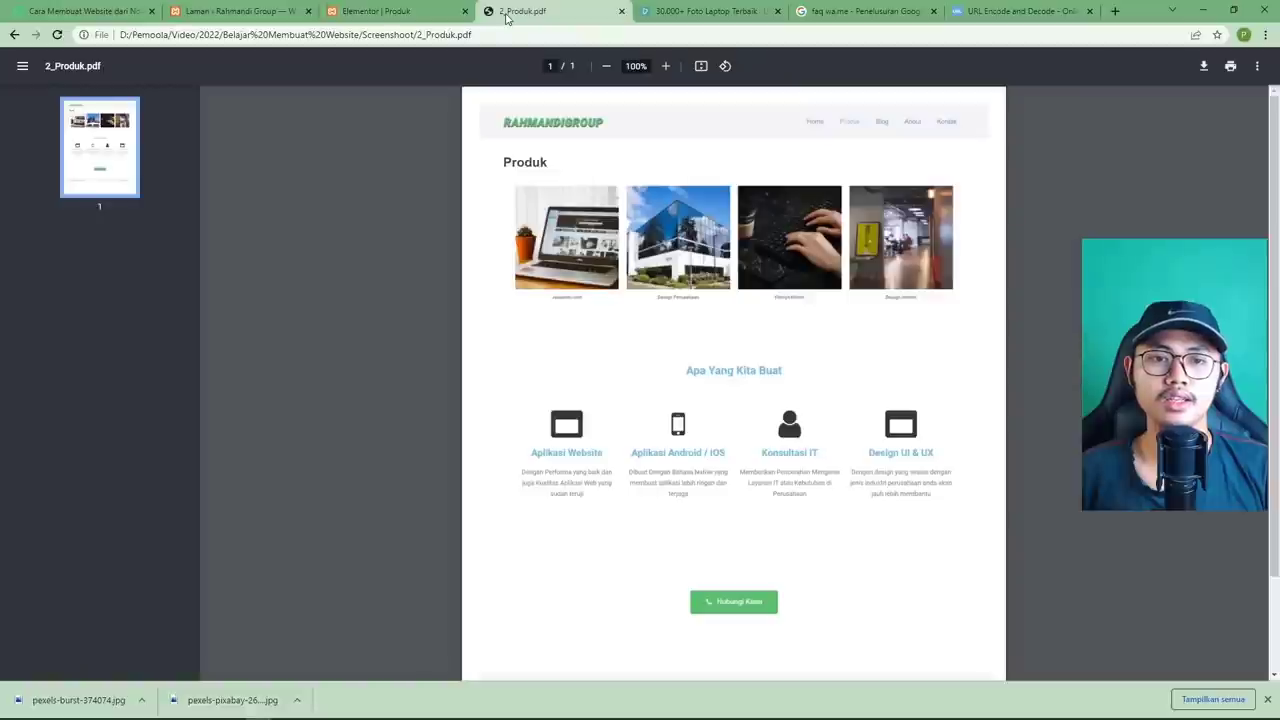
{"action": "left_click", "coordinate": [430, 12]}
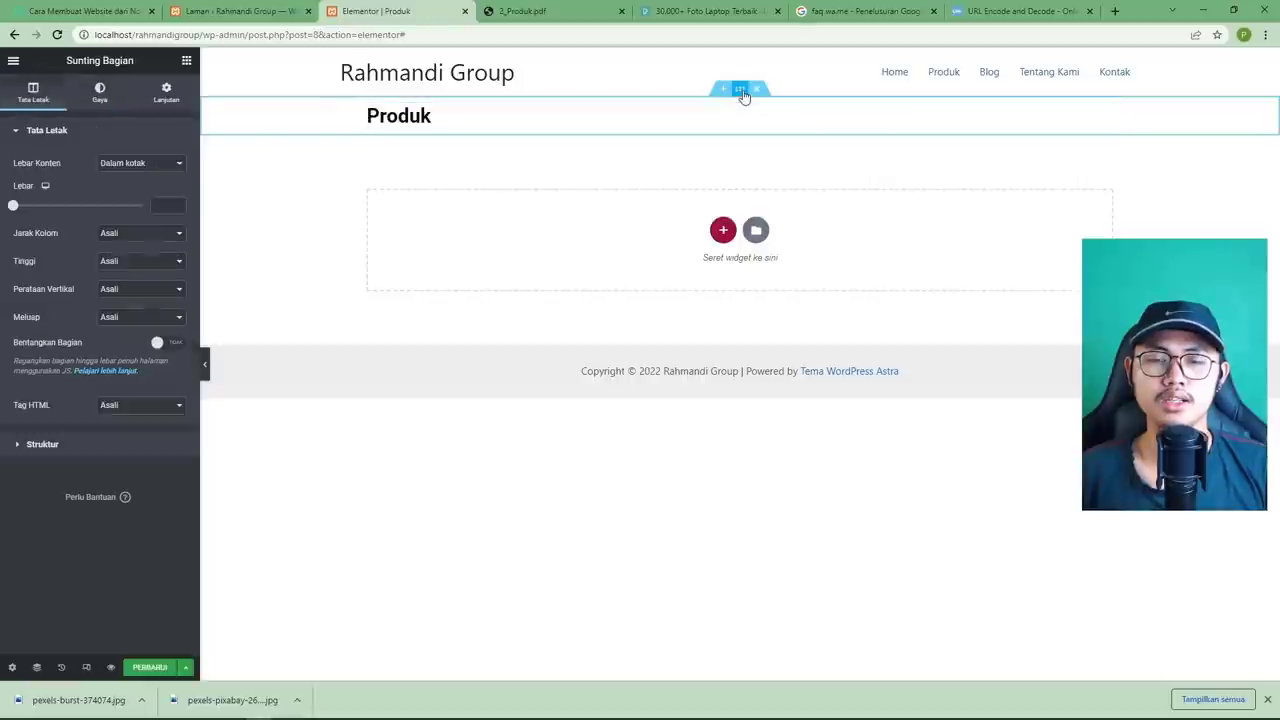
Give the heading's section a top margin of 3 and a bottom margin of 5, checking against the PDF mockup.
{"action": "left_click", "coordinate": [740, 90]}
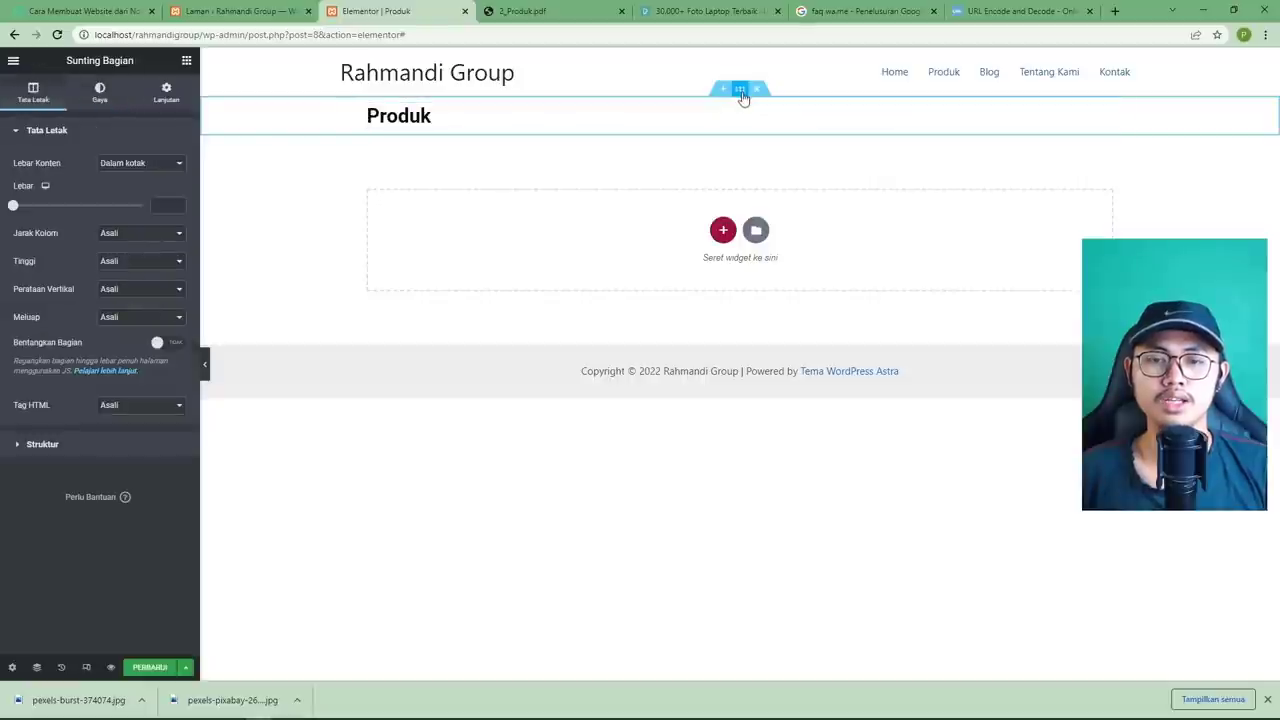
{"action": "left_click", "coordinate": [166, 97]}
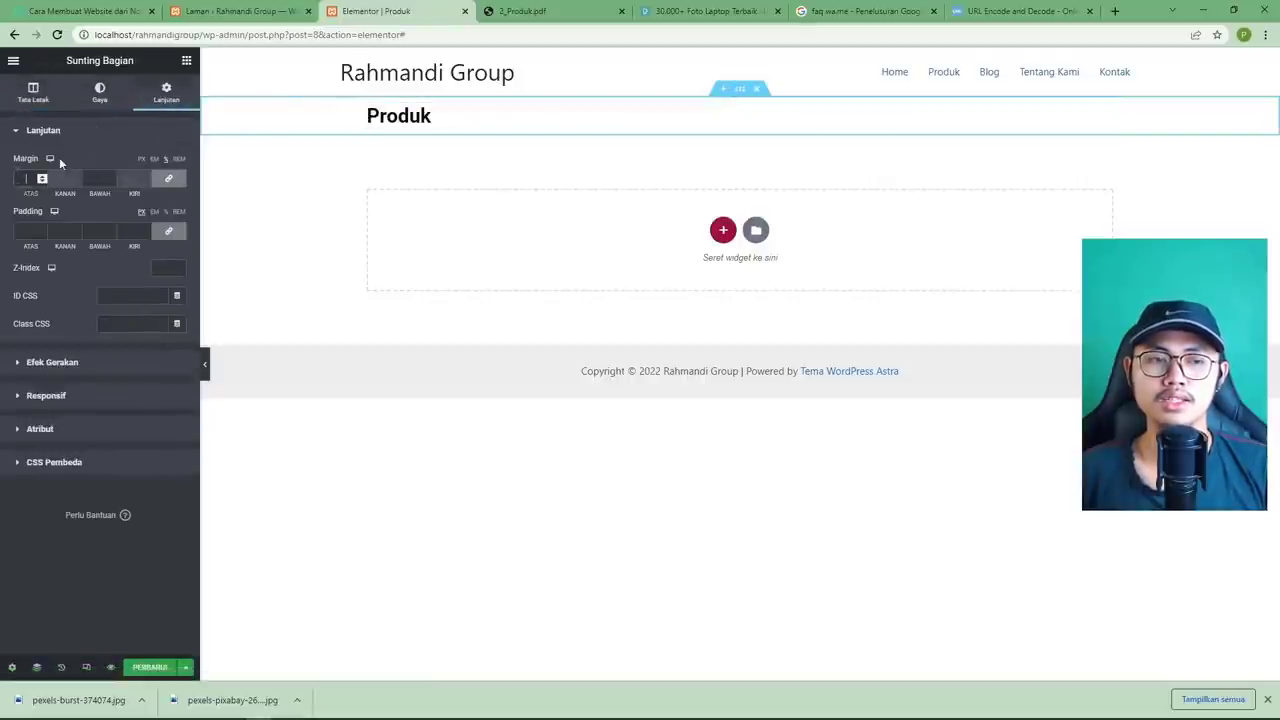
{"action": "type", "text": "5"}
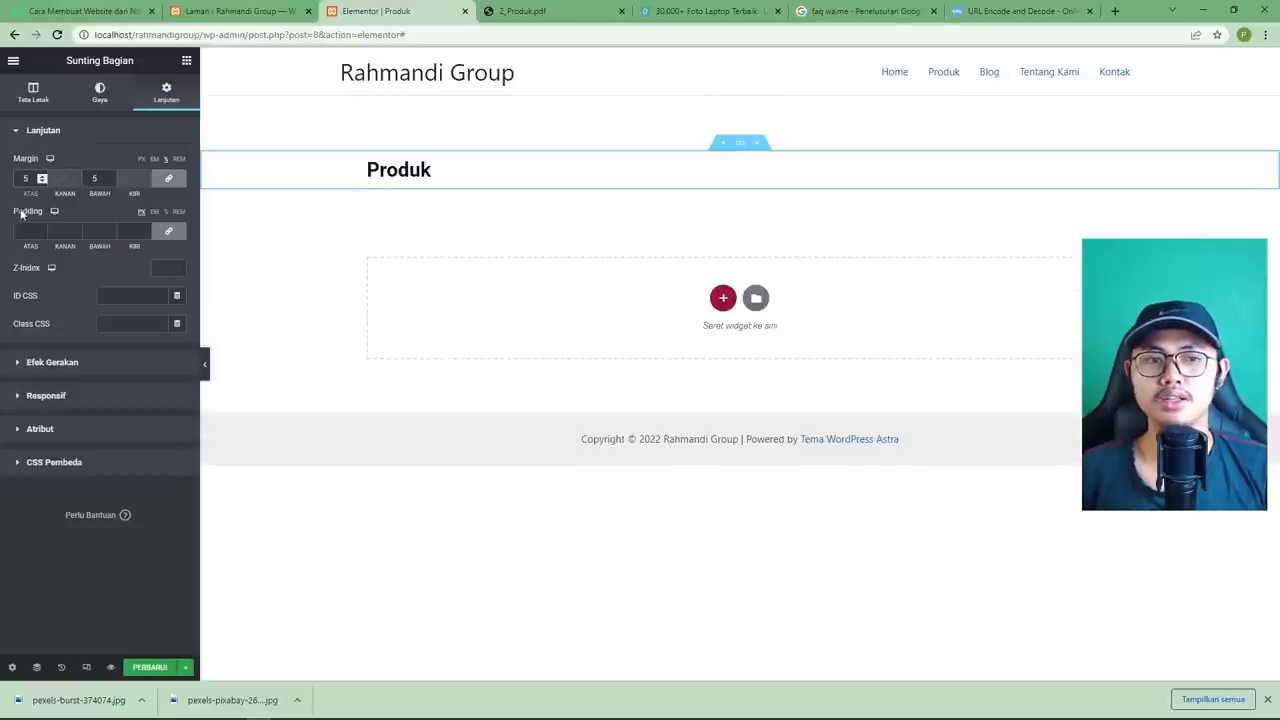
{"action": "key", "text": "BackSpace"}
{"action": "type", "text": "3"}
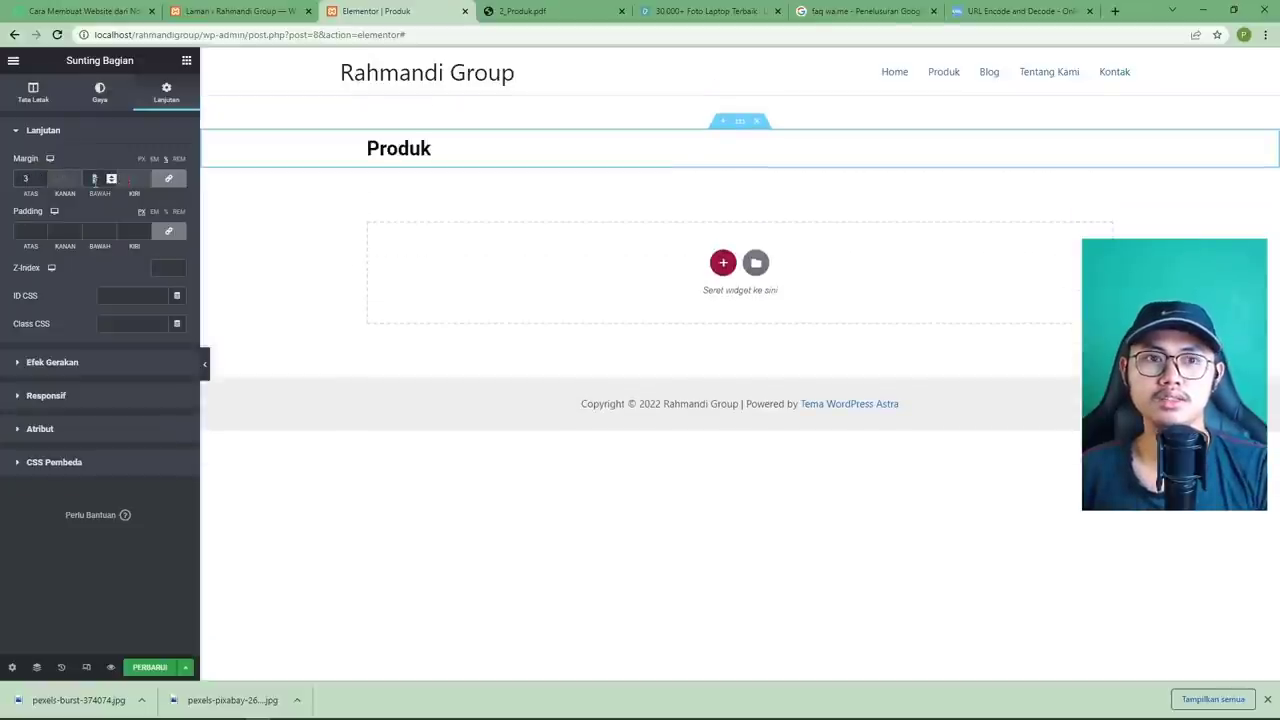
{"action": "left_click", "coordinate": [525, 12]}
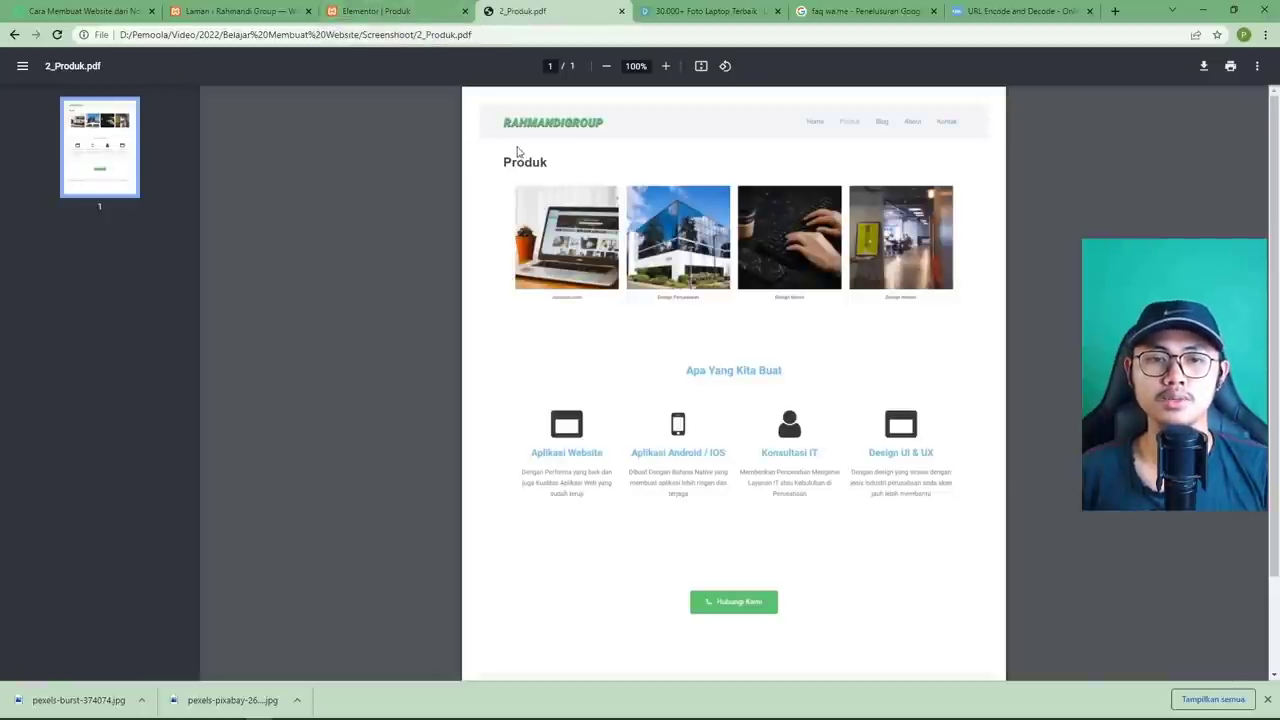
{"action": "key", "text": "ctrl+shift+Tab"}
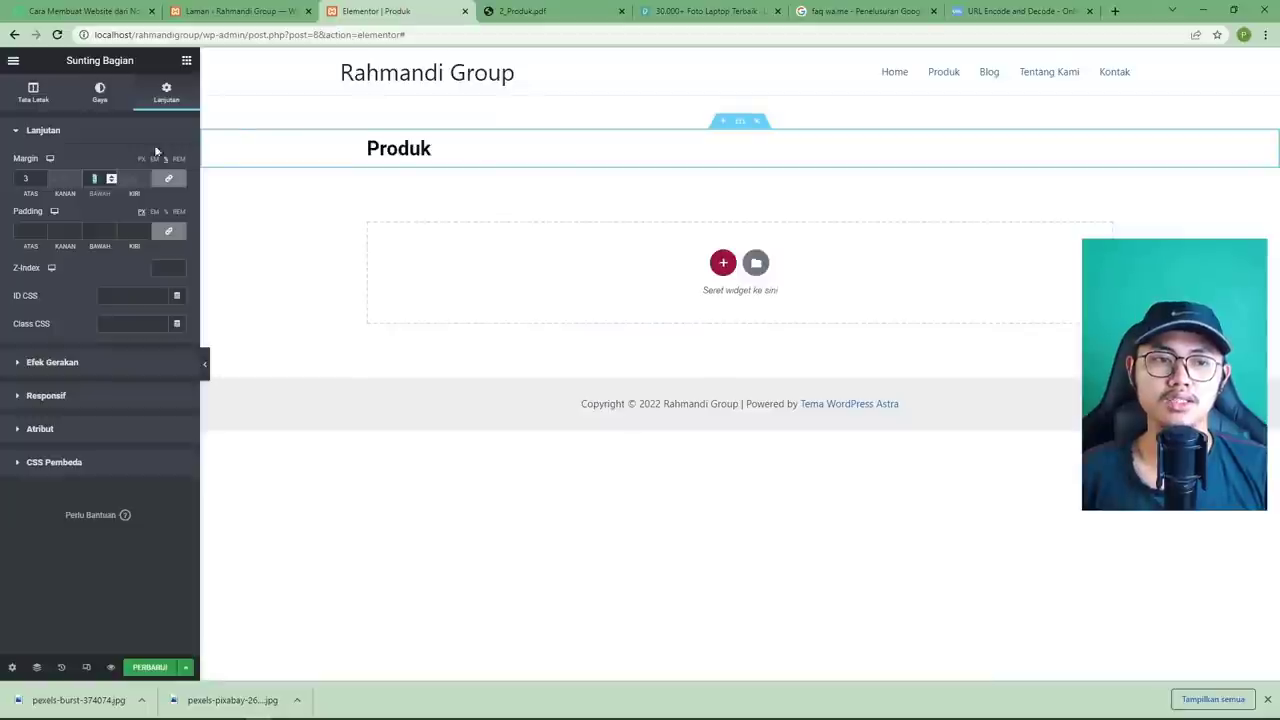
{"action": "type", "text": "0"}
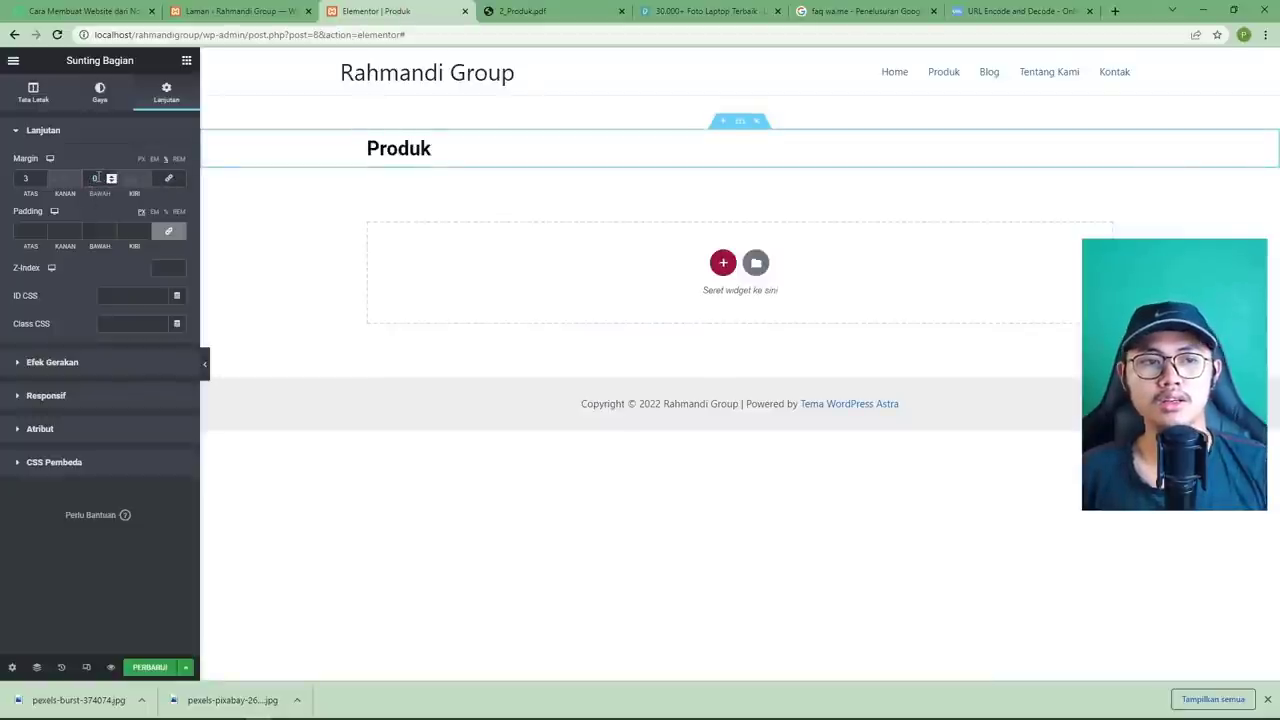
{"action": "type", "text": "5"}
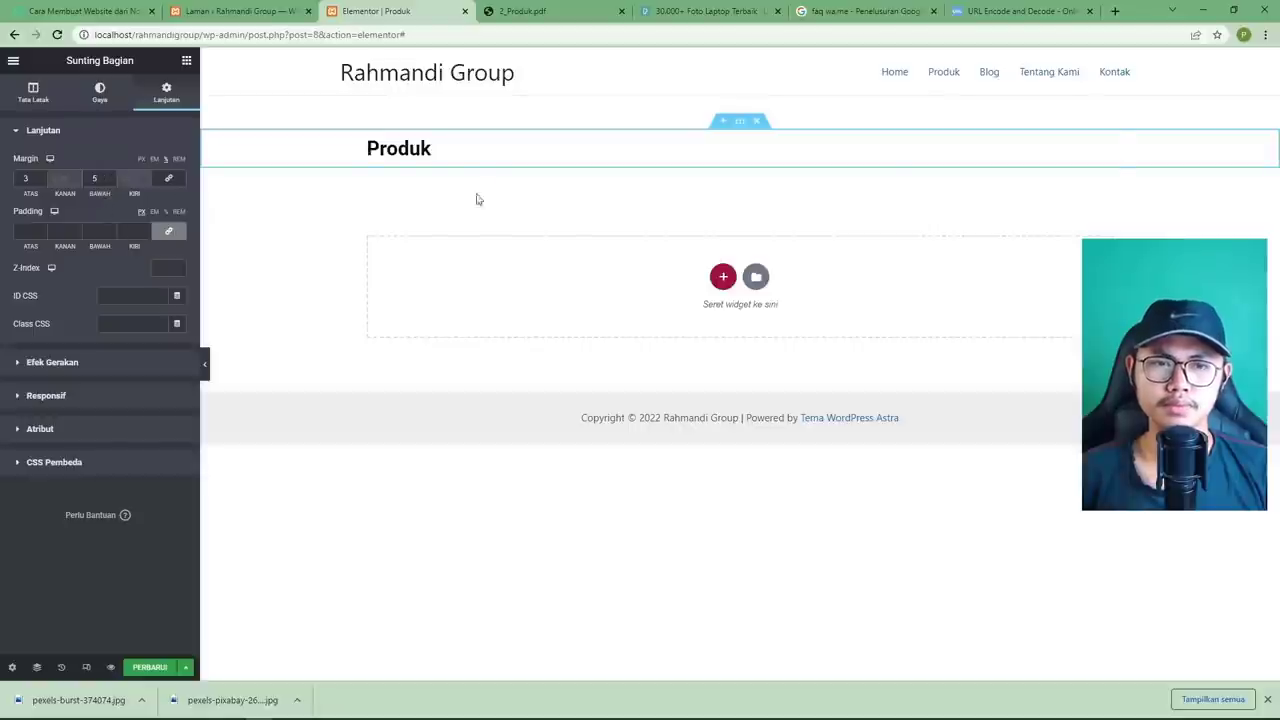
{"action": "left_click", "coordinate": [556, 13]}
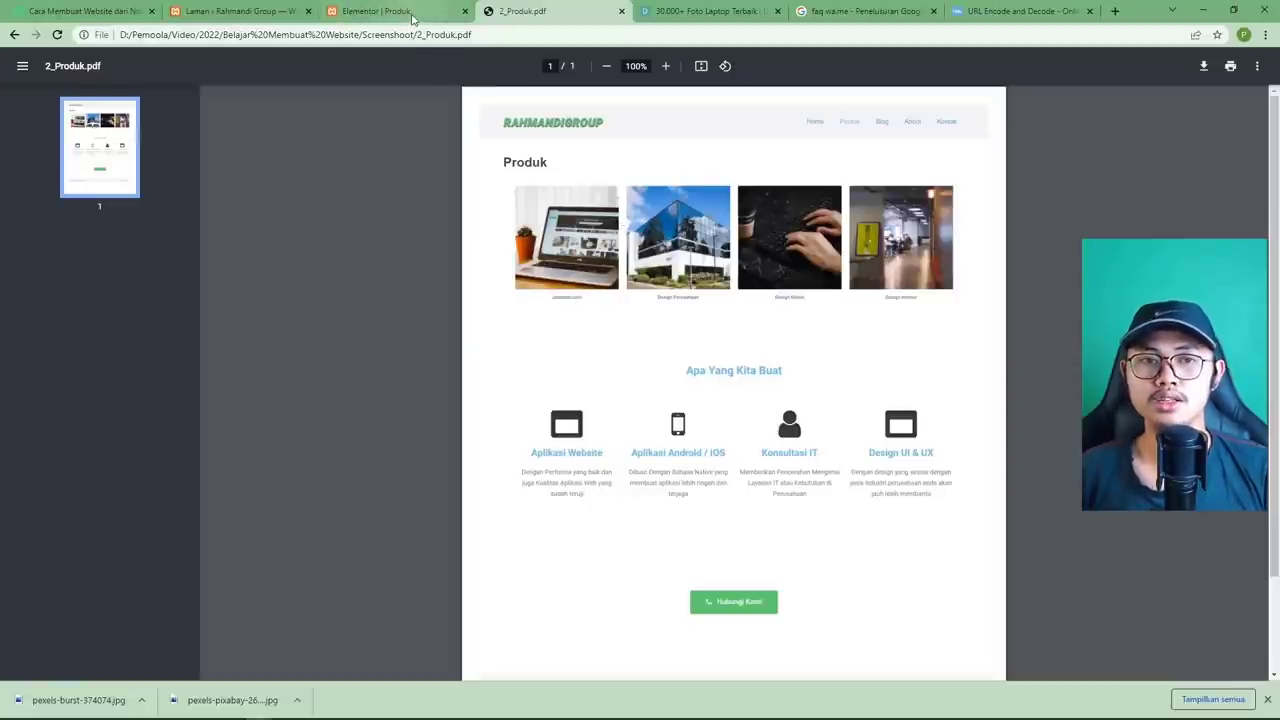
{"action": "key", "text": "ctrl+shift+Tab"}
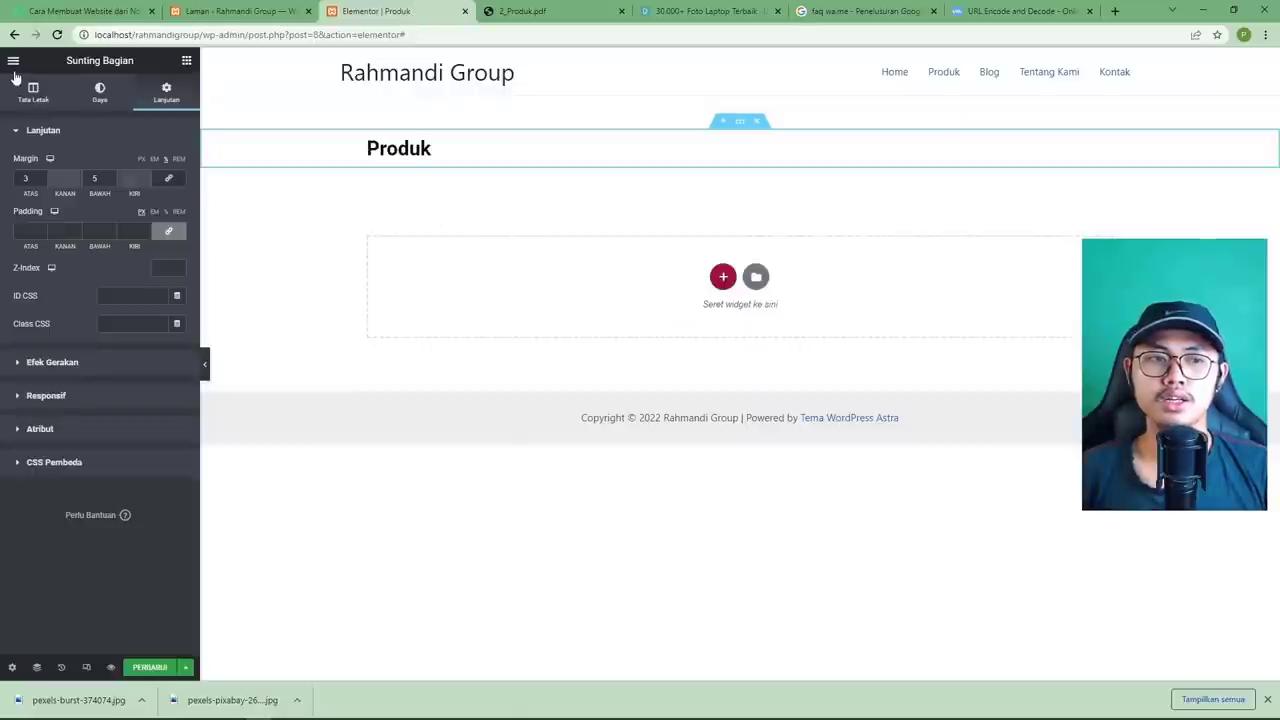
Drag an inner section below the Produk heading and duplicate its column to make four columns.
{"action": "left_click", "coordinate": [186, 60]}
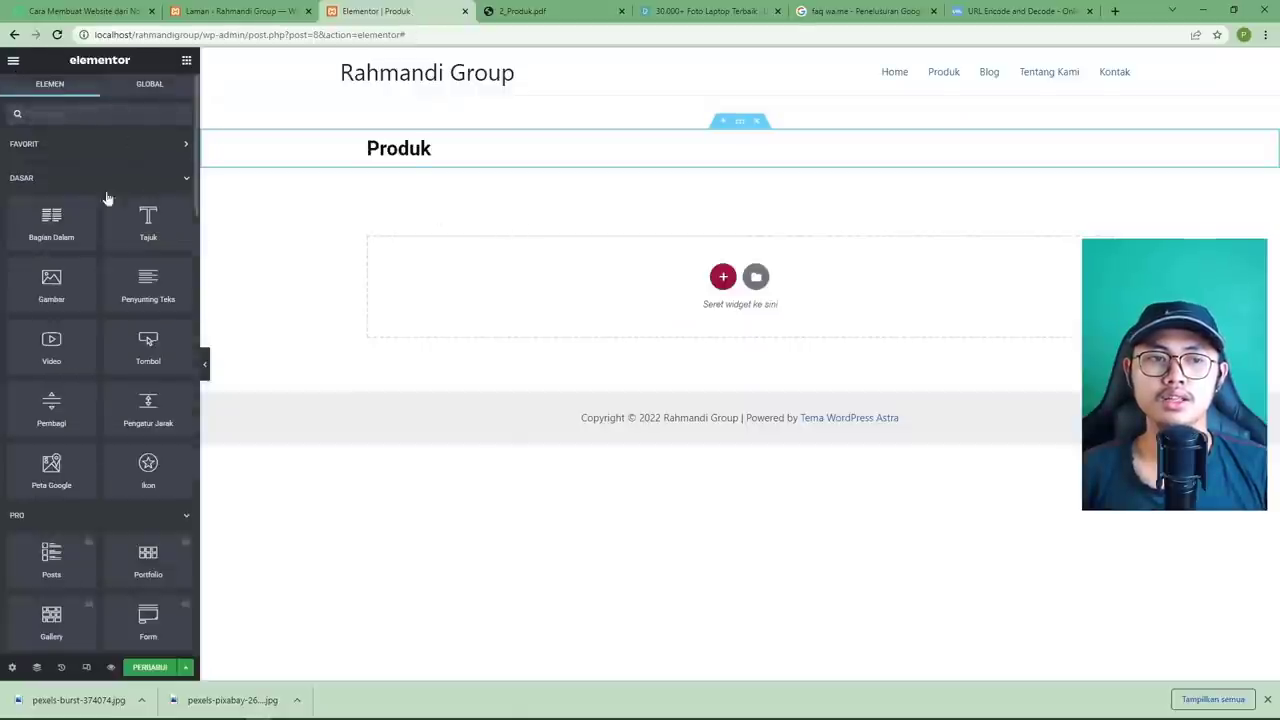
{"action": "left_click_drag", "start_coordinate": [55, 237], "coordinate": [435, 152]}
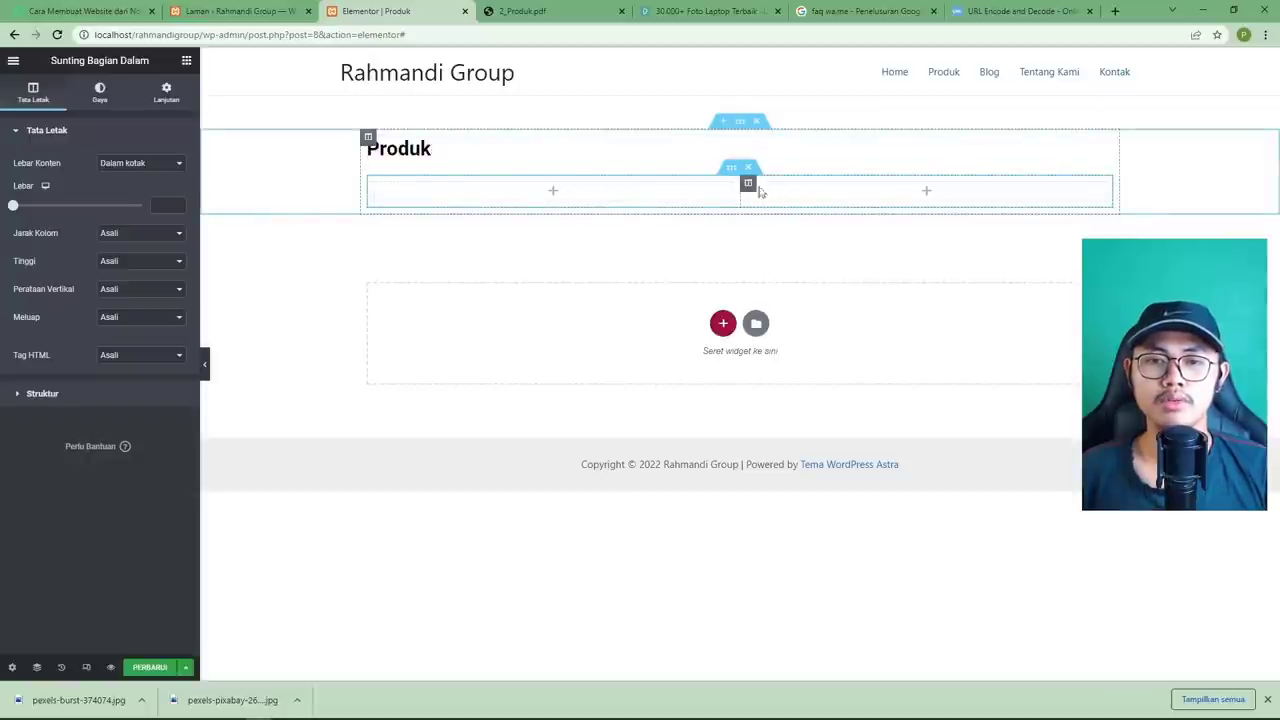
{"action": "right_click", "coordinate": [750, 185]}
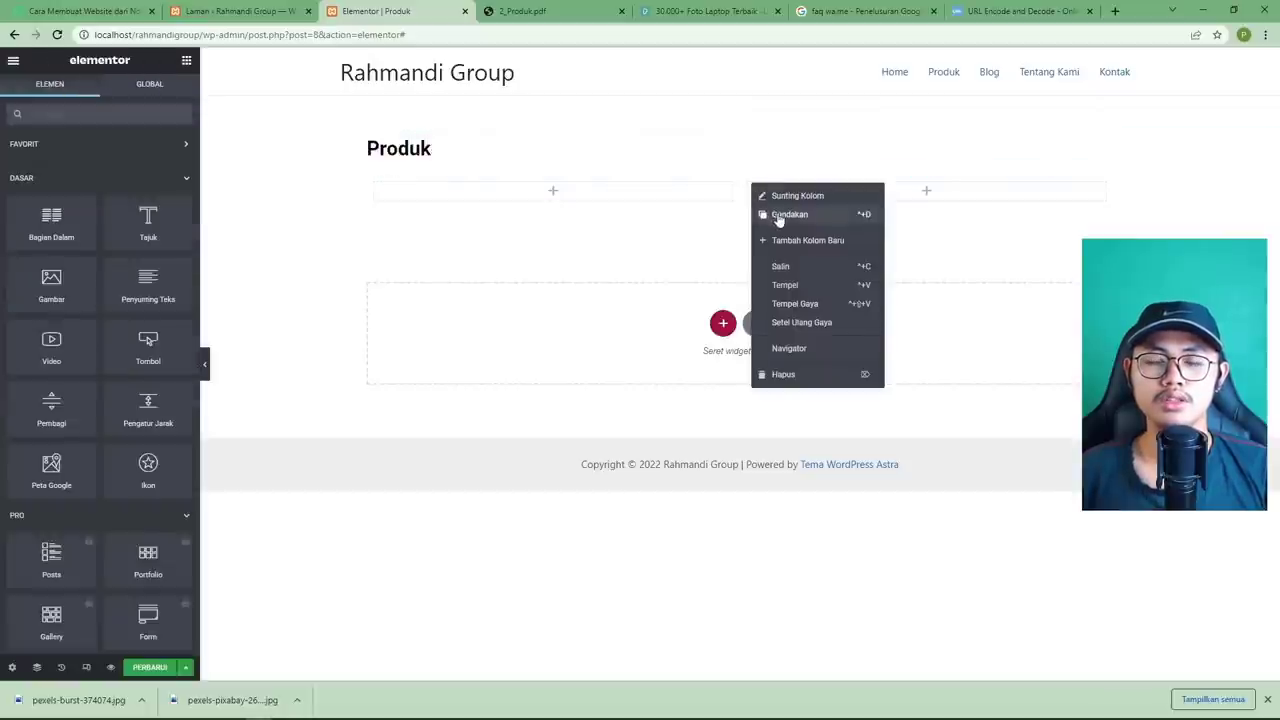
{"action": "left_click", "coordinate": [794, 215]}
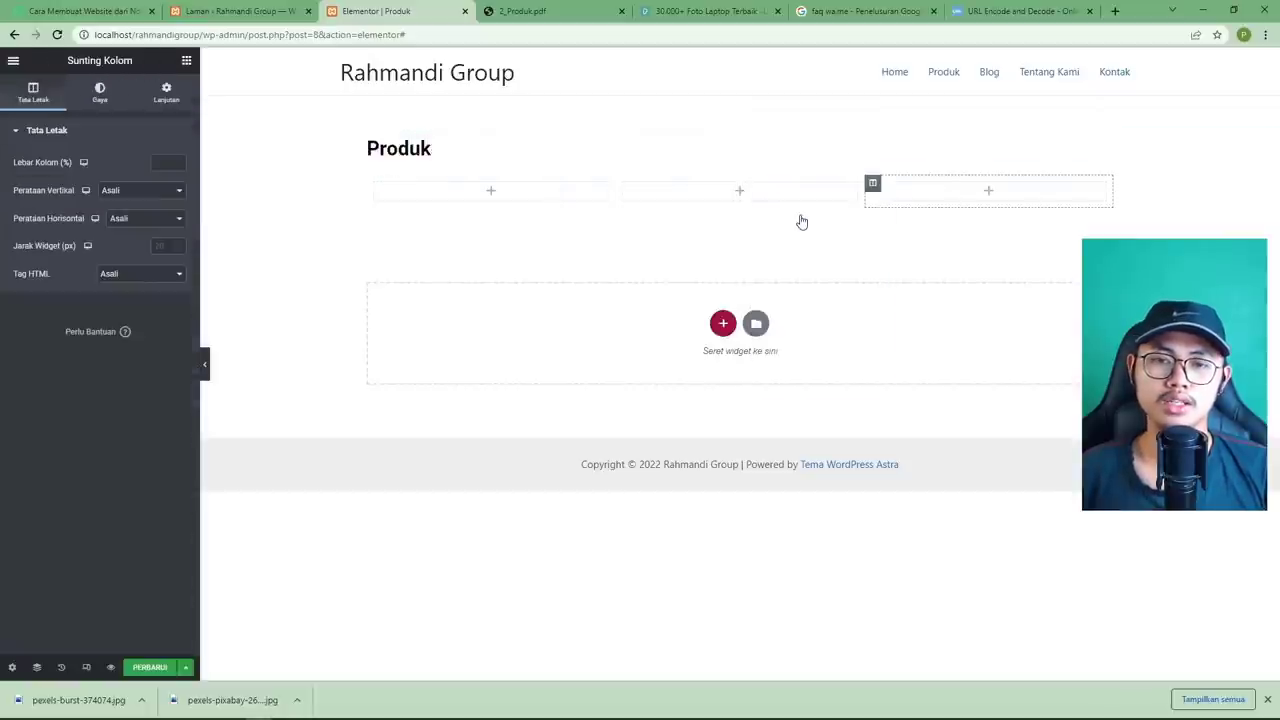
{"action": "right_click", "coordinate": [872, 183]}
{"action": "left_click", "coordinate": [903, 219]}
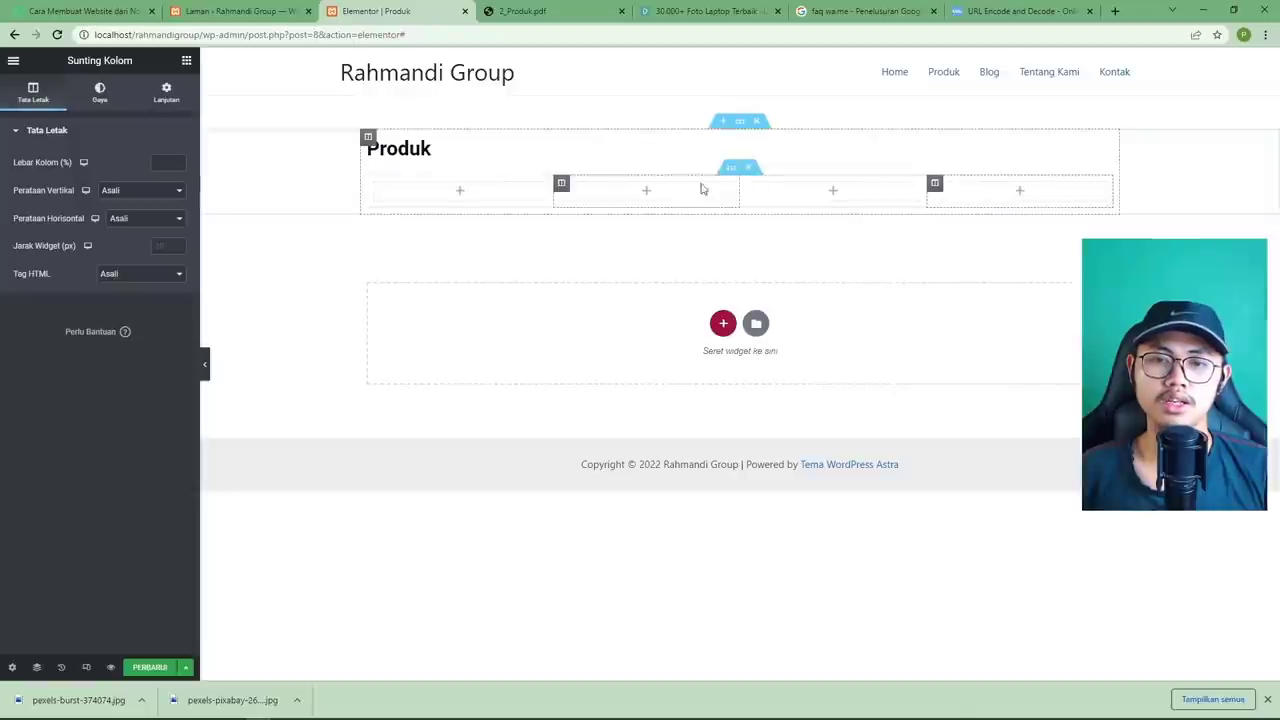
{"action": "left_click", "coordinate": [530, 14]}
{"action": "left_click", "coordinate": [434, 16]}
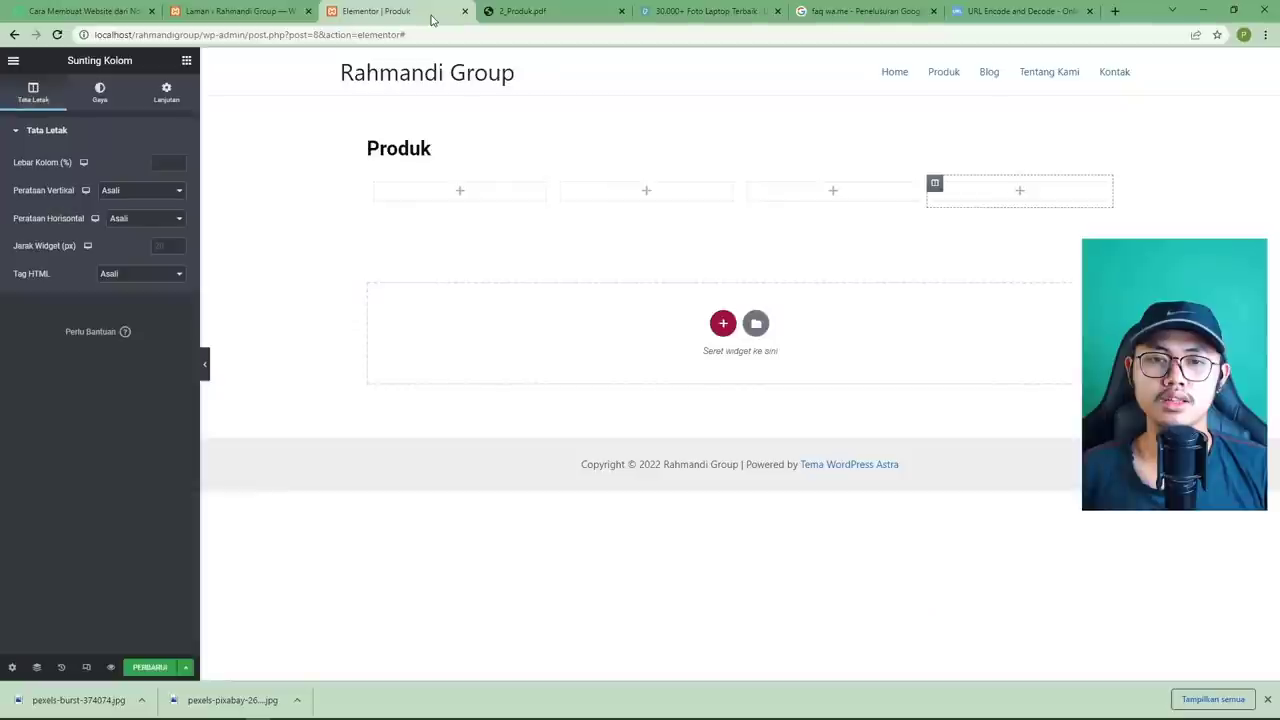
{"action": "left_click", "coordinate": [461, 192]}
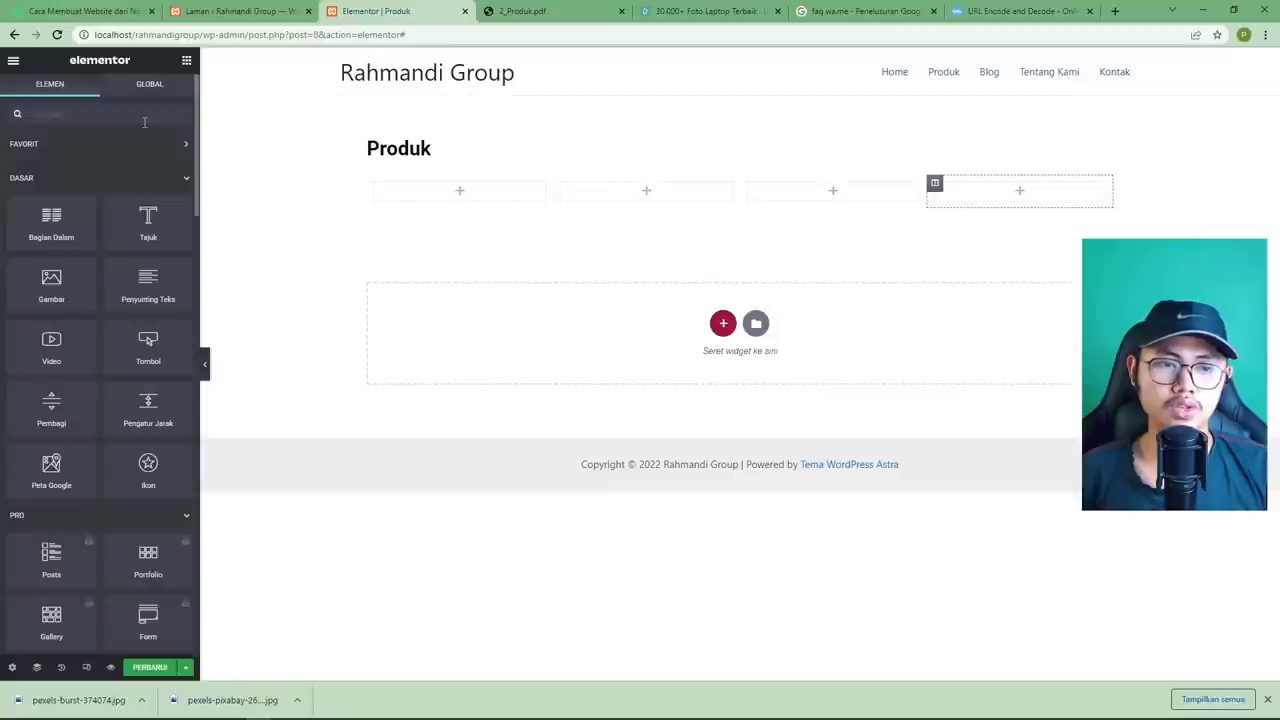
Place a Basic Gallery widget below the heading, checking which images the PDF uses.
{"action": "type", "text": "gal"}
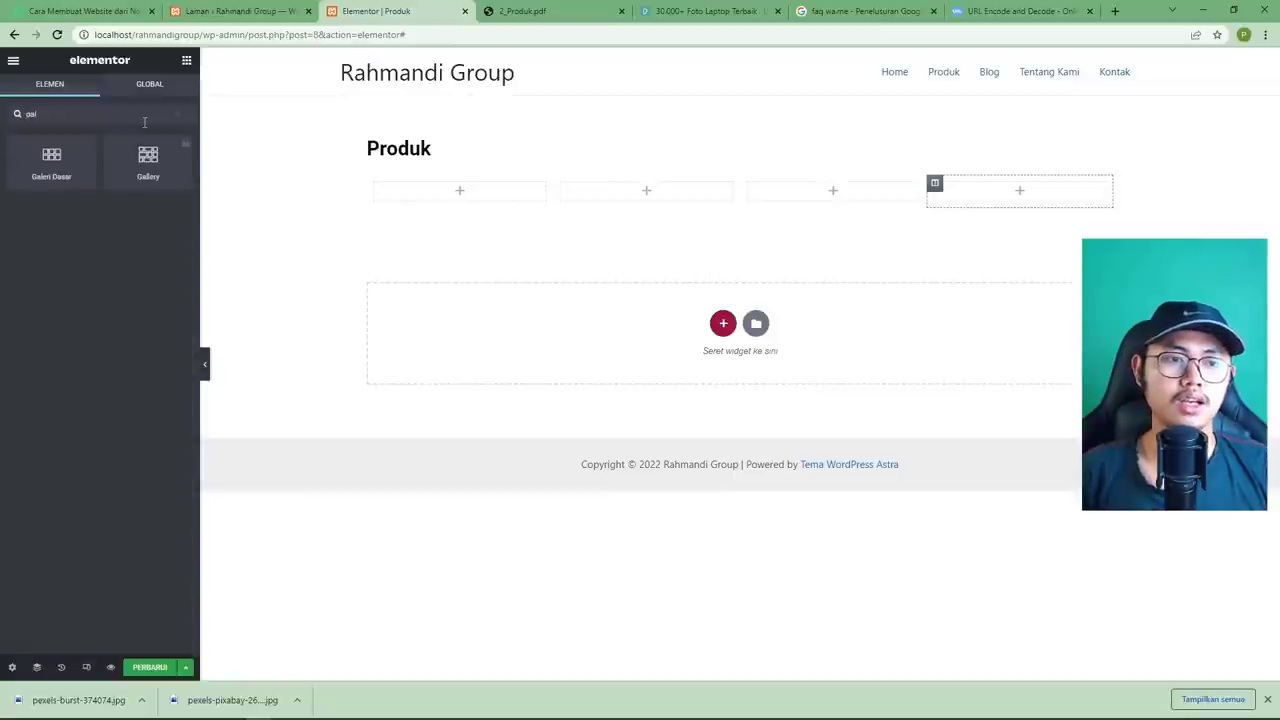
{"action": "left_click_drag", "start_coordinate": [51, 172], "coordinate": [425, 152]}
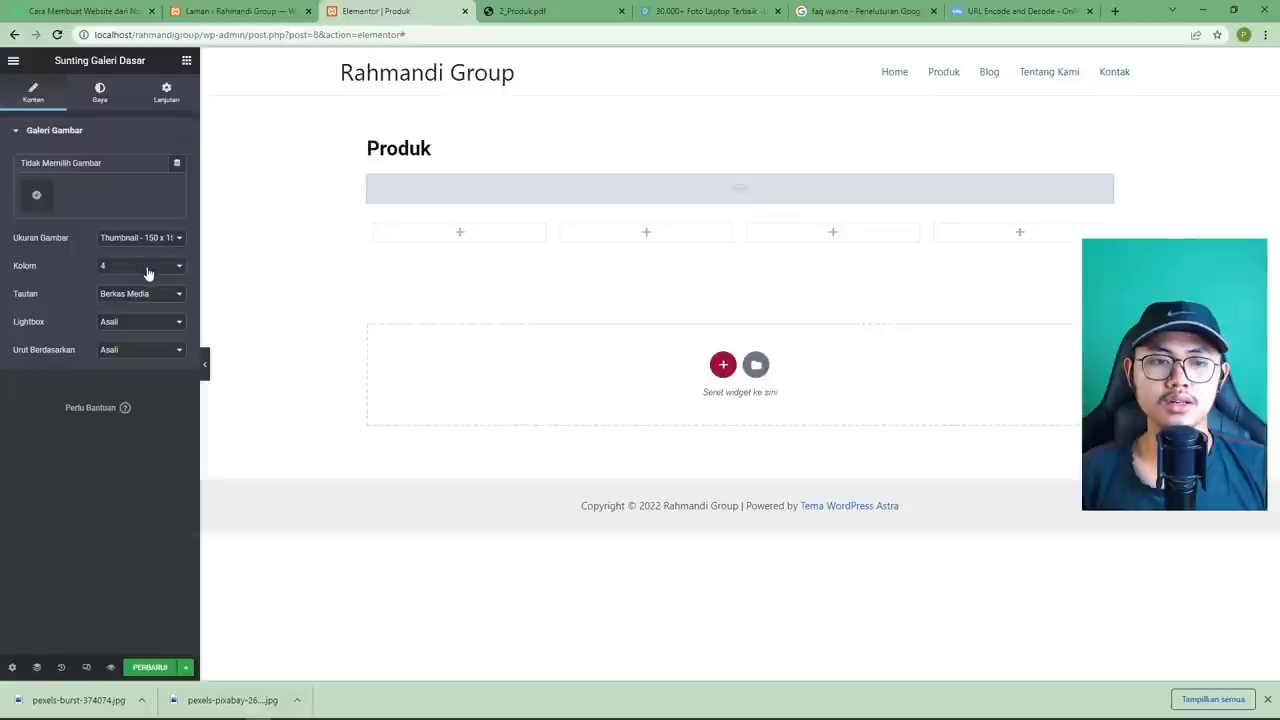
{"action": "left_click", "coordinate": [37, 198]}
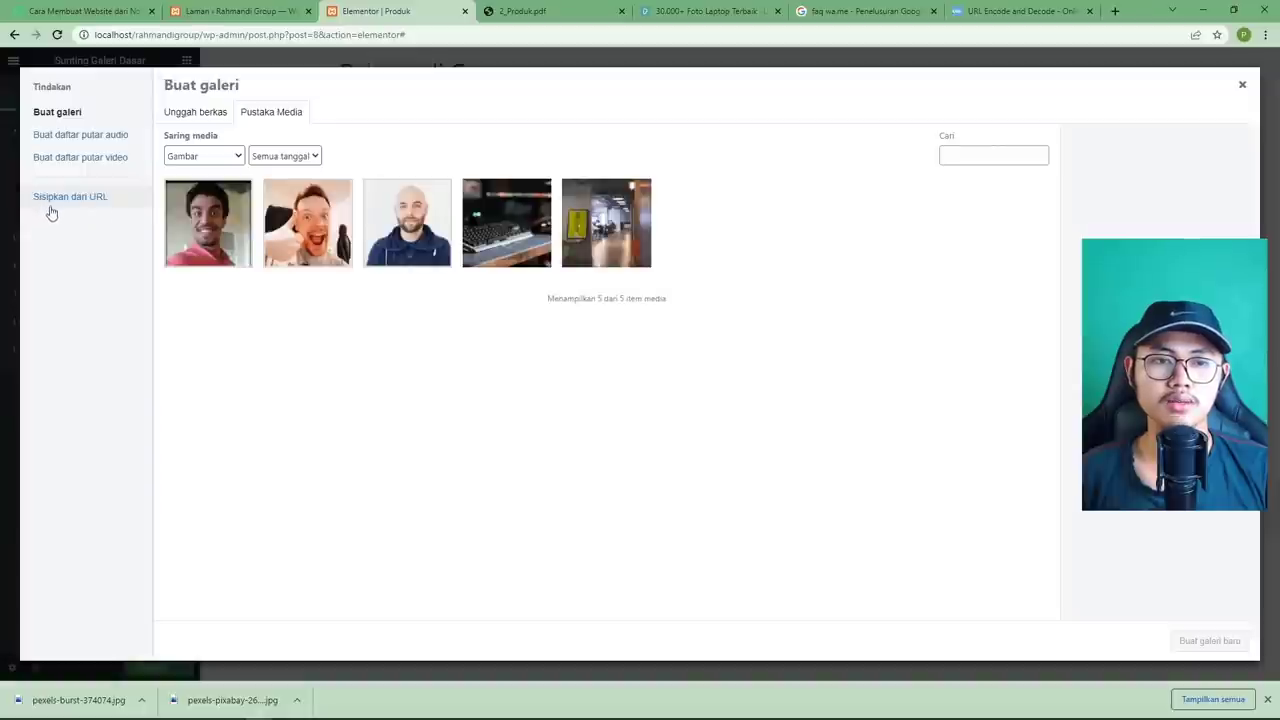
{"action": "left_click", "coordinate": [521, 20]}
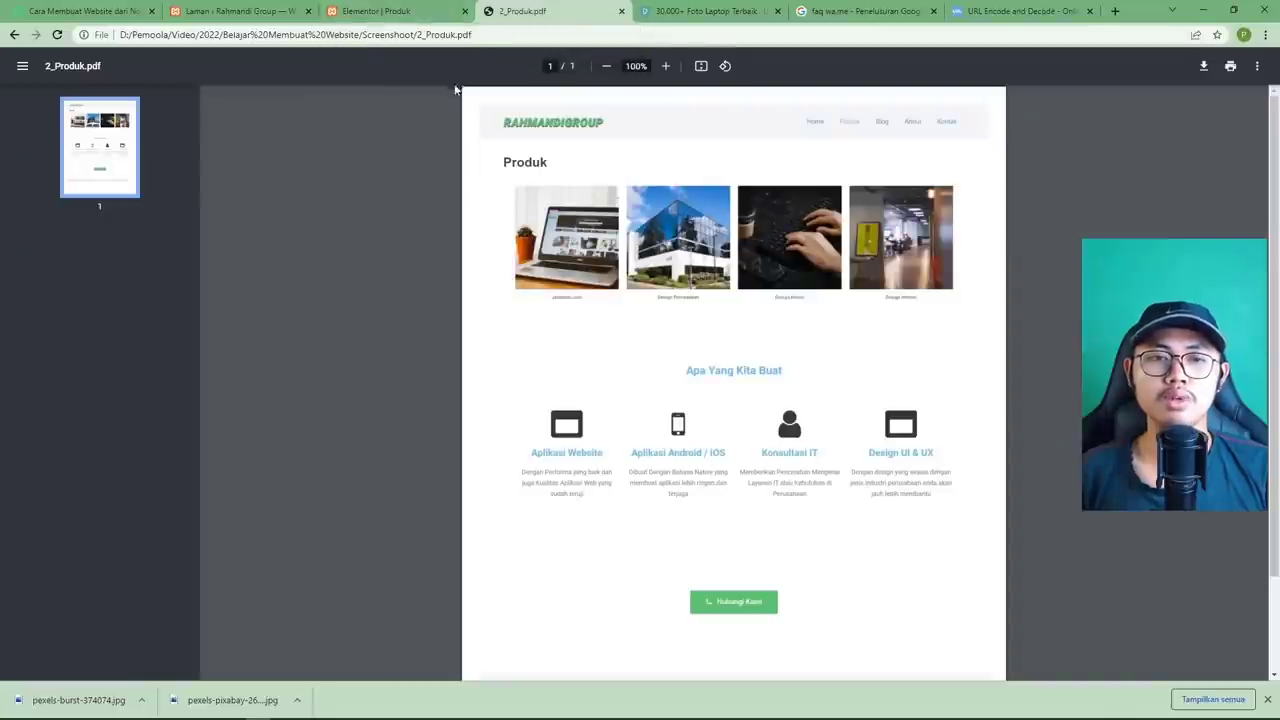
{"action": "left_click", "coordinate": [404, 14]}
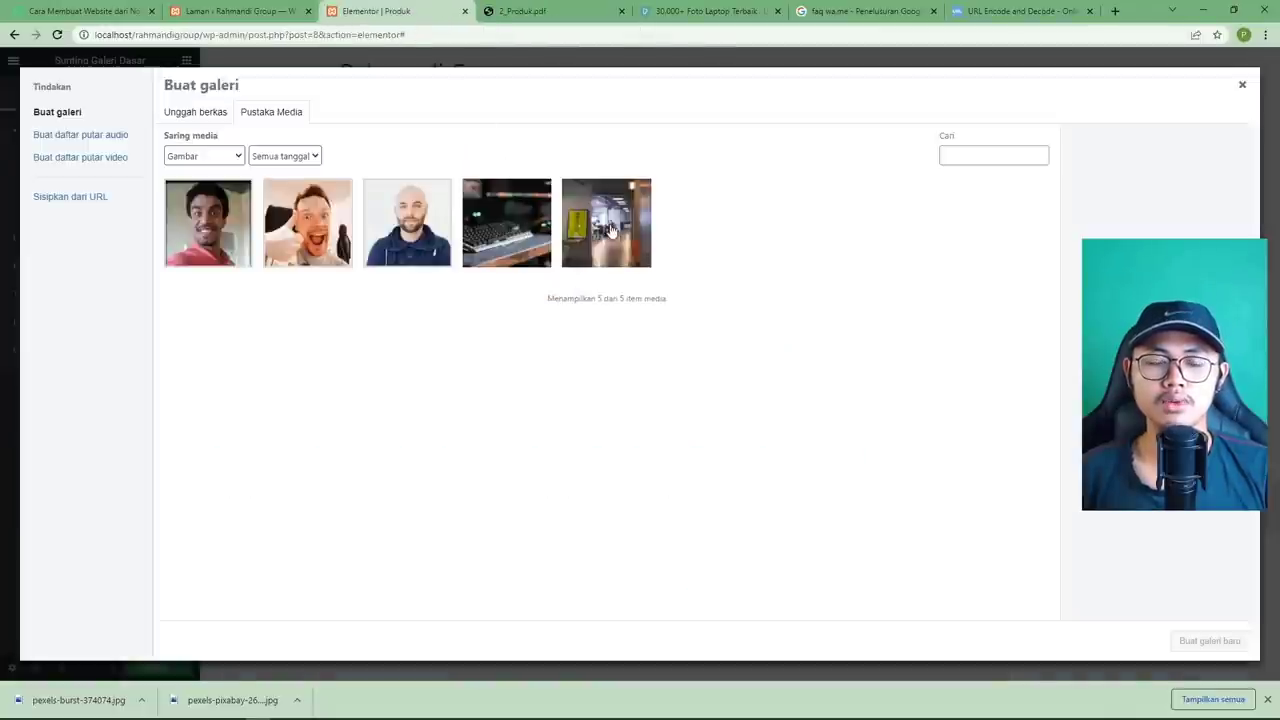
{"action": "left_click", "coordinate": [523, 14]}
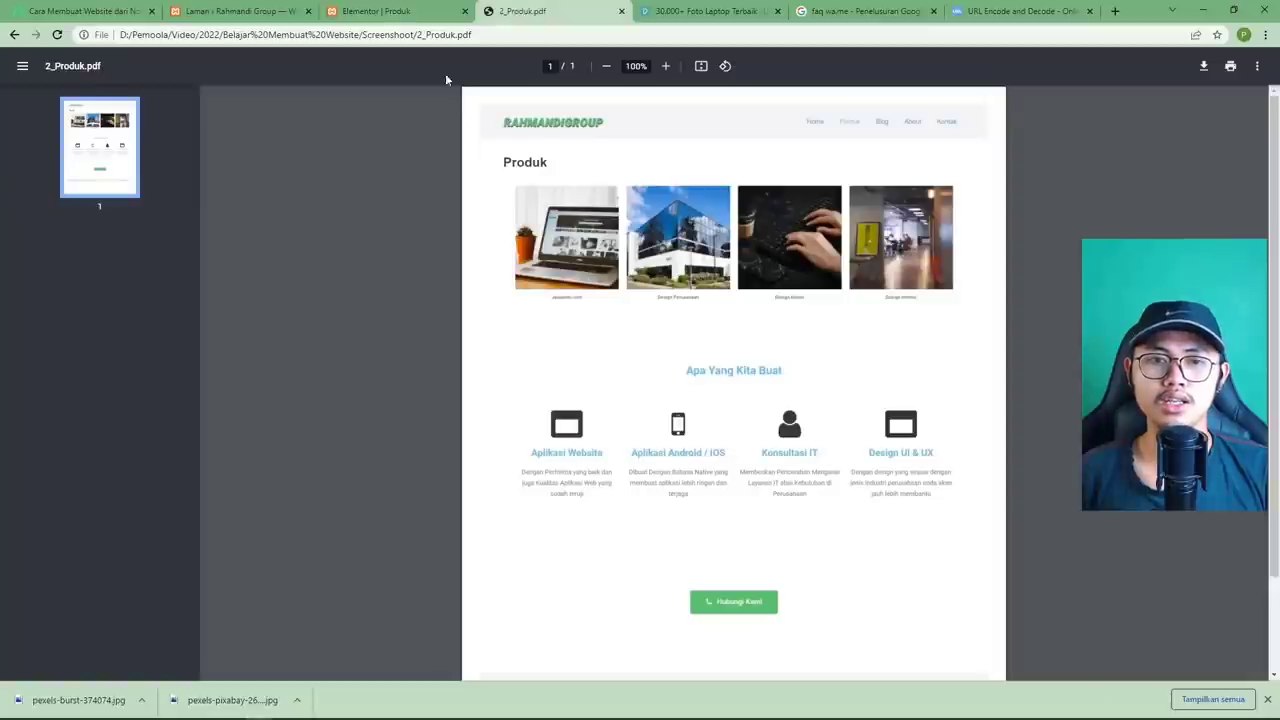
{"action": "left_click", "coordinate": [418, 19]}
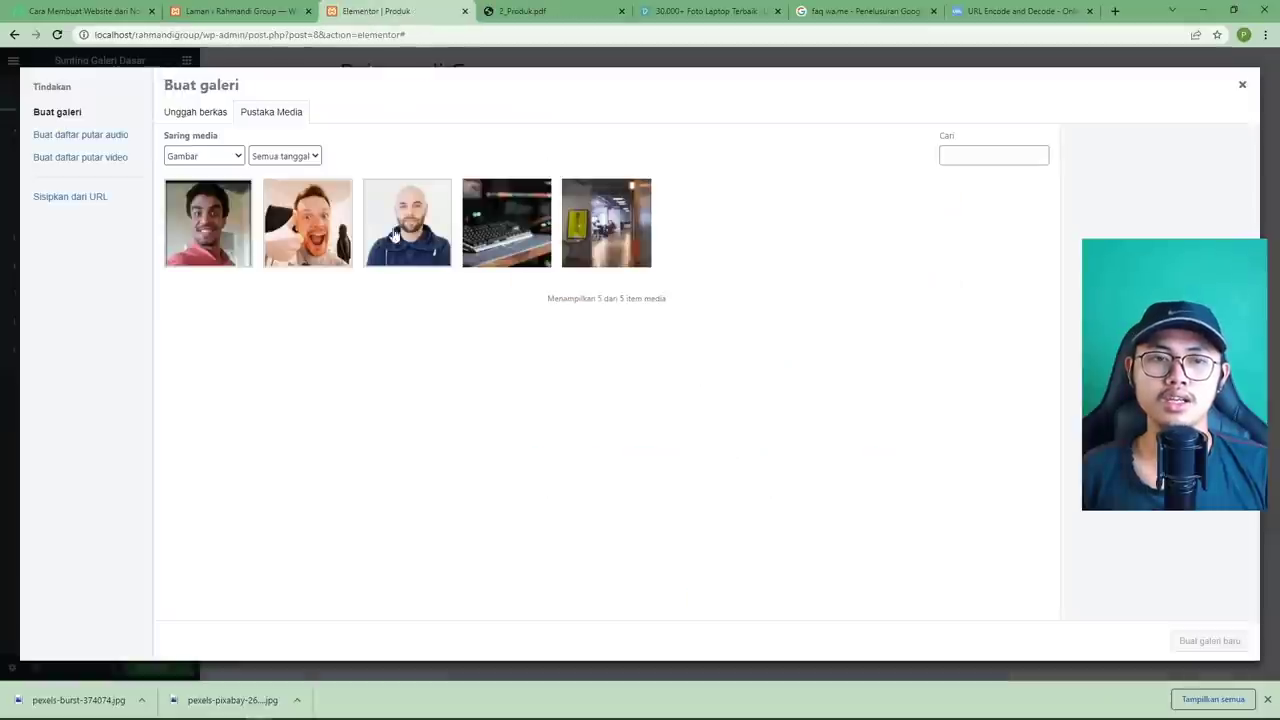
Upload the glass building and laptop photos, select the keyboard and office images, and create the gallery.
{"action": "left_click", "coordinate": [206, 120]}
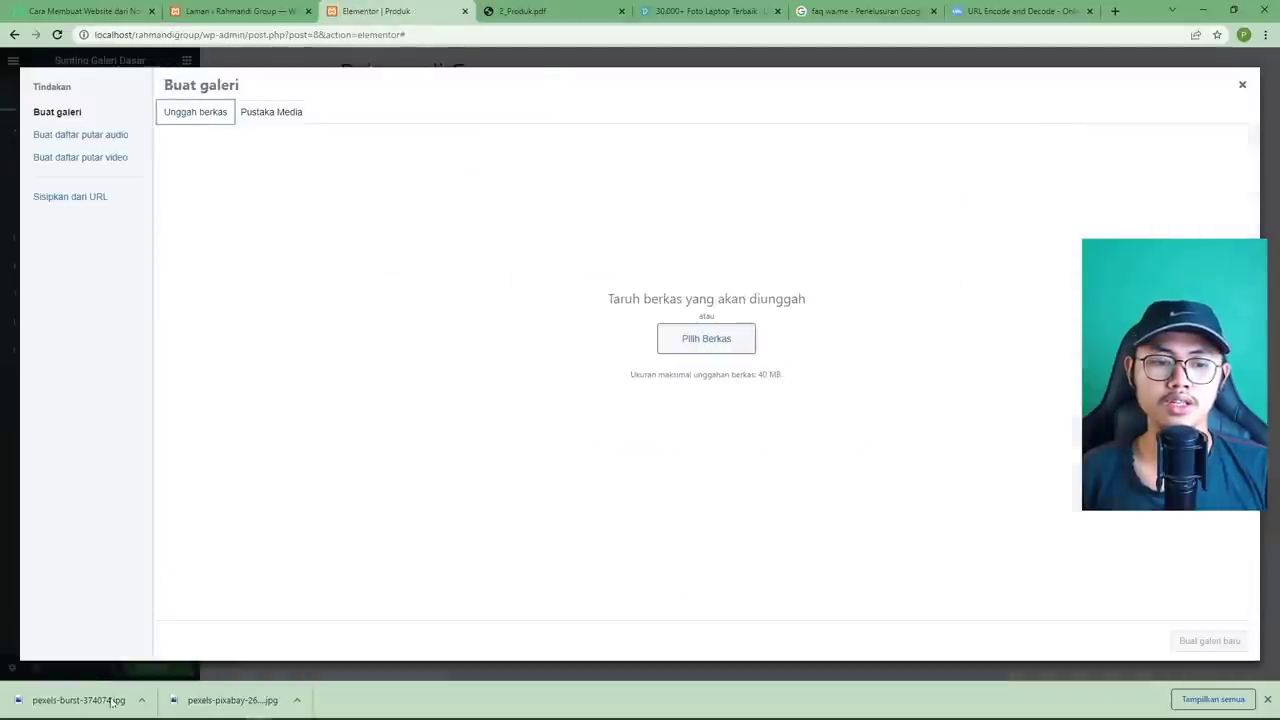
{"action": "left_click_drag", "start_coordinate": [232, 701], "coordinate": [518, 348]}
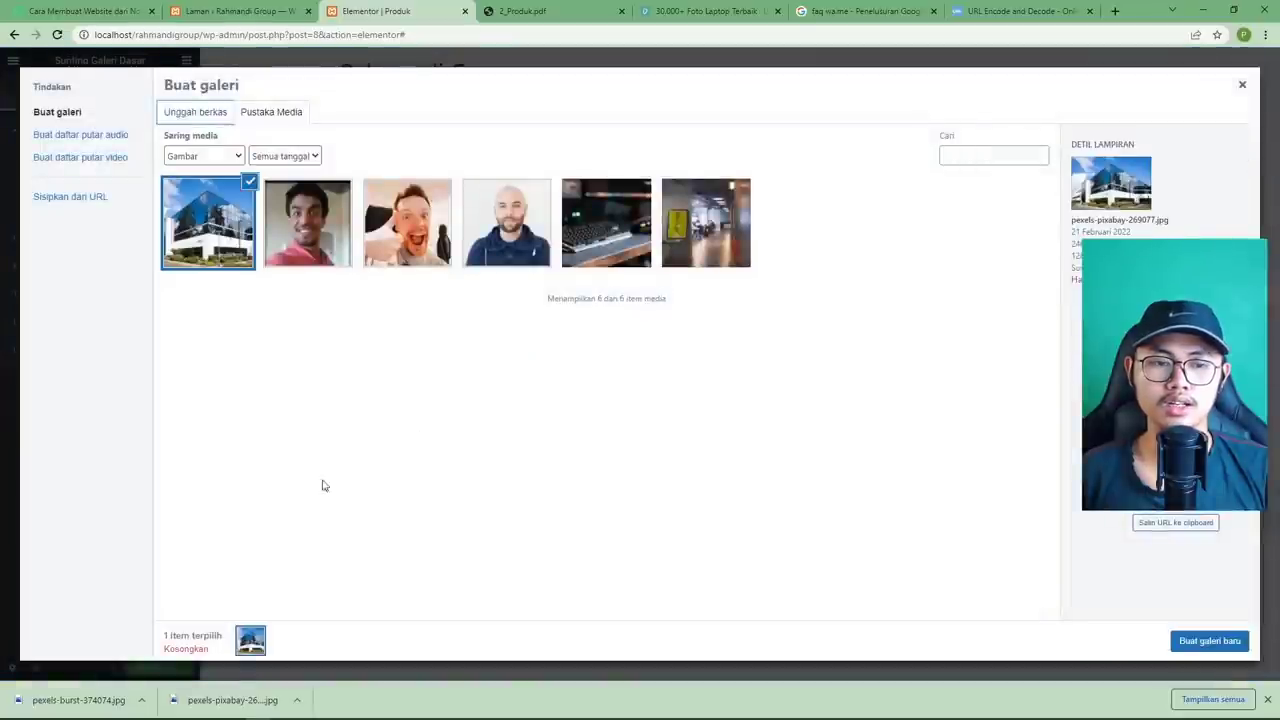
{"action": "left_click_drag", "start_coordinate": [110, 712], "coordinate": [340, 511]}
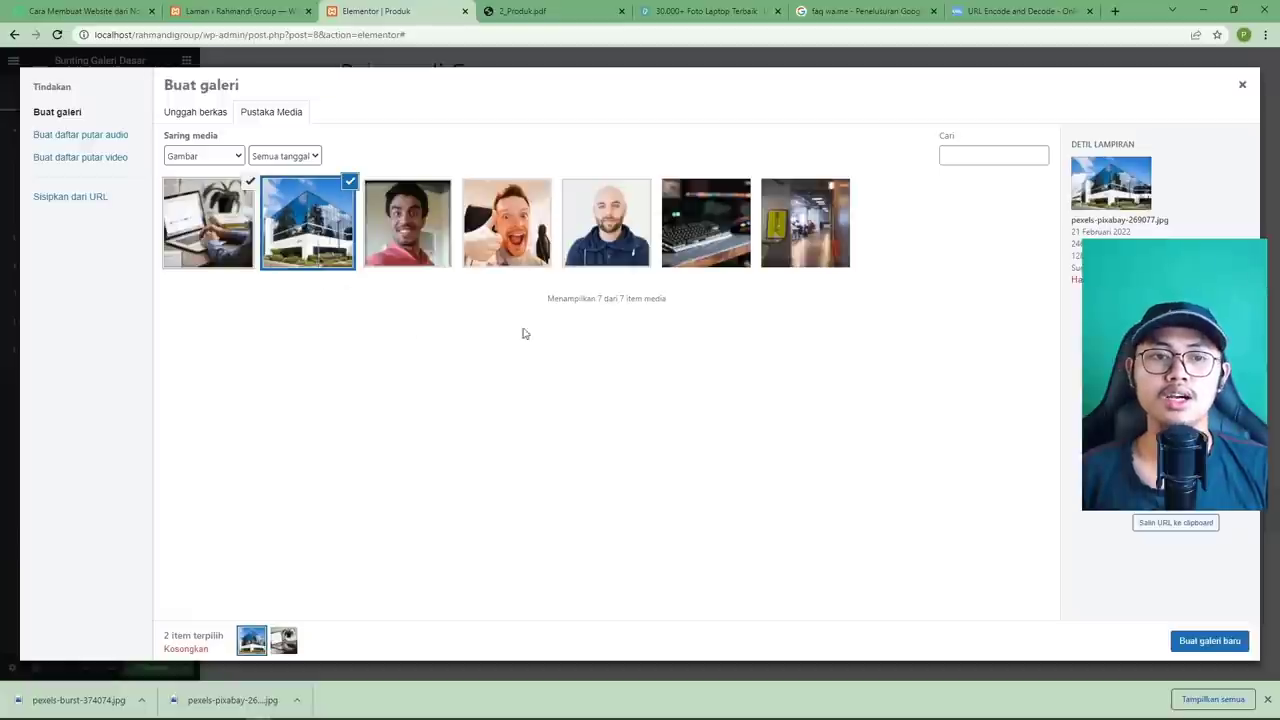
{"action": "left_click", "coordinate": [718, 258]}
{"action": "left_click", "coordinate": [805, 252]}
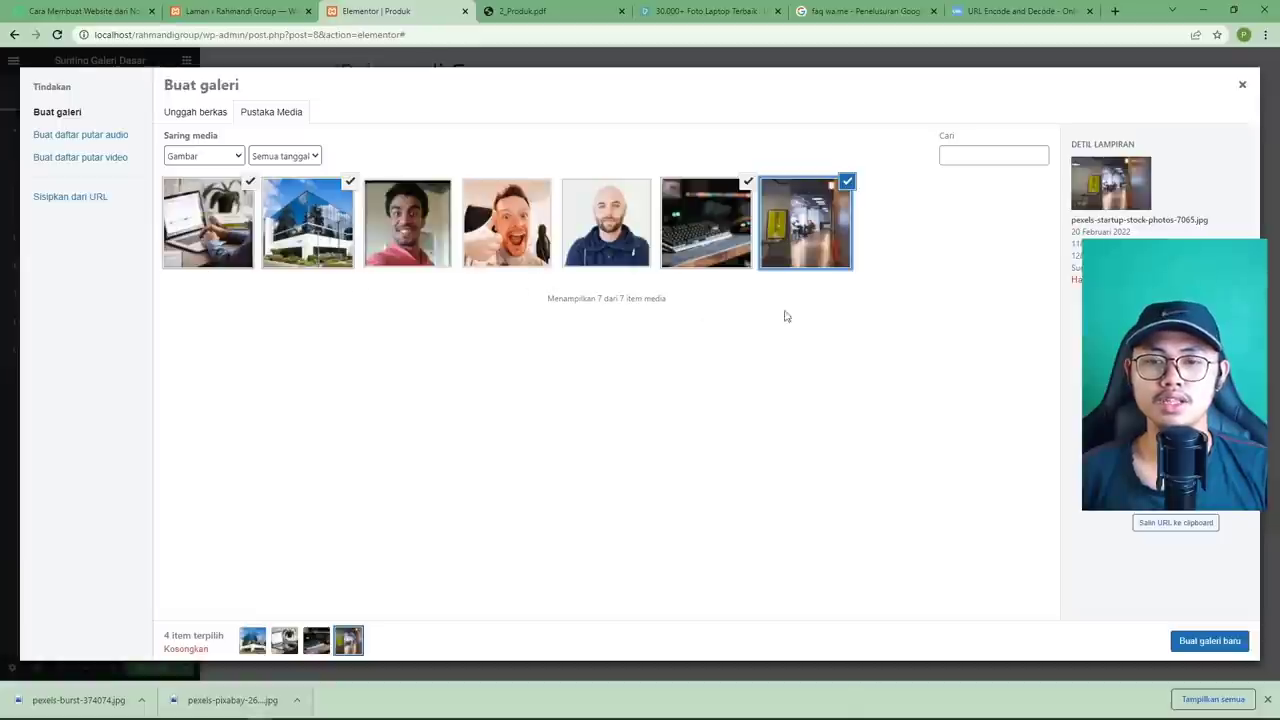
{"action": "left_click", "coordinate": [1207, 645]}
{"action": "left_click", "coordinate": [192, 265]}
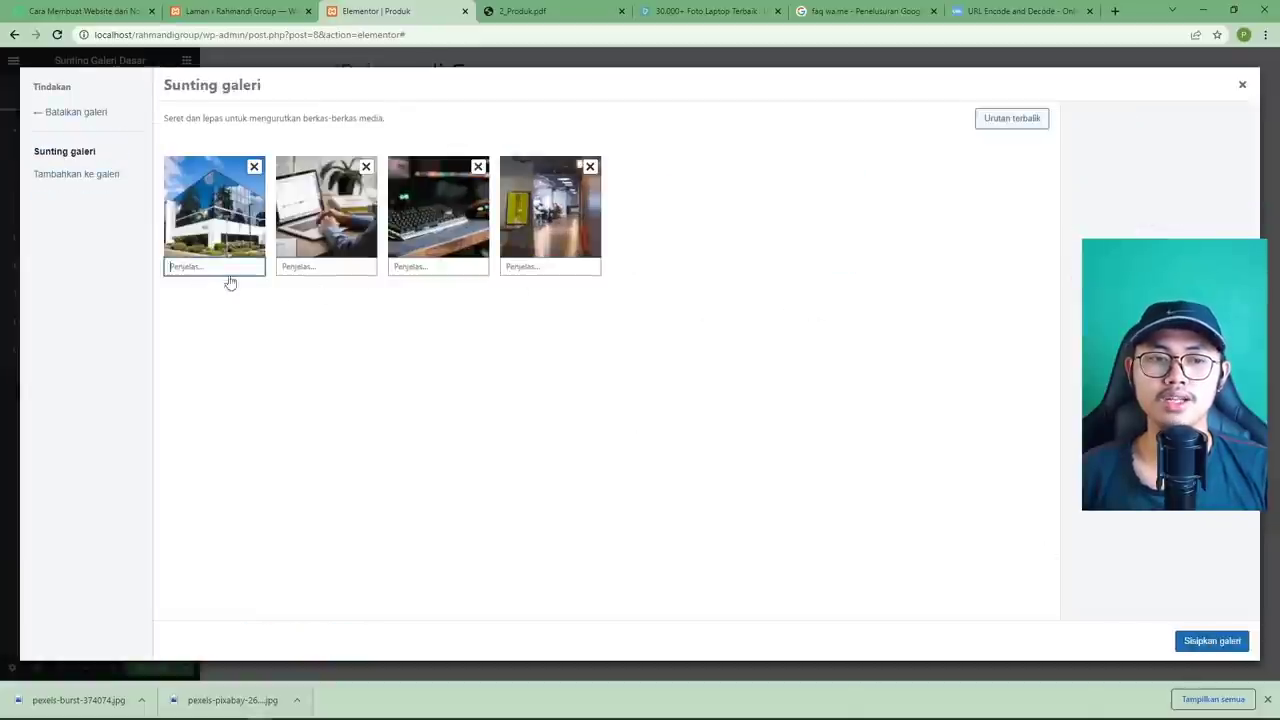
Caption the photos Design 1, Design 2, Design 3 and Design 4, then insert the gallery.
{"action": "left_click", "coordinate": [534, 14]}
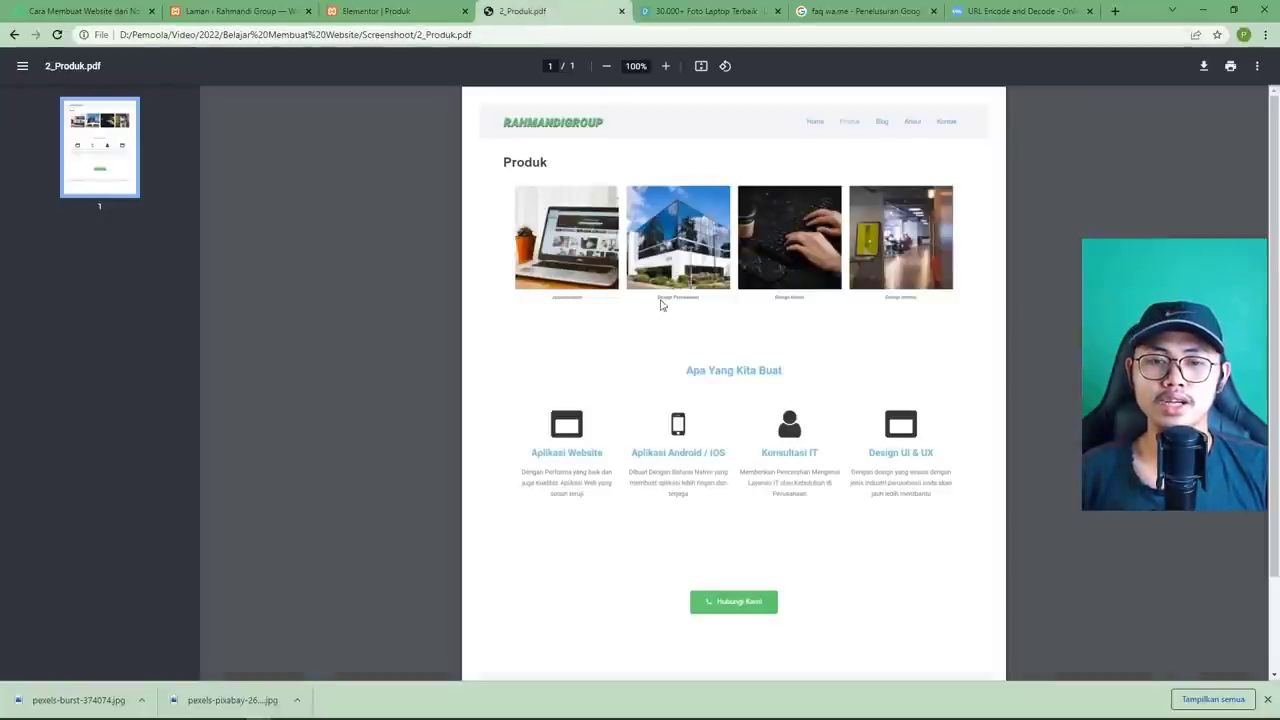
{"action": "left_click", "coordinate": [372, 14]}
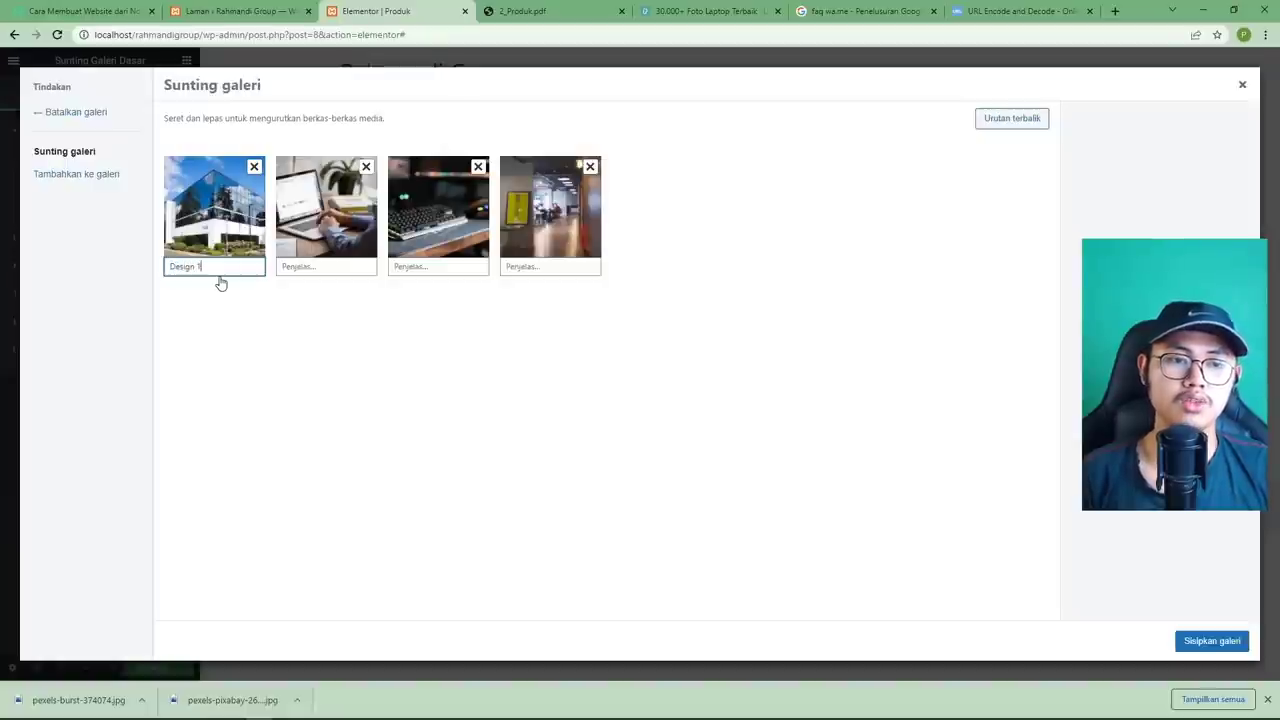
{"action": "key", "text": "ctrl+a"}
{"action": "key", "text": "ctrl+c"}
{"action": "left_click", "coordinate": [296, 266]}
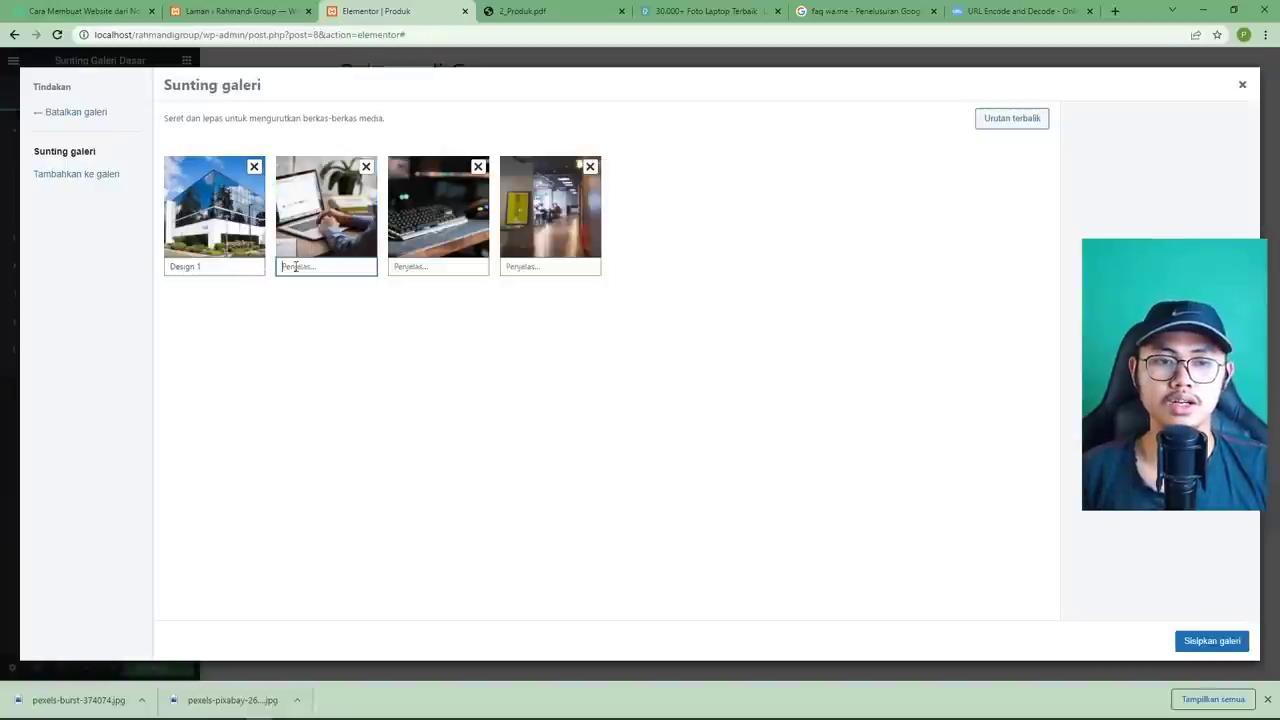
{"action": "key", "text": "ctrl+v"}
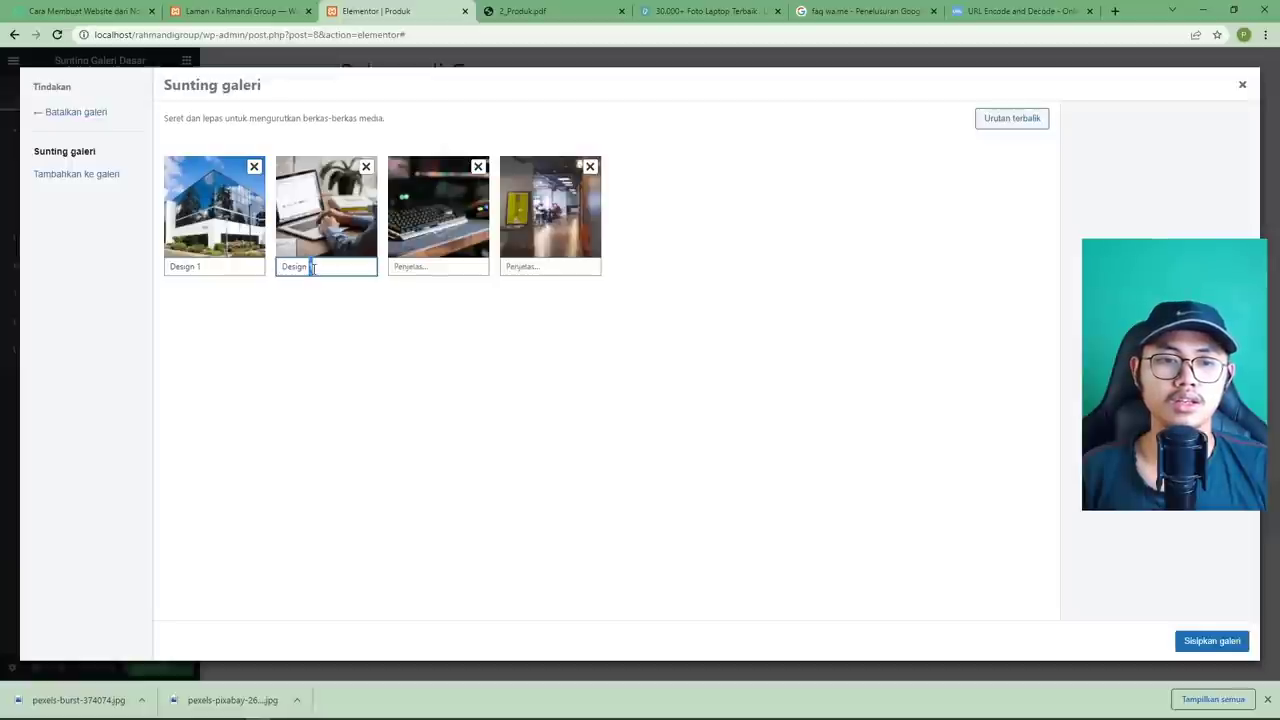
{"action": "left_click", "coordinate": [426, 266]}
{"action": "key", "text": "ctrl+v"}
{"action": "key", "text": "BackSpace"}
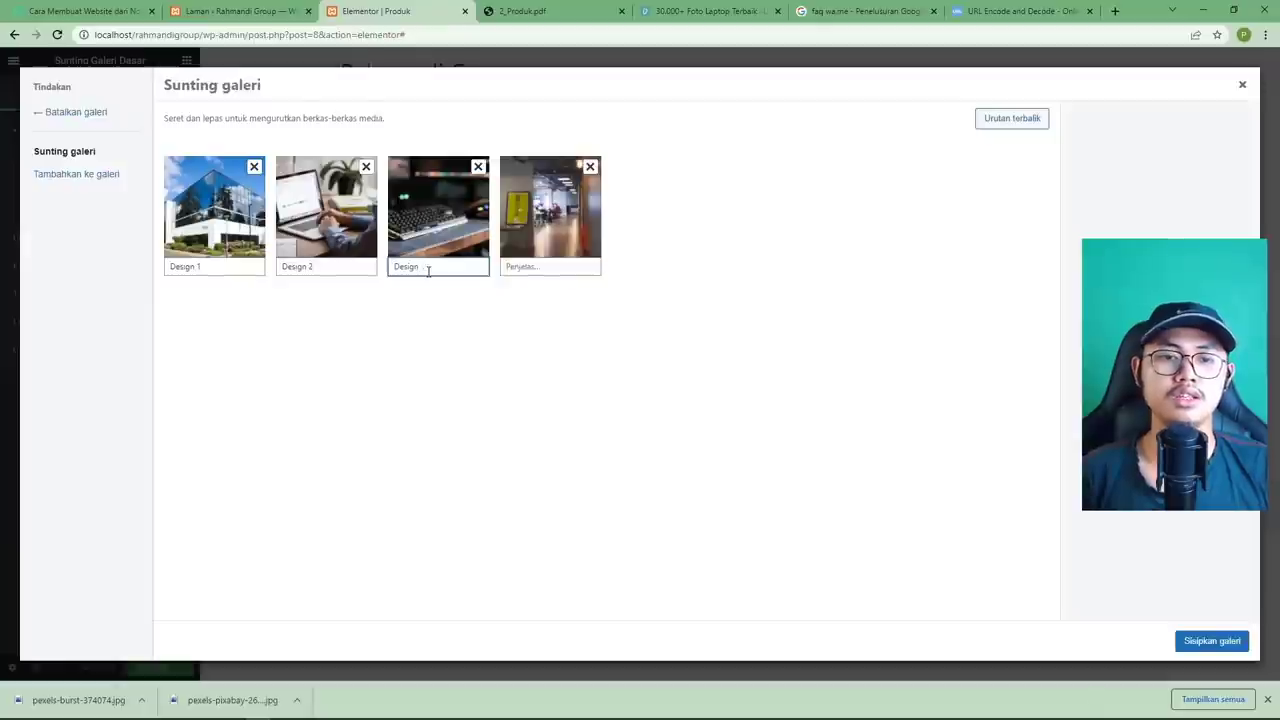
{"action": "left_click", "coordinate": [534, 266]}
{"action": "key", "text": "ctrl+v"}
{"action": "key", "text": "BackSpace"}
{"action": "type", "text": "4"}
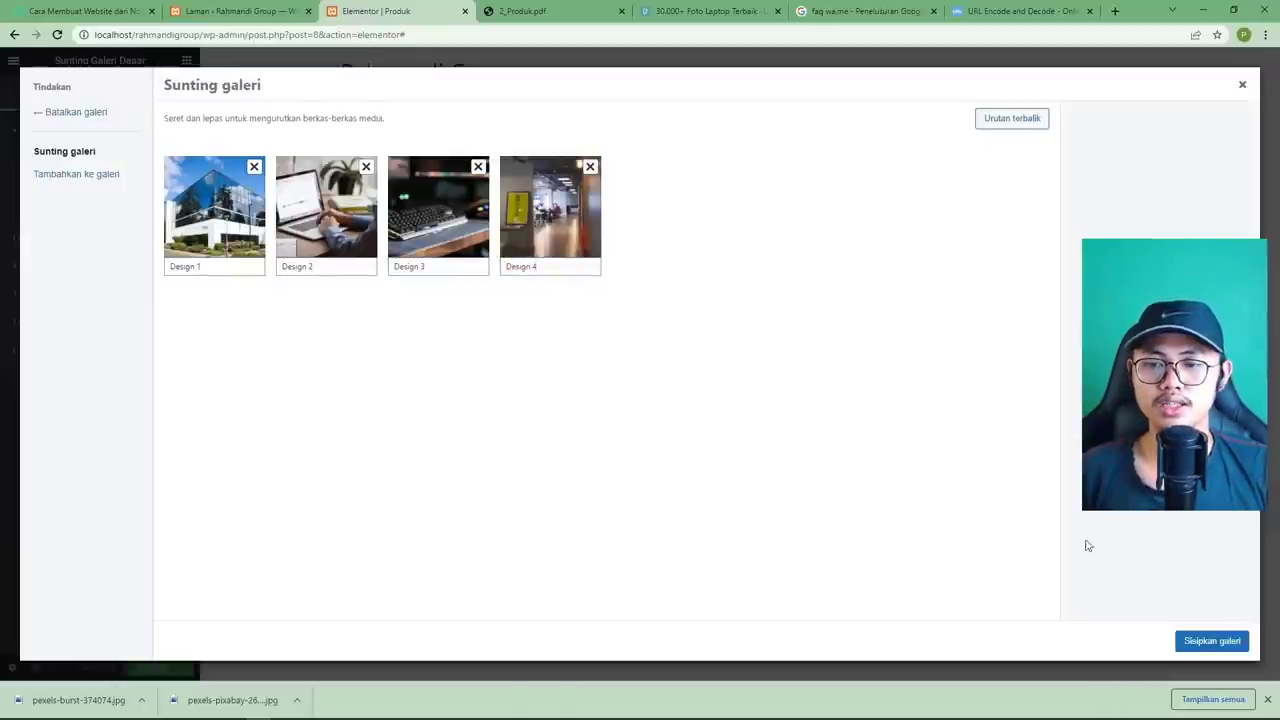
{"action": "left_click", "coordinate": [1213, 641]}
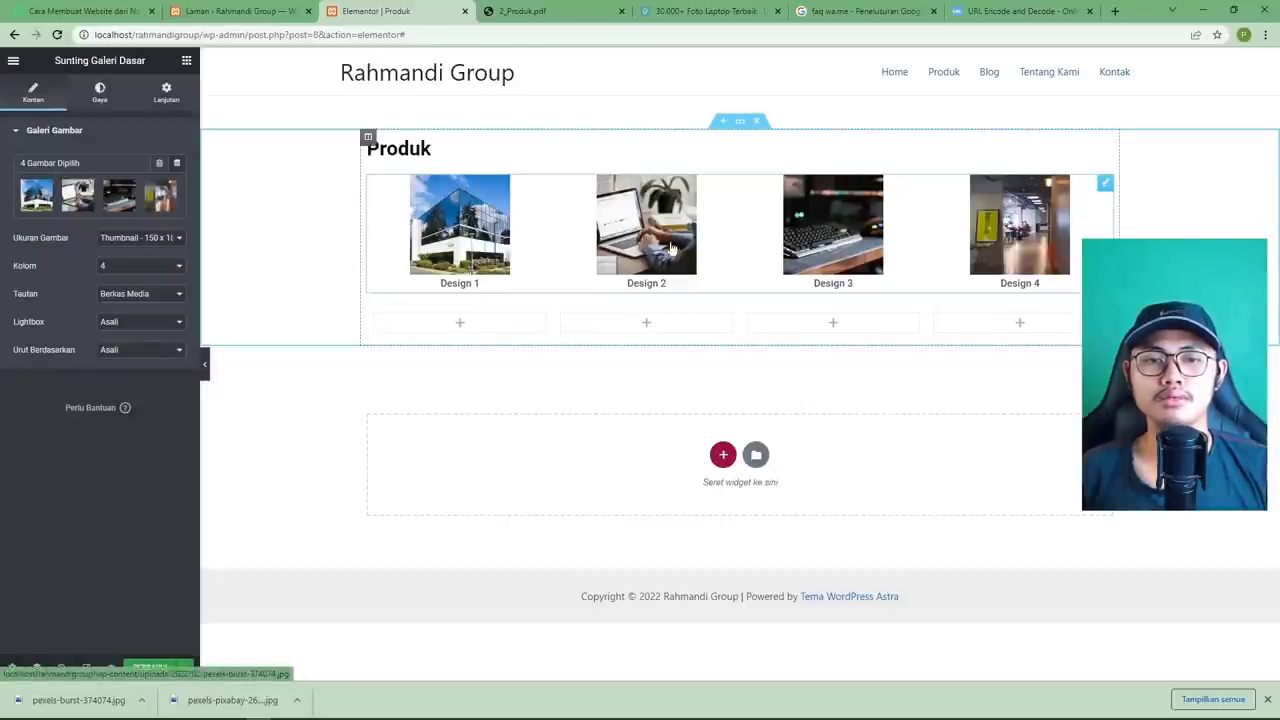
Set gallery image size to Large 1024 x 1024 with links to Media File, and test the lightbox.
{"action": "left_click", "coordinate": [528, 14]}
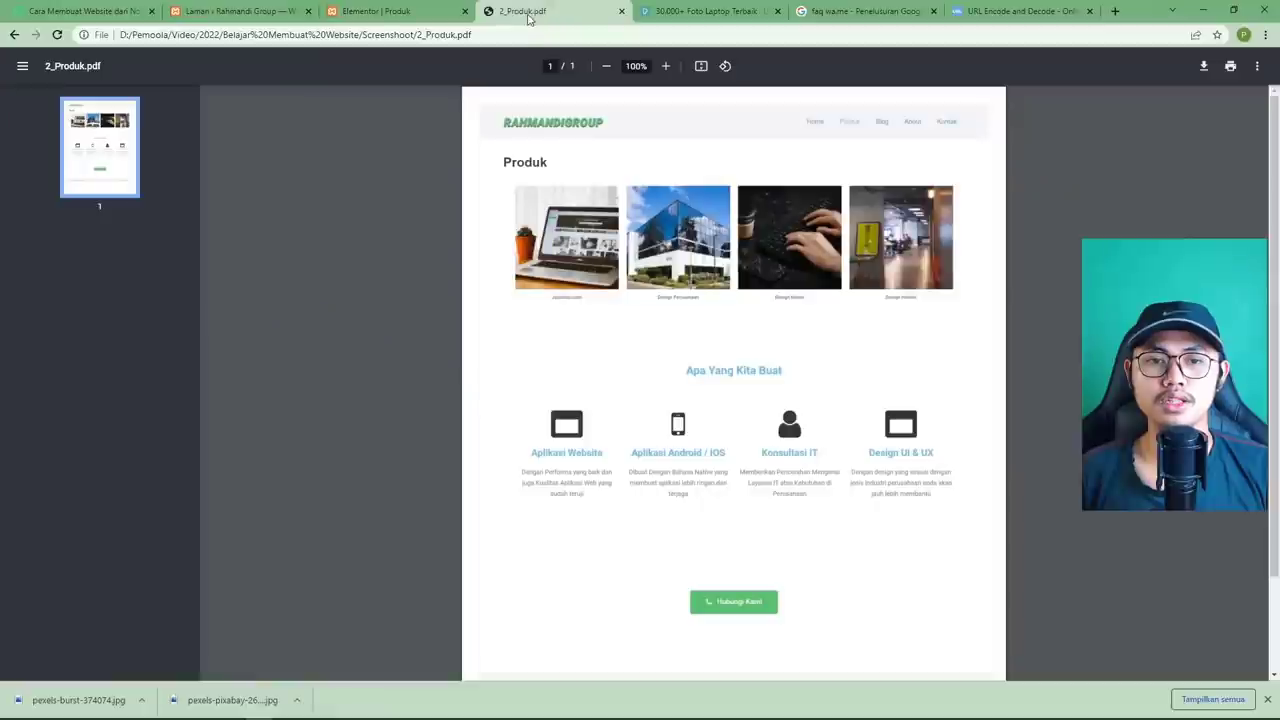
{"action": "left_click", "coordinate": [405, 12]}
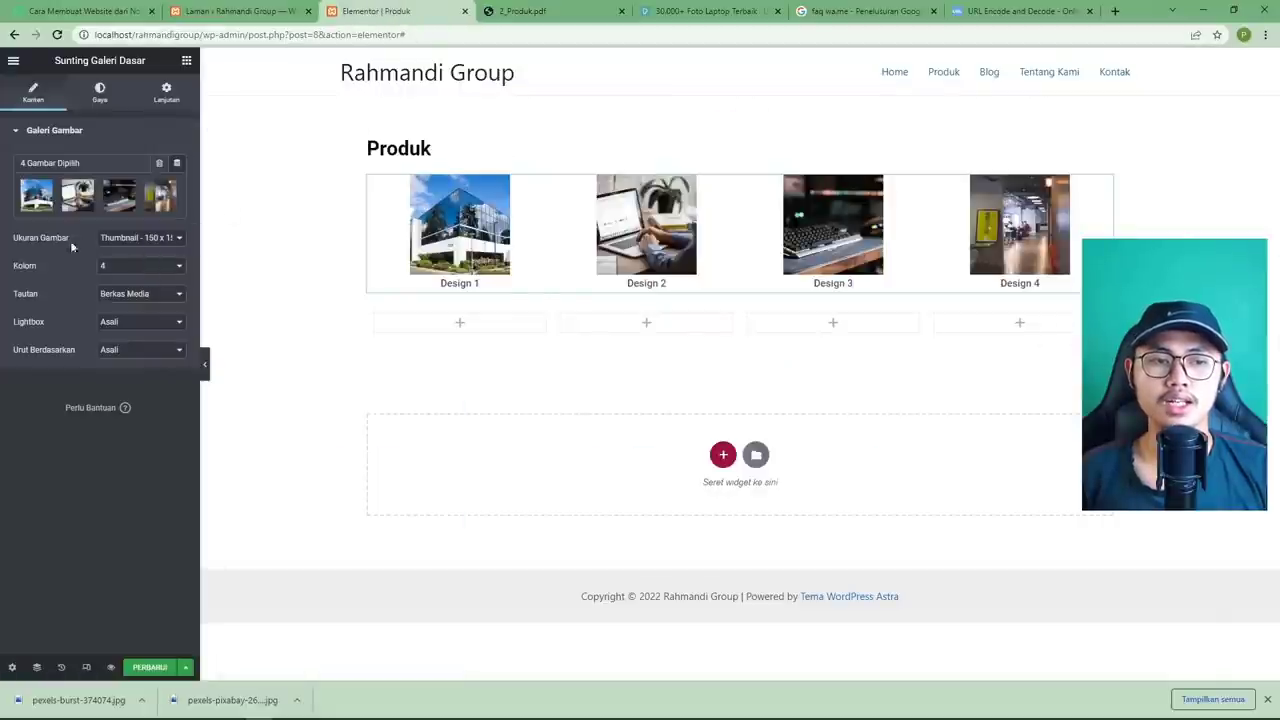
{"action": "left_click", "coordinate": [143, 241]}
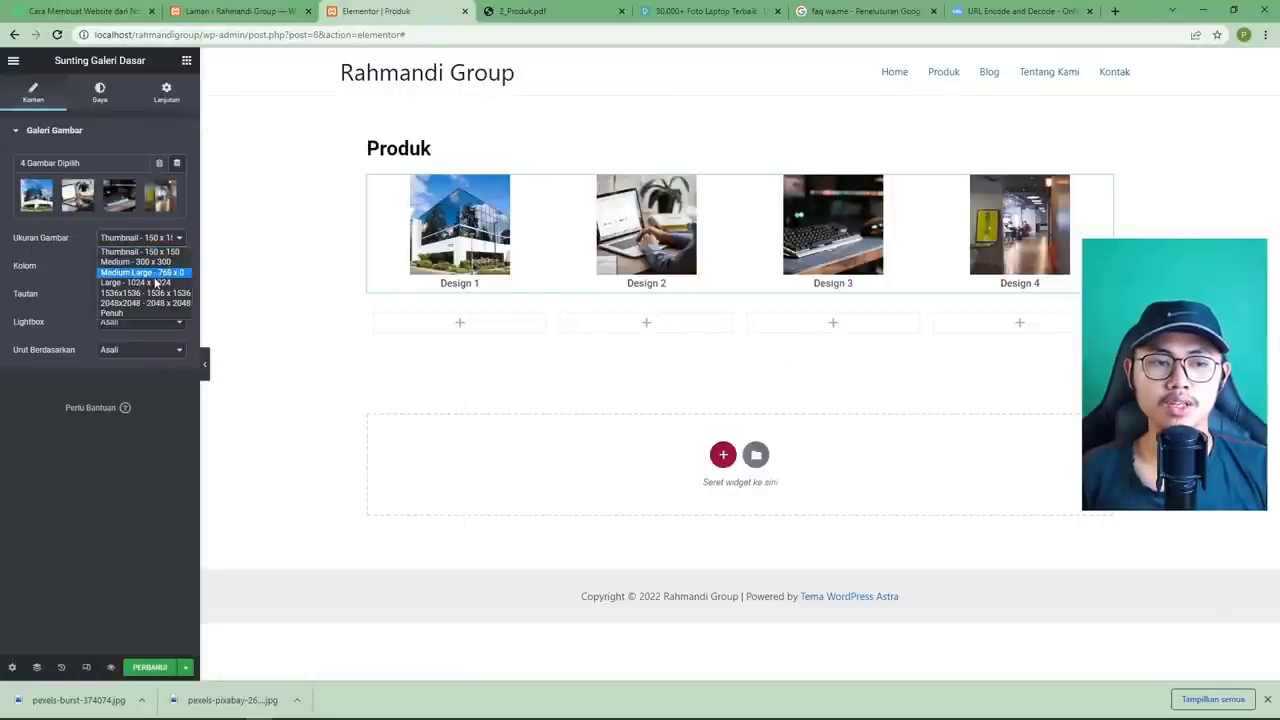
{"action": "left_click", "coordinate": [155, 284]}
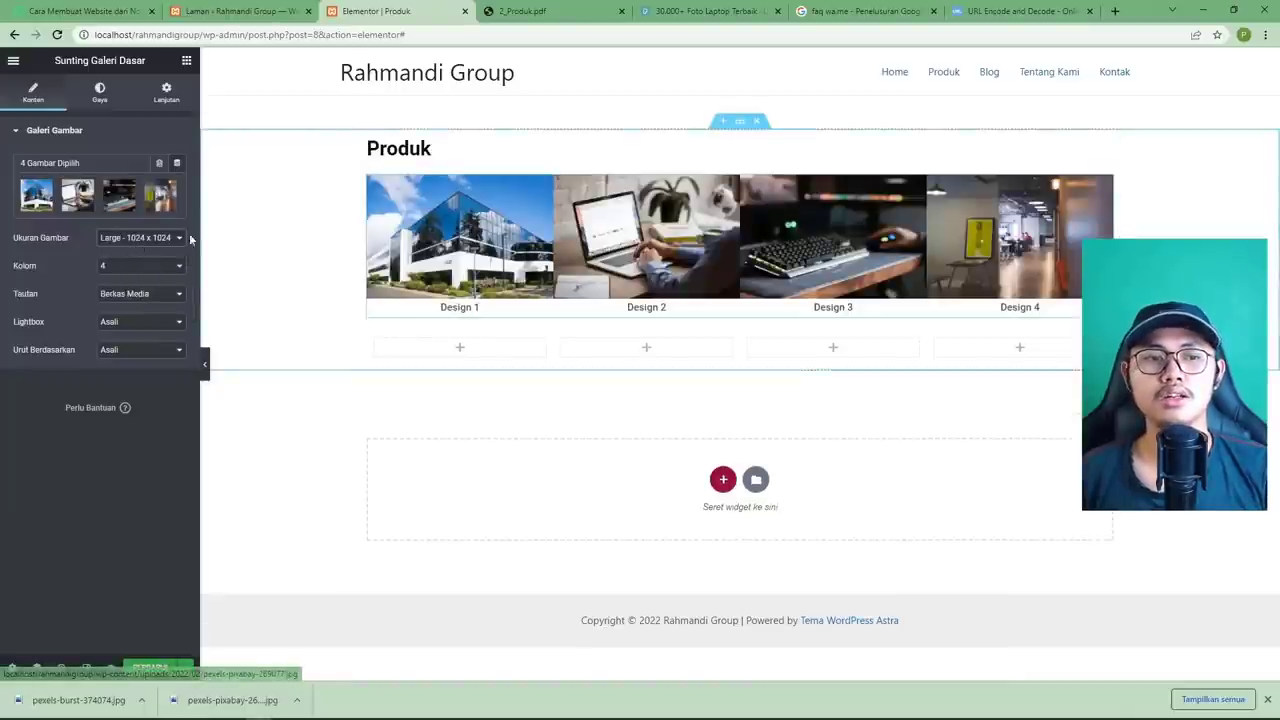
{"action": "left_click", "coordinate": [143, 237]}
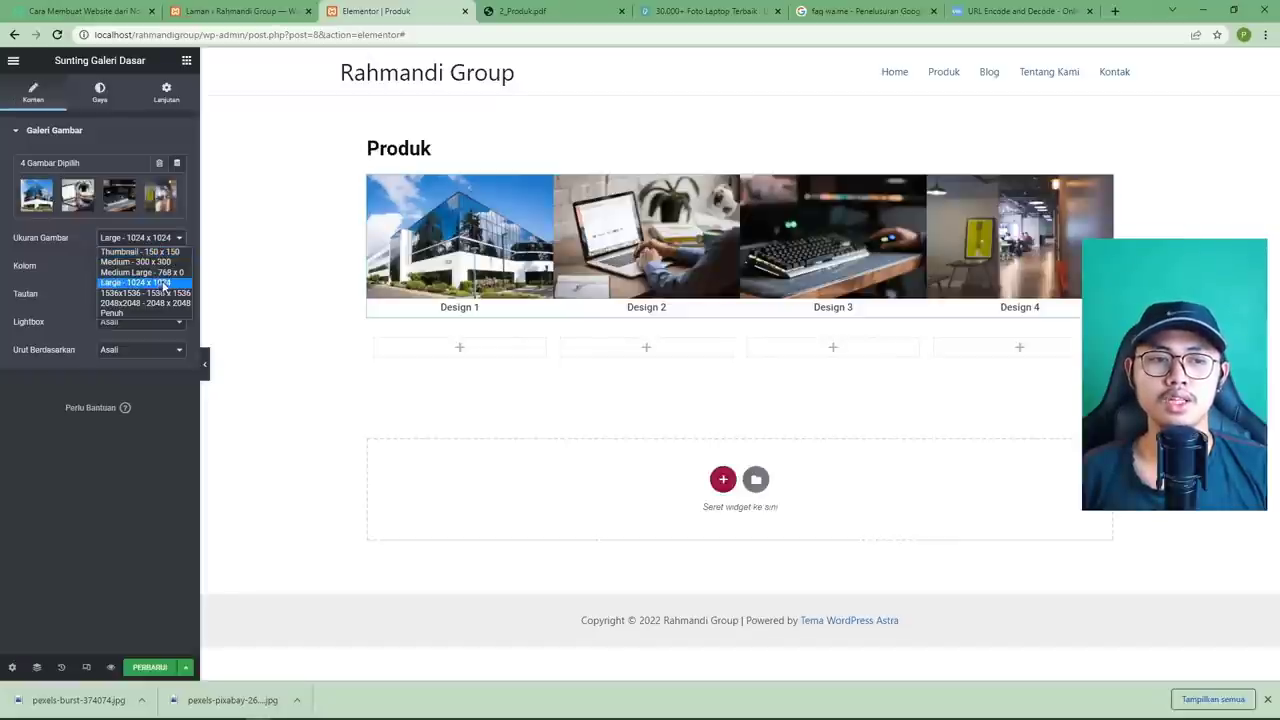
{"action": "left_click", "coordinate": [165, 283]}
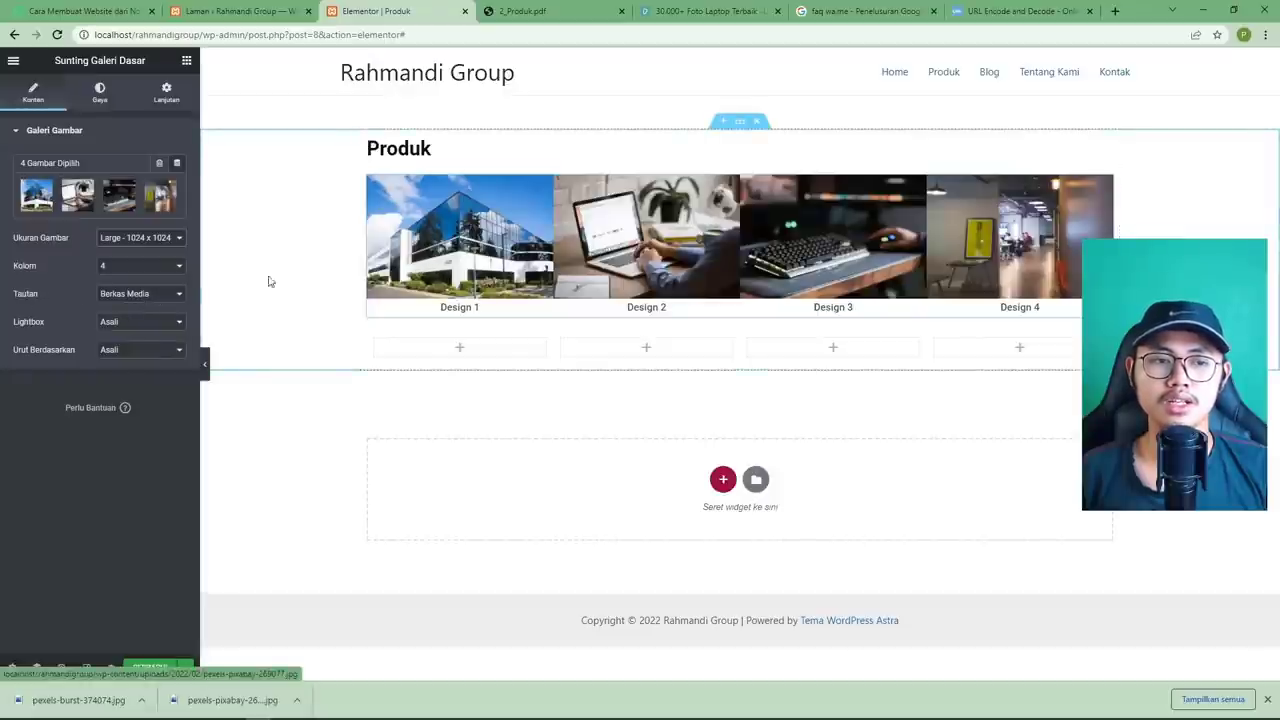
{"action": "left_click", "coordinate": [162, 296]}
{"action": "left_click", "coordinate": [150, 307]}
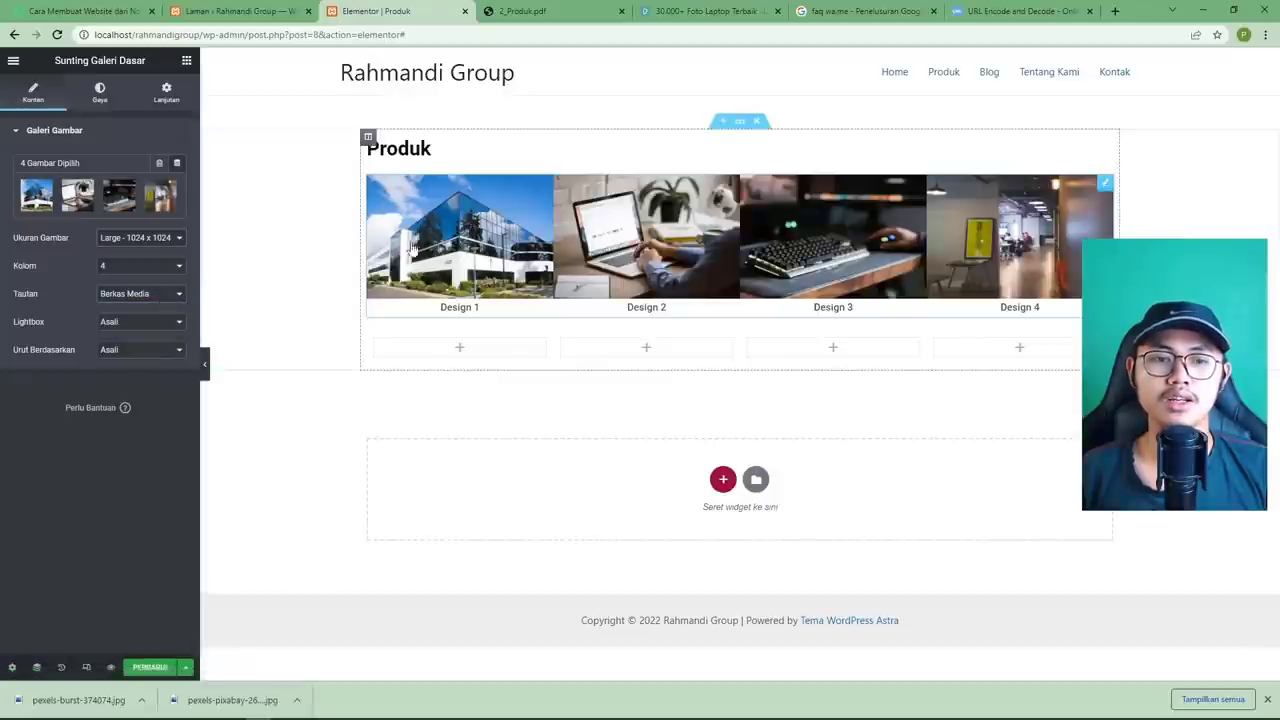
{"action": "left_click", "coordinate": [458, 235]}
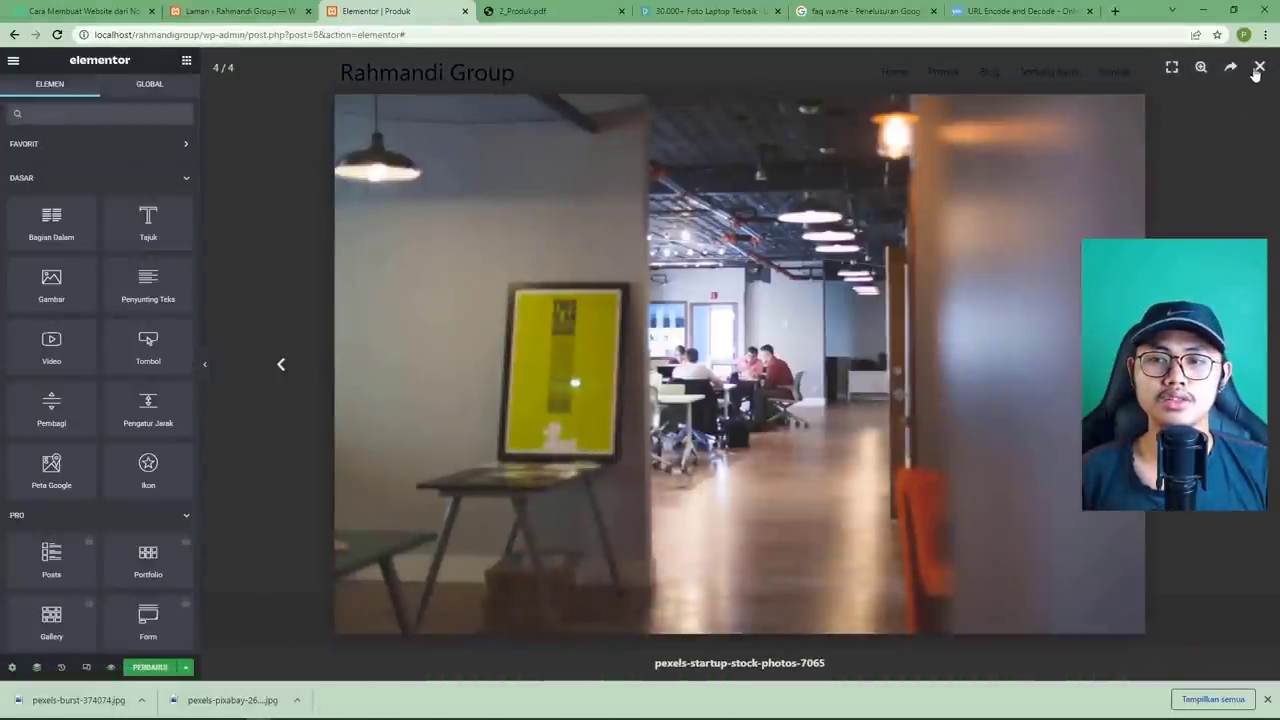
Try the gallery link set to None, then restore Media File and preview Design 1 full-size.
{"action": "left_click", "coordinate": [1258, 69]}
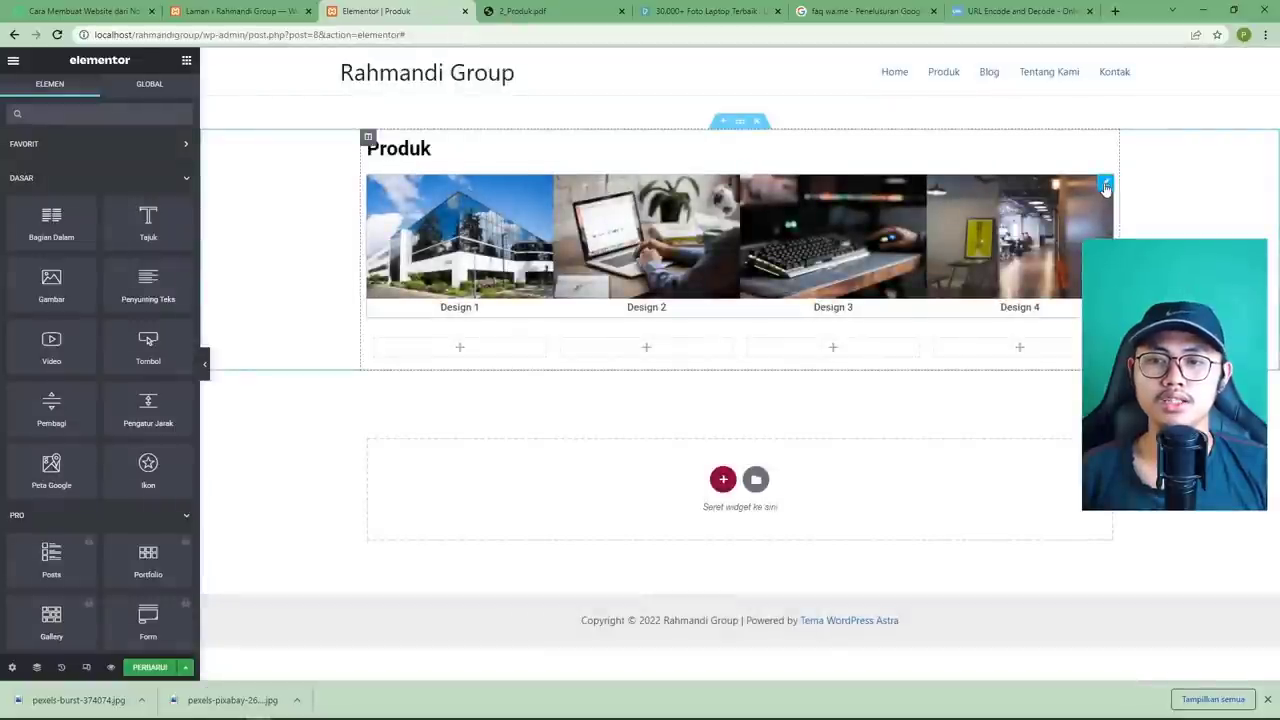
{"action": "left_click", "coordinate": [1105, 186]}
{"action": "left_click", "coordinate": [113, 296]}
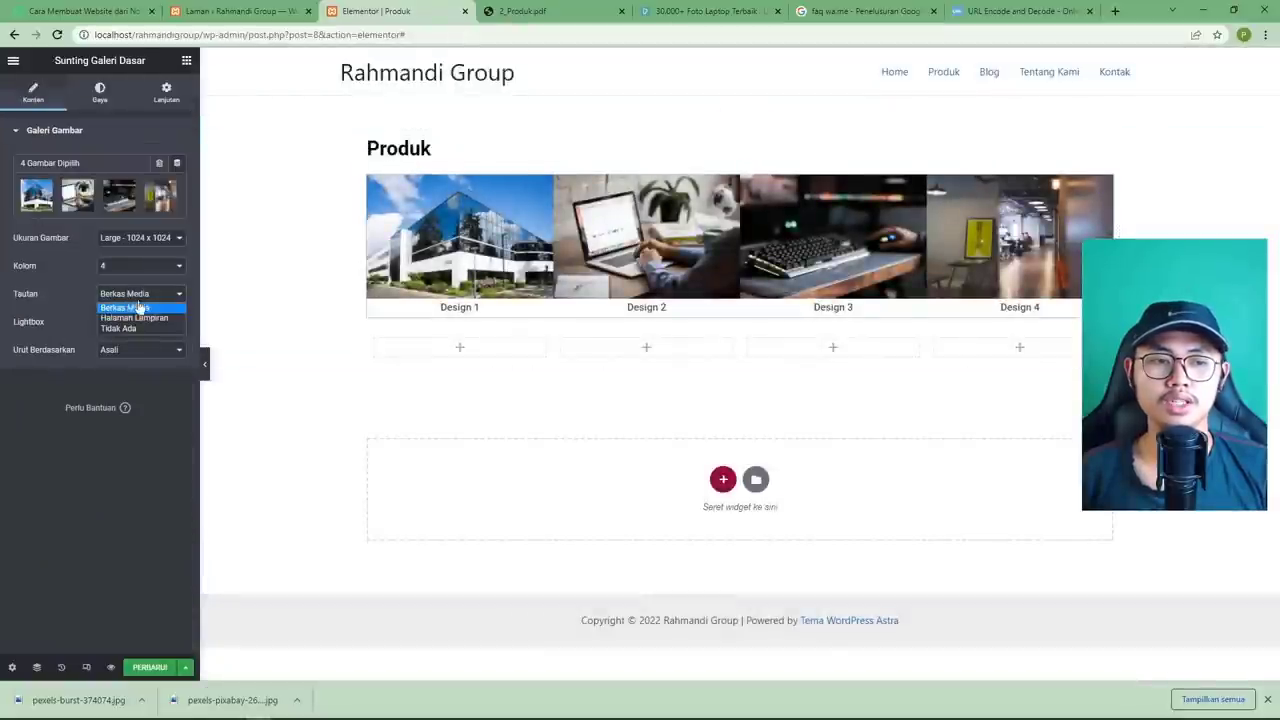
{"action": "left_click", "coordinate": [135, 330]}
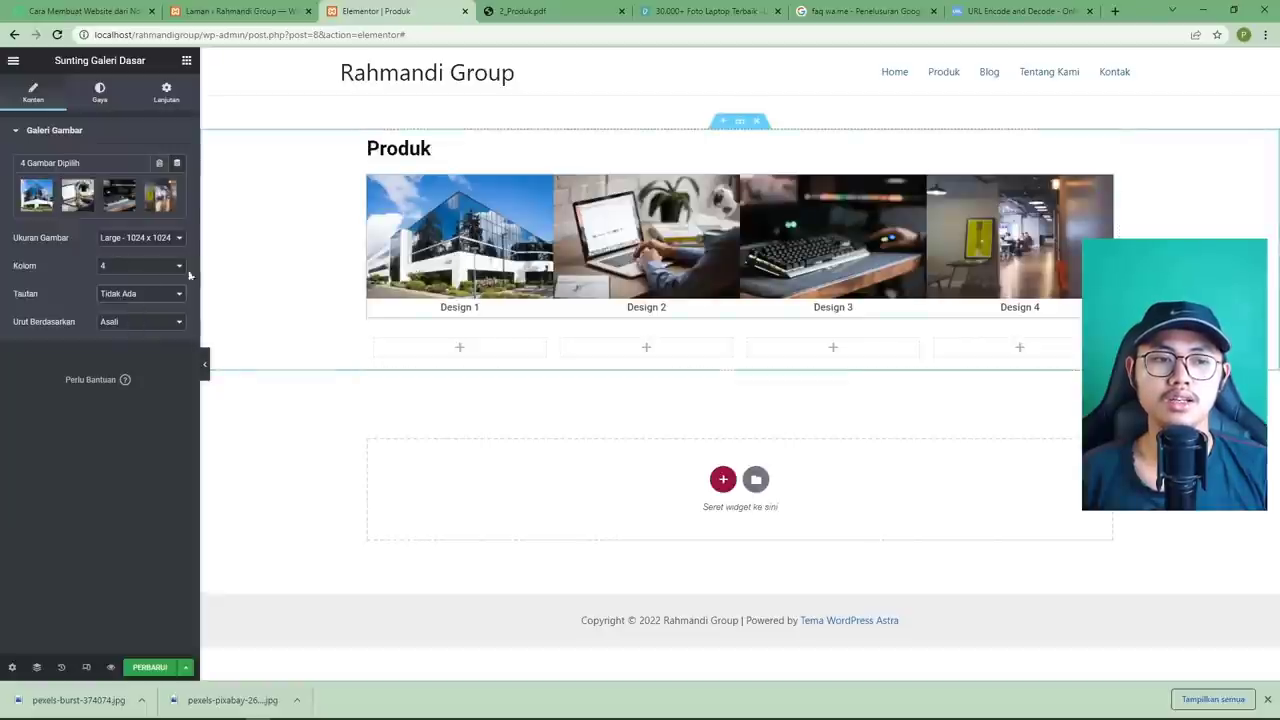
{"action": "left_click", "coordinate": [119, 300]}
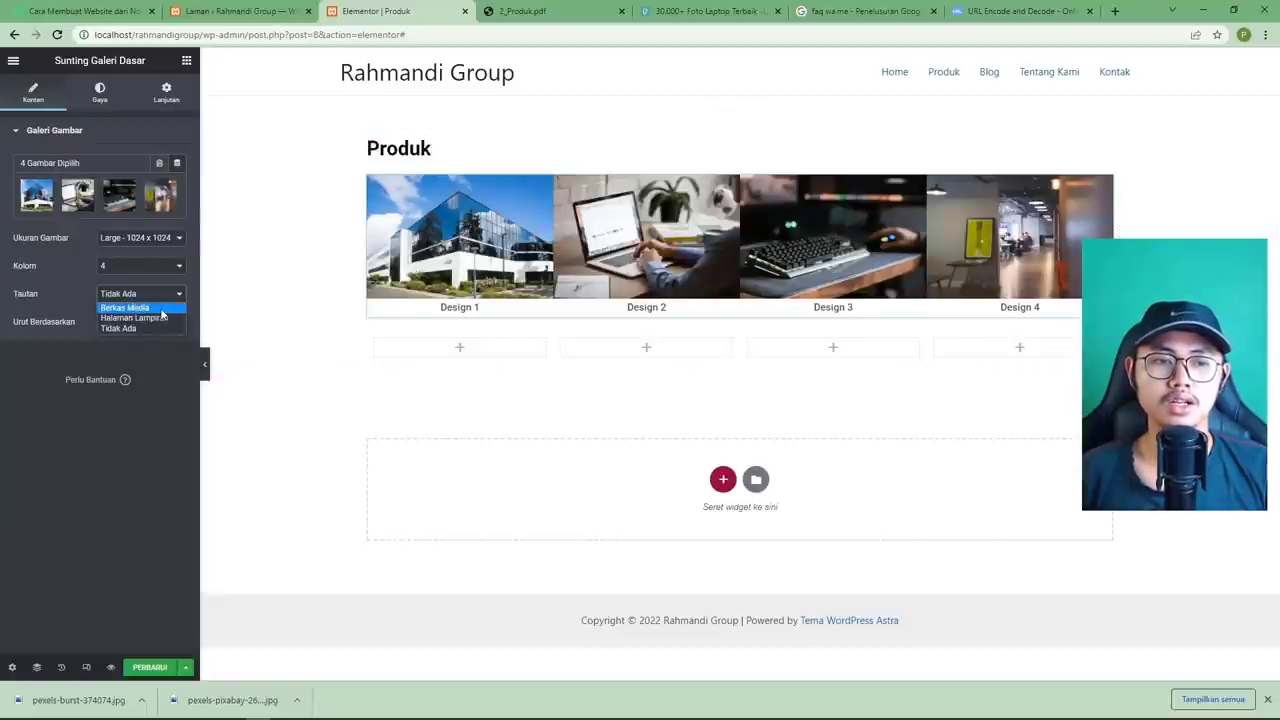
{"action": "left_click", "coordinate": [162, 307]}
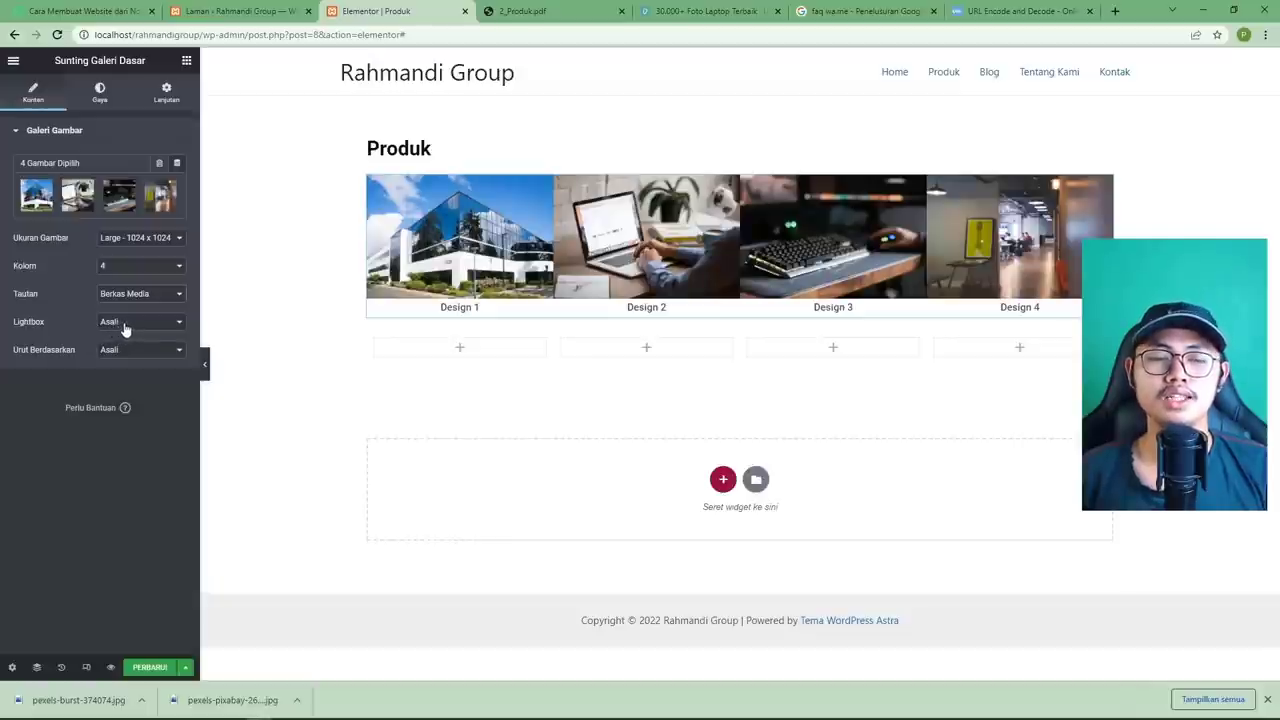
{"action": "left_click", "coordinate": [507, 240]}
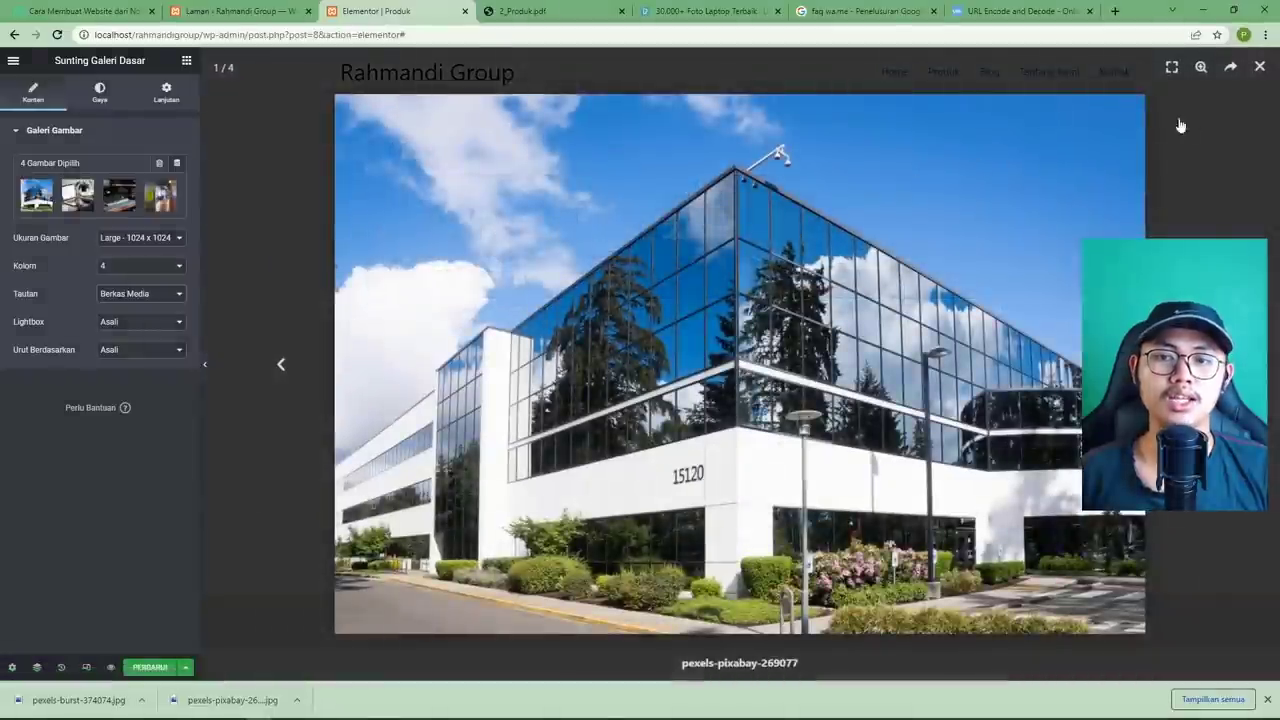
{"action": "left_click", "coordinate": [1258, 68]}
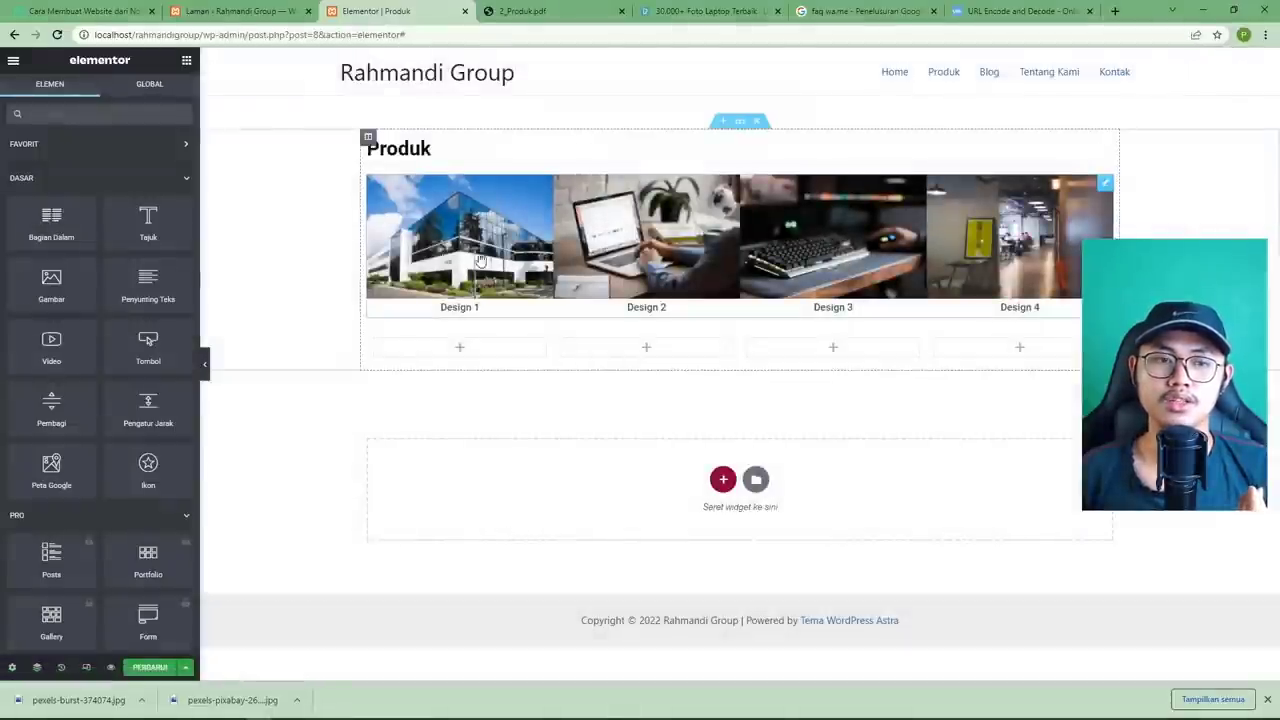
Keep the gallery lightbox on (Ya) and set ordering to original (Asali) after trying random.
{"action": "left_click", "coordinate": [1104, 186]}
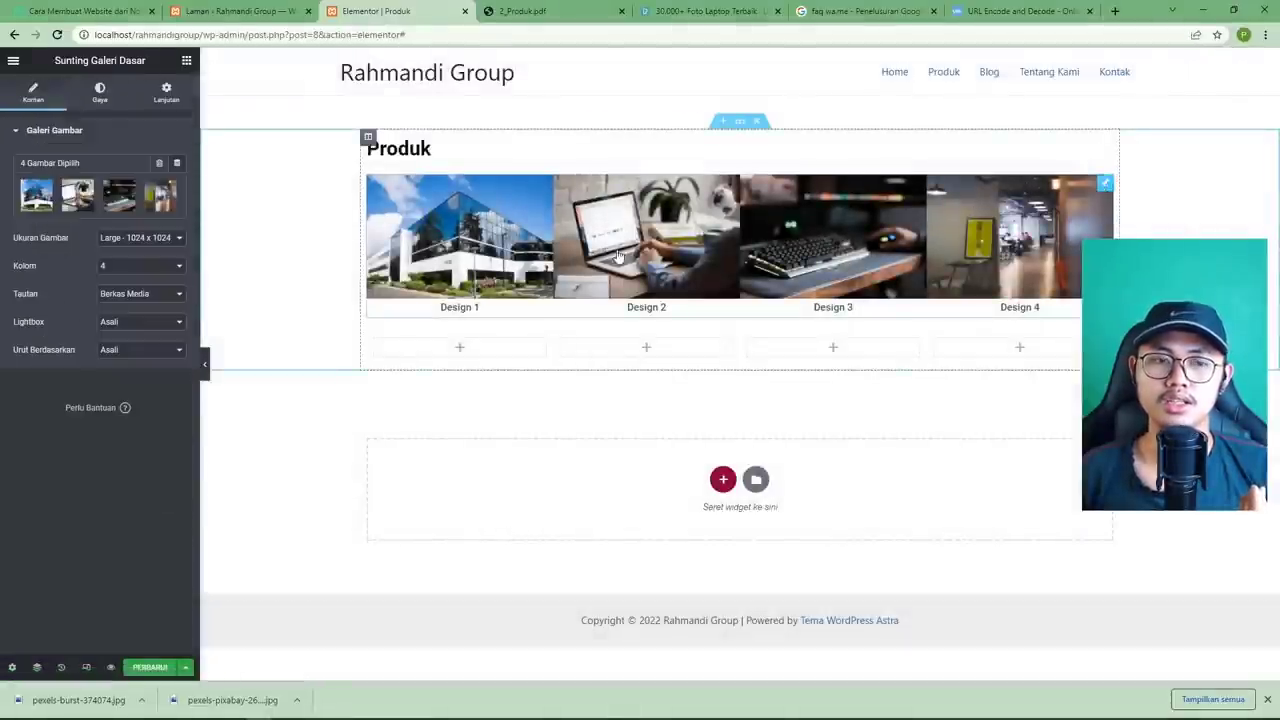
{"action": "left_click", "coordinate": [120, 322]}
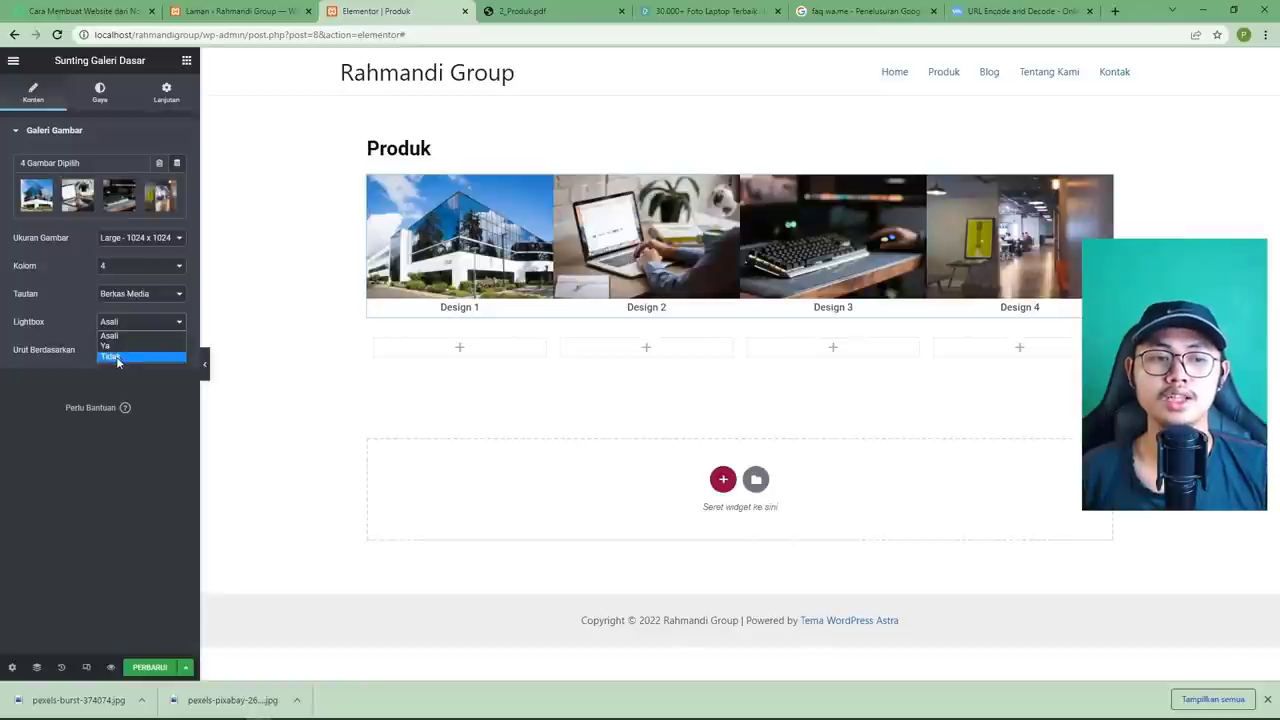
{"action": "left_click", "coordinate": [137, 357]}
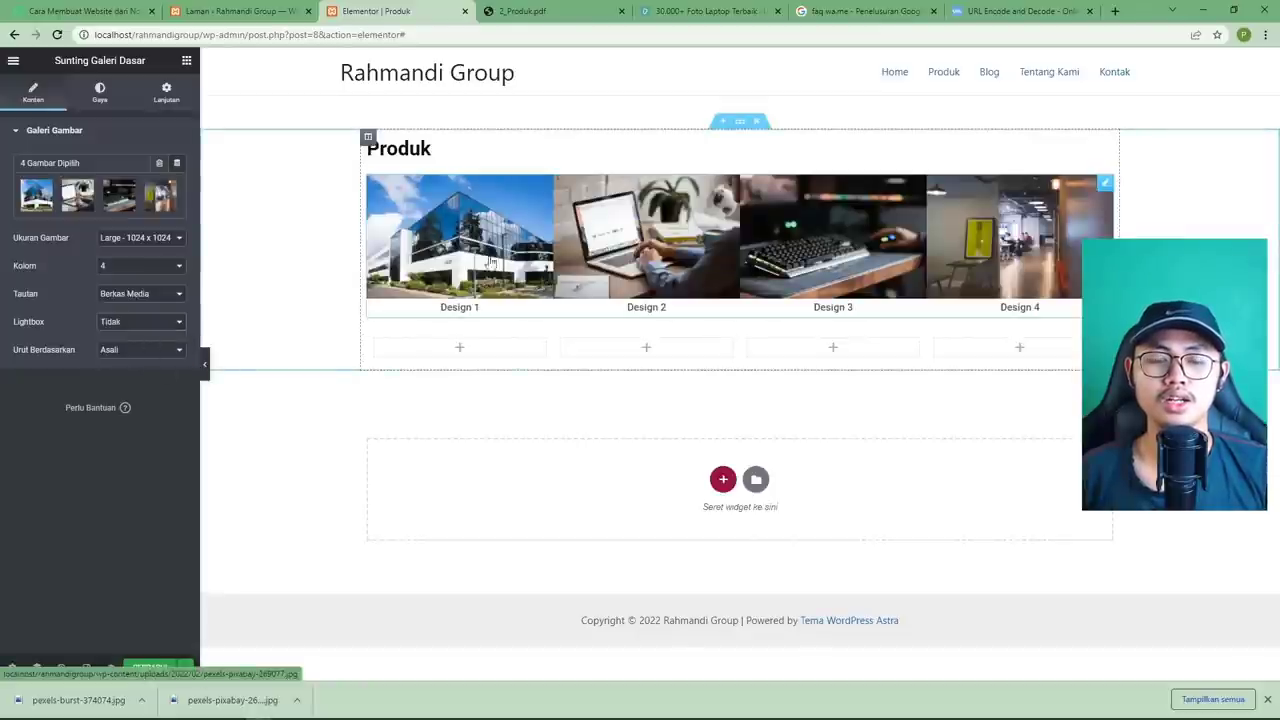
{"action": "left_click", "coordinate": [120, 321]}
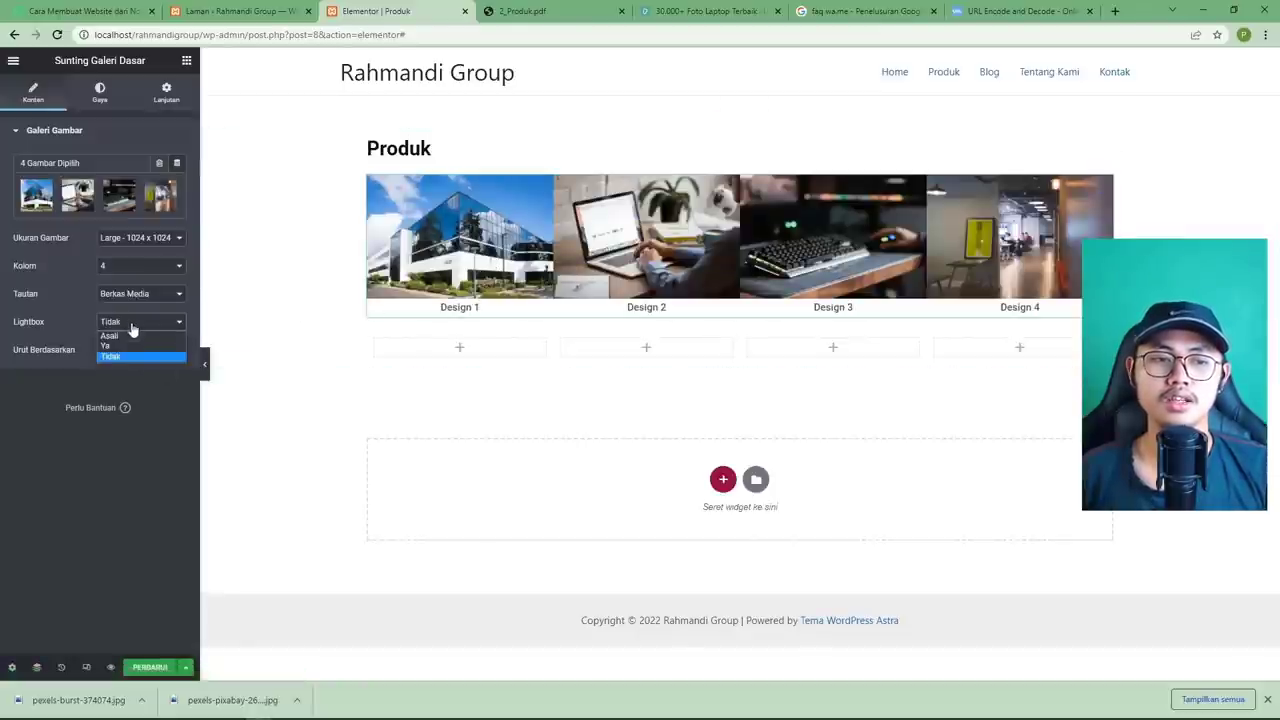
{"action": "left_click", "coordinate": [141, 344]}
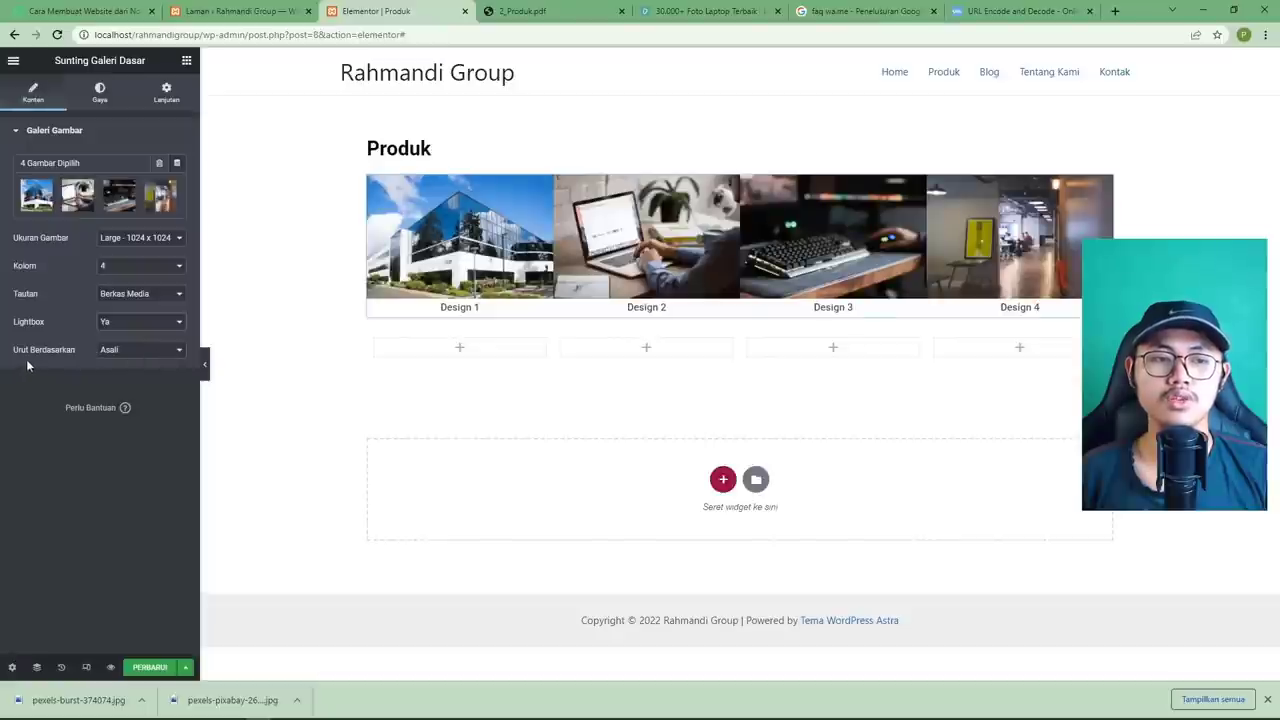
{"action": "left_click", "coordinate": [127, 351]}
{"action": "left_click", "coordinate": [142, 374]}
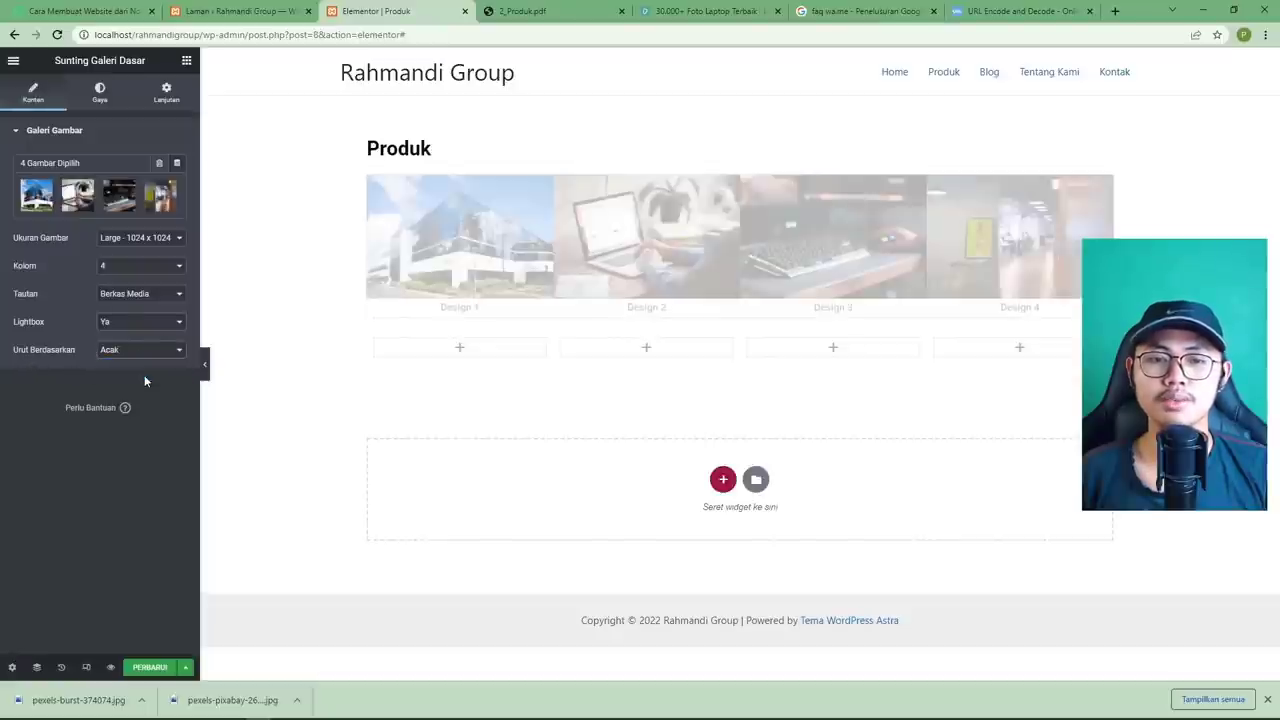
{"action": "left_click", "coordinate": [135, 352]}
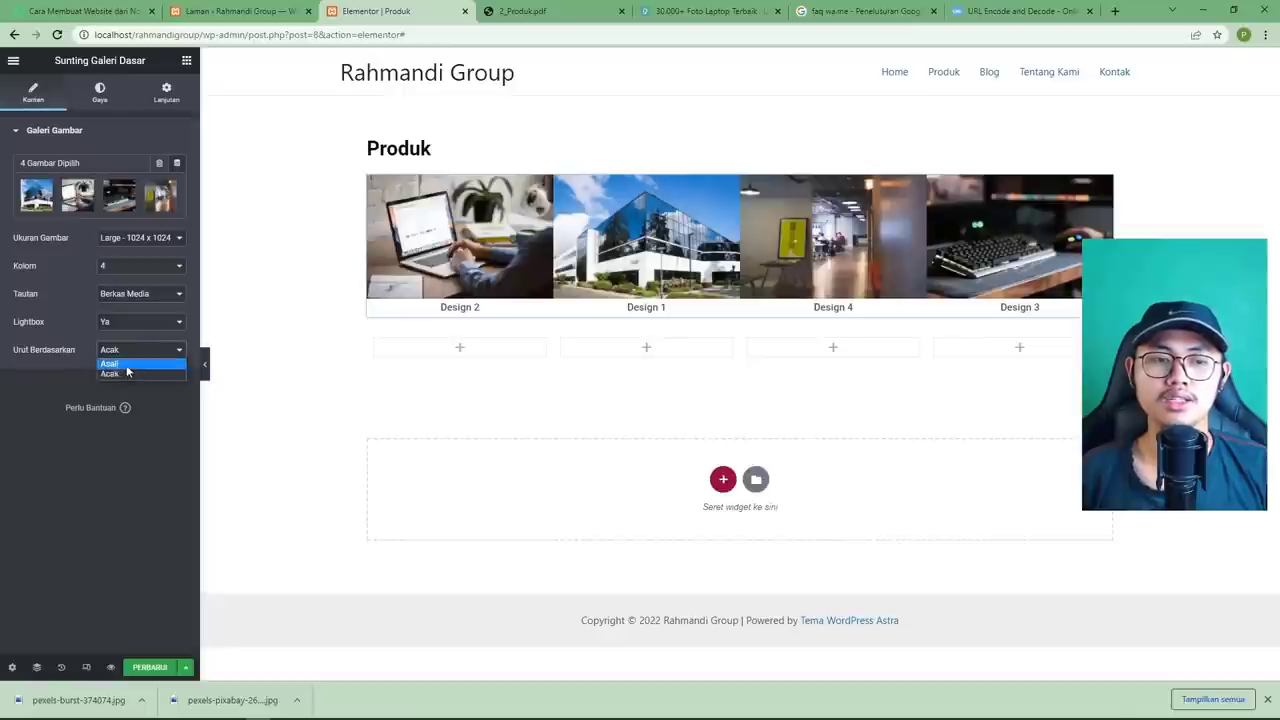
{"action": "left_click", "coordinate": [126, 362]}
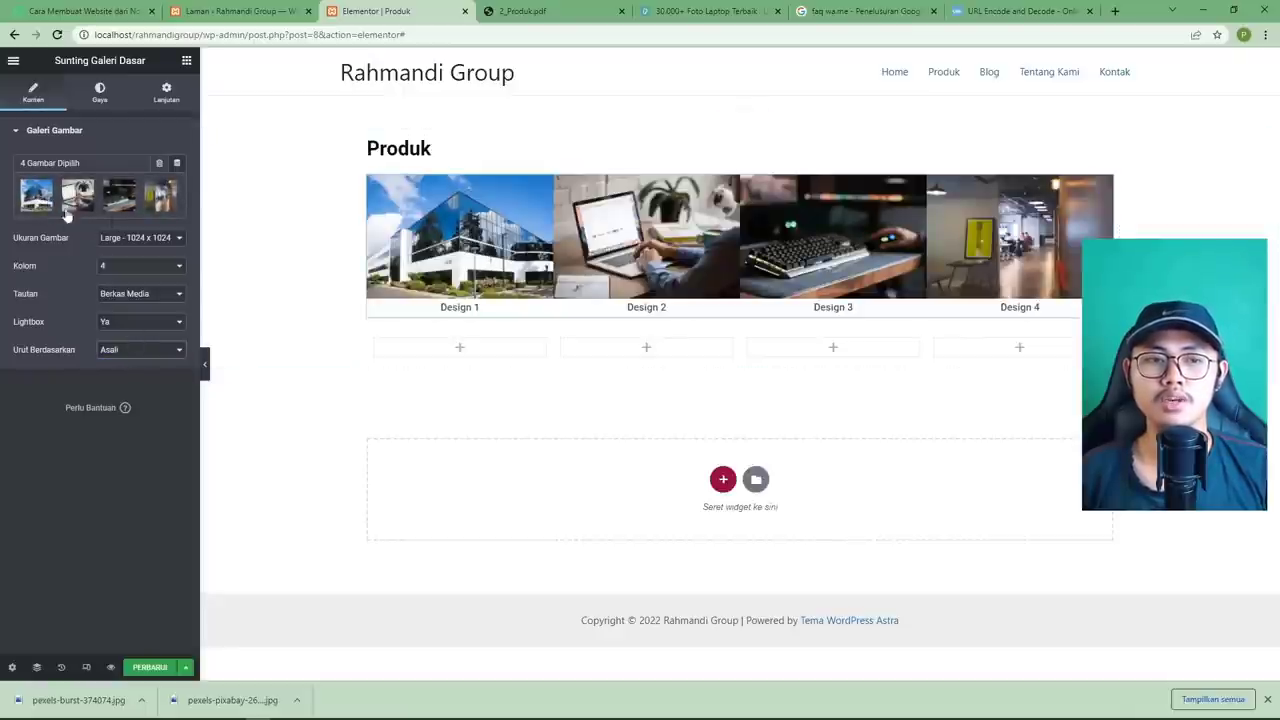
{"action": "left_click", "coordinate": [170, 196]}
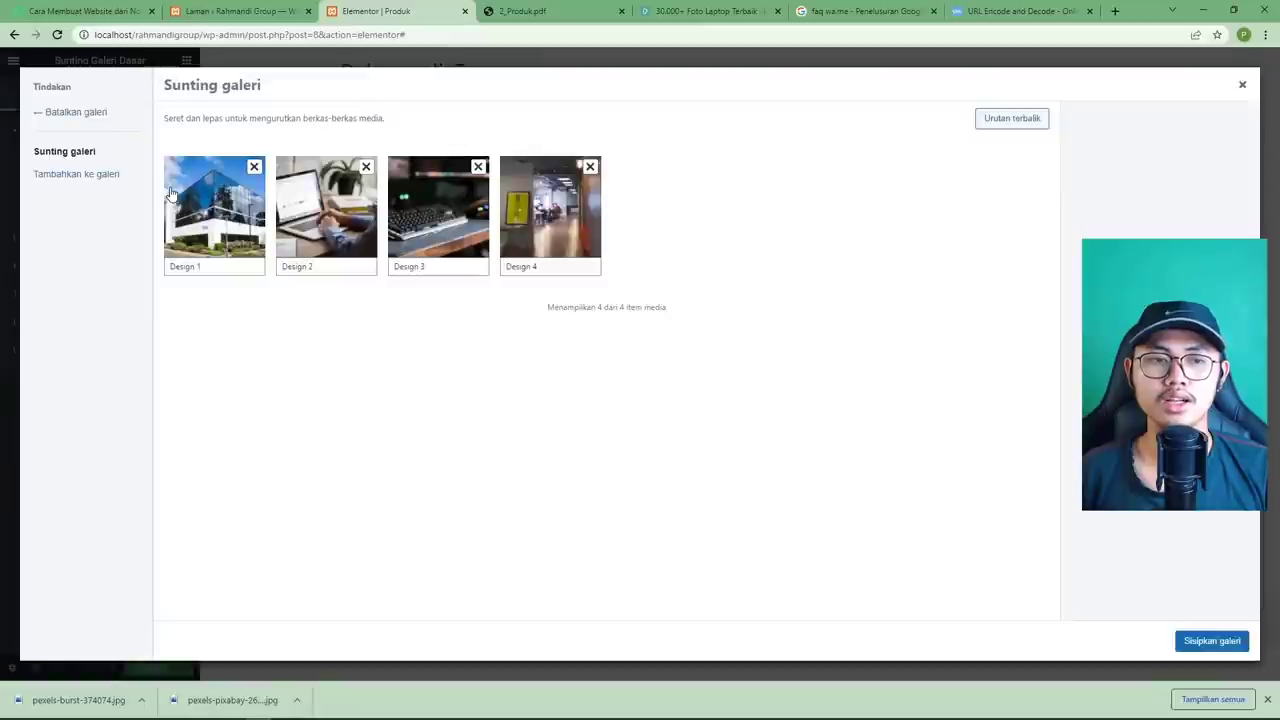
{"action": "left_click_drag", "start_coordinate": [209, 222], "coordinate": [617, 223]}
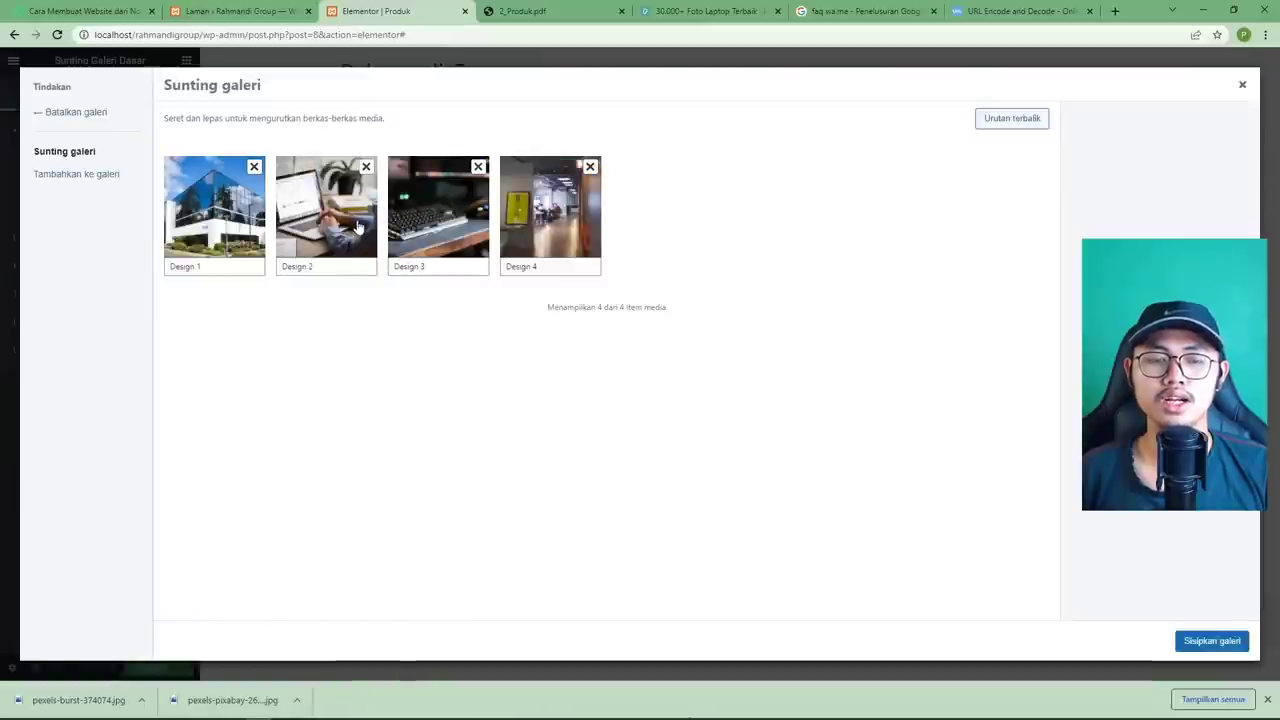
{"action": "left_click", "coordinate": [520, 11]}
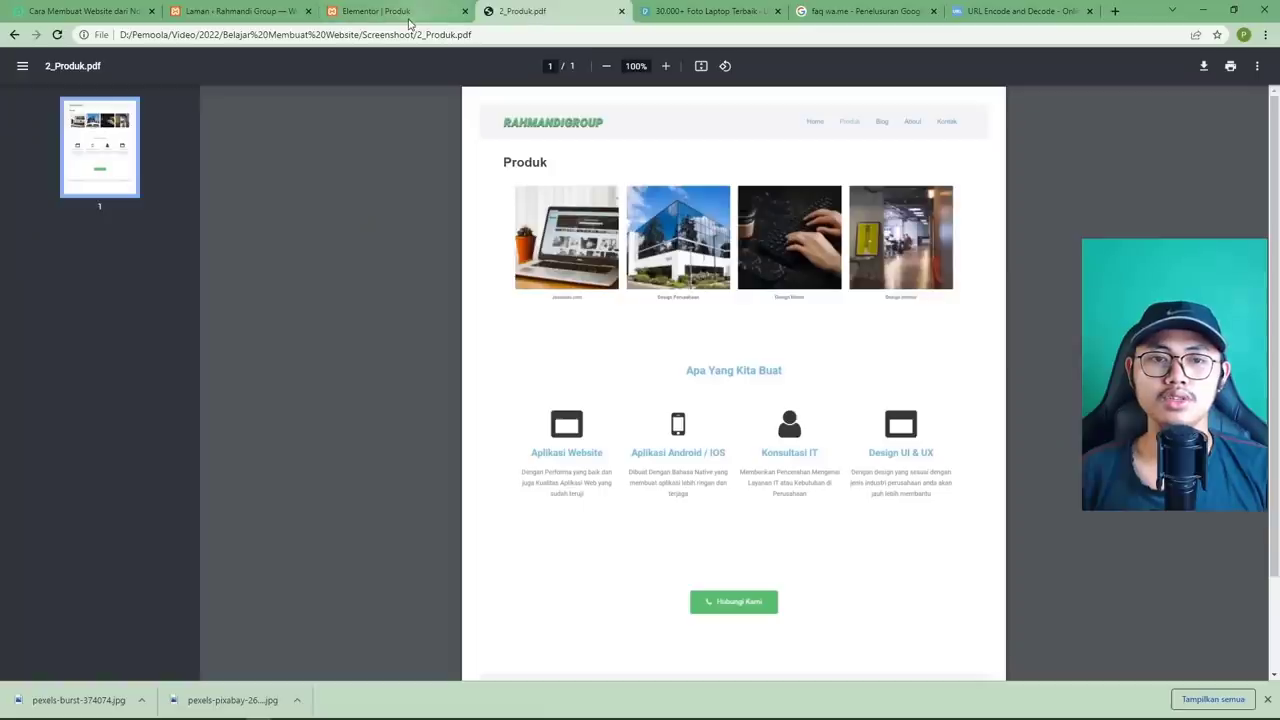
{"action": "left_click", "coordinate": [405, 11]}
{"action": "left_click_drag", "start_coordinate": [231, 213], "coordinate": [318, 226]}
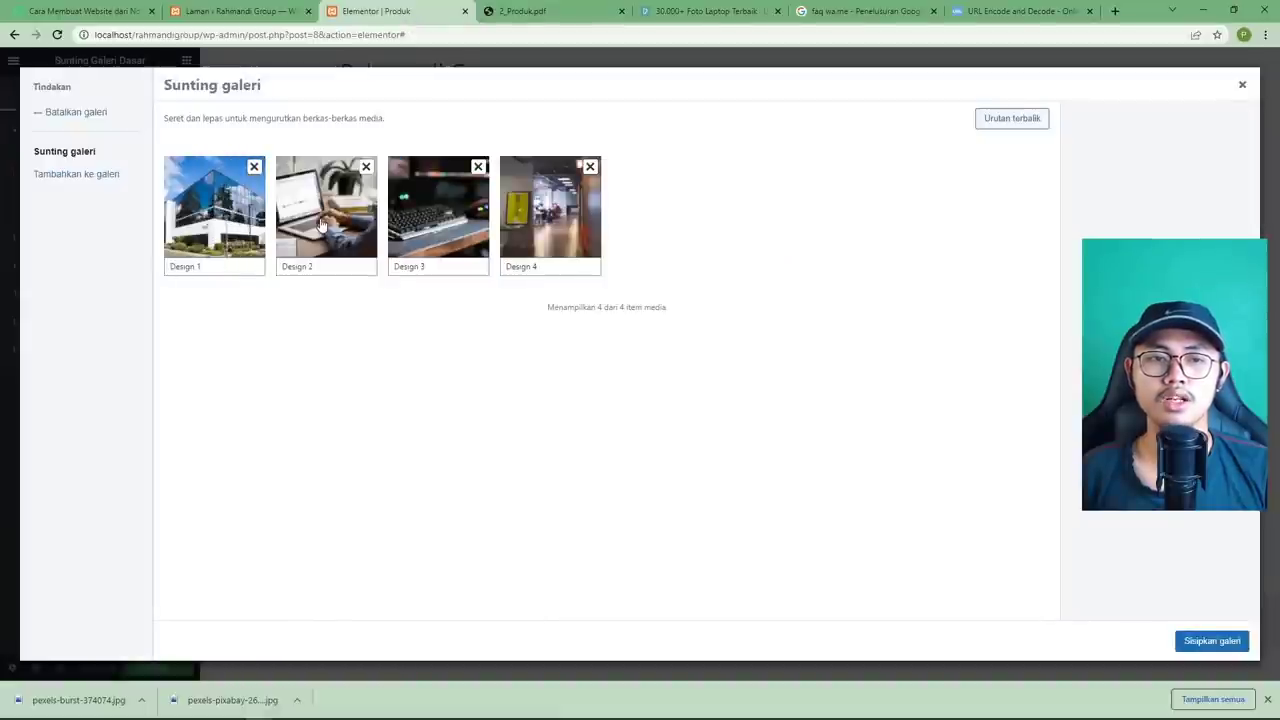
{"action": "left_click_drag", "start_coordinate": [234, 228], "coordinate": [176, 218]}
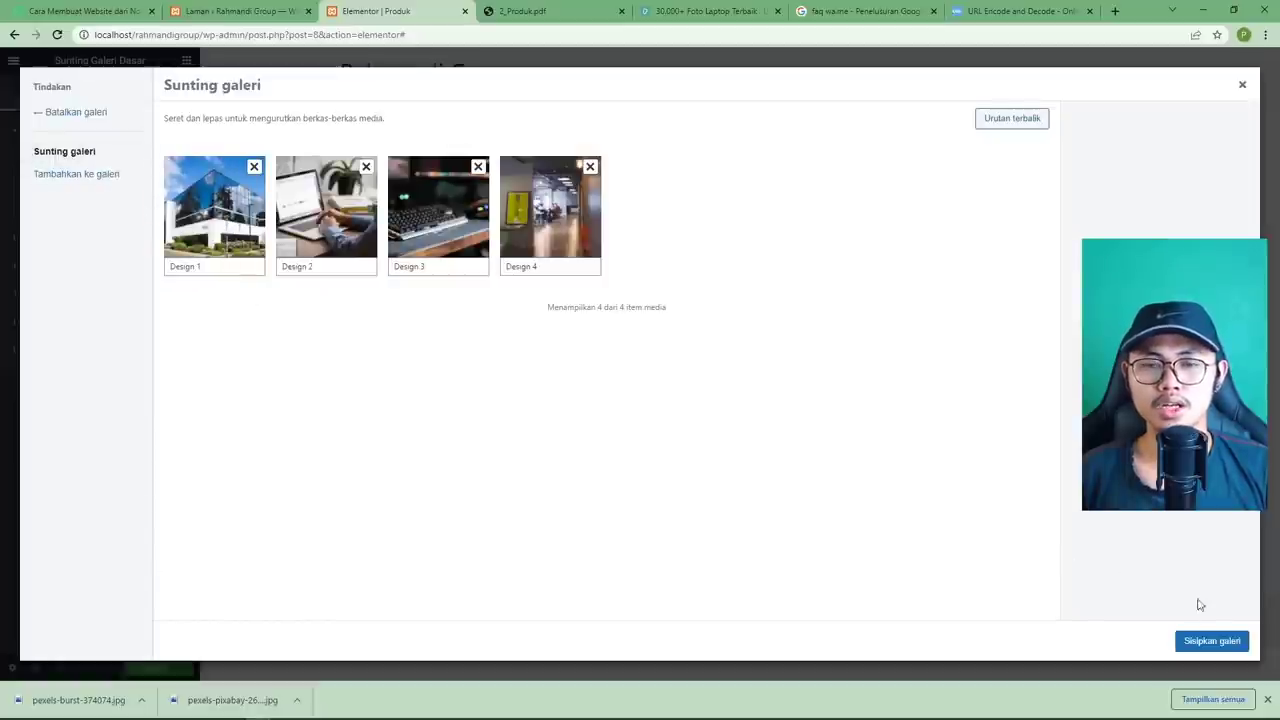
{"action": "left_click", "coordinate": [1216, 644]}
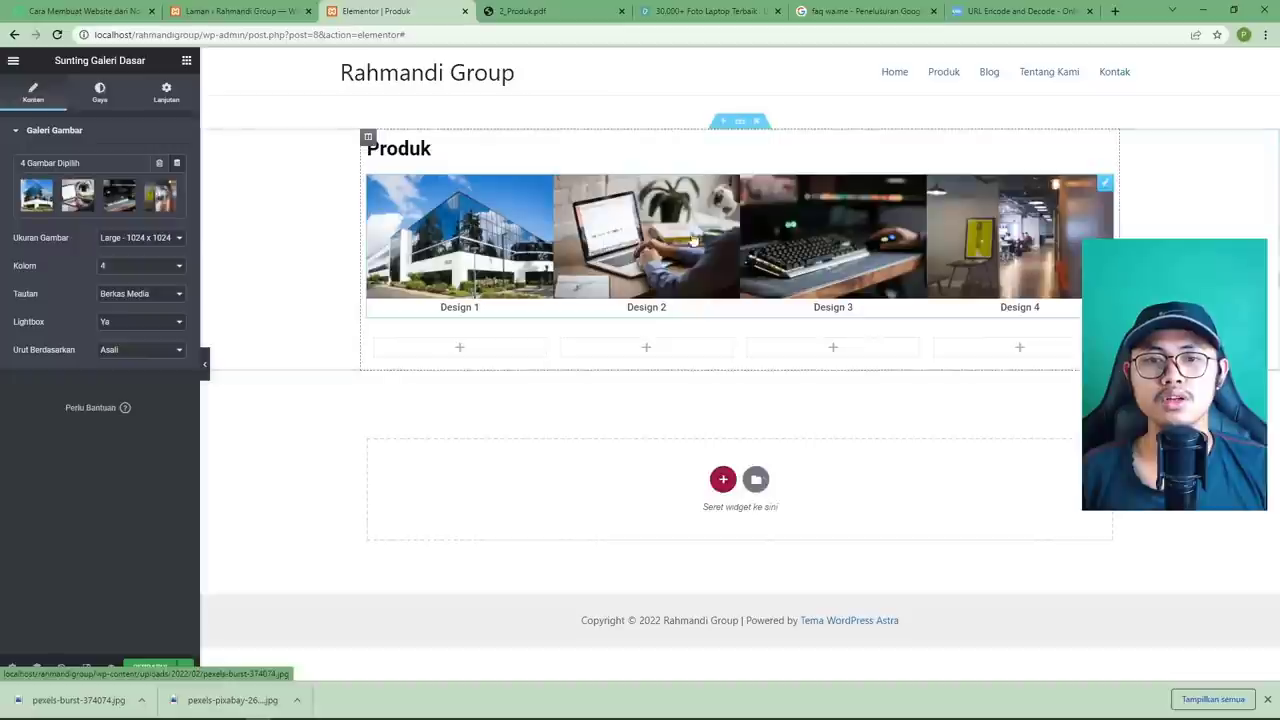
Set the gallery image spacing to custom with a gap of 13.
{"action": "left_click", "coordinate": [100, 106]}
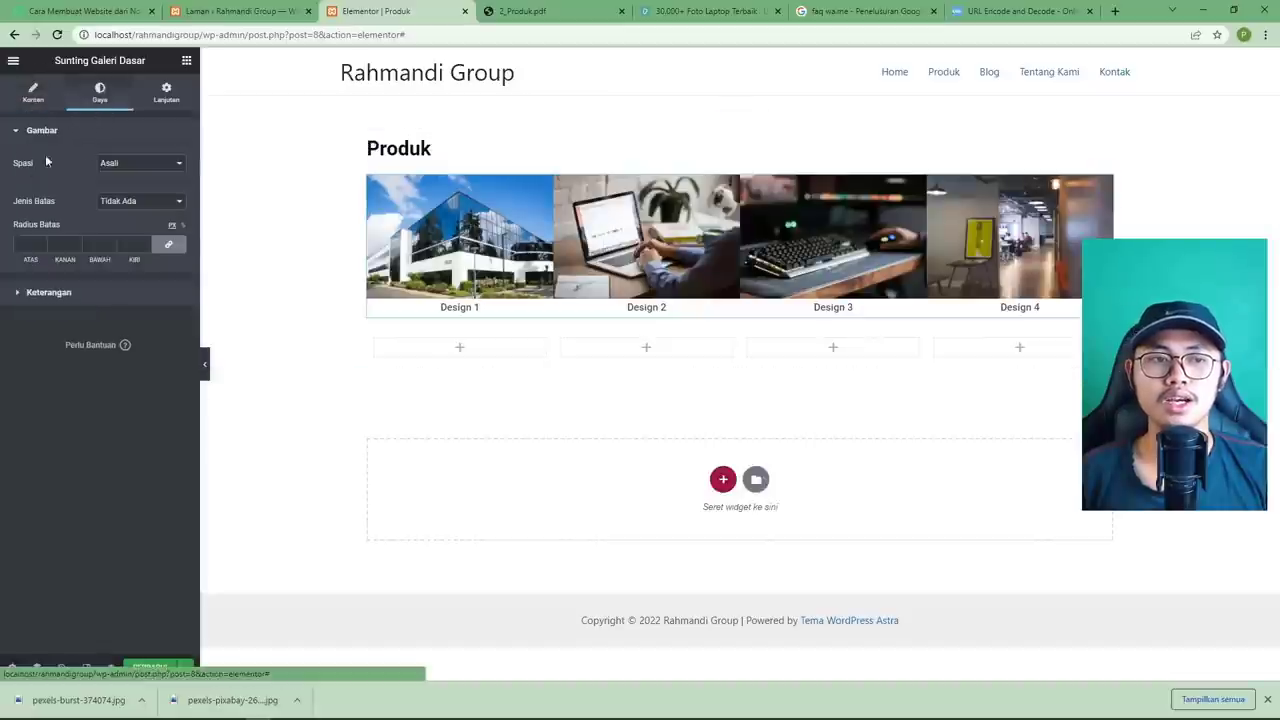
{"action": "left_click", "coordinate": [119, 164]}
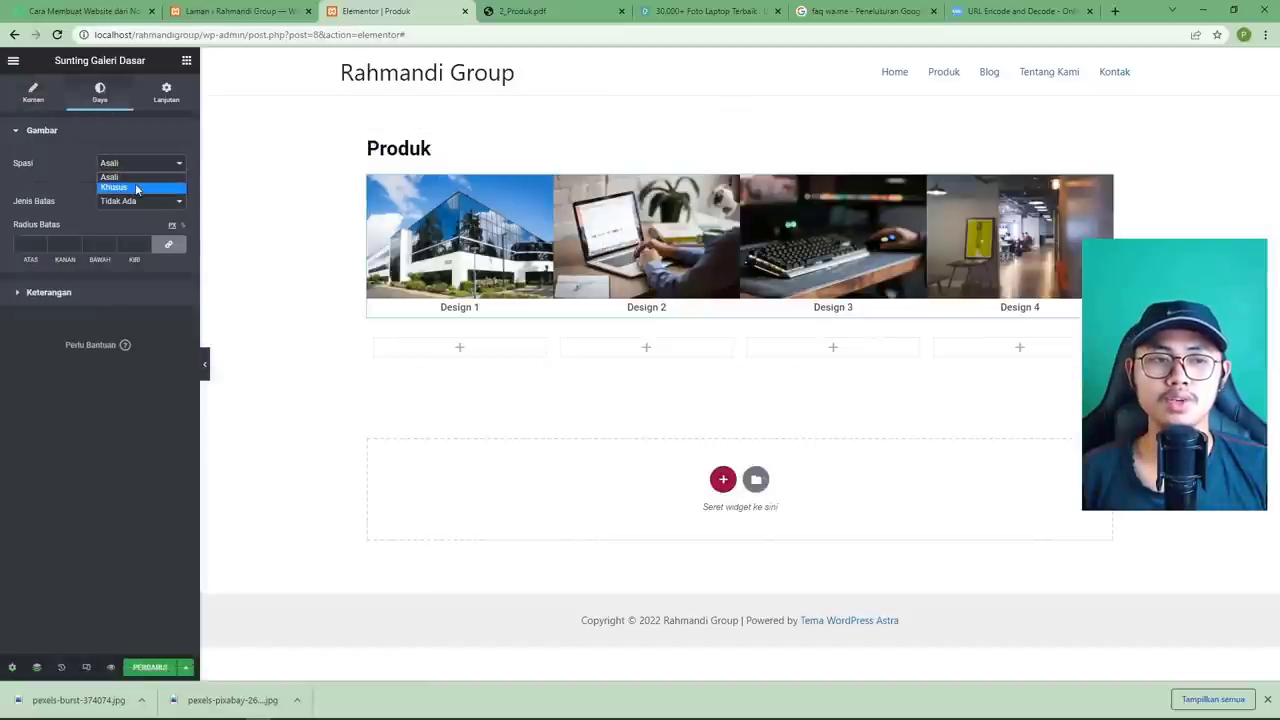
{"action": "left_click", "coordinate": [135, 188]}
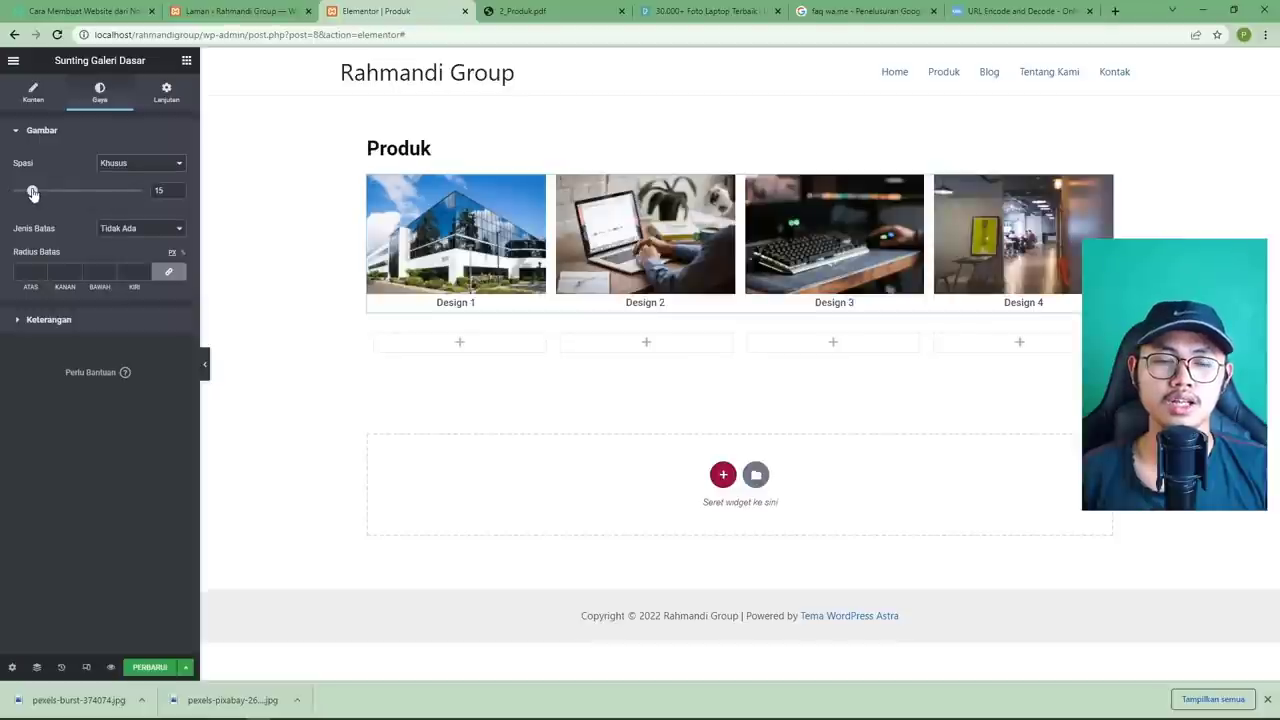
{"action": "left_click_drag", "start_coordinate": [33, 193], "coordinate": [29, 191]}
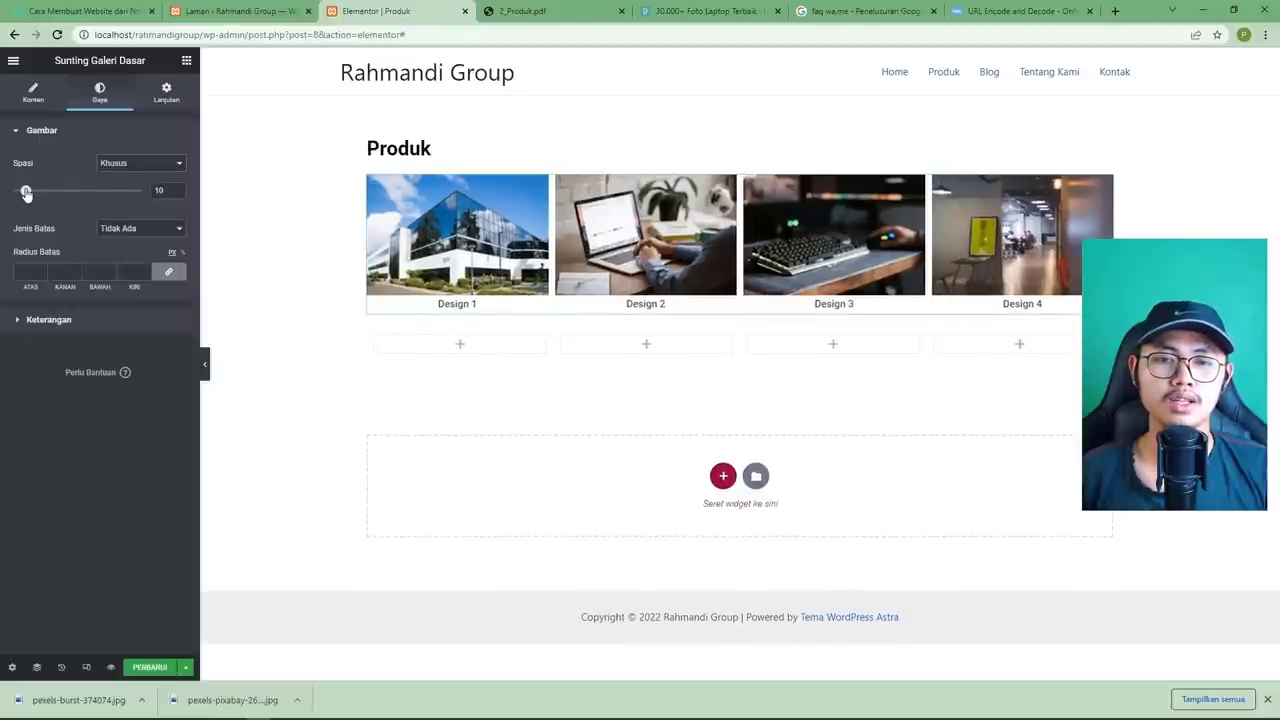
{"action": "left_click", "coordinate": [520, 11]}
{"action": "left_click", "coordinate": [380, 11]}
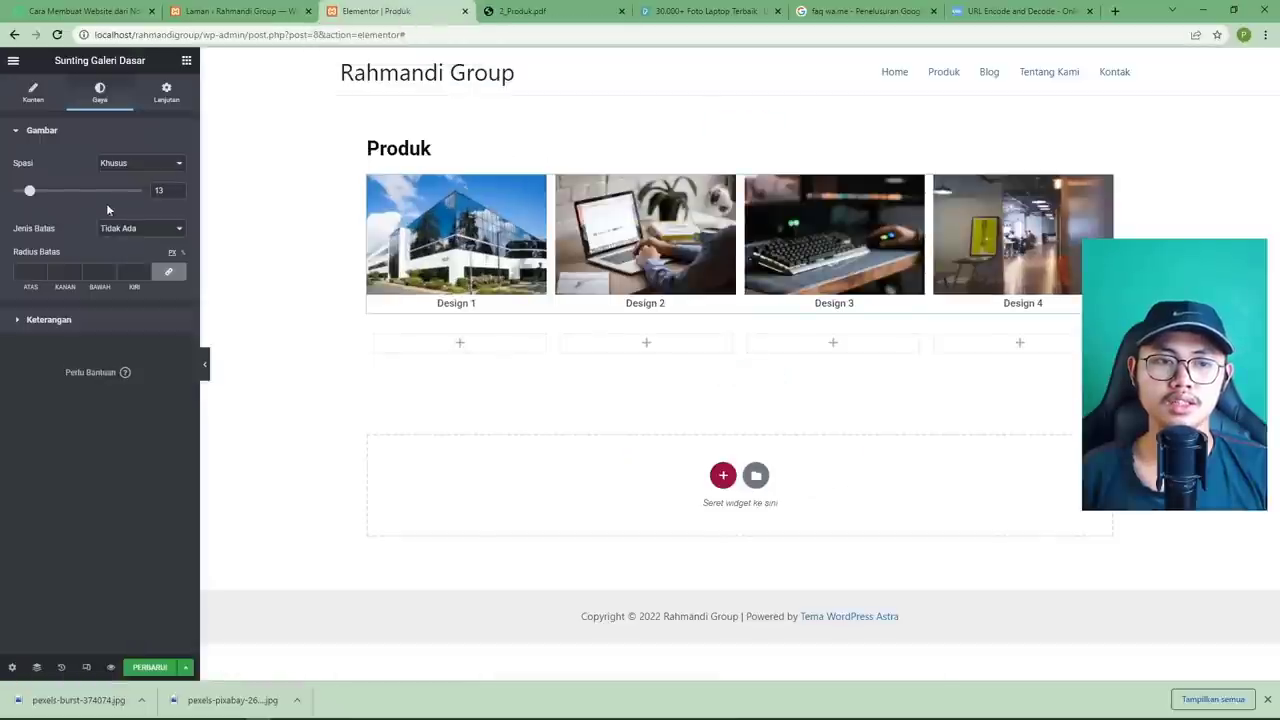
Keep caption visibility on Tampilkan, save the page with PERBARUI, and view the 2_Produk.pdf reference.
{"action": "left_click", "coordinate": [155, 319]}
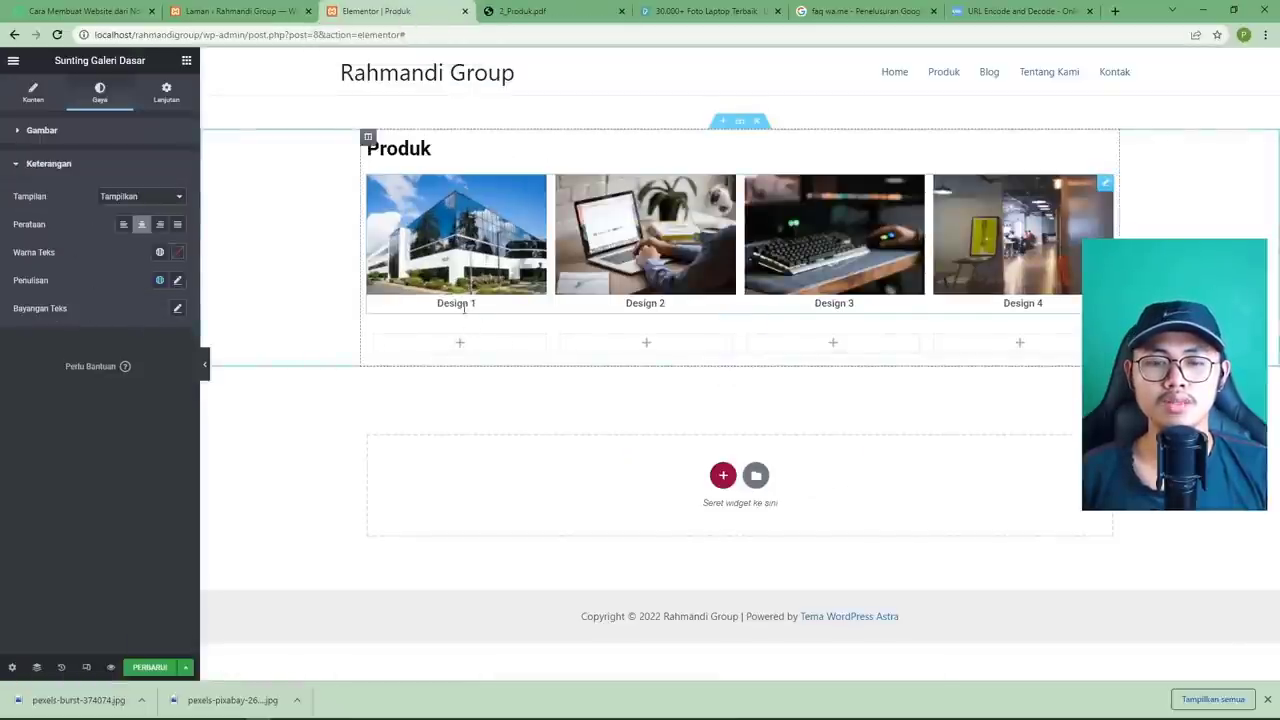
{"action": "left_click", "coordinate": [128, 197]}
{"action": "left_click", "coordinate": [140, 222]}
{"action": "left_click", "coordinate": [140, 197]}
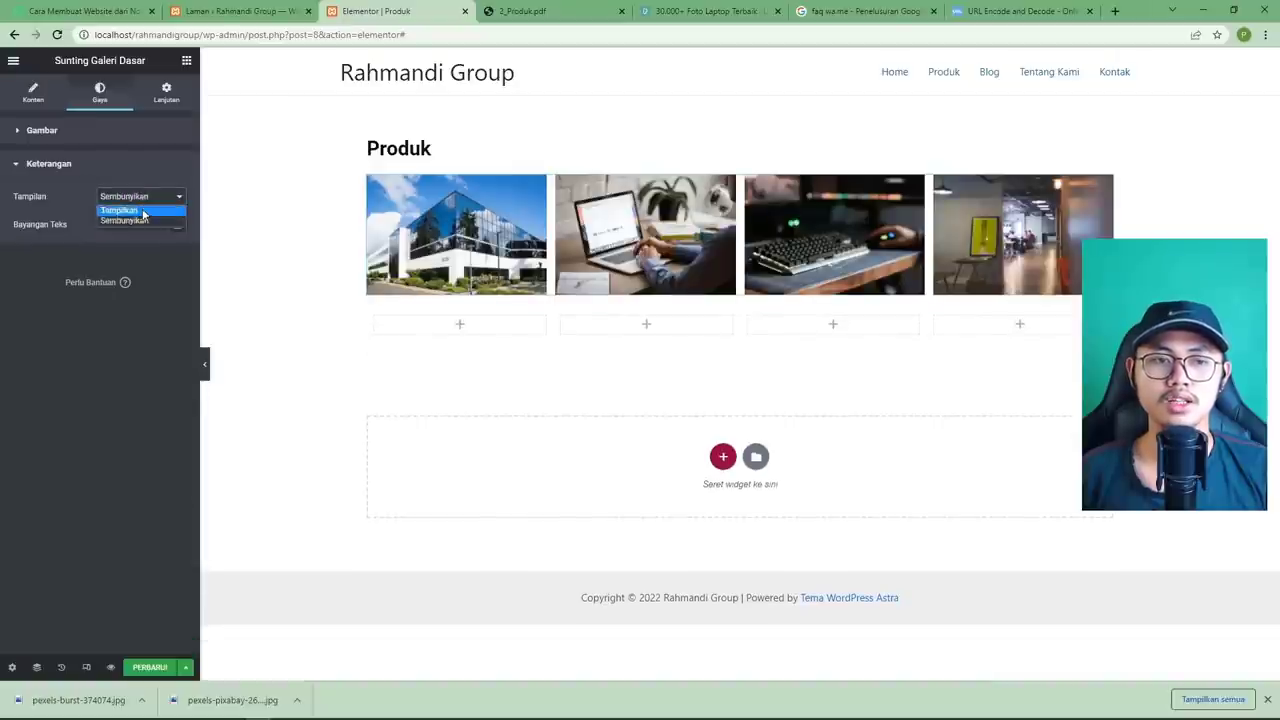
{"action": "left_click", "coordinate": [122, 210]}
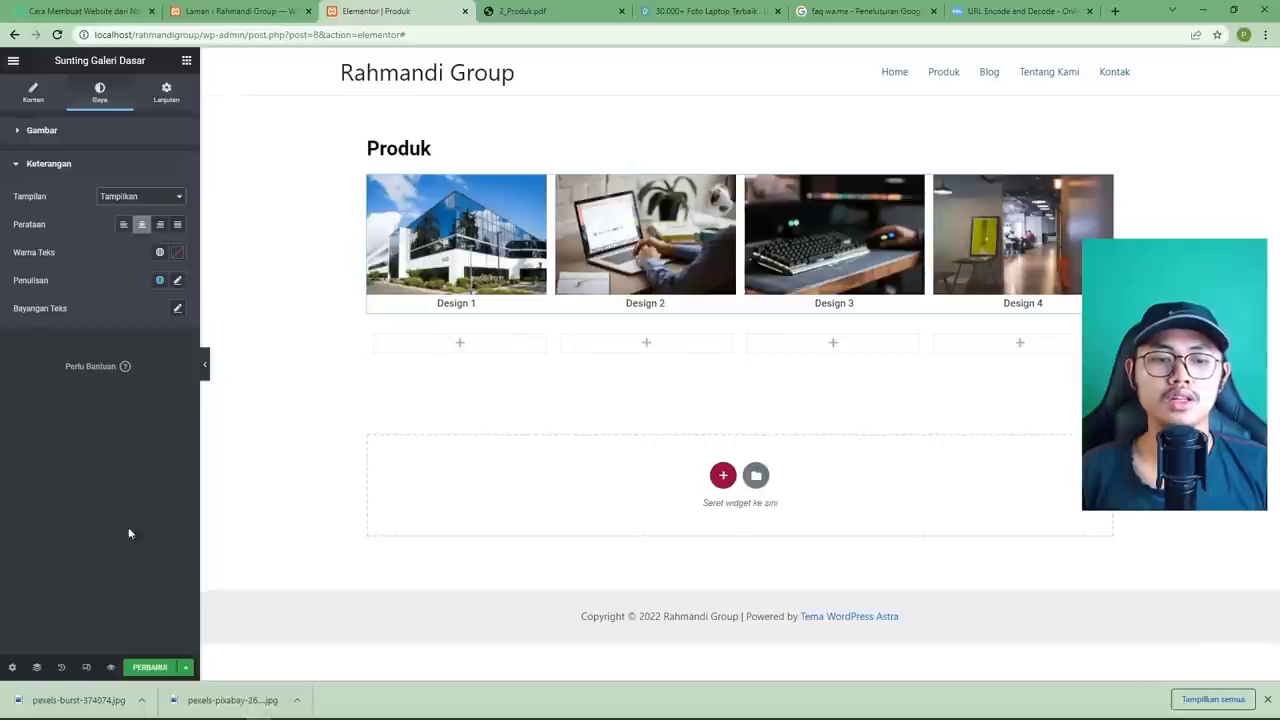
{"action": "left_click", "coordinate": [150, 667]}
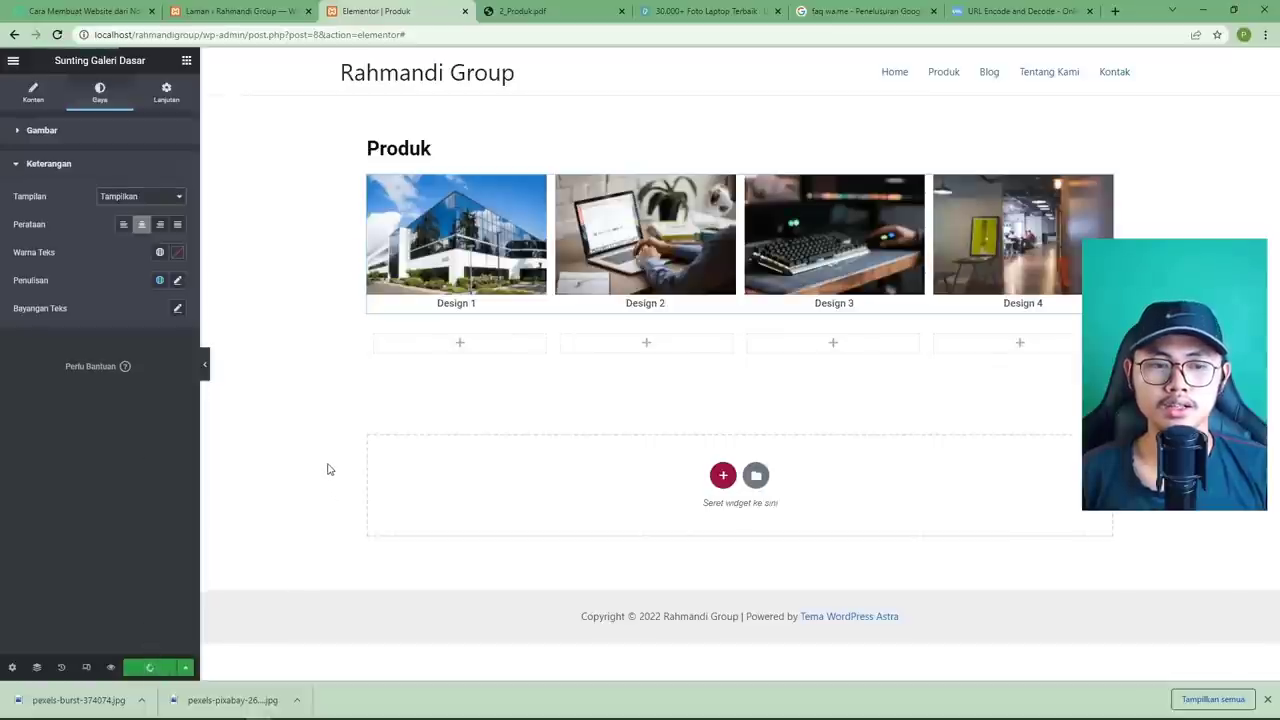
{"action": "left_click", "coordinate": [525, 11]}
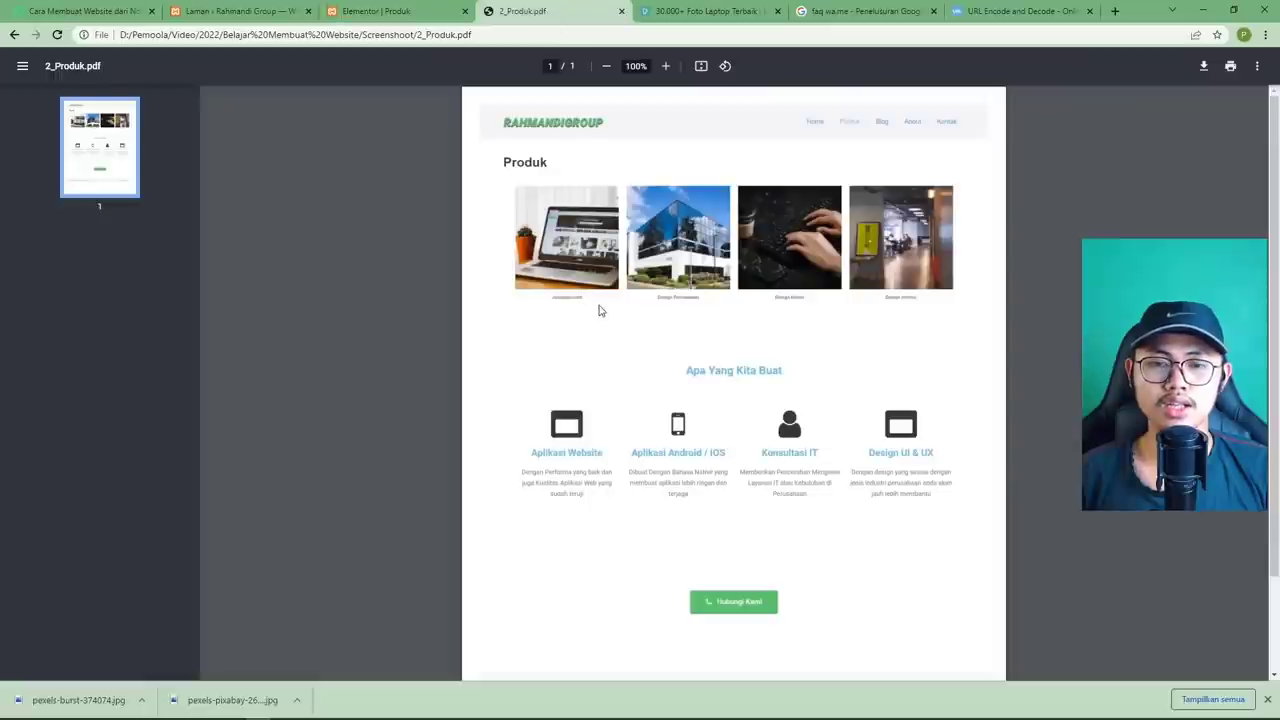
Scroll the PDF to review the services section and Hubungi Kami button, then open the WordPress pages list.
{"action": "scroll", "coordinate": [600, 312], "scroll_direction": "down", "scroll_amount": 2}
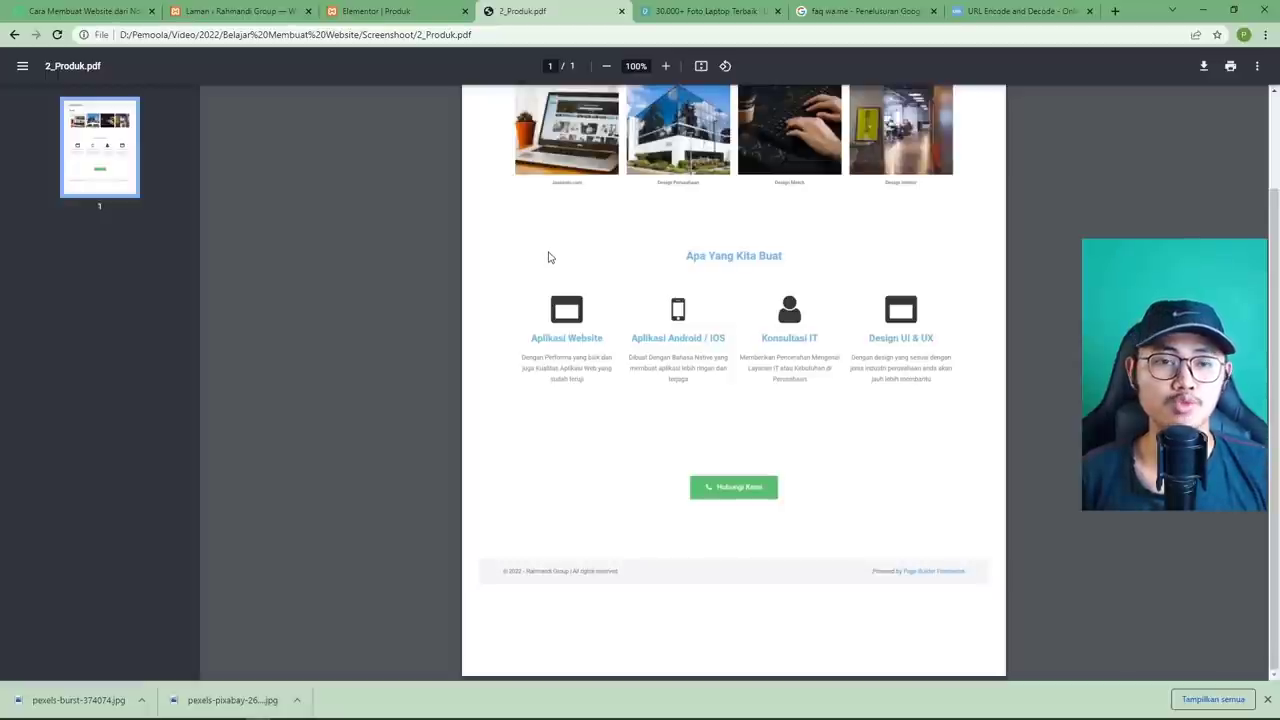
{"action": "left_click", "coordinate": [376, 20]}
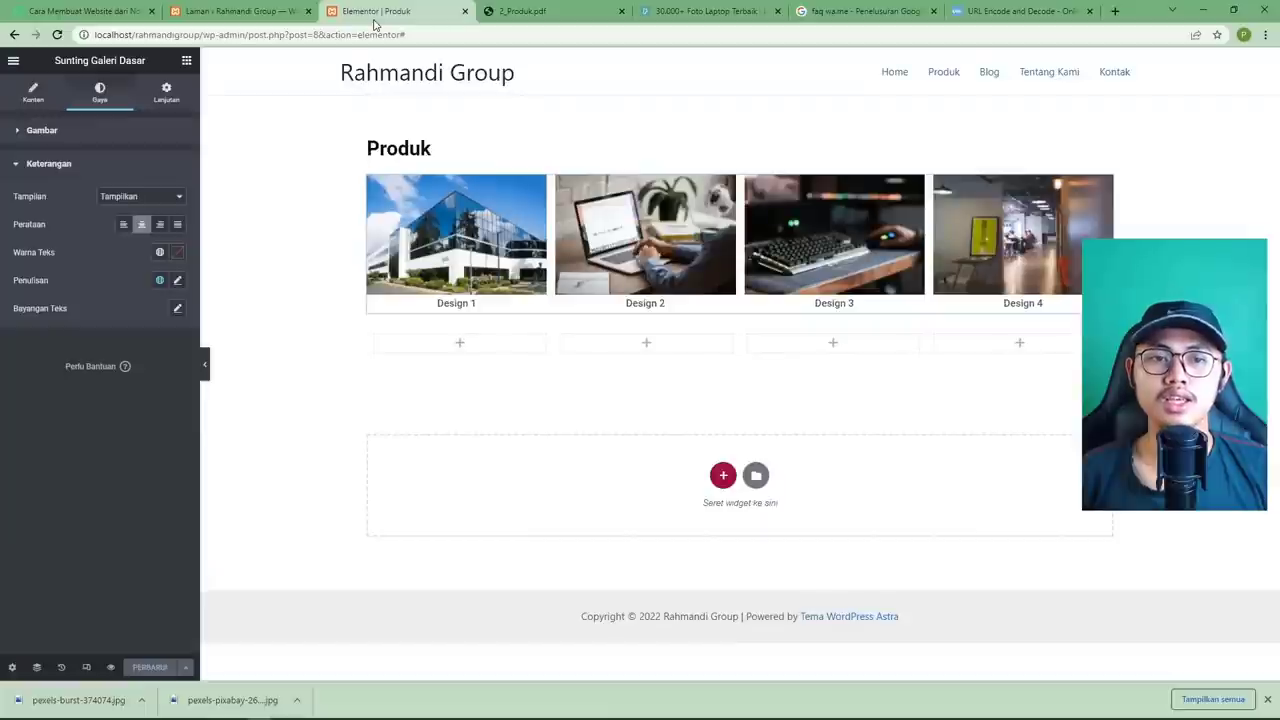
{"action": "left_click", "coordinate": [268, 18]}
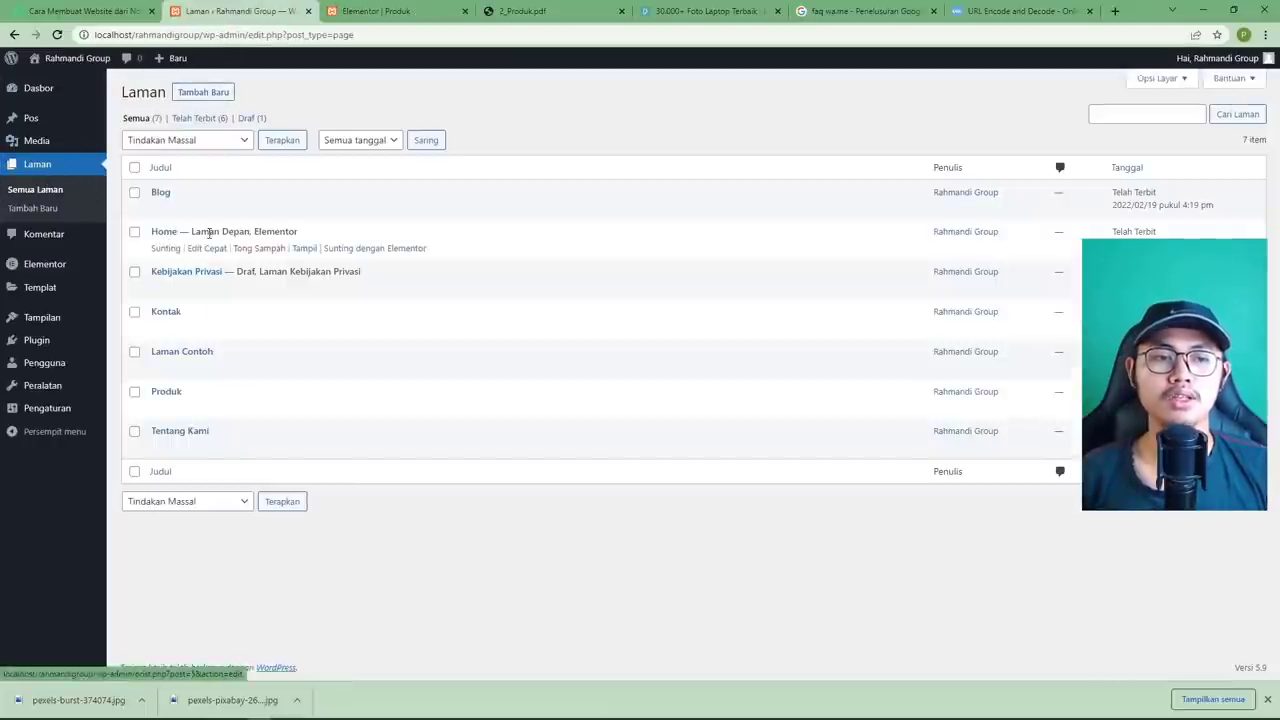
Open the Home page in Elementor and copy its Apa Yang Kita Buat section with Salin.
{"action": "left_click", "coordinate": [360, 250]}
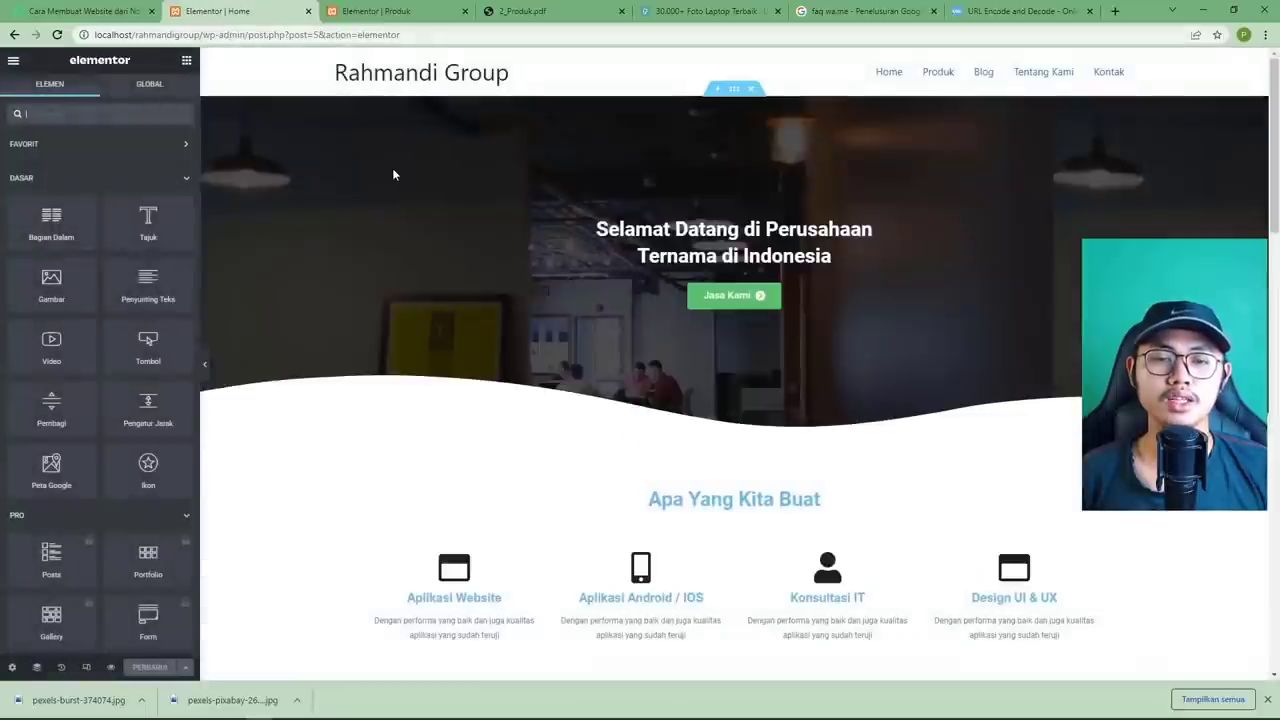
{"action": "scroll", "coordinate": [393, 172], "scroll_direction": "down", "scroll_amount": 3}
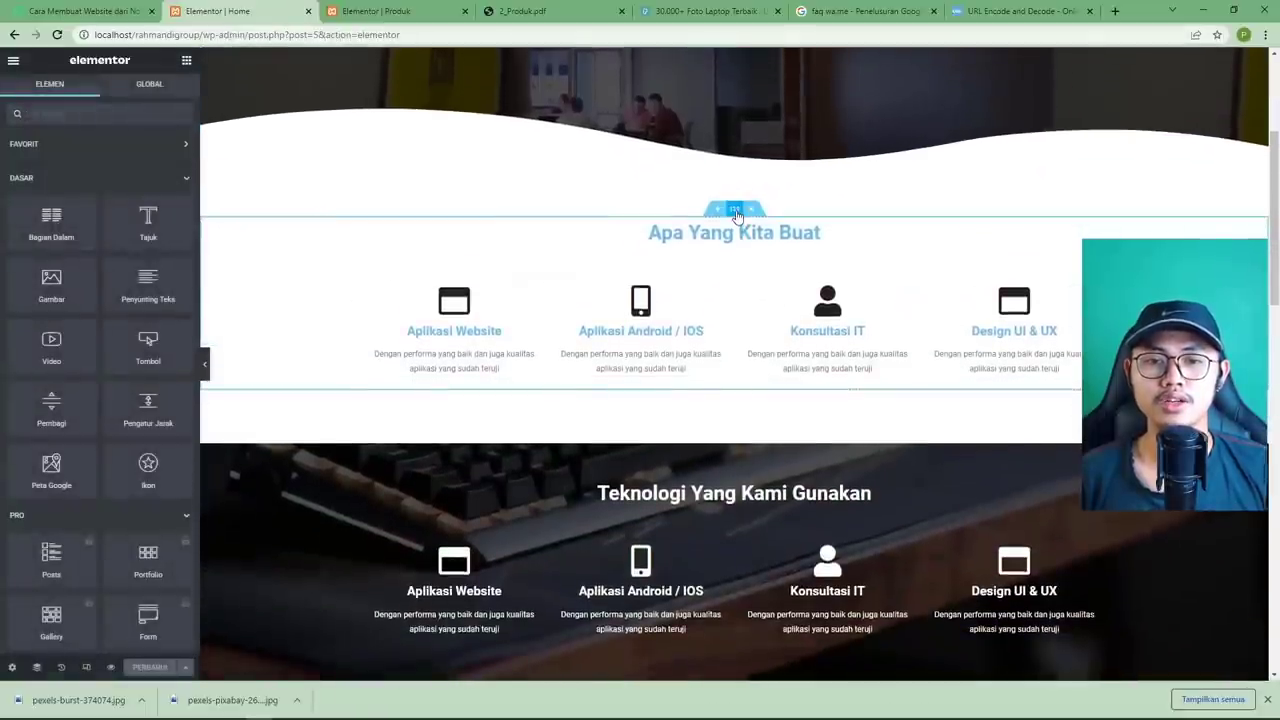
{"action": "right_click", "coordinate": [736, 216]}
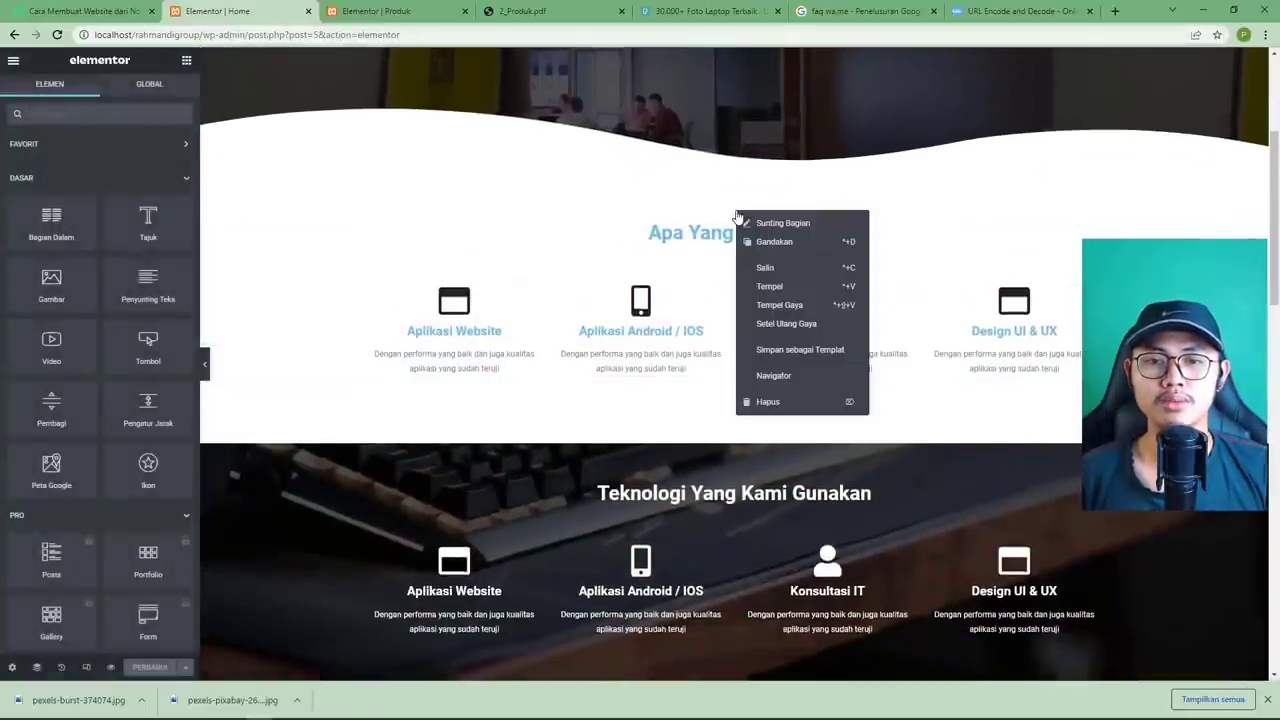
{"action": "left_click", "coordinate": [787, 268]}
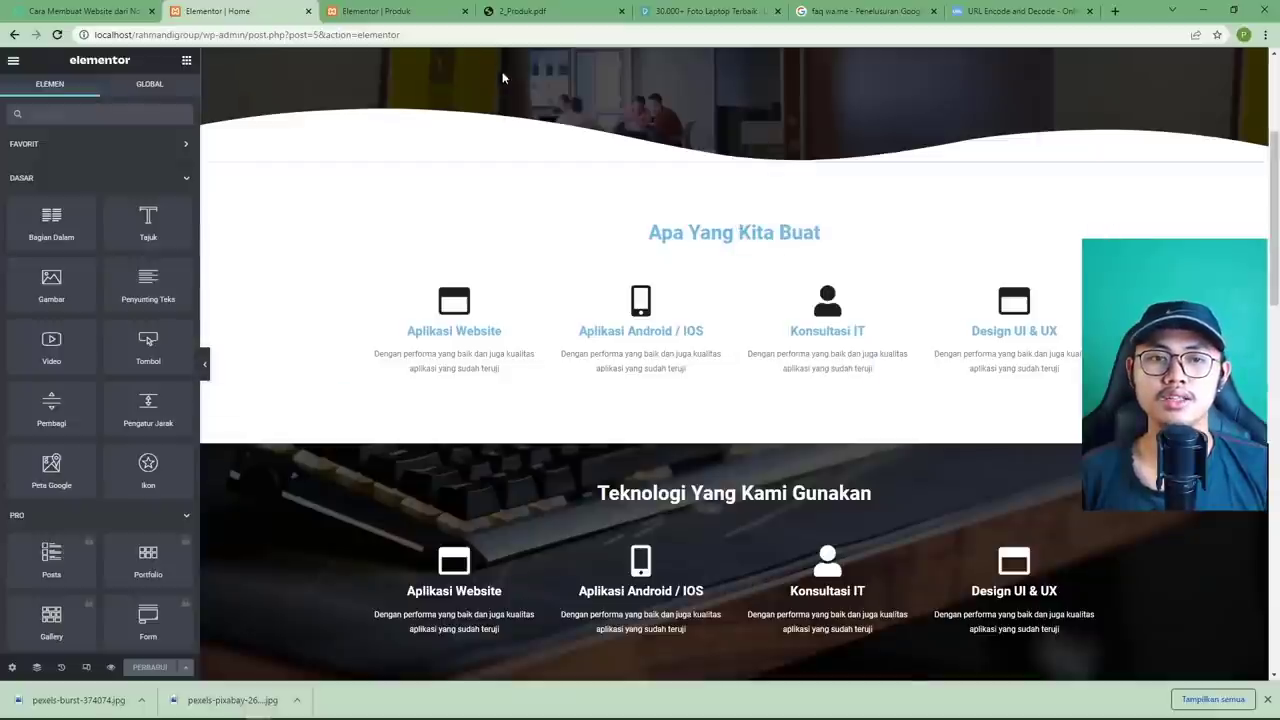
{"action": "left_click", "coordinate": [420, 22]}
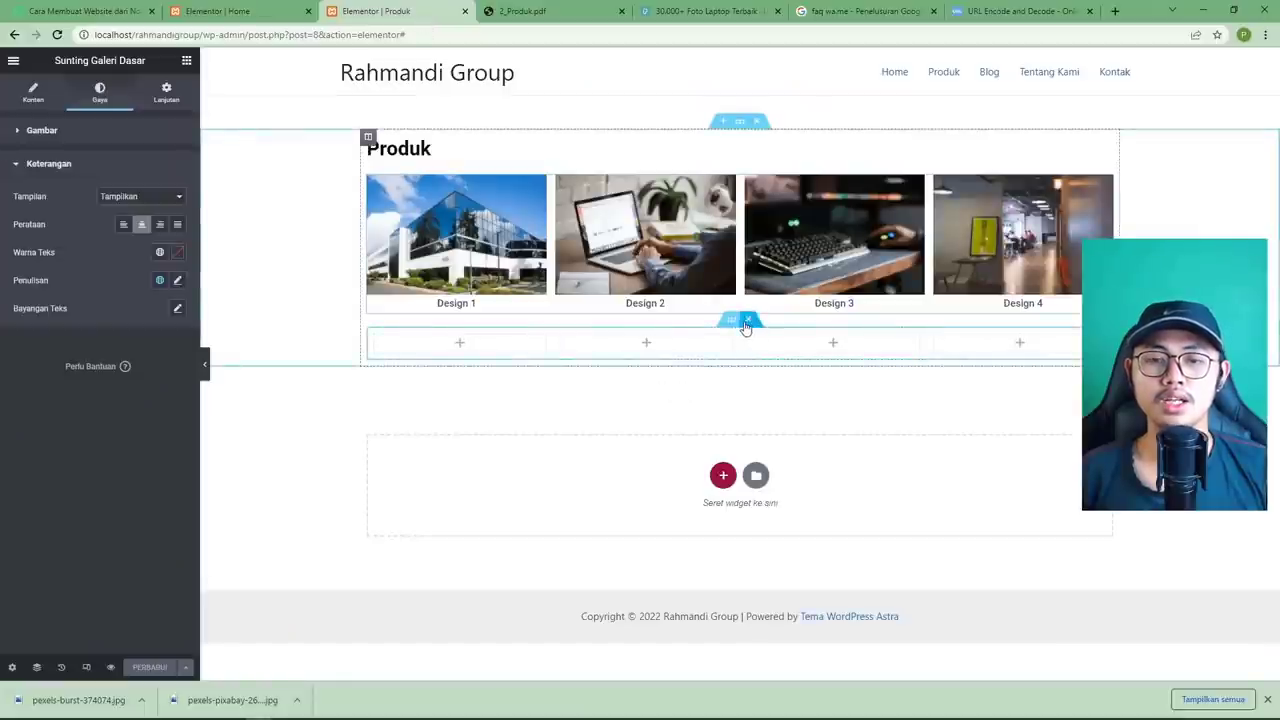
{"action": "left_click", "coordinate": [748, 325]}
{"action": "right_click", "coordinate": [612, 414]}
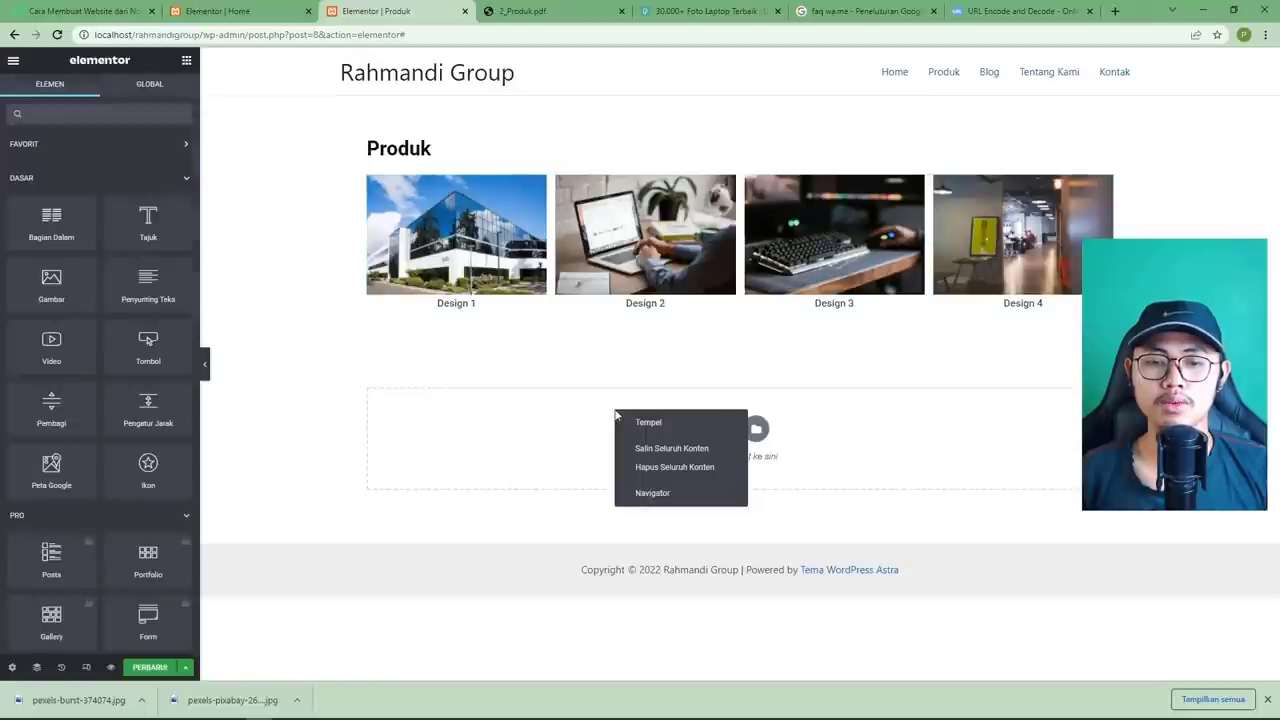
{"action": "left_click", "coordinate": [630, 416]}
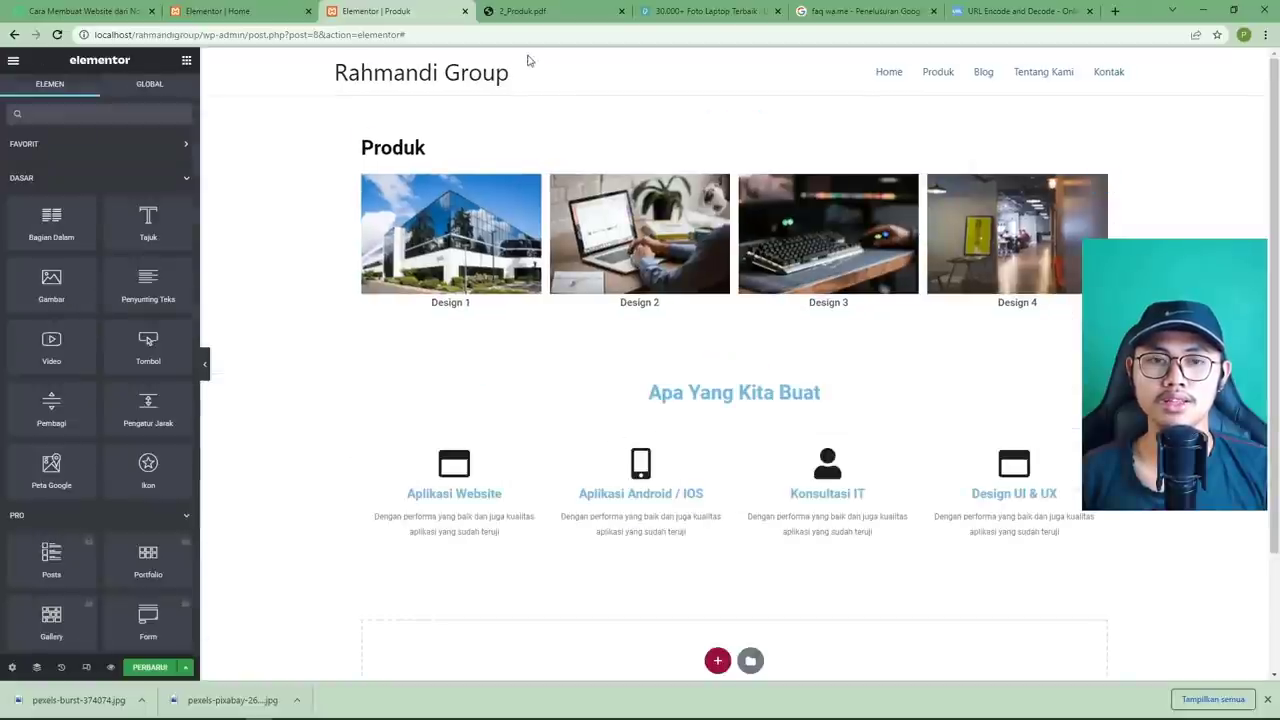
{"action": "left_click", "coordinate": [530, 11]}
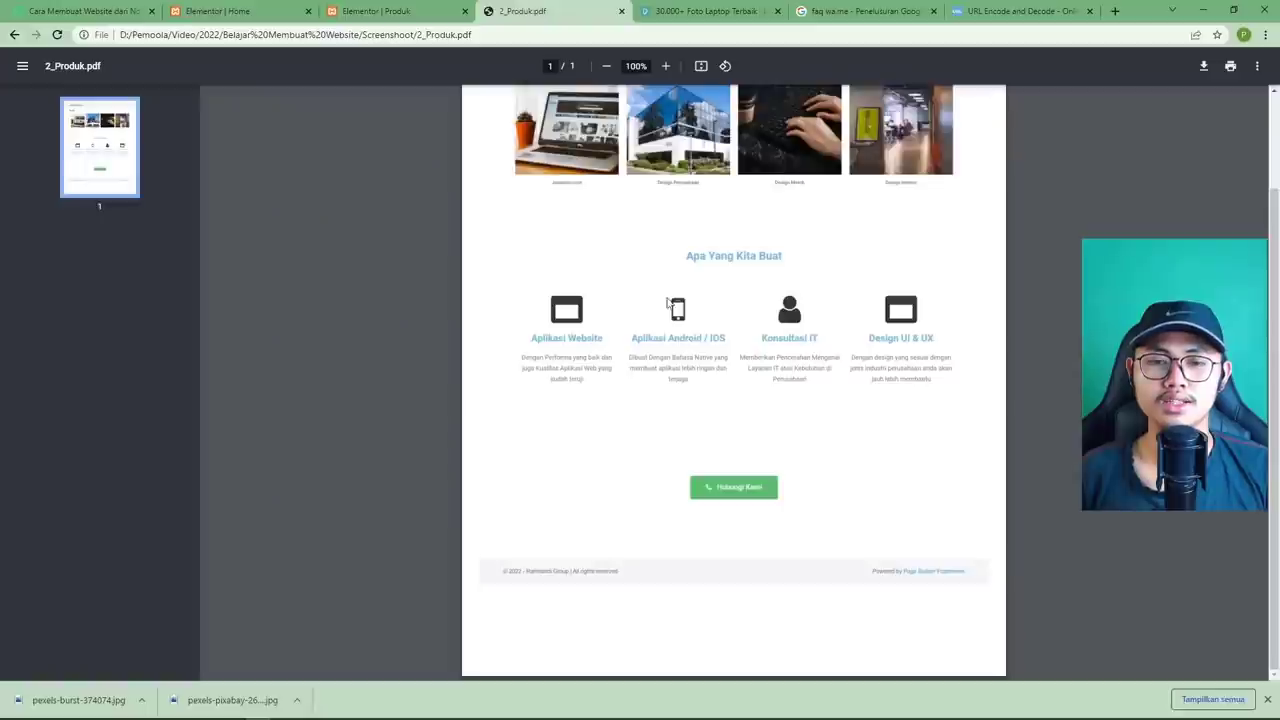
{"action": "left_click", "coordinate": [420, 11]}
{"action": "scroll", "coordinate": [696, 473], "scroll_direction": "down", "scroll_amount": 1}
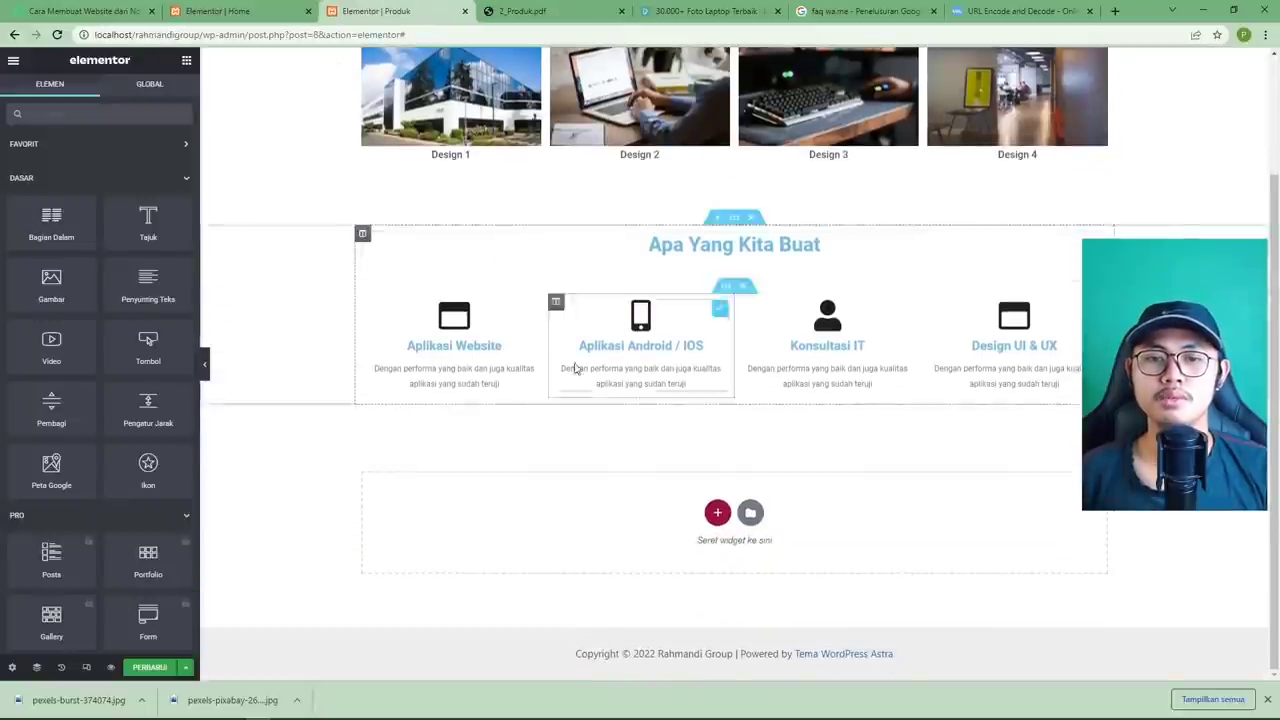
{"action": "left_click", "coordinate": [150, 667]}
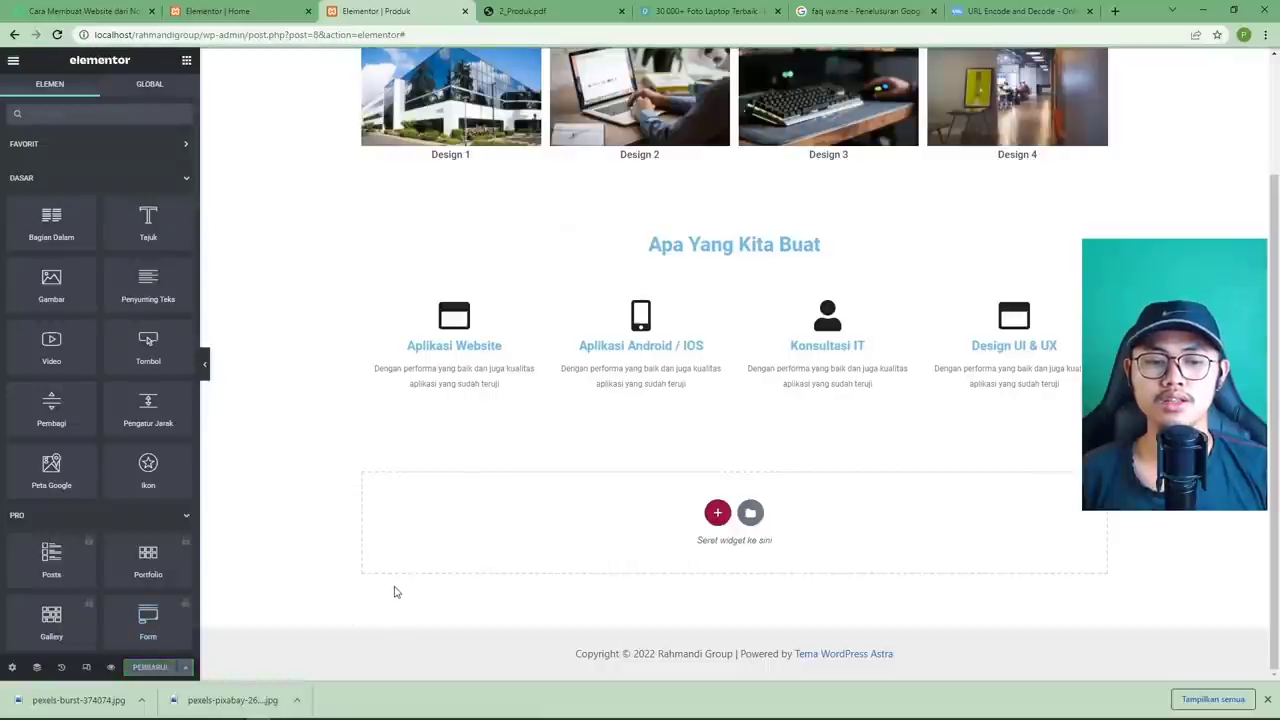
{"action": "left_click", "coordinate": [509, 12]}
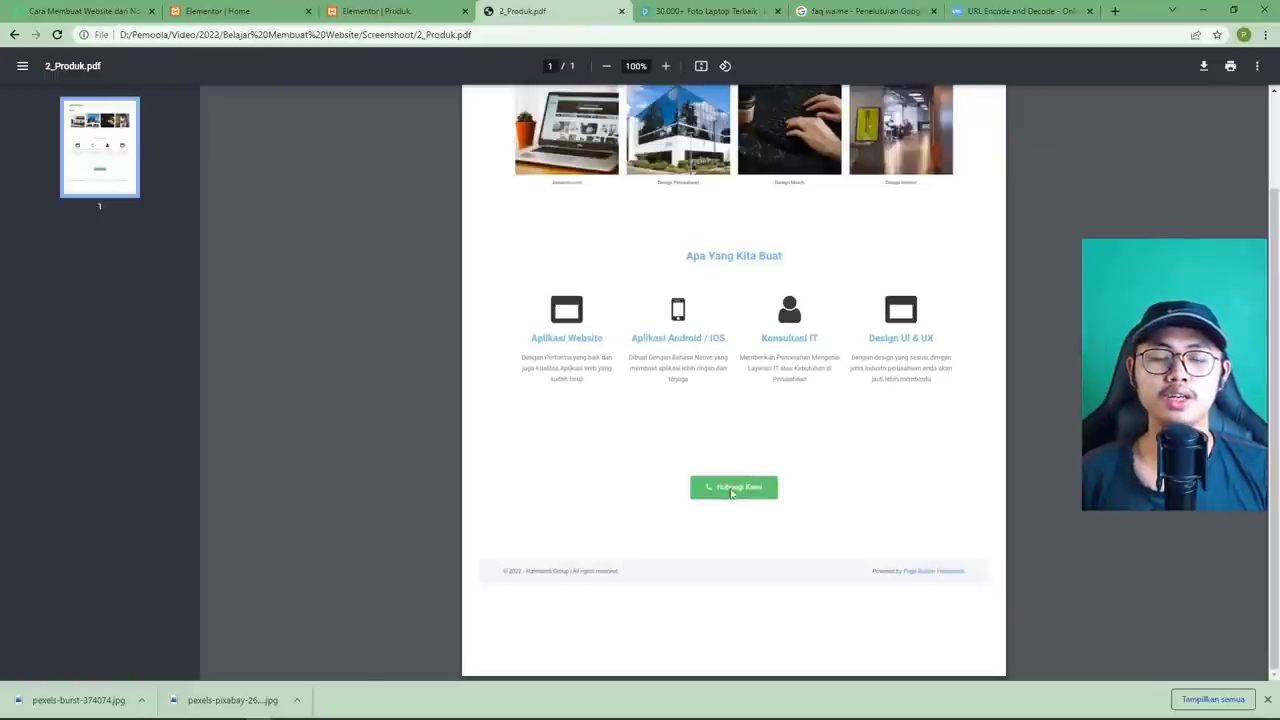
{"action": "left_click", "coordinate": [412, 14]}
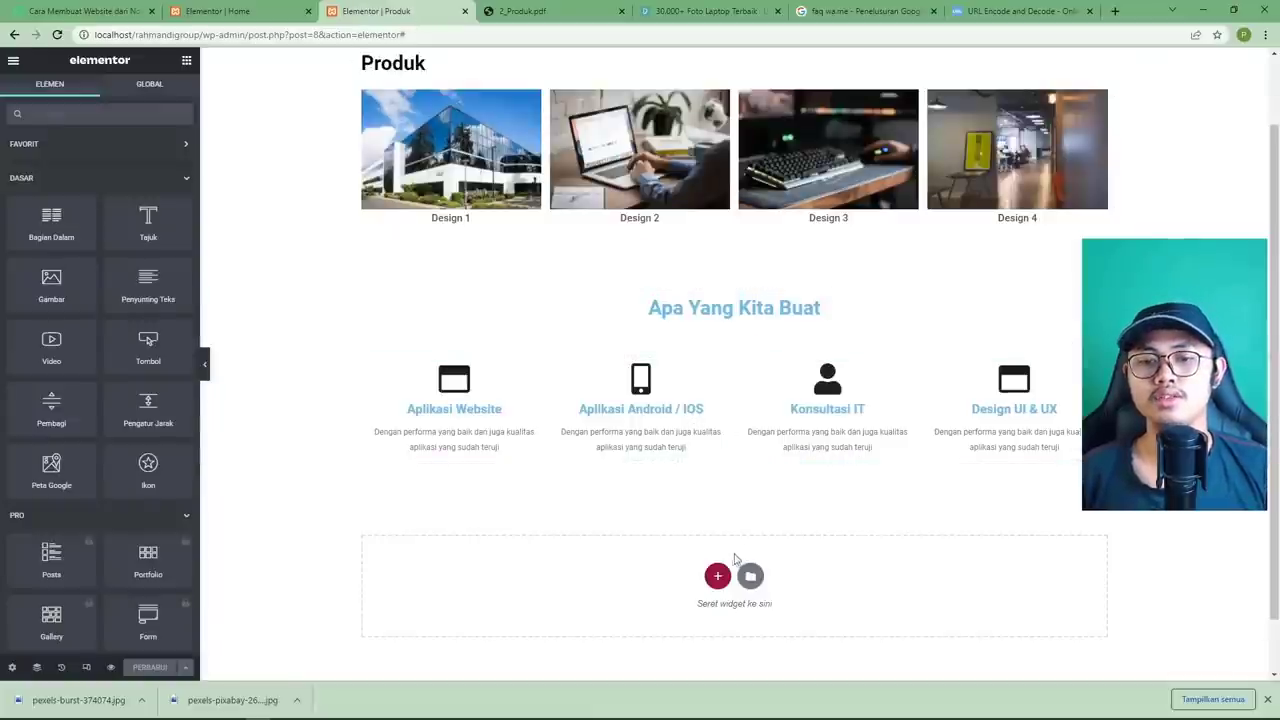
{"action": "scroll", "coordinate": [730, 567], "scroll_direction": "up", "scroll_amount": 1}
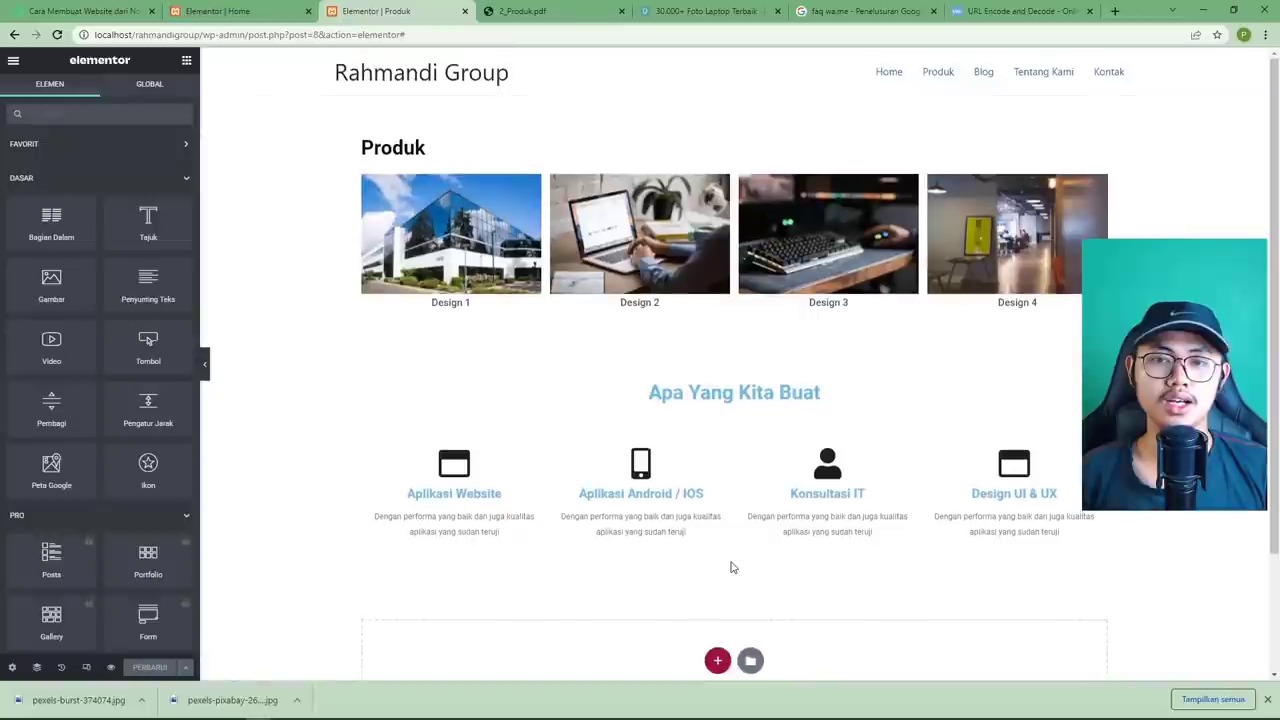
{"action": "scroll", "coordinate": [731, 567], "scroll_direction": "down", "scroll_amount": 2}
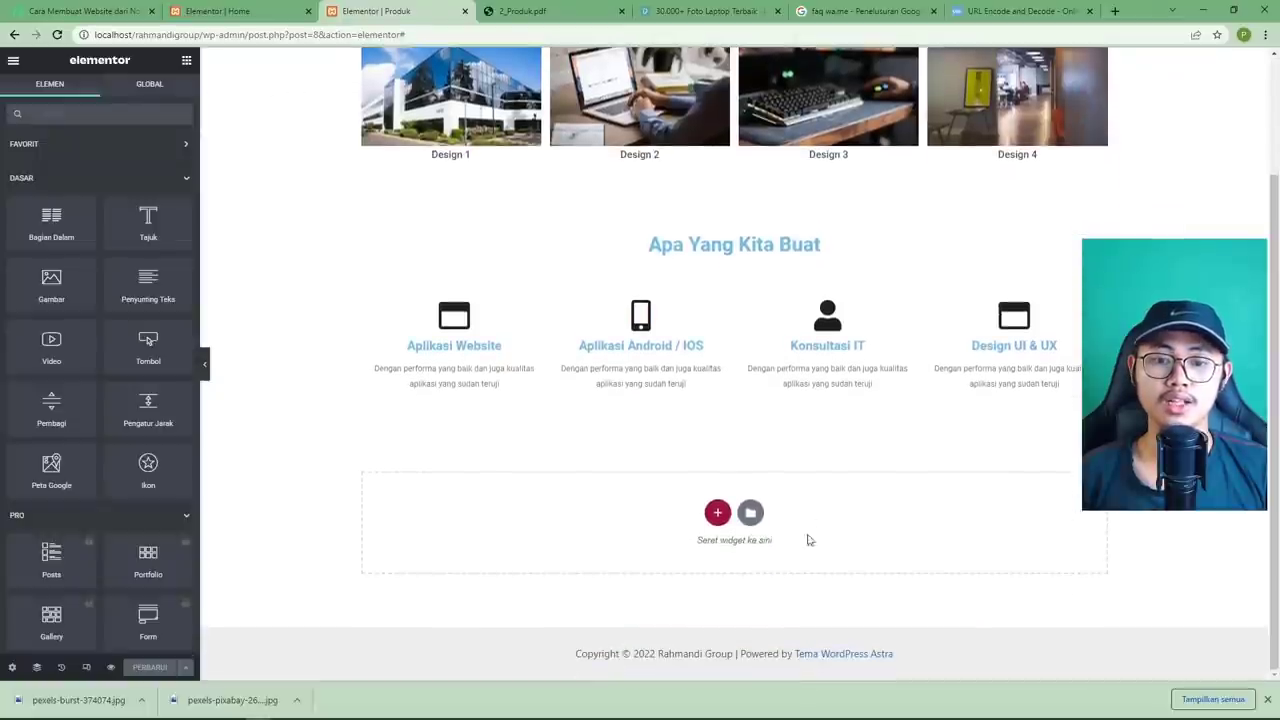
{"action": "left_click", "coordinate": [549, 19]}
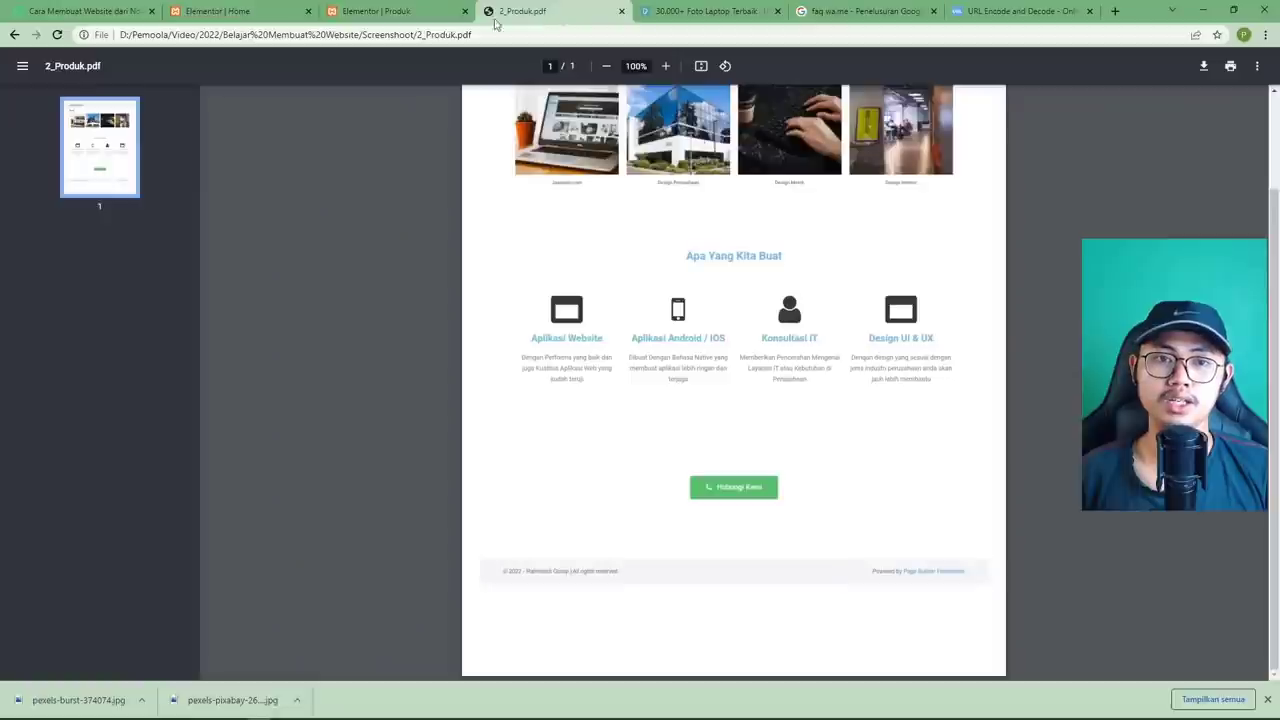
{"action": "left_click", "coordinate": [429, 17]}
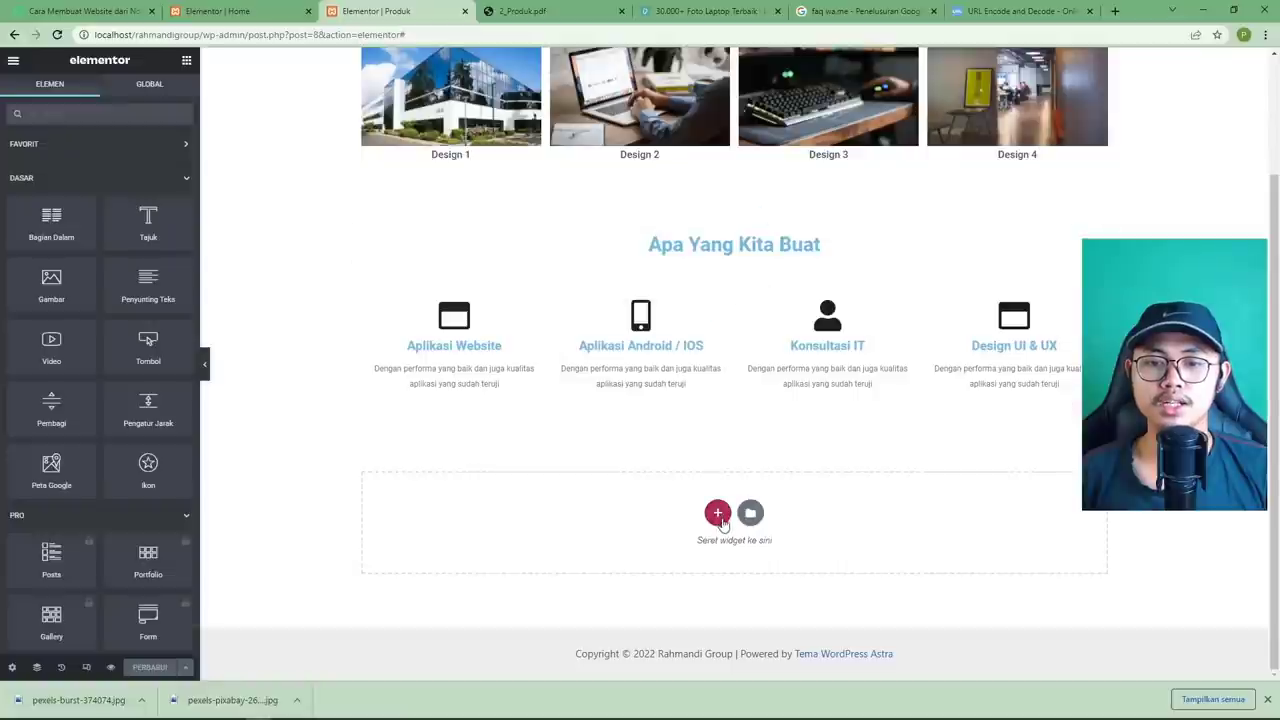
{"action": "left_click", "coordinate": [718, 513]}
Add a one-column section below the services and place a Tombol button widget in it.
{"action": "left_click", "coordinate": [568, 545]}
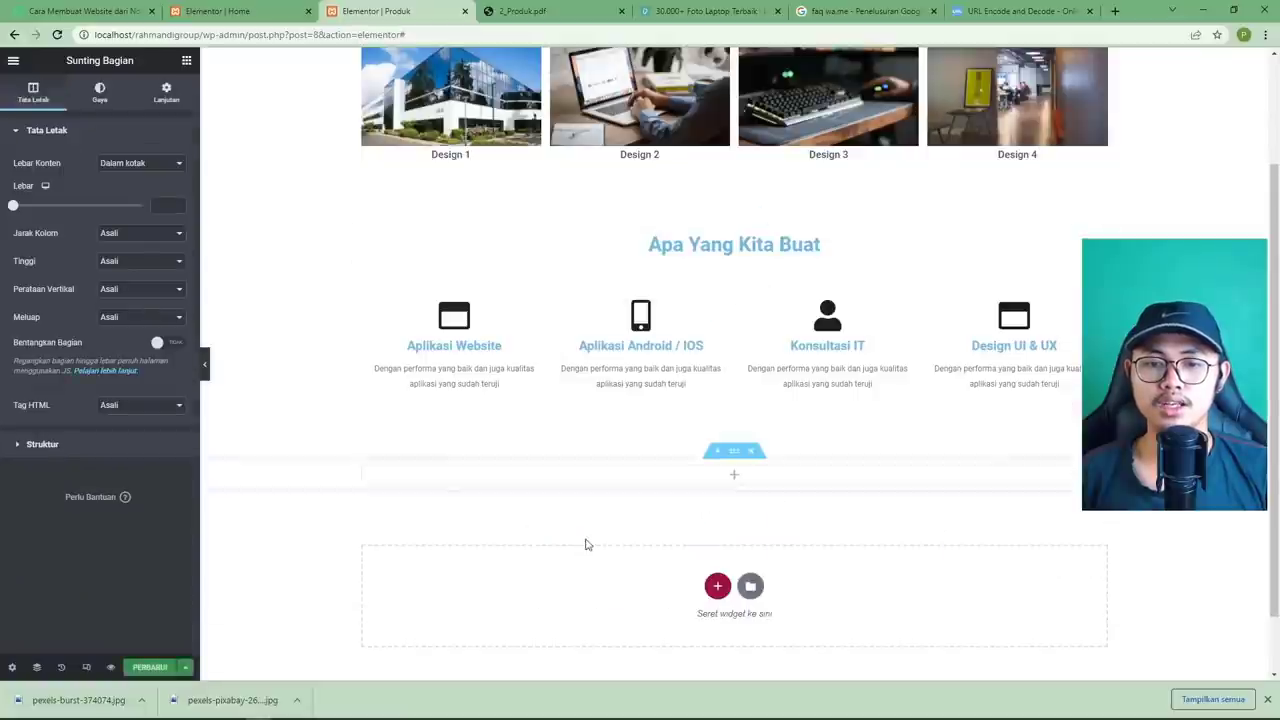
{"action": "left_click", "coordinate": [734, 475]}
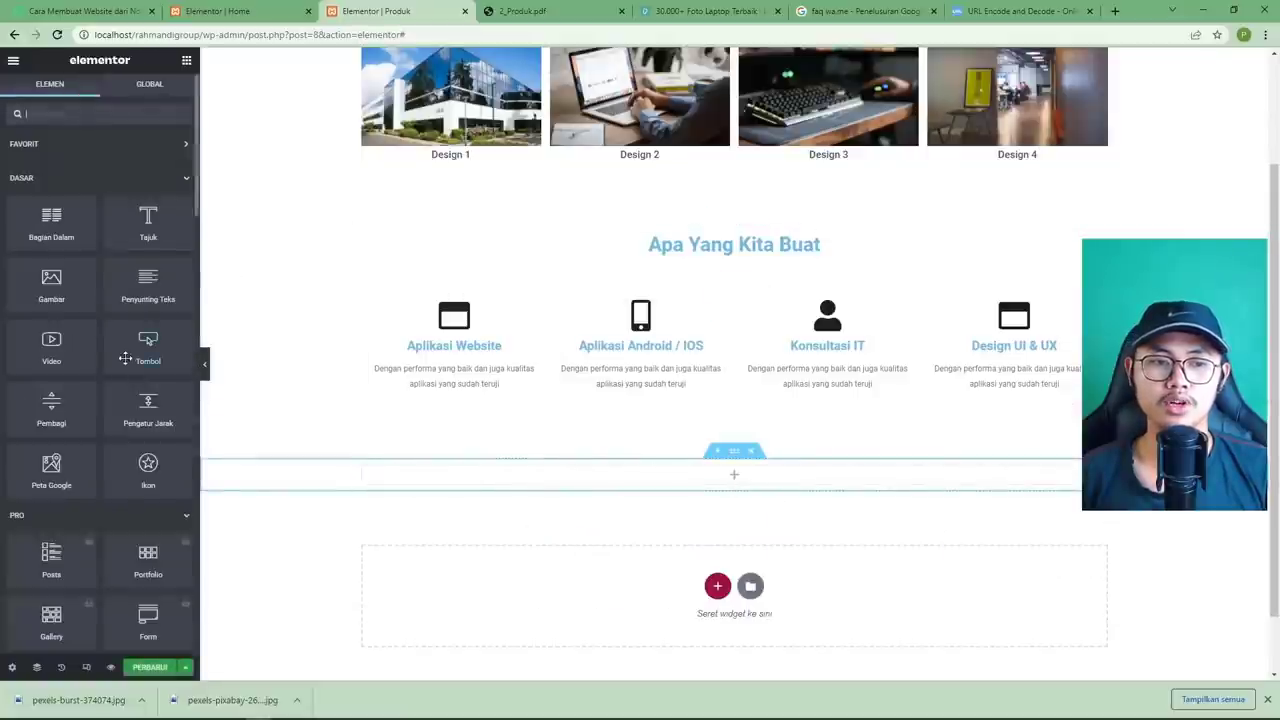
{"action": "left_click_drag", "start_coordinate": [152, 345], "coordinate": [713, 480]}
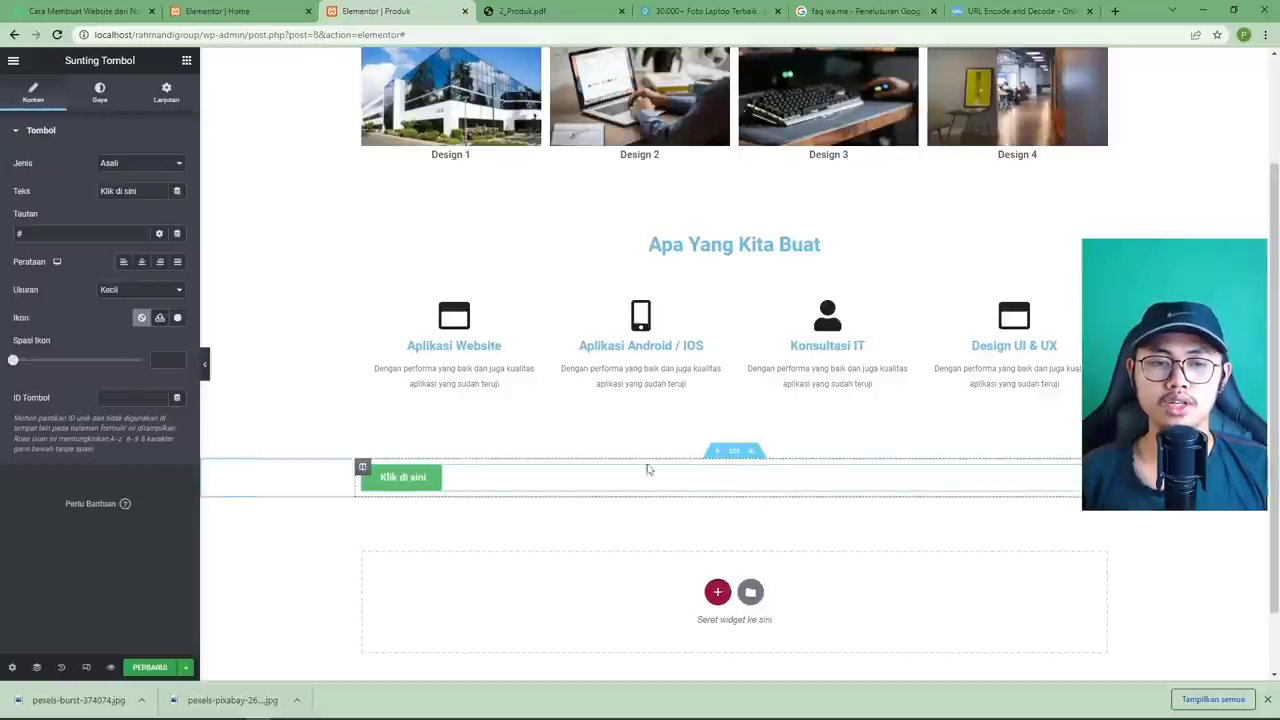
Centre the button with Perataan Tengah and relabel it 'Hubungi Kami'.
{"action": "left_click", "coordinate": [141, 262]}
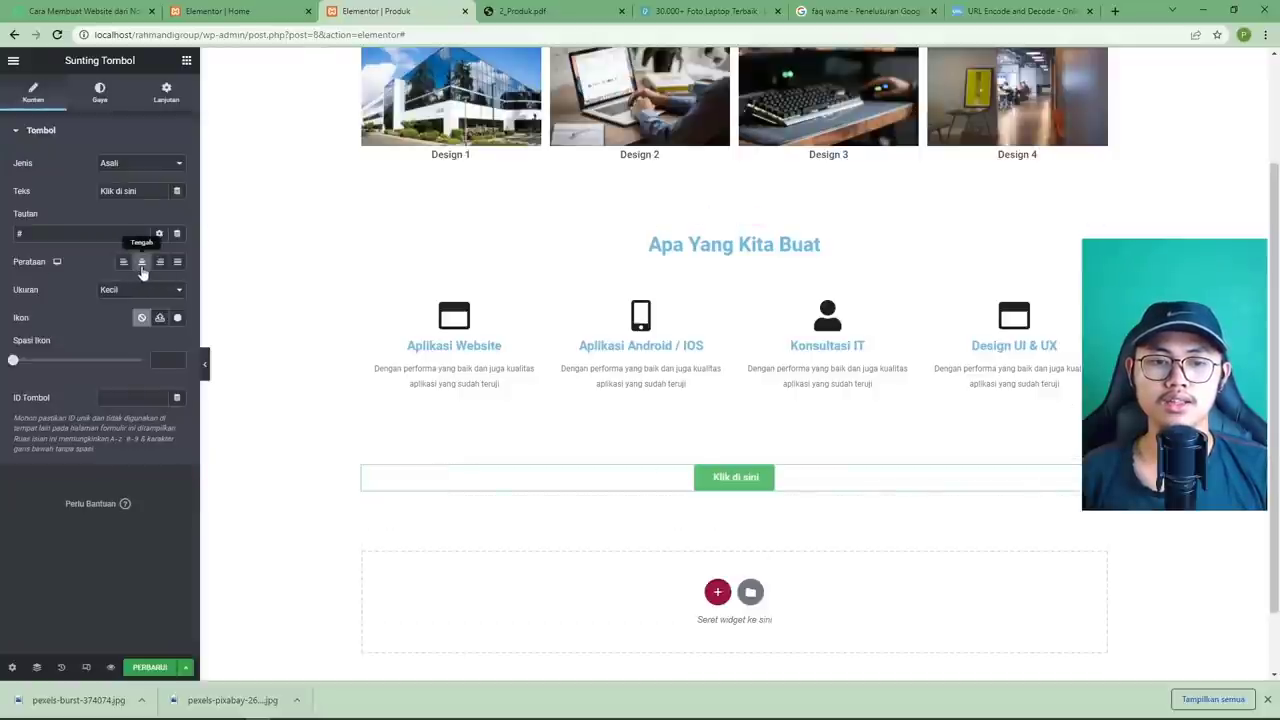
{"action": "left_click", "coordinate": [520, 11]}
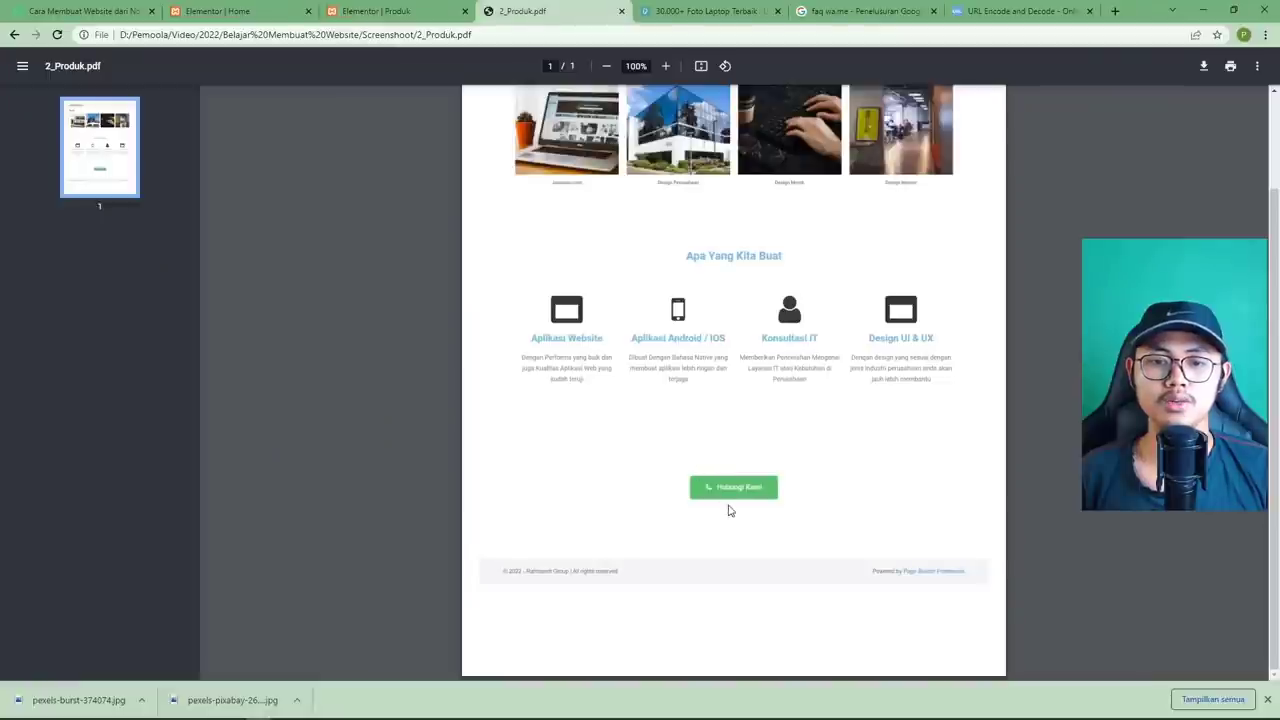
{"action": "left_click", "coordinate": [395, 11]}
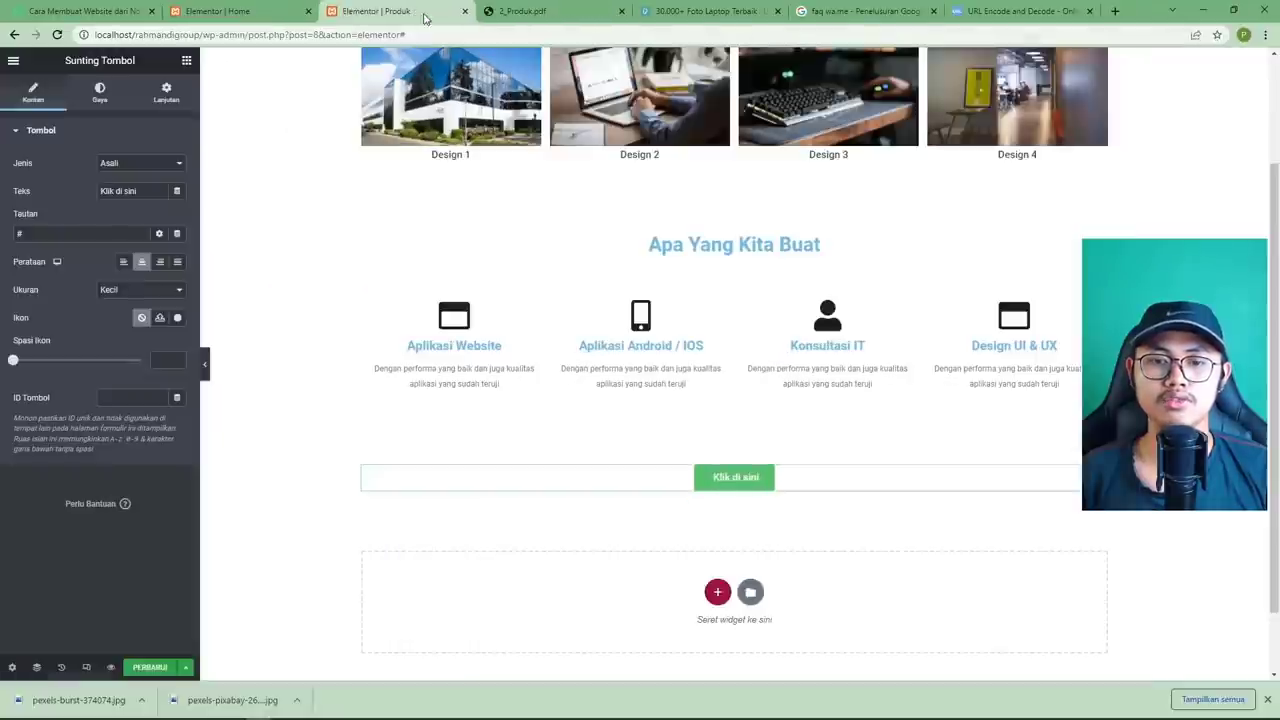
{"action": "triple_click", "coordinate": [113, 190]}
{"action": "type", "text": "Hu"}
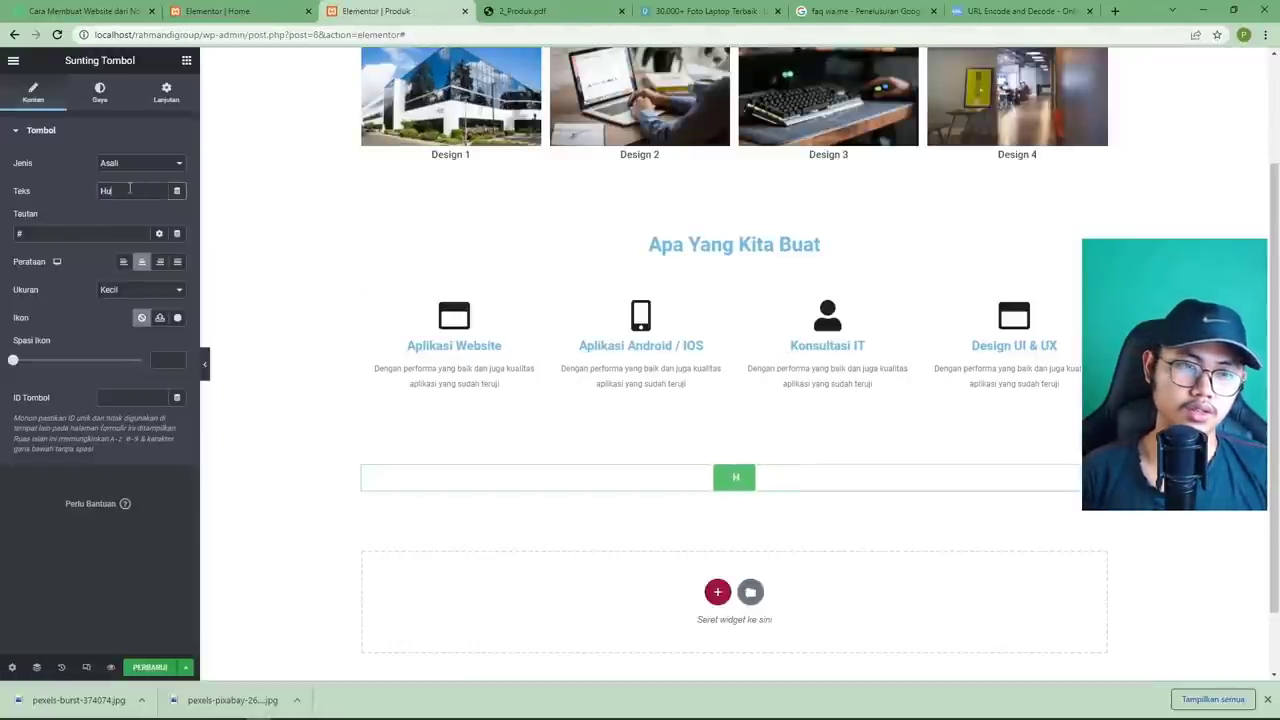
{"action": "type", "text": "bungi Kami"}
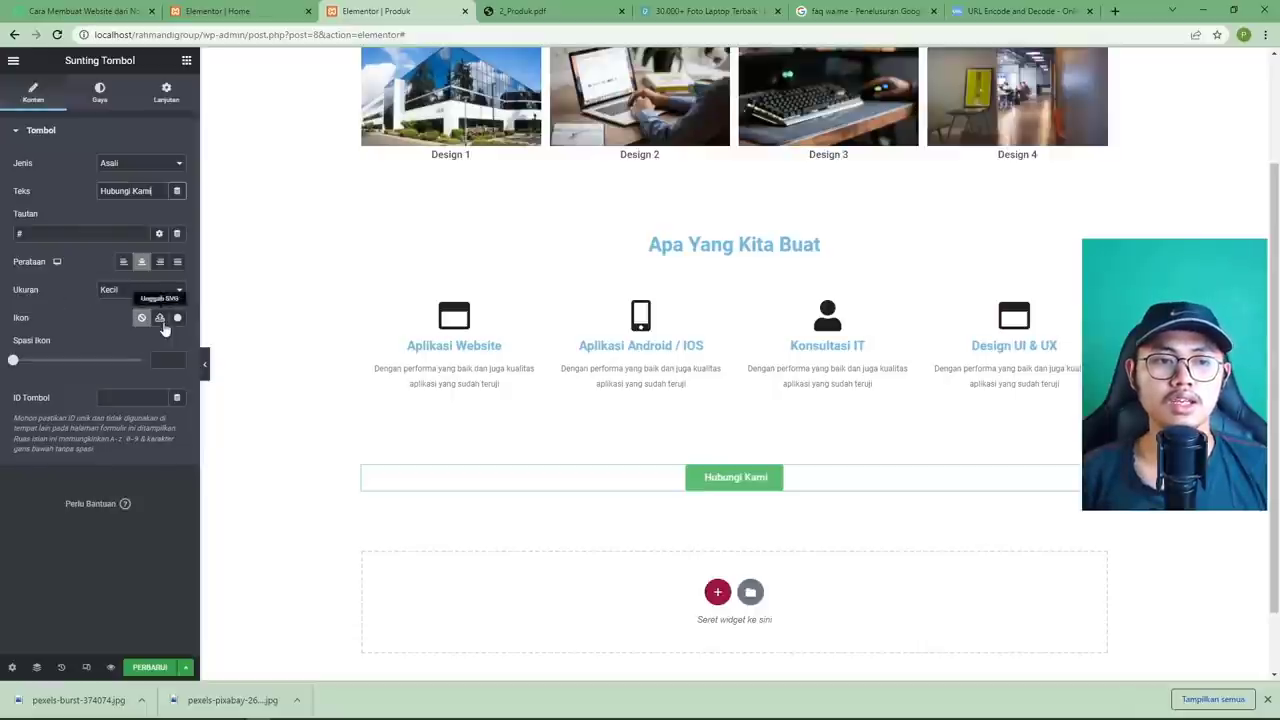
{"action": "left_click", "coordinate": [178, 318]}
Insert the Phone alt icon on the button, with Spasi Ikon set to 5.
{"action": "left_click", "coordinate": [729, 160]}
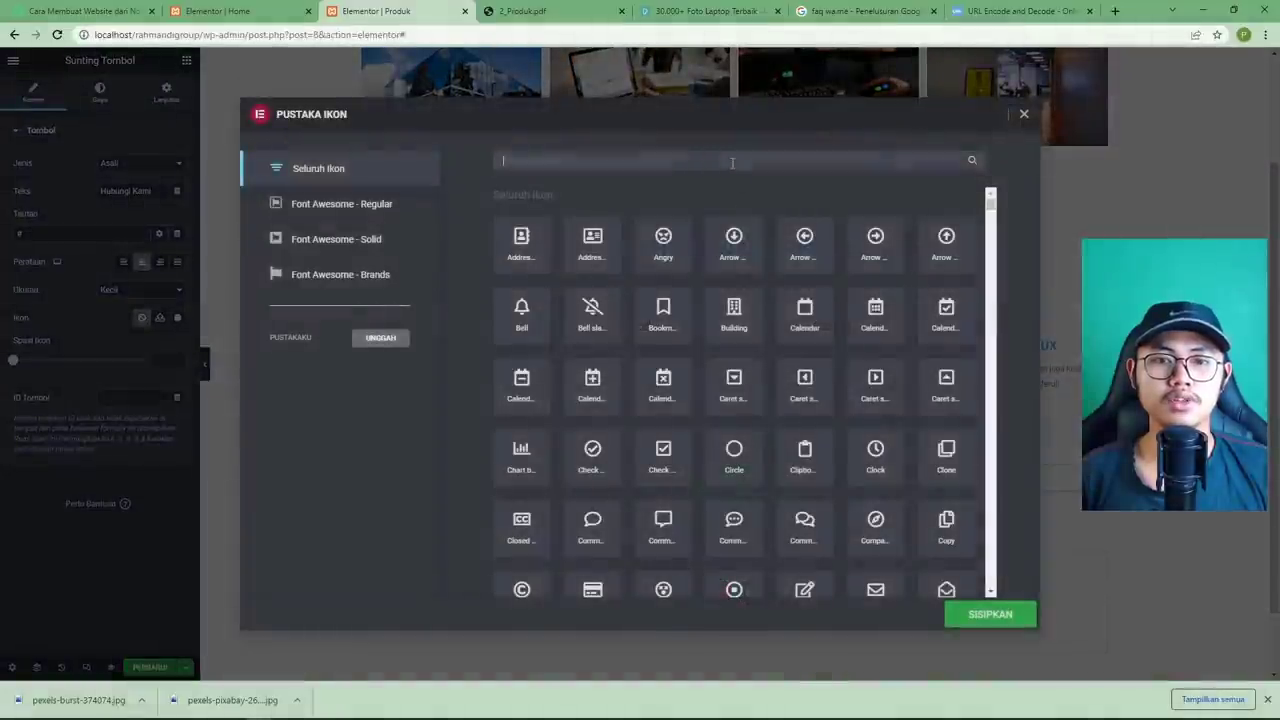
{"action": "type", "text": "phone"}
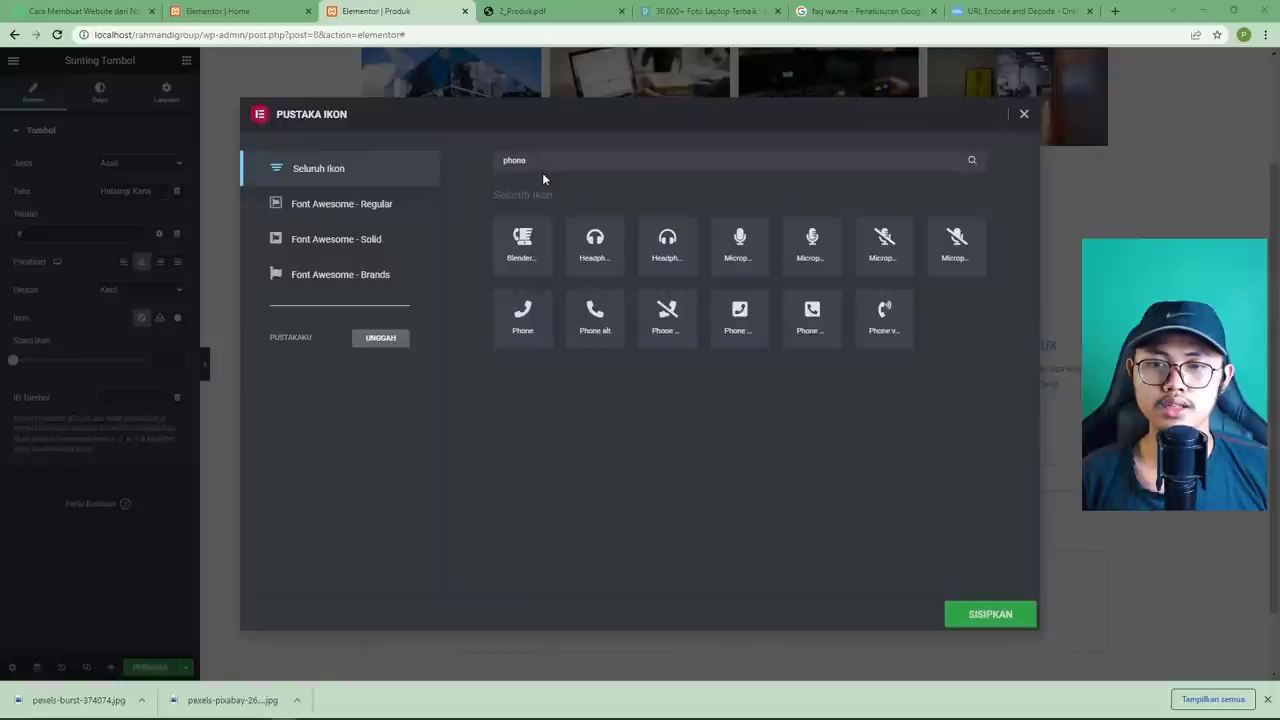
{"action": "left_click", "coordinate": [603, 346]}
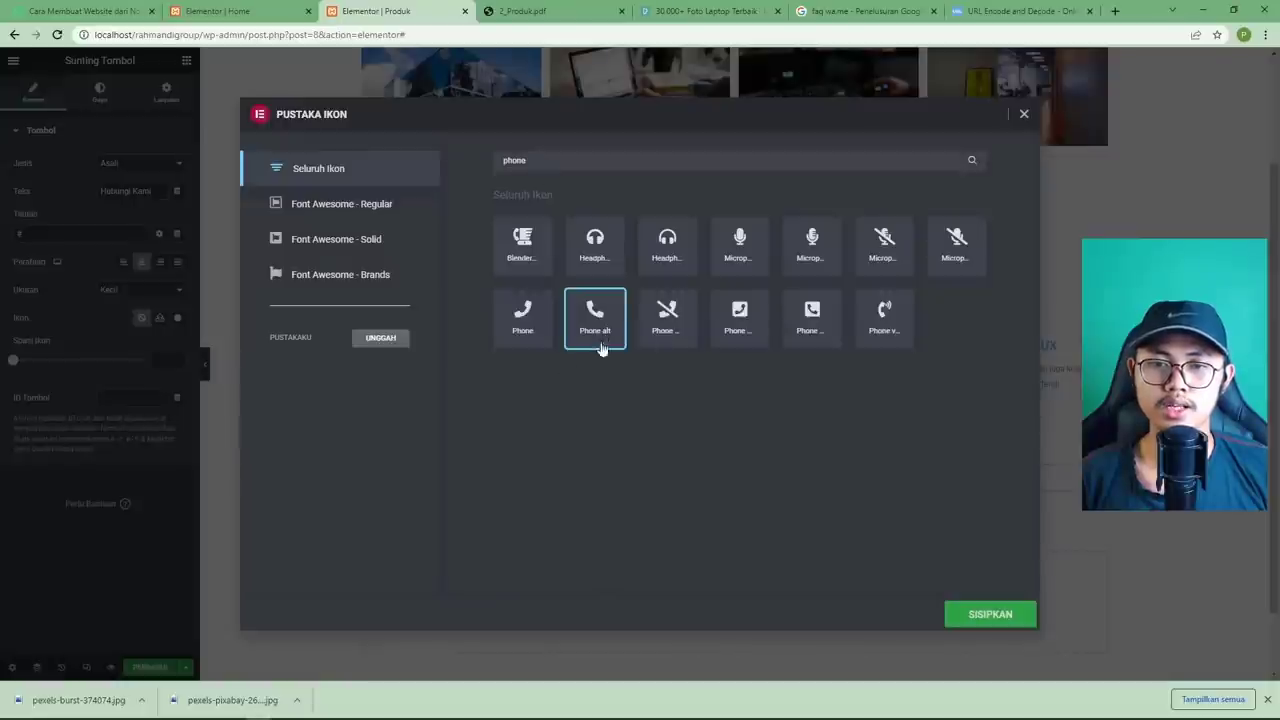
{"action": "left_click", "coordinate": [1017, 614]}
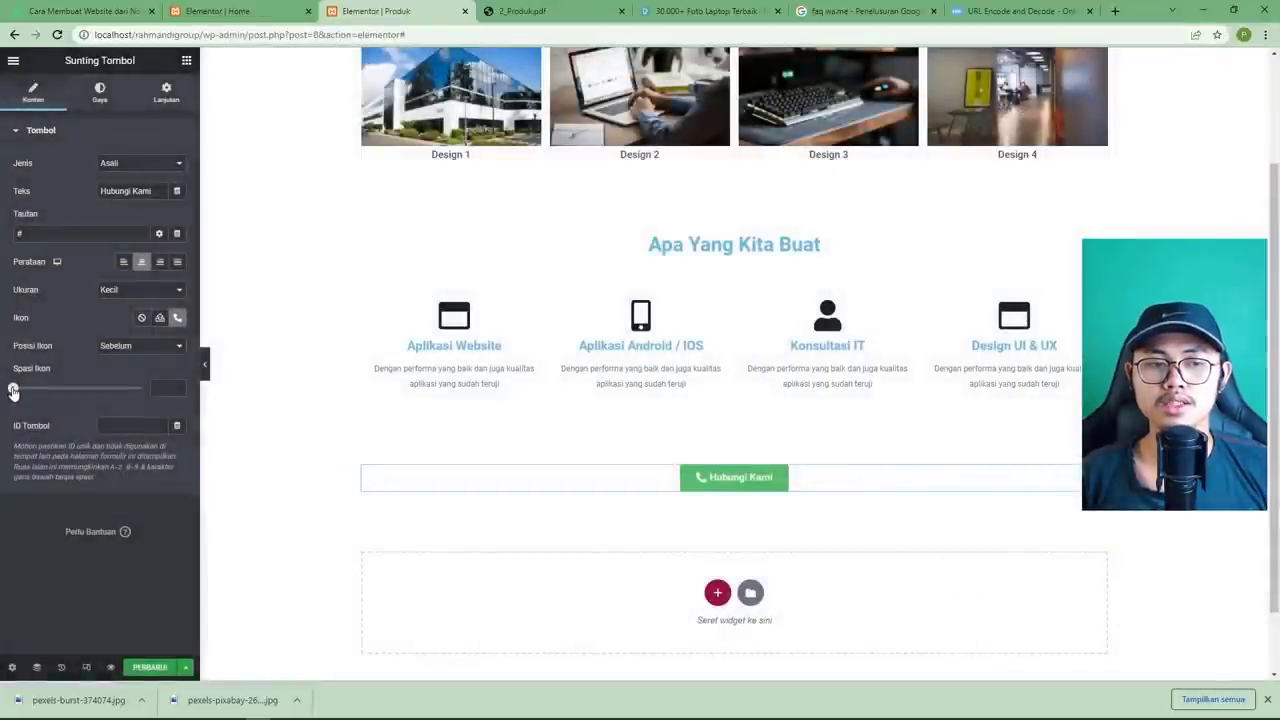
{"action": "left_click_drag", "start_coordinate": [13, 390], "coordinate": [26, 393]}
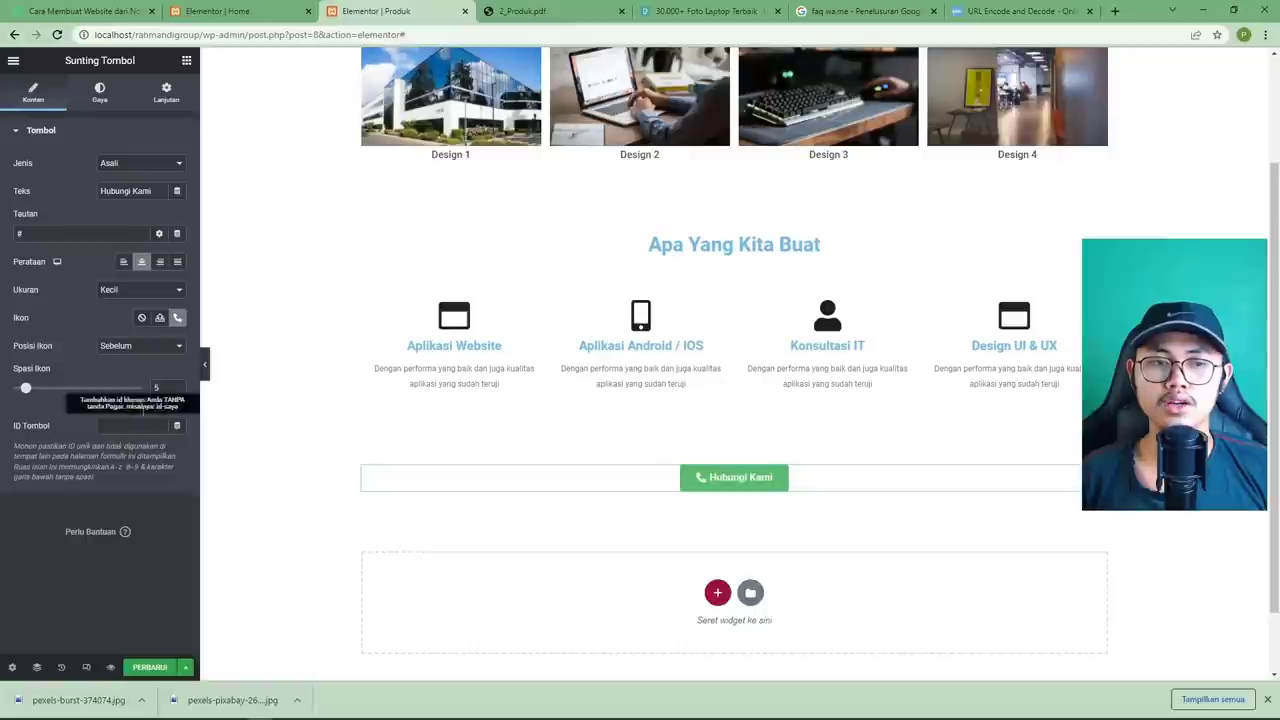
Save the page, clear the '#' from Tautan, and bring up the 'faq wa.me' search results.
{"action": "left_click", "coordinate": [146, 667]}
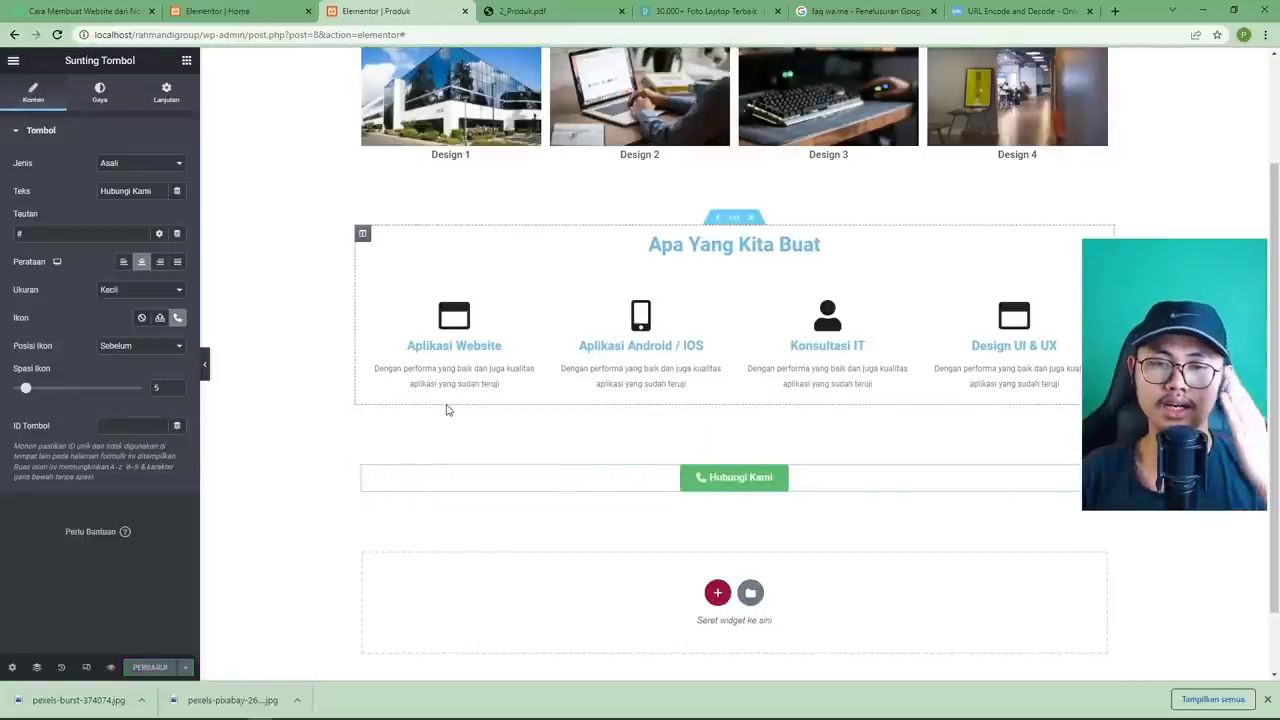
{"action": "double_click", "coordinate": [101, 233]}
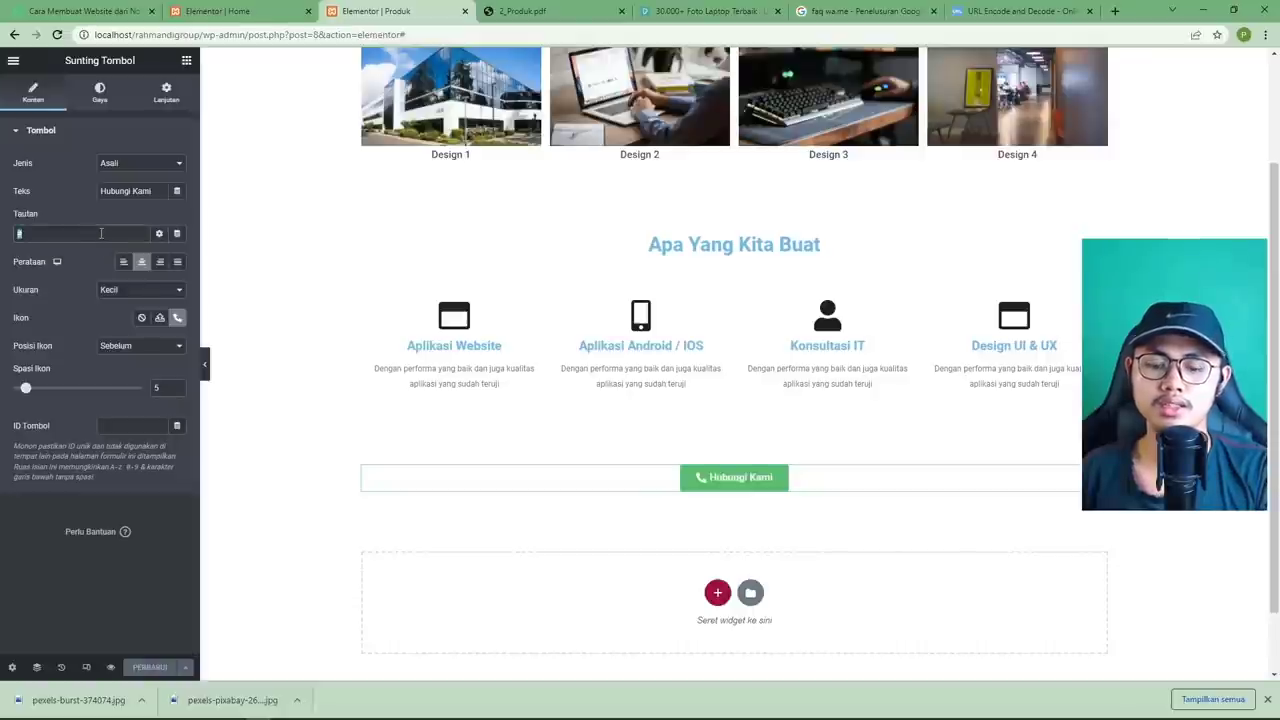
{"action": "key", "text": "BackSpace"}
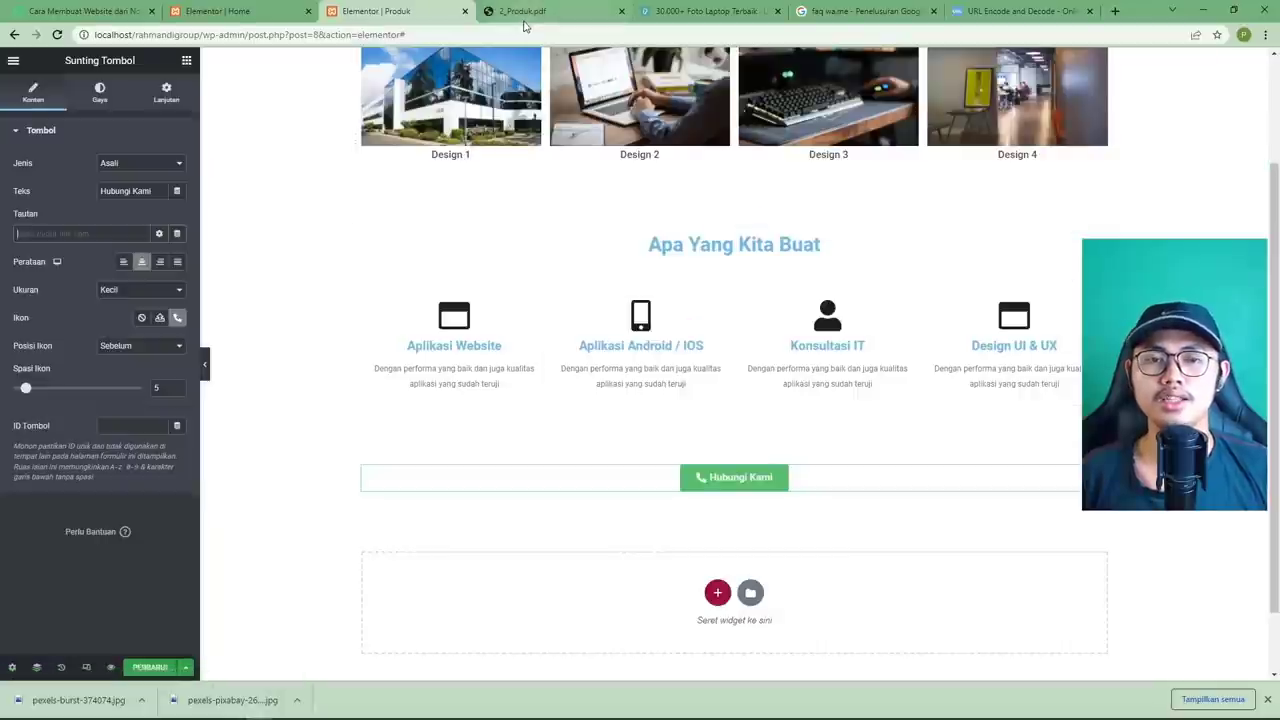
{"action": "left_click", "coordinate": [825, 12]}
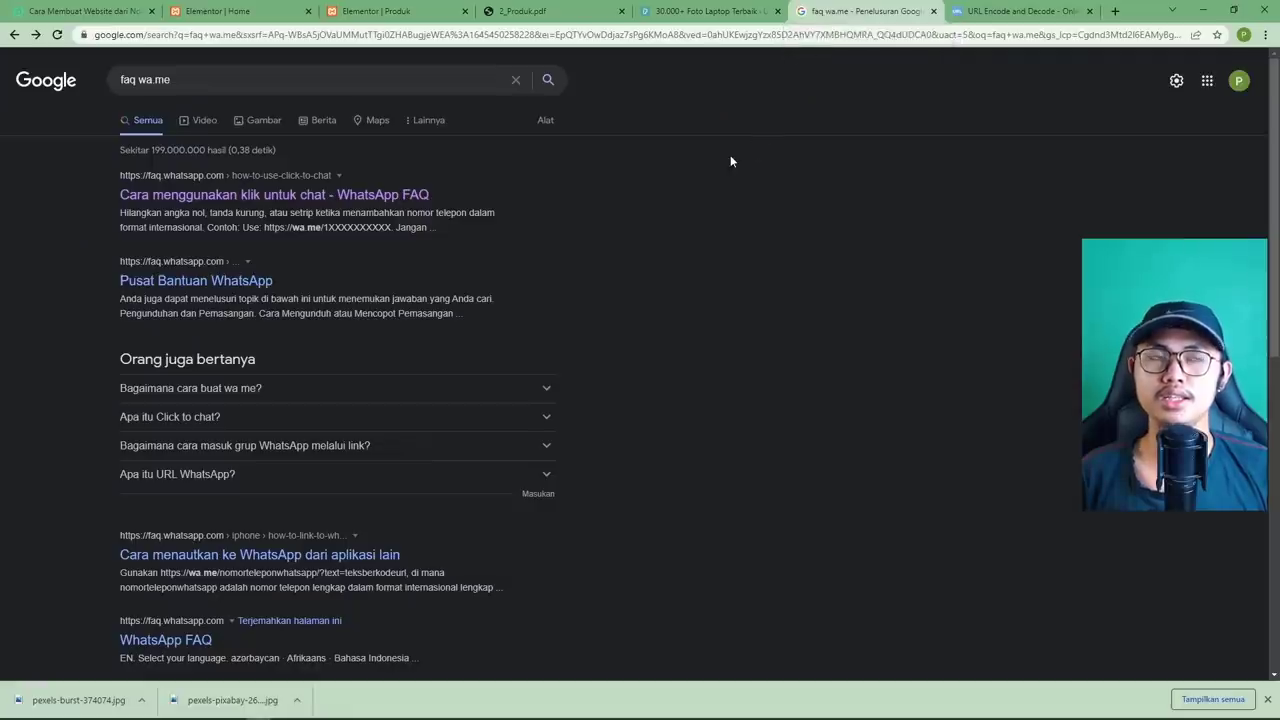
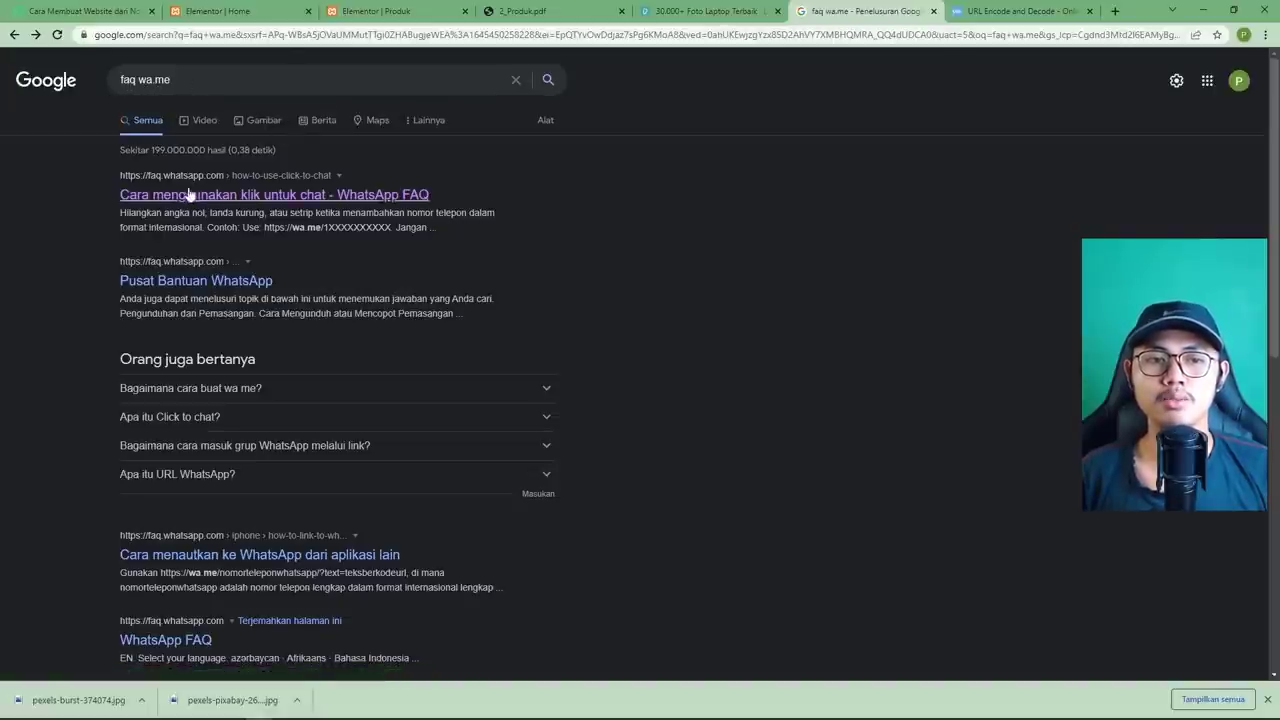
Copy the example wa.me/62XXXXXXXXXXX link from WhatsApp's click-to-chat help article.
{"action": "left_click", "coordinate": [307, 203]}
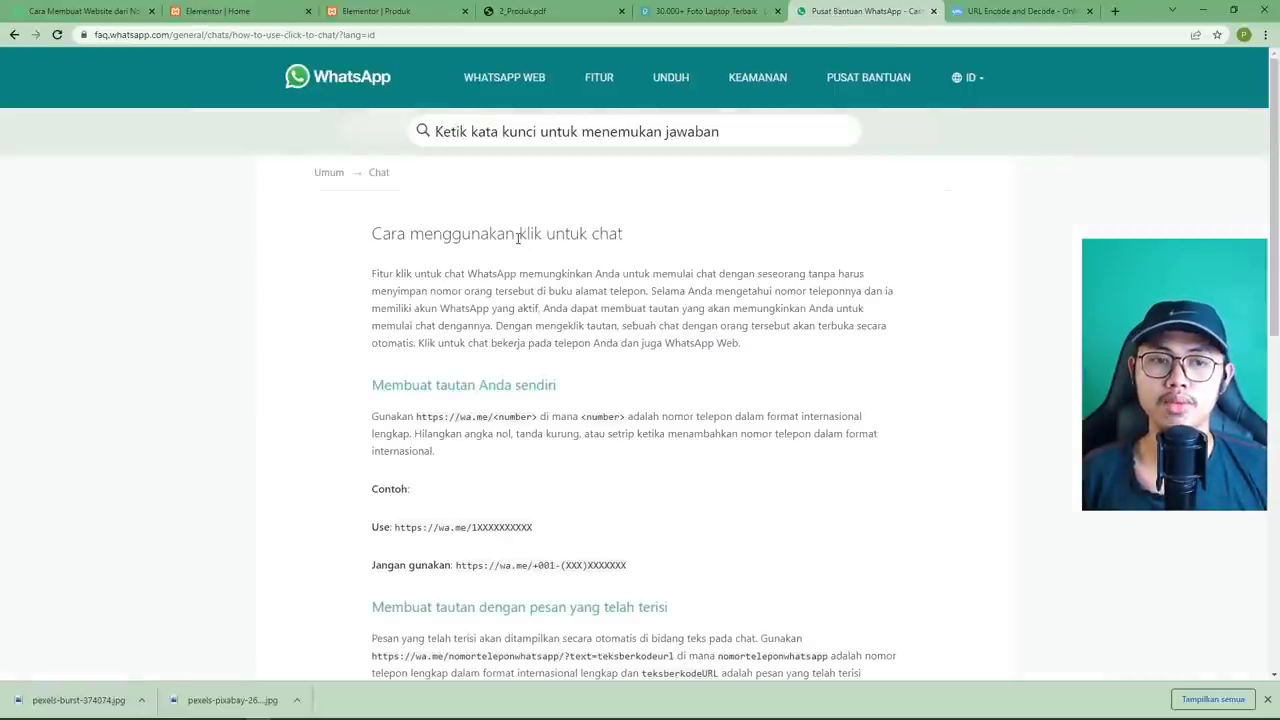
{"action": "scroll", "coordinate": [518, 237], "scroll_direction": "down", "scroll_amount": 2}
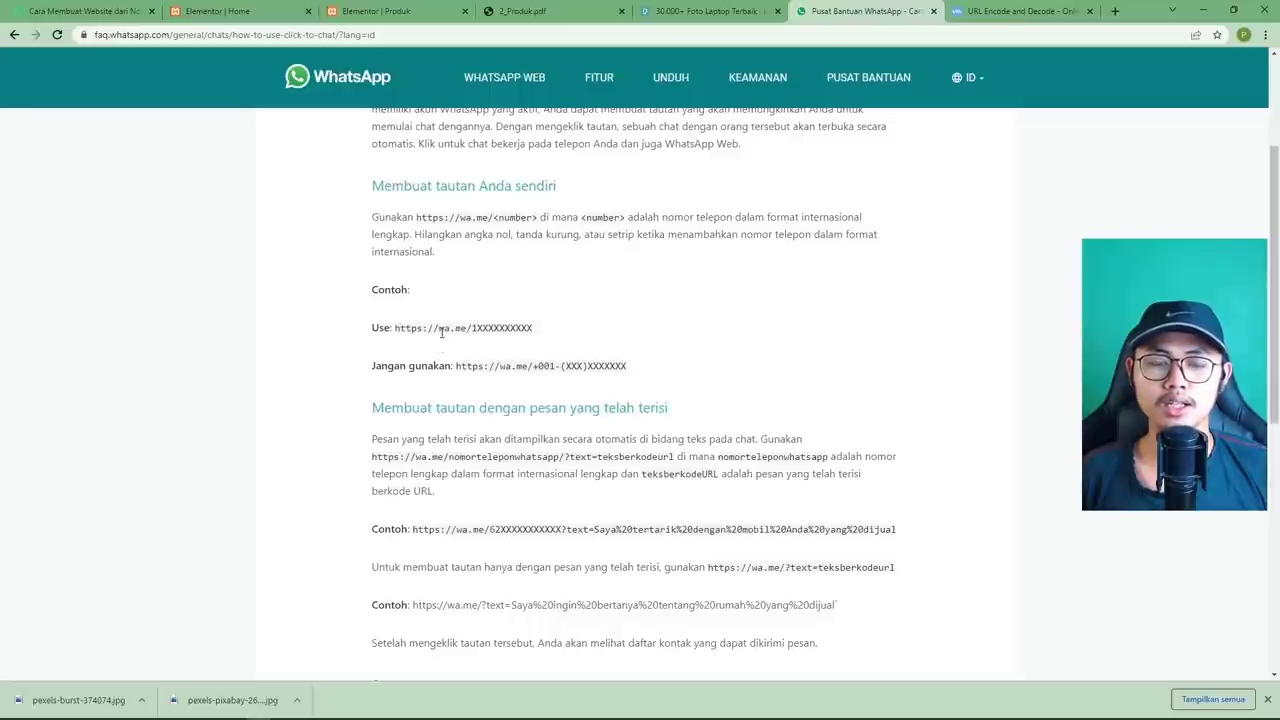
{"action": "left_click_drag", "start_coordinate": [437, 330], "coordinate": [478, 330]}
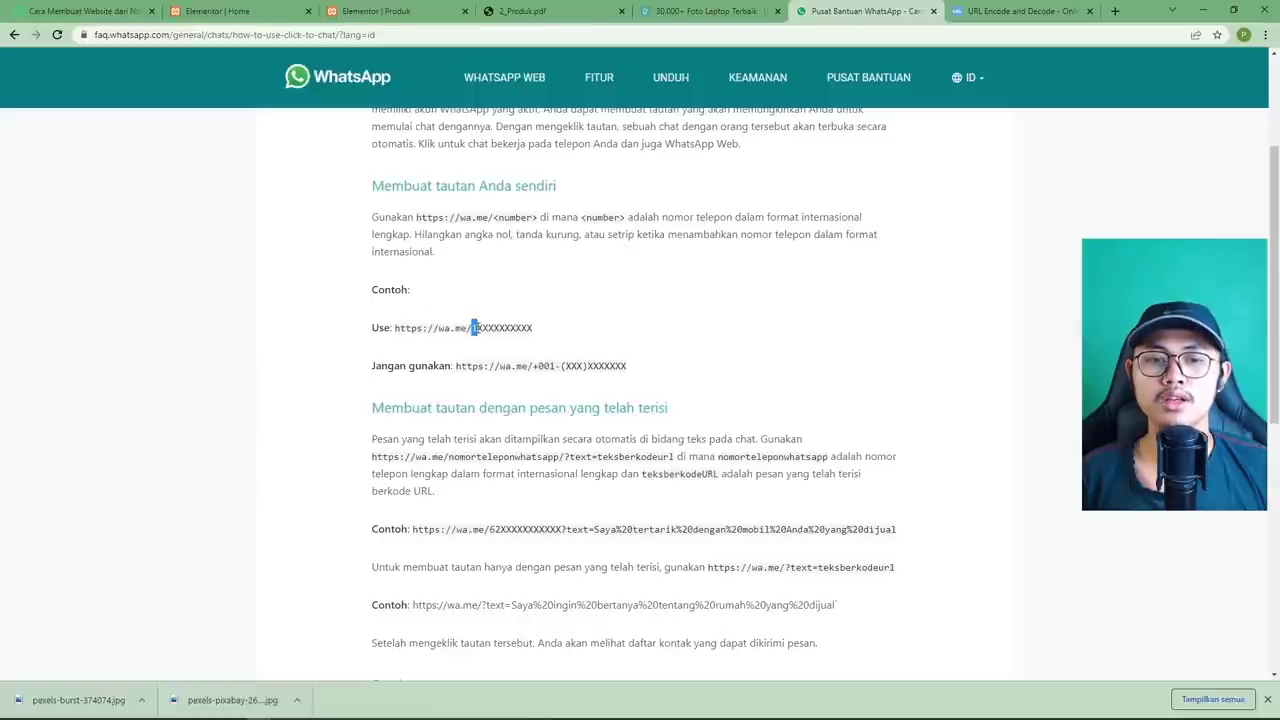
{"action": "scroll", "coordinate": [492, 335], "scroll_direction": "down", "scroll_amount": 1}
{"action": "scroll", "coordinate": [492, 335], "scroll_direction": "down", "scroll_amount": 1}
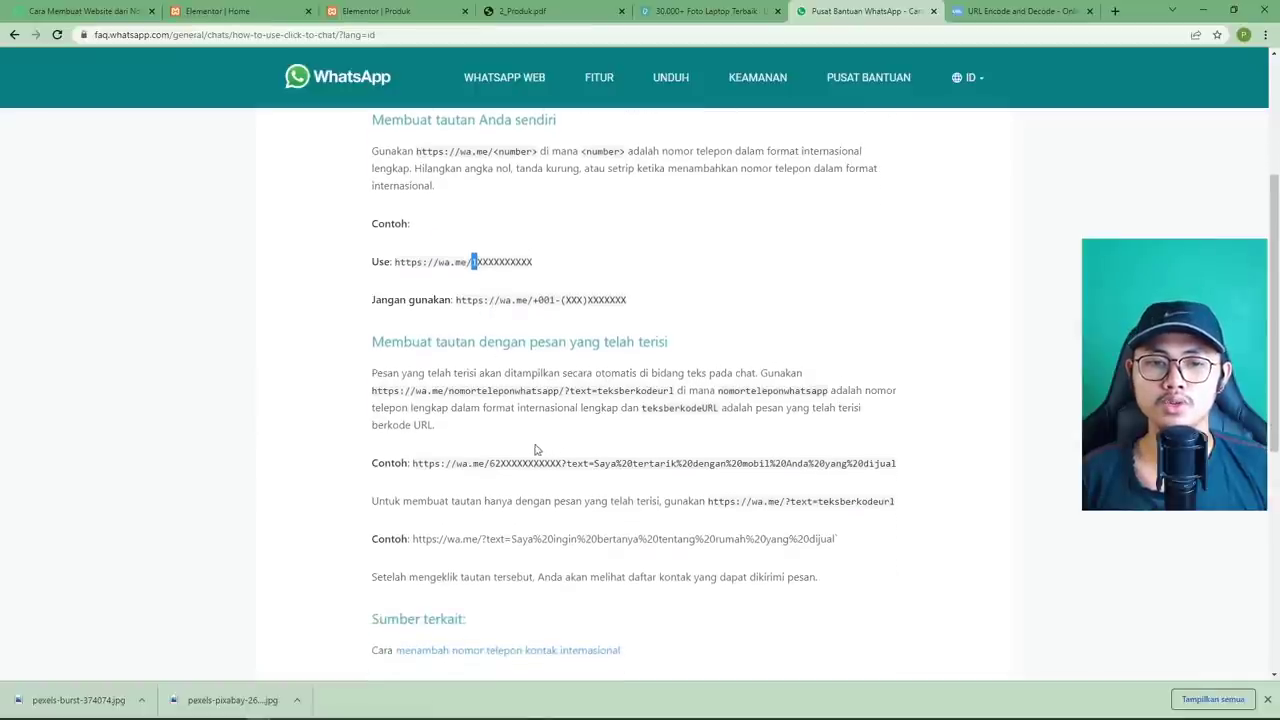
{"action": "left_click_drag", "start_coordinate": [489, 464], "coordinate": [565, 467]}
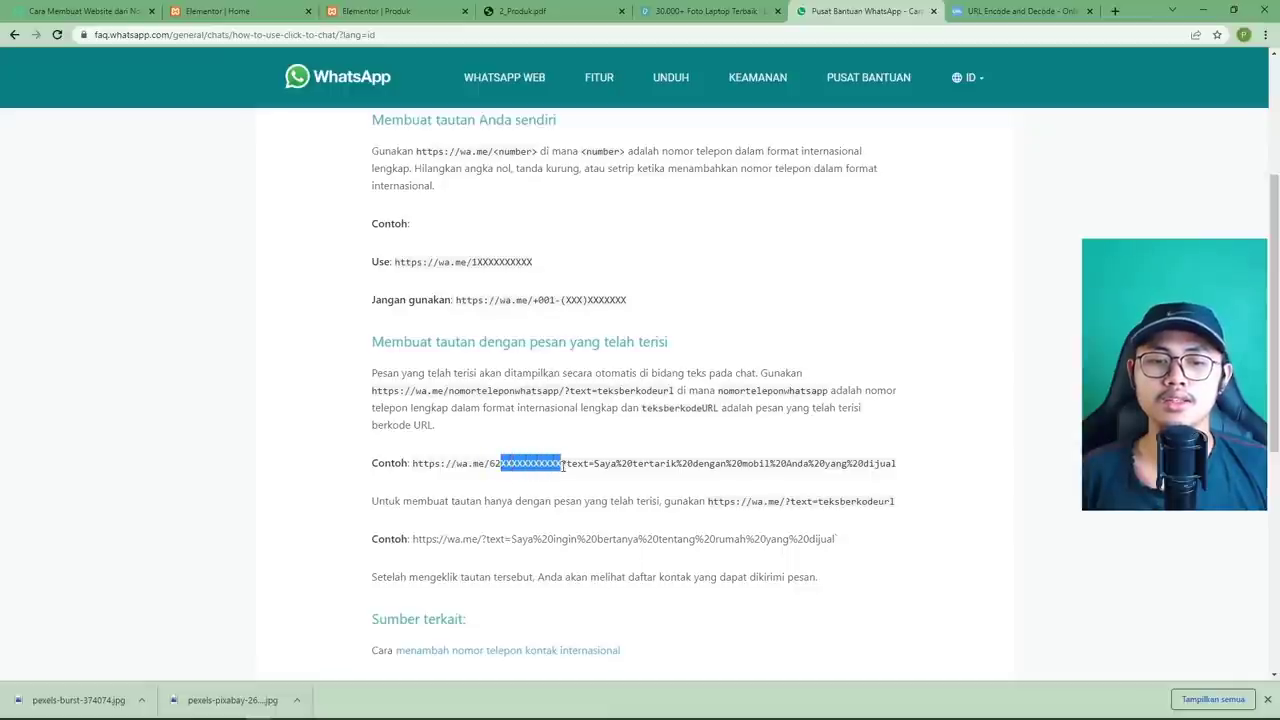
{"action": "left_click", "coordinate": [549, 464]}
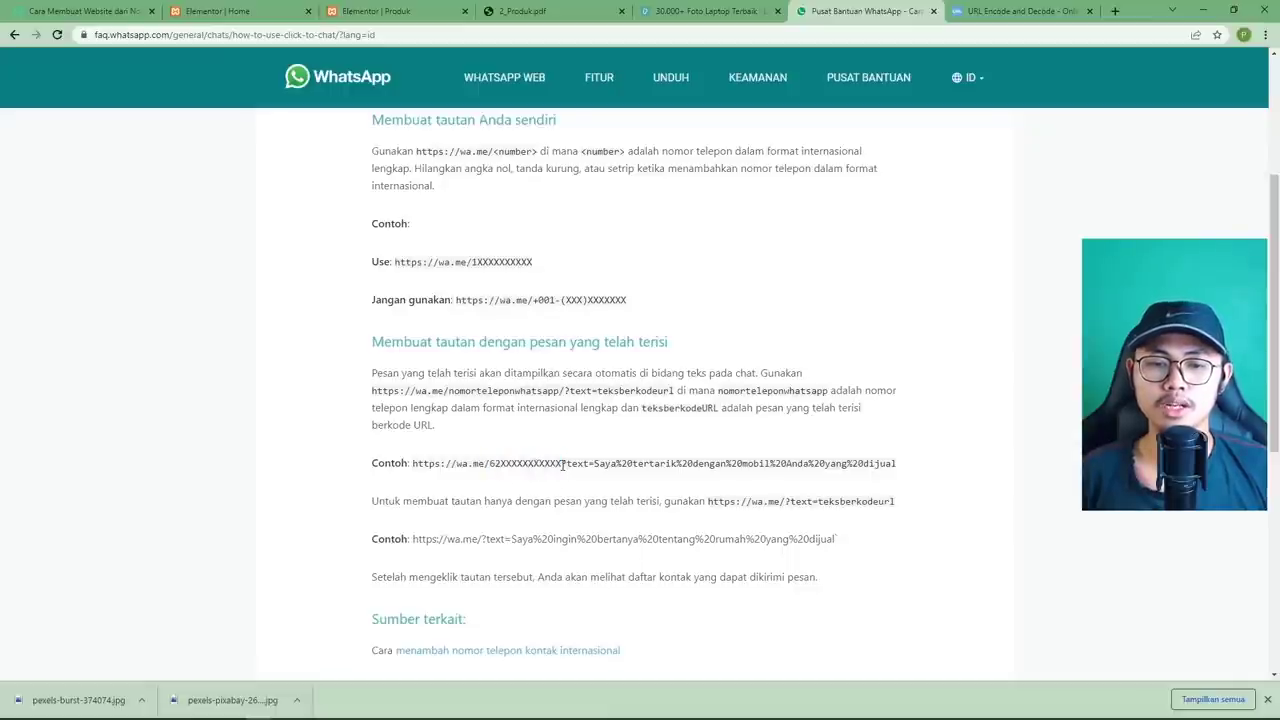
{"action": "left_click_drag", "start_coordinate": [563, 464], "coordinate": [455, 465]}
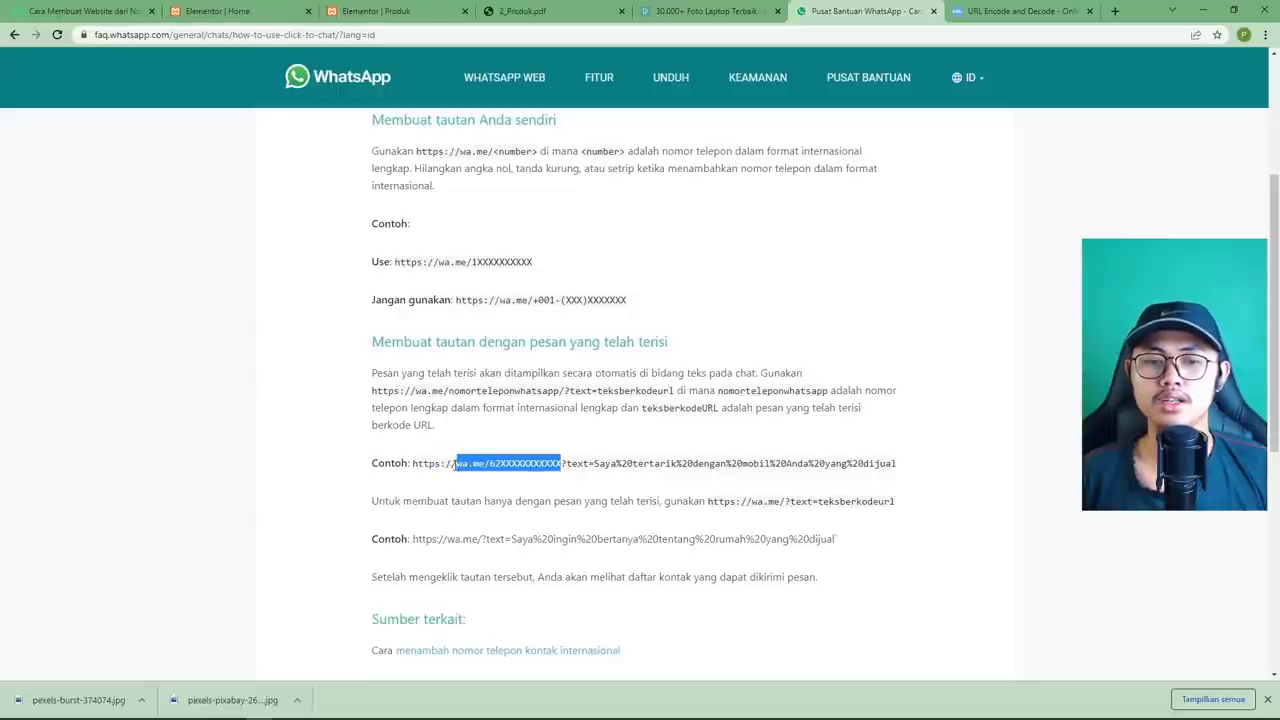
{"action": "right_click", "coordinate": [472, 464]}
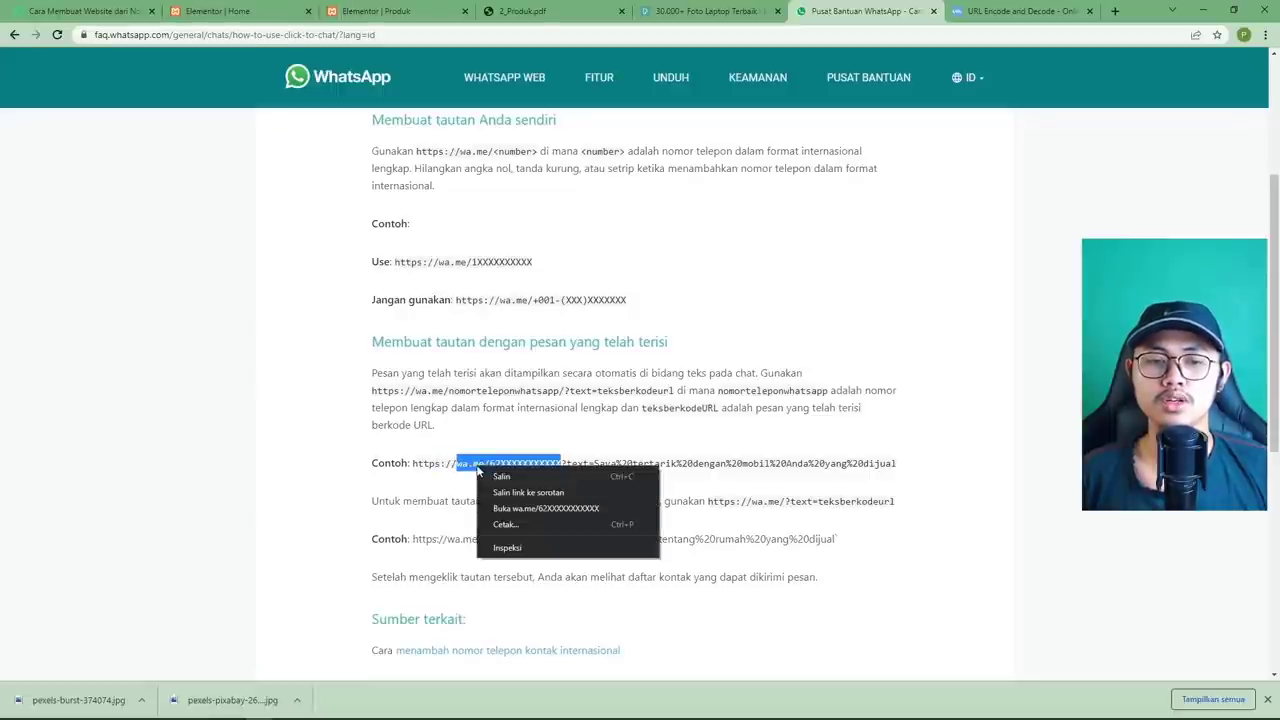
{"action": "left_click", "coordinate": [500, 474]}
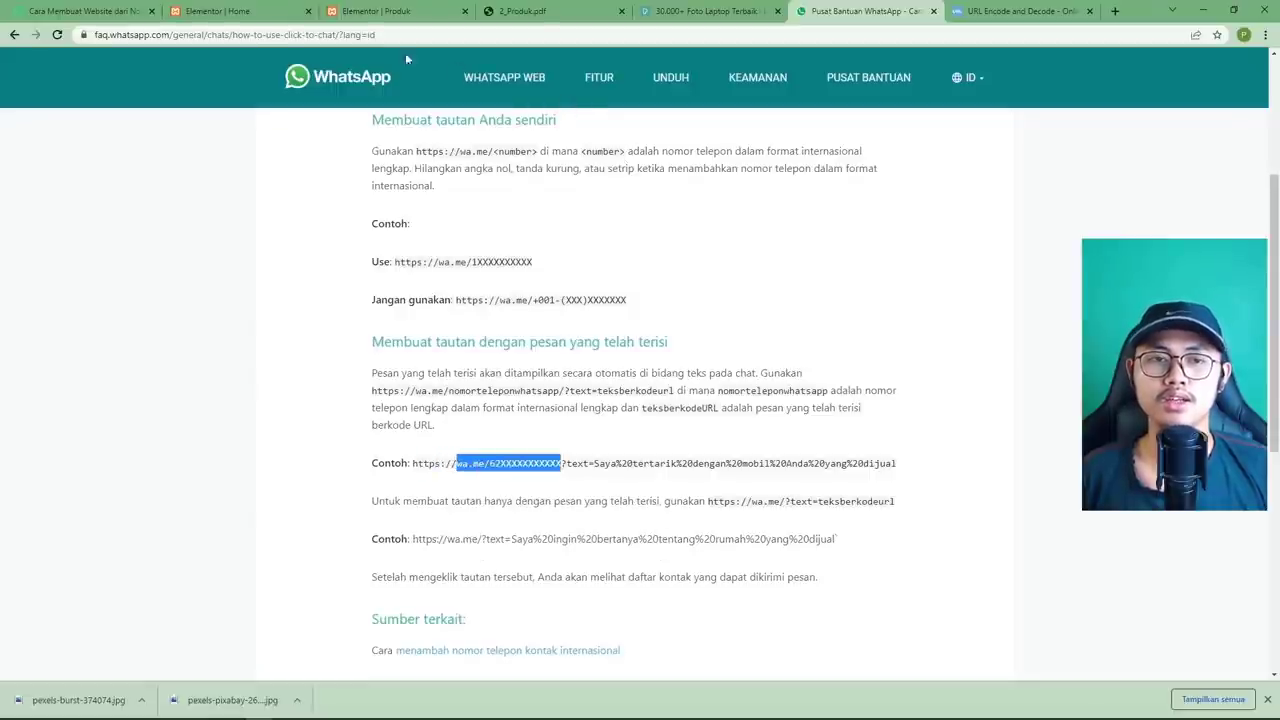
{"action": "left_click", "coordinate": [370, 11]}
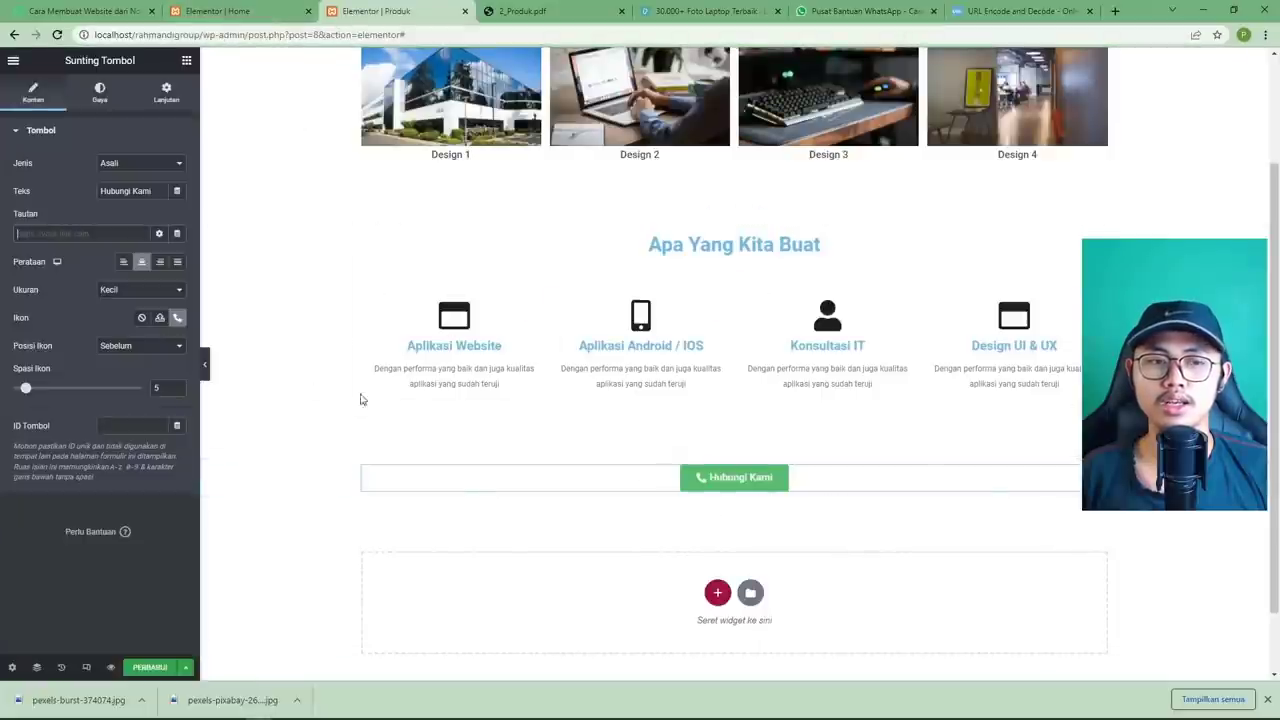
Paste the wa.me link into the Hubungi Kami button link, replacing the X digits with the company's phone number.
{"action": "right_click", "coordinate": [33, 230]}
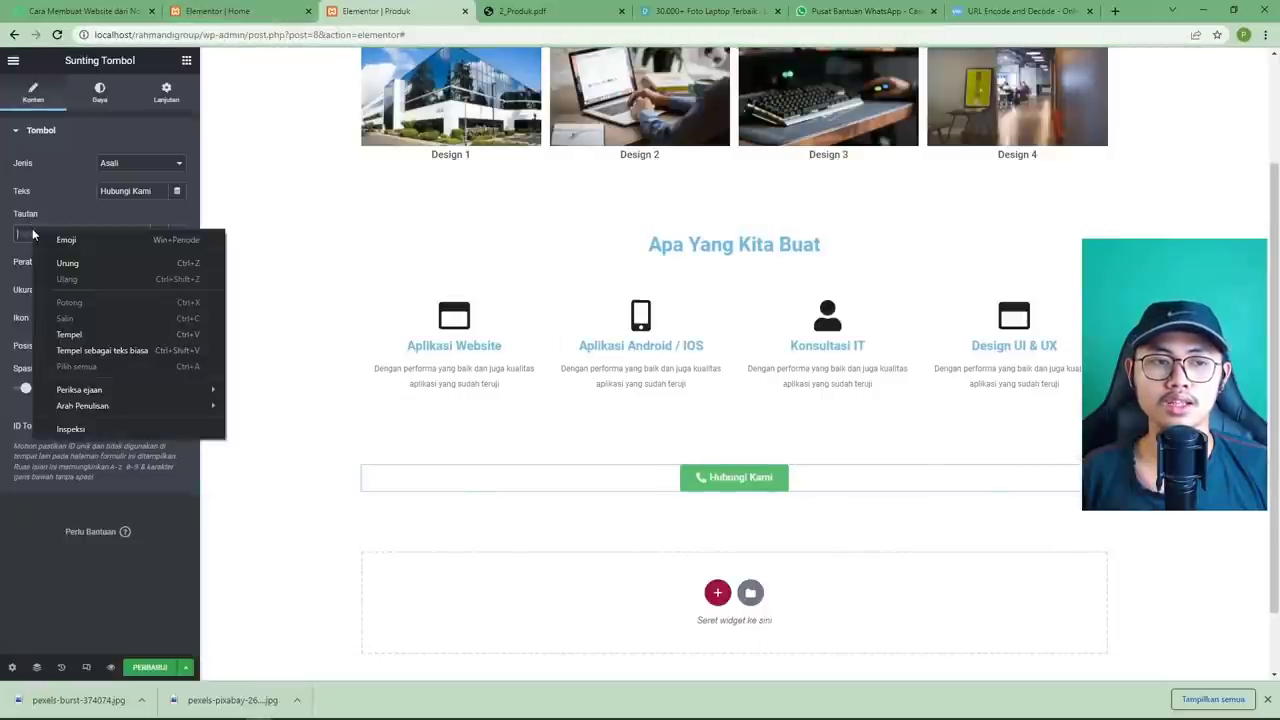
{"action": "left_click", "coordinate": [60, 334]}
{"action": "left_click_drag", "start_coordinate": [122, 232], "coordinate": [53, 234]}
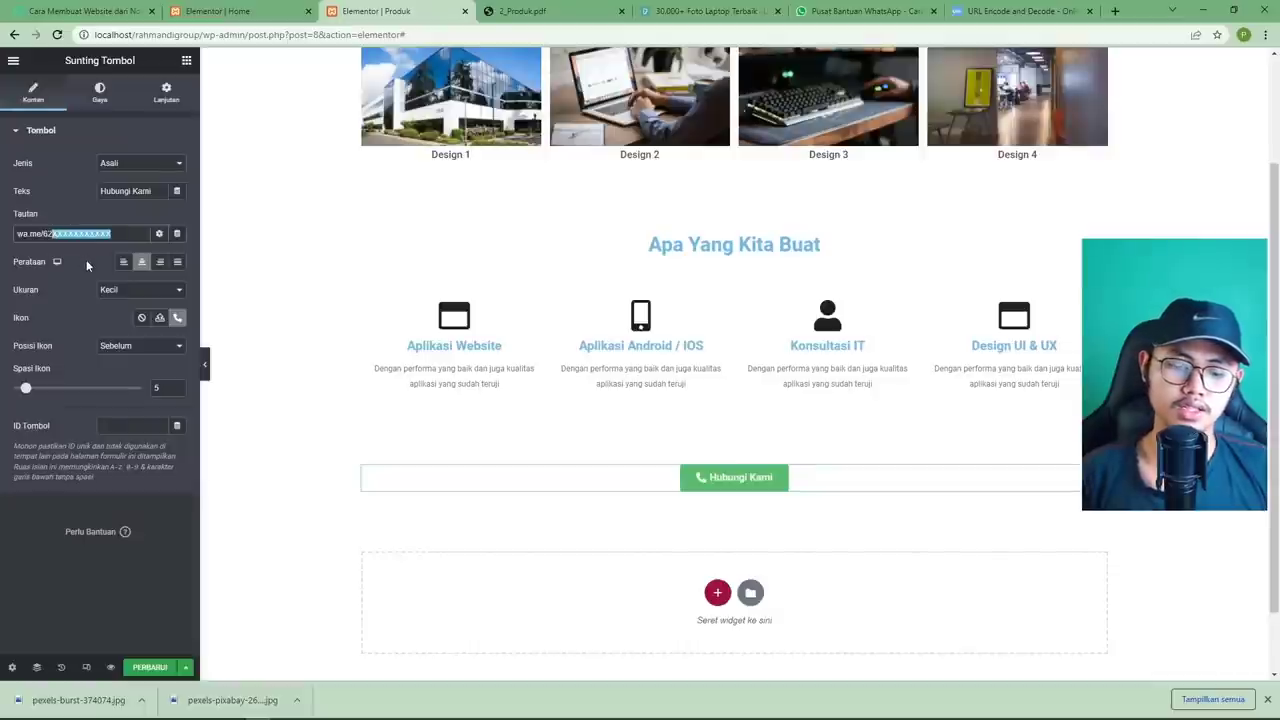
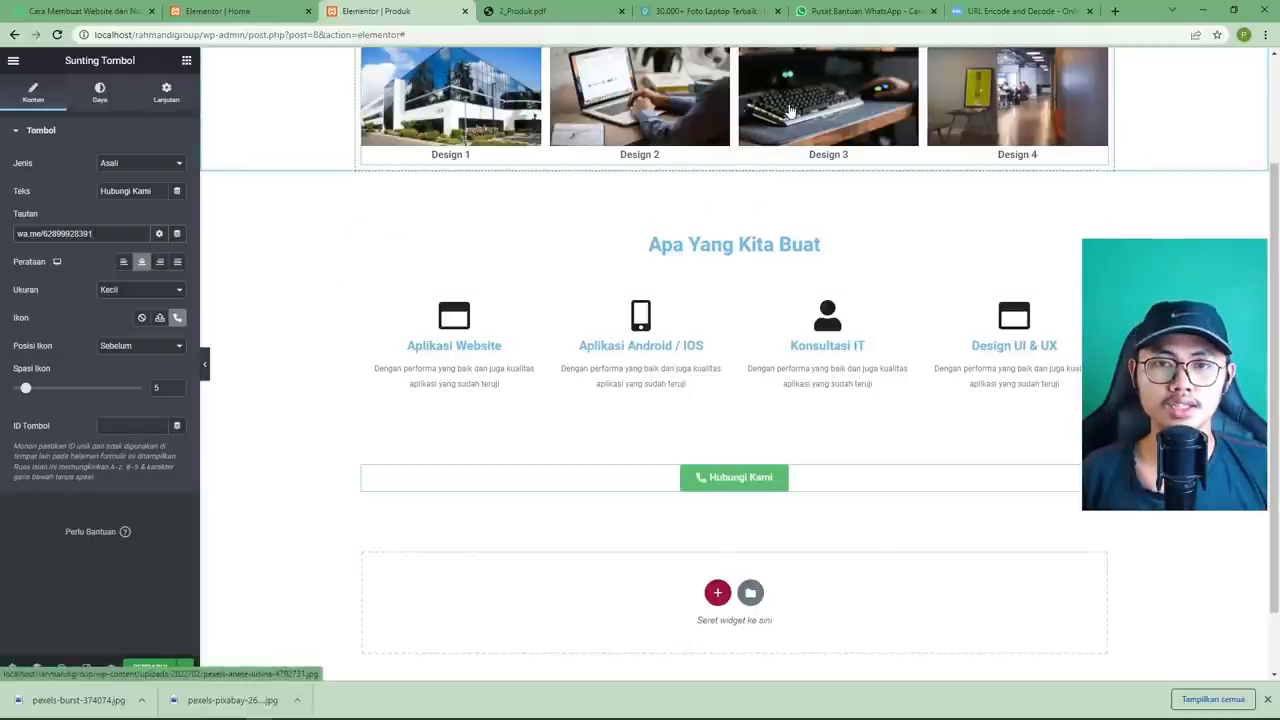
{"action": "left_click", "coordinate": [968, 20]}
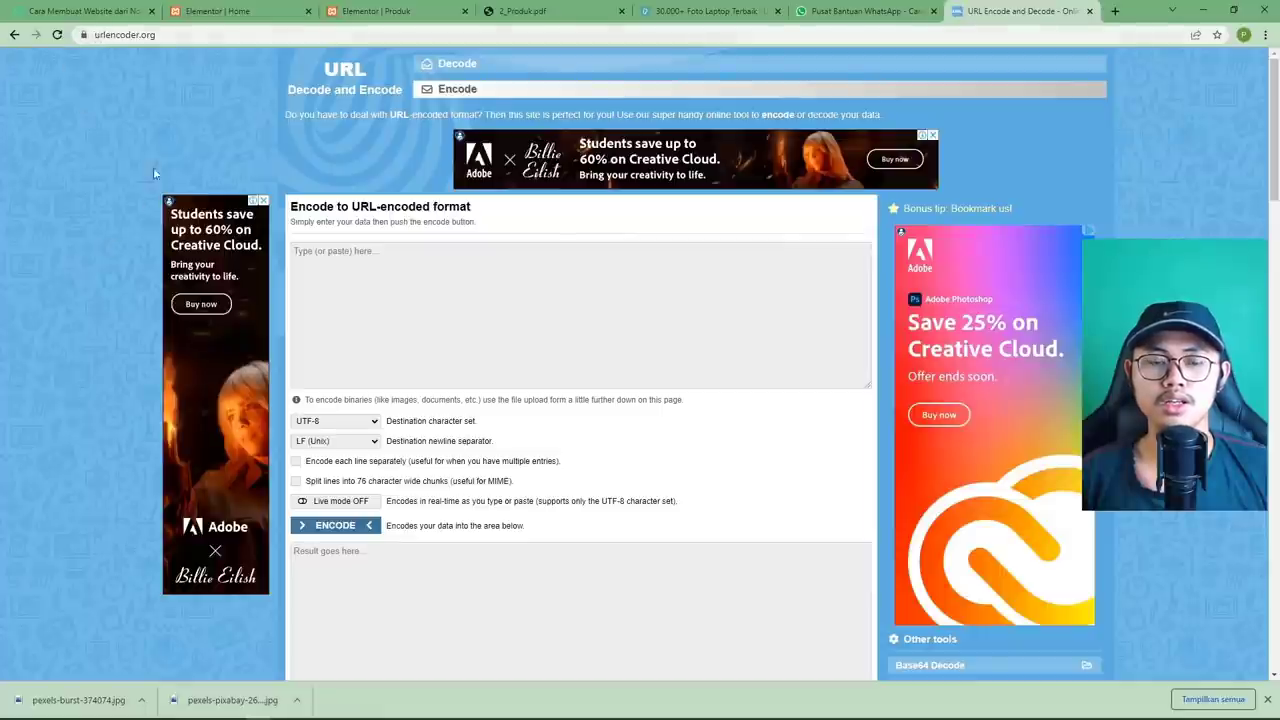
URL-encode the message 'Halo, saya tertarik ingin menggunakan jasa perusahaan anda.' on urlencoder.org.
{"action": "scroll", "coordinate": [95, 266], "scroll_direction": "down", "scroll_amount": 2}
{"action": "scroll", "coordinate": [95, 266], "scroll_direction": "up", "scroll_amount": 1}
{"action": "left_click", "coordinate": [375, 195]}
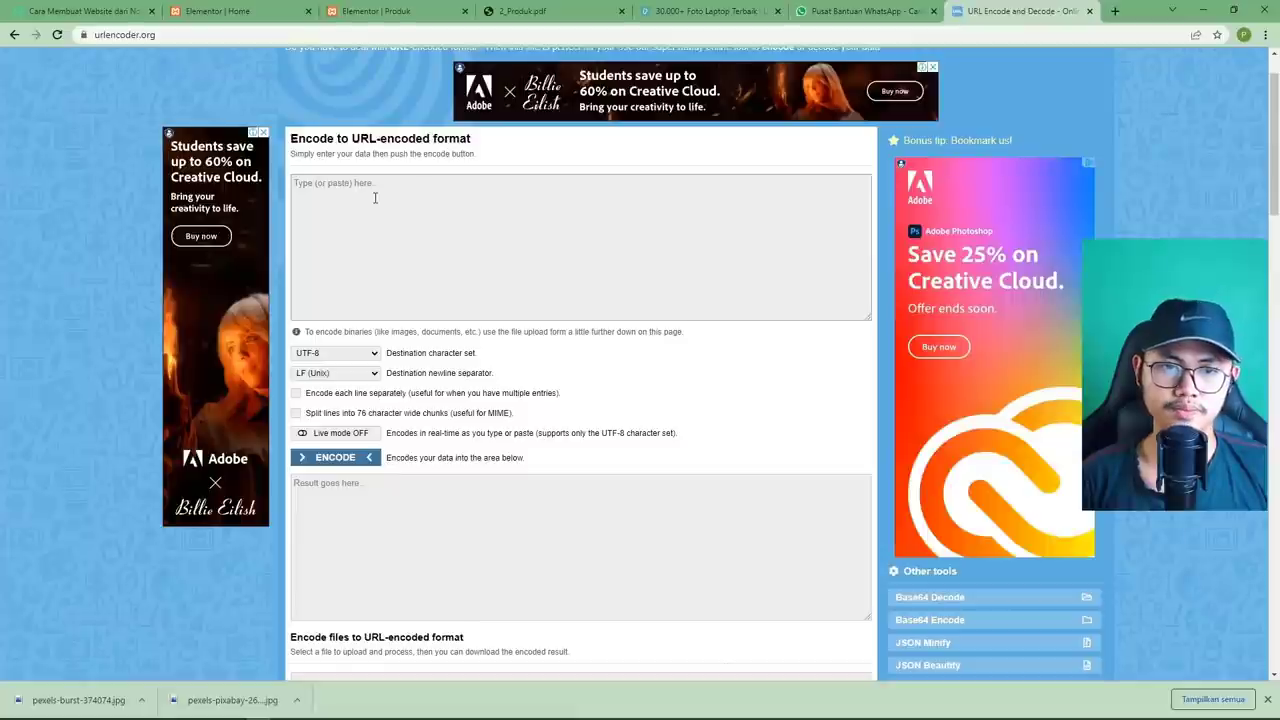
{"action": "type", "text": "Sa"}
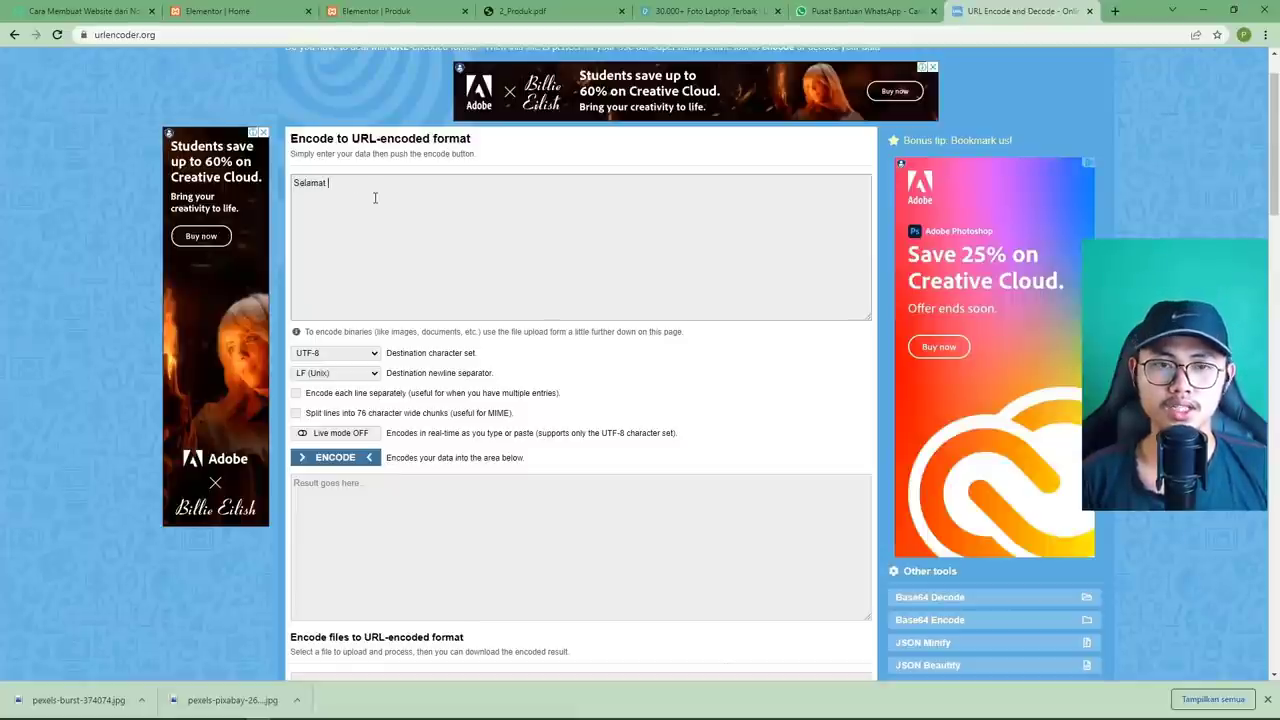
{"action": "type", "text": "lamat"}
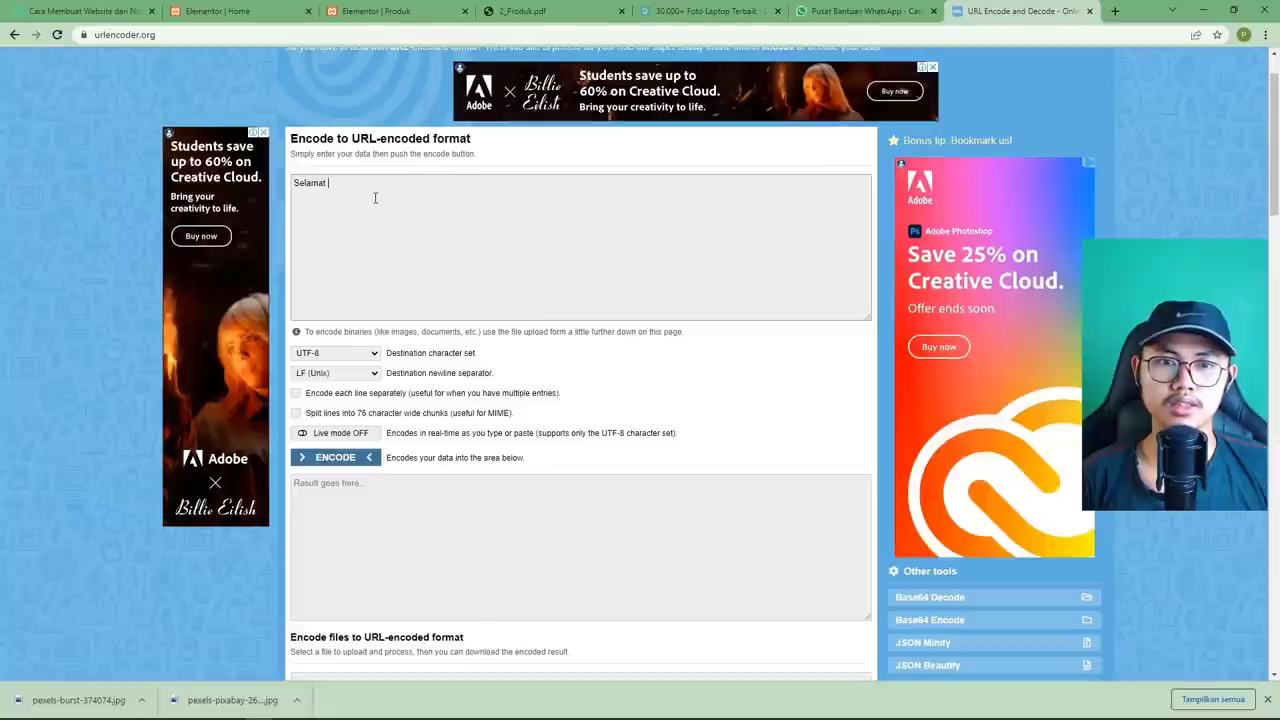
{"action": "key", "text": "BackSpace"}
{"action": "key", "text": "BackSpace"}
{"action": "key", "text": "BackSpace"}
{"action": "key", "text": "BackSpace"}
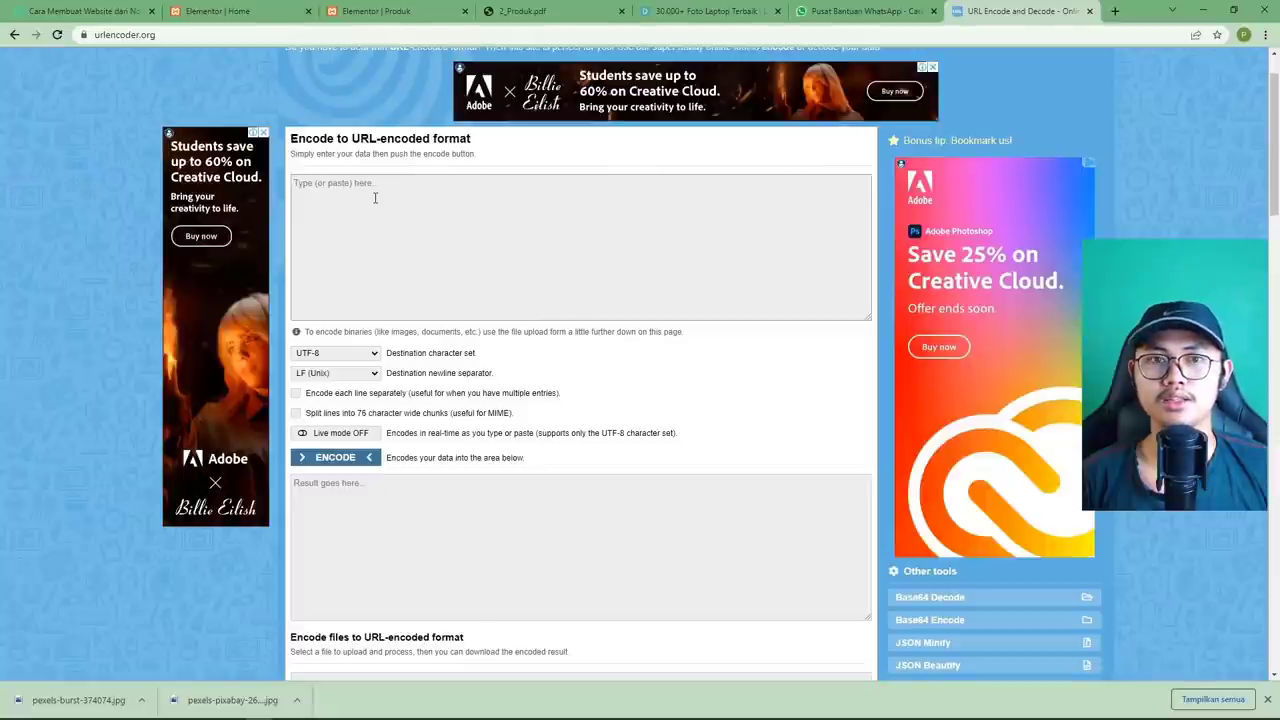
{"action": "type", "text": "A"}
{"action": "key", "text": "BackSpace"}
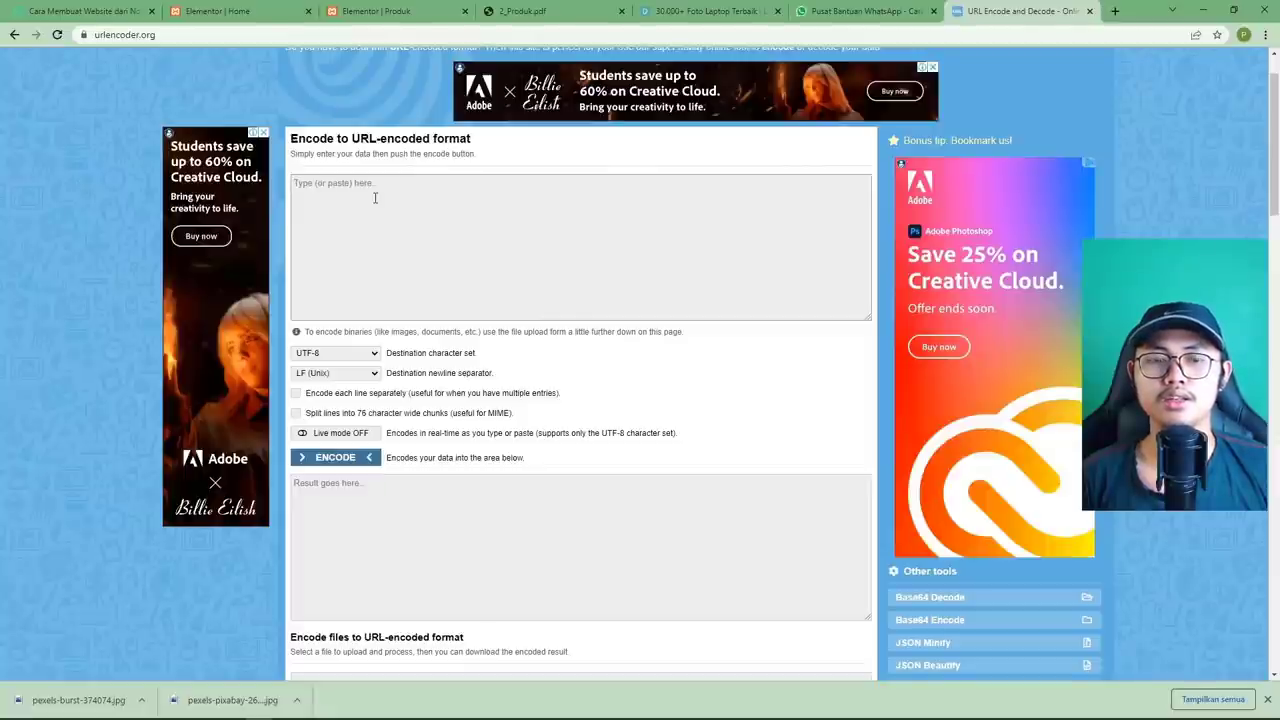
{"action": "type", "text": "H"}
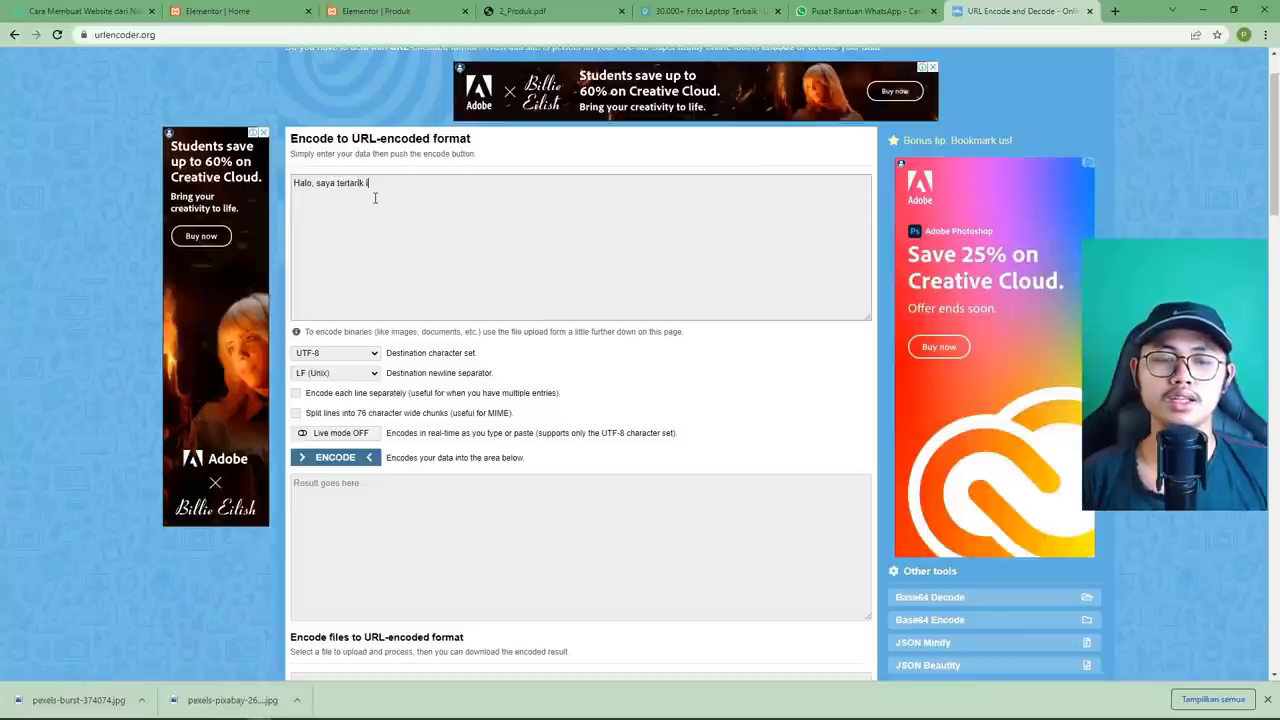
{"action": "type", "text": "alo, saya tertarik ingin menggunakan jasa"}
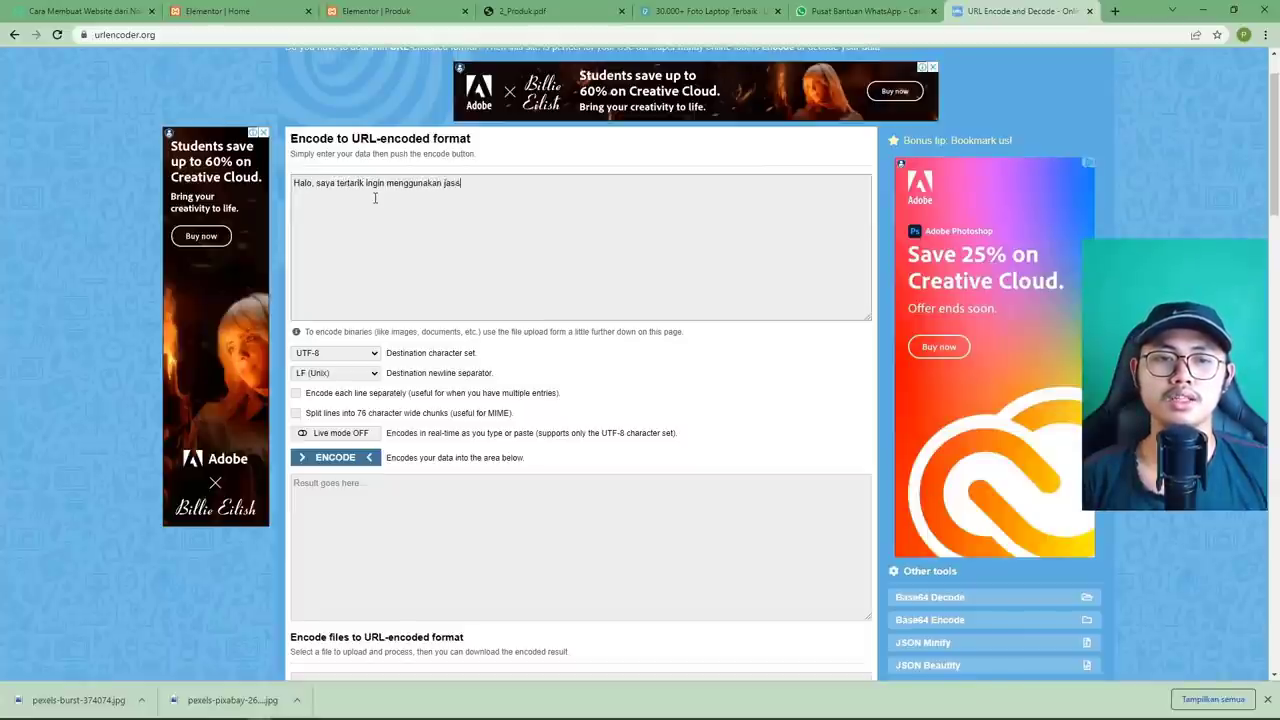
{"action": "type", "text": " perusahaan anda."}
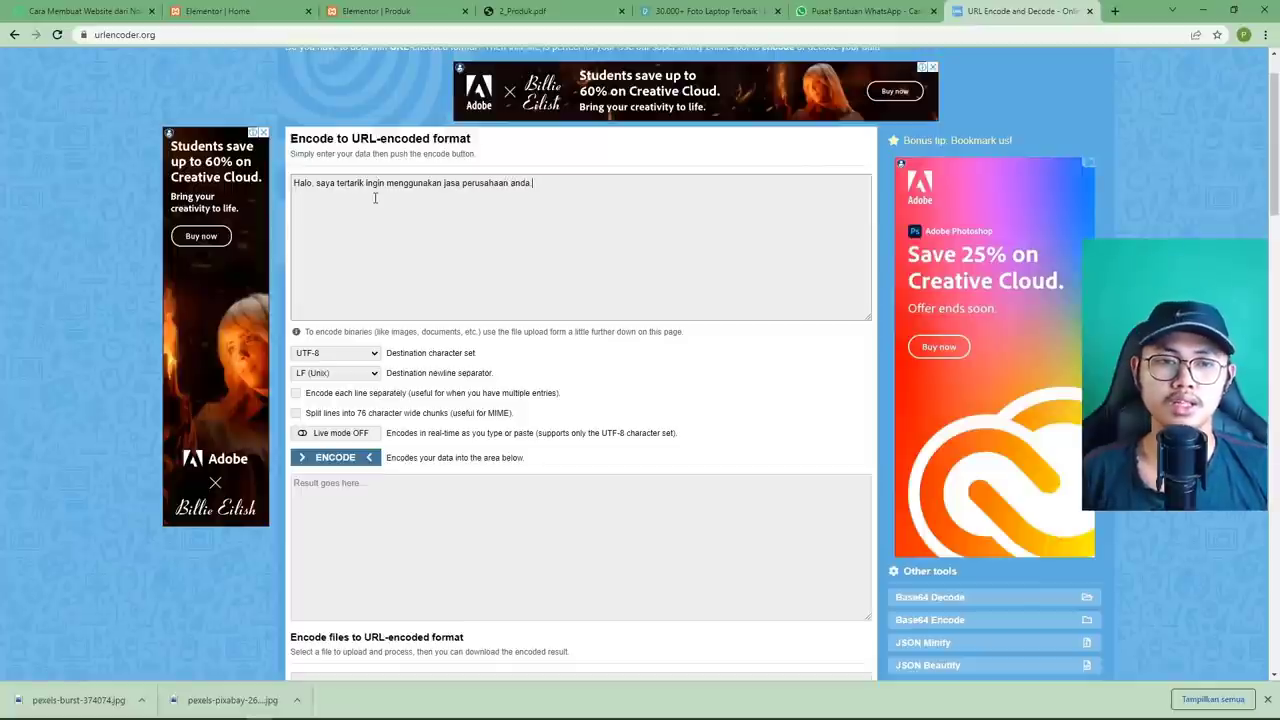
{"action": "scroll", "coordinate": [389, 215], "scroll_direction": "down", "scroll_amount": 1}
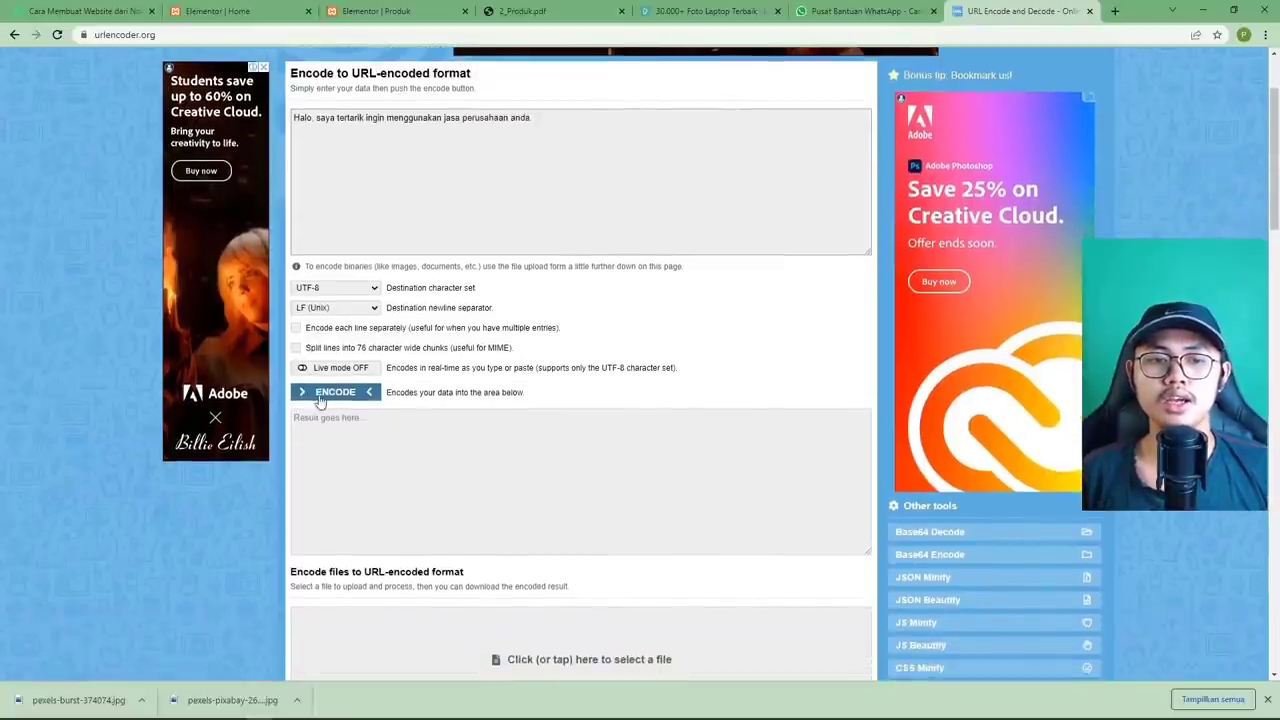
{"action": "left_click", "coordinate": [330, 397]}
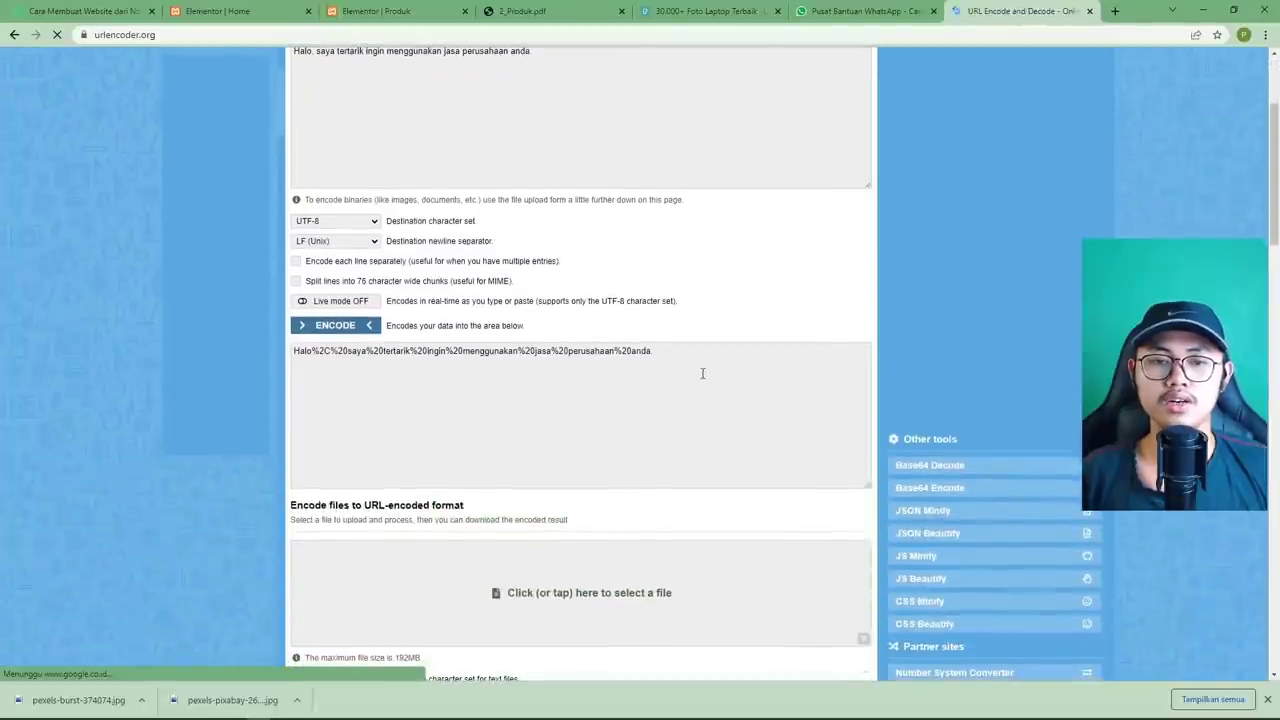
Copy the encoded message and go back to the Elementor Produk editor.
{"action": "left_click_drag", "start_coordinate": [683, 351], "coordinate": [290, 351]}
{"action": "right_click", "coordinate": [318, 355]}
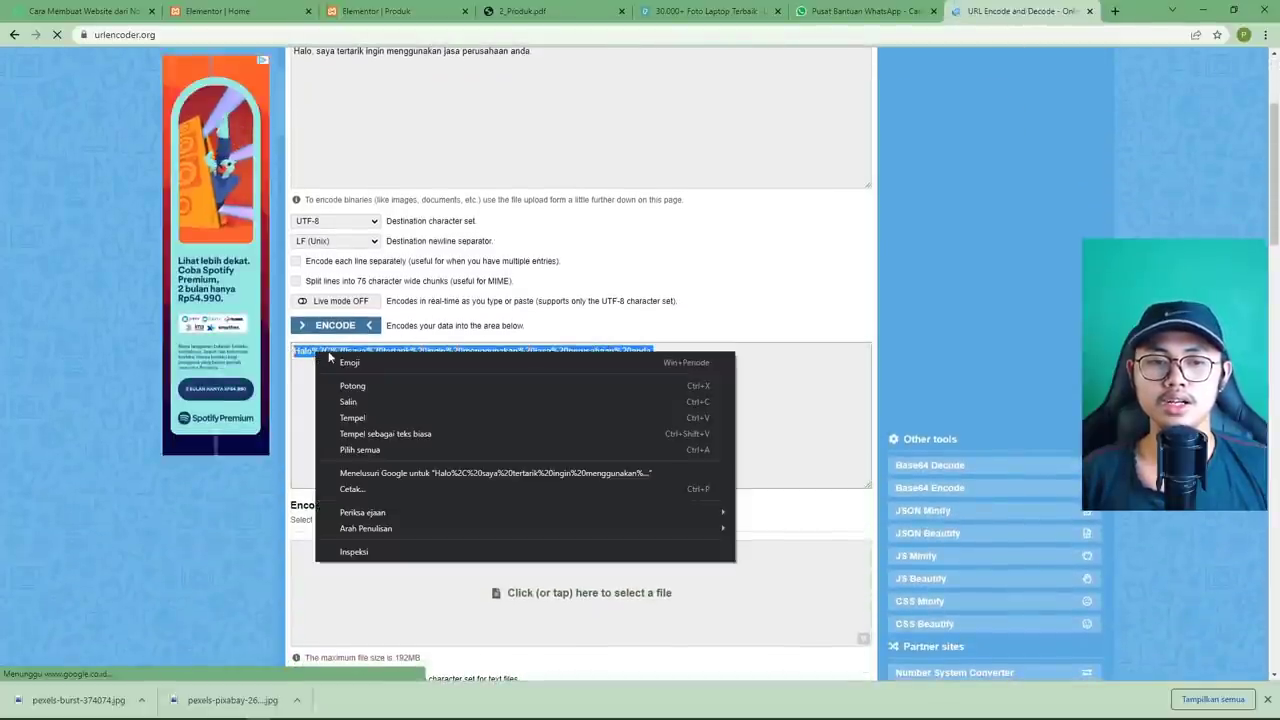
{"action": "left_click", "coordinate": [386, 404]}
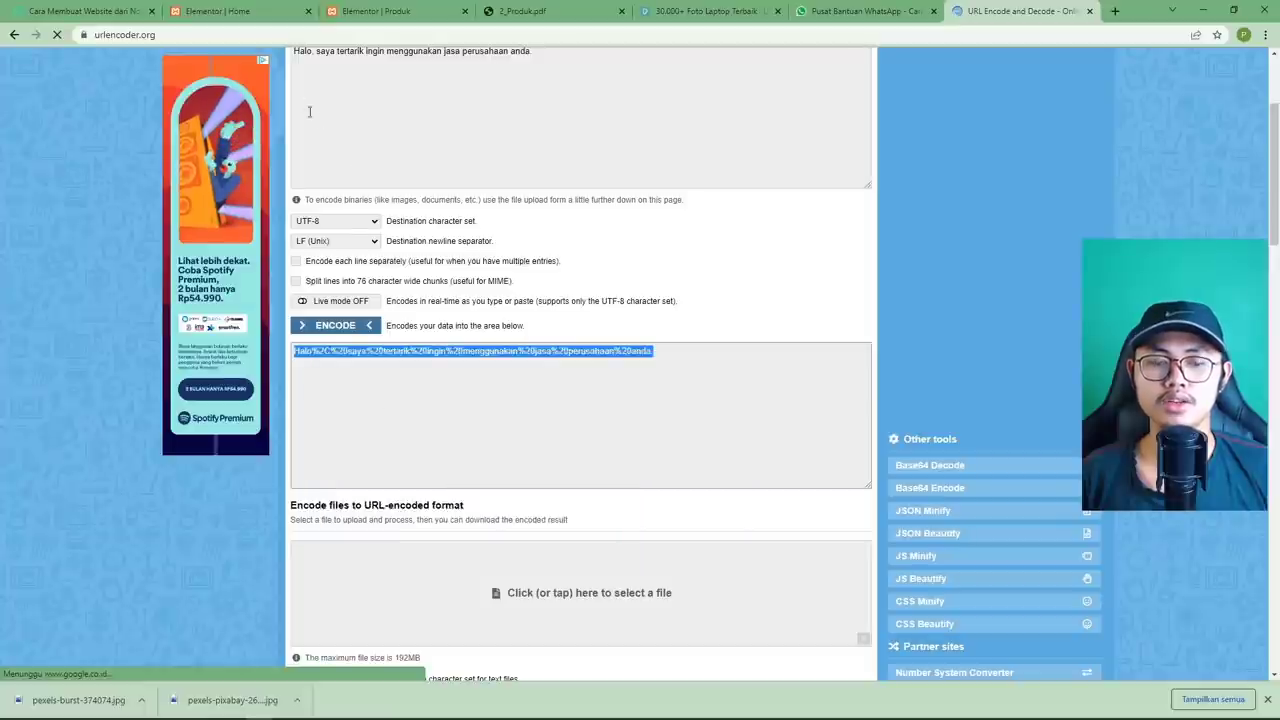
{"action": "left_click", "coordinate": [253, 16]}
{"action": "left_click", "coordinate": [373, 17]}
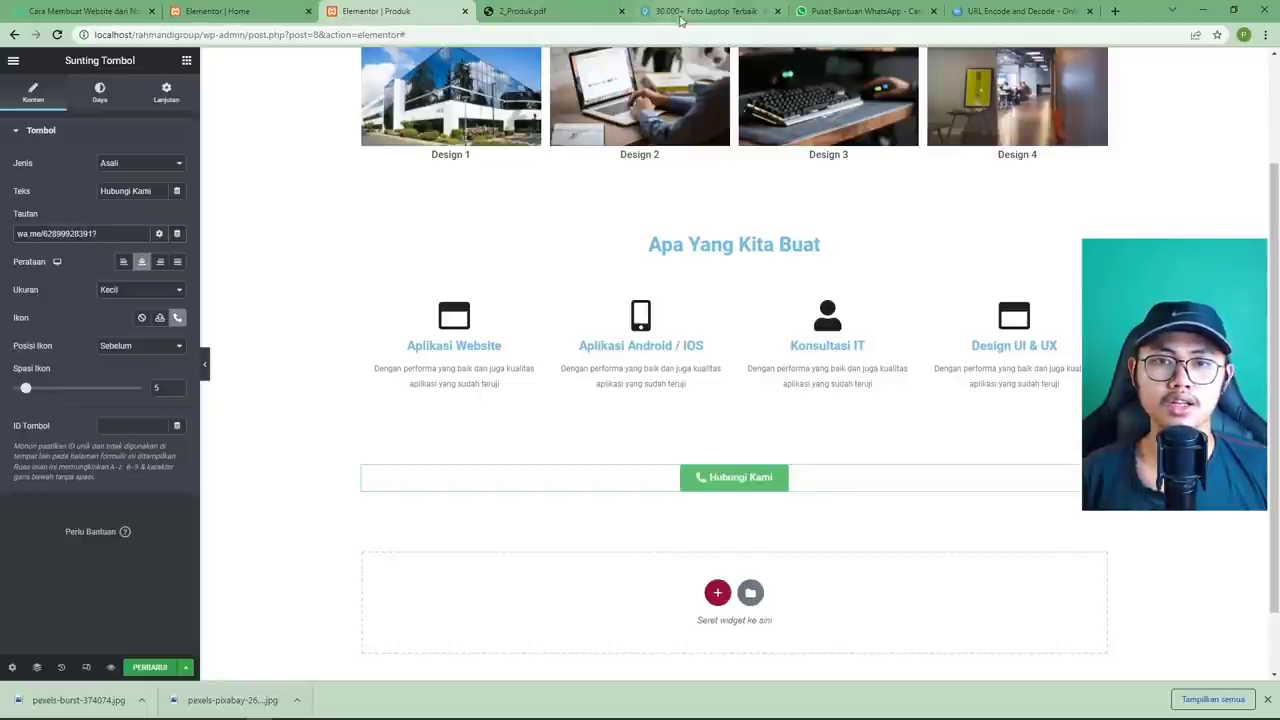
Paste the encoded greeting after '?text=' in the Hubungi Kami button link.
{"action": "left_click", "coordinate": [845, 11]}
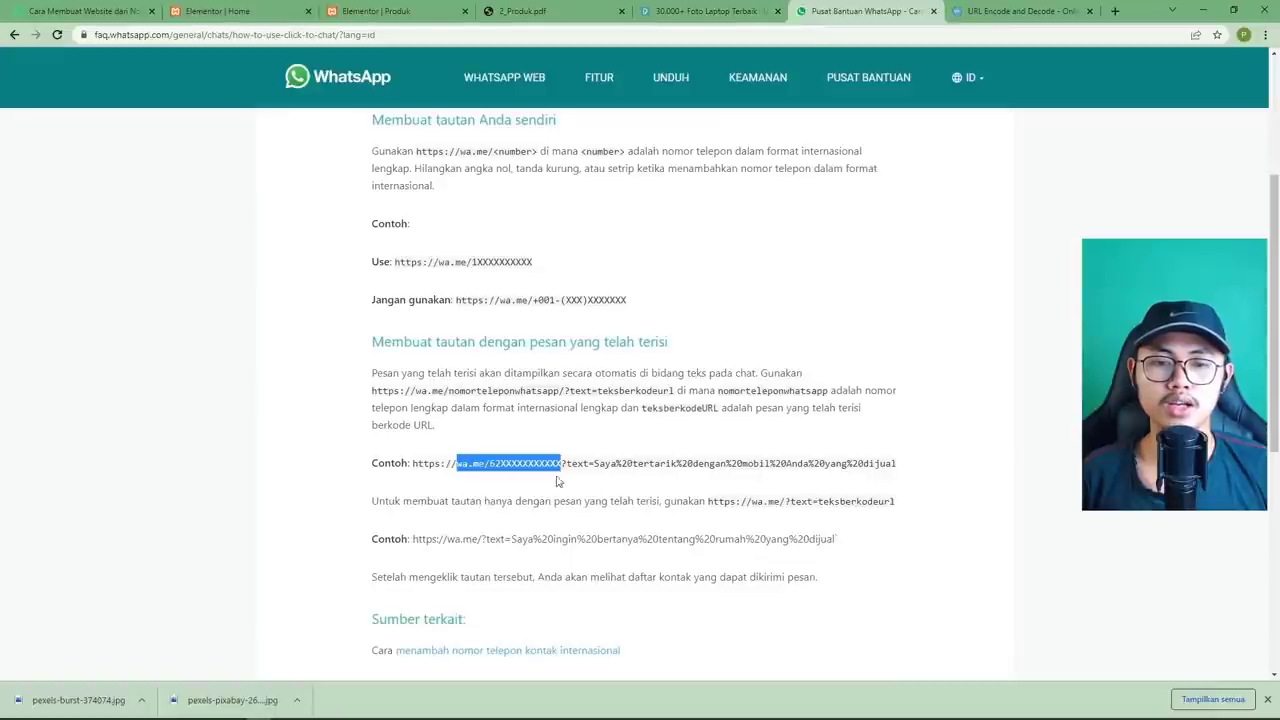
{"action": "left_click", "coordinate": [570, 474]}
{"action": "left_click_drag", "start_coordinate": [563, 464], "coordinate": [911, 467]}
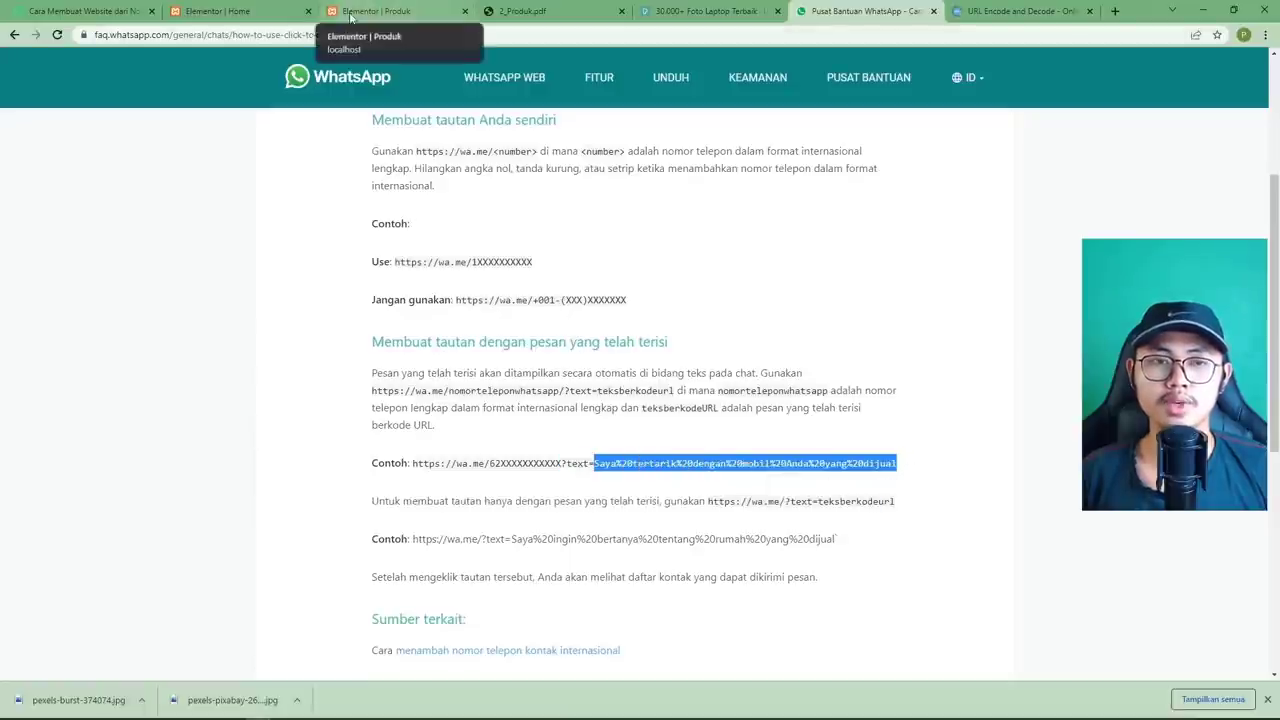
{"action": "left_click", "coordinate": [350, 17]}
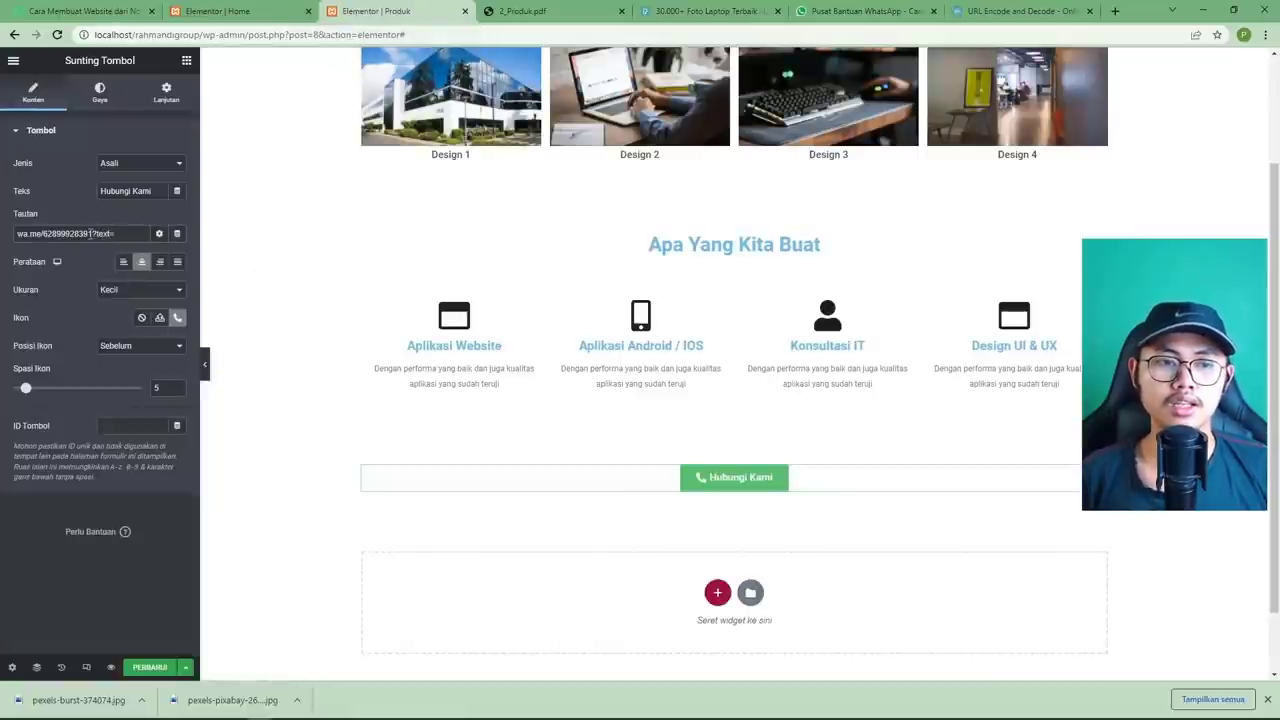
{"action": "left_click_drag", "start_coordinate": [93, 233], "coordinate": [121, 236]}
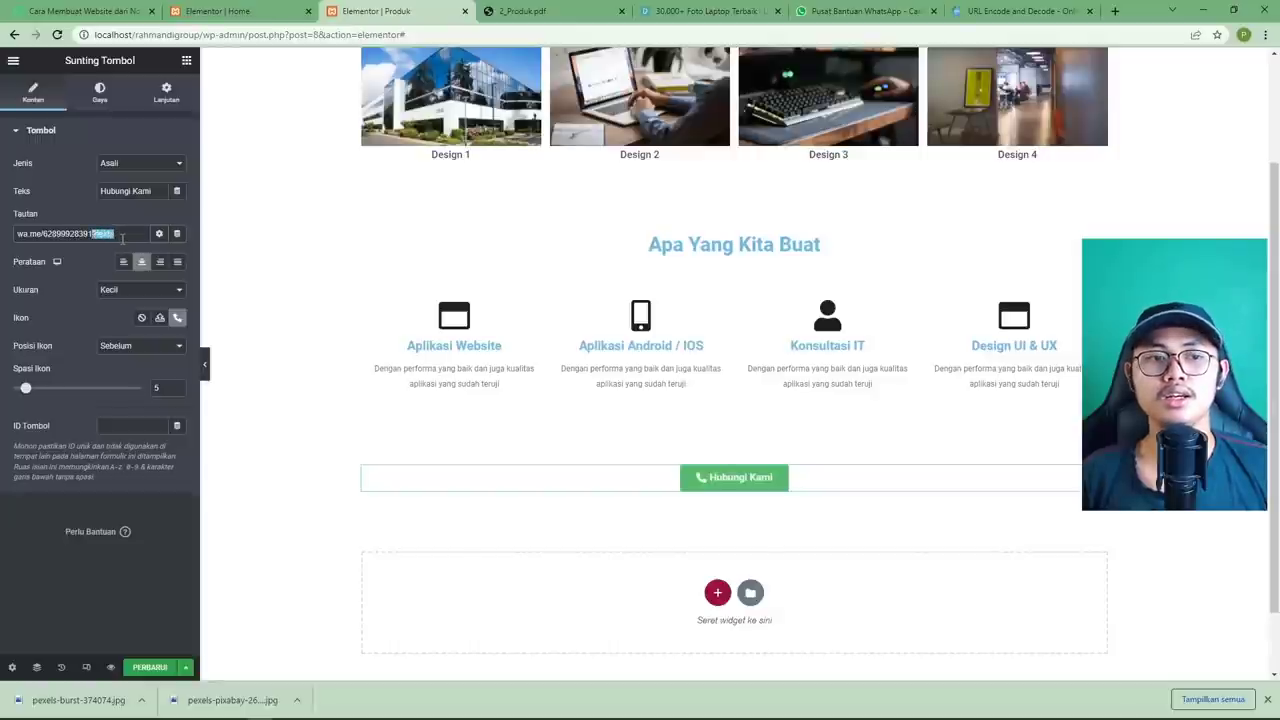
{"action": "left_click", "coordinate": [124, 234]}
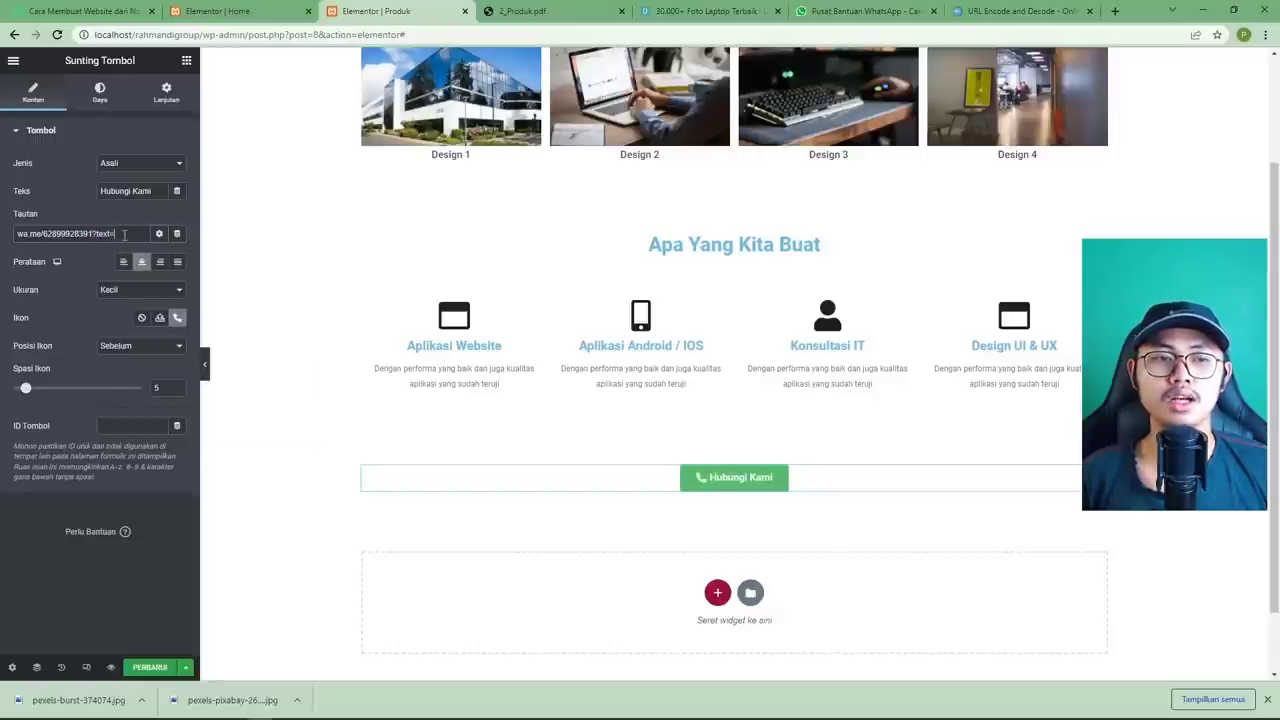
{"action": "right_click", "coordinate": [124, 234]}
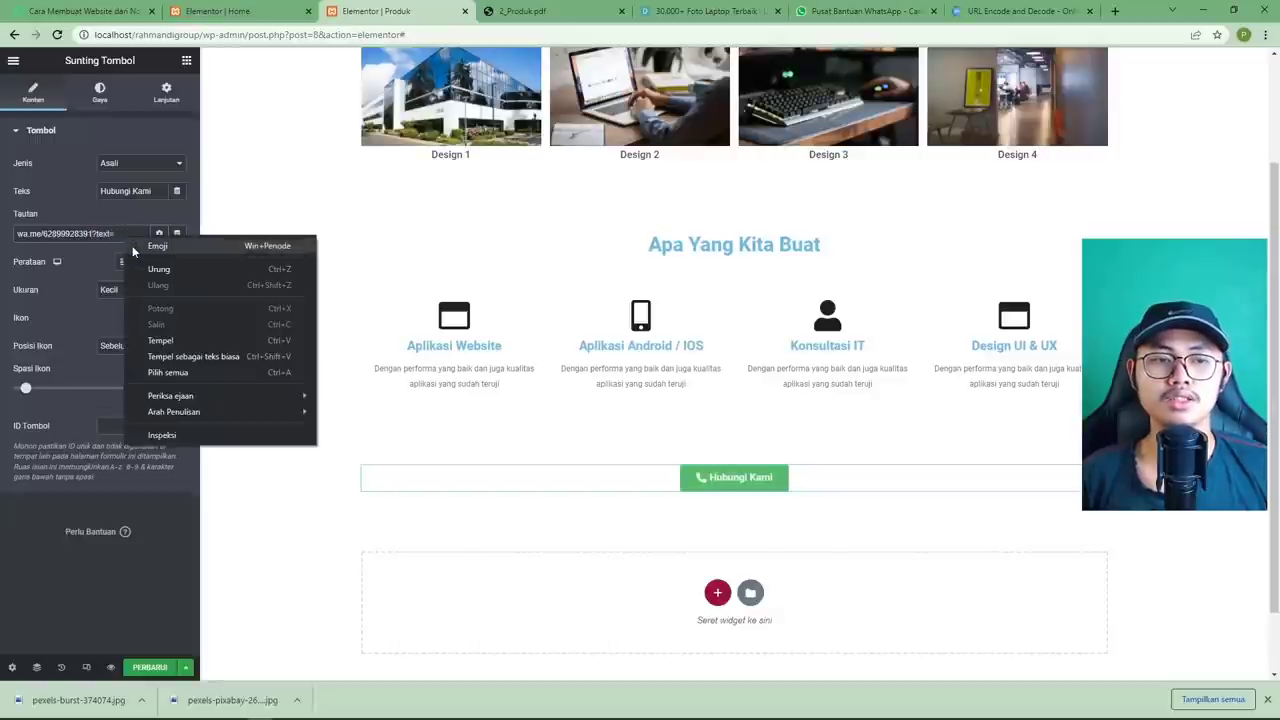
{"action": "left_click", "coordinate": [178, 340]}
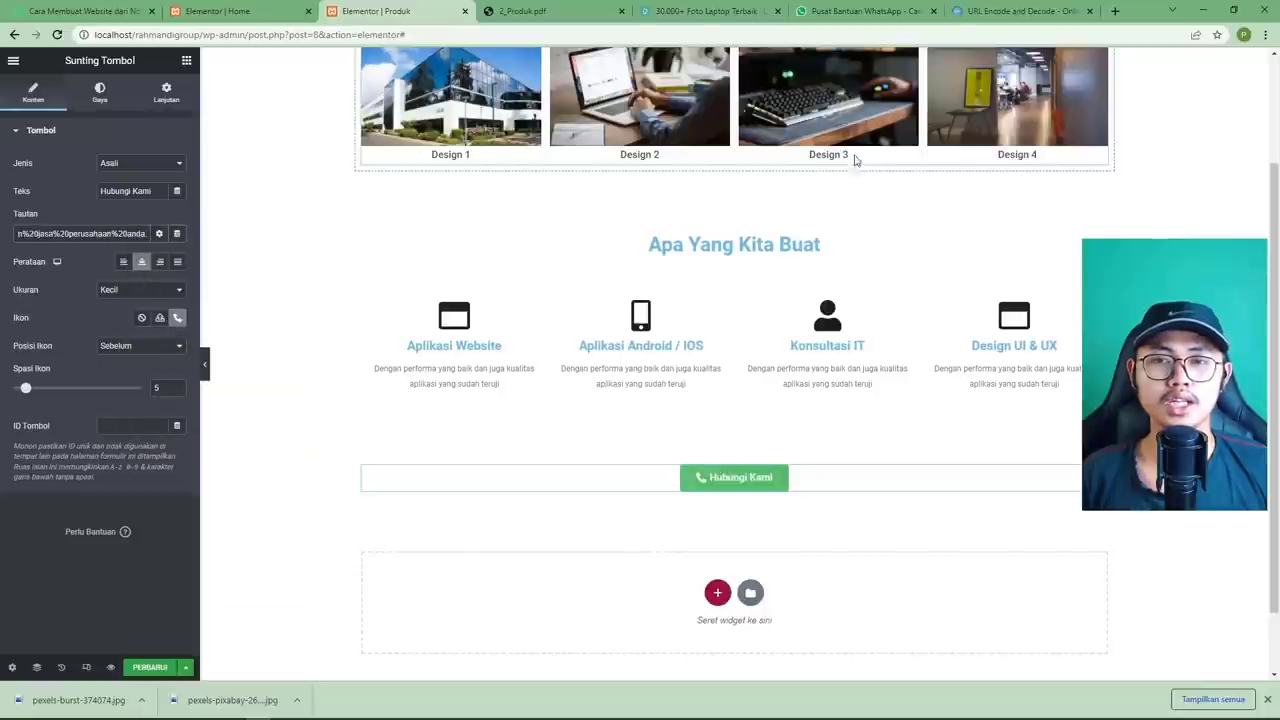
Check the link against the encoder and the WhatsApp example, then update the Produk page.
{"action": "left_click", "coordinate": [1010, 11]}
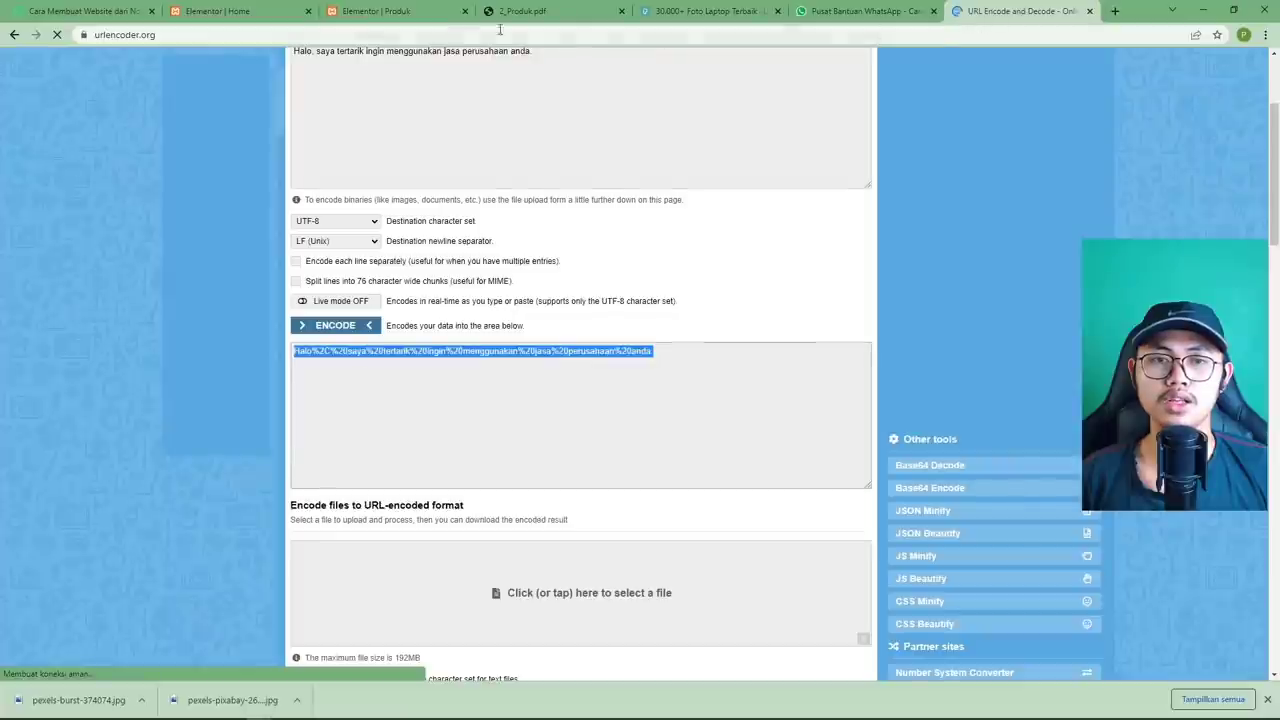
{"action": "left_click", "coordinate": [404, 18]}
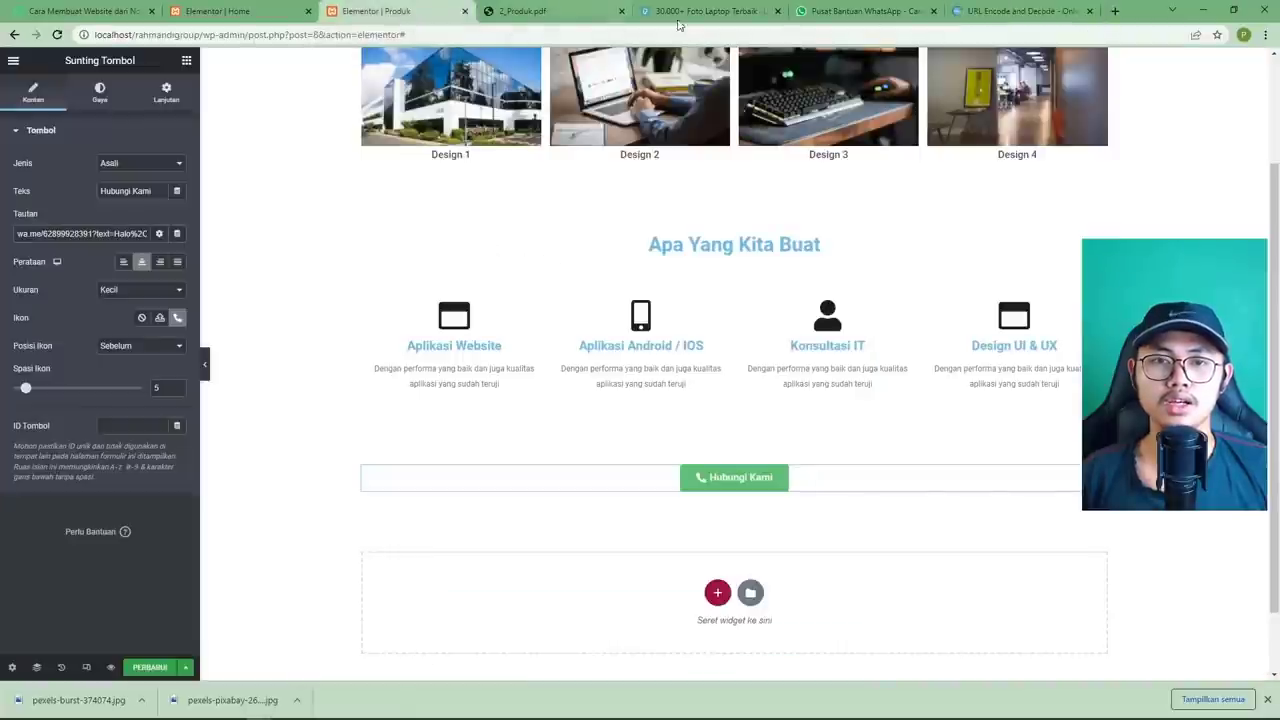
{"action": "left_click", "coordinate": [847, 17]}
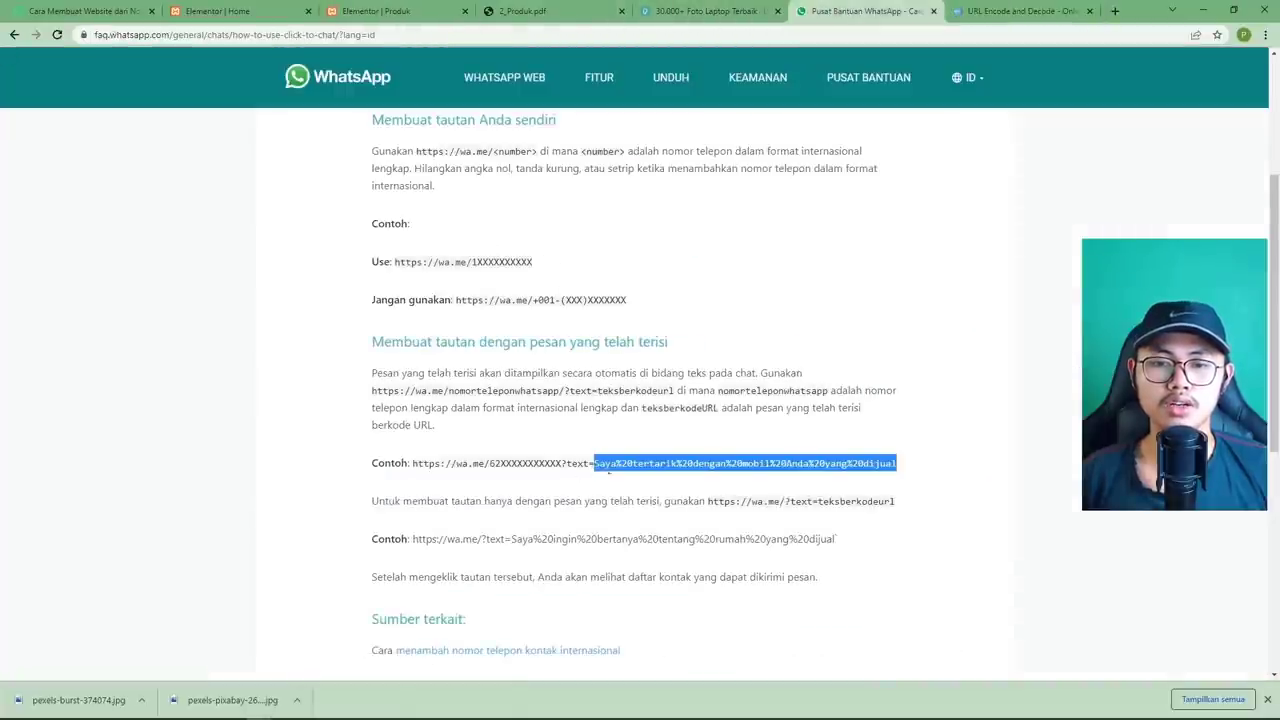
{"action": "left_click", "coordinate": [372, 12]}
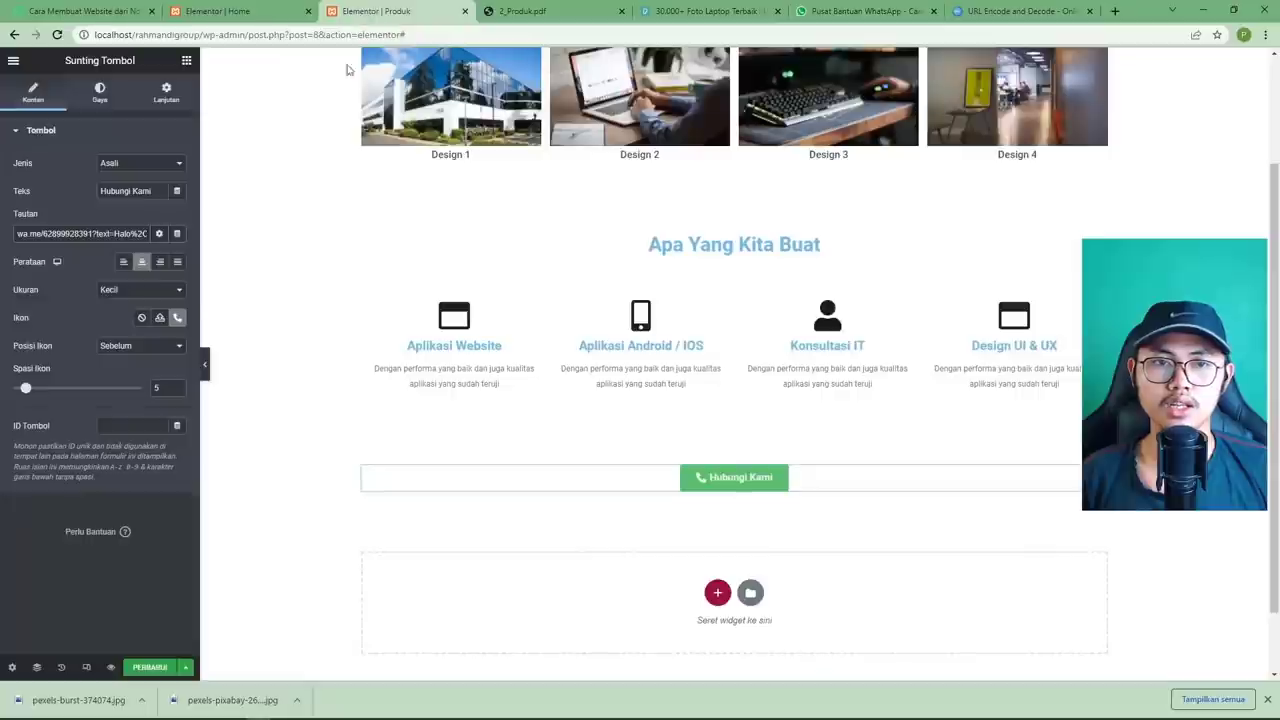
{"action": "left_click", "coordinate": [150, 667]}
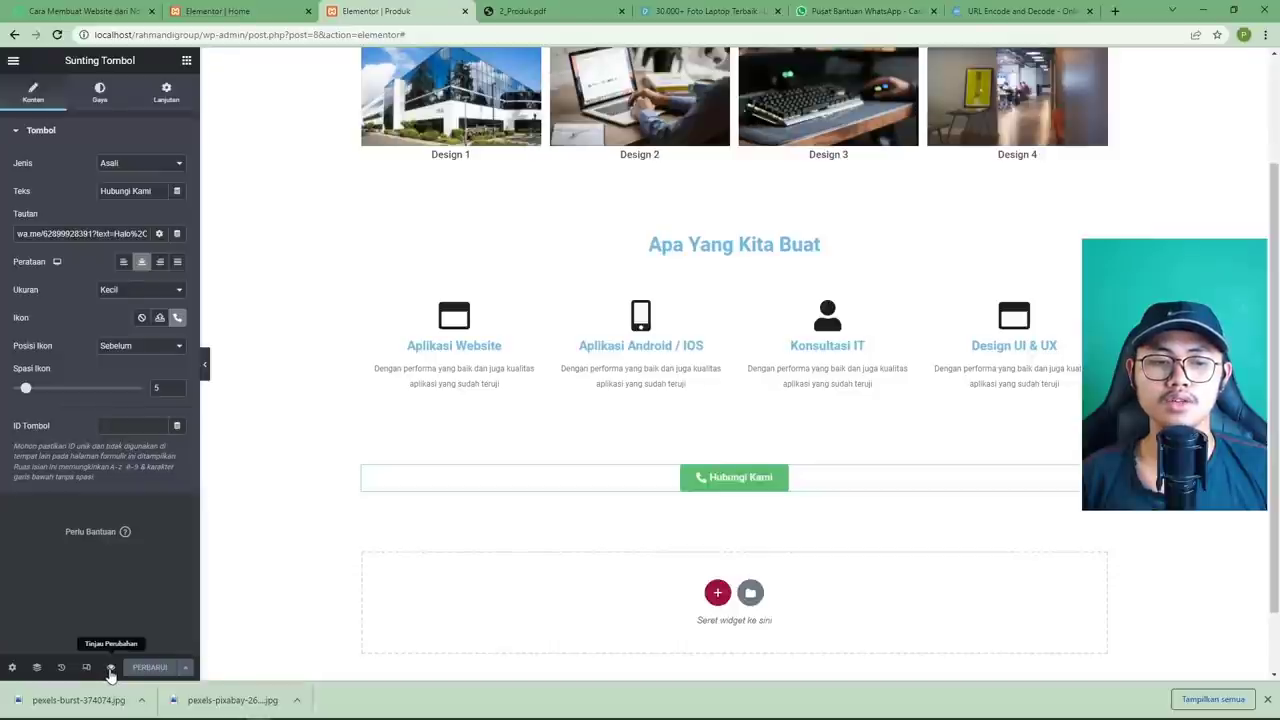
Preview the saved page and test that Hubungi Kami opens WhatsApp with the greeting pre-filled.
{"action": "left_click", "coordinate": [111, 669]}
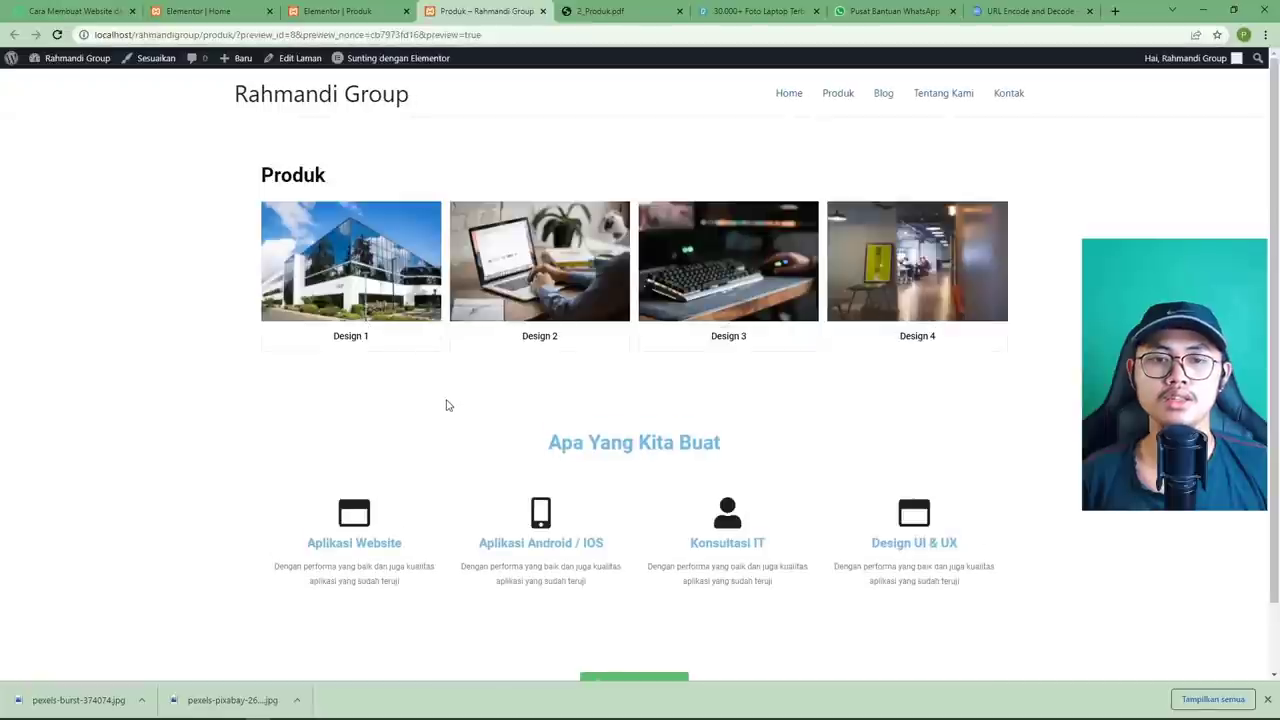
{"action": "scroll", "coordinate": [448, 399], "scroll_direction": "down", "scroll_amount": 2}
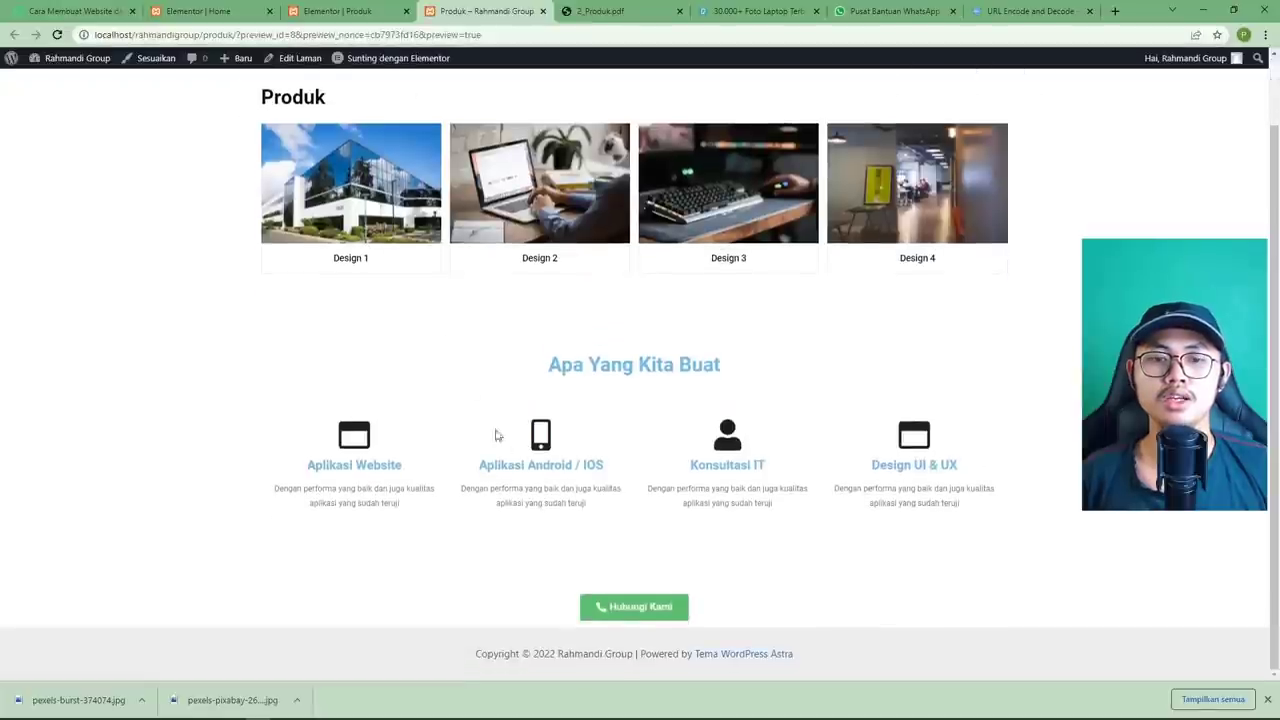
{"action": "left_click", "coordinate": [627, 609]}
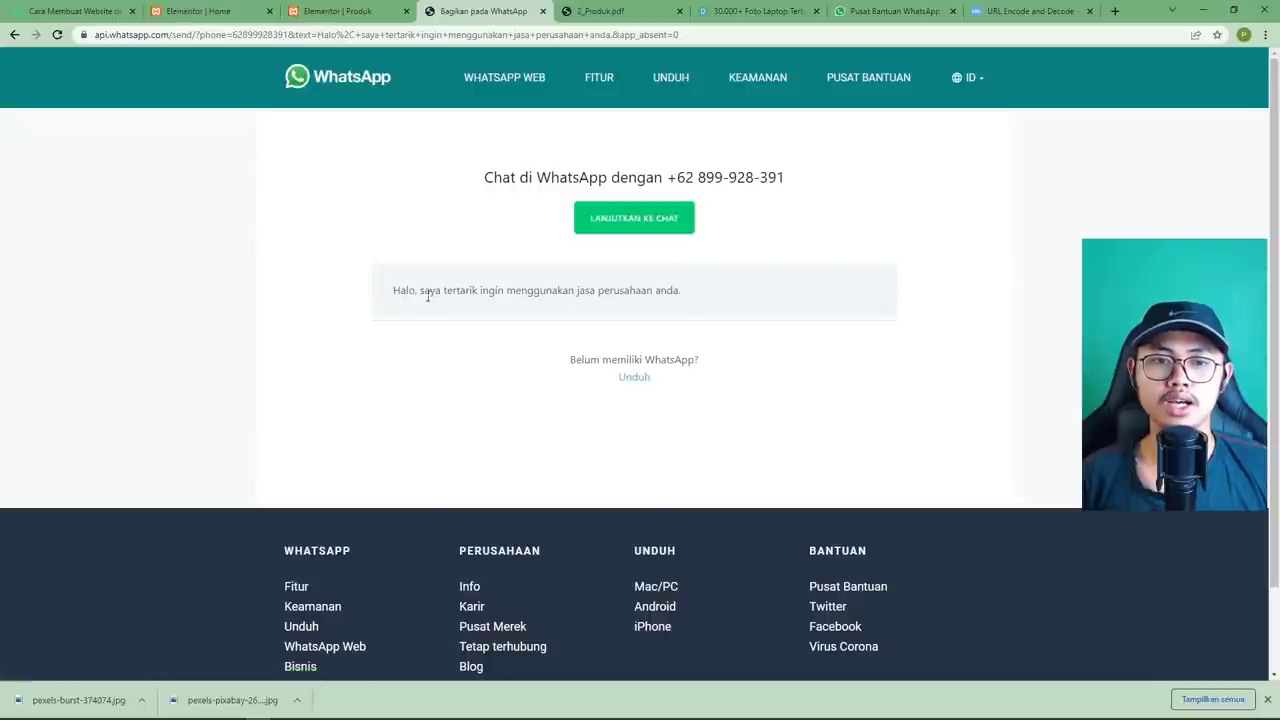
{"action": "mouse_move", "coordinate": [393, 290]}
{"action": "left_mouse_down"}
{"action": "mouse_move", "coordinate": [717, 305]}
{"action": "mouse_move", "coordinate": [714, 294]}
{"action": "mouse_move", "coordinate": [376, 293]}
{"action": "left_mouse_up"}
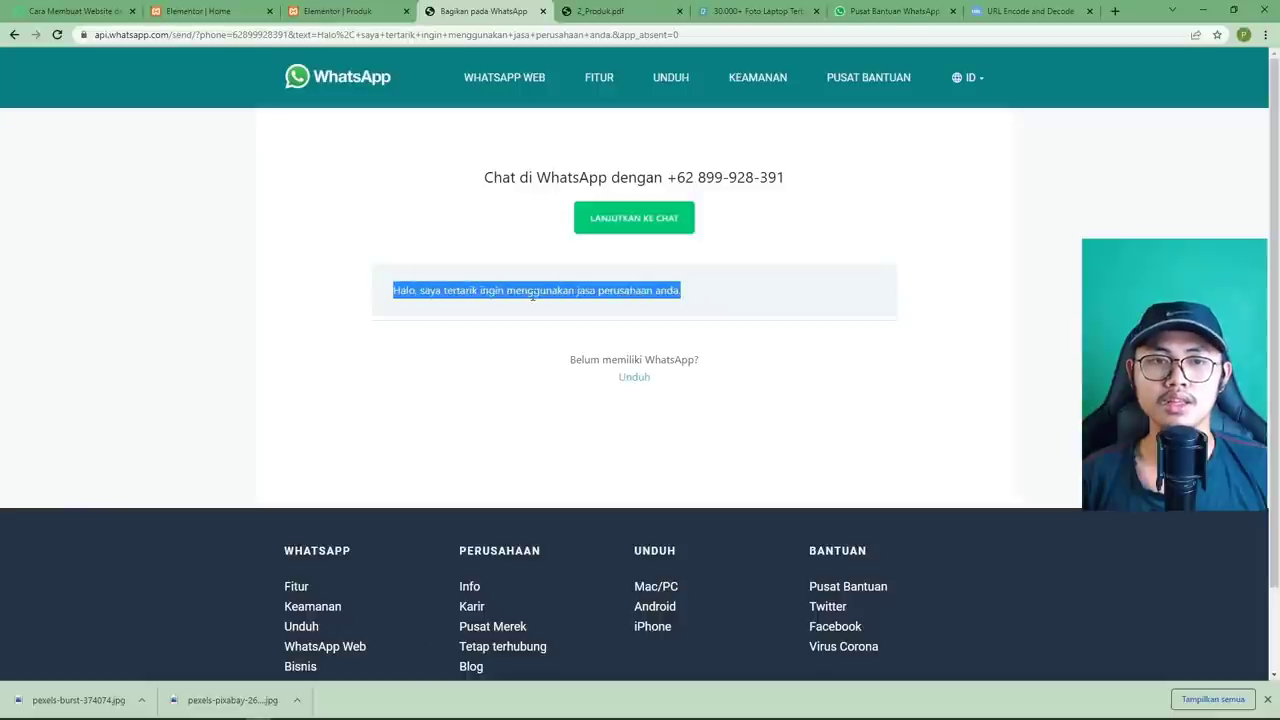
{"action": "left_click", "coordinate": [532, 294]}
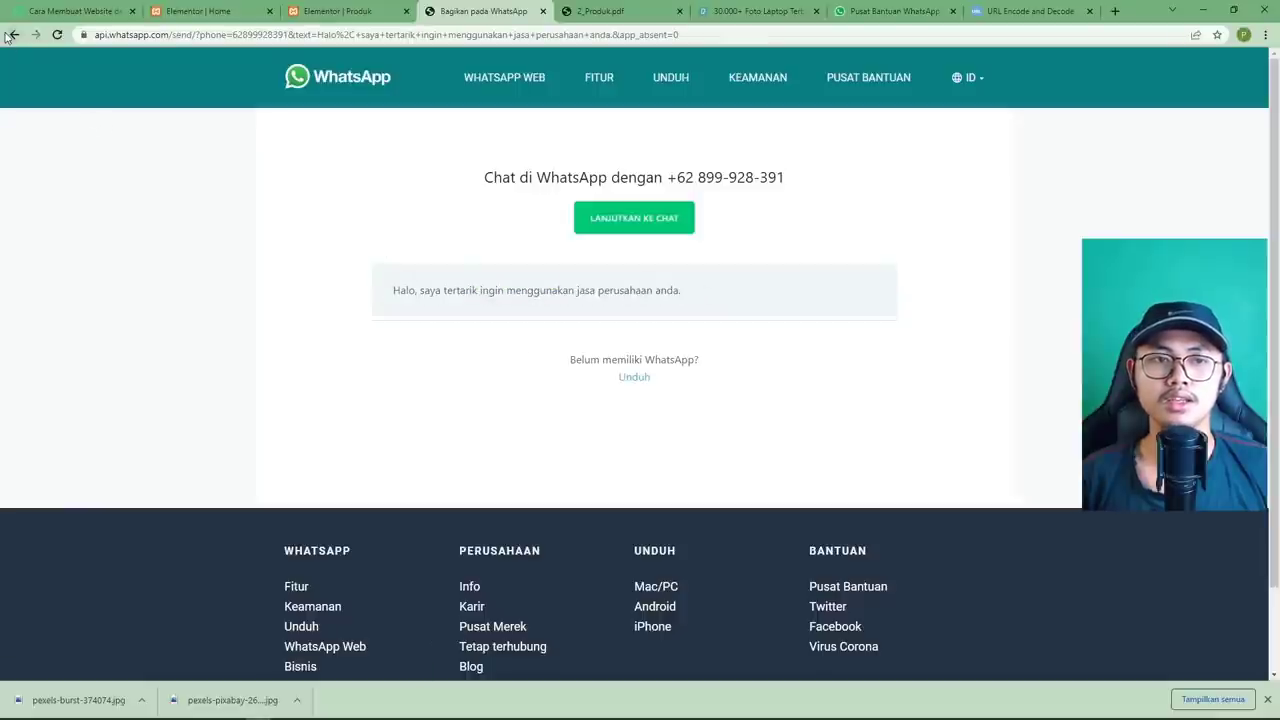
Return to the Produk page preview after glancing at the 2_Produk.pdf reference.
{"action": "left_click", "coordinate": [14, 34]}
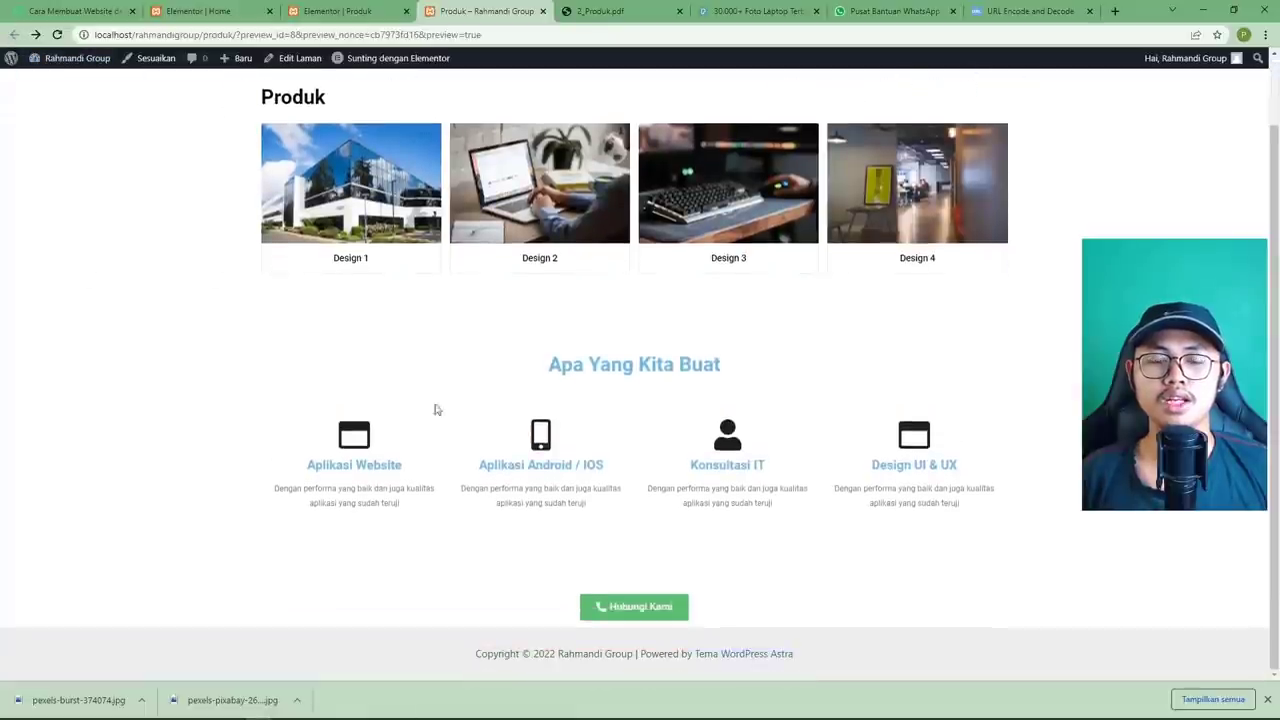
{"action": "left_click", "coordinate": [594, 12]}
{"action": "left_click", "coordinate": [497, 12]}
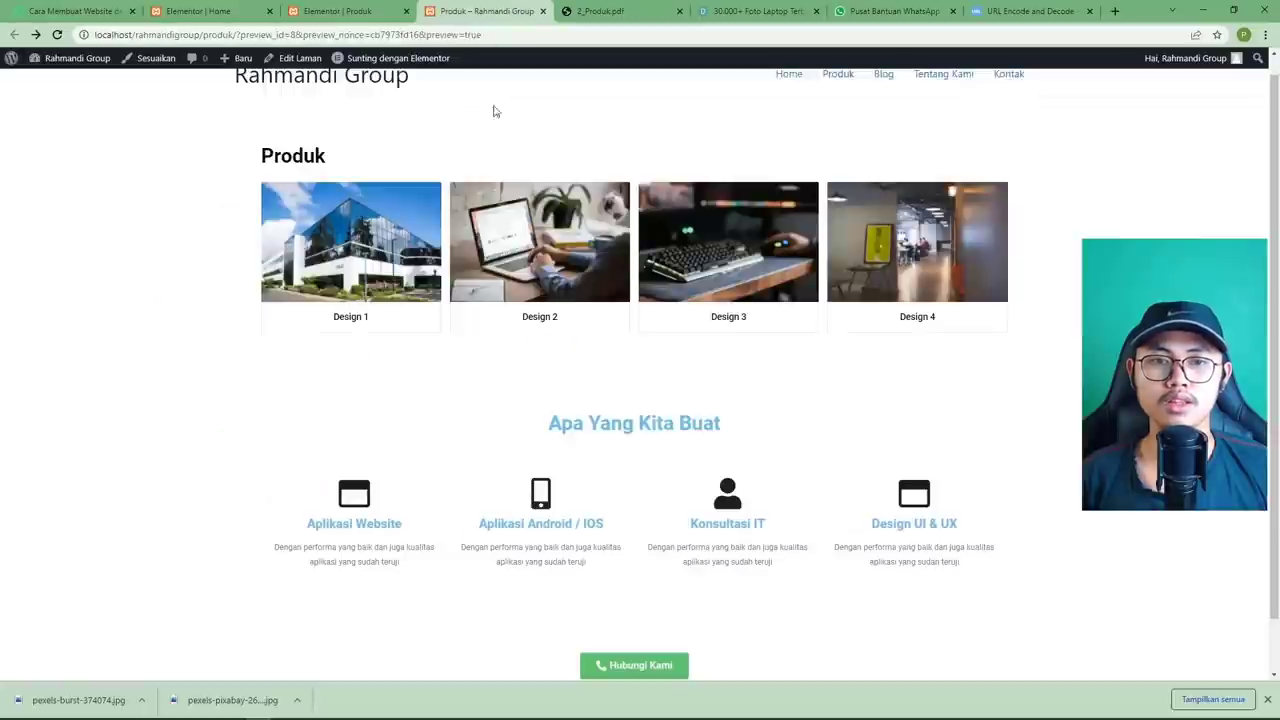
{"action": "scroll", "coordinate": [505, 255], "scroll_direction": "down", "scroll_amount": 1}
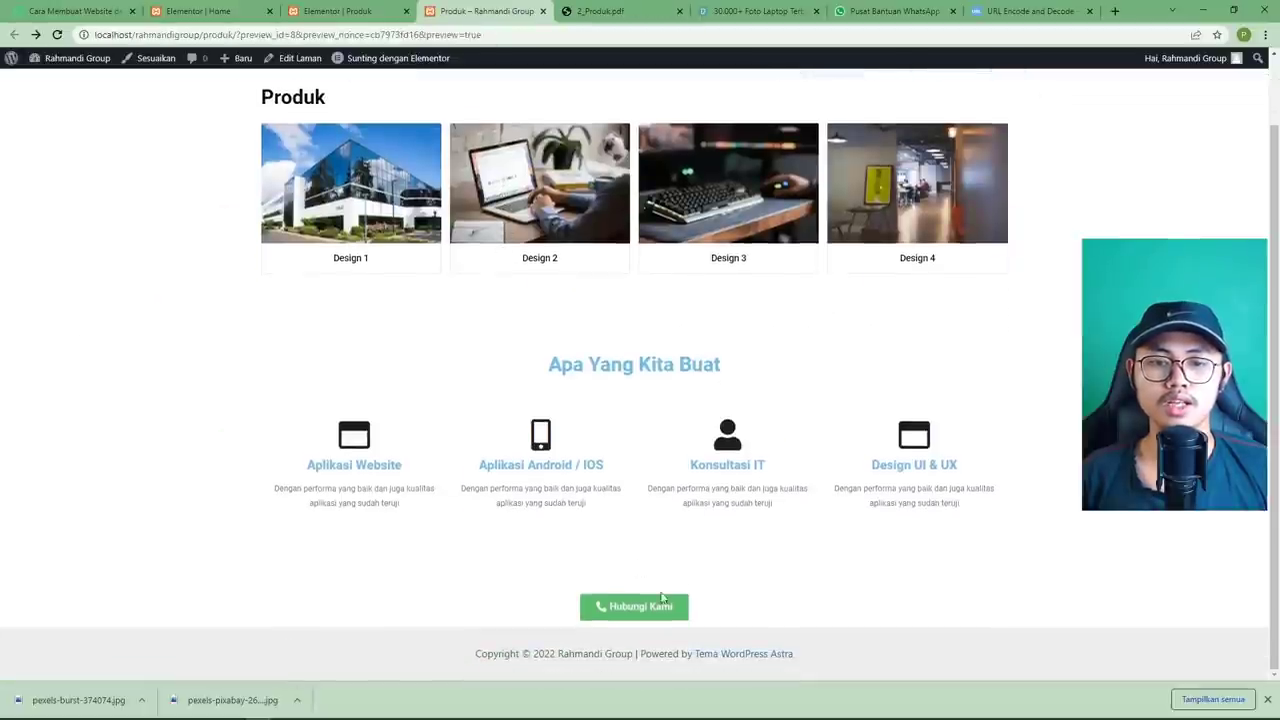
Set margin 5 above and below the Hubungi Kami section, save, and view the preview.
{"action": "left_click", "coordinate": [362, 18]}
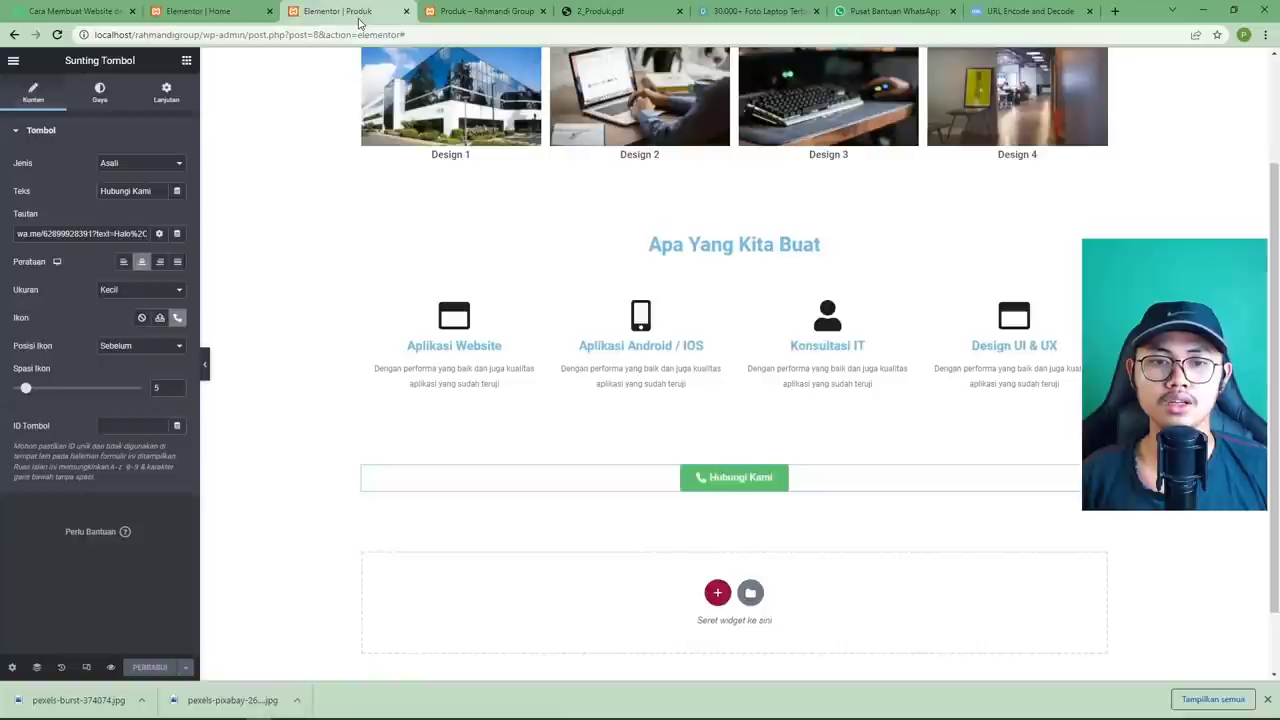
{"action": "left_click", "coordinate": [735, 451]}
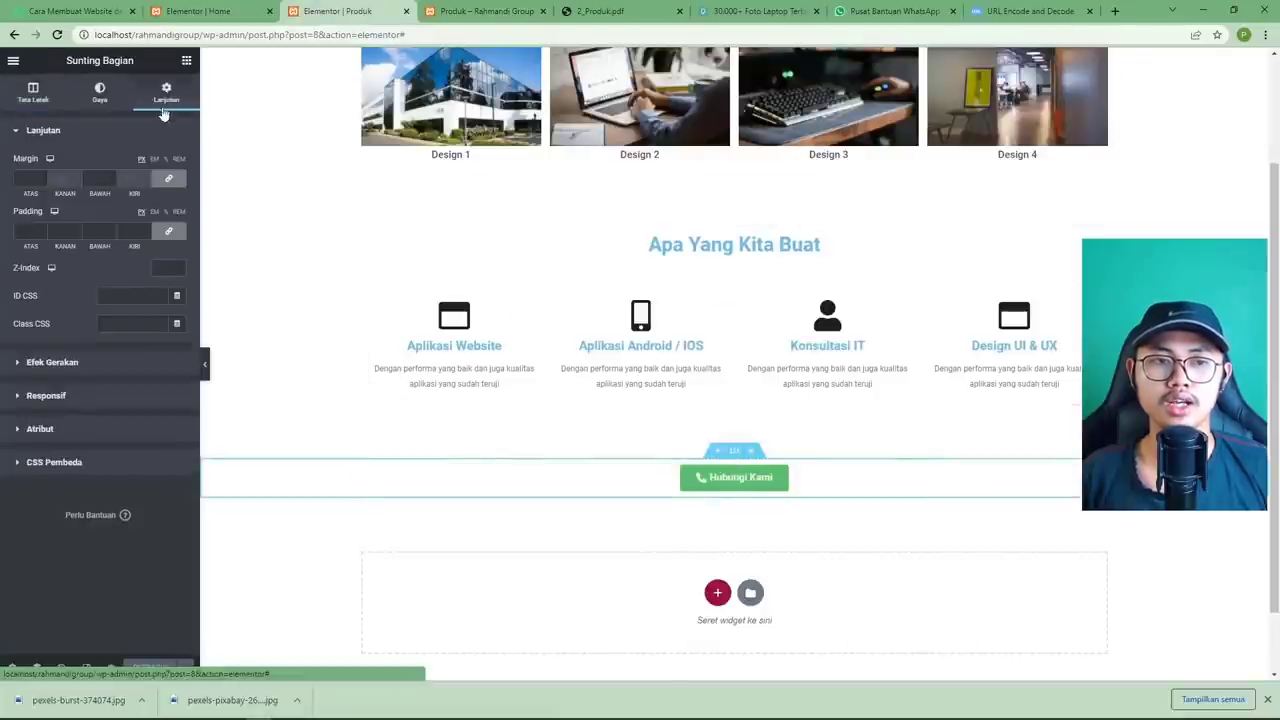
{"action": "left_click", "coordinate": [166, 162]}
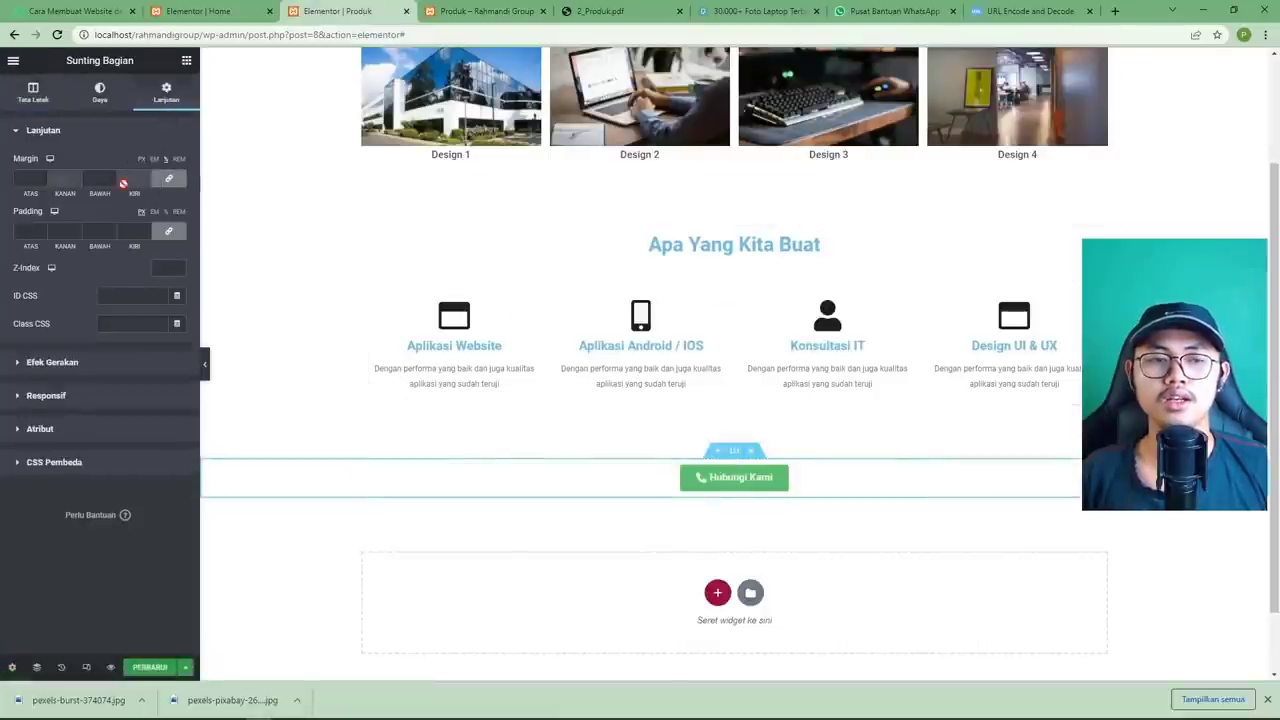
{"action": "left_click", "coordinate": [17, 178]}
{"action": "type", "text": "5"}
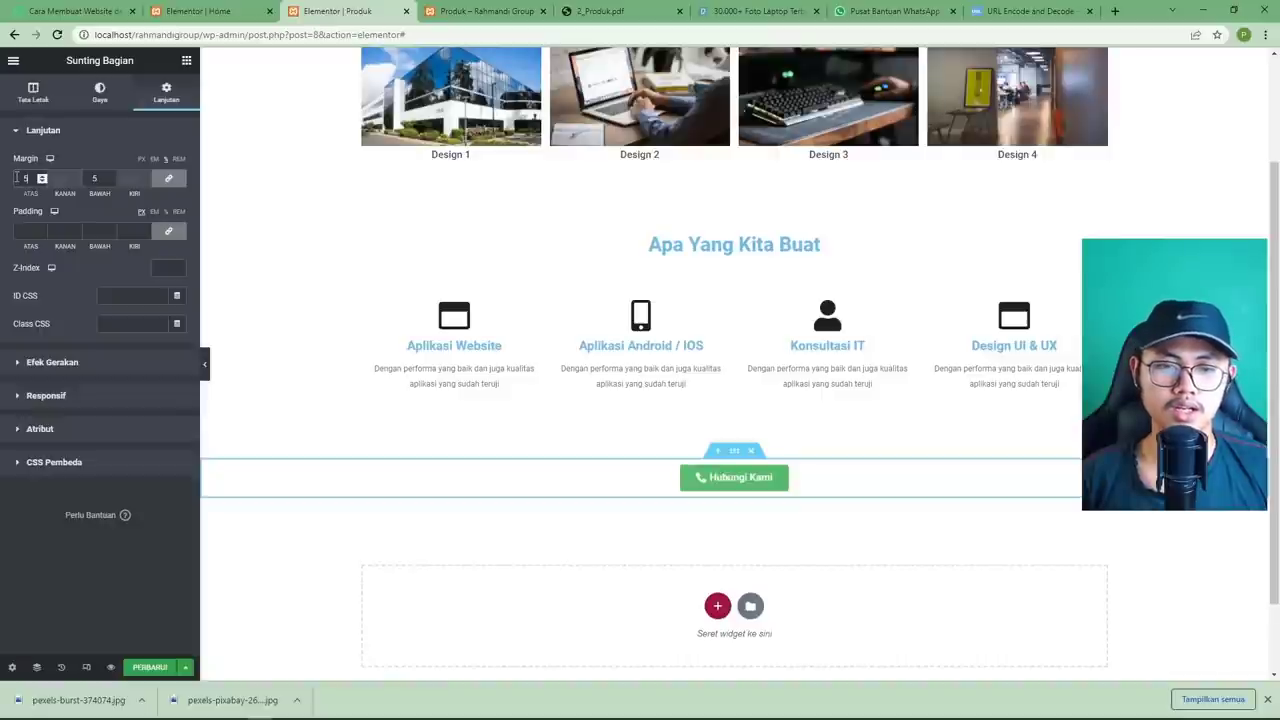
{"action": "left_click", "coordinate": [145, 666]}
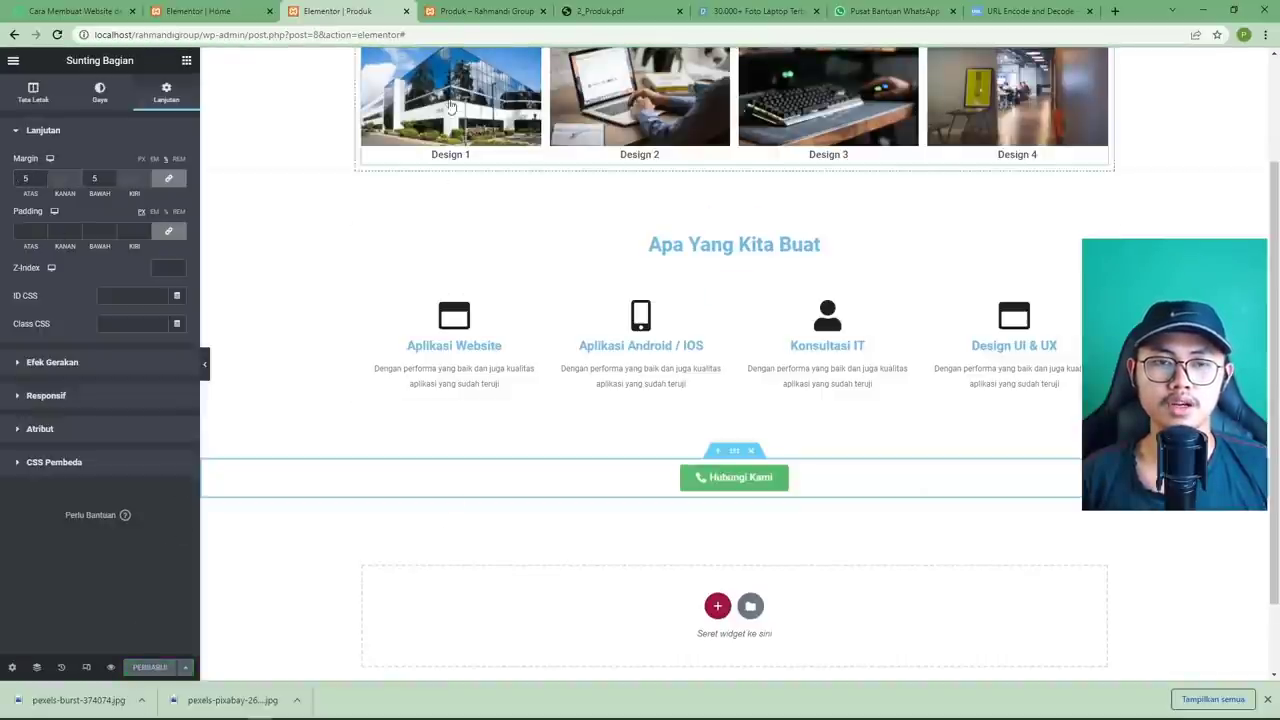
{"action": "left_click", "coordinate": [467, 12]}
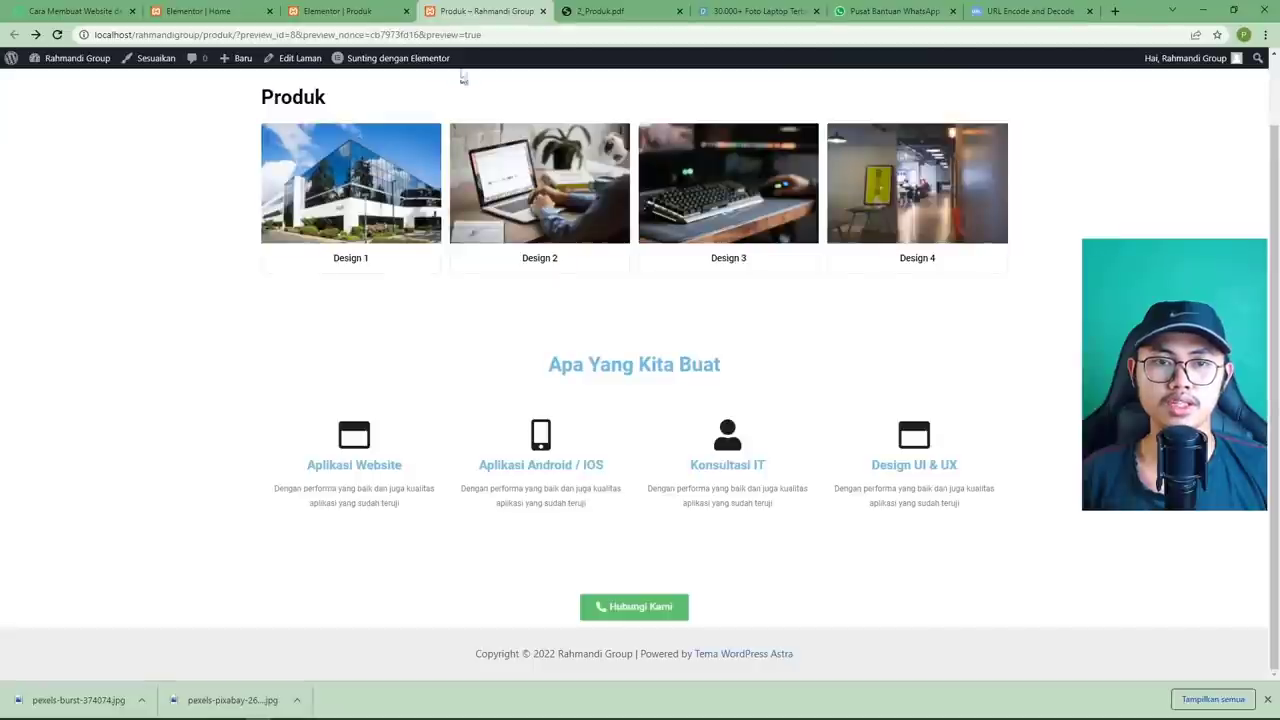
Reload the Produk preview and scroll through it to check the new spacing.
{"action": "left_click", "coordinate": [57, 35]}
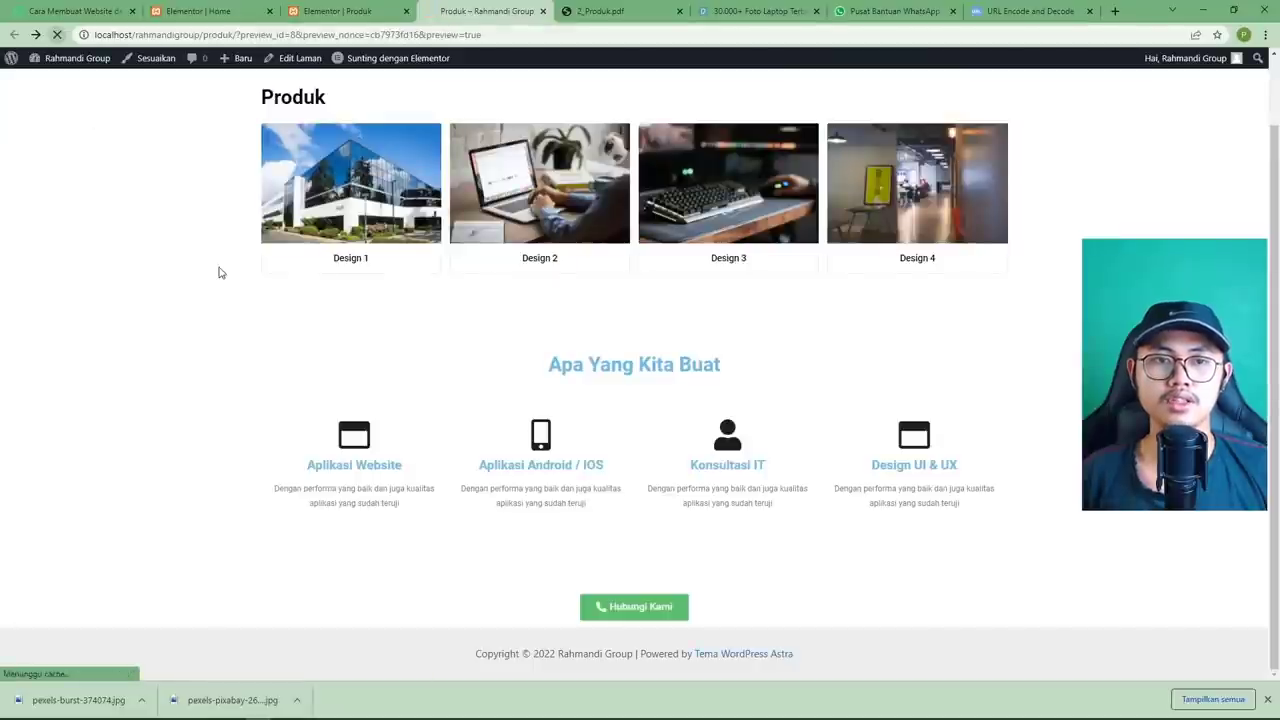
{"action": "scroll", "coordinate": [243, 289], "scroll_direction": "down", "scroll_amount": 2}
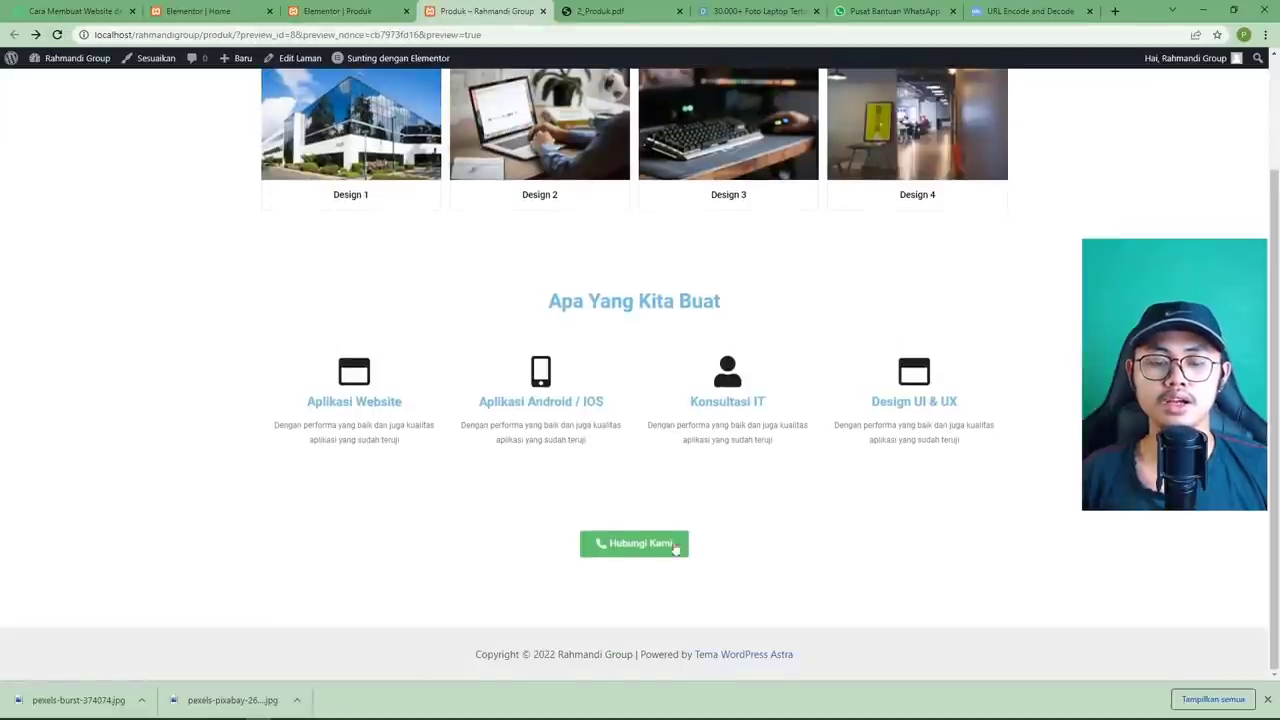
{"action": "scroll", "coordinate": [740, 531], "scroll_direction": "up", "scroll_amount": 2}
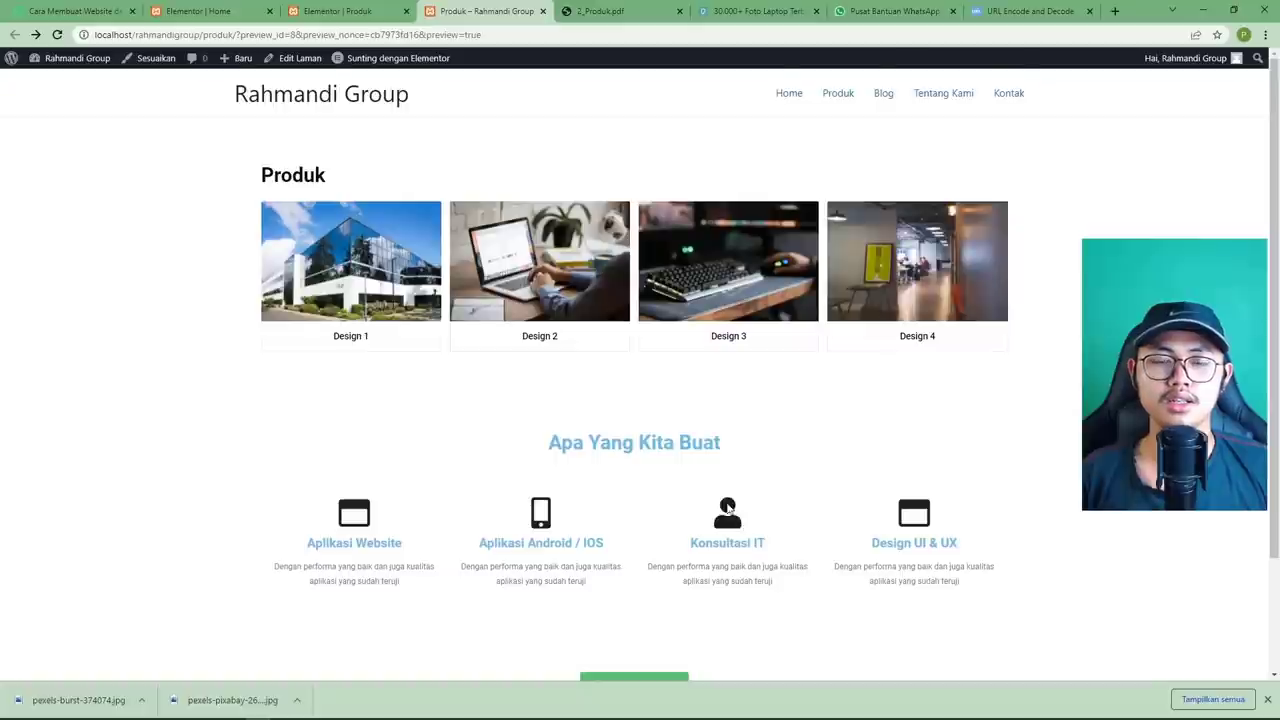
{"action": "scroll", "coordinate": [730, 506], "scroll_direction": "down", "scroll_amount": 2}
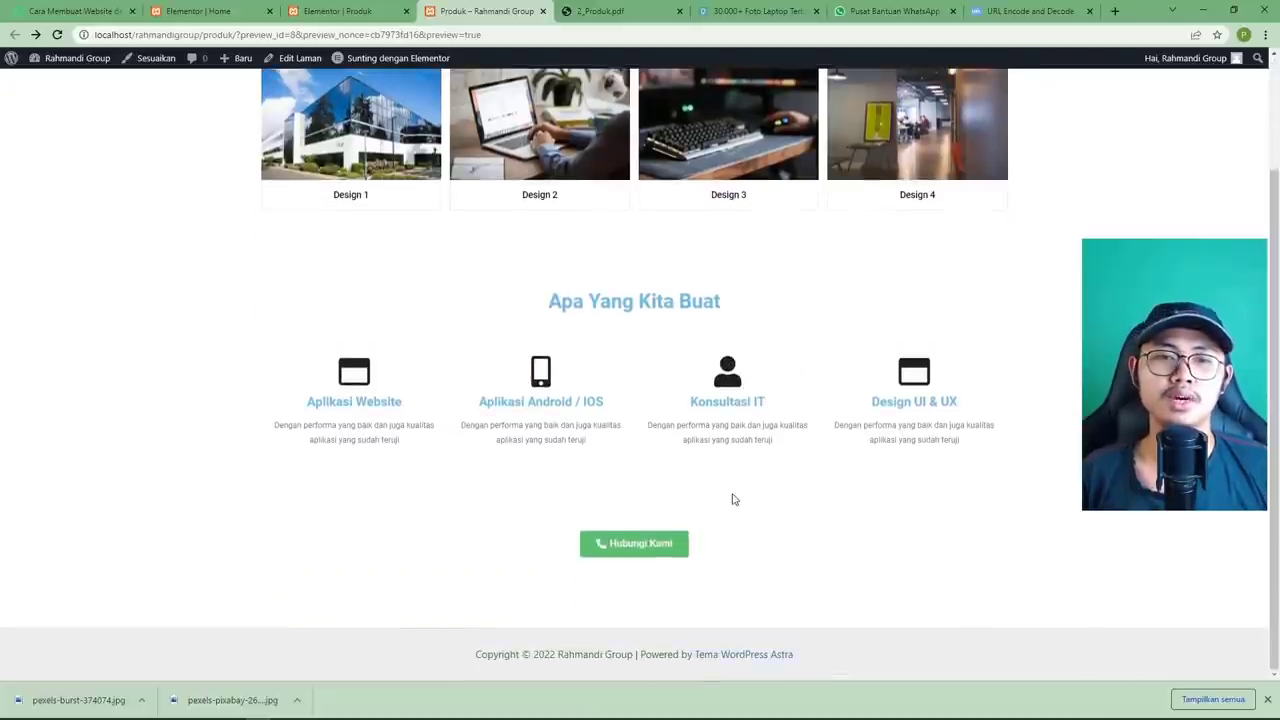
{"action": "scroll", "coordinate": [732, 499], "scroll_direction": "up", "scroll_amount": 2}
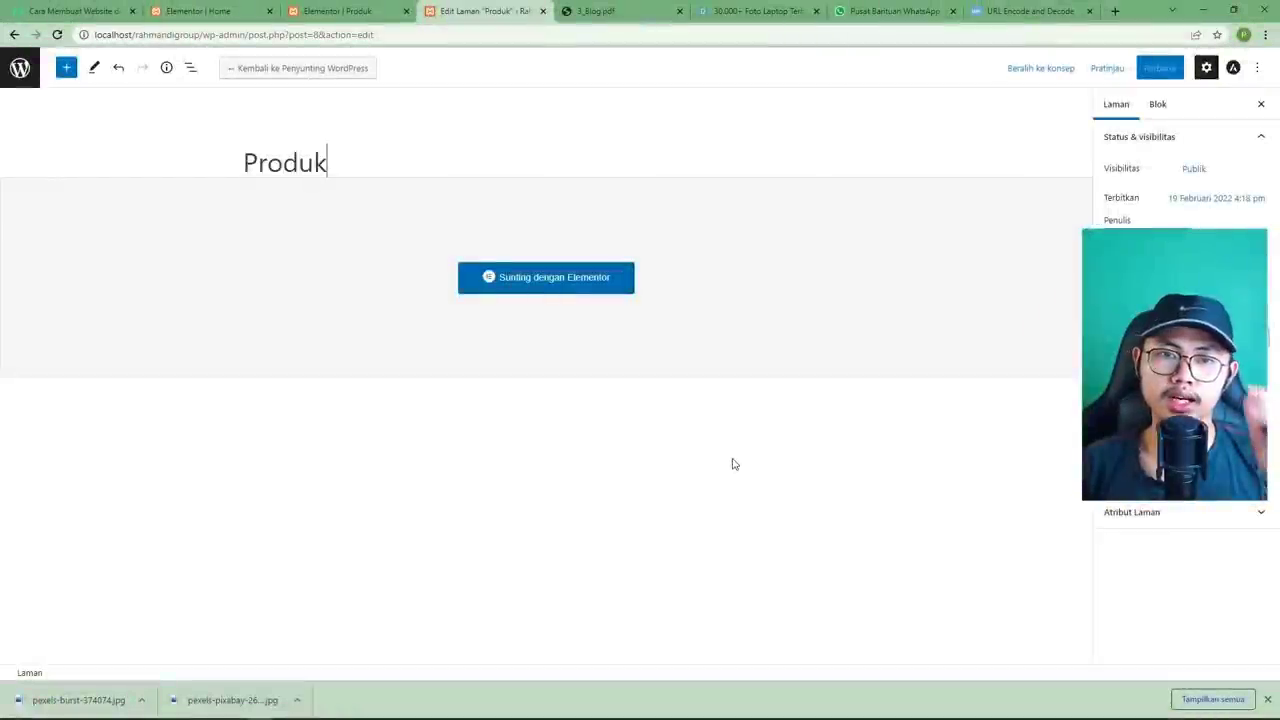
Close the WhatsApp FAQ and URL encoder tabs and dismiss the recent downloads list.
{"action": "left_click", "coordinate": [593, 18]}
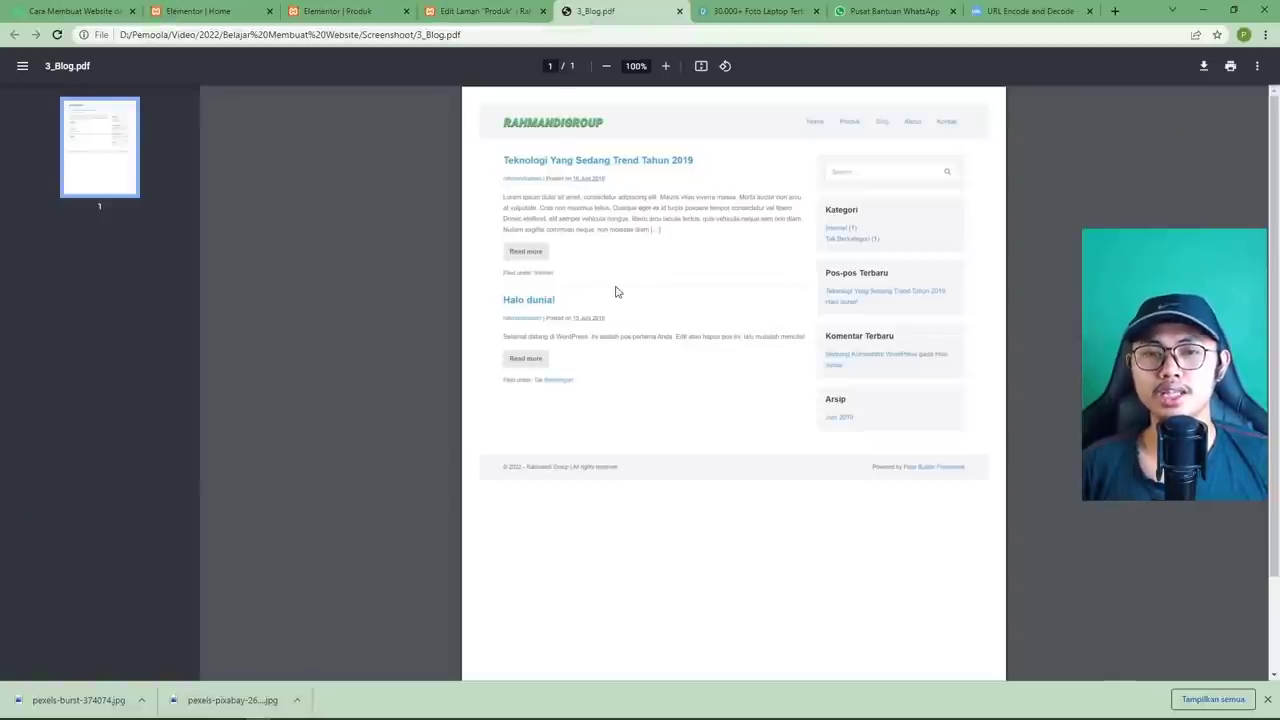
{"action": "left_click", "coordinate": [880, 18]}
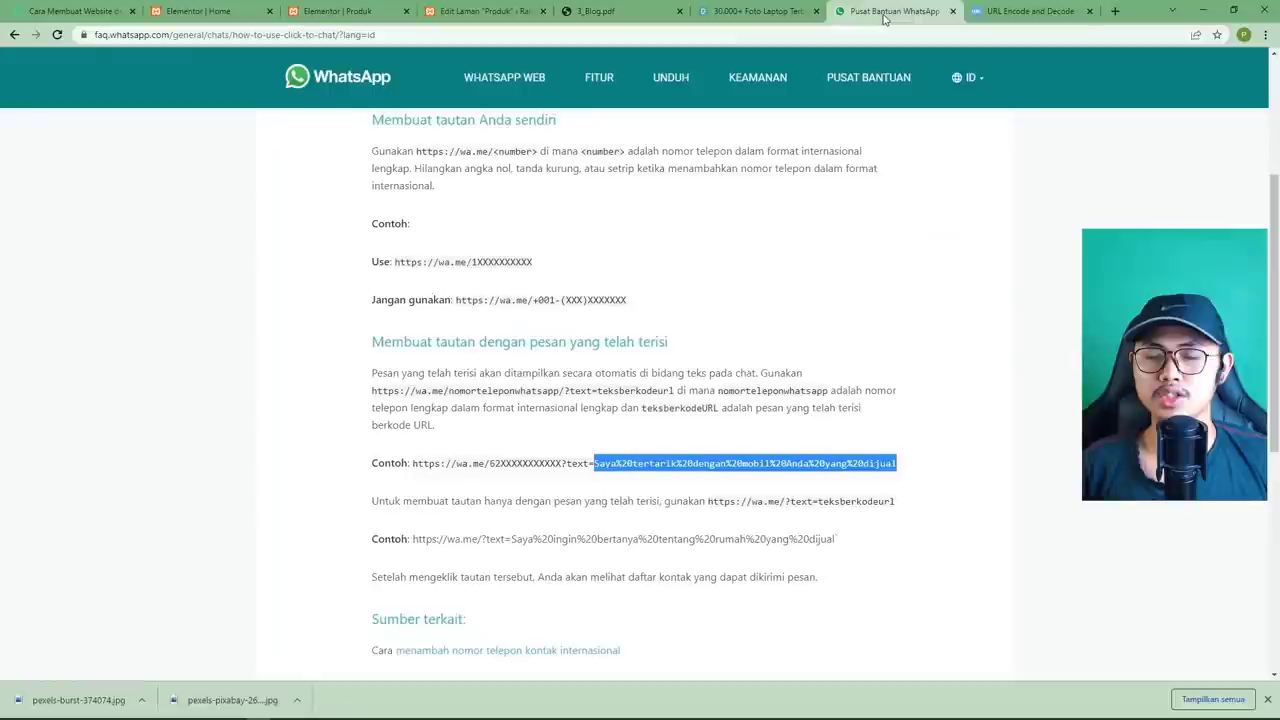
{"action": "left_click", "coordinate": [952, 14]}
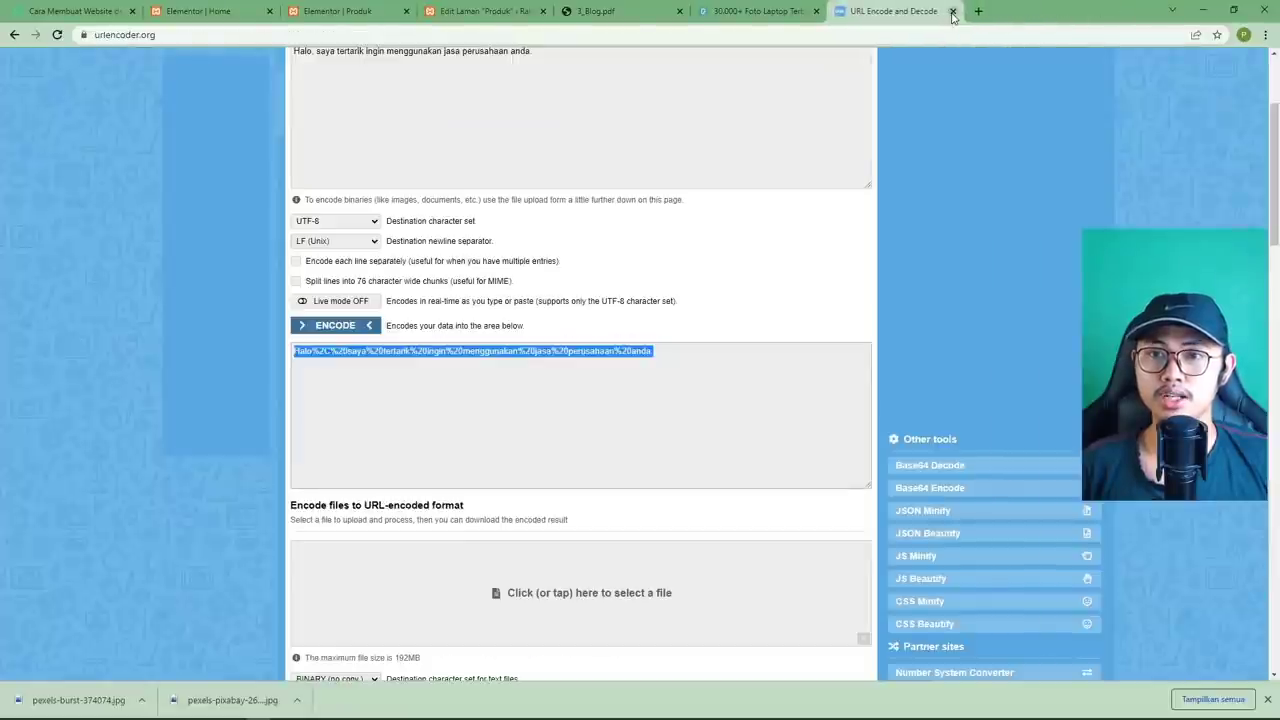
{"action": "left_click", "coordinate": [952, 14]}
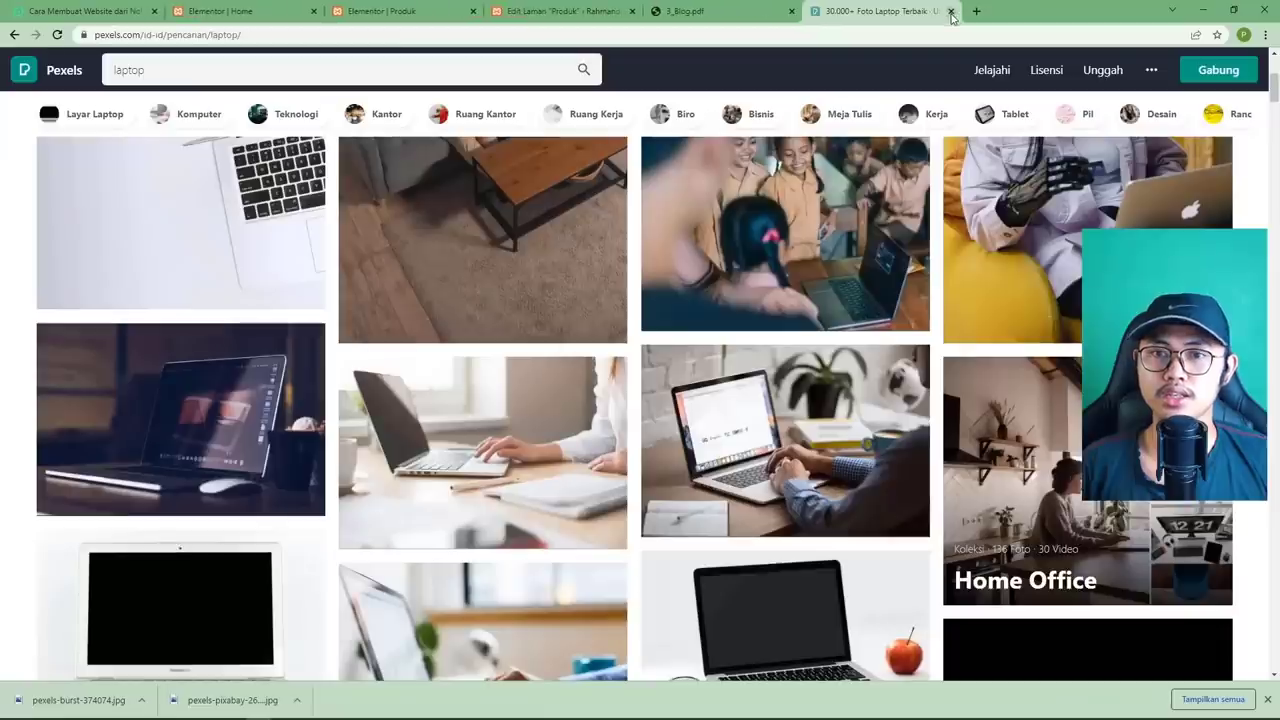
{"action": "left_click", "coordinate": [712, 18]}
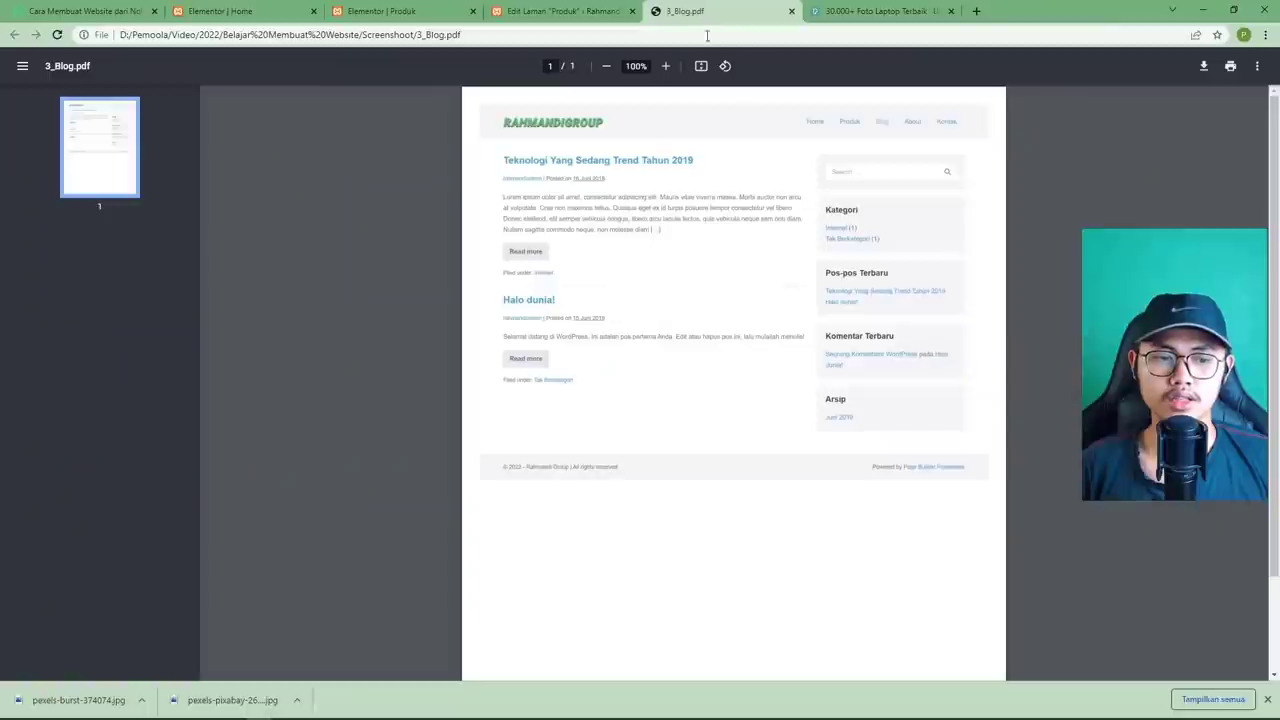
{"action": "left_click", "coordinate": [1268, 699]}
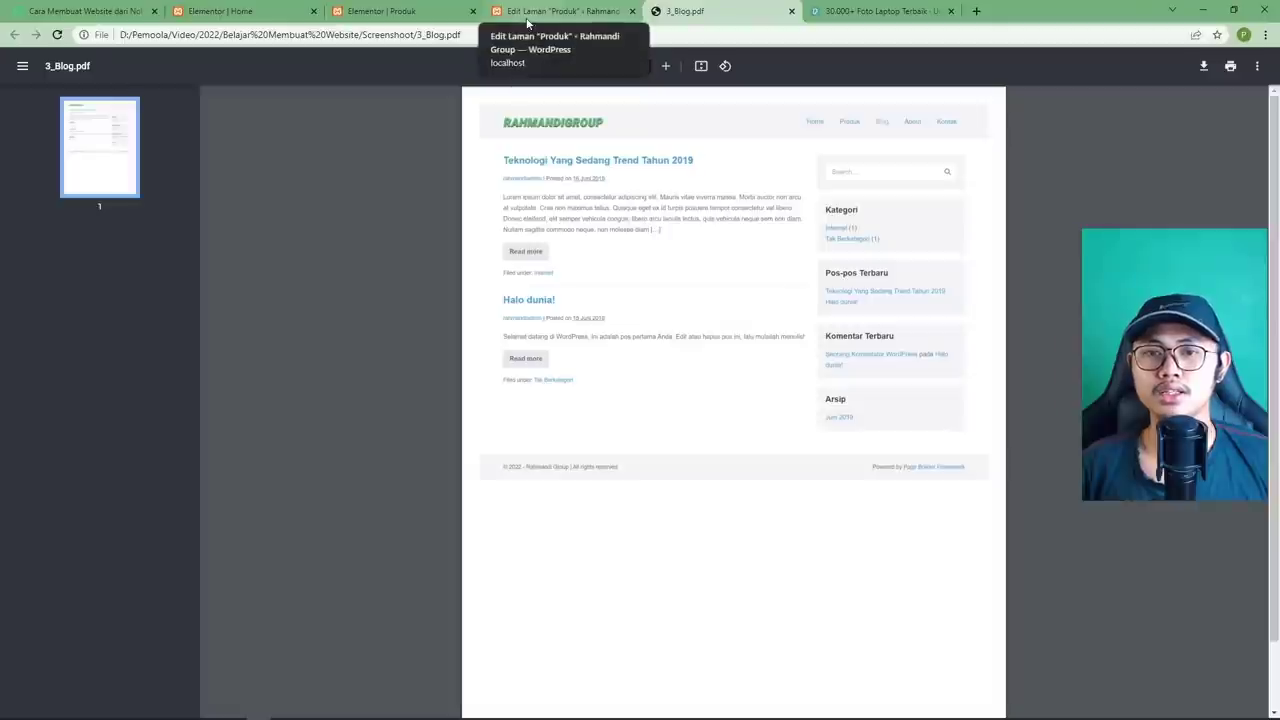
Close the Elementor Produk editor and Produk edit screen, ending on the Elementor Home editor.
{"action": "left_click", "coordinate": [400, 20]}
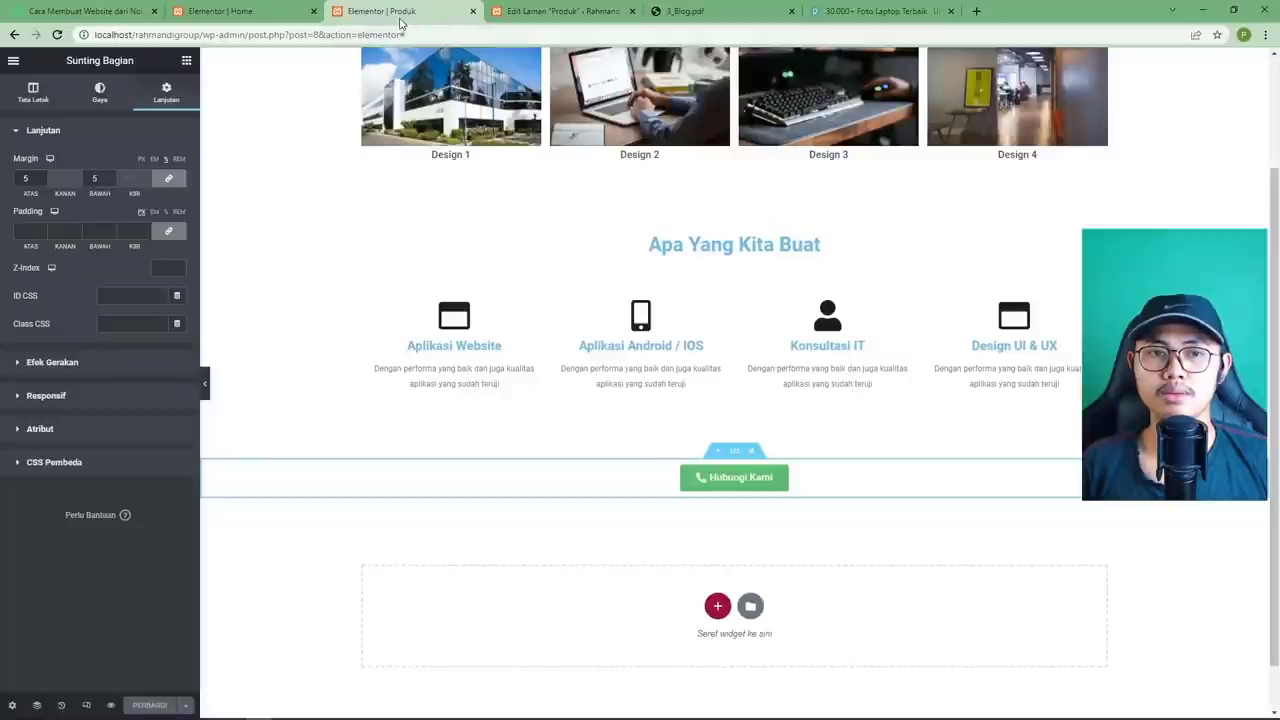
{"action": "left_click", "coordinate": [473, 11]}
{"action": "left_click", "coordinate": [473, 11]}
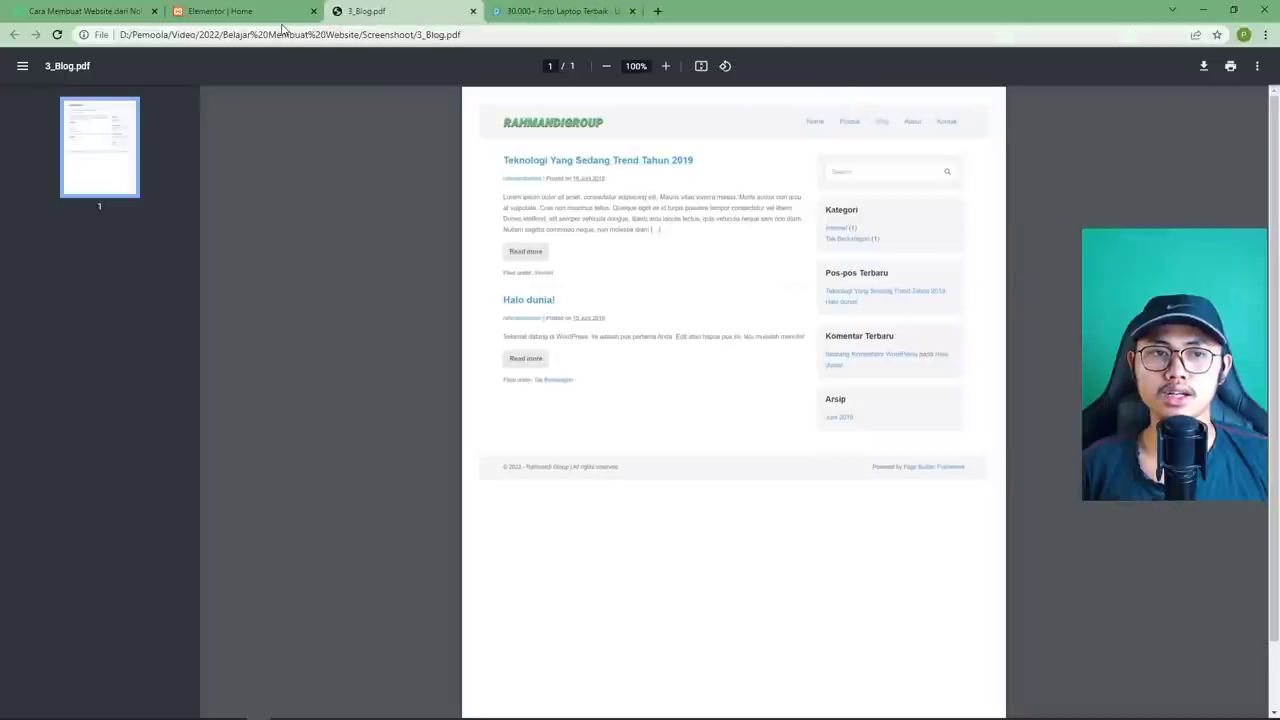
{"action": "left_click", "coordinate": [282, 18]}
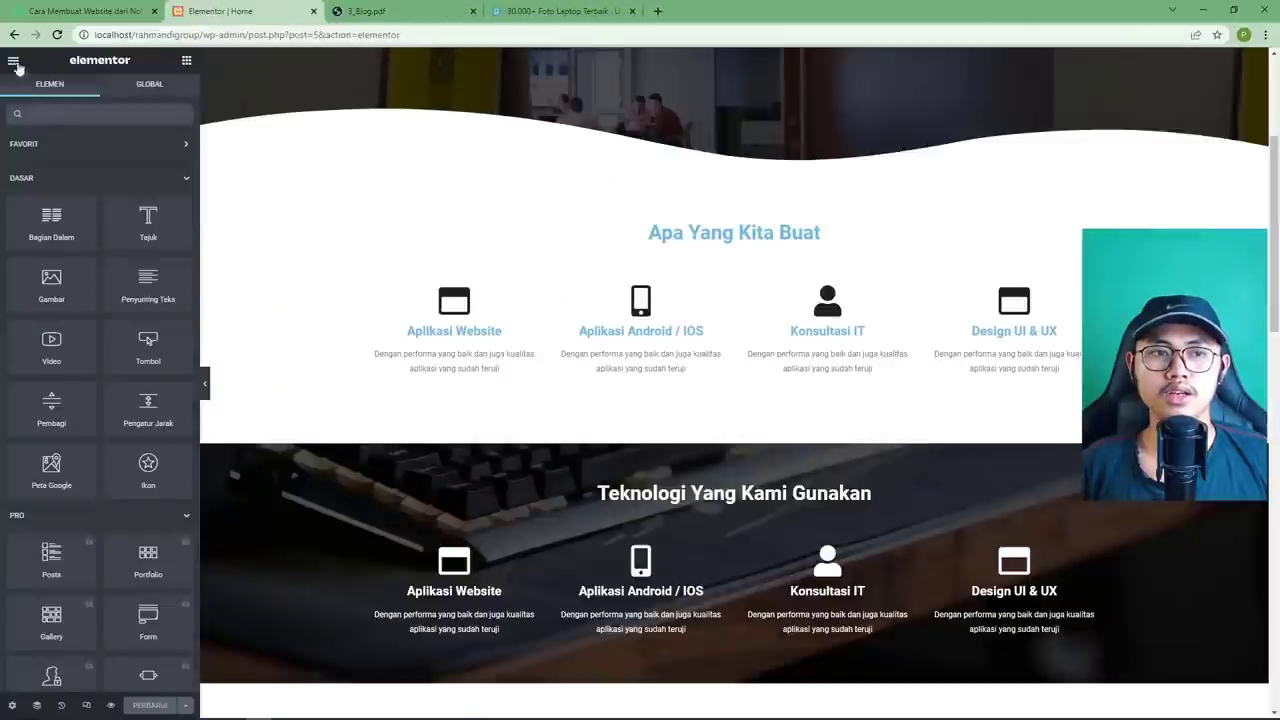
Load the site at localhost/rahmandigroup/ and open its Blog page.
{"action": "left_click_drag", "start_coordinate": [436, 34], "coordinate": [210, 47]}
{"action": "key", "text": "BackSpace"}
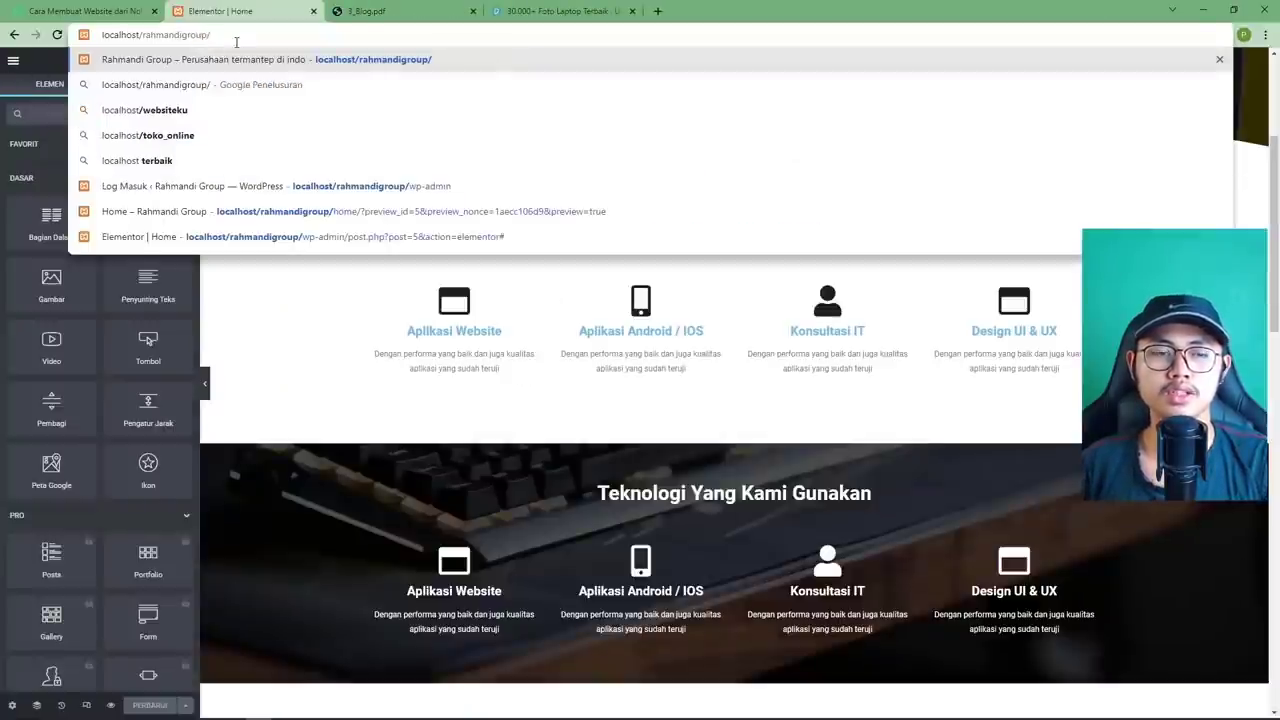
{"action": "key", "text": "Return"}
{"action": "double_click", "coordinate": [163, 36]}
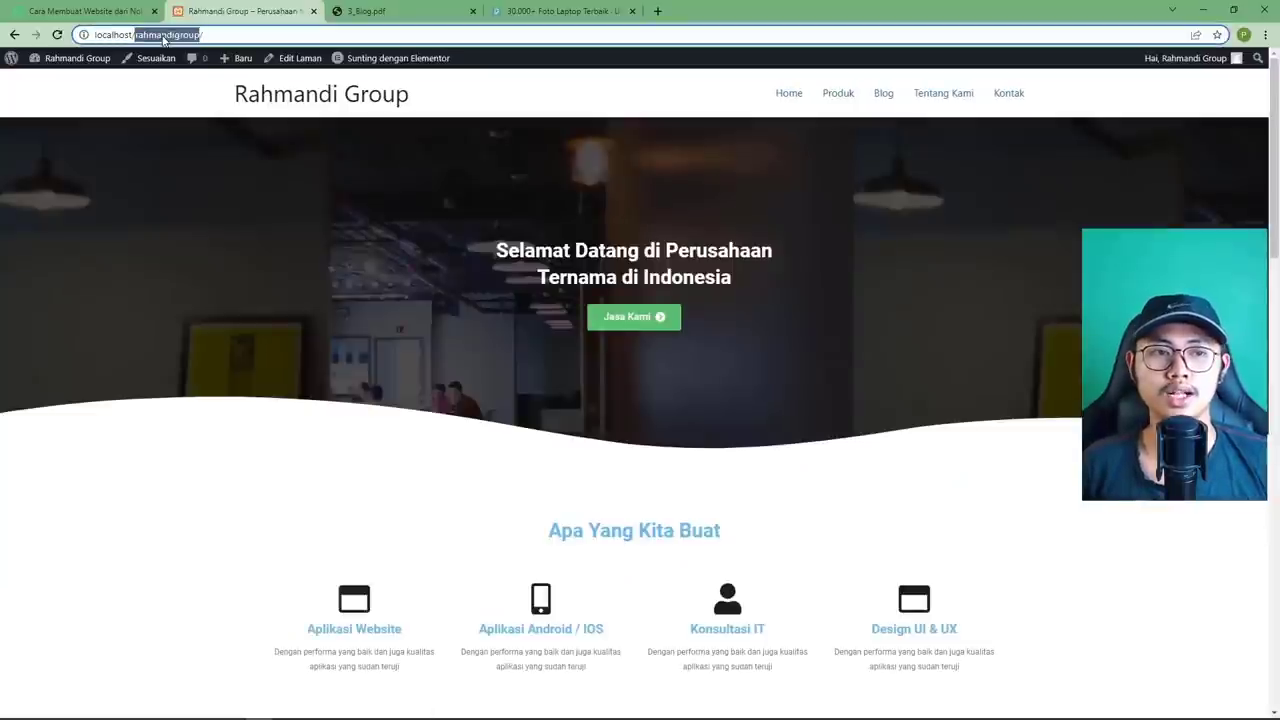
{"action": "left_click", "coordinate": [245, 212]}
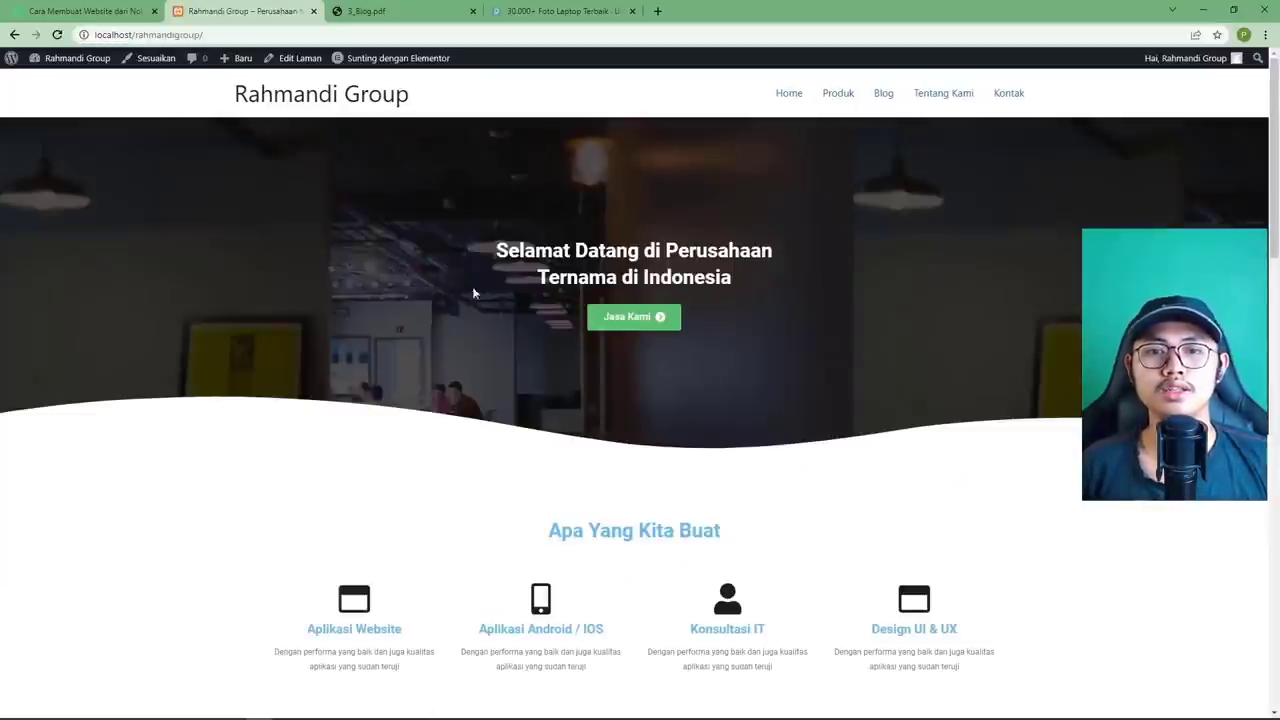
{"action": "left_click", "coordinate": [884, 96]}
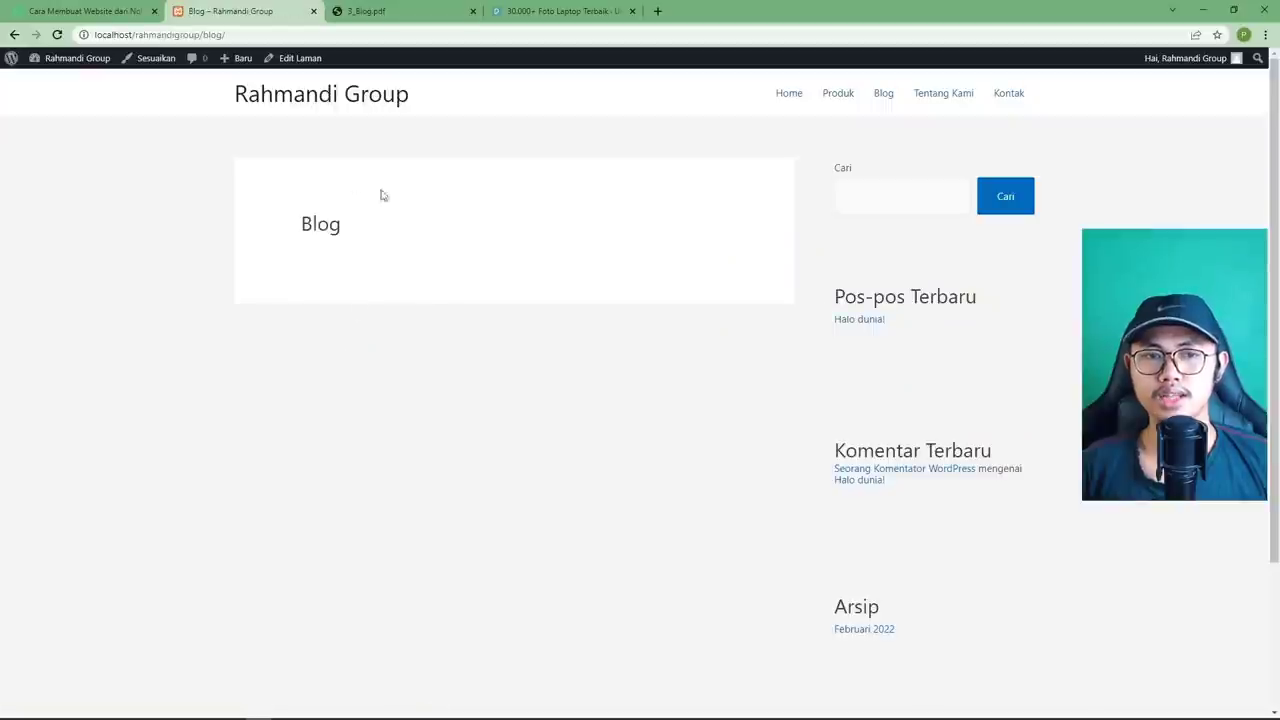
{"action": "scroll", "coordinate": [378, 357], "scroll_direction": "down", "scroll_amount": 1}
{"action": "scroll", "coordinate": [380, 365], "scroll_direction": "up", "scroll_amount": 1}
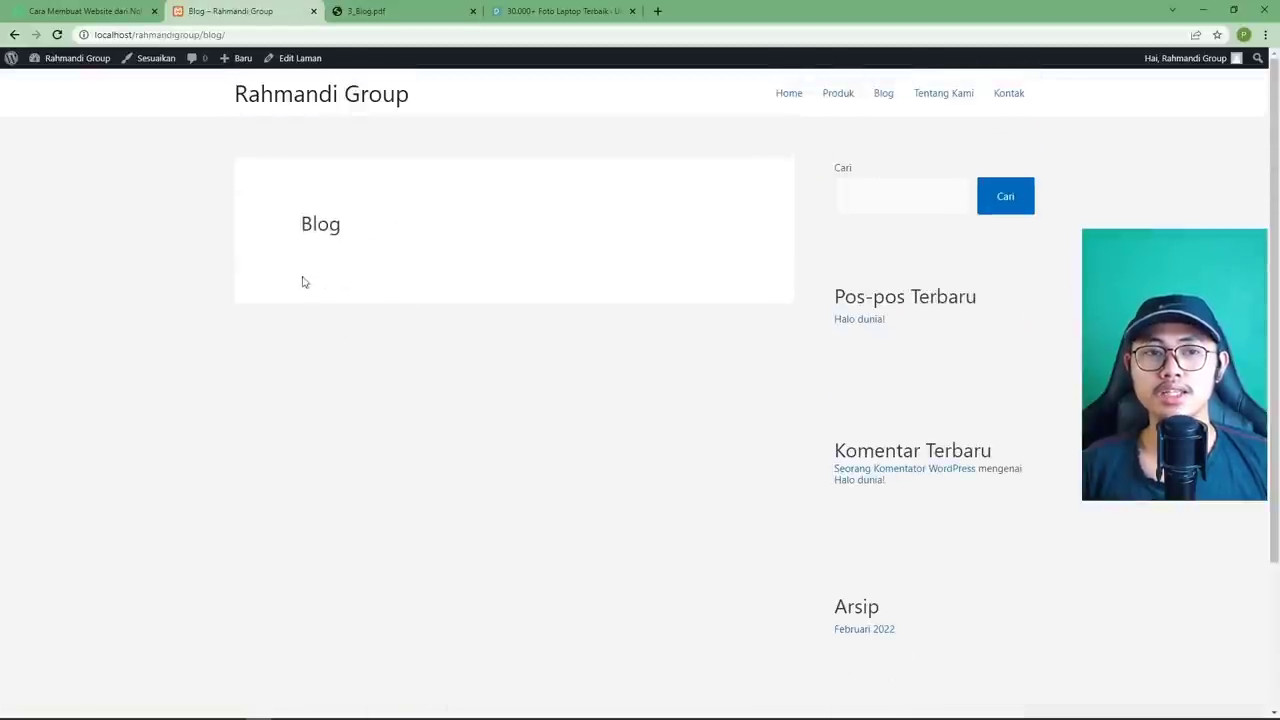
Open the Dasbor from the admin bar in a new tab and switch to it.
{"action": "mouse_move", "coordinate": [58, 62]}
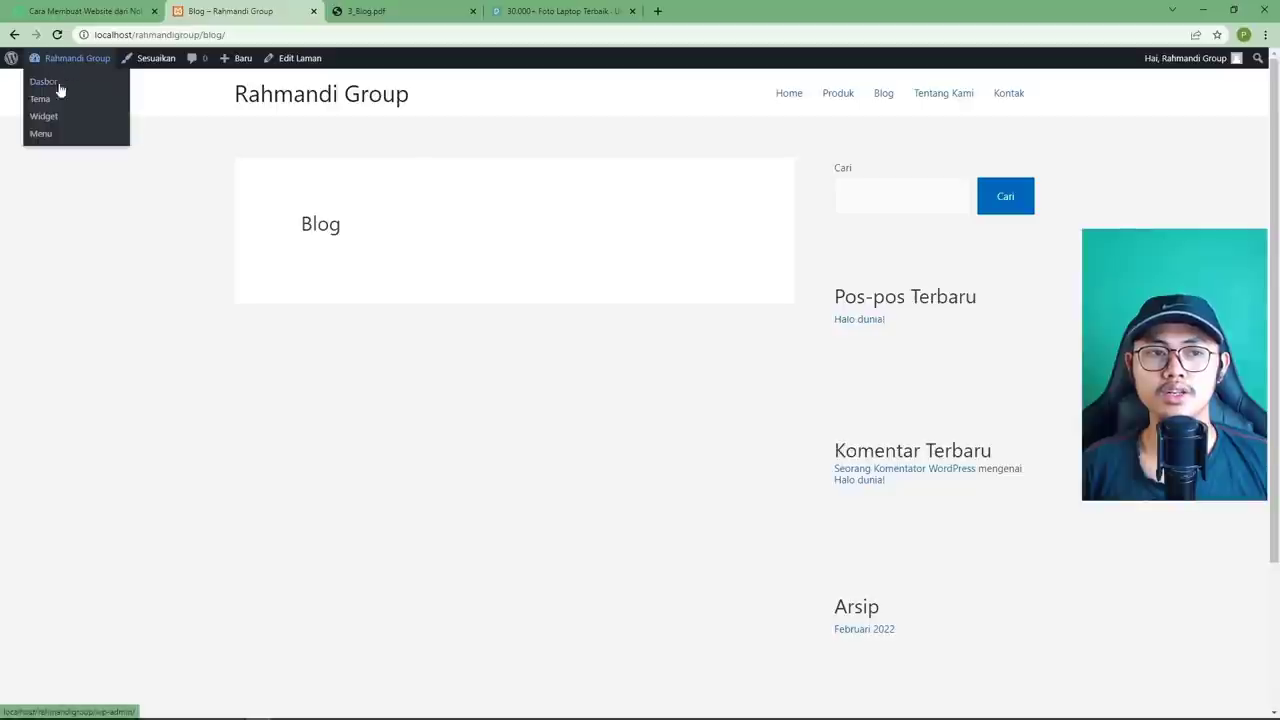
{"action": "right_click", "coordinate": [47, 88]}
{"action": "left_click", "coordinate": [82, 93]}
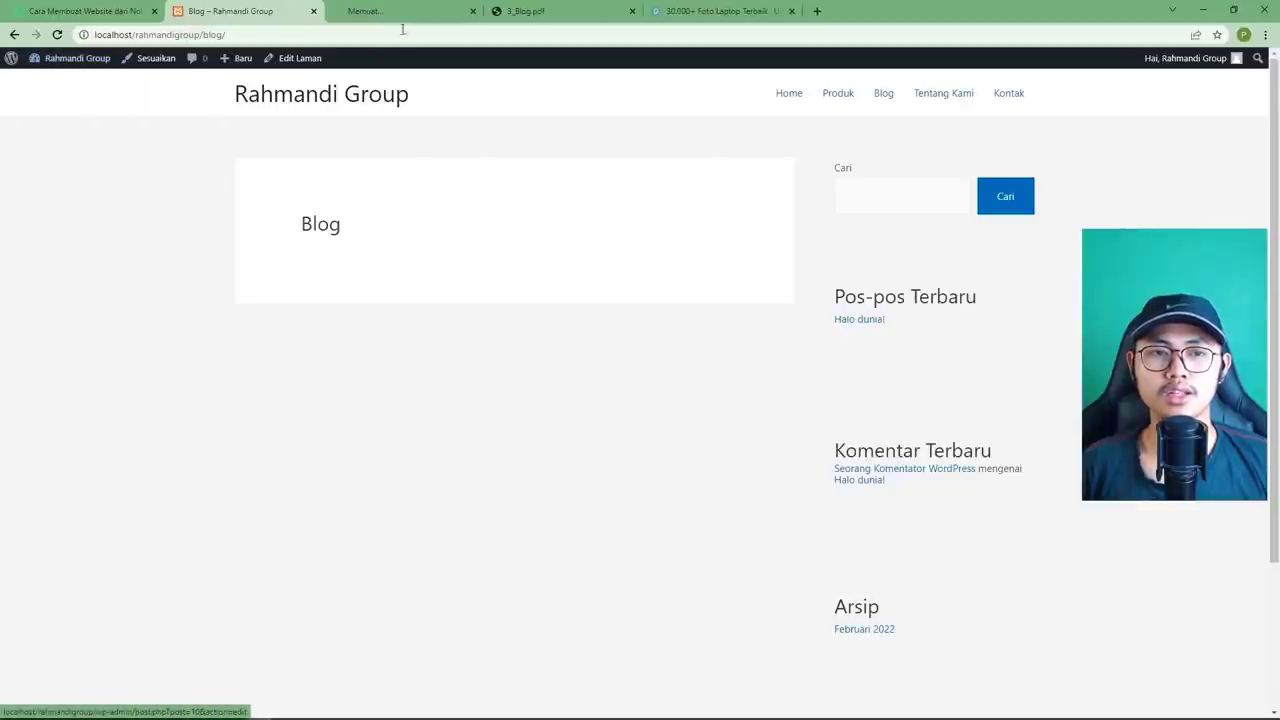
{"action": "key", "text": "ctrl+Tab"}
{"action": "mouse_move", "coordinate": [45, 170]}
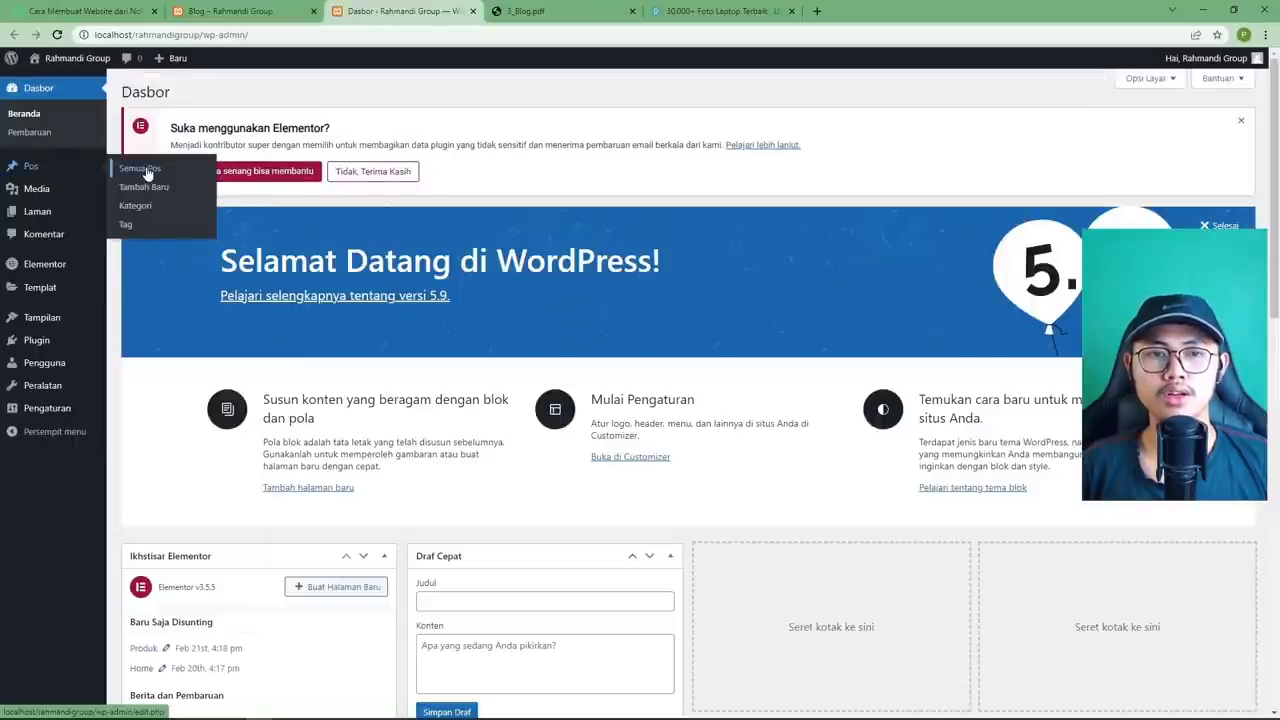
Open Pos > Semua Pos and view the Halo dunia! post in a new tab.
{"action": "left_click", "coordinate": [145, 170]}
{"action": "mouse_move", "coordinate": [170, 310]}
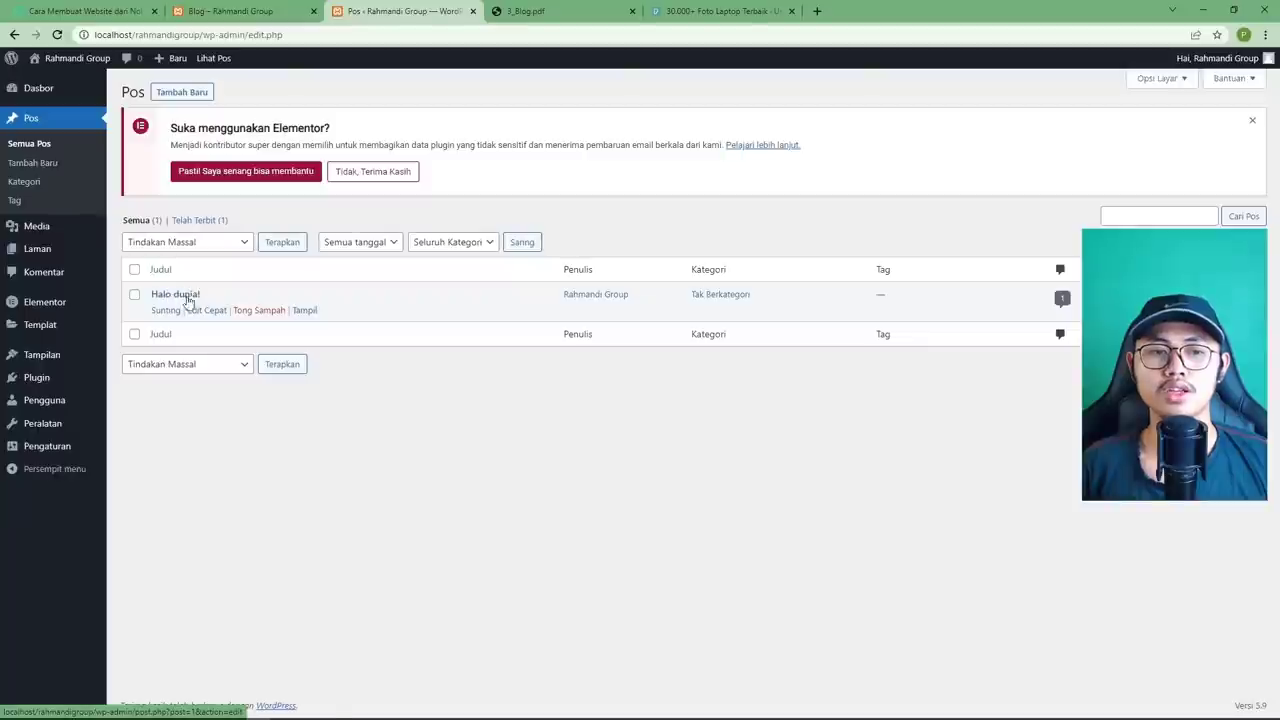
{"action": "right_click", "coordinate": [305, 311]}
{"action": "left_click", "coordinate": [330, 323]}
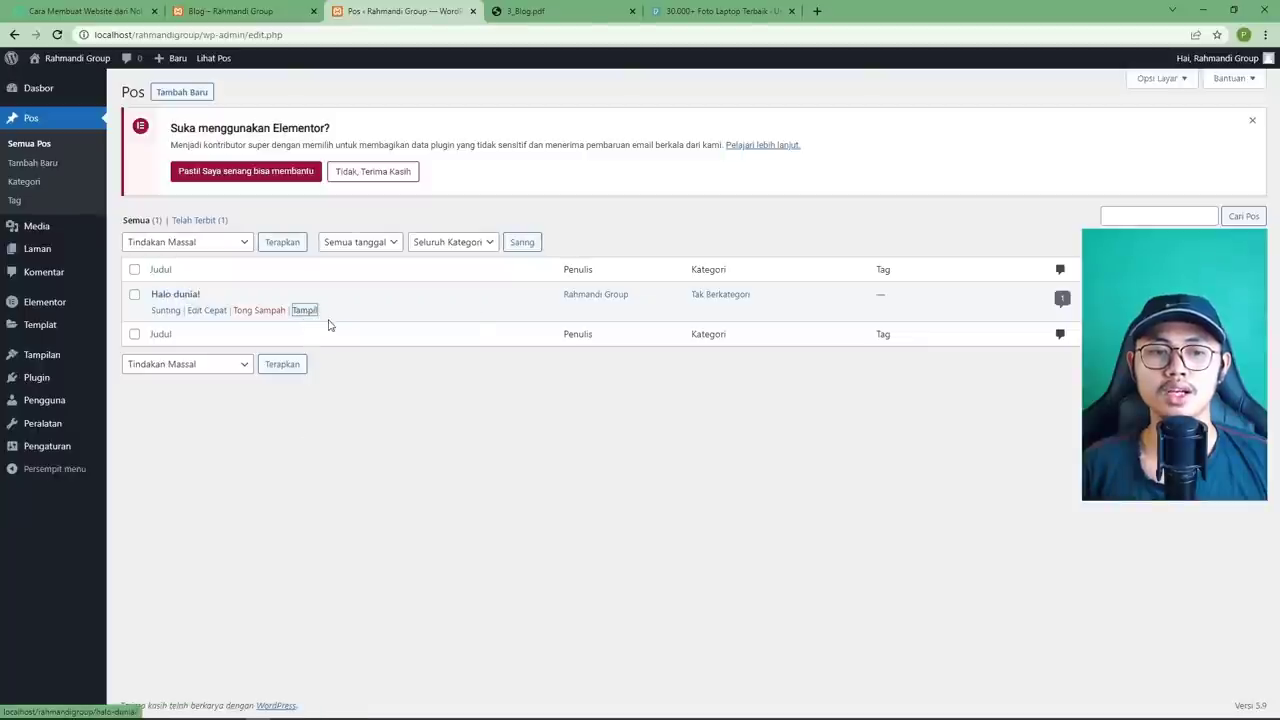
{"action": "left_click", "coordinate": [558, 14]}
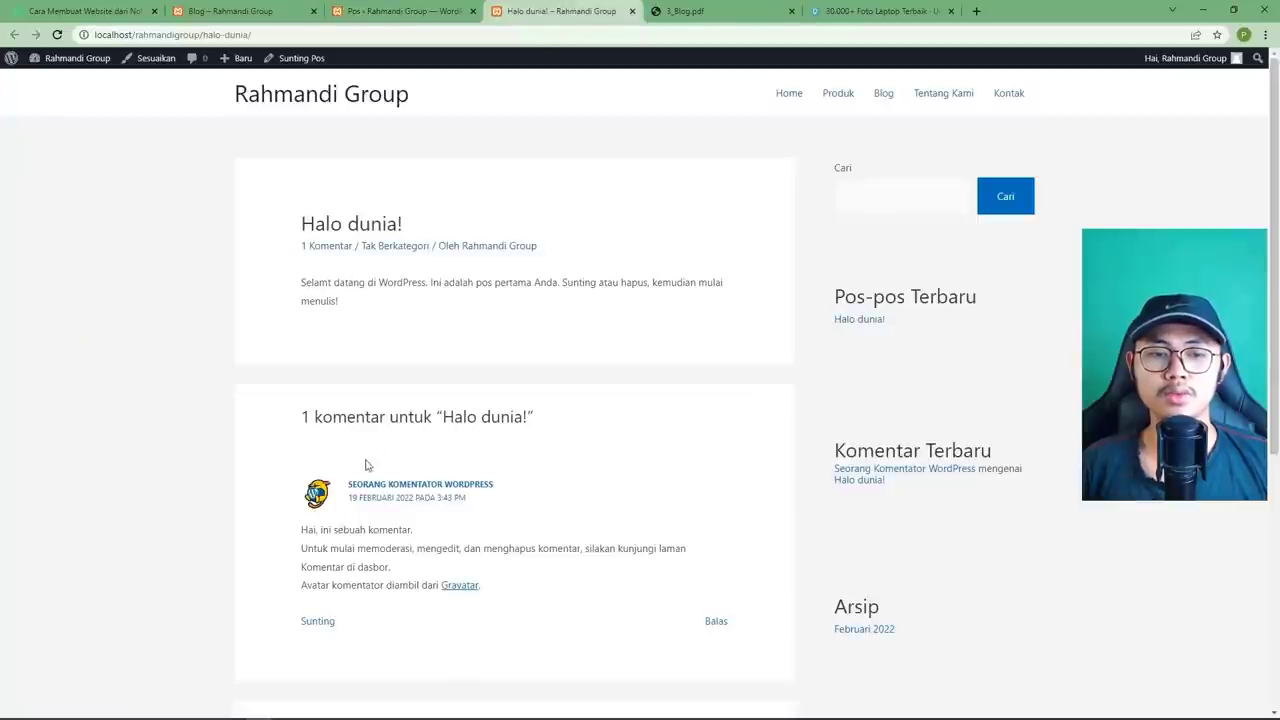
{"action": "scroll", "coordinate": [380, 503], "scroll_direction": "down", "scroll_amount": 3}
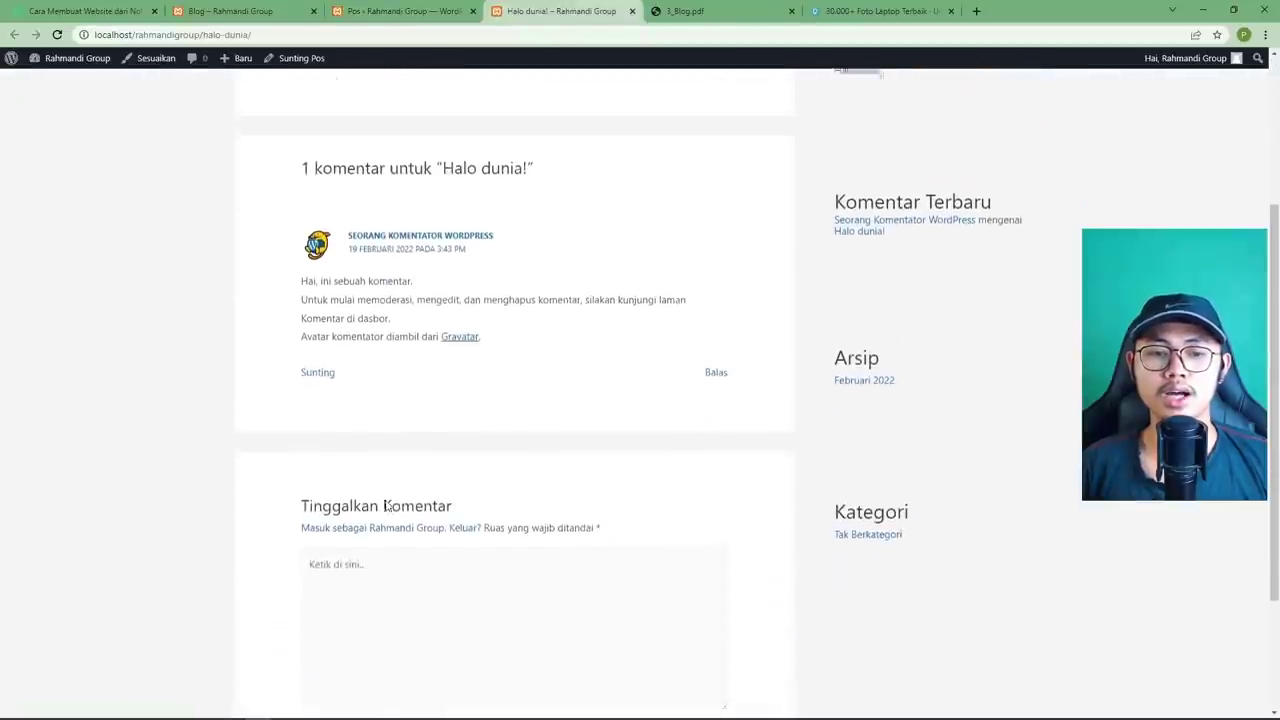
{"action": "scroll", "coordinate": [388, 504], "scroll_direction": "up", "scroll_amount": 3}
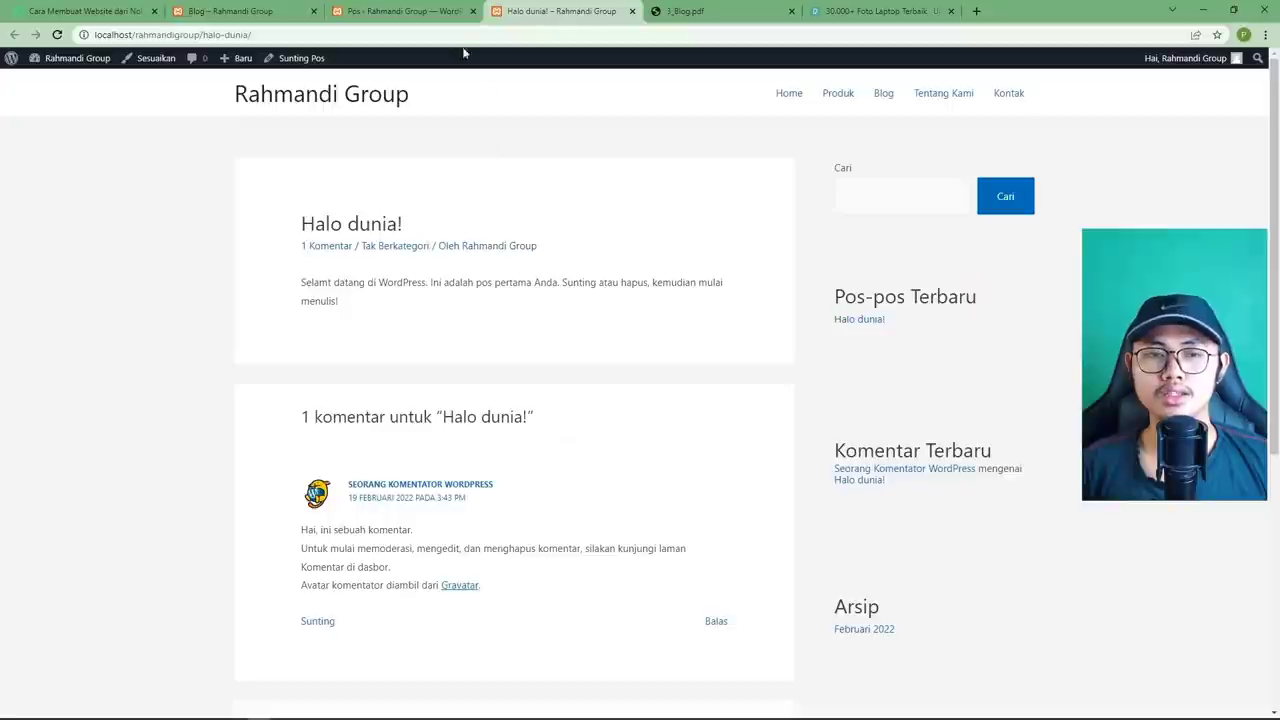
Look over the Blog page and Halo dunia! post, ending back on the posts list.
{"action": "left_click", "coordinate": [400, 11]}
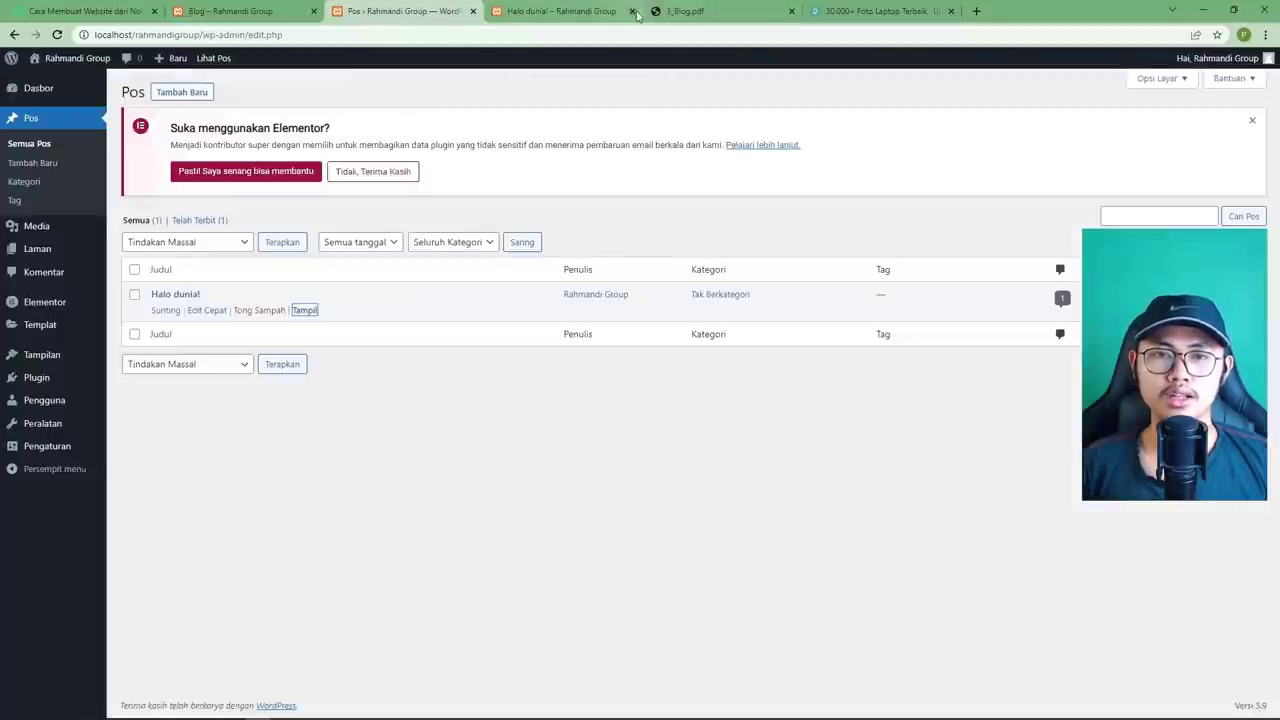
{"action": "left_click", "coordinate": [230, 11]}
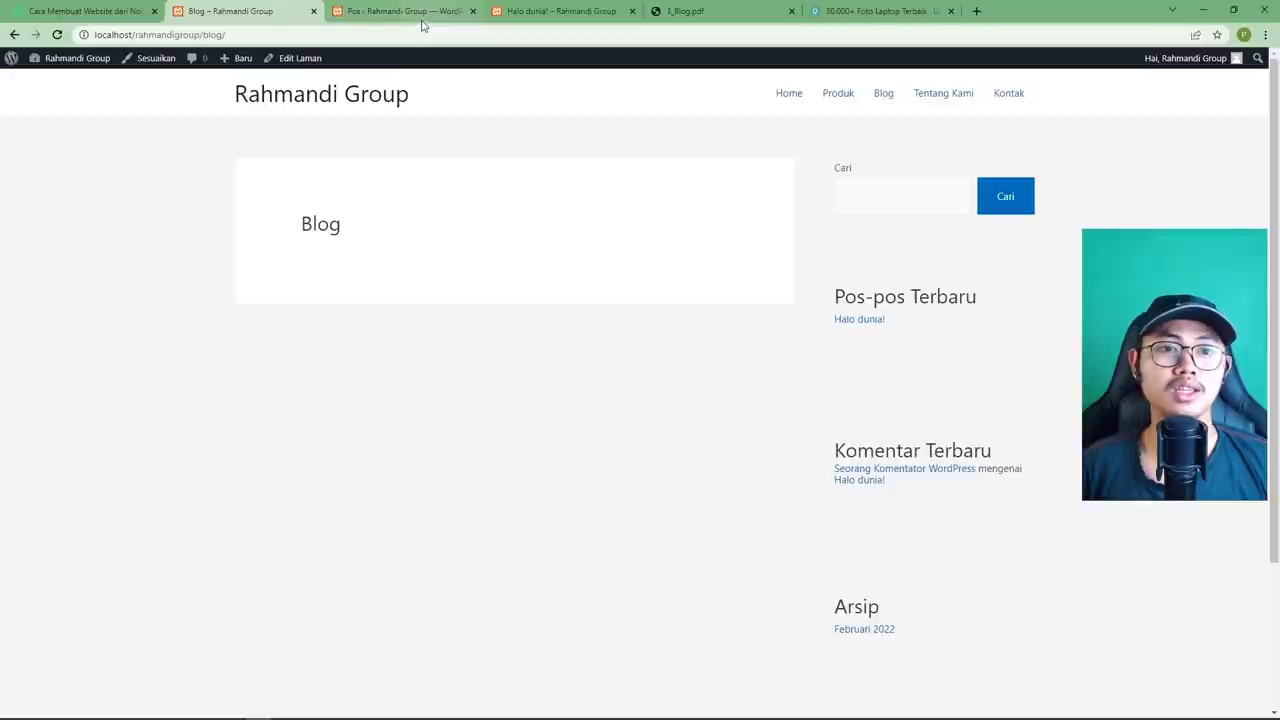
{"action": "left_click", "coordinate": [522, 22]}
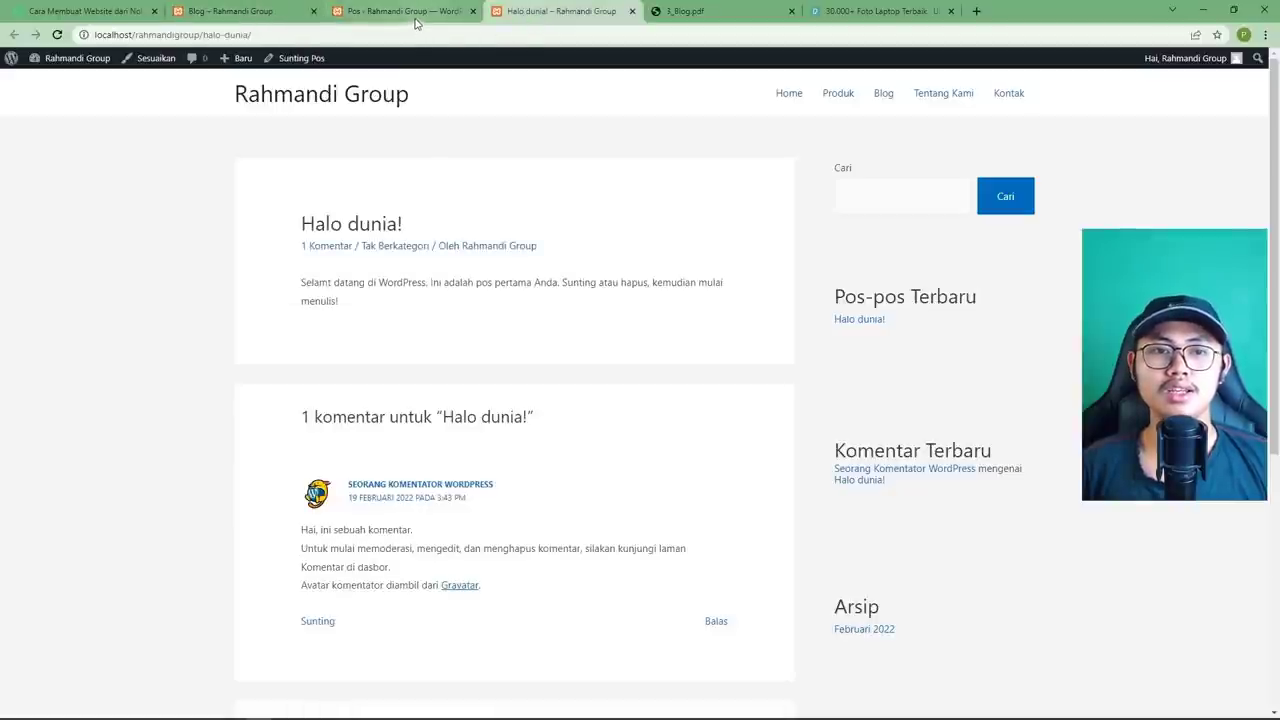
{"action": "left_click", "coordinate": [416, 15]}
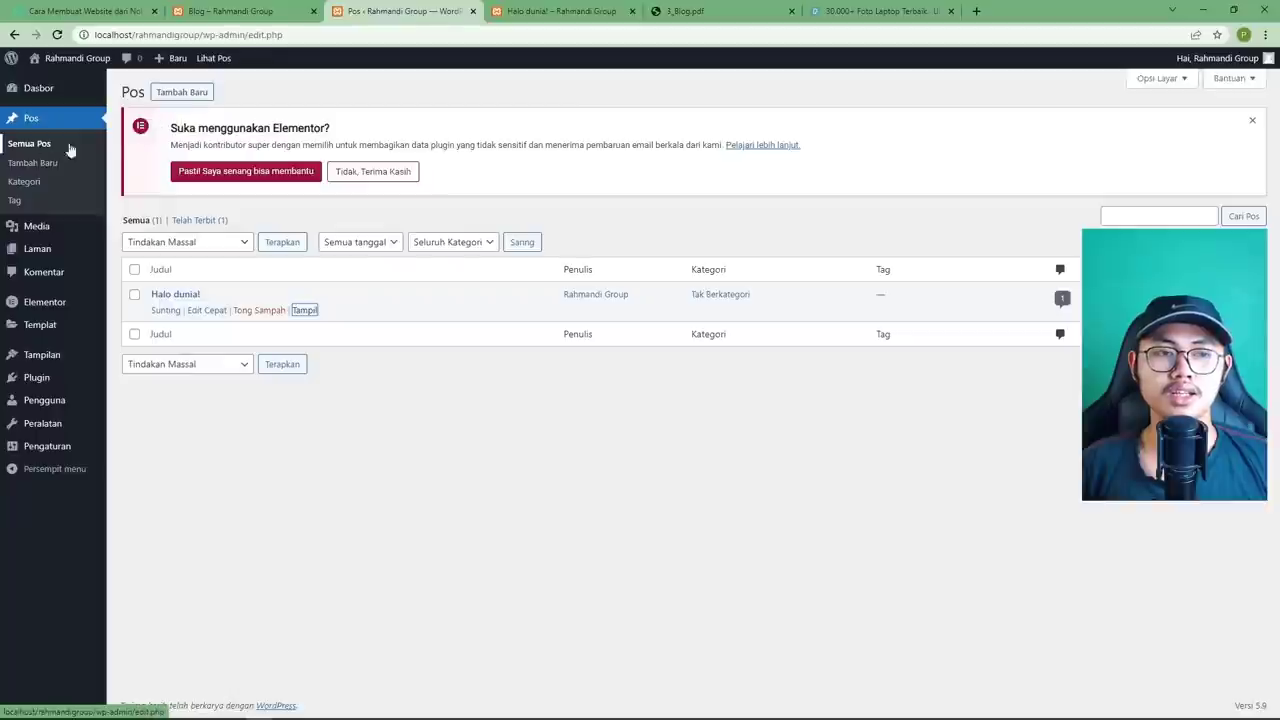
Title the new post 'Teknologi Terbaru di Tahun 2022' and paste the same text into its first paragraph.
{"action": "left_click", "coordinate": [189, 93]}
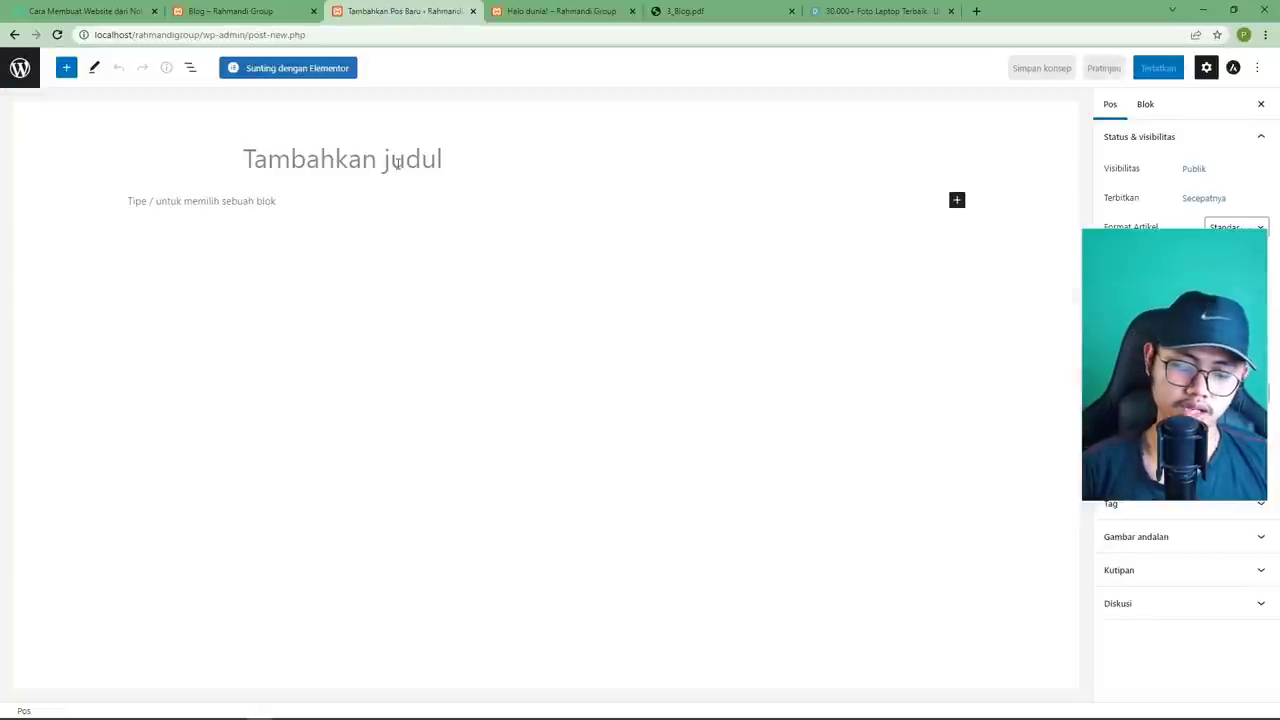
{"action": "type", "text": "Teknologi "}
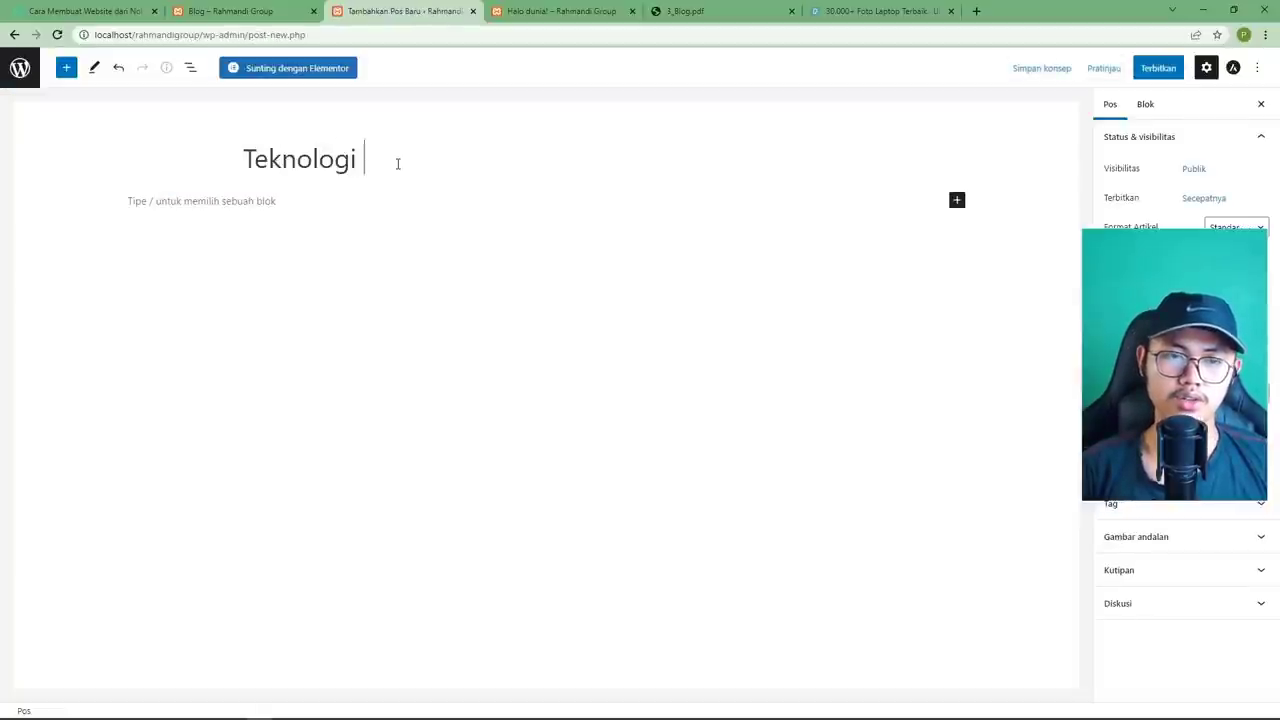
{"action": "type", "text": "Terbaru di "}
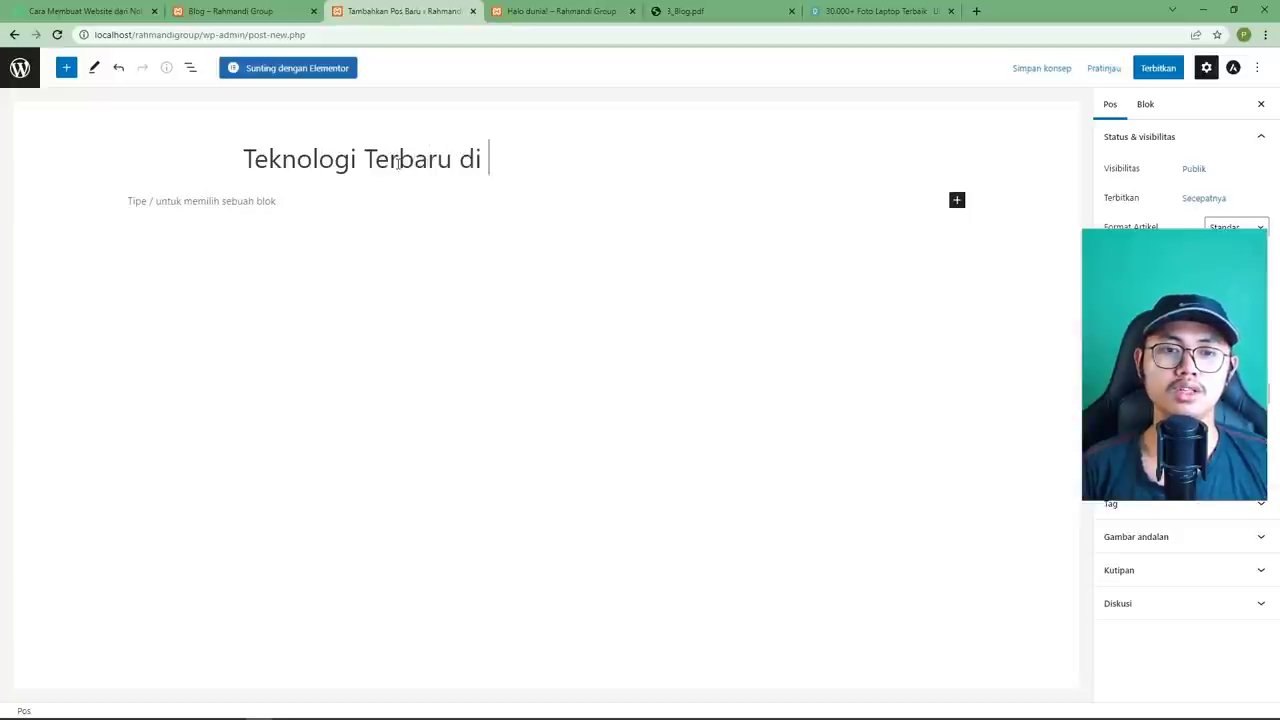
{"action": "type", "text": "Tahun 20"}
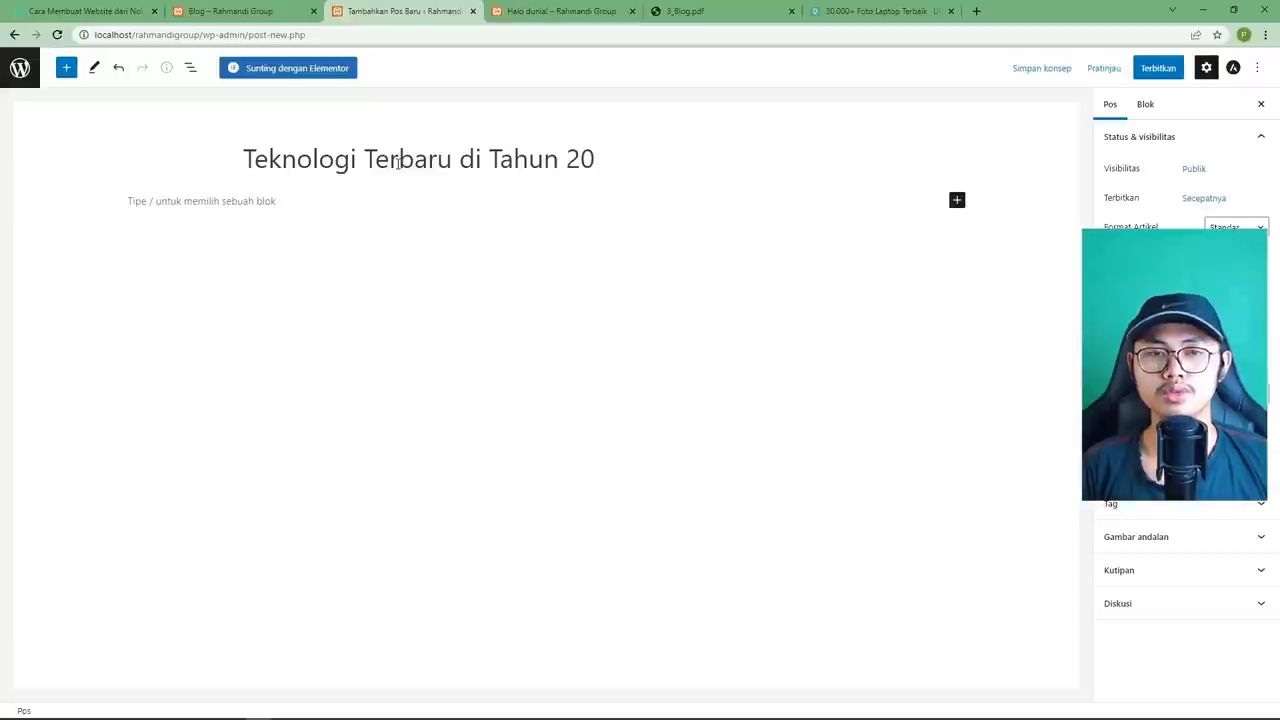
{"action": "type", "text": "22"}
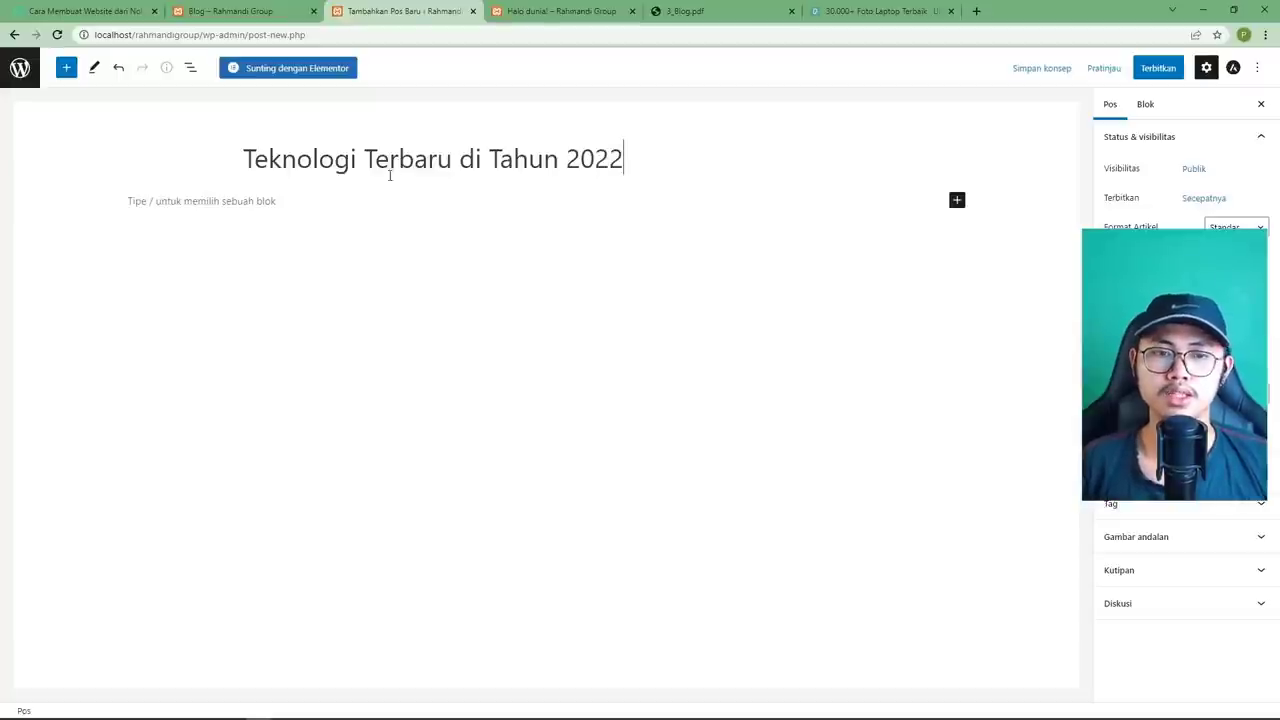
{"action": "left_click", "coordinate": [391, 240]}
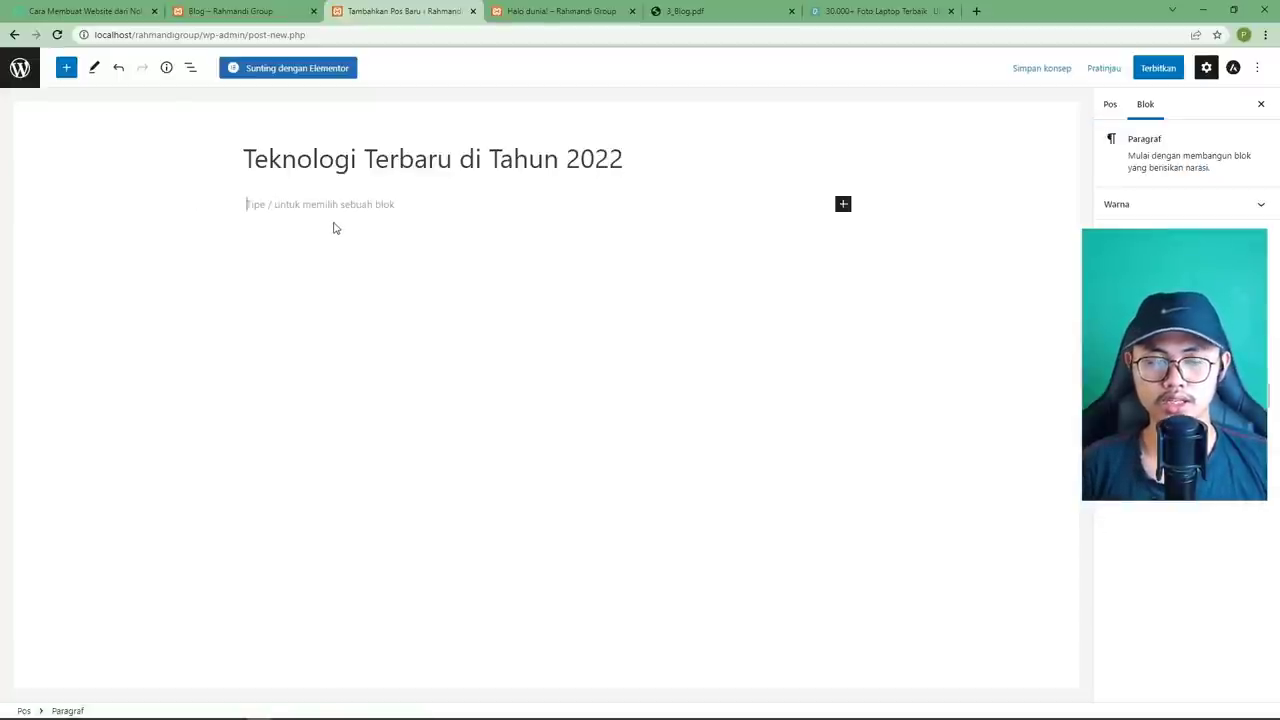
{"action": "type", "text": "Teknologi Terbaru di Tahun 2022"}
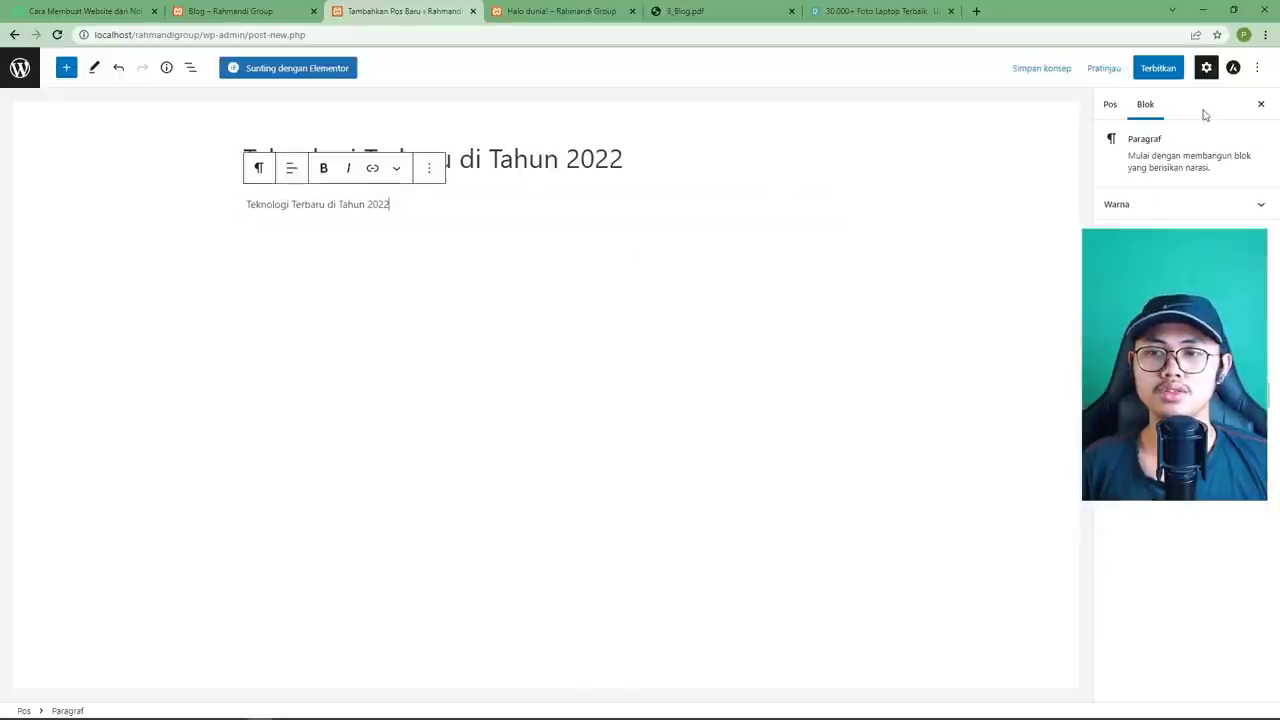
Publish the 'Teknologi Terbaru di Tahun 2022' post after the pre-publish check and return to the Pos list.
{"action": "left_click", "coordinate": [1152, 72]}
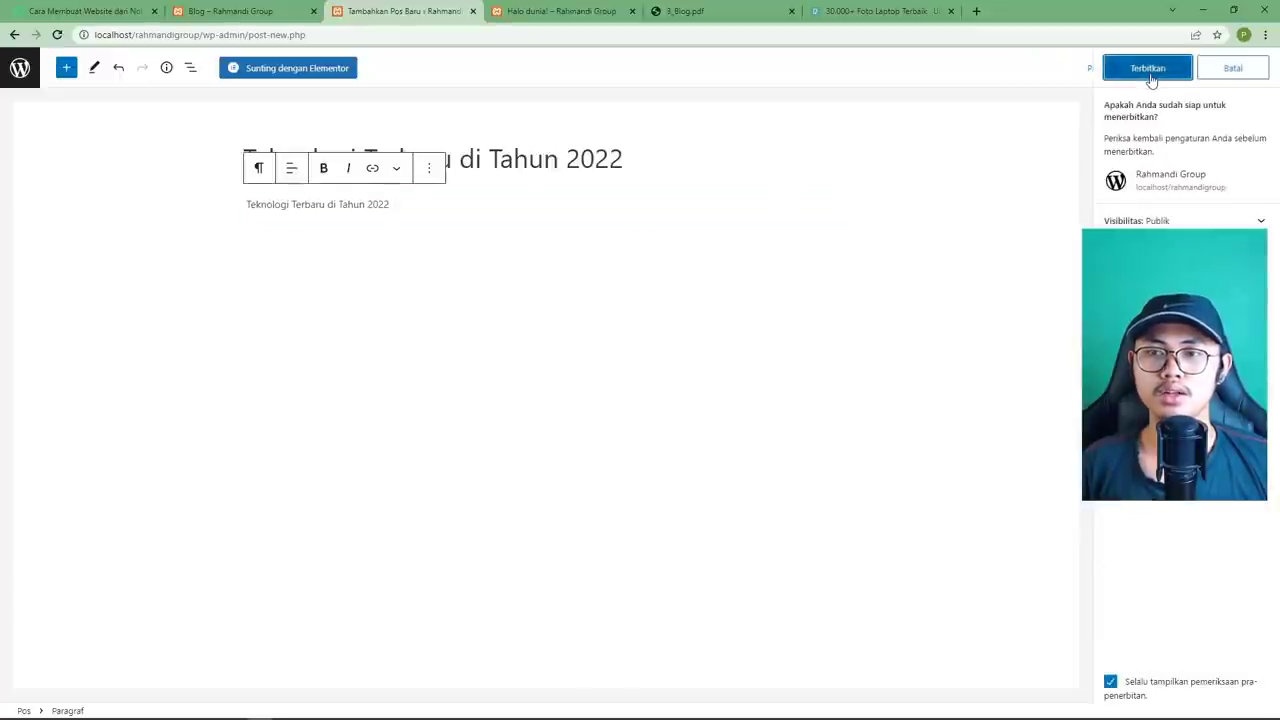
{"action": "left_click", "coordinate": [1152, 72]}
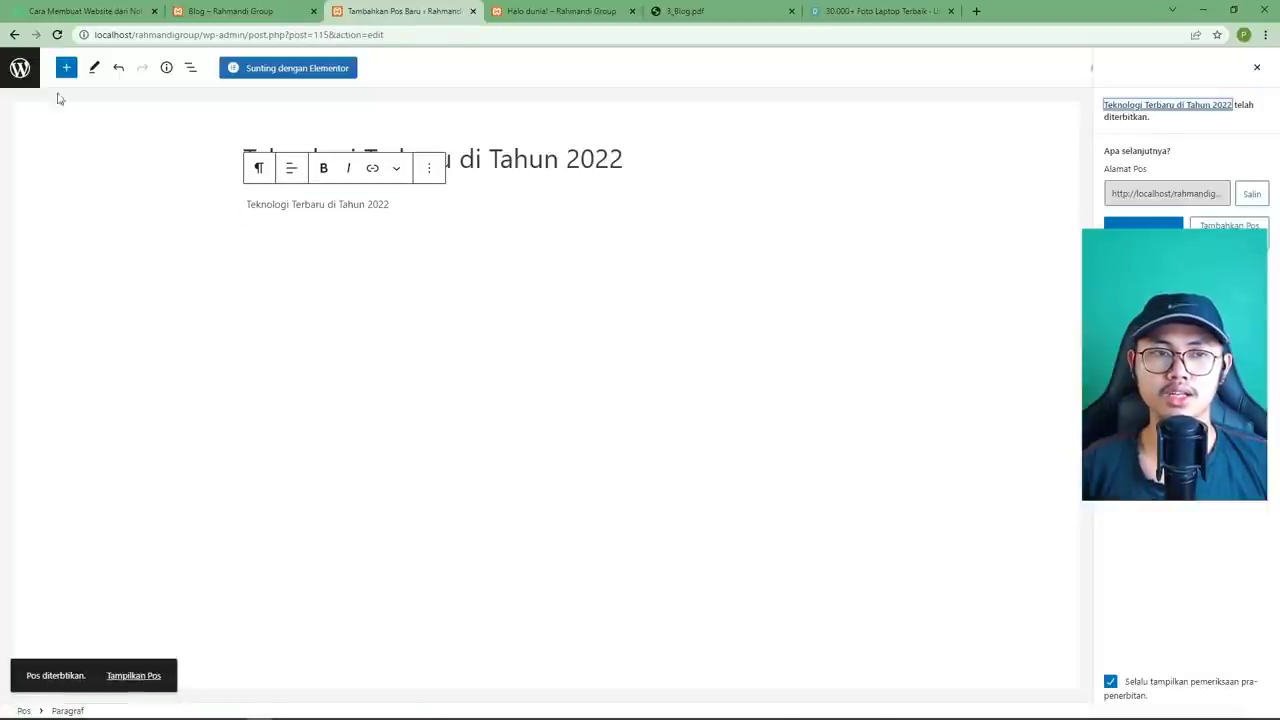
{"action": "left_click", "coordinate": [22, 75]}
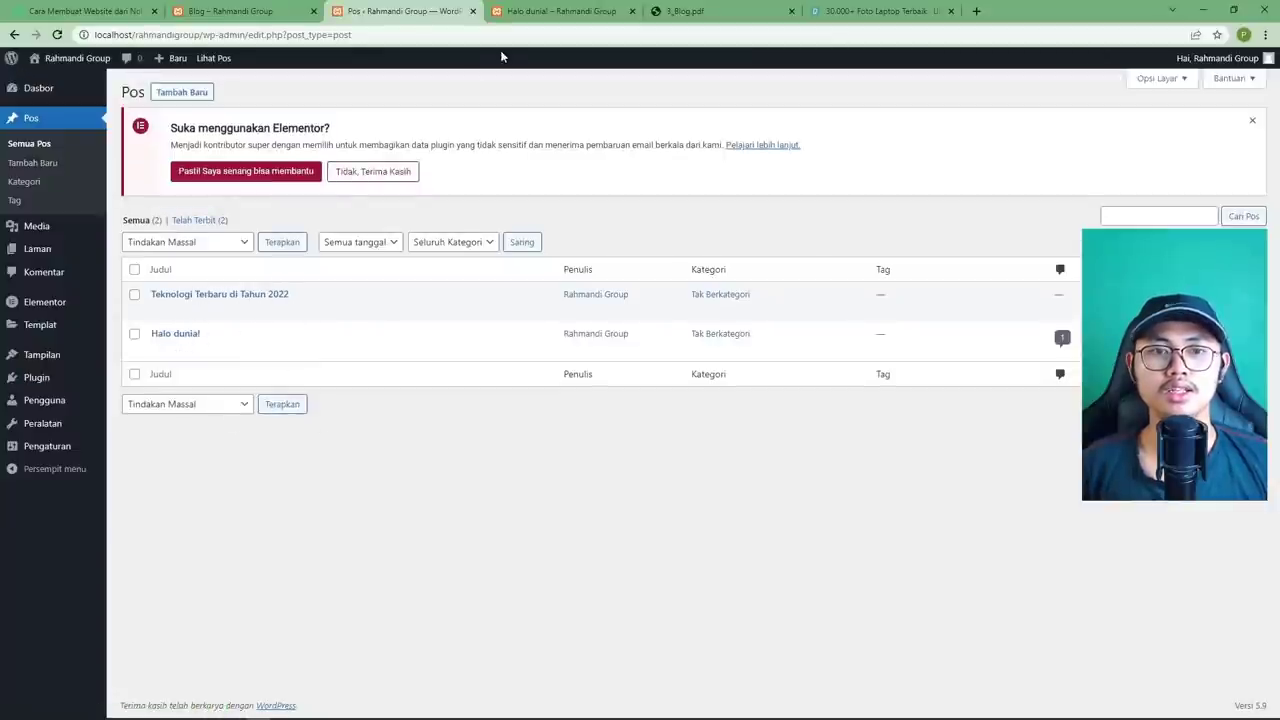
Check the public Blog page, then open Pengaturan > Membaca in the admin.
{"action": "left_click", "coordinate": [272, 22]}
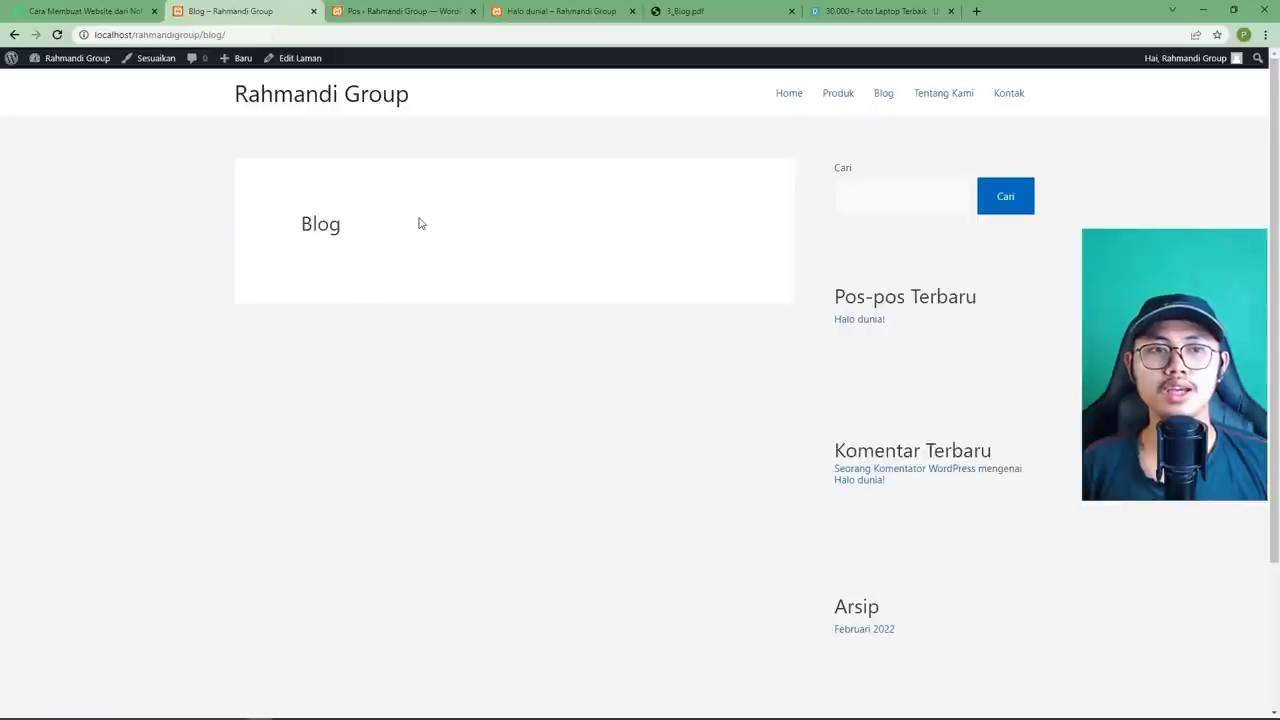
{"action": "left_click", "coordinate": [390, 14]}
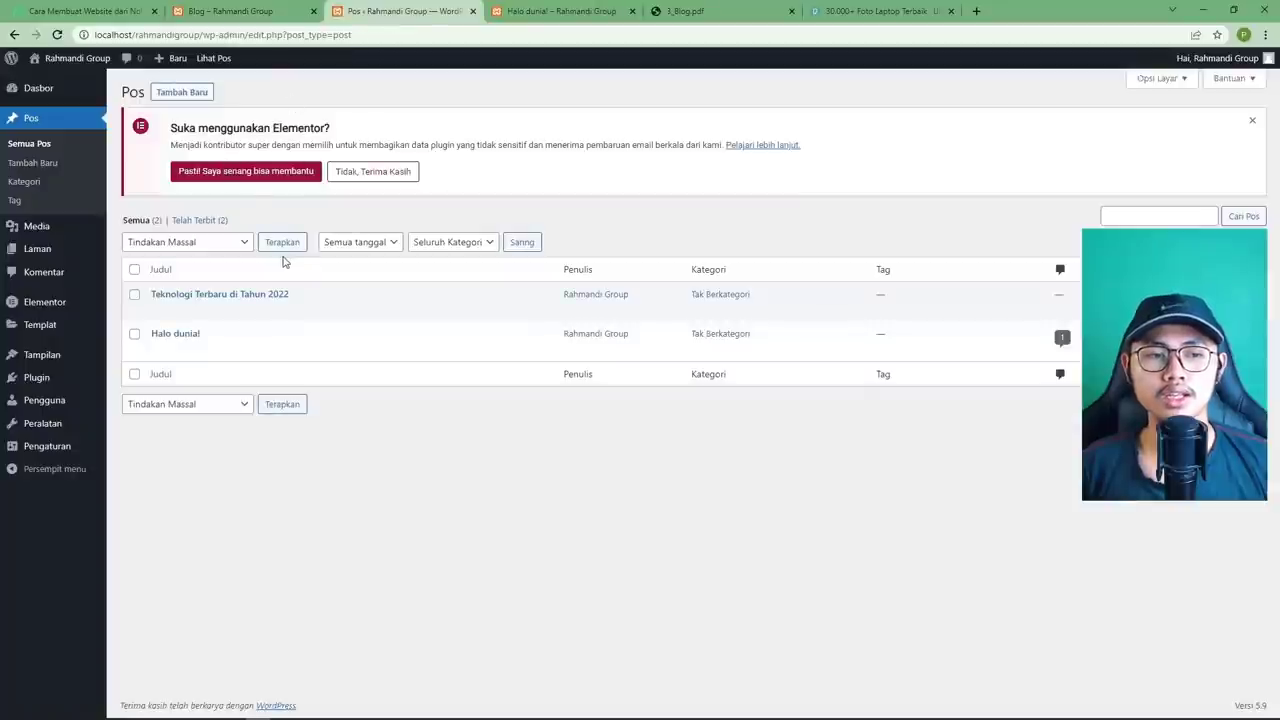
{"action": "mouse_move", "coordinate": [85, 446]}
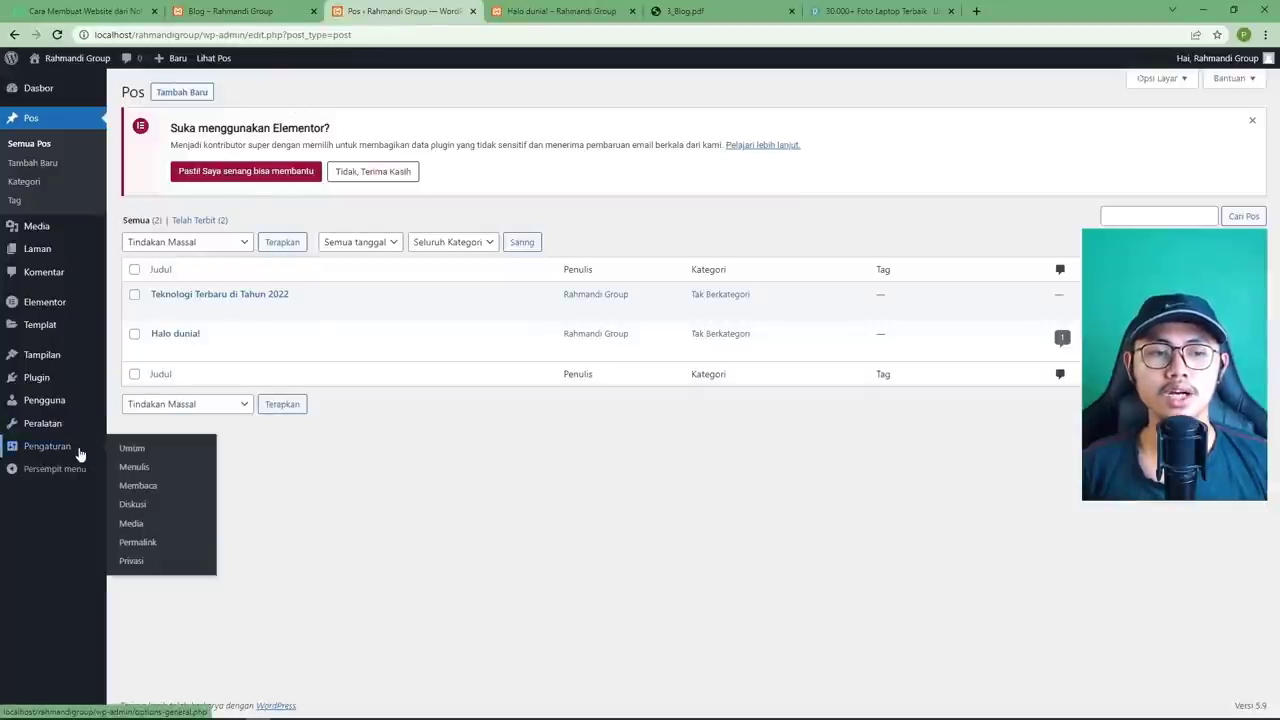
{"action": "left_click", "coordinate": [155, 486]}
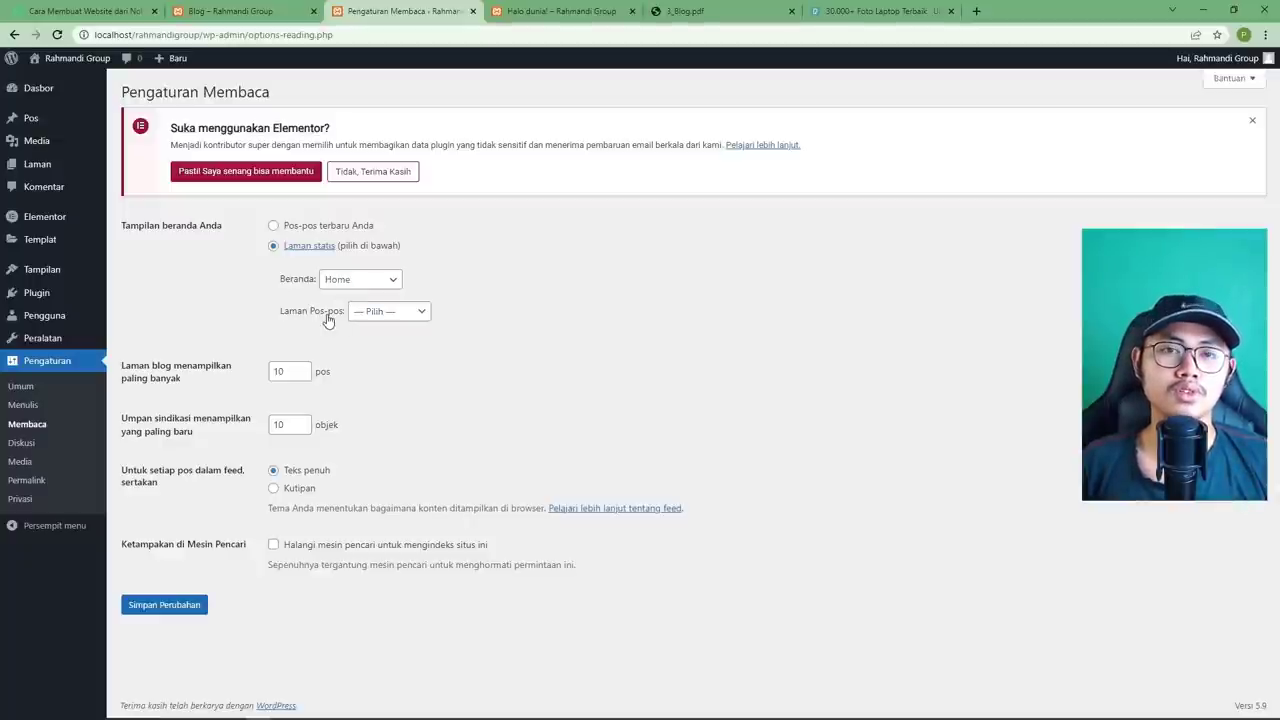
Set Laman Pos-pos to Blog and save the Reading settings.
{"action": "left_click", "coordinate": [412, 314]}
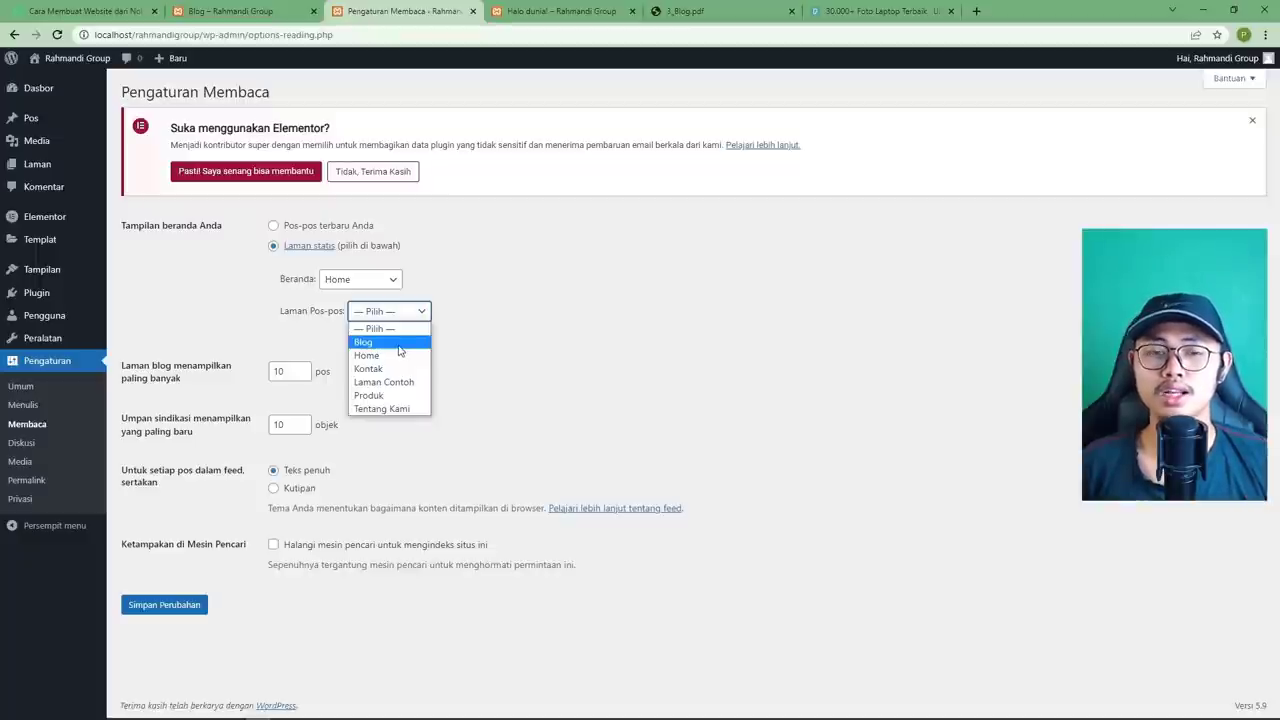
{"action": "left_click", "coordinate": [398, 343]}
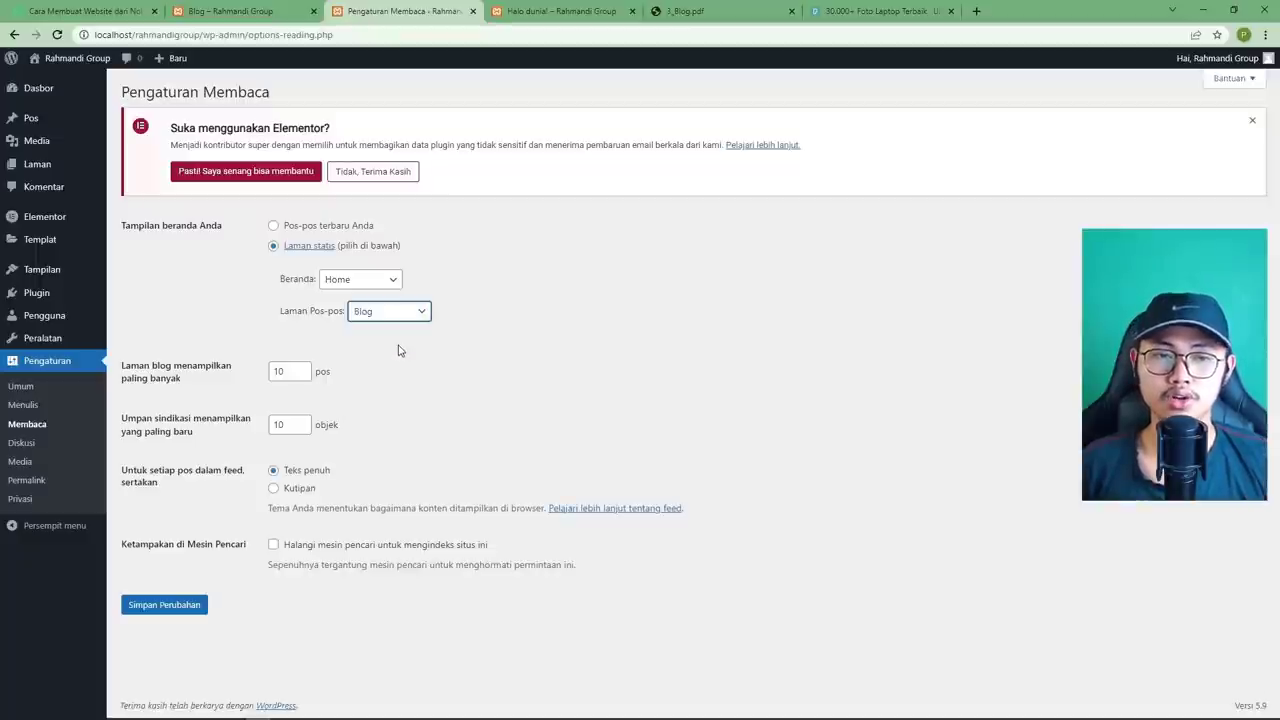
{"action": "left_click", "coordinate": [165, 605]}
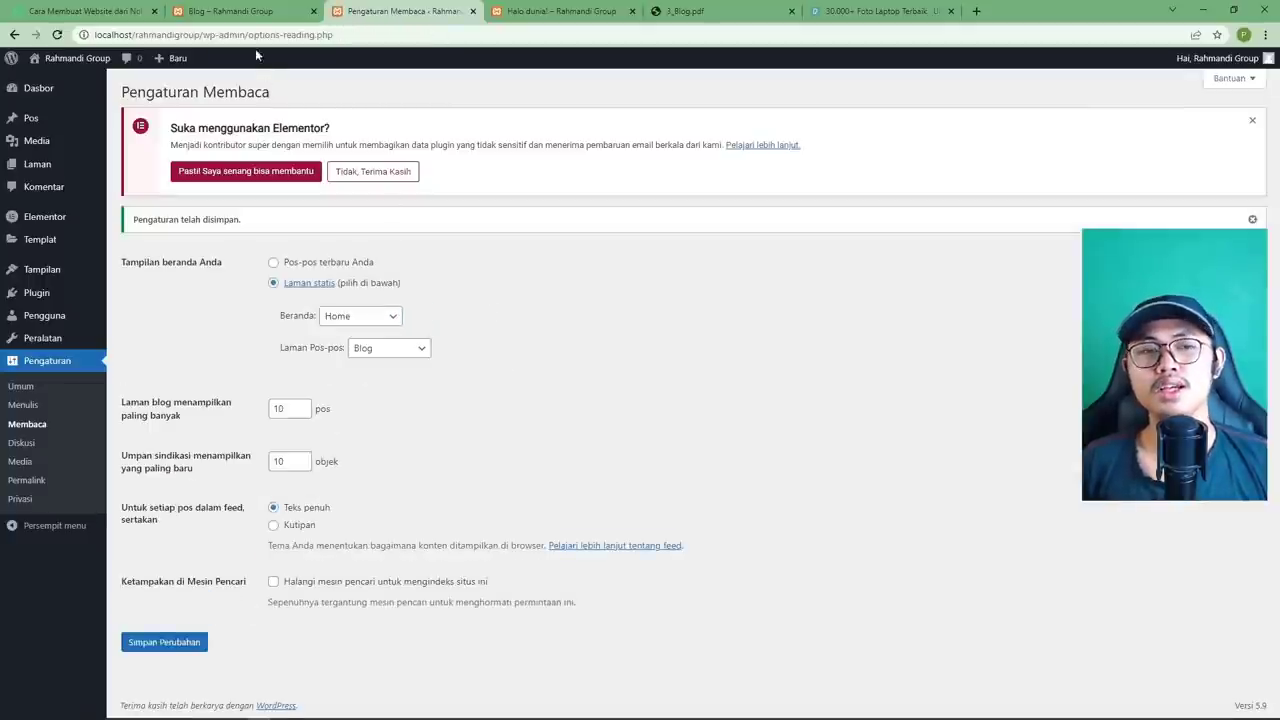
Reload the live Blog page and open the 'Teknologi Terbaru di Tahun 2022' post to confirm it's listed.
{"action": "left_click", "coordinate": [252, 16]}
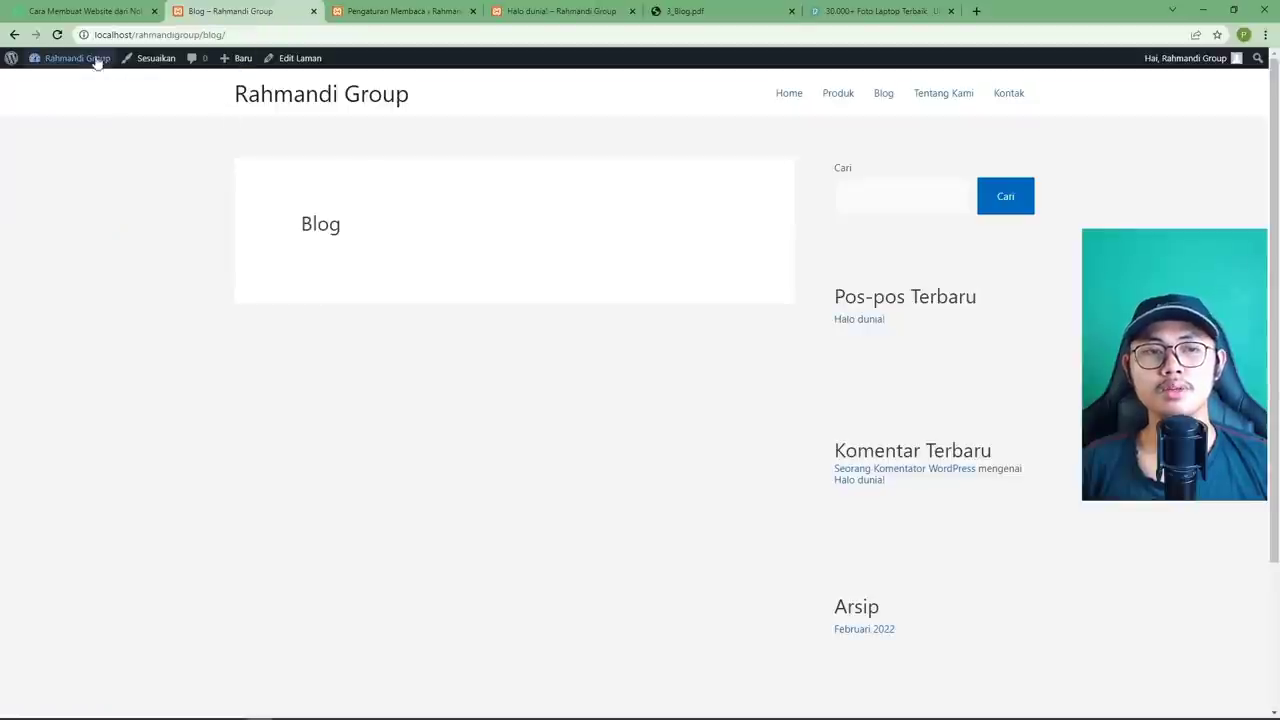
{"action": "left_click", "coordinate": [58, 36]}
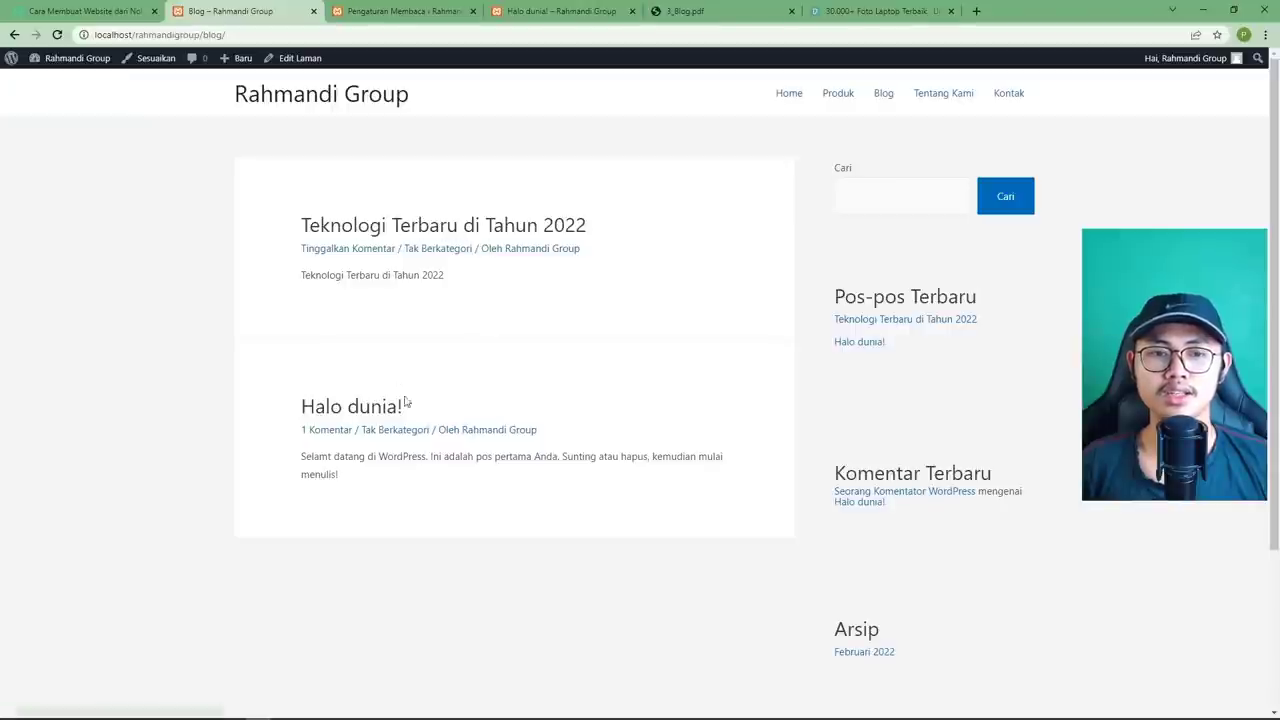
{"action": "left_click", "coordinate": [437, 226]}
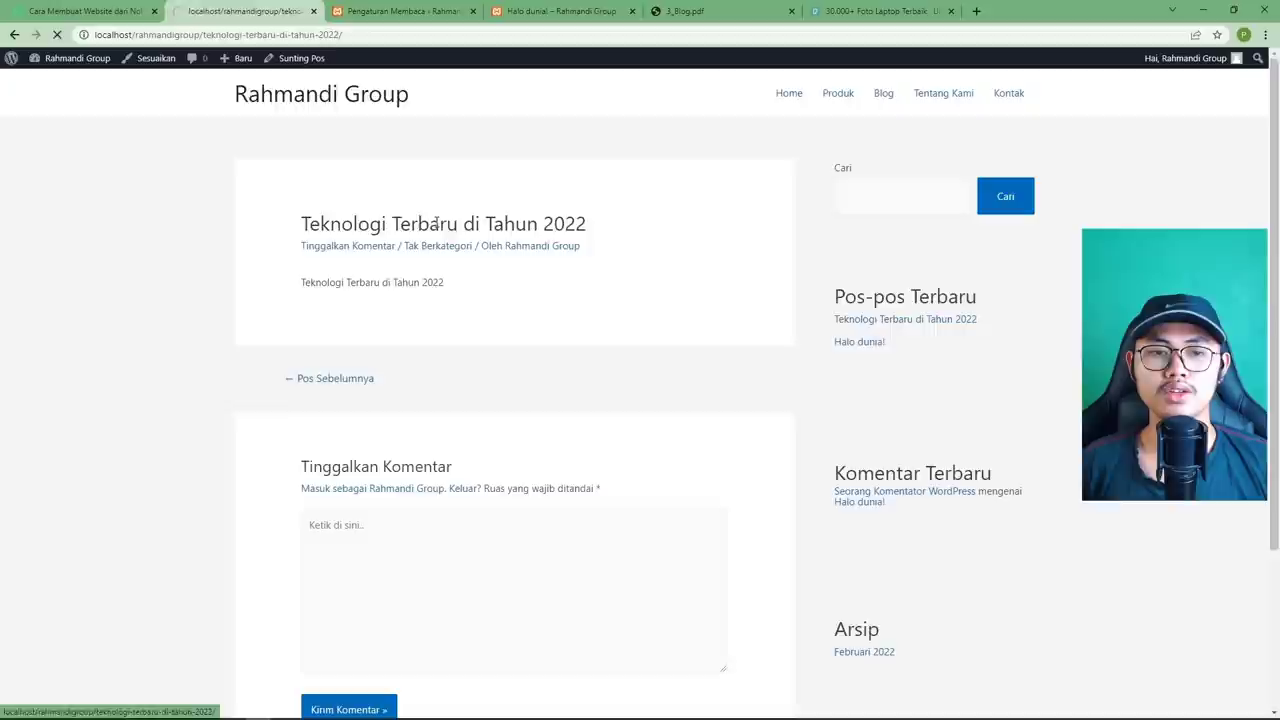
{"action": "left_click_drag", "start_coordinate": [304, 283], "coordinate": [547, 276]}
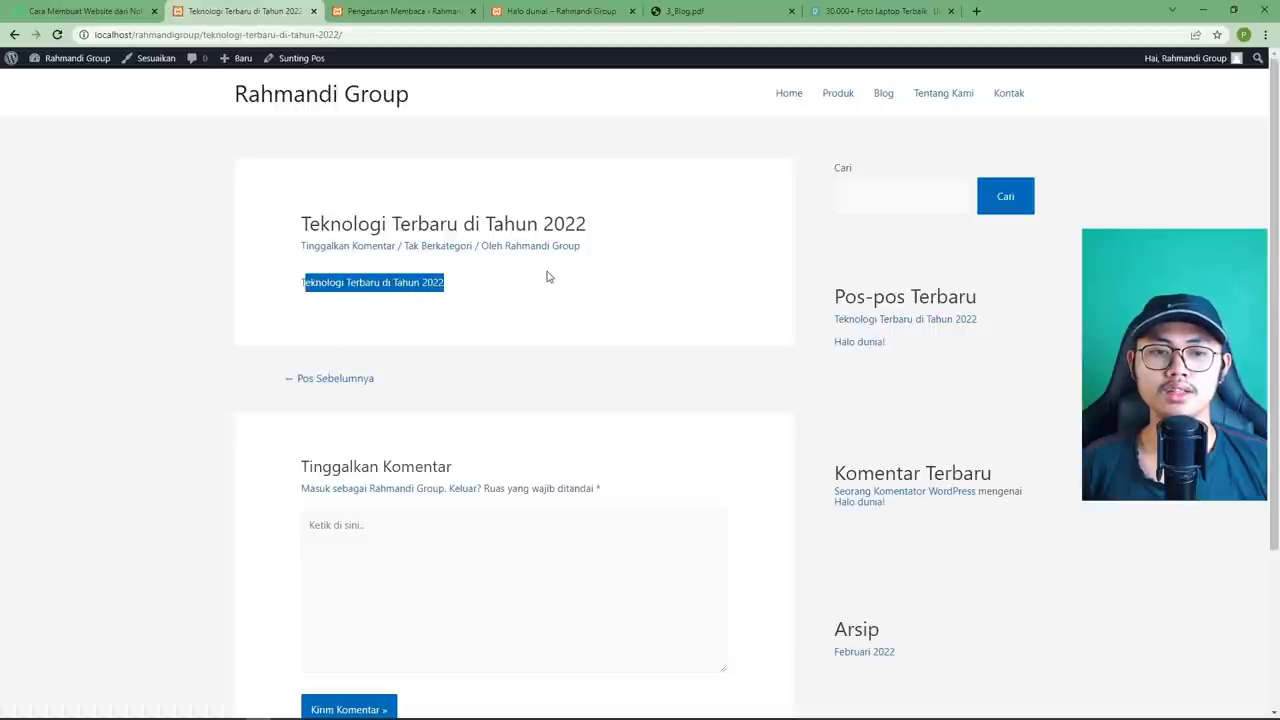
{"action": "left_click", "coordinate": [547, 276]}
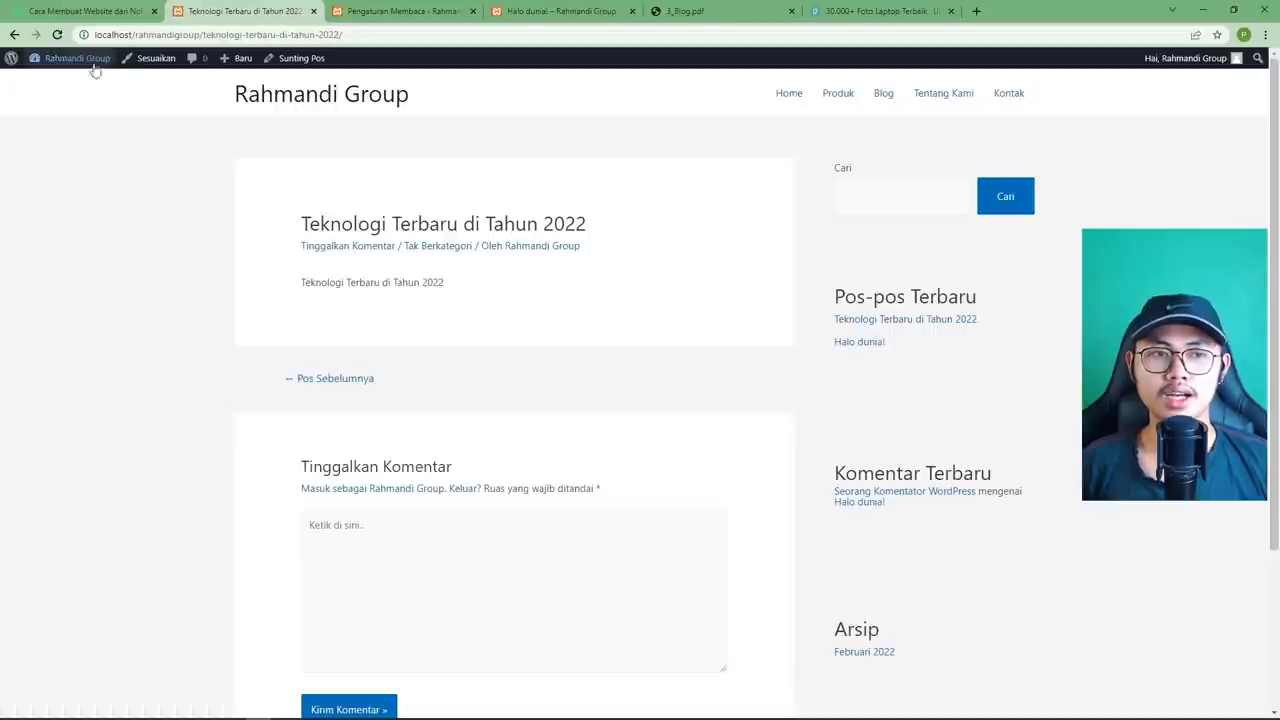
{"action": "left_click", "coordinate": [14, 34]}
{"action": "left_click", "coordinate": [392, 12]}
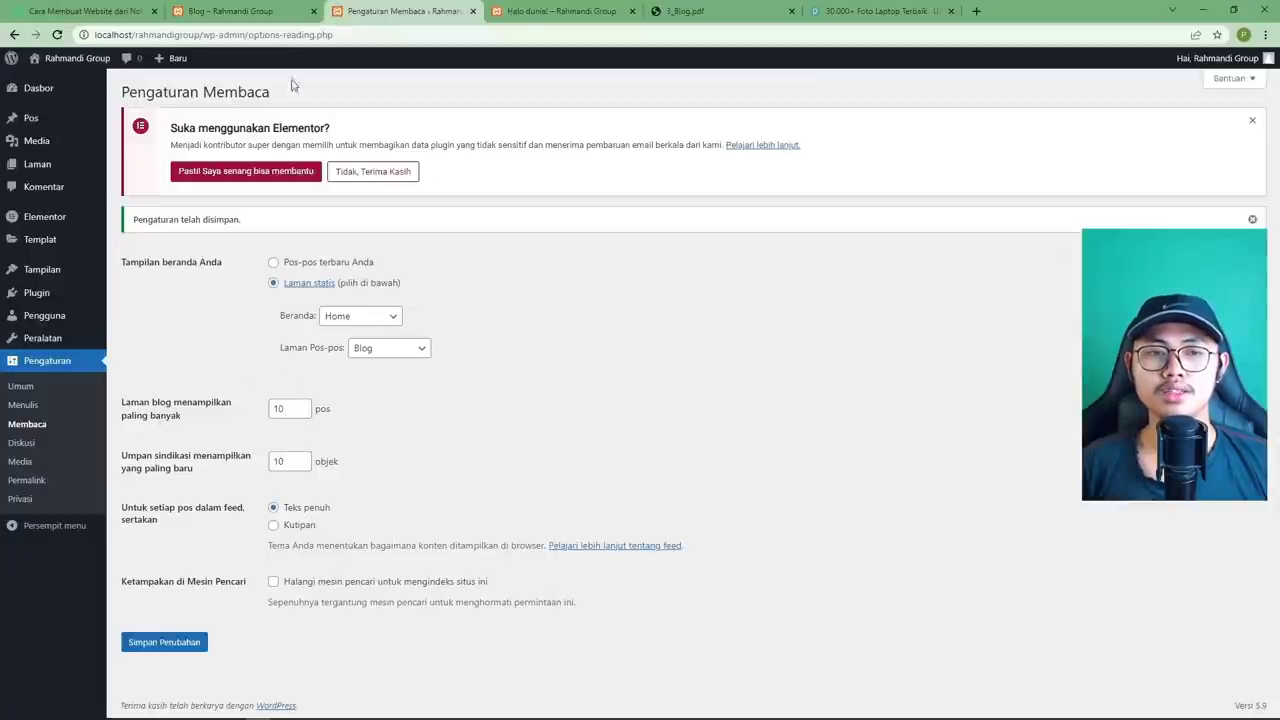
{"action": "left_click", "coordinate": [248, 13]}
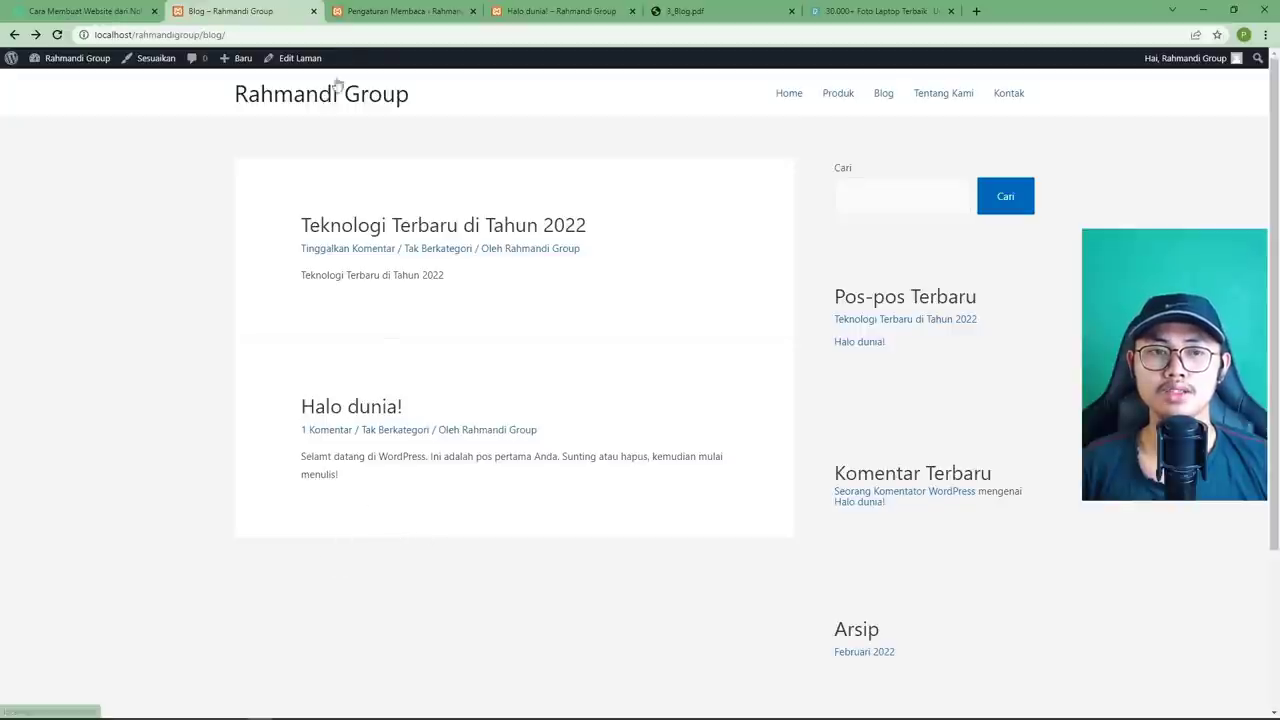
{"action": "left_click", "coordinate": [361, 14]}
Limit blog pages to 1 post and save the Reading settings.
{"action": "double_click", "coordinate": [281, 411]}
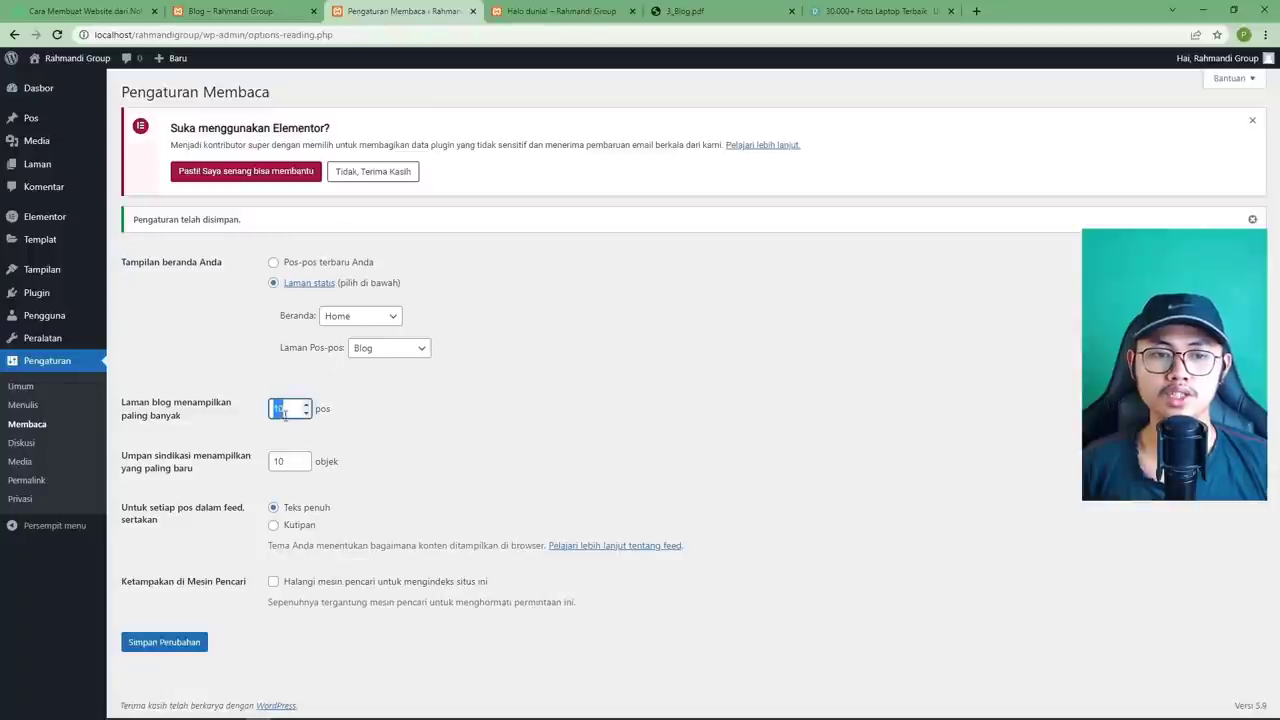
{"action": "type", "text": "1"}
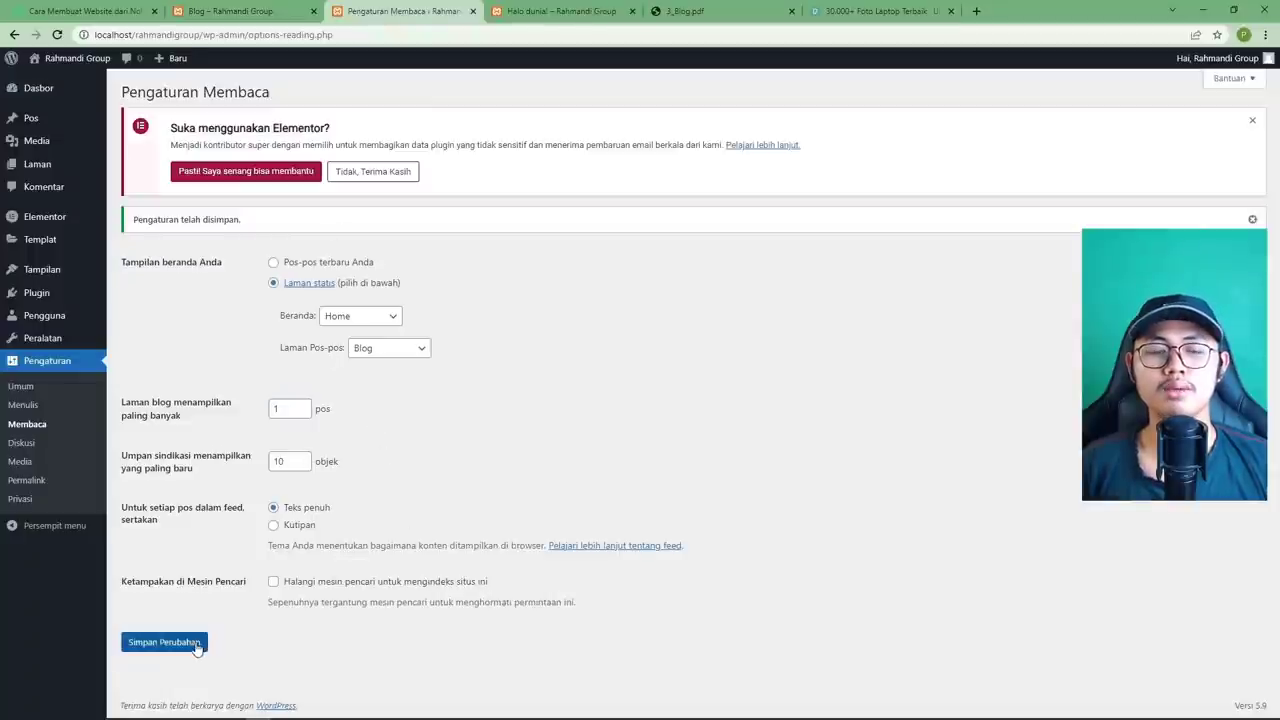
{"action": "left_click", "coordinate": [197, 648]}
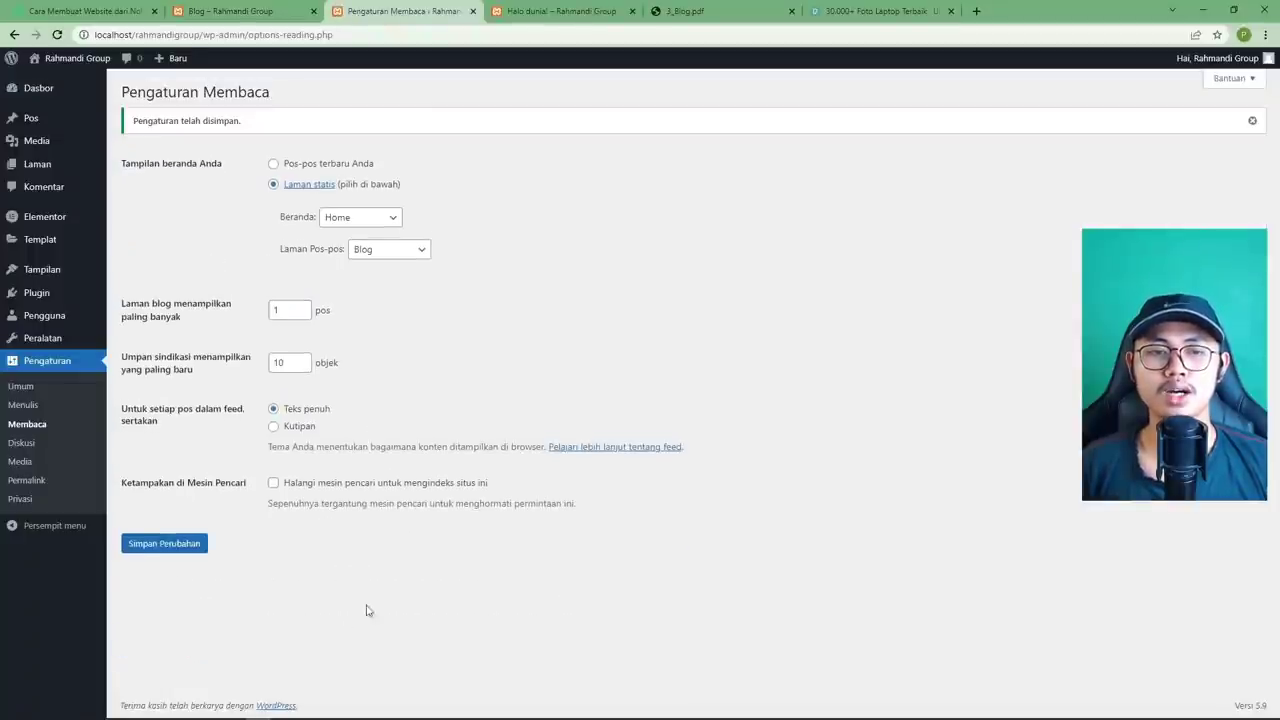
Reload the live Blog and view page 2, which shows 'Halo dunia!'.
{"action": "left_click", "coordinate": [221, 12]}
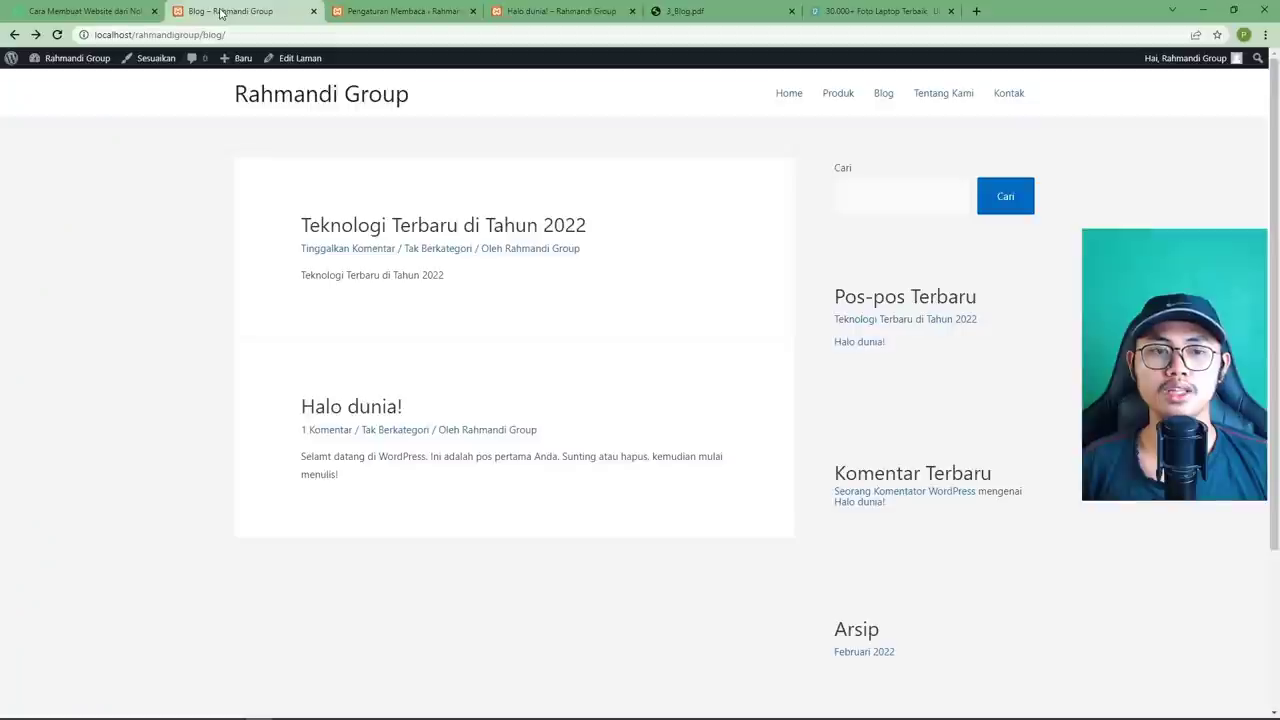
{"action": "left_click", "coordinate": [56, 37]}
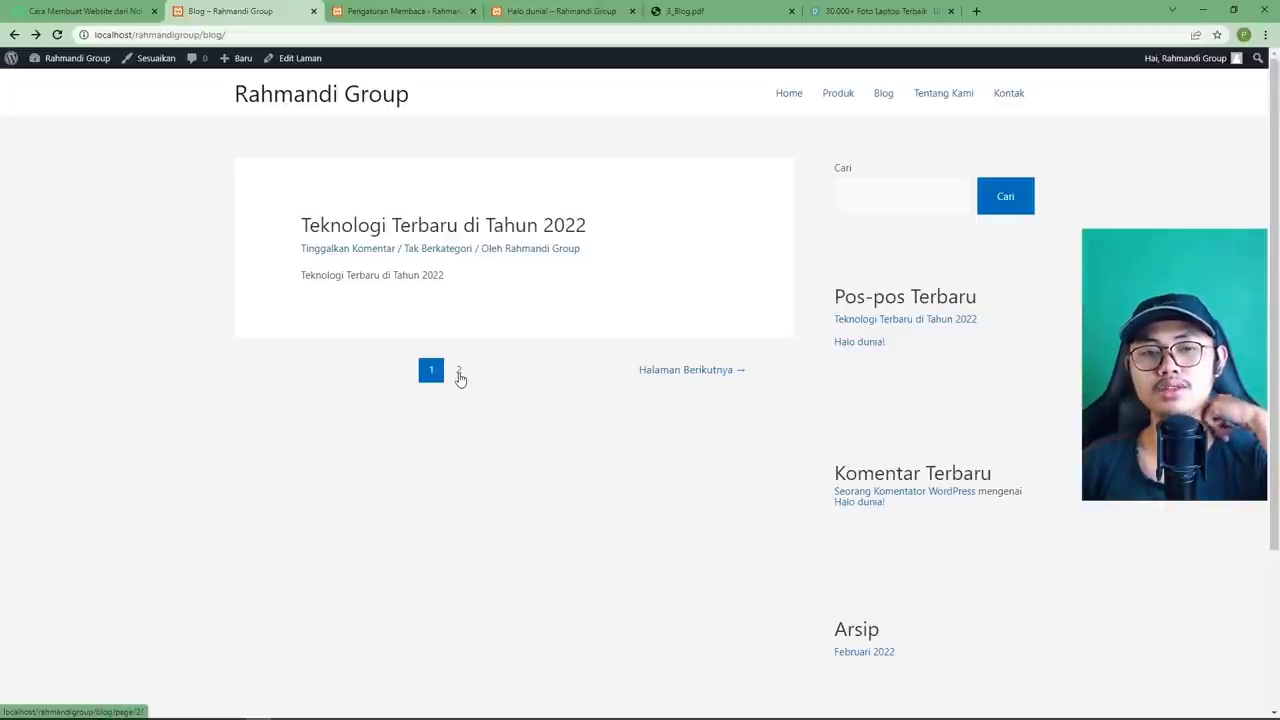
{"action": "left_click", "coordinate": [459, 373]}
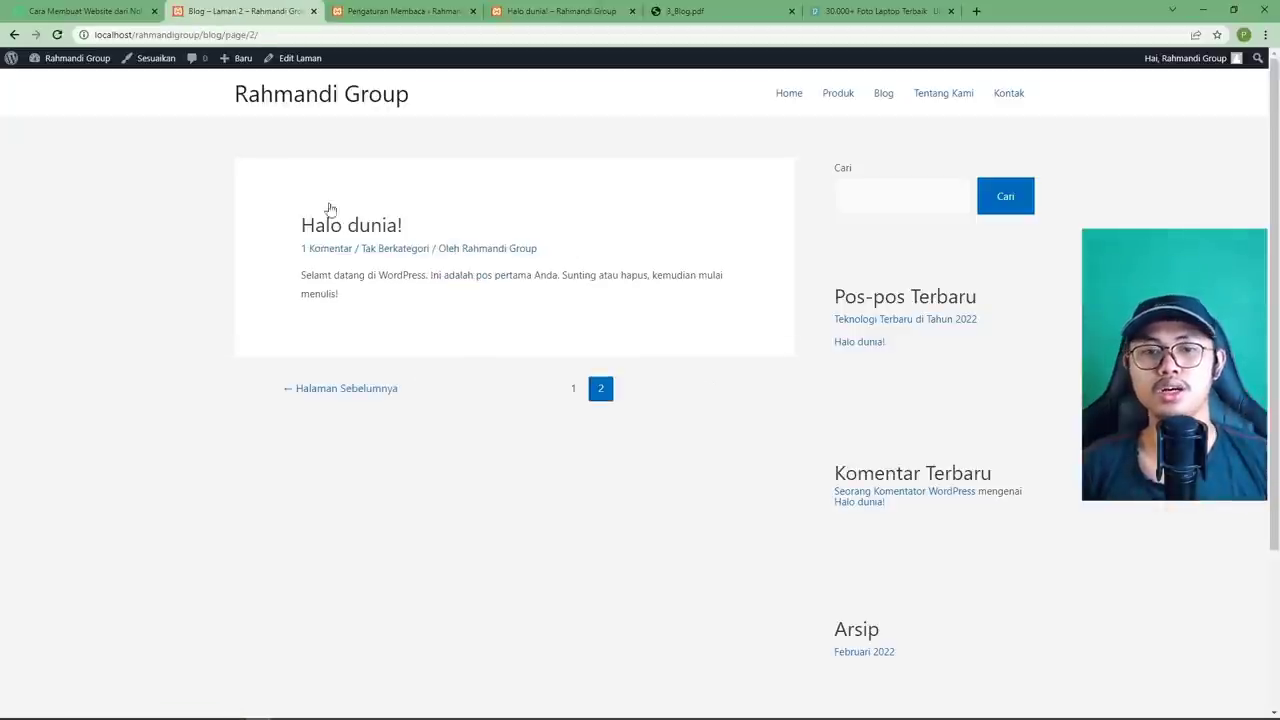
{"action": "left_click", "coordinate": [360, 16]}
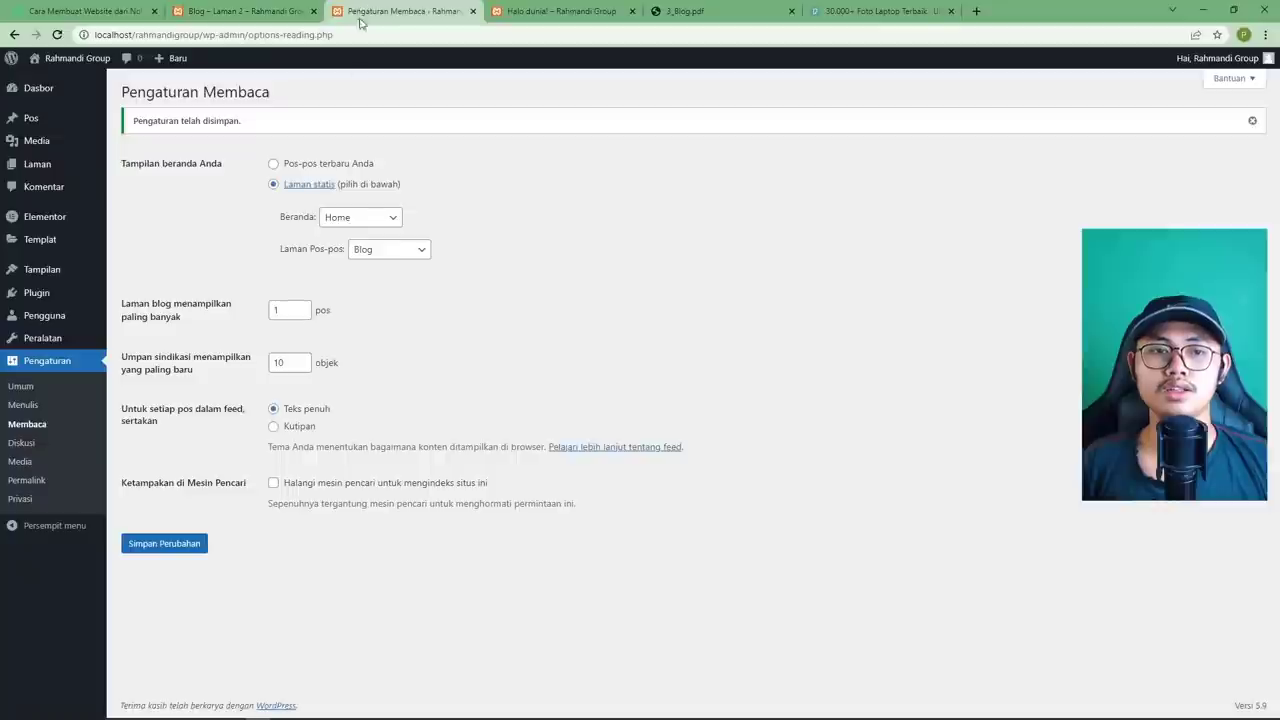
Show 10 posts per blog page, set feeds to Kutipan (excerpt), and save.
{"action": "left_click", "coordinate": [290, 317]}
{"action": "type", "text": "10"}
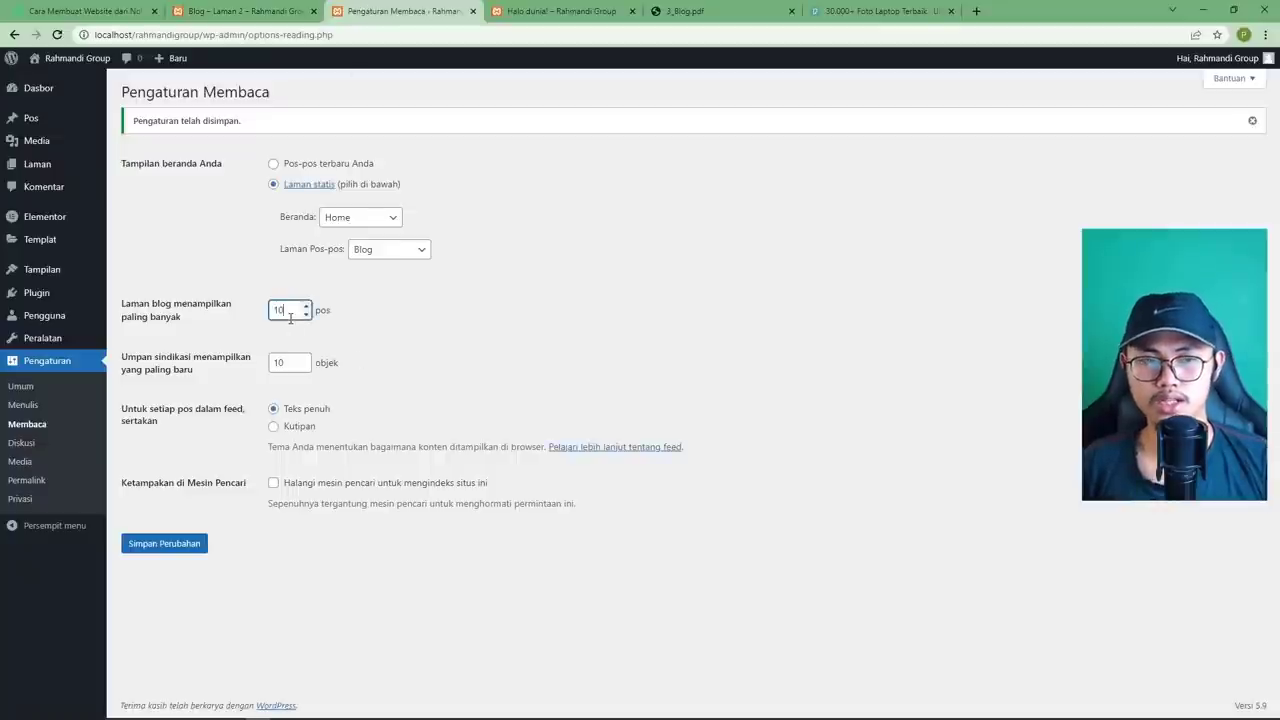
{"action": "left_click", "coordinate": [377, 334]}
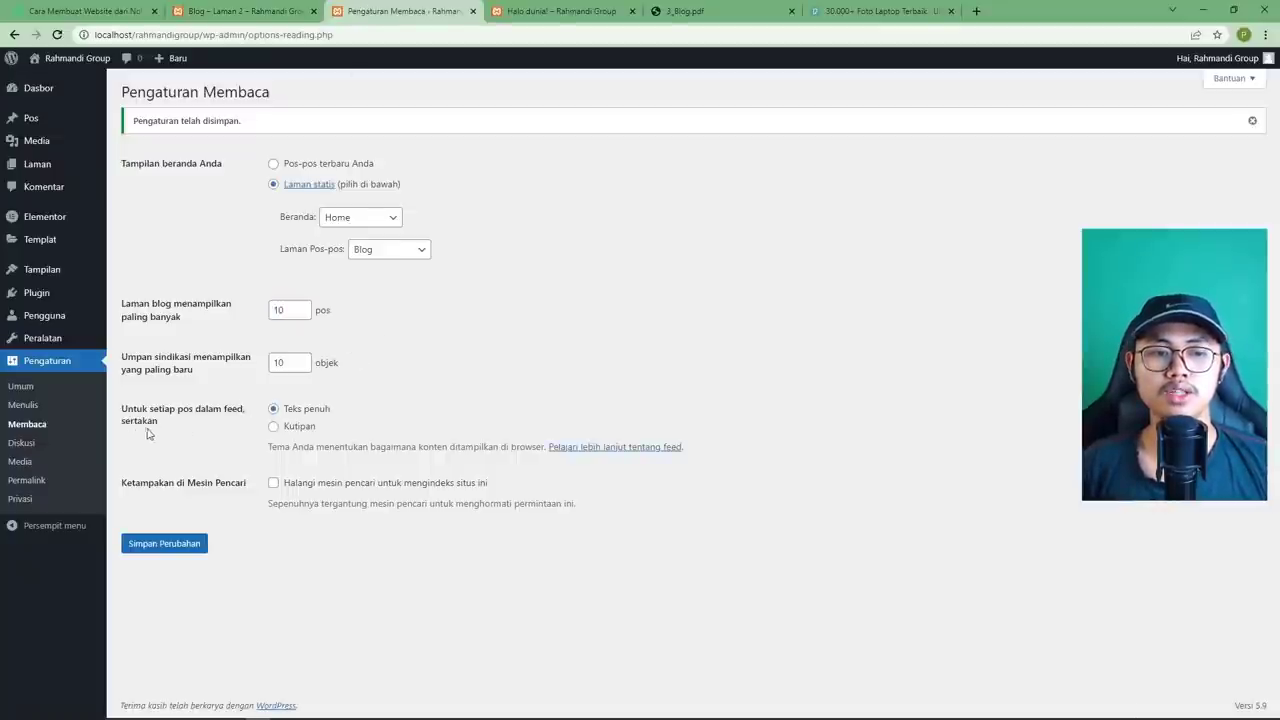
{"action": "left_click", "coordinate": [305, 428]}
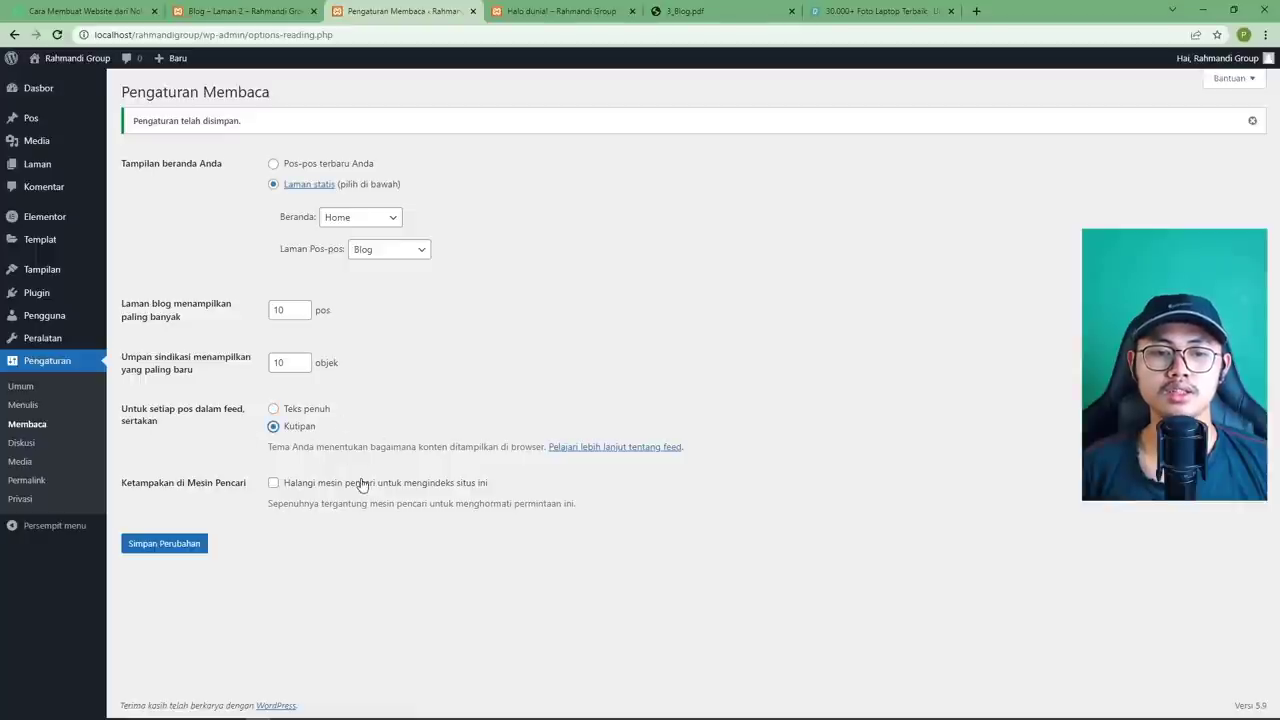
{"action": "left_click", "coordinate": [157, 545]}
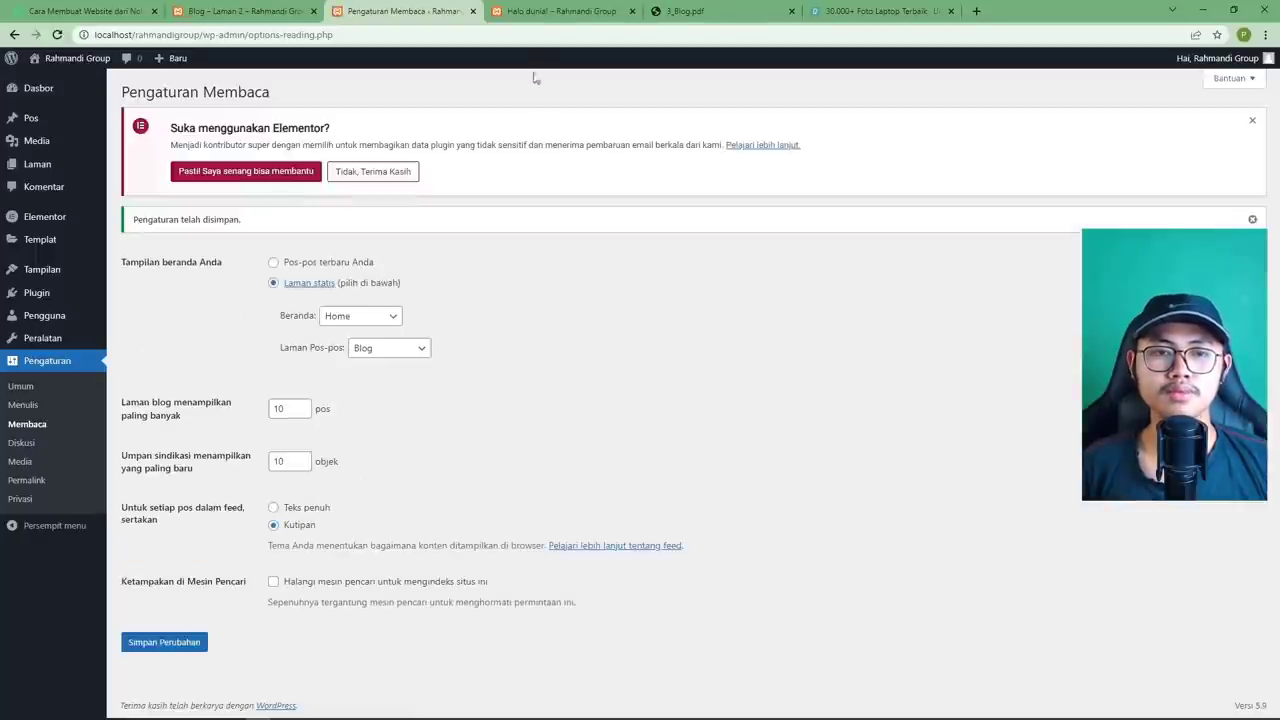
Reload the live blog, go back home, and open the 'Teknologi Terbaru di Tahun 2022' post from Blog.
{"action": "left_click", "coordinate": [215, 12]}
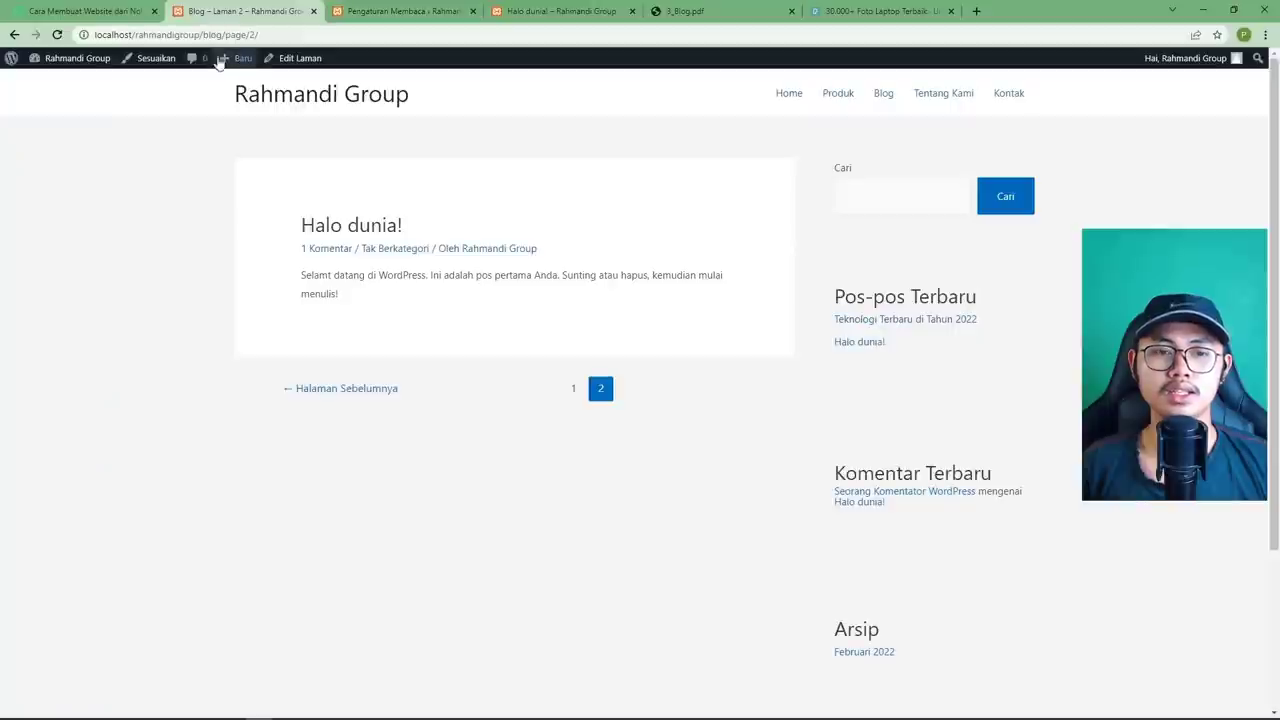
{"action": "left_click", "coordinate": [57, 34]}
{"action": "left_click", "coordinate": [14, 34]}
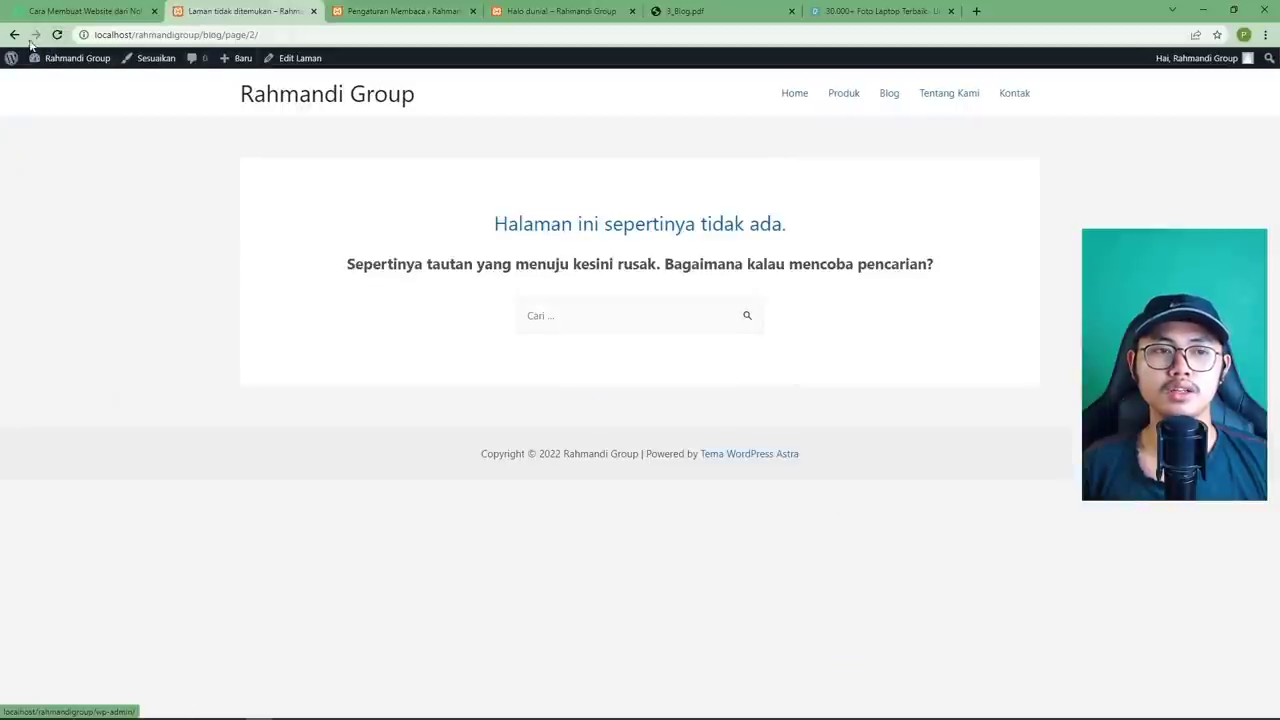
{"action": "left_click", "coordinate": [14, 34]}
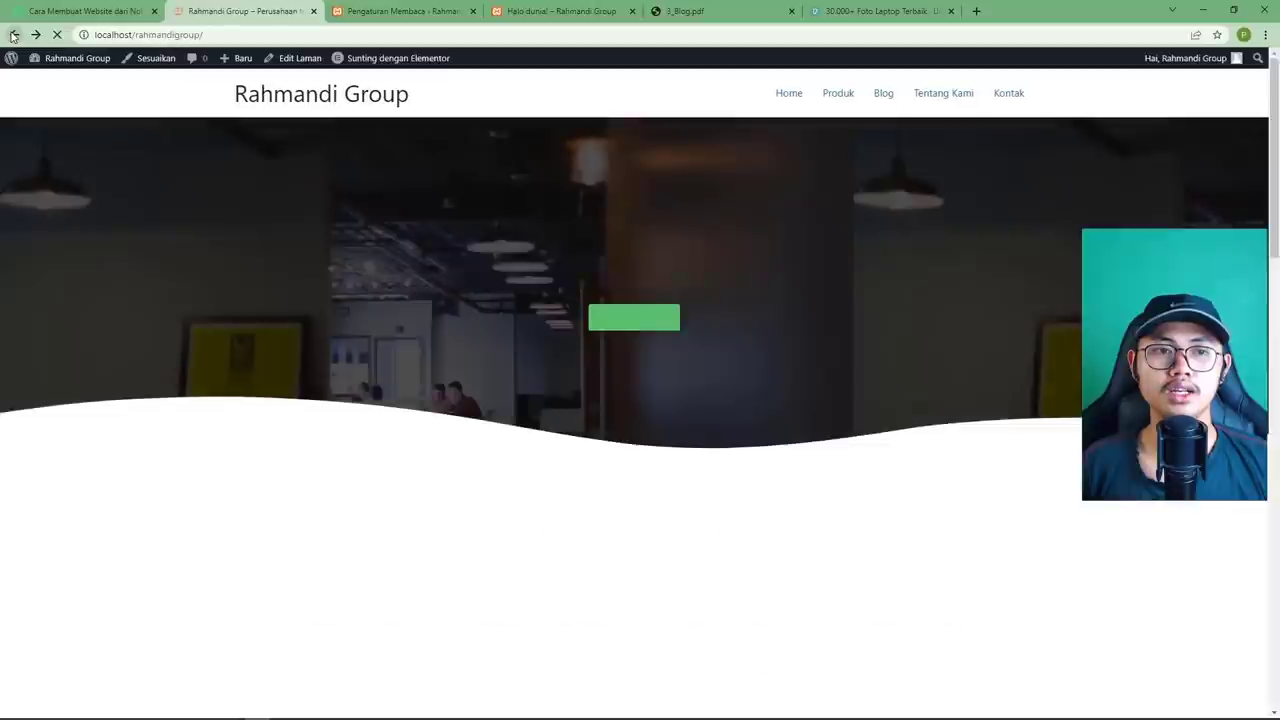
{"action": "left_click", "coordinate": [884, 96]}
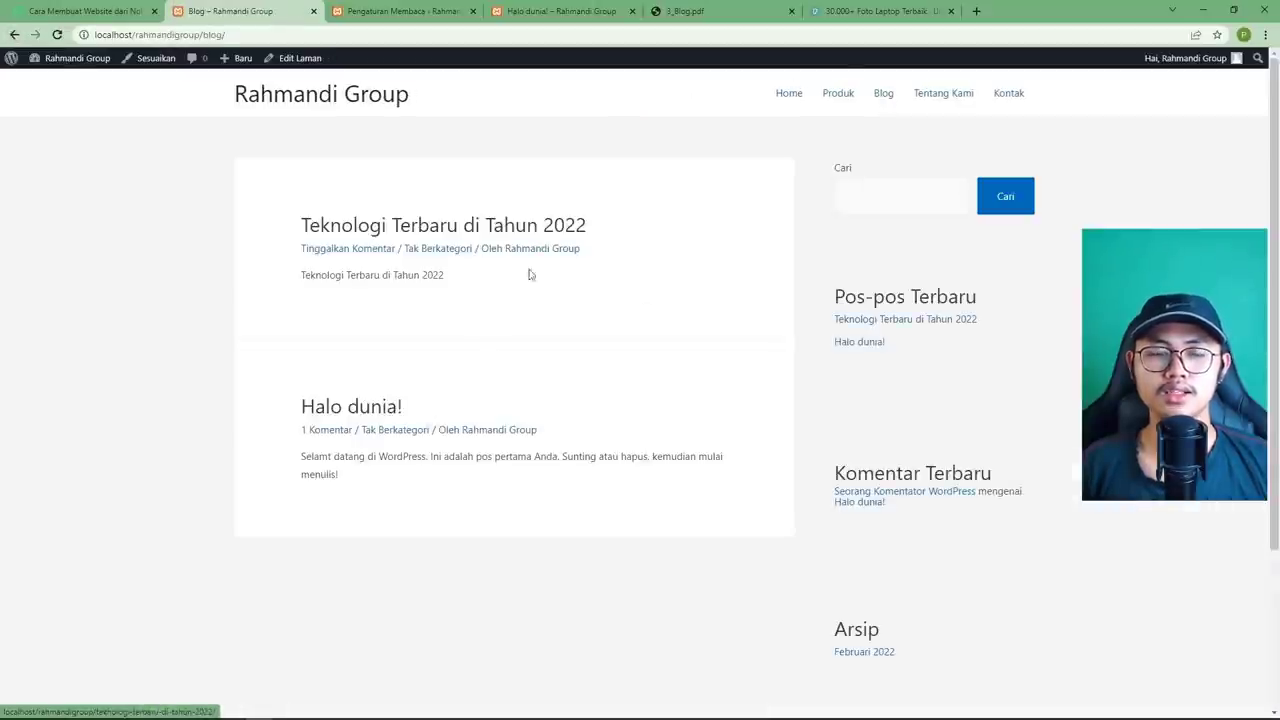
{"action": "left_click", "coordinate": [481, 228]}
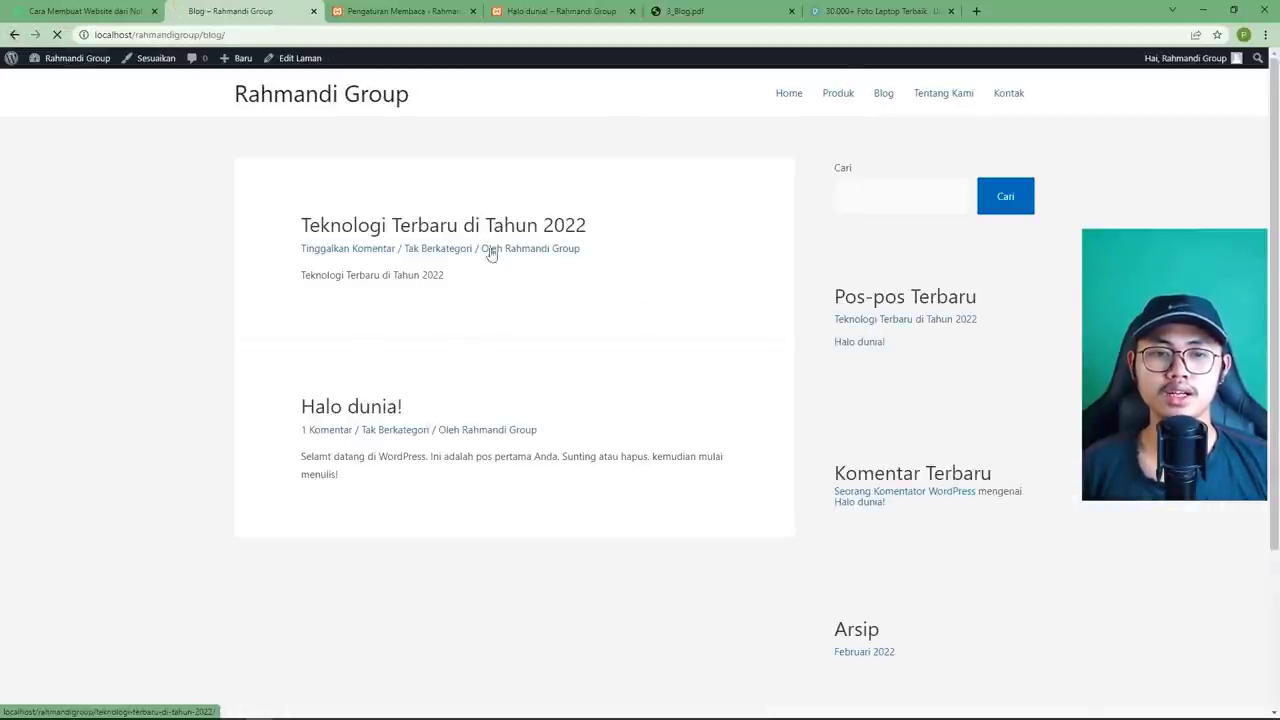
{"action": "scroll", "coordinate": [471, 445], "scroll_direction": "down", "scroll_amount": 3}
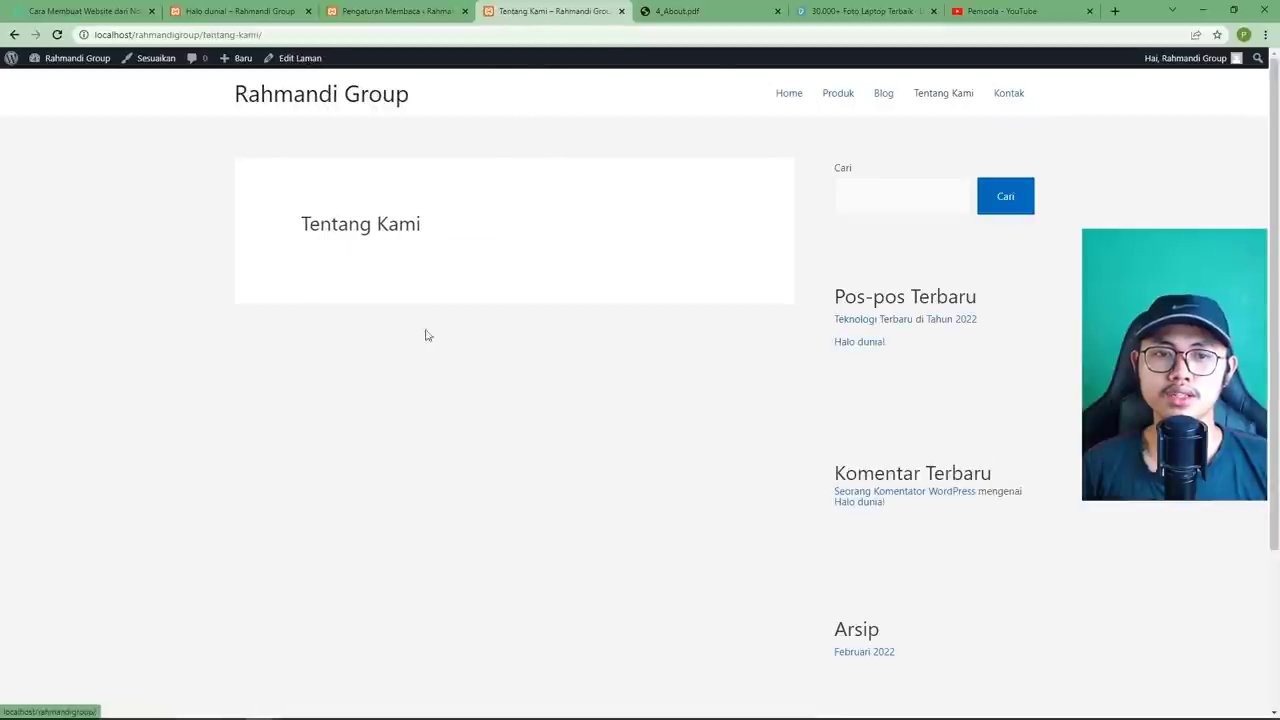
Consult the 4_About.pdf design reference, then open the Tentang Kami page in the block editor.
{"action": "left_click", "coordinate": [673, 12]}
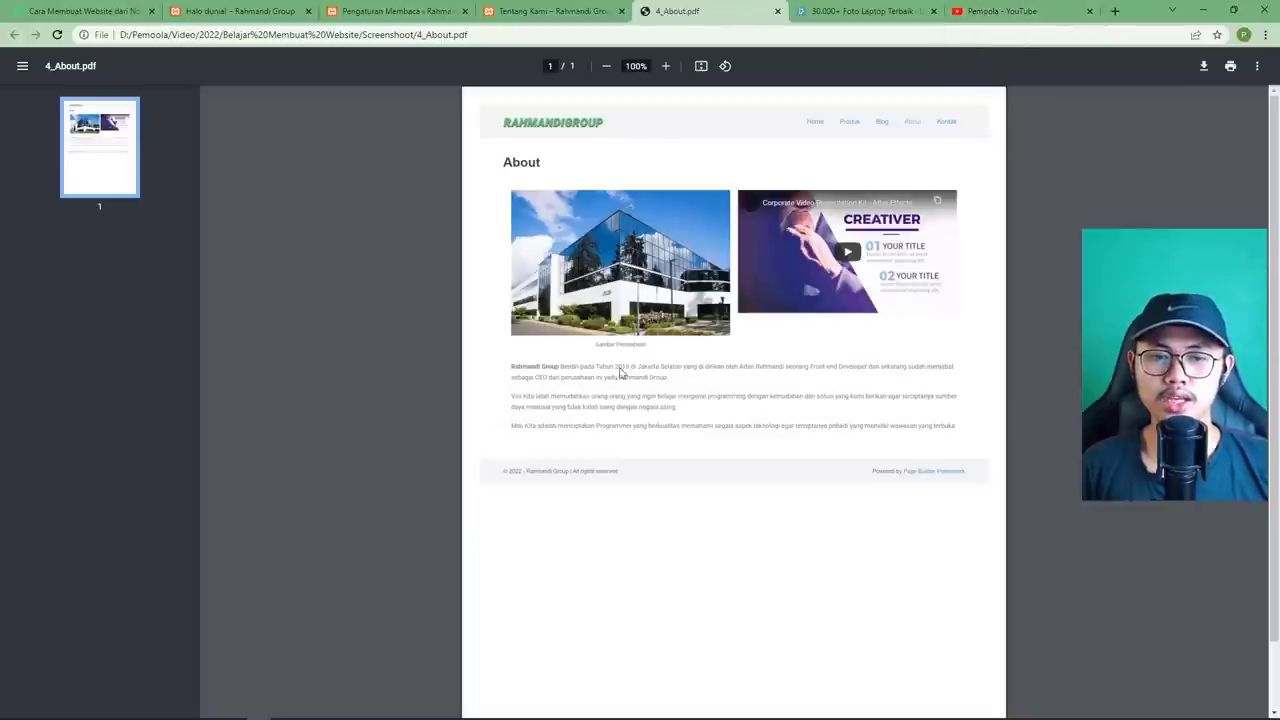
{"action": "left_click", "coordinate": [545, 12]}
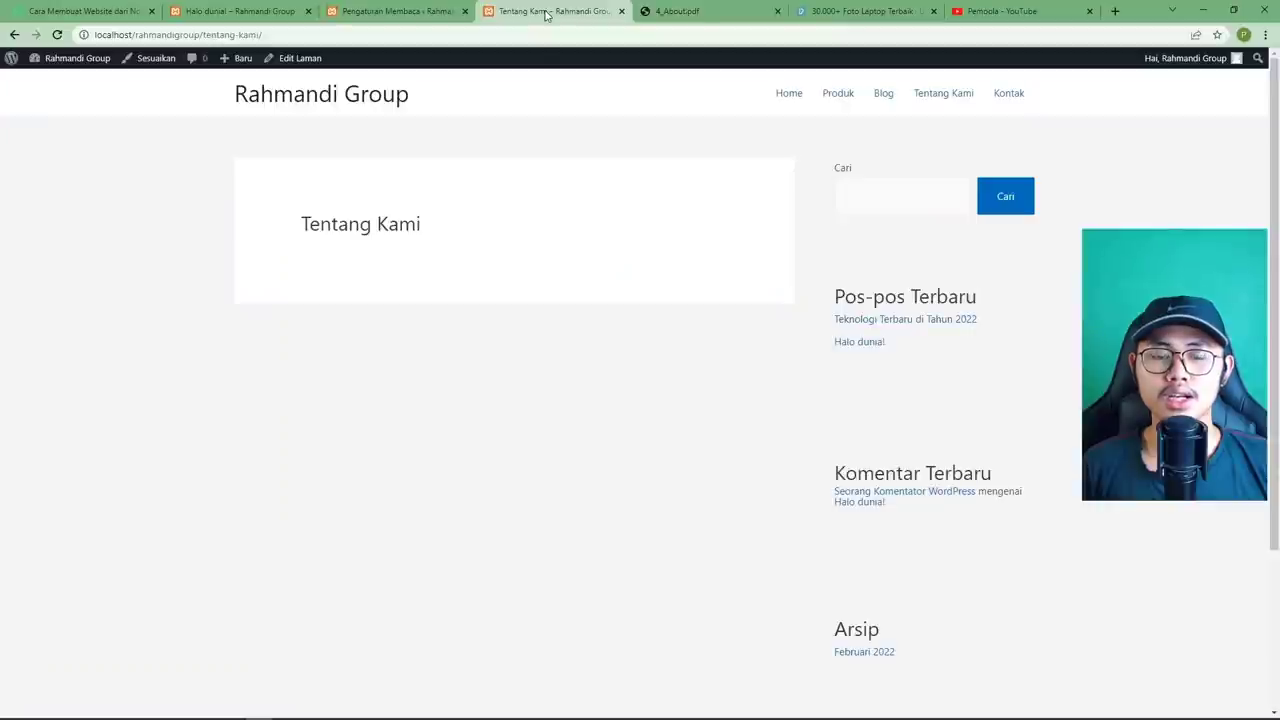
{"action": "left_click", "coordinate": [303, 60]}
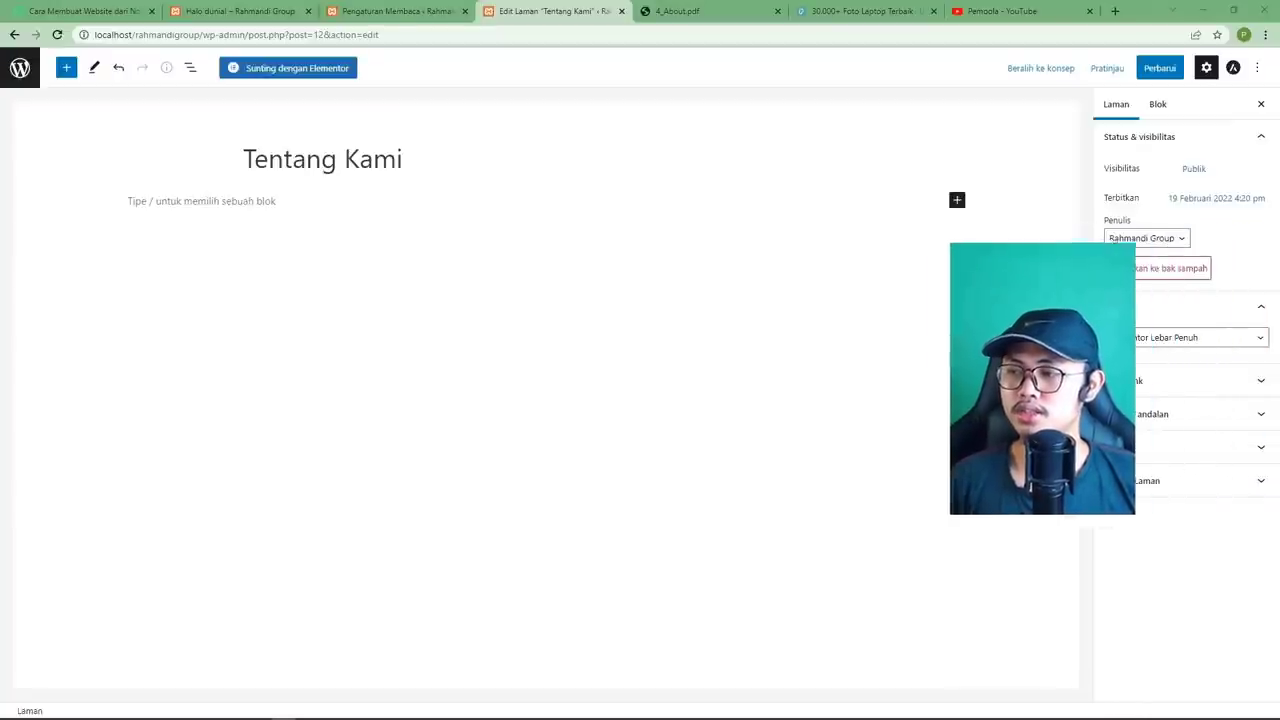
Keep the Elementor Lebar Penuh template, update the Tentang Kami page, and reopen it with Sunting dengan Elementor.
{"action": "left_click", "coordinate": [1165, 338]}
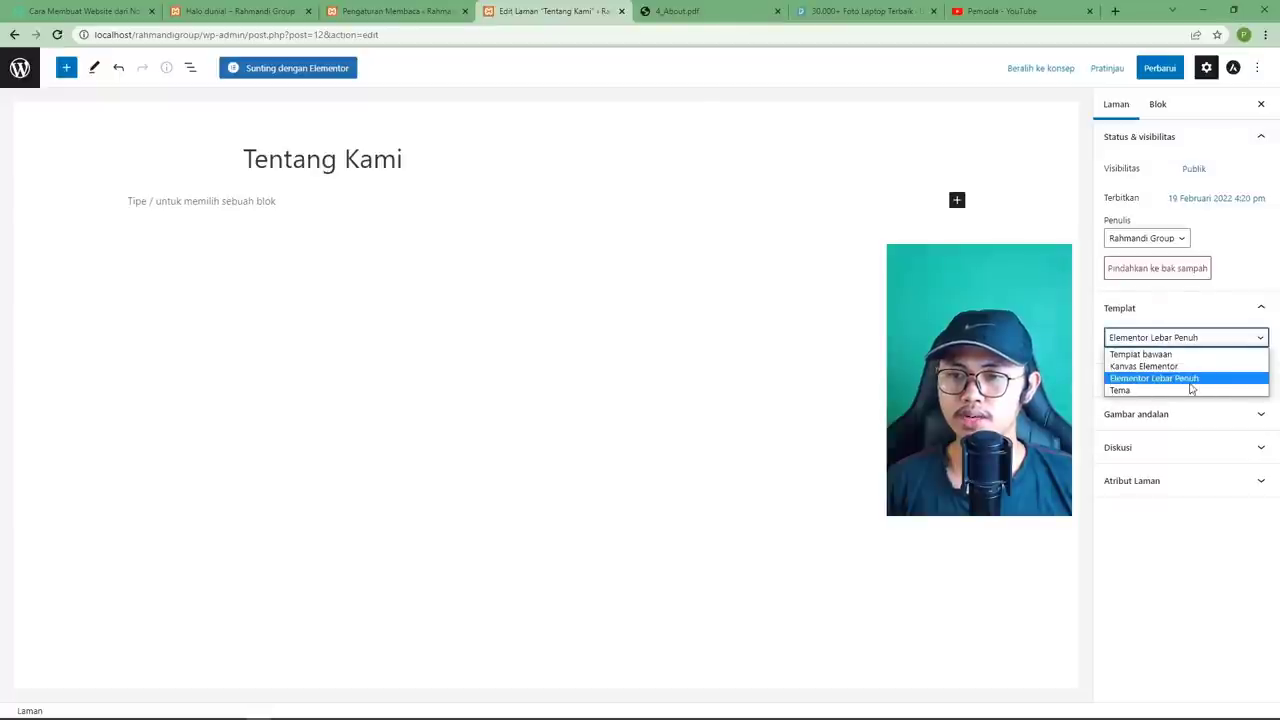
{"action": "left_click", "coordinate": [1185, 375]}
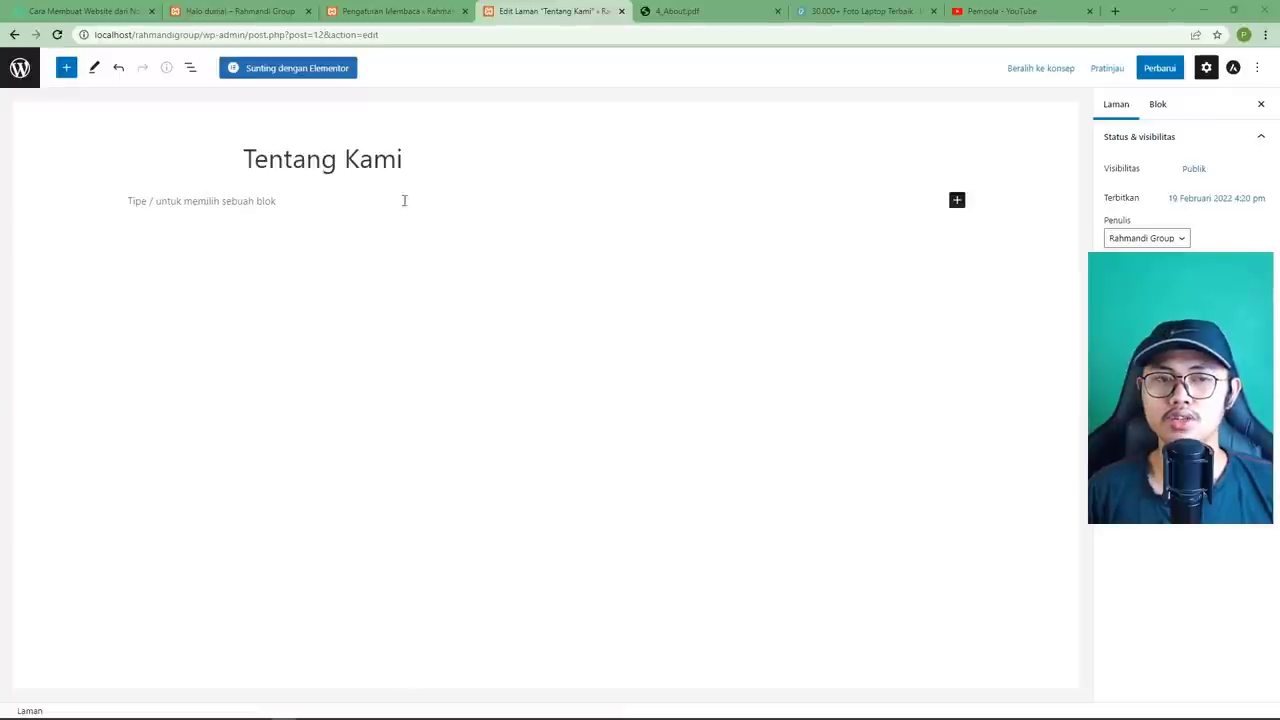
{"action": "left_click", "coordinate": [288, 70]}
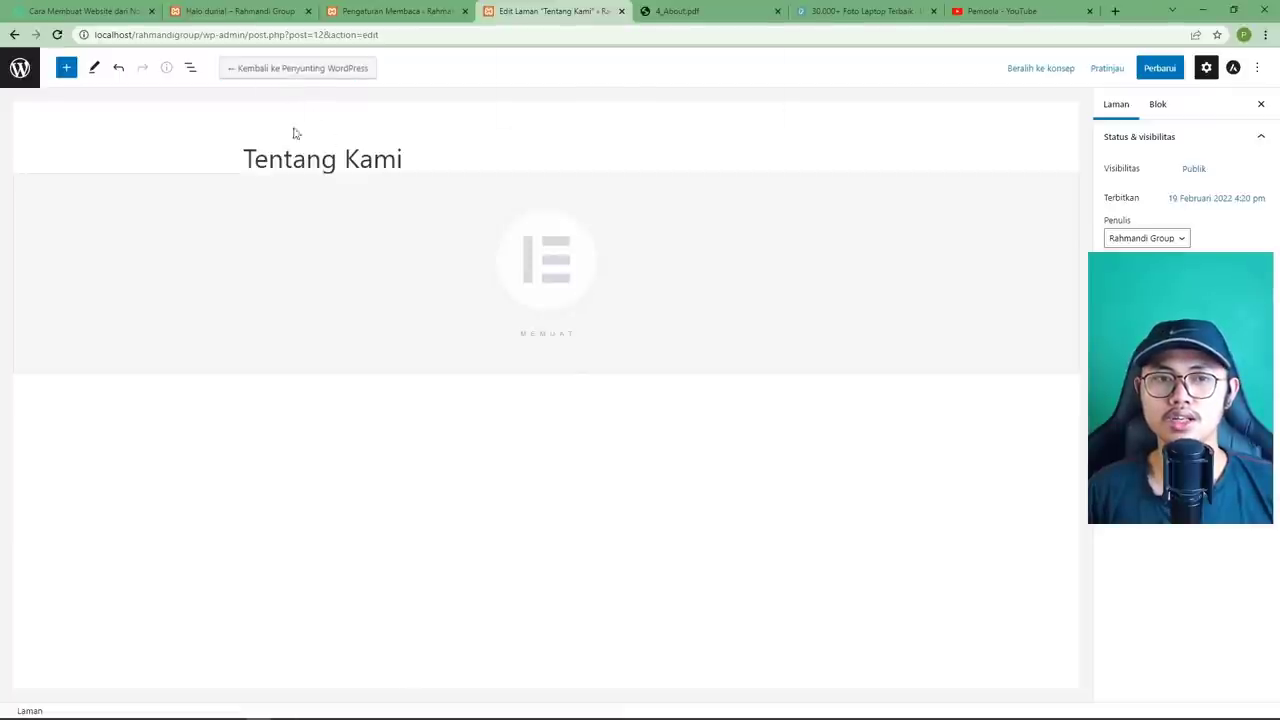
{"action": "key", "text": "Return"}
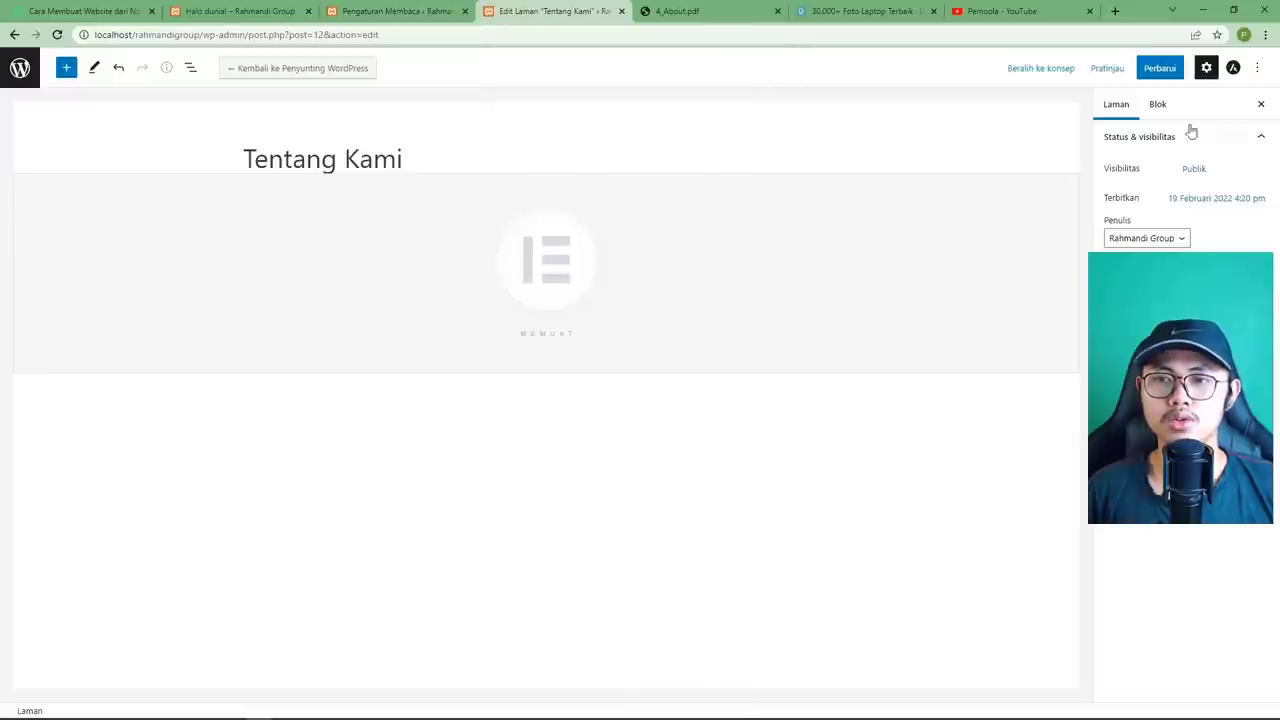
{"action": "left_click", "coordinate": [1162, 70]}
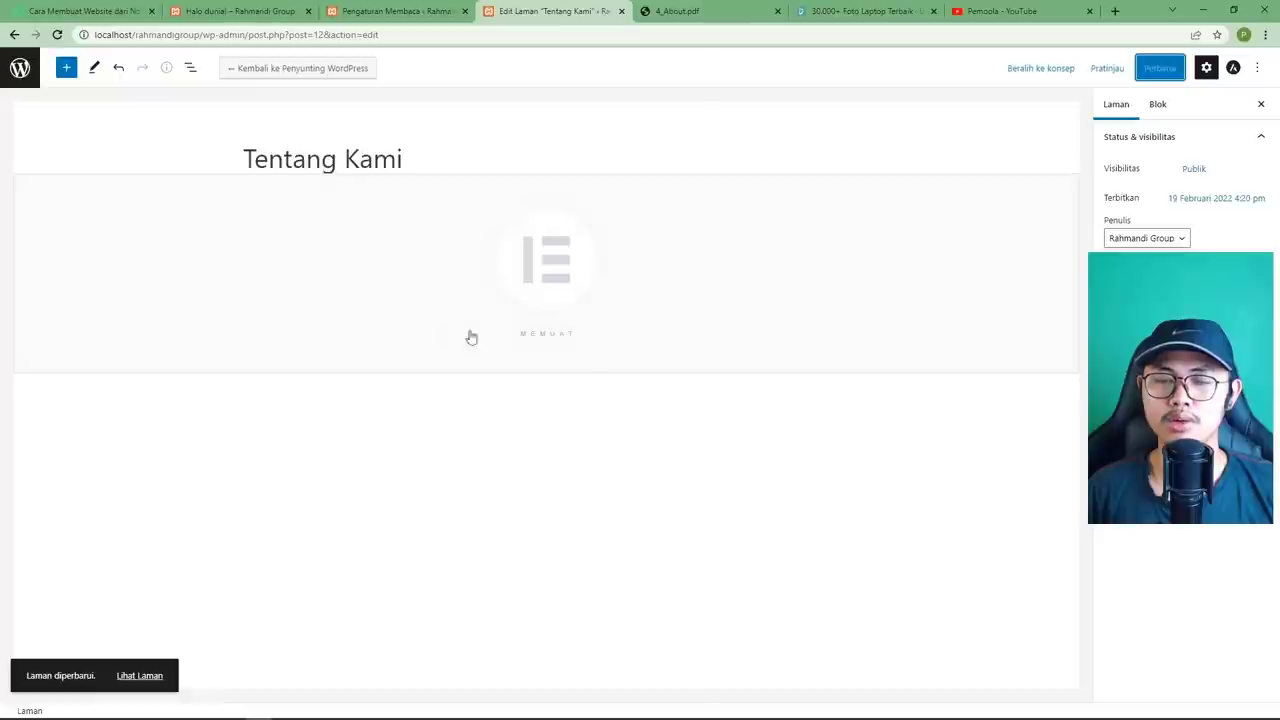
{"action": "left_click", "coordinate": [58, 35]}
{"action": "left_click", "coordinate": [296, 70]}
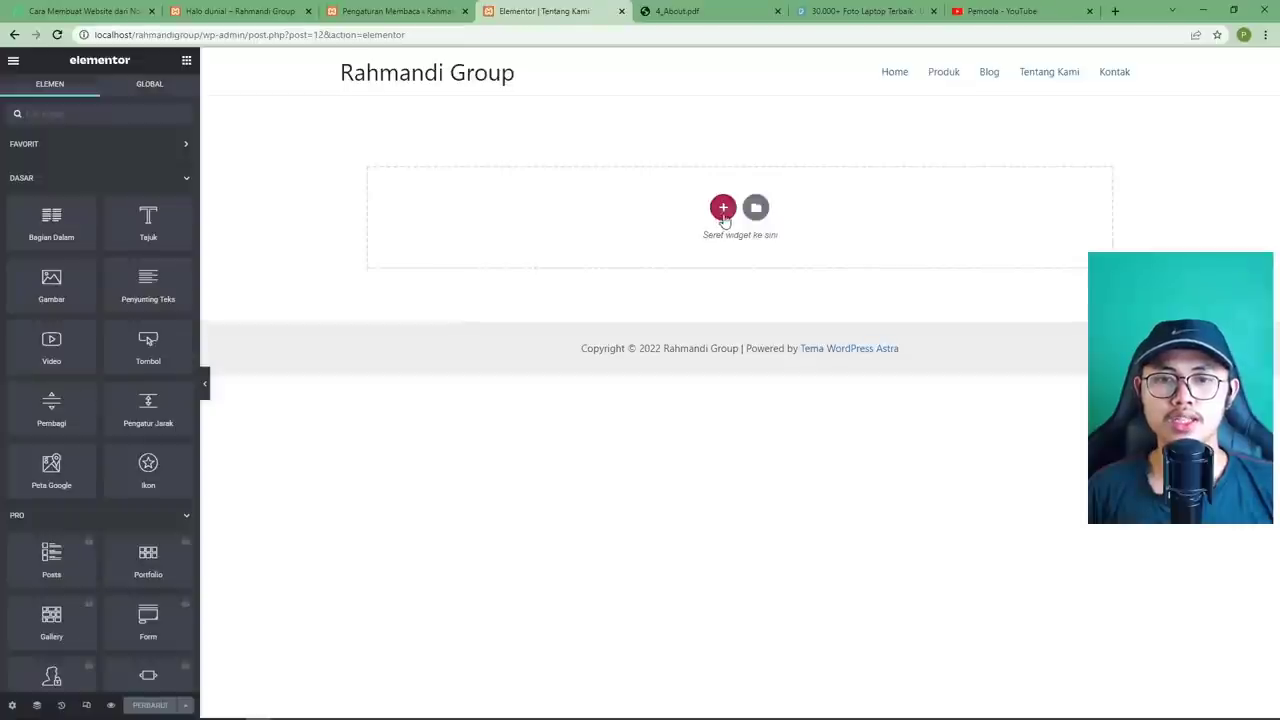
Add a one-column section with a dark-coloured 'Tentang Kami' heading widget.
{"action": "left_click", "coordinate": [722, 208]}
{"action": "left_click", "coordinate": [565, 238]}
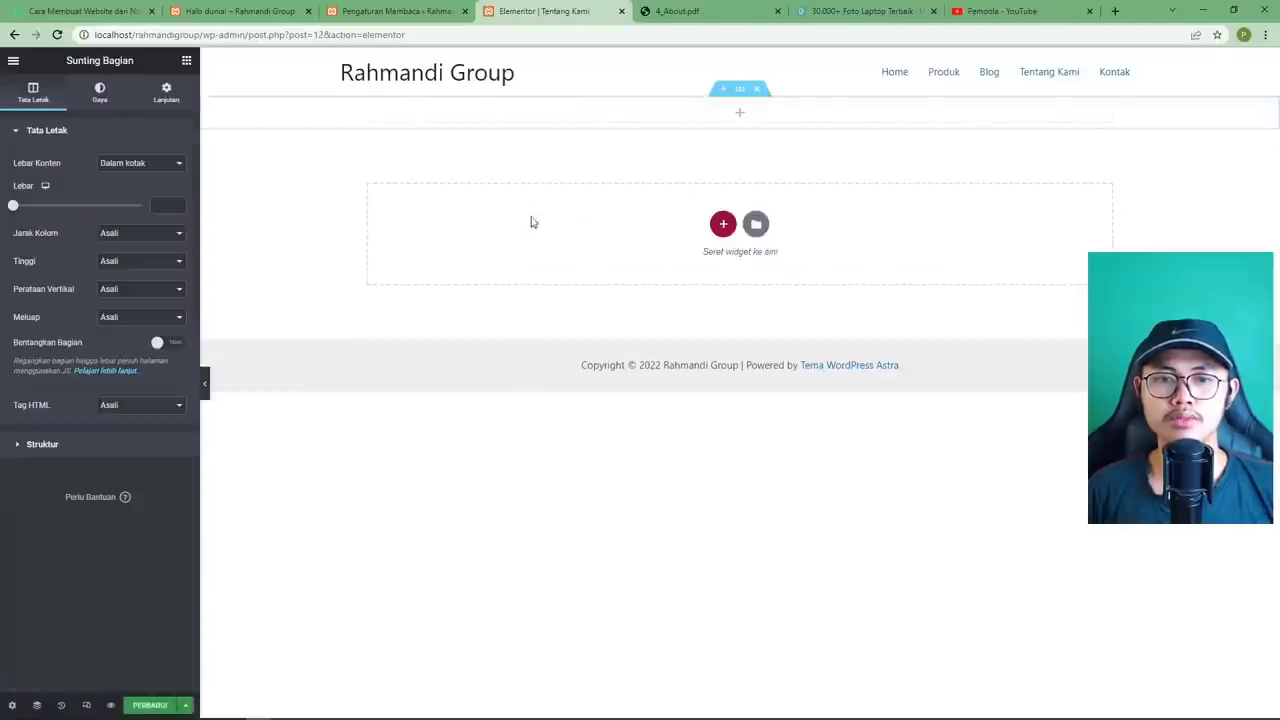
{"action": "left_click", "coordinate": [741, 115]}
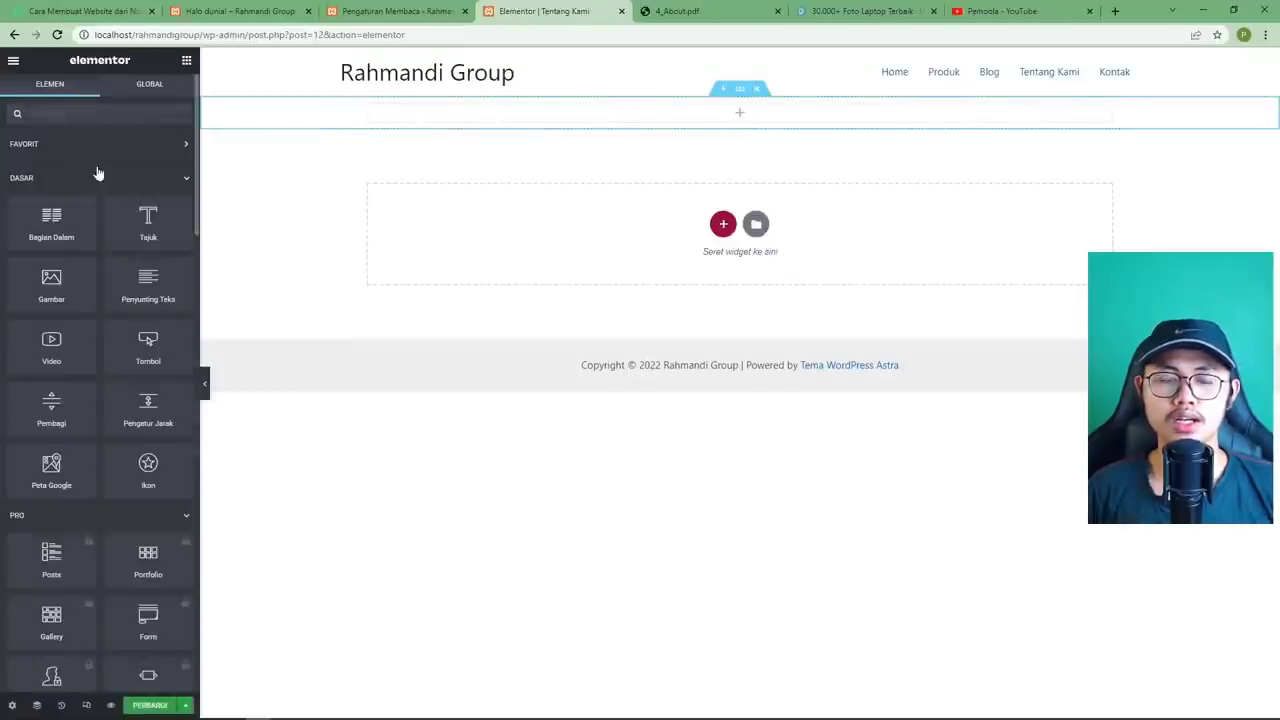
{"action": "left_click_drag", "start_coordinate": [150, 230], "coordinate": [618, 116]}
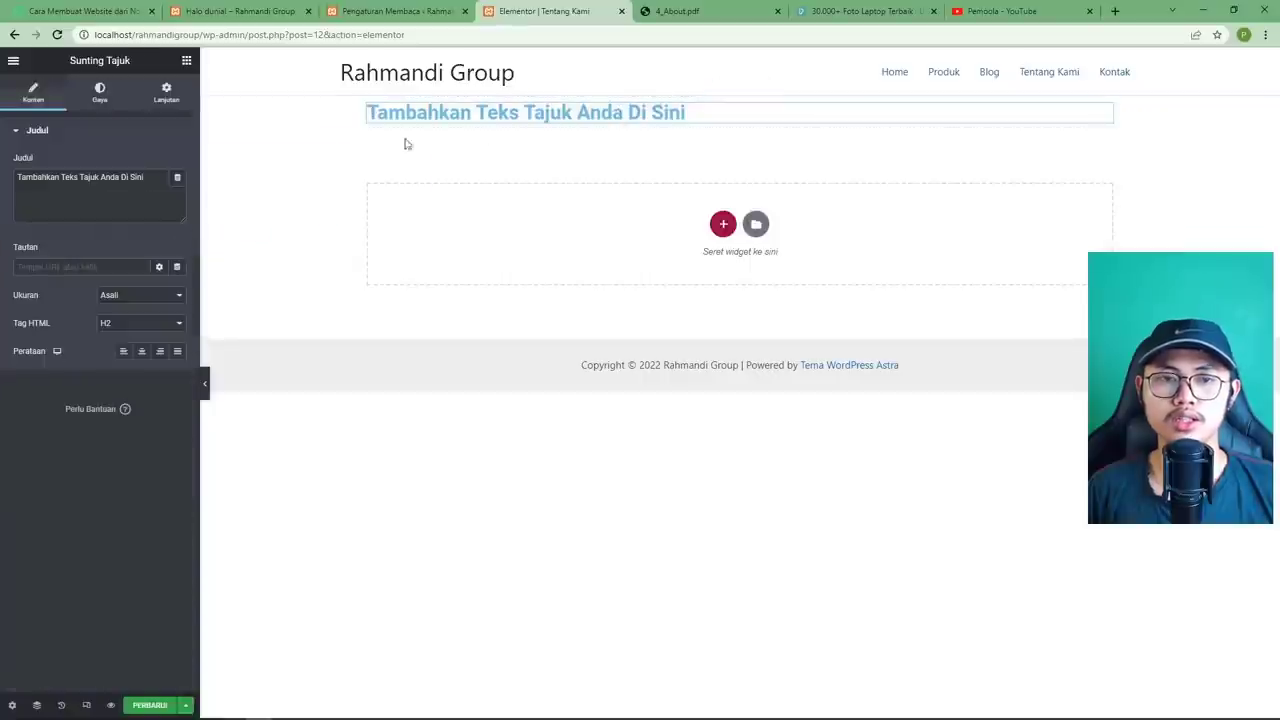
{"action": "triple_click", "coordinate": [130, 193]}
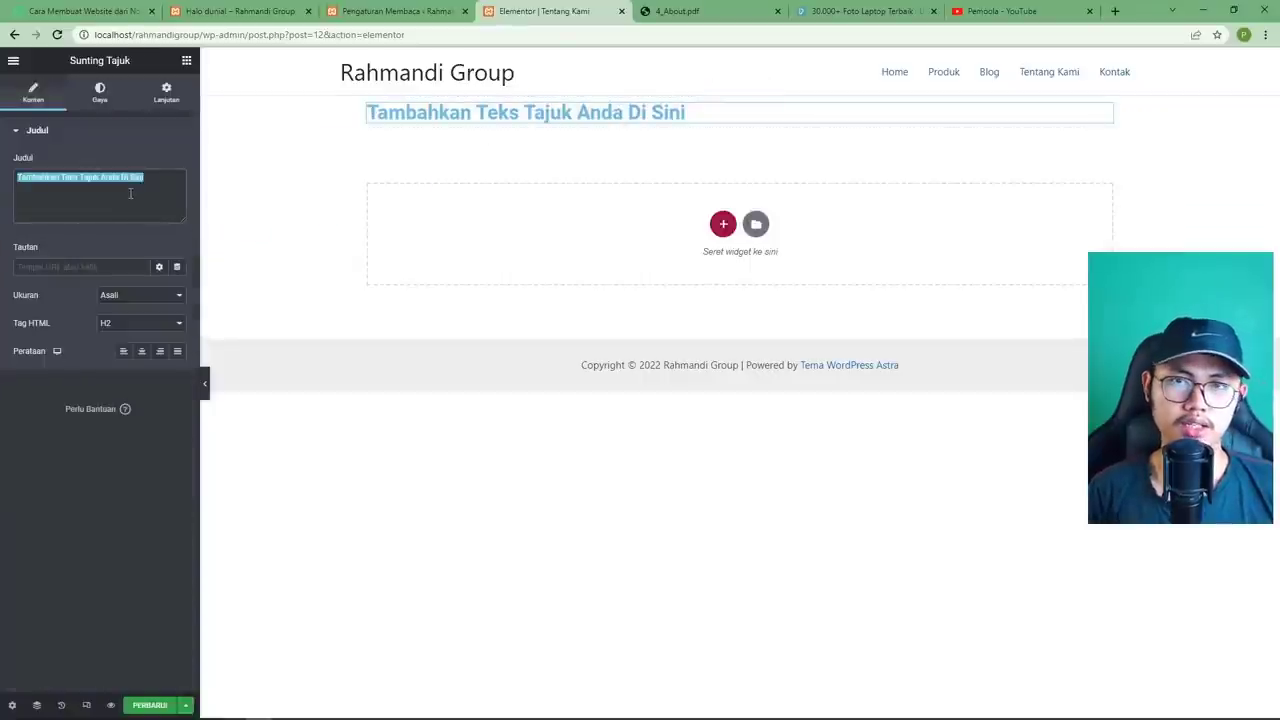
{"action": "type", "text": "Tentang Kami"}
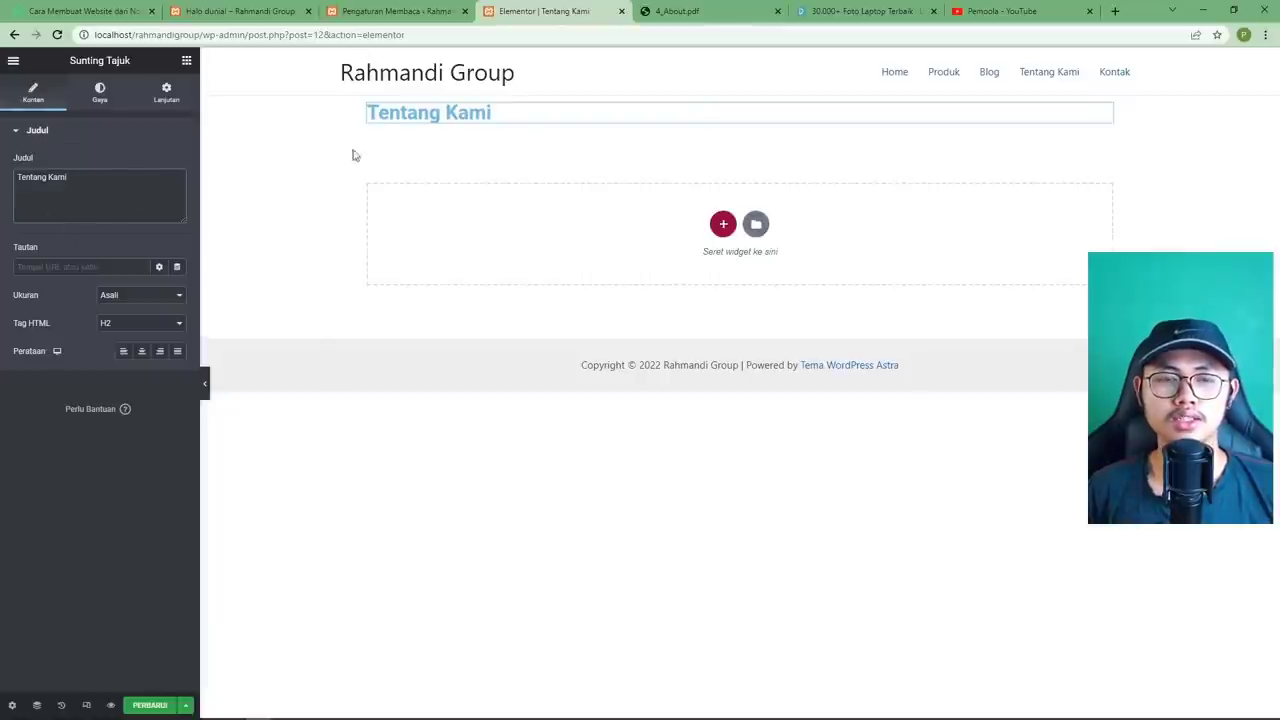
{"action": "left_click", "coordinate": [100, 92]}
{"action": "left_click", "coordinate": [177, 163]}
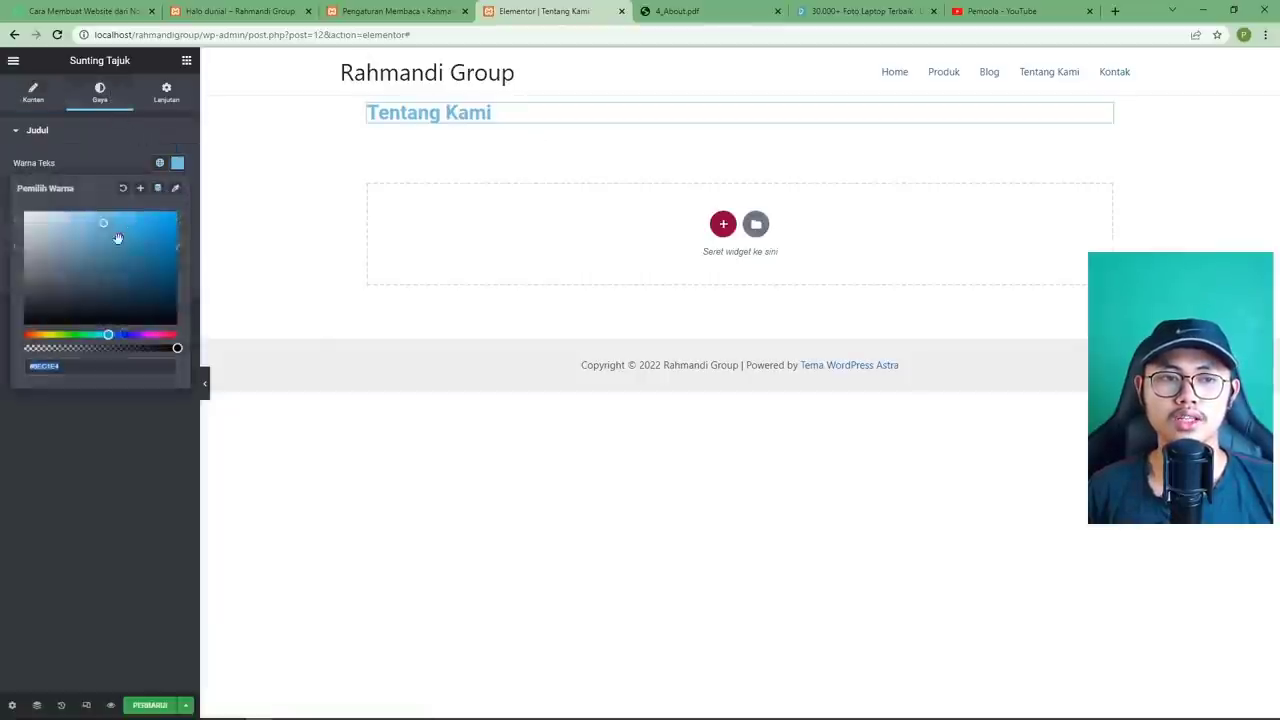
{"action": "left_click", "coordinate": [72, 398]}
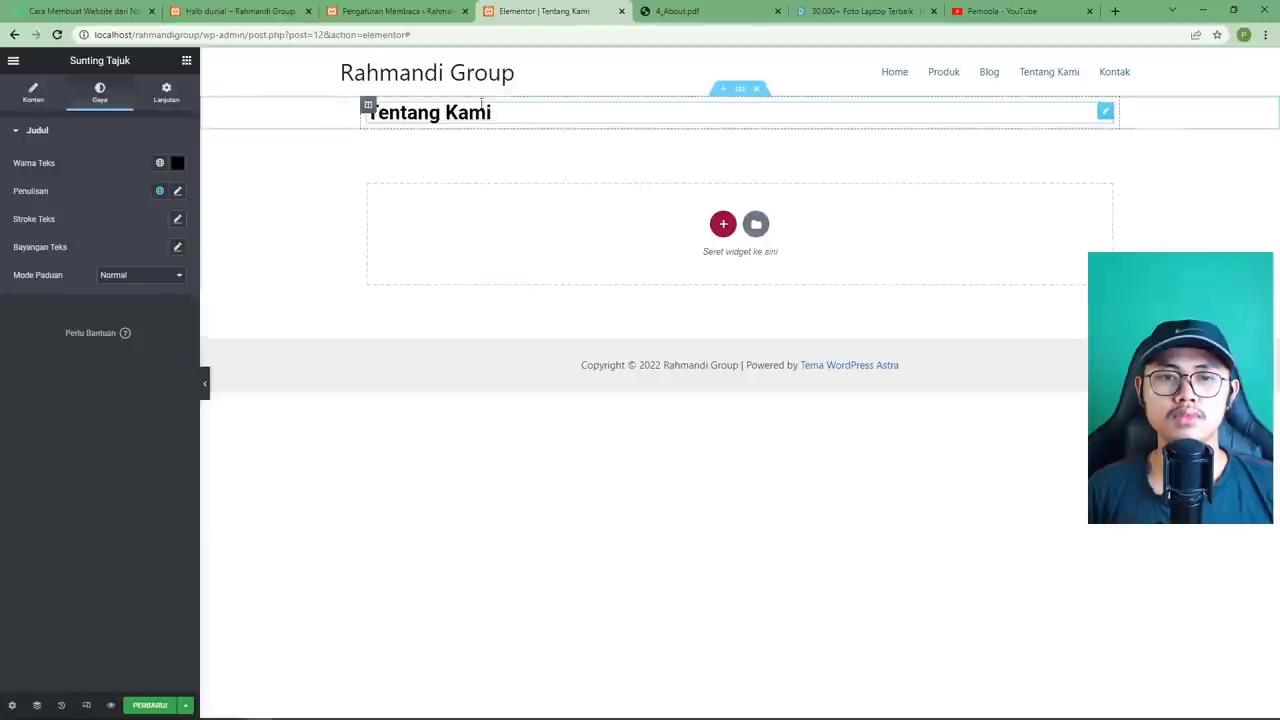
Give the section a top margin of 30 and bottom margin of 6, then save with PERBARUI.
{"action": "left_click", "coordinate": [738, 92]}
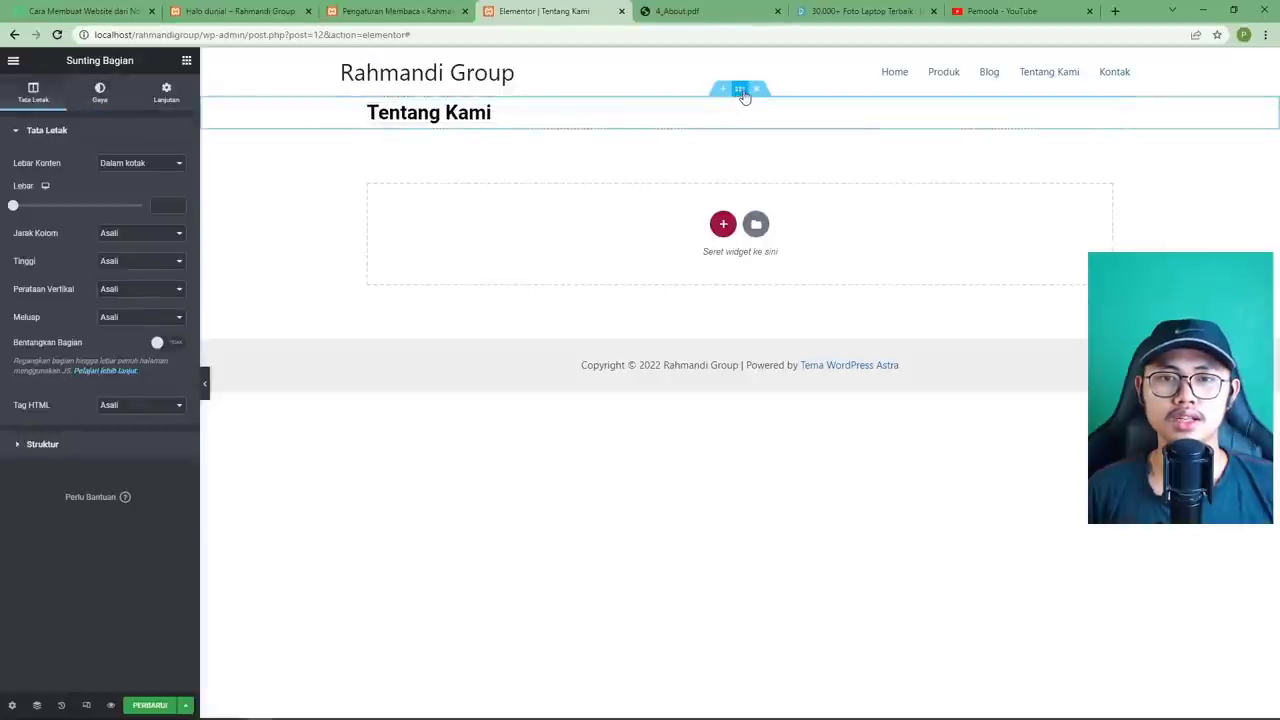
{"action": "left_click", "coordinate": [167, 95]}
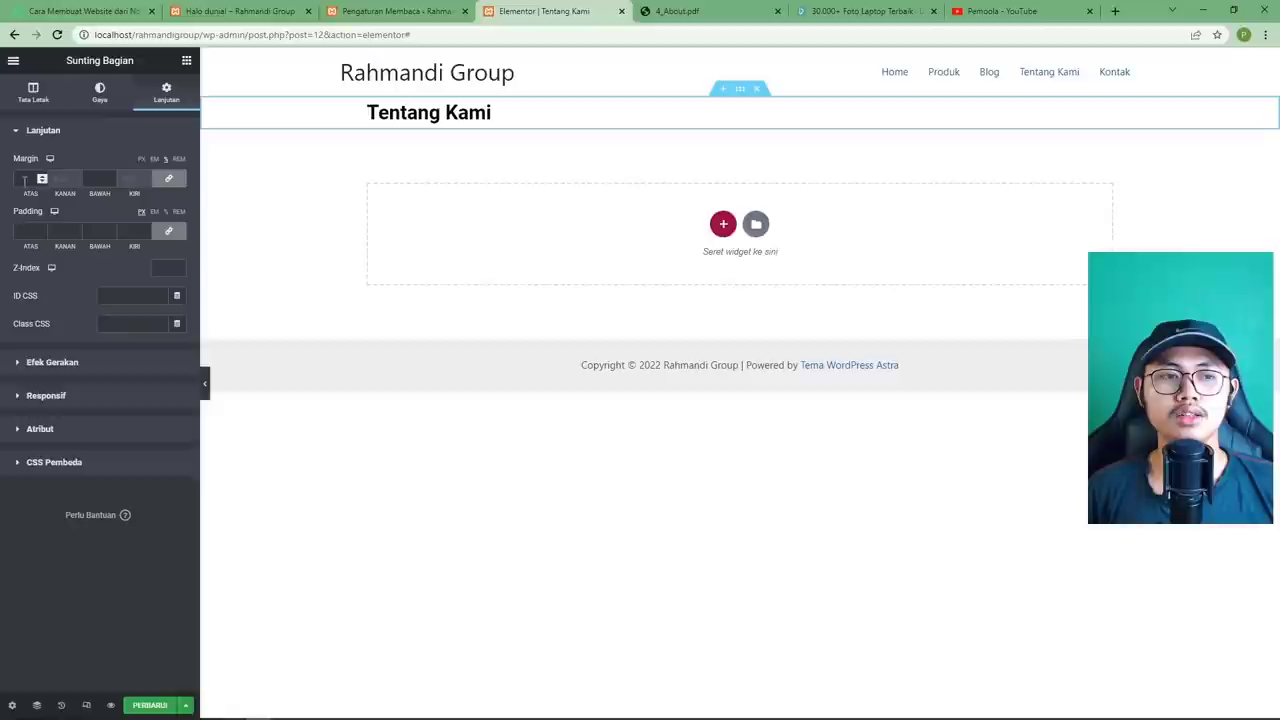
{"action": "left_click", "coordinate": [169, 180]}
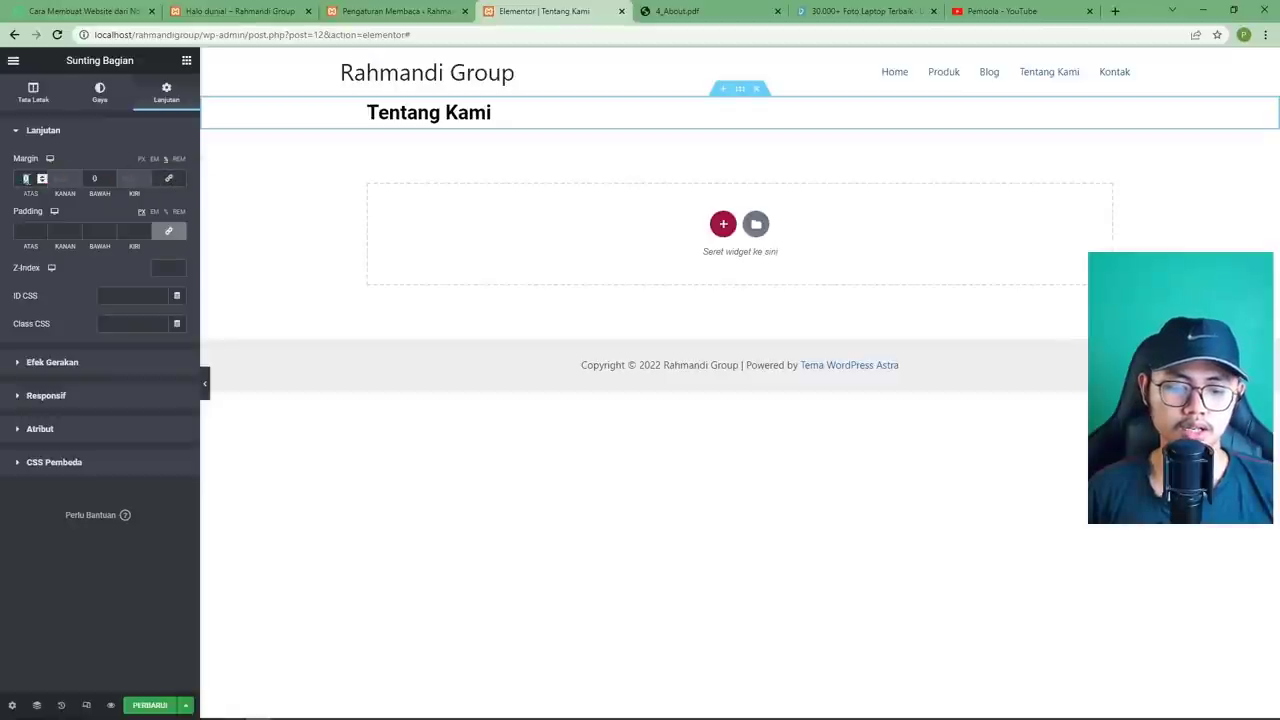
{"action": "type", "text": "30"}
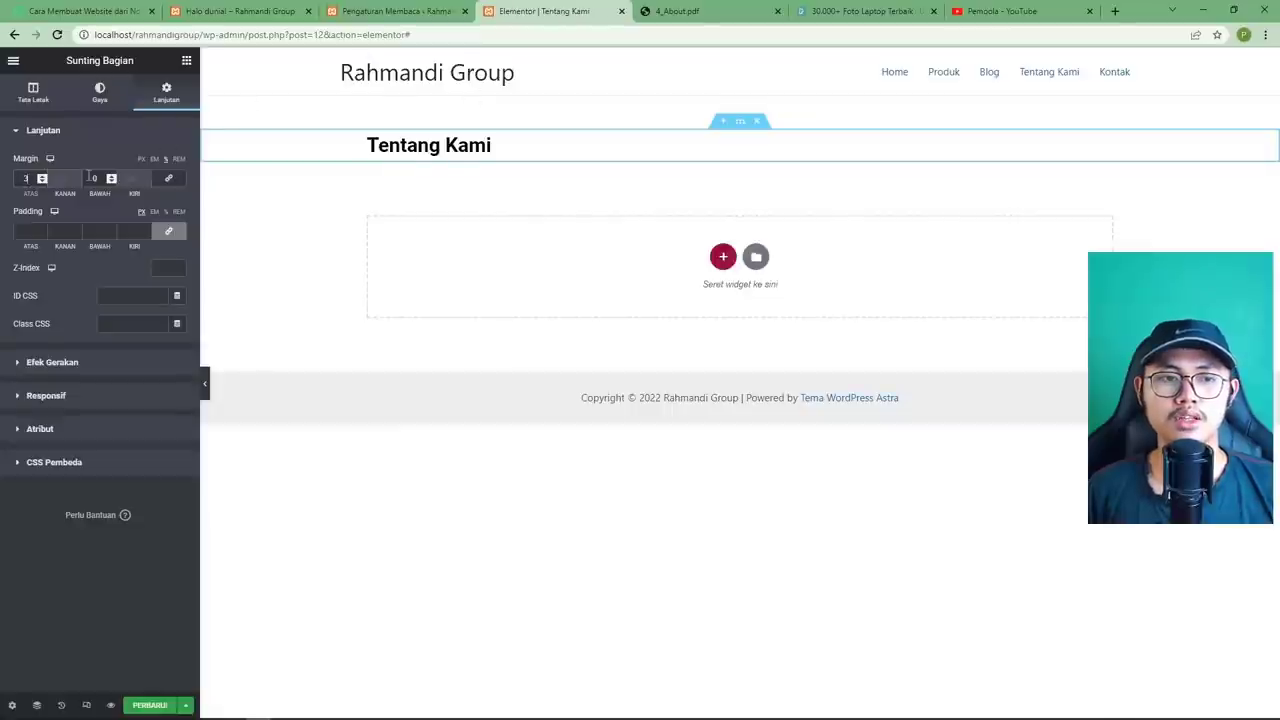
{"action": "left_click", "coordinate": [88, 178]}
{"action": "left_click", "coordinate": [700, 11]}
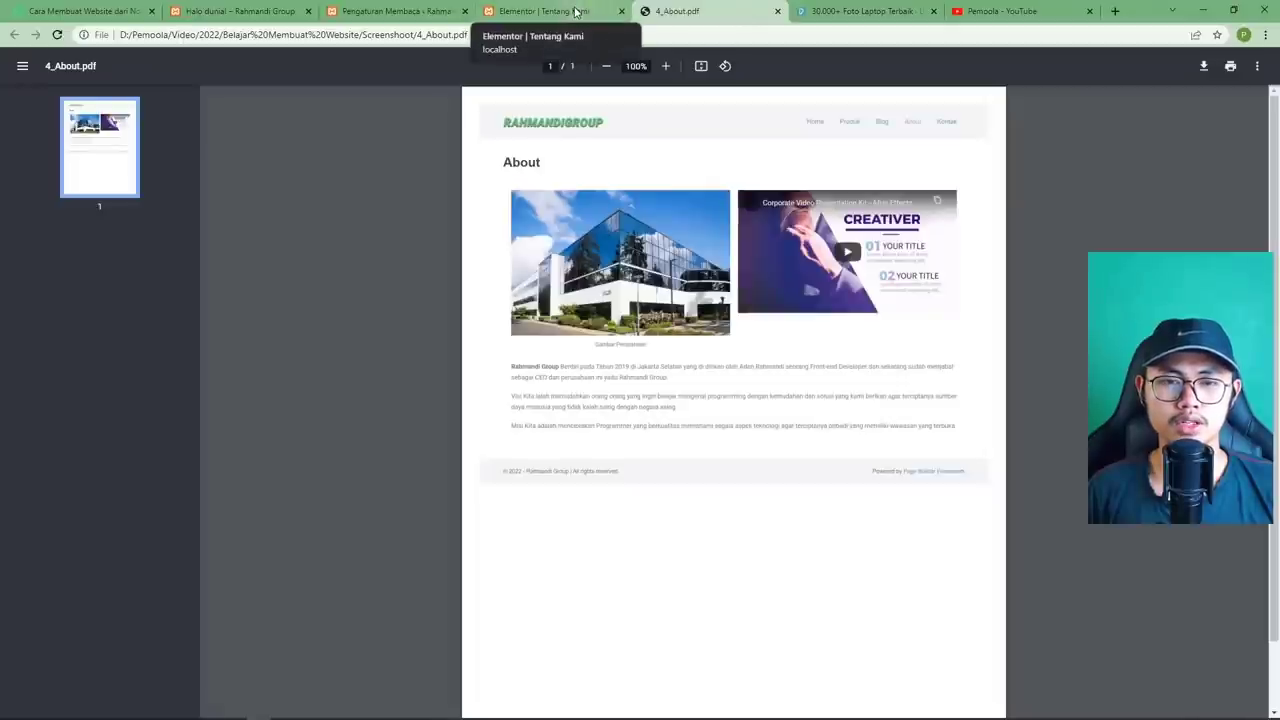
{"action": "left_click", "coordinate": [576, 11]}
{"action": "type", "text": "6"}
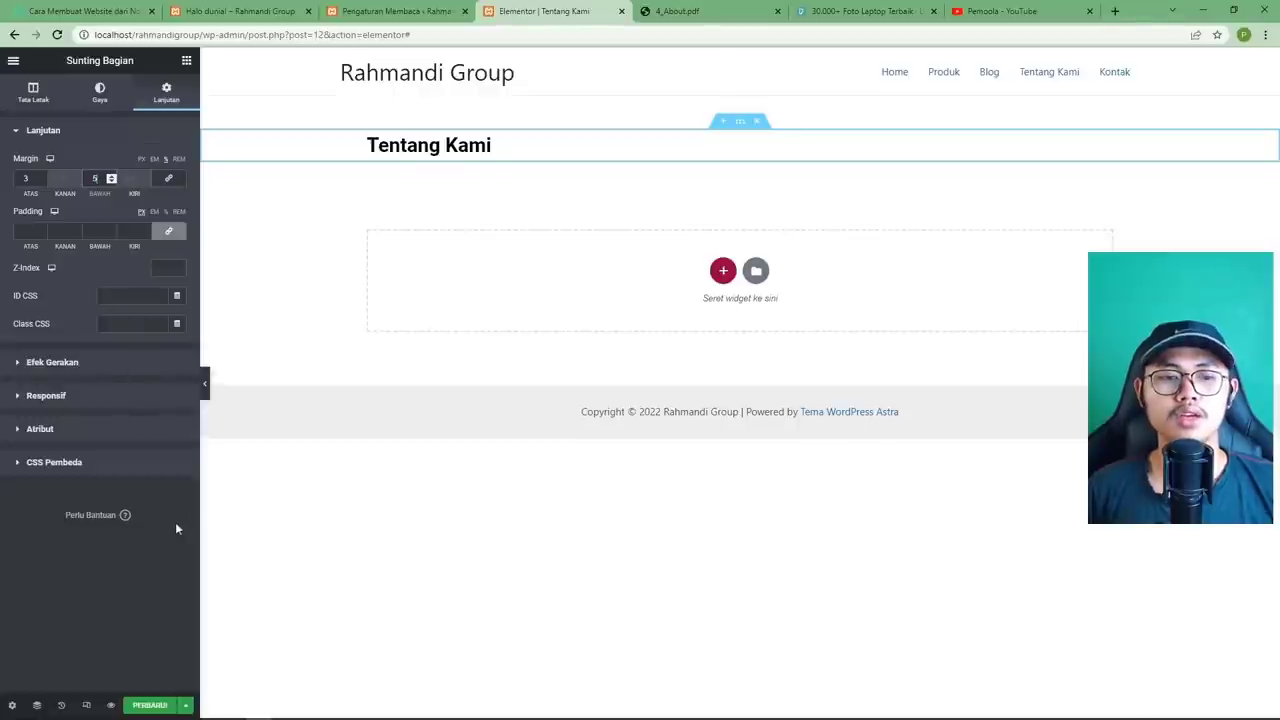
{"action": "left_click", "coordinate": [150, 705]}
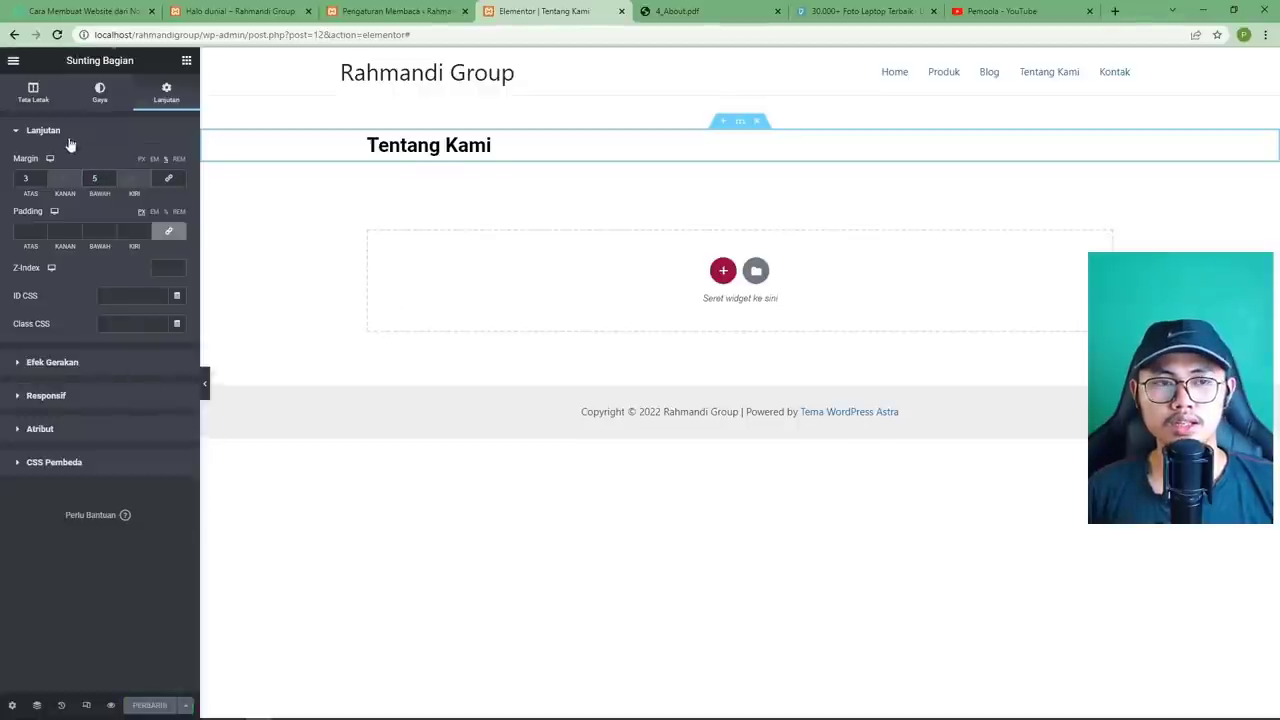
Add an Inner Section below the heading and insert the office building photo into its left column.
{"action": "left_click", "coordinate": [186, 61]}
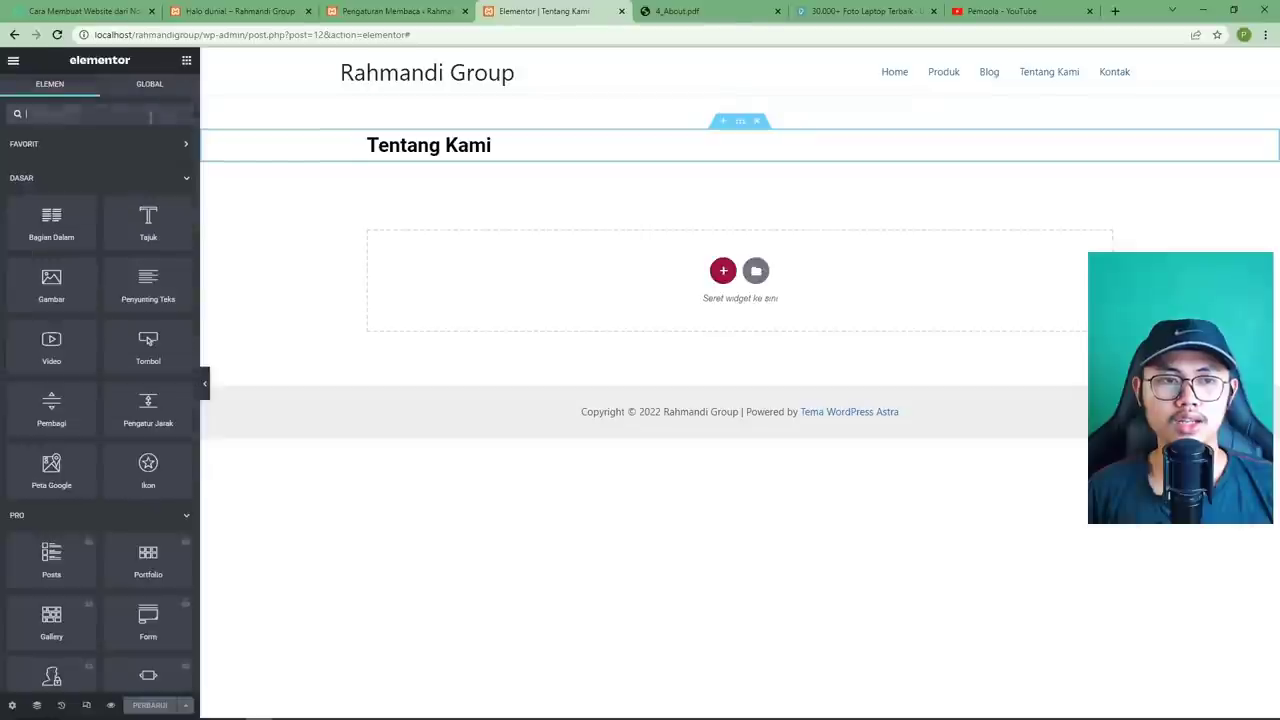
{"action": "left_click_drag", "start_coordinate": [71, 226], "coordinate": [464, 156]}
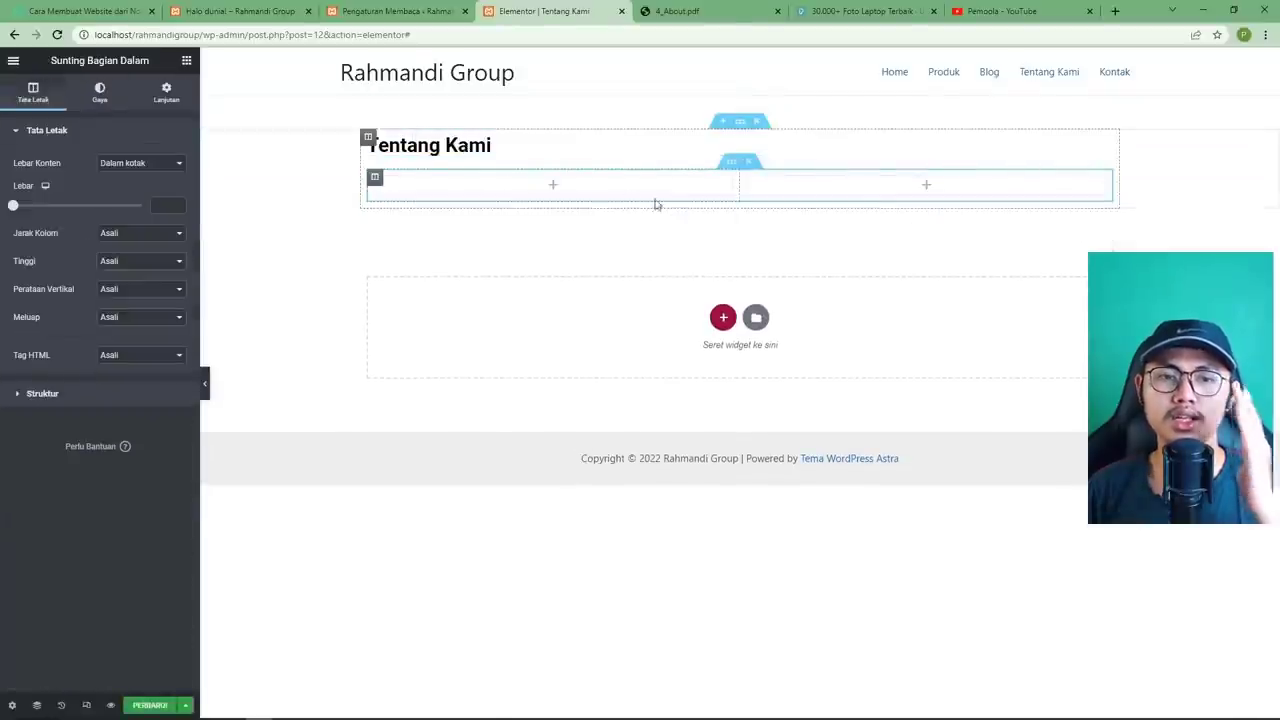
{"action": "left_click", "coordinate": [557, 190]}
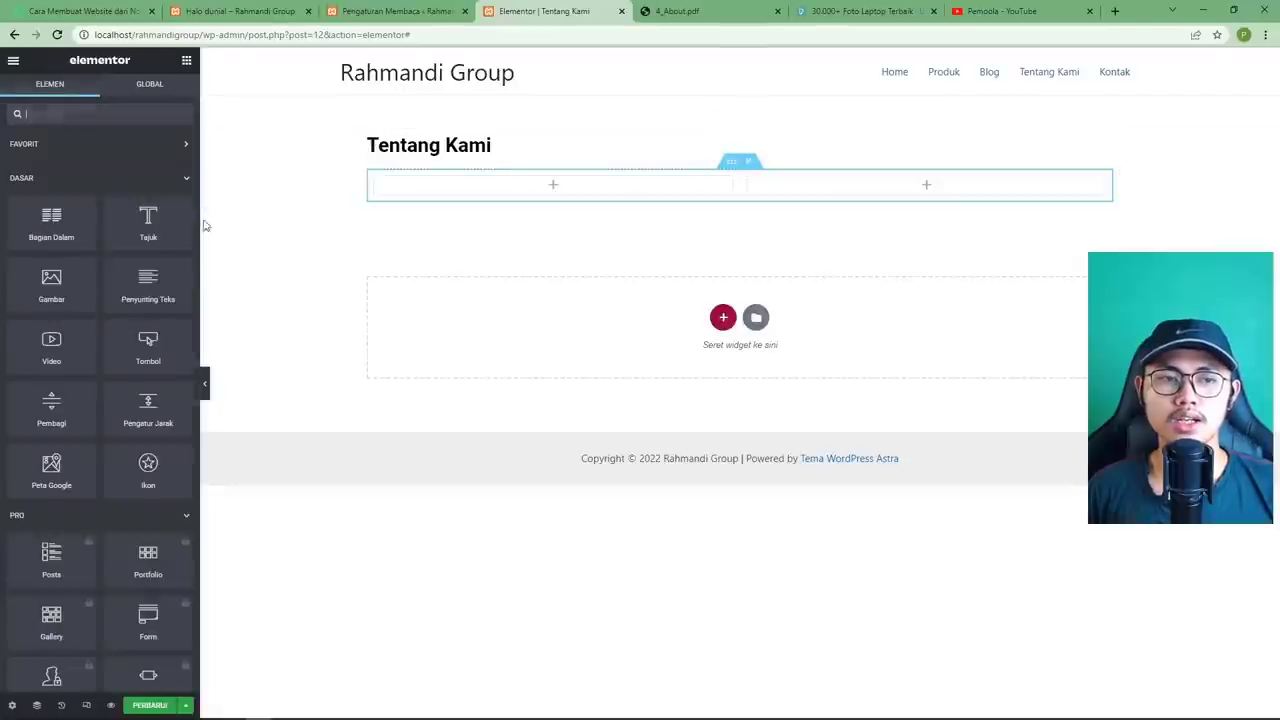
{"action": "left_click_drag", "start_coordinate": [51, 283], "coordinate": [484, 190]}
{"action": "left_click_drag", "start_coordinate": [542, 182], "coordinate": [534, 194]}
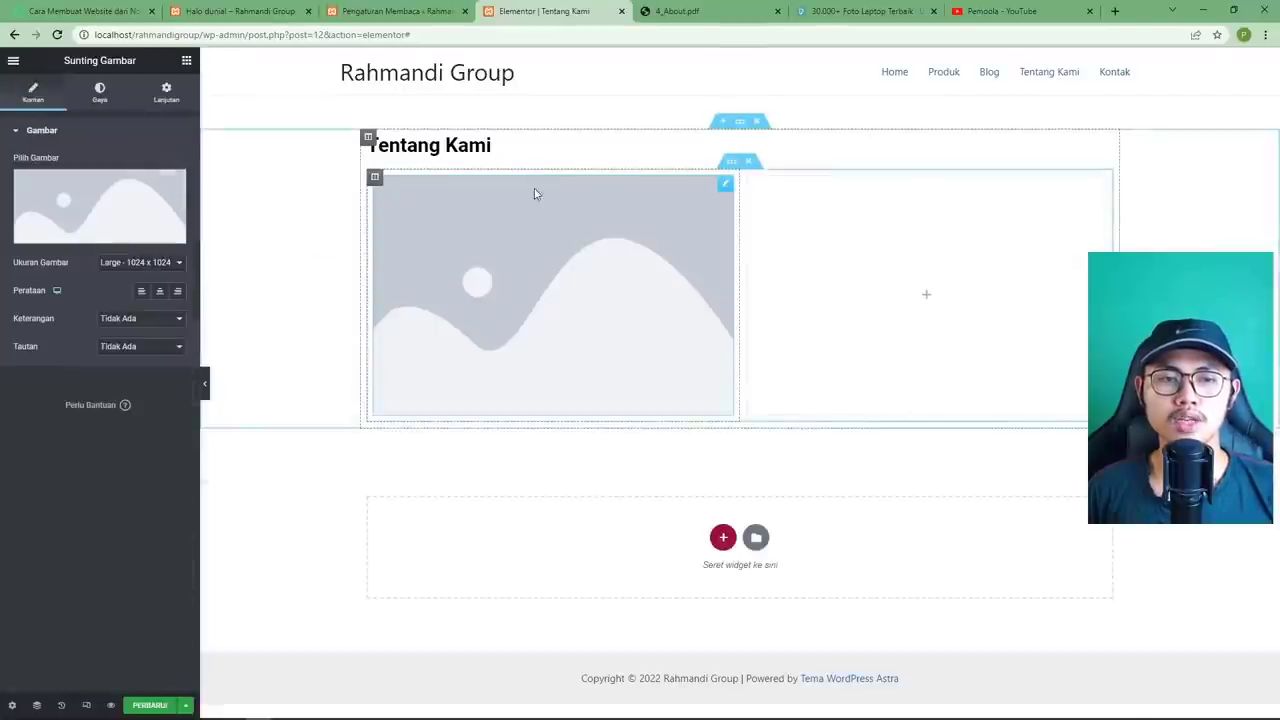
{"action": "left_click", "coordinate": [86, 199]}
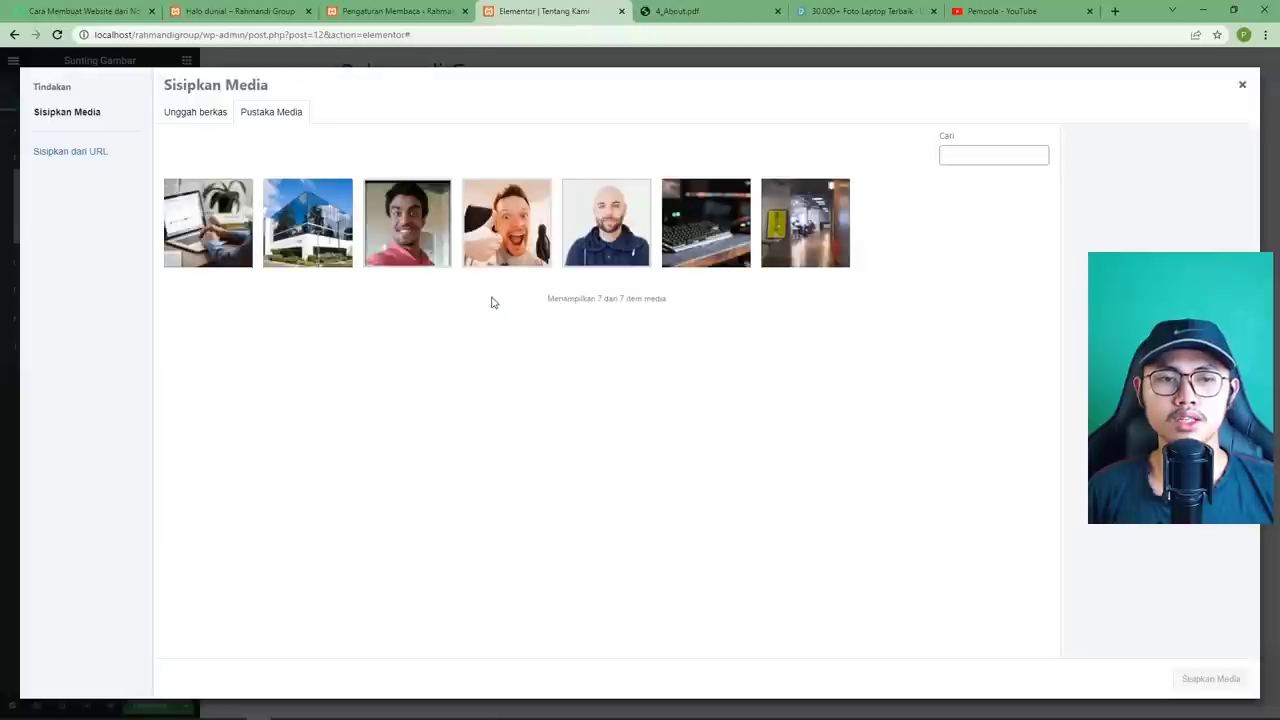
{"action": "left_click", "coordinate": [320, 230]}
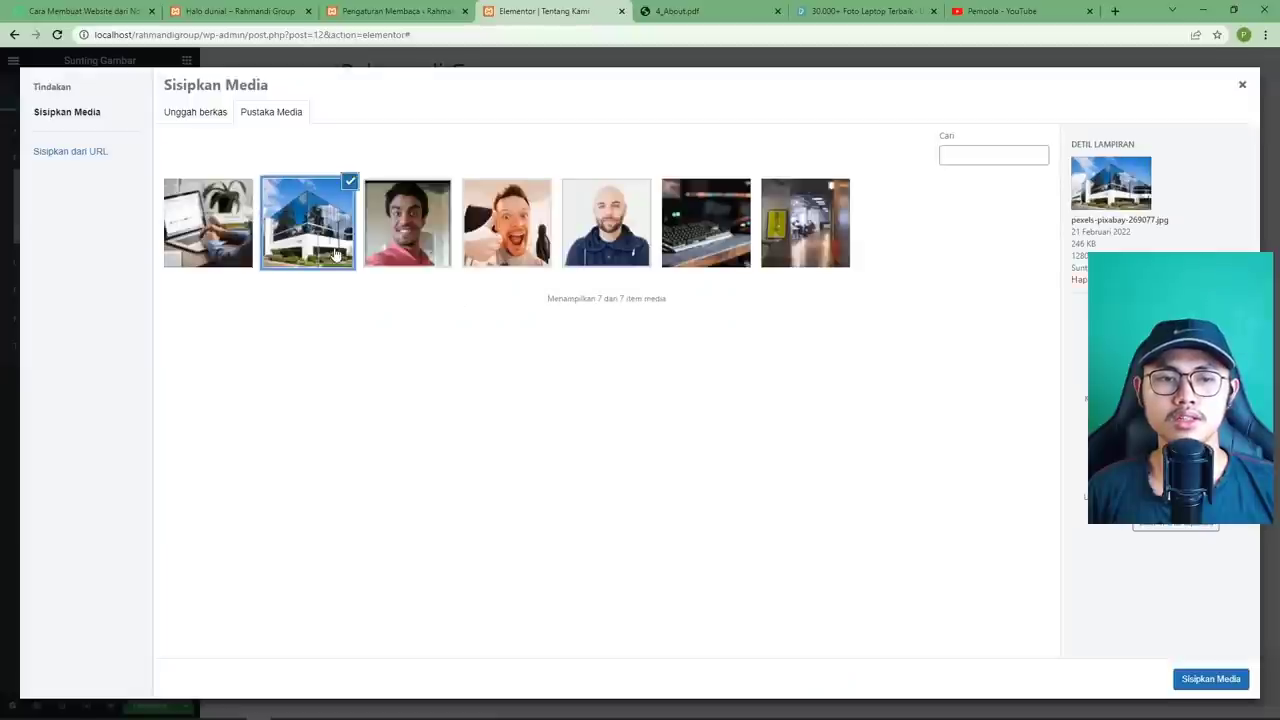
{"action": "left_click", "coordinate": [1212, 678]}
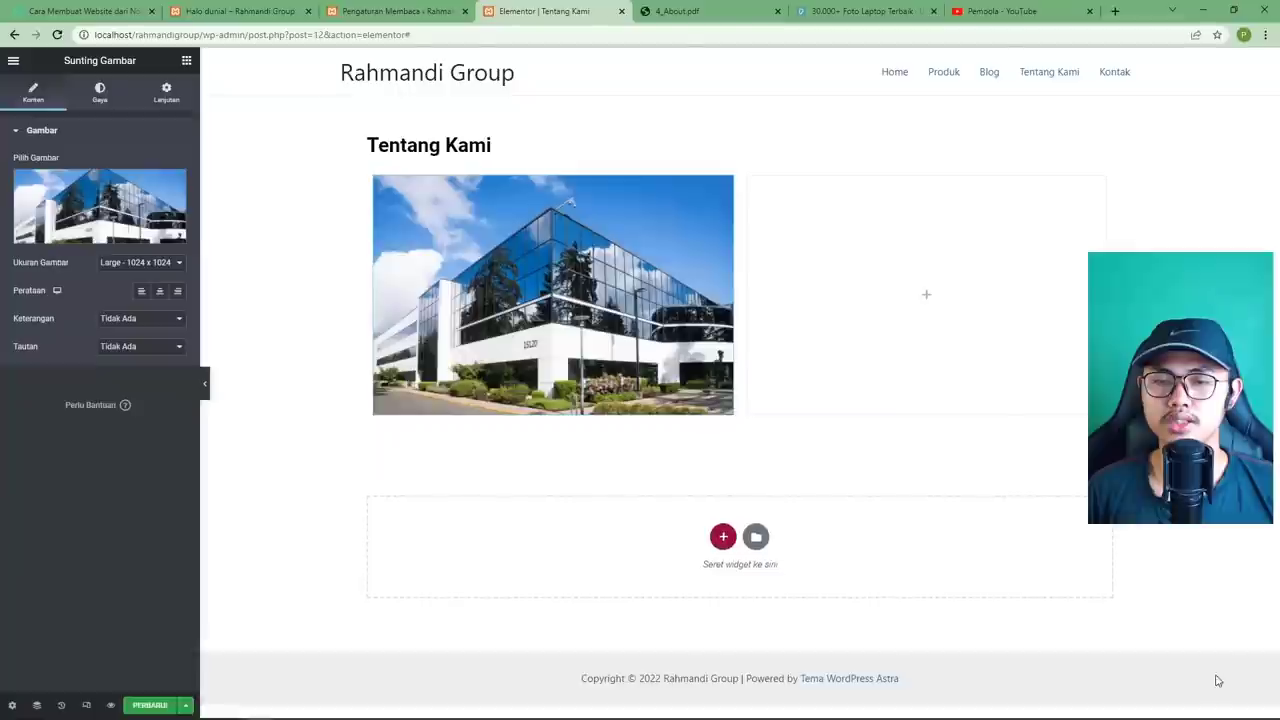
{"action": "left_click", "coordinate": [926, 297]}
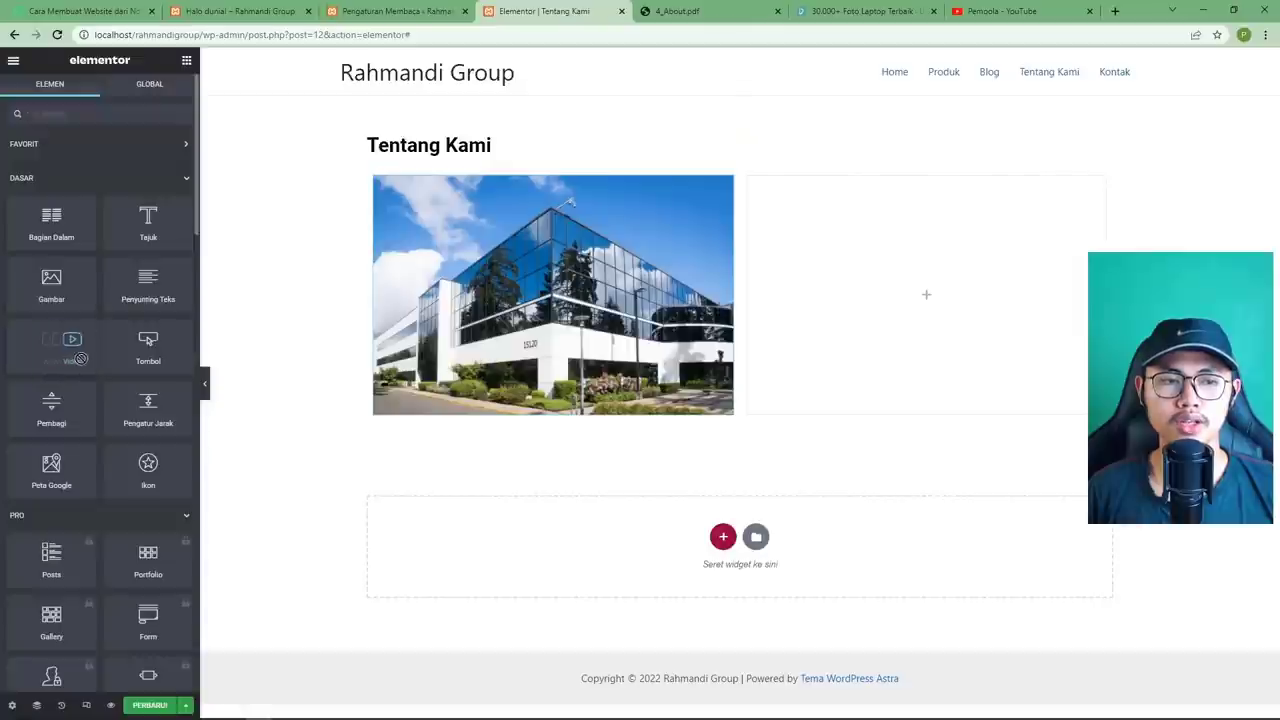
Place a Video widget in the empty right column beside the building photo, checking the About PDF.
{"action": "left_click_drag", "start_coordinate": [47, 352], "coordinate": [853, 307]}
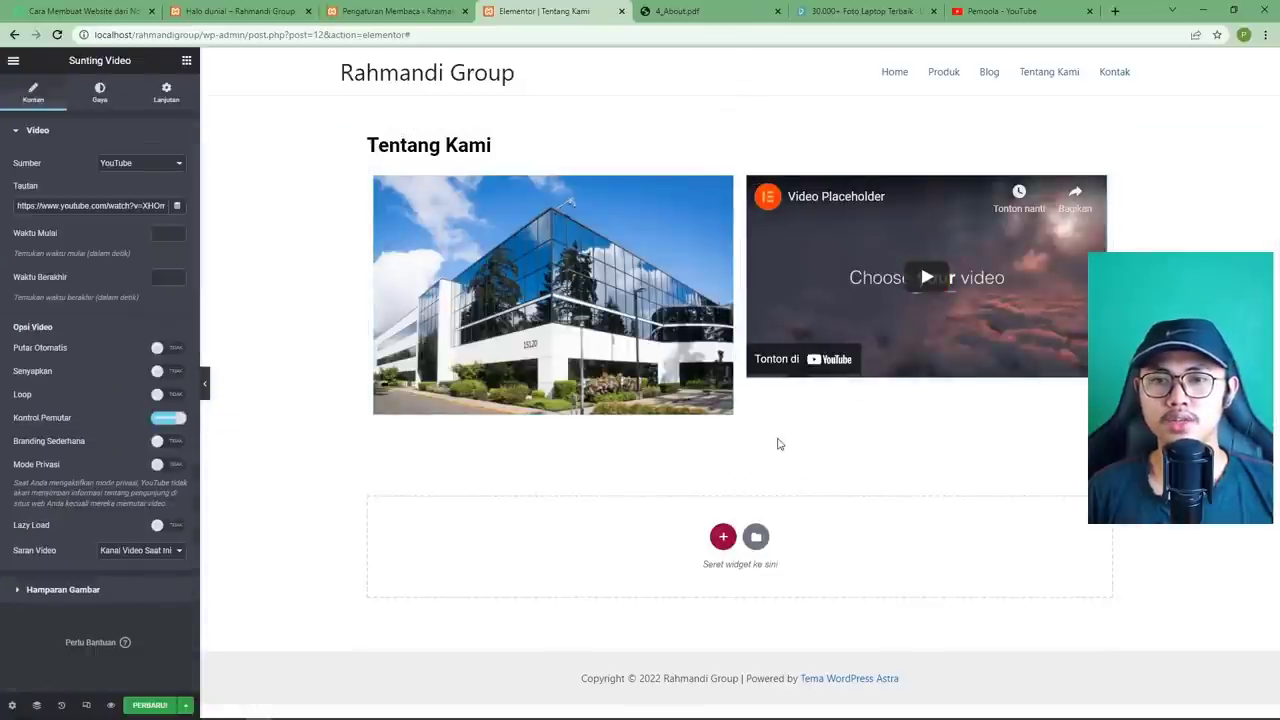
{"action": "left_click", "coordinate": [695, 14]}
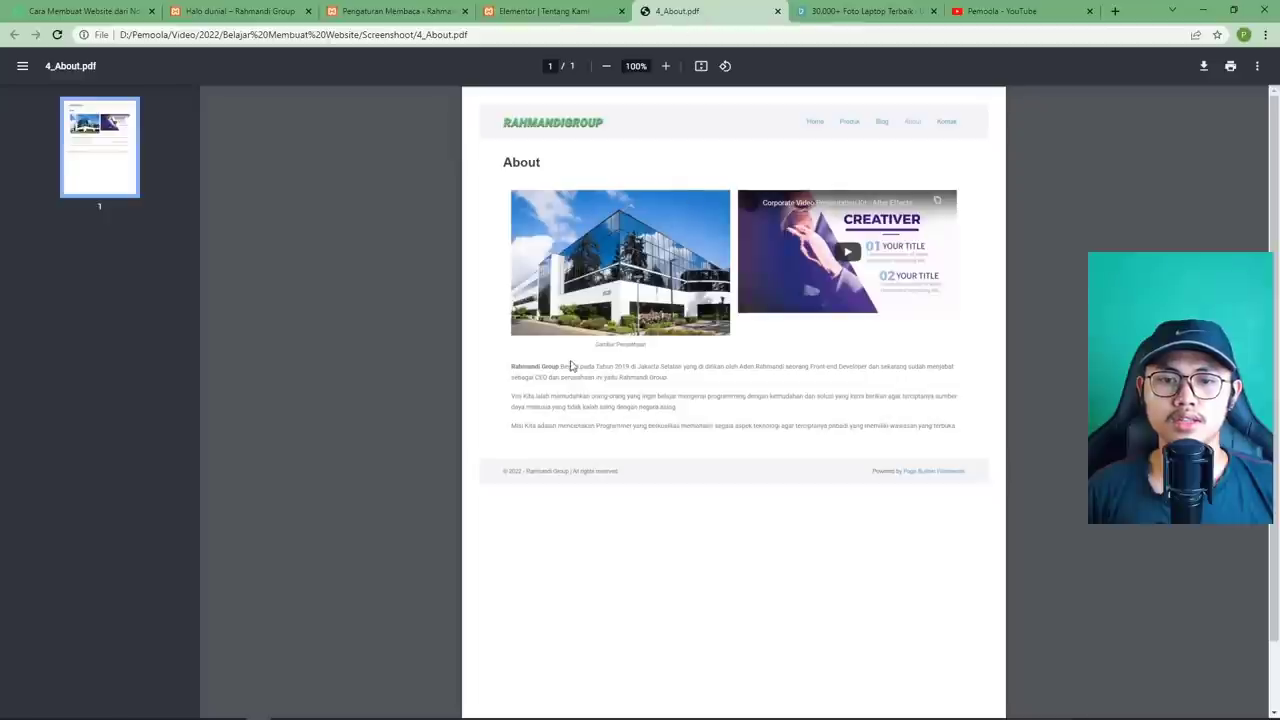
{"action": "left_click", "coordinate": [553, 16]}
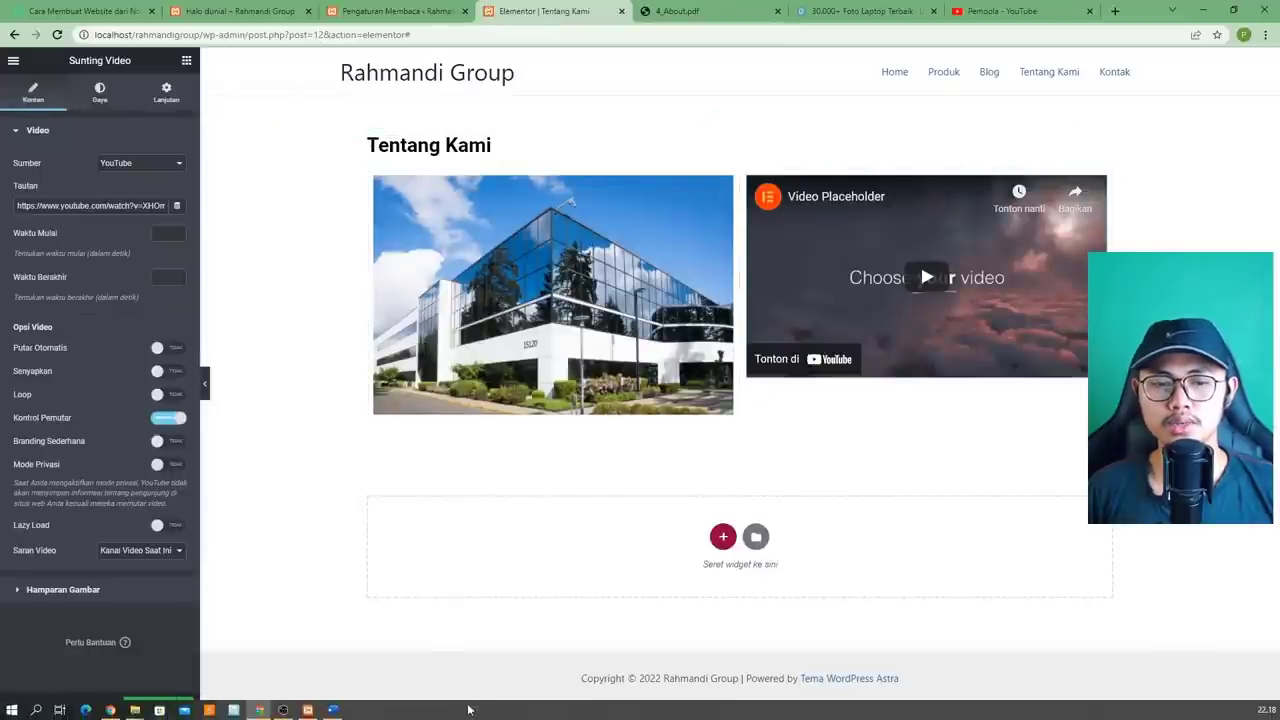
{"action": "left_click", "coordinate": [186, 60]}
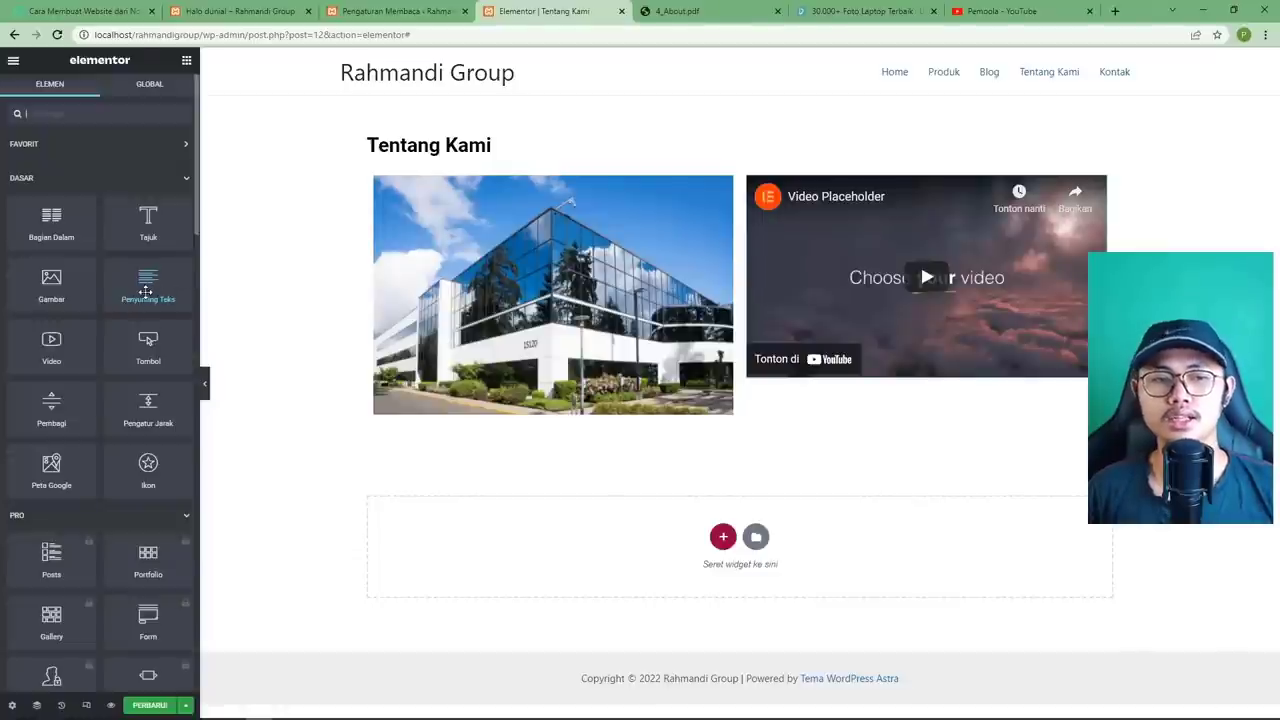
Add a full-width text block below the photo and video, containing the company description.
{"action": "left_click_drag", "start_coordinate": [143, 284], "coordinate": [603, 414]}
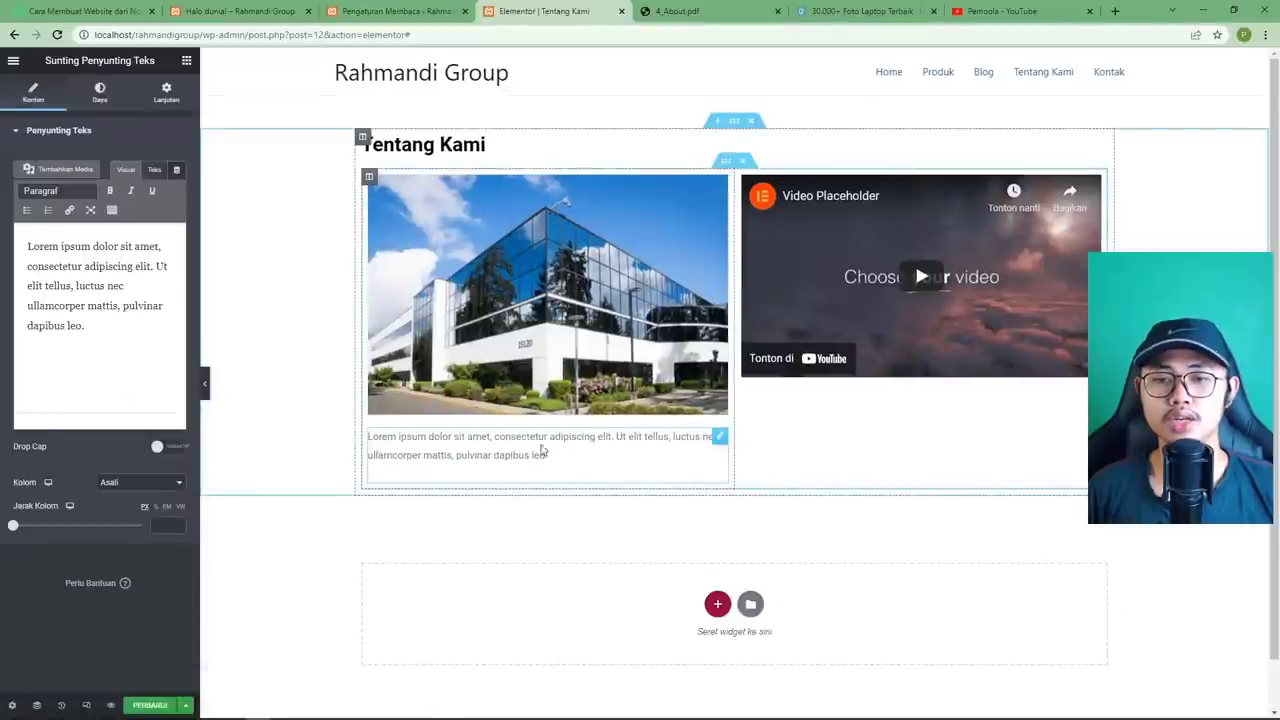
{"action": "right_click", "coordinate": [722, 444]}
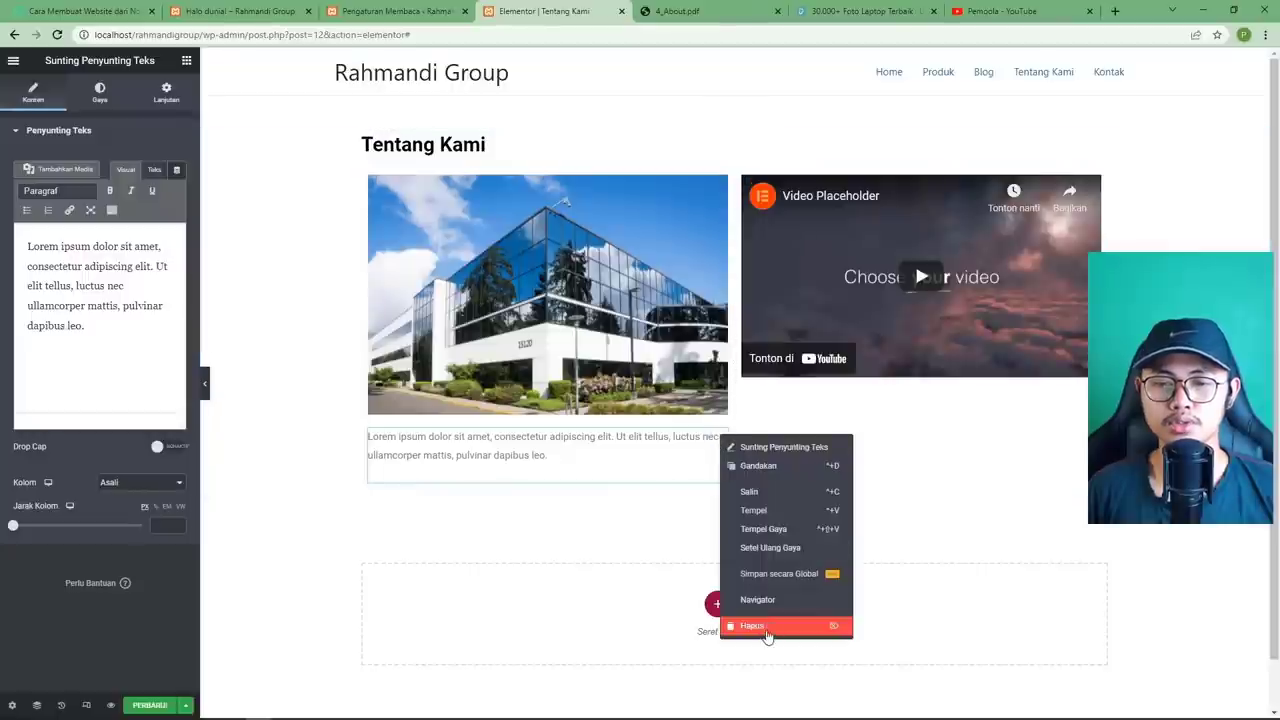
{"action": "left_click", "coordinate": [766, 628]}
{"action": "left_click_drag", "start_coordinate": [147, 290], "coordinate": [533, 420]}
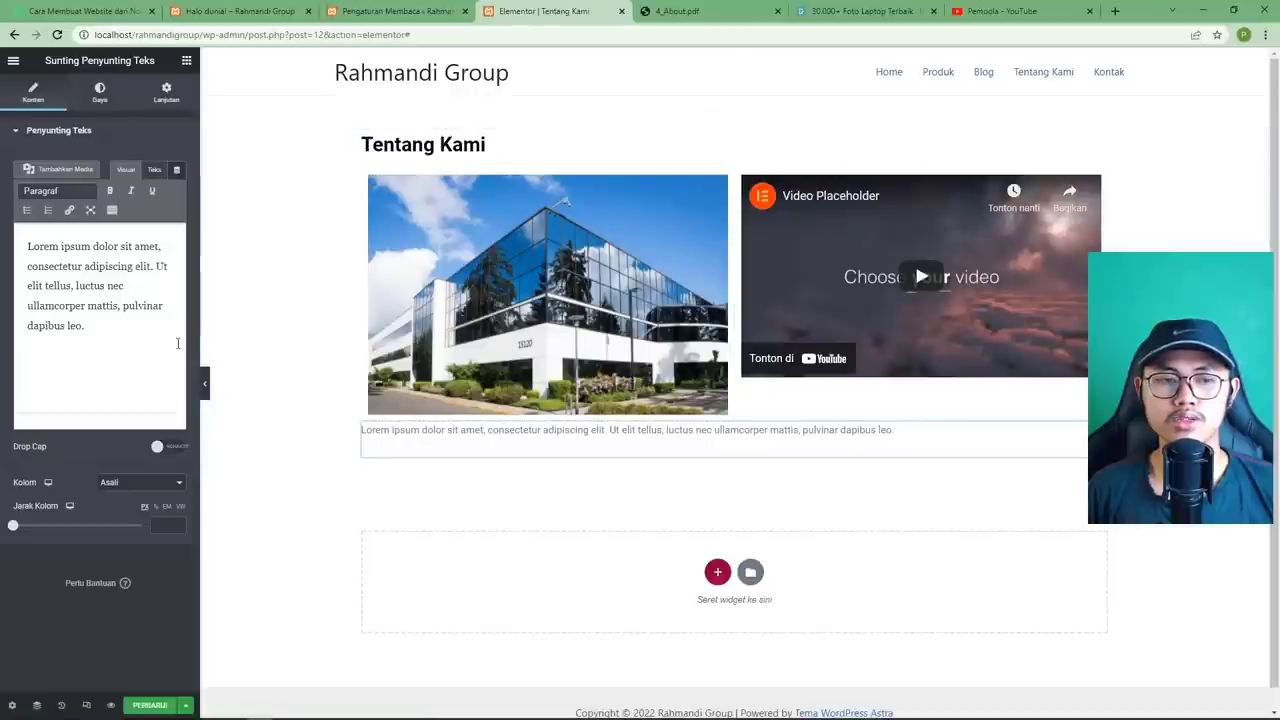
{"action": "left_click_drag", "start_coordinate": [28, 246], "coordinate": [114, 334]}
{"action": "right_click", "coordinate": [114, 334]}
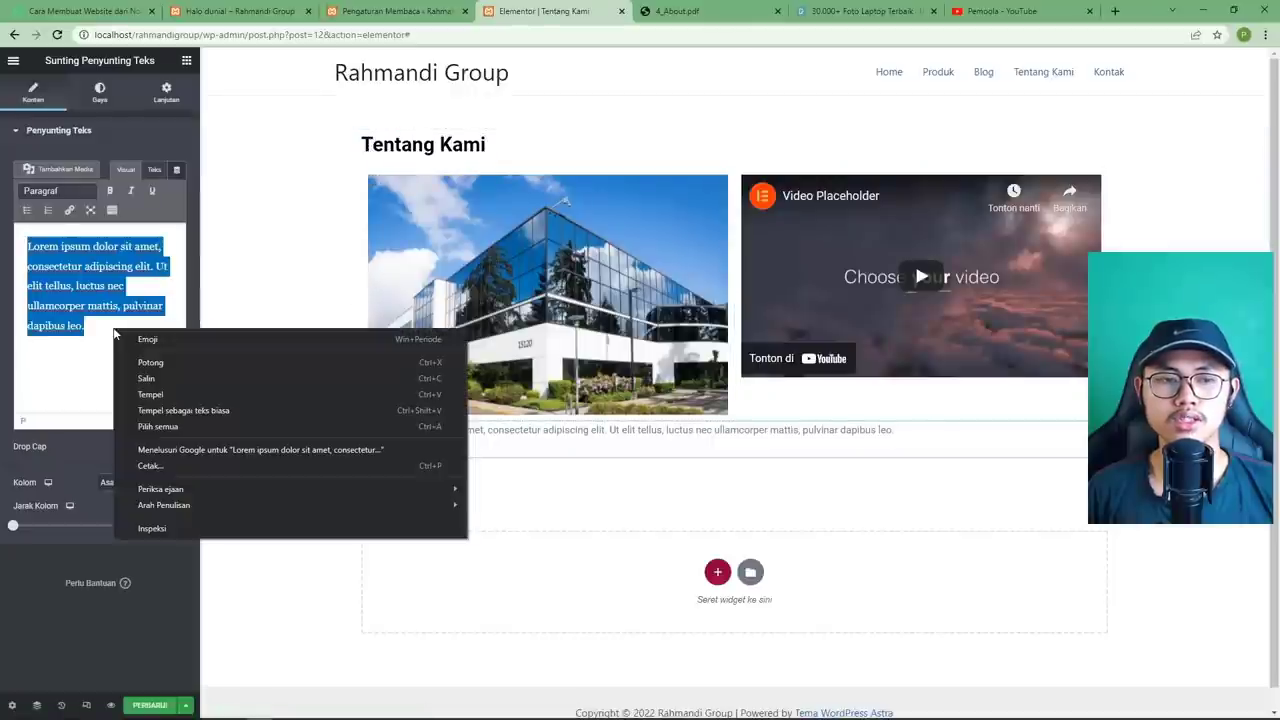
{"action": "left_click", "coordinate": [165, 394]}
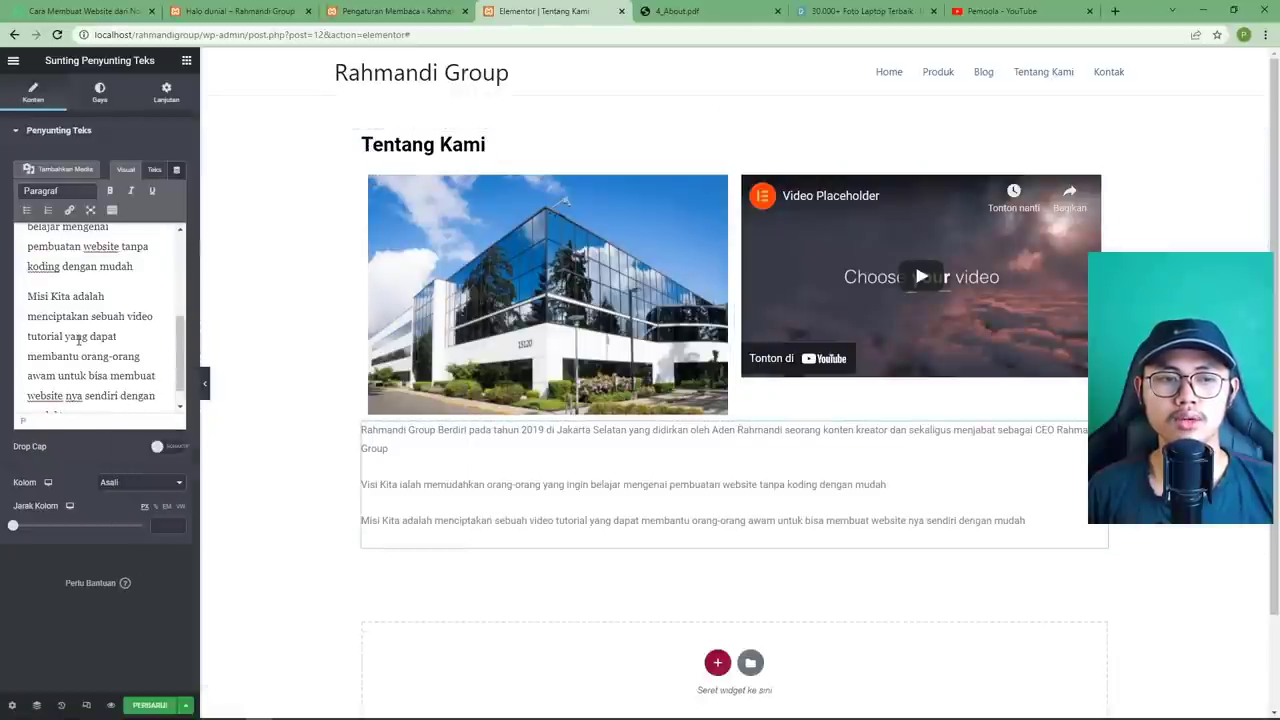
Keep Visi Kita as its own paragraph and bold 'Rahmandi Group' at the start.
{"action": "scroll", "coordinate": [68, 343], "scroll_direction": "up", "scroll_amount": 5}
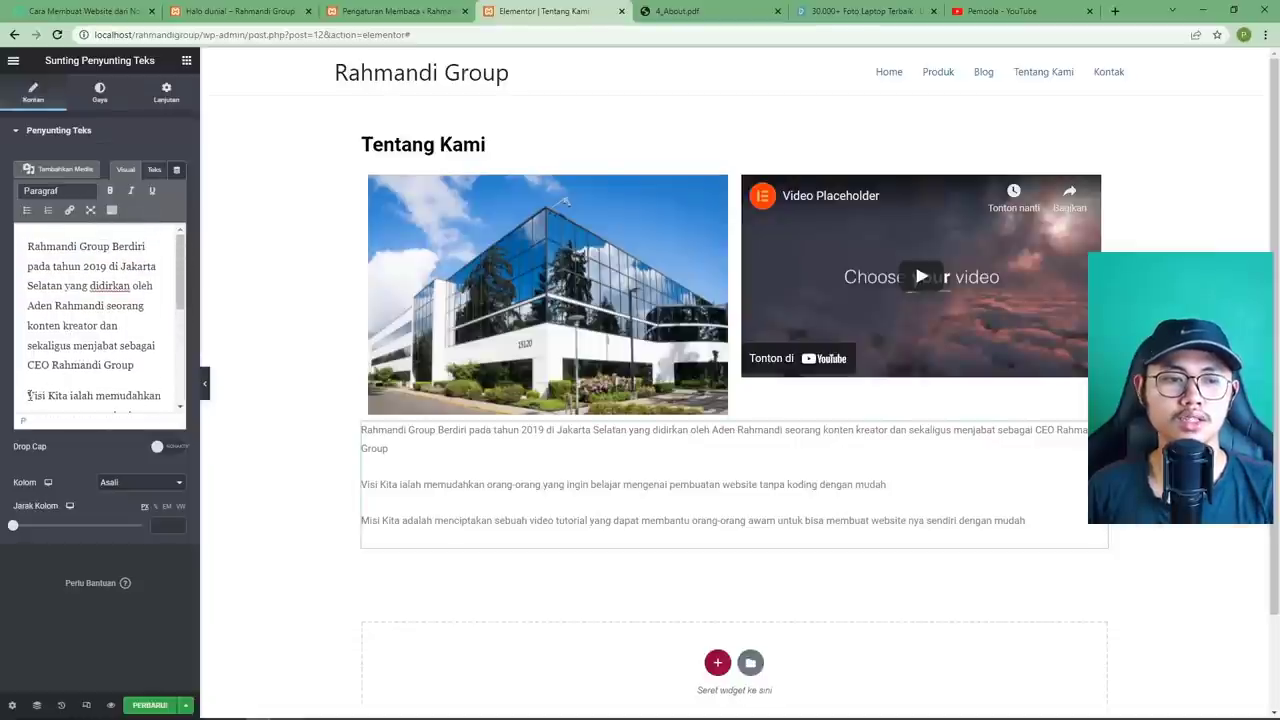
{"action": "key", "text": "BackSpace"}
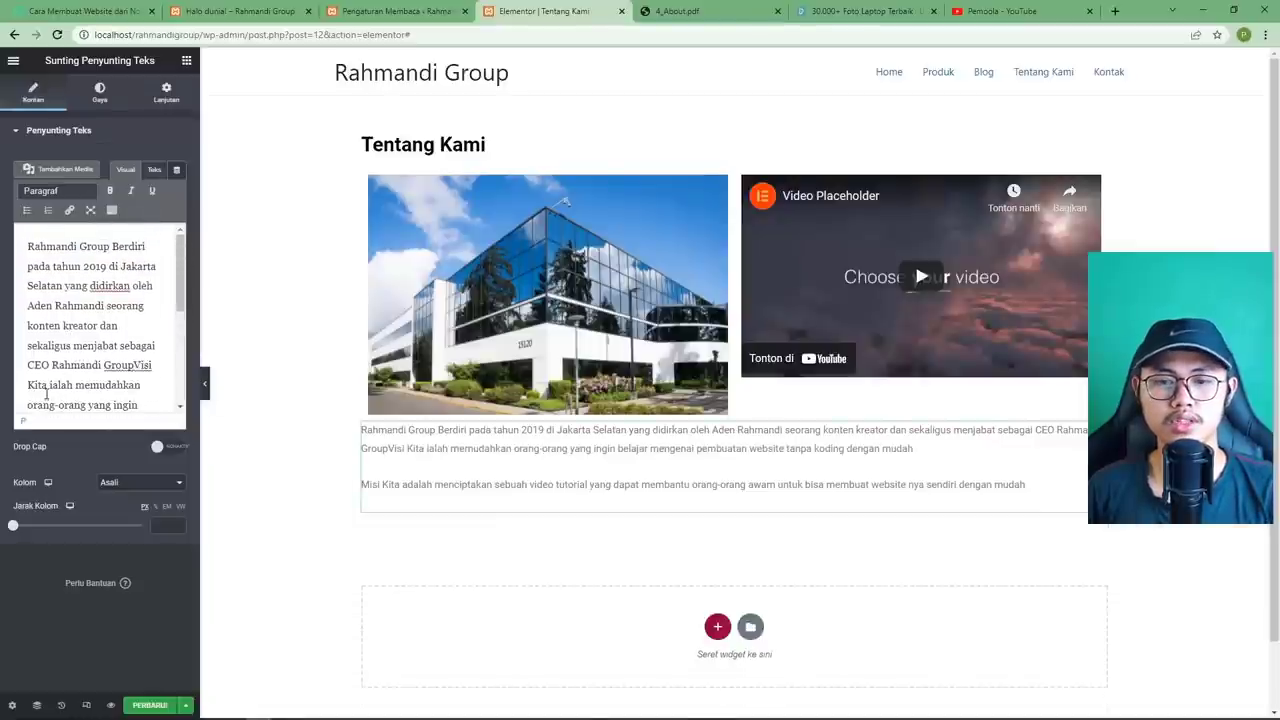
{"action": "key", "text": "Return"}
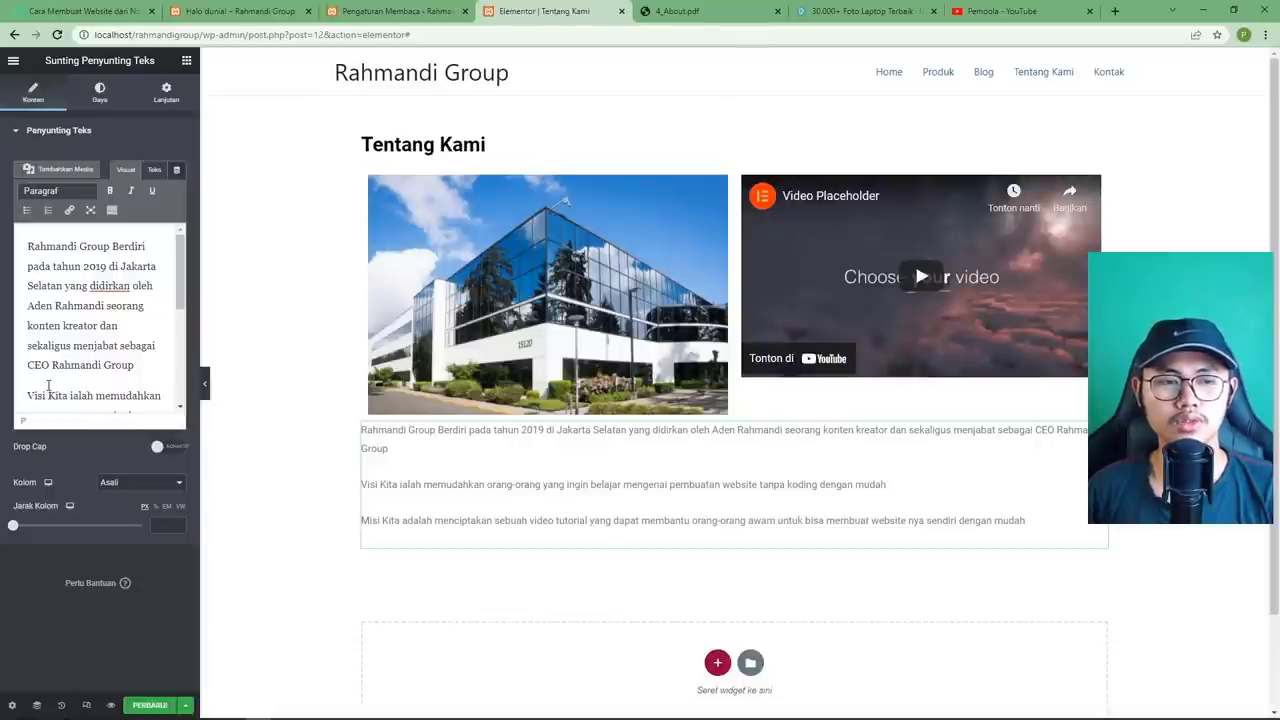
{"action": "key", "text": "BackSpace"}
{"action": "key", "text": "Return"}
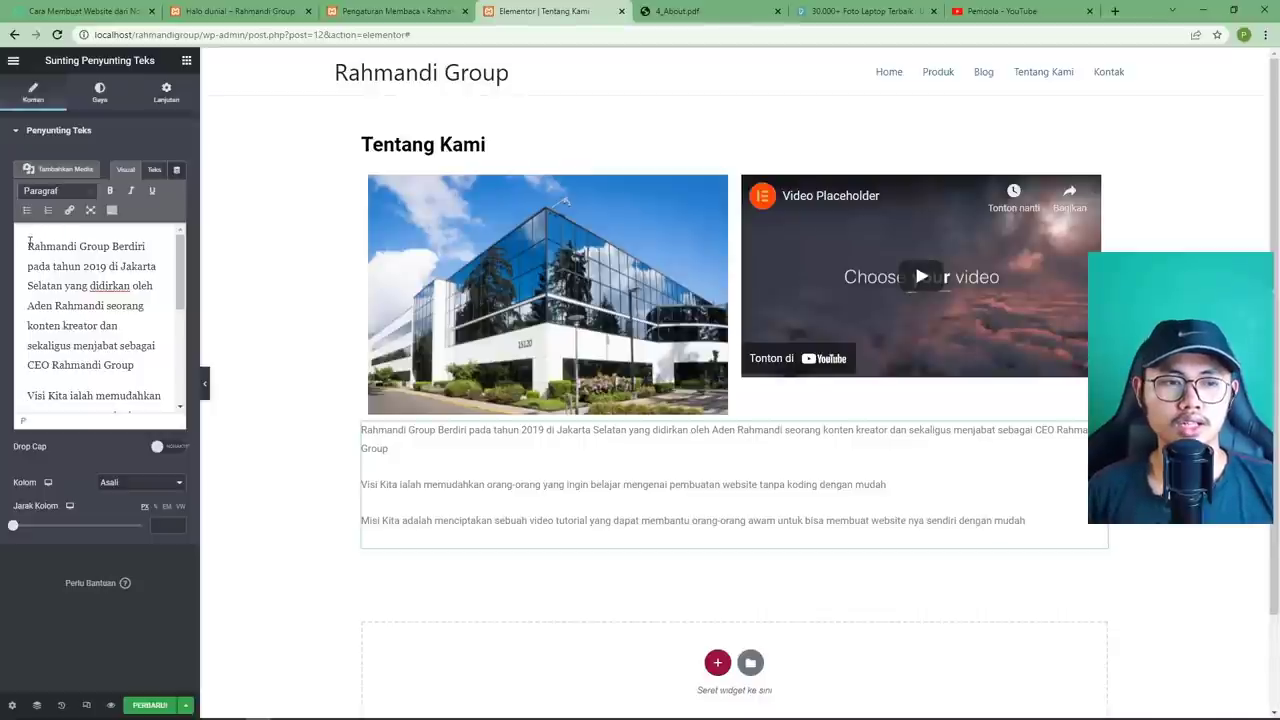
{"action": "left_click_drag", "start_coordinate": [29, 242], "coordinate": [115, 252]}
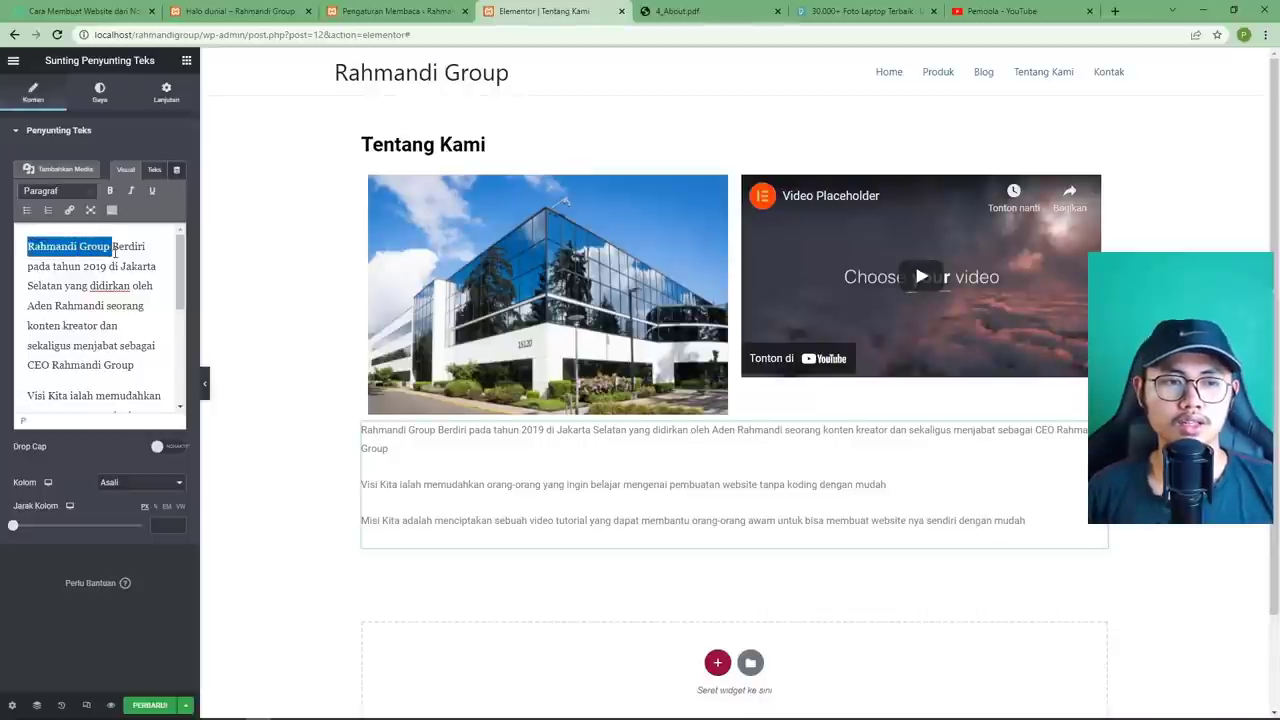
{"action": "left_click", "coordinate": [110, 190]}
Try a numbered list after the first paragraph, then remove it.
{"action": "left_click", "coordinate": [132, 366]}
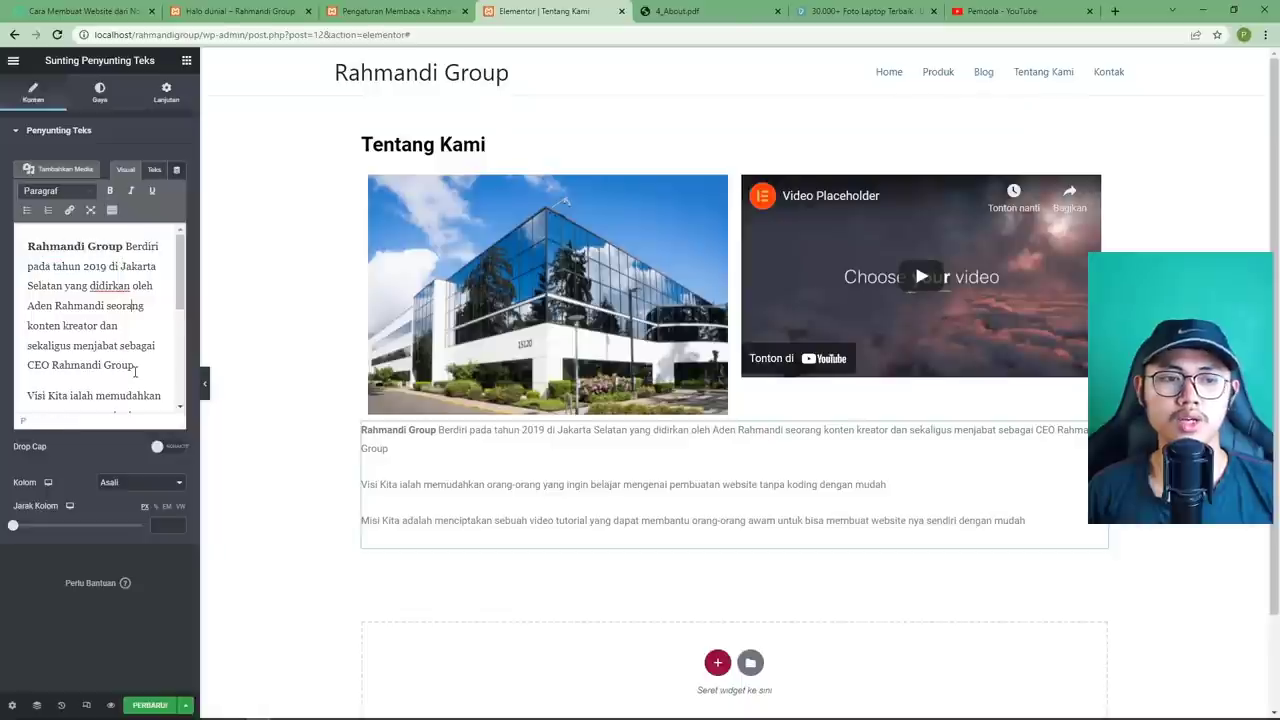
{"action": "scroll", "coordinate": [136, 340], "scroll_direction": "down", "scroll_amount": 2}
{"action": "key", "text": "Return"}
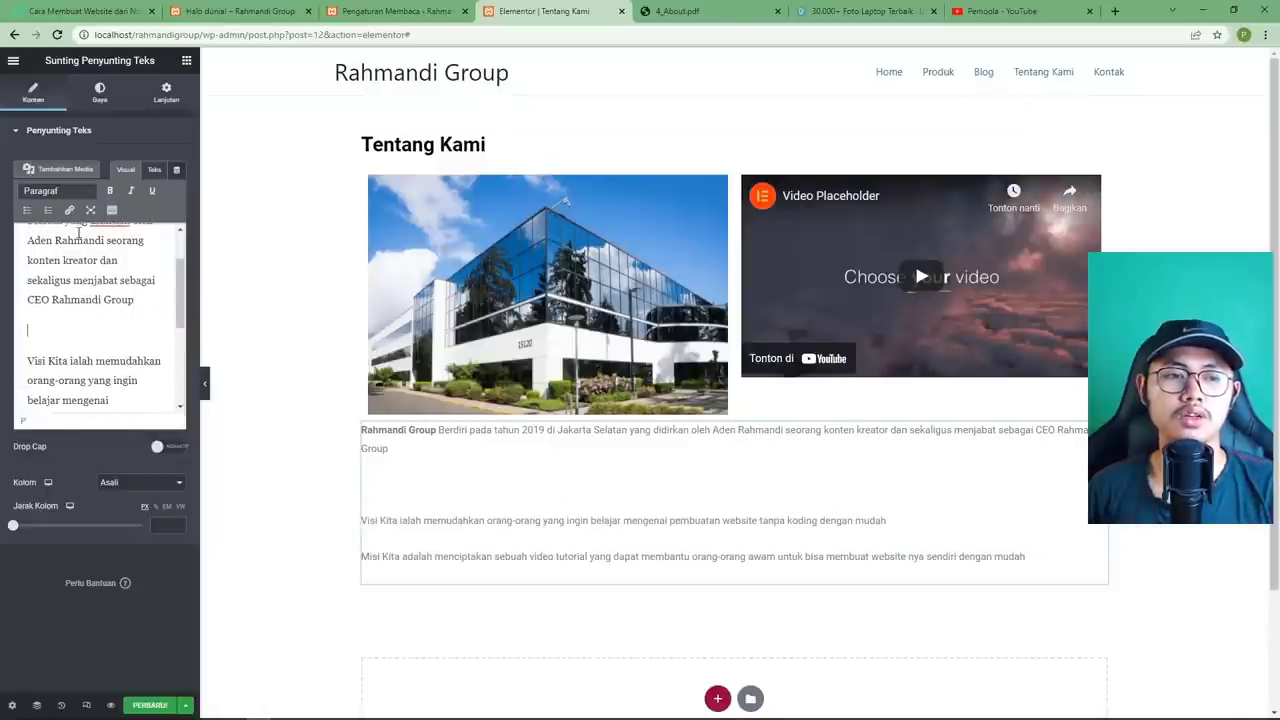
{"action": "left_click", "coordinate": [48, 209]}
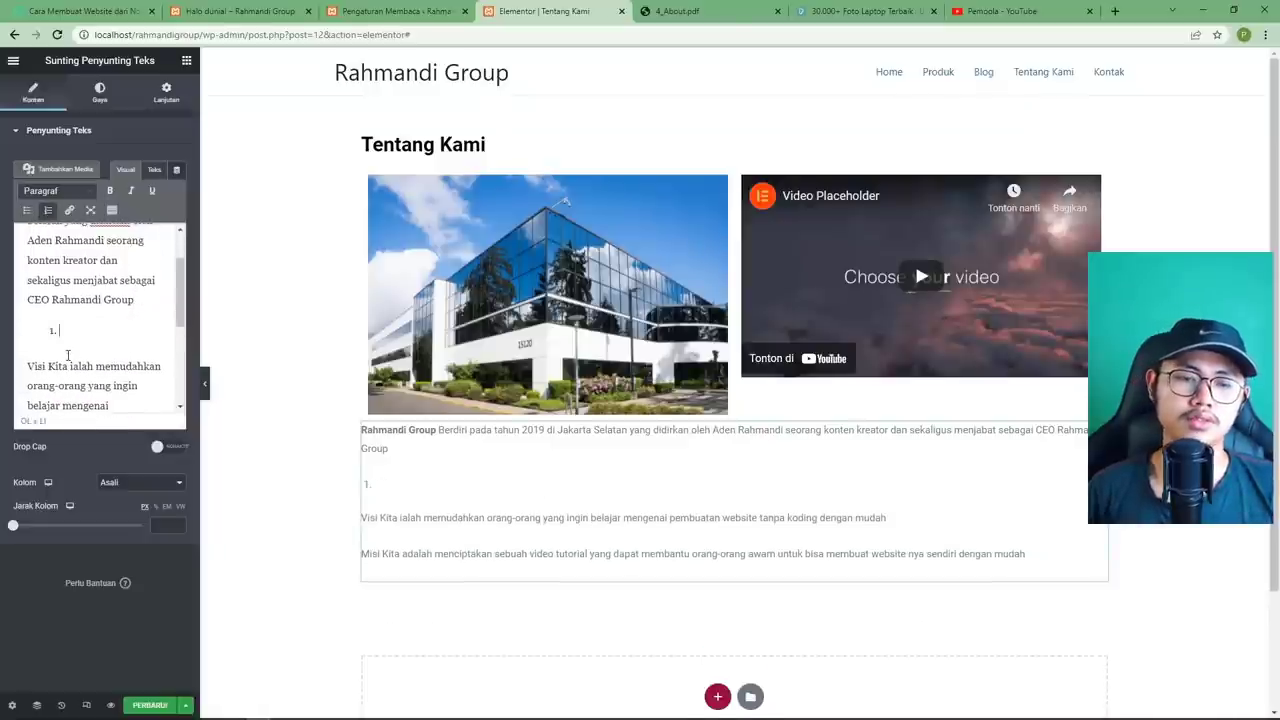
{"action": "type", "text": "sa"}
{"action": "key", "text": "Return"}
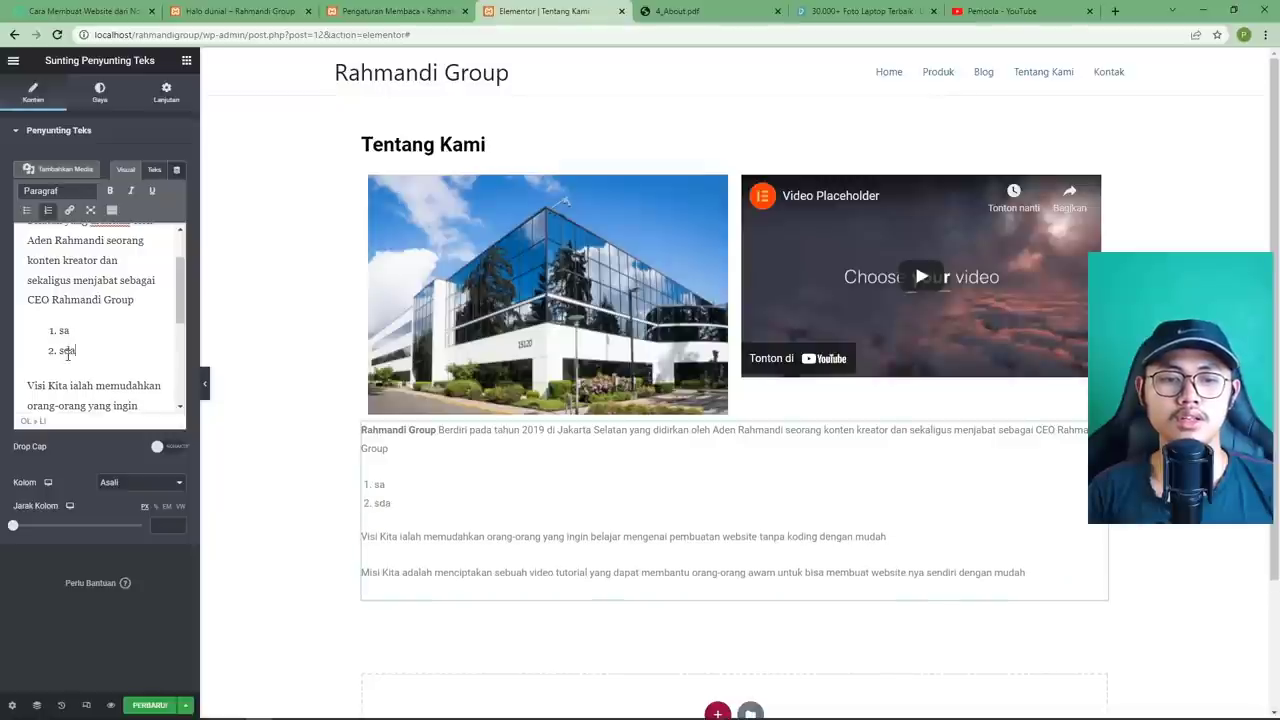
{"action": "key", "text": "BackSpace"}
{"action": "key", "text": "BackSpace"}
{"action": "key", "text": "BackSpace"}
{"action": "key", "text": "BackSpace"}
{"action": "key", "text": "BackSpace"}
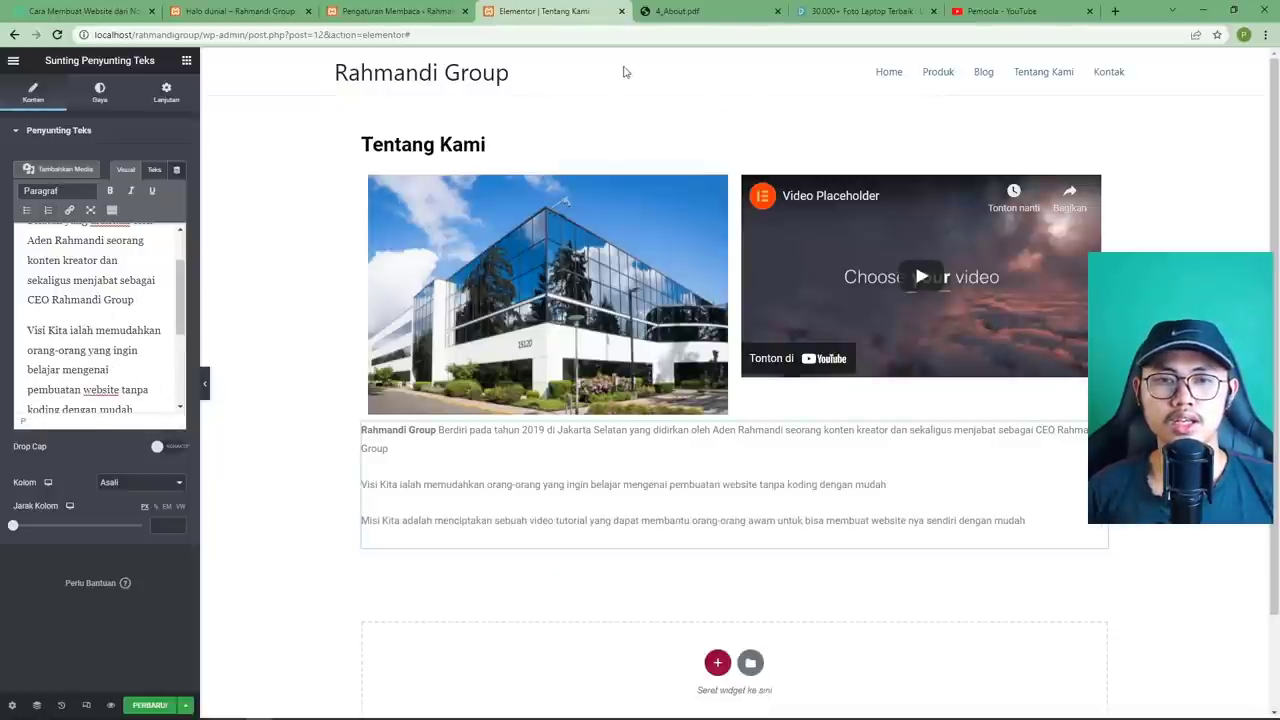
Compare with the About PDF and set the text block's top margin to 150 under Advanced.
{"action": "left_click", "coordinate": [690, 11]}
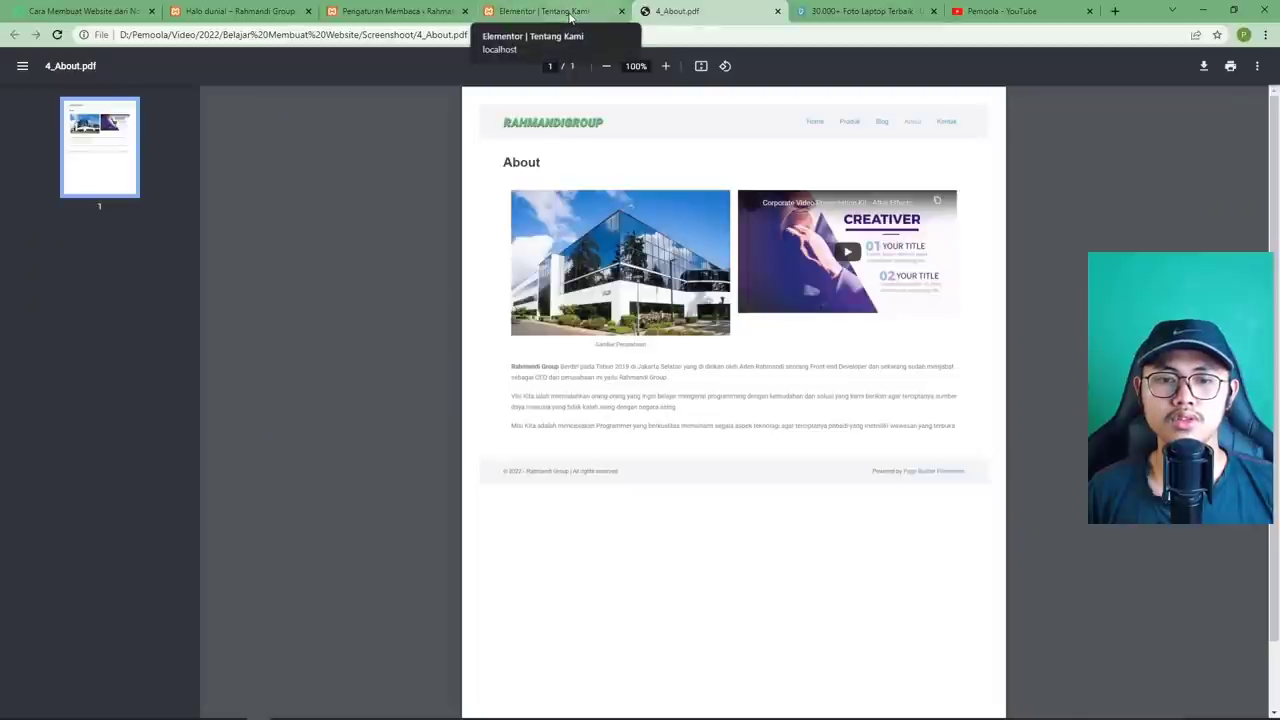
{"action": "left_click", "coordinate": [570, 11]}
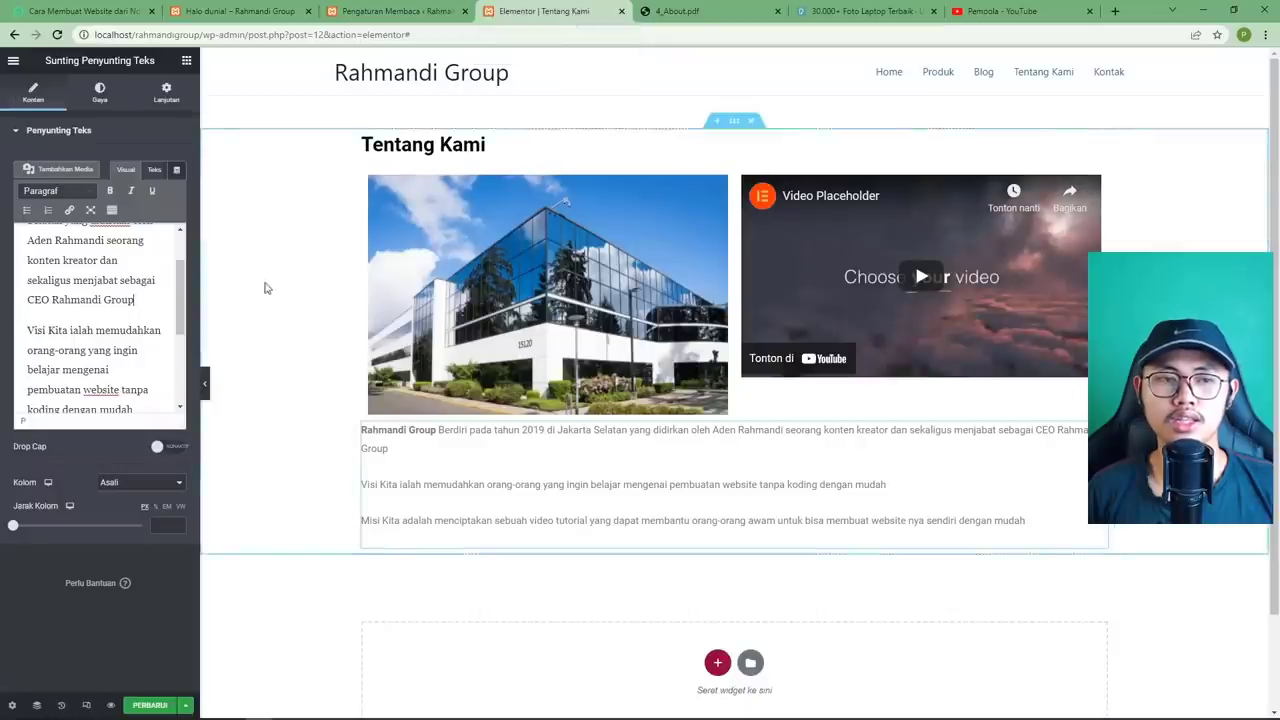
{"action": "left_click", "coordinate": [166, 93]}
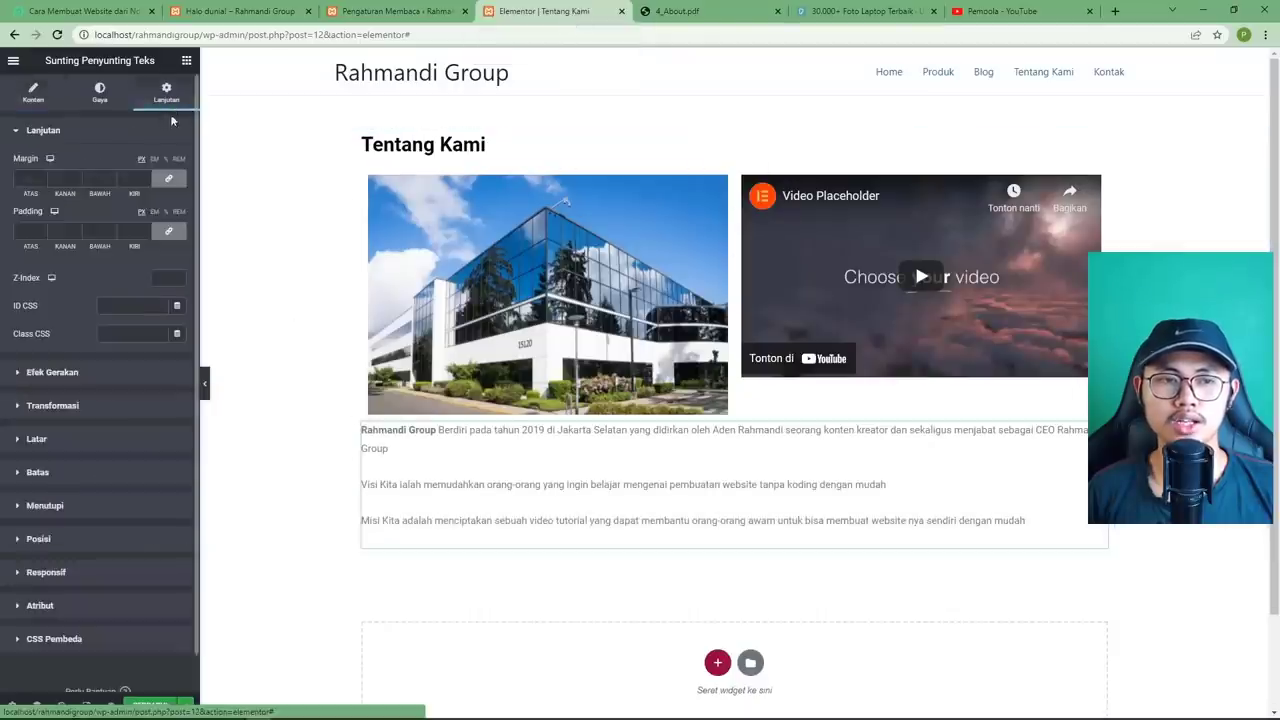
{"action": "left_click", "coordinate": [168, 175]}
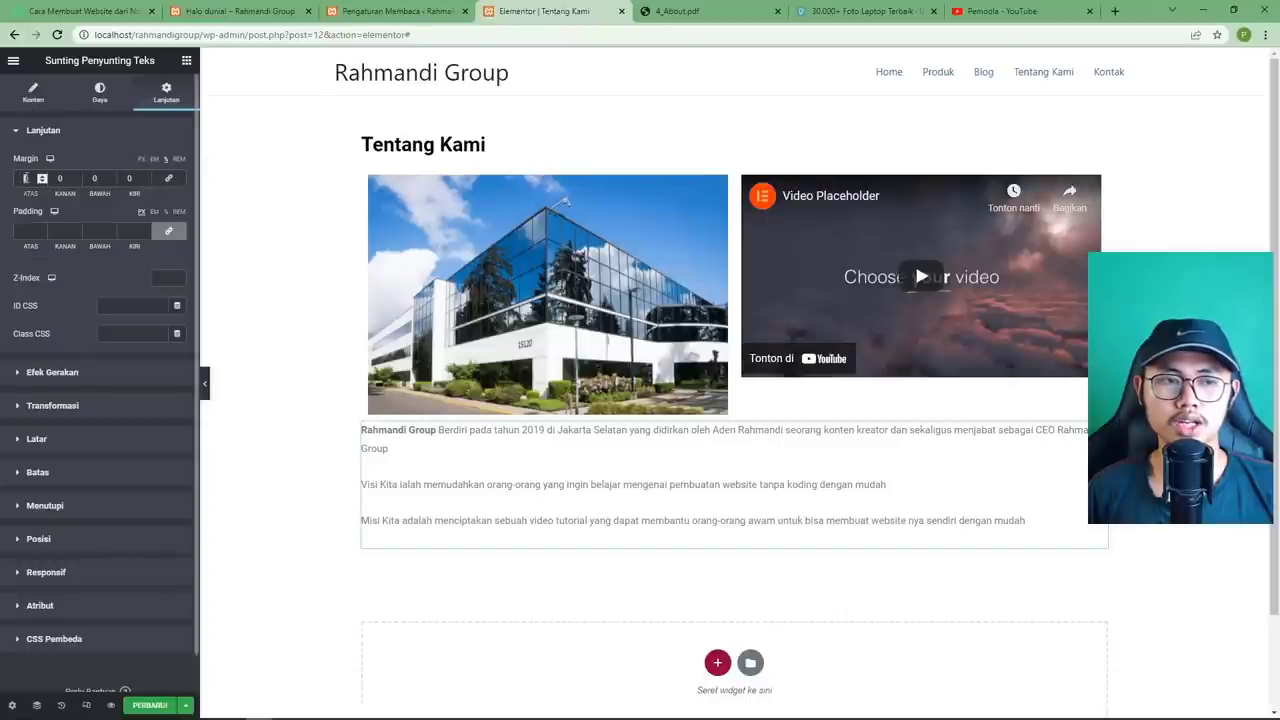
{"action": "type", "text": "15"}
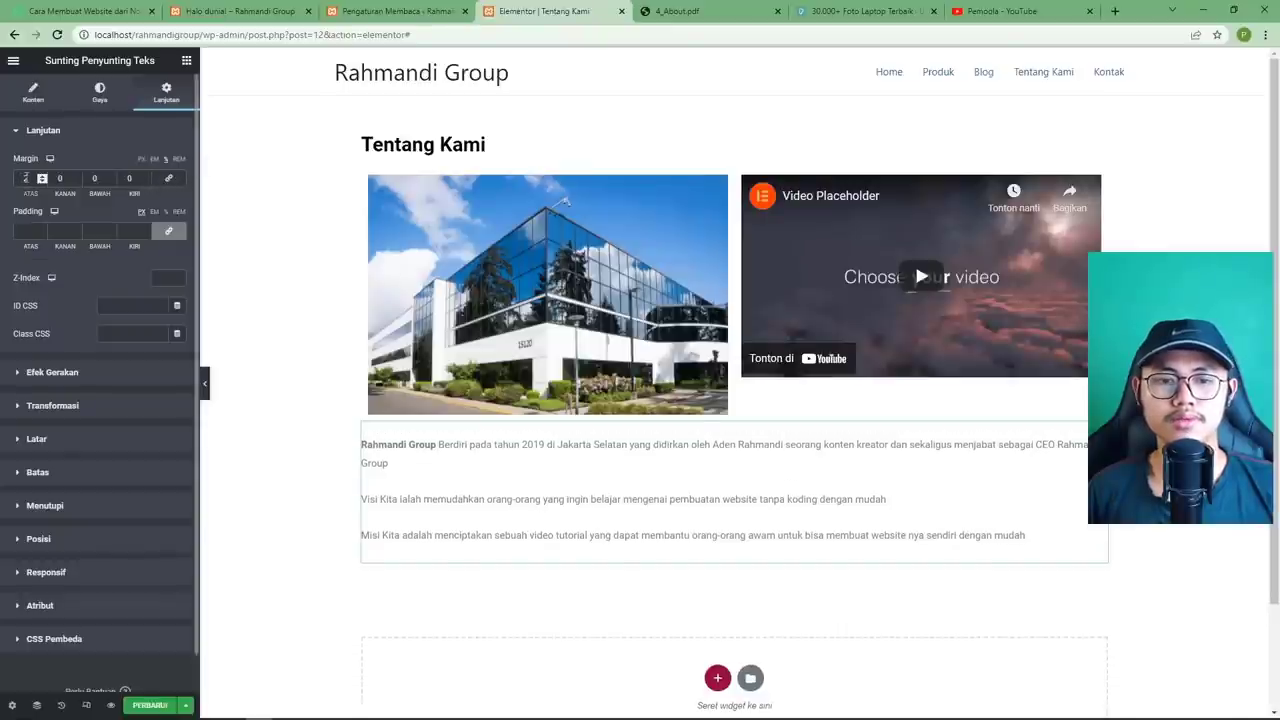
{"action": "type", "text": "0"}
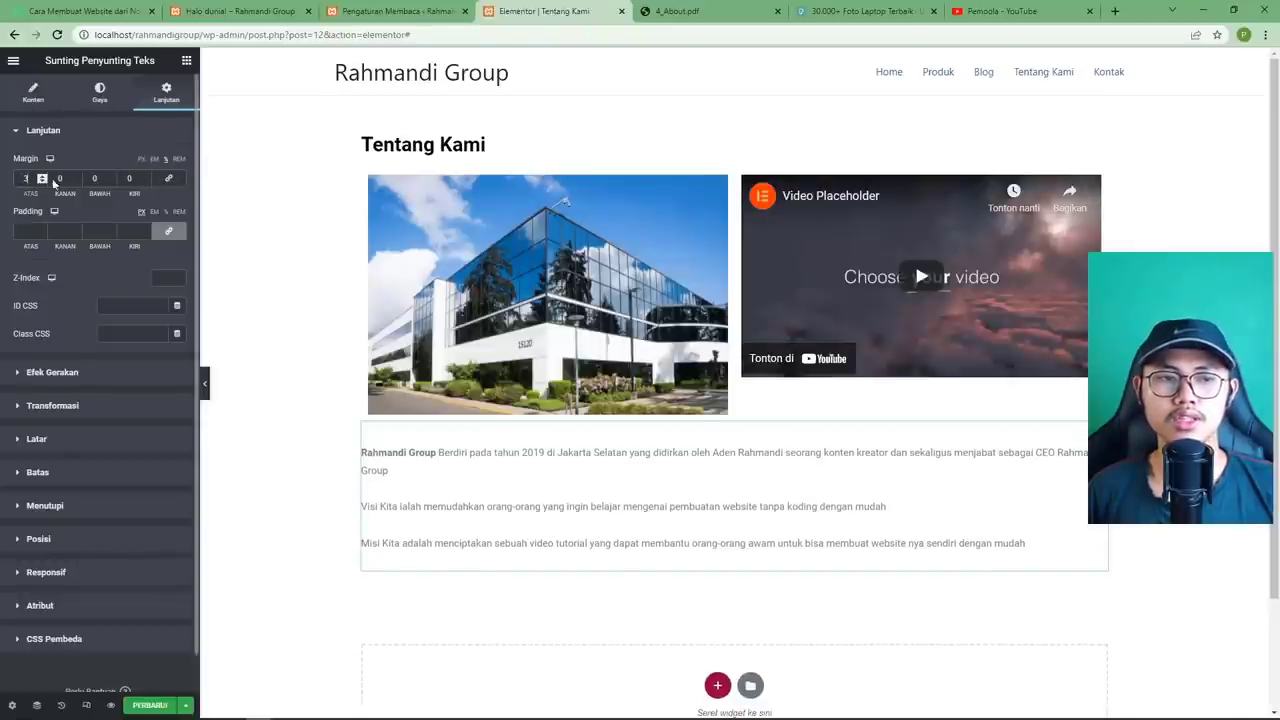
Tighten the description's Typography line height, keeping the font, then update the page and view the About PDF.
{"action": "left_click", "coordinate": [100, 99]}
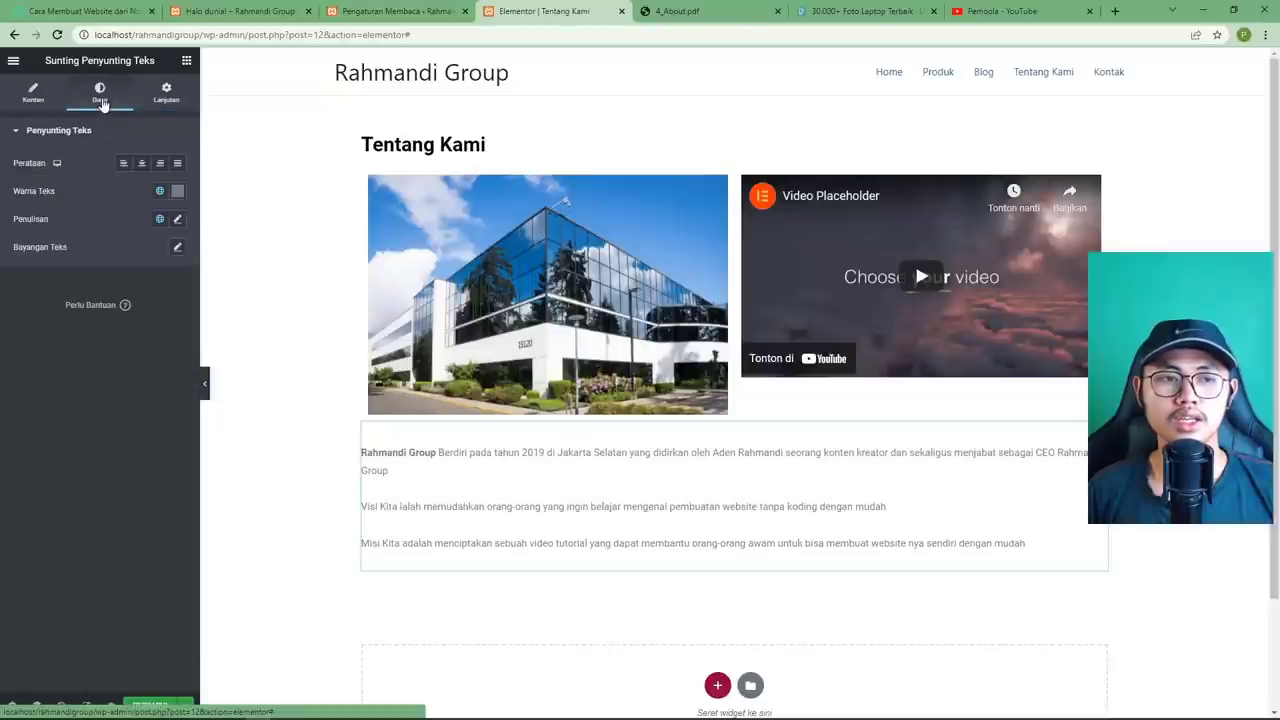
{"action": "left_click", "coordinate": [690, 11]}
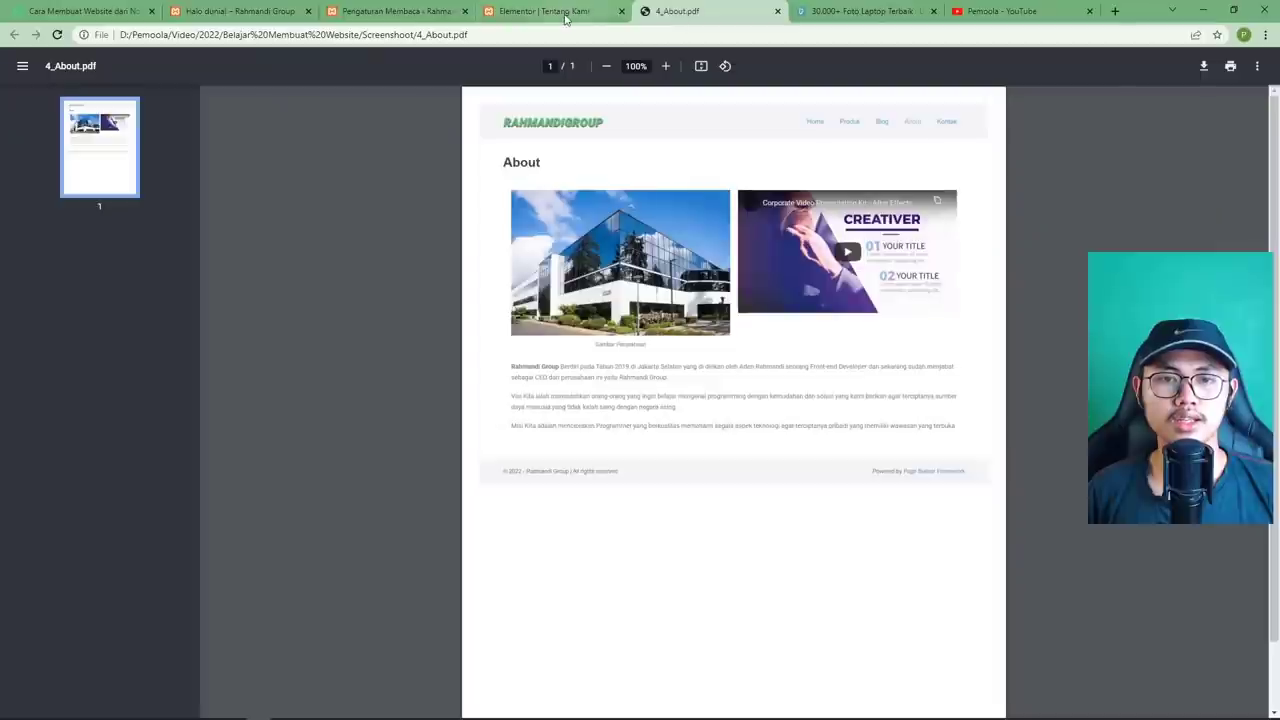
{"action": "left_click", "coordinate": [565, 14]}
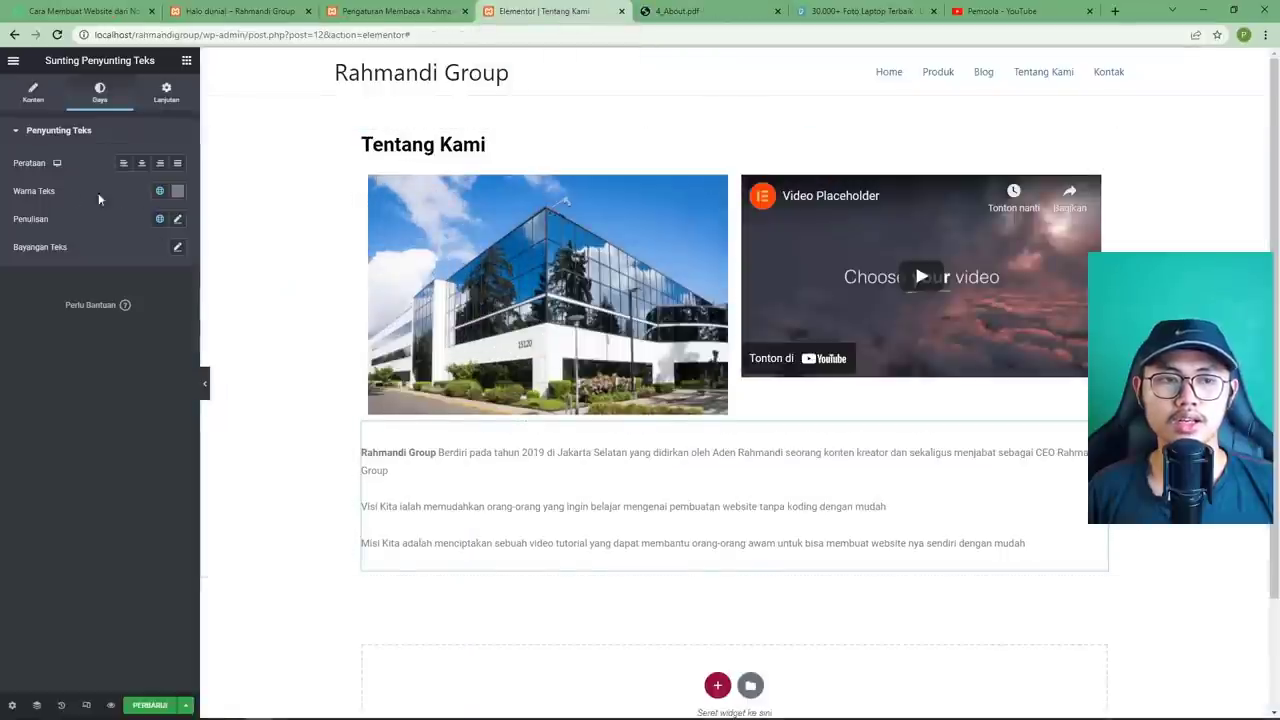
{"action": "left_click", "coordinate": [177, 219]}
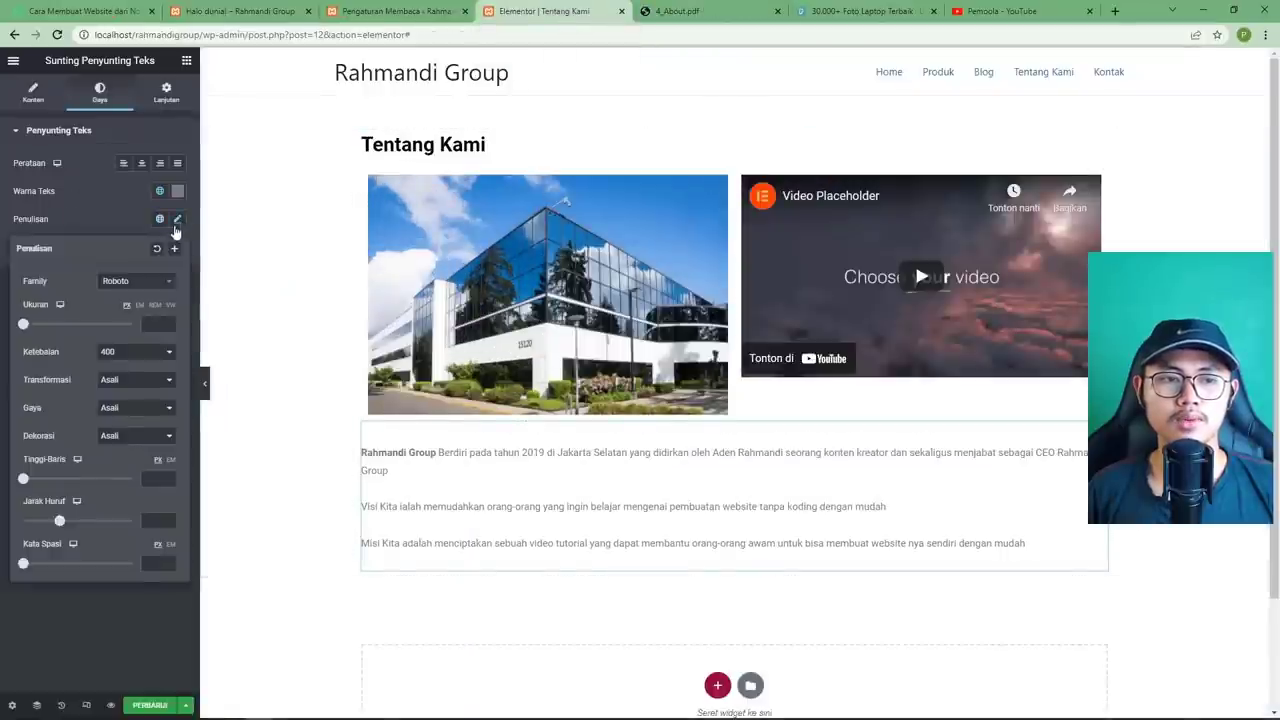
{"action": "left_click_drag", "start_coordinate": [23, 479], "coordinate": [56, 487]}
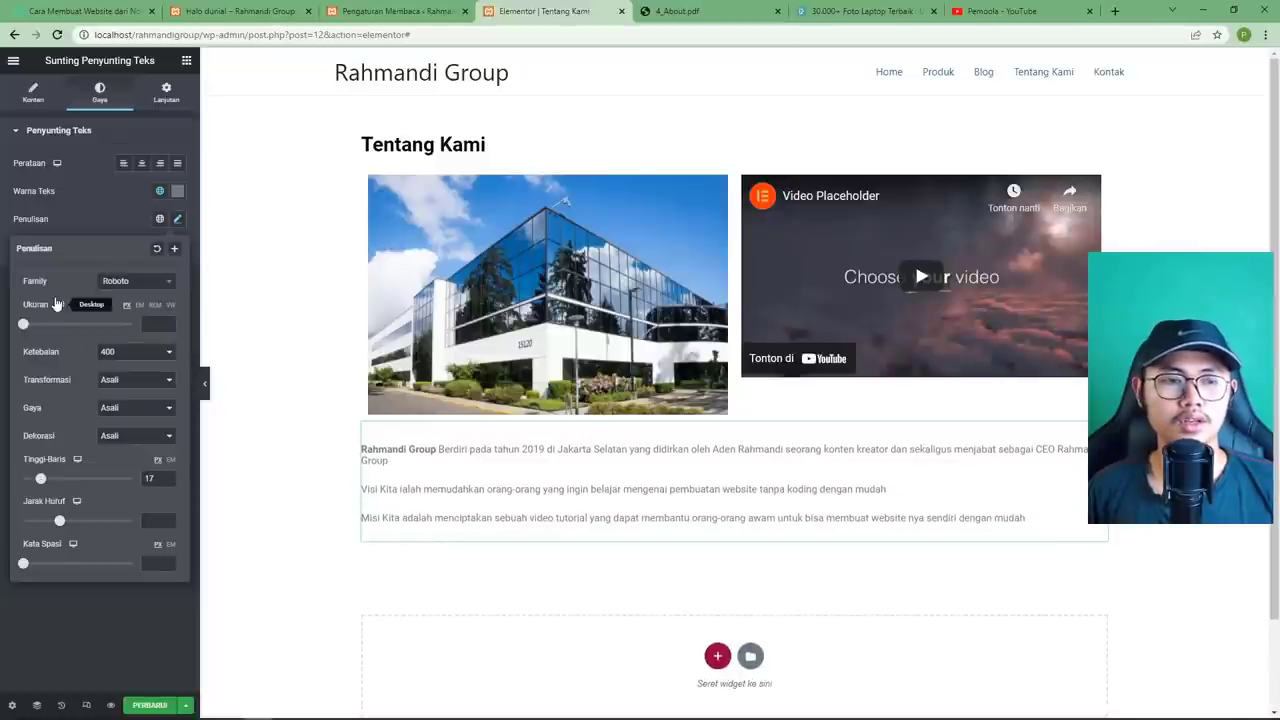
{"action": "left_click", "coordinate": [117, 284]}
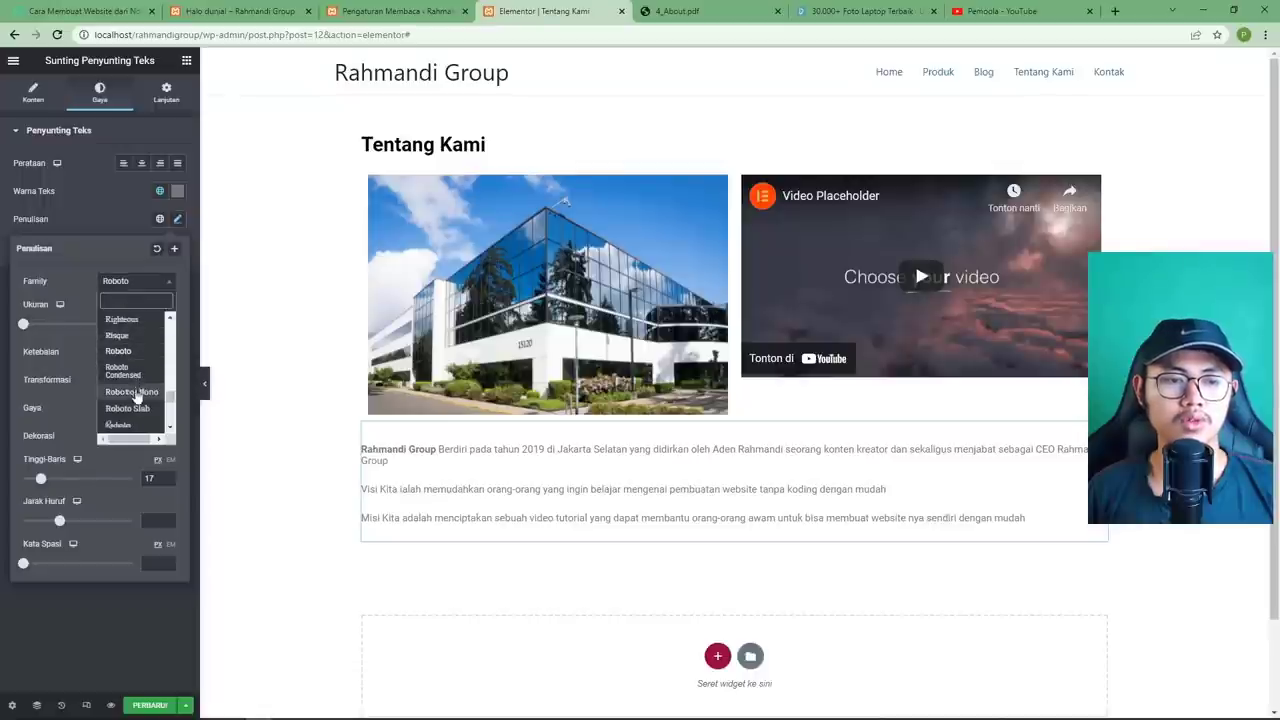
{"action": "scroll", "coordinate": [136, 396], "scroll_direction": "up", "scroll_amount": 5}
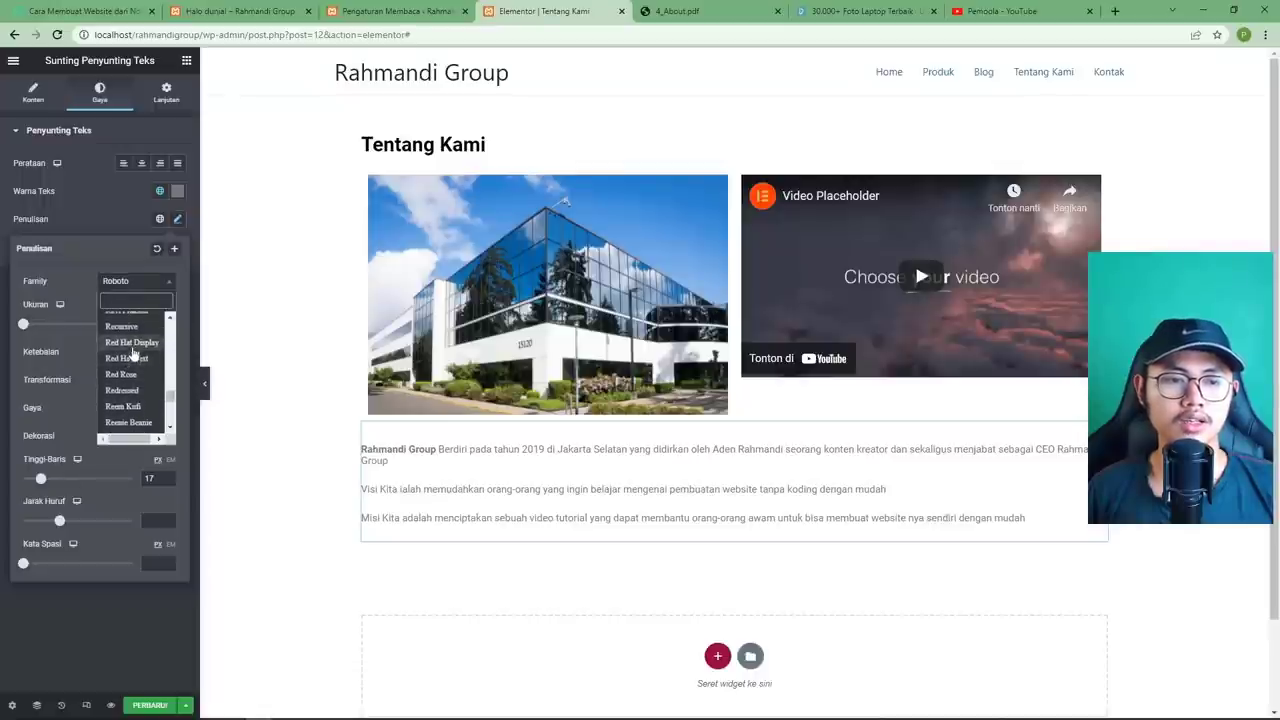
{"action": "left_click", "coordinate": [128, 622]}
{"action": "left_click", "coordinate": [130, 615]}
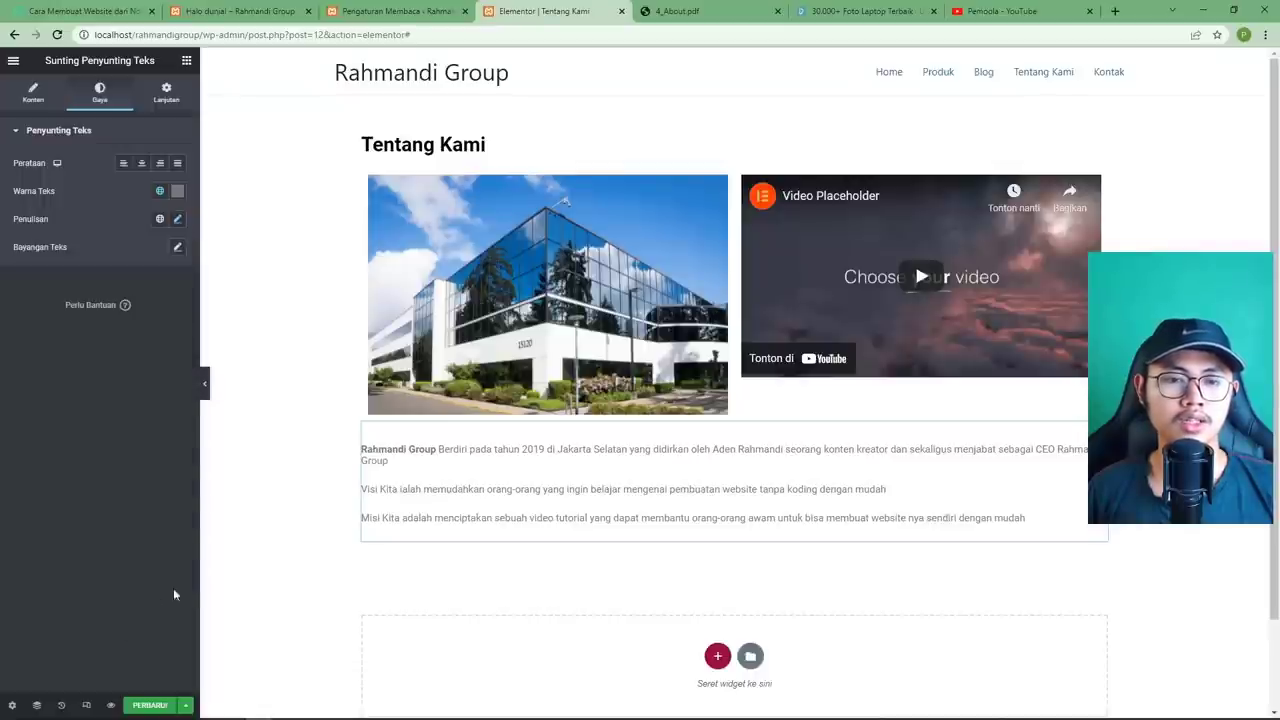
{"action": "left_click", "coordinate": [150, 705]}
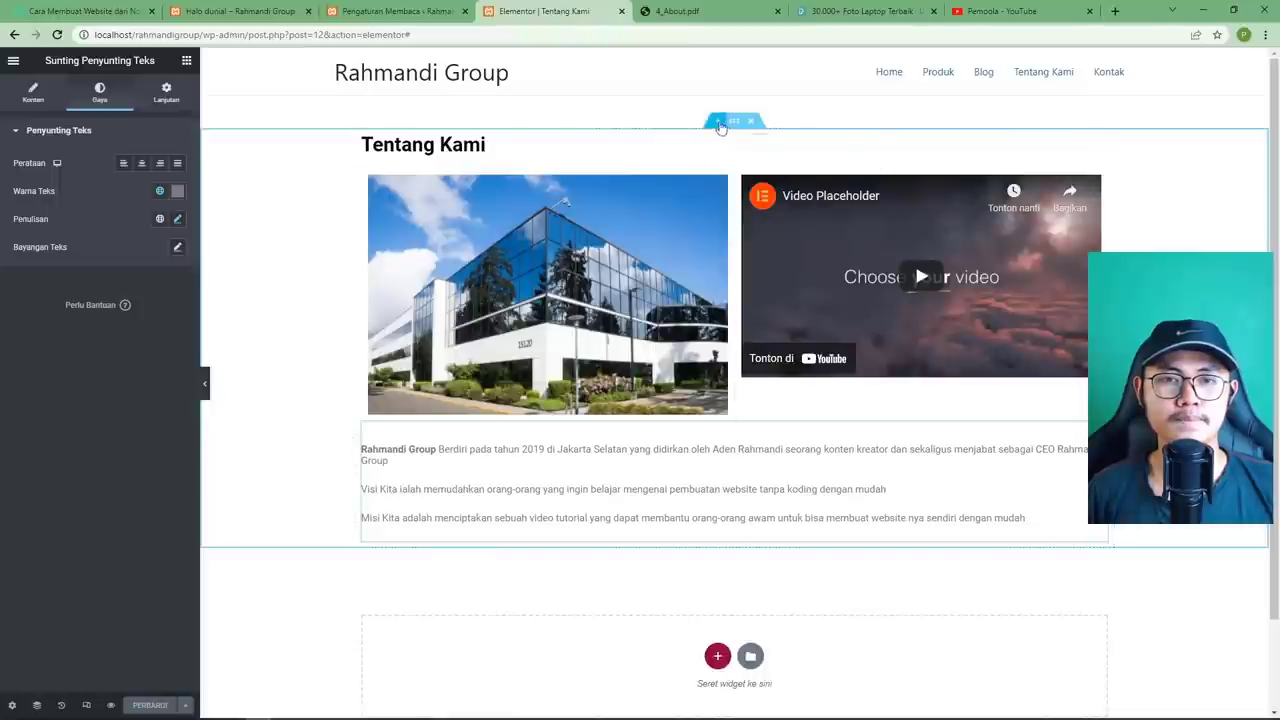
{"action": "left_click", "coordinate": [680, 11]}
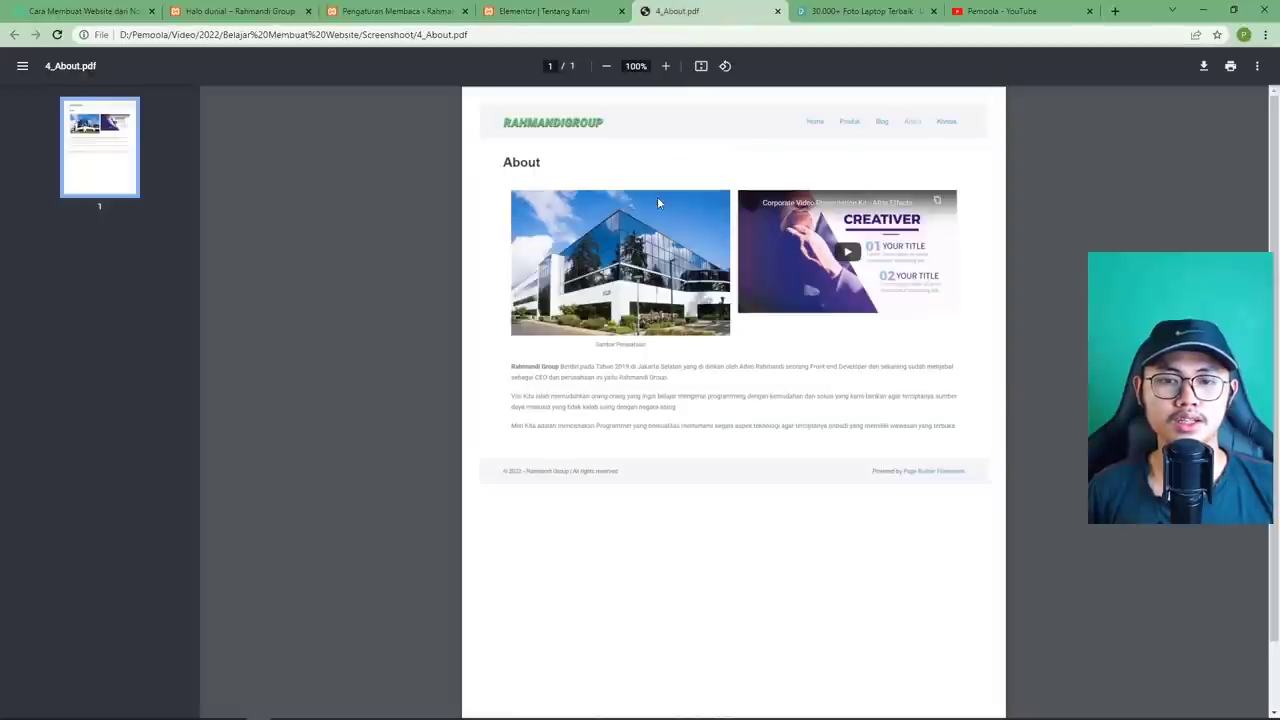
Open the video widget's settings, select its link, and switch to the YouTube channel tab.
{"action": "left_click", "coordinate": [563, 14]}
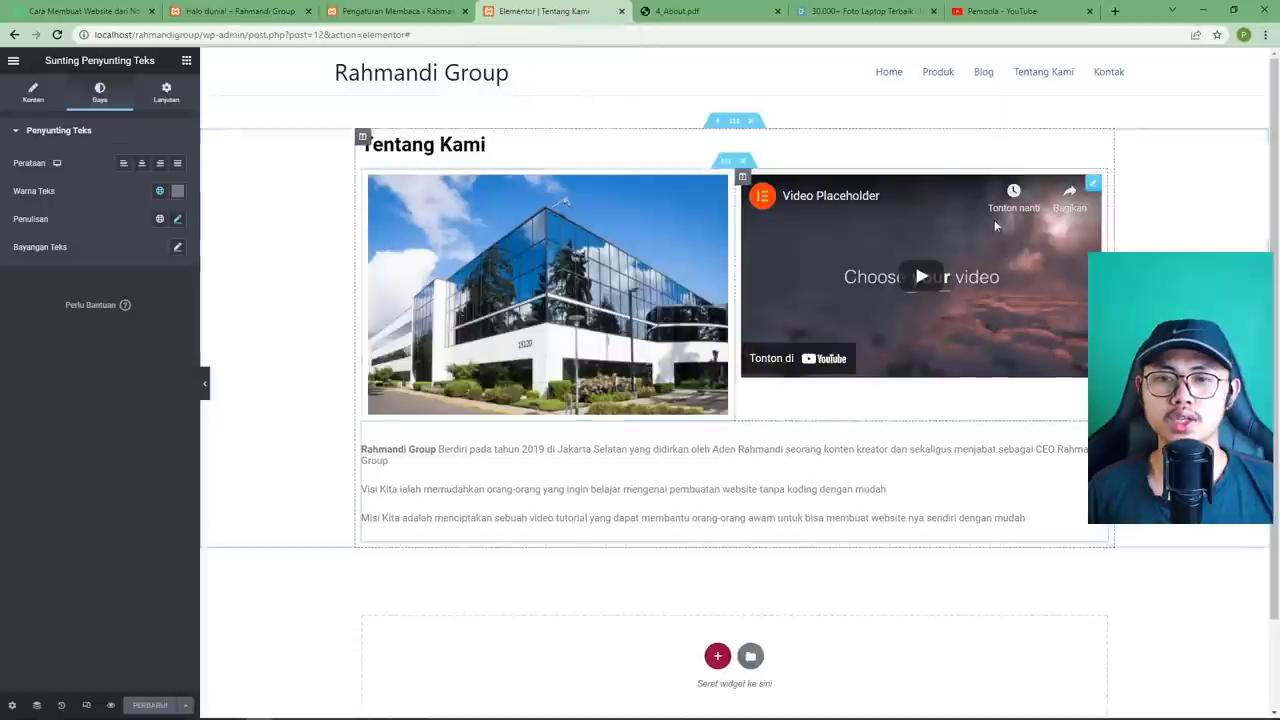
{"action": "left_click", "coordinate": [1095, 190]}
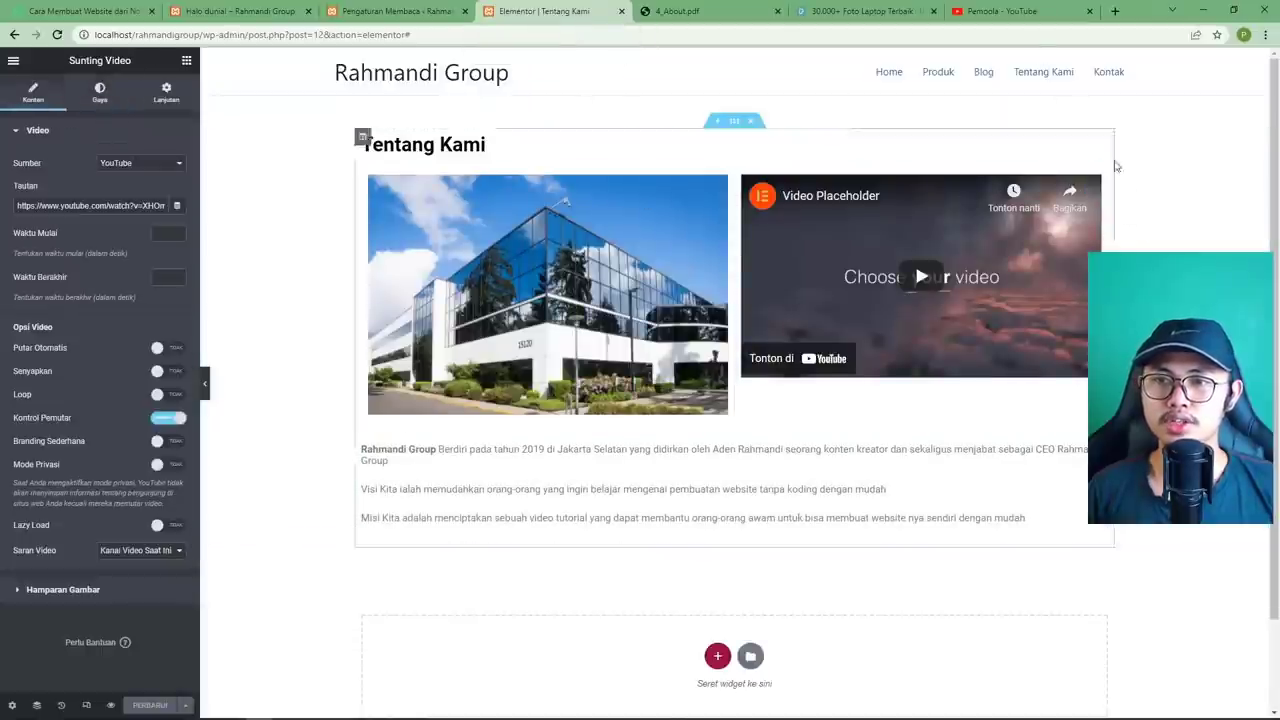
{"action": "double_click", "coordinate": [76, 206]}
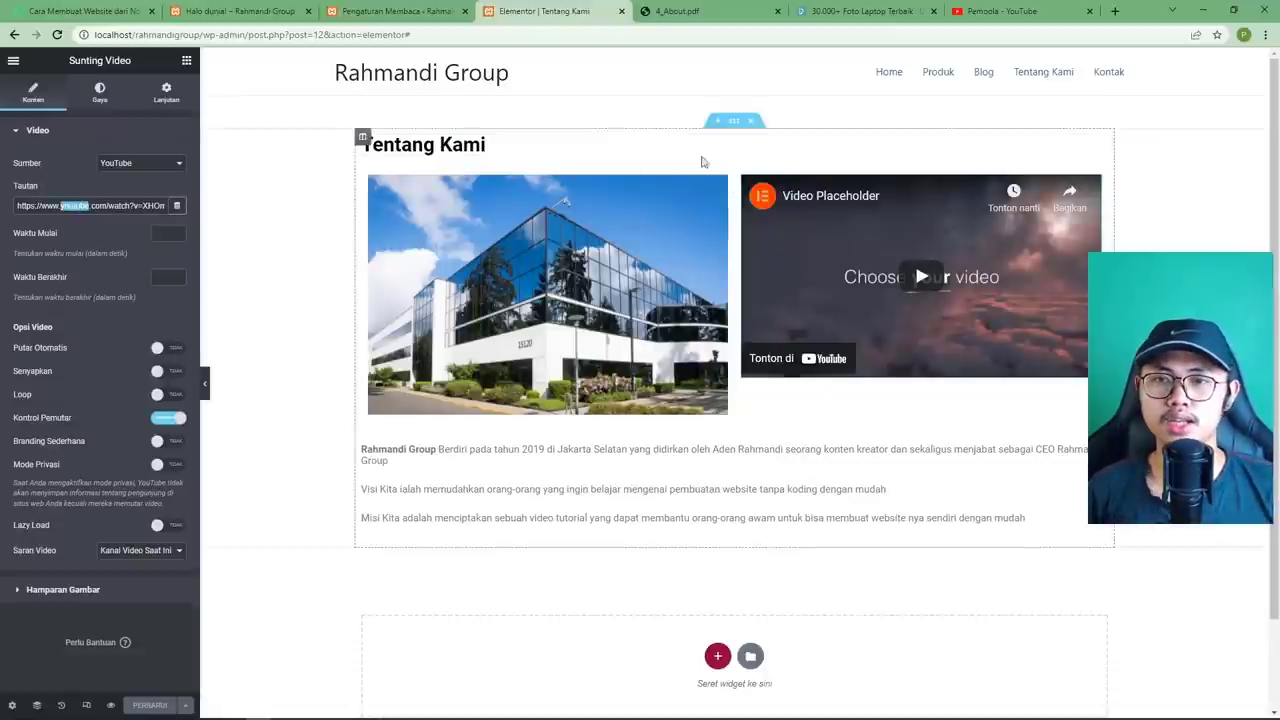
{"action": "left_click", "coordinate": [986, 11]}
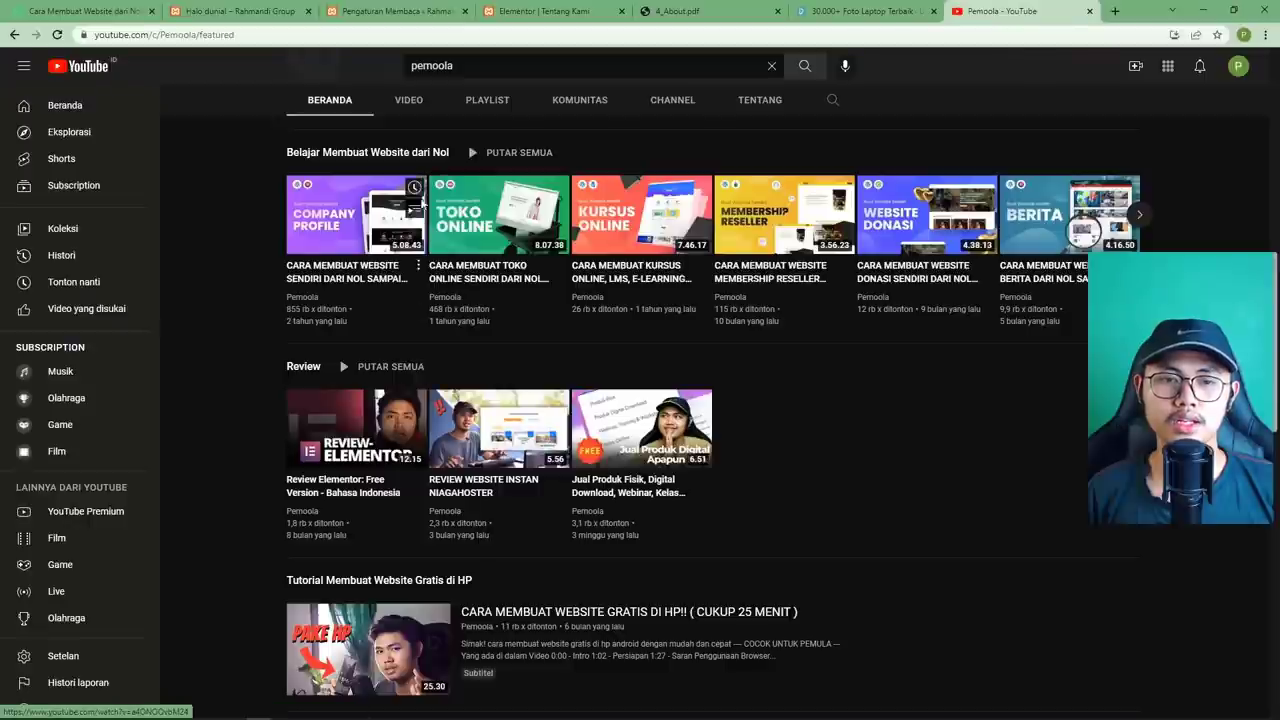
Copy the share link of 'CARA MEMBUAT WEBSITE SENDIRI DARI NOL SAMPAI ONLINE' and return to Elementor.
{"action": "left_click", "coordinate": [371, 233]}
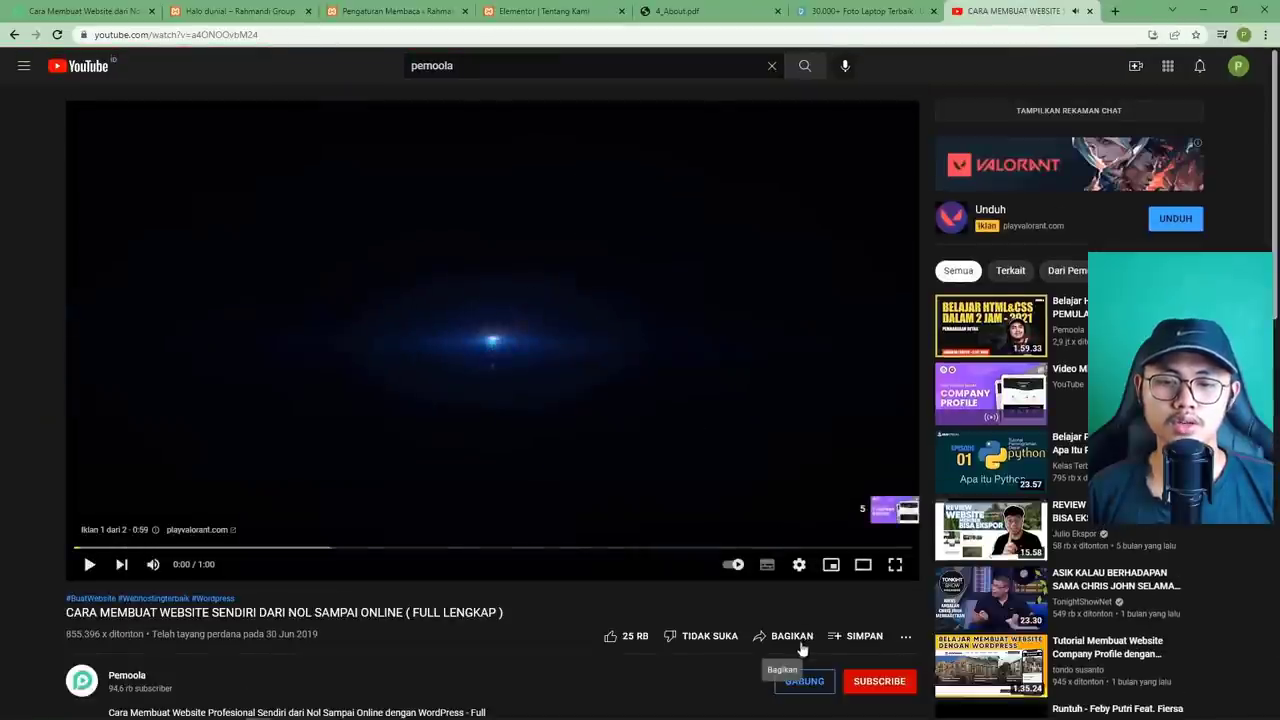
{"action": "left_click", "coordinate": [780, 645]}
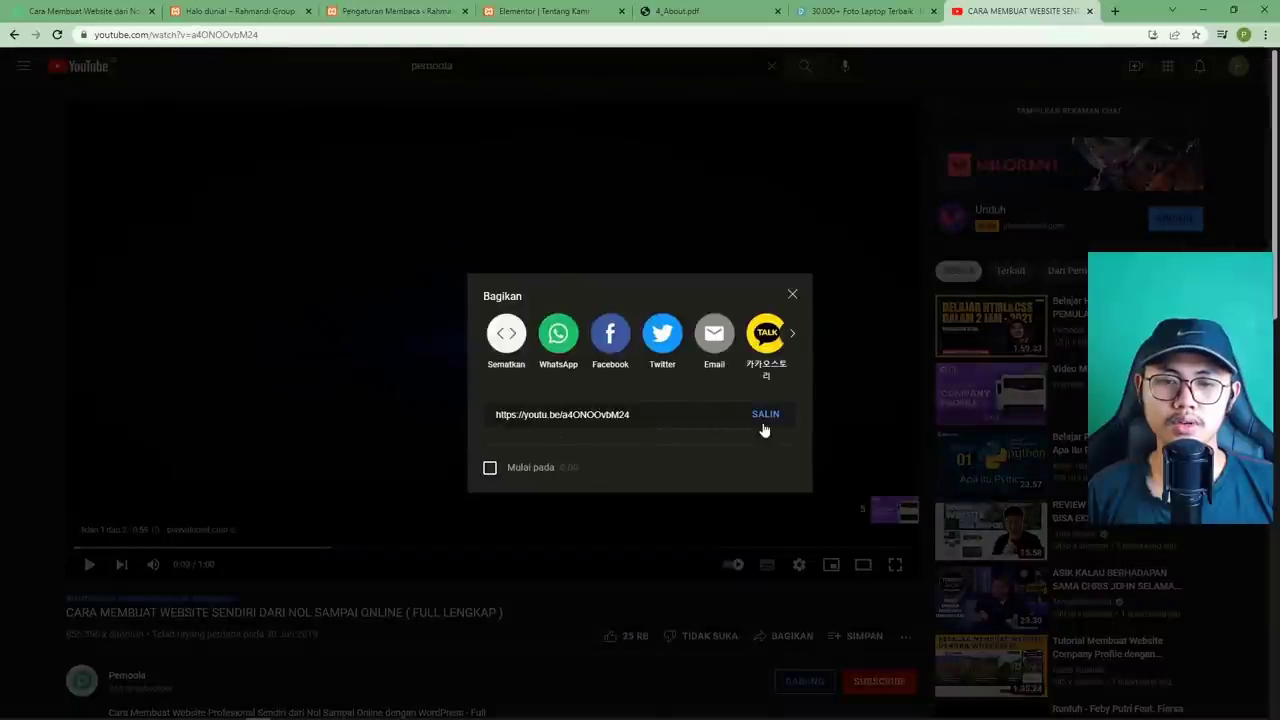
{"action": "left_click", "coordinate": [765, 415]}
{"action": "key", "text": "ctrl+c"}
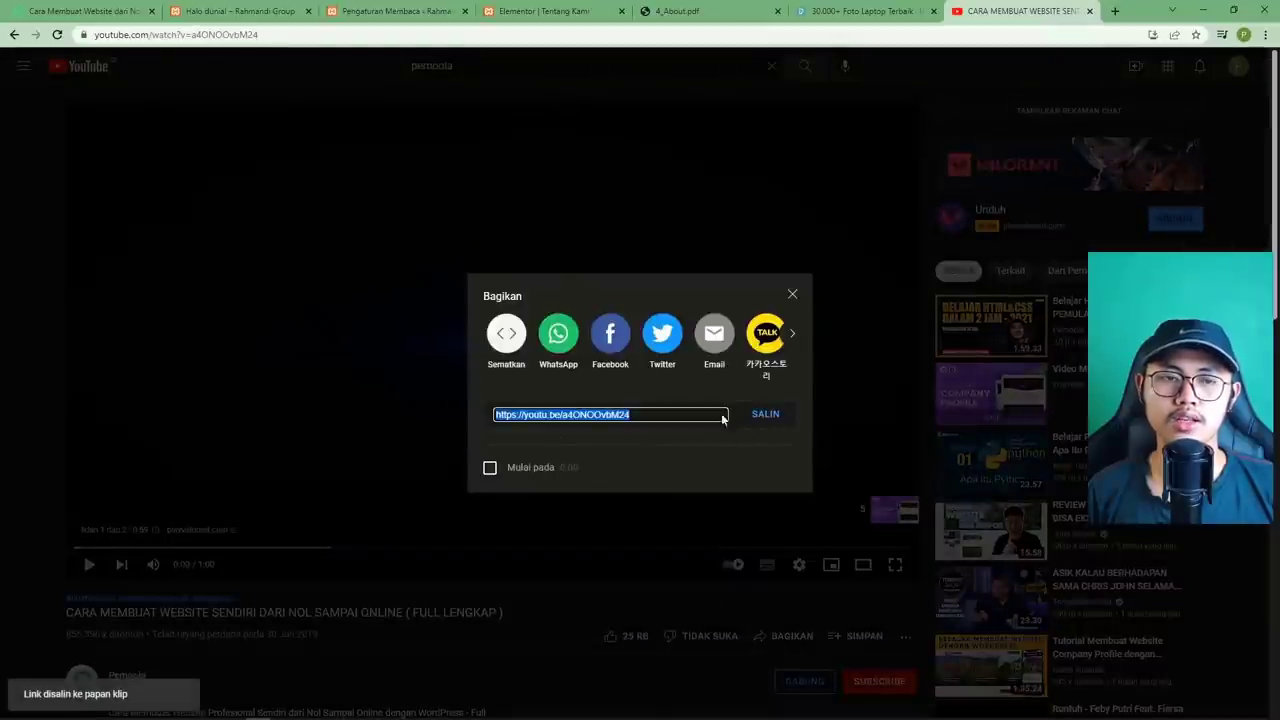
{"action": "left_click", "coordinate": [252, 67]}
{"action": "left_click", "coordinate": [274, 33]}
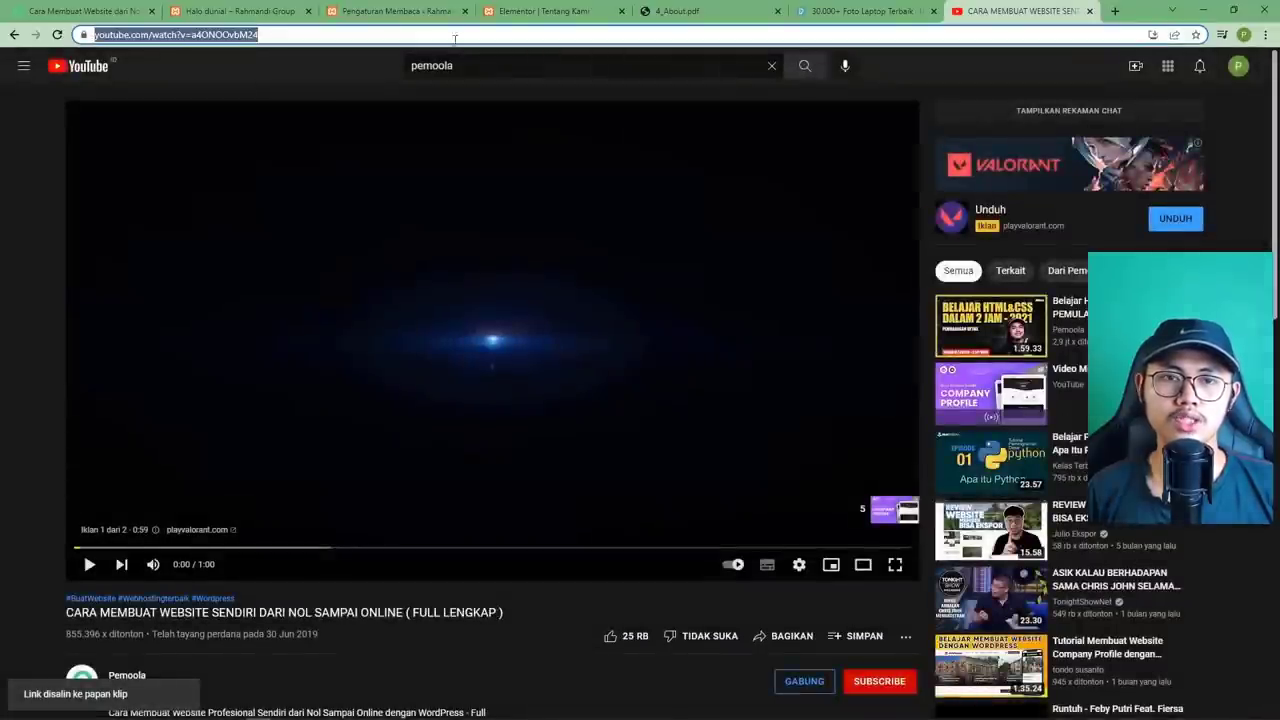
{"action": "left_click", "coordinate": [540, 11]}
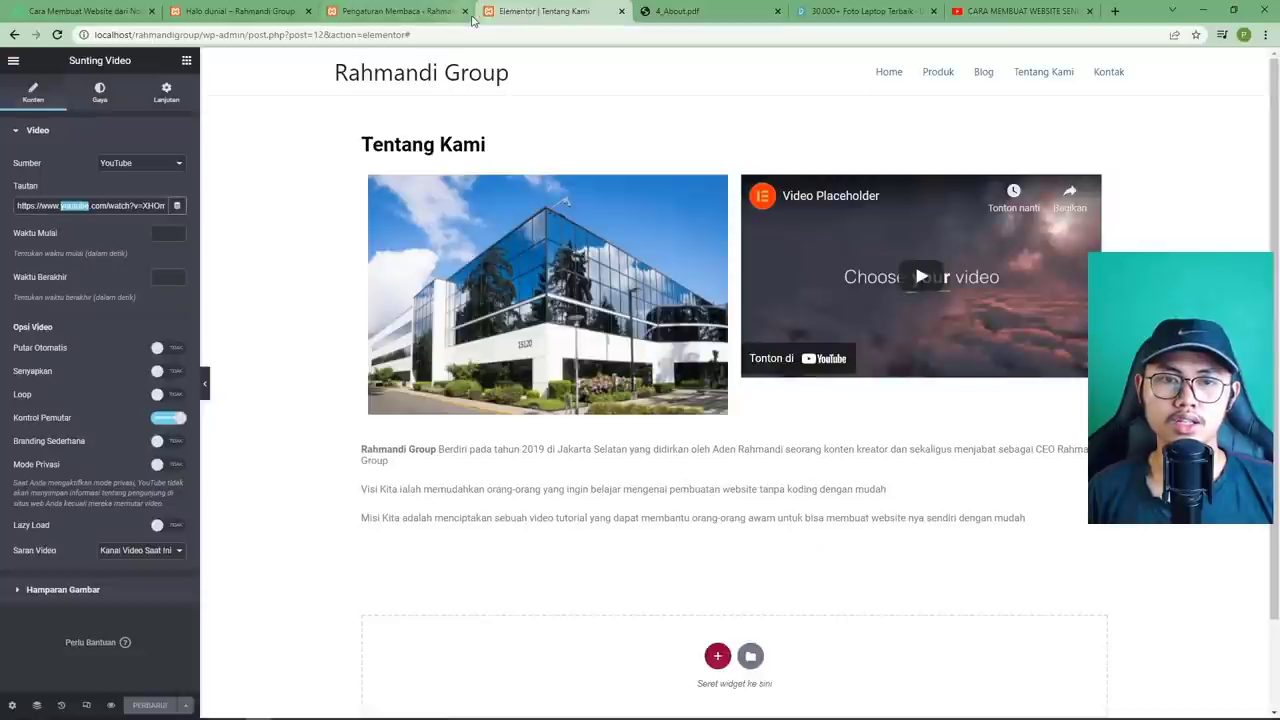
Replace the video widget's link with the copied YouTube share link.
{"action": "left_click", "coordinate": [99, 207]}
{"action": "key", "text": "ctrl+a"}
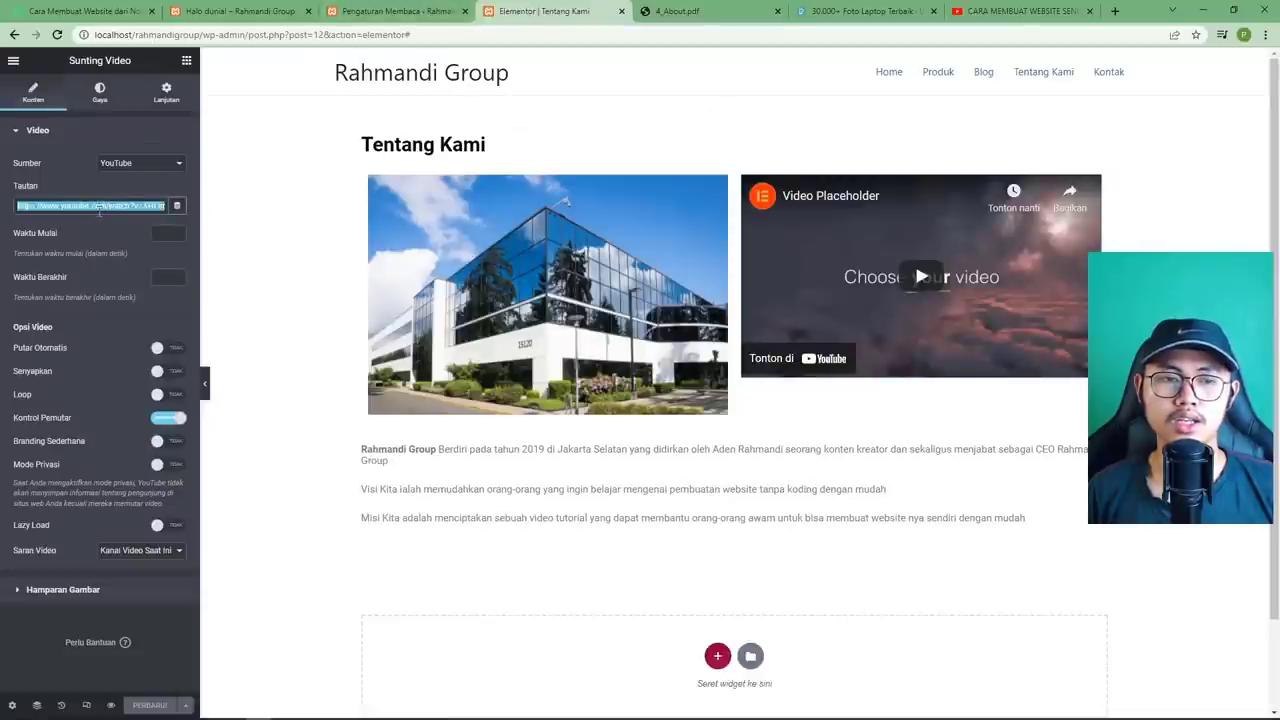
{"action": "right_click", "coordinate": [102, 210]}
{"action": "left_click", "coordinate": [158, 272]}
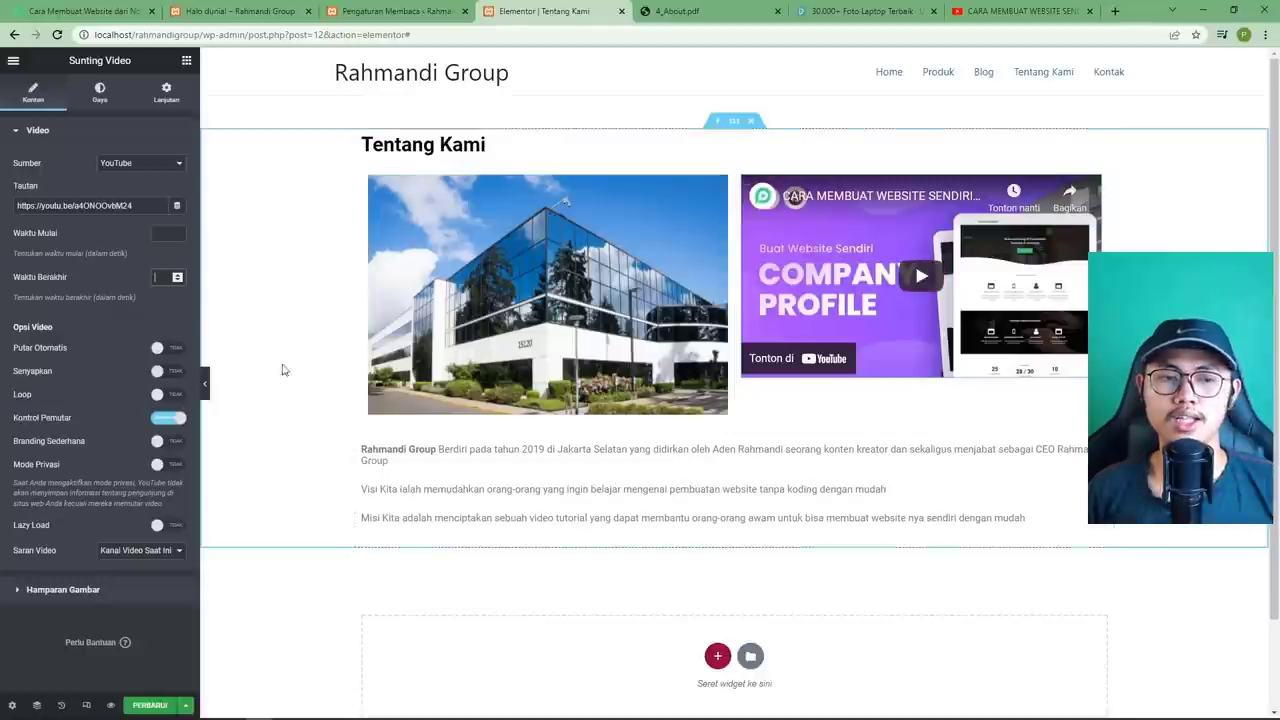
Test playback, keep player controls on and loop off, and enable Lazy Load.
{"action": "left_click", "coordinate": [903, 295]}
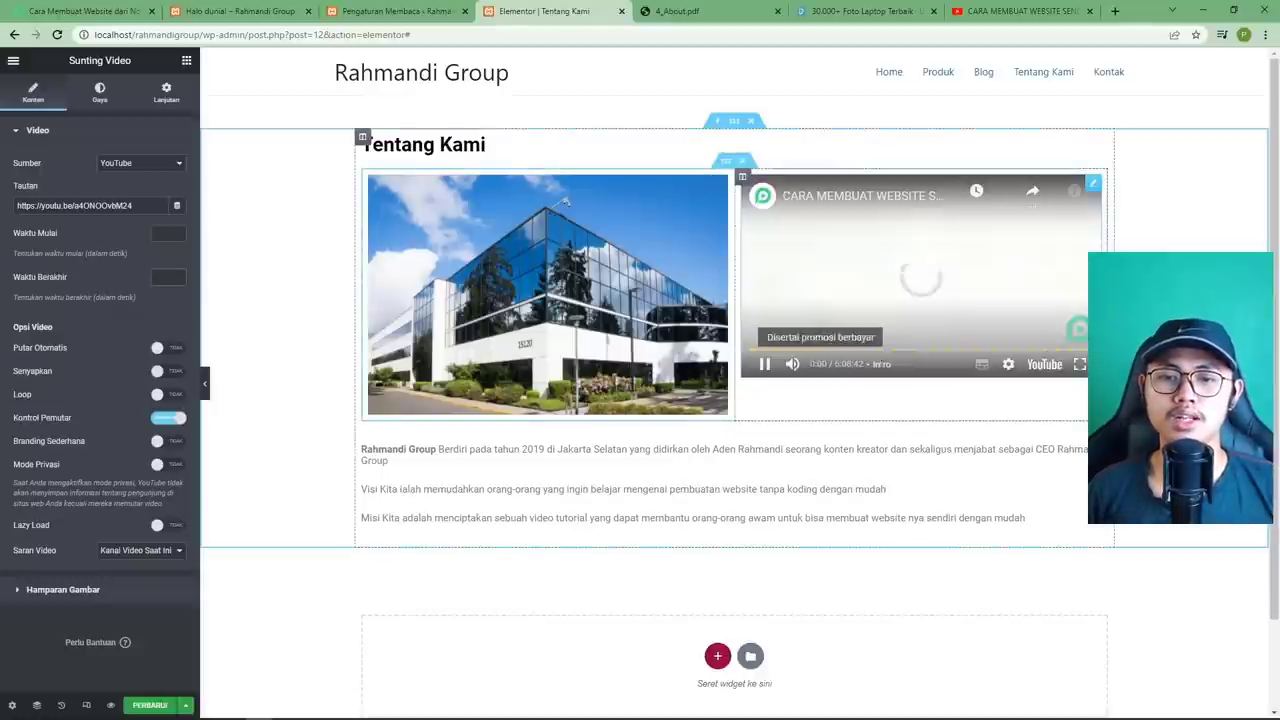
{"action": "left_click", "coordinate": [958, 298]}
{"action": "left_click", "coordinate": [168, 418]}
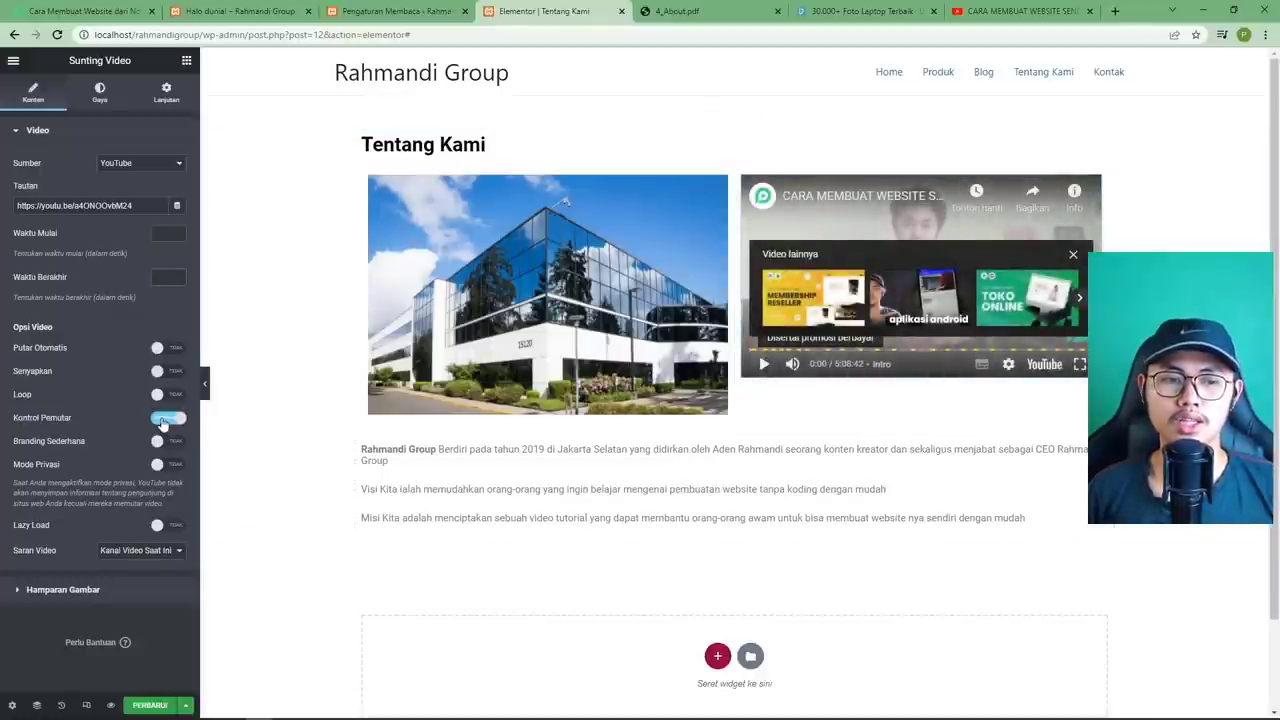
{"action": "left_click", "coordinate": [938, 284]}
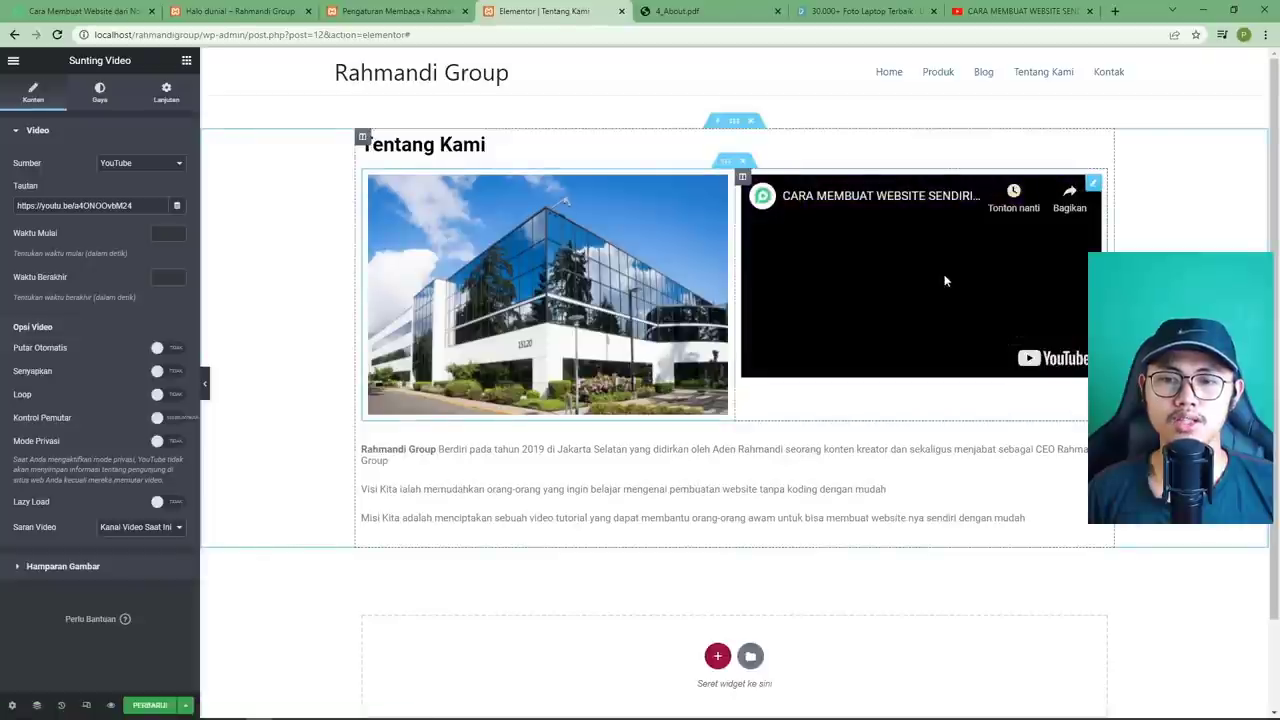
{"action": "left_click", "coordinate": [886, 359]}
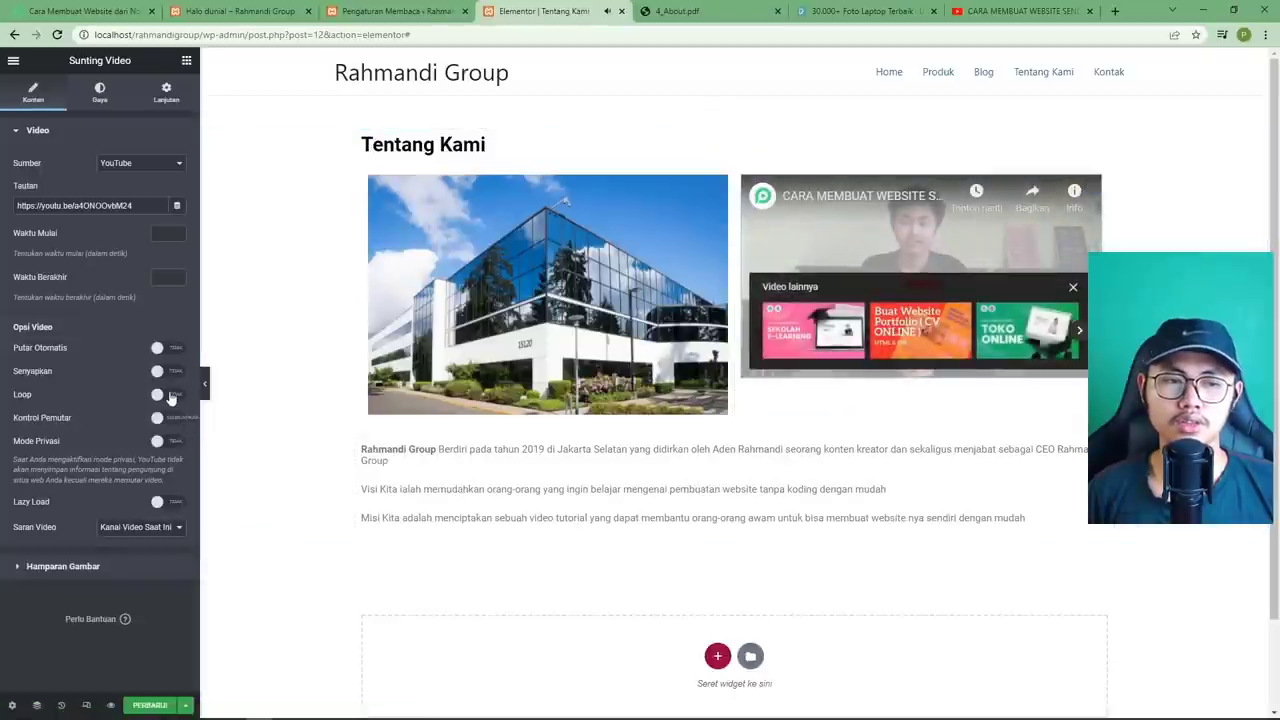
{"action": "left_click", "coordinate": [166, 394]}
{"action": "left_click", "coordinate": [166, 394]}
{"action": "left_click", "coordinate": [168, 417]}
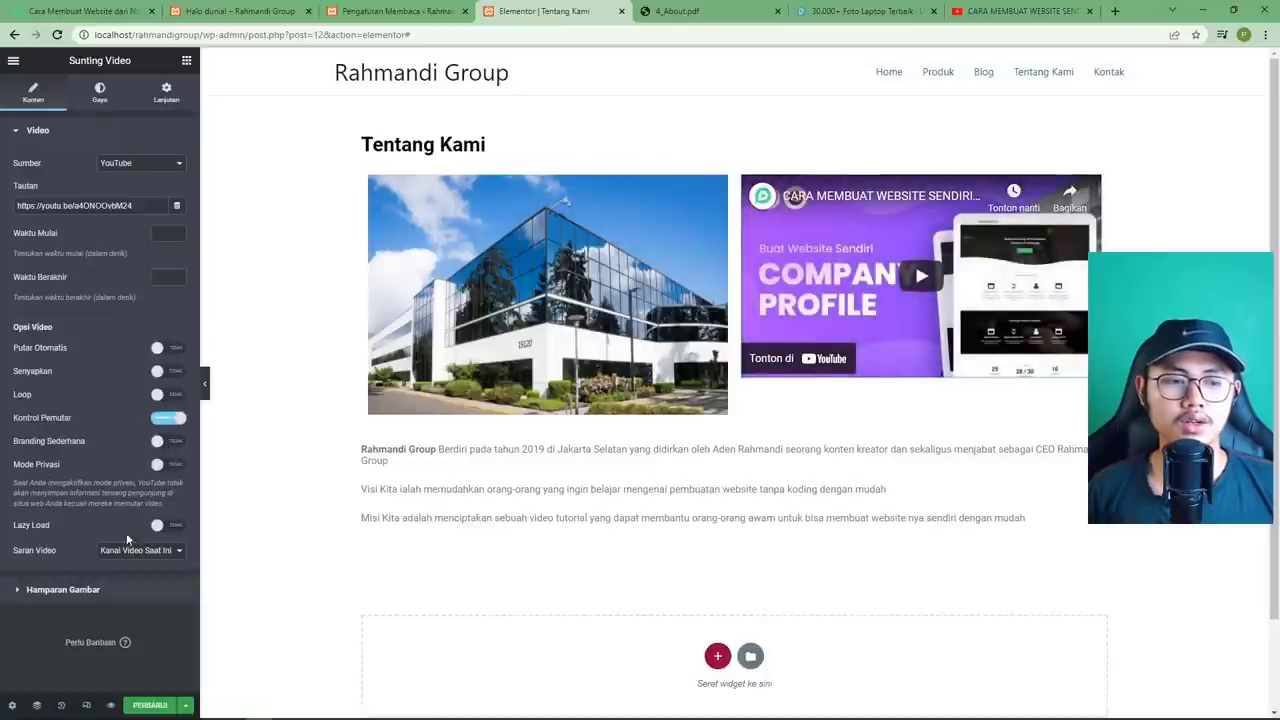
{"action": "left_click", "coordinate": [157, 526]}
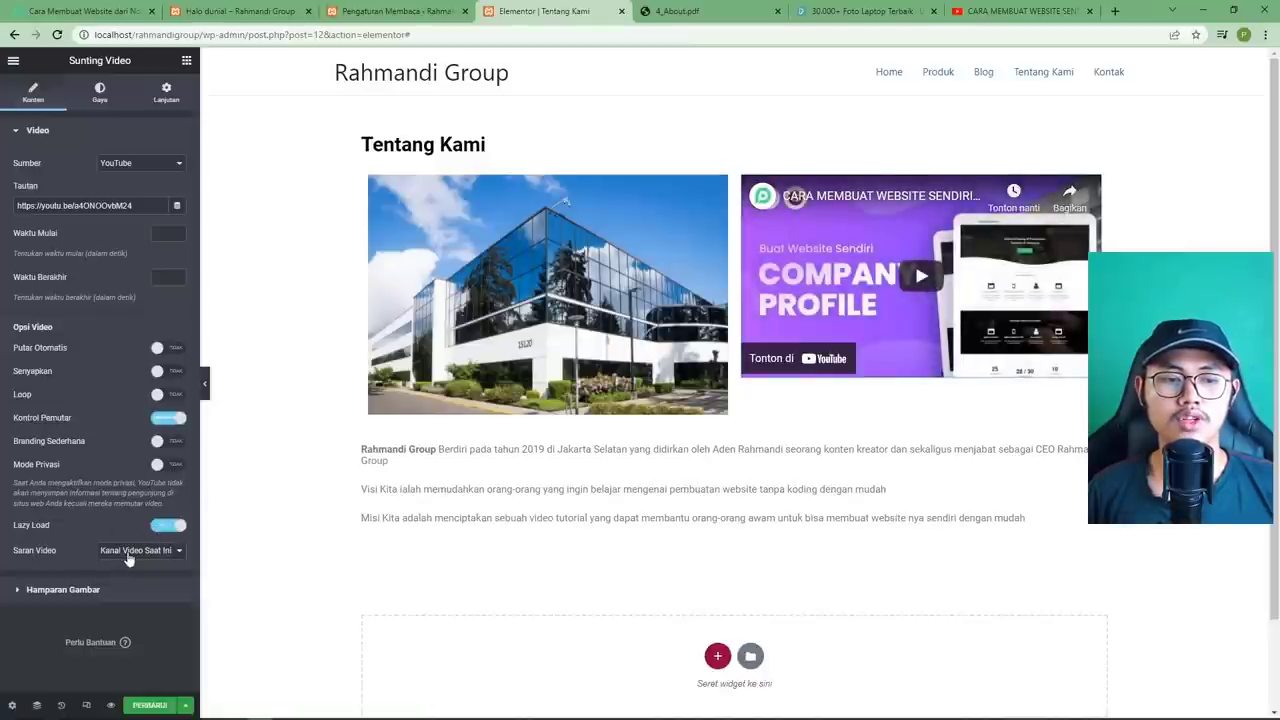
{"action": "left_click", "coordinate": [127, 552]}
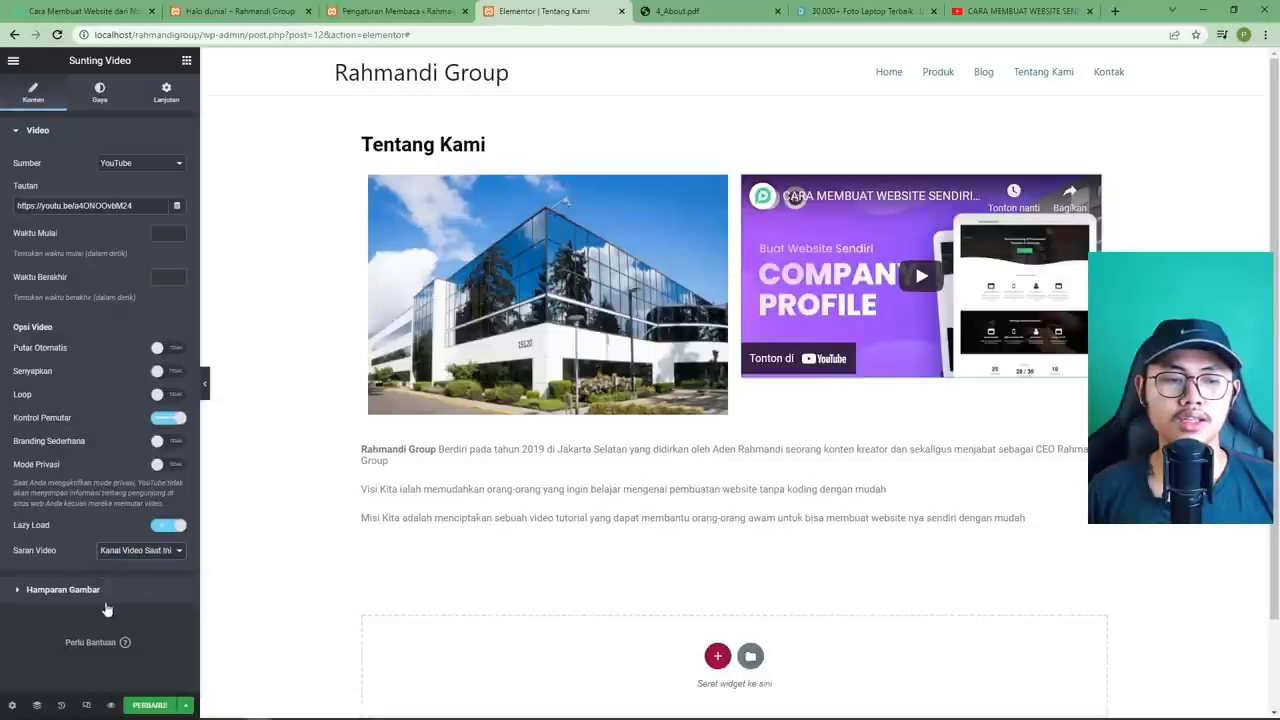
{"action": "left_click", "coordinate": [118, 590]}
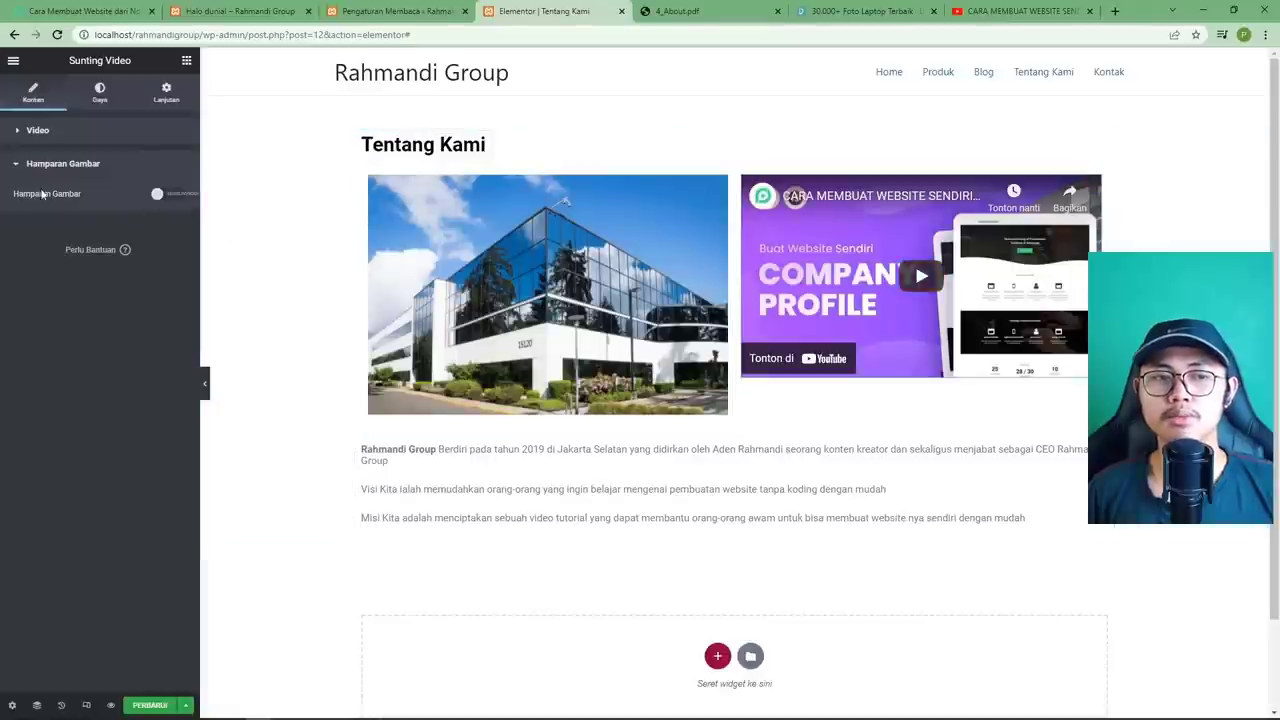
{"action": "left_click", "coordinate": [156, 195]}
{"action": "left_click", "coordinate": [100, 249]}
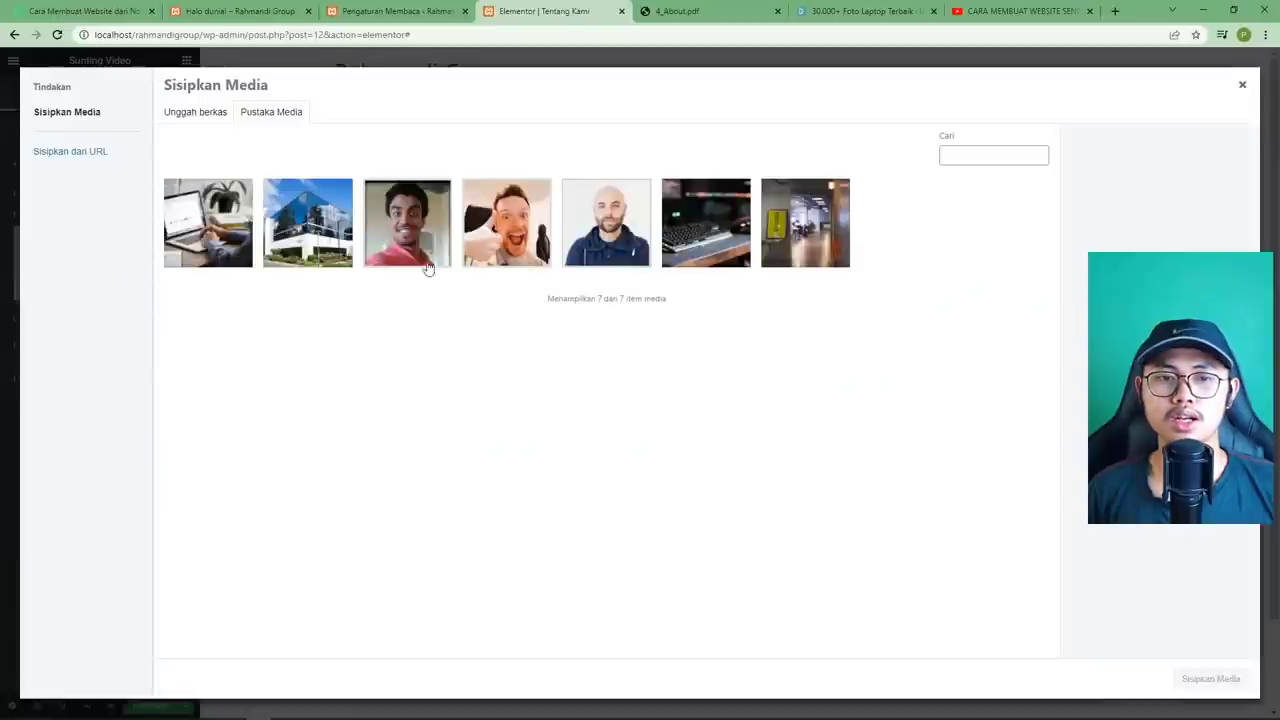
{"action": "left_click", "coordinate": [330, 252]}
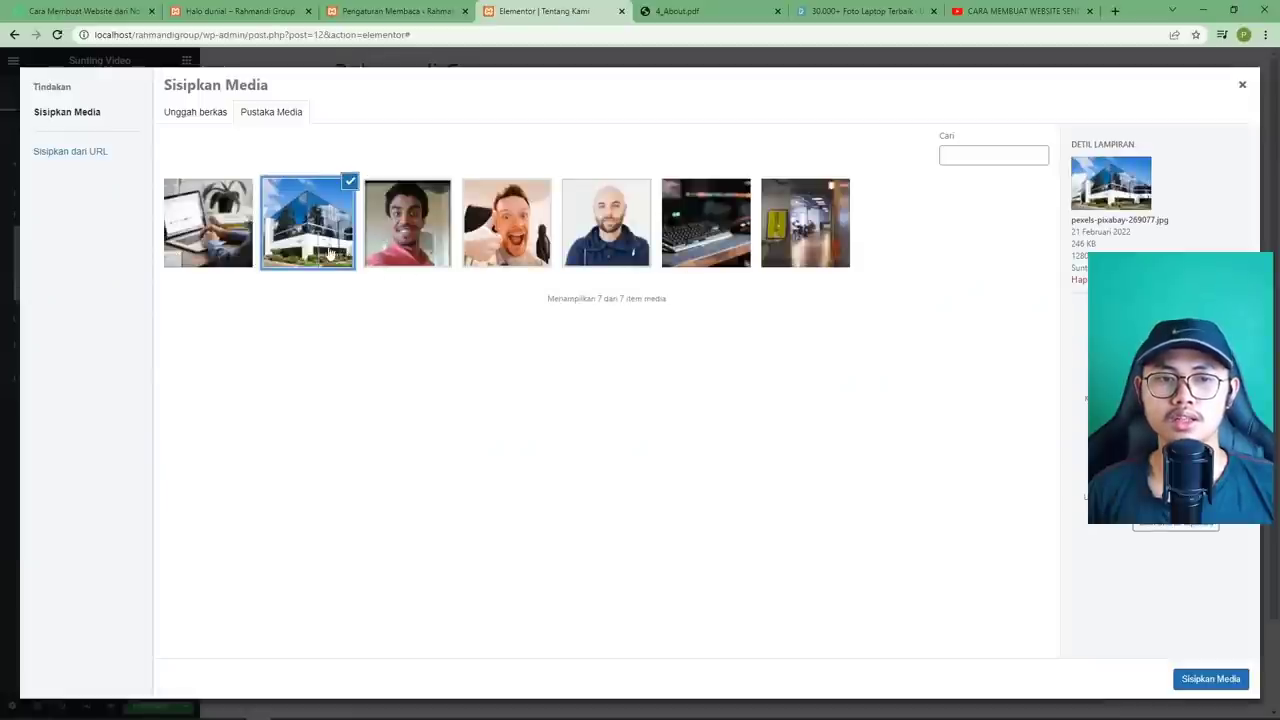
{"action": "left_click", "coordinate": [1211, 678]}
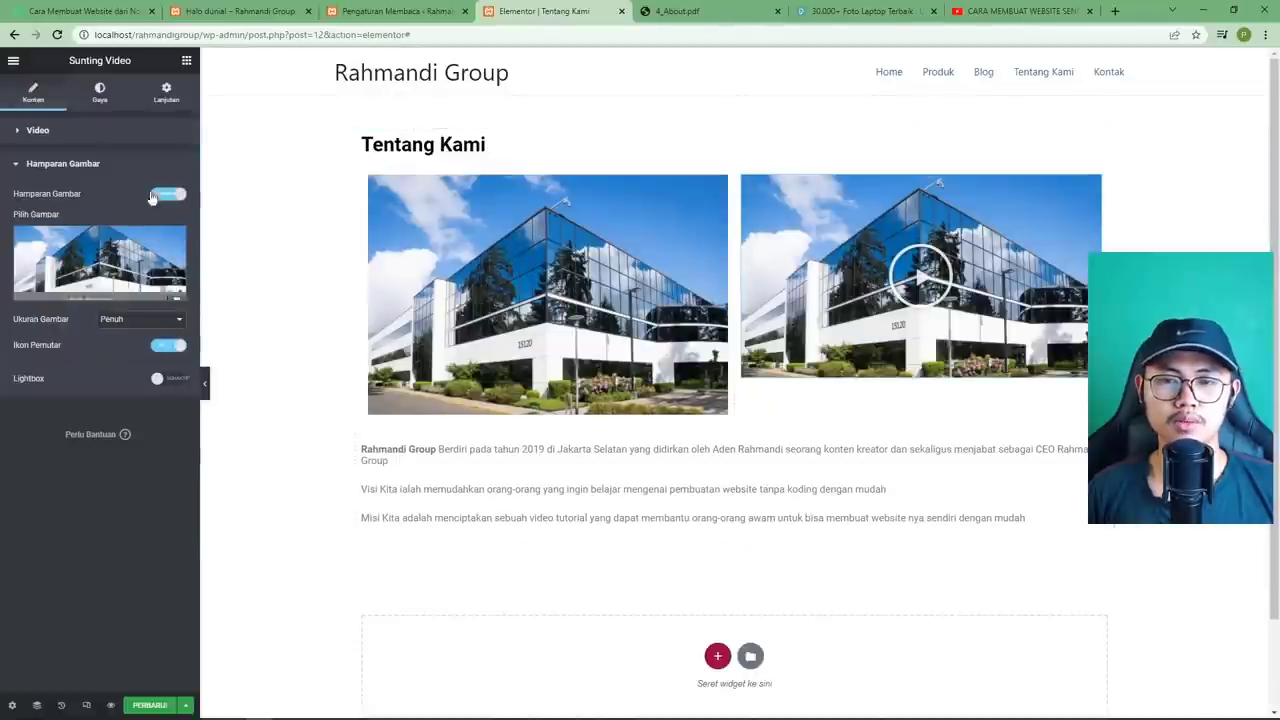
{"action": "left_click", "coordinate": [690, 11]}
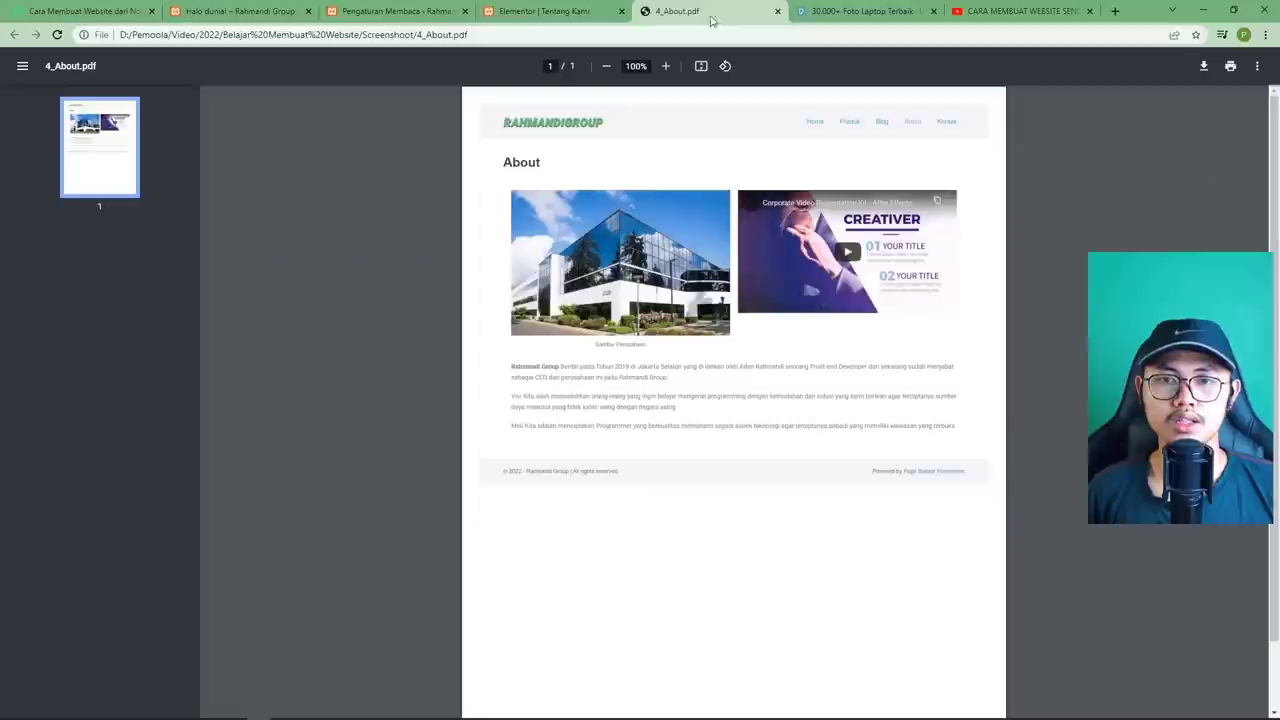
{"action": "left_click", "coordinate": [548, 15]}
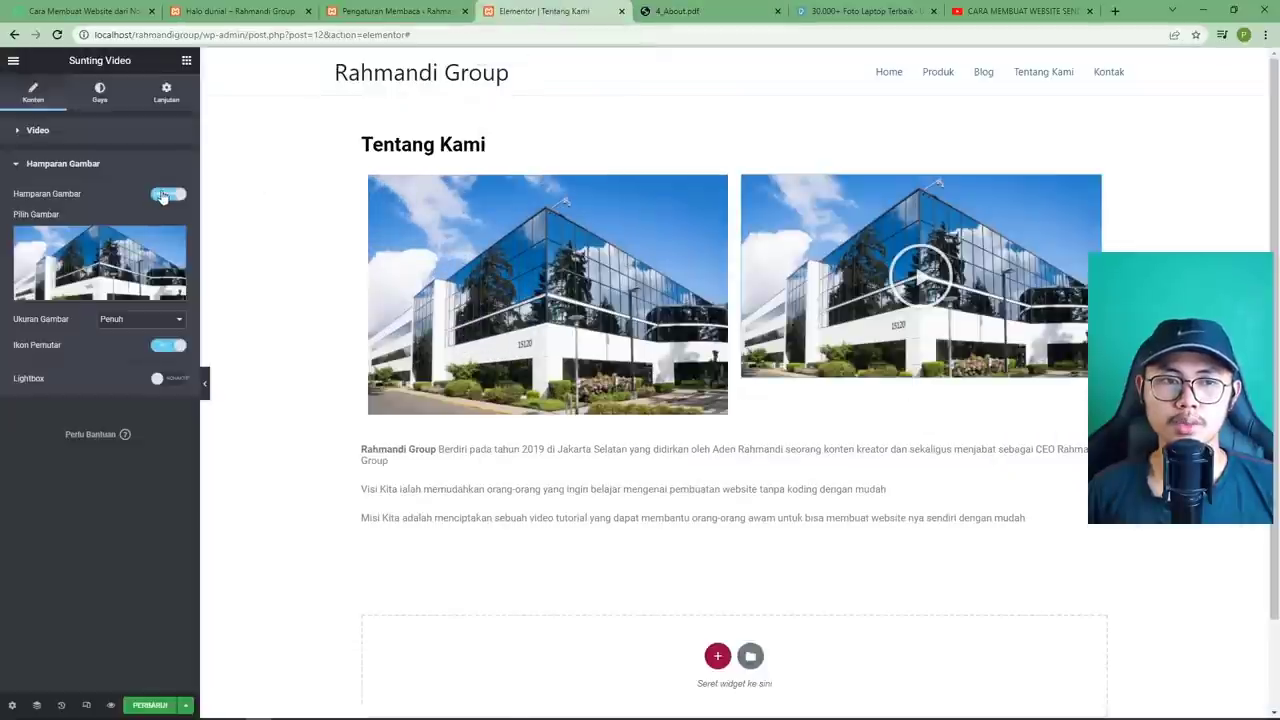
{"action": "left_click", "coordinate": [160, 197]}
{"action": "left_click", "coordinate": [90, 167]}
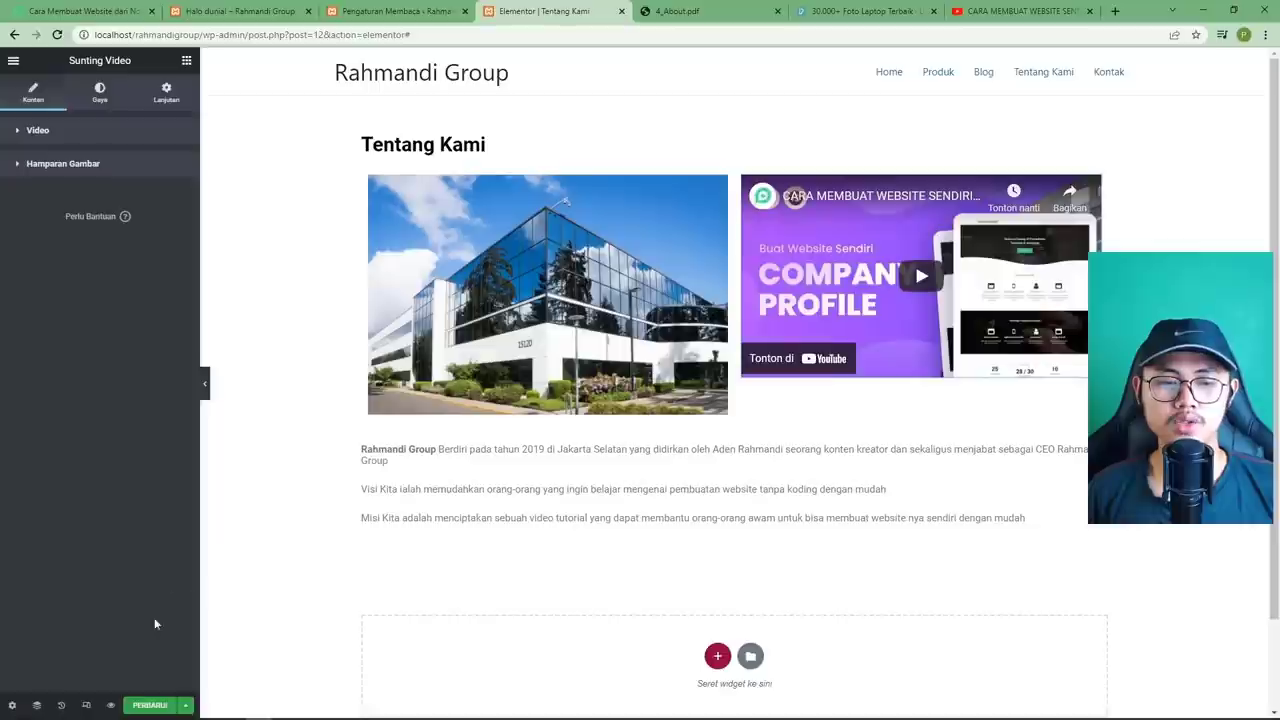
Update the Tentang Kami page, preview it, and open the Kontak page.
{"action": "left_click", "coordinate": [148, 705]}
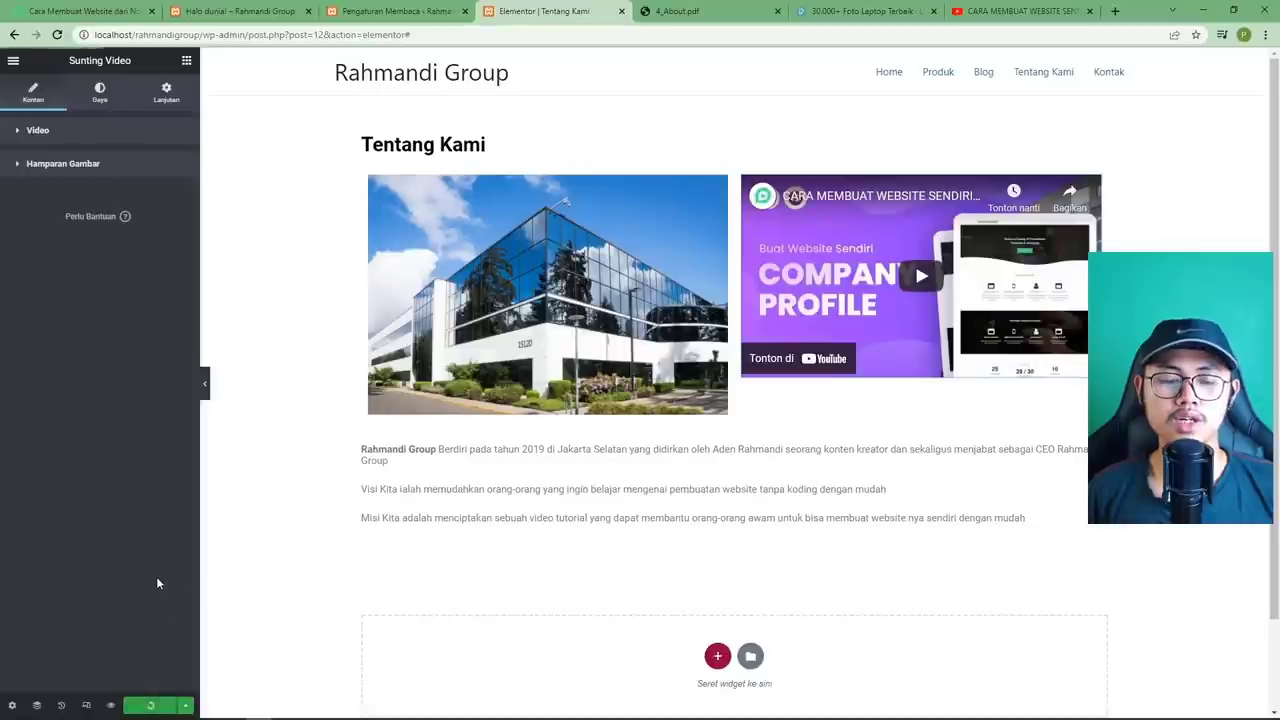
{"action": "left_click", "coordinate": [110, 705]}
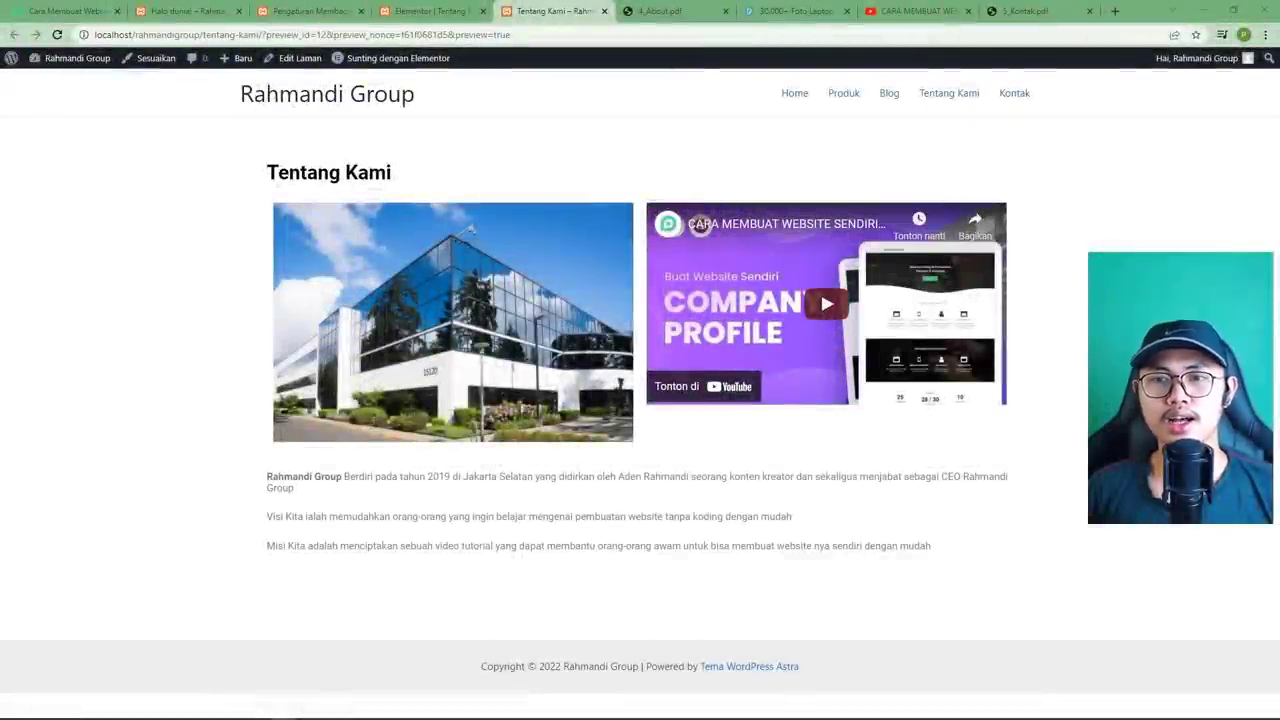
{"action": "left_click", "coordinate": [1005, 108]}
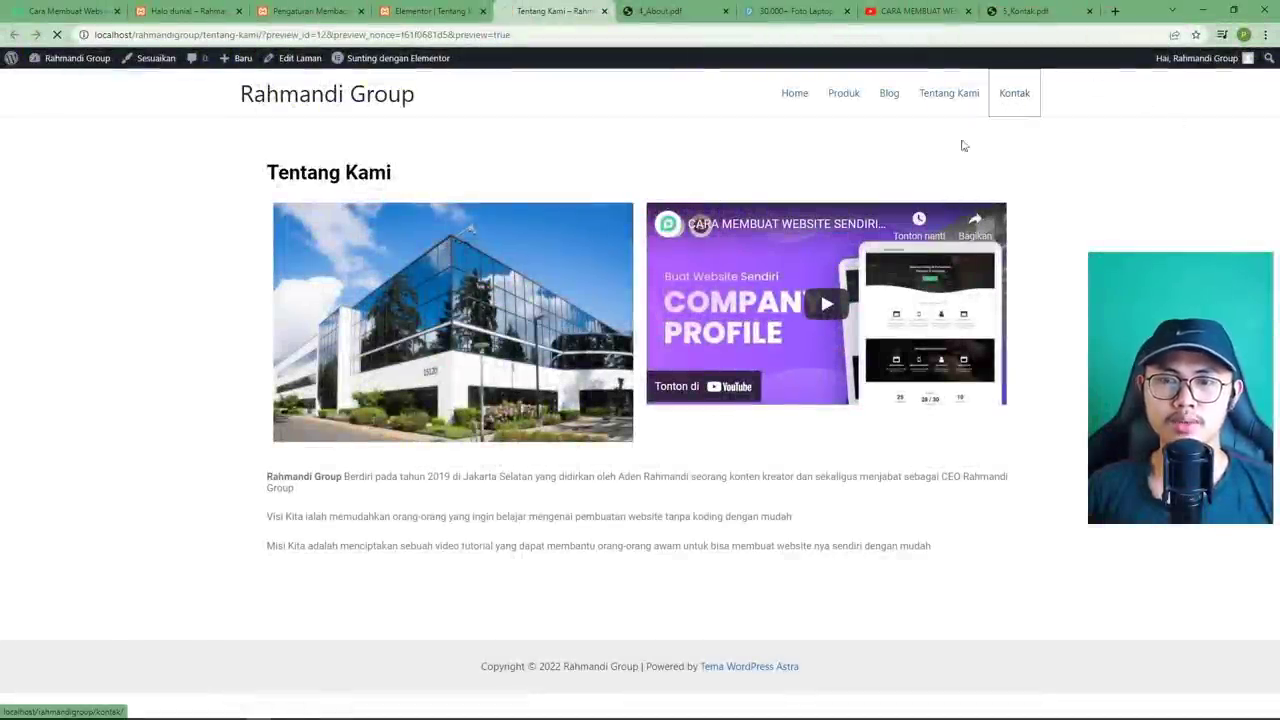
Close the Elementor editor, Reading settings, Halo dunia and 4_About.pdf tabs.
{"action": "left_click", "coordinate": [430, 12]}
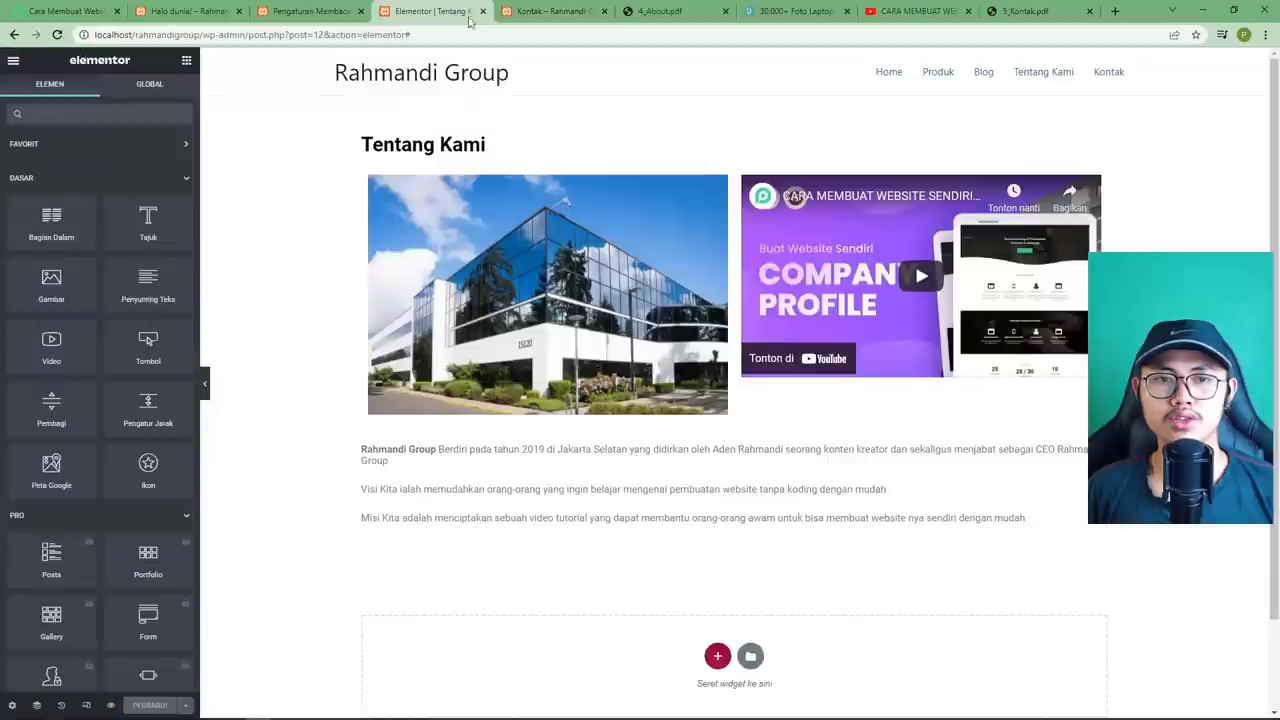
{"action": "left_click", "coordinate": [483, 12]}
{"action": "left_click", "coordinate": [343, 18]}
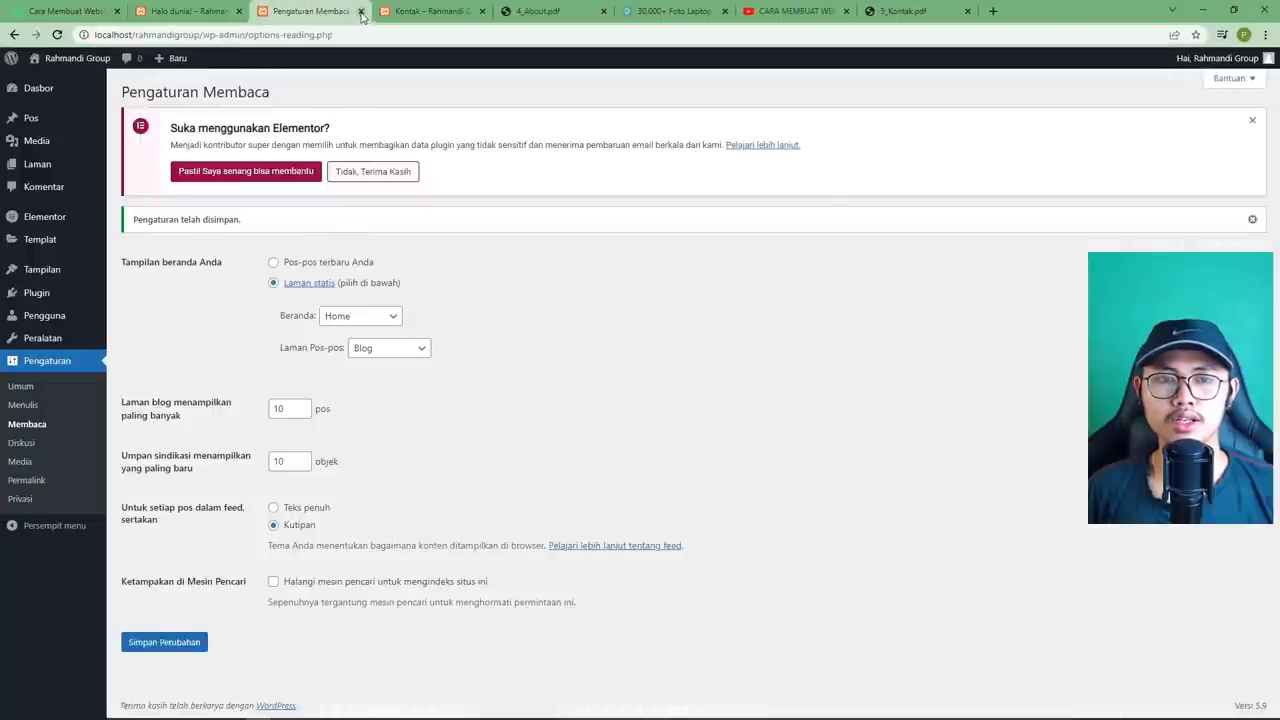
{"action": "left_click", "coordinate": [361, 11]}
{"action": "left_click", "coordinate": [228, 14]}
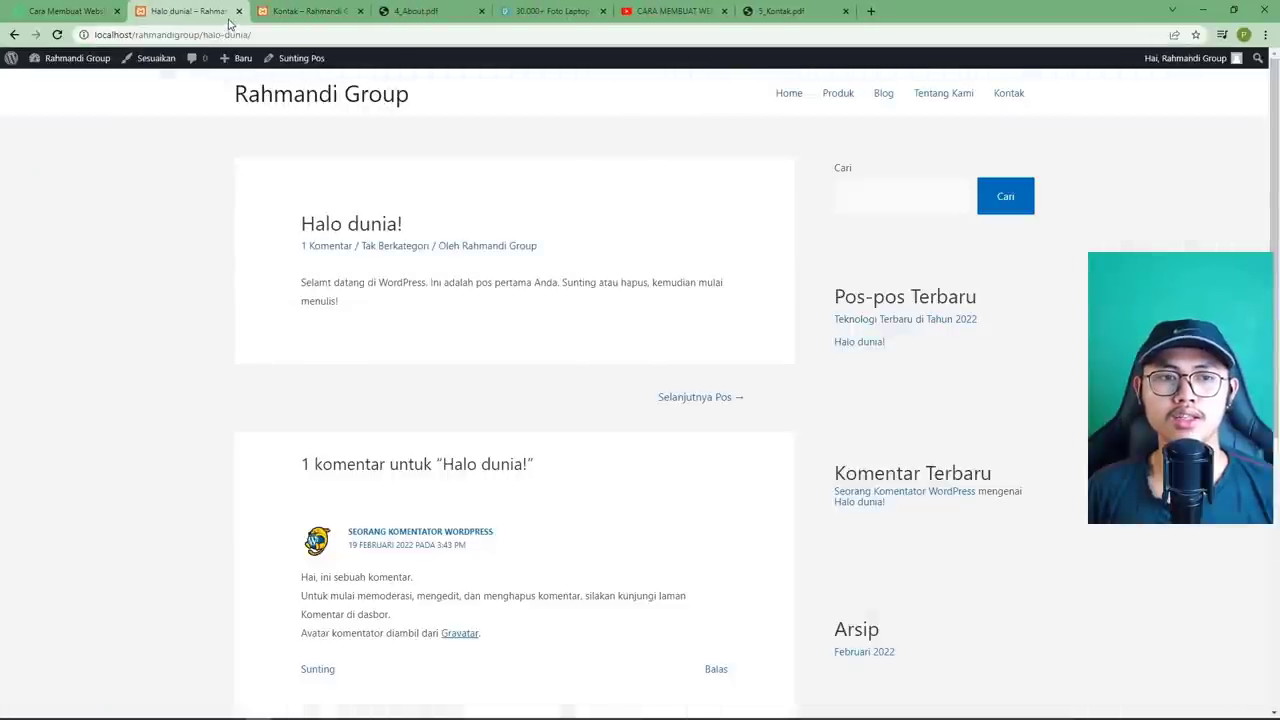
{"action": "left_click", "coordinate": [238, 11]}
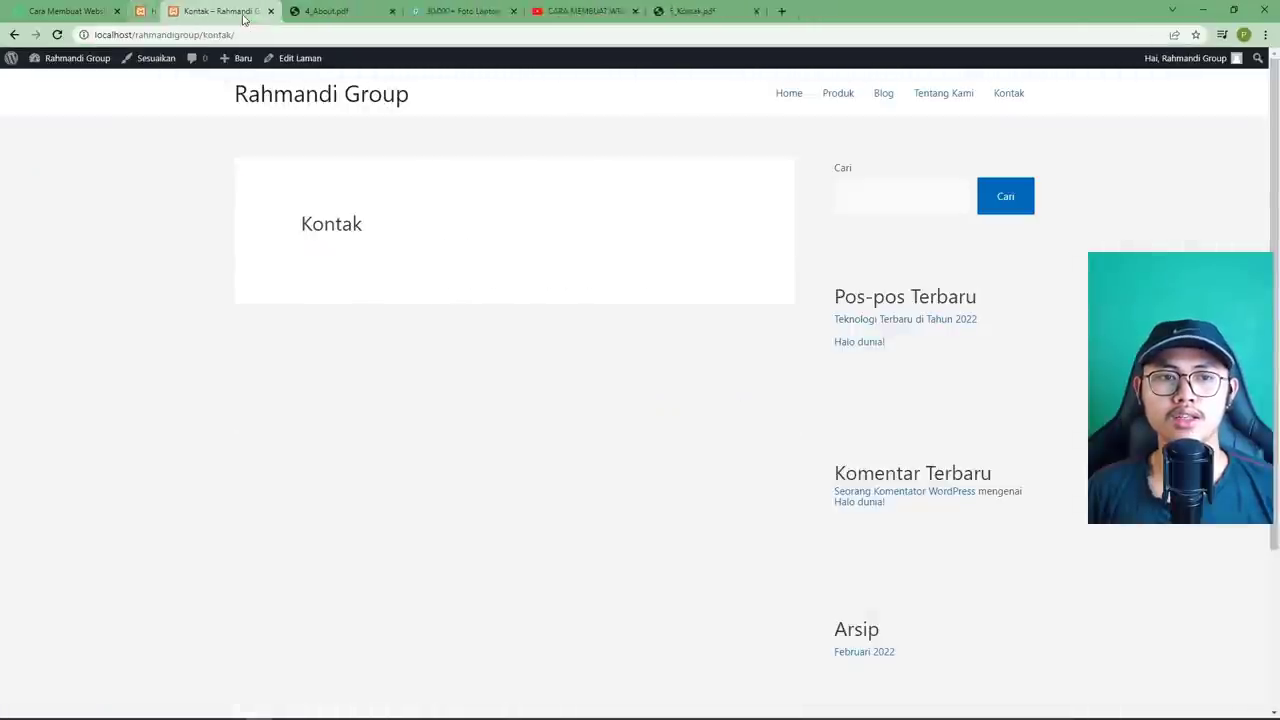
{"action": "left_click", "coordinate": [318, 18]}
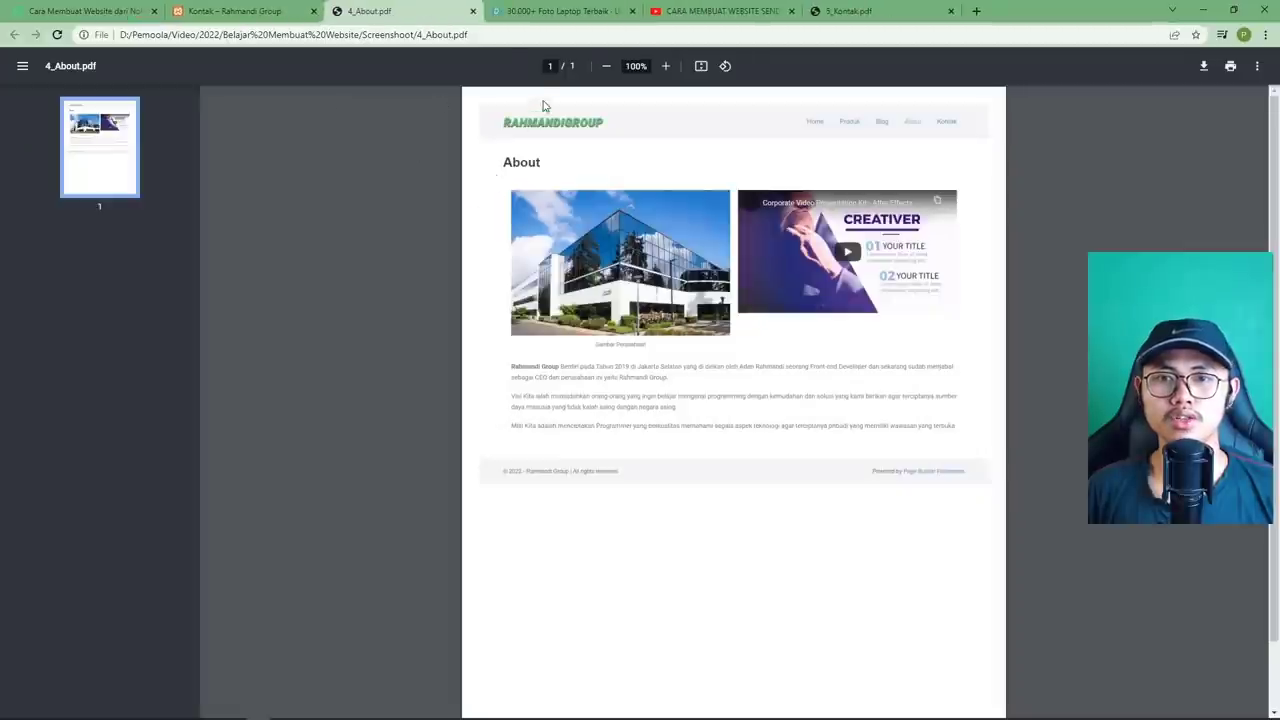
{"action": "left_click", "coordinate": [473, 11]}
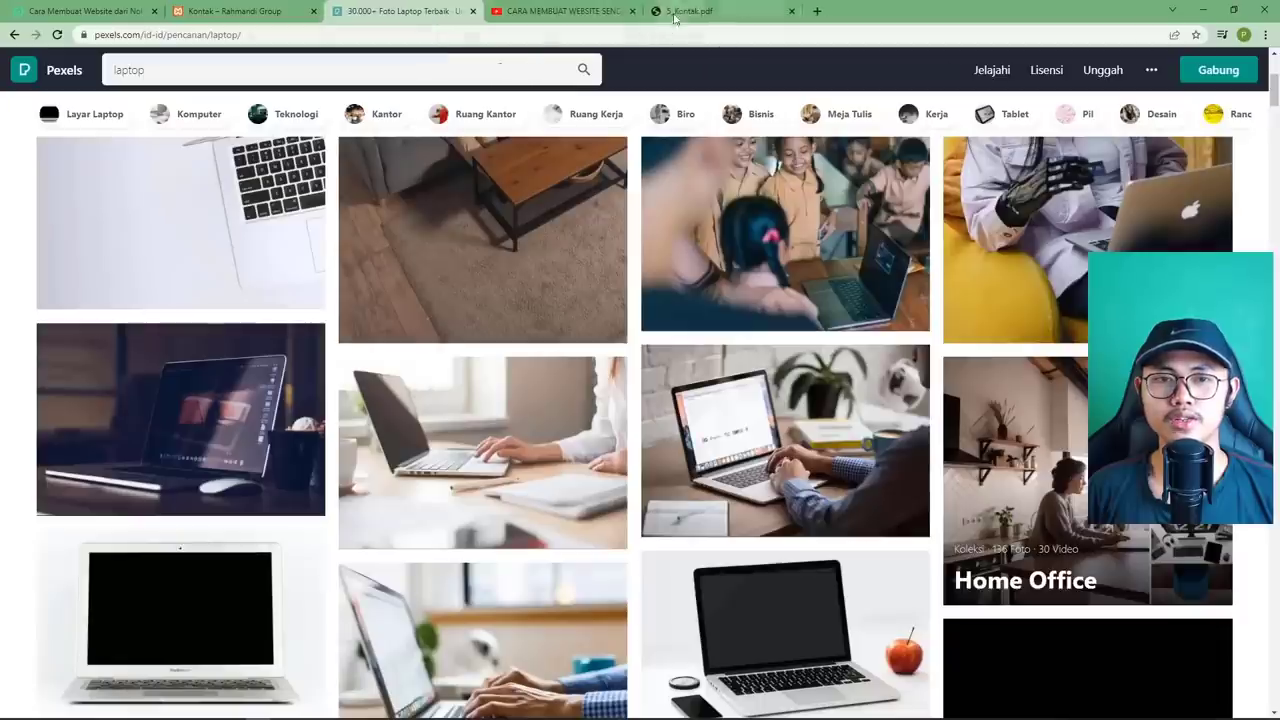
Move the 5_Kontak.pdf tab left, close the YouTube tab, and show the Kontak PDF.
{"action": "left_click", "coordinate": [690, 11]}
{"action": "left_click_drag", "start_coordinate": [690, 11], "coordinate": [448, 40]}
{"action": "left_click", "coordinate": [448, 34]}
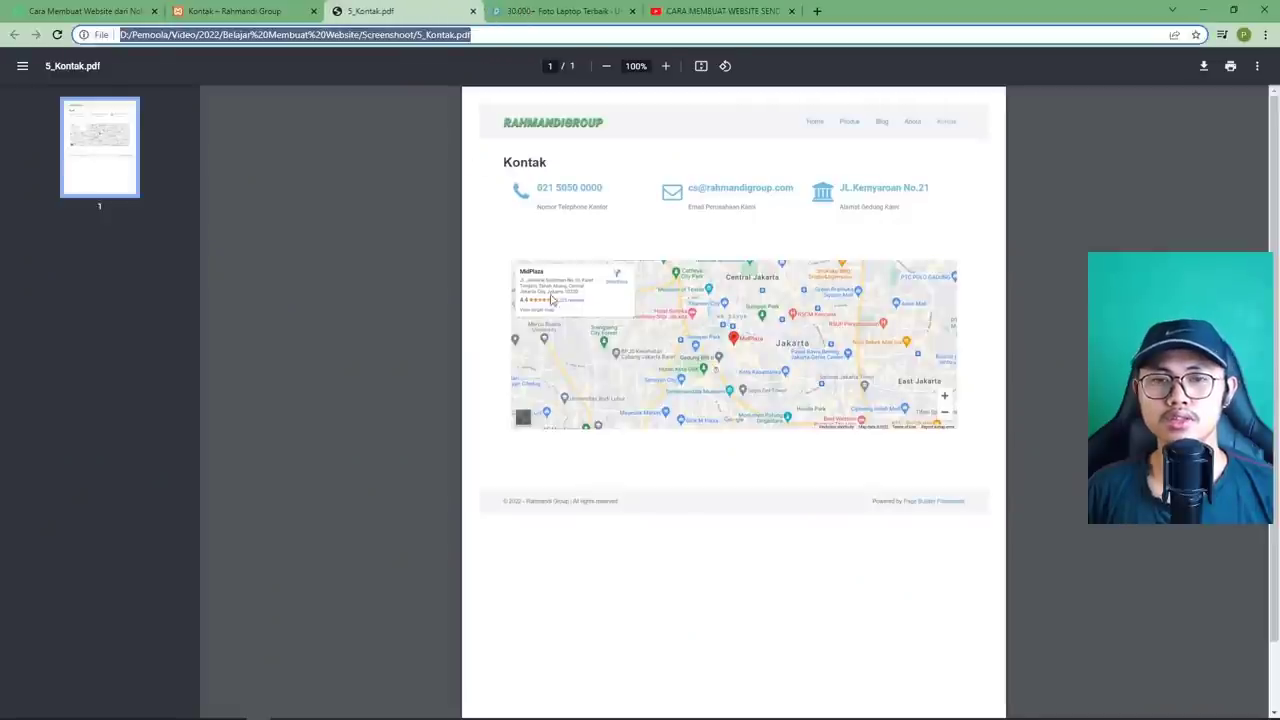
{"action": "left_click", "coordinate": [745, 13]}
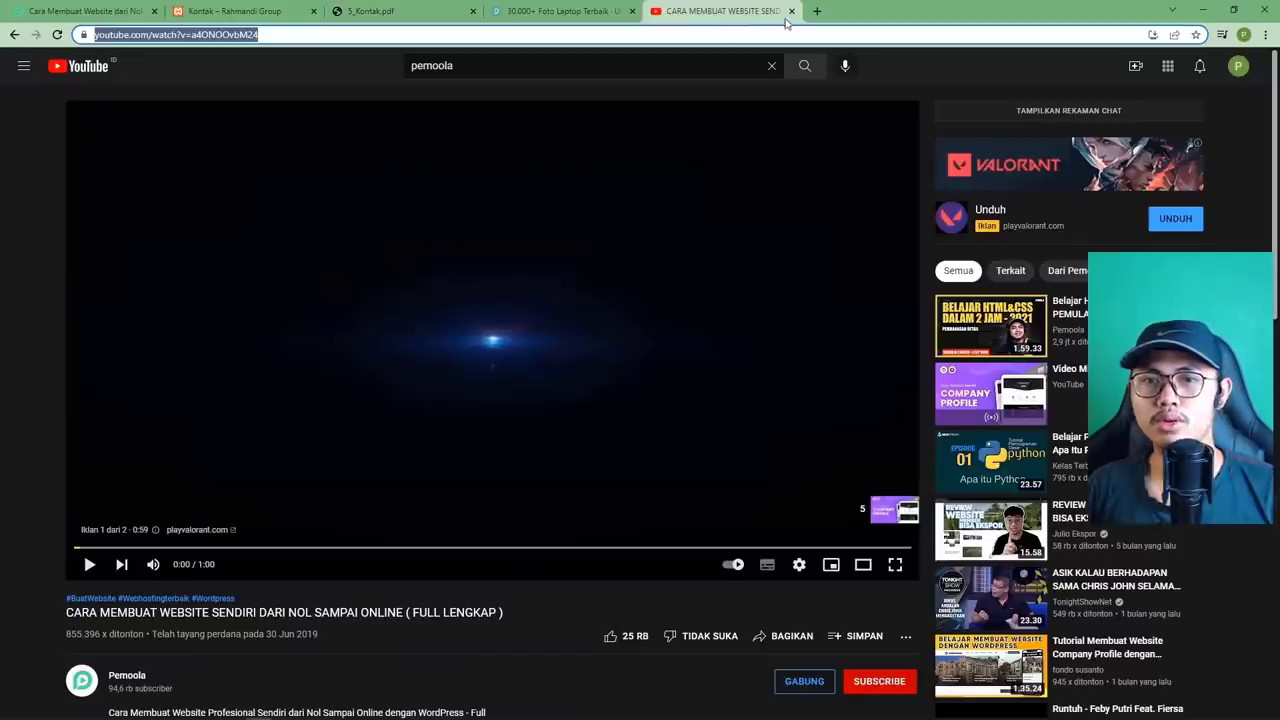
{"action": "left_click", "coordinate": [791, 11]}
{"action": "left_click", "coordinate": [438, 18]}
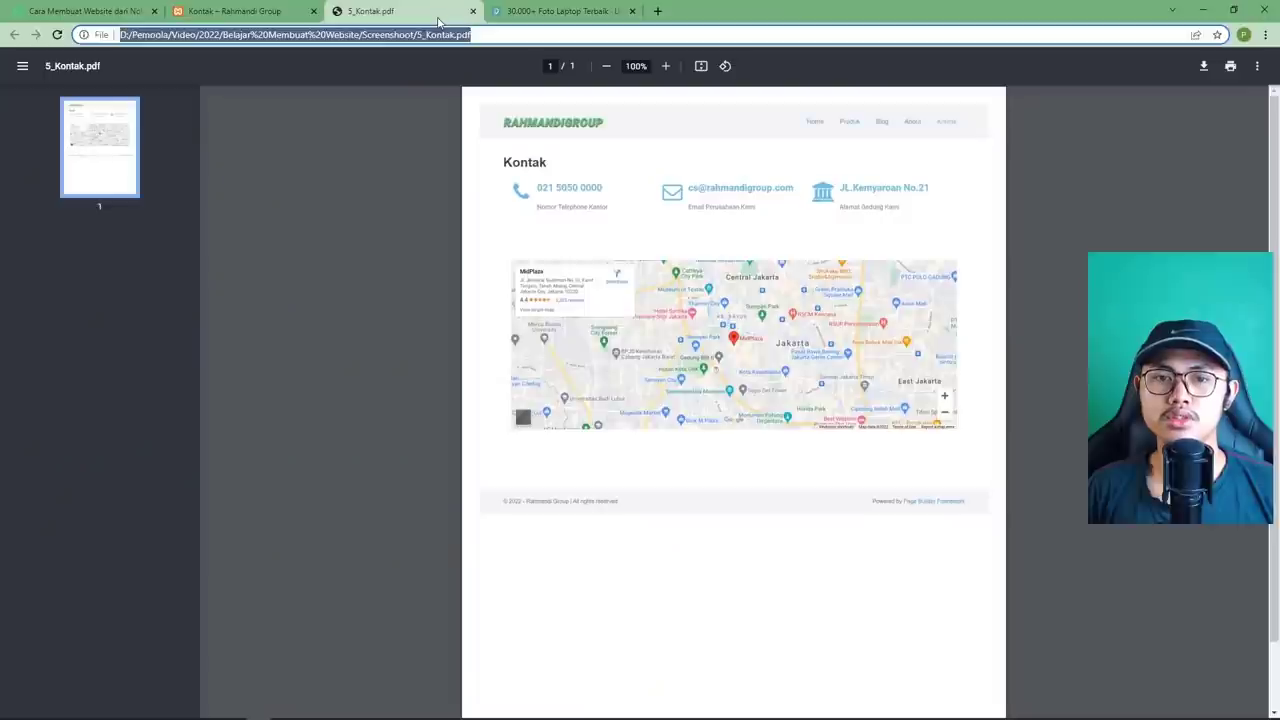
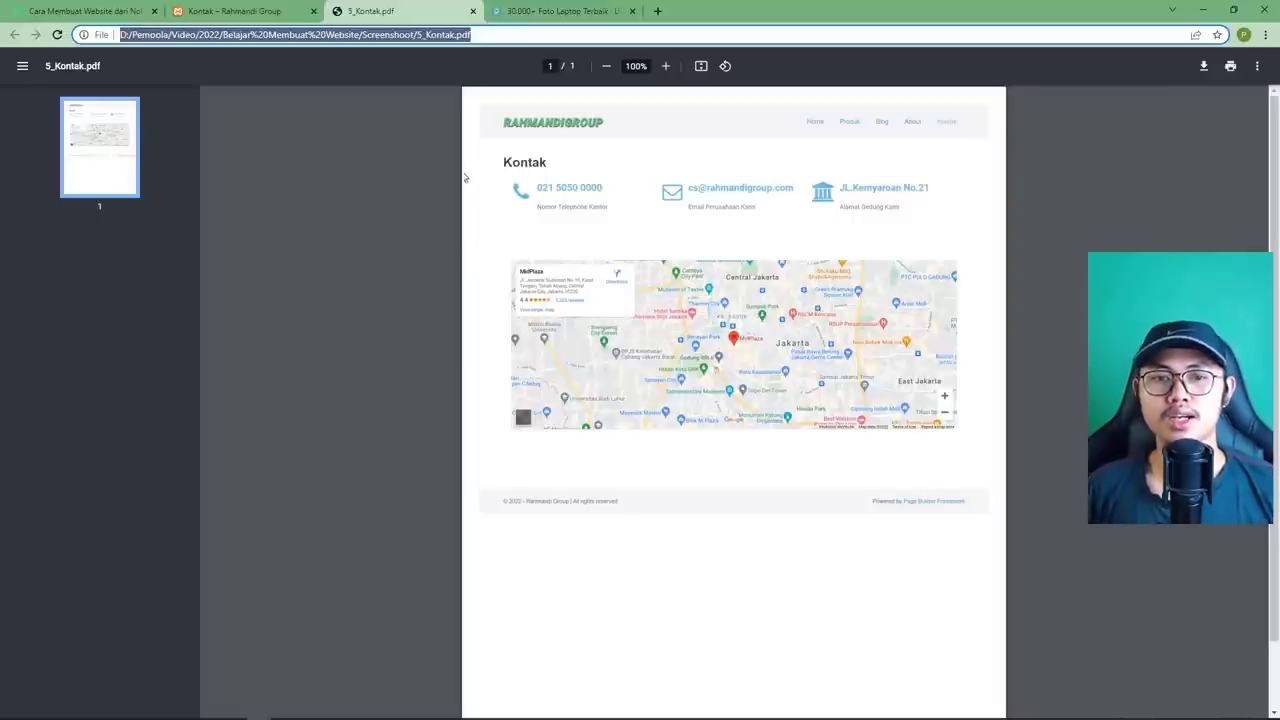
Update the Kontak page, open it in Elementor, and start adding a new section.
{"action": "left_click", "coordinate": [240, 11]}
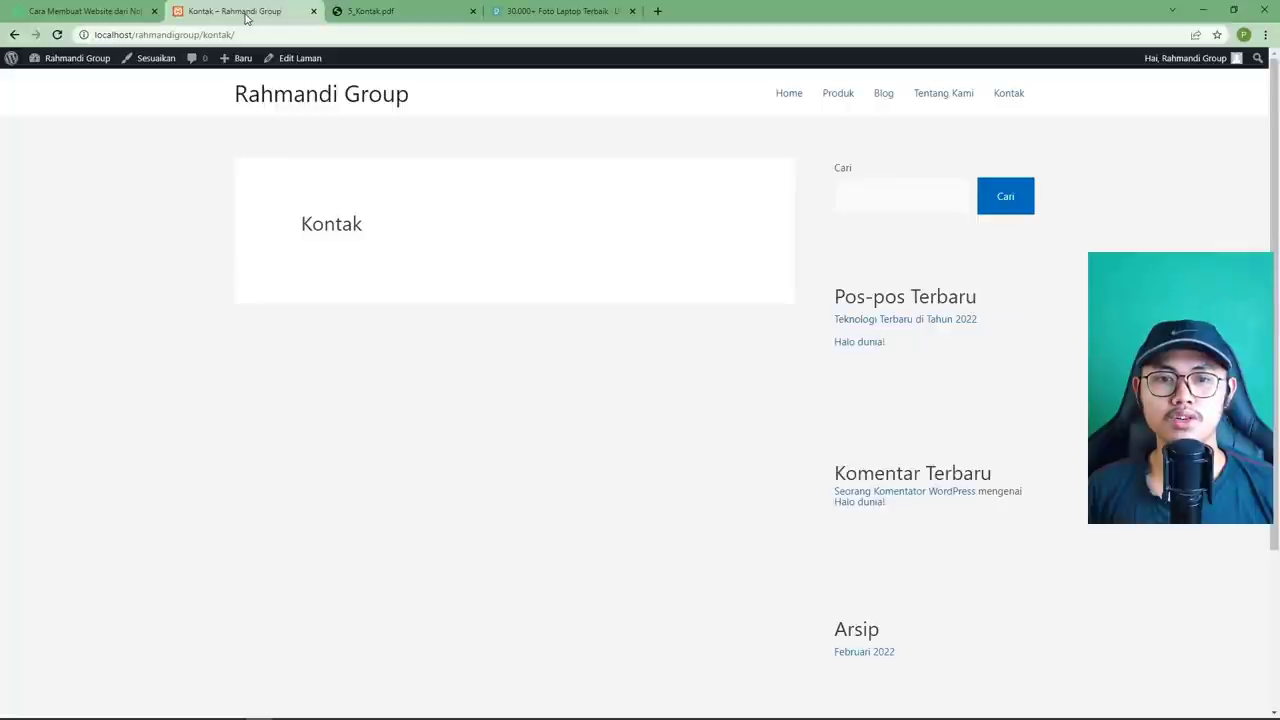
{"action": "left_click", "coordinate": [297, 60]}
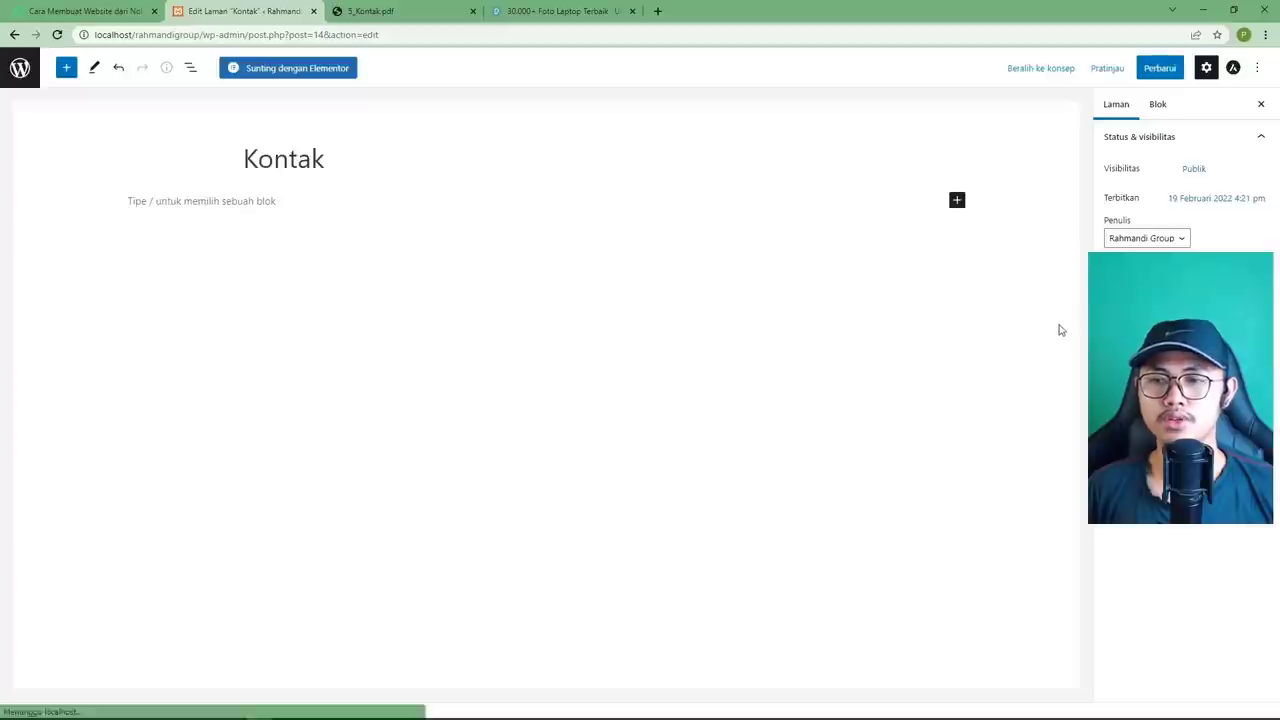
{"action": "left_click", "coordinate": [1058, 330]}
{"action": "left_click", "coordinate": [1160, 68]}
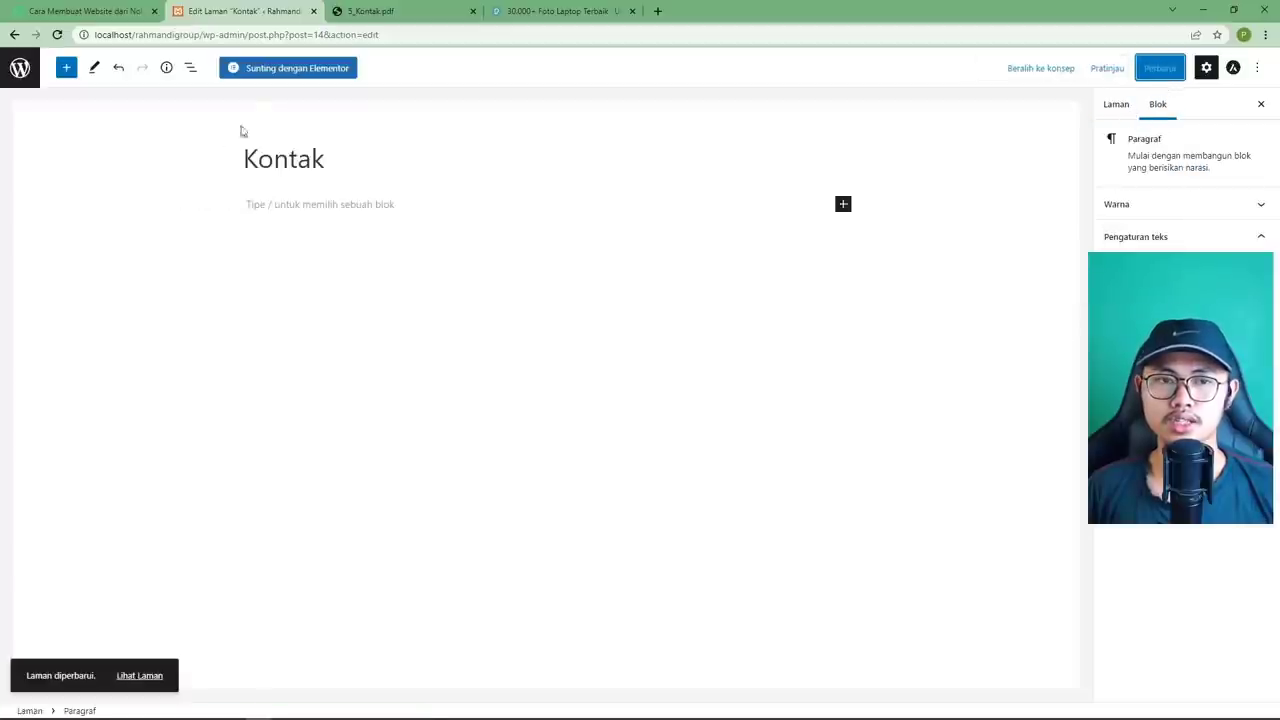
{"action": "left_click", "coordinate": [274, 72]}
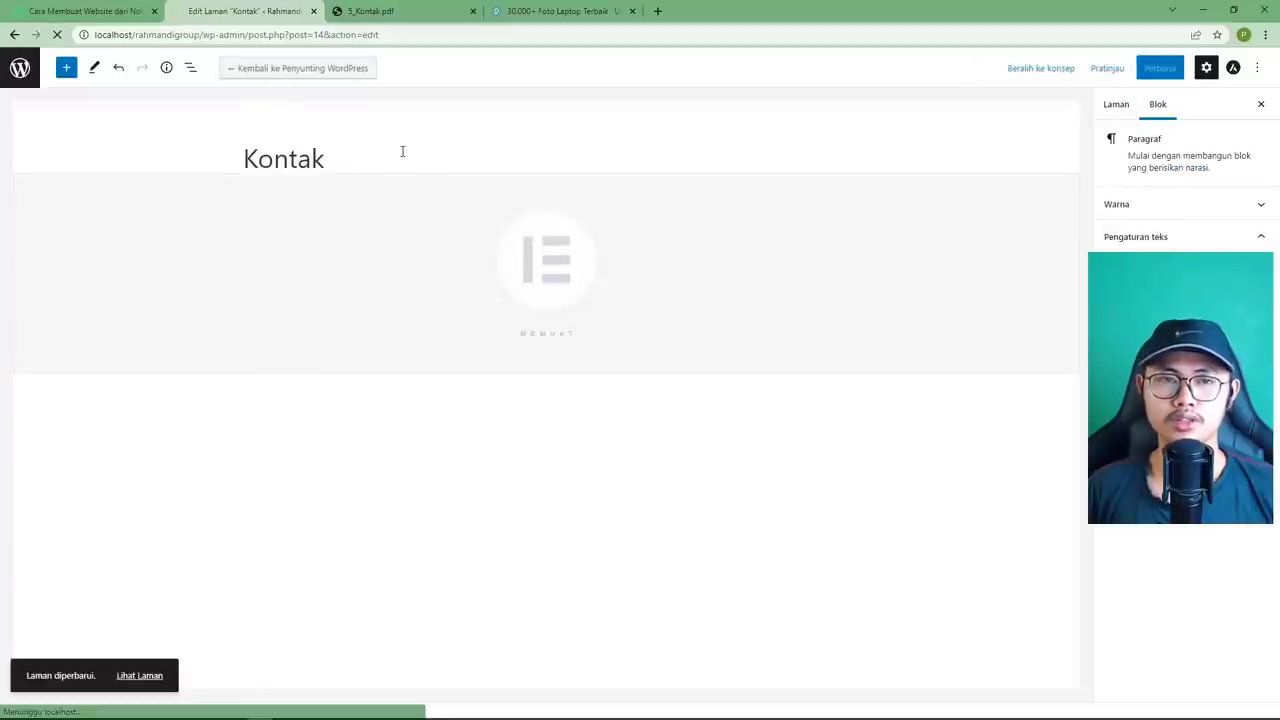
{"action": "left_click", "coordinate": [723, 207]}
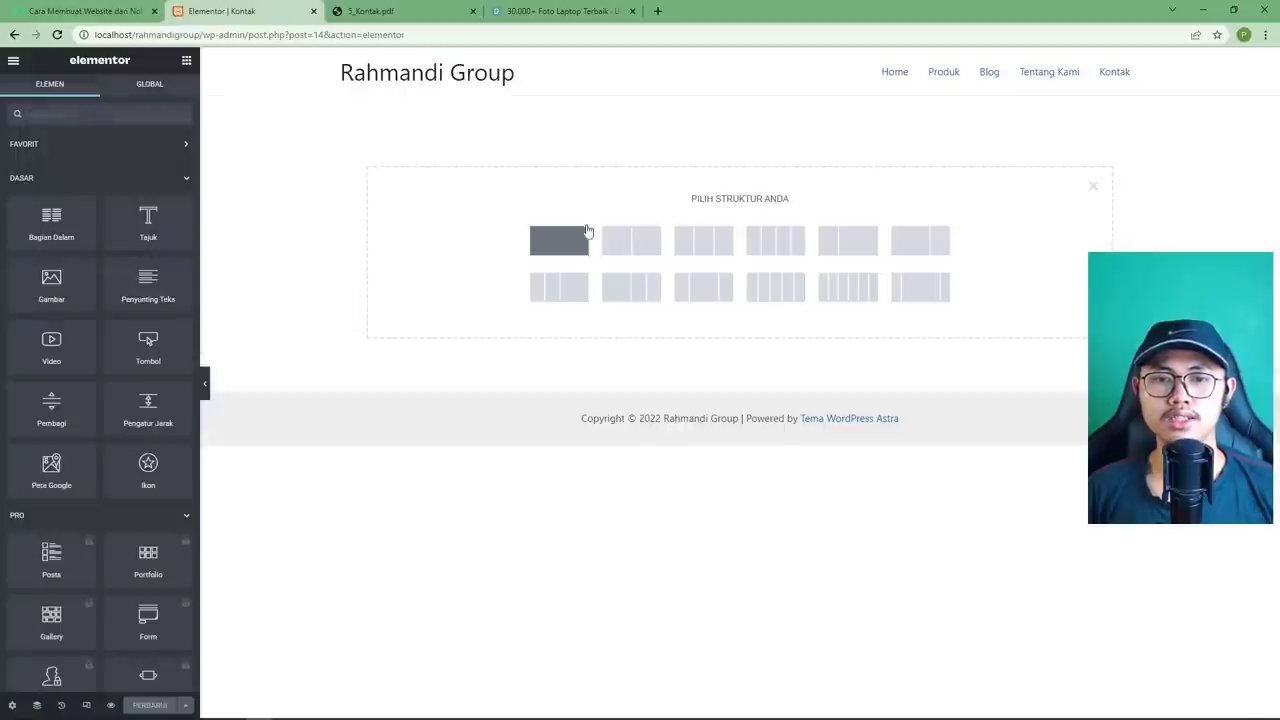
Add a single-column section containing a heading that reads 'Kontak'.
{"action": "left_click", "coordinate": [561, 242]}
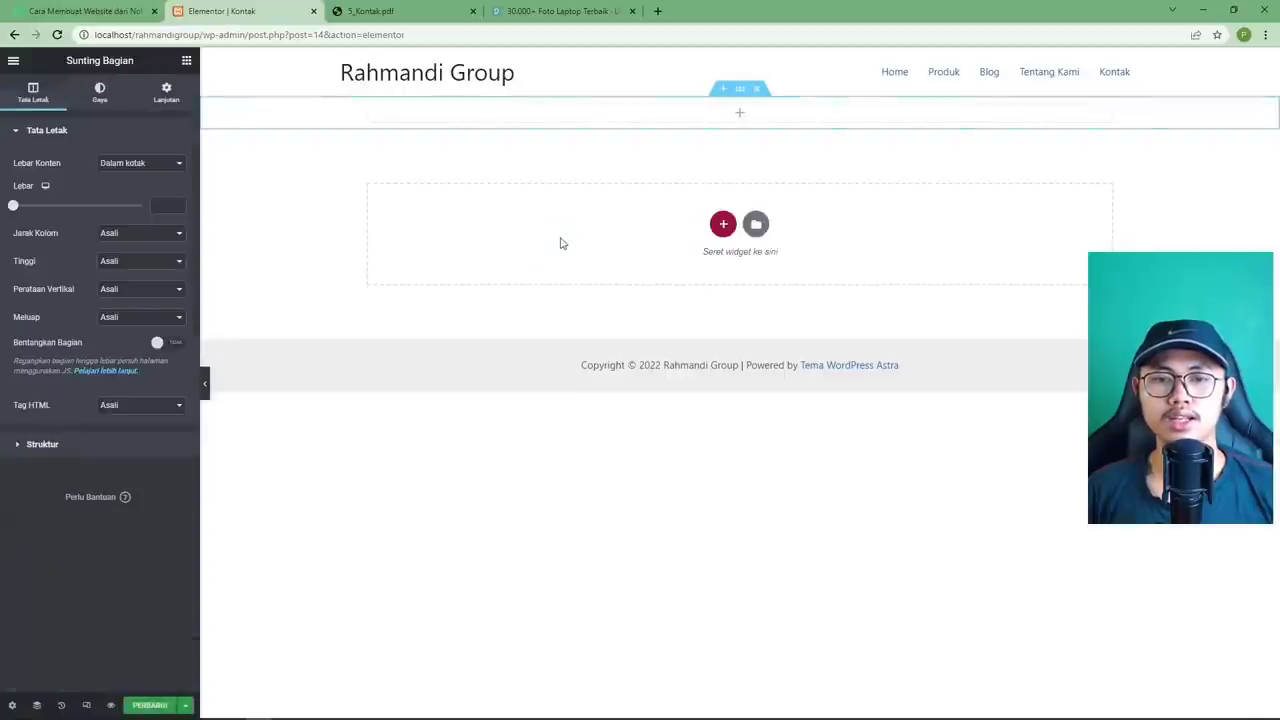
{"action": "left_click", "coordinate": [742, 115]}
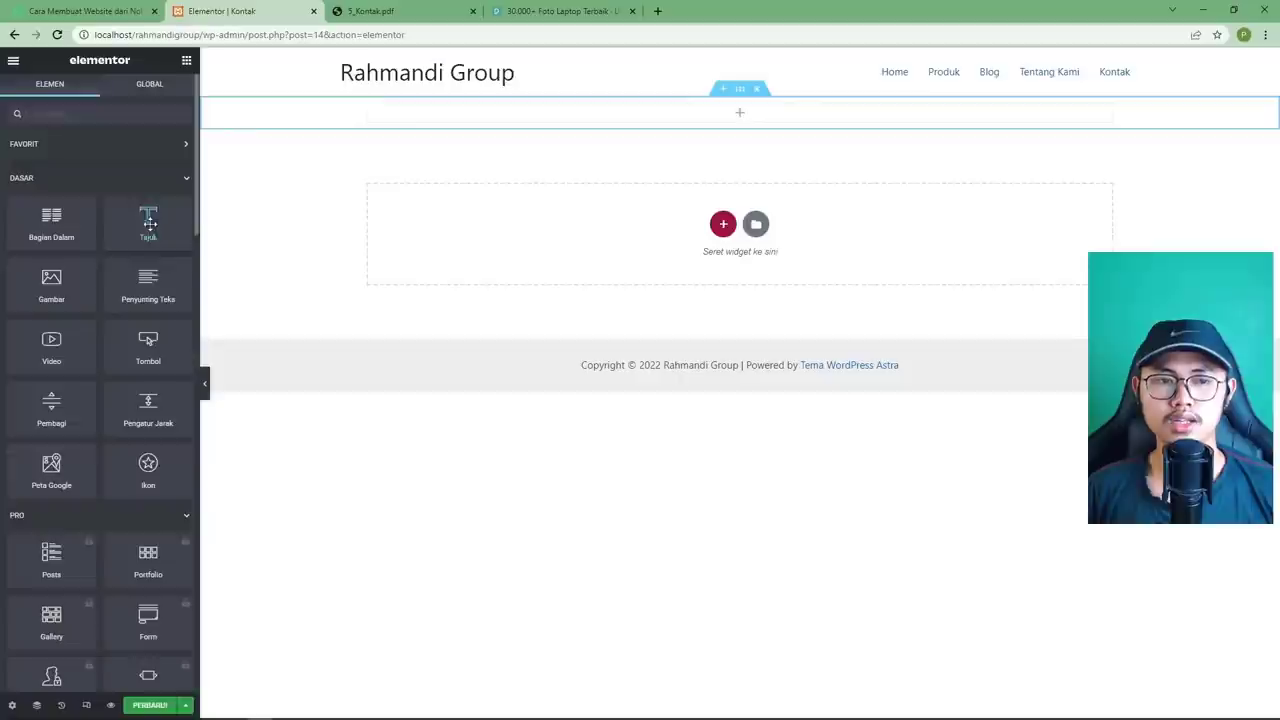
{"action": "left_click_drag", "start_coordinate": [148, 222], "coordinate": [535, 112]}
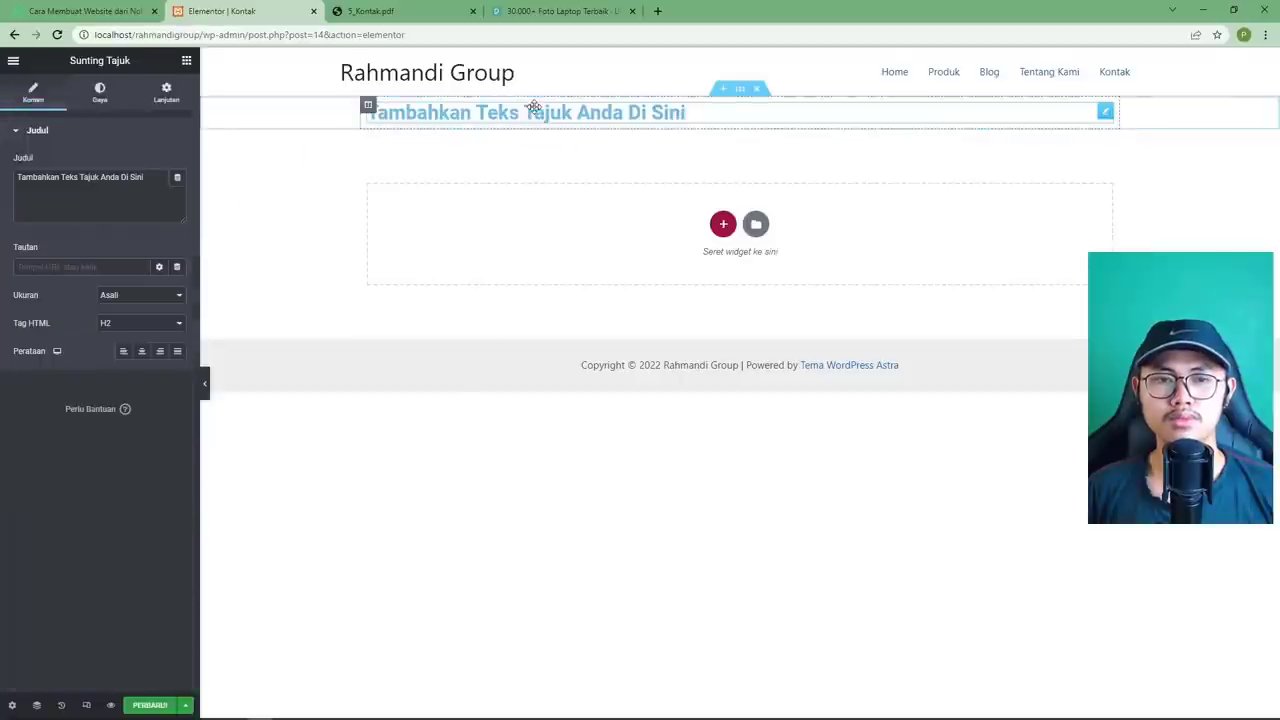
{"action": "left_click", "coordinate": [390, 11]}
{"action": "left_click", "coordinate": [259, 15]}
{"action": "triple_click", "coordinate": [114, 186]}
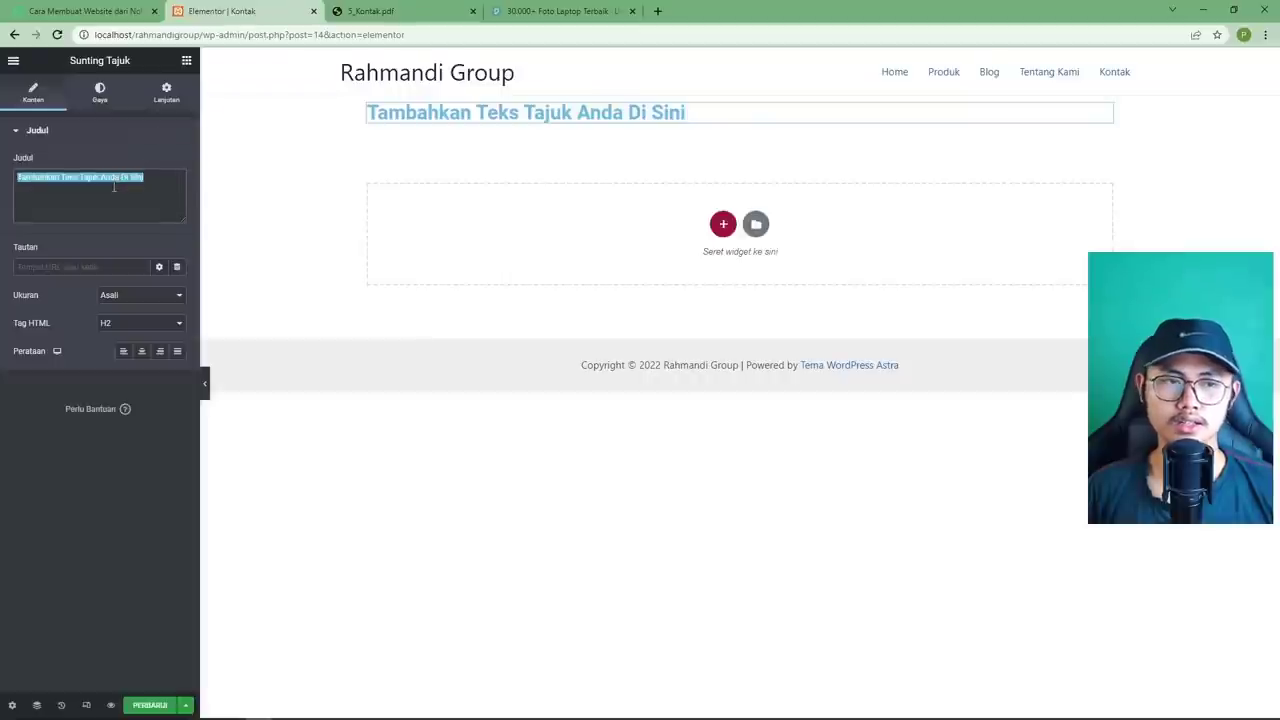
{"action": "type", "text": "Kontak"}
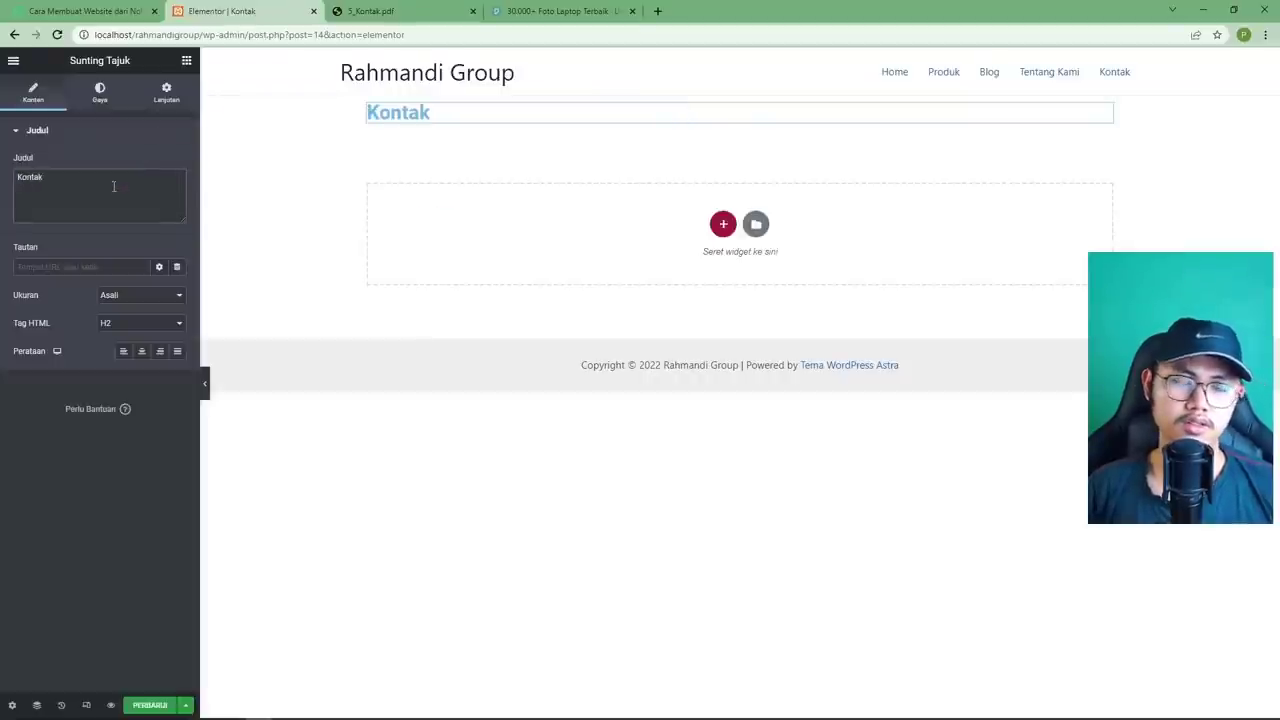
Set the Kontak heading's text colour to black.
{"action": "left_click", "coordinate": [104, 95]}
{"action": "left_click", "coordinate": [178, 163]}
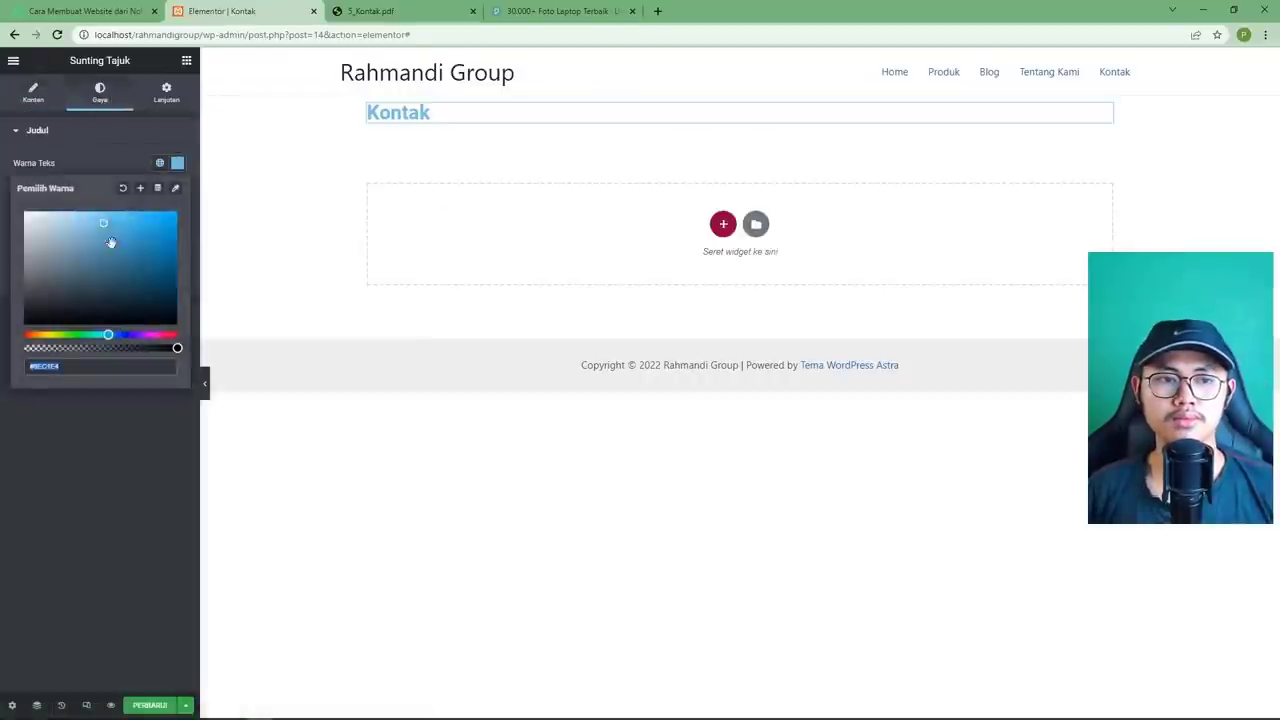
{"action": "left_click", "coordinate": [22, 320]}
{"action": "left_click", "coordinate": [177, 163]}
Try margins on the heading itself, save, then reset its top and bottom margins to 0.
{"action": "left_click", "coordinate": [166, 96]}
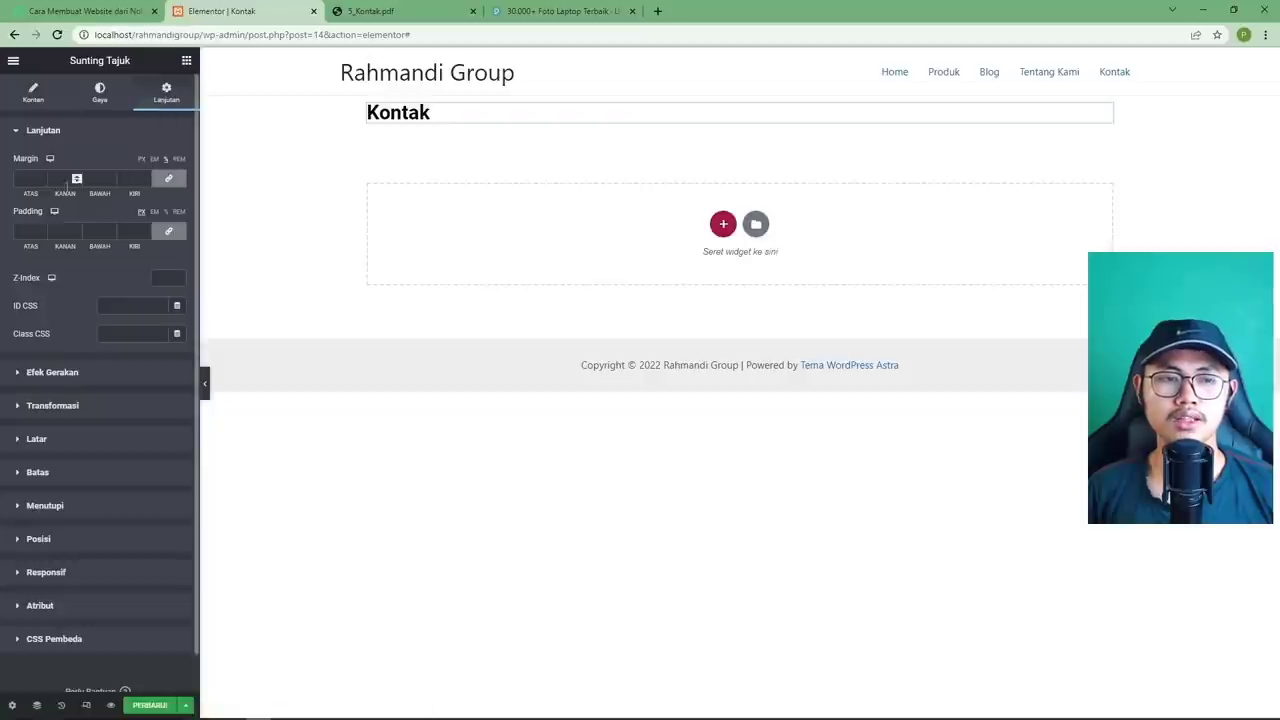
{"action": "left_click", "coordinate": [167, 179]}
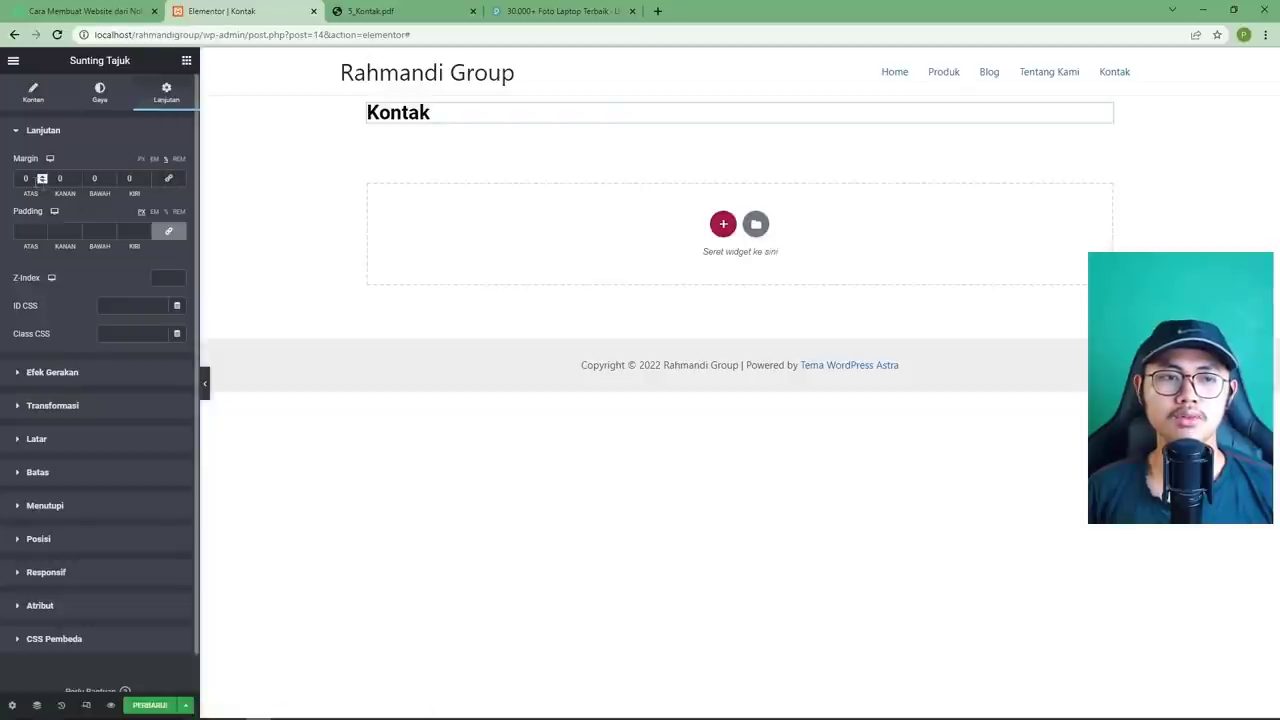
{"action": "left_click_drag", "start_coordinate": [33, 180], "coordinate": [85, 180]}
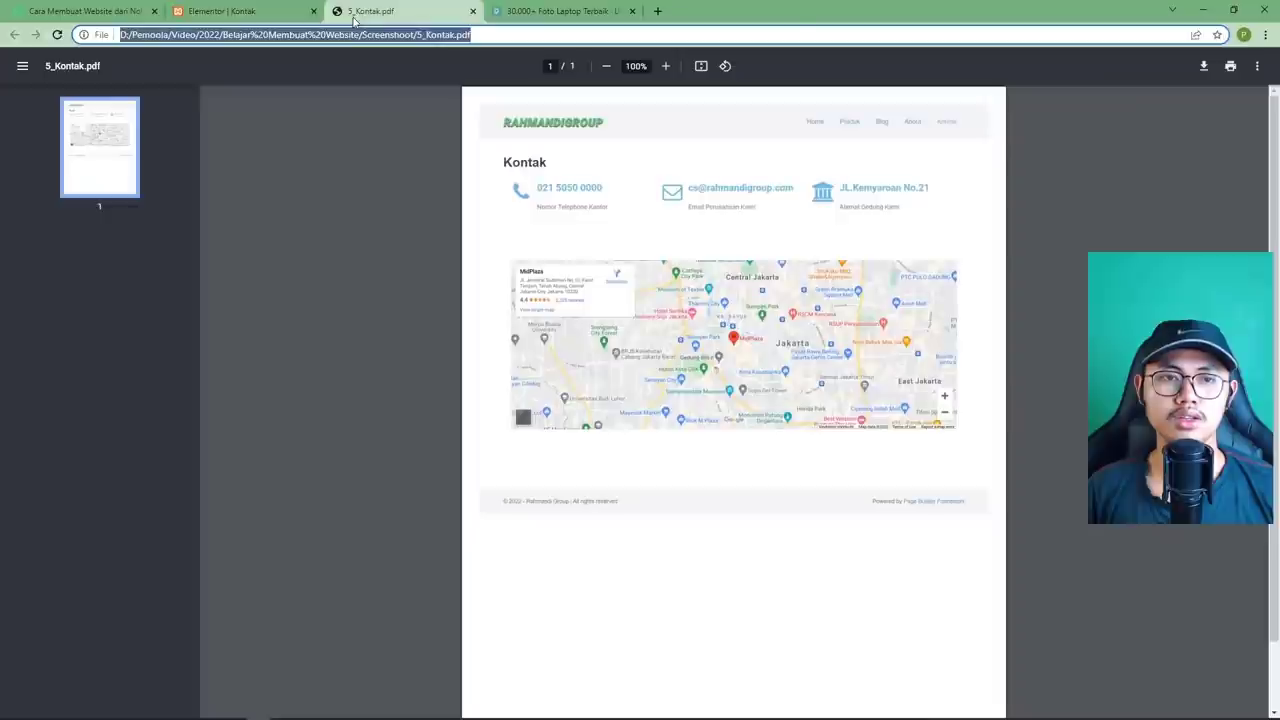
{"action": "left_click", "coordinate": [352, 15]}
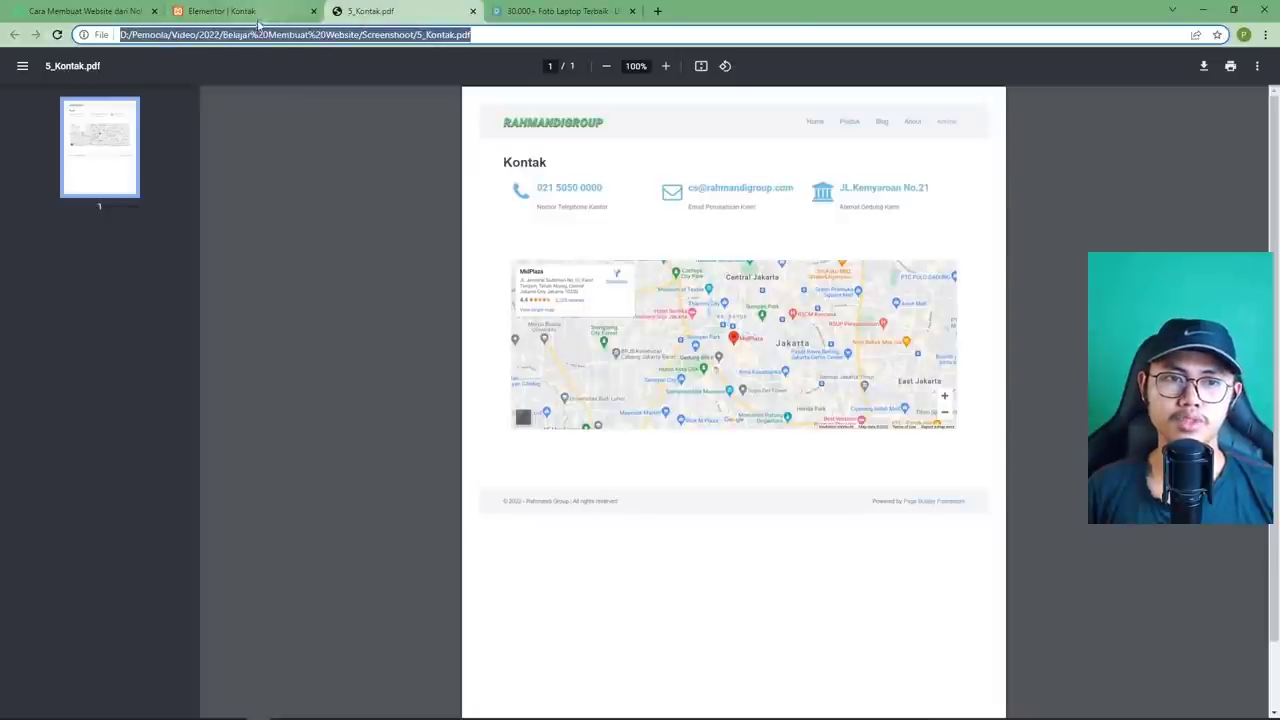
{"action": "left_click", "coordinate": [258, 16]}
{"action": "type", "text": "3"}
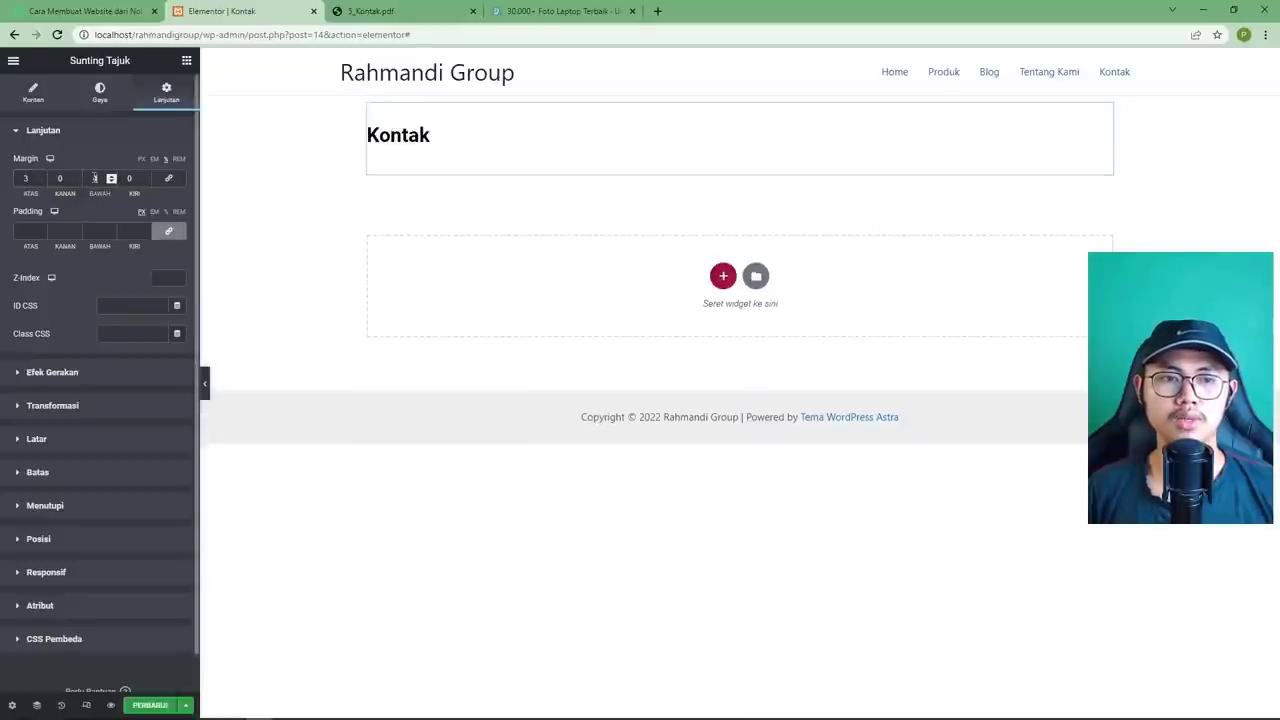
{"action": "key", "text": "BackSpace"}
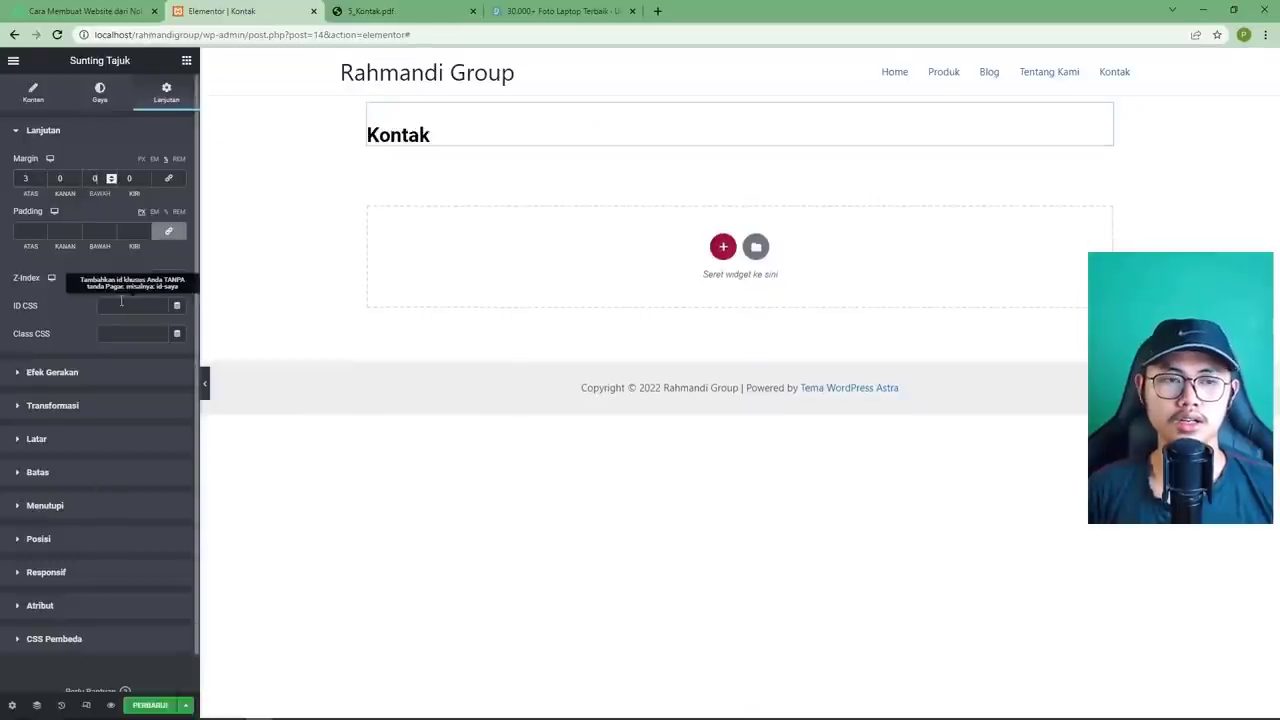
{"action": "type", "text": "05"}
{"action": "left_click", "coordinate": [150, 705]}
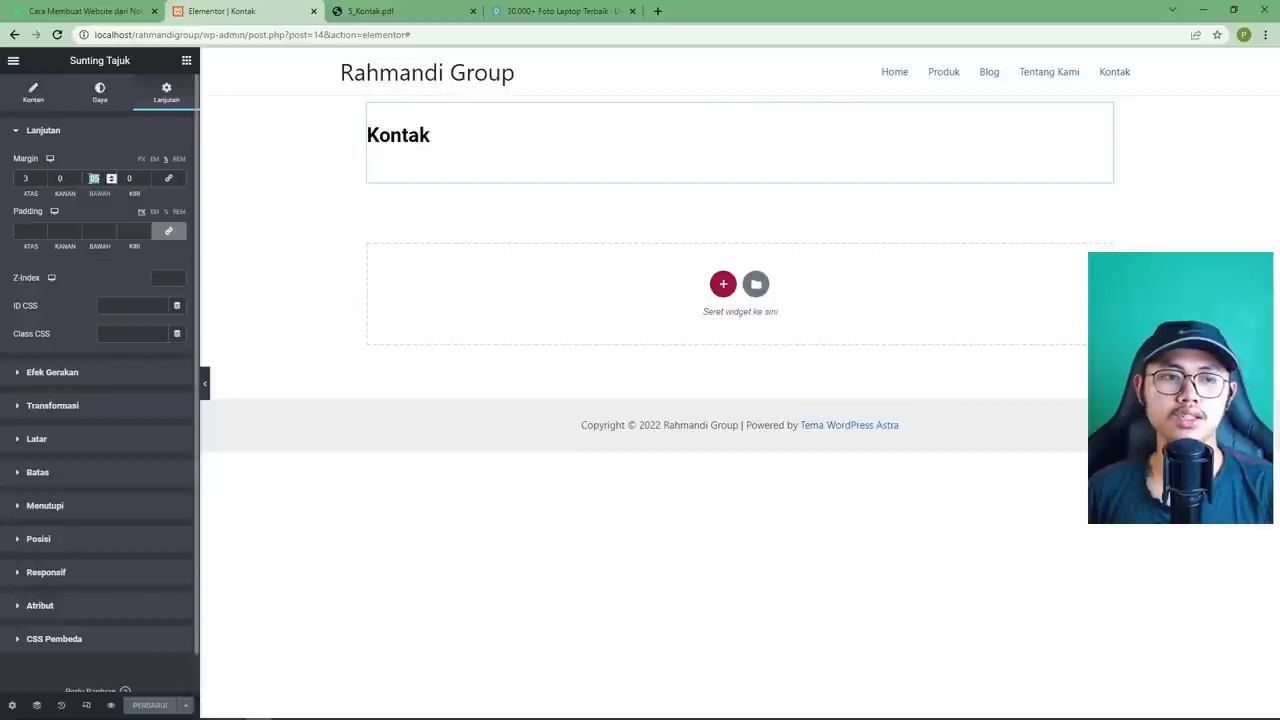
{"action": "type", "text": "0"}
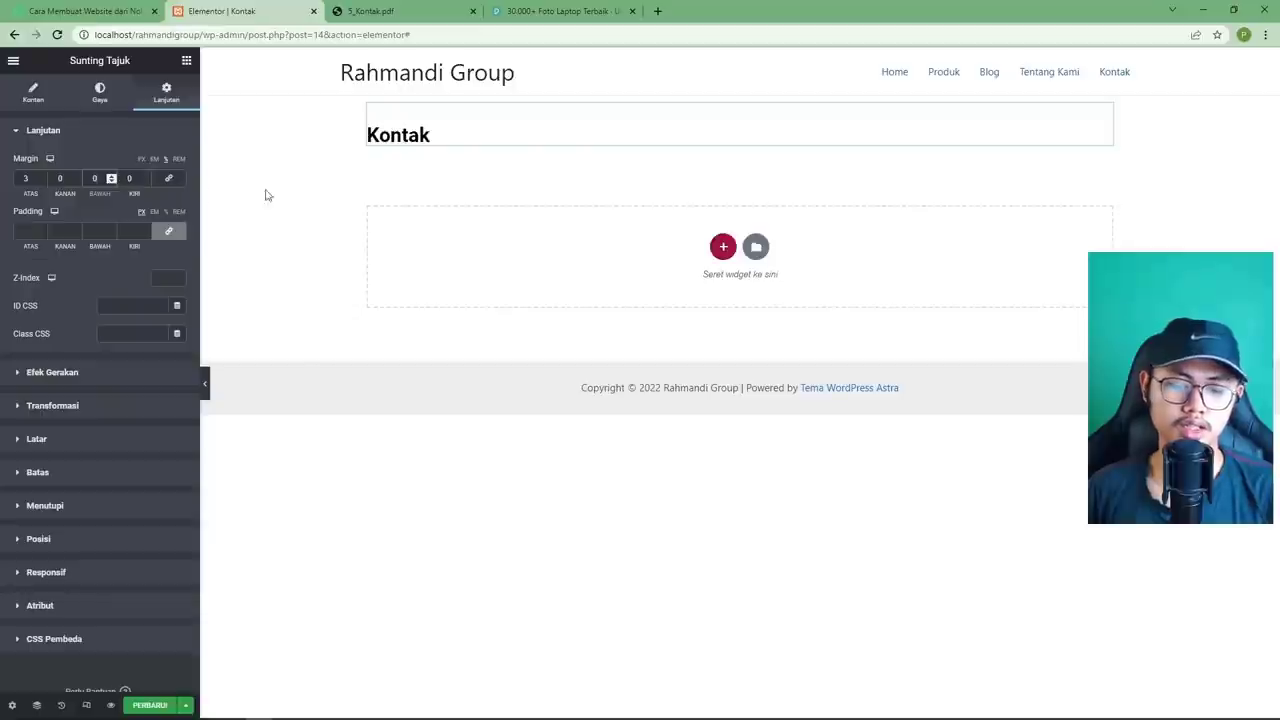
{"action": "key", "text": "shift+Tab"}
{"action": "key", "text": "shift+Tab"}
{"action": "type", "text": "0"}
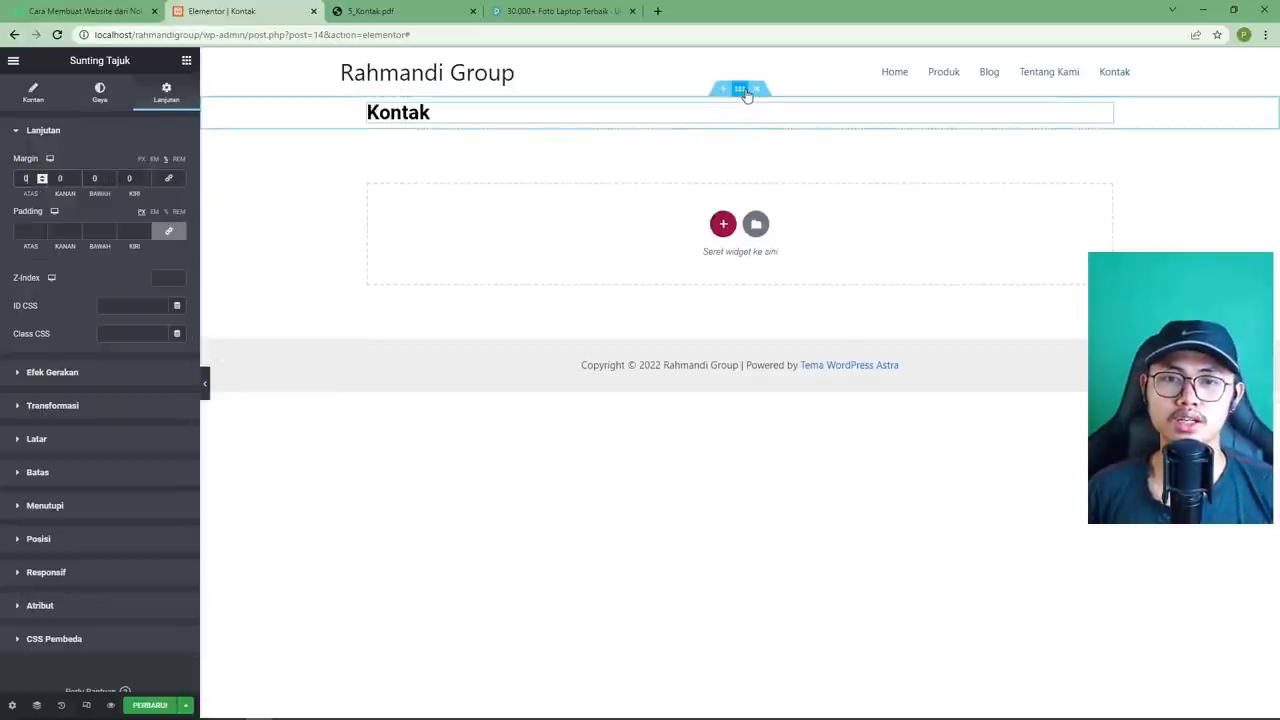
Give the heading's section a top margin of 3 and bottom margin of 5, and save.
{"action": "left_click", "coordinate": [740, 90]}
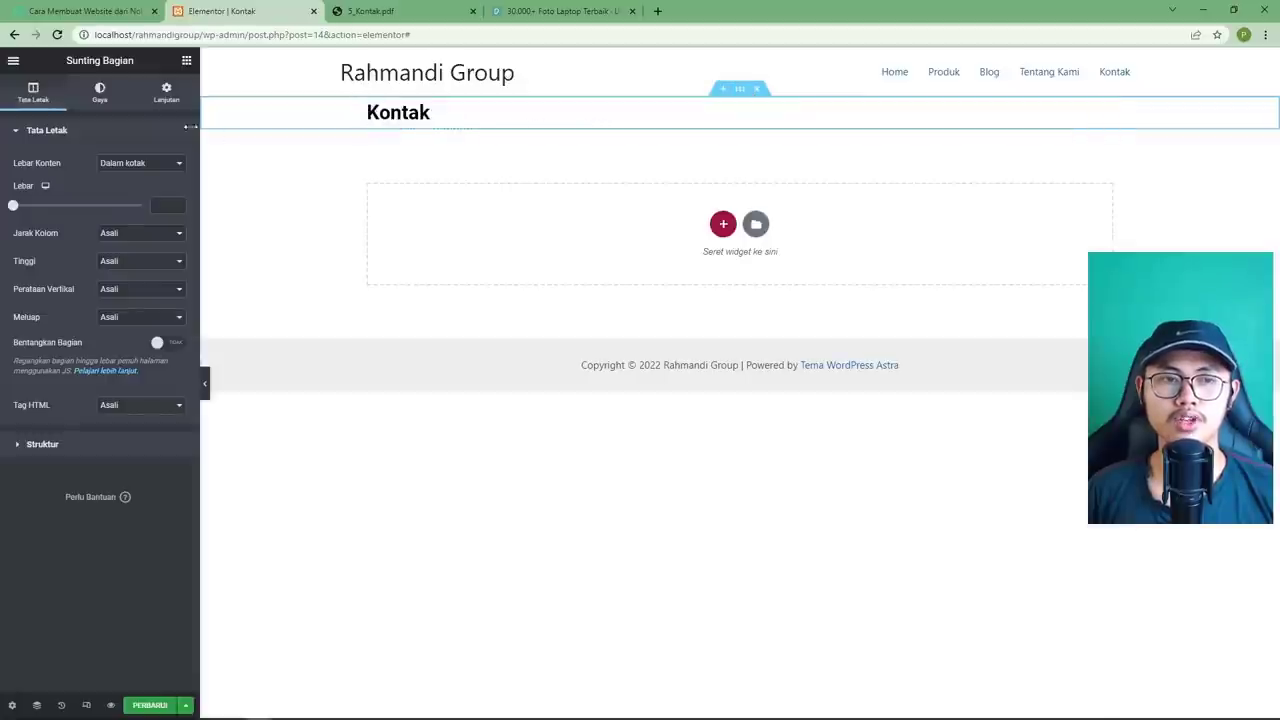
{"action": "left_click", "coordinate": [166, 100]}
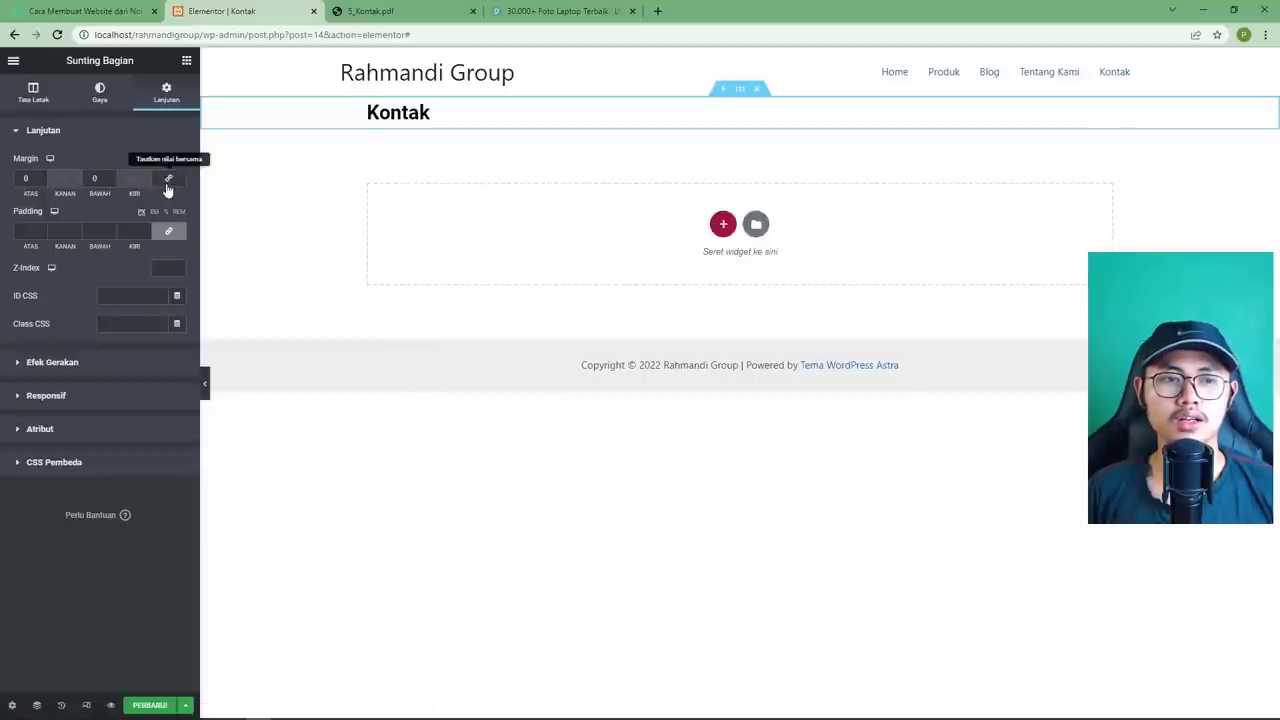
{"action": "left_click", "coordinate": [168, 178]}
{"action": "left_click", "coordinate": [26, 178]}
{"action": "type", "text": "3"}
{"action": "left_click", "coordinate": [94, 178]}
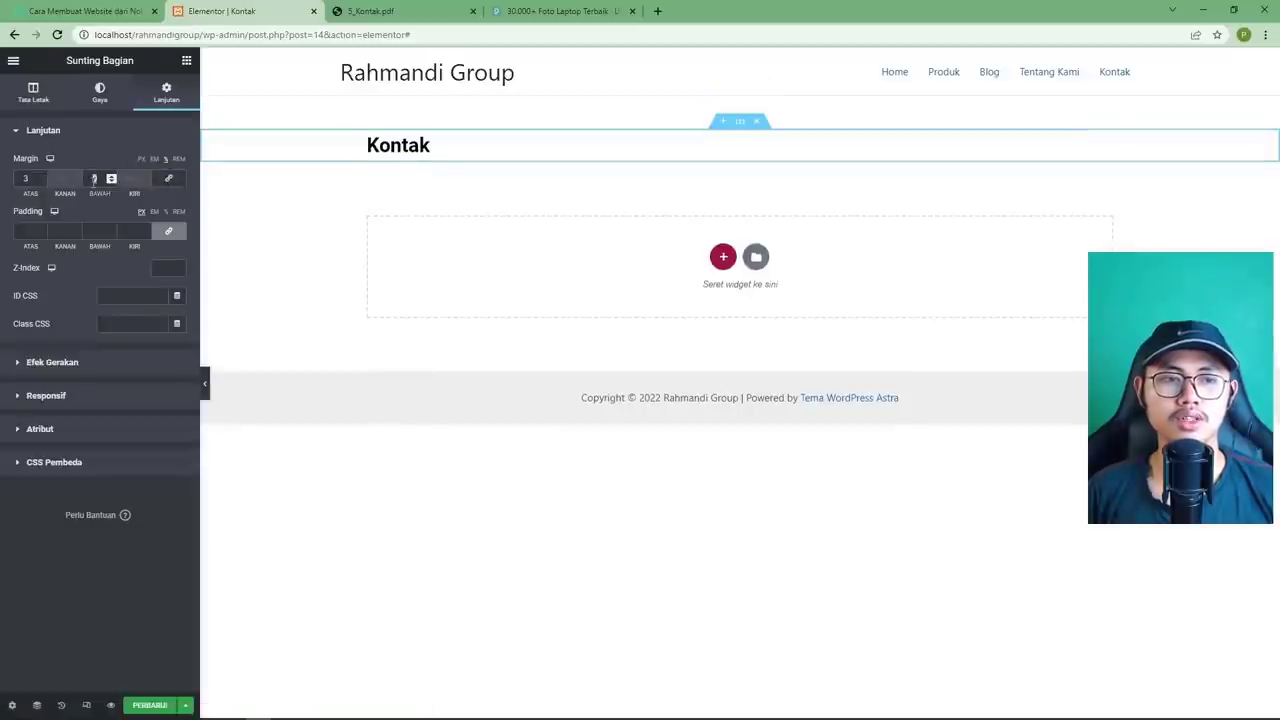
{"action": "type", "text": "5"}
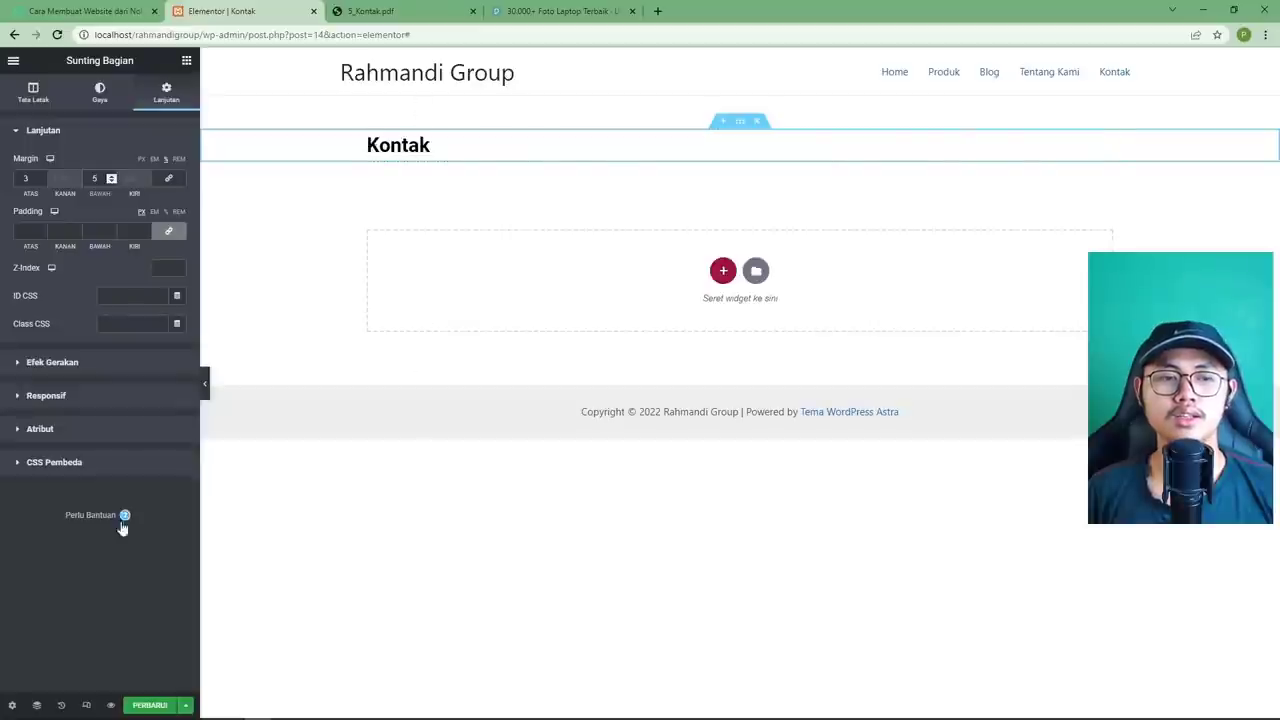
{"action": "left_click", "coordinate": [149, 705]}
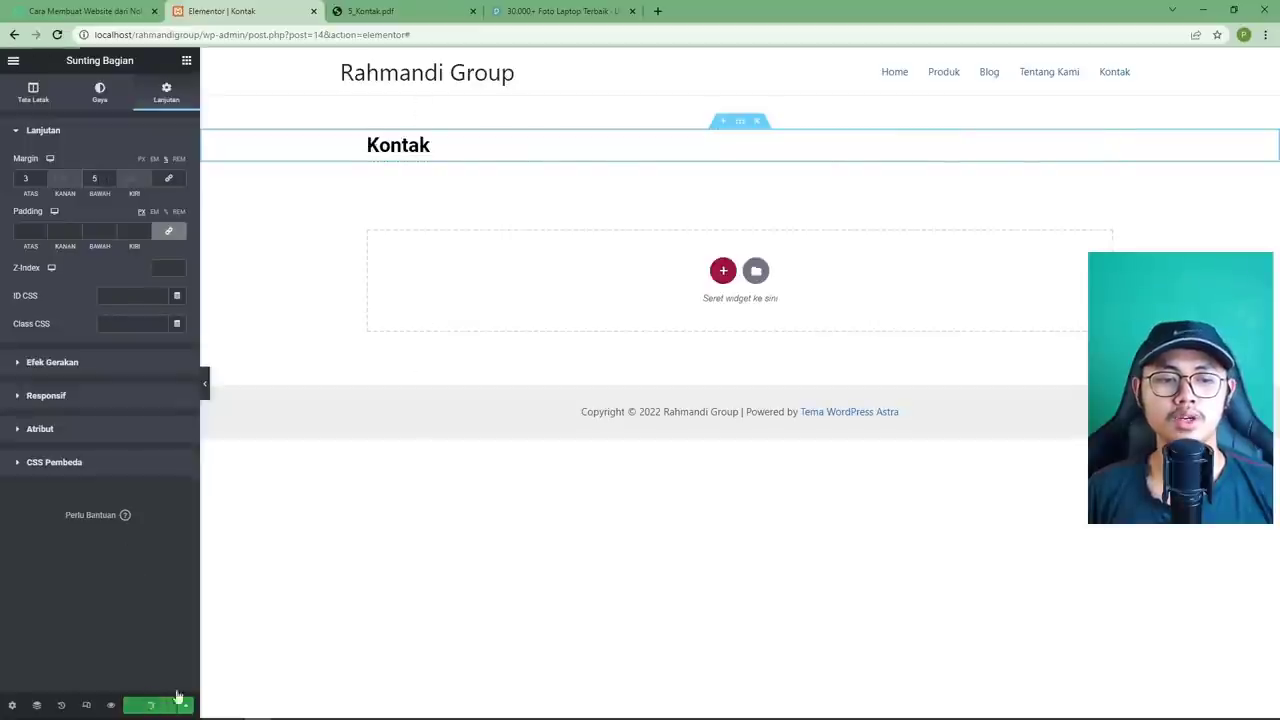
{"action": "left_click", "coordinate": [369, 14]}
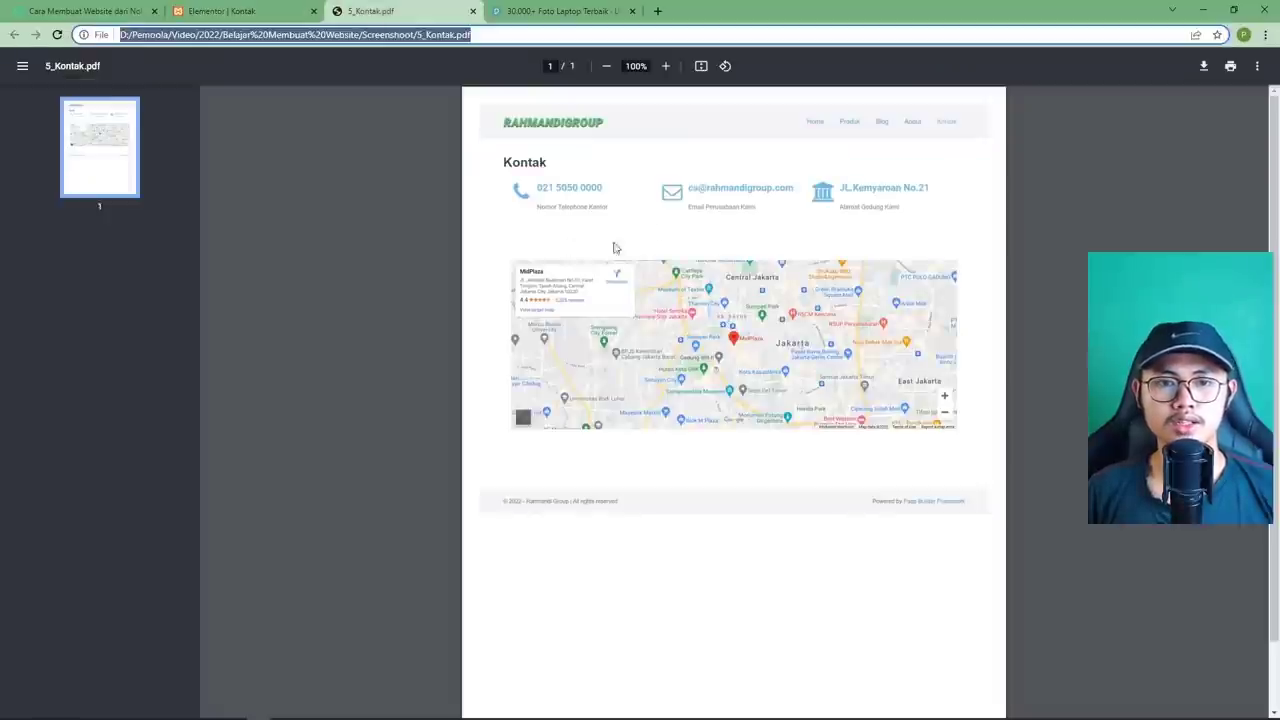
{"action": "left_click", "coordinate": [270, 14]}
Add an inner section under the Kontak heading and duplicate a column to make three columns.
{"action": "left_click", "coordinate": [186, 60]}
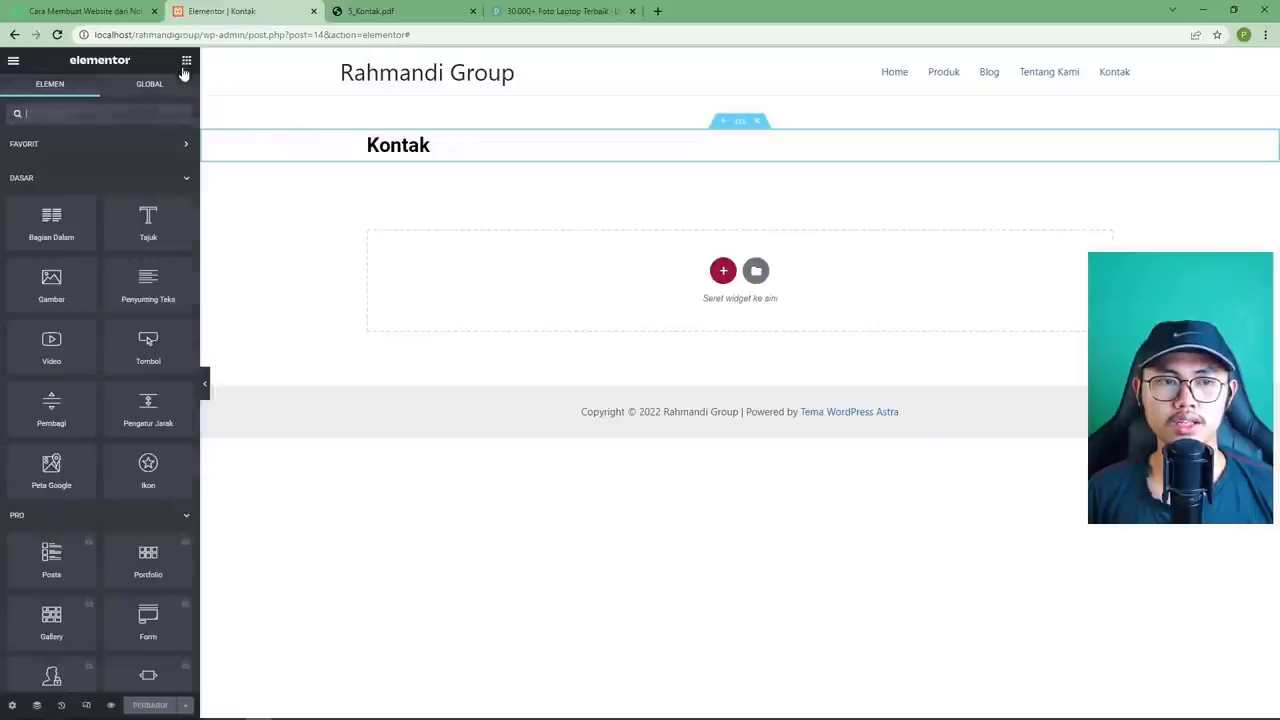
{"action": "left_click_drag", "start_coordinate": [51, 220], "coordinate": [418, 152]}
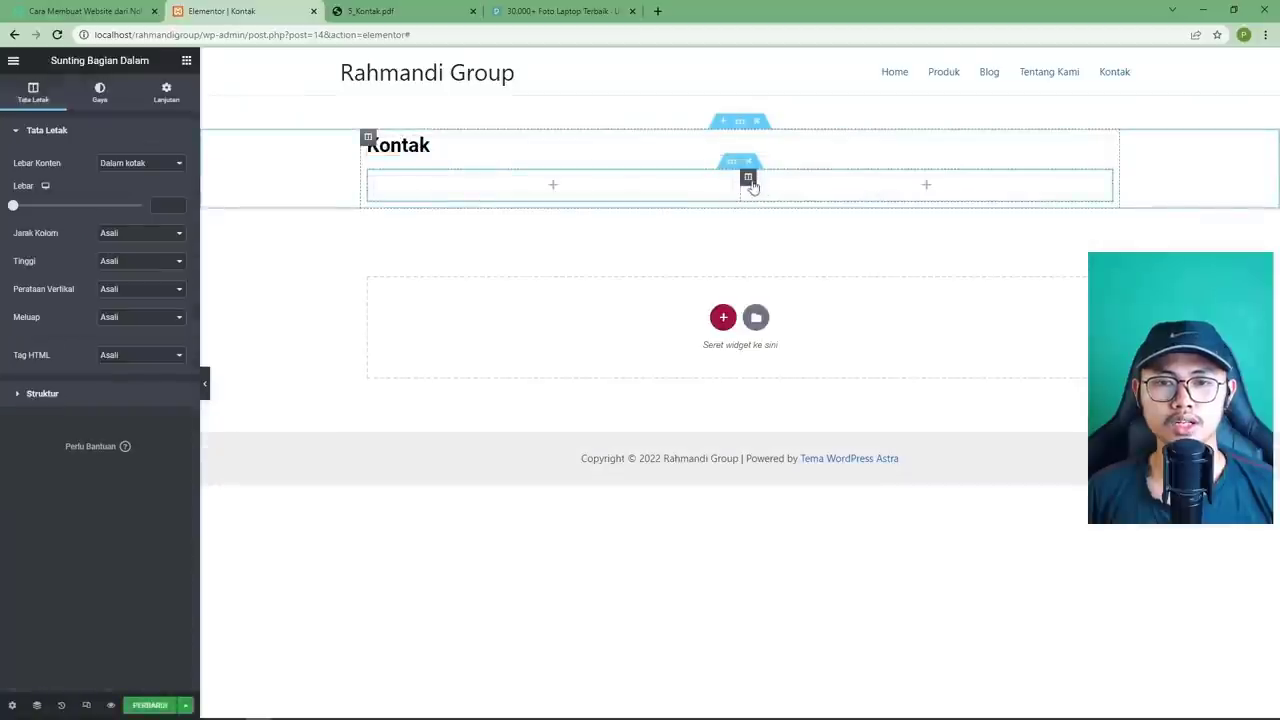
{"action": "right_click", "coordinate": [747, 178]}
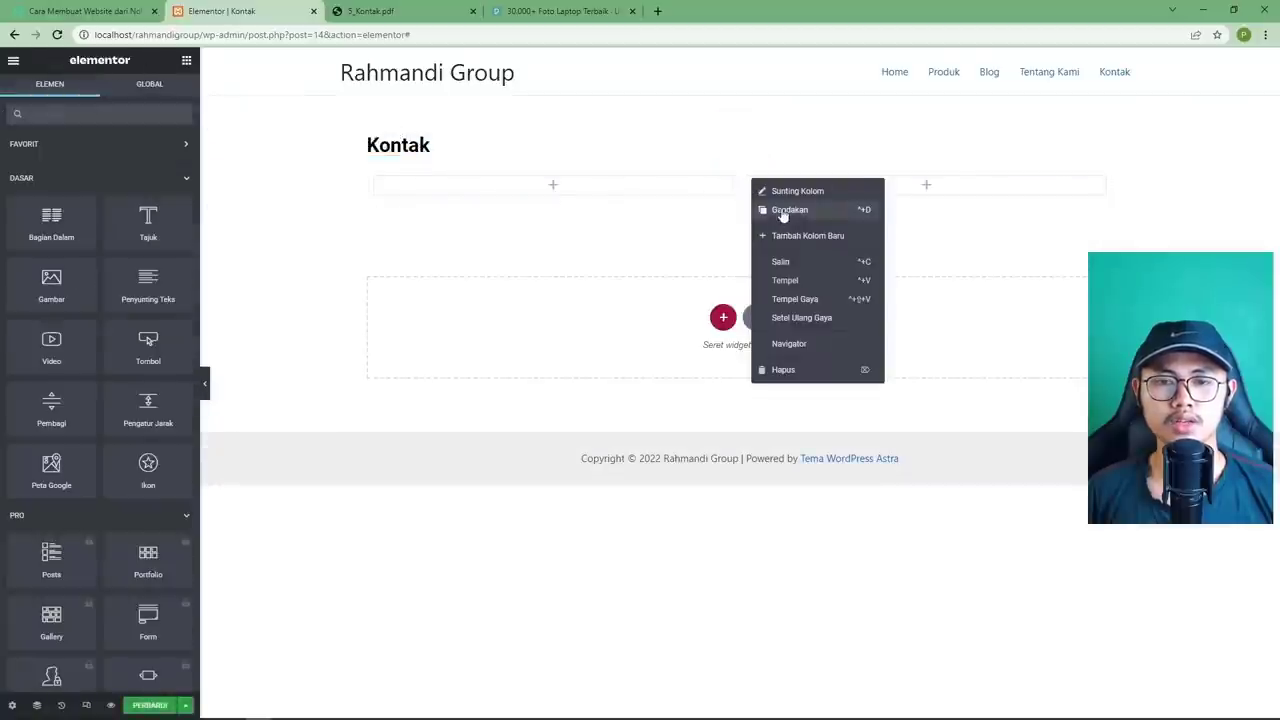
{"action": "left_click", "coordinate": [782, 211]}
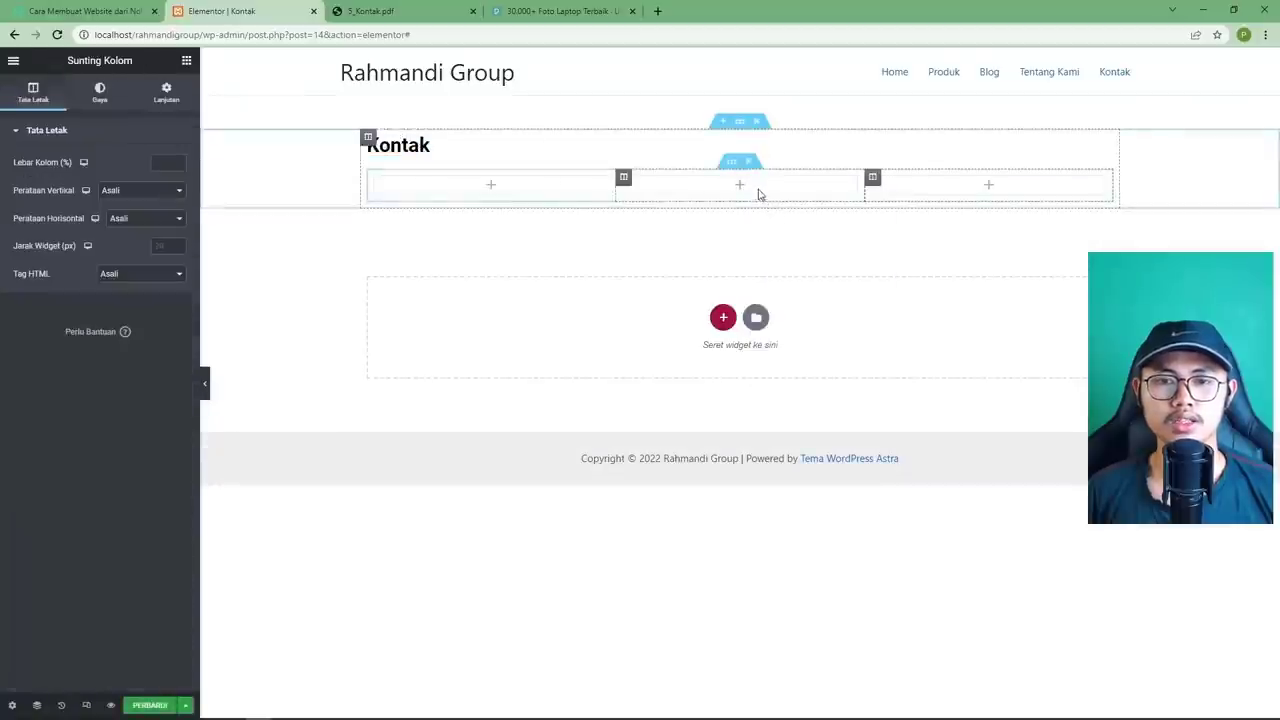
Scroll the widget panel down to the general widgets, ready to fill the left column.
{"action": "left_click", "coordinate": [492, 187]}
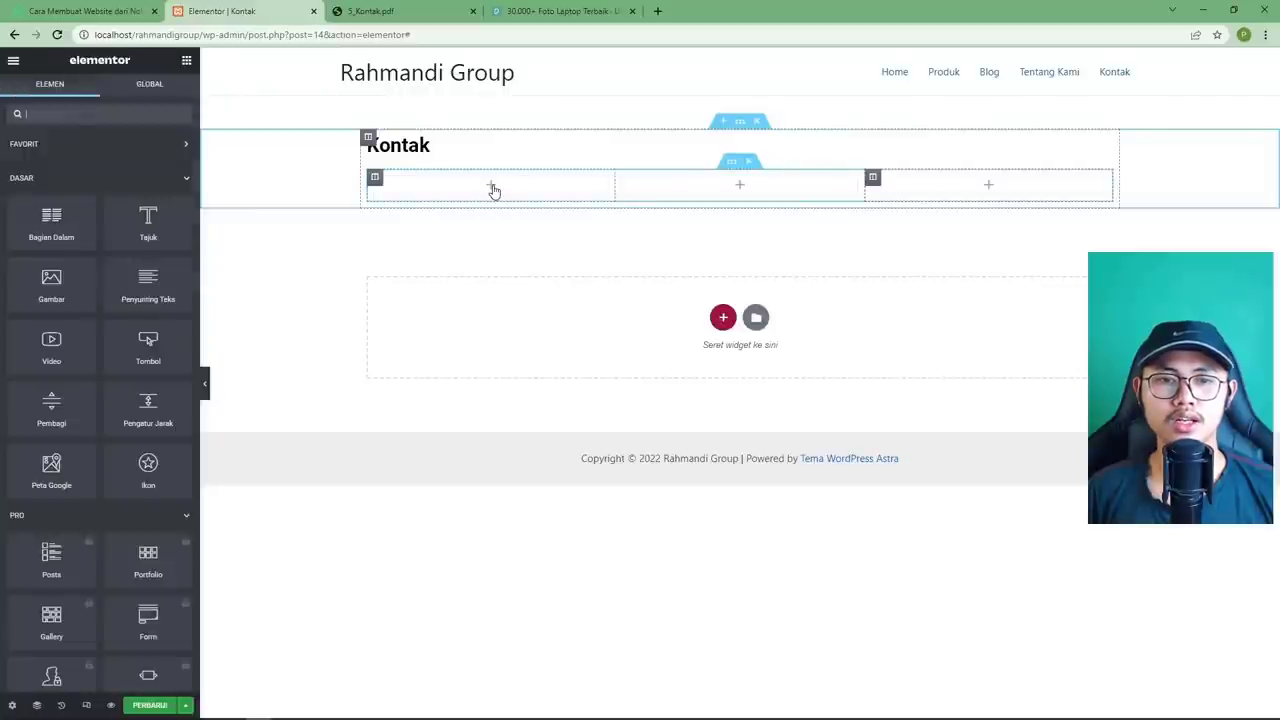
{"action": "left_click", "coordinate": [402, 12]}
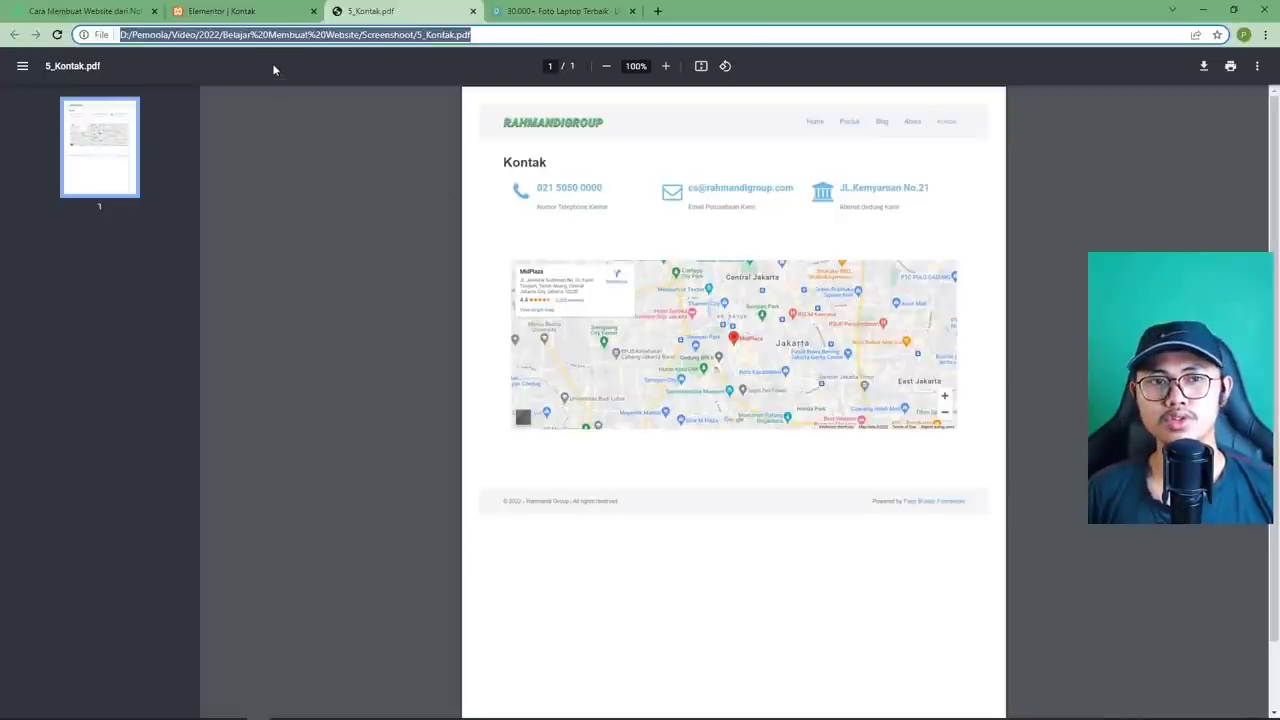
{"action": "left_click", "coordinate": [230, 11]}
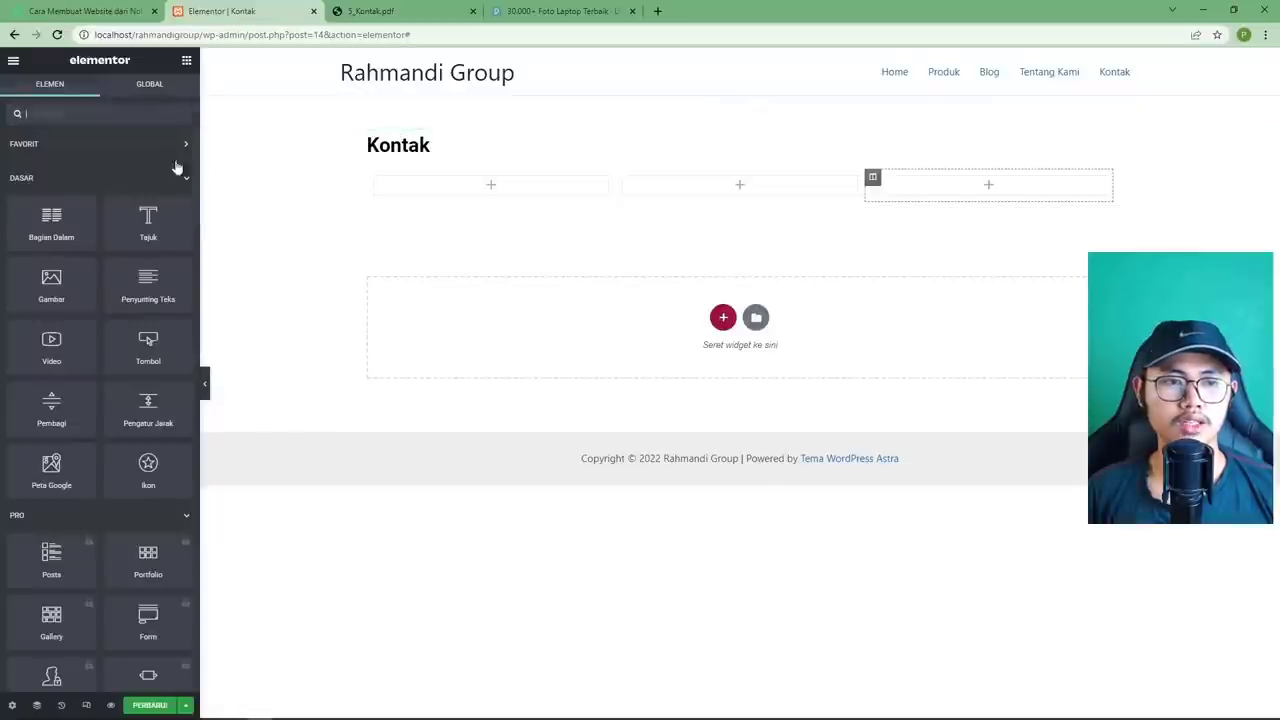
{"action": "scroll", "coordinate": [124, 262], "scroll_direction": "down", "scroll_amount": 1}
{"action": "scroll", "coordinate": [123, 258], "scroll_direction": "down", "scroll_amount": 12}
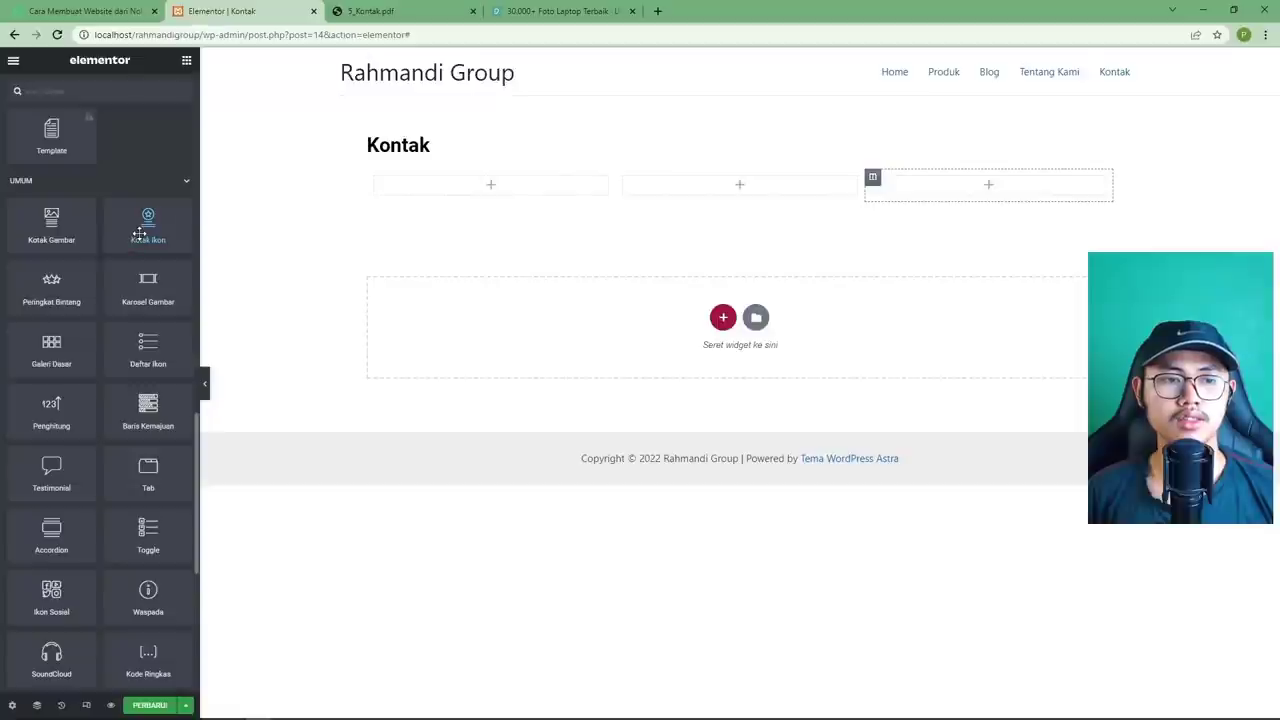
Place an icon box in the first column with its icon positioned on the left.
{"action": "left_click_drag", "start_coordinate": [126, 238], "coordinate": [434, 192]}
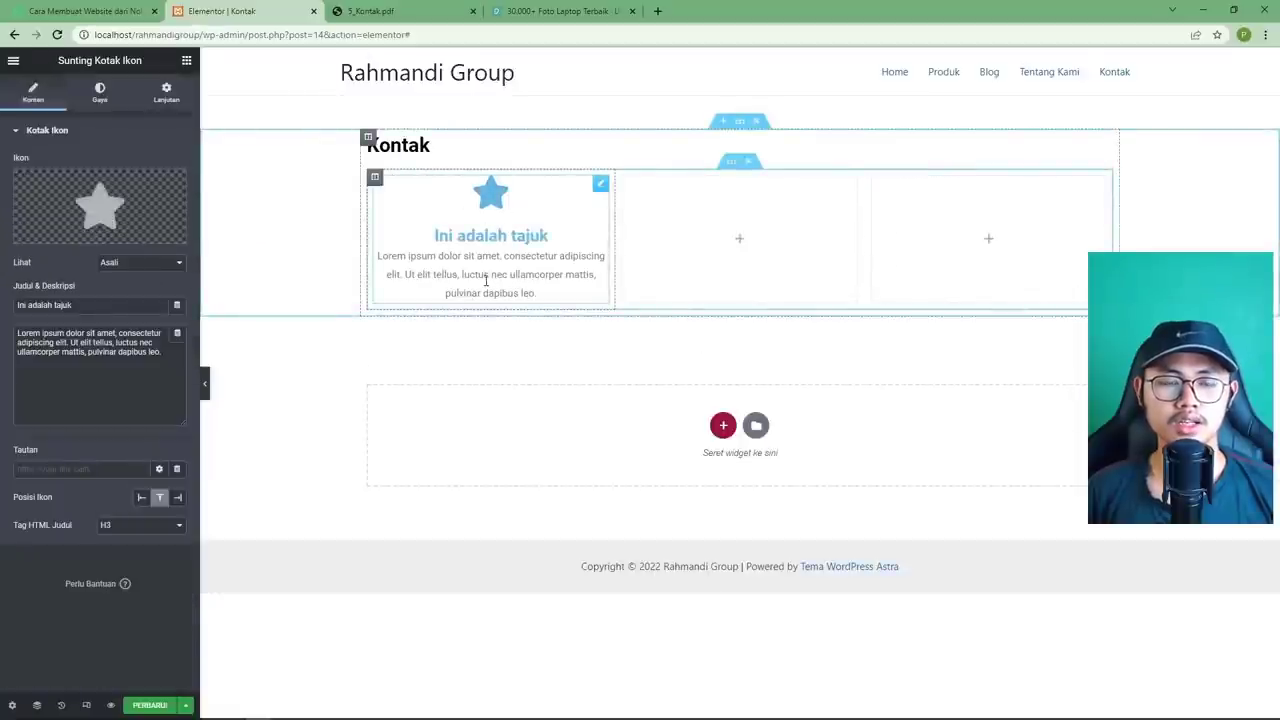
{"action": "left_click", "coordinate": [400, 11]}
{"action": "left_click", "coordinate": [268, 12]}
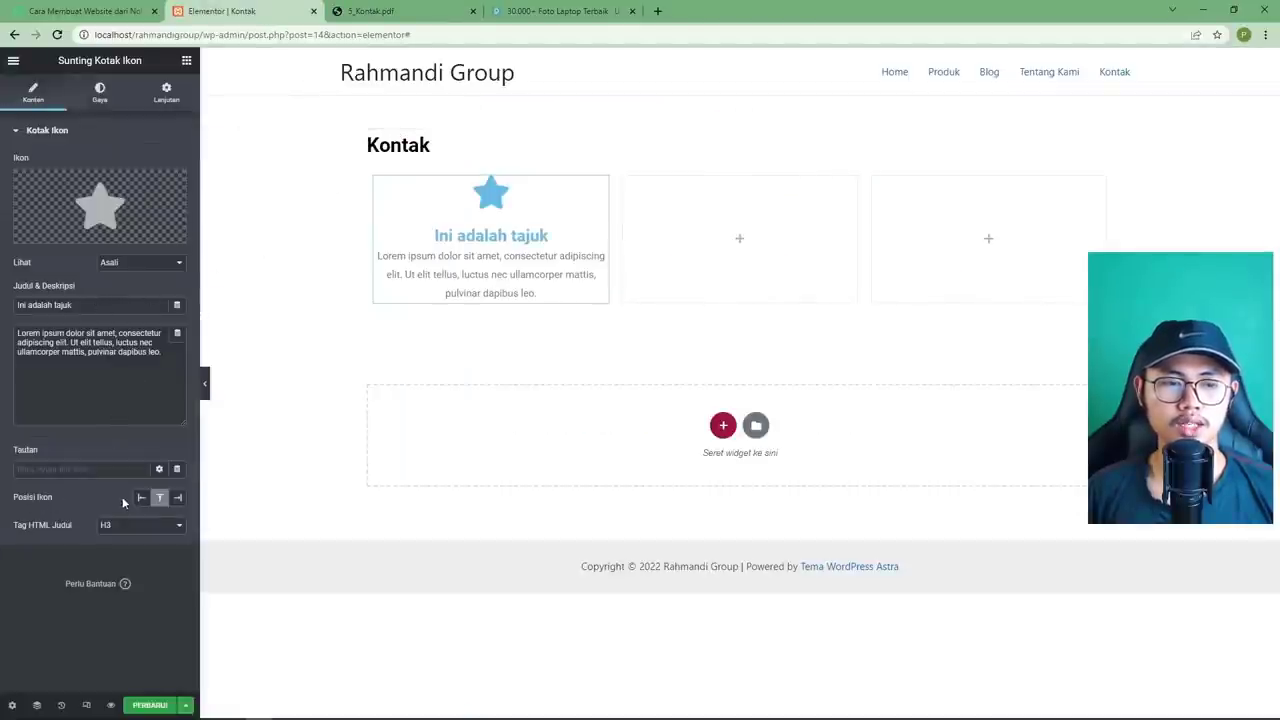
{"action": "left_click", "coordinate": [141, 497]}
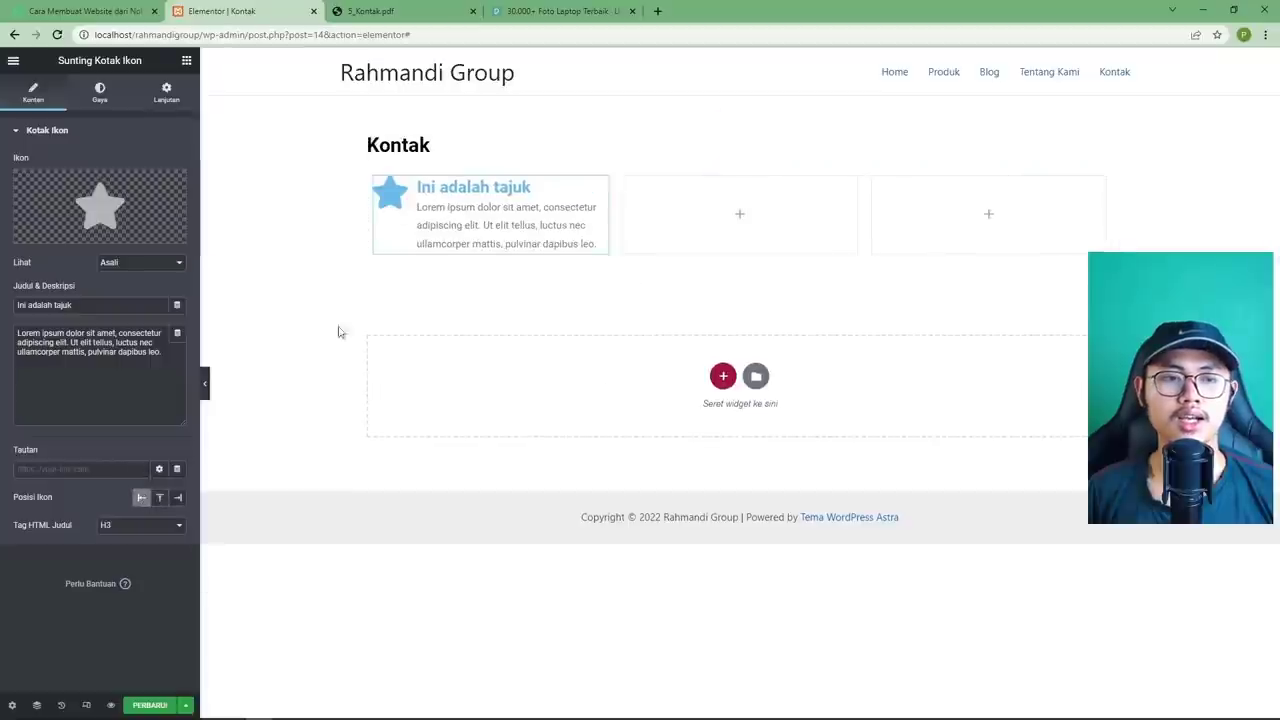
{"action": "left_click", "coordinate": [375, 11]}
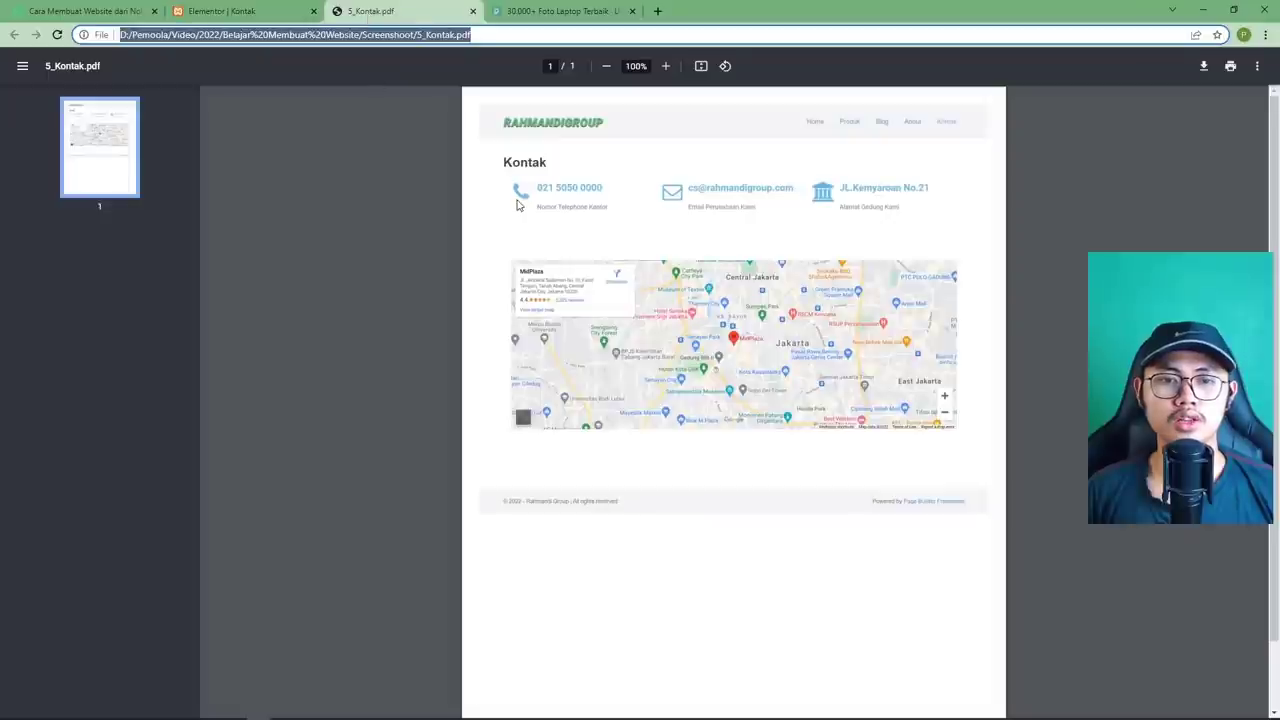
{"action": "left_click", "coordinate": [248, 12]}
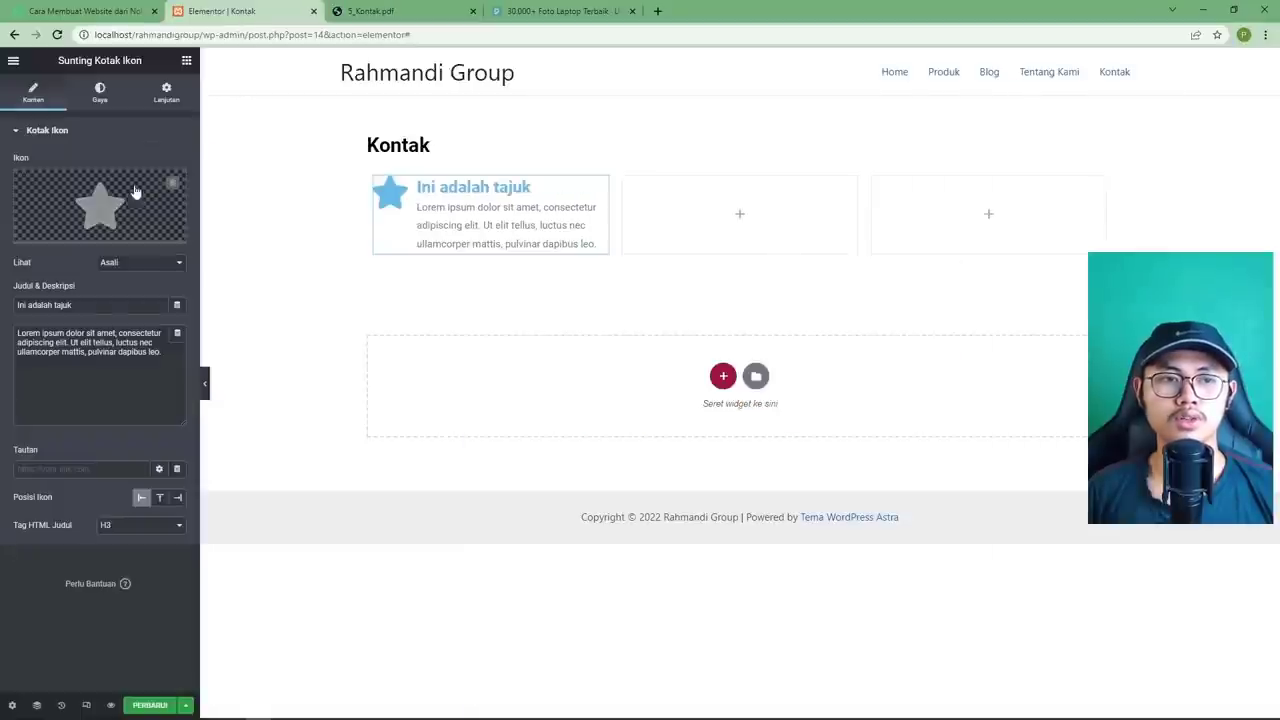
Replace the box's star icon with the Phone alt icon.
{"action": "left_click", "coordinate": [95, 204]}
{"action": "type", "text": "phone"}
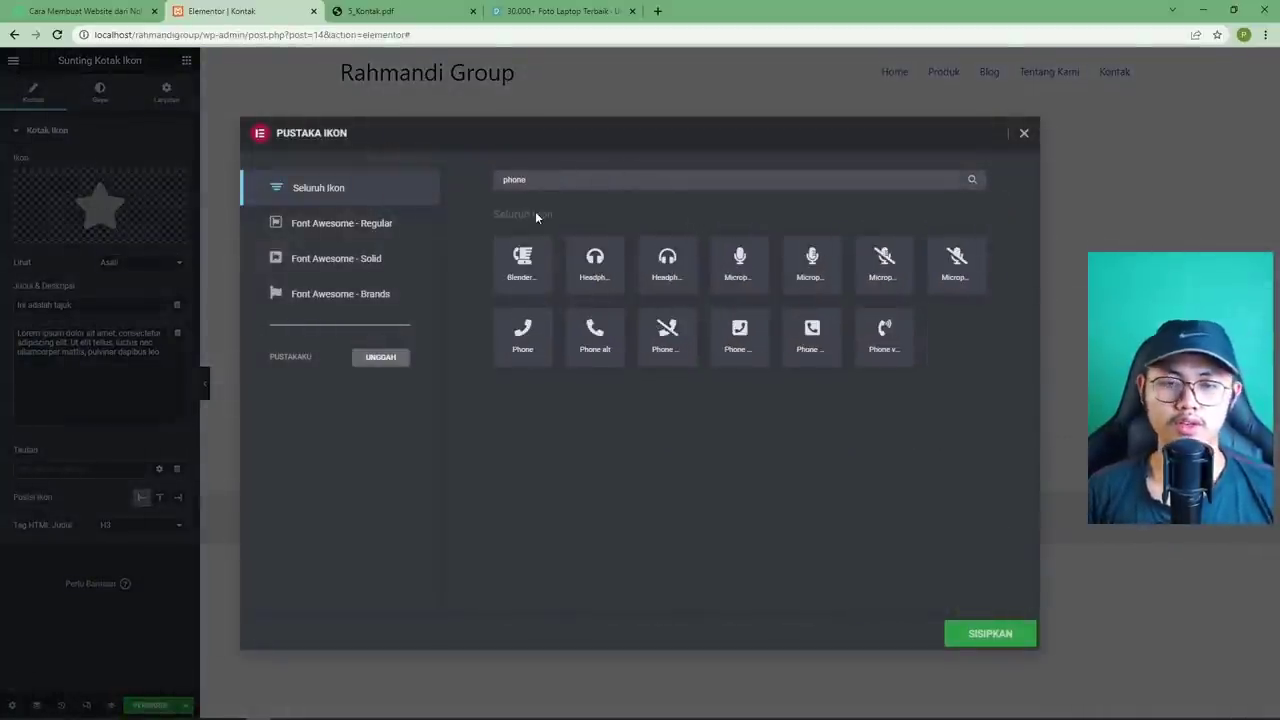
{"action": "left_click", "coordinate": [607, 339]}
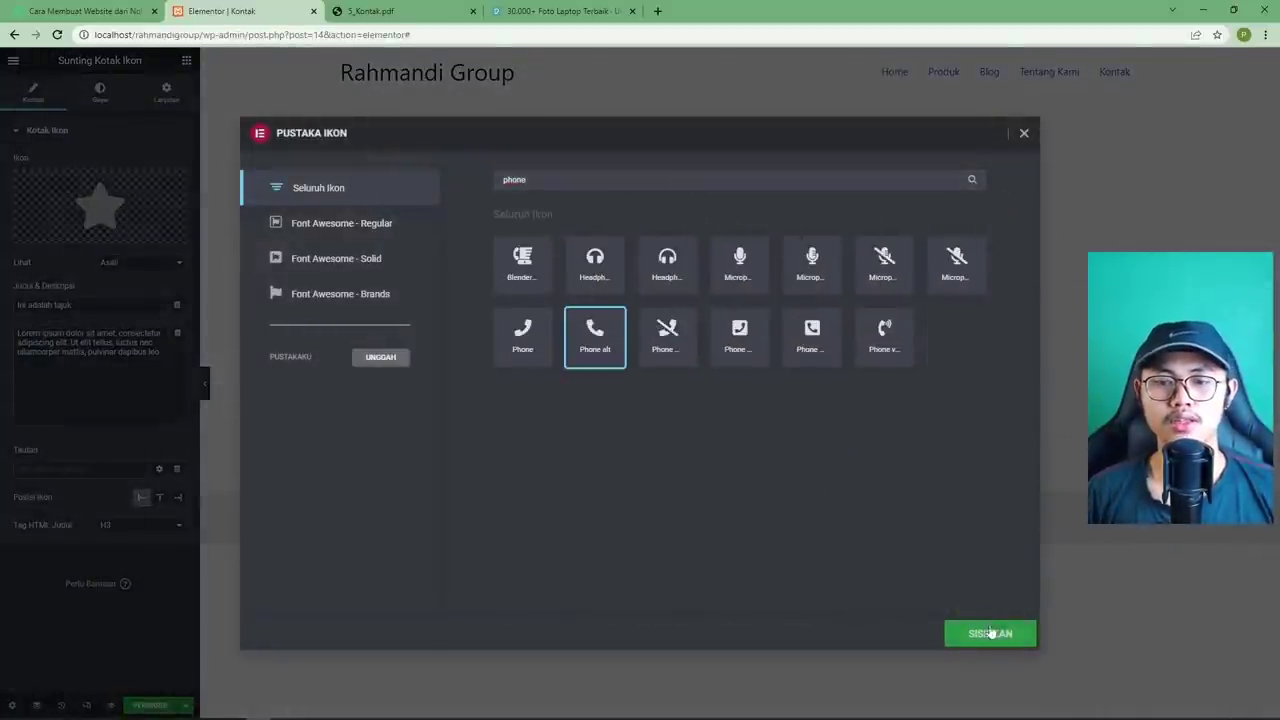
{"action": "left_click", "coordinate": [435, 10]}
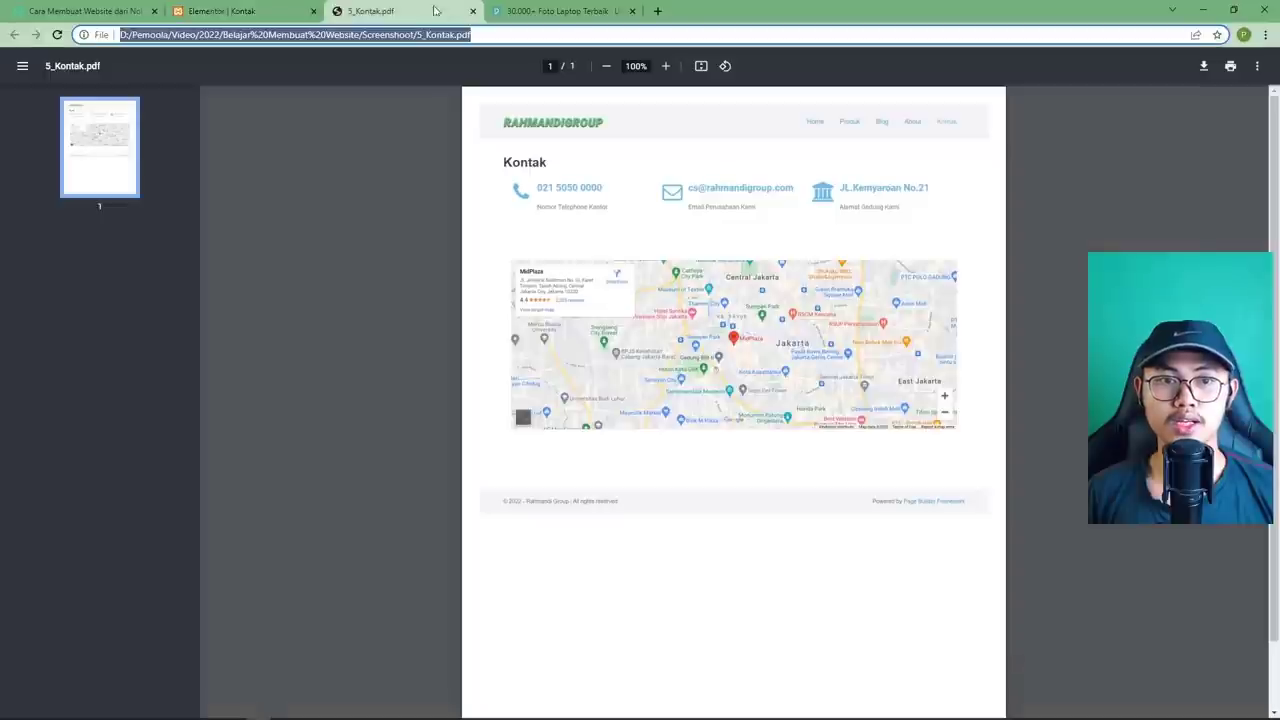
{"action": "left_click", "coordinate": [261, 18]}
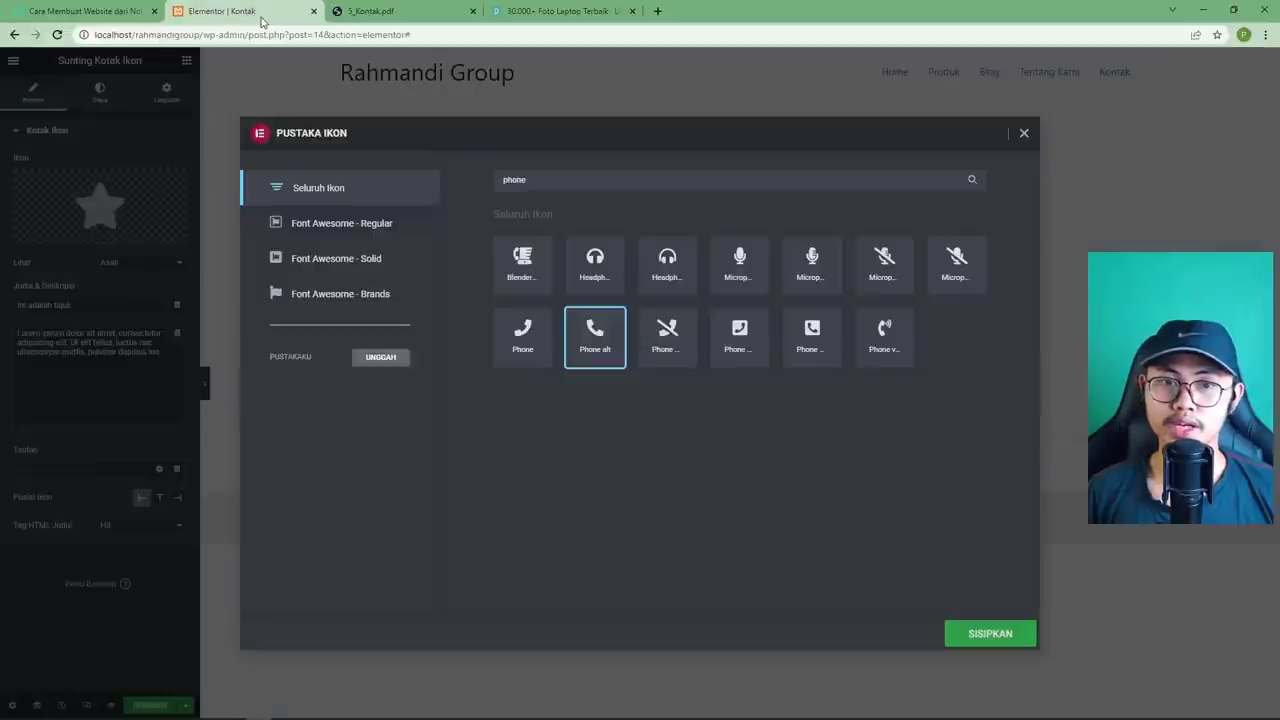
{"action": "left_click", "coordinate": [386, 14]}
{"action": "left_click", "coordinate": [263, 16]}
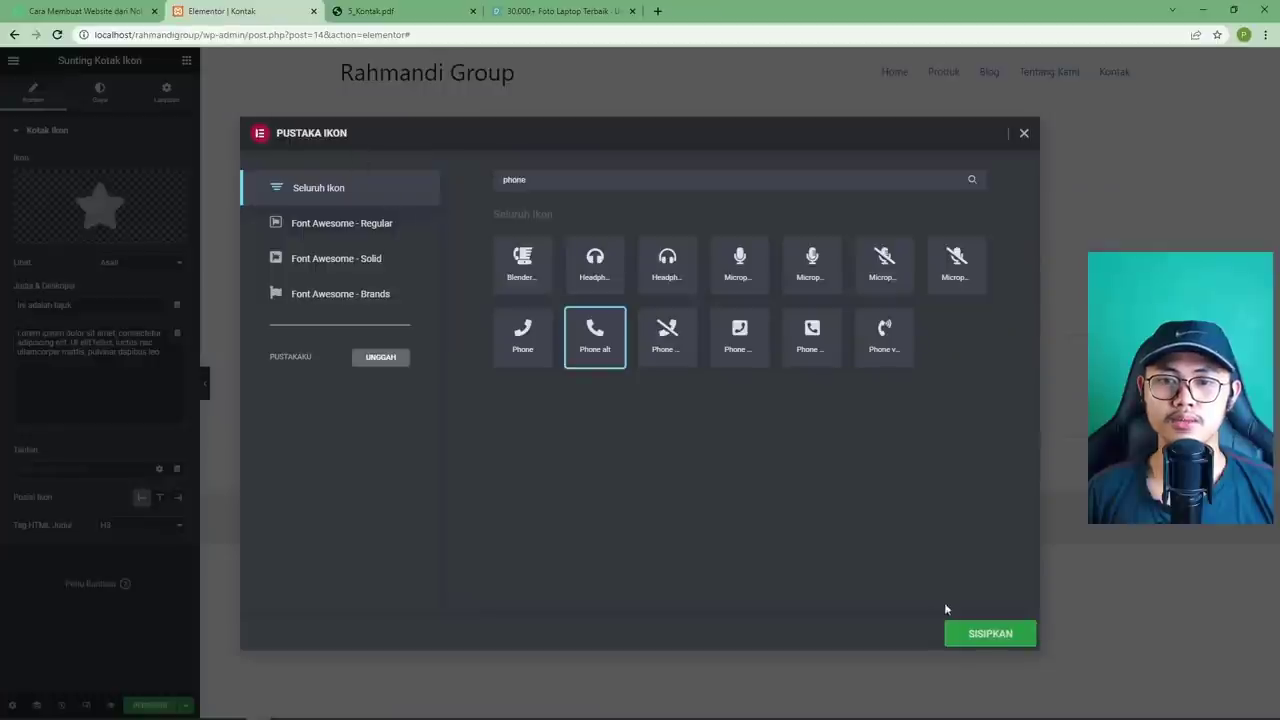
{"action": "left_click", "coordinate": [994, 636]}
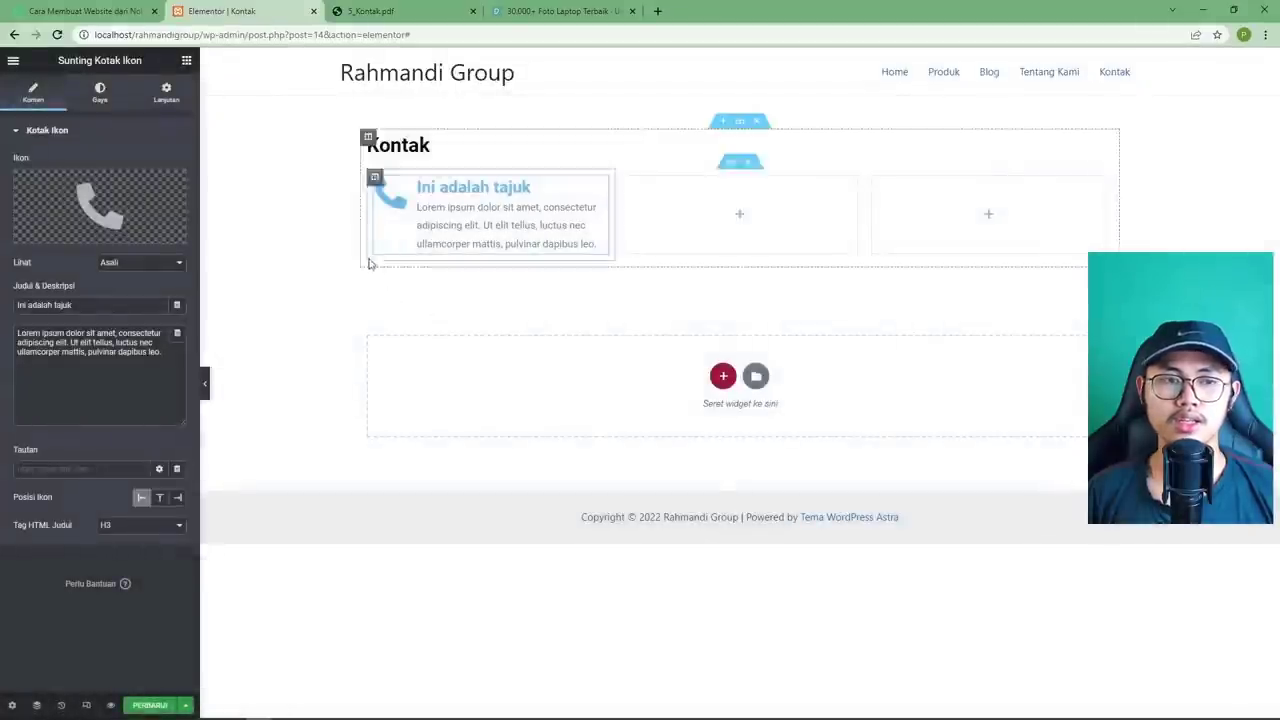
{"action": "left_click", "coordinate": [372, 12]}
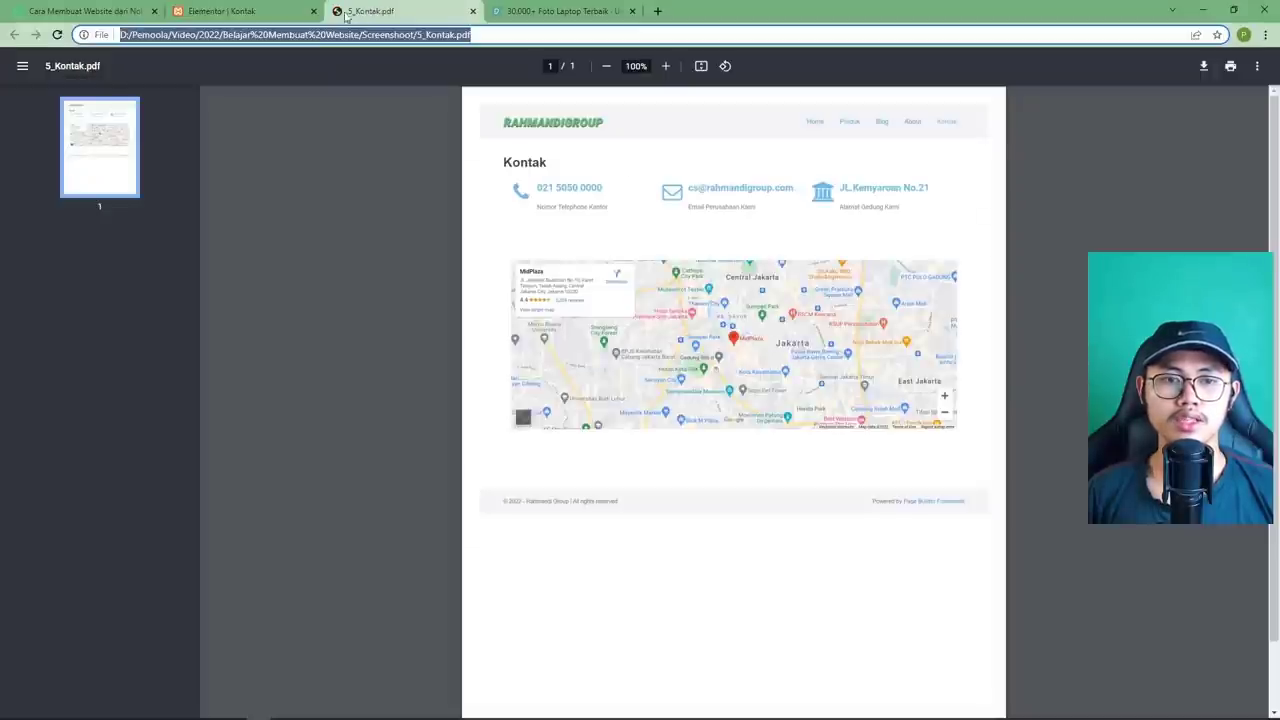
{"action": "left_click", "coordinate": [265, 14]}
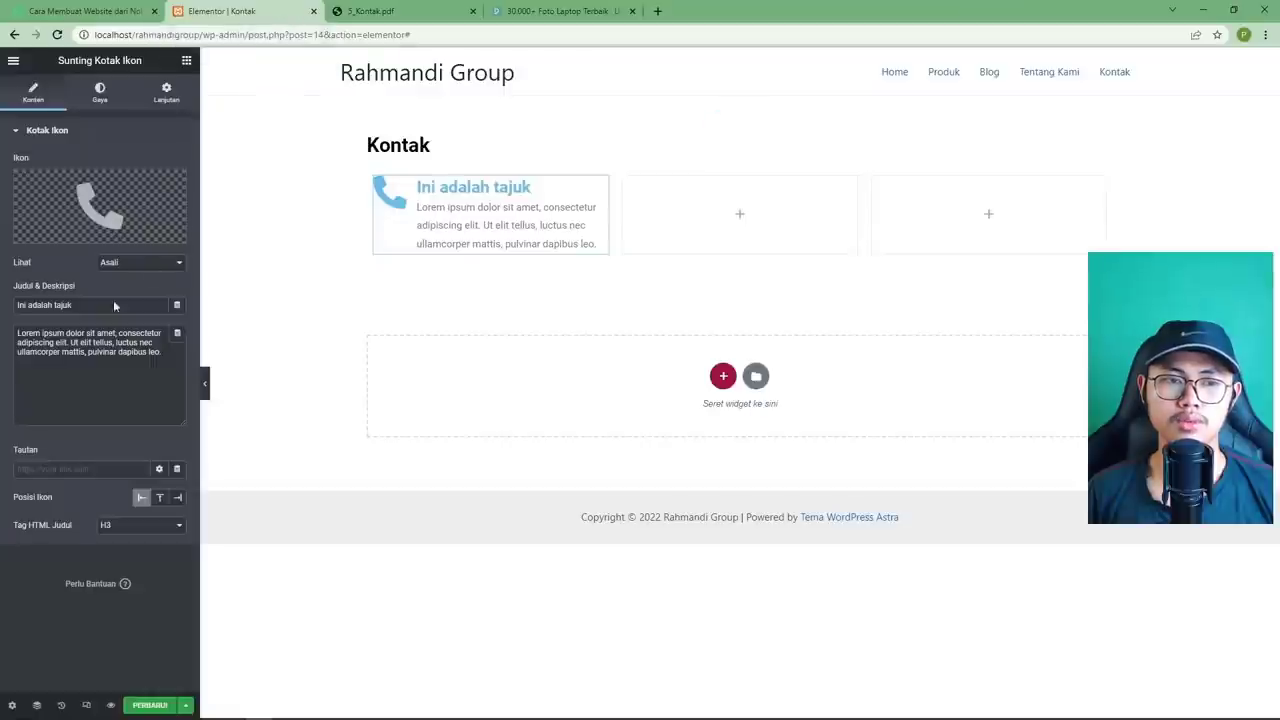
{"action": "key", "text": "ctrl+a"}
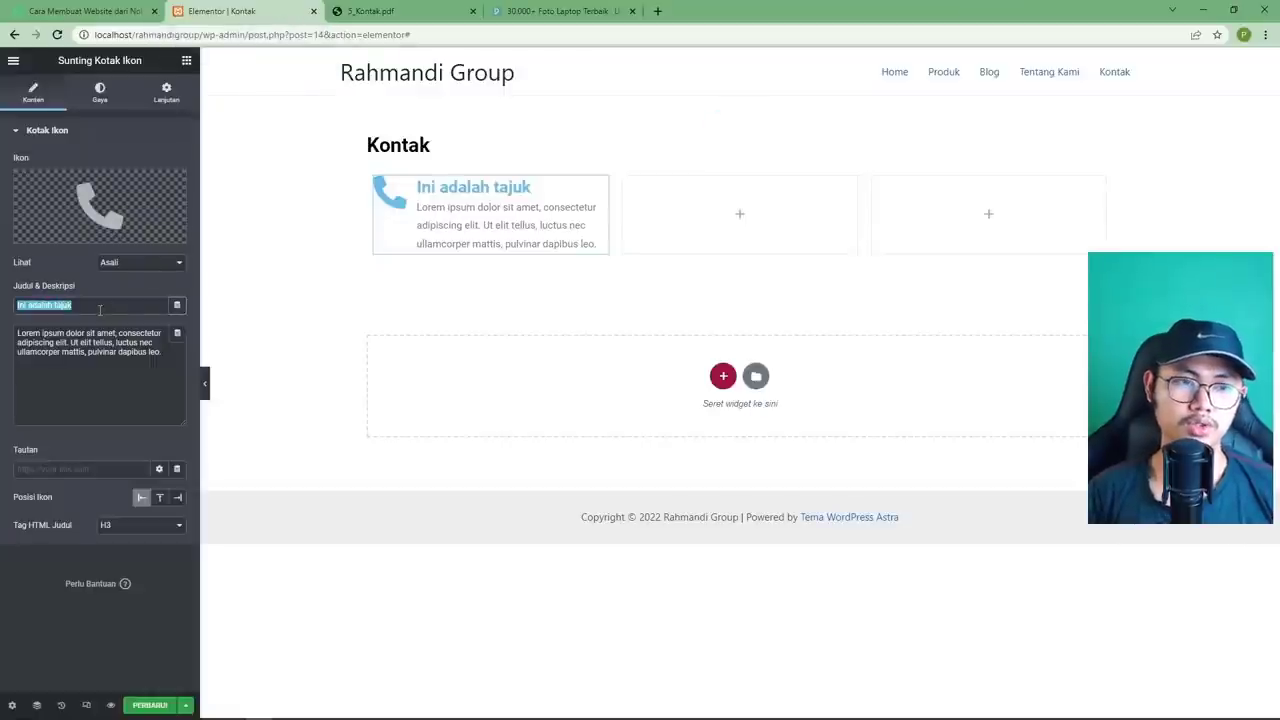
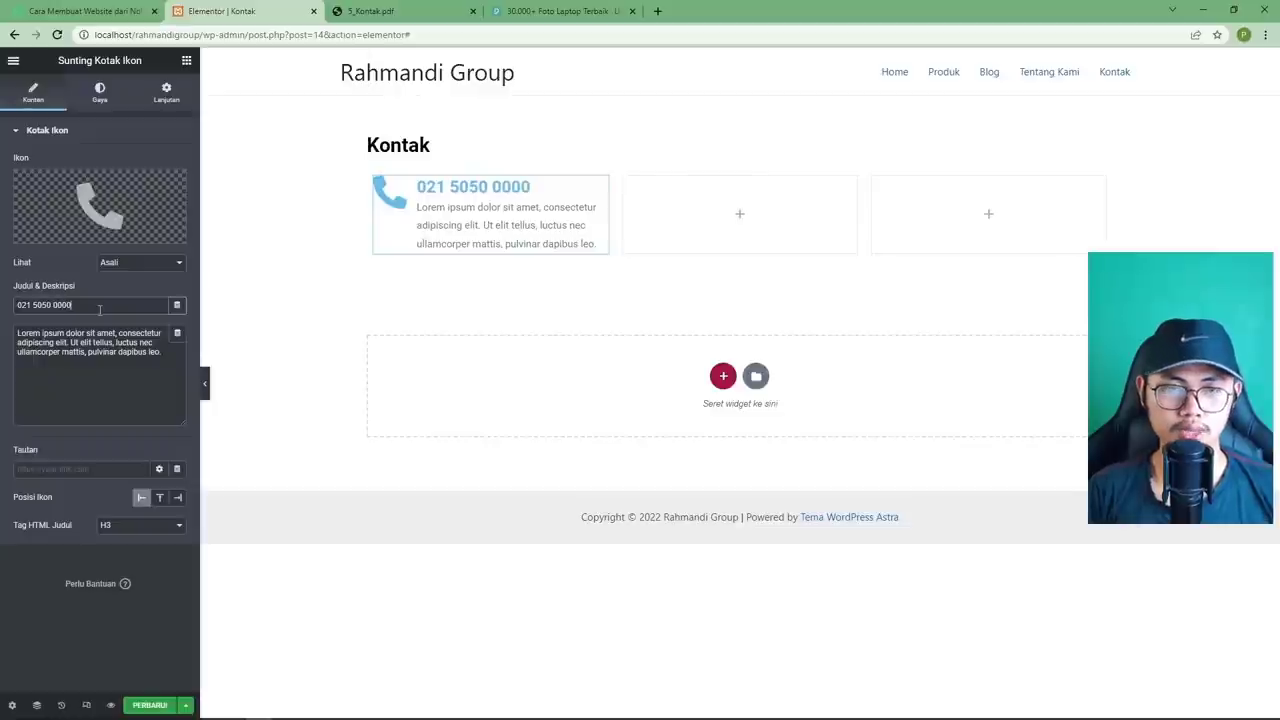
{"action": "left_click_drag", "start_coordinate": [106, 370], "coordinate": [398, 50]}
{"action": "left_click", "coordinate": [390, 13]}
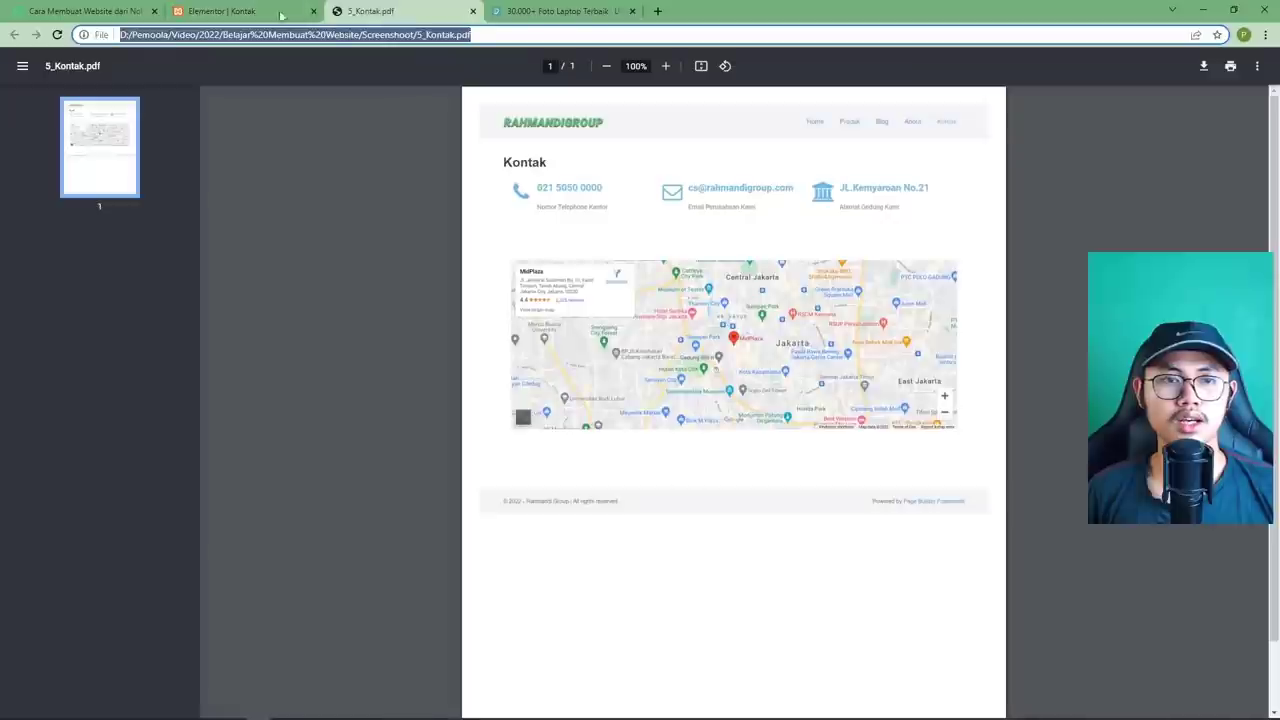
{"action": "left_click", "coordinate": [265, 12]}
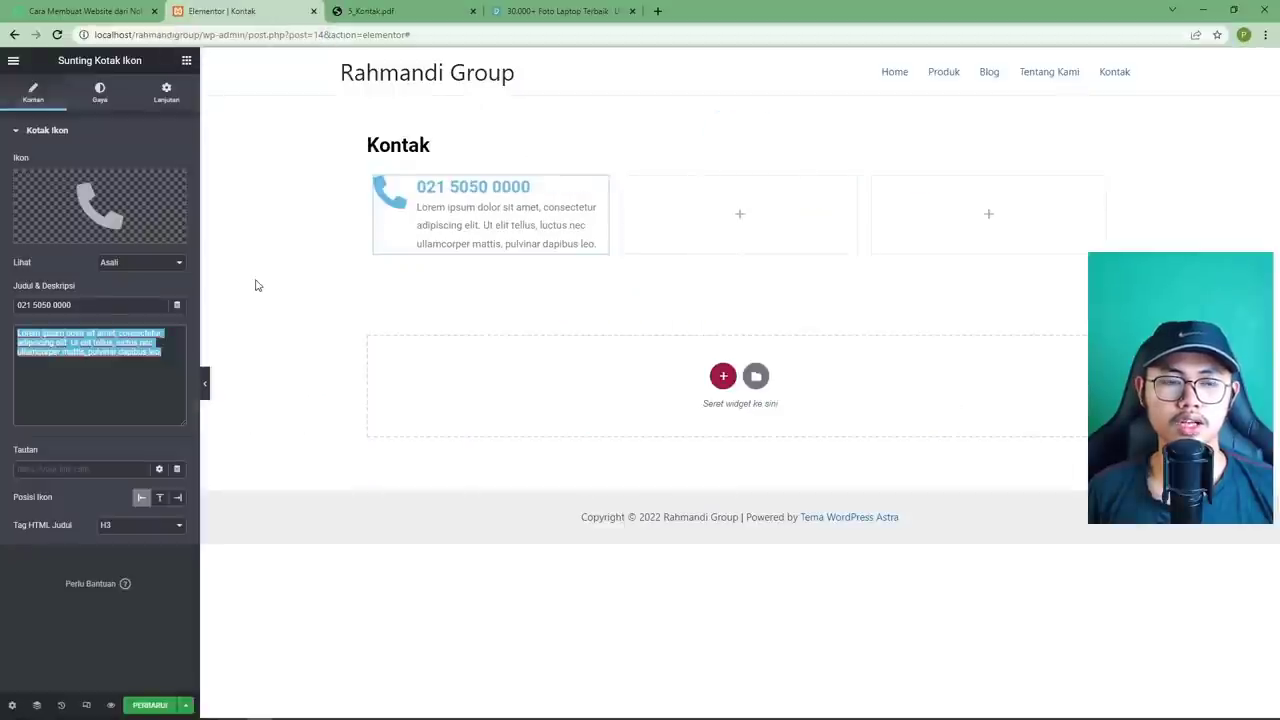
{"action": "type", "text": "Nomor Telepon Kantor"}
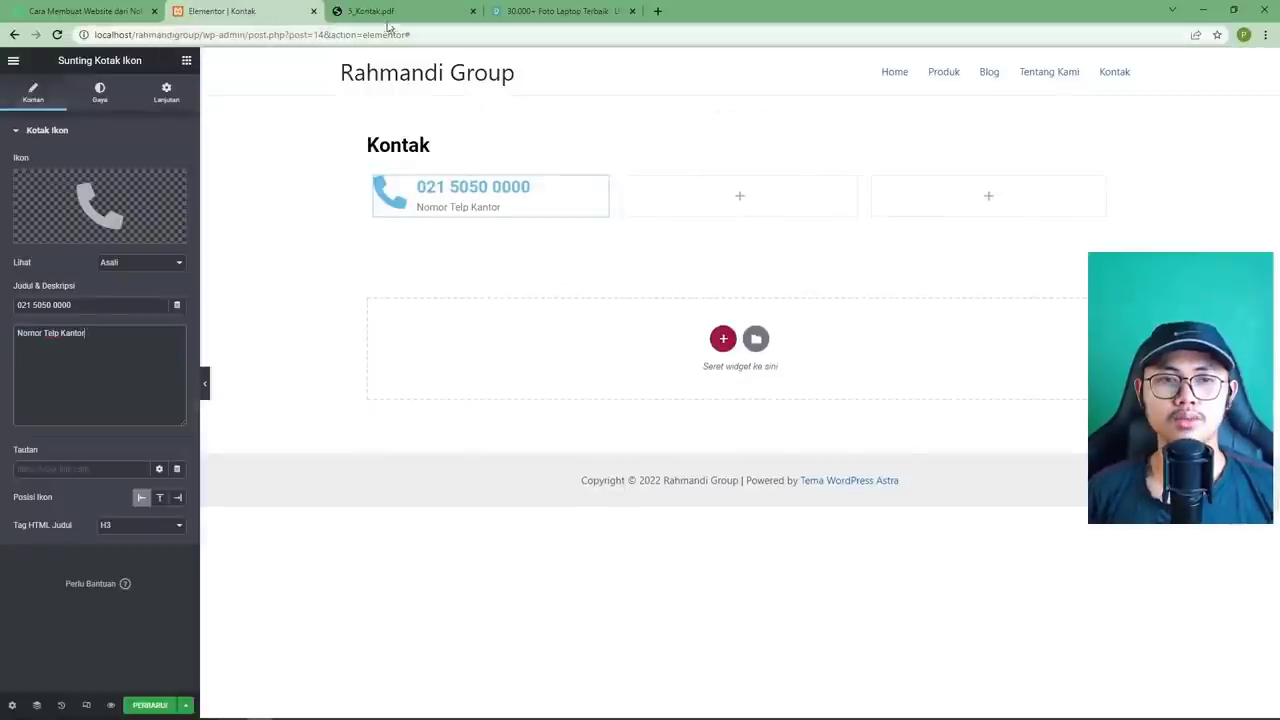
{"action": "left_click", "coordinate": [378, 12]}
{"action": "left_click", "coordinate": [300, 12]}
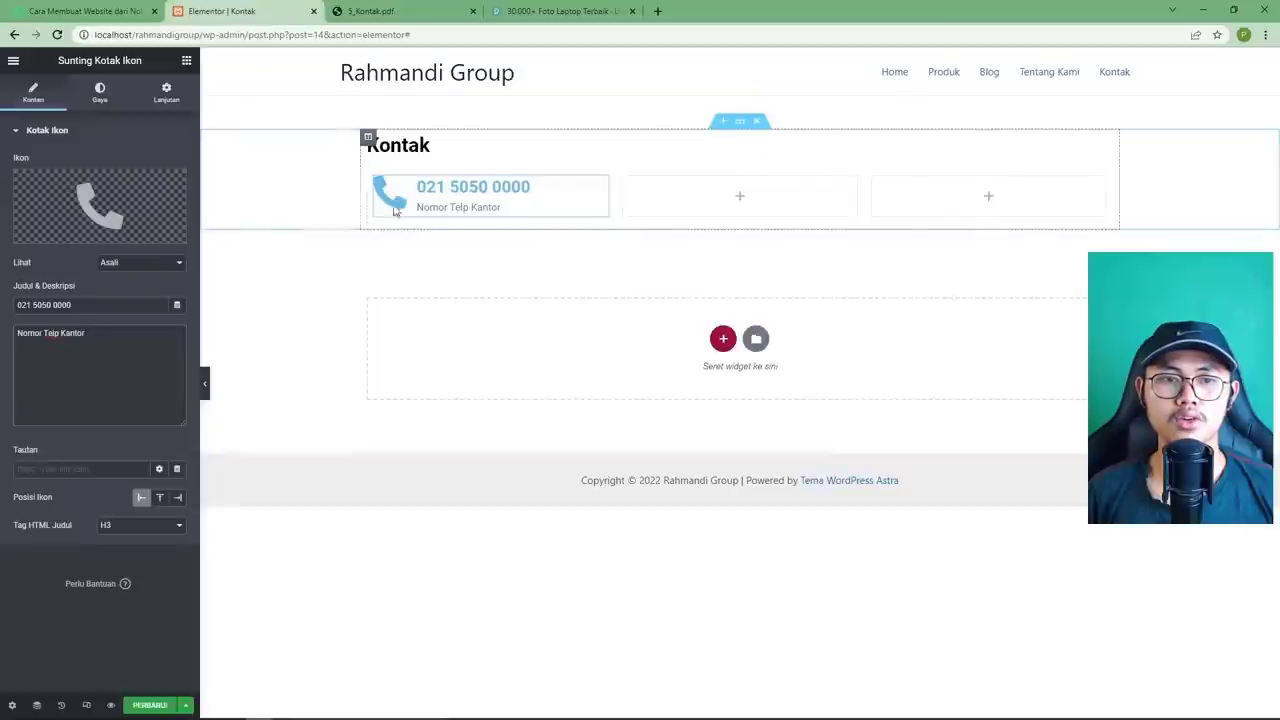
Copy the phone icon box into the middle and third columns.
{"action": "right_click", "coordinate": [598, 190]}
{"action": "left_click", "coordinate": [640, 243]}
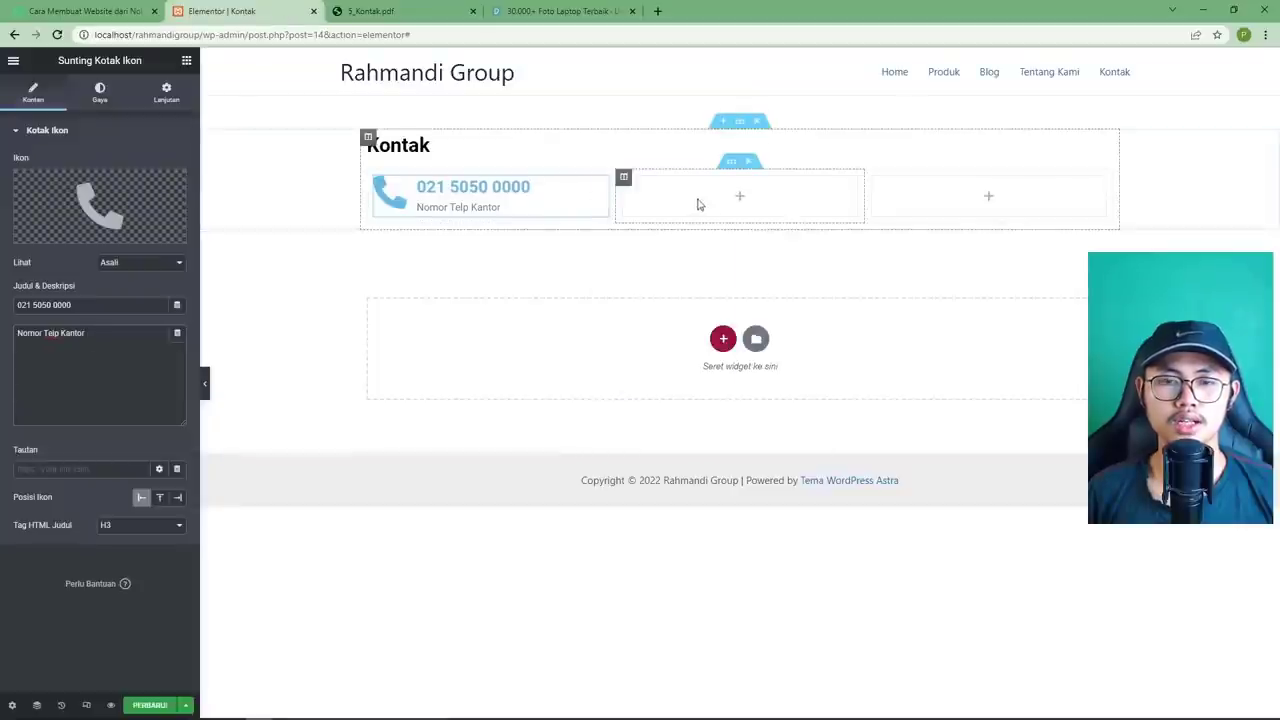
{"action": "right_click", "coordinate": [703, 194]}
{"action": "left_click", "coordinate": [740, 291]}
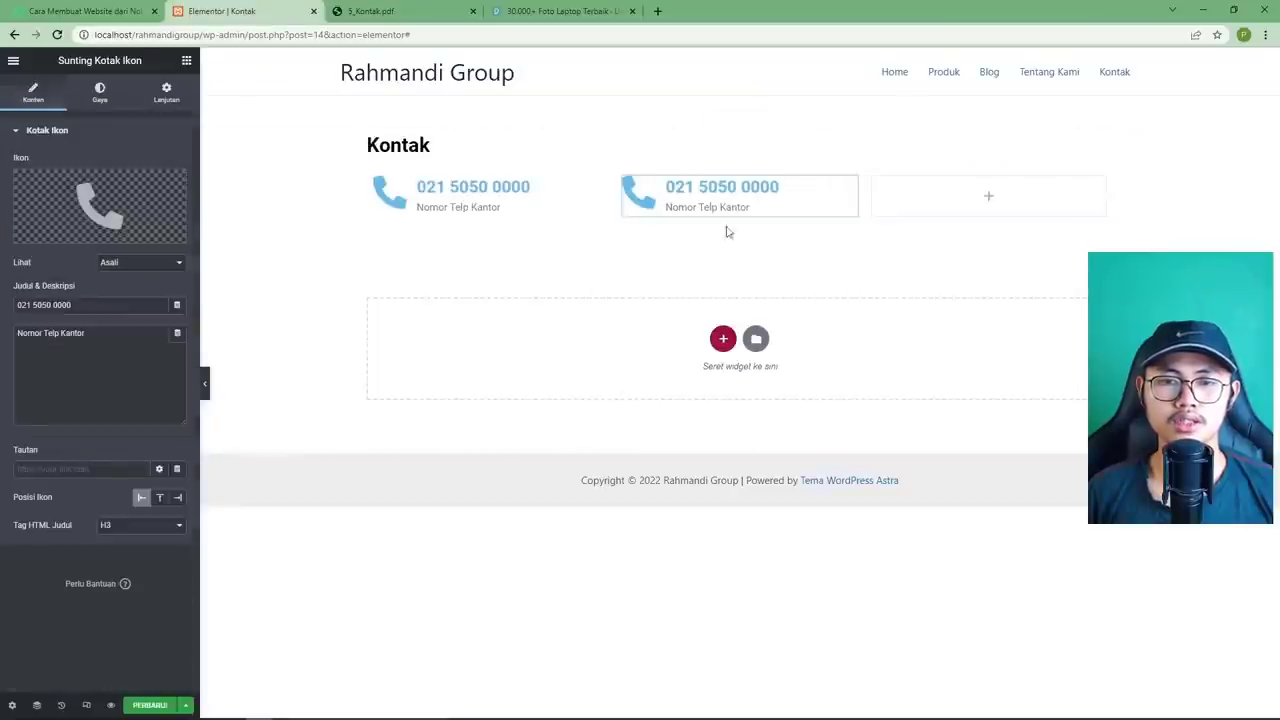
{"action": "right_click", "coordinate": [936, 200]}
{"action": "left_click", "coordinate": [988, 297]}
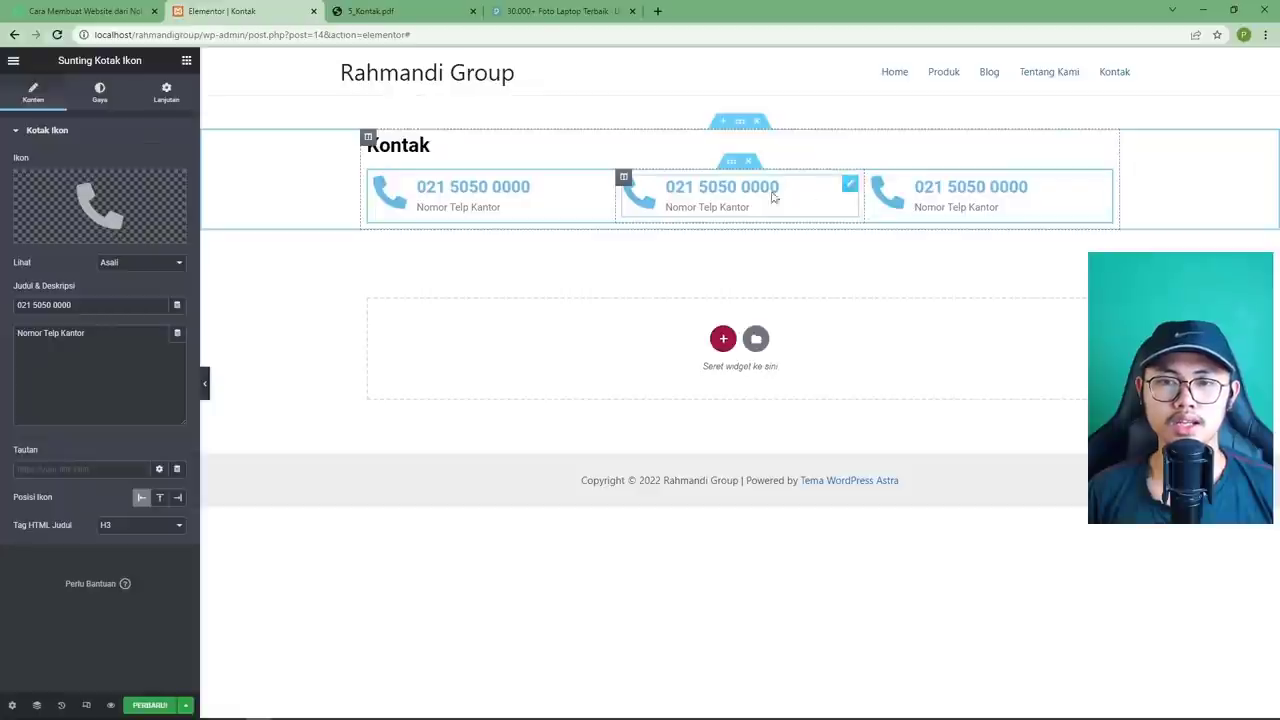
Change the middle box's icon to the Envelope icon.
{"action": "left_click", "coordinate": [149, 206]}
{"action": "left_click", "coordinate": [362, 22]}
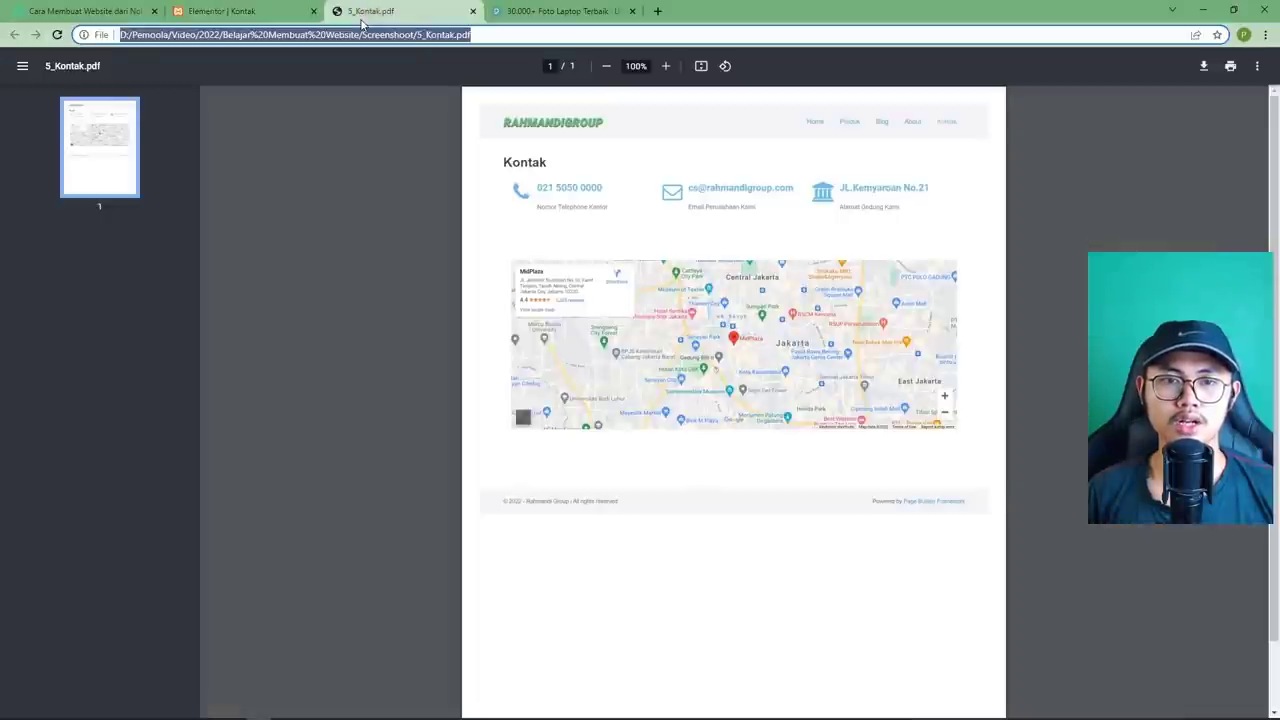
{"action": "left_click", "coordinate": [280, 22]}
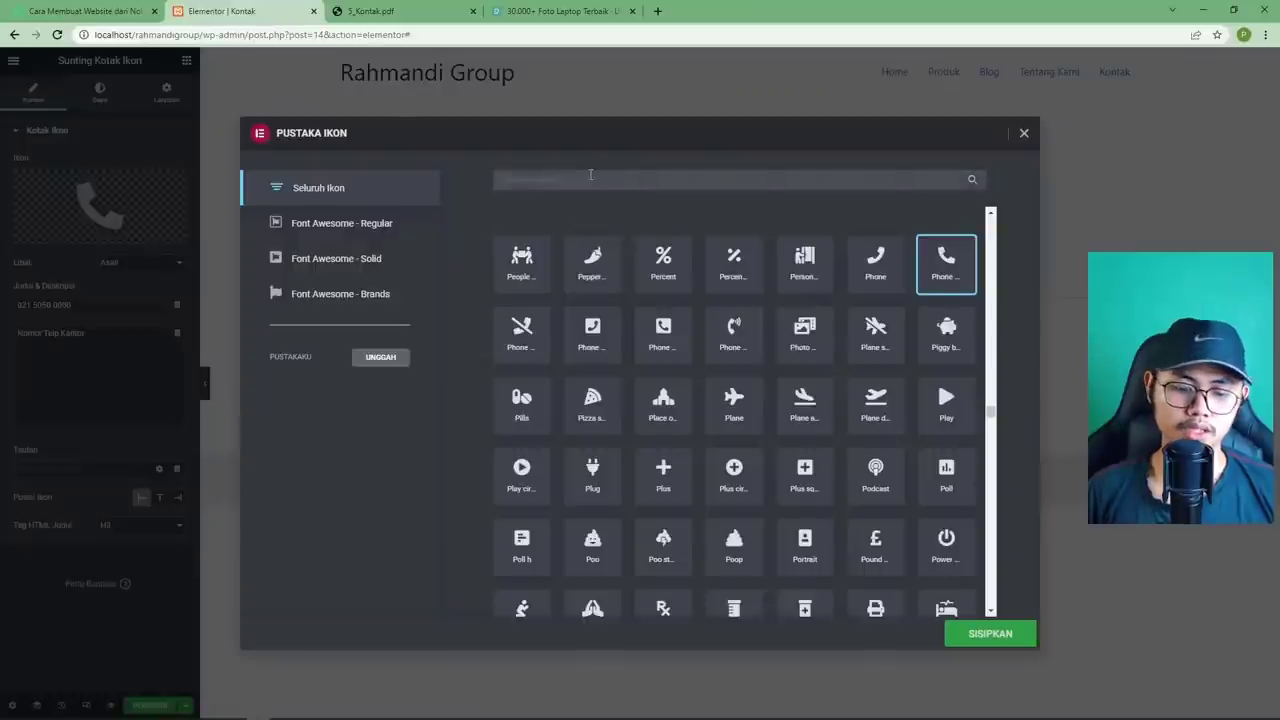
{"action": "type", "text": "enve"}
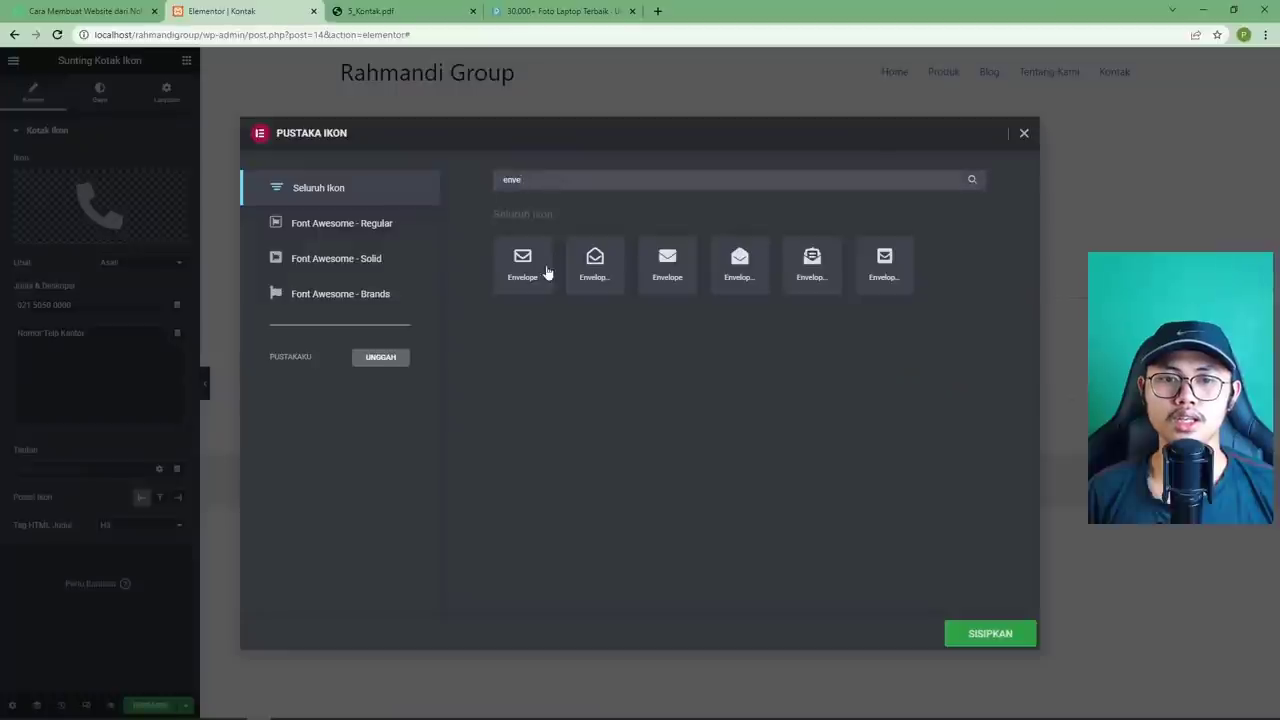
{"action": "left_click", "coordinate": [546, 269]}
{"action": "left_click", "coordinate": [971, 634]}
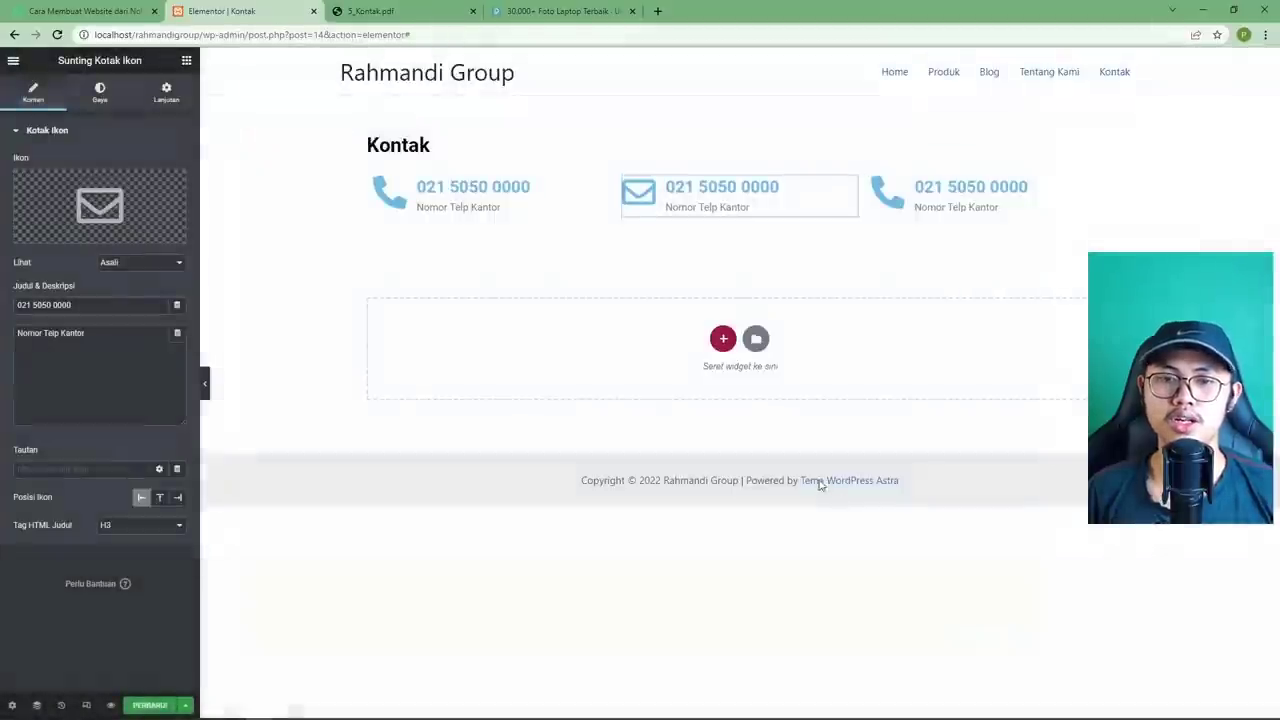
{"action": "left_click", "coordinate": [390, 11]}
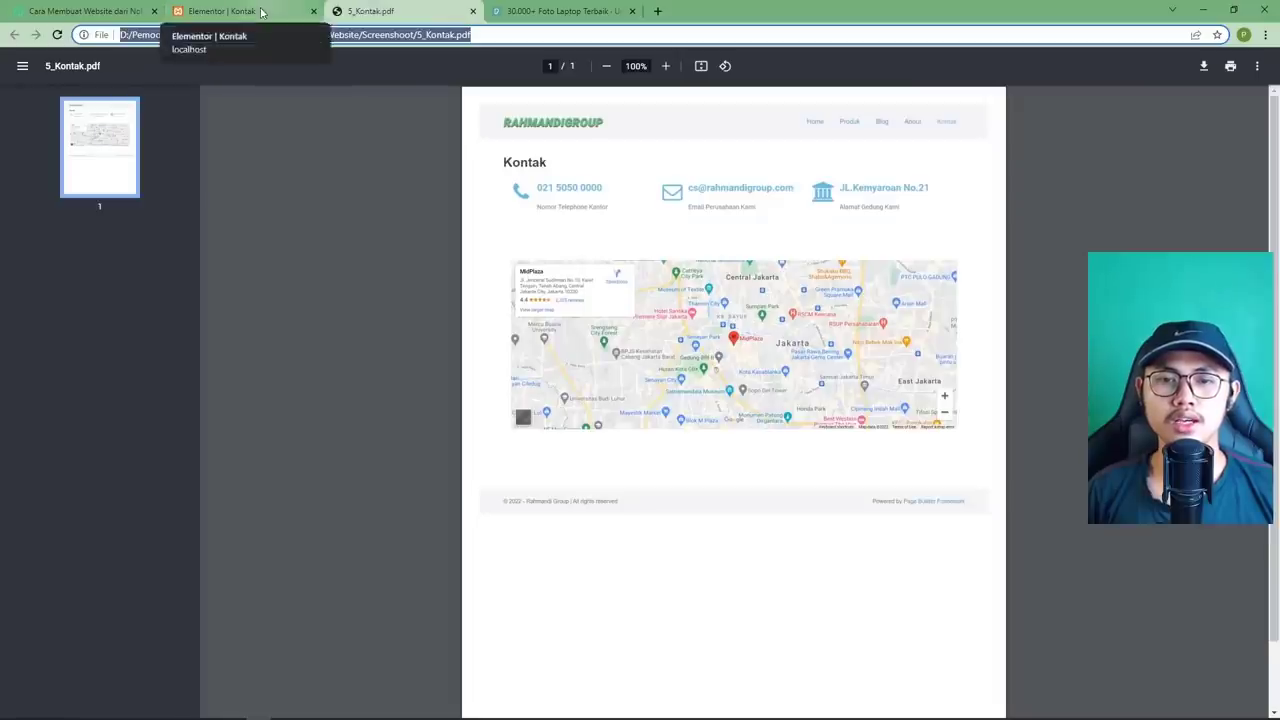
{"action": "left_click", "coordinate": [262, 12]}
Title the middle box with the company e-mail address and caption it 'Email Perusahaan Kami'.
{"action": "triple_click", "coordinate": [93, 313]}
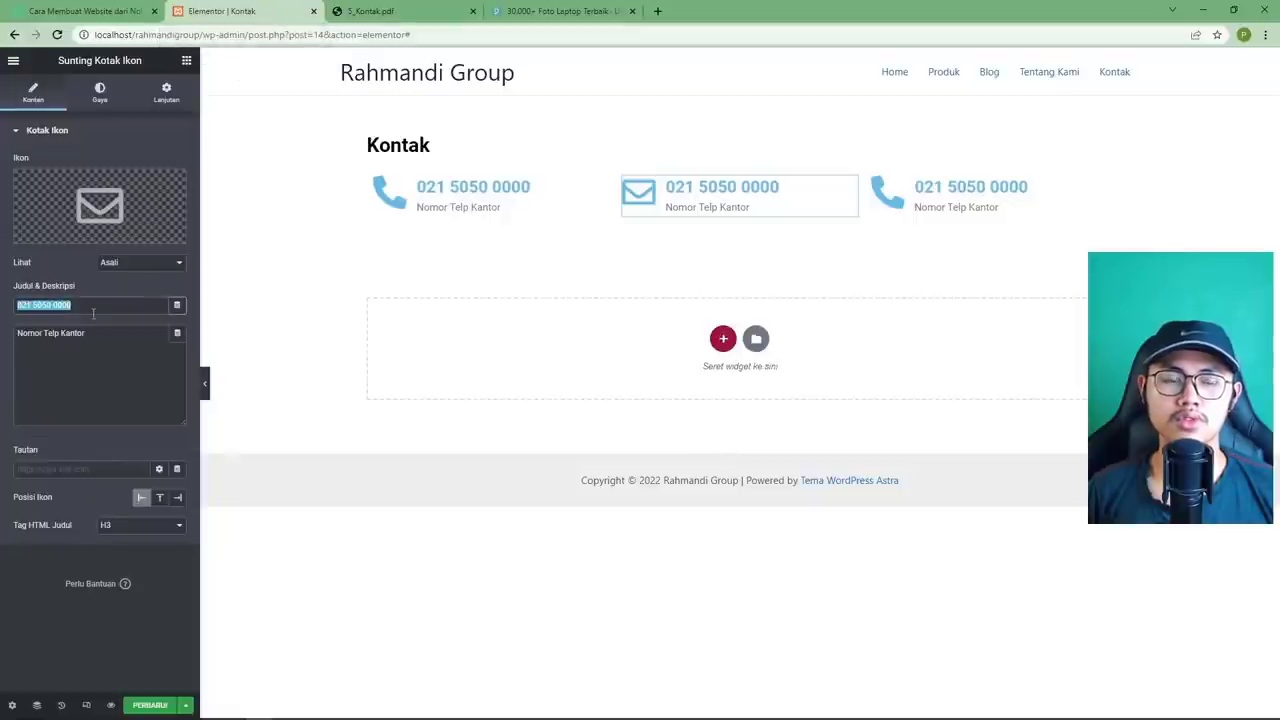
{"action": "left_click", "coordinate": [413, 12]}
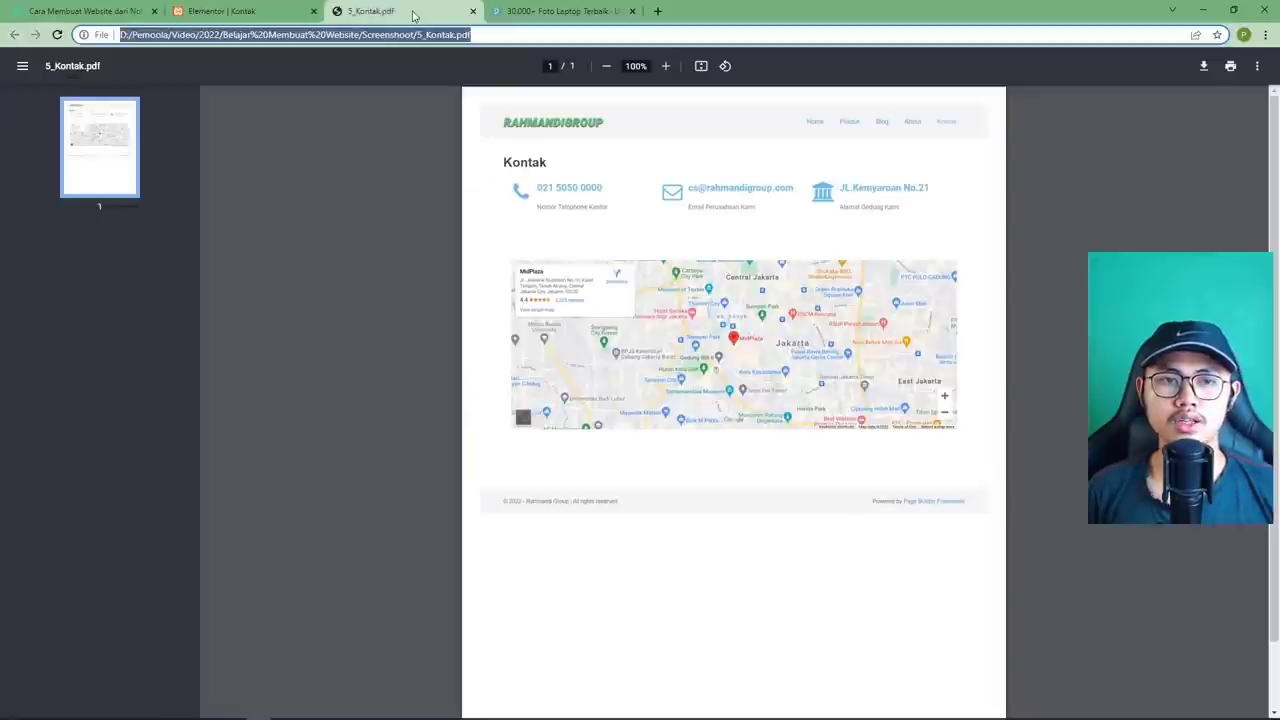
{"action": "left_click", "coordinate": [258, 12]}
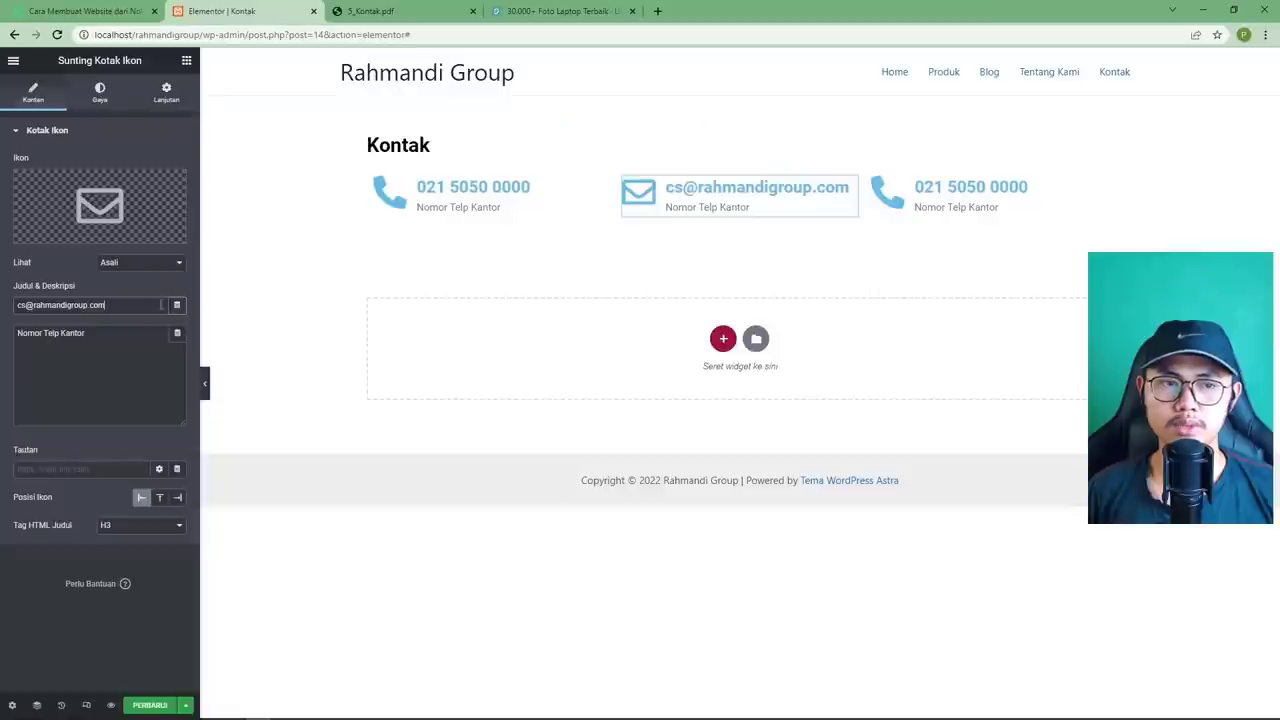
{"action": "left_click_drag", "start_coordinate": [95, 333], "coordinate": [16, 333]}
{"action": "type", "text": "Email Perusahaan Kami"}
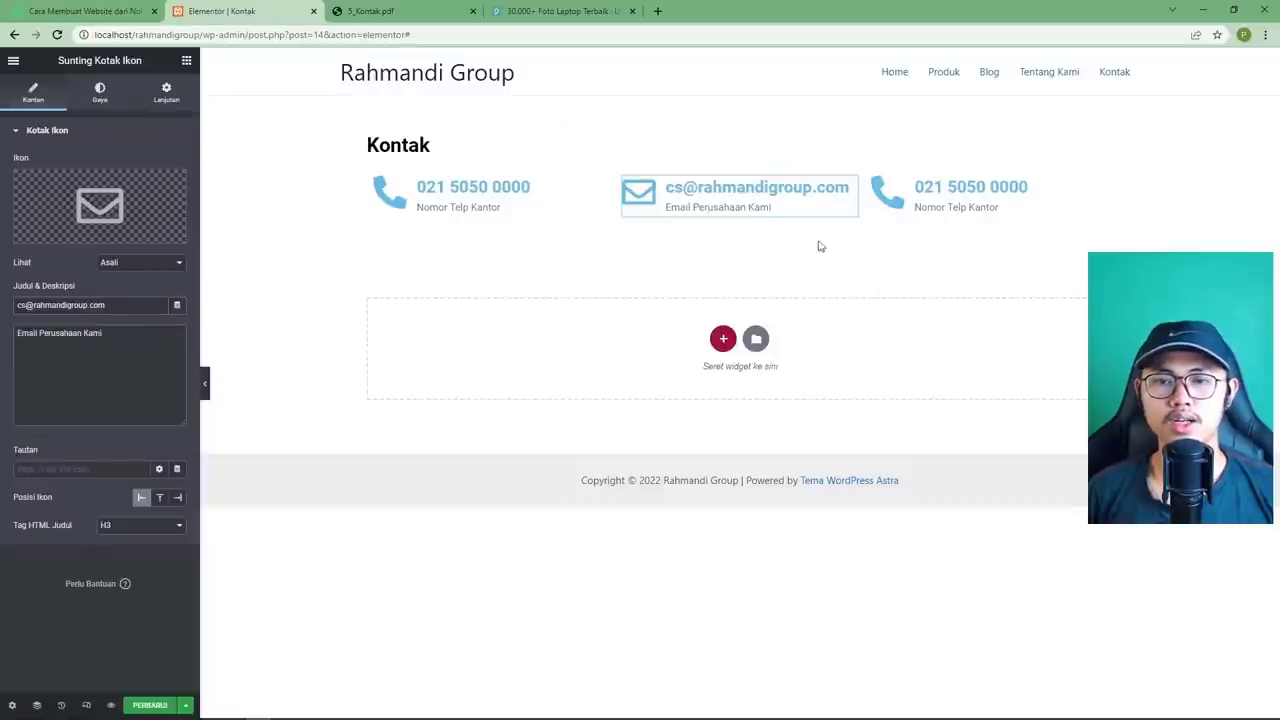
{"action": "left_click", "coordinate": [1095, 182]}
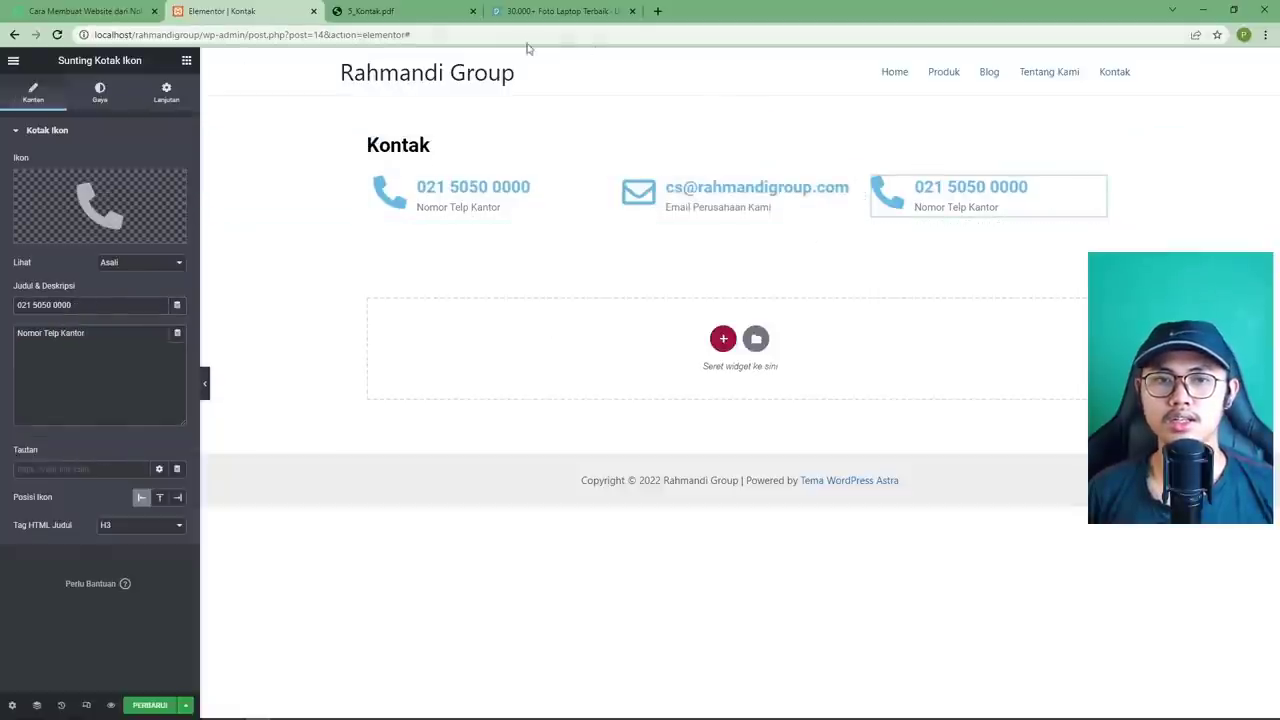
Swap the third box's icon for the Building icon.
{"action": "left_click", "coordinate": [400, 12]}
{"action": "left_click", "coordinate": [222, 11]}
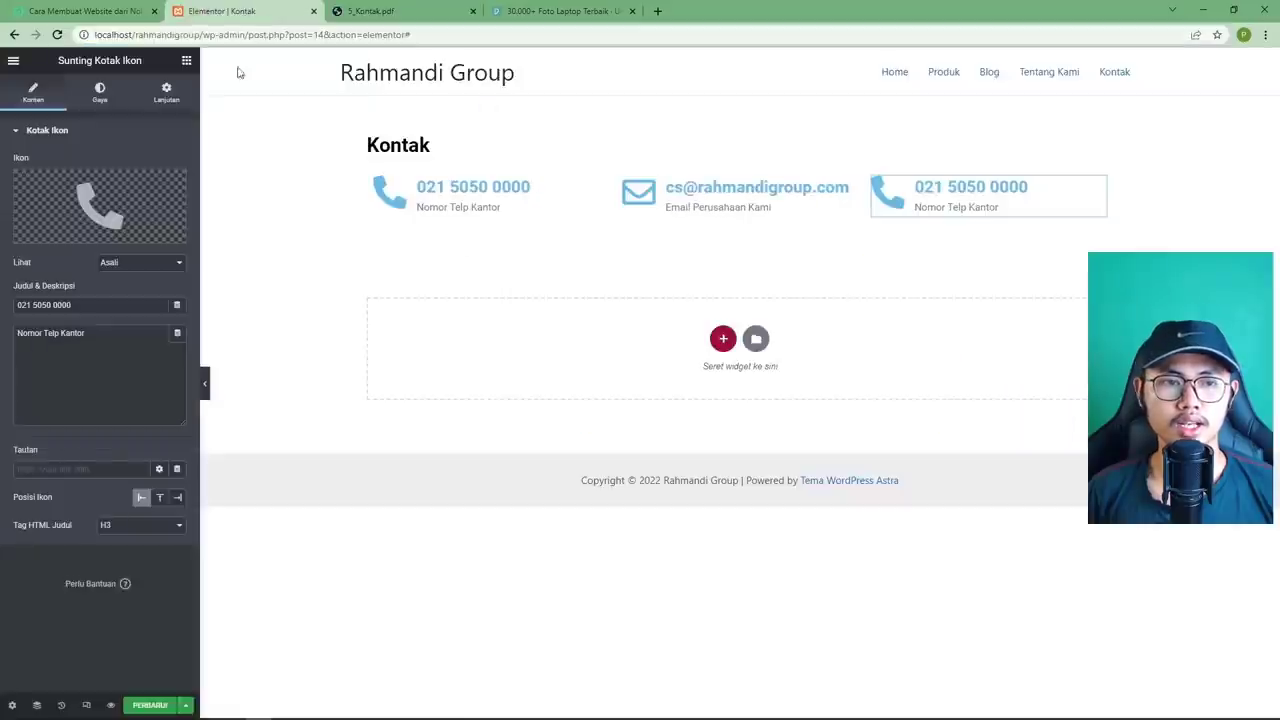
{"action": "left_click", "coordinate": [55, 228]}
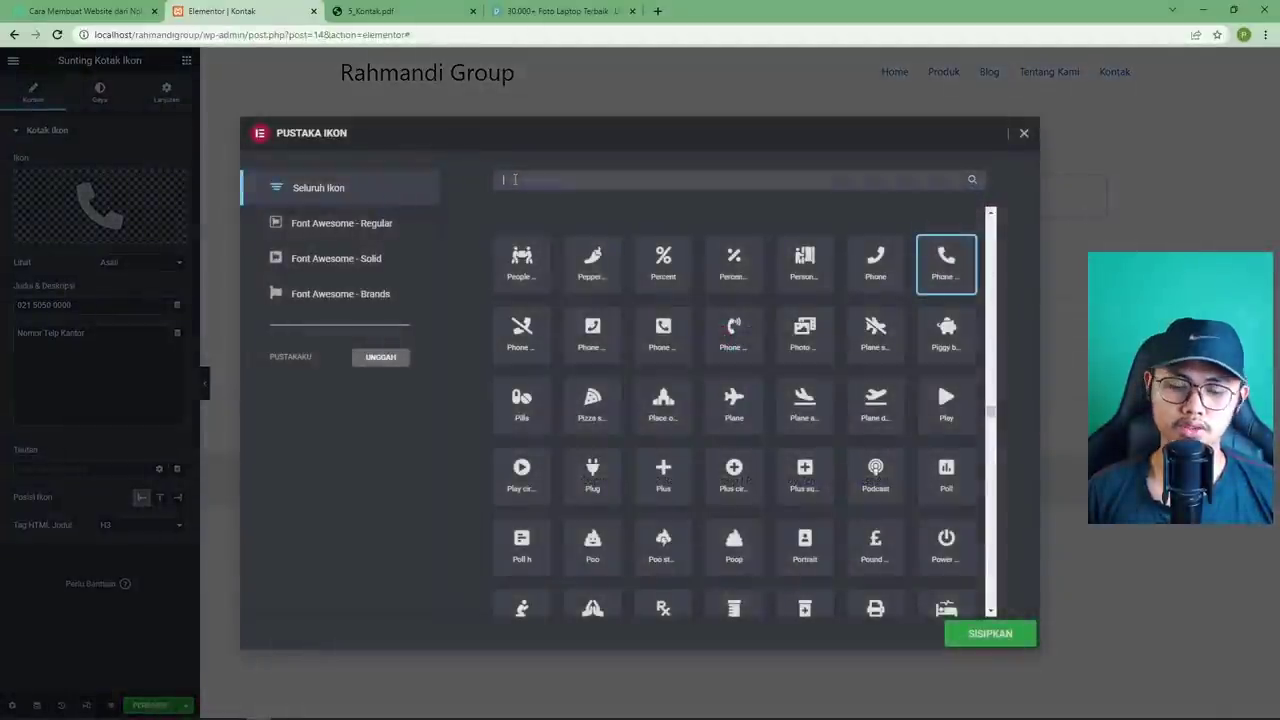
{"action": "type", "text": "w"}
{"action": "left_click", "coordinate": [521, 280]}
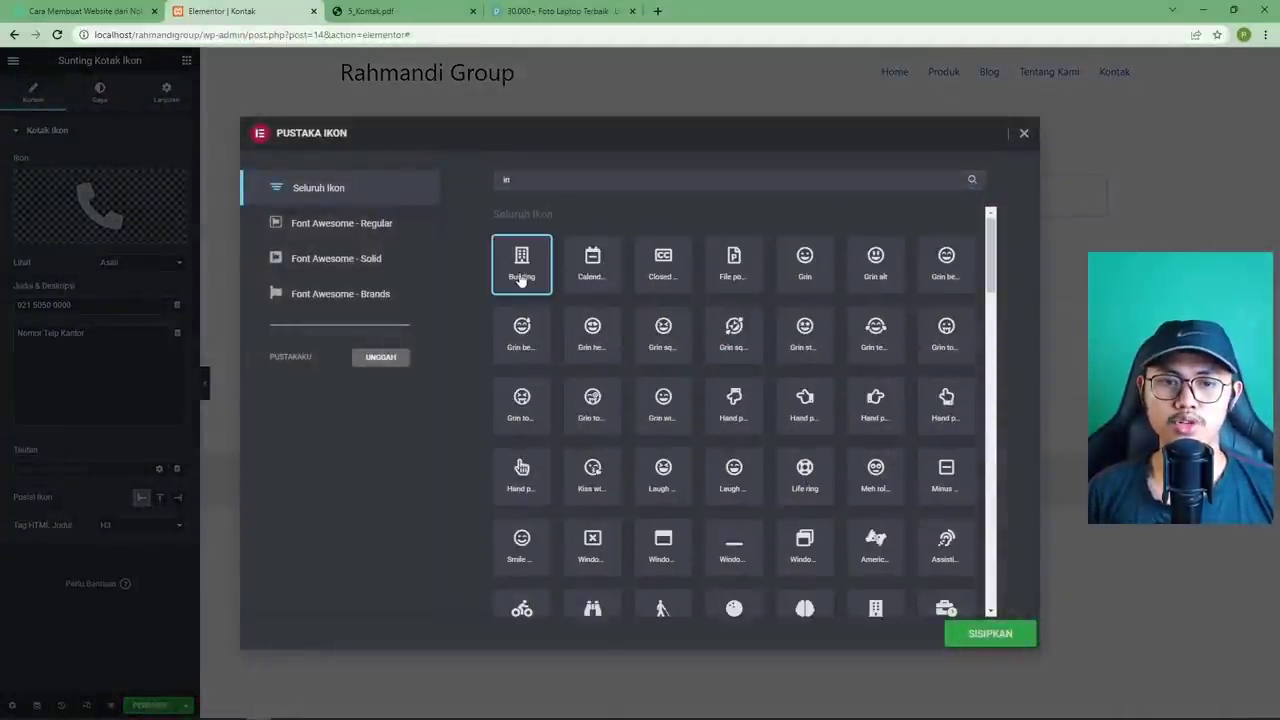
{"action": "left_click", "coordinate": [990, 633]}
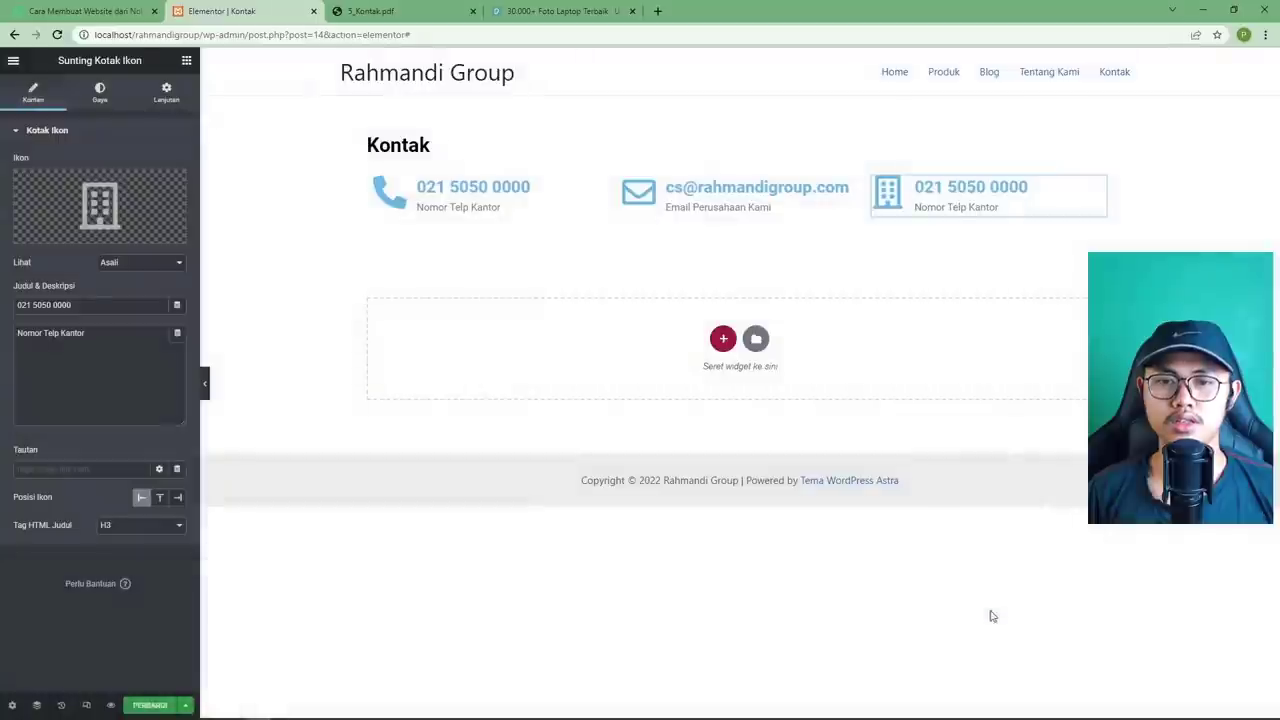
Title the third box with the office street address, caption it 'Alamat Gedung Kami', and save.
{"action": "left_click", "coordinate": [372, 11]}
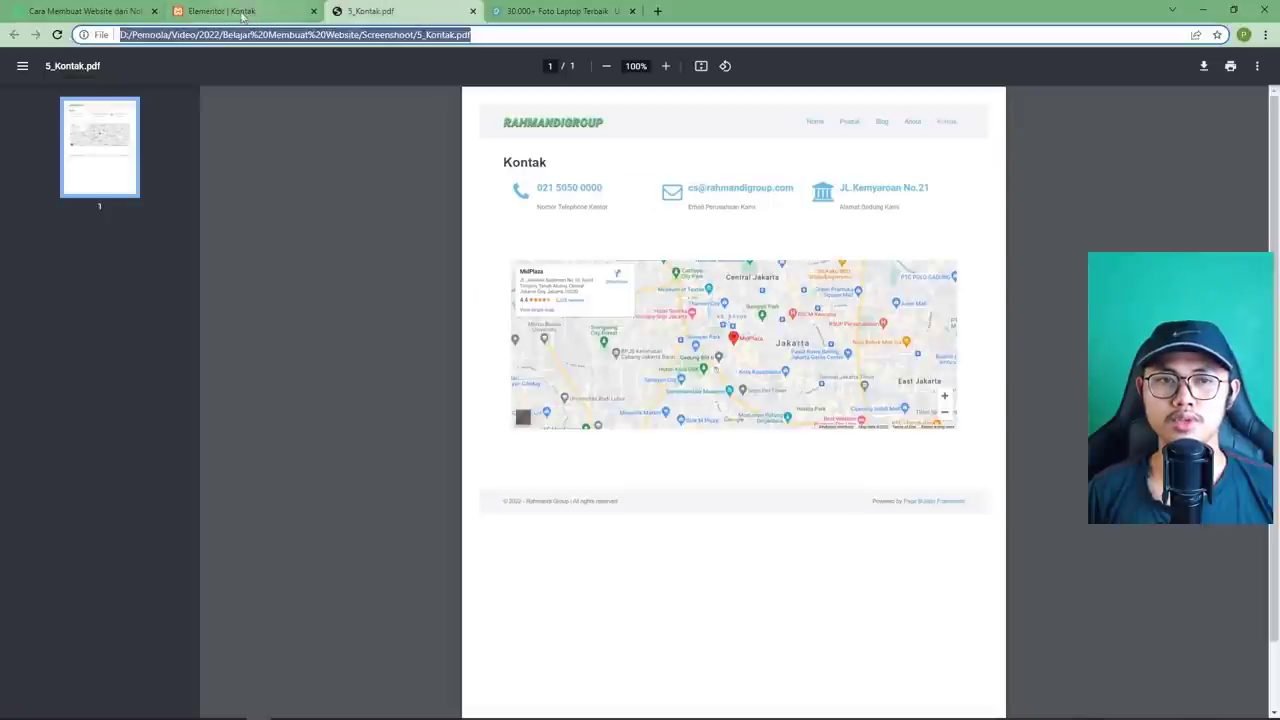
{"action": "left_click", "coordinate": [240, 11]}
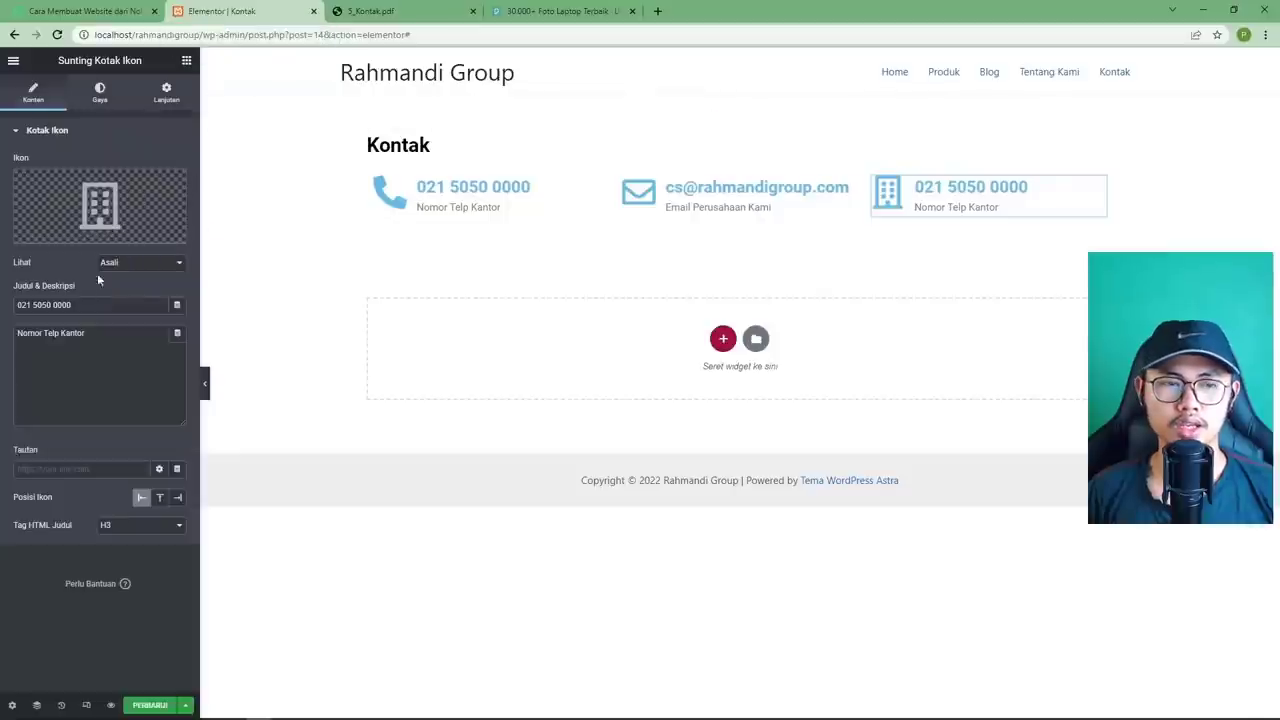
{"action": "key", "text": "ctrl+a"}
{"action": "type", "text": "J"}
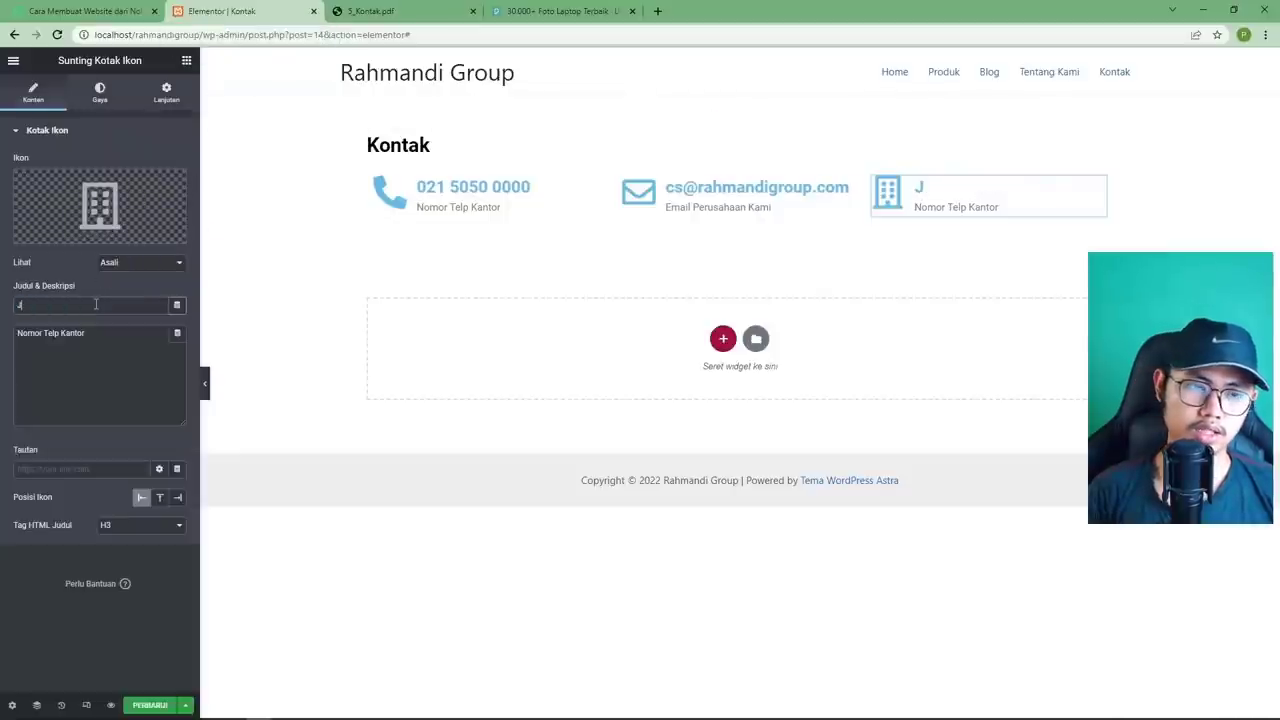
{"action": "type", "text": "l.Kemayoran"}
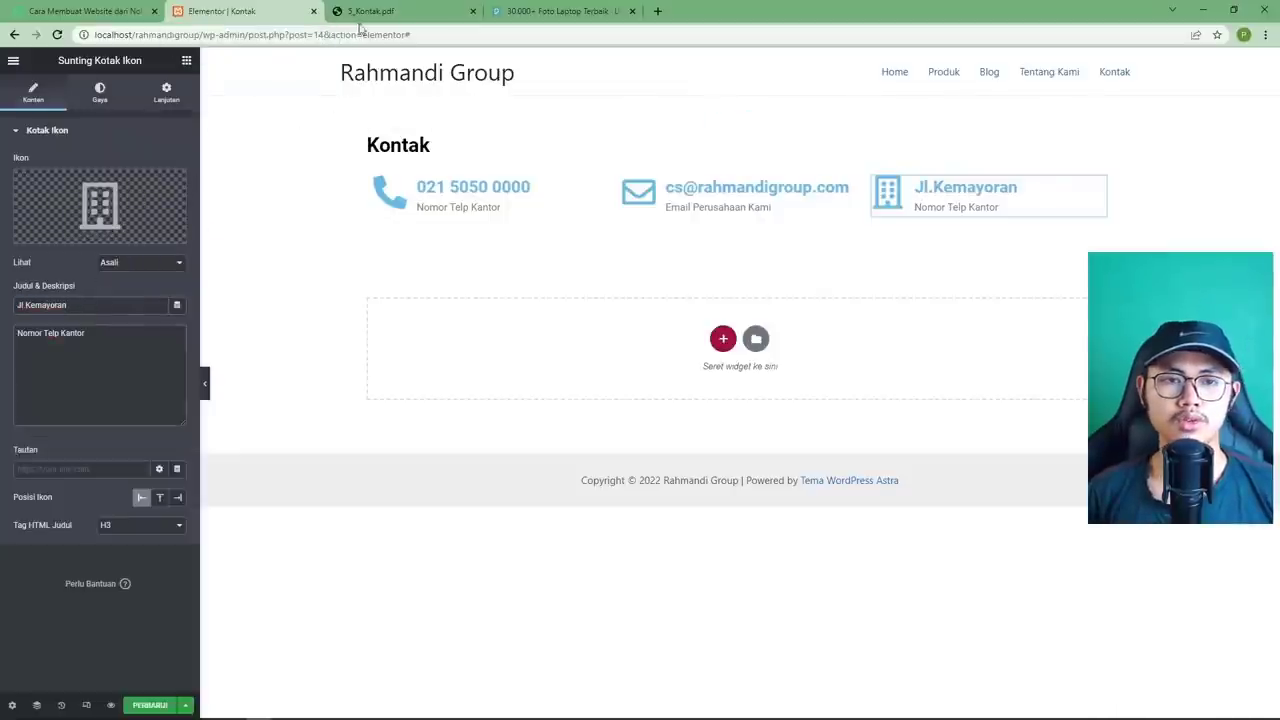
{"action": "left_click", "coordinate": [362, 14]}
{"action": "left_click", "coordinate": [232, 14]}
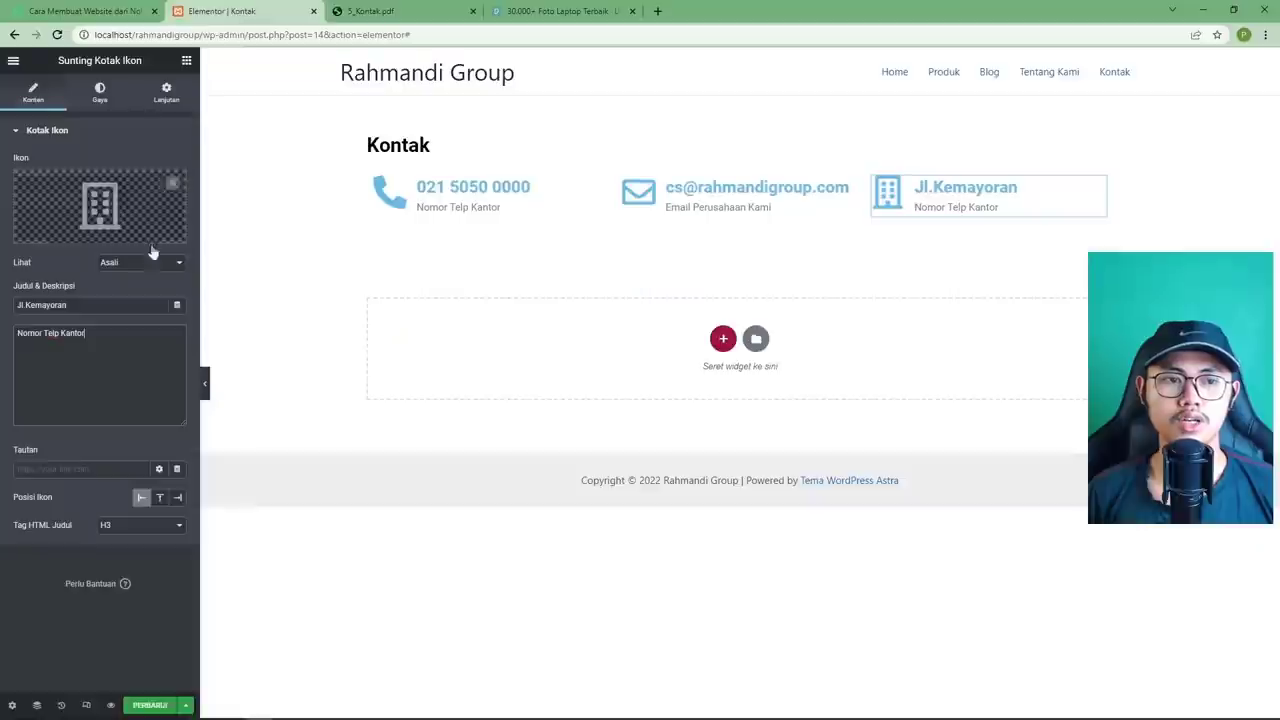
{"action": "left_click", "coordinate": [115, 418]}
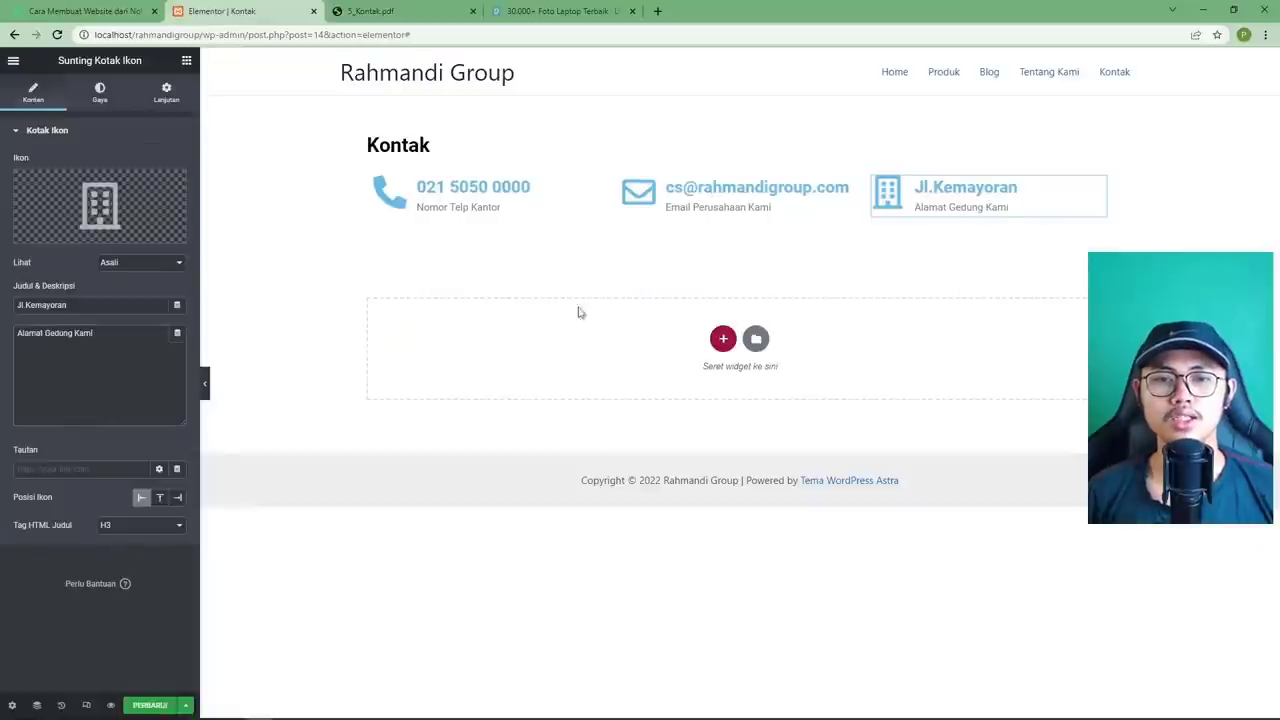
{"action": "left_click", "coordinate": [372, 12]}
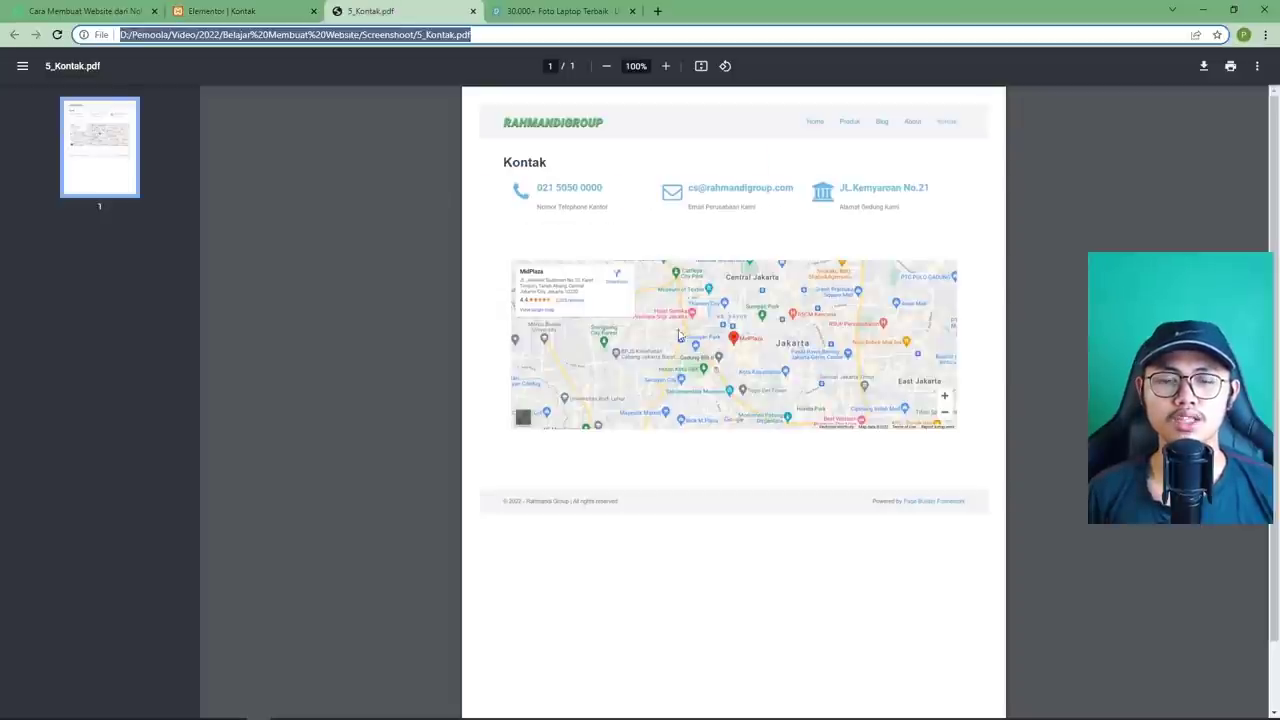
{"action": "left_click", "coordinate": [288, 14]}
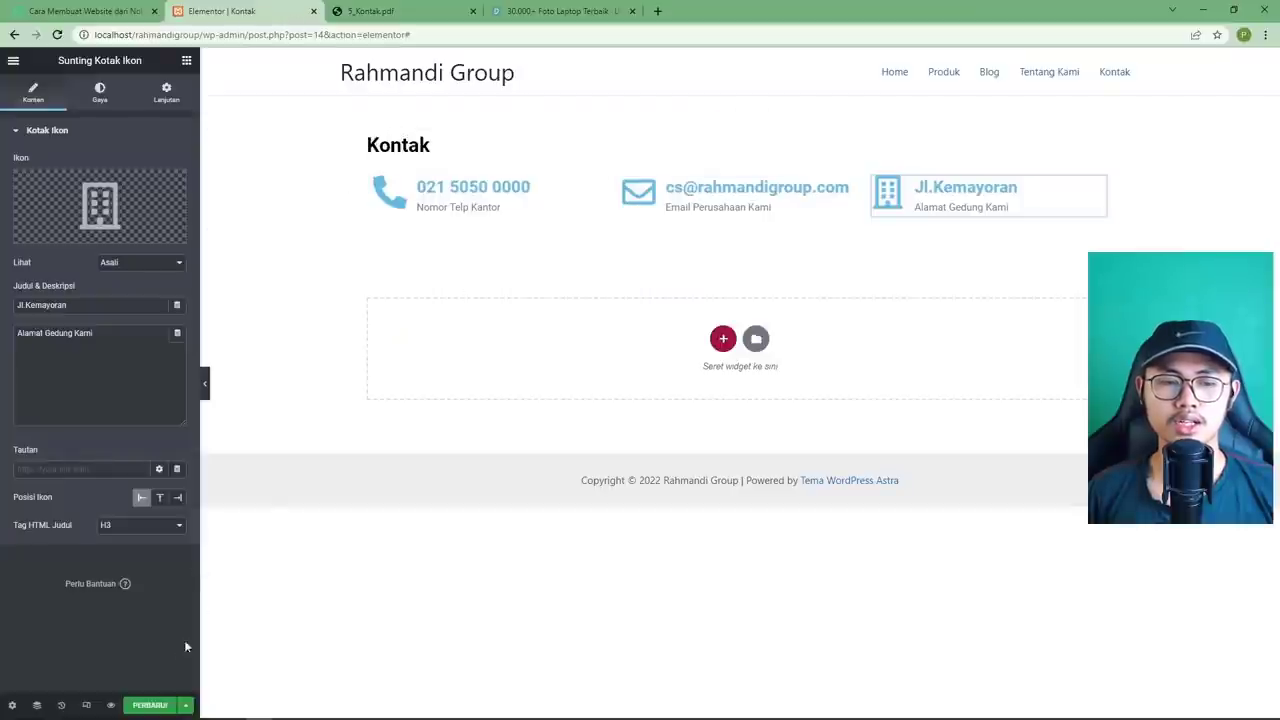
{"action": "left_click", "coordinate": [147, 706]}
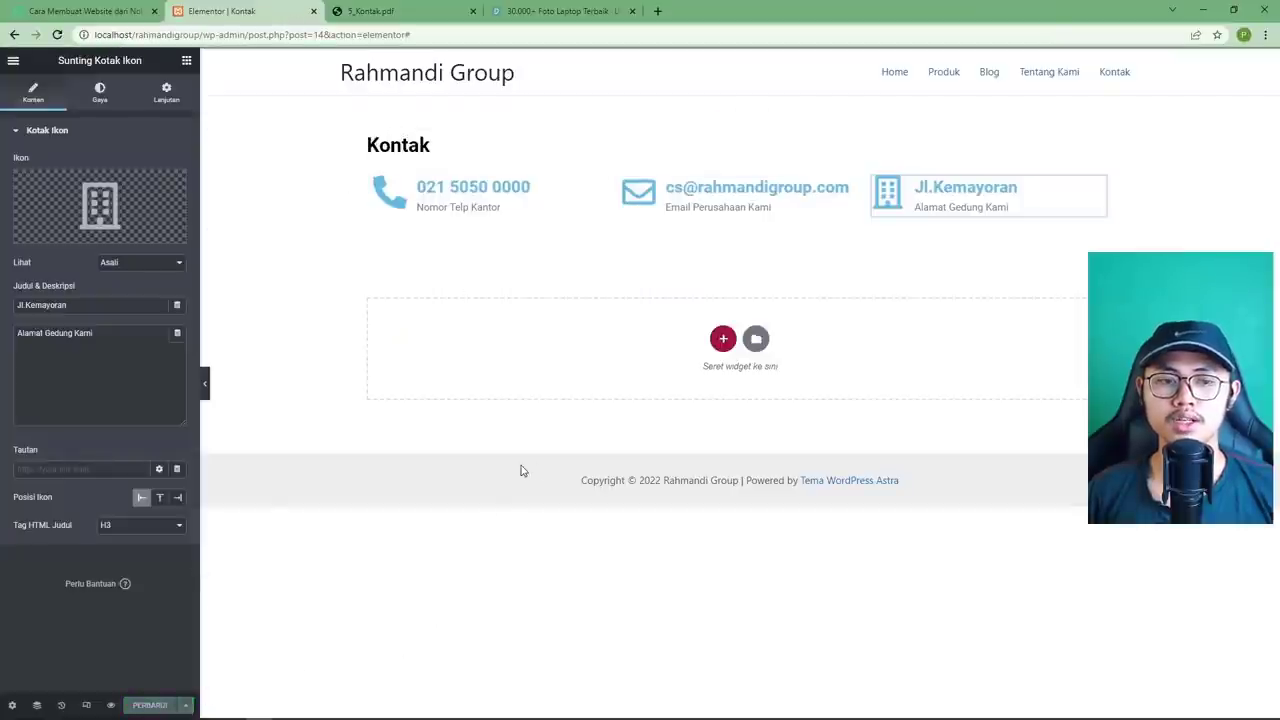
{"action": "left_click", "coordinate": [723, 340]}
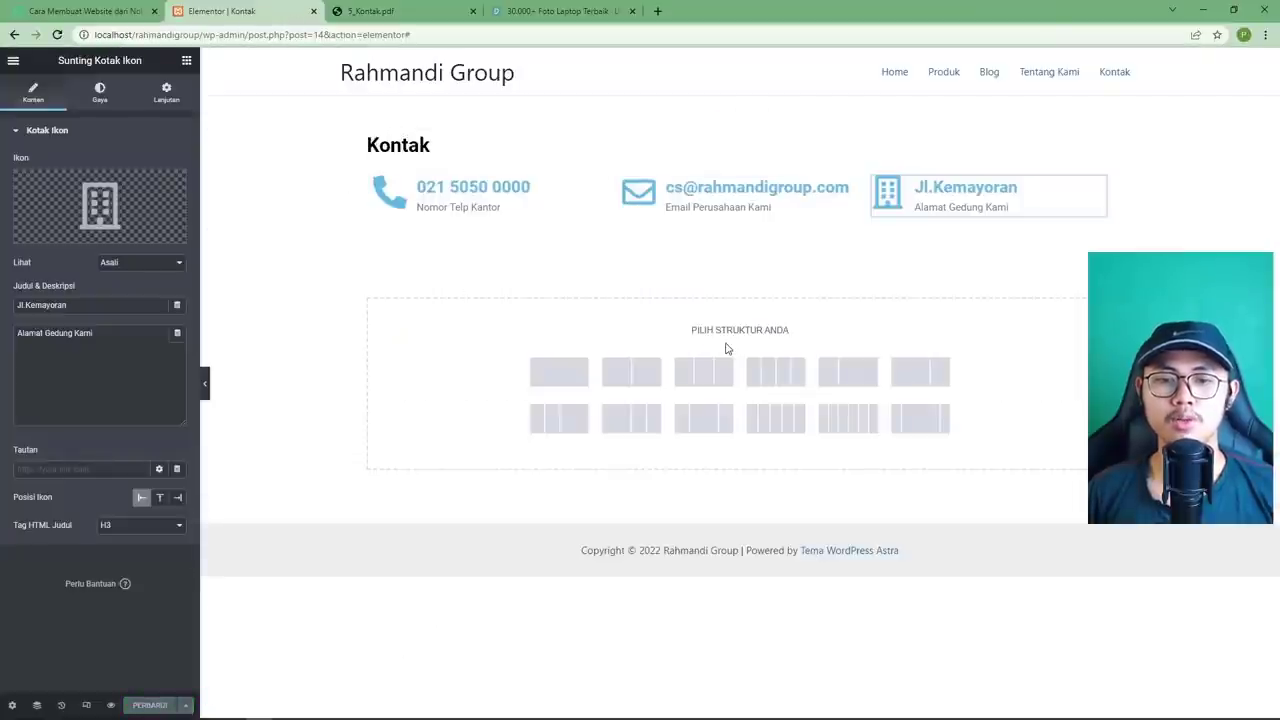
Add a single-column section with a Google Map of AIA Sudirman, zoomed in and made taller.
{"action": "left_click", "coordinate": [562, 372]}
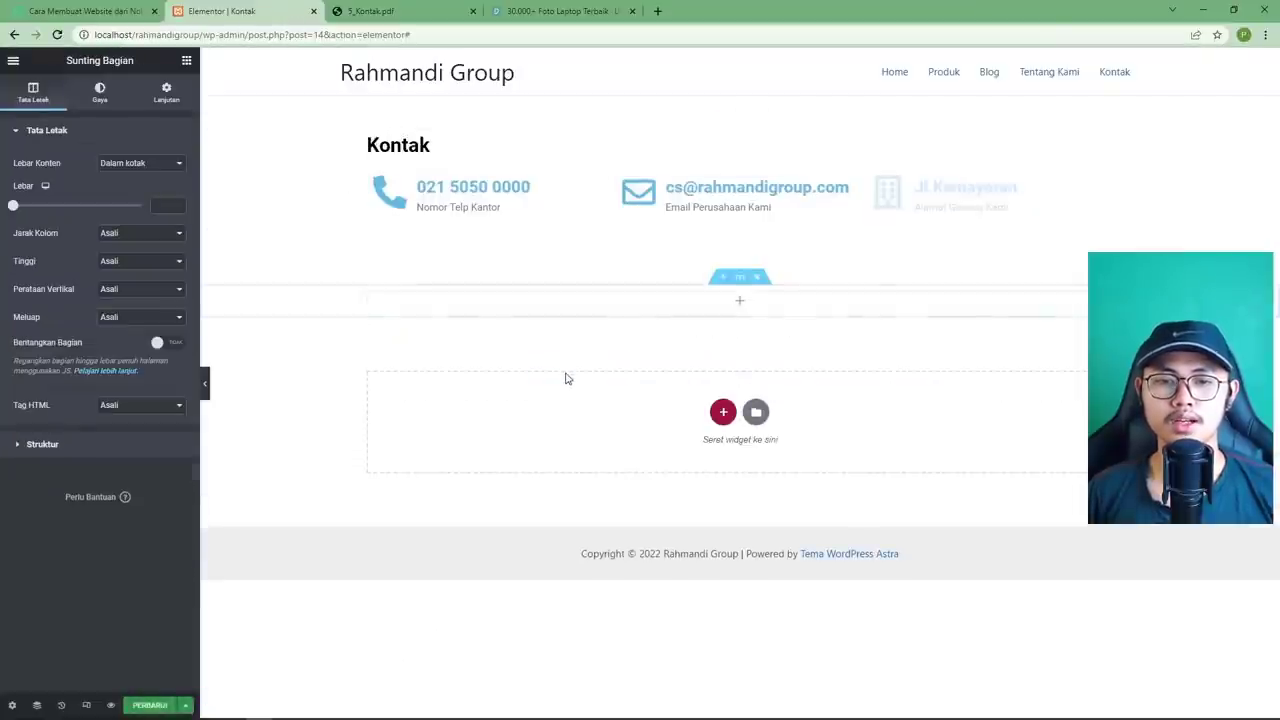
{"action": "left_click", "coordinate": [741, 304]}
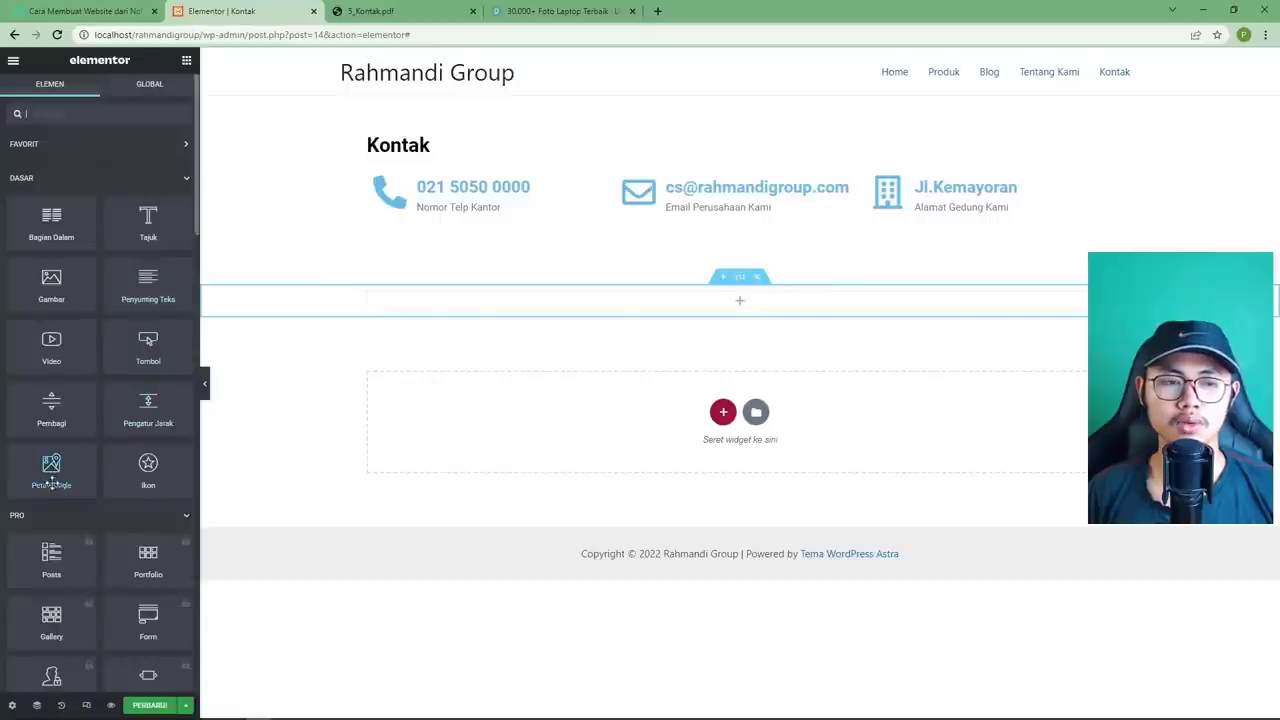
{"action": "left_click_drag", "start_coordinate": [51, 470], "coordinate": [708, 300]}
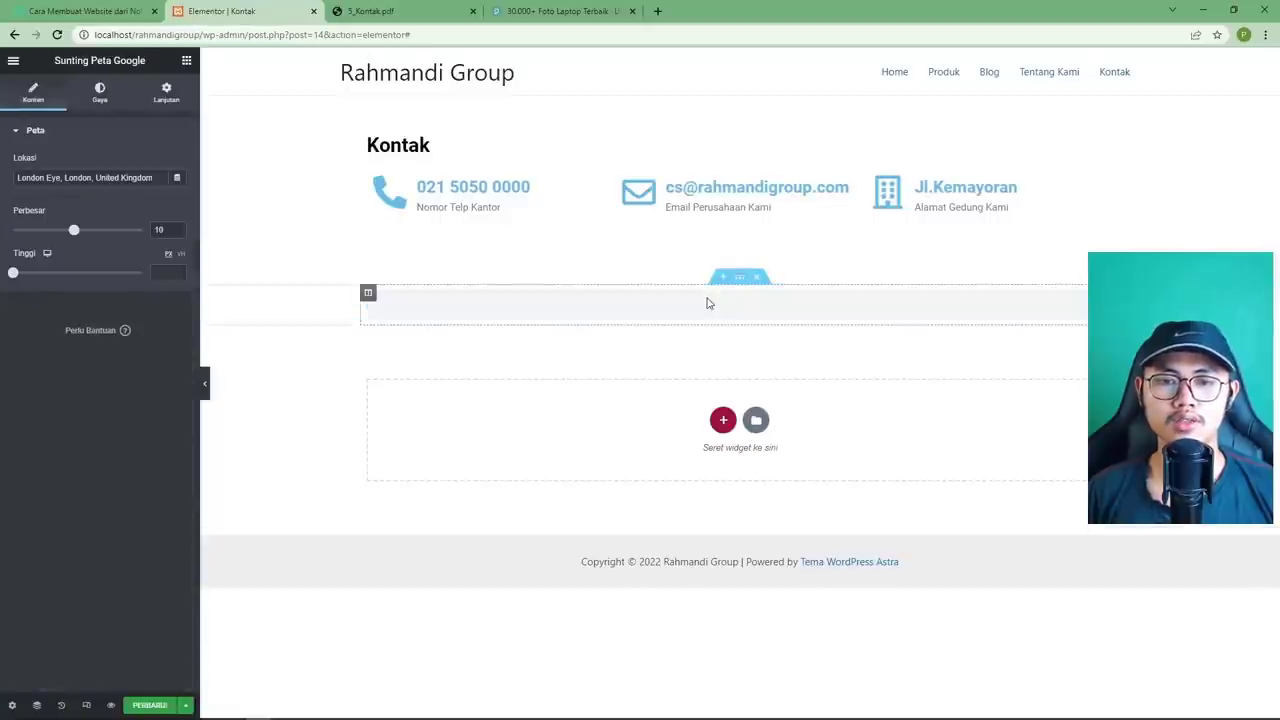
{"action": "triple_click", "coordinate": [148, 177]}
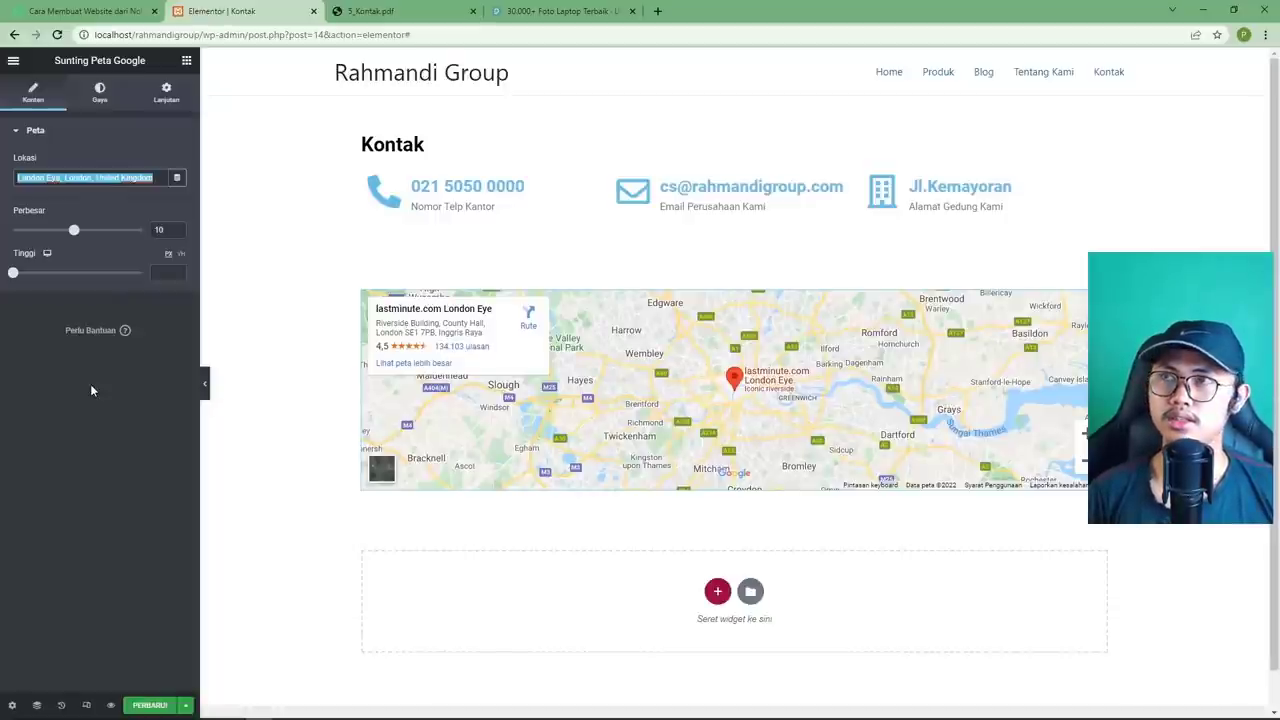
{"action": "type", "text": "AIA"}
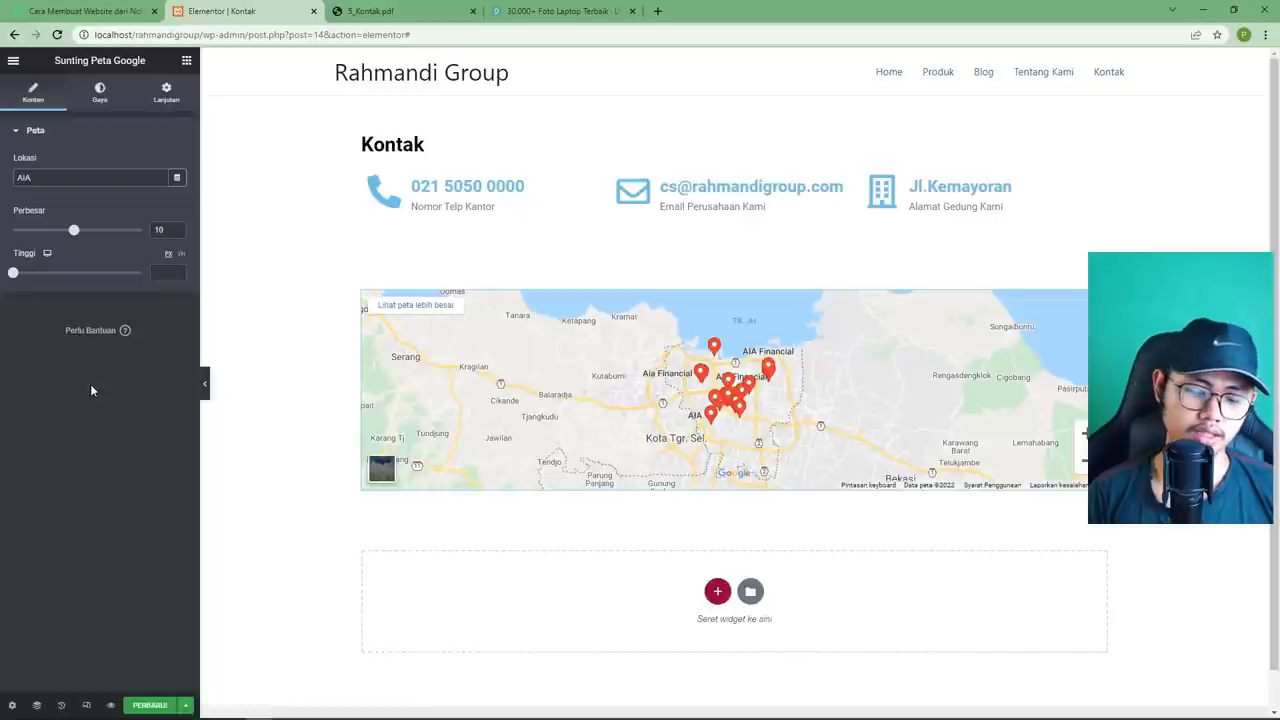
{"action": "type", "text": "Sudirman"}
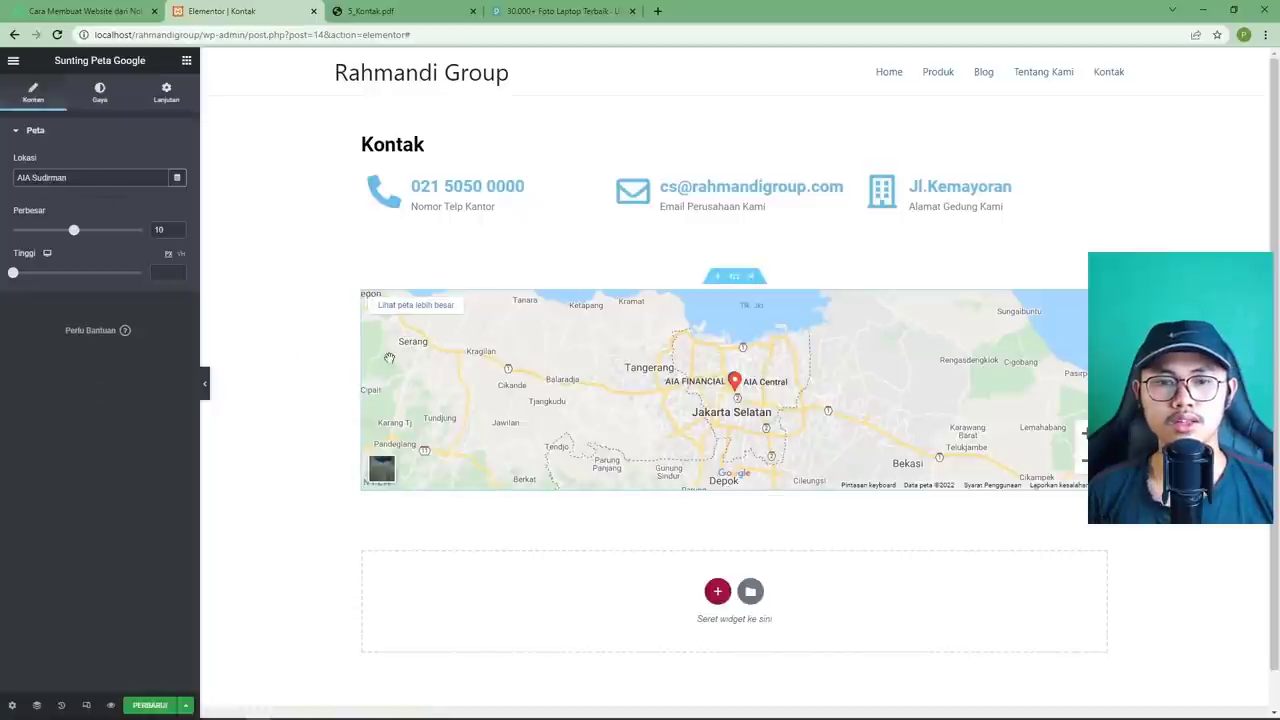
{"action": "left_click_drag", "start_coordinate": [77, 234], "coordinate": [103, 234]}
{"action": "left_click_drag", "start_coordinate": [21, 279], "coordinate": [52, 278]}
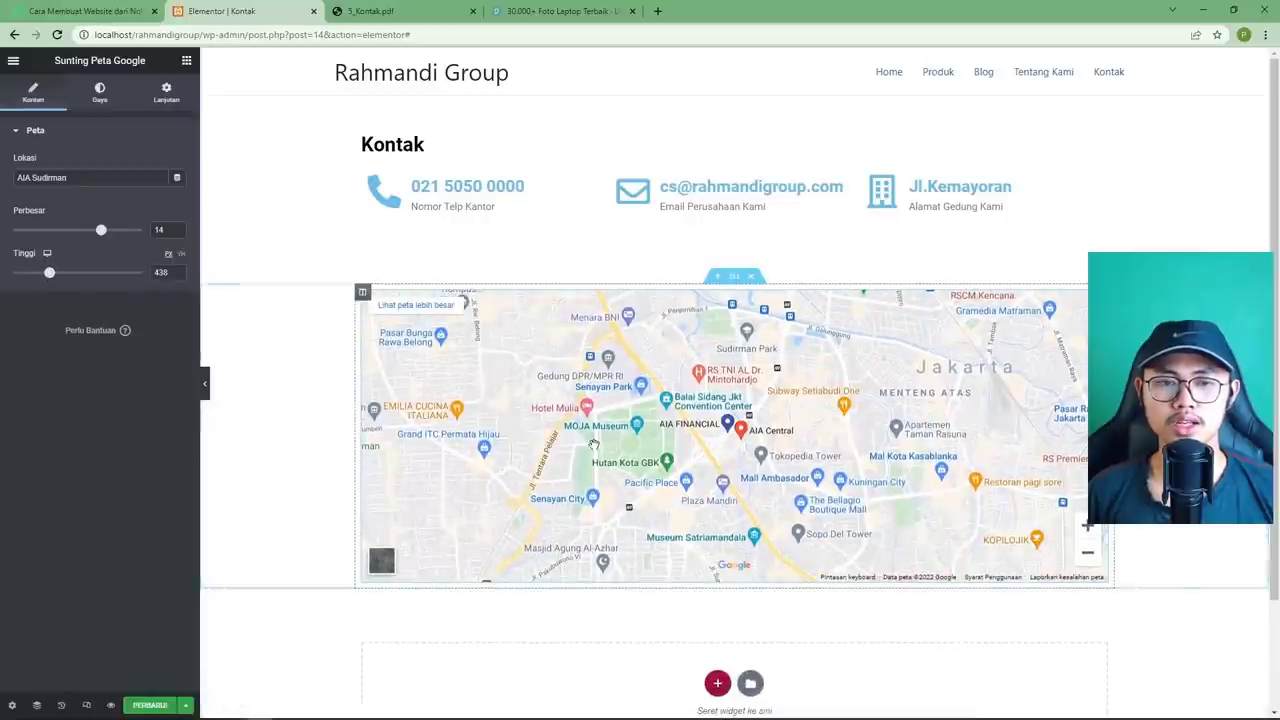
Give the map section a bottom margin of 5, save, and preview the page.
{"action": "left_click", "coordinate": [150, 705]}
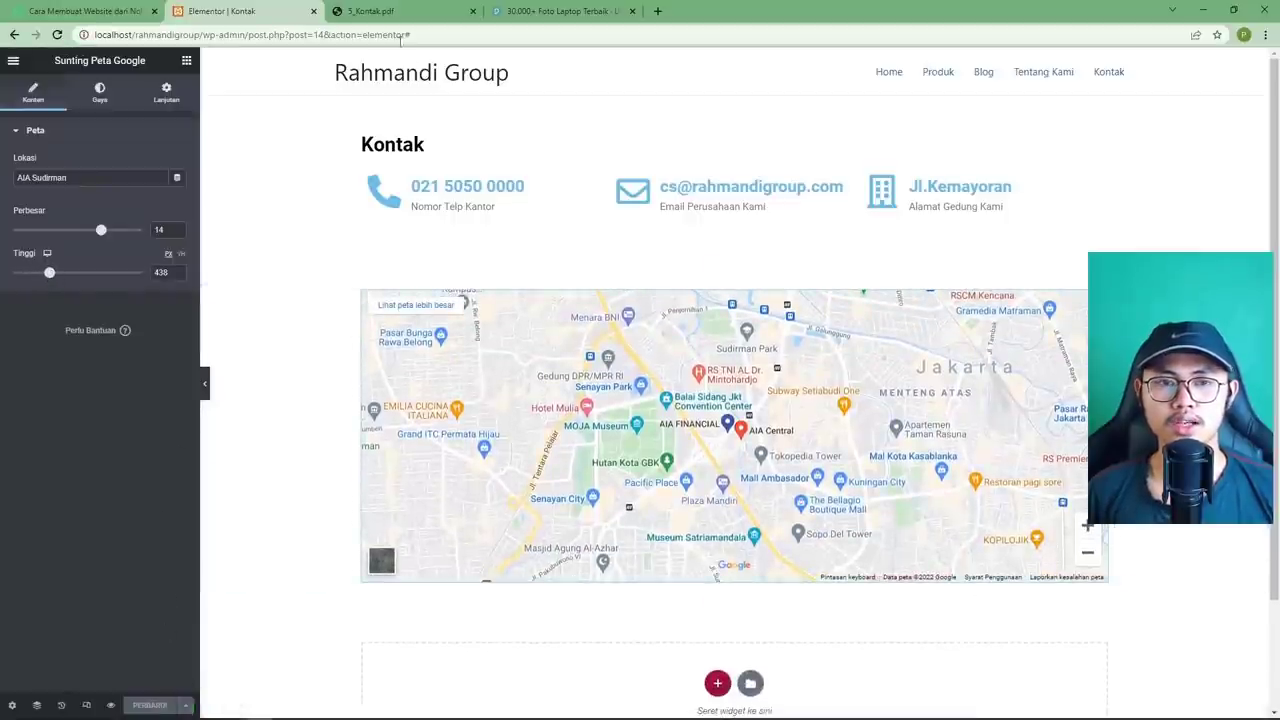
{"action": "left_click", "coordinate": [378, 12]}
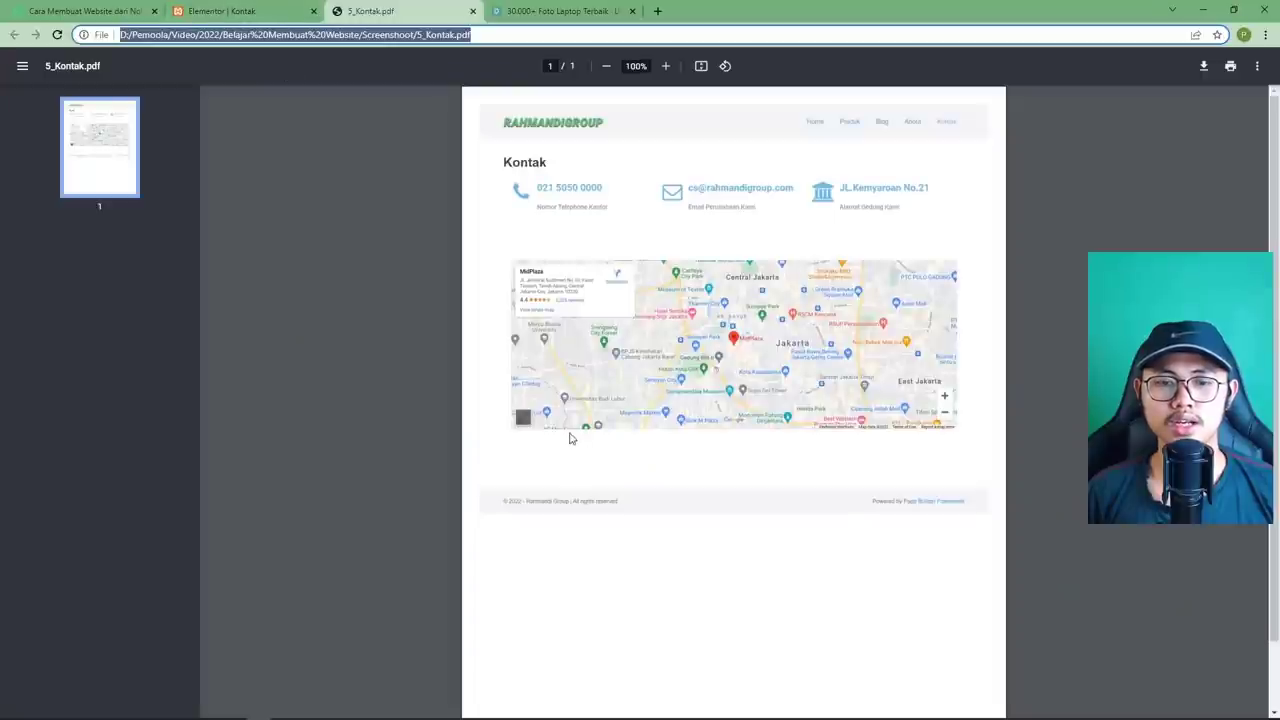
{"action": "left_click", "coordinate": [268, 12]}
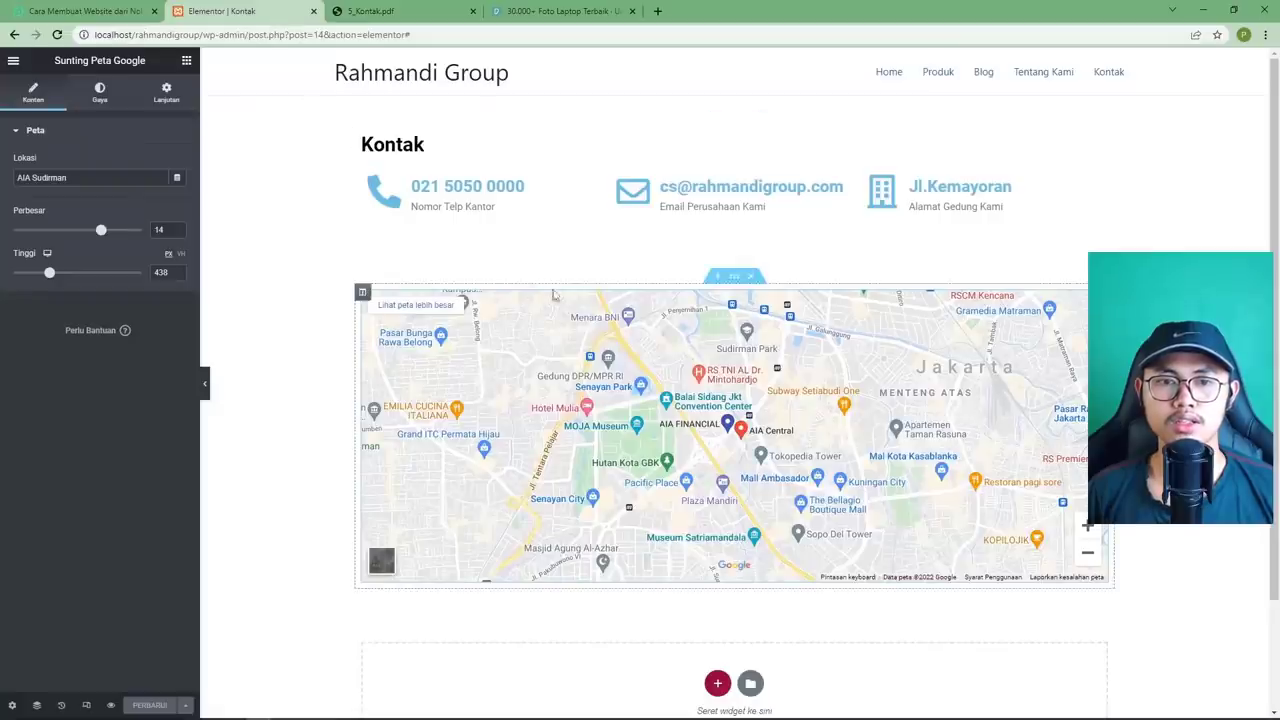
{"action": "left_click", "coordinate": [736, 279]}
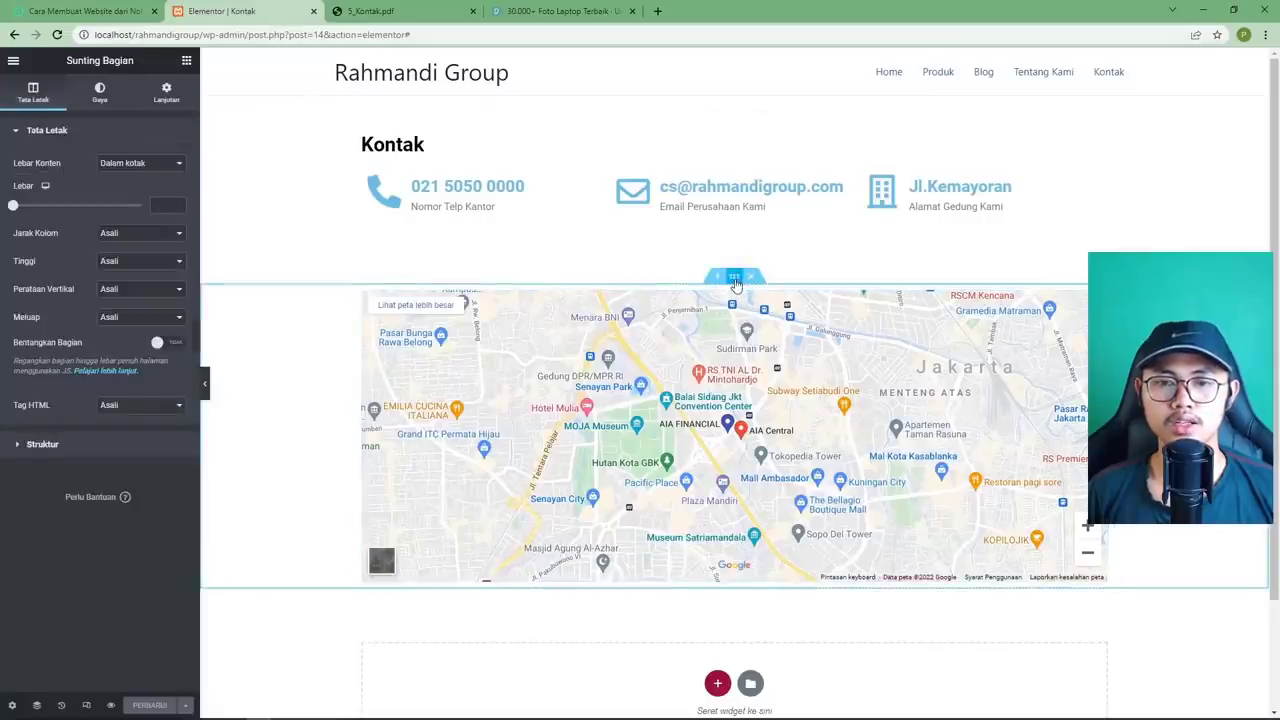
{"action": "left_click", "coordinate": [166, 92]}
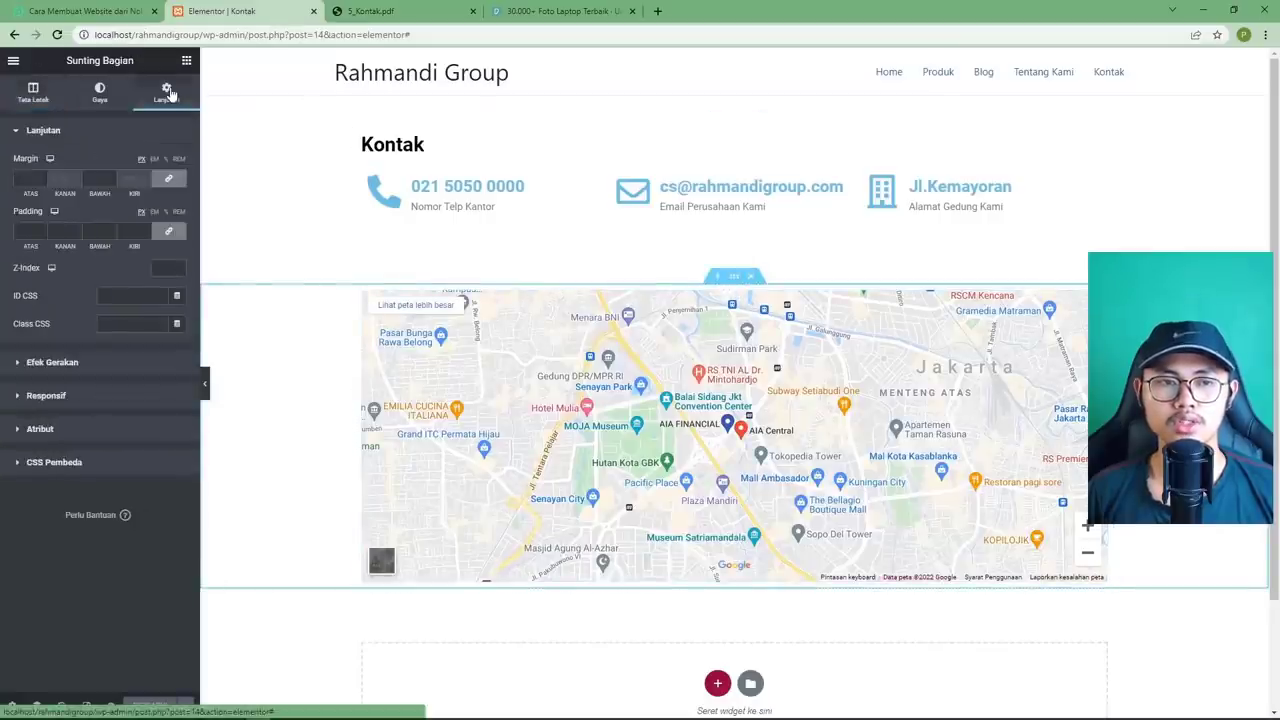
{"action": "left_click", "coordinate": [167, 160]}
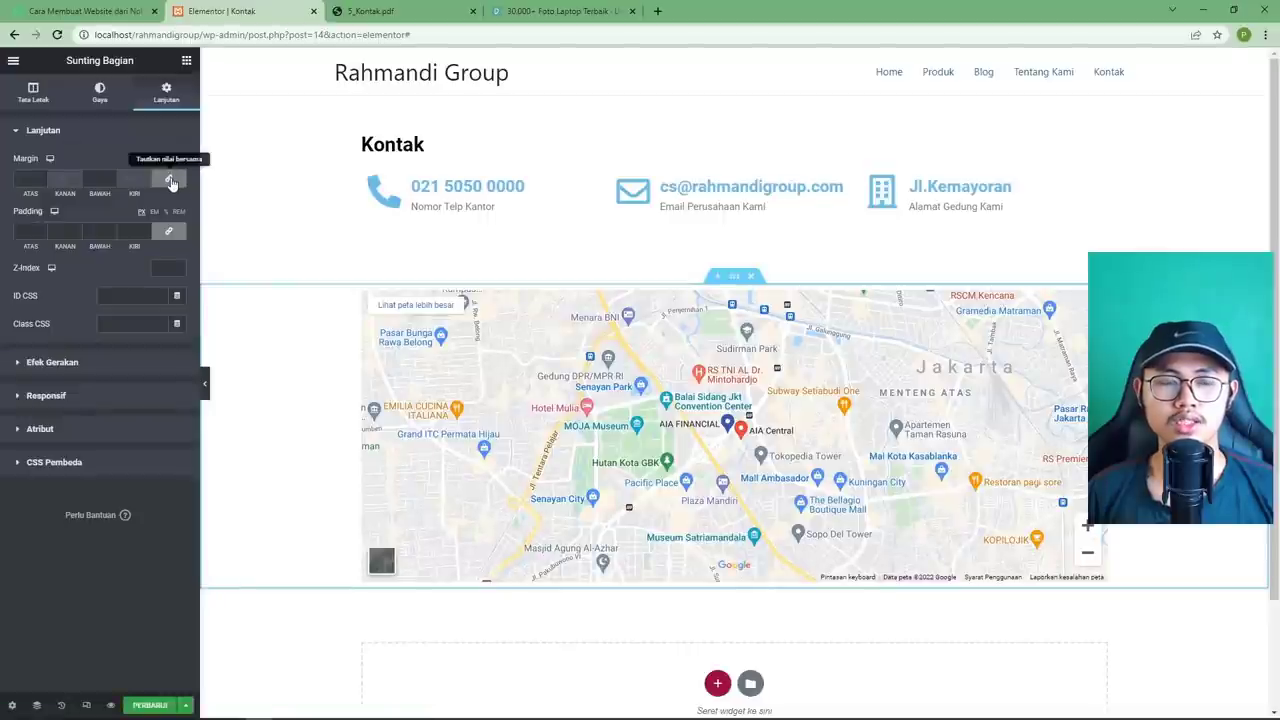
{"action": "left_click", "coordinate": [170, 181]}
{"action": "left_click", "coordinate": [98, 178]}
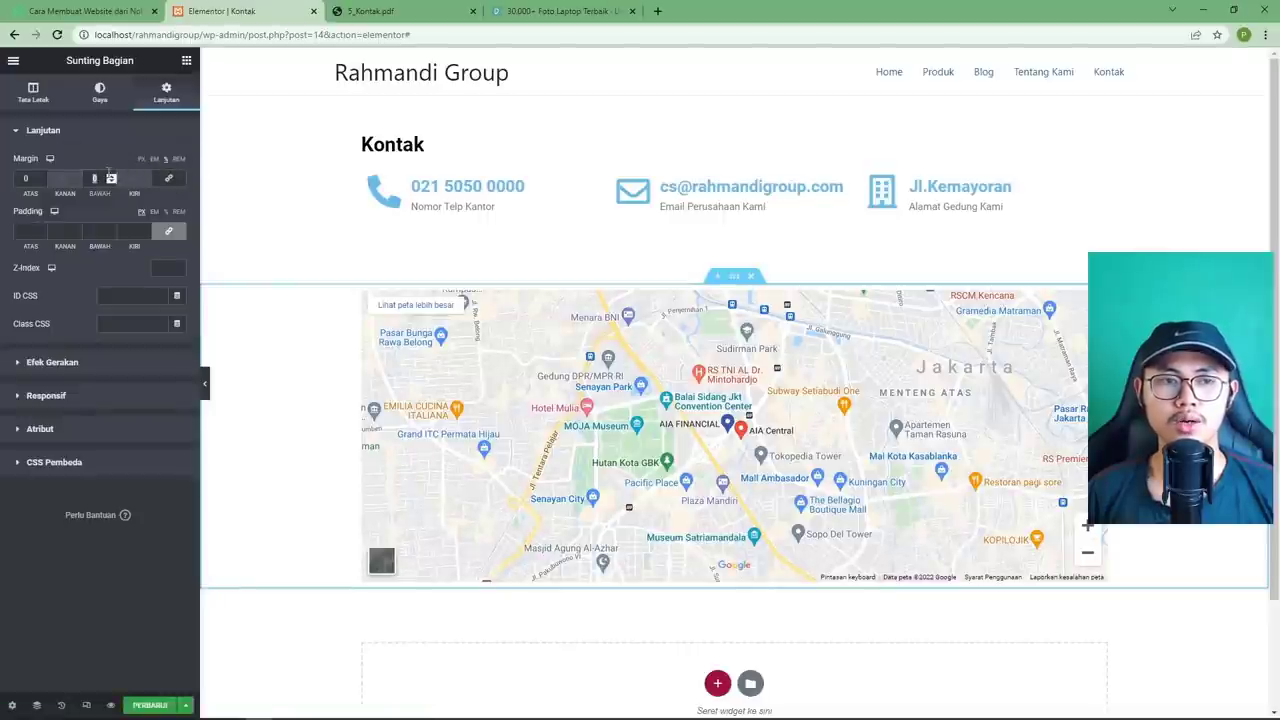
{"action": "type", "text": "5"}
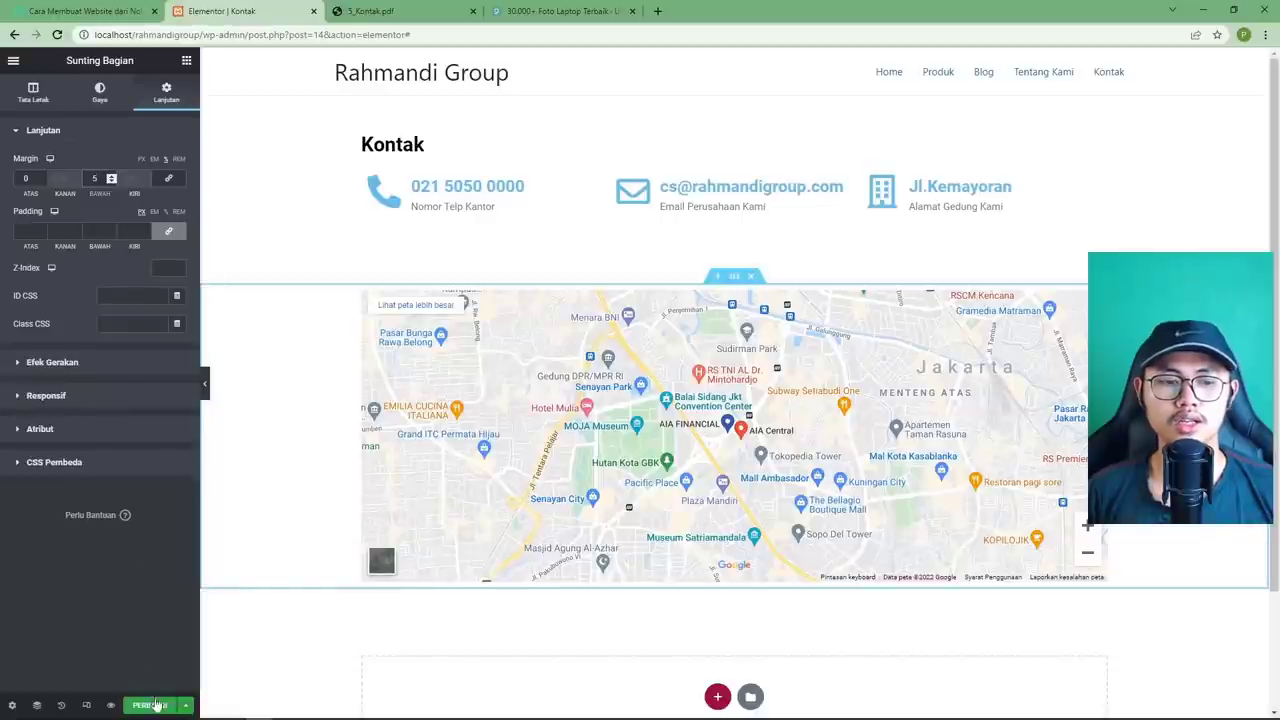
{"action": "left_click", "coordinate": [150, 706]}
{"action": "left_click", "coordinate": [110, 706]}
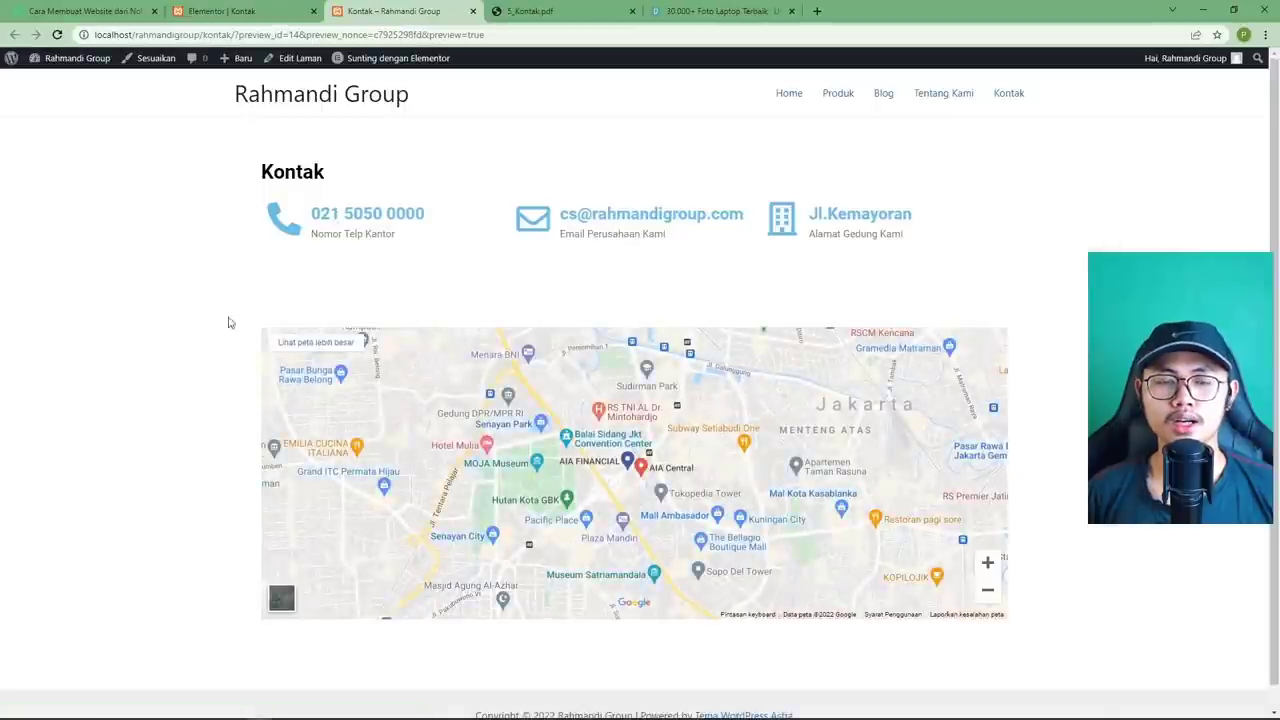
Compare the live Kontak page with 5_Kontak.pdf, then go to the Pemoola tutorial tab.
{"action": "left_click", "coordinate": [530, 11]}
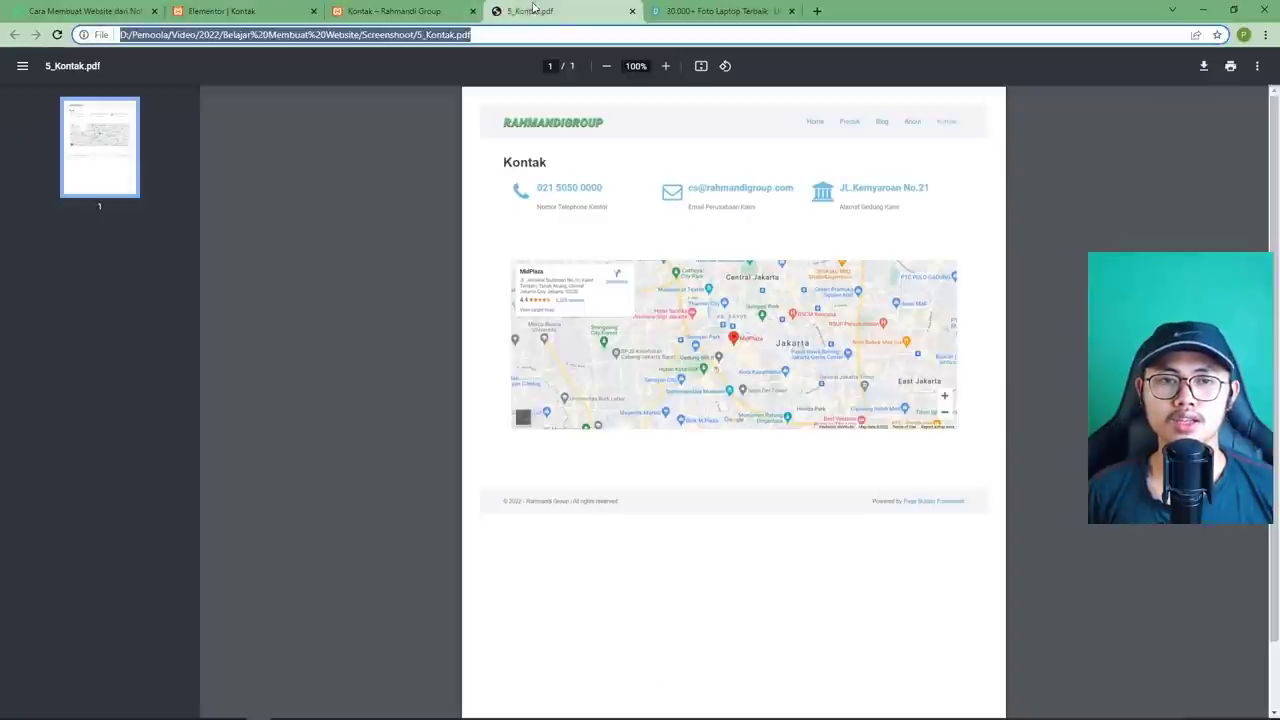
{"action": "left_click", "coordinate": [417, 12]}
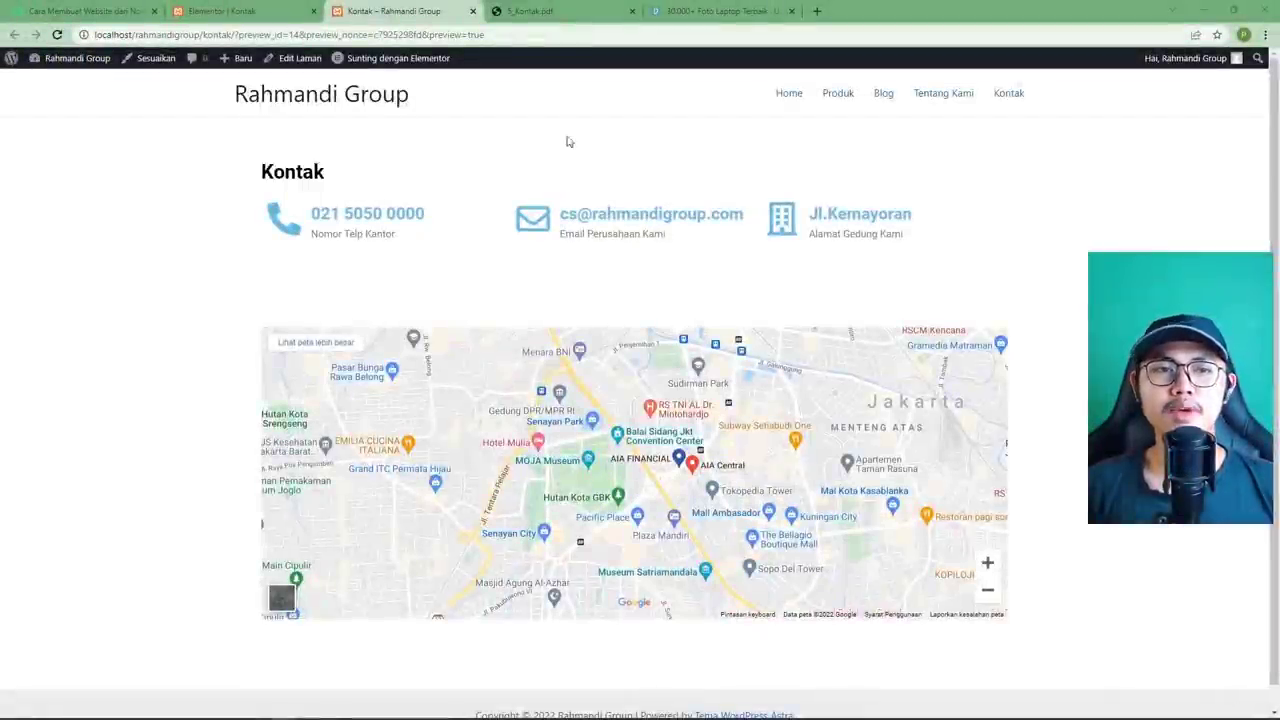
{"action": "left_click_drag", "start_coordinate": [412, 100], "coordinate": [234, 100]}
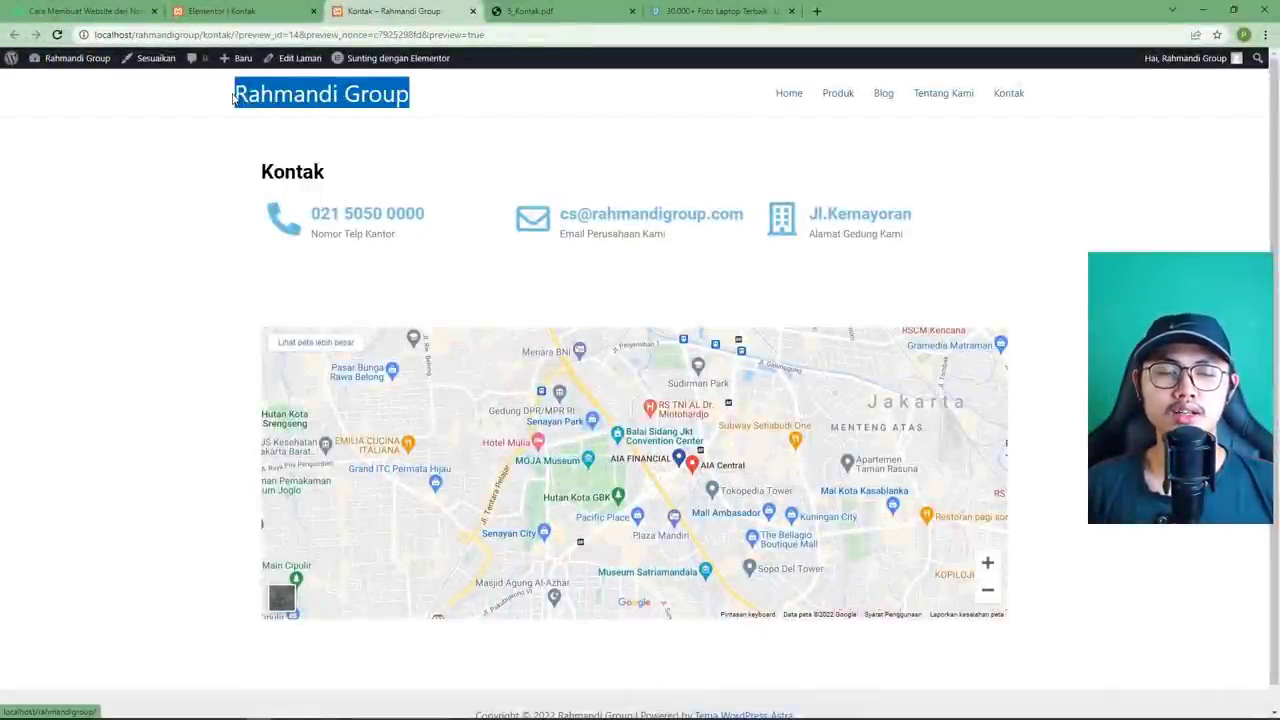
{"action": "left_click", "coordinate": [487, 112]}
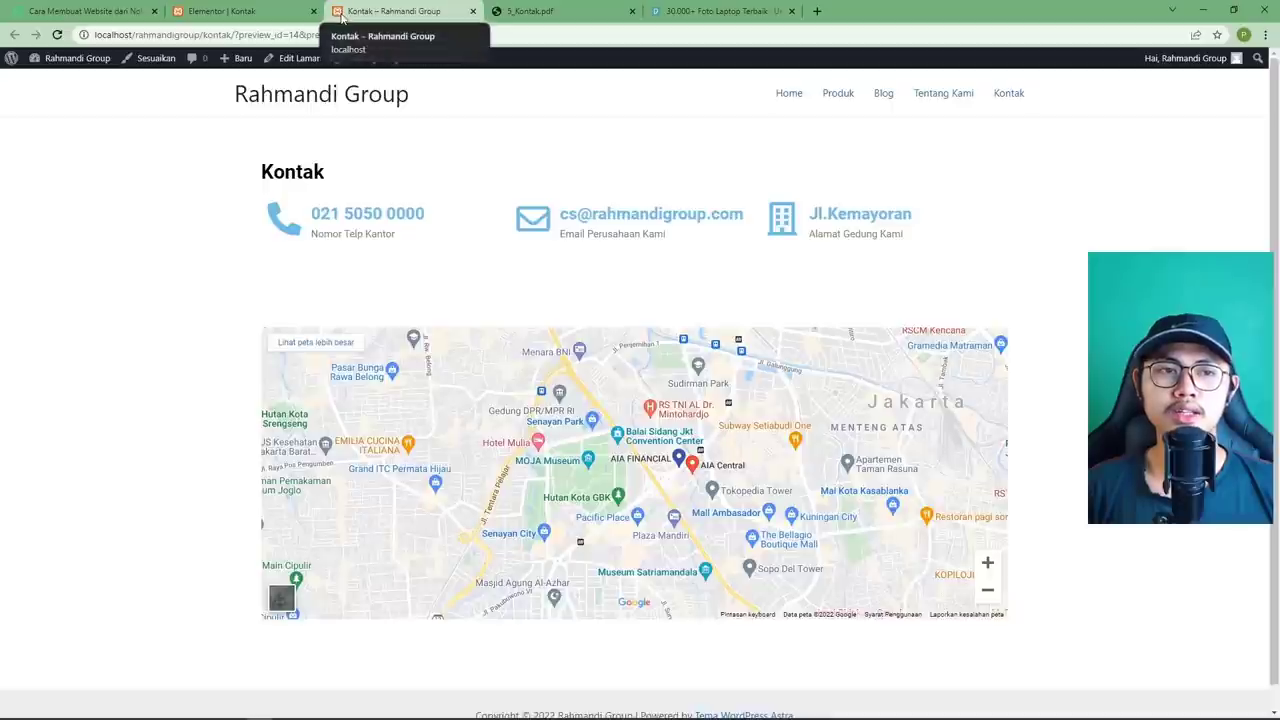
{"action": "left_click", "coordinate": [88, 20]}
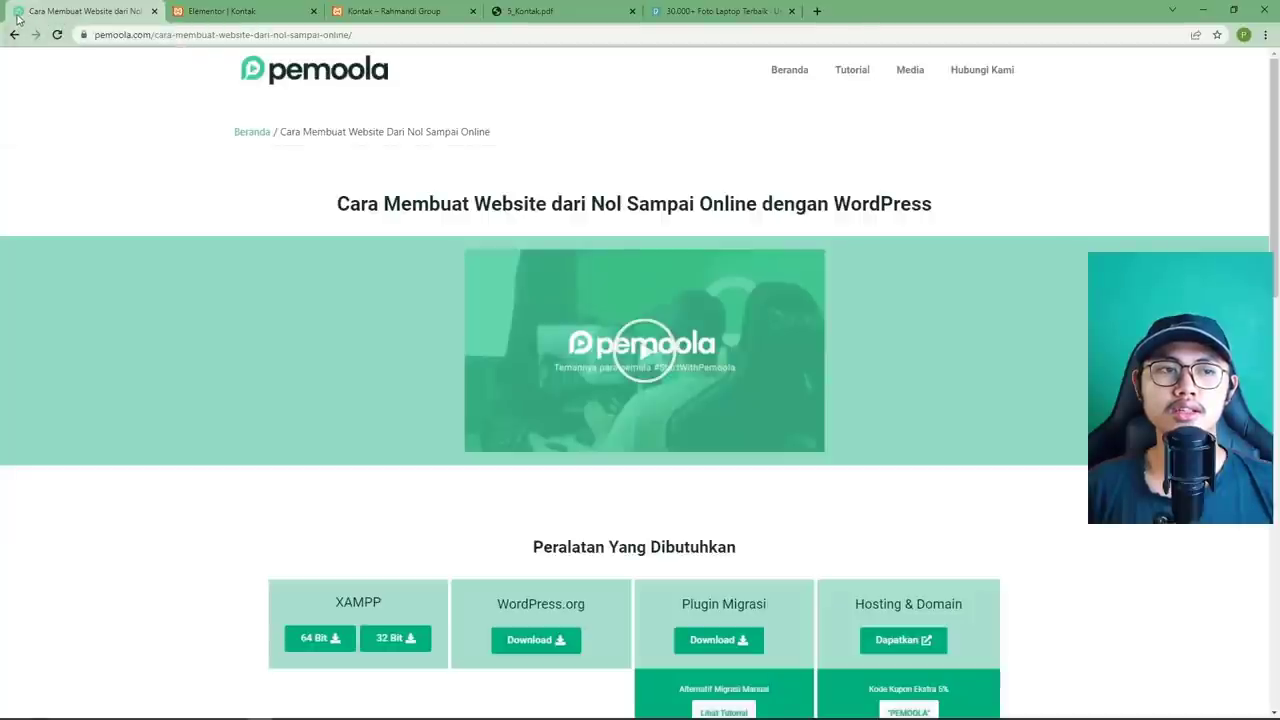
Switch back to the 'Kontak – Rahmandi Group' preview tab.
{"action": "left_click", "coordinate": [393, 12]}
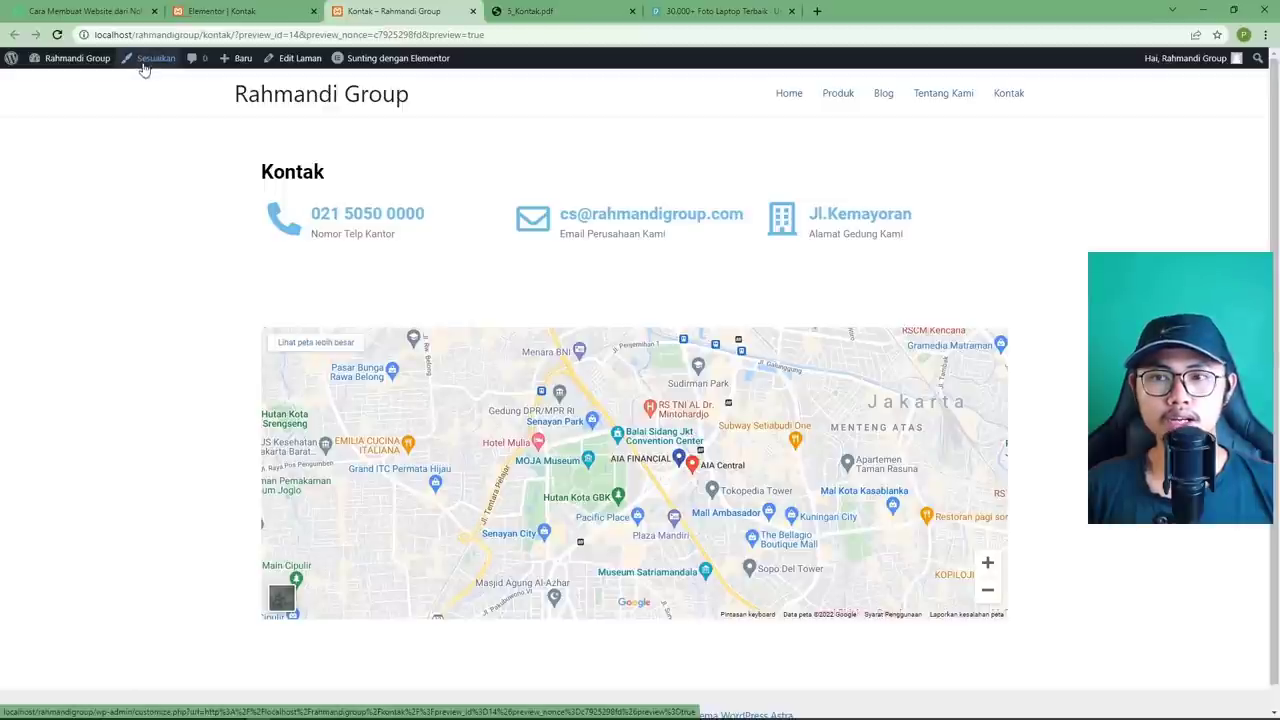
Log in to the Rahmandi Group dashboard with the saved credentials, then open Tampilan > Sesuaikan.
{"action": "mouse_move", "coordinate": [67, 63]}
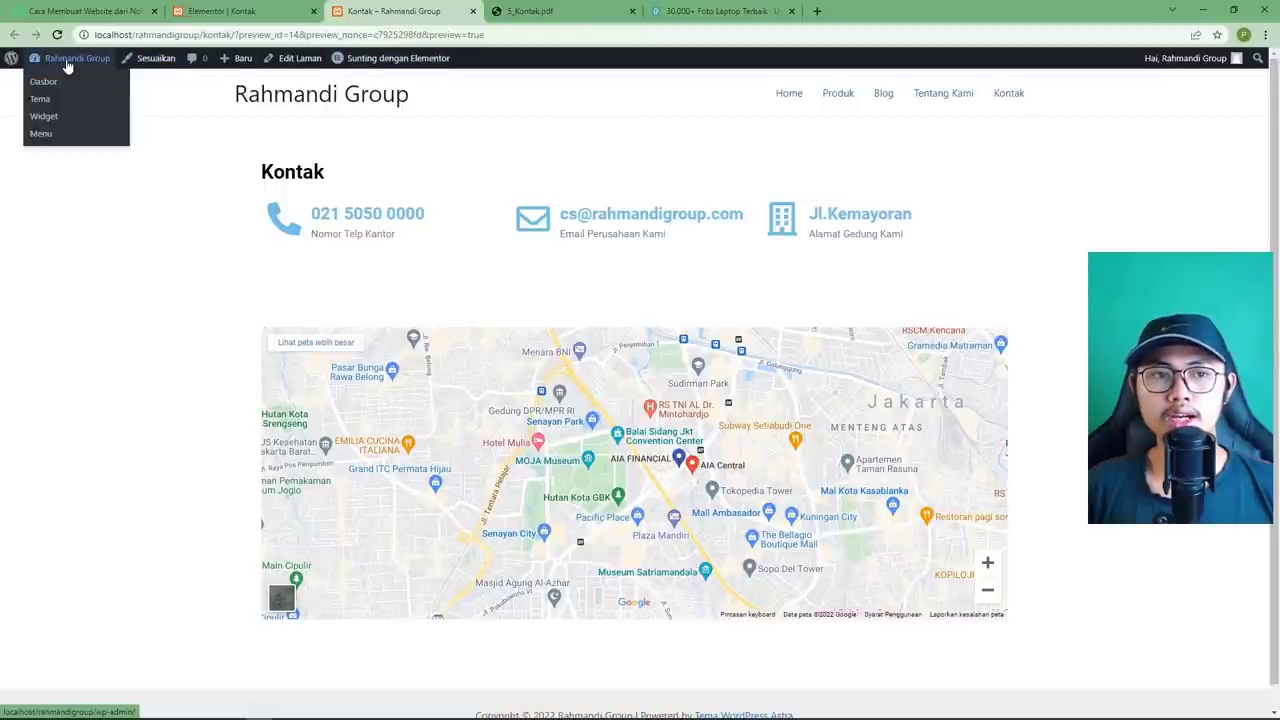
{"action": "left_click", "coordinate": [52, 85]}
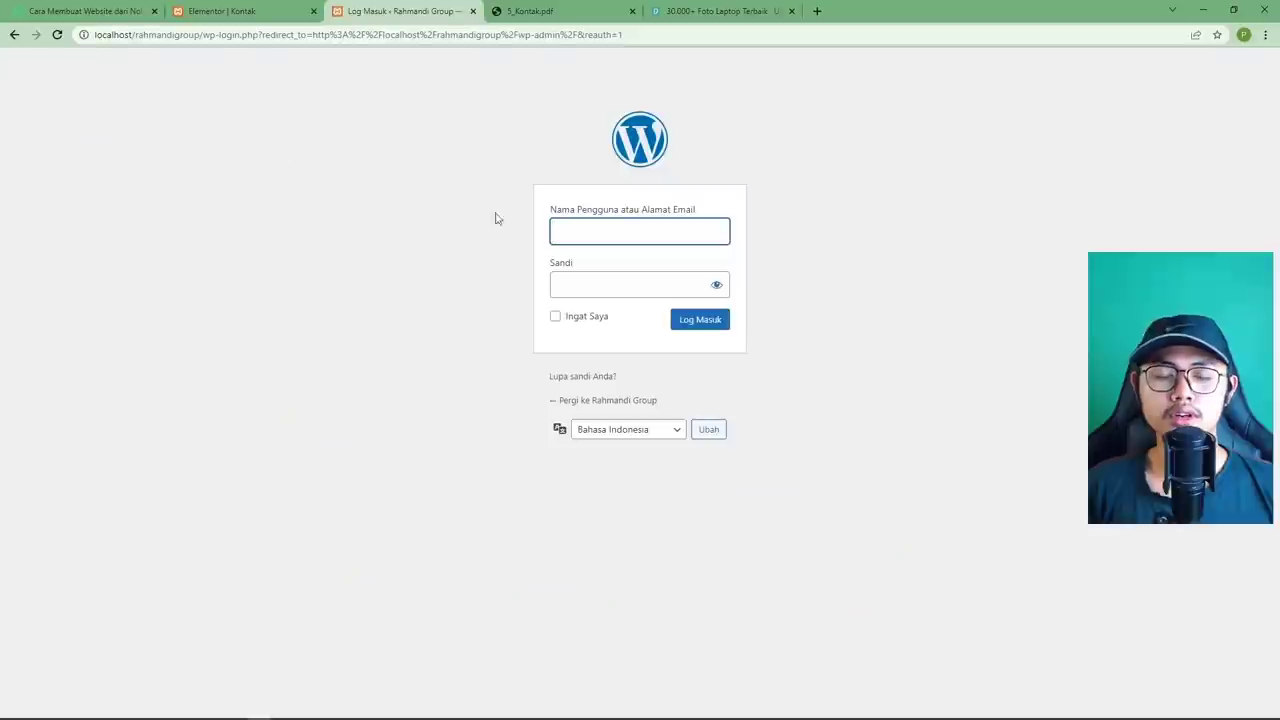
{"action": "left_click", "coordinate": [608, 224]}
{"action": "left_click", "coordinate": [608, 256]}
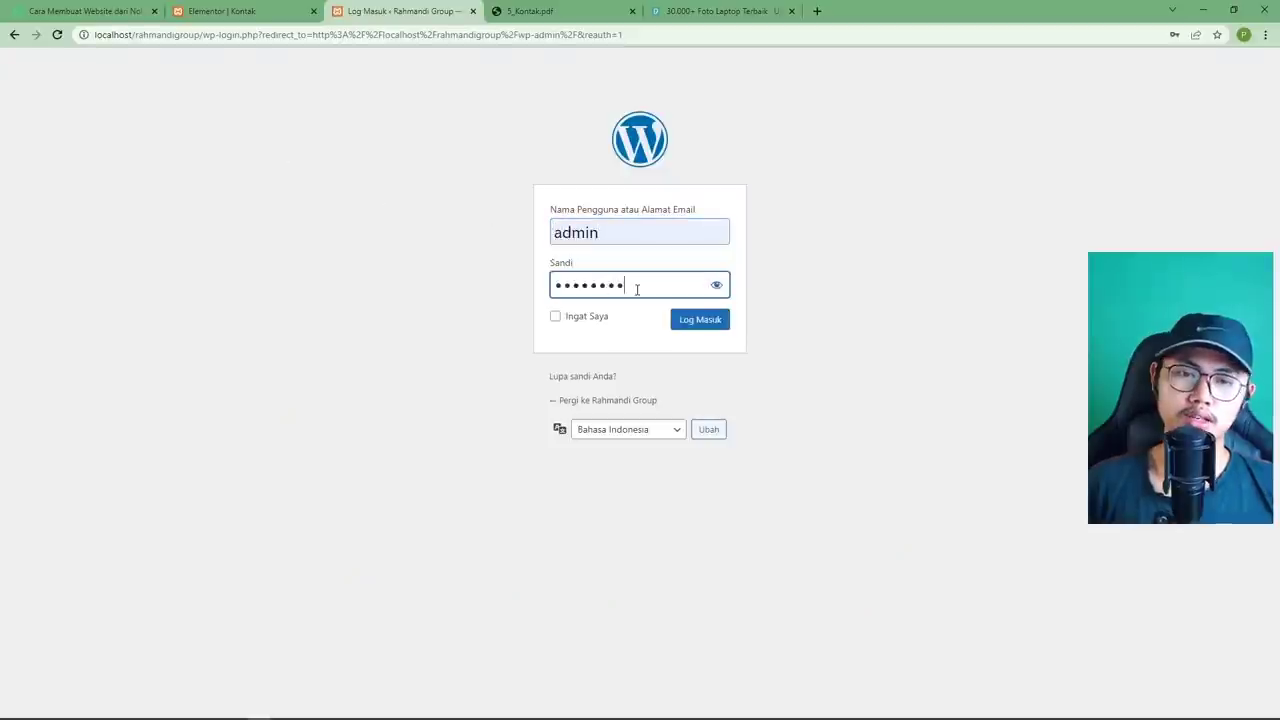
{"action": "left_click", "coordinate": [700, 320]}
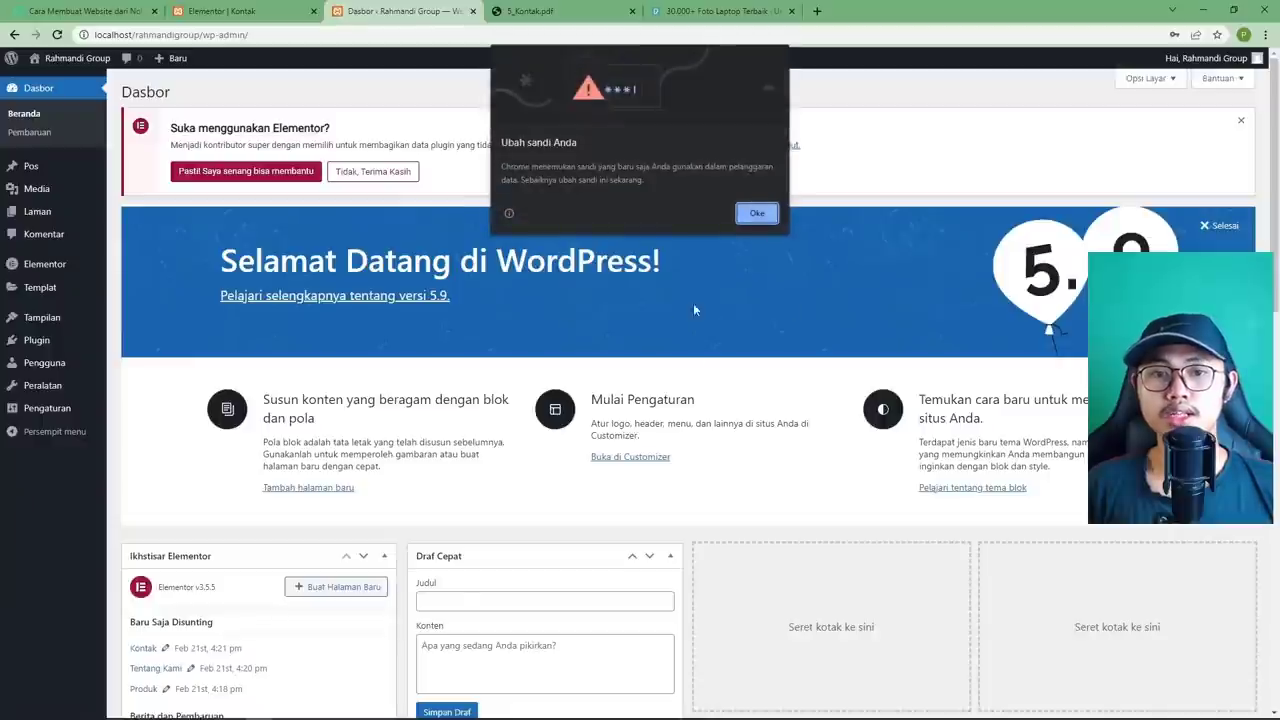
{"action": "left_click", "coordinate": [757, 214]}
{"action": "left_click", "coordinate": [1184, 232]}
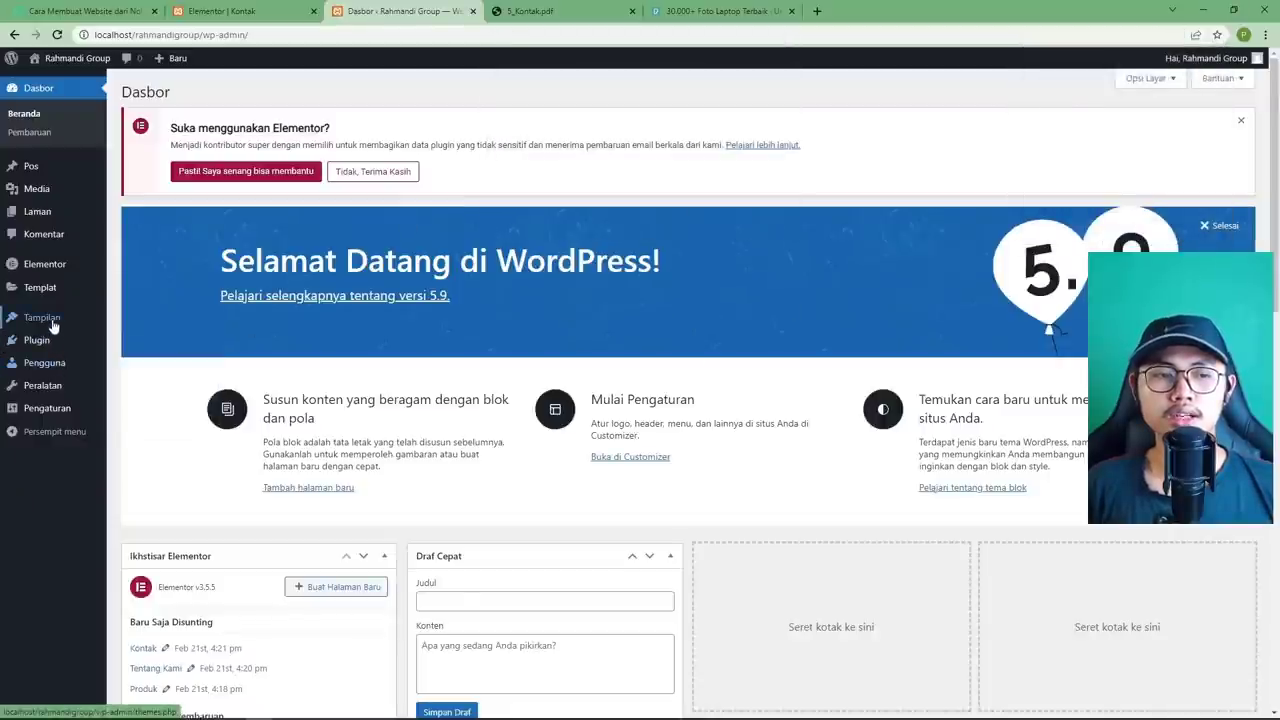
{"action": "mouse_move", "coordinate": [55, 322]}
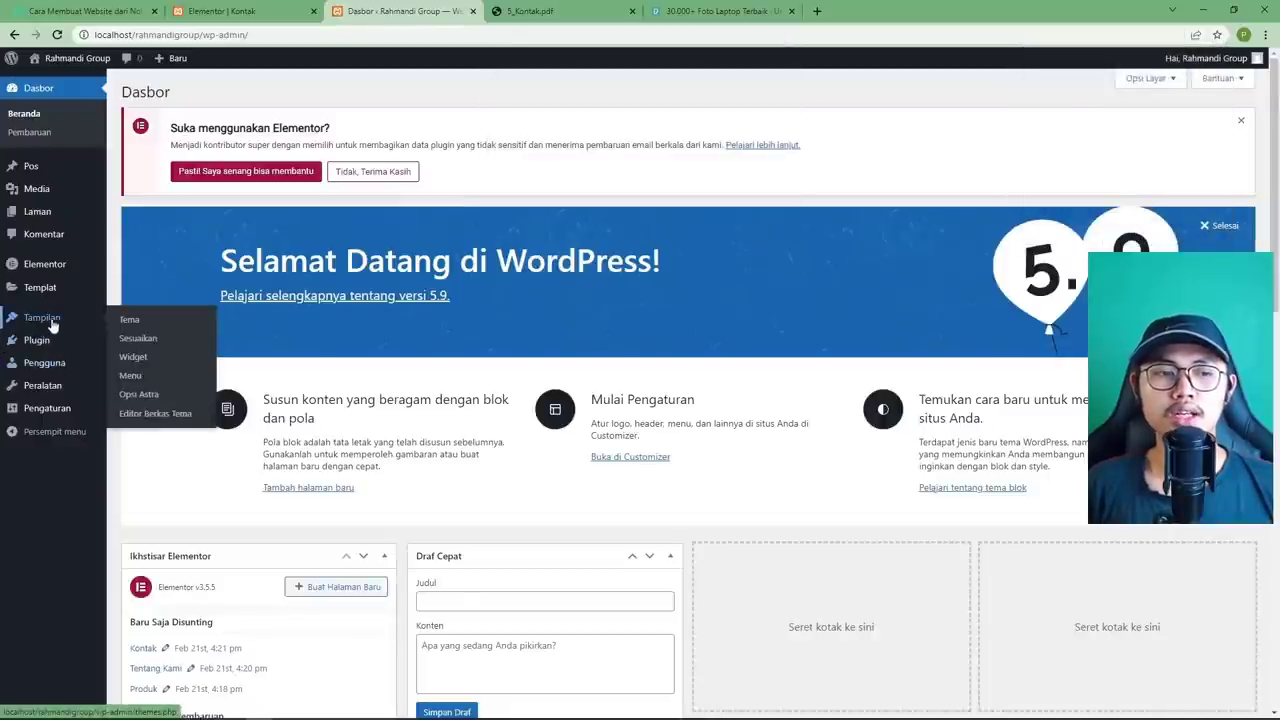
{"action": "left_click", "coordinate": [140, 340]}
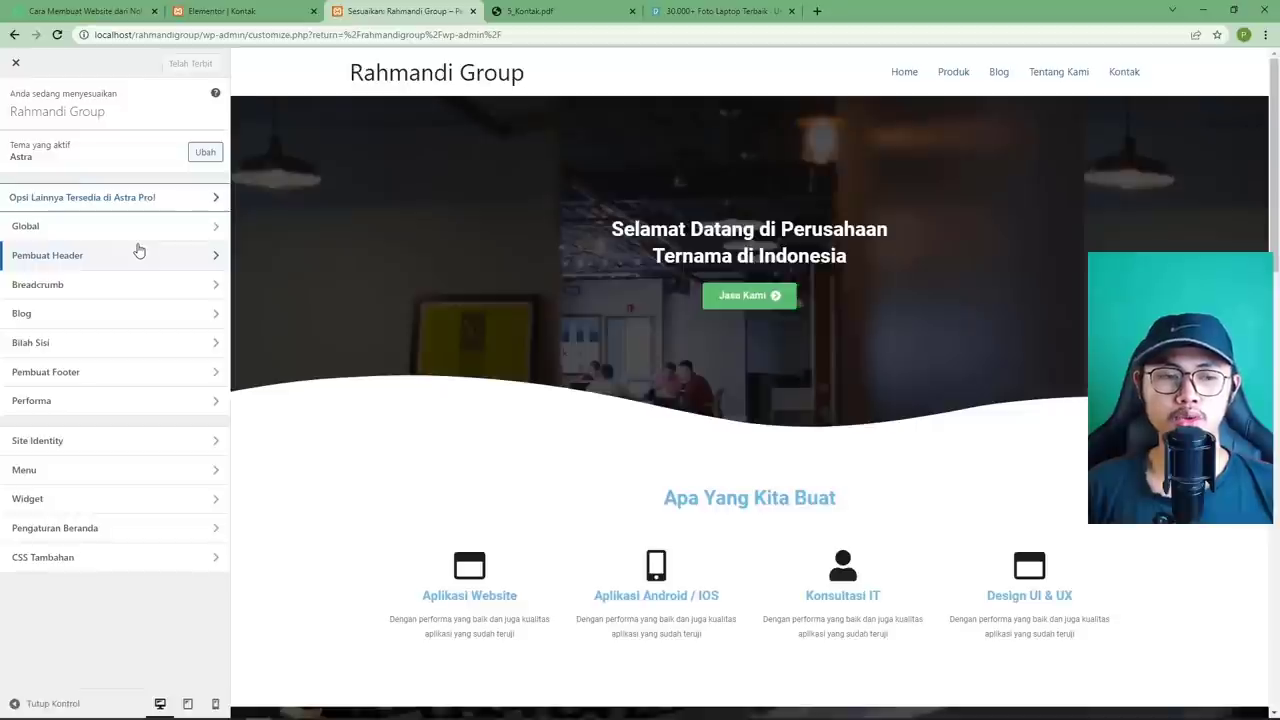
Upload favicon.png from Unduhan and crop it as the Site Identity site icon.
{"action": "left_click", "coordinate": [98, 441]}
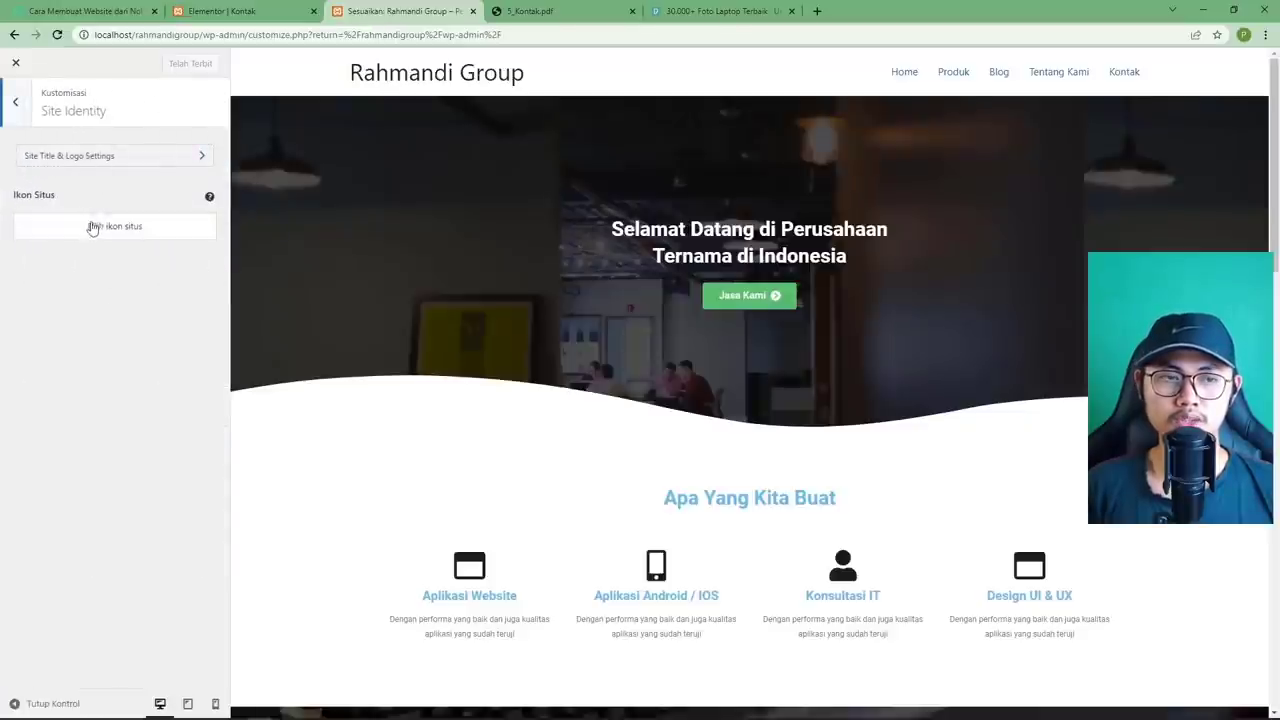
{"action": "left_click", "coordinate": [91, 226]}
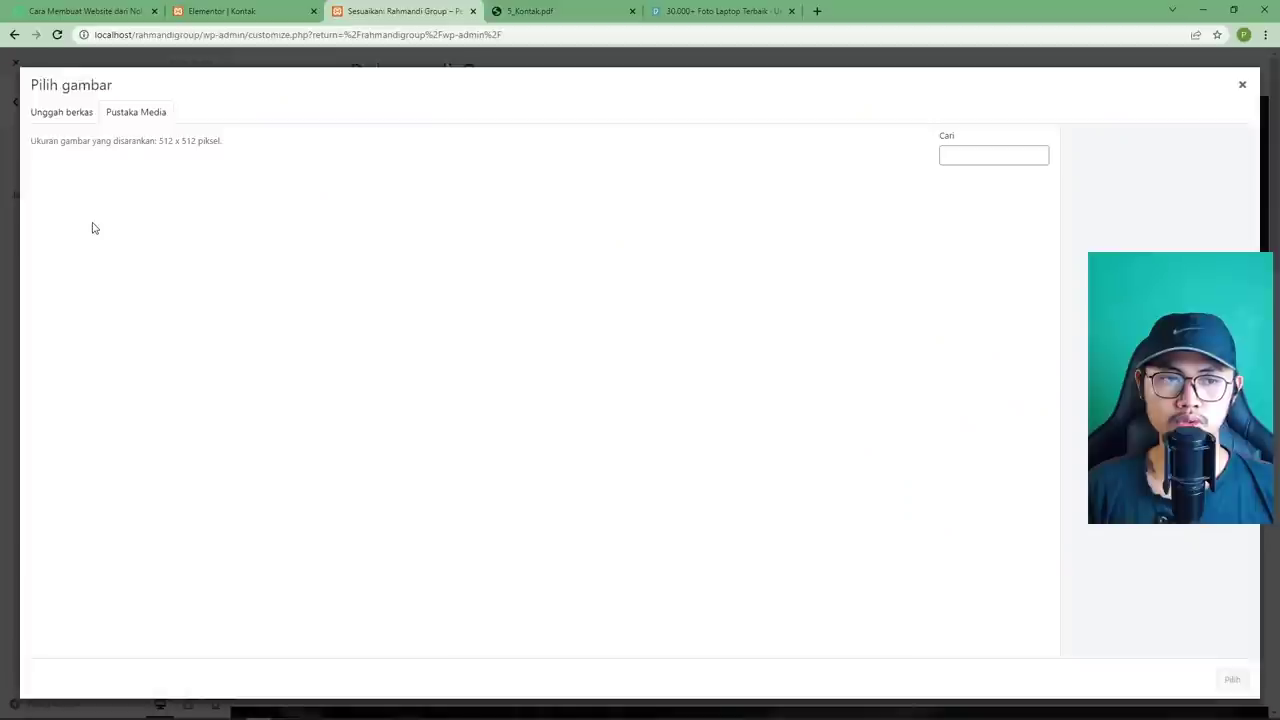
{"action": "left_click", "coordinate": [62, 114]}
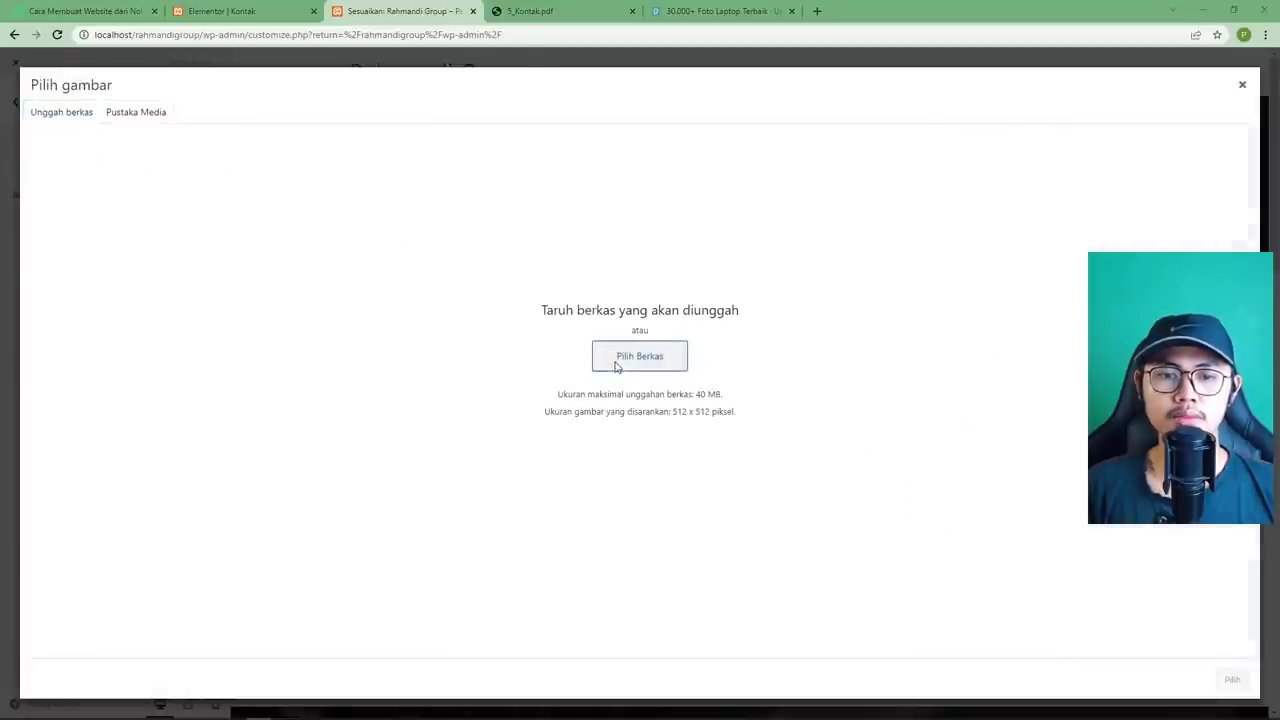
{"action": "left_click", "coordinate": [639, 357]}
{"action": "left_click", "coordinate": [57, 119]}
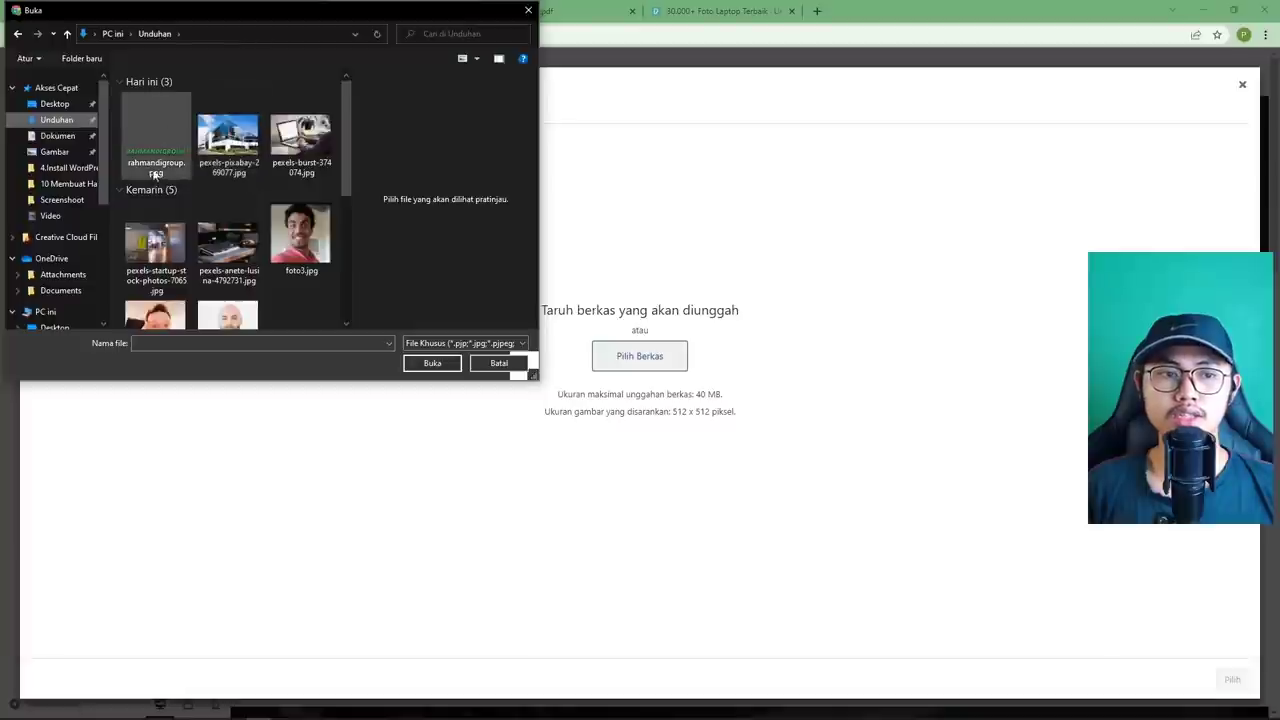
{"action": "scroll", "coordinate": [180, 215], "scroll_direction": "down", "scroll_amount": 5}
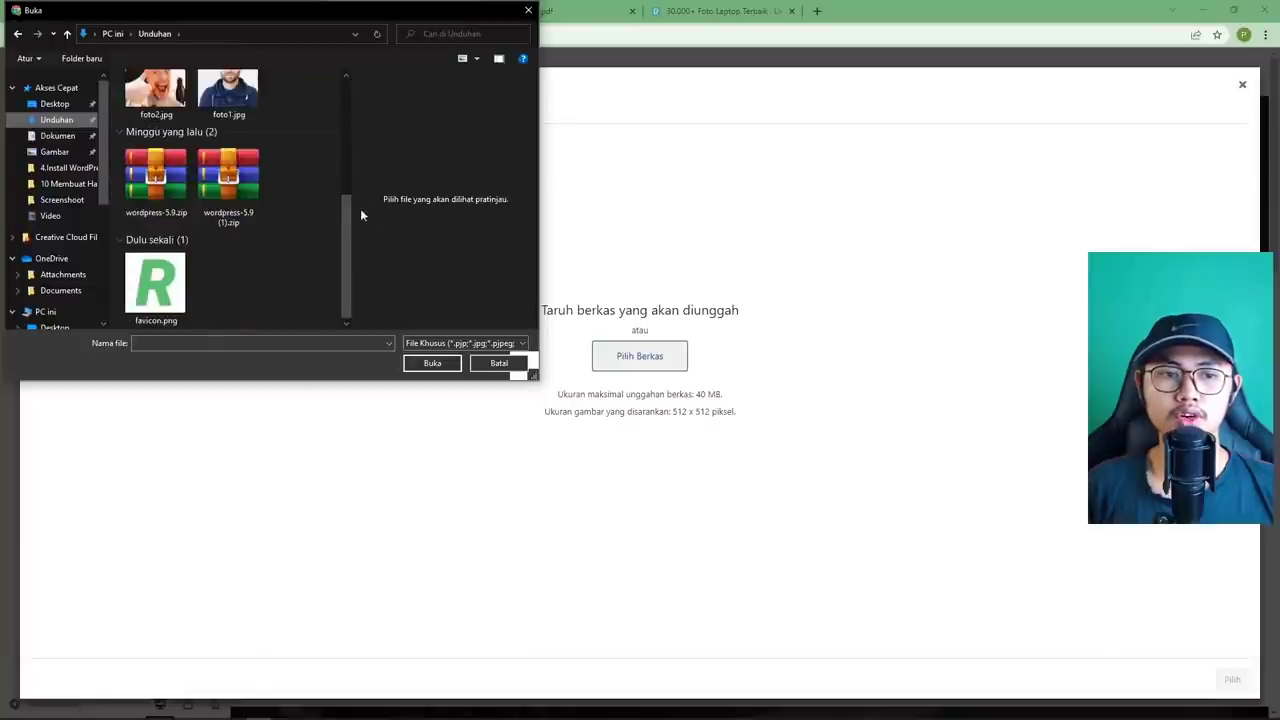
{"action": "left_click", "coordinate": [174, 299]}
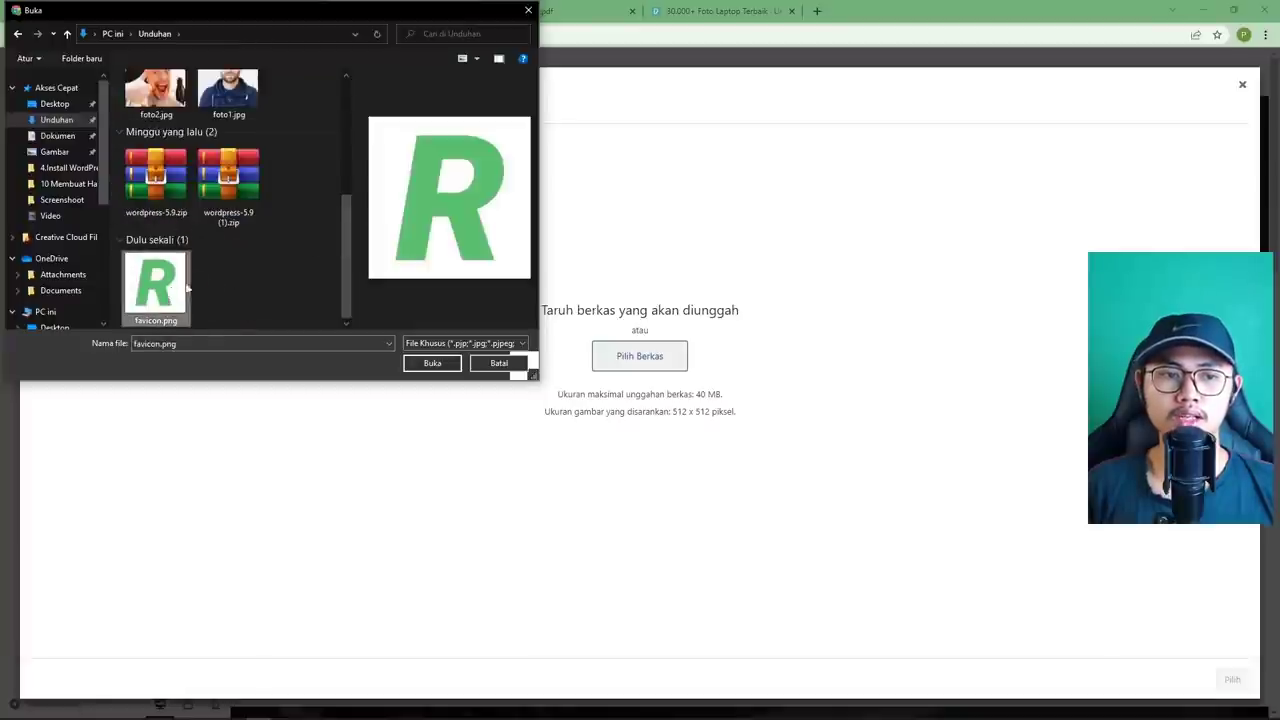
{"action": "left_click", "coordinate": [432, 363]}
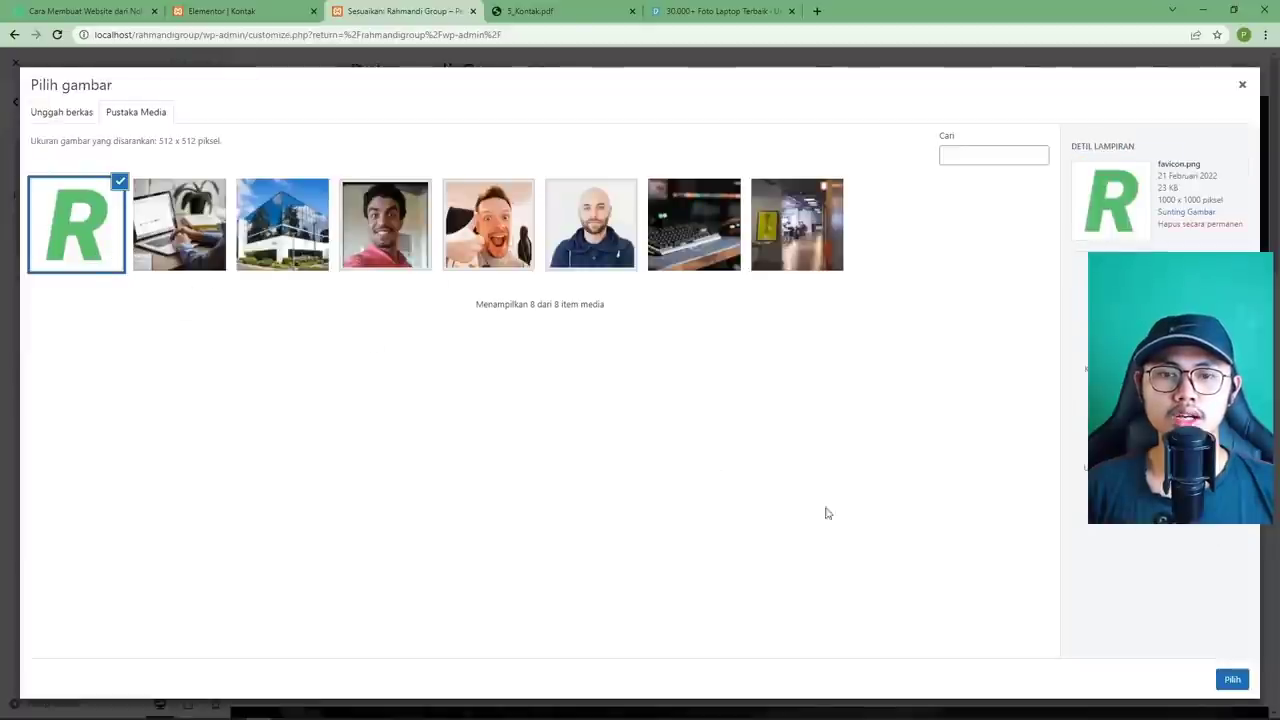
{"action": "left_click", "coordinate": [1232, 679]}
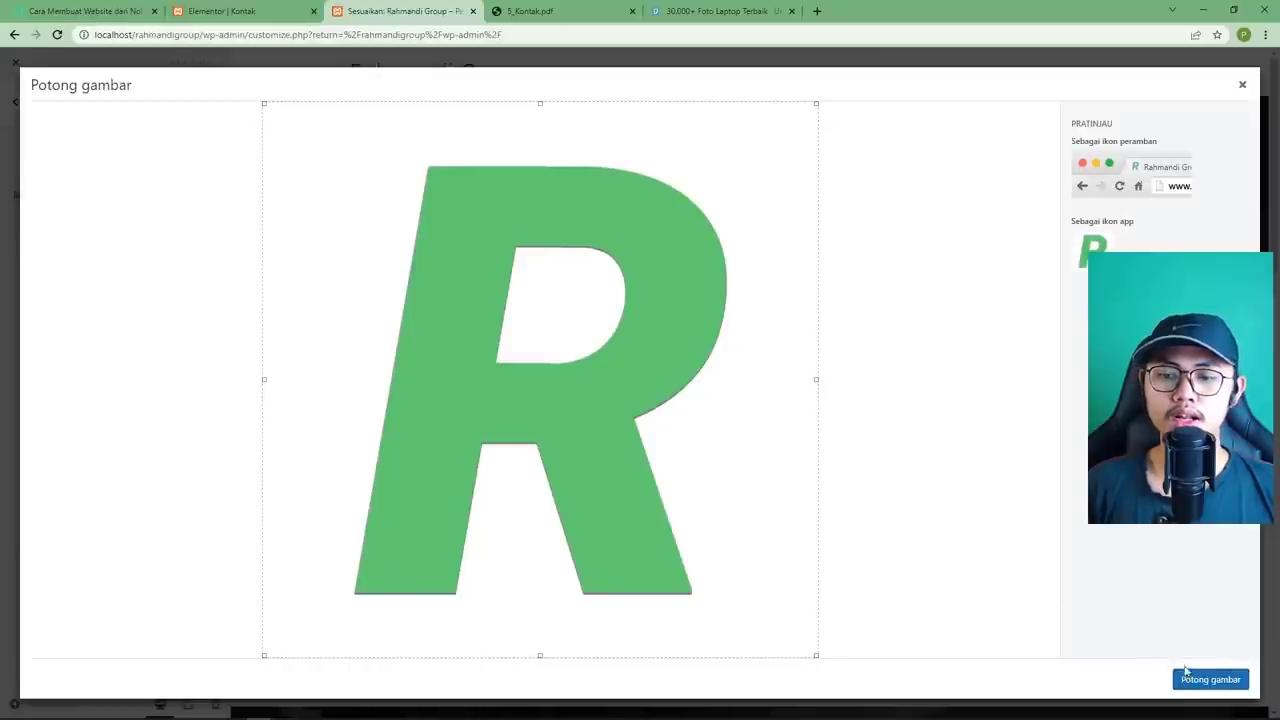
{"action": "left_click", "coordinate": [1187, 674]}
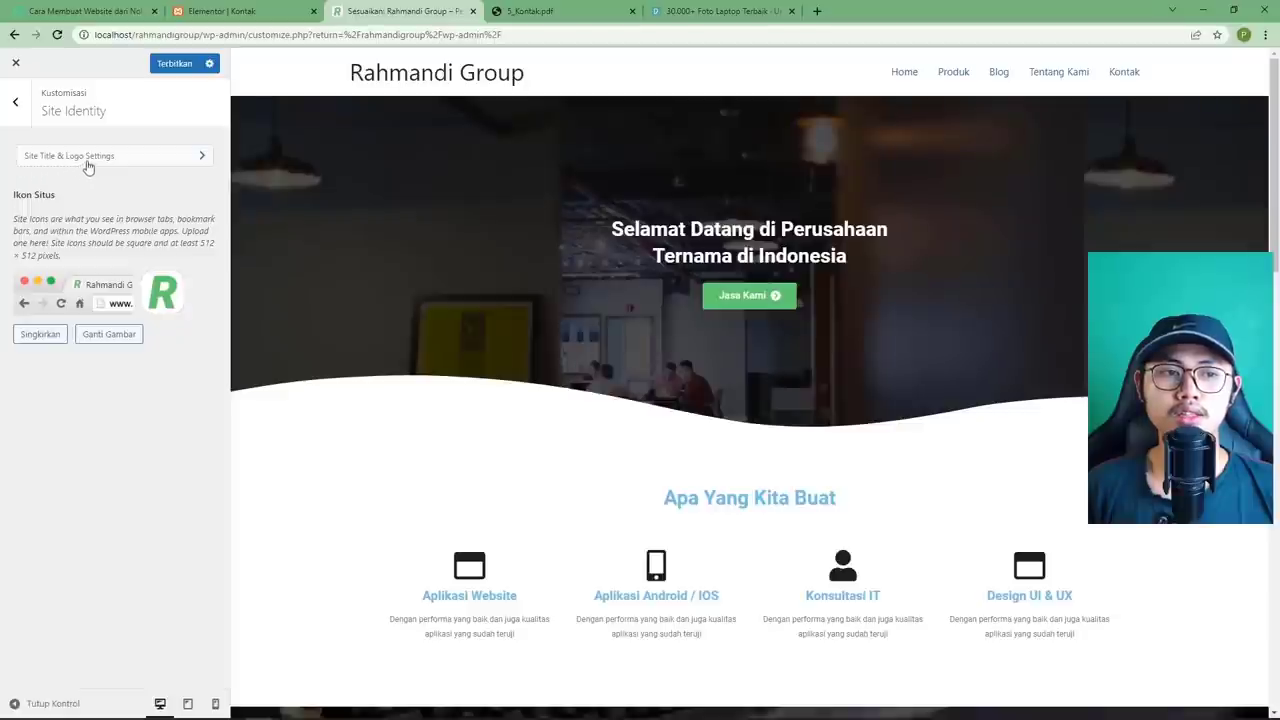
Upload rahmandigroup.png and use it uncropped as the header site logo.
{"action": "left_click", "coordinate": [109, 164]}
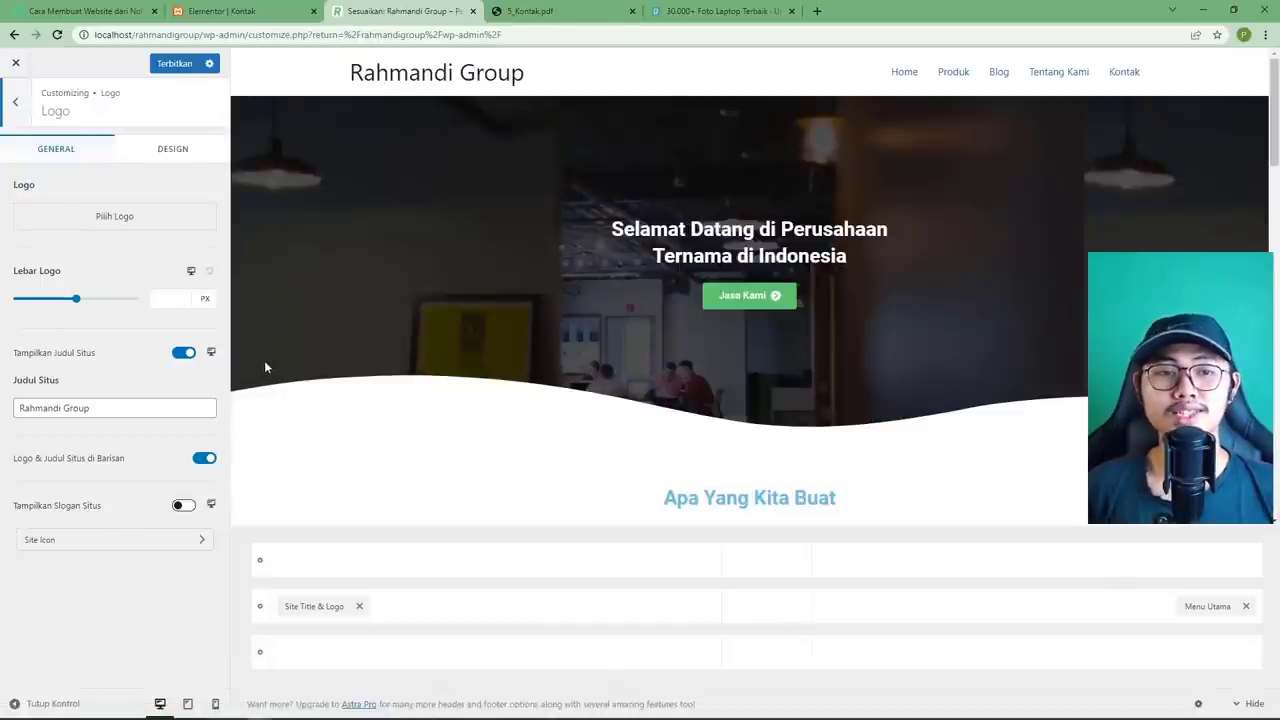
{"action": "left_click", "coordinate": [114, 222]}
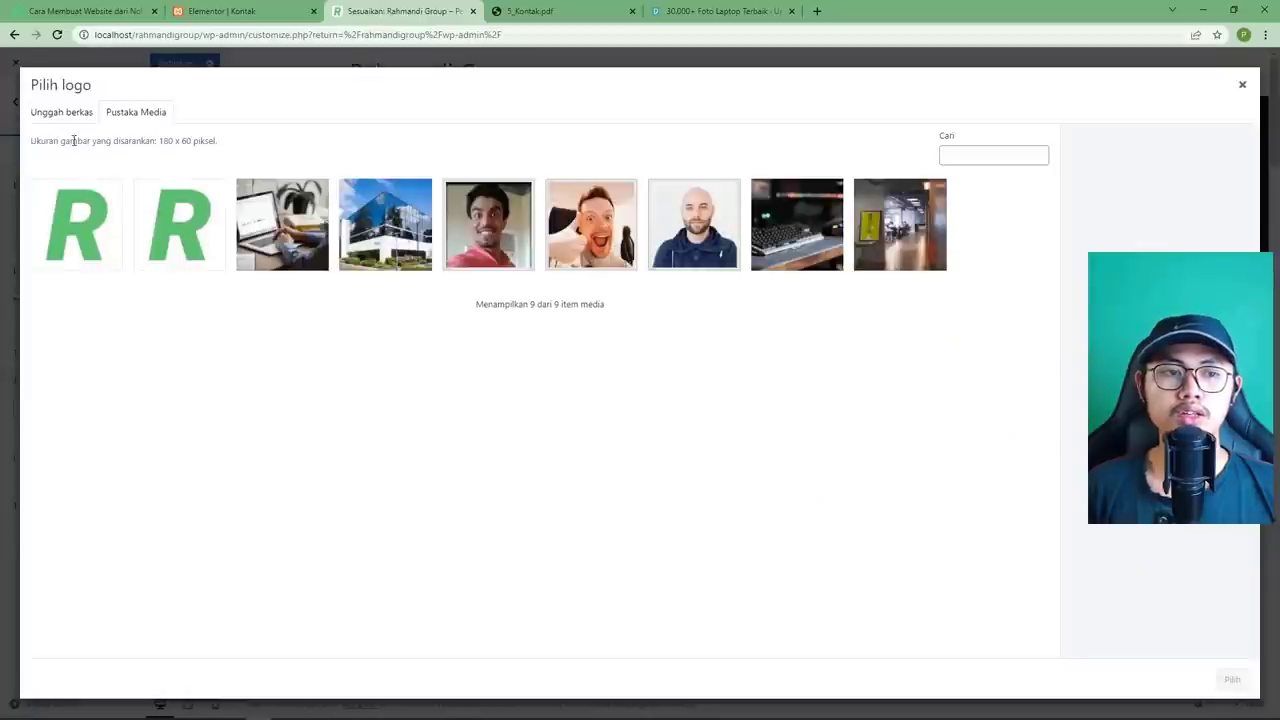
{"action": "left_click", "coordinate": [63, 114]}
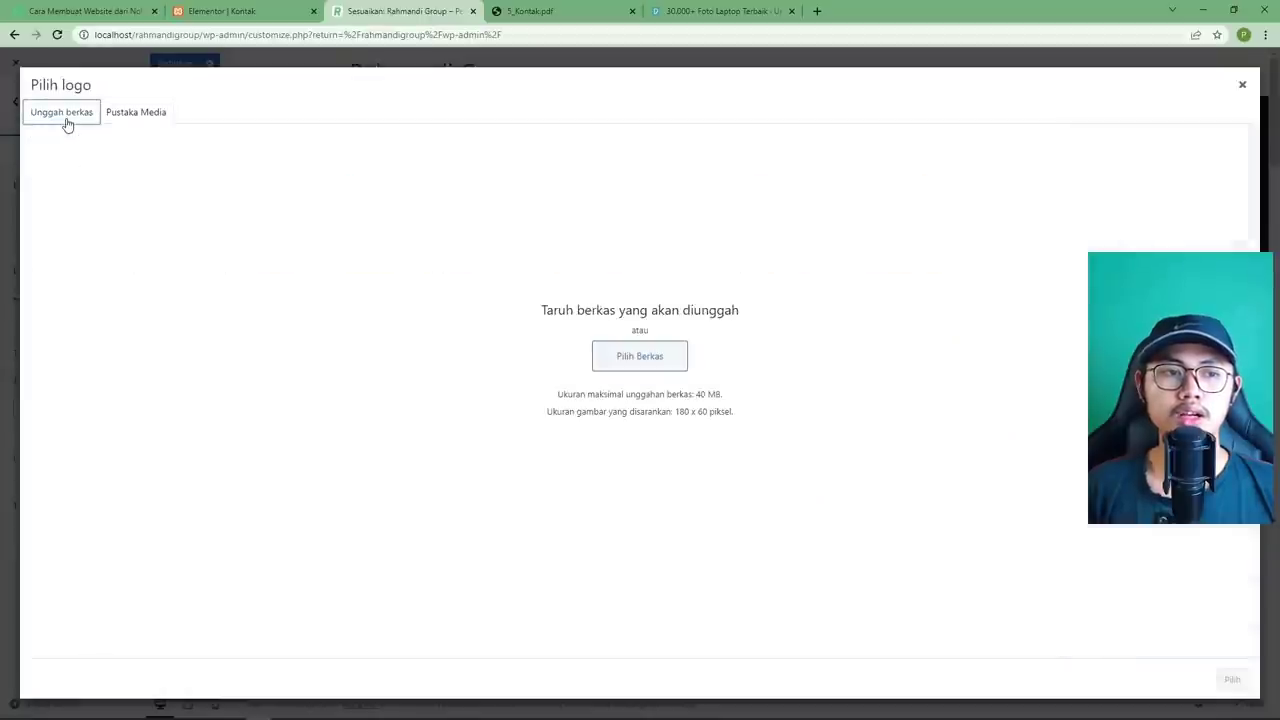
{"action": "left_click", "coordinate": [689, 360]}
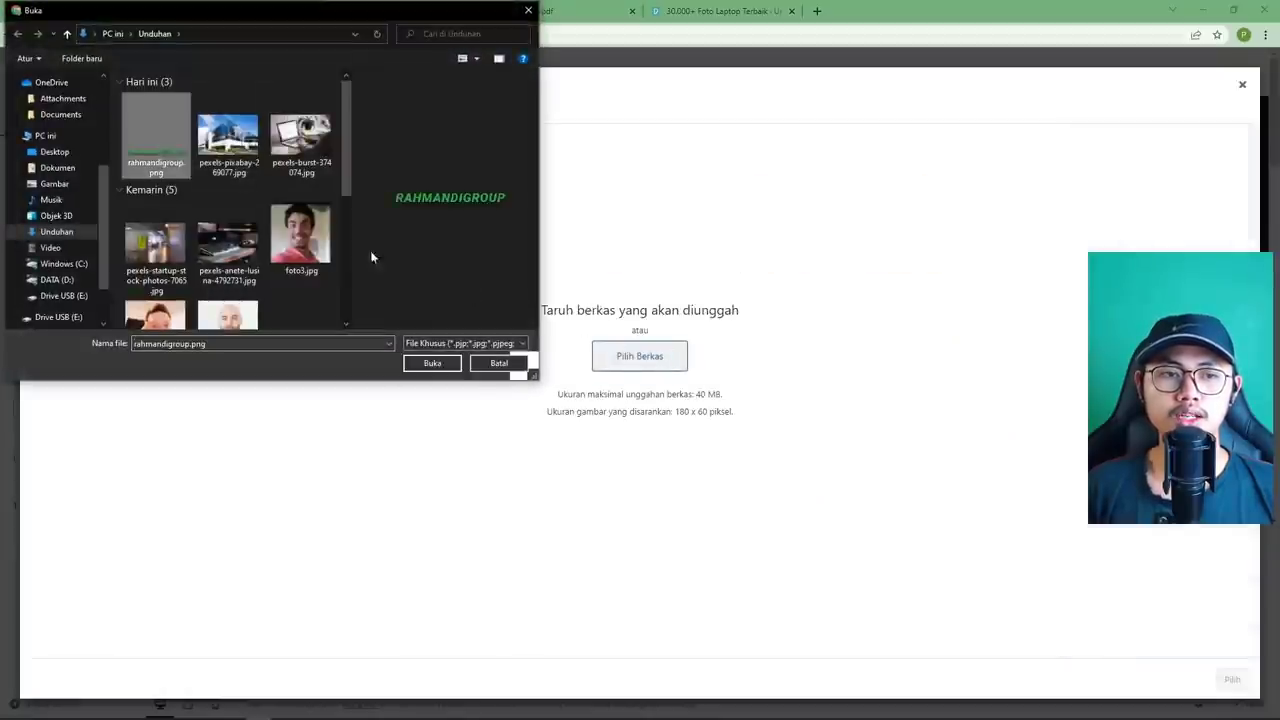
{"action": "left_click", "coordinate": [432, 363]}
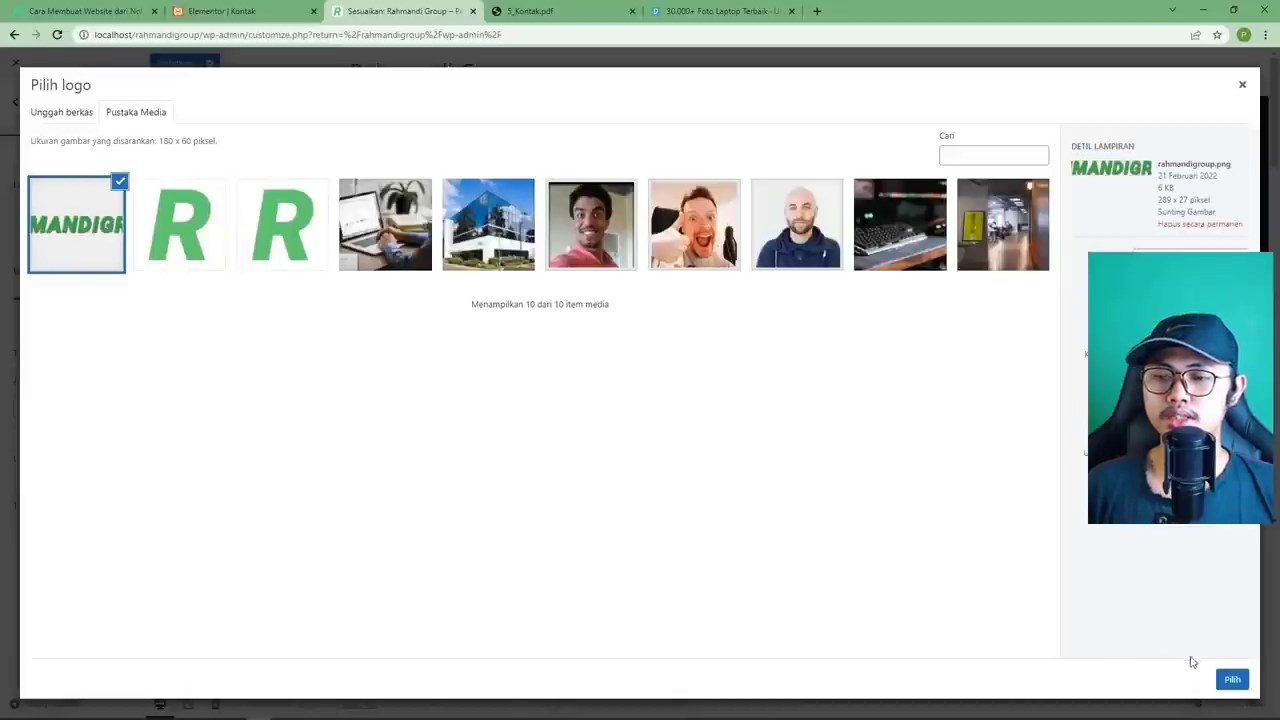
{"action": "left_click", "coordinate": [1230, 680]}
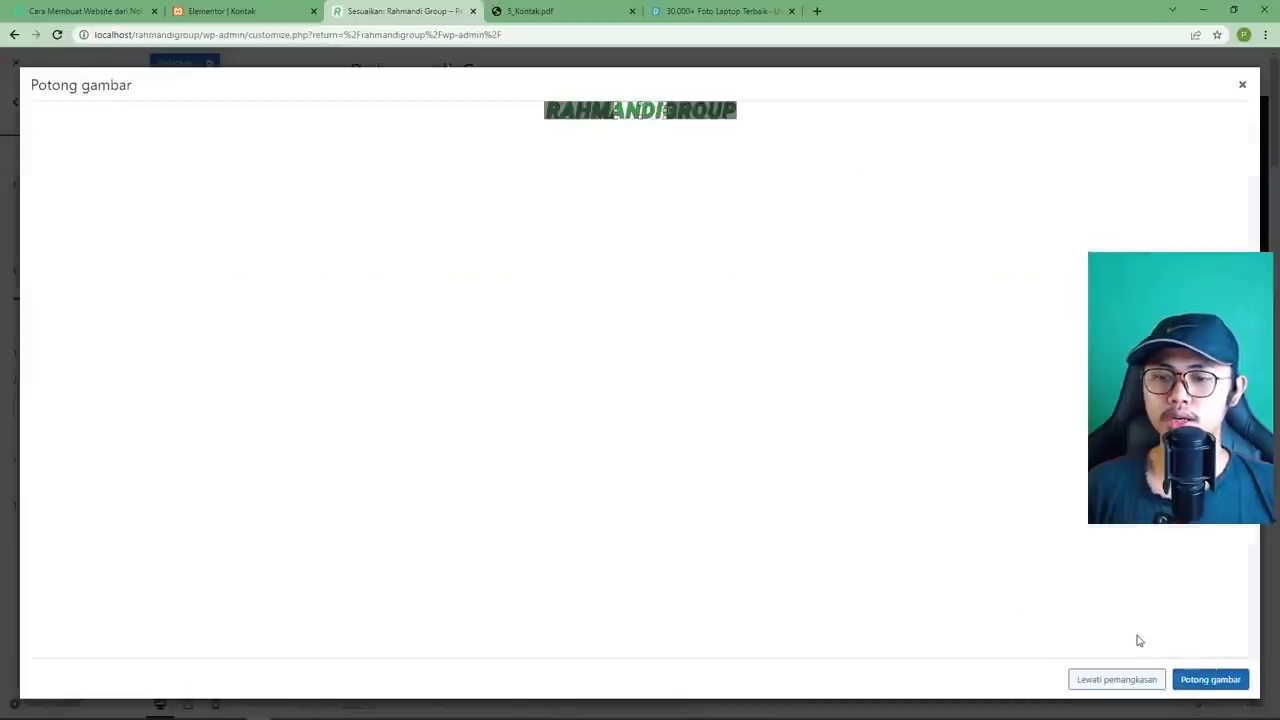
{"action": "left_click", "coordinate": [1117, 680]}
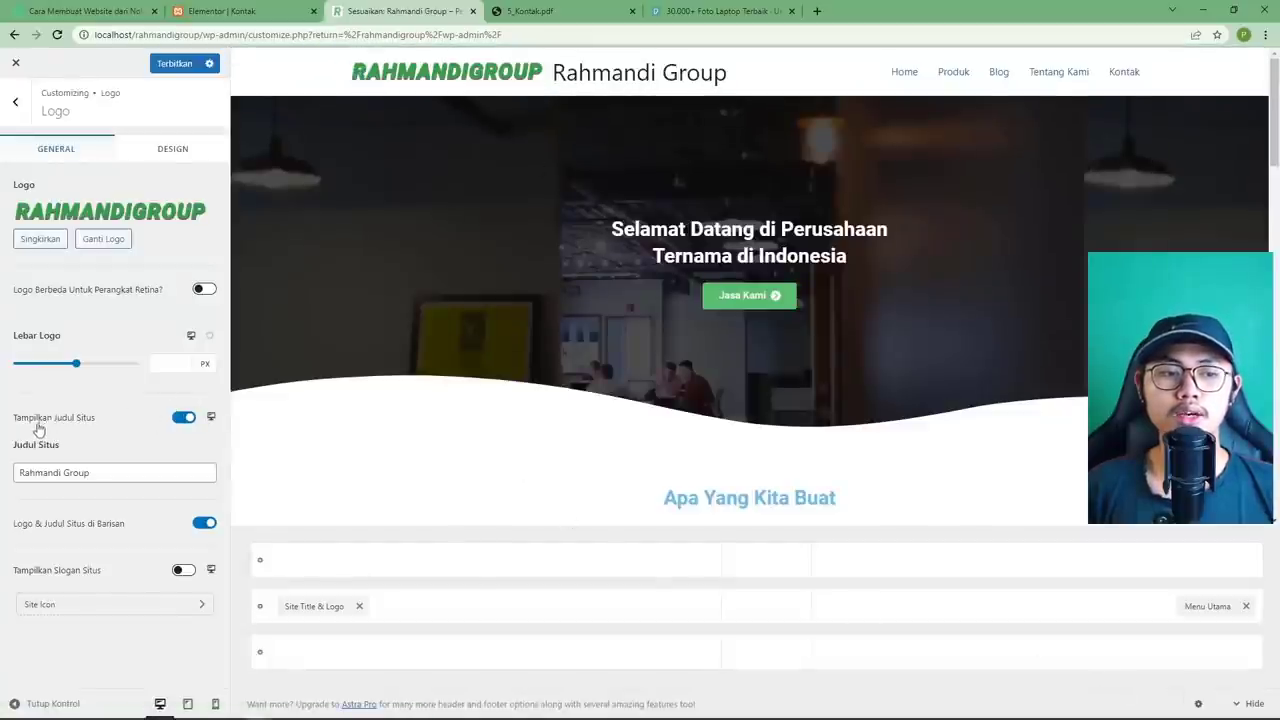
Hide the site title, show then hide the tagline, and publish the logo-only header.
{"action": "left_click", "coordinate": [183, 419]}
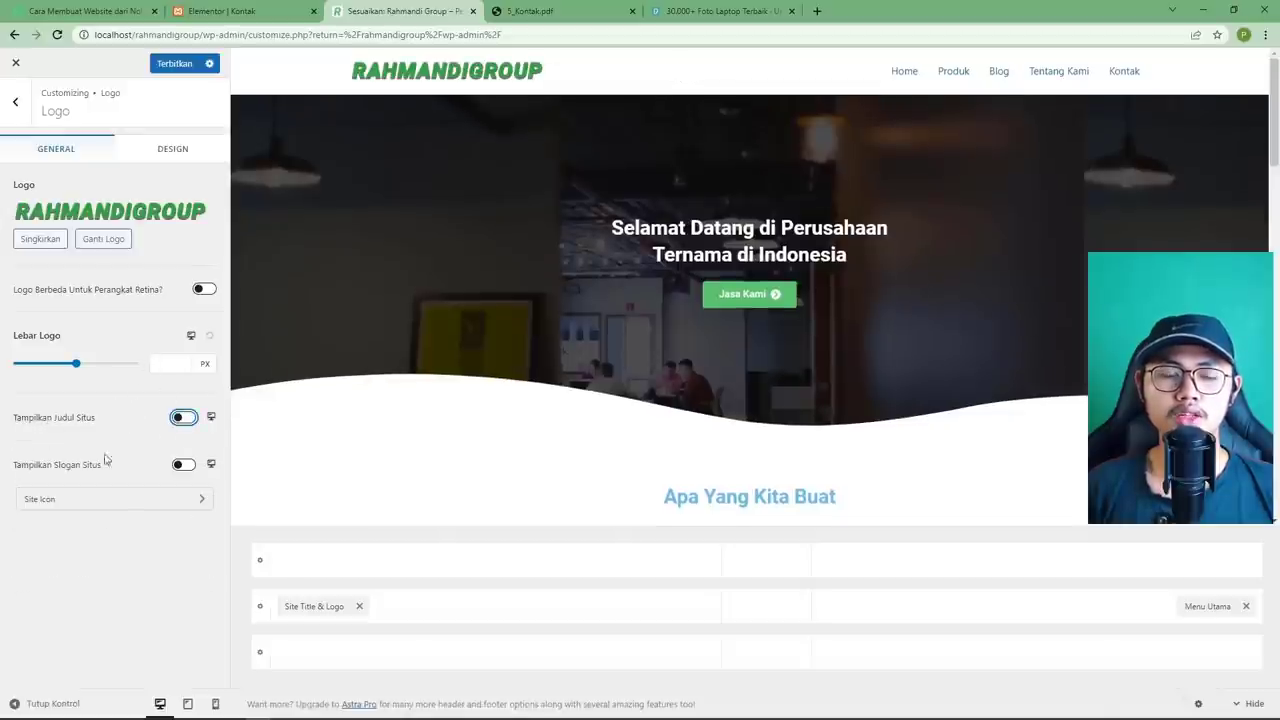
{"action": "left_click", "coordinate": [181, 466]}
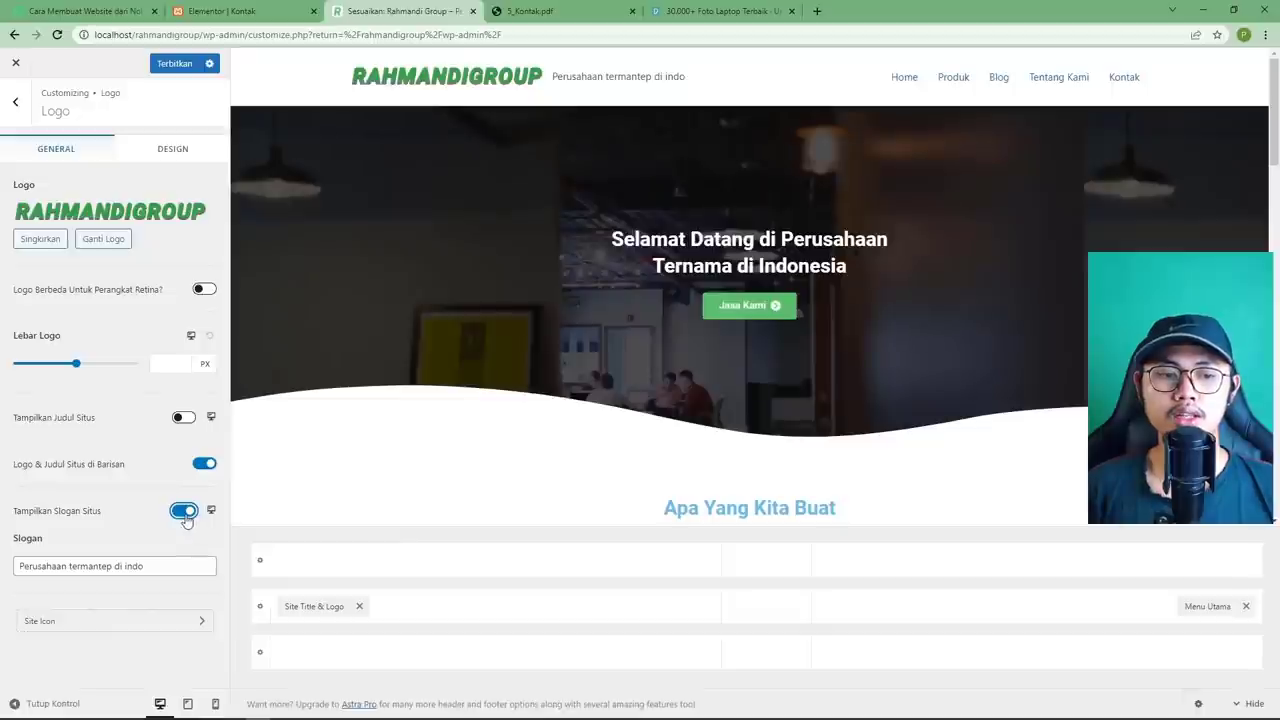
{"action": "left_click", "coordinate": [185, 514]}
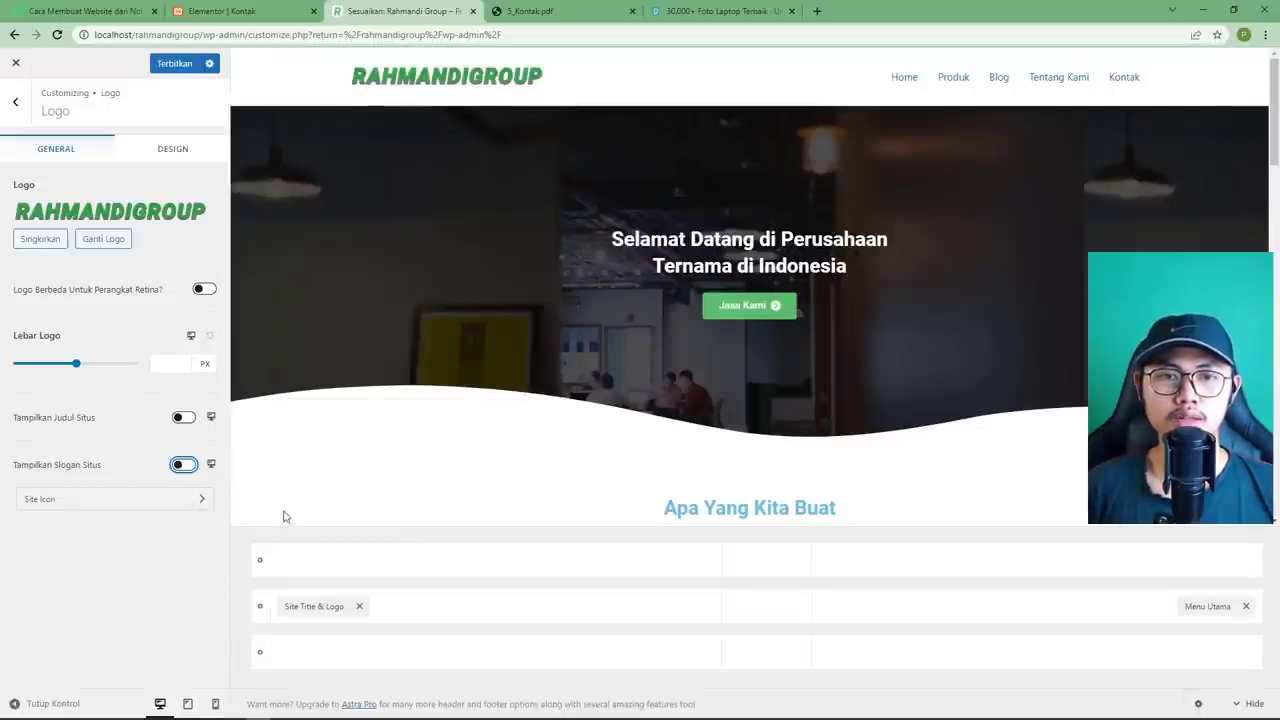
{"action": "left_click", "coordinate": [176, 64]}
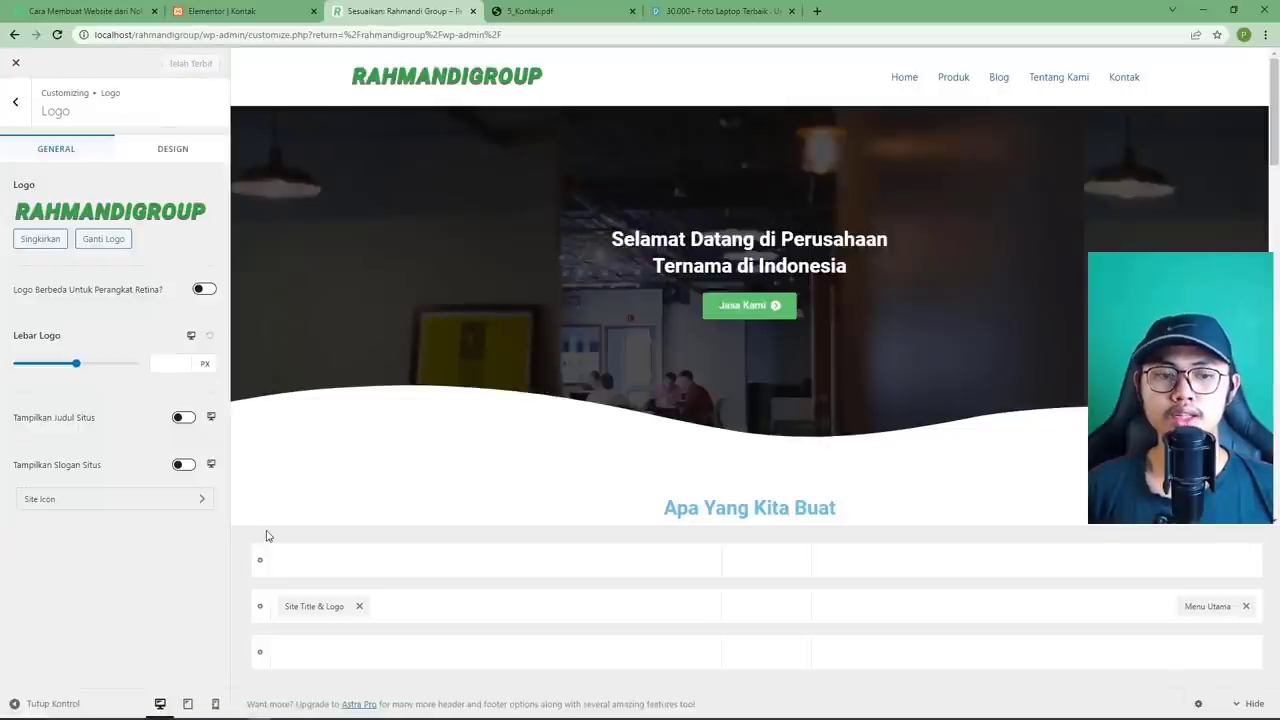
Hide the site title in the tablet-width header and check the navigation menu.
{"action": "left_click", "coordinate": [188, 704]}
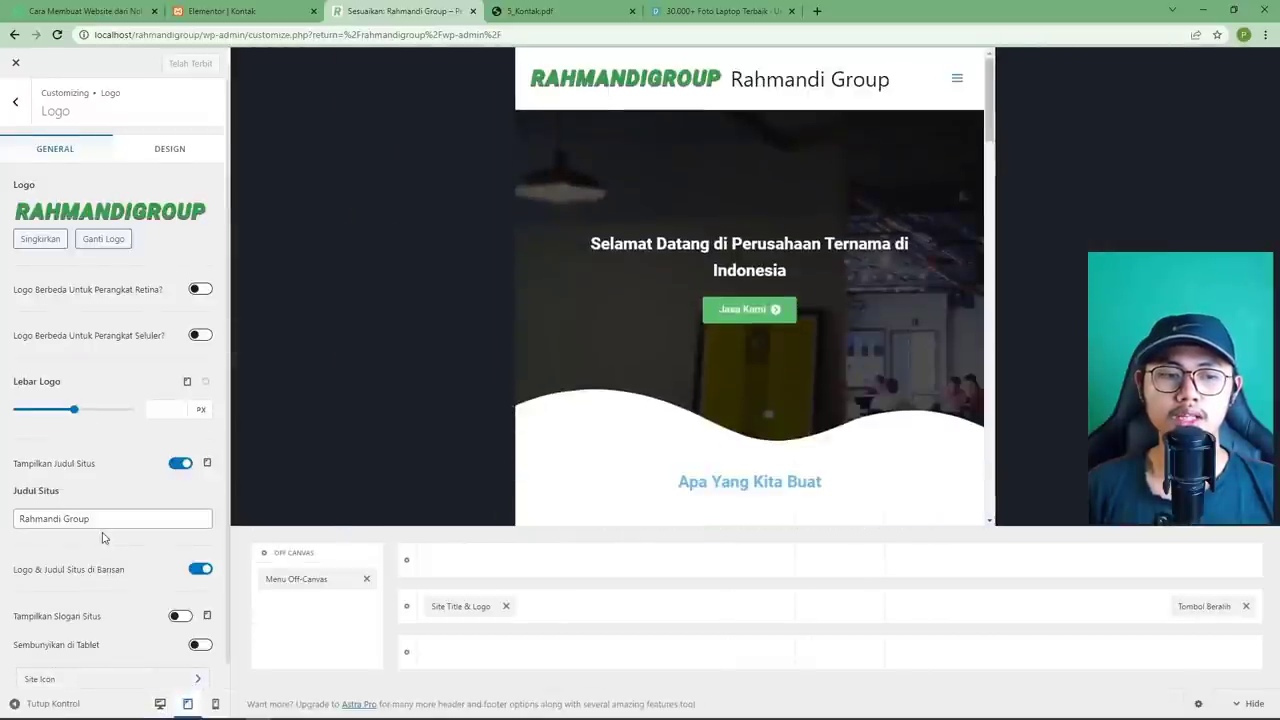
{"action": "scroll", "coordinate": [130, 510], "scroll_direction": "down", "scroll_amount": 1}
{"action": "left_click", "coordinate": [182, 439]}
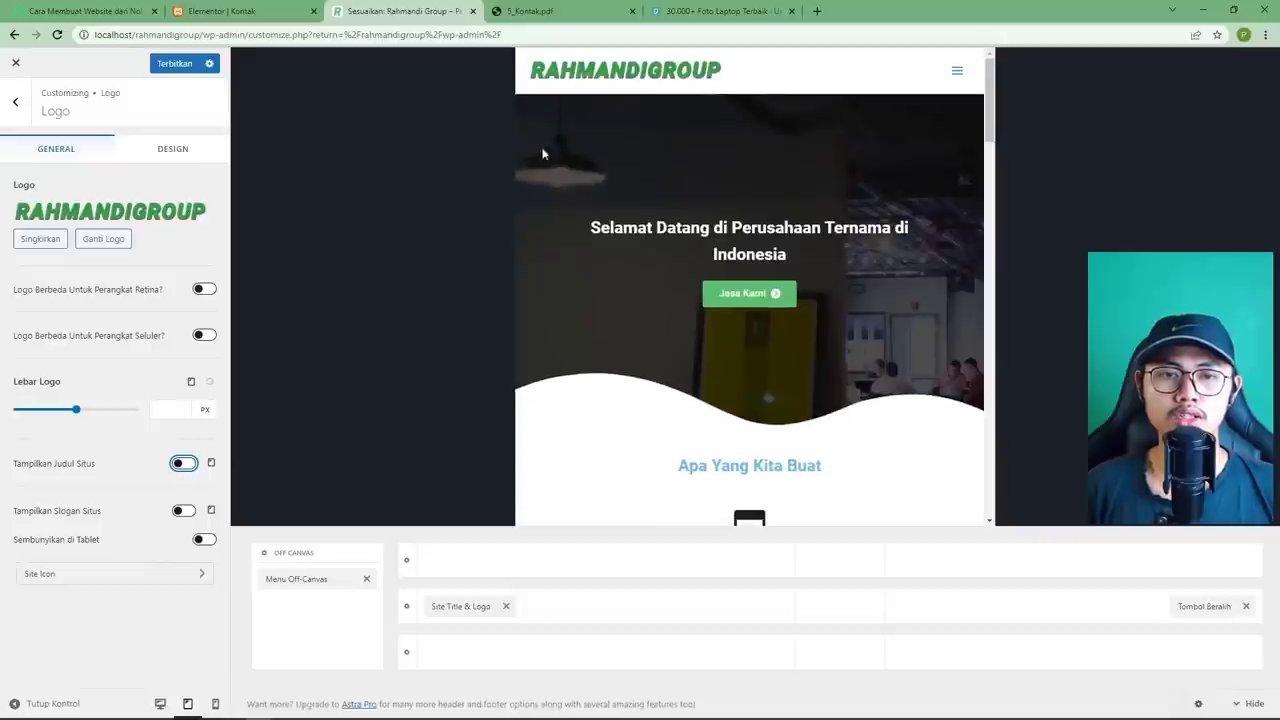
{"action": "left_click", "coordinate": [955, 74]}
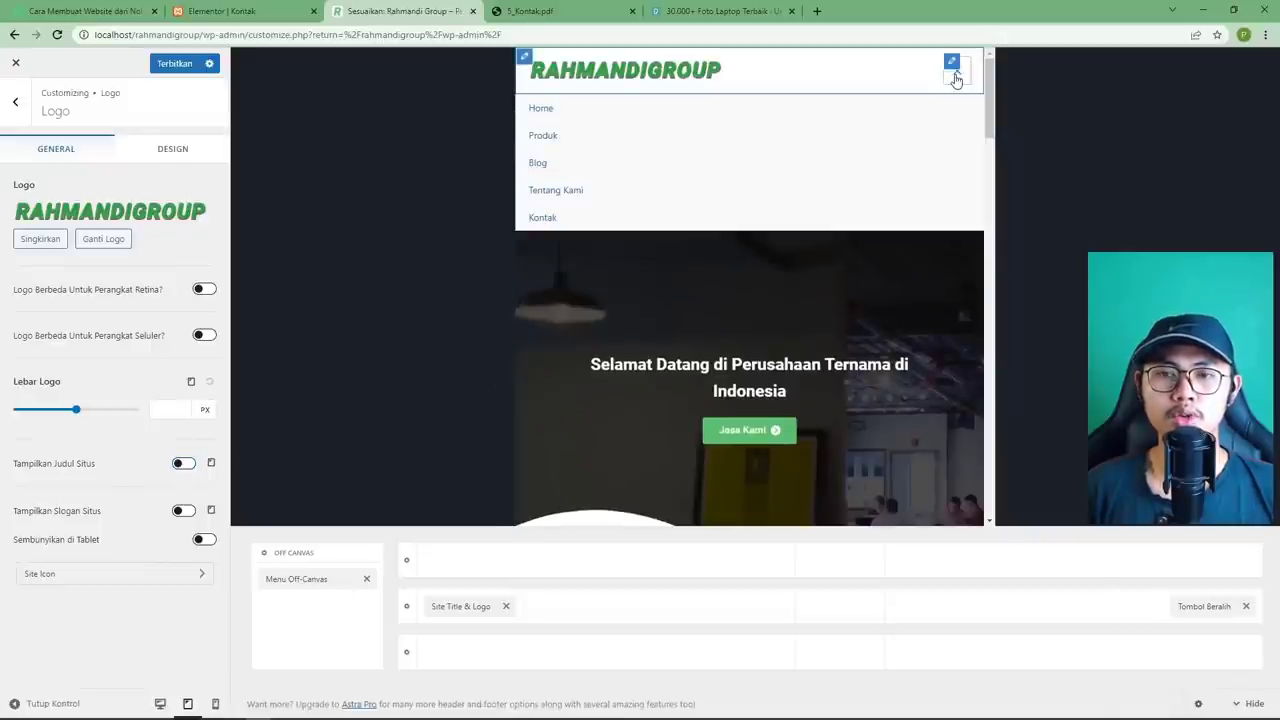
{"action": "left_click", "coordinate": [955, 78]}
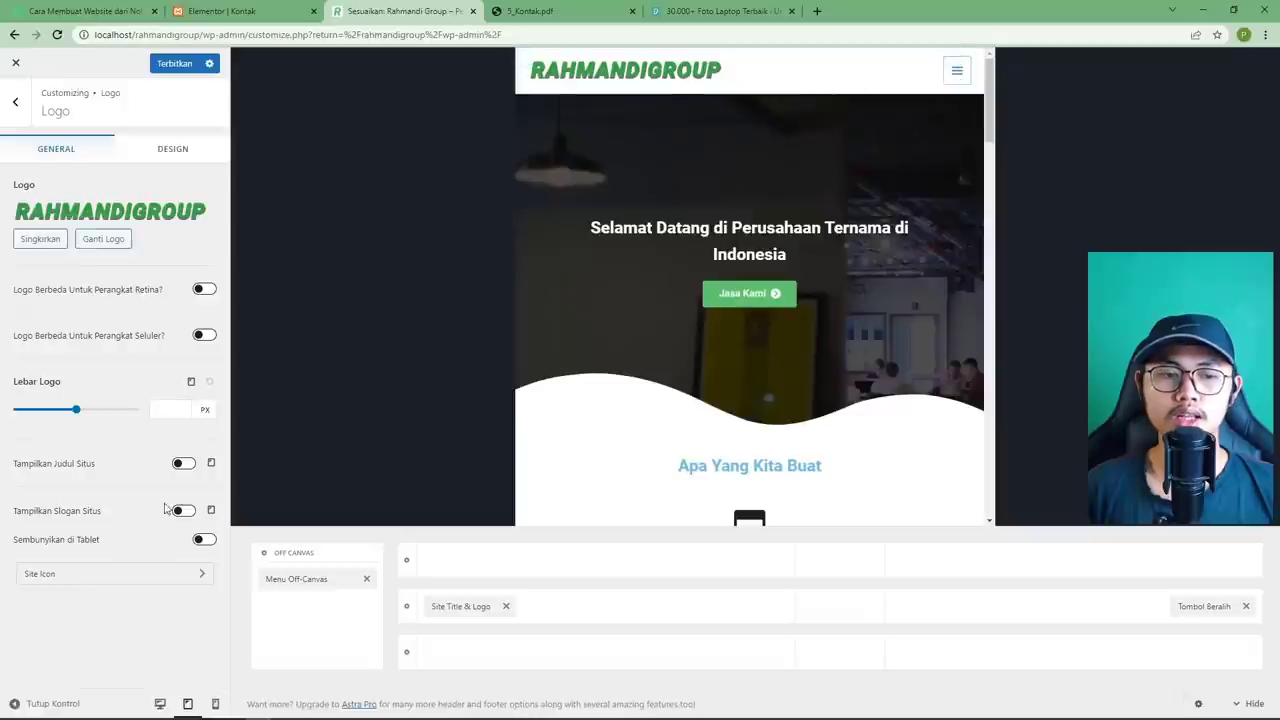
Hide the site title in the phone-width header and check the off-canvas menu.
{"action": "left_click", "coordinate": [216, 704]}
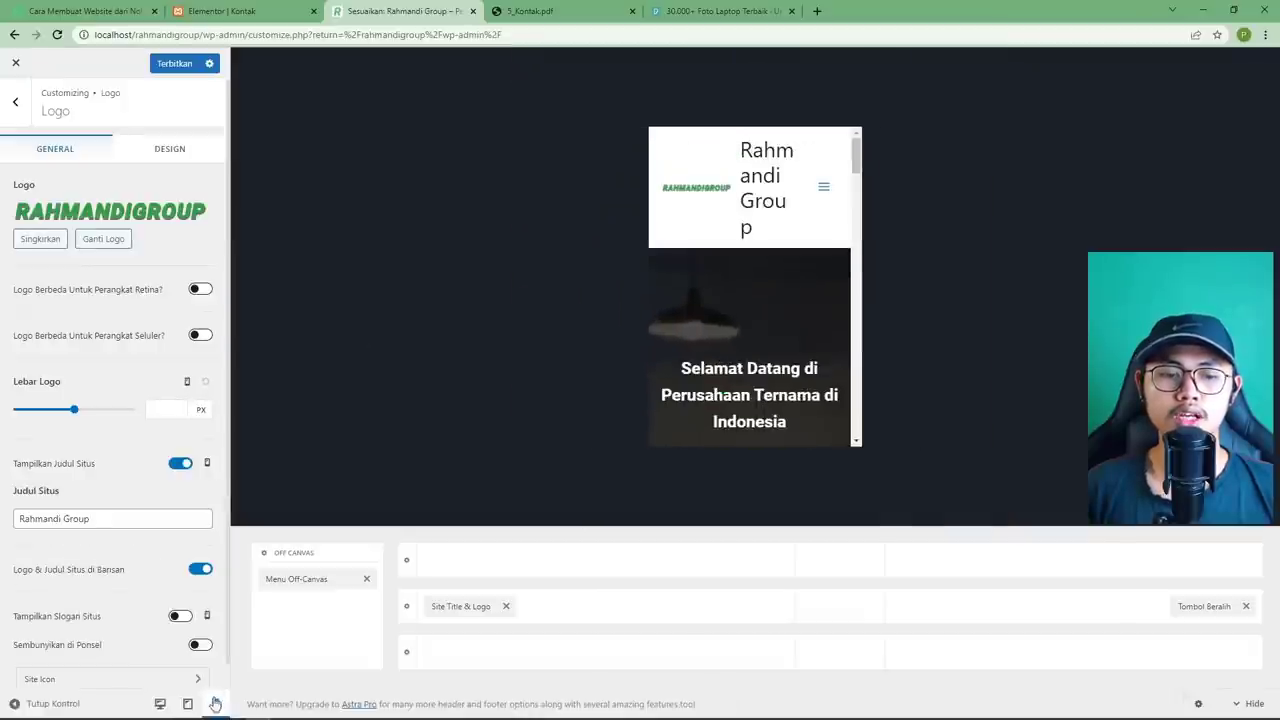
{"action": "left_click", "coordinate": [181, 466]}
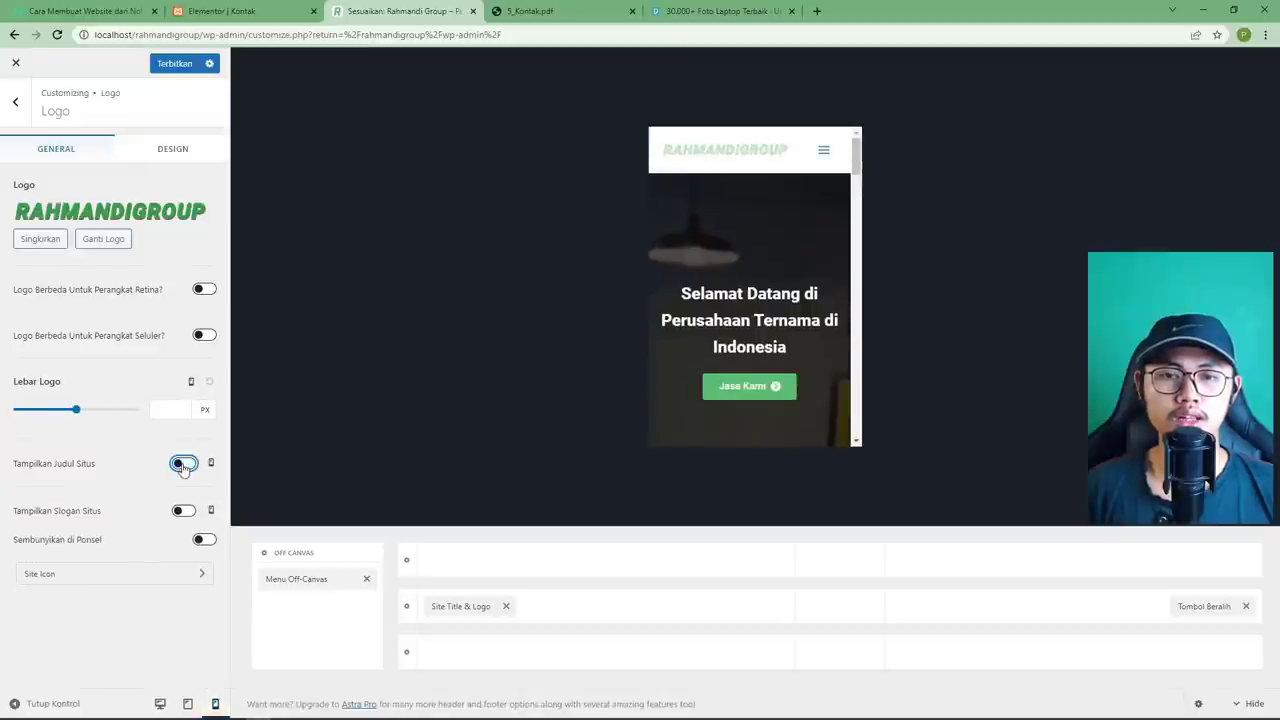
{"action": "left_click", "coordinate": [825, 152]}
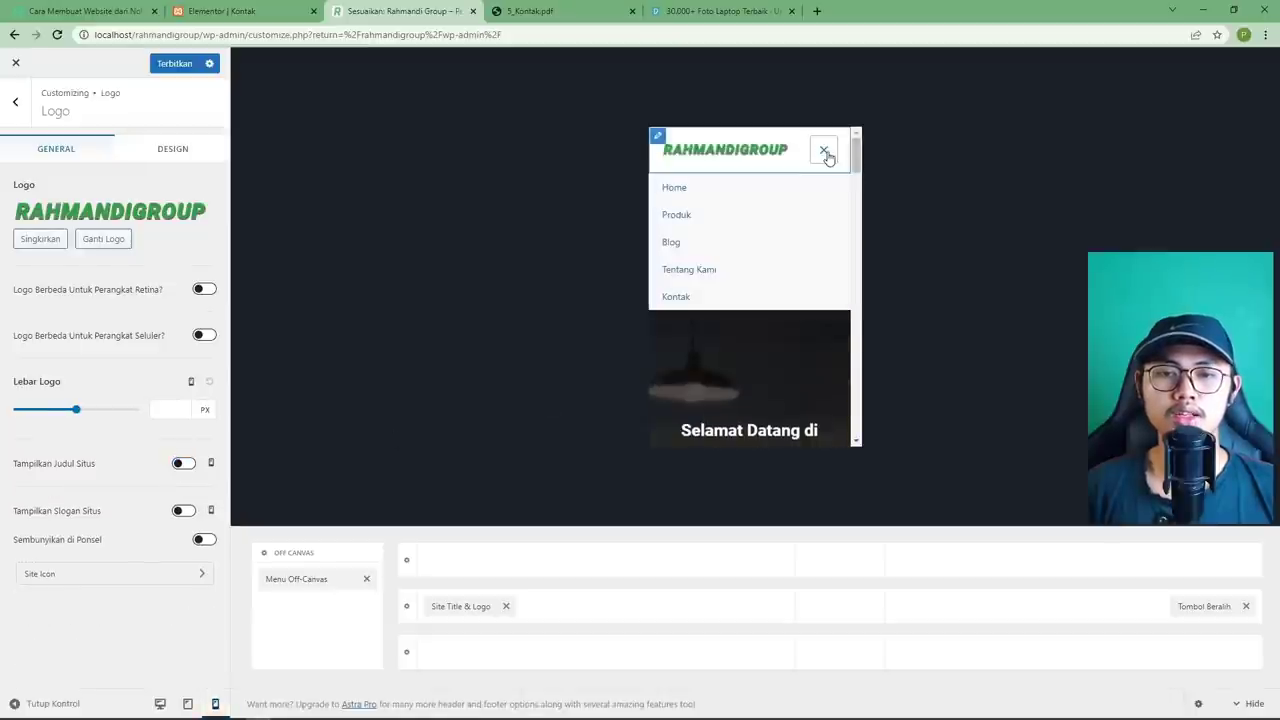
{"action": "left_click", "coordinate": [825, 152]}
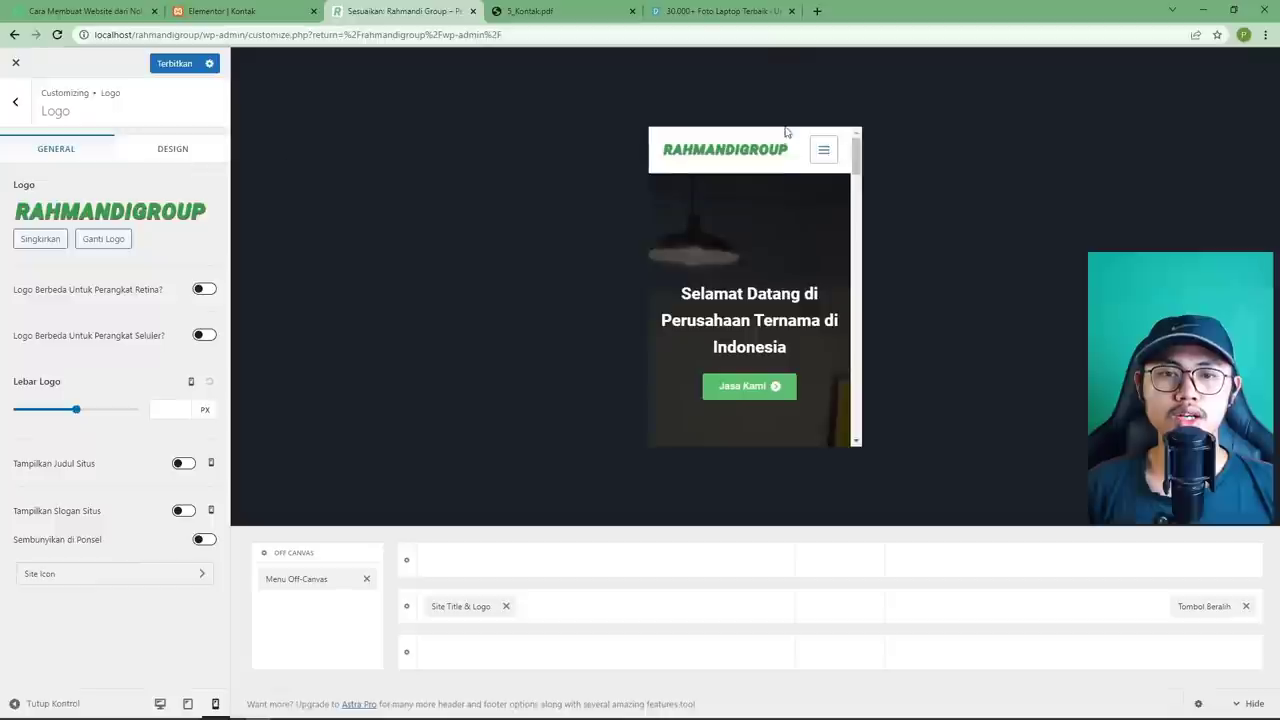
{"action": "left_click", "coordinate": [823, 151]}
{"action": "left_click", "coordinate": [823, 151]}
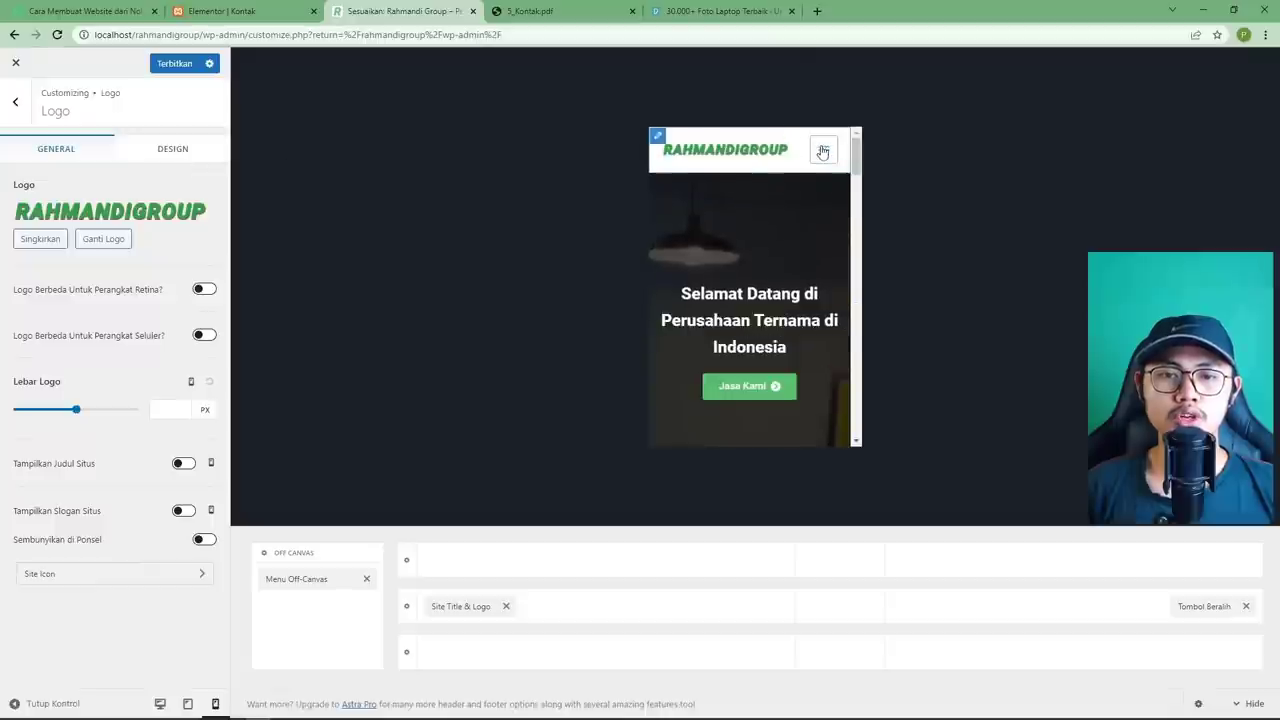
Publish the tablet and mobile header changes and visit the live homepage.
{"action": "left_click", "coordinate": [180, 64]}
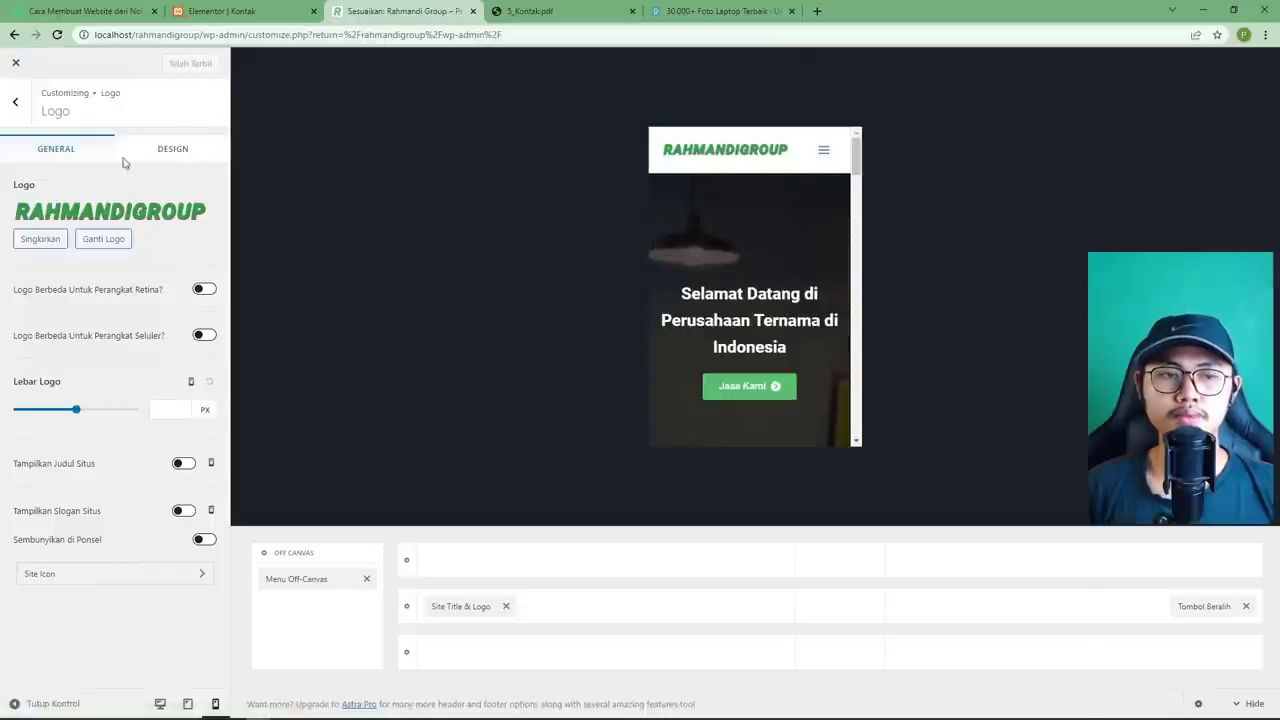
{"action": "left_click", "coordinate": [15, 62]}
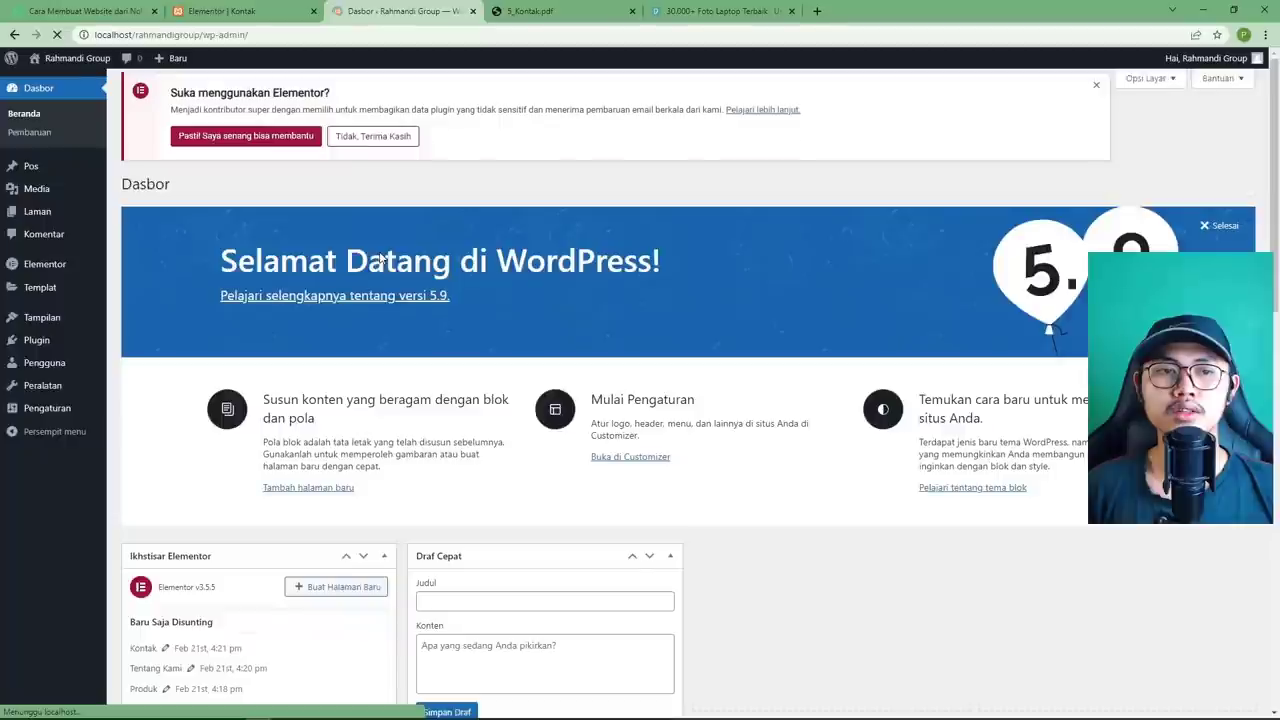
{"action": "mouse_move", "coordinate": [66, 60]}
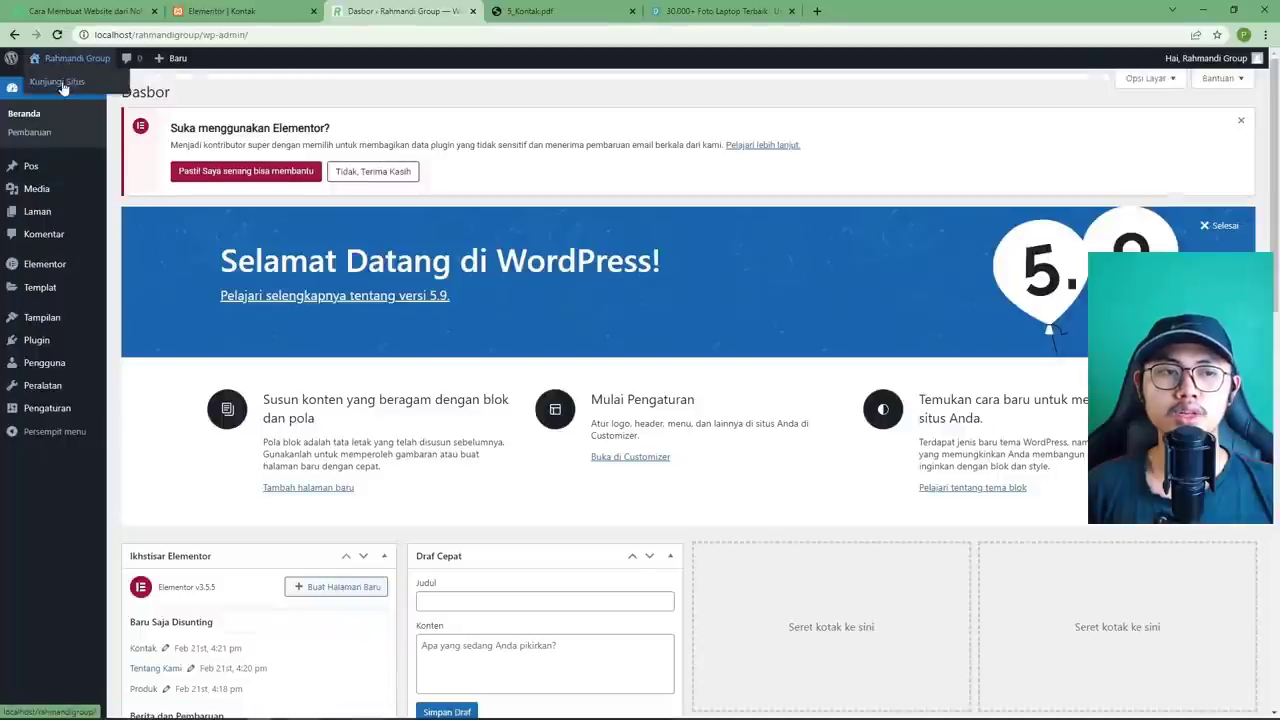
{"action": "left_click", "coordinate": [62, 86]}
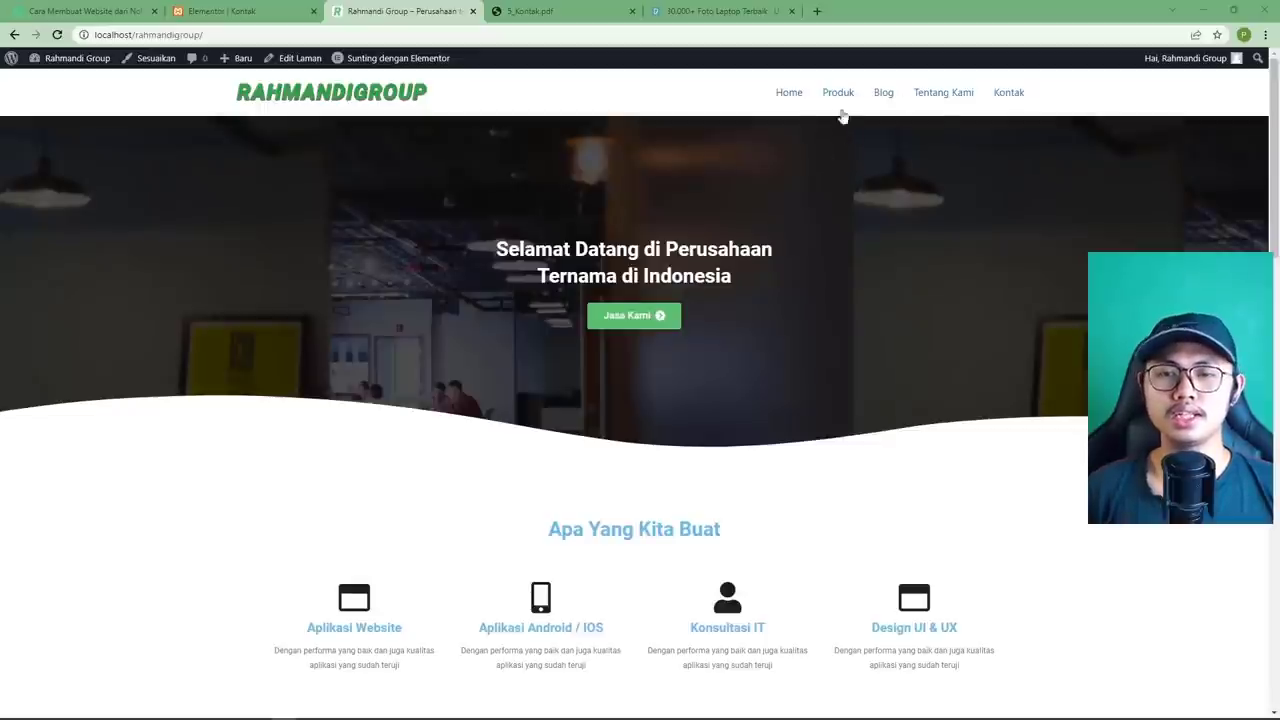
Read the Teknologi Terbaru di Tahun 2022 post, then return to Blog and customize it.
{"action": "left_click", "coordinate": [883, 97]}
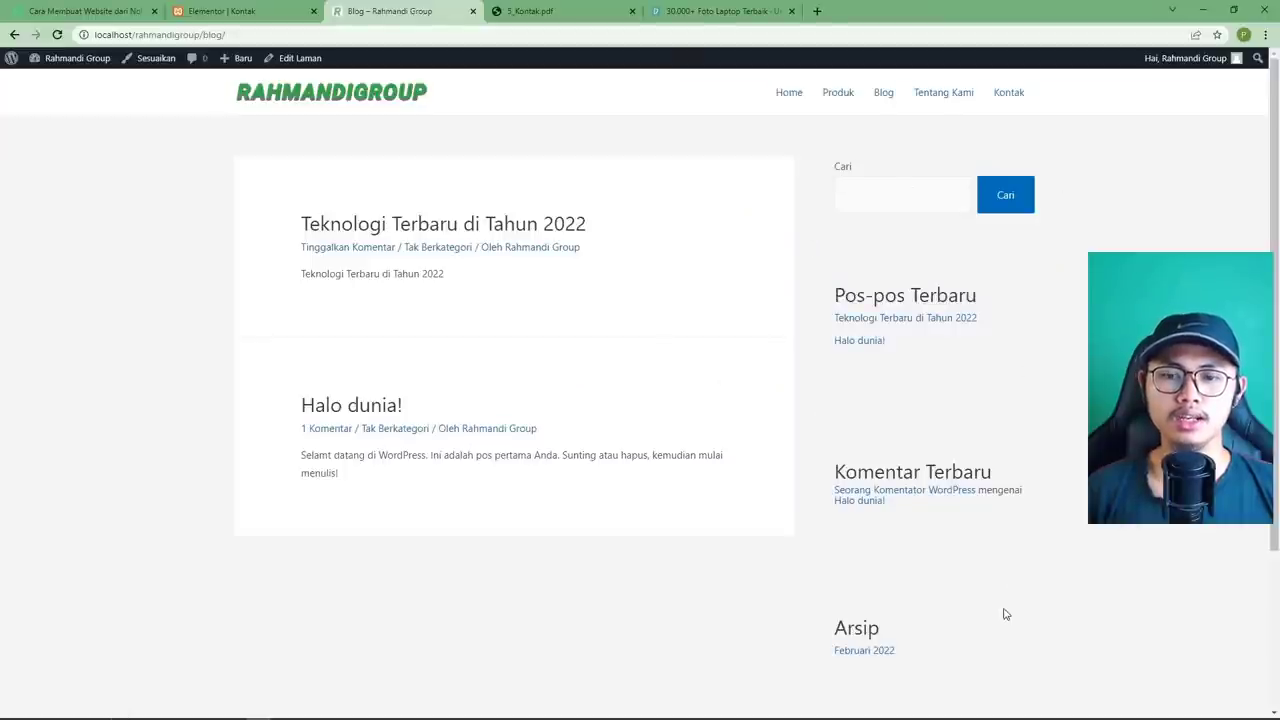
{"action": "scroll", "coordinate": [1003, 609], "scroll_direction": "down", "scroll_amount": 2}
{"action": "scroll", "coordinate": [1003, 609], "scroll_direction": "up", "scroll_amount": 2}
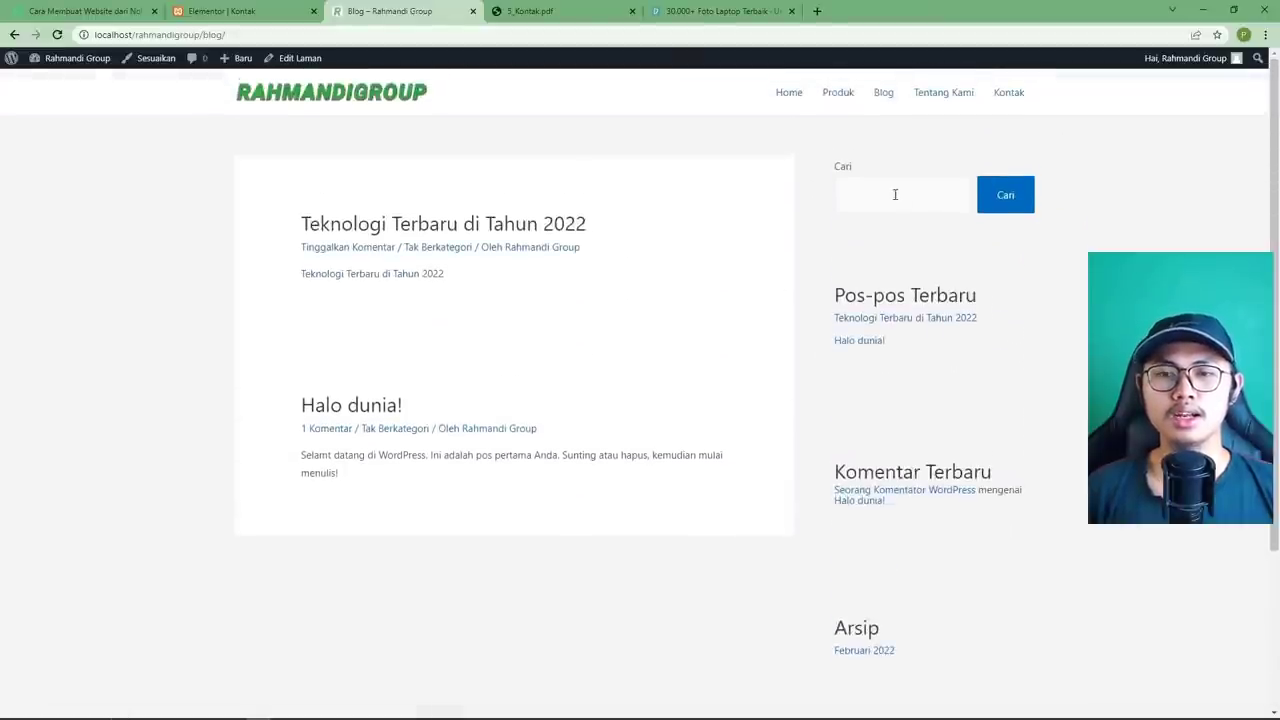
{"action": "left_click", "coordinate": [506, 222]}
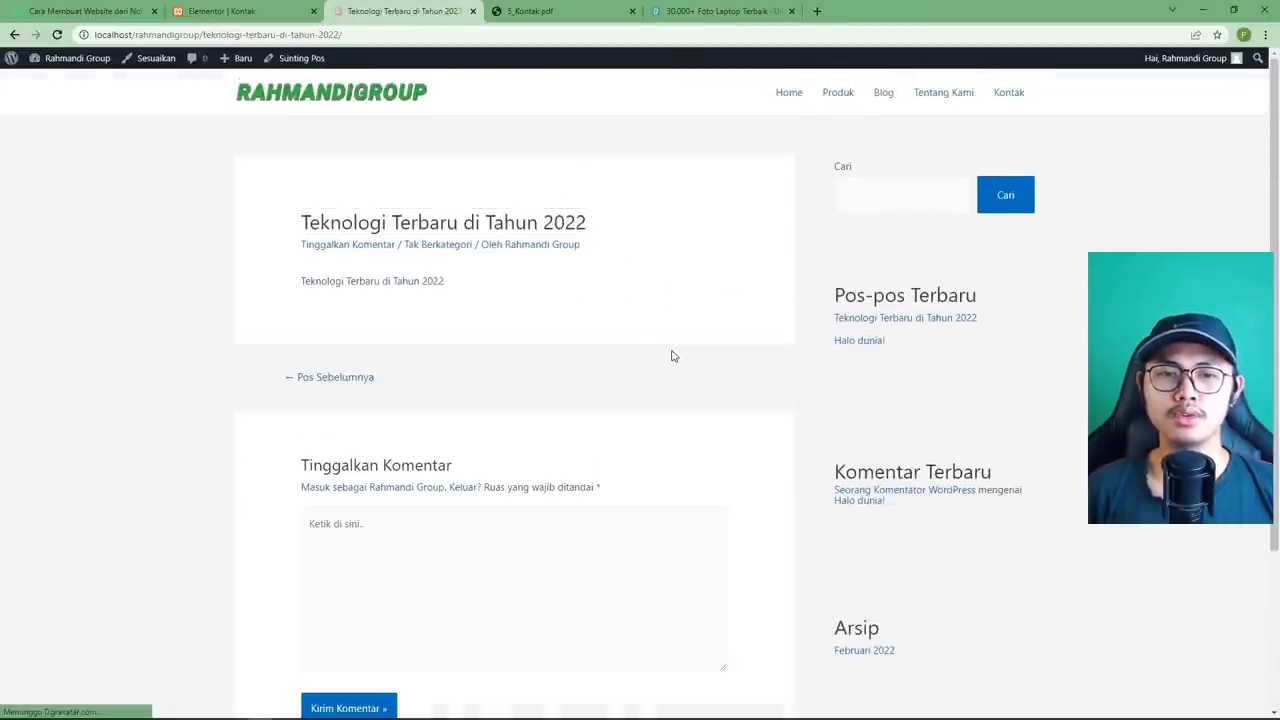
{"action": "scroll", "coordinate": [674, 355], "scroll_direction": "down", "scroll_amount": 1}
{"action": "scroll", "coordinate": [677, 355], "scroll_direction": "down", "scroll_amount": 2}
{"action": "scroll", "coordinate": [680, 354], "scroll_direction": "up", "scroll_amount": 3}
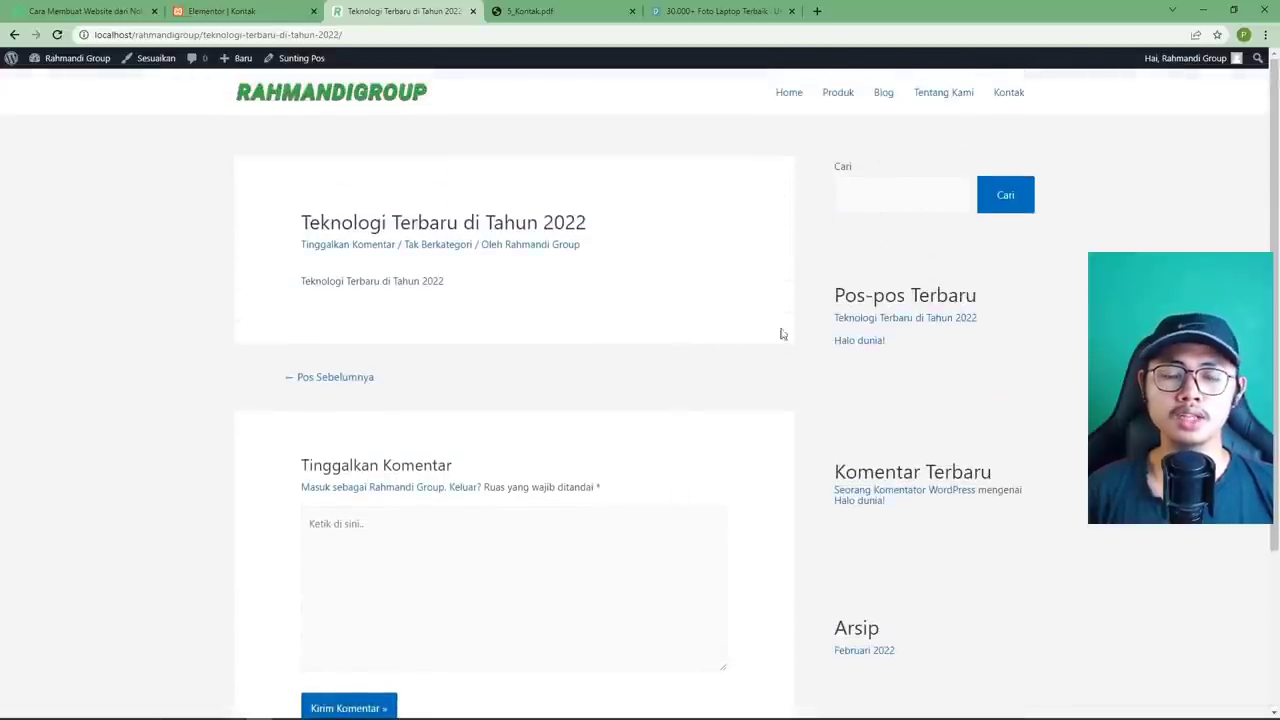
{"action": "scroll", "coordinate": [783, 336], "scroll_direction": "down", "scroll_amount": 2}
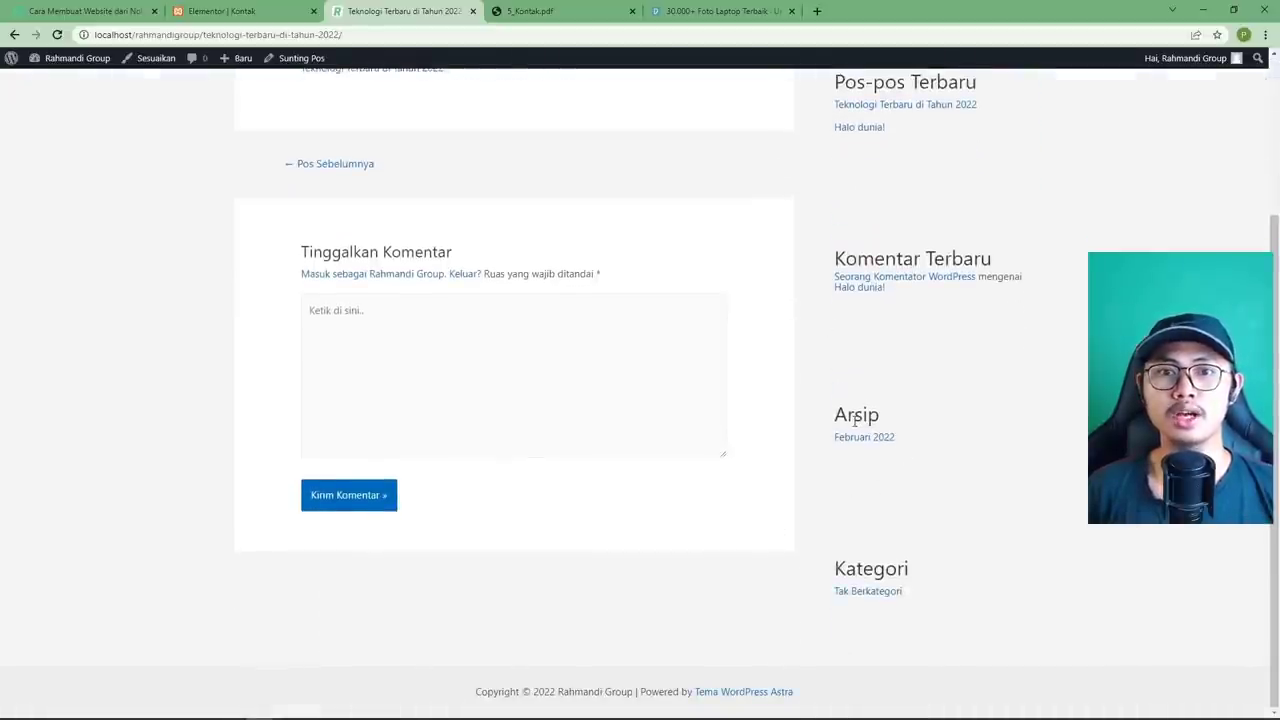
{"action": "scroll", "coordinate": [855, 420], "scroll_direction": "up", "scroll_amount": 2}
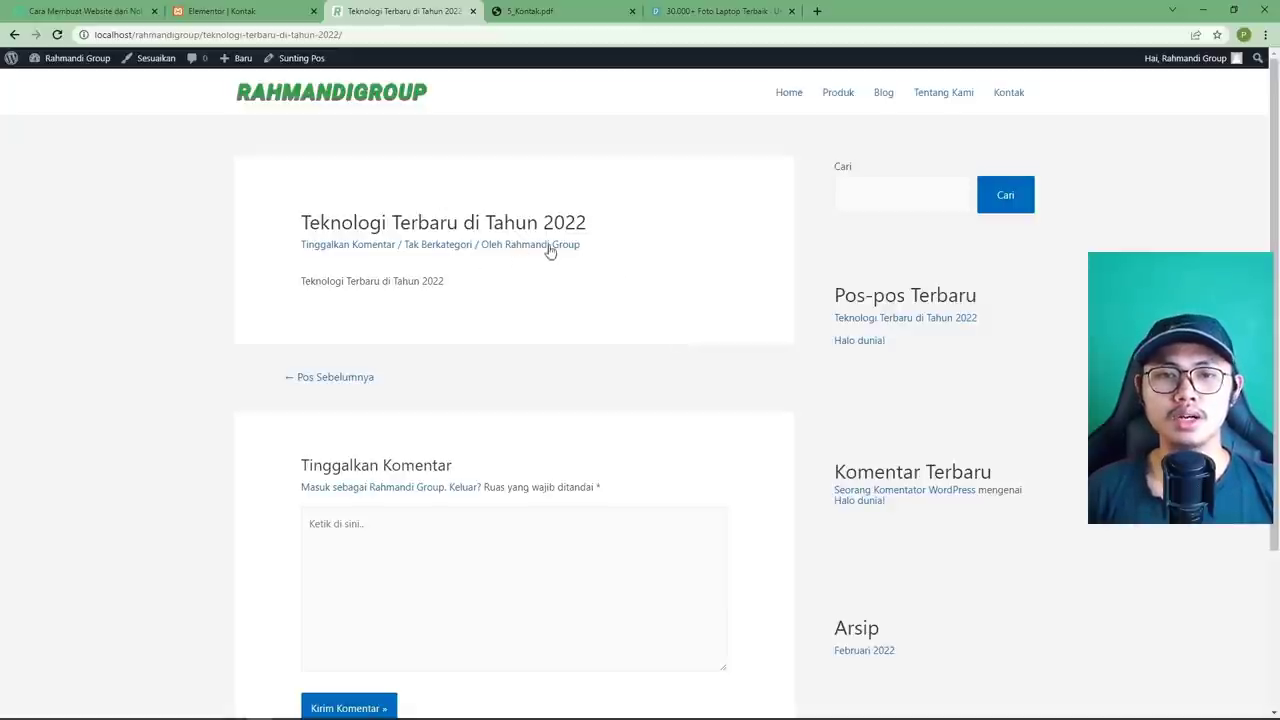
{"action": "left_click", "coordinate": [881, 96]}
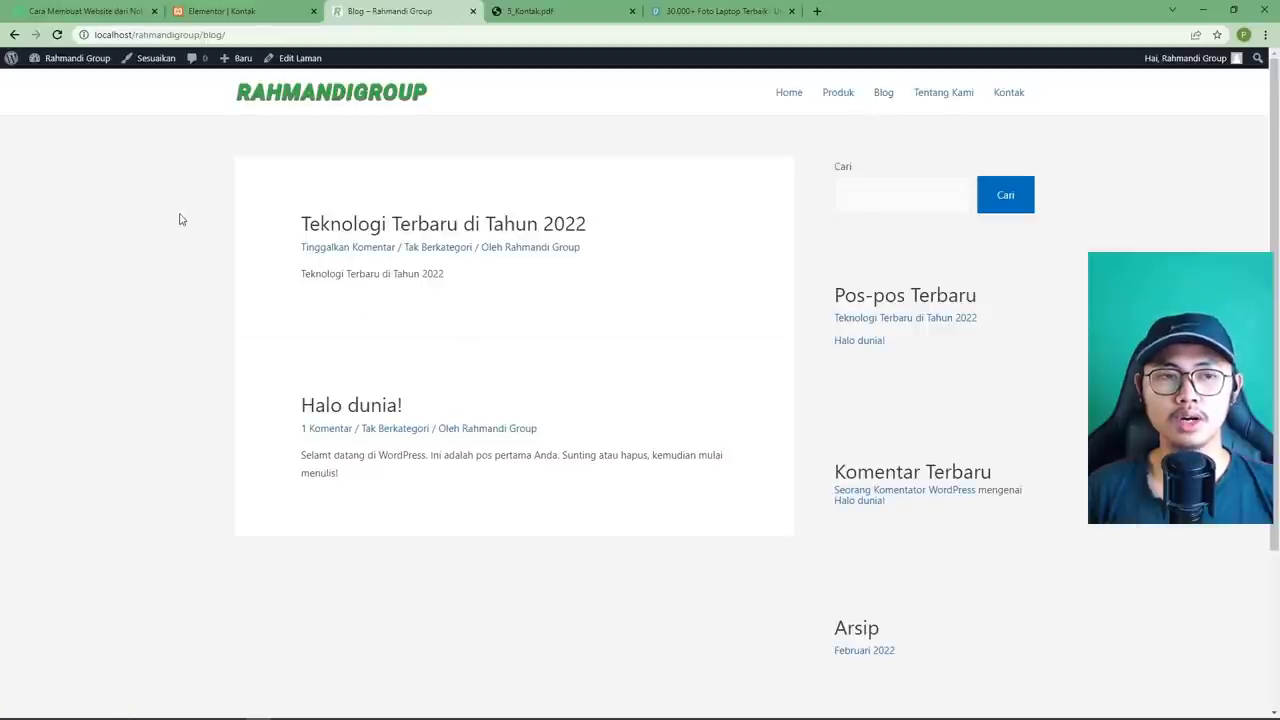
{"action": "left_click", "coordinate": [152, 58]}
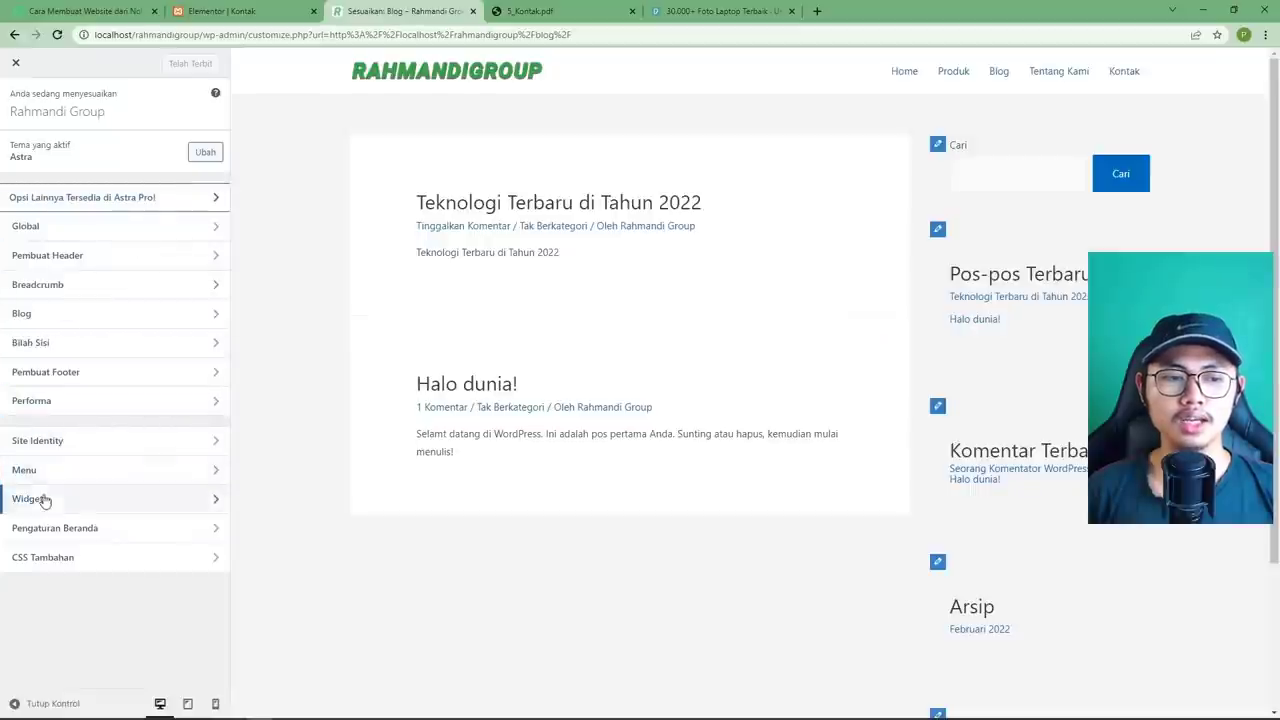
Open the Bilah Sisi Utama widgets and inspect the search block's label and placeholder.
{"action": "left_click", "coordinate": [79, 502]}
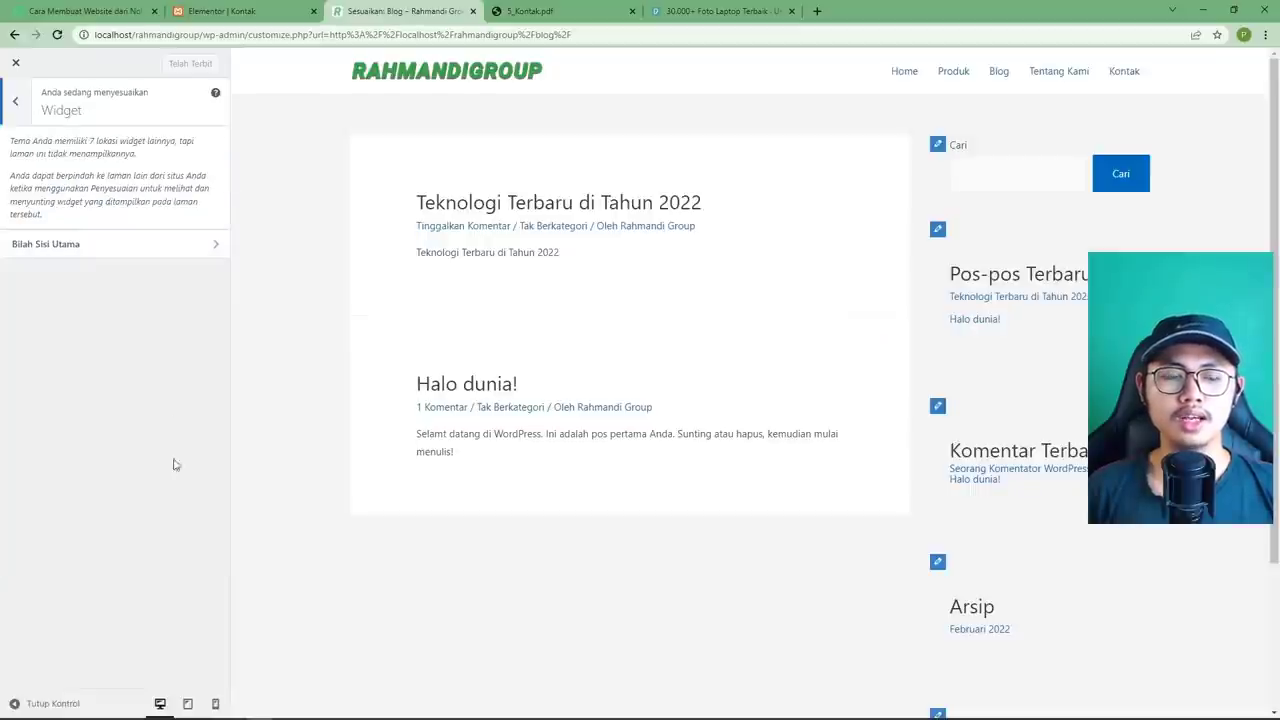
{"action": "left_click", "coordinate": [100, 254]}
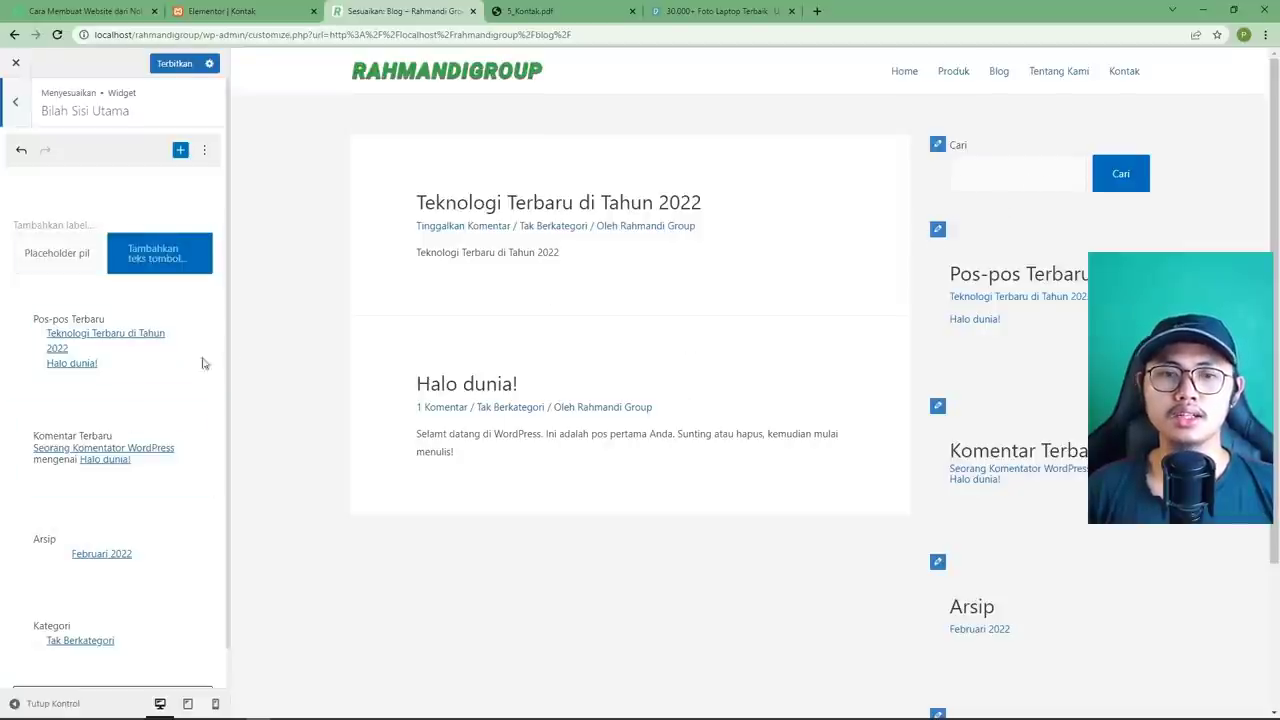
{"action": "left_click", "coordinate": [67, 226]}
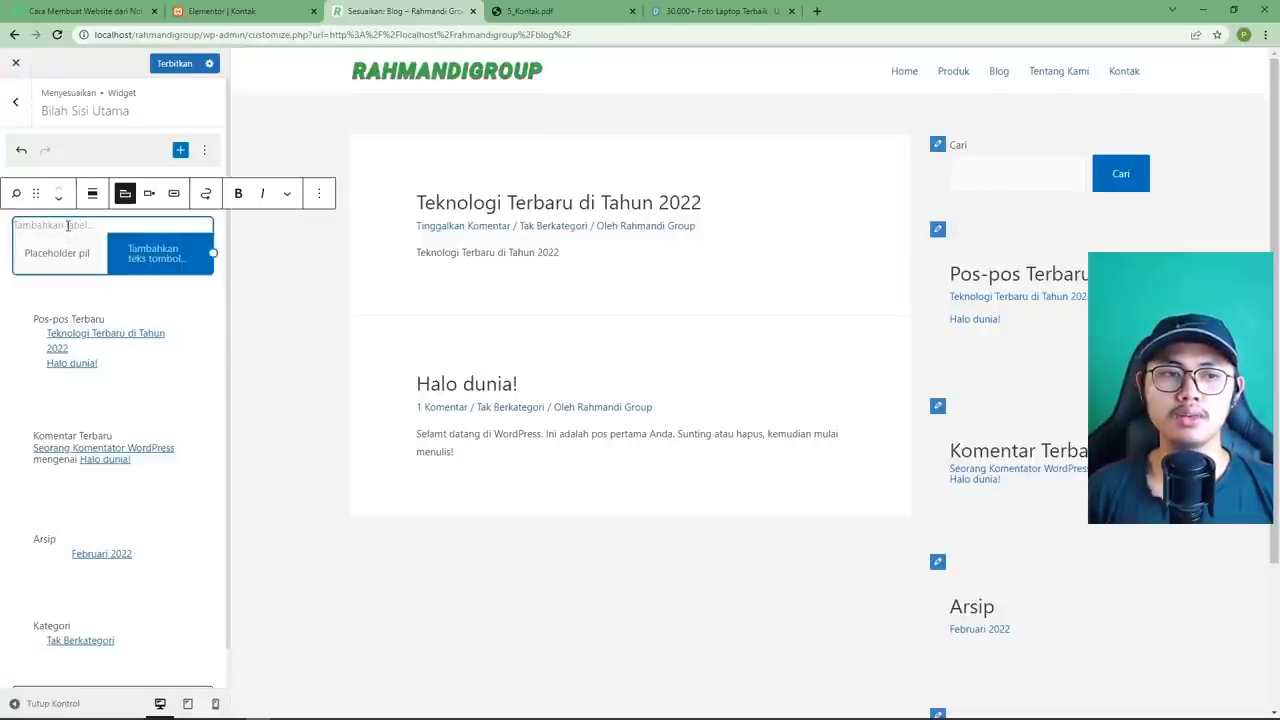
{"action": "left_click", "coordinate": [64, 253]}
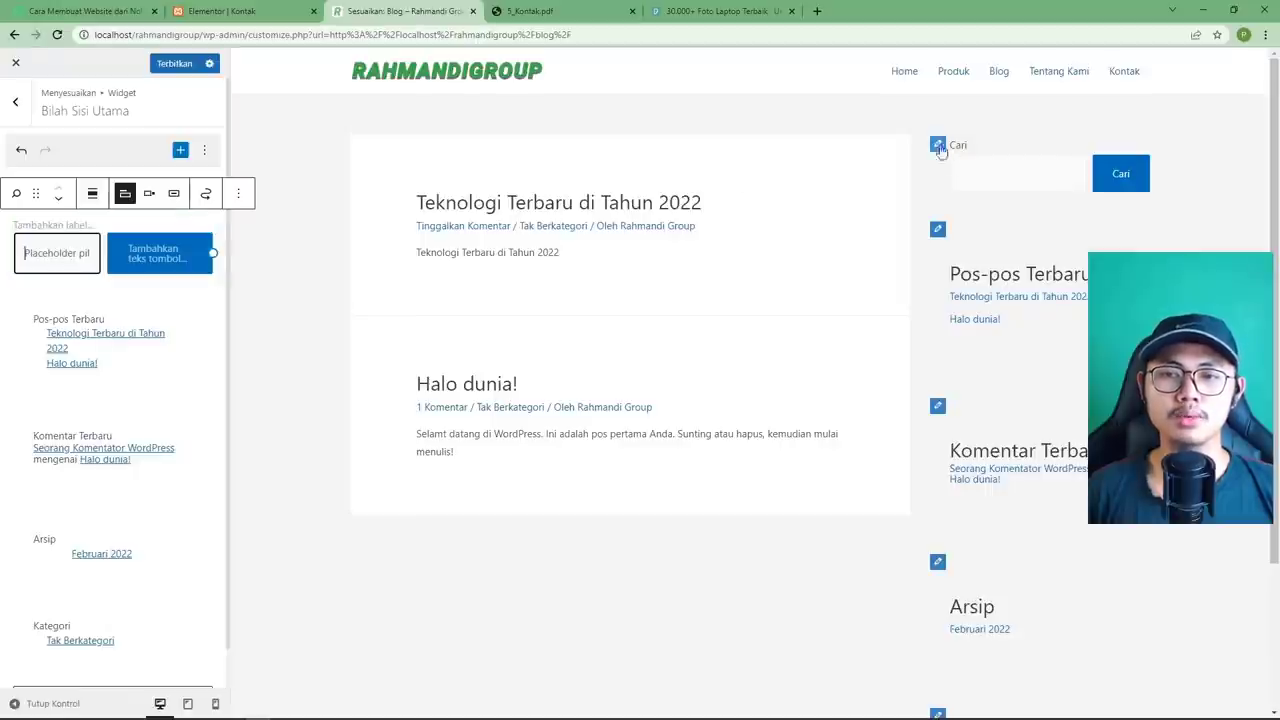
{"action": "left_click", "coordinate": [70, 227]}
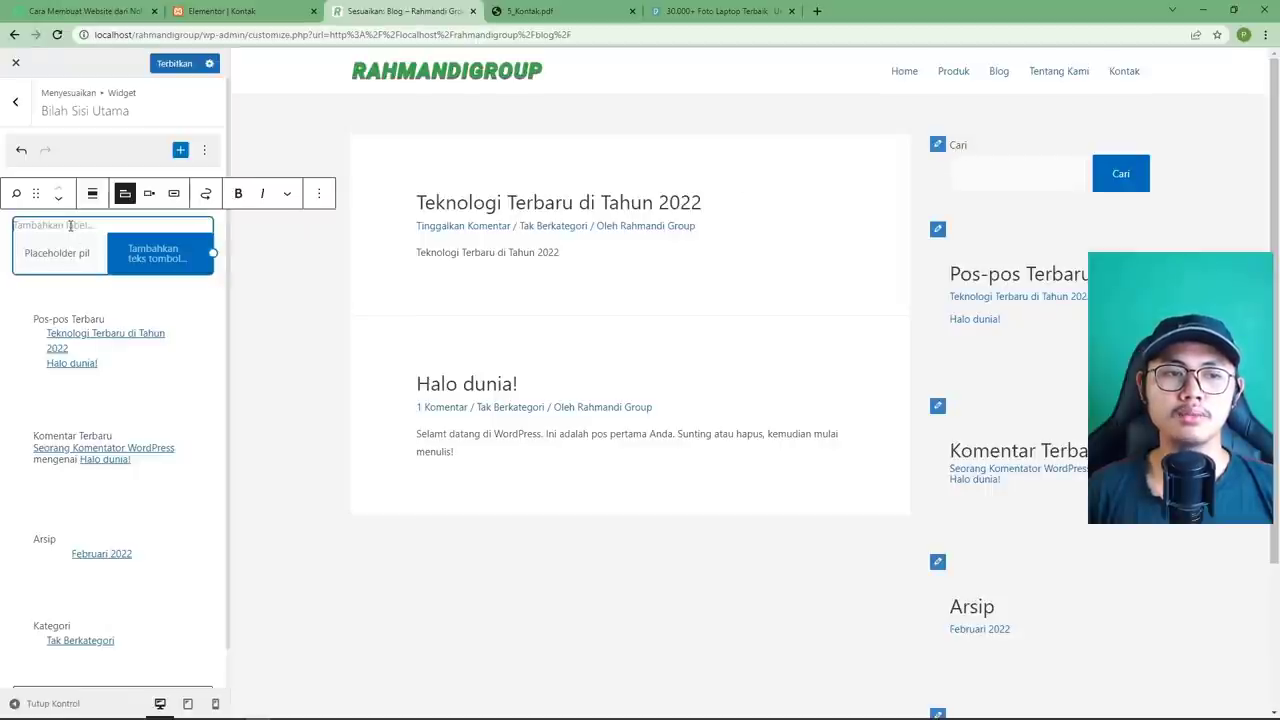
{"action": "left_click", "coordinate": [73, 319]}
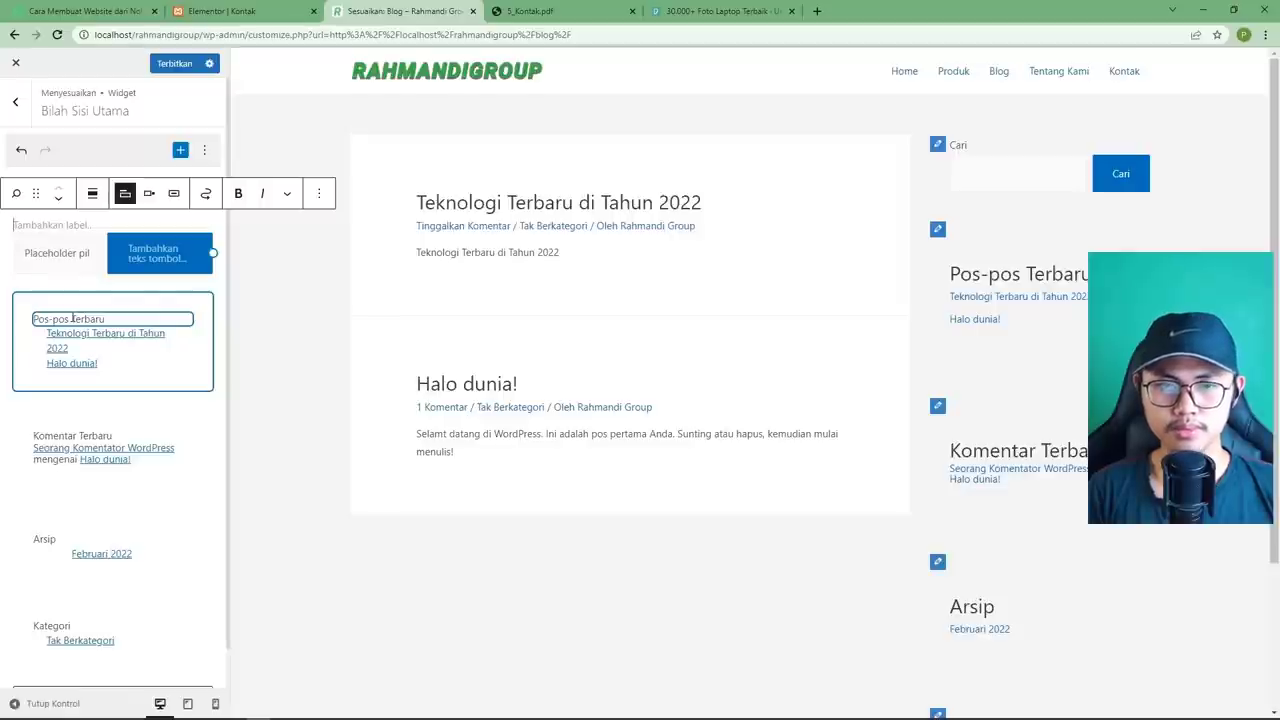
{"action": "key", "text": "ctrl+z"}
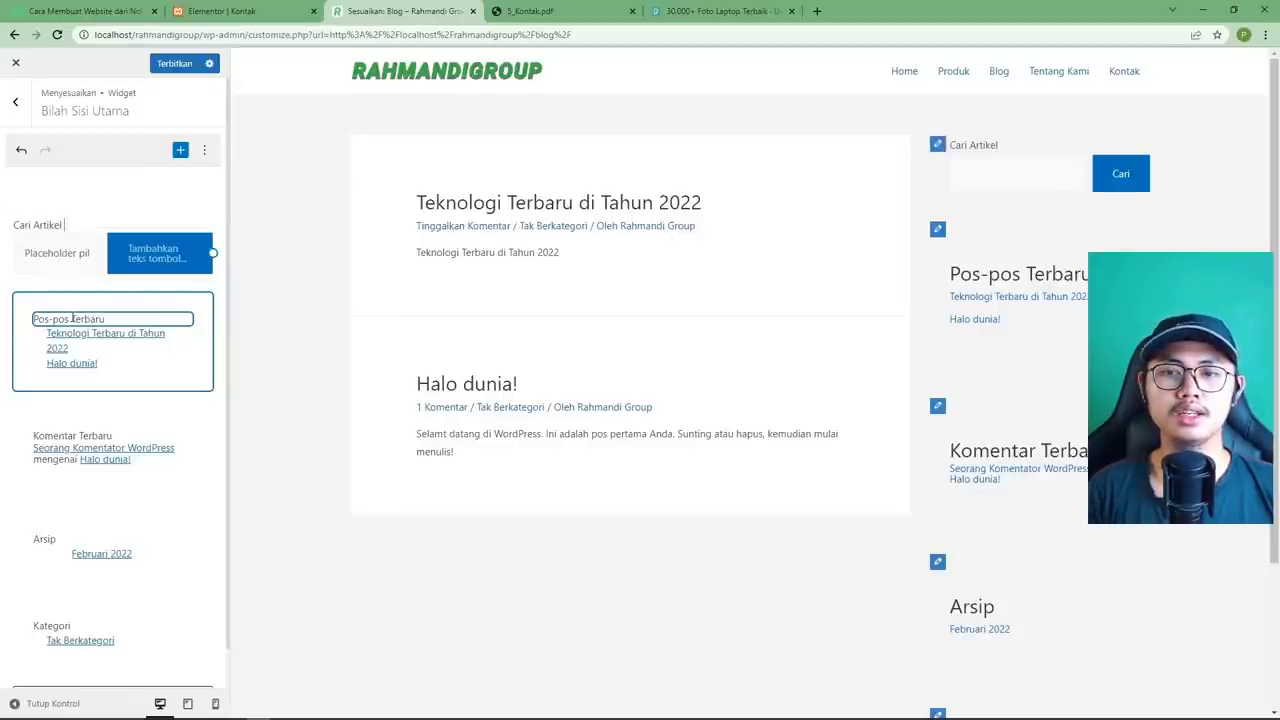
Move the Cari Artikel search block below Pos-pos Terbaru and back to the top.
{"action": "left_click", "coordinate": [85, 225]}
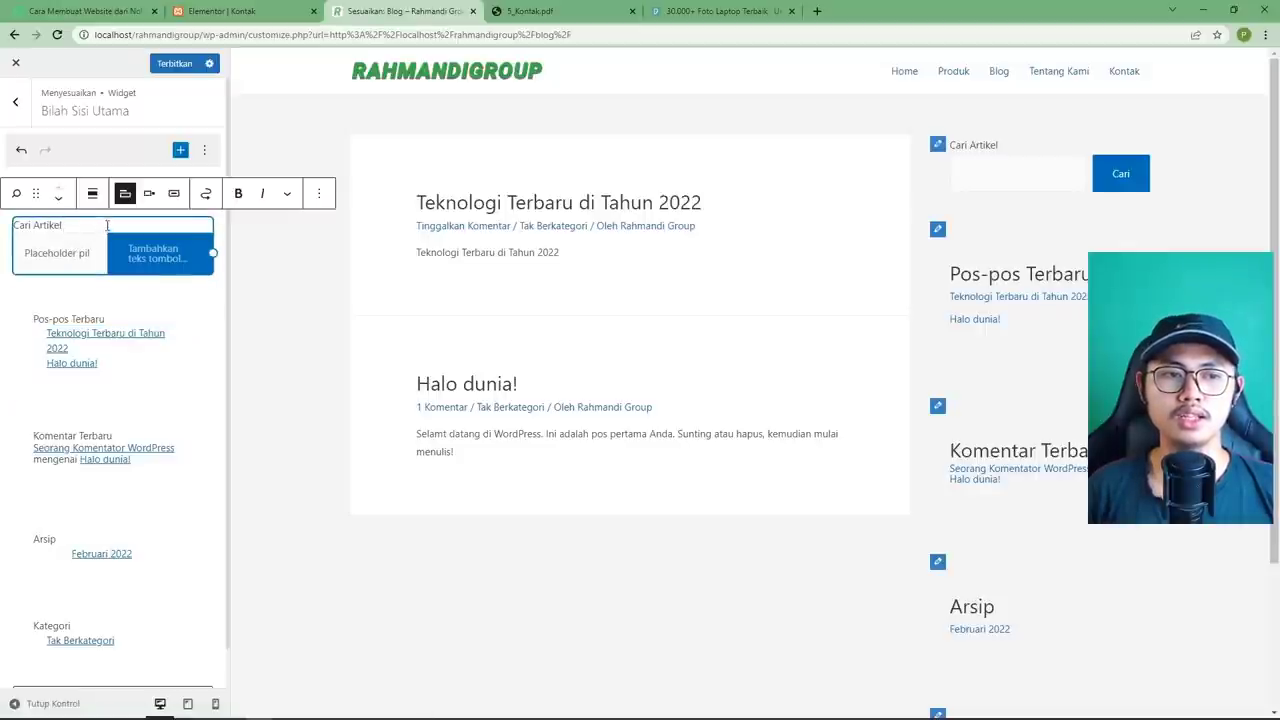
{"action": "left_click", "coordinate": [59, 202]}
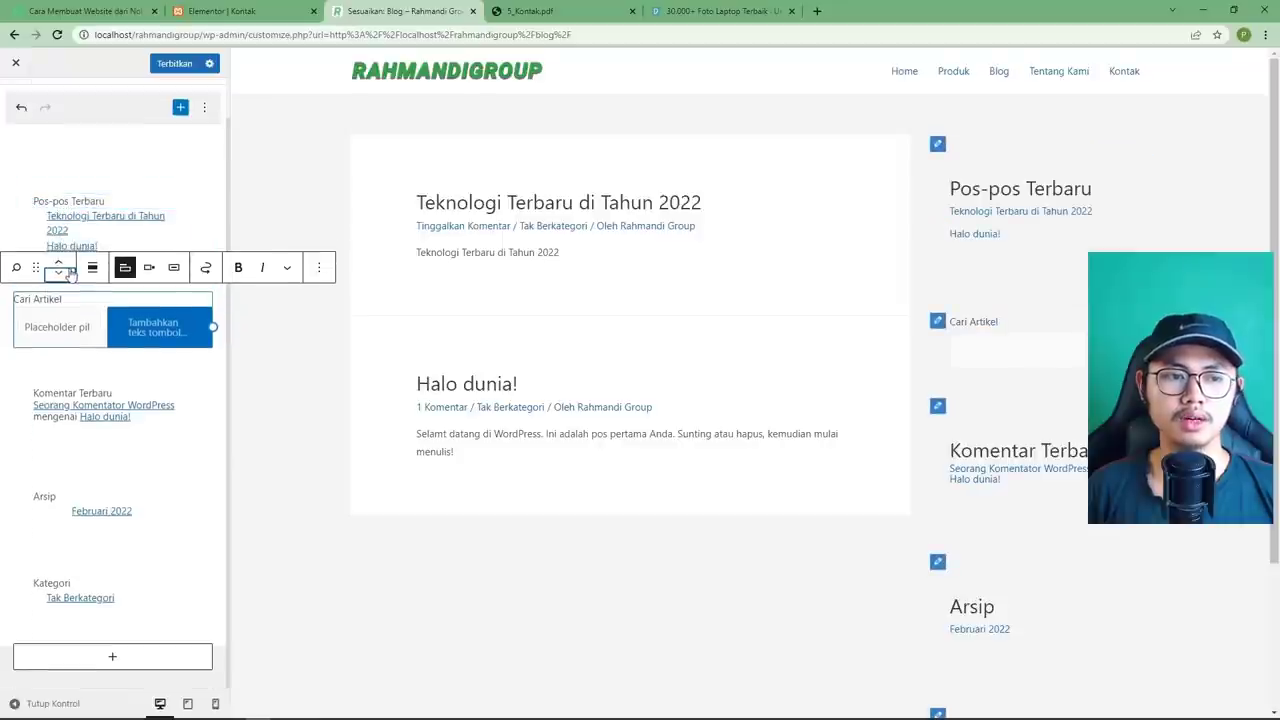
{"action": "left_click", "coordinate": [61, 264]}
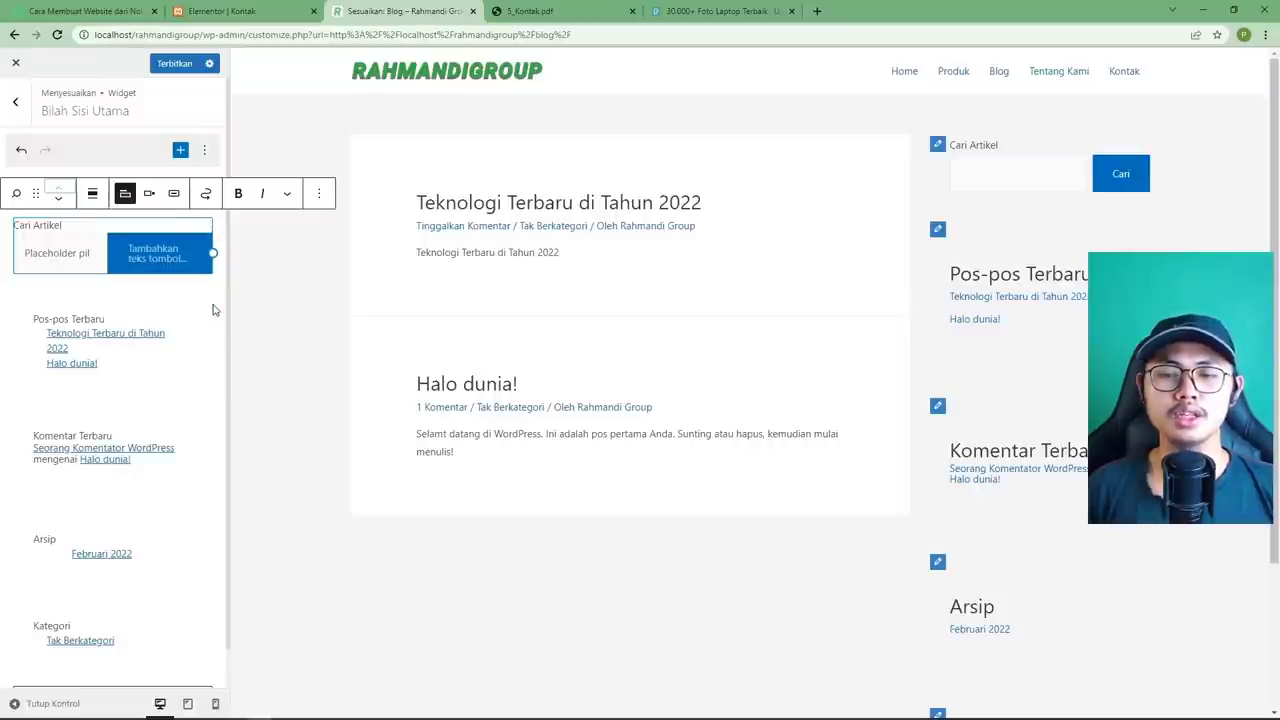
Rename the Pos-pos Terbaru heading to Artikel Terbaru, keeping list view after trying grid.
{"action": "left_click", "coordinate": [124, 316]}
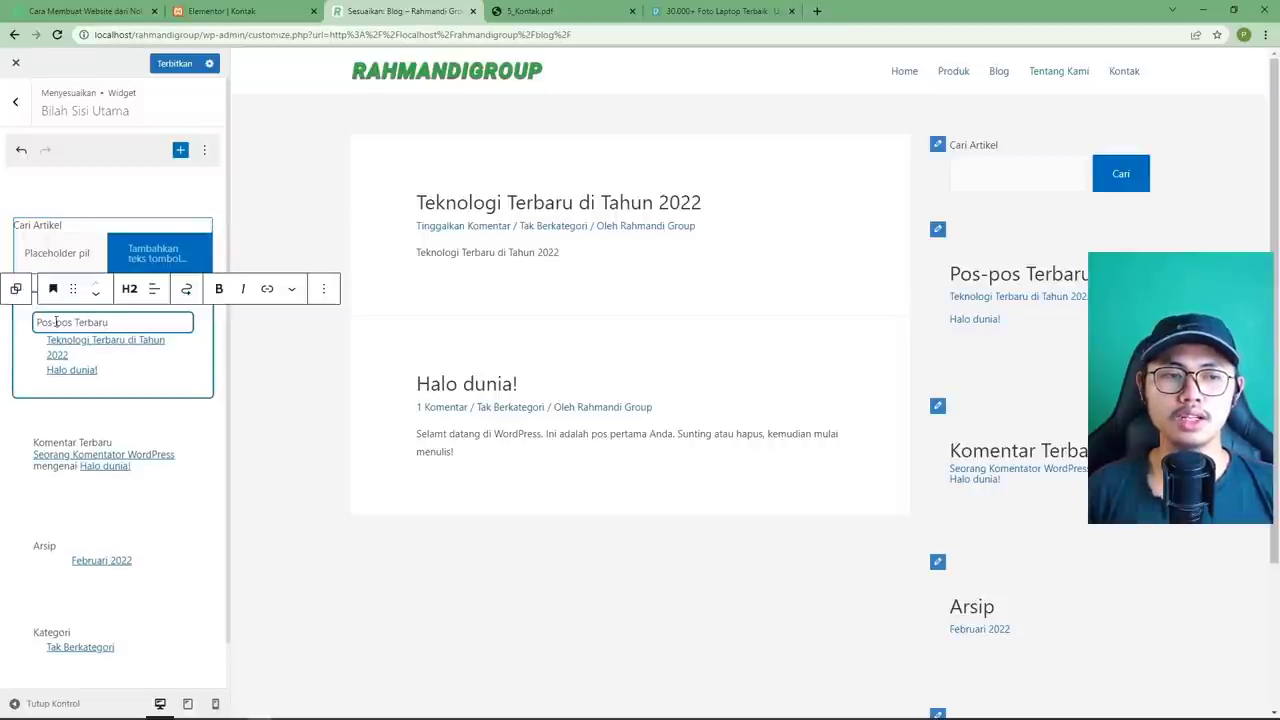
{"action": "left_click_drag", "start_coordinate": [73, 323], "coordinate": [38, 322]}
{"action": "type", "text": "Artikel"}
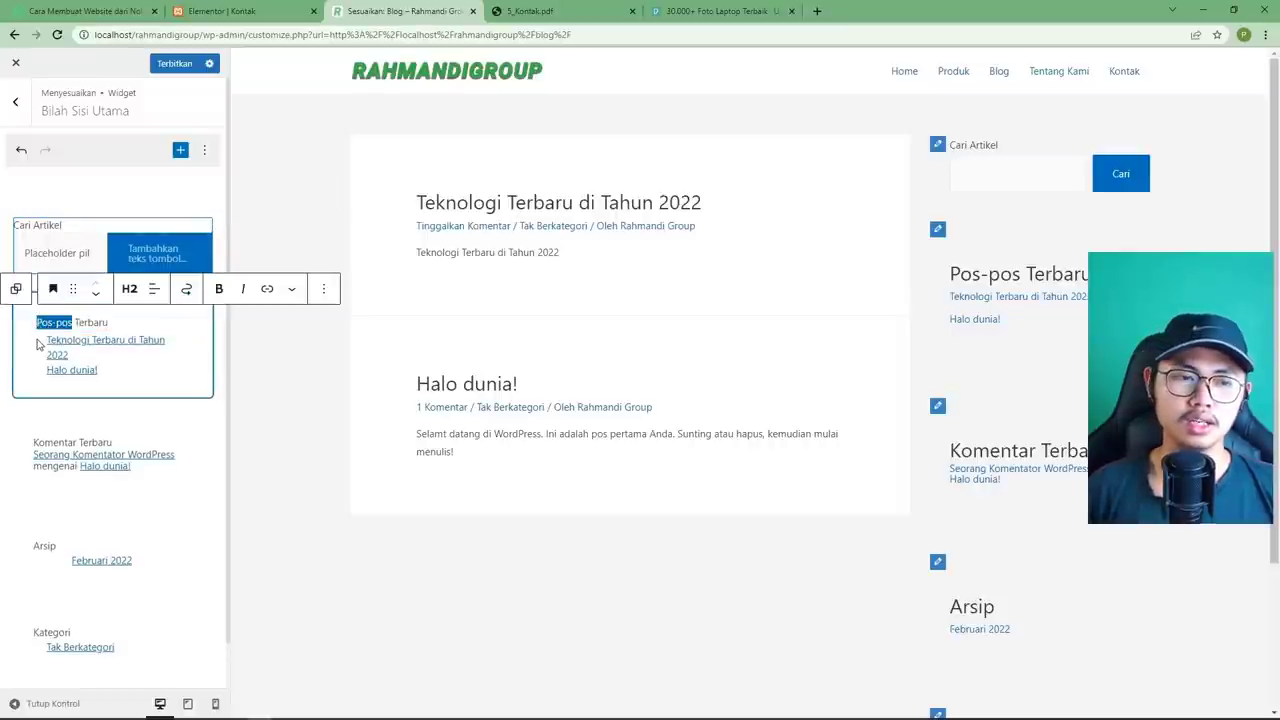
{"action": "left_click", "coordinate": [150, 364]}
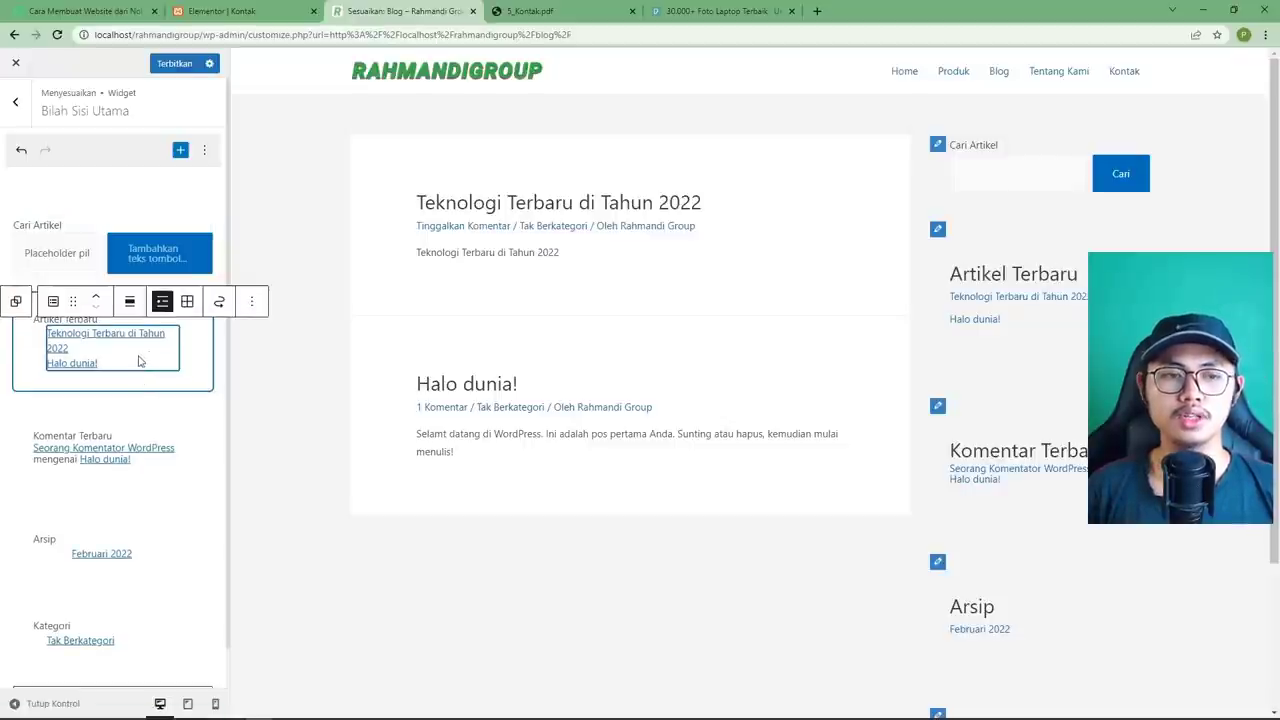
{"action": "left_click", "coordinate": [187, 302]}
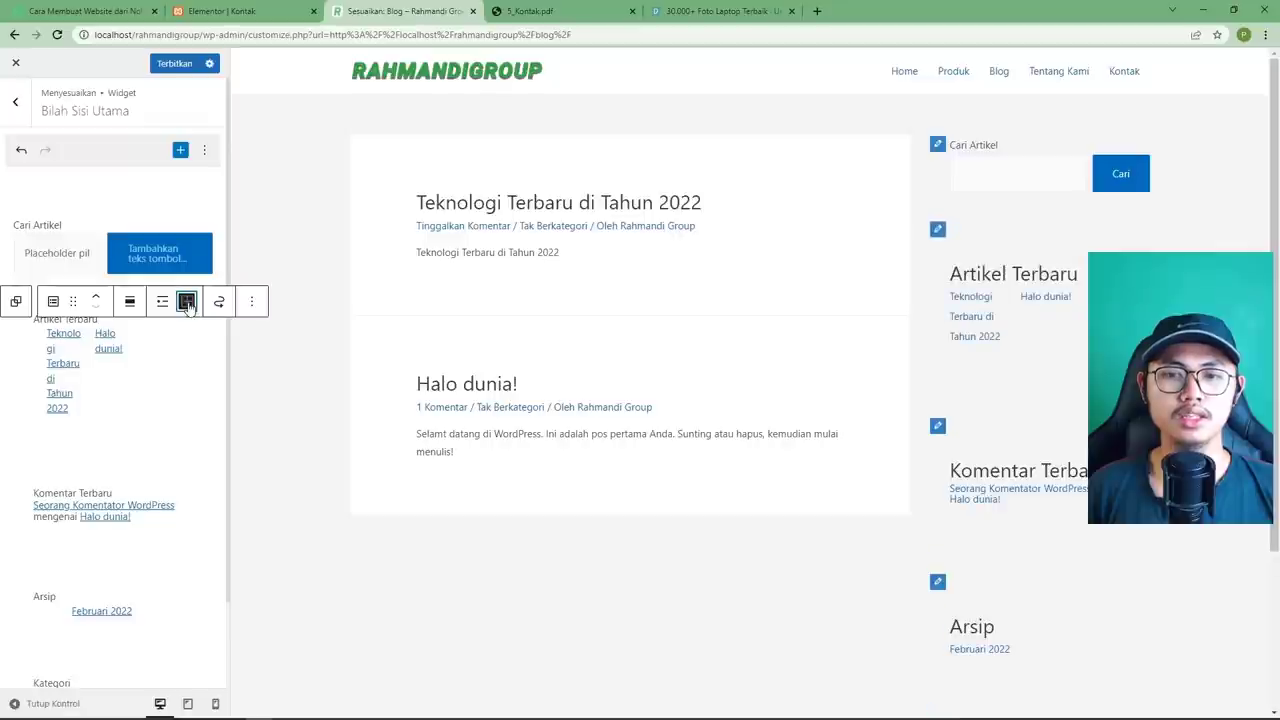
{"action": "left_click", "coordinate": [162, 301]}
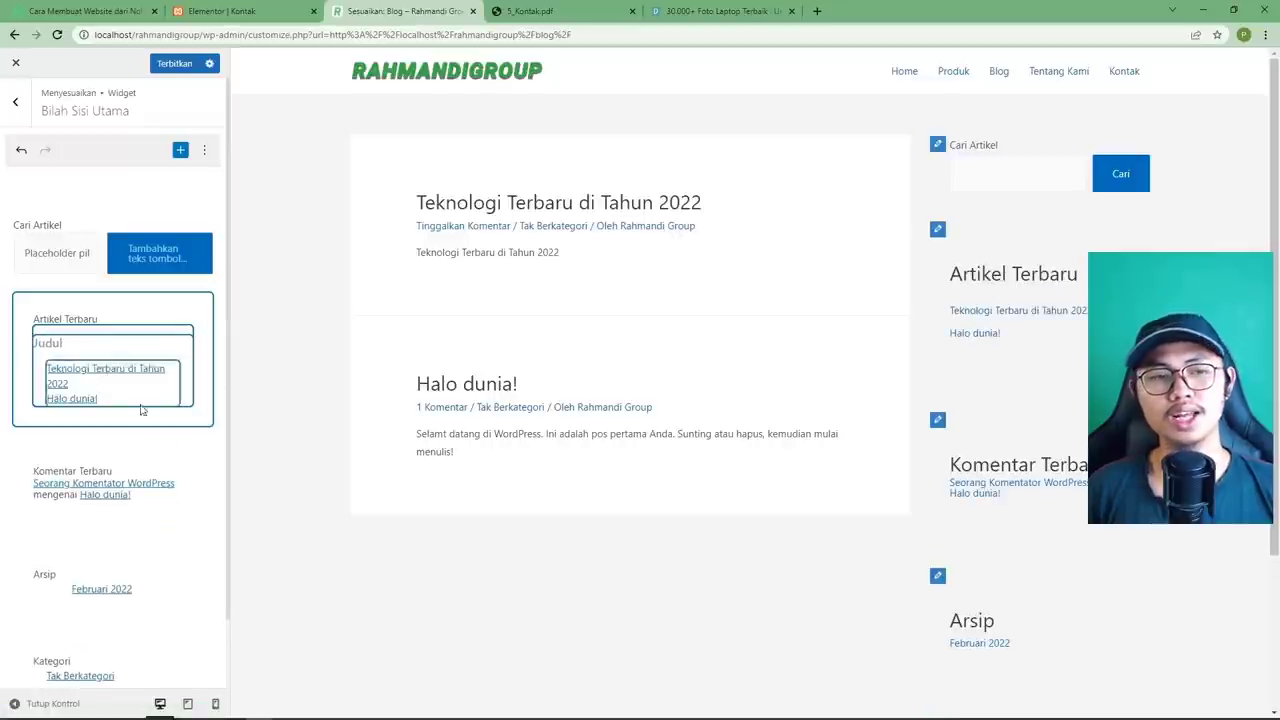
Remove the Komentar Terbaru and Arsip widgets from the sidebar.
{"action": "left_click", "coordinate": [55, 346]}
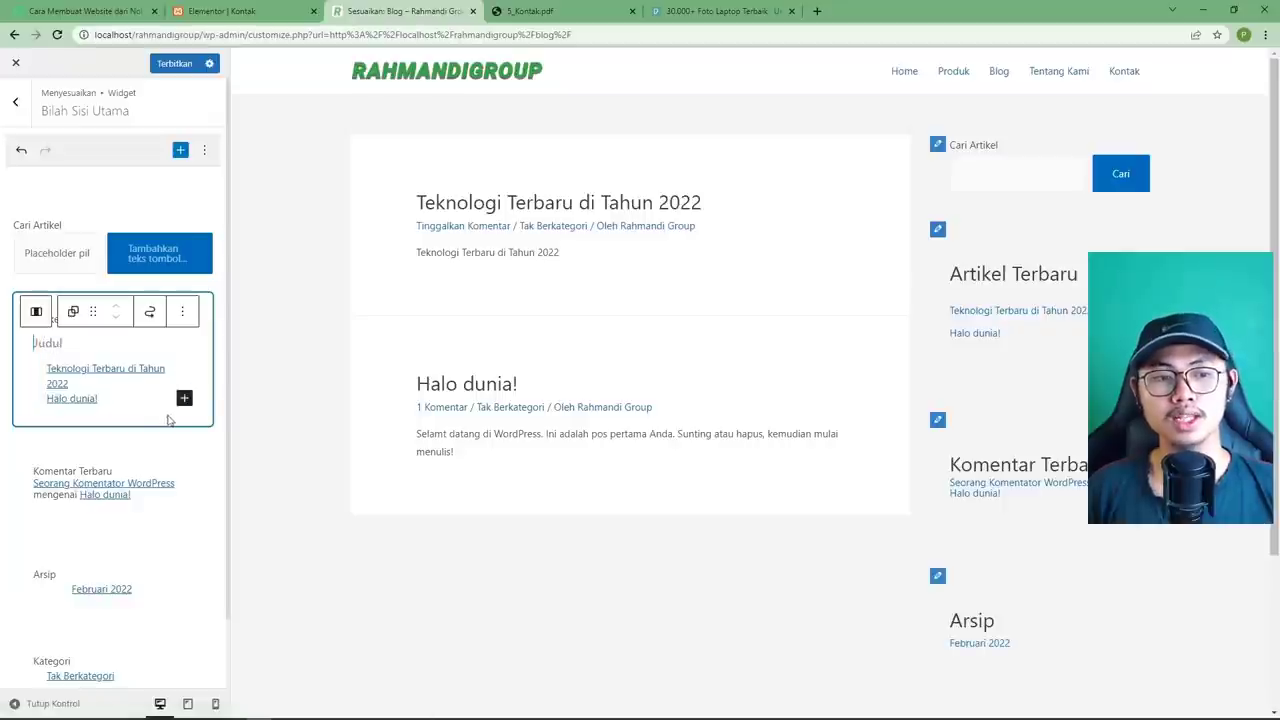
{"action": "mouse_move", "coordinate": [199, 446]}
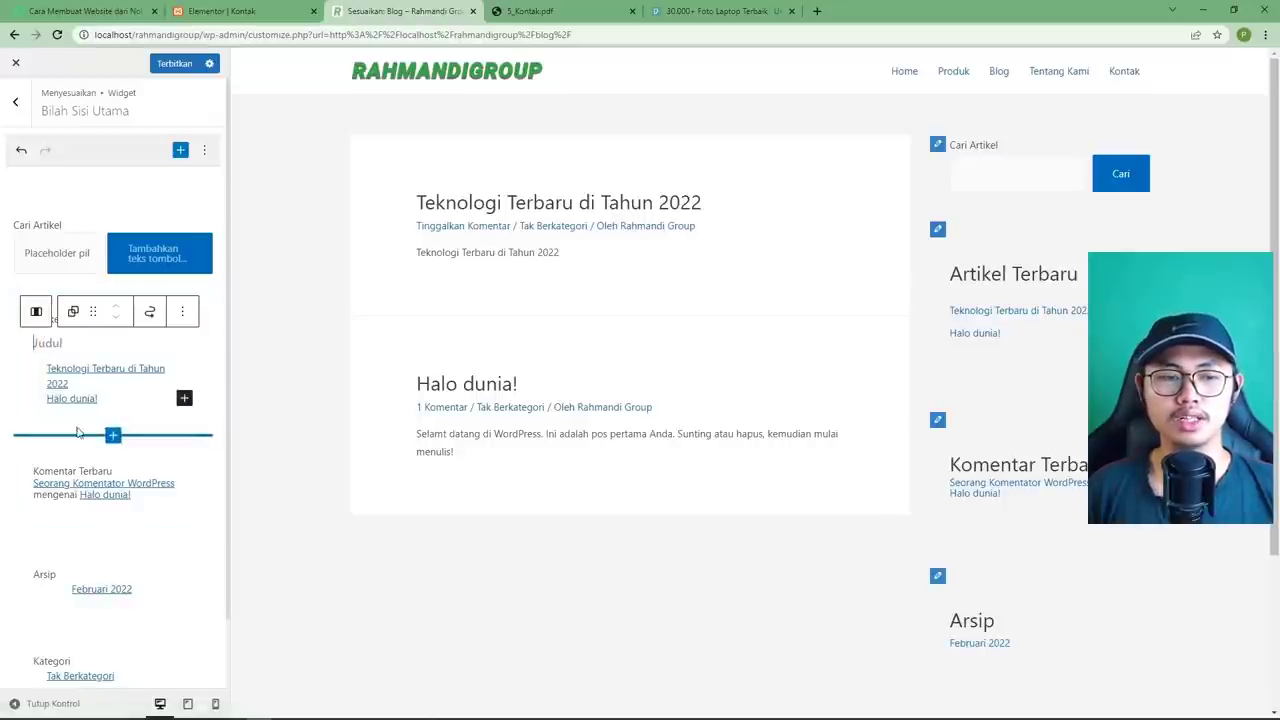
{"action": "left_click", "coordinate": [175, 462]}
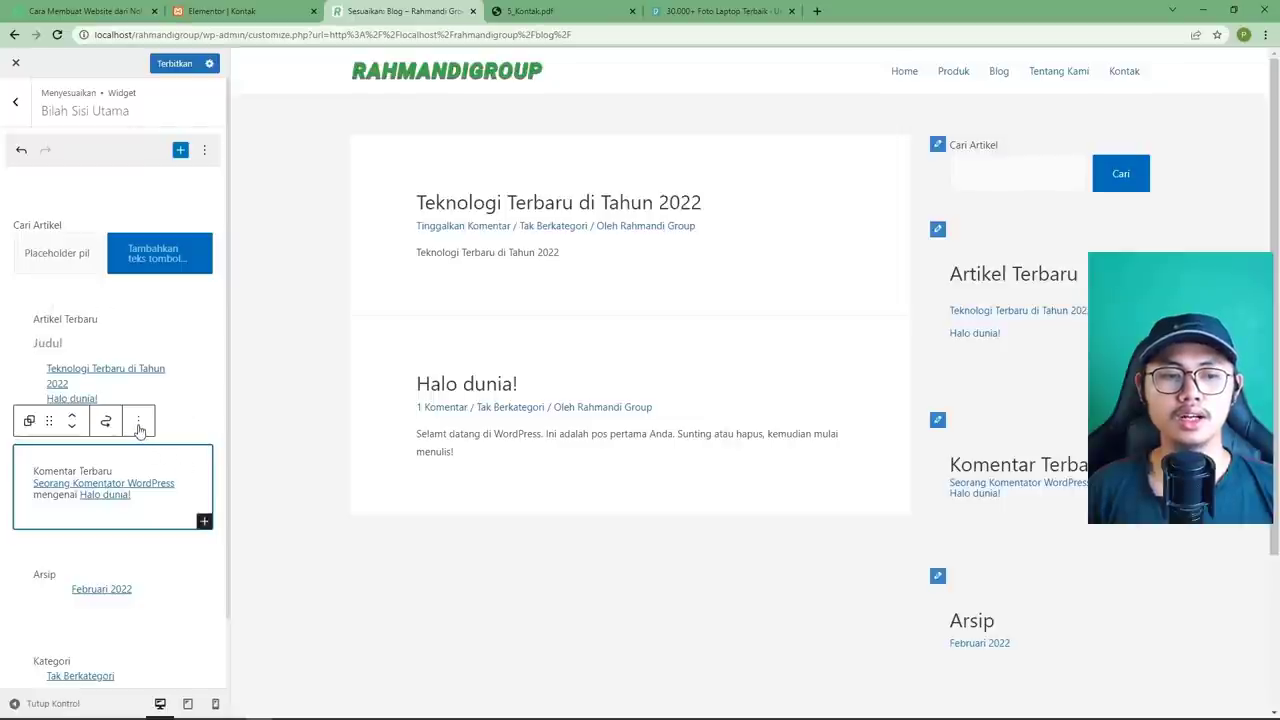
{"action": "left_click", "coordinate": [139, 422]}
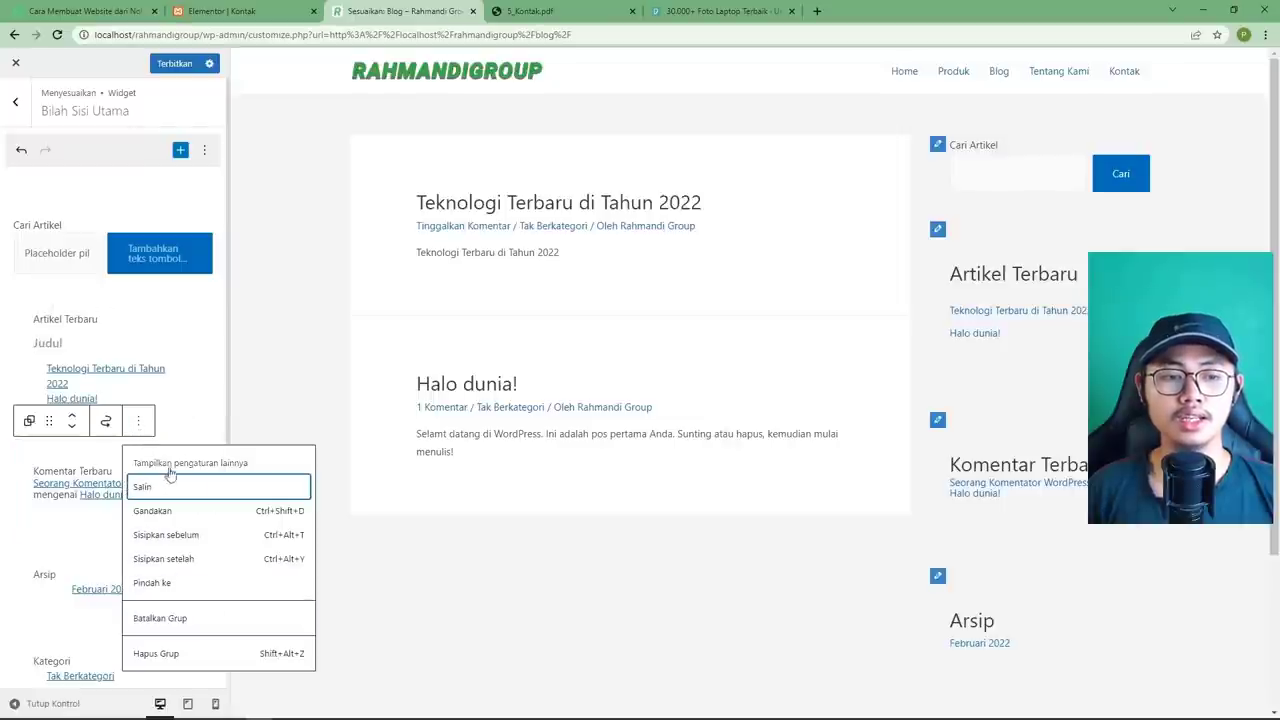
{"action": "left_click", "coordinate": [172, 654]}
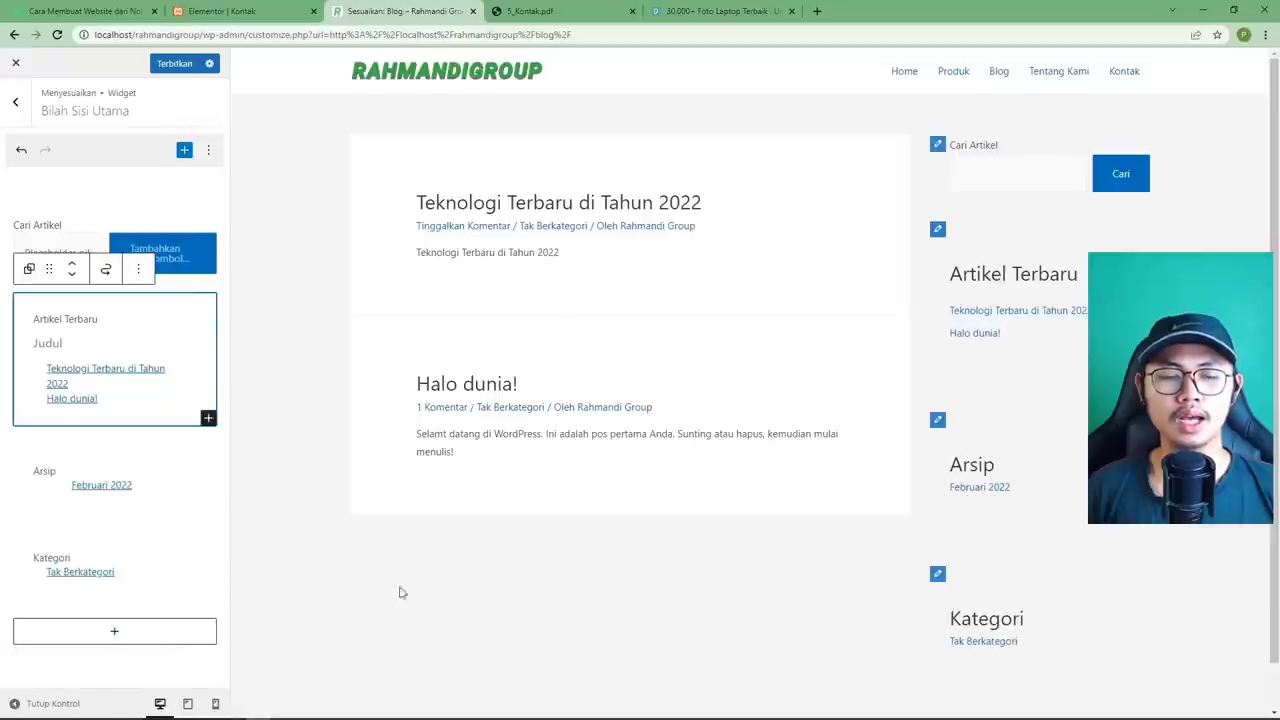
{"action": "left_click", "coordinate": [207, 467]}
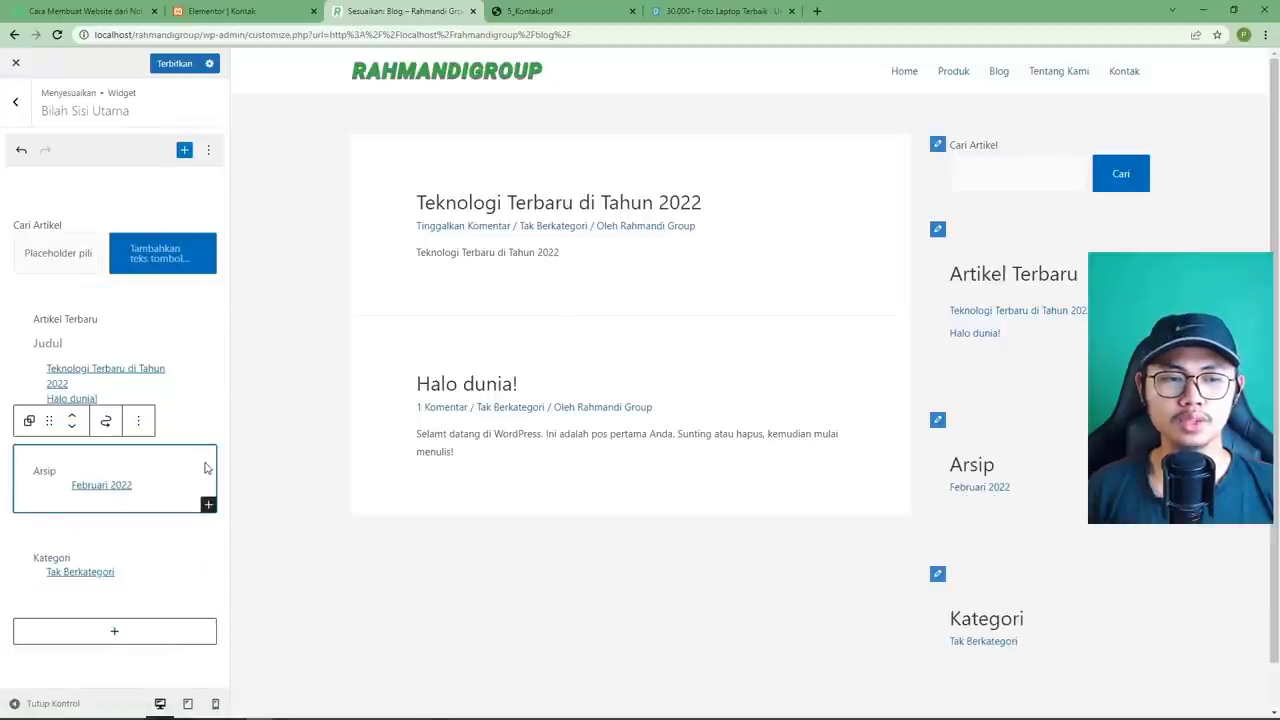
{"action": "left_click", "coordinate": [143, 425]}
{"action": "left_click", "coordinate": [171, 654]}
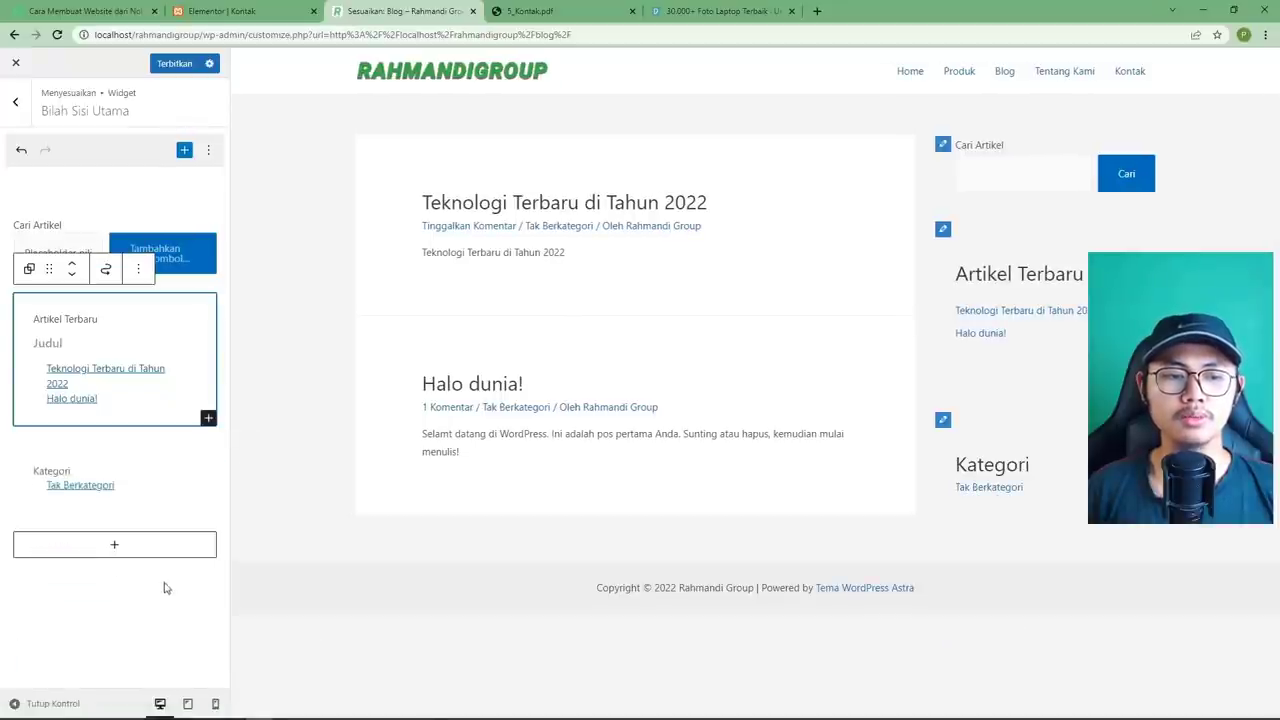
Retitle the Kategori heading to Kategori Artikel.
{"action": "left_click", "coordinate": [166, 500]}
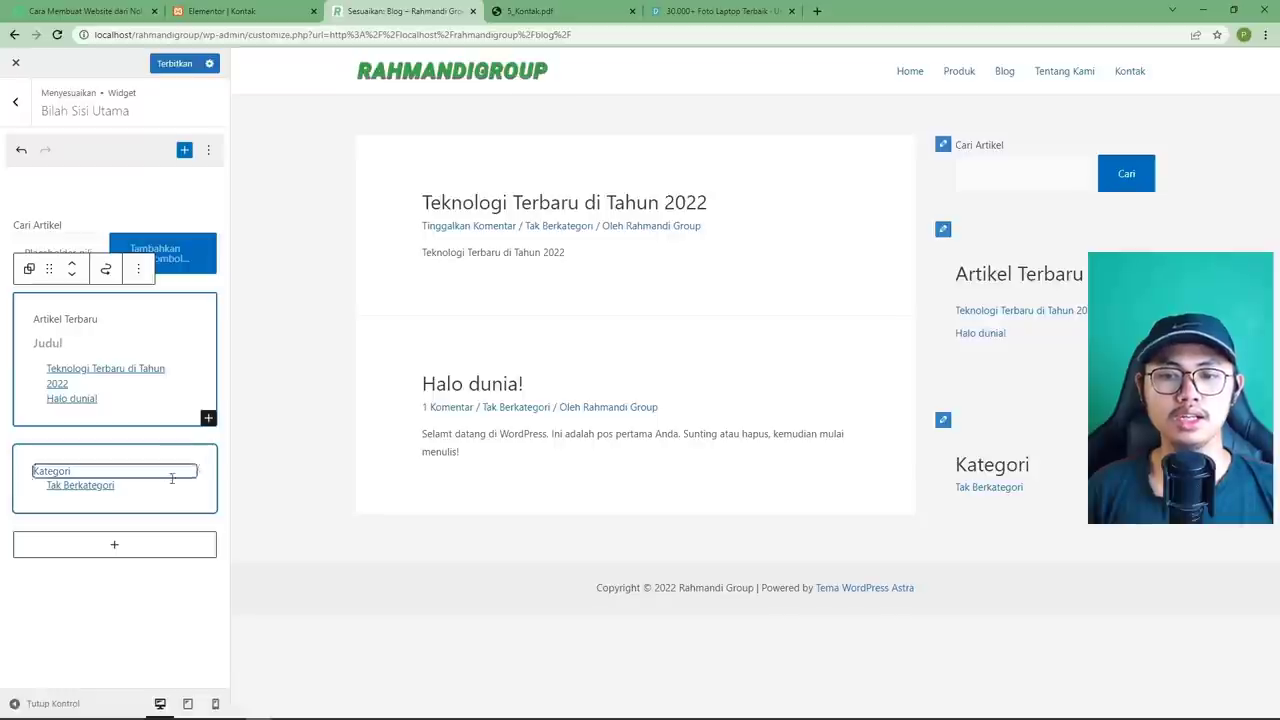
{"action": "left_click", "coordinate": [88, 472]}
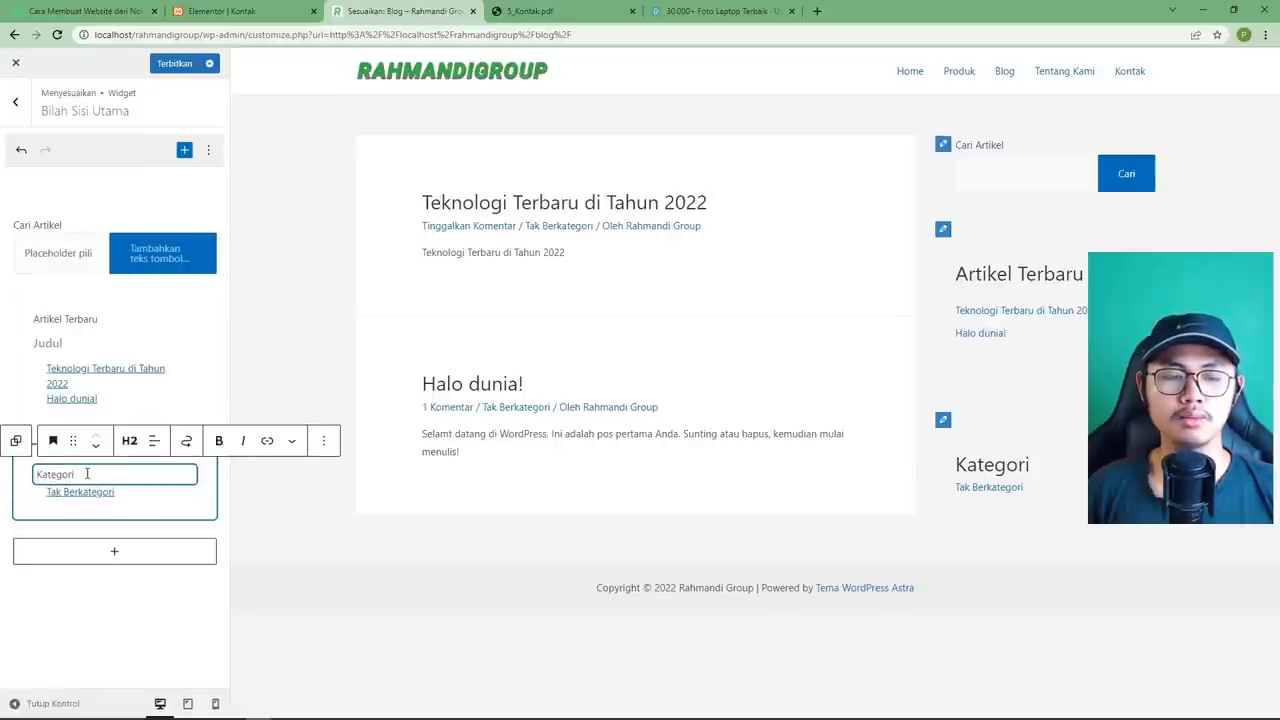
{"action": "type", "text": "A"}
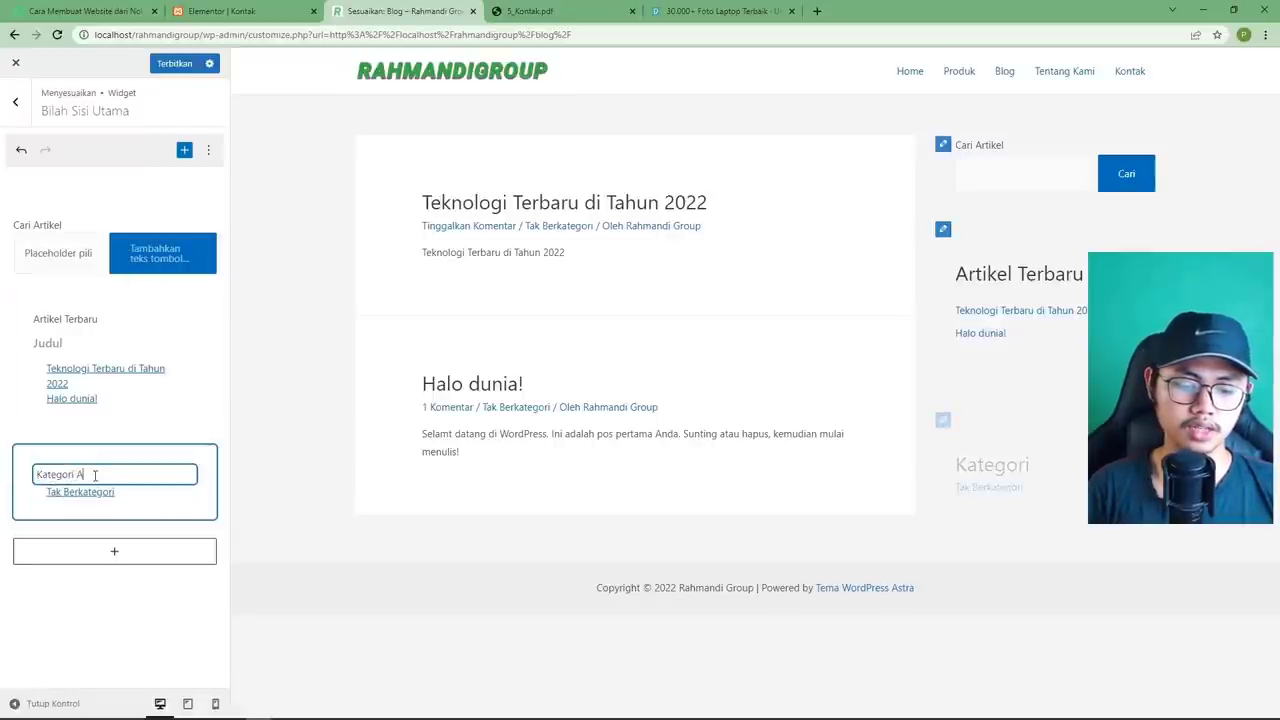
{"action": "type", "text": "rtikel"}
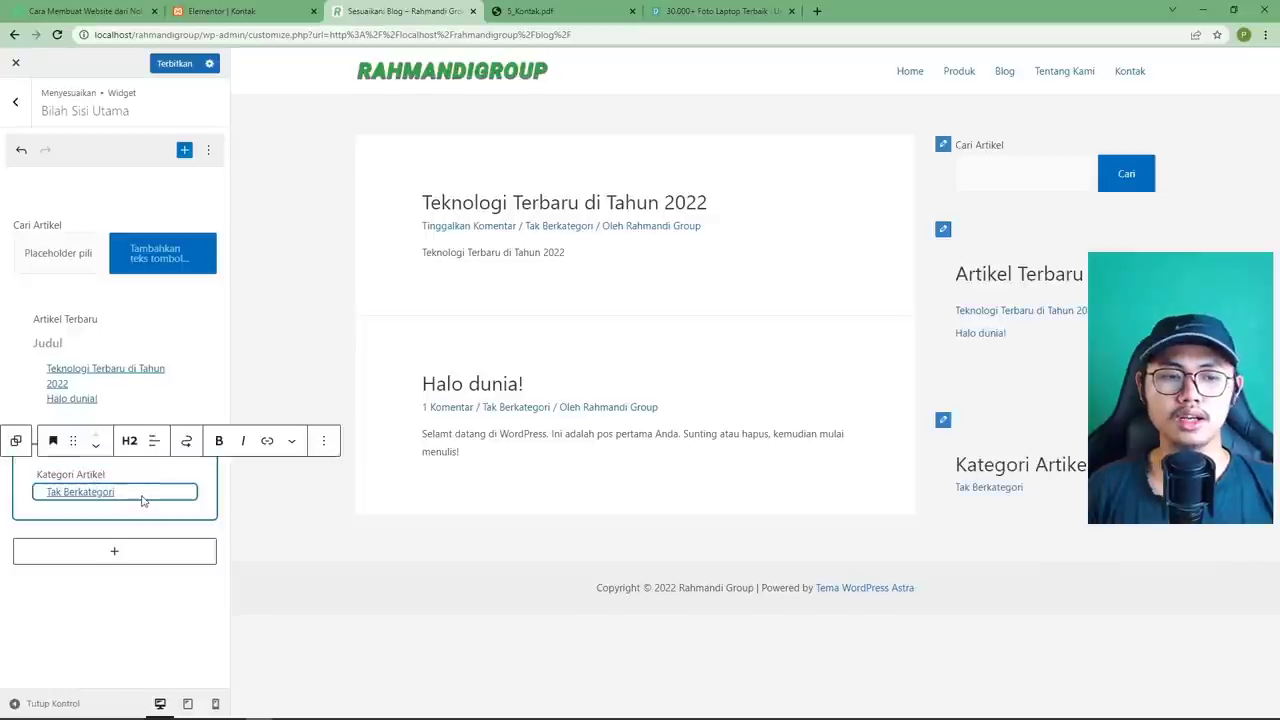
{"action": "left_click", "coordinate": [144, 500]}
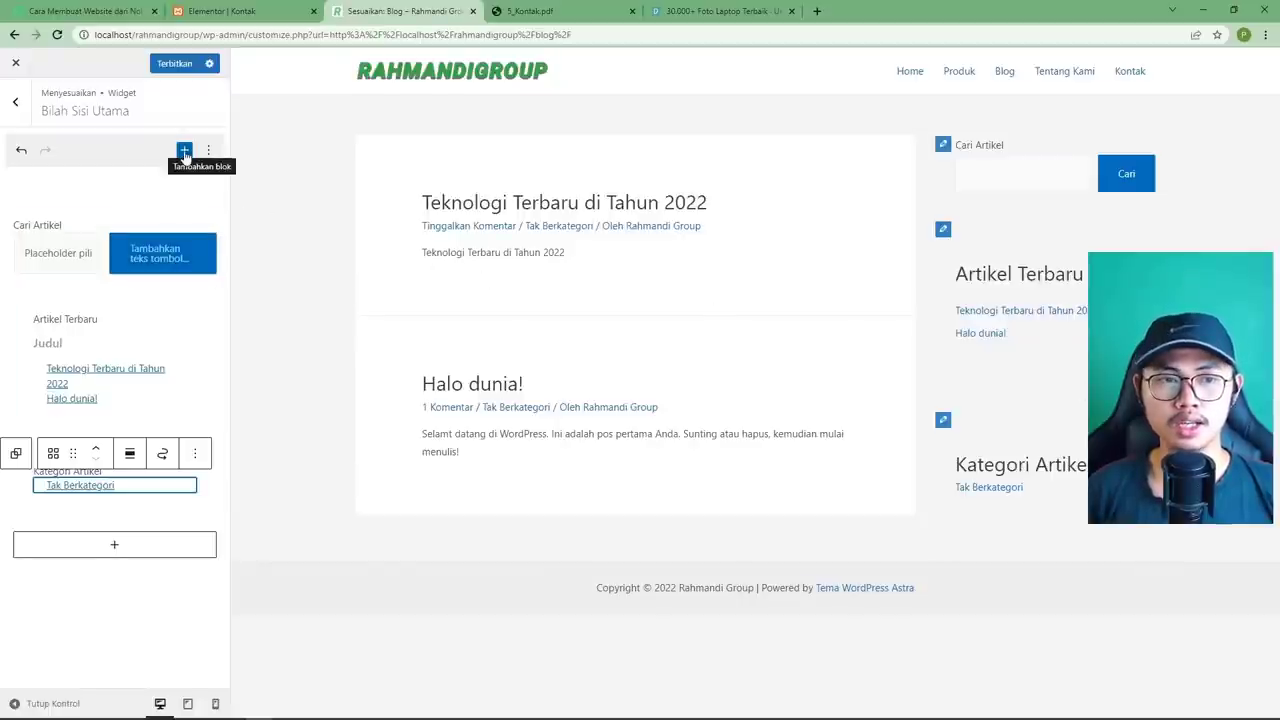
Add a Gambar (Image) block to the blog sidebar.
{"action": "left_click", "coordinate": [184, 152]}
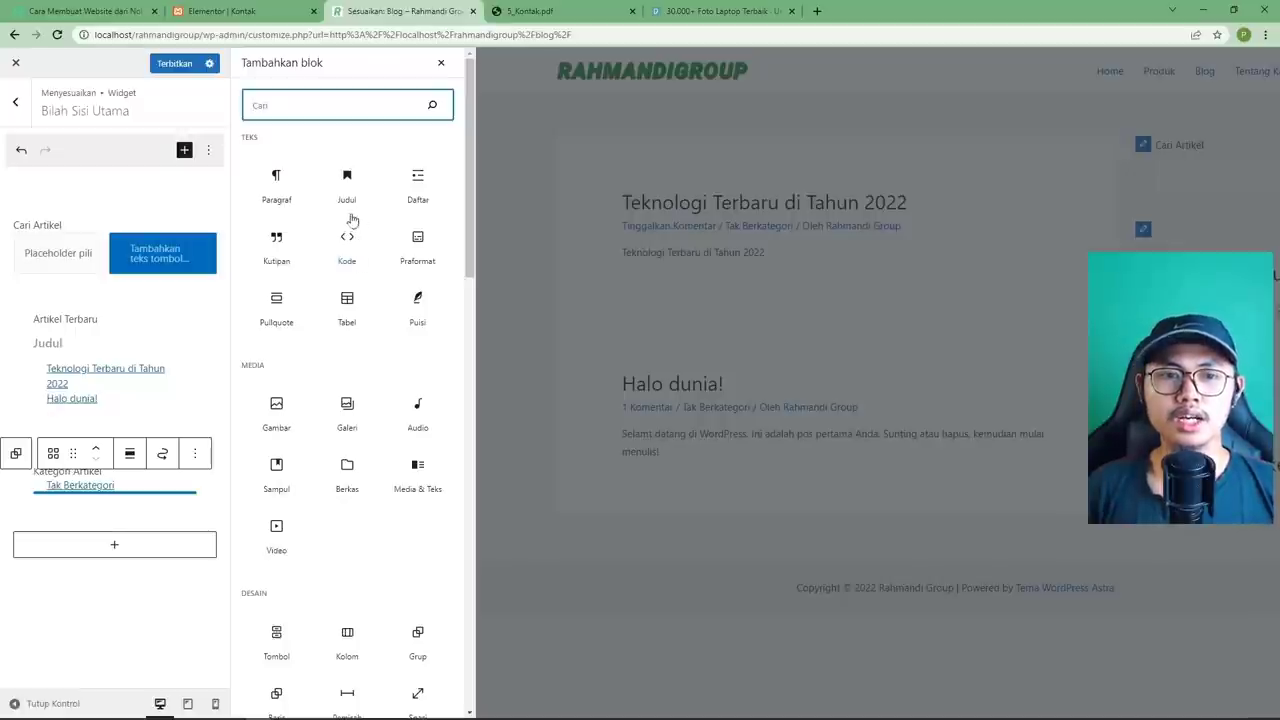
{"action": "scroll", "coordinate": [314, 350], "scroll_direction": "down", "scroll_amount": 1}
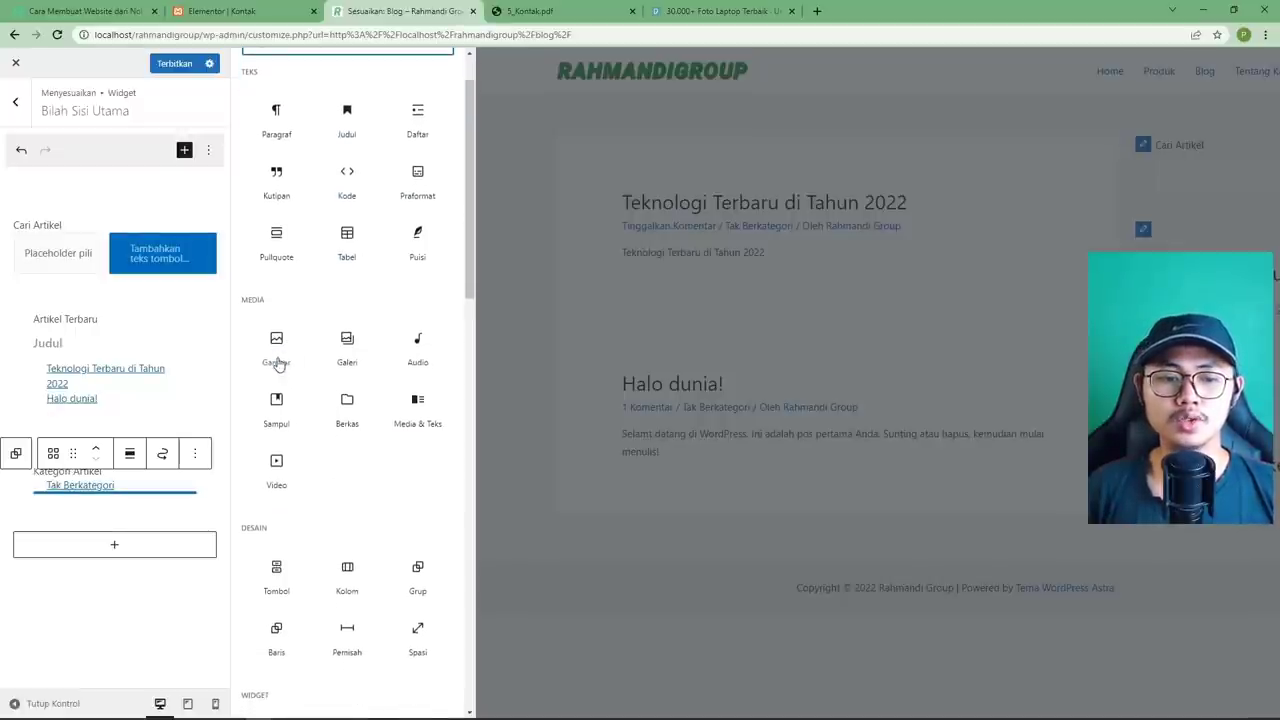
{"action": "scroll", "coordinate": [278, 365], "scroll_direction": "down", "scroll_amount": 6}
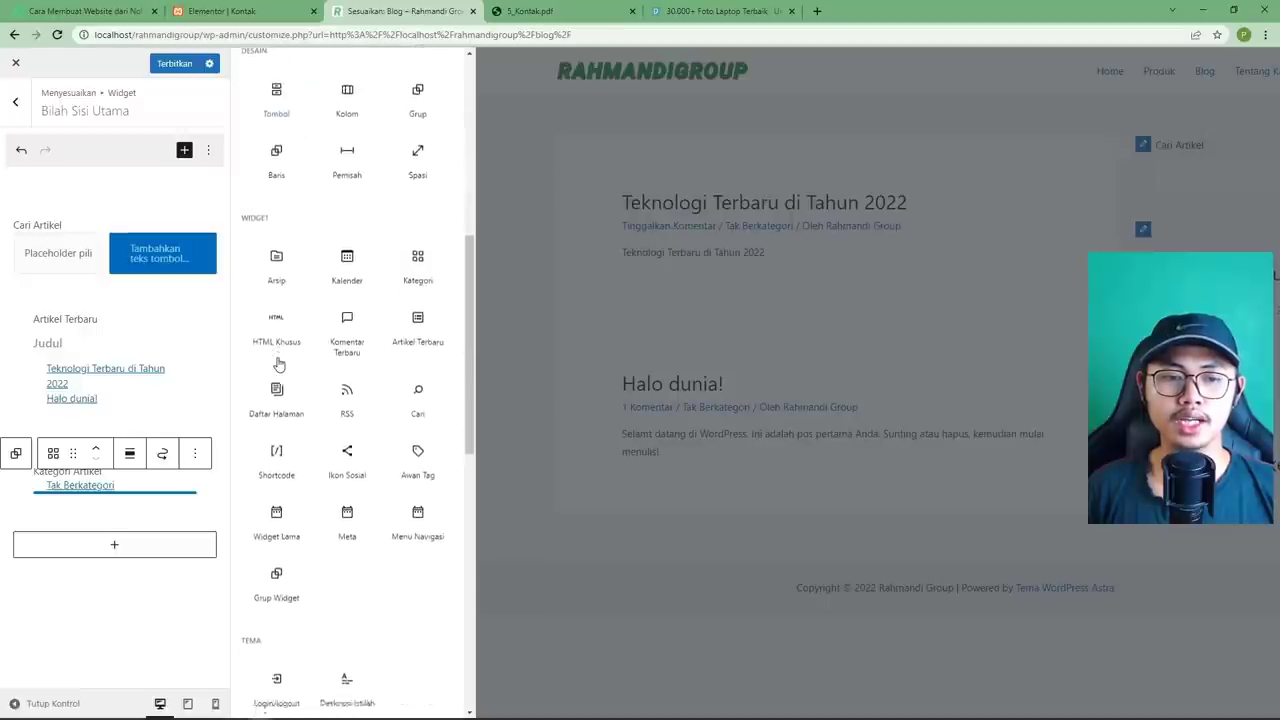
{"action": "scroll", "coordinate": [279, 365], "scroll_direction": "down", "scroll_amount": 2}
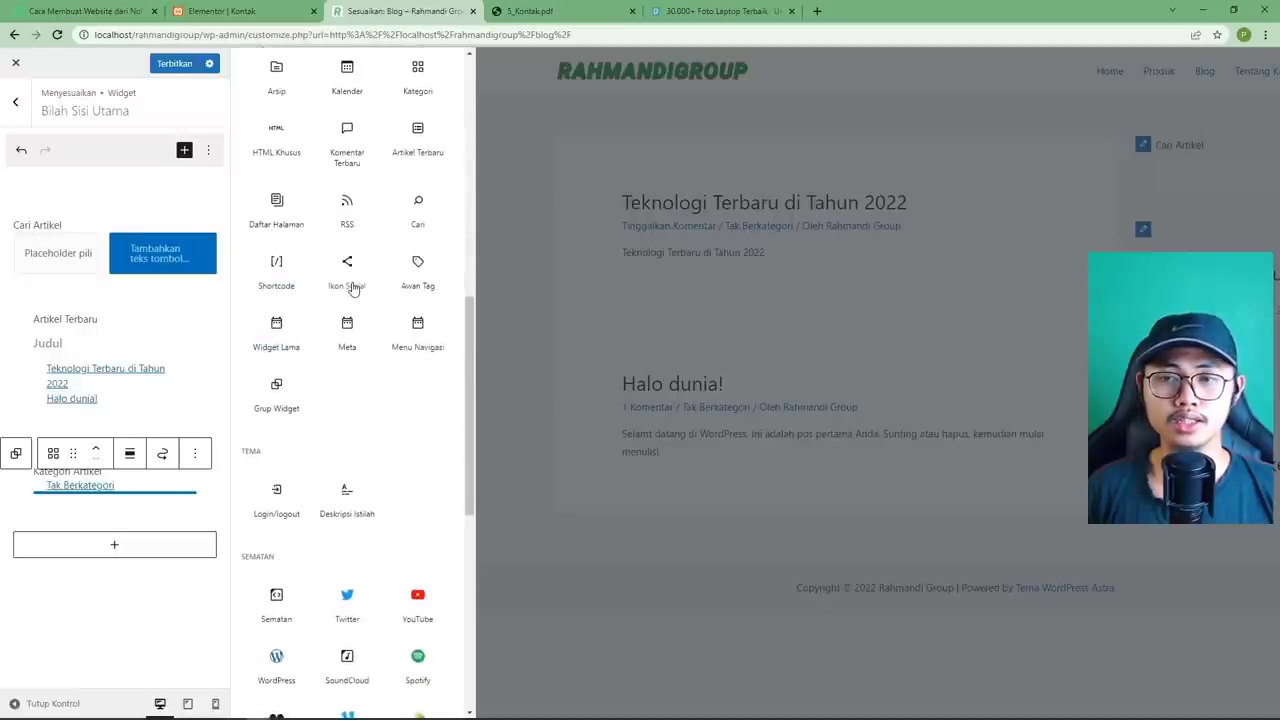
{"action": "scroll", "coordinate": [350, 288], "scroll_direction": "down", "scroll_amount": 3}
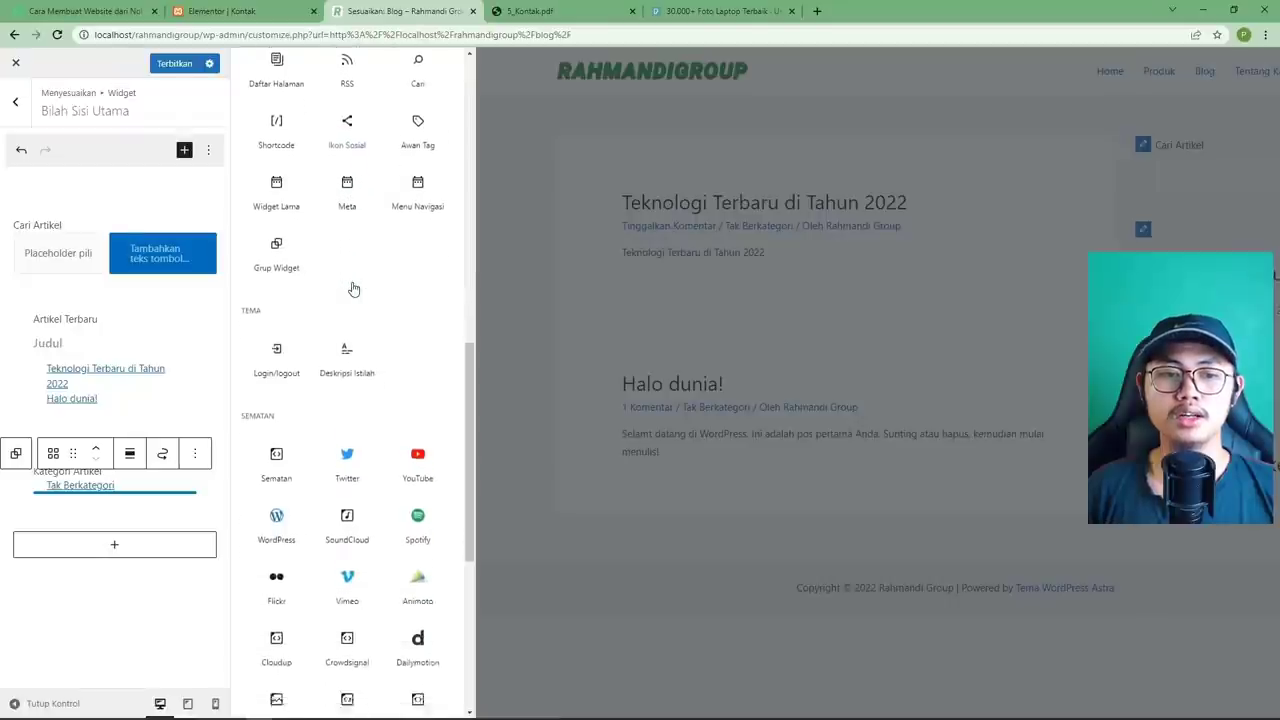
{"action": "scroll", "coordinate": [314, 354], "scroll_direction": "down", "scroll_amount": 4}
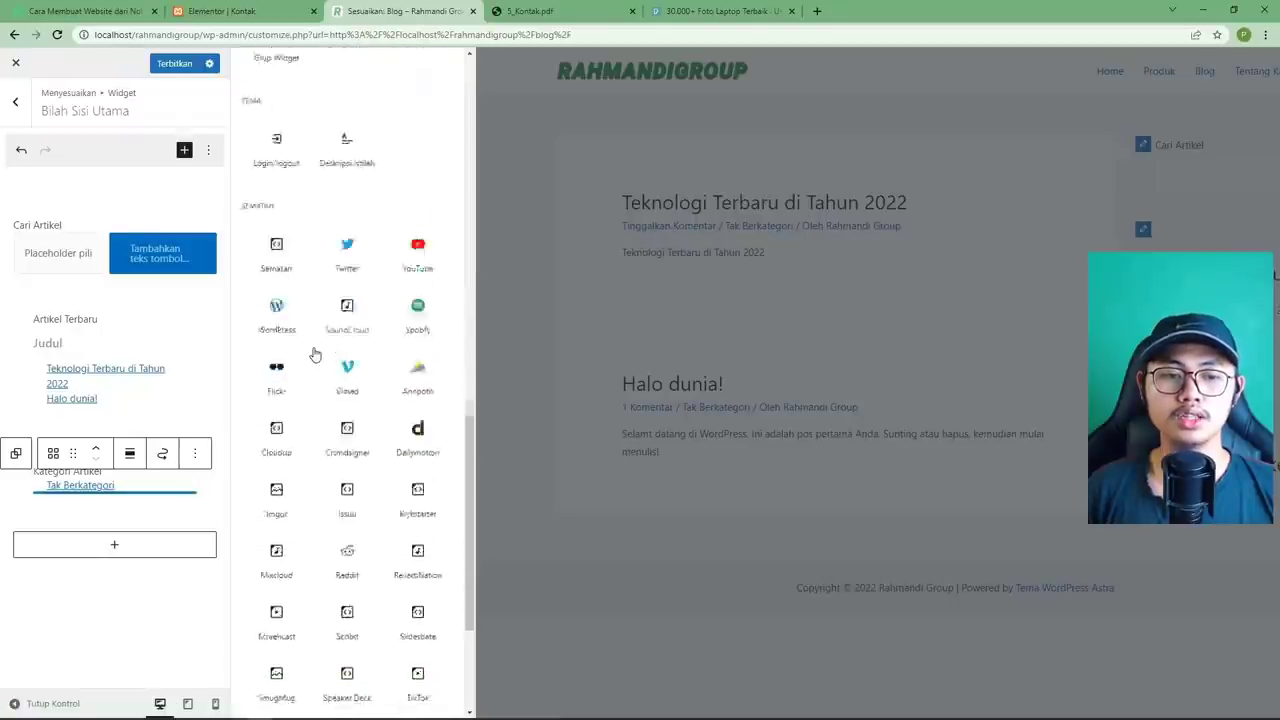
{"action": "scroll", "coordinate": [314, 354], "scroll_direction": "up", "scroll_amount": 10}
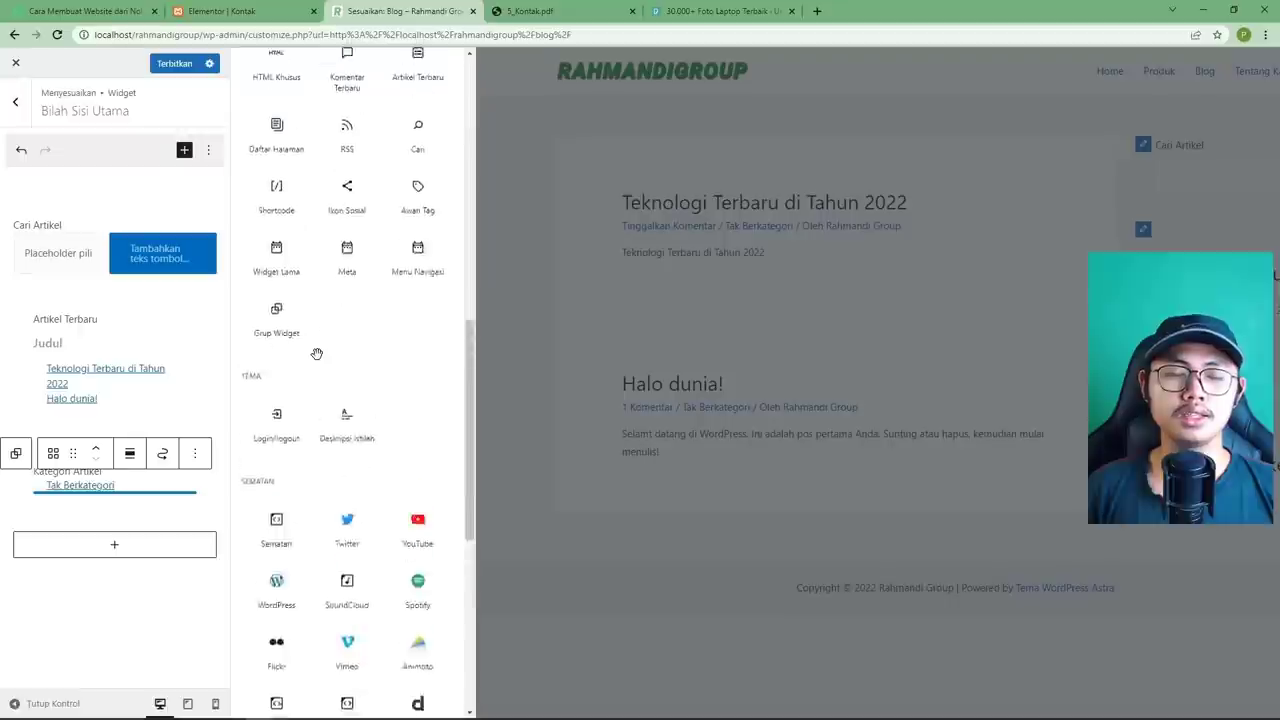
{"action": "scroll", "coordinate": [316, 354], "scroll_direction": "up", "scroll_amount": 4}
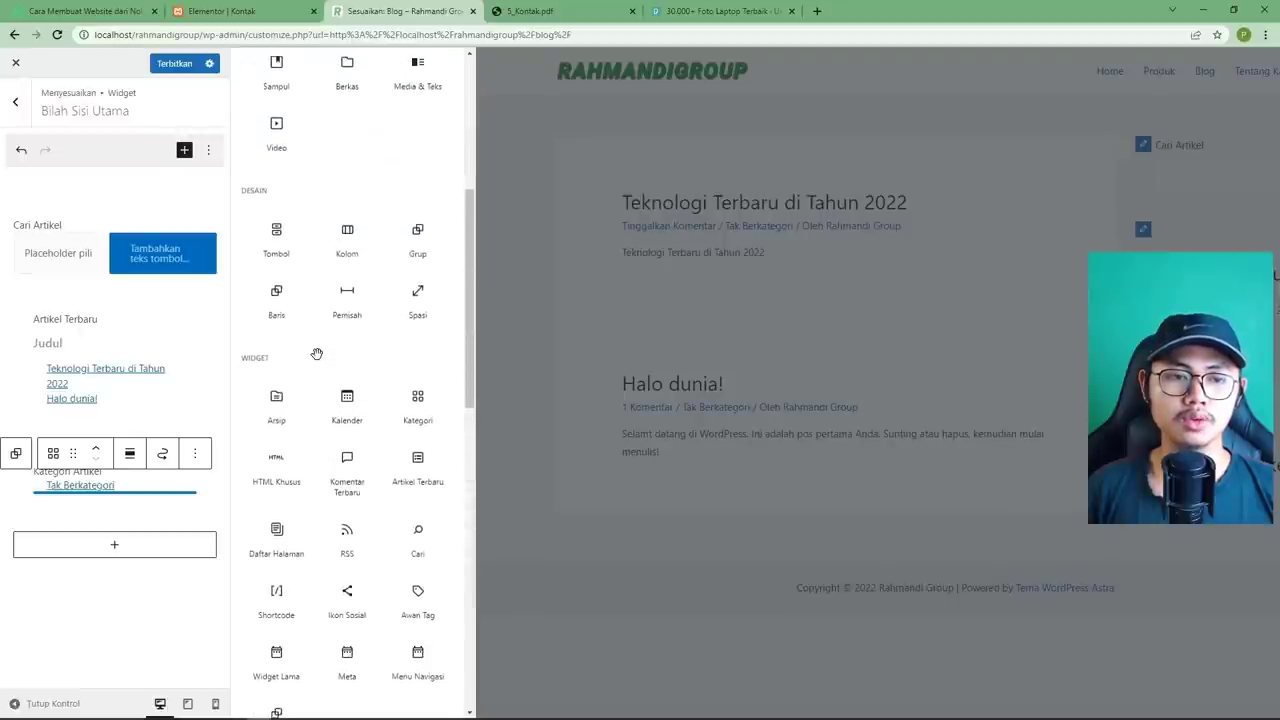
{"action": "left_click", "coordinate": [284, 283]}
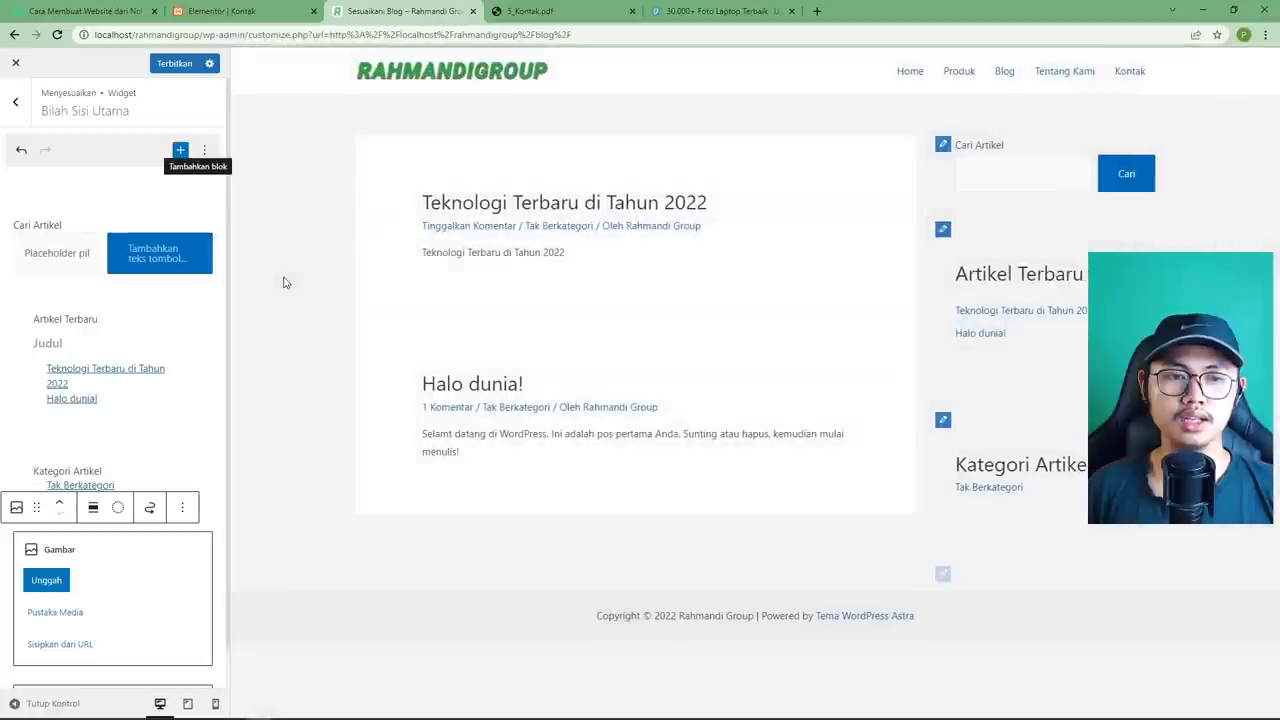
Upload the laptop photo pexels-burst-374074.jpg into the image block.
{"action": "left_click", "coordinate": [52, 584]}
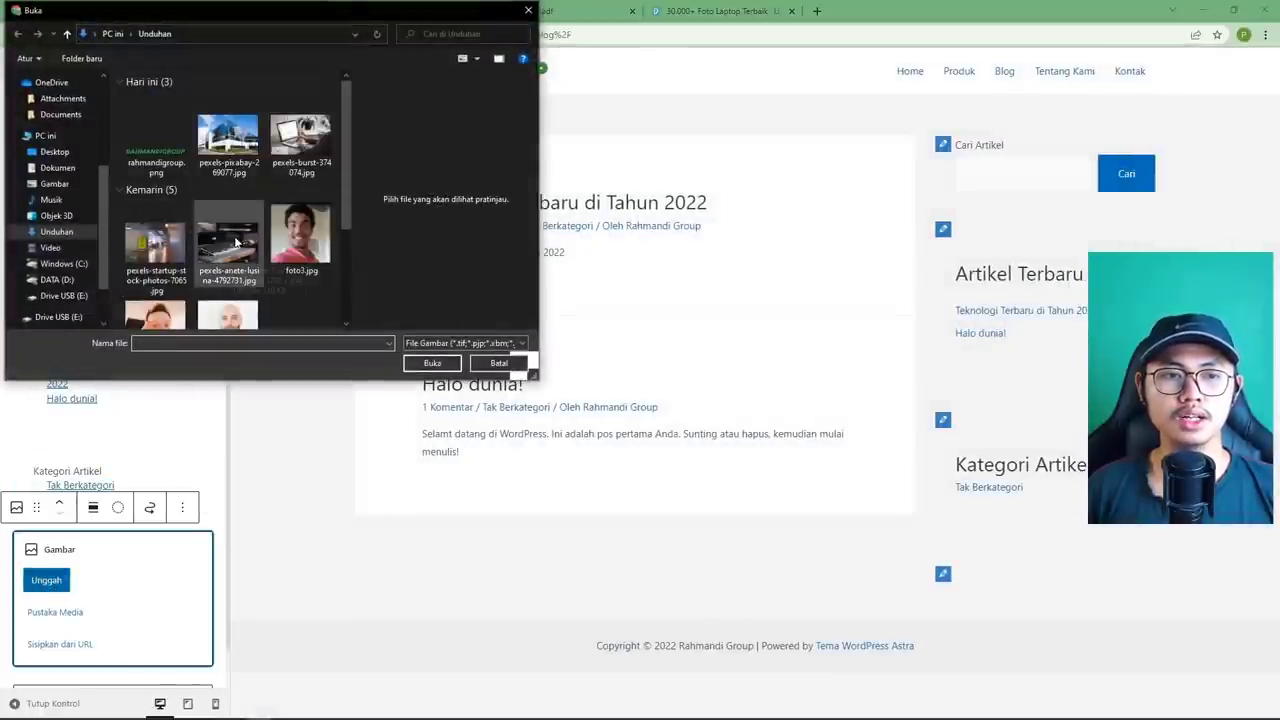
{"action": "scroll", "coordinate": [237, 245], "scroll_direction": "down", "scroll_amount": 2}
{"action": "scroll", "coordinate": [238, 245], "scroll_direction": "up", "scroll_amount": 3}
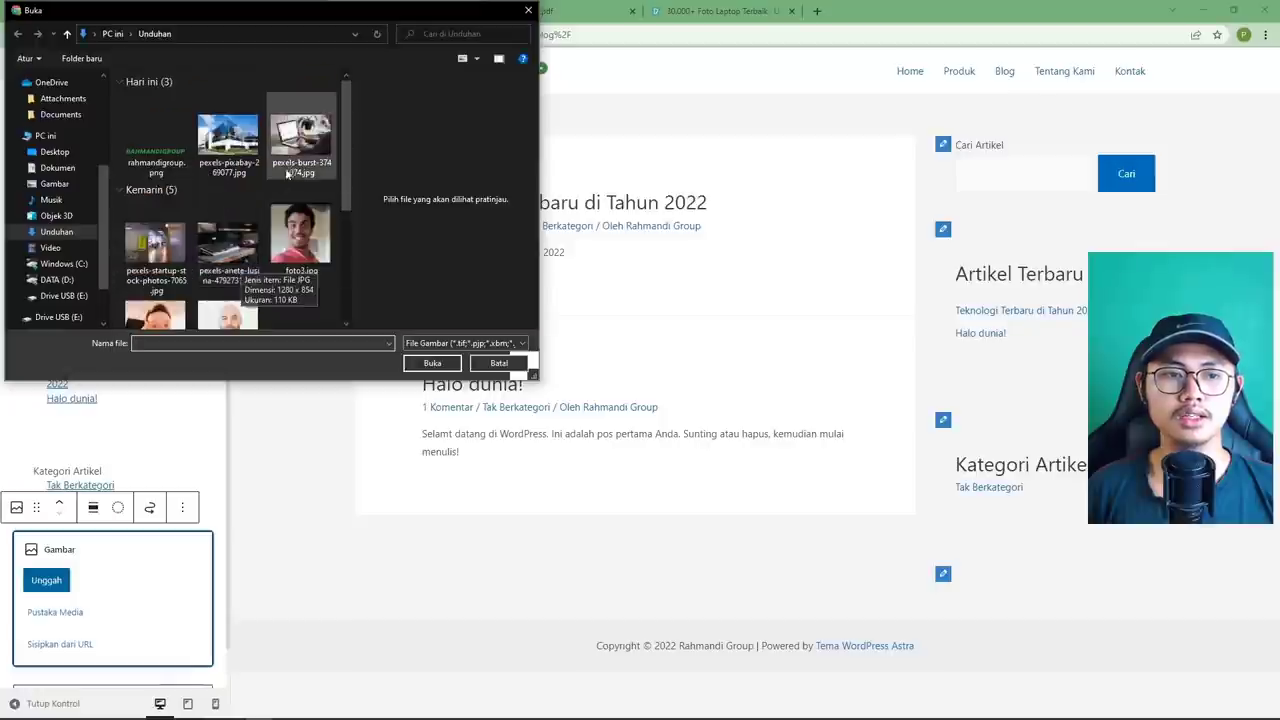
{"action": "left_click", "coordinate": [298, 170]}
{"action": "left_click", "coordinate": [440, 364]}
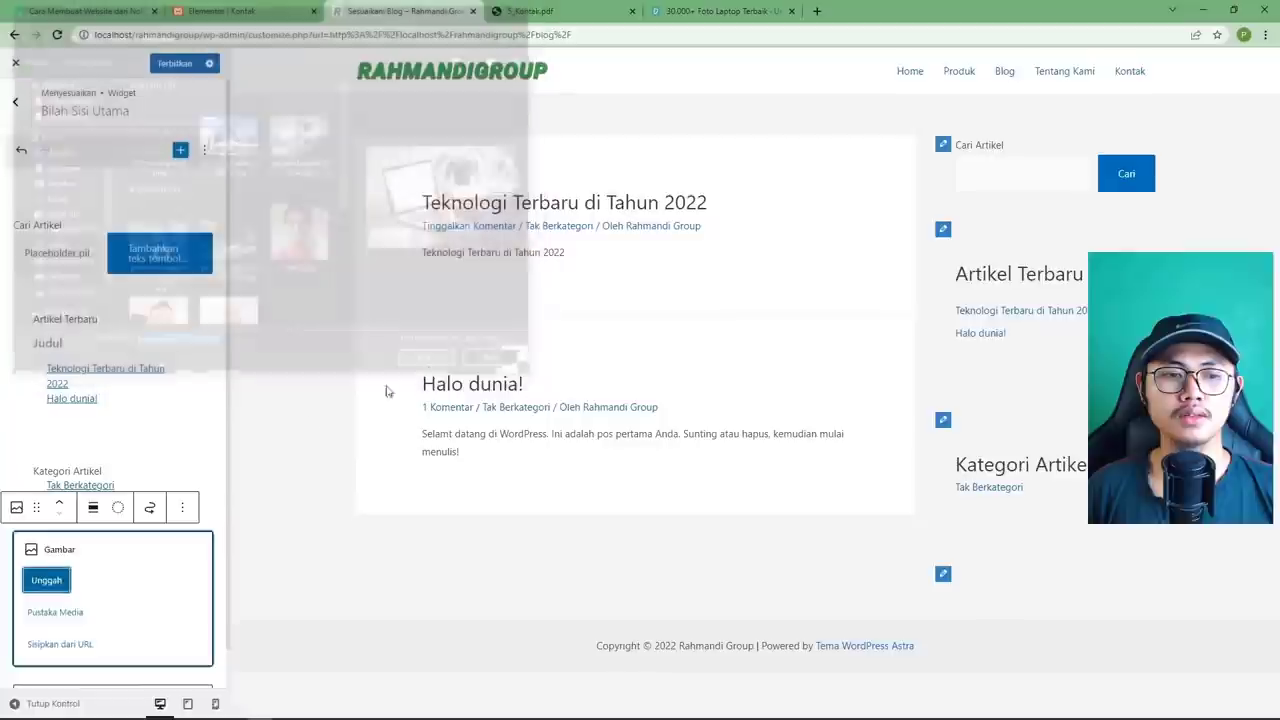
{"action": "scroll", "coordinate": [1012, 527], "scroll_direction": "down", "scroll_amount": 1}
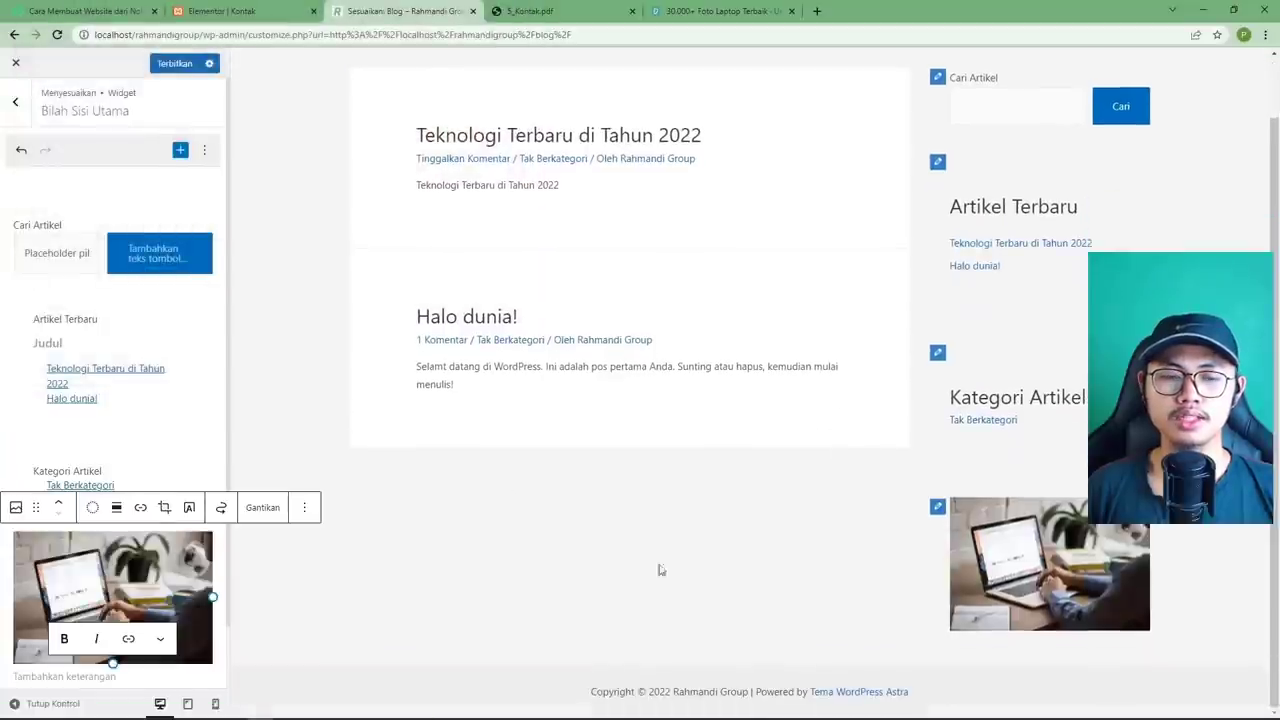
Caption the sidebar image with the text Gambar Terbaru.
{"action": "left_click", "coordinate": [152, 574]}
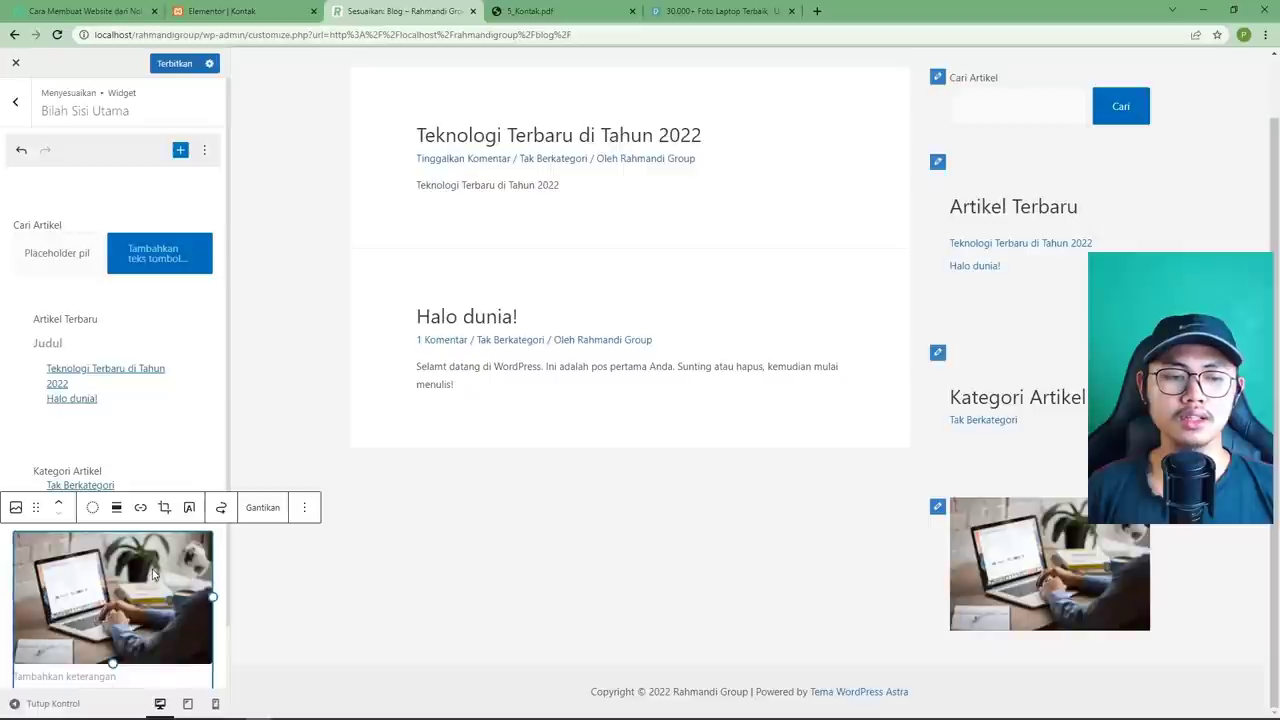
{"action": "scroll", "coordinate": [120, 600], "scroll_direction": "down", "scroll_amount": 1}
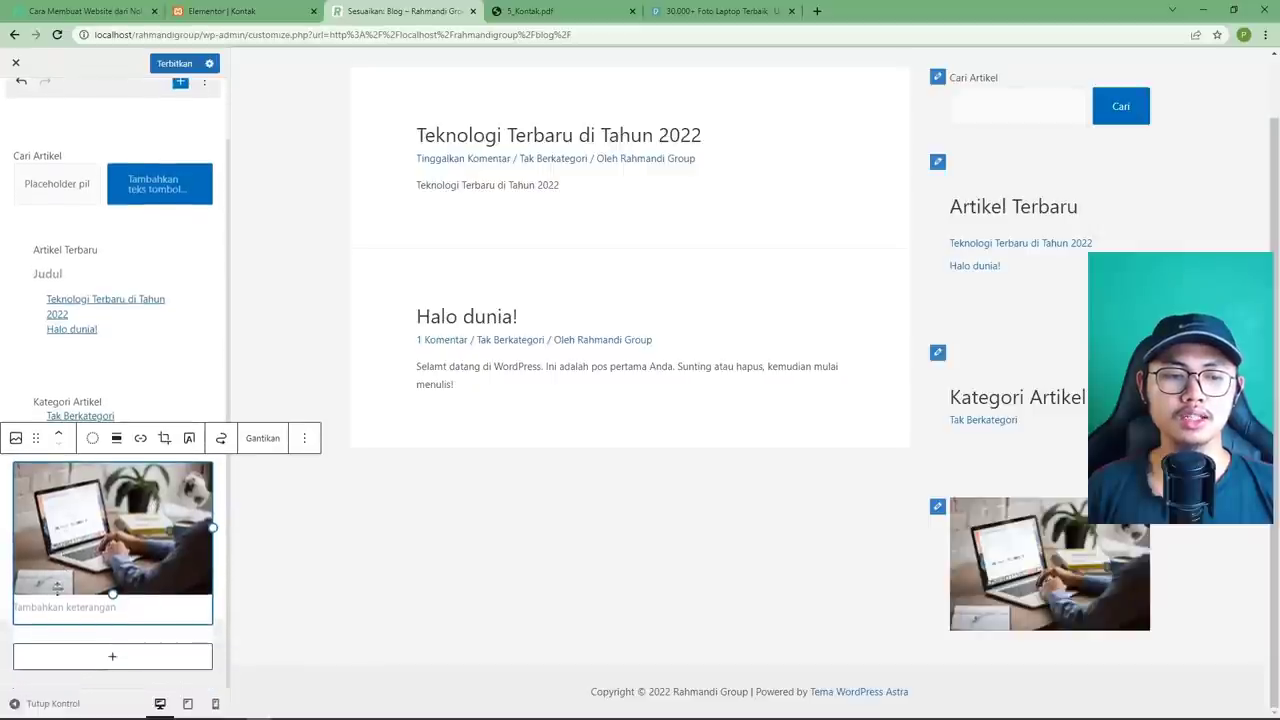
{"action": "left_click", "coordinate": [50, 607]}
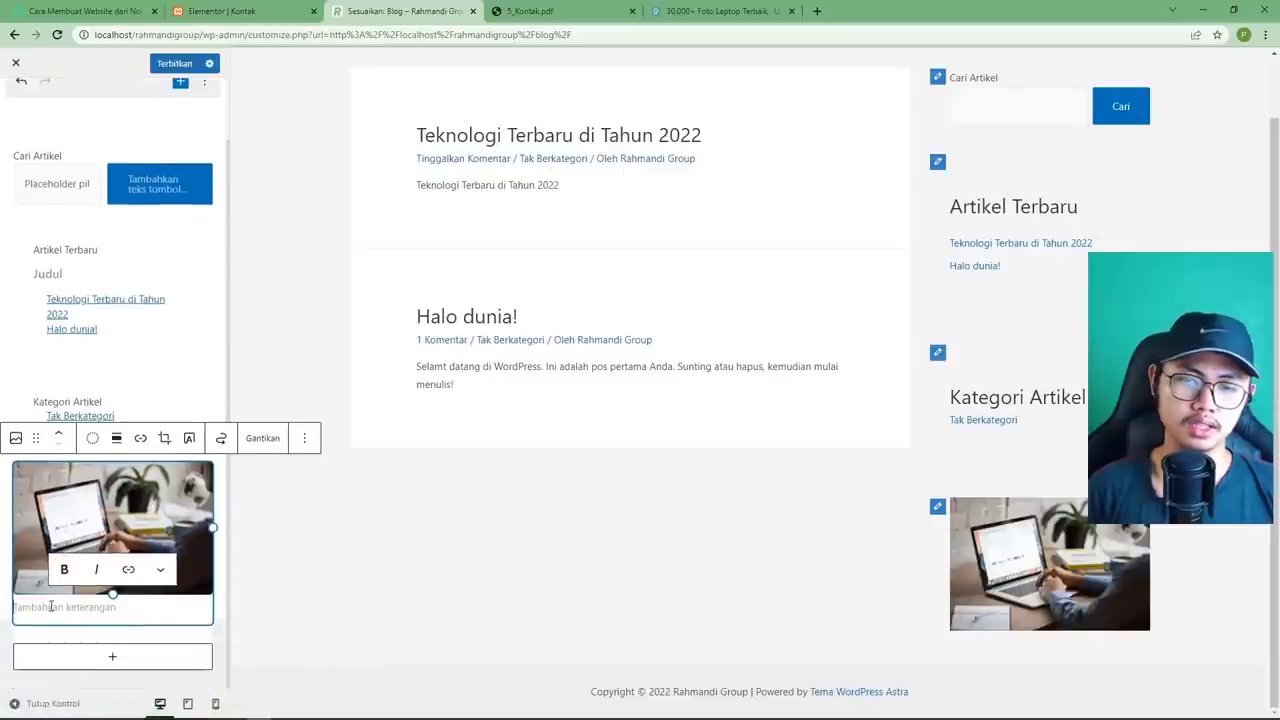
{"action": "type", "text": "Gambar Terbaru"}
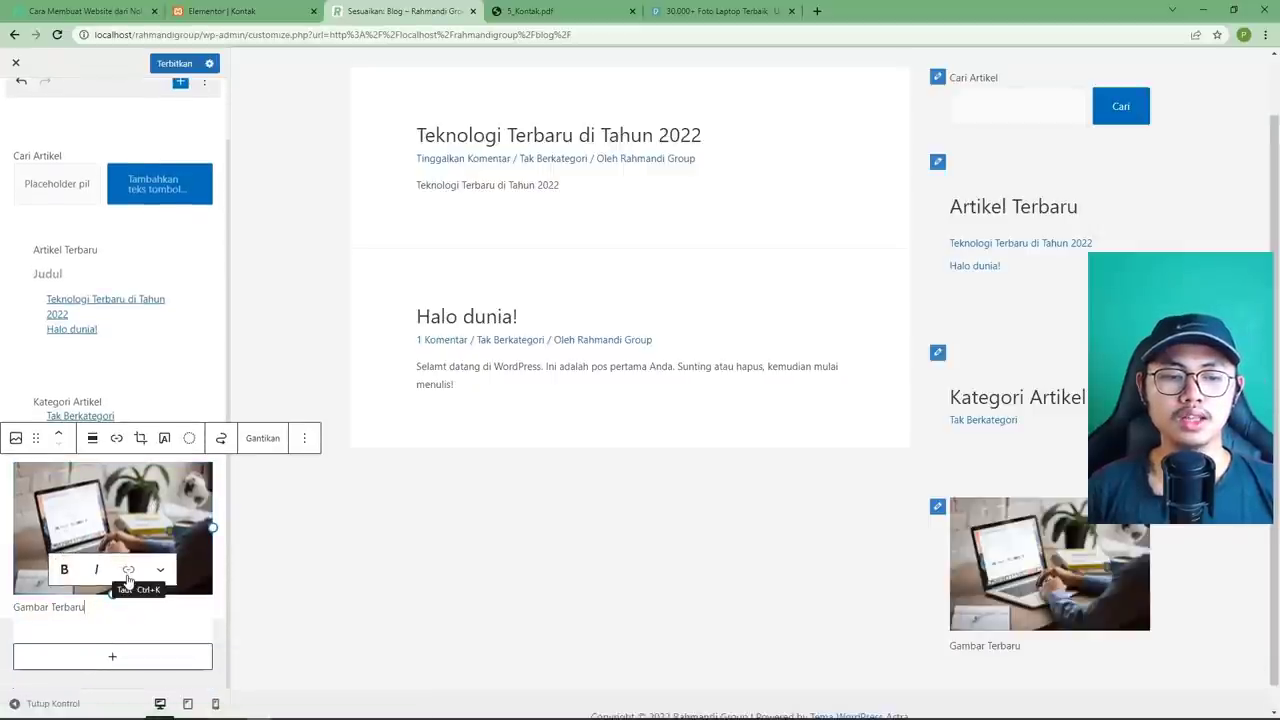
{"action": "left_click", "coordinate": [128, 573]}
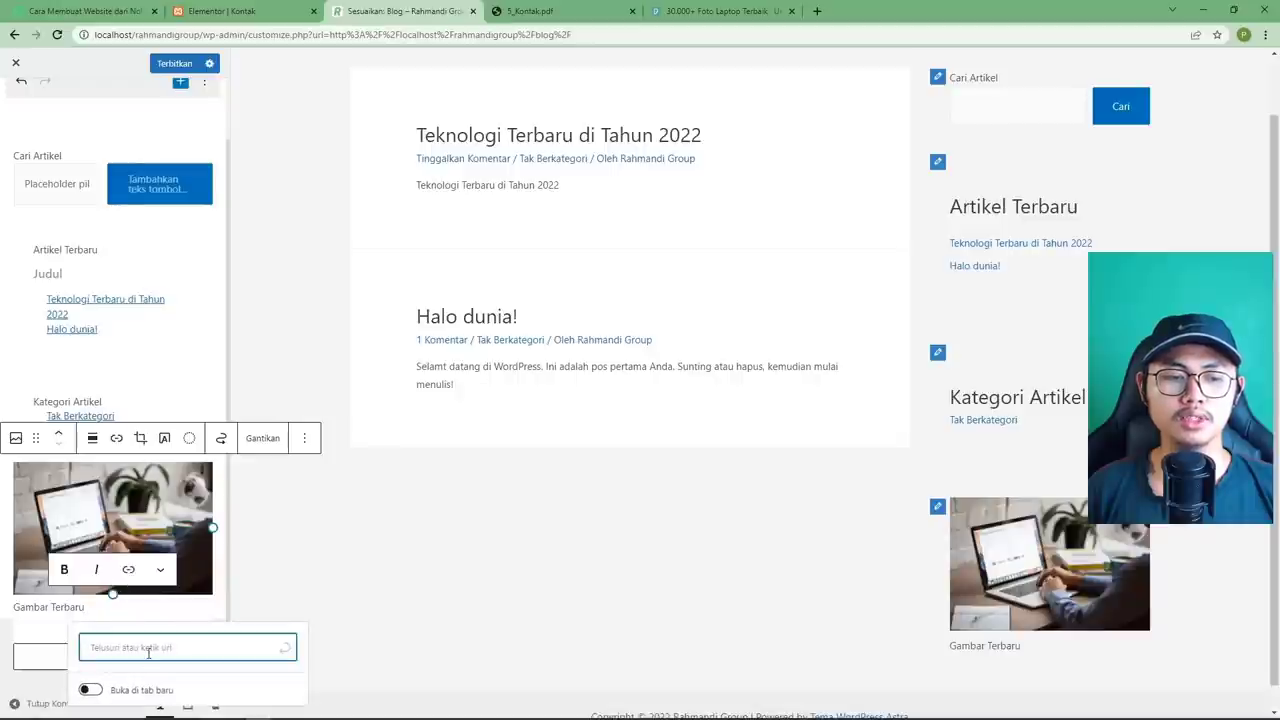
{"action": "type", "text": "h"}
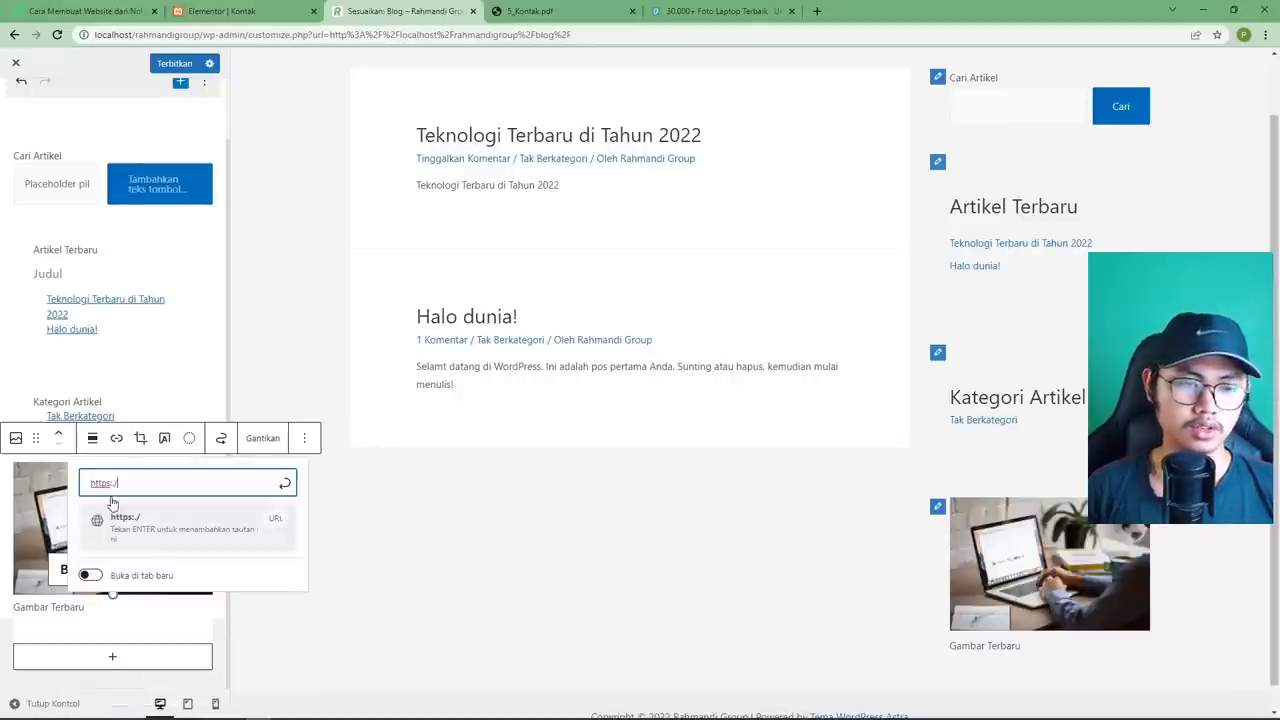
{"action": "type", "text": "ttps:/"}
{"action": "key", "text": "BackSpace"}
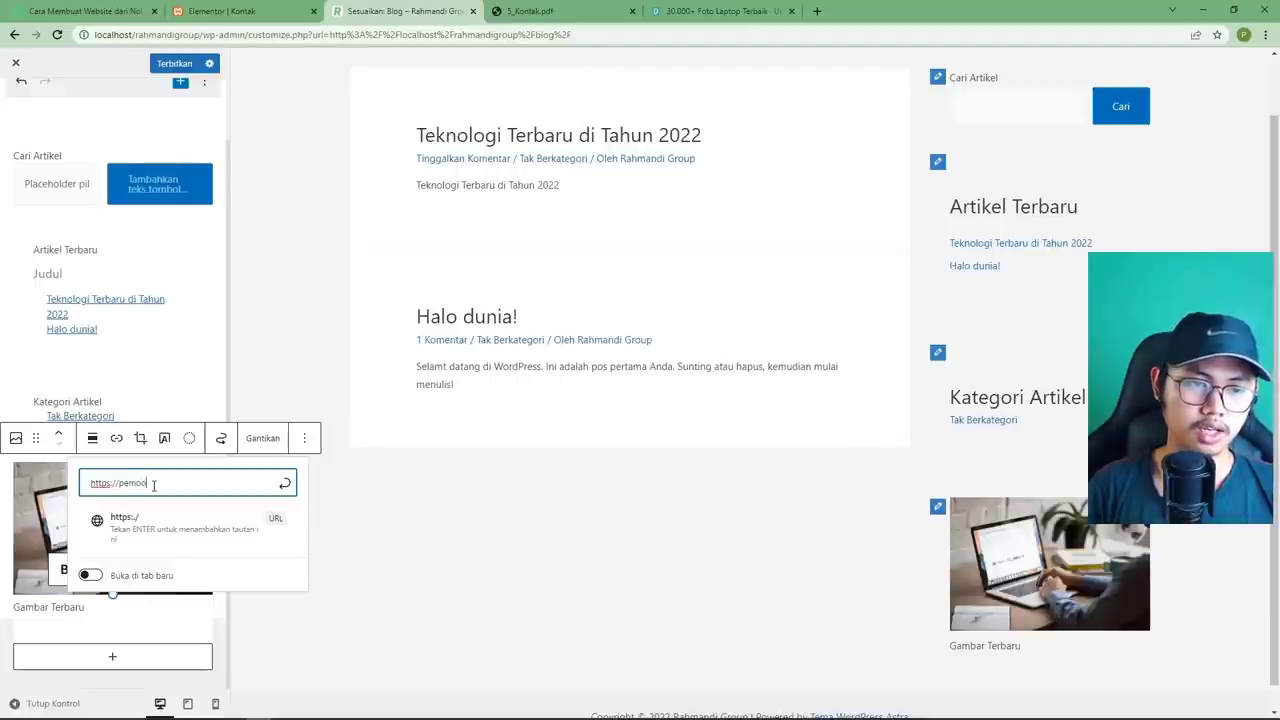
{"action": "type", "text": "//pemoola.com"}
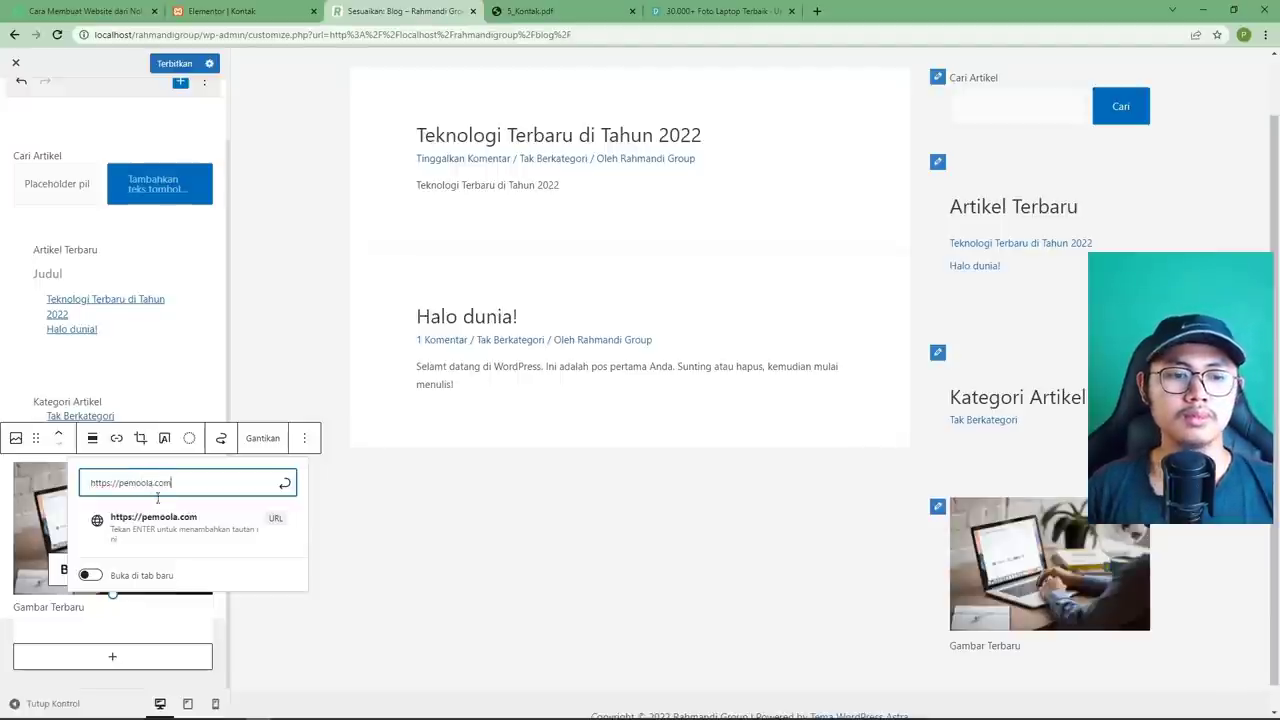
{"action": "left_click", "coordinate": [90, 575]}
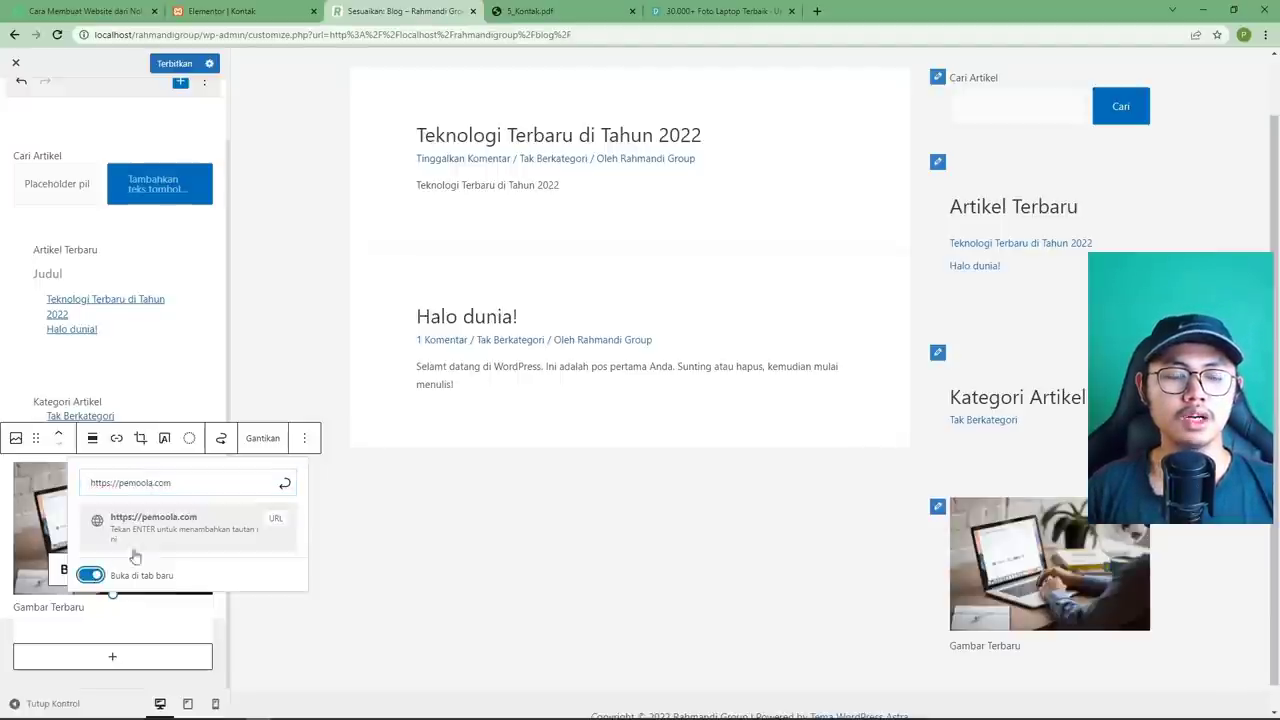
{"action": "left_click", "coordinate": [210, 545]}
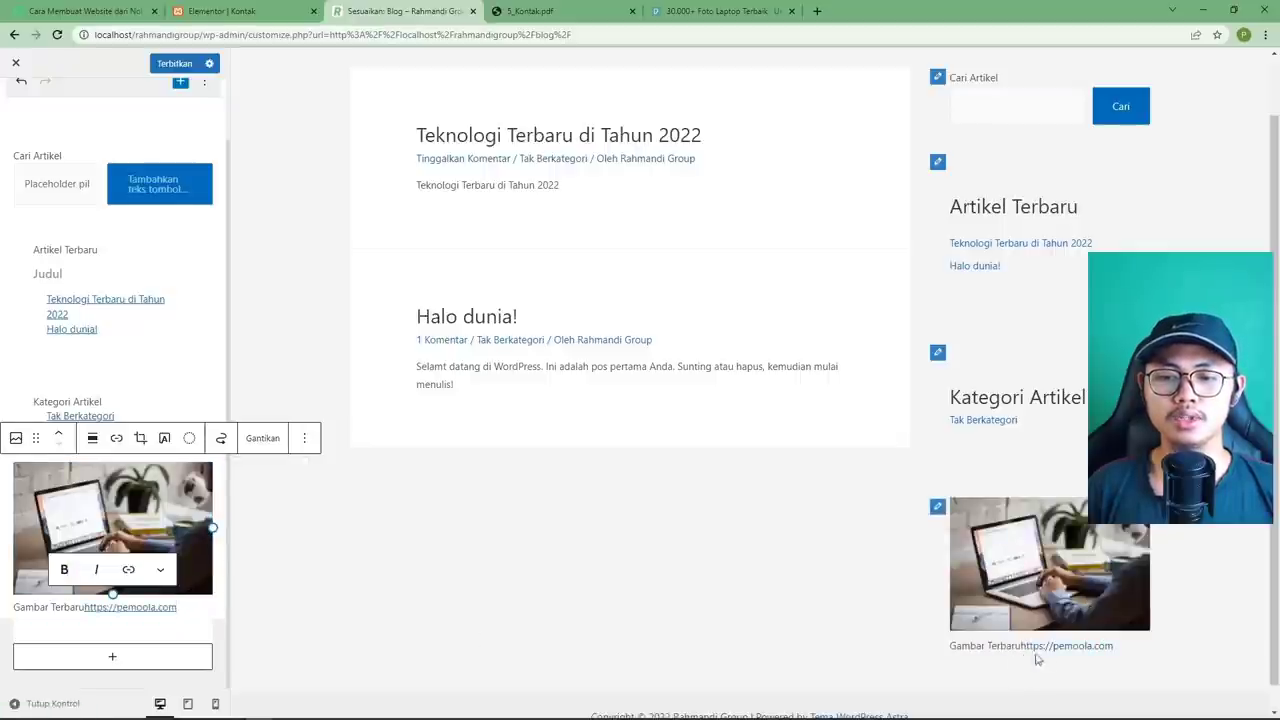
{"action": "left_click", "coordinate": [84, 607]}
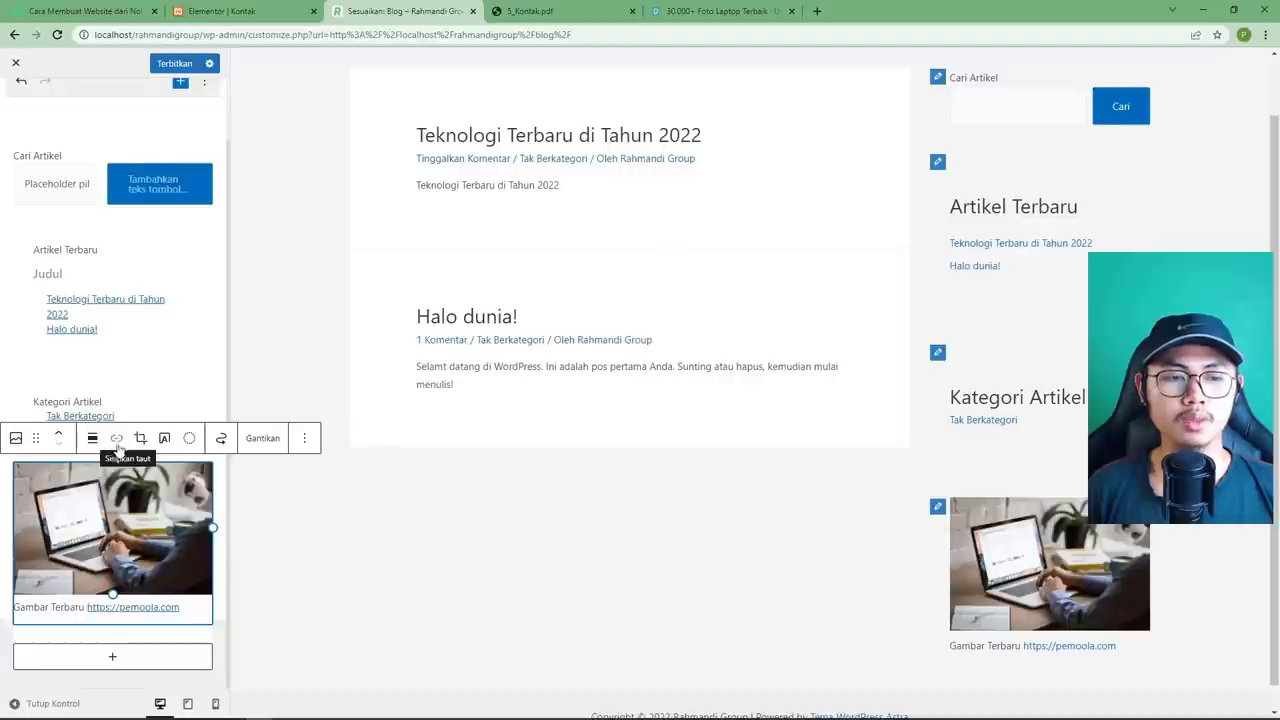
{"action": "left_click", "coordinate": [117, 438]}
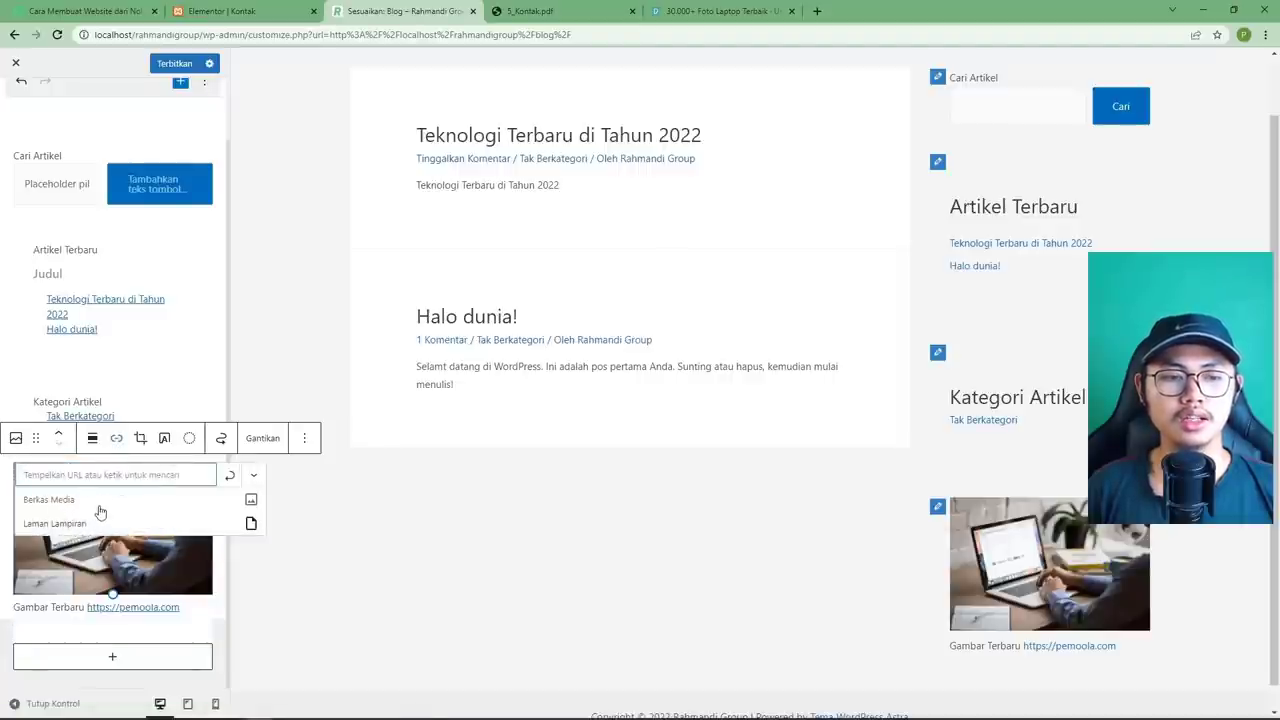
{"action": "left_click", "coordinate": [99, 505]}
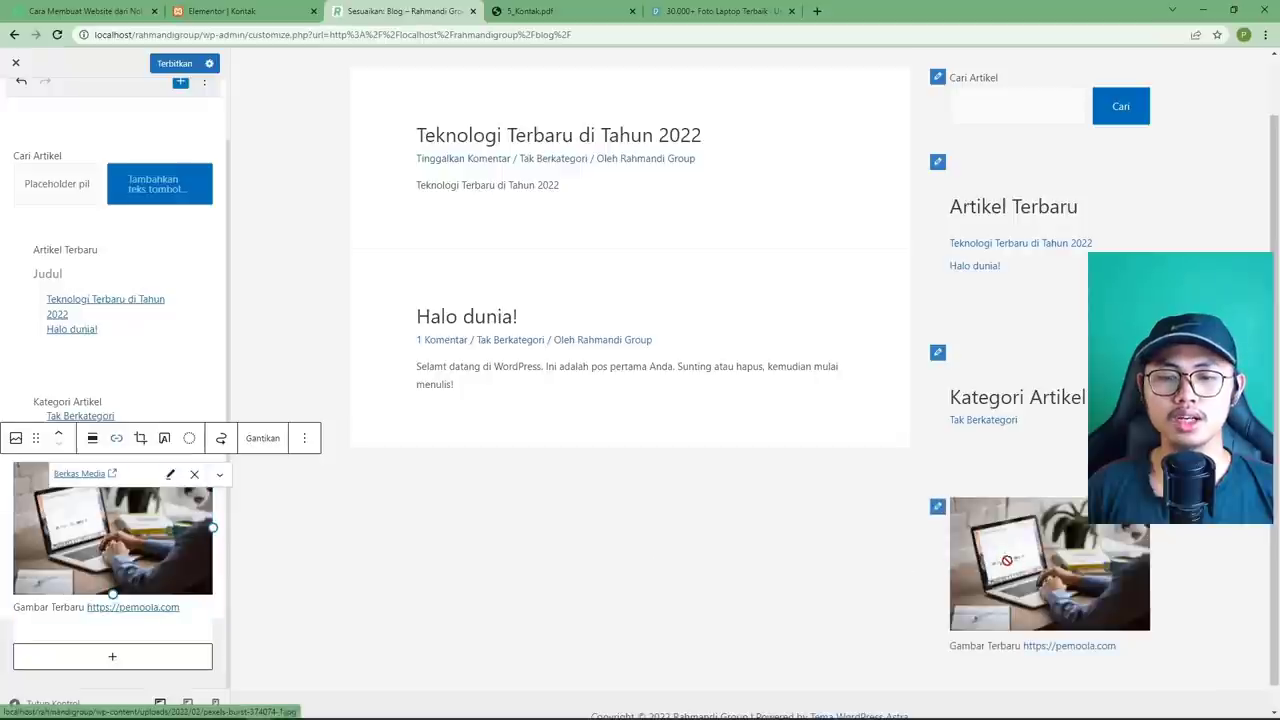
{"action": "left_click", "coordinate": [170, 476]}
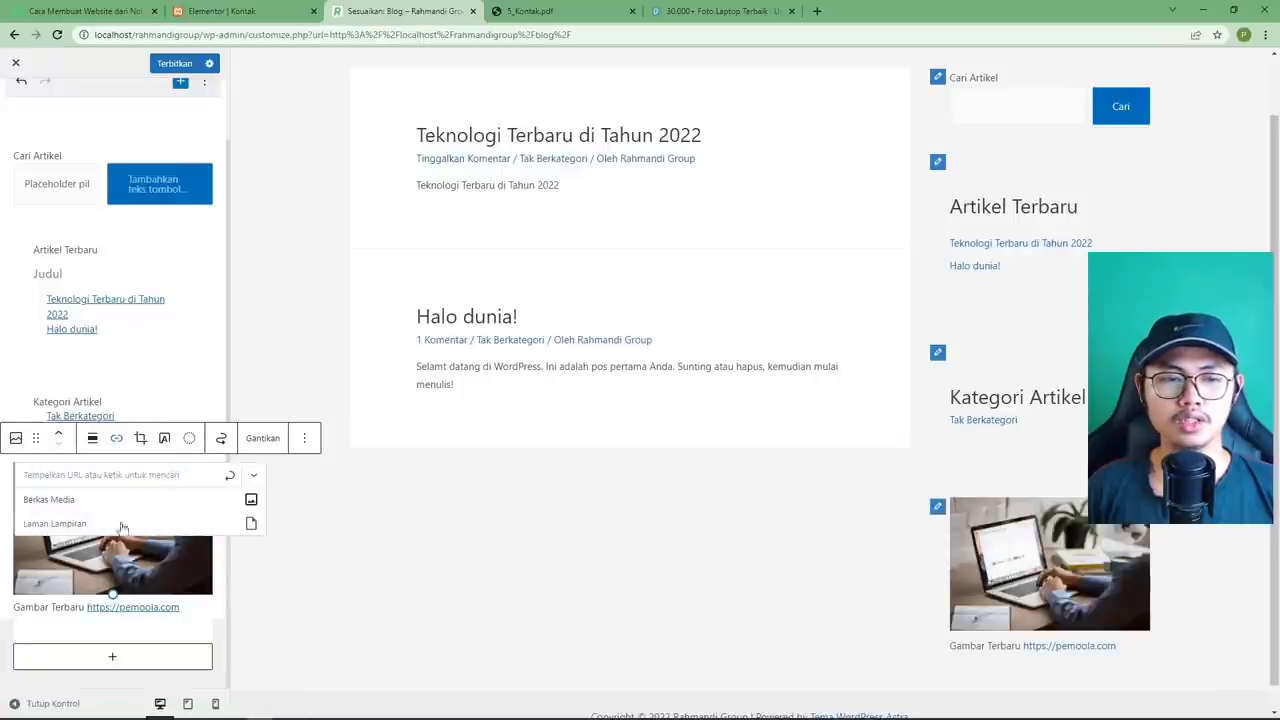
{"action": "left_click", "coordinate": [73, 475]}
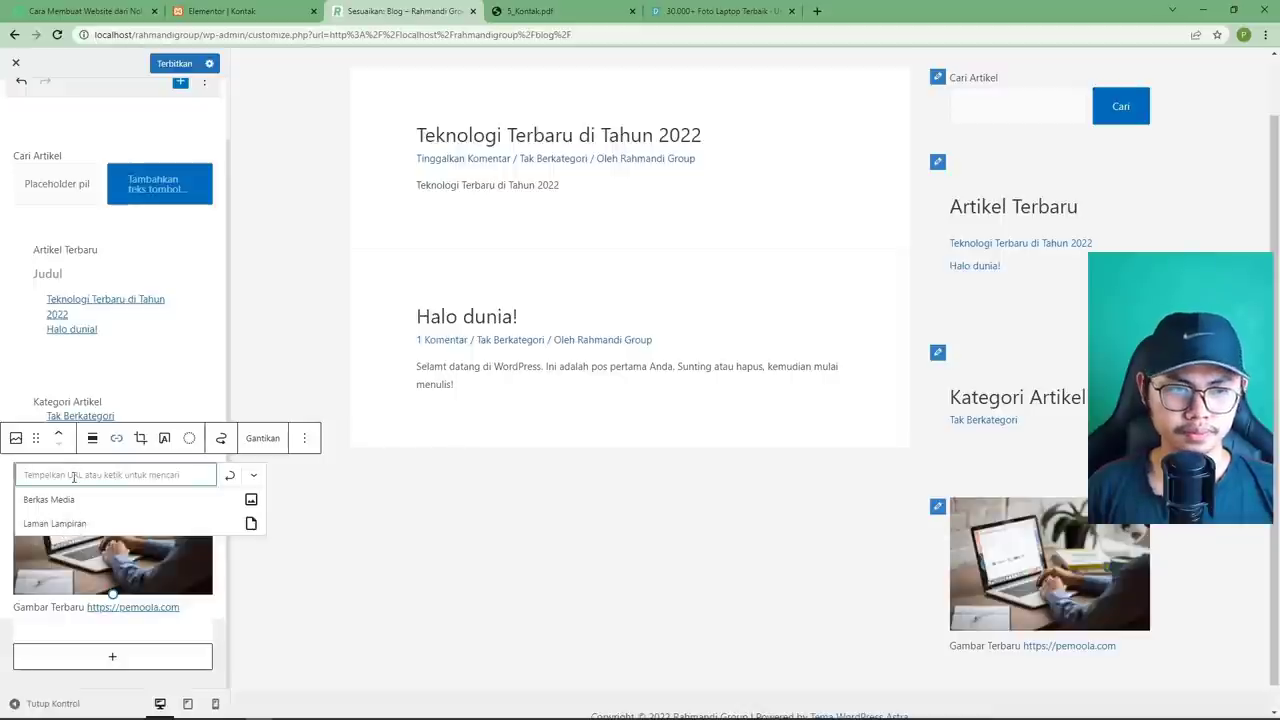
{"action": "type", "text": "ht"}
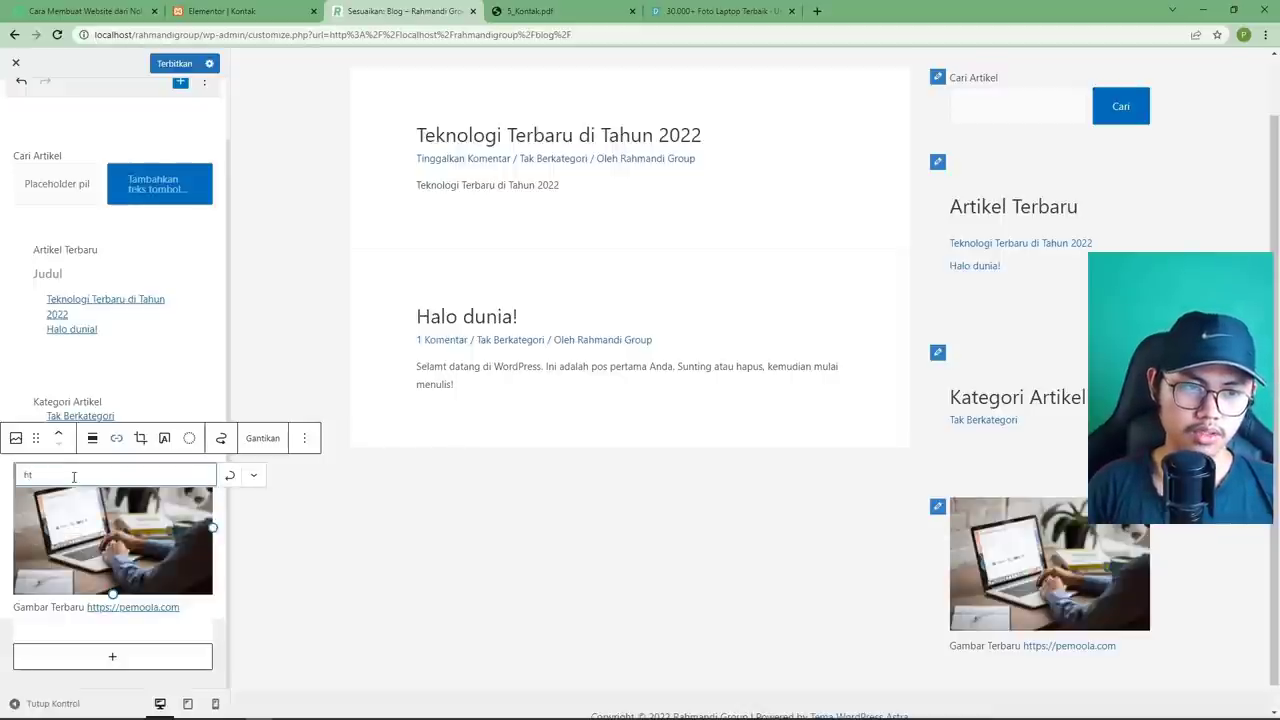
{"action": "type", "text": "tps:/"}
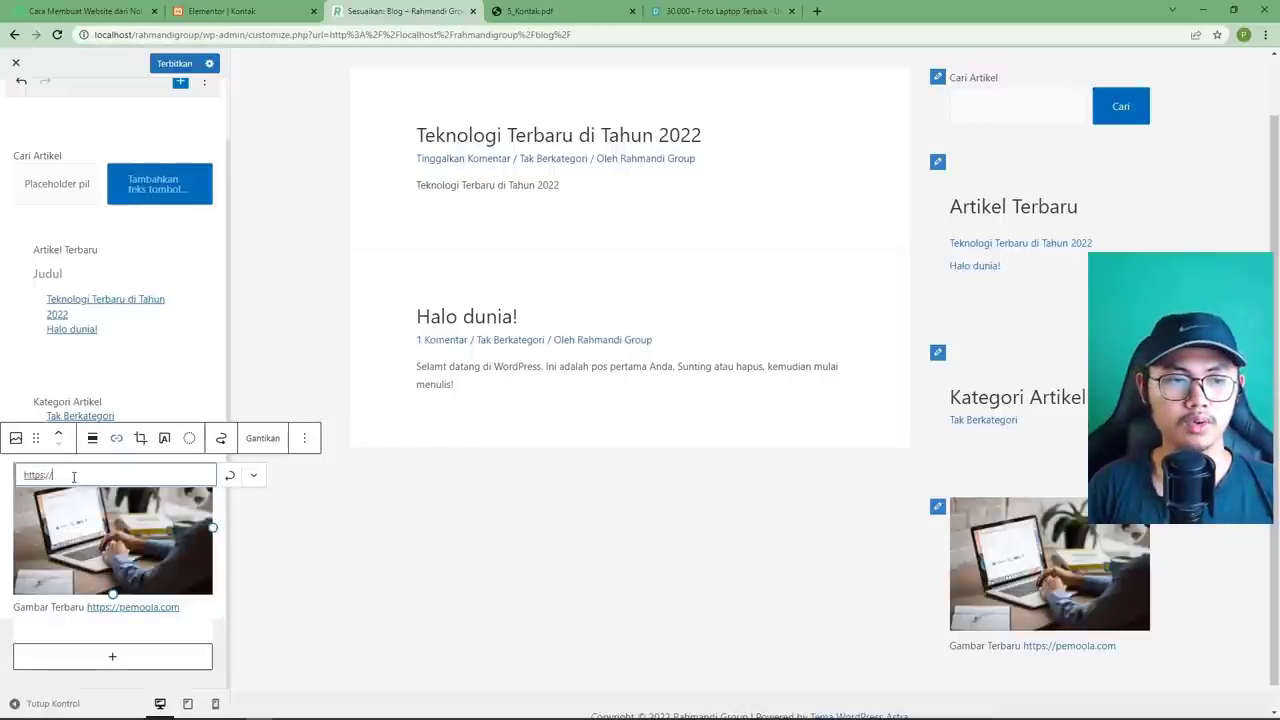
{"action": "type", "text": "/pemoola"}
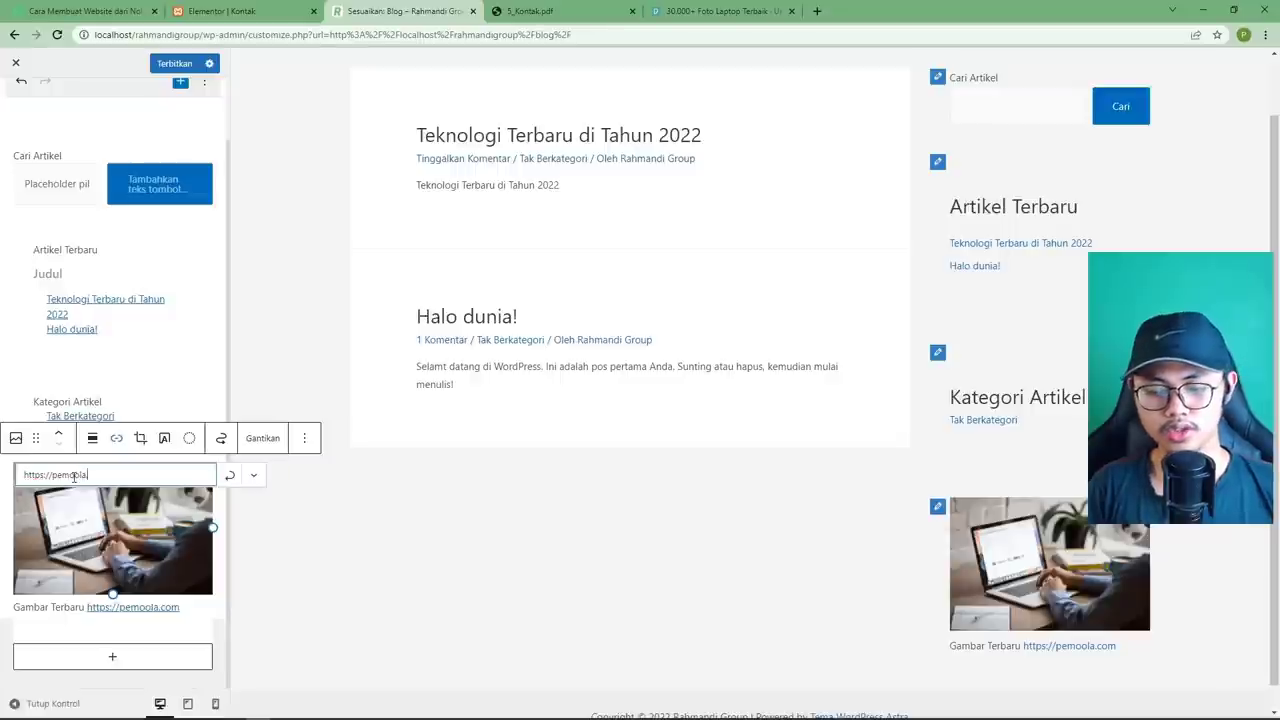
{"action": "type", "text": ".com"}
{"action": "left_click", "coordinate": [254, 476]}
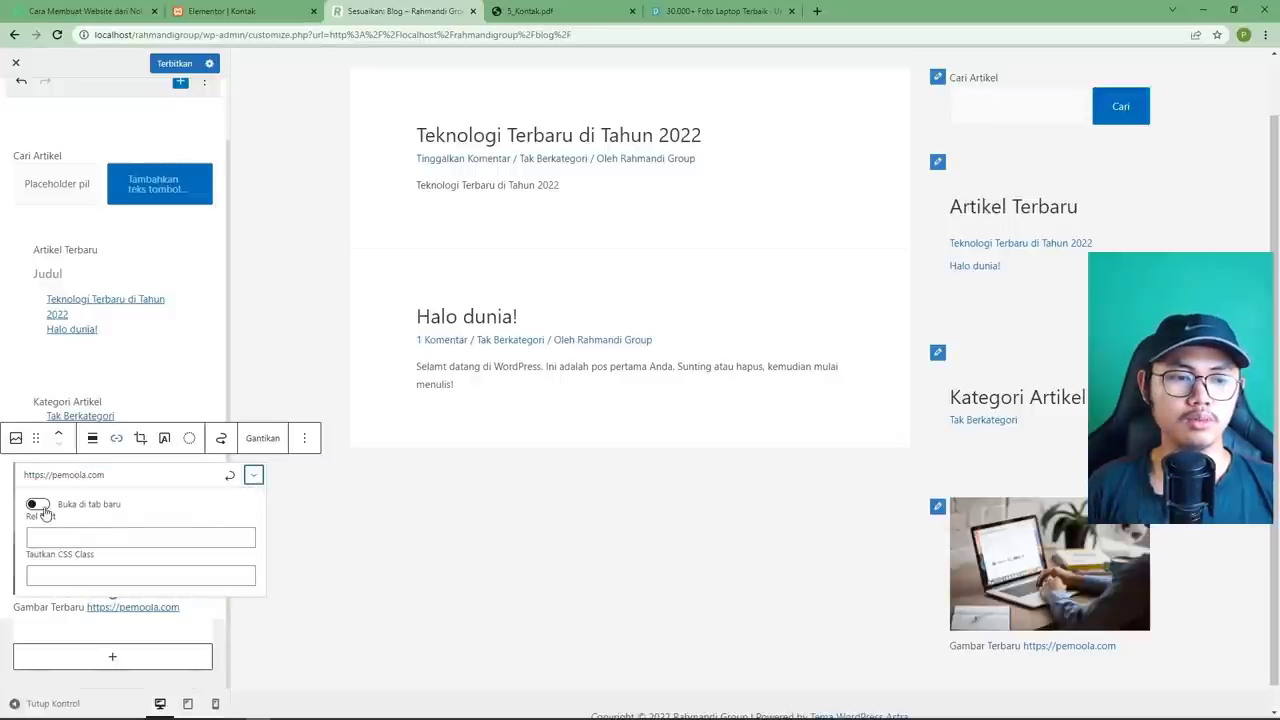
{"action": "left_click", "coordinate": [37, 504]}
{"action": "left_click", "coordinate": [254, 478]}
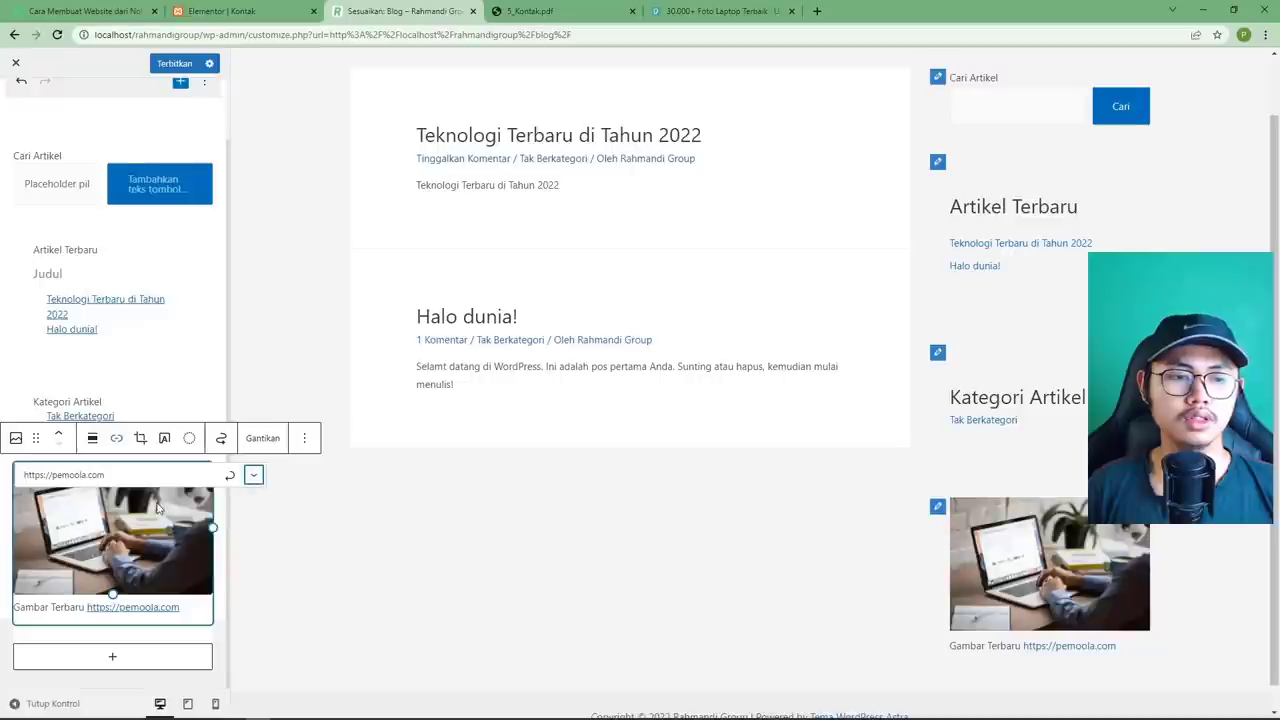
{"action": "left_click", "coordinate": [167, 539]}
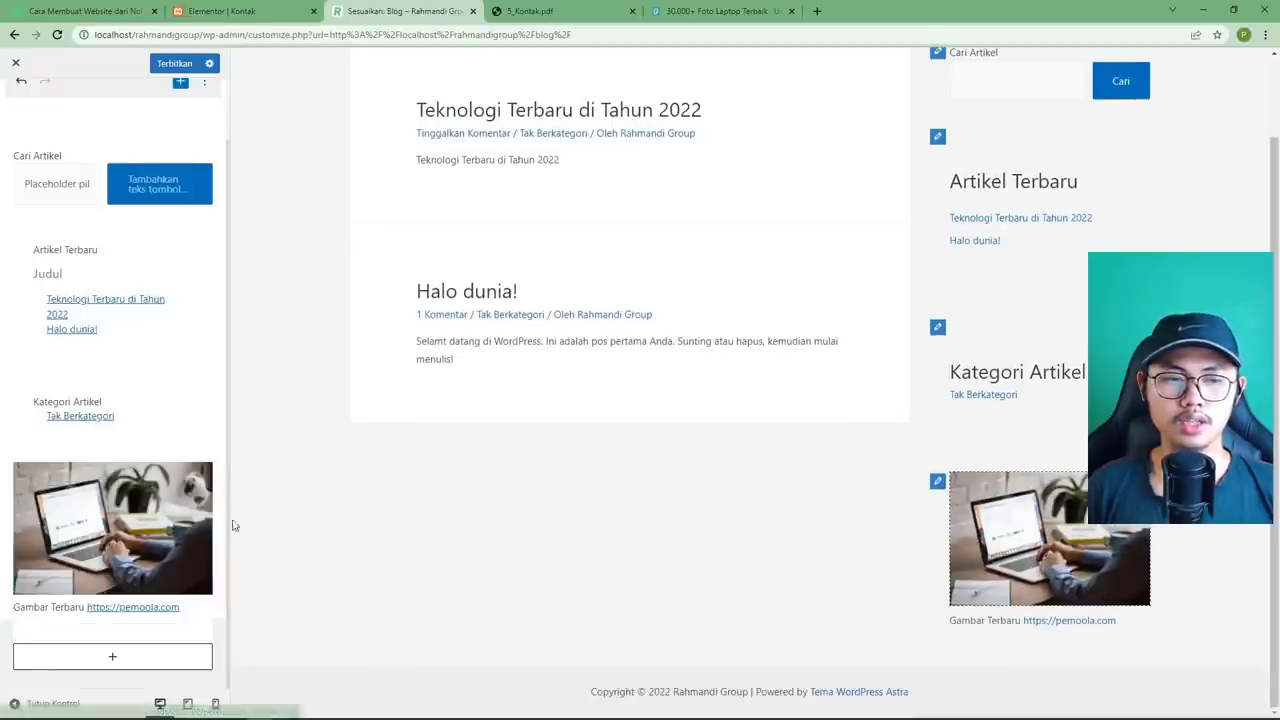
Publish the sidebar changes and load the live Blog page on localhost in a new tab.
{"action": "key", "text": "ctrl+s"}
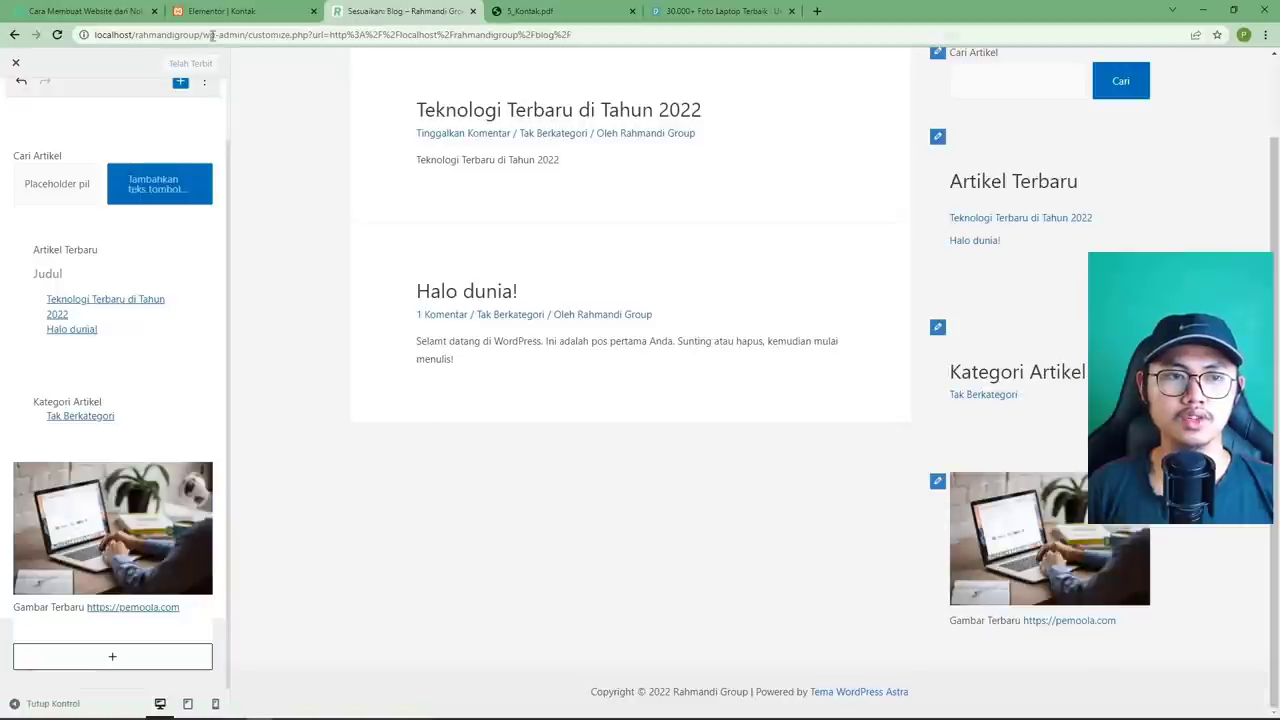
{"action": "left_click", "coordinate": [819, 12]}
{"action": "type", "text": "local"}
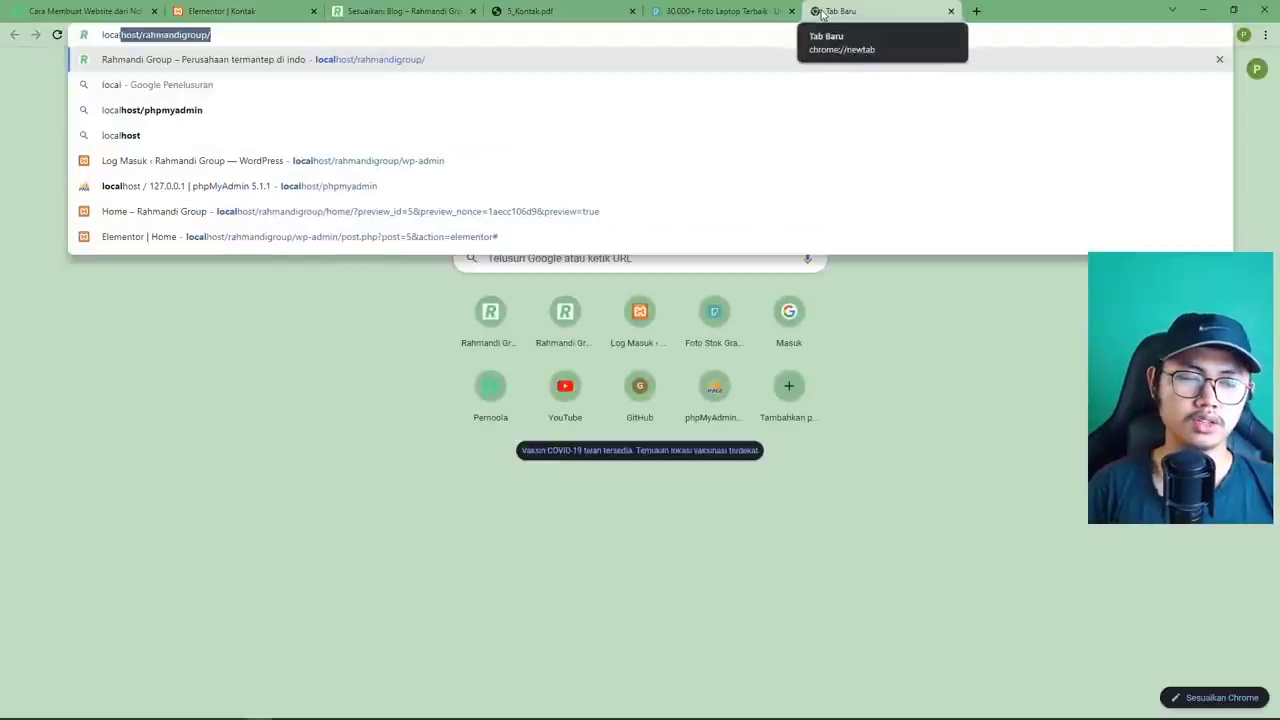
{"action": "key", "text": "Return"}
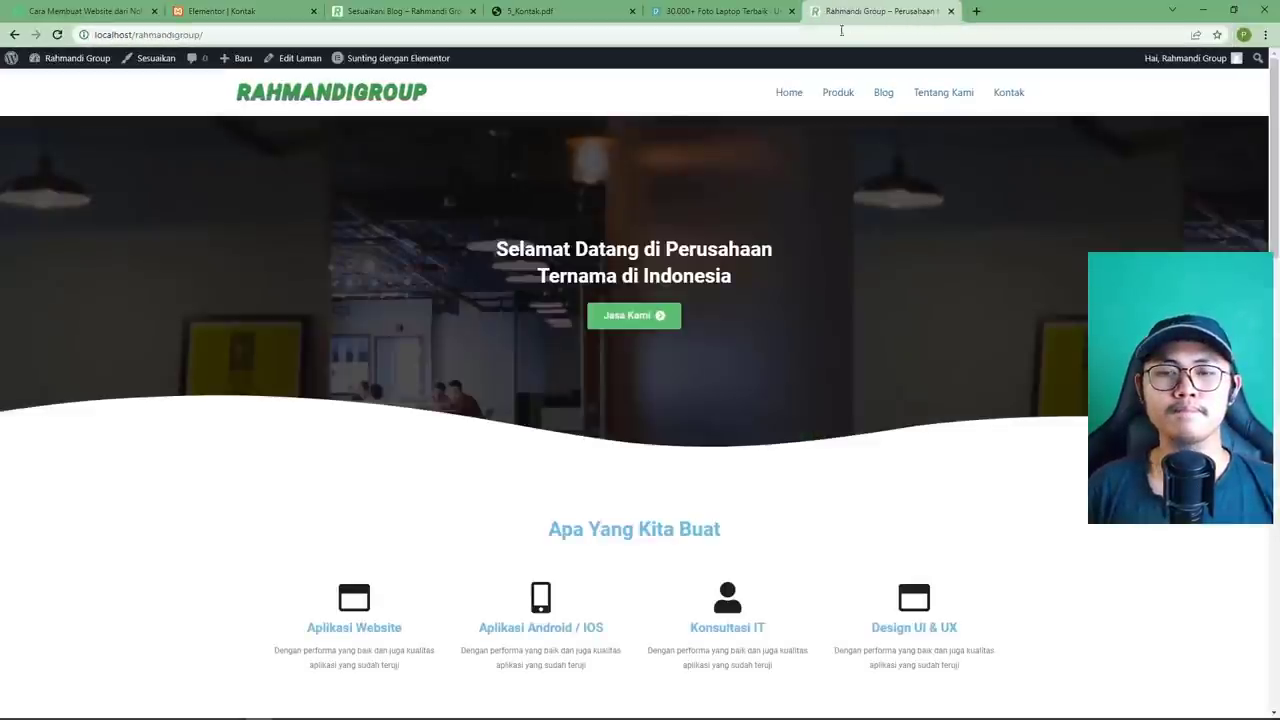
{"action": "left_click", "coordinate": [883, 92]}
Test the sidebar image, which opens pexels-burst-374074-1.jpg, then return to the Customizer.
{"action": "scroll", "coordinate": [785, 310], "scroll_direction": "down", "scroll_amount": 2}
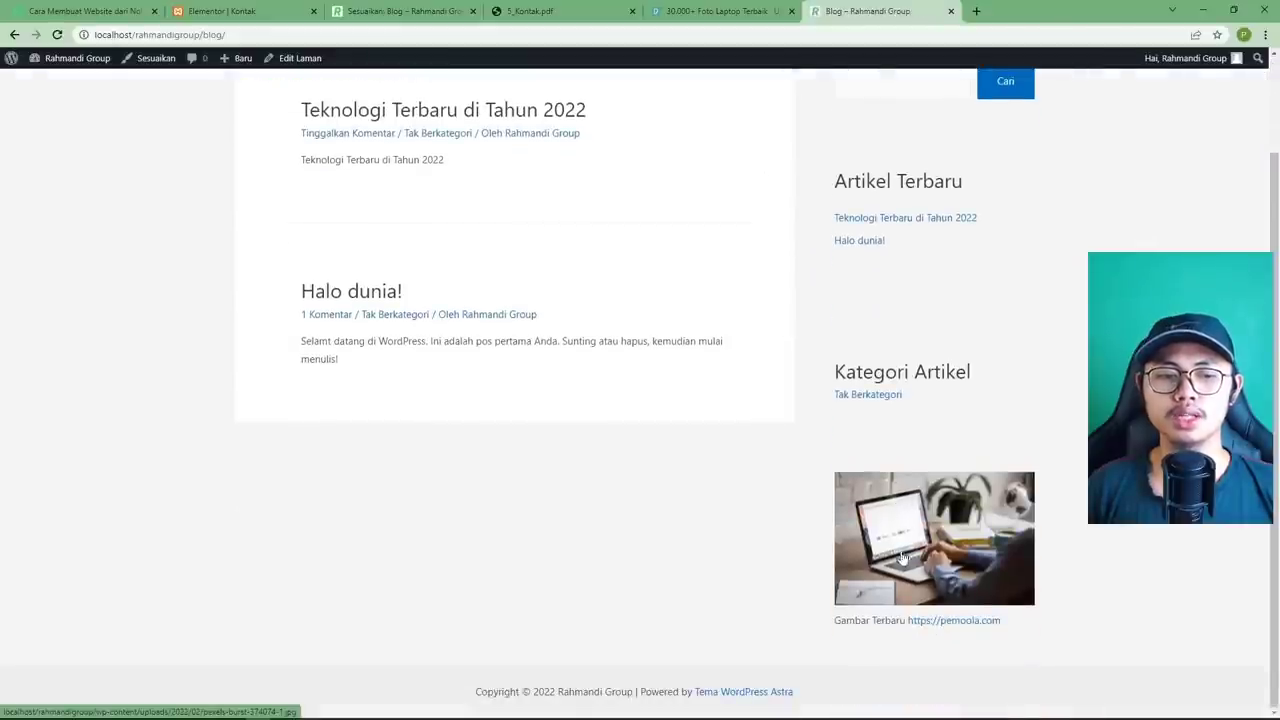
{"action": "left_click", "coordinate": [912, 518]}
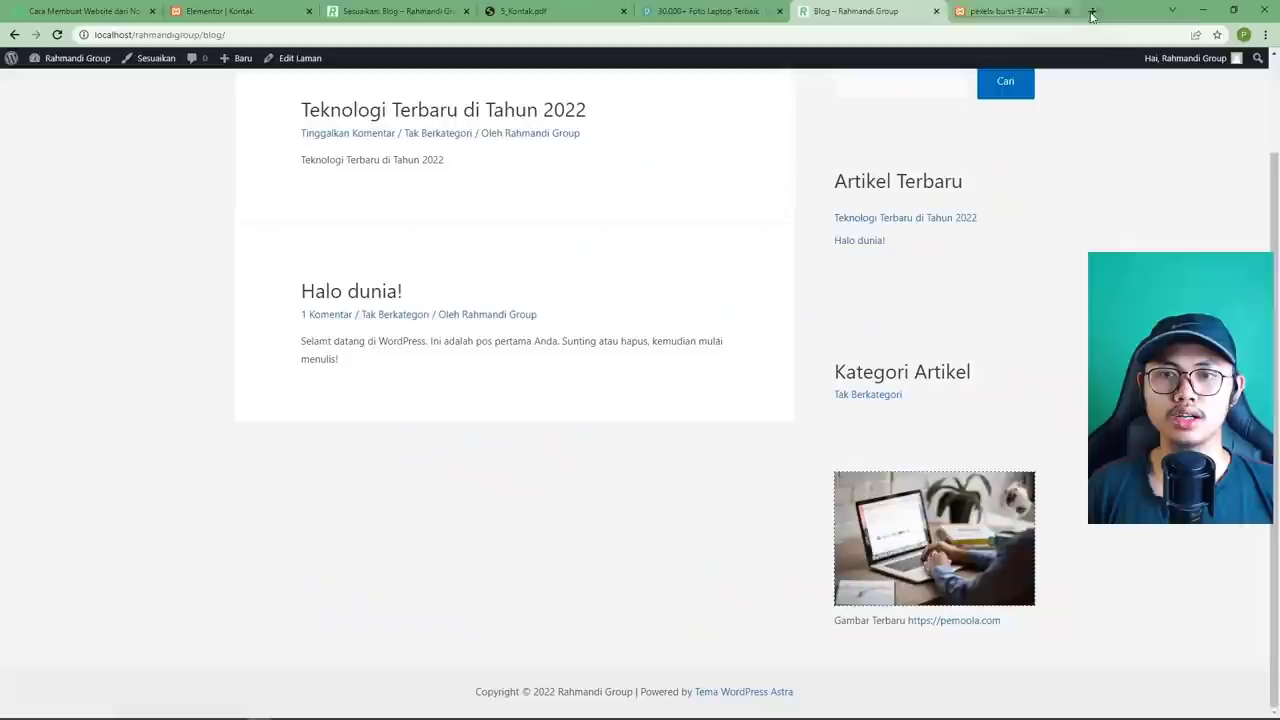
{"action": "left_click", "coordinate": [1090, 11]}
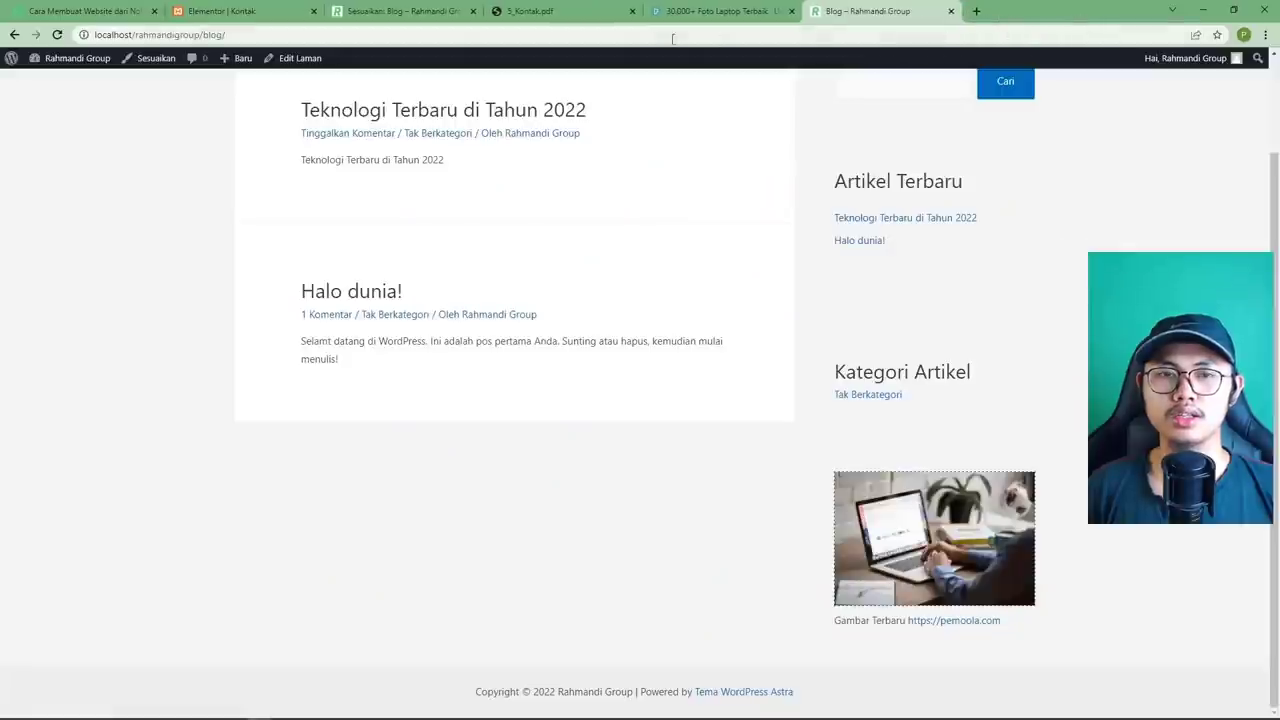
{"action": "left_click", "coordinate": [445, 16]}
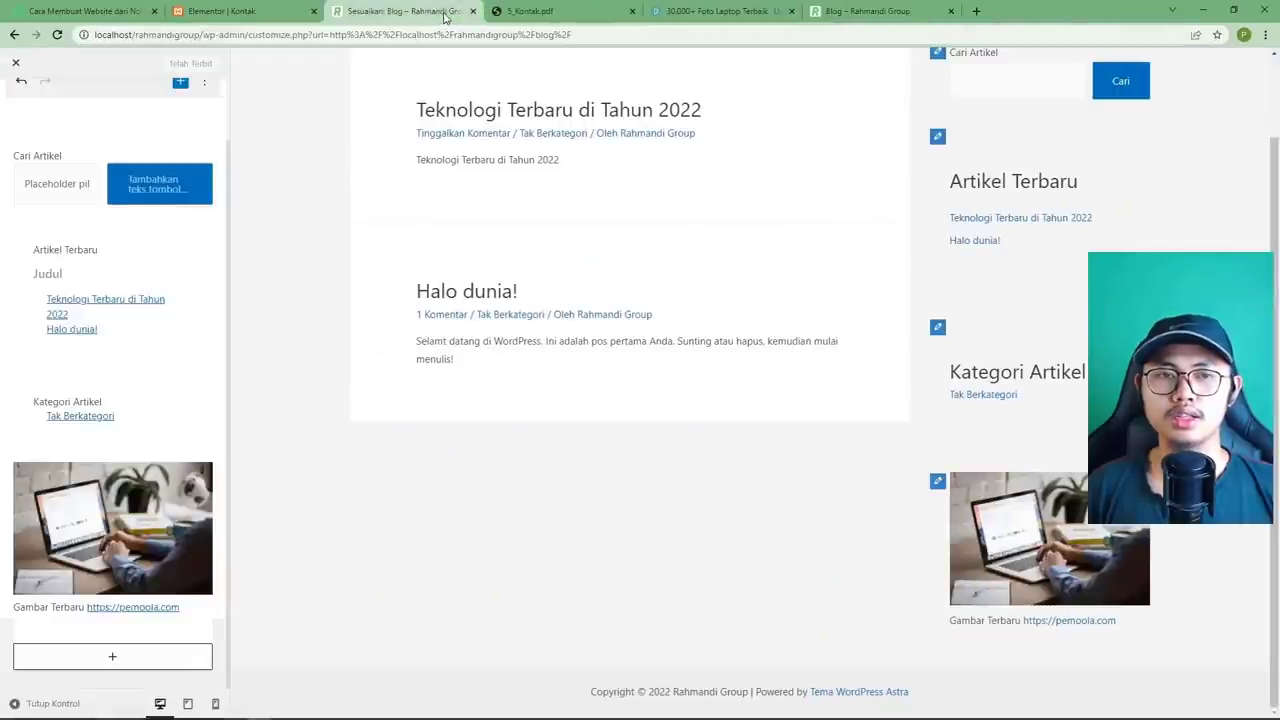
Remove the image's media-file link and copy the pemoola tutorial page's address.
{"action": "left_click", "coordinate": [150, 508]}
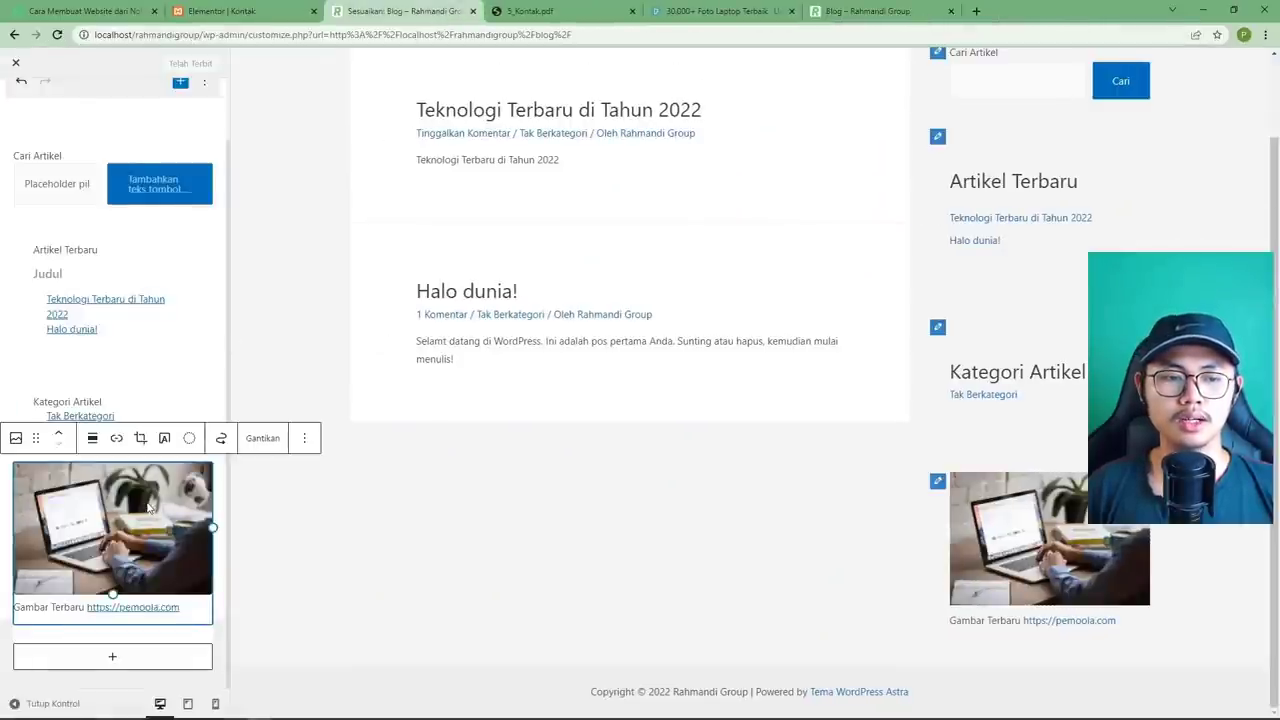
{"action": "left_click", "coordinate": [116, 440]}
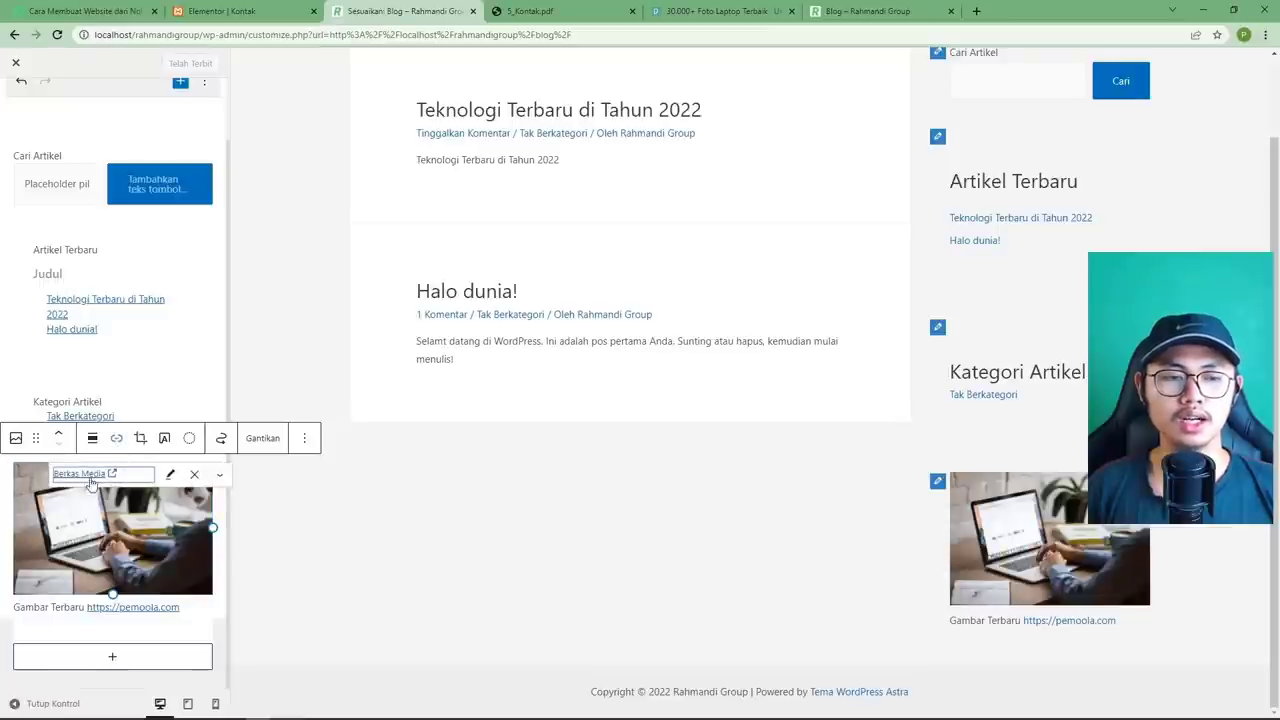
{"action": "left_click", "coordinate": [194, 474]}
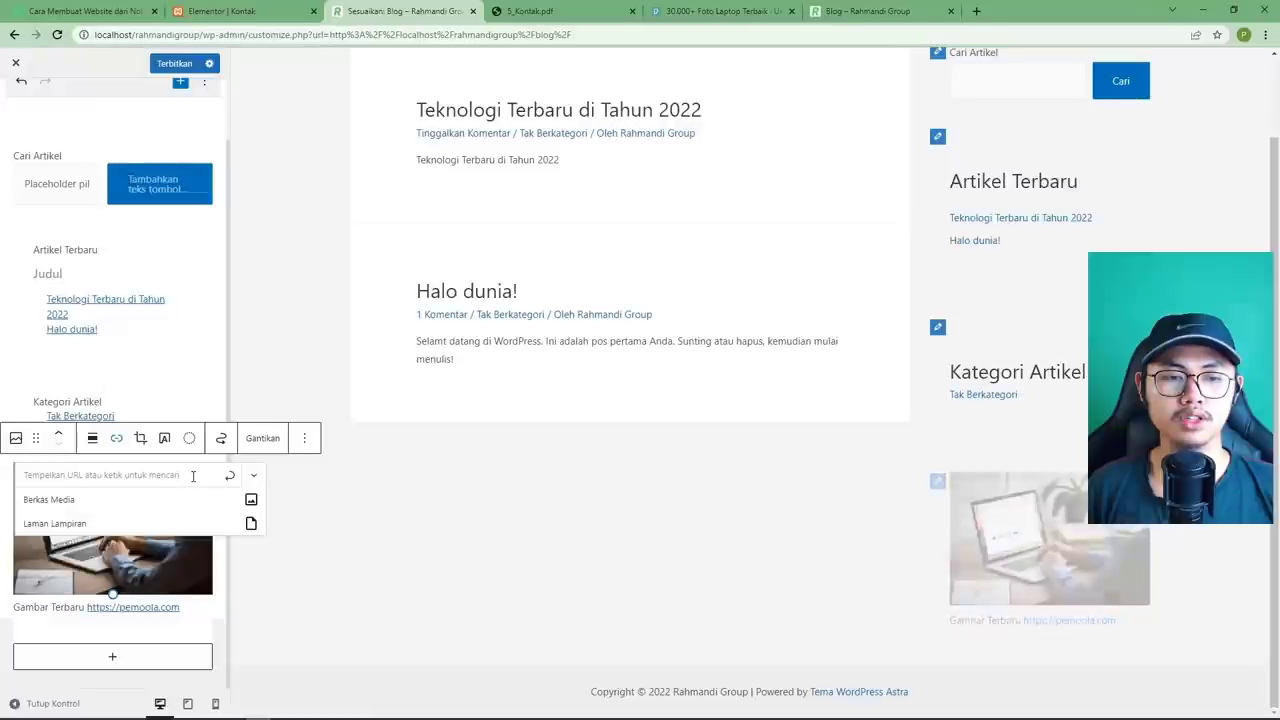
{"action": "left_click", "coordinate": [128, 478]}
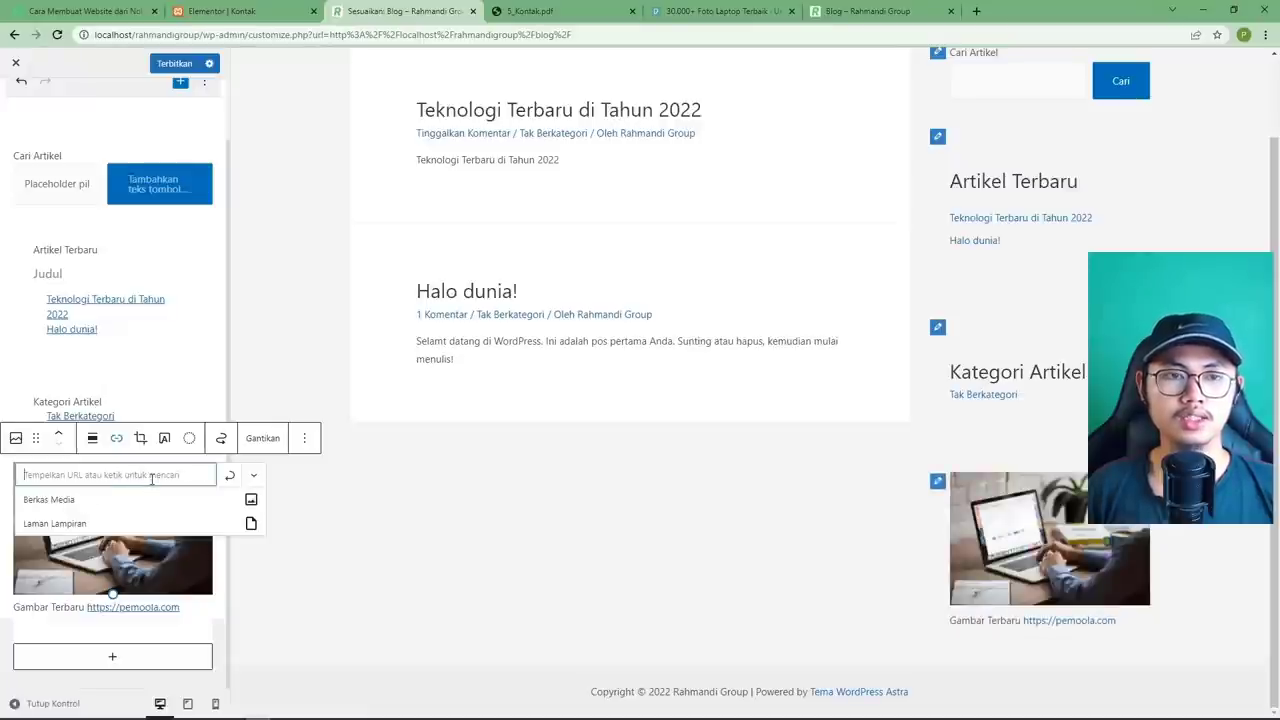
{"action": "left_click", "coordinate": [100, 12]}
{"action": "left_click", "coordinate": [140, 35]}
{"action": "right_click", "coordinate": [143, 40]}
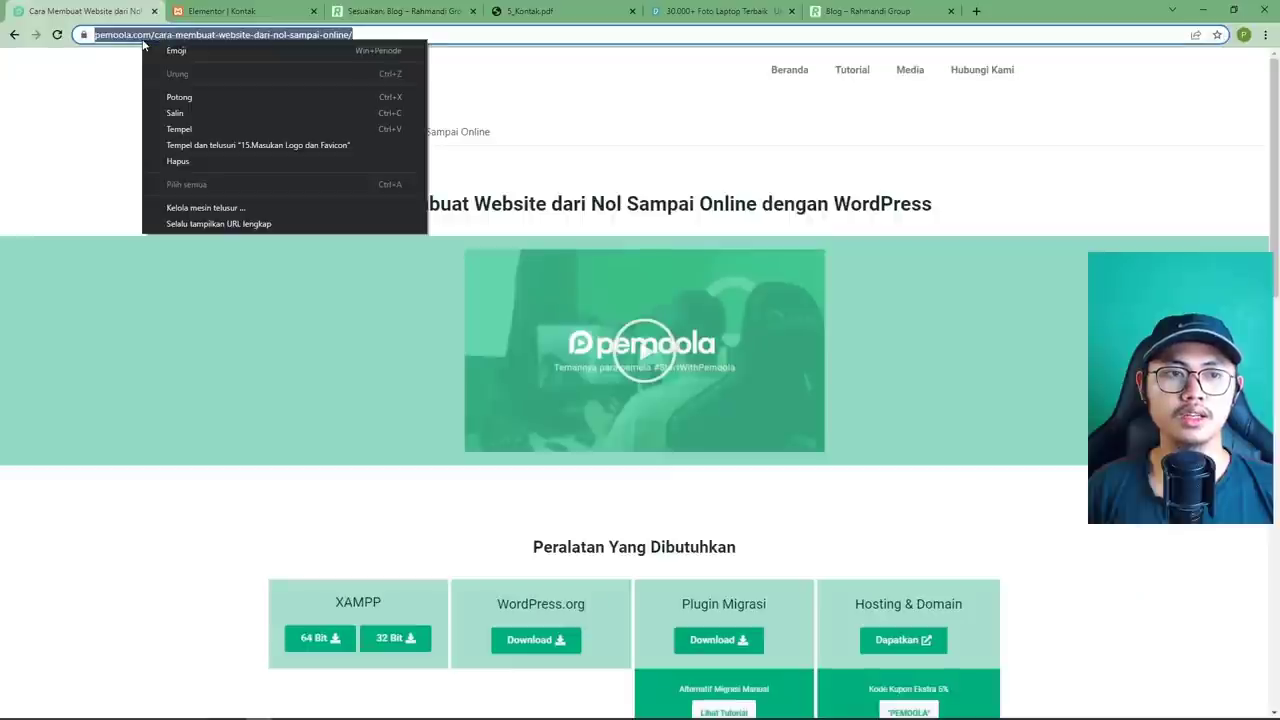
{"action": "left_click", "coordinate": [180, 116]}
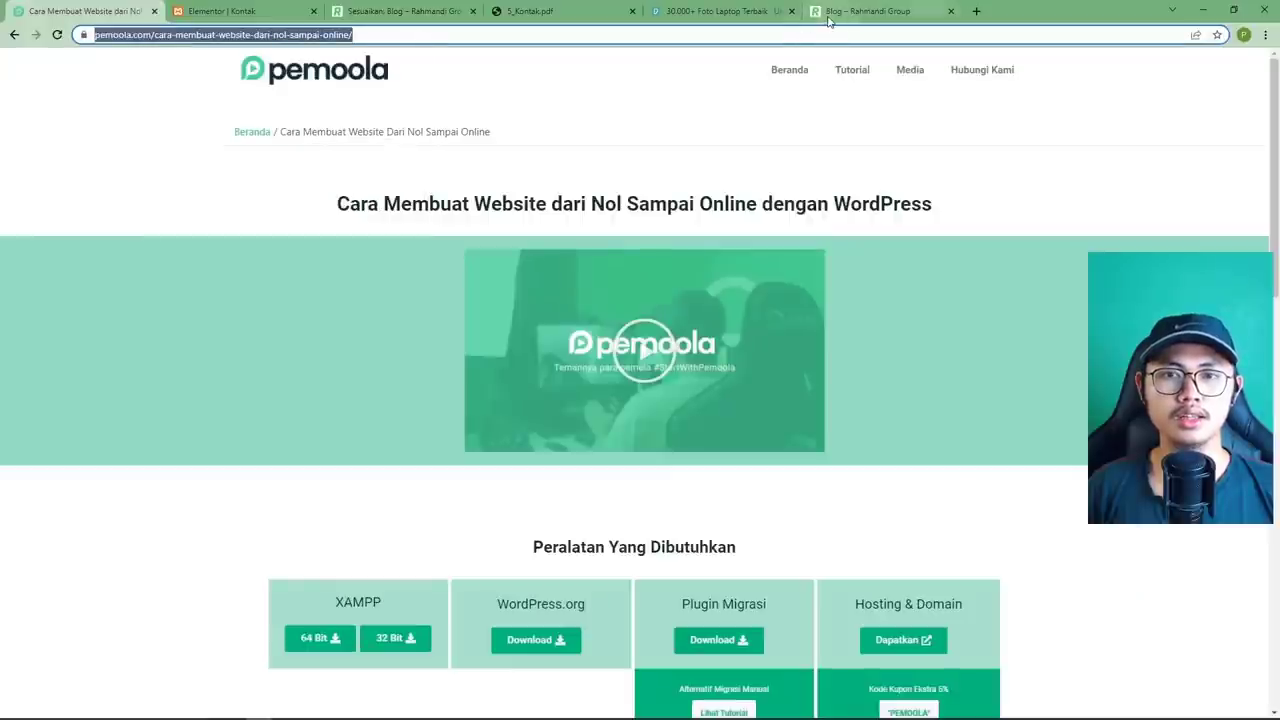
Set pemoola.com/cara-membuat-website-dari-nol-sampai-online/ as the image link and publish it.
{"action": "left_click", "coordinate": [400, 11]}
{"action": "right_click", "coordinate": [63, 474]}
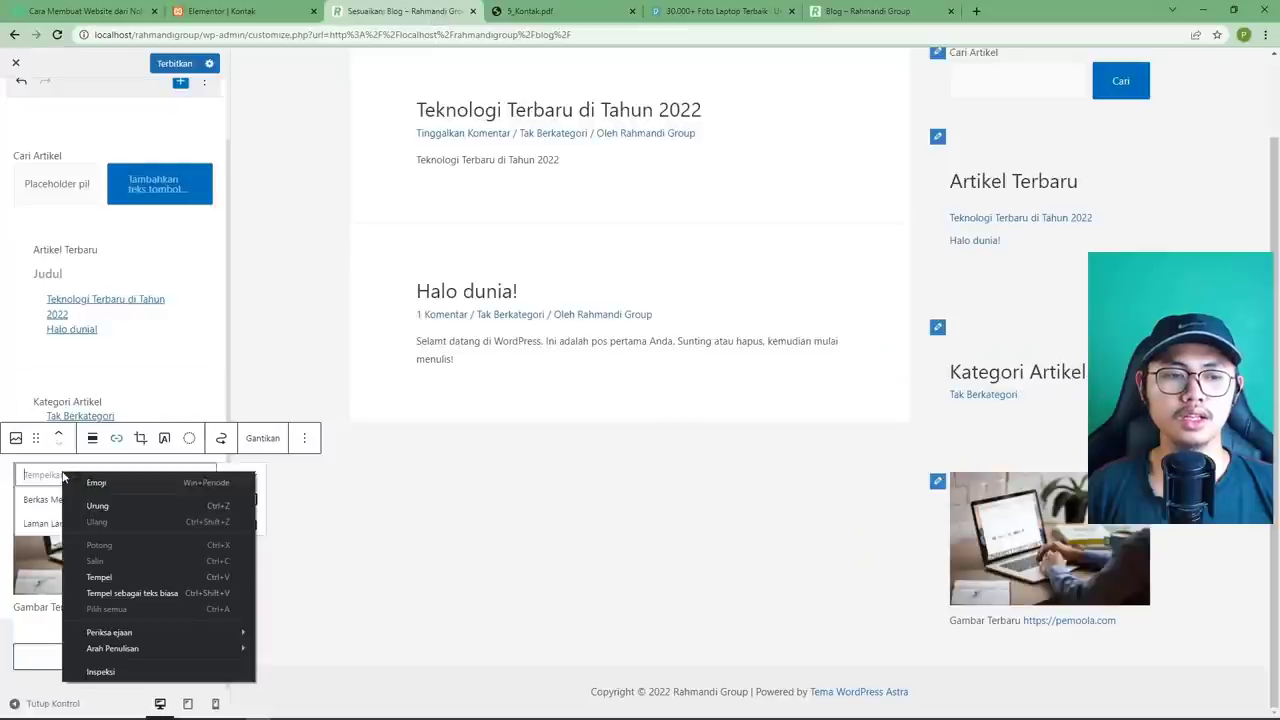
{"action": "left_click", "coordinate": [99, 577]}
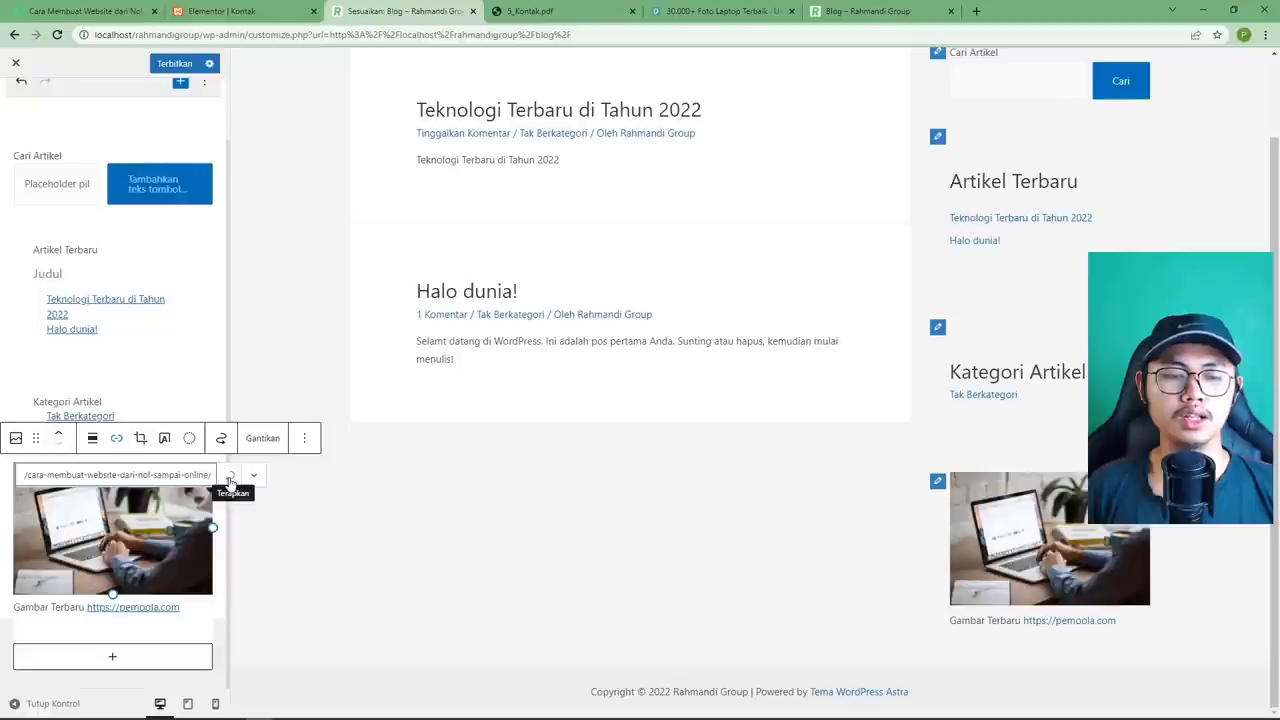
{"action": "left_click", "coordinate": [229, 479]}
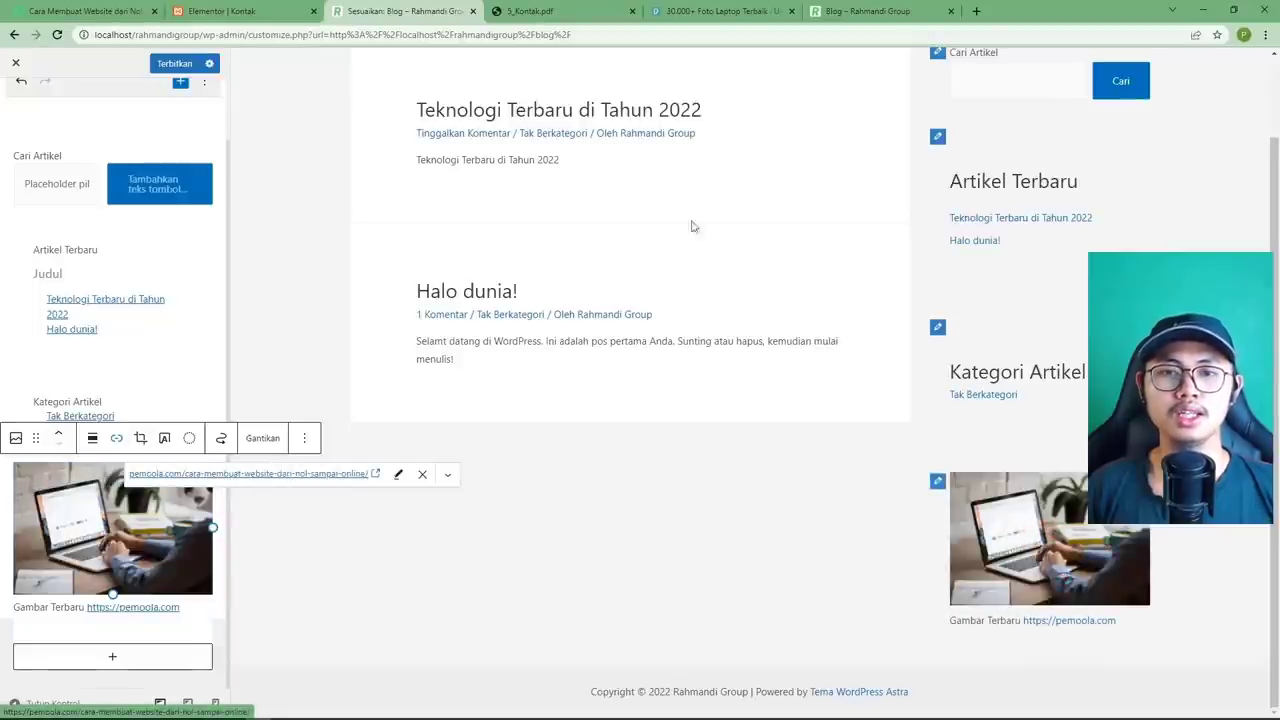
{"action": "left_click", "coordinate": [165, 62]}
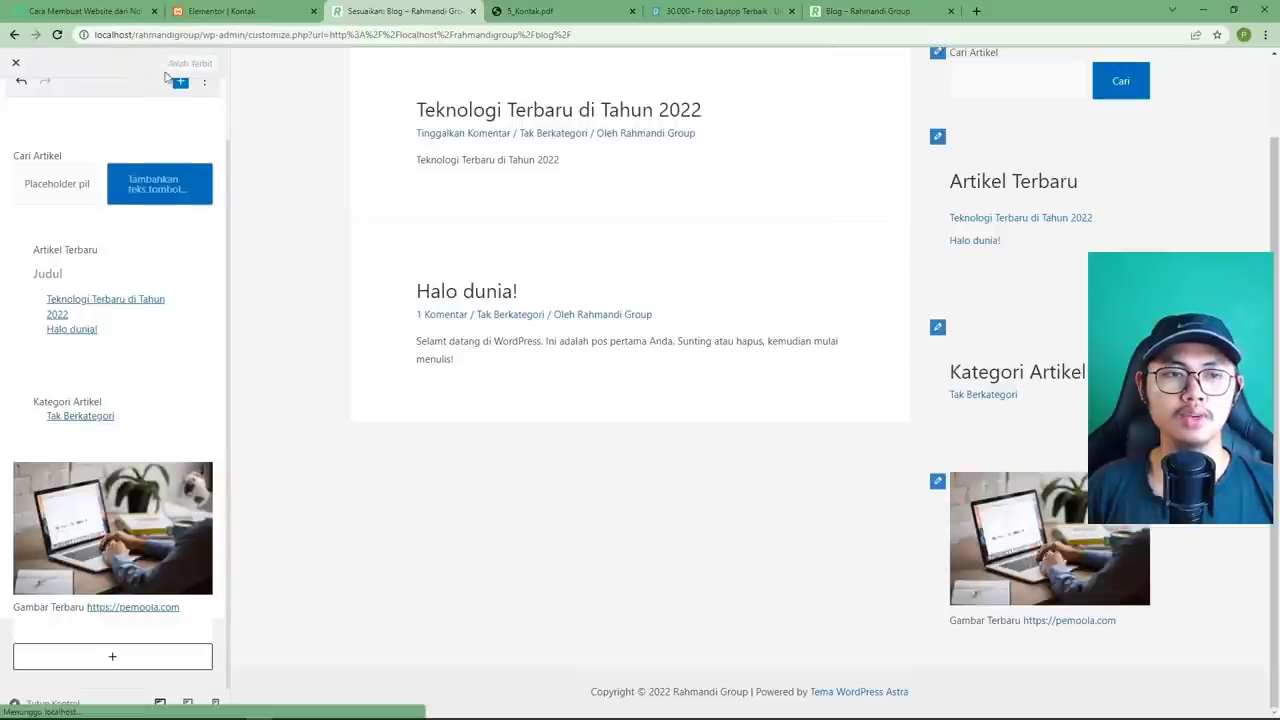
Reload the live Blog page, confirm the sidebar image opens the pemoola tutorial, and close both tabs.
{"action": "left_click", "coordinate": [845, 11]}
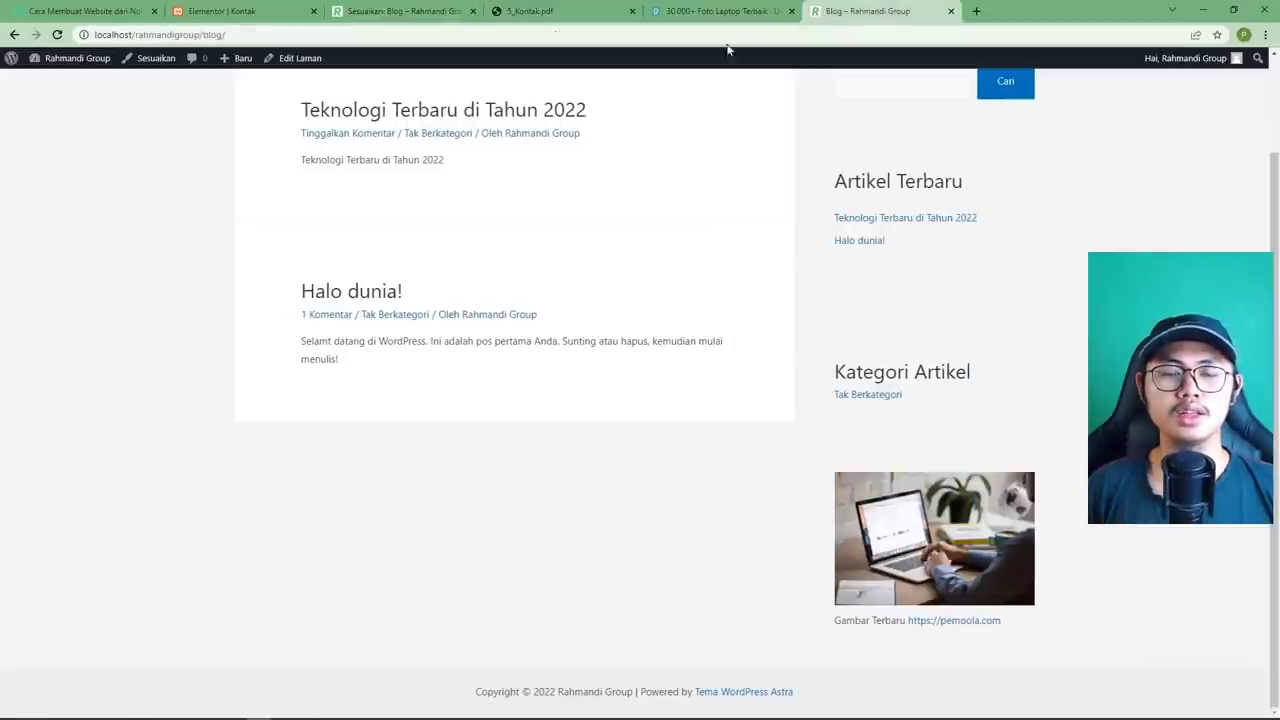
{"action": "left_click", "coordinate": [57, 34]}
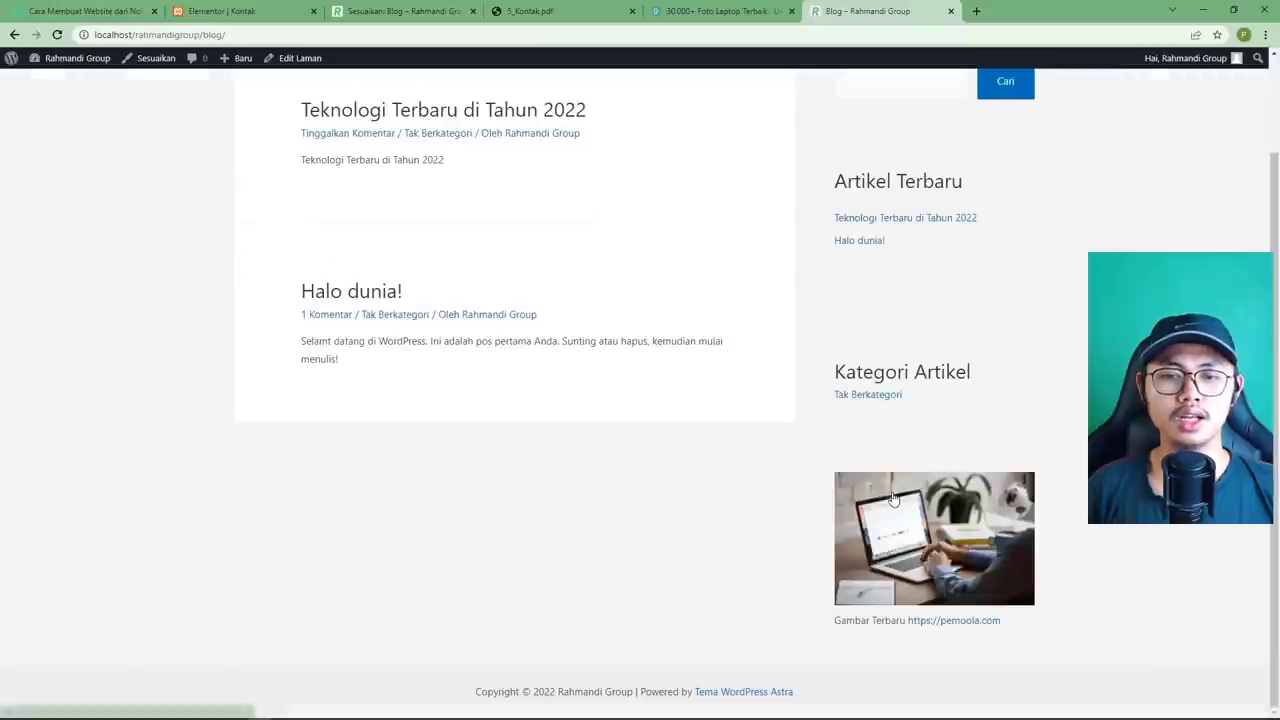
{"action": "left_click", "coordinate": [895, 497]}
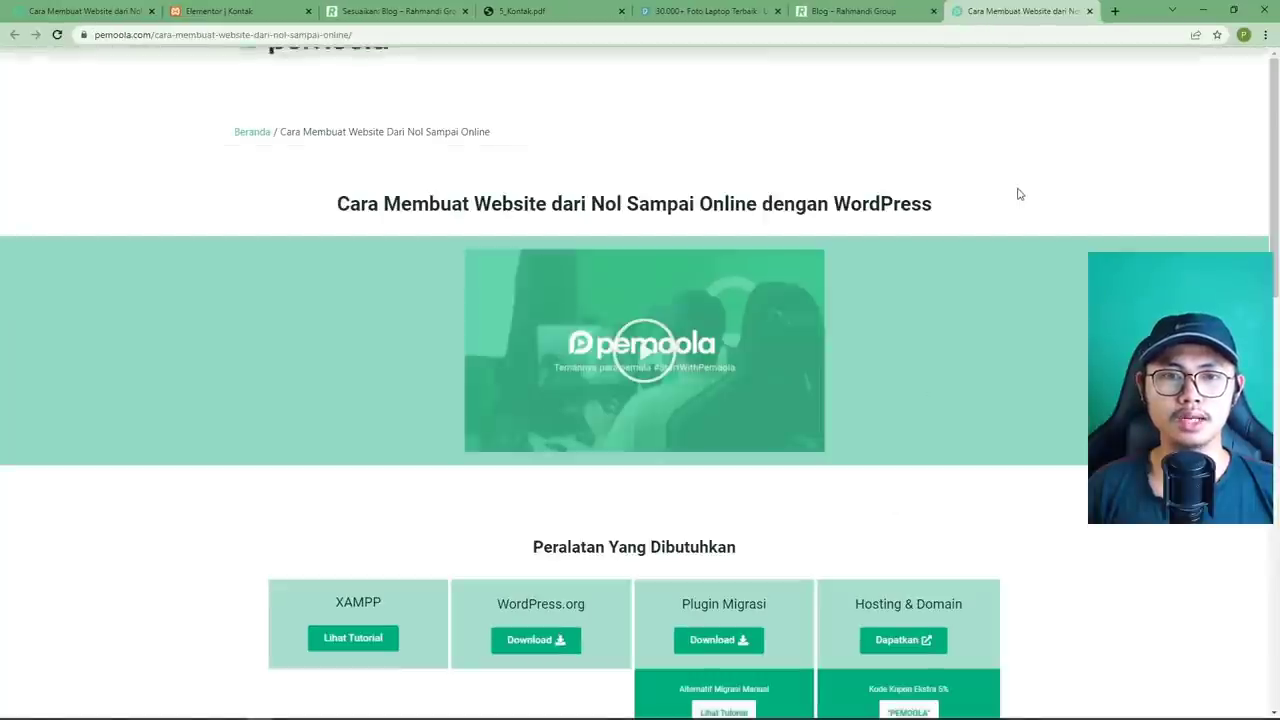
{"action": "left_click", "coordinate": [1090, 12]}
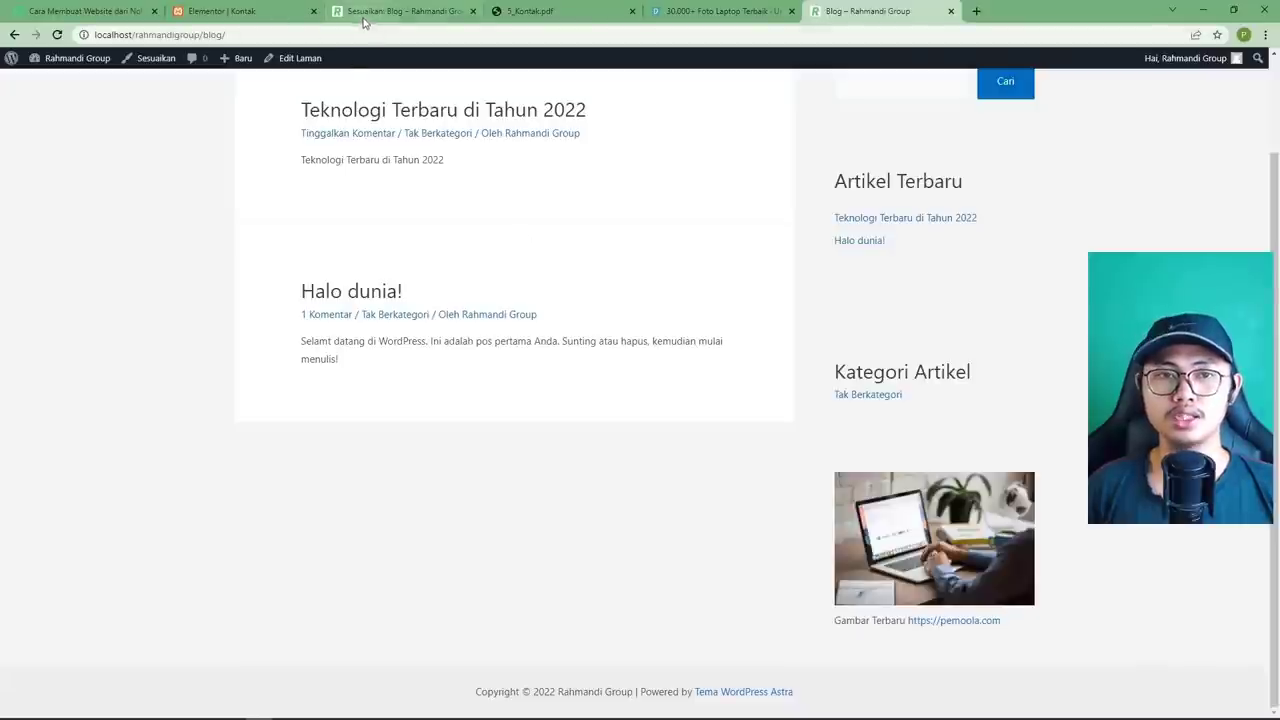
{"action": "key", "text": "ctrl+w"}
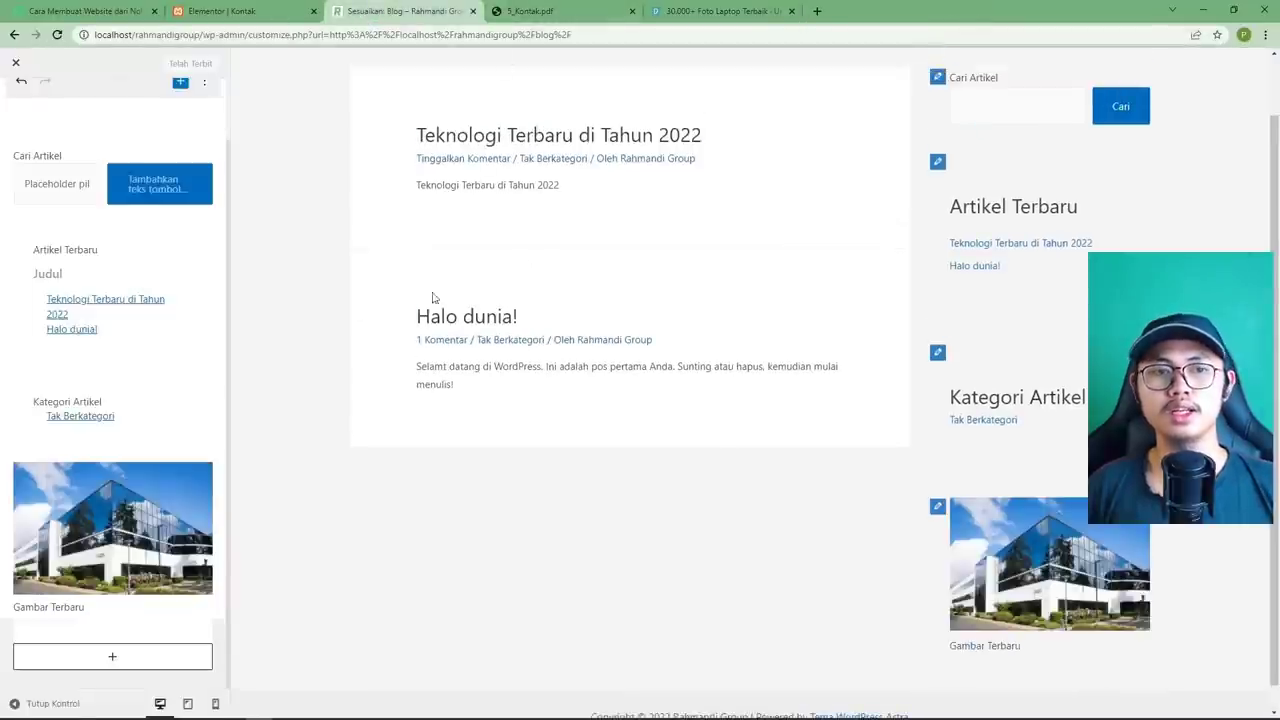
Exit the Customizer and open the 'Teknologi Terbaru di Tahun 2022' post on the live blog.
{"action": "scroll", "coordinate": [511, 453], "scroll_direction": "down", "scroll_amount": 1}
{"action": "scroll", "coordinate": [509, 443], "scroll_direction": "up", "scroll_amount": 1}
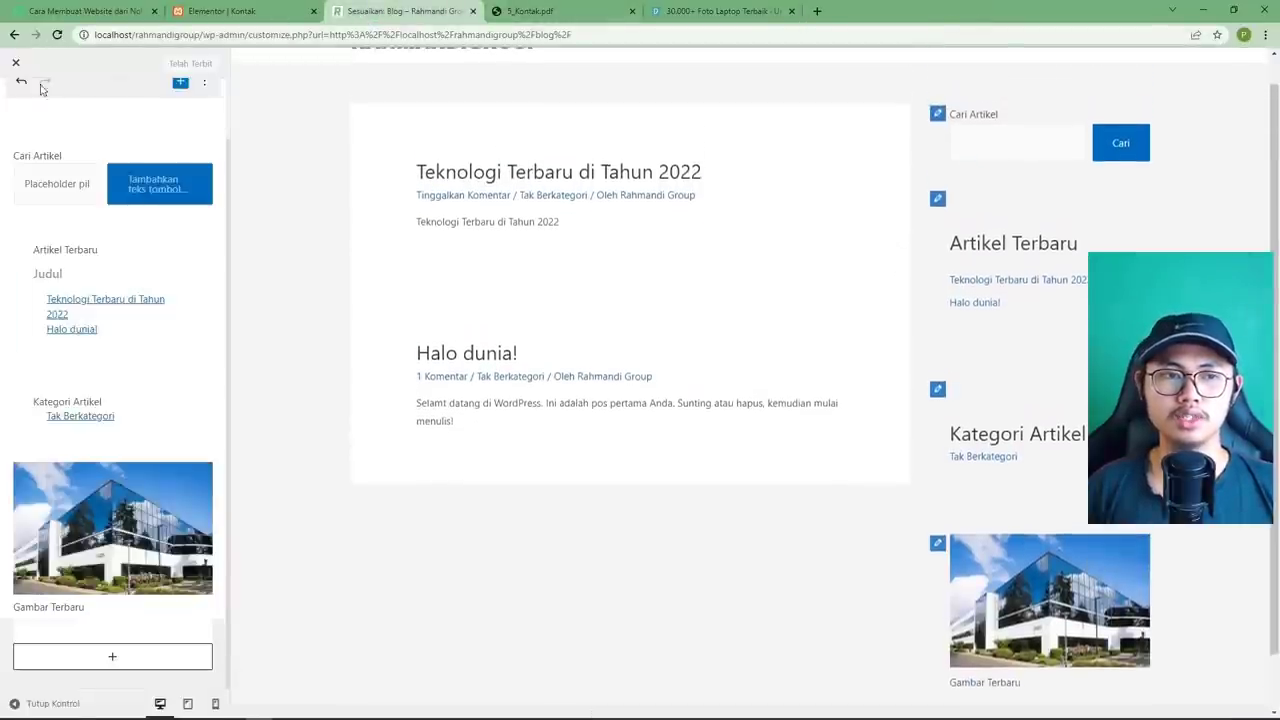
{"action": "left_click", "coordinate": [16, 64]}
{"action": "scroll", "coordinate": [700, 460], "scroll_direction": "down", "scroll_amount": 1}
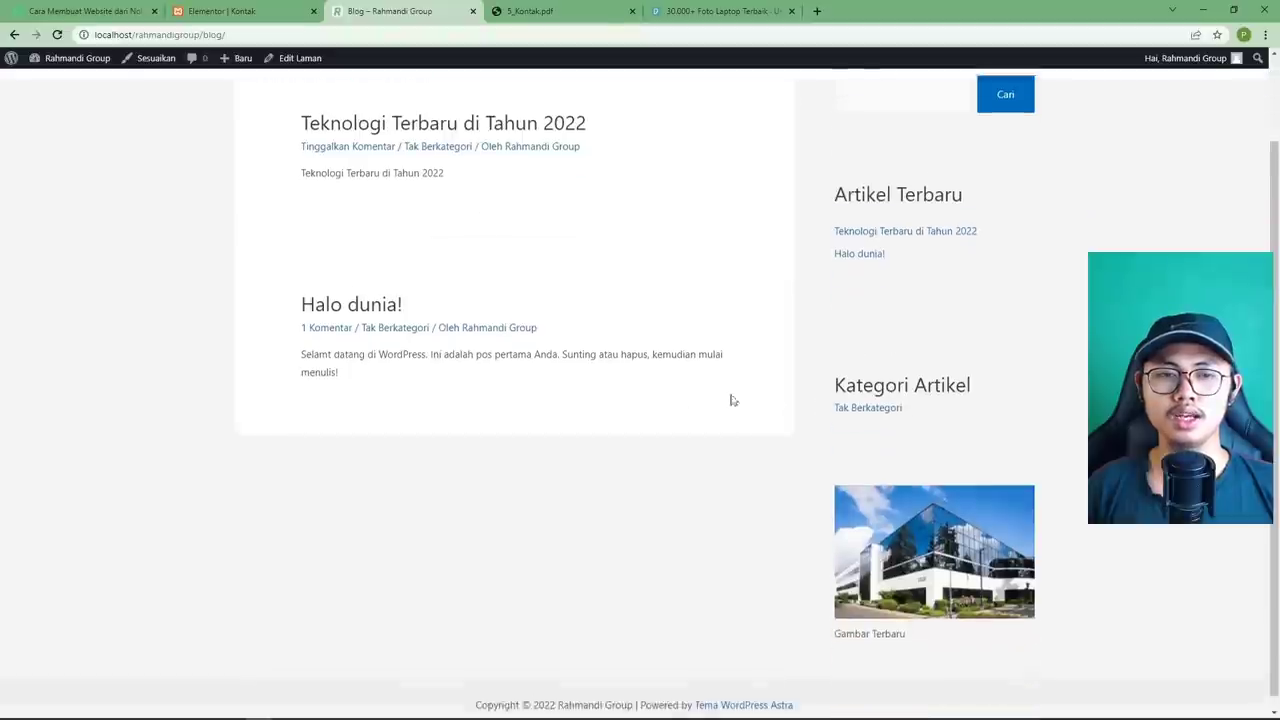
{"action": "scroll", "coordinate": [640, 330], "scroll_direction": "up", "scroll_amount": 1}
{"action": "left_click", "coordinate": [537, 225]}
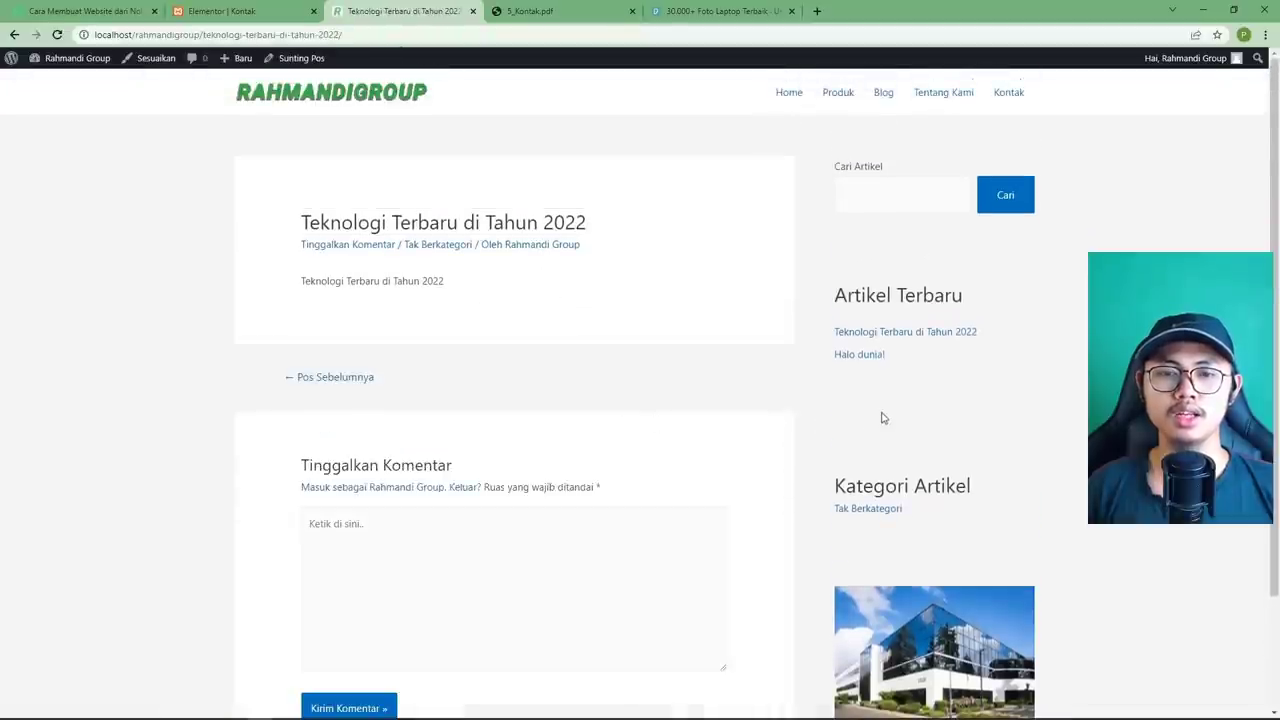
{"action": "scroll", "coordinate": [815, 470], "scroll_direction": "down", "scroll_amount": 3}
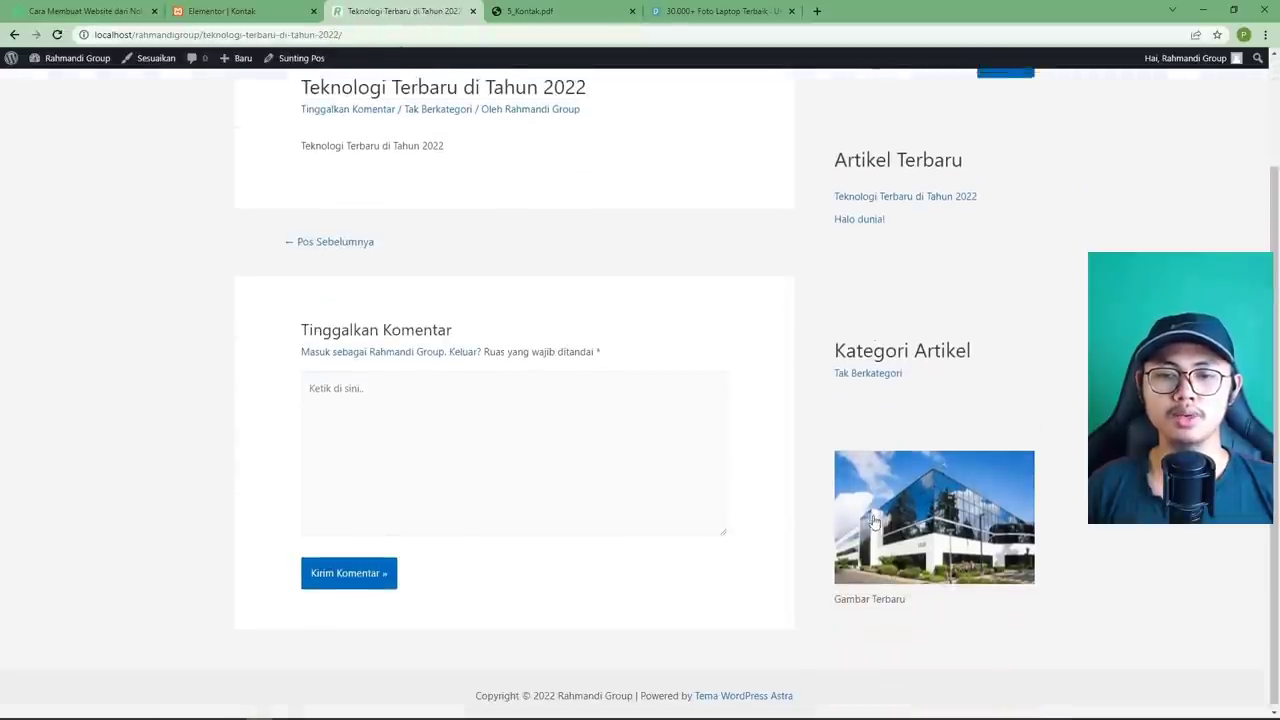
{"action": "scroll", "coordinate": [949, 347], "scroll_direction": "up", "scroll_amount": 1}
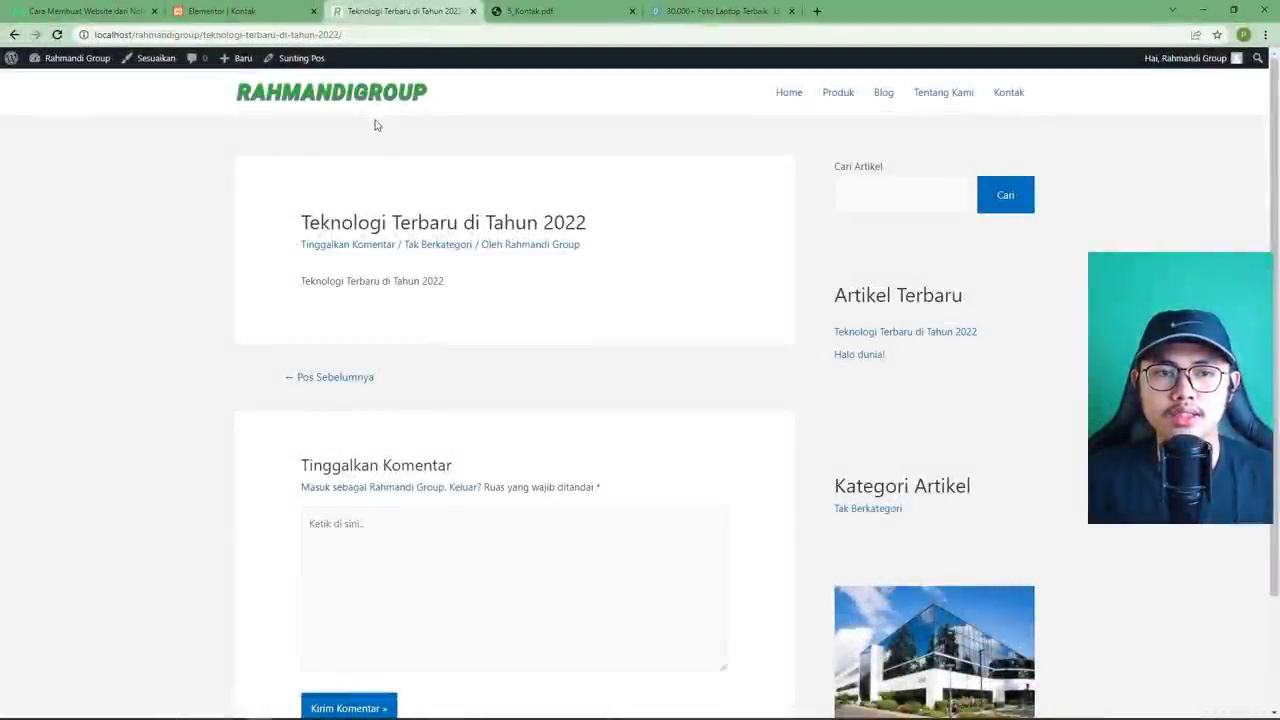
Go to the home page via the RAHMANDIGROUP logo and scroll through it.
{"action": "left_click", "coordinate": [380, 100]}
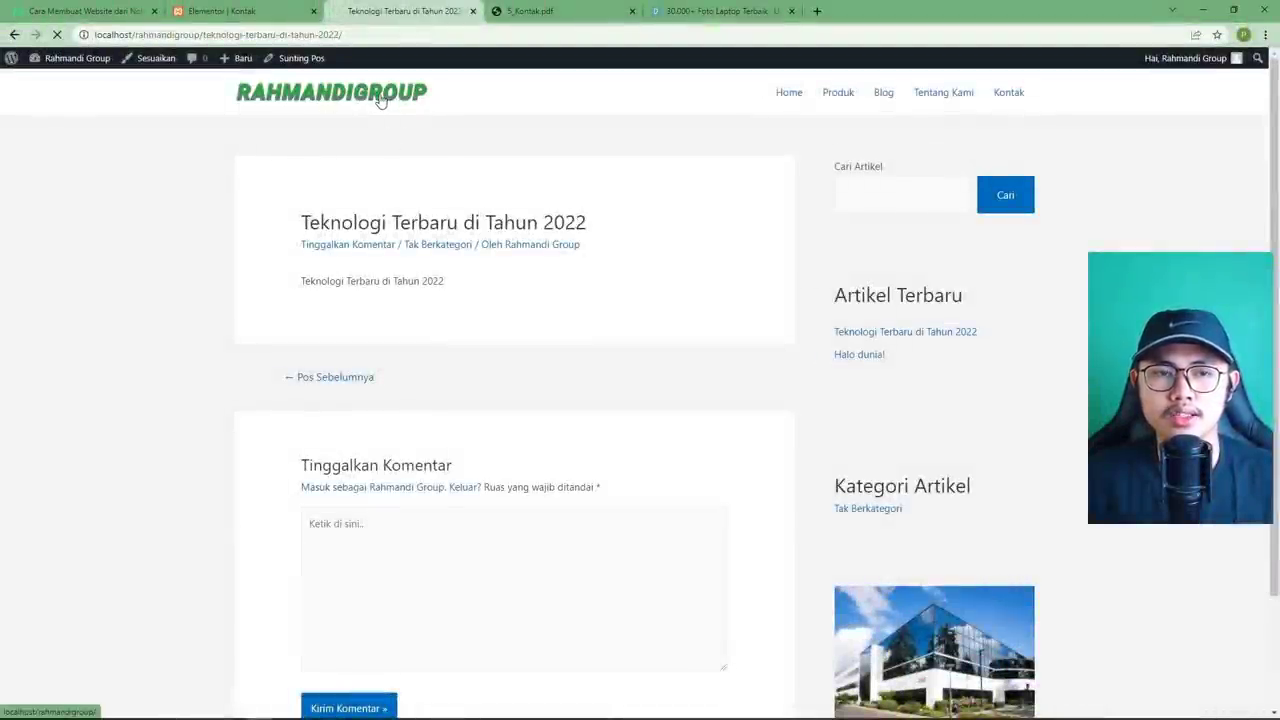
{"action": "scroll", "coordinate": [363, 230], "scroll_direction": "down", "scroll_amount": 10}
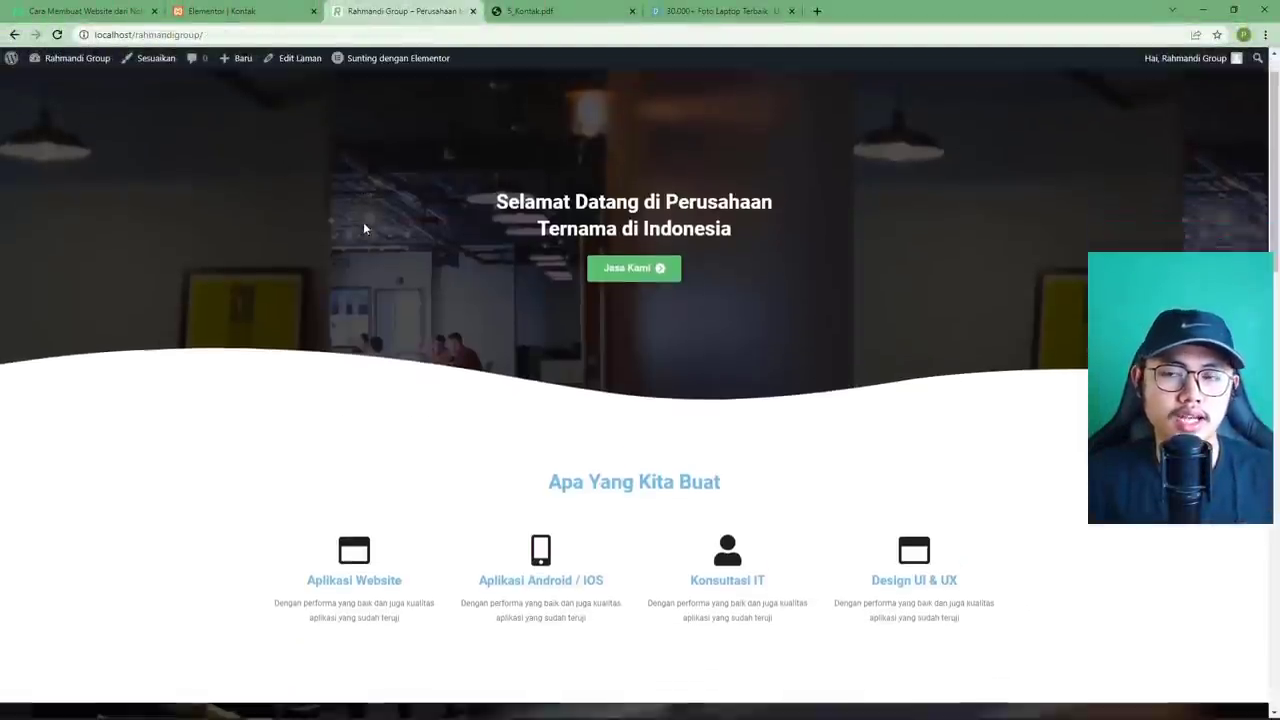
{"action": "scroll", "coordinate": [365, 229], "scroll_direction": "down", "scroll_amount": 5}
{"action": "scroll", "coordinate": [365, 229], "scroll_direction": "up", "scroll_amount": 15}
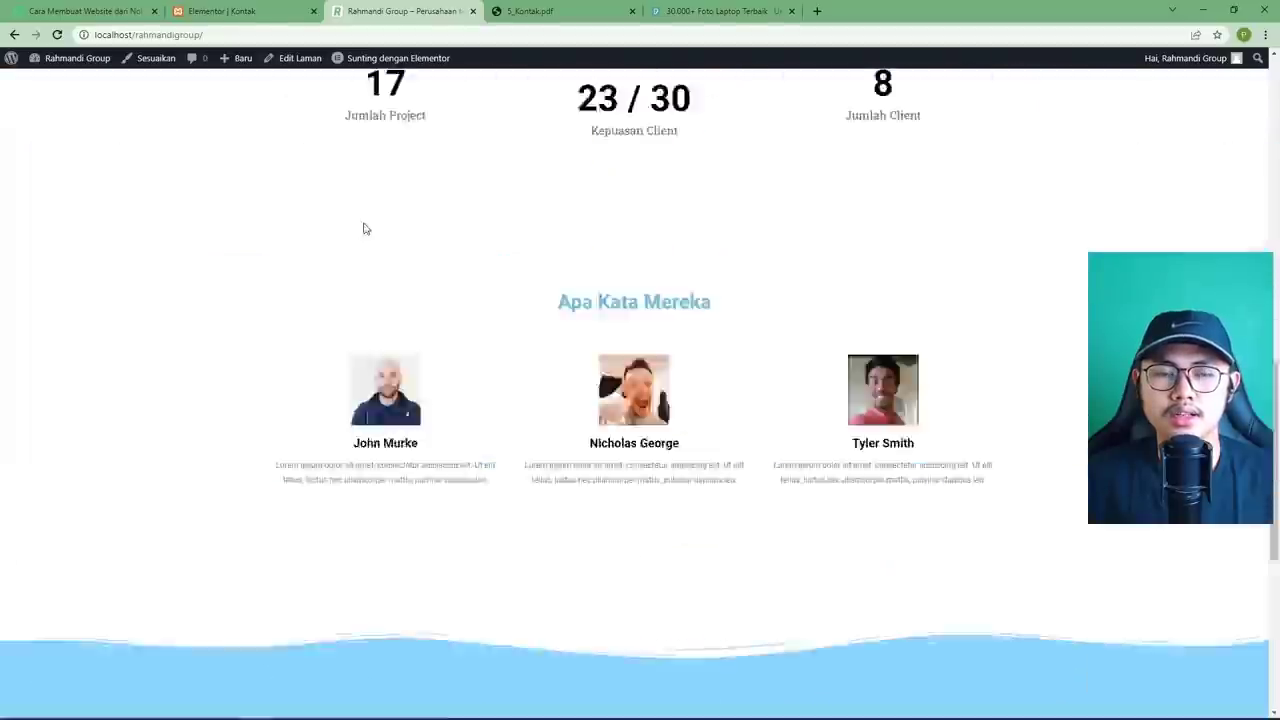
{"action": "scroll", "coordinate": [365, 229], "scroll_direction": "down", "scroll_amount": 1}
{"action": "scroll", "coordinate": [846, 124], "scroll_direction": "up", "scroll_amount": 1}
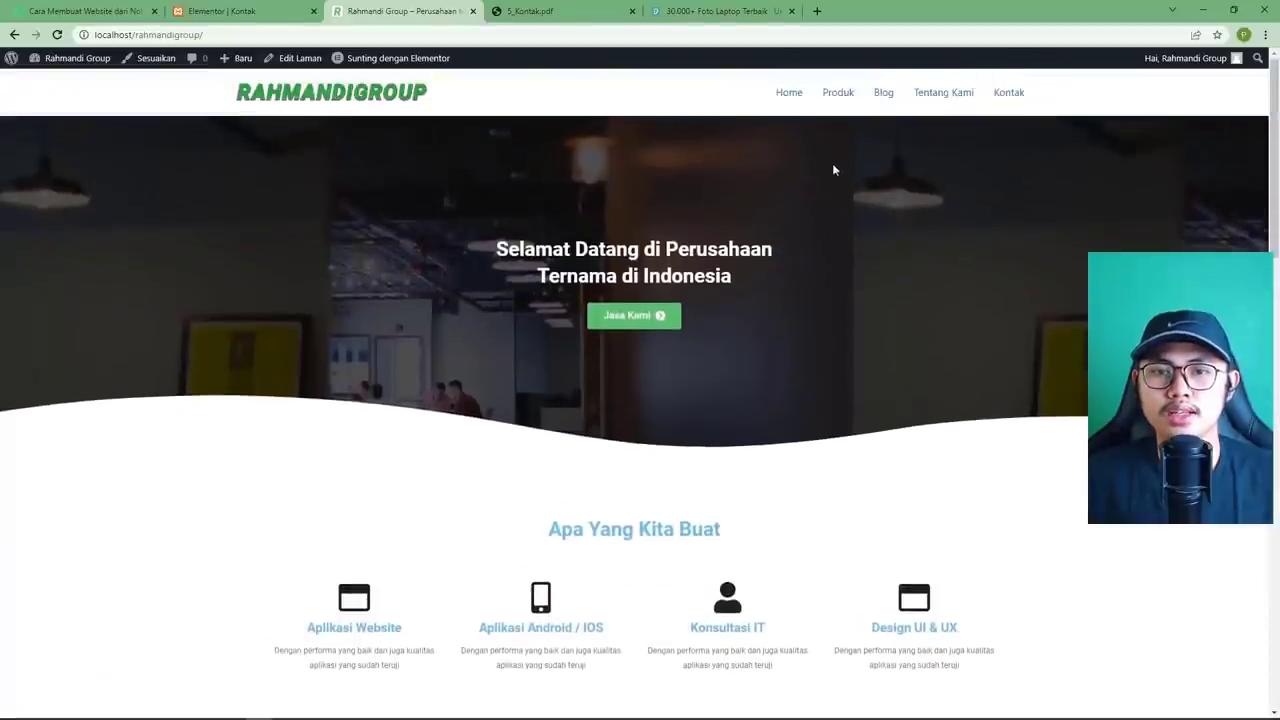
Visit the Produk, Blog and Tentang Kami pages, then return to Home.
{"action": "left_click", "coordinate": [838, 97]}
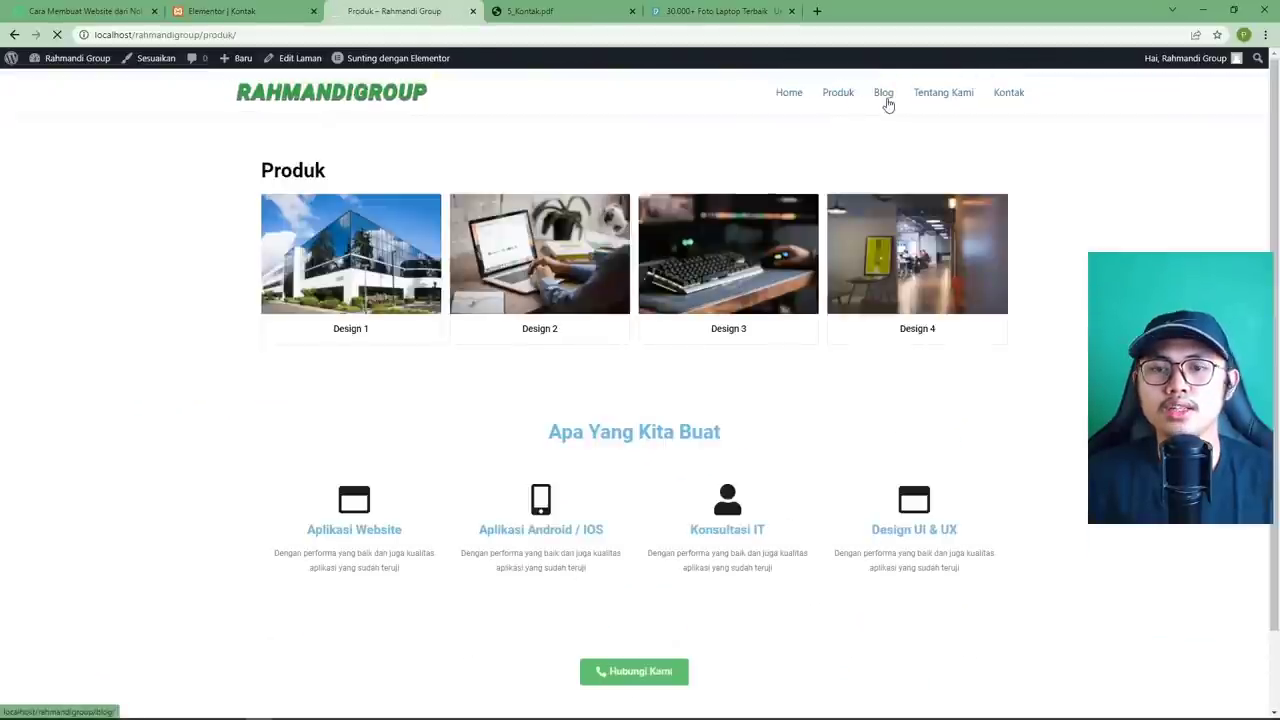
{"action": "left_click", "coordinate": [886, 101]}
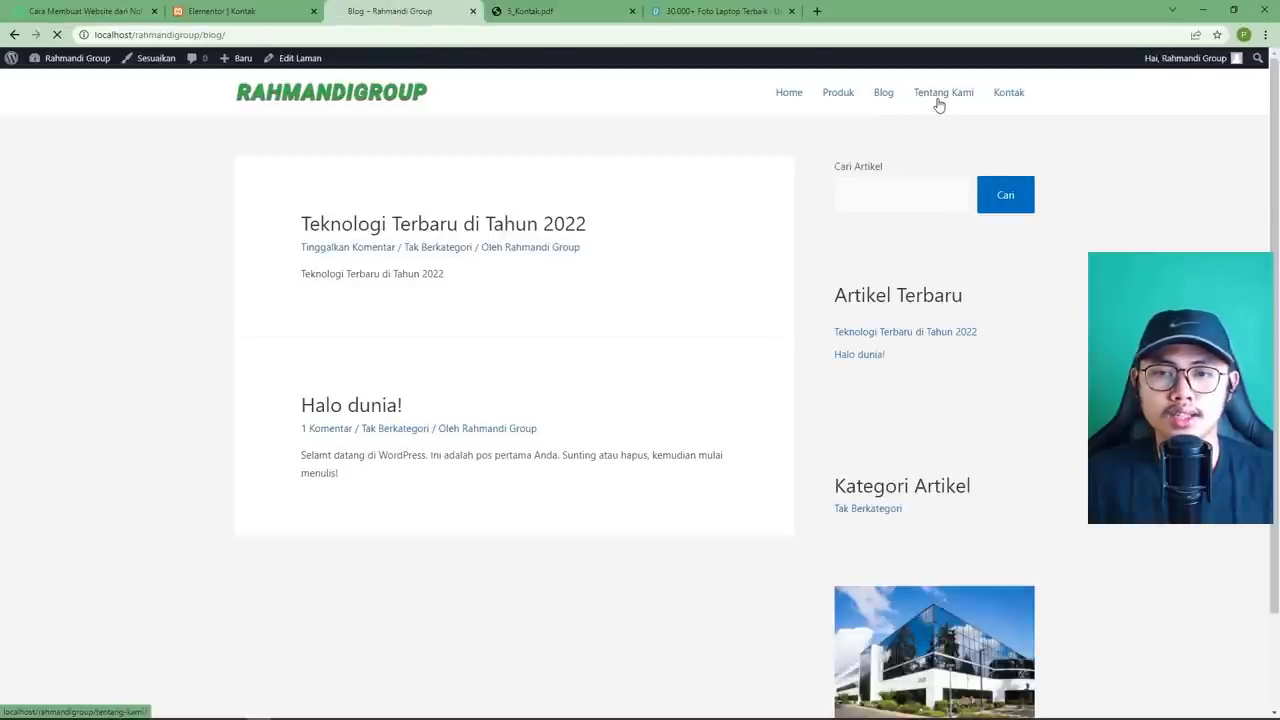
{"action": "left_click", "coordinate": [935, 102]}
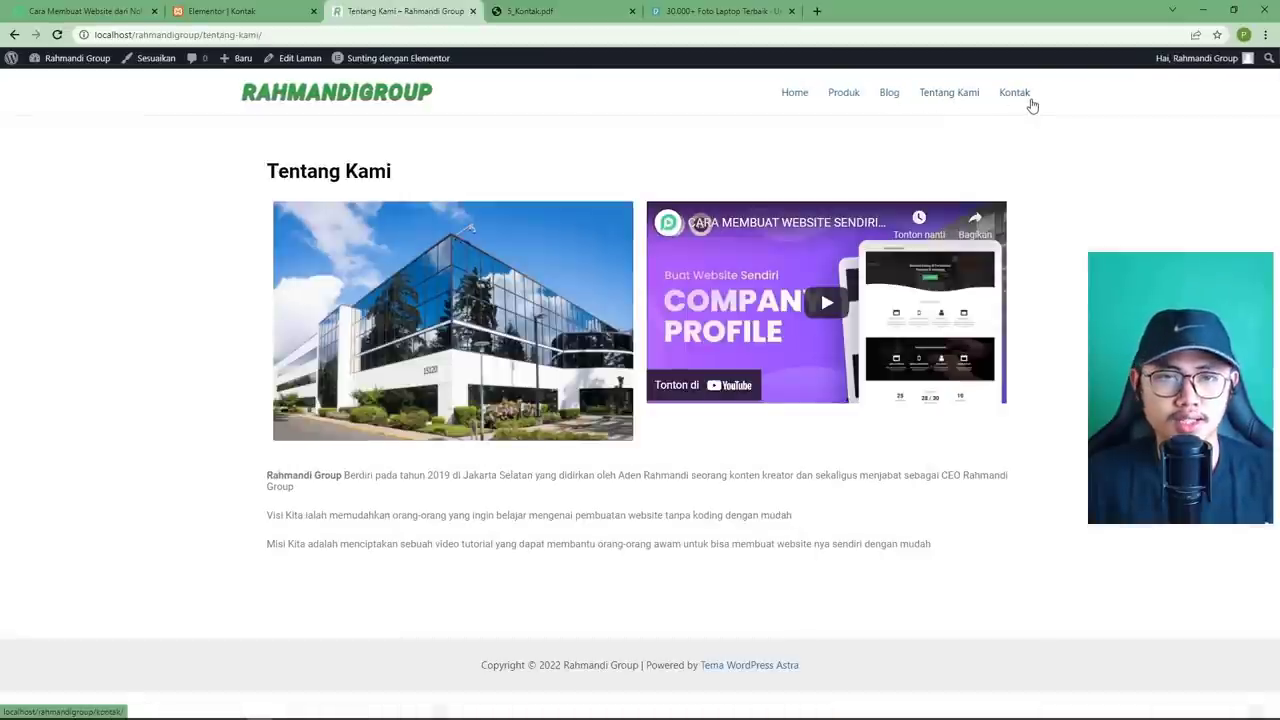
{"action": "left_click", "coordinate": [1031, 104]}
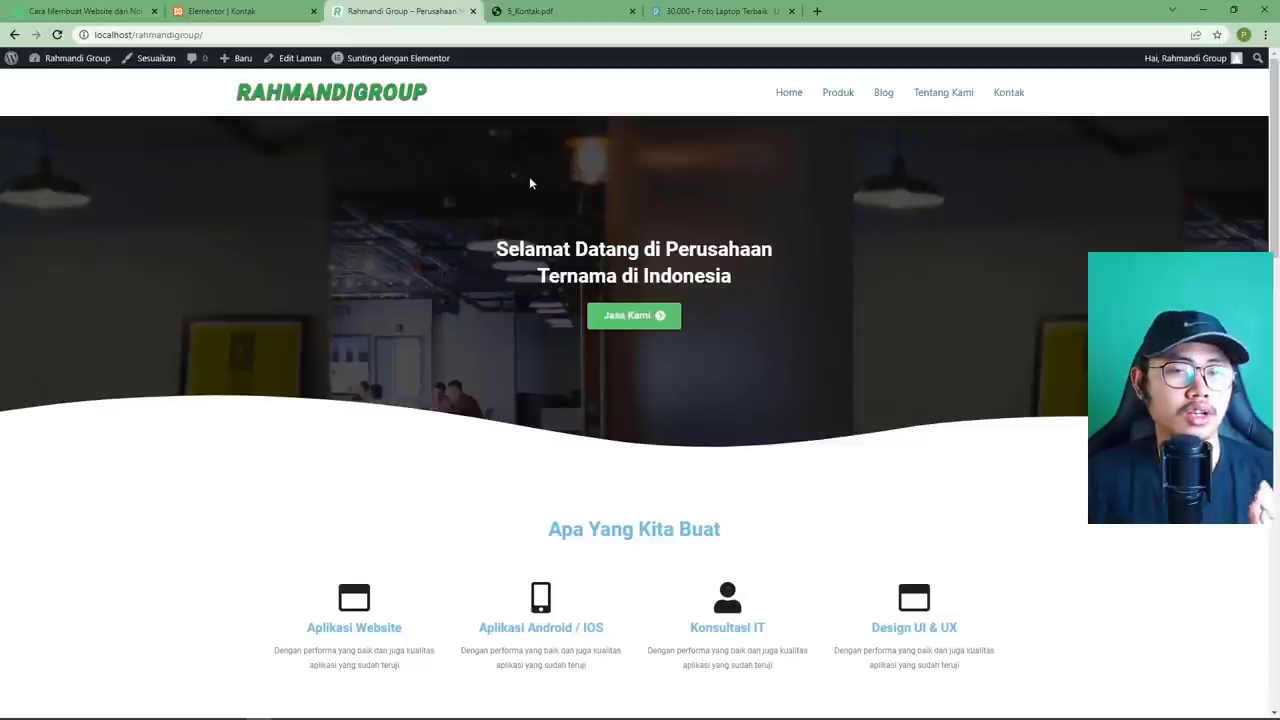
{"action": "left_click_drag", "start_coordinate": [232, 36], "coordinate": [78, 42]}
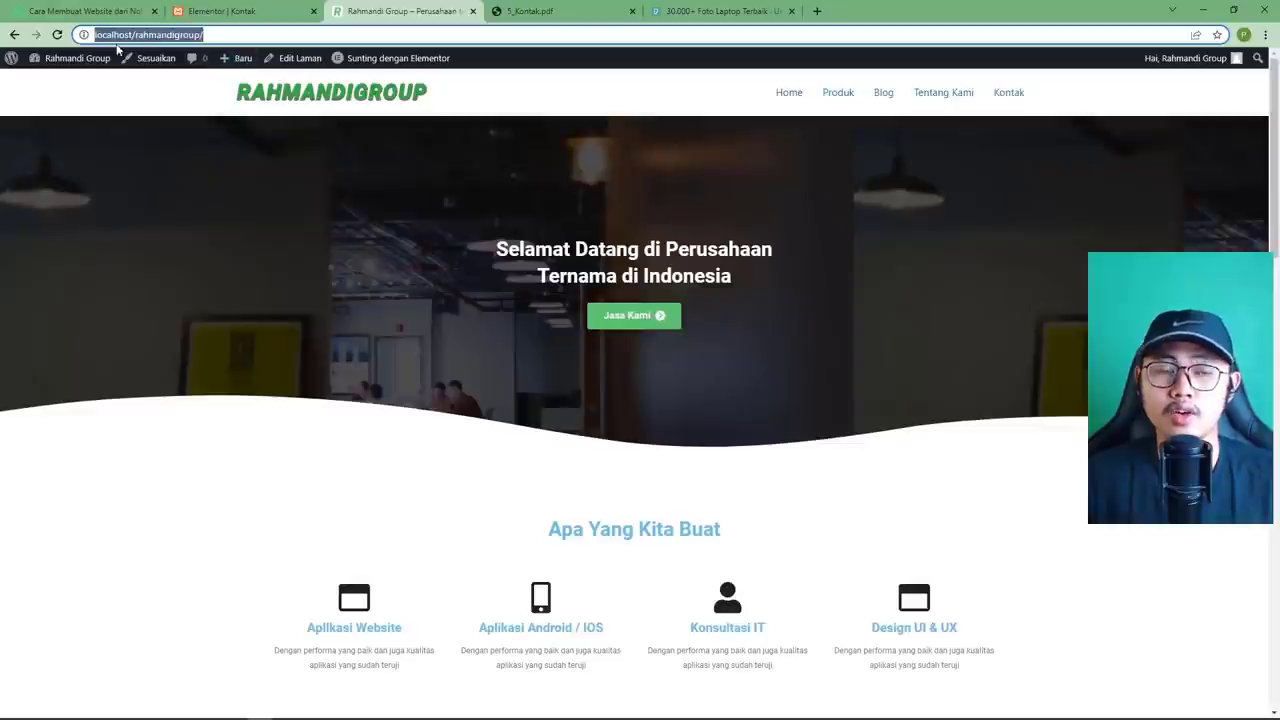
{"action": "left_click", "coordinate": [237, 39]}
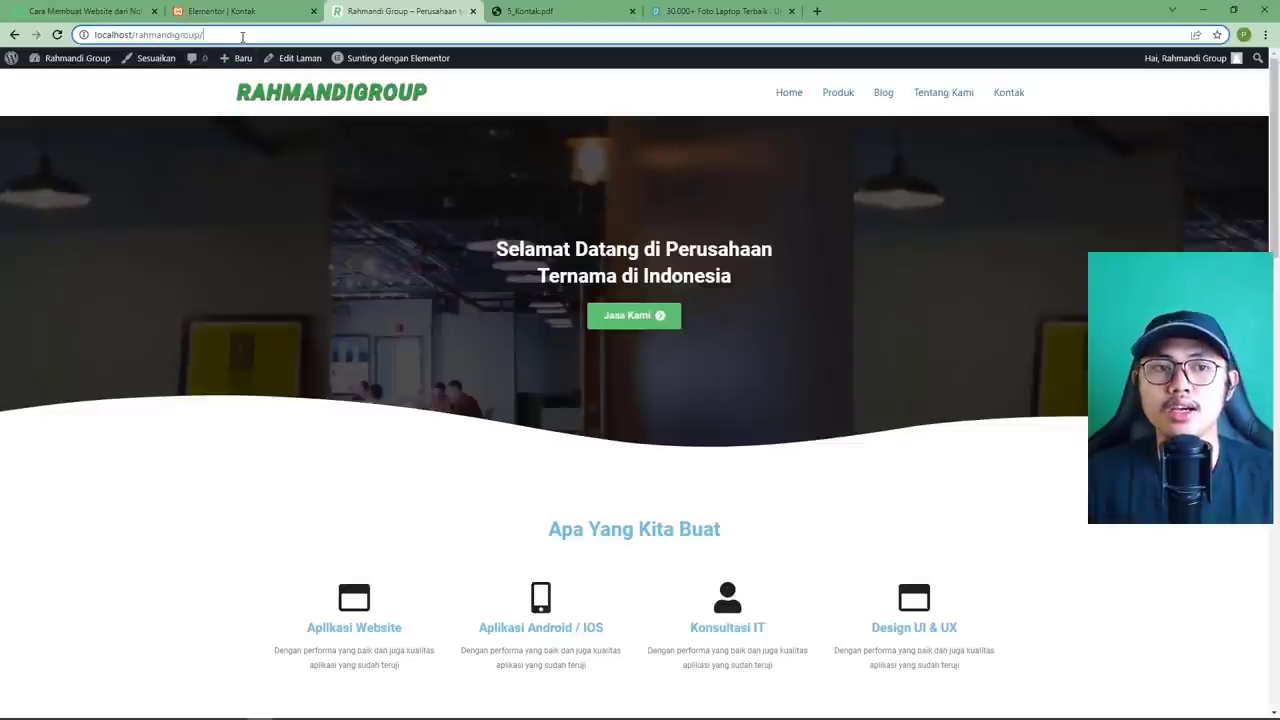
{"action": "double_click", "coordinate": [176, 36]}
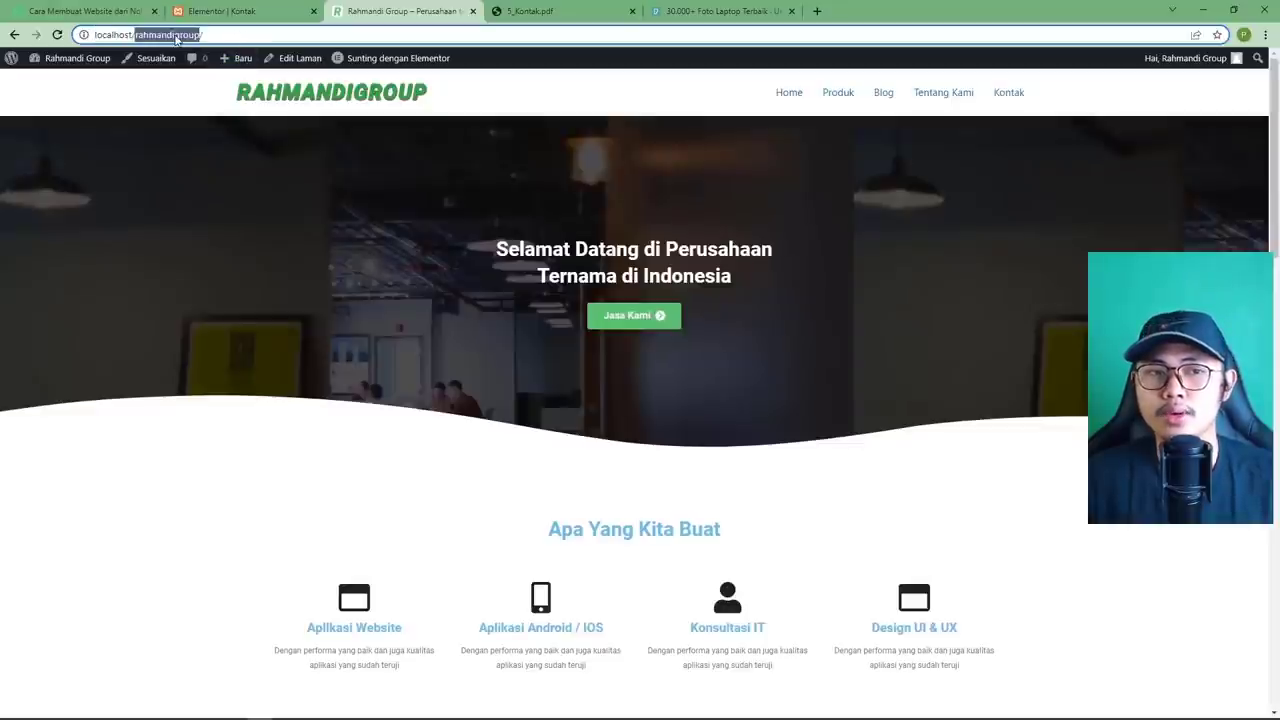
{"action": "left_click", "coordinate": [228, 34]}
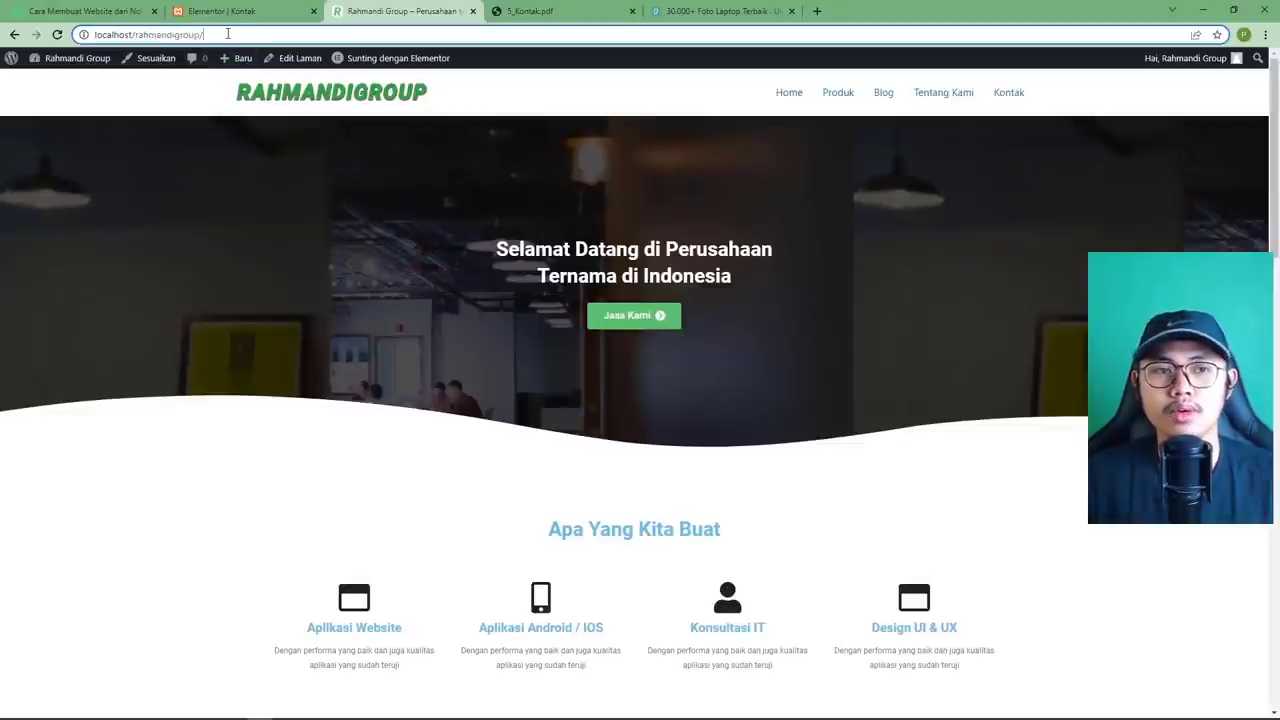
{"action": "double_click", "coordinate": [168, 35]}
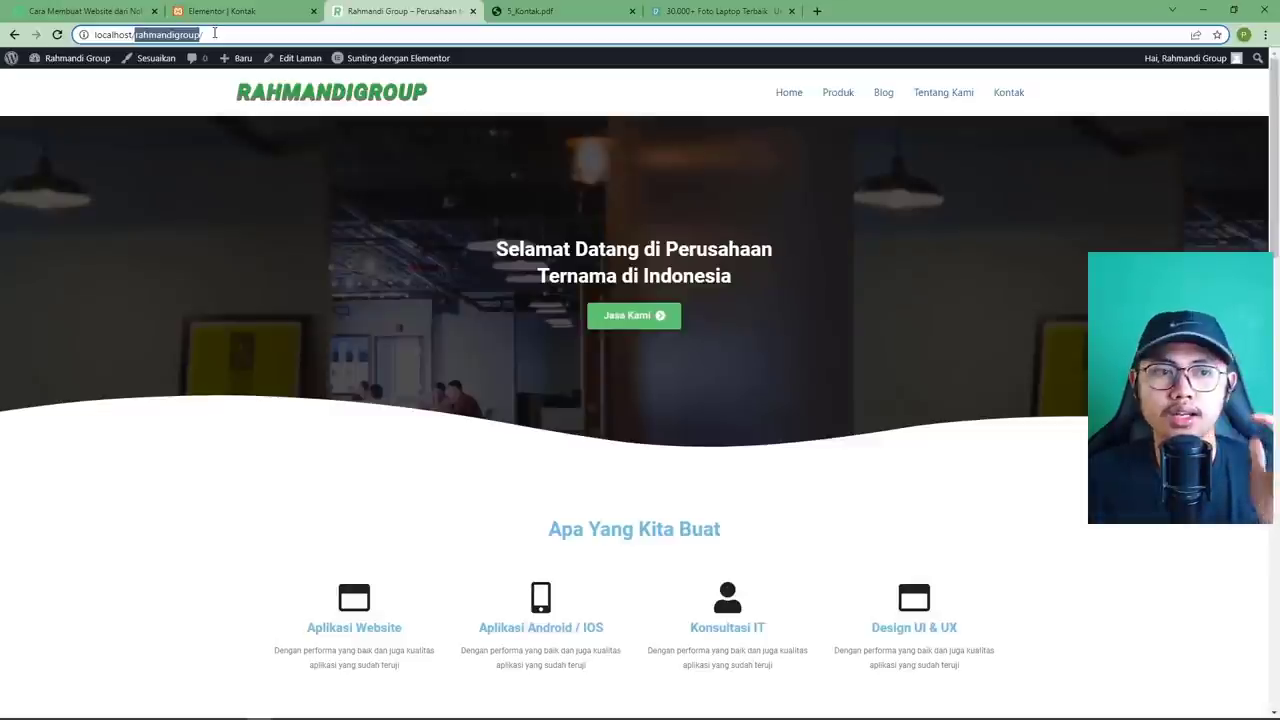
{"action": "left_click", "coordinate": [233, 35]}
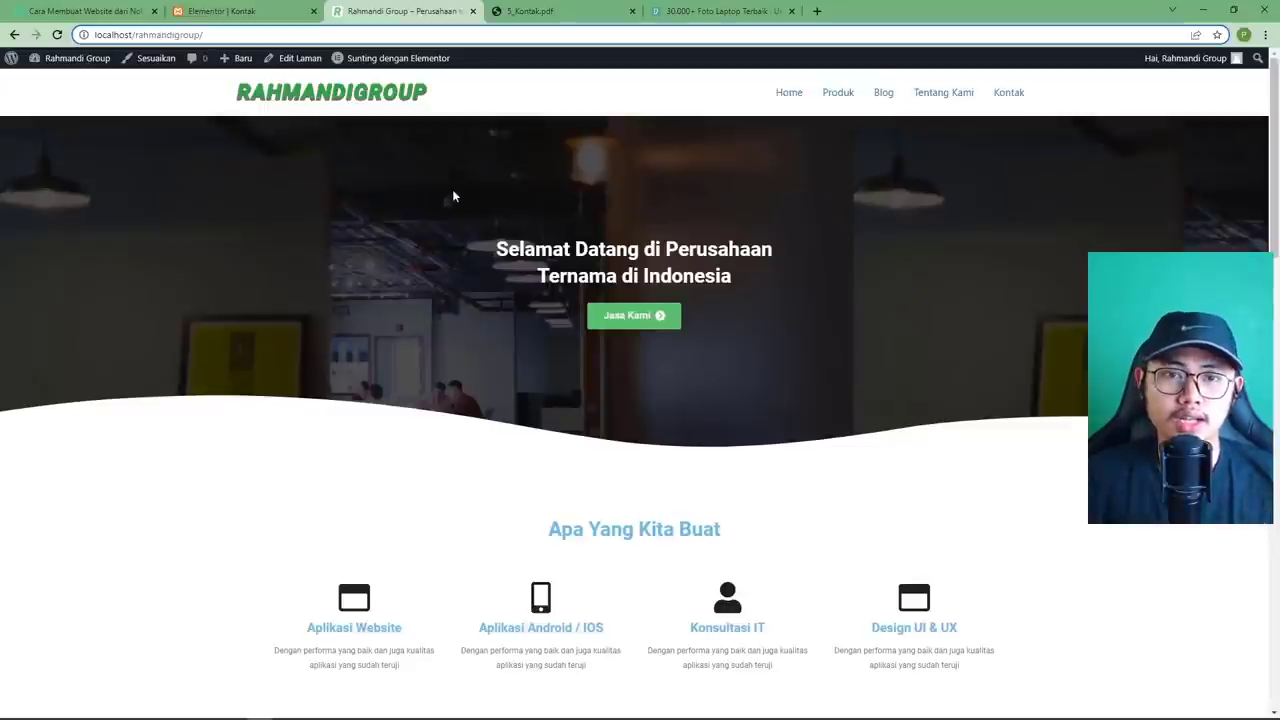
{"action": "scroll", "coordinate": [455, 187], "scroll_direction": "down", "scroll_amount": 2}
{"action": "scroll", "coordinate": [460, 187], "scroll_direction": "up", "scroll_amount": 2}
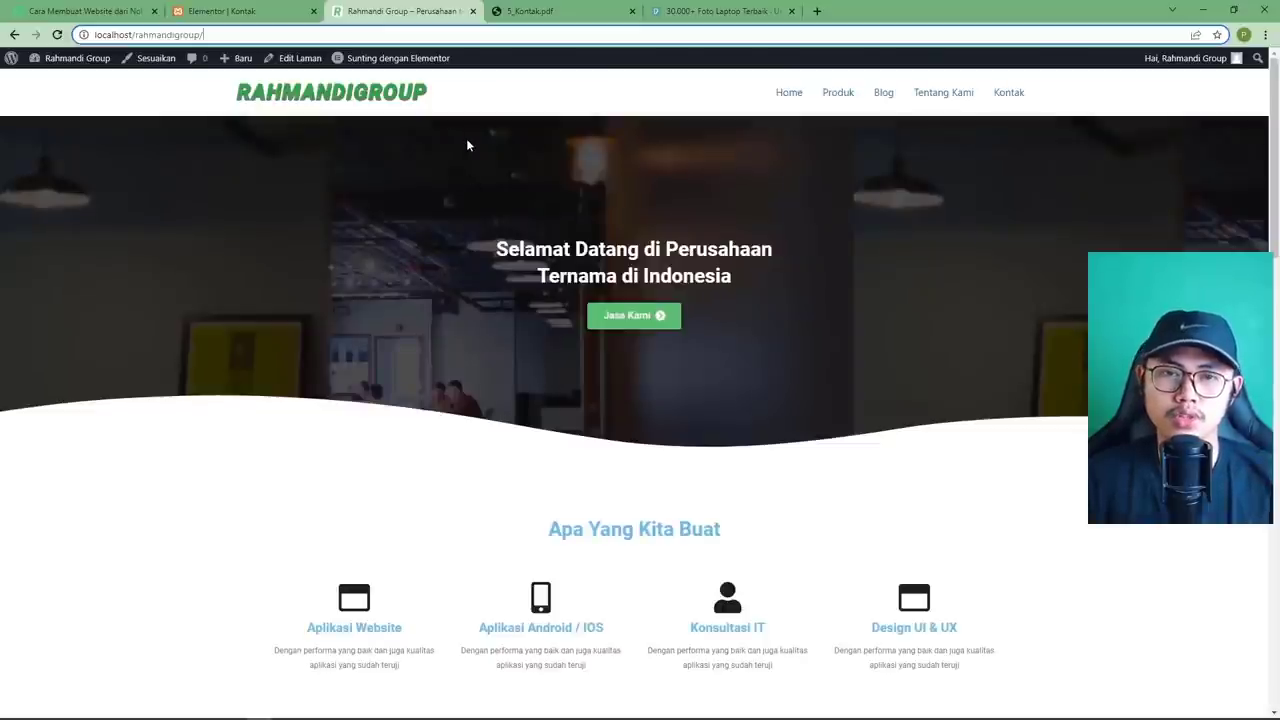
{"action": "scroll", "coordinate": [466, 143], "scroll_direction": "down", "scroll_amount": 2}
{"action": "scroll", "coordinate": [466, 143], "scroll_direction": "up", "scroll_amount": 2}
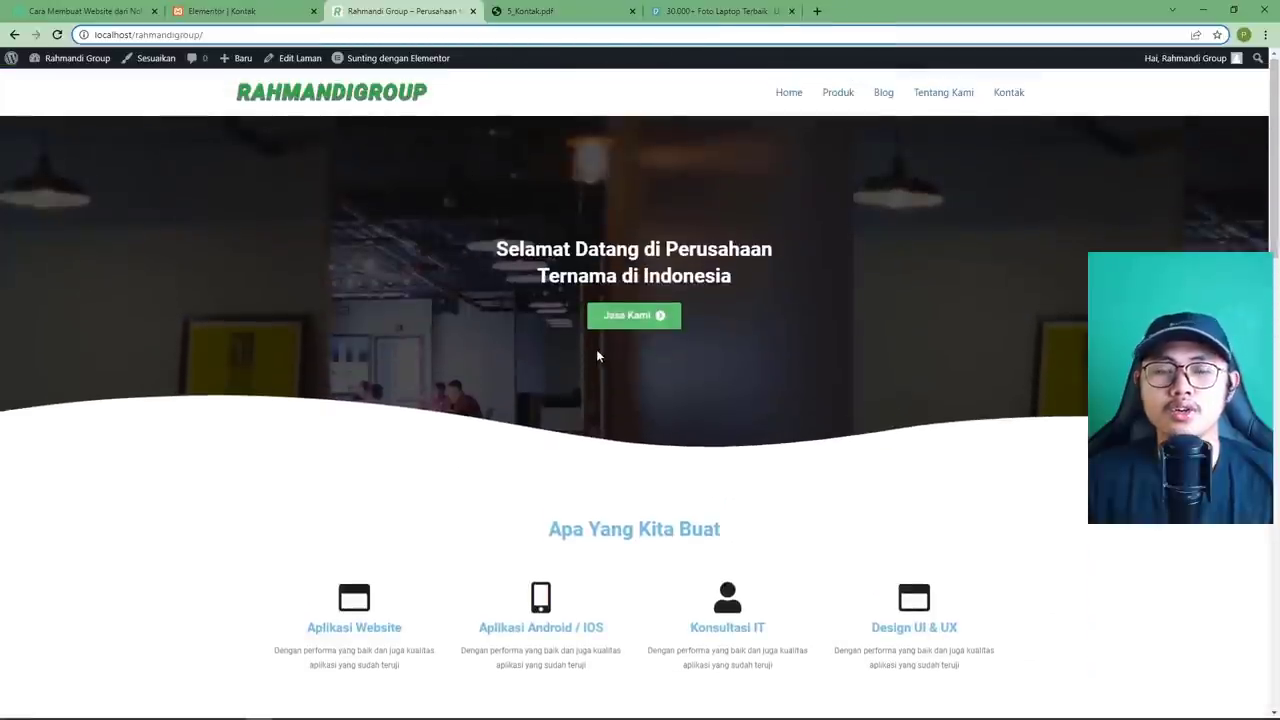
{"action": "scroll", "coordinate": [597, 355], "scroll_direction": "down", "scroll_amount": 3}
{"action": "scroll", "coordinate": [560, 306], "scroll_direction": "up", "scroll_amount": 3}
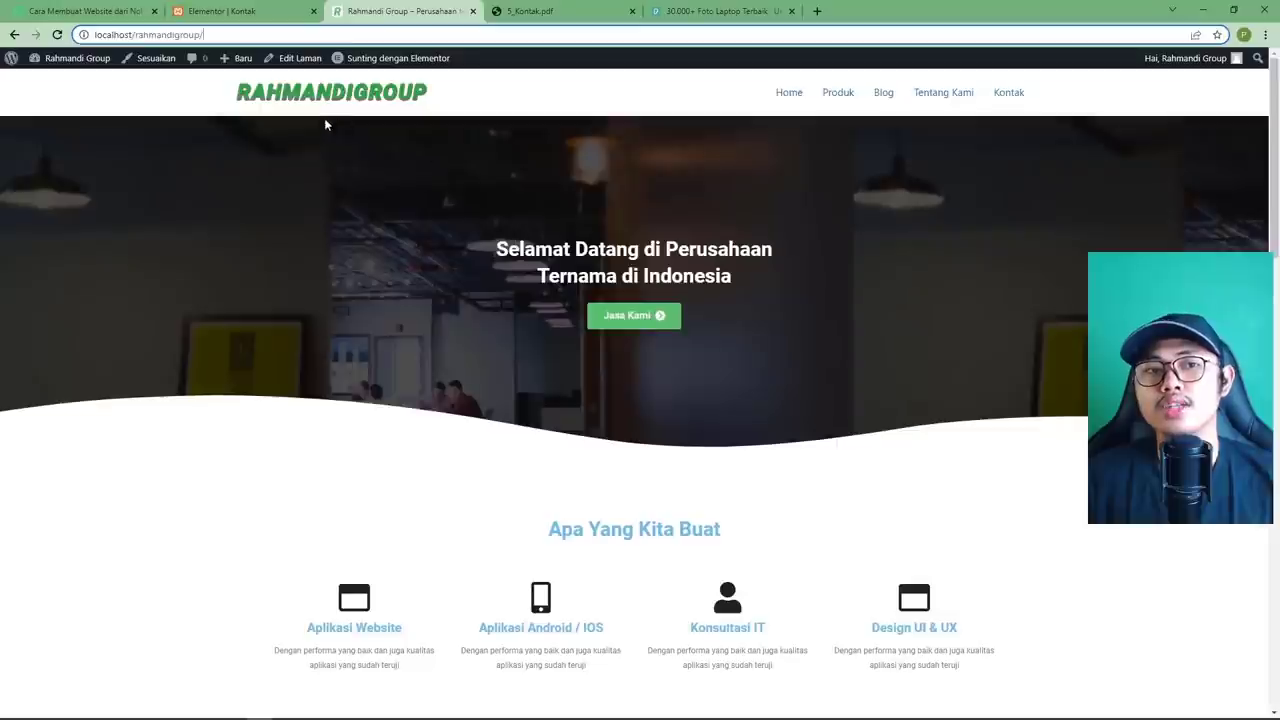
{"action": "left_click_drag", "start_coordinate": [209, 34], "coordinate": [134, 35]}
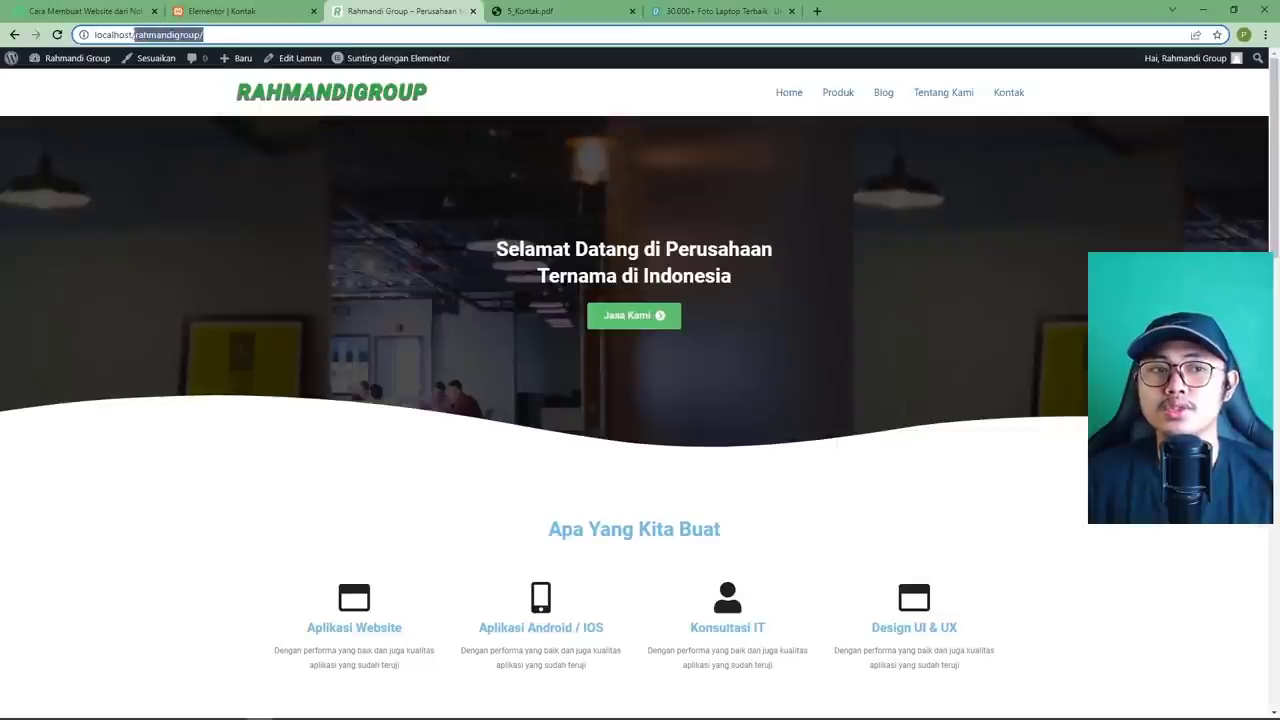
{"action": "left_click", "coordinate": [246, 37]}
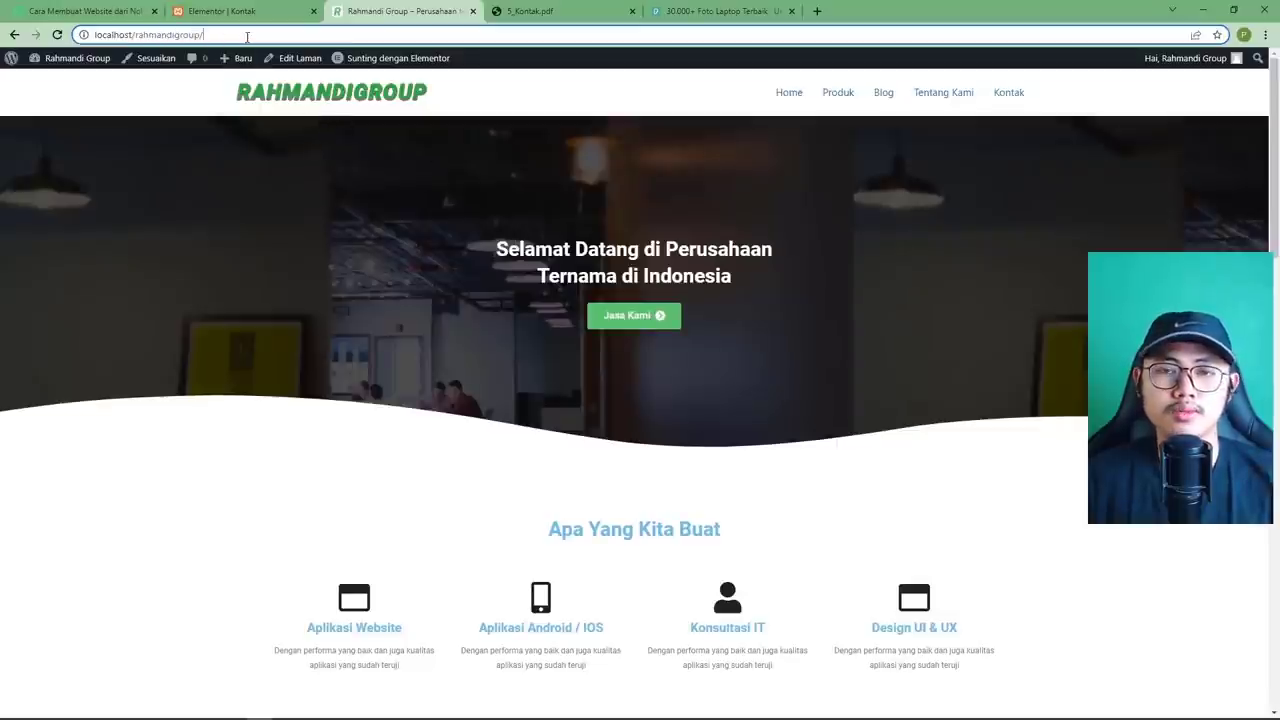
{"action": "left_click_drag", "start_coordinate": [247, 34], "coordinate": [134, 35]}
{"action": "left_click", "coordinate": [222, 34]}
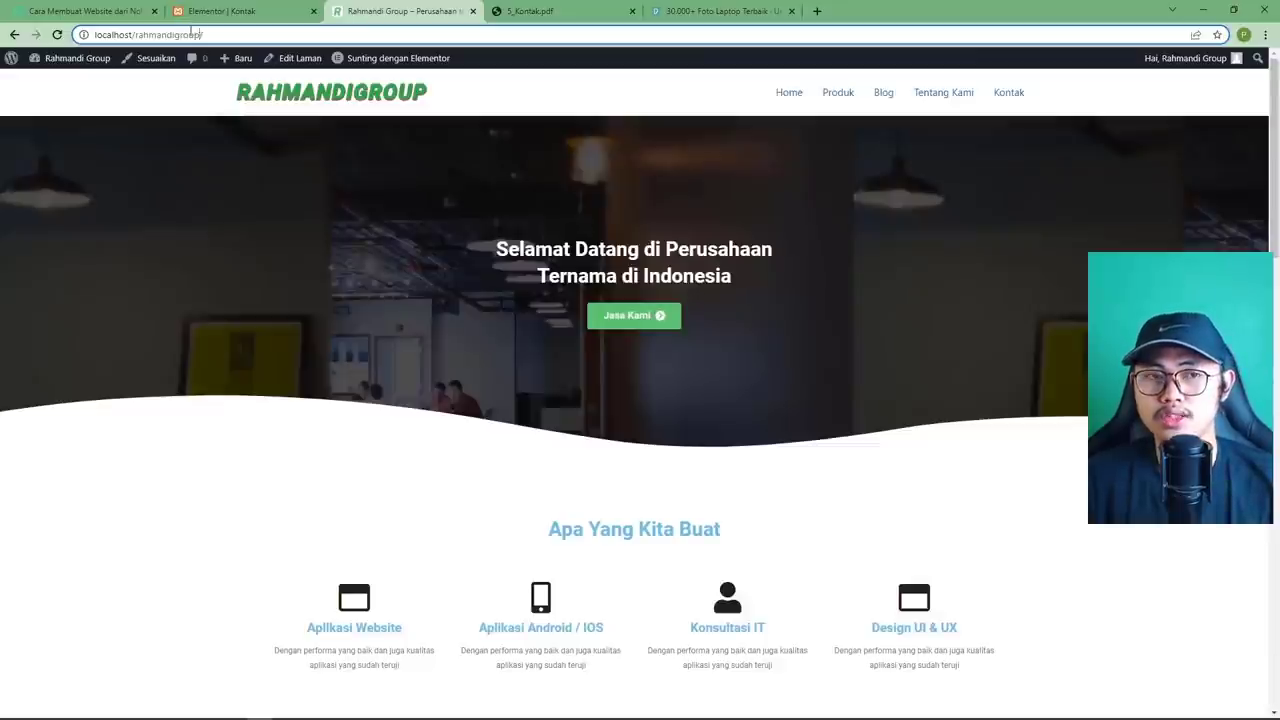
{"action": "left_click", "coordinate": [128, 14]}
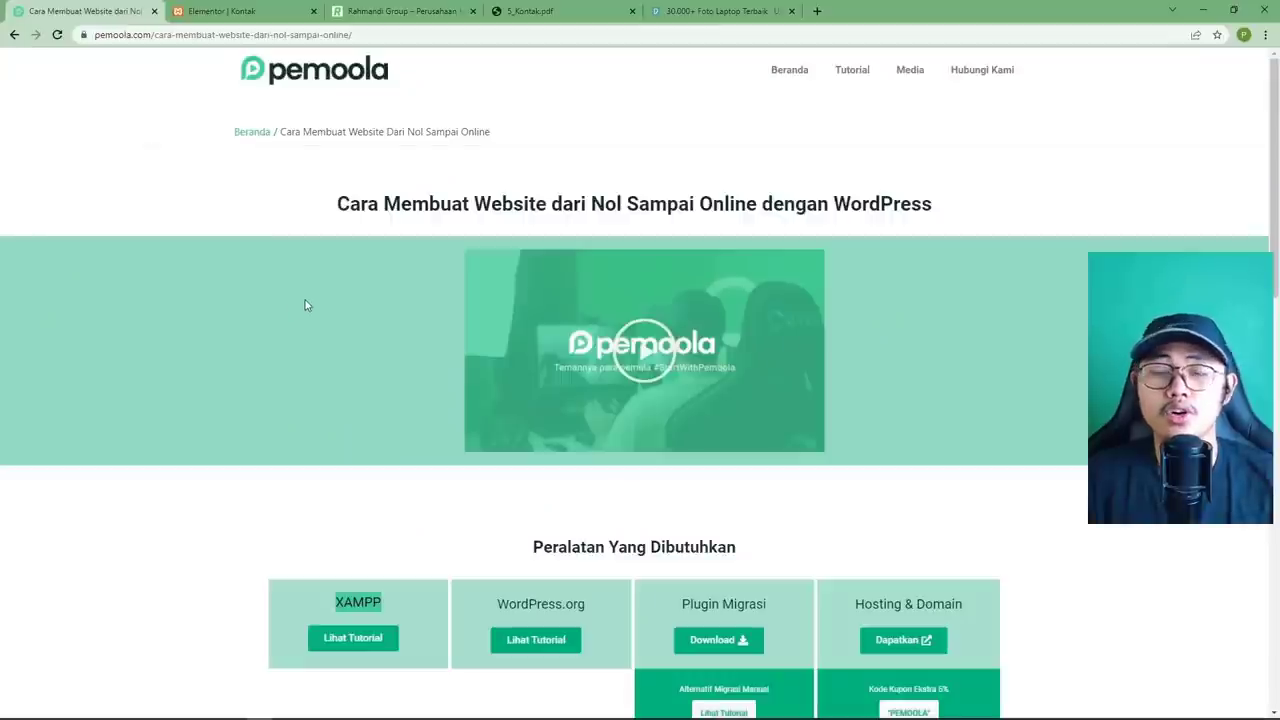
{"action": "scroll", "coordinate": [306, 305], "scroll_direction": "down", "scroll_amount": 2}
{"action": "scroll", "coordinate": [306, 305], "scroll_direction": "up", "scroll_amount": 1}
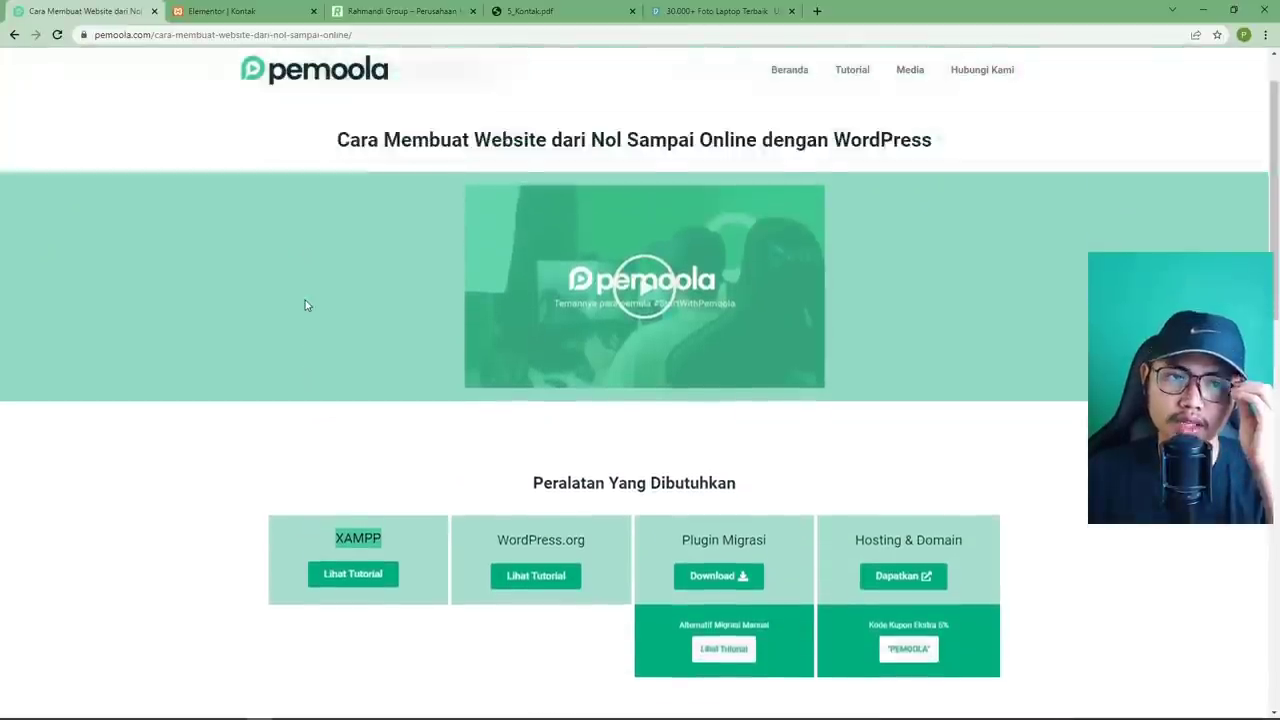
{"action": "scroll", "coordinate": [243, 194], "scroll_direction": "up", "scroll_amount": 1}
{"action": "scroll", "coordinate": [247, 253], "scroll_direction": "down", "scroll_amount": 2}
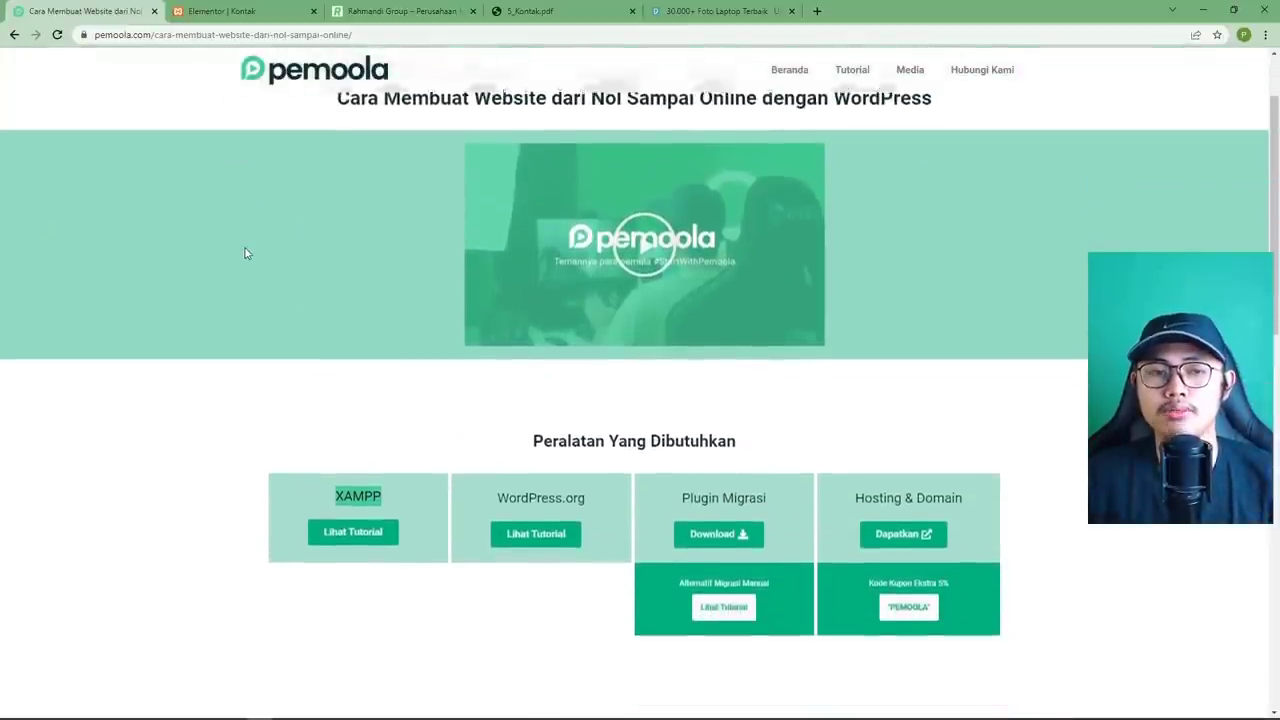
{"action": "scroll", "coordinate": [264, 275], "scroll_direction": "up", "scroll_amount": 2}
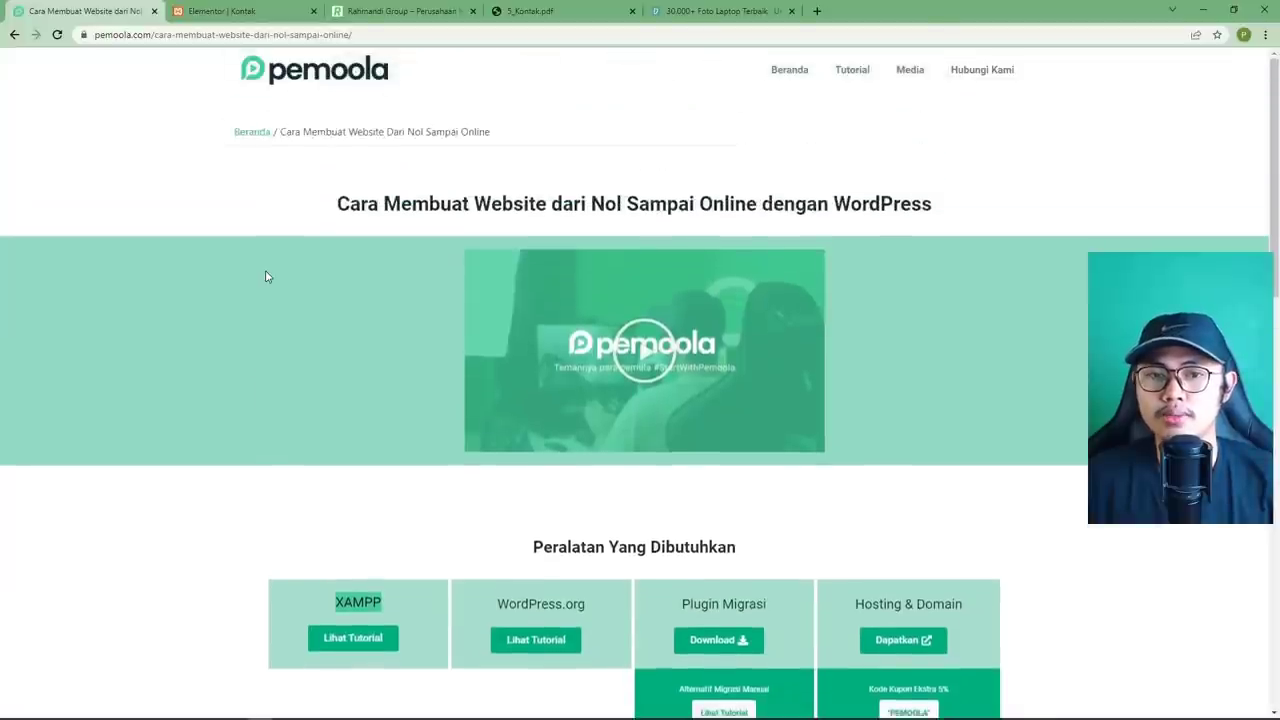
{"action": "scroll", "coordinate": [265, 275], "scroll_direction": "down", "scroll_amount": 3}
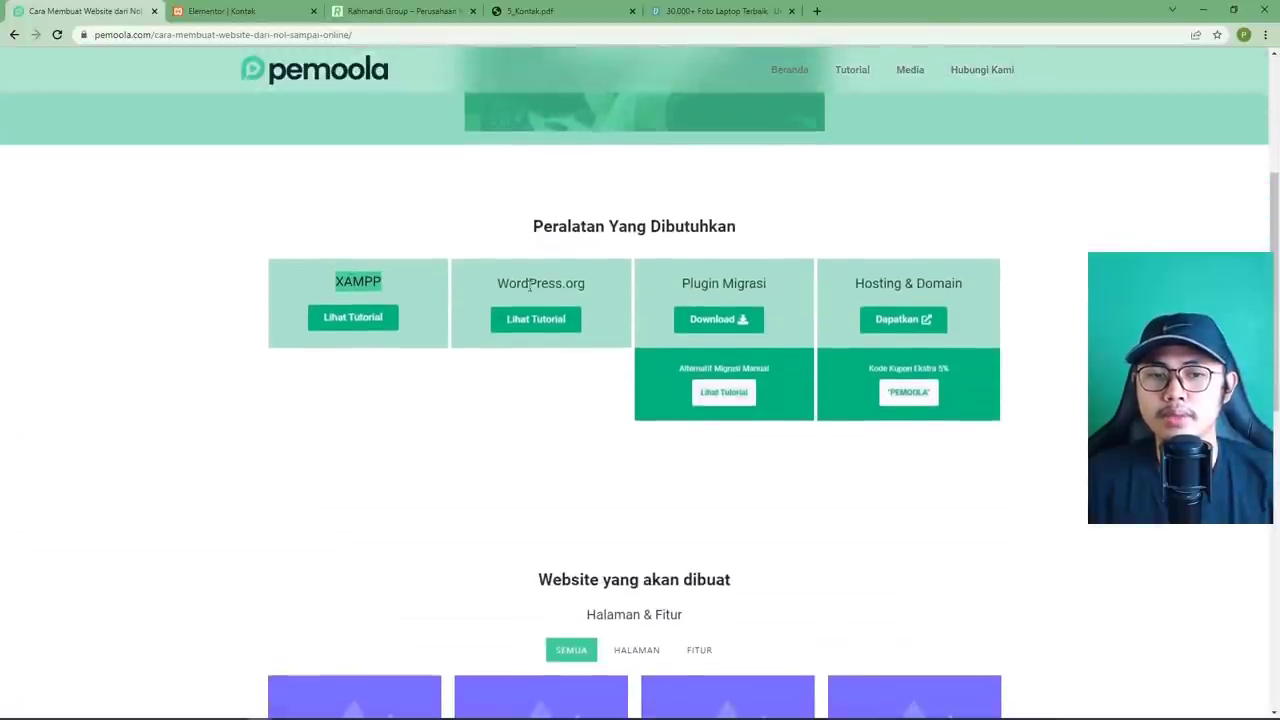
{"action": "left_click_drag", "start_coordinate": [593, 289], "coordinate": [366, 282]}
{"action": "left_click", "coordinate": [451, 257]}
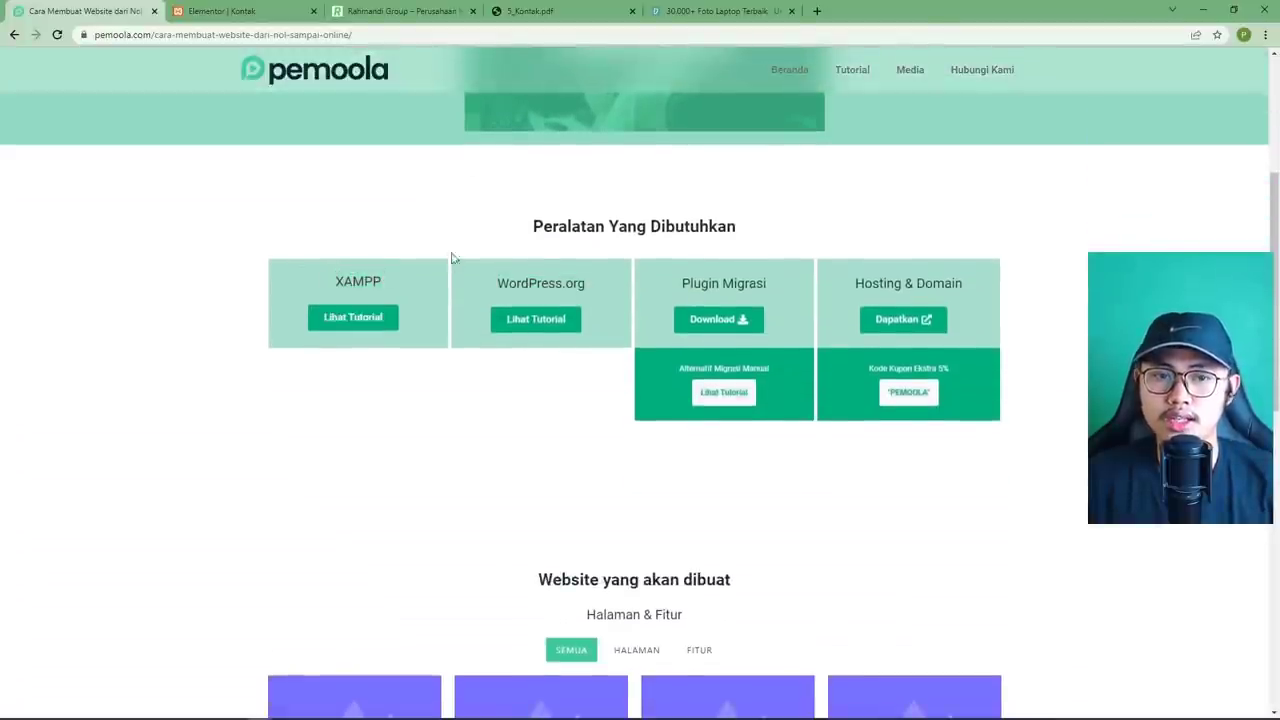
{"action": "left_click", "coordinate": [415, 11]}
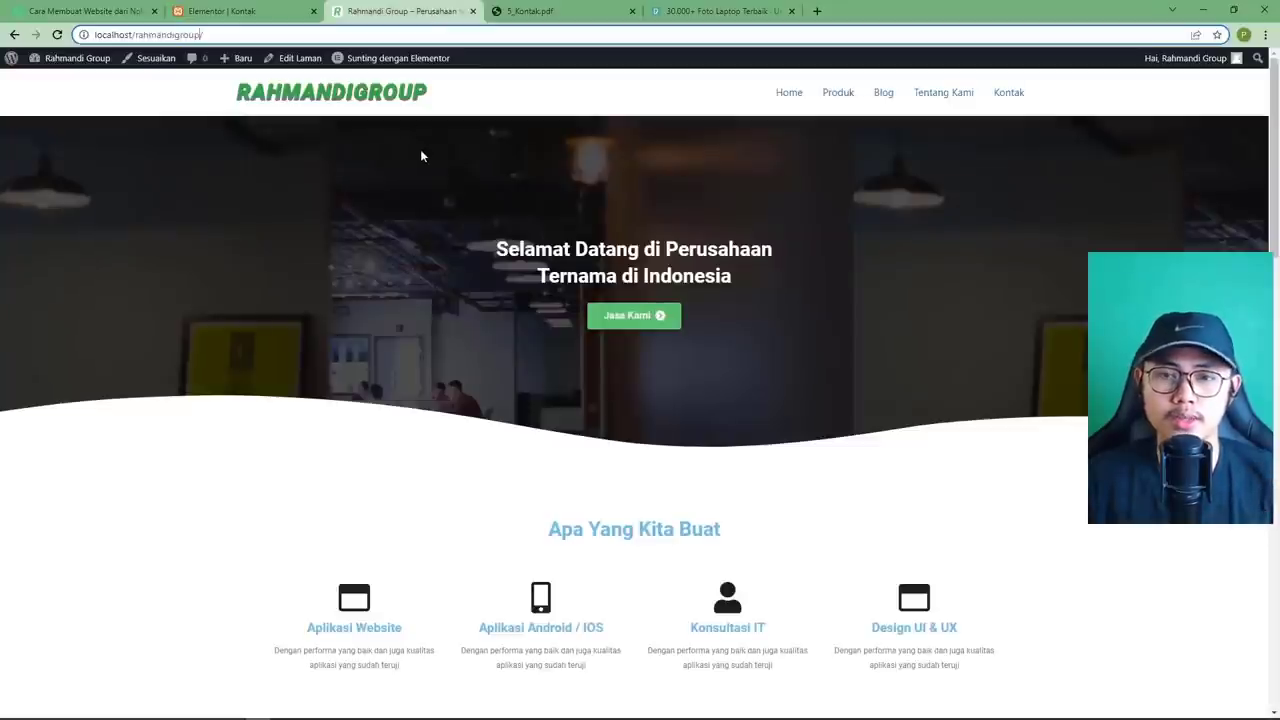
{"action": "scroll", "coordinate": [421, 155], "scroll_direction": "down", "scroll_amount": 1}
{"action": "key", "text": "ctrl+1"}
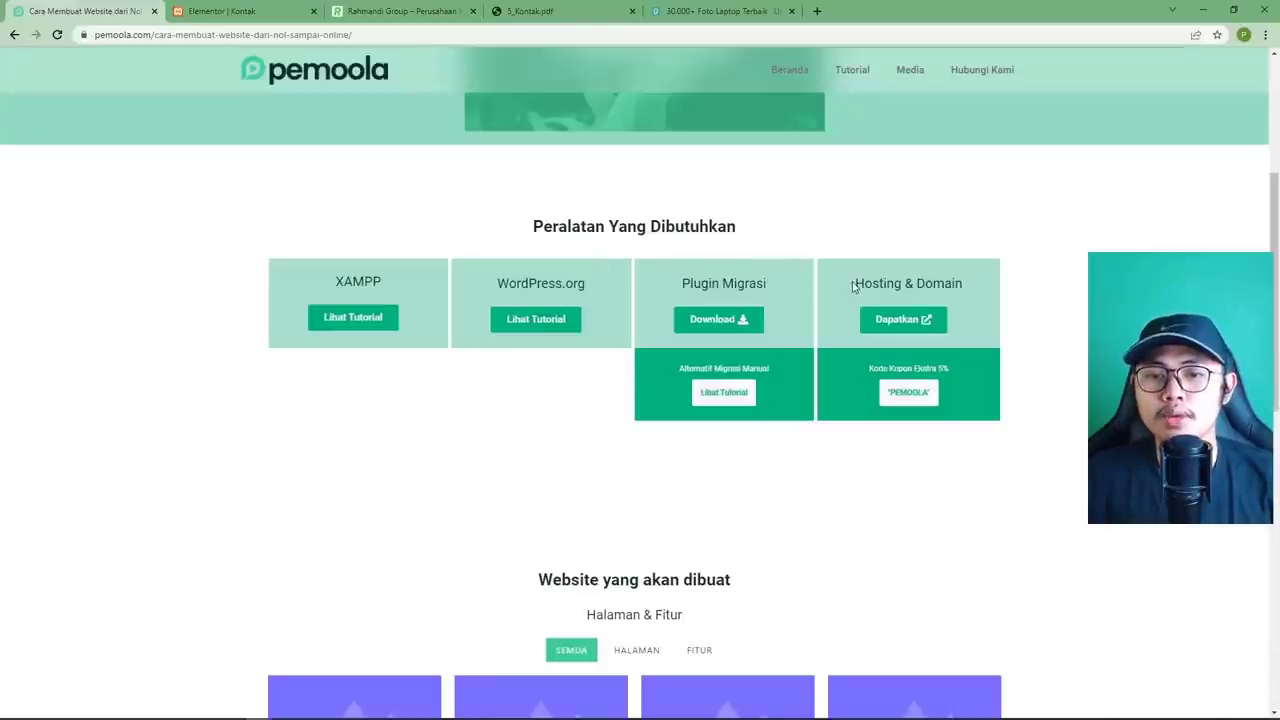
{"action": "left_click_drag", "start_coordinate": [857, 283], "coordinate": [972, 288]}
{"action": "left_click", "coordinate": [972, 288]}
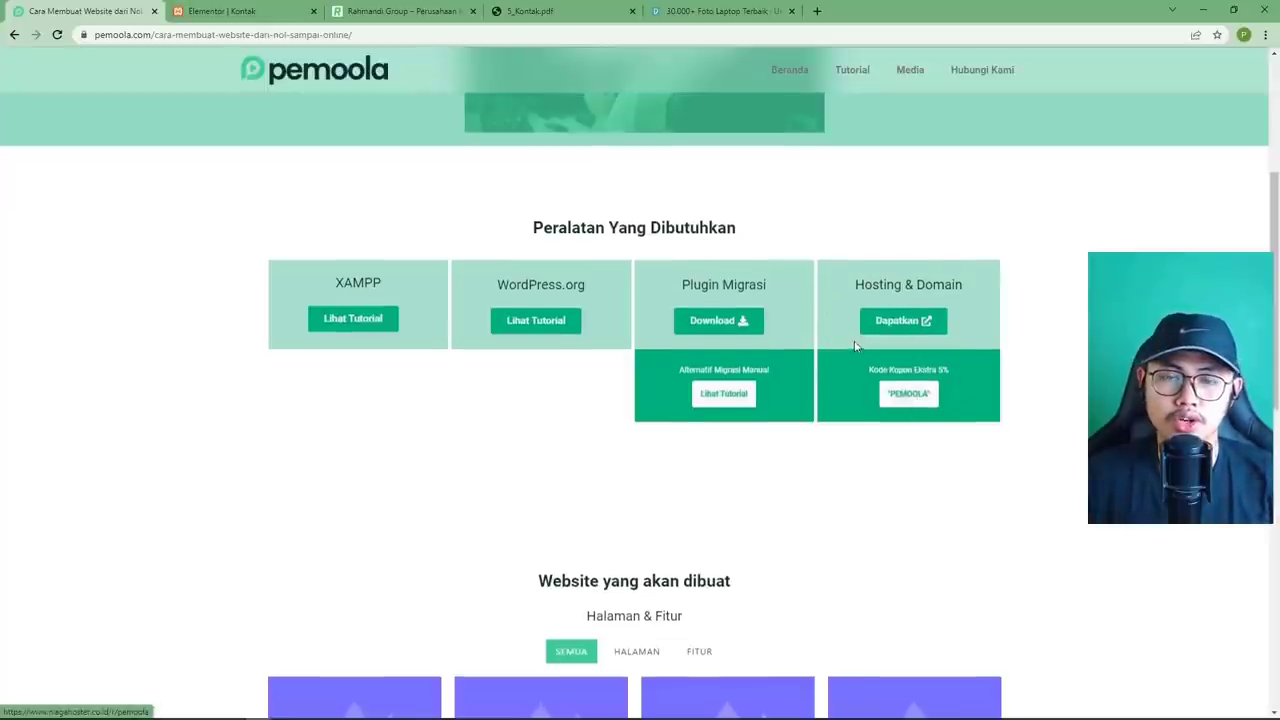
{"action": "scroll", "coordinate": [855, 346], "scroll_direction": "up", "scroll_amount": 2}
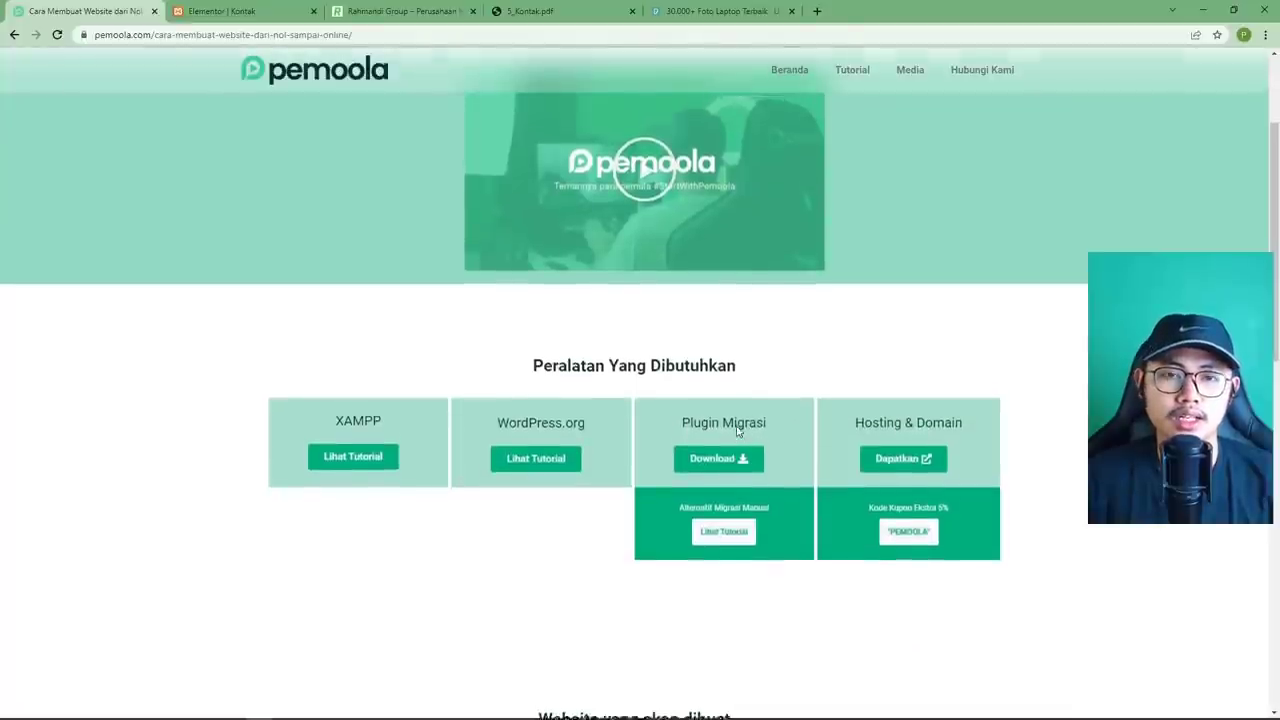
{"action": "scroll", "coordinate": [740, 429], "scroll_direction": "up", "scroll_amount": 3}
{"action": "scroll", "coordinate": [737, 431], "scroll_direction": "down", "scroll_amount": 2}
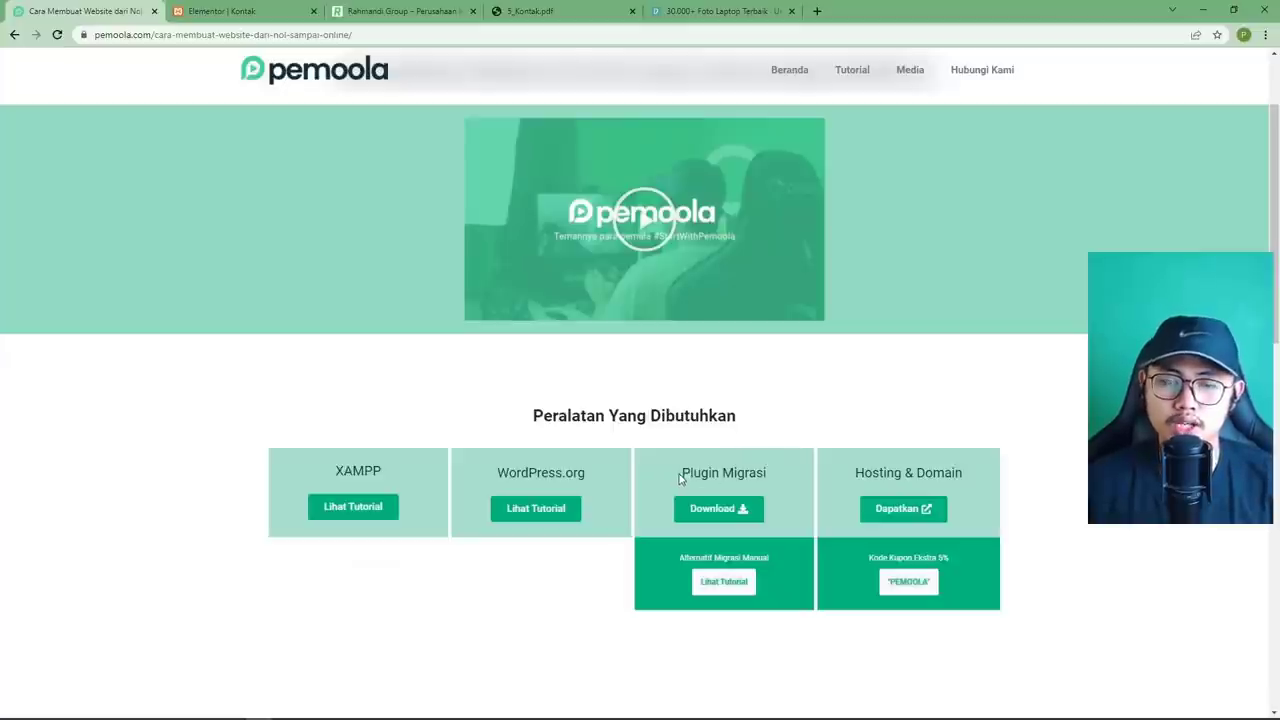
{"action": "left_click_drag", "start_coordinate": [683, 474], "coordinate": [776, 483]}
{"action": "left_click", "coordinate": [795, 484]}
{"action": "scroll", "coordinate": [811, 483], "scroll_direction": "up", "scroll_amount": 2}
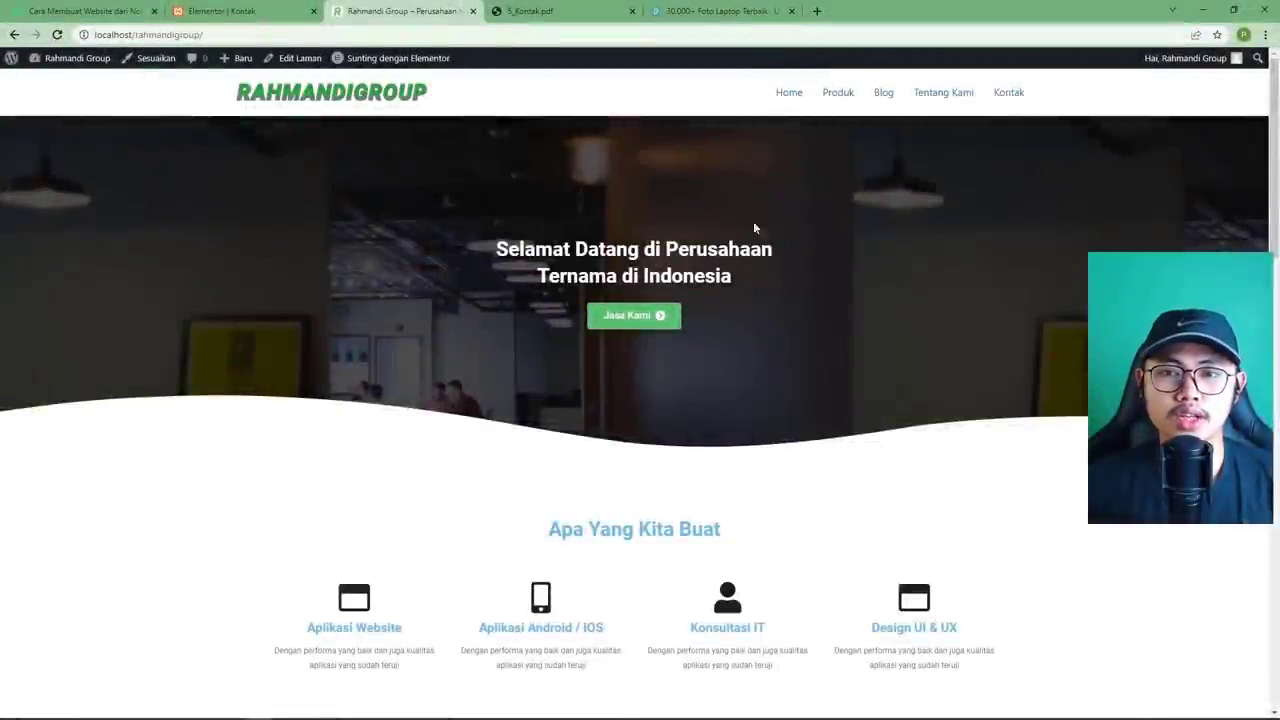
{"action": "scroll", "coordinate": [772, 365], "scroll_direction": "down", "scroll_amount": 3}
{"action": "scroll", "coordinate": [772, 365], "scroll_direction": "up", "scroll_amount": 3}
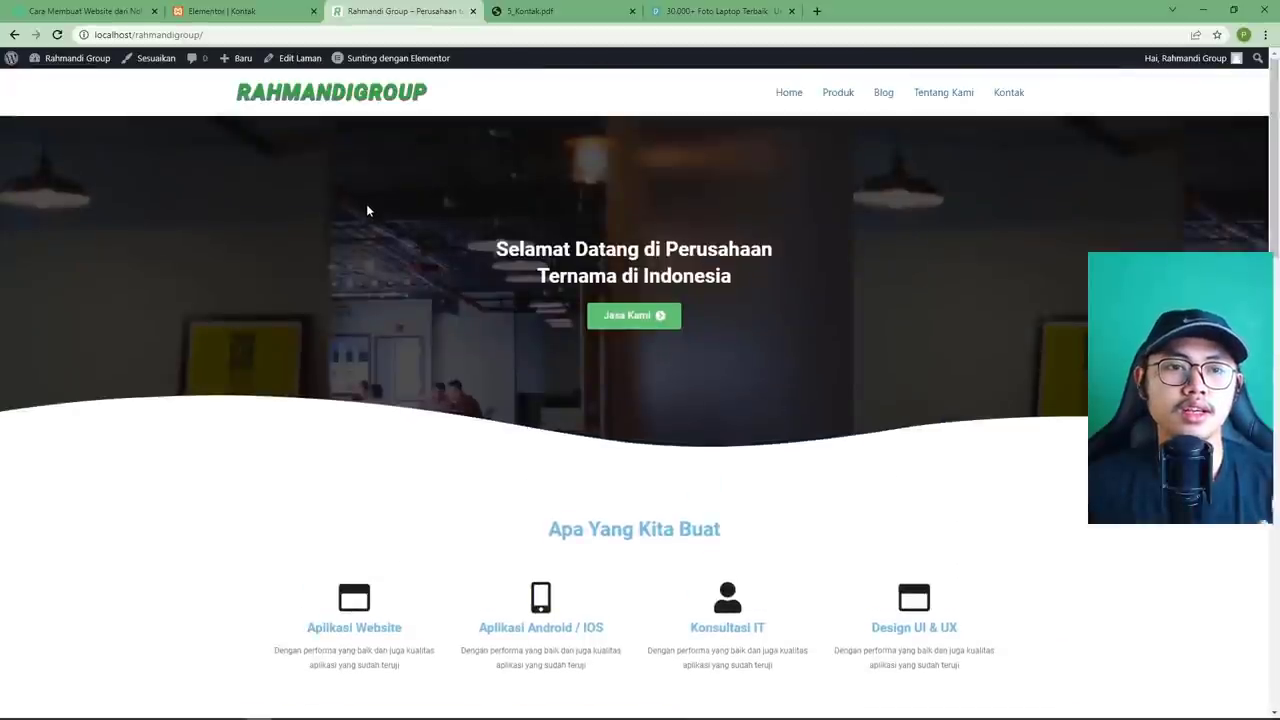
{"action": "scroll", "coordinate": [366, 206], "scroll_direction": "down", "scroll_amount": 3}
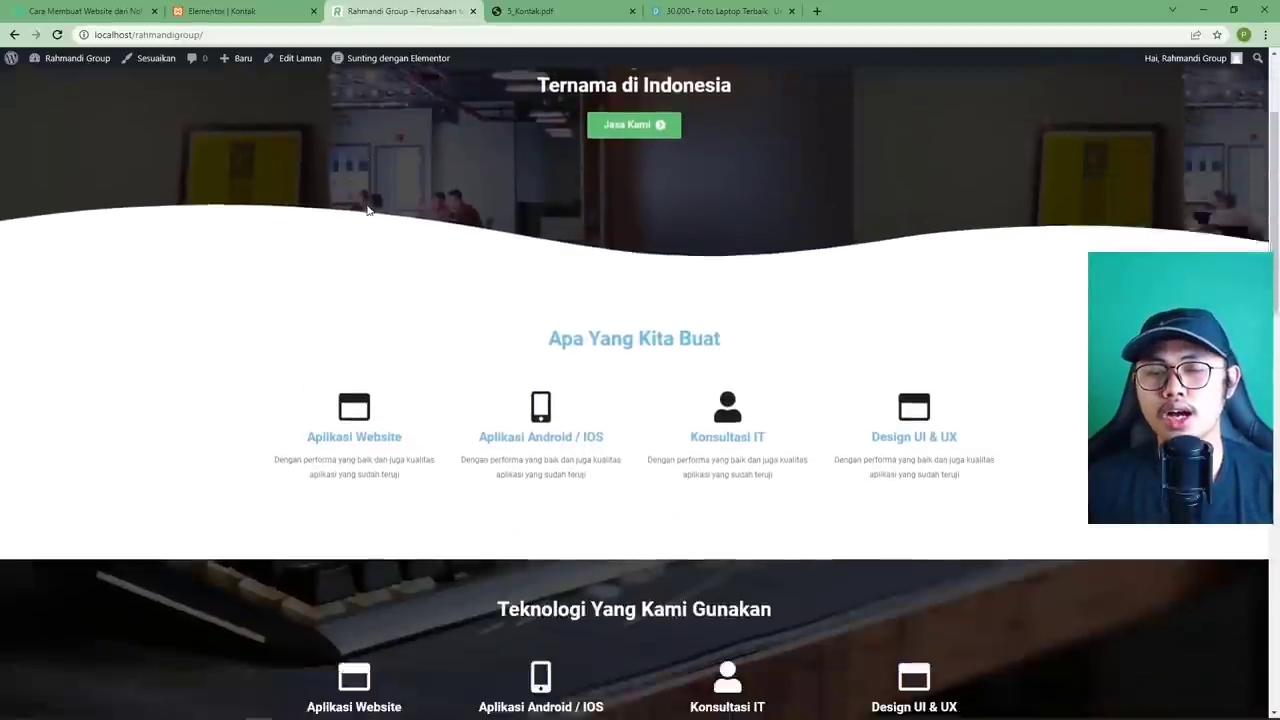
{"action": "scroll", "coordinate": [366, 206], "scroll_direction": "up", "scroll_amount": 3}
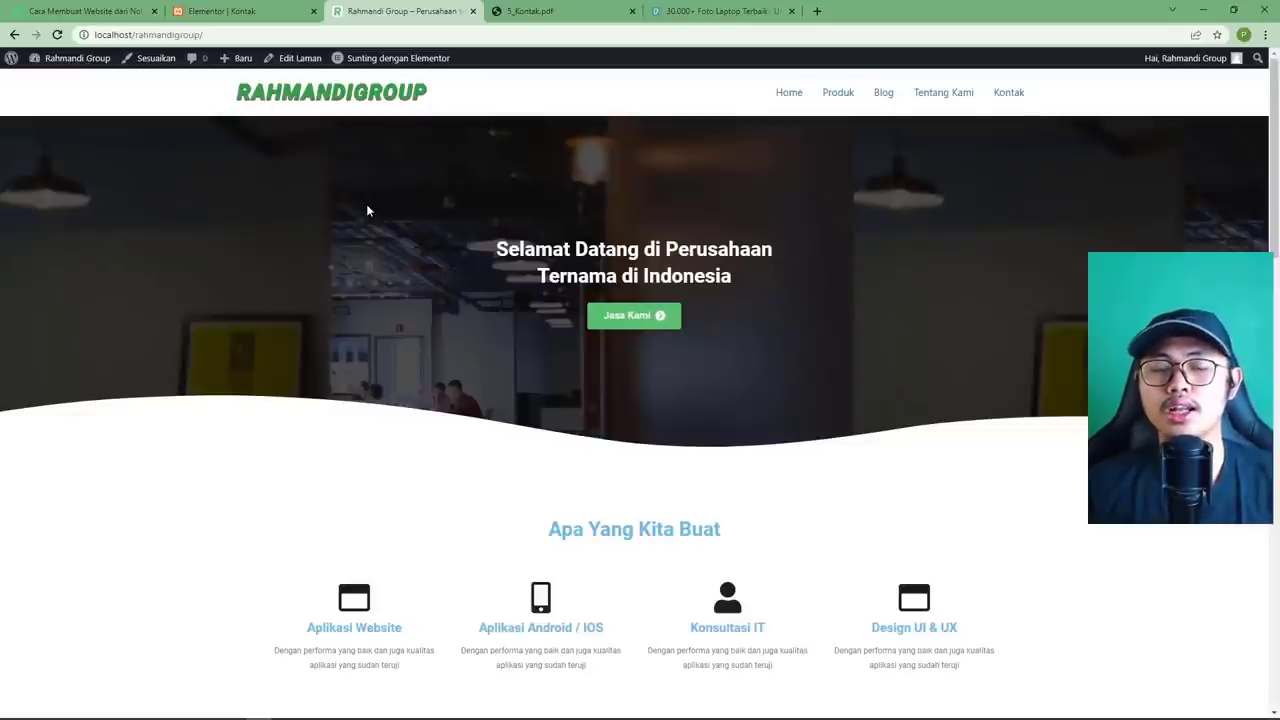
{"action": "scroll", "coordinate": [448, 204], "scroll_direction": "down", "scroll_amount": 2}
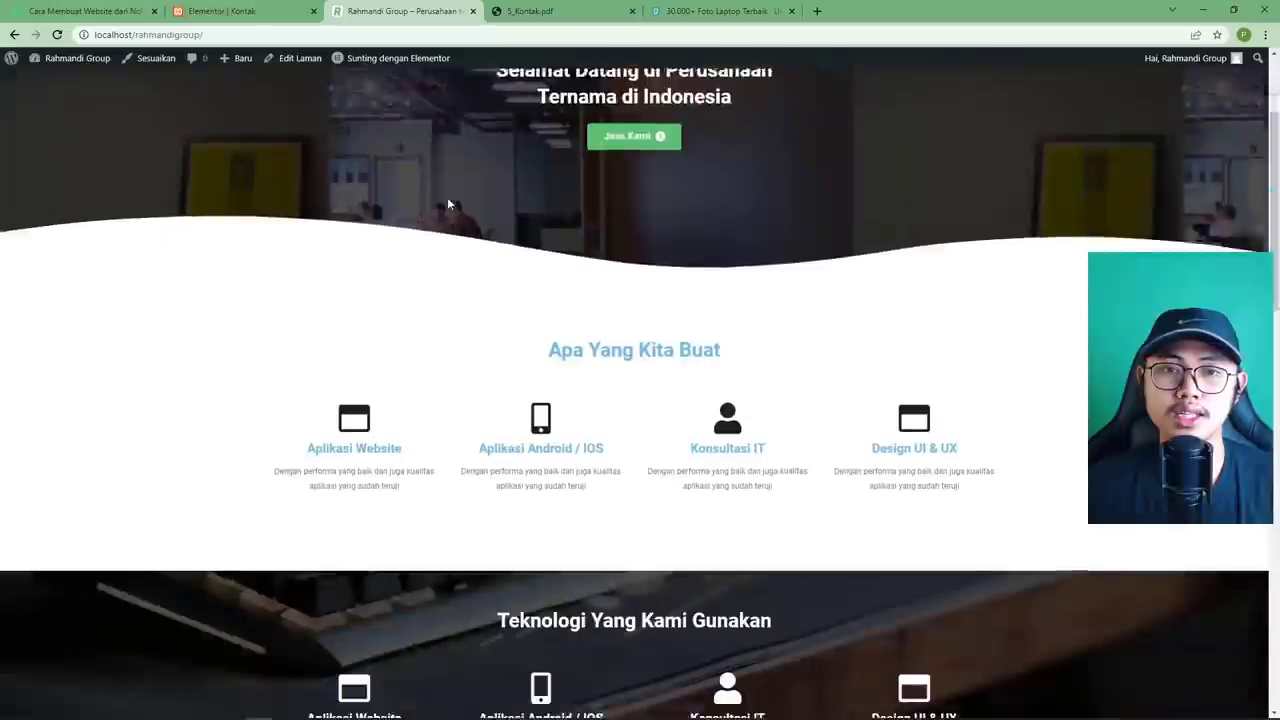
{"action": "scroll", "coordinate": [448, 204], "scroll_direction": "down", "scroll_amount": 15}
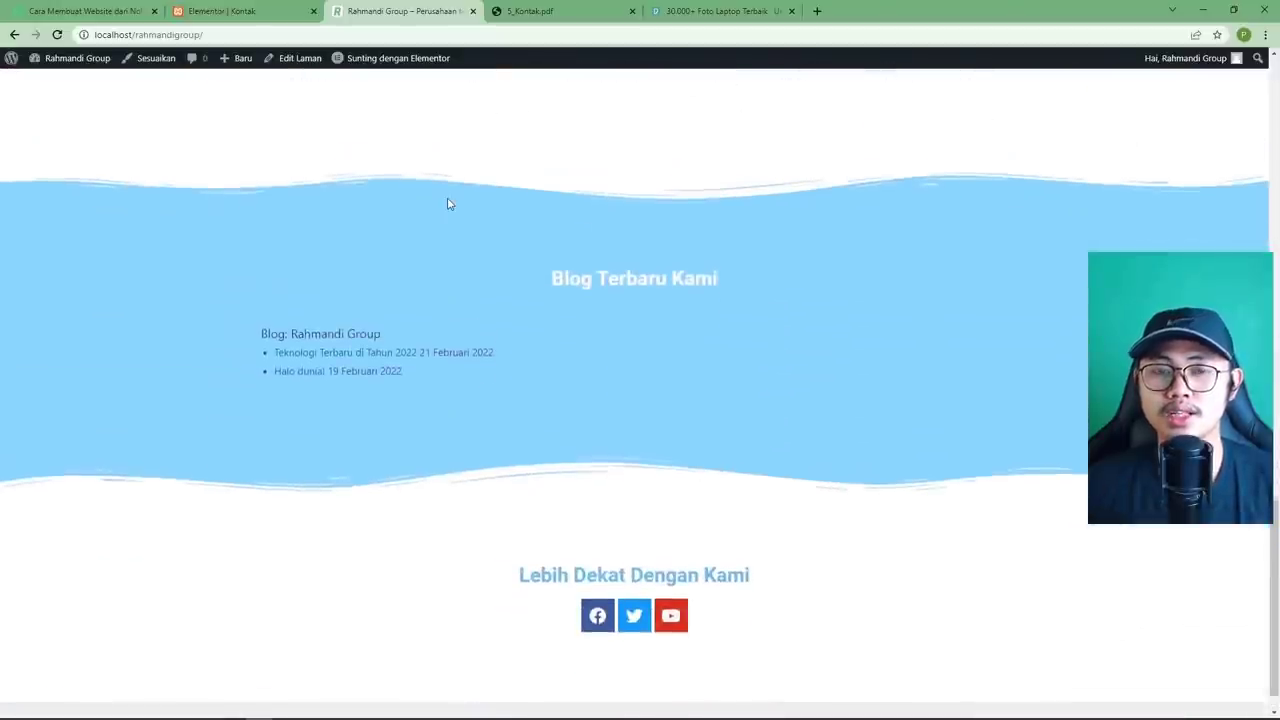
{"action": "scroll", "coordinate": [448, 204], "scroll_direction": "up", "scroll_amount": 10}
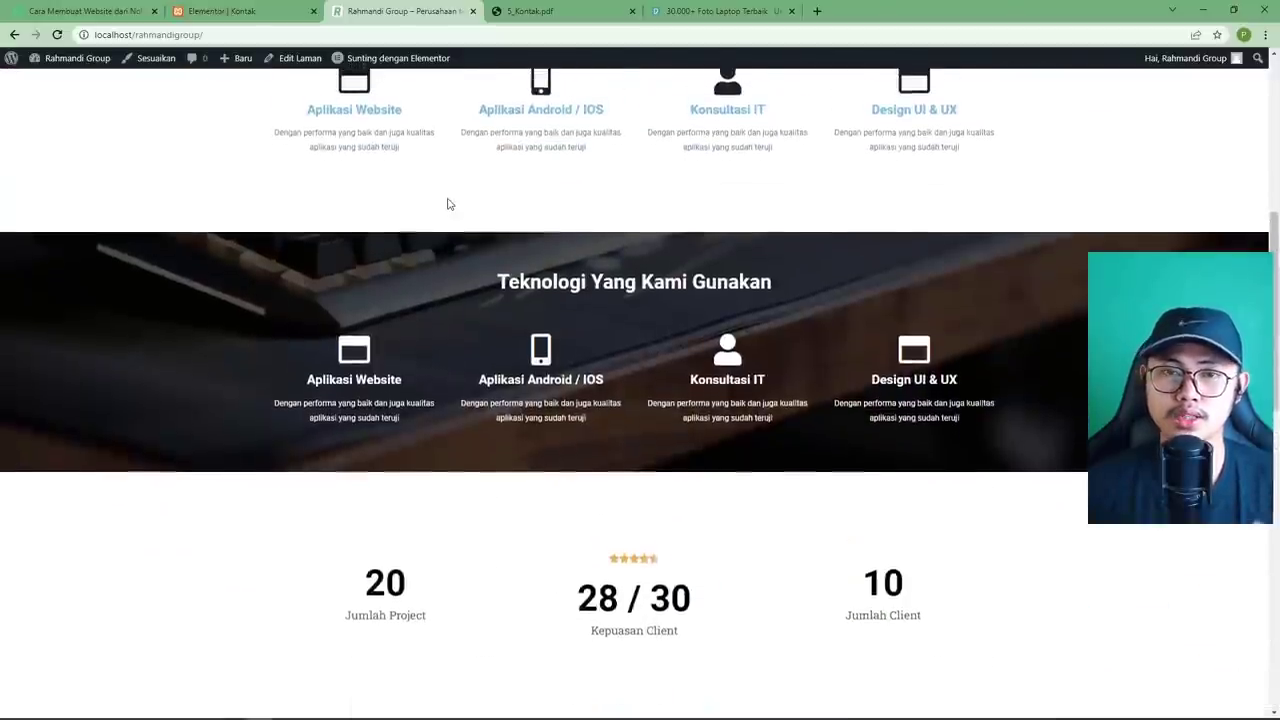
{"action": "scroll", "coordinate": [448, 204], "scroll_direction": "up", "scroll_amount": 5}
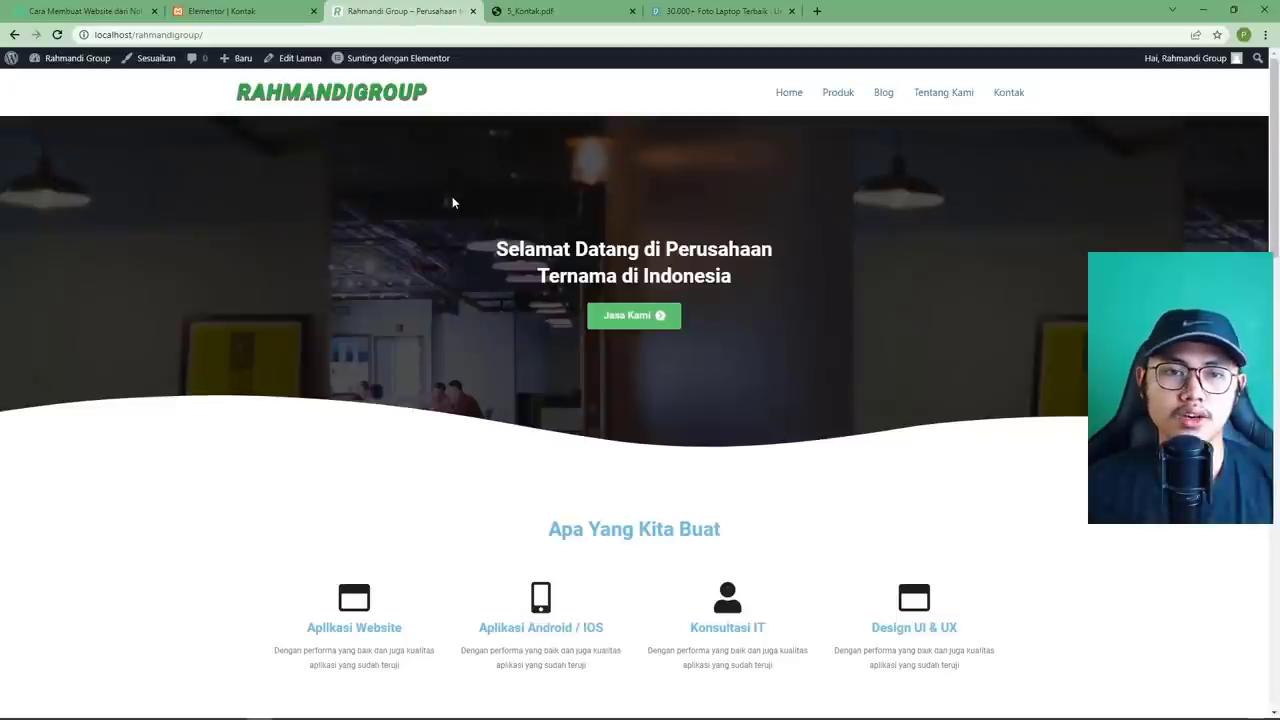
{"action": "scroll", "coordinate": [452, 201], "scroll_direction": "down", "scroll_amount": 1}
{"action": "scroll", "coordinate": [452, 201], "scroll_direction": "up", "scroll_amount": 1}
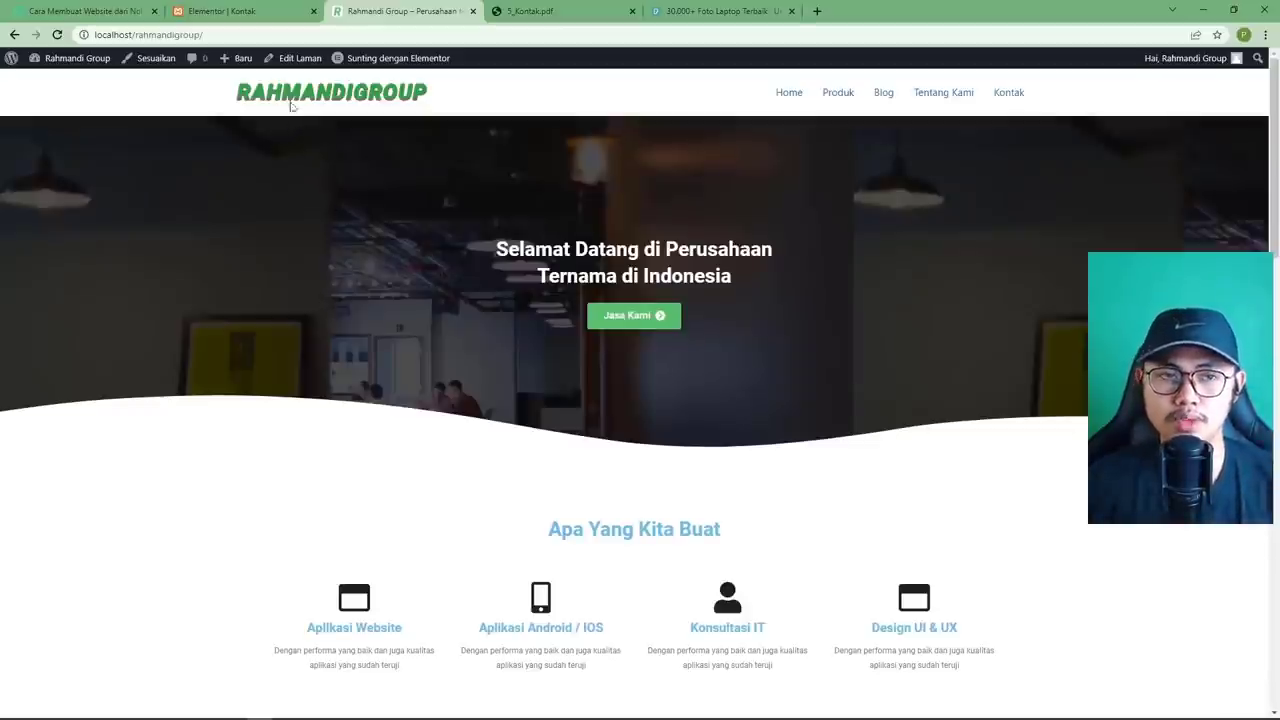
Open Niagahoster from the pemoola tutorial's Hosting & Domain card 'Dapatkan' button.
{"action": "left_click", "coordinate": [70, 11]}
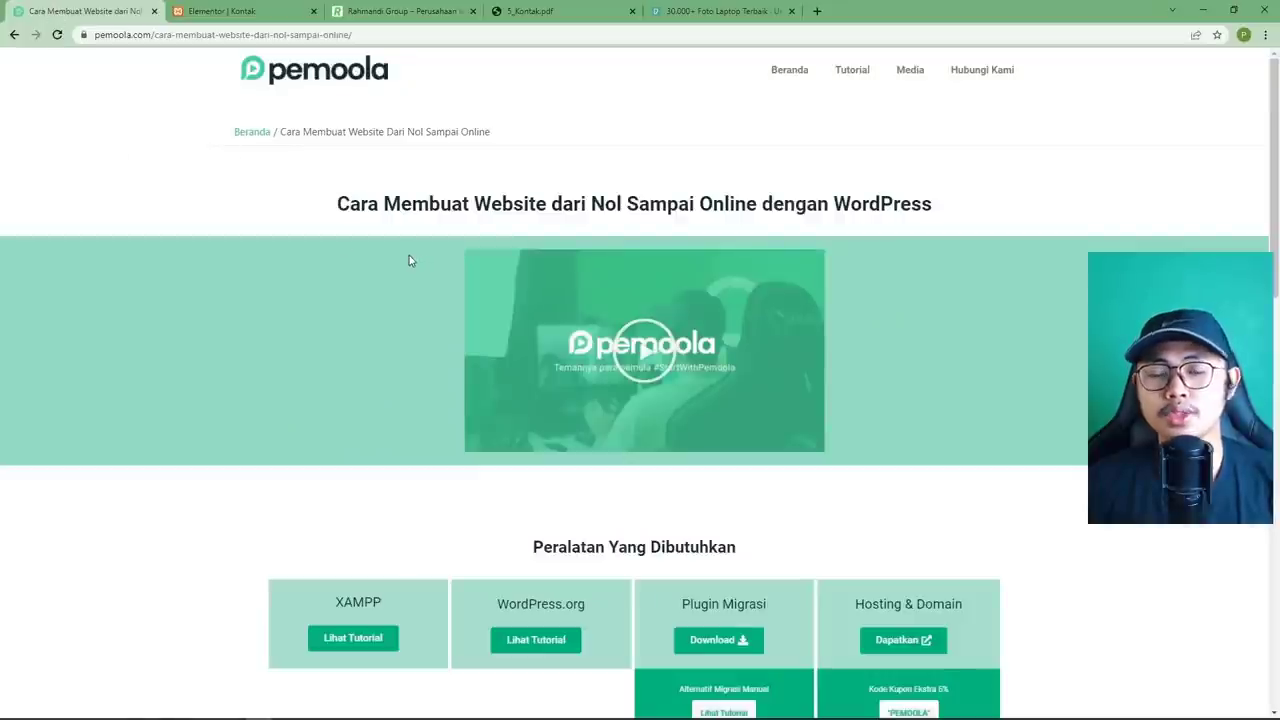
{"action": "scroll", "coordinate": [409, 258], "scroll_direction": "down", "scroll_amount": 3}
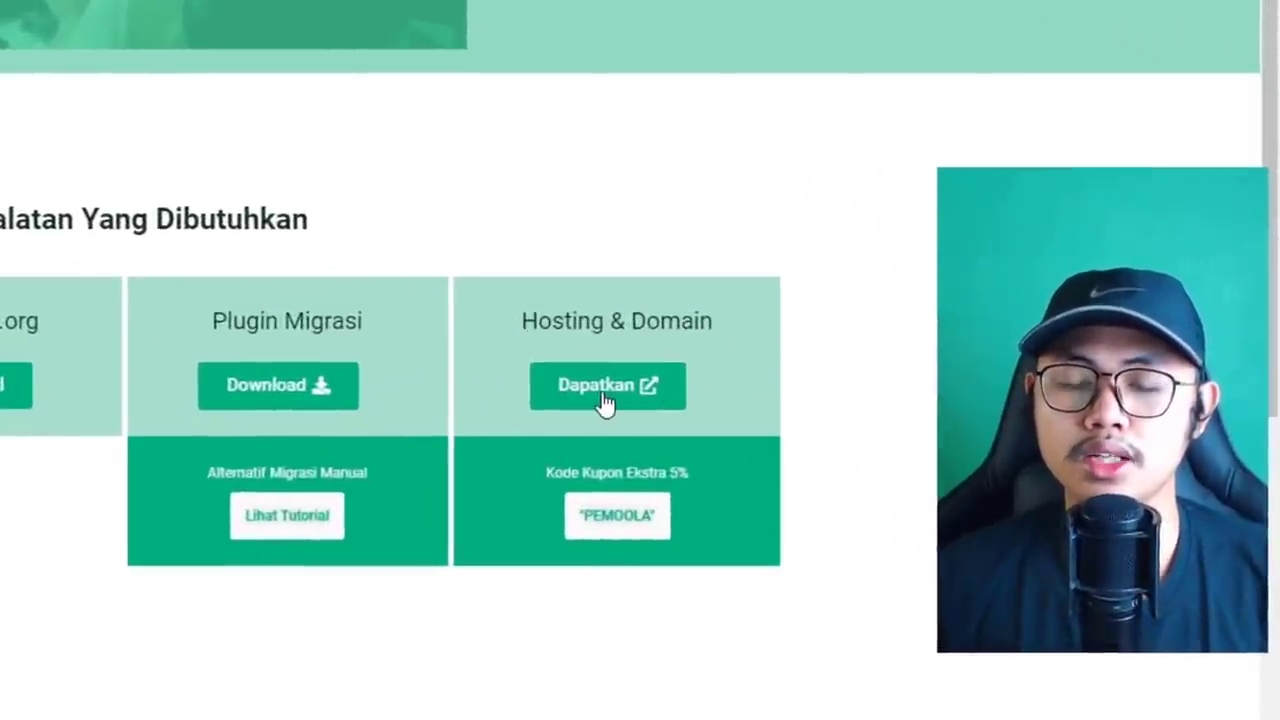
{"action": "left_click", "coordinate": [604, 392]}
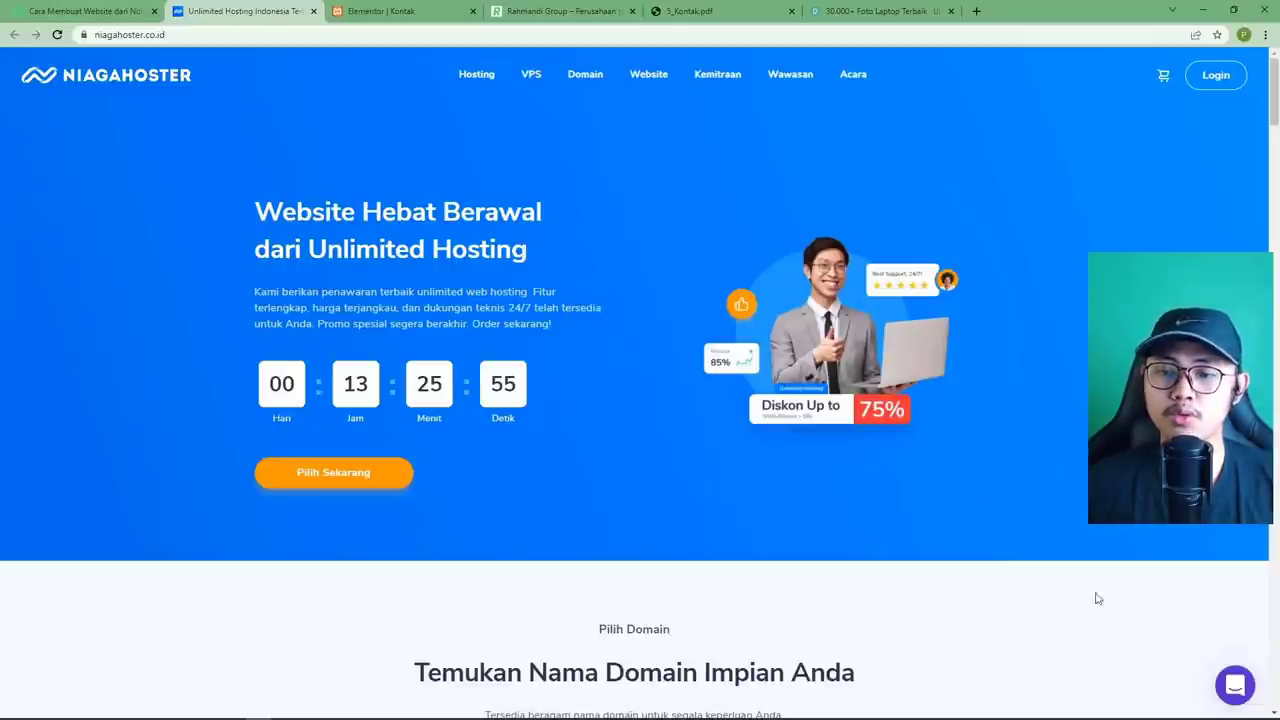
Dismiss Niagahoster's chat panel, scroll the home page, and reveal the Hosting plans menu.
{"action": "left_click", "coordinate": [1234, 688]}
{"action": "left_click", "coordinate": [1234, 688]}
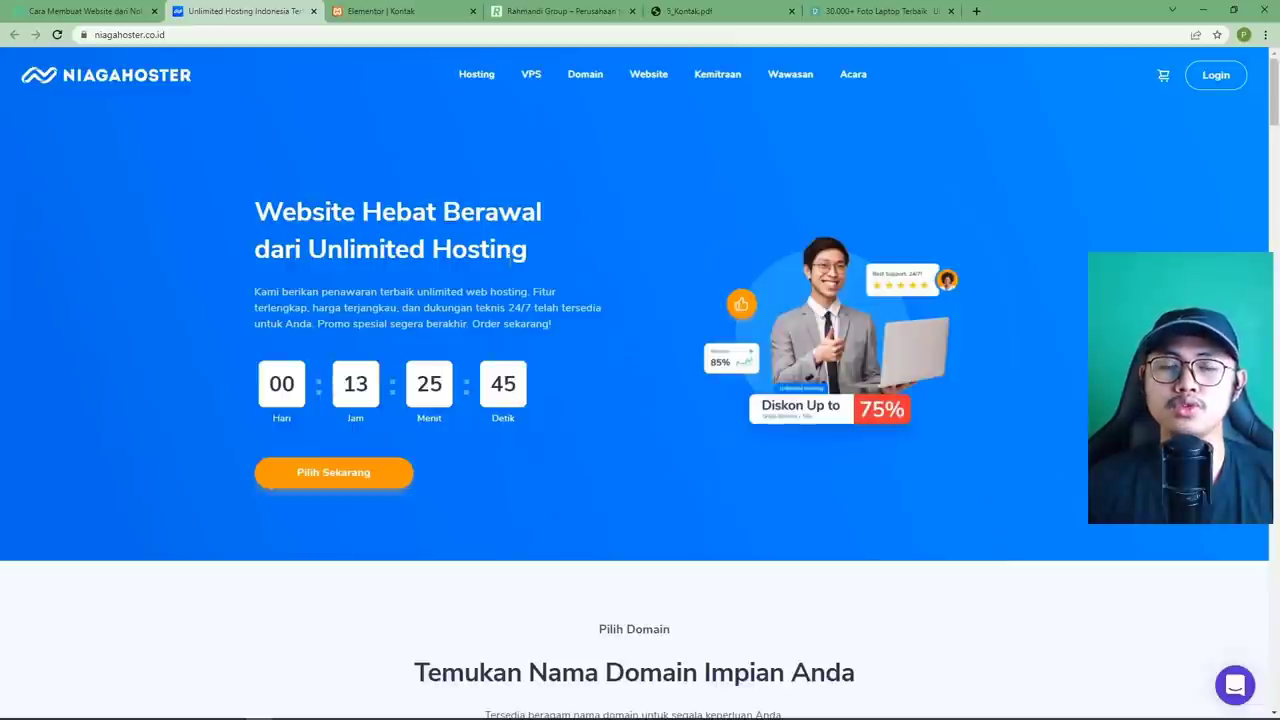
{"action": "scroll", "coordinate": [510, 260], "scroll_direction": "down", "scroll_amount": 4}
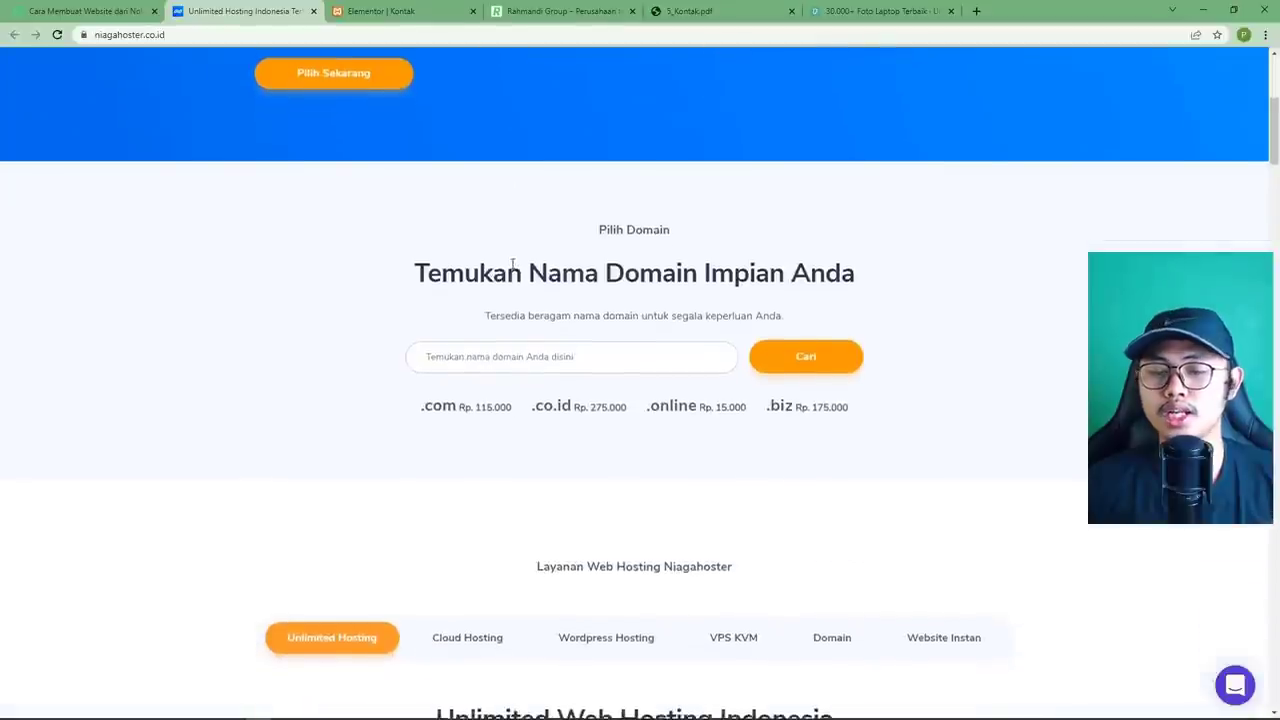
{"action": "scroll", "coordinate": [512, 262], "scroll_direction": "up", "scroll_amount": 4}
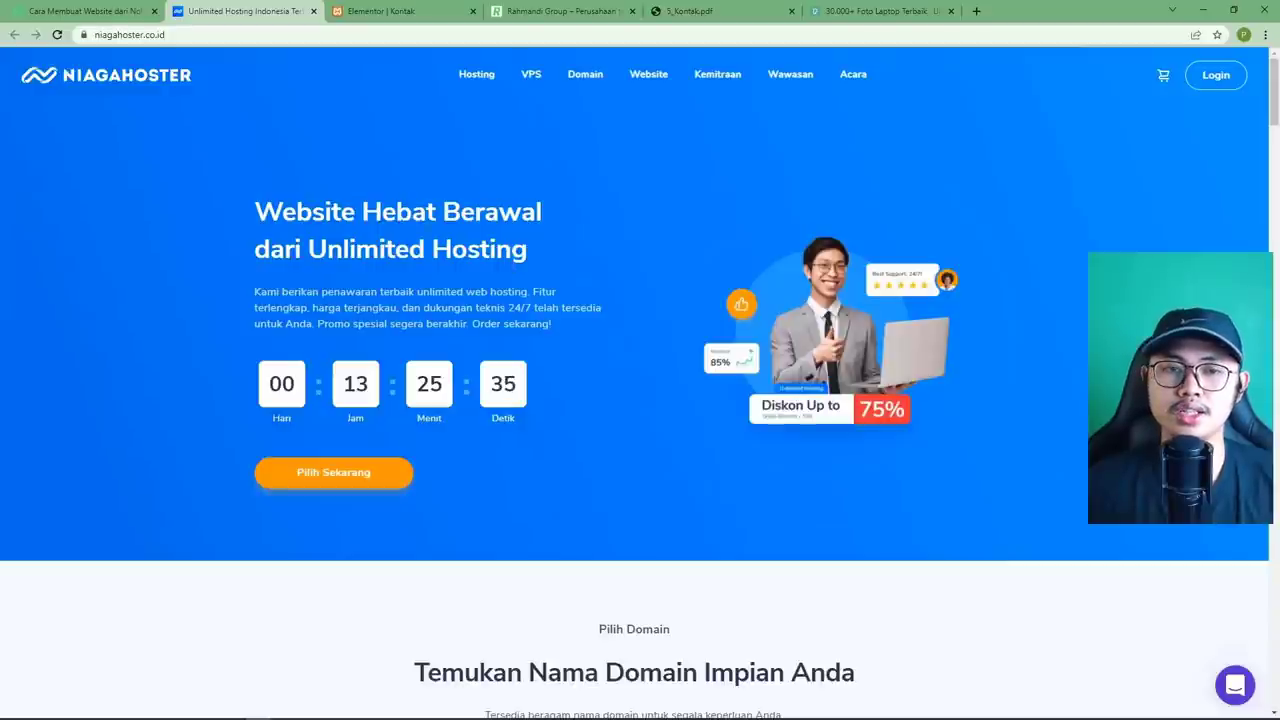
{"action": "mouse_move", "coordinate": [478, 80]}
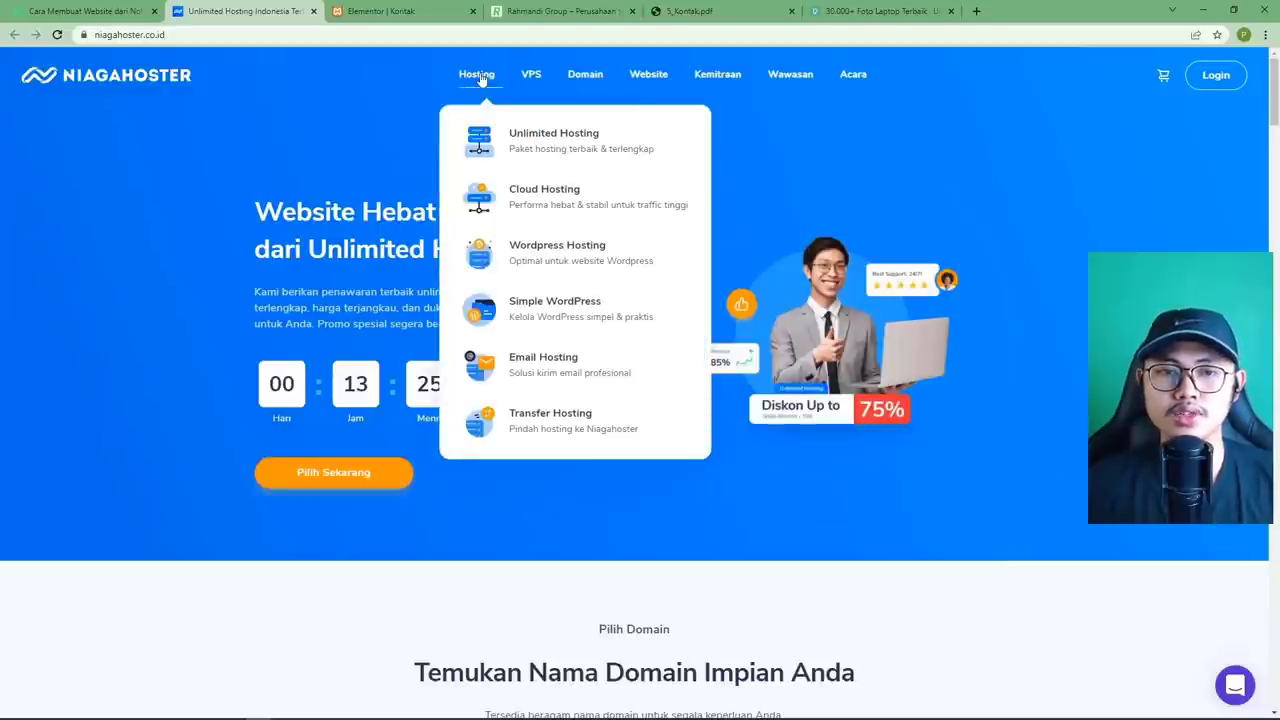
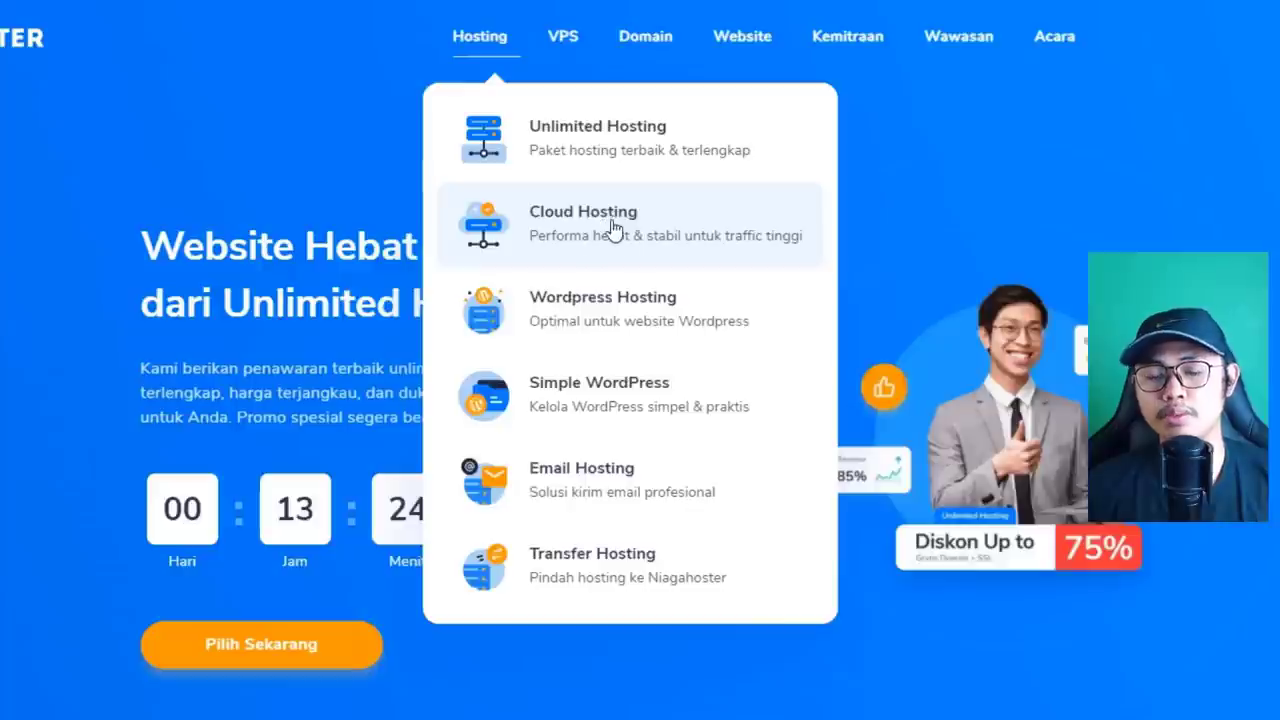
Open Unlimited Hosting and point out the Pelajar visitor limit and Bayi's 500 MB disk space.
{"action": "left_click", "coordinate": [588, 148]}
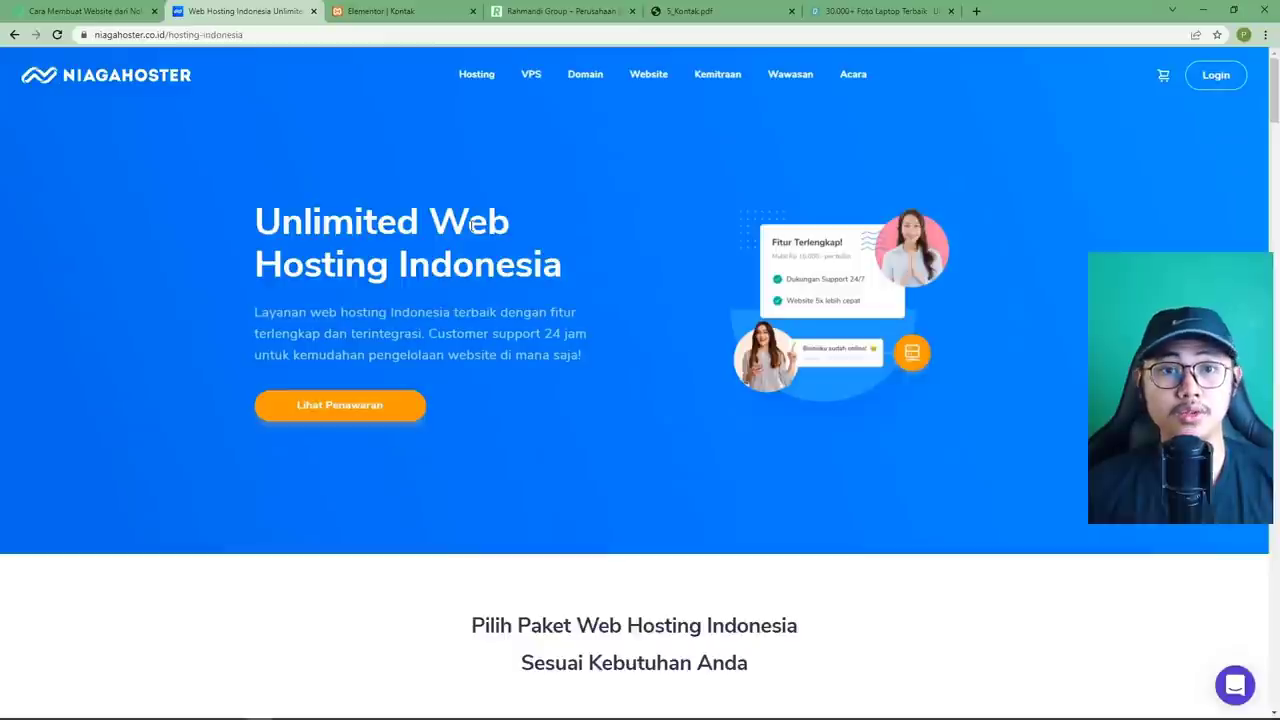
{"action": "scroll", "coordinate": [471, 225], "scroll_direction": "down", "scroll_amount": 2}
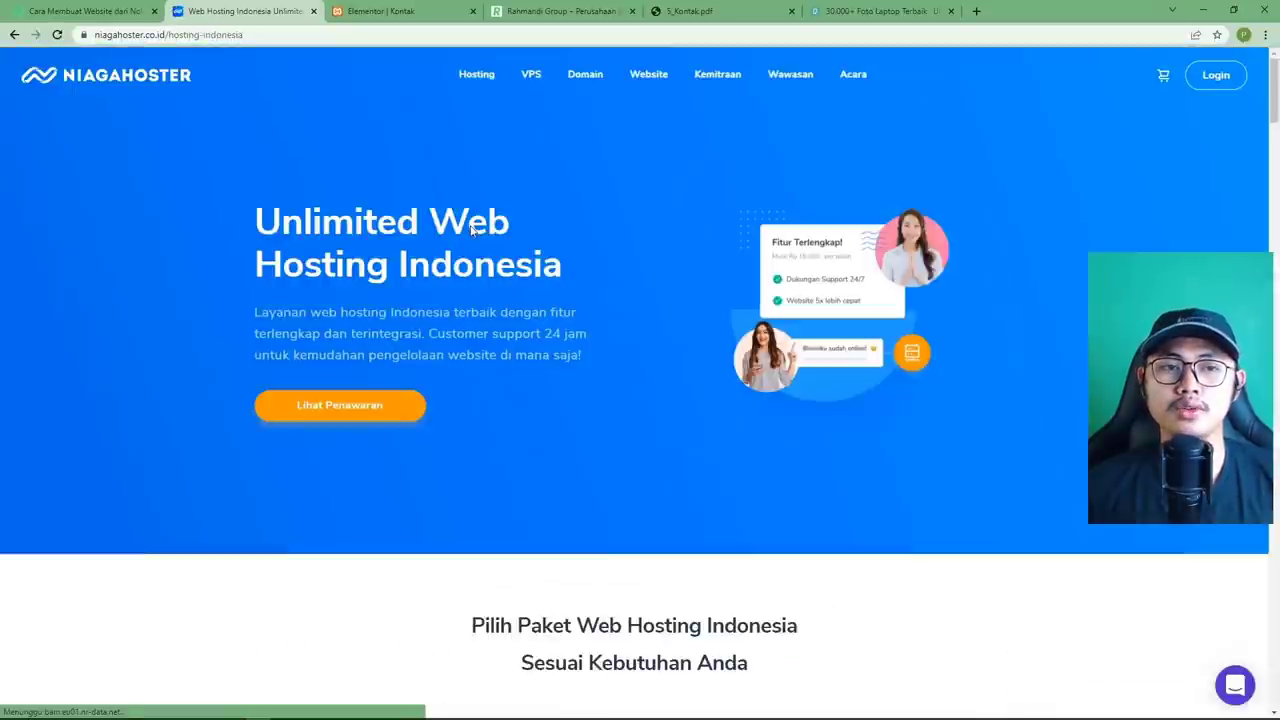
{"action": "scroll", "coordinate": [502, 227], "scroll_direction": "down", "scroll_amount": 6}
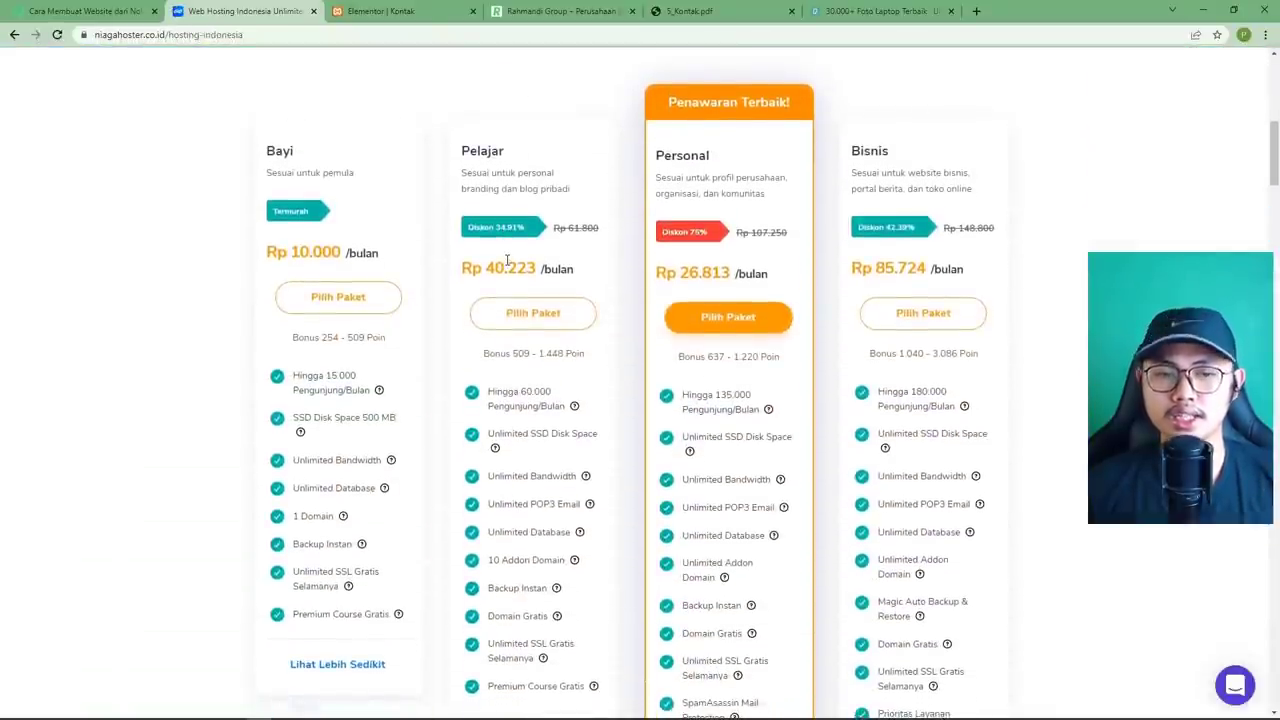
{"action": "double_click", "coordinate": [500, 391]}
{"action": "left_click", "coordinate": [500, 391]}
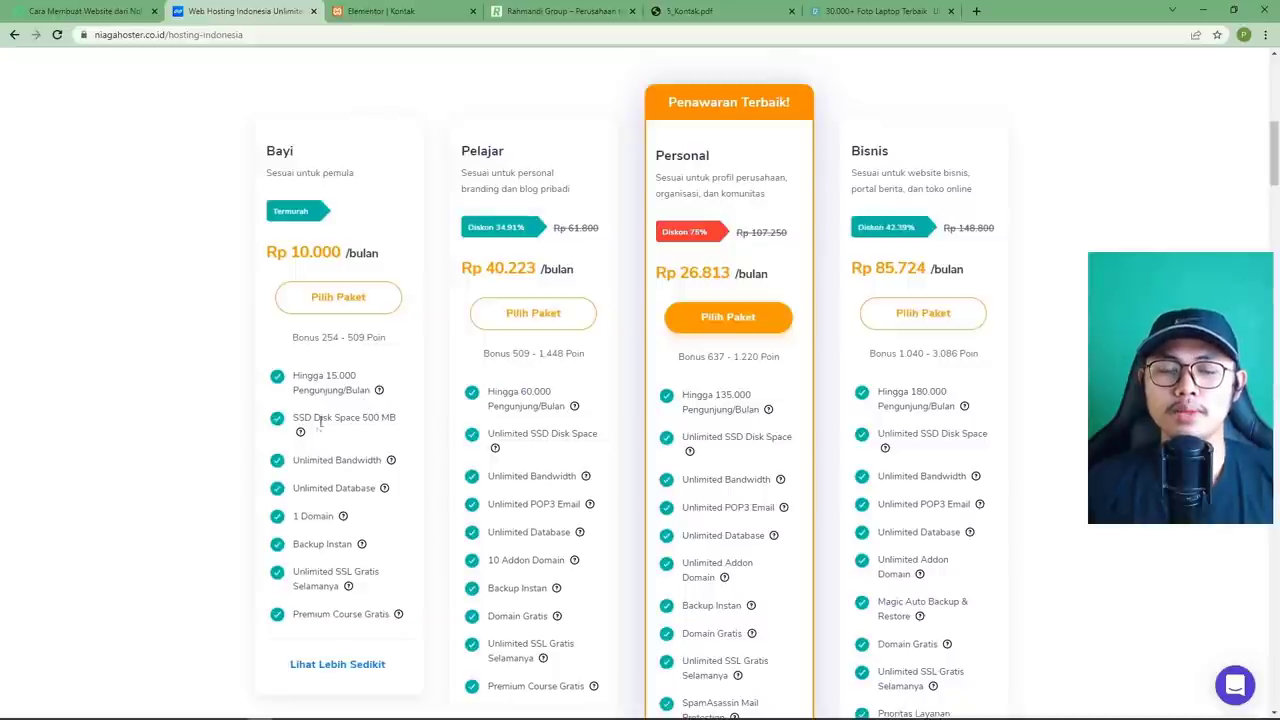
{"action": "left_click_drag", "start_coordinate": [363, 417], "coordinate": [398, 428]}
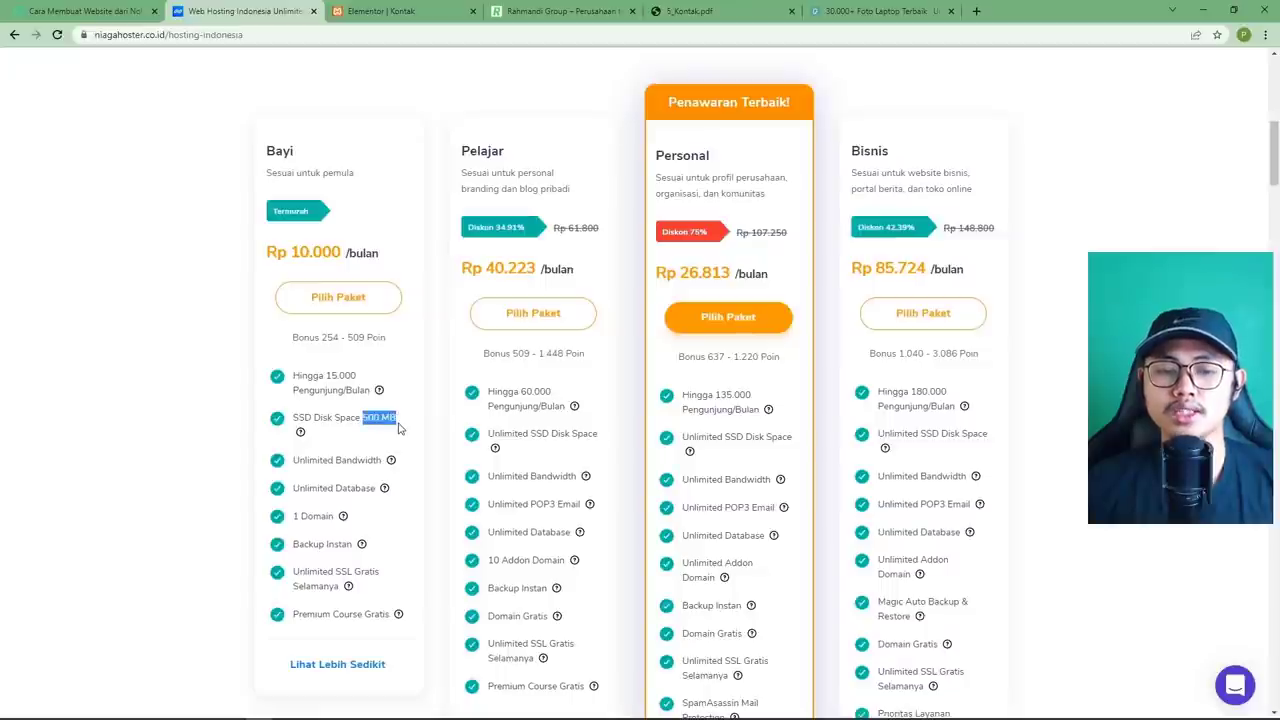
{"action": "left_click", "coordinate": [368, 421]}
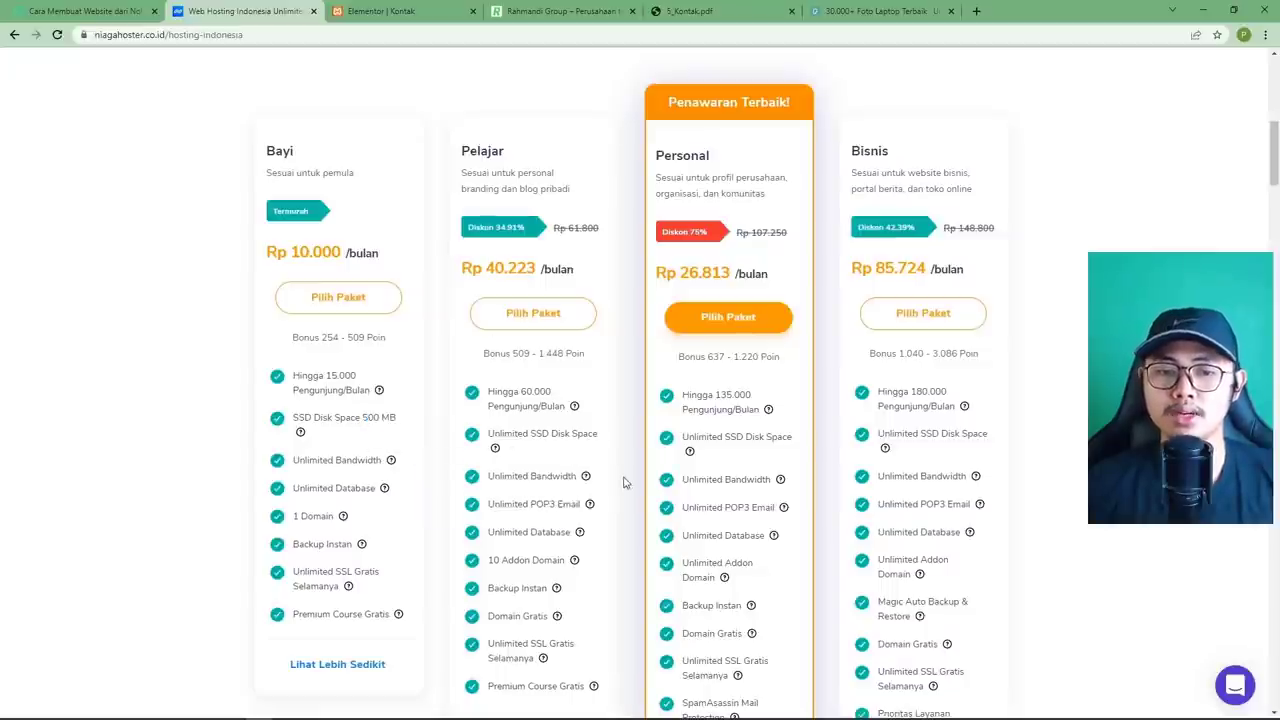
Highlight the Pelajar plan's Unlimited POP3 Email and 10 Addon Domain features.
{"action": "scroll", "coordinate": [625, 470], "scroll_direction": "down", "scroll_amount": 1}
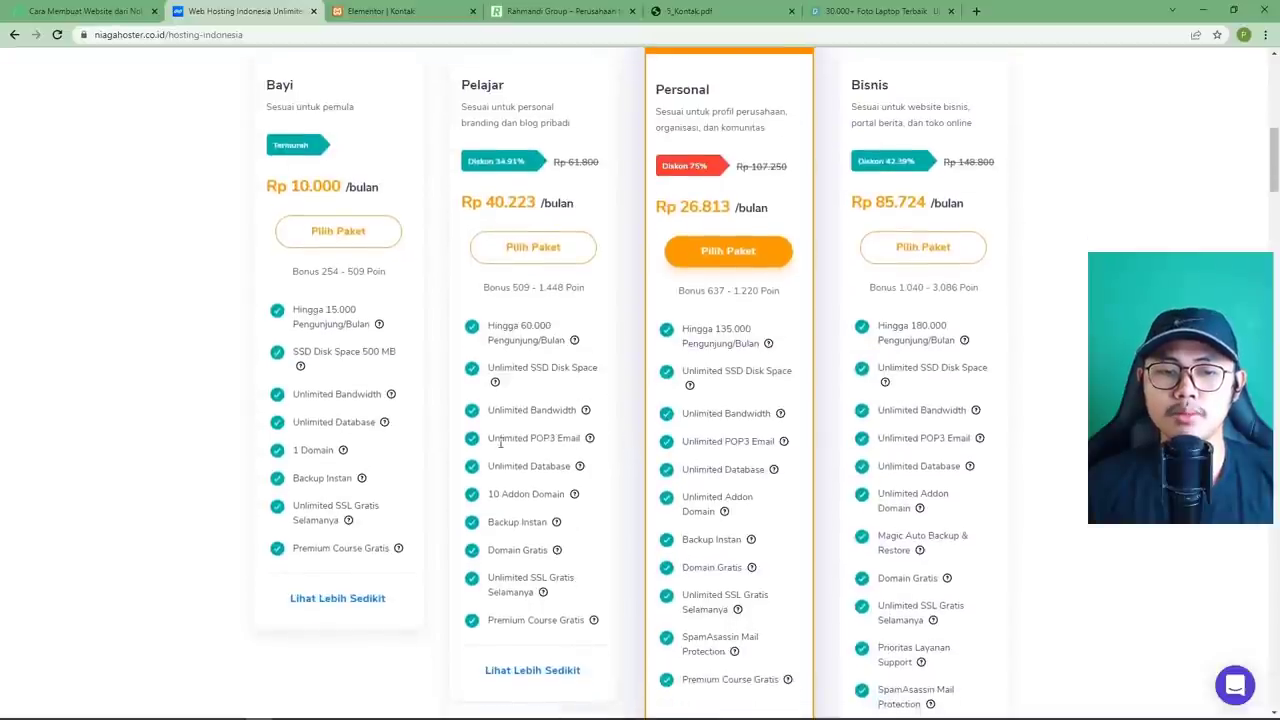
{"action": "left_click_drag", "start_coordinate": [579, 442], "coordinate": [494, 440]}
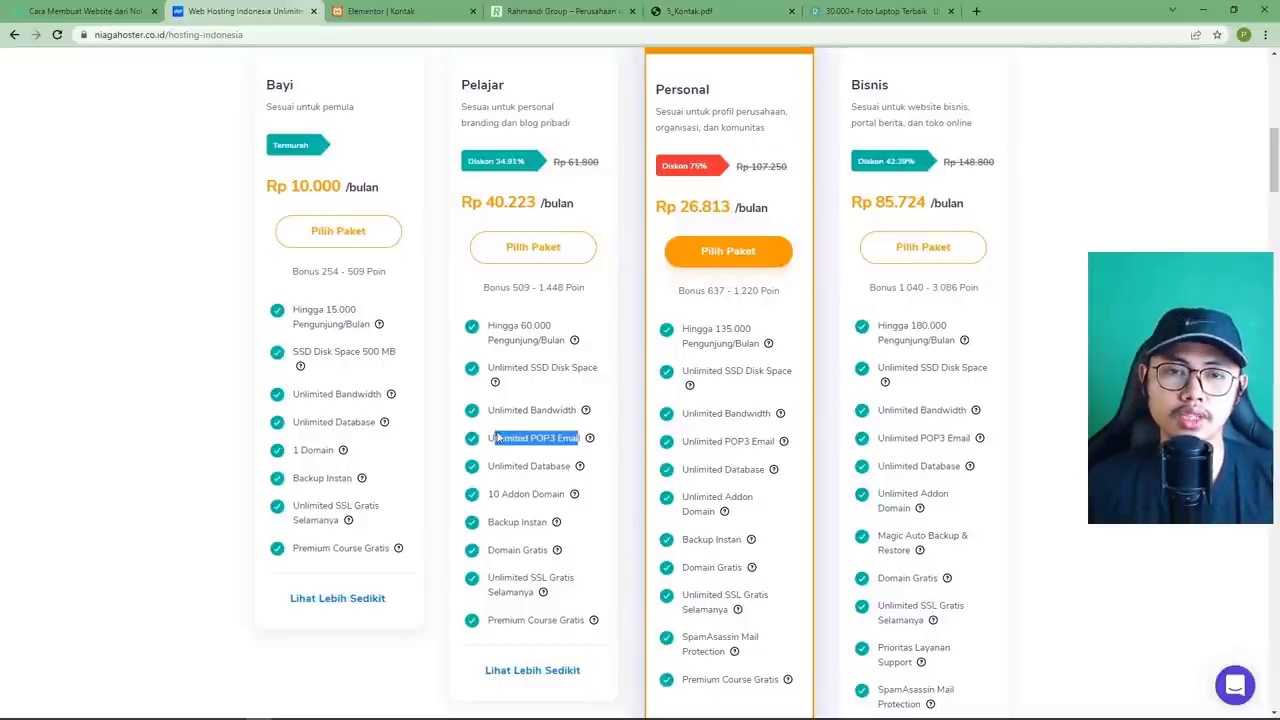
{"action": "scroll", "coordinate": [518, 436], "scroll_direction": "down", "scroll_amount": 1}
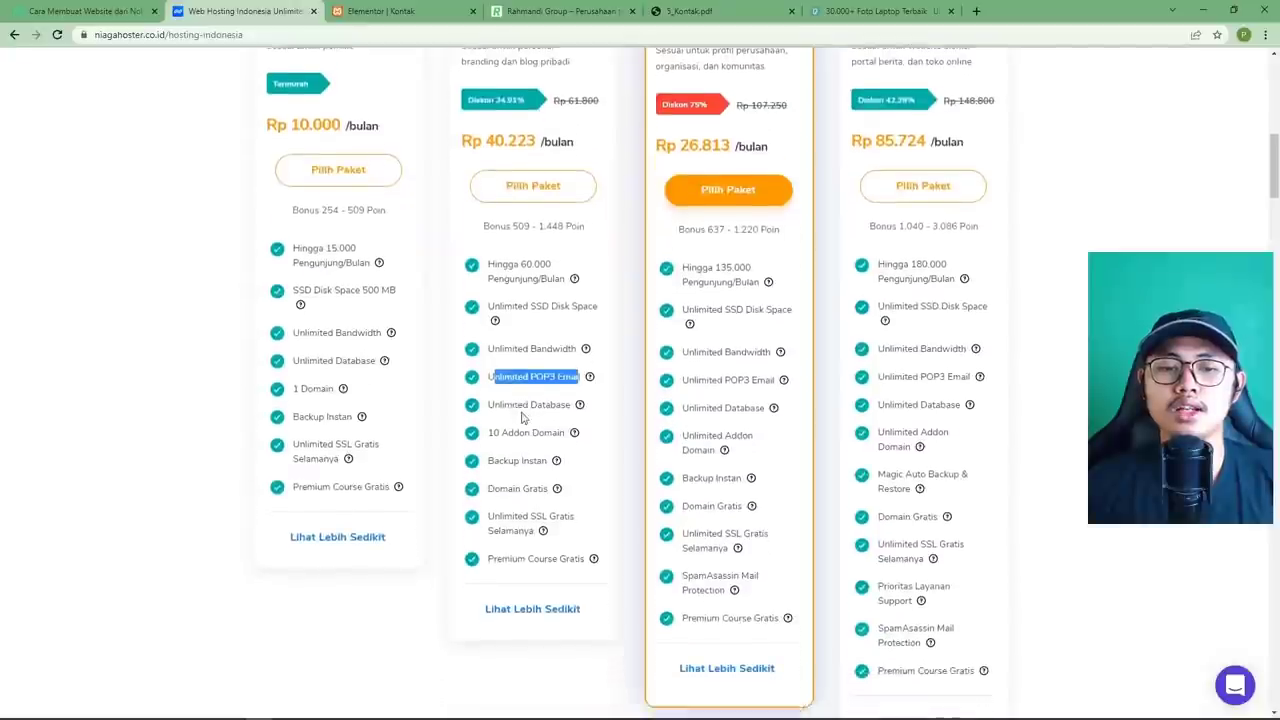
{"action": "left_click", "coordinate": [522, 400]}
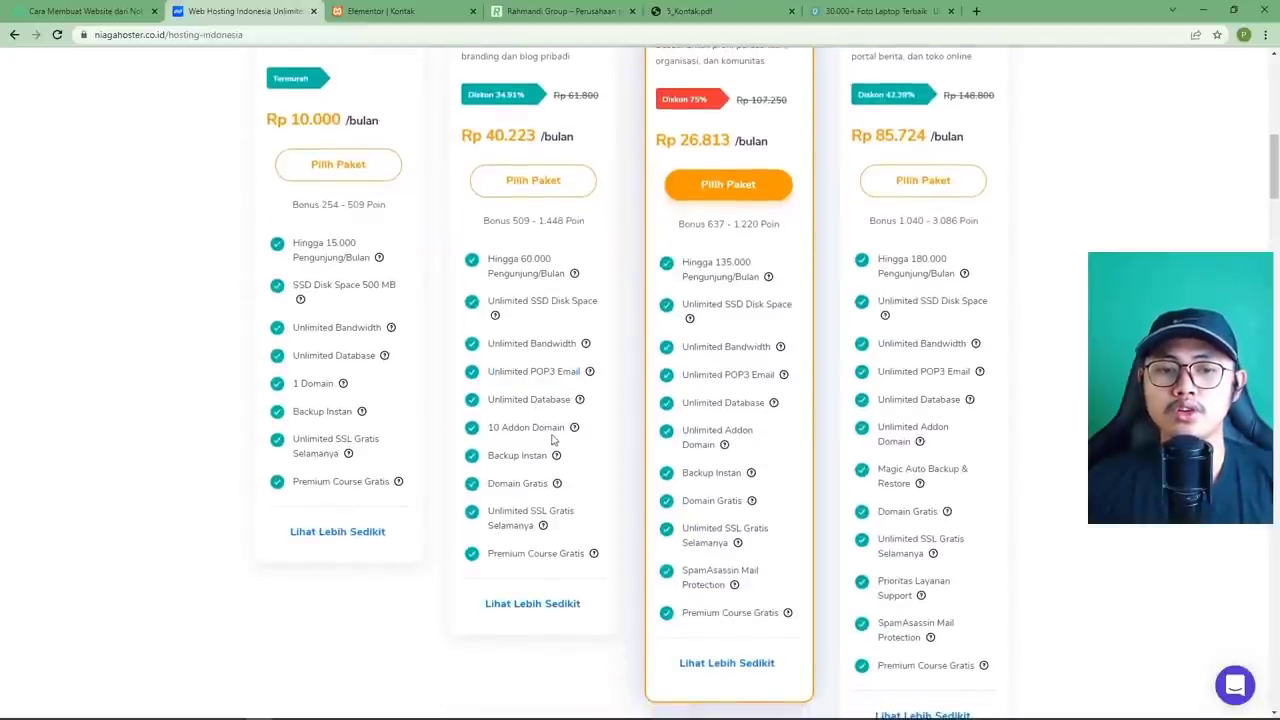
{"action": "left_click_drag", "start_coordinate": [560, 431], "coordinate": [488, 428]}
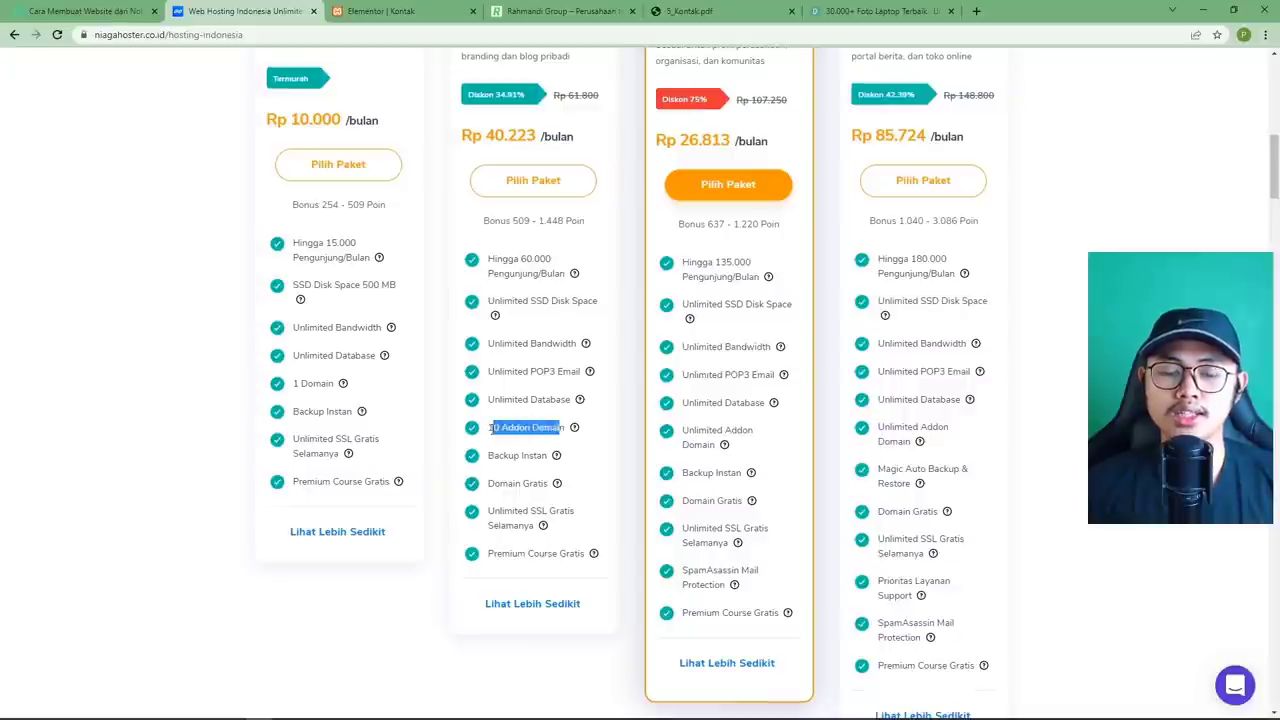
{"action": "left_click", "coordinate": [530, 430]}
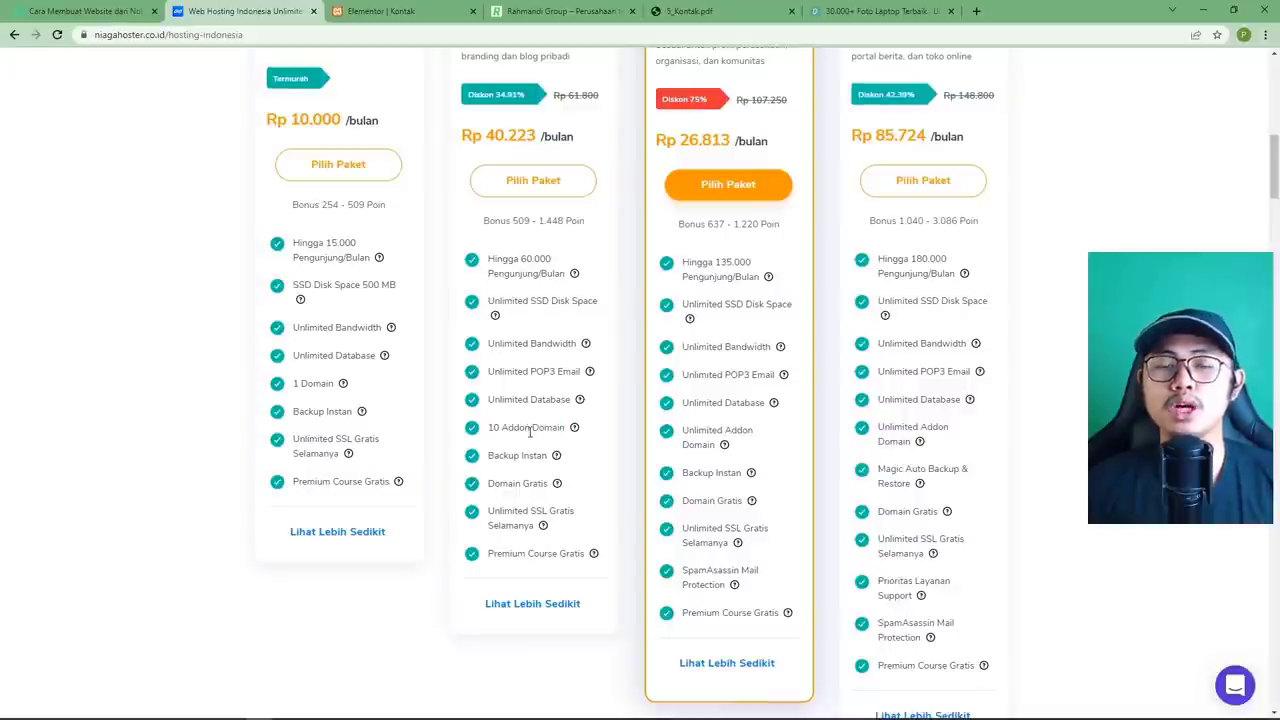
{"action": "scroll", "coordinate": [530, 430], "scroll_direction": "up", "scroll_amount": 1}
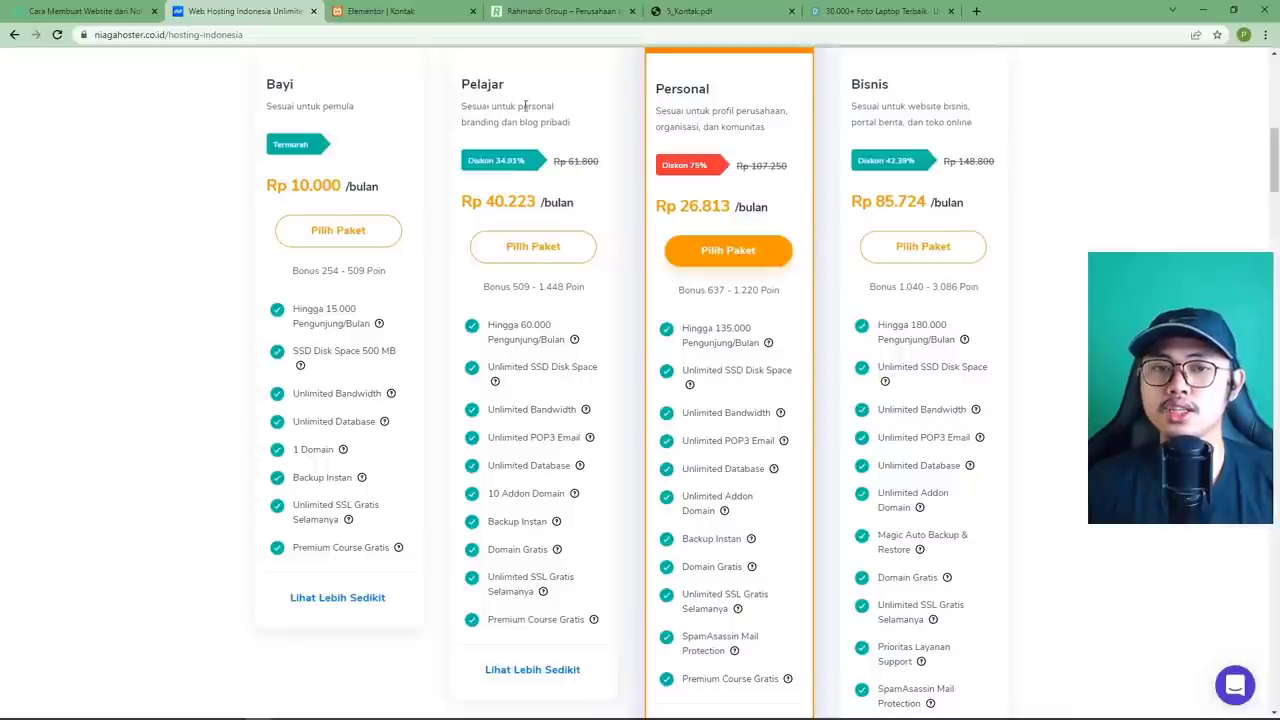
{"action": "scroll", "coordinate": [499, 494], "scroll_direction": "down", "scroll_amount": 1}
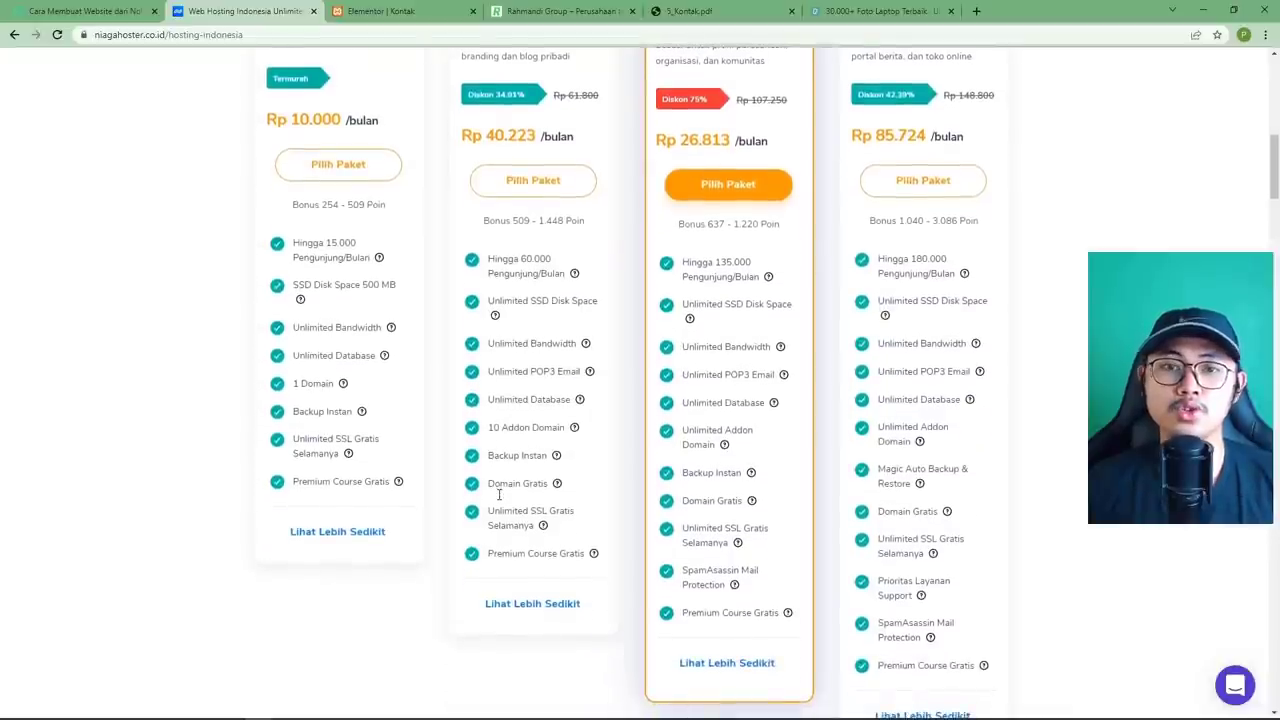
{"action": "left_click_drag", "start_coordinate": [490, 432], "coordinate": [566, 430]}
{"action": "left_click", "coordinate": [547, 432]}
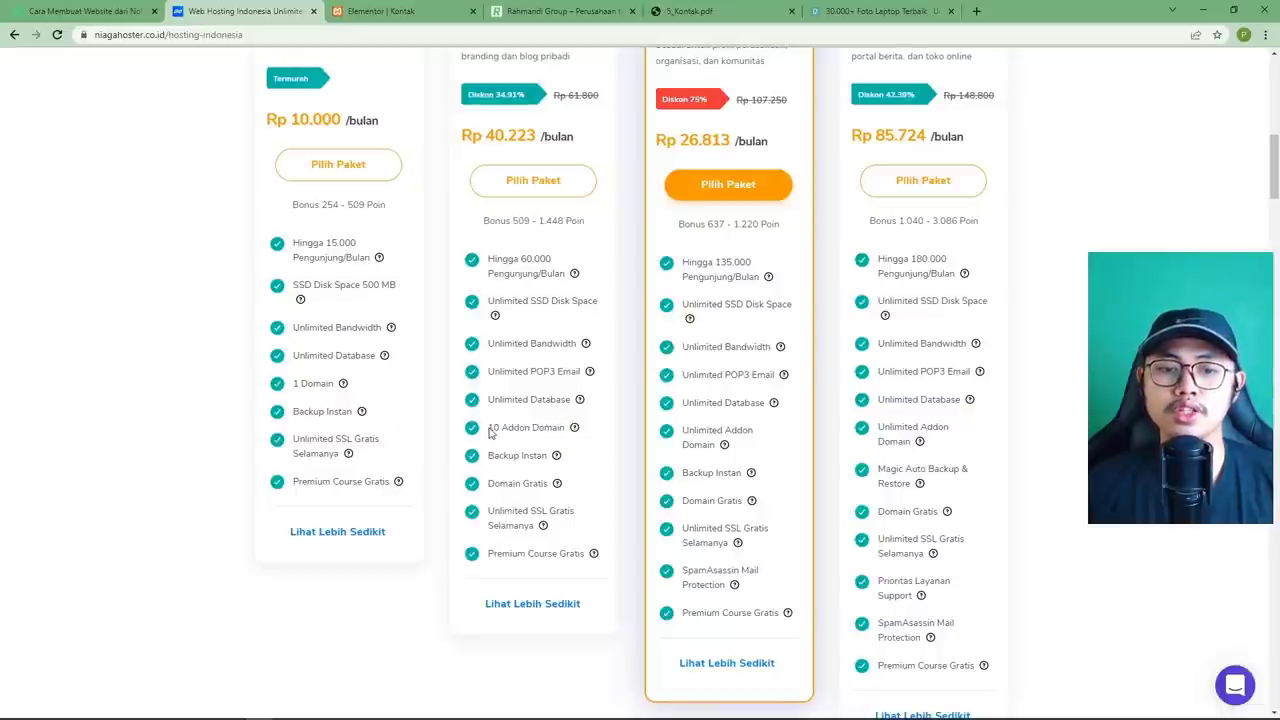
{"action": "left_click_drag", "start_coordinate": [490, 432], "coordinate": [531, 430]}
{"action": "scroll", "coordinate": [537, 456], "scroll_direction": "up", "scroll_amount": 1}
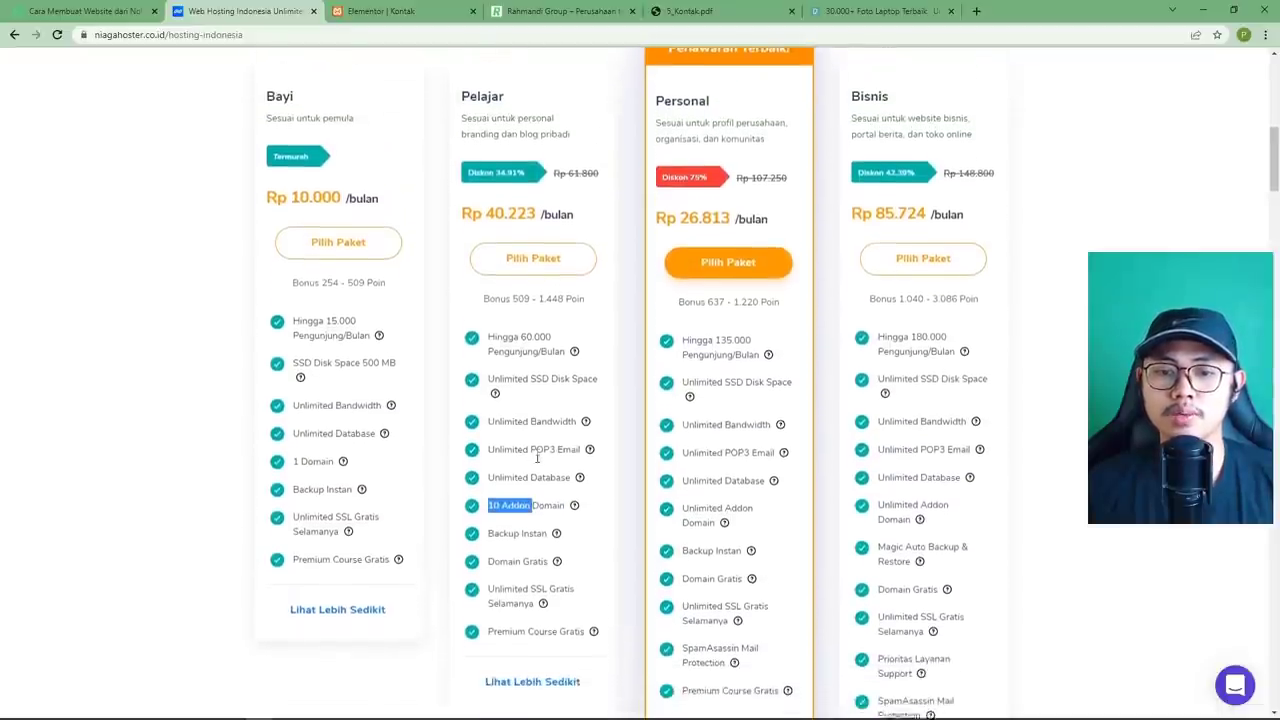
{"action": "scroll", "coordinate": [600, 470], "scroll_direction": "down", "scroll_amount": 1}
{"action": "left_click", "coordinate": [696, 496]}
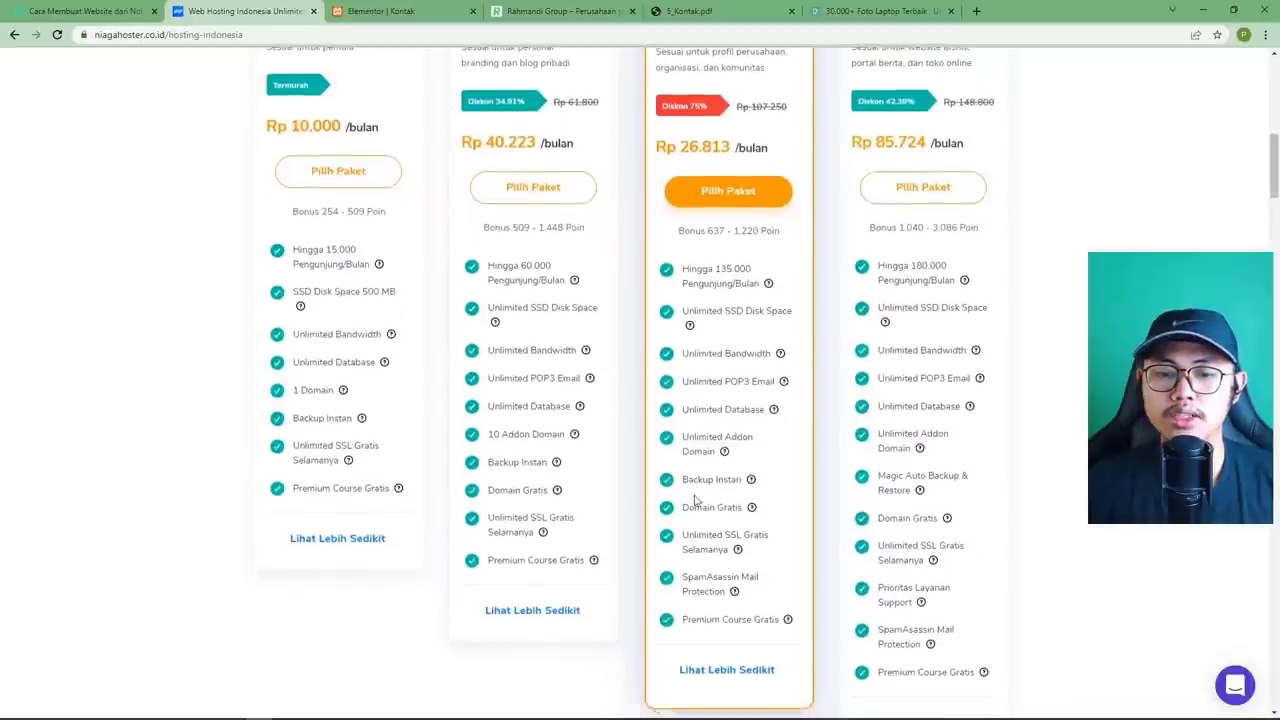
{"action": "scroll", "coordinate": [698, 515], "scroll_direction": "up", "scroll_amount": 2}
{"action": "scroll", "coordinate": [700, 555], "scroll_direction": "down", "scroll_amount": 2}
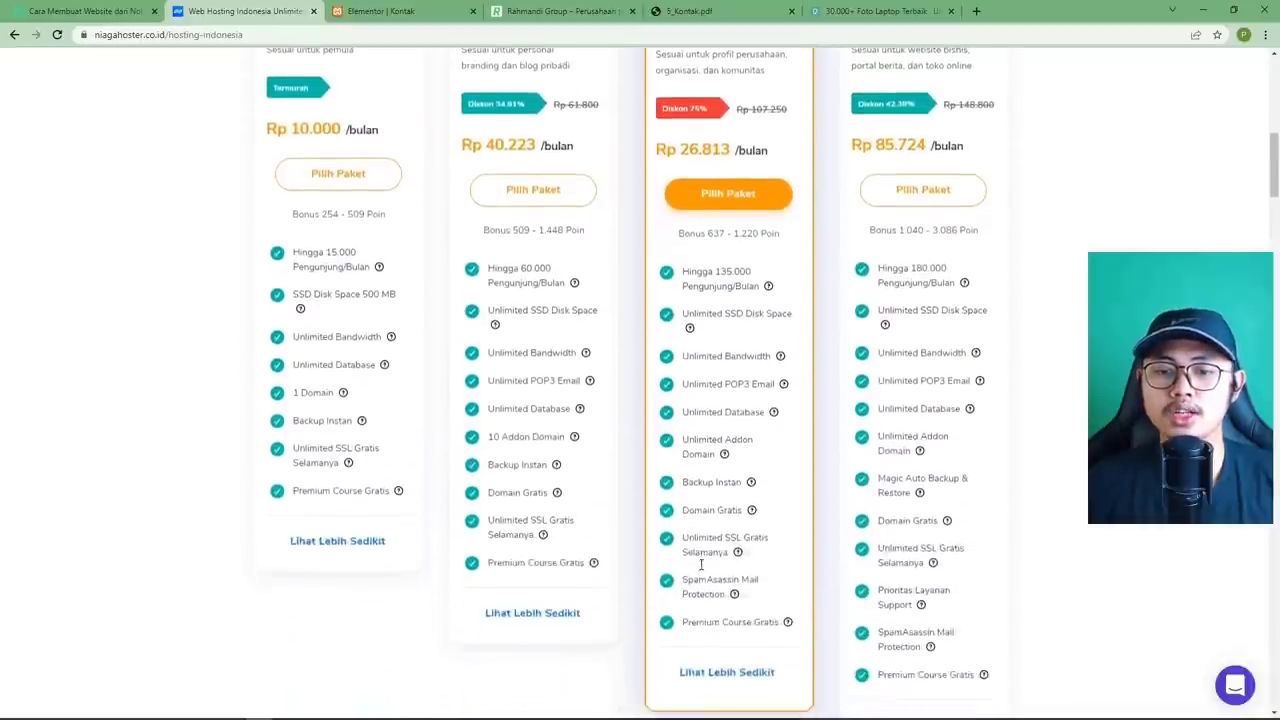
{"action": "left_click_drag", "start_coordinate": [683, 571], "coordinate": [726, 584]}
{"action": "left_click", "coordinate": [718, 568]}
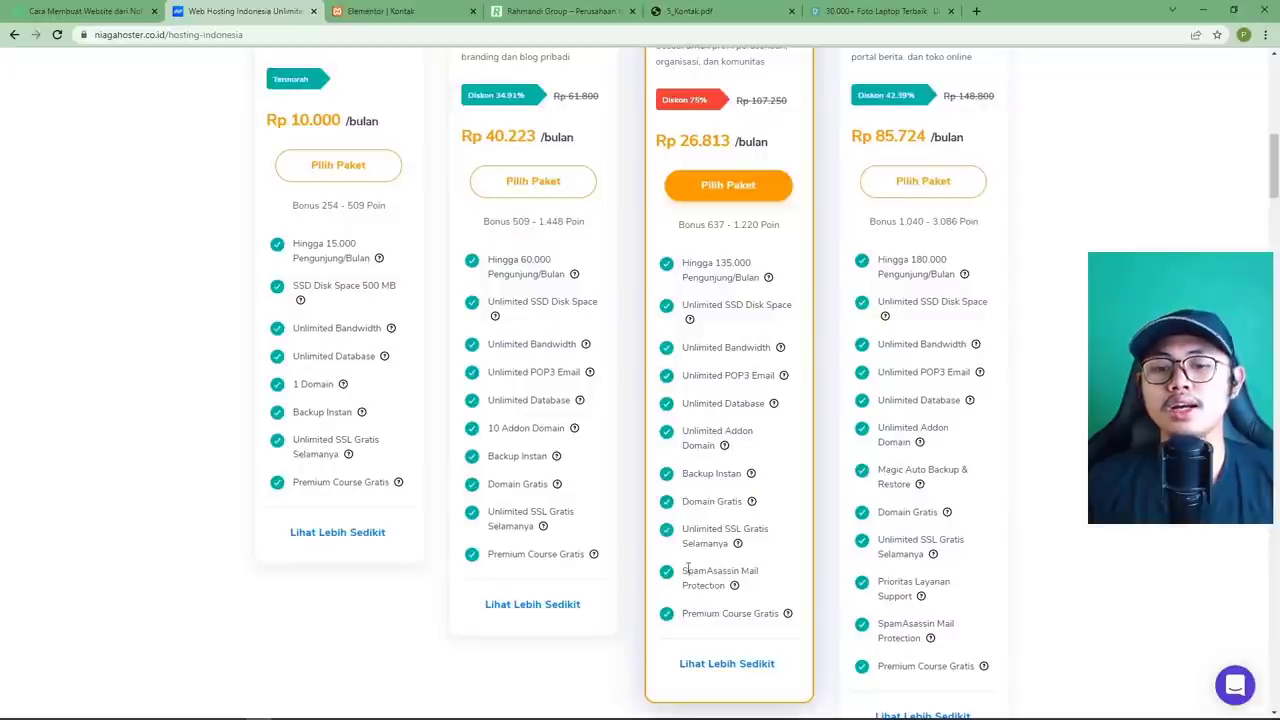
{"action": "left_click_drag", "start_coordinate": [684, 573], "coordinate": [722, 587]}
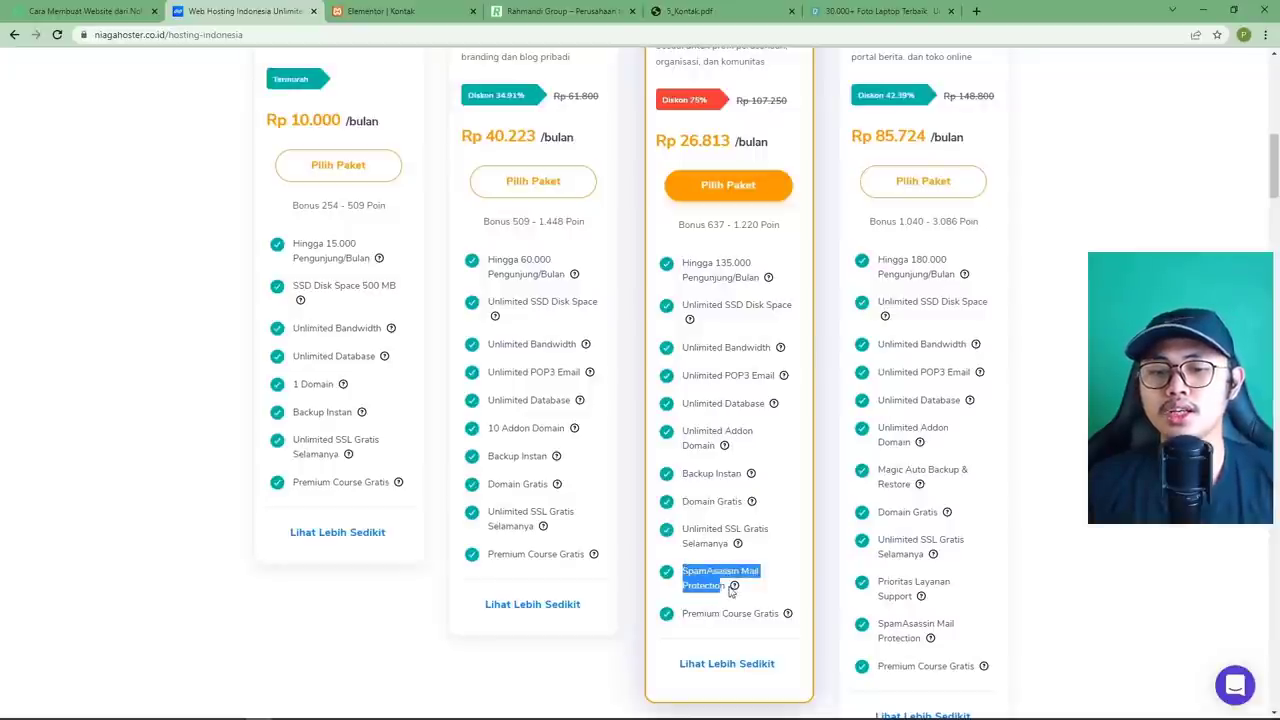
{"action": "mouse_move", "coordinate": [735, 590]}
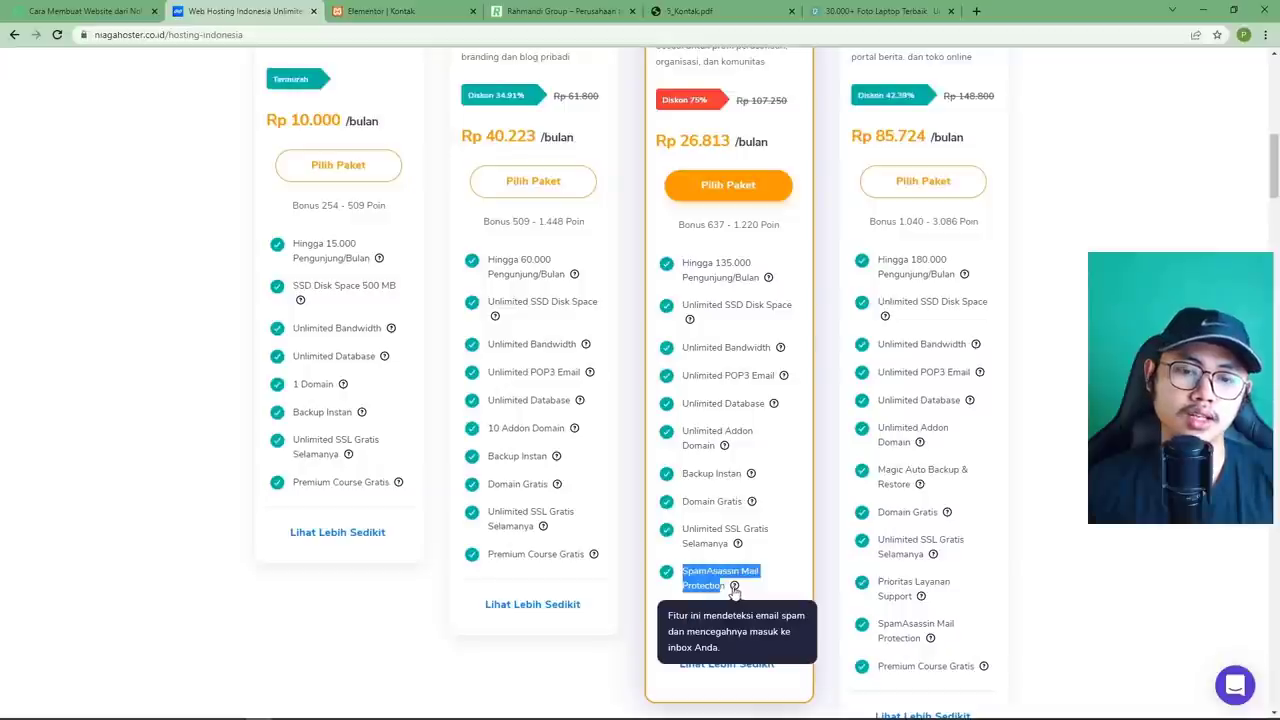
{"action": "left_click", "coordinate": [712, 583]}
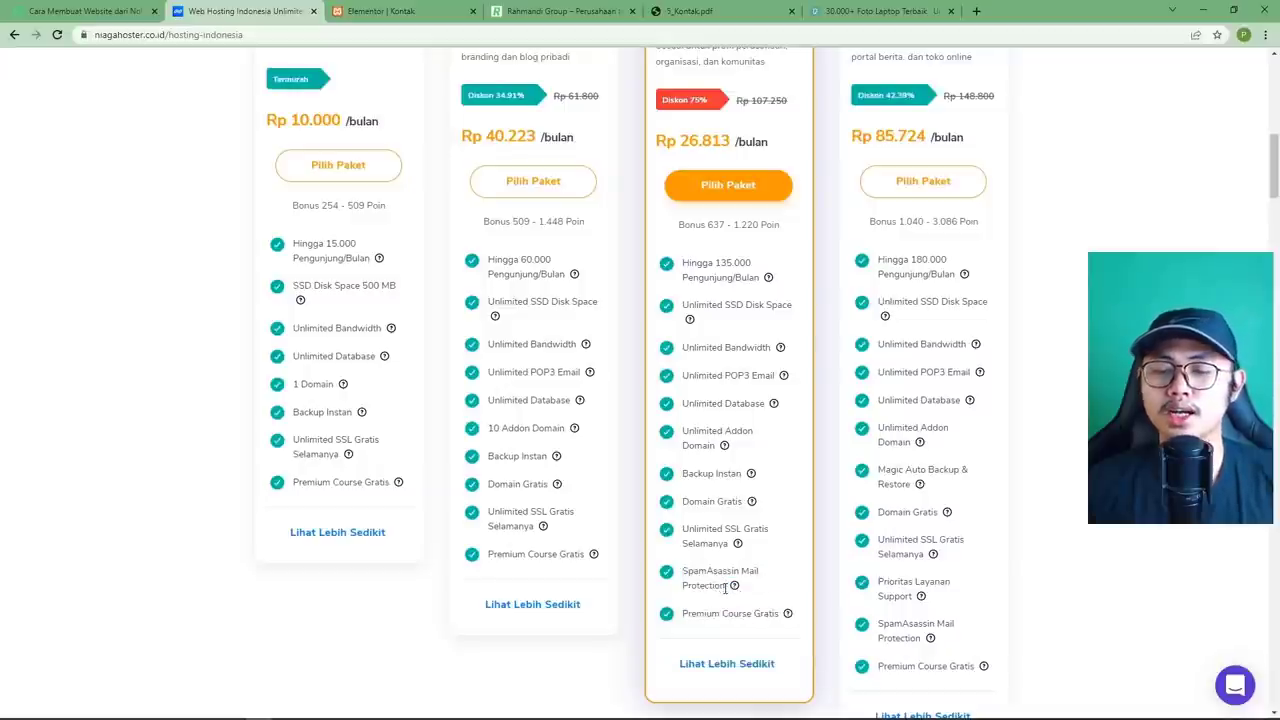
{"action": "left_click_drag", "start_coordinate": [725, 588], "coordinate": [679, 576]}
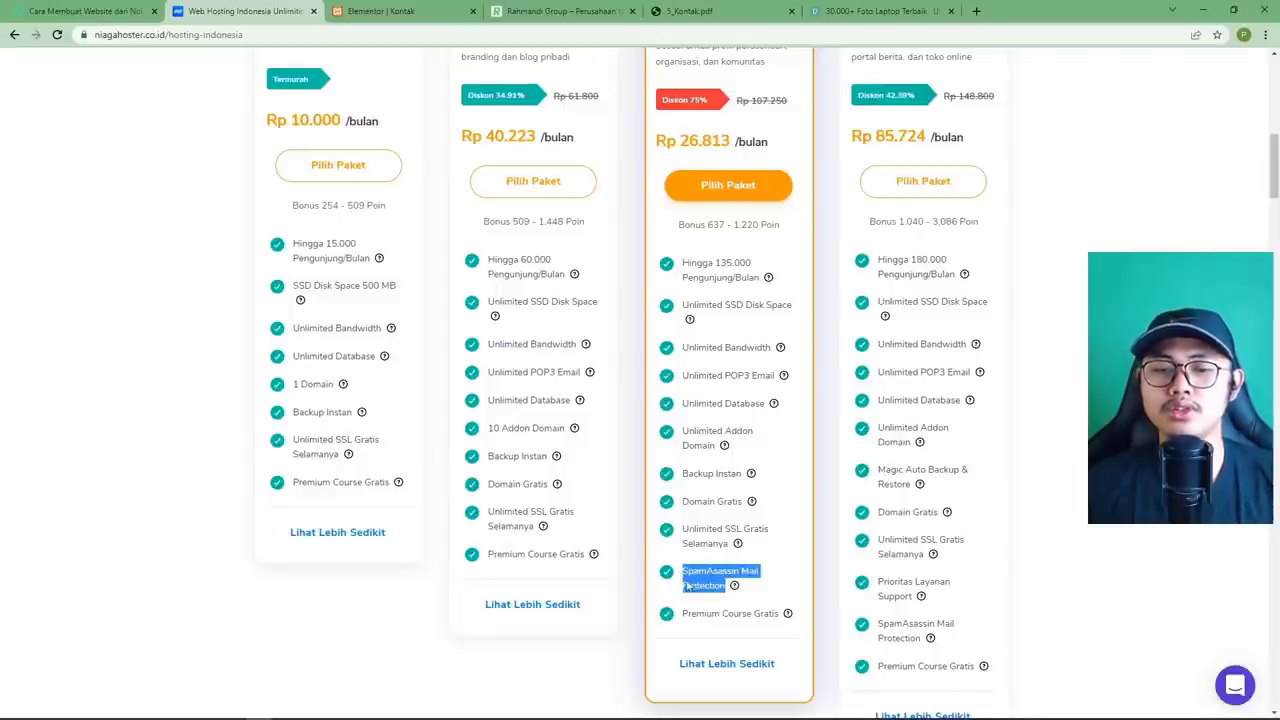
{"action": "left_click", "coordinate": [696, 575]}
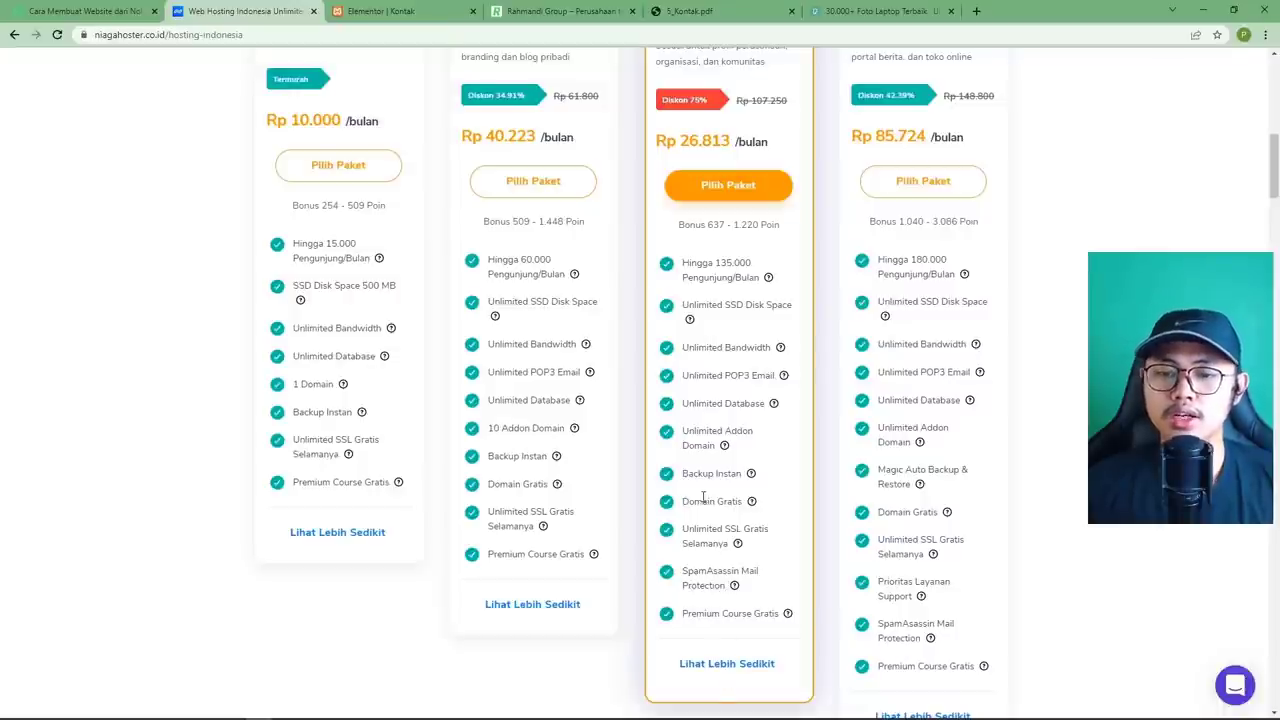
{"action": "scroll", "coordinate": [704, 496], "scroll_direction": "up", "scroll_amount": 3}
{"action": "scroll", "coordinate": [704, 496], "scroll_direction": "down", "scroll_amount": 1}
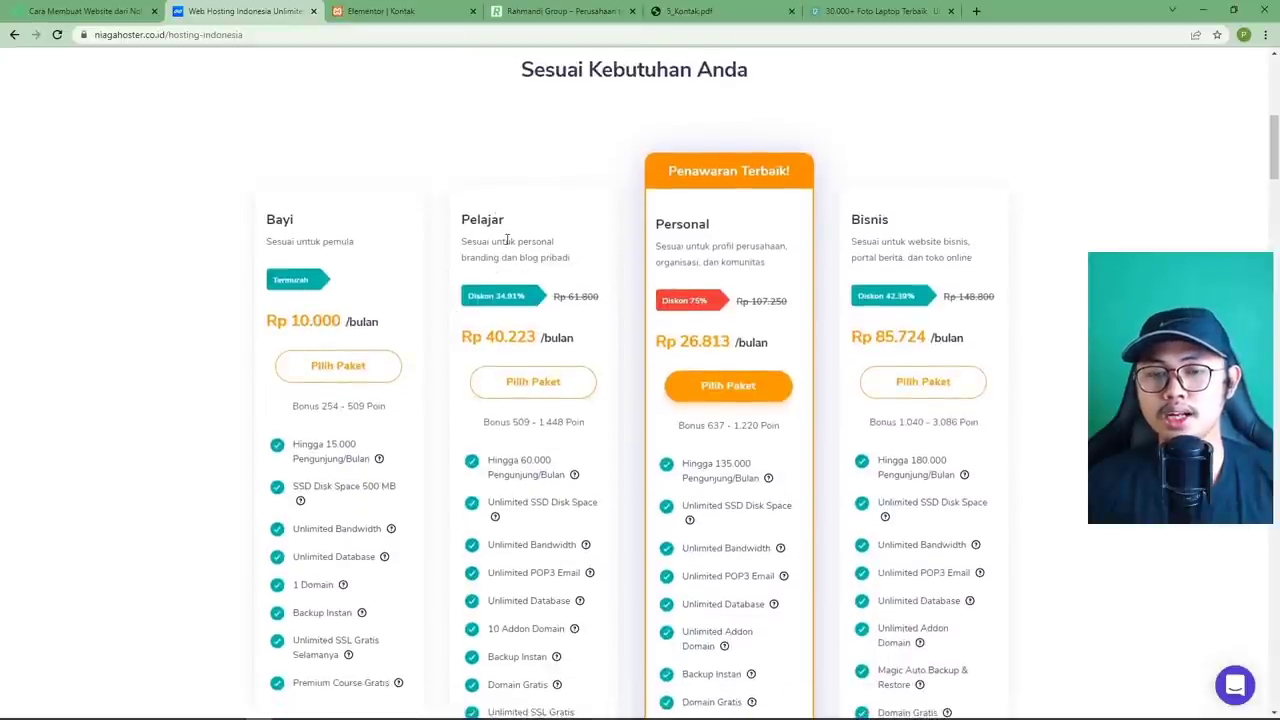
Start the Pelajar hosting order and set the subscription term to 1 Tahun.
{"action": "left_click", "coordinate": [550, 383]}
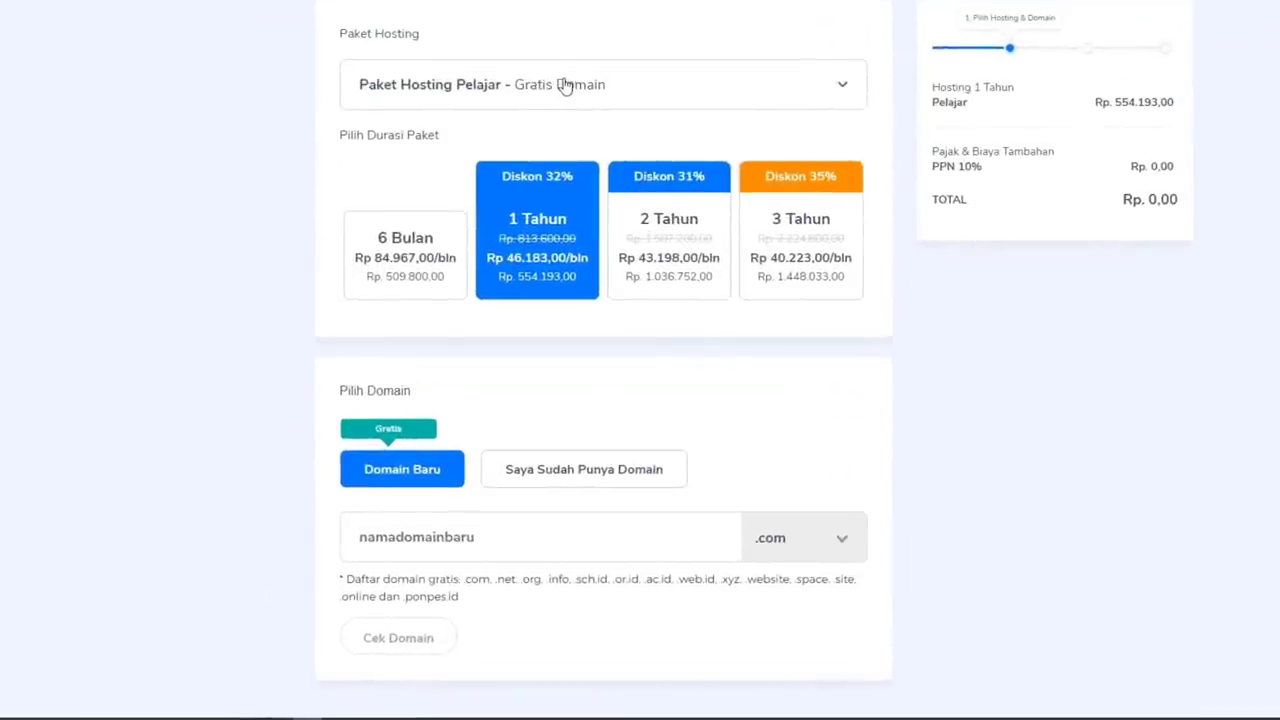
{"action": "left_click", "coordinate": [593, 85]}
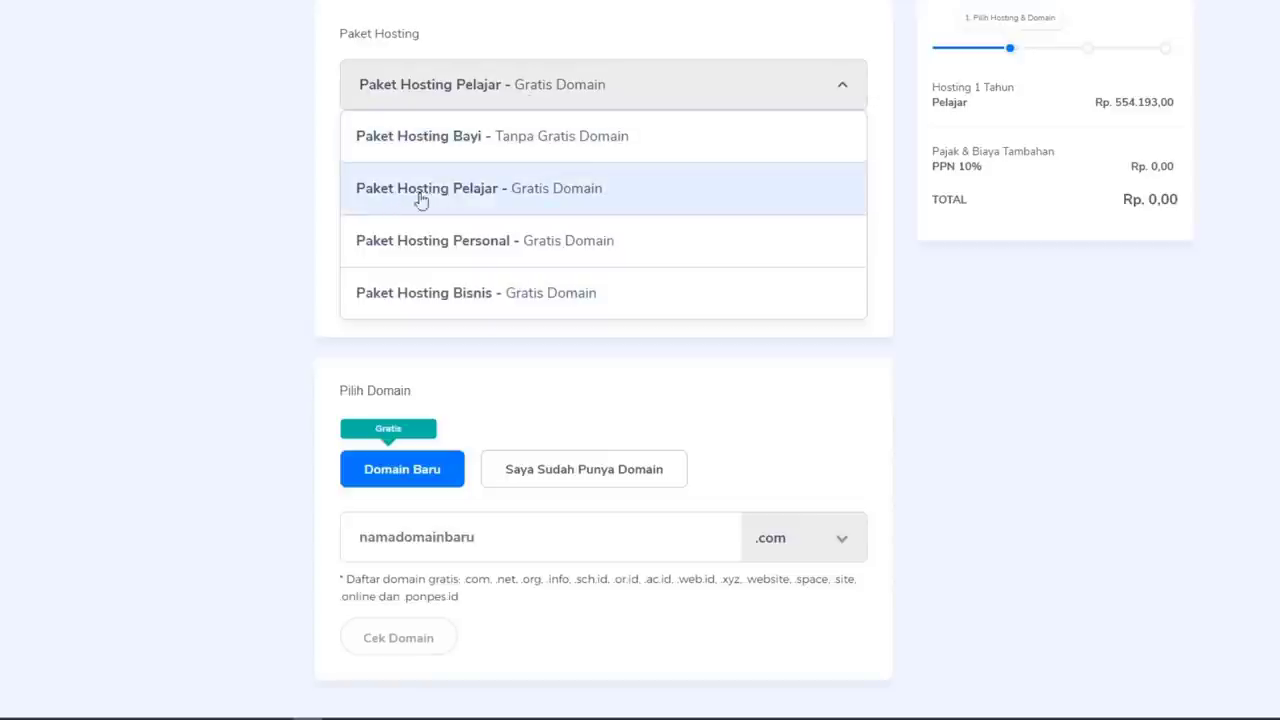
{"action": "left_click", "coordinate": [513, 194]}
{"action": "left_click", "coordinate": [416, 288]}
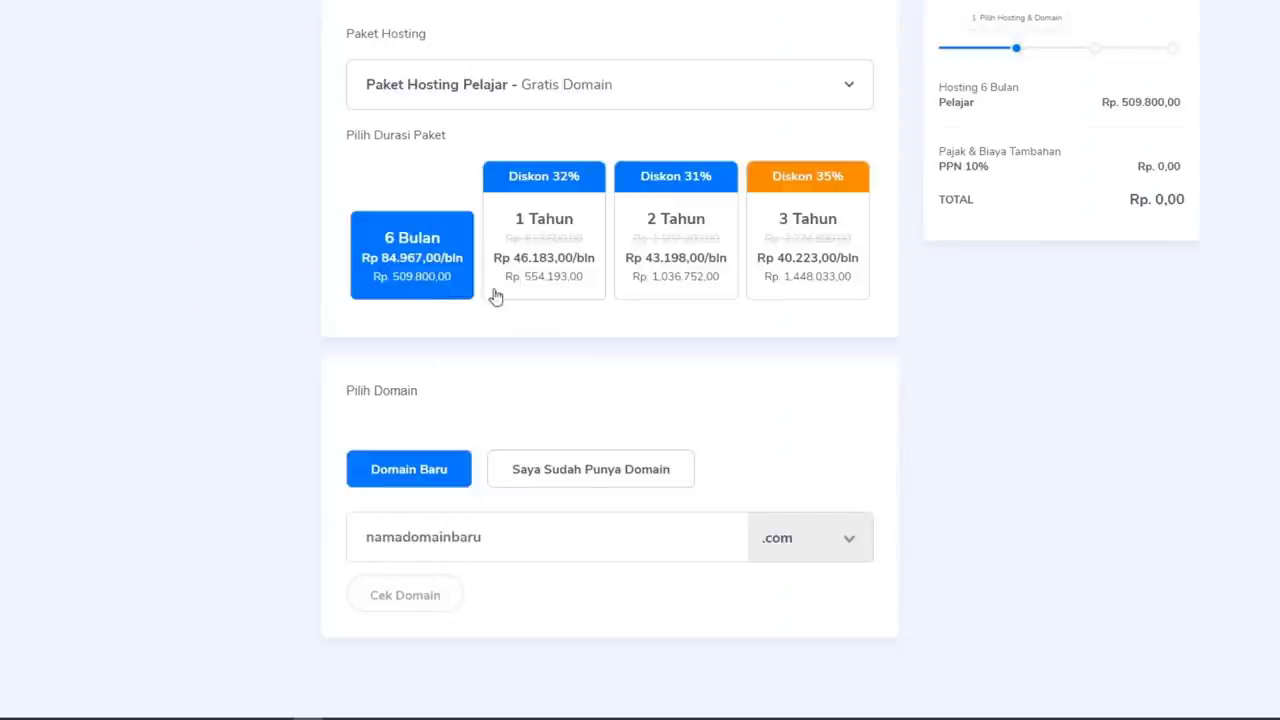
{"action": "left_click", "coordinate": [533, 257]}
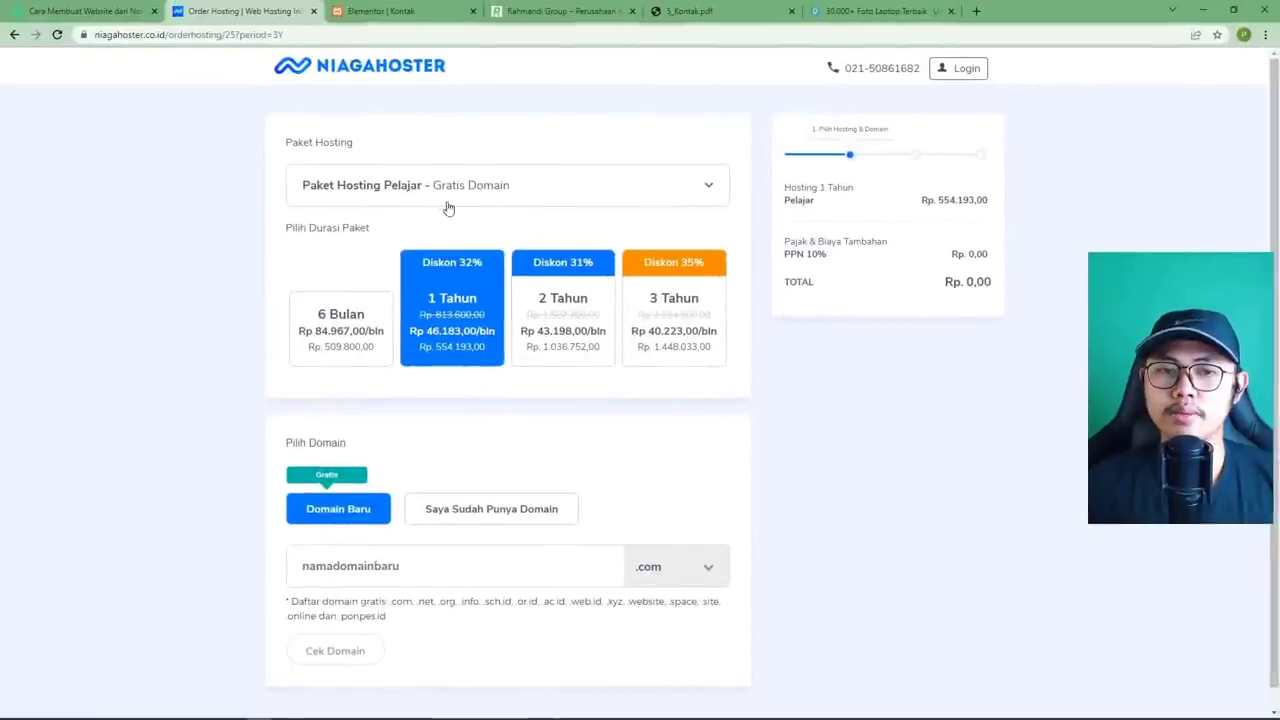
Try other packages, then settle on 'Paket Hosting Pelajar - Gratis Domain' at Rp. 554.193,00.
{"action": "left_click", "coordinate": [466, 191]}
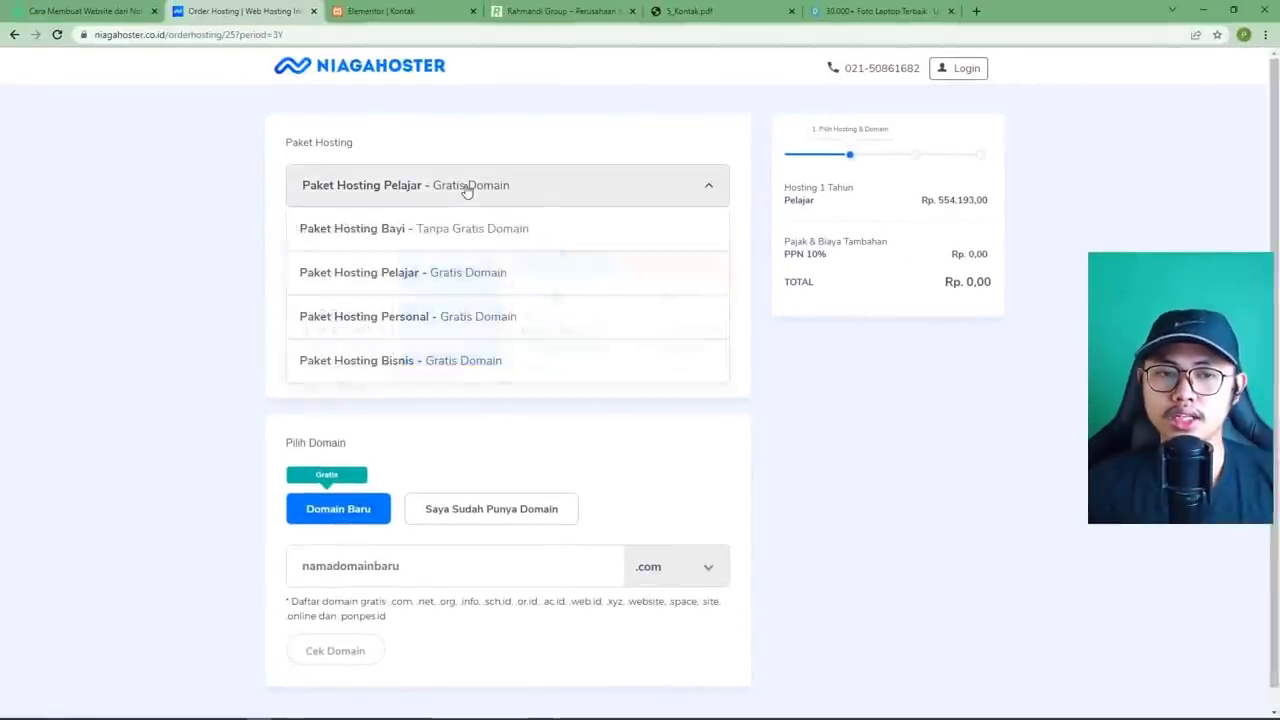
{"action": "left_click", "coordinate": [423, 317]}
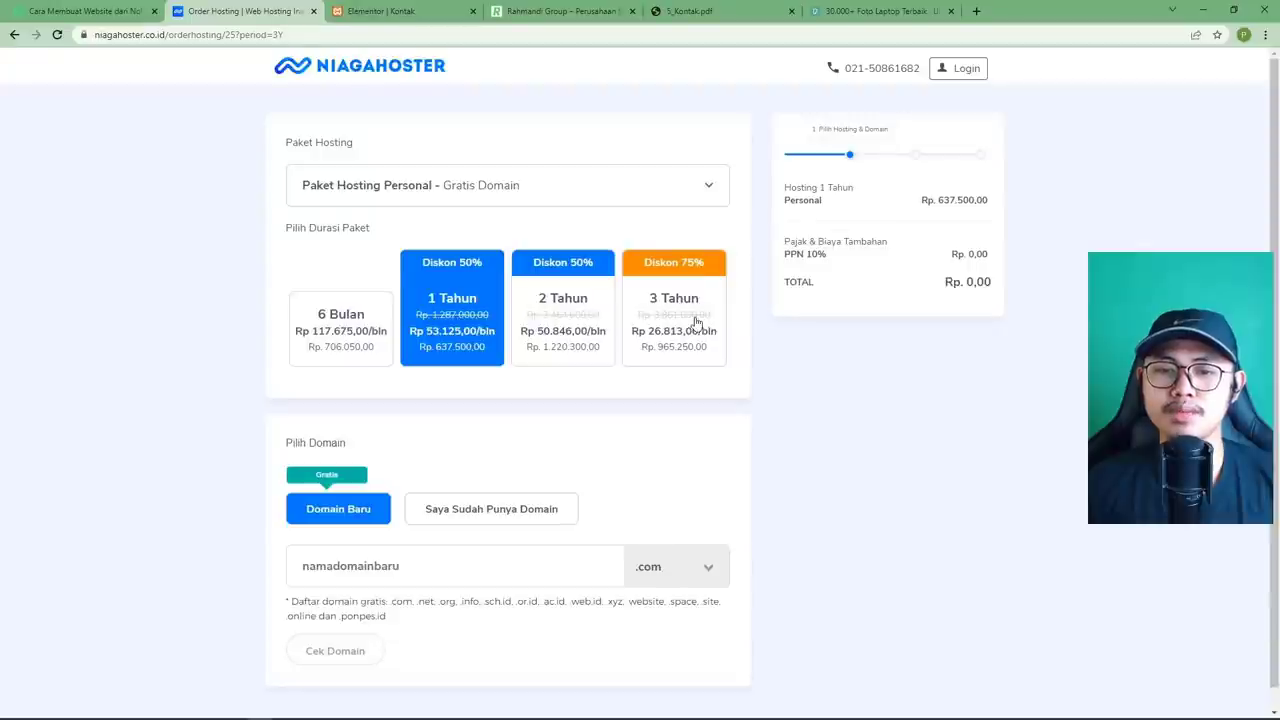
{"action": "left_click", "coordinate": [686, 347]}
{"action": "left_click", "coordinate": [480, 187]}
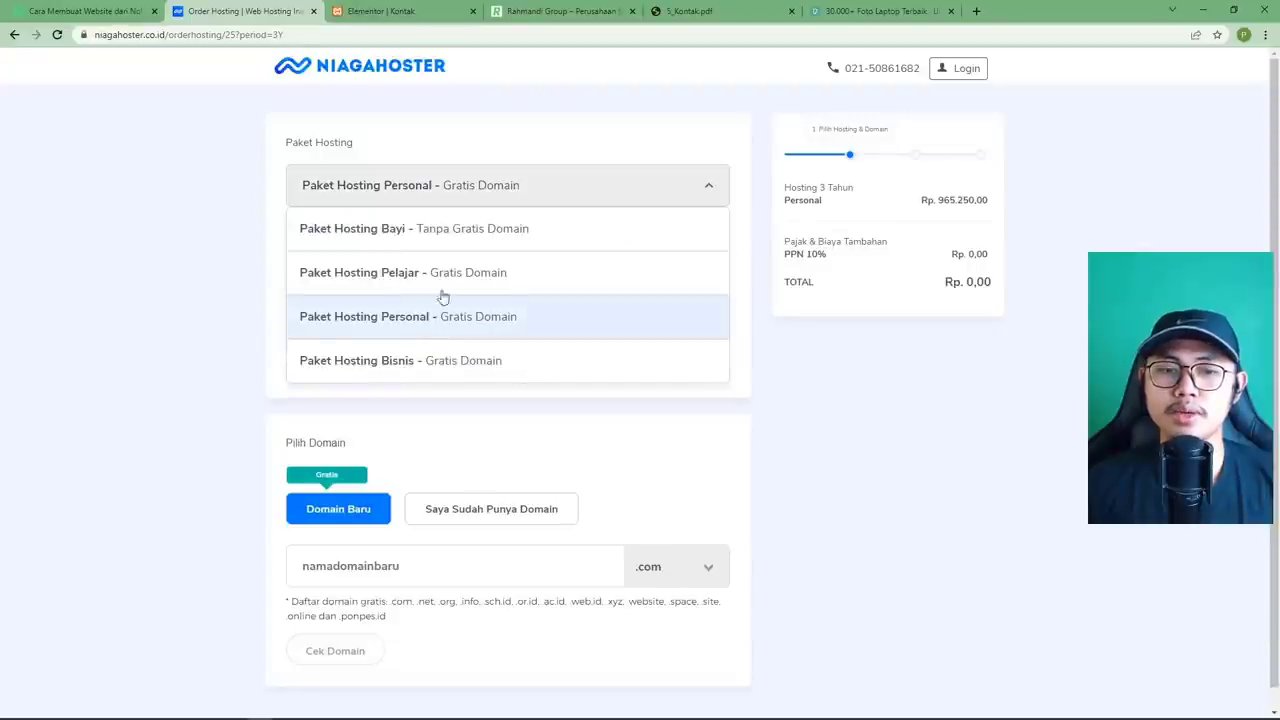
{"action": "left_click", "coordinate": [752, 252]}
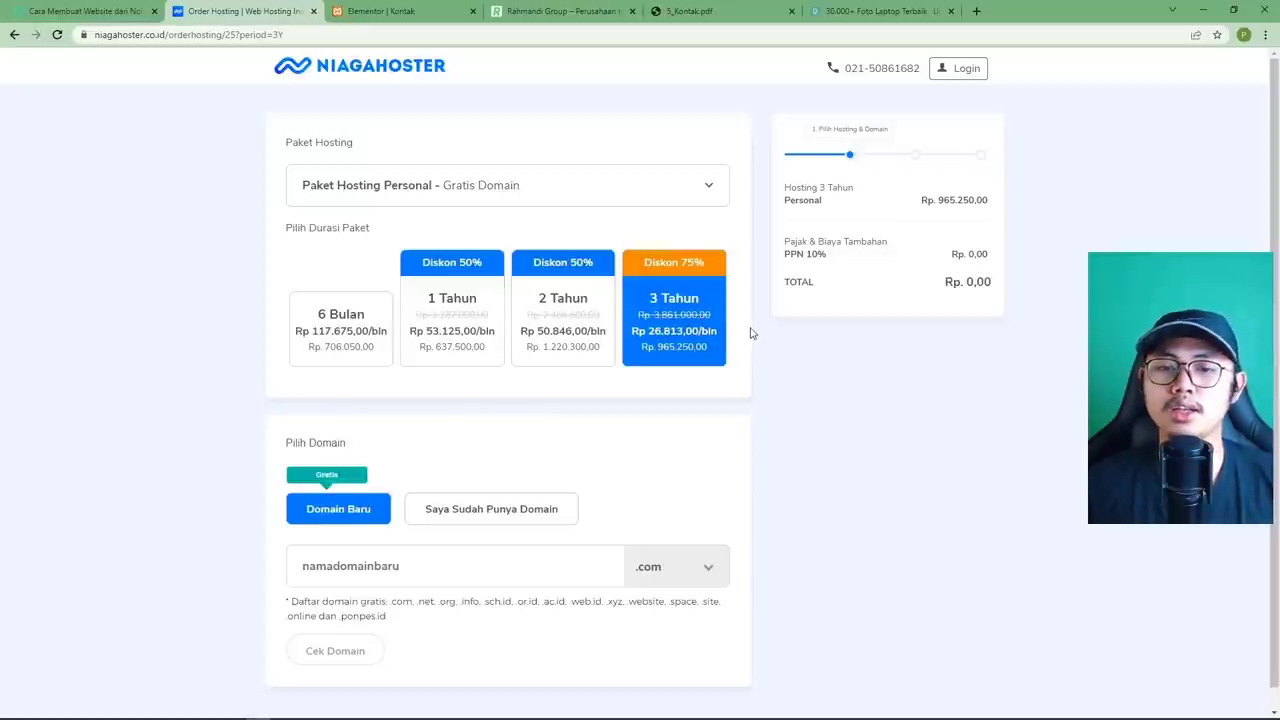
{"action": "left_click", "coordinate": [666, 194]}
{"action": "left_click", "coordinate": [484, 275]}
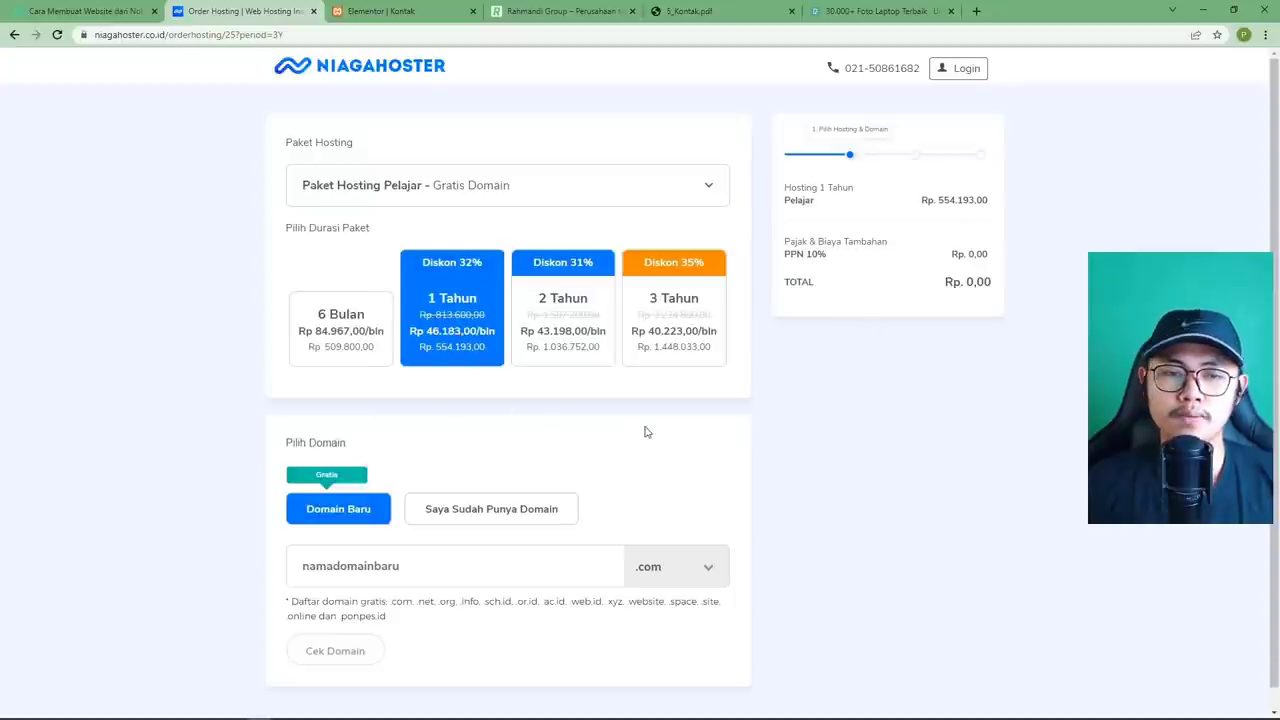
{"action": "scroll", "coordinate": [652, 428], "scroll_direction": "down", "scroll_amount": 1}
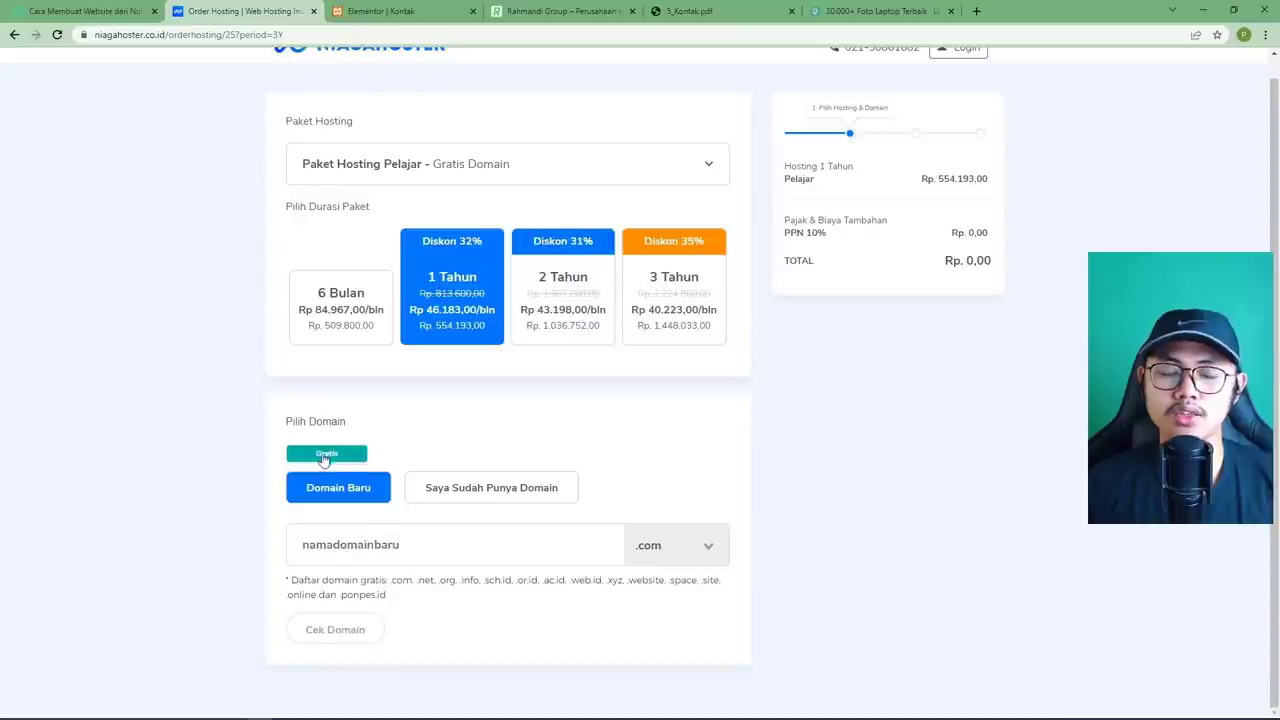
{"action": "left_click", "coordinate": [365, 535]}
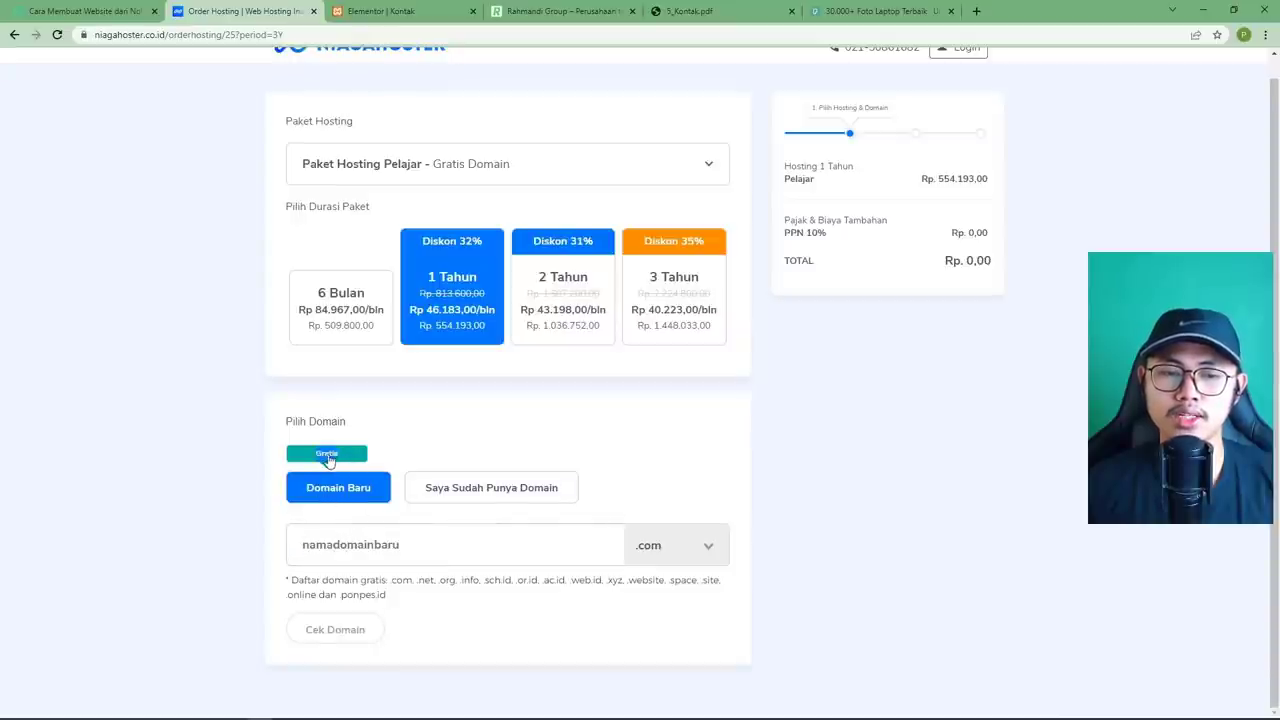
{"action": "left_click_drag", "start_coordinate": [288, 578], "coordinate": [416, 582]}
{"action": "left_click", "coordinate": [400, 592]}
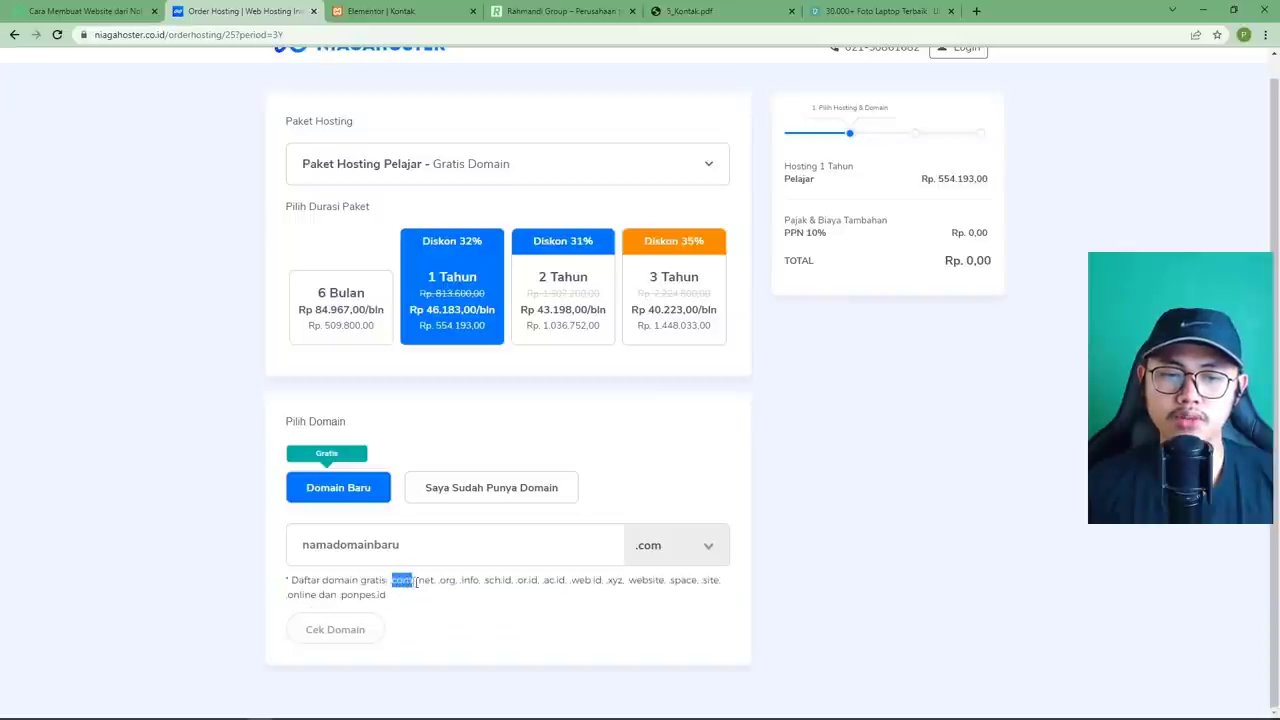
{"action": "left_click", "coordinate": [428, 580]}
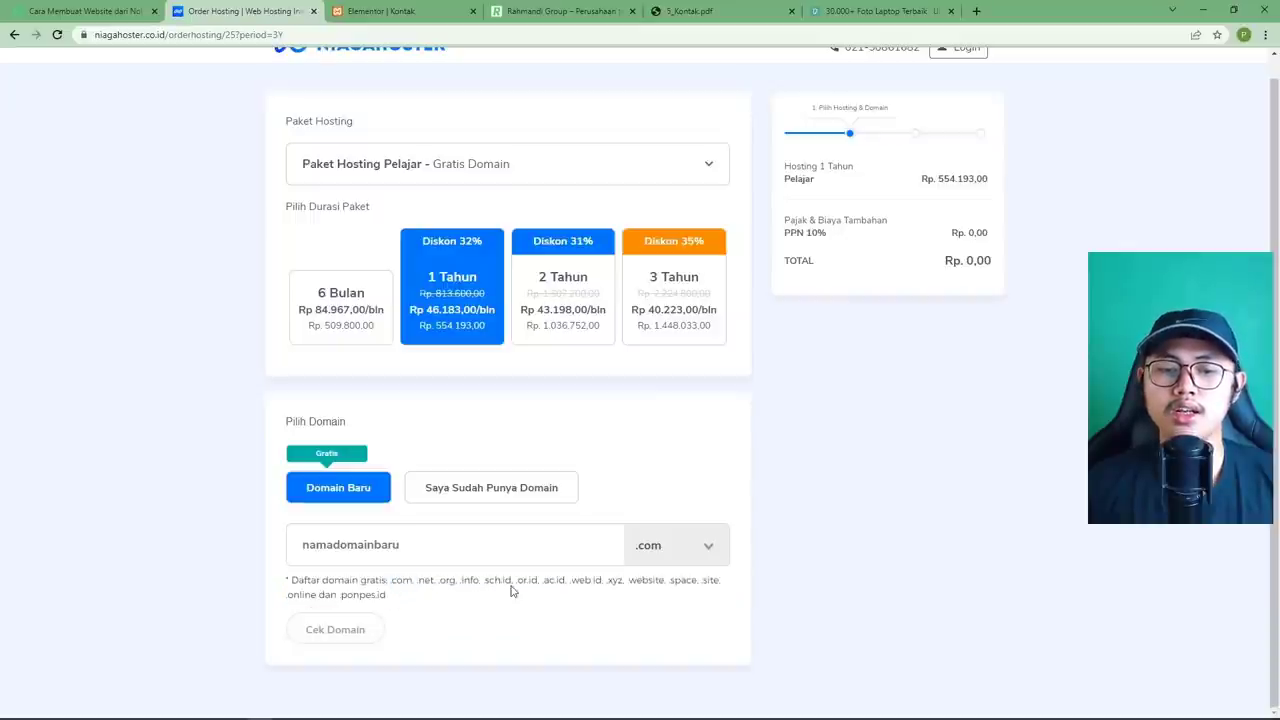
{"action": "left_click_drag", "start_coordinate": [513, 581], "coordinate": [484, 582]}
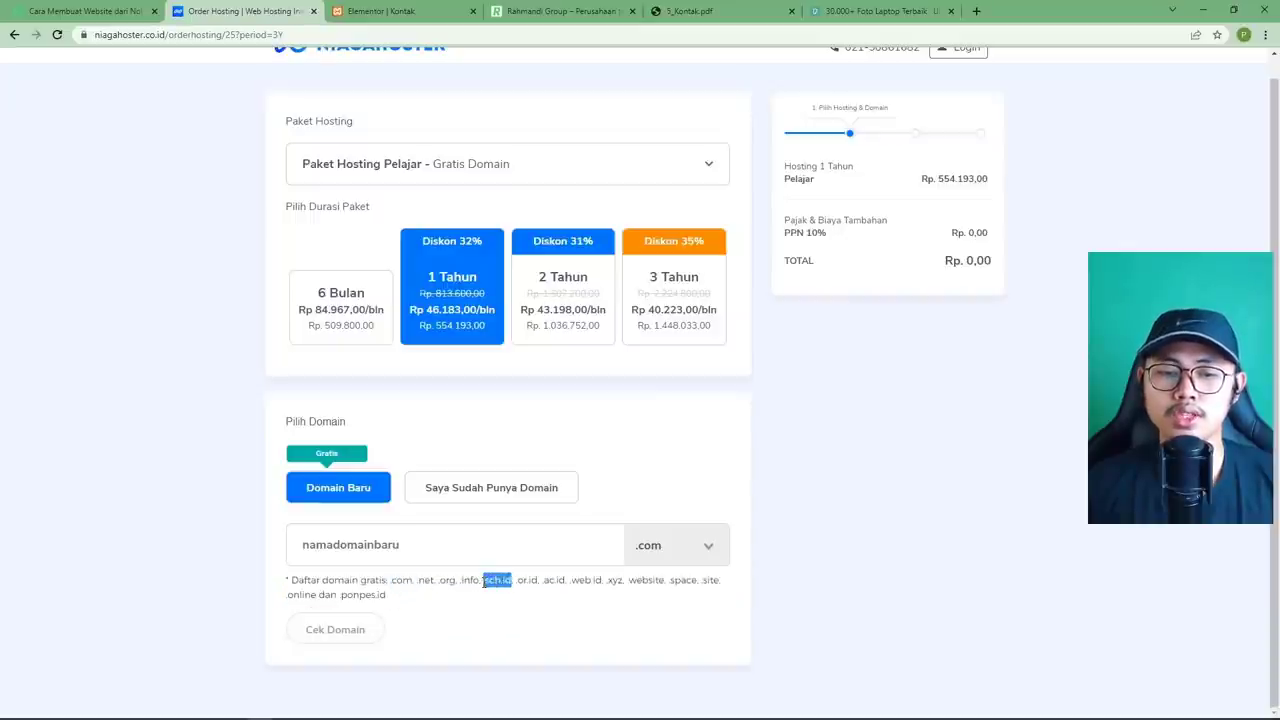
{"action": "left_click", "coordinate": [655, 598]}
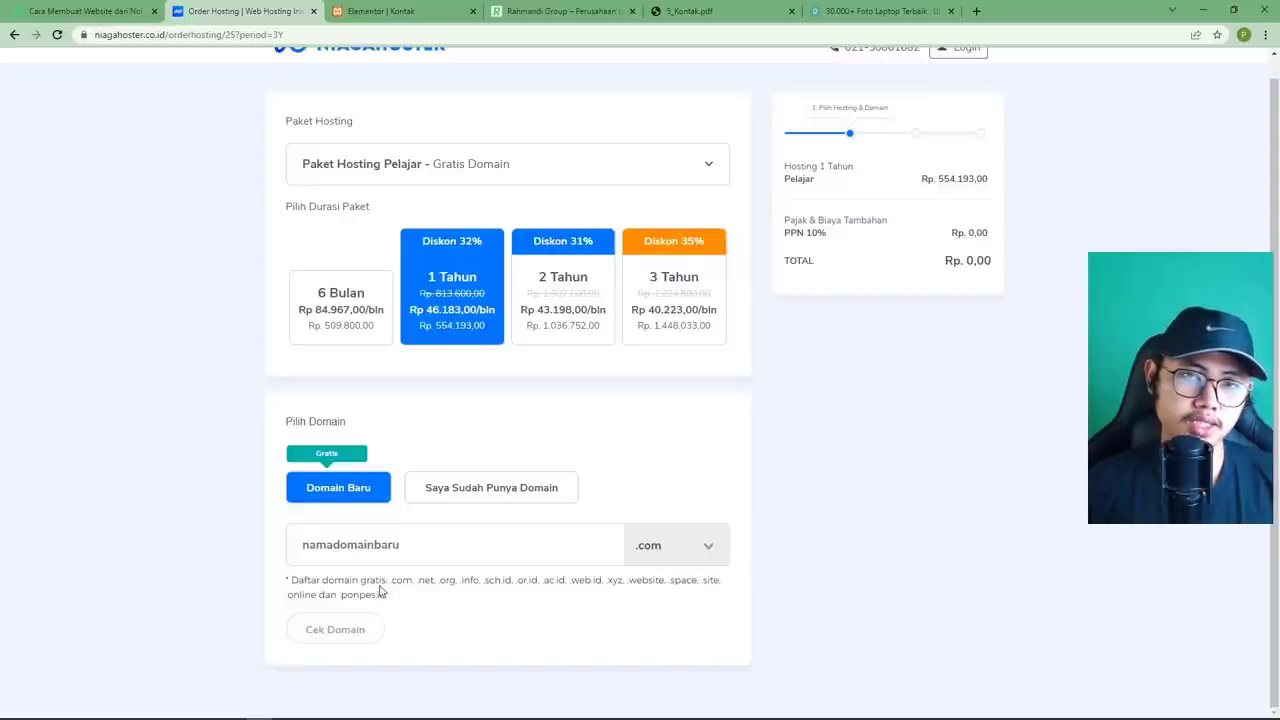
{"action": "left_click", "coordinate": [709, 550]}
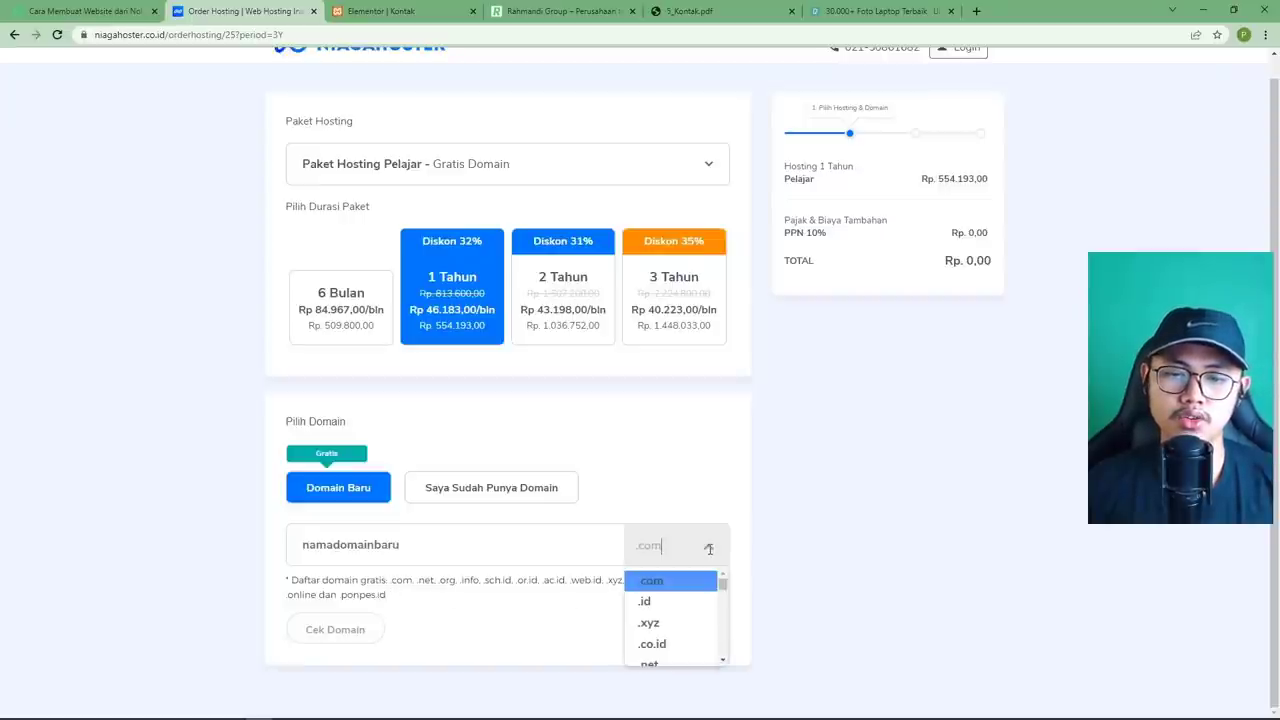
{"action": "left_click", "coordinate": [655, 583]}
{"action": "left_click", "coordinate": [460, 547]}
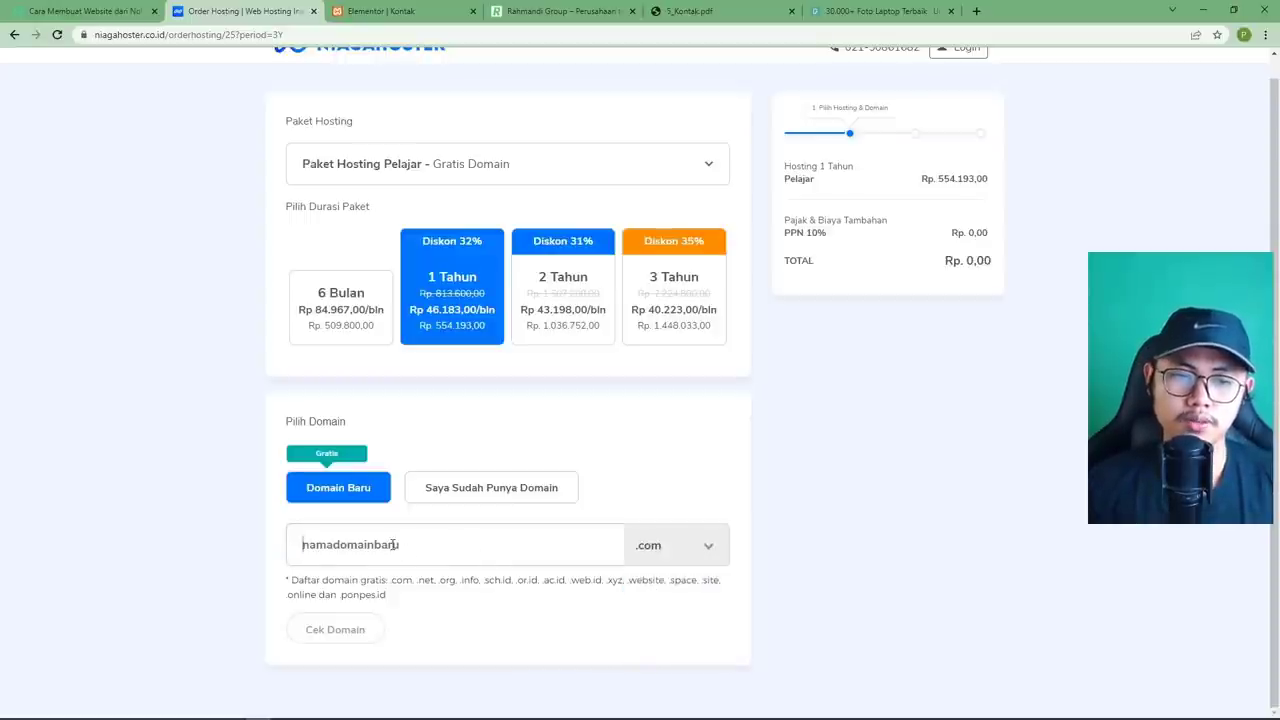
Check rahmandigroup.com, which is unavailable, with .id and .net alternatives listed.
{"action": "type", "text": "rahmandig"}
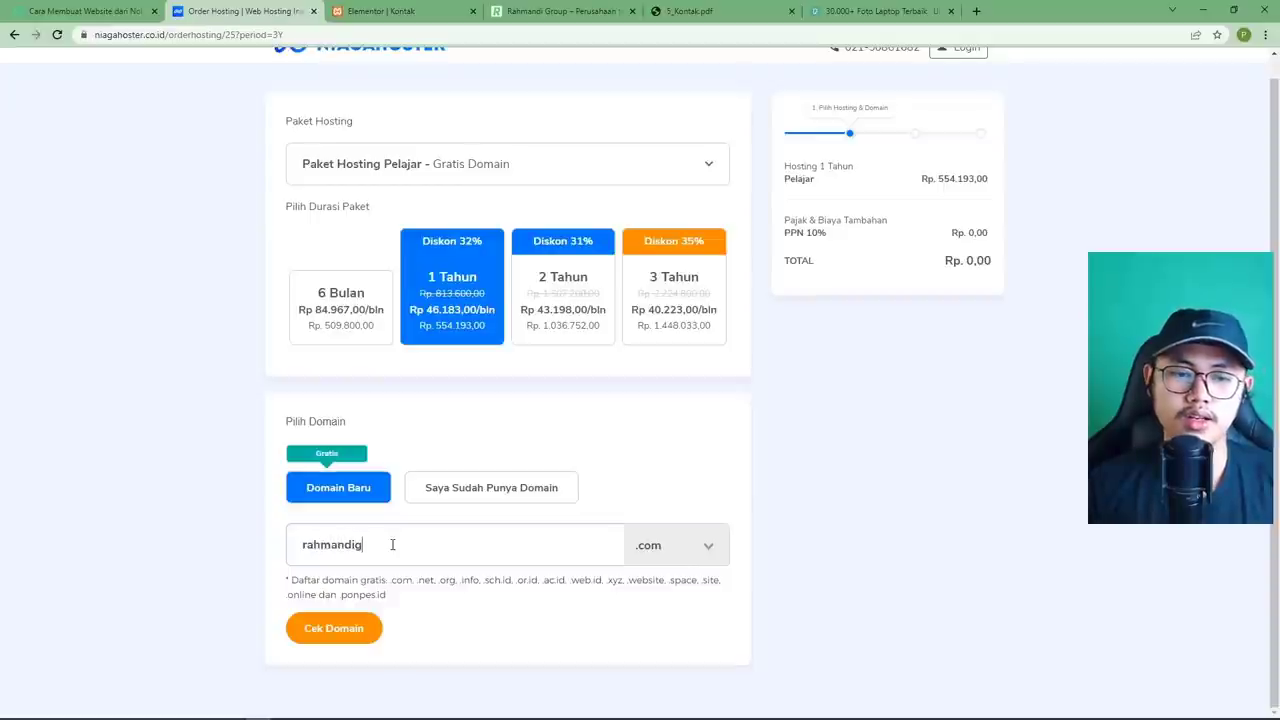
{"action": "type", "text": "roup"}
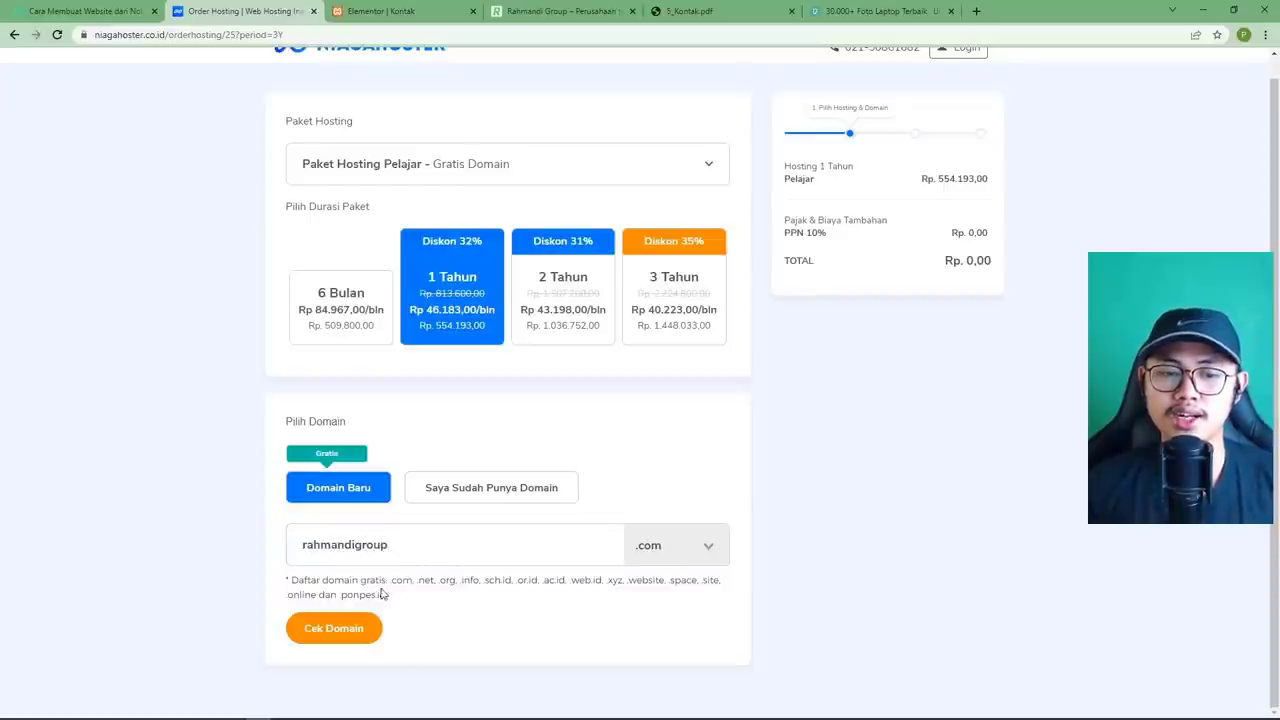
{"action": "left_click", "coordinate": [366, 622]}
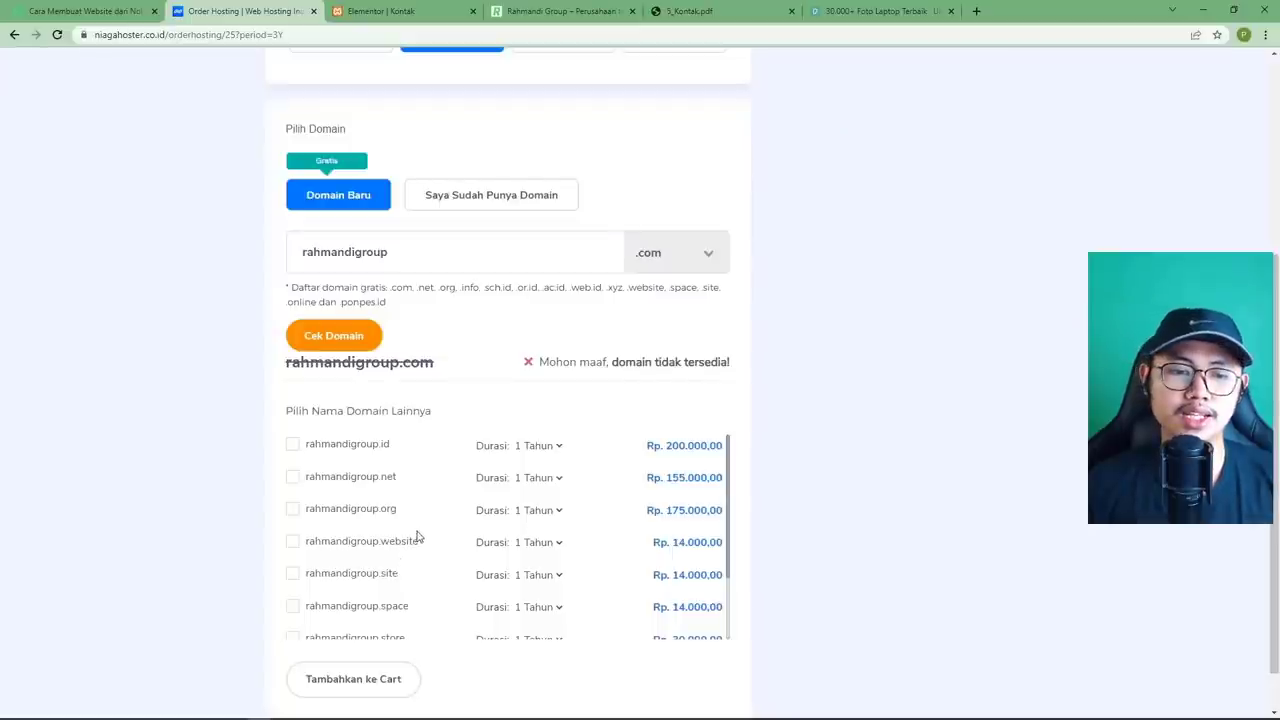
{"action": "left_click", "coordinate": [401, 259]}
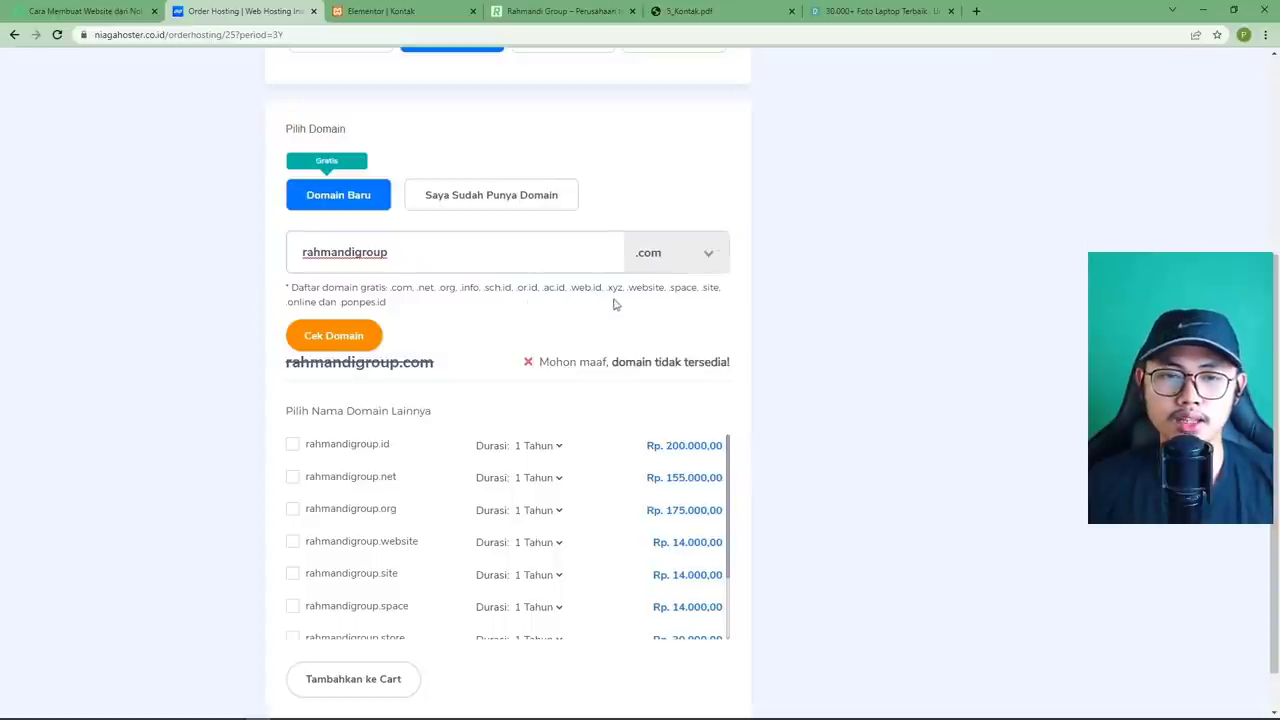
Switch the extension to .xyz and confirm rahmandigroup.xyz is free at Rp 0,00.
{"action": "left_click_drag", "start_coordinate": [627, 289], "coordinate": [607, 289]}
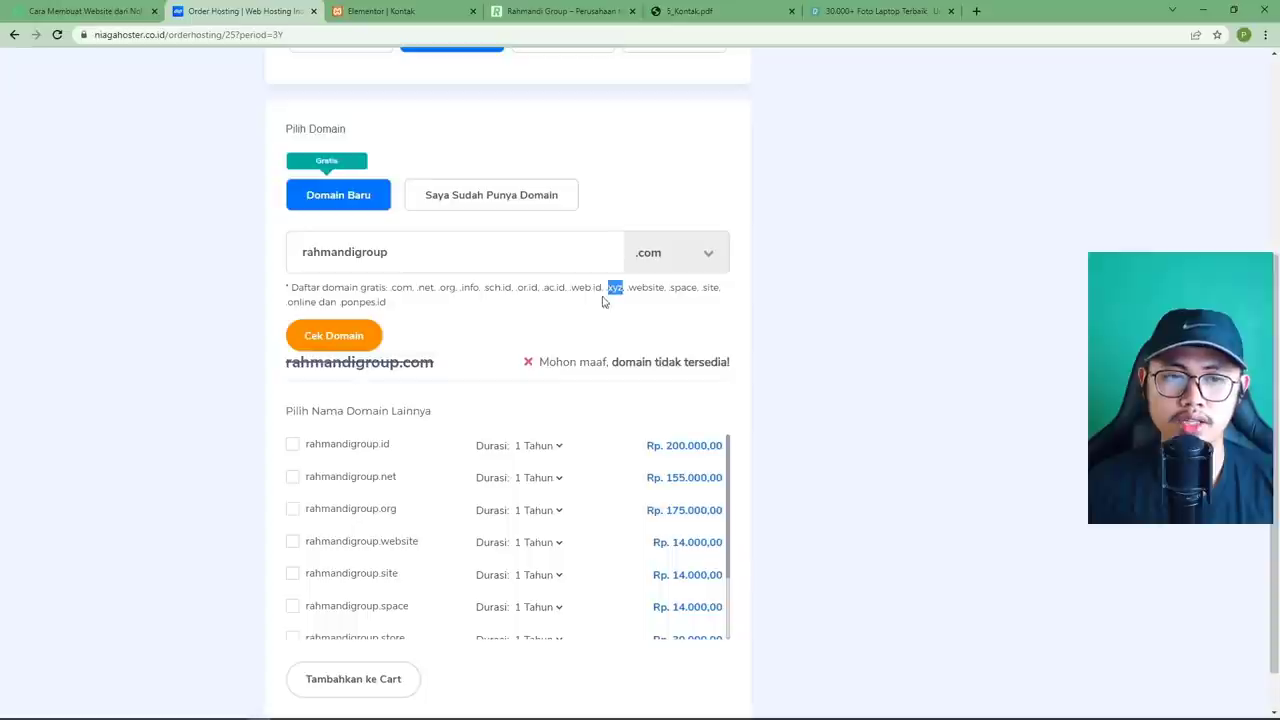
{"action": "left_click", "coordinate": [676, 262]}
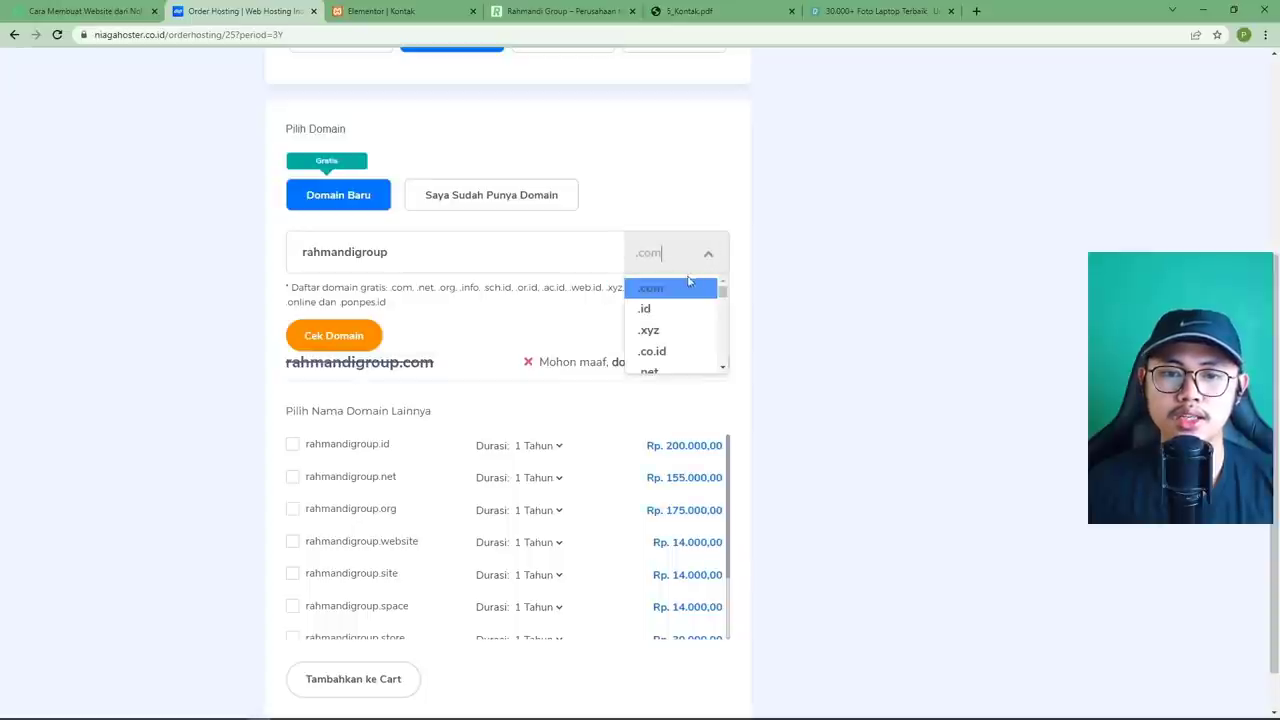
{"action": "left_click", "coordinate": [662, 331]}
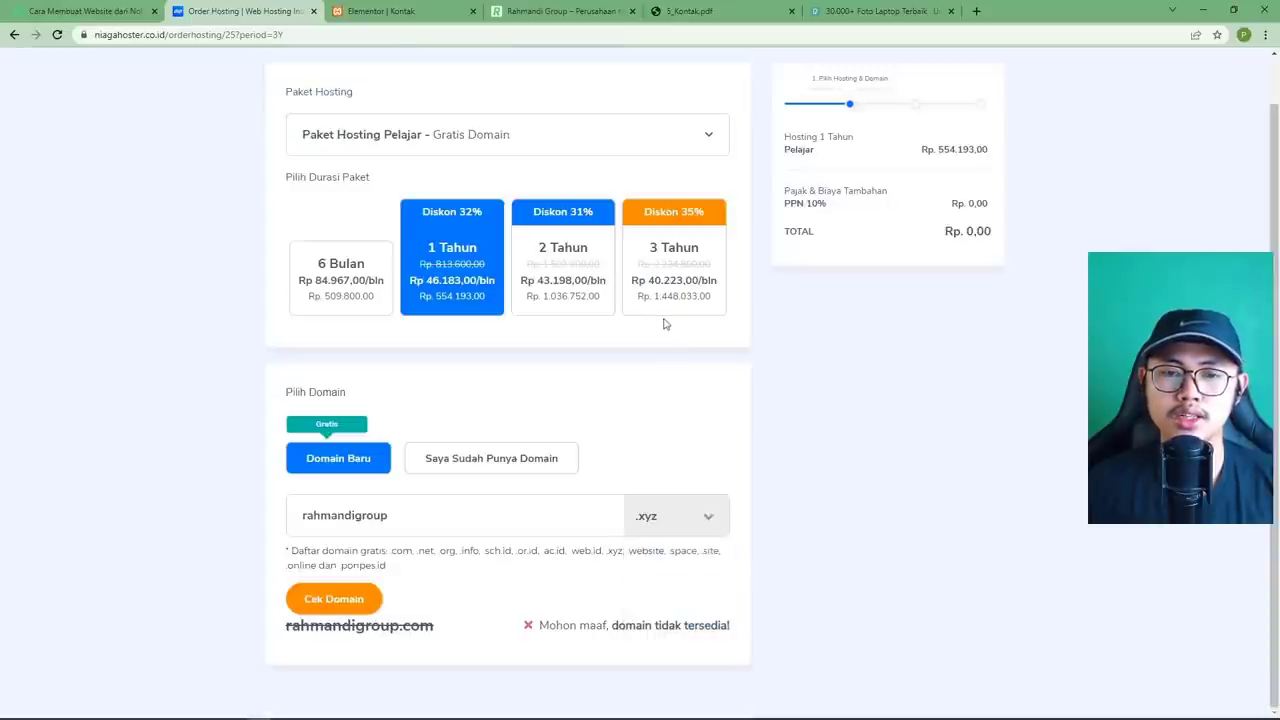
{"action": "left_click", "coordinate": [356, 600]}
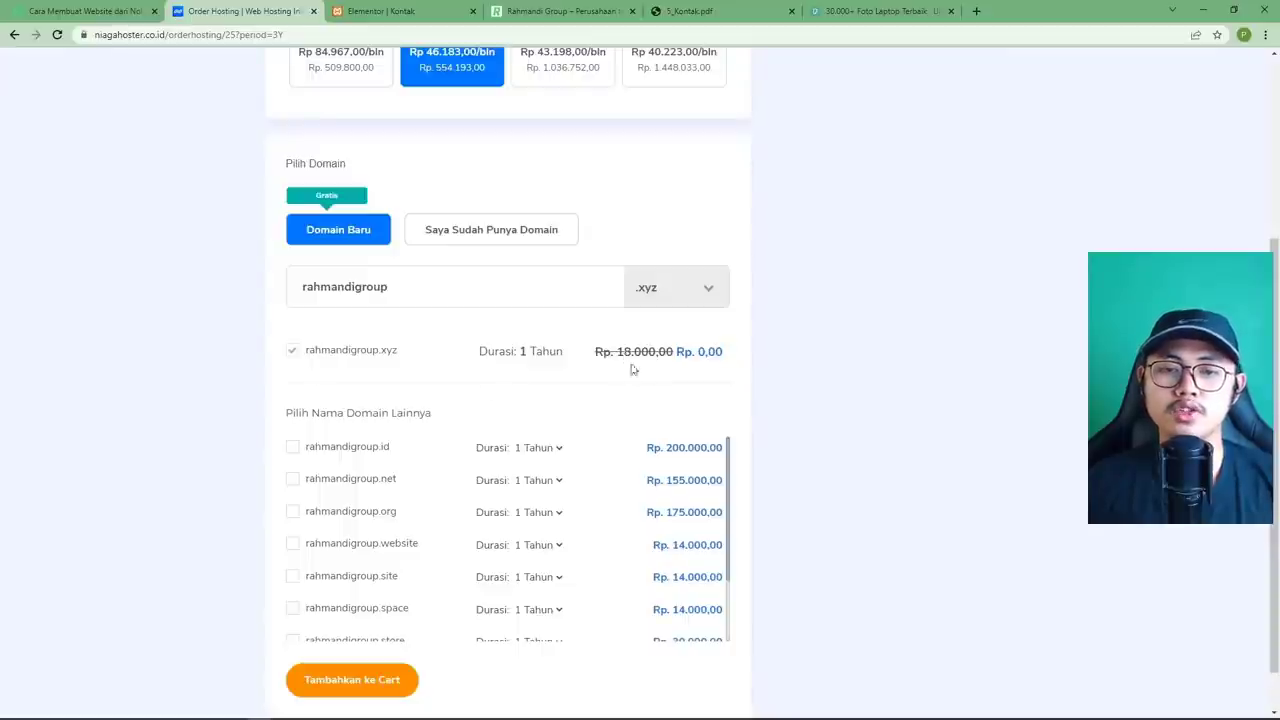
{"action": "scroll", "coordinate": [650, 381], "scroll_direction": "up", "scroll_amount": 2}
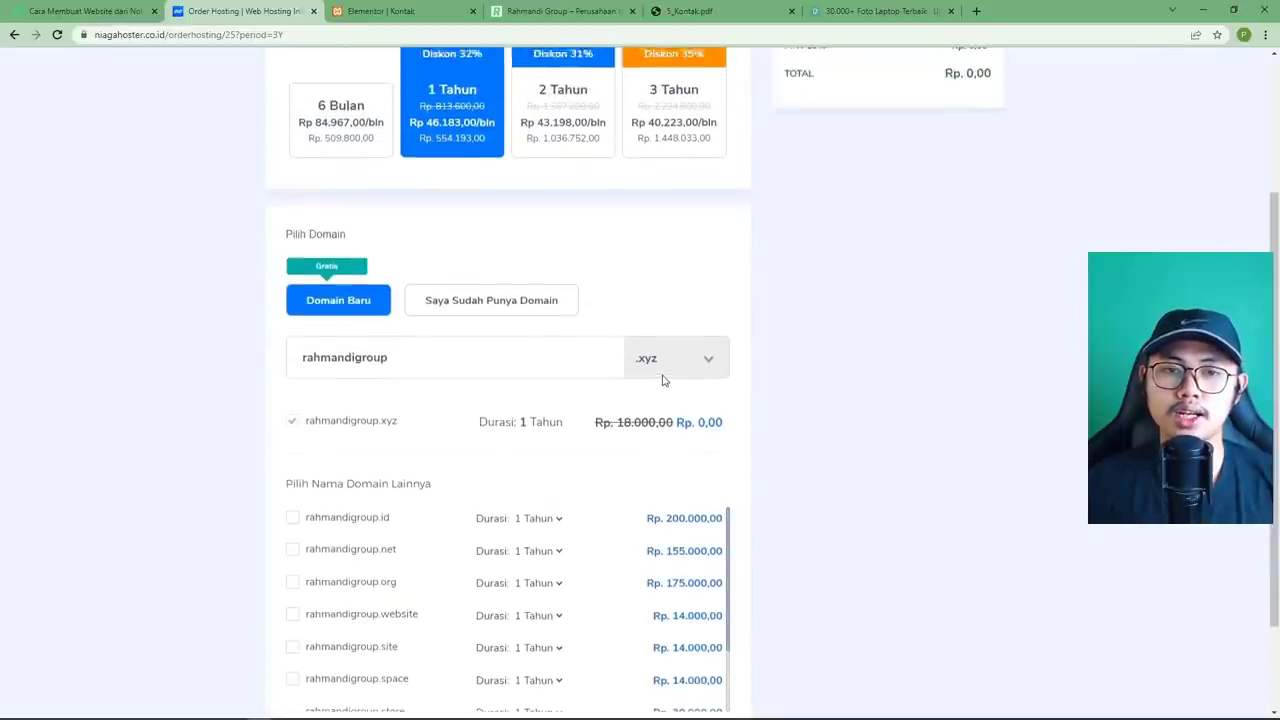
{"action": "scroll", "coordinate": [662, 381], "scroll_direction": "down", "scroll_amount": 2}
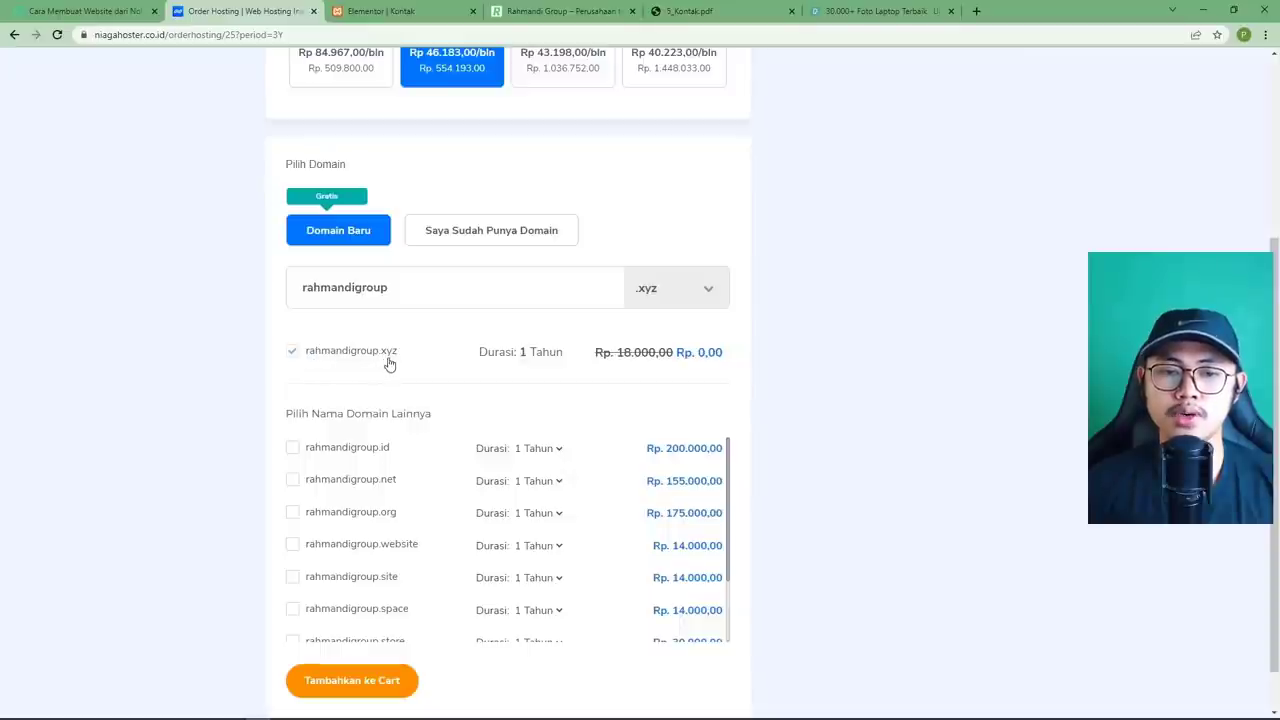
Add the Pelajar plan with rahmandigroup.xyz to the cart, skip SSL, and reach payment selection.
{"action": "left_click", "coordinate": [405, 688]}
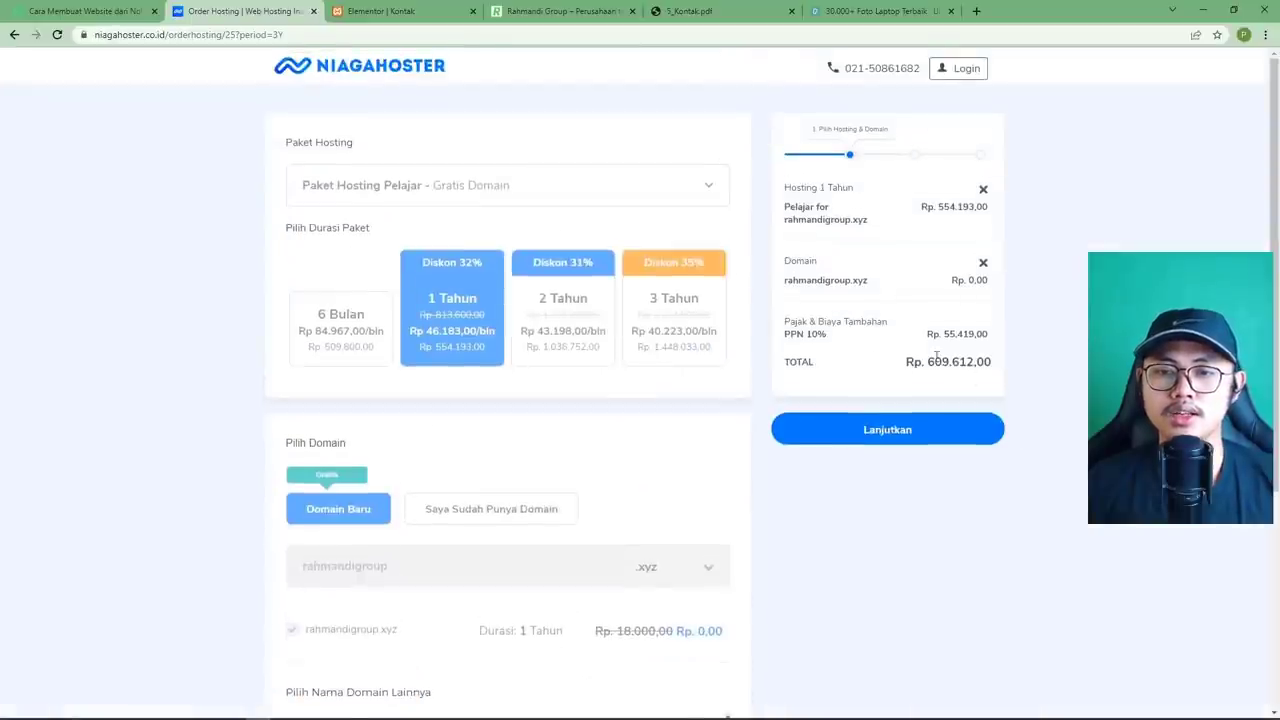
{"action": "left_click_drag", "start_coordinate": [910, 345], "coordinate": [990, 339]}
{"action": "left_click", "coordinate": [988, 342]}
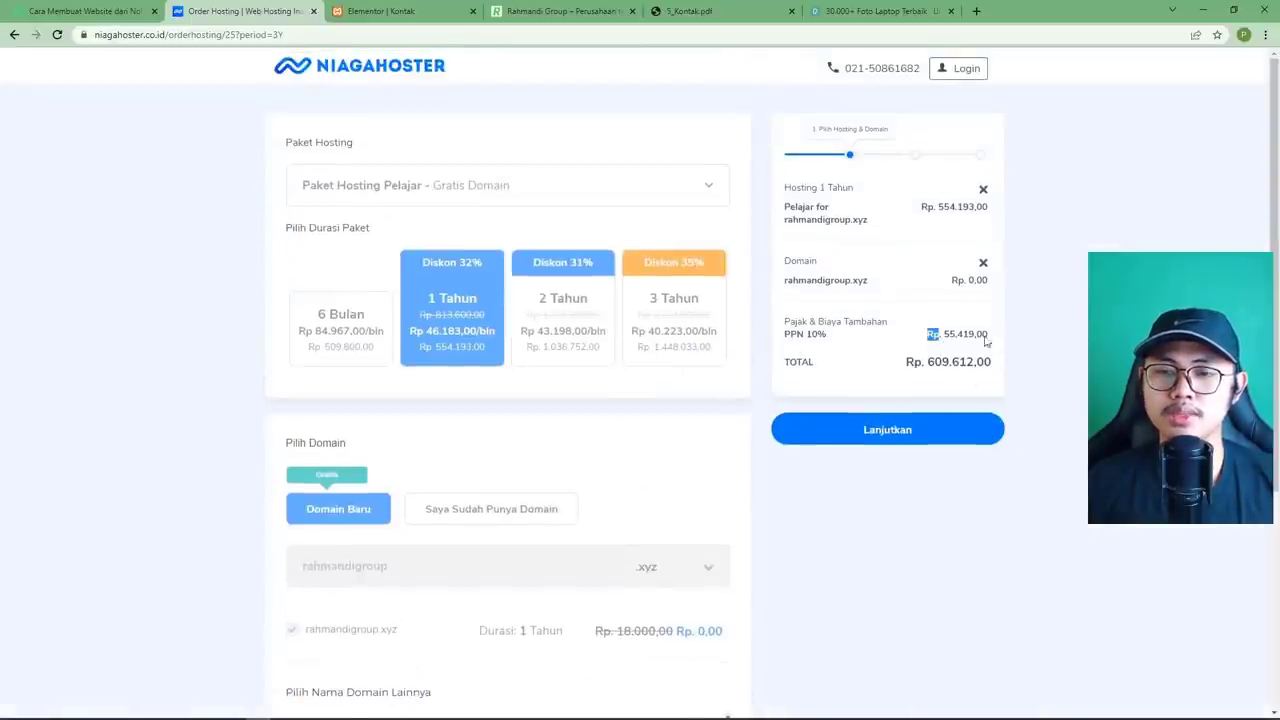
{"action": "left_click", "coordinate": [887, 440]}
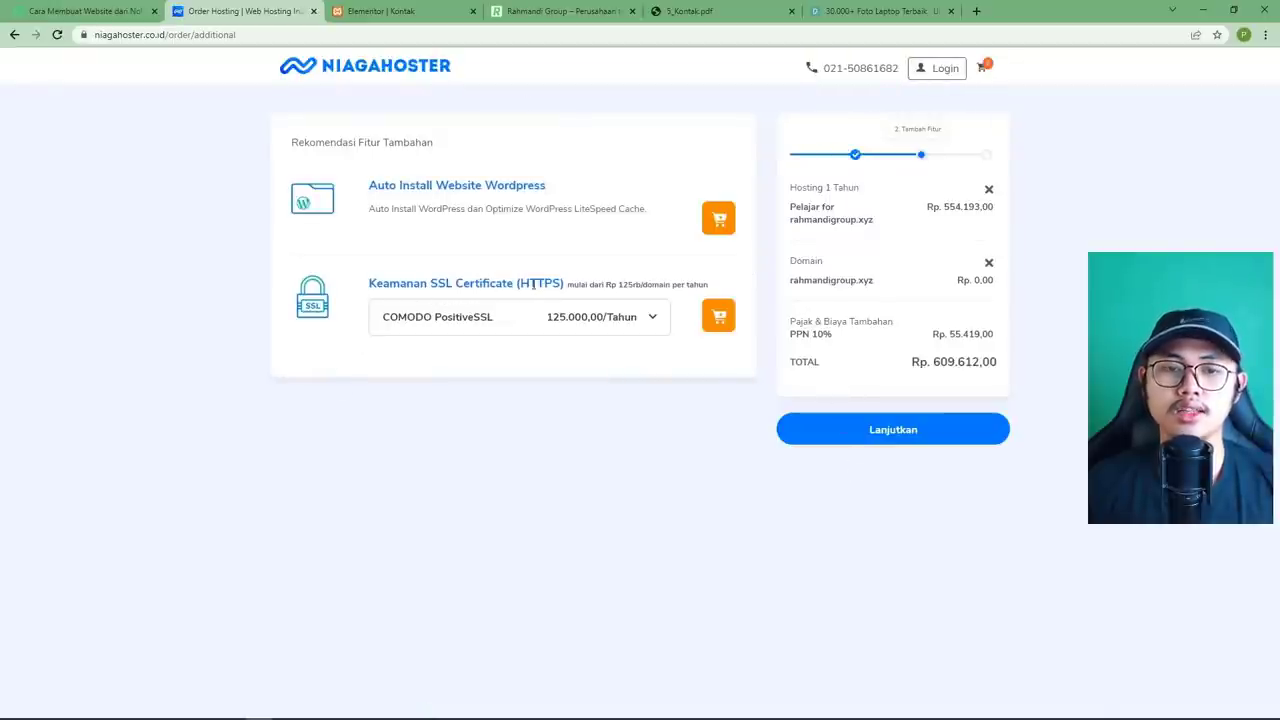
{"action": "left_click", "coordinate": [432, 326]}
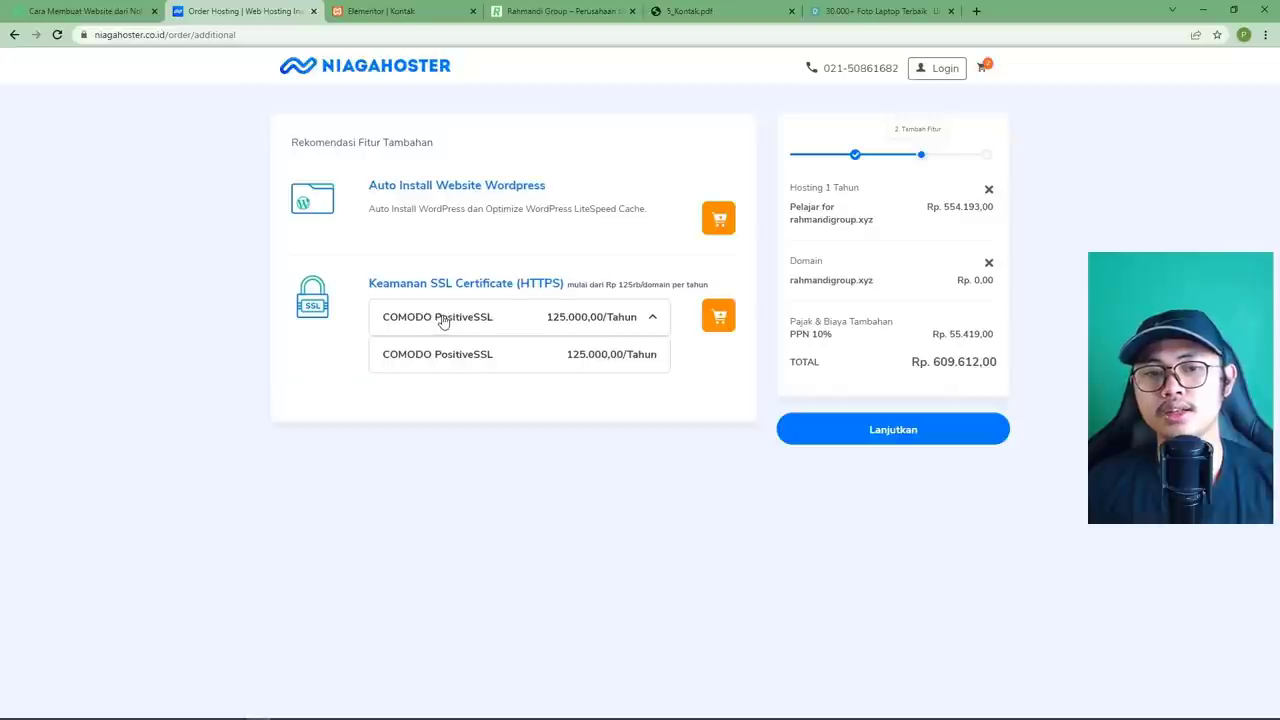
{"action": "left_click", "coordinate": [443, 320]}
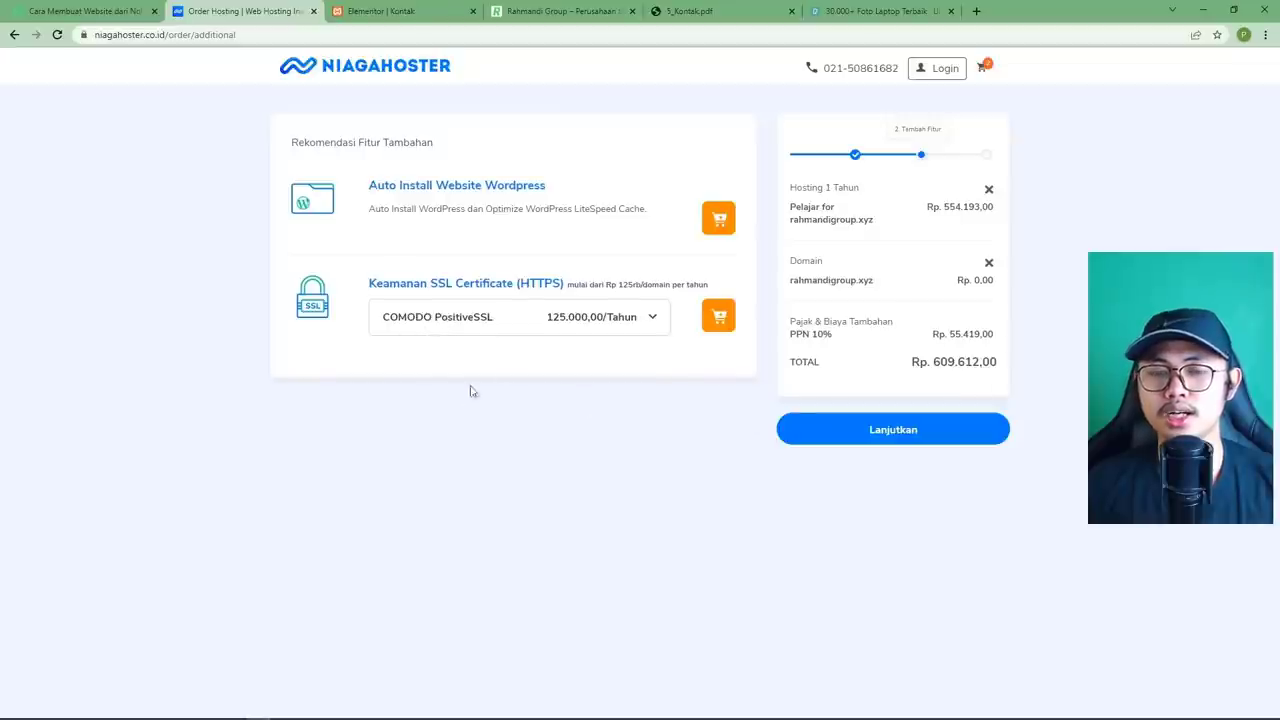
{"action": "left_click", "coordinate": [866, 432]}
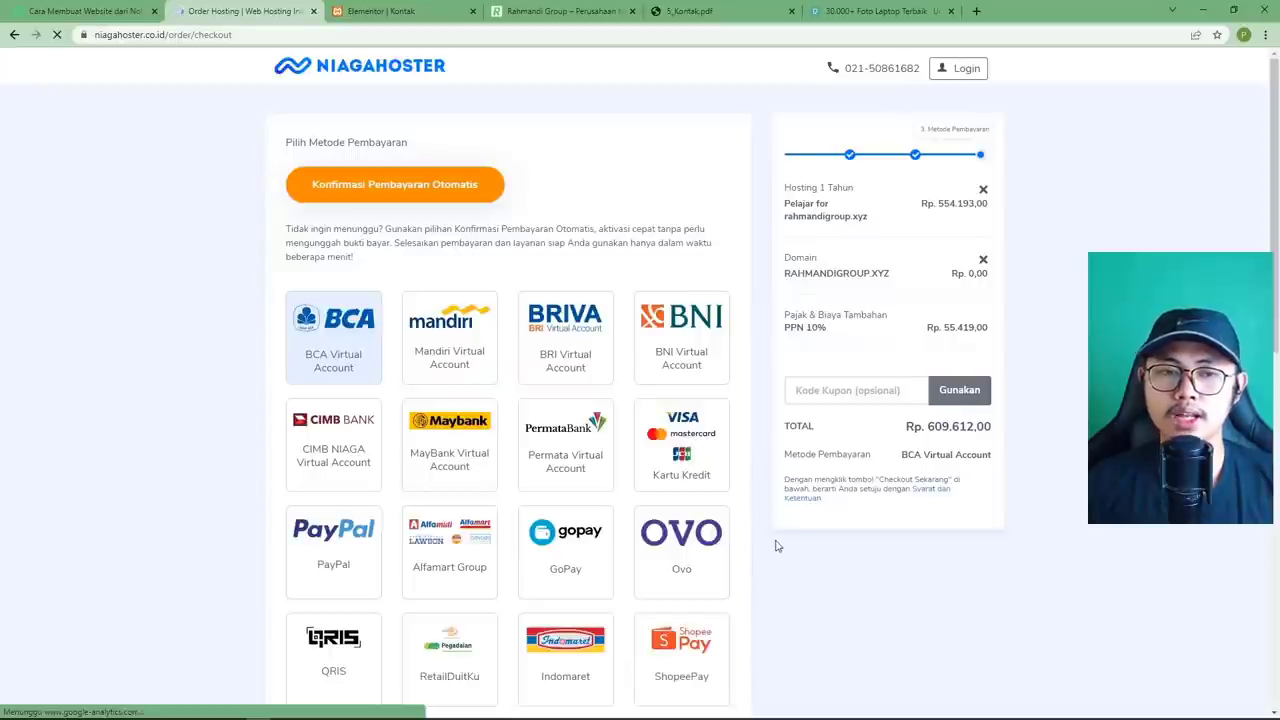
Select BRI Virtual Account as payment and enter coupon code PEMOOLA.
{"action": "left_click", "coordinate": [585, 345]}
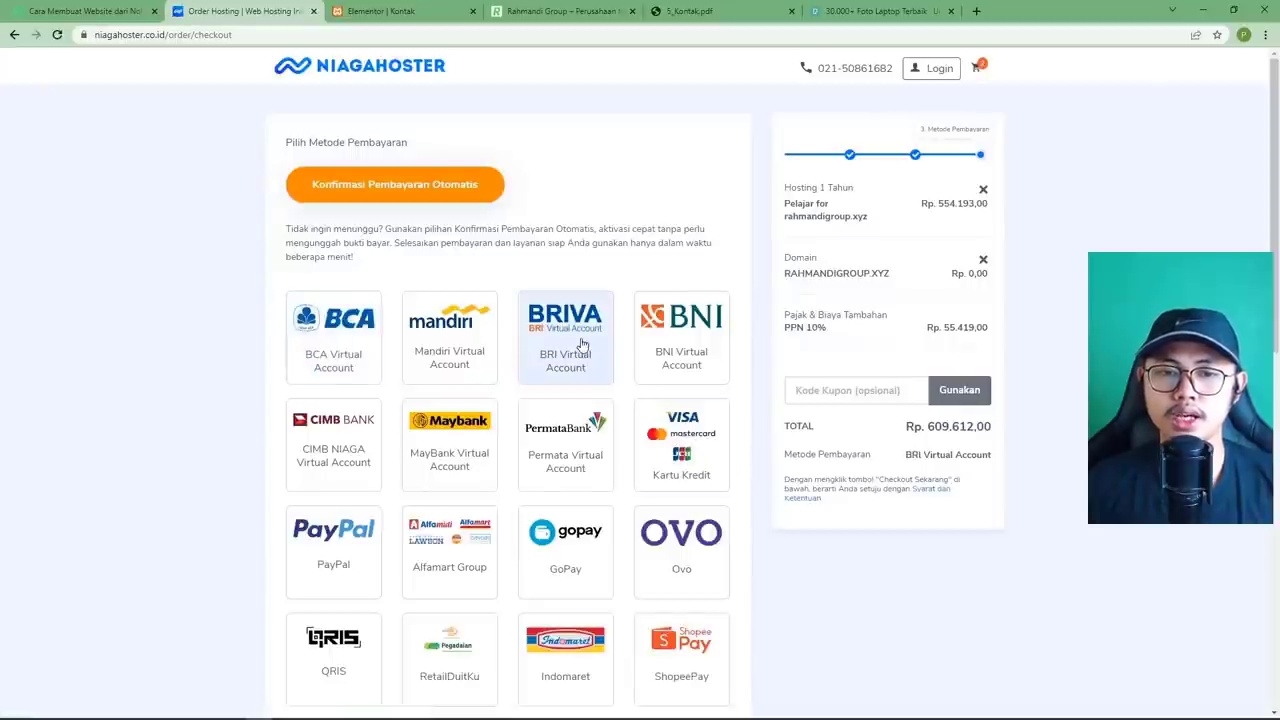
{"action": "scroll", "coordinate": [611, 516], "scroll_direction": "down", "scroll_amount": 5}
{"action": "scroll", "coordinate": [611, 516], "scroll_direction": "up", "scroll_amount": 5}
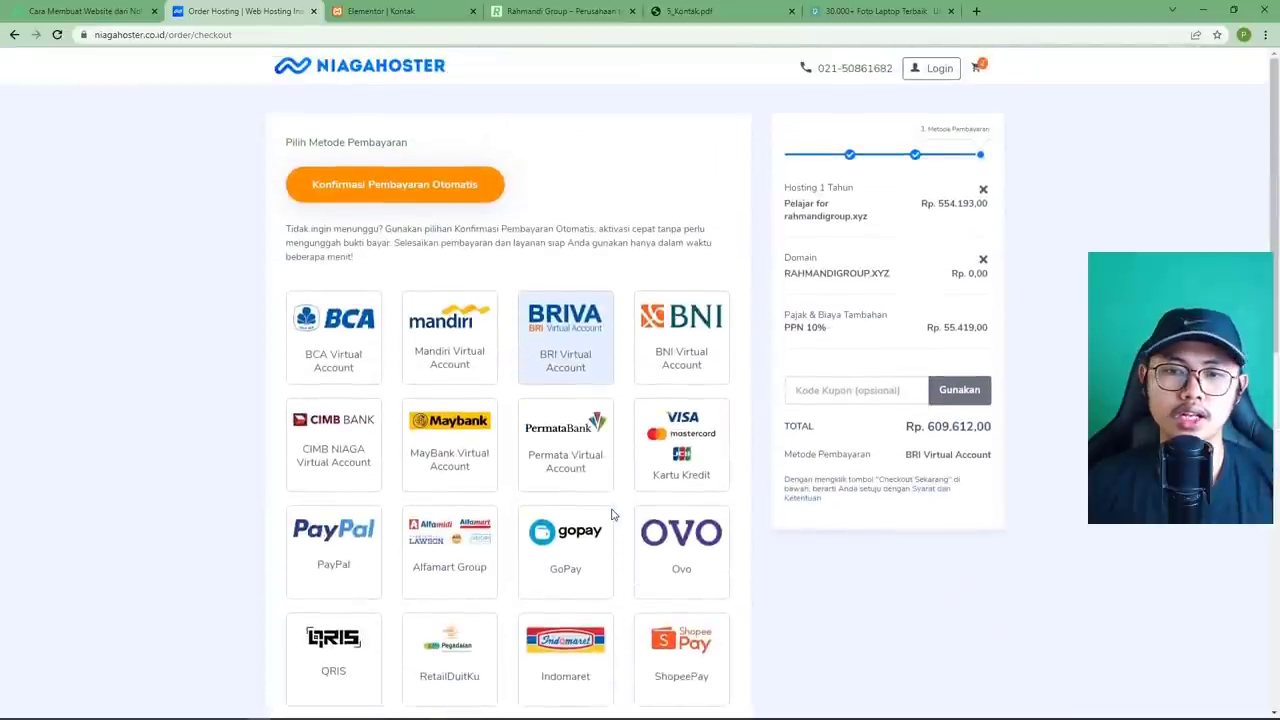
{"action": "left_click", "coordinate": [867, 389]}
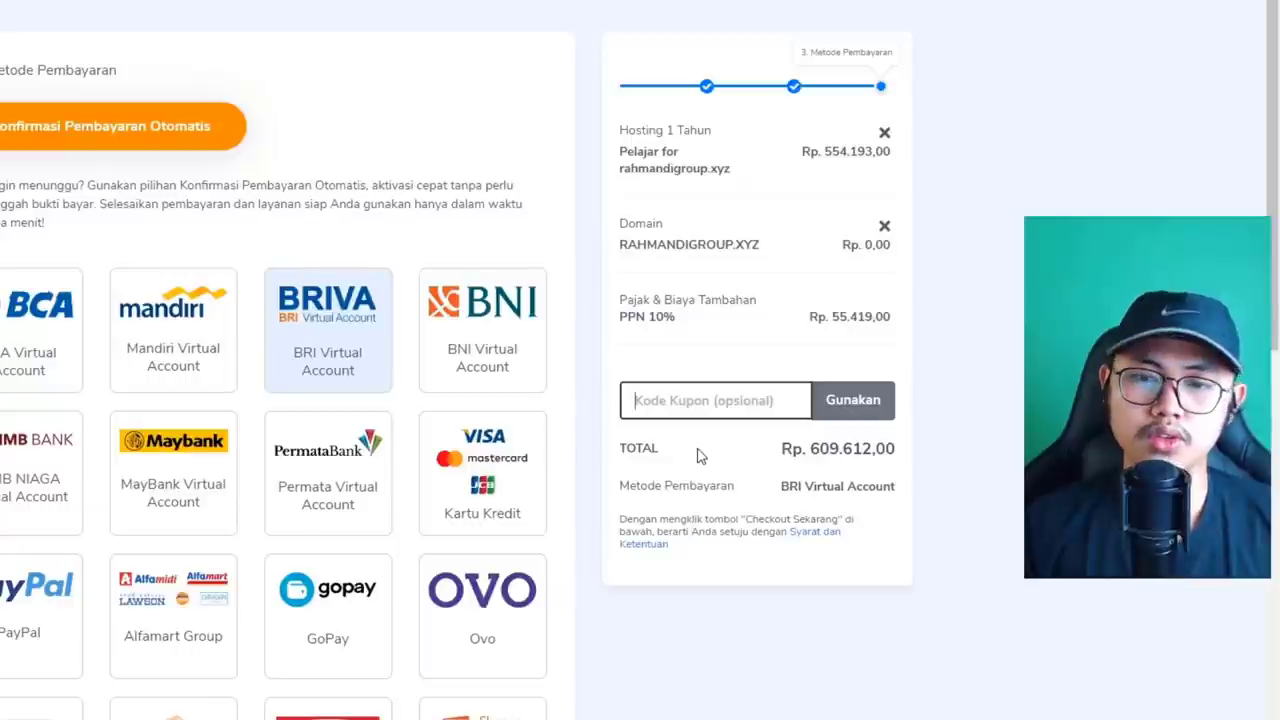
{"action": "type", "text": "PEMOOLA"}
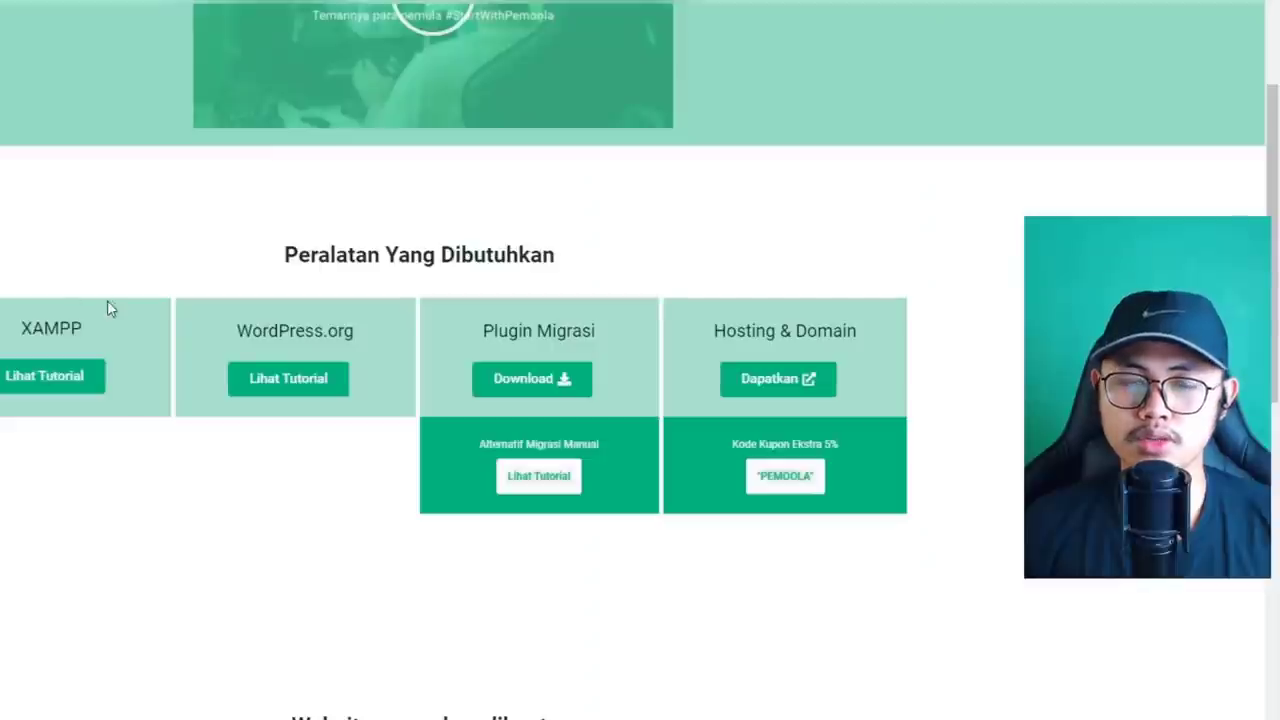
Copy the extra 5% coupon code PEMOOLA from the Pemoola Hosting & Domain card.
{"action": "left_click_drag", "start_coordinate": [726, 439], "coordinate": [839, 442]}
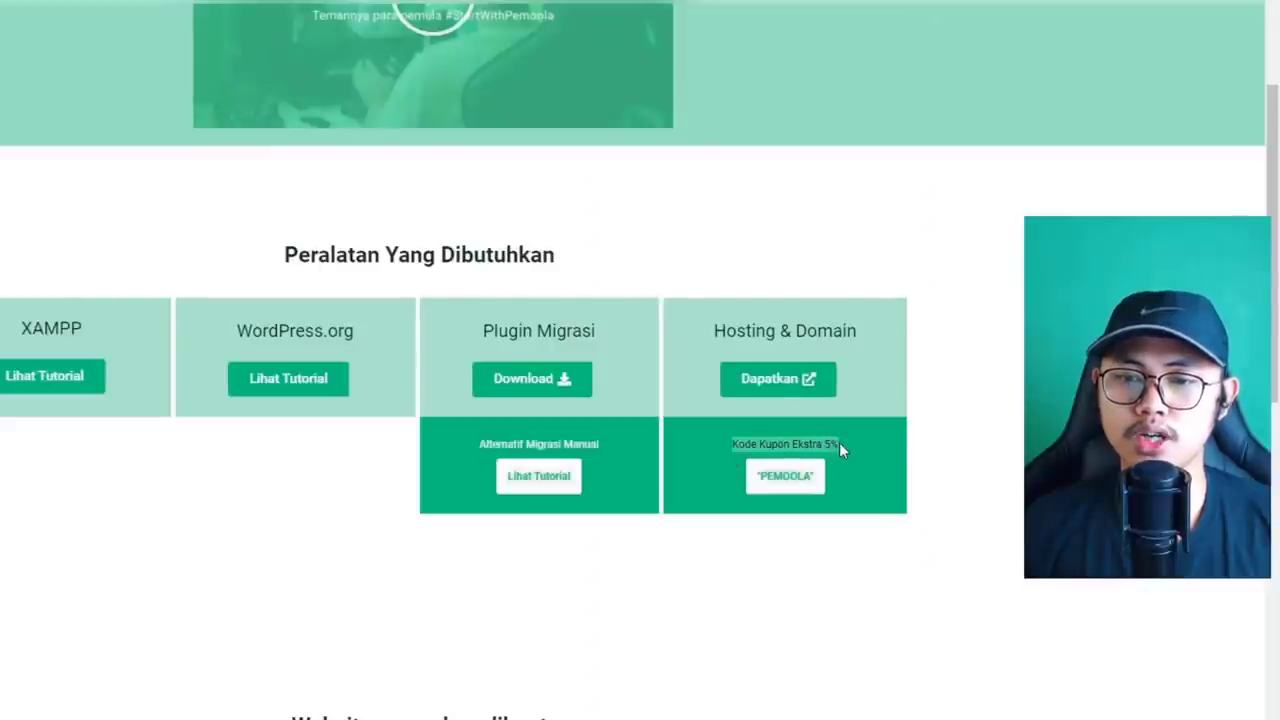
{"action": "left_click", "coordinate": [840, 445]}
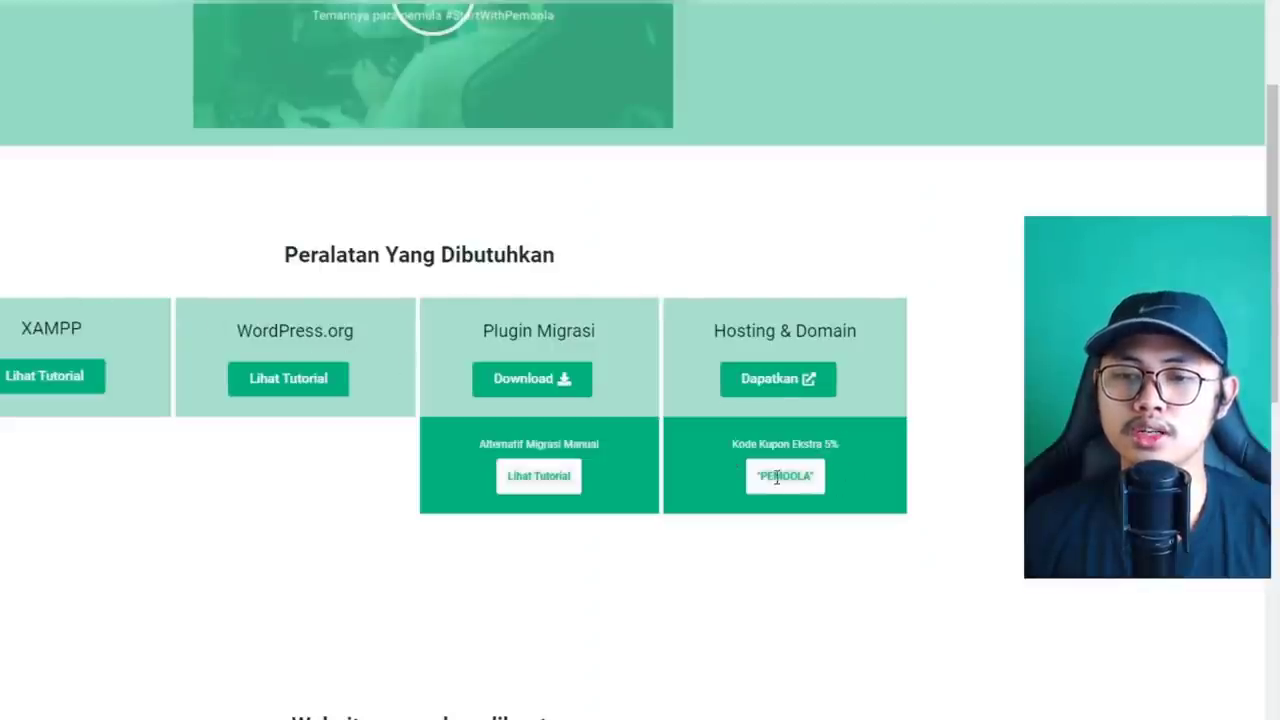
{"action": "triple_click", "coordinate": [776, 478]}
{"action": "right_click", "coordinate": [796, 478]}
{"action": "left_click", "coordinate": [815, 491]}
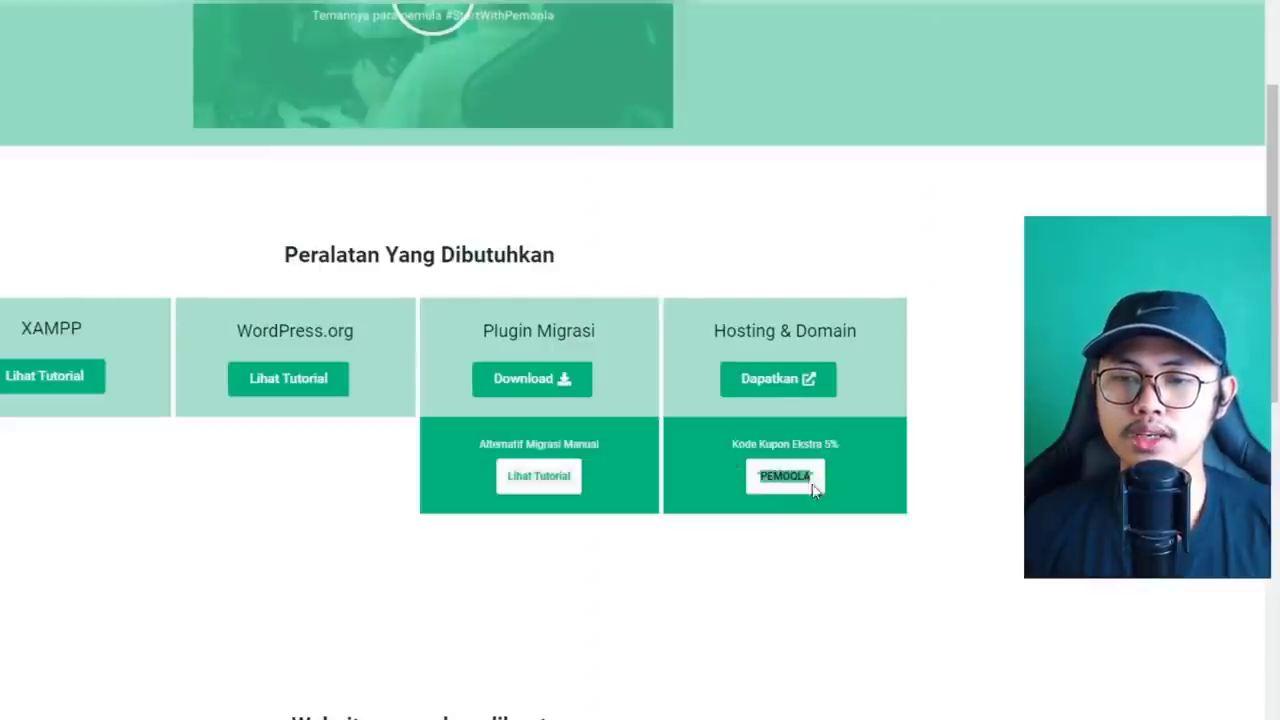
{"action": "left_click", "coordinate": [805, 480]}
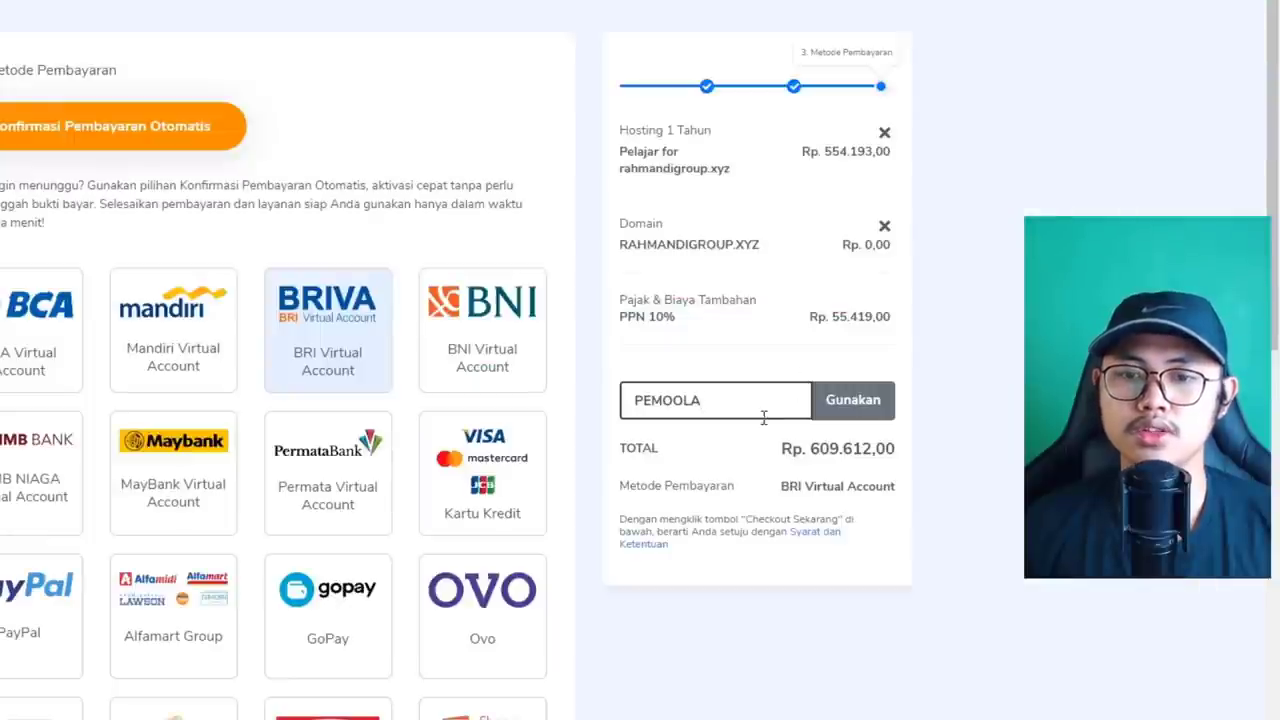
Paste and apply PEMOOLA, then remove it so the total returns to Rp. 609.612,00.
{"action": "double_click", "coordinate": [763, 402]}
{"action": "right_click", "coordinate": [751, 400]}
{"action": "left_click", "coordinate": [837, 487]}
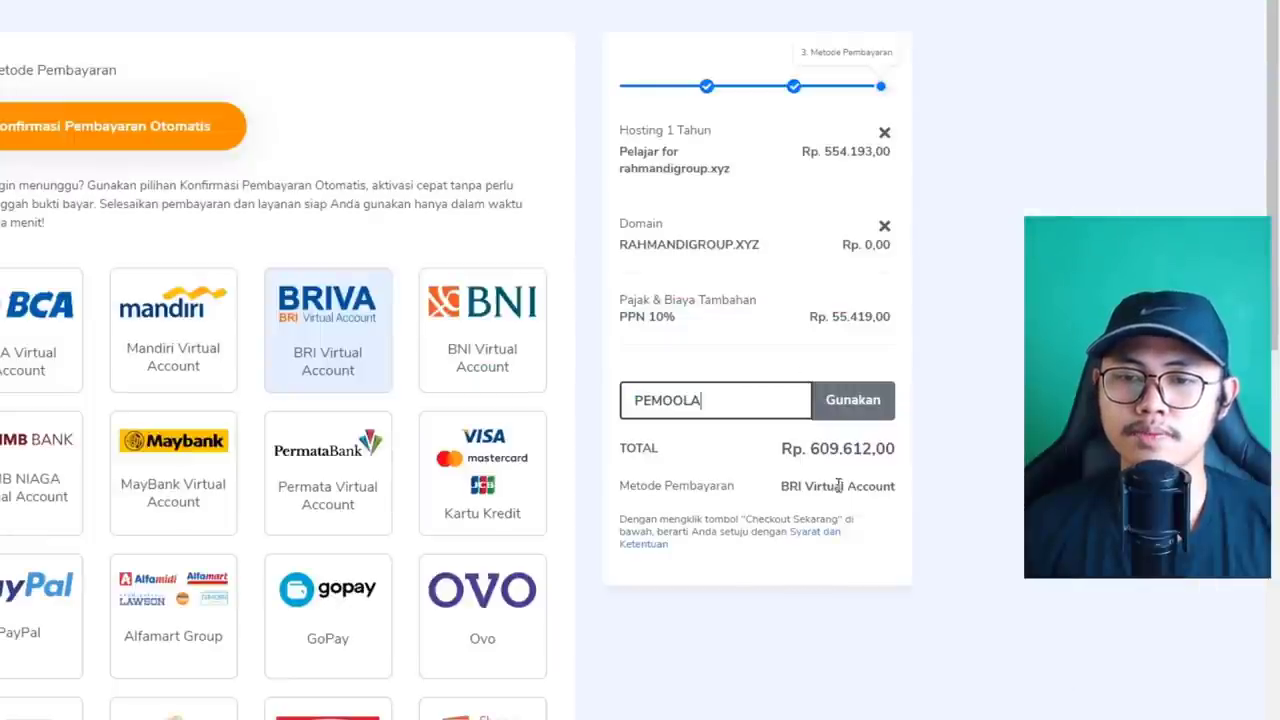
{"action": "left_click", "coordinate": [862, 410]}
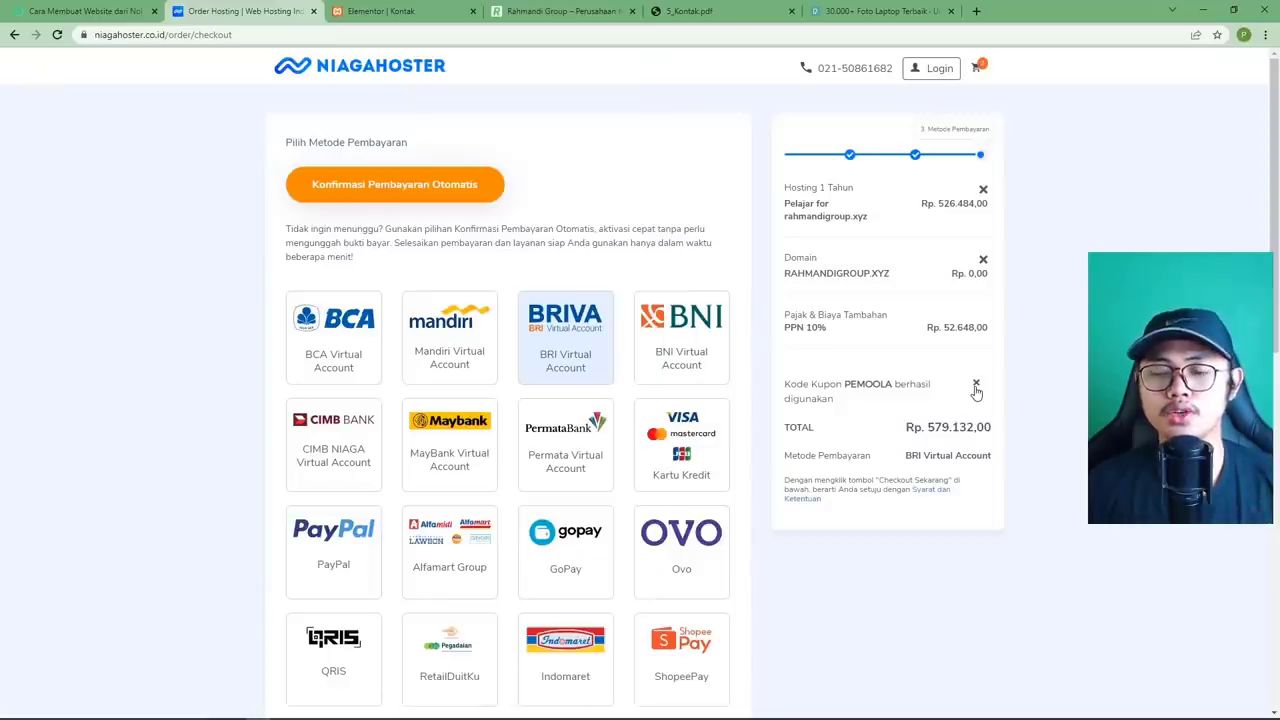
{"action": "left_click", "coordinate": [976, 386]}
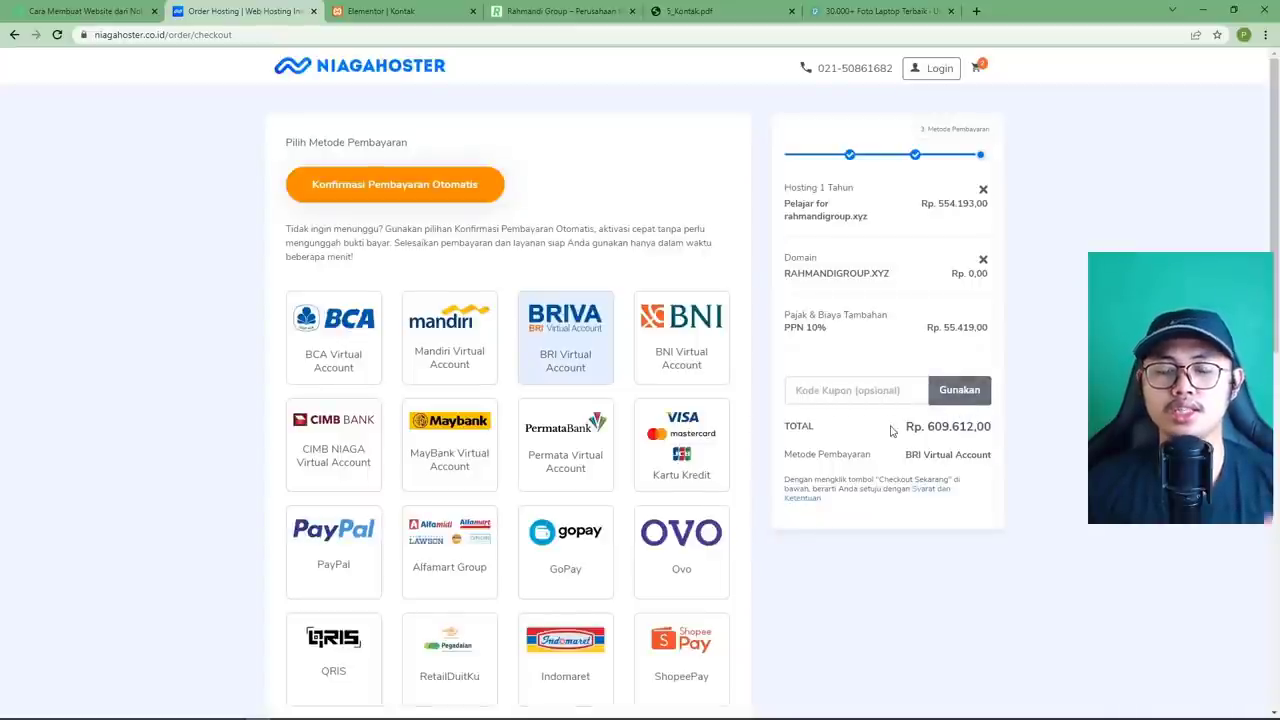
{"action": "scroll", "coordinate": [904, 440], "scroll_direction": "down", "scroll_amount": 2}
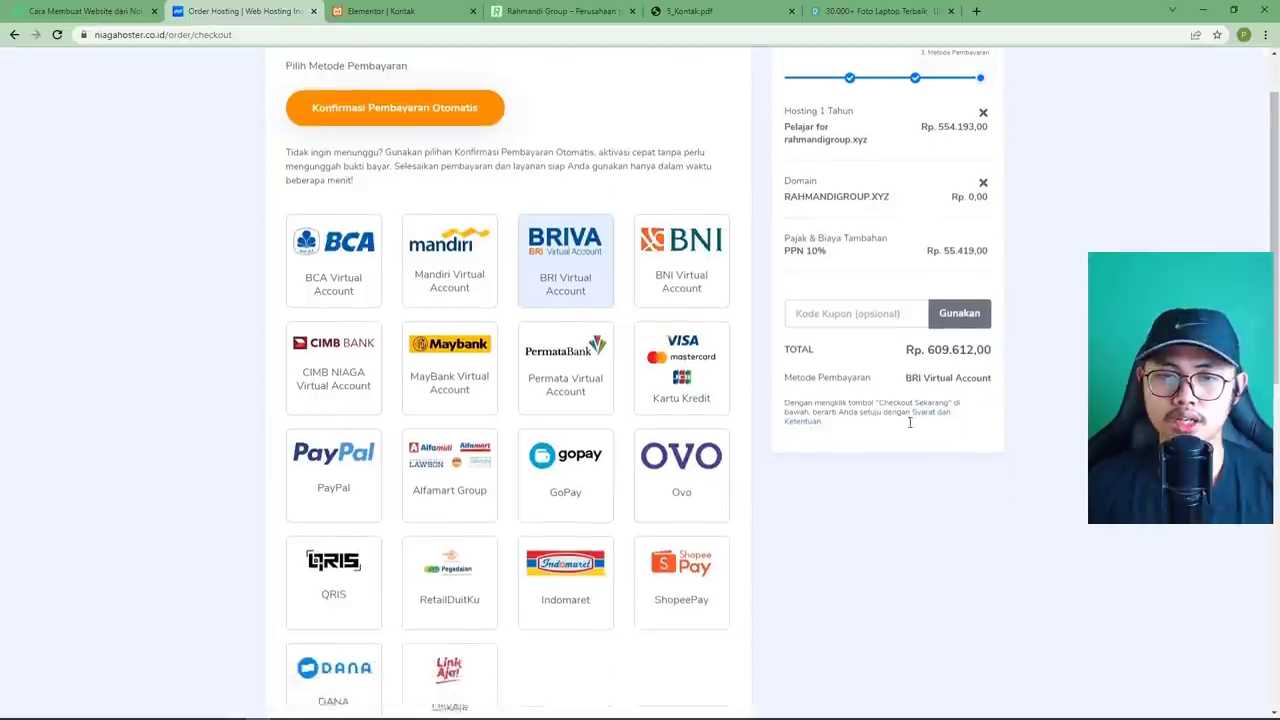
{"action": "scroll", "coordinate": [809, 451], "scroll_direction": "down", "scroll_amount": 8}
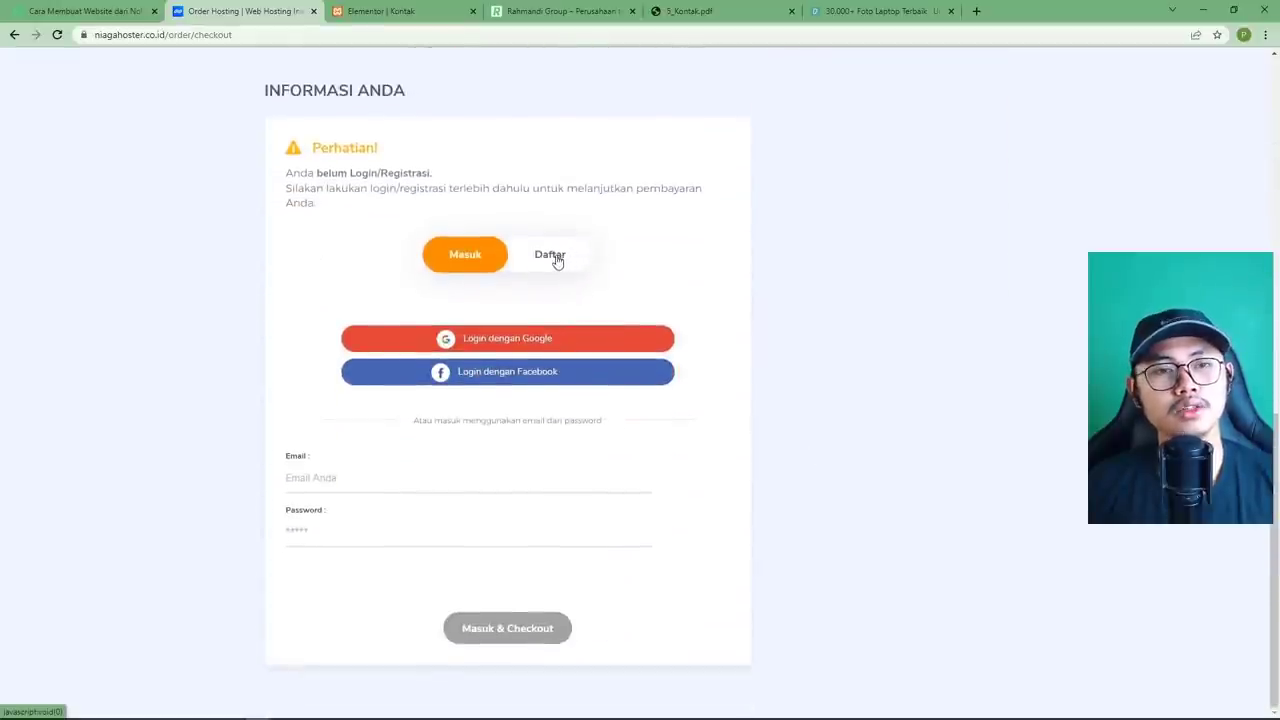
Switch to the registration form and fill in email, password, name, address and location details.
{"action": "left_click", "coordinate": [544, 258]}
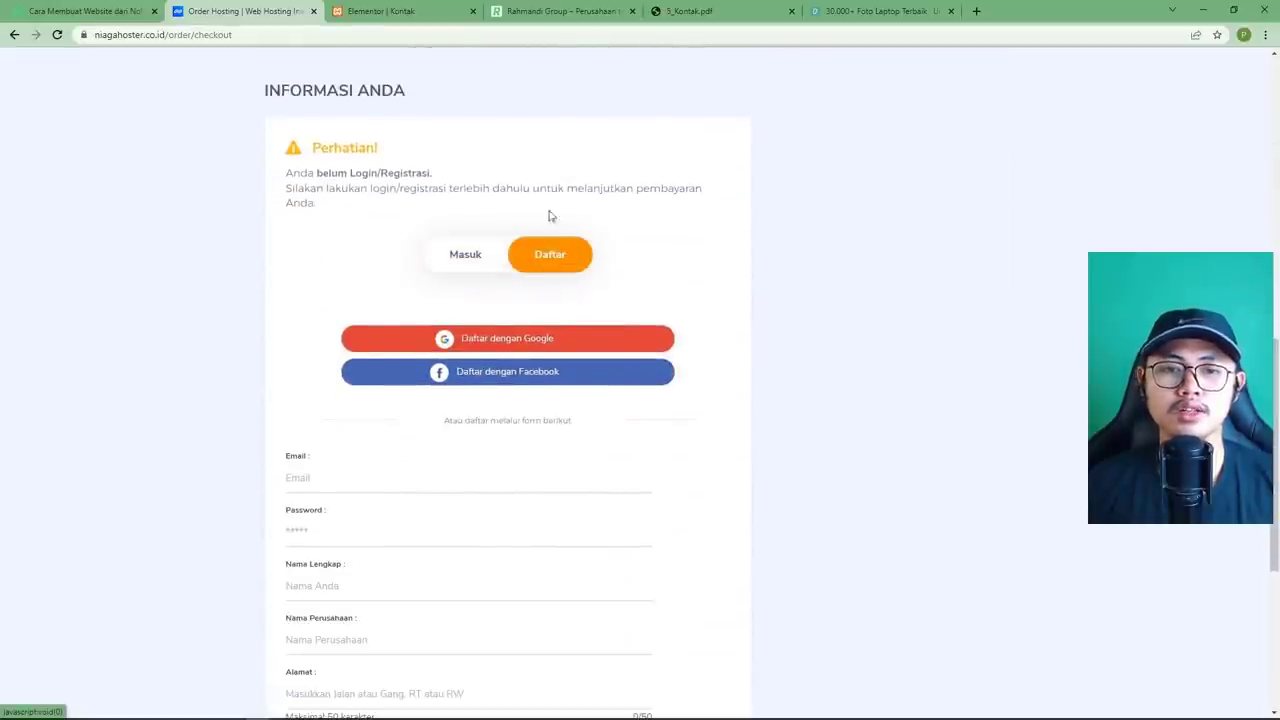
{"action": "left_click", "coordinate": [488, 256]}
{"action": "left_click", "coordinate": [529, 264]}
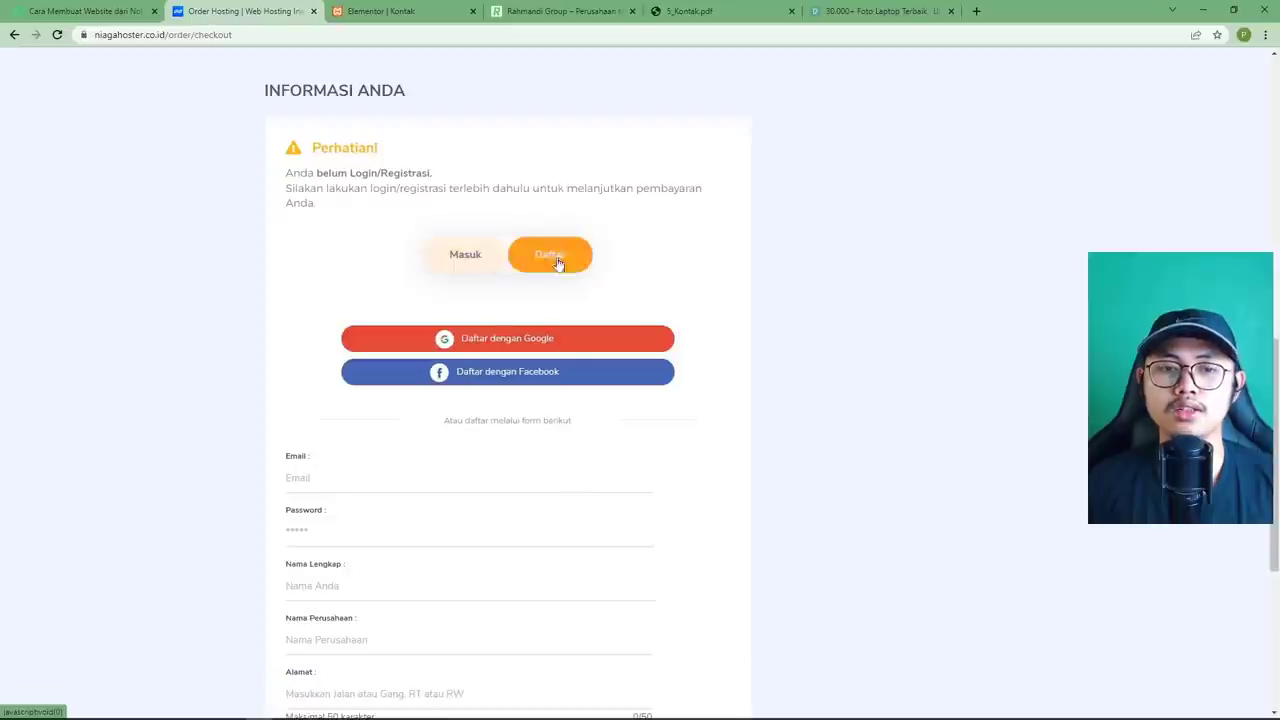
{"action": "scroll", "coordinate": [754, 414], "scroll_direction": "down", "scroll_amount": 2}
{"action": "left_click", "coordinate": [354, 346]}
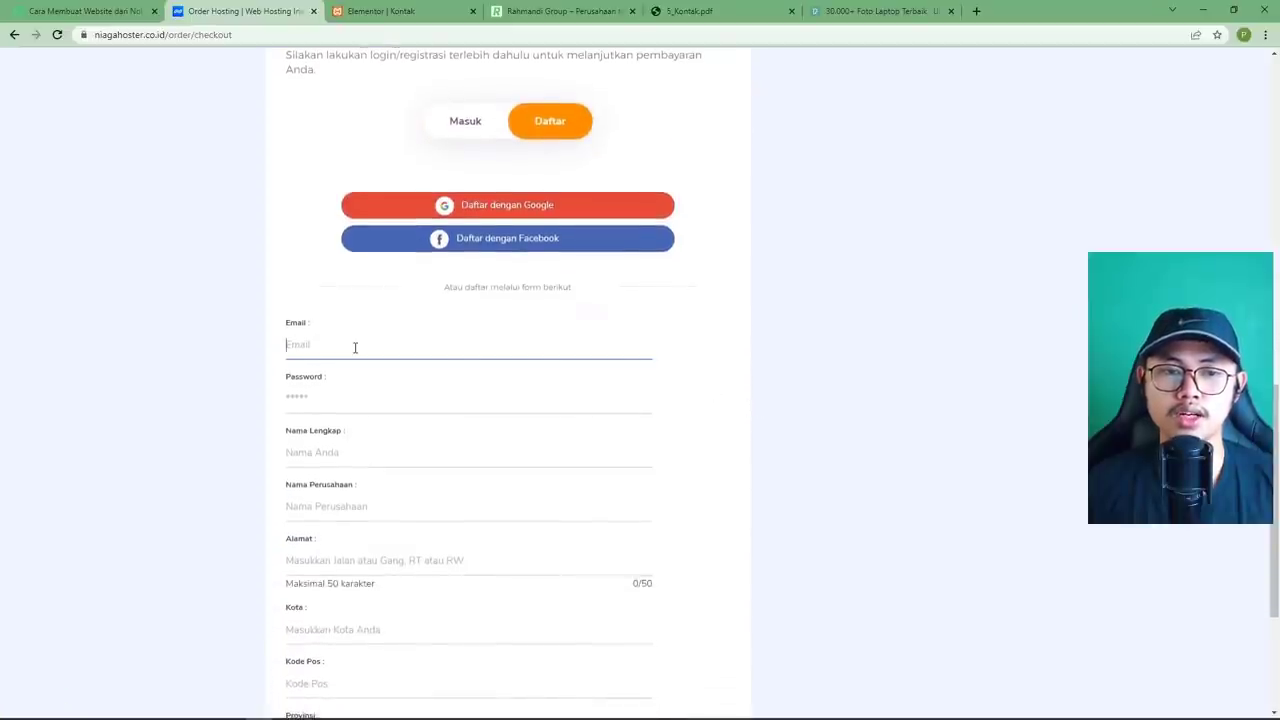
{"action": "scroll", "coordinate": [536, 355], "scroll_direction": "down", "scroll_amount": 2}
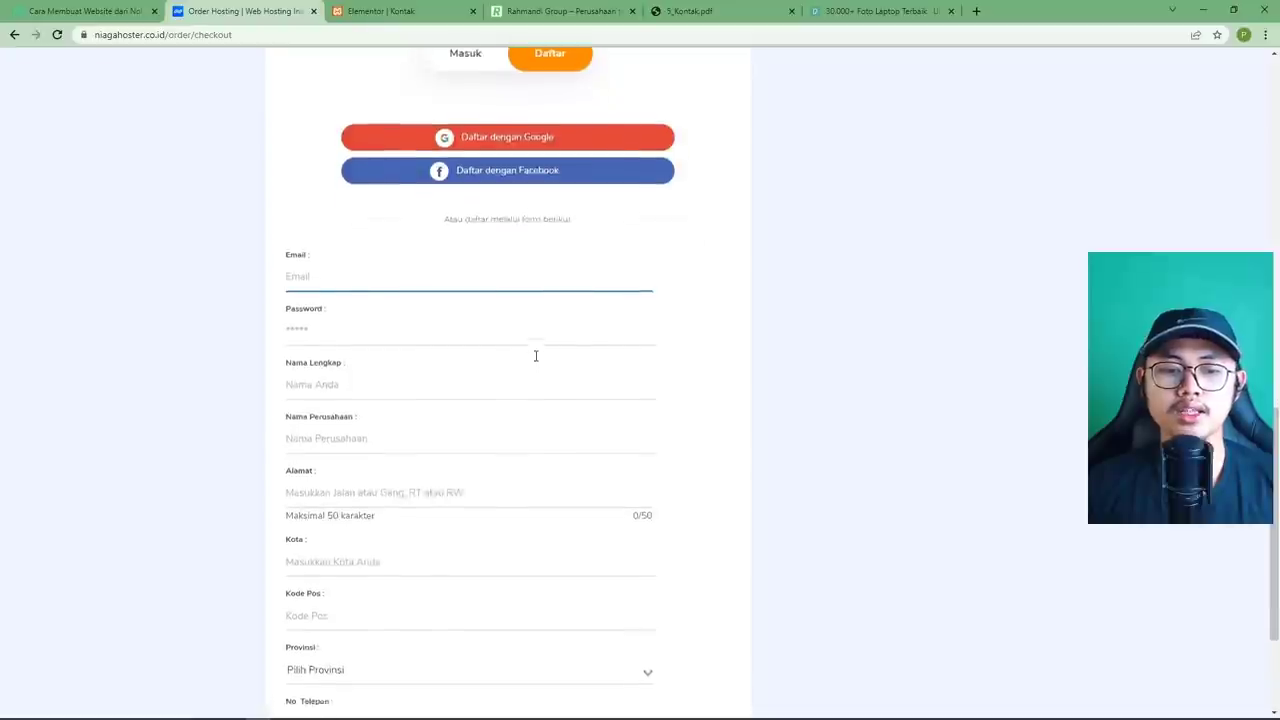
{"action": "scroll", "coordinate": [536, 355], "scroll_direction": "down", "scroll_amount": 1}
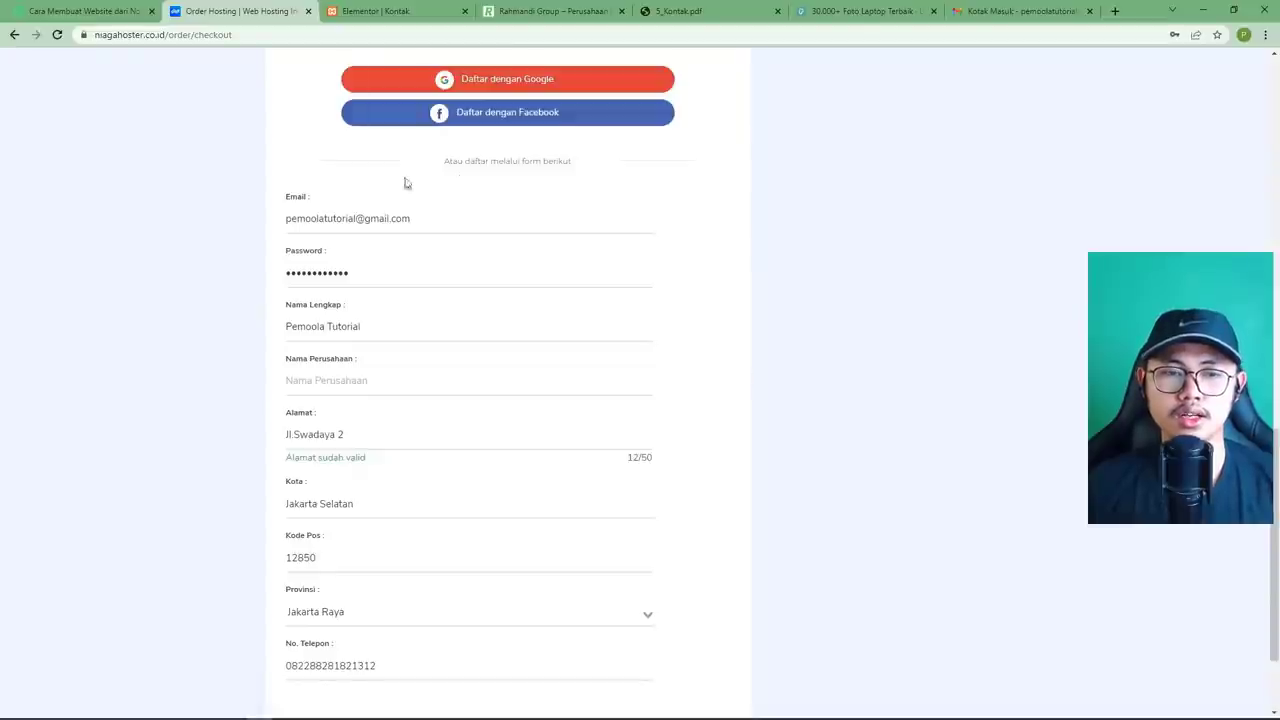
{"action": "scroll", "coordinate": [686, 479], "scroll_direction": "down", "scroll_amount": 2}
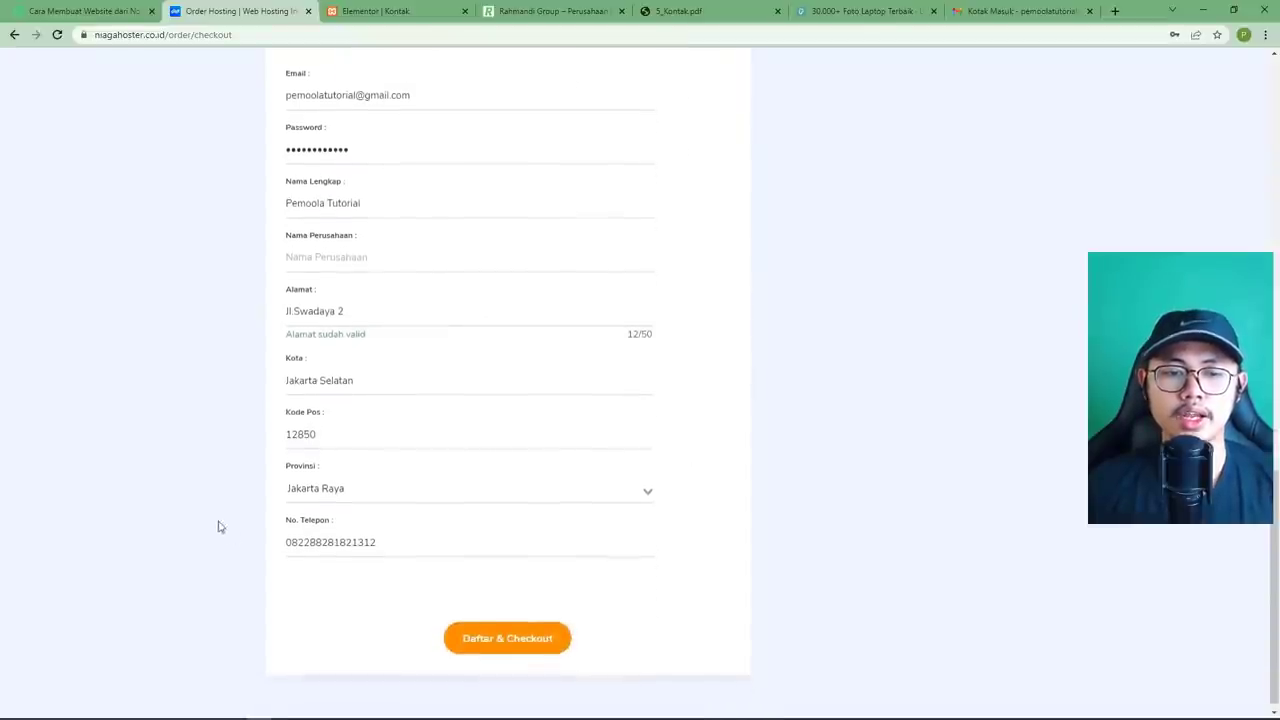
Correct the phone number and submit with Daftar & Checkout to place the order.
{"action": "left_click_drag", "start_coordinate": [394, 527], "coordinate": [268, 526]}
{"action": "left_click", "coordinate": [376, 533]}
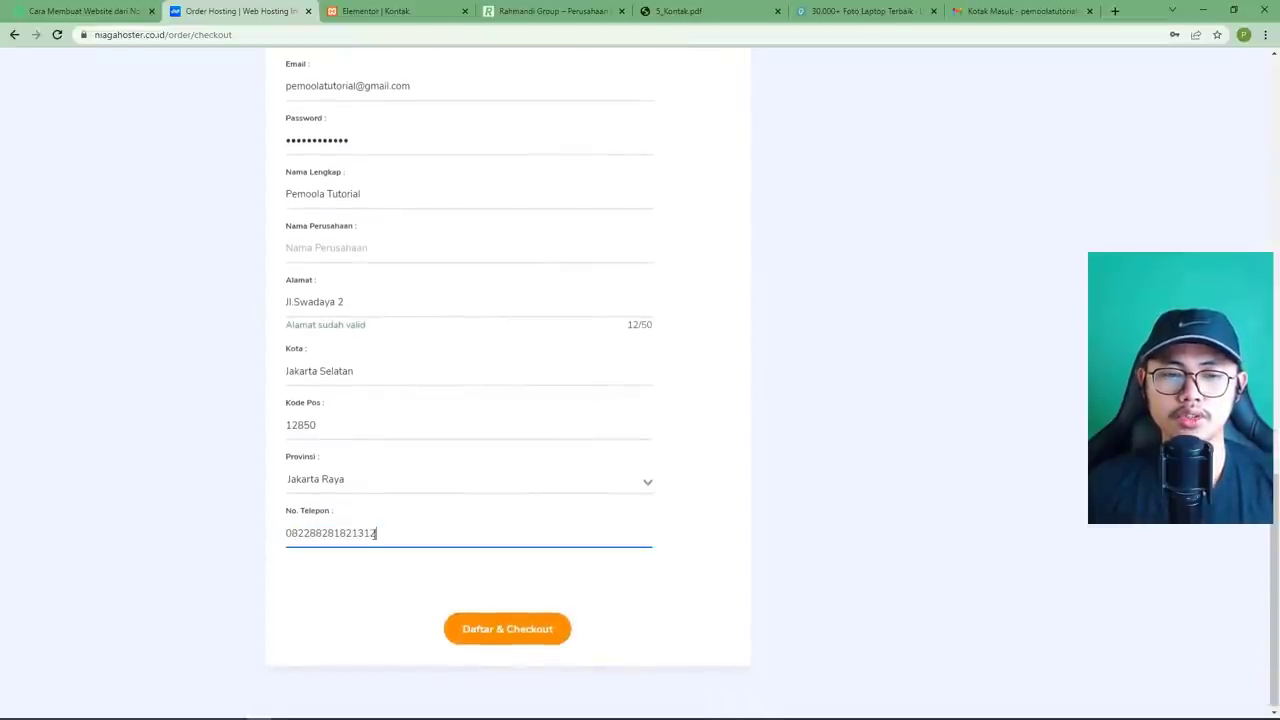
{"action": "left_click_drag", "start_coordinate": [397, 533], "coordinate": [283, 531]}
{"action": "left_click", "coordinate": [457, 531]}
{"action": "double_click", "coordinate": [457, 531]}
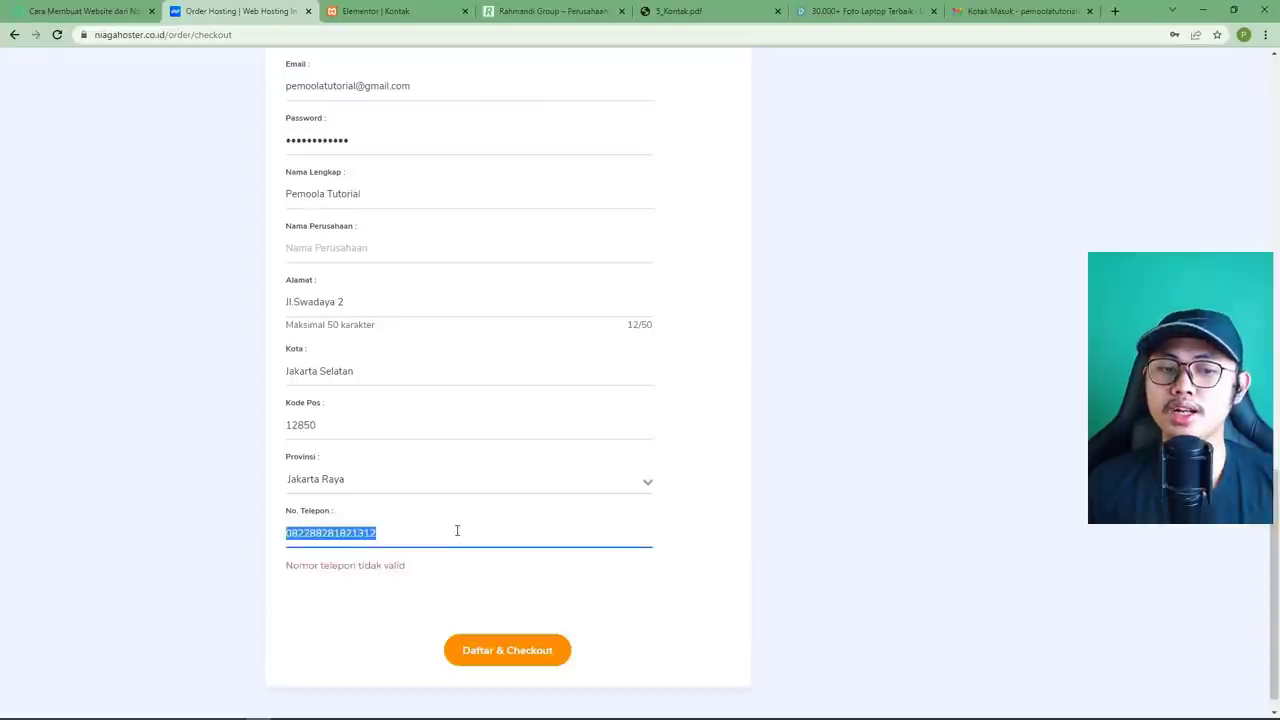
{"action": "left_click", "coordinate": [455, 533]}
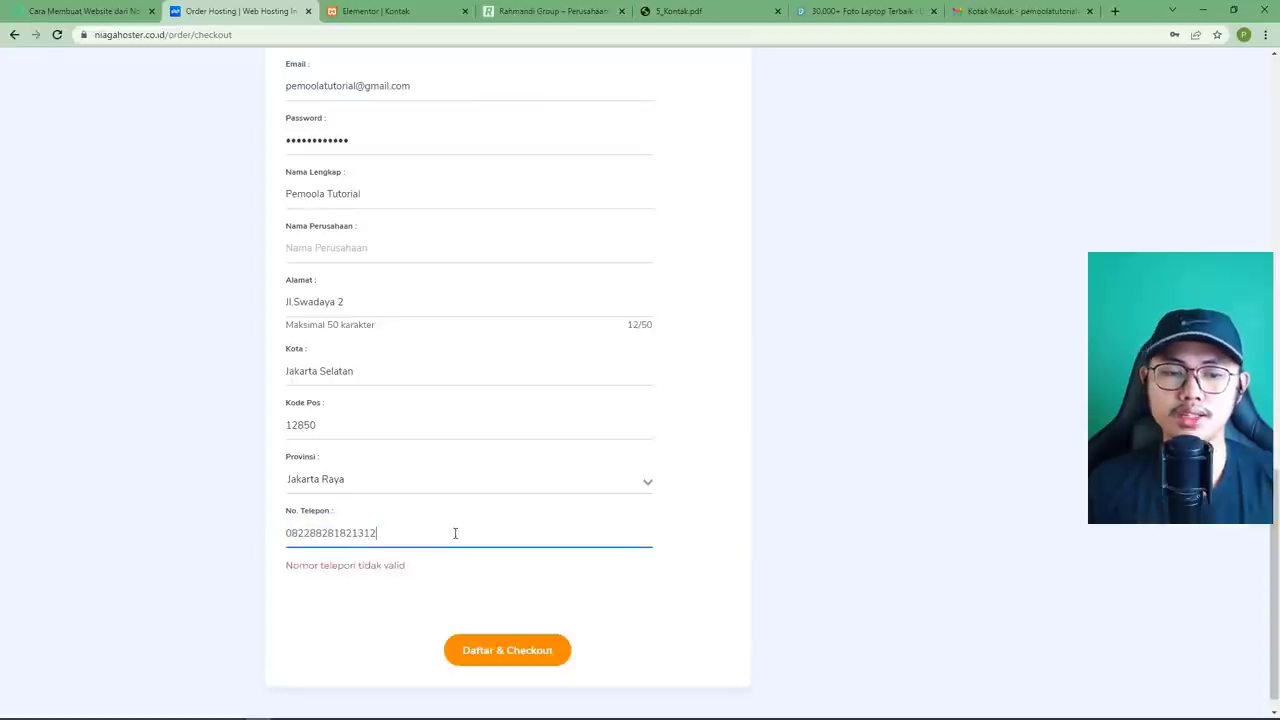
{"action": "left_click", "coordinate": [510, 650]}
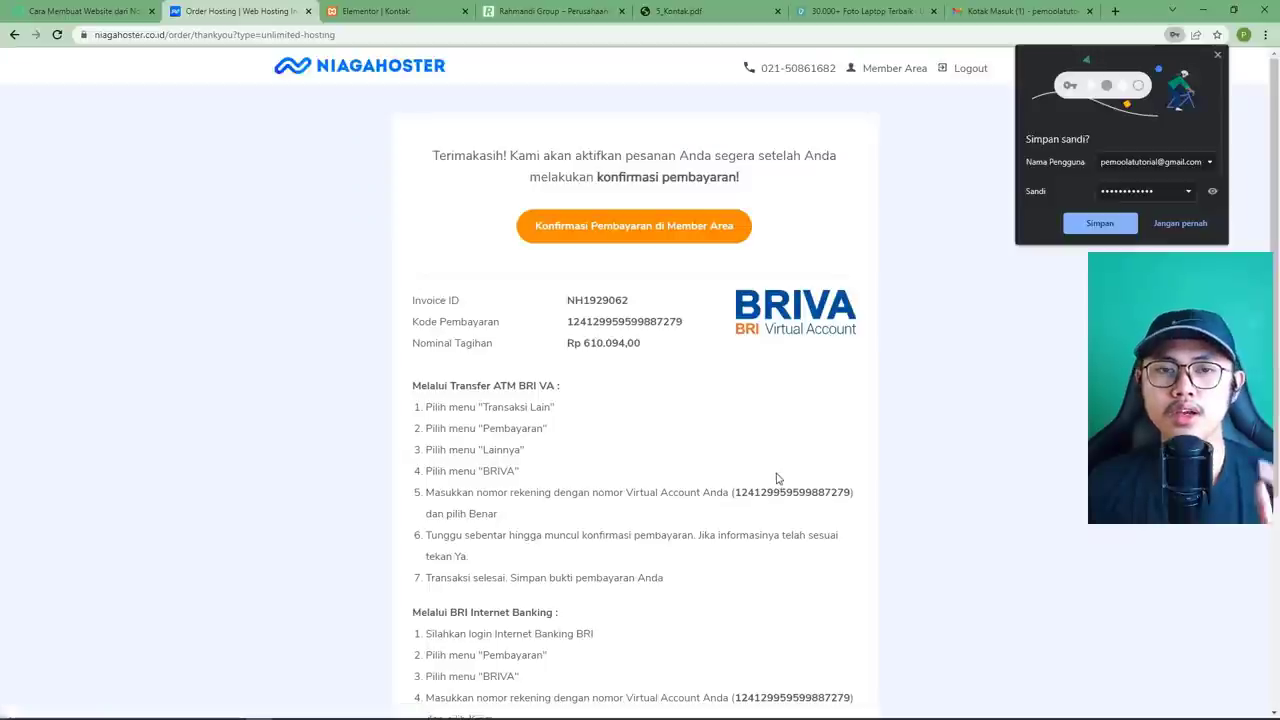
Decline saving the password and review the thank-you message, payment code and Rp 610.094,00 due.
{"action": "left_click", "coordinate": [1178, 224]}
{"action": "triple_click", "coordinate": [797, 175]}
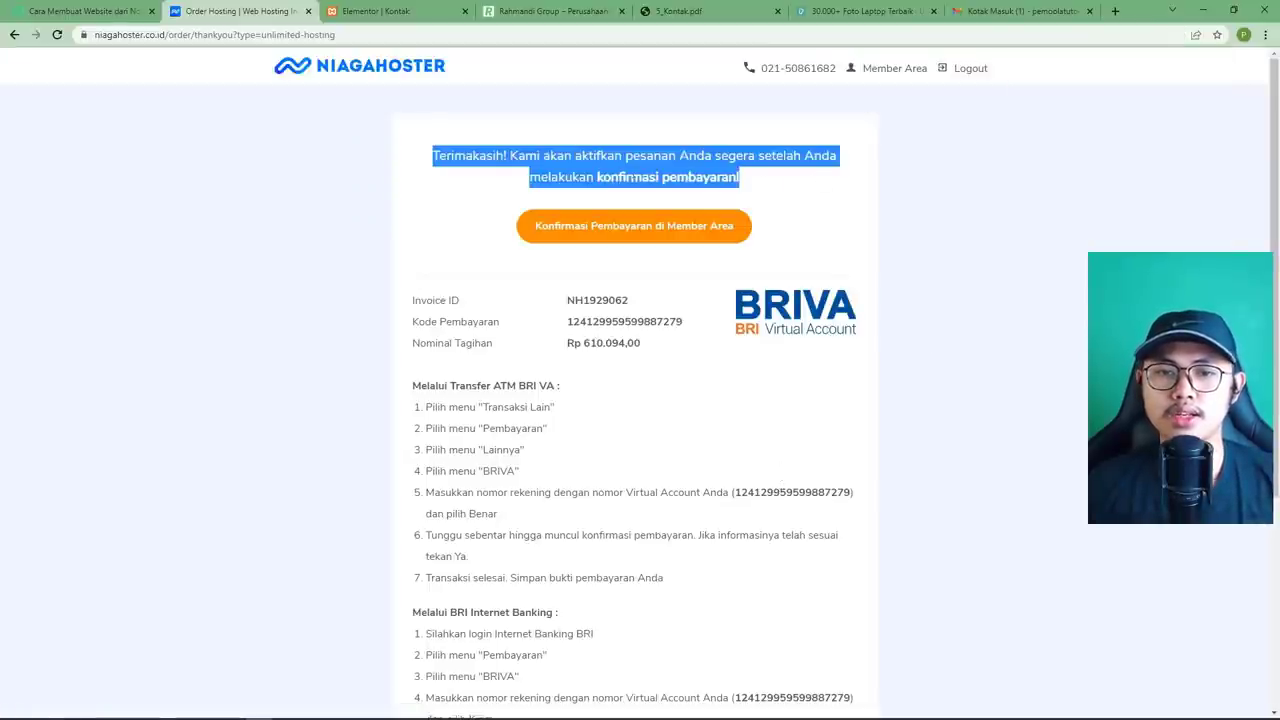
{"action": "left_click", "coordinate": [632, 168]}
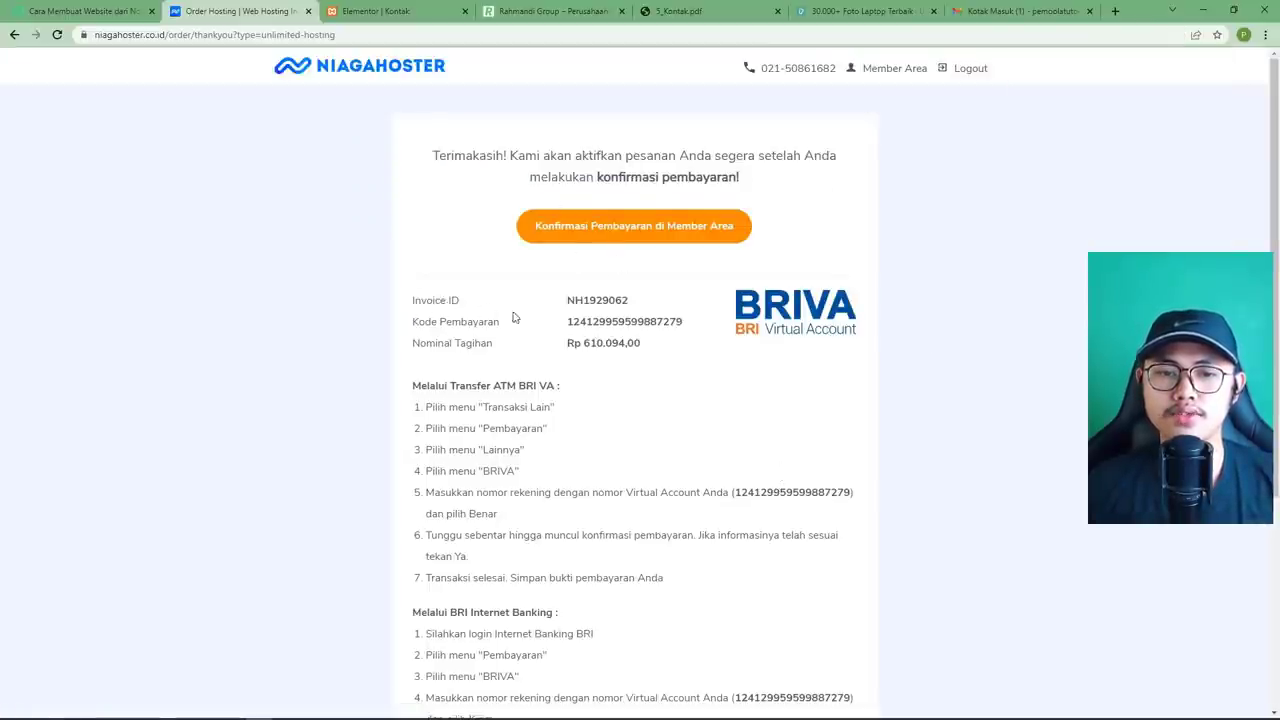
{"action": "double_click", "coordinate": [597, 321]}
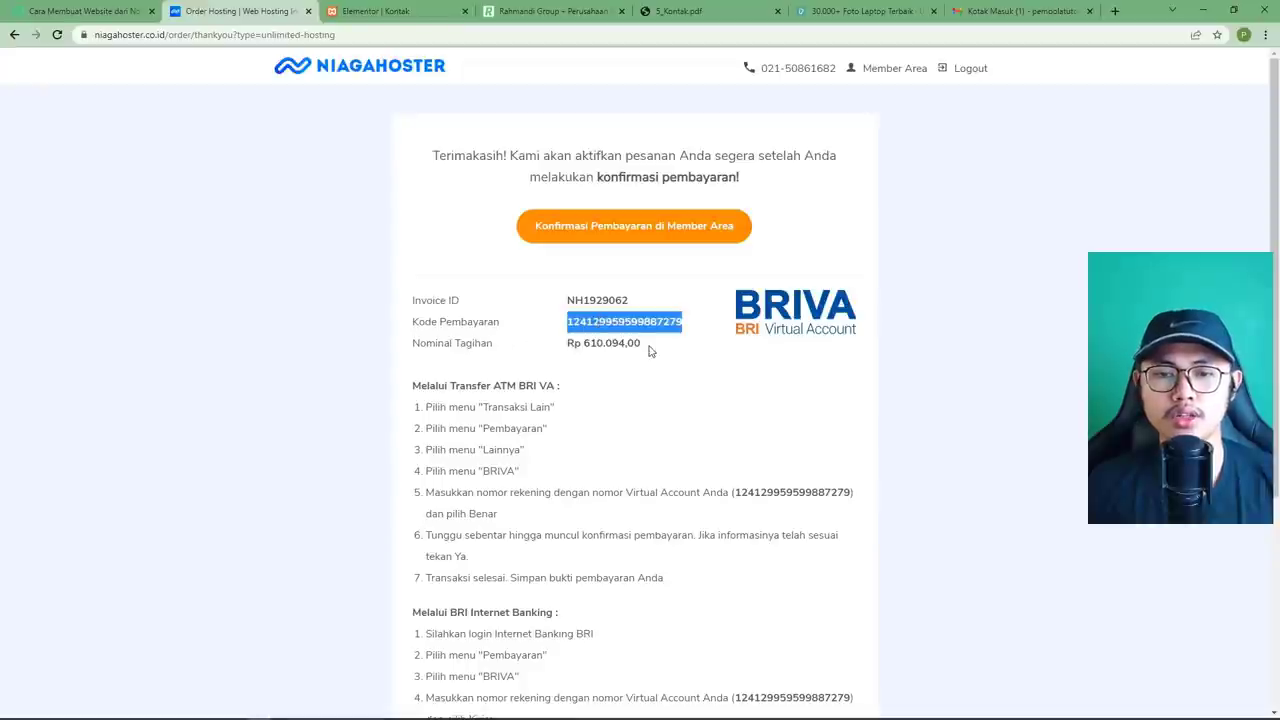
{"action": "left_click", "coordinate": [637, 343]}
{"action": "left_click_drag", "start_coordinate": [645, 349], "coordinate": [566, 344]}
{"action": "left_click", "coordinate": [608, 340]}
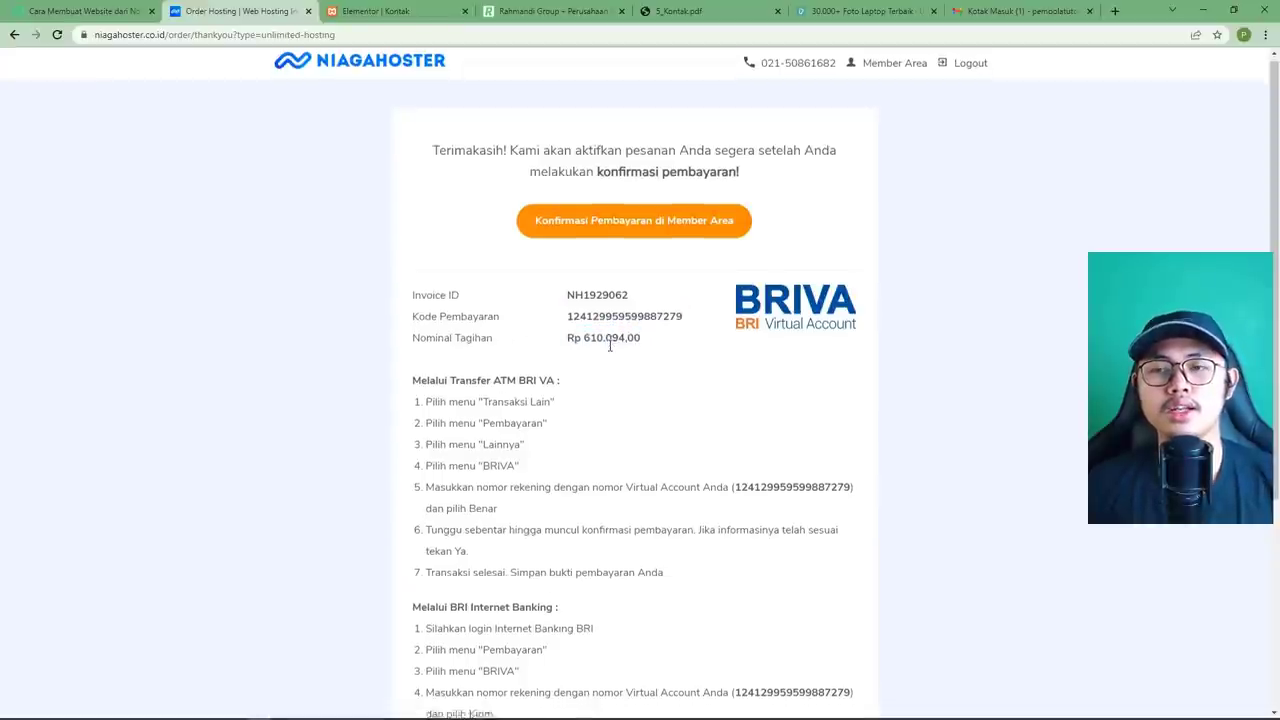
Recheck the payment code, then go to the Gmail inbox.
{"action": "scroll", "coordinate": [609, 347], "scroll_direction": "down", "scroll_amount": 3}
{"action": "scroll", "coordinate": [609, 348], "scroll_direction": "up", "scroll_amount": 3}
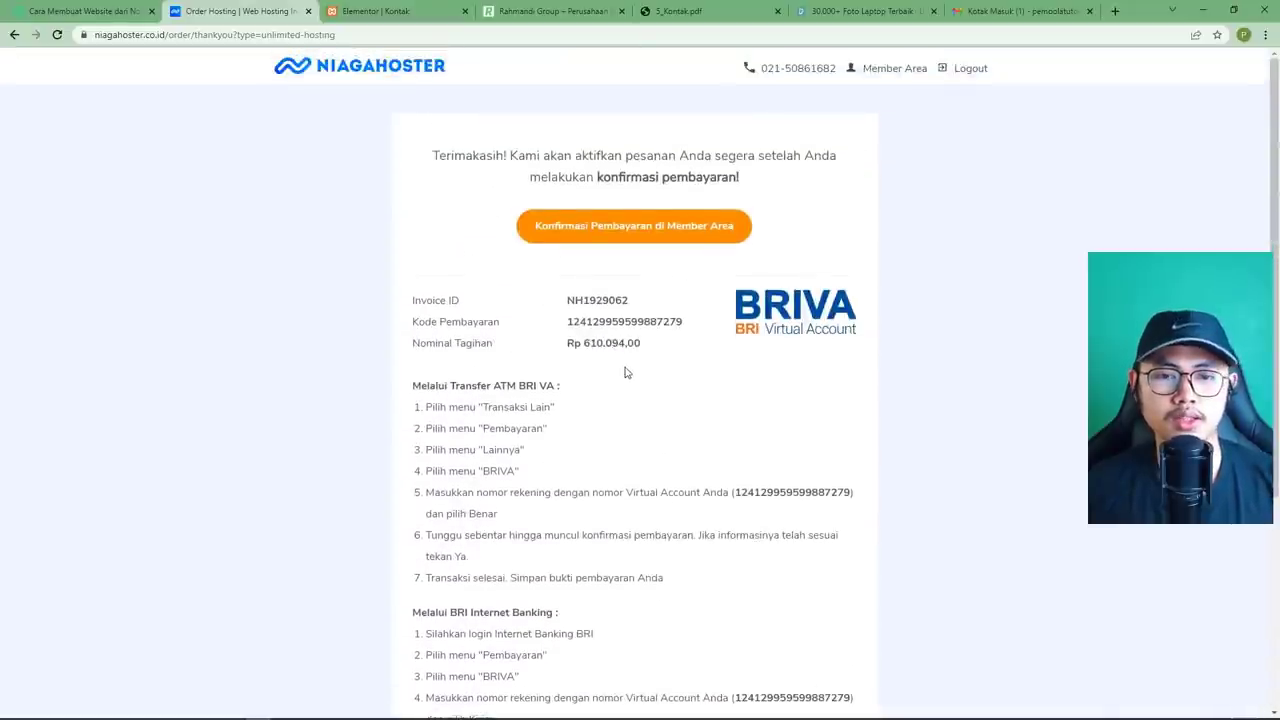
{"action": "double_click", "coordinate": [581, 326]}
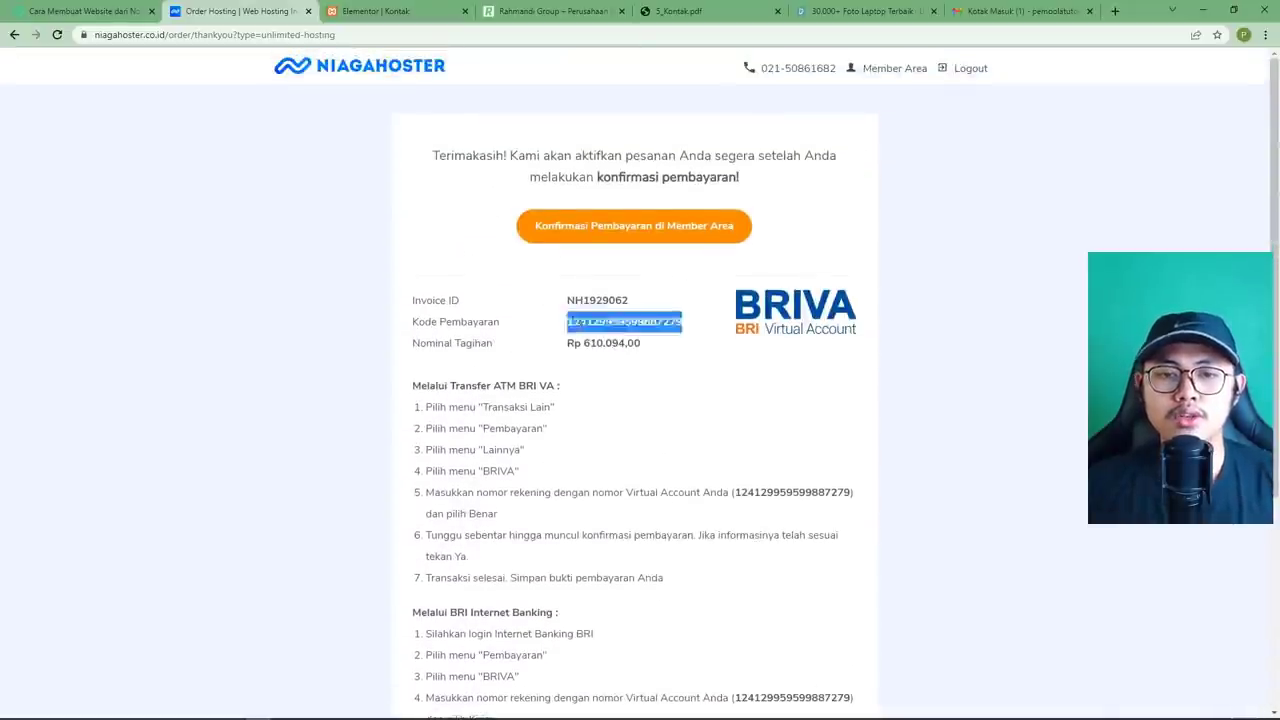
{"action": "left_click", "coordinate": [707, 341]}
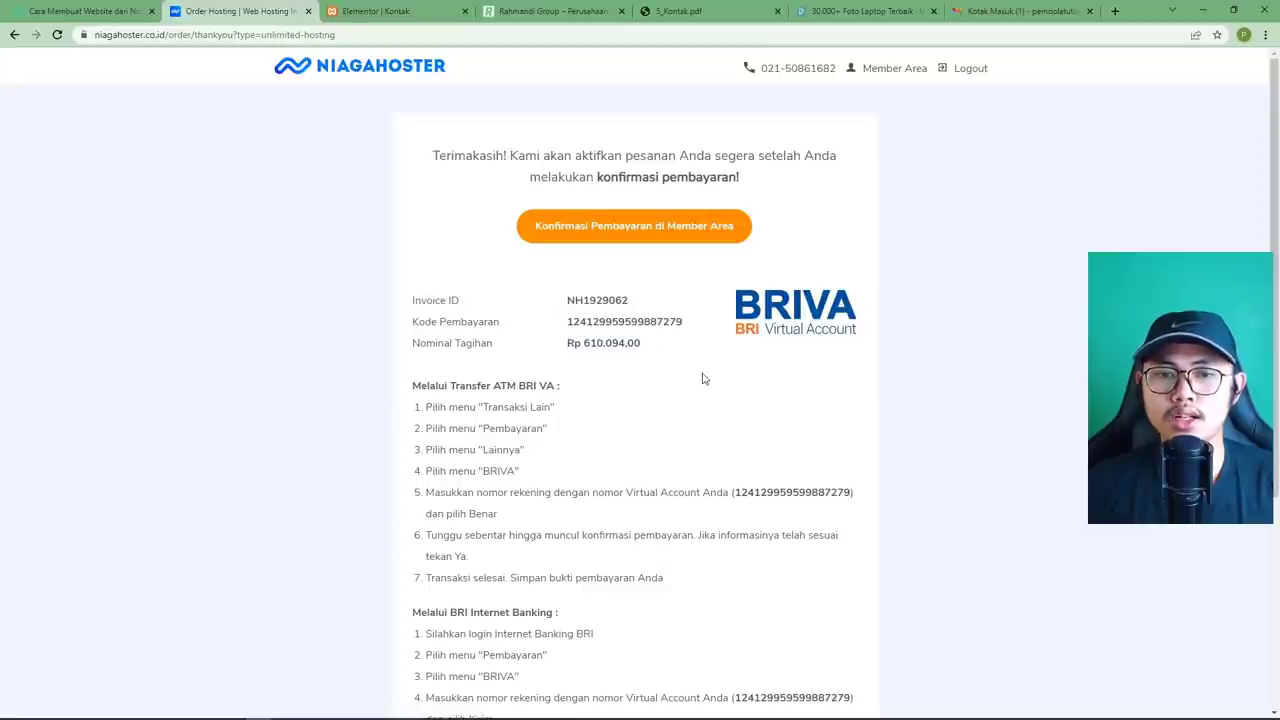
{"action": "left_click", "coordinate": [985, 14]}
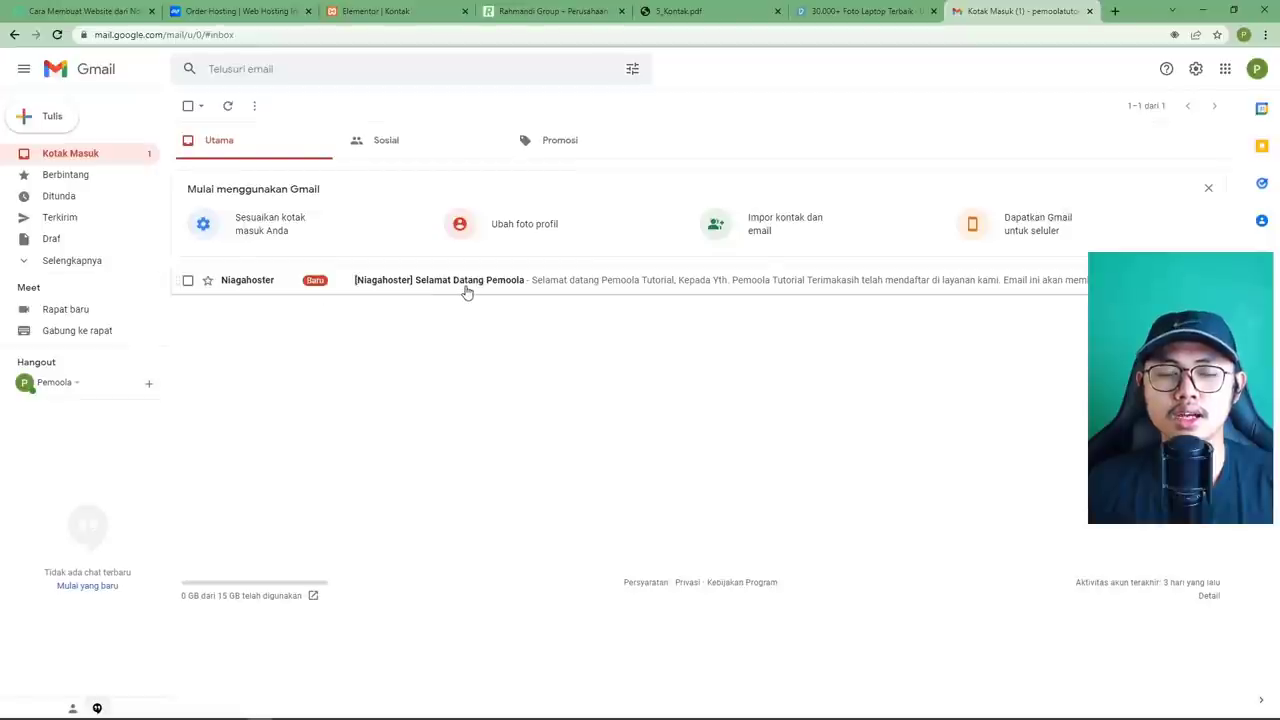
Read the Niagahoster 'Selamat Datang Pemoola' welcome email and return to the Gmail inbox.
{"action": "left_click", "coordinate": [466, 292]}
{"action": "left_click", "coordinate": [103, 157]}
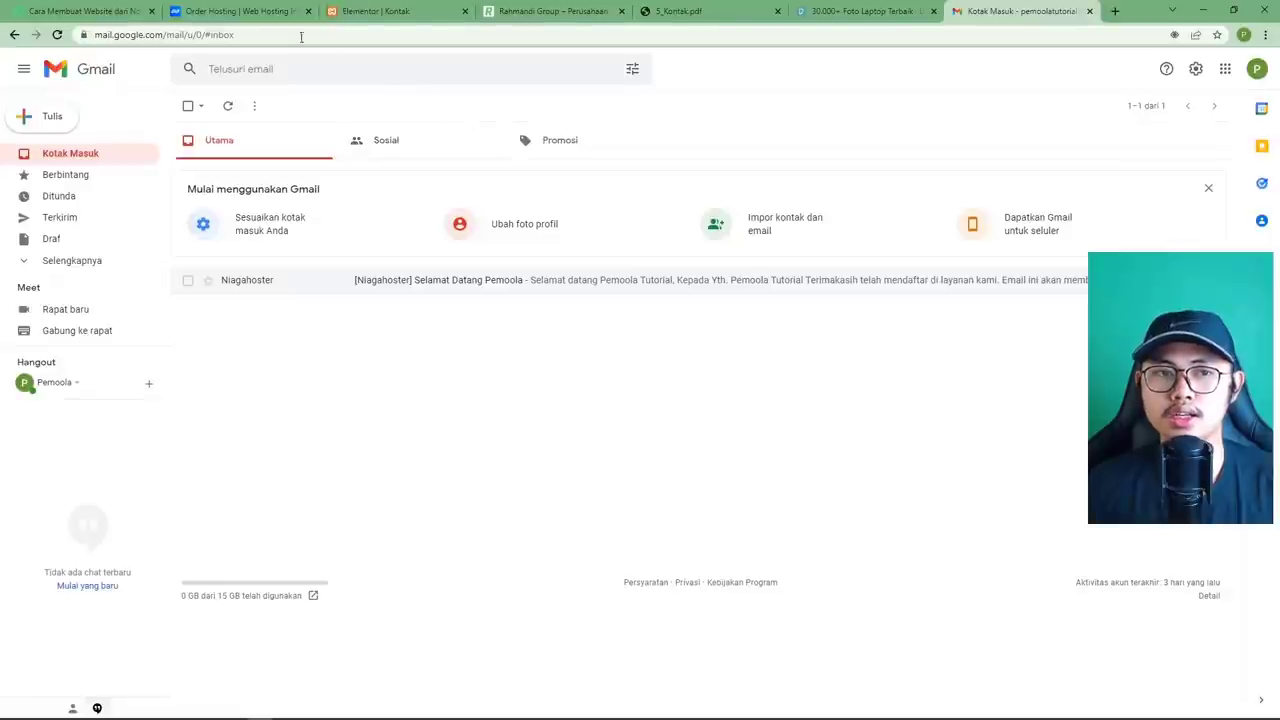
Go from the Niagahoster order page to the member area's unpaid invoices list.
{"action": "left_click", "coordinate": [244, 15]}
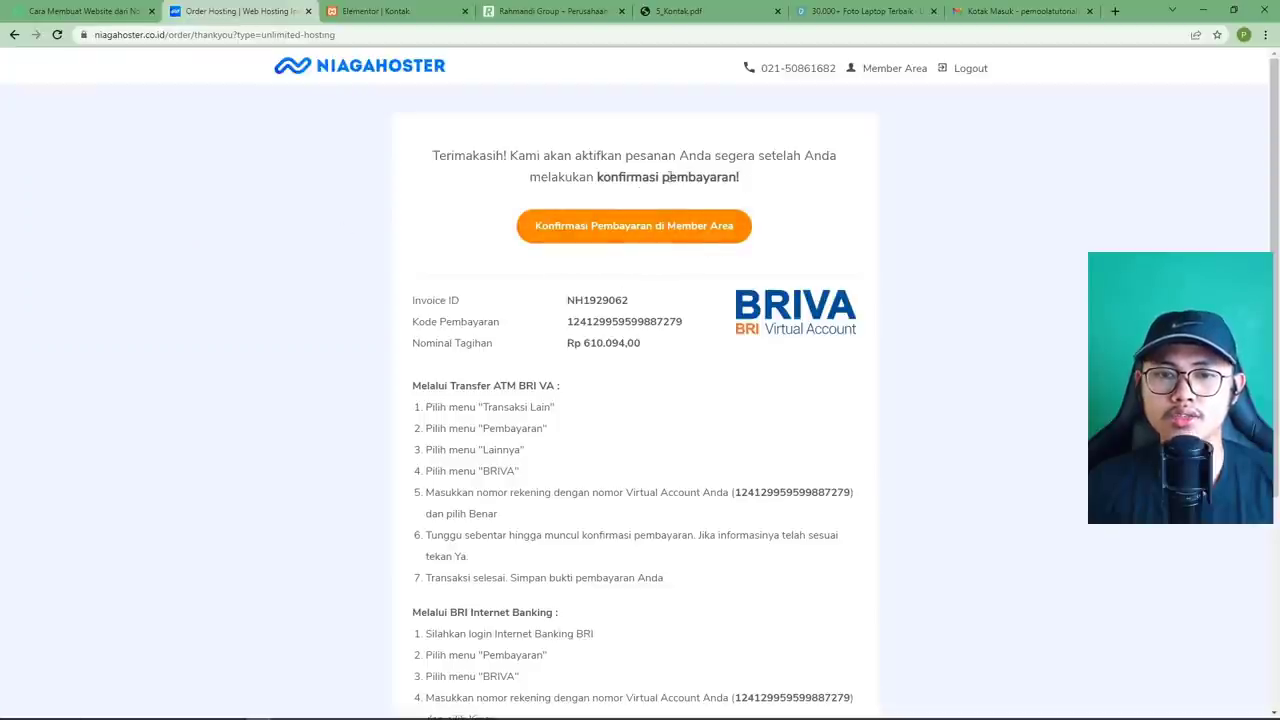
{"action": "left_click", "coordinate": [630, 228]}
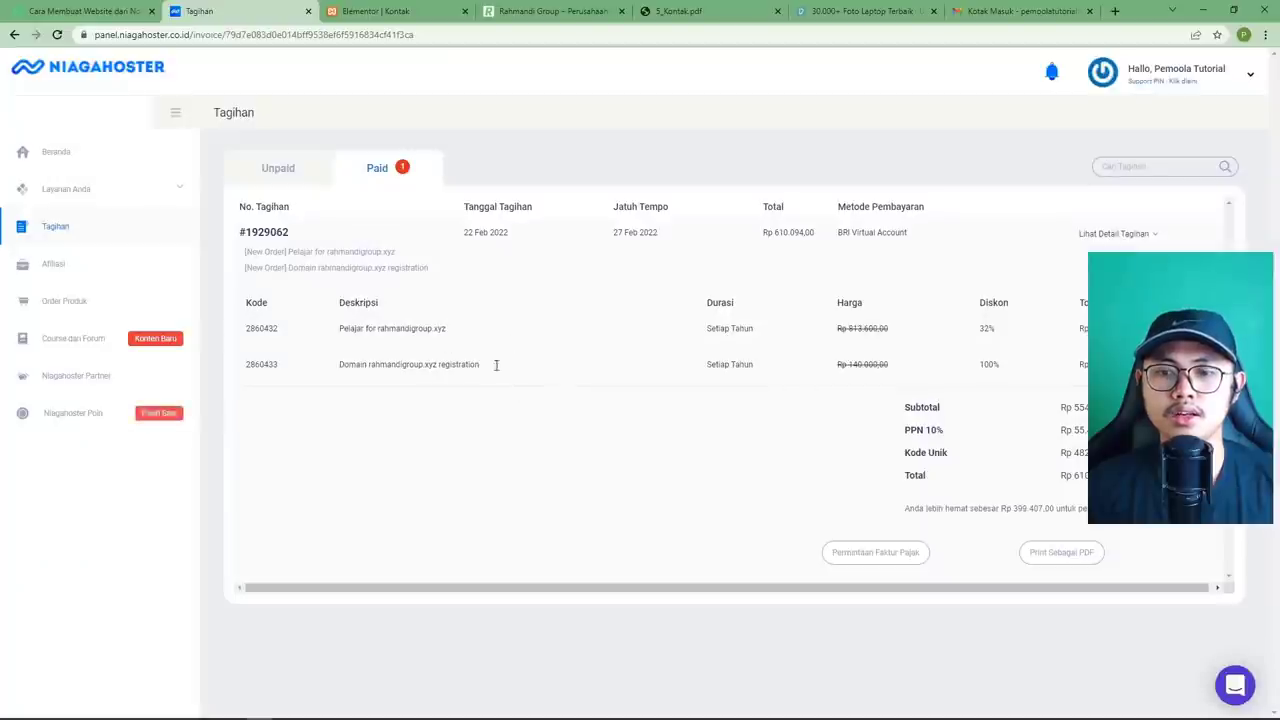
{"action": "left_click", "coordinate": [279, 174]}
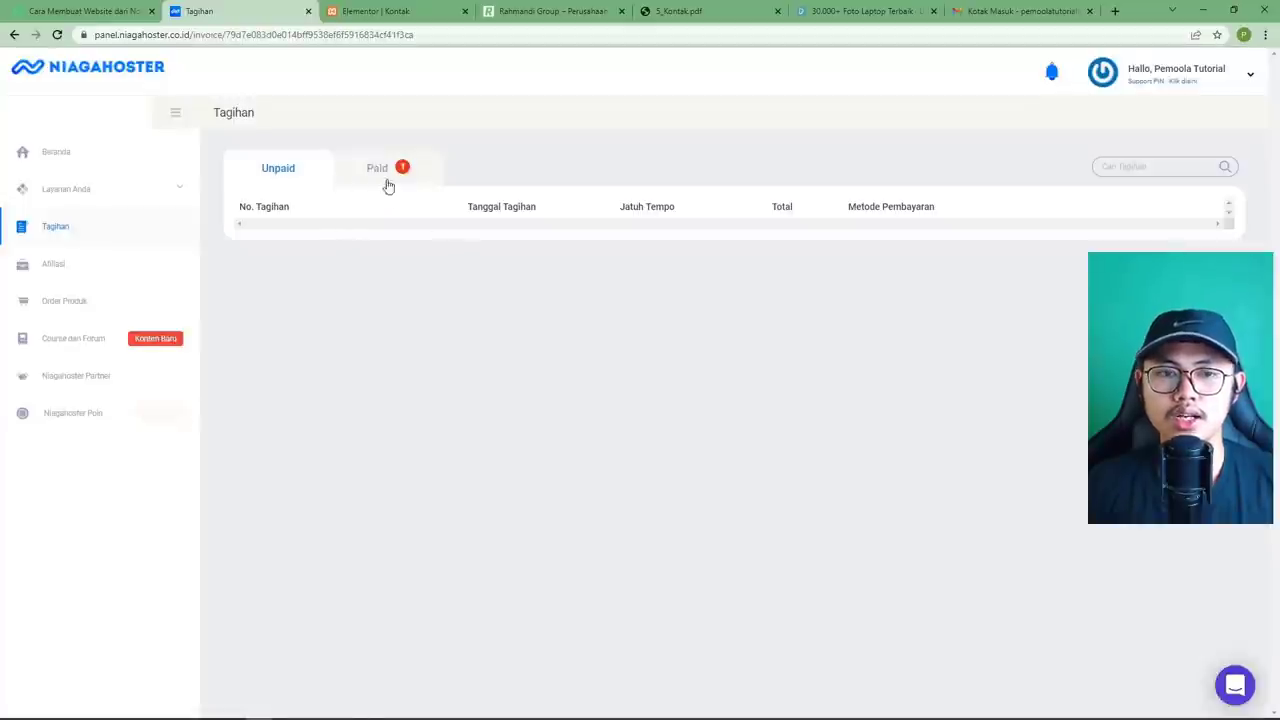
Check the paid rahmandigroup.xyz invoice's line items, then return to Gmail.
{"action": "left_click", "coordinate": [386, 180]}
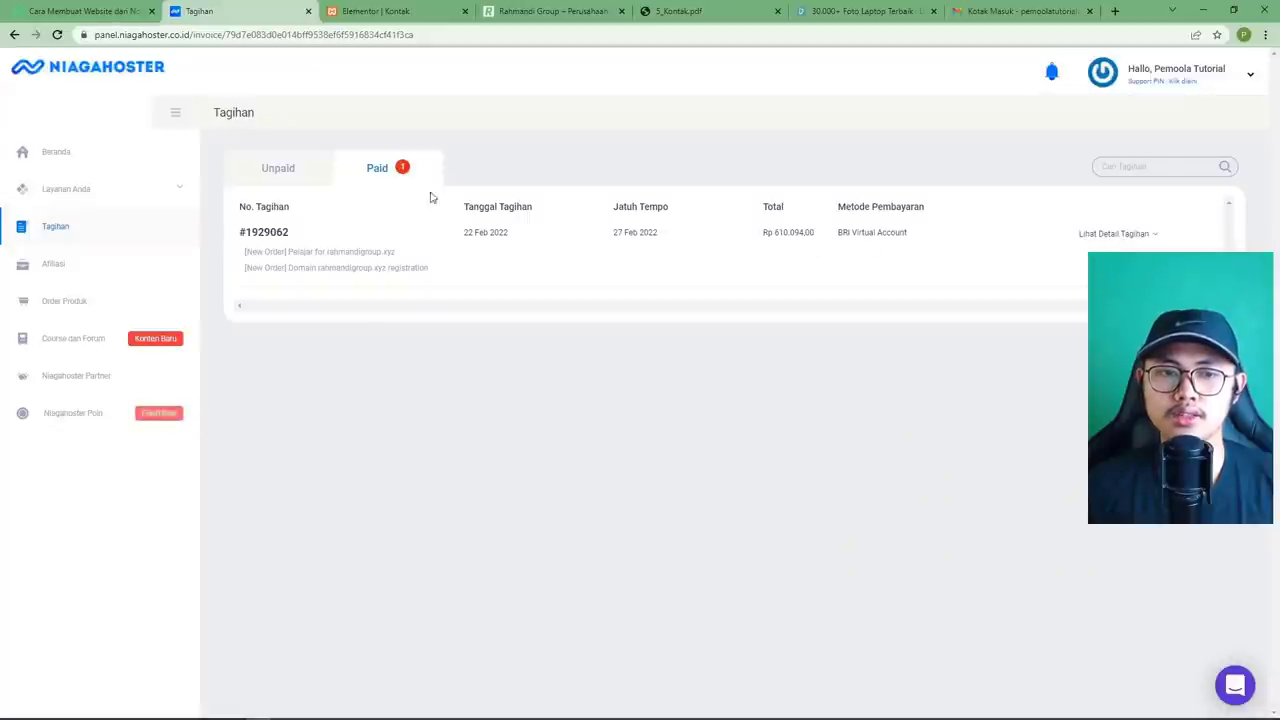
{"action": "left_click", "coordinate": [1129, 236]}
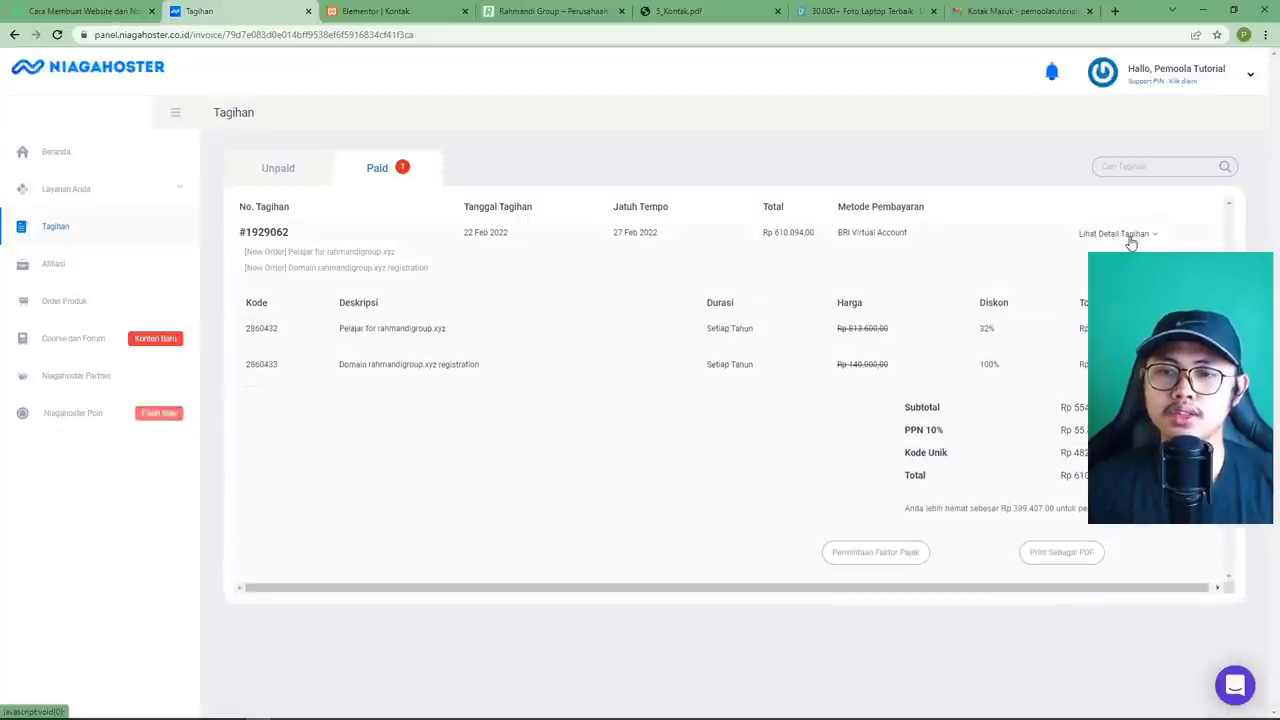
{"action": "left_click", "coordinate": [1131, 240]}
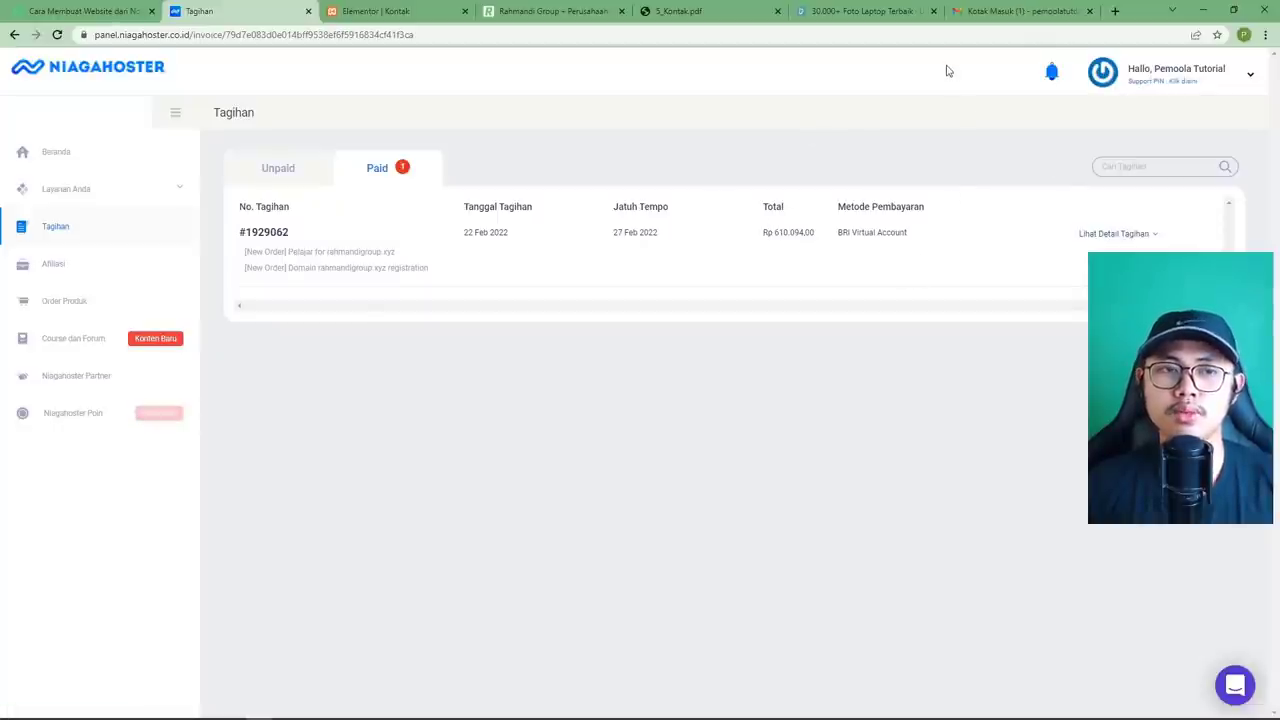
{"action": "left_click", "coordinate": [968, 12]}
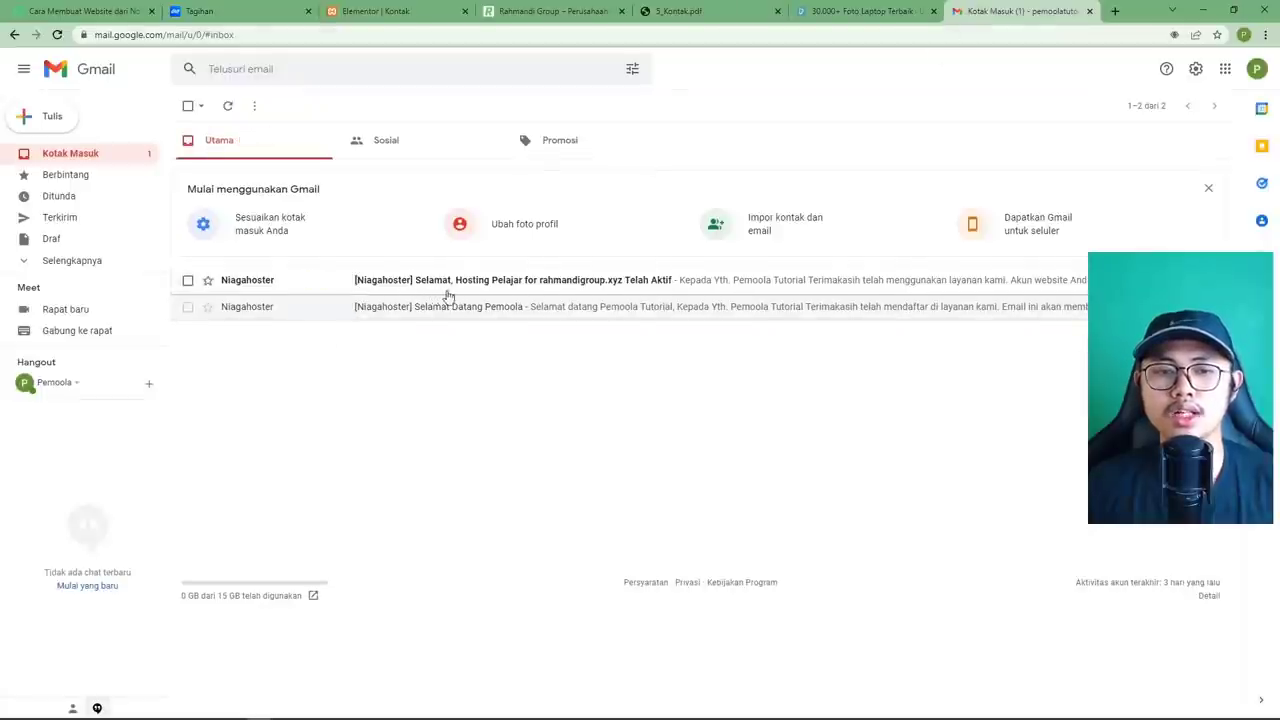
Read the Niagahoster hosting activation email, then open Gmail's Spam folder via Selengkapnya.
{"action": "left_click", "coordinate": [534, 283]}
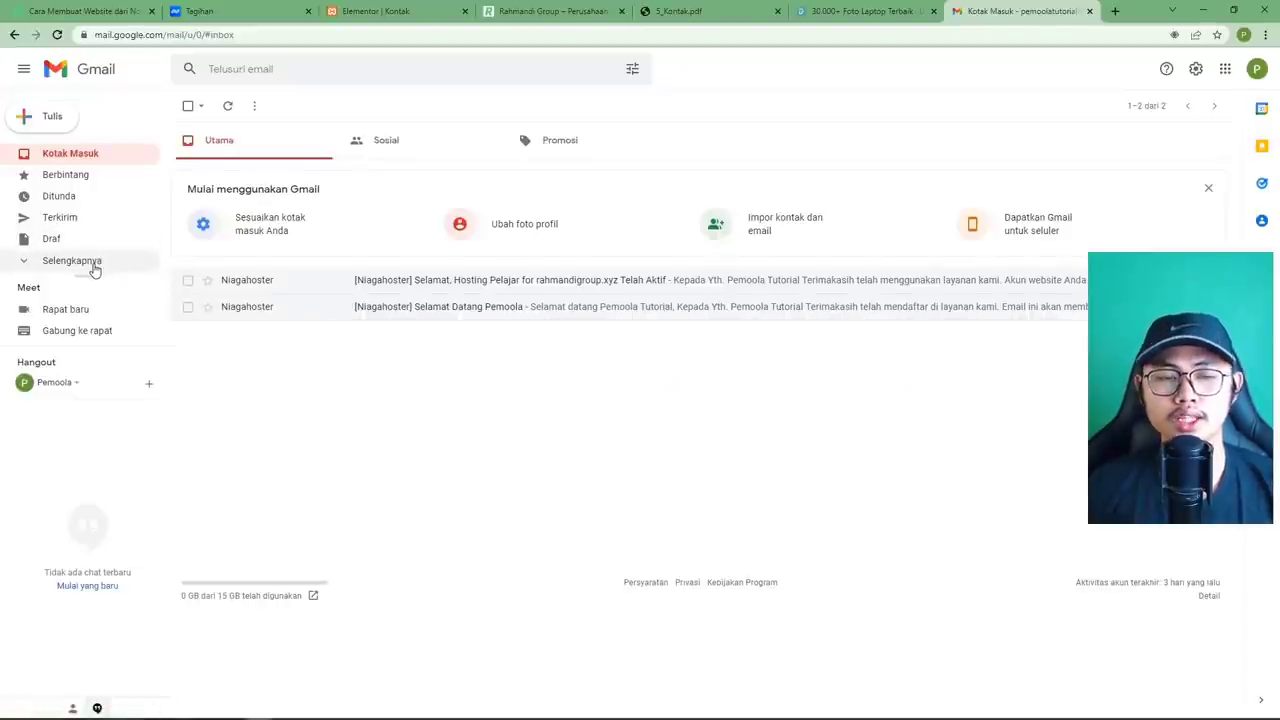
{"action": "left_click", "coordinate": [72, 260]}
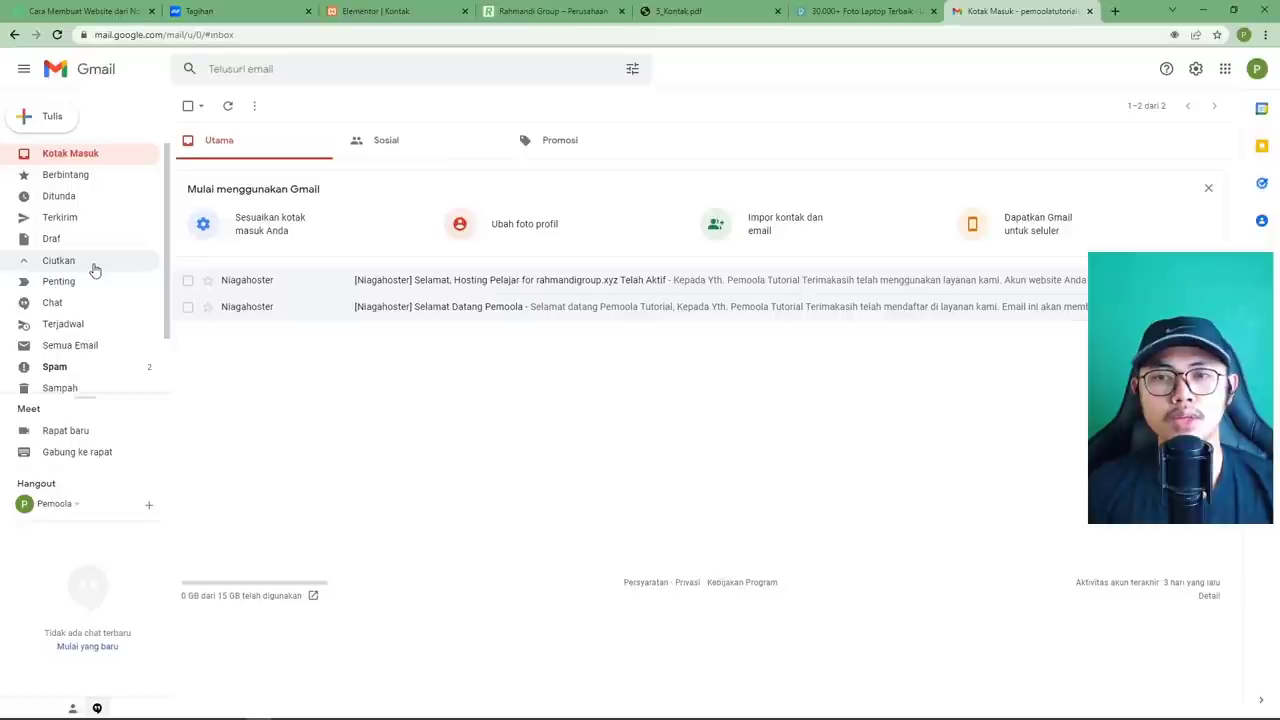
{"action": "scroll", "coordinate": [96, 266], "scroll_direction": "down", "scroll_amount": 2}
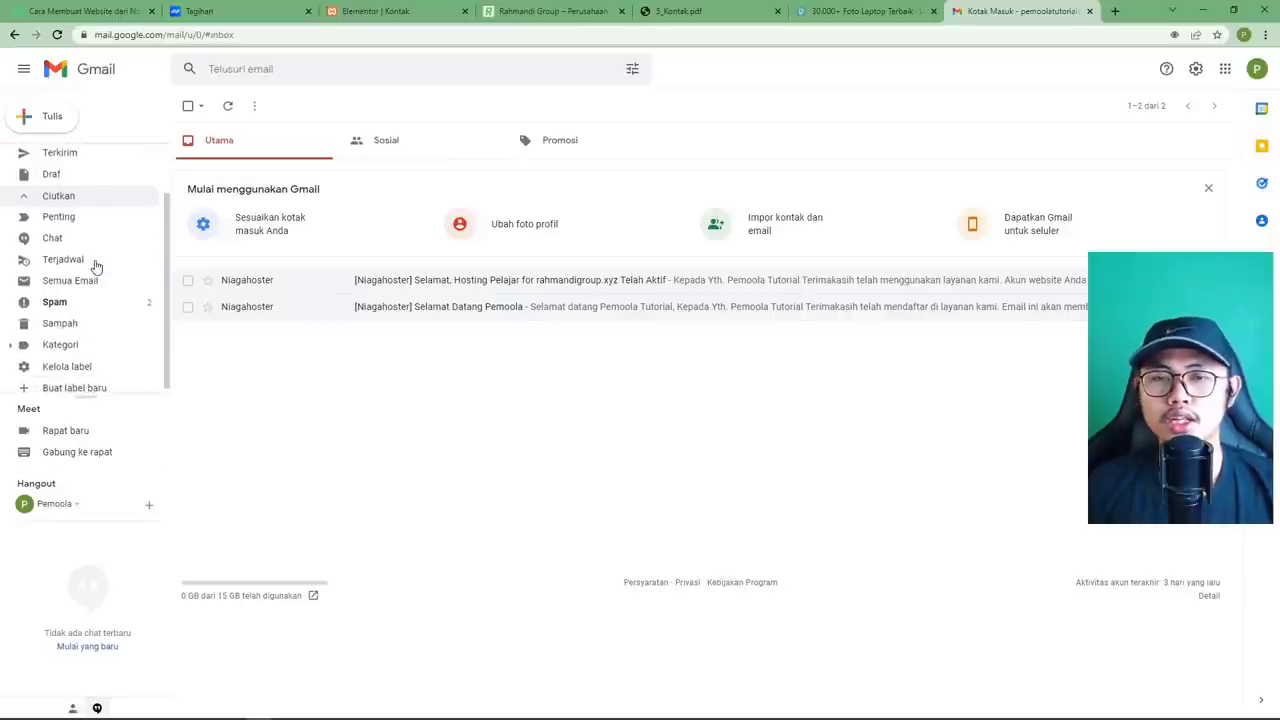
{"action": "scroll", "coordinate": [96, 266], "scroll_direction": "up", "scroll_amount": 2}
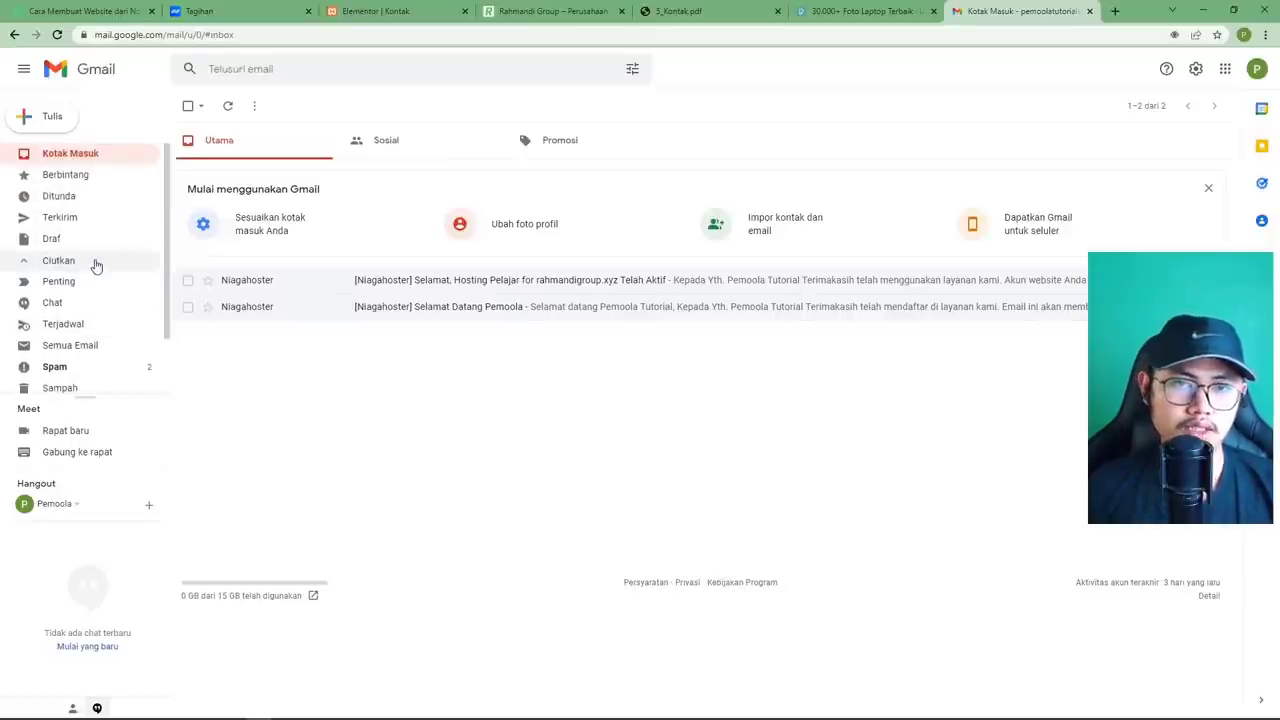
{"action": "scroll", "coordinate": [96, 266], "scroll_direction": "down", "scroll_amount": 2}
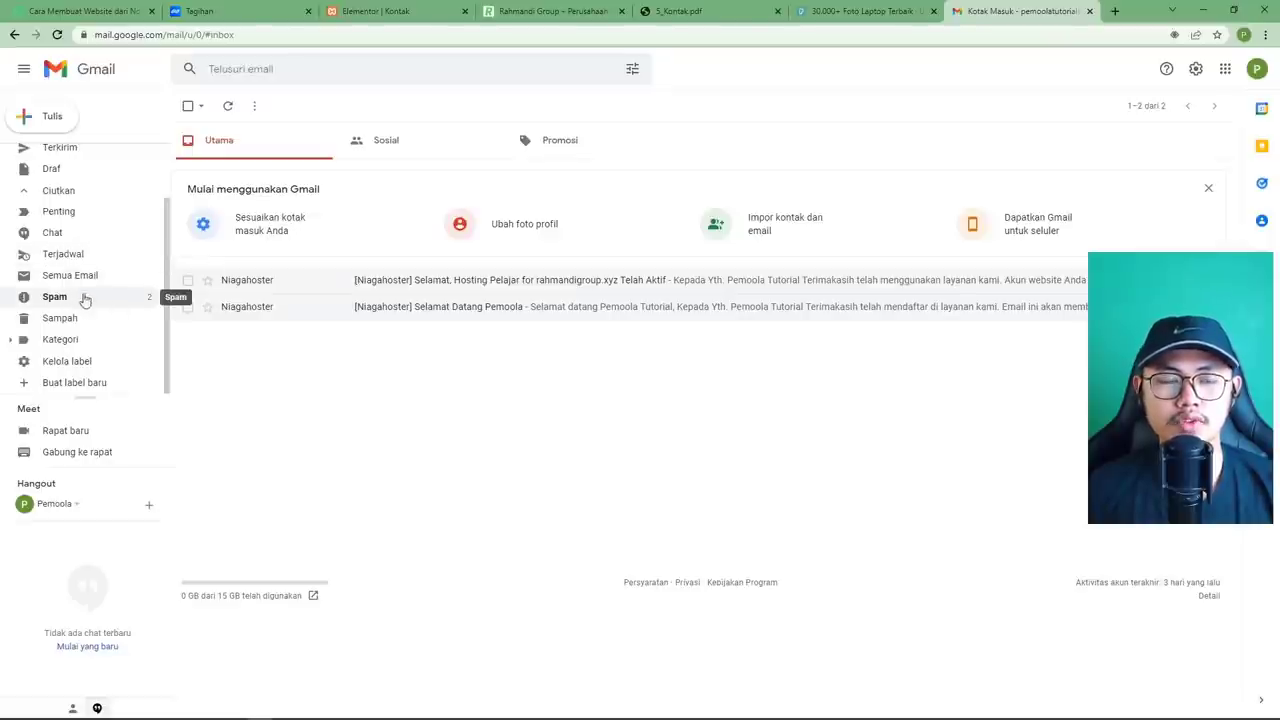
{"action": "scroll", "coordinate": [83, 296], "scroll_direction": "up", "scroll_amount": 2}
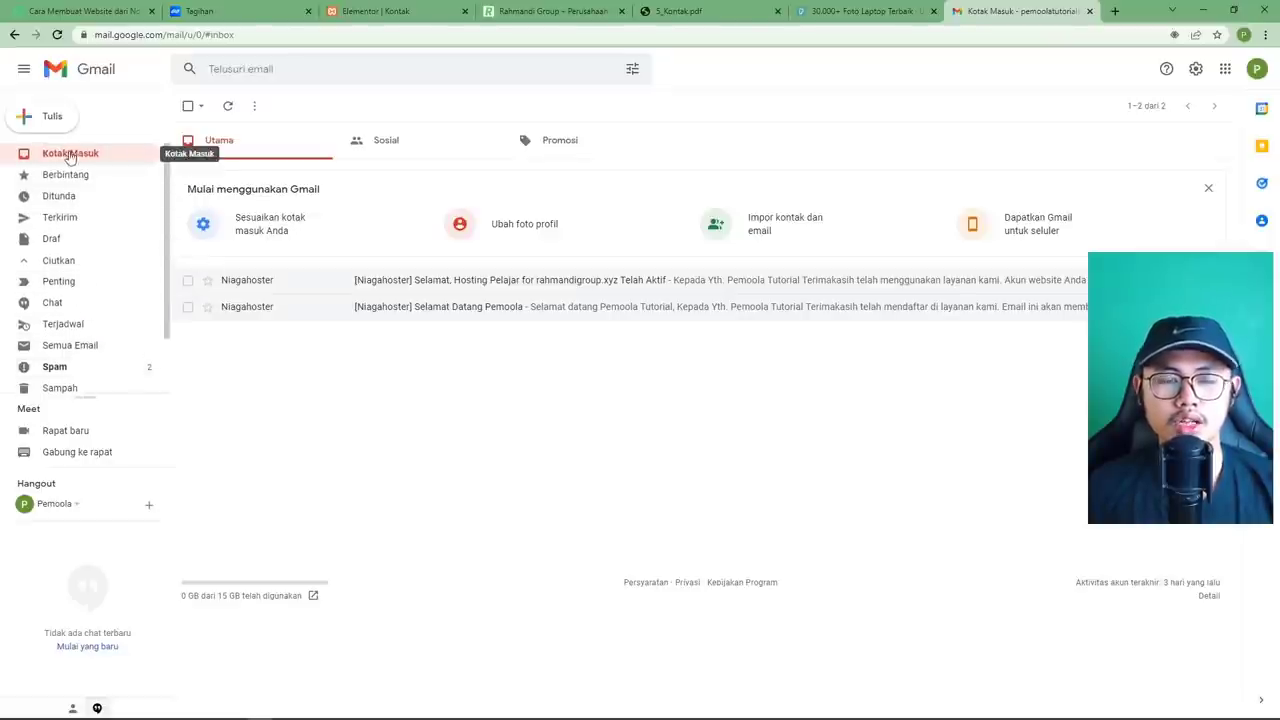
{"action": "scroll", "coordinate": [94, 318], "scroll_direction": "down", "scroll_amount": 2}
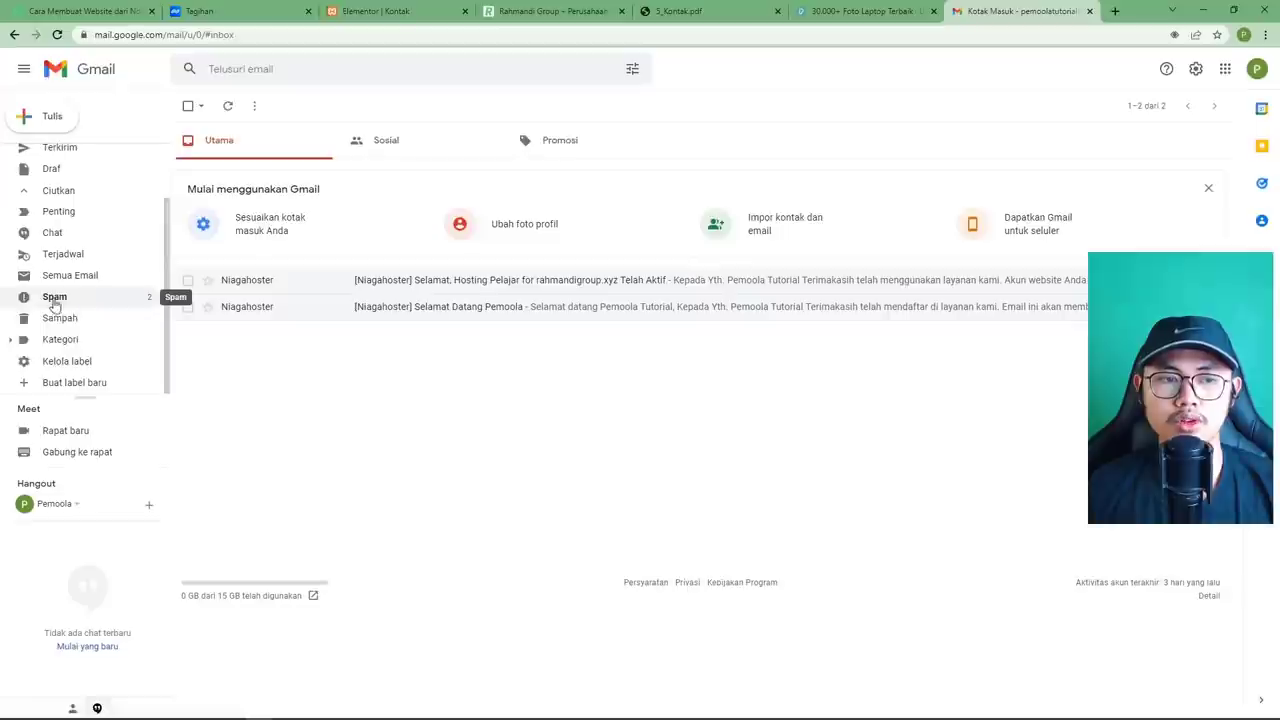
{"action": "left_click", "coordinate": [54, 298]}
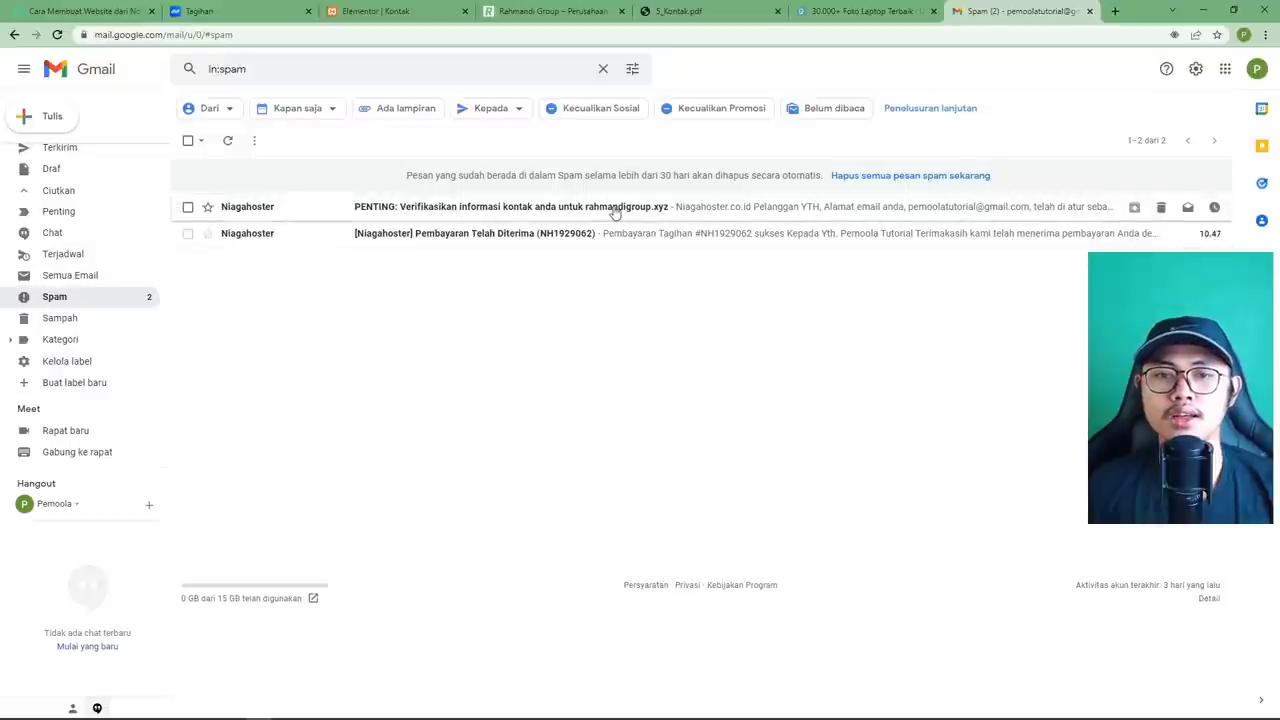
Verify the rahmandigroup.xyz contact email through the PENTING spam message's validation link.
{"action": "left_click", "coordinate": [614, 212]}
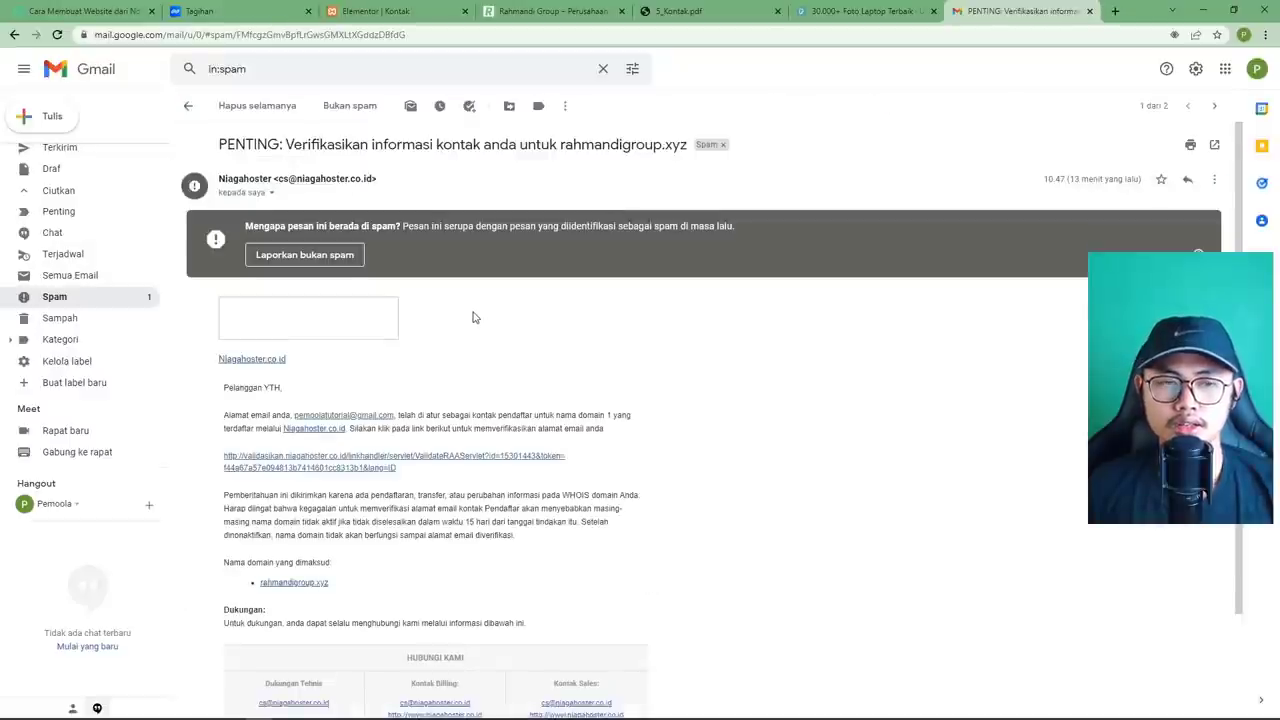
{"action": "scroll", "coordinate": [475, 317], "scroll_direction": "down", "scroll_amount": 2}
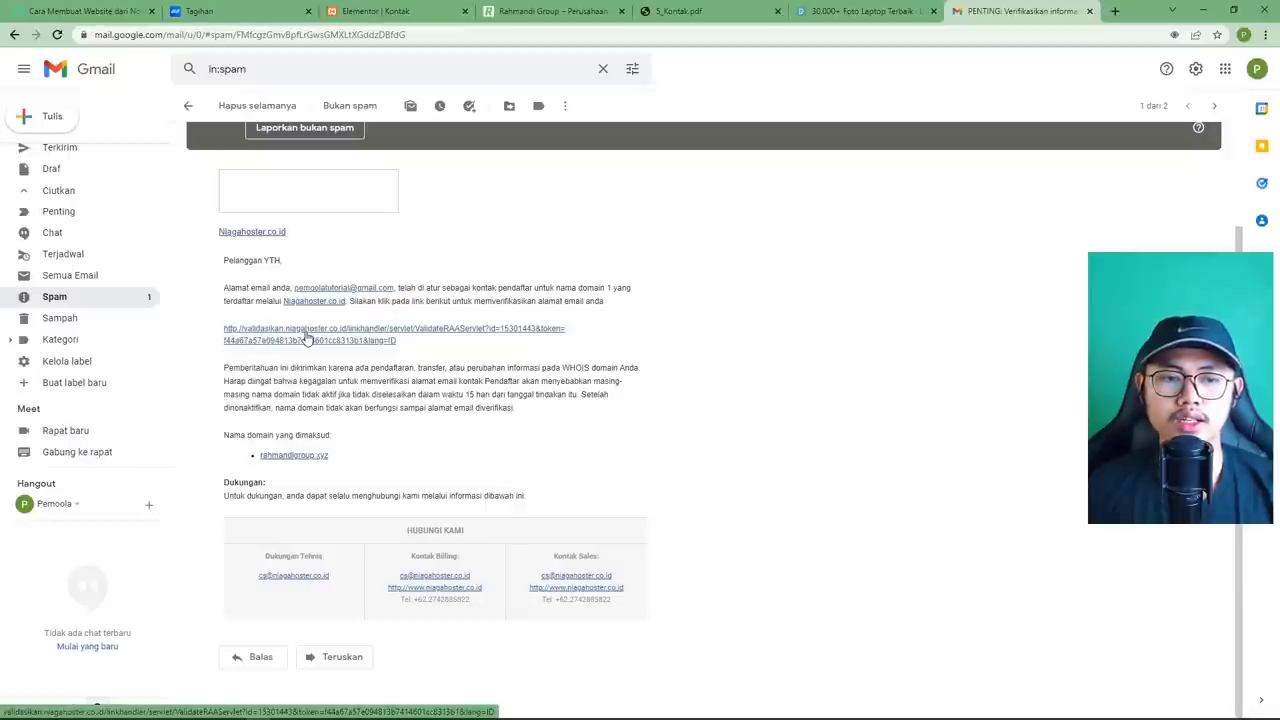
{"action": "left_click", "coordinate": [310, 338]}
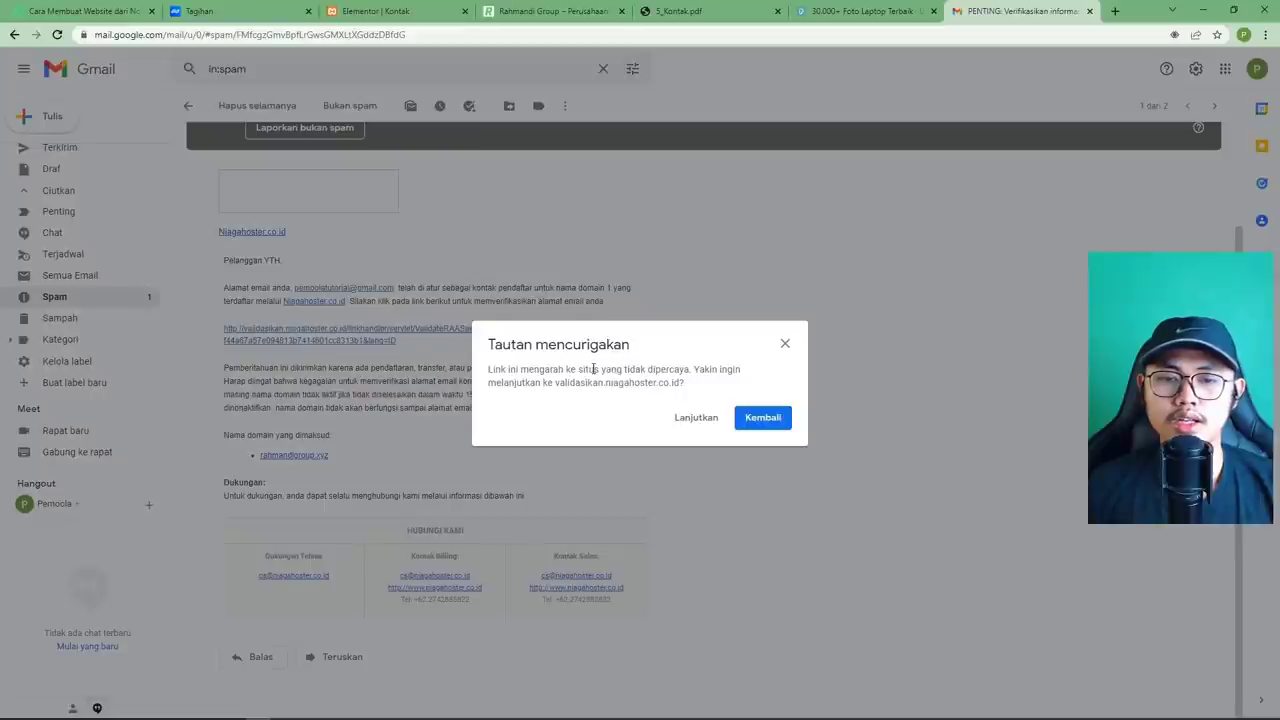
{"action": "left_click", "coordinate": [696, 418]}
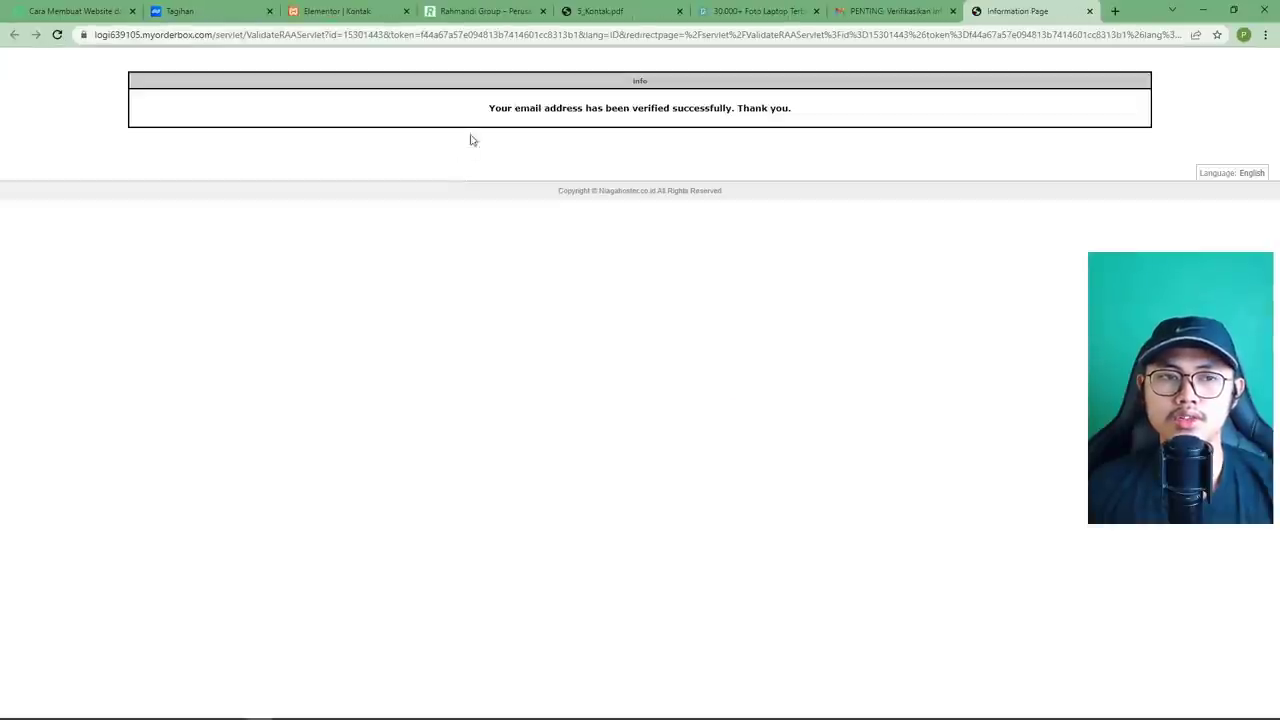
{"action": "left_click_drag", "start_coordinate": [484, 108], "coordinate": [808, 108]}
{"action": "left_click", "coordinate": [1057, 80]}
Close the verification result page and return to the Niagahoster invoices.
{"action": "key", "text": "ctrl+w"}
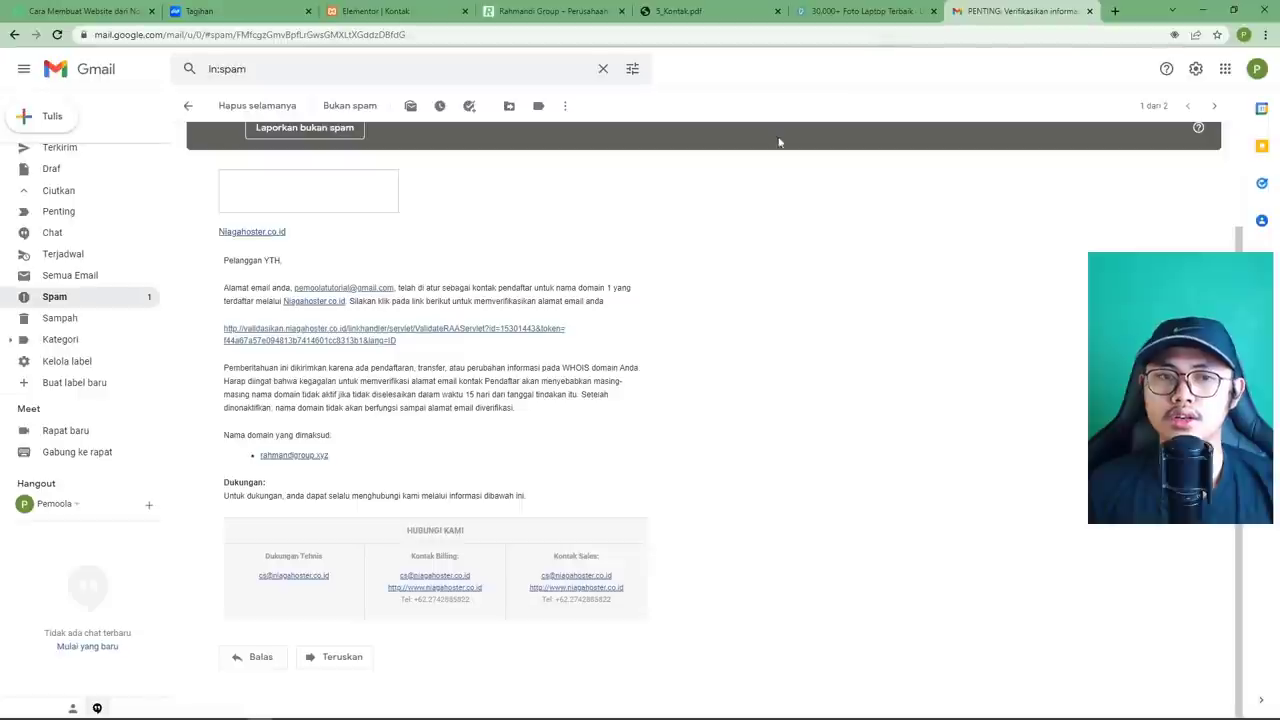
{"action": "scroll", "coordinate": [386, 305], "scroll_direction": "up", "scroll_amount": 3}
{"action": "scroll", "coordinate": [90, 180], "scroll_direction": "up", "scroll_amount": 3}
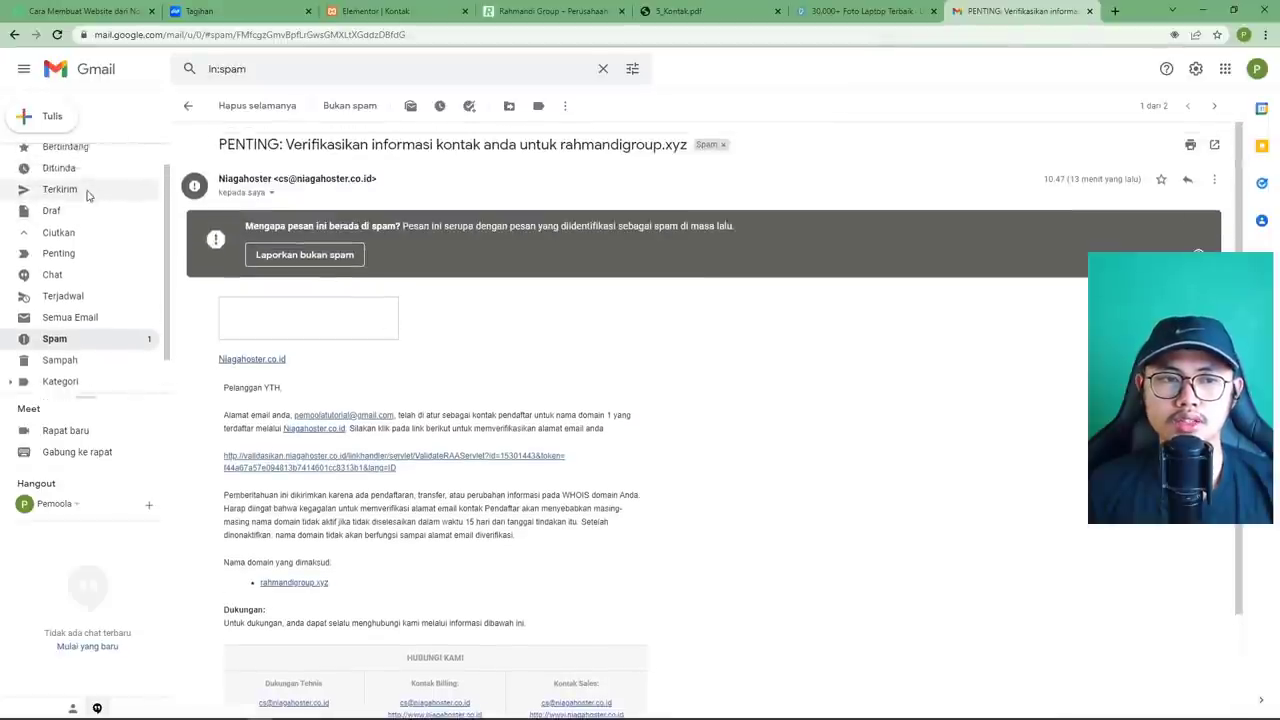
{"action": "left_click", "coordinate": [93, 158]}
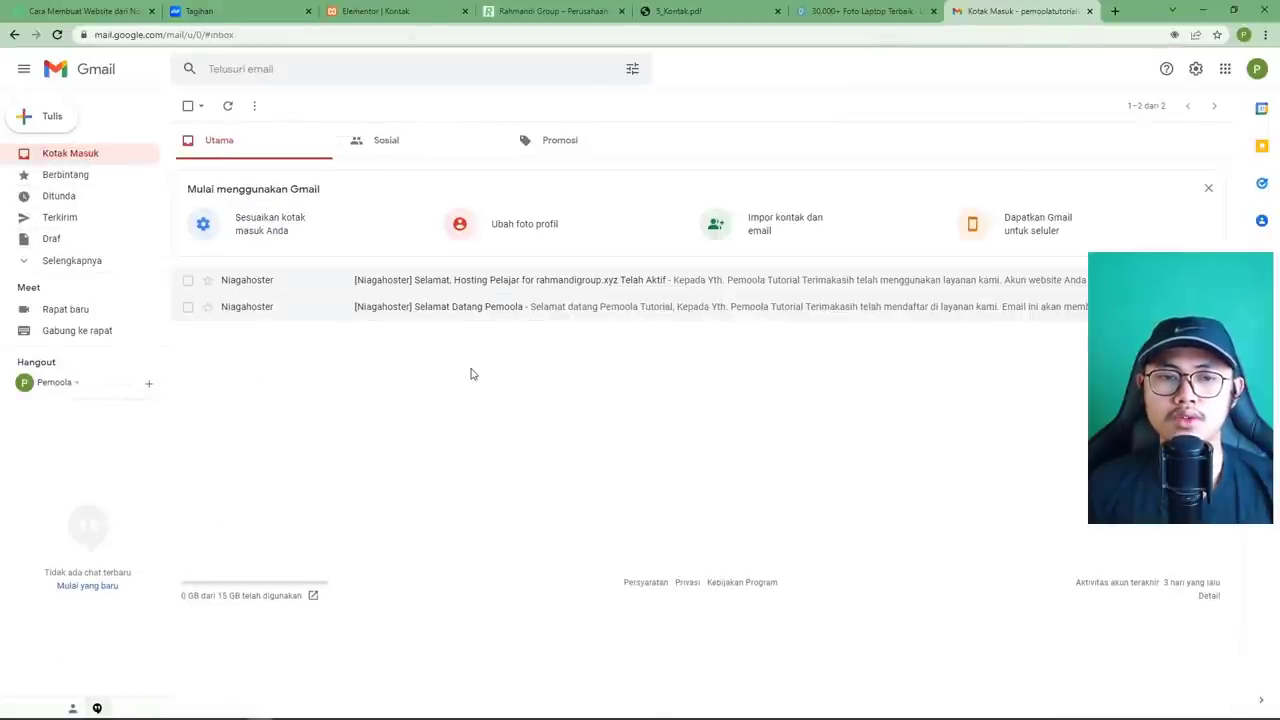
{"action": "left_click", "coordinate": [253, 18]}
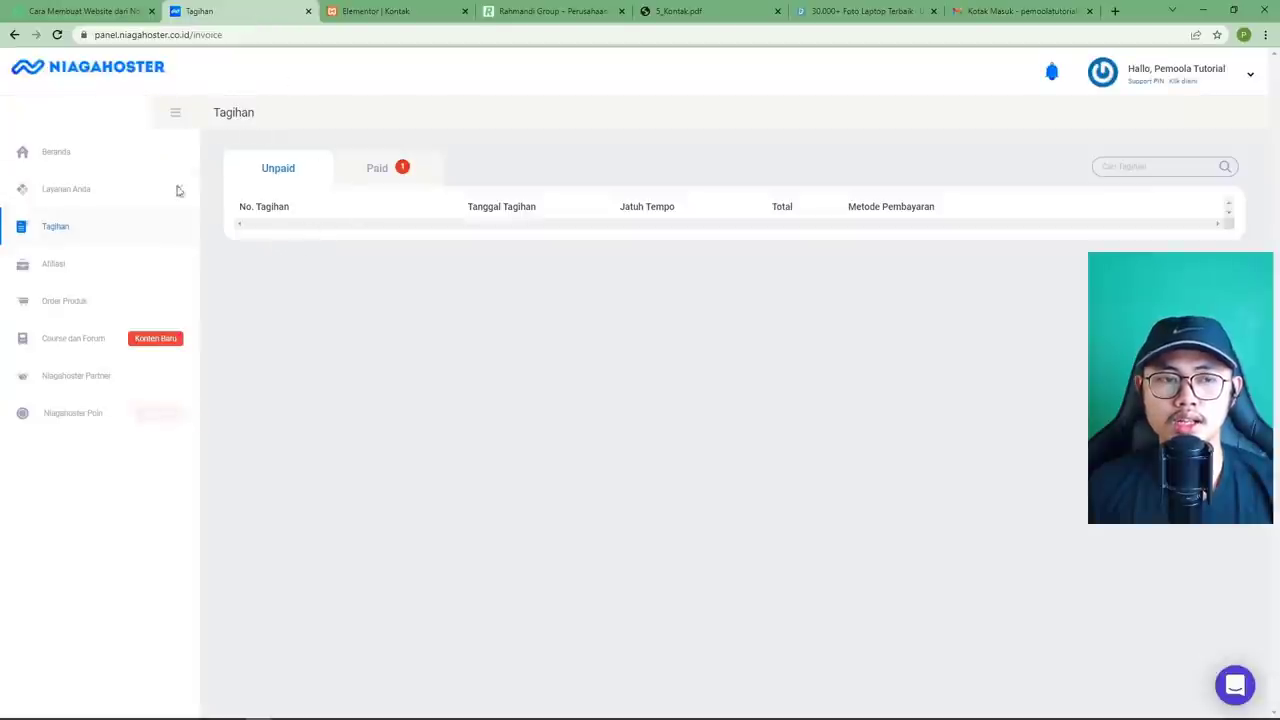
Open Niagahoster's Beranda dashboard showing the rahmandigroup.xyz hosting as Active.
{"action": "left_click", "coordinate": [56, 156]}
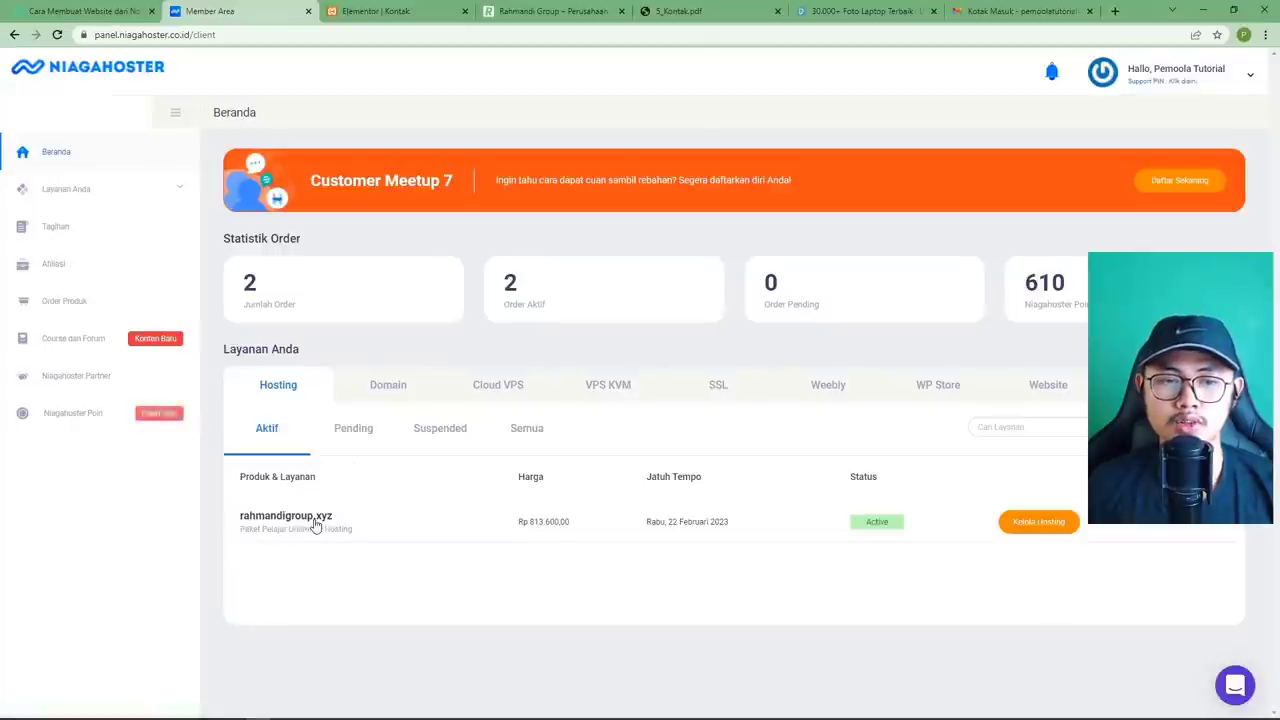
{"action": "left_click", "coordinate": [1115, 11]}
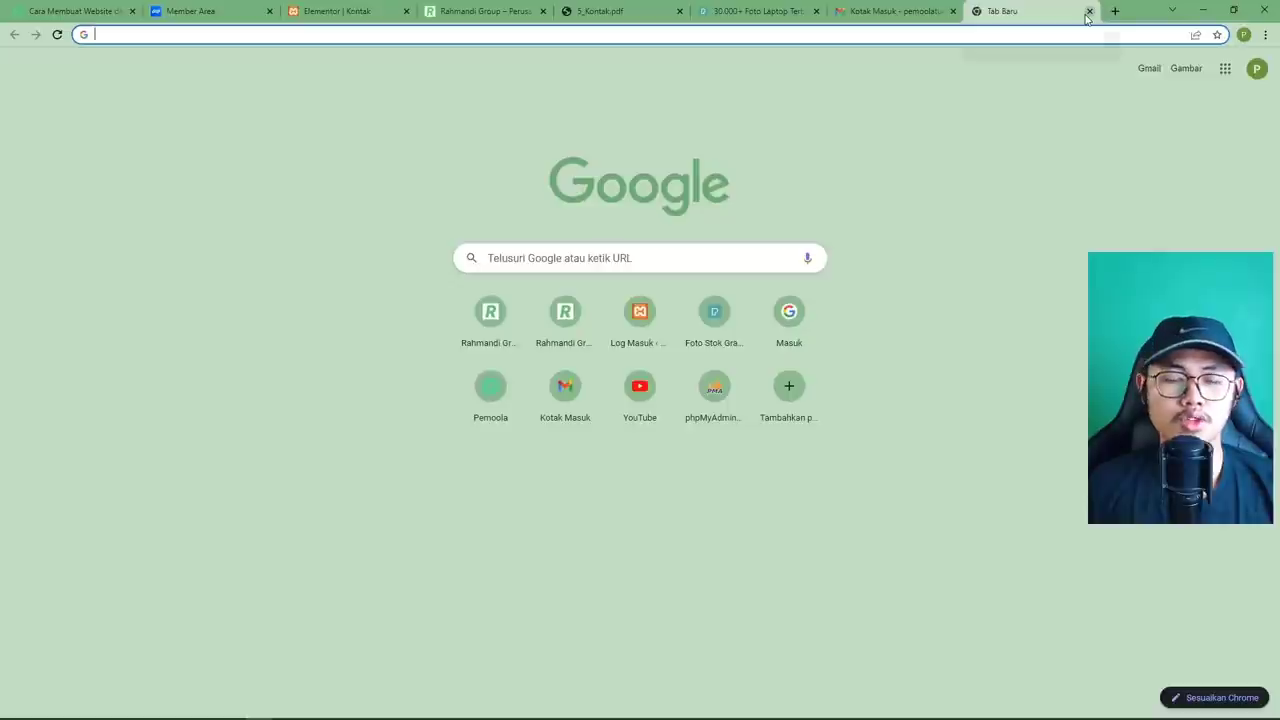
{"action": "left_click", "coordinate": [1089, 12]}
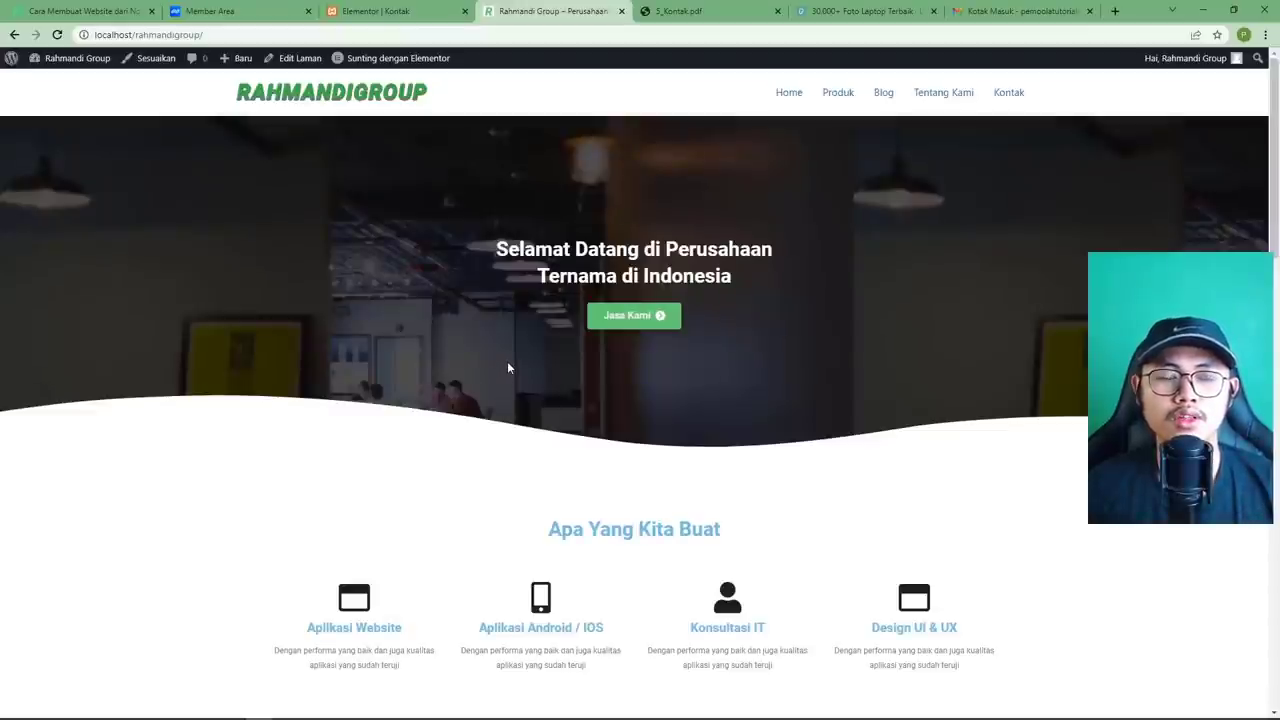
Look over the local Rahmandi Group homepage, briefly checking the Member Area tab.
{"action": "scroll", "coordinate": [523, 308], "scroll_direction": "down", "scroll_amount": 3}
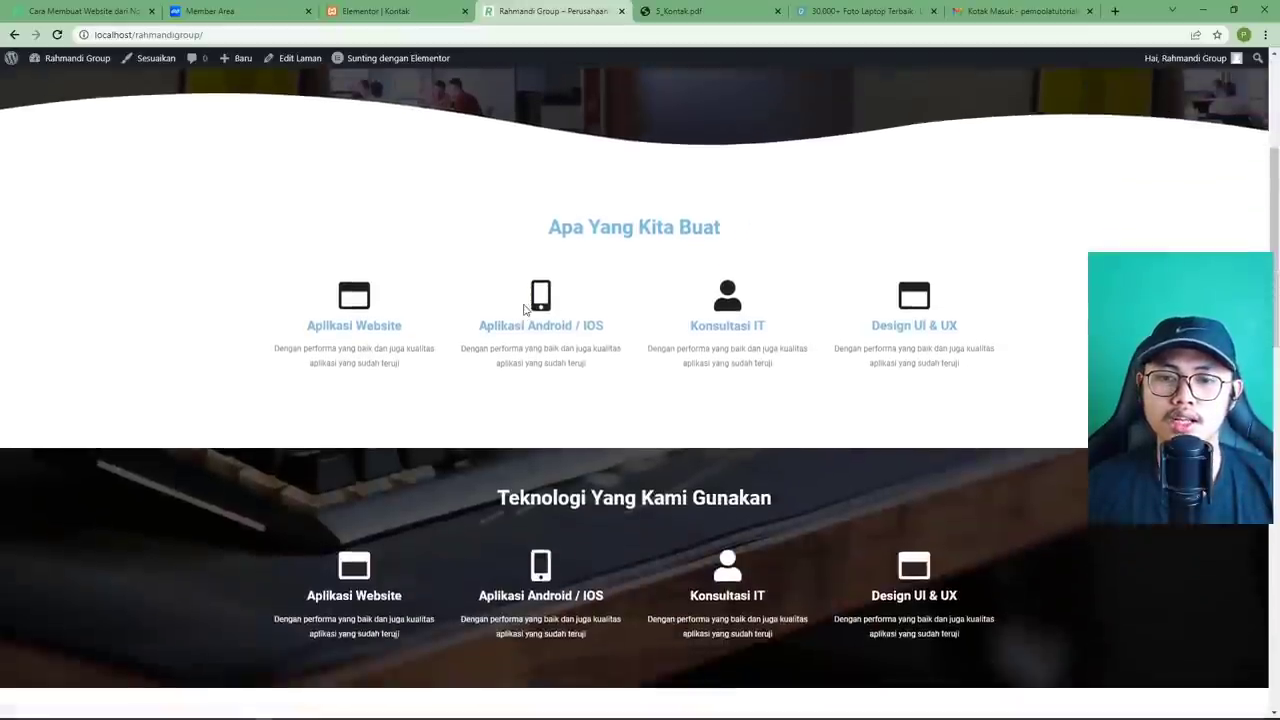
{"action": "scroll", "coordinate": [523, 308], "scroll_direction": "up", "scroll_amount": 3}
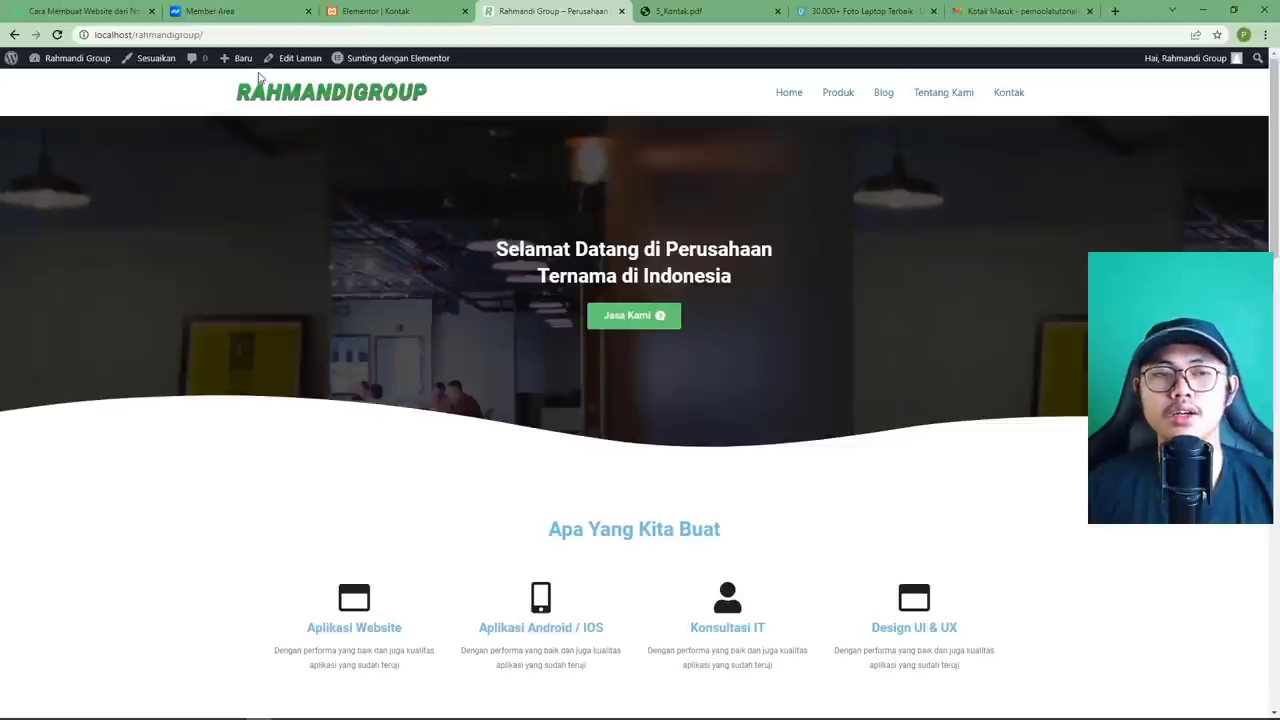
{"action": "left_click", "coordinate": [247, 14]}
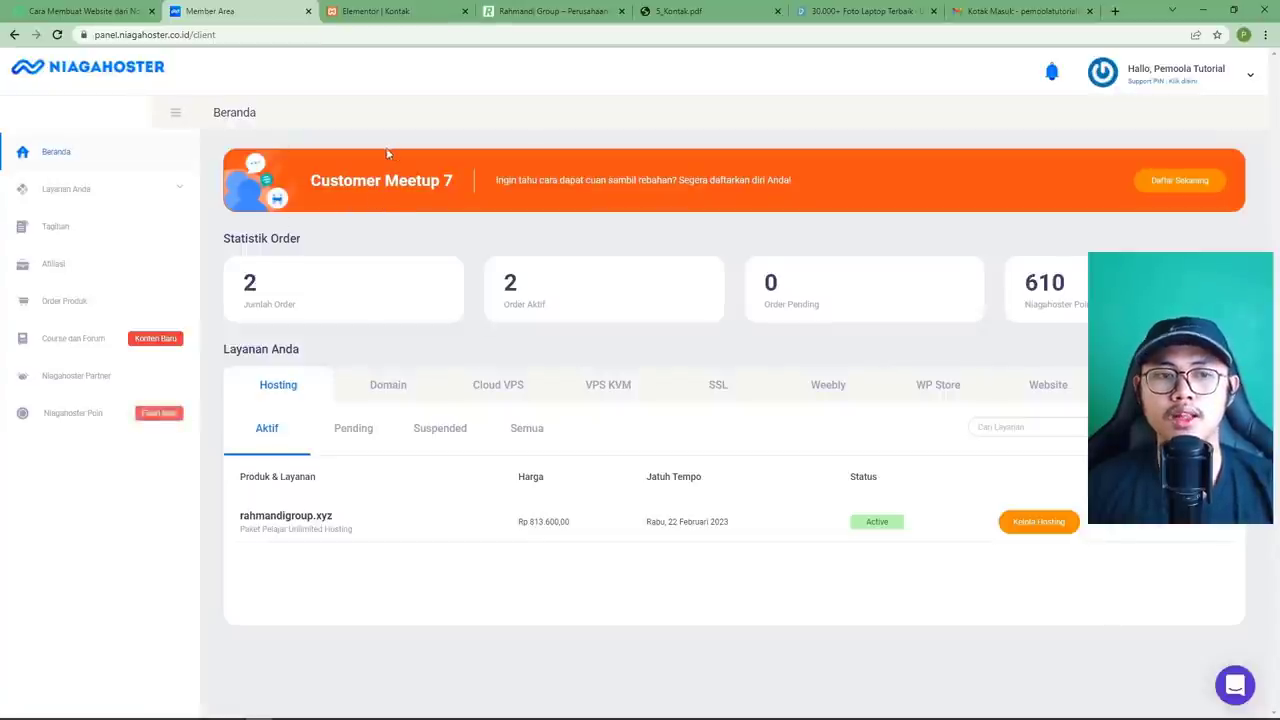
{"action": "left_click", "coordinate": [553, 16]}
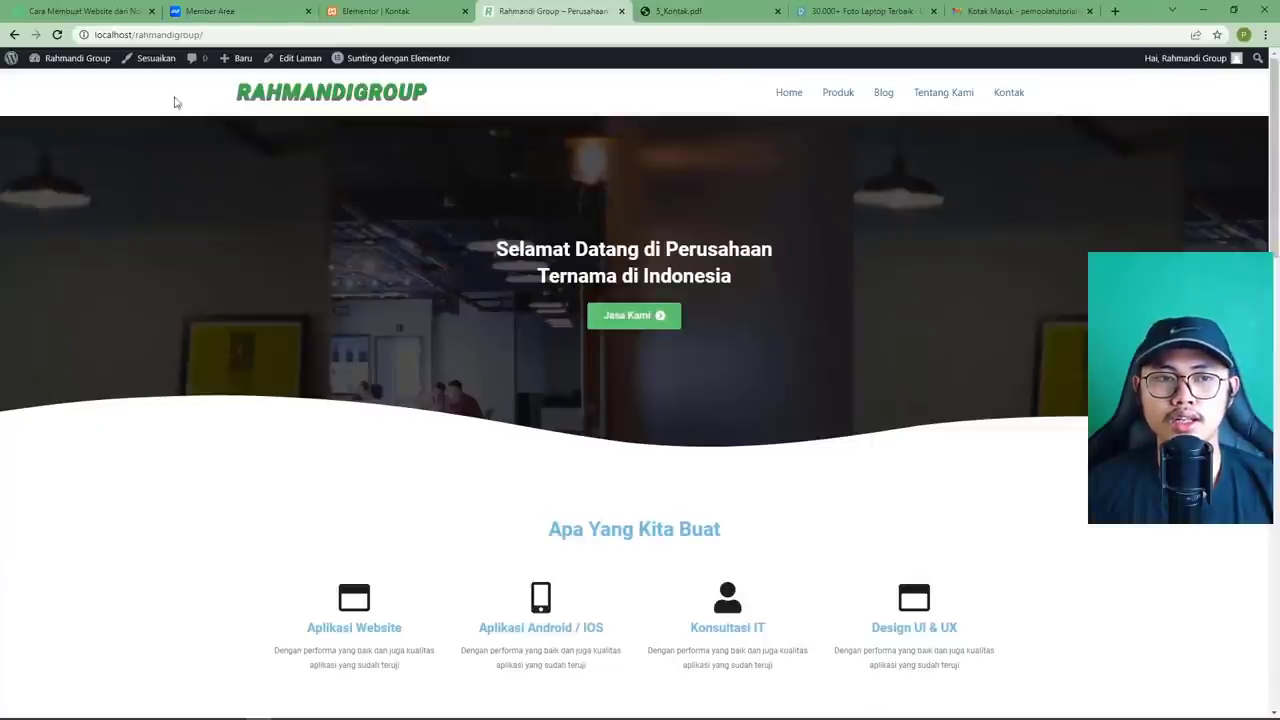
Go from the local WordPress dashboard to the Add New Plugins page.
{"action": "mouse_move", "coordinate": [80, 58]}
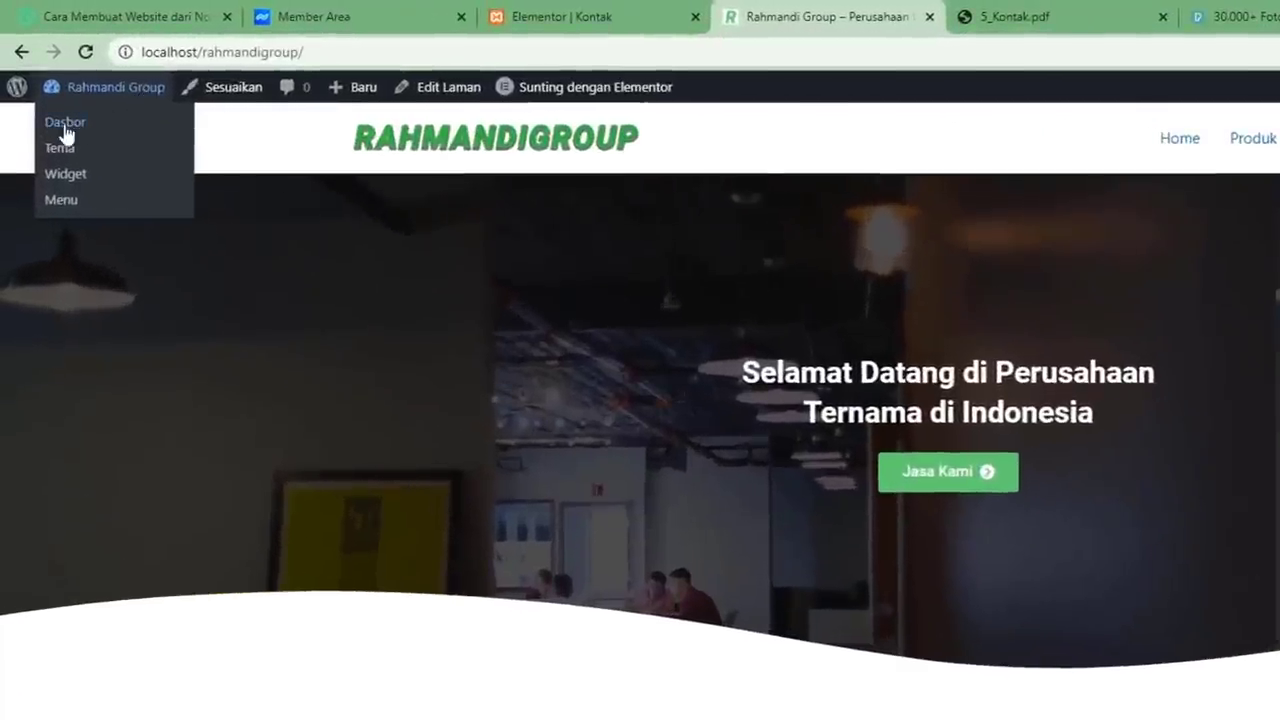
{"action": "left_click", "coordinate": [65, 124]}
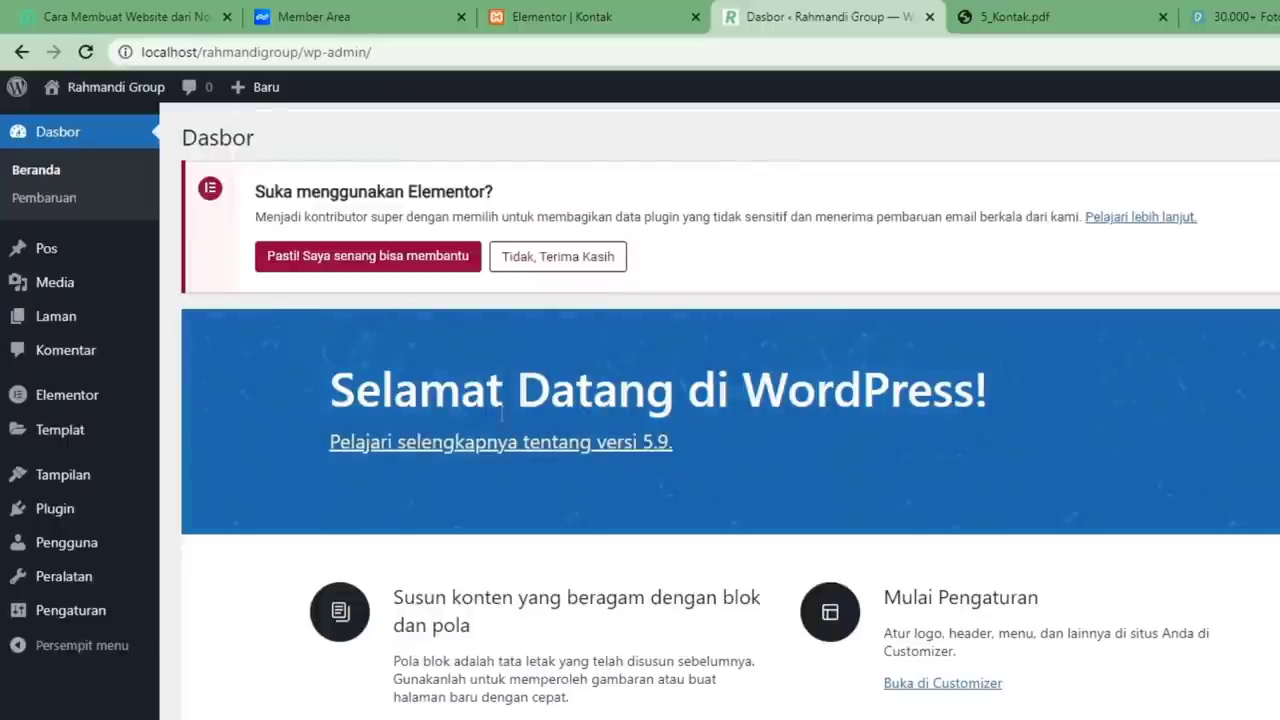
{"action": "mouse_move", "coordinate": [86, 514]}
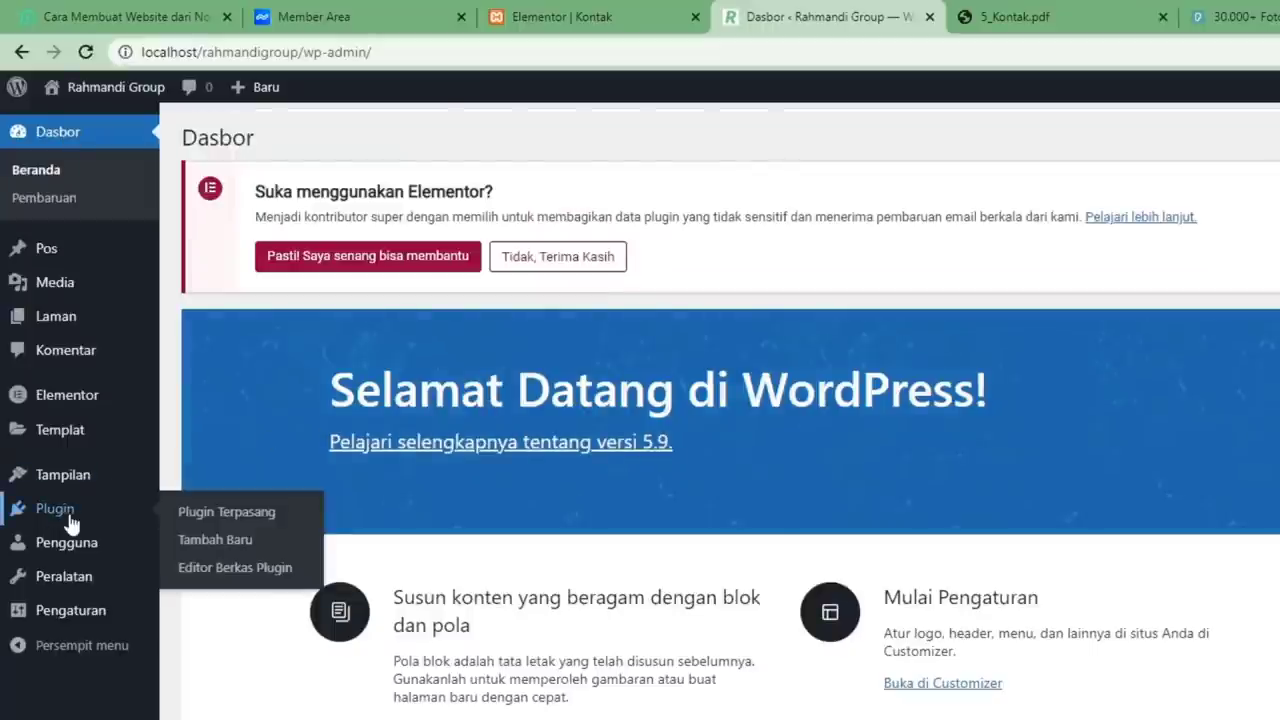
{"action": "left_click", "coordinate": [214, 552]}
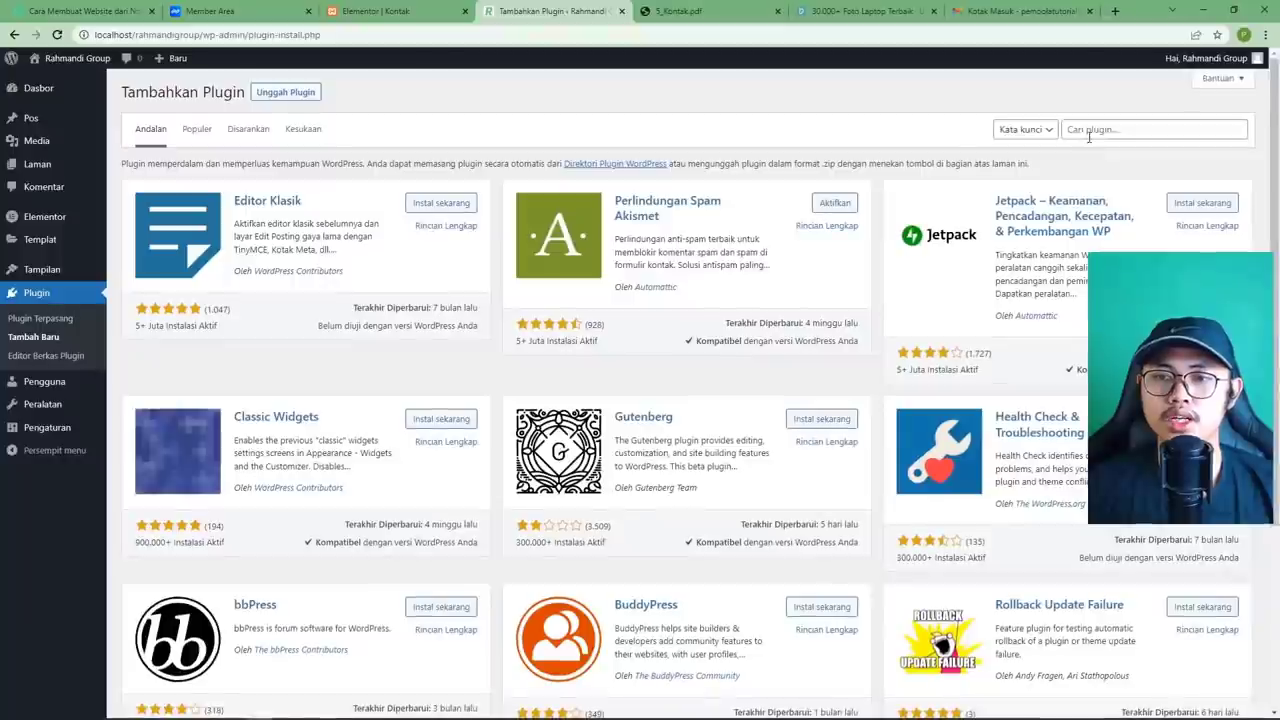
Search 'migration', then install and activate All-in-One WP Migration.
{"action": "left_click", "coordinate": [1089, 137]}
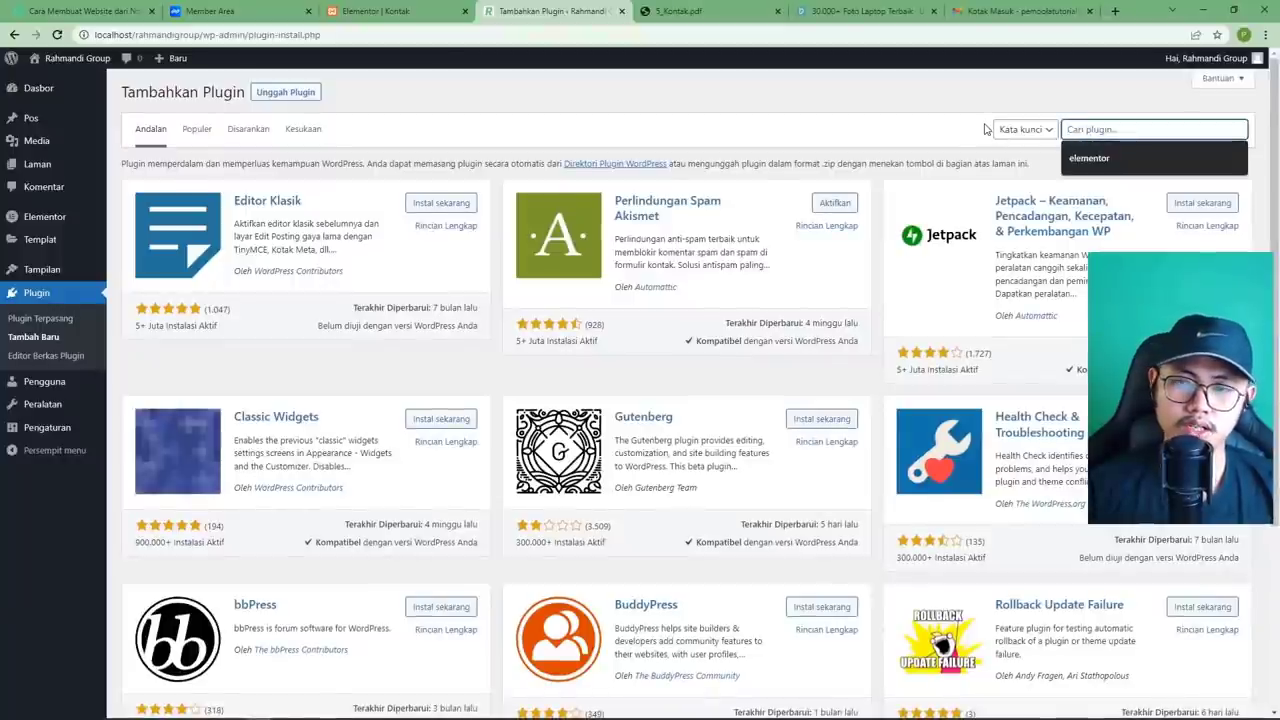
{"action": "type", "text": "migrasi"}
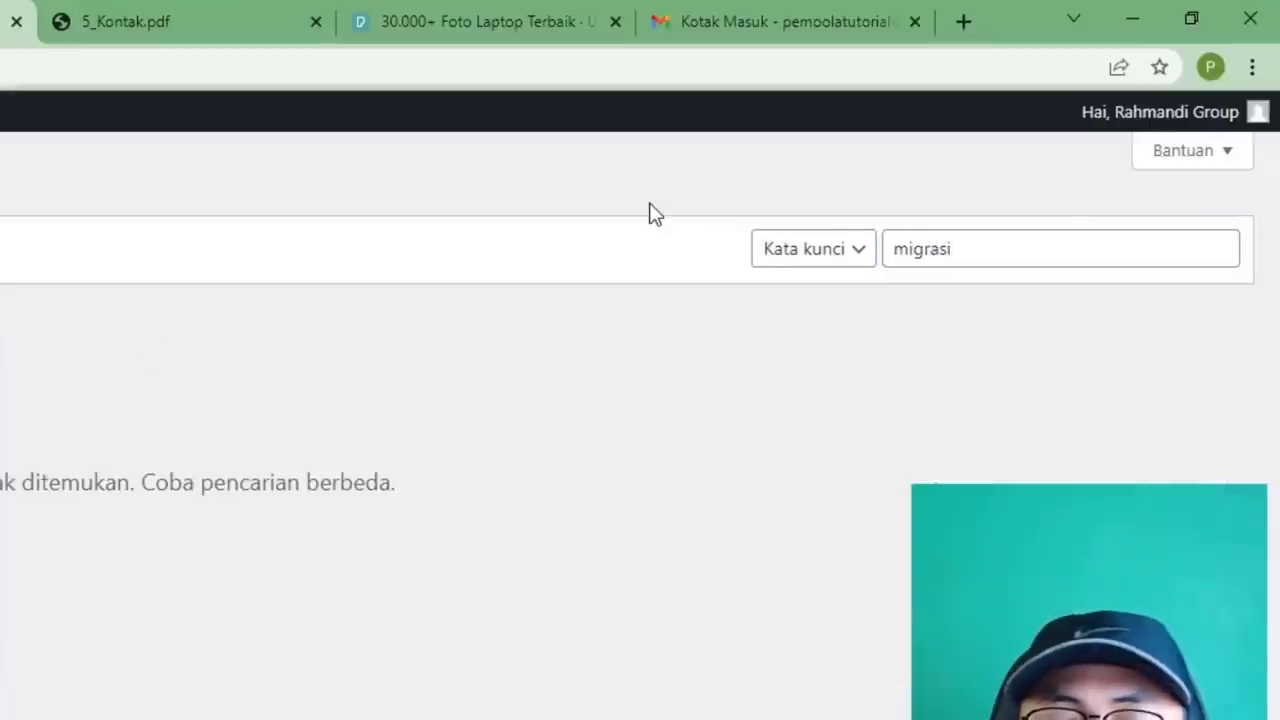
{"action": "double_click", "coordinate": [1069, 259]}
{"action": "type", "text": "migrati"}
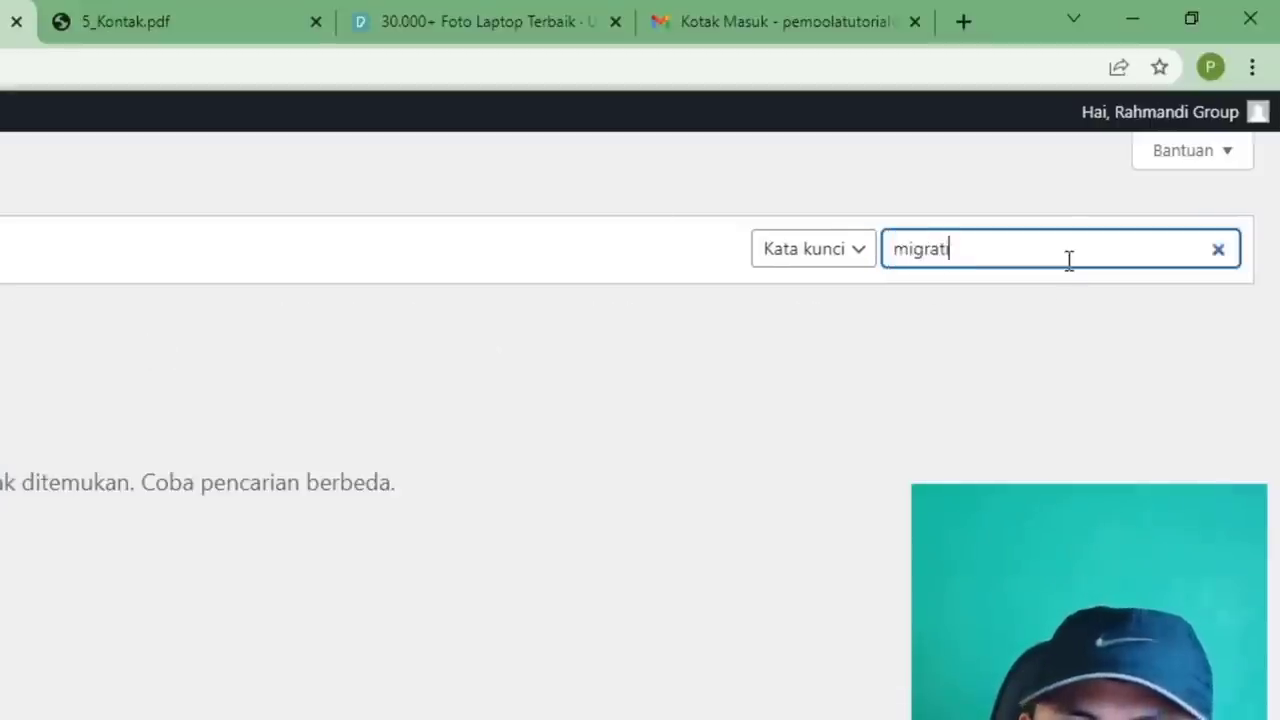
{"action": "type", "text": "on"}
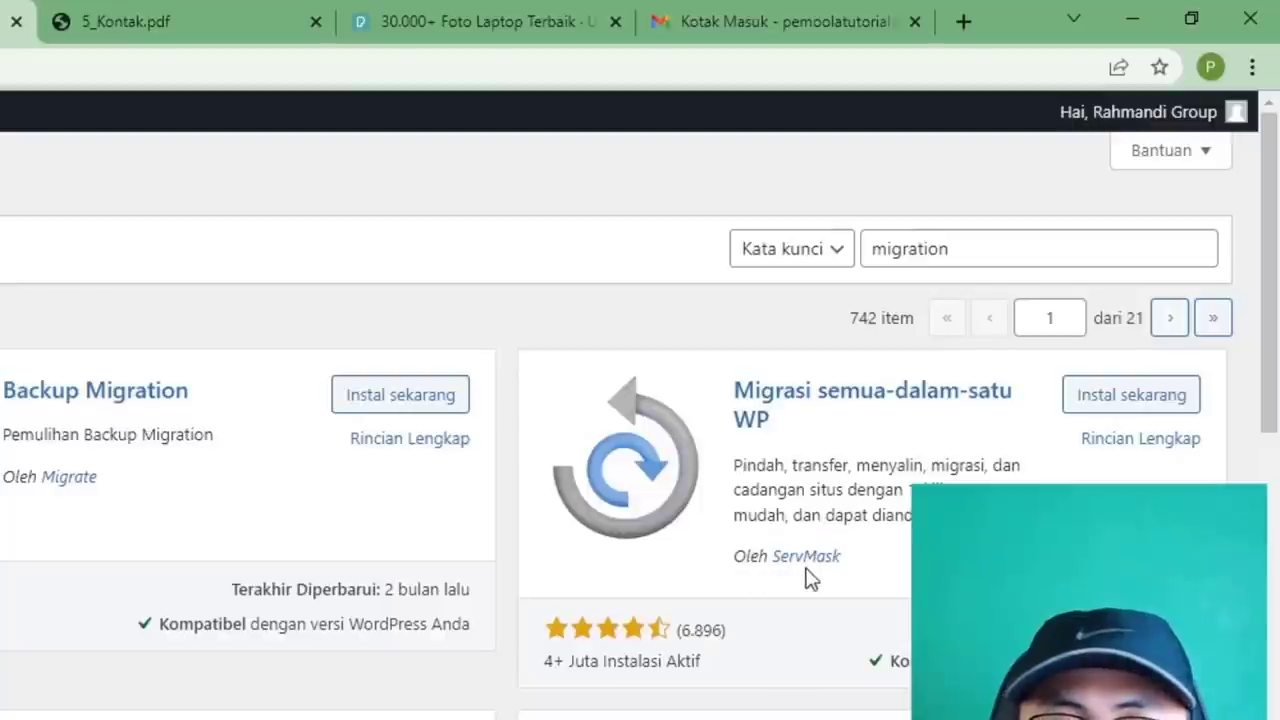
{"action": "left_click", "coordinate": [1128, 400]}
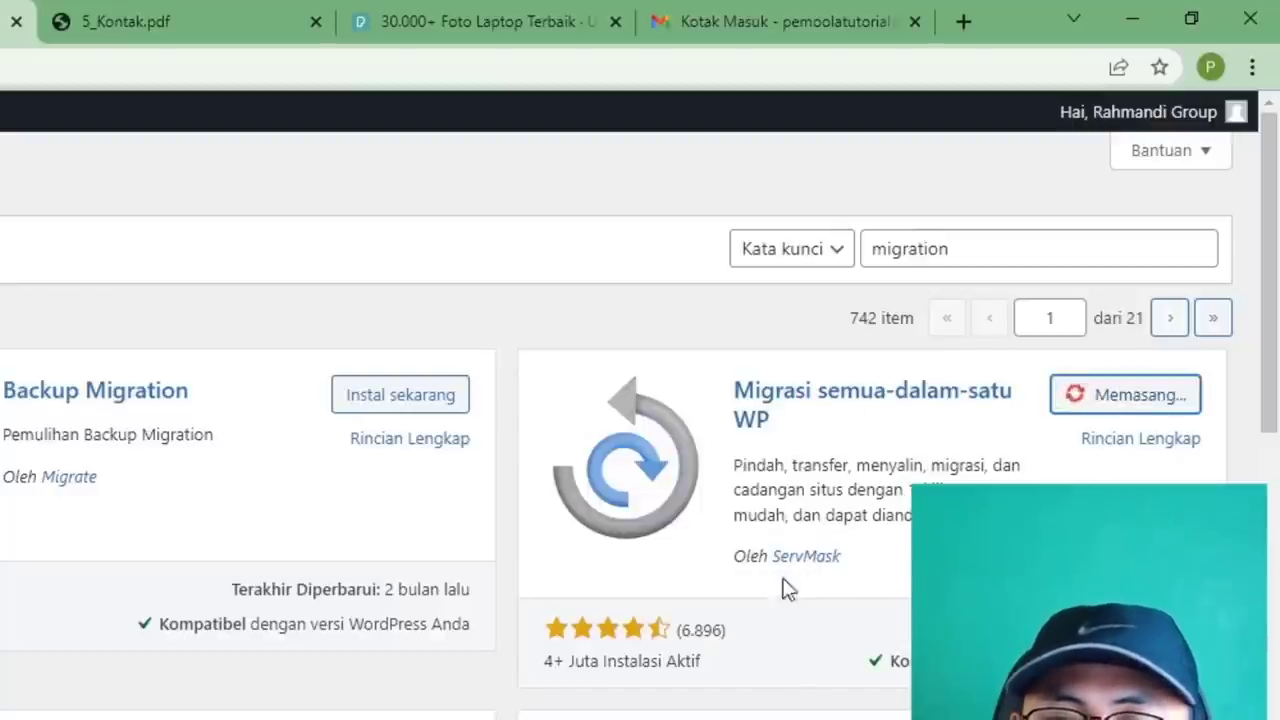
{"action": "left_click", "coordinate": [1172, 405]}
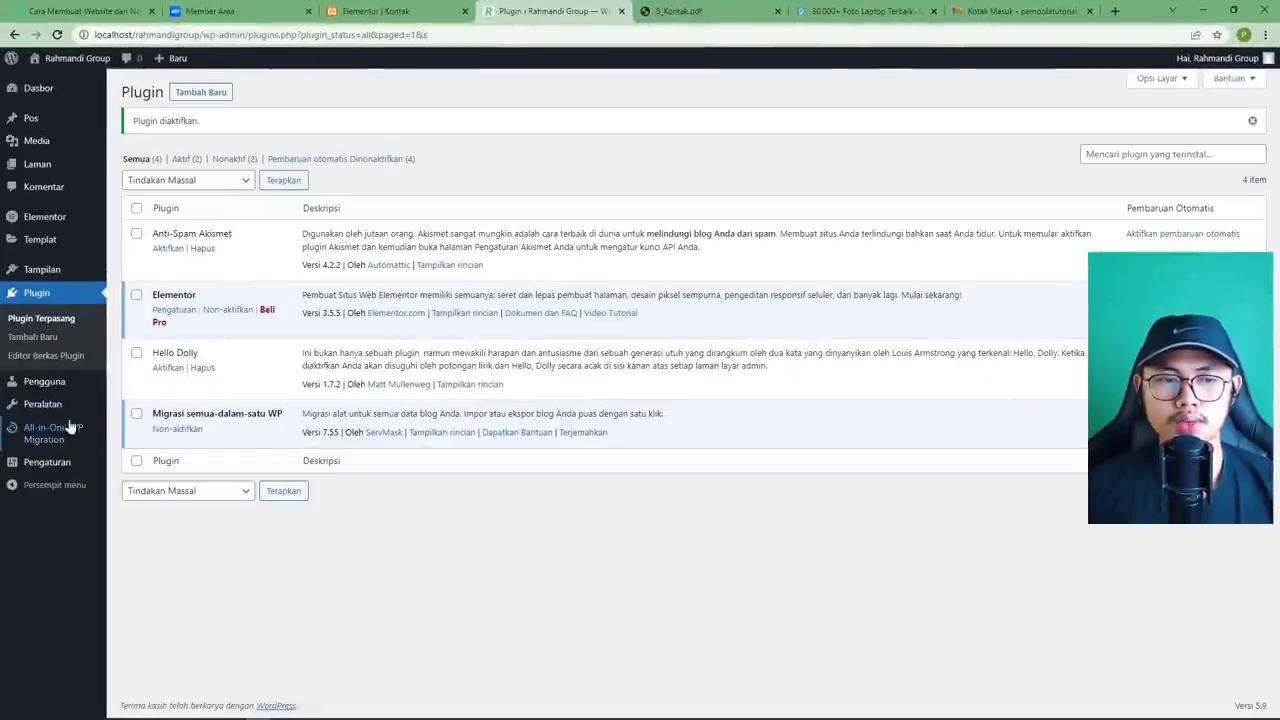
Export the local site to a file and download the 62 MB .wpress backup.
{"action": "mouse_move", "coordinate": [50, 440]}
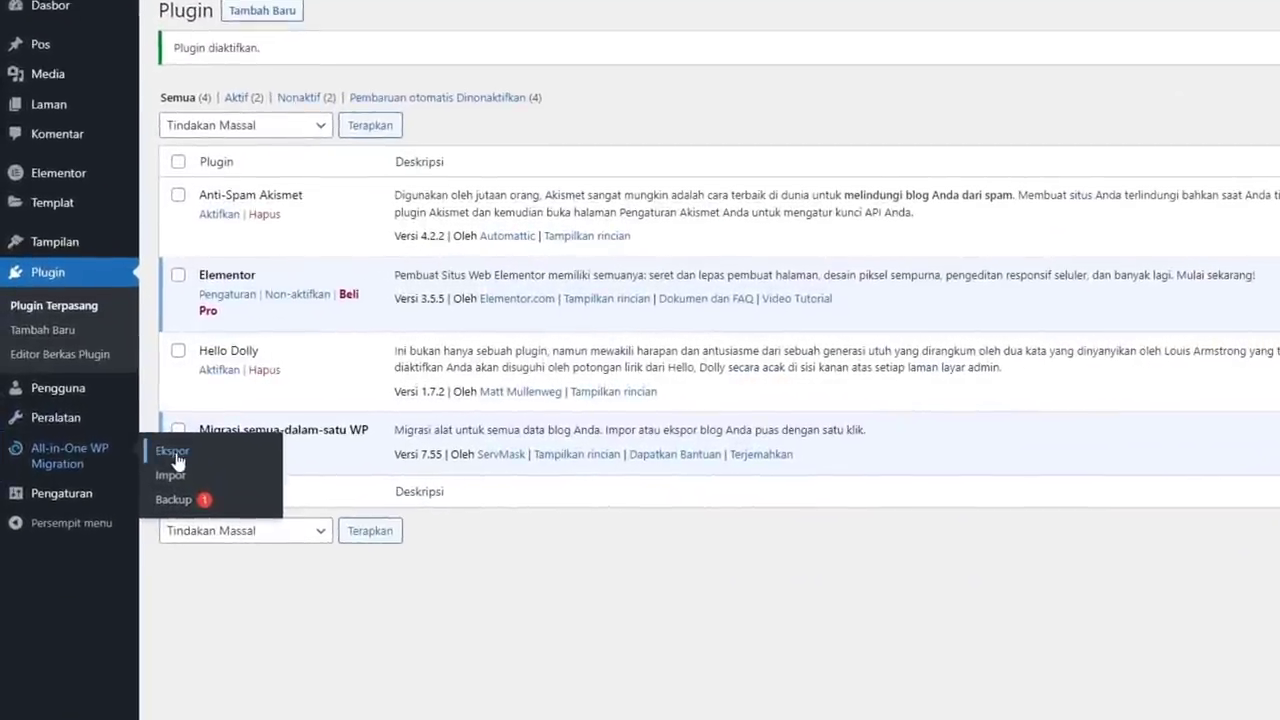
{"action": "left_click", "coordinate": [172, 452]}
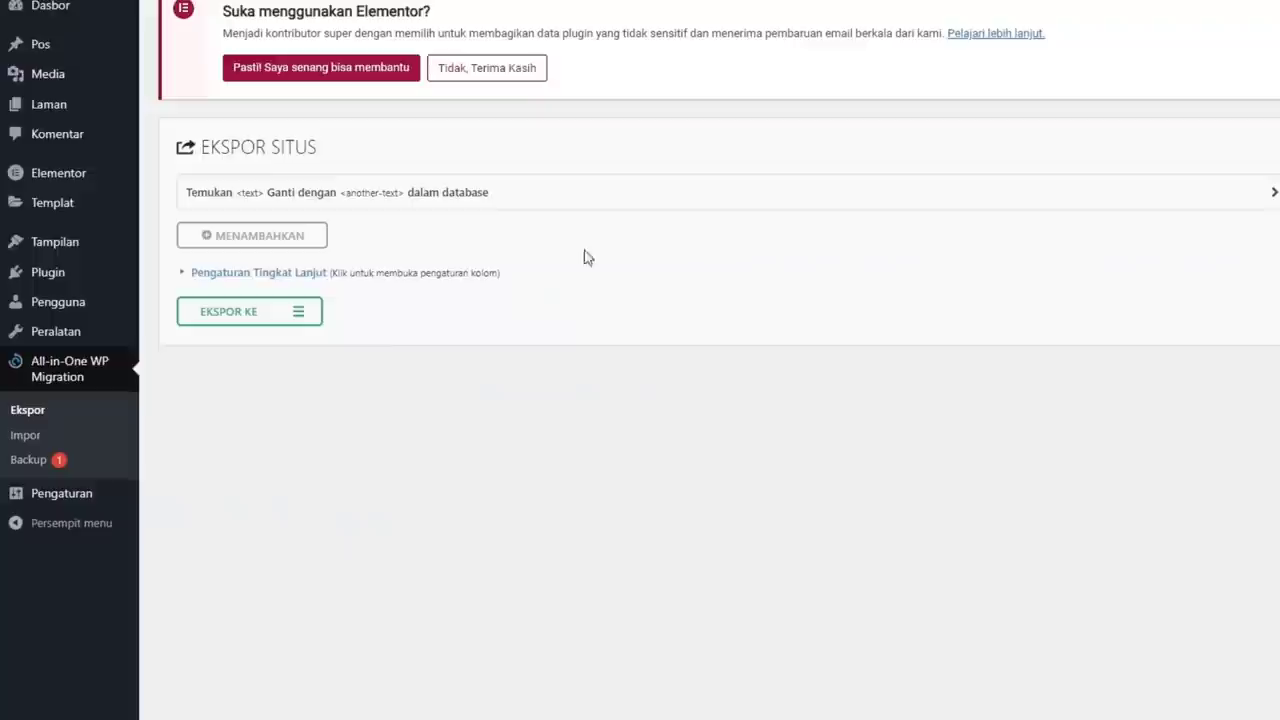
{"action": "left_click", "coordinate": [251, 316]}
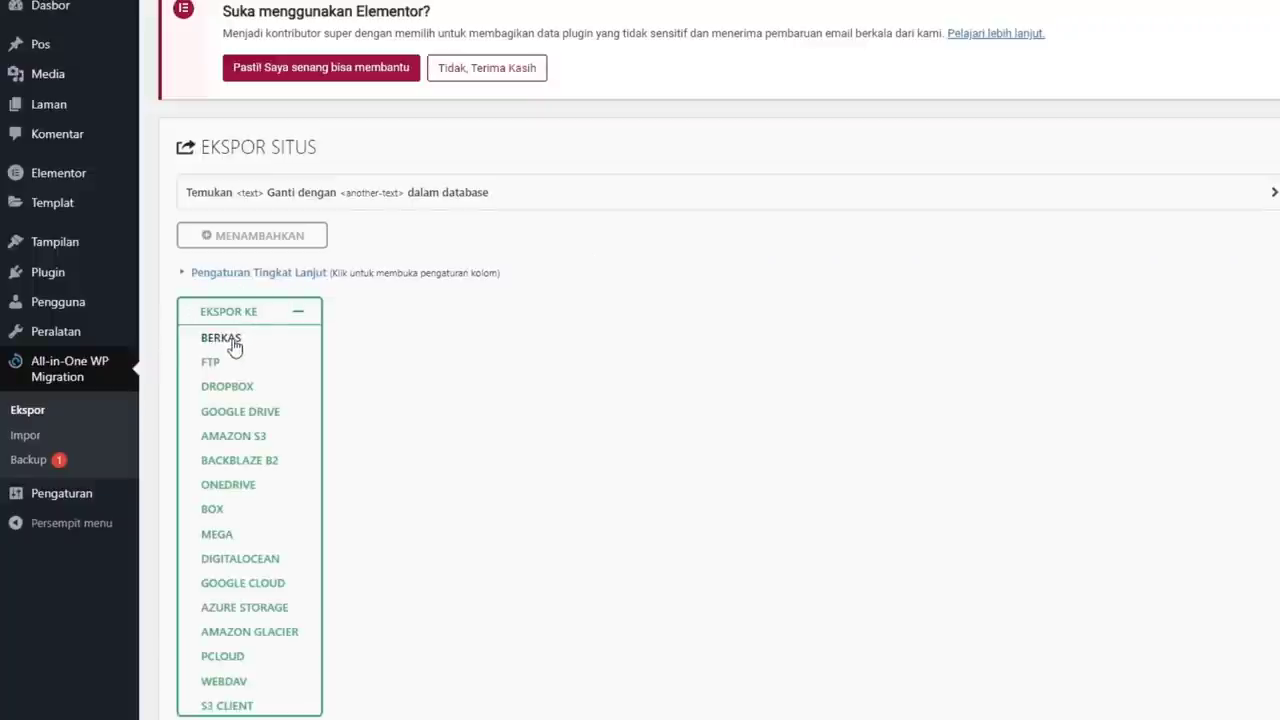
{"action": "left_click", "coordinate": [228, 339]}
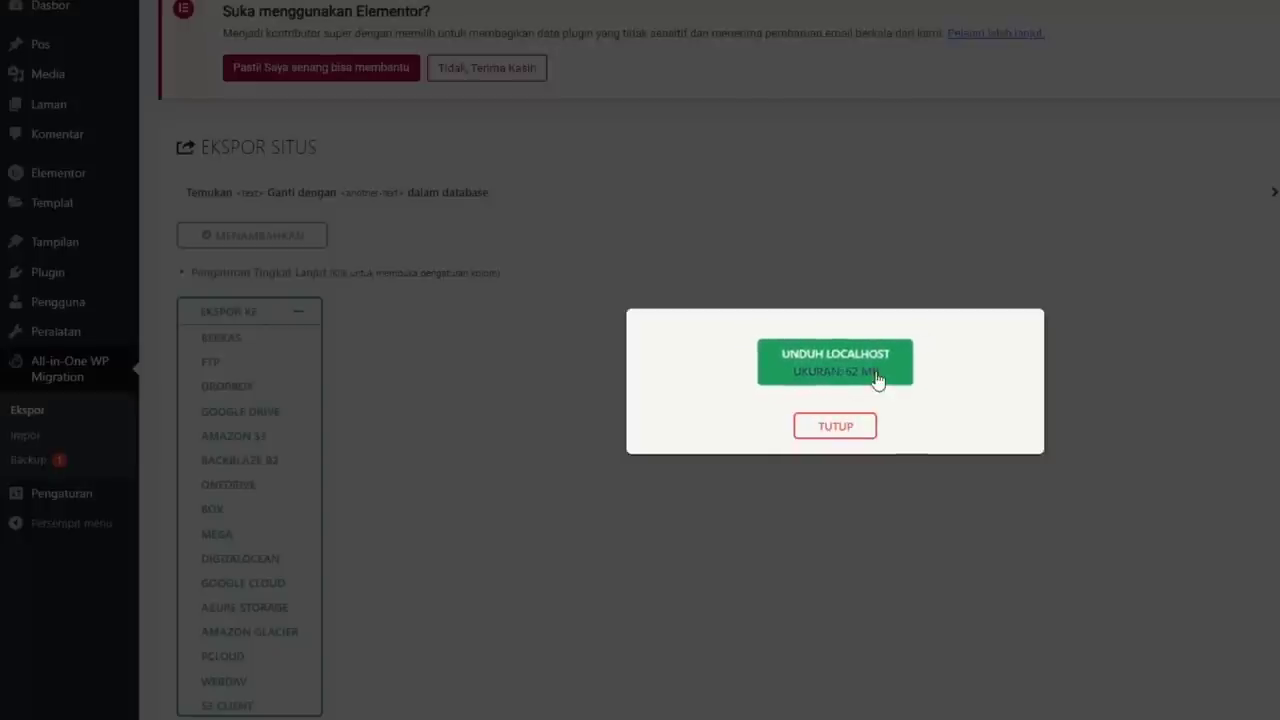
{"action": "left_click", "coordinate": [889, 376]}
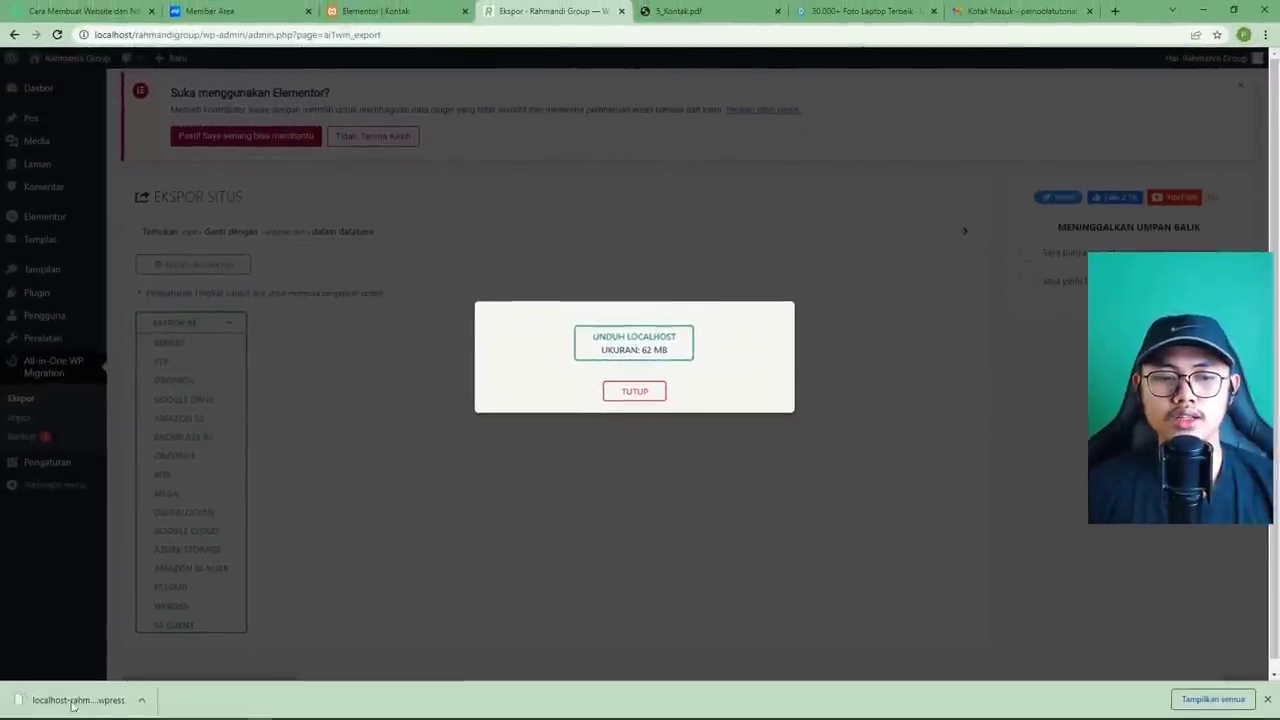
{"action": "left_click", "coordinate": [624, 394]}
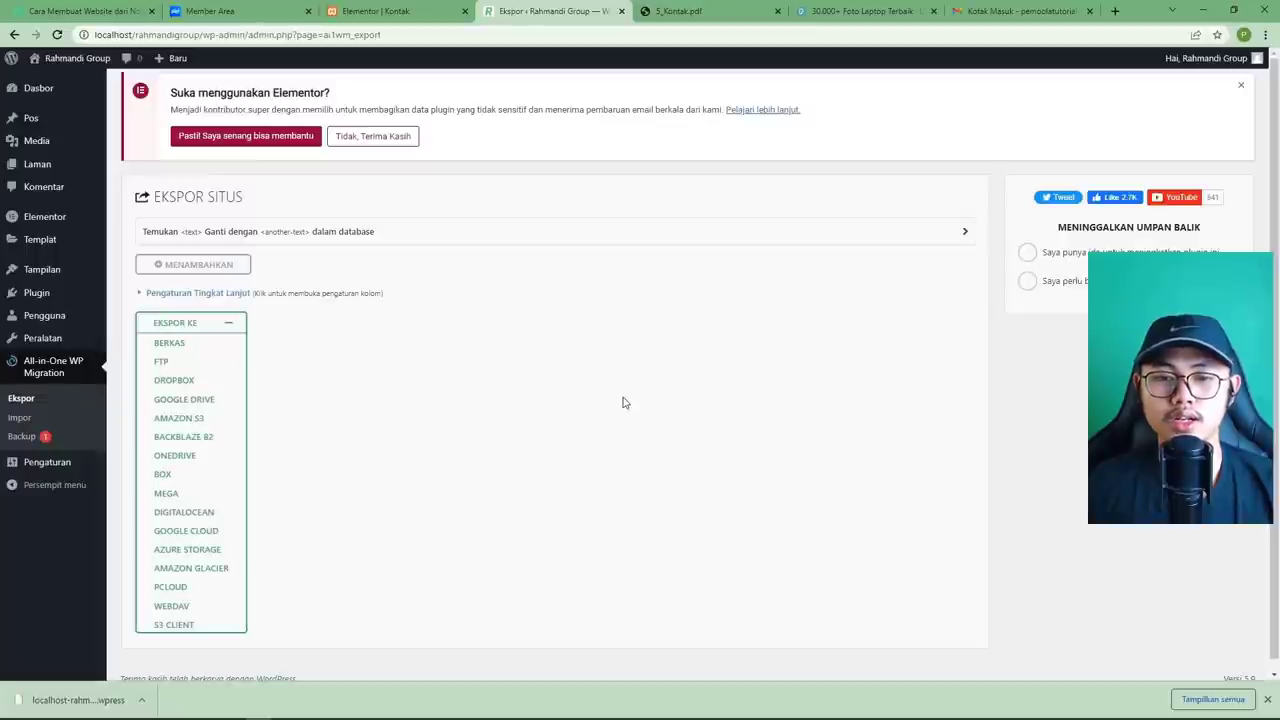
Switch to the Niagahoster Member Area showing rahmandigroup.xyz hosting Active until 22 February 2023.
{"action": "left_click", "coordinate": [256, 14]}
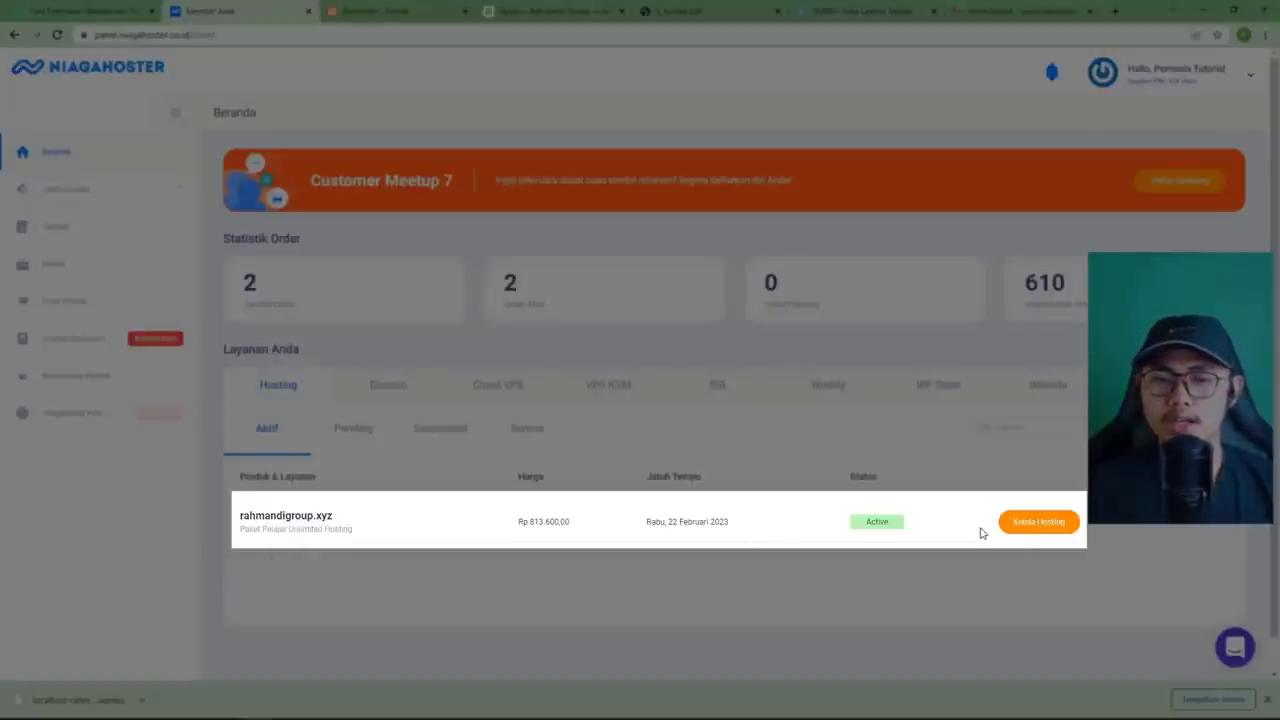
Open the full cPanel features page for the rahmandigroup.xyz hosting via Kelola Hosting.
{"action": "left_click", "coordinate": [1035, 531]}
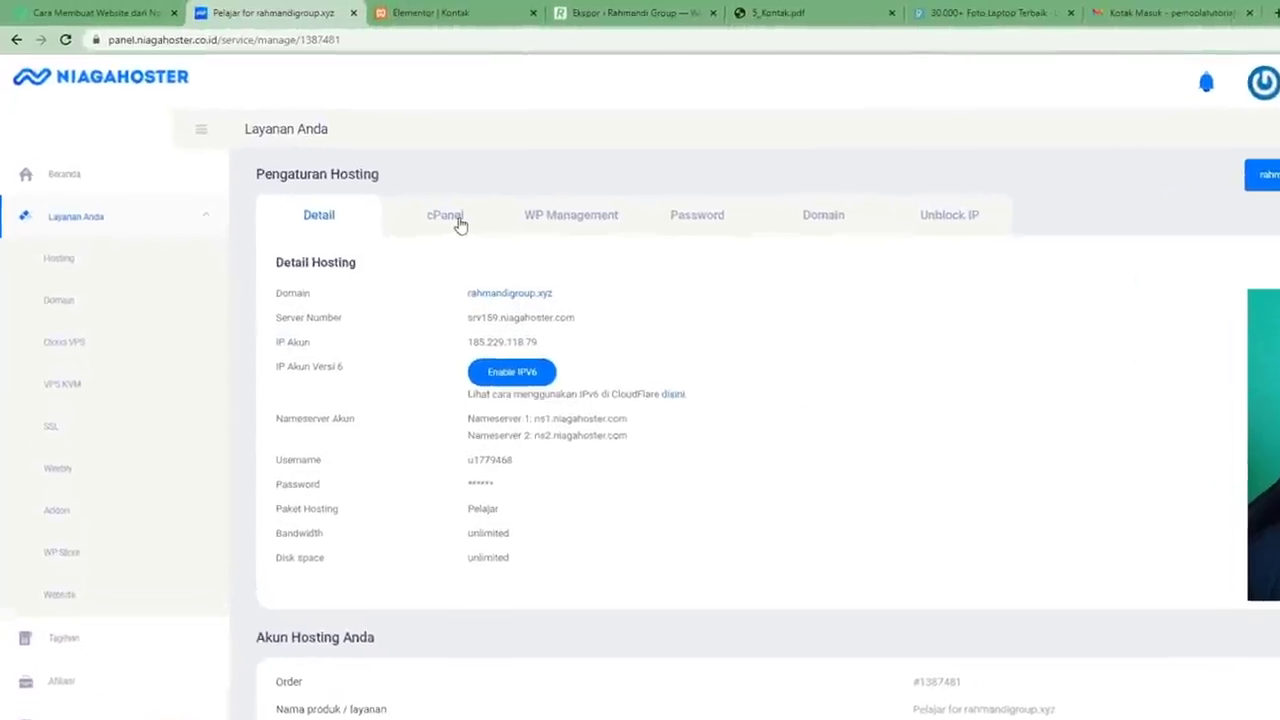
{"action": "left_click", "coordinate": [459, 224]}
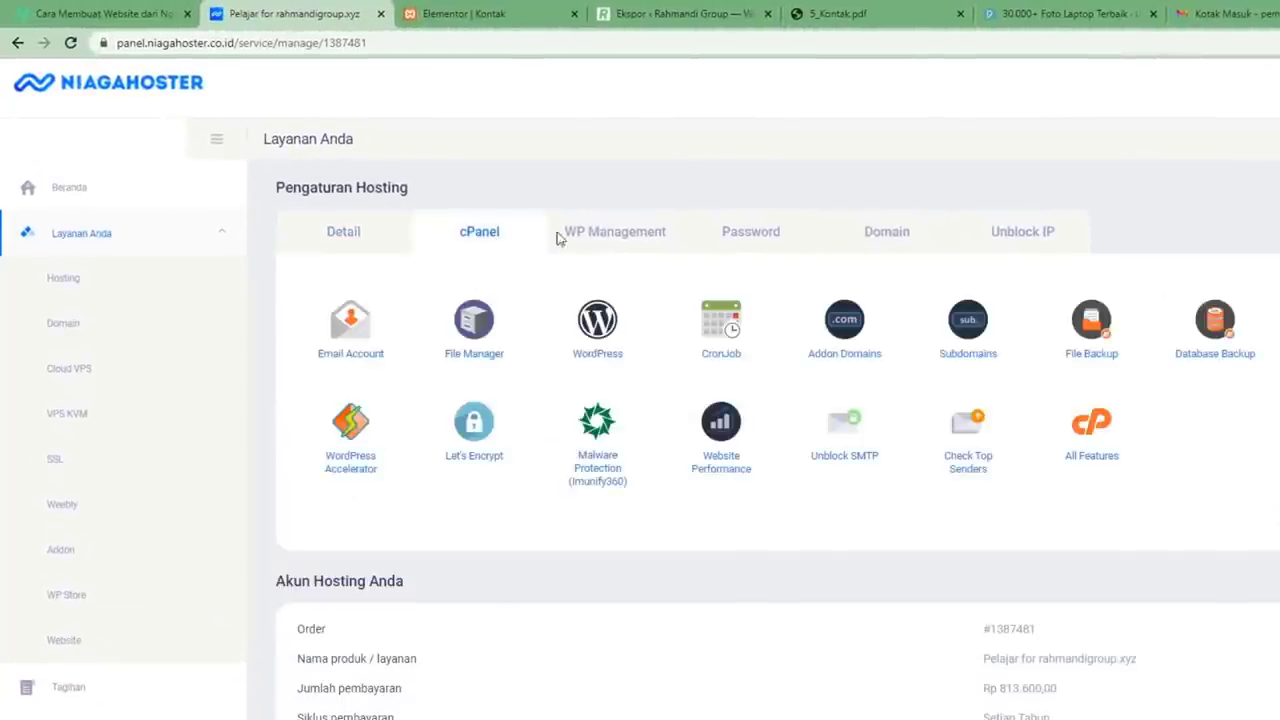
{"action": "left_click", "coordinate": [1111, 459]}
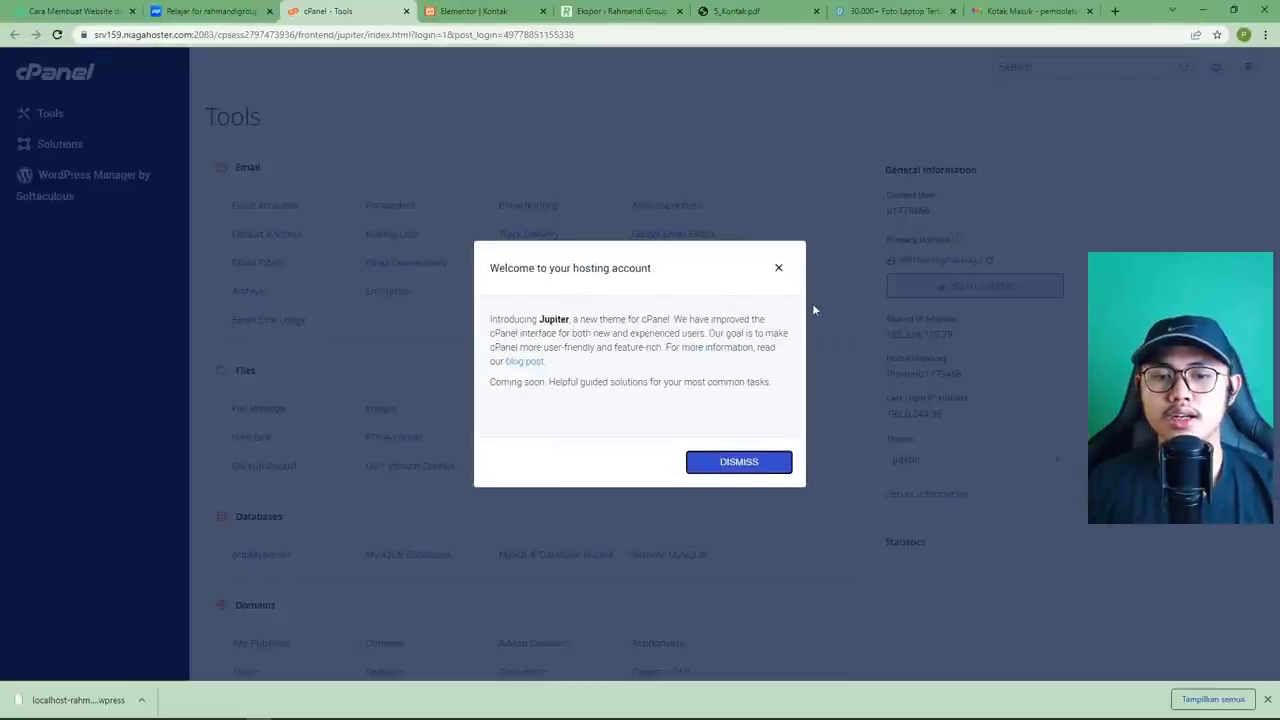
Dismiss the cPanel welcome notice and search 'soft' to reach Softaculous Apps Installer.
{"action": "left_click", "coordinate": [779, 269]}
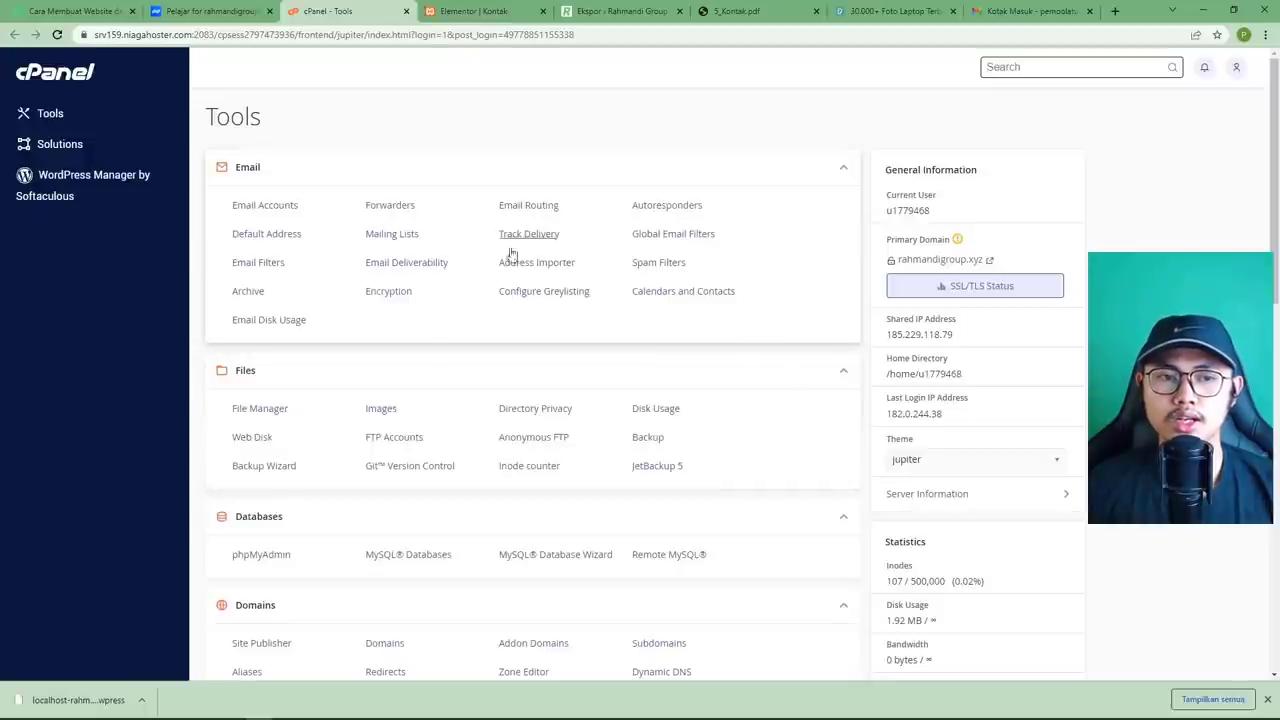
{"action": "left_click", "coordinate": [1025, 119]}
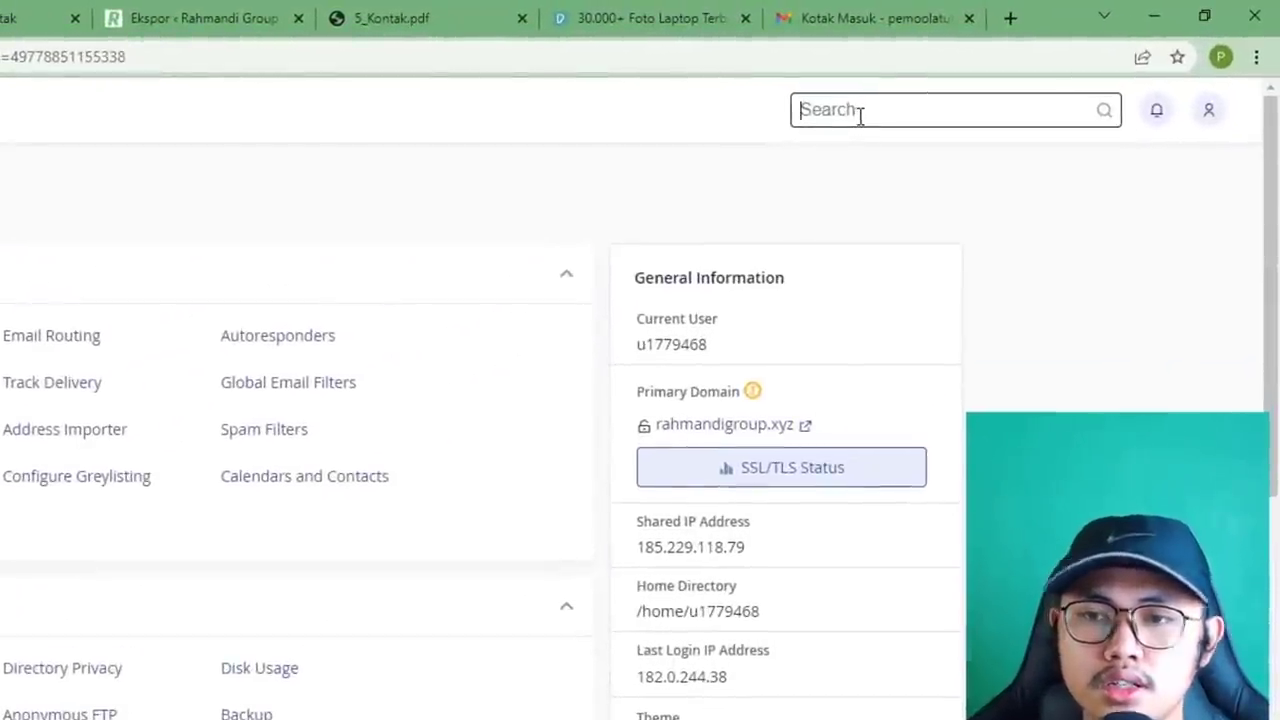
{"action": "type", "text": "soft"}
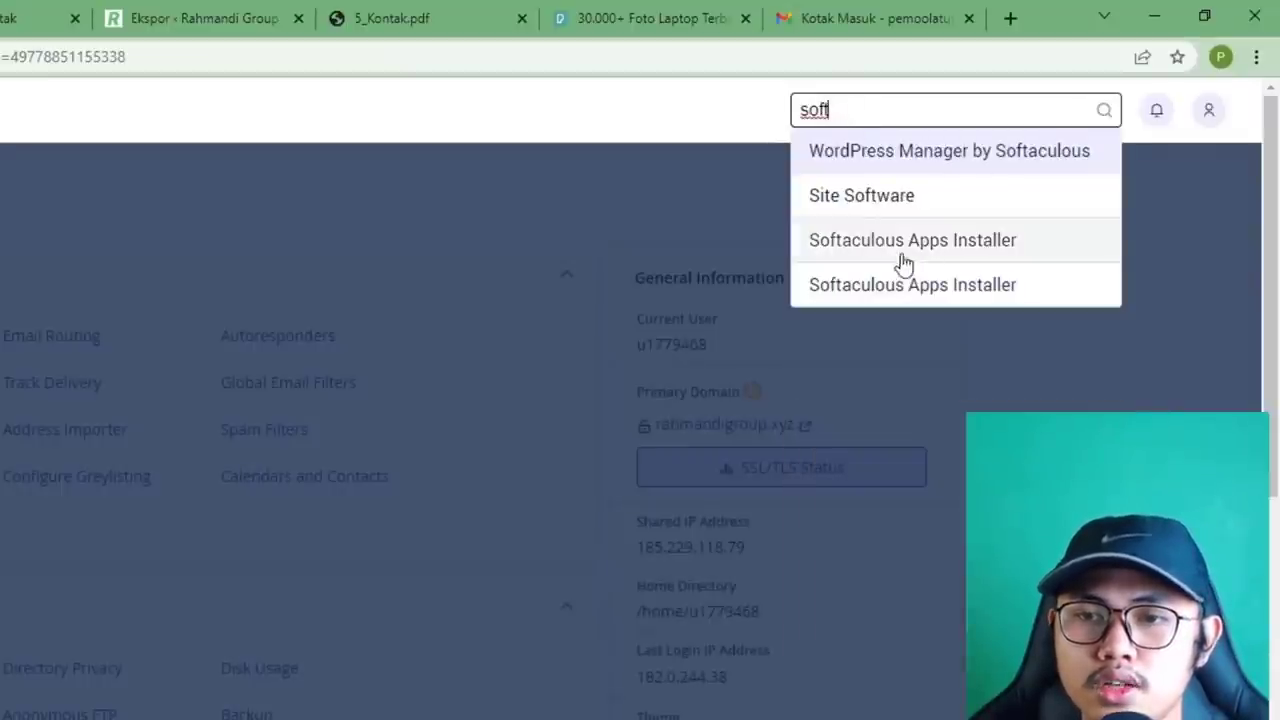
{"action": "left_click", "coordinate": [990, 252]}
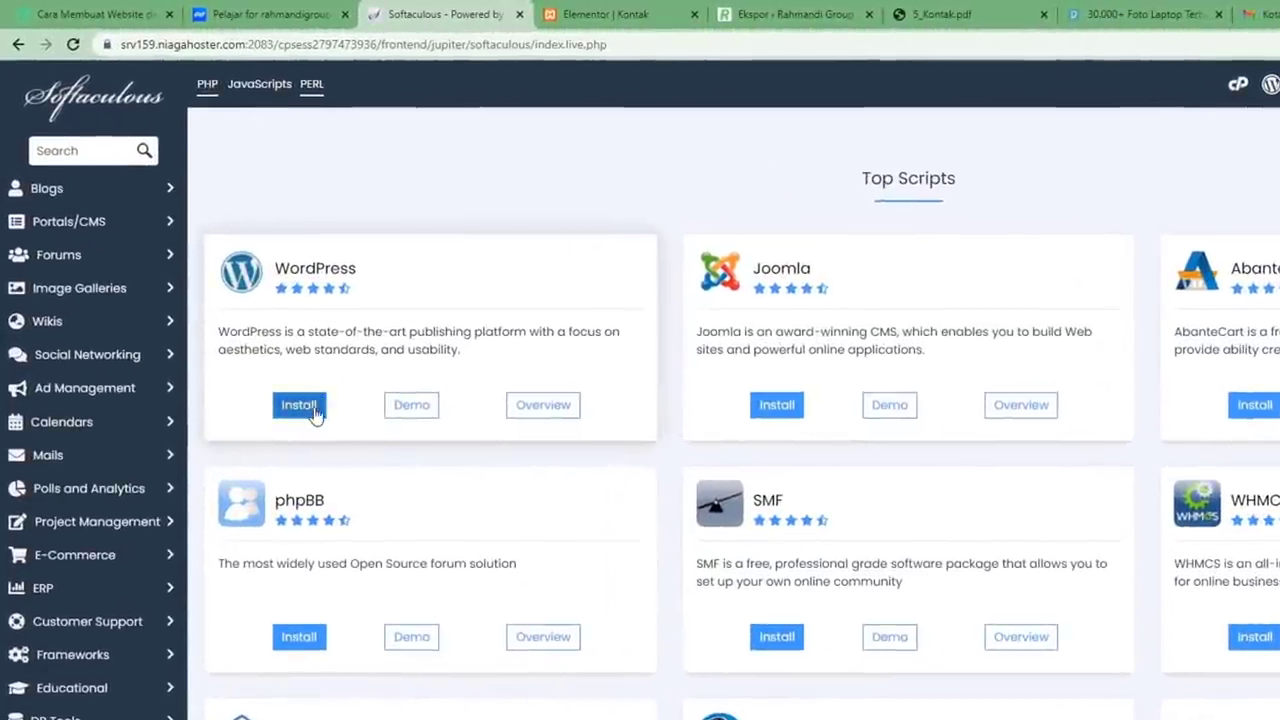
Start a WordPress install on rahmandigroup.xyz with an empty directory and version 5.9.
{"action": "left_click", "coordinate": [245, 332]}
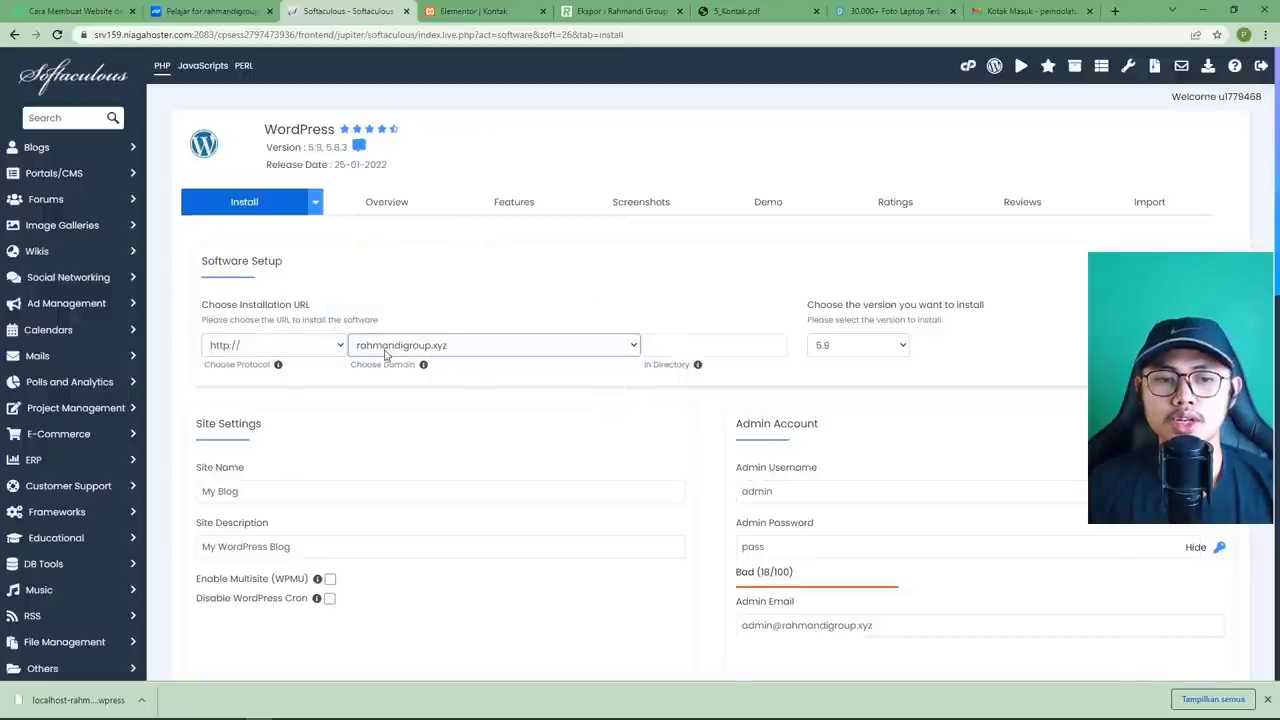
{"action": "left_click", "coordinate": [458, 348]}
{"action": "left_click", "coordinate": [453, 344]}
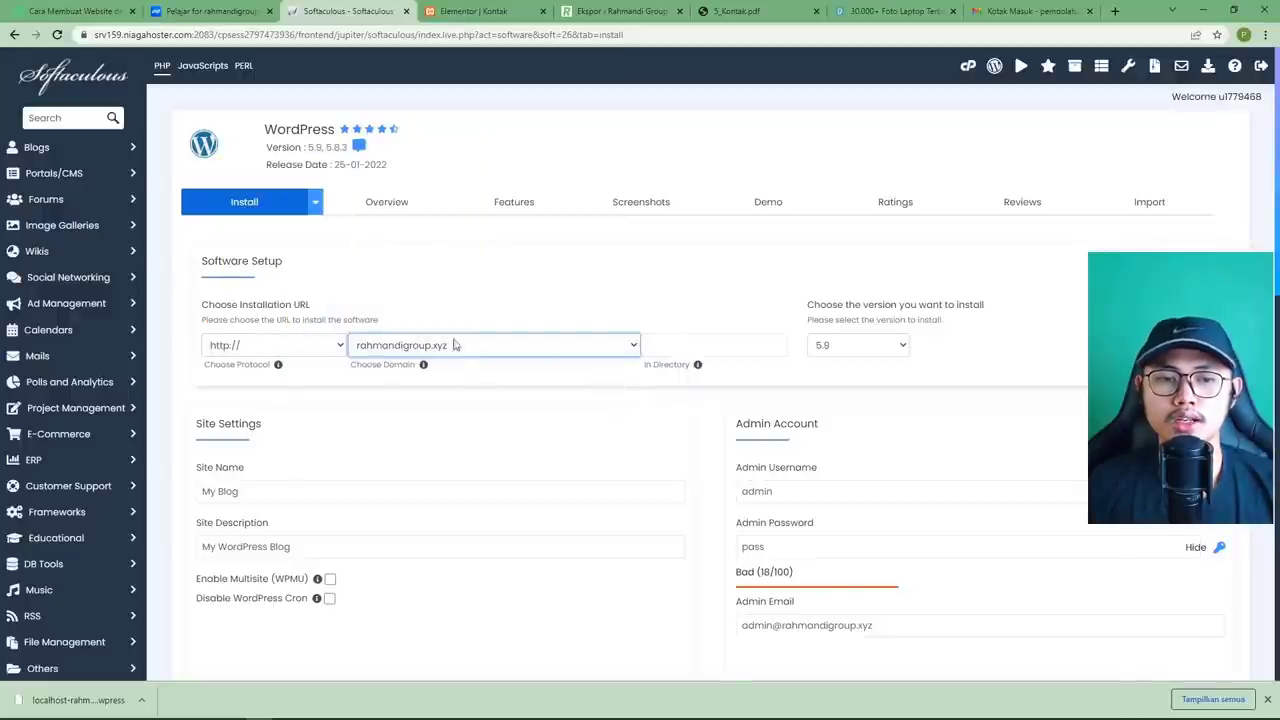
{"action": "left_click", "coordinate": [676, 344]}
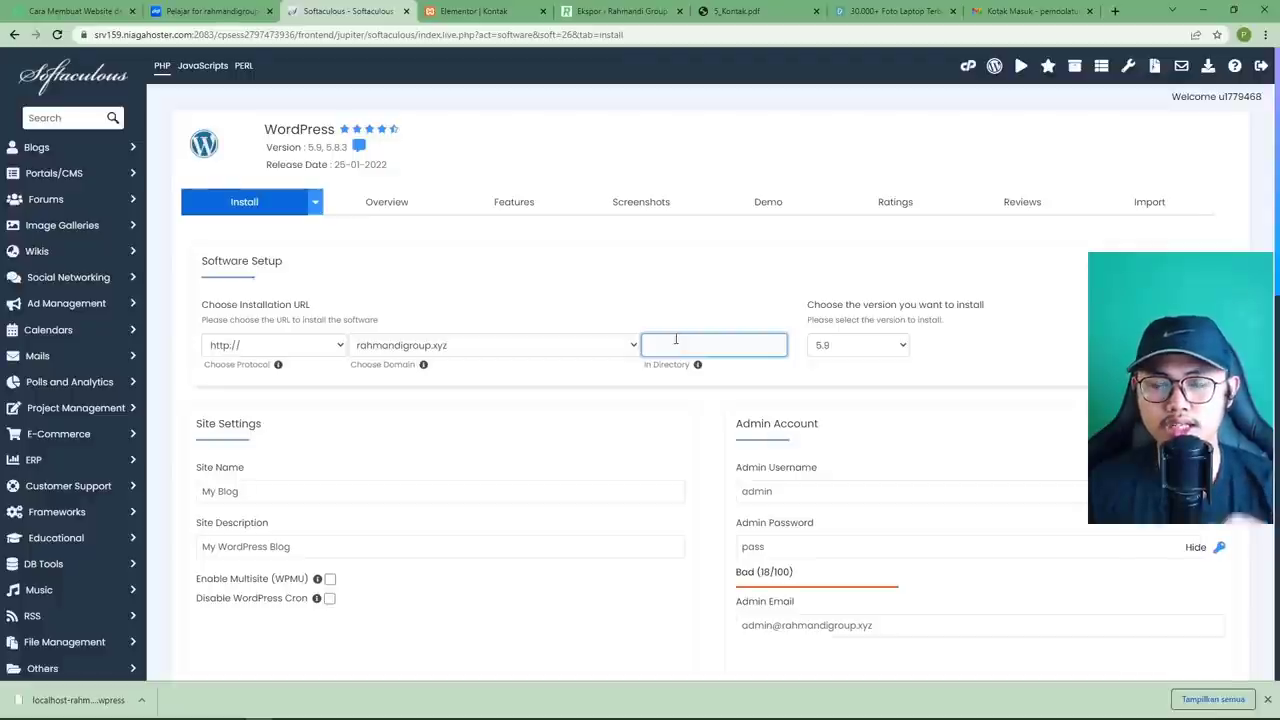
{"action": "left_click", "coordinate": [630, 319]}
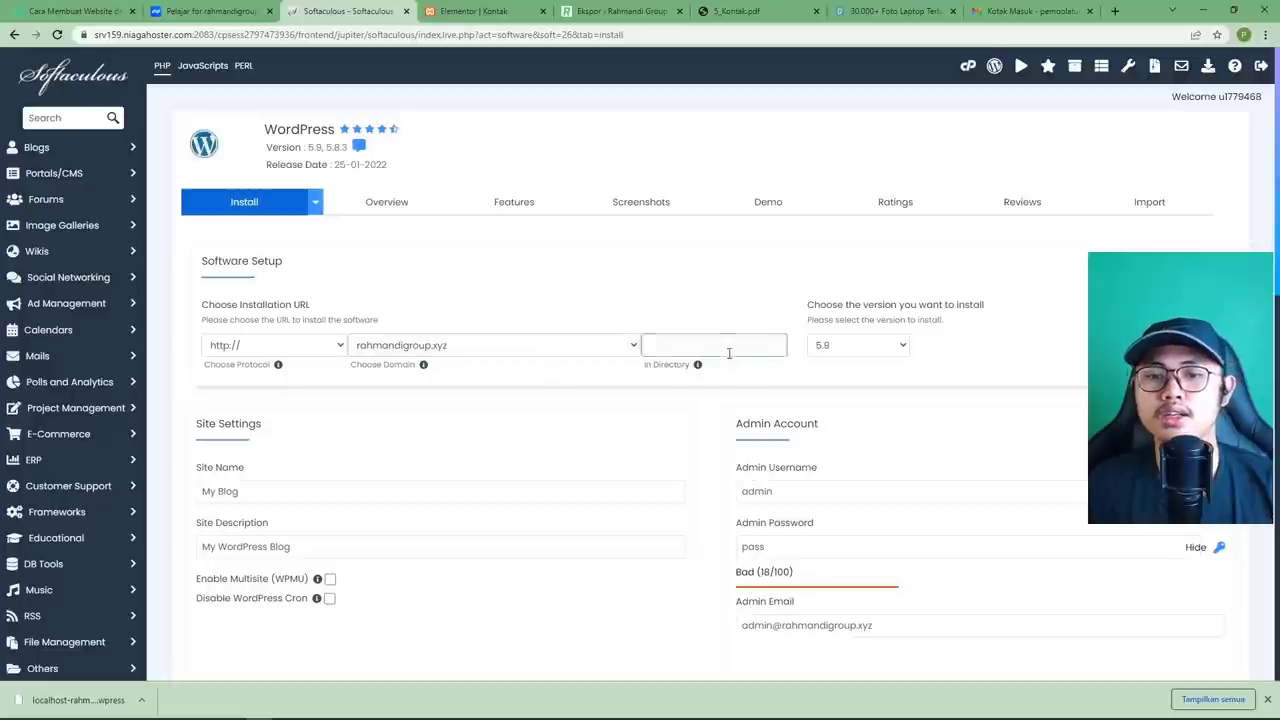
{"action": "left_click", "coordinate": [867, 349]}
{"action": "left_click", "coordinate": [868, 352]}
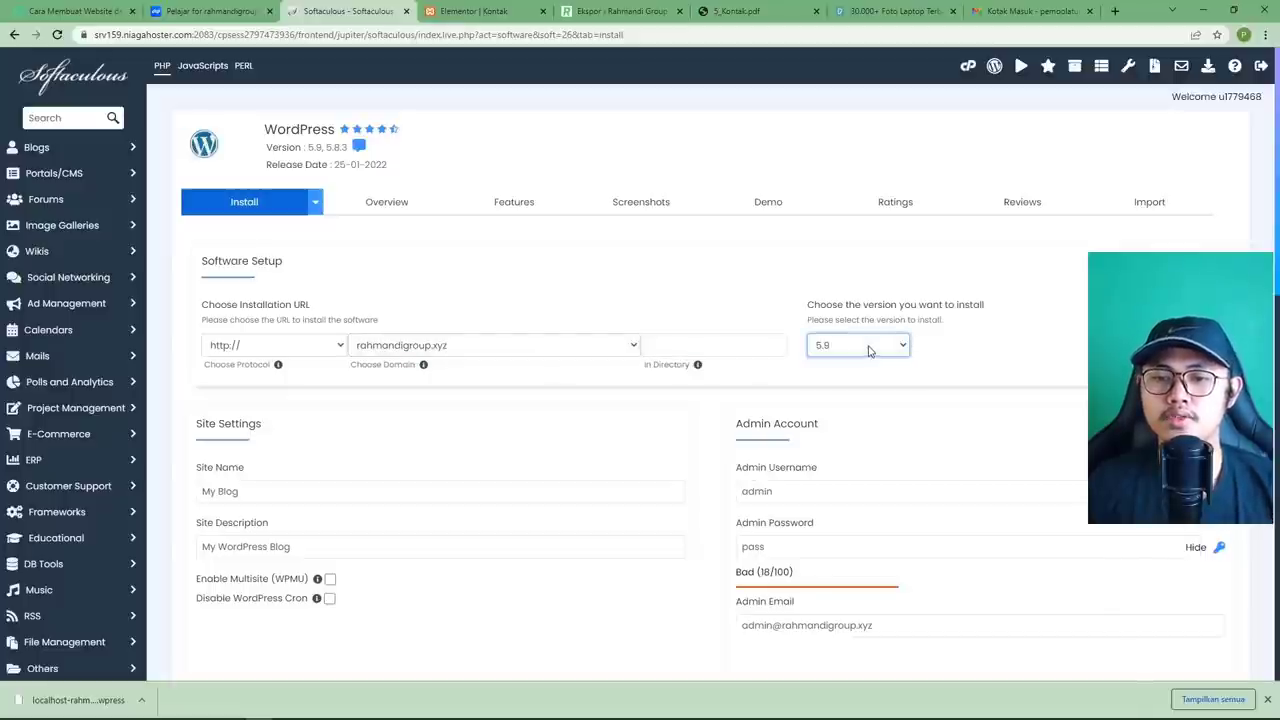
Keep the site name My Blog, with admin username admin and a new admin password.
{"action": "scroll", "coordinate": [480, 358], "scroll_direction": "down", "scroll_amount": 2}
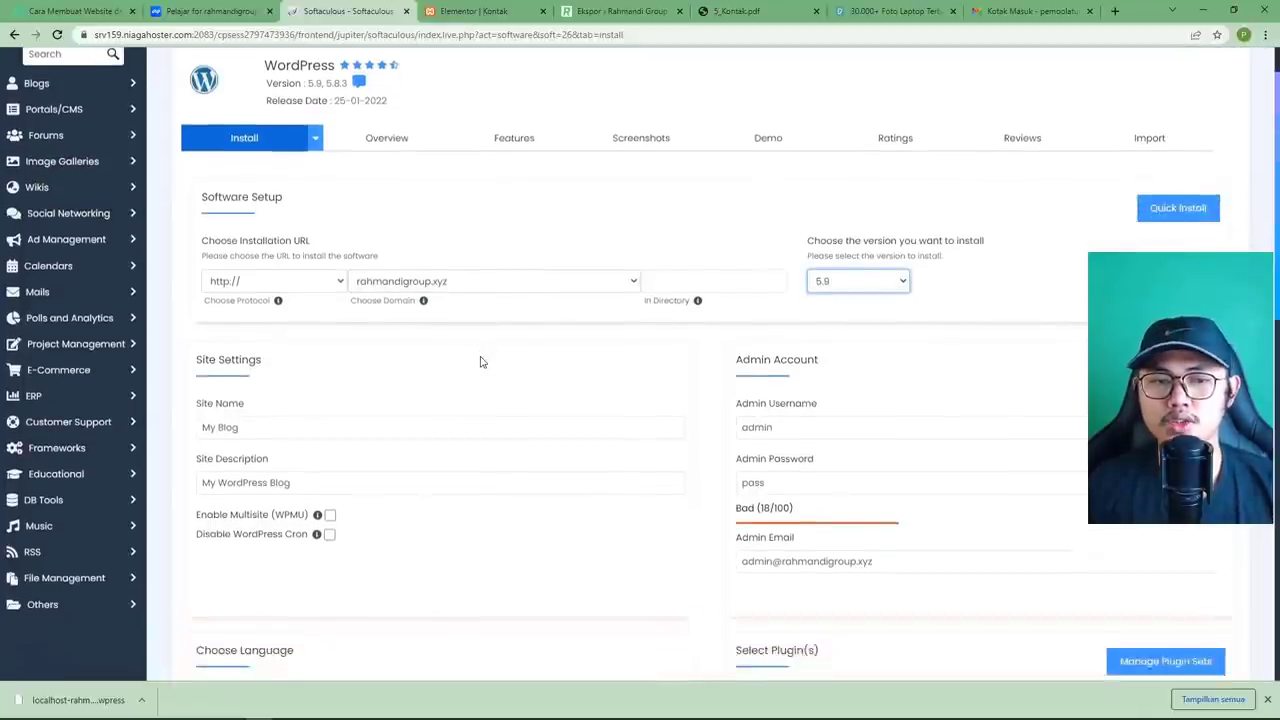
{"action": "scroll", "coordinate": [490, 350], "scroll_direction": "down", "scroll_amount": 1}
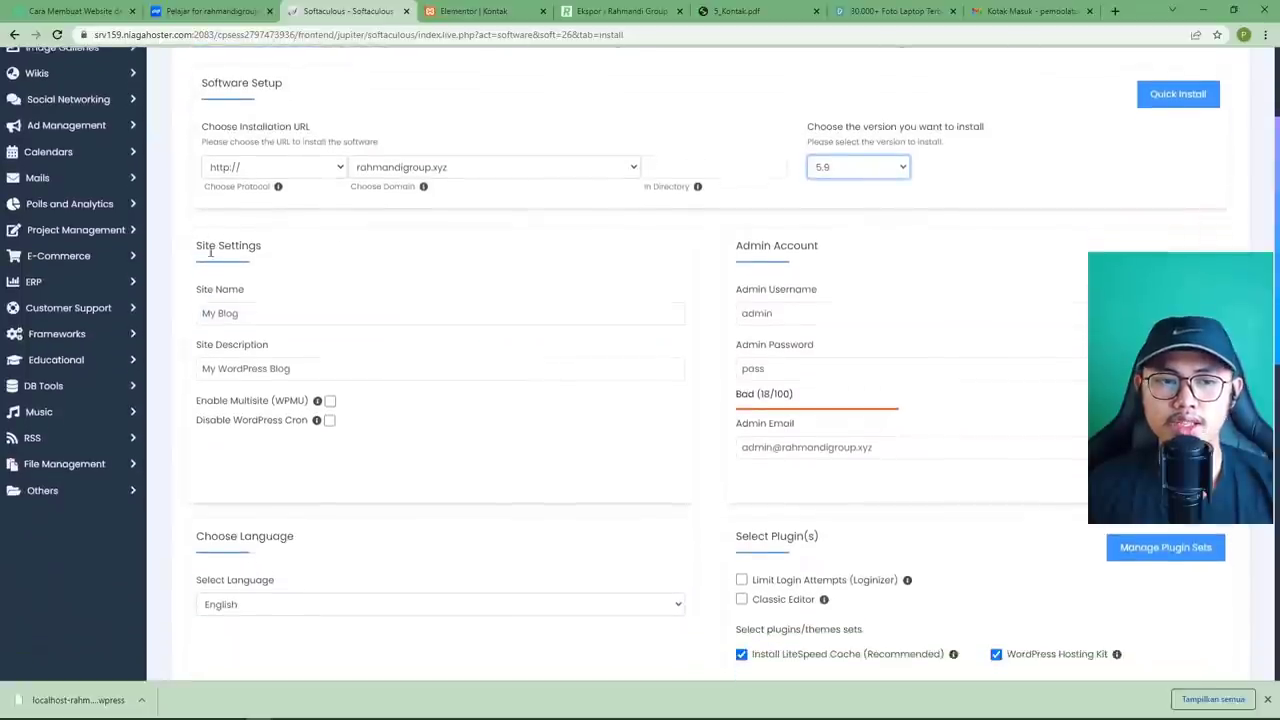
{"action": "triple_click", "coordinate": [263, 295]}
{"action": "left_click", "coordinate": [325, 334]}
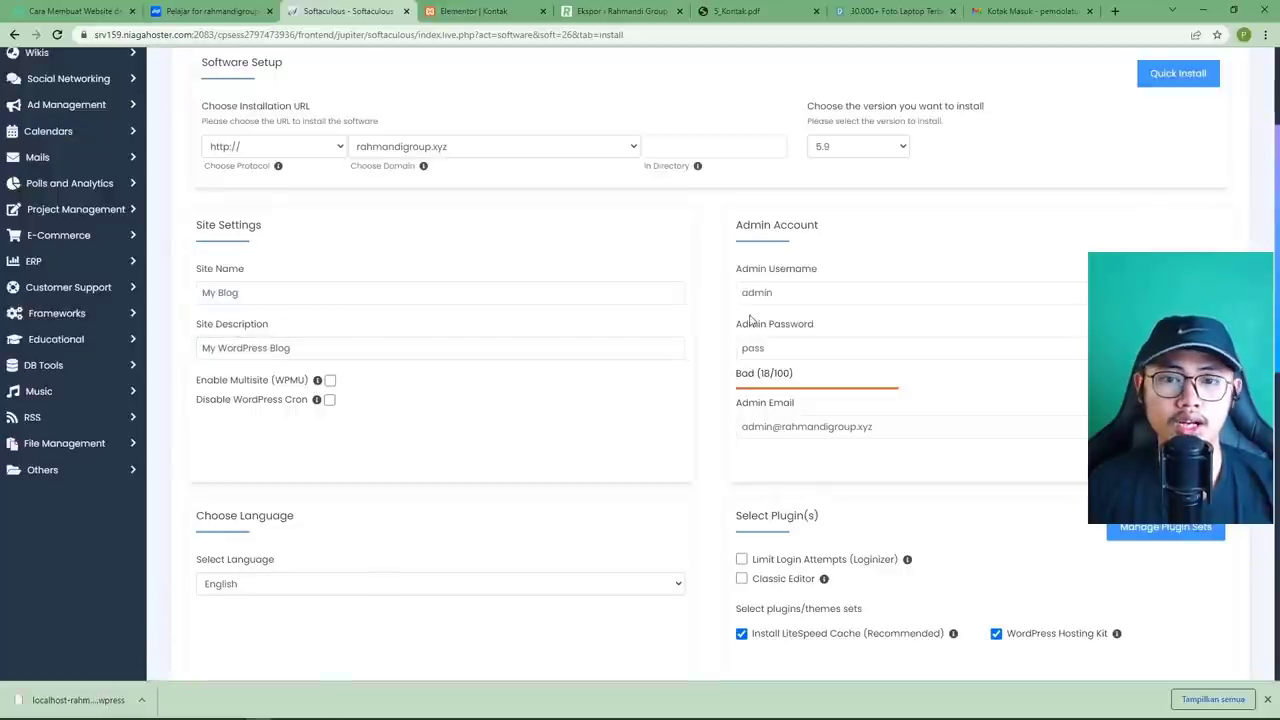
{"action": "double_click", "coordinate": [804, 293]}
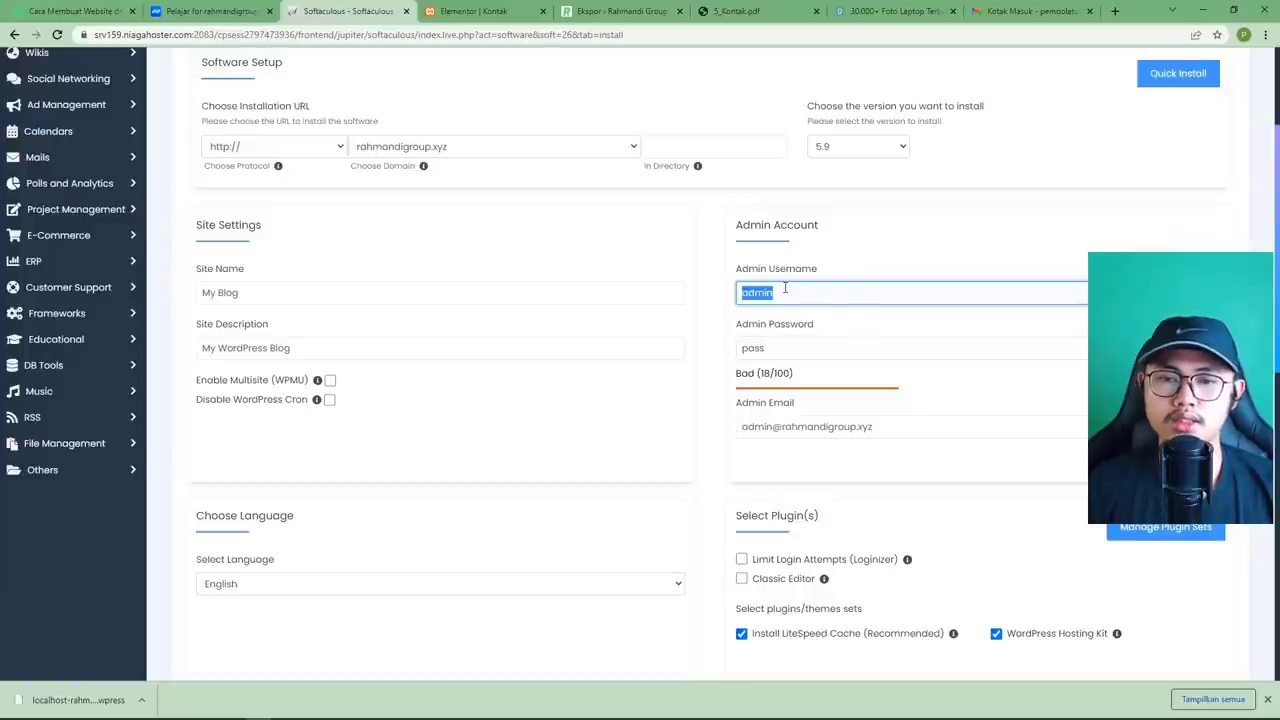
{"action": "double_click", "coordinate": [782, 341]}
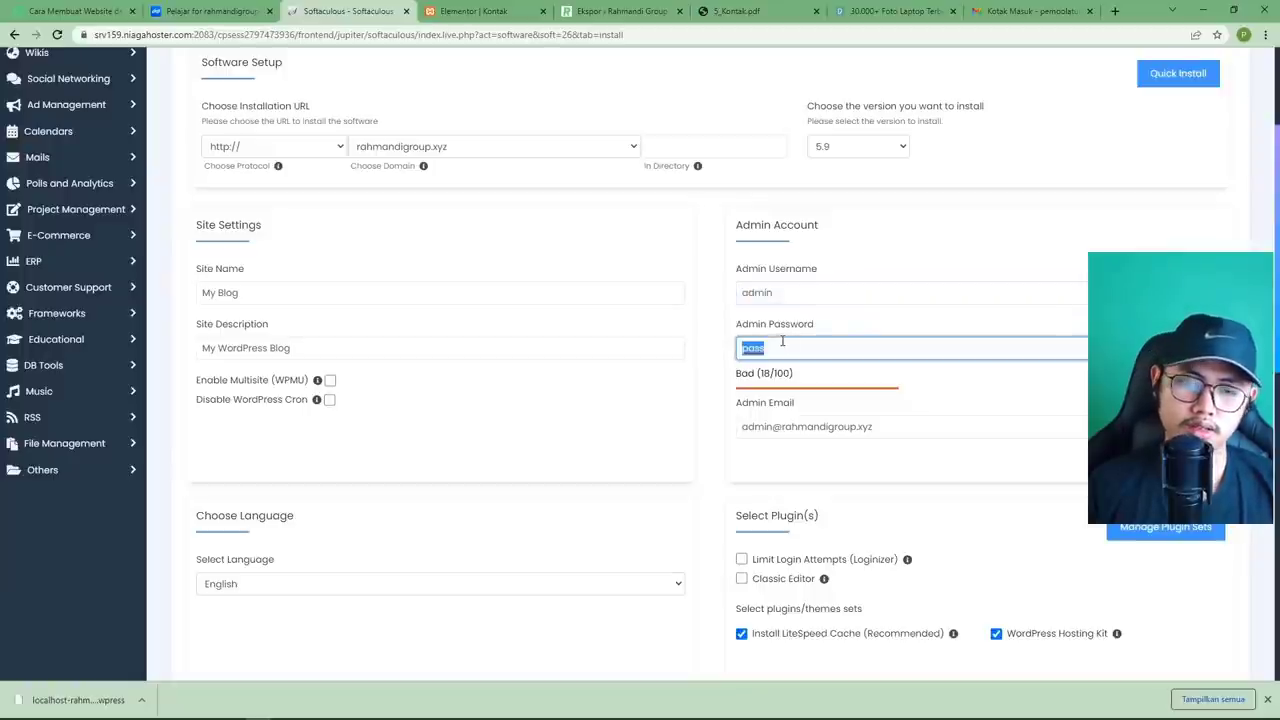
{"action": "type", "text": "admin"}
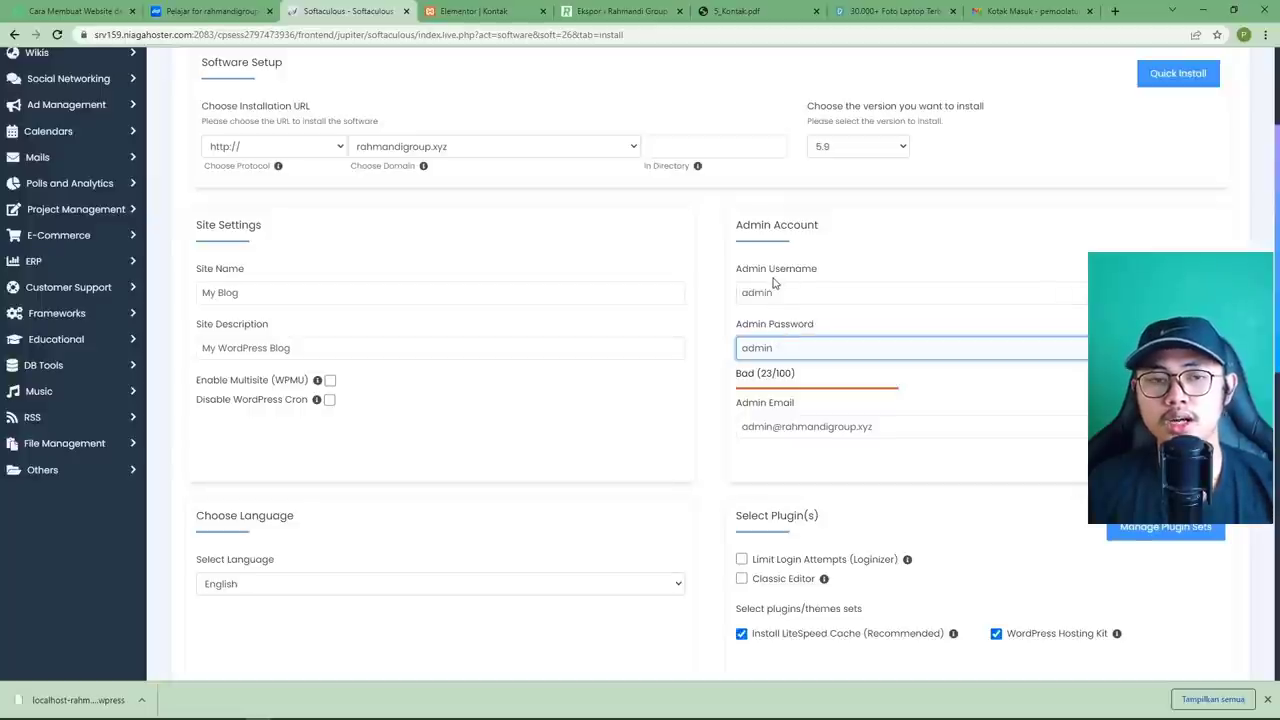
{"action": "left_click", "coordinate": [724, 296]}
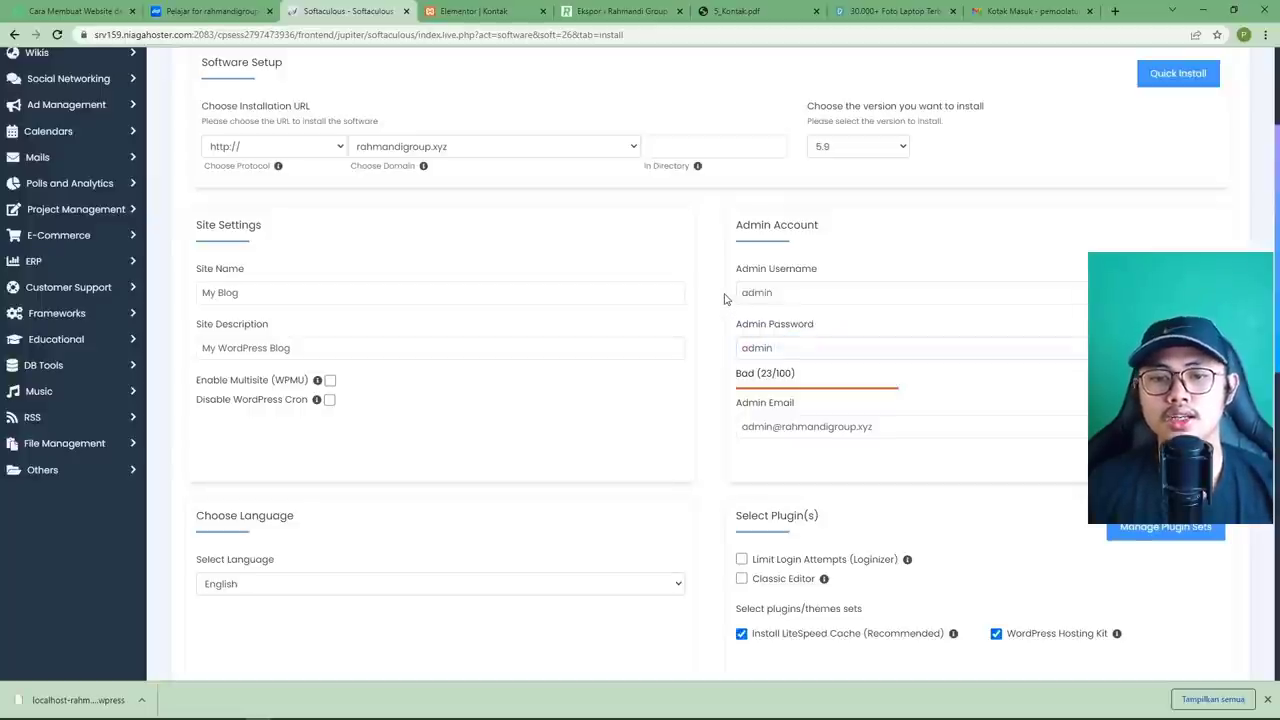
Replace the default admin email with the owner's Gmail address from the autocomplete suggestion.
{"action": "scroll", "coordinate": [724, 296], "scroll_direction": "down", "scroll_amount": 3}
{"action": "scroll", "coordinate": [741, 257], "scroll_direction": "up", "scroll_amount": 2}
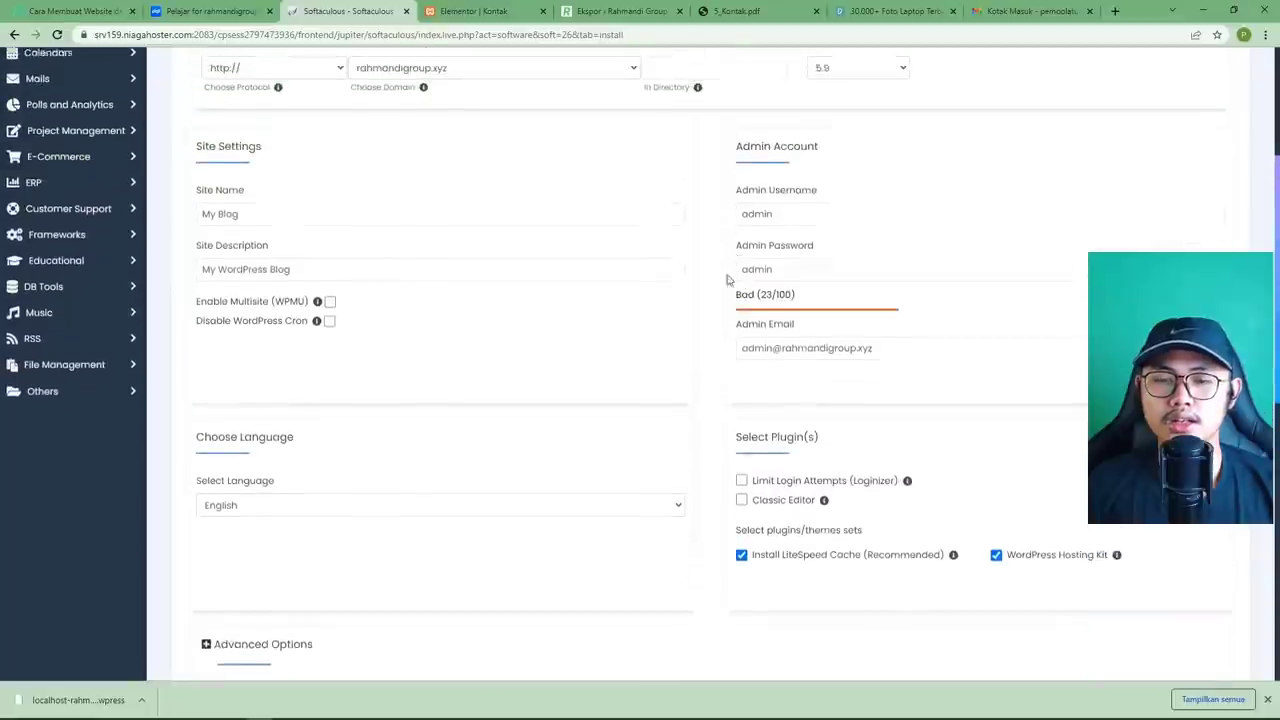
{"action": "left_click", "coordinate": [805, 356]}
{"action": "left_click_drag", "start_coordinate": [894, 363], "coordinate": [709, 356]}
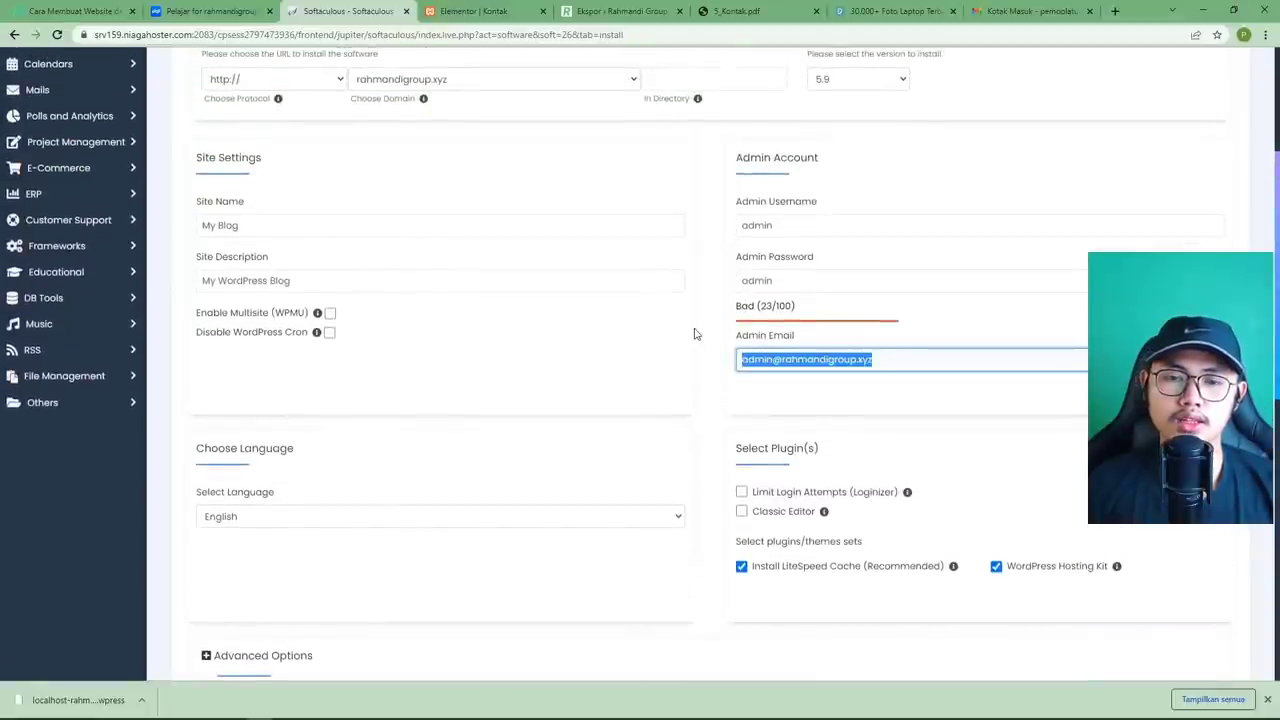
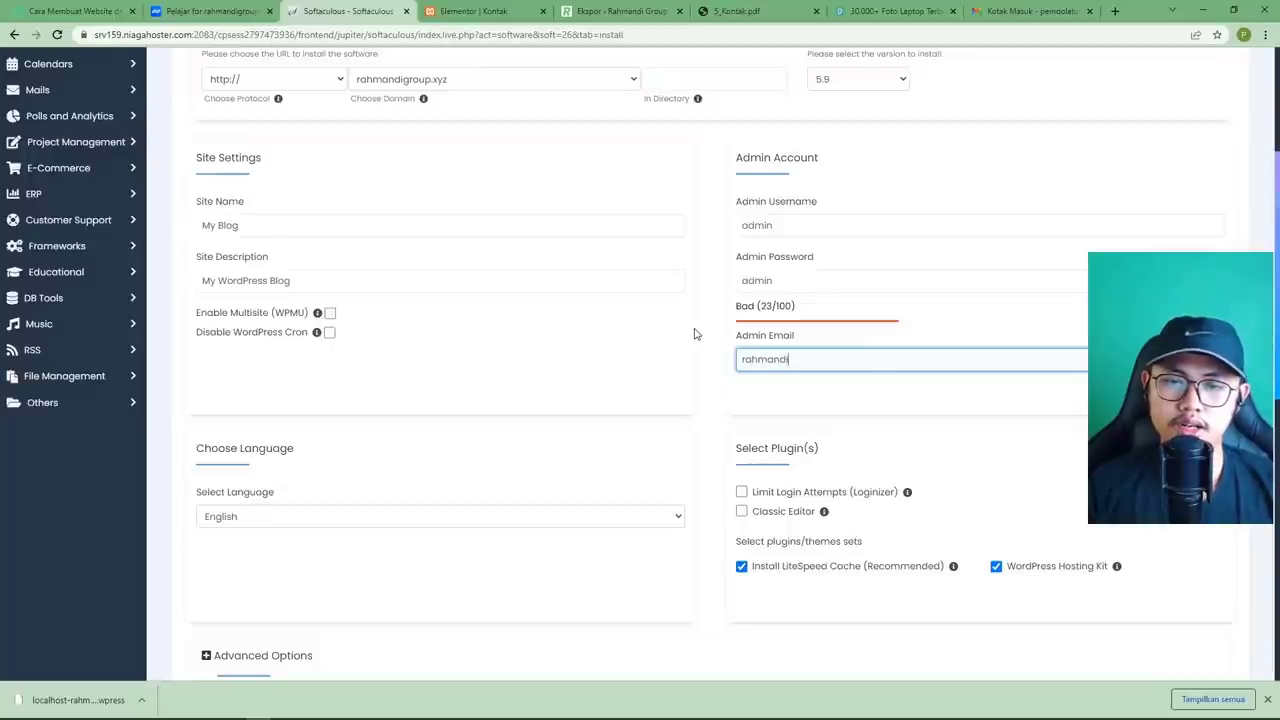
{"action": "key", "text": "ctrl+a"}
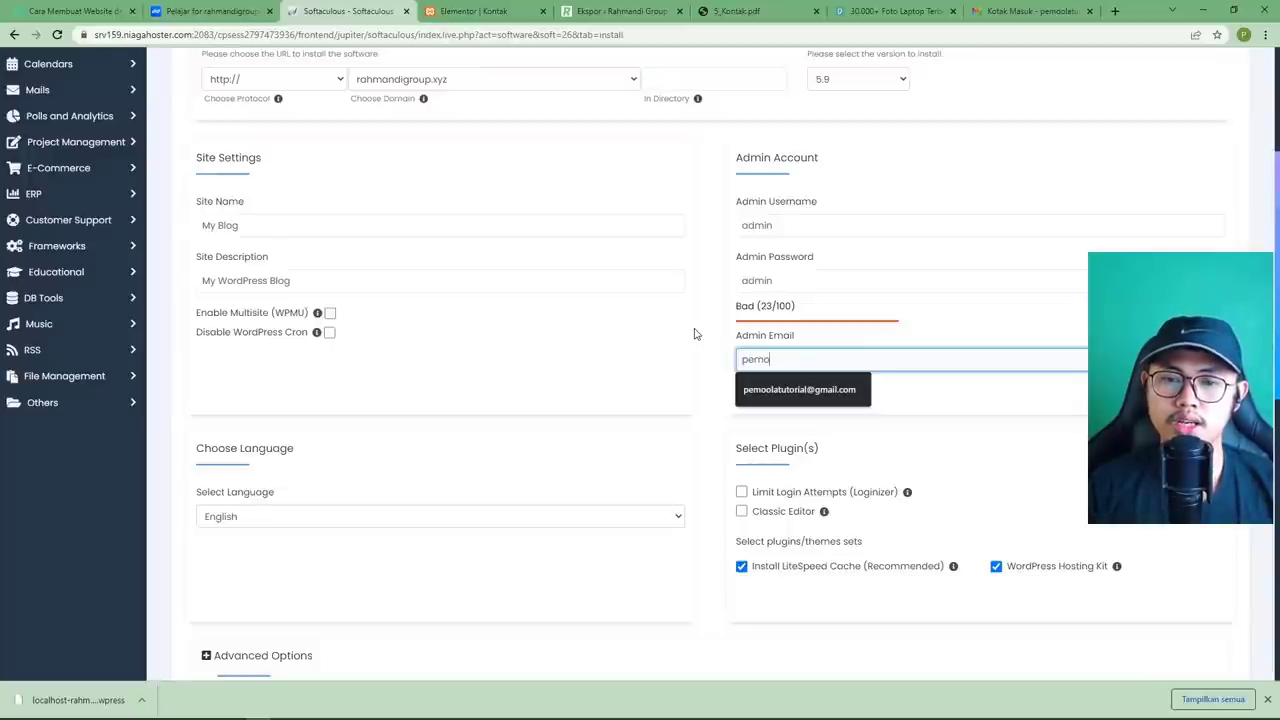
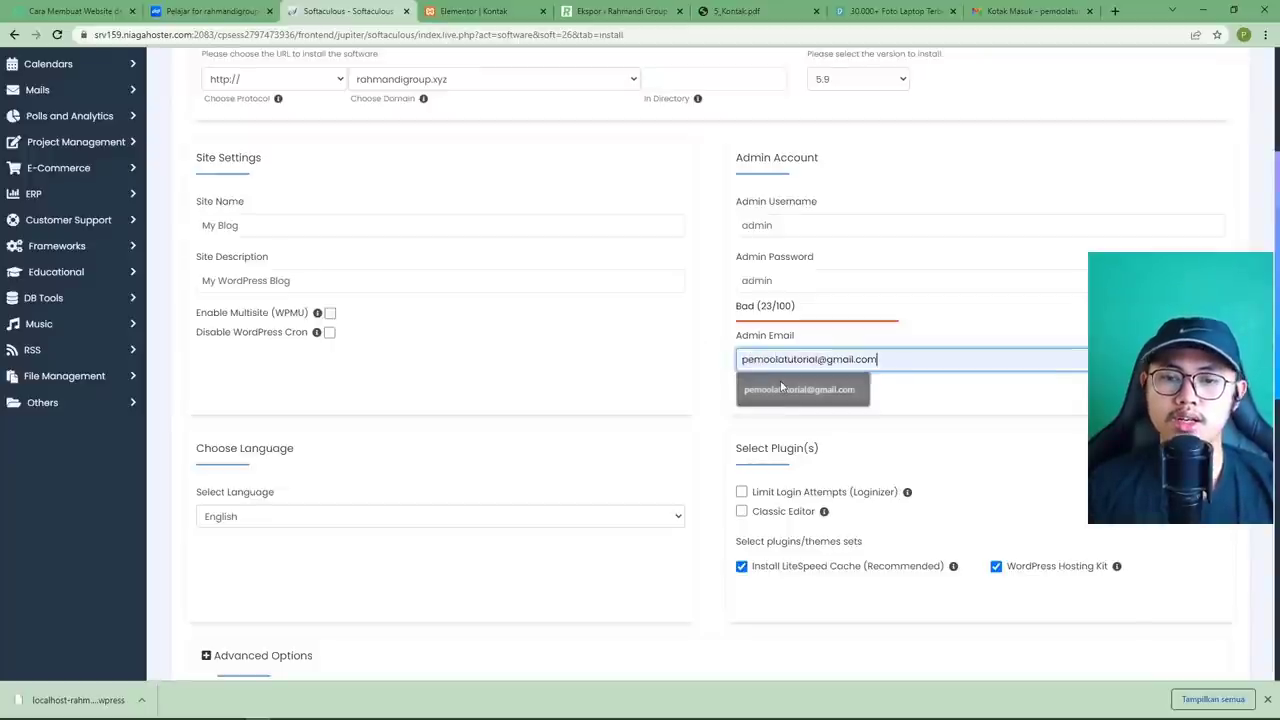
{"action": "left_click", "coordinate": [795, 390]}
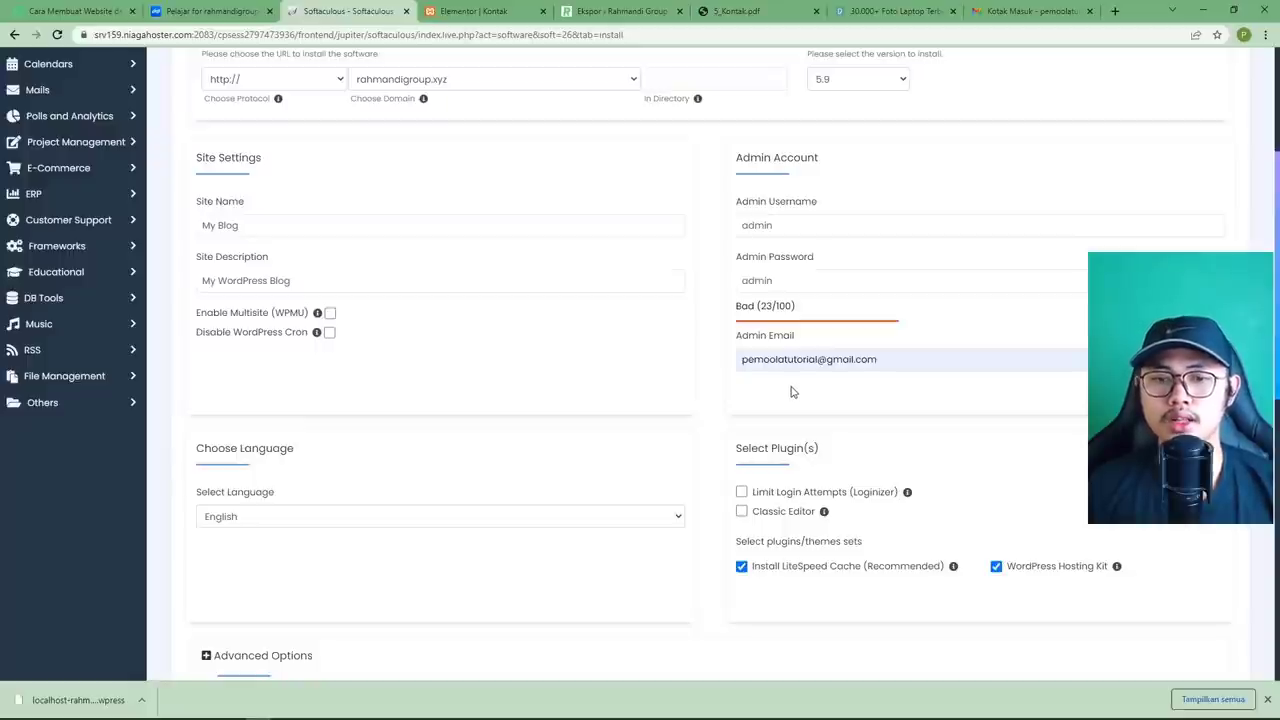
Pick Indonesian as the site language and untick the WordPress Hosting Kit plugin set.
{"action": "scroll", "coordinate": [715, 384], "scroll_direction": "down", "scroll_amount": 2}
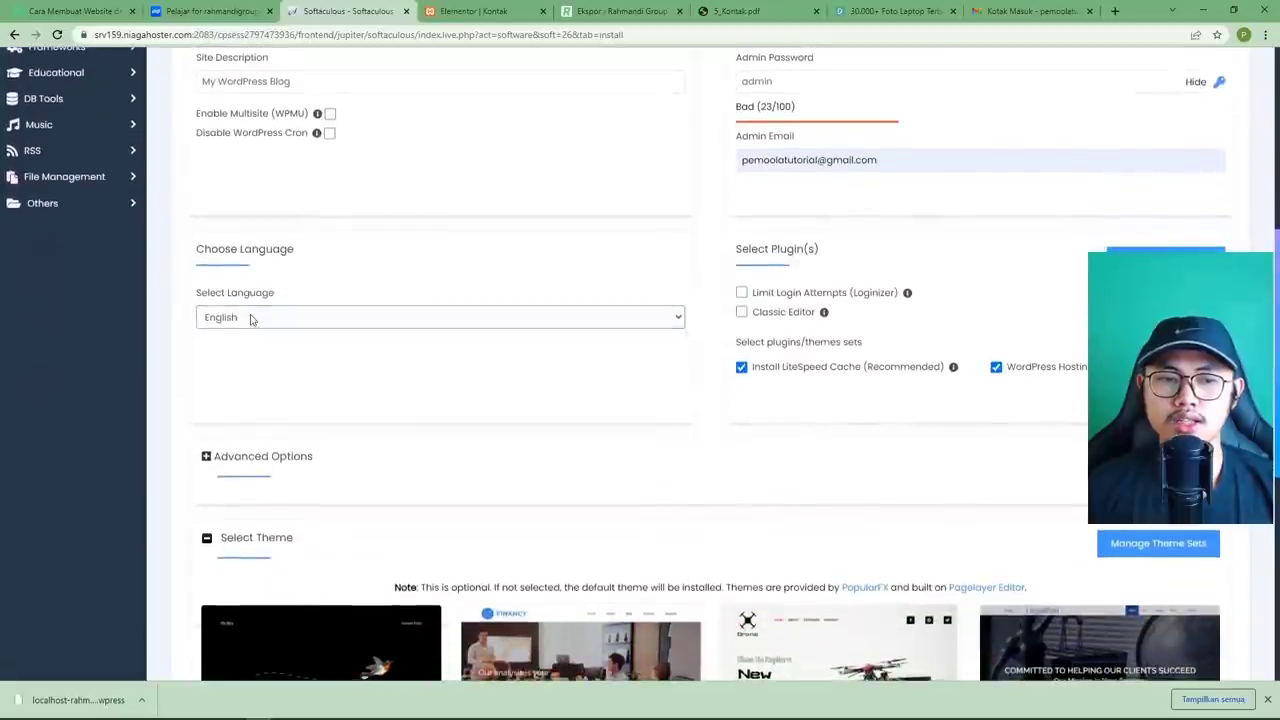
{"action": "left_click", "coordinate": [251, 319]}
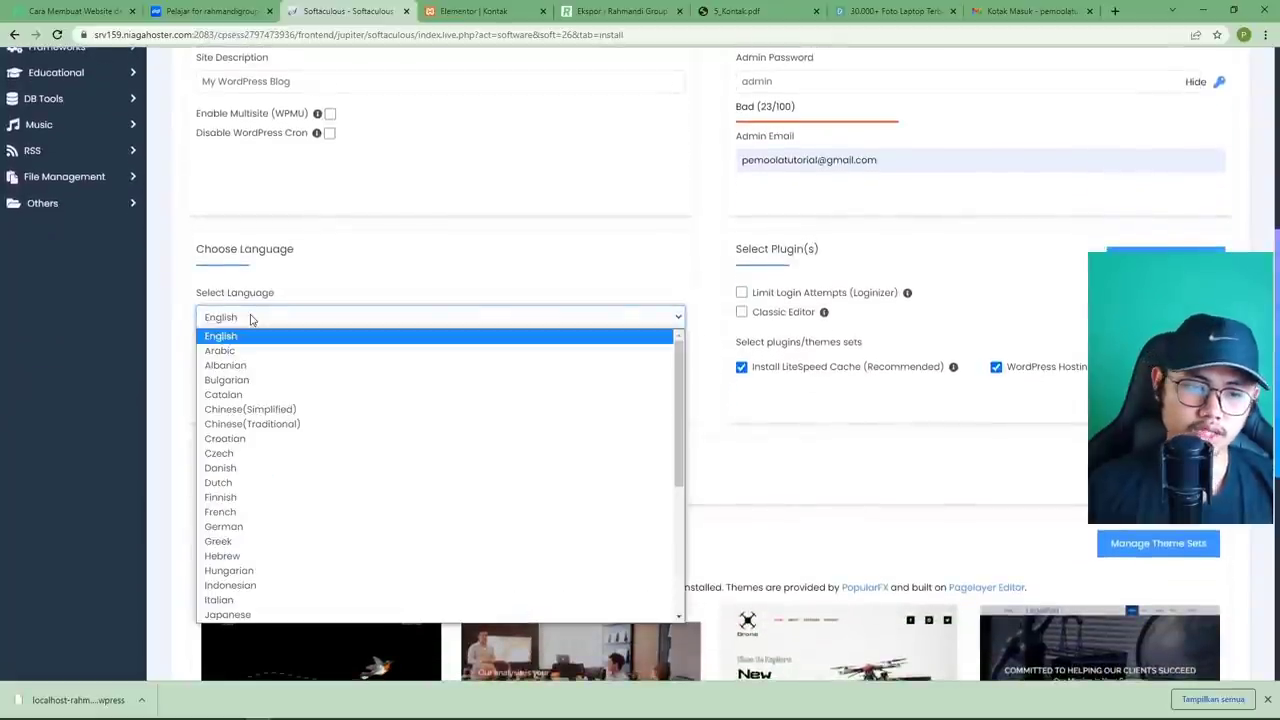
{"action": "left_click", "coordinate": [255, 587]}
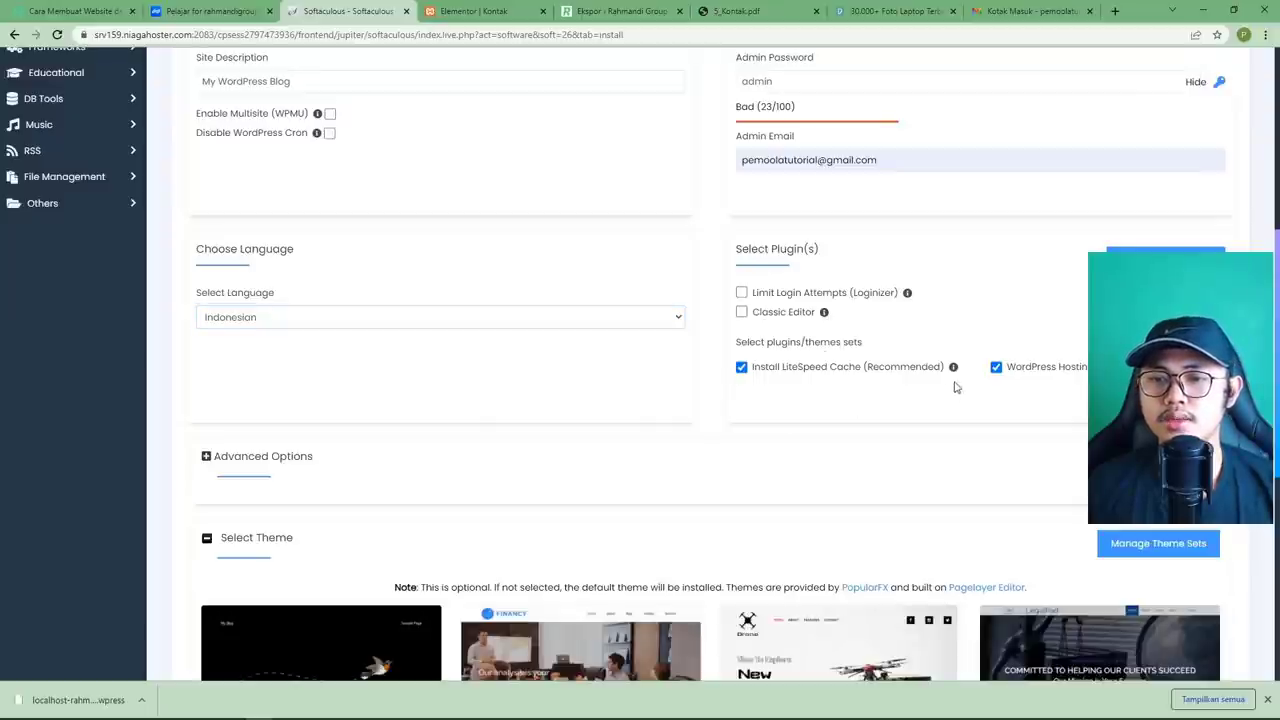
{"action": "left_click", "coordinate": [996, 368]}
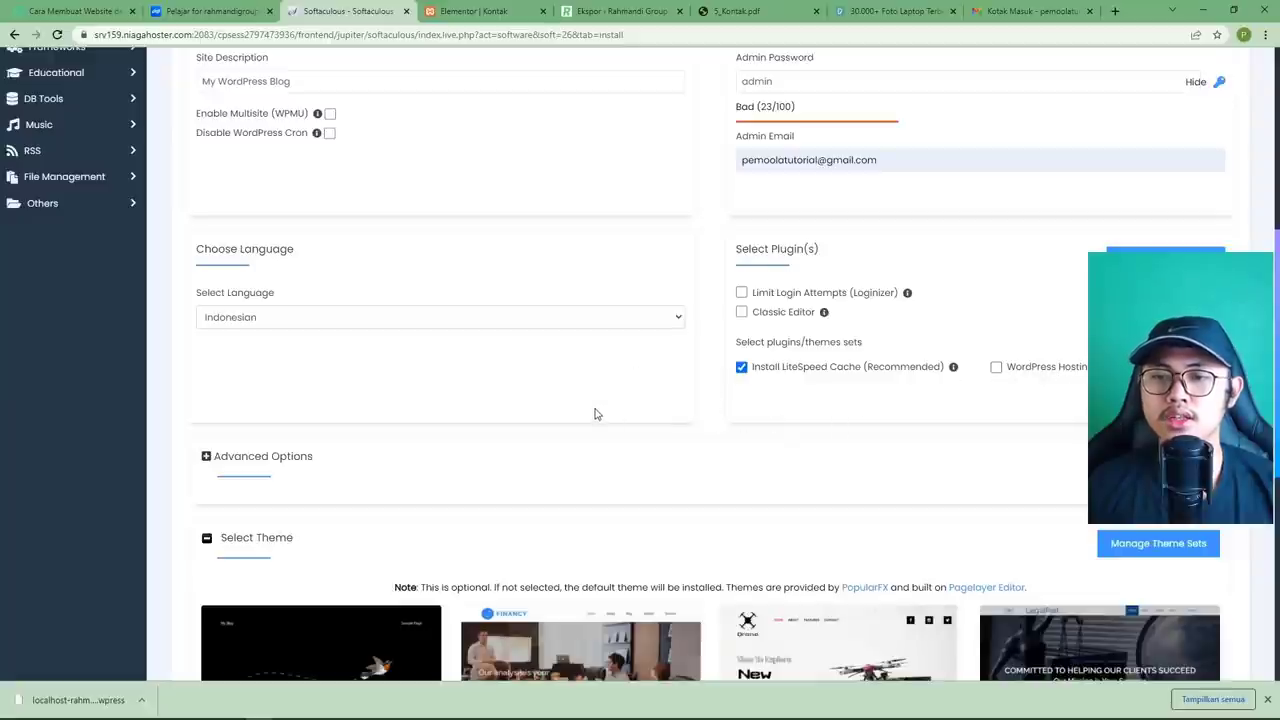
{"action": "scroll", "coordinate": [560, 419], "scroll_direction": "down", "scroll_amount": 1}
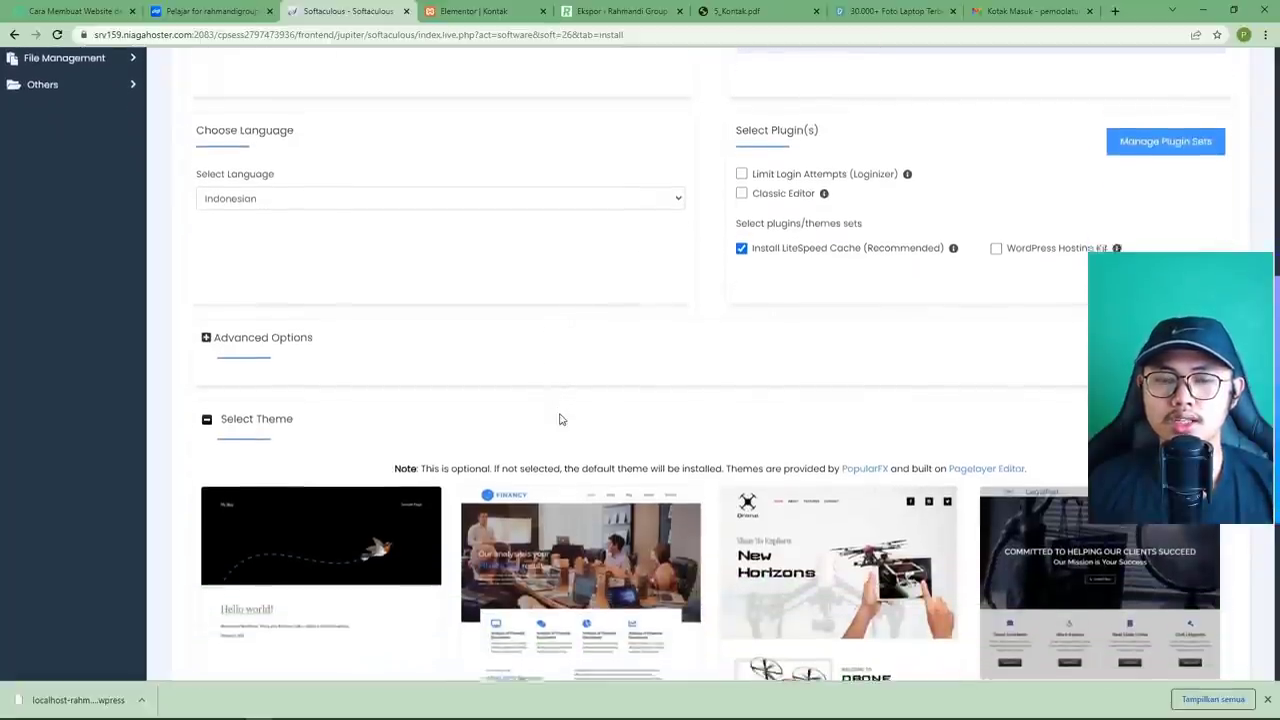
{"action": "scroll", "coordinate": [560, 419], "scroll_direction": "down", "scroll_amount": 4}
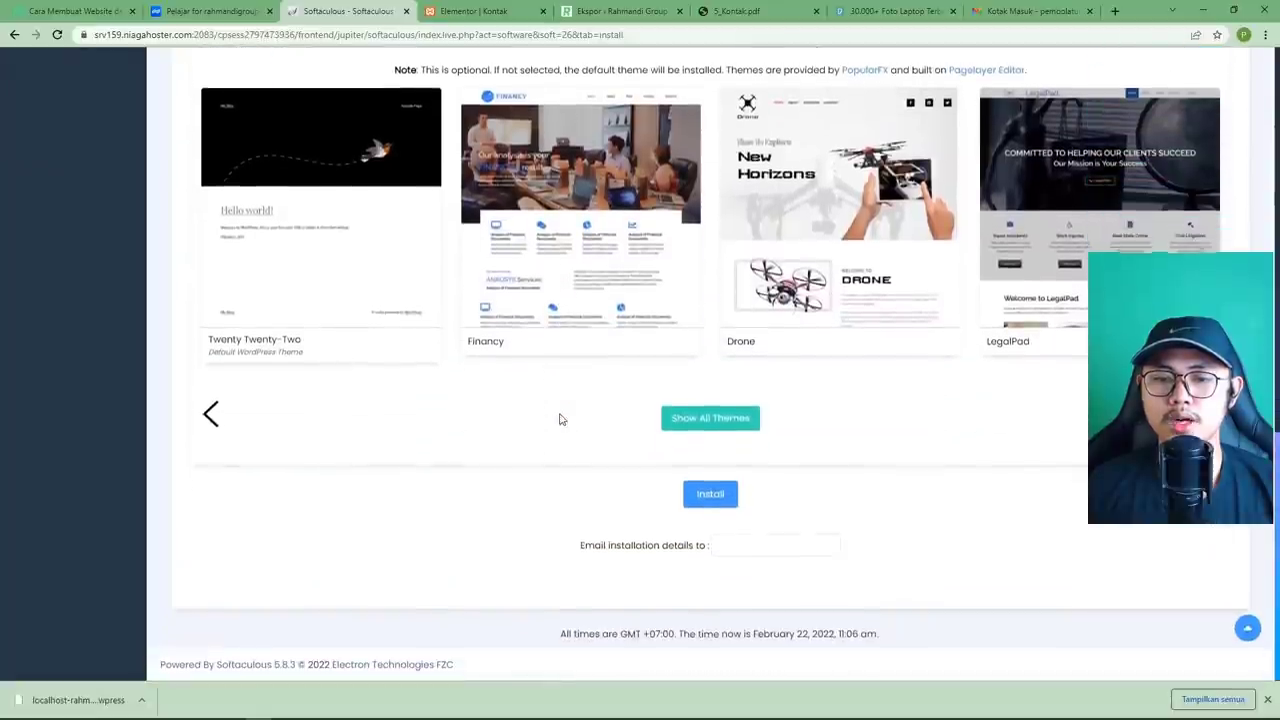
Run the WordPress install, which stops with an error about the existing index.php.
{"action": "left_click", "coordinate": [709, 491]}
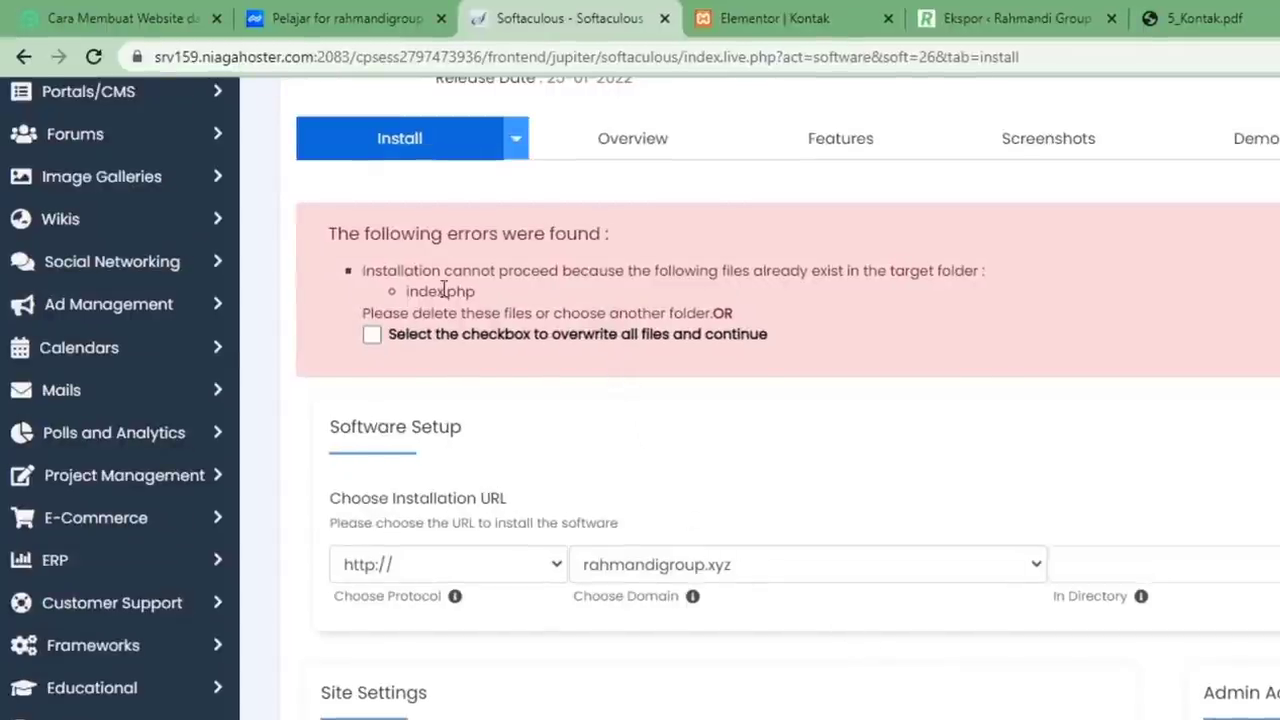
{"action": "left_click_drag", "start_coordinate": [477, 292], "coordinate": [406, 294]}
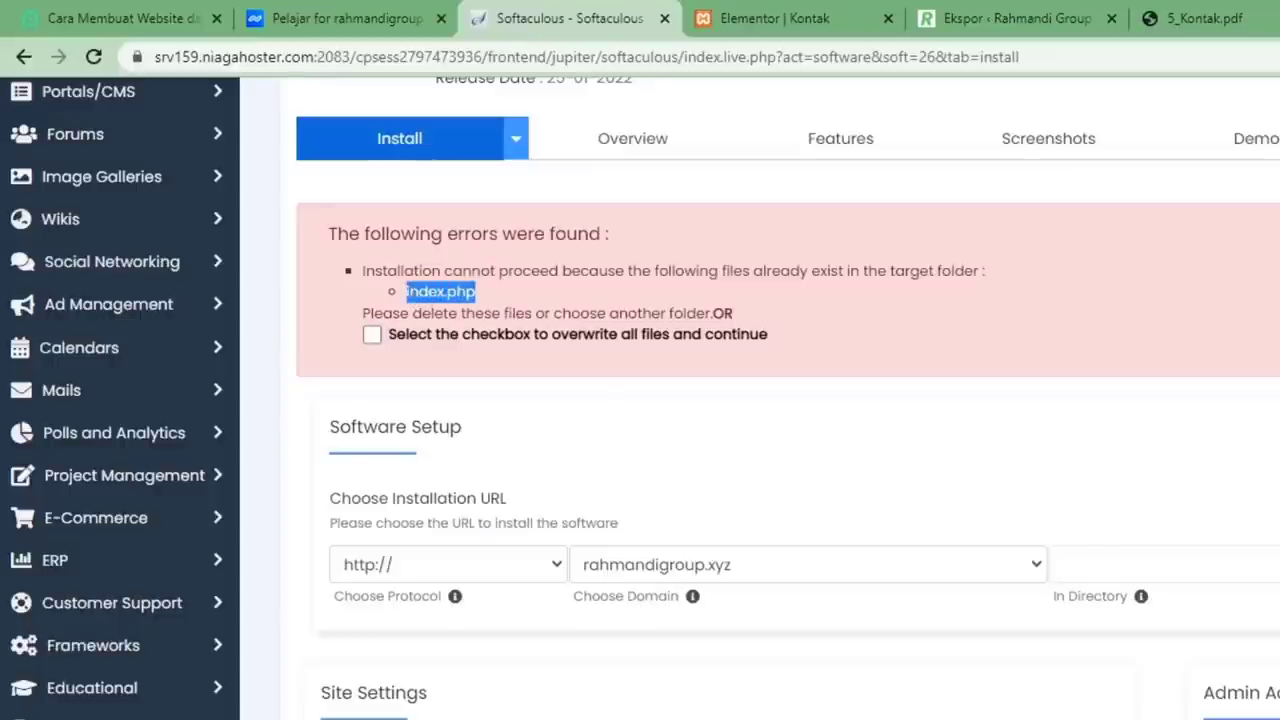
{"action": "left_click", "coordinate": [508, 303]}
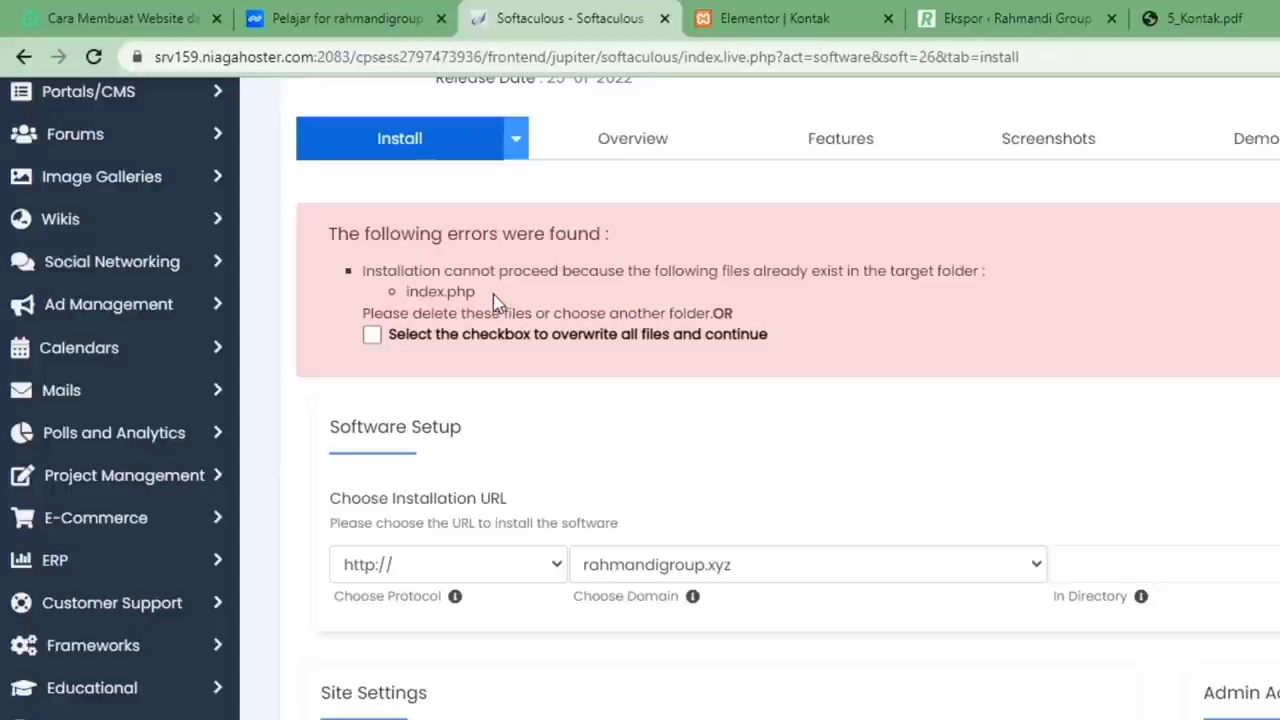
{"action": "left_click_drag", "start_coordinate": [493, 298], "coordinate": [407, 298]}
{"action": "left_click", "coordinate": [576, 294]}
{"action": "left_click_drag", "start_coordinate": [505, 300], "coordinate": [404, 292]}
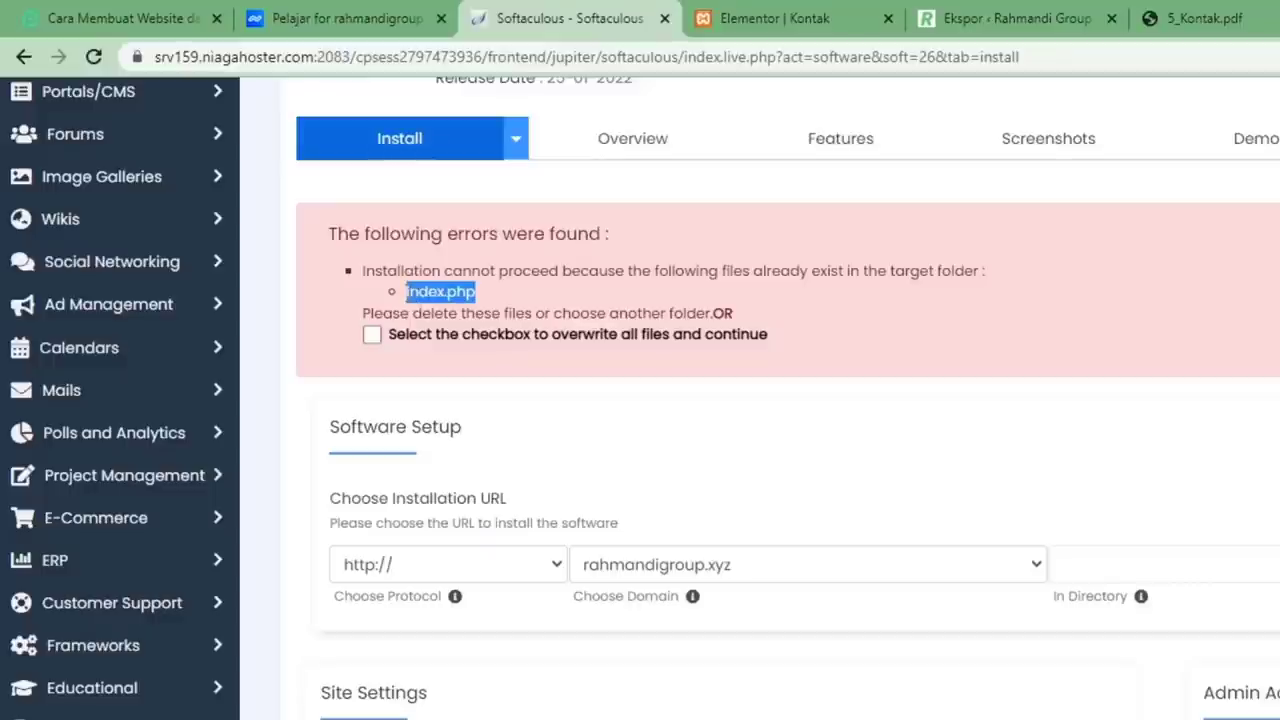
{"action": "left_click", "coordinate": [572, 285]}
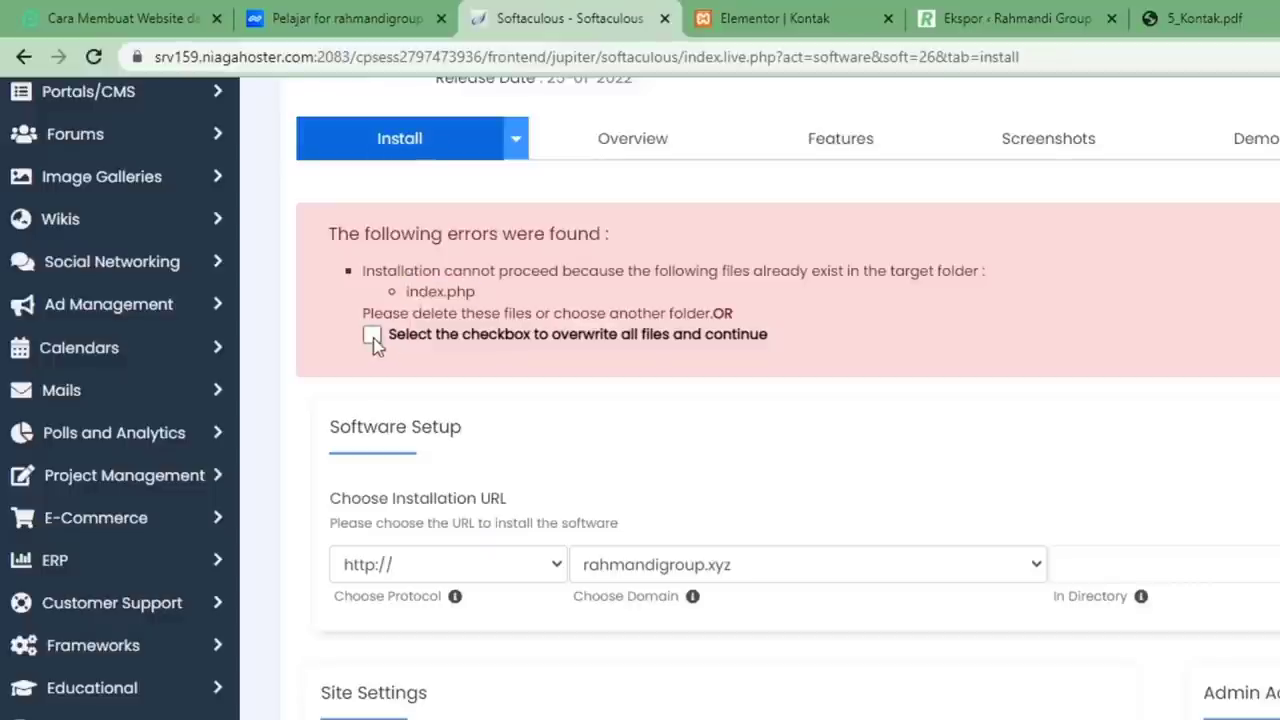
Allow overwriting existing files and rerun the install until it succeeds.
{"action": "left_click", "coordinate": [371, 335]}
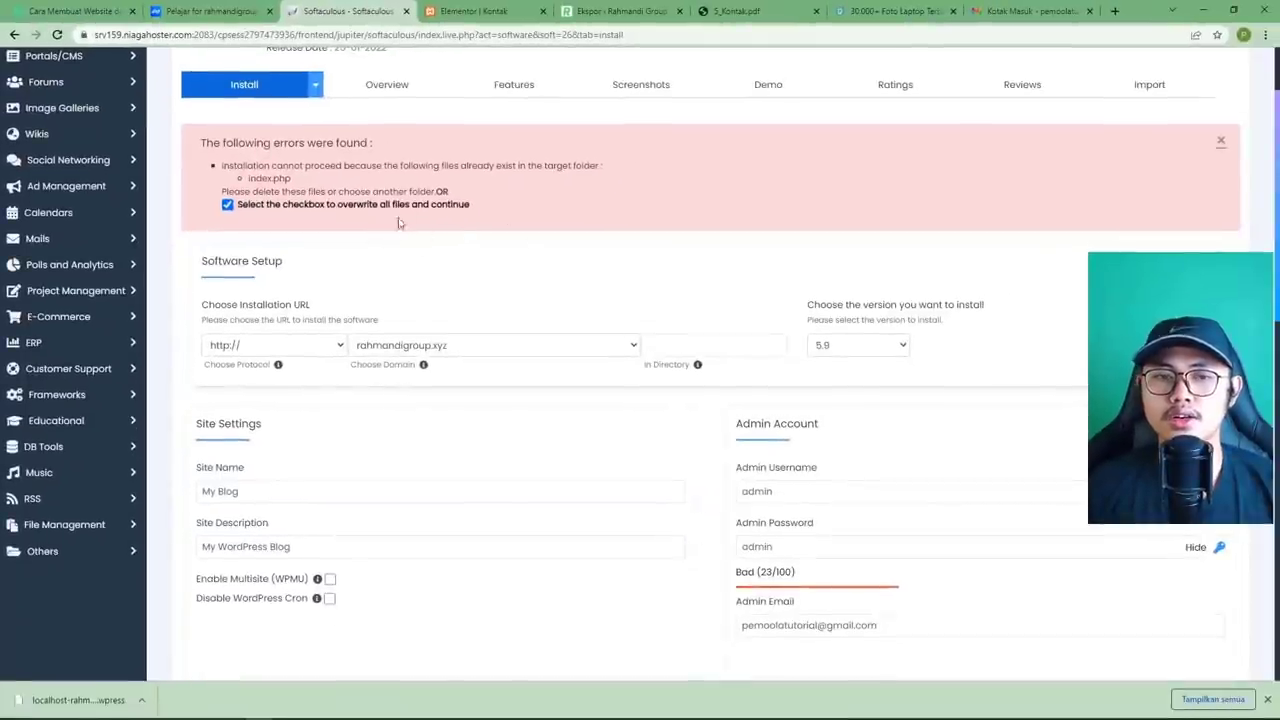
{"action": "scroll", "coordinate": [460, 257], "scroll_direction": "down", "scroll_amount": 1}
{"action": "scroll", "coordinate": [479, 260], "scroll_direction": "down", "scroll_amount": 10}
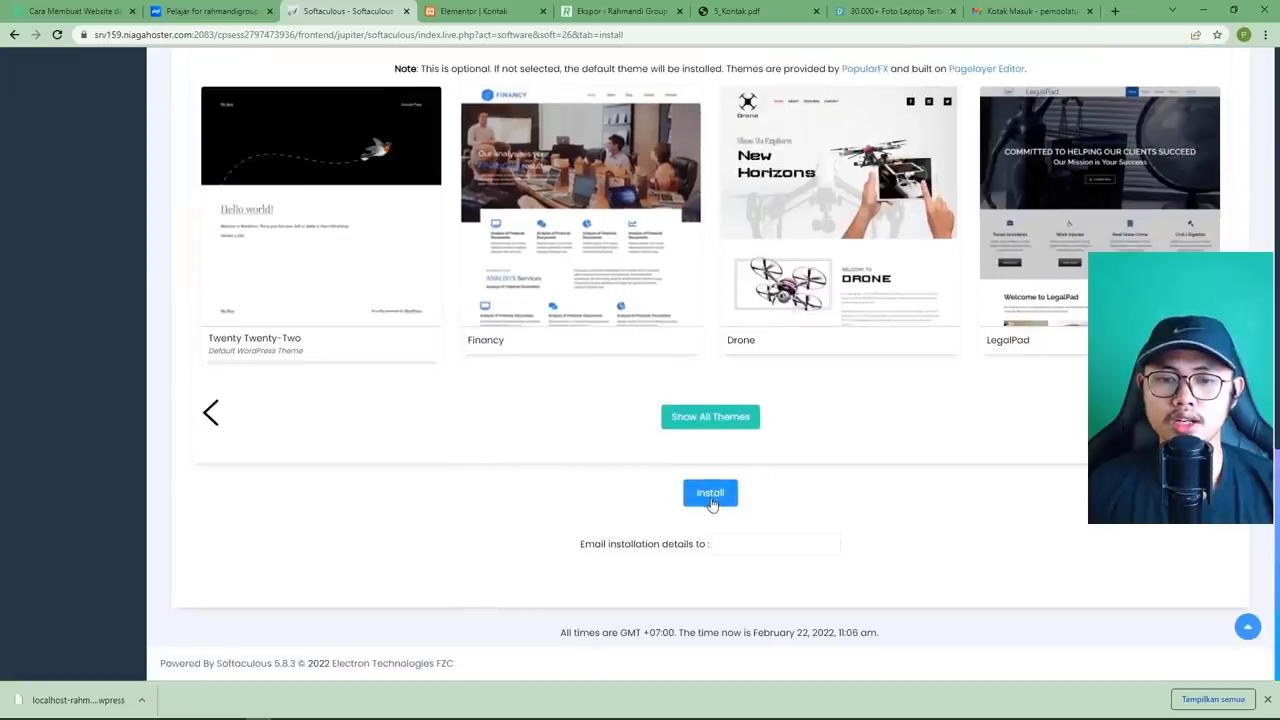
{"action": "left_click", "coordinate": [710, 496]}
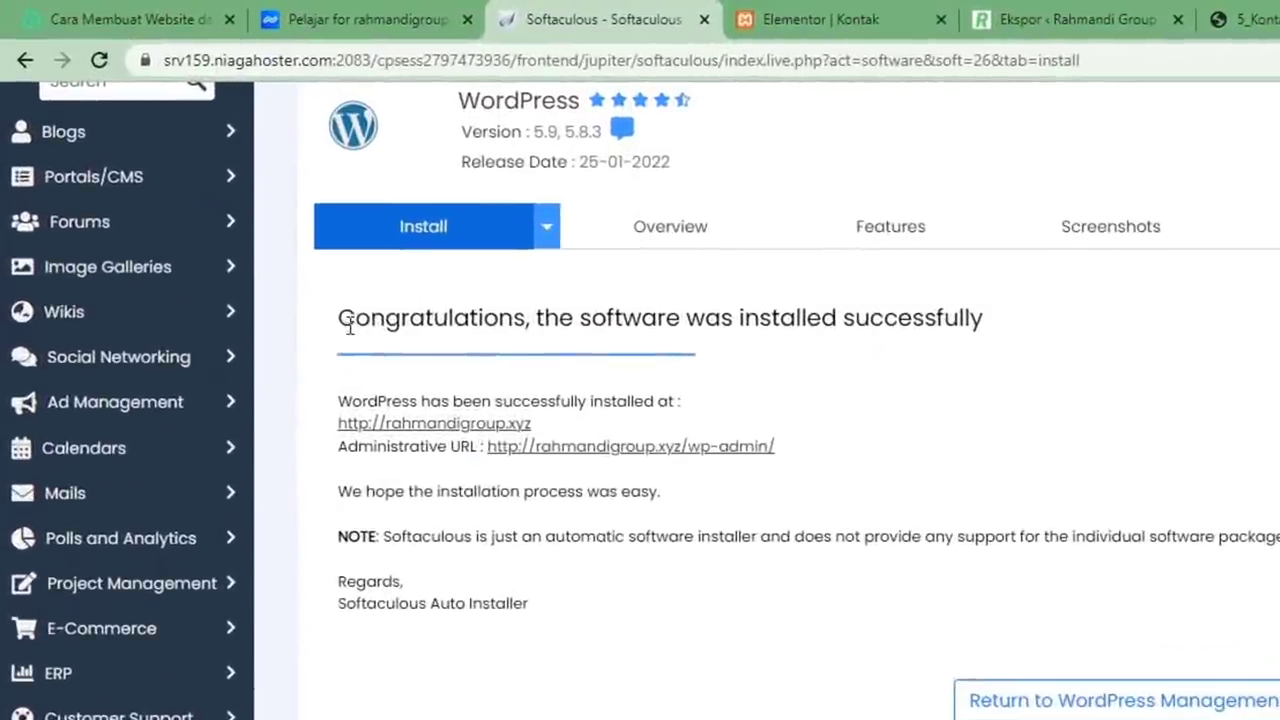
Open the rahmandigroup.xyz link from the success page in a new browser tab.
{"action": "left_click_drag", "start_coordinate": [349, 328], "coordinate": [771, 340]}
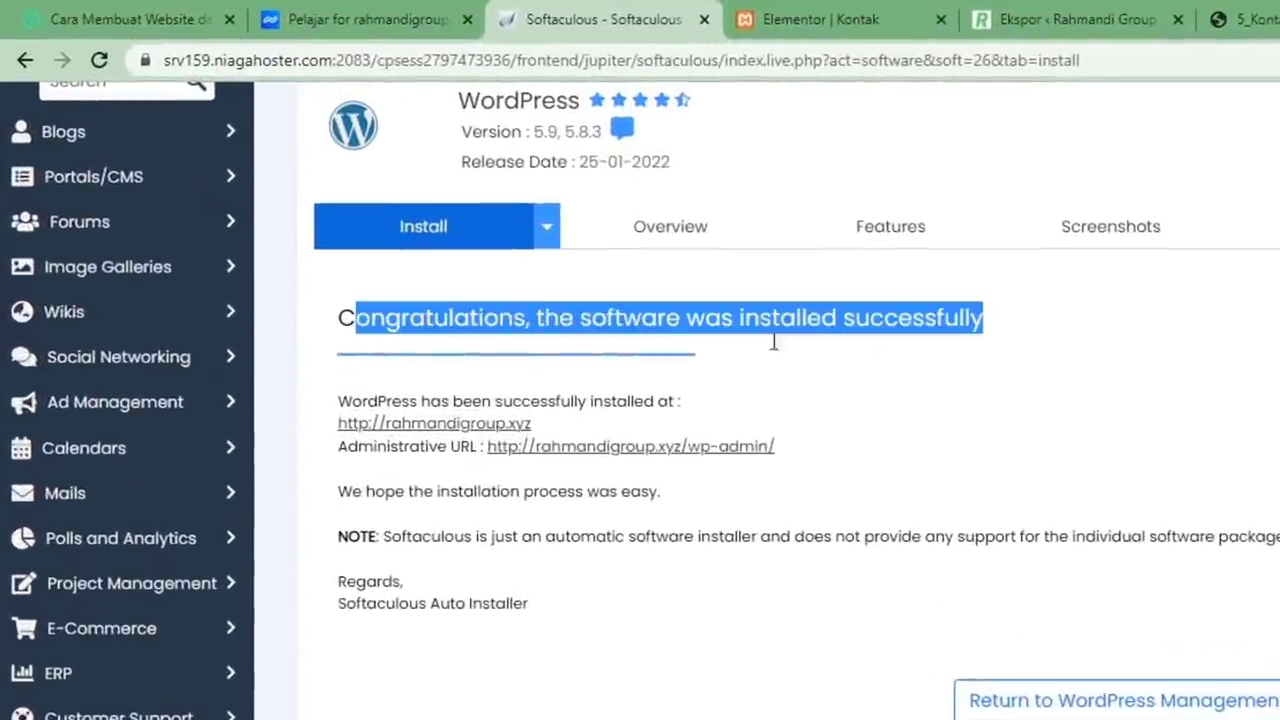
{"action": "left_click", "coordinate": [906, 457]}
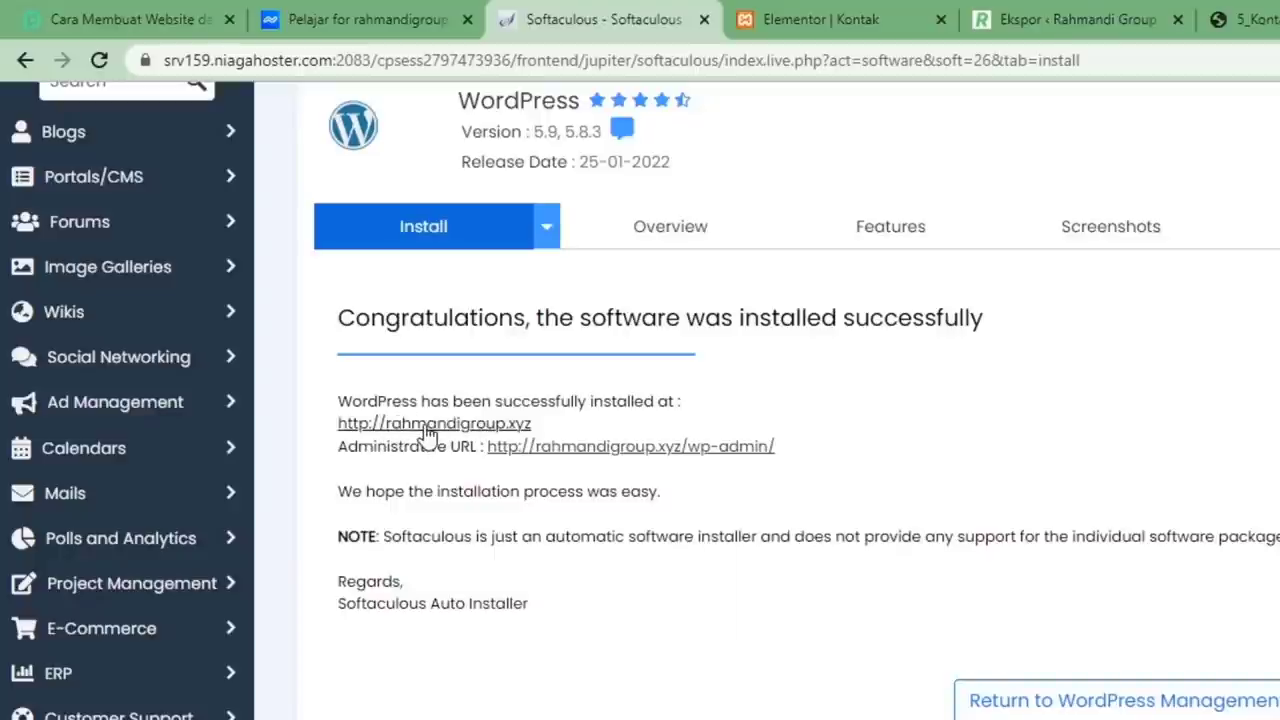
{"action": "right_click", "coordinate": [426, 425]}
{"action": "left_click", "coordinate": [456, 443]}
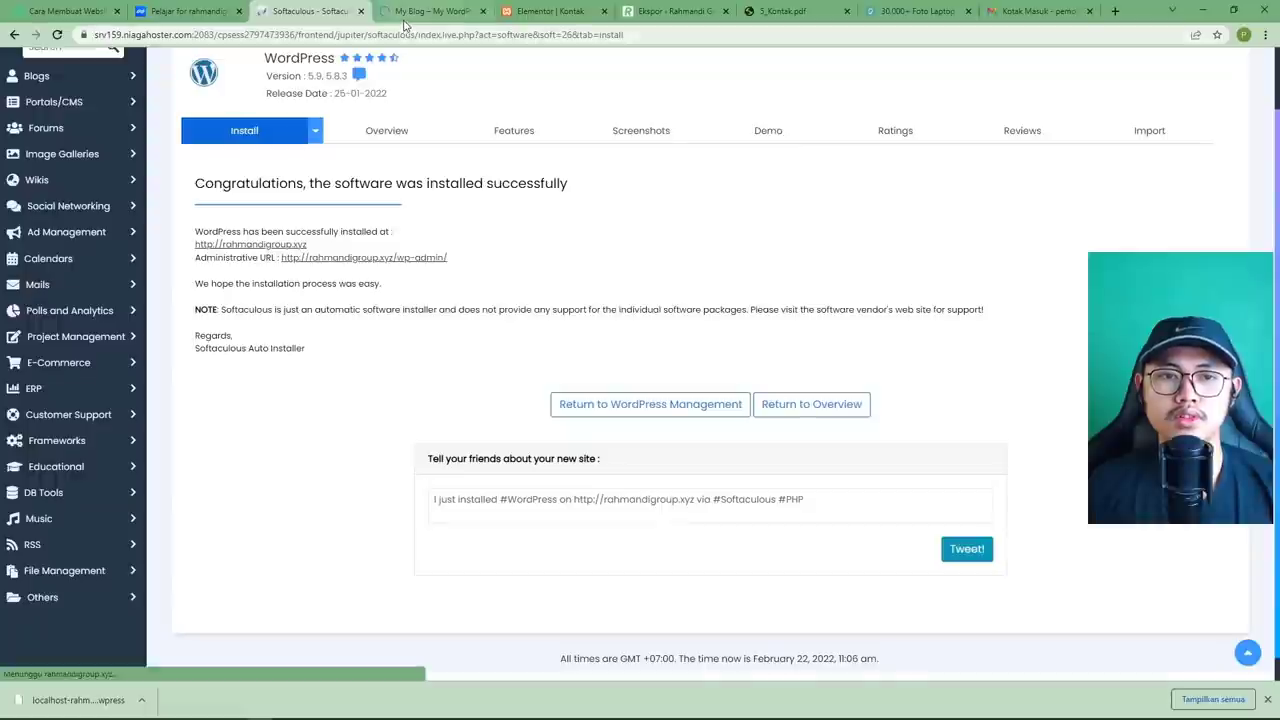
View the new rahmandigroup.xyz My Blog homepage with its default 'Hello world!' post.
{"action": "left_click", "coordinate": [403, 14]}
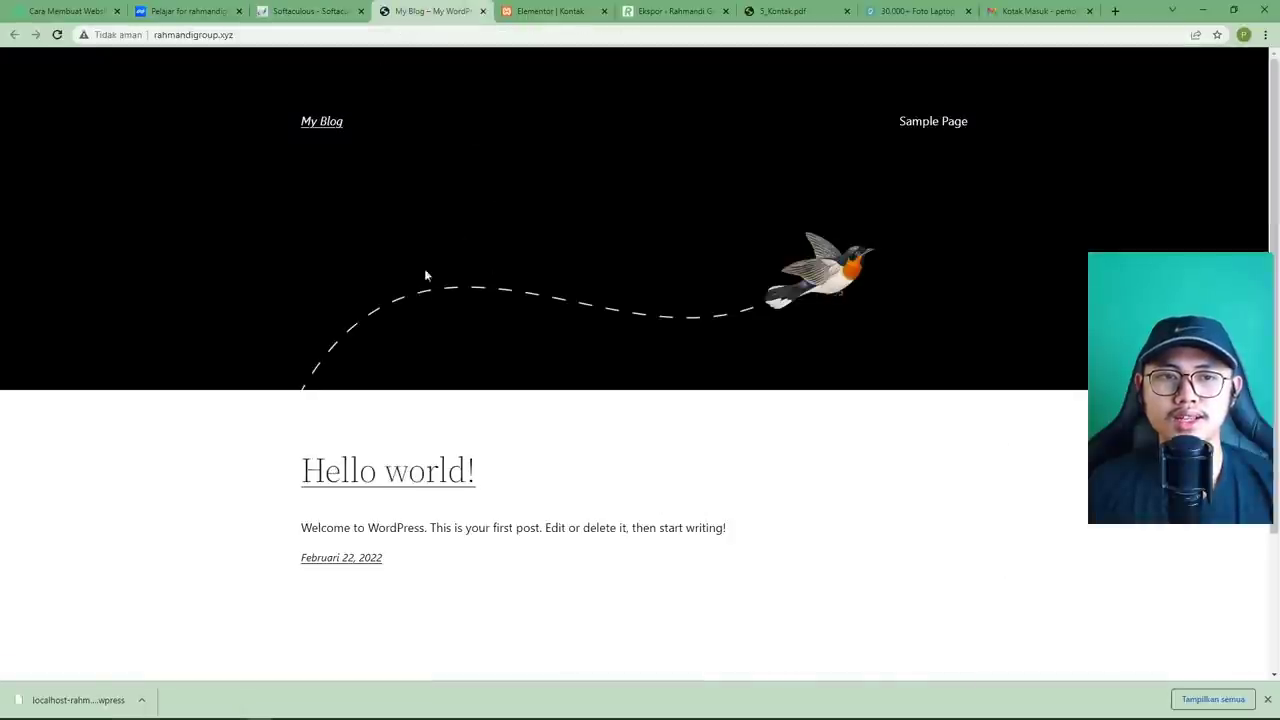
{"action": "scroll", "coordinate": [478, 327], "scroll_direction": "down", "scroll_amount": 2}
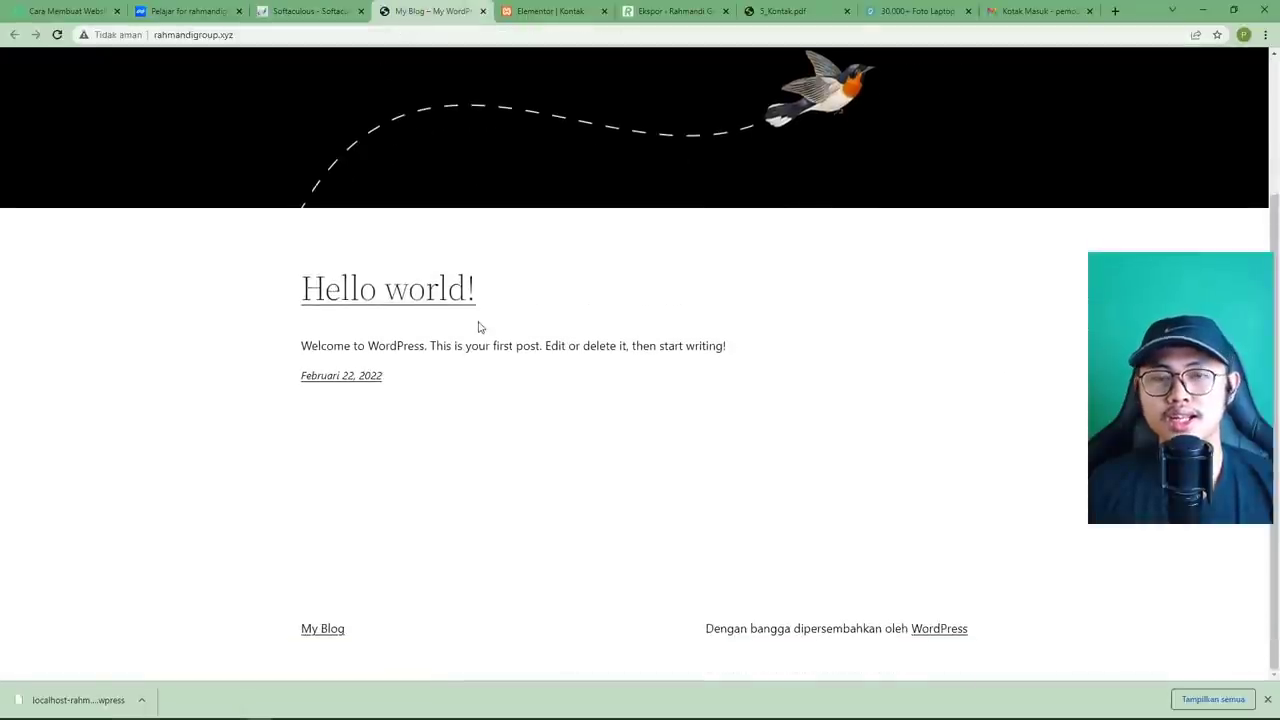
{"action": "scroll", "coordinate": [478, 327], "scroll_direction": "up", "scroll_amount": 2}
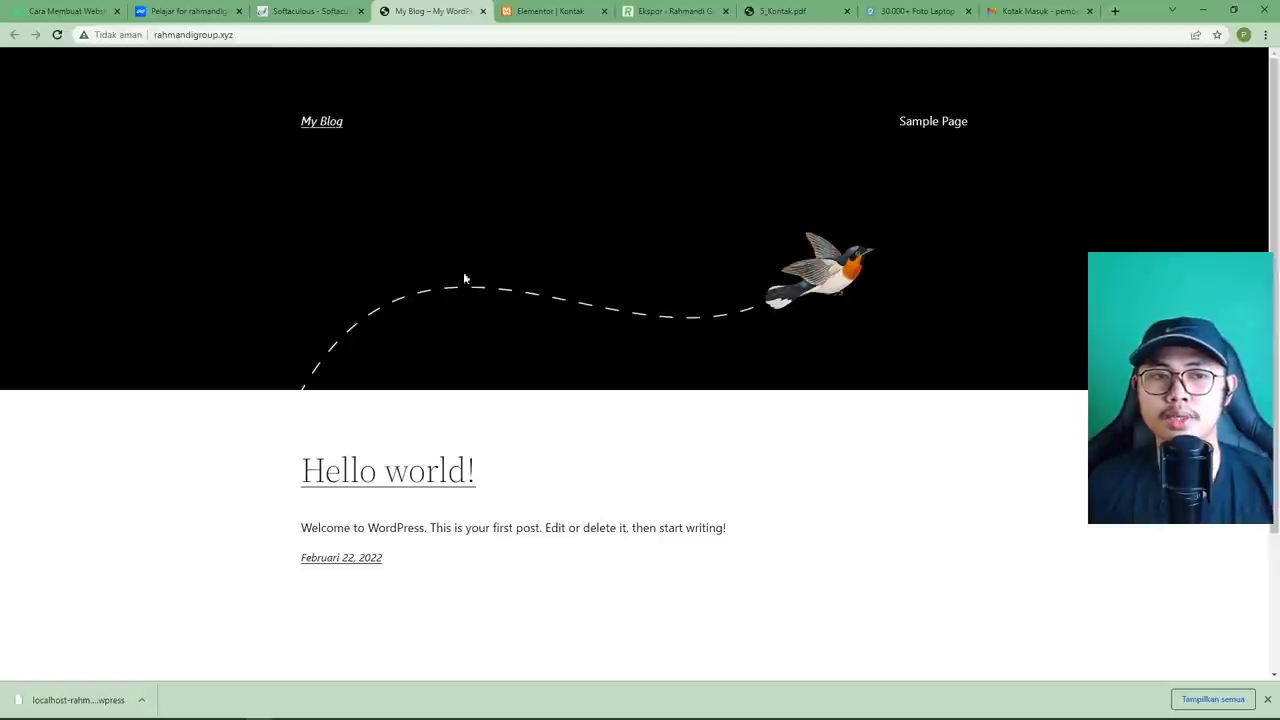
{"action": "left_click_drag", "start_coordinate": [268, 35], "coordinate": [147, 35]}
{"action": "left_click", "coordinate": [262, 37]}
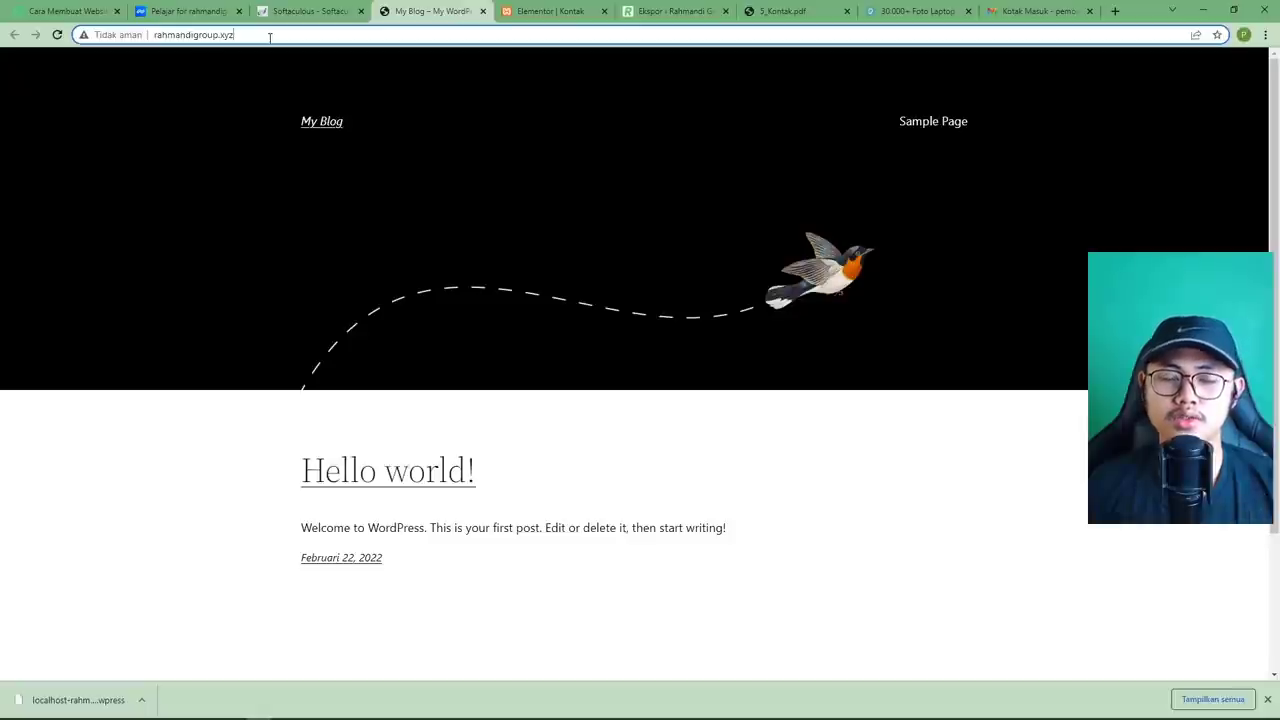
{"action": "left_click_drag", "start_coordinate": [268, 34], "coordinate": [155, 35]}
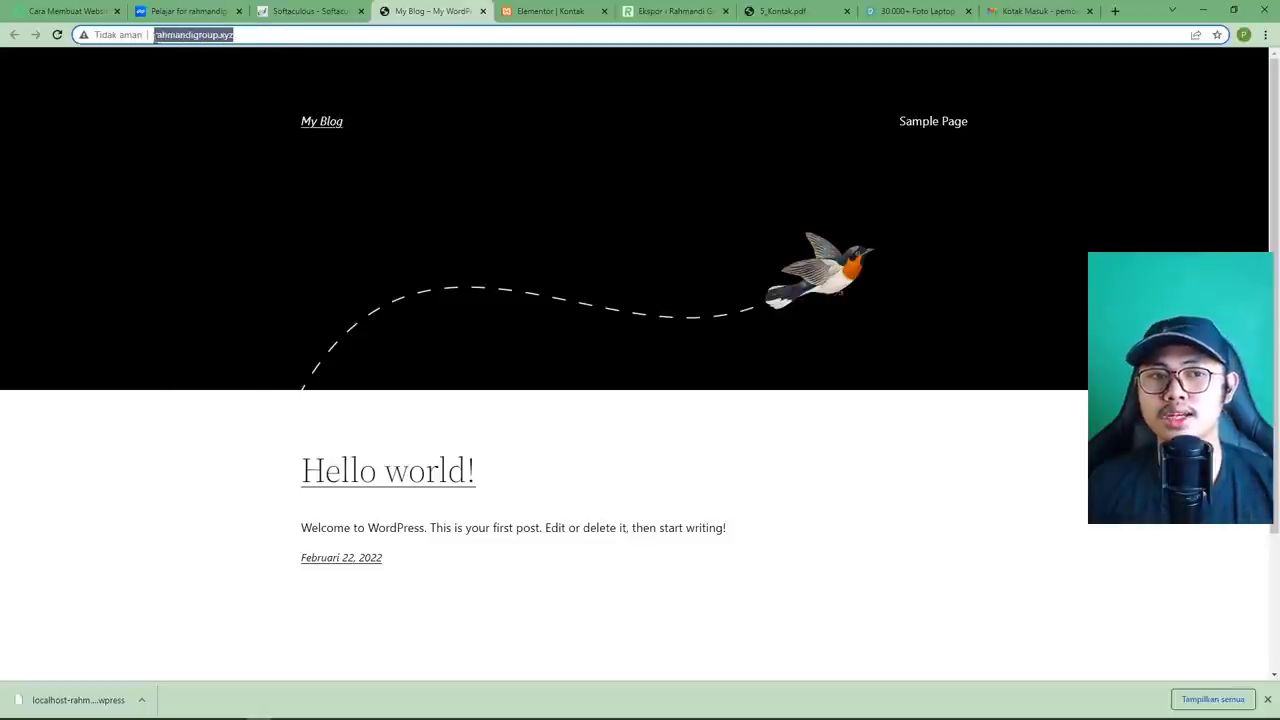
{"action": "left_click", "coordinate": [199, 114]}
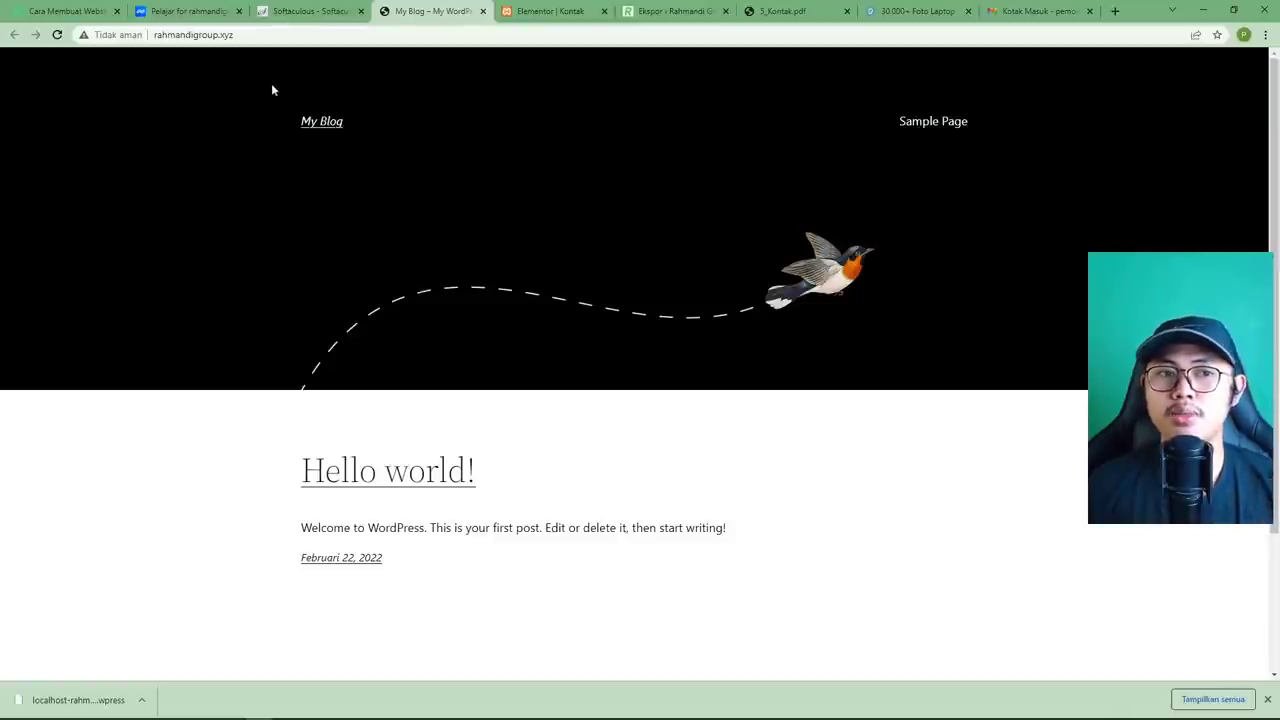
{"action": "left_click", "coordinate": [248, 37]}
{"action": "left_click", "coordinate": [223, 97]}
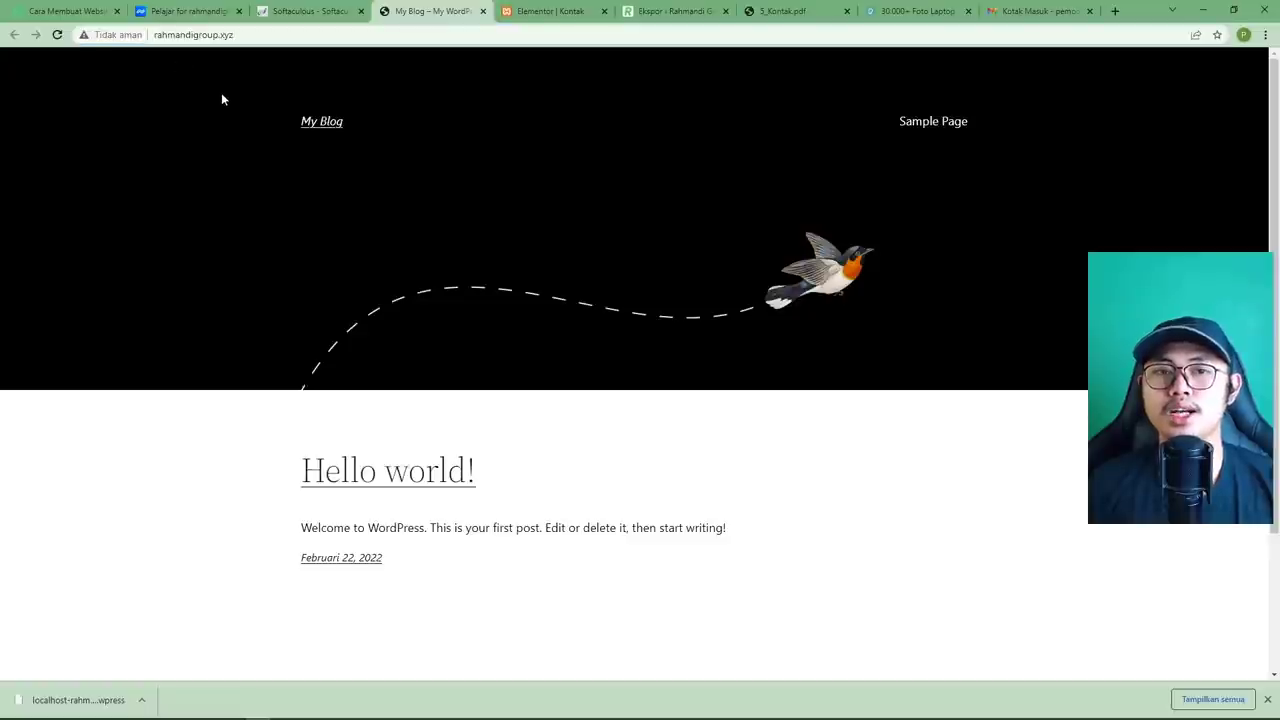
{"action": "left_click", "coordinate": [292, 13]}
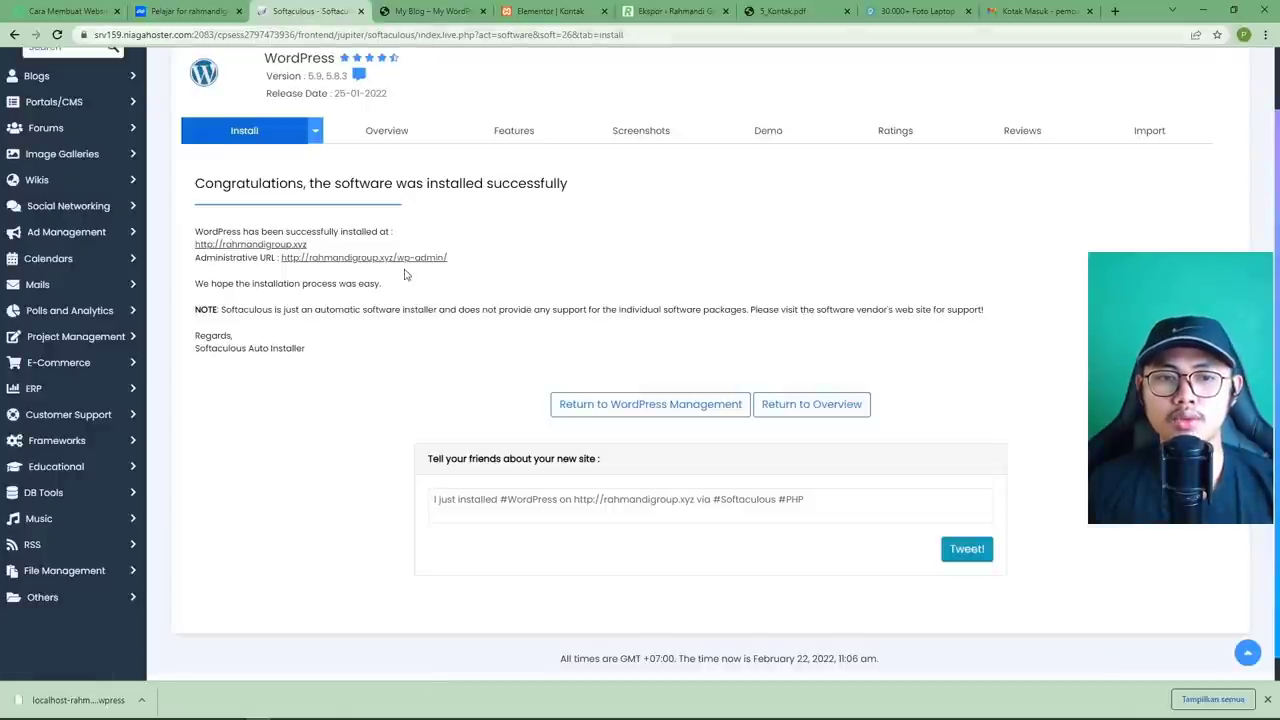
{"action": "left_click", "coordinate": [421, 12]}
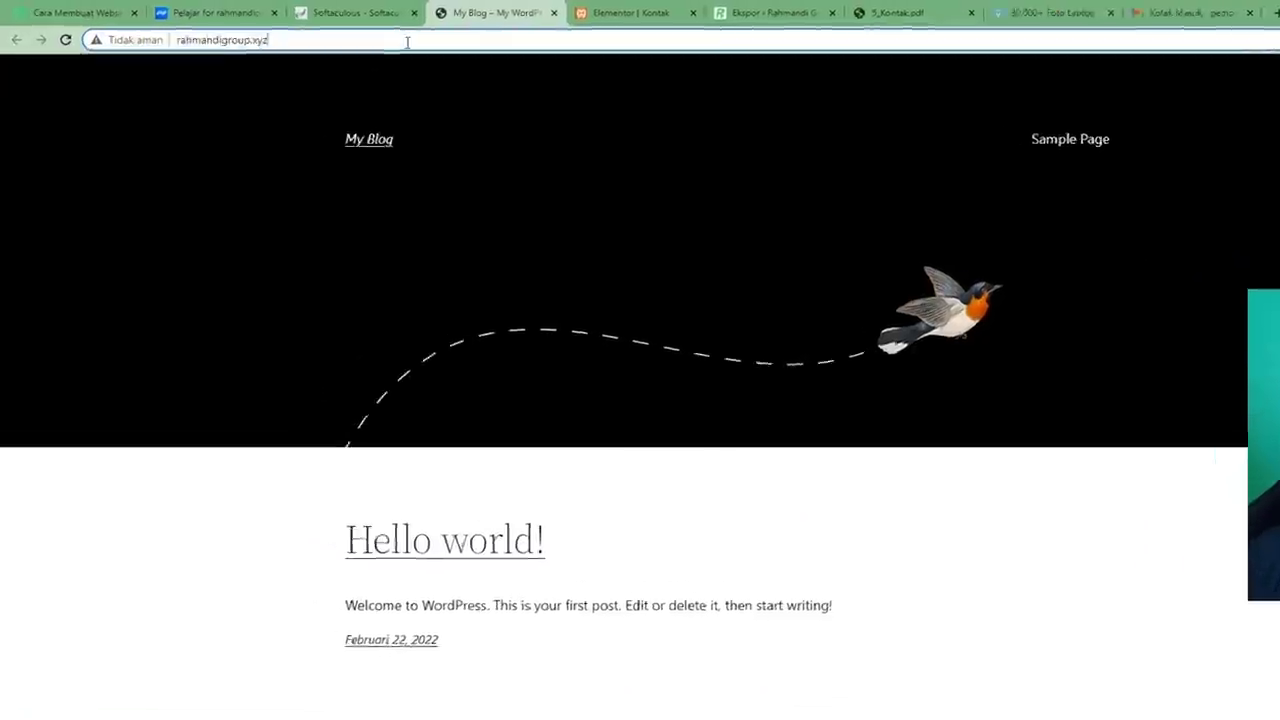
Go to rahmandigroup.xyz/wp-admin and log in as admin with the account password.
{"action": "left_click", "coordinate": [378, 37]}
{"action": "type", "text": "/w"}
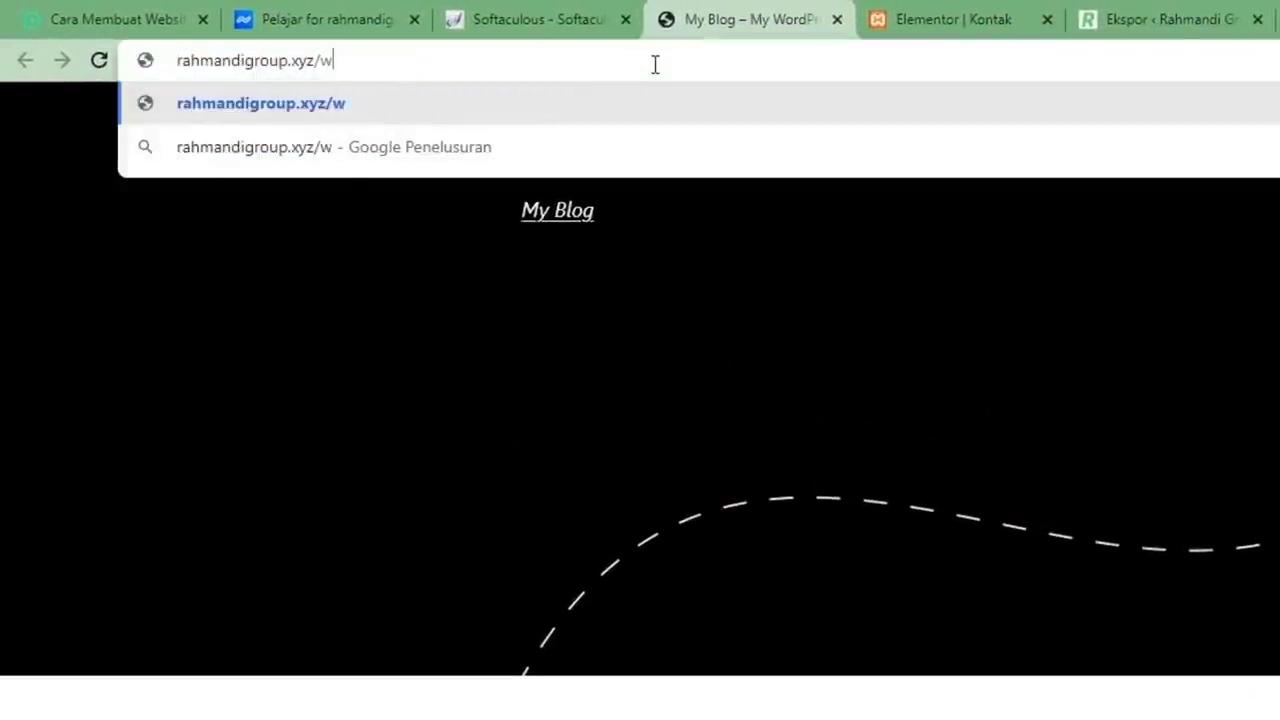
{"action": "type", "text": "p-admin"}
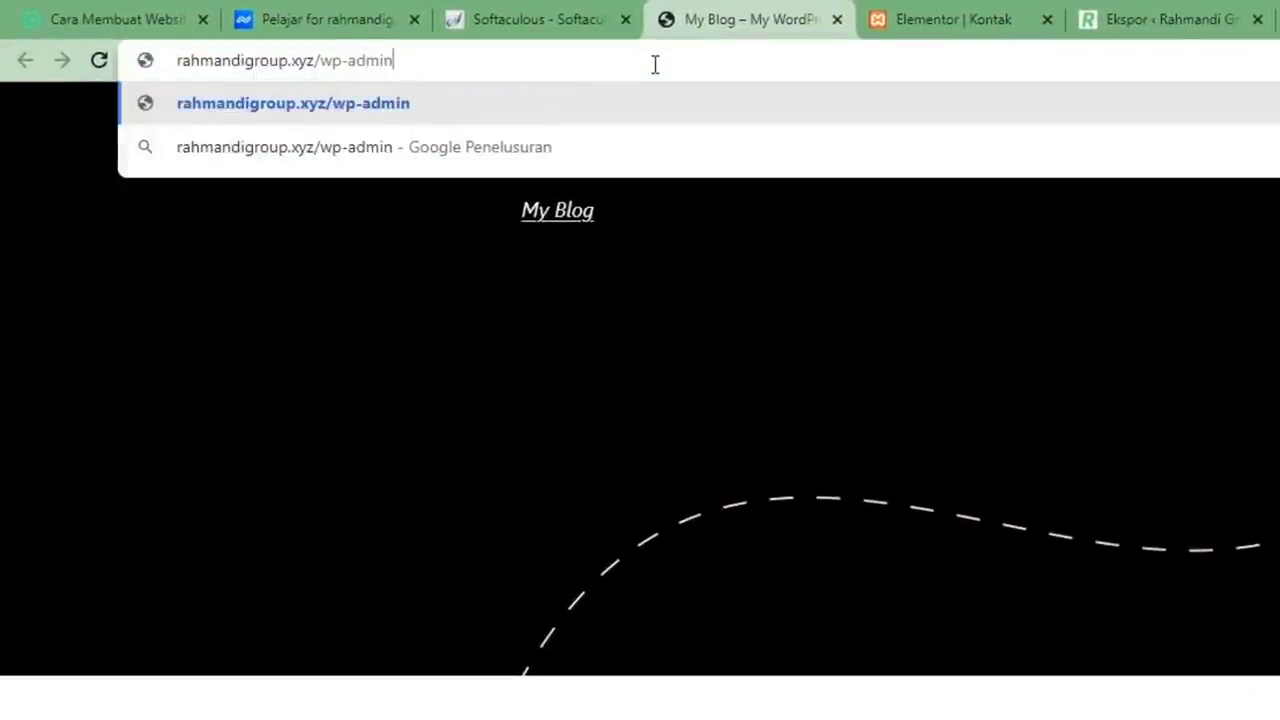
{"action": "key", "text": "Return"}
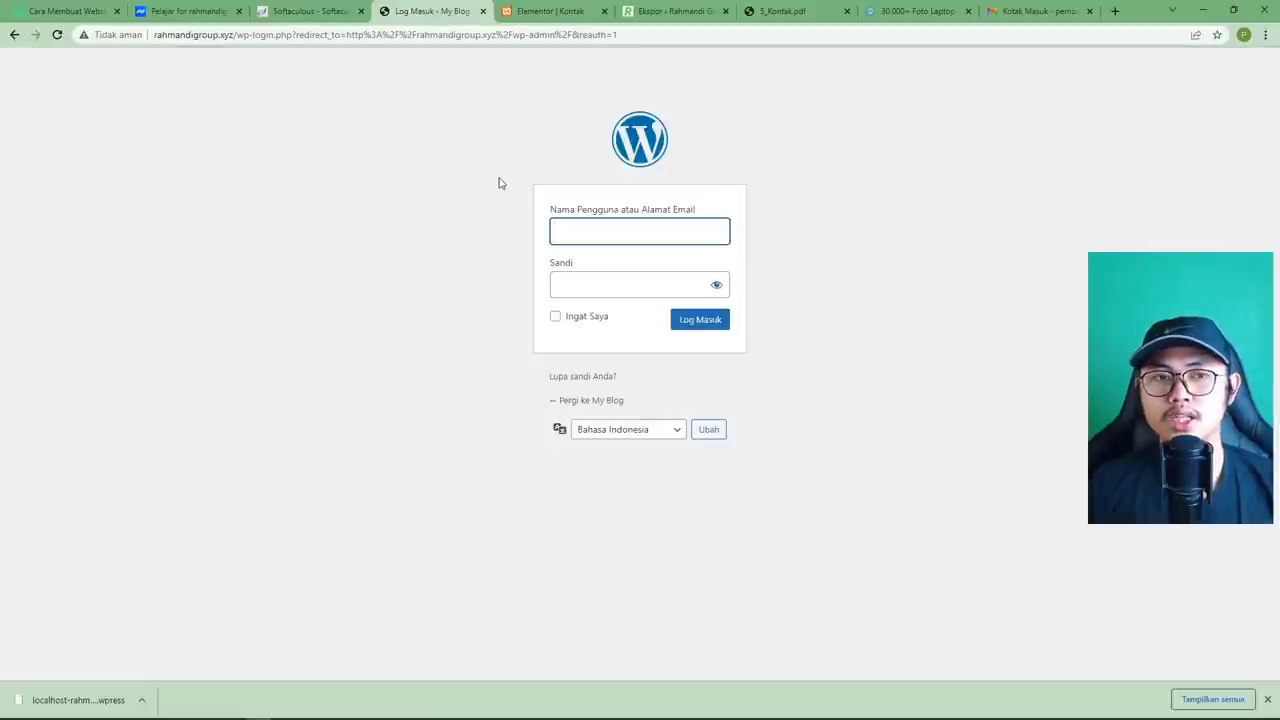
{"action": "left_click", "coordinate": [614, 230]}
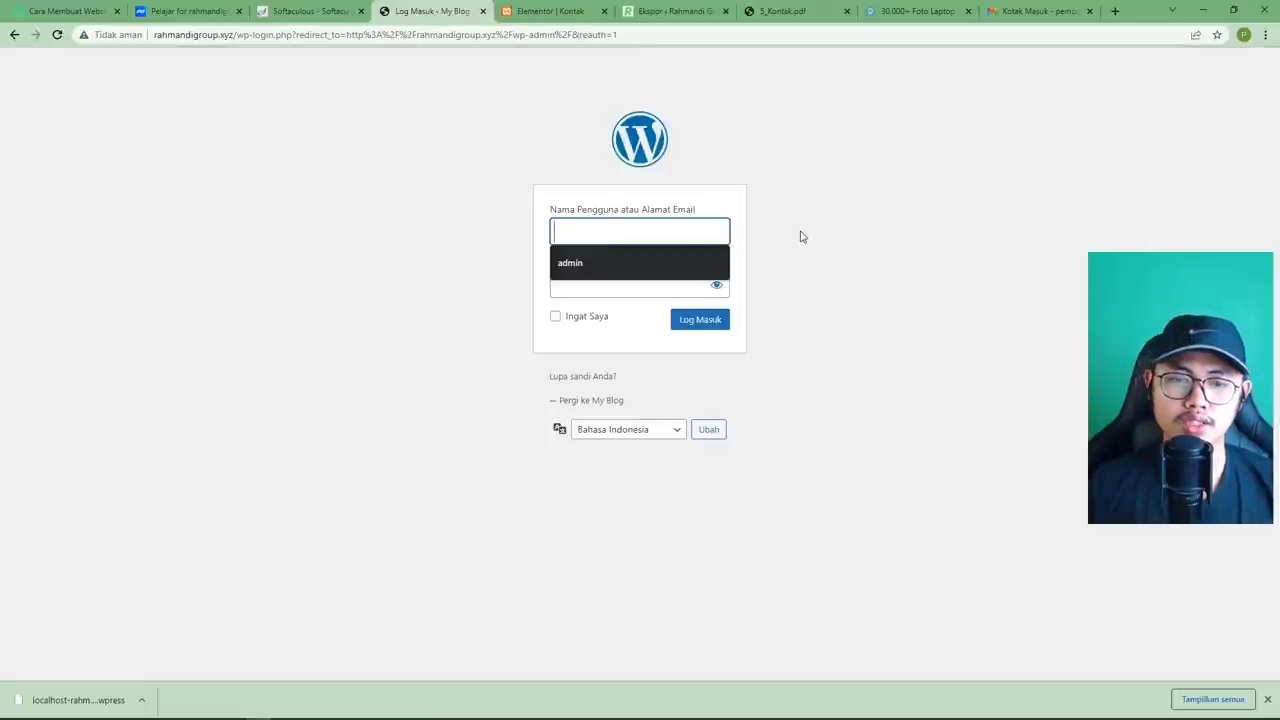
{"action": "type", "text": "admin"}
{"action": "key", "text": "Tab"}
{"action": "type", "text": "ad"}
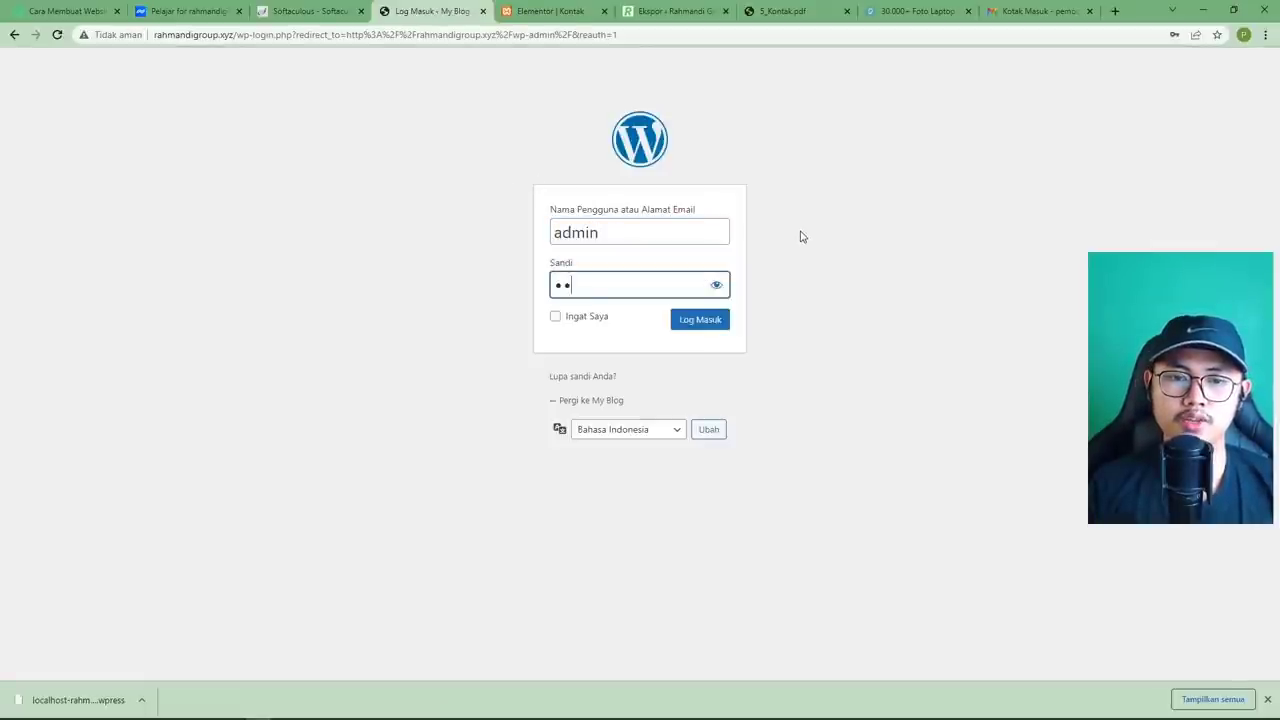
{"action": "type", "text": "min"}
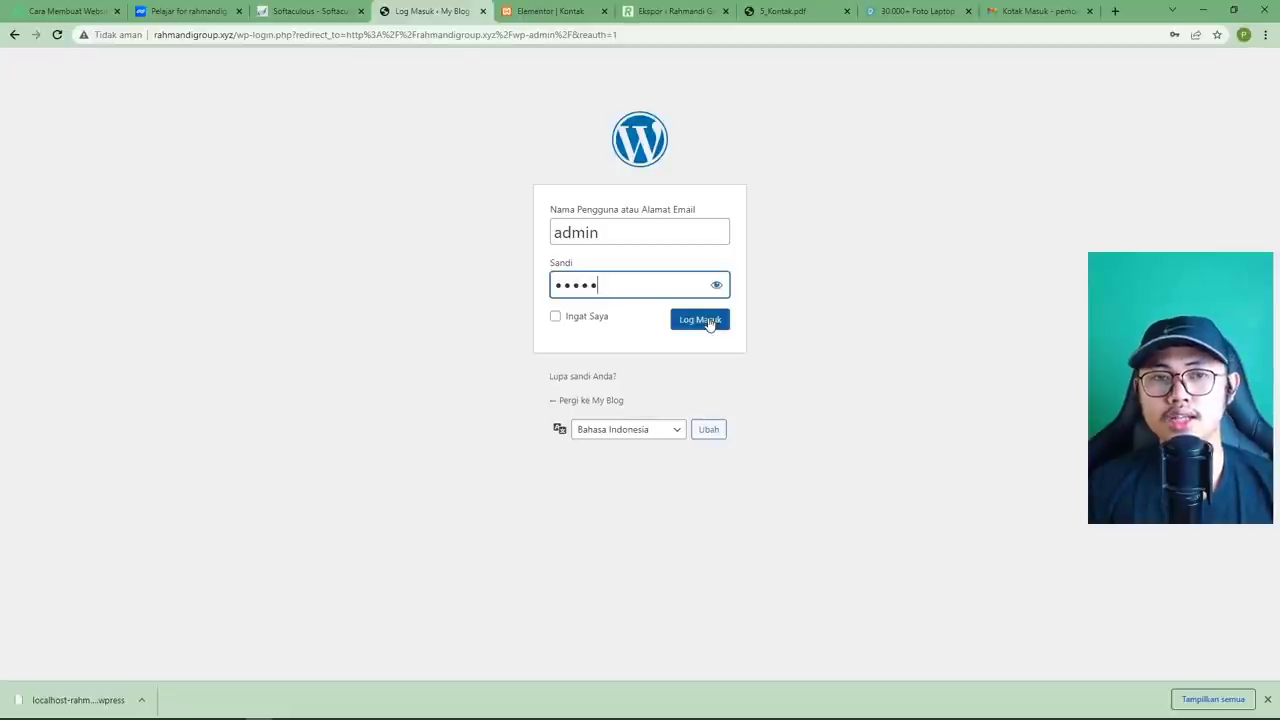
{"action": "left_click", "coordinate": [708, 322]}
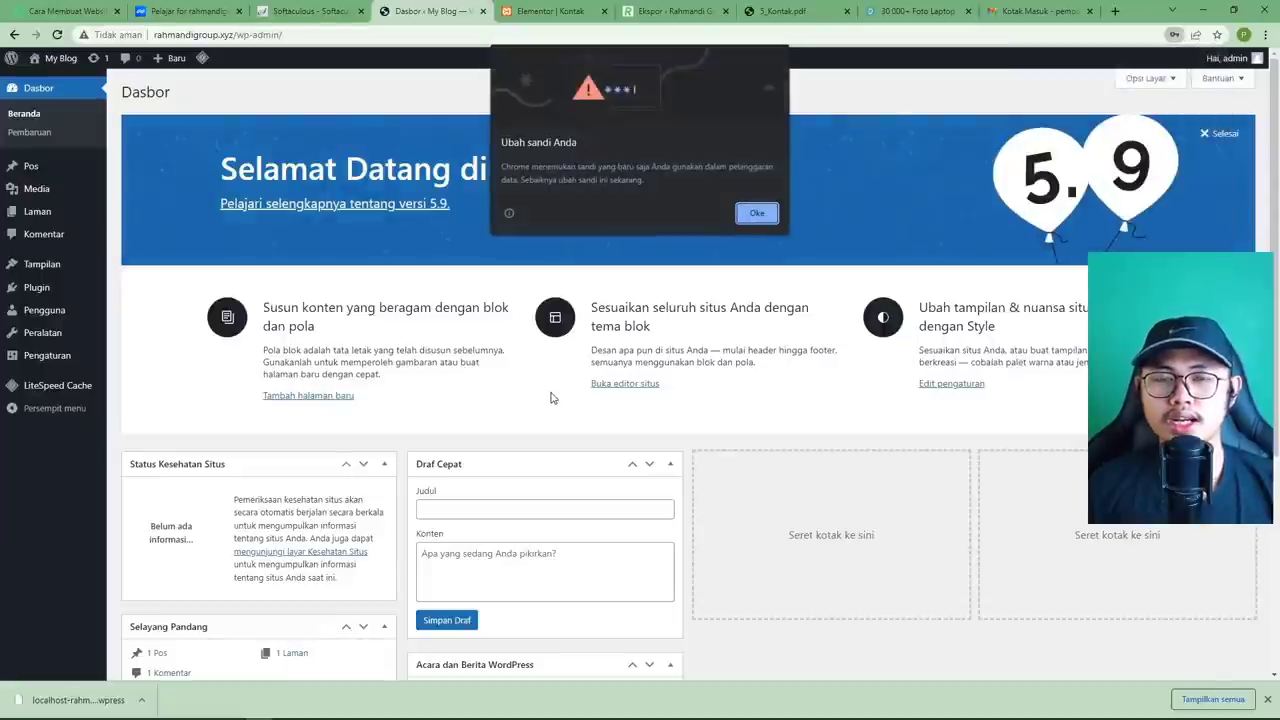
Find the All-in-One WP Migration plugin under Add New, then install and activate it.
{"action": "left_click", "coordinate": [753, 213]}
{"action": "mouse_move", "coordinate": [57, 289]}
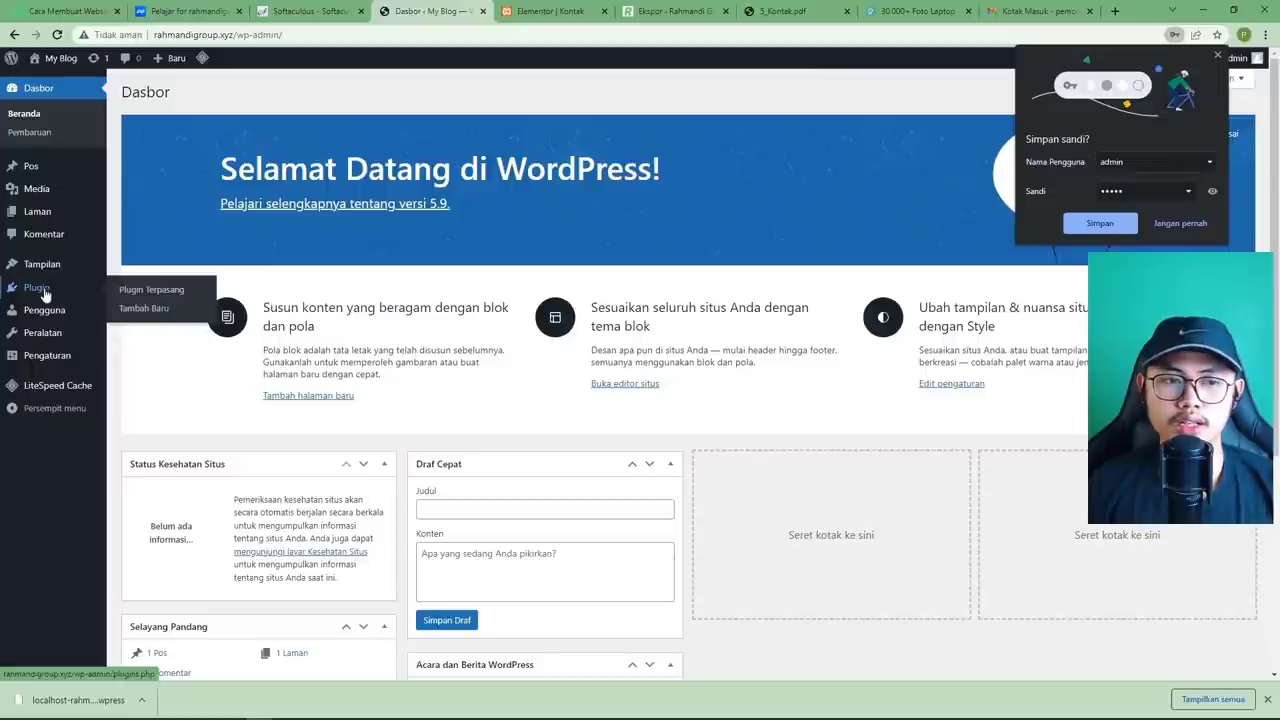
{"action": "left_click", "coordinate": [160, 310]}
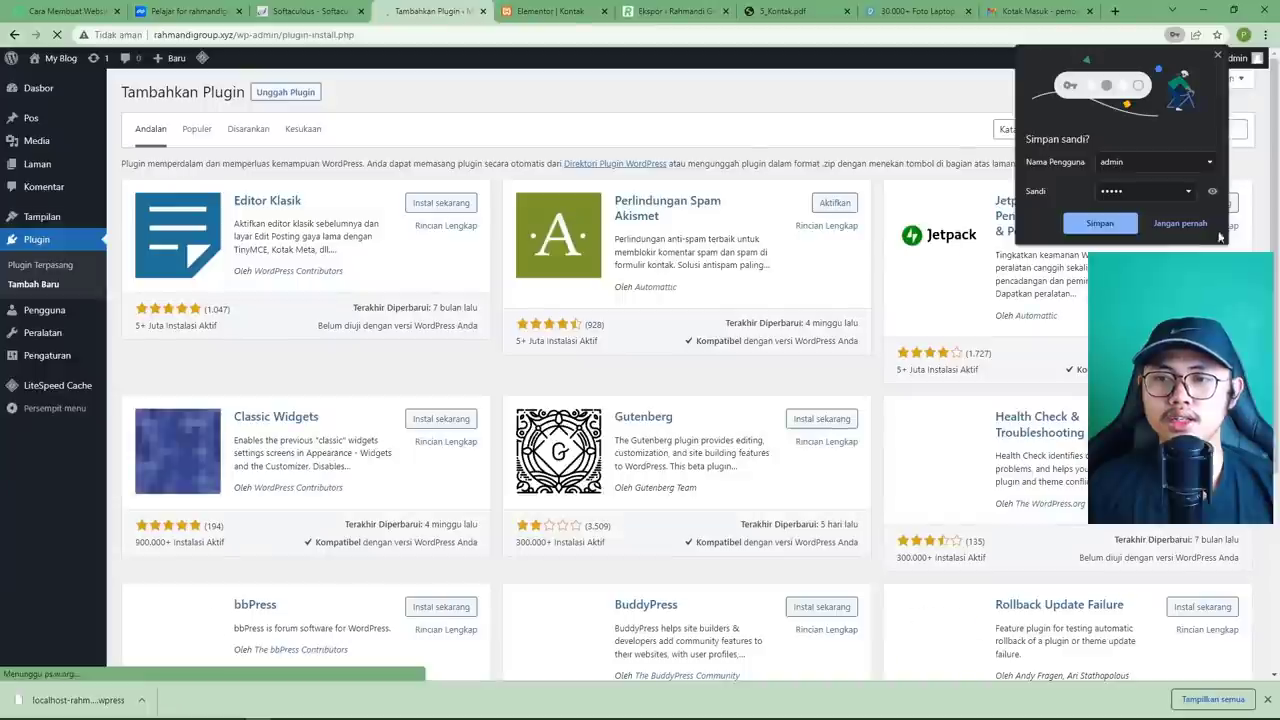
{"action": "left_click", "coordinate": [1099, 127]}
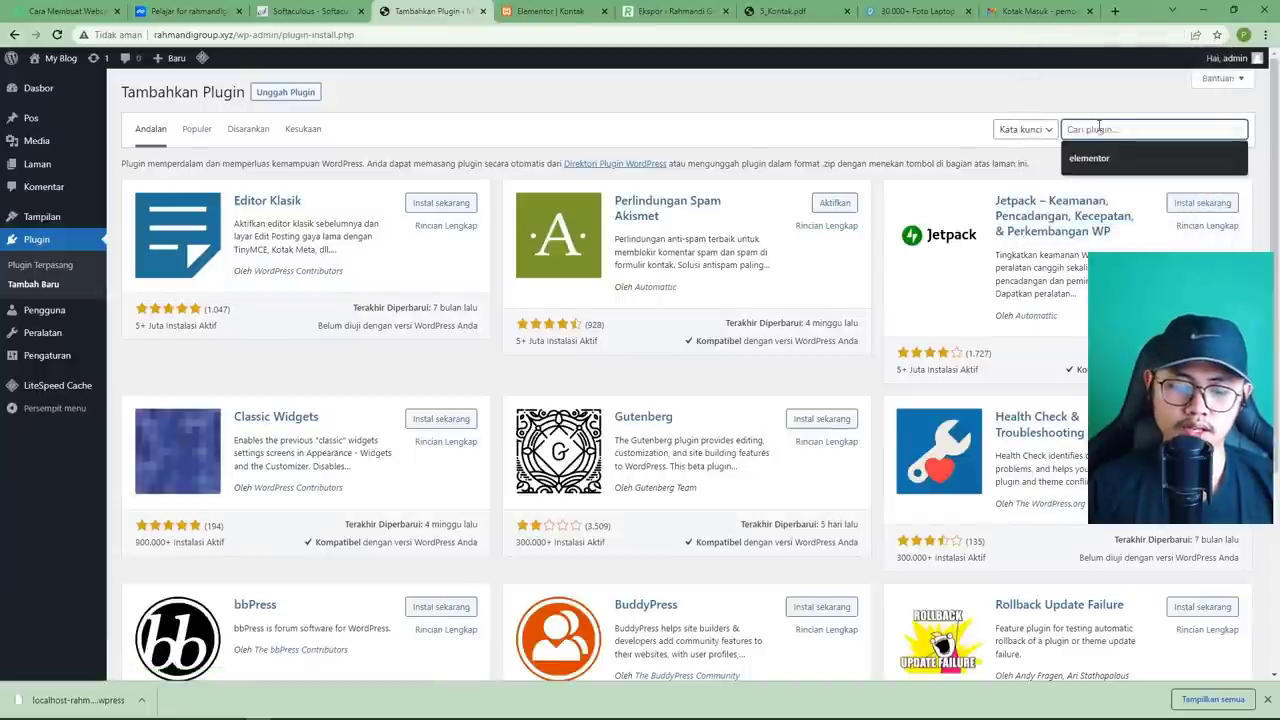
{"action": "type", "text": "migration"}
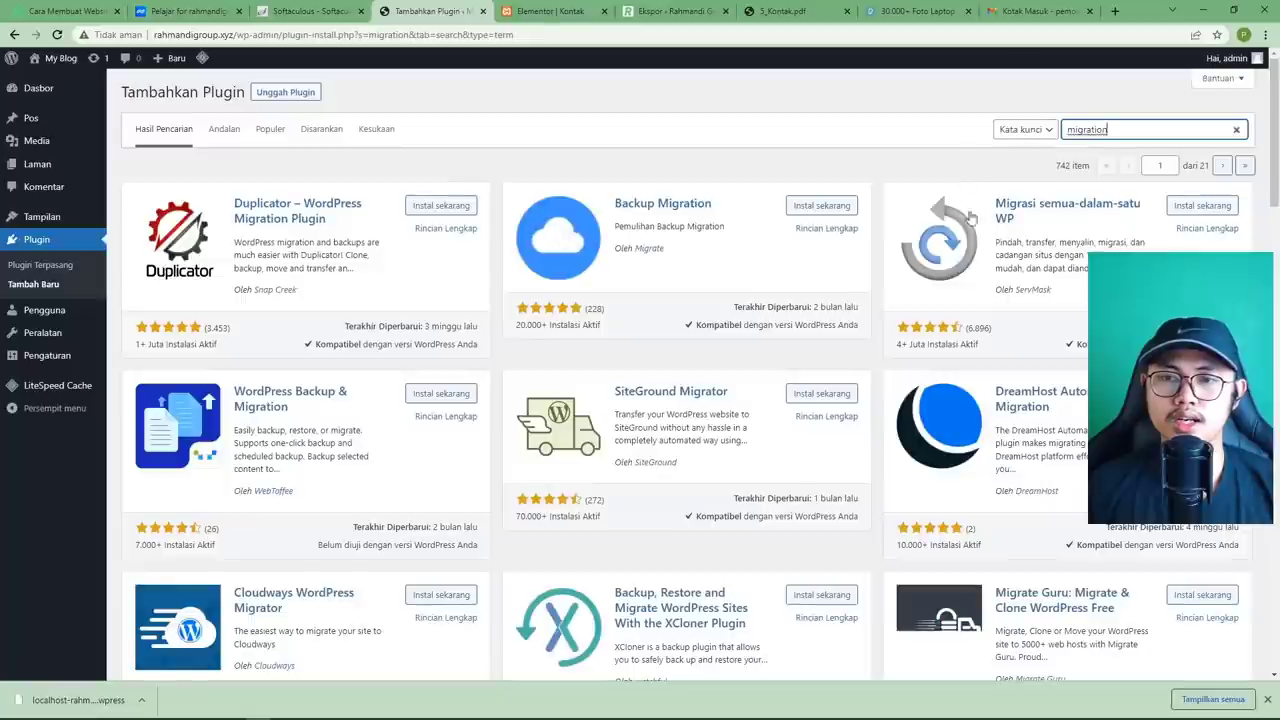
{"action": "left_click", "coordinate": [1203, 205]}
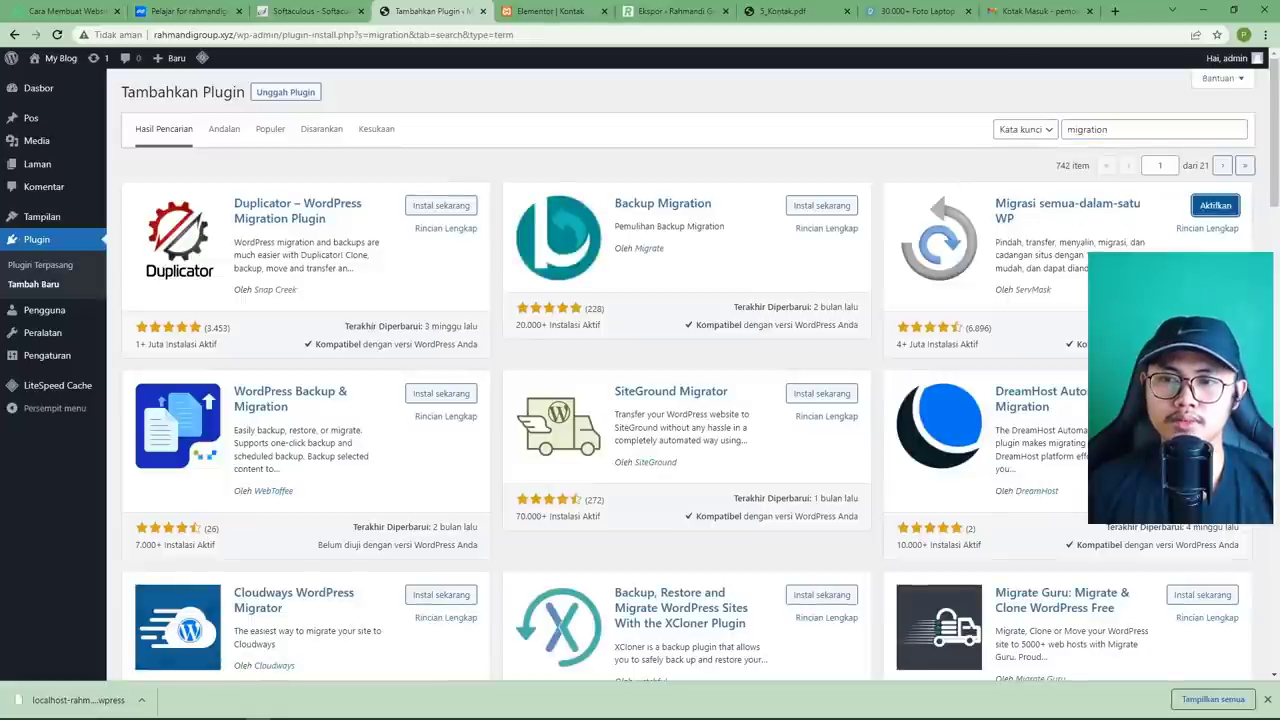
{"action": "left_click", "coordinate": [1205, 205]}
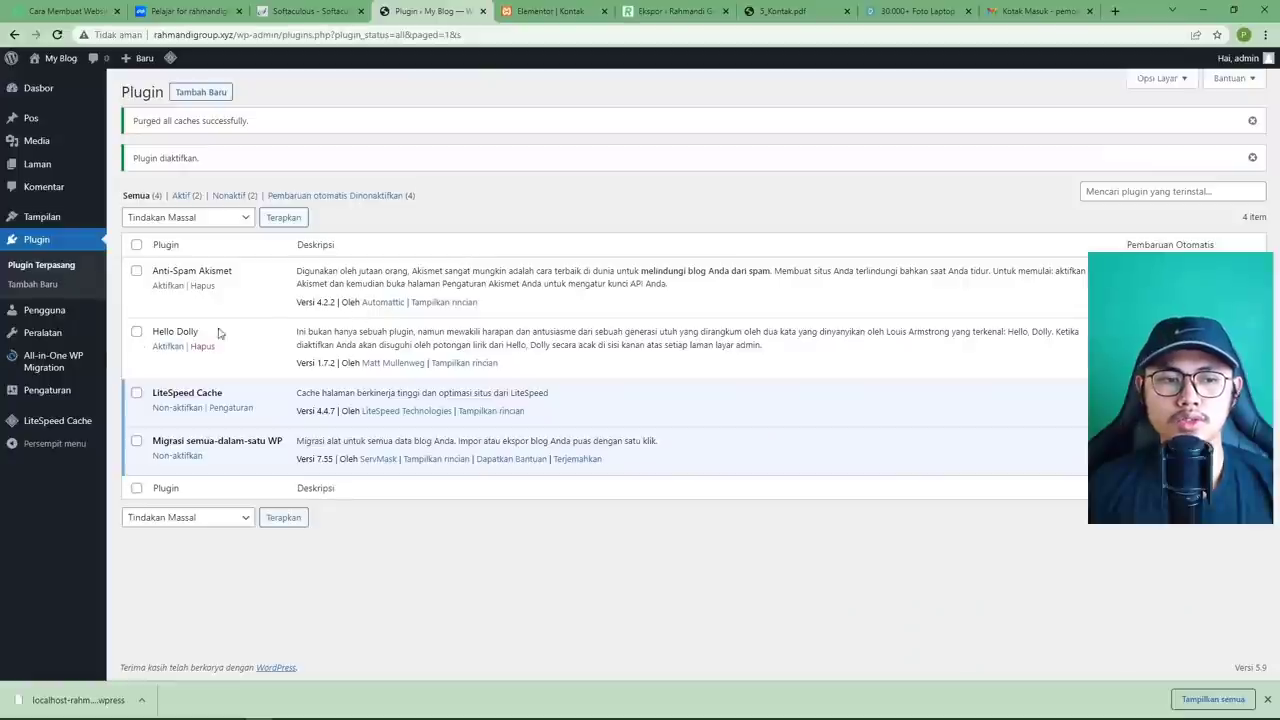
Open the plugin's Import page and note the 128 MB maximum upload size.
{"action": "mouse_move", "coordinate": [57, 360]}
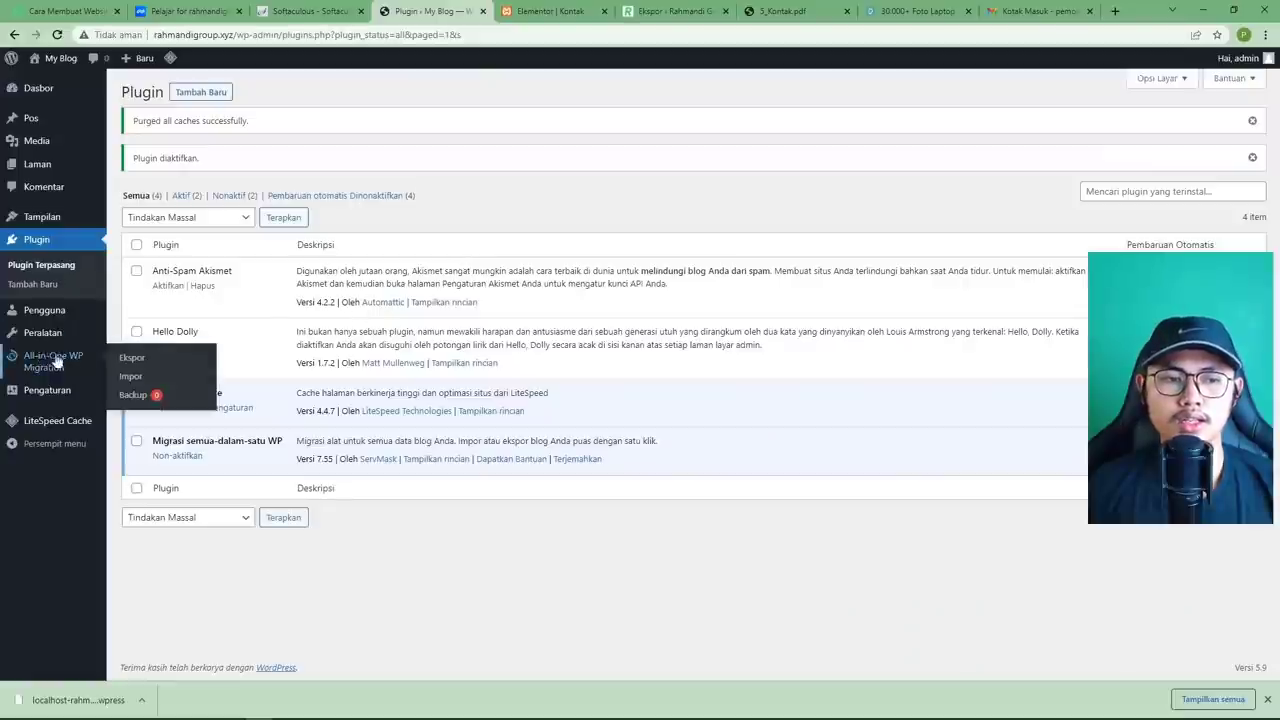
{"action": "left_click", "coordinate": [131, 377]}
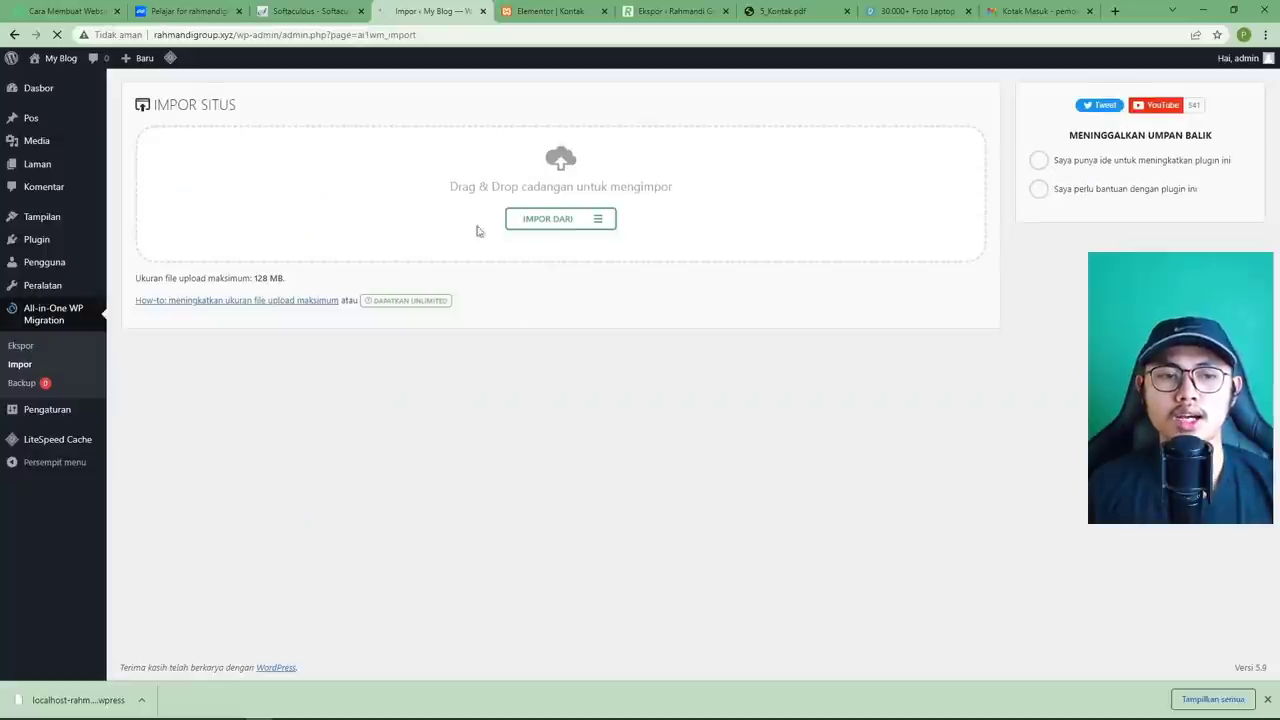
{"action": "left_click_drag", "start_coordinate": [137, 286], "coordinate": [293, 287]}
{"action": "left_click", "coordinate": [290, 284]}
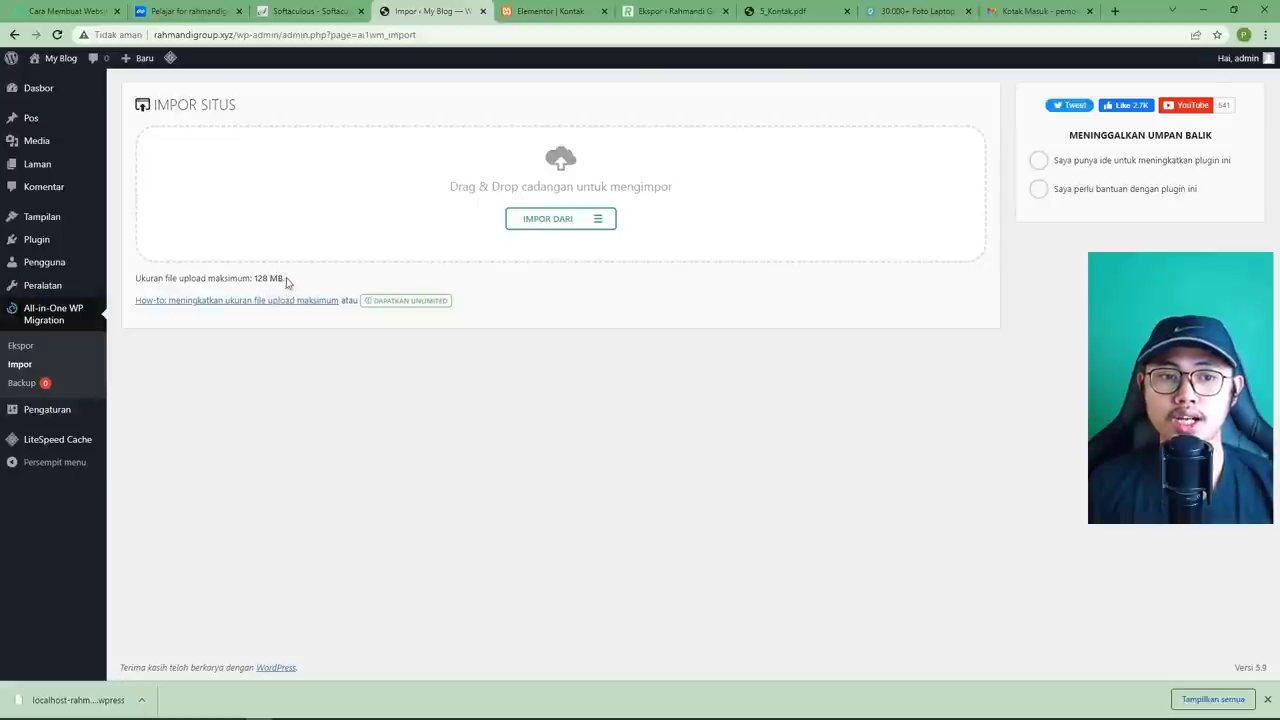
{"action": "left_click_drag", "start_coordinate": [287, 283], "coordinate": [262, 281]}
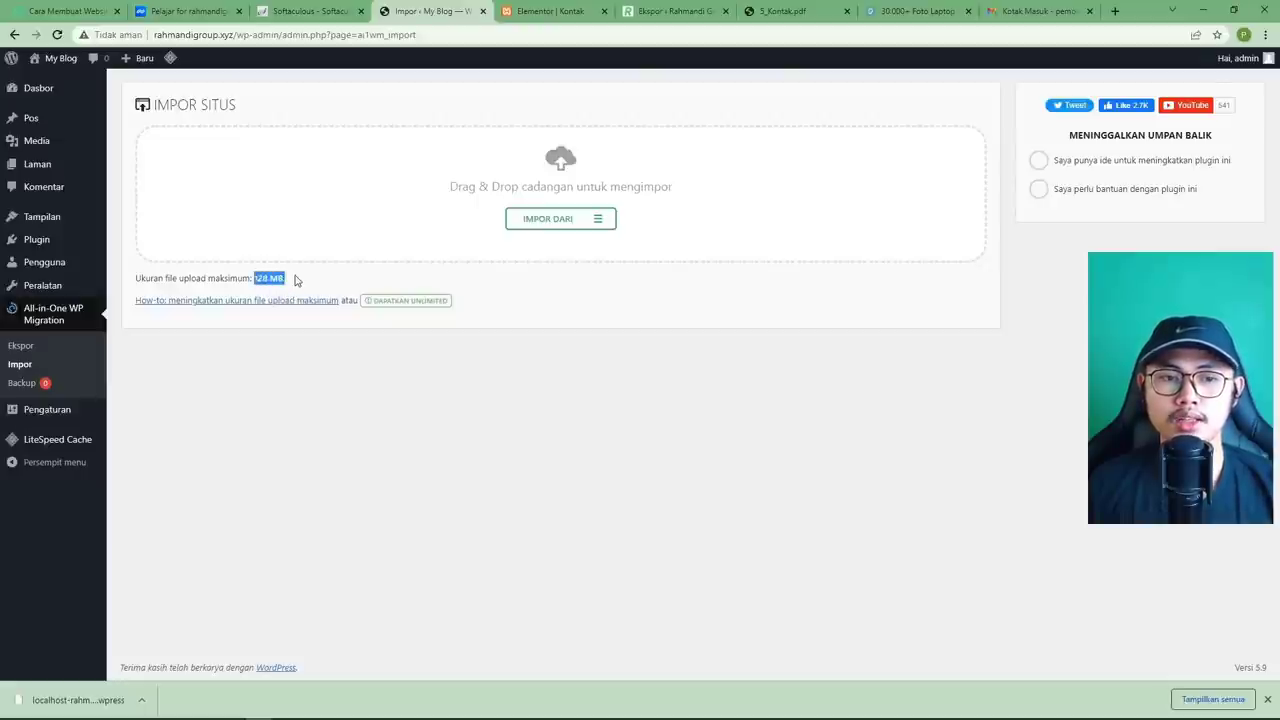
{"action": "left_click", "coordinate": [296, 281]}
On the tutorial page, open the download form under the Plugin Migrasi heading.
{"action": "left_click", "coordinate": [68, 12]}
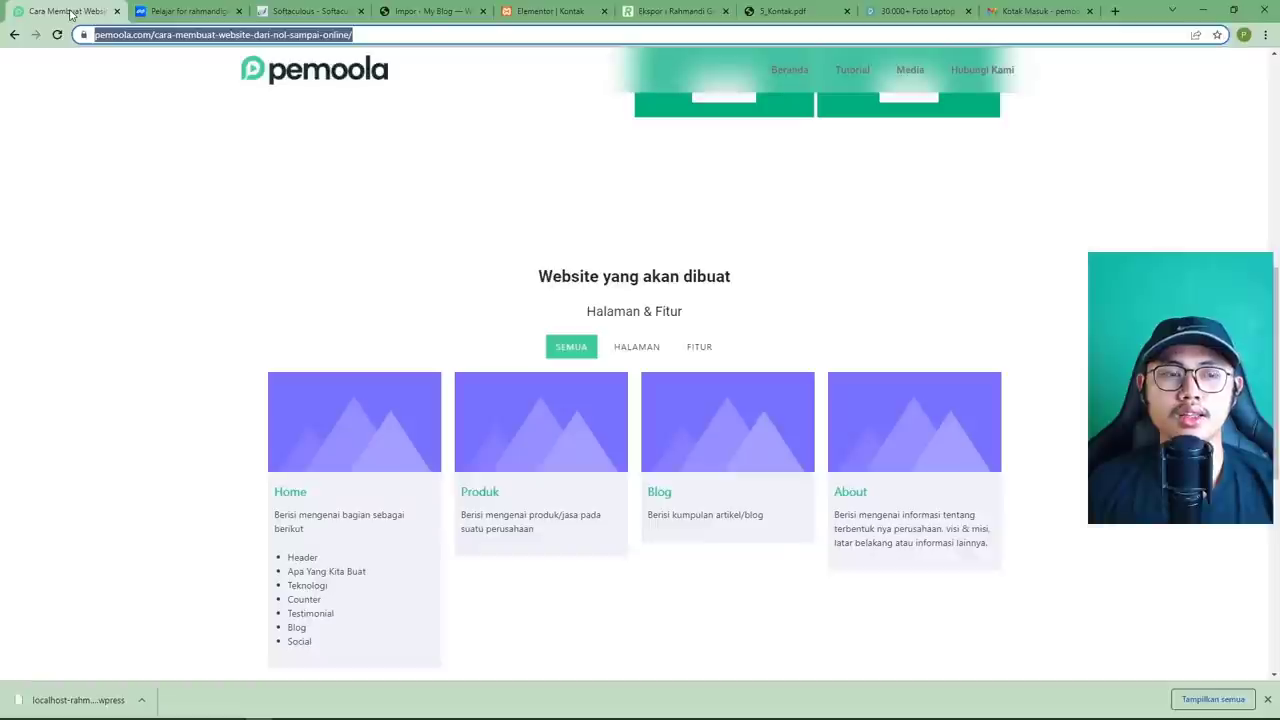
{"action": "left_click", "coordinate": [248, 235]}
{"action": "scroll", "coordinate": [254, 351], "scroll_direction": "up", "scroll_amount": 5}
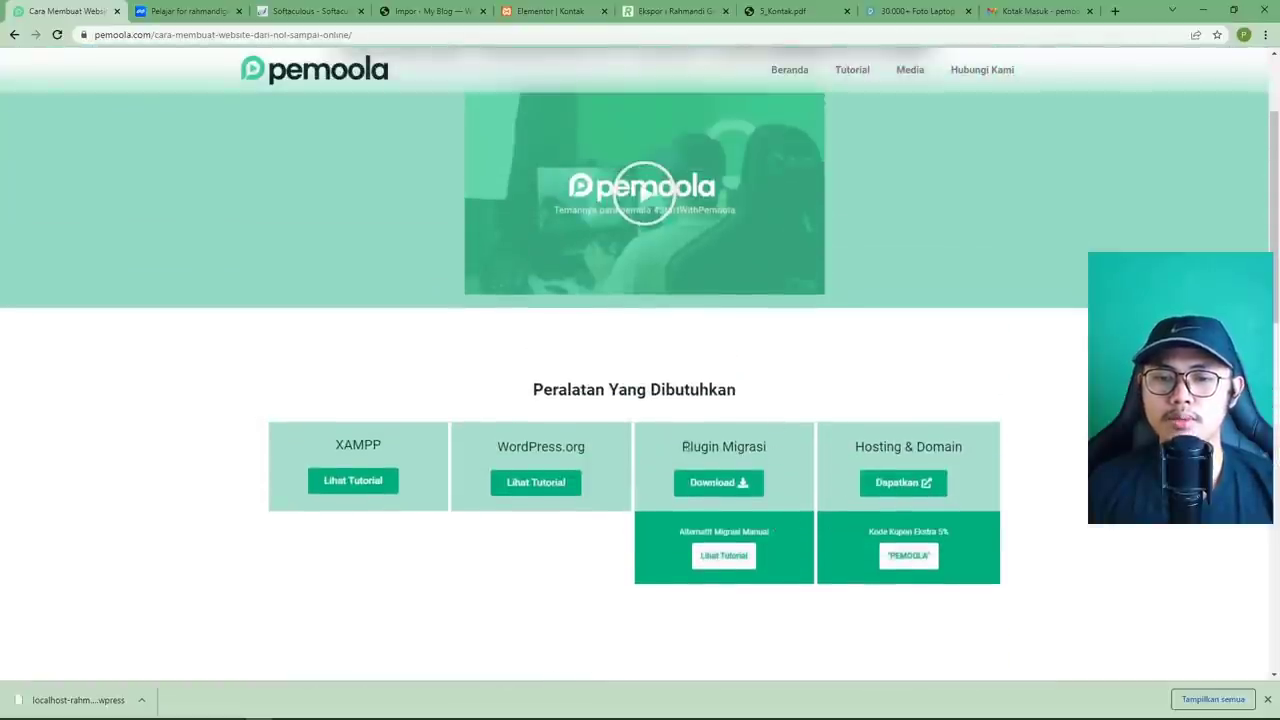
{"action": "left_click_drag", "start_coordinate": [682, 446], "coordinate": [763, 447]}
{"action": "left_click", "coordinate": [701, 436]}
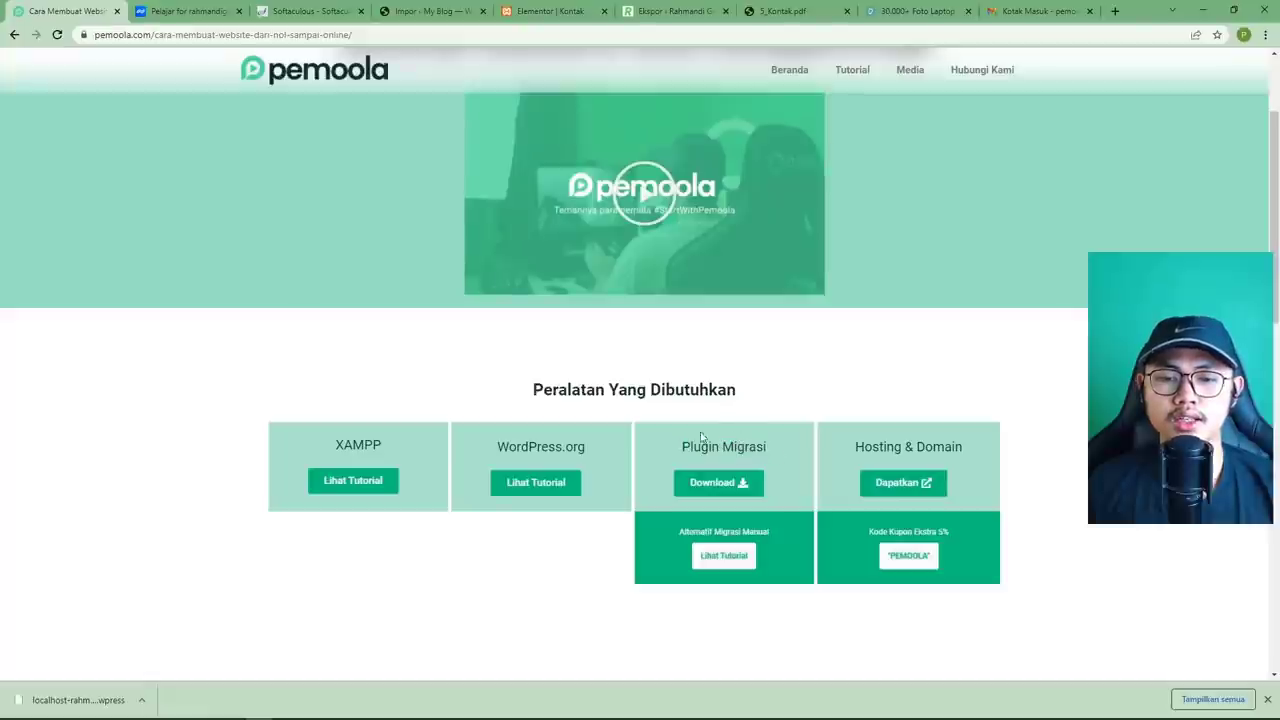
{"action": "left_click", "coordinate": [718, 485]}
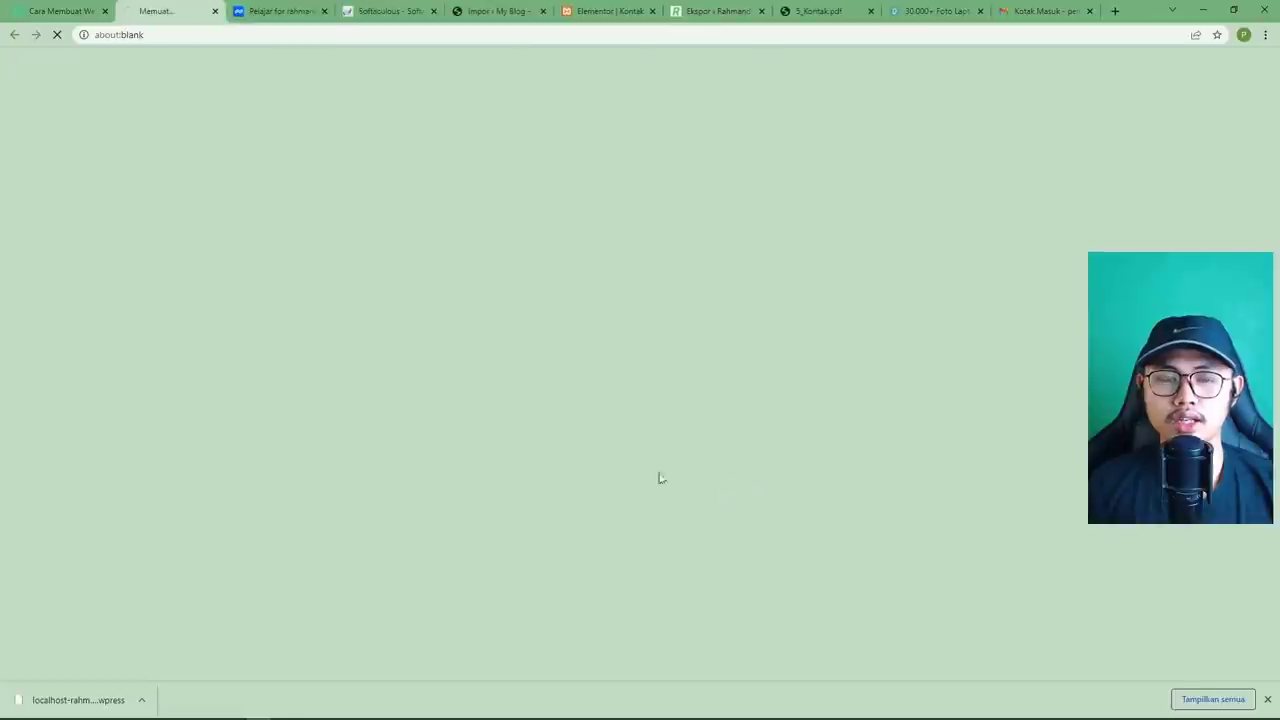
Fill in the saved e-mail and full name, submit the form, and switch to Gmail.
{"action": "left_click", "coordinate": [531, 405]}
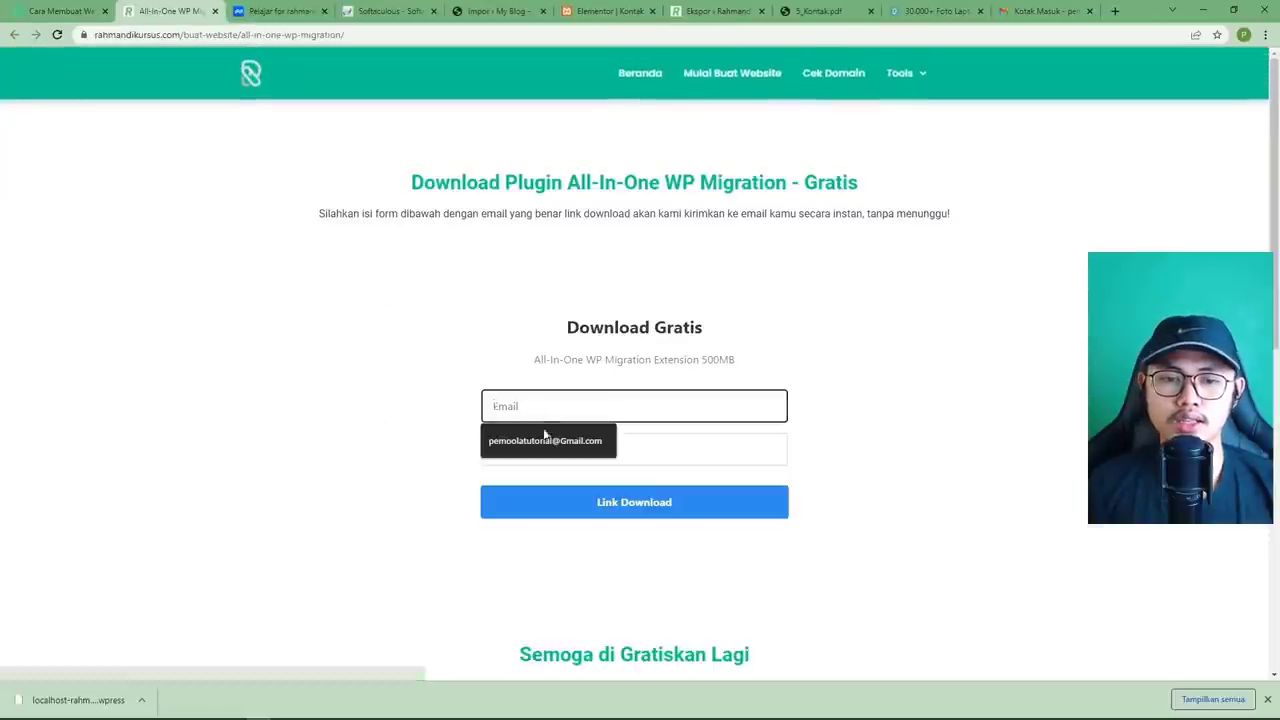
{"action": "left_click", "coordinate": [546, 441]}
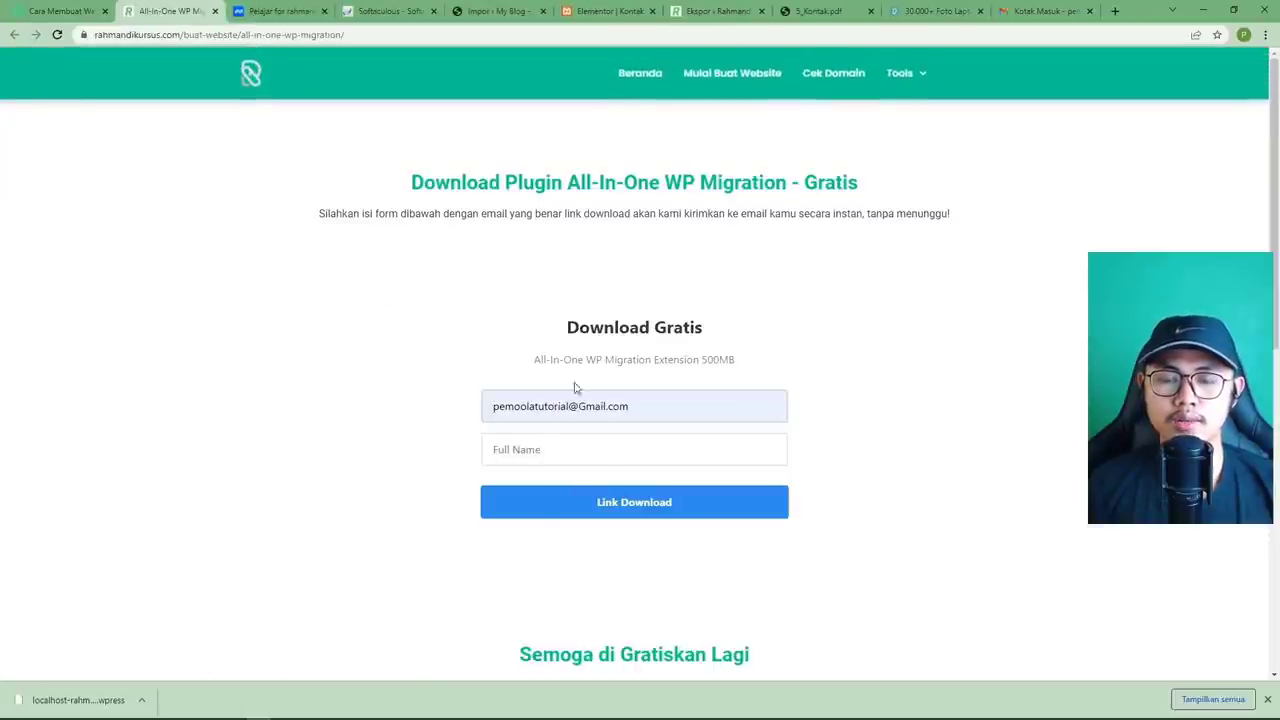
{"action": "left_click", "coordinate": [547, 449]}
{"action": "type", "text": "Pemoola Tutorial"}
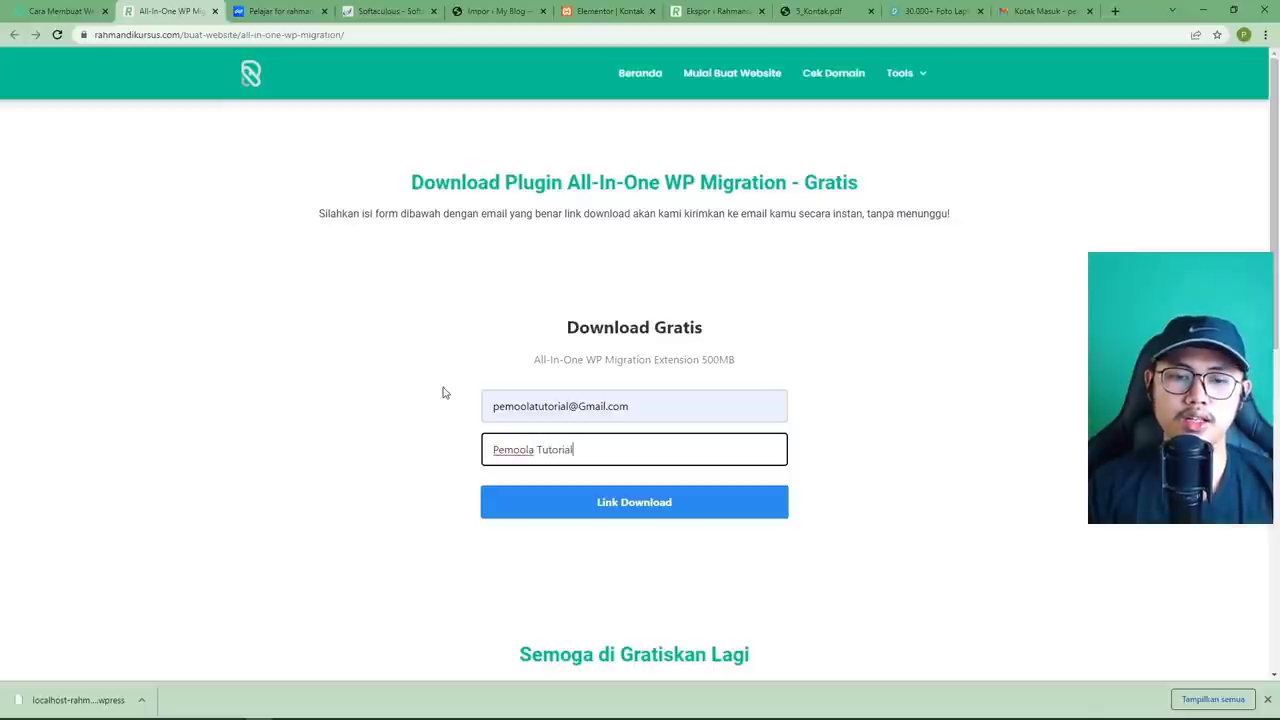
{"action": "left_click", "coordinate": [383, 488]}
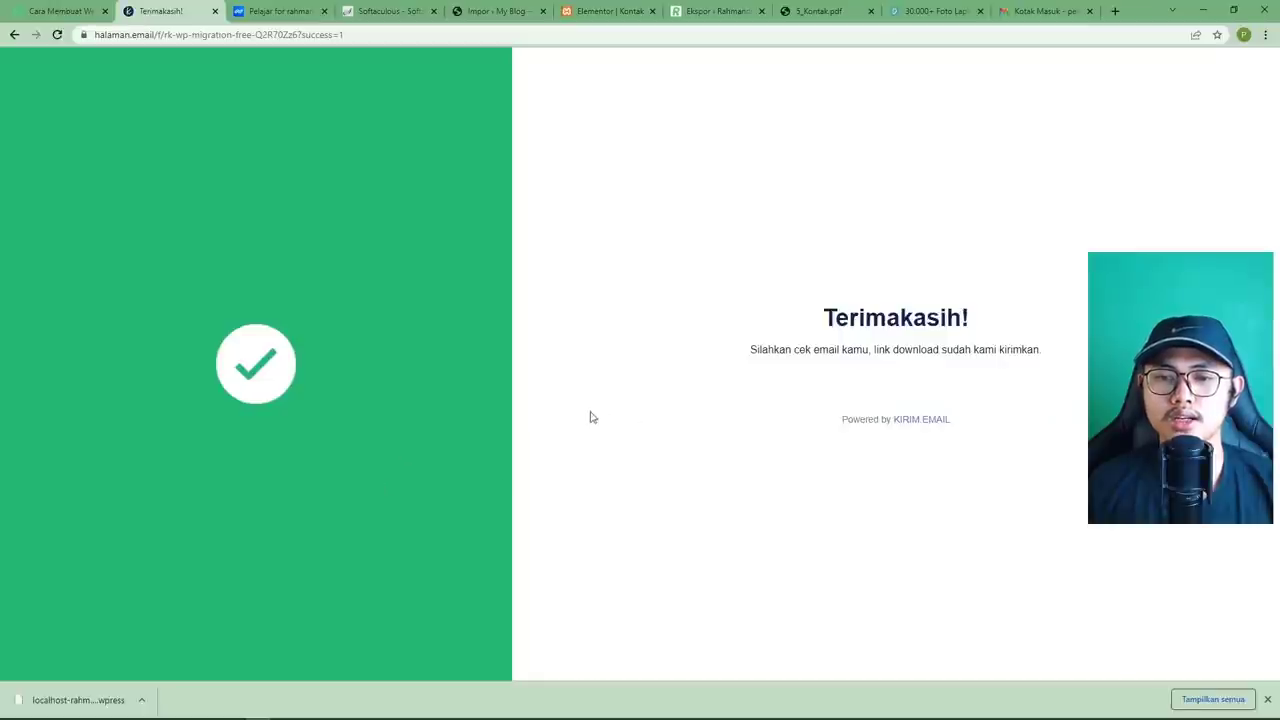
{"action": "left_click", "coordinate": [14, 34]}
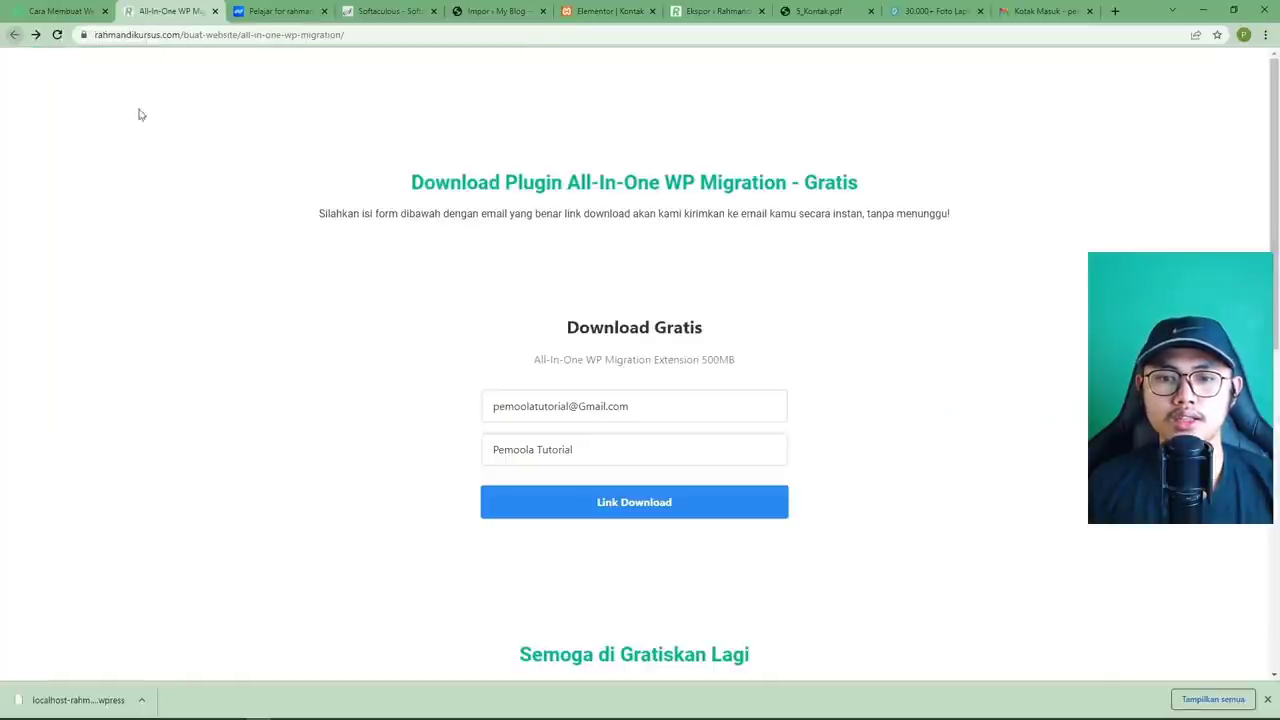
{"action": "left_click", "coordinate": [1040, 11]}
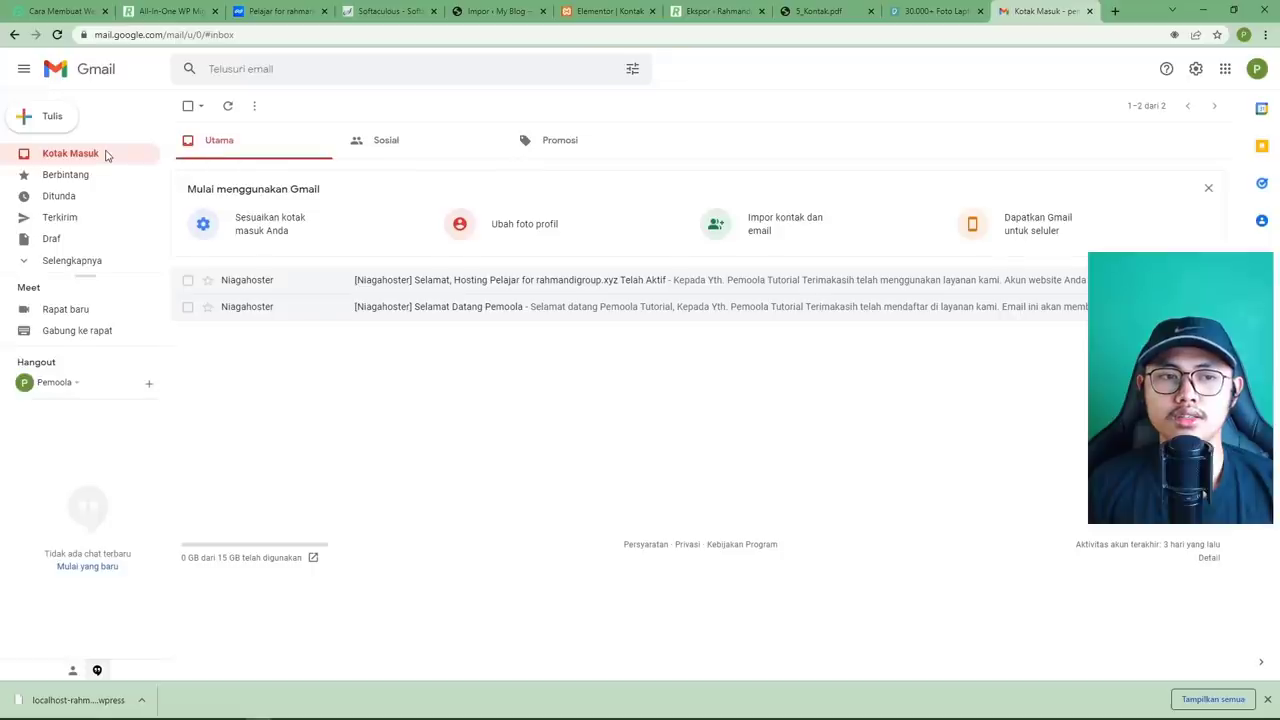
Look through Gmail's Spam folder and the inbox for the migration download email.
{"action": "left_click", "coordinate": [82, 260]}
{"action": "scroll", "coordinate": [85, 260], "scroll_direction": "down", "scroll_amount": 2}
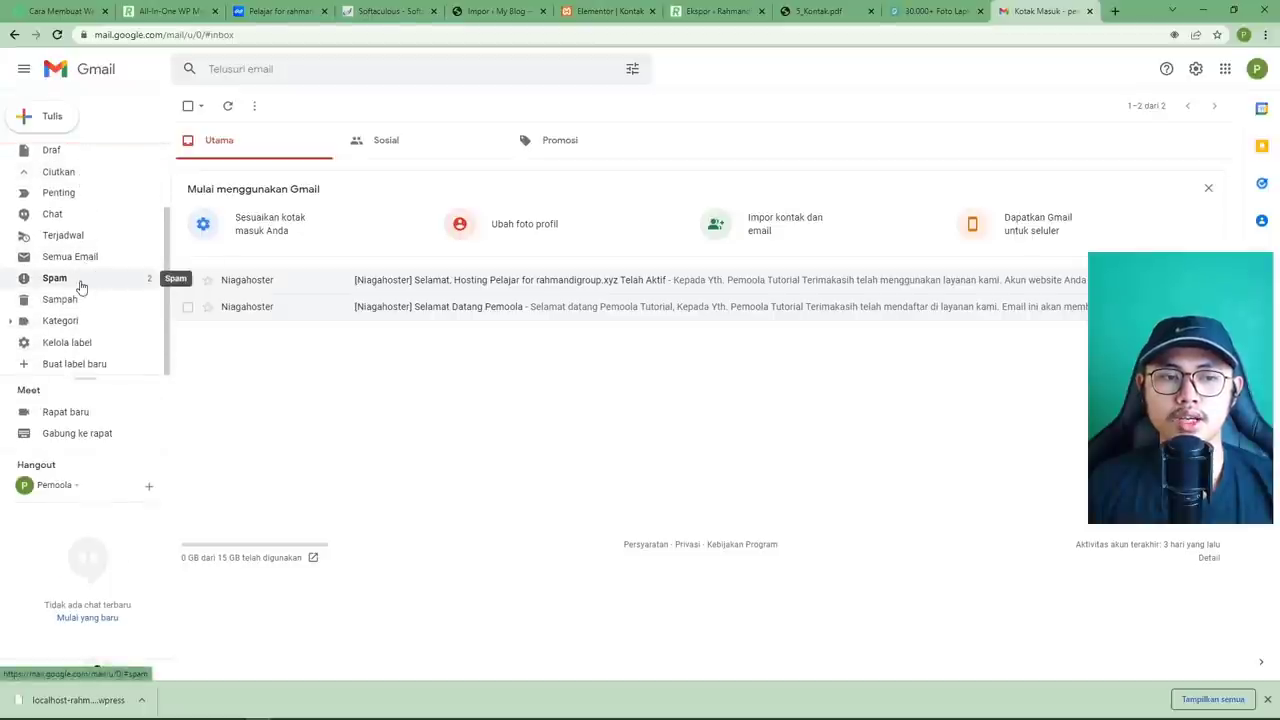
{"action": "left_click", "coordinate": [82, 283]}
{"action": "scroll", "coordinate": [84, 288], "scroll_direction": "up", "scroll_amount": 2}
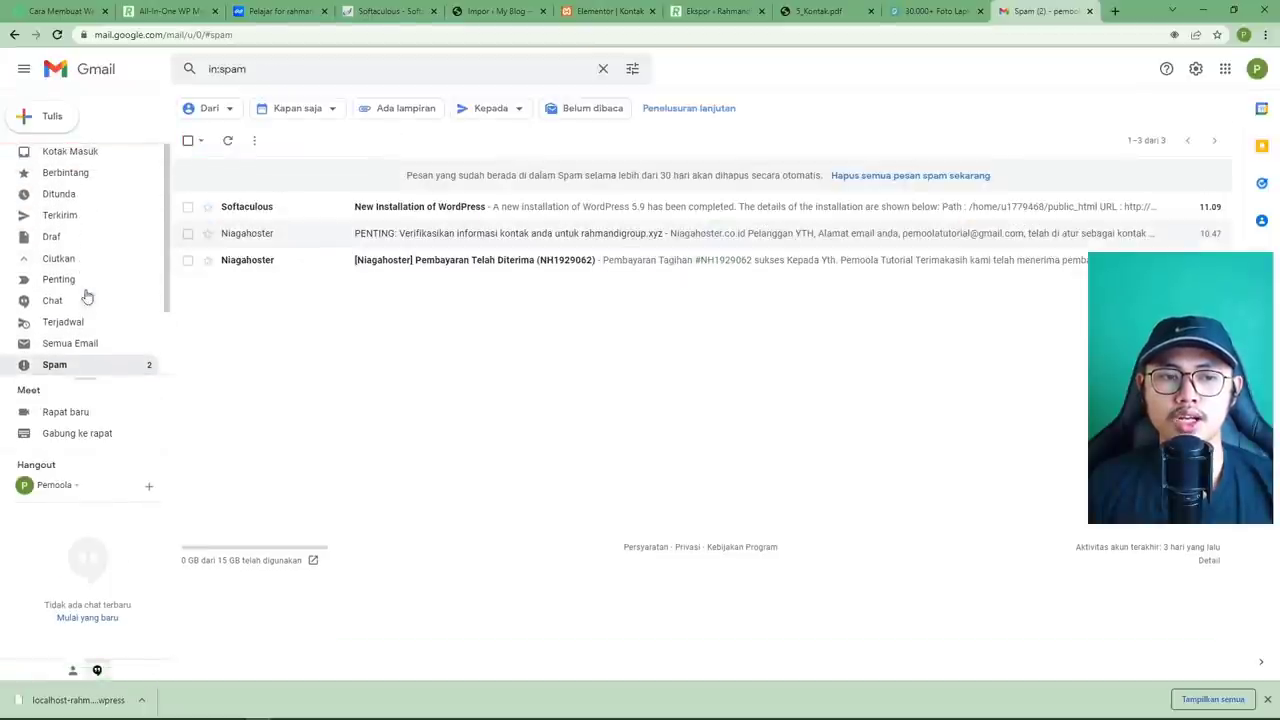
{"action": "left_click", "coordinate": [79, 156]}
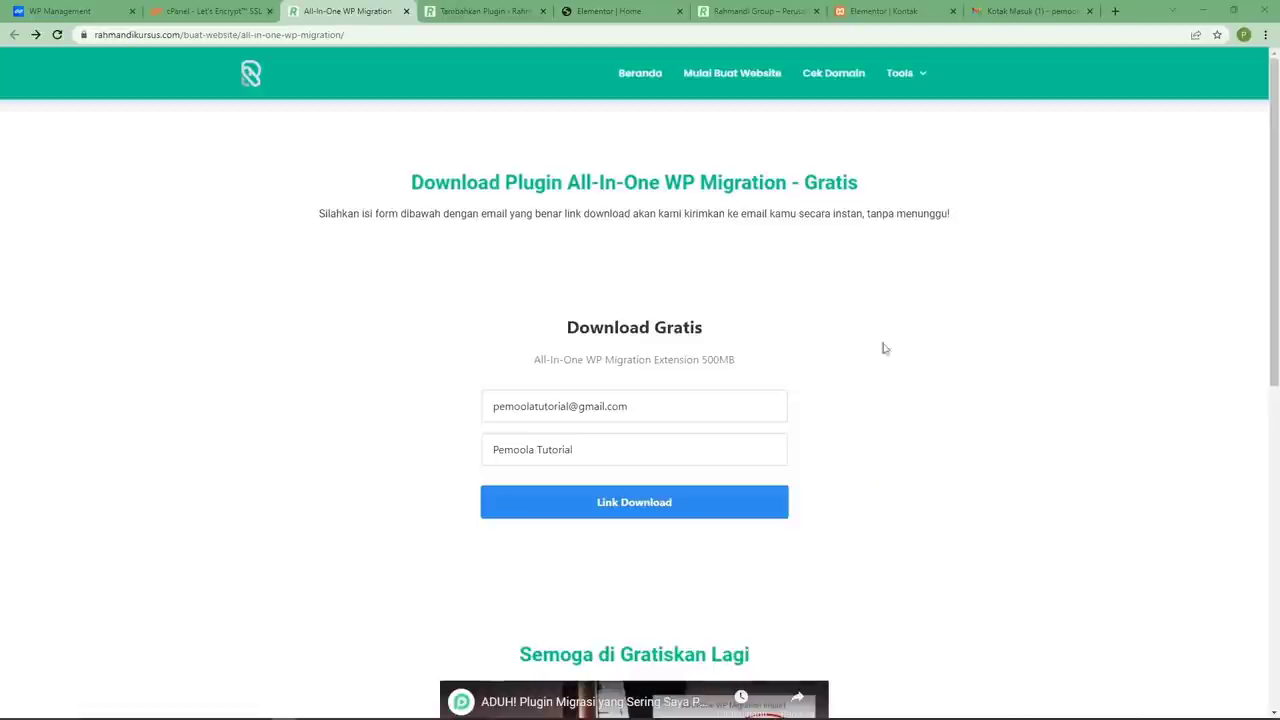
Open the All-in-One WP Migration email and follow its Download link to the extension zip.
{"action": "left_click", "coordinate": [997, 17]}
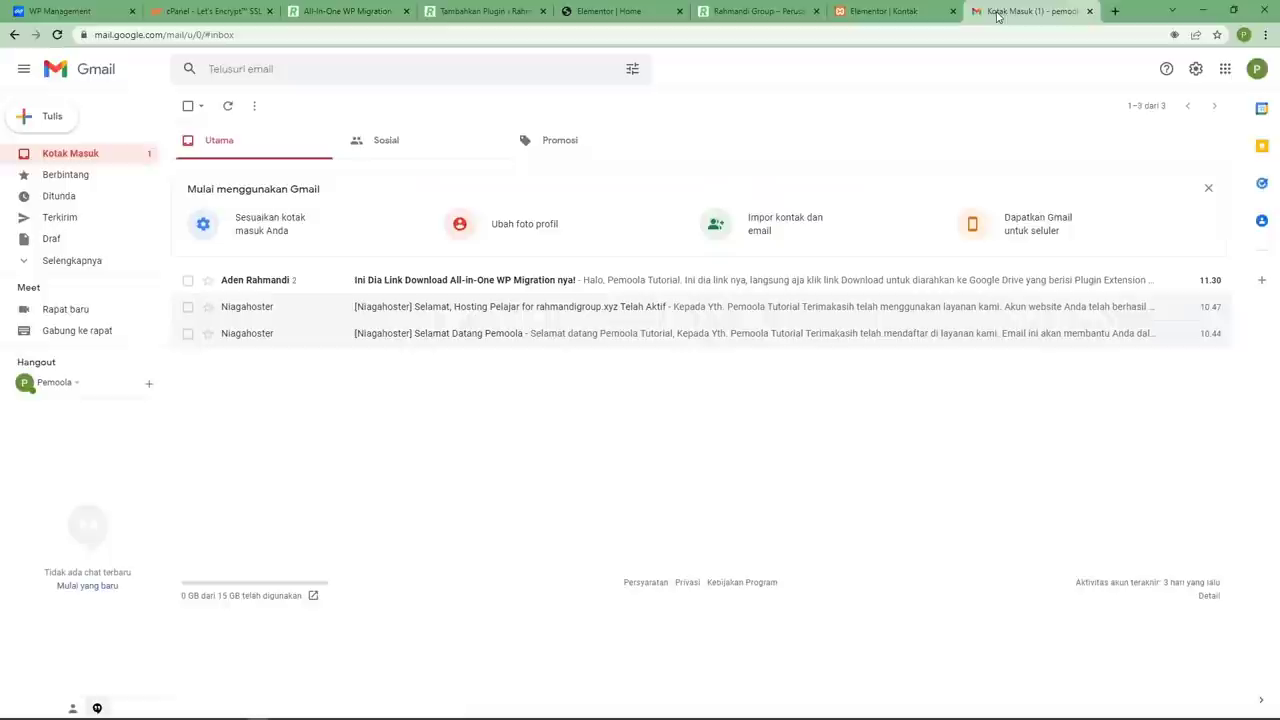
{"action": "left_click", "coordinate": [345, 11]}
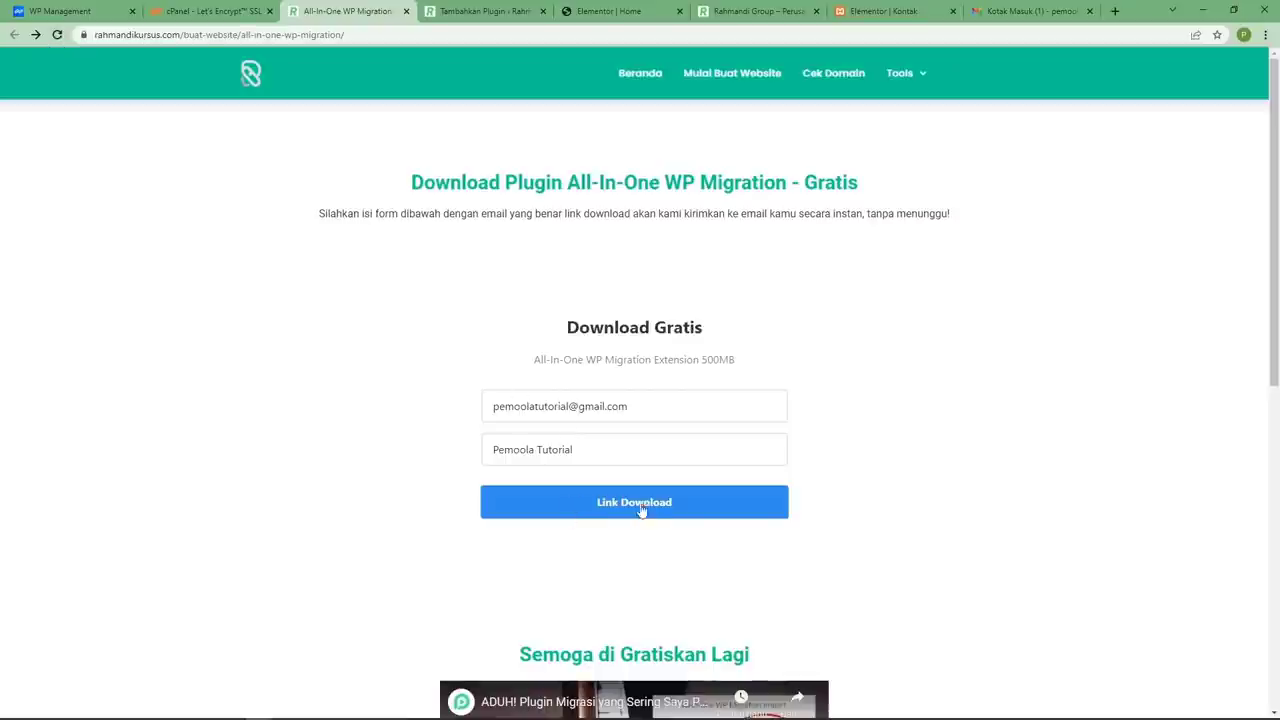
{"action": "left_click", "coordinate": [990, 11]}
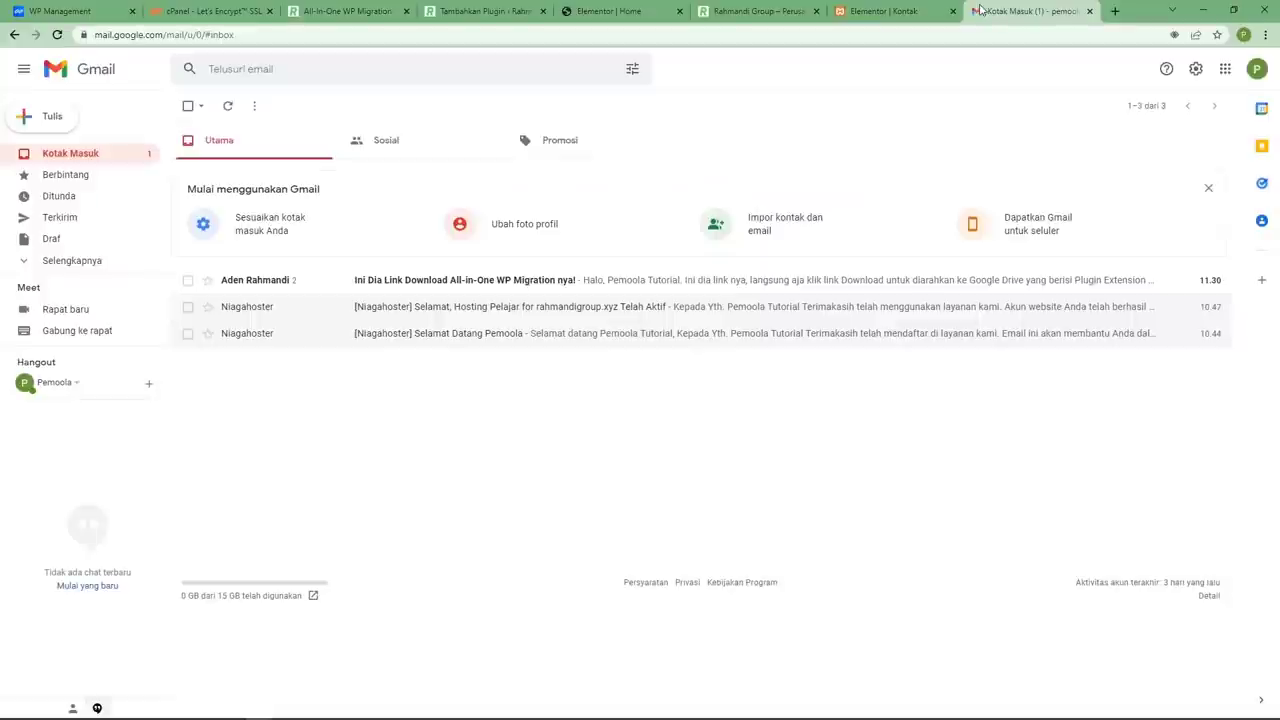
{"action": "left_click", "coordinate": [350, 285]}
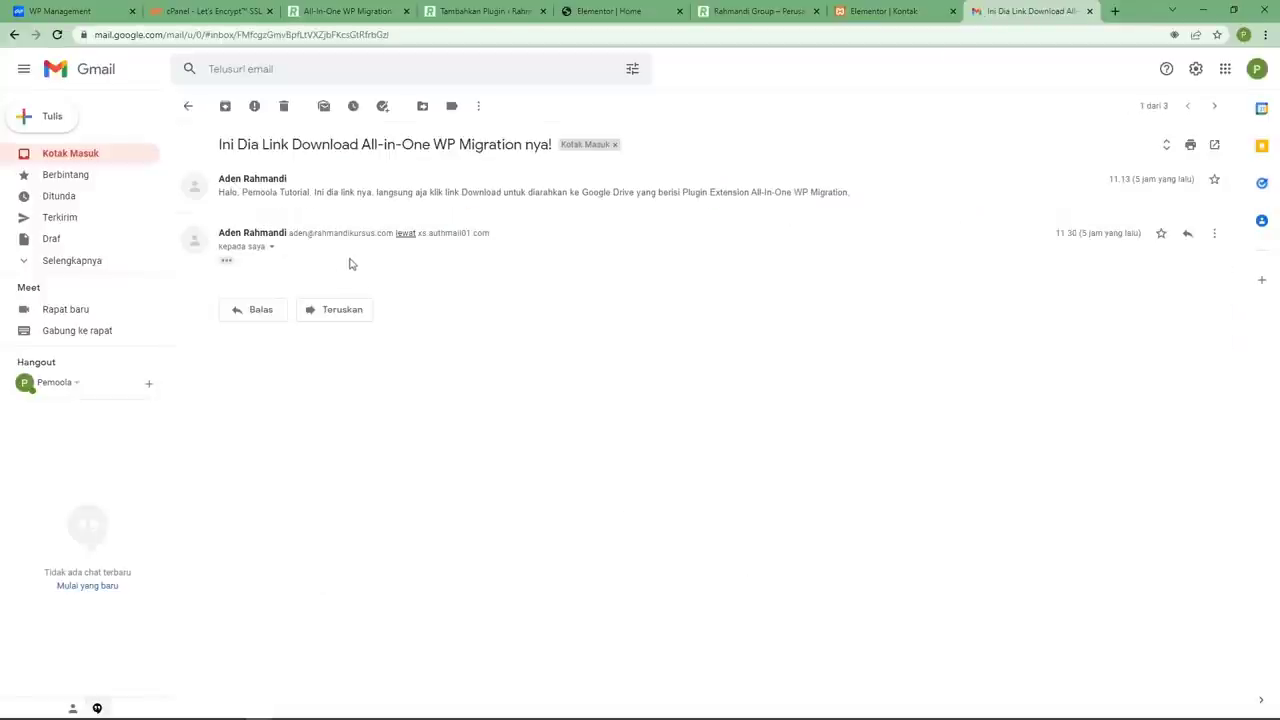
{"action": "left_click", "coordinate": [335, 195]}
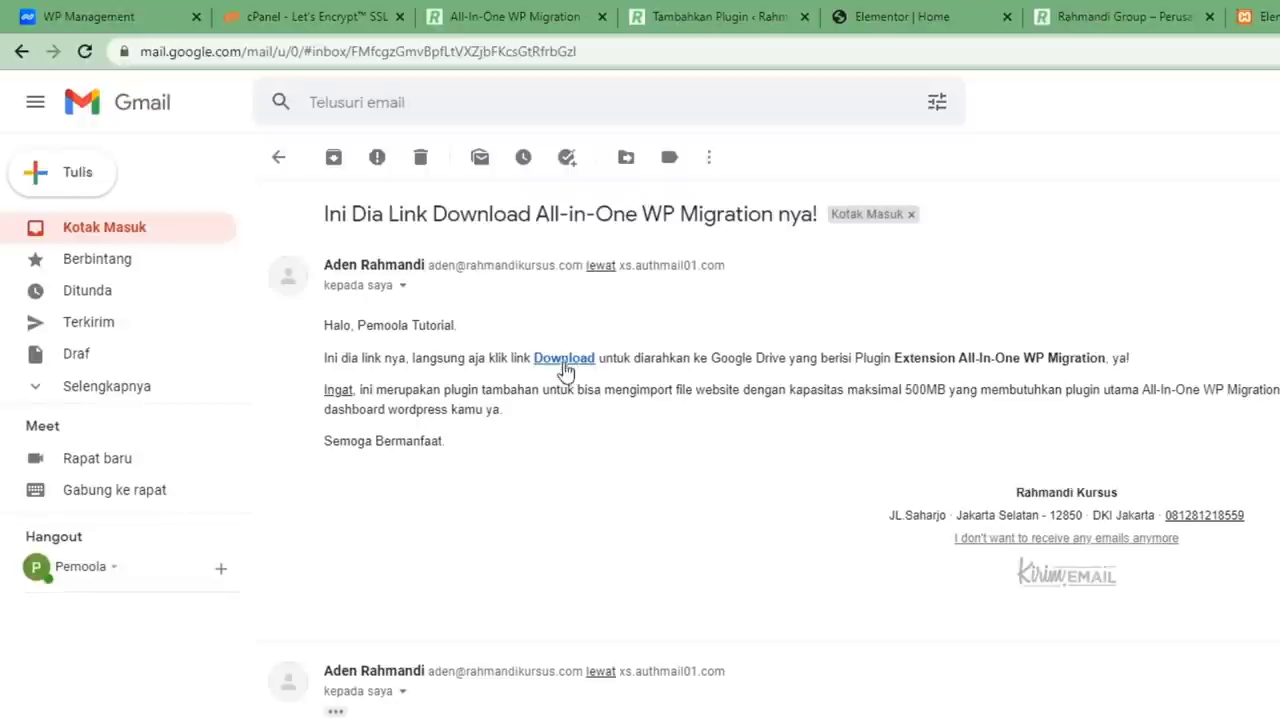
{"action": "left_click", "coordinate": [565, 360]}
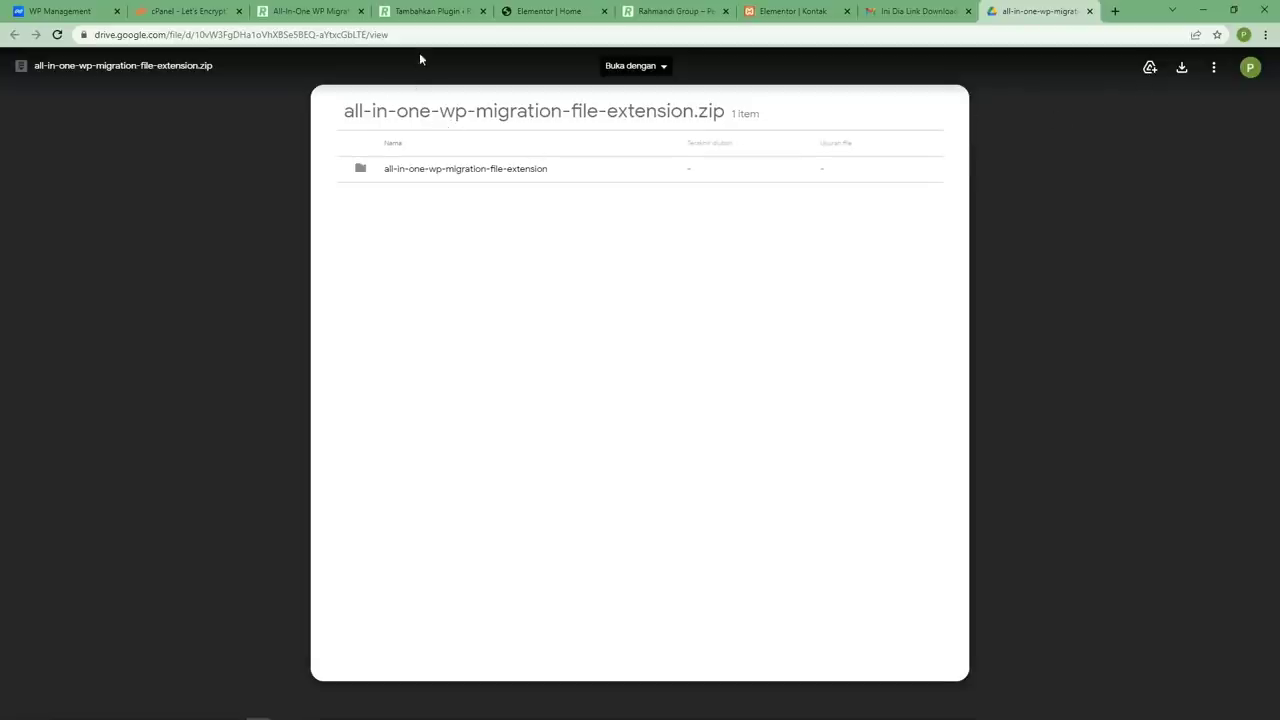
Upload all-in-one-wp-migration-file-extension.zip as a new plugin, then go to the migration Impor page.
{"action": "left_click", "coordinate": [422, 12]}
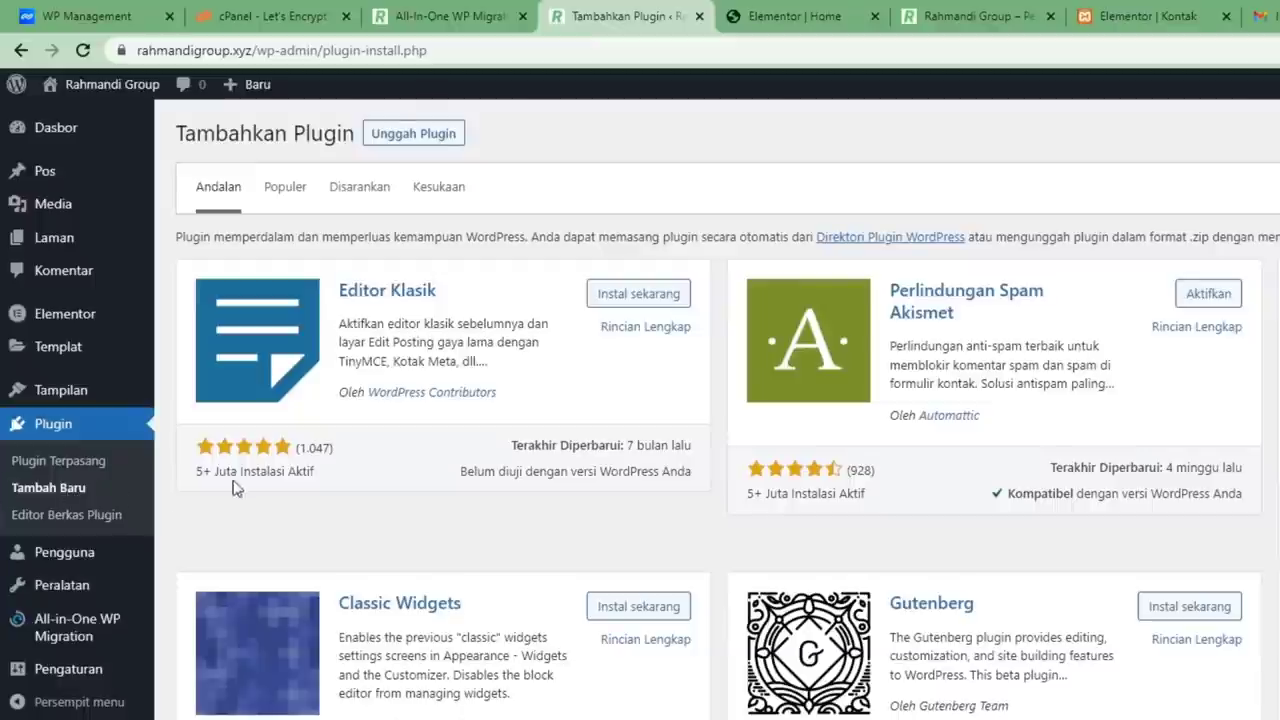
{"action": "left_click", "coordinate": [415, 136]}
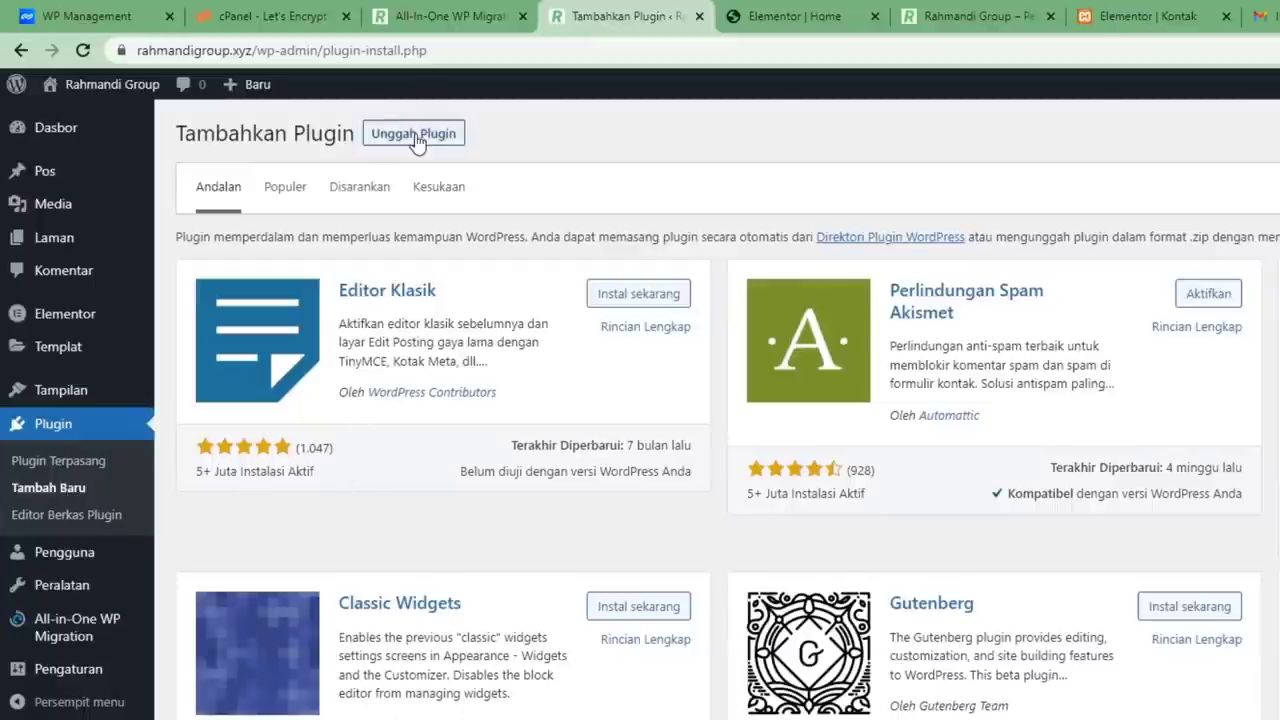
{"action": "left_click", "coordinate": [848, 308]}
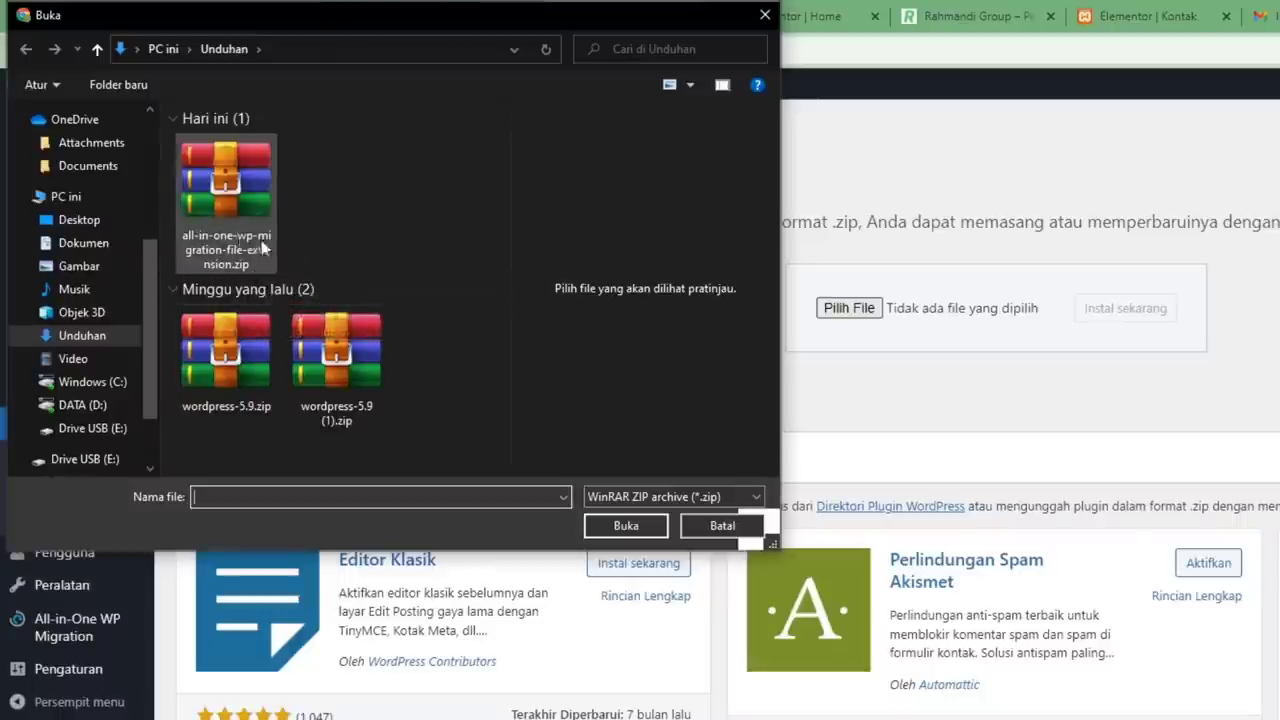
{"action": "left_click", "coordinate": [232, 224]}
{"action": "left_click", "coordinate": [624, 525]}
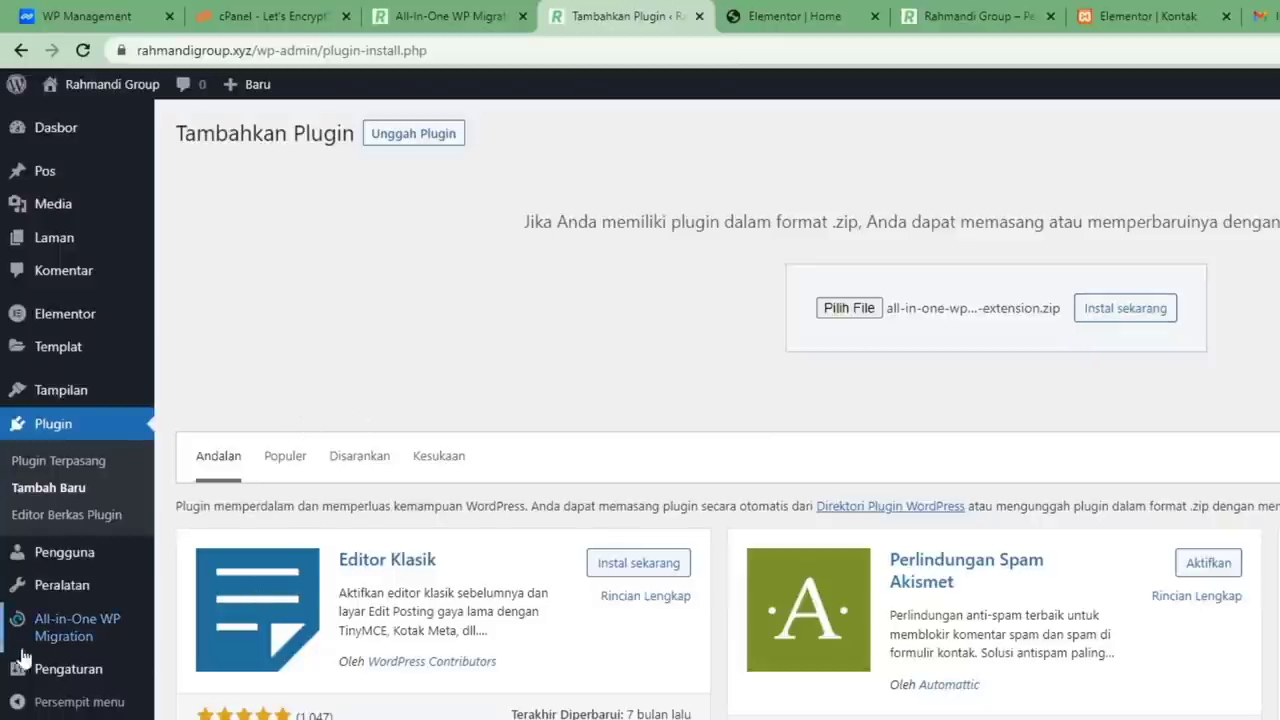
{"action": "mouse_move", "coordinate": [66, 640]}
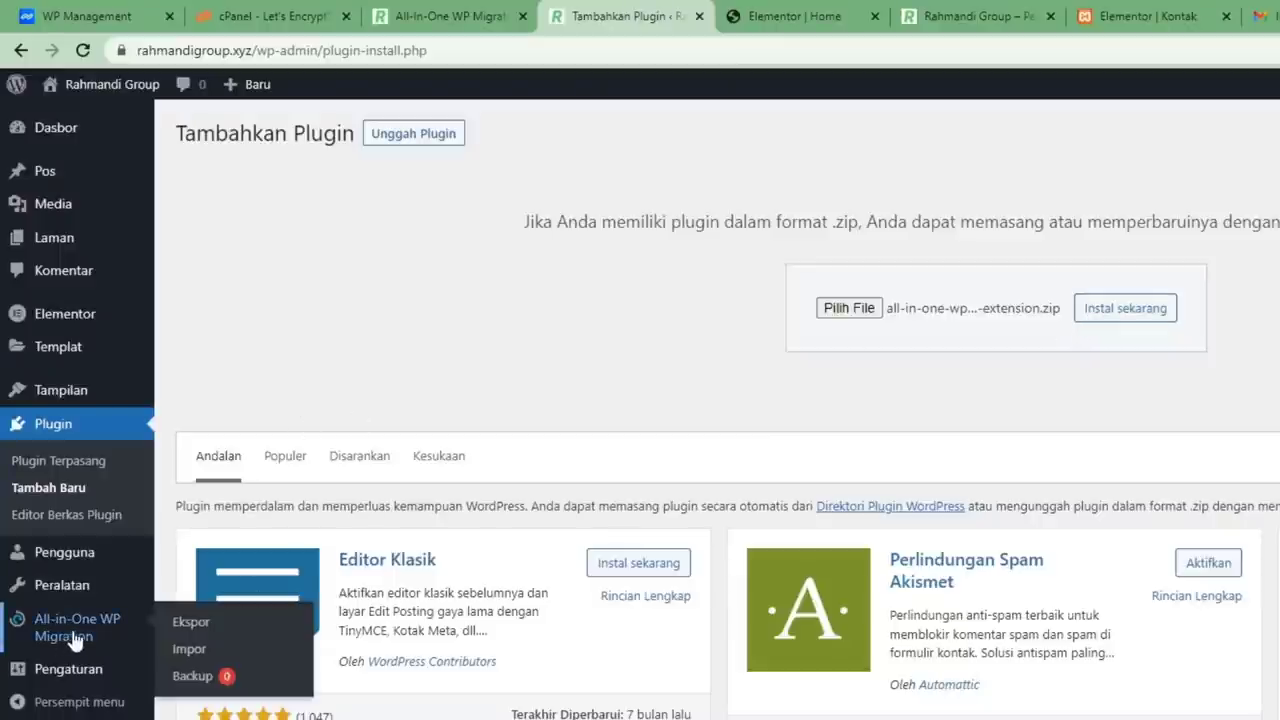
{"action": "left_click", "coordinate": [189, 649]}
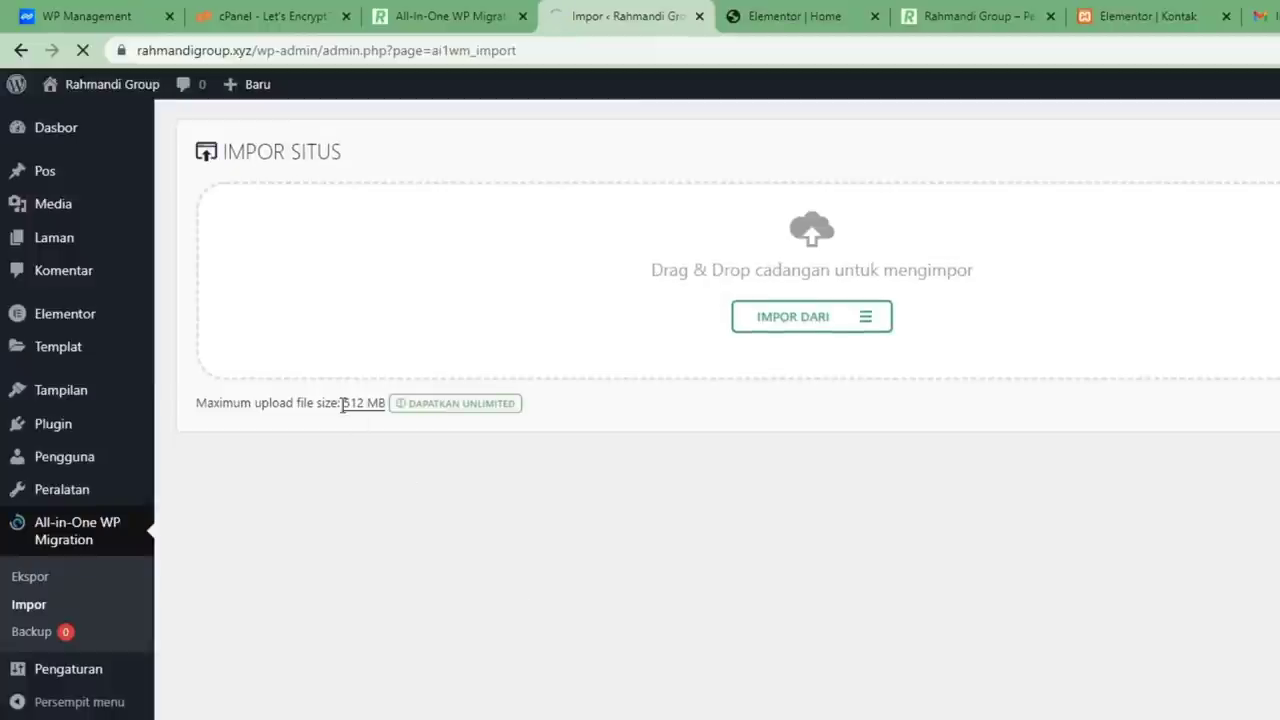
Import the localhost .wpress backup from a file, noting the new 512 MB upload limit.
{"action": "left_click_drag", "start_coordinate": [347, 407], "coordinate": [383, 417]}
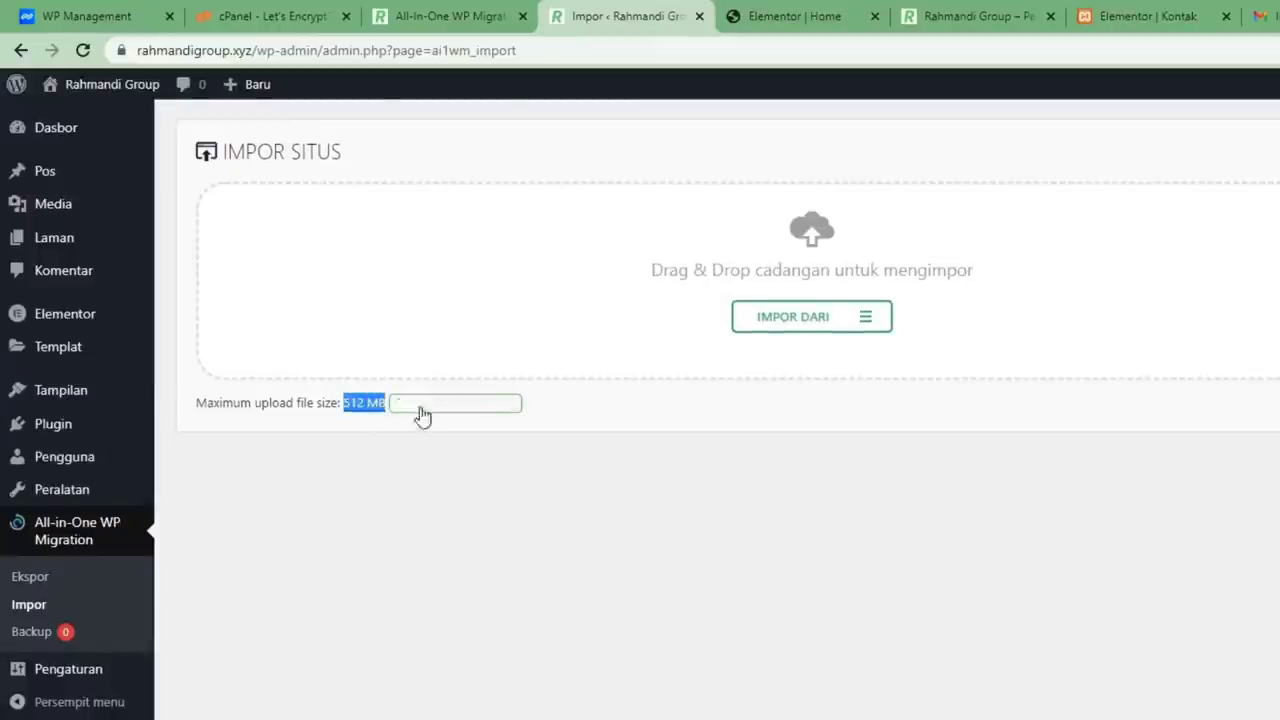
{"action": "left_click", "coordinate": [395, 480]}
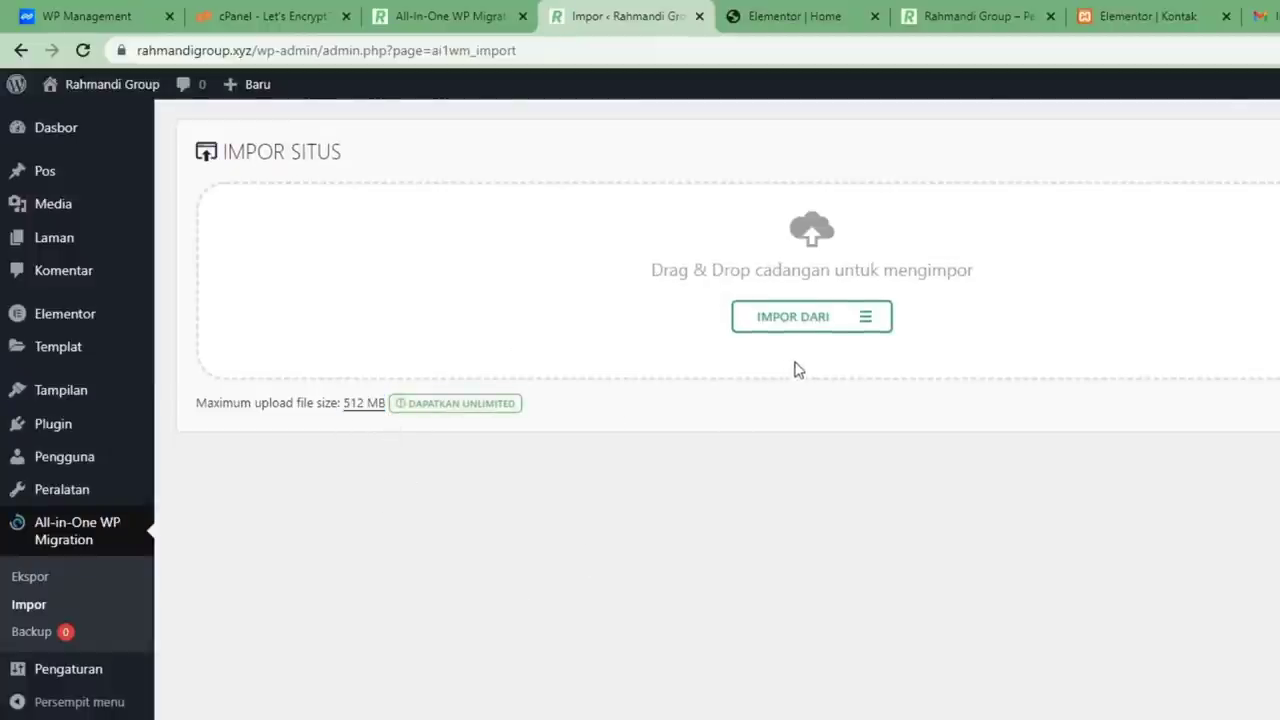
{"action": "left_click", "coordinate": [816, 318]}
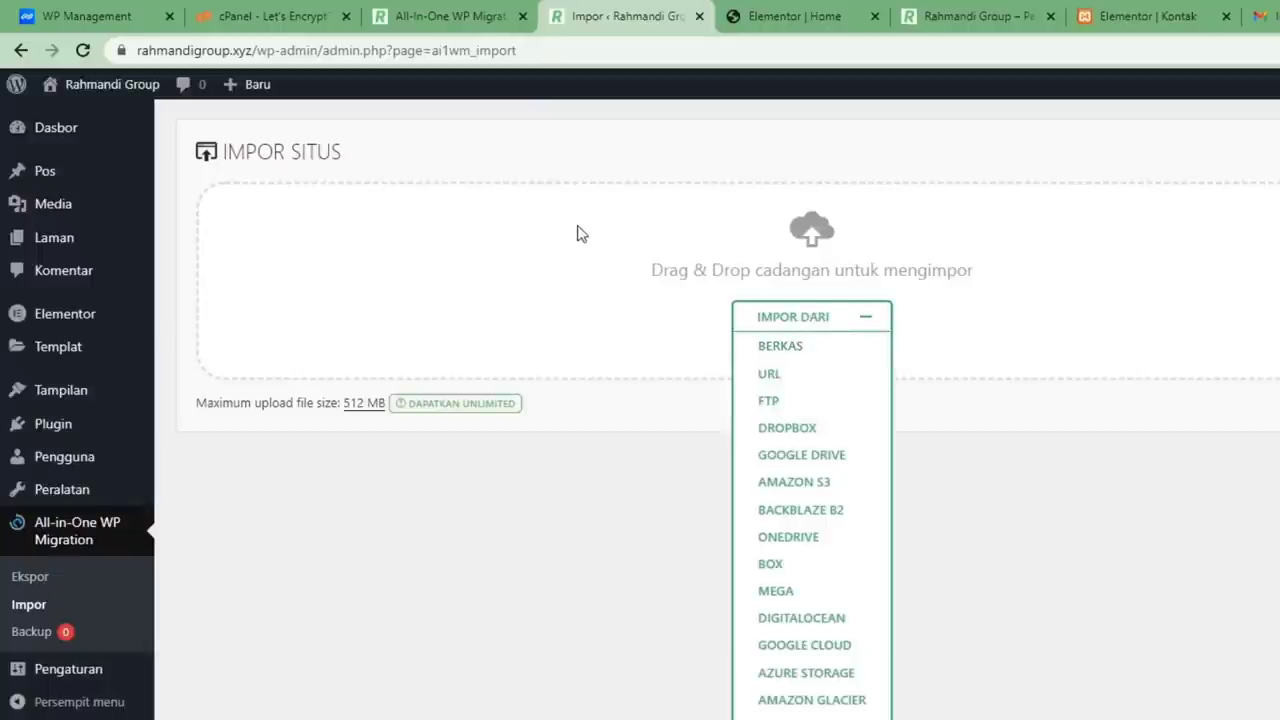
{"action": "left_click", "coordinate": [788, 350]}
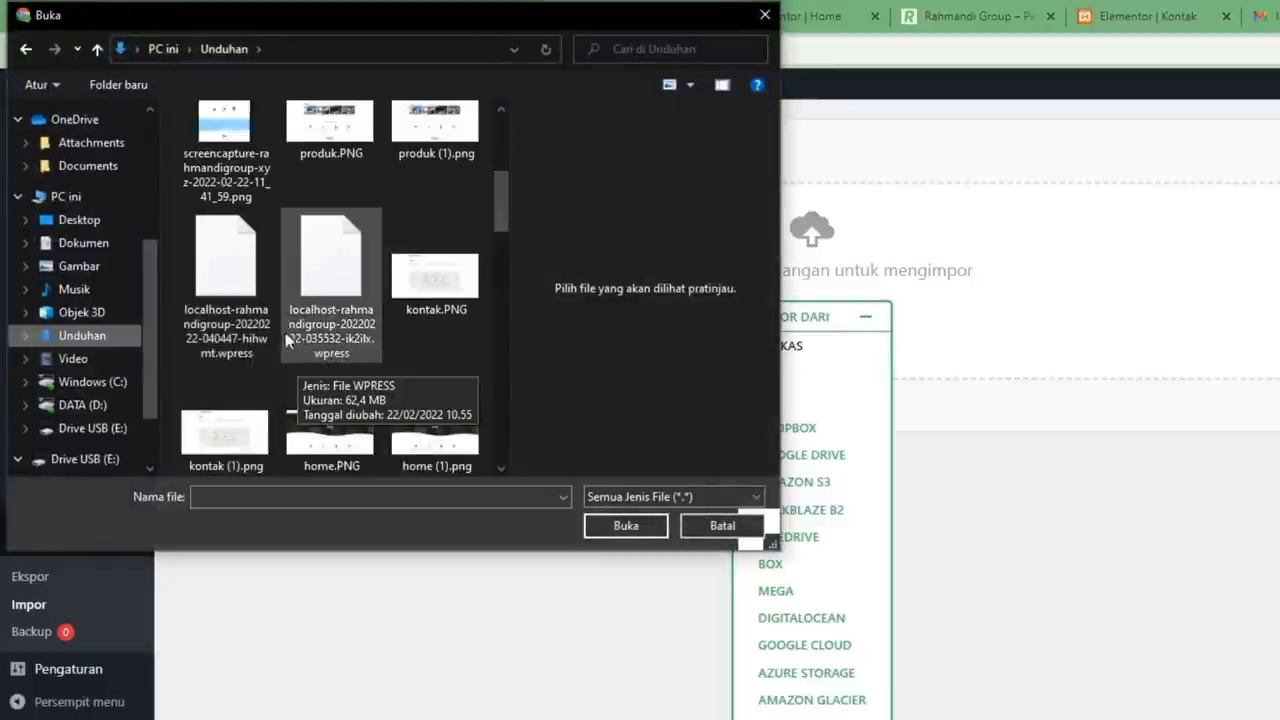
{"action": "double_click", "coordinate": [234, 340]}
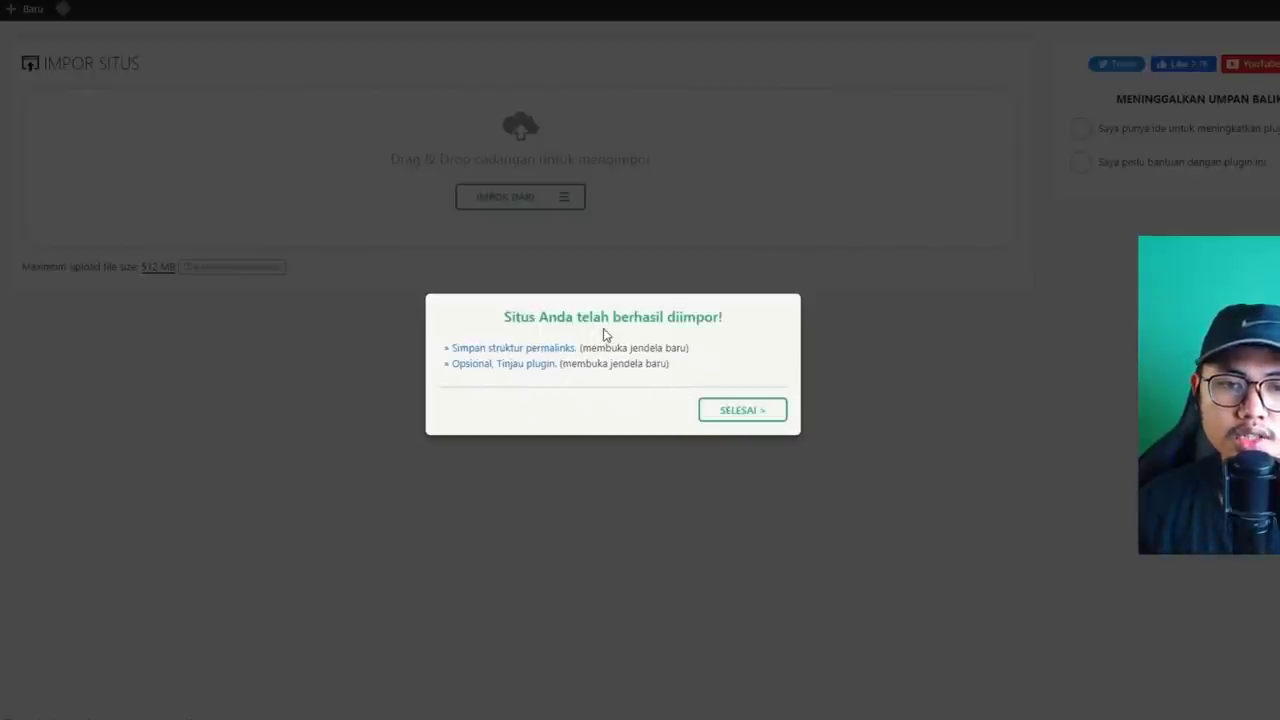
Close the import result, reload, and log back in as admin with the account password.
{"action": "left_click", "coordinate": [745, 413]}
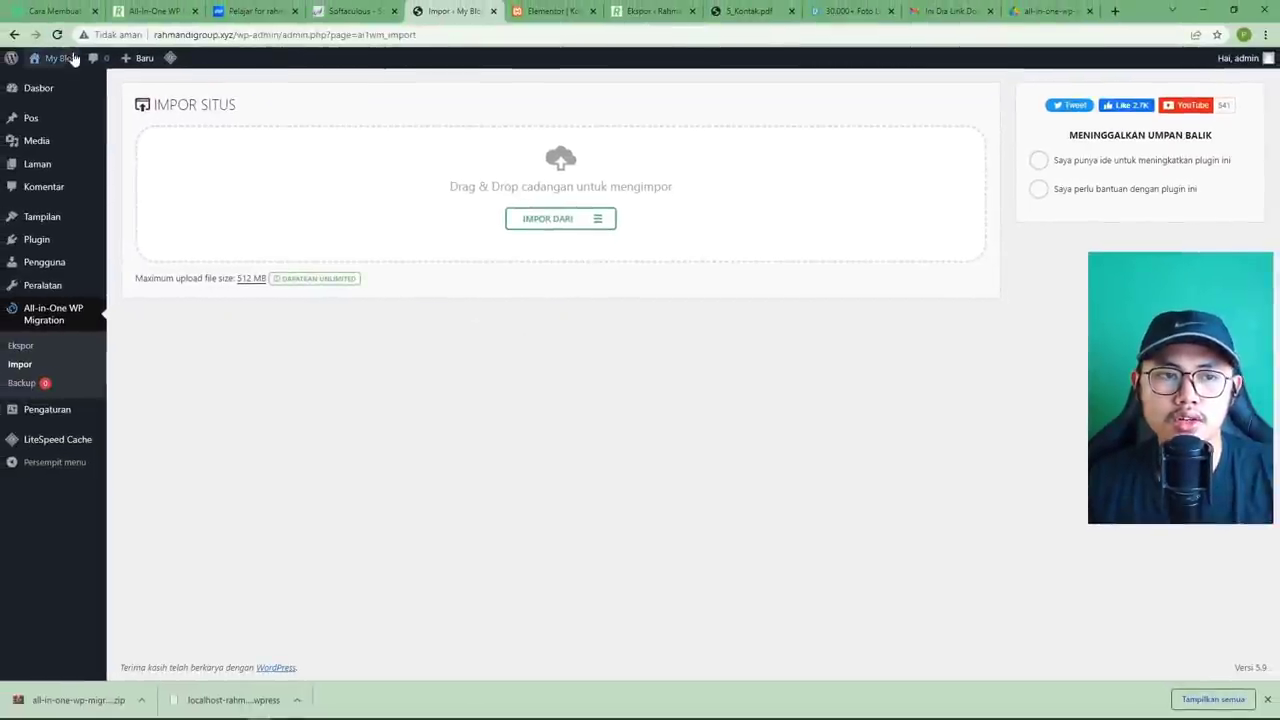
{"action": "left_click", "coordinate": [57, 34]}
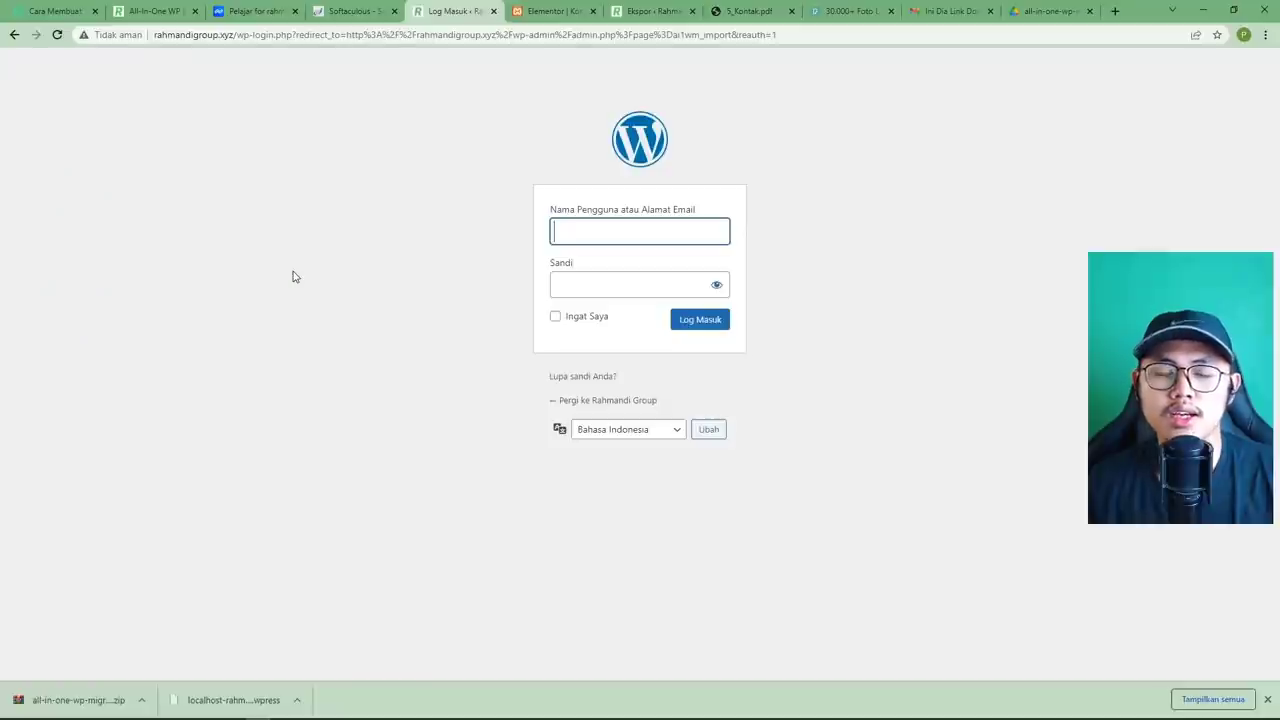
{"action": "left_click", "coordinate": [608, 240]}
{"action": "type", "text": "admin"}
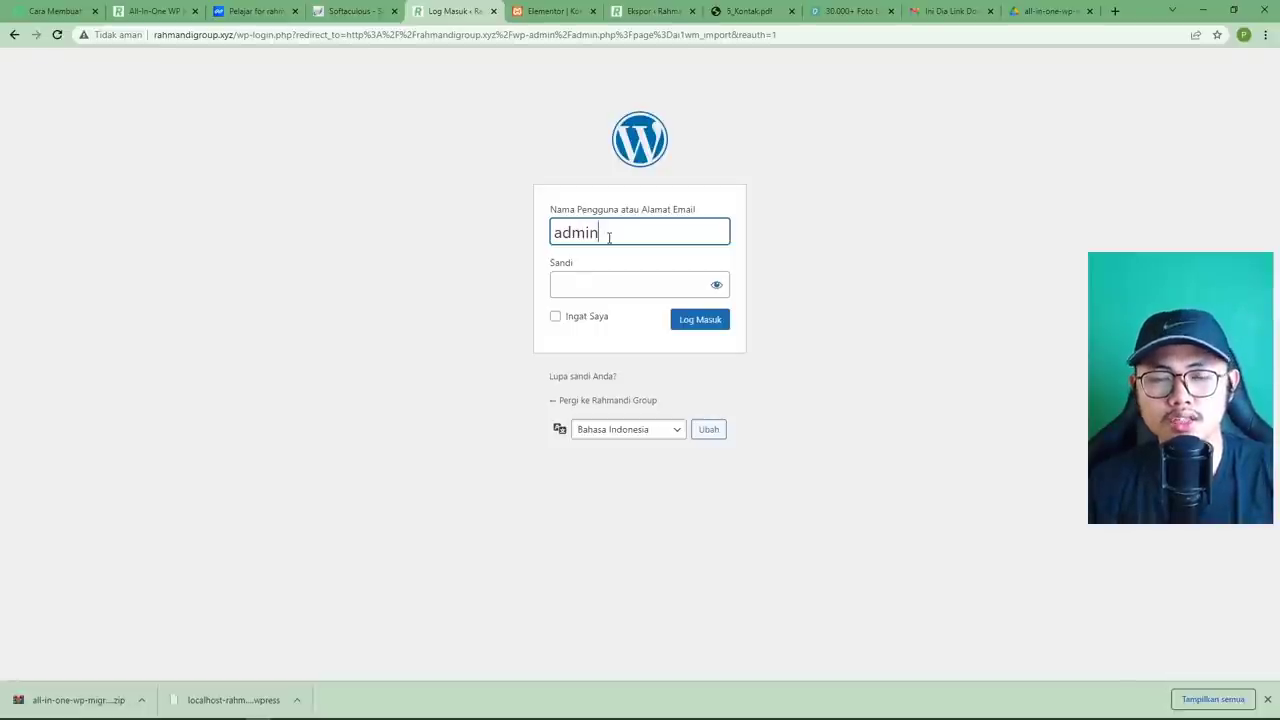
{"action": "left_click", "coordinate": [595, 281]}
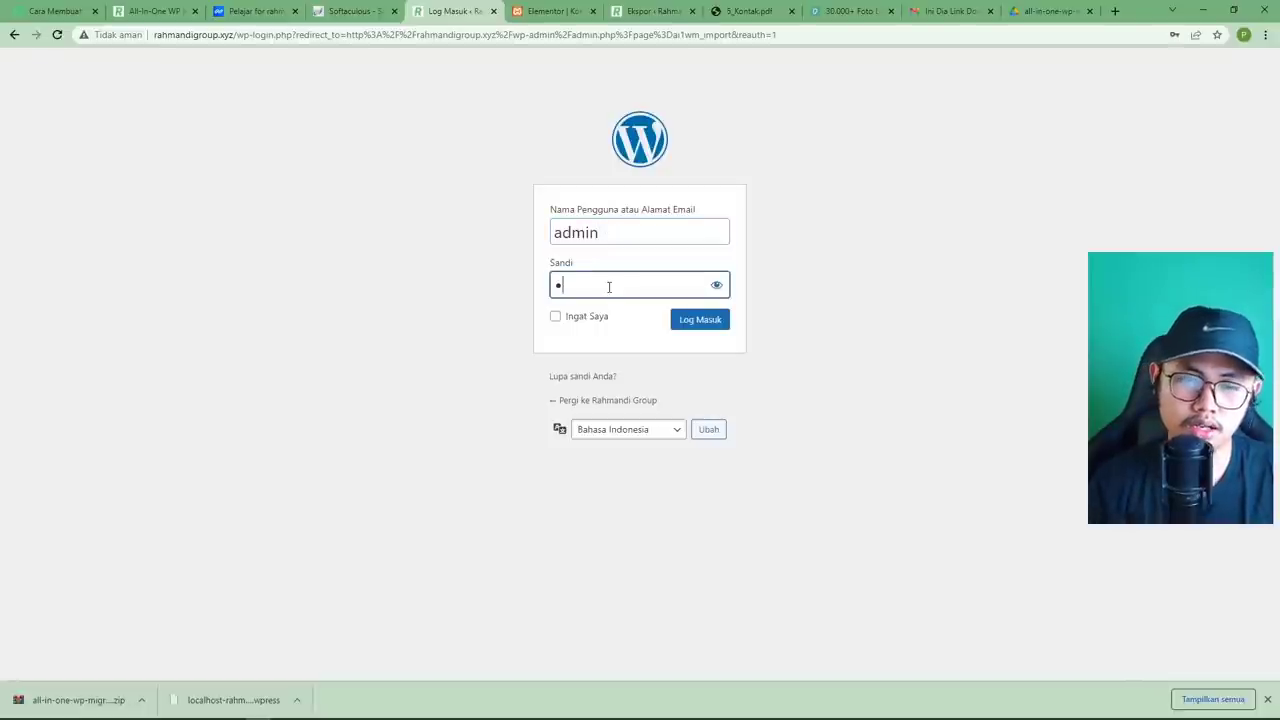
{"action": "type", "text": "••••••••"}
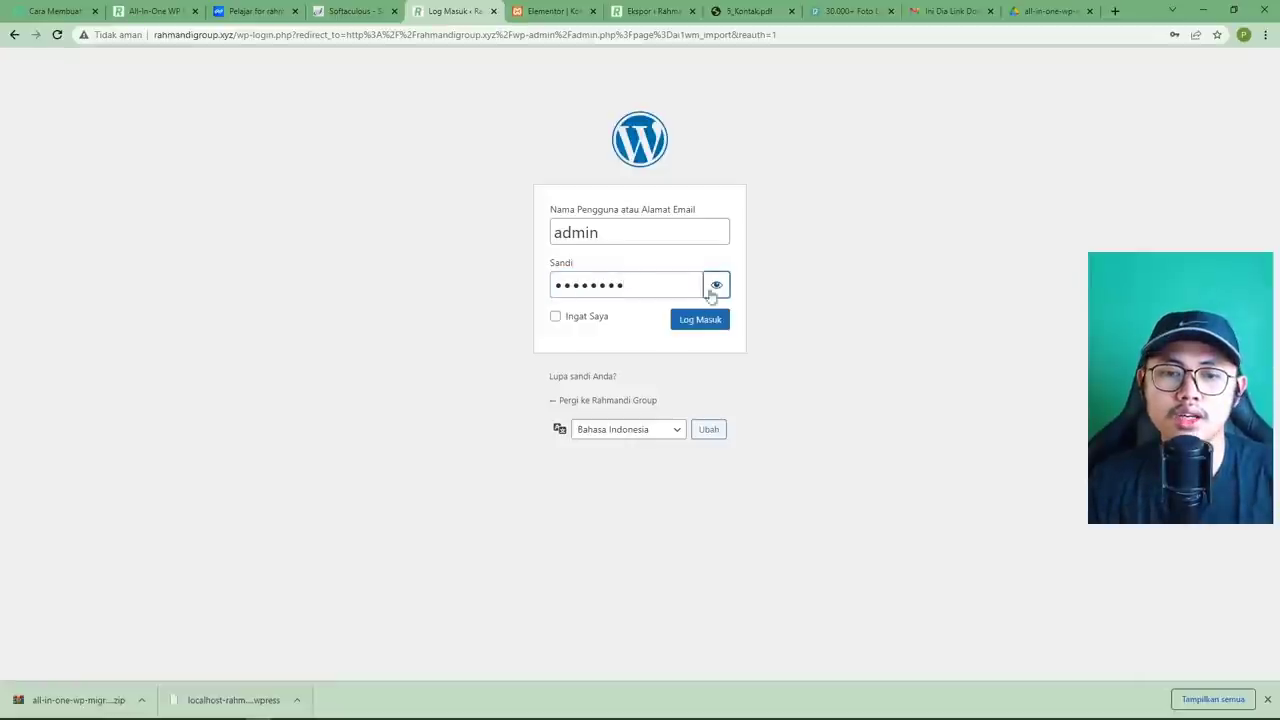
{"action": "left_click", "coordinate": [683, 327]}
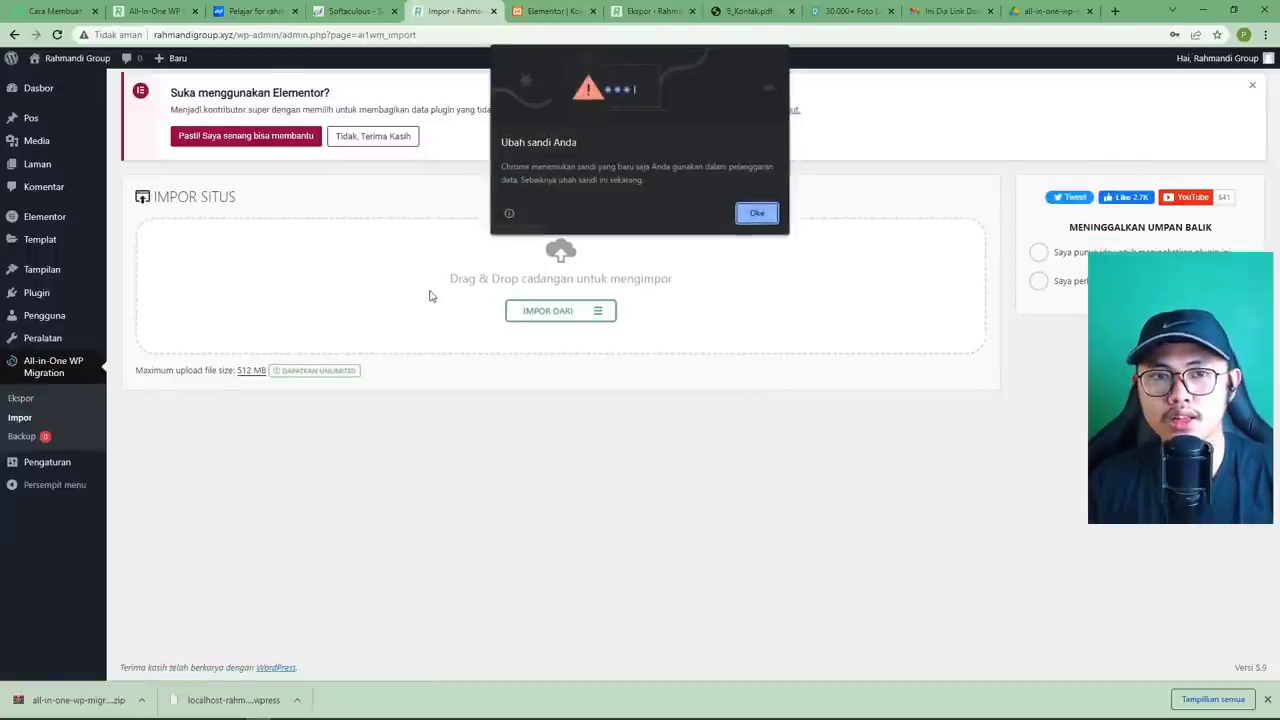
{"action": "left_click", "coordinate": [757, 214]}
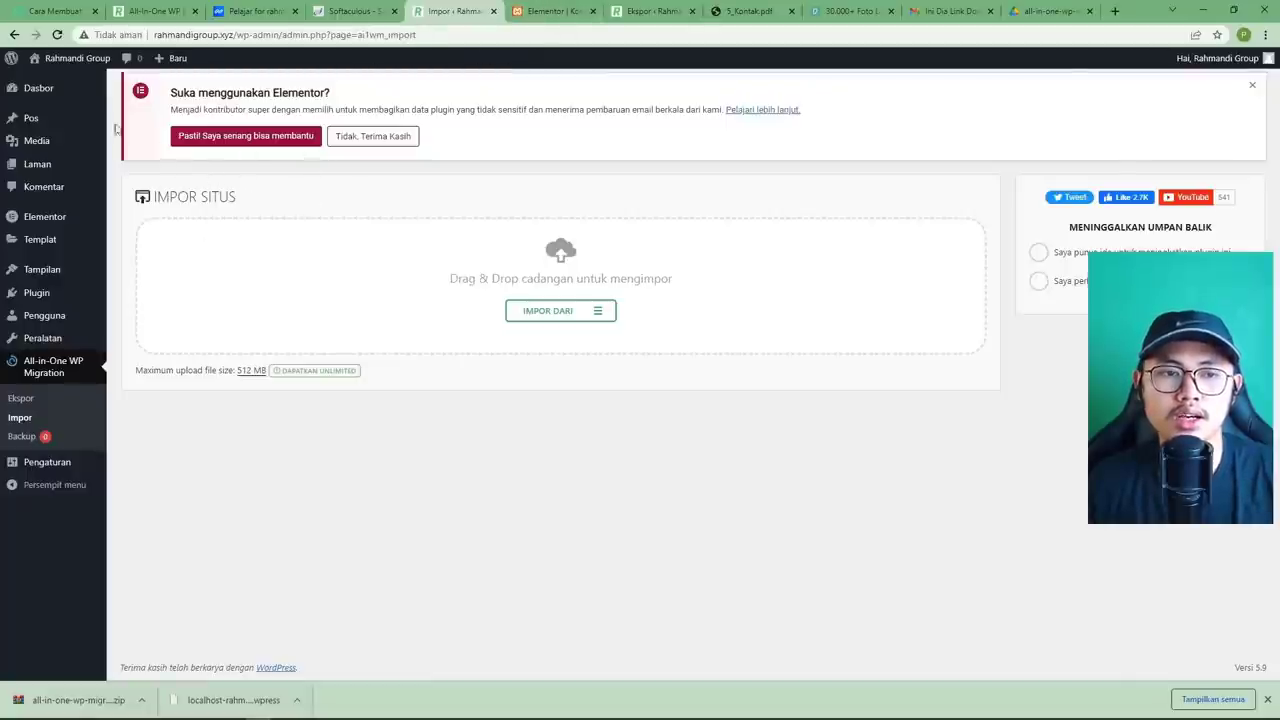
{"action": "mouse_move", "coordinate": [65, 66]}
{"action": "left_click", "coordinate": [58, 82]}
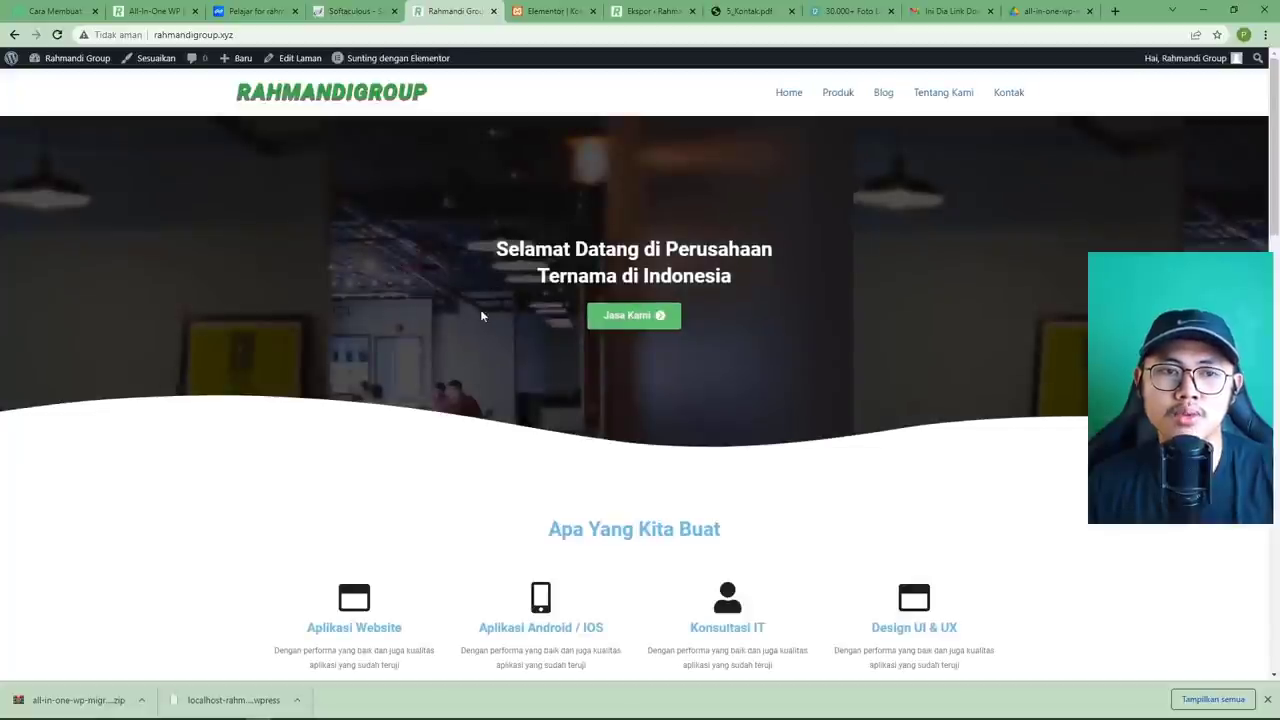
{"action": "scroll", "coordinate": [650, 334], "scroll_direction": "down", "scroll_amount": 10}
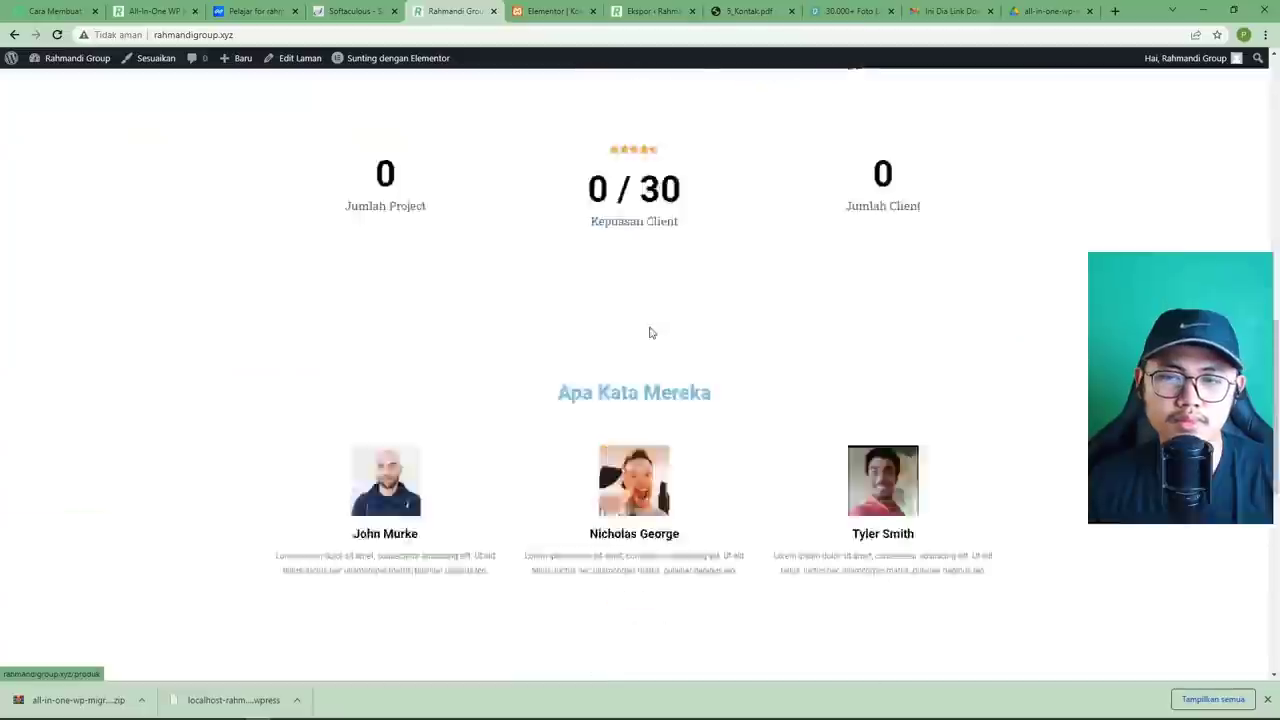
{"action": "scroll", "coordinate": [650, 333], "scroll_direction": "up", "scroll_amount": 10}
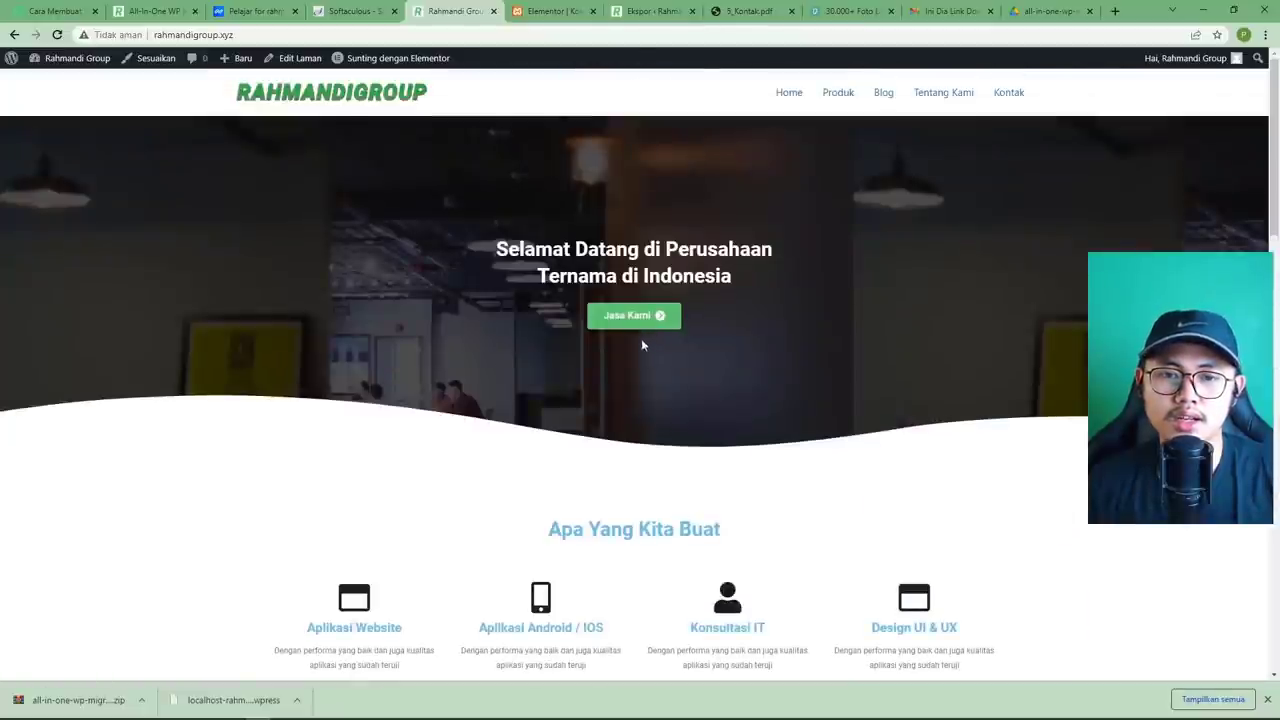
{"action": "left_click", "coordinate": [651, 322]}
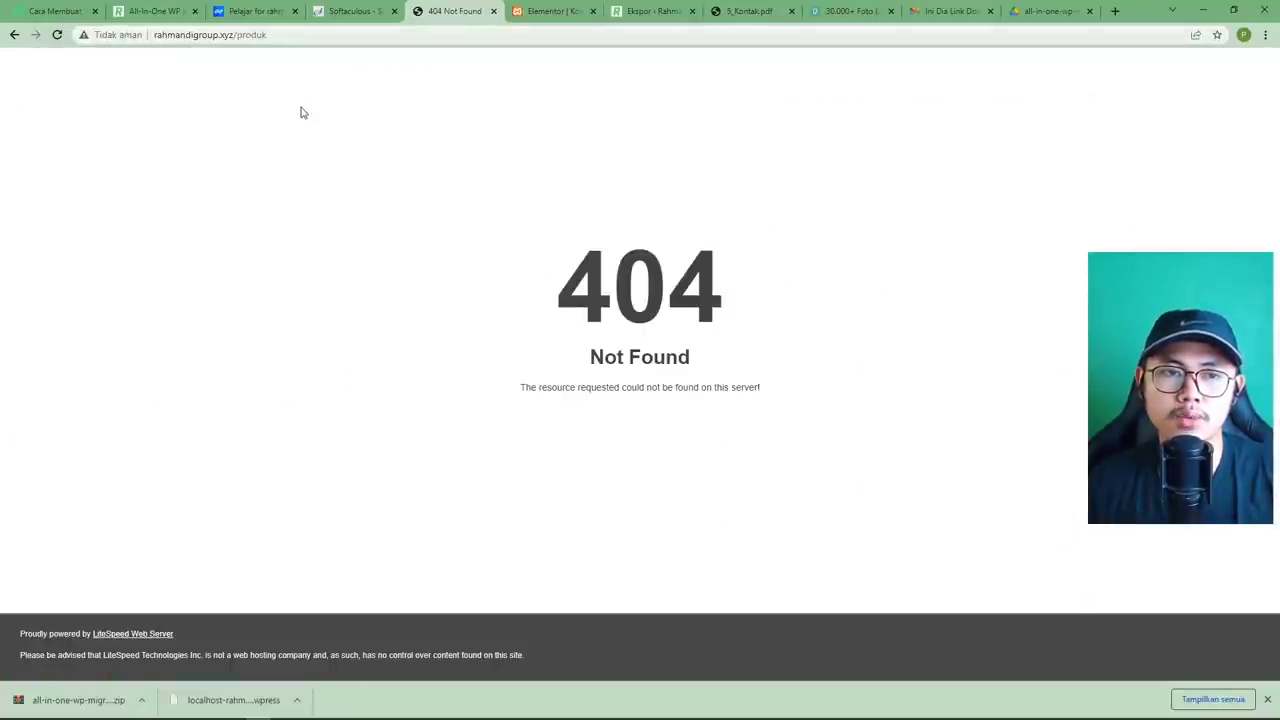
{"action": "key", "text": "alt+Left"}
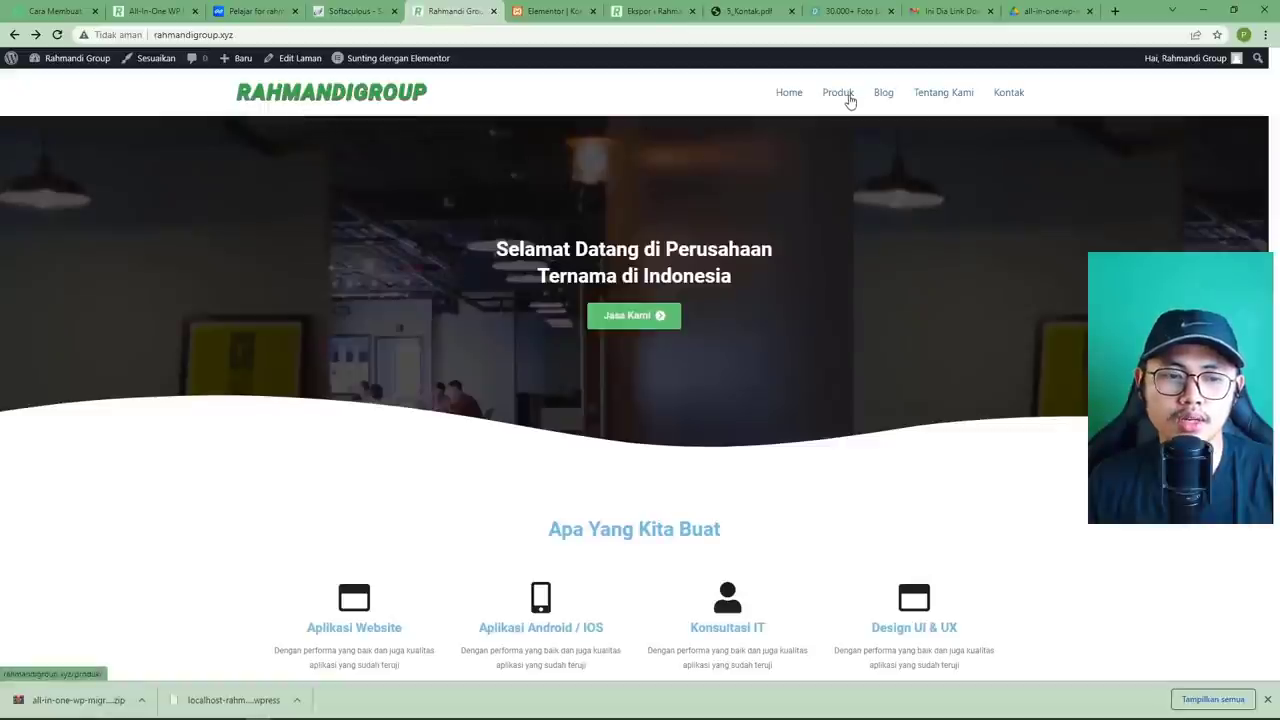
{"action": "left_click", "coordinate": [838, 93]}
{"action": "key", "text": "alt+Left"}
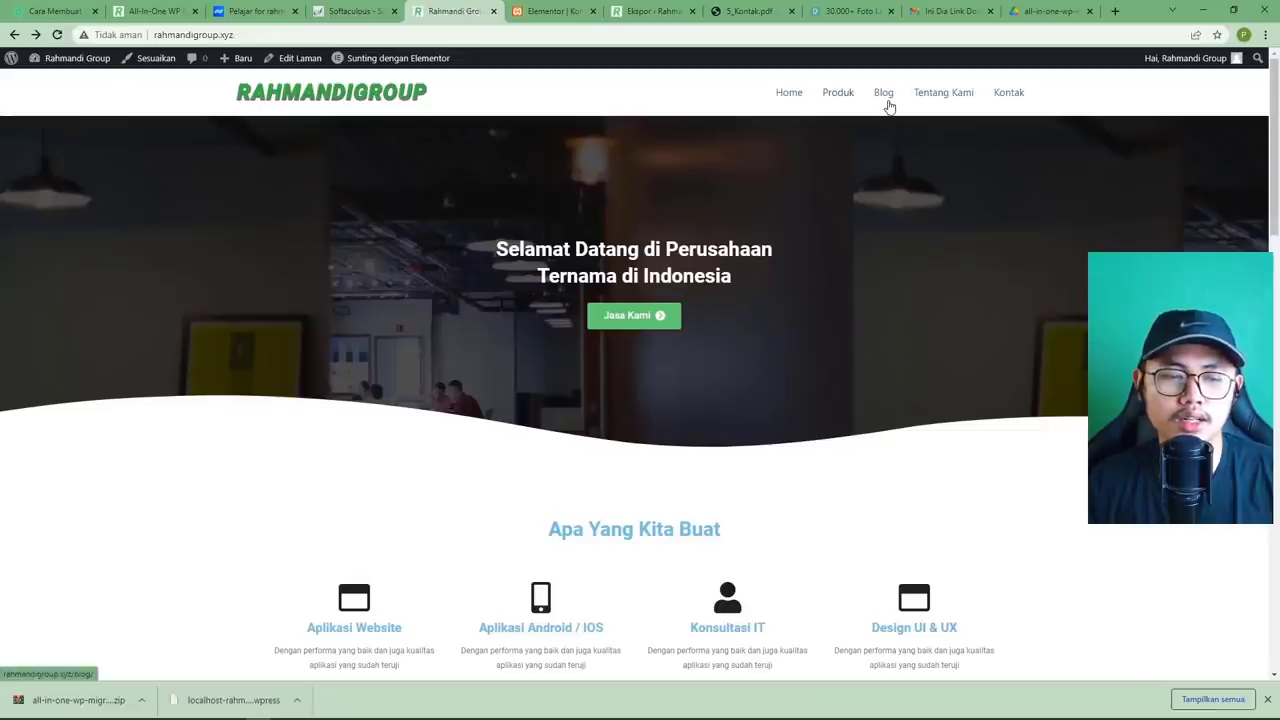
{"action": "left_click", "coordinate": [888, 100]}
{"action": "key", "text": "alt+Left"}
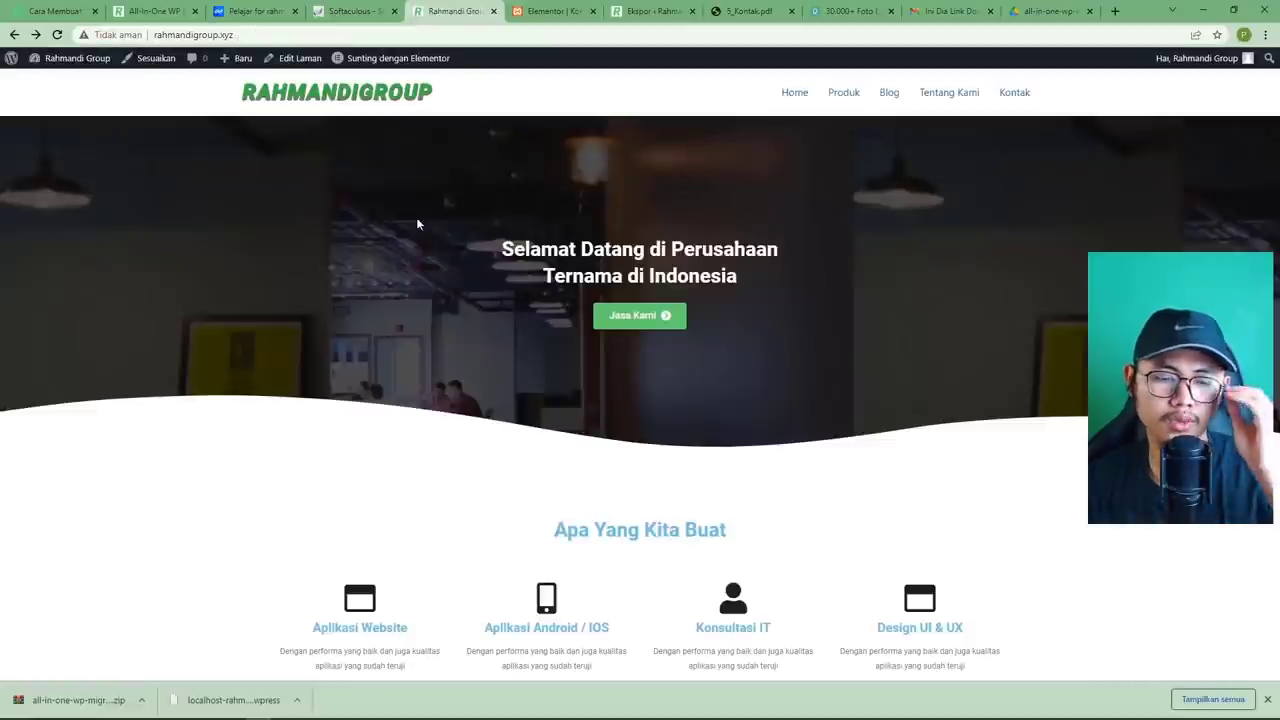
From Semua Laman, open the Produk page in a new tab and find it returns 404.
{"action": "mouse_move", "coordinate": [70, 58]}
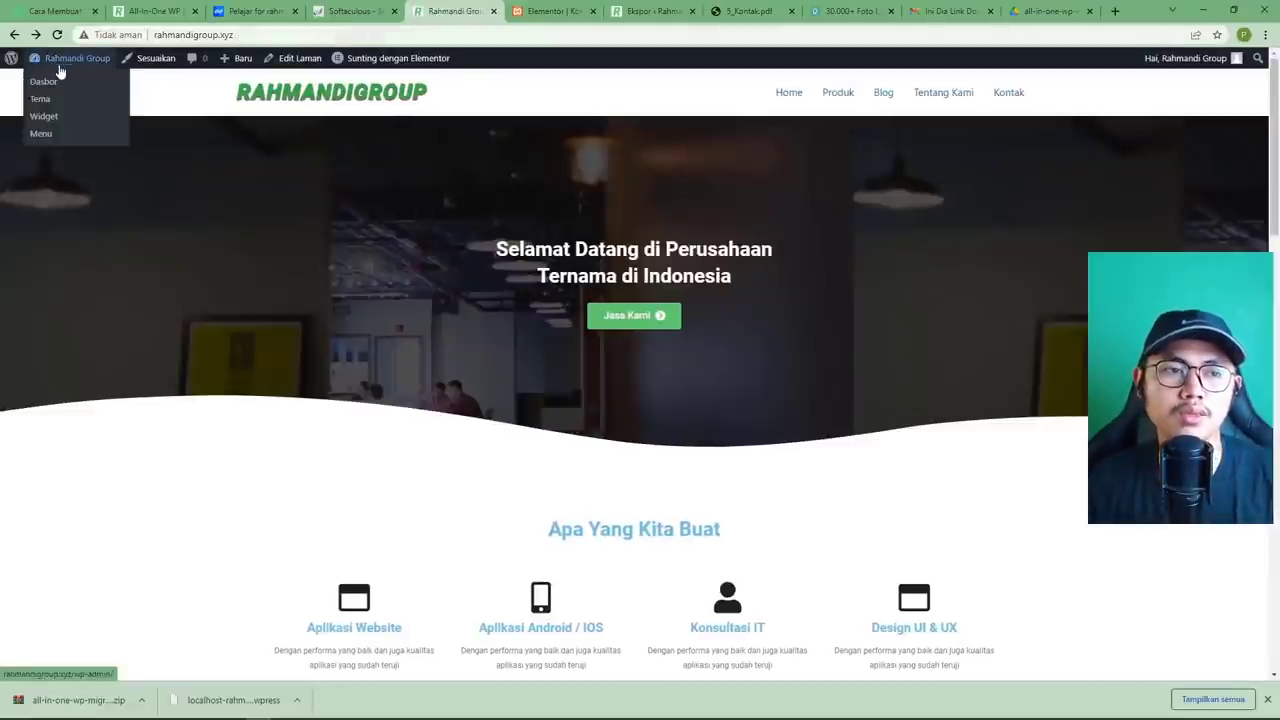
{"action": "left_click", "coordinate": [55, 85]}
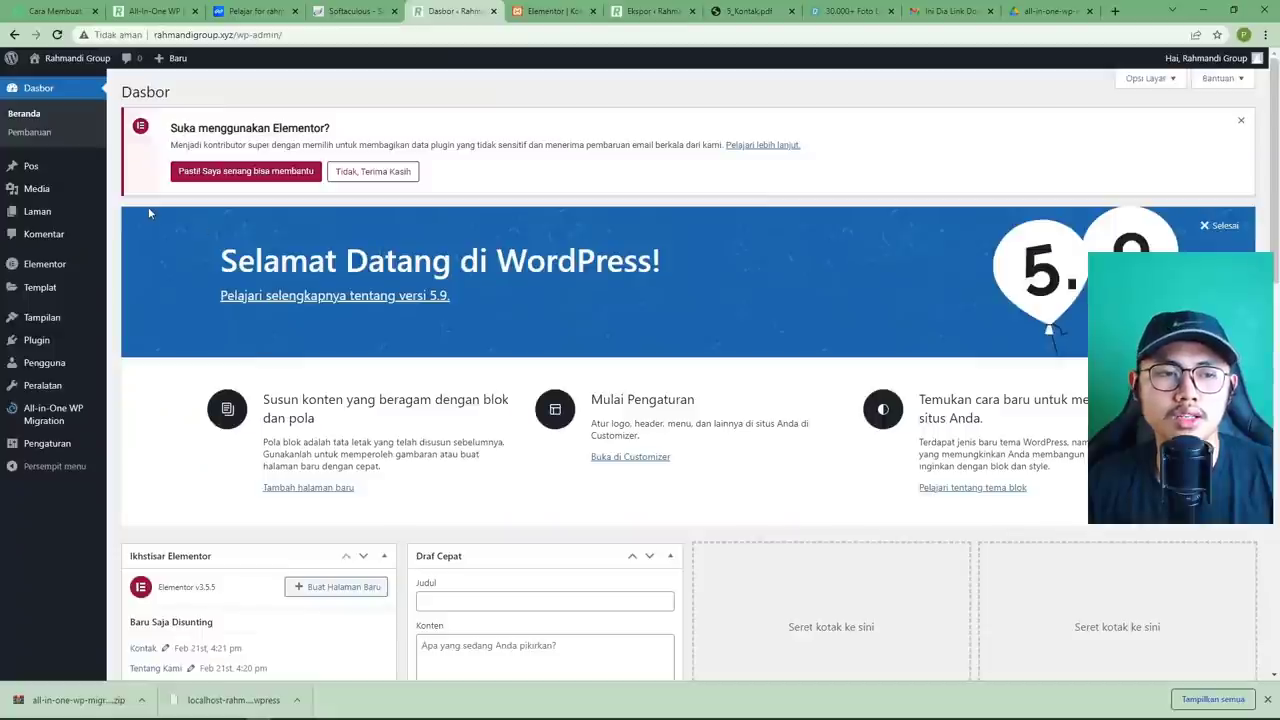
{"action": "left_click", "coordinate": [150, 213]}
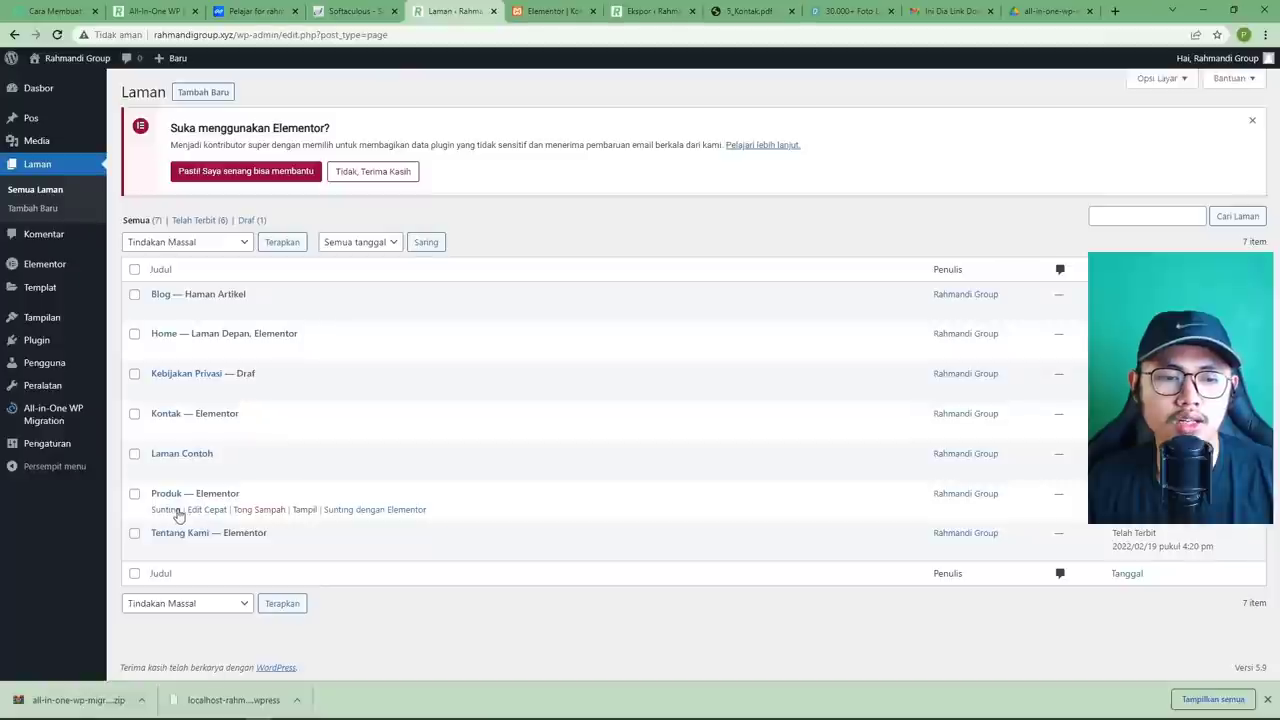
{"action": "right_click", "coordinate": [308, 514]}
{"action": "left_click", "coordinate": [335, 521]}
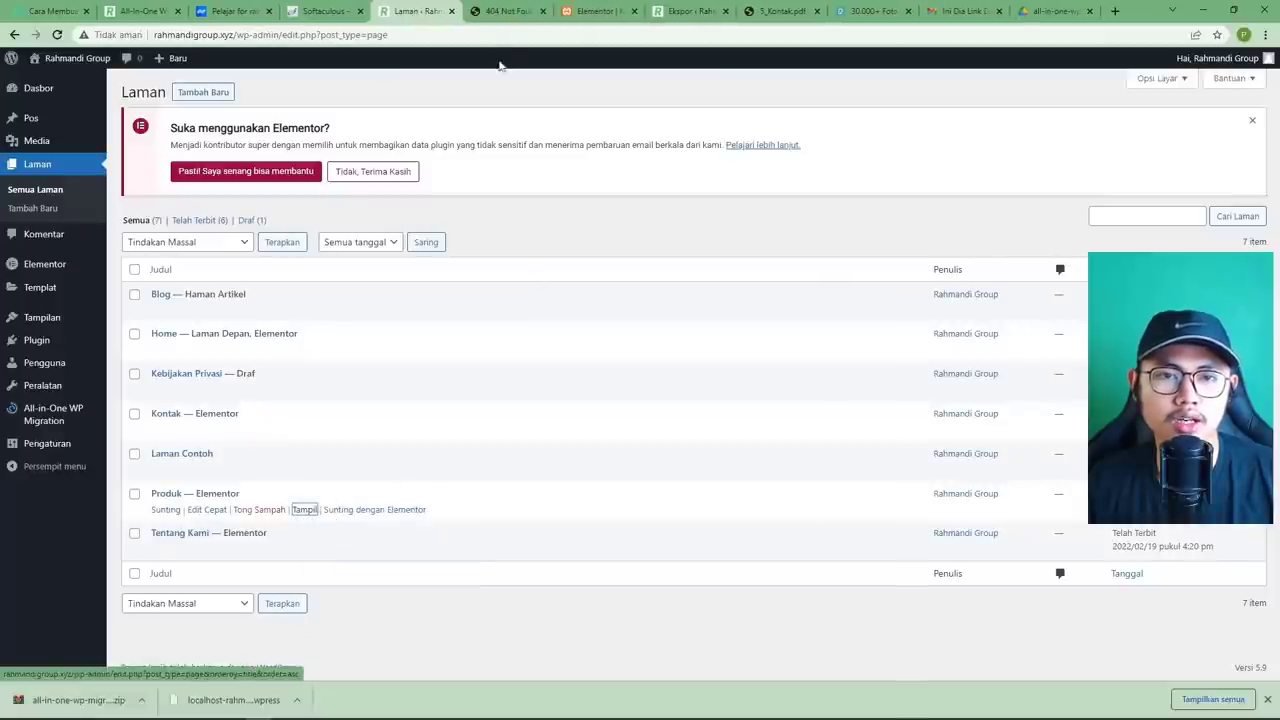
{"action": "left_click", "coordinate": [505, 11]}
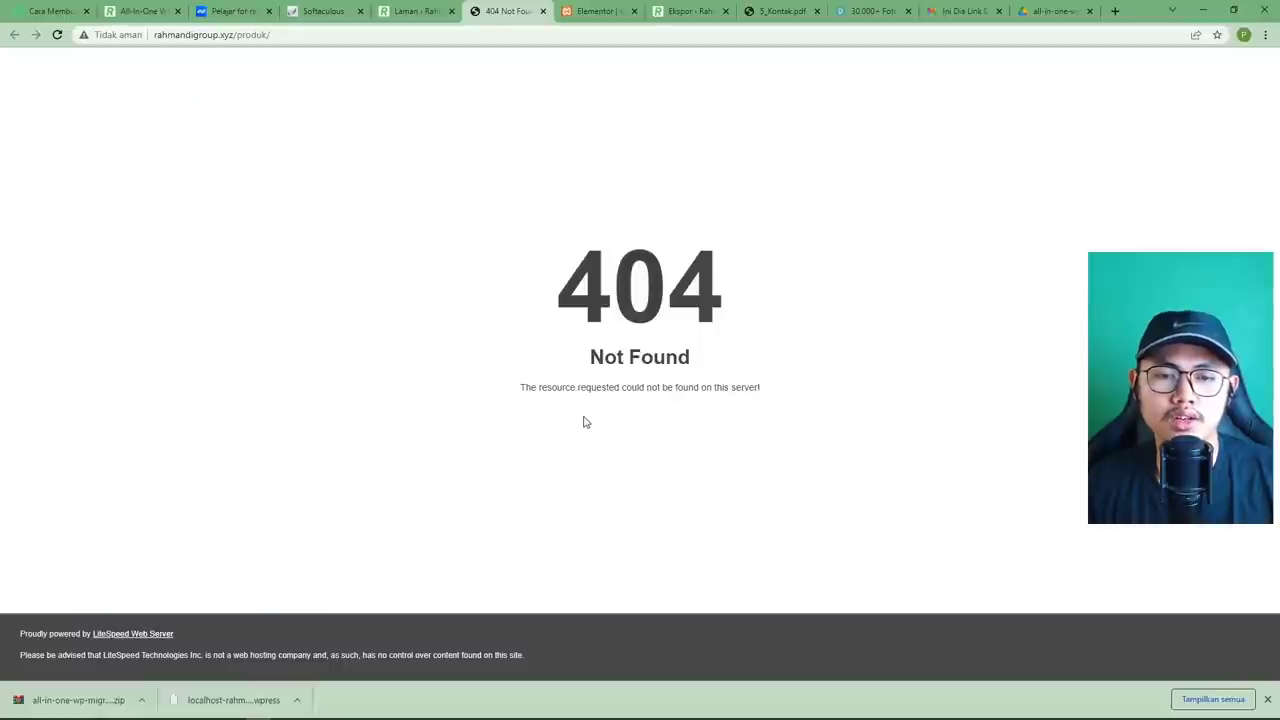
{"action": "left_click", "coordinate": [543, 11]}
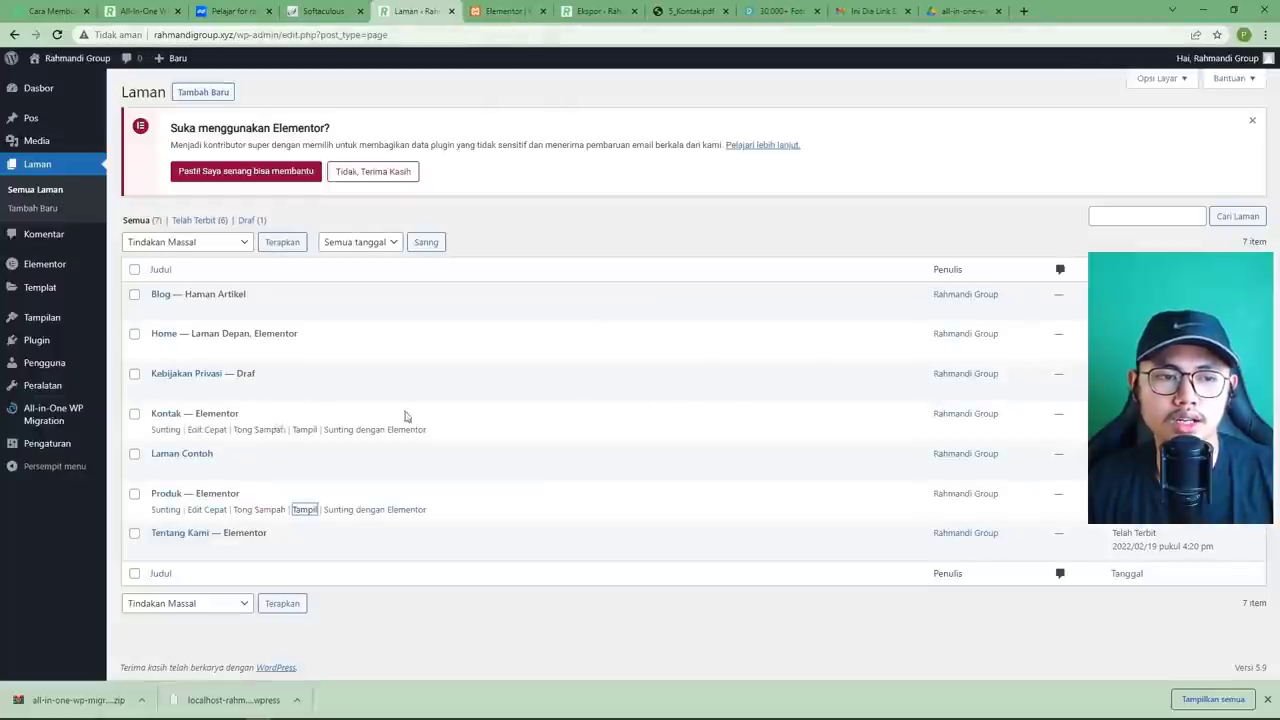
Save permalinks as Biasa, then switch back to Nama tulisan and save again.
{"action": "mouse_move", "coordinate": [75, 452]}
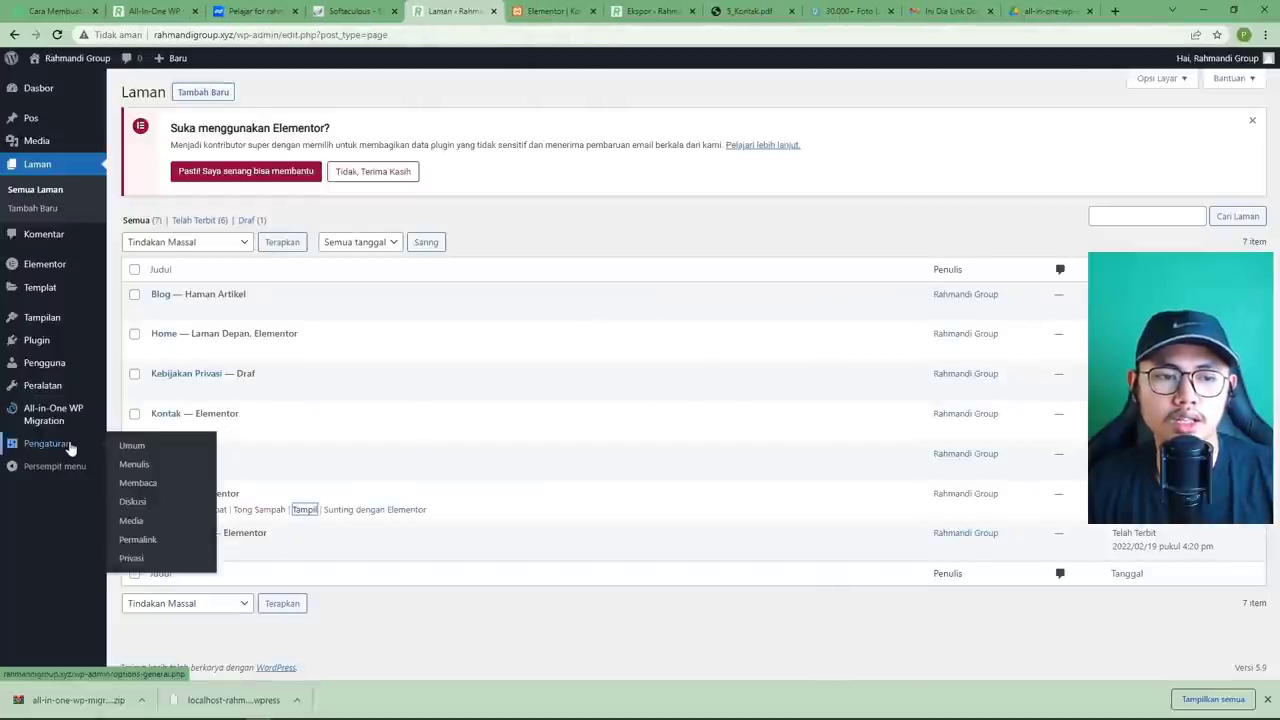
{"action": "left_click", "coordinate": [152, 540]}
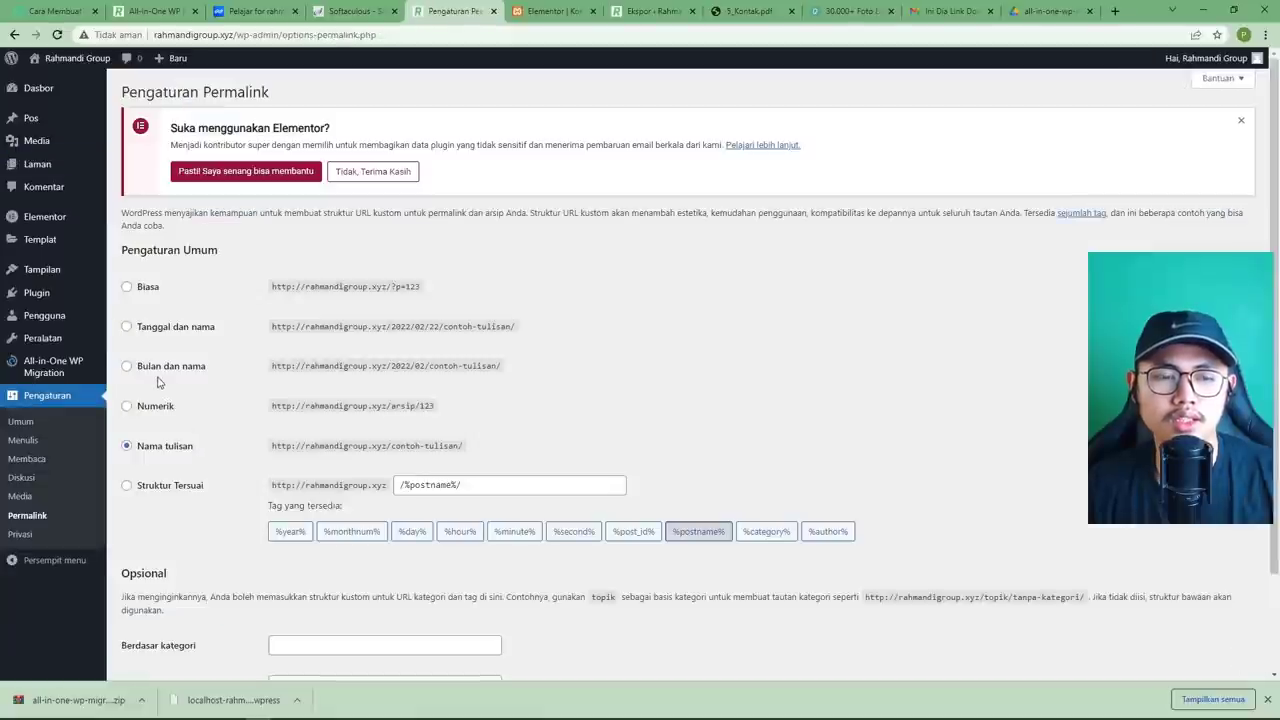
{"action": "left_click", "coordinate": [145, 290]}
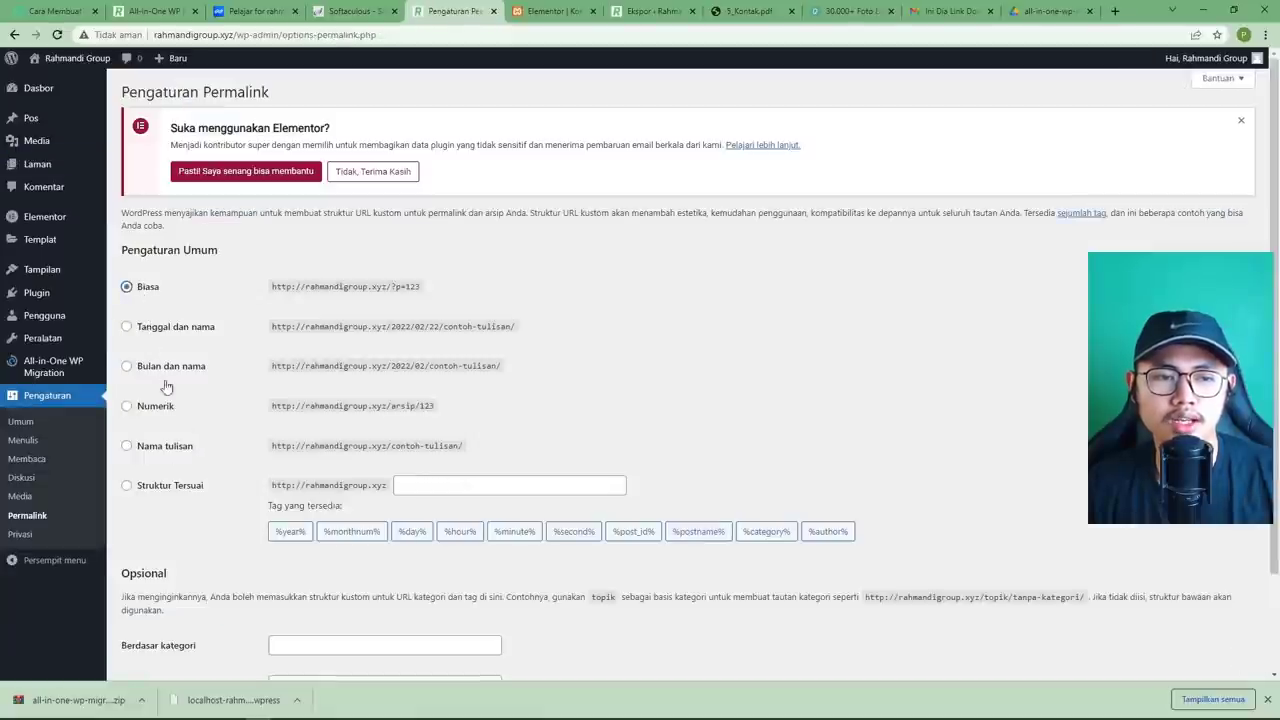
{"action": "scroll", "coordinate": [190, 375], "scroll_direction": "down", "scroll_amount": 2}
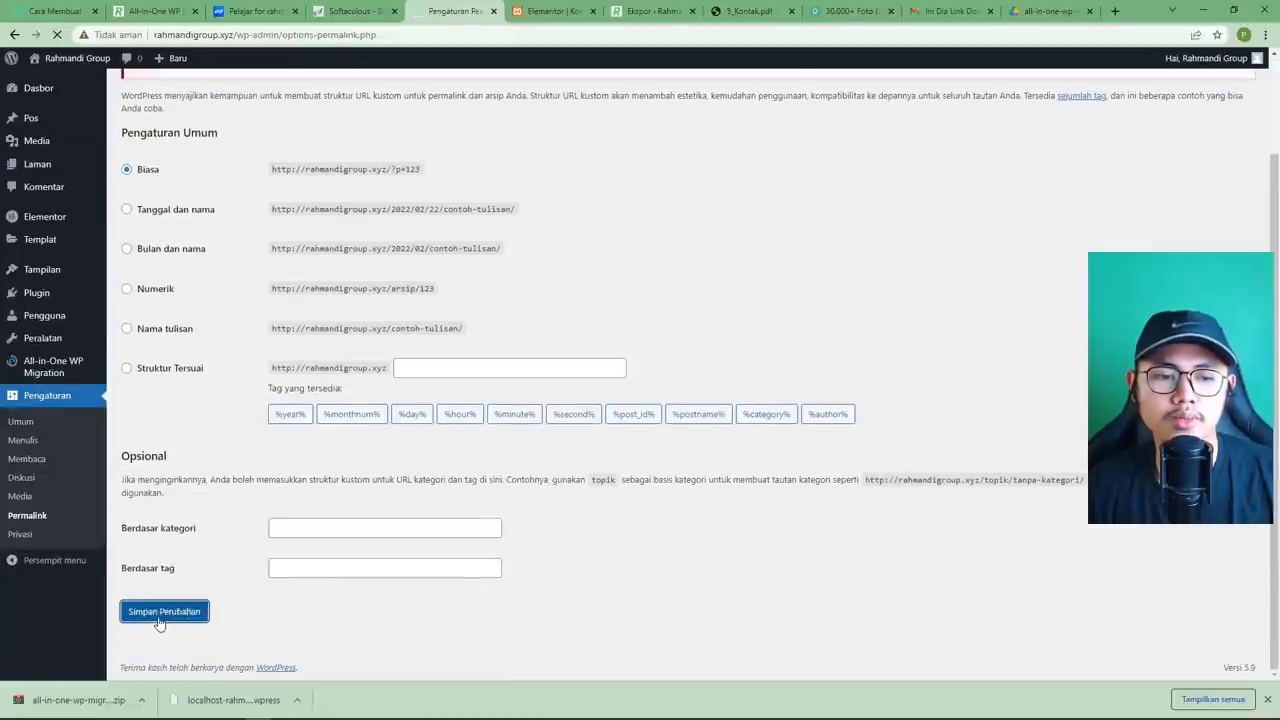
{"action": "left_click", "coordinate": [163, 617]}
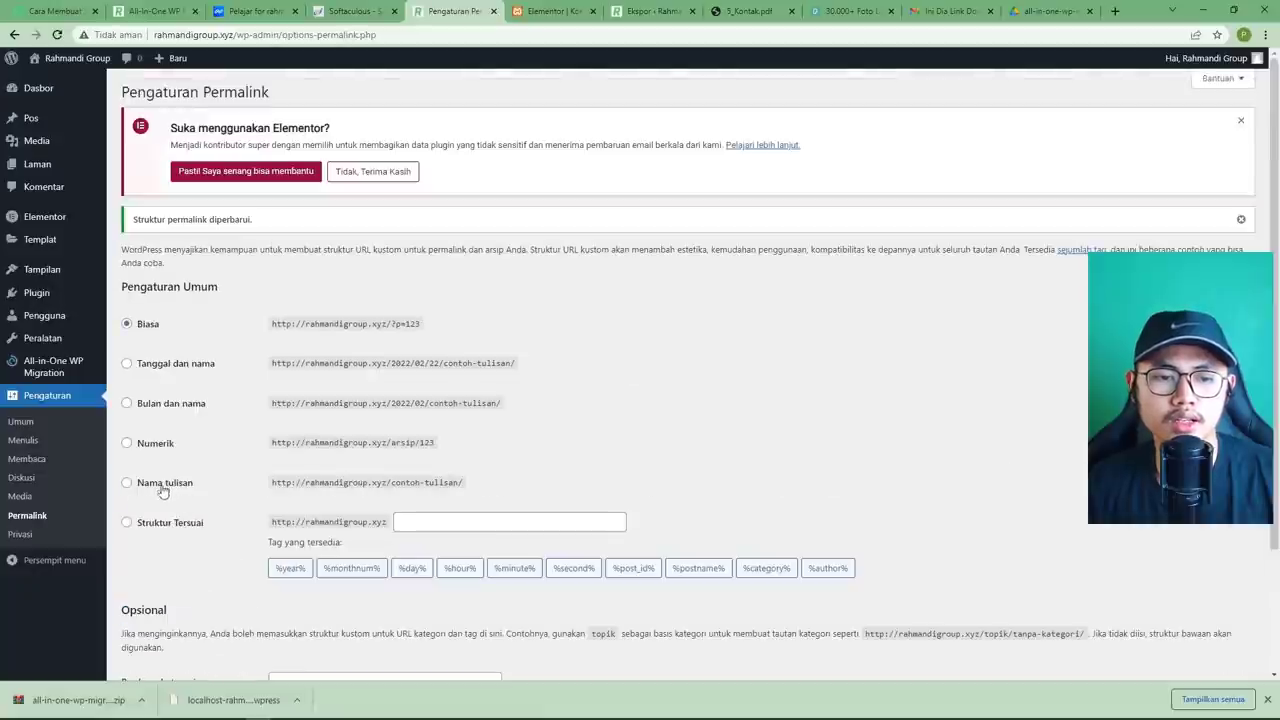
{"action": "left_click", "coordinate": [167, 486]}
{"action": "scroll", "coordinate": [180, 501], "scroll_direction": "down", "scroll_amount": 2}
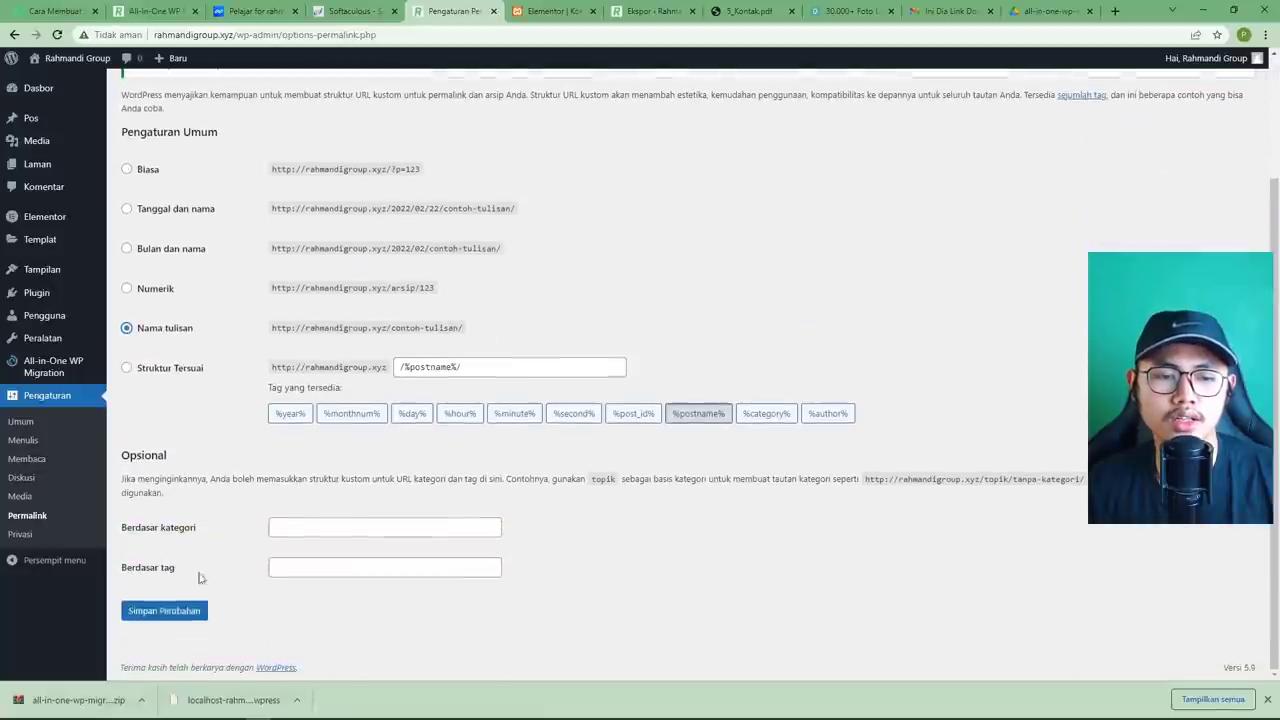
{"action": "left_click", "coordinate": [163, 609]}
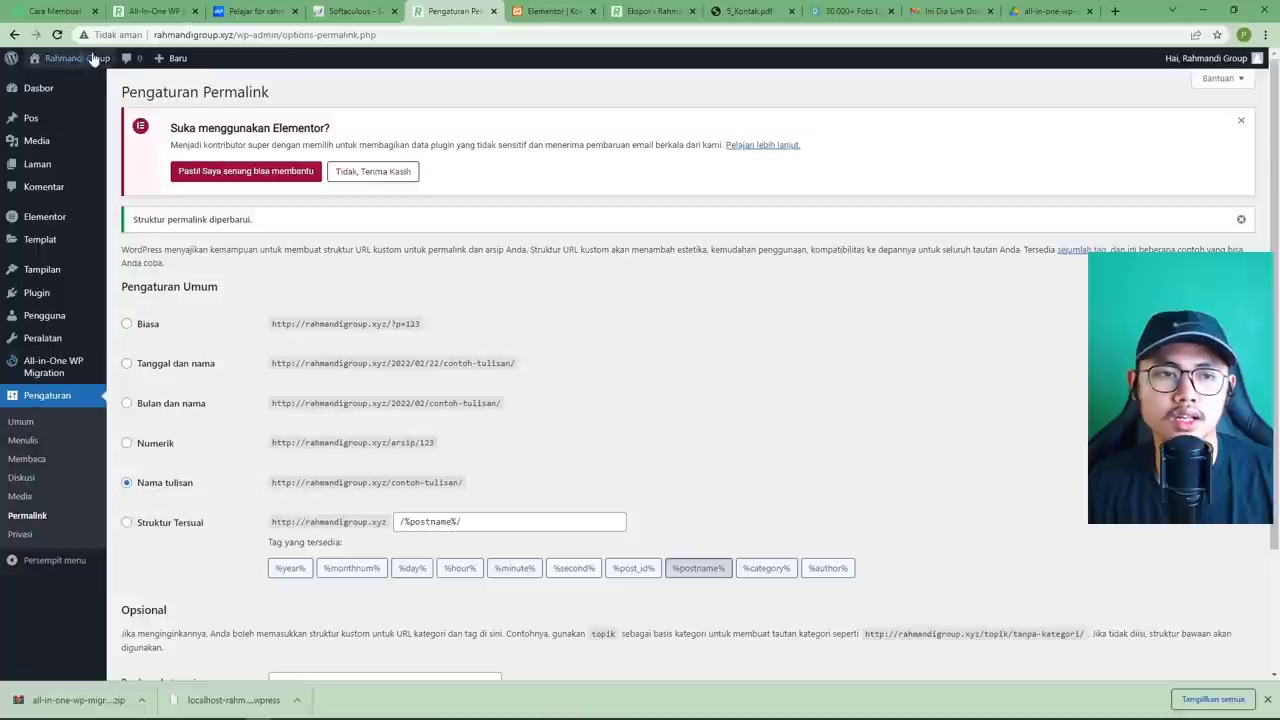
Open the live site in a new tab and check the Produk, Blog, Tentang Kami and home pages load.
{"action": "right_click", "coordinate": [66, 77]}
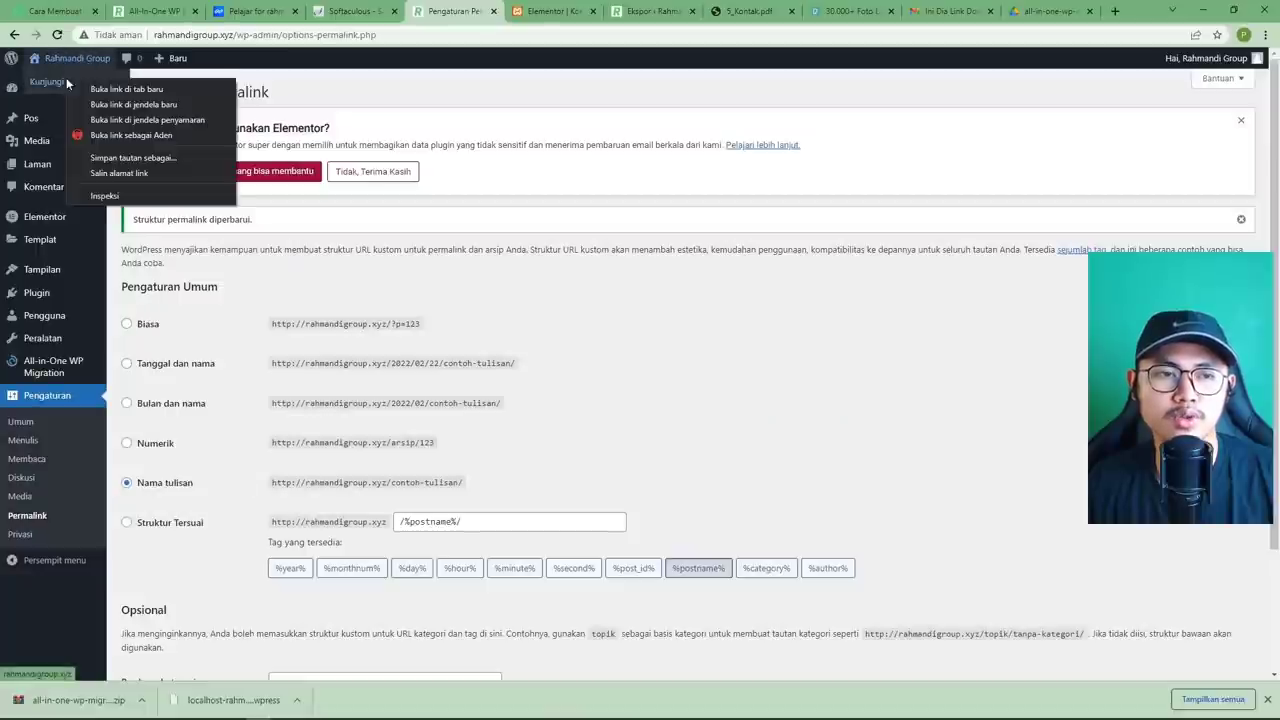
{"action": "left_click", "coordinate": [126, 89]}
{"action": "left_click", "coordinate": [500, 11]}
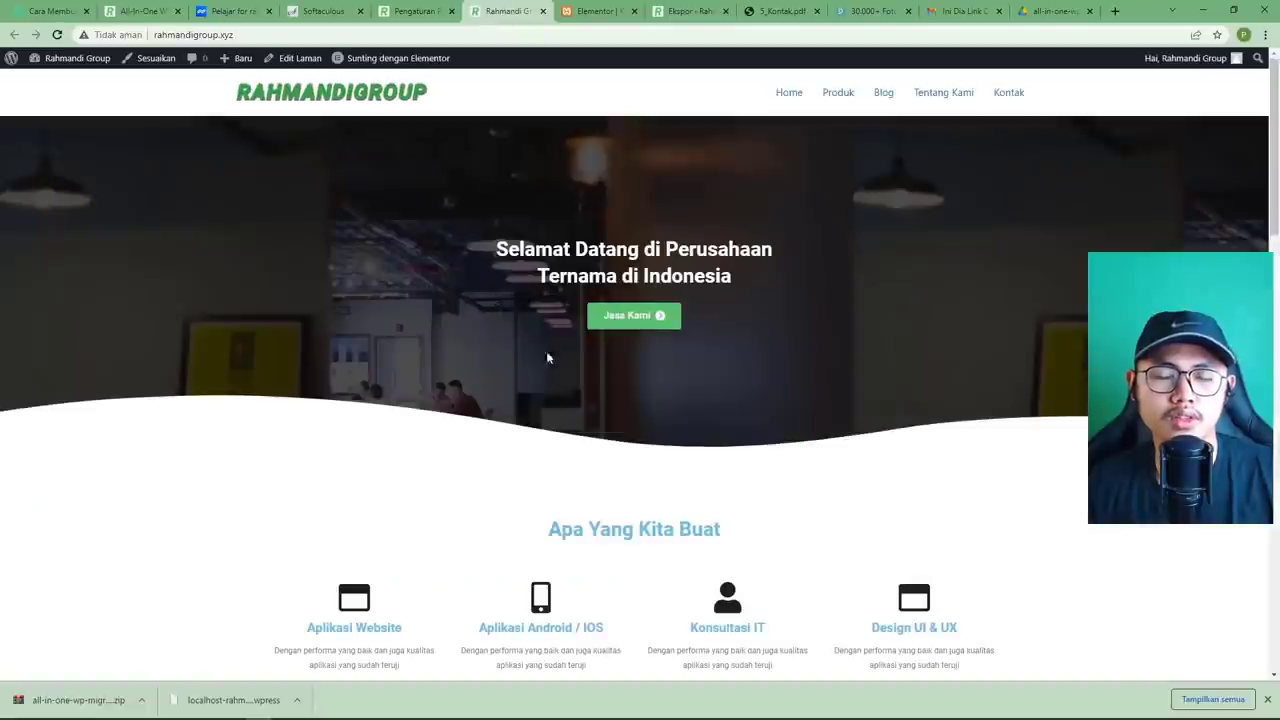
{"action": "left_click", "coordinate": [836, 95]}
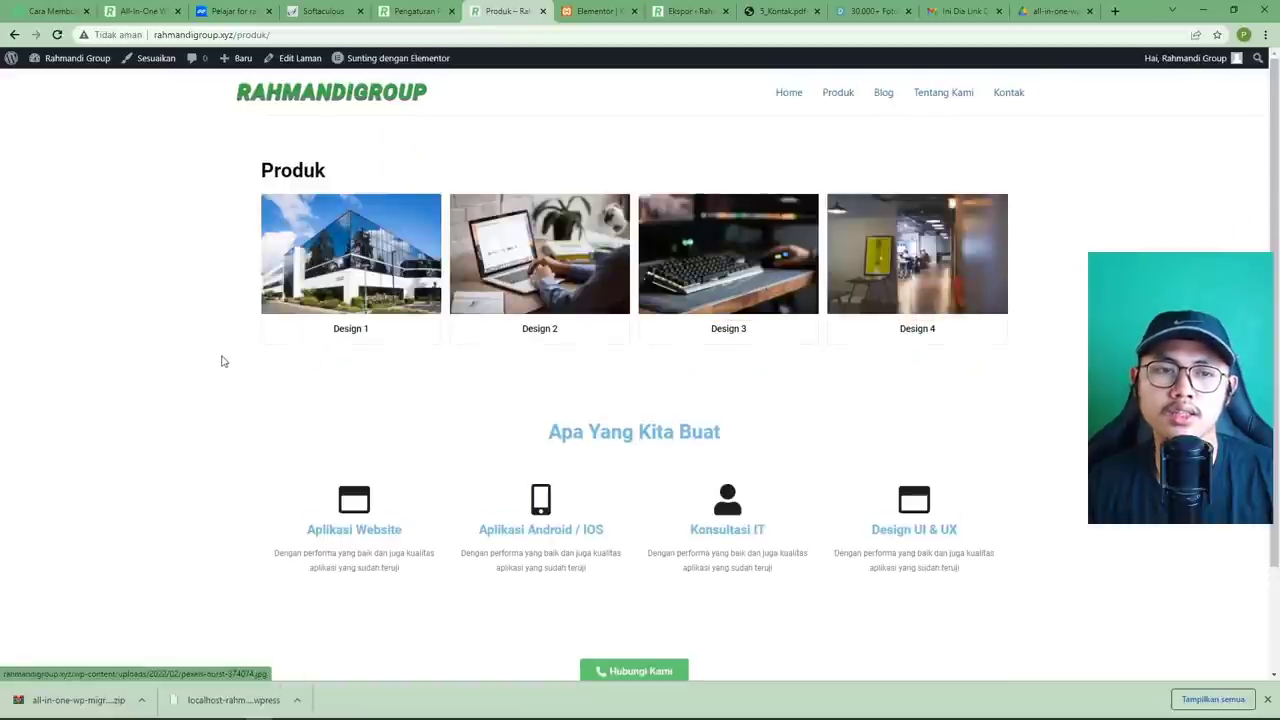
{"action": "left_click", "coordinate": [884, 100]}
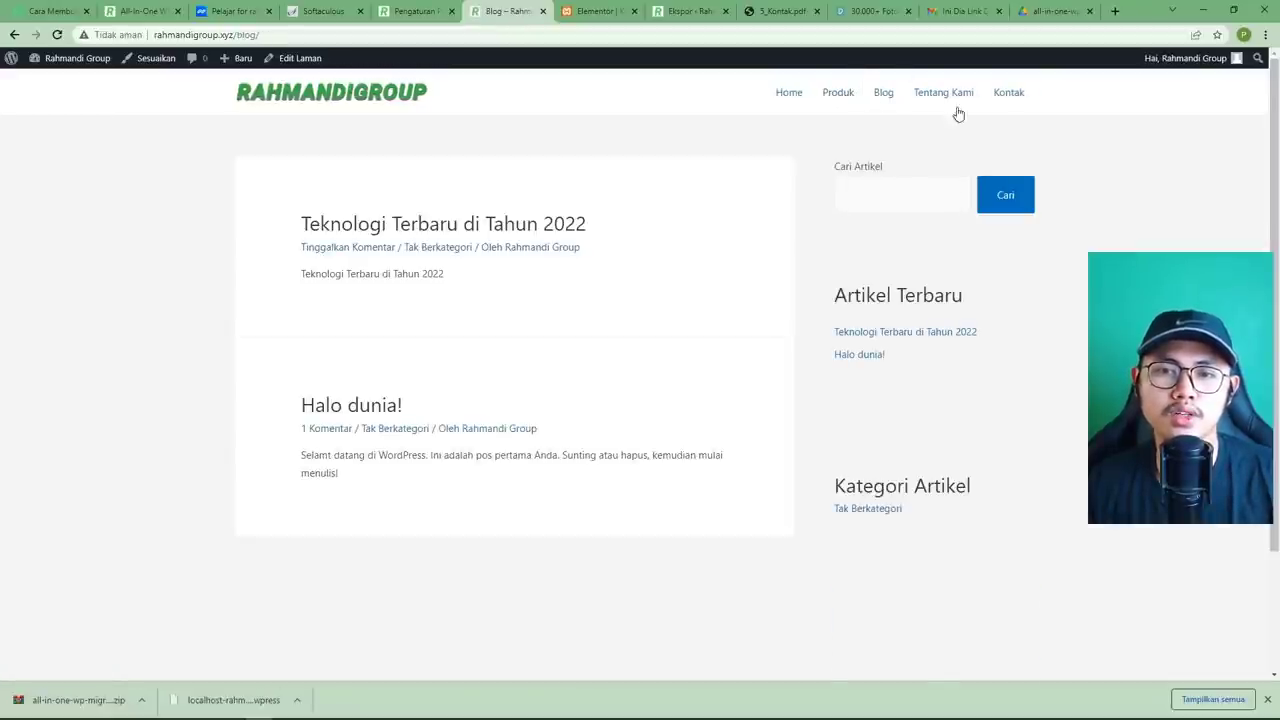
{"action": "left_click", "coordinate": [953, 103]}
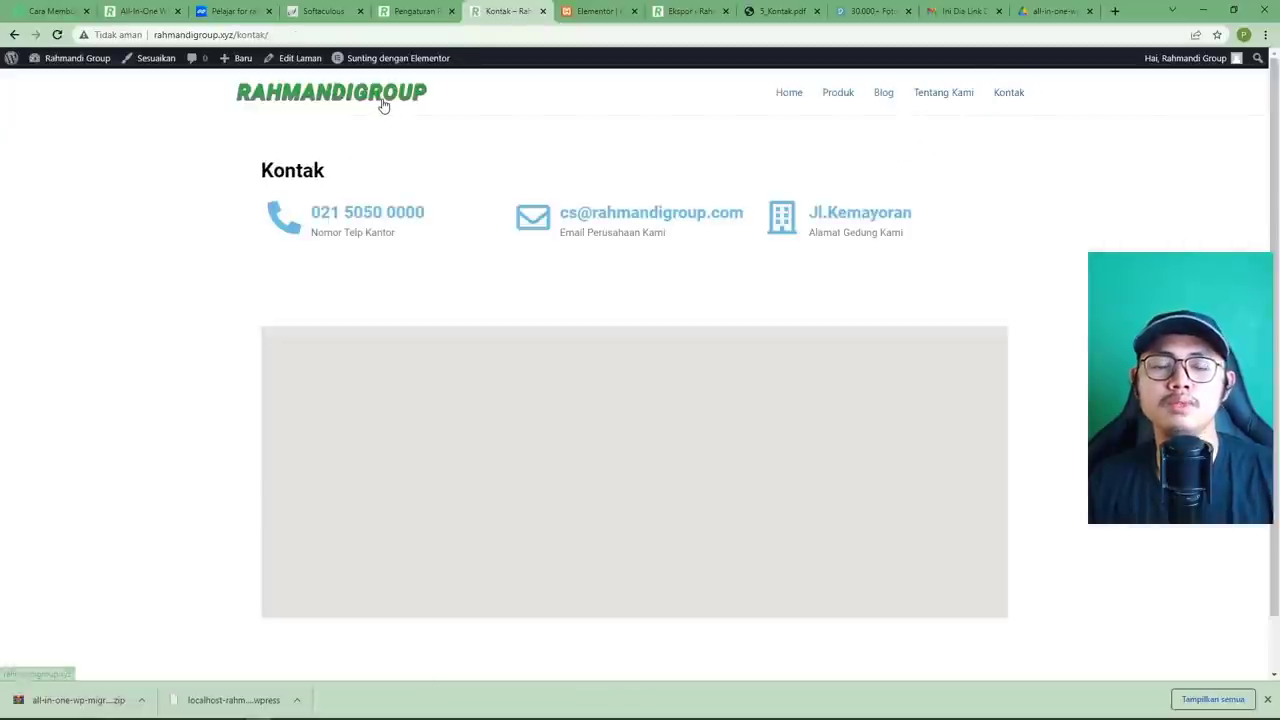
{"action": "left_click", "coordinate": [383, 104]}
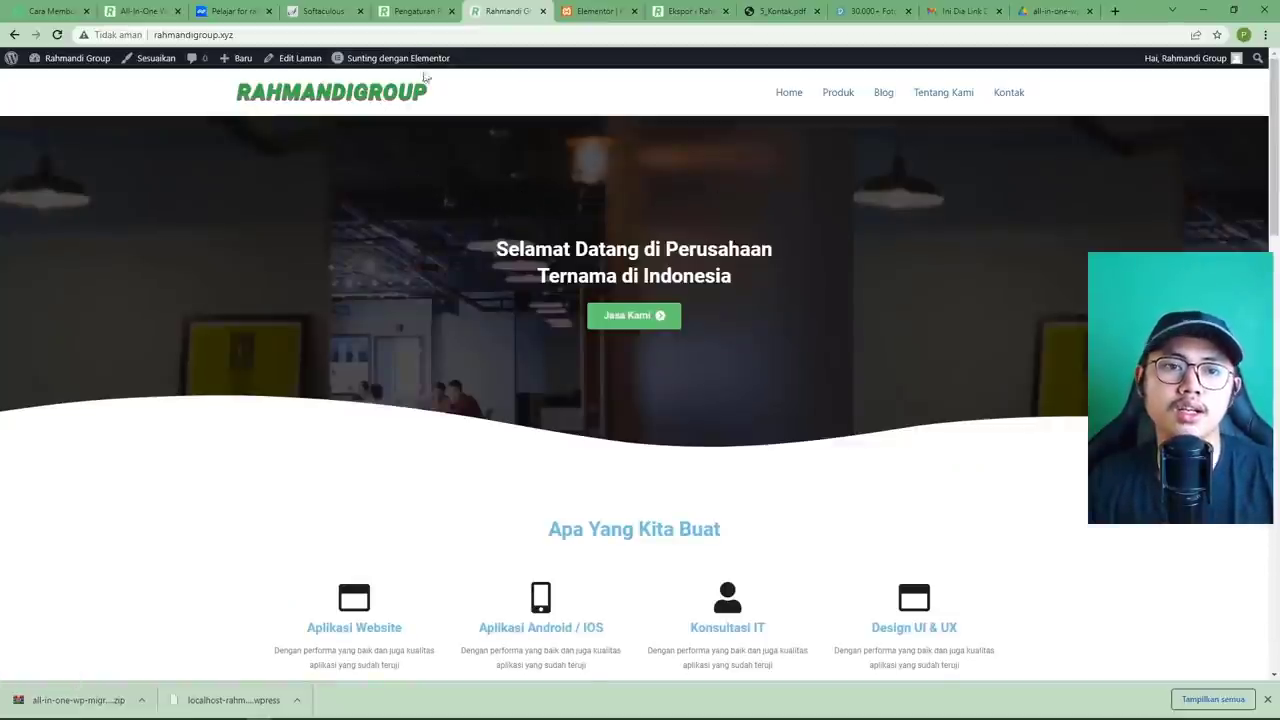
{"action": "left_click", "coordinate": [410, 15]}
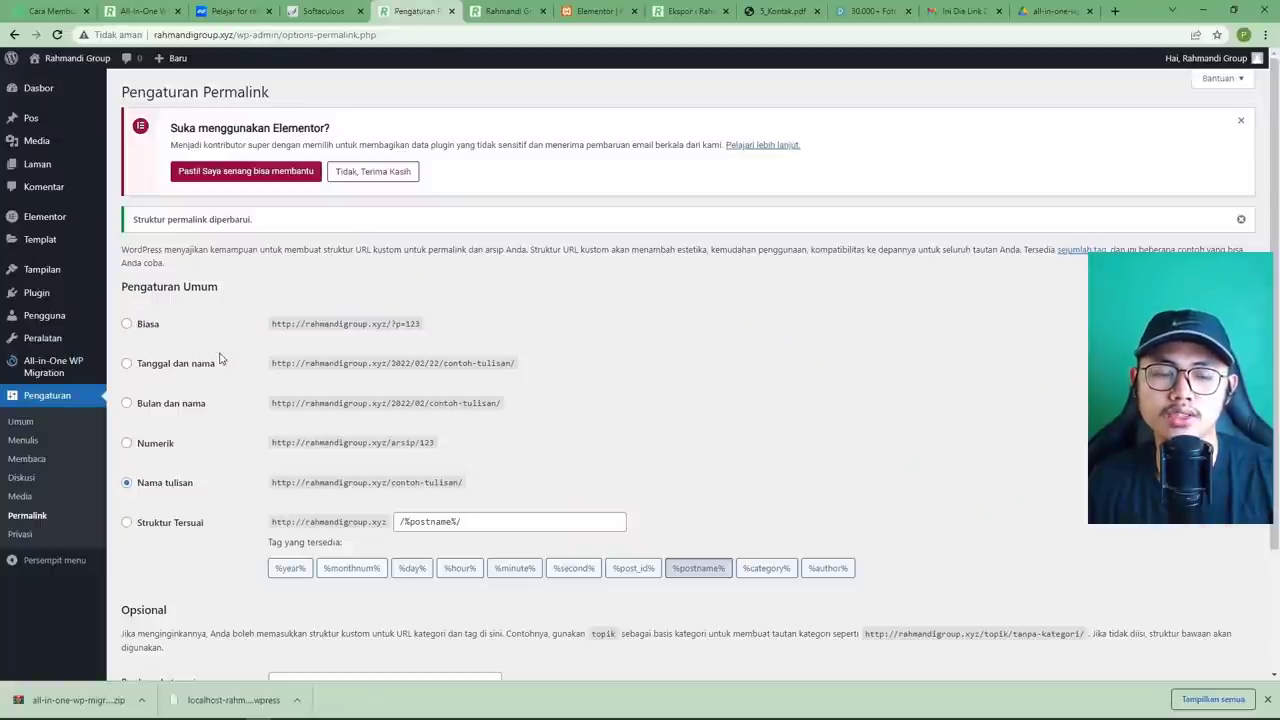
Compare the local Ekspor page with the live rahmandigroup.xyz site, then return to pemoola's tutorial.
{"action": "left_click", "coordinate": [515, 12]}
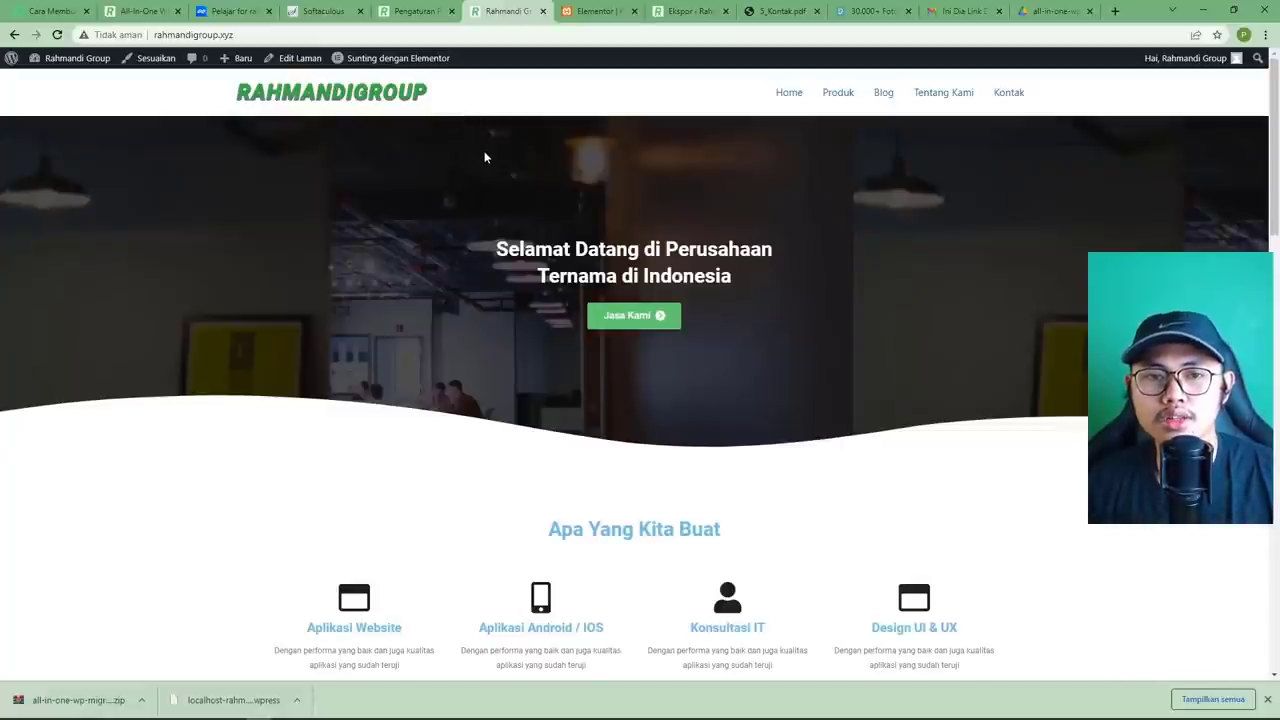
{"action": "left_click", "coordinate": [597, 11]}
{"action": "left_click", "coordinate": [690, 11]}
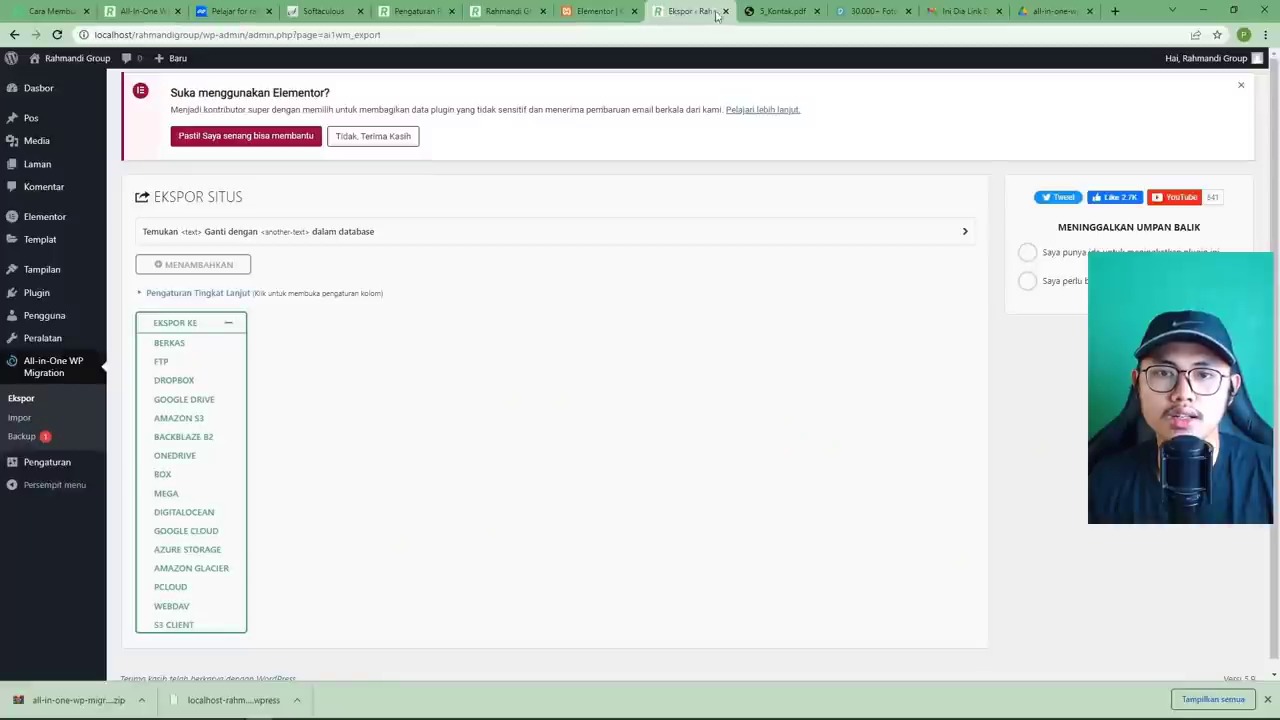
{"action": "left_click", "coordinate": [510, 12]}
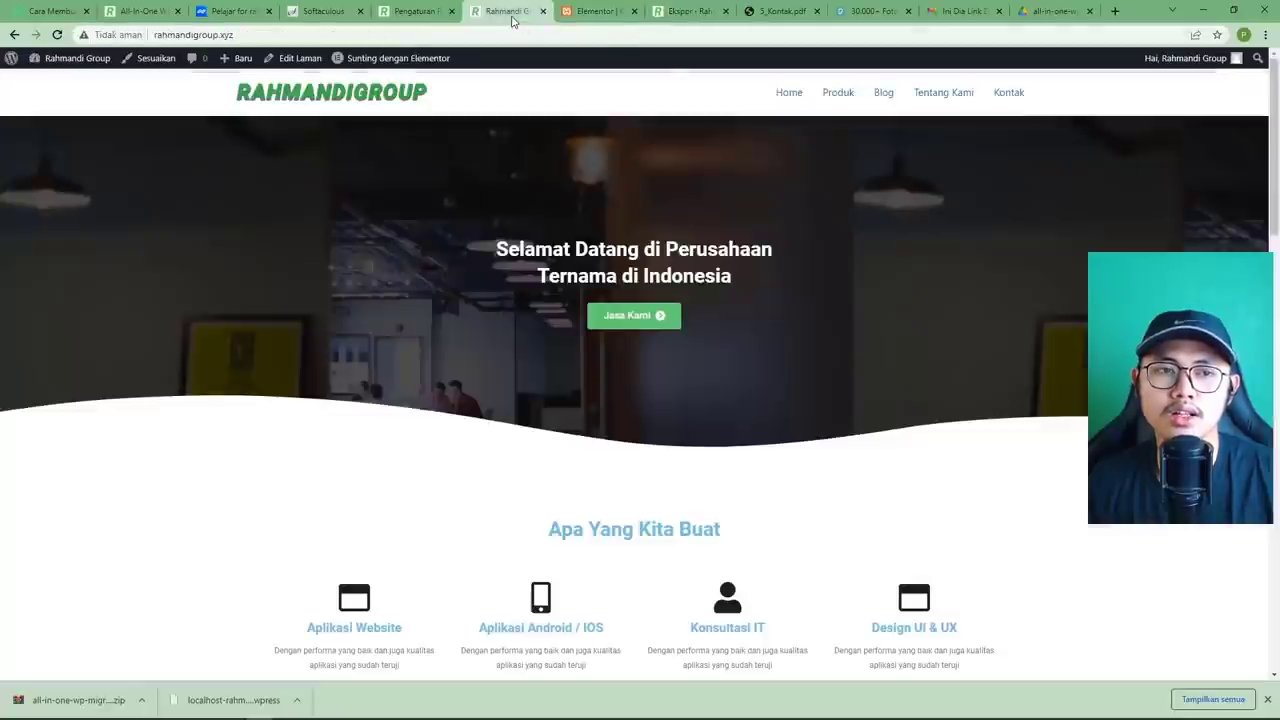
{"action": "left_click", "coordinate": [271, 38]}
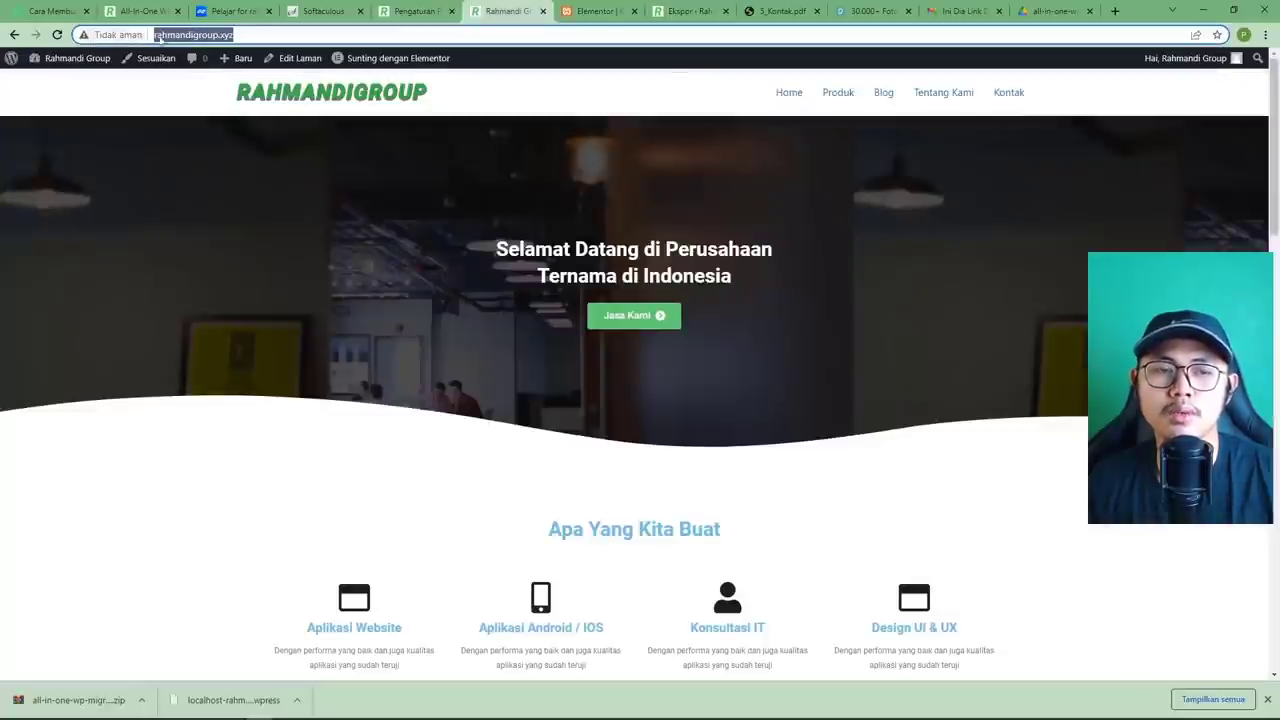
{"action": "left_click", "coordinate": [259, 32]}
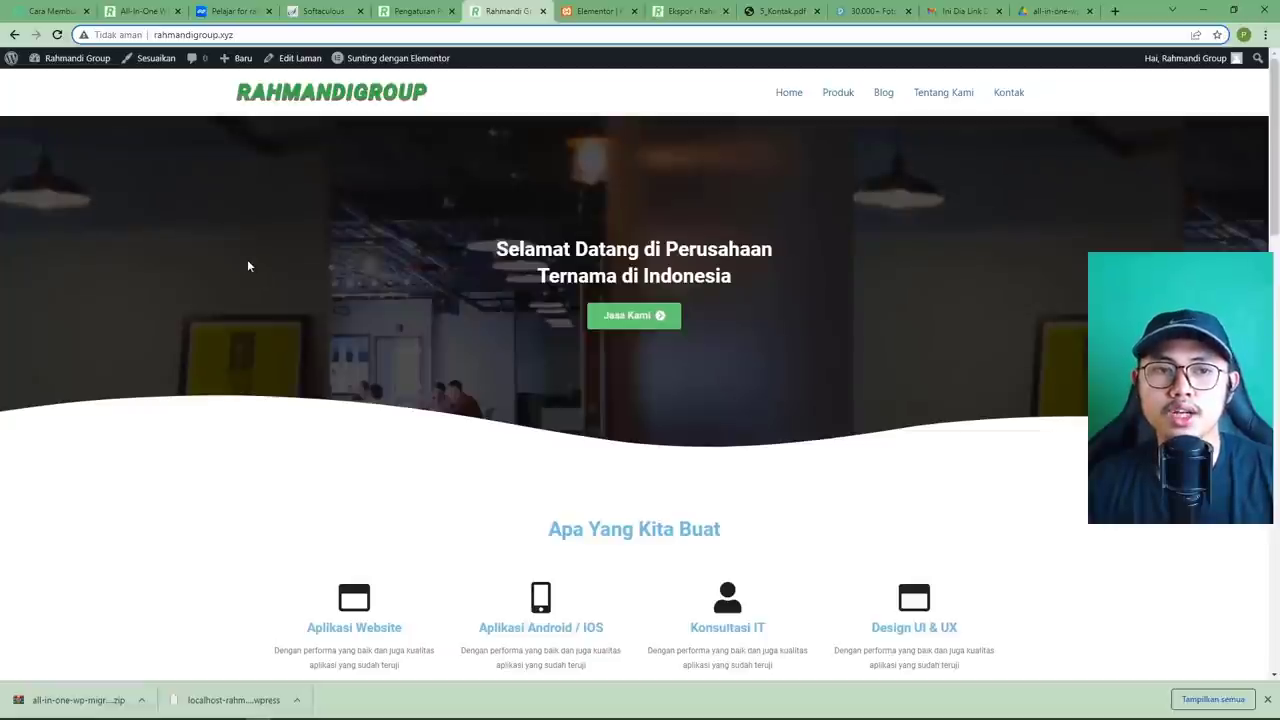
{"action": "left_click", "coordinate": [48, 11]}
{"action": "scroll", "coordinate": [757, 423], "scroll_direction": "down", "scroll_amount": 1}
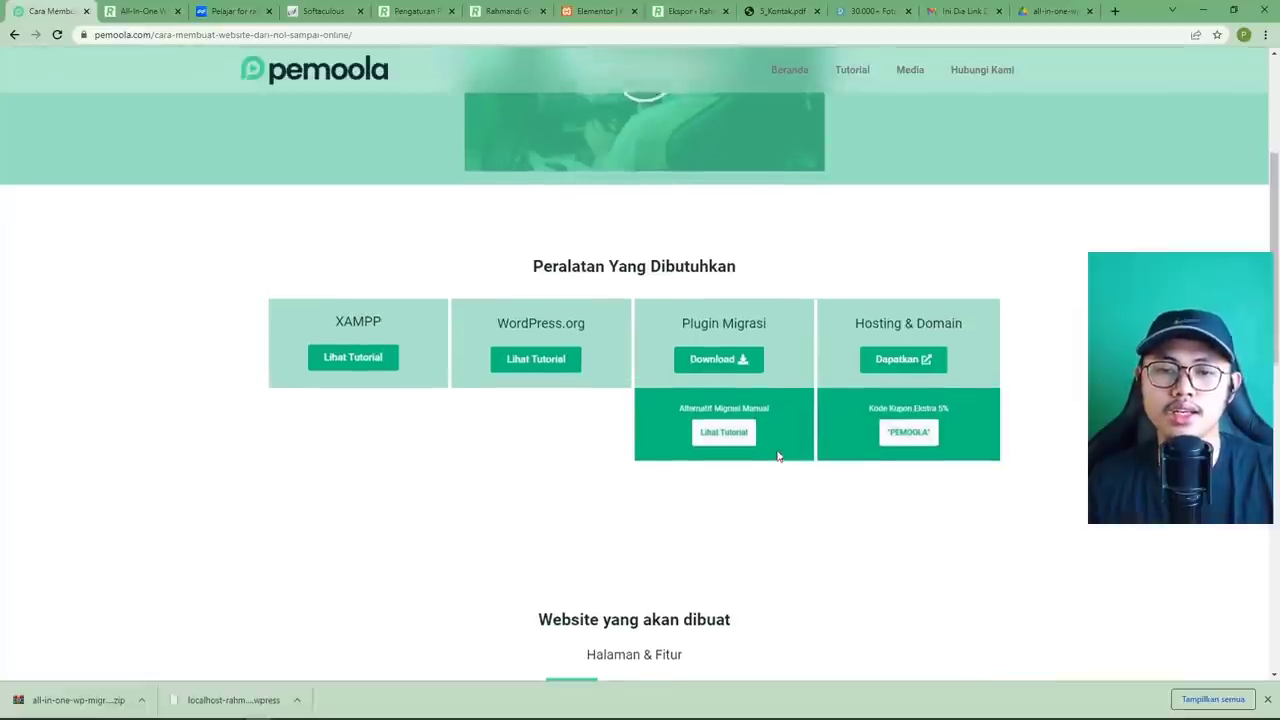
Scroll the pemoola tutorial back up to the Peralatan Yang Dibutuhkan tools list.
{"action": "scroll", "coordinate": [778, 455], "scroll_direction": "up", "scroll_amount": 1}
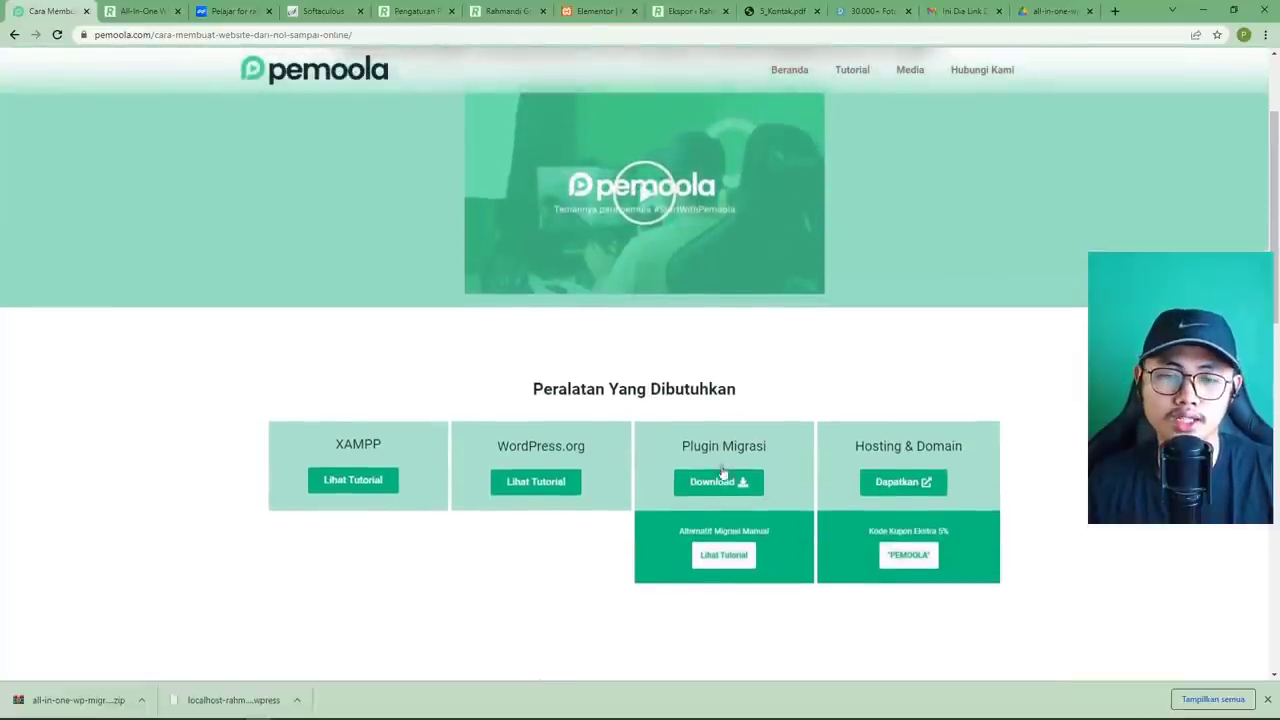
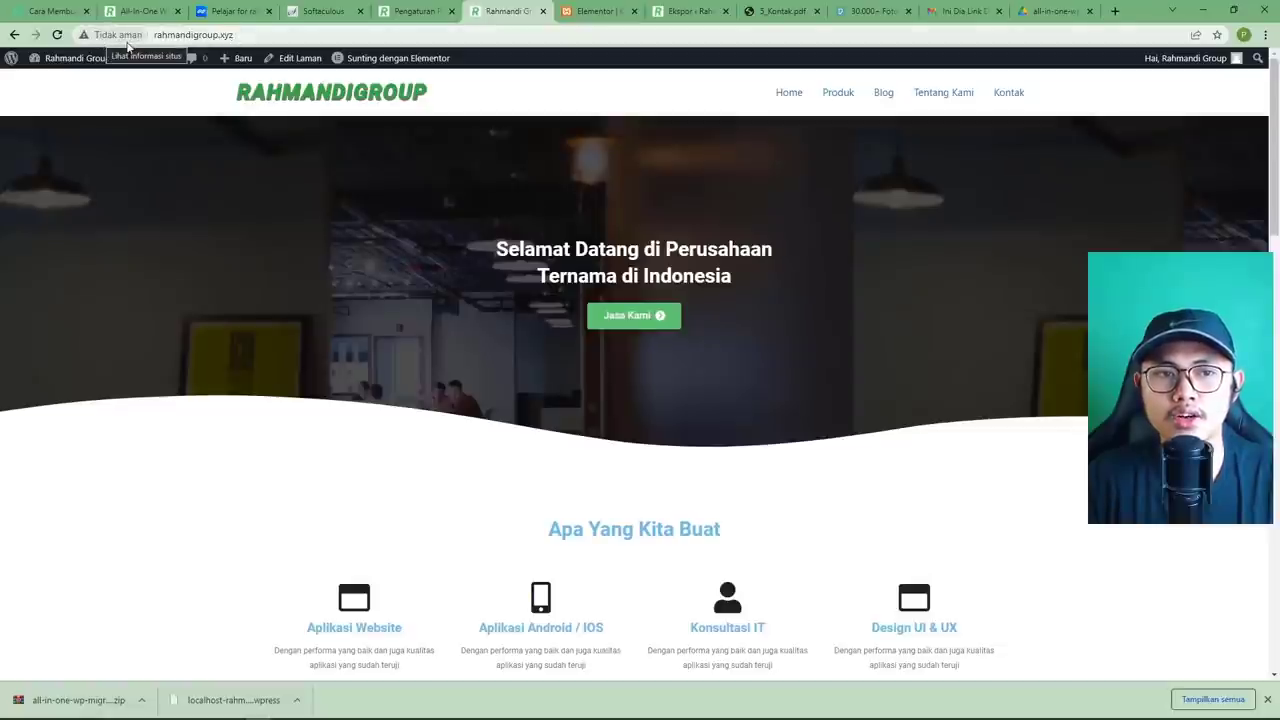
Check the pemoola tutorial site's connection security details, then return to the rahmandigroup.xyz homepage.
{"action": "left_click", "coordinate": [50, 11]}
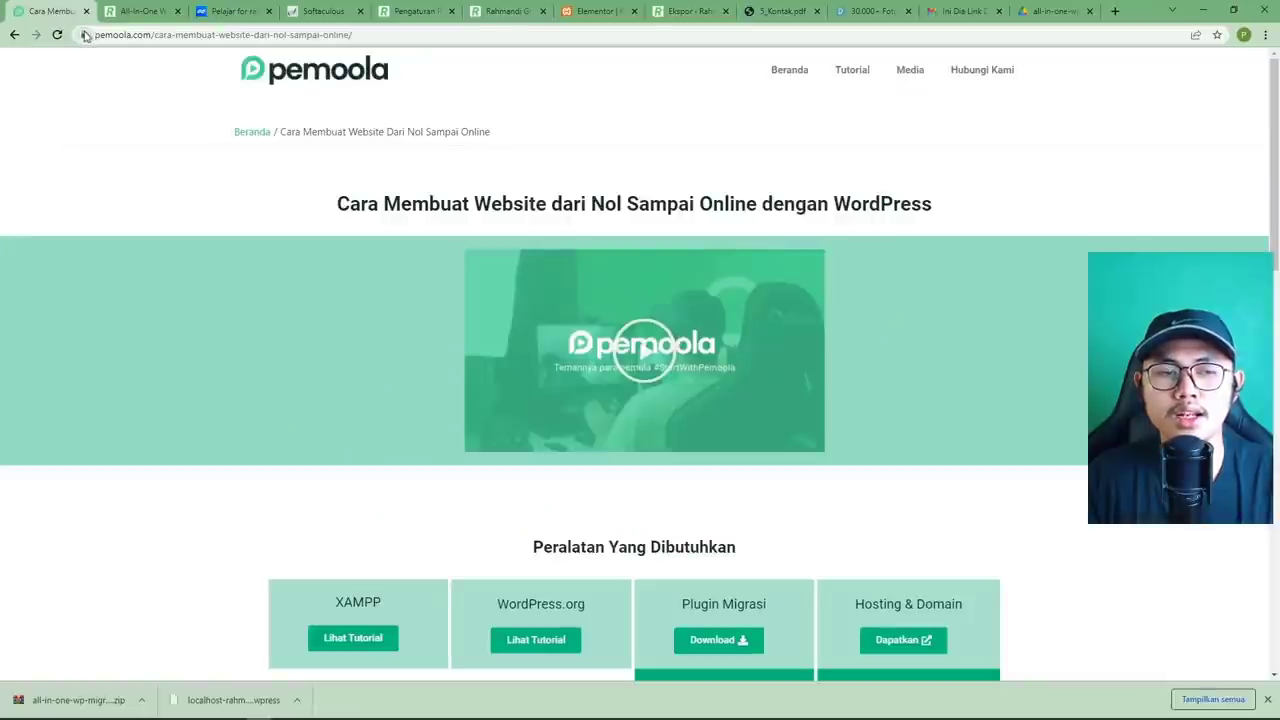
{"action": "left_click", "coordinate": [85, 37]}
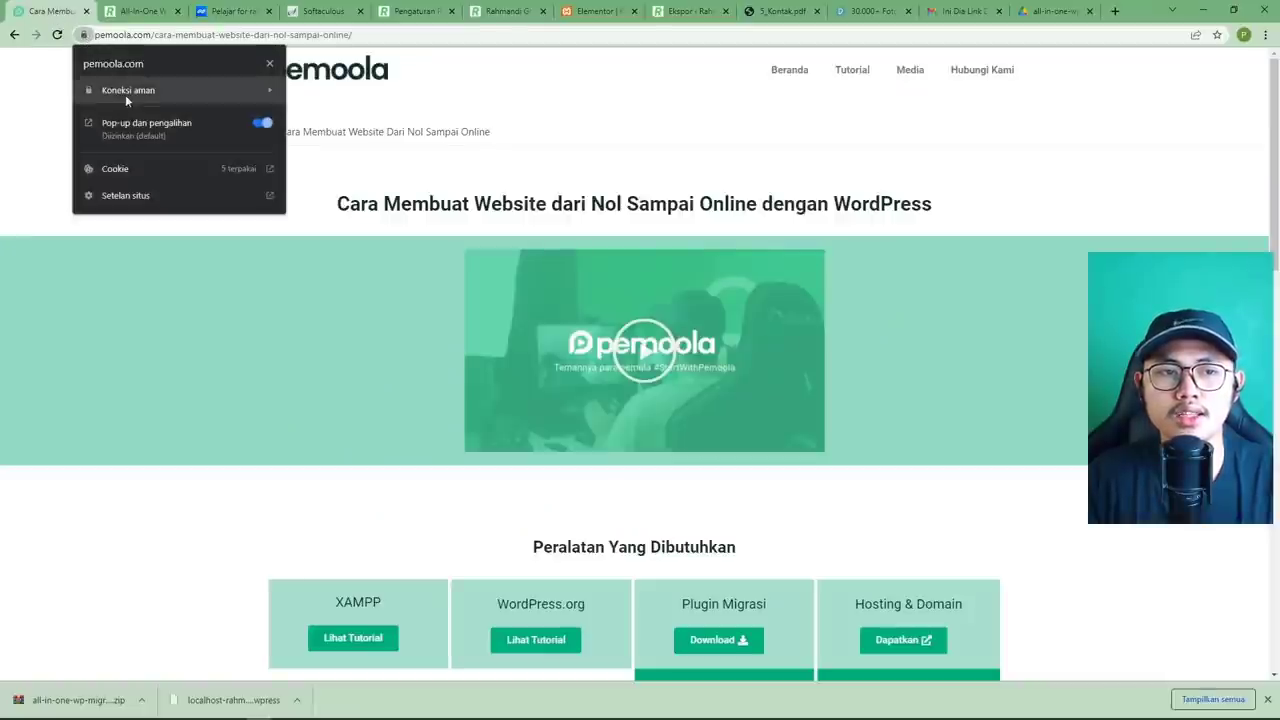
{"action": "left_click", "coordinate": [286, 35]}
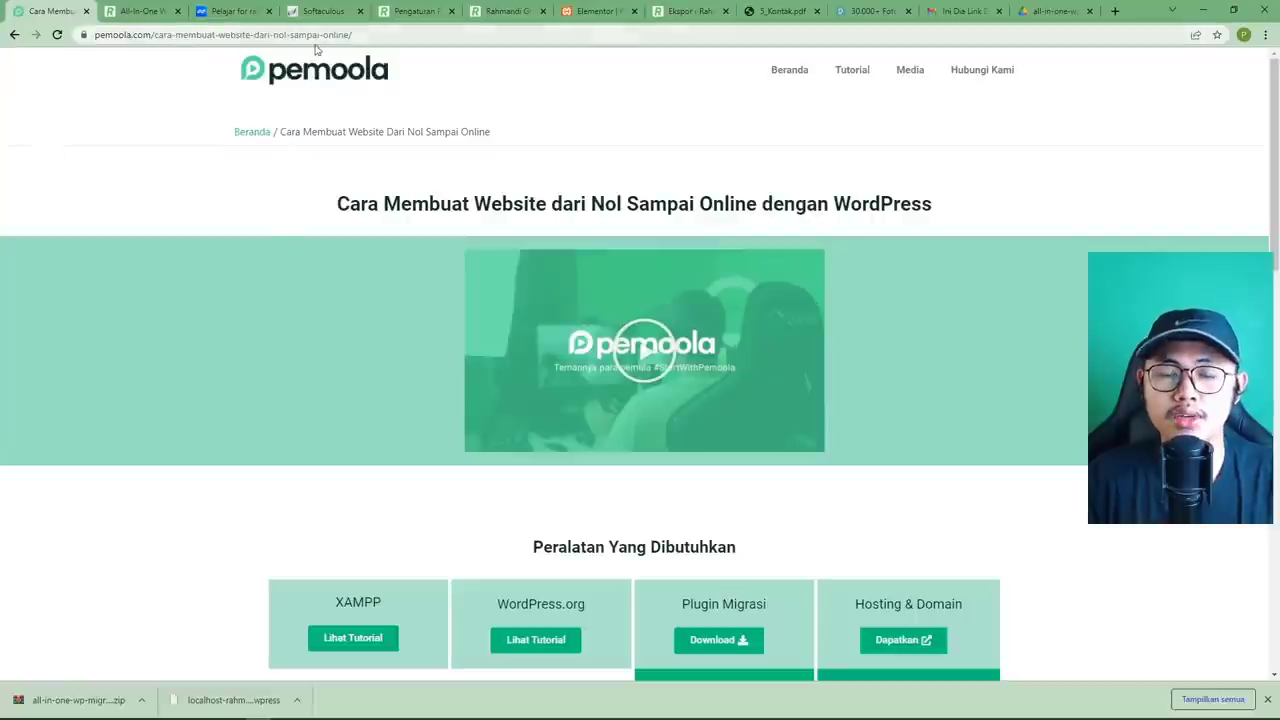
{"action": "left_click", "coordinate": [492, 13]}
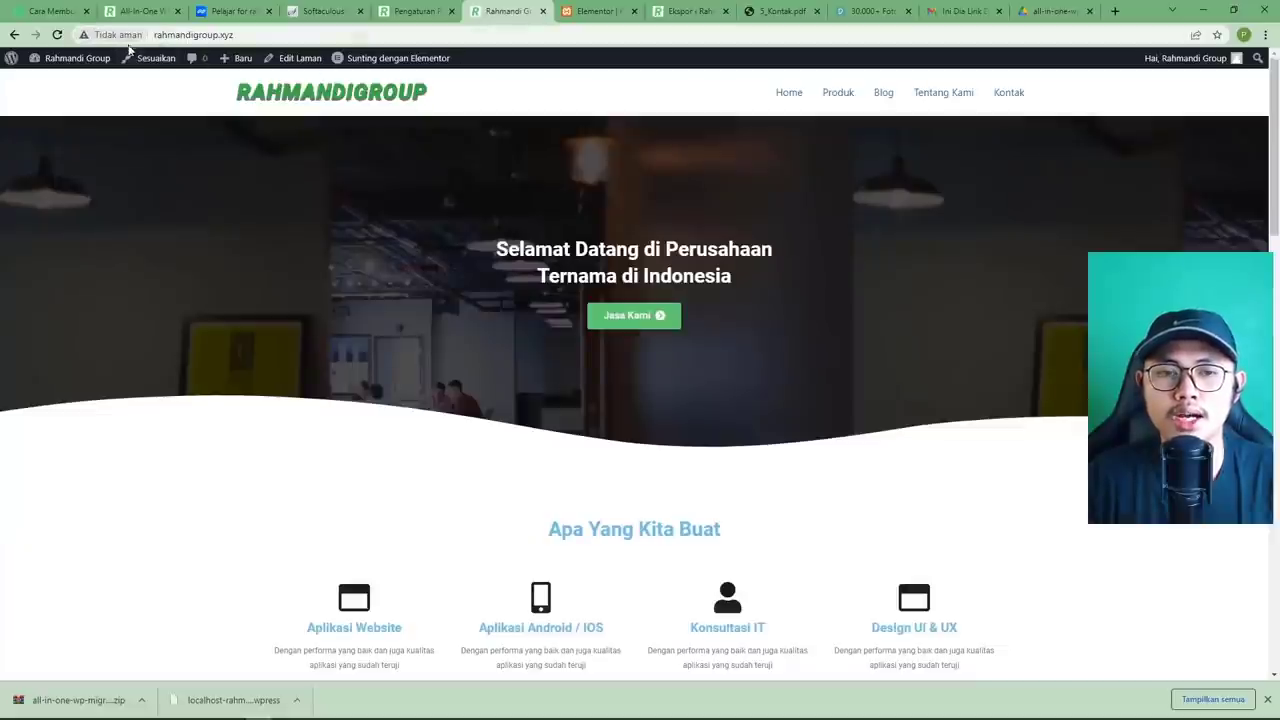
Close the Google Drive zip, Pexels stock photo, contact PDF and Ekspor tabs.
{"action": "left_click", "coordinate": [1047, 11]}
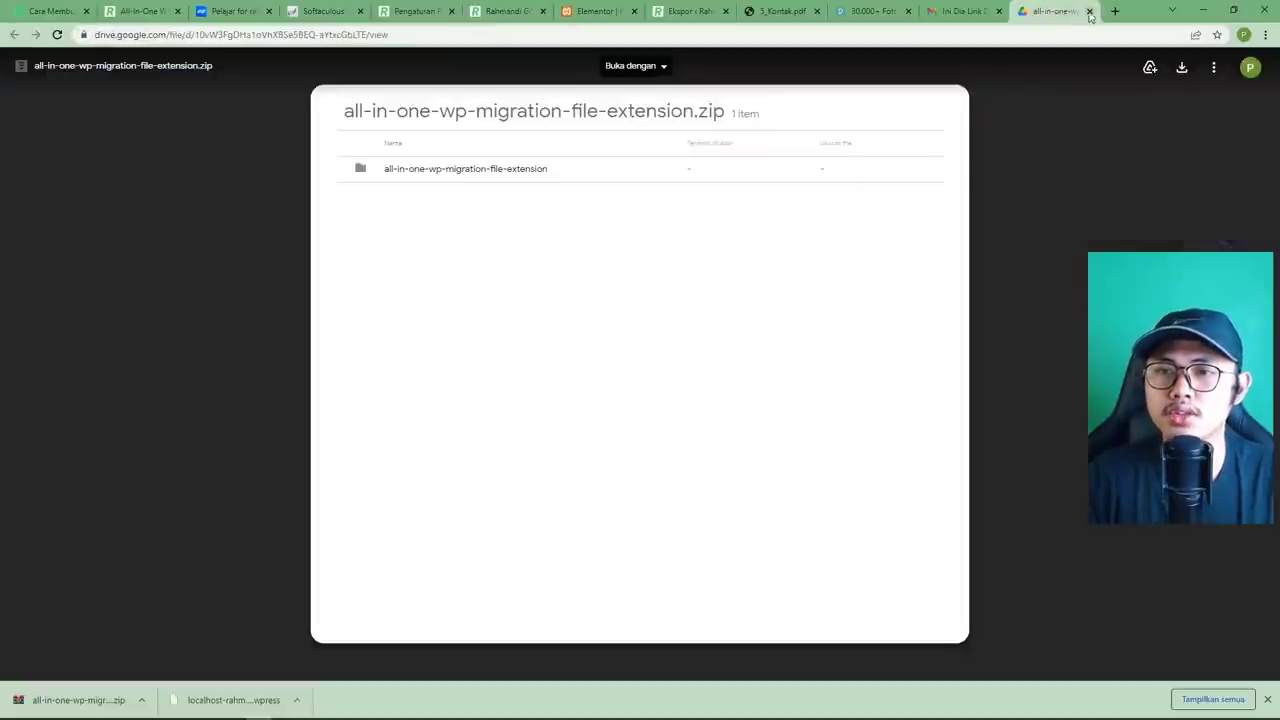
{"action": "left_click", "coordinate": [1089, 11]}
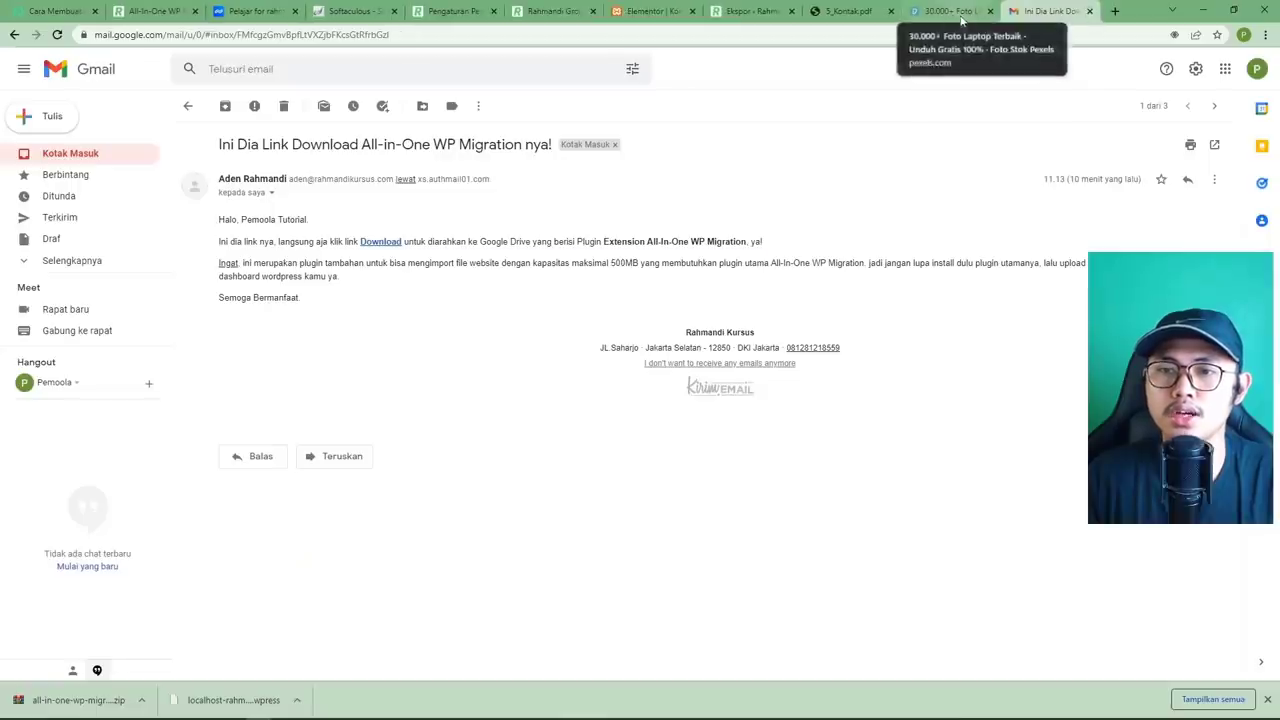
{"action": "left_click", "coordinate": [990, 11]}
{"action": "left_click", "coordinate": [890, 11]}
{"action": "left_click", "coordinate": [750, 11]}
{"action": "left_click", "coordinate": [792, 11]}
Close the Permalink settings tab and the downloads bar, then show the Softaculous WordPress install confirmation.
{"action": "left_click", "coordinate": [684, 13]}
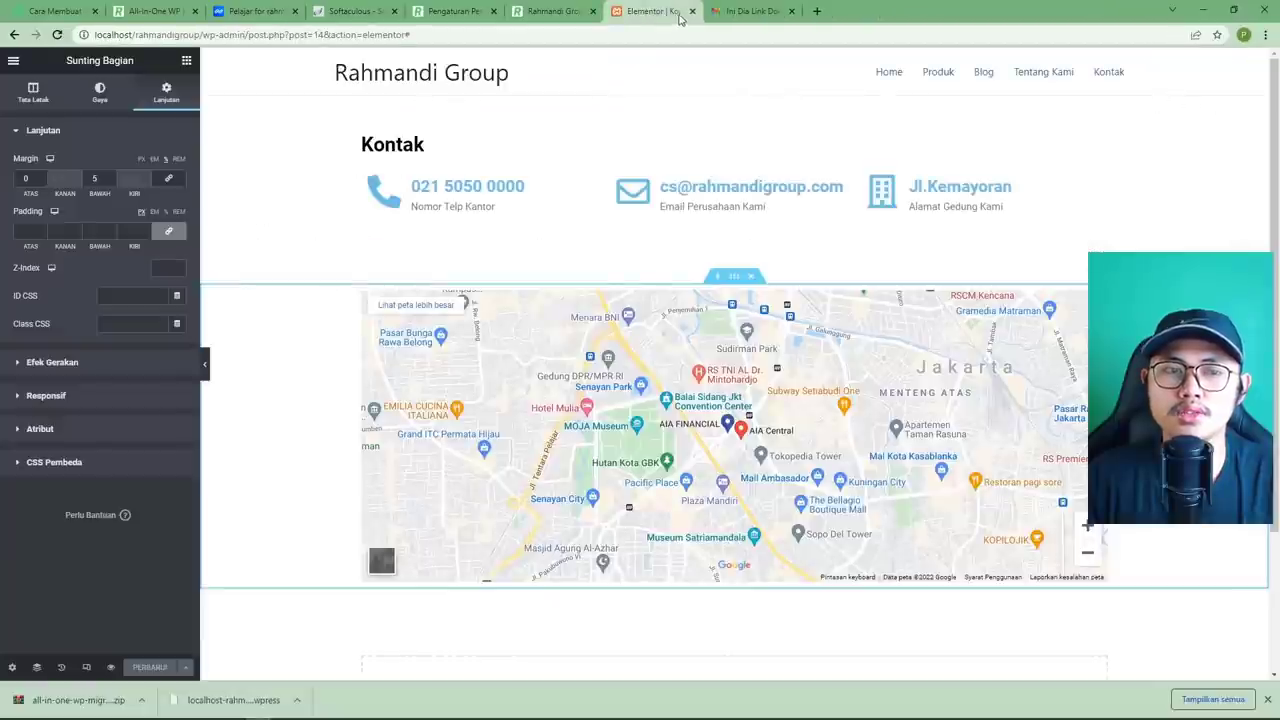
{"action": "left_click", "coordinate": [557, 13]}
{"action": "left_click", "coordinate": [455, 11]}
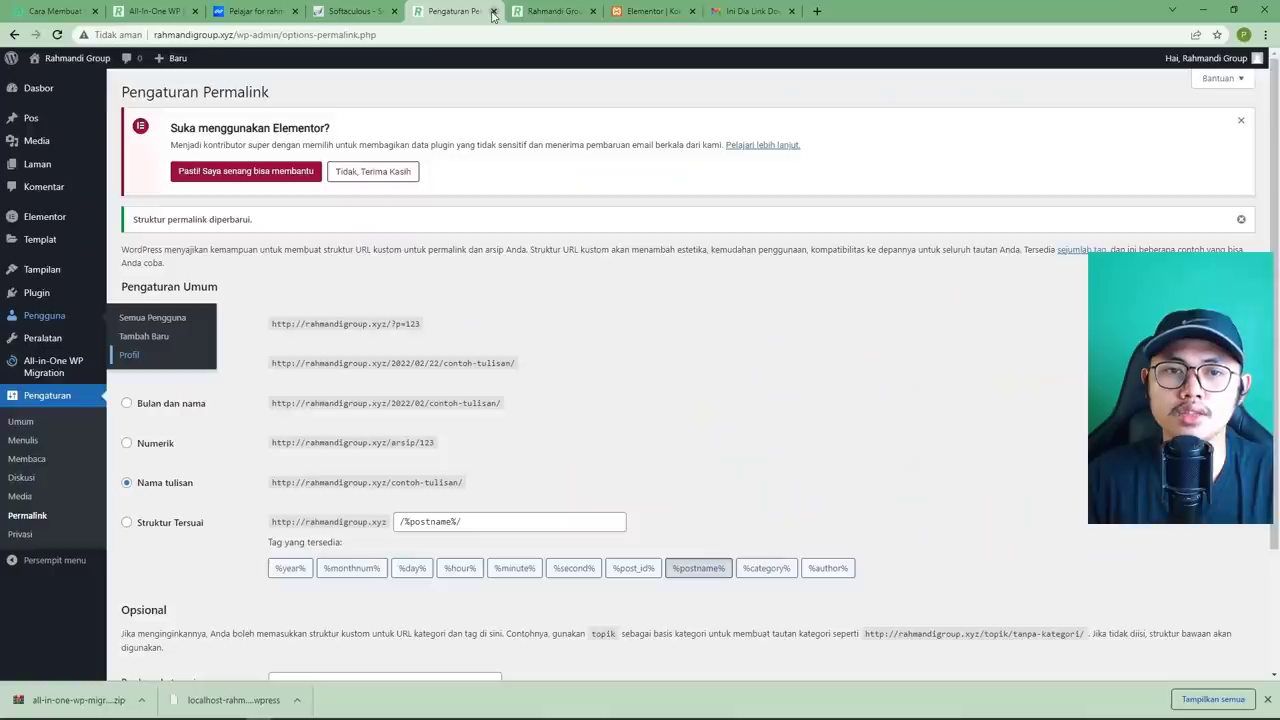
{"action": "left_click", "coordinate": [493, 11]}
{"action": "left_click", "coordinate": [375, 13]}
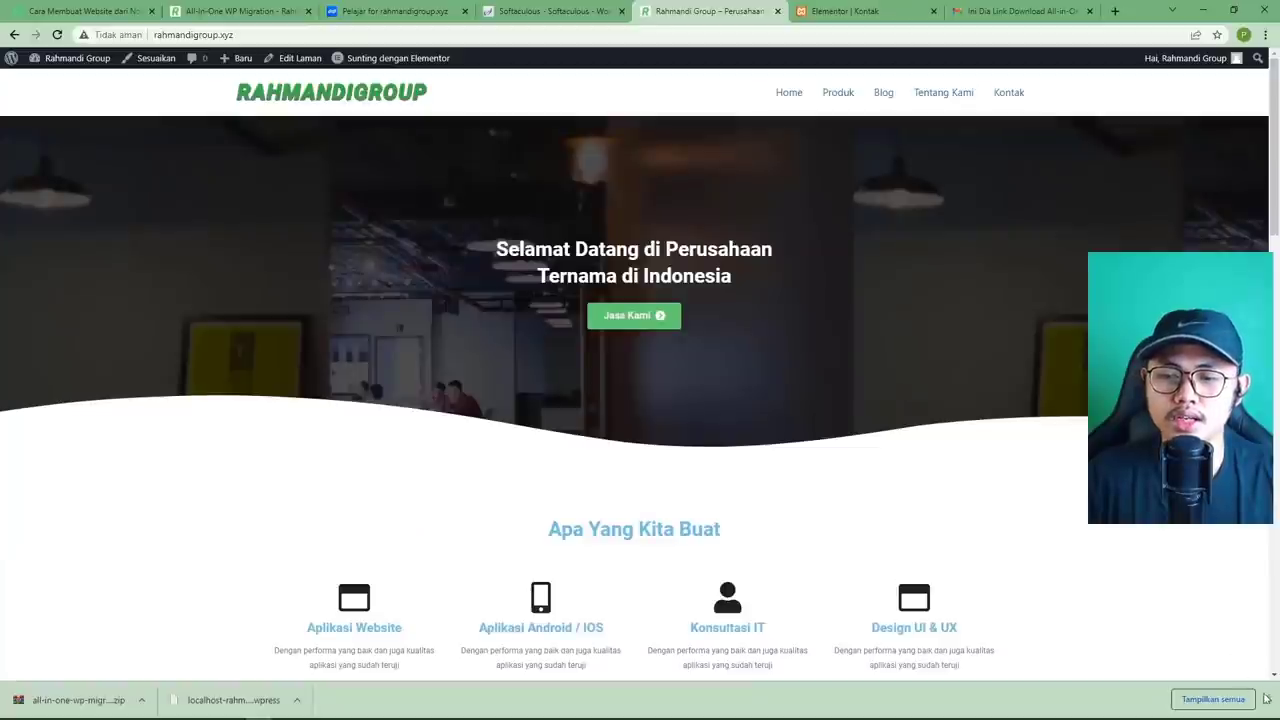
{"action": "left_click", "coordinate": [1266, 699]}
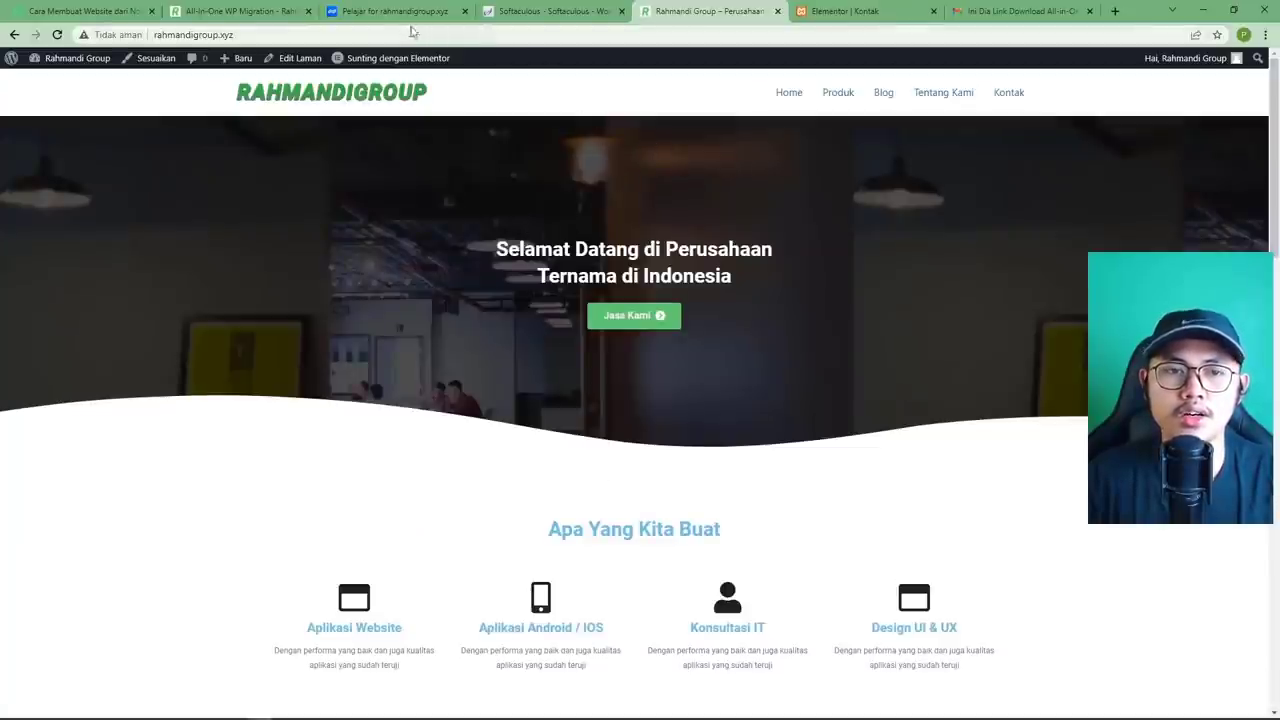
{"action": "key", "text": "ctrl+shift+Tab"}
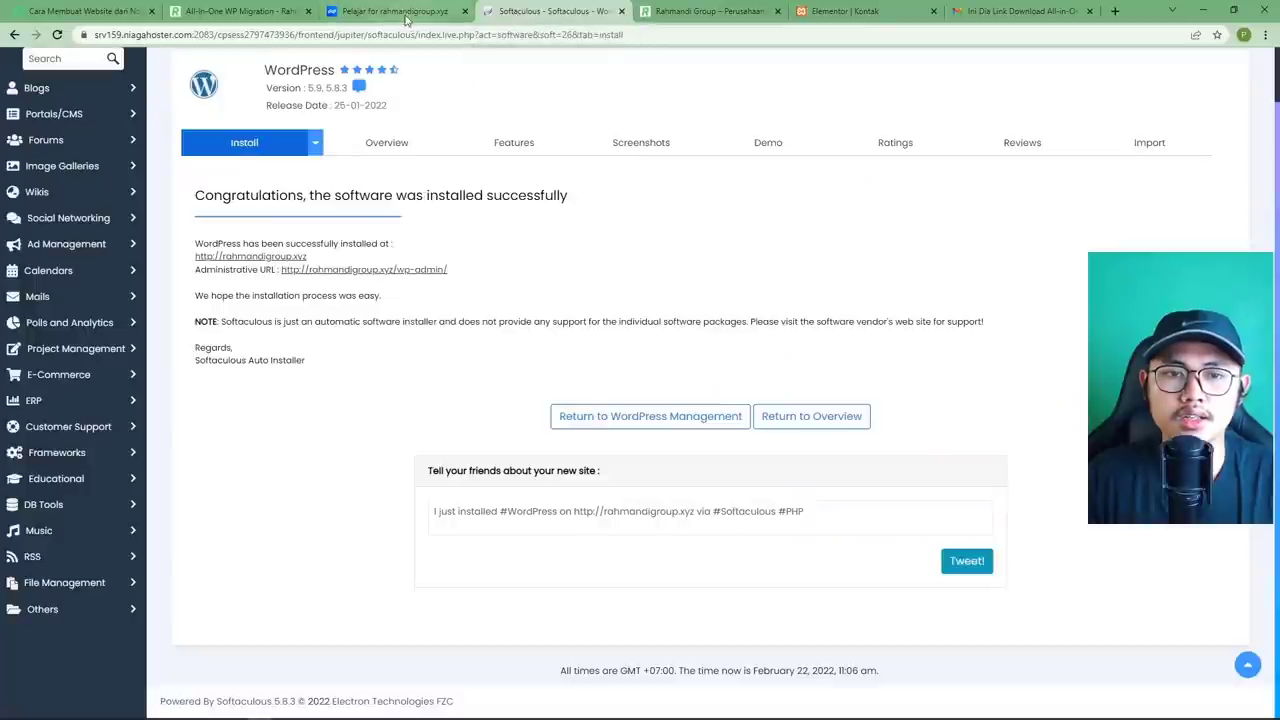
Close the Softaculous tab and open cPanel's Let's Encrypt SSL page for the rahmandigroup.xyz hosting.
{"action": "left_click", "coordinate": [621, 11]}
{"action": "left_click", "coordinate": [398, 11]}
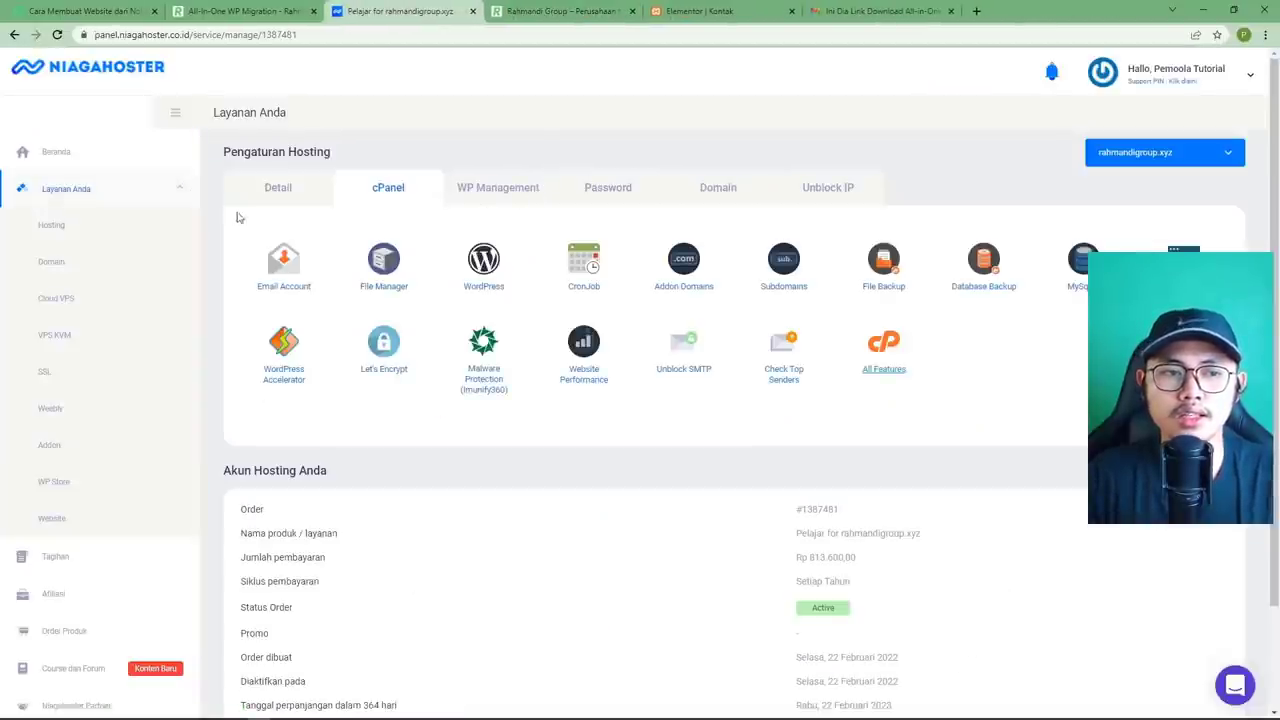
{"action": "left_click", "coordinate": [73, 224]}
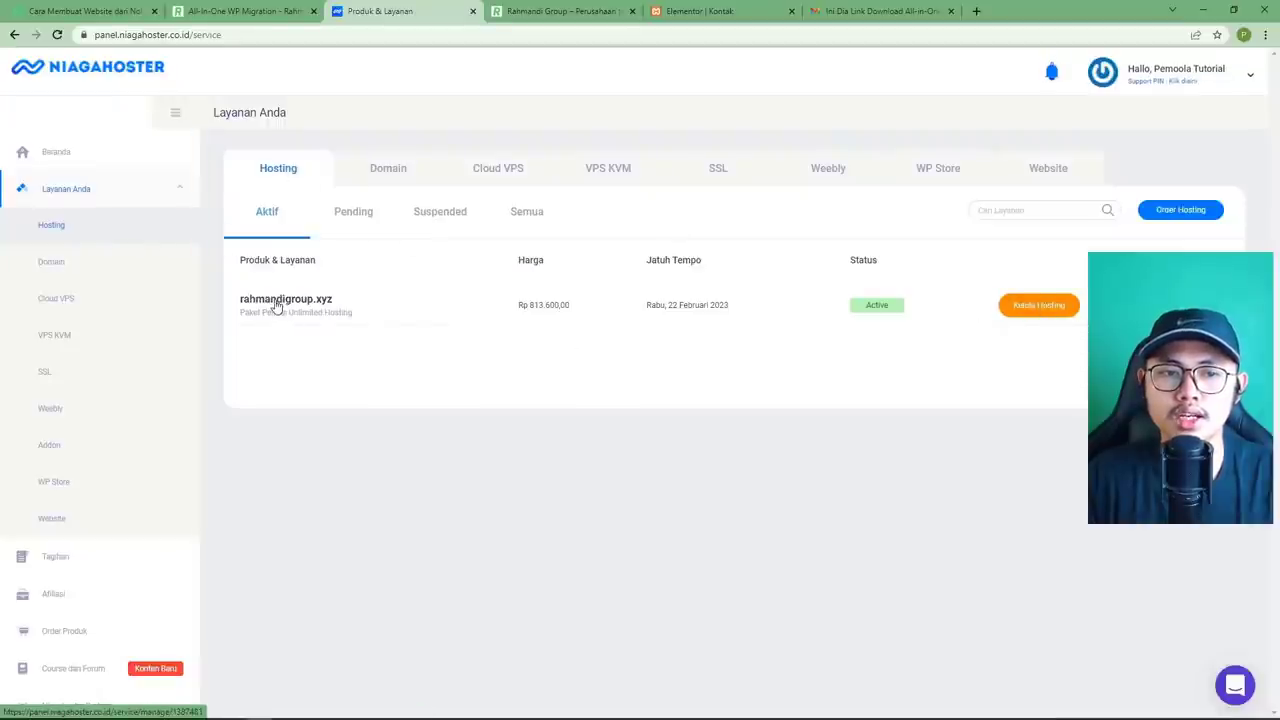
{"action": "left_click", "coordinate": [1030, 318]}
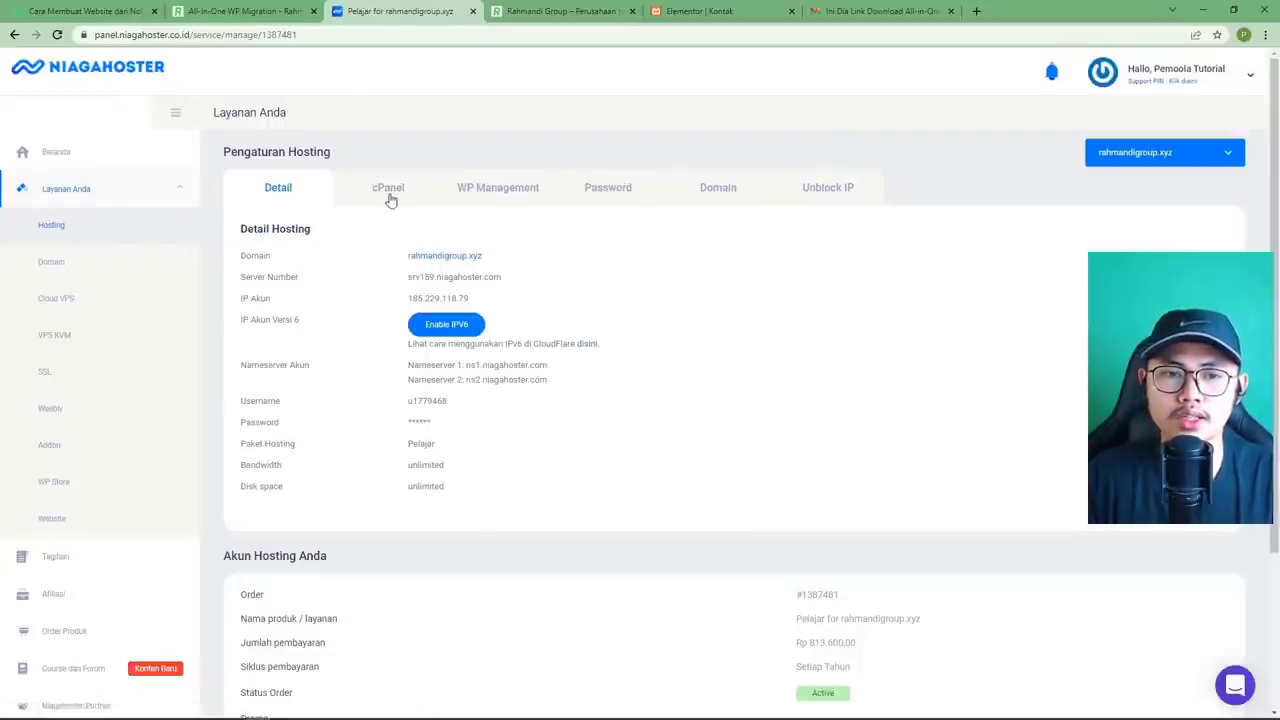
{"action": "left_click", "coordinate": [389, 190]}
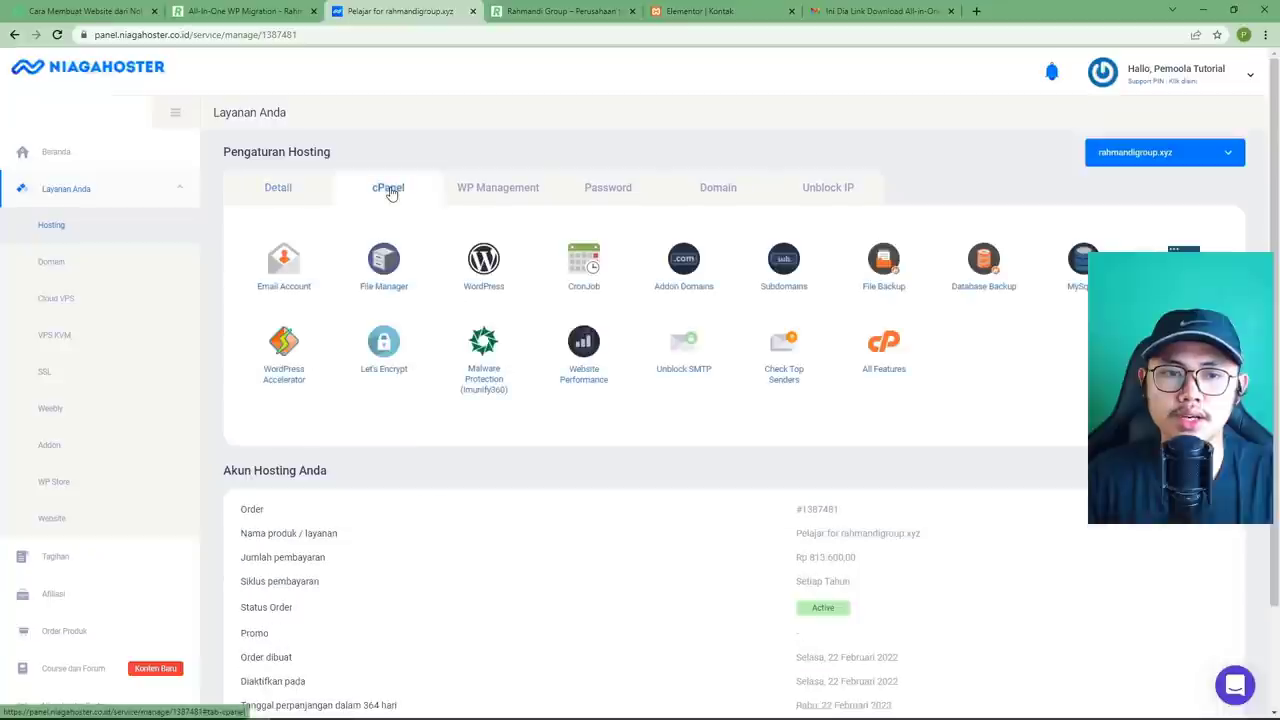
{"action": "left_click", "coordinate": [884, 372]}
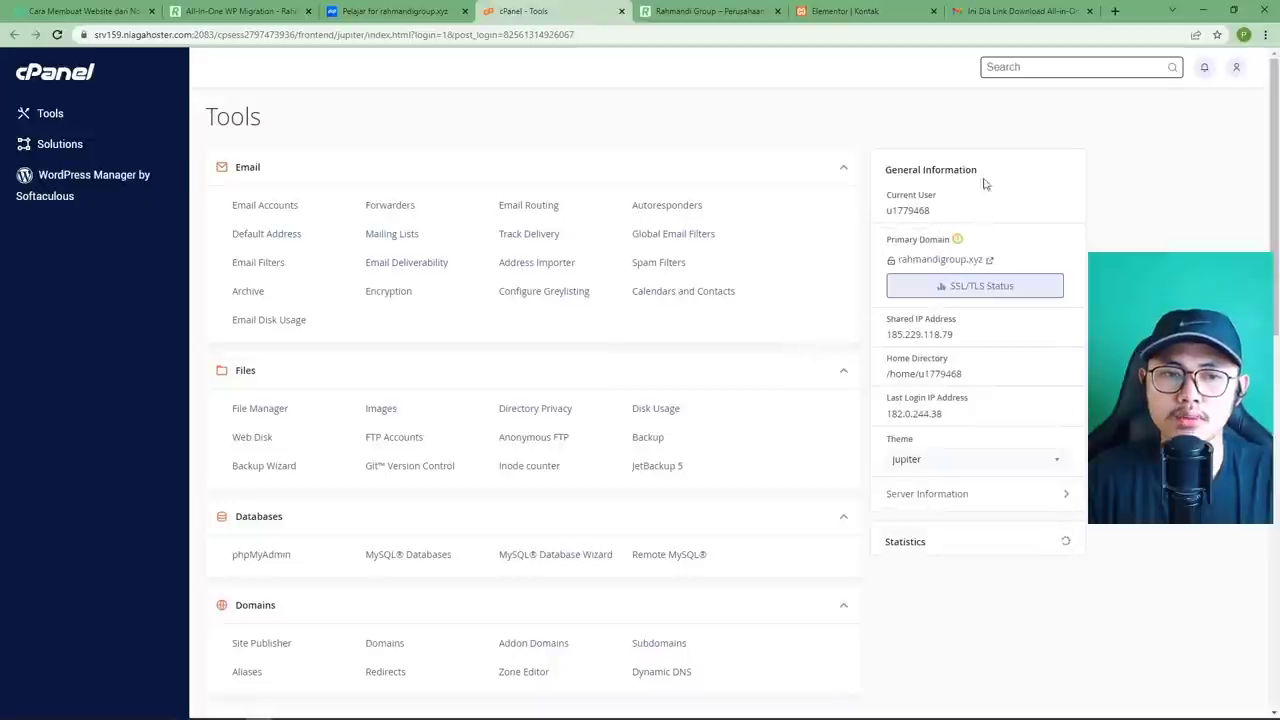
{"action": "left_click", "coordinate": [1029, 66]}
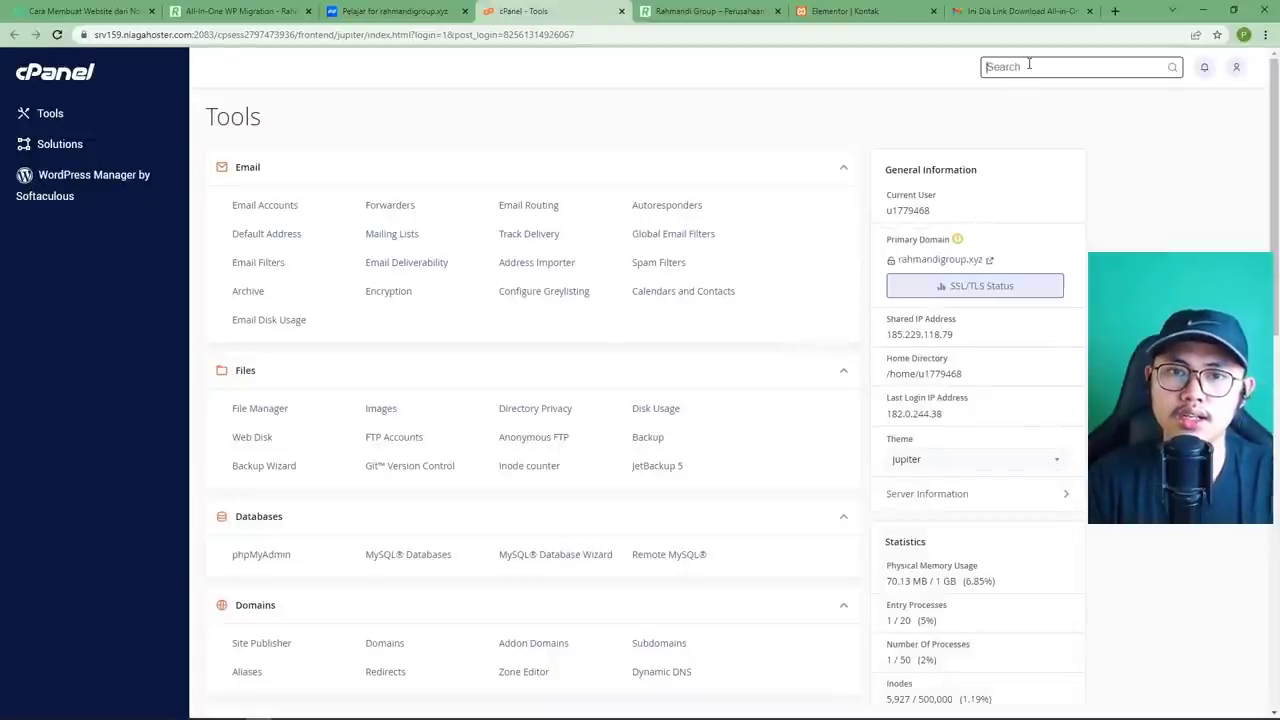
{"action": "type", "text": "let"}
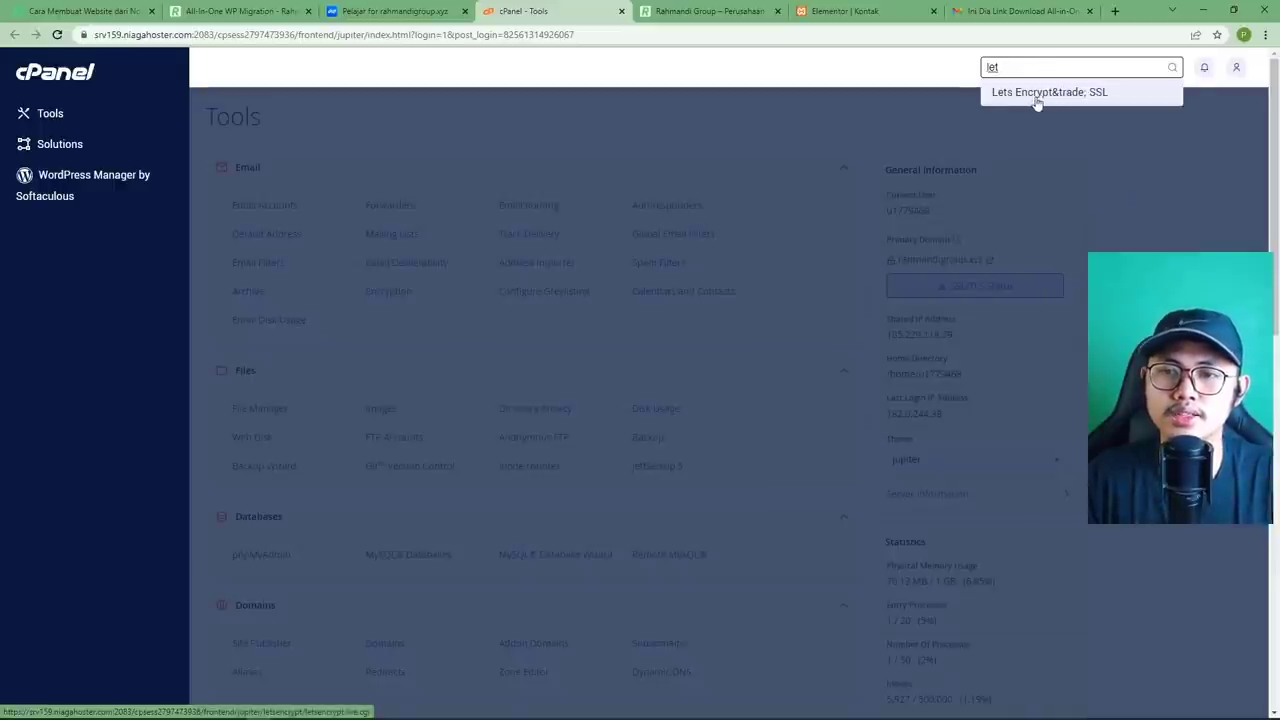
{"action": "left_click", "coordinate": [1042, 95]}
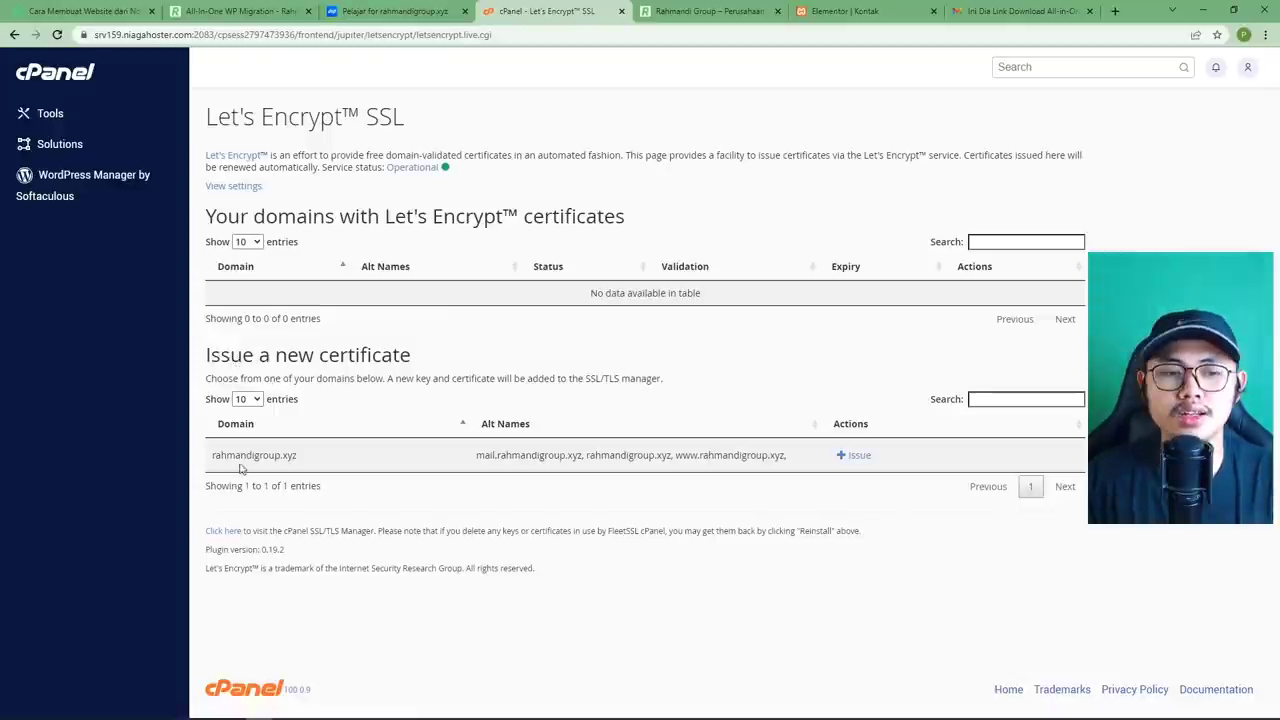
Issue a Let's Encrypt certificate for rahmandigroup.xyz and its selected domains.
{"action": "left_click_drag", "start_coordinate": [221, 456], "coordinate": [307, 462]}
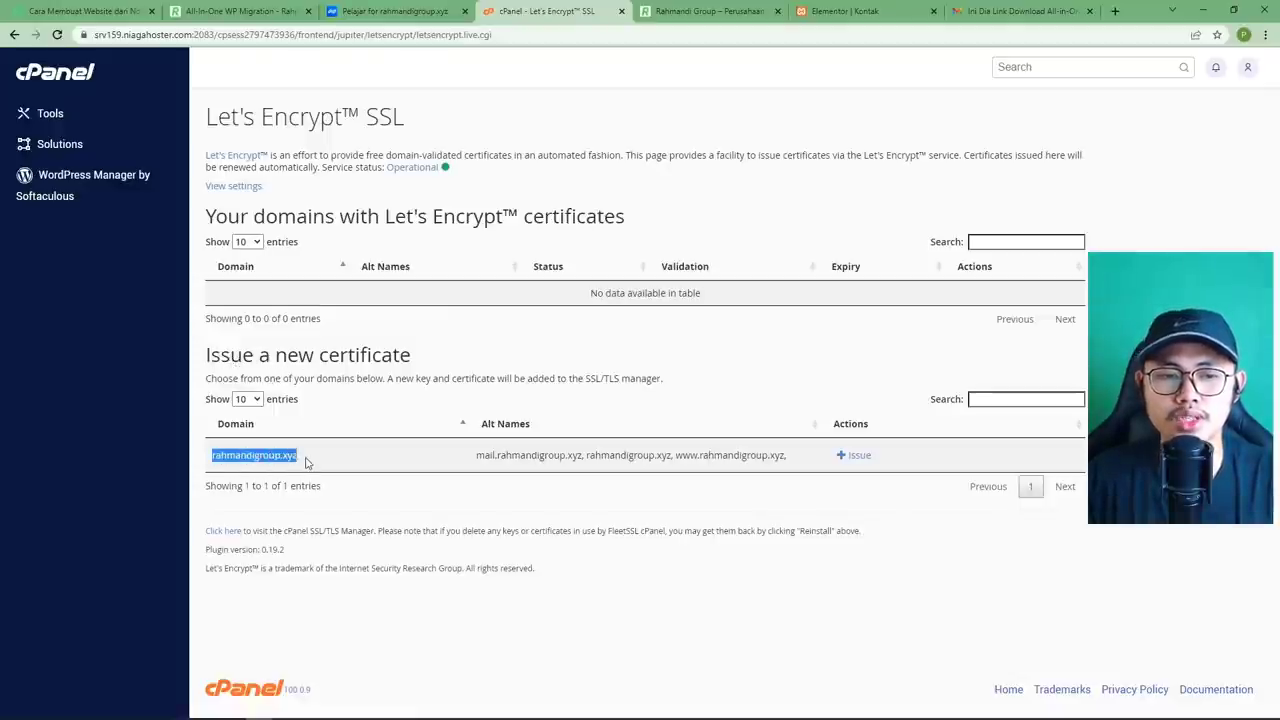
{"action": "left_click", "coordinate": [472, 462]}
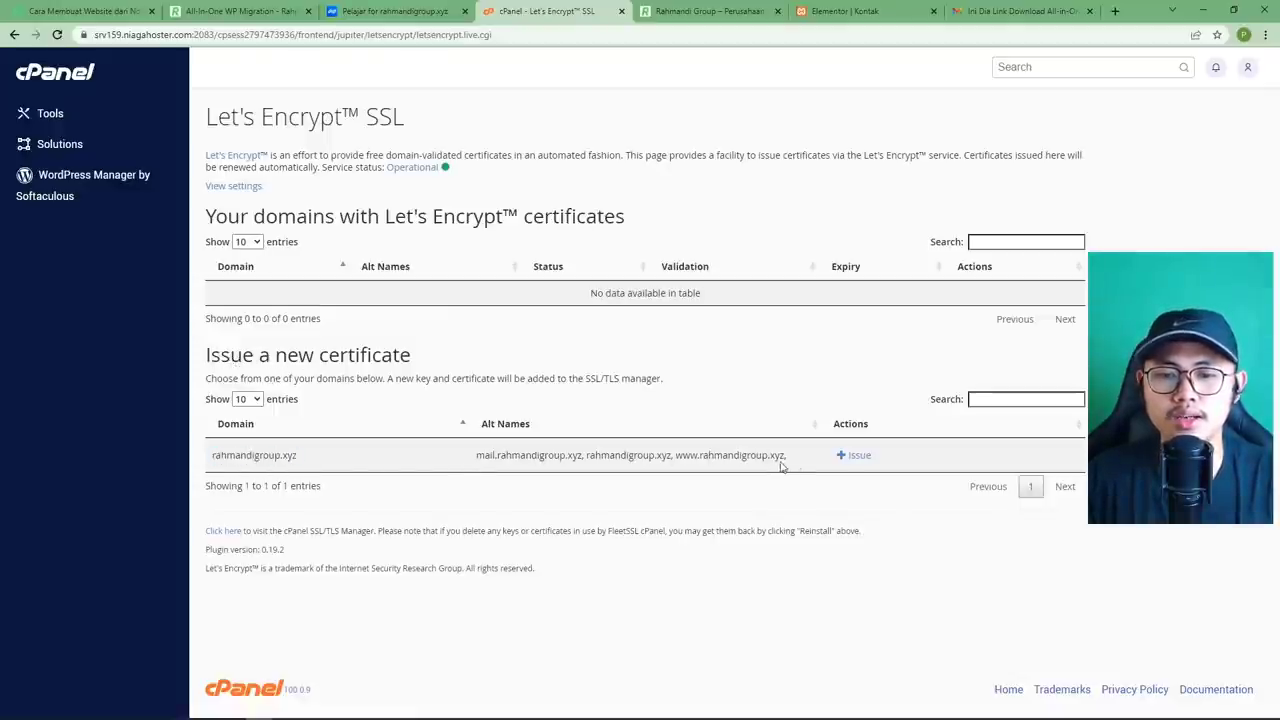
{"action": "left_click", "coordinate": [855, 457]}
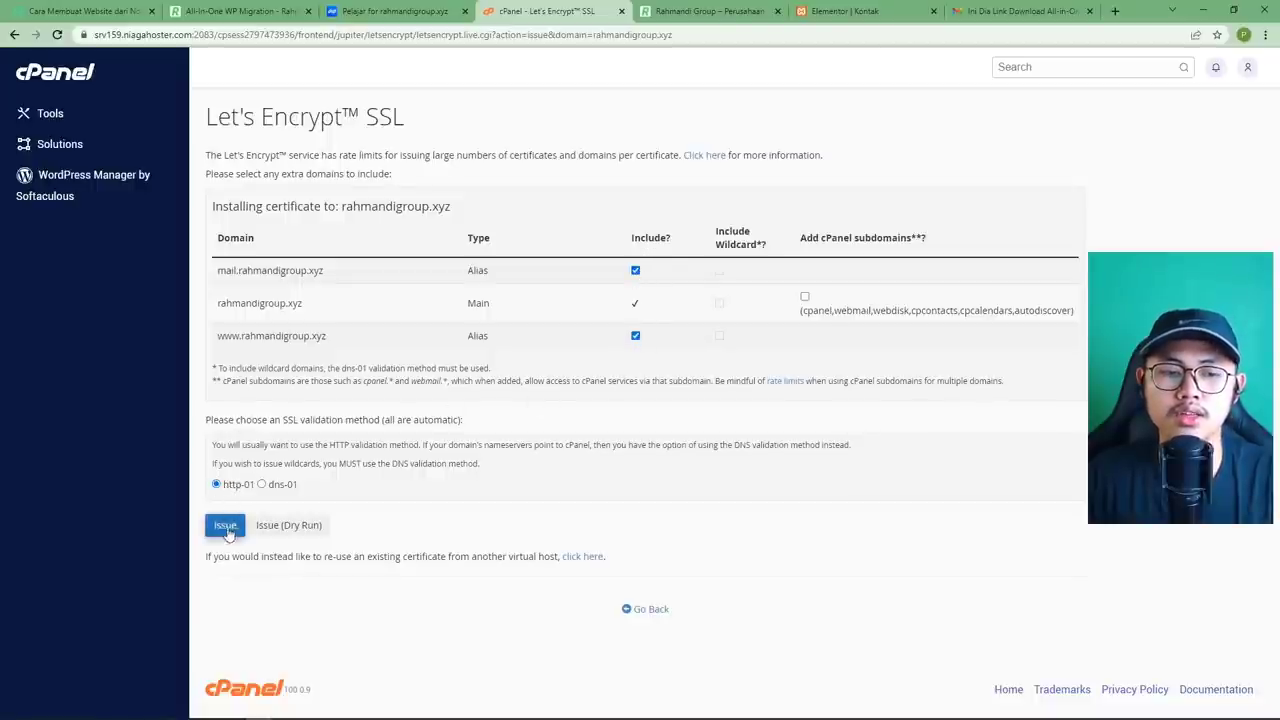
{"action": "left_click", "coordinate": [224, 527]}
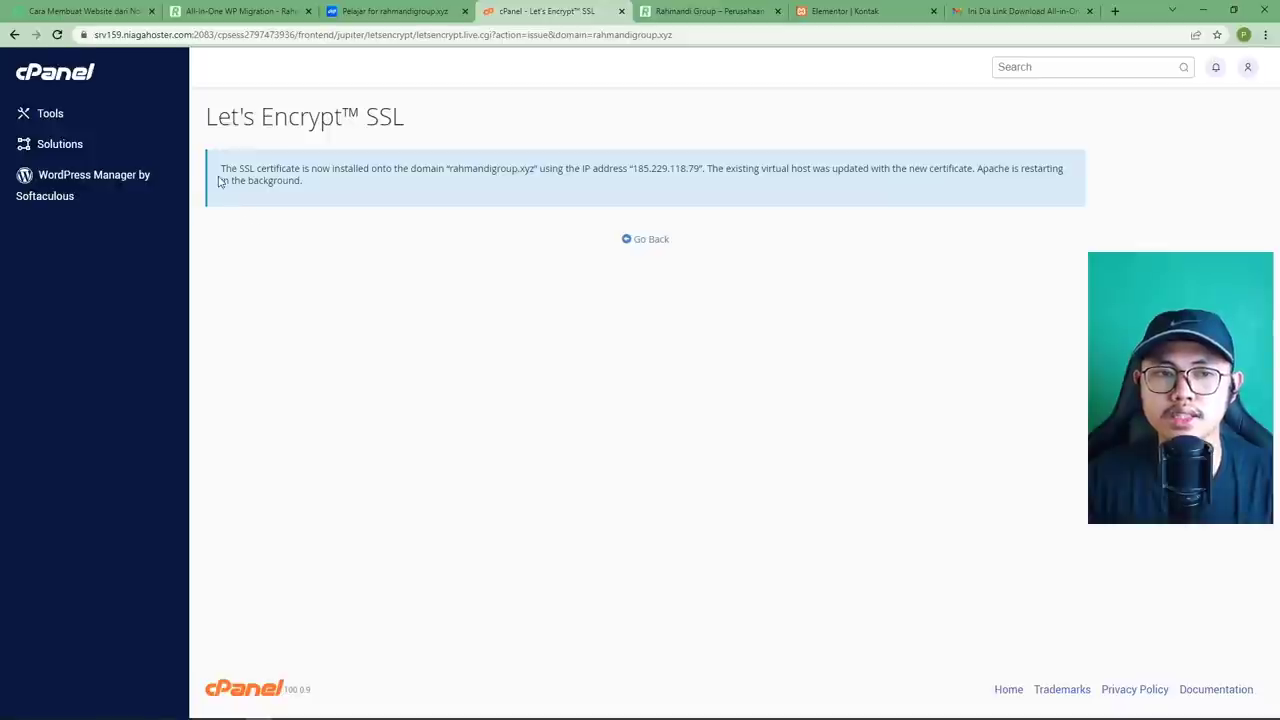
{"action": "left_click_drag", "start_coordinate": [222, 168], "coordinate": [302, 181]}
{"action": "left_click", "coordinate": [453, 170]}
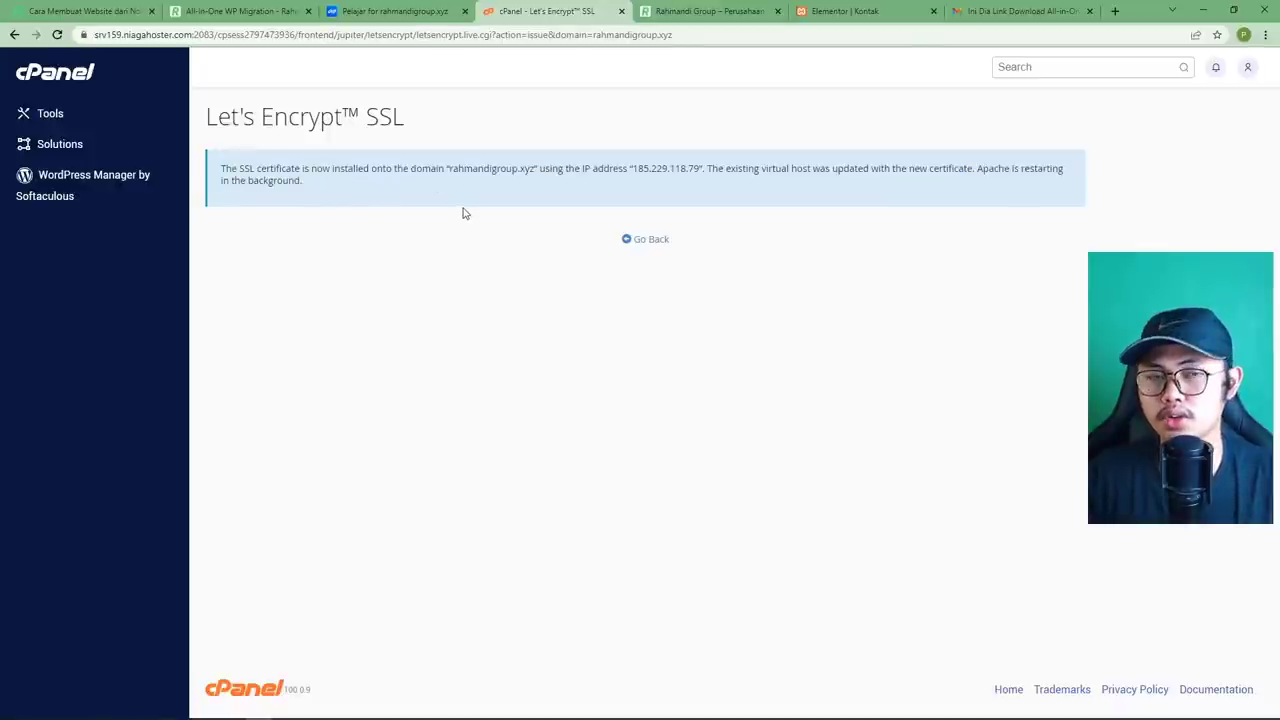
Return to the certificate list and confirm rahmandigroup.xyz shows Installed, expiring 23 May 2022.
{"action": "left_click", "coordinate": [408, 14]}
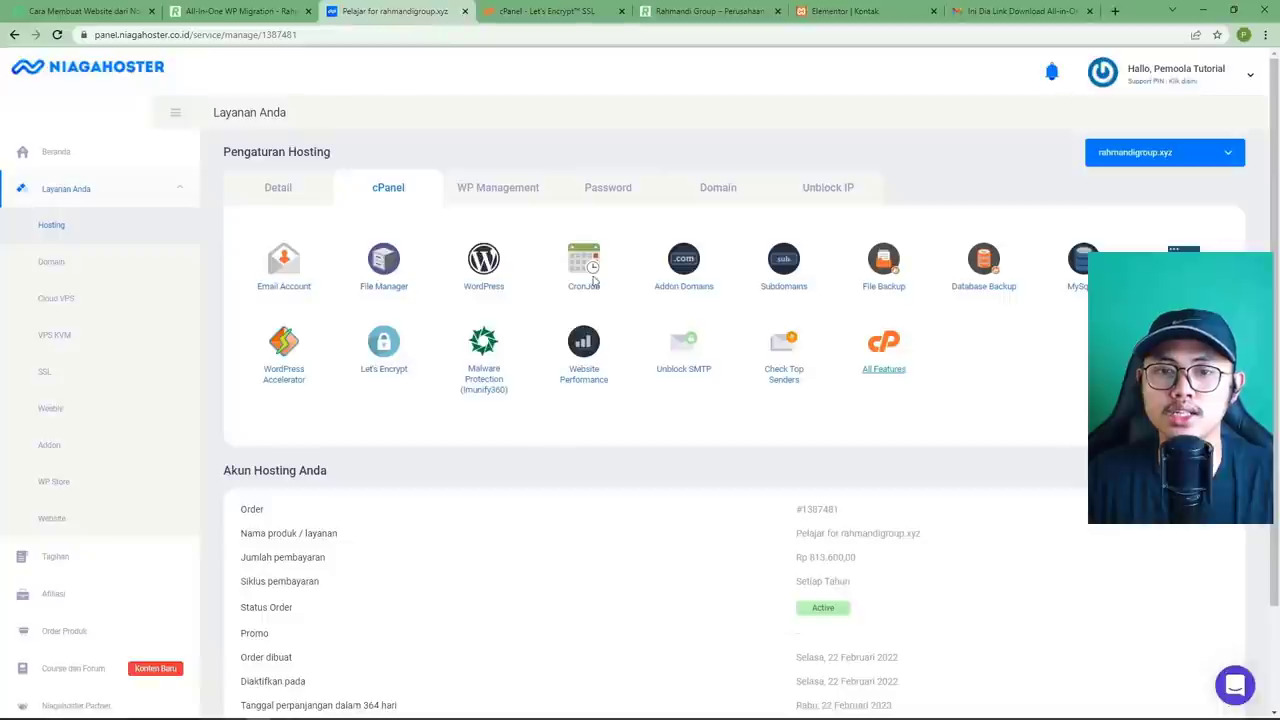
{"action": "left_click", "coordinate": [523, 16]}
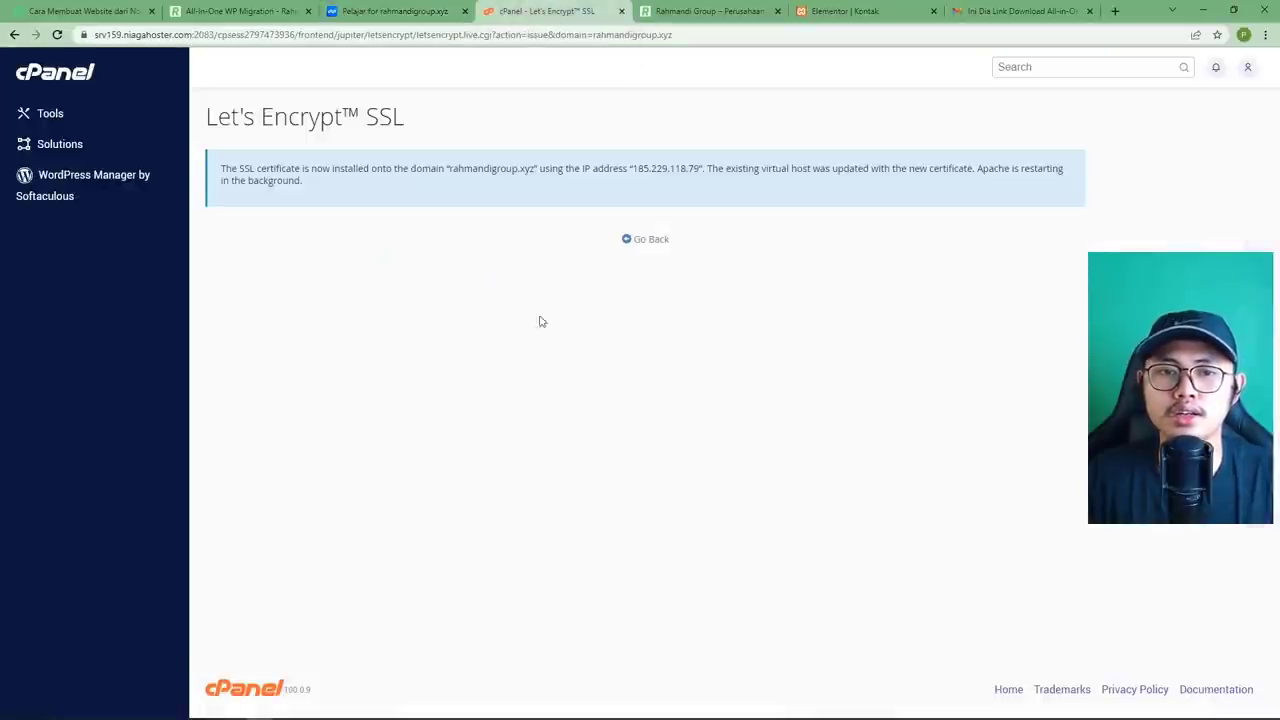
{"action": "left_click", "coordinate": [648, 240]}
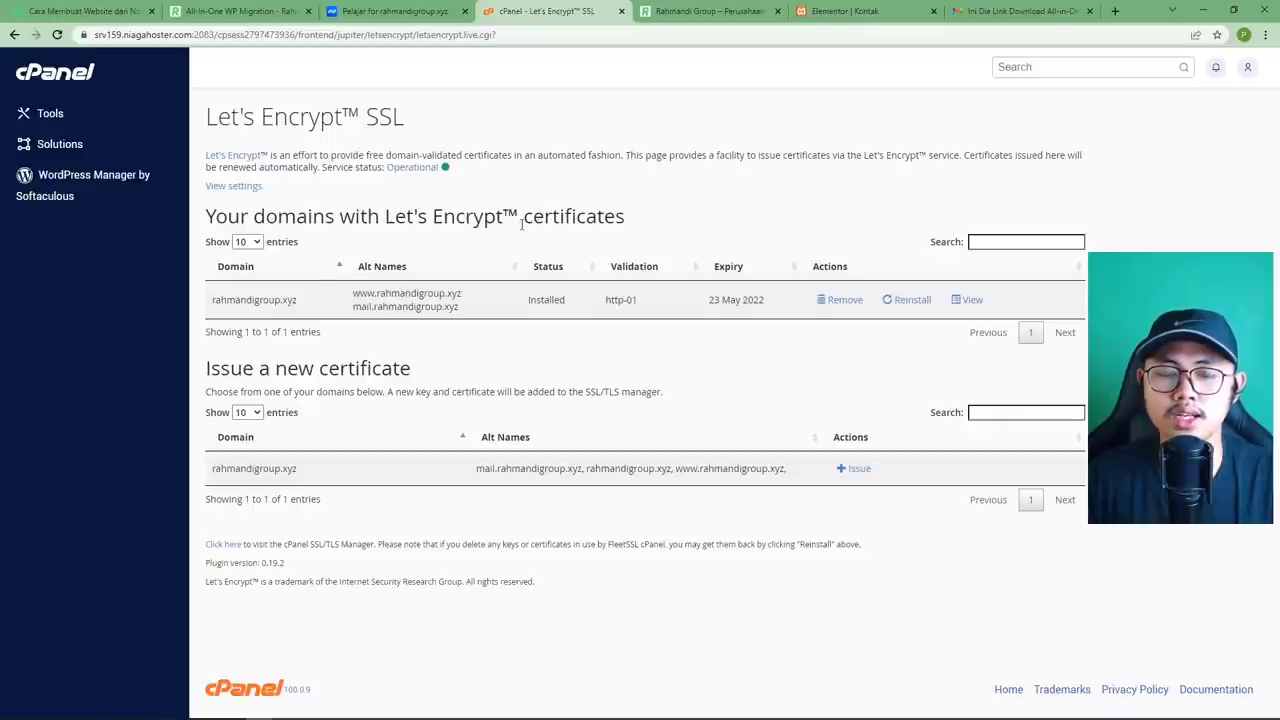
{"action": "left_click_drag", "start_coordinate": [214, 299], "coordinate": [568, 300]}
{"action": "double_click", "coordinate": [546, 300]}
{"action": "left_click", "coordinate": [643, 327]}
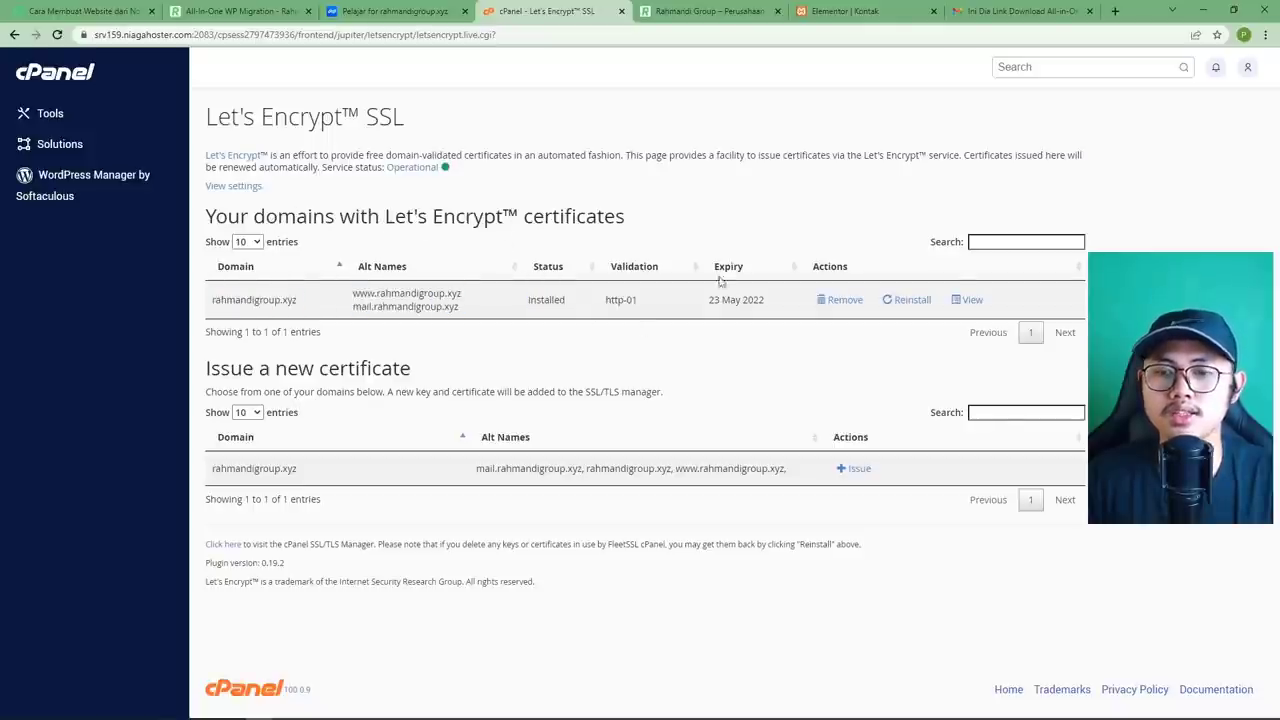
Reload the Rahmandi Group site and open WordPress General Settings (Pengaturan > Umum) from the dashboard.
{"action": "left_click", "coordinate": [697, 22]}
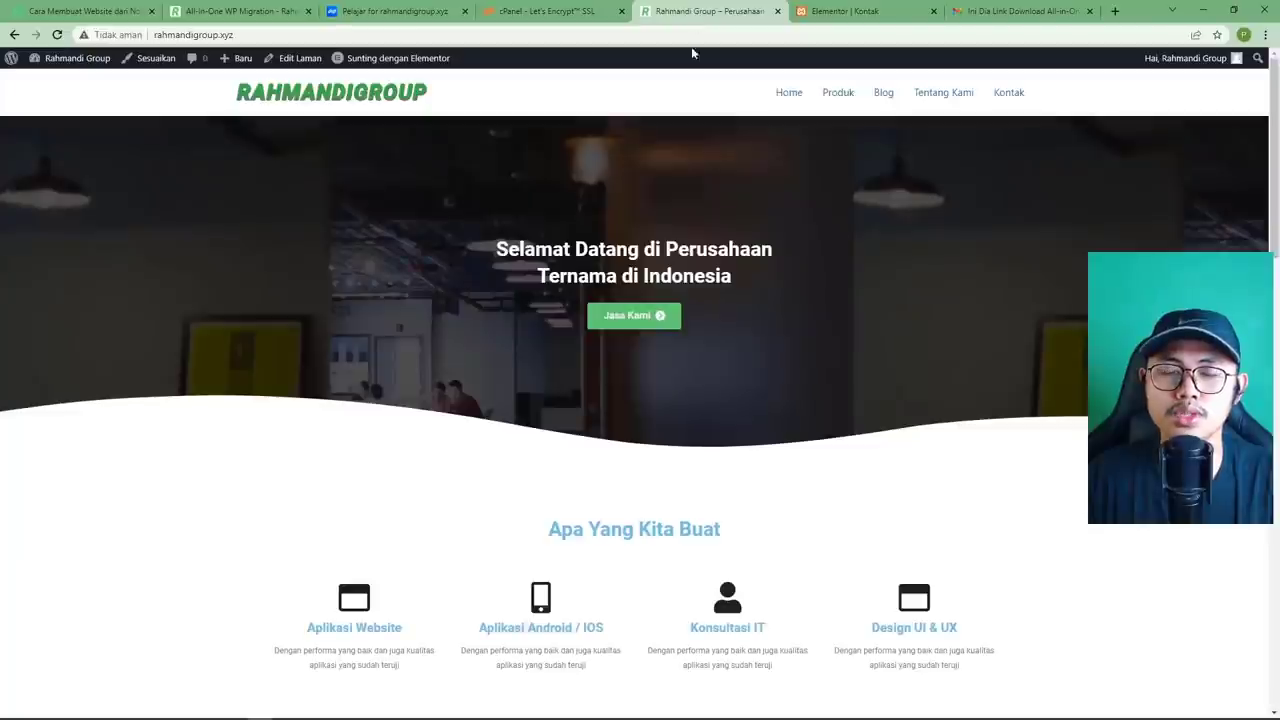
{"action": "left_click", "coordinate": [57, 34]}
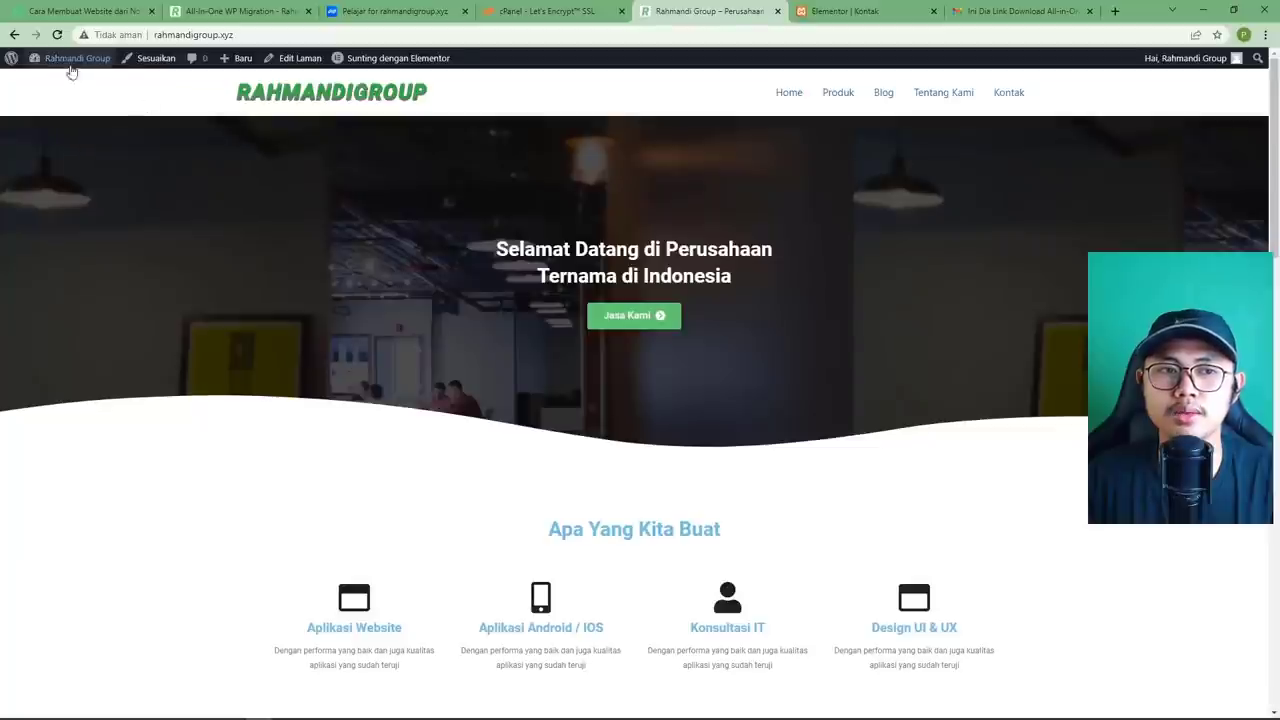
{"action": "mouse_move", "coordinate": [69, 60]}
{"action": "left_click", "coordinate": [45, 84]}
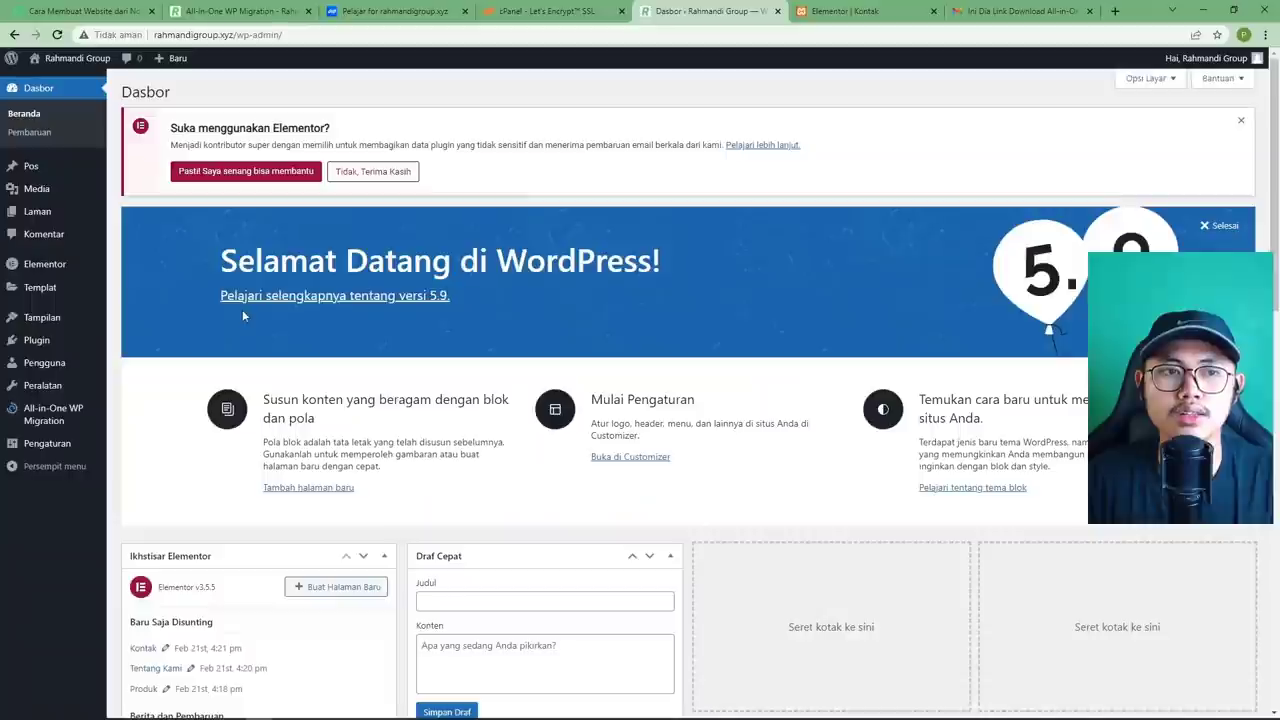
{"action": "mouse_move", "coordinate": [47, 463]}
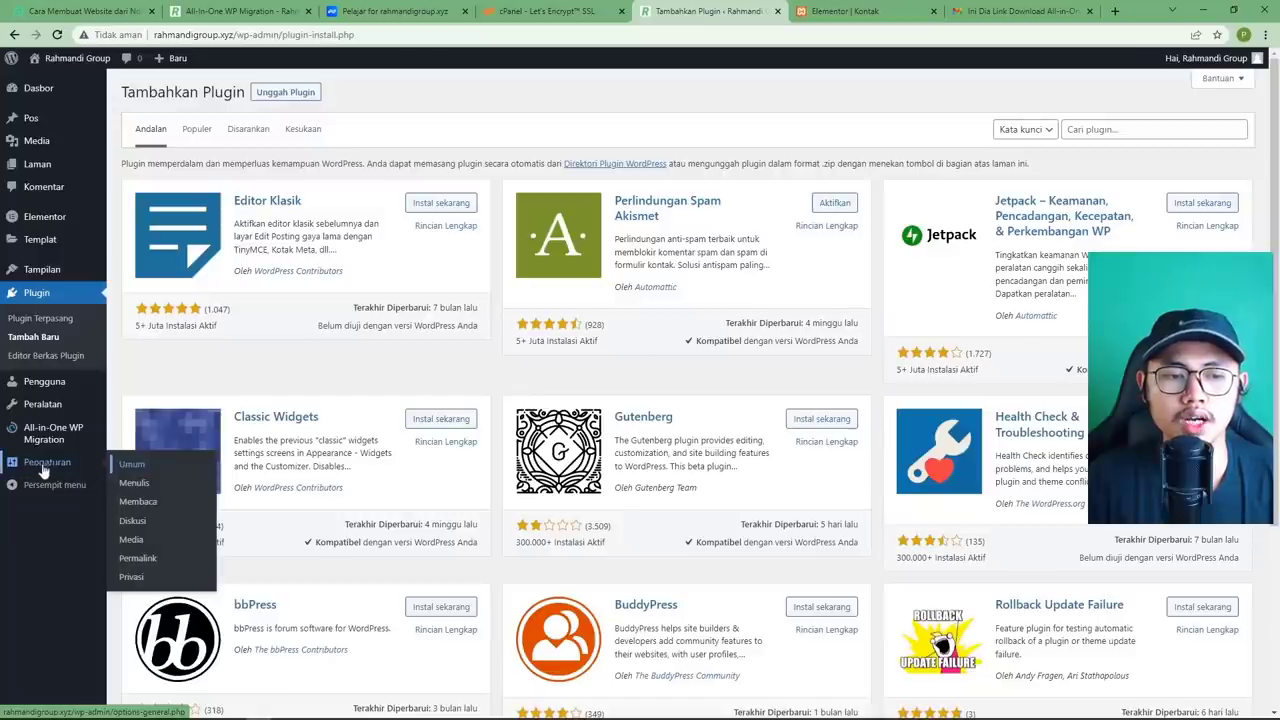
{"action": "left_click", "coordinate": [135, 466]}
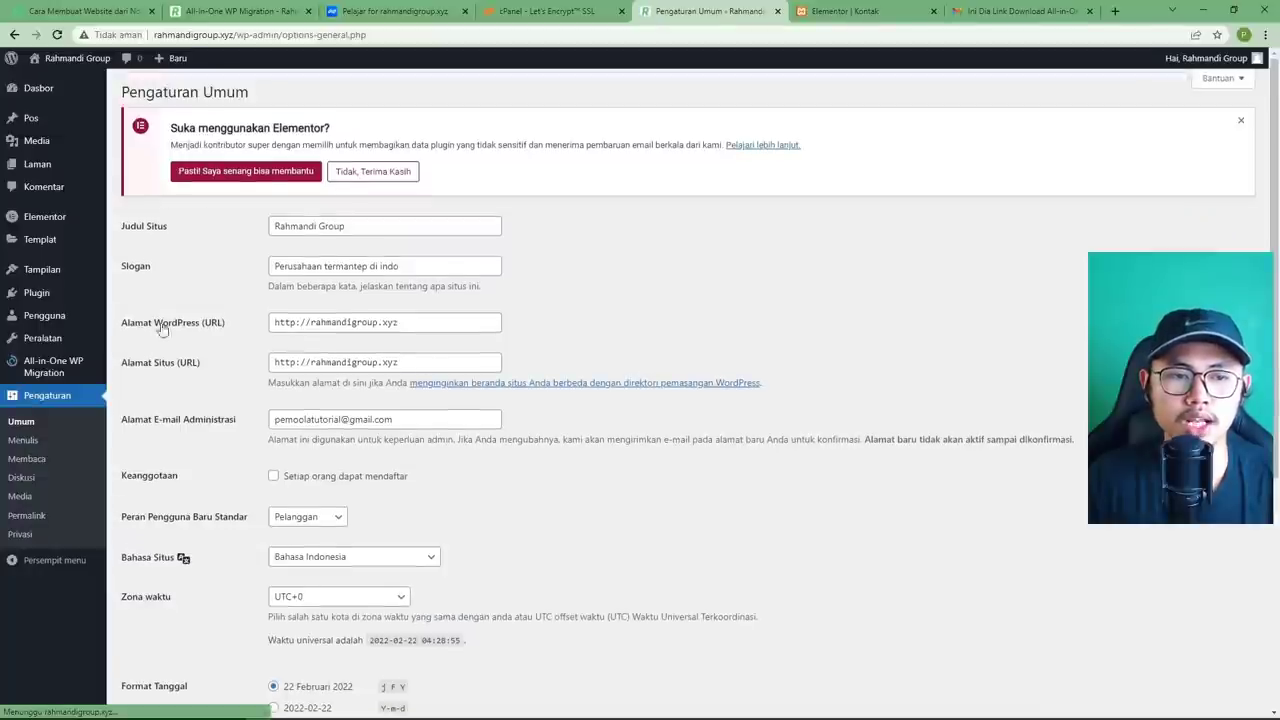
{"action": "left_click", "coordinate": [293, 324]}
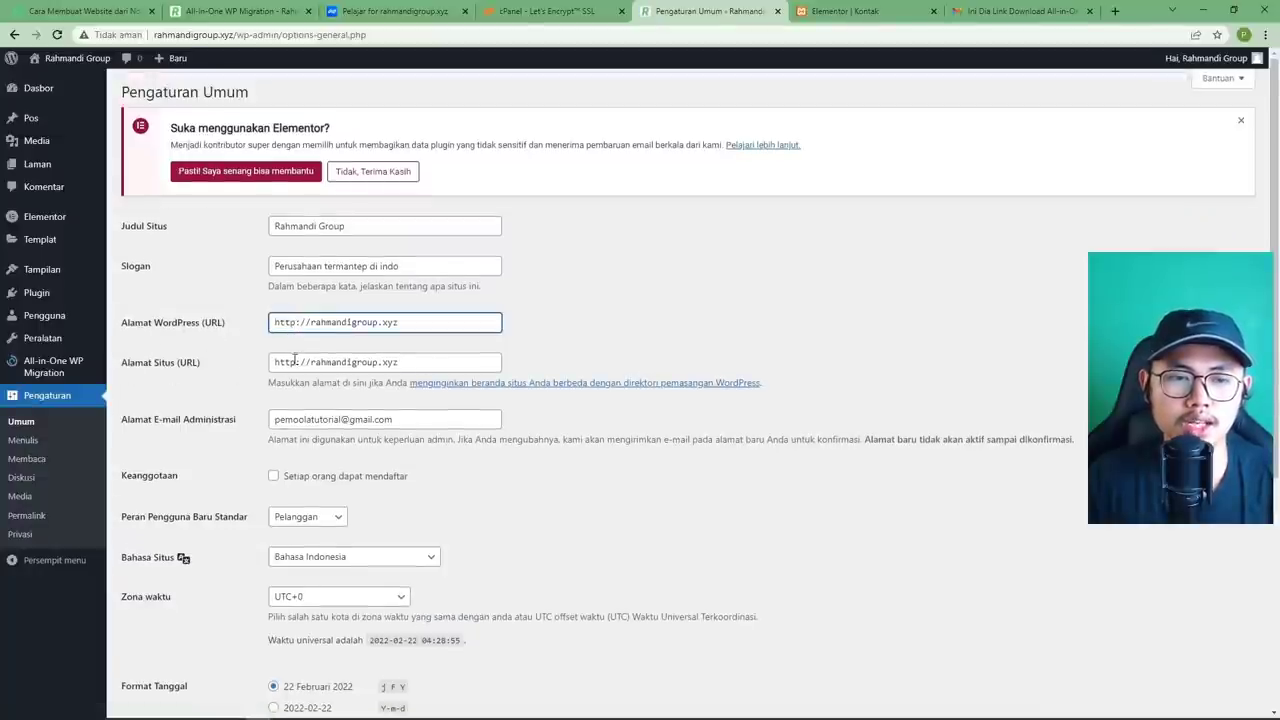
{"action": "type", "text": "s"}
{"action": "left_click", "coordinate": [297, 362]}
{"action": "type", "text": "s"}
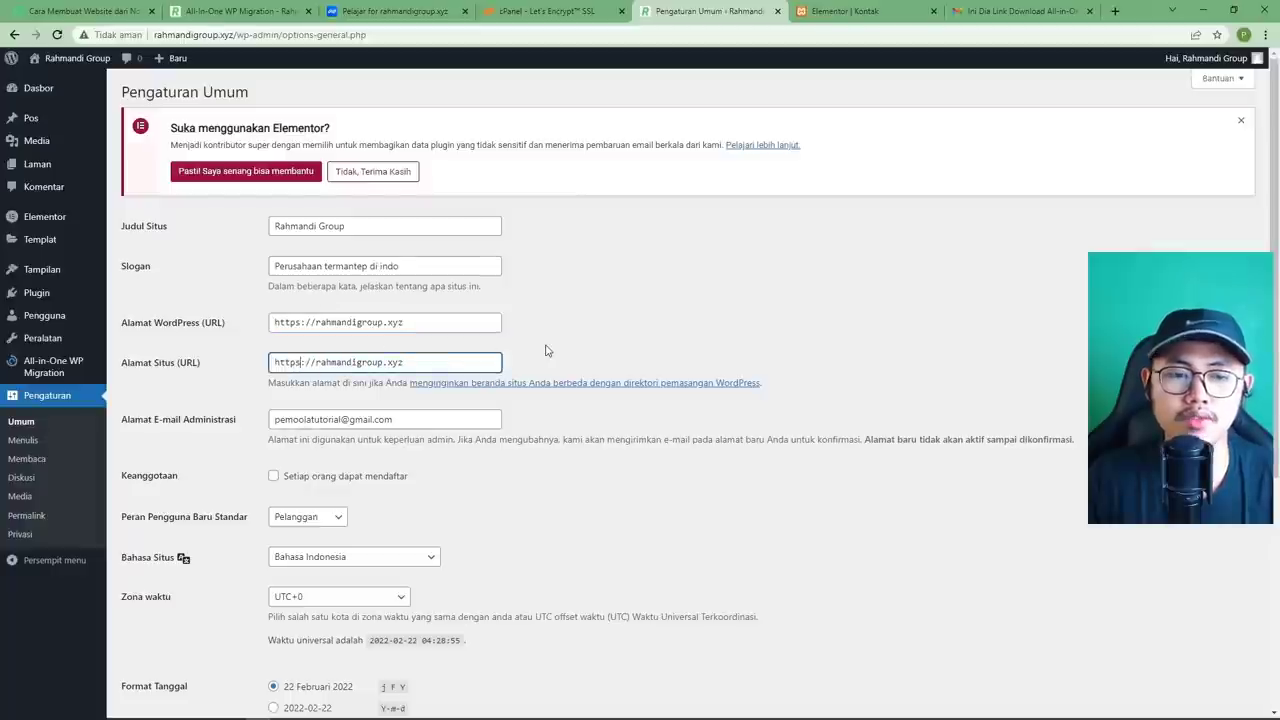
{"action": "left_click", "coordinate": [296, 324]}
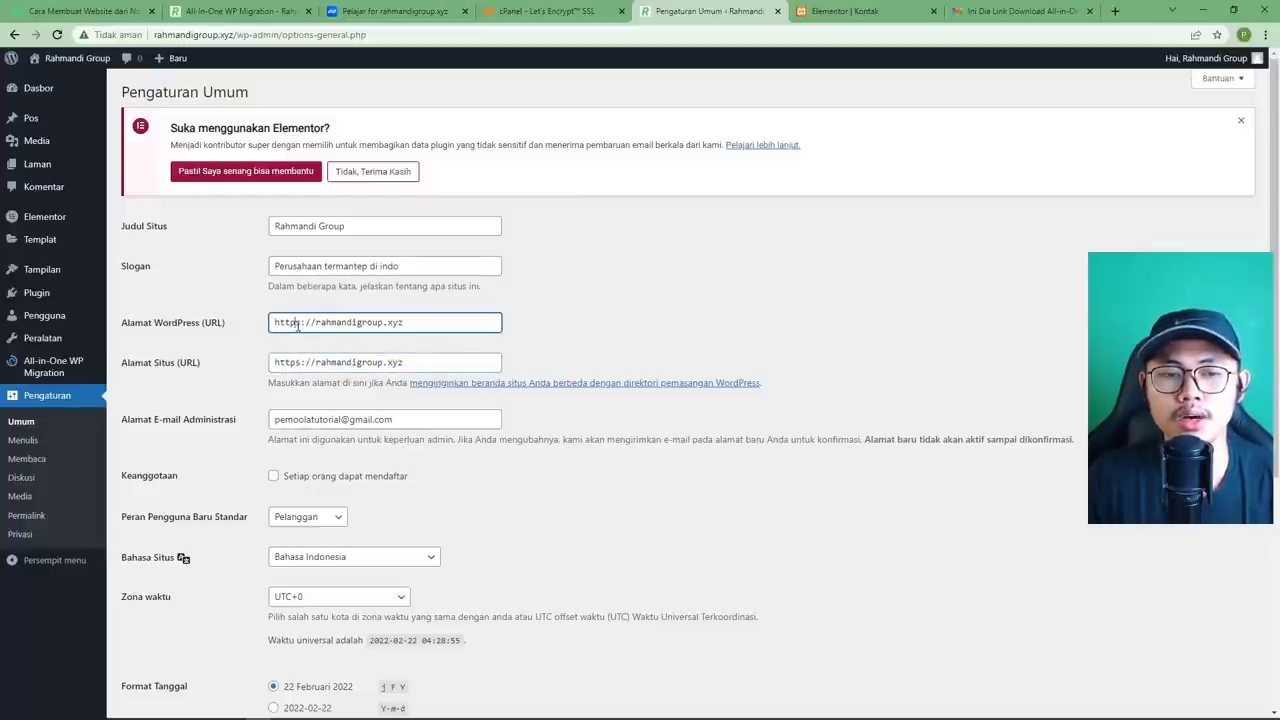
{"action": "left_click", "coordinate": [526, 323]}
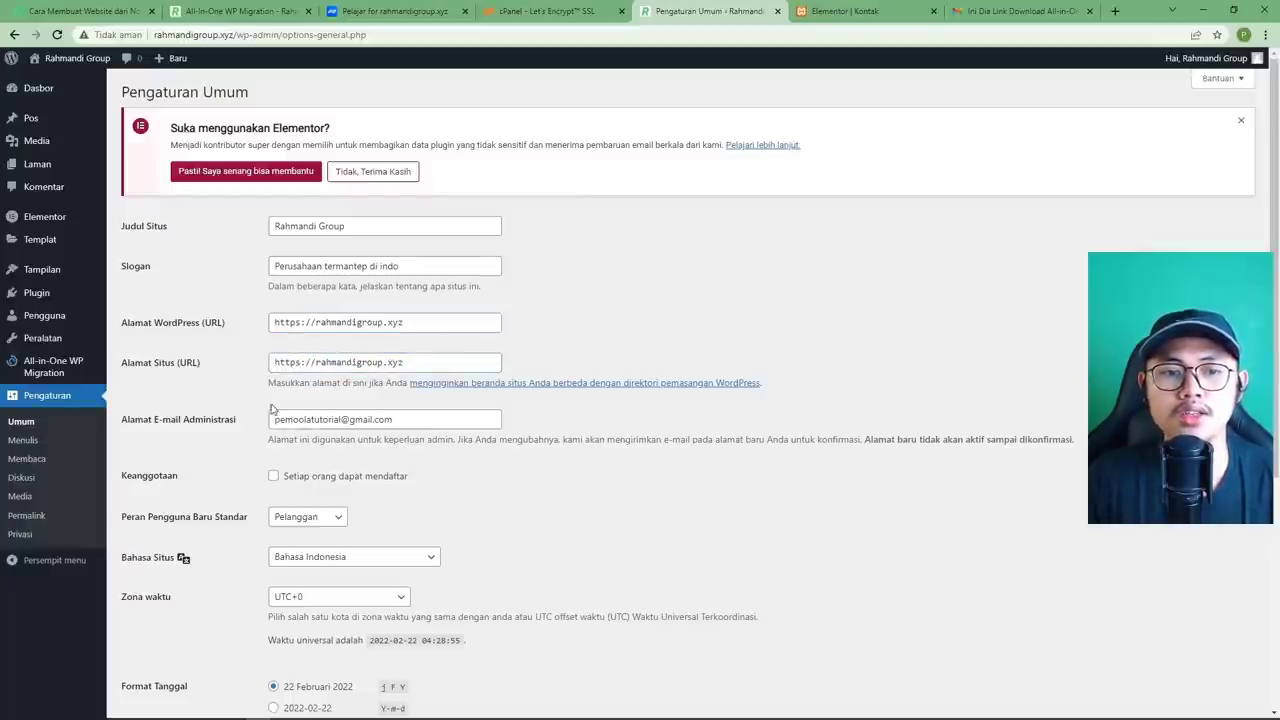
{"action": "scroll", "coordinate": [203, 437], "scroll_direction": "down", "scroll_amount": 3}
Save the https addresses, log back in with the saved username and password, and verify https.
{"action": "left_click", "coordinate": [166, 648]}
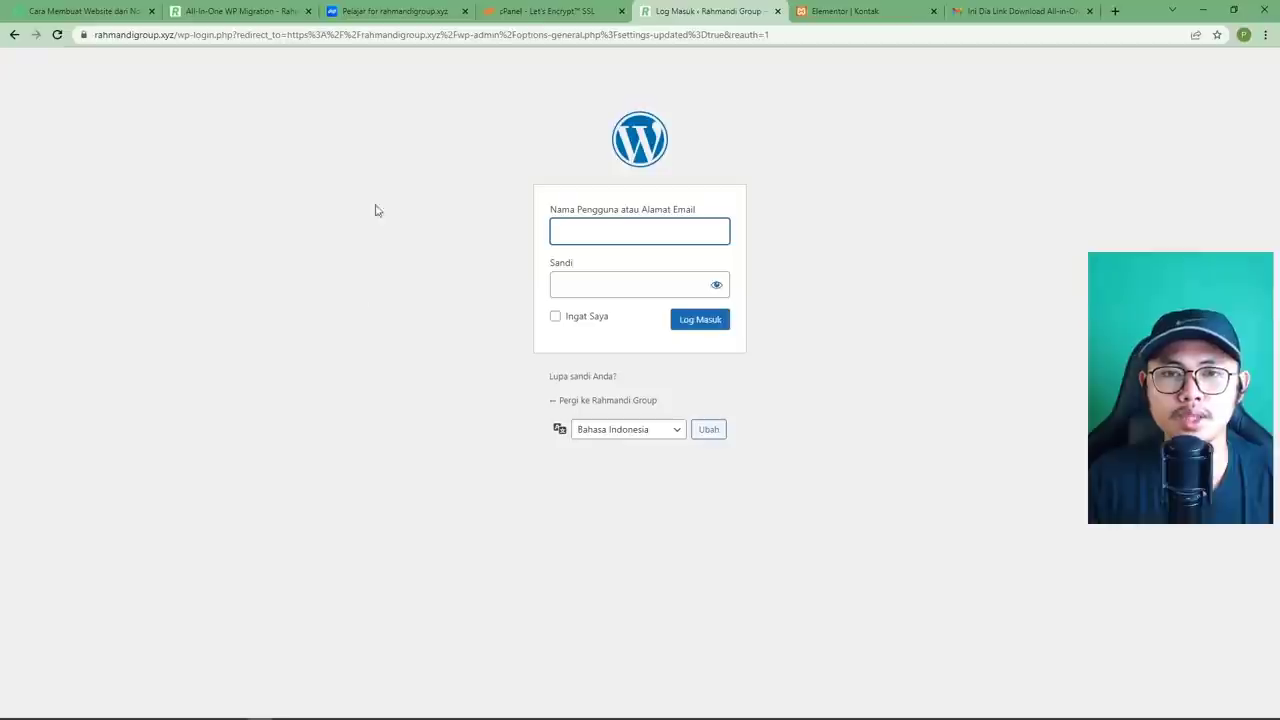
{"action": "left_click", "coordinate": [601, 229]}
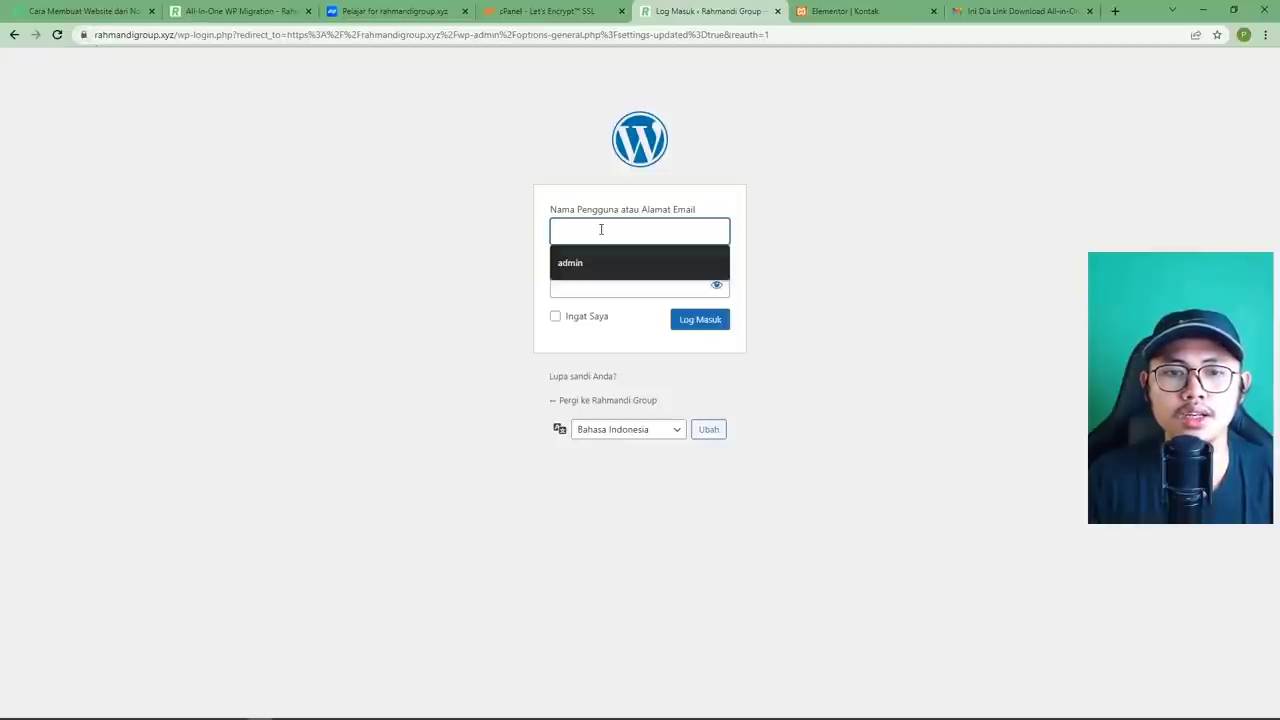
{"action": "left_click", "coordinate": [594, 264]}
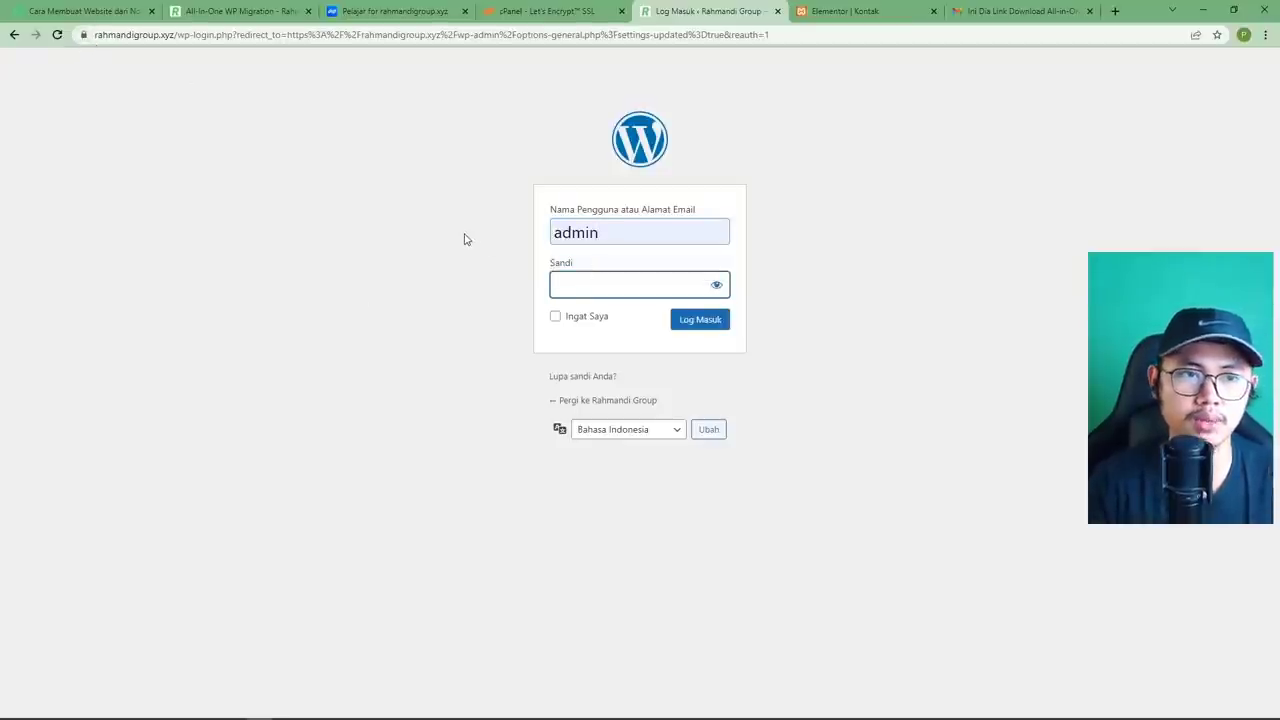
{"action": "key", "text": "ctrl+v"}
{"action": "key", "text": "Return"}
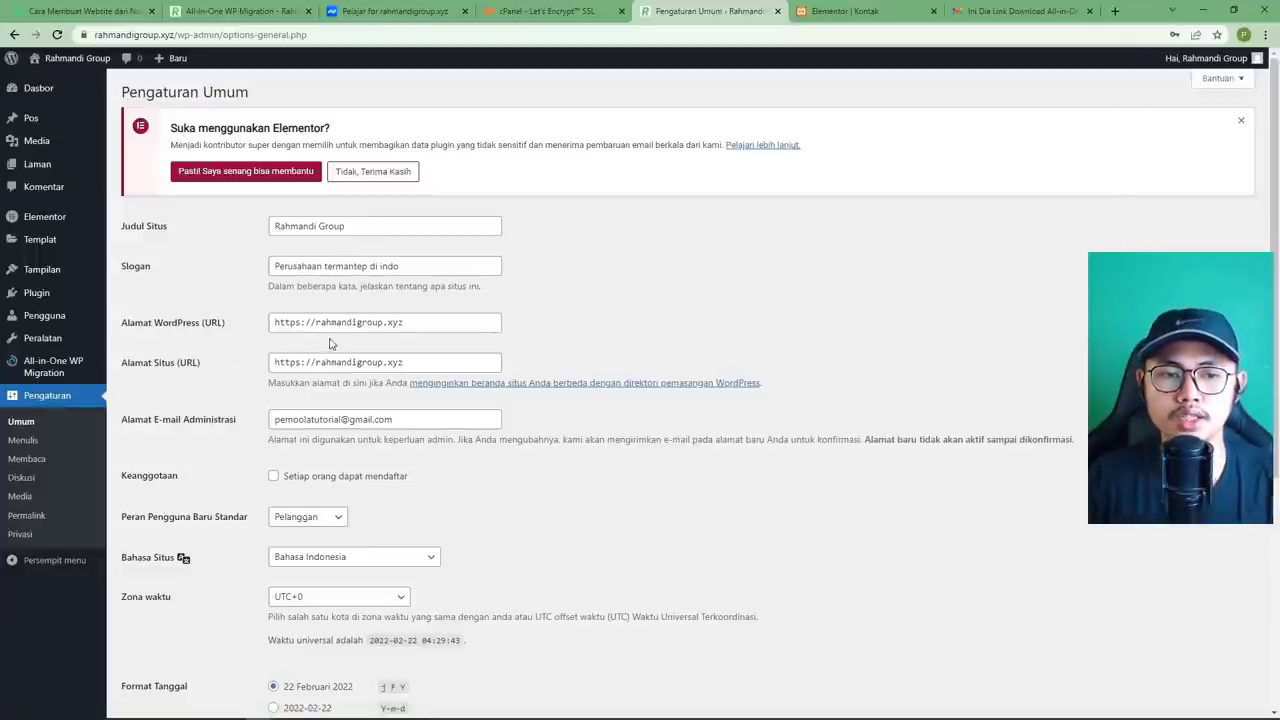
{"action": "left_click_drag", "start_coordinate": [294, 325], "coordinate": [301, 325]}
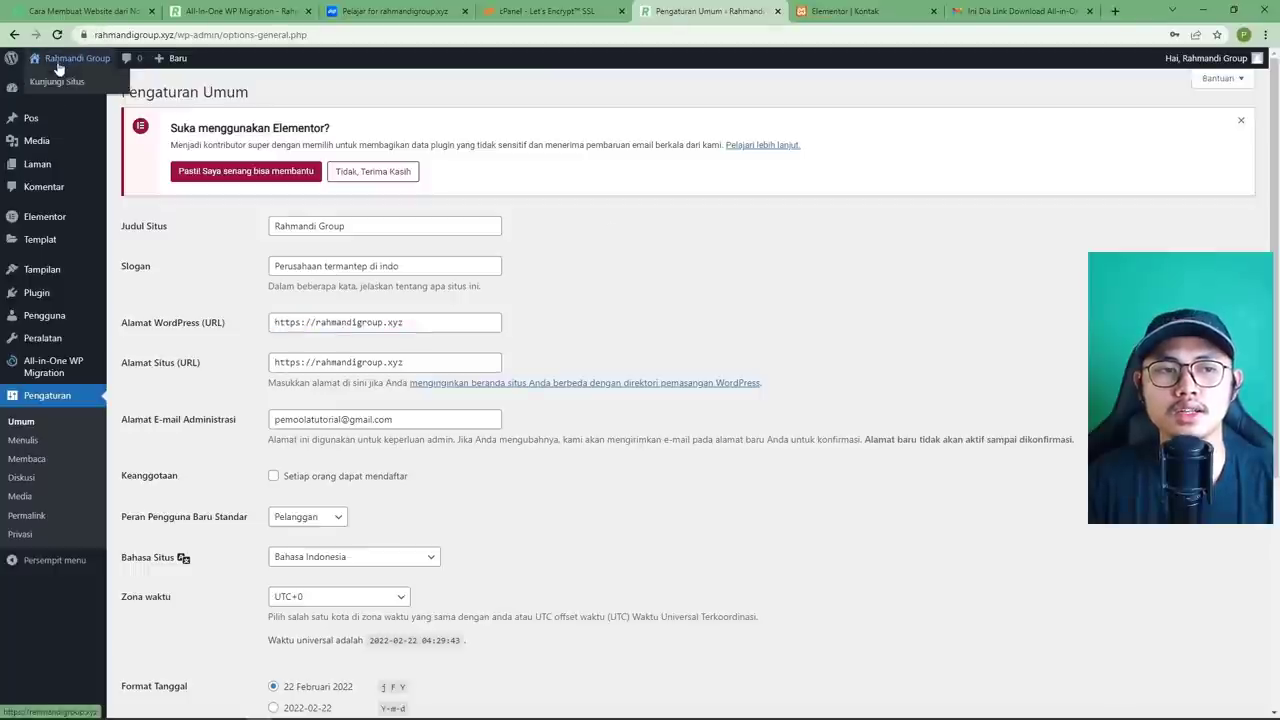
Visit the Rahmandi Group homepage over HTTPS, then return to the WordPress dashboard.
{"action": "left_click", "coordinate": [57, 87]}
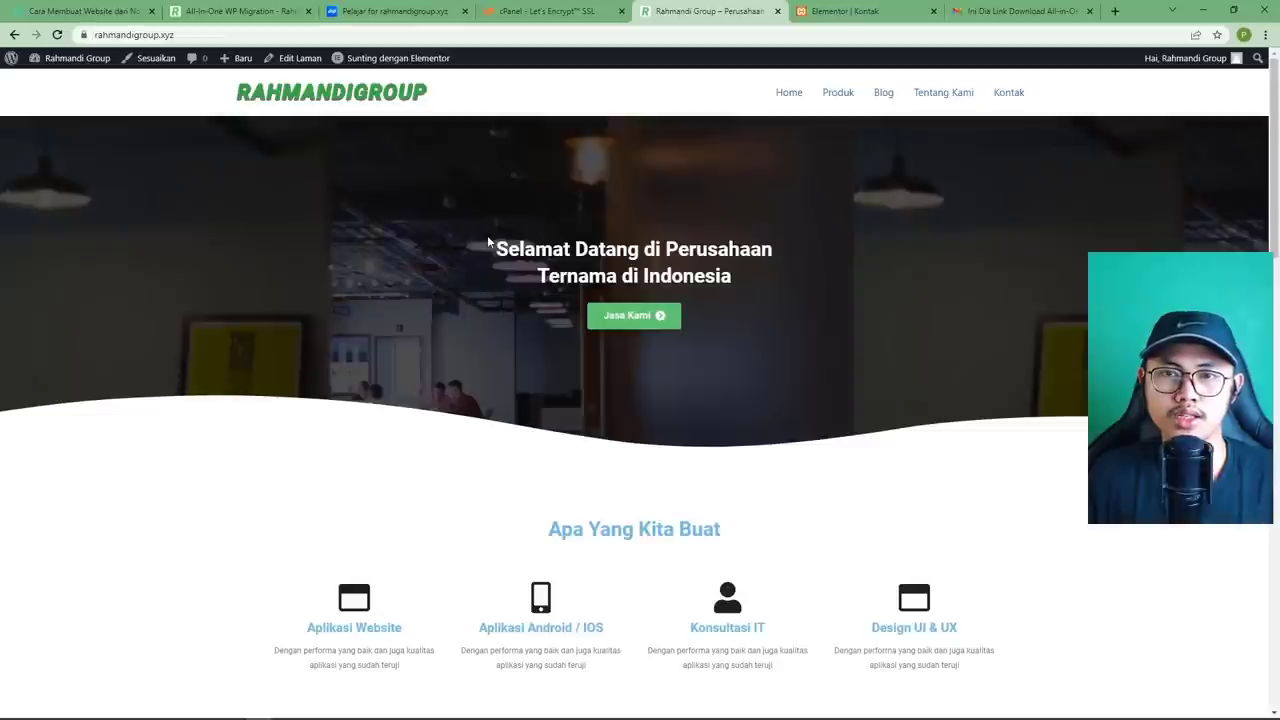
{"action": "left_click", "coordinate": [60, 84]}
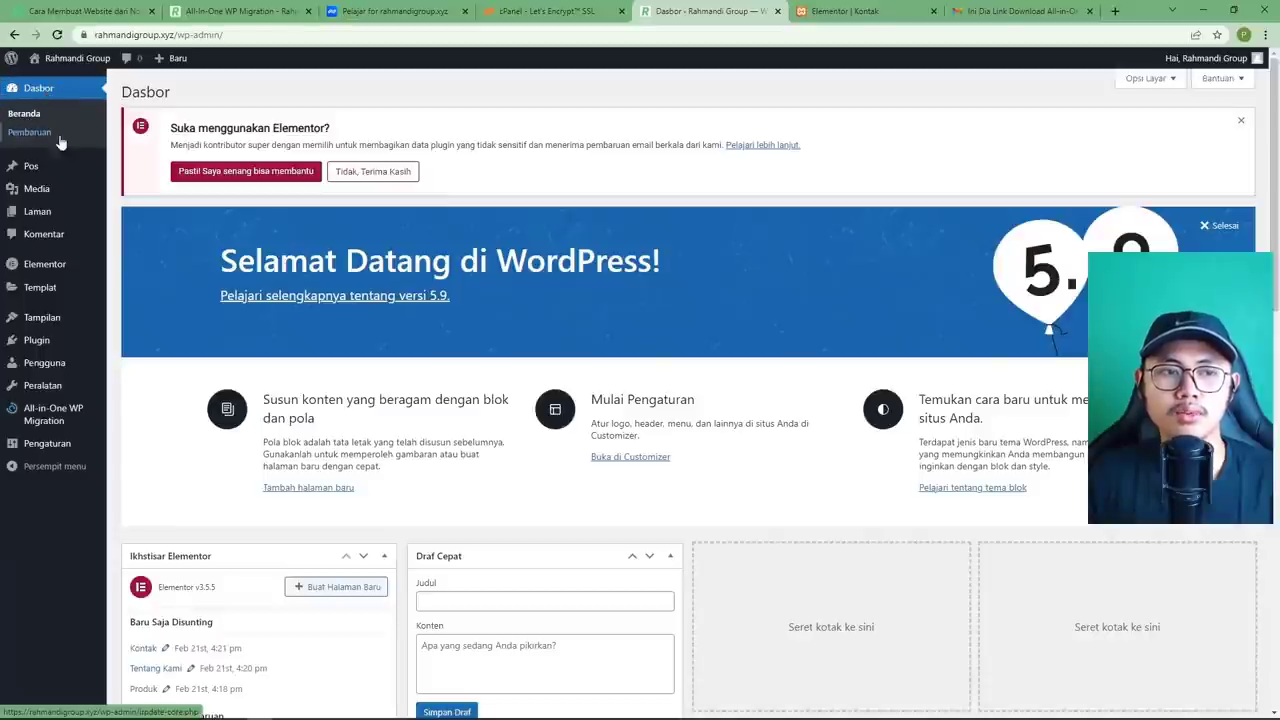
On the Updates page showing WordPress 5.9 current, dismiss the Elementor notice with 'Tidak, Terima Kasih'.
{"action": "left_click", "coordinate": [40, 140]}
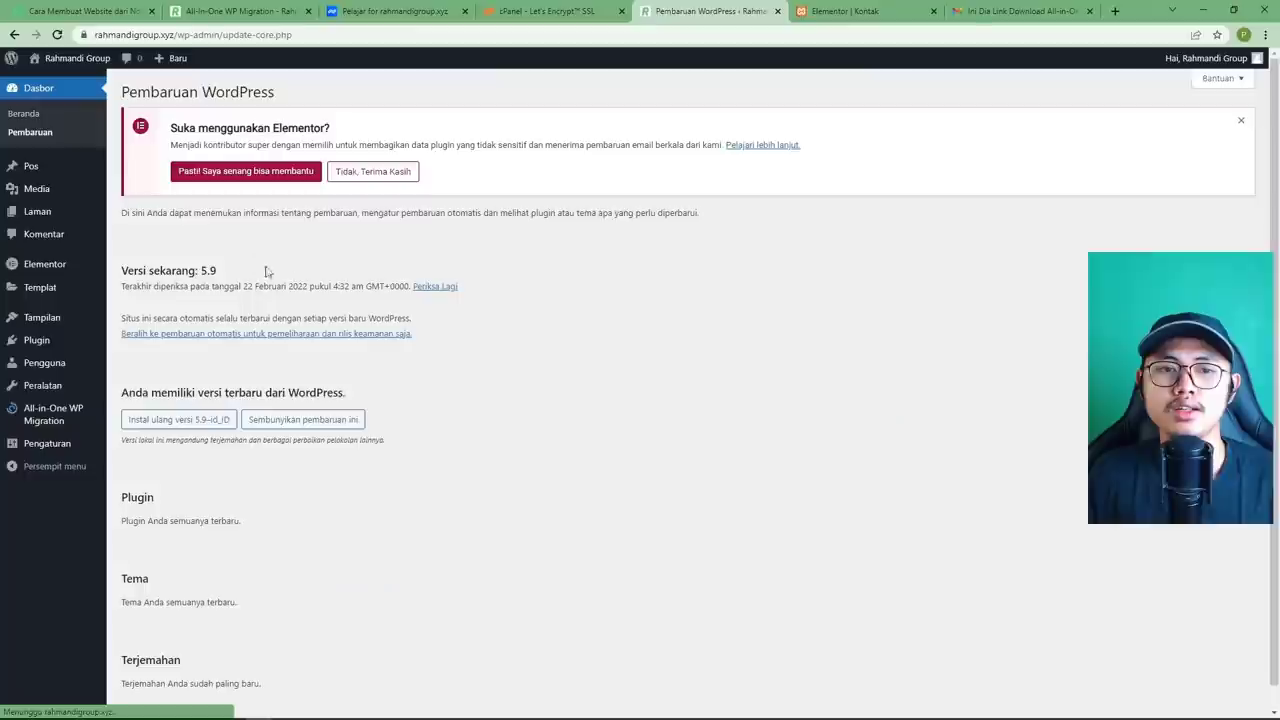
{"action": "scroll", "coordinate": [373, 395], "scroll_direction": "down", "scroll_amount": 1}
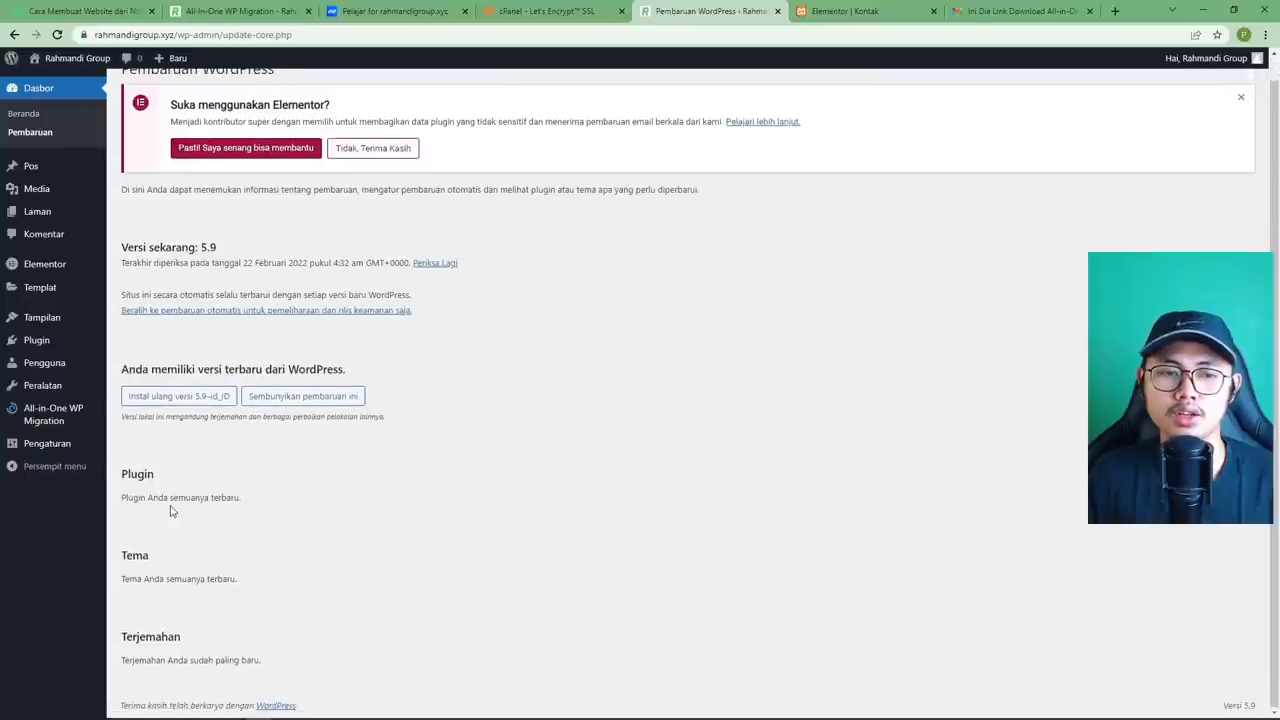
{"action": "left_click_drag", "start_coordinate": [123, 497], "coordinate": [226, 539]}
{"action": "left_click", "coordinate": [157, 591]}
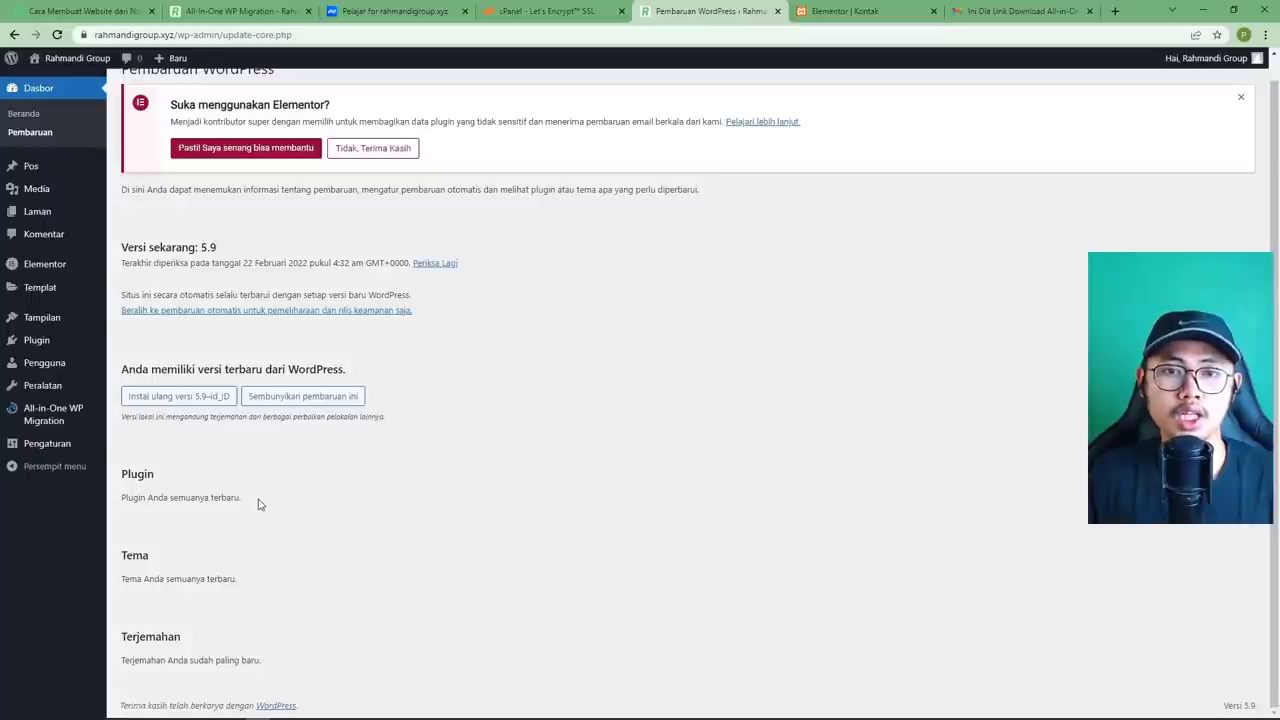
{"action": "scroll", "coordinate": [345, 449], "scroll_direction": "up", "scroll_amount": 1}
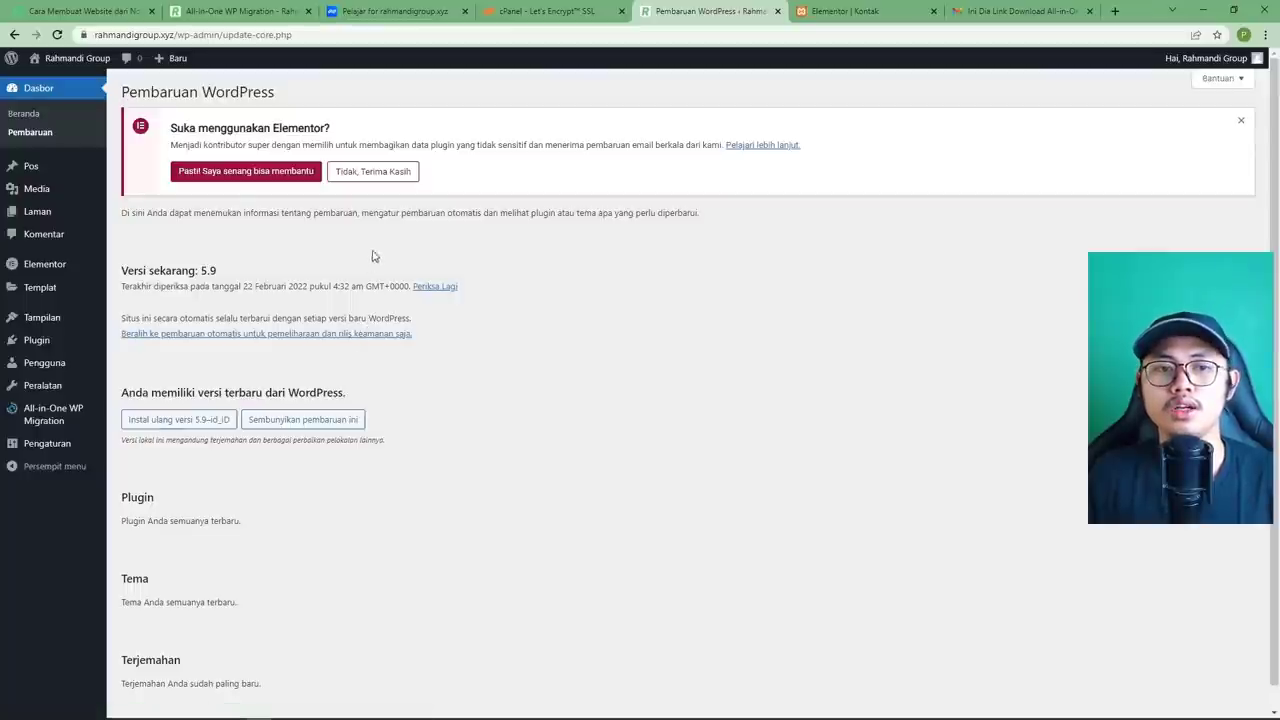
{"action": "left_click", "coordinate": [386, 176]}
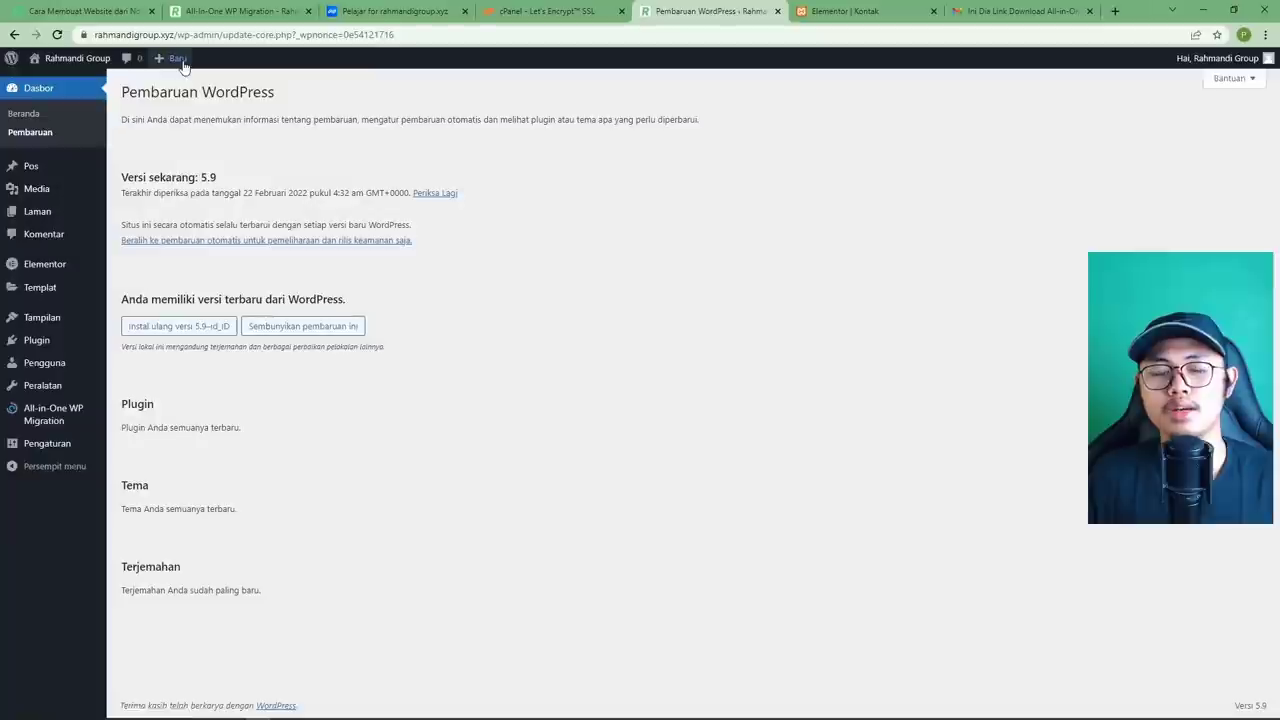
Open the site's homepage in a new browser tab.
{"action": "mouse_move", "coordinate": [183, 66]}
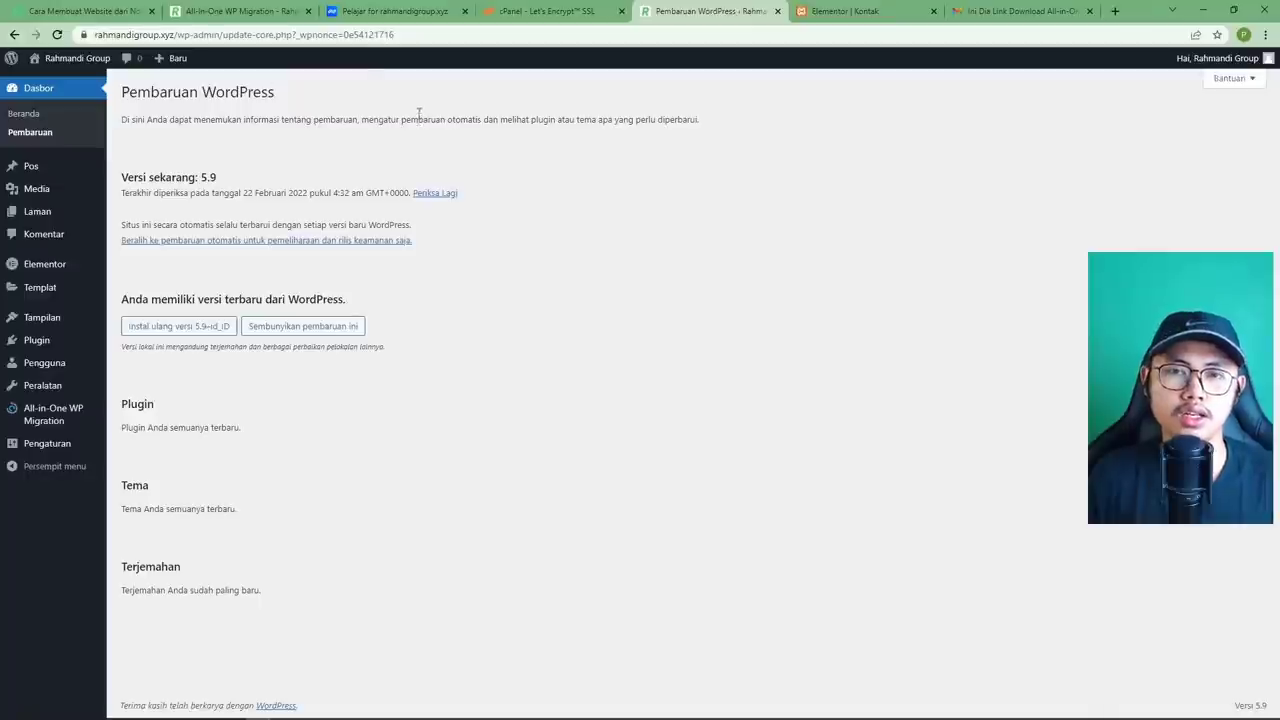
{"action": "right_click", "coordinate": [67, 79]}
{"action": "left_click", "coordinate": [110, 90]}
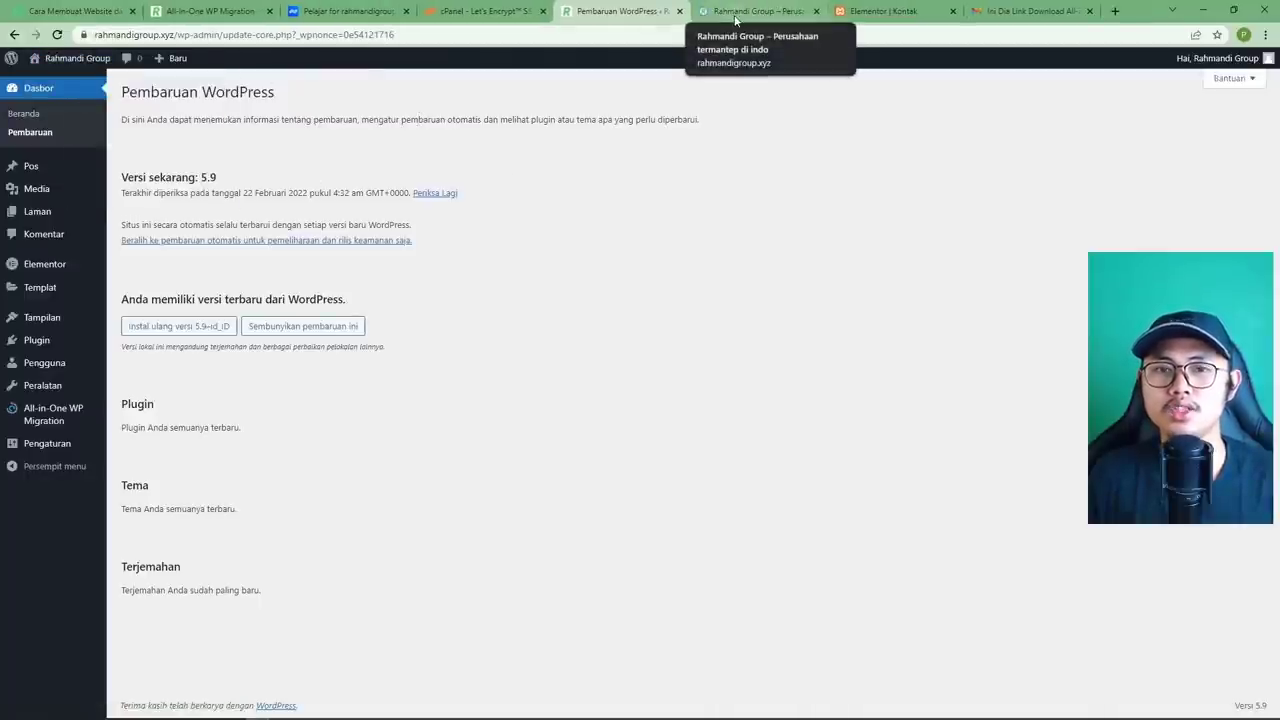
Switch to the 'Rahmandi Group – Perusahaan' tab and scroll through the homepage sections and back up.
{"action": "left_click", "coordinate": [735, 19]}
{"action": "scroll", "coordinate": [651, 171], "scroll_direction": "down", "scroll_amount": 4}
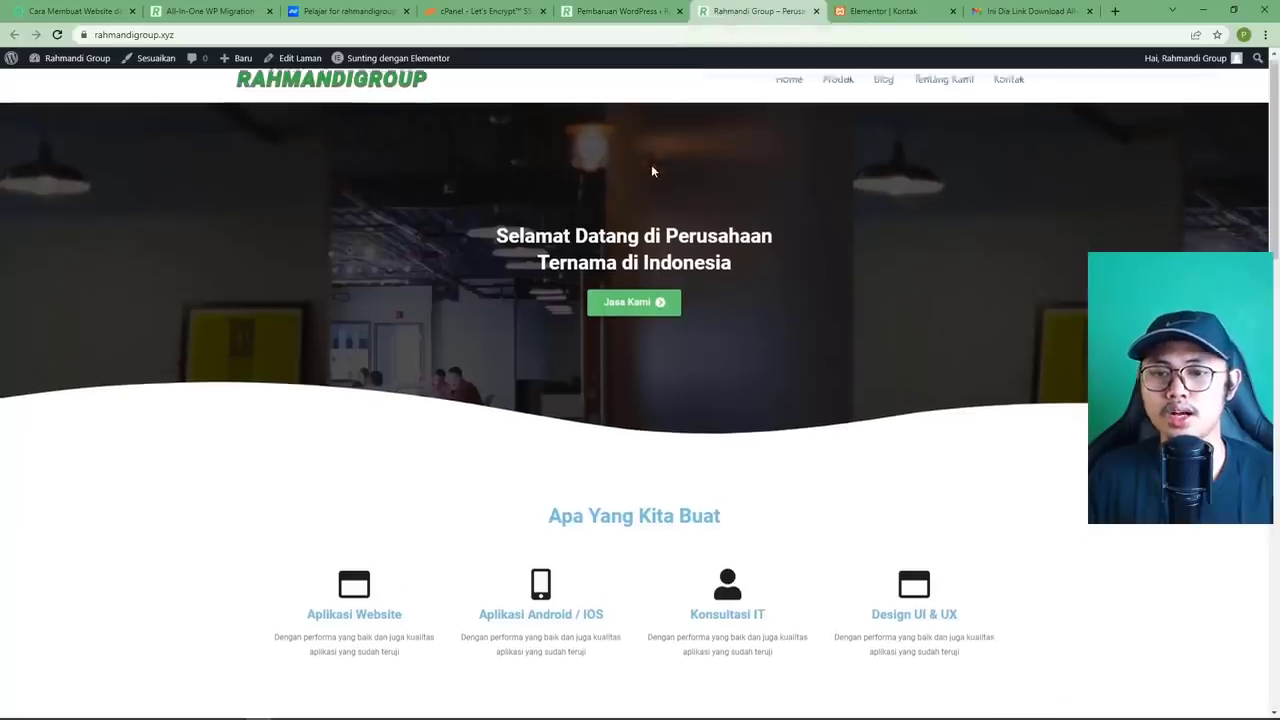
{"action": "scroll", "coordinate": [651, 171], "scroll_direction": "up", "scroll_amount": 4}
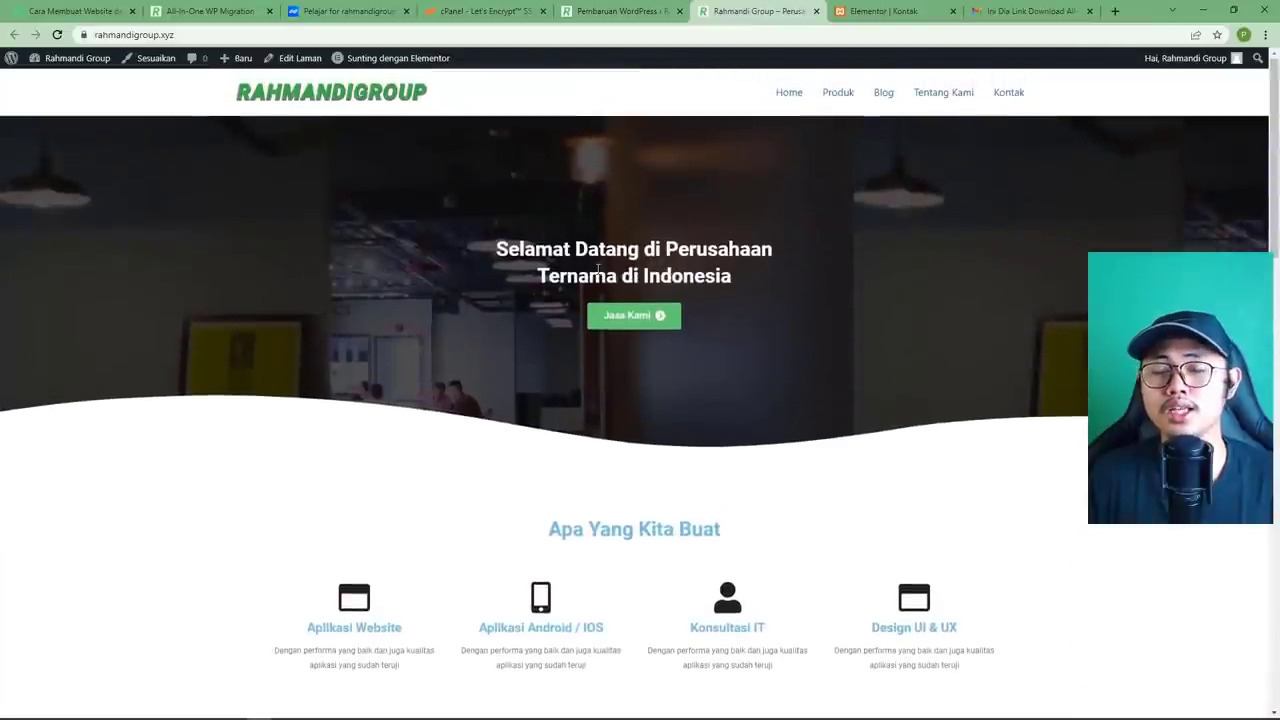
{"action": "scroll", "coordinate": [612, 245], "scroll_direction": "down", "scroll_amount": 1}
{"action": "scroll", "coordinate": [620, 270], "scroll_direction": "up", "scroll_amount": 1}
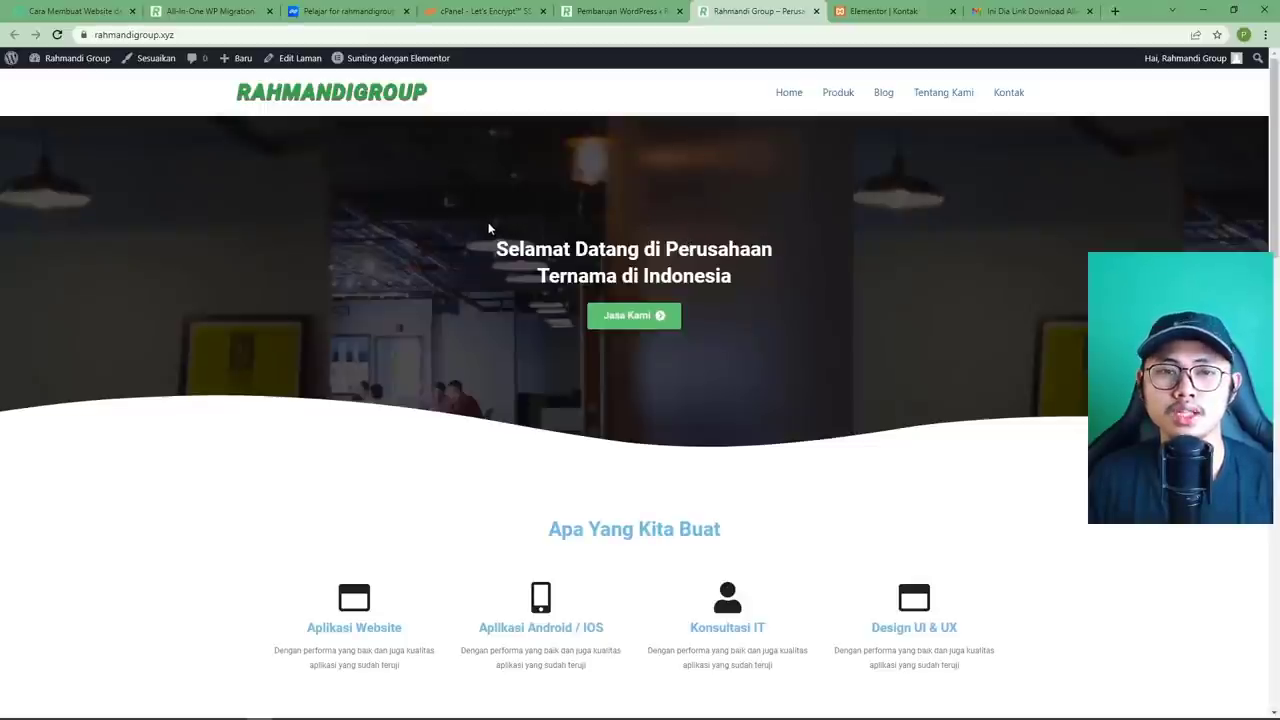
{"action": "scroll", "coordinate": [743, 250], "scroll_direction": "down", "scroll_amount": 5}
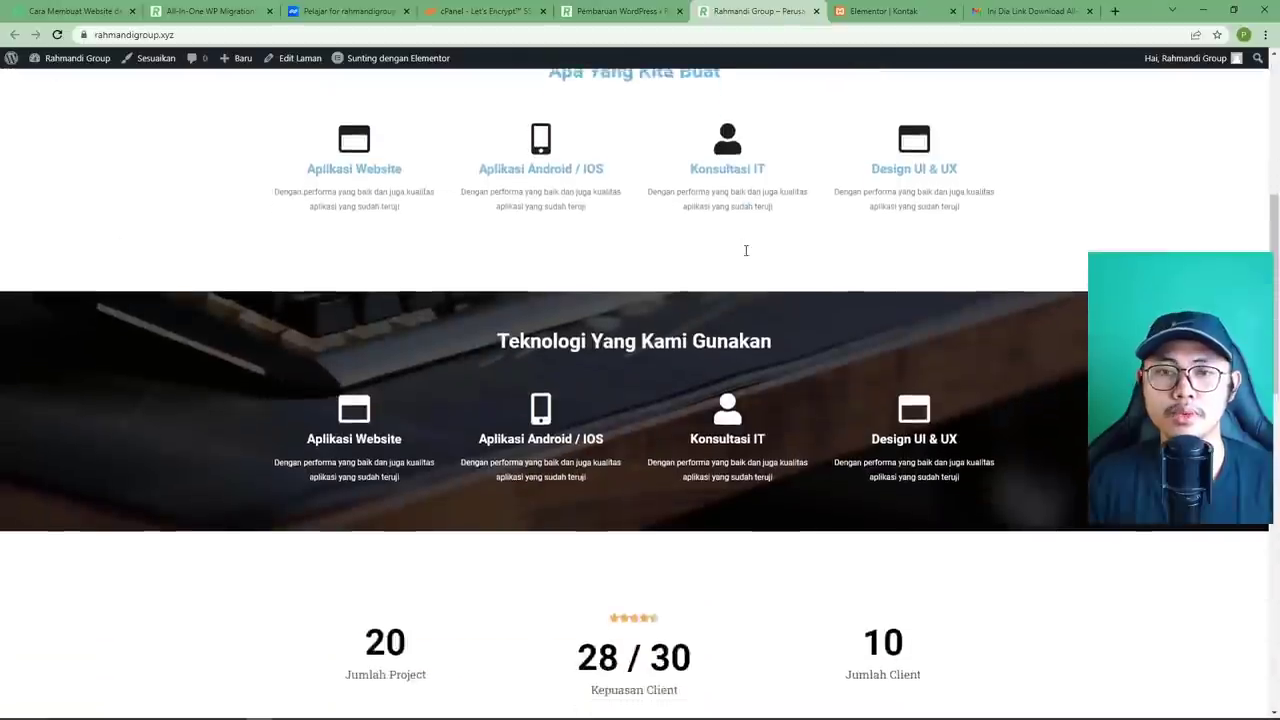
{"action": "scroll", "coordinate": [743, 250], "scroll_direction": "up", "scroll_amount": 5}
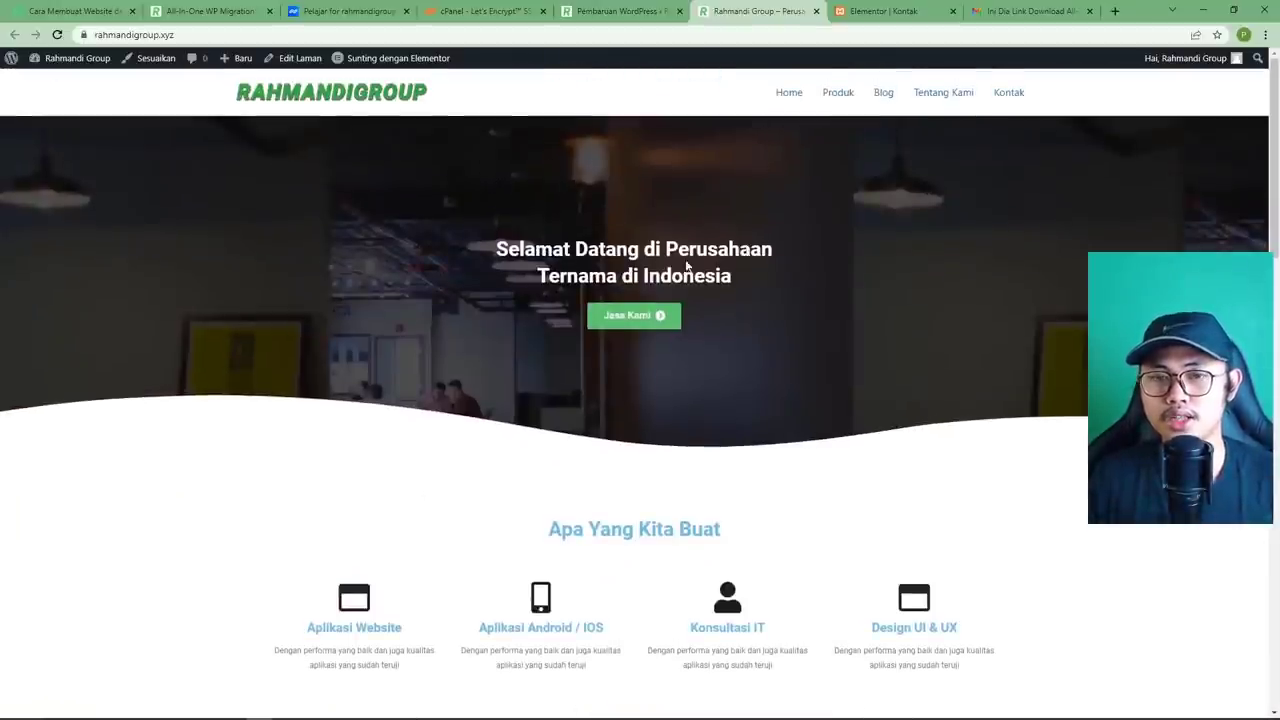
Open the homepage in Elementor and switch the responsive preview from Tablet to Mobile width.
{"action": "left_click", "coordinate": [390, 62]}
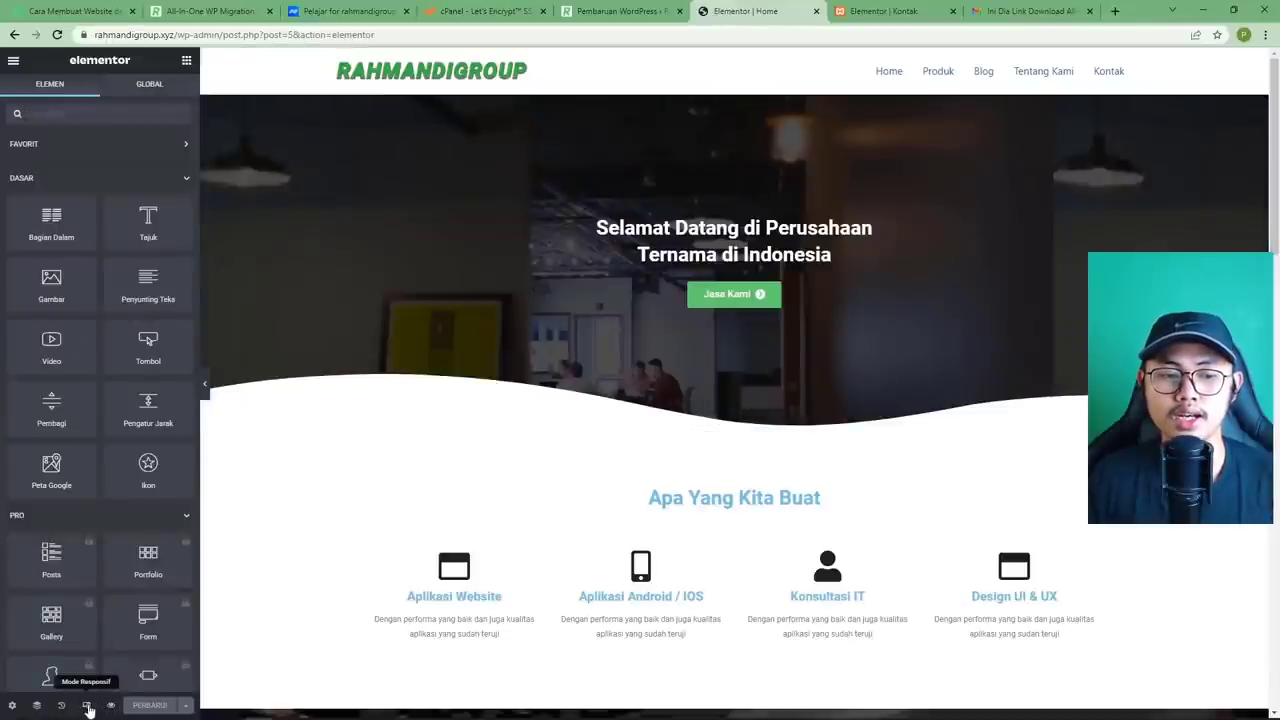
{"action": "left_click", "coordinate": [87, 706]}
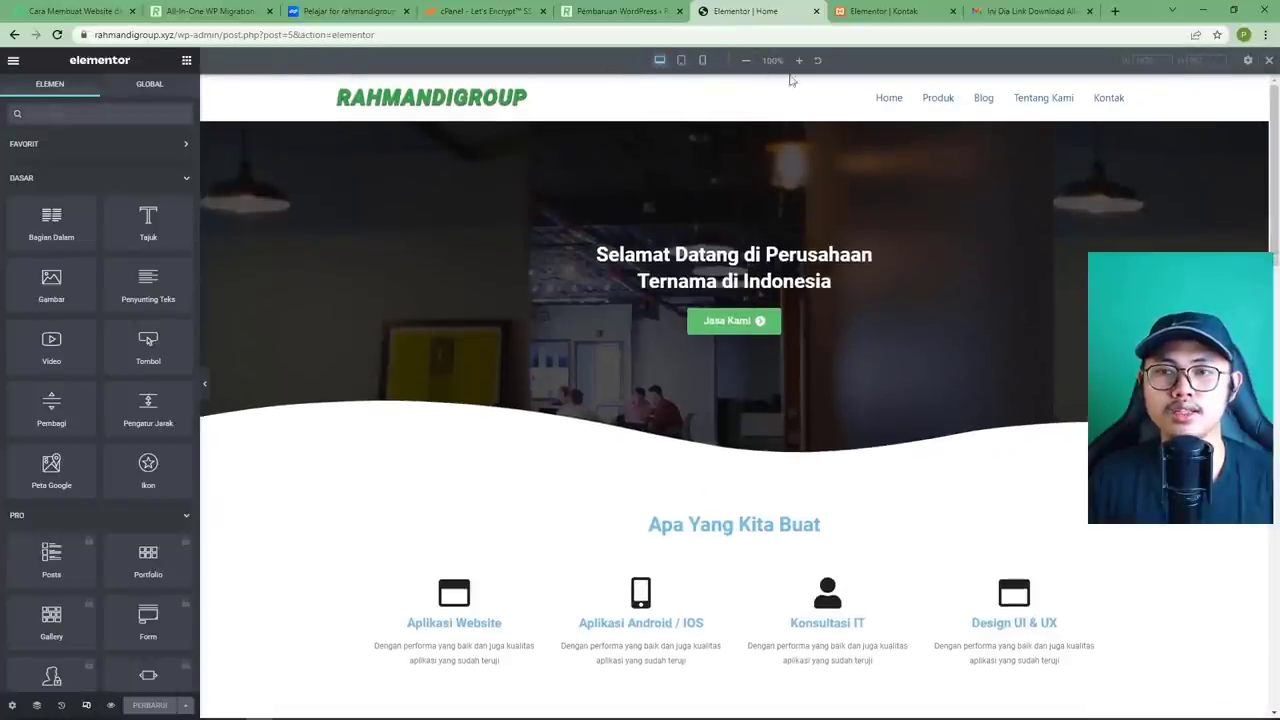
{"action": "left_click", "coordinate": [681, 61]}
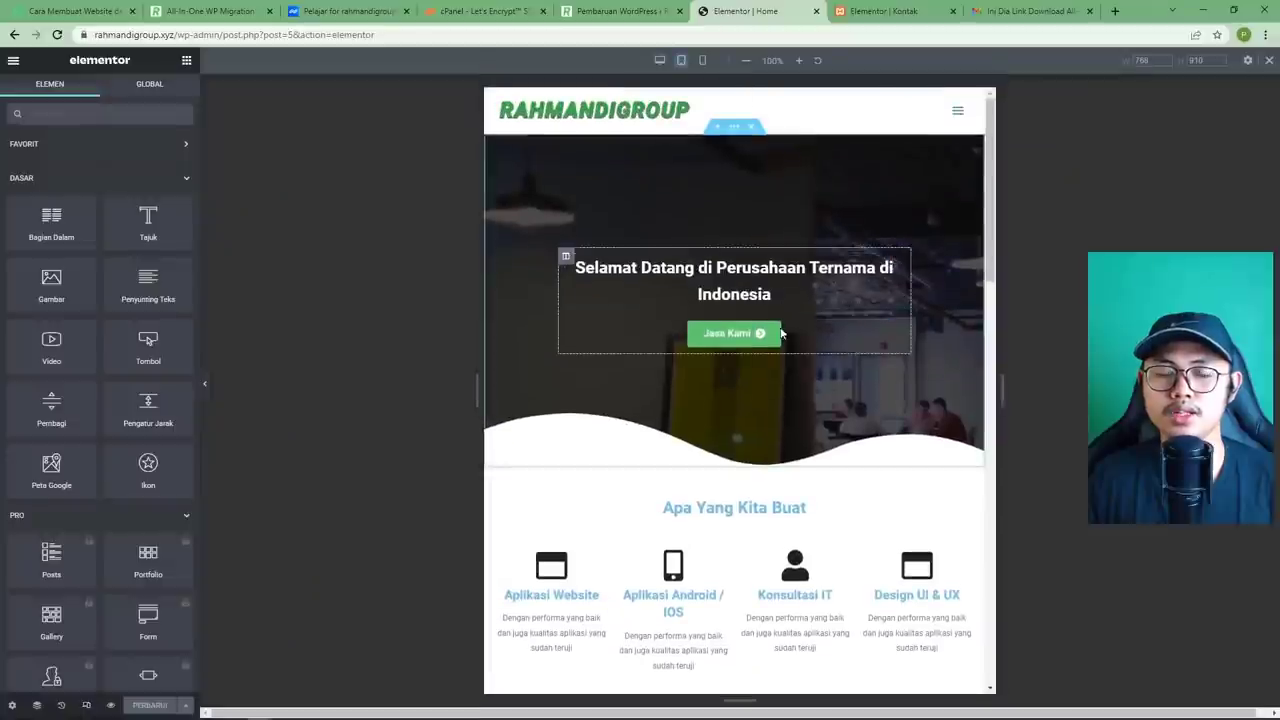
{"action": "scroll", "coordinate": [953, 375], "scroll_direction": "down", "scroll_amount": 15}
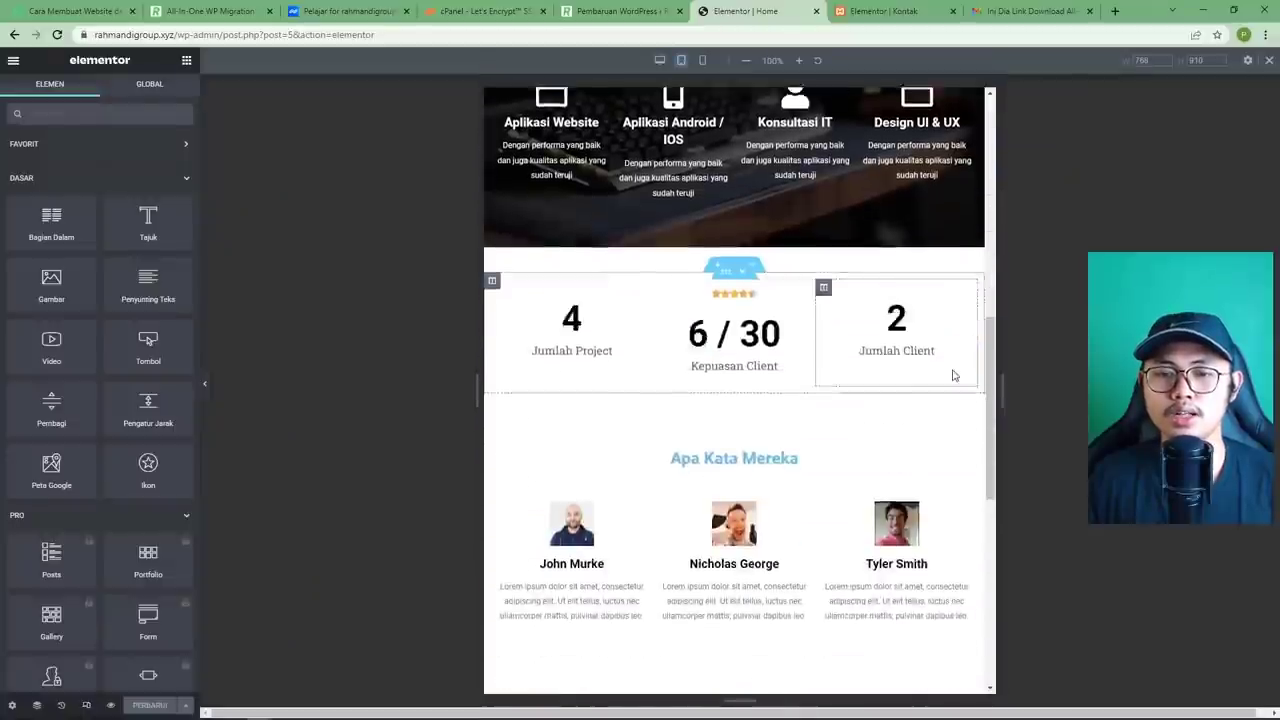
{"action": "scroll", "coordinate": [926, 409], "scroll_direction": "up", "scroll_amount": 15}
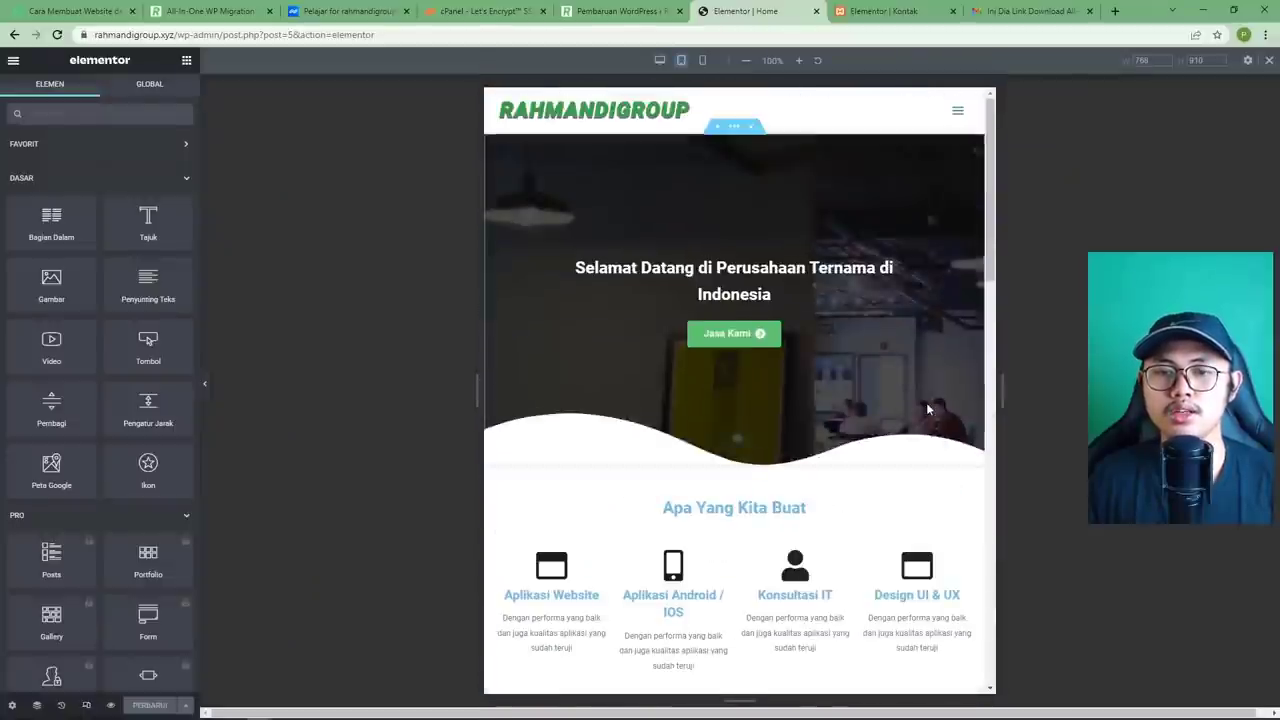
{"action": "left_click", "coordinate": [702, 62]}
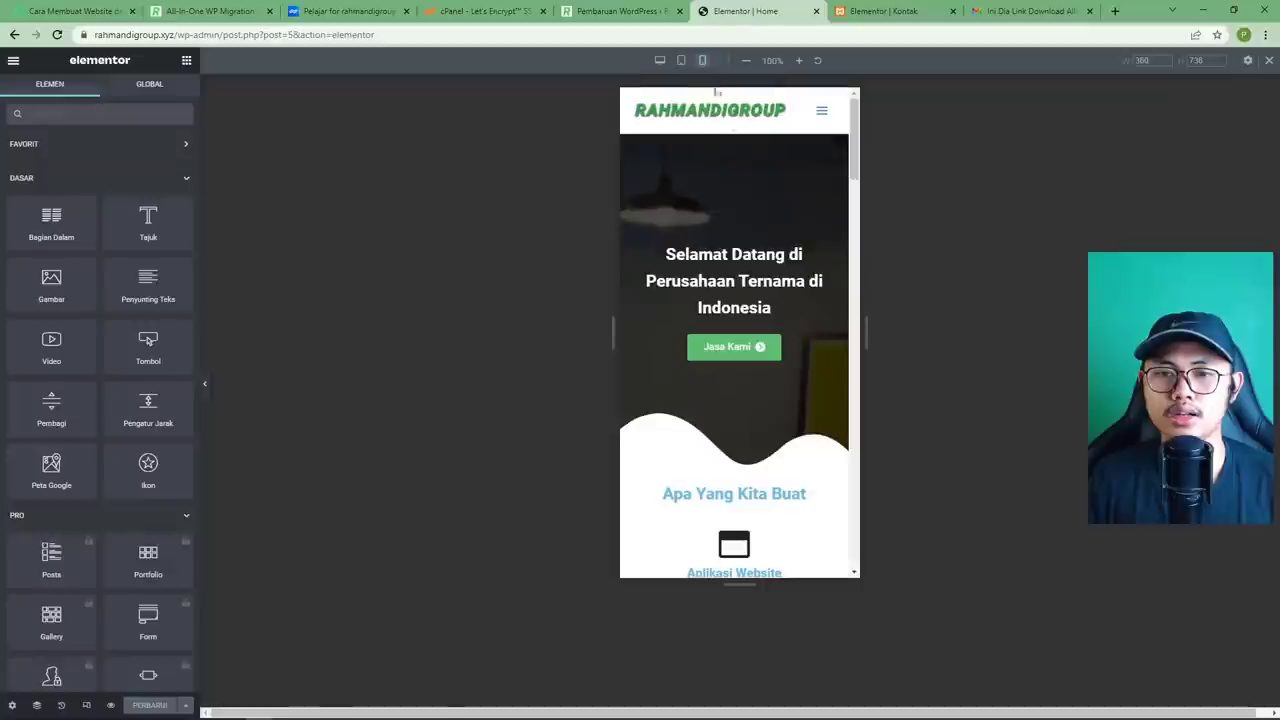
{"action": "scroll", "coordinate": [806, 241], "scroll_direction": "down", "scroll_amount": 1}
{"action": "scroll", "coordinate": [806, 241], "scroll_direction": "down", "scroll_amount": 10}
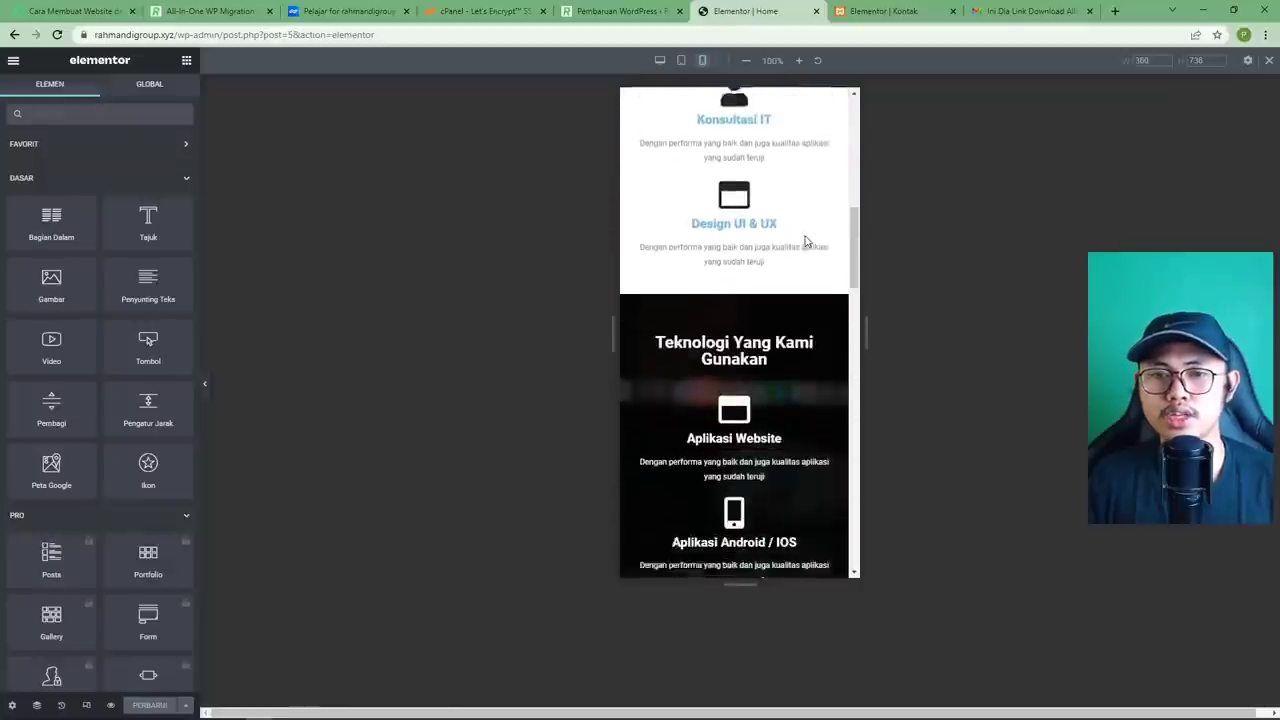
{"action": "scroll", "coordinate": [806, 241], "scroll_direction": "down", "scroll_amount": 6}
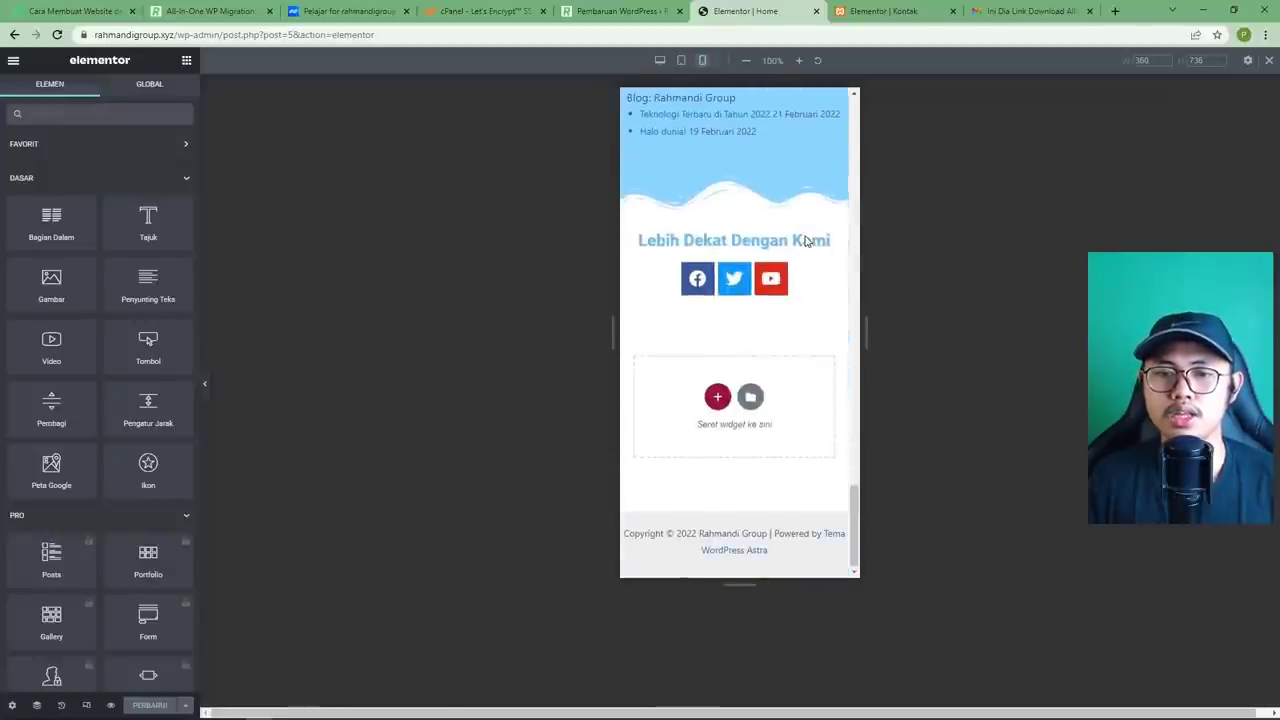
{"action": "scroll", "coordinate": [806, 240], "scroll_direction": "up", "scroll_amount": 10}
{"action": "scroll", "coordinate": [806, 240], "scroll_direction": "up", "scroll_amount": 5}
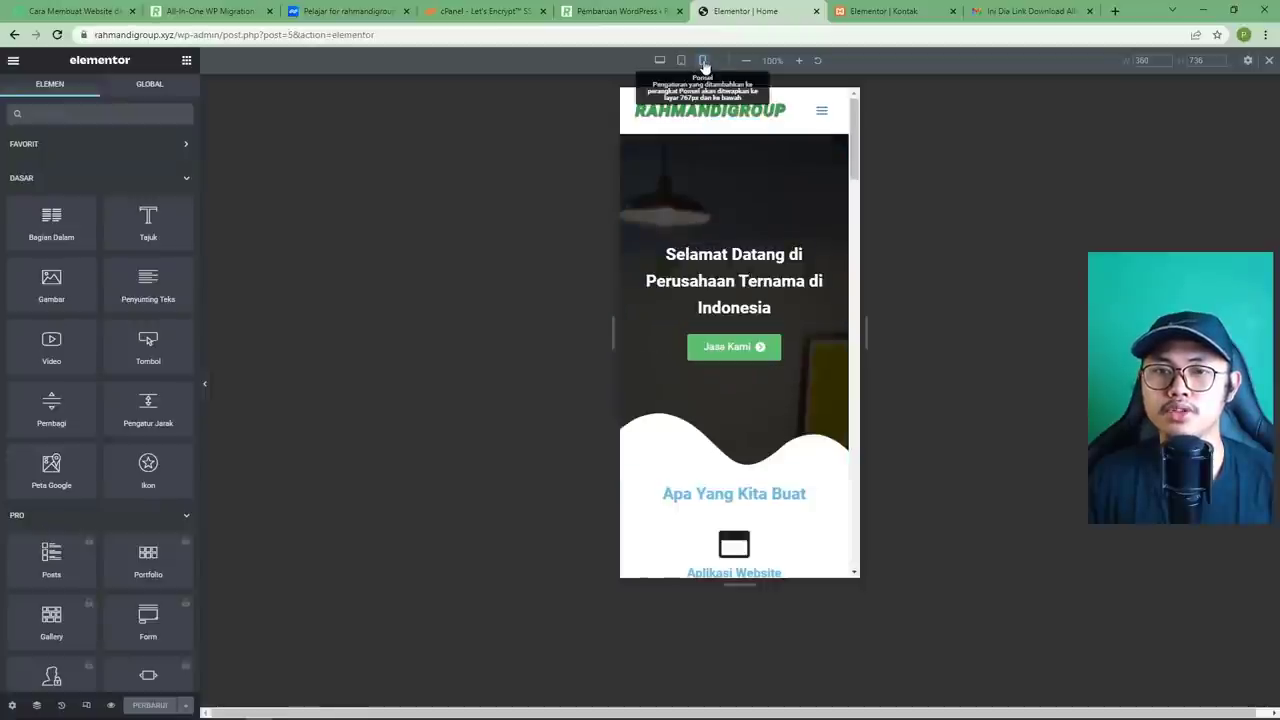
Select the hero welcome heading and open its Gaya tab typography (Penulisan) settings.
{"action": "left_click", "coordinate": [834, 251]}
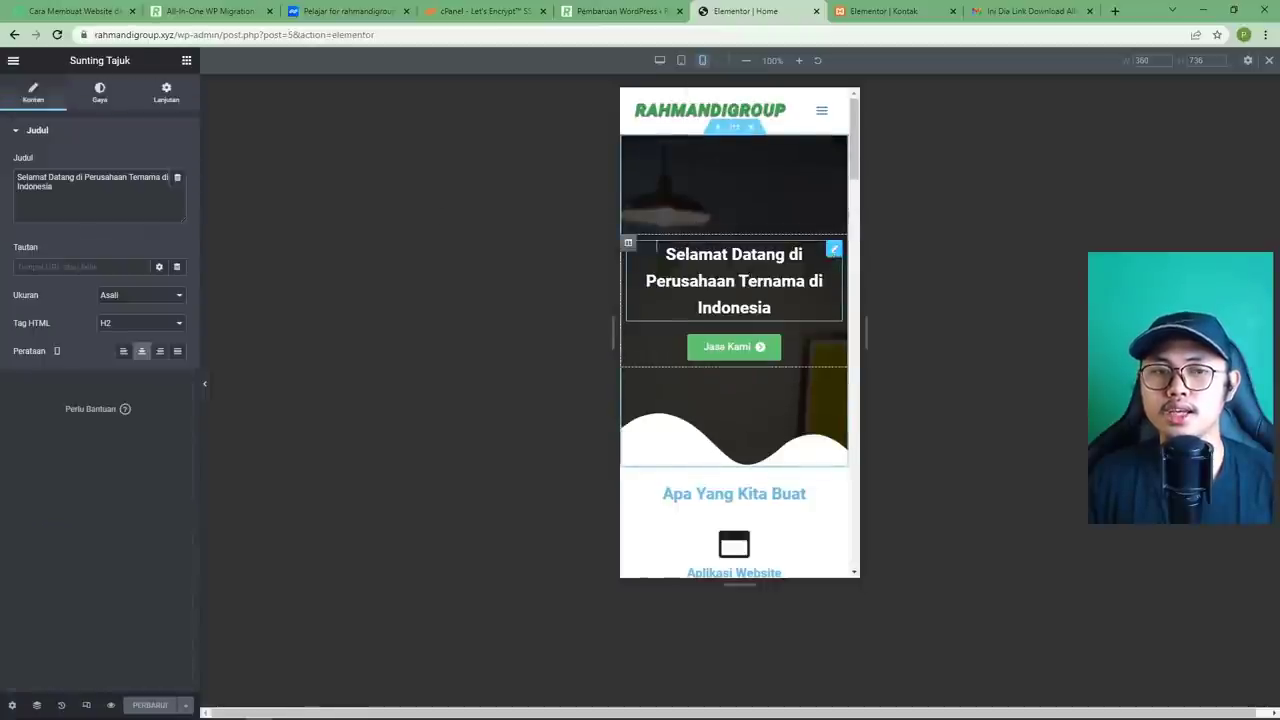
{"action": "left_click", "coordinate": [103, 93]}
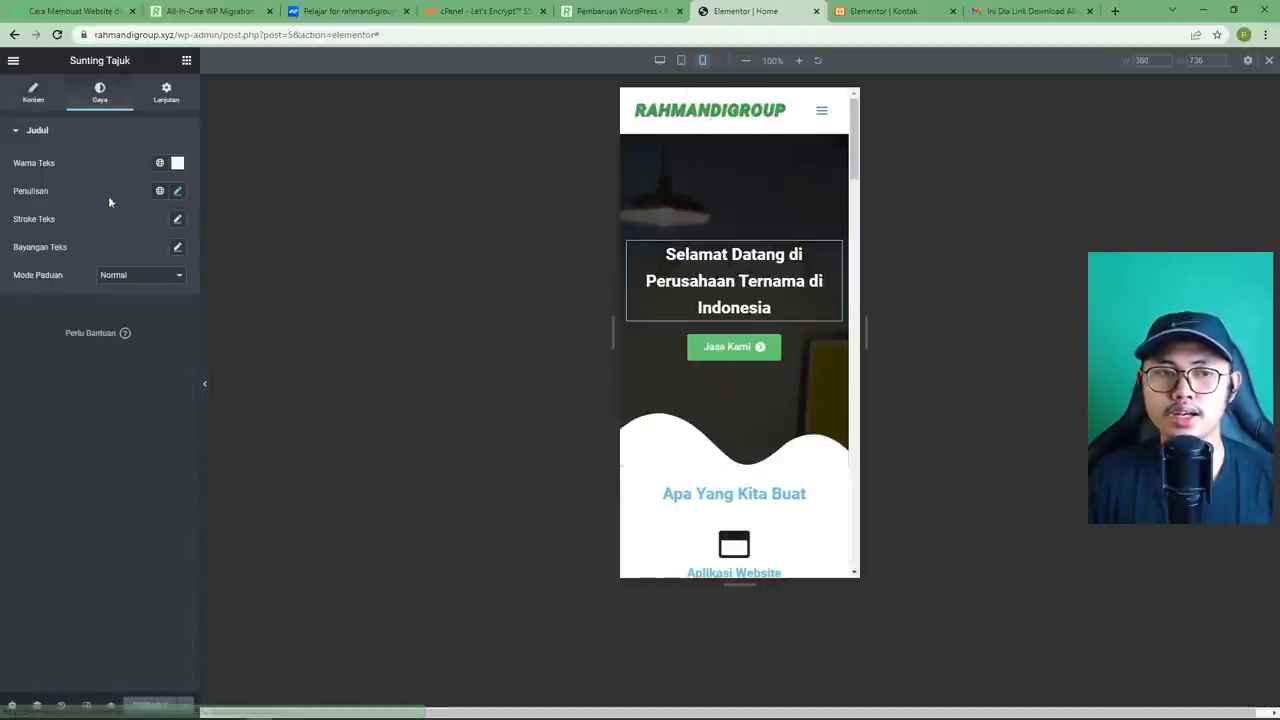
{"action": "left_click", "coordinate": [178, 192]}
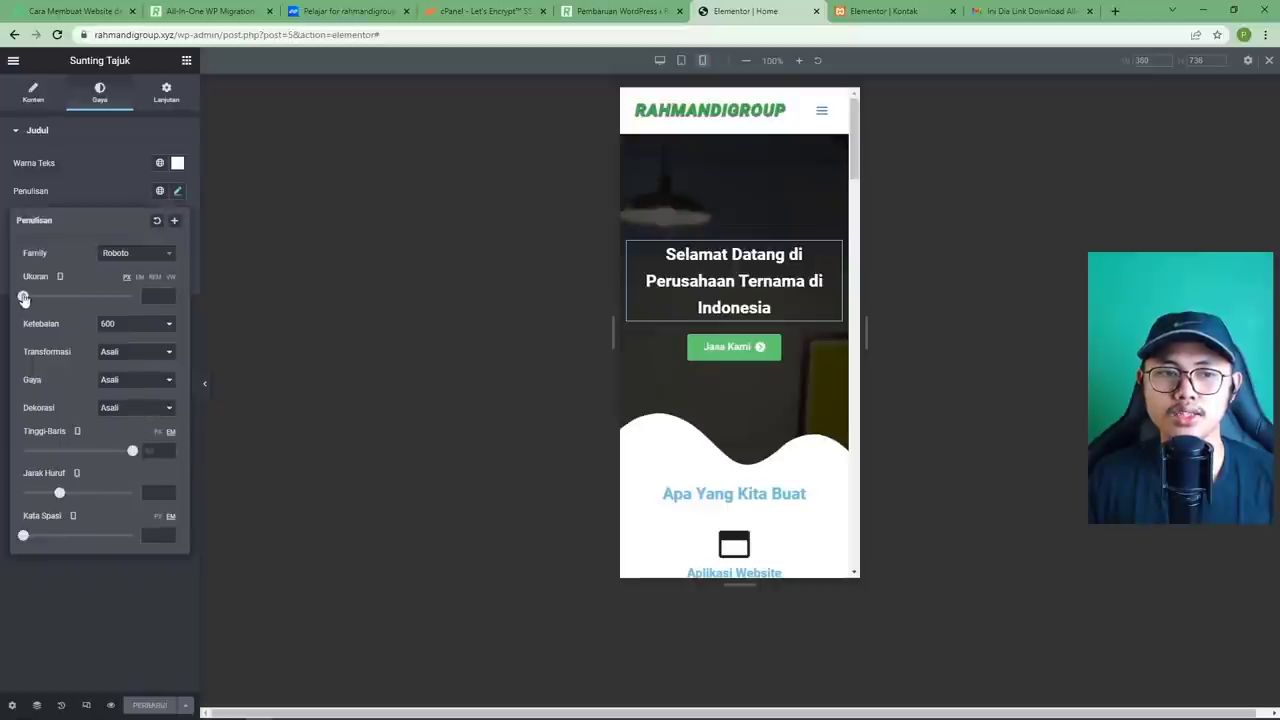